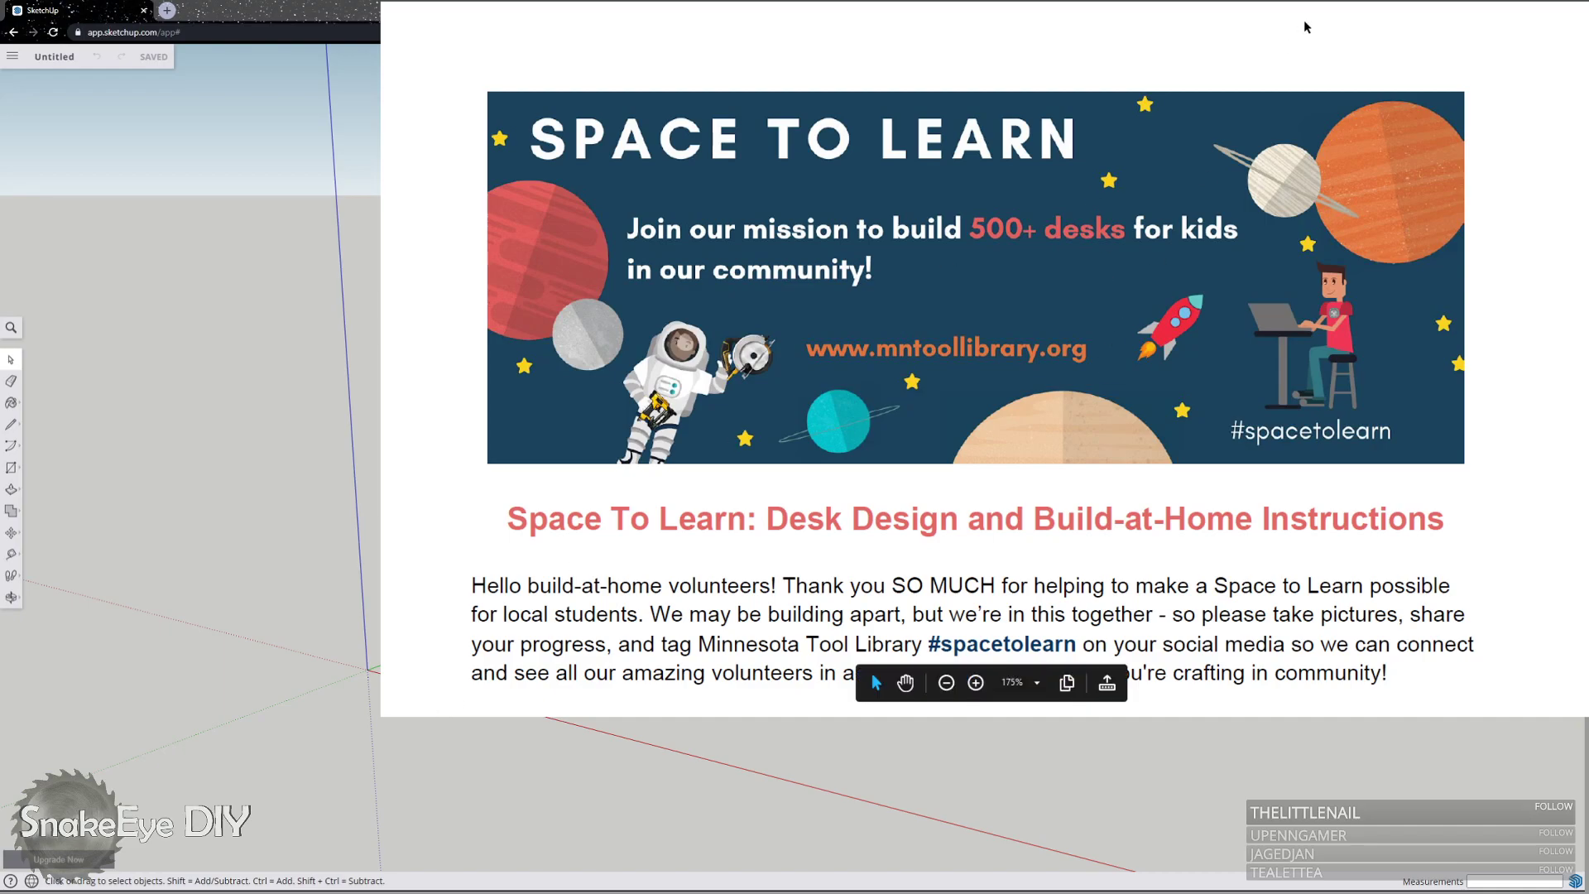
# Scroll the build plans from the title page down to the Cut List on page 2.
pyautogui.scroll(-1, 1062, 313)
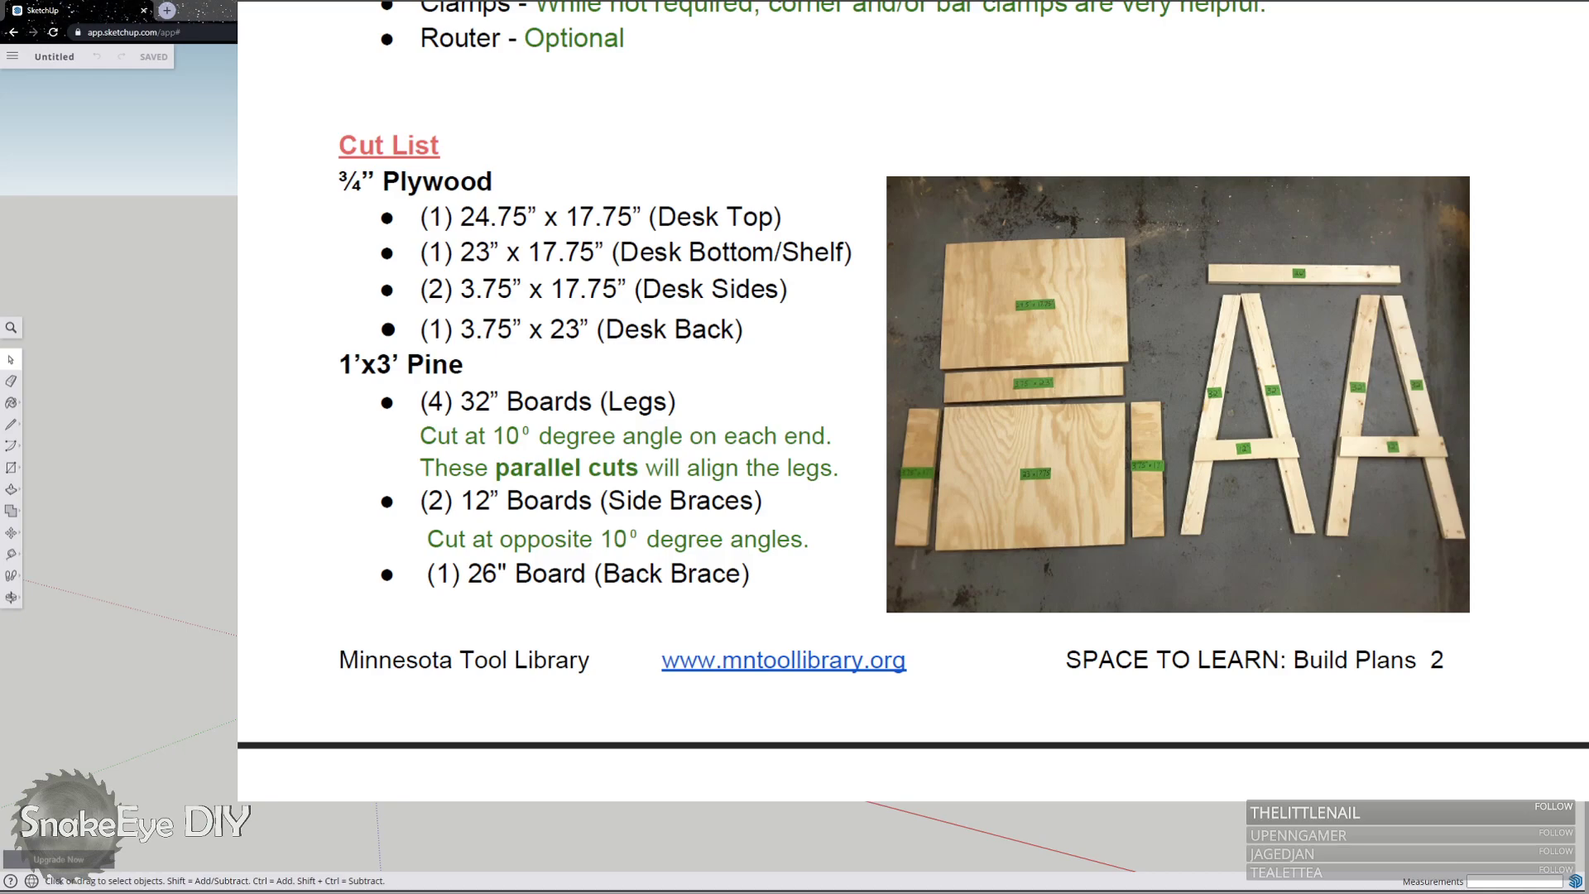
# Scroll through assembly steps 1–3 to step 4, Attach the Desk Bottom/Shelf, on page 4.
pyautogui.scroll(-9, 910, 398)
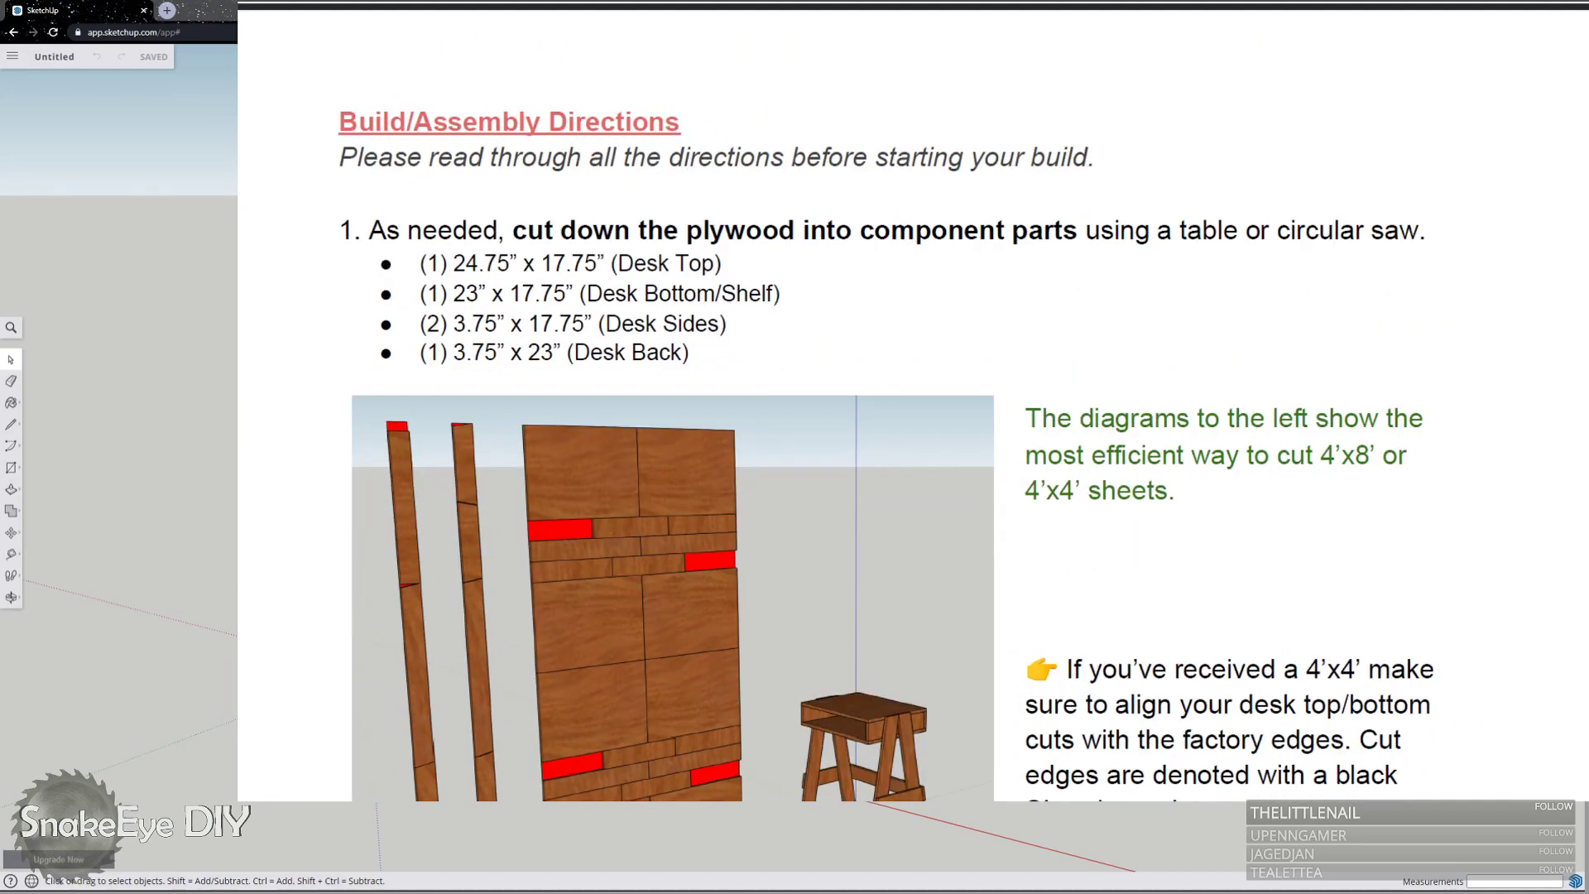
pyautogui.scroll(-1, 910, 397)
pyautogui.scroll(-1, 910, 398)
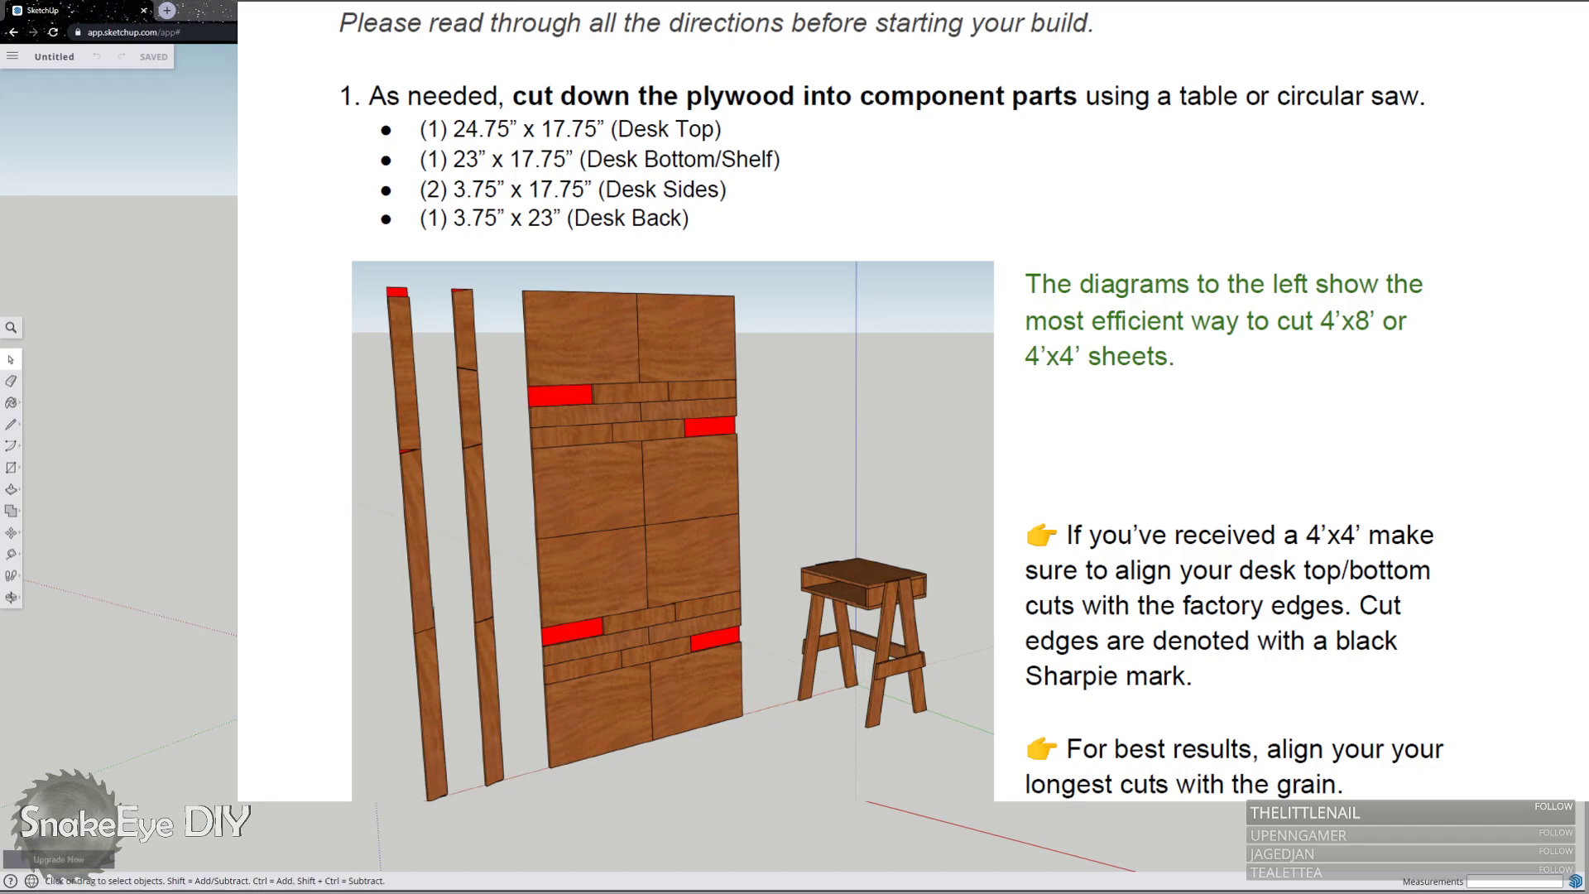
pyautogui.scroll(-1, 891, 407)
pyautogui.scroll(-2, 911, 414)
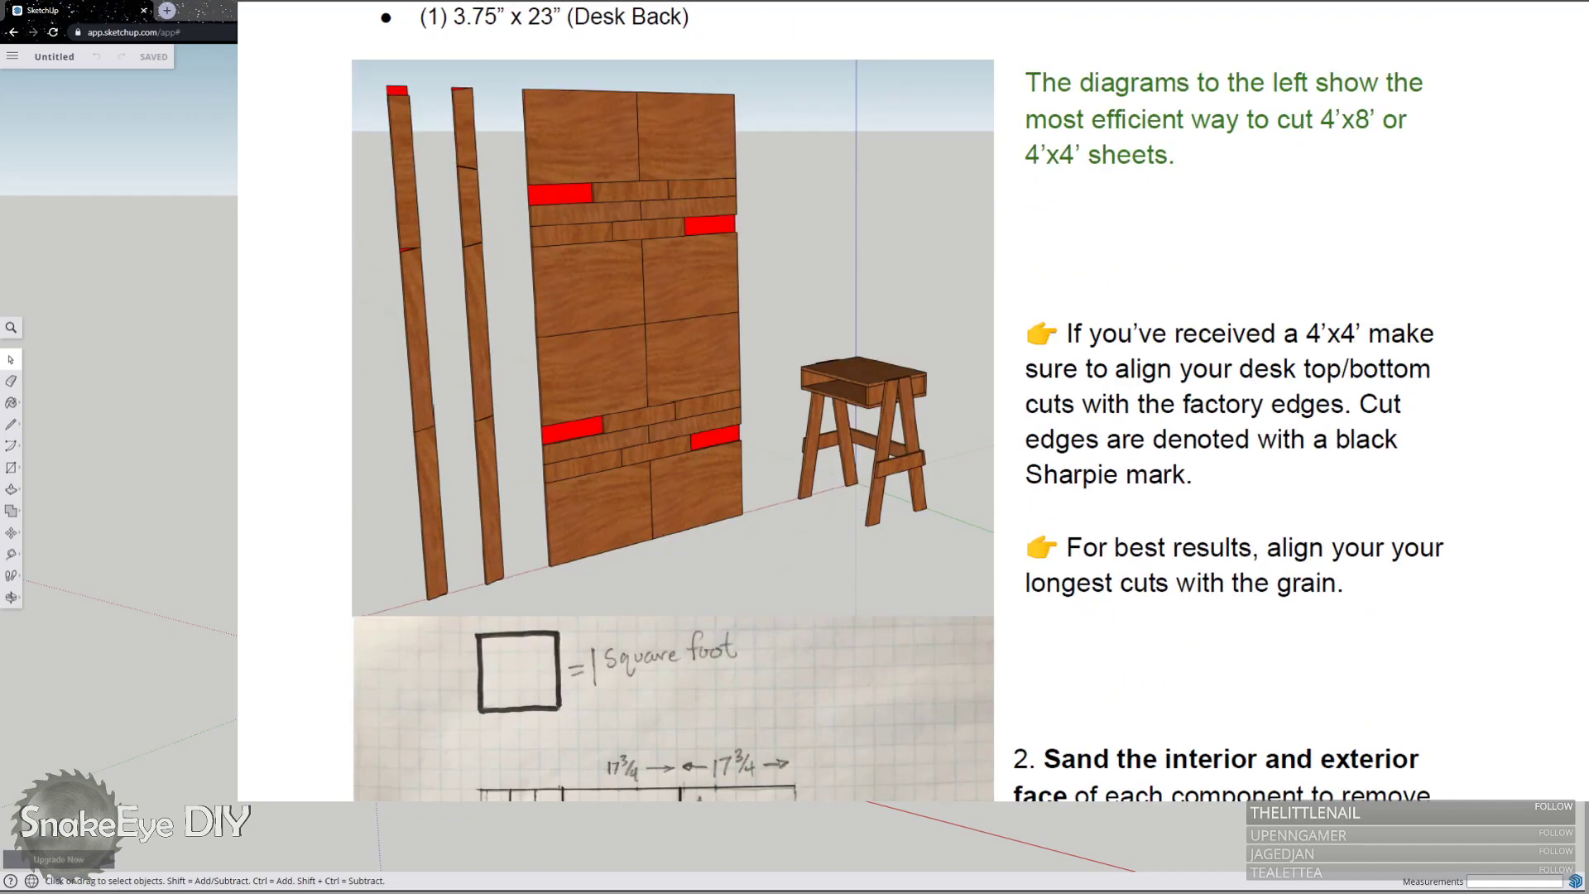
pyautogui.scroll(2, 898, 401)
pyautogui.scroll(-3, 898, 401)
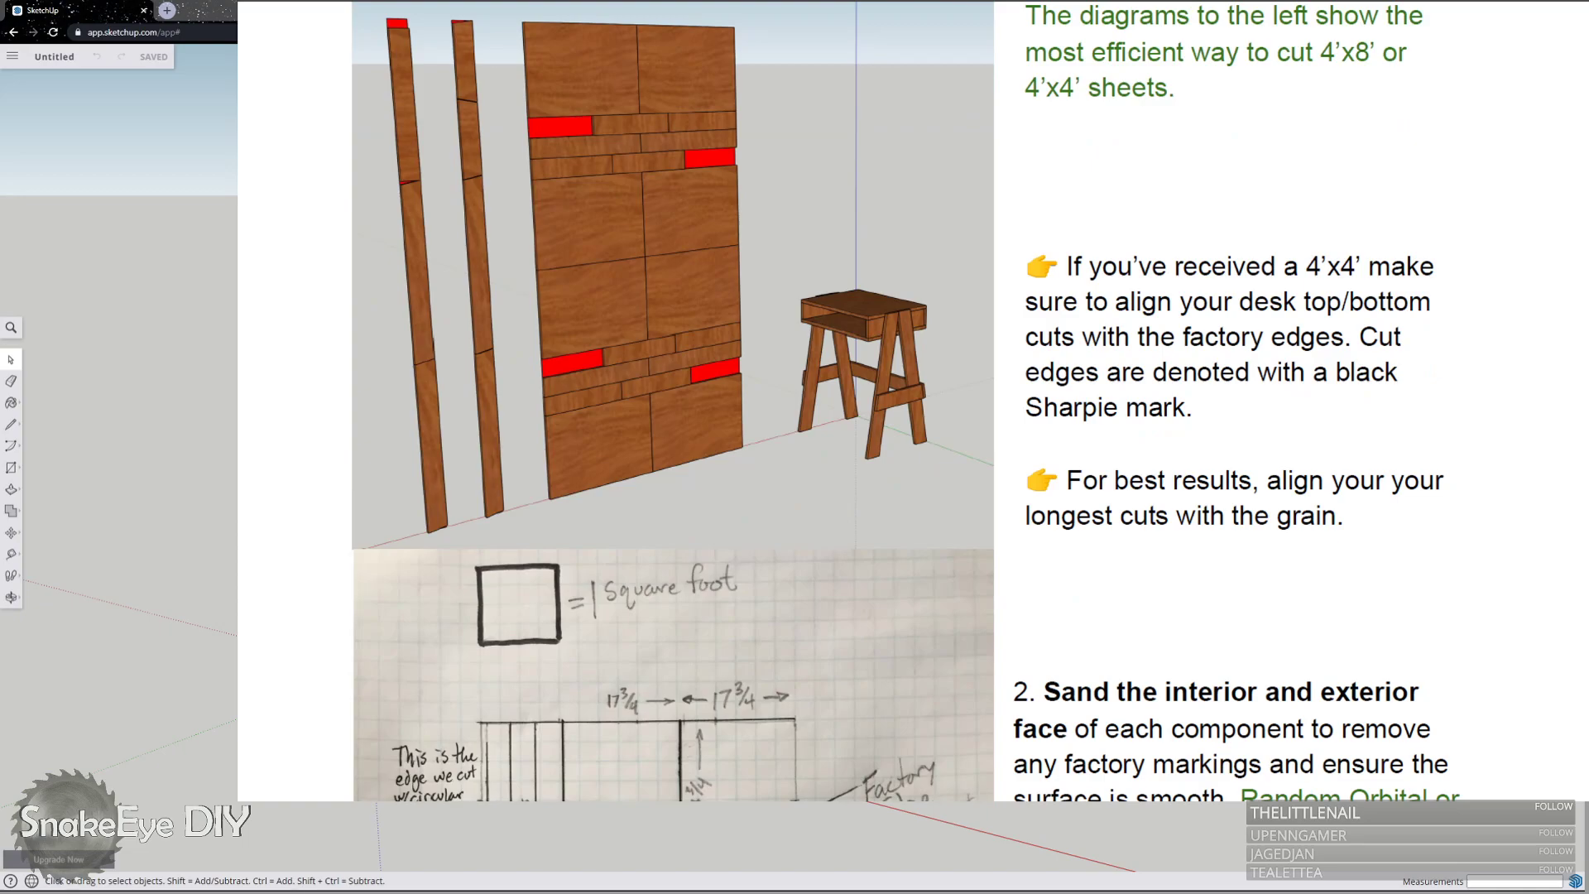
pyautogui.scroll(-6, 898, 401)
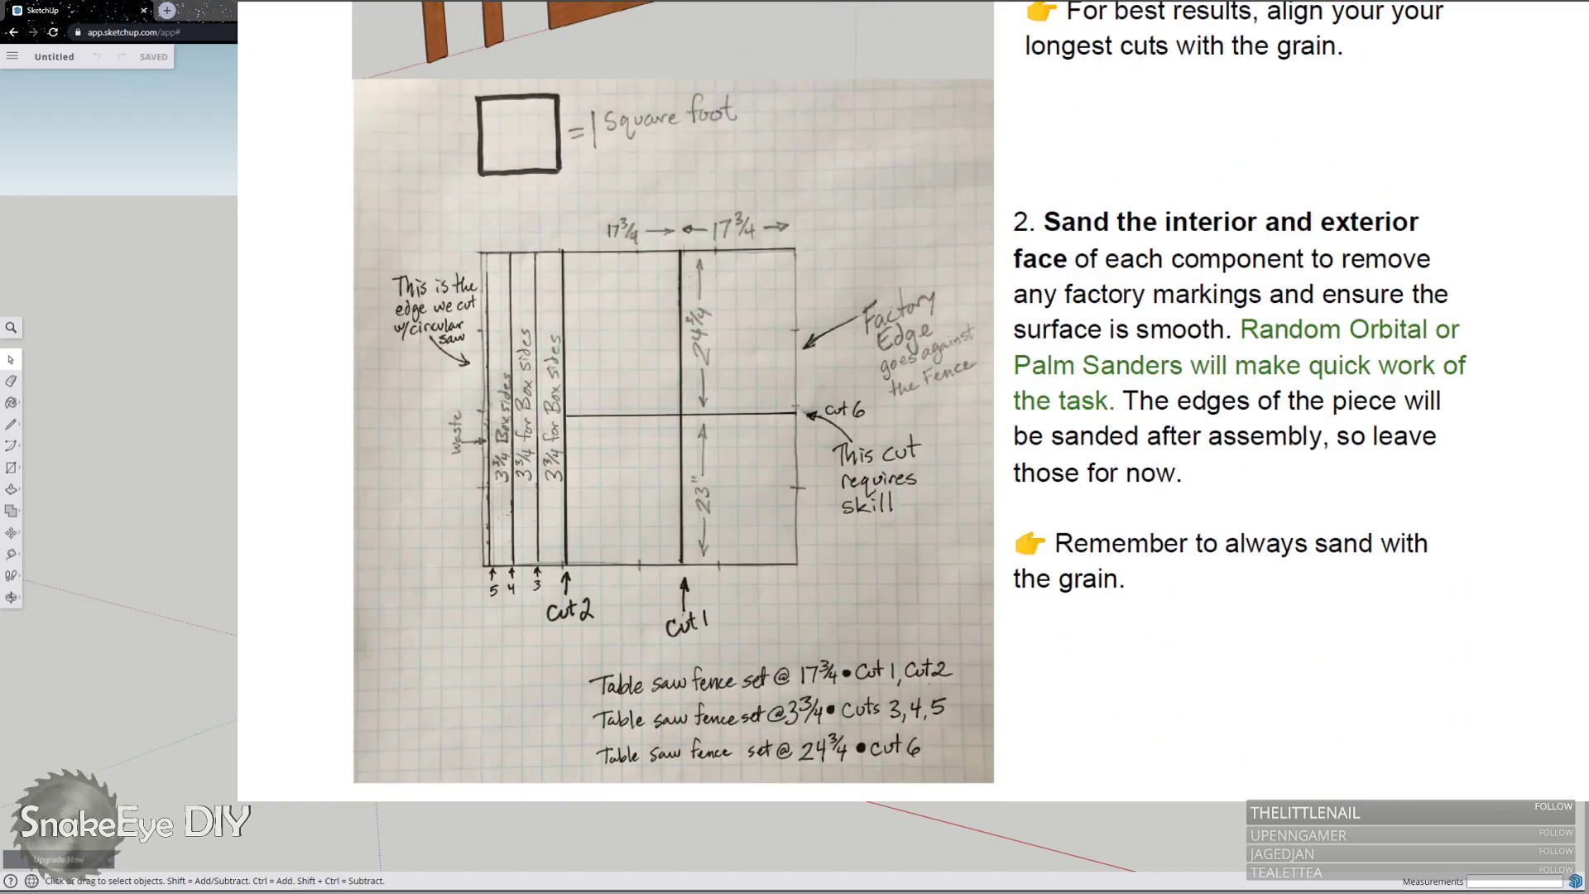
pyautogui.scroll(-9, 898, 401)
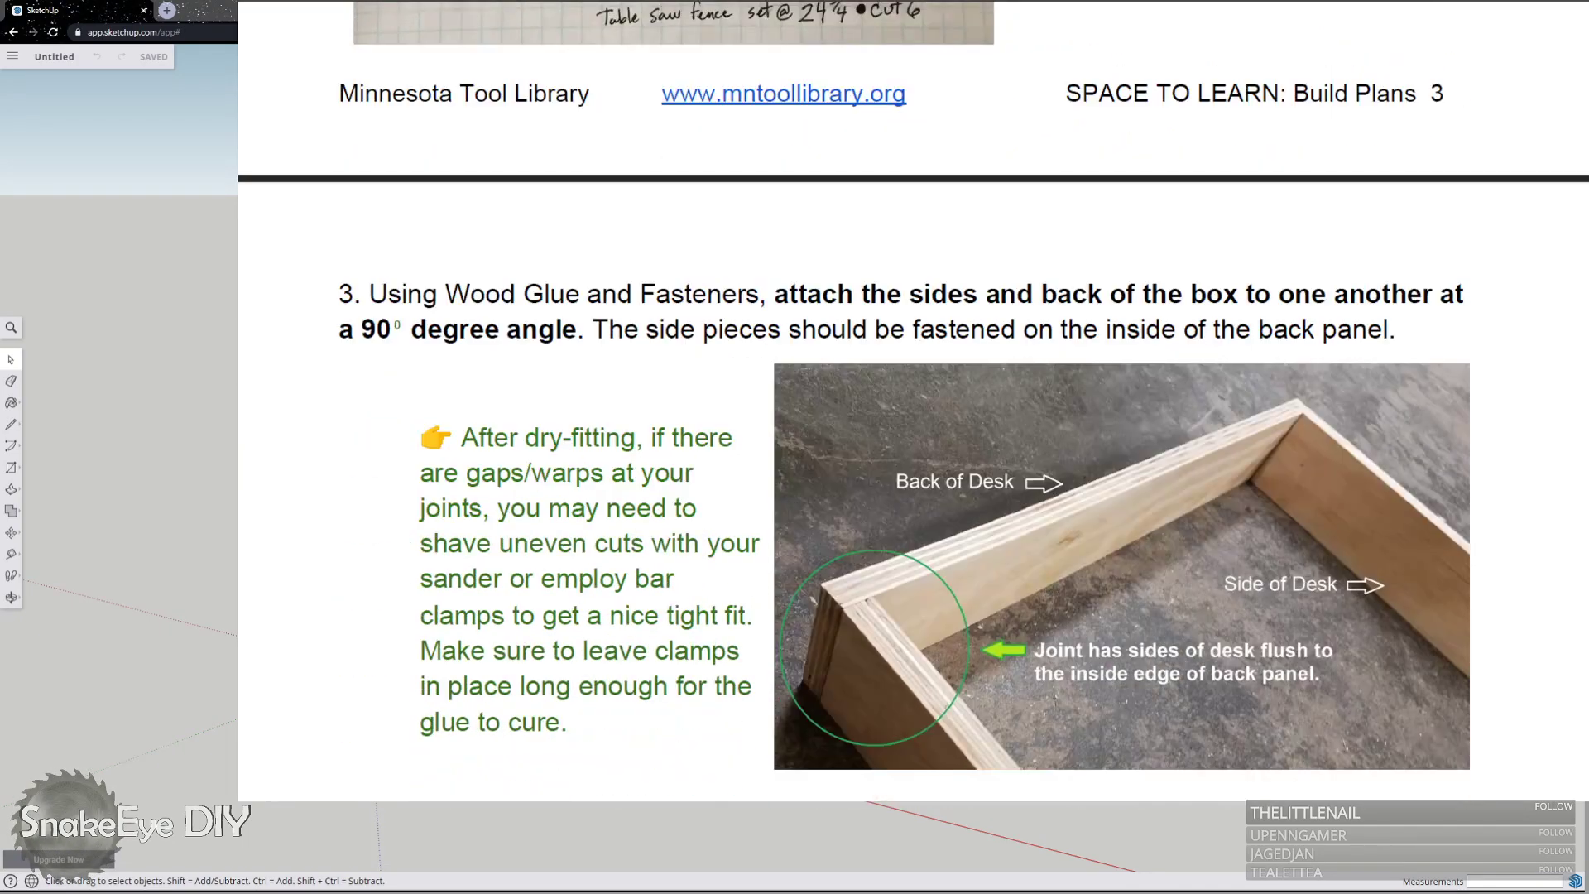
pyautogui.scroll(-6, 898, 401)
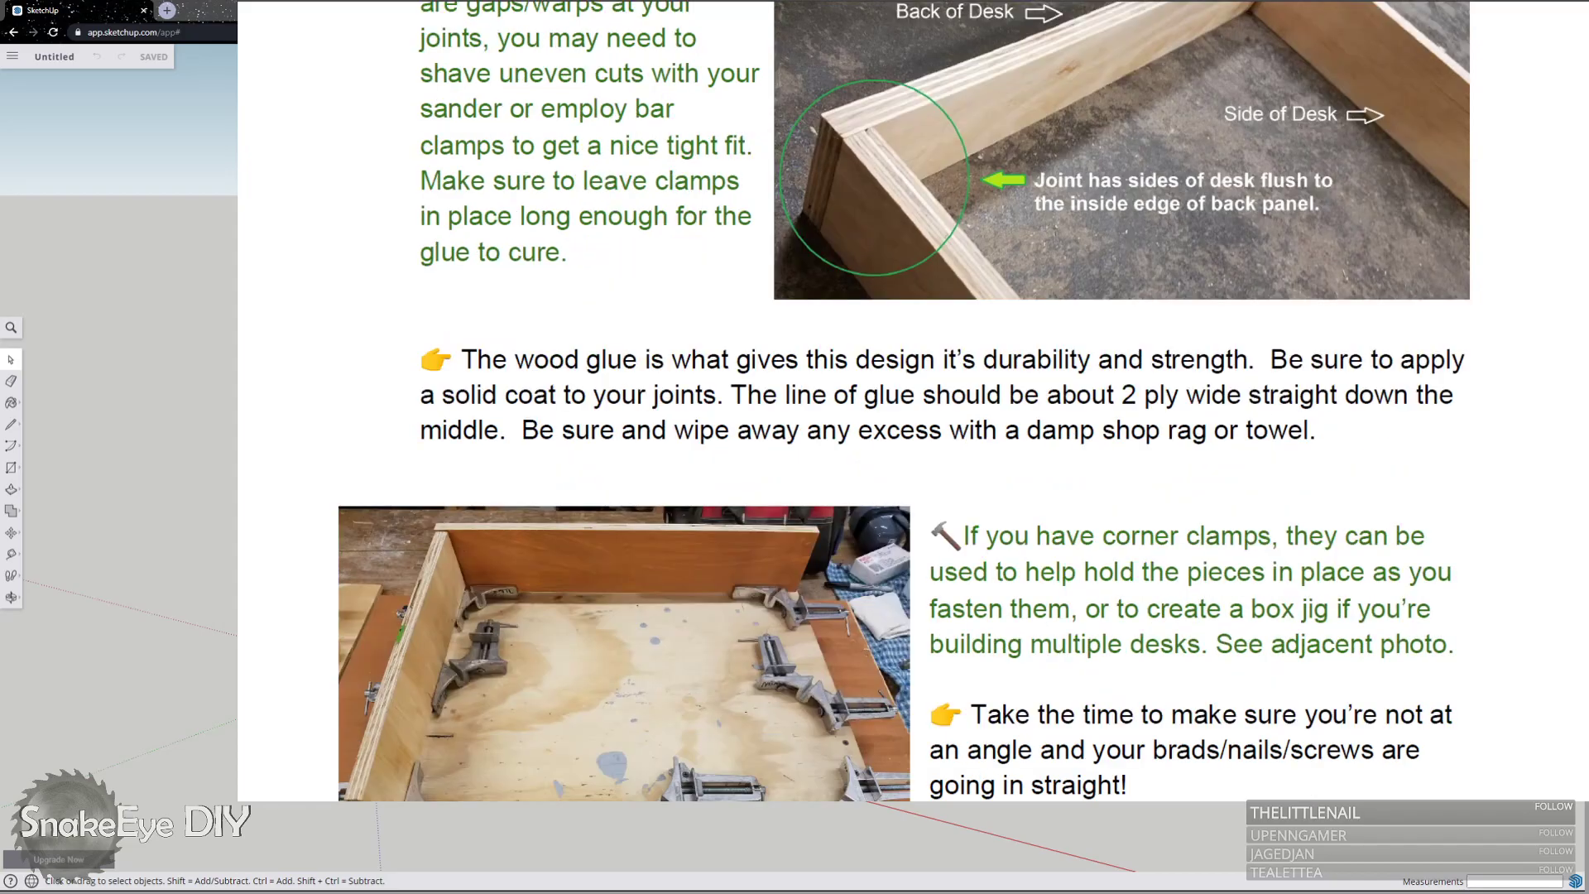
pyautogui.scroll(-2, 898, 401)
pyautogui.scroll(7, 898, 401)
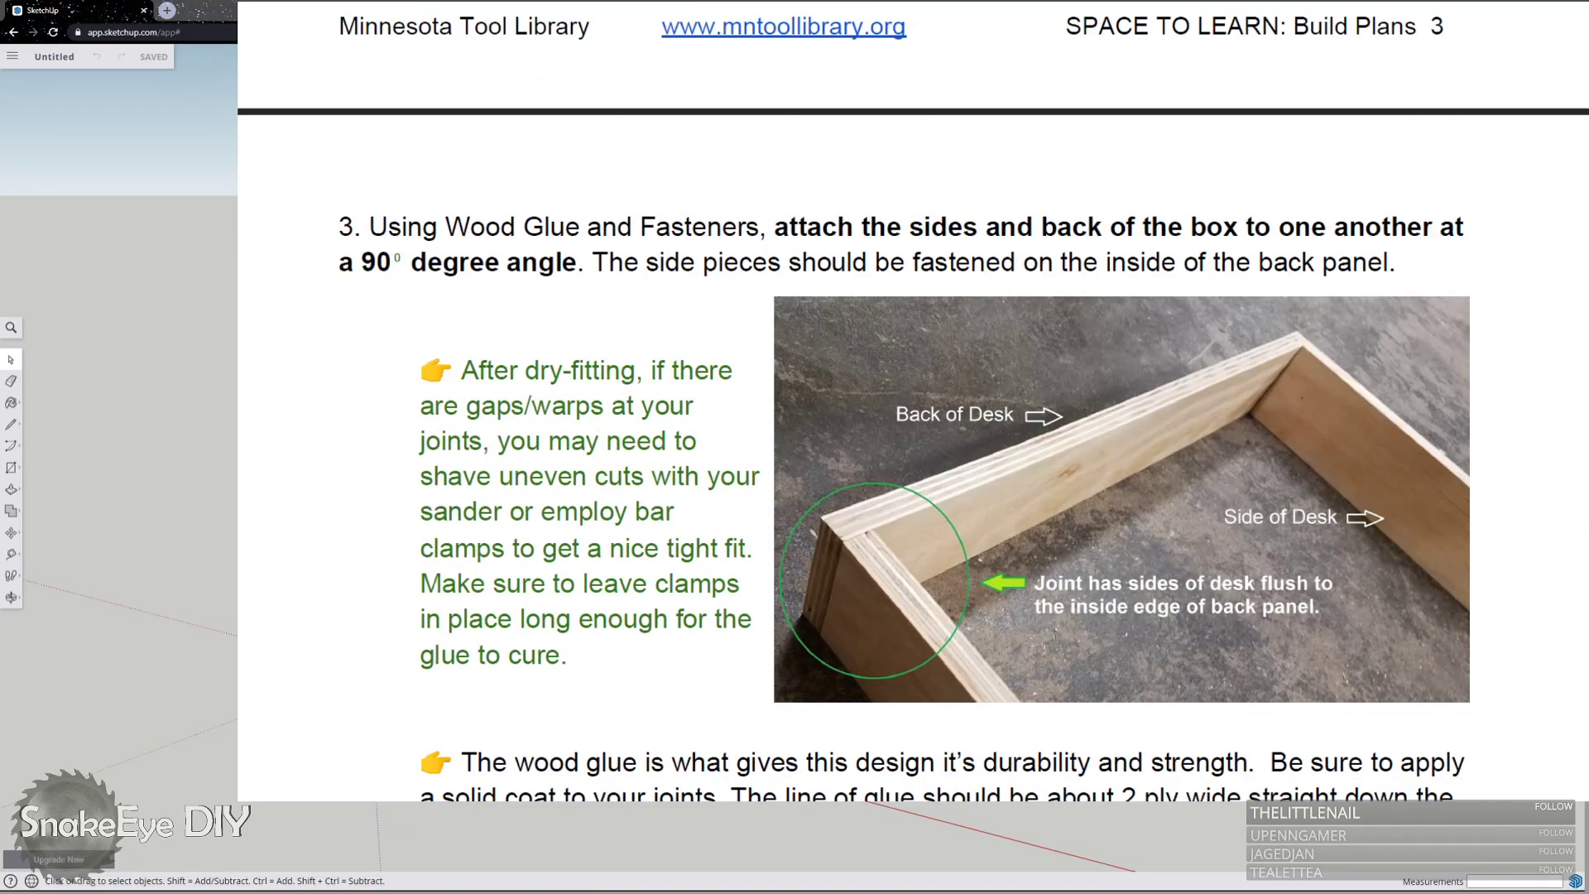
pyautogui.scroll(-1, 898, 401)
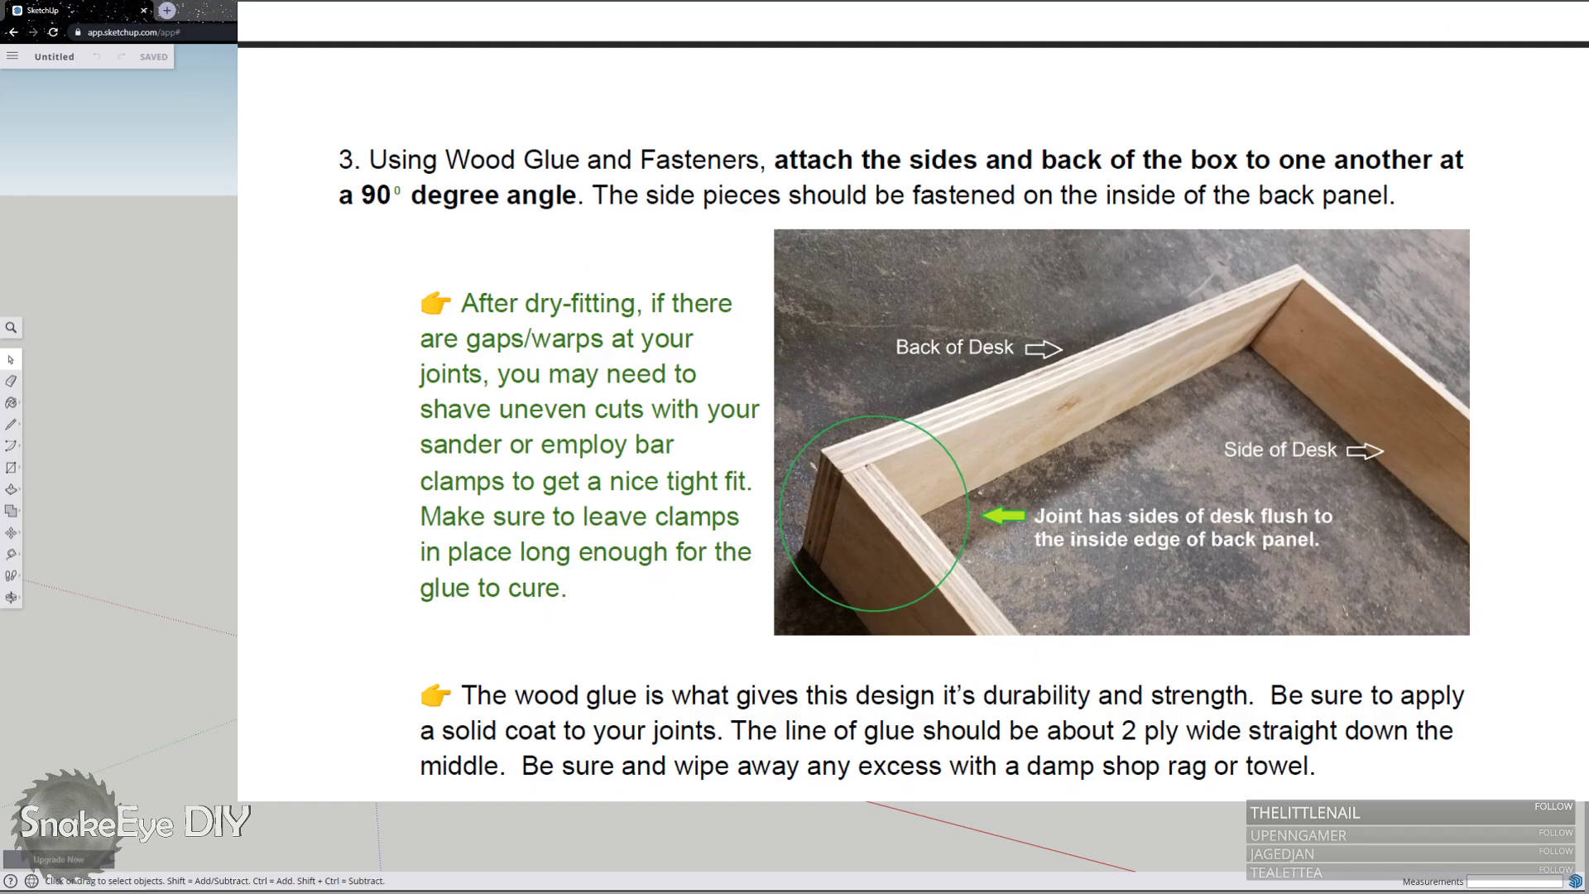
pyautogui.scroll(-9, 898, 402)
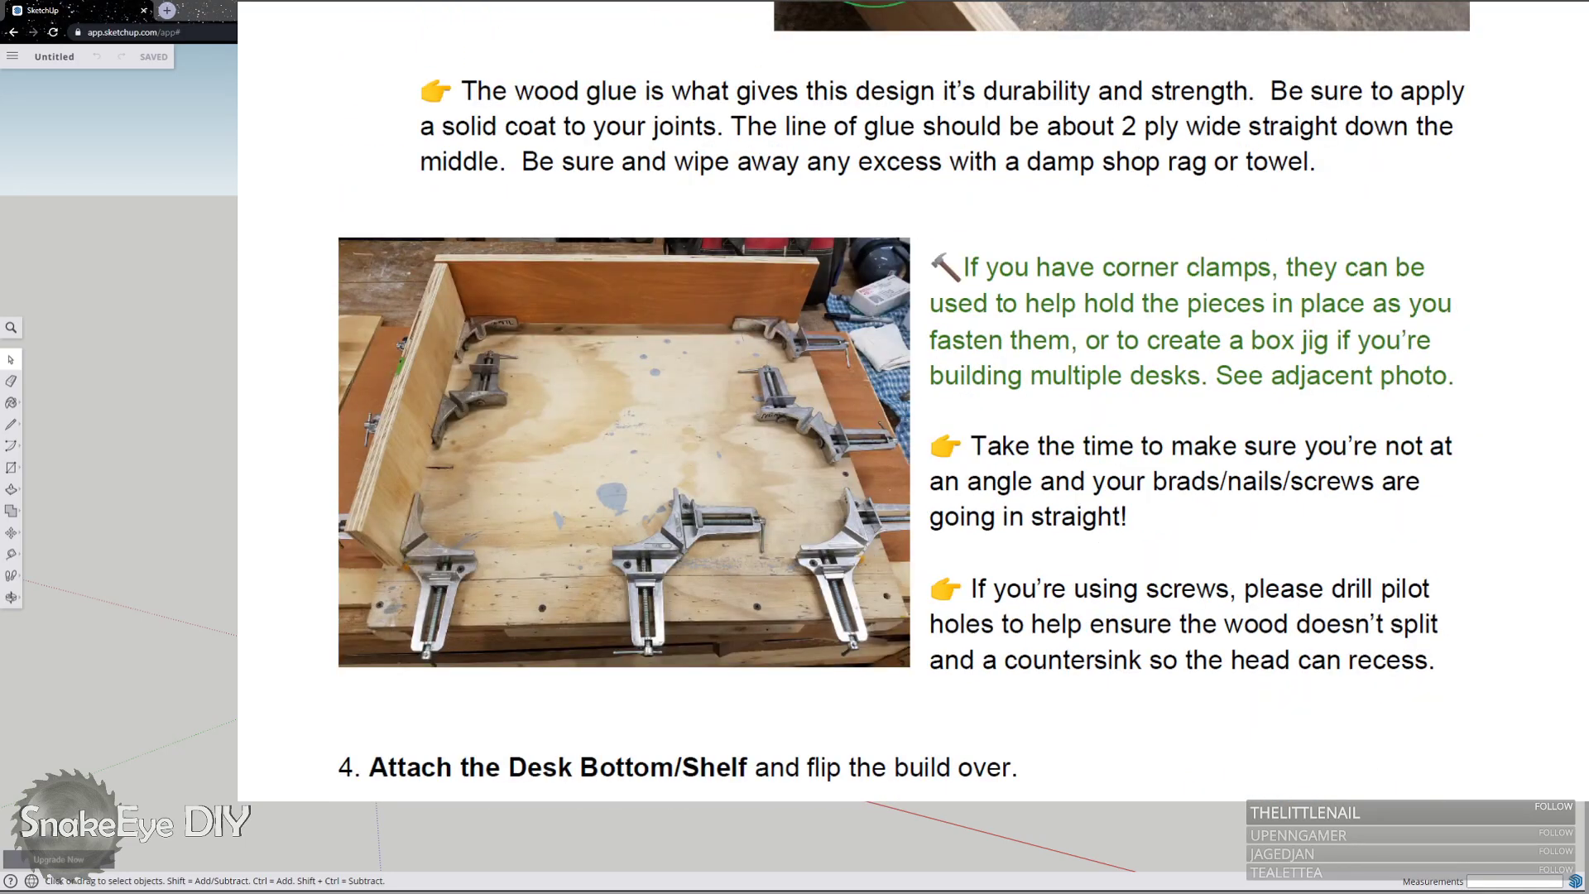
pyautogui.scroll(-5, 898, 402)
pyautogui.scroll(-1, 897, 401)
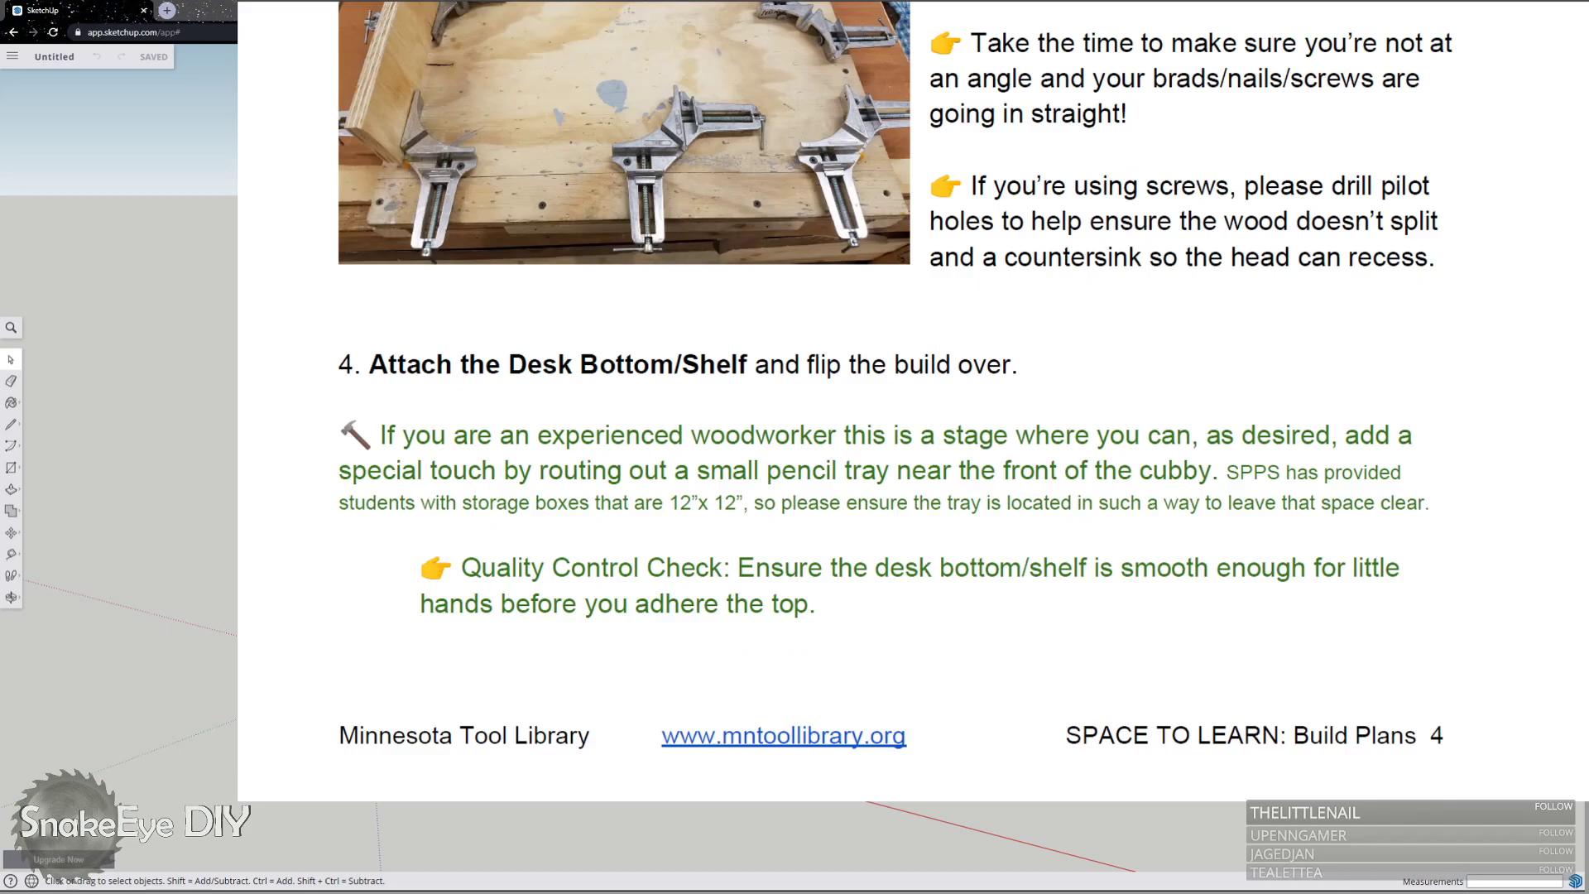
# Highlight the pencil-tray tip in step 4, then scroll through steps 5–7 to optional step 8.
pyautogui.moveTo(425, 472); pyautogui.dragTo(1184, 491)
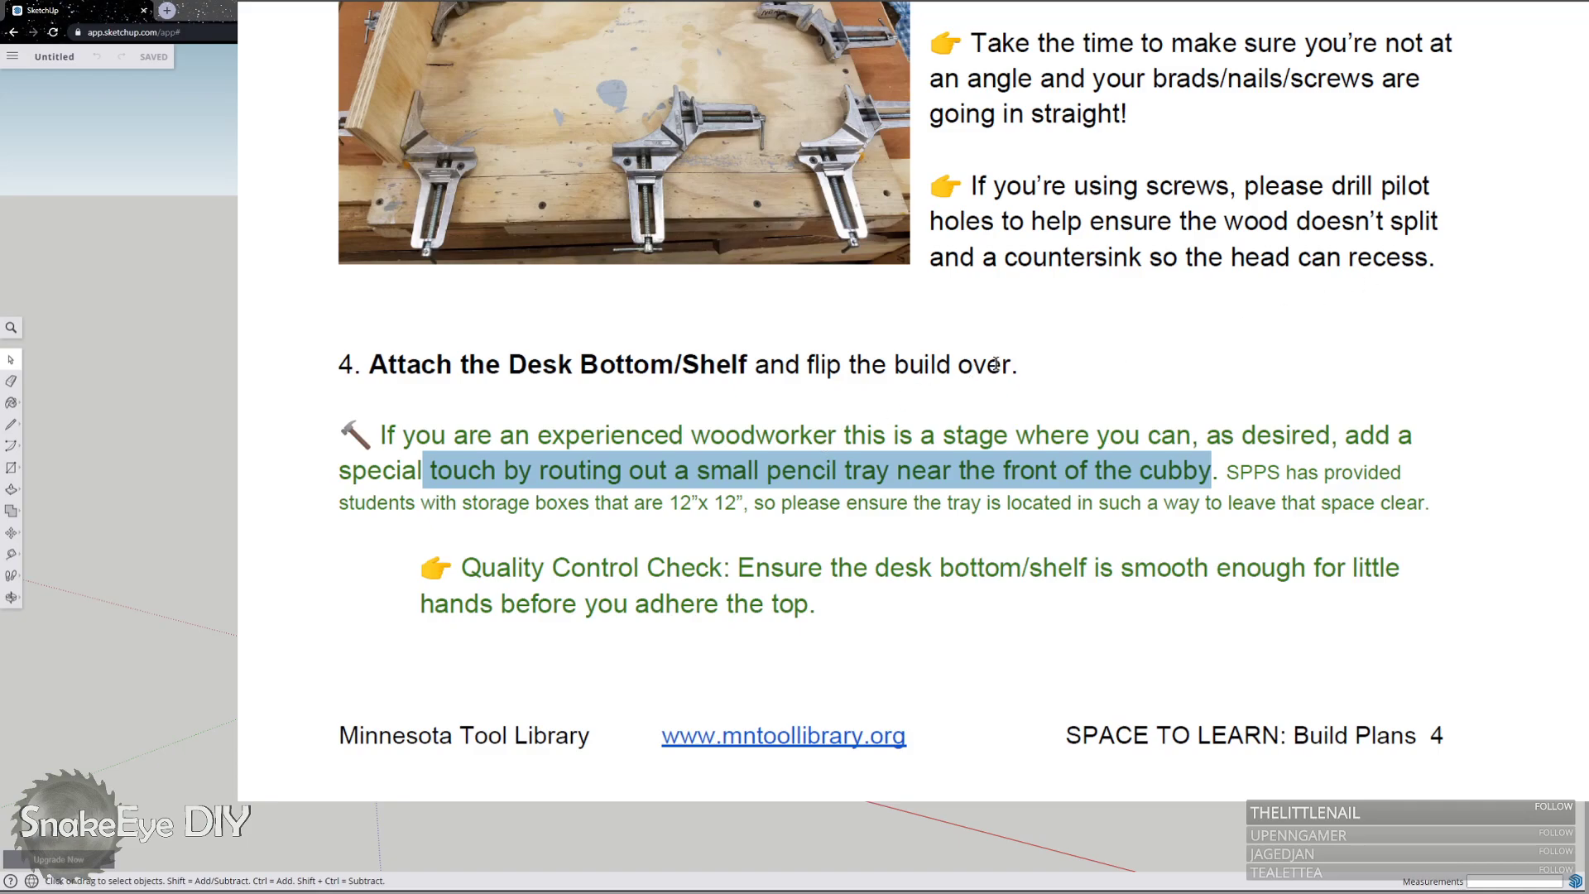
pyautogui.scroll(-8, 996, 365)
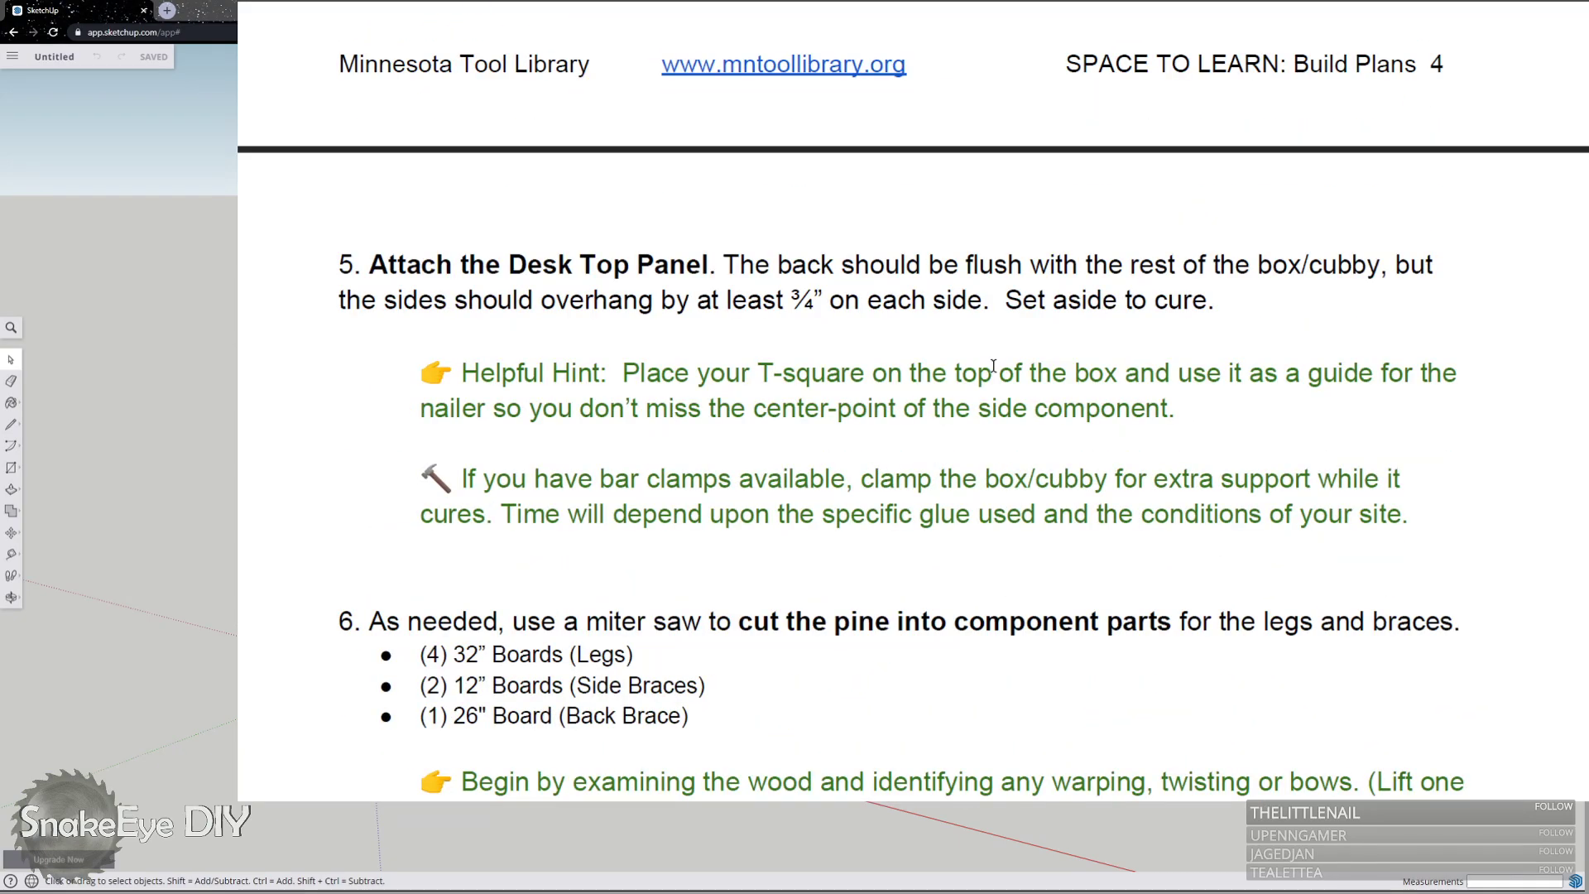
pyautogui.scroll(-4, 993, 367)
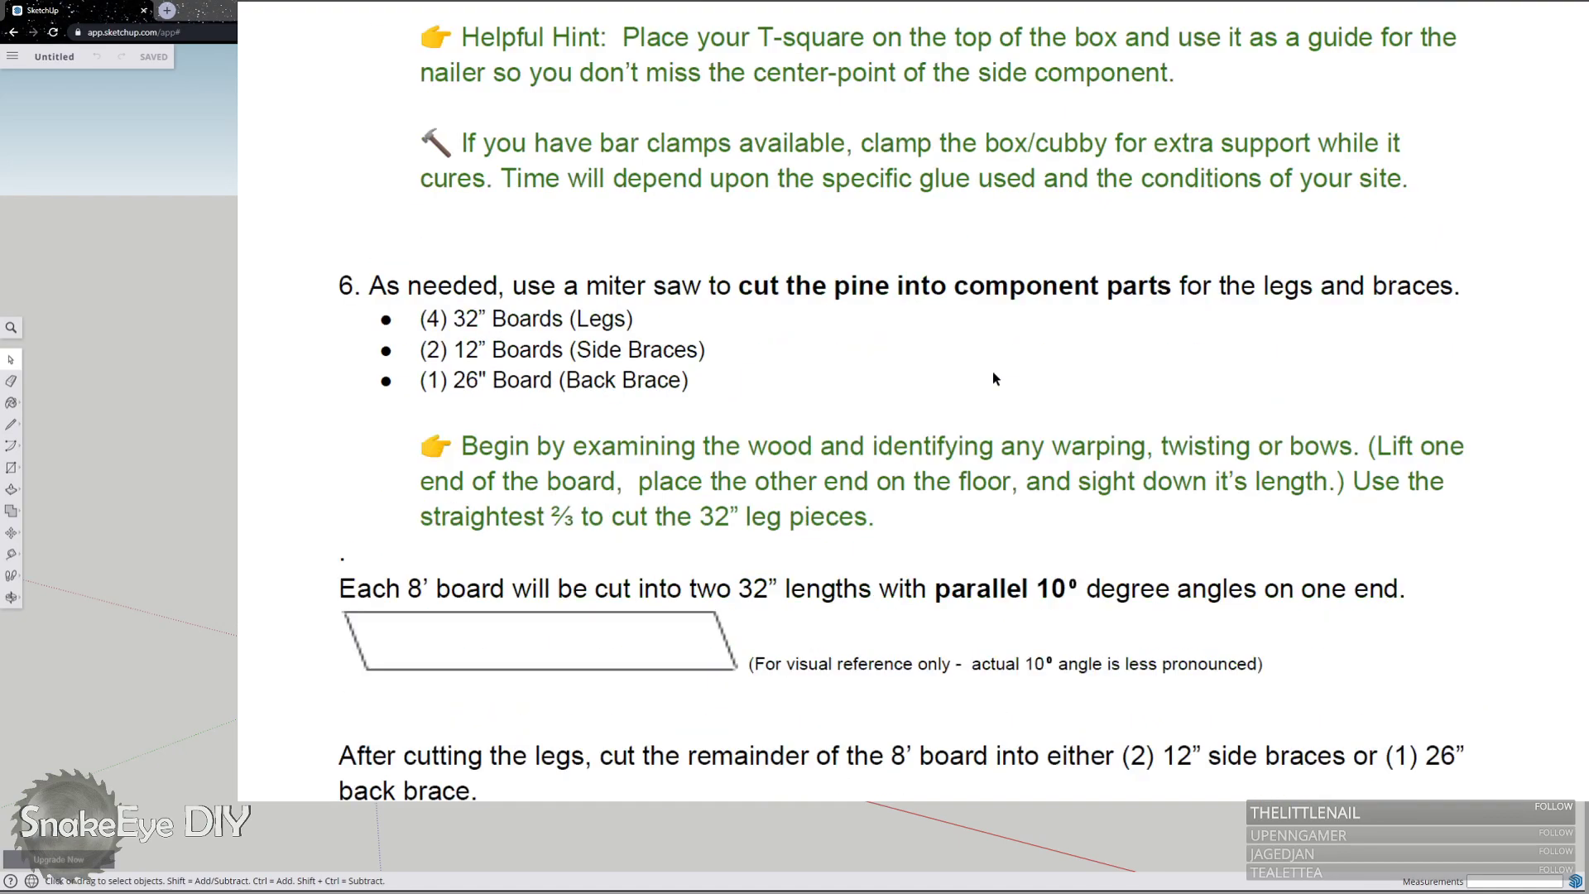
pyautogui.scroll(-3, 993, 377)
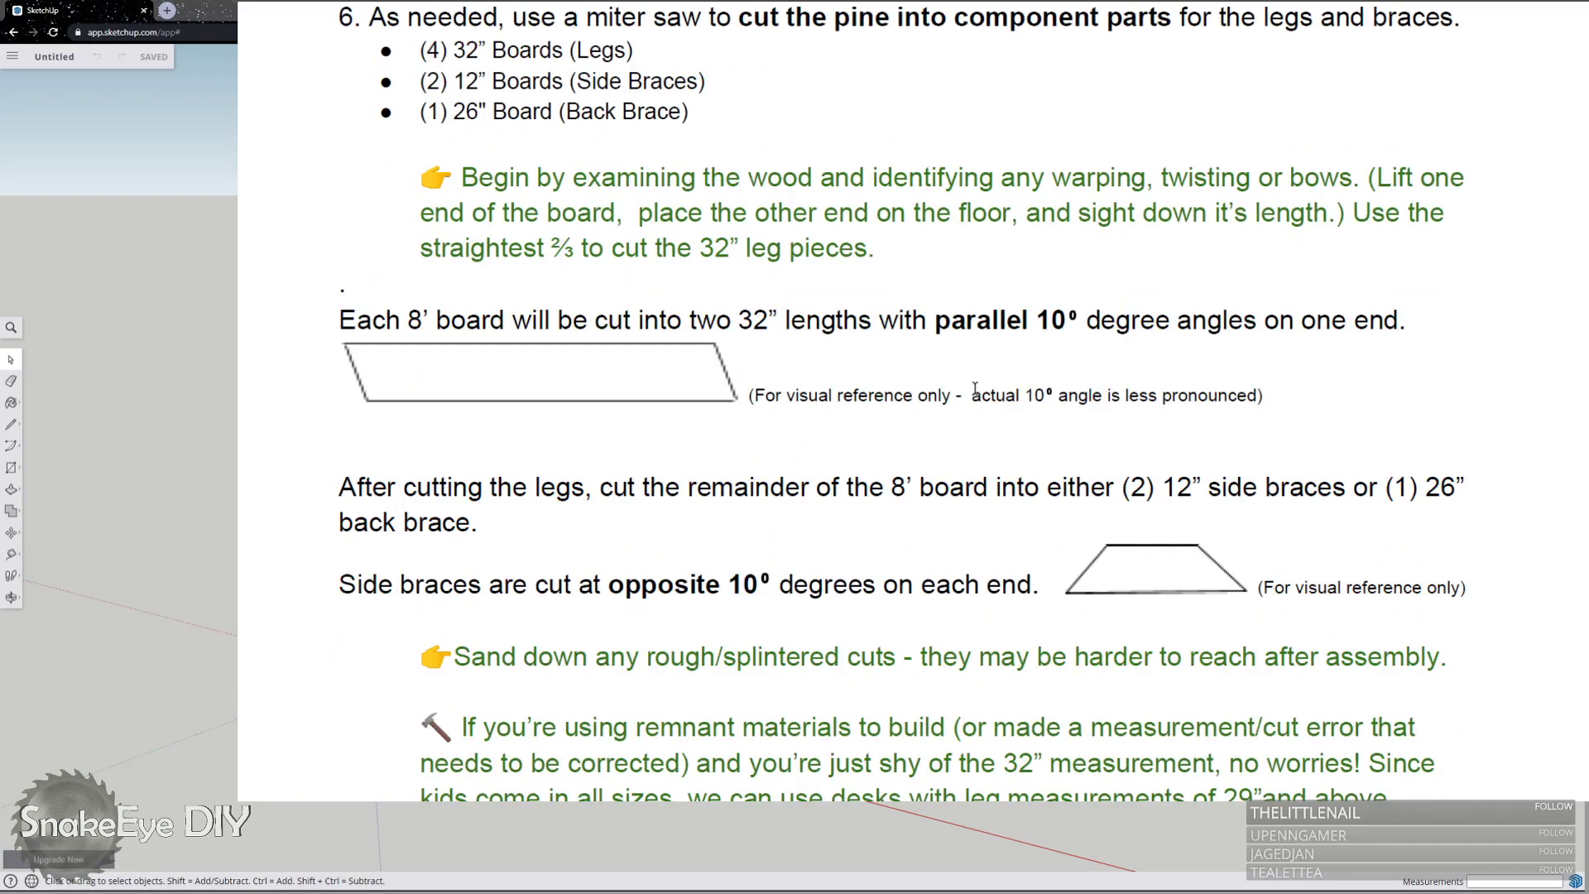
pyautogui.scroll(-3, 975, 389)
pyautogui.scroll(-2, 975, 387)
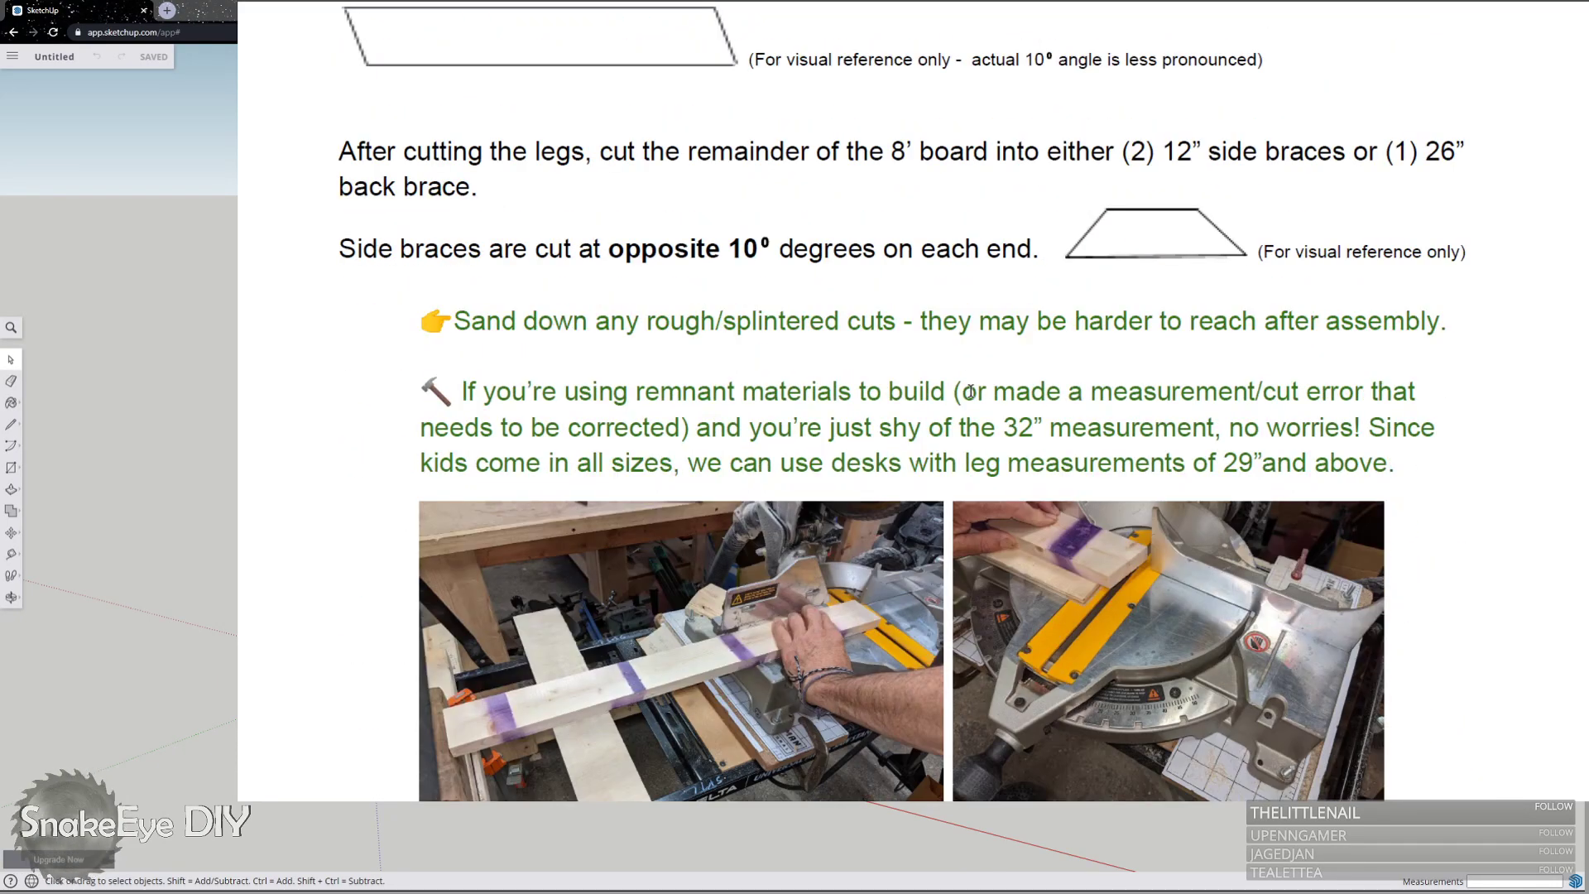
pyautogui.scroll(-4, 968, 391)
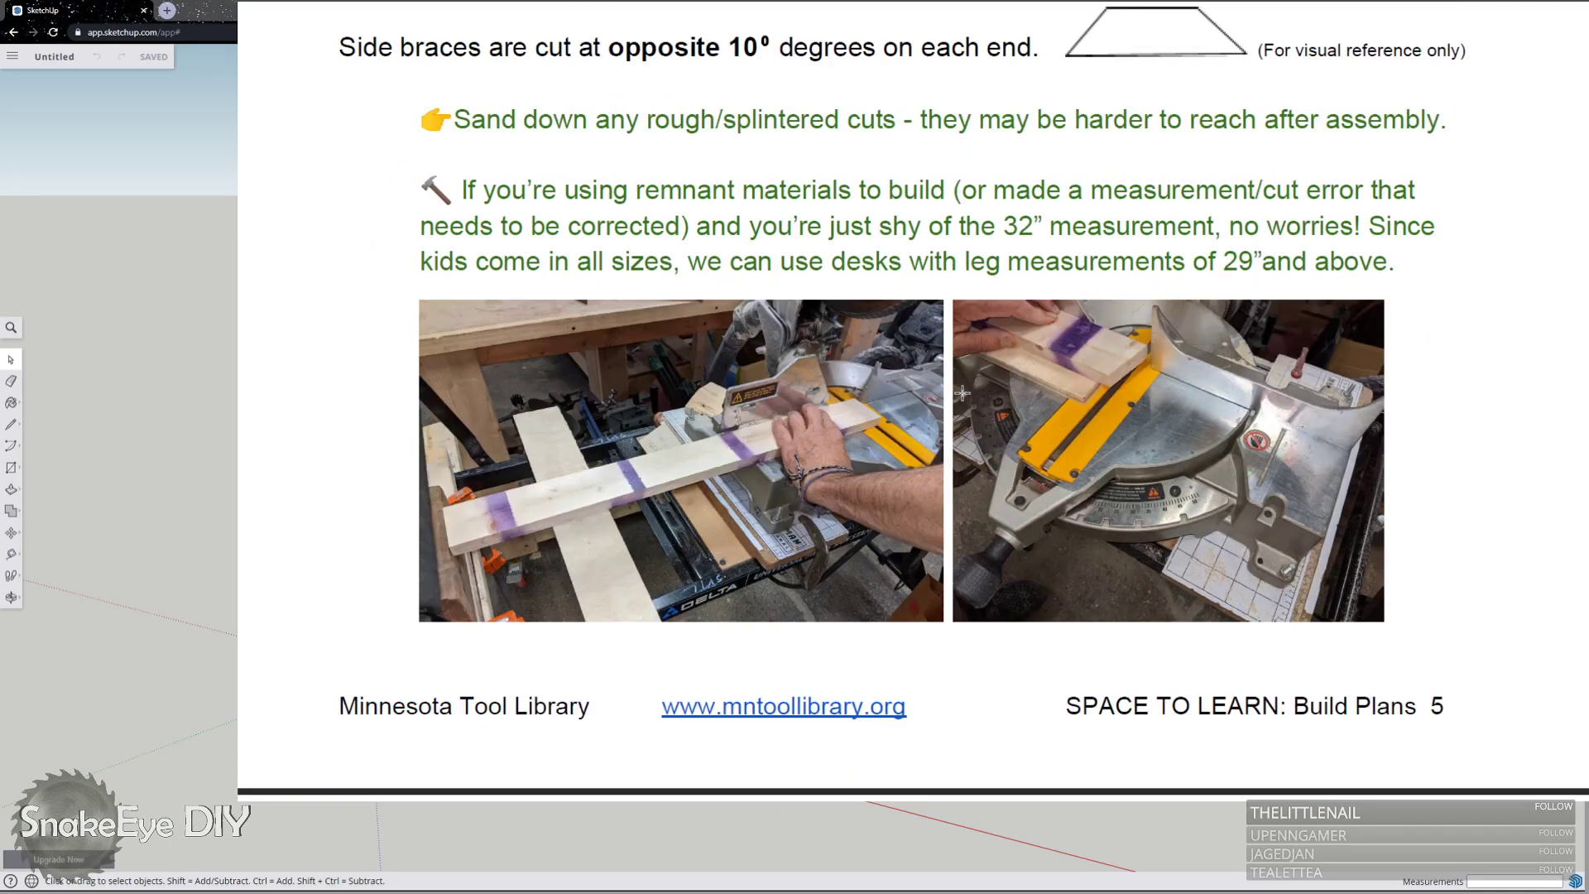
pyautogui.scroll(-10, 961, 389)
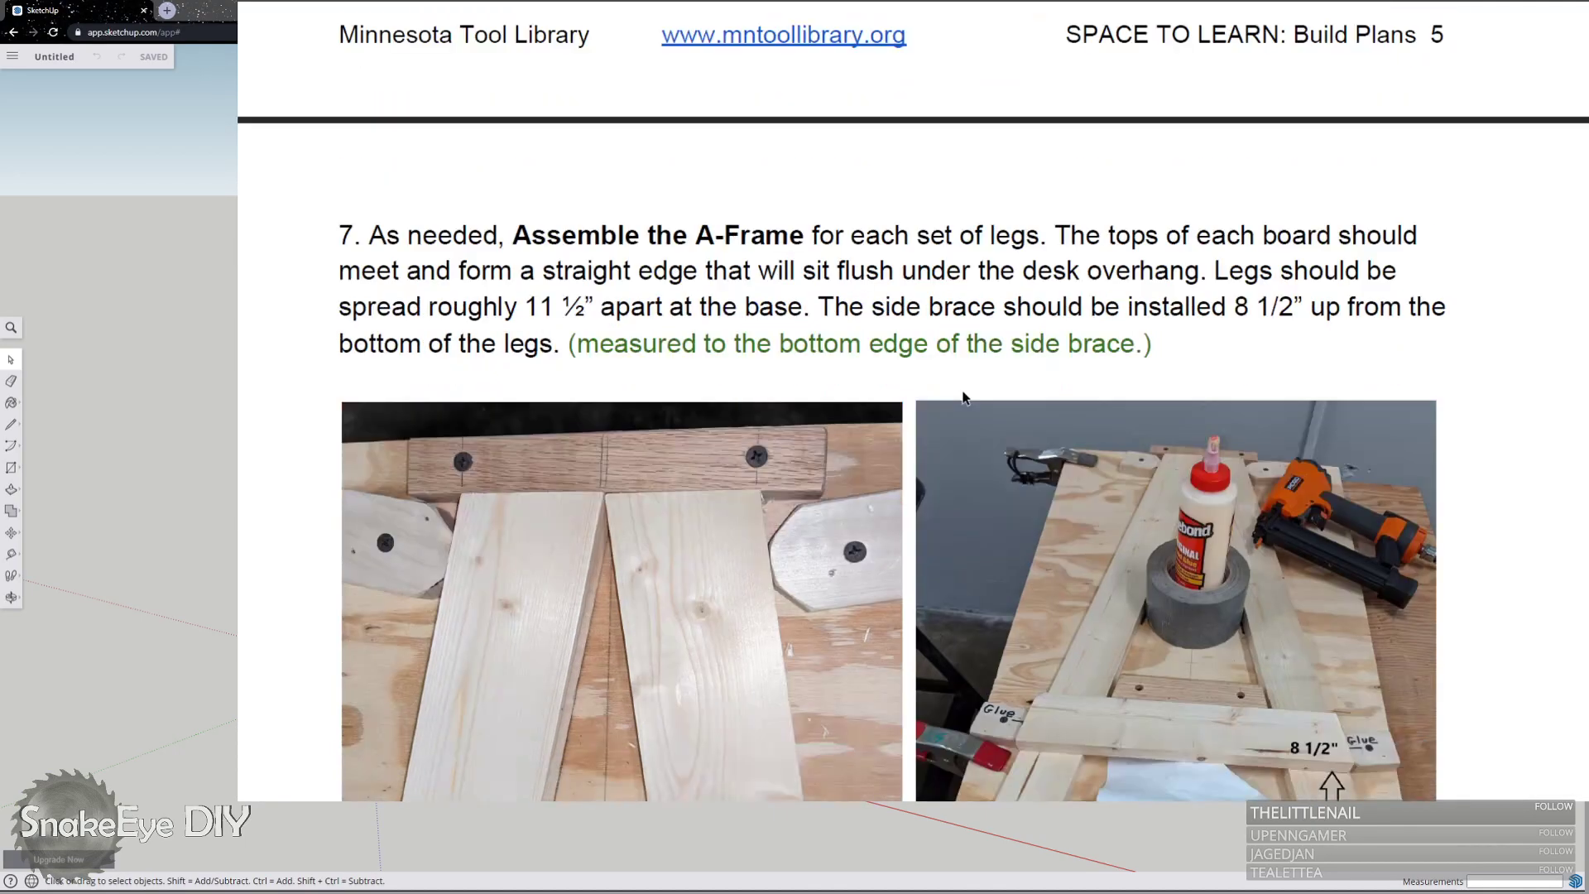
pyautogui.scroll(-8, 961, 390)
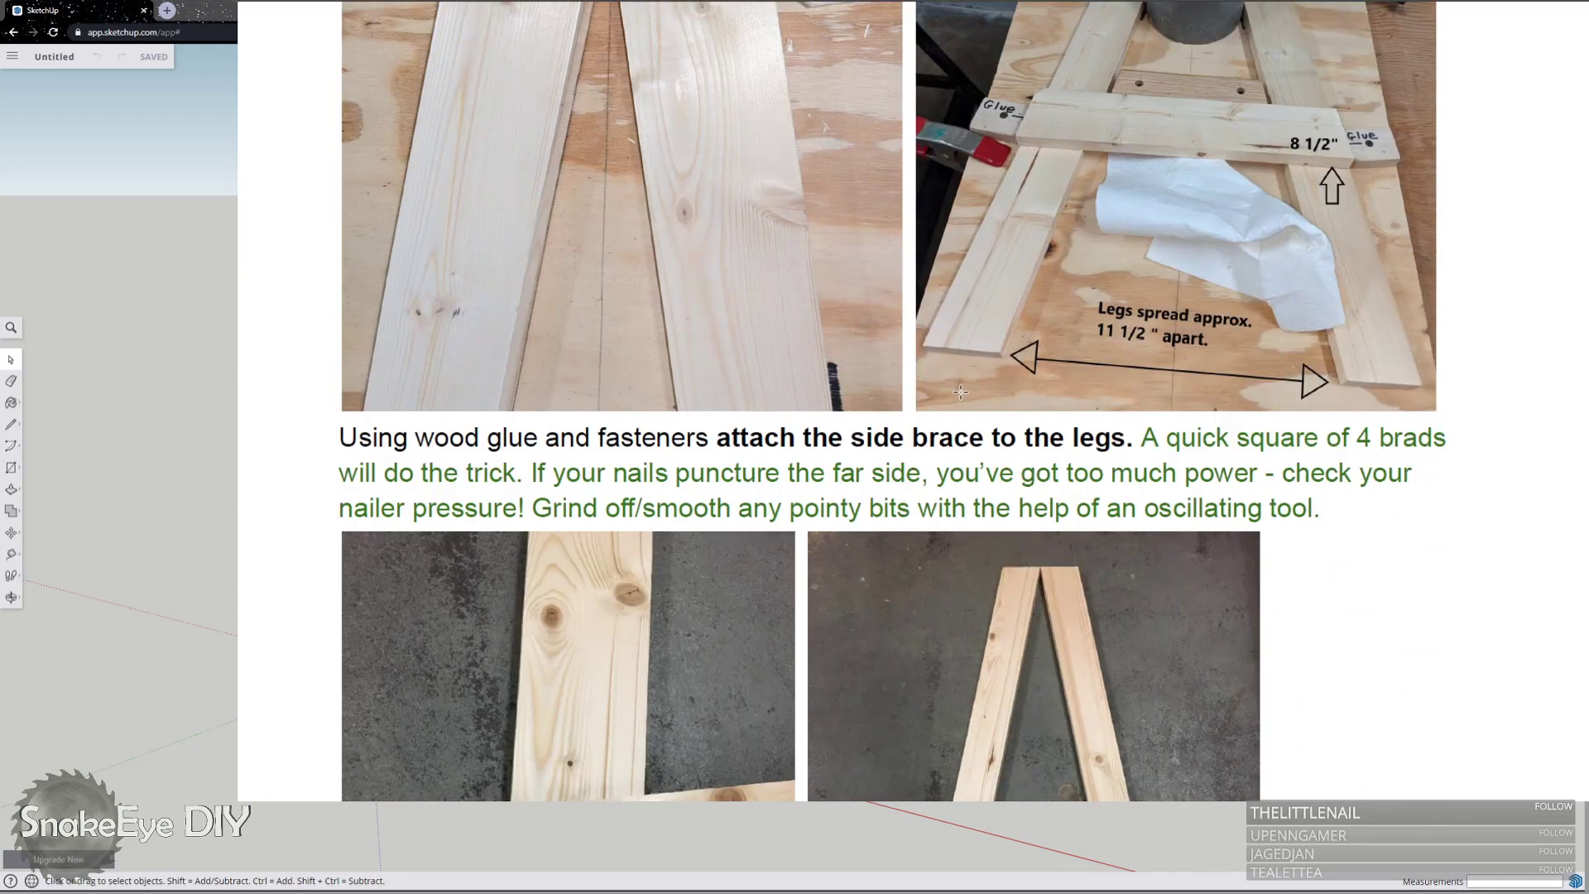
pyautogui.scroll(-15, 960, 394)
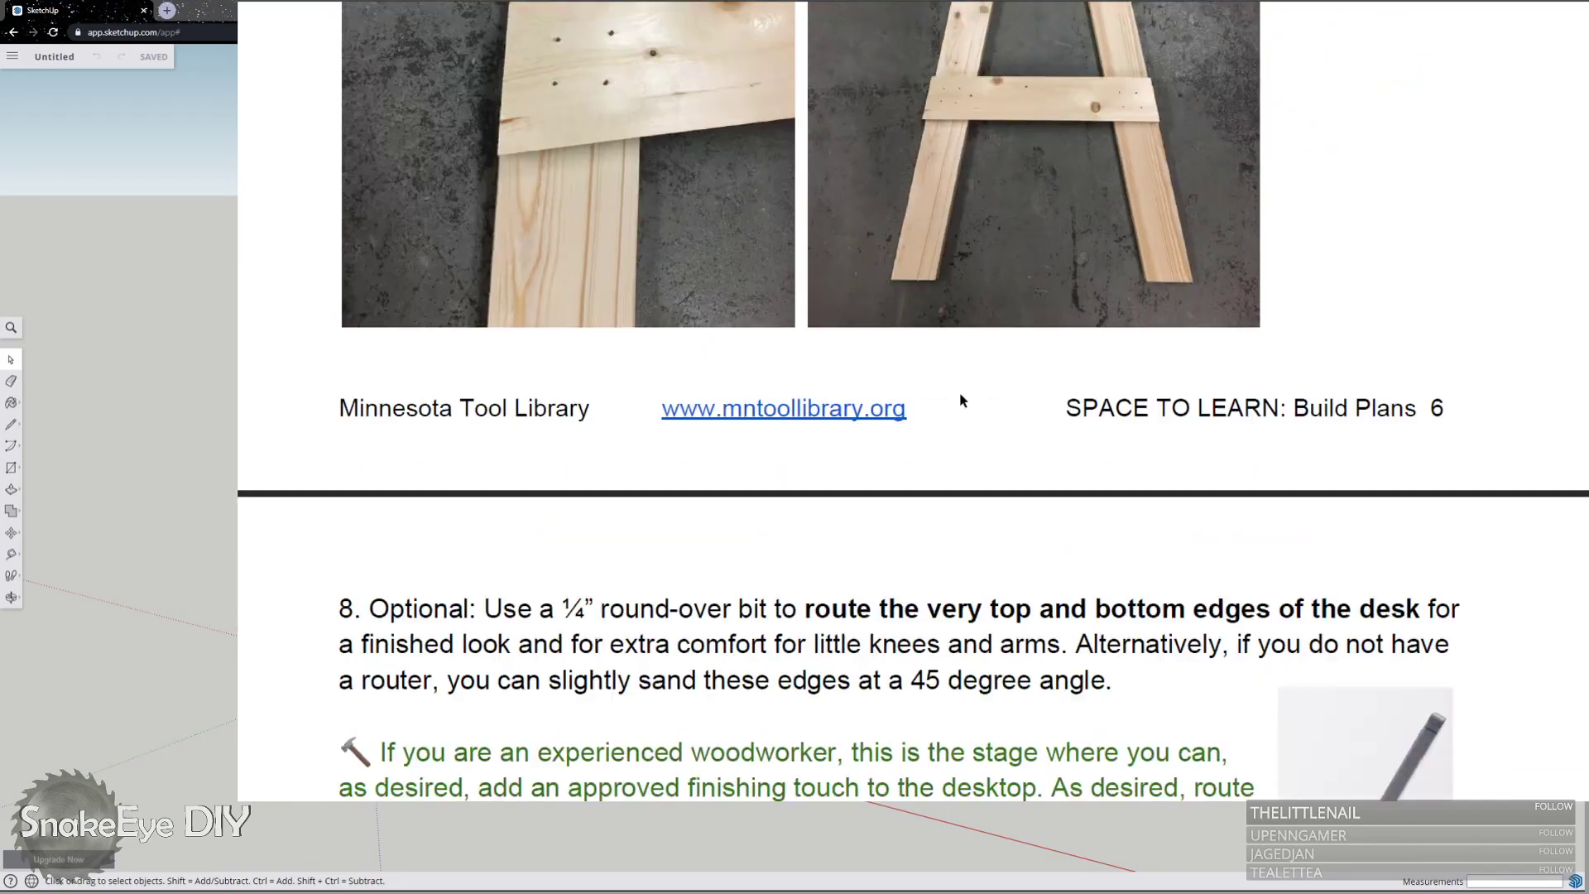
# Scroll past steps 8–9 to the final steps 10–13 and the page 7 footer.
pyautogui.scroll(-3, 960, 393)
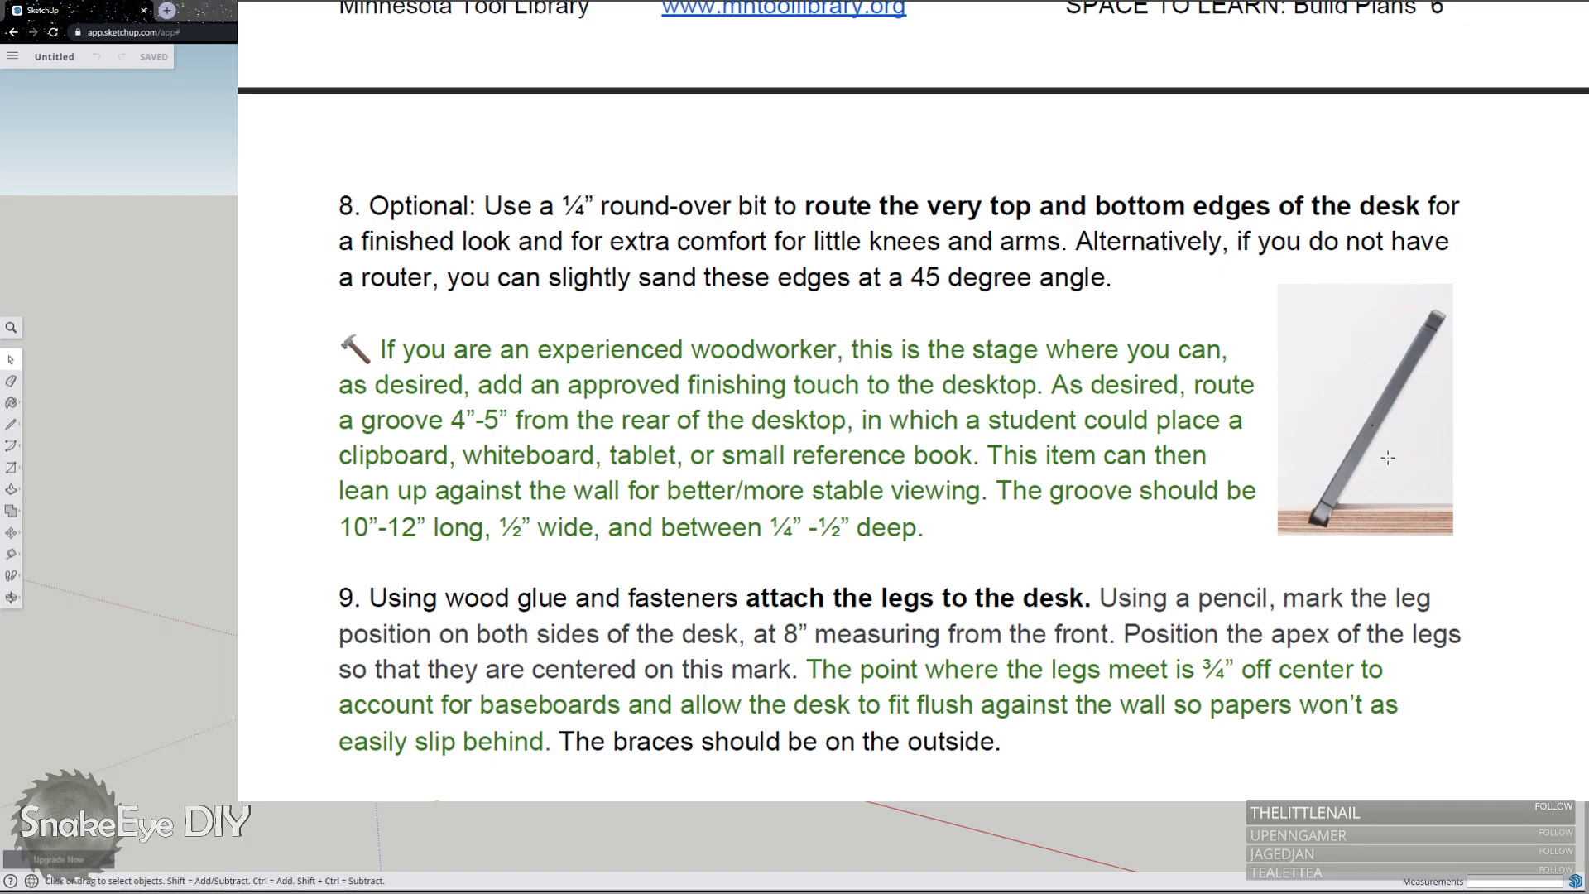
pyautogui.scroll(-8, 1374, 455)
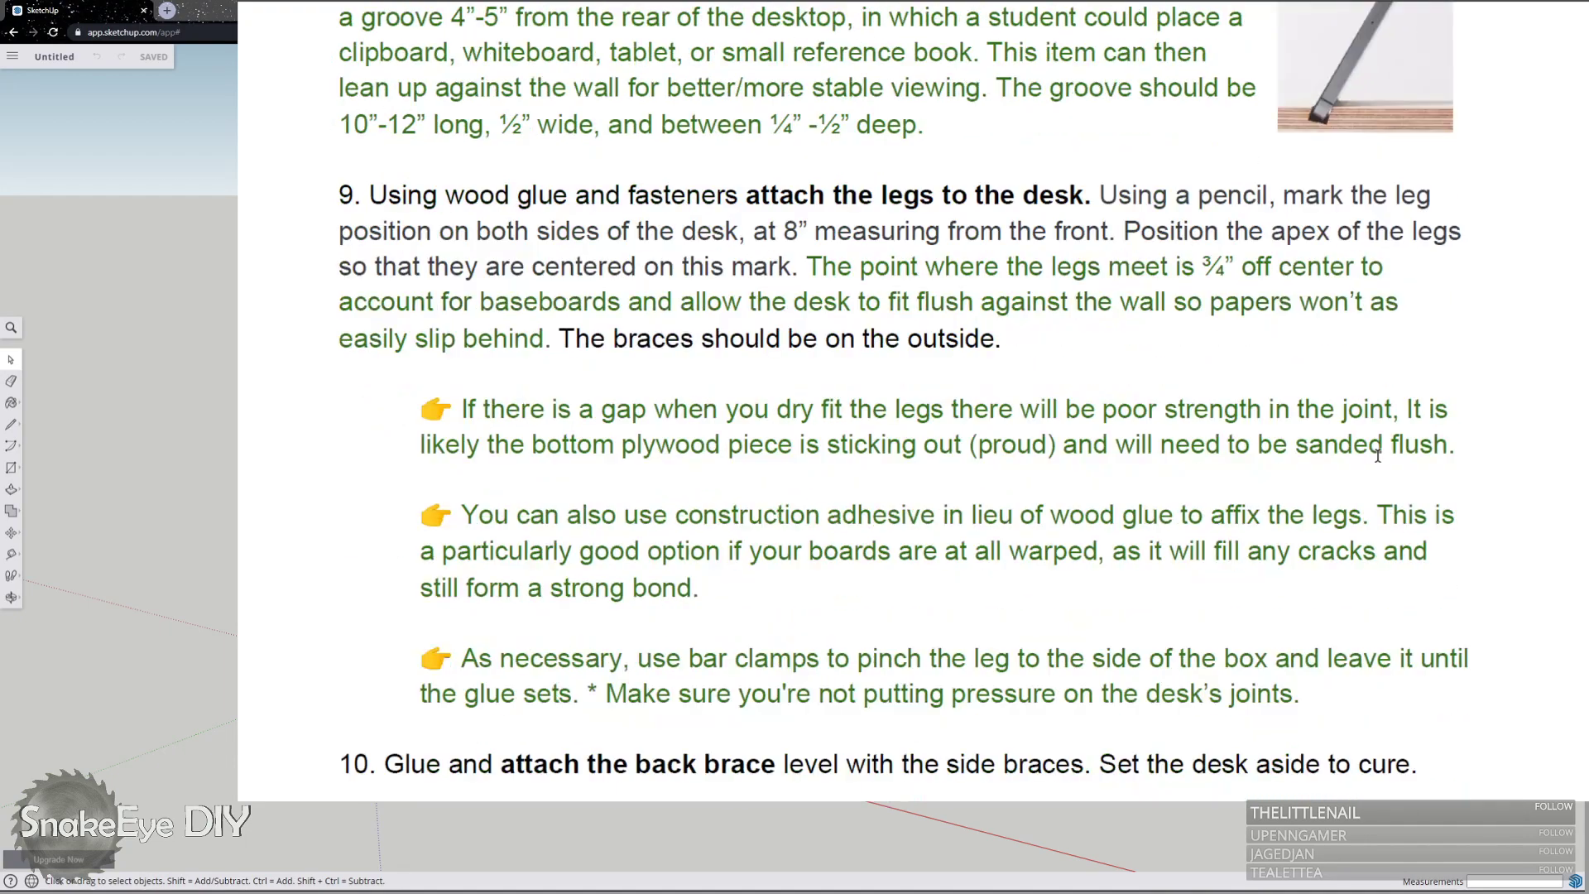
pyautogui.scroll(-4, 1378, 457)
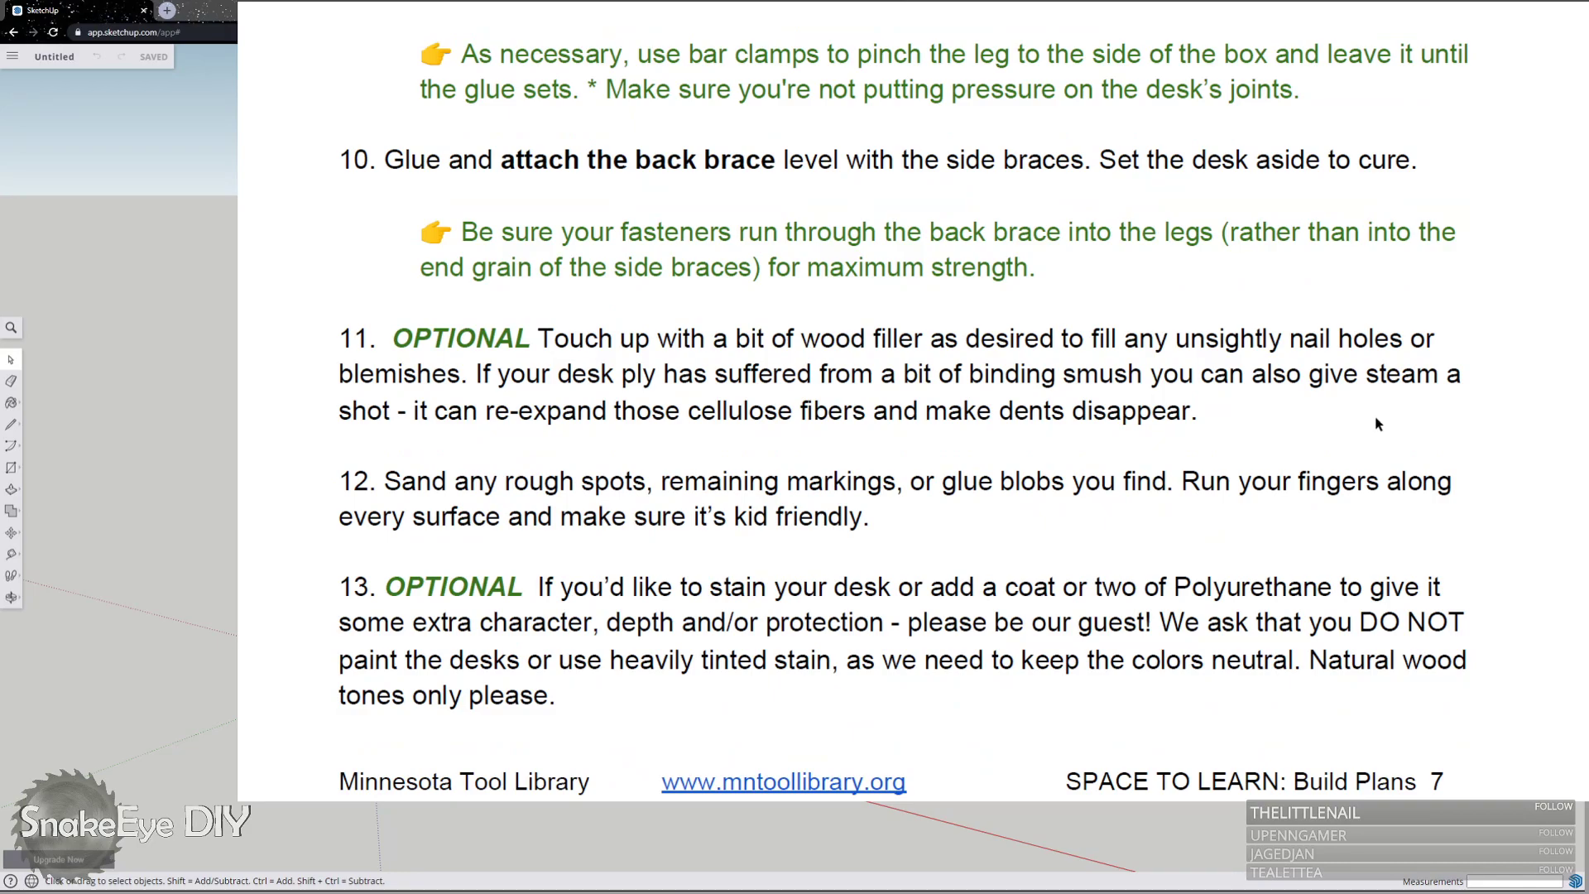
pyautogui.scroll(-1, 1377, 424)
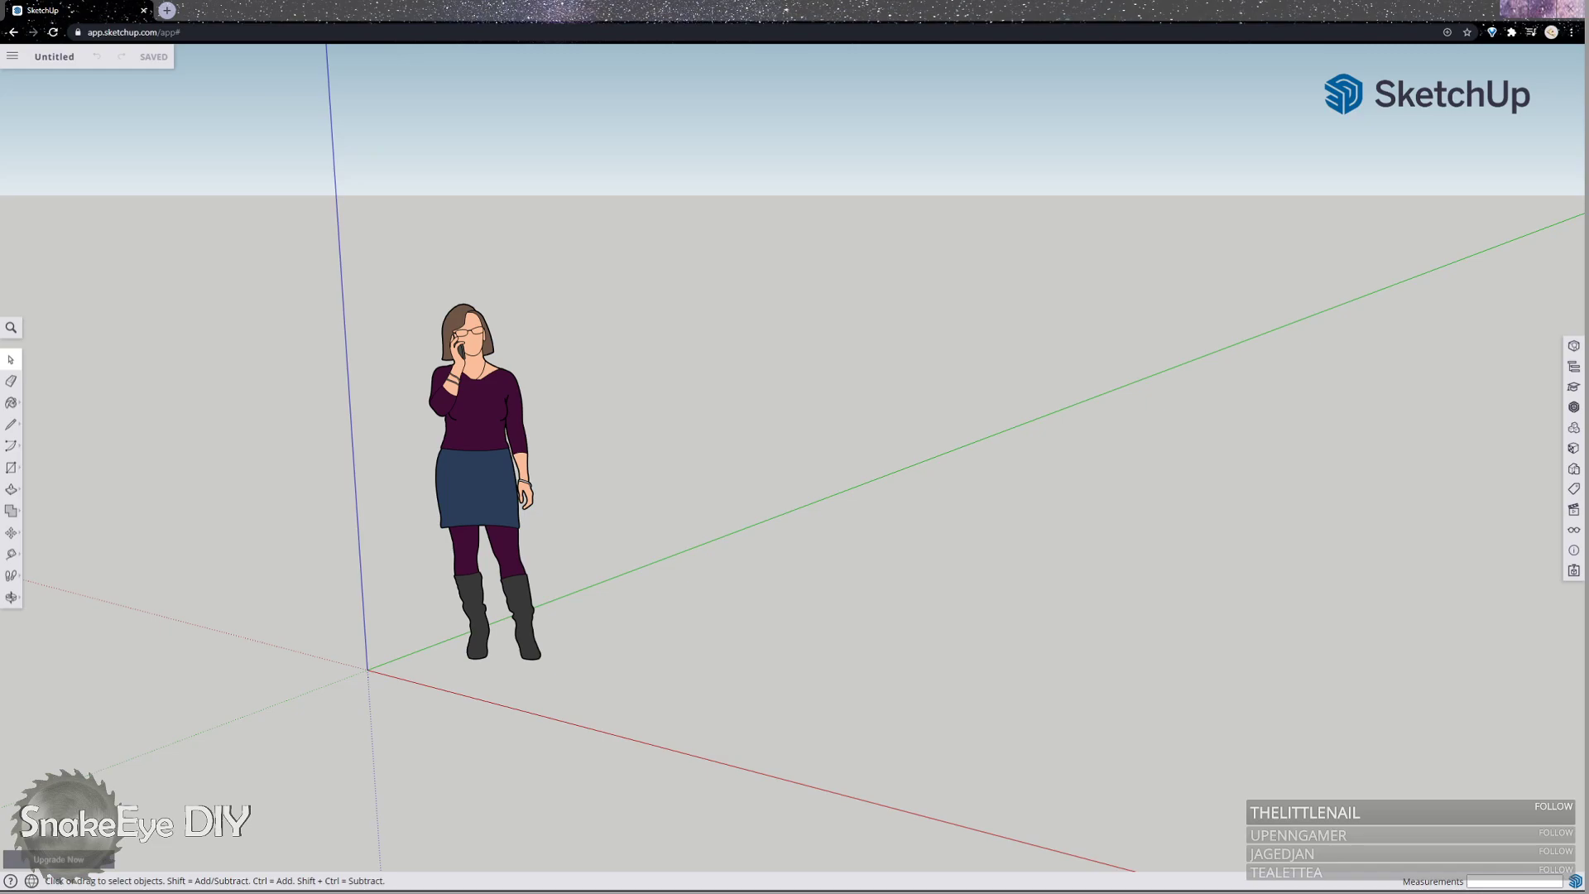
# Delete the default person figure and open the Tags, Display and Components panels.
pyautogui.click(489, 418)
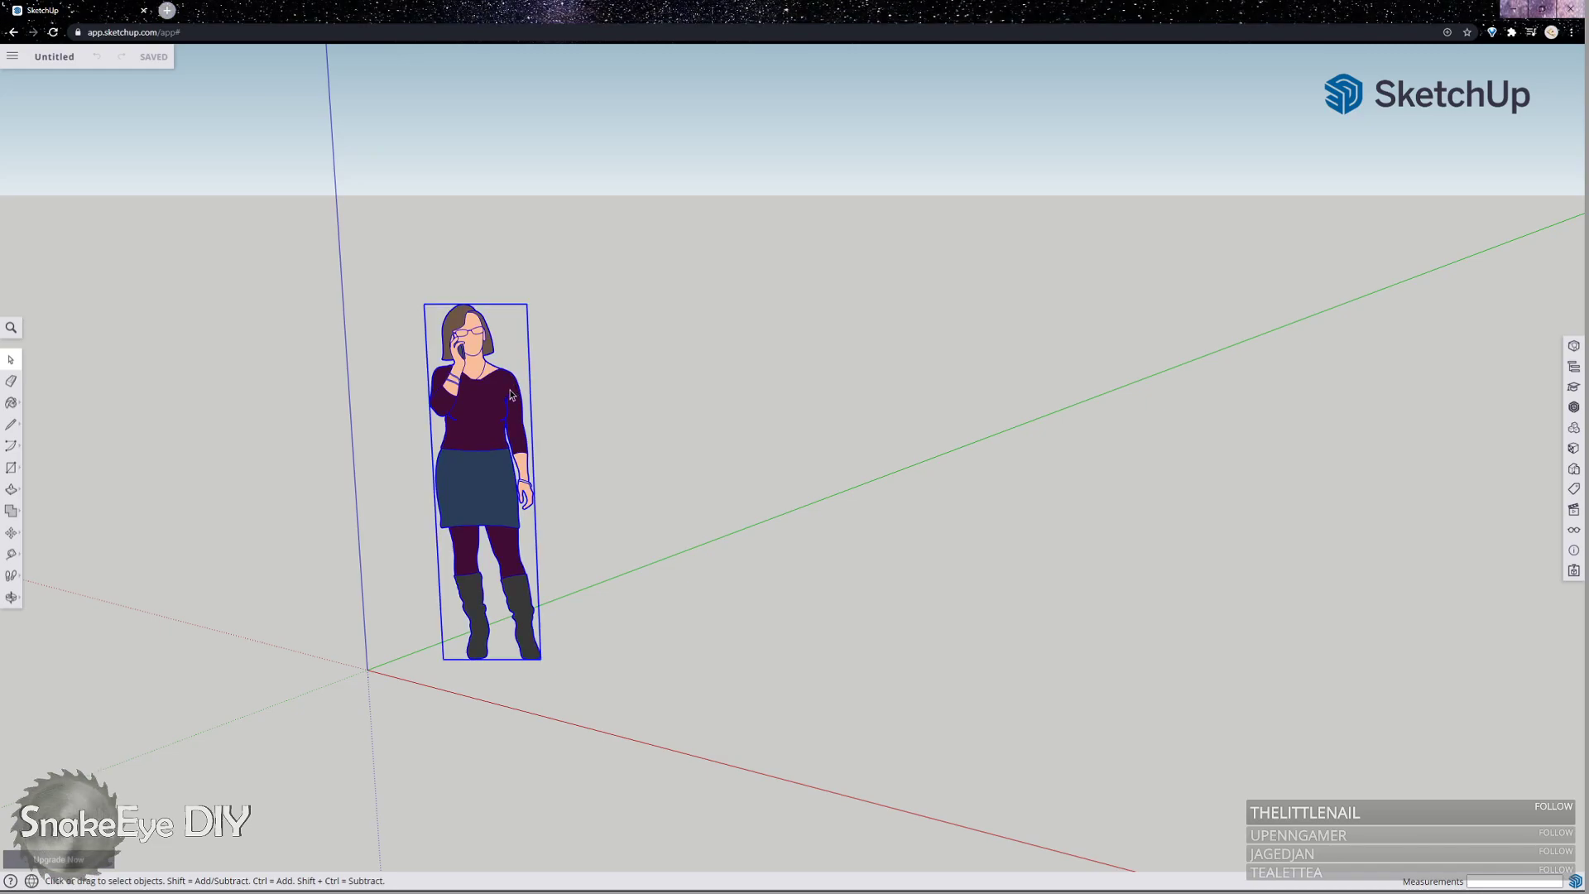
pyautogui.press('Delete')
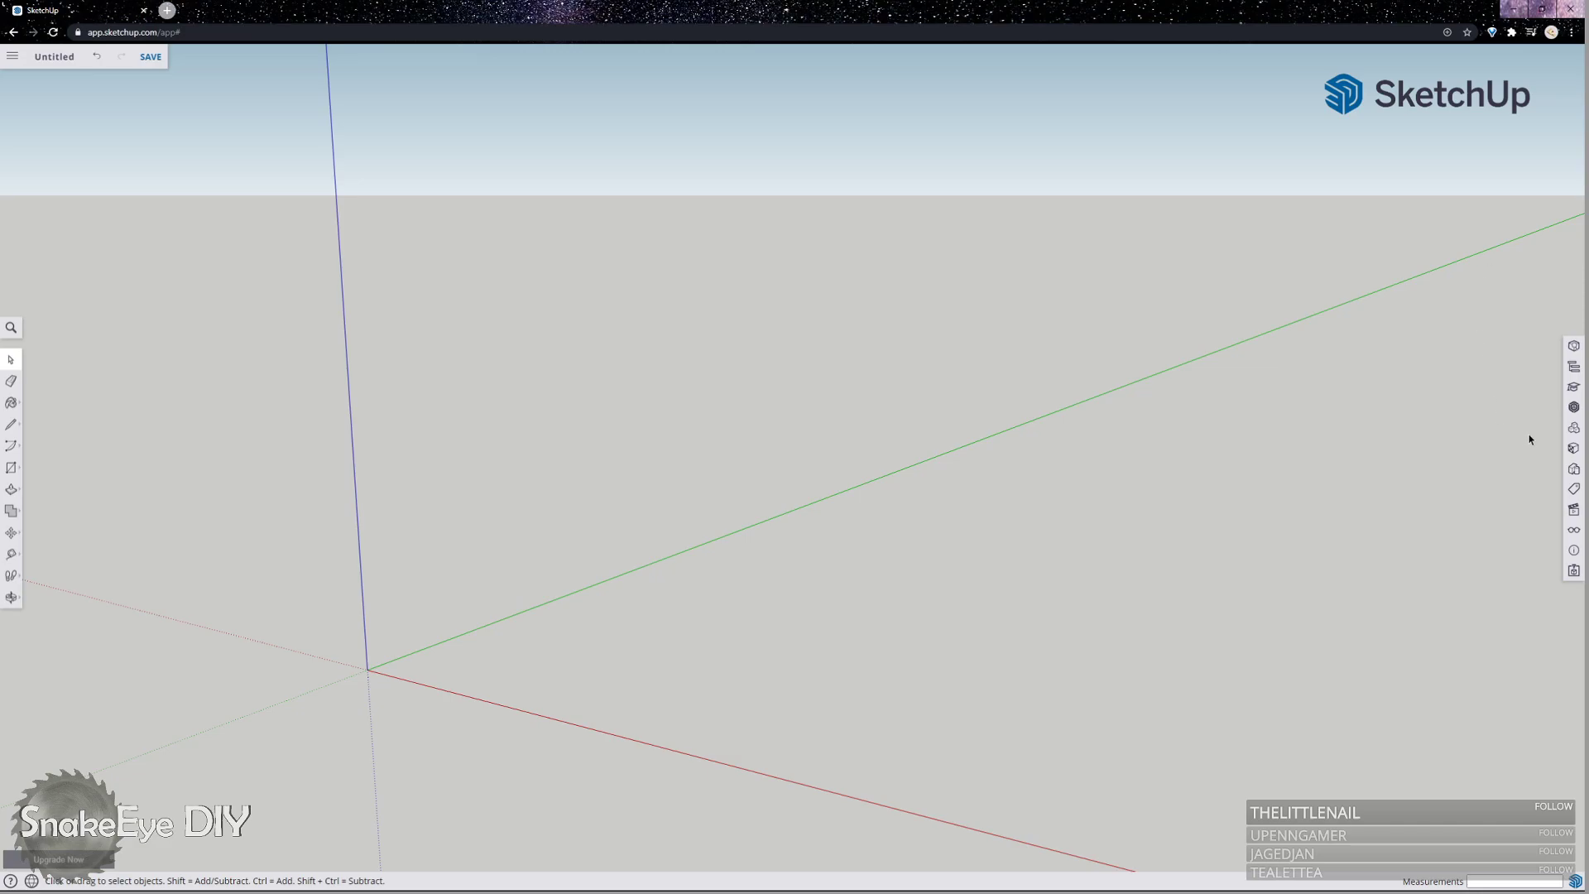
pyautogui.click(1573, 489)
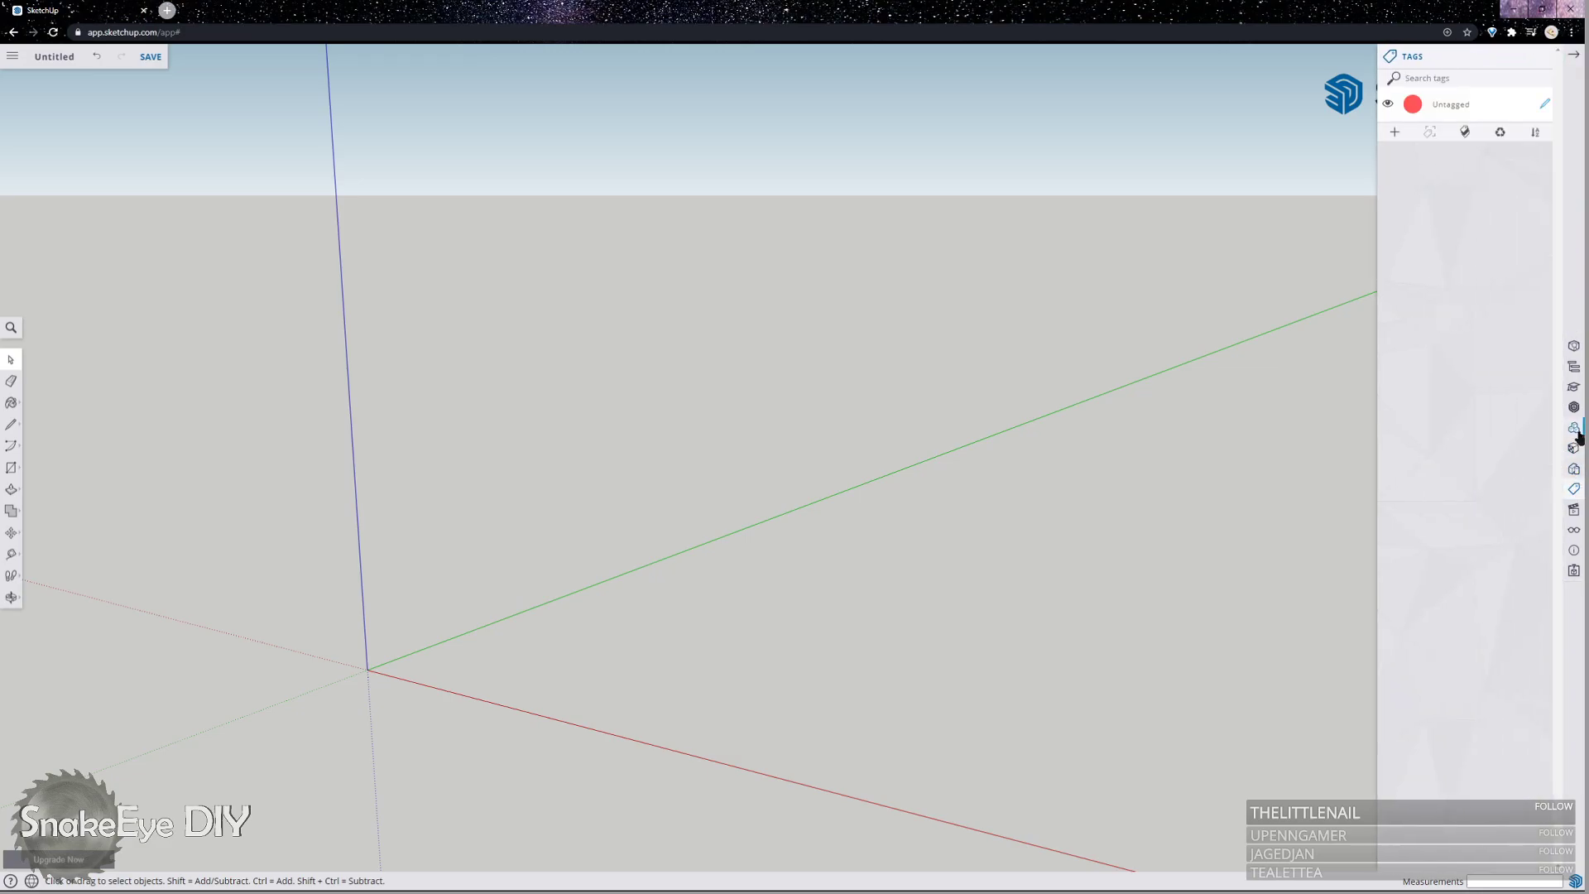
pyautogui.click(1573, 529)
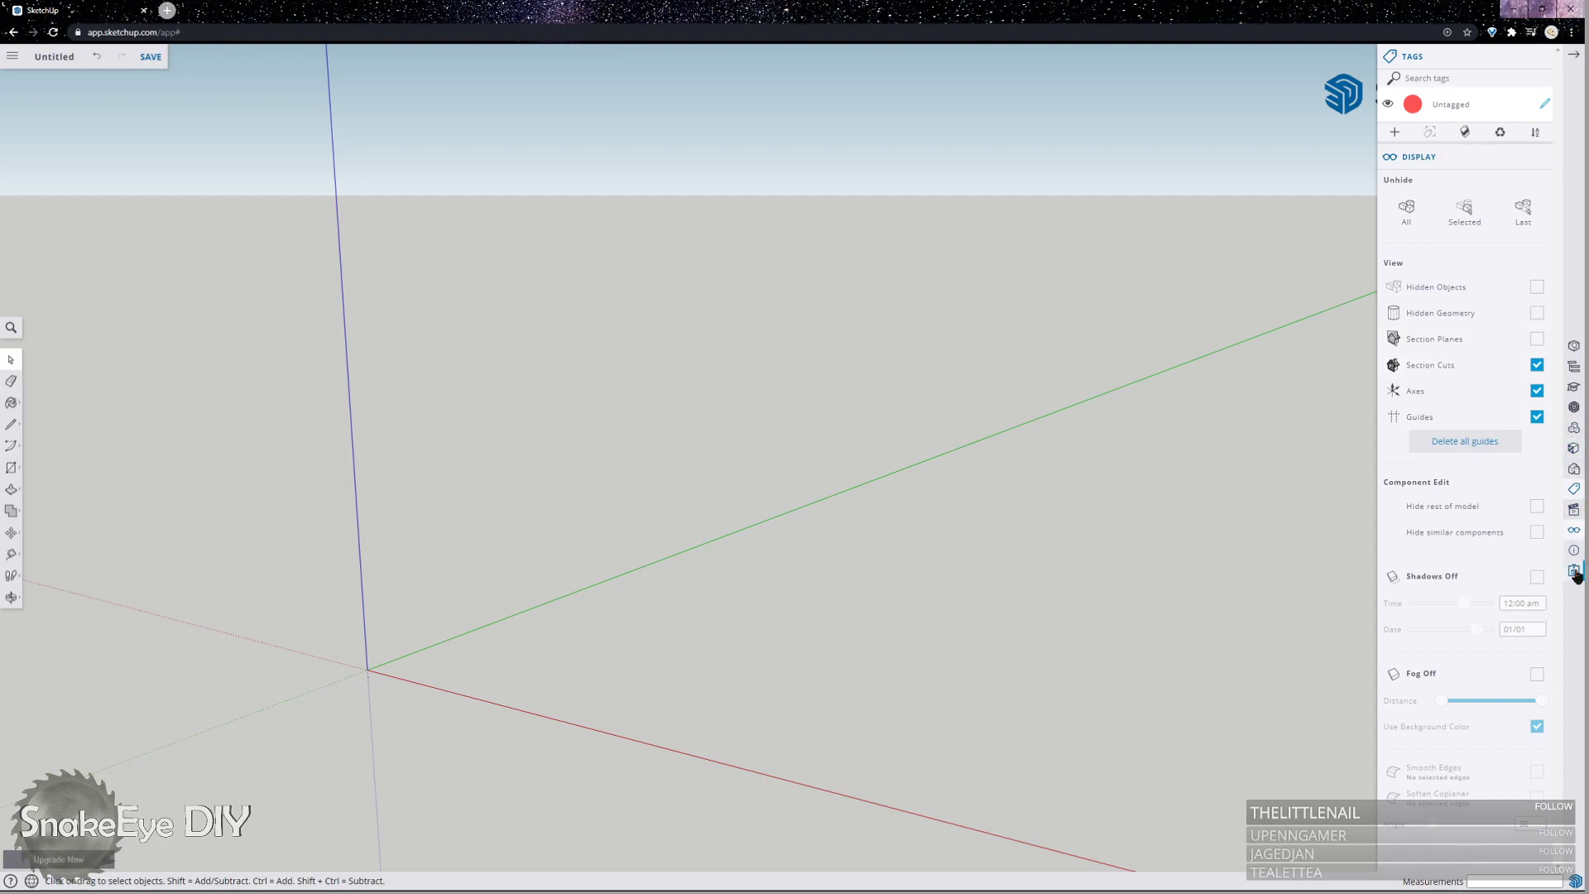
pyautogui.click(1572, 430)
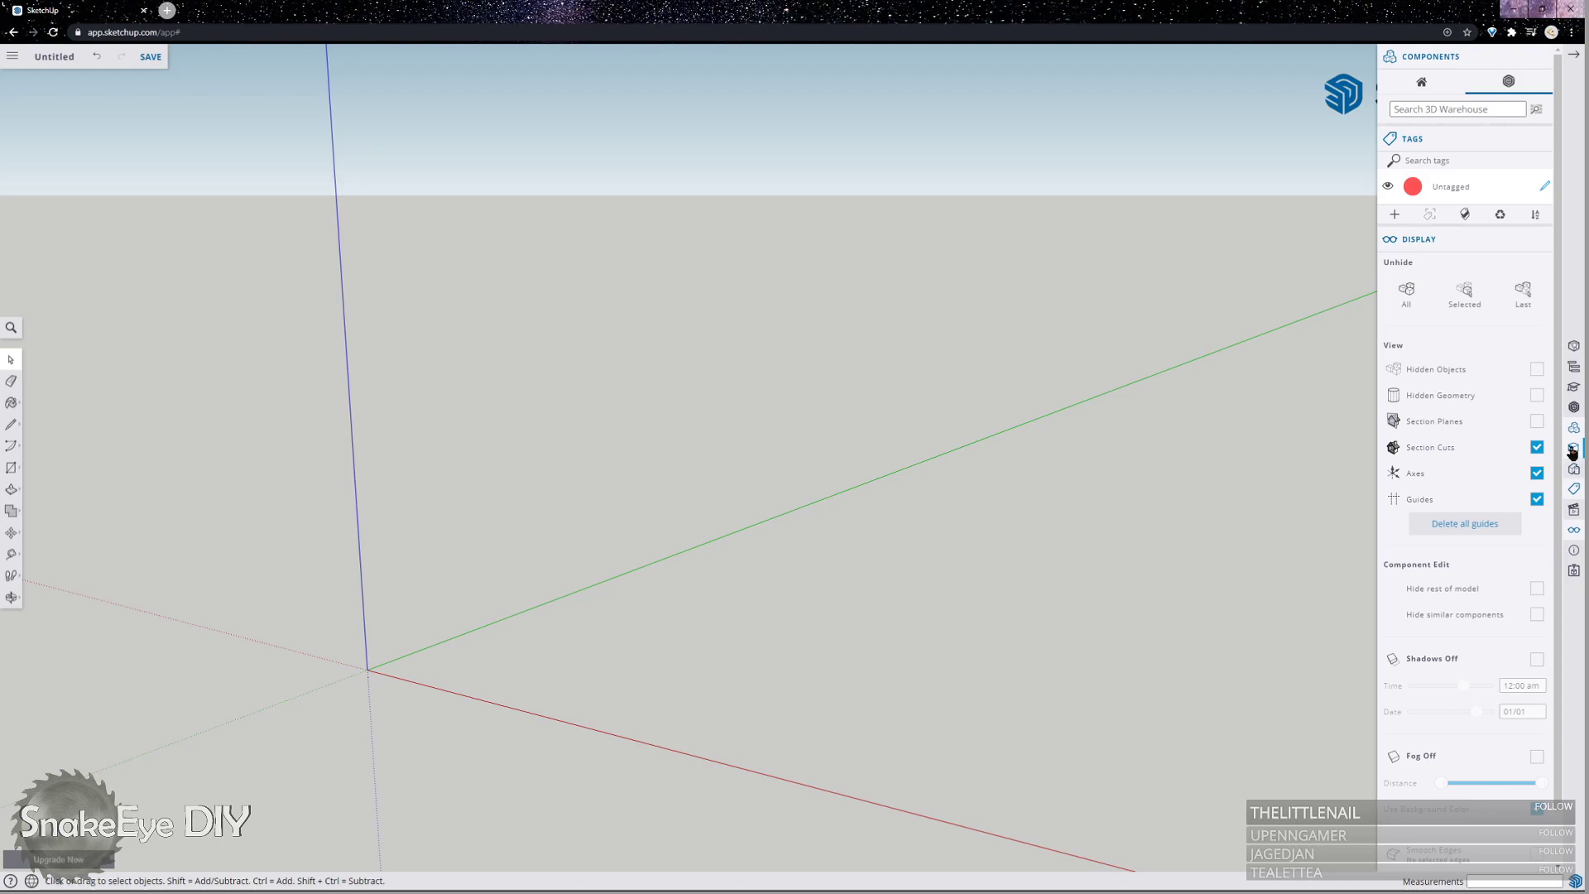
pyautogui.click(1574, 531)
pyautogui.click(1574, 511)
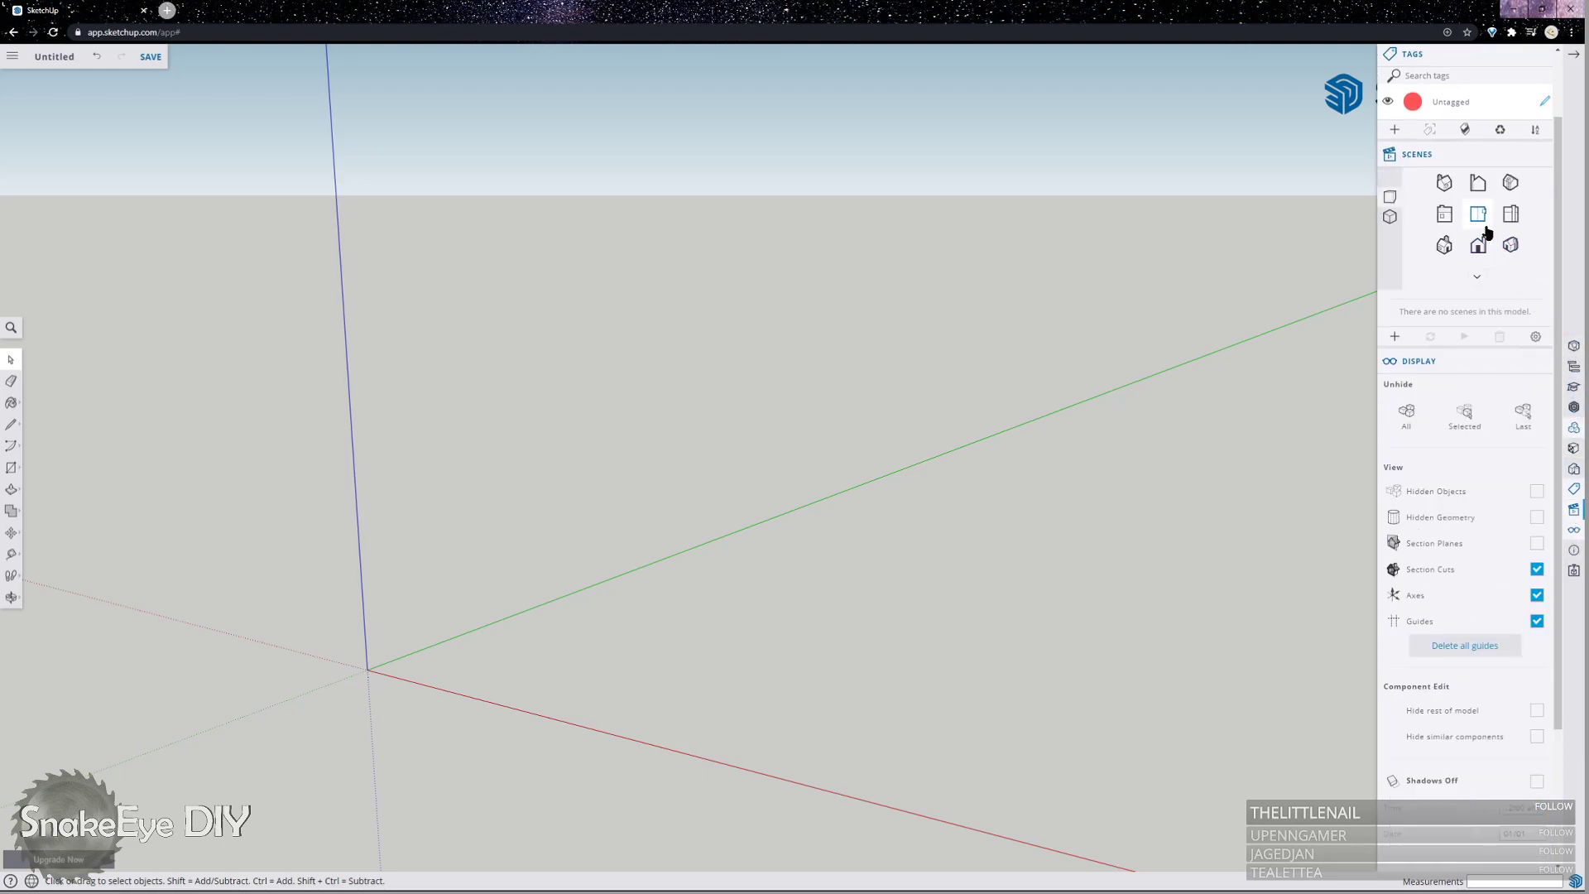
pyautogui.click(1478, 184)
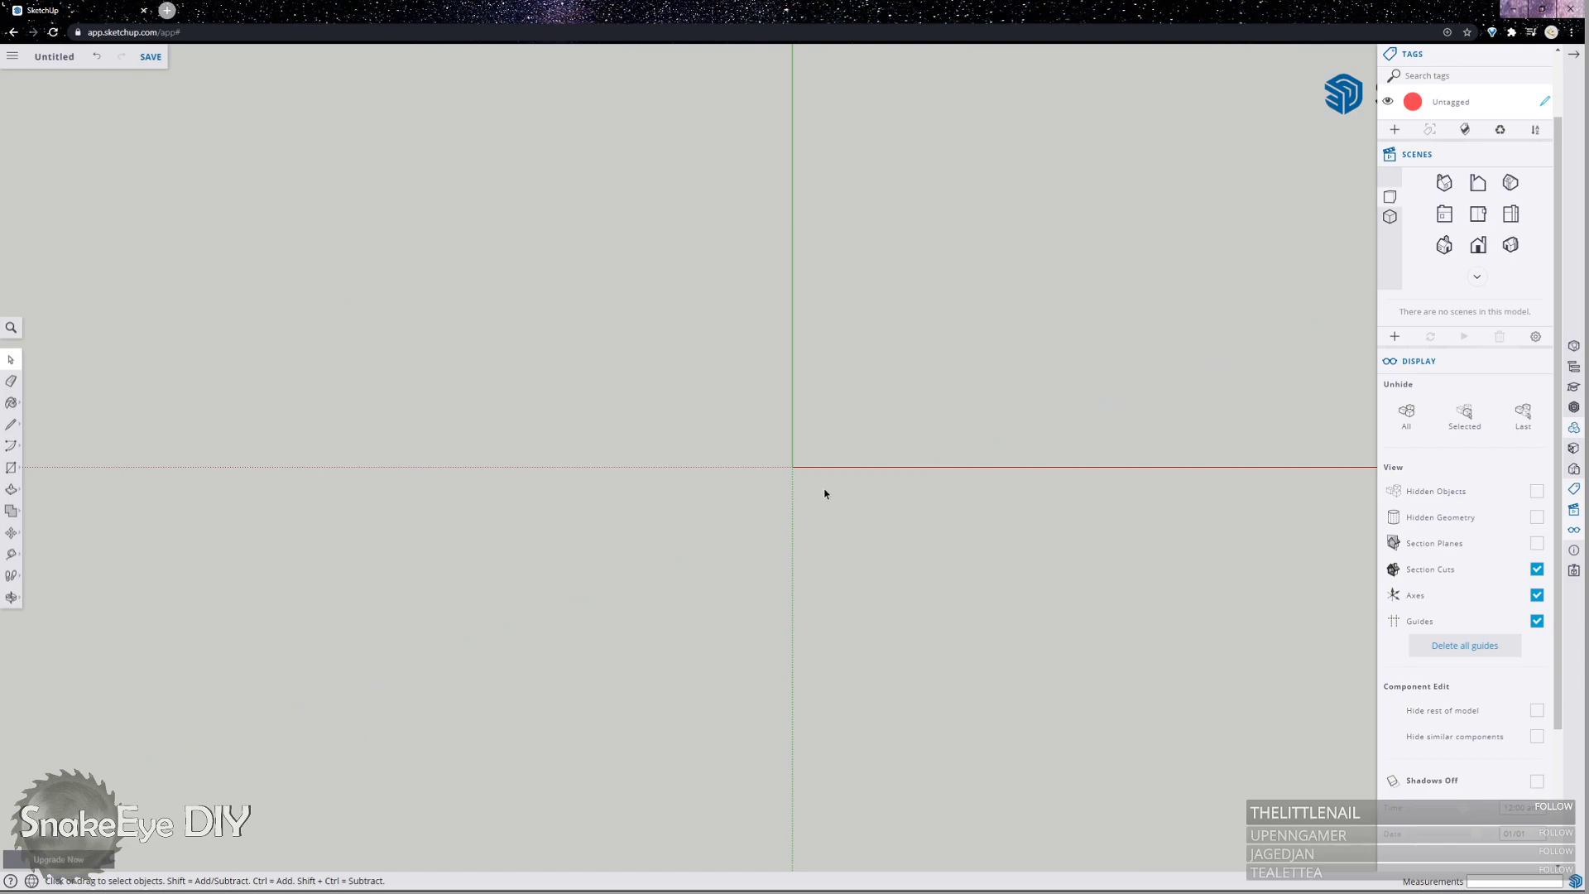
# Draw a 24 by 17.7 rectangular face from the origin along the red and green axes.
pyautogui.press('l')
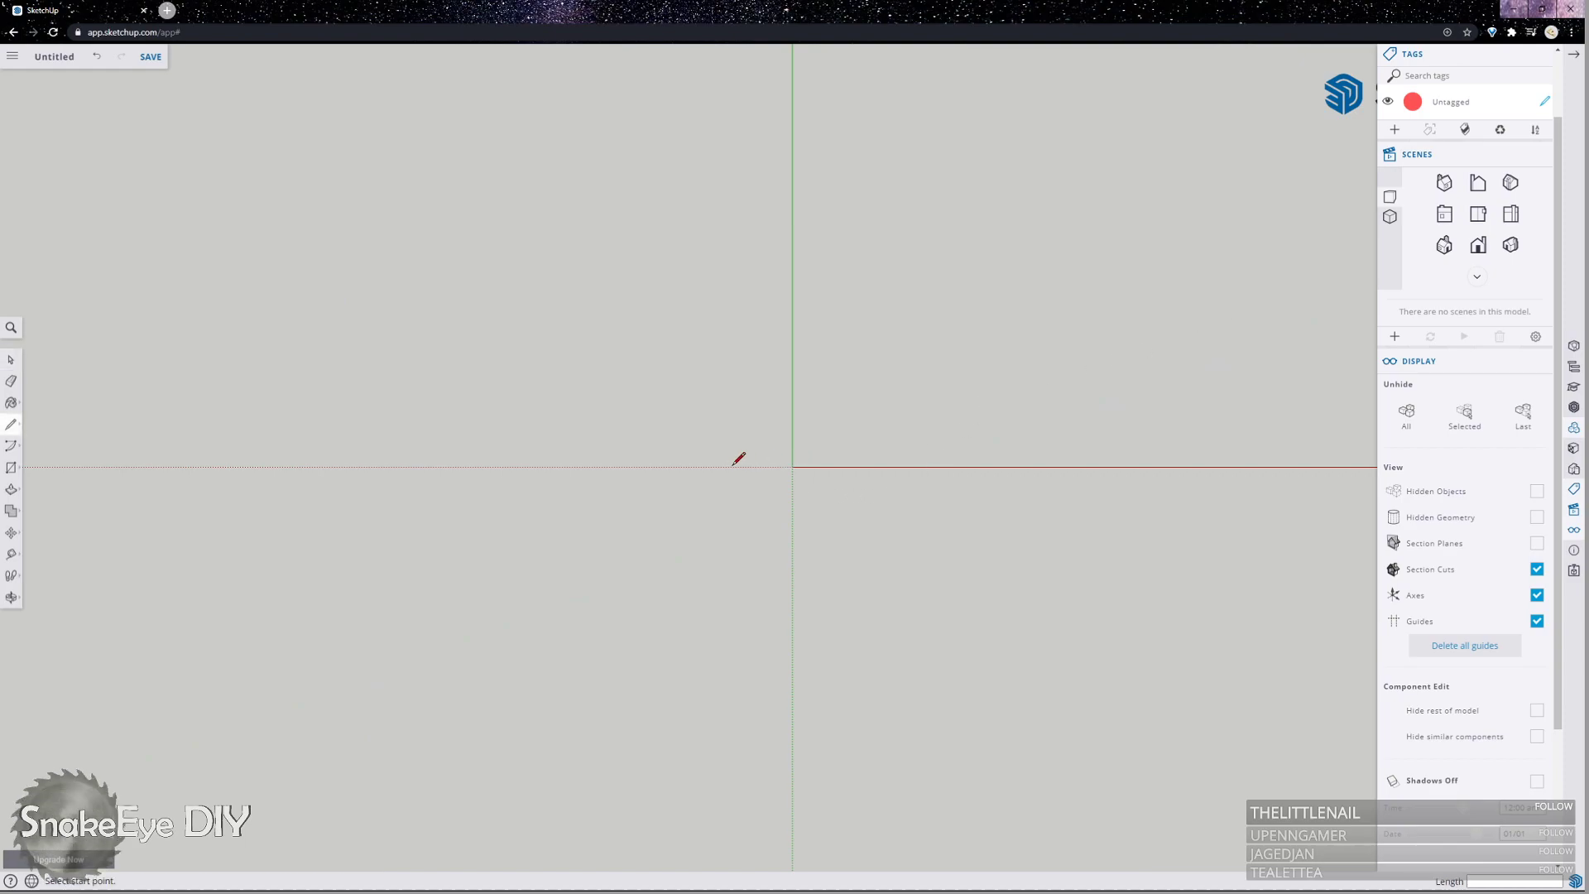
pyautogui.click(792, 466)
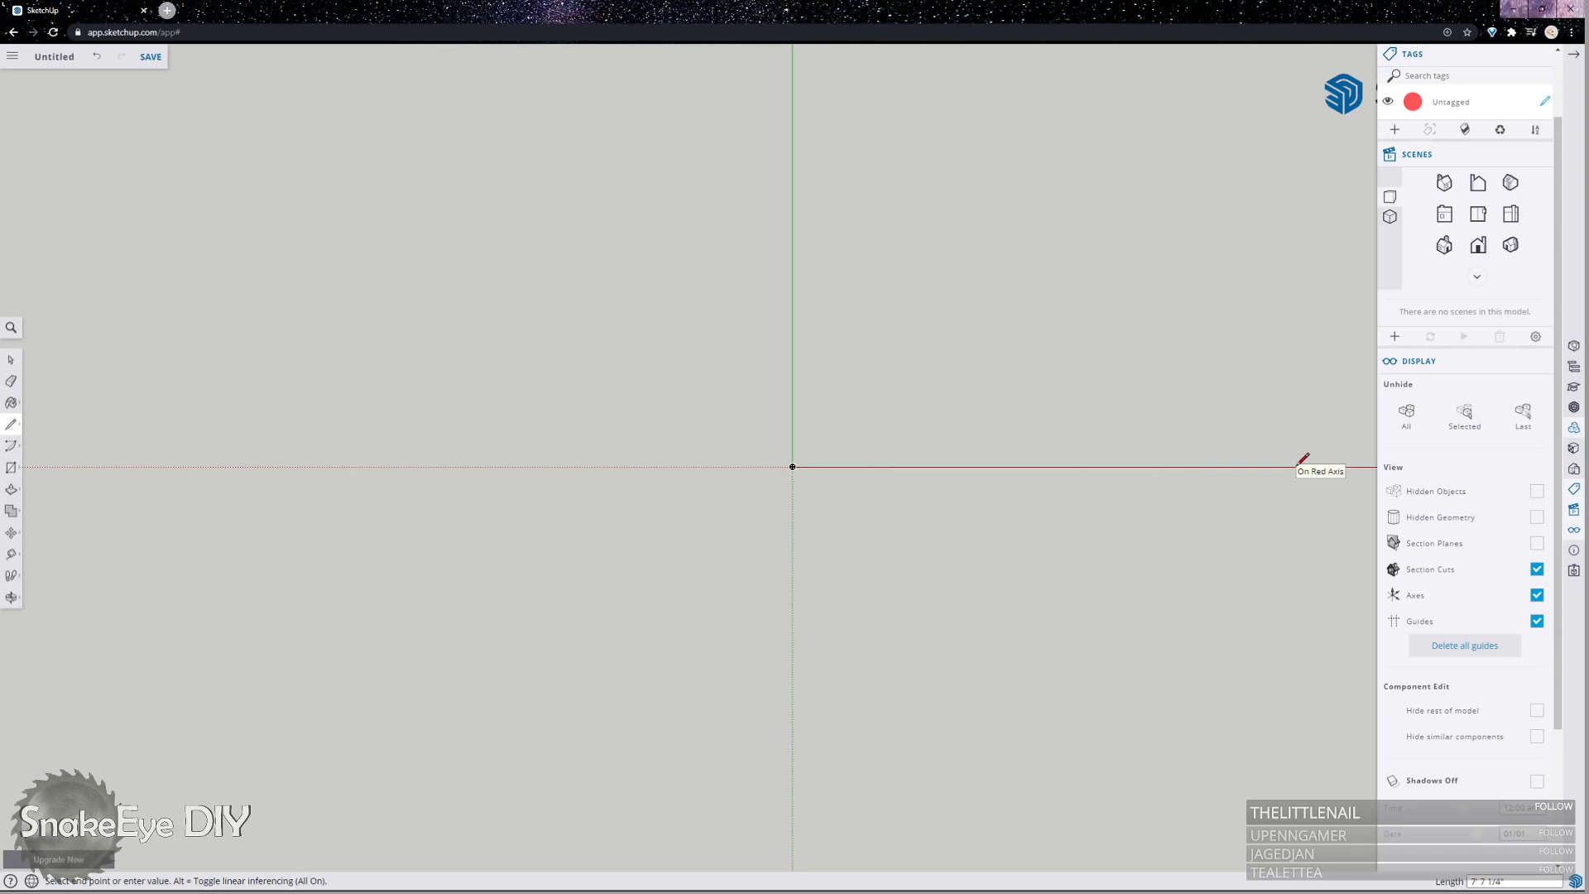
pyautogui.write('24.75')
pyautogui.press('Return')
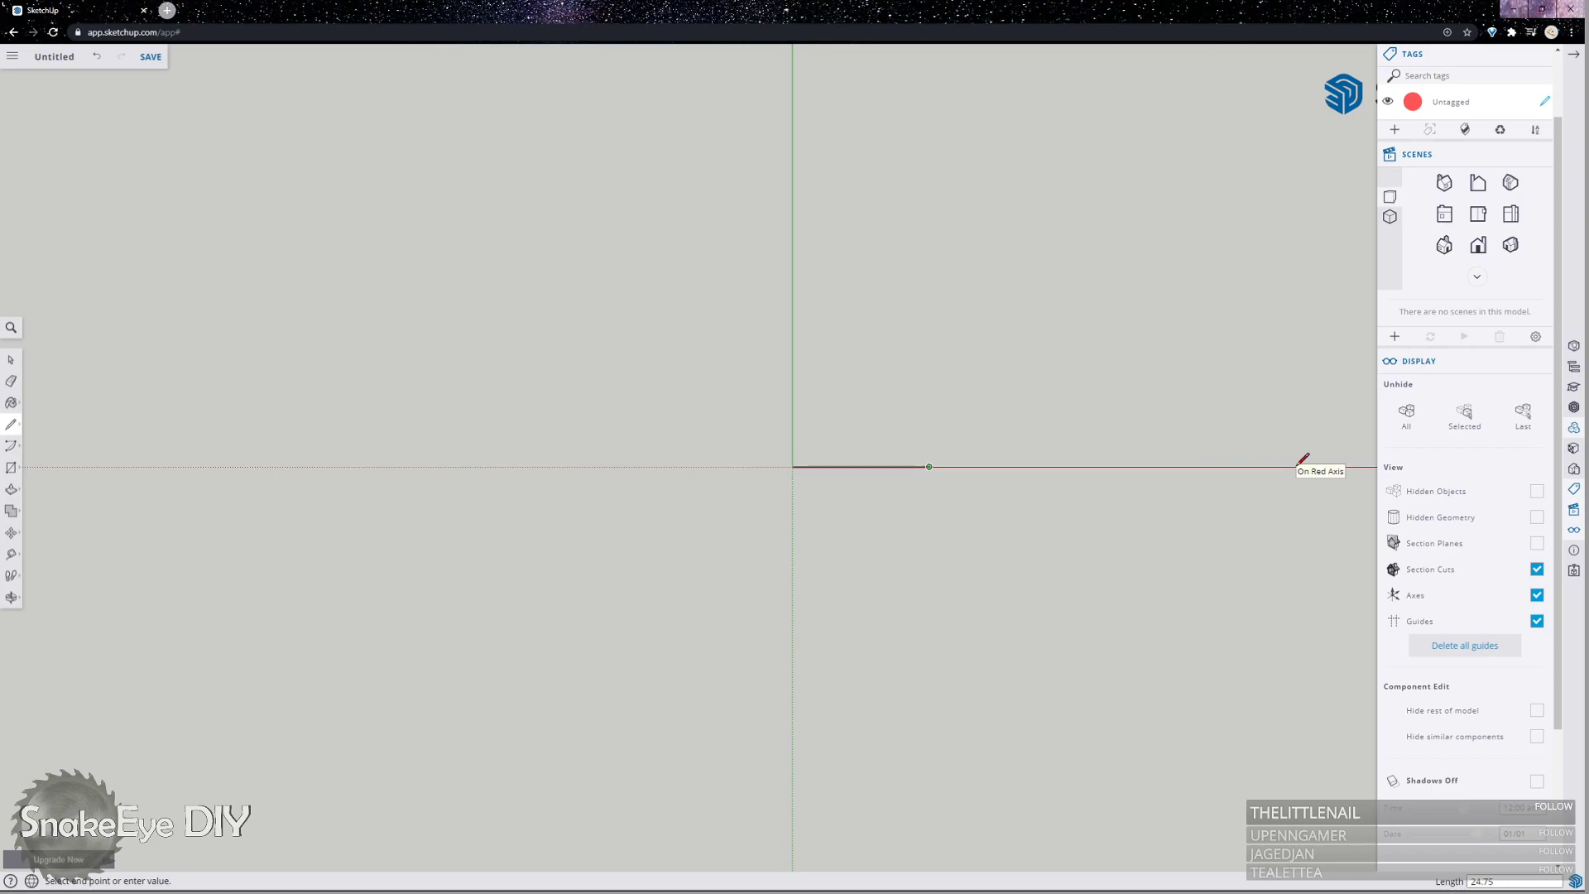
pyautogui.scroll(5, 948, 422)
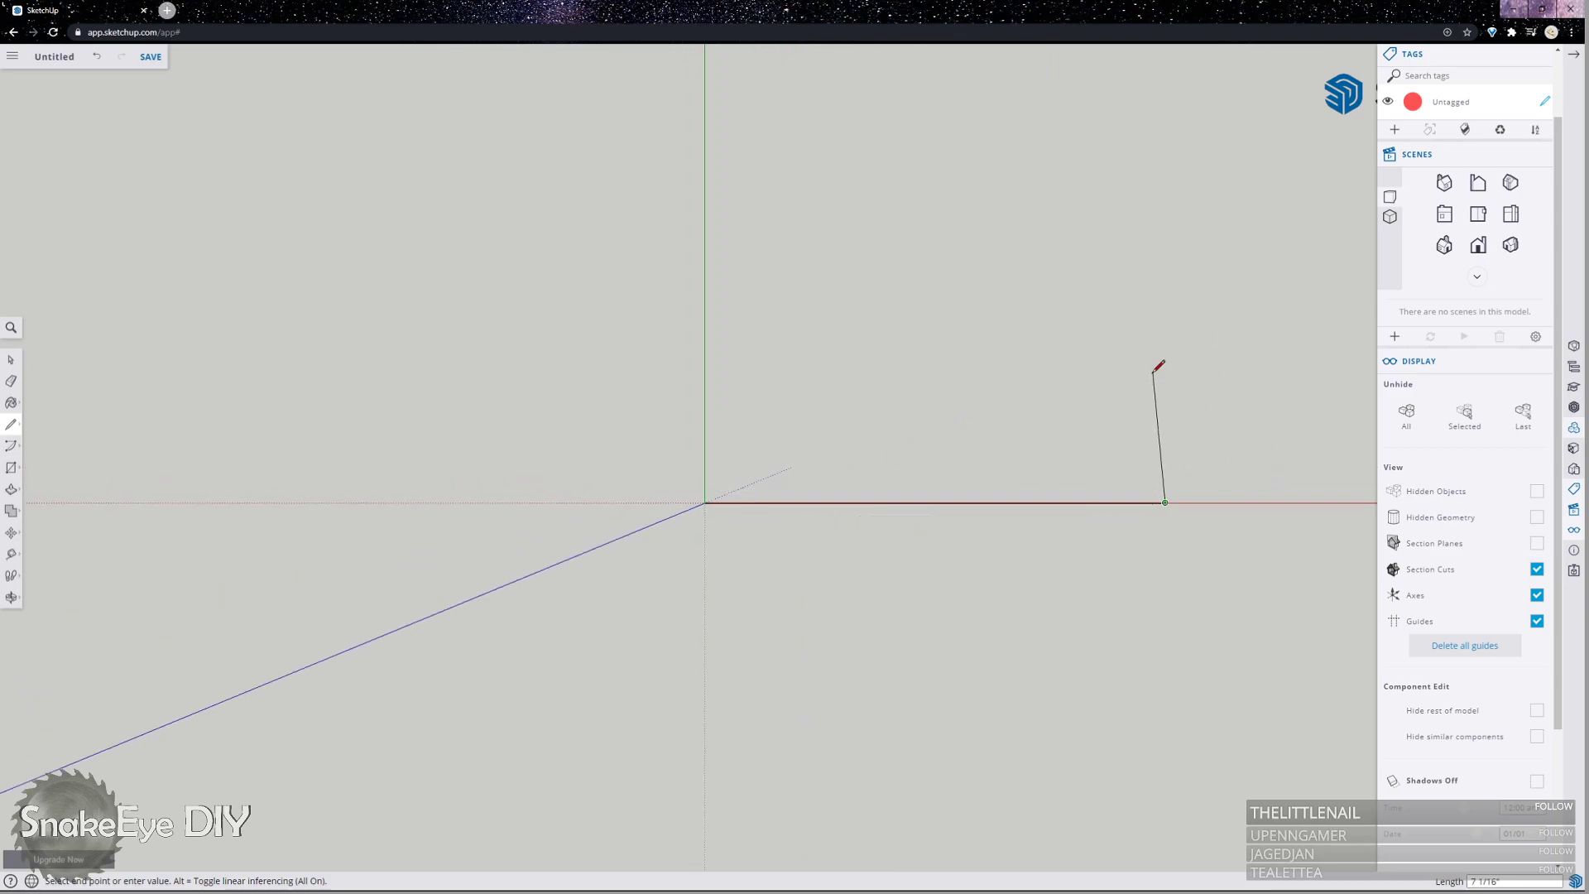
pyautogui.write('17')
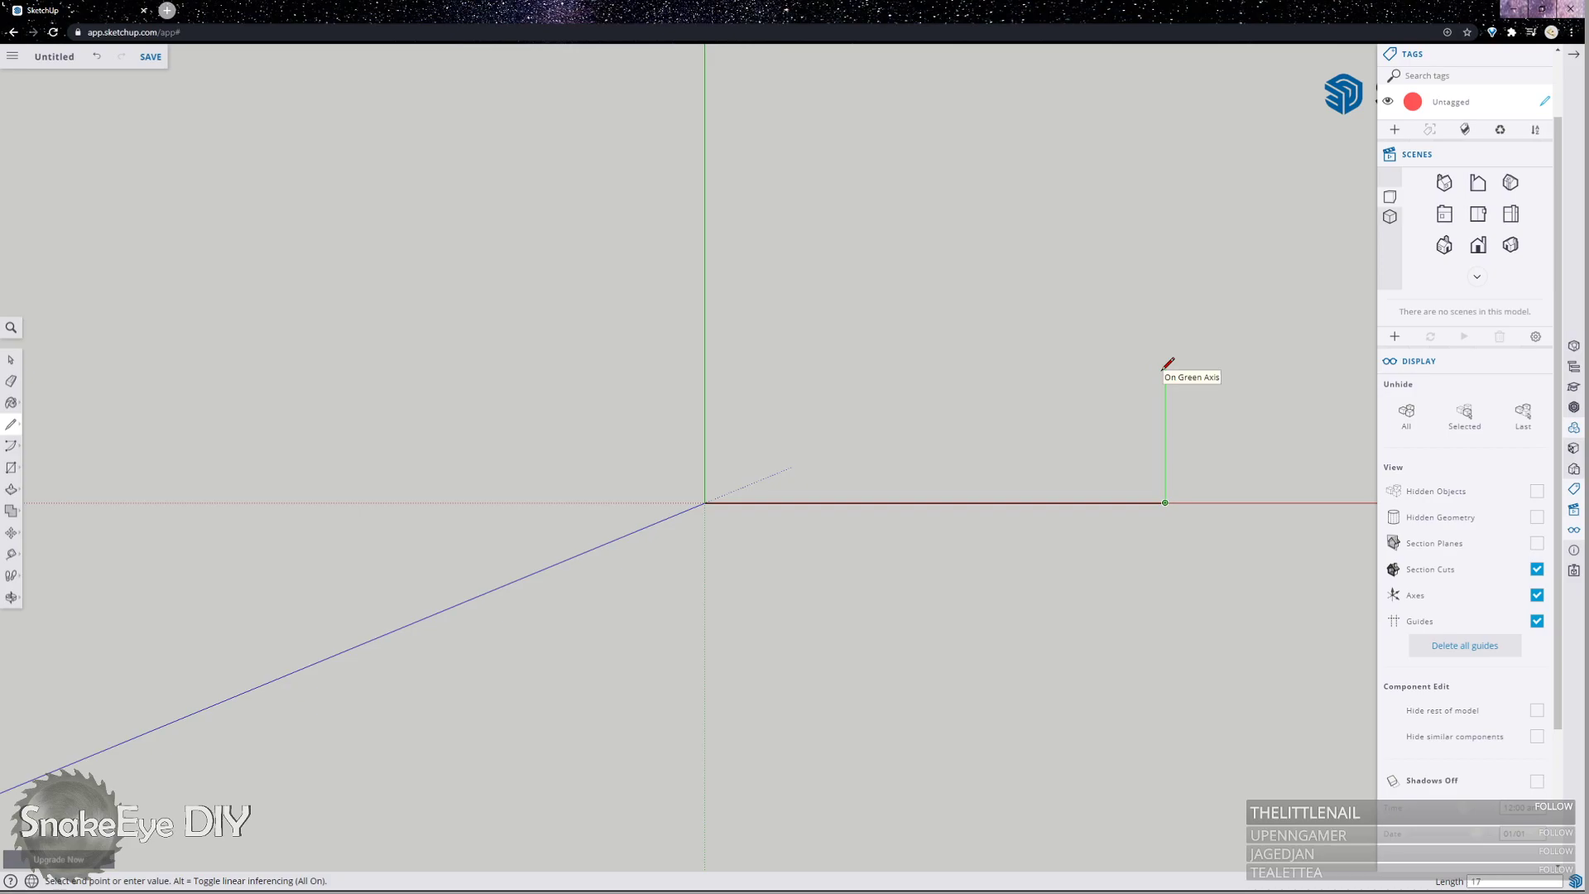
pyautogui.write('.7')
pyautogui.press('Return')
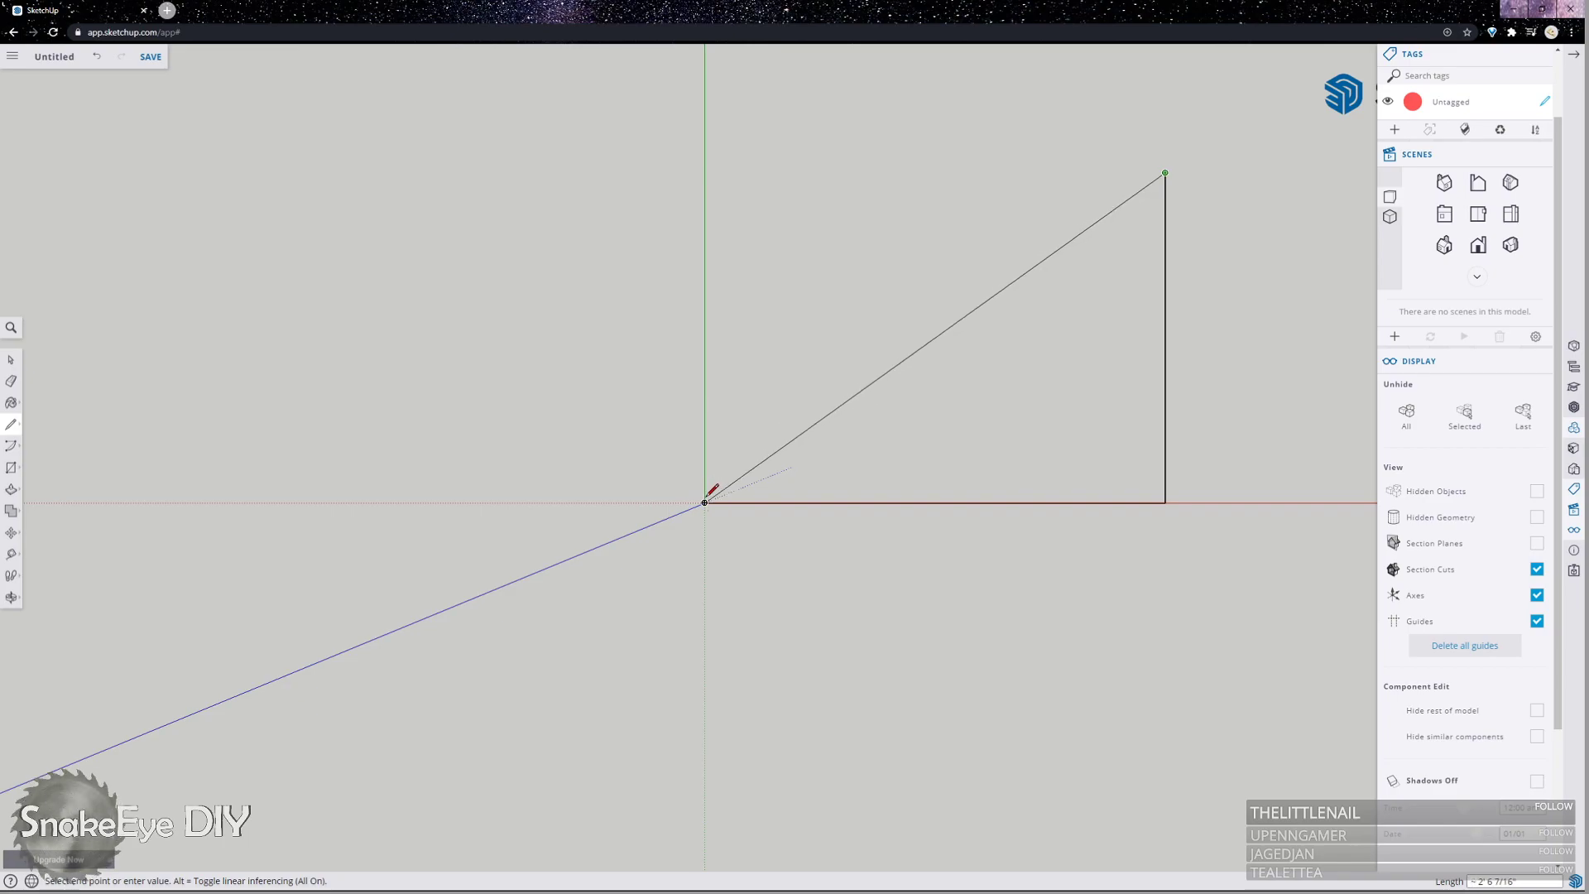
pyautogui.click(705, 171)
pyautogui.click(705, 502)
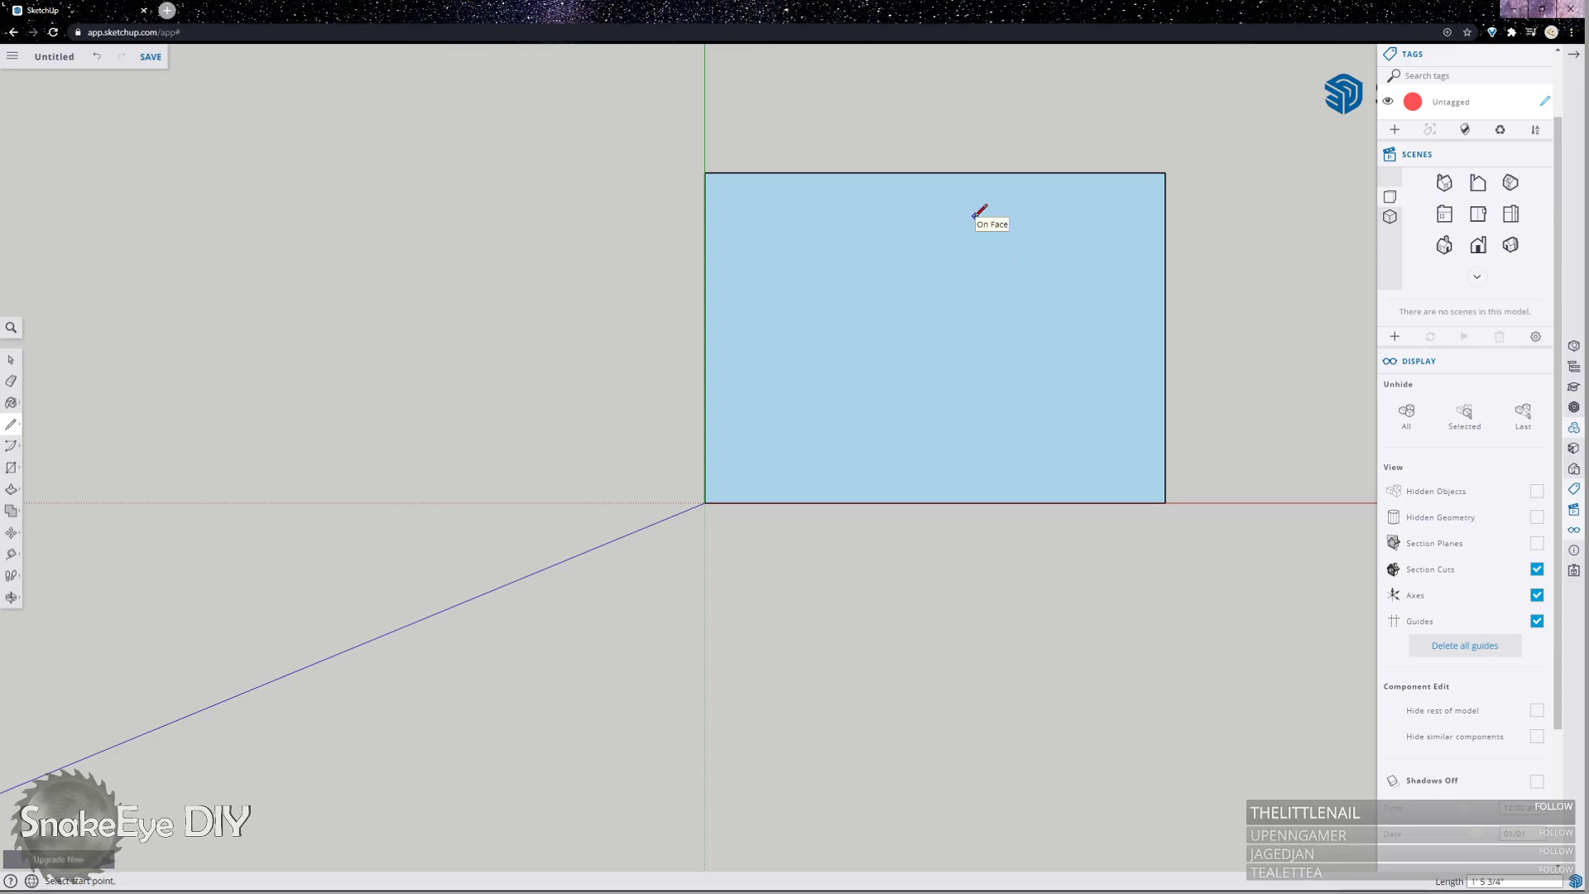
# Push/pull the rectangle up 3/4 inch into a slab.
pyautogui.press('p')
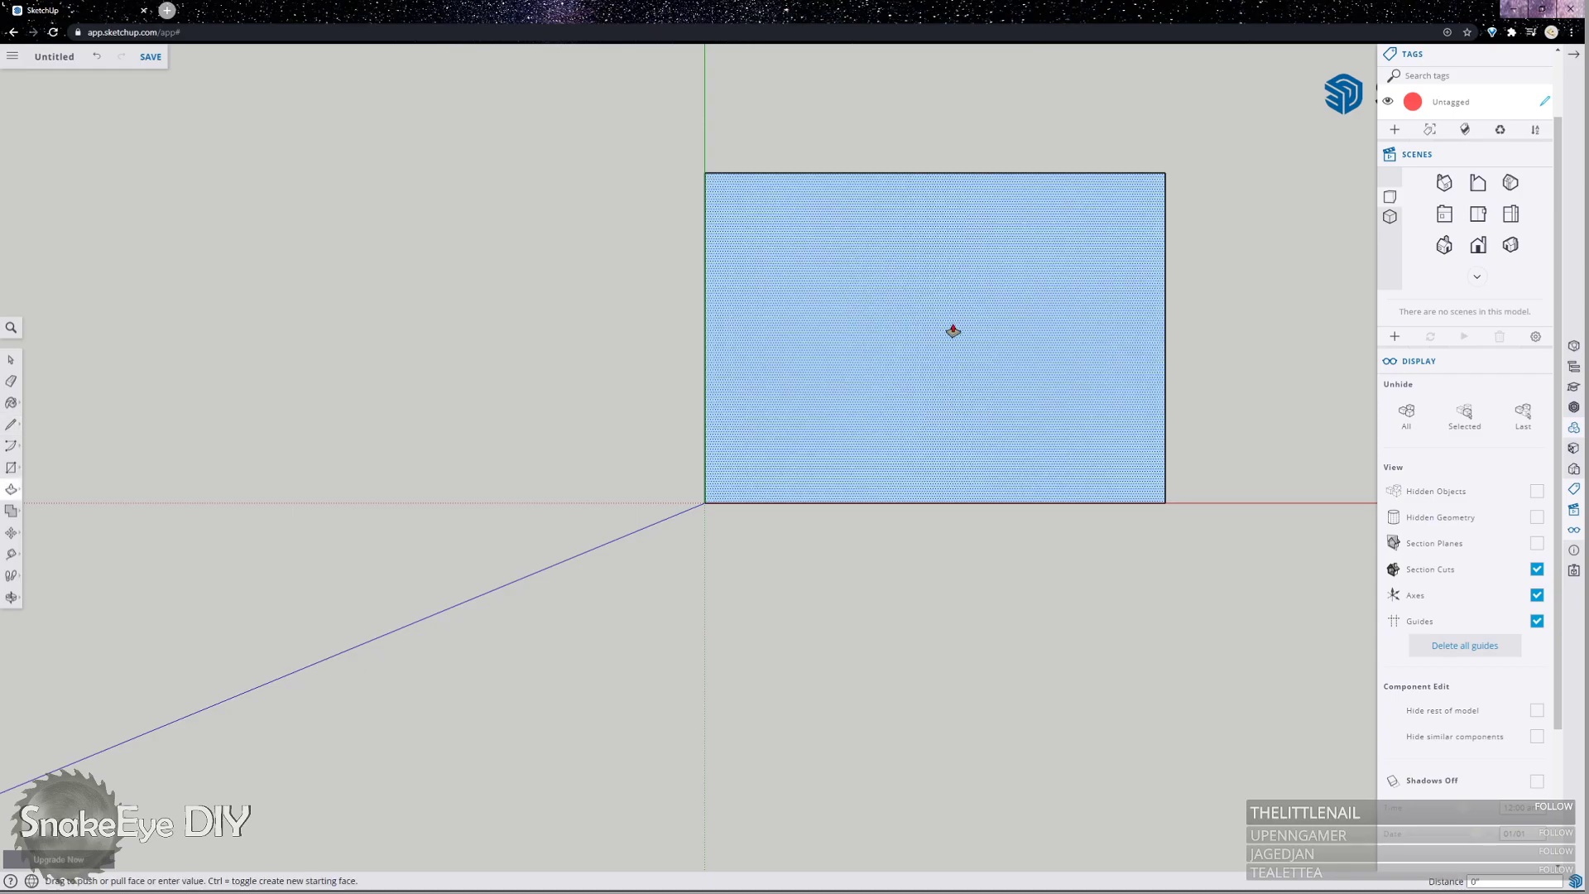
pyautogui.moveTo(951, 330); pyautogui.dragTo(749, 279)
pyautogui.write('3/4')
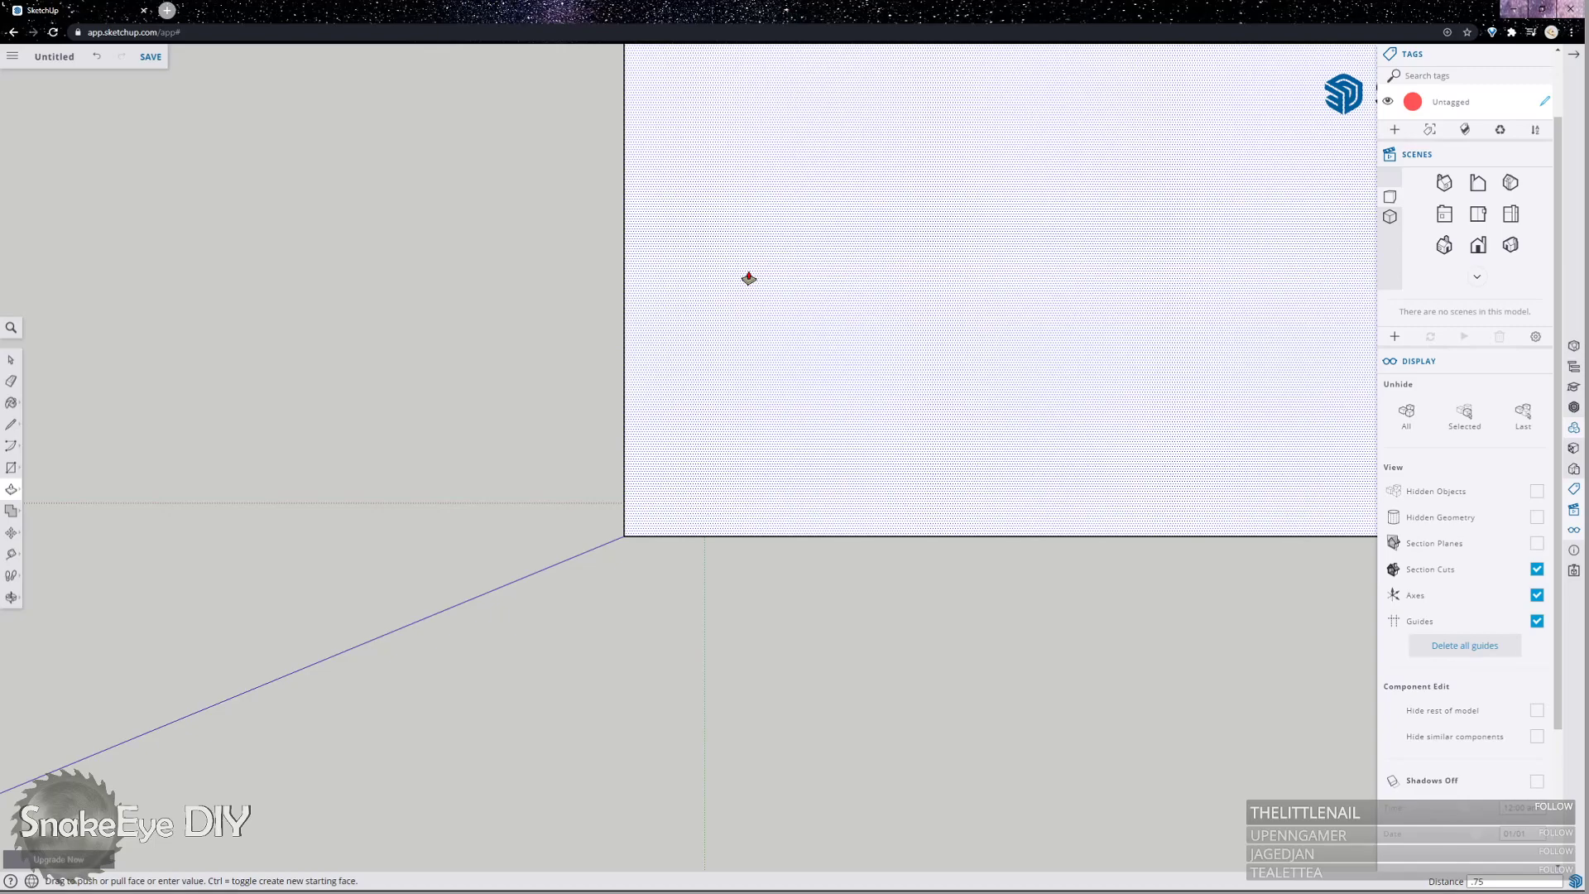
pyautogui.press('Return')
# Select the whole slab and make it a component named 'Desk Top'.
pyautogui.press('o')
pyautogui.moveTo(851, 326); pyautogui.dragTo(550, 194)
pyautogui.scroll(5, 538, 312)
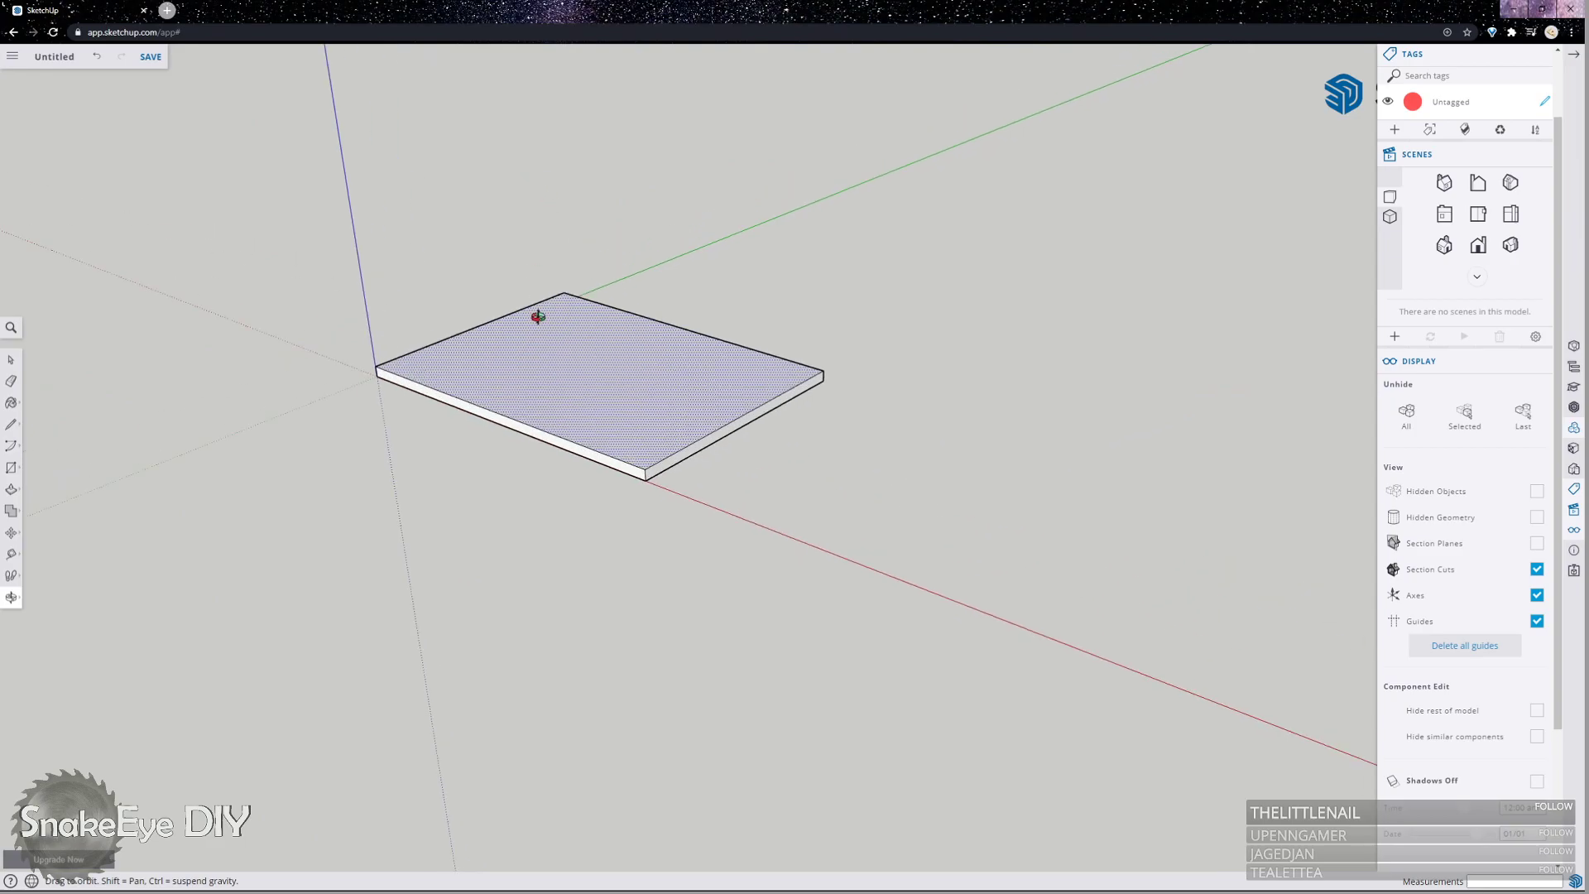
pyautogui.press('space')
pyautogui.doubleClick(614, 401)
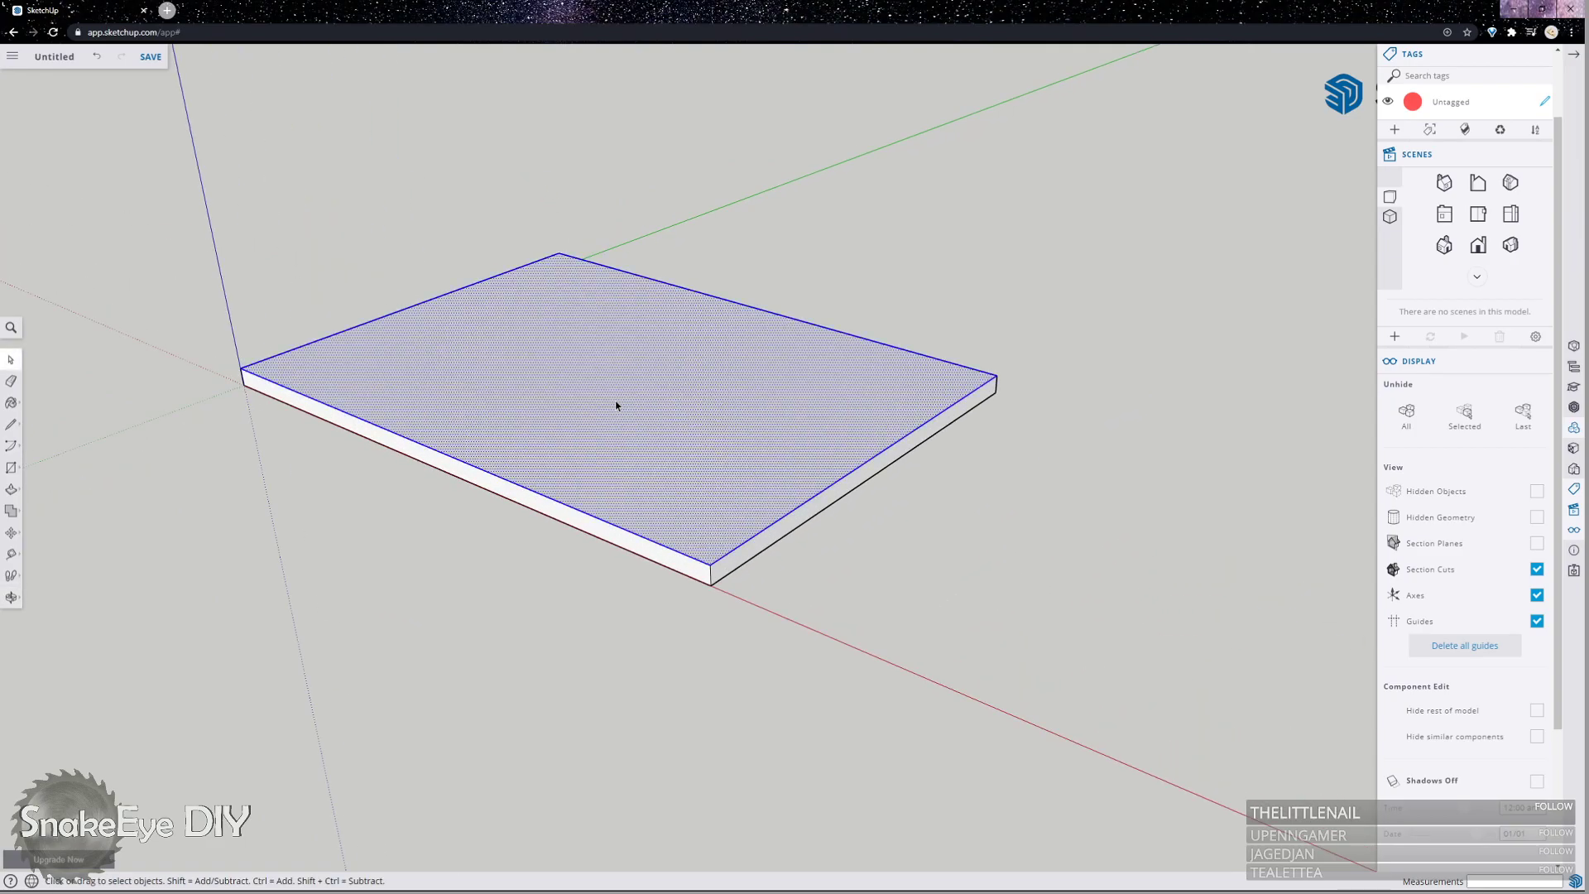
pyautogui.tripleClick(632, 404)
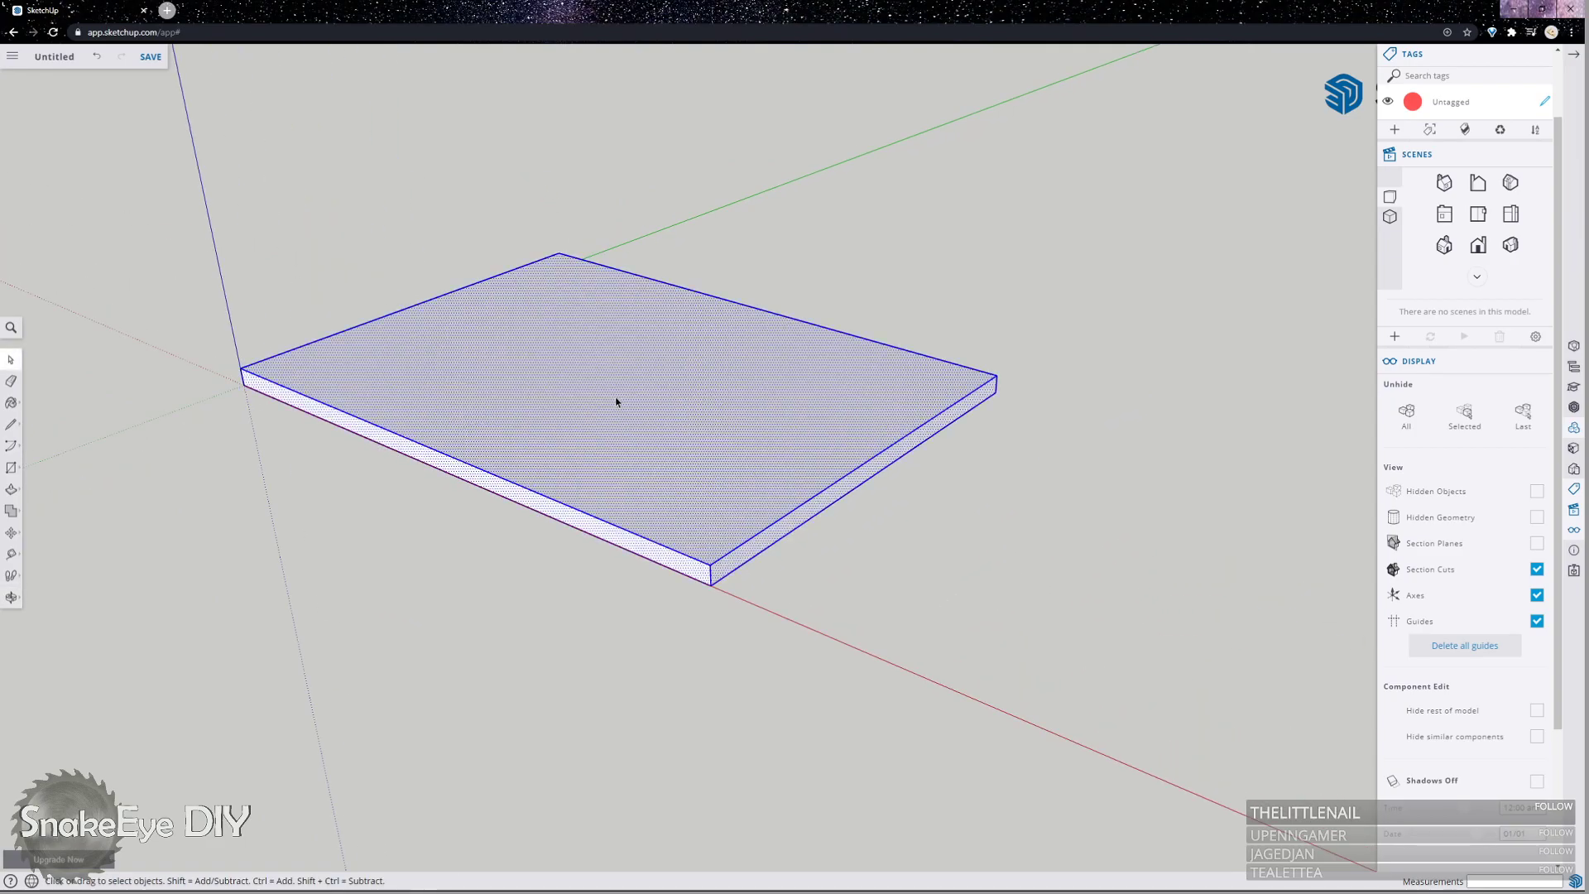
pyautogui.rightClick(616, 401)
pyautogui.click(663, 588)
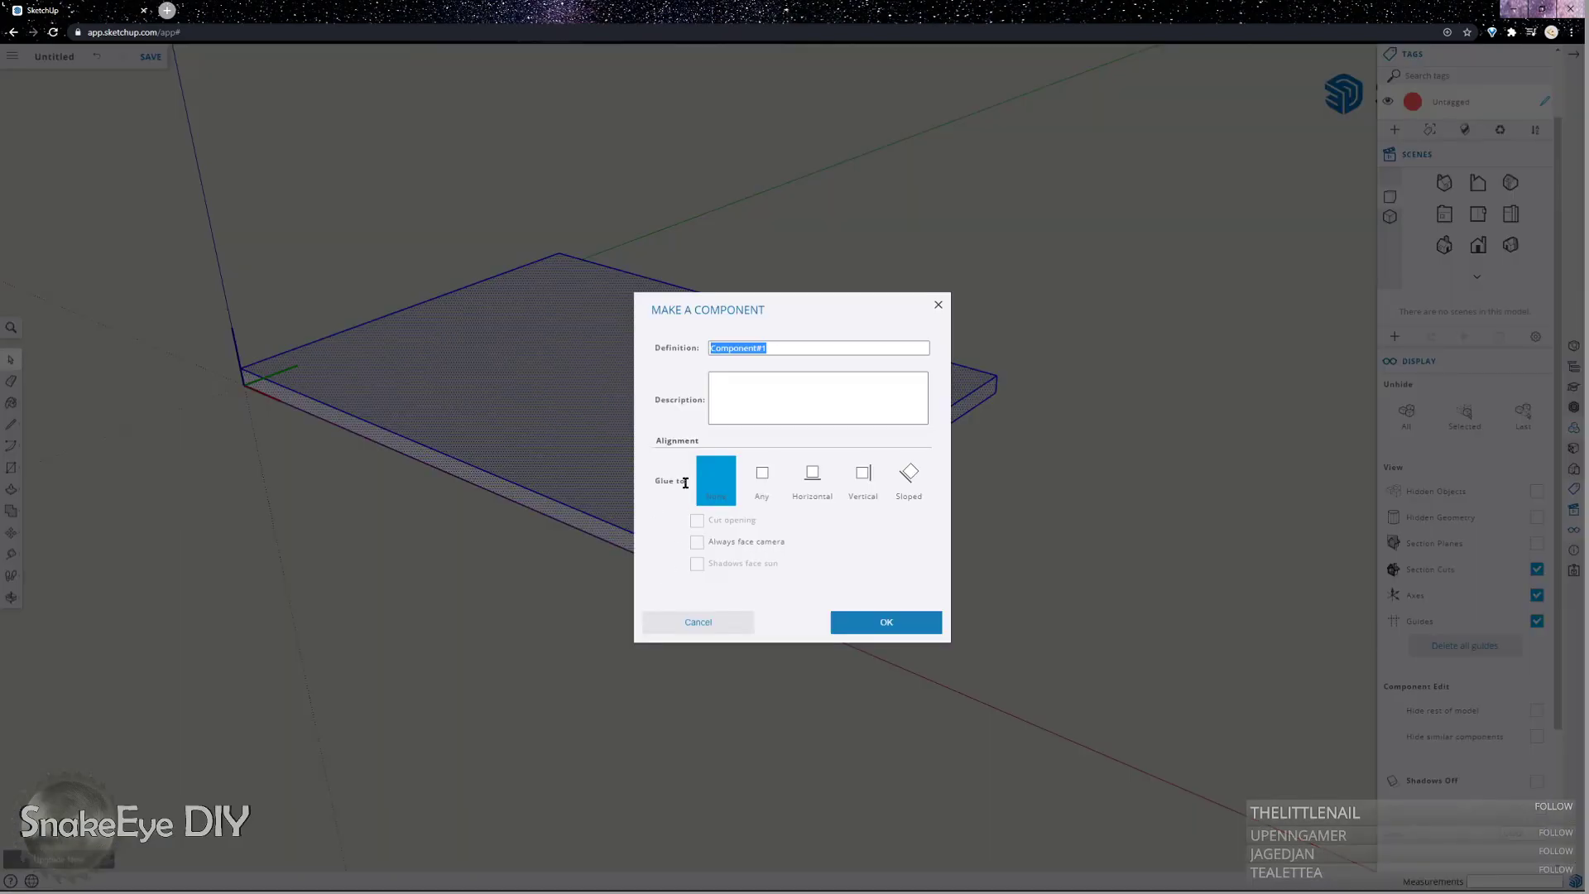
pyautogui.write('Desk To')
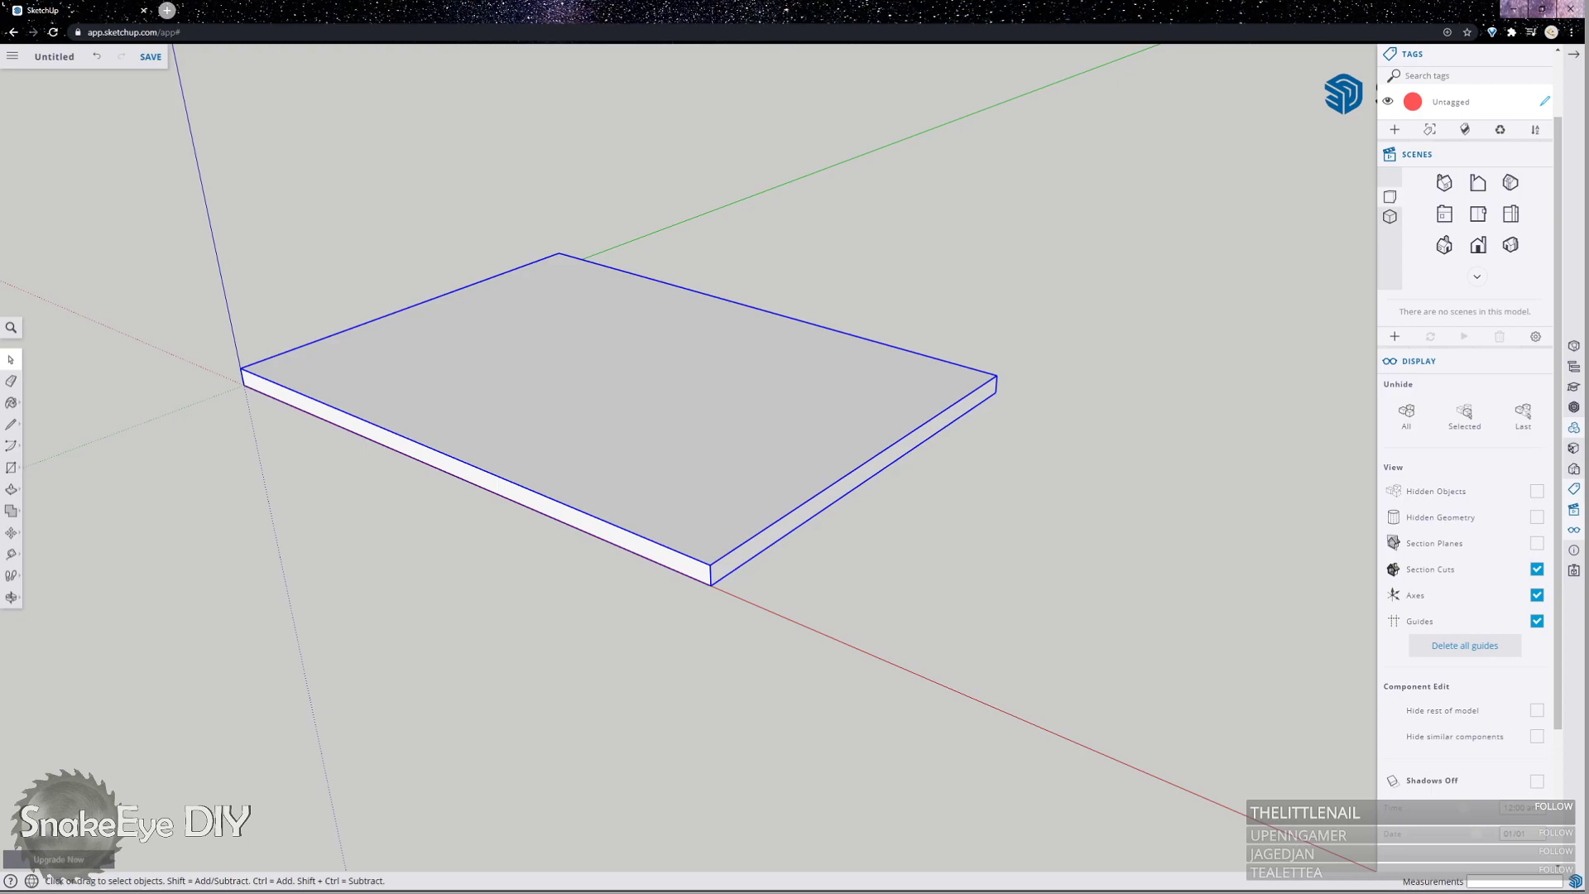
# Copy the Desk Top slab straight down the blue axis.
pyautogui.rightClick(562, 418)
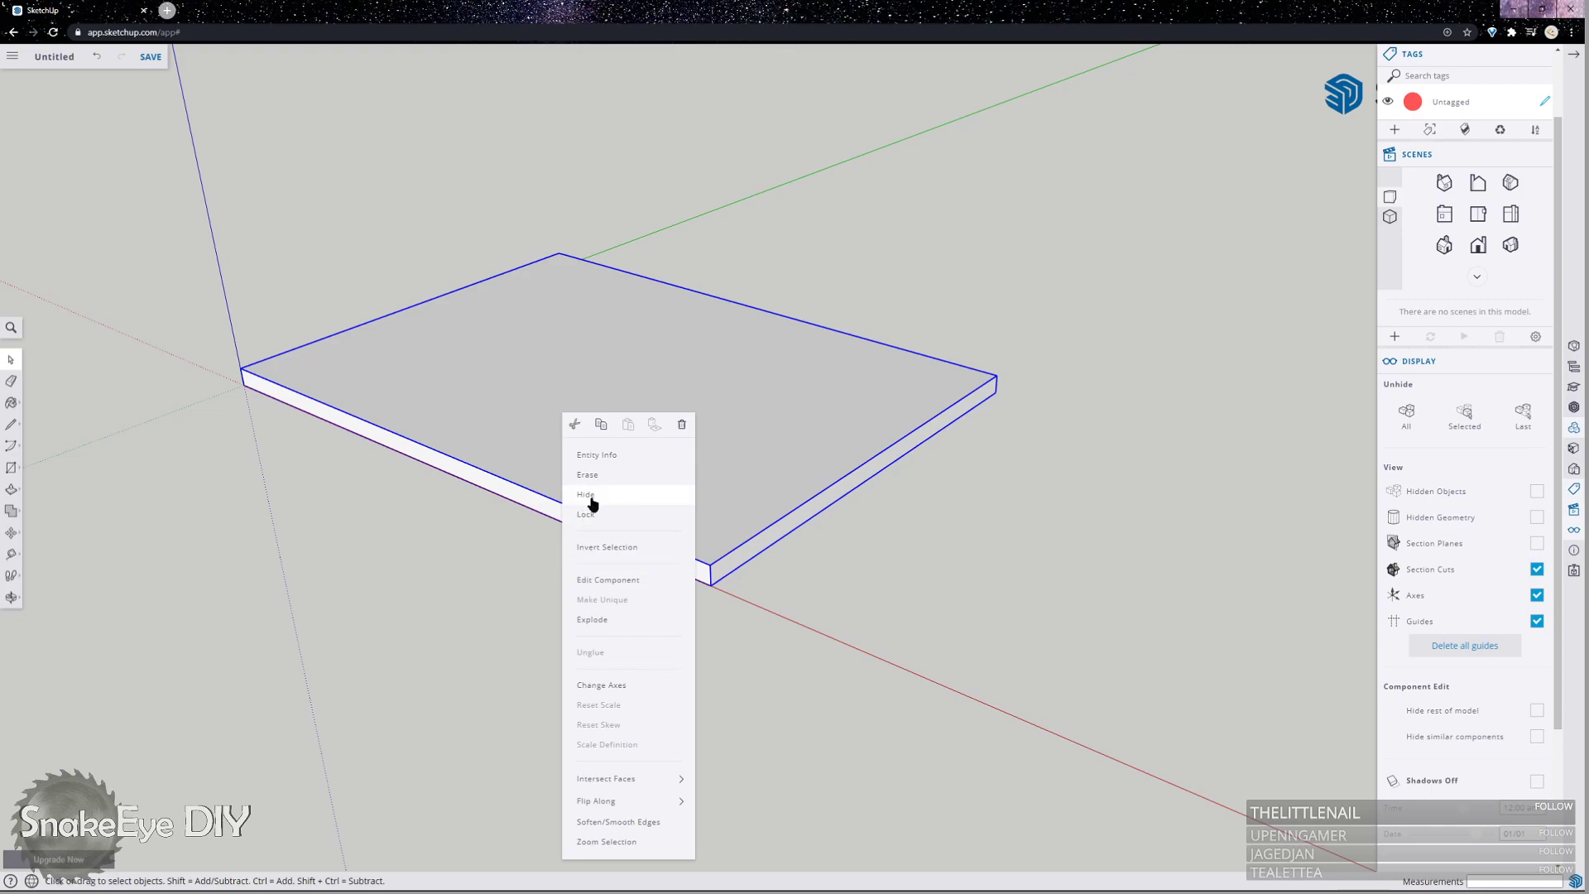
pyautogui.press('m')
pyautogui.click(705, 582)
pyautogui.press('ctrl')
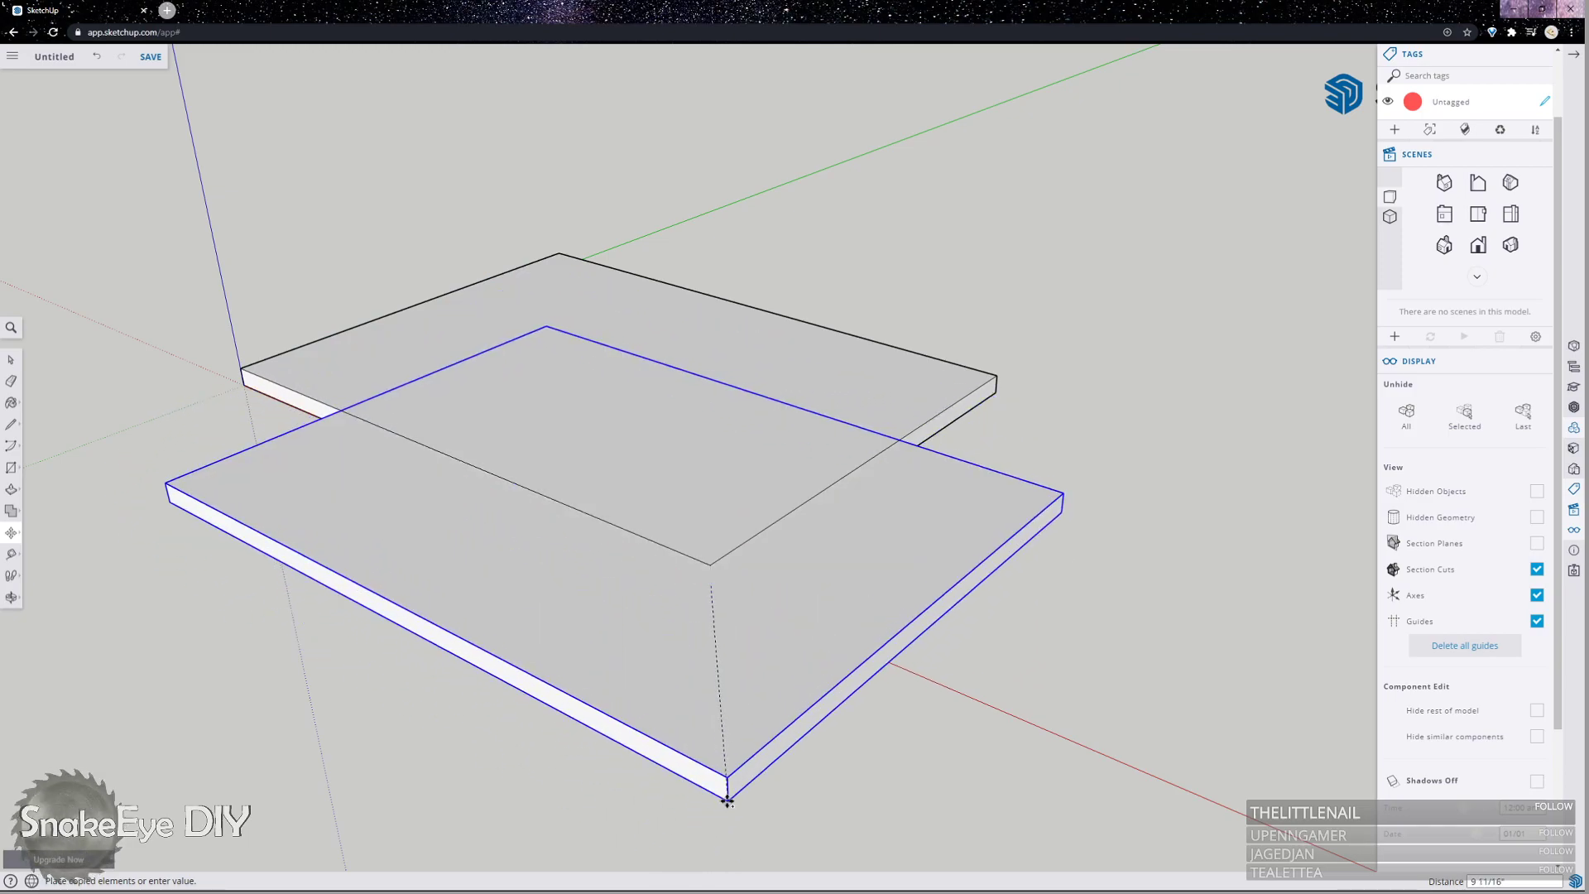
pyautogui.click(716, 803)
pyautogui.press('space')
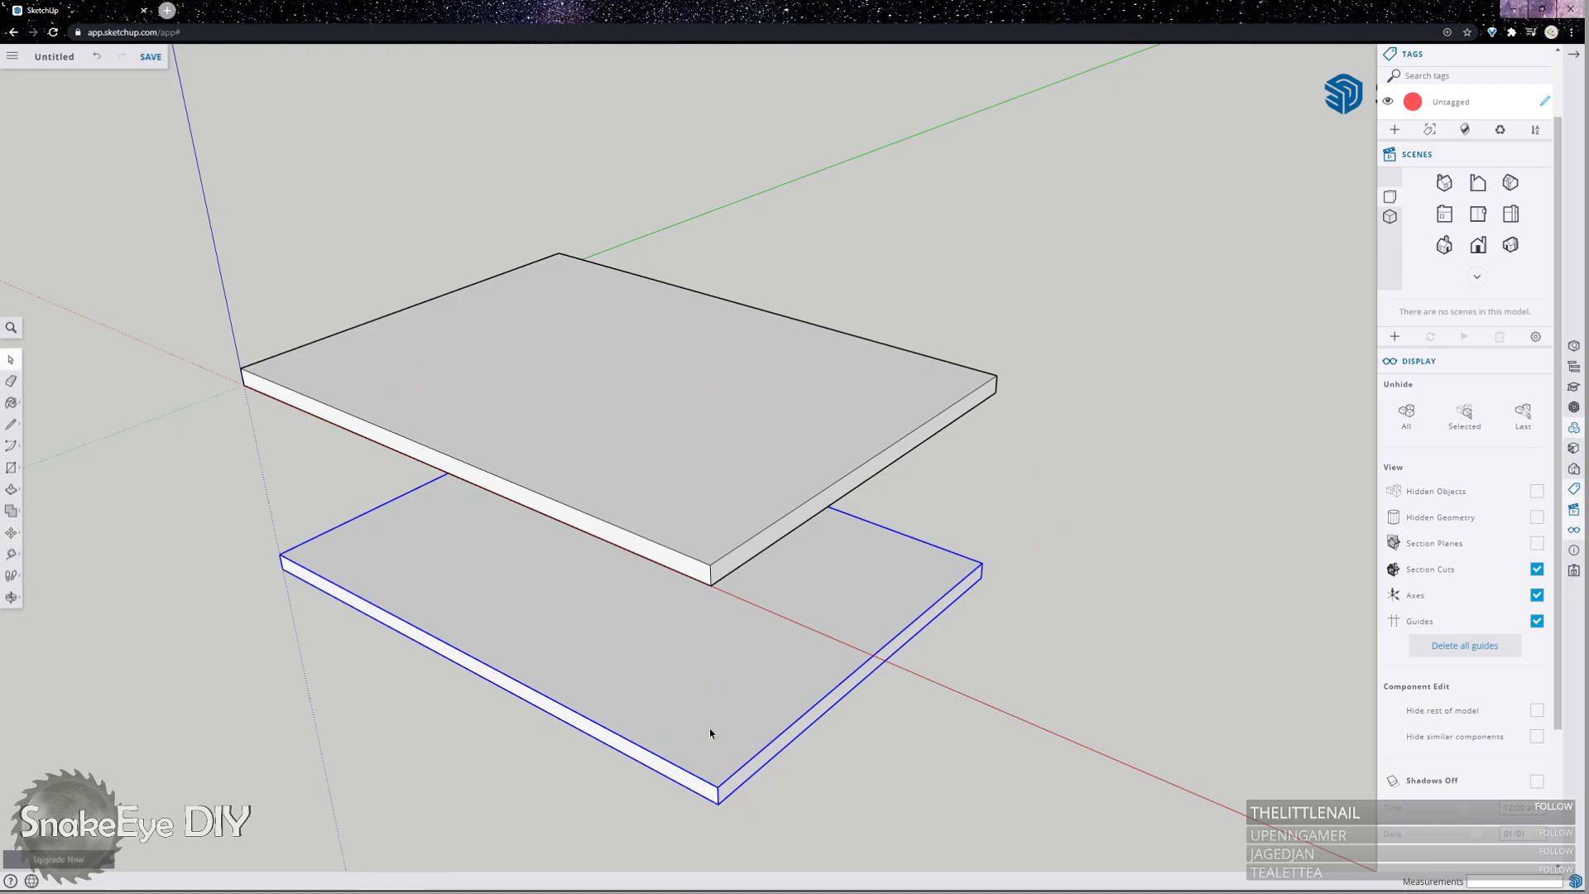
# Make the copied slab unique so it can be edited independently.
pyautogui.rightClick(709, 733)
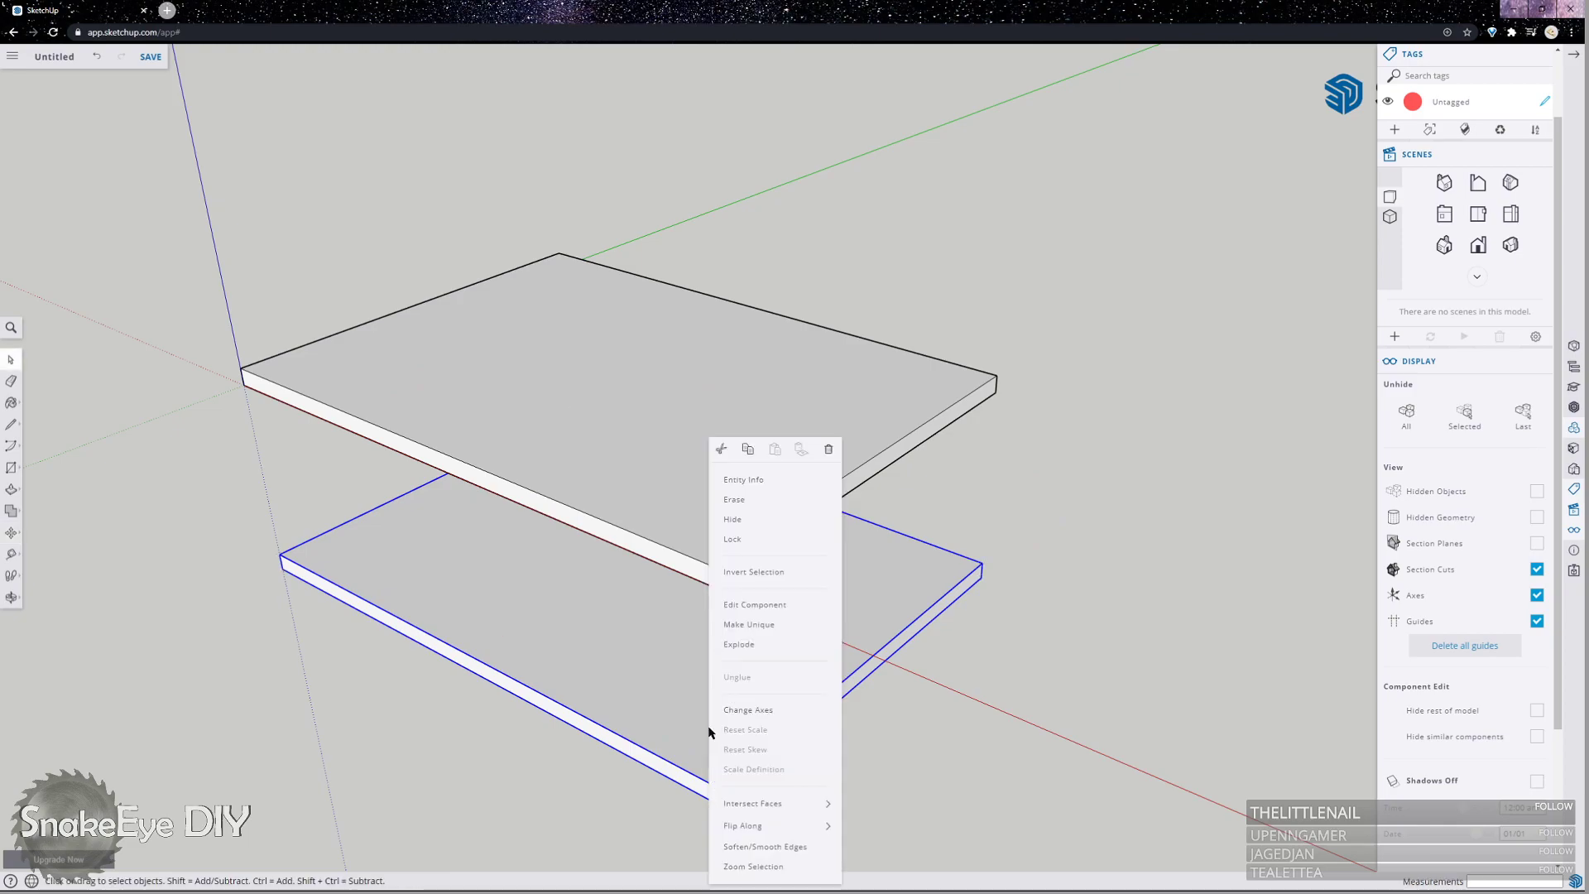
pyautogui.click(566, 655)
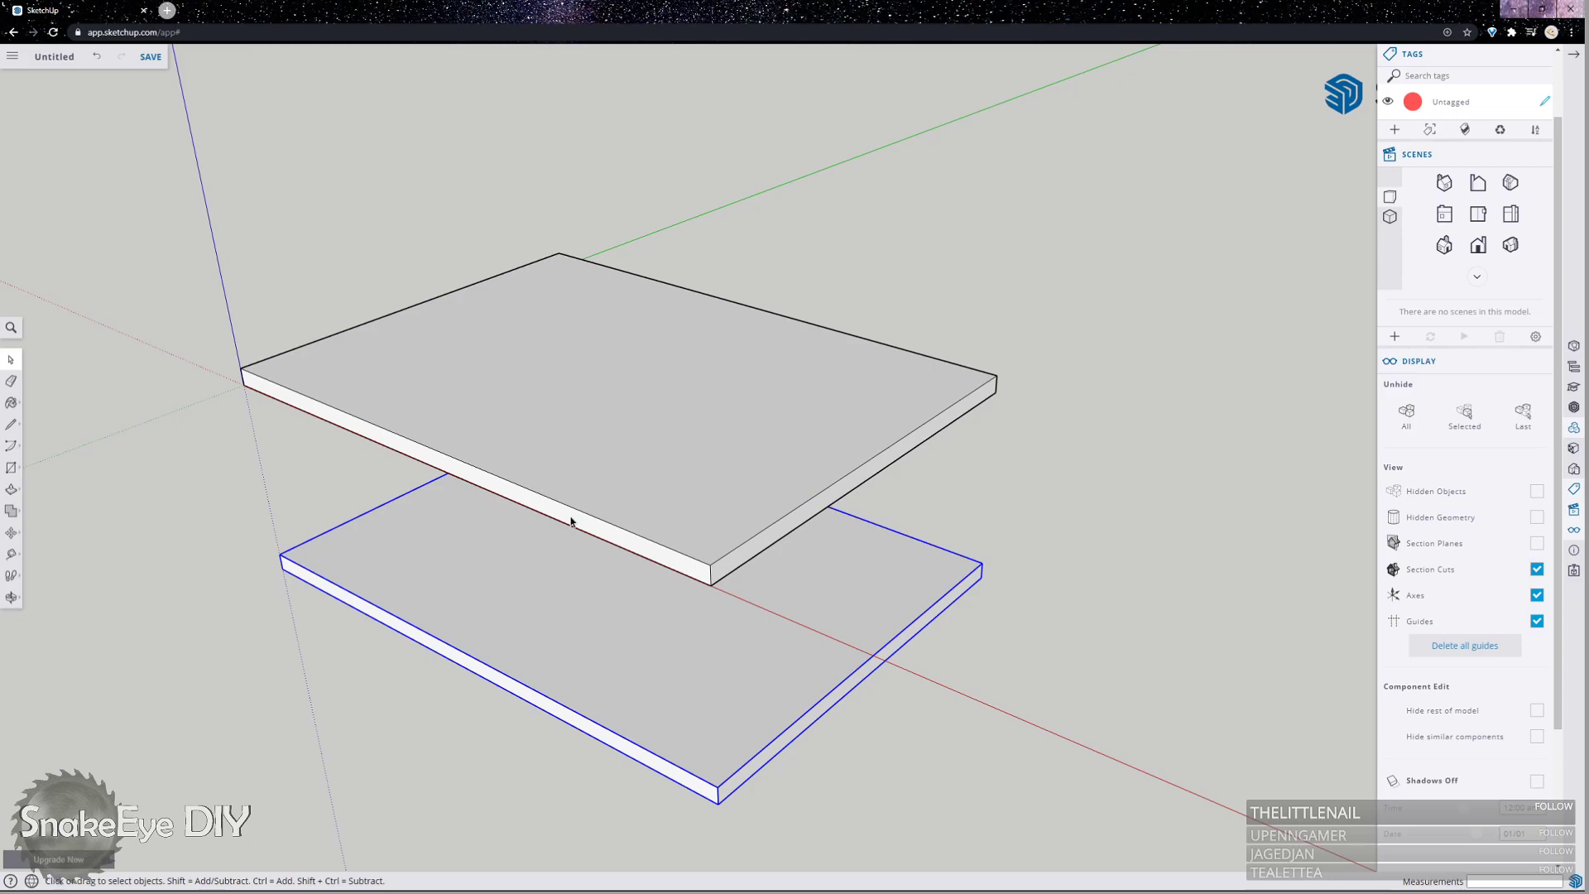
pyautogui.click(659, 365)
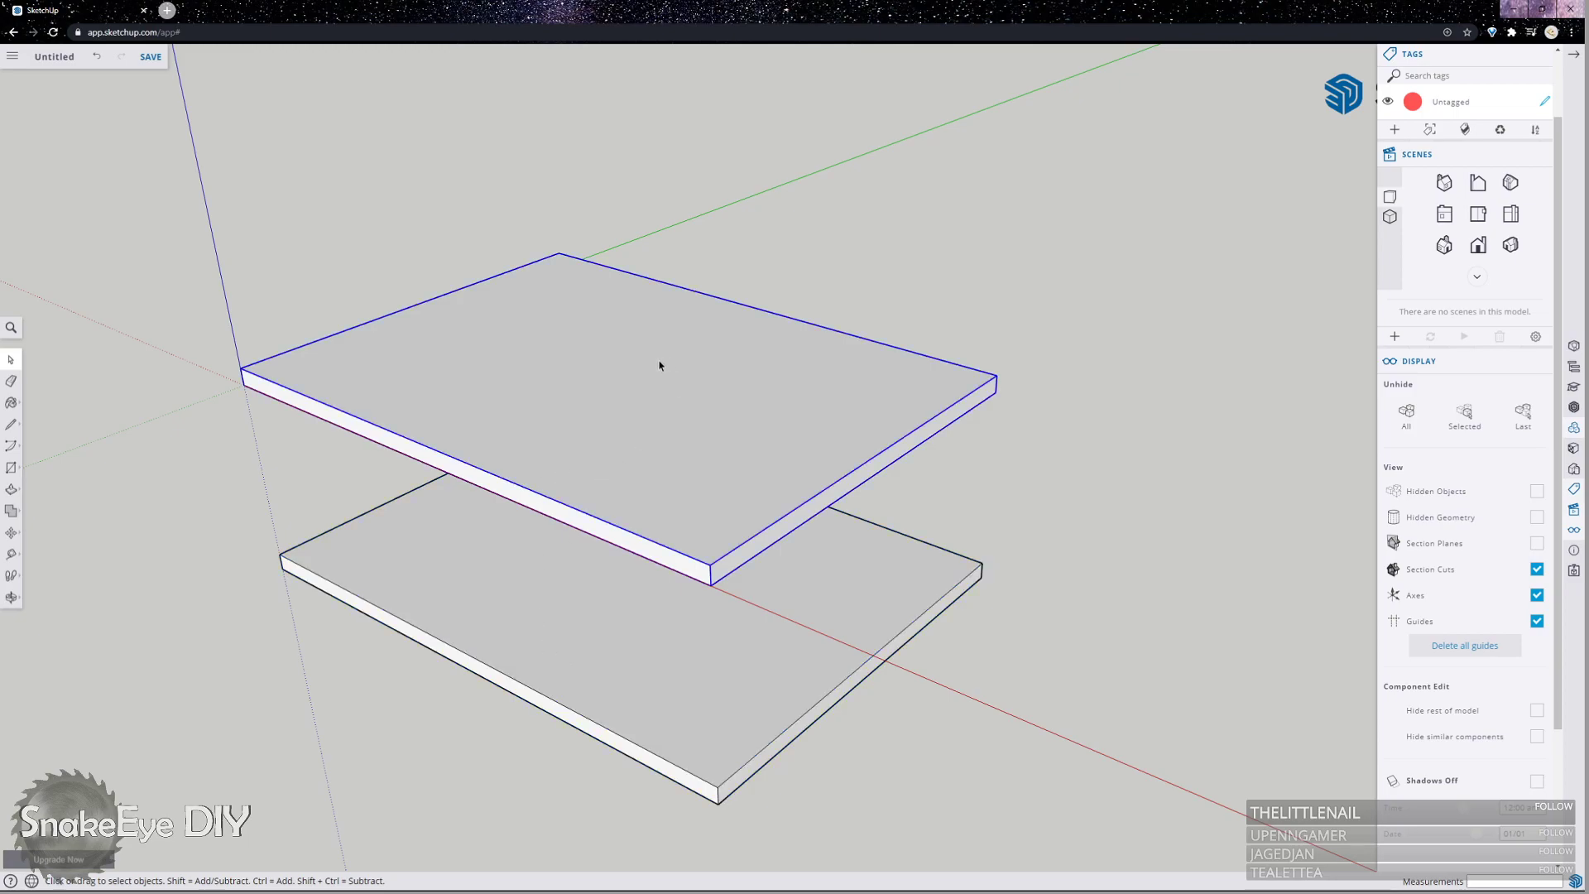
pyautogui.click(685, 632)
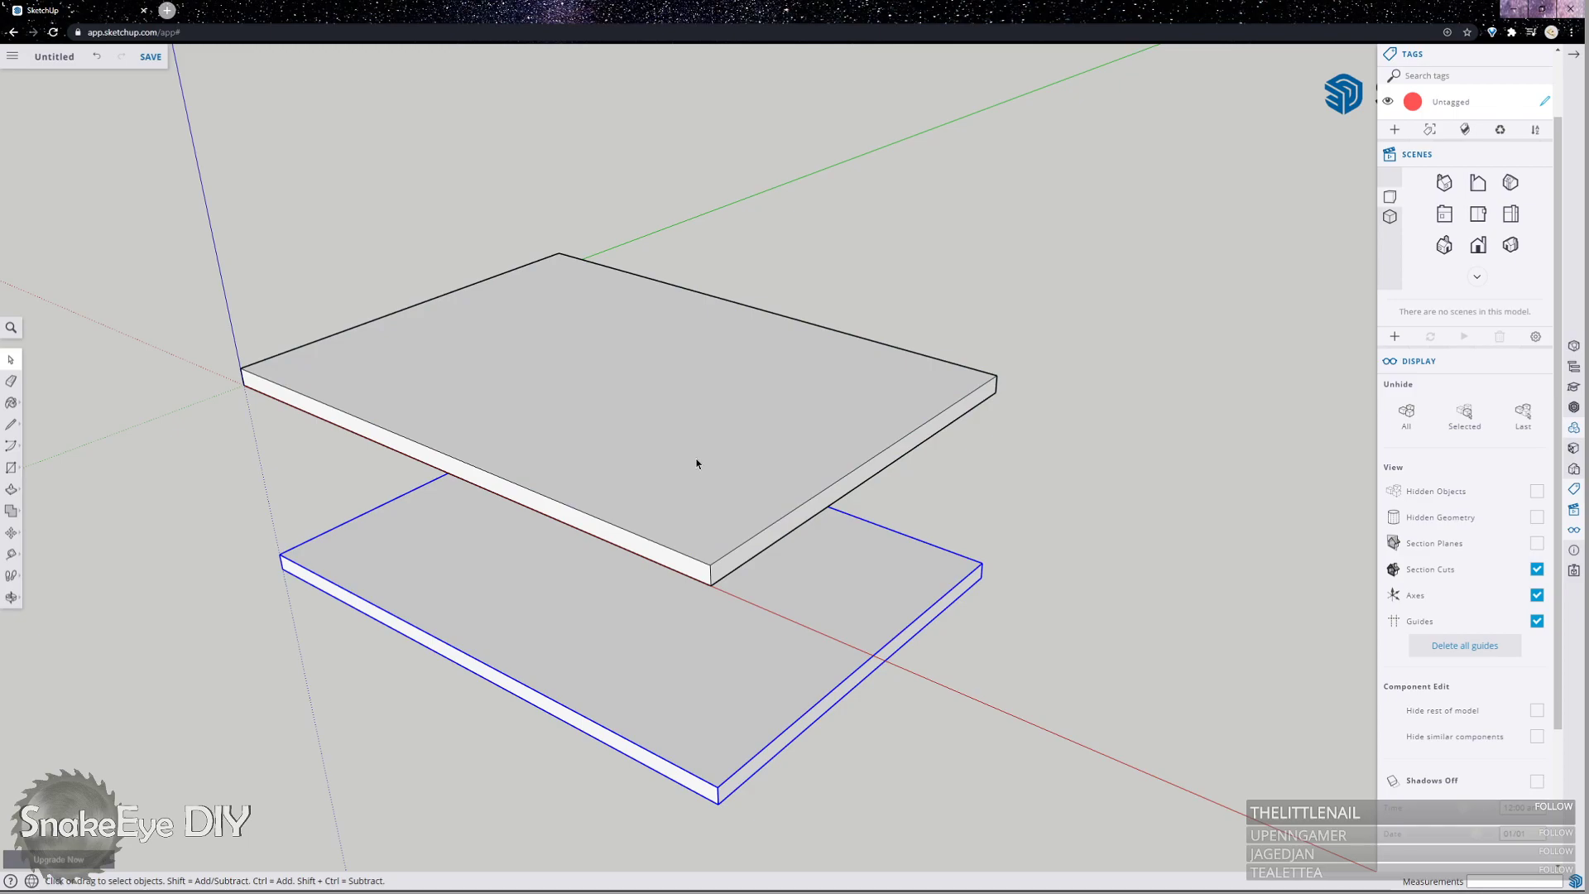
pyautogui.click(687, 457)
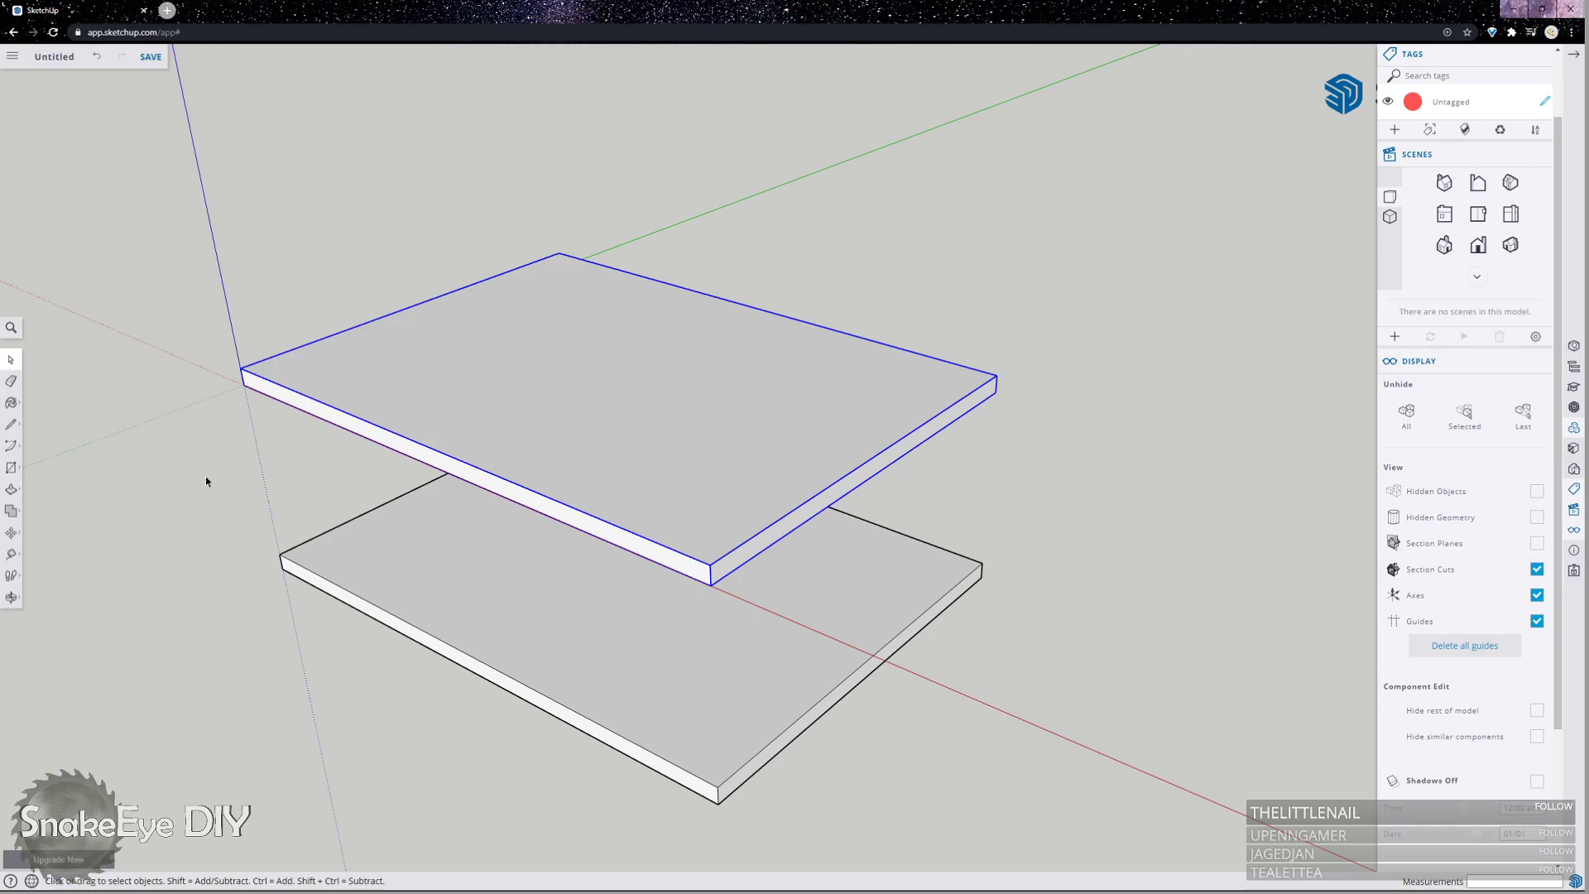
# Draw a 23-long line along the lower board's front edge.
pyautogui.moveTo(298, 291); pyautogui.dragTo(399, 595, button='middle')
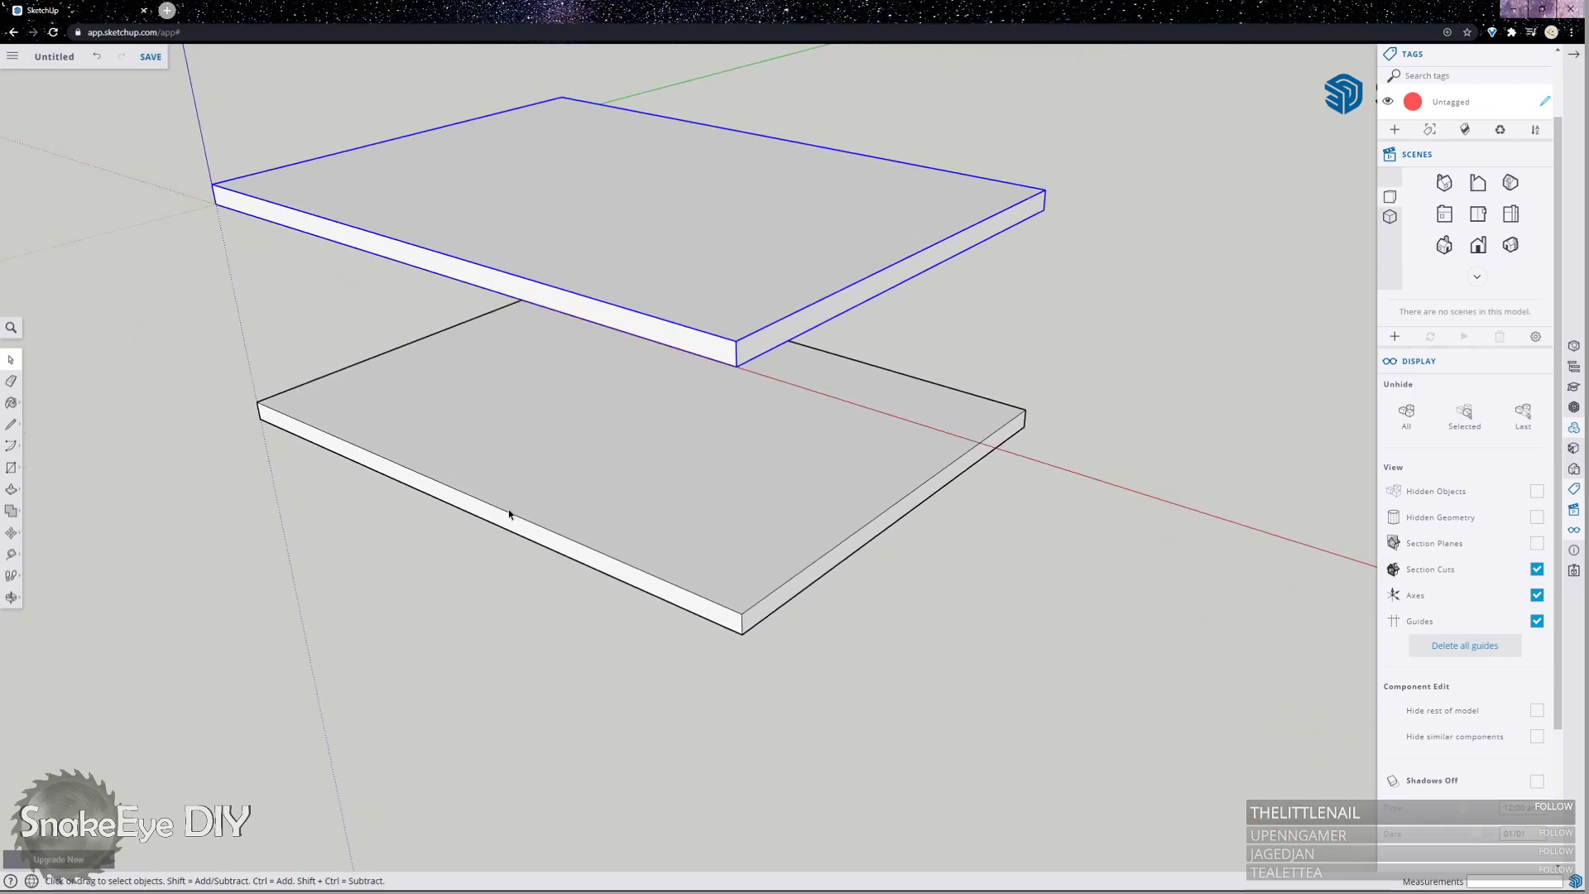
pyautogui.click(546, 479)
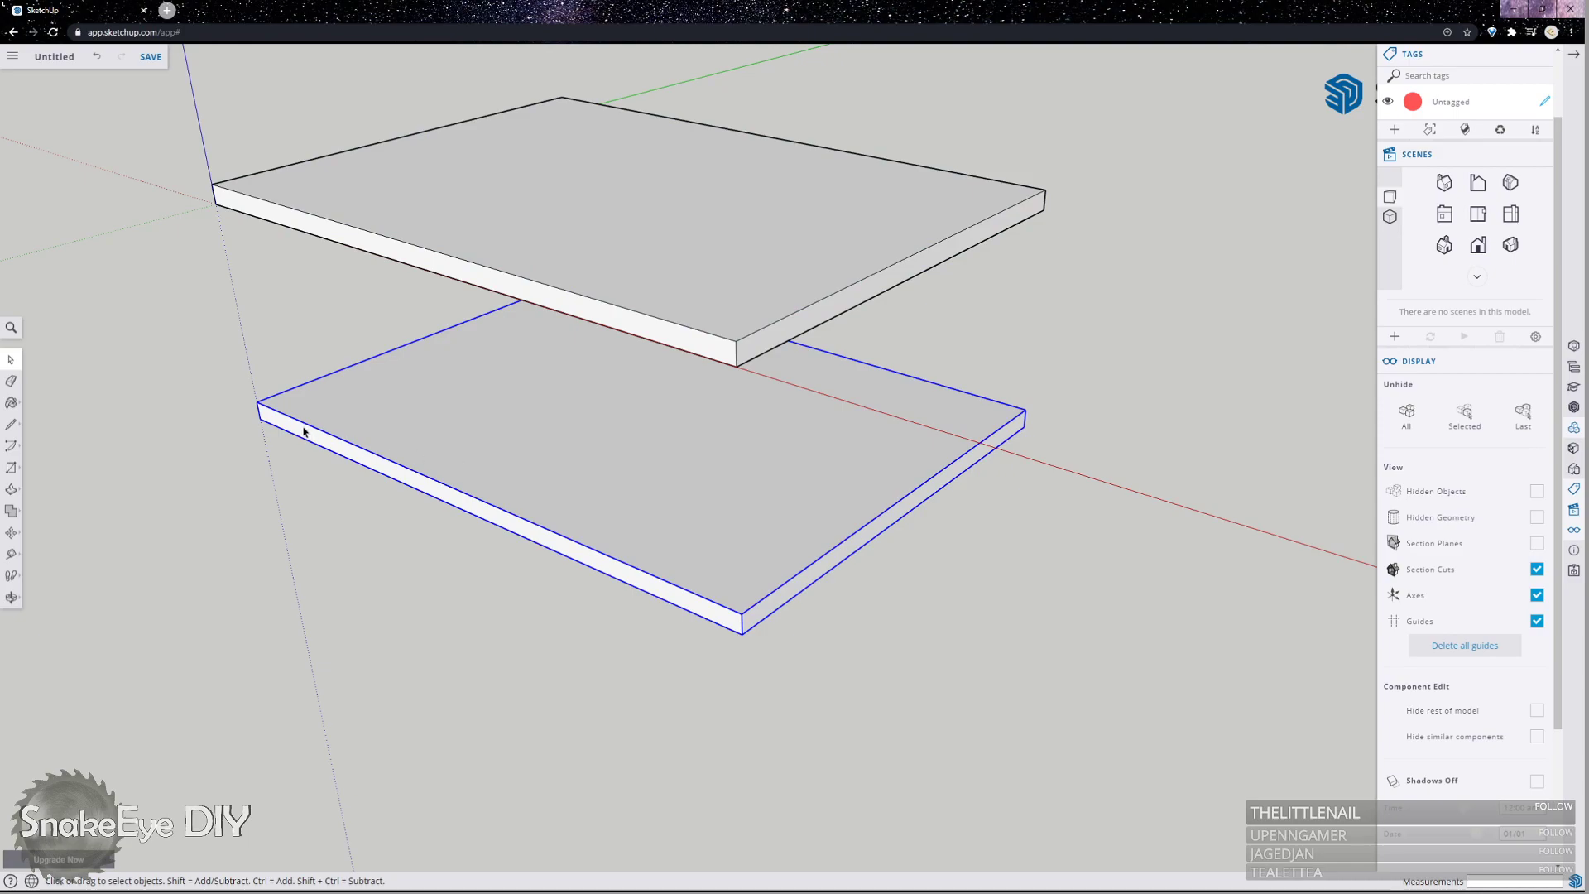
pyautogui.press('l')
pyautogui.click(257, 402)
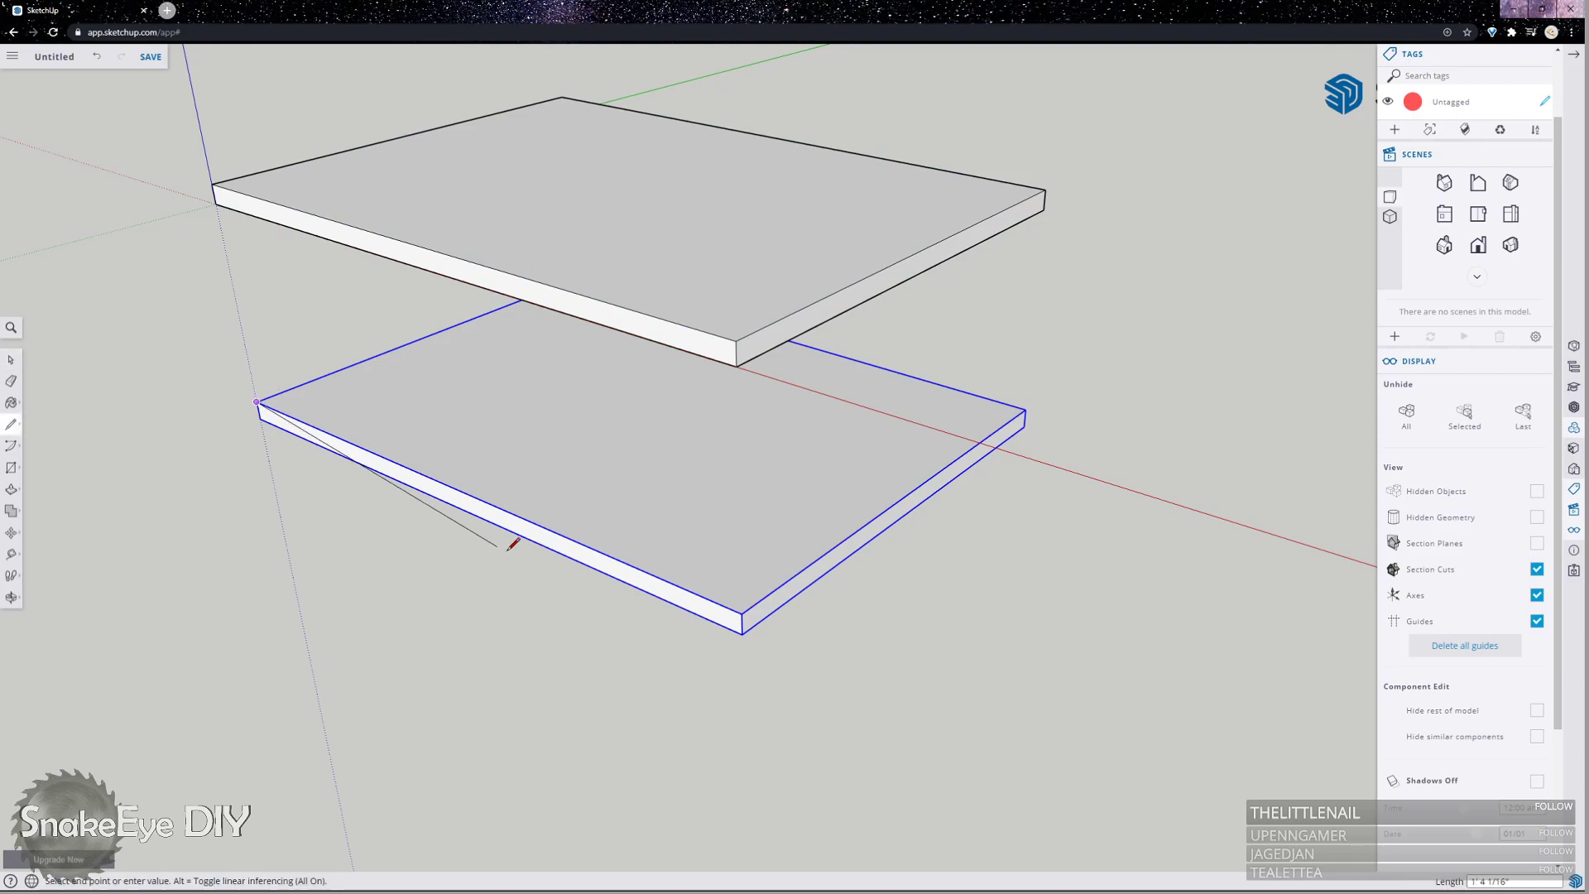
pyautogui.write('23')
pyautogui.press('Return')
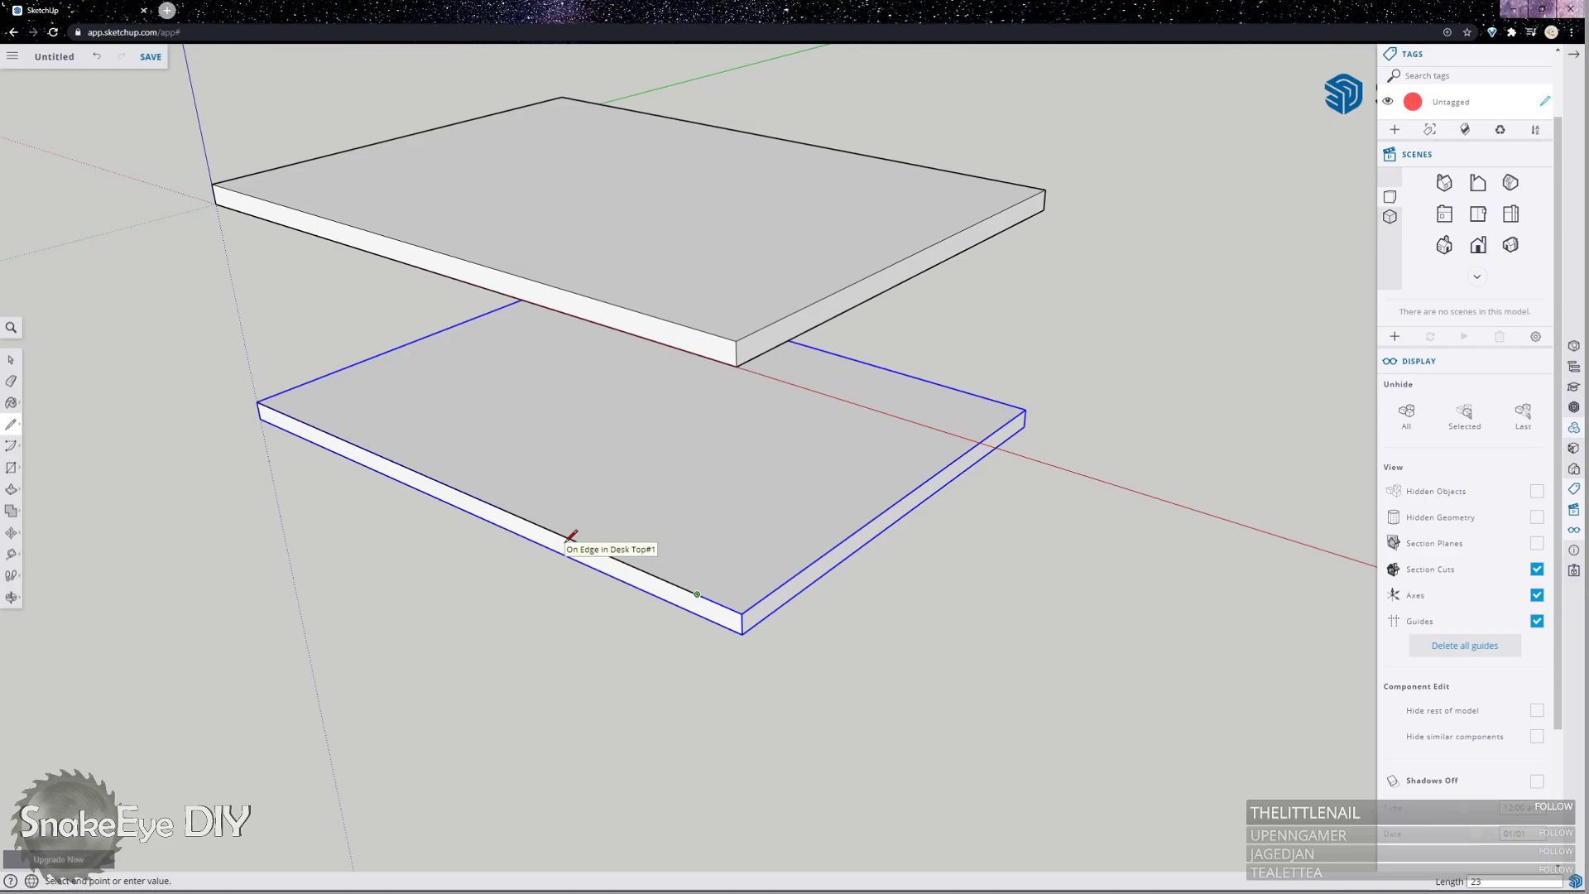
pyautogui.press('space')
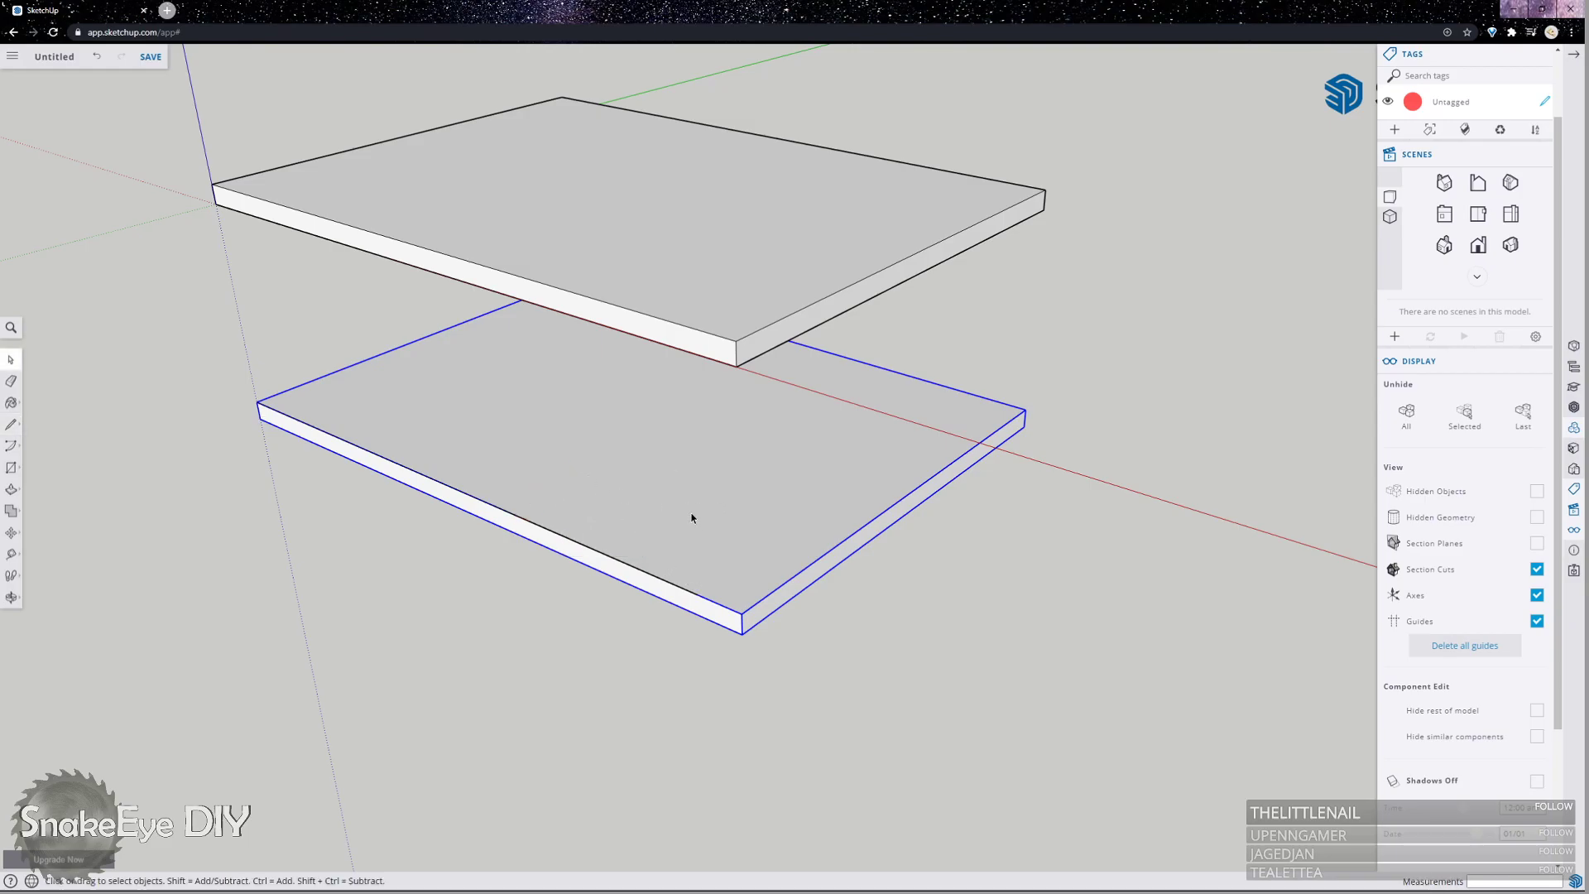
# Inside the lower board, push its right end face in 1 3/4 inch.
pyautogui.doubleClick(713, 563)
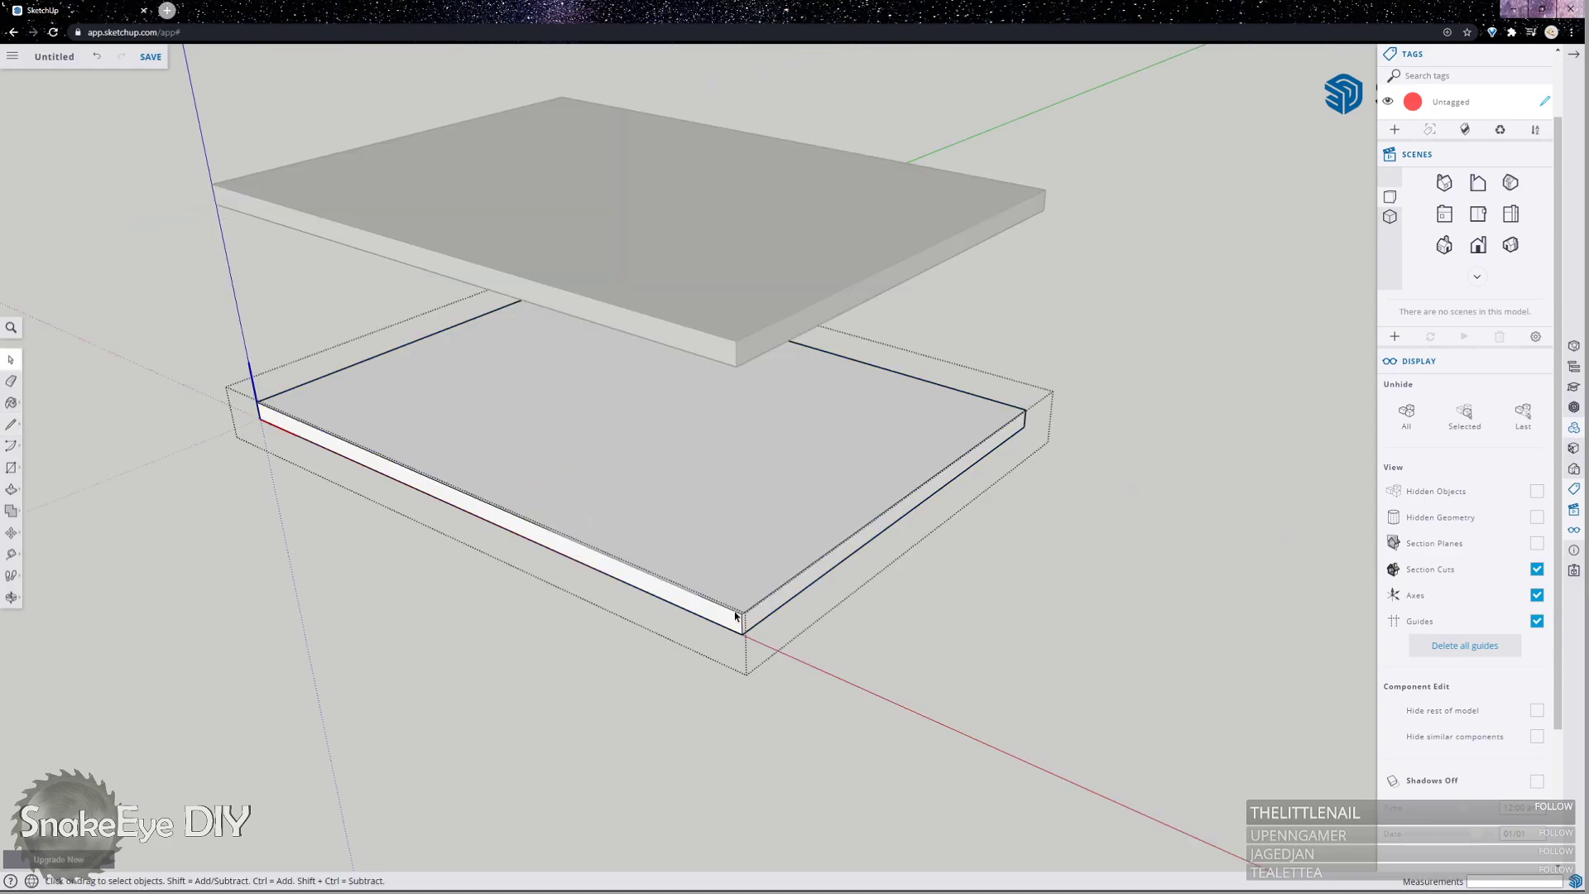
pyautogui.press('p')
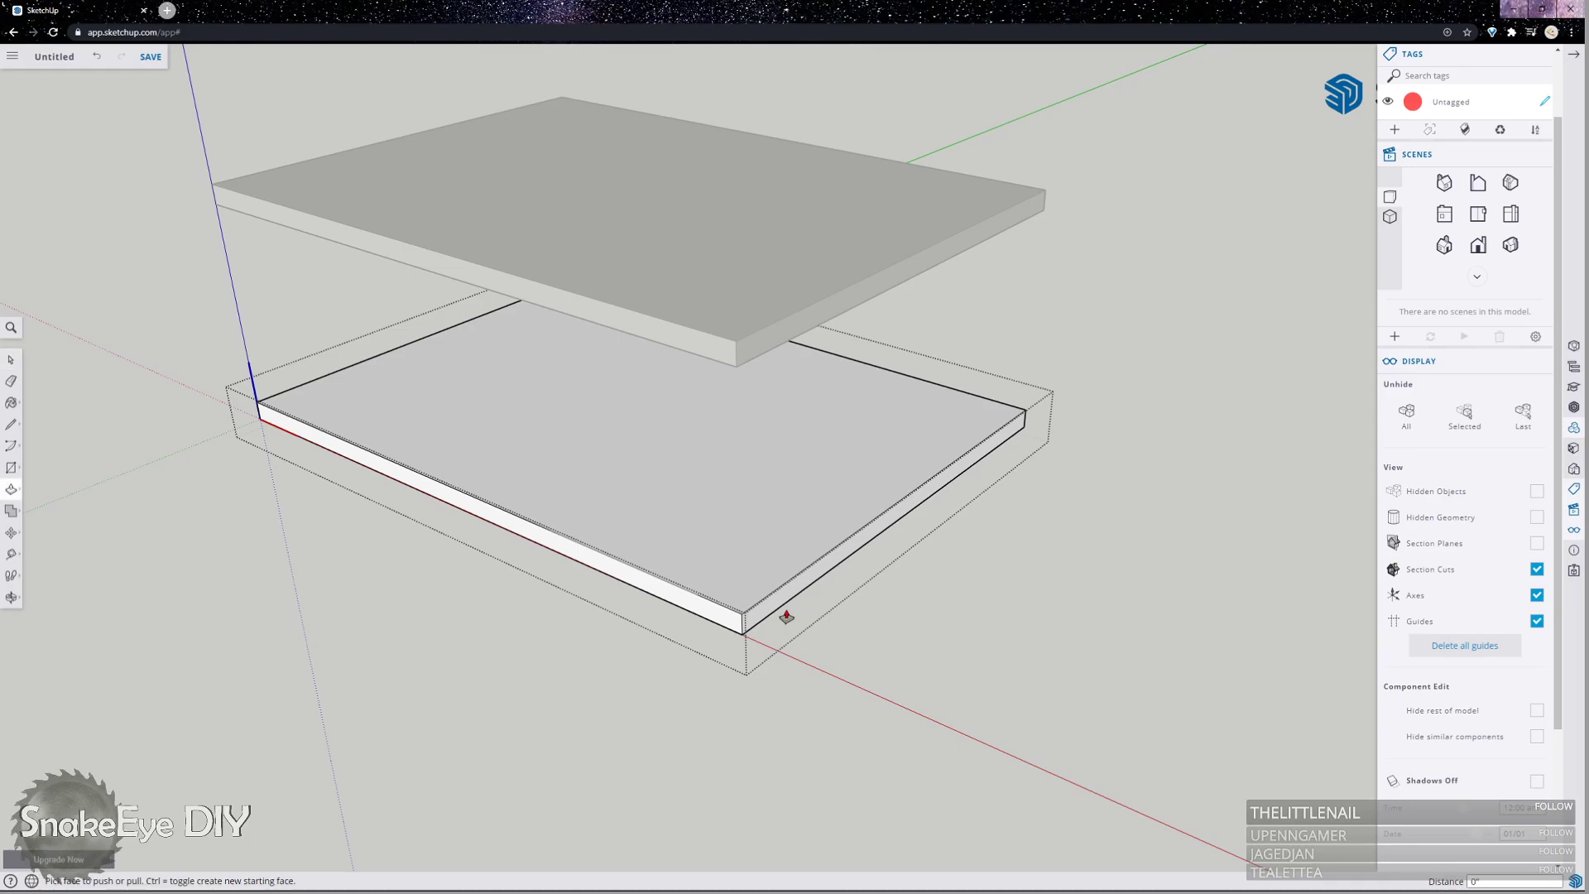
pyautogui.moveTo(774, 611); pyautogui.dragTo(696, 596)
pyautogui.press('space')
pyautogui.click(834, 606)
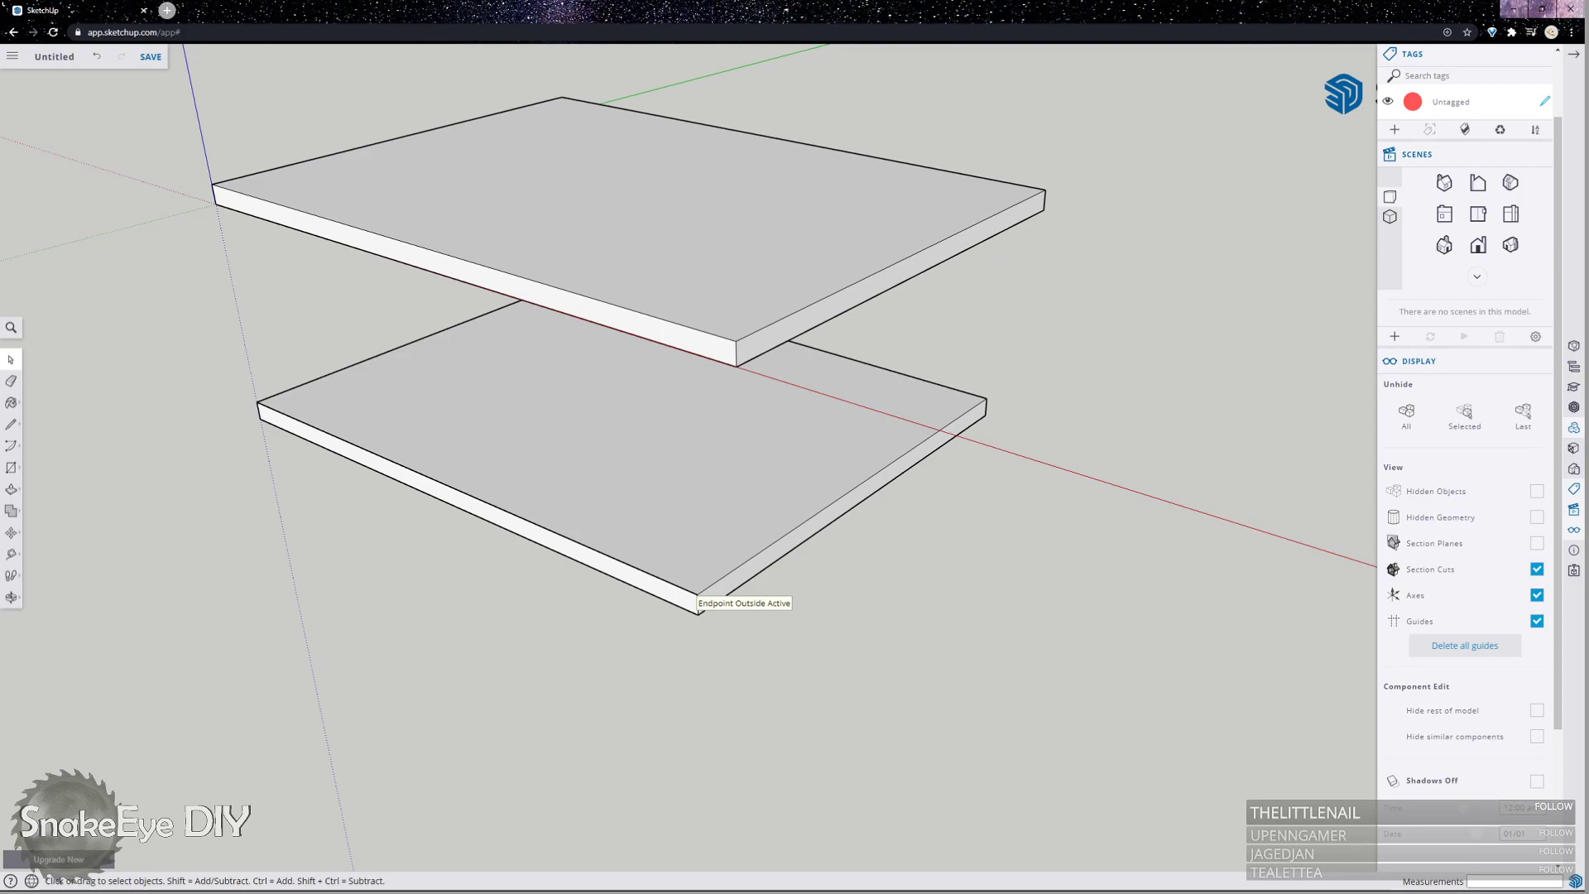
# Outline a rectangular front panel face hanging below the lower board's front edge.
pyautogui.press('o')
pyautogui.moveTo(865, 301); pyautogui.dragTo(421, 332)
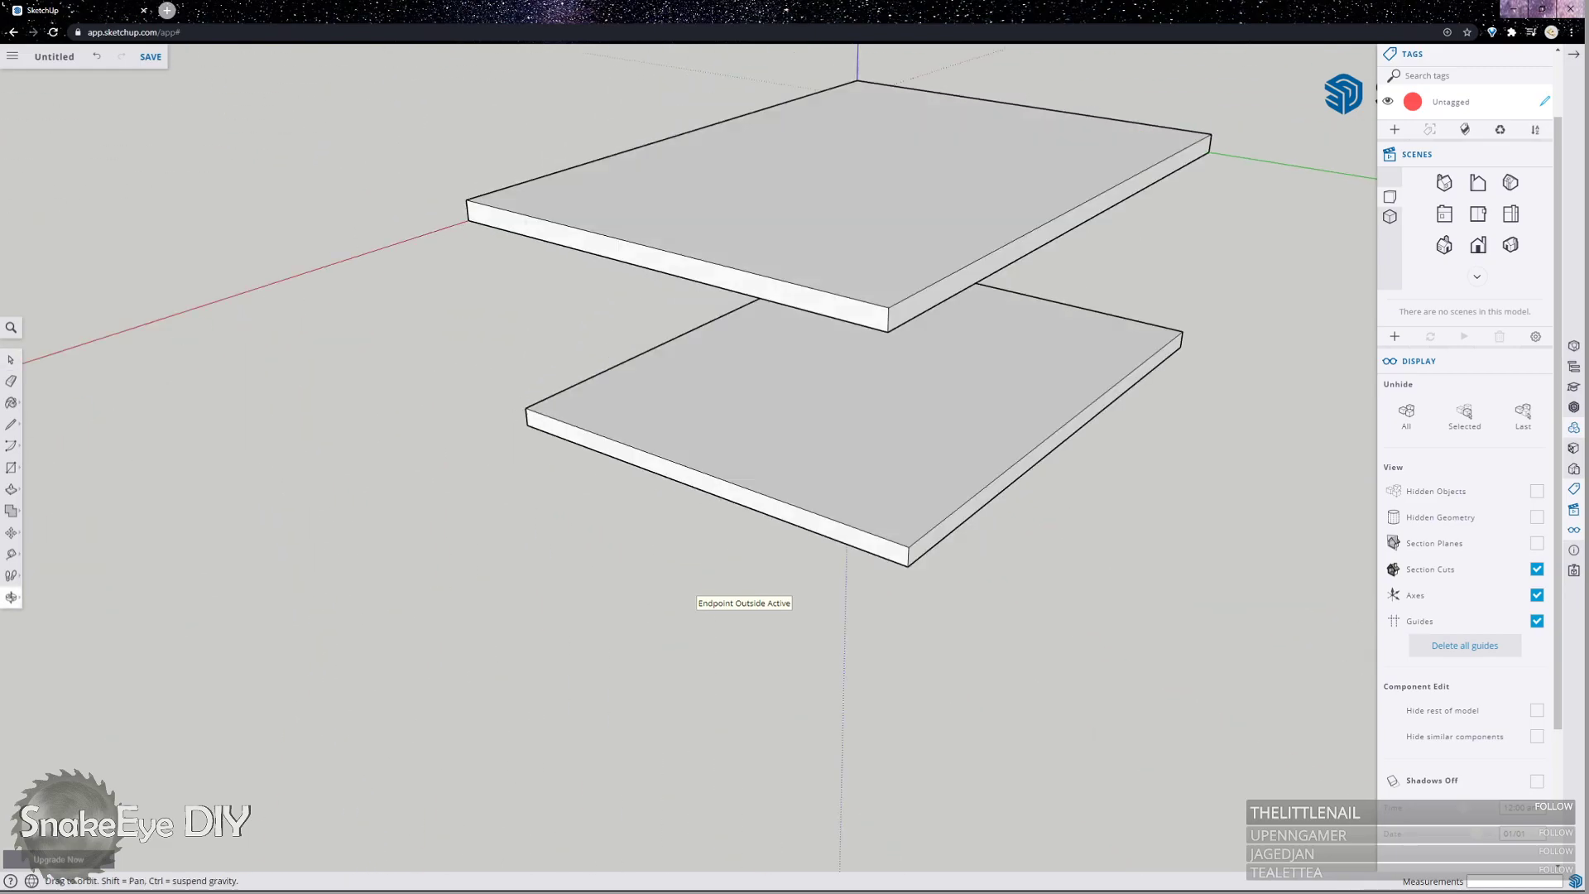
pyautogui.moveTo(1061, 458); pyautogui.dragTo(497, 324)
pyautogui.moveTo(554, 388); pyautogui.dragTo(681, 398)
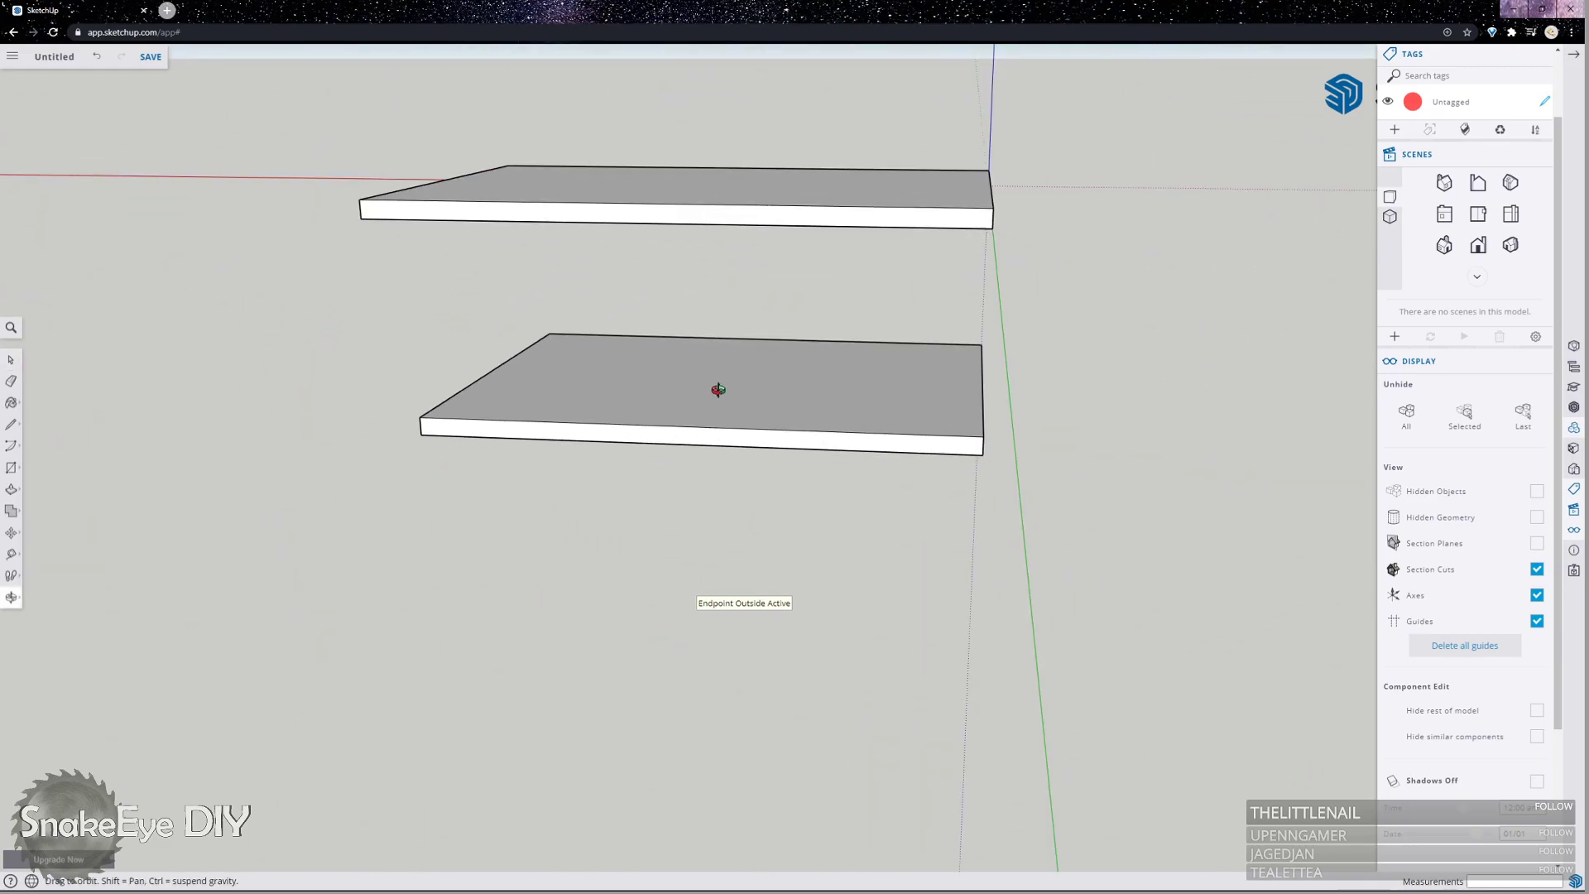
pyautogui.press('l')
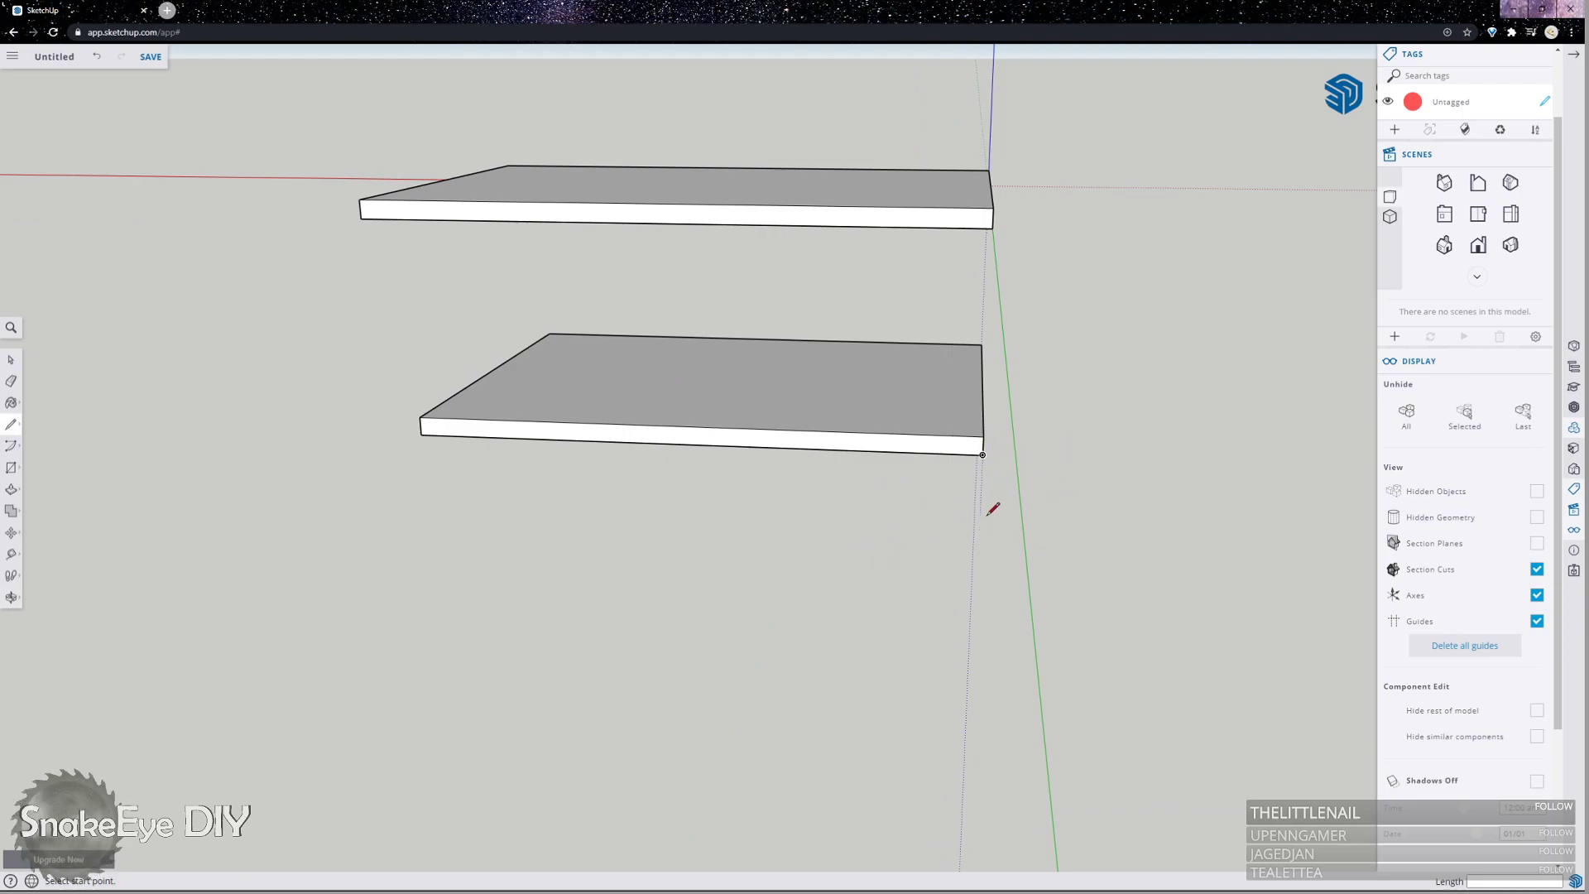
pyautogui.click(979, 544)
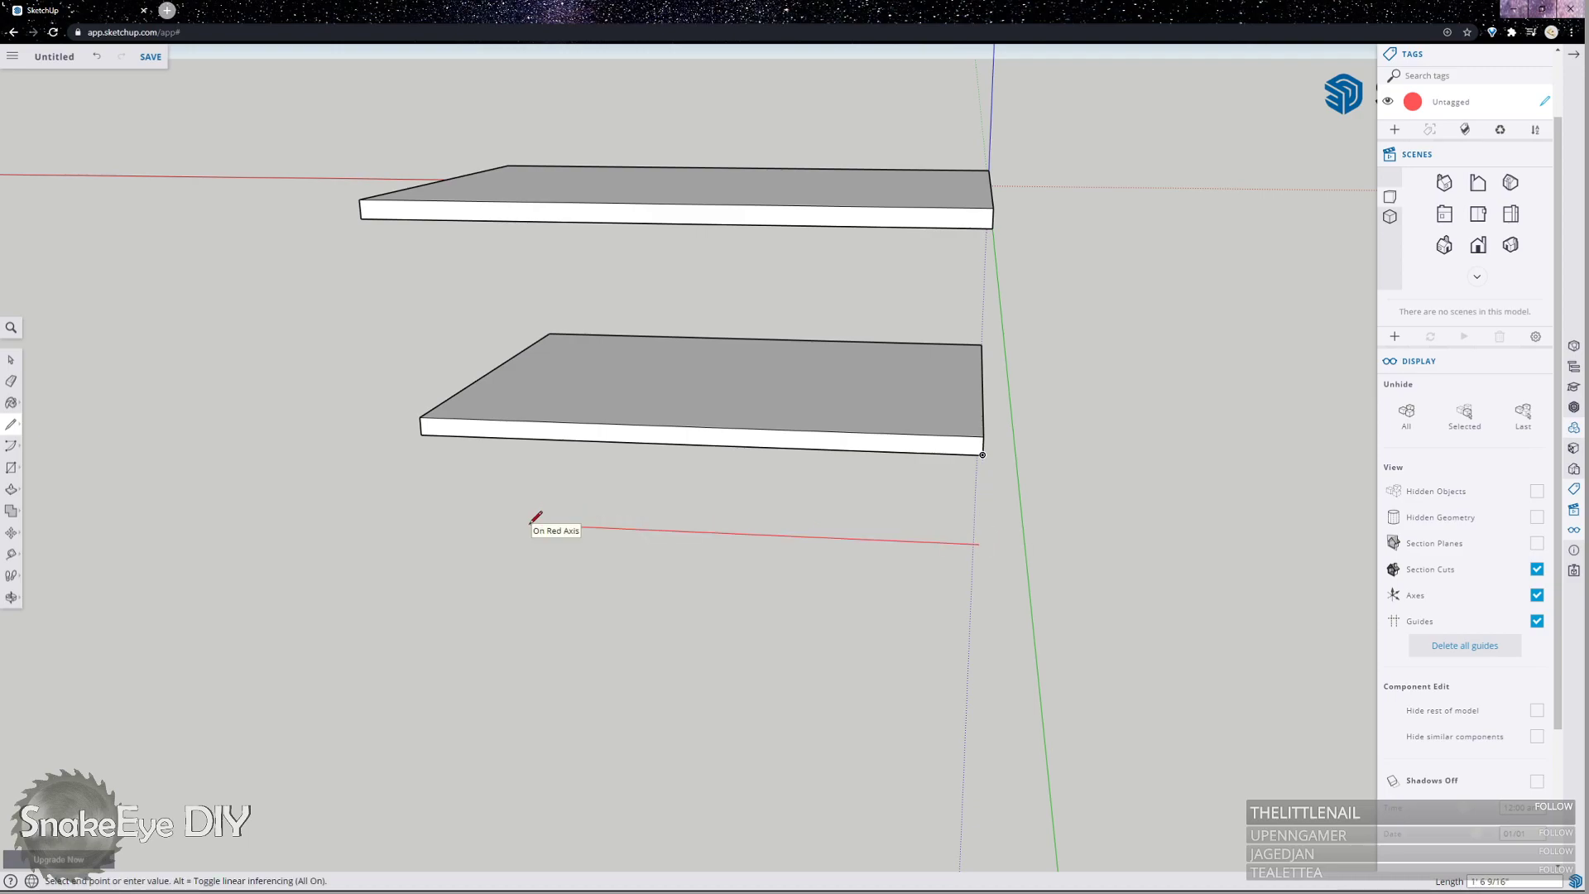
pyautogui.press('Return')
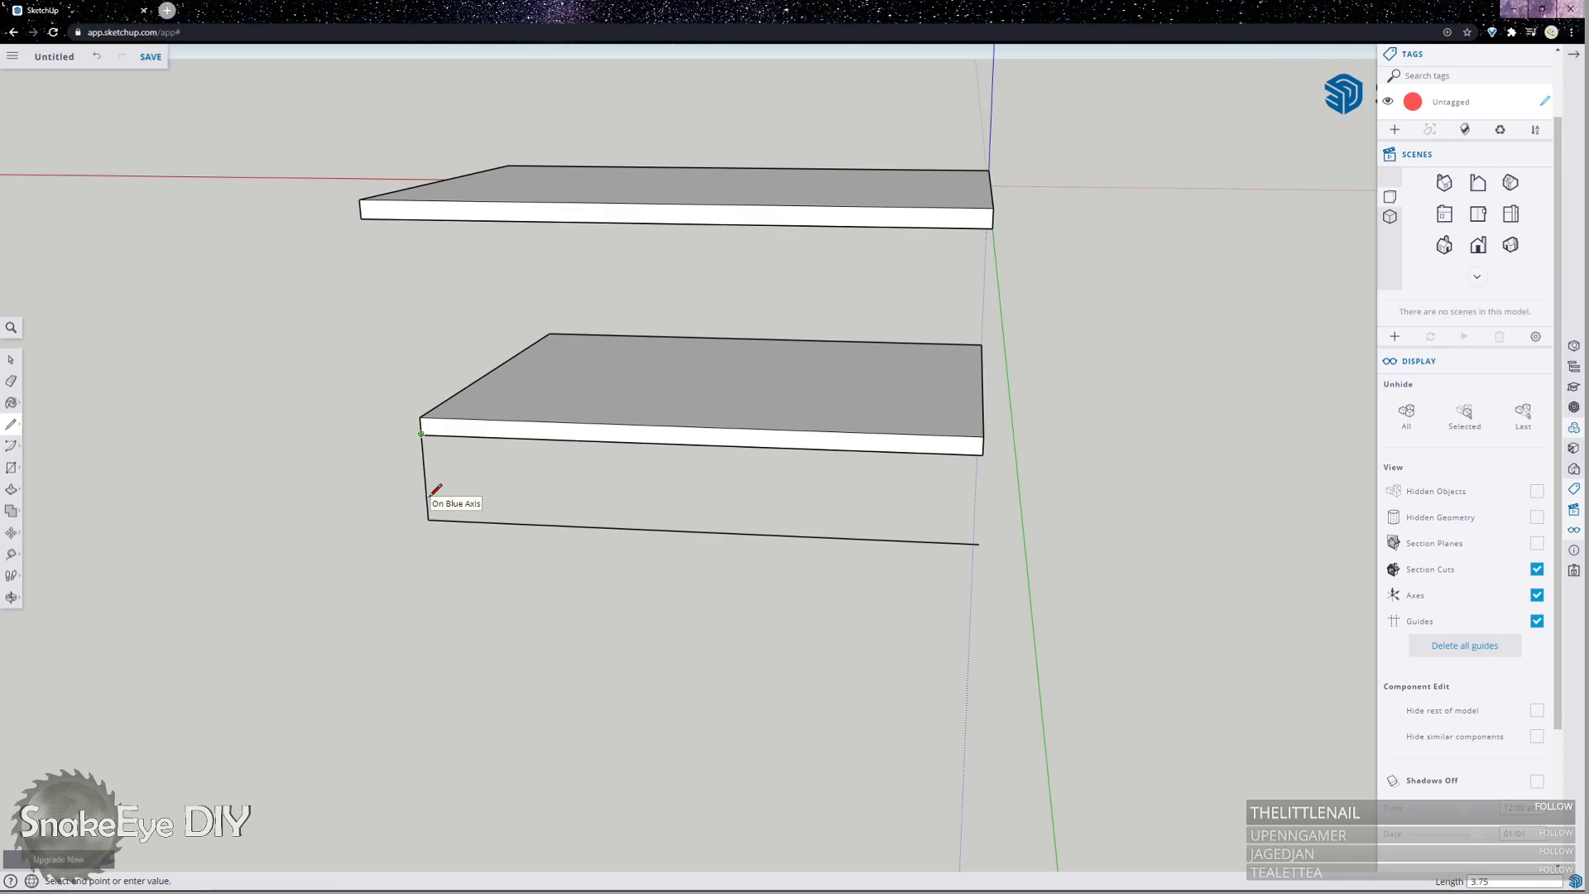
pyautogui.click(441, 488)
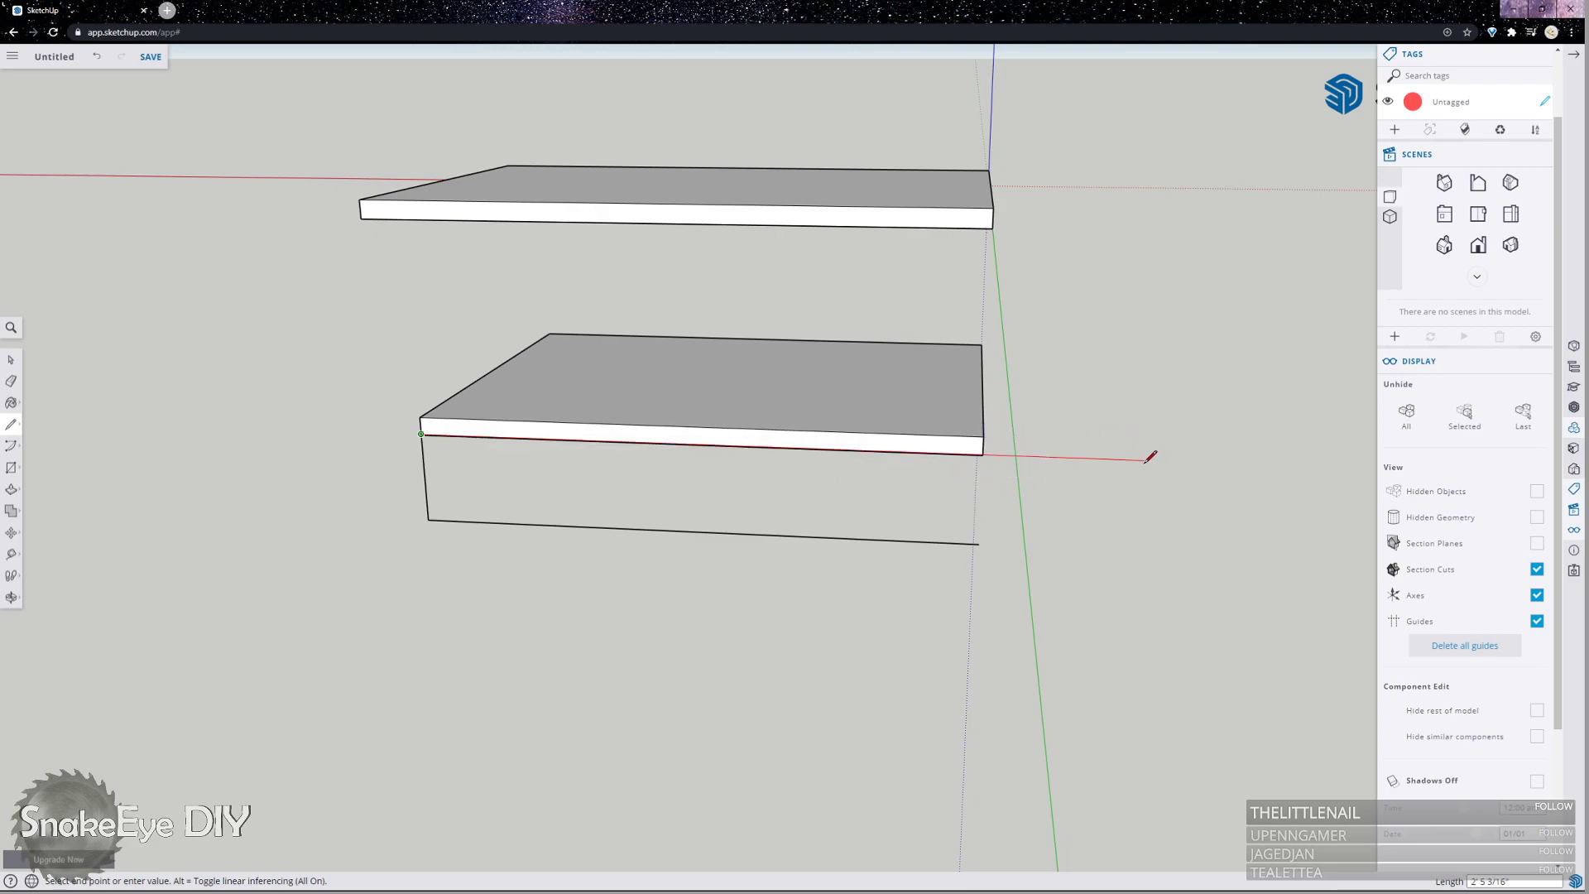
pyautogui.press('Escape')
pyautogui.click(983, 454)
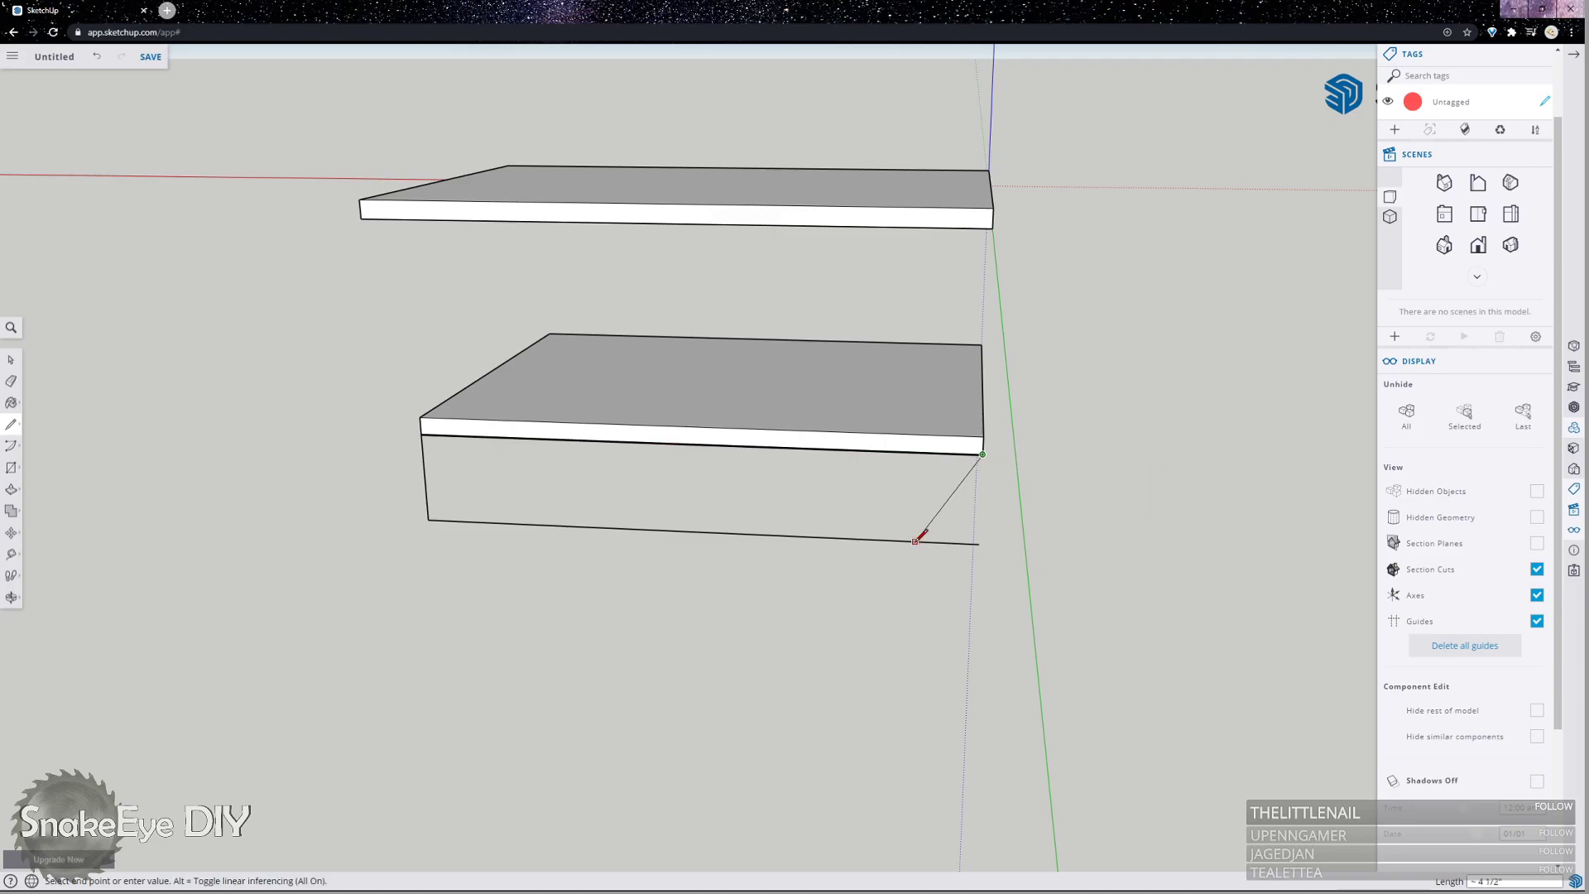
pyautogui.click(978, 543)
pyautogui.moveTo(997, 539); pyautogui.dragTo(1271, 538, button='middle')
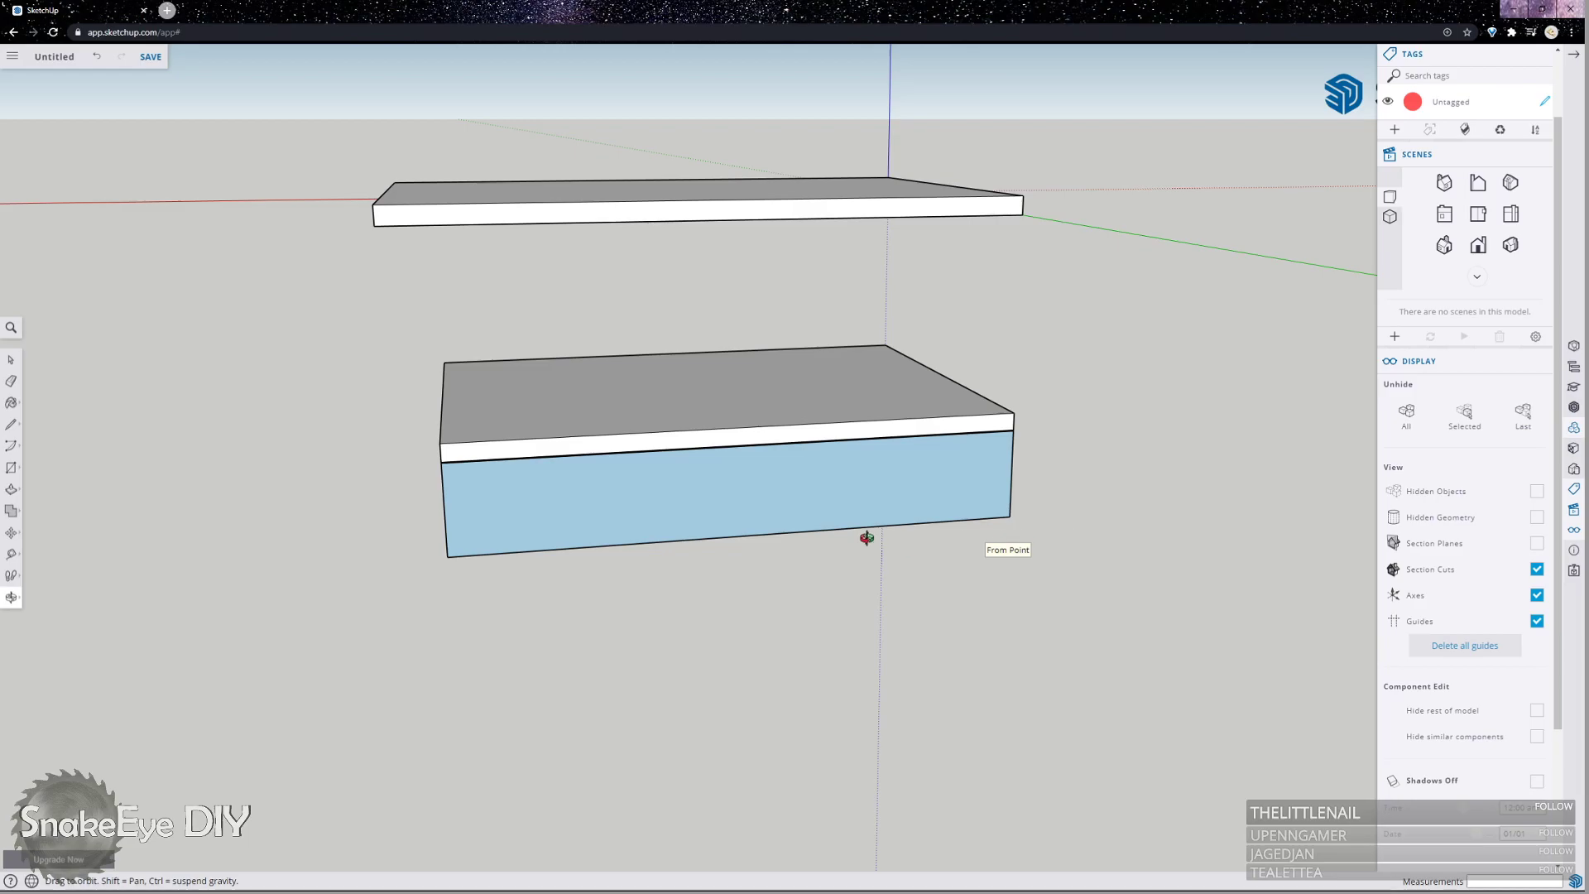
# Turn the new front face into a component.
pyautogui.click(758, 504)
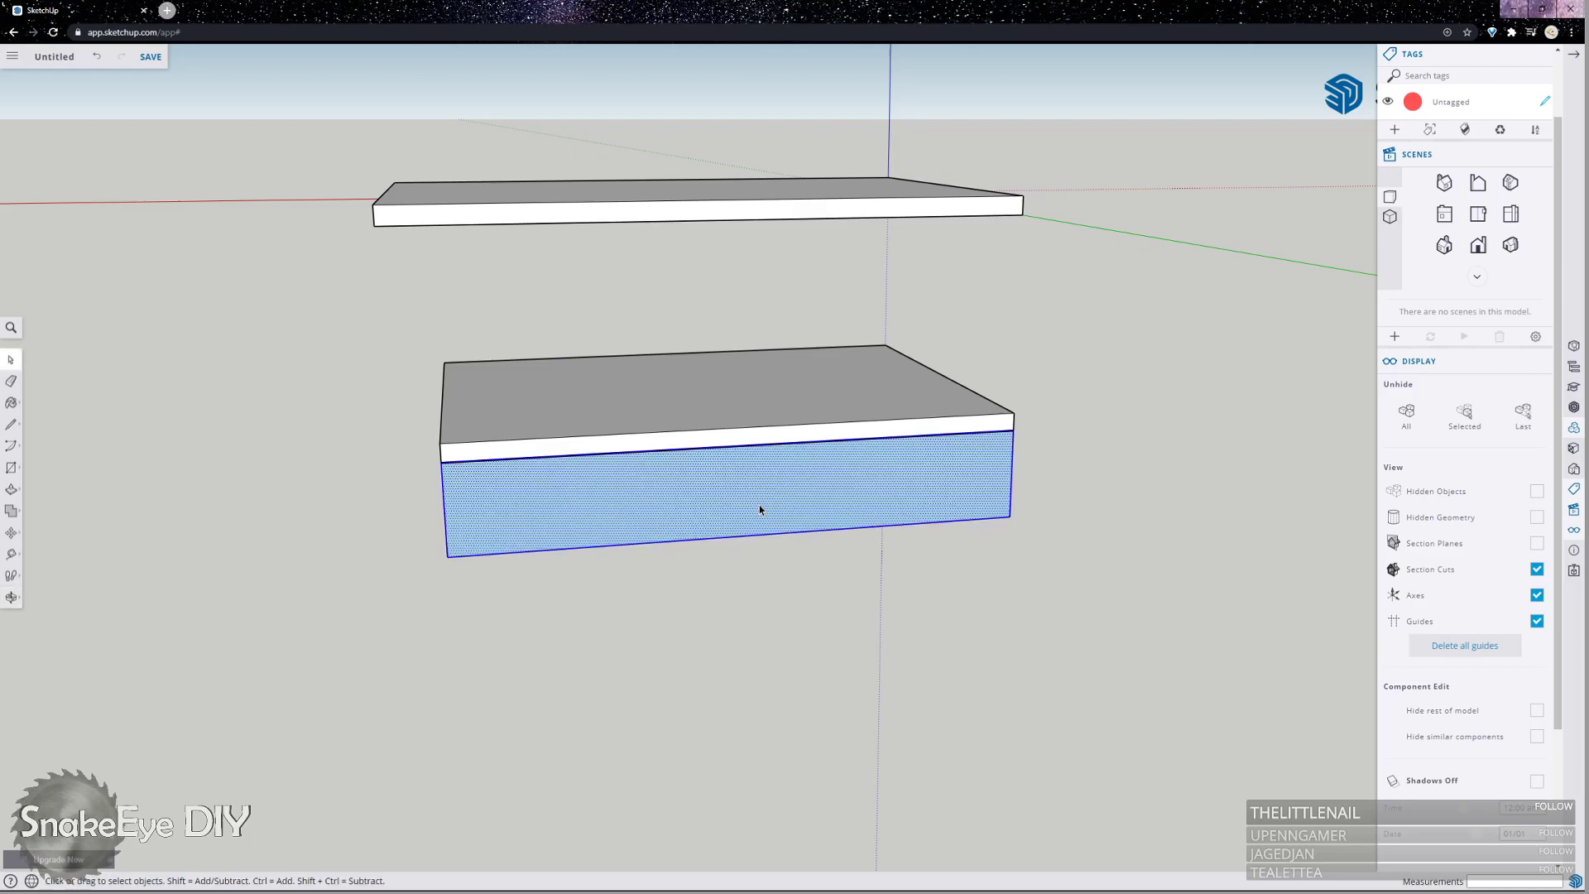
pyautogui.rightClick(758, 505)
pyautogui.click(831, 684)
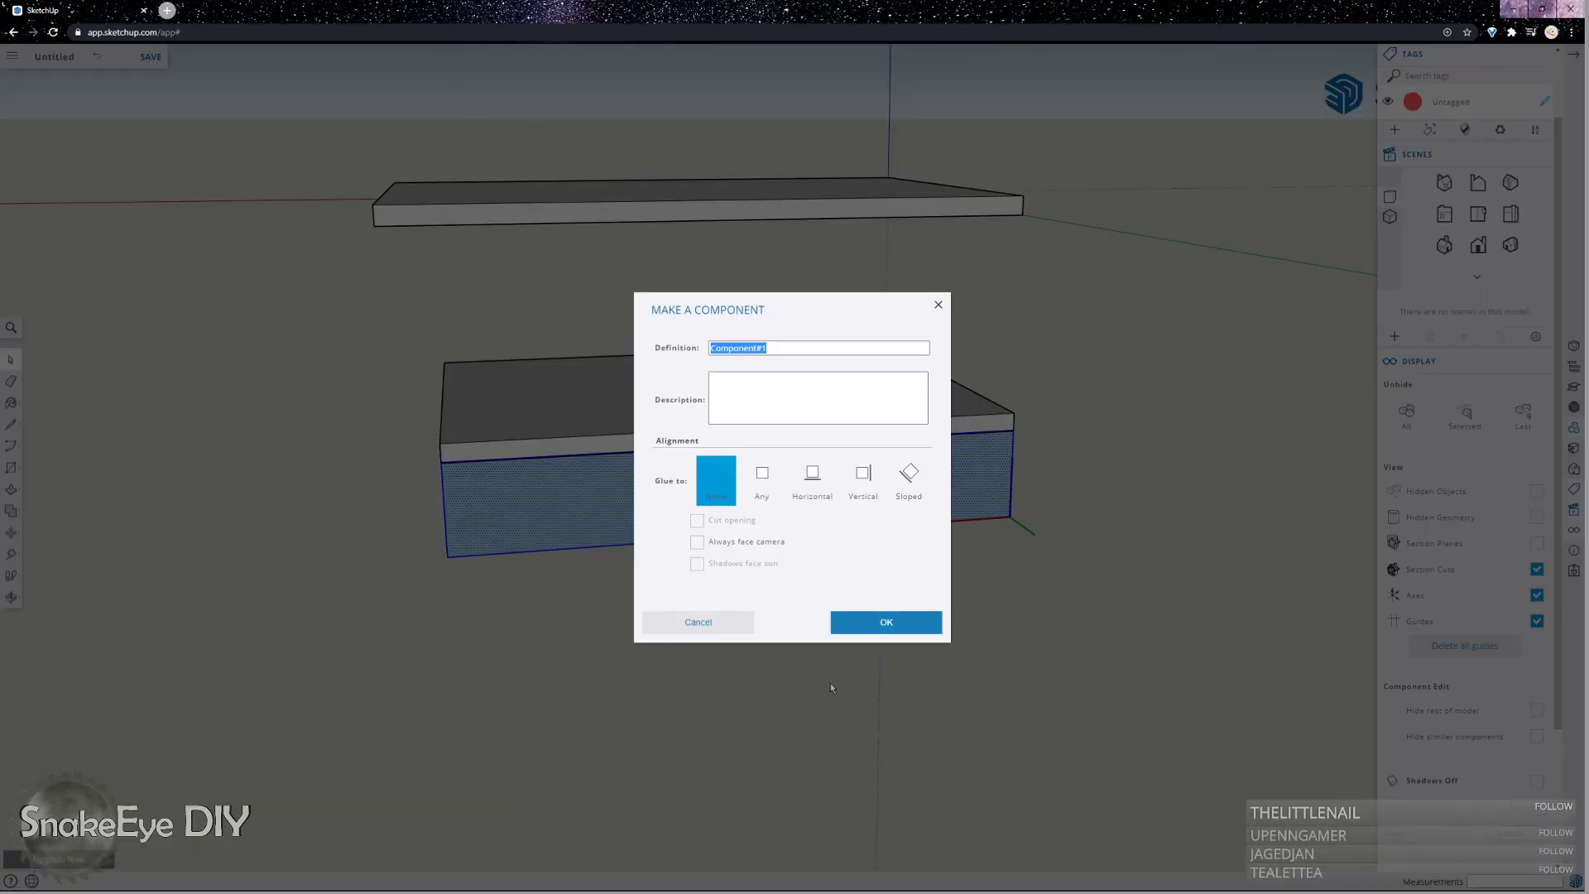
pyautogui.write('Des')
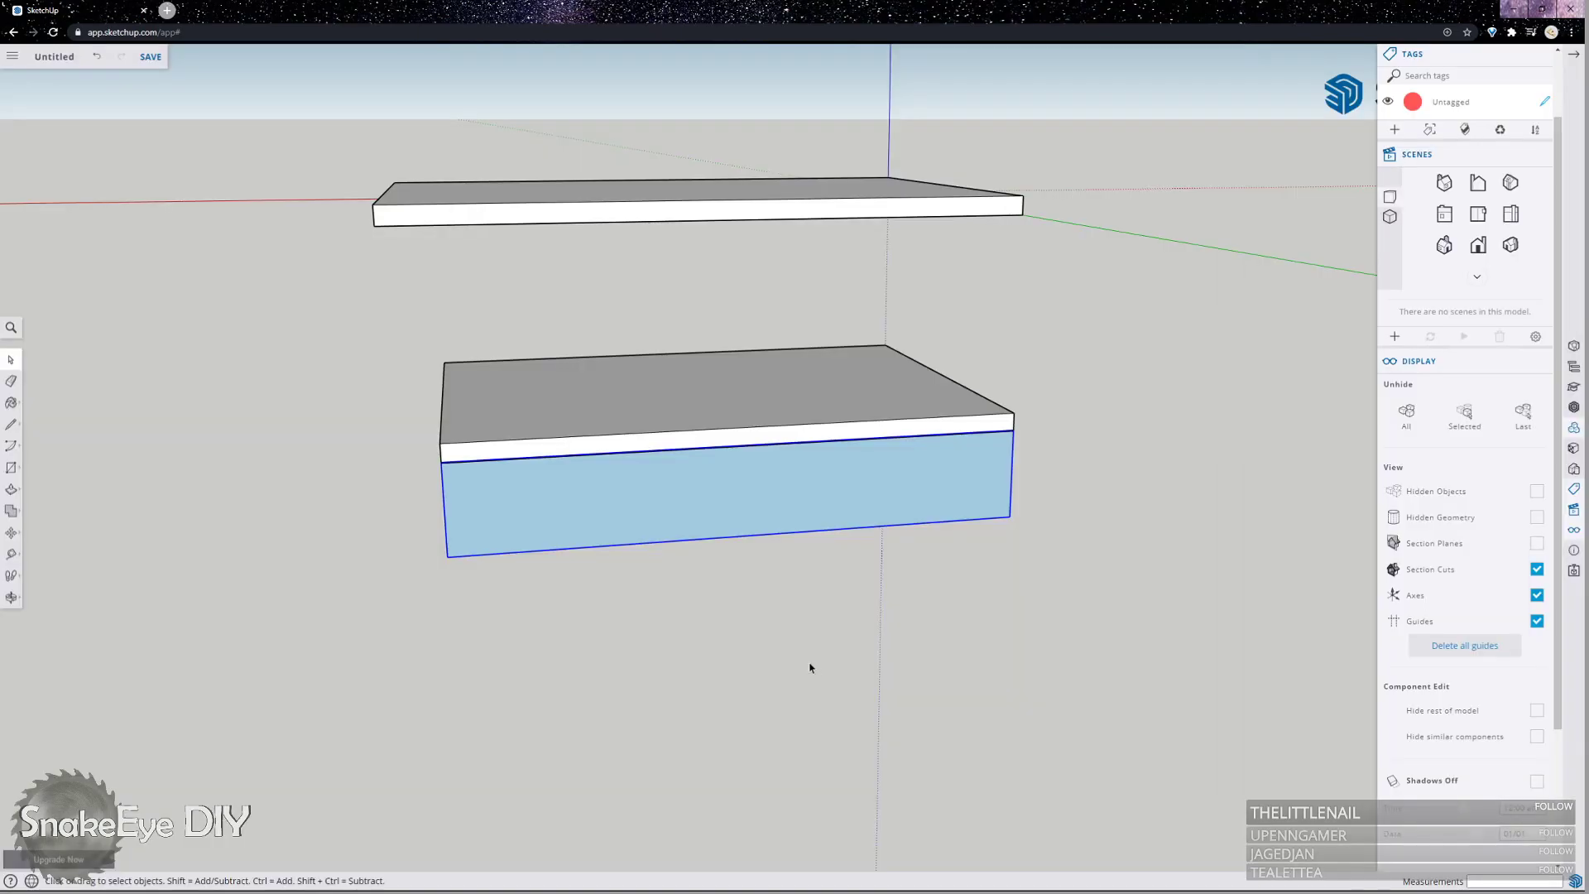
# Inside the component, pull the front panel out to 3/4 inch thickness.
pyautogui.doubleClick(750, 495)
pyautogui.press('p')
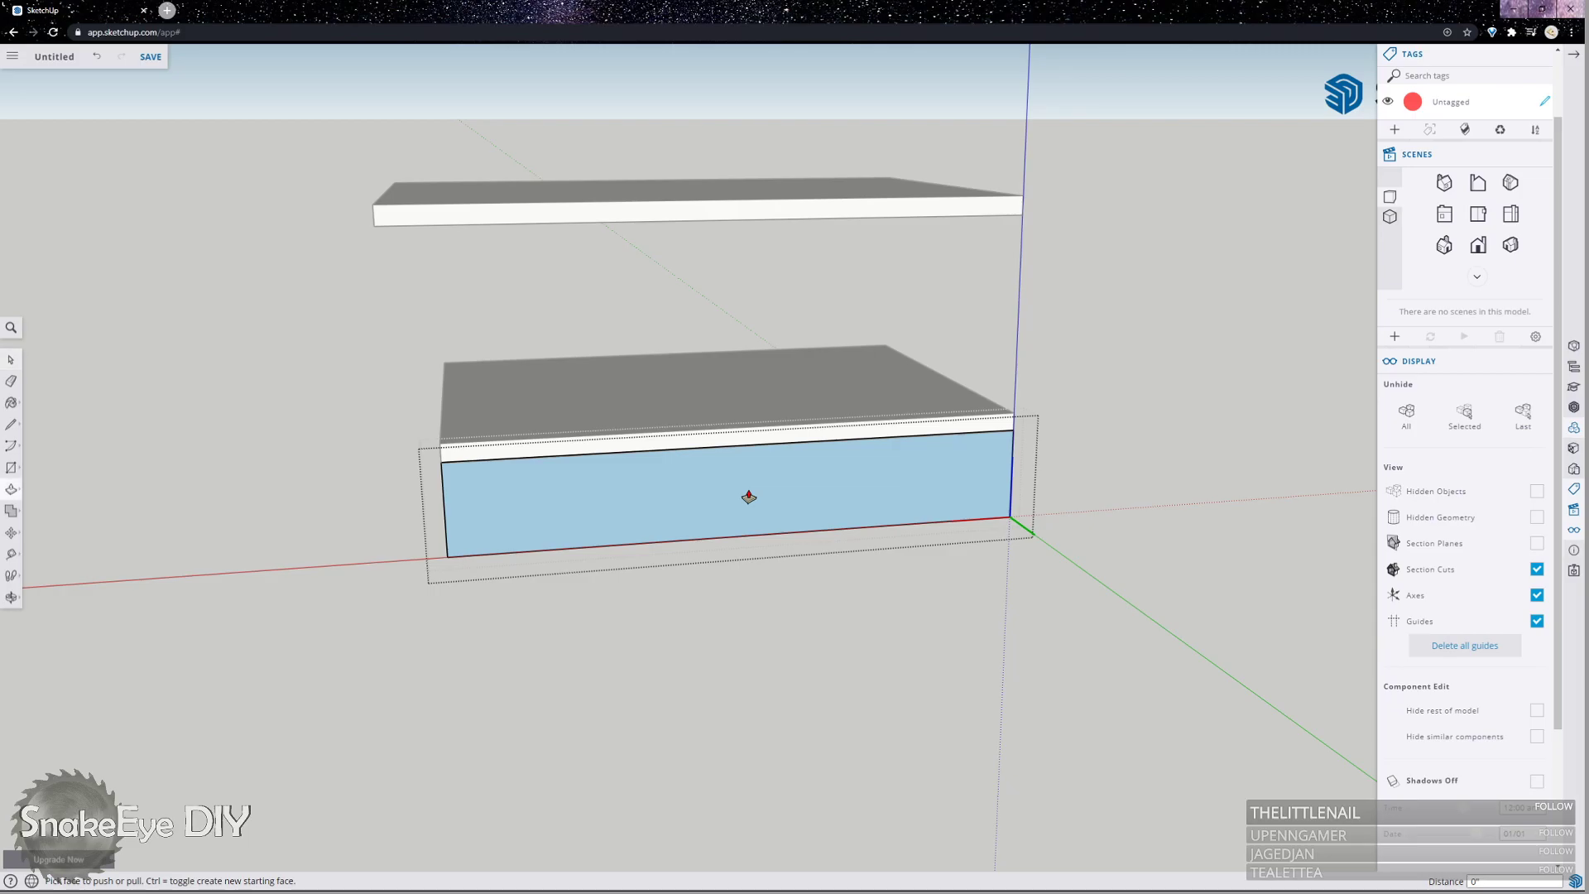
pyautogui.moveTo(748, 494); pyautogui.dragTo(751, 519)
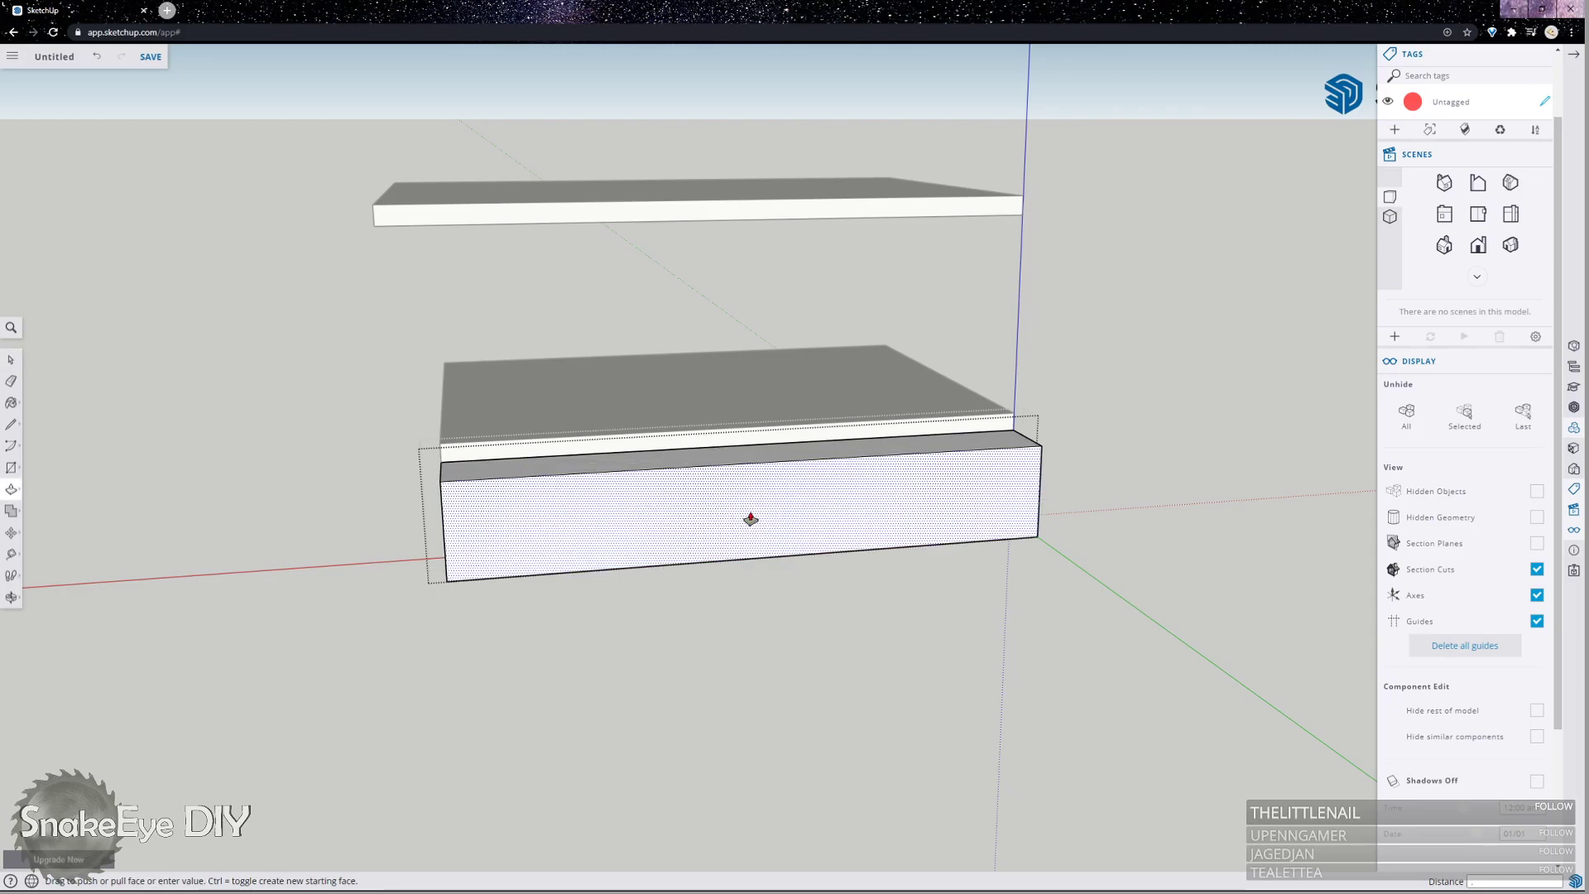
pyautogui.press('Return')
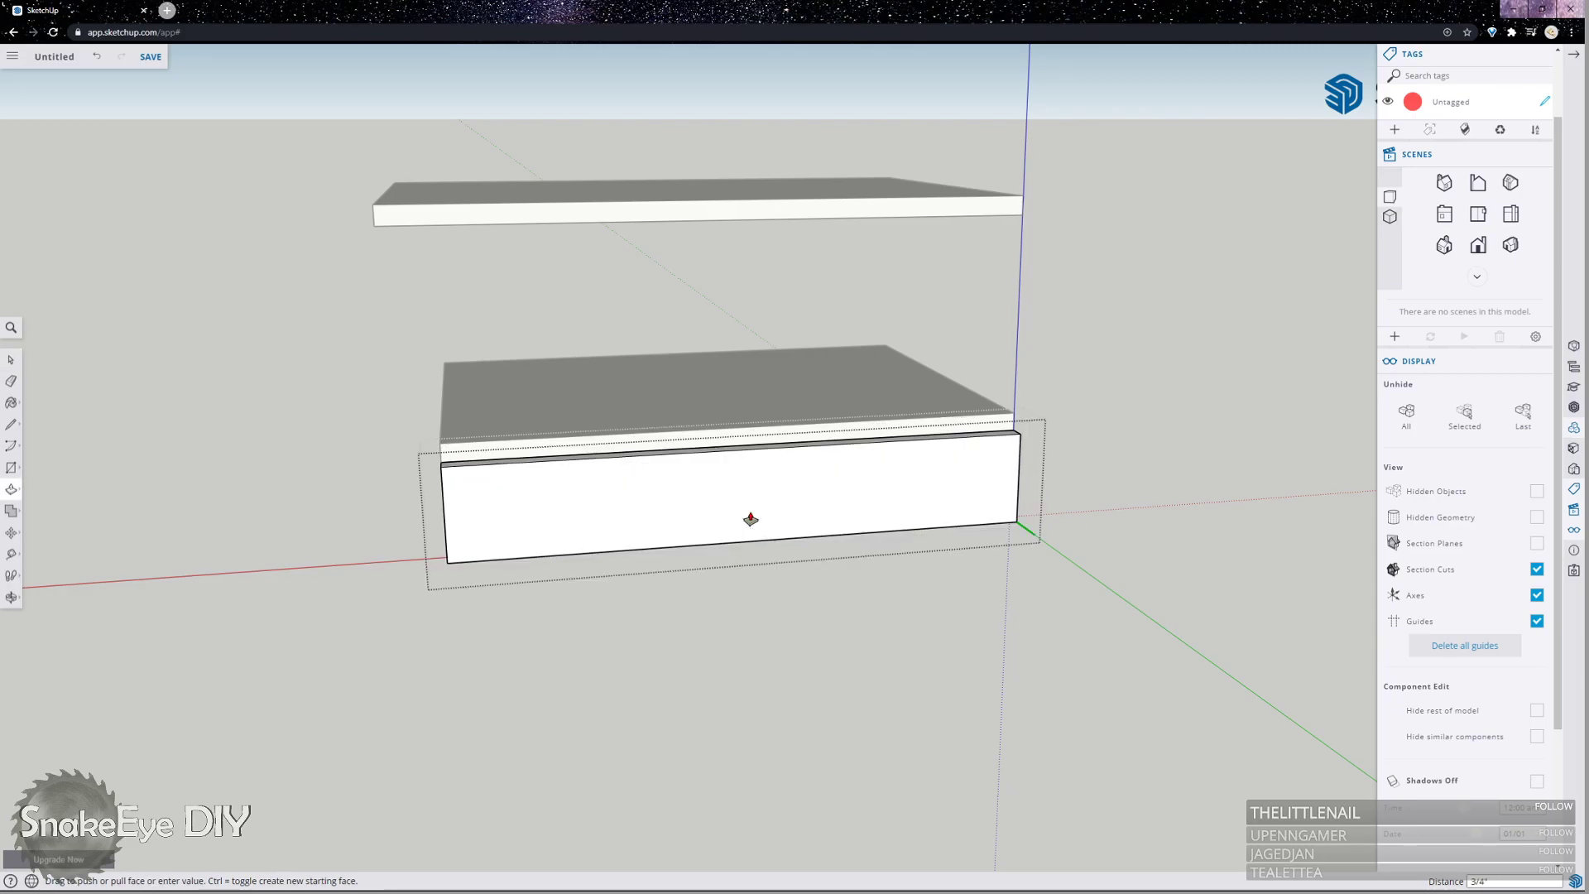
pyautogui.press('space')
pyautogui.click(741, 656)
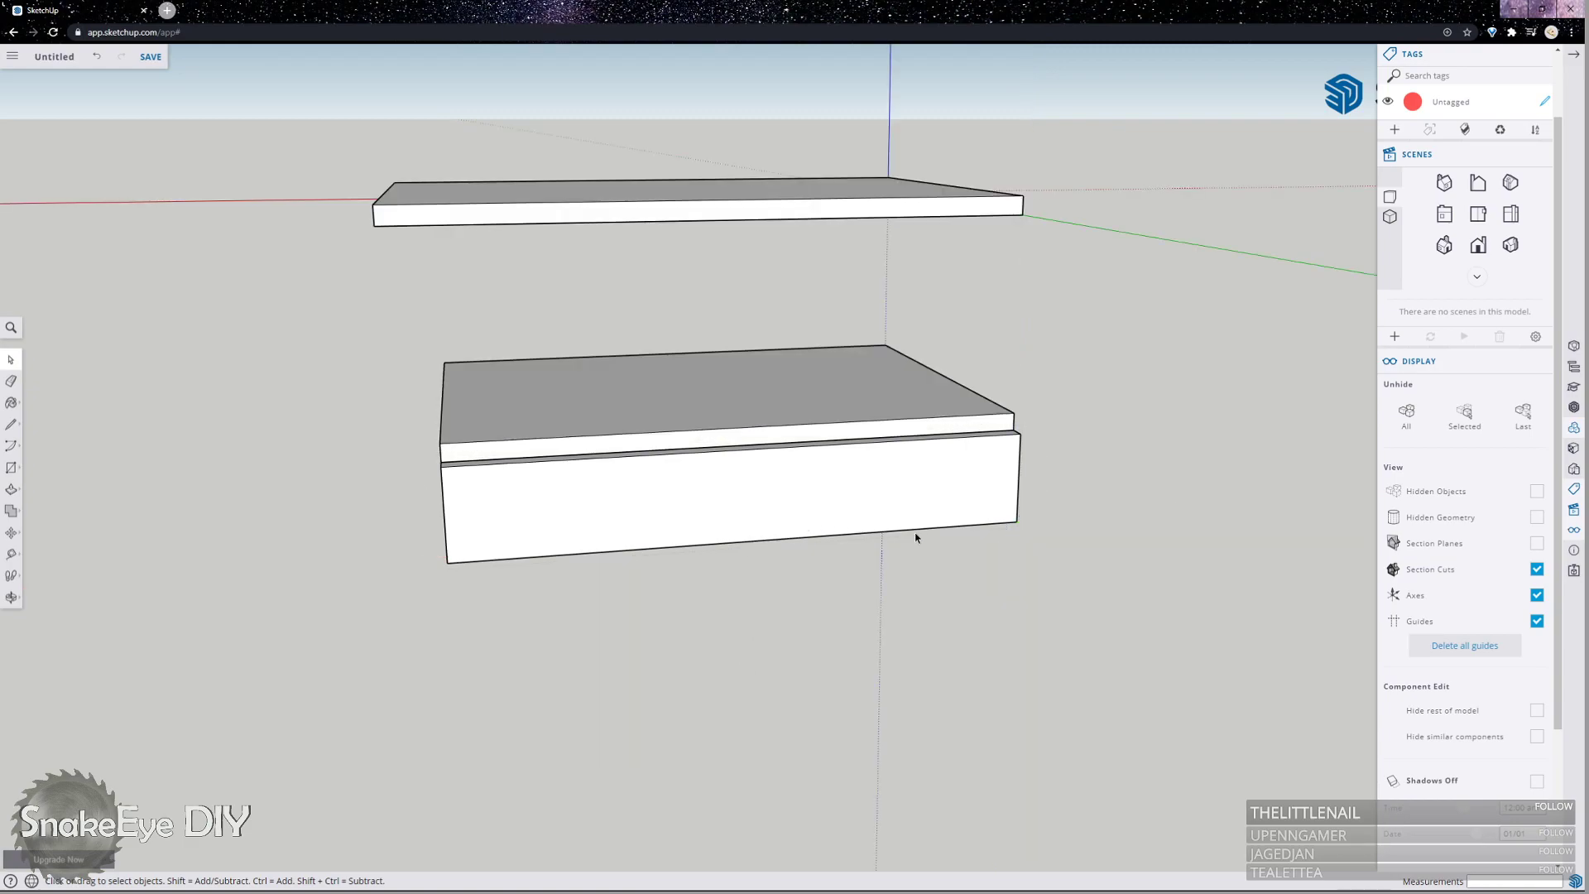
pyautogui.press('o')
pyautogui.moveTo(943, 507); pyautogui.dragTo(554, 438)
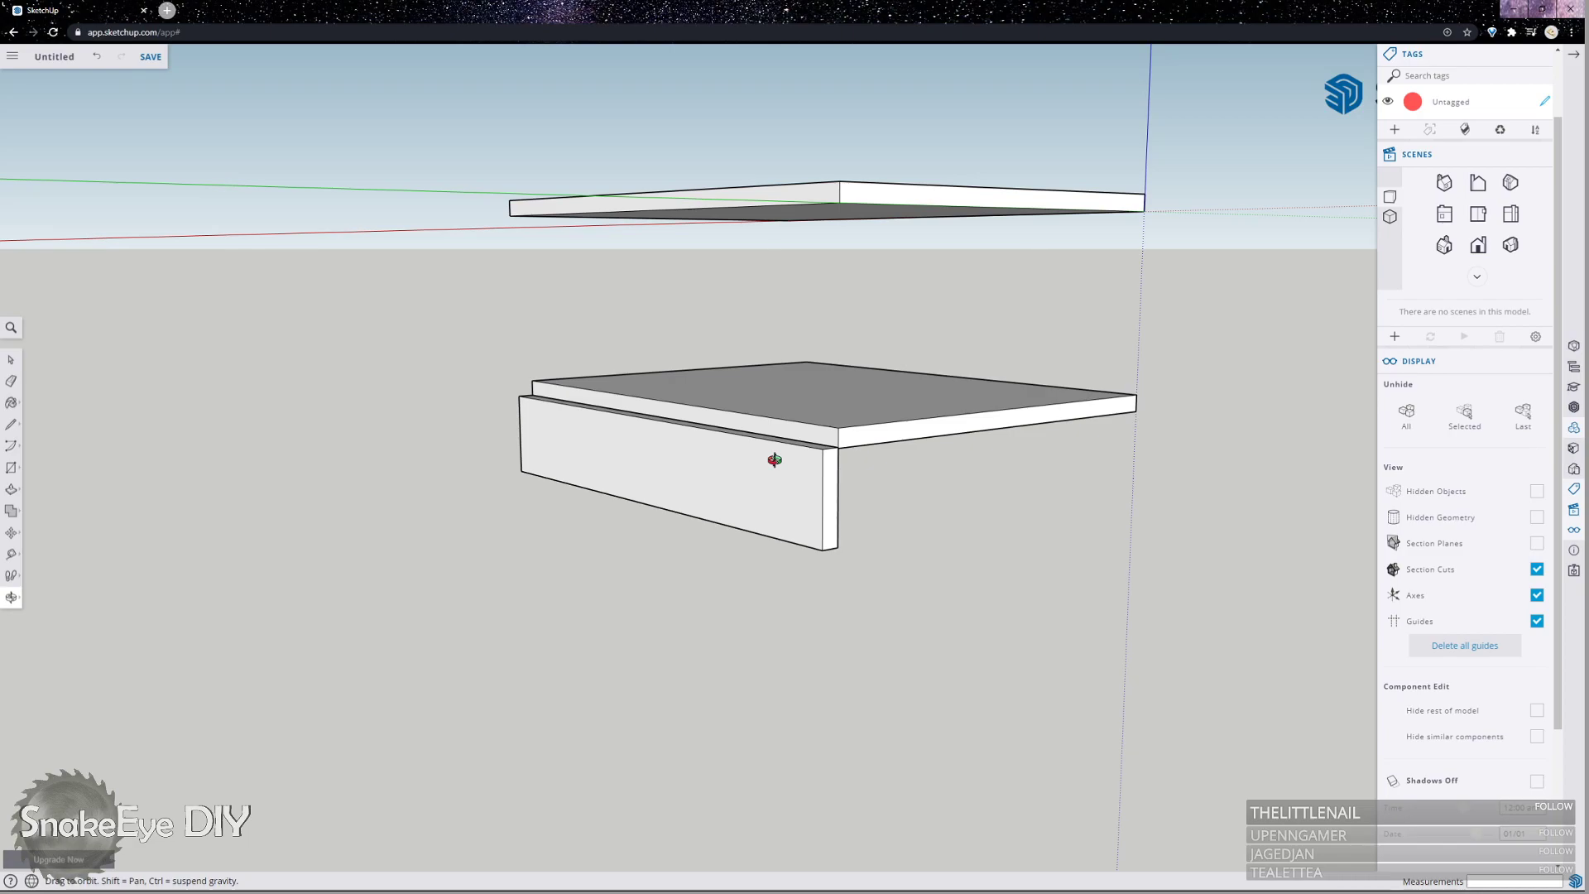
pyautogui.moveTo(450, 390); pyautogui.dragTo(684, 461)
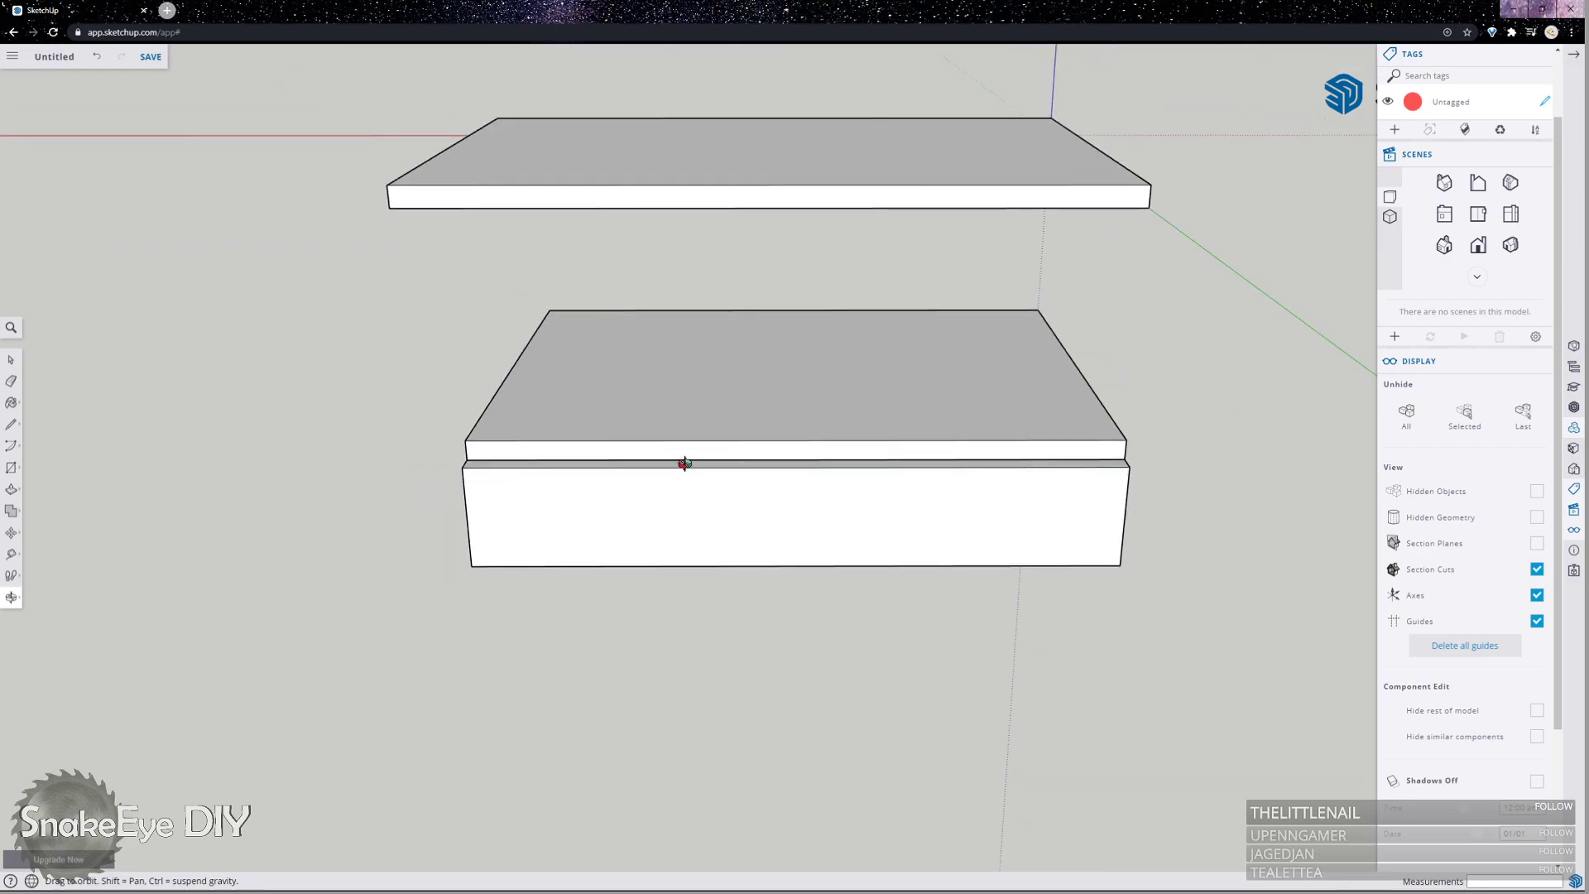
# Move the new box so it sits under the desk top's midpoint.
pyautogui.press('space')
pyautogui.click(656, 501)
pyautogui.press('m')
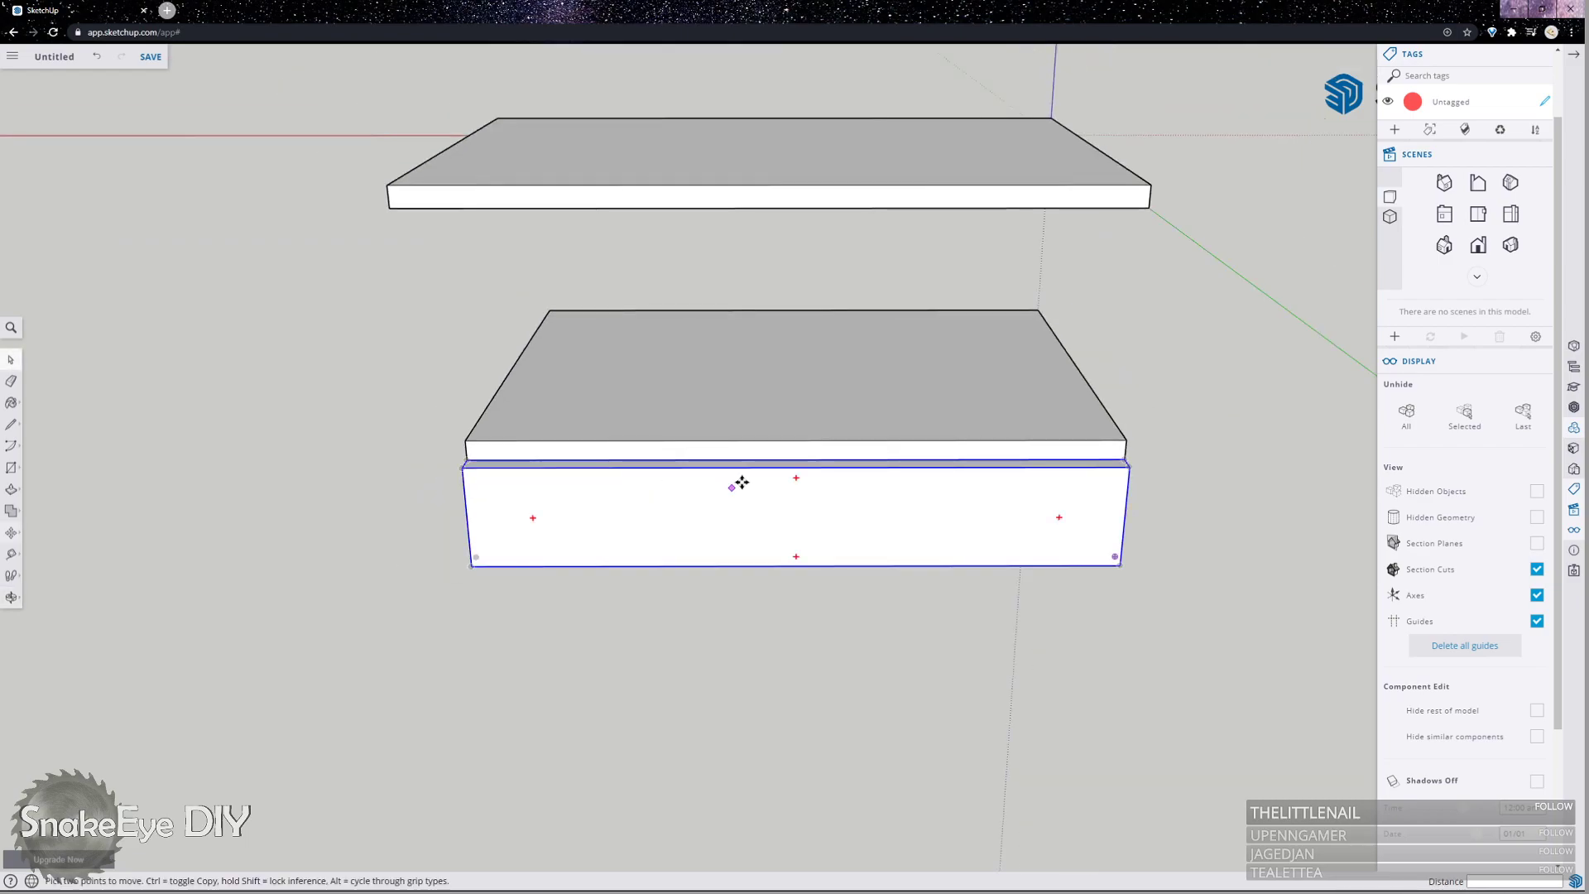
pyautogui.click(793, 461)
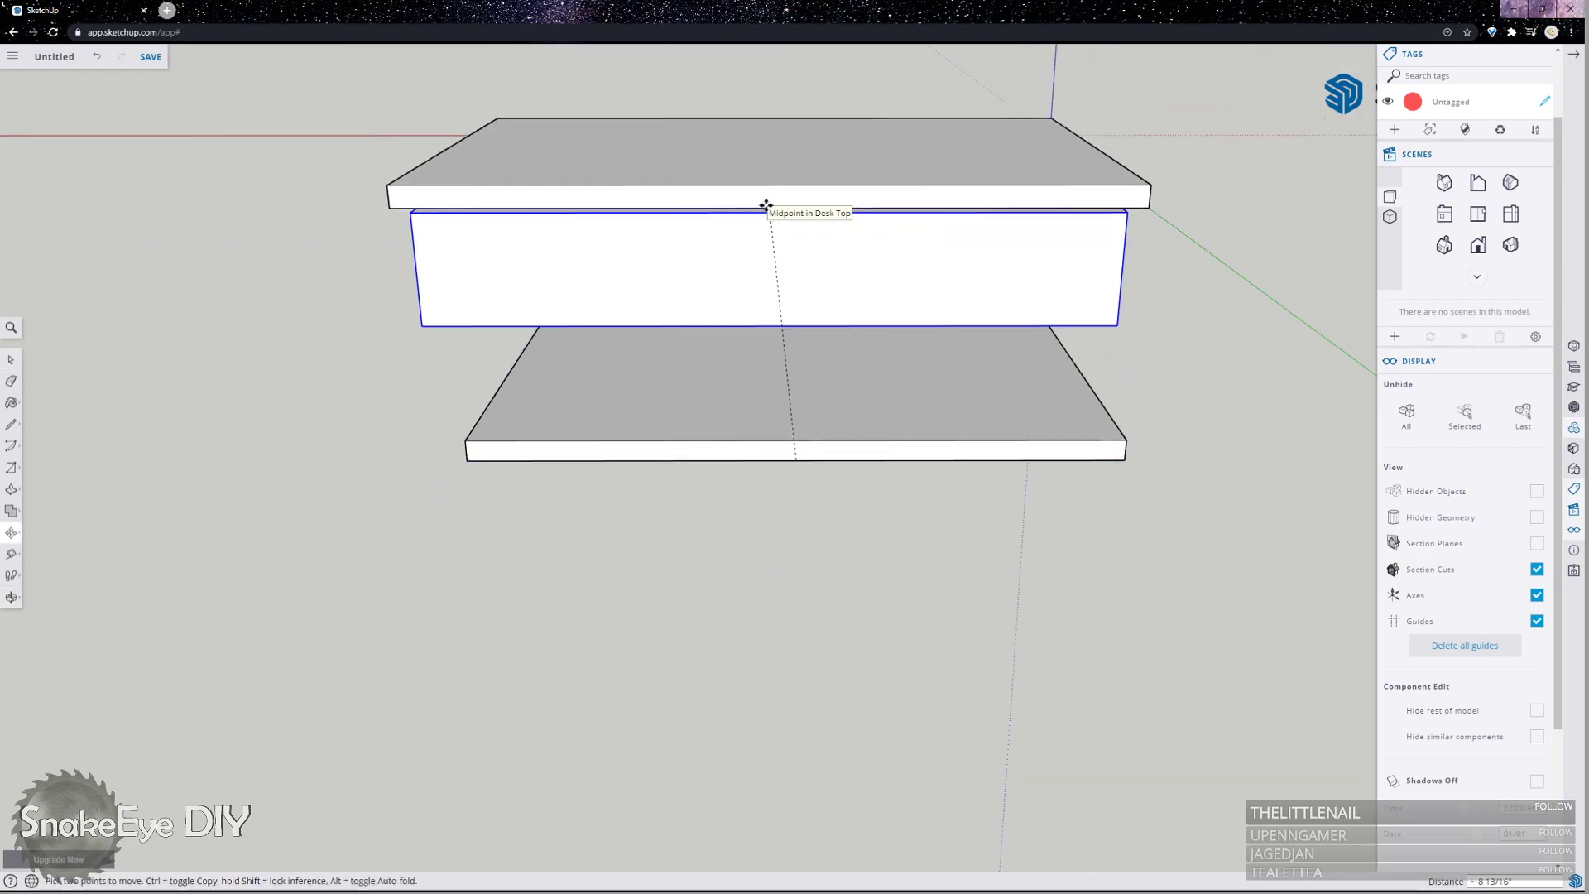
pyautogui.click(766, 205)
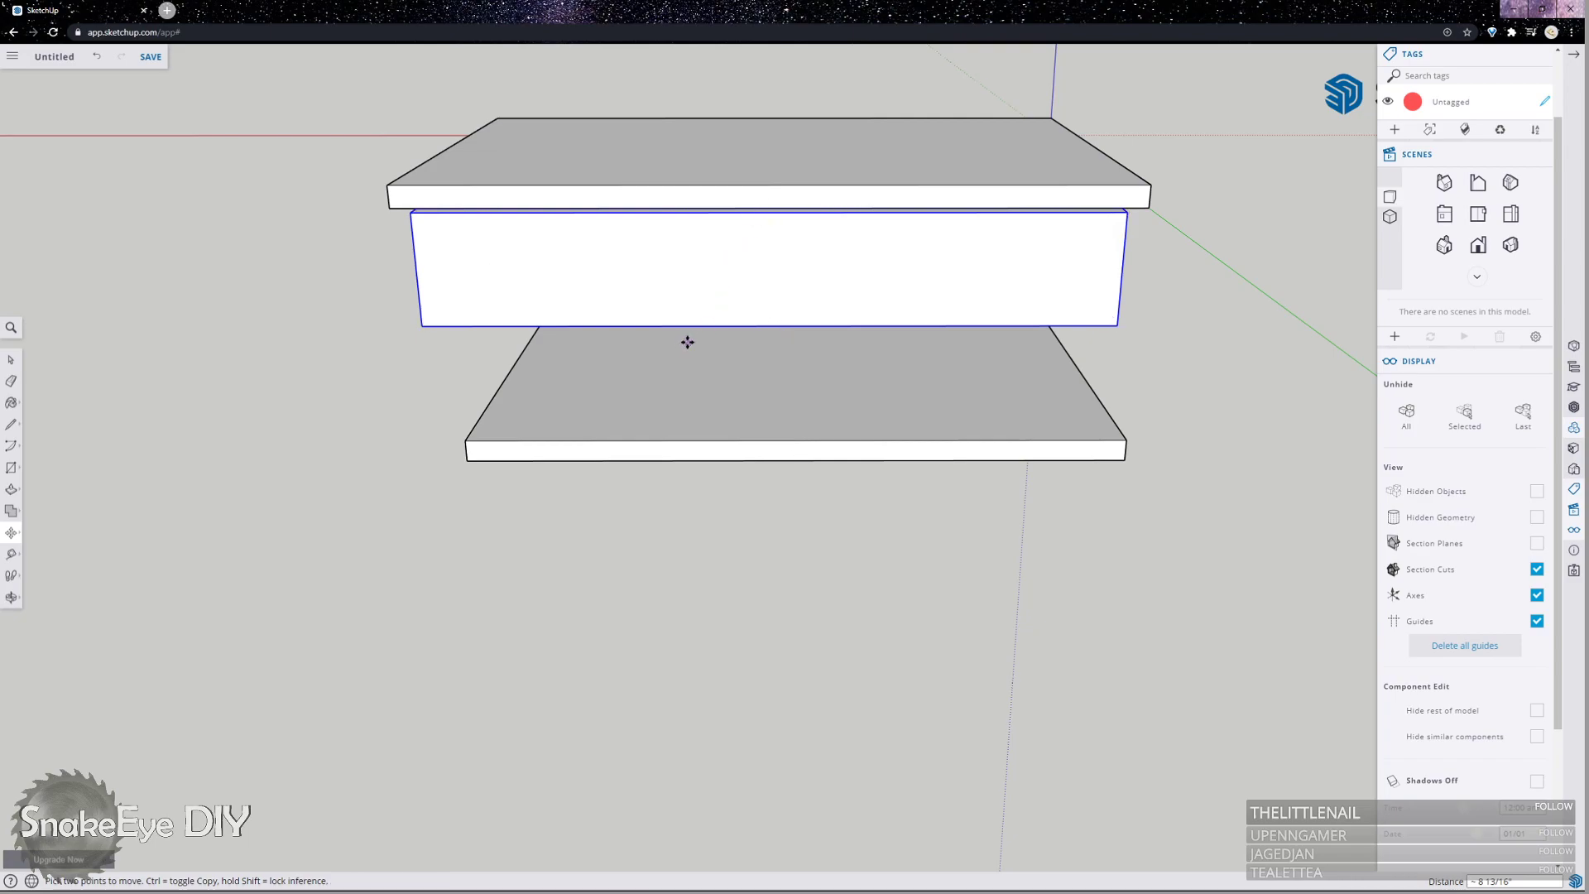
pyautogui.click(770, 212)
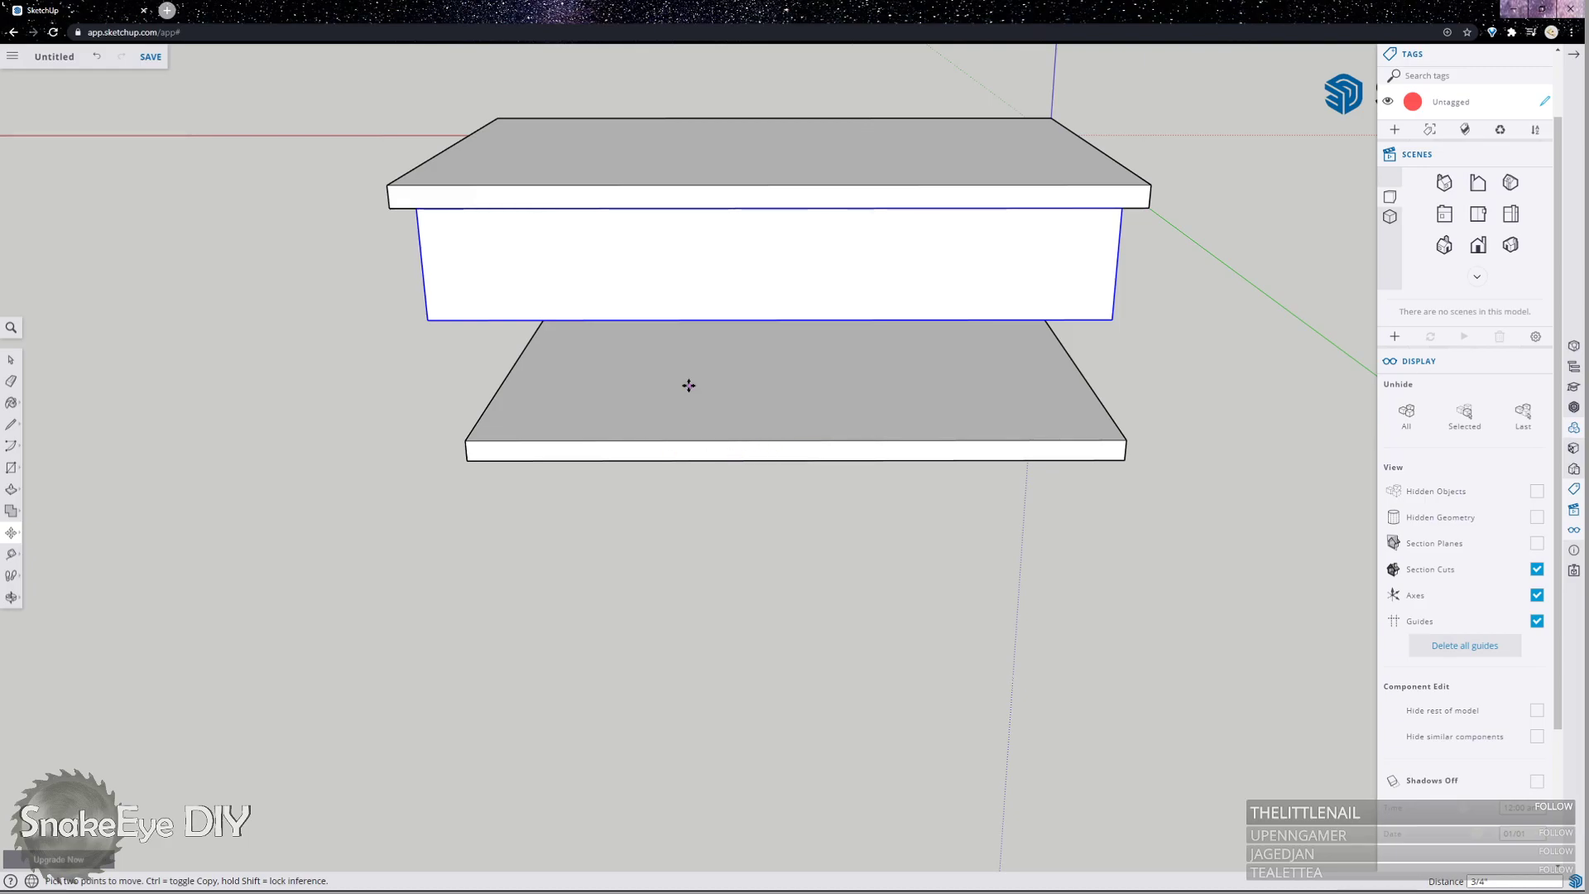
# Raise the lower slab until it meets the box's underside.
pyautogui.press('o')
pyautogui.moveTo(924, 485); pyautogui.dragTo(17, 400)
pyautogui.moveTo(753, 430); pyautogui.dragTo(1167, 514)
pyautogui.press('space')
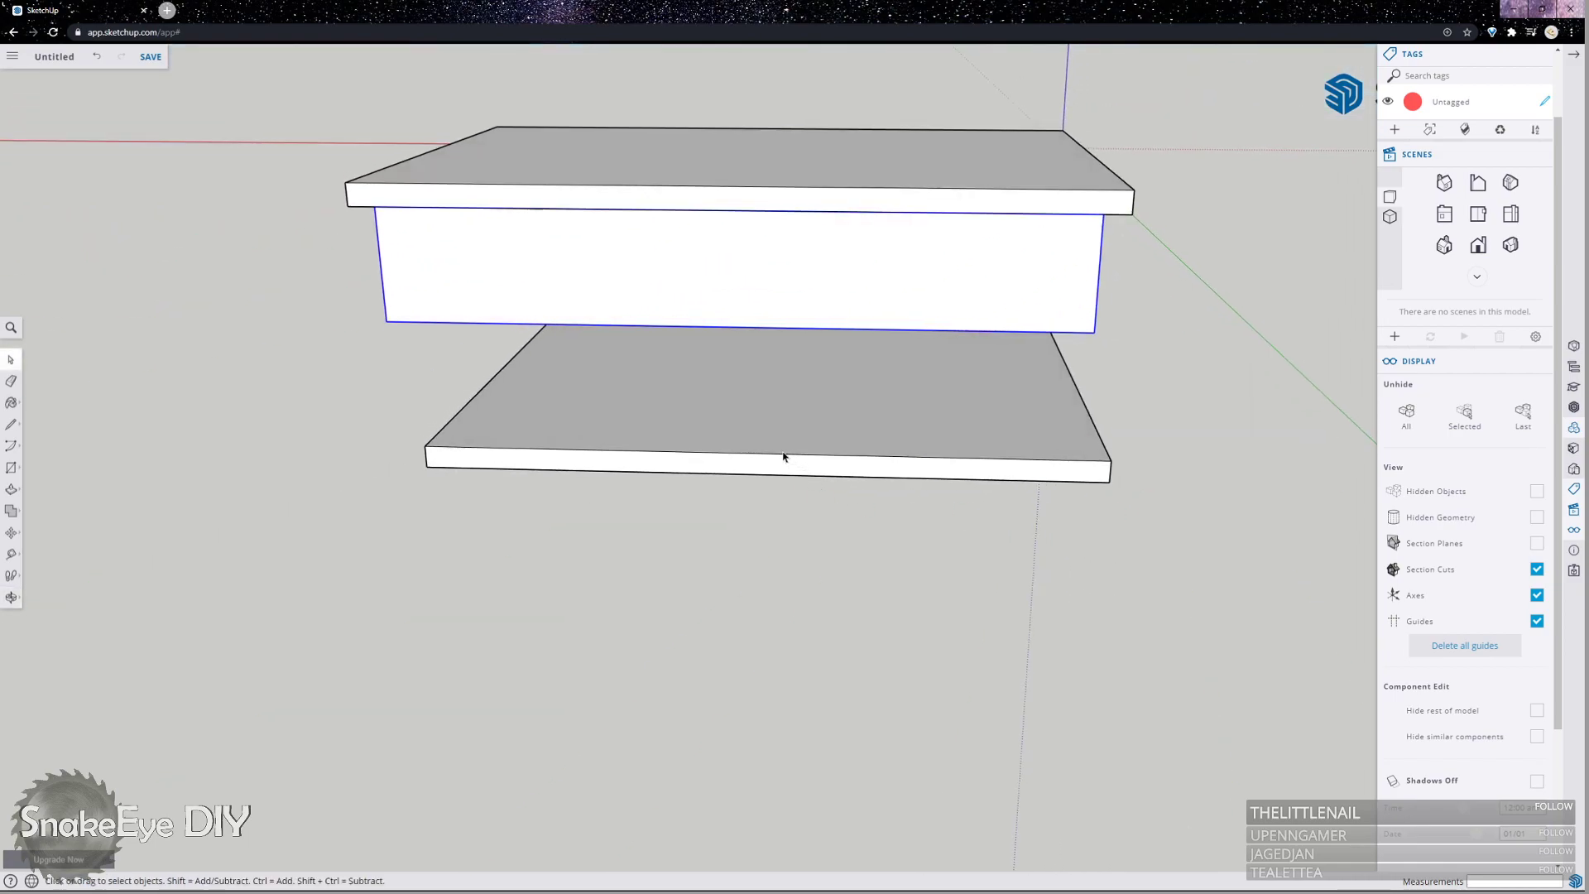
pyautogui.click(778, 457)
pyautogui.press('m')
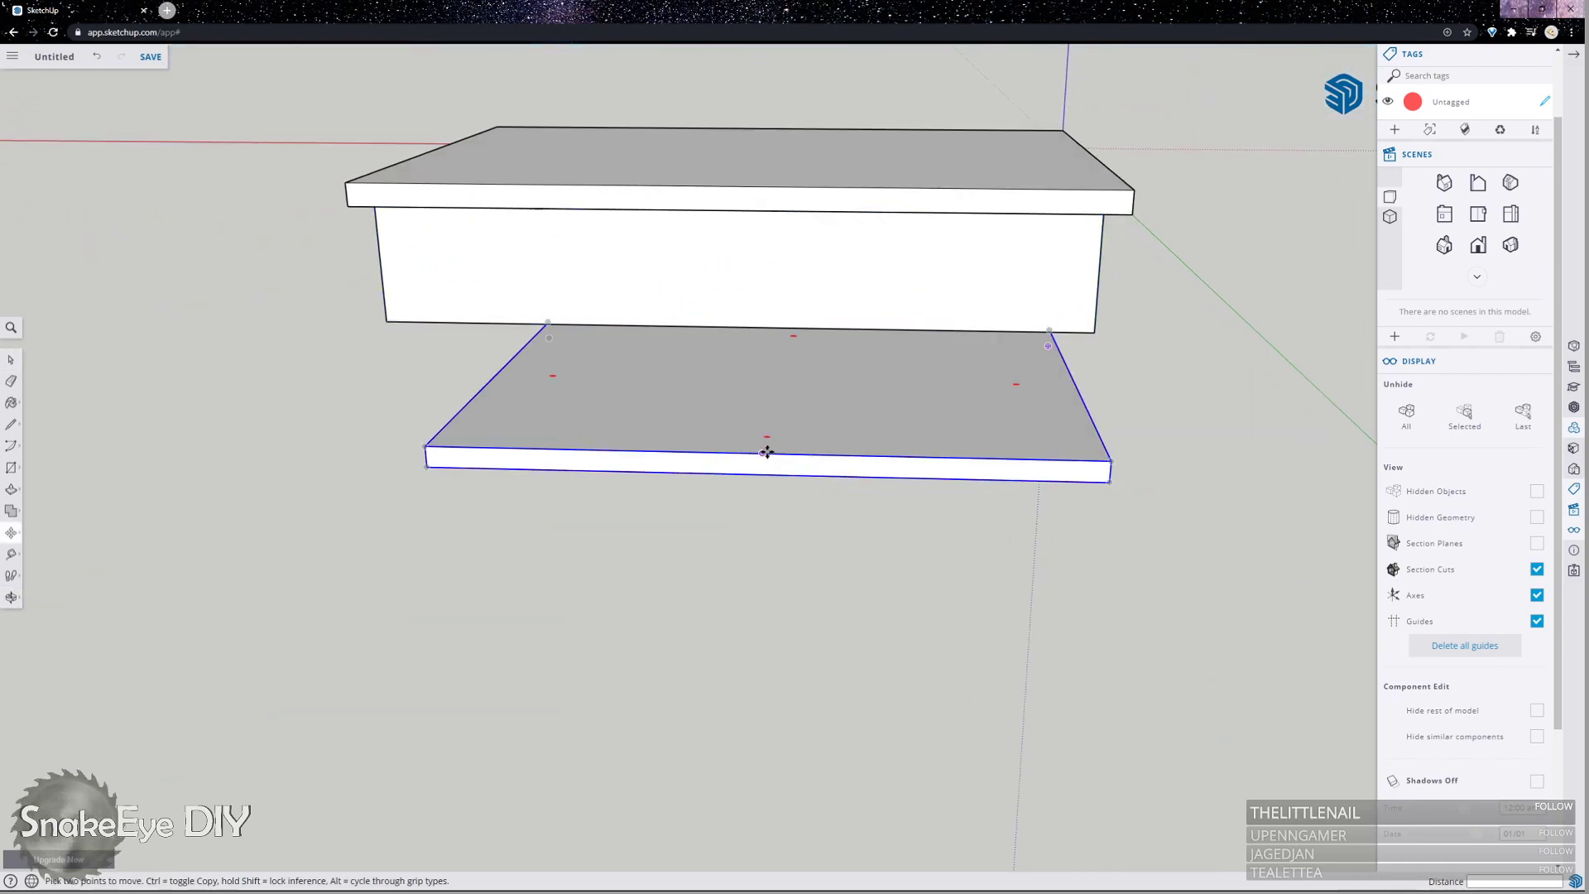
pyautogui.click(758, 452)
pyautogui.click(734, 327)
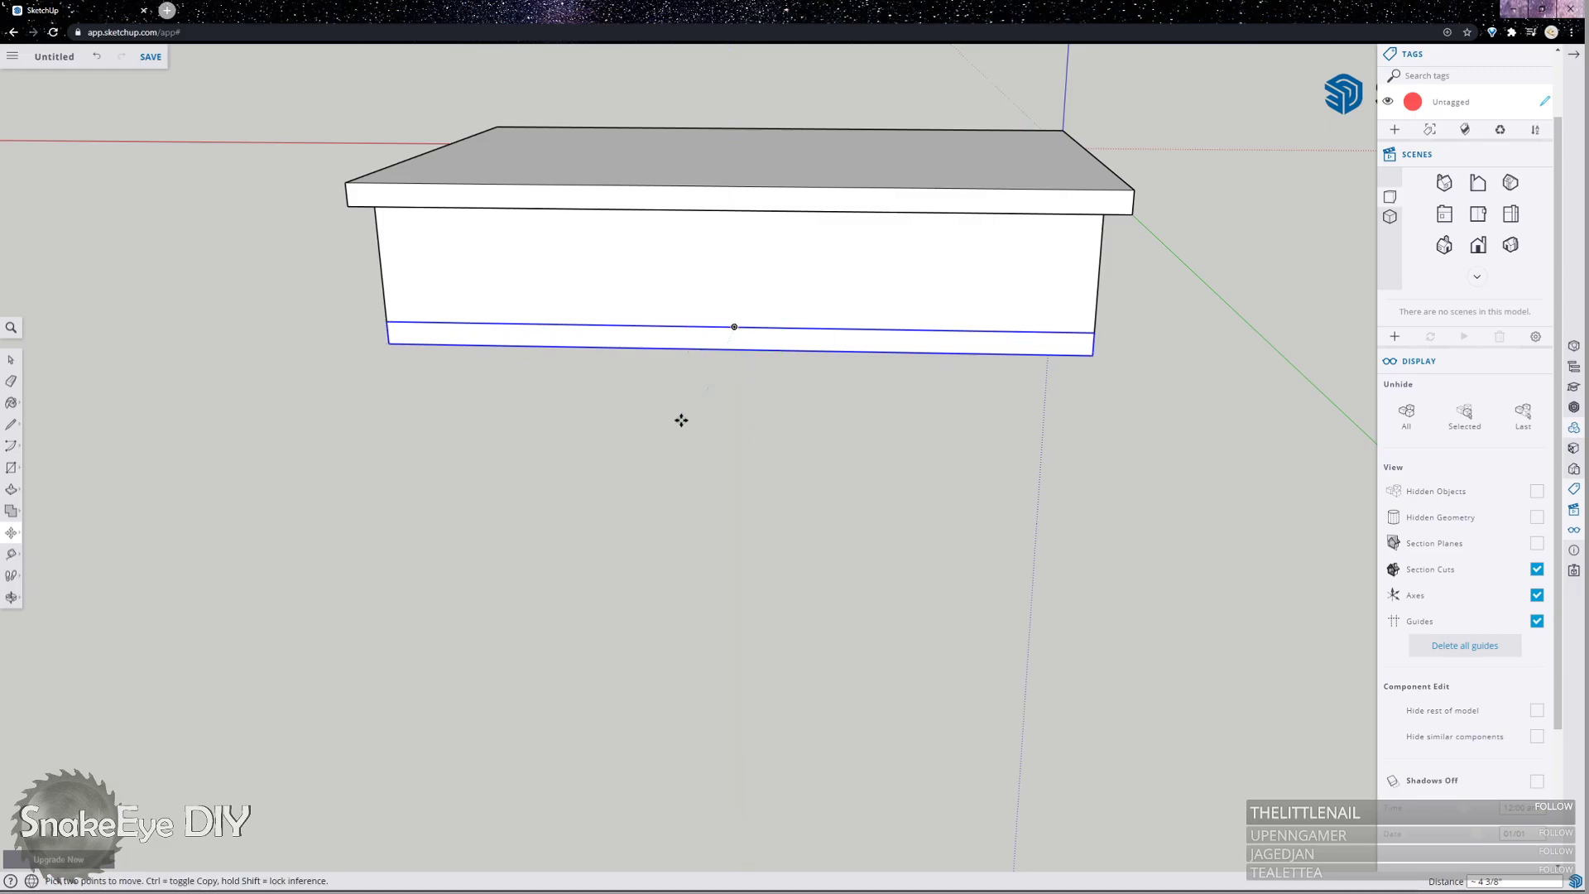
# Select the leftover stray edge below the model.
pyautogui.moveTo(676, 423); pyautogui.dragTo(1053, 323, button='middle')
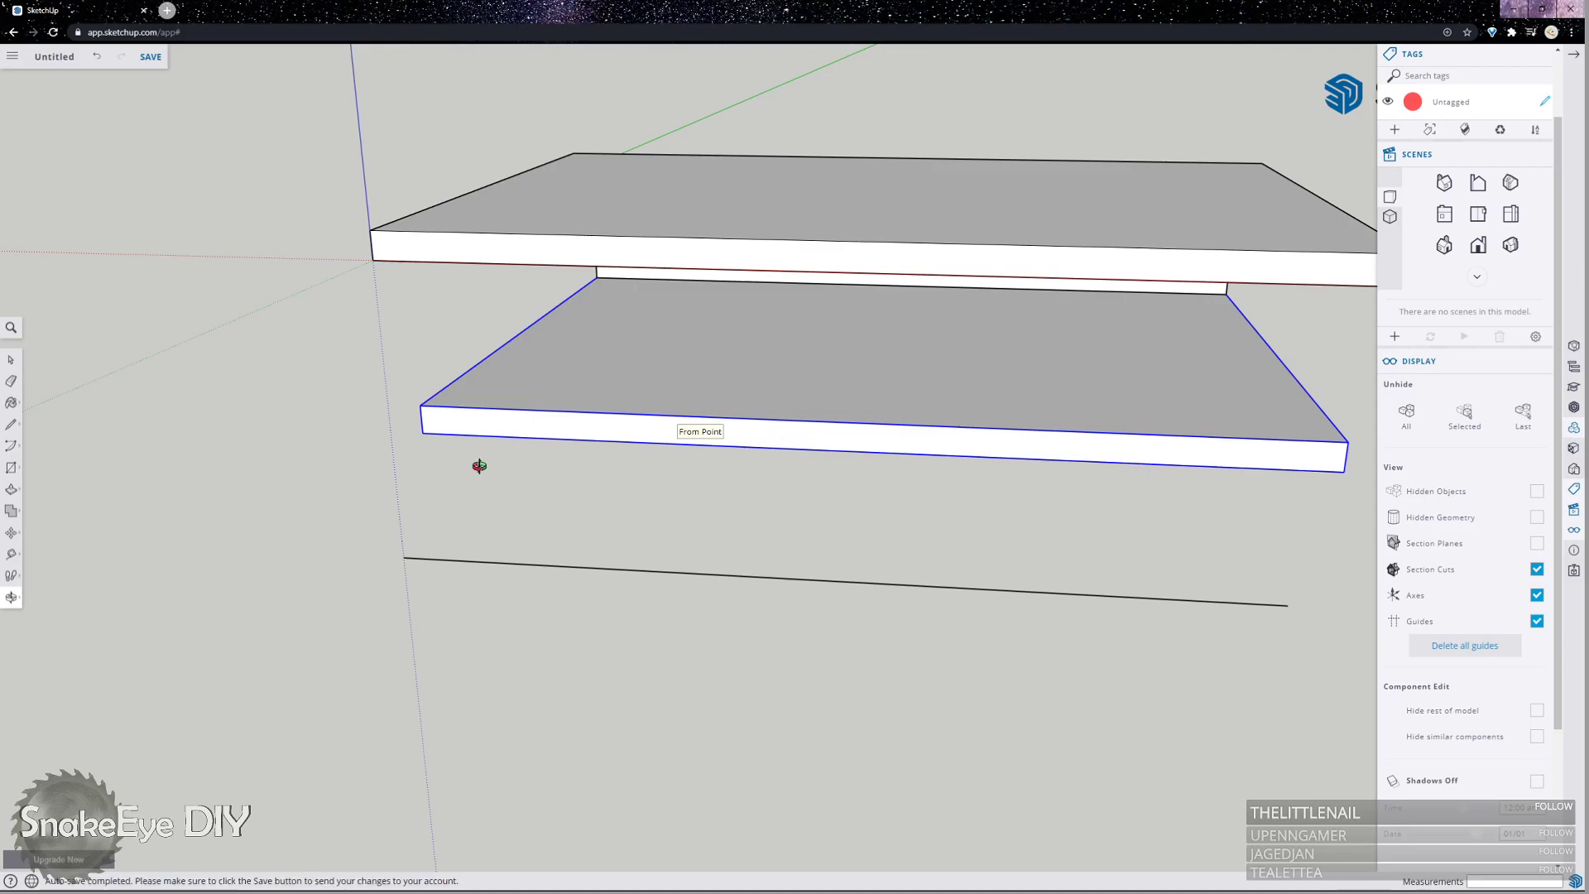
pyautogui.moveTo(433, 438); pyautogui.dragTo(753, 369, button='middle')
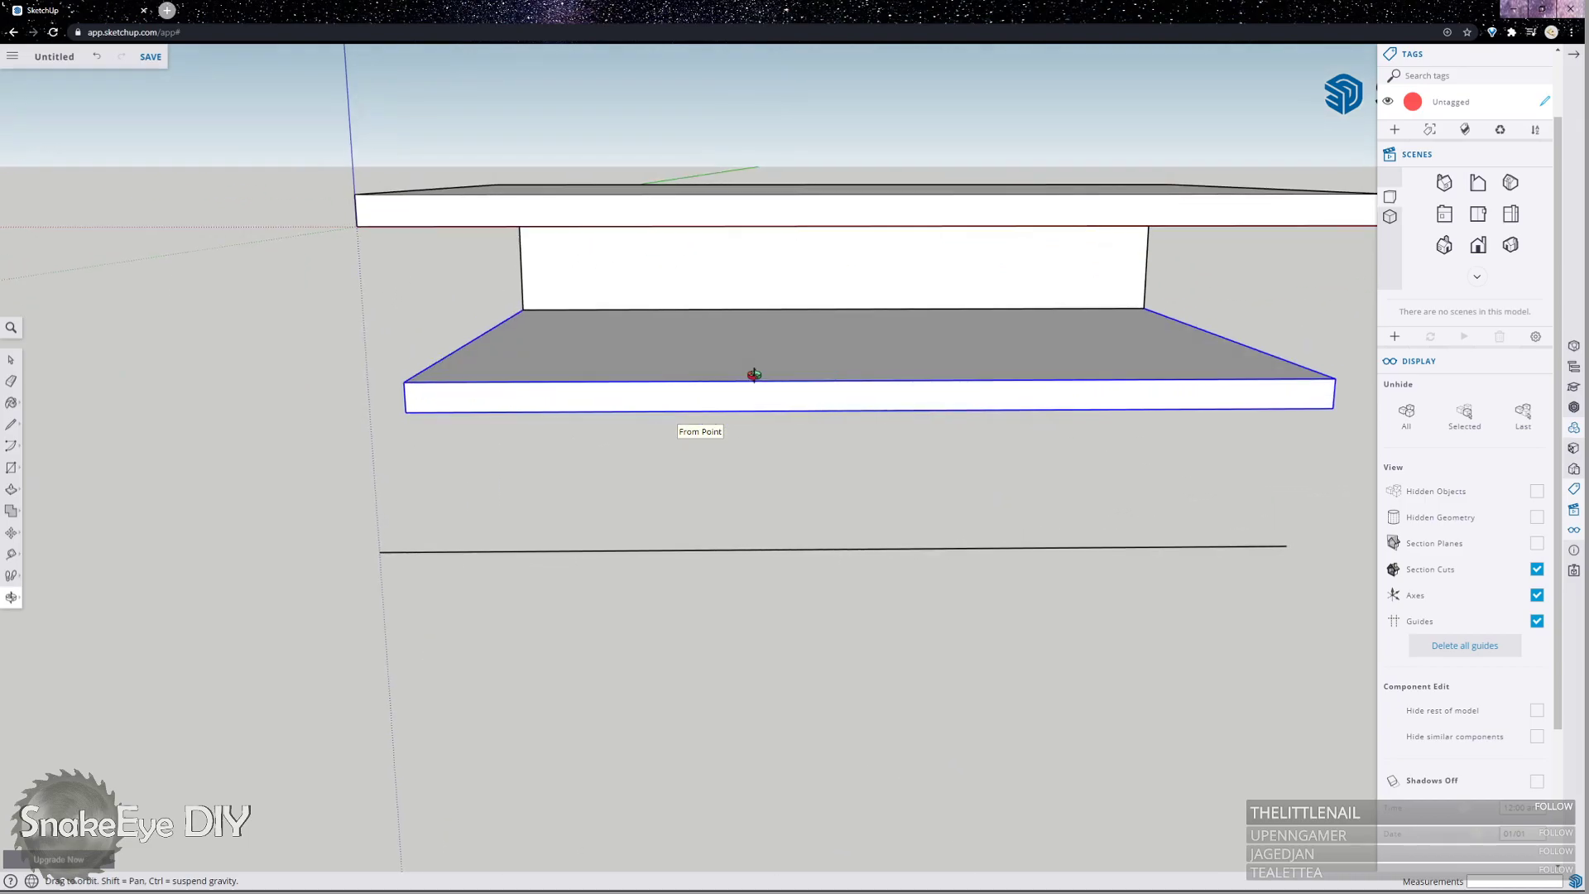
pyautogui.click(745, 556)
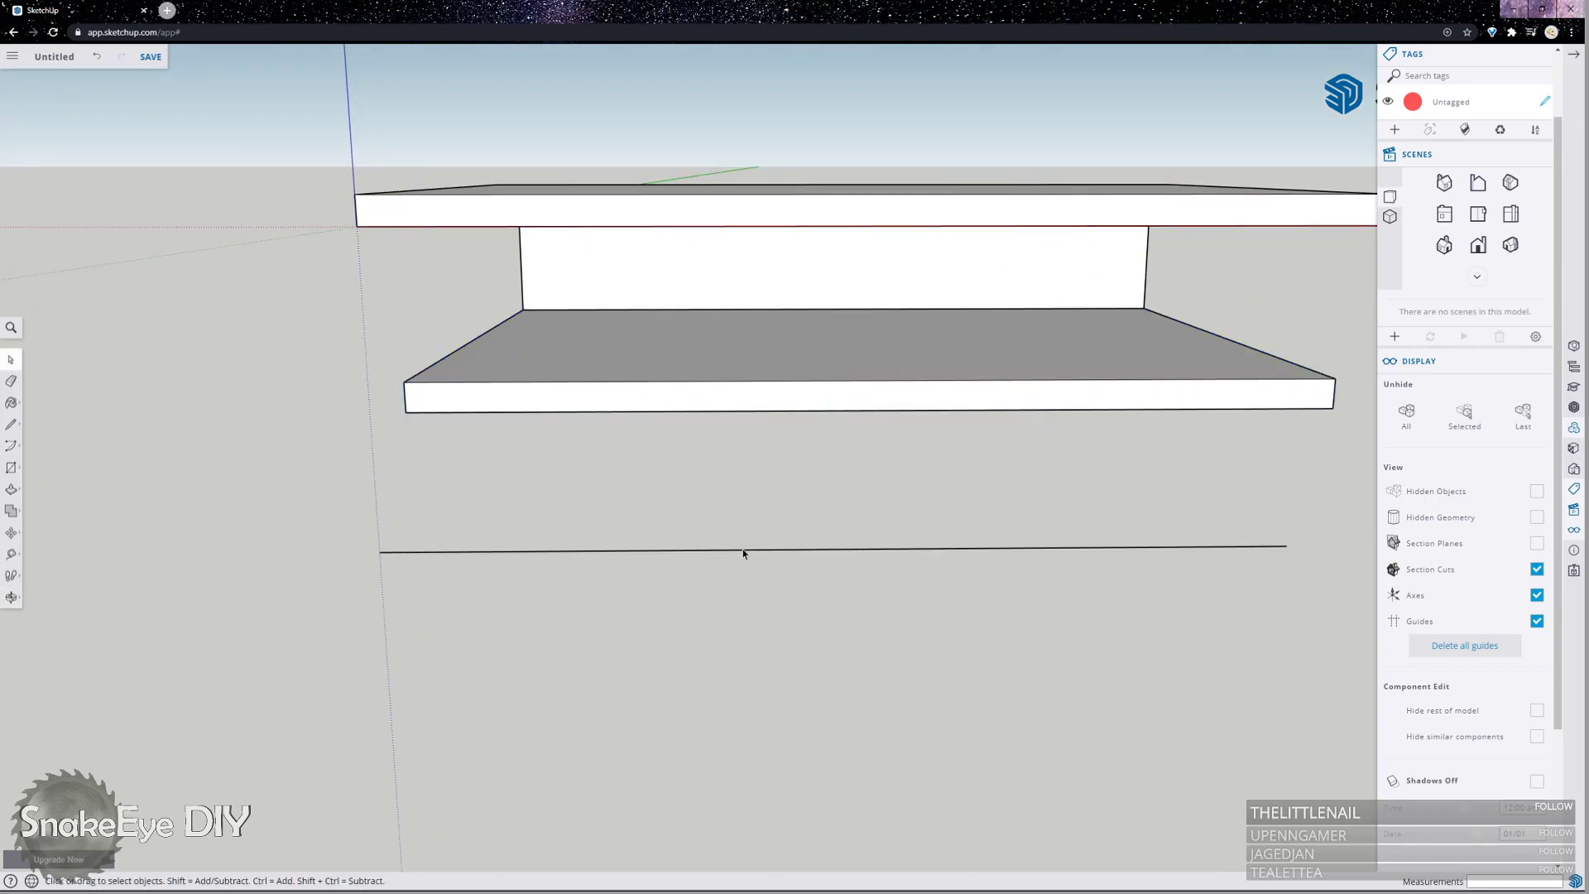
pyautogui.click(741, 553)
# Delete the leftover edge beneath the boards.
pyautogui.press('Delete')
pyautogui.moveTo(347, 443); pyautogui.dragTo(946, 338, button='middle')
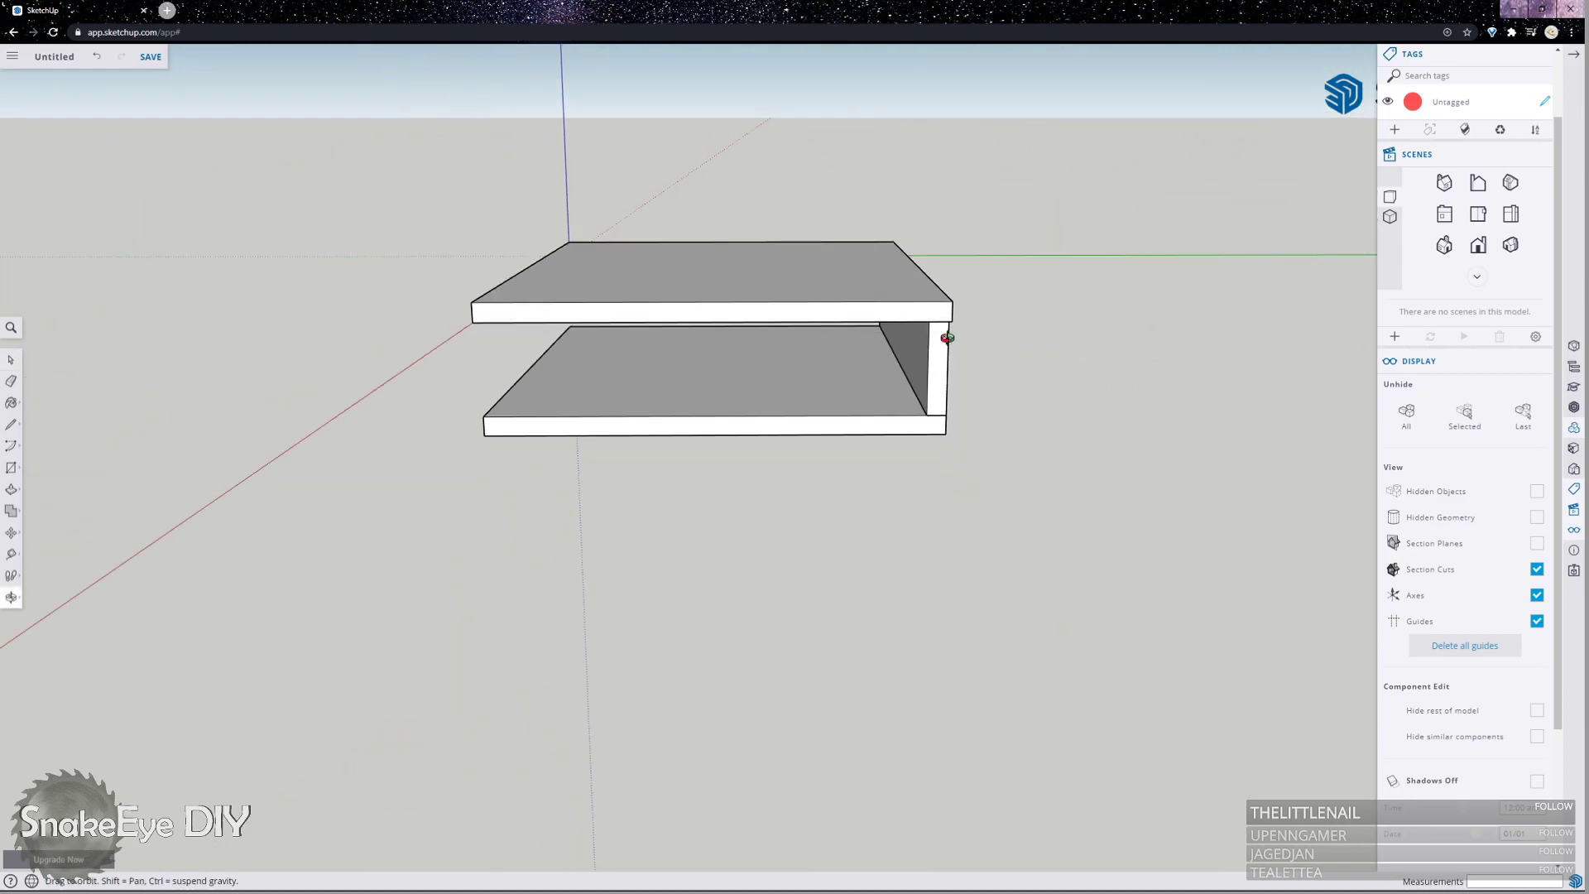
pyautogui.scroll(3, 1093, 335)
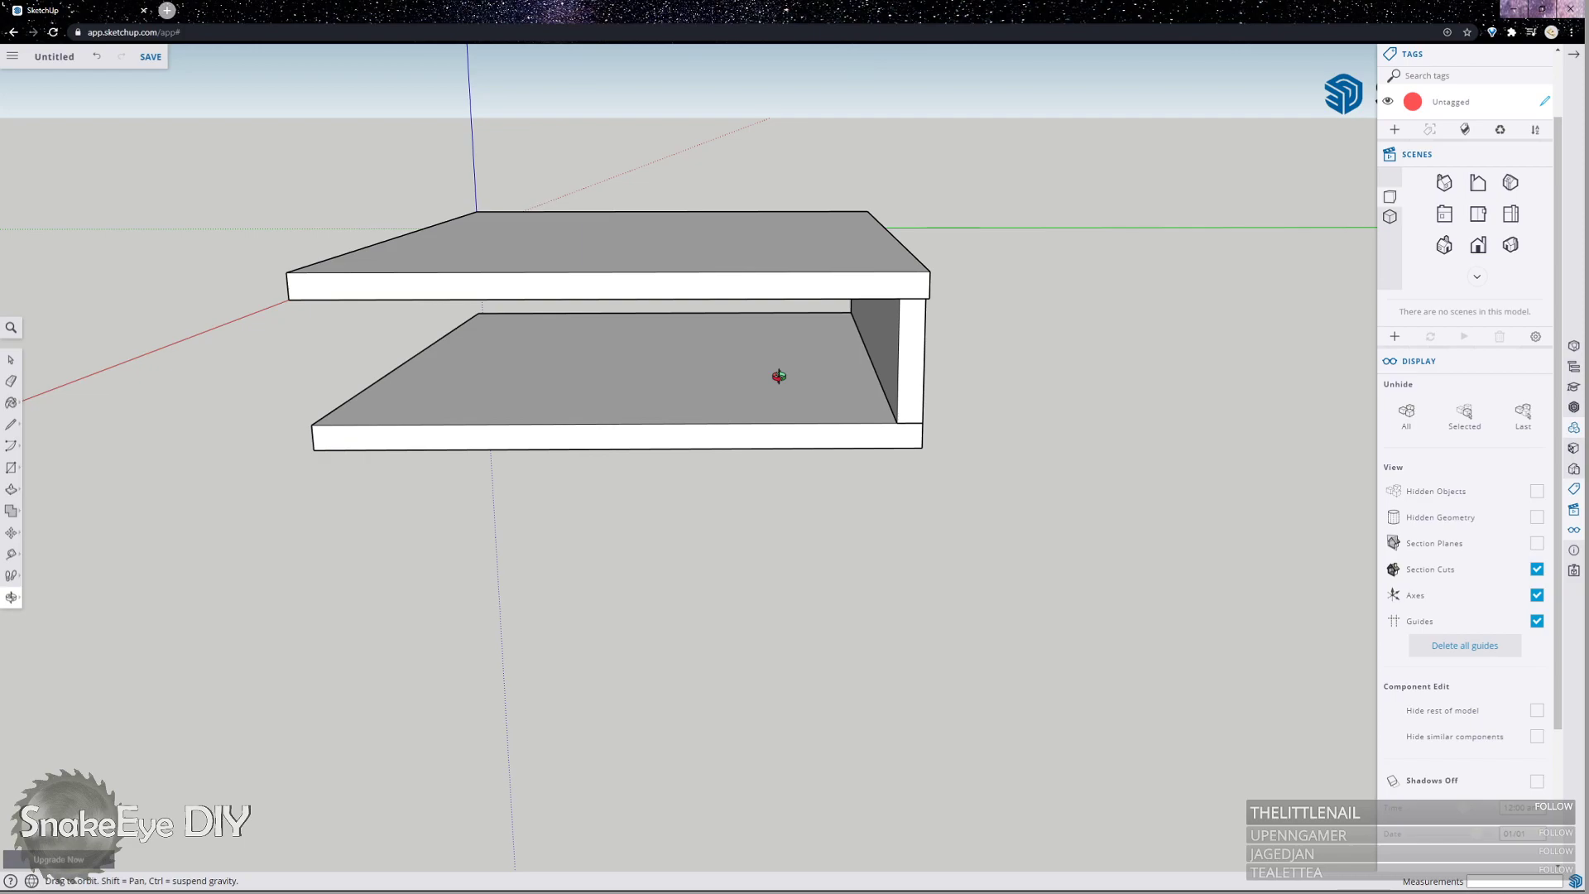
# Draw a bottom edge across the shelf and a 3.75 vertical edge, then face the open front.
pyautogui.press('l')
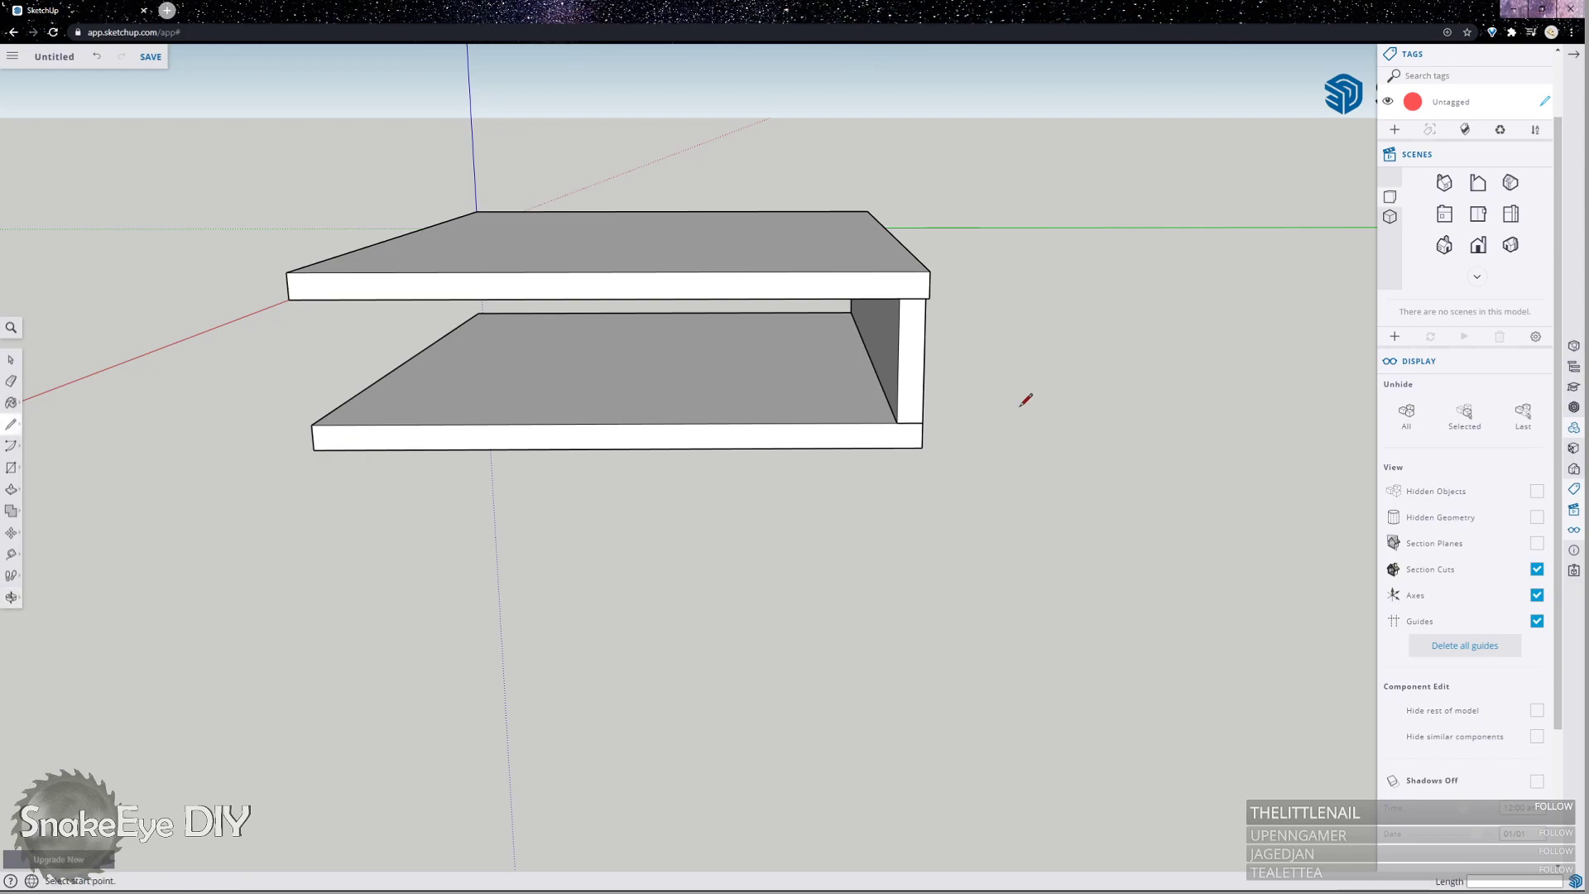
pyautogui.click(922, 447)
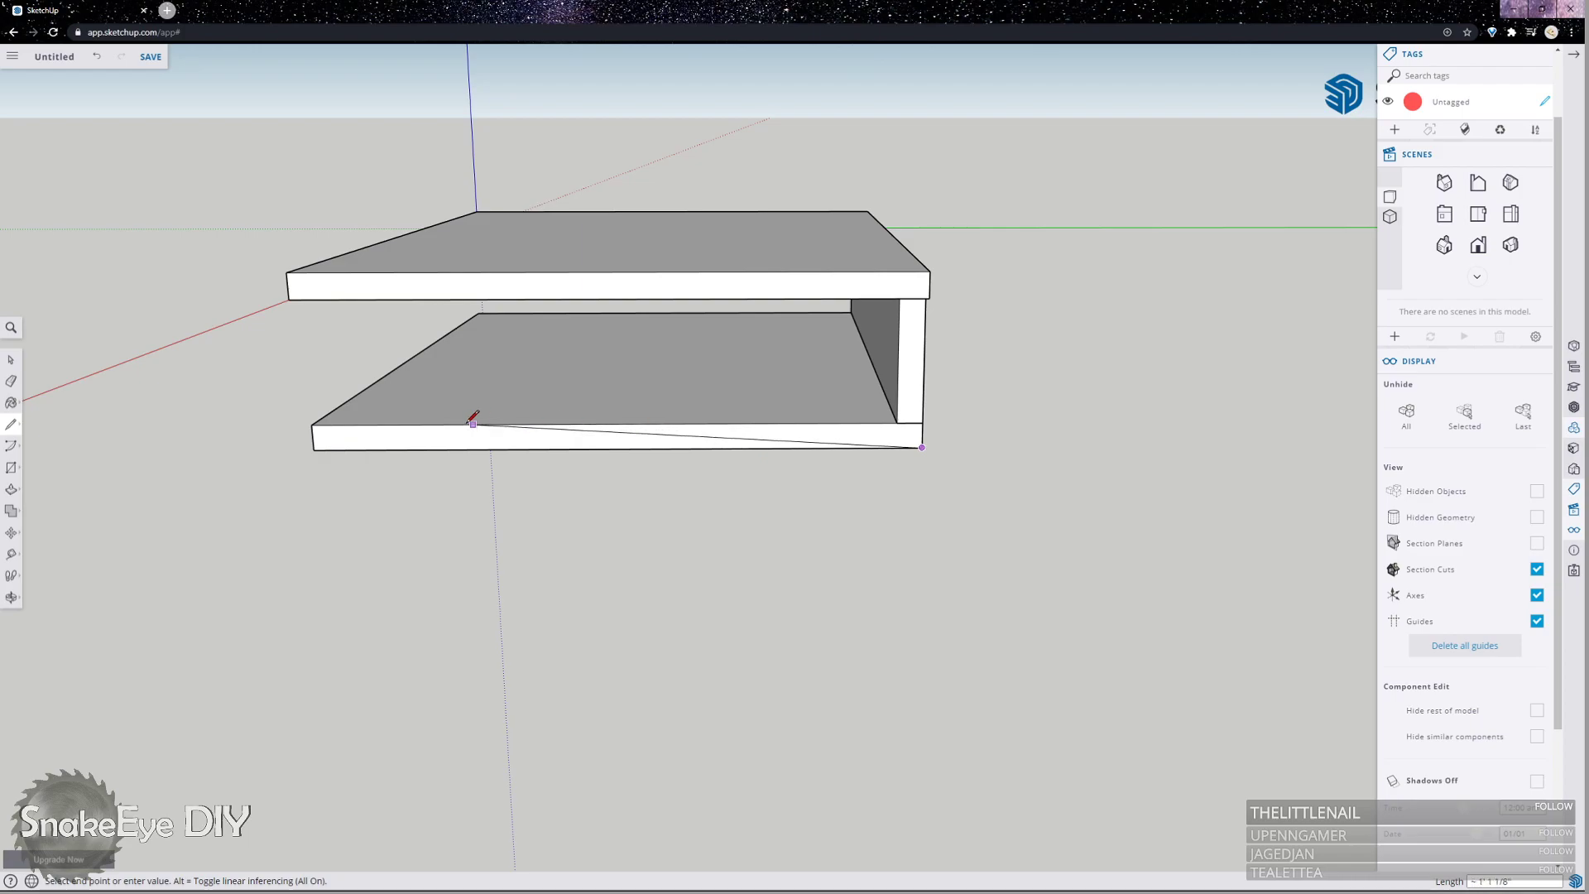
pyautogui.click(313, 449)
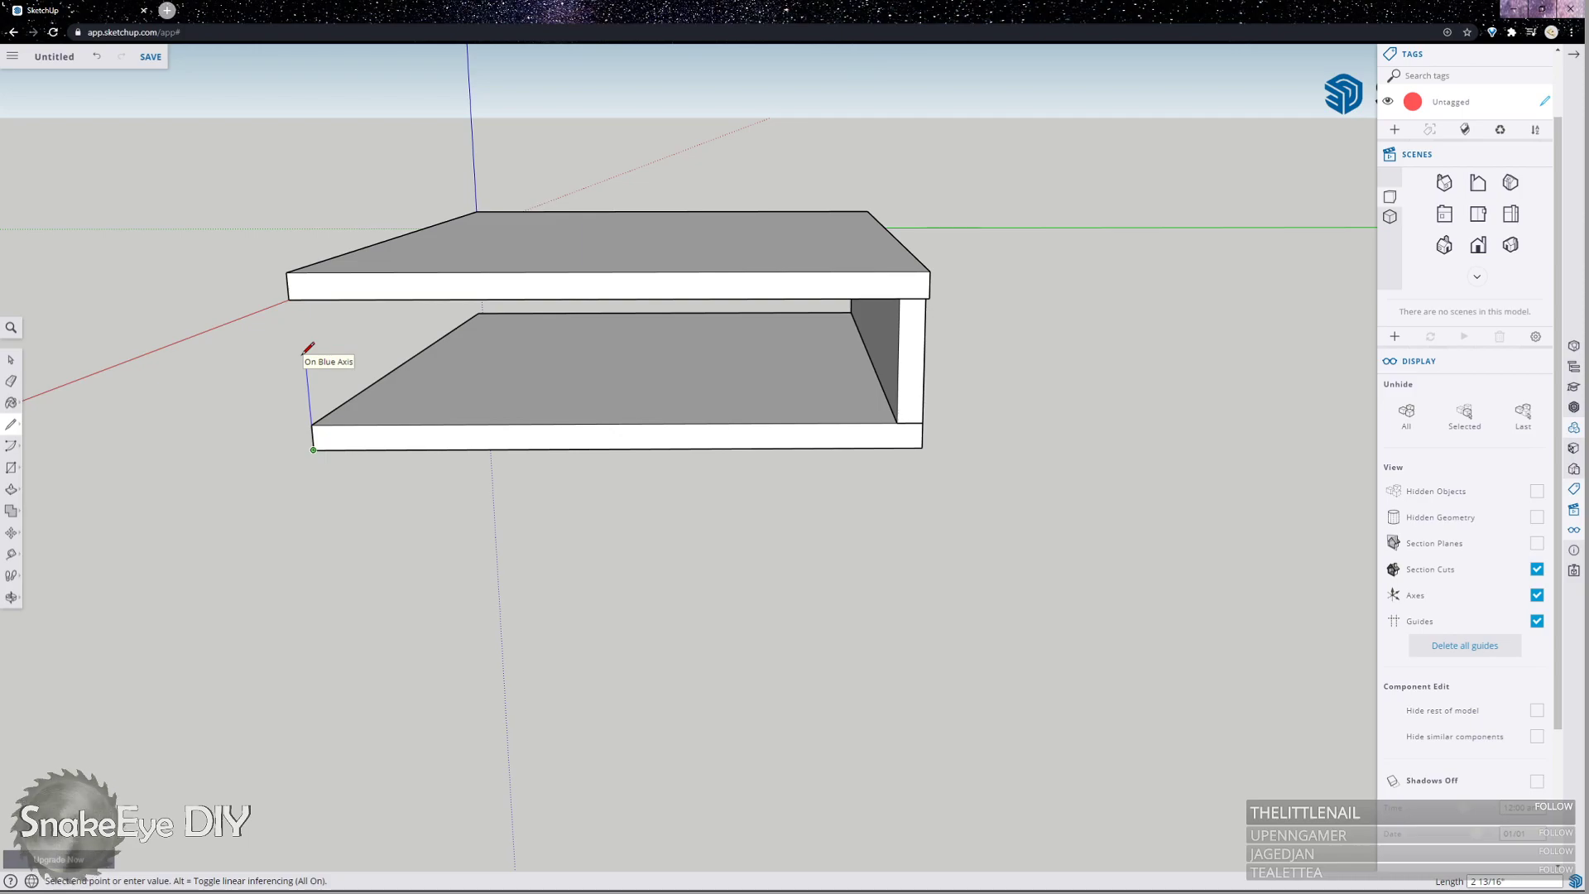
pyautogui.write('3.75')
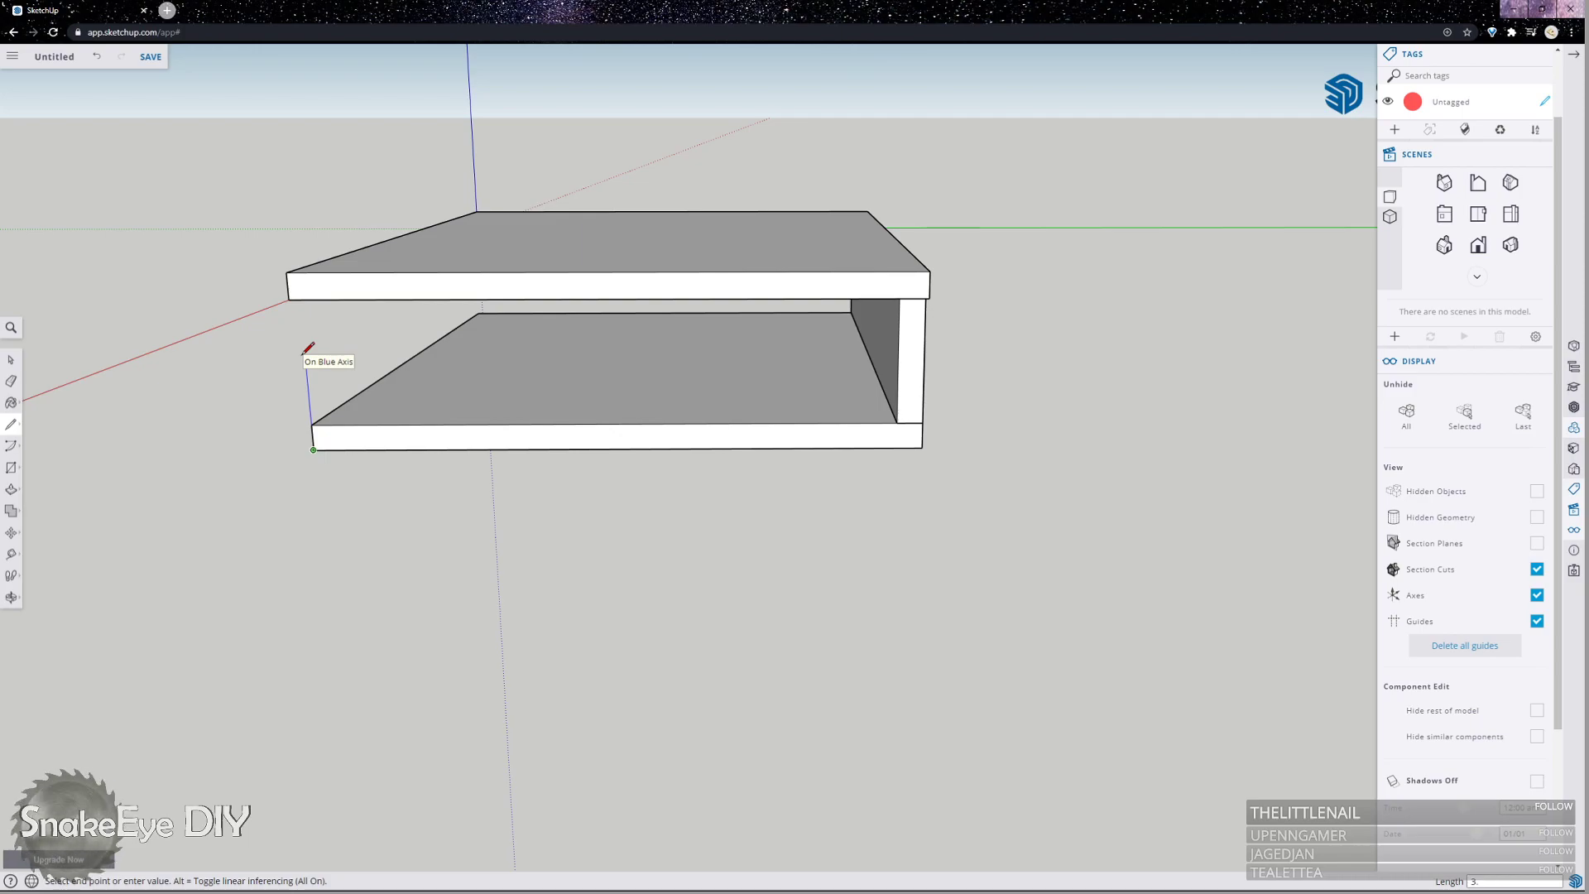
pyautogui.press('Return')
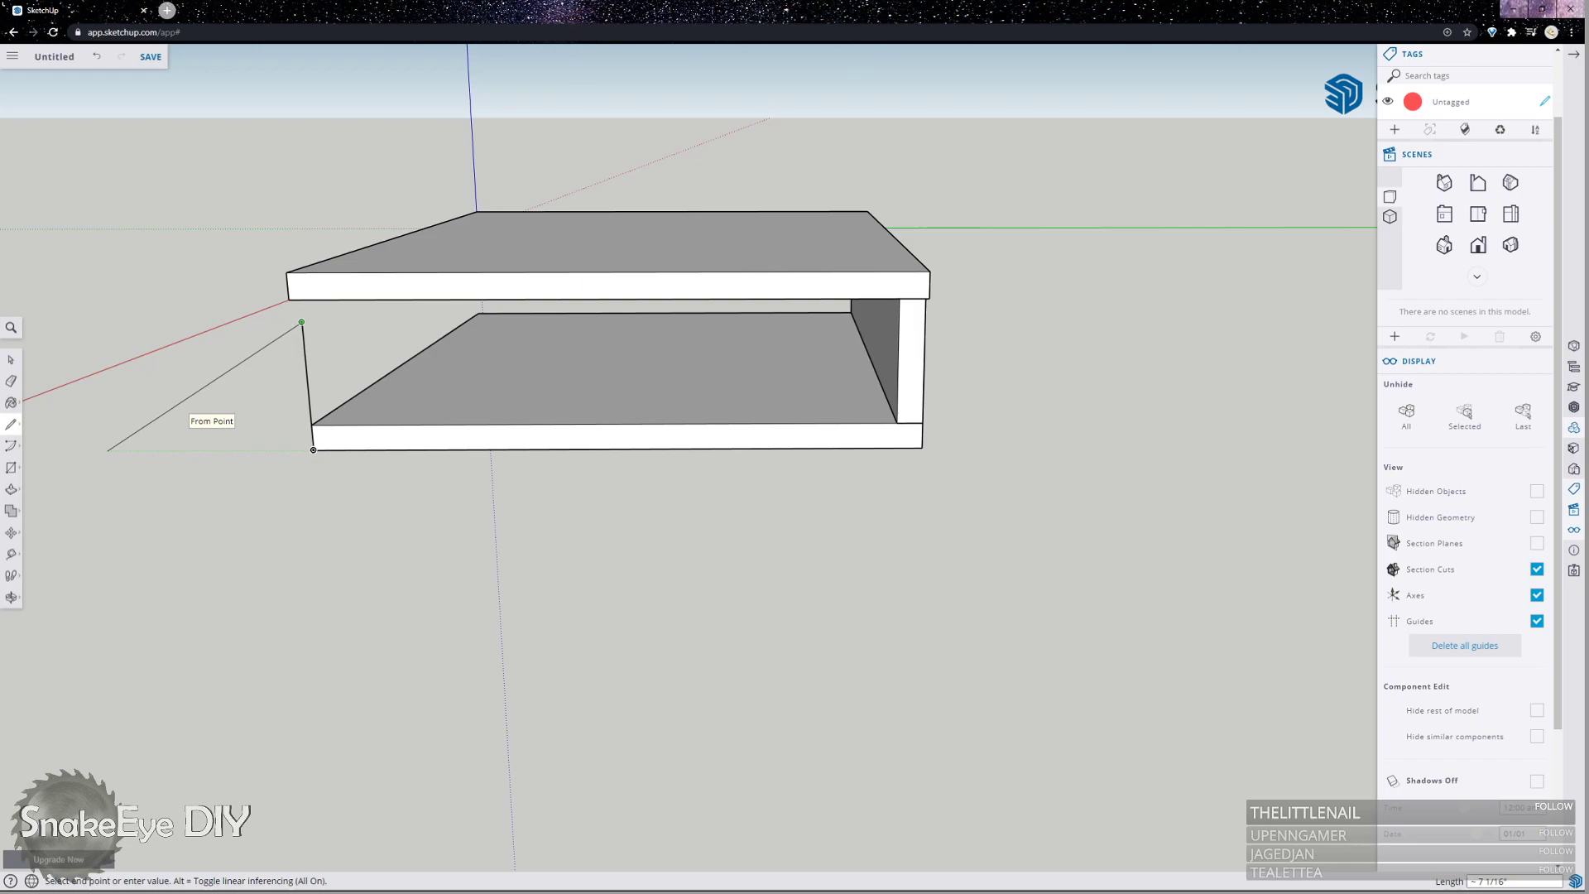
pyautogui.press('o')
pyautogui.moveTo(808, 284); pyautogui.dragTo(309, 284)
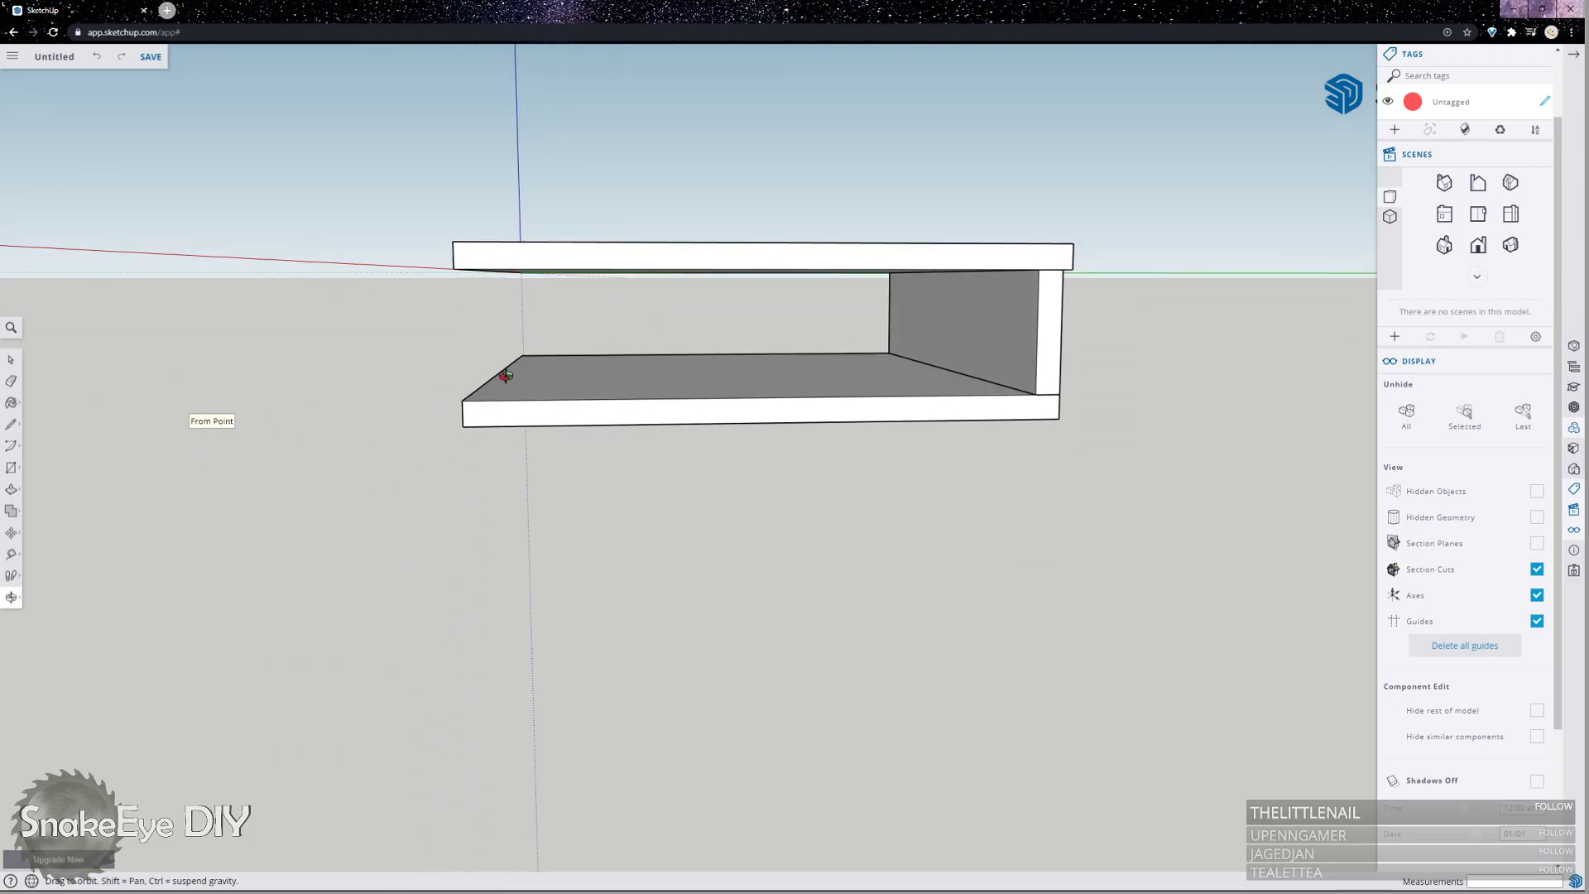
# Outline a closed face from the front-left corner, 3 high, to the right side board, and select it.
pyautogui.press('l')
pyautogui.click(462, 401)
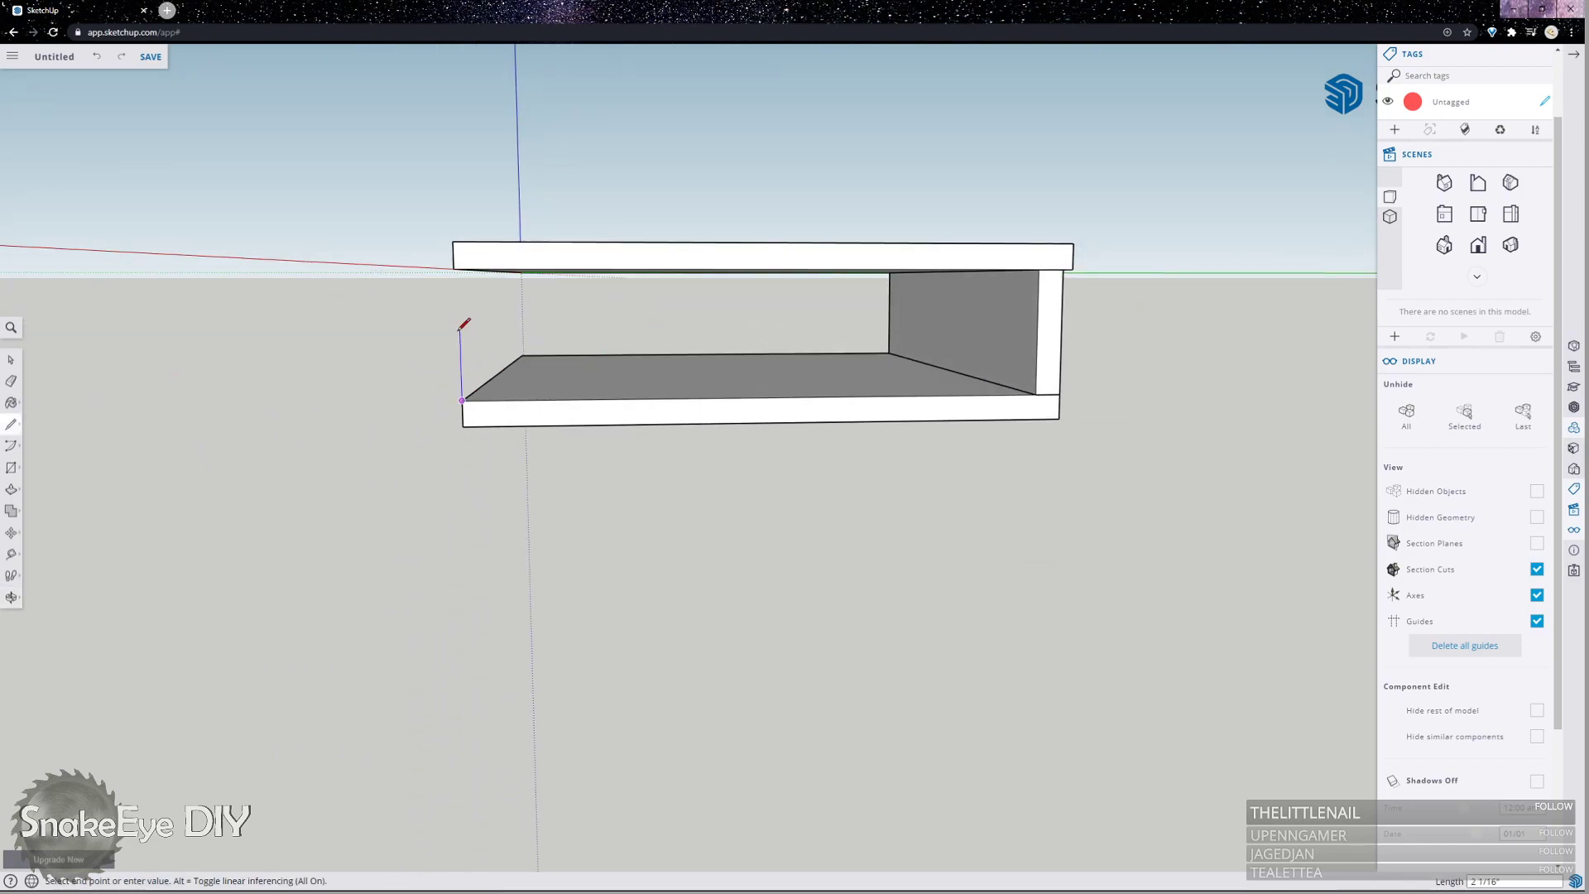
pyautogui.write('3.75')
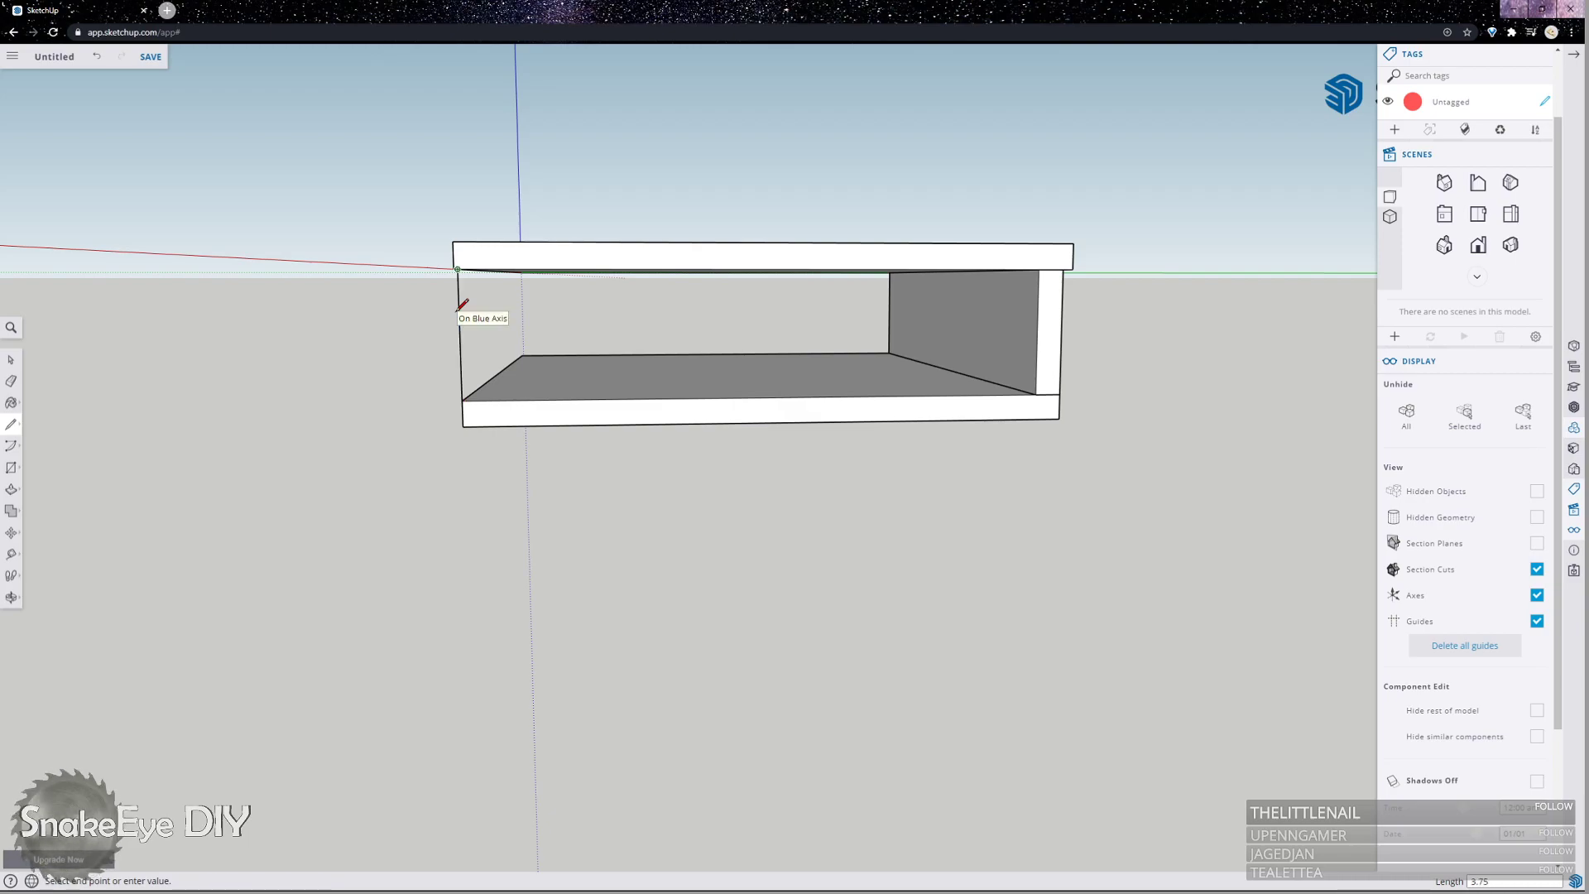
pyautogui.press('Return')
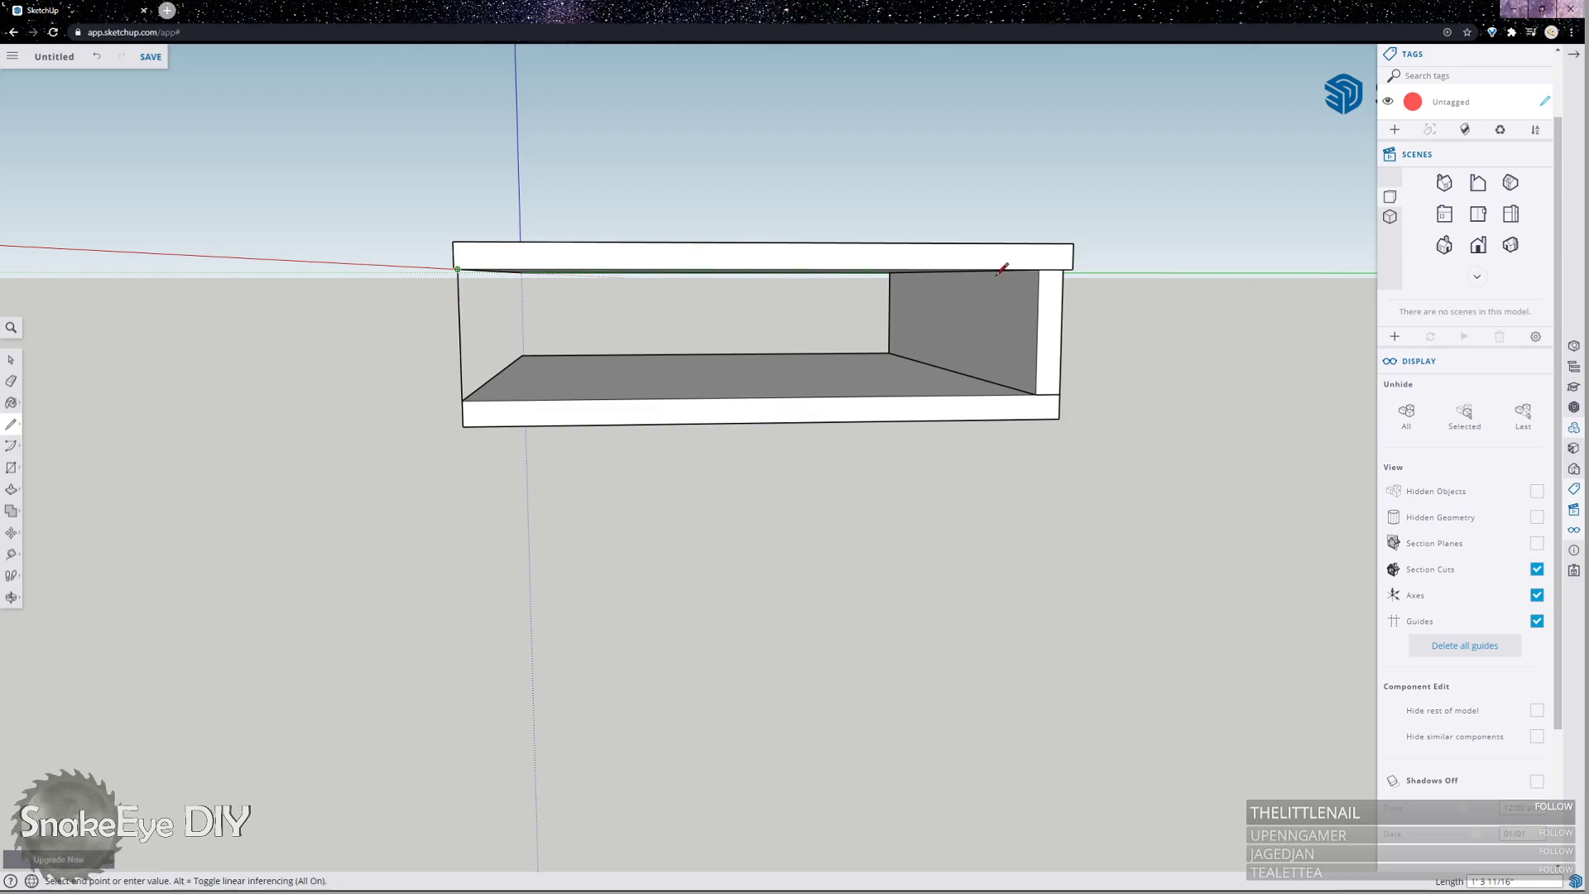
pyautogui.click(1040, 269)
pyautogui.click(1035, 394)
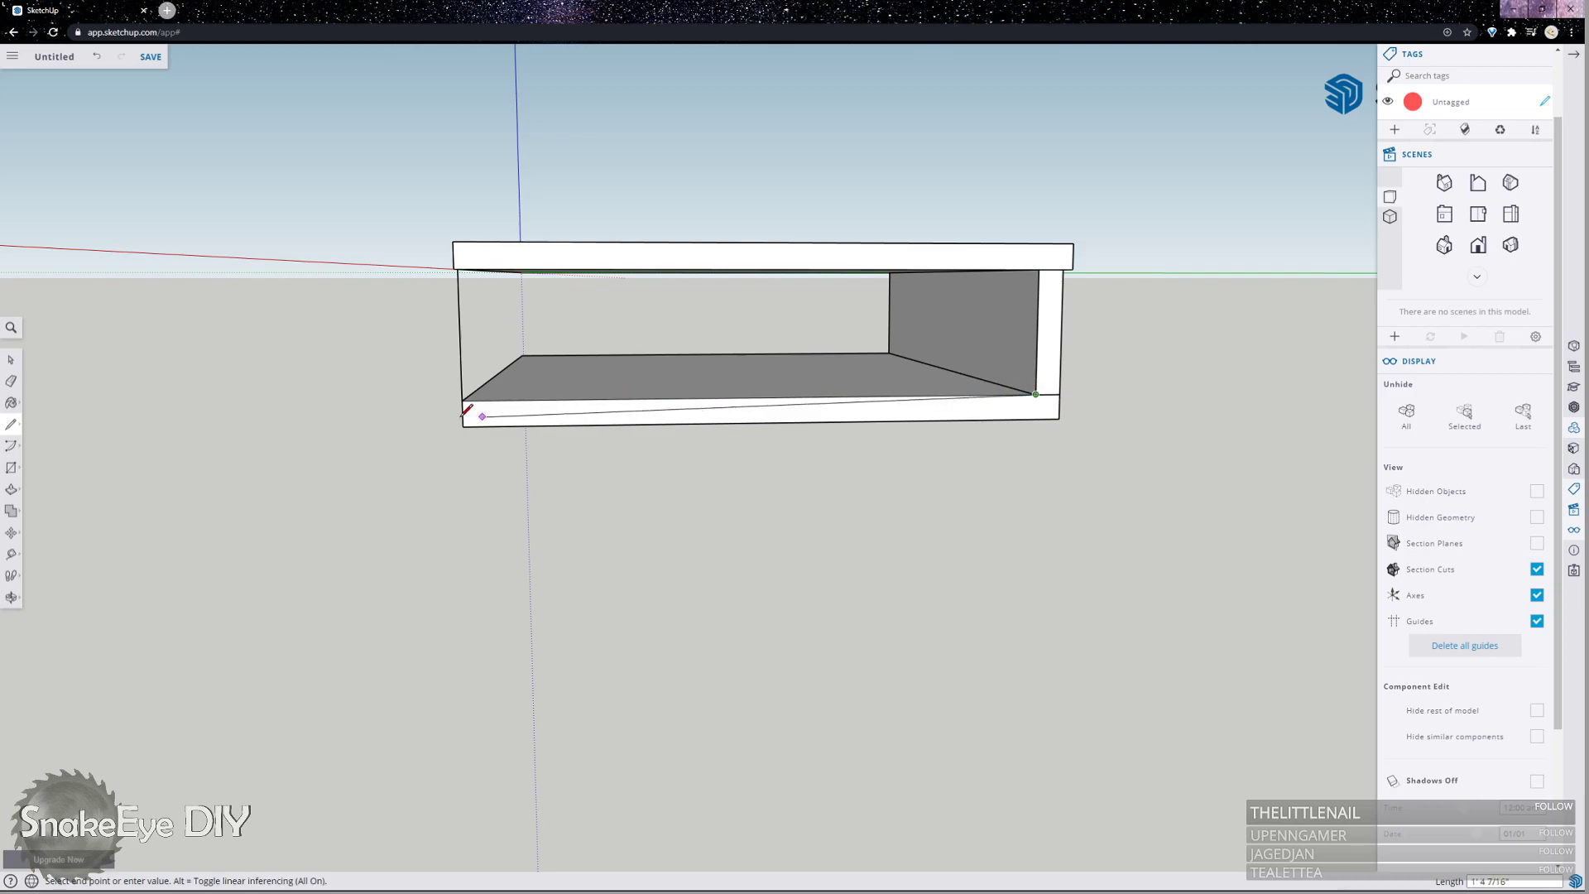
pyautogui.click(463, 399)
pyautogui.press('space')
pyautogui.click(572, 345)
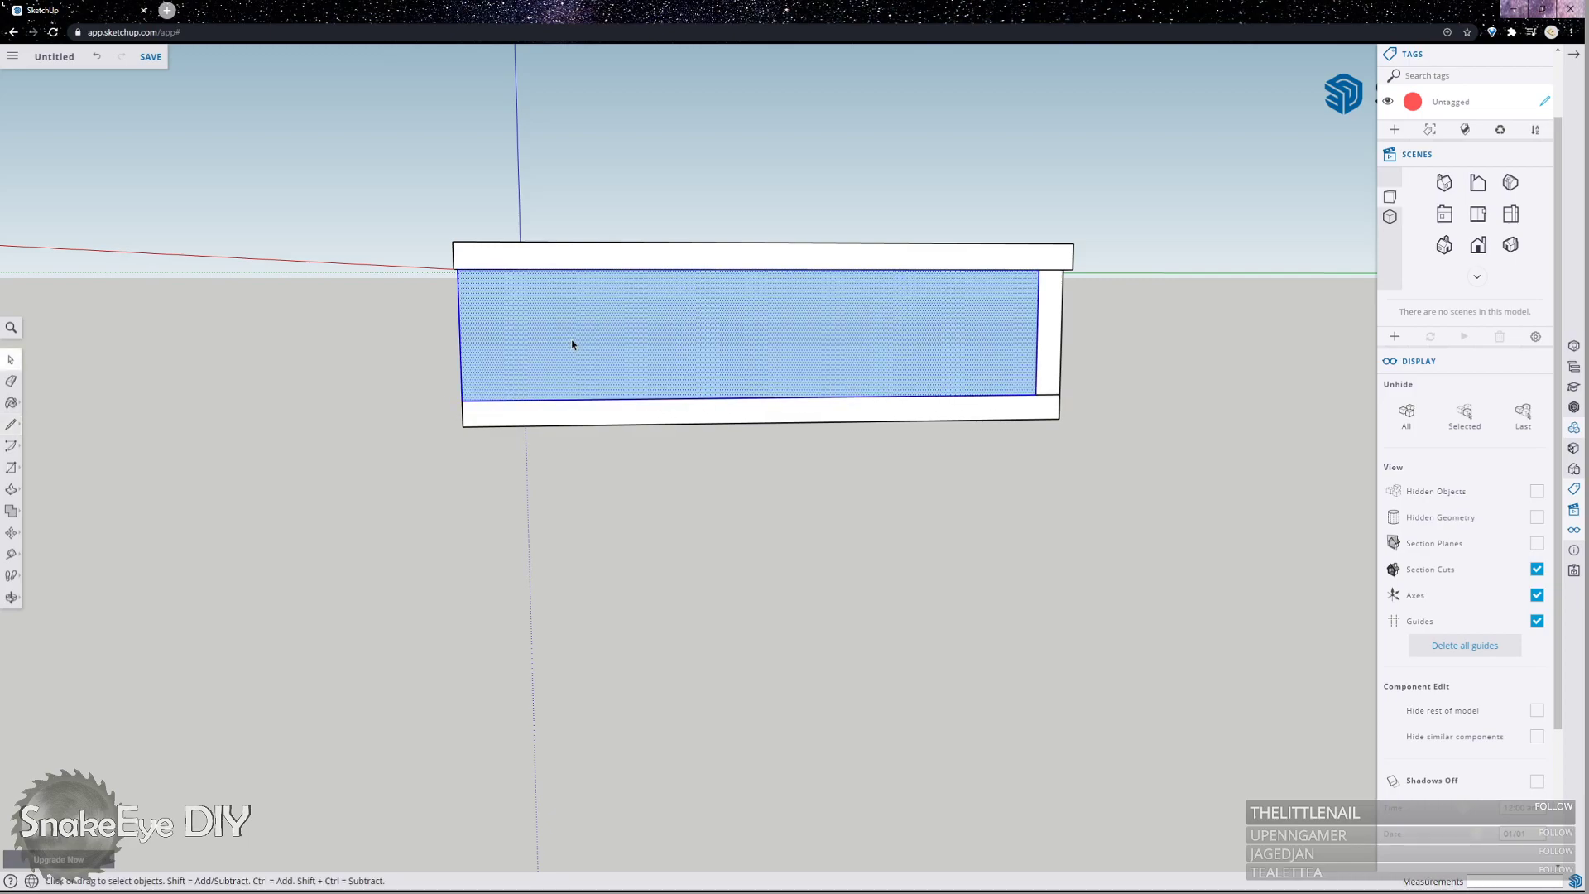
pyautogui.press('p')
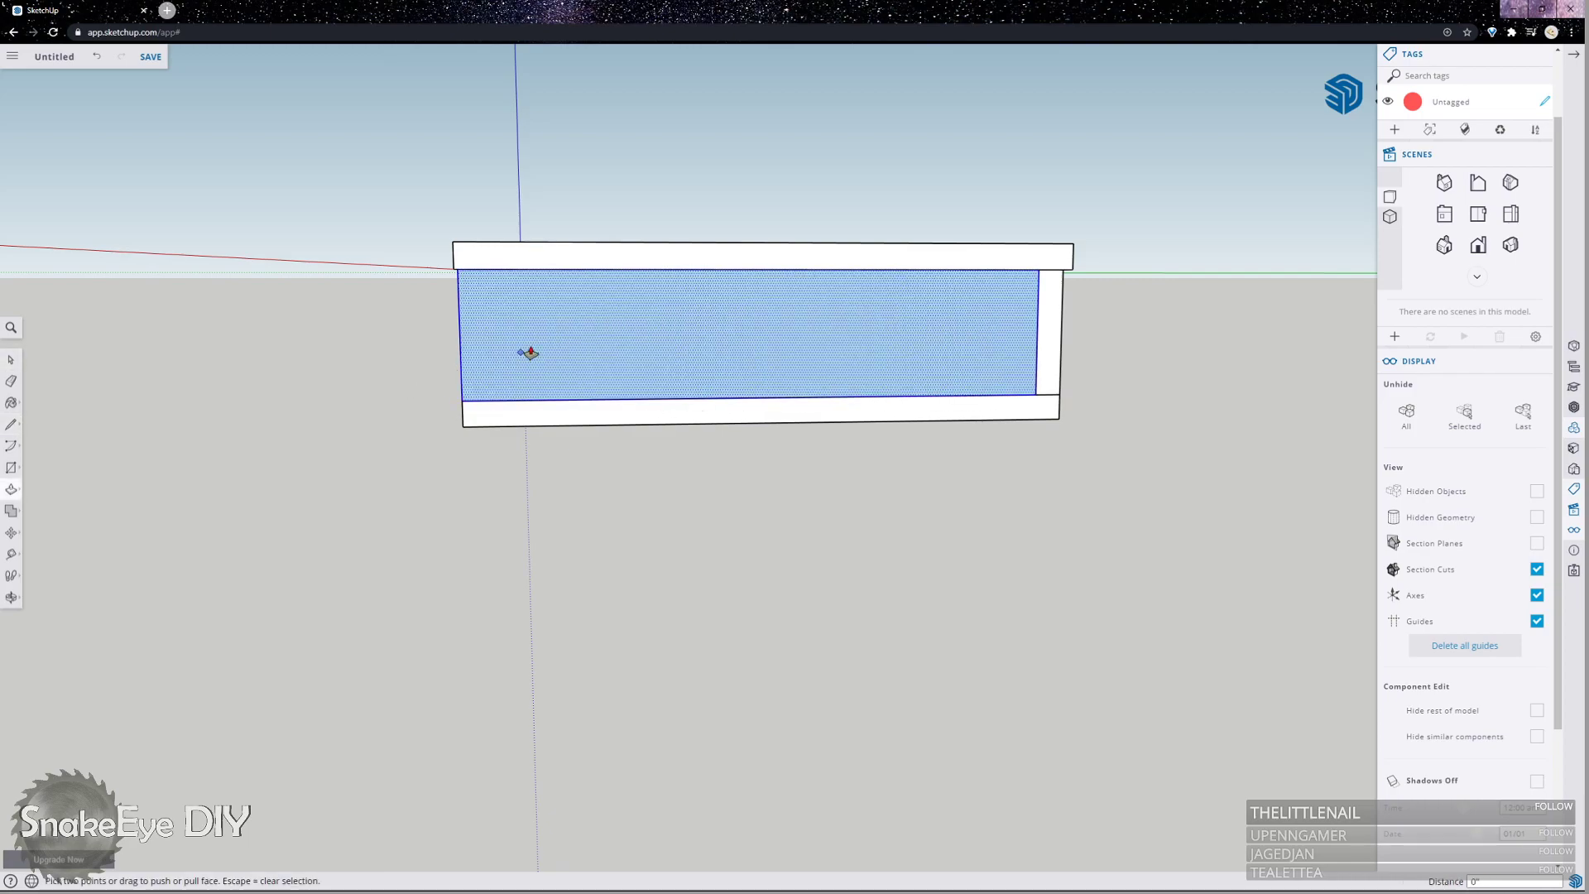
pyautogui.press('space')
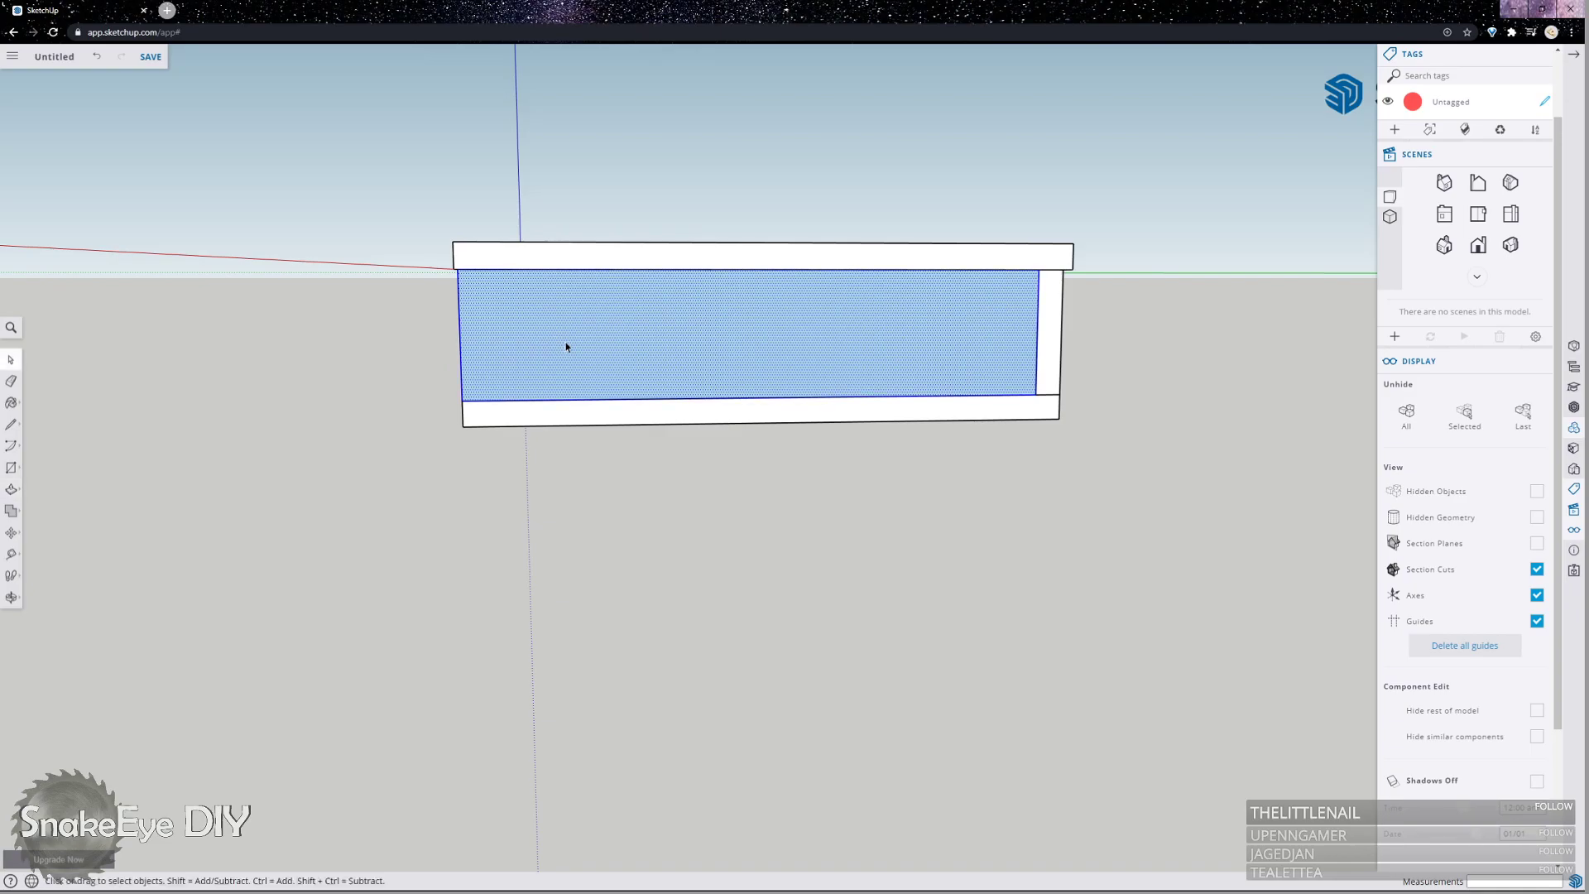
# Turn the selected face into a component named 'Desk side'.
pyautogui.rightClick(565, 341)
pyautogui.click(650, 507)
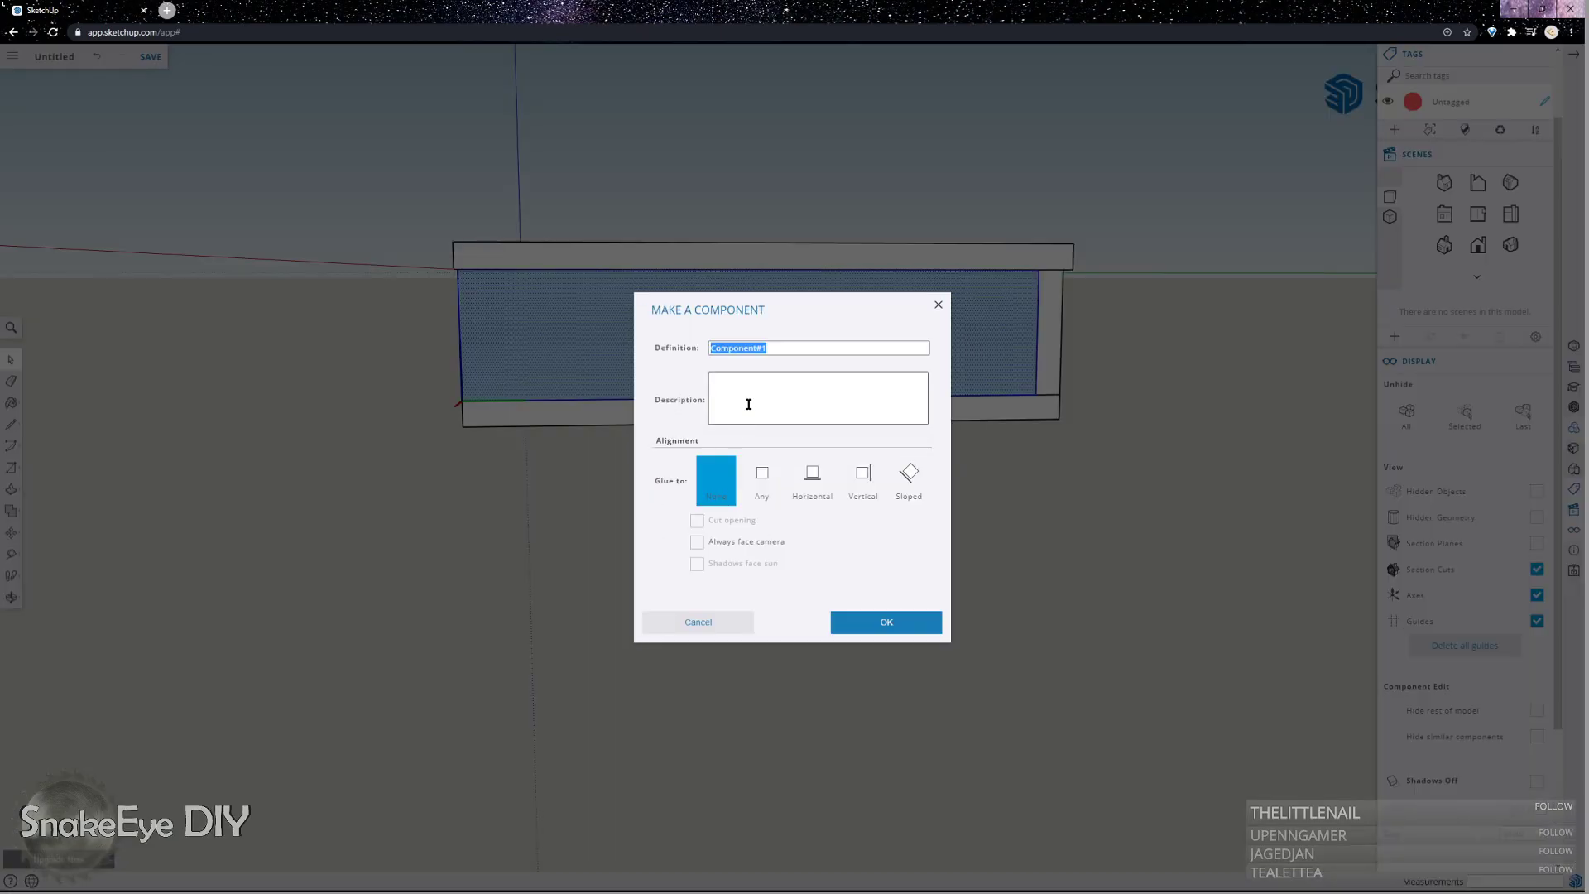
pyautogui.write('Des')
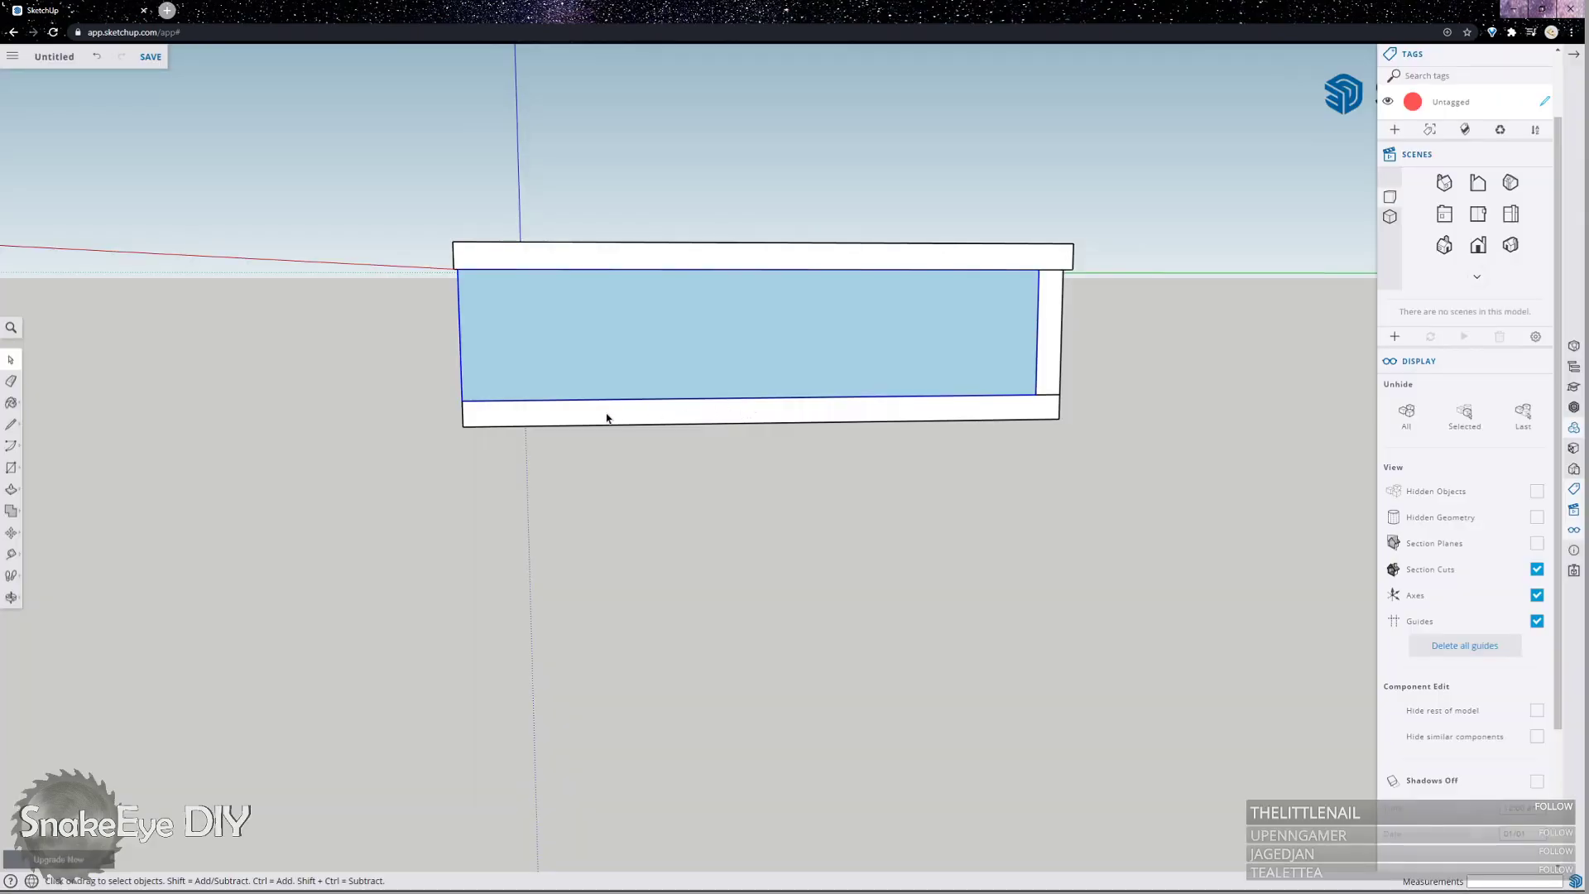
# Inside the component, push/pull the panel face out to board thickness.
pyautogui.doubleClick(625, 357)
pyautogui.press('p')
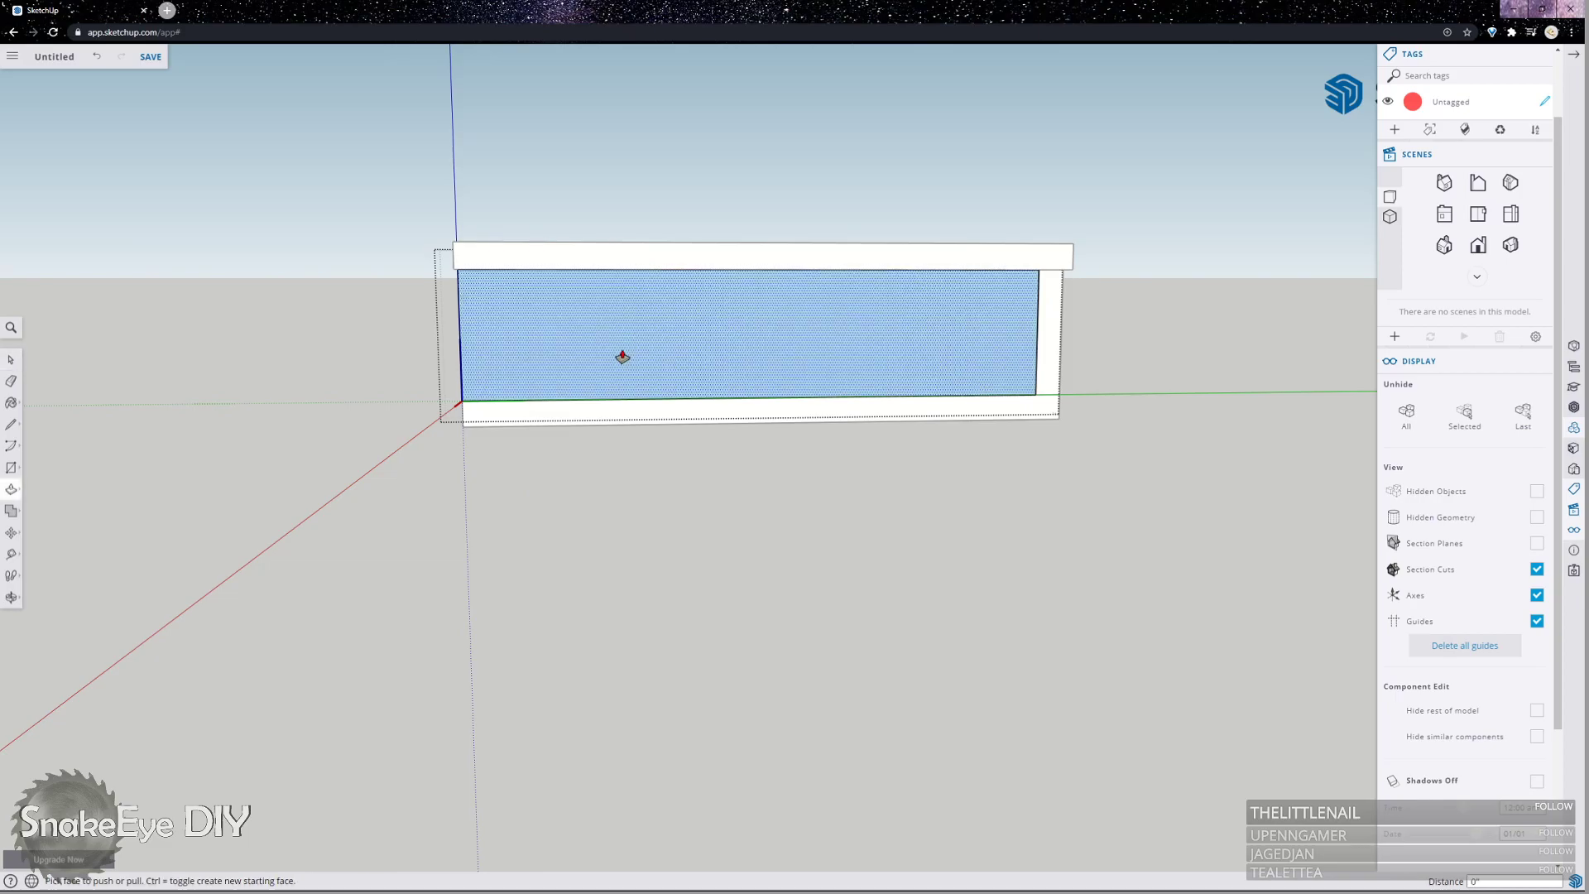
pyautogui.click(623, 356)
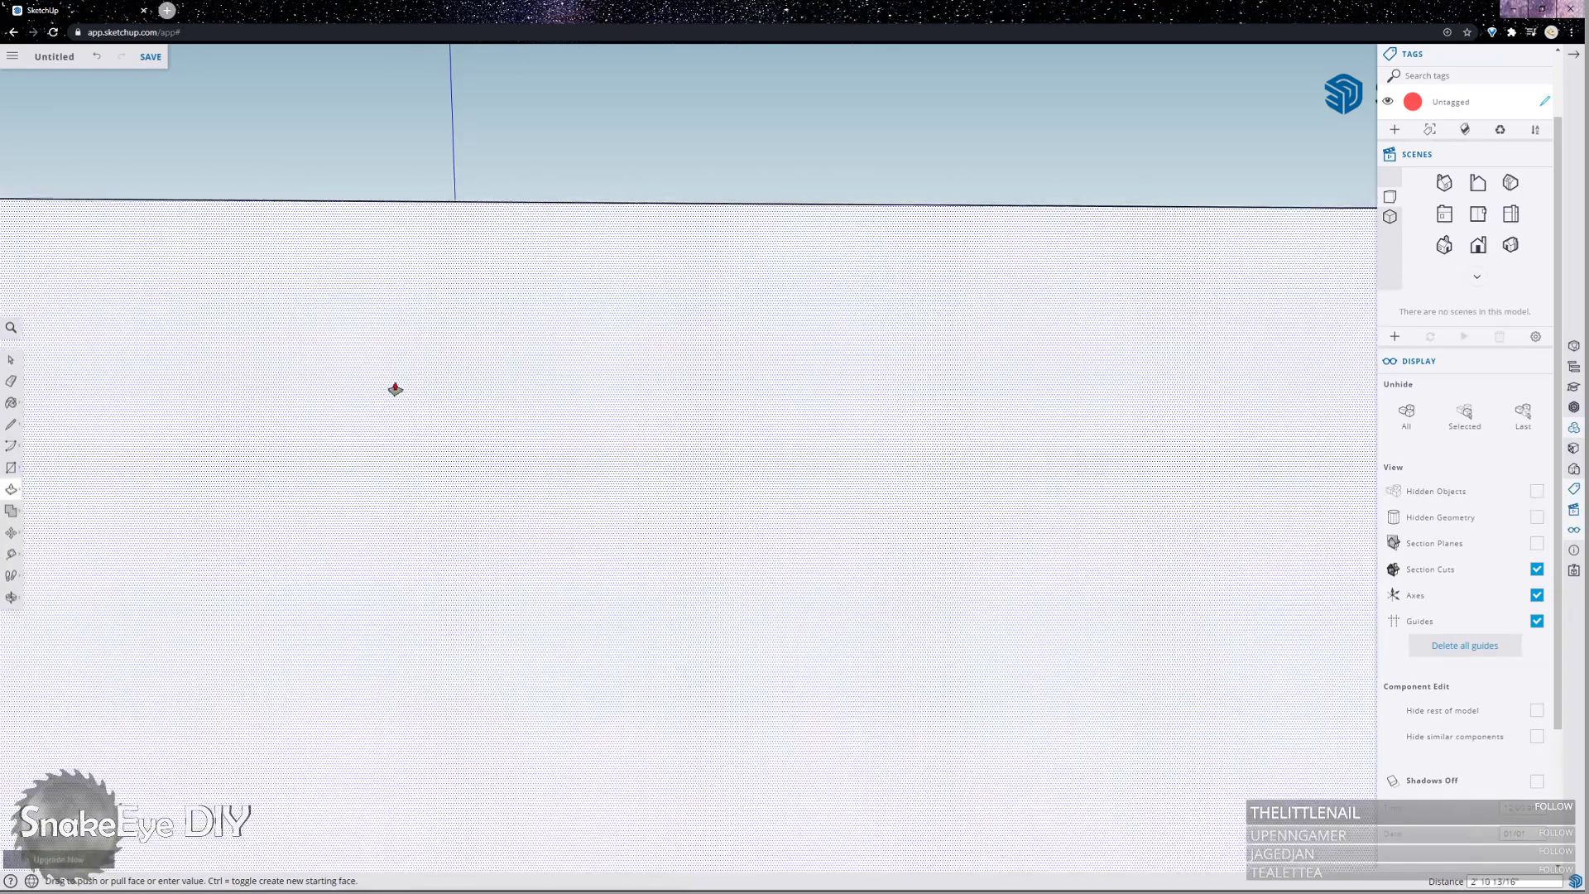
pyautogui.moveTo(386, 365); pyautogui.dragTo(973, 365, button='middle')
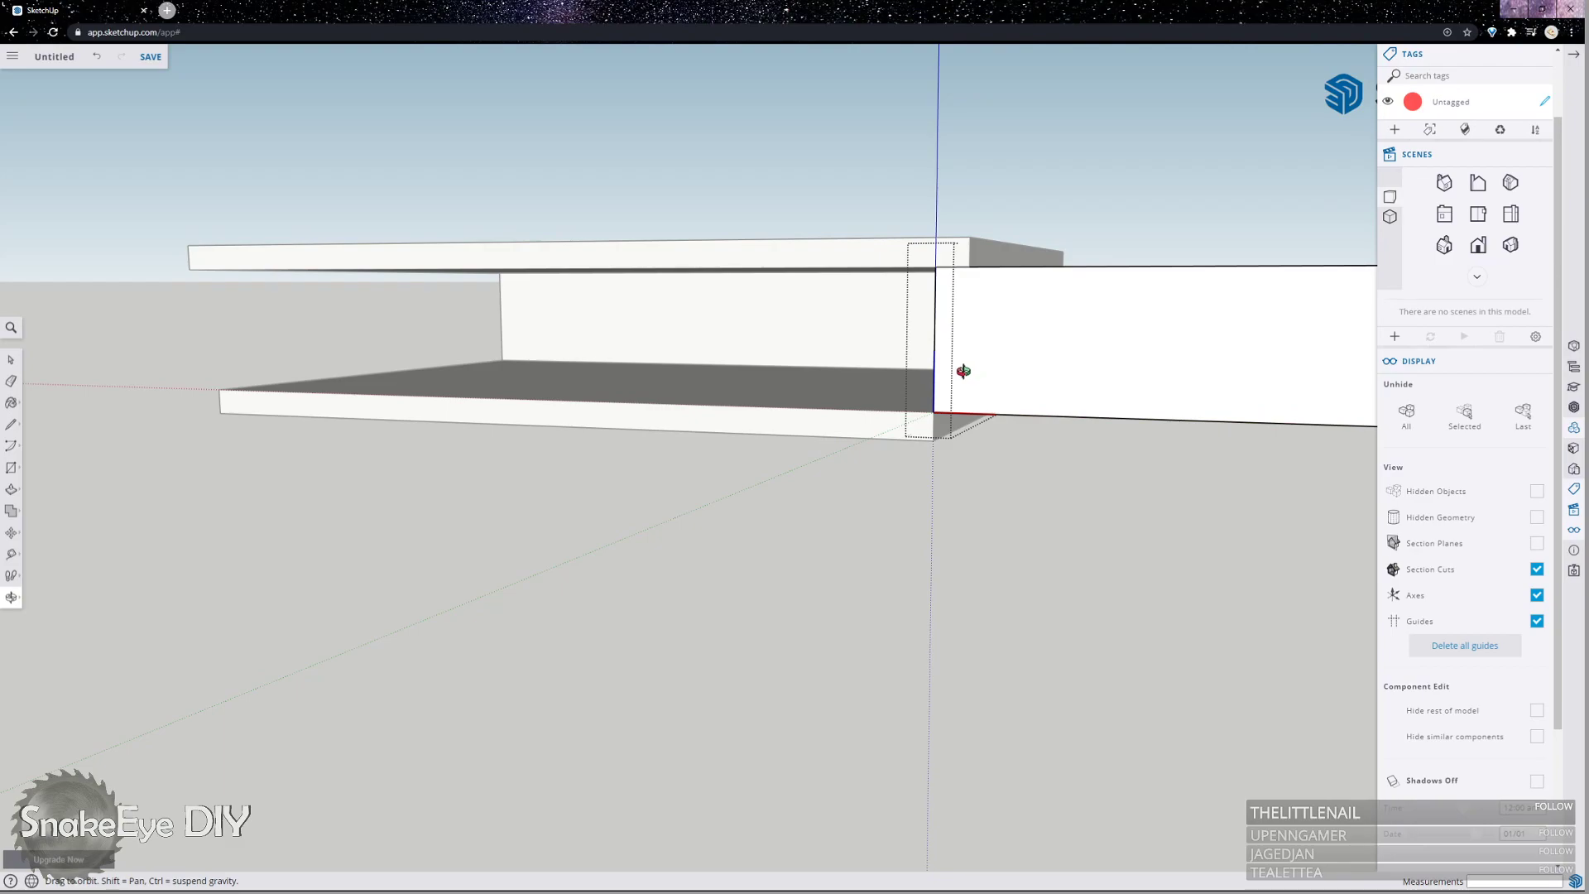
pyautogui.click(951, 369)
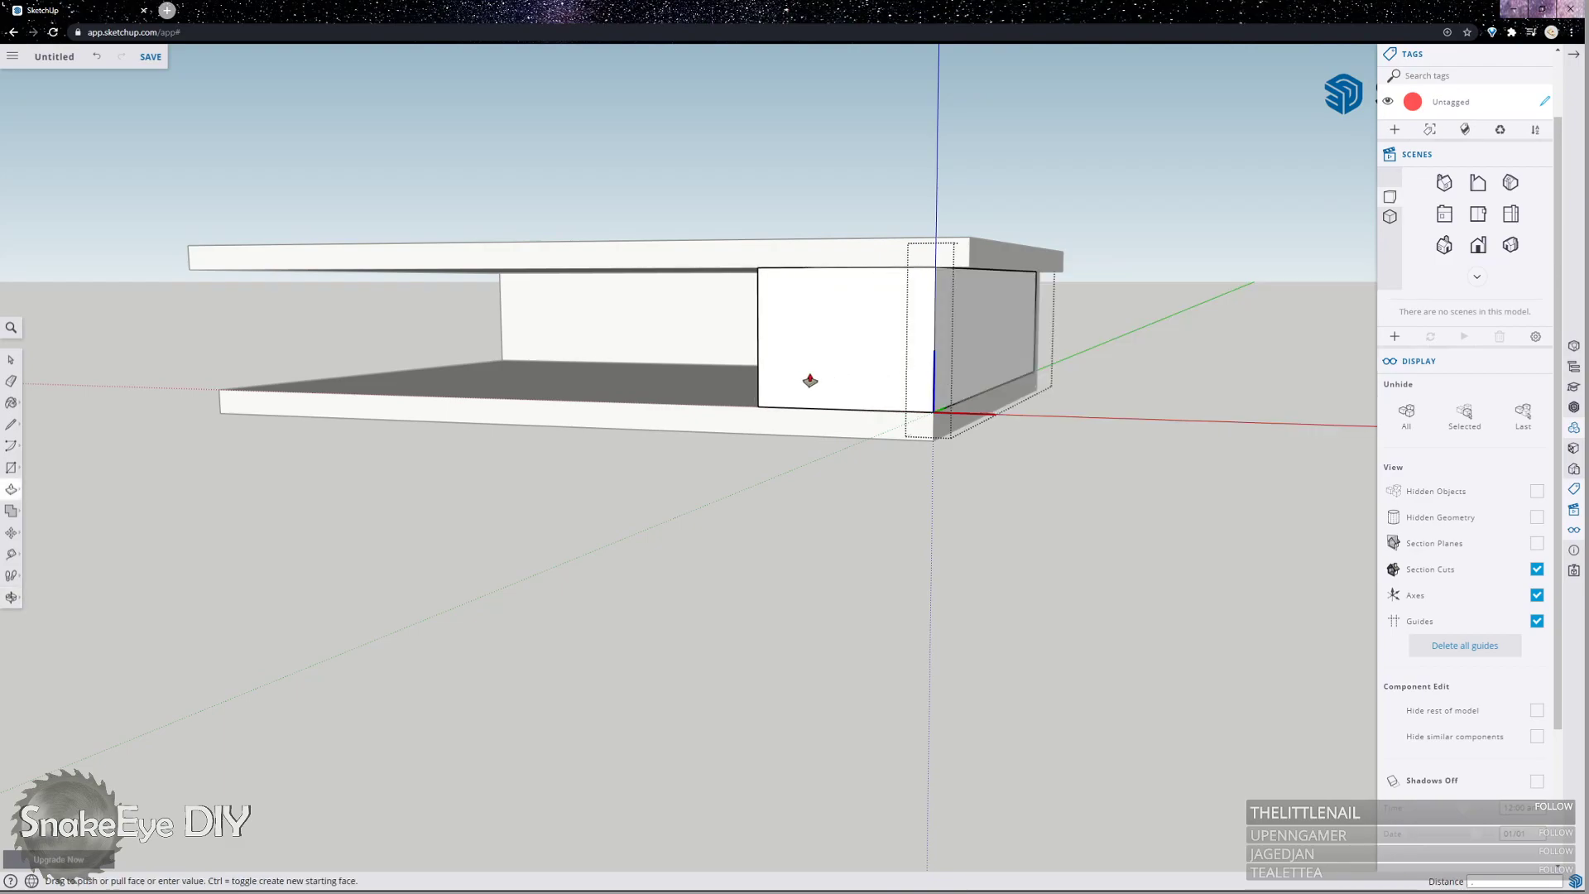
pyautogui.press('Escape')
# Copy the upright board to the desk's left end.
pyautogui.press('space')
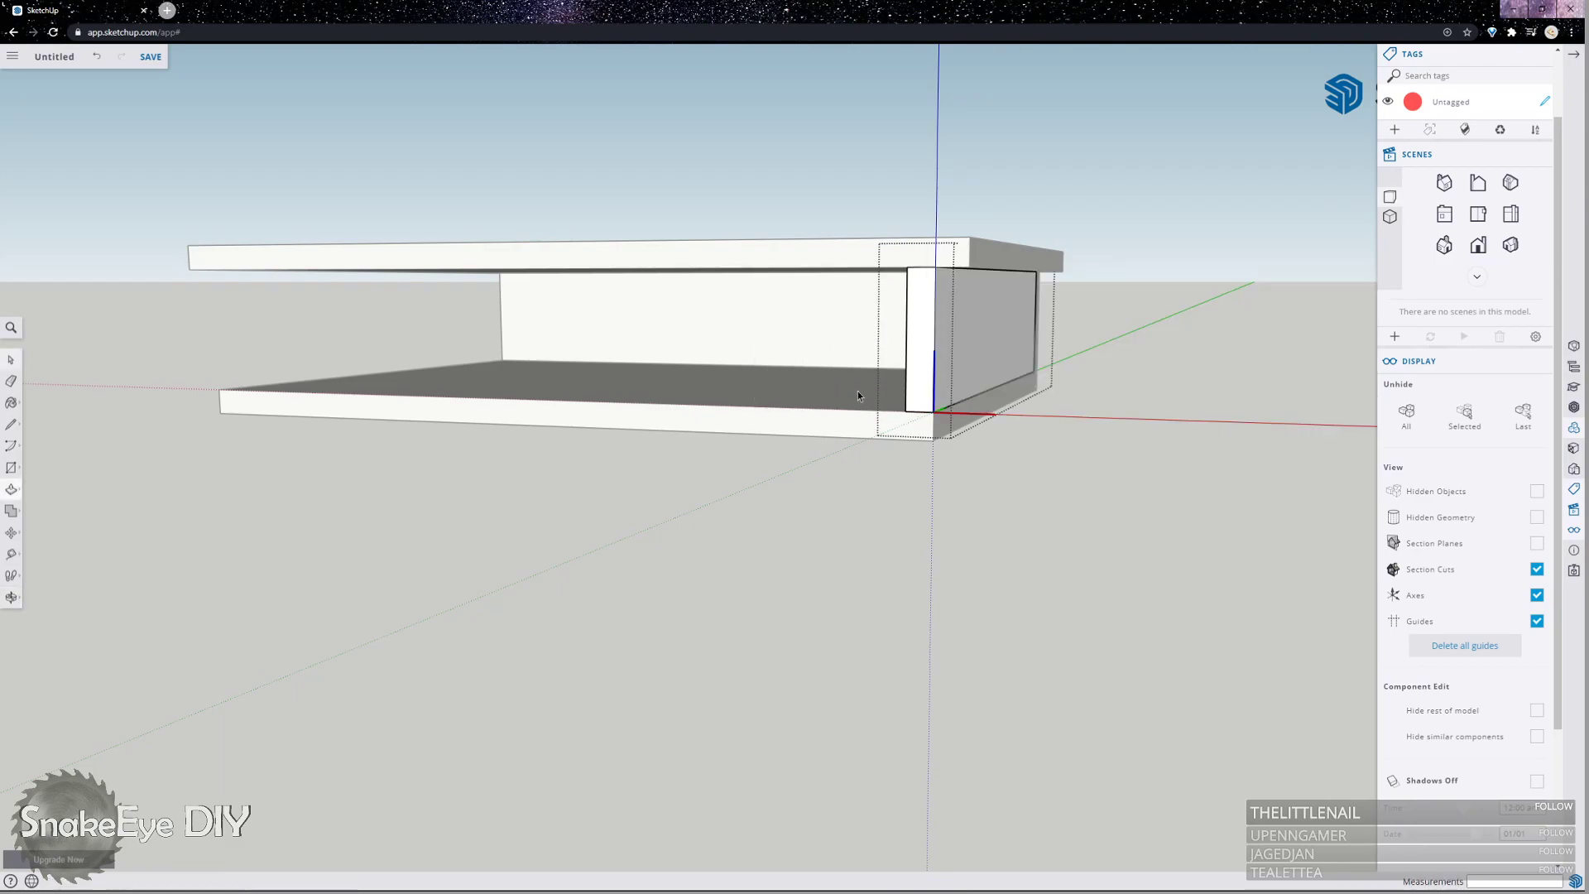
pyautogui.click(842, 594)
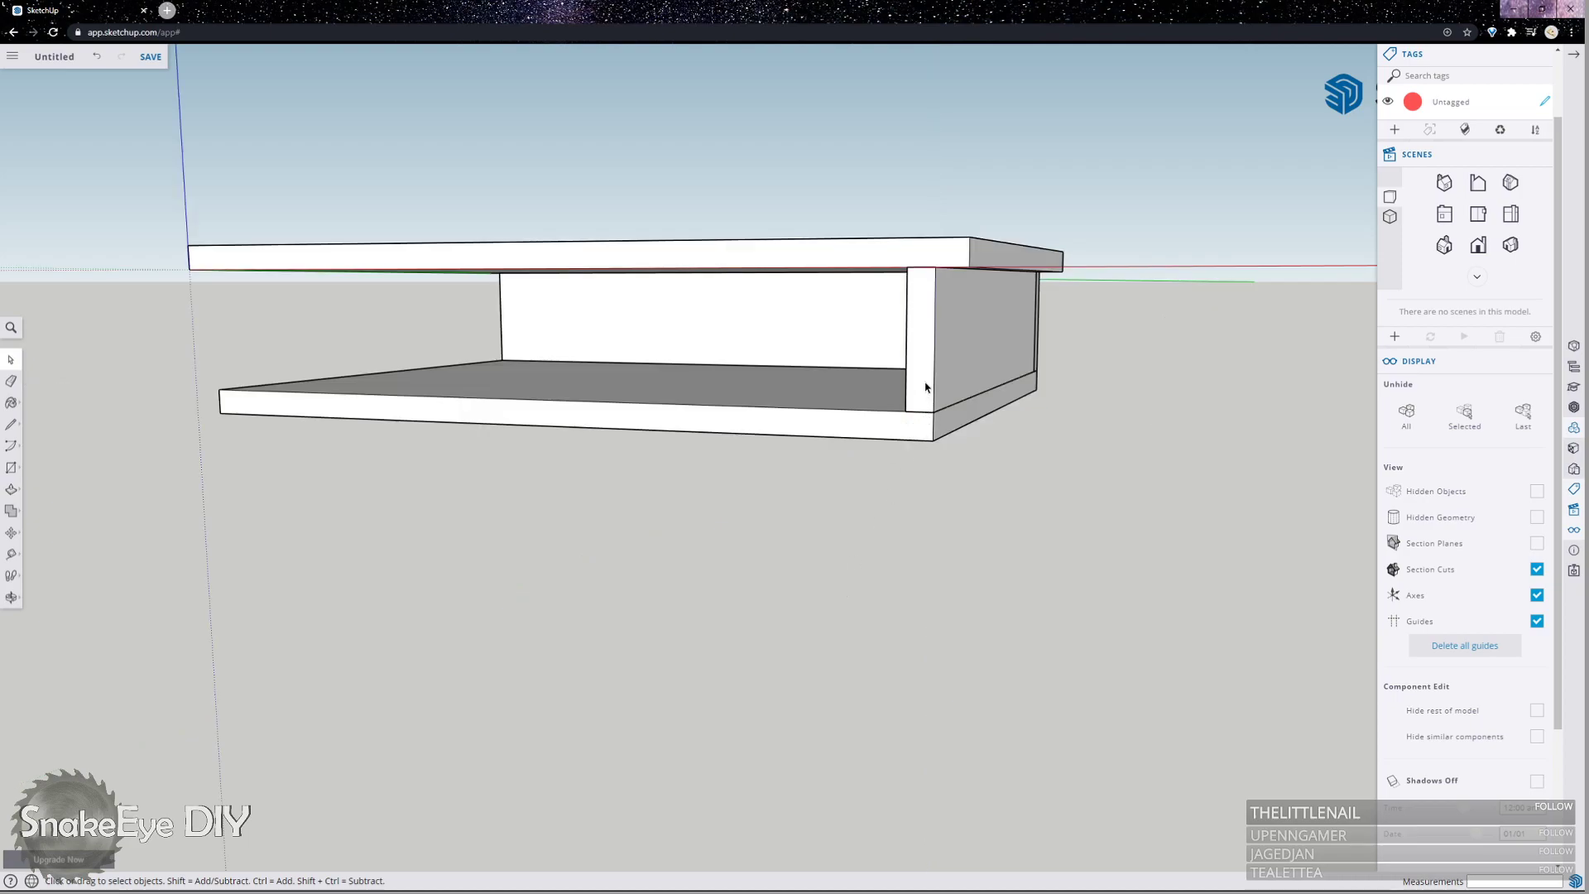
pyautogui.click(925, 386)
pyautogui.press('m')
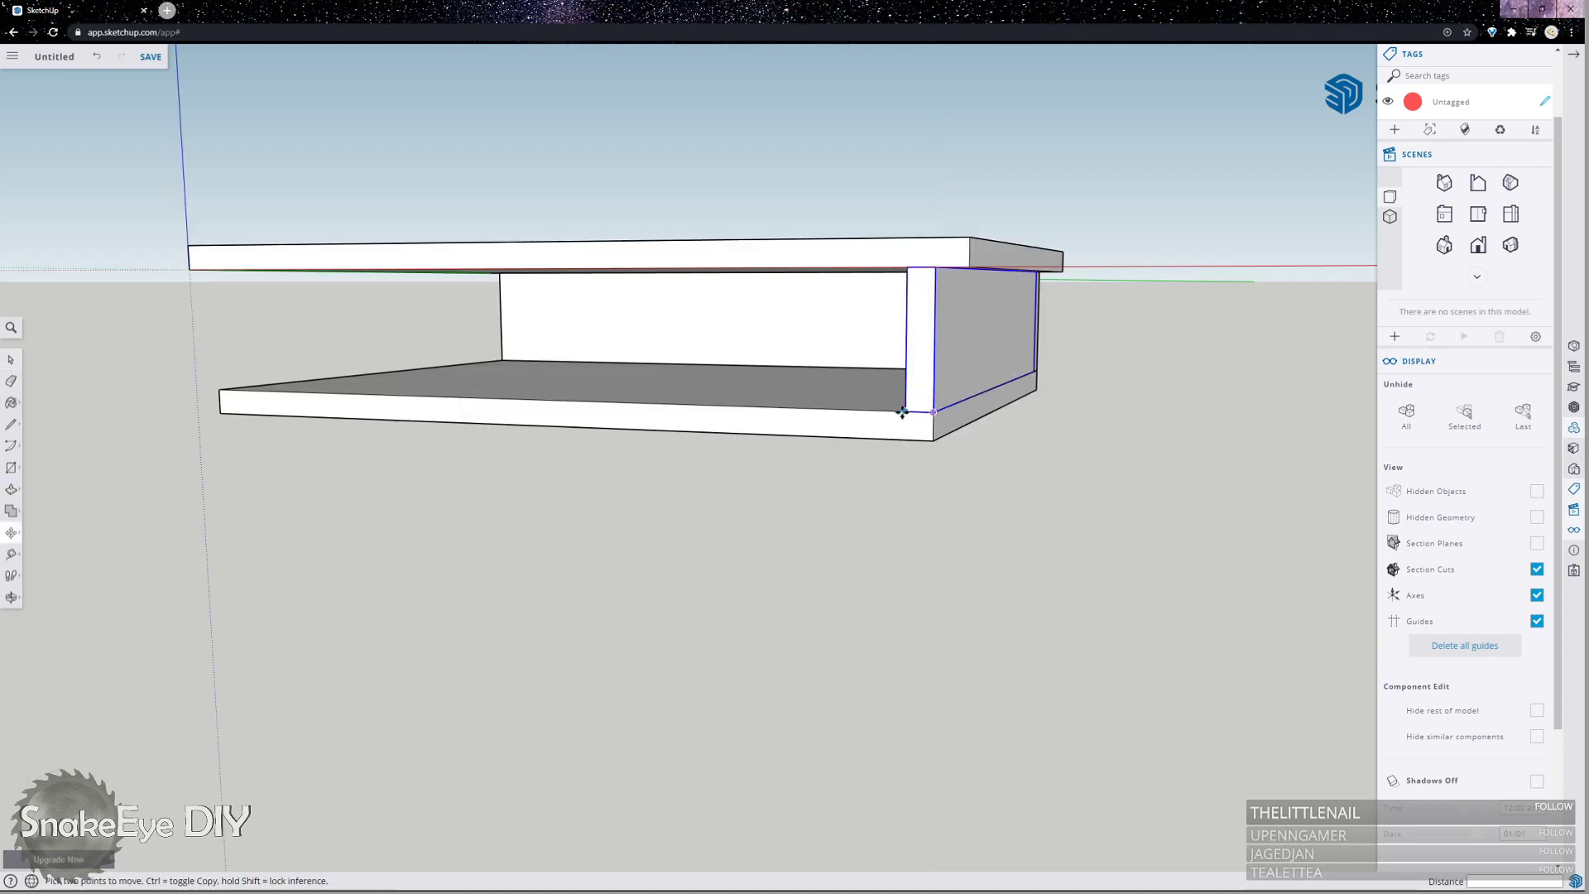
pyautogui.click(902, 411)
pyautogui.press('ctrl')
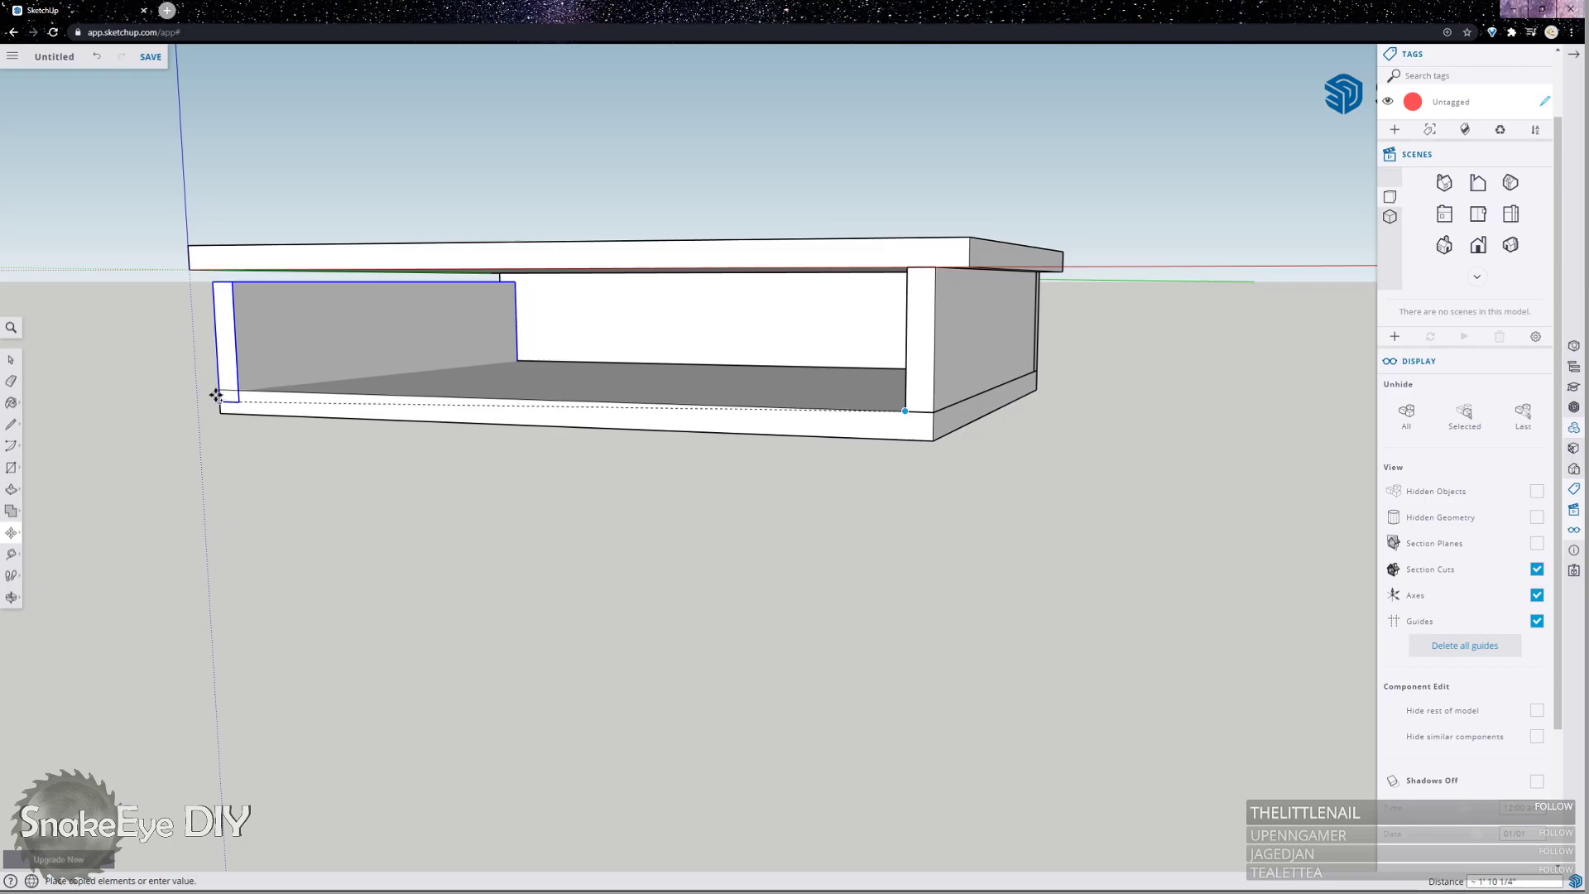
pyautogui.click(215, 396)
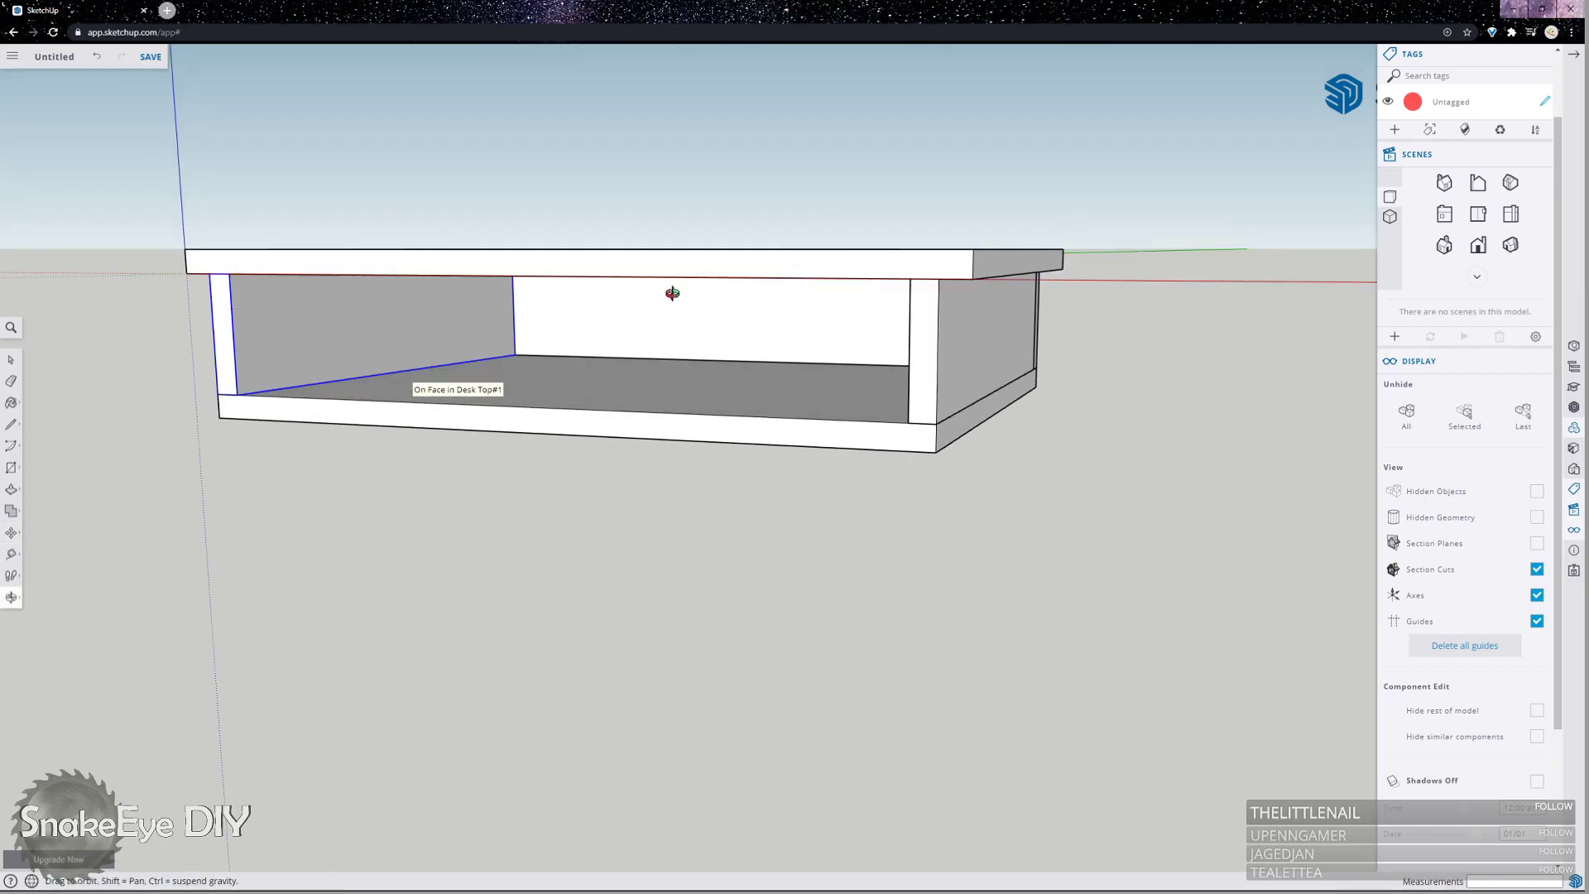
# Select the whole desk with a selection box.
pyautogui.moveTo(674, 295); pyautogui.dragTo(933, 574, button='middle')
pyautogui.press('space')
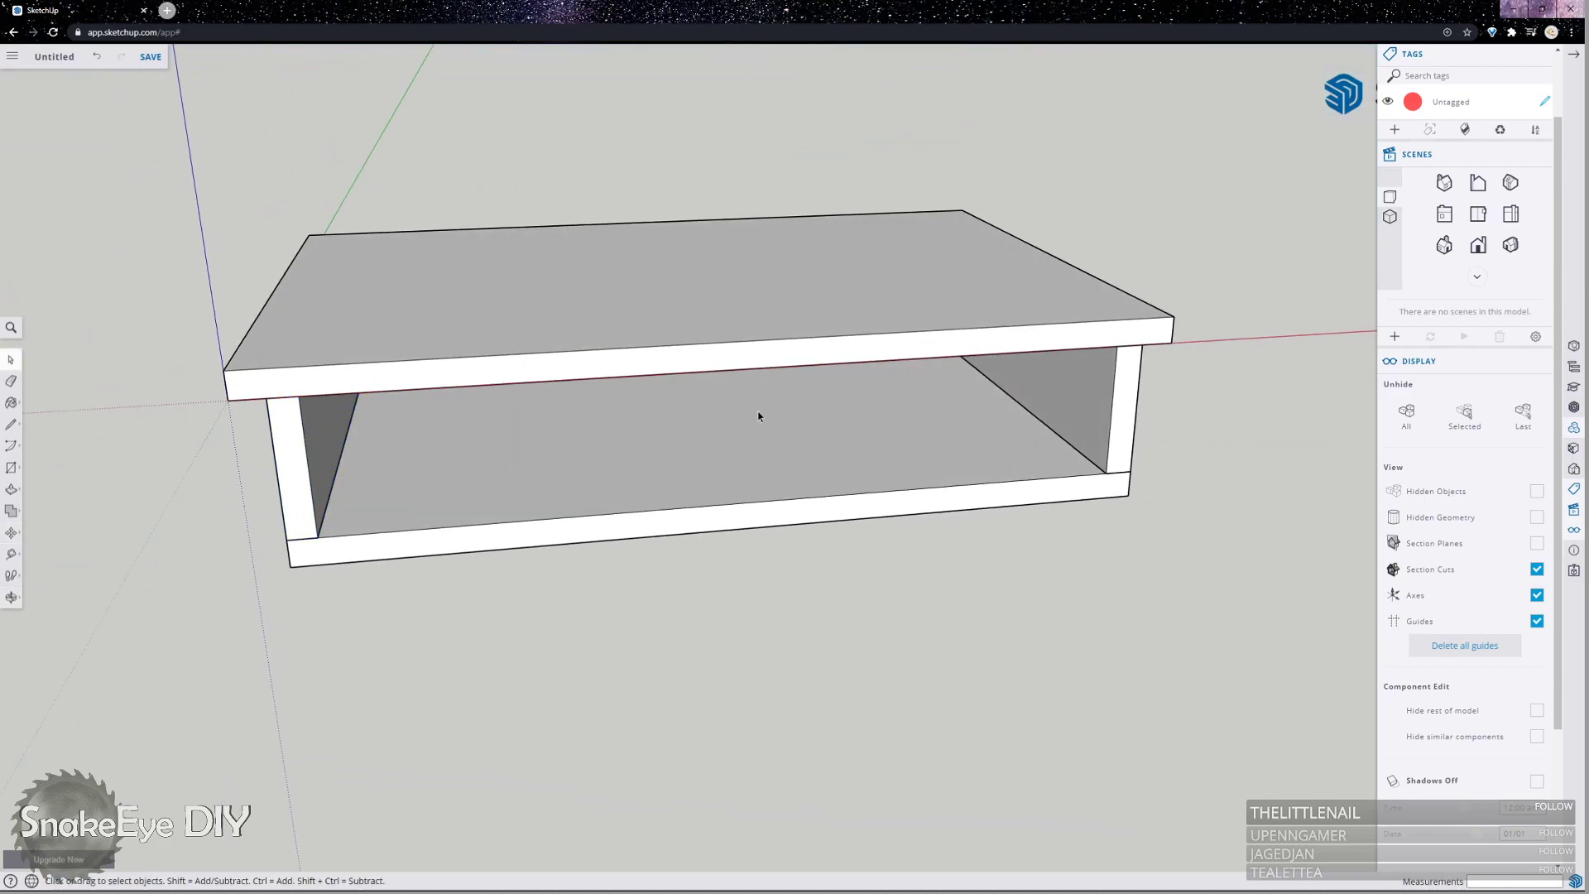
pyautogui.moveTo(758, 417); pyautogui.dragTo(807, 435, button='middle')
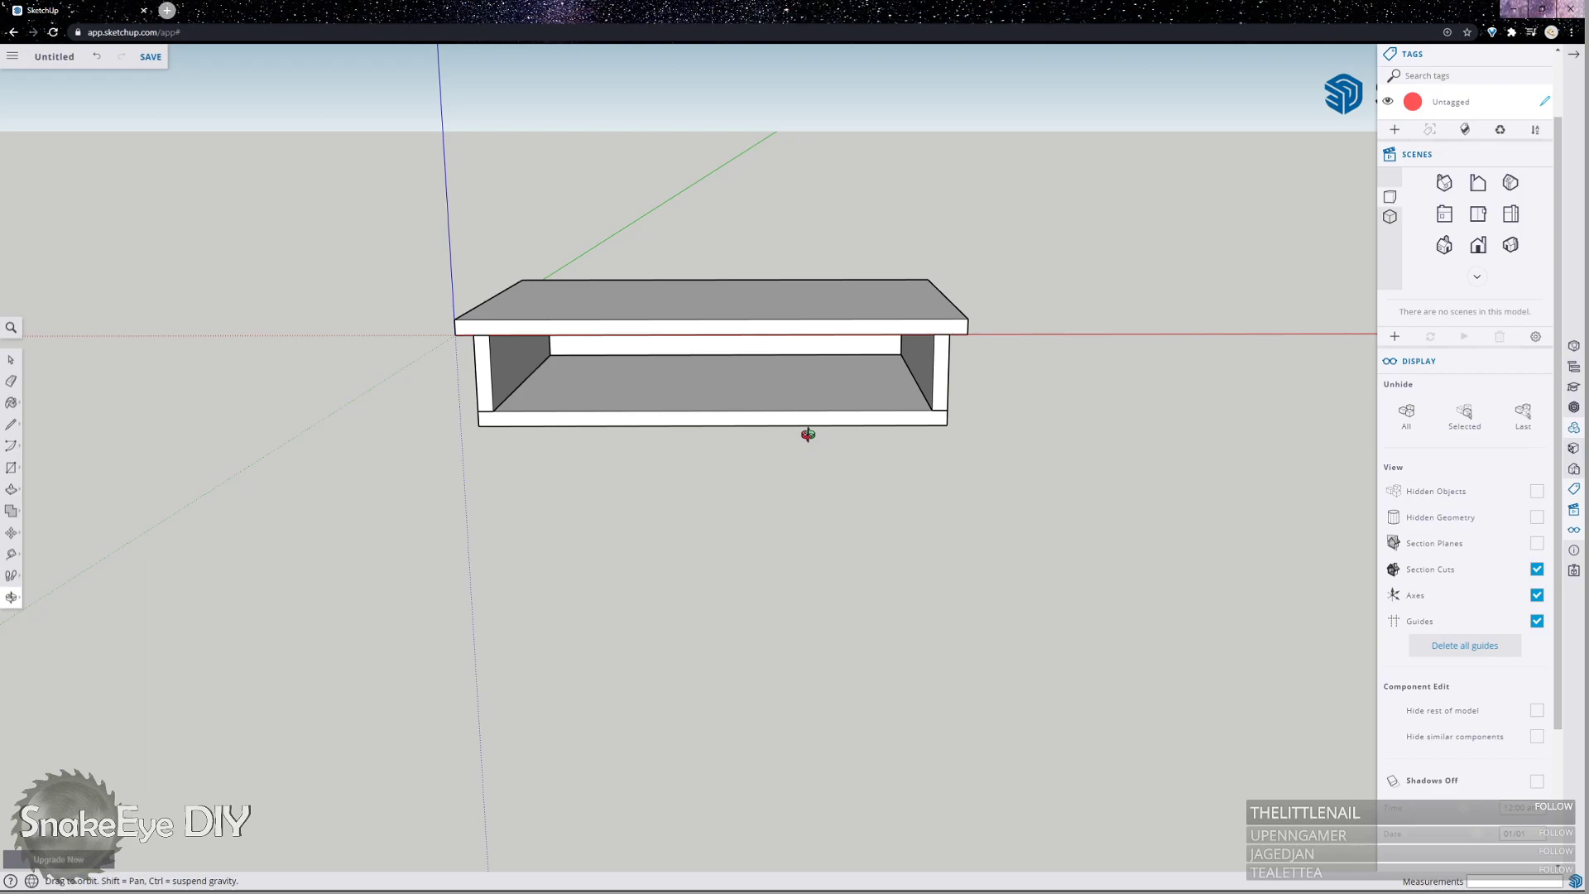
pyautogui.moveTo(808, 433); pyautogui.dragTo(794, 435, button='middle')
pyautogui.moveTo(414, 151); pyautogui.dragTo(415, 153)
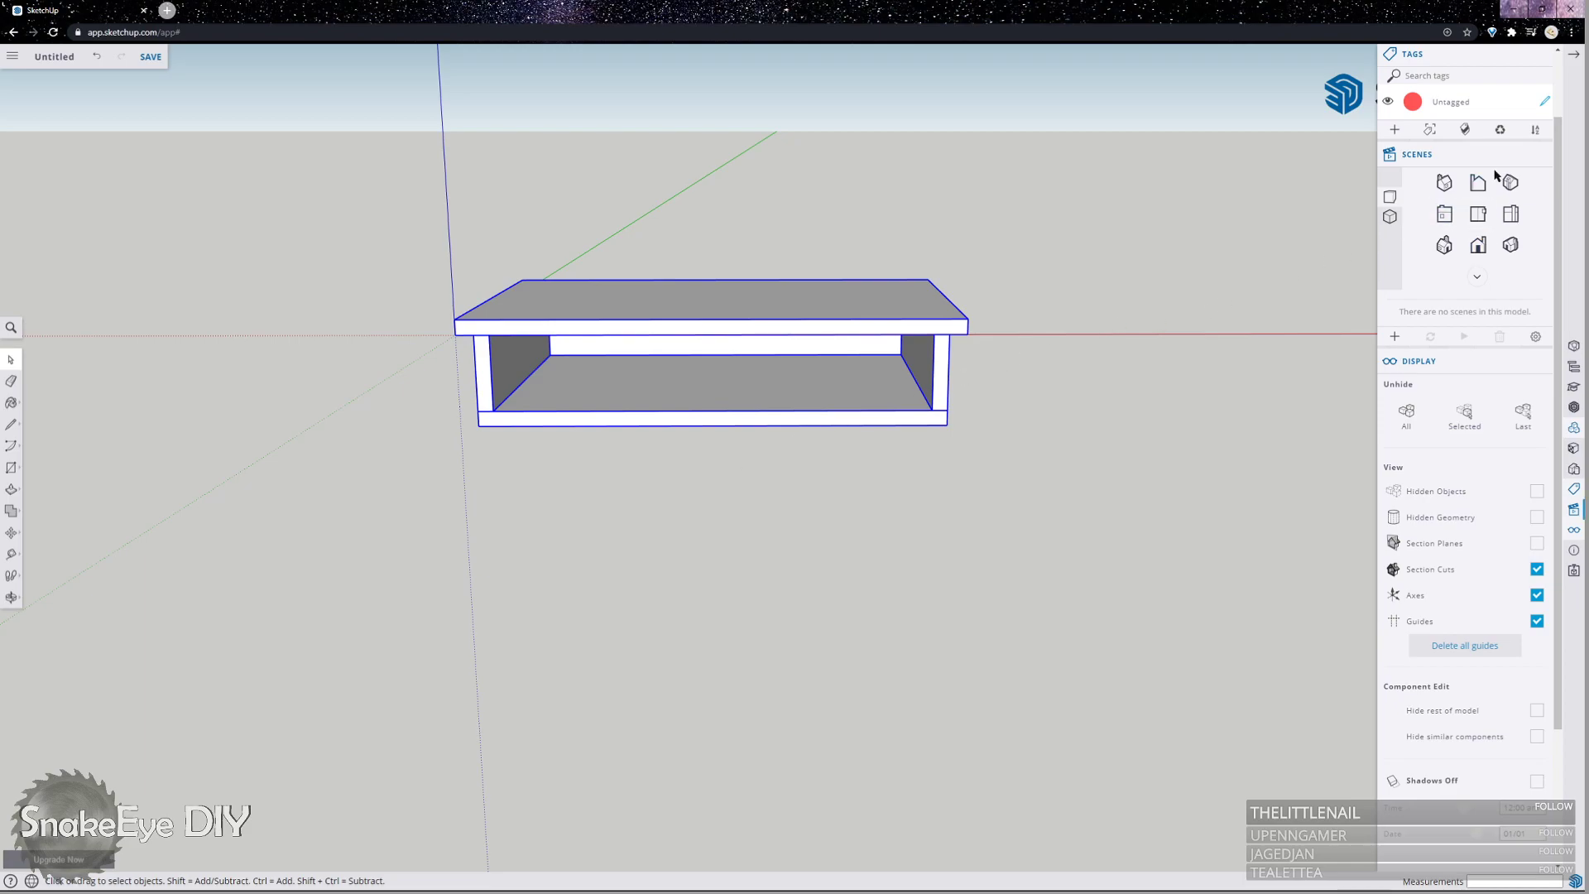
# Open the Styles and 3D Warehouse components panels and dismiss the warehouse promotion.
pyautogui.click(1575, 469)
pyautogui.click(1574, 410)
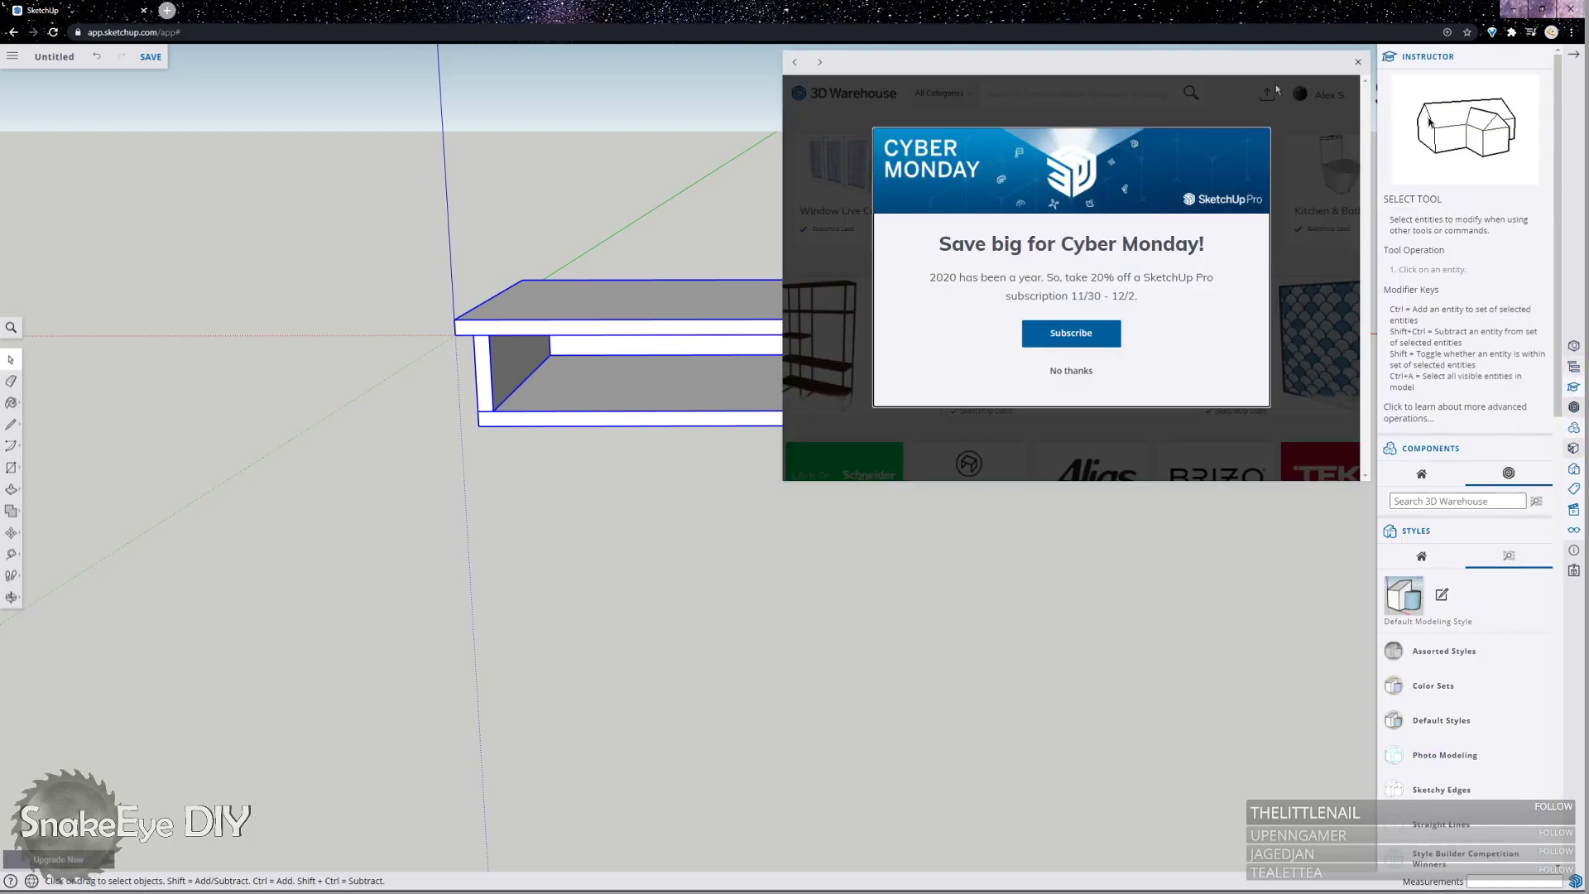
pyautogui.click(1357, 61)
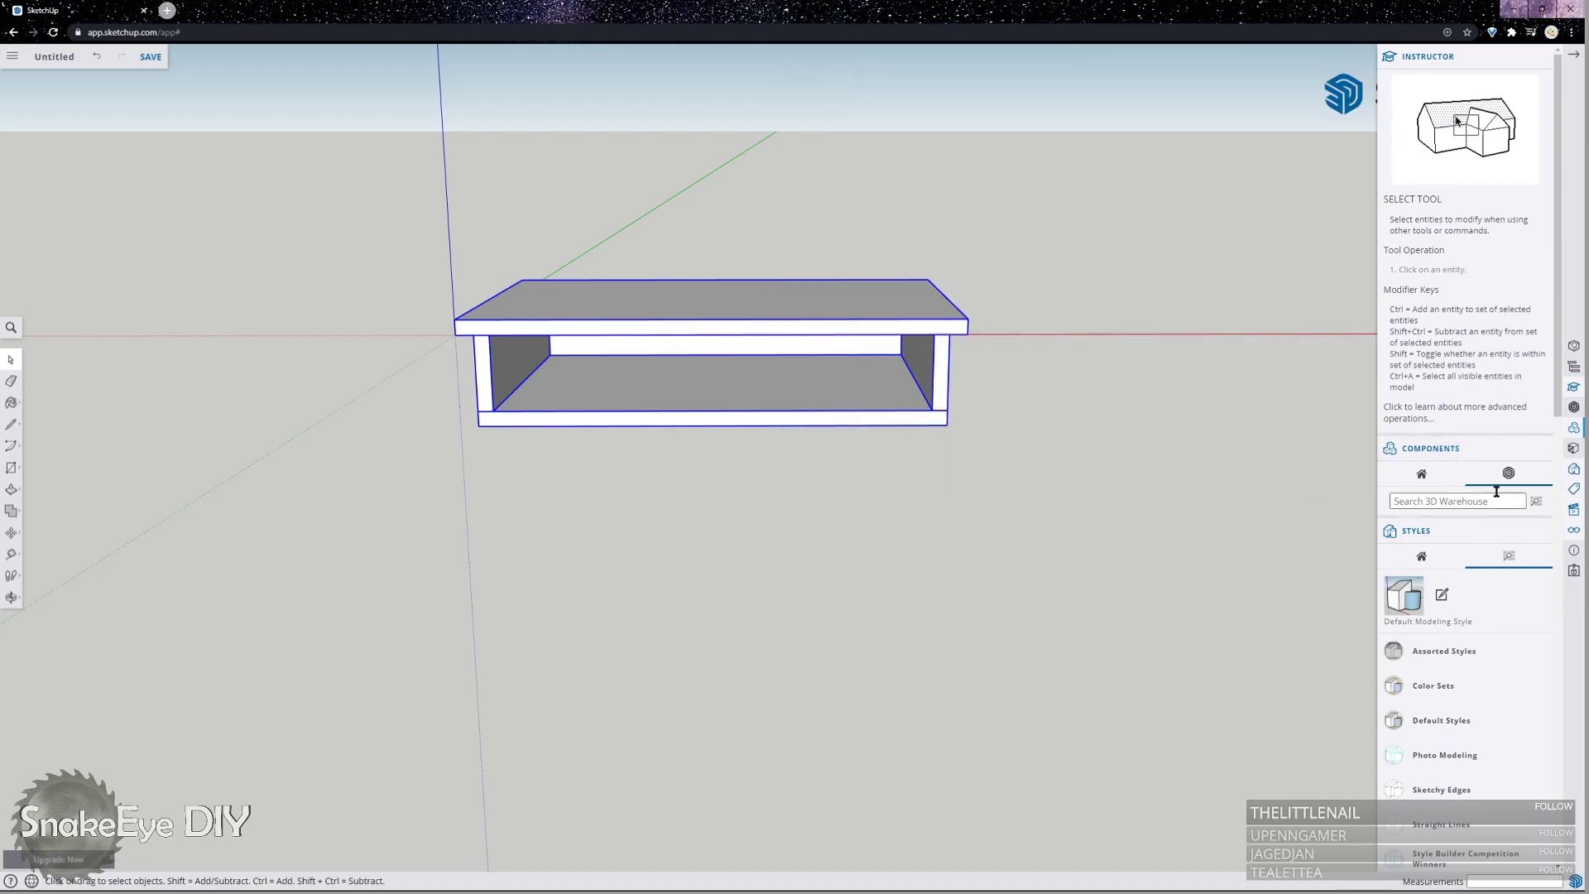
pyautogui.scroll(-3, 1461, 674)
pyautogui.scroll(-1, 1473, 646)
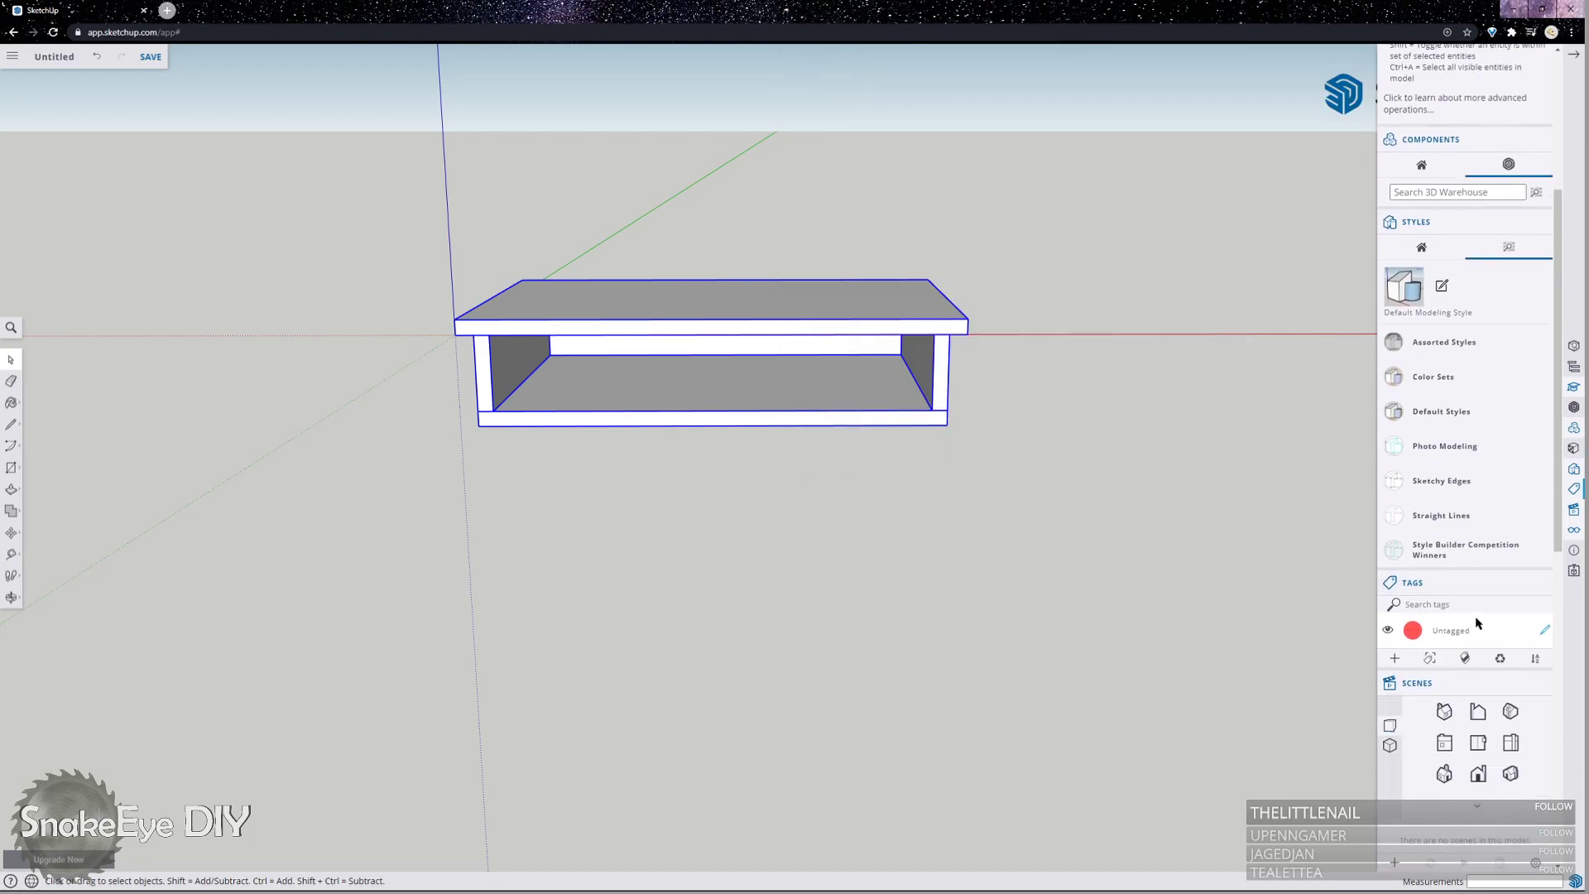
pyautogui.scroll(4, 1482, 624)
# Open the Materials panel and switch between the model's components and the 3D Warehouse search.
pyautogui.click(1575, 452)
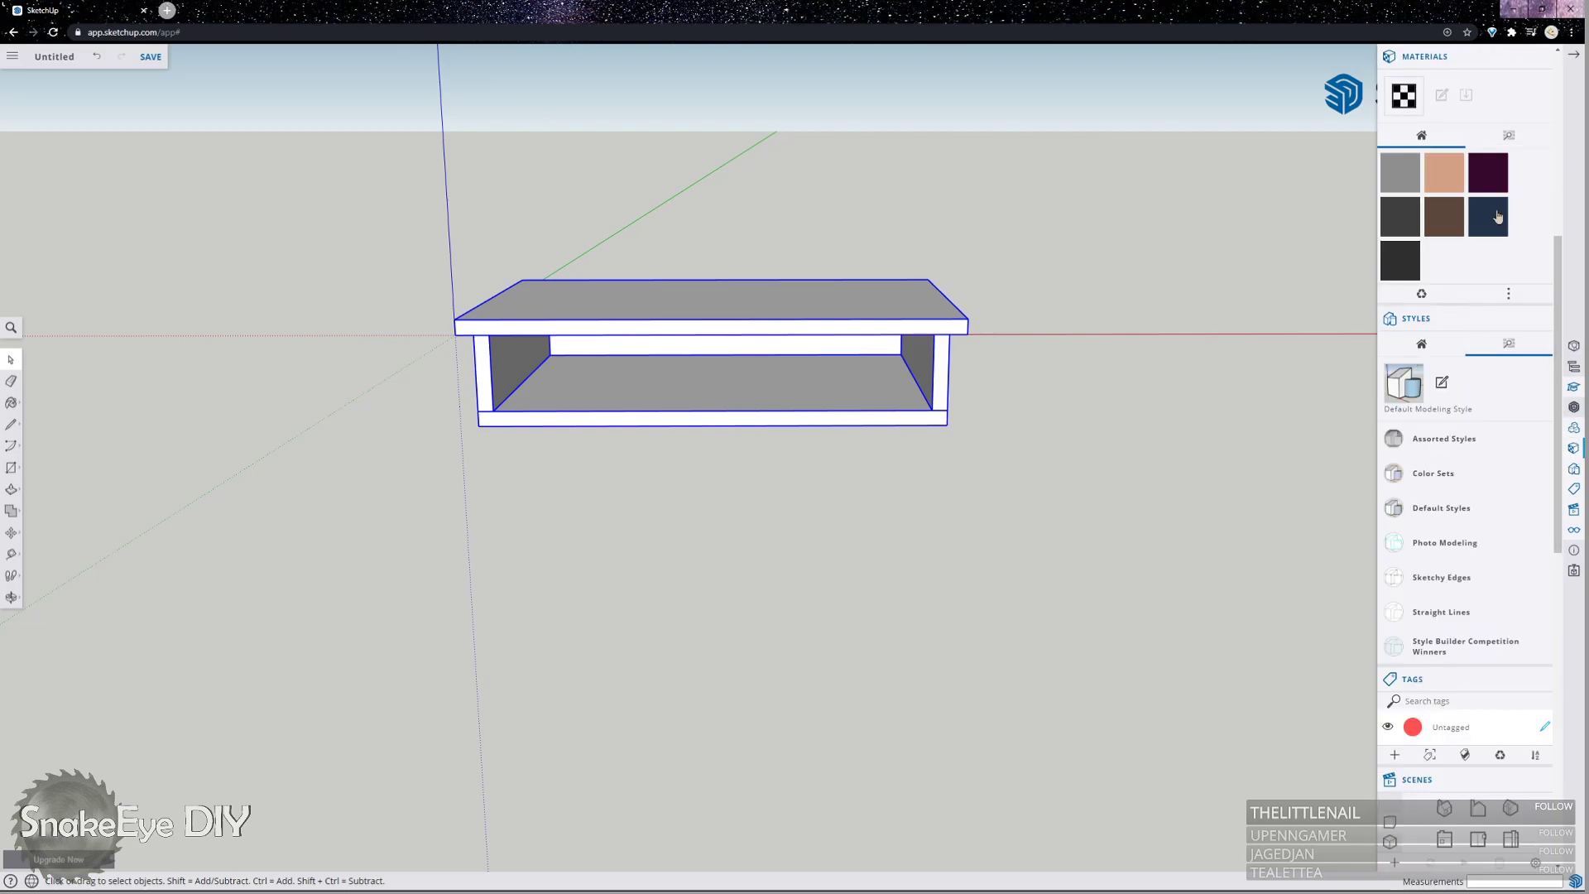
pyautogui.scroll(3, 1489, 170)
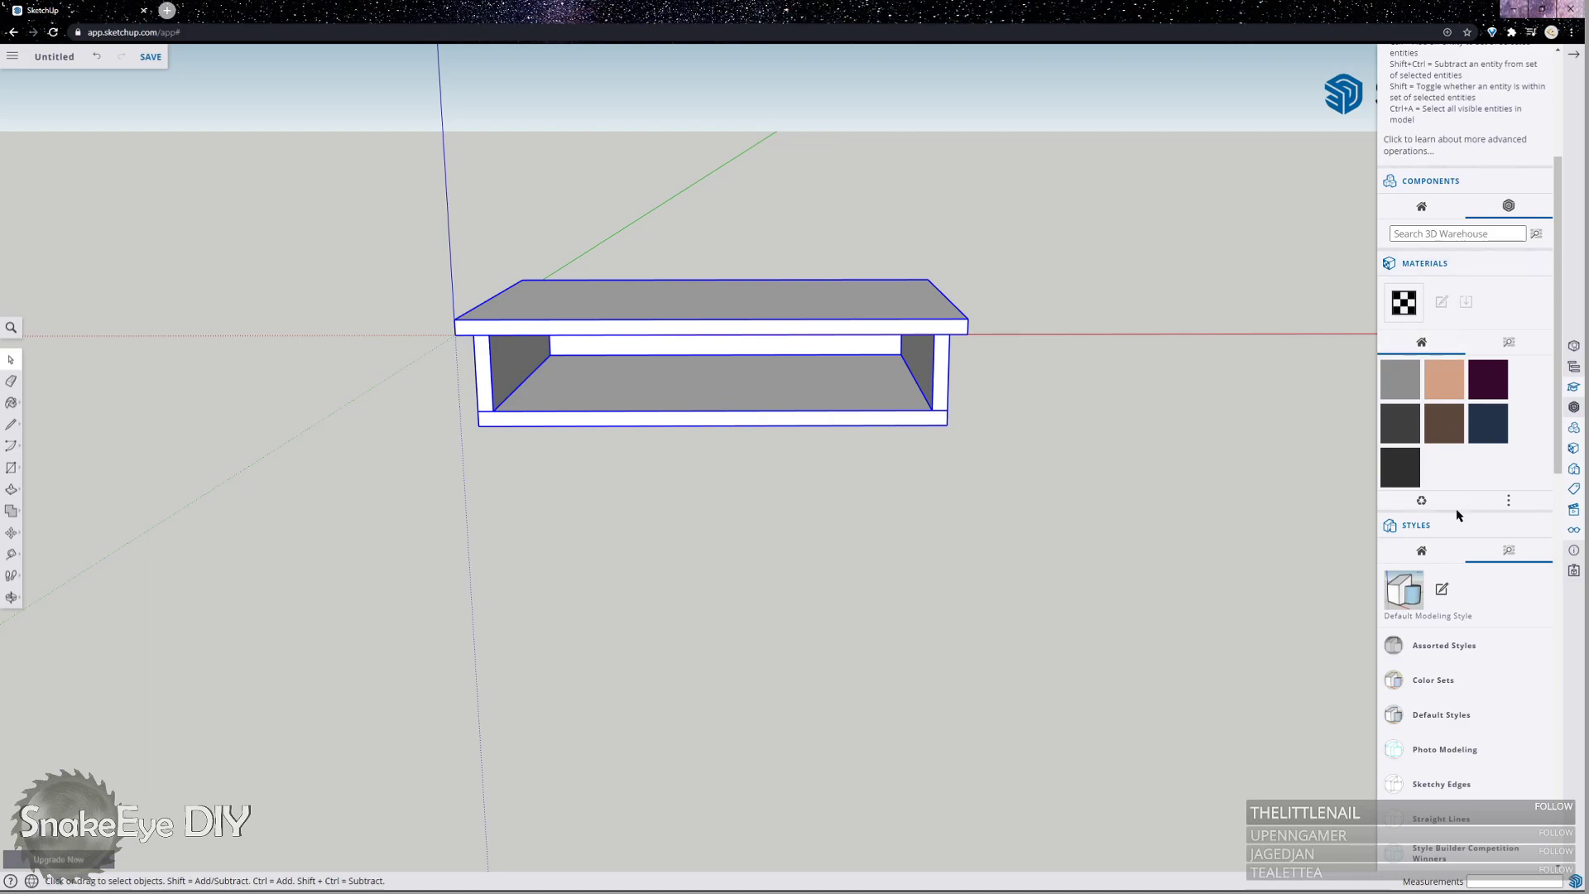
pyautogui.click(1412, 209)
pyautogui.click(1498, 211)
# Open the Wood material category and paint the desk with a first wood swatch.
pyautogui.click(1508, 344)
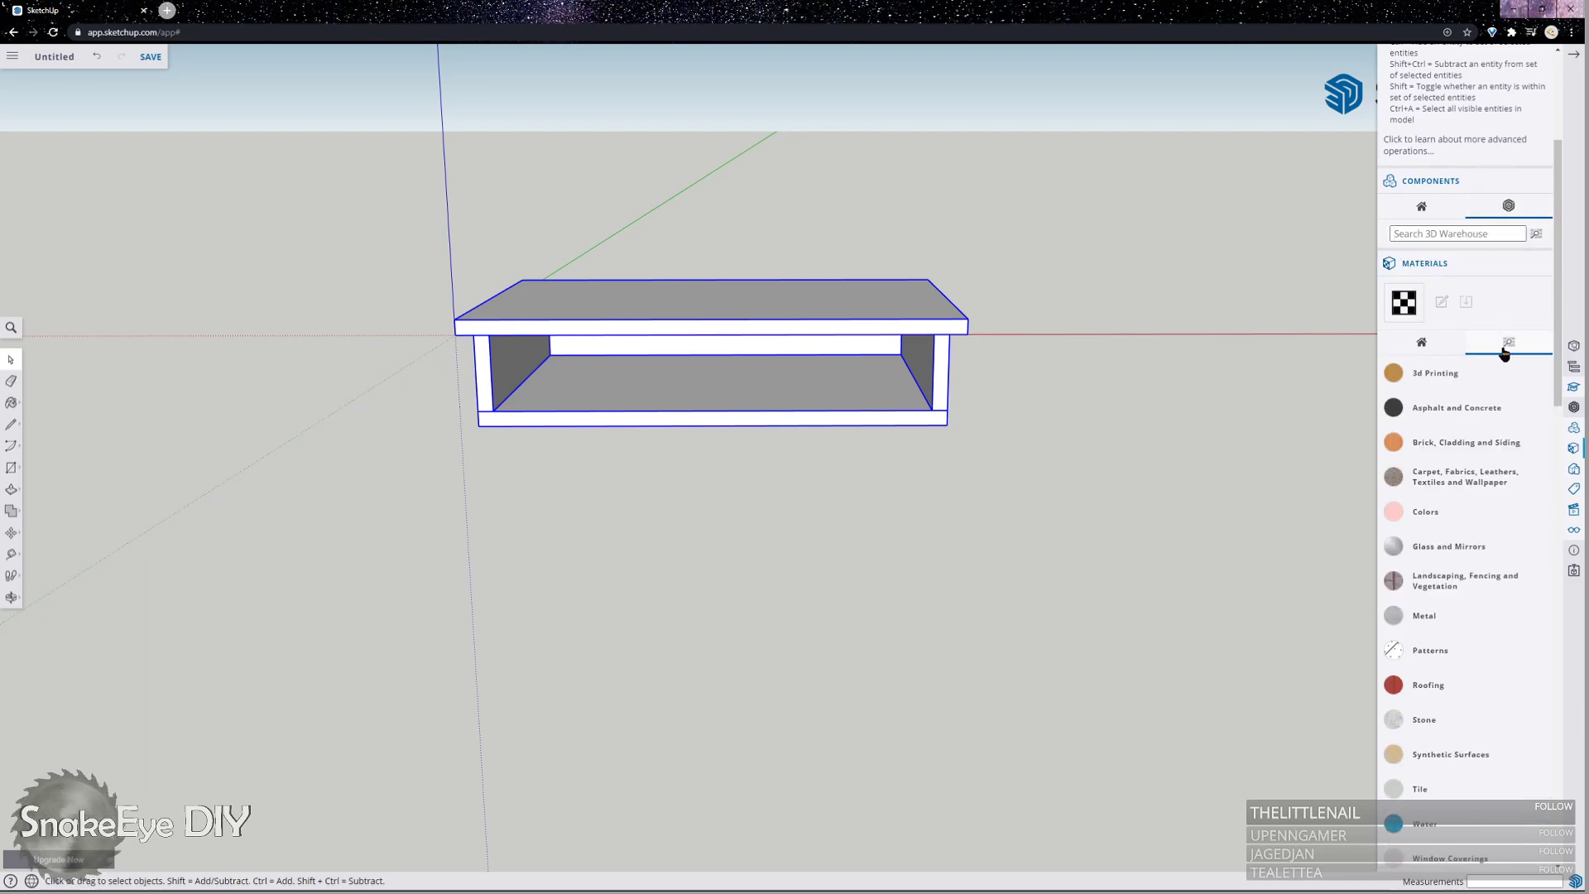
pyautogui.scroll(-4, 1398, 485)
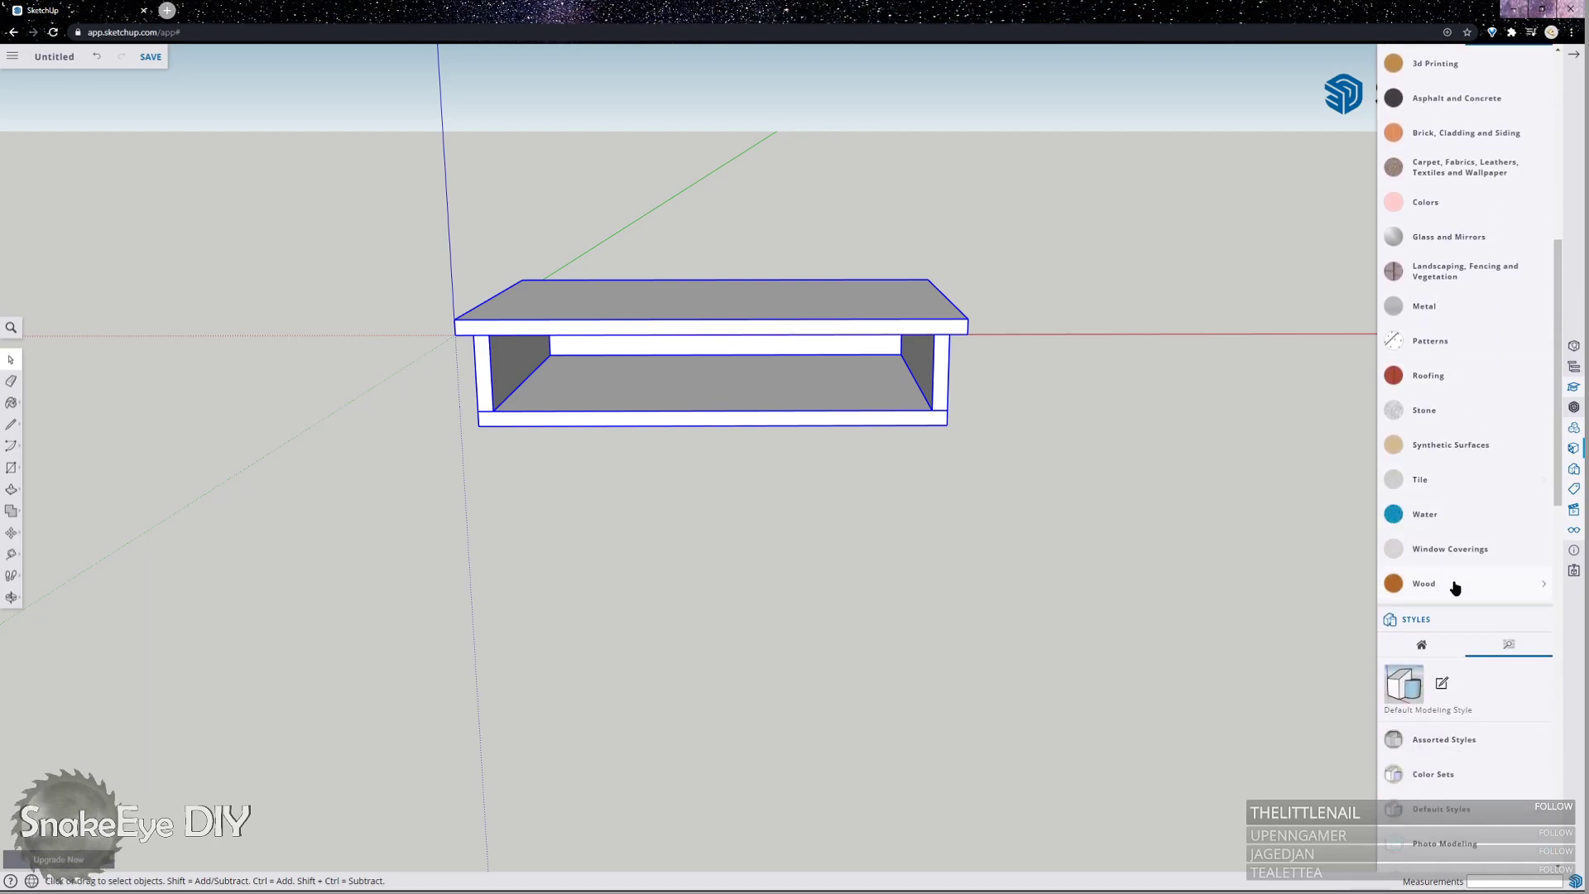
pyautogui.click(1455, 587)
pyautogui.scroll(-2, 1478, 633)
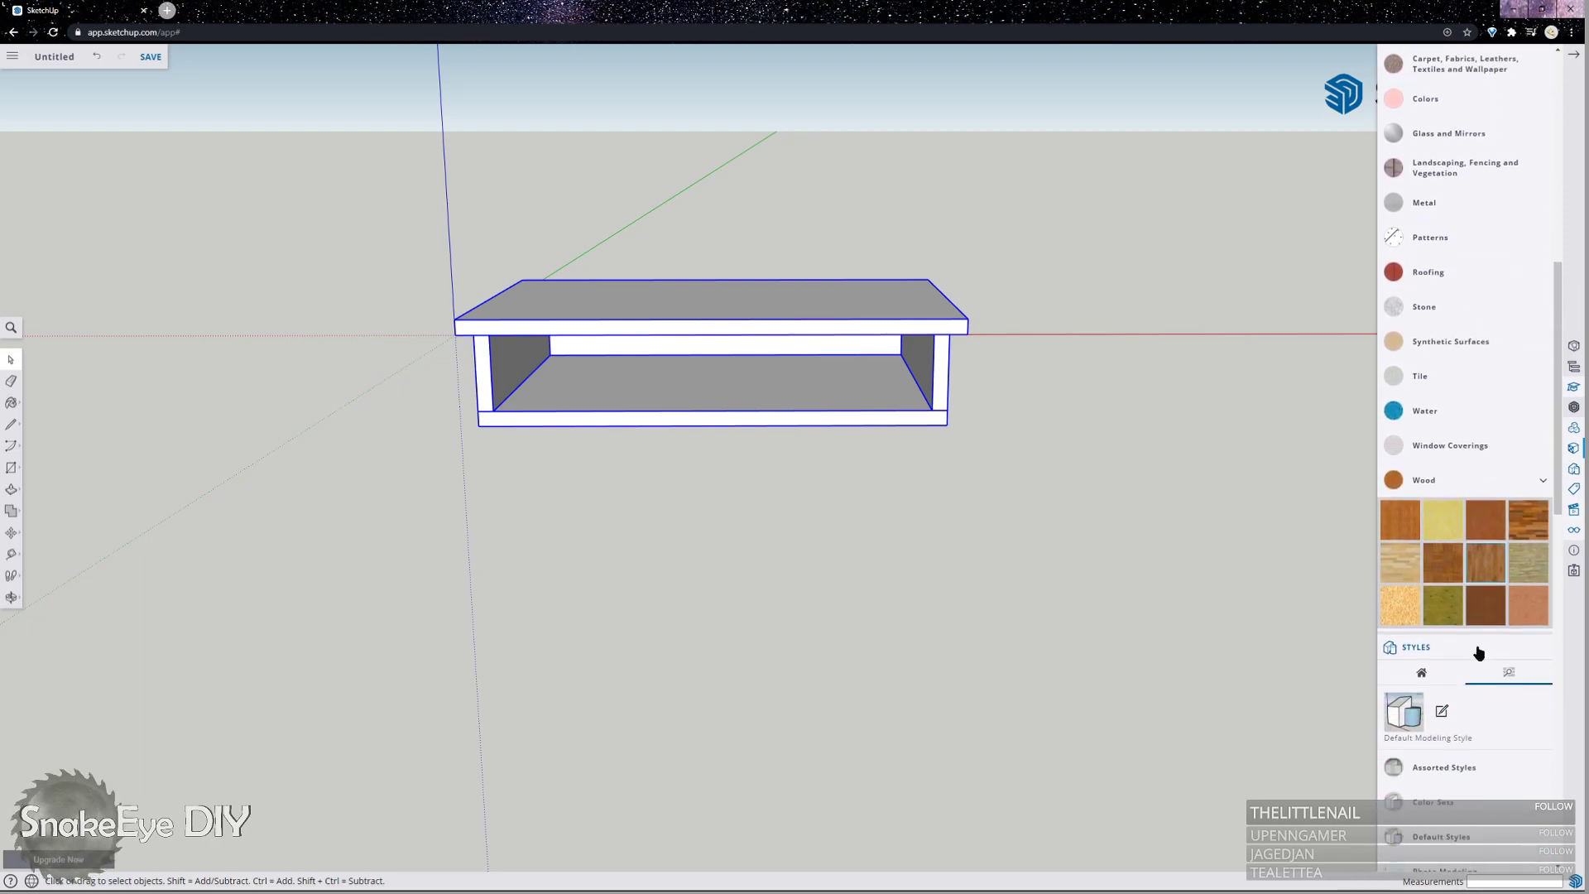
pyautogui.click(1481, 604)
pyautogui.scroll(-2, 1489, 579)
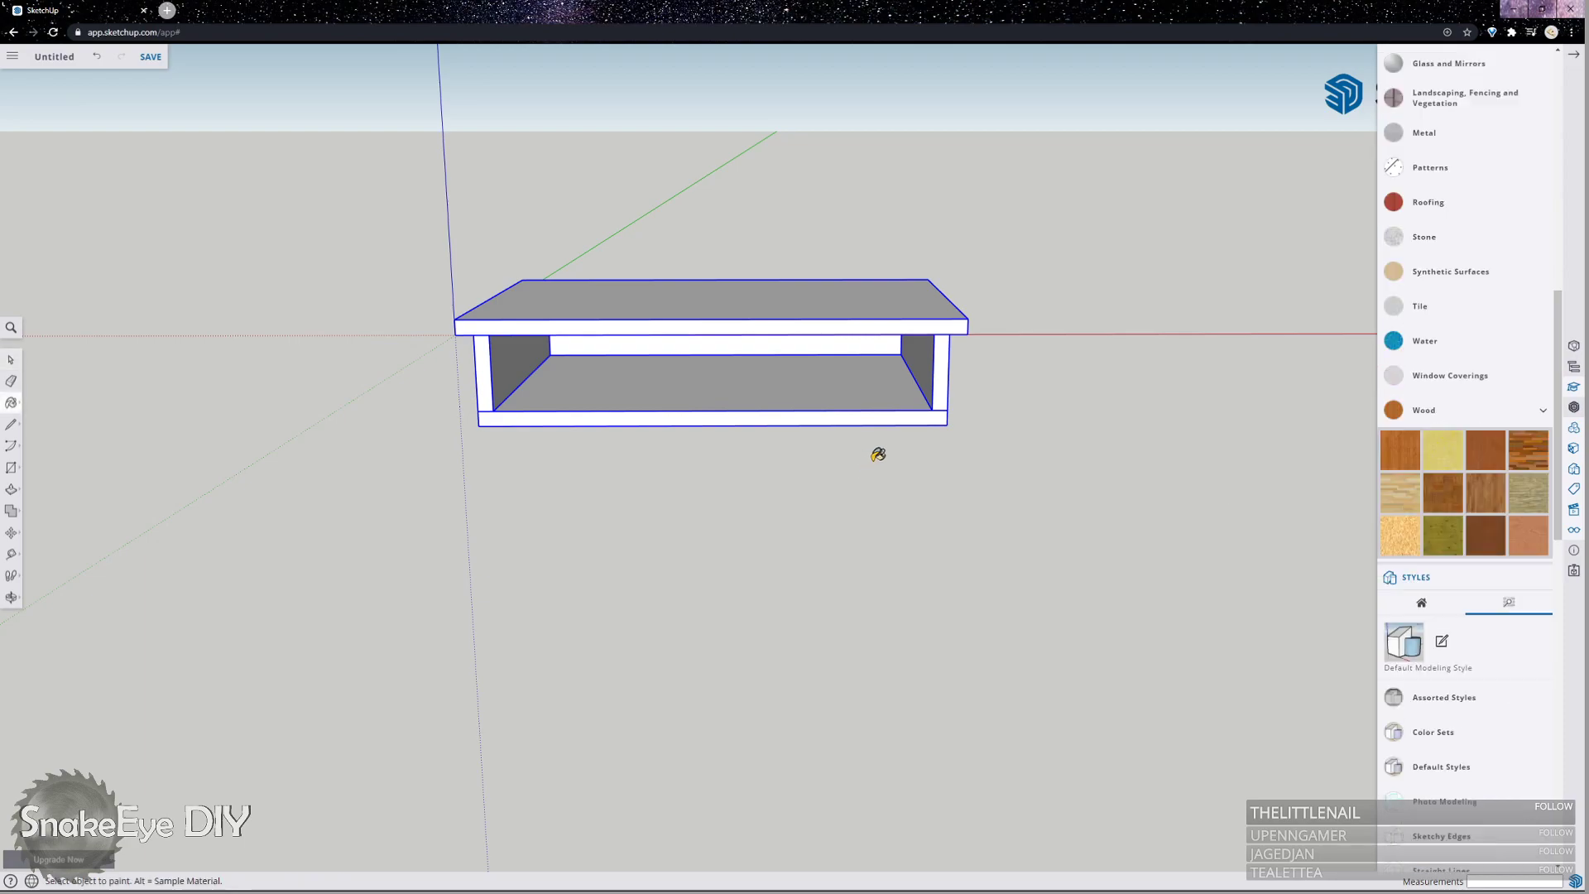
pyautogui.click(692, 319)
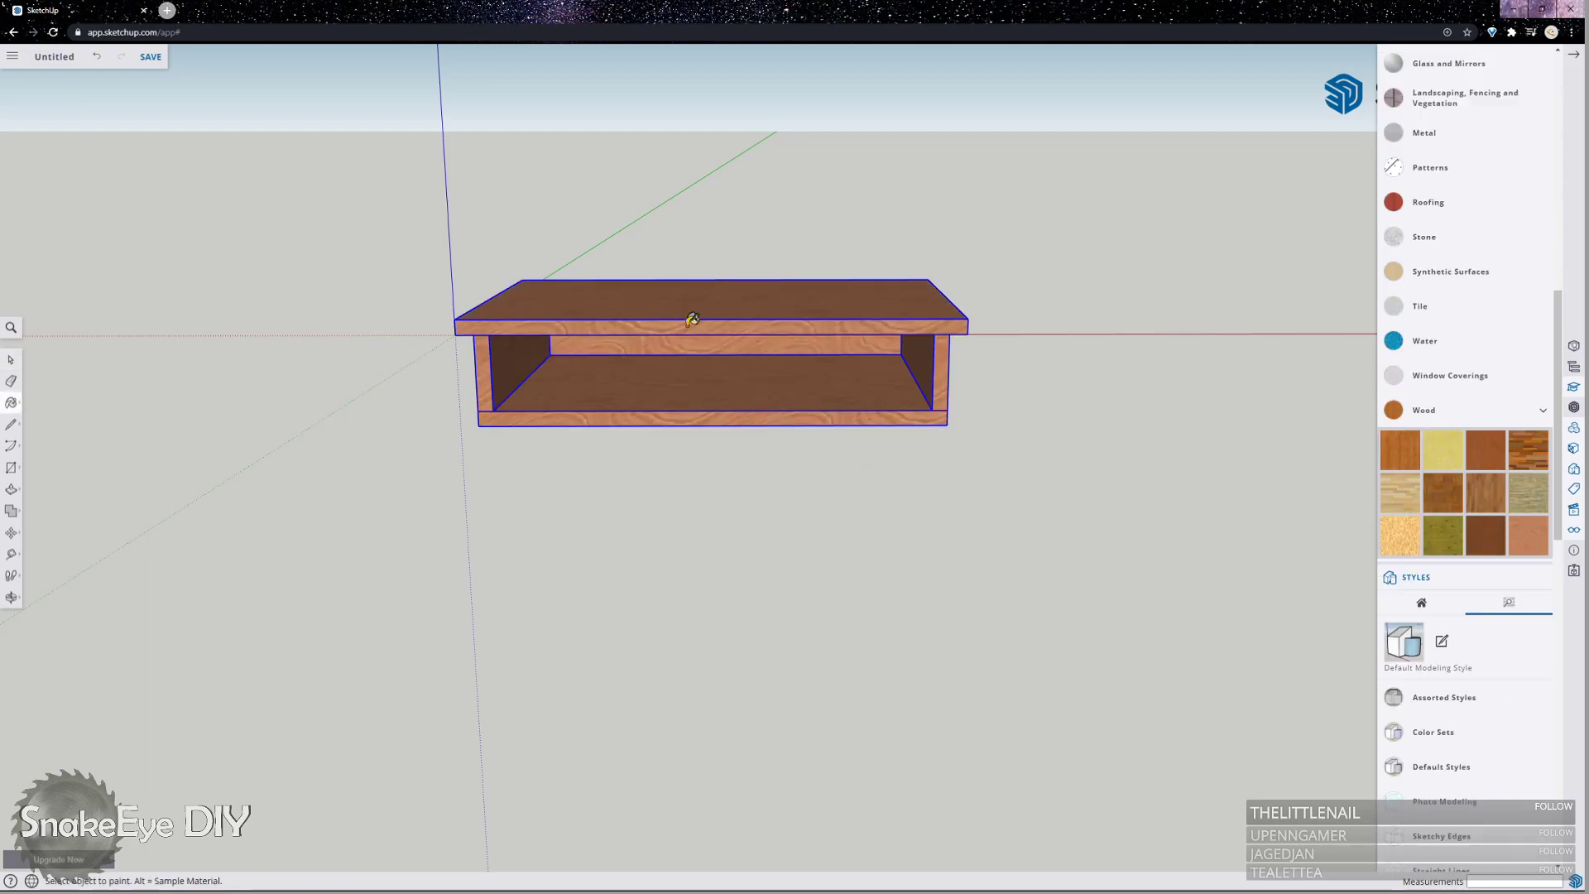
# Try dark, light-brown straight-grain, speckled light and olive green woods on the desk.
pyautogui.scroll(-1, 1486, 525)
pyautogui.scroll(1, 1485, 526)
pyautogui.click(1490, 530)
pyautogui.click(1419, 414)
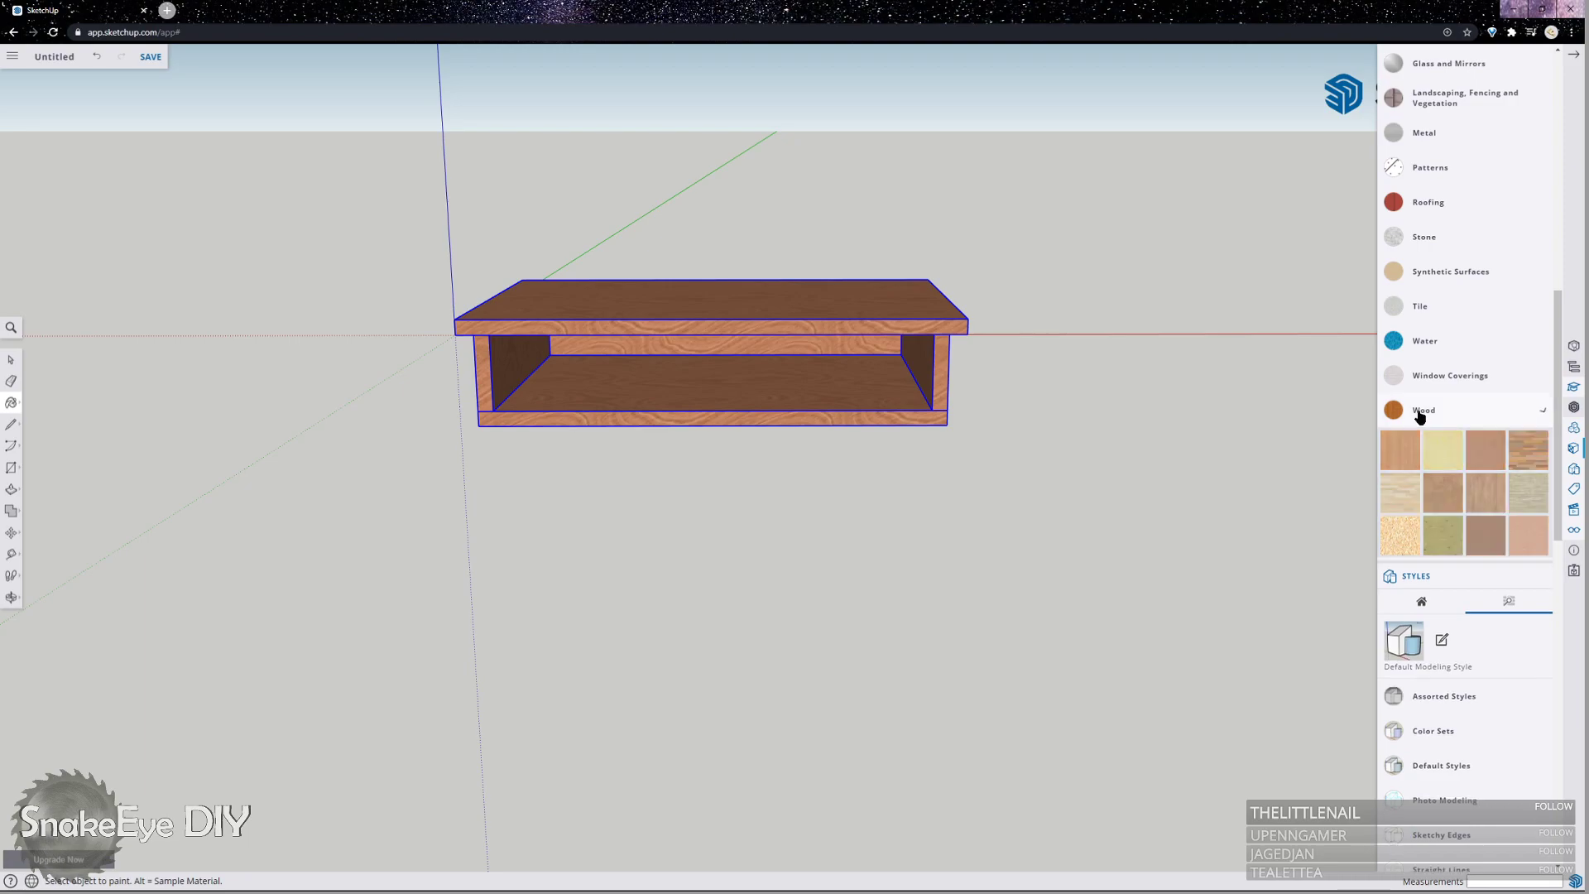
pyautogui.click(1524, 534)
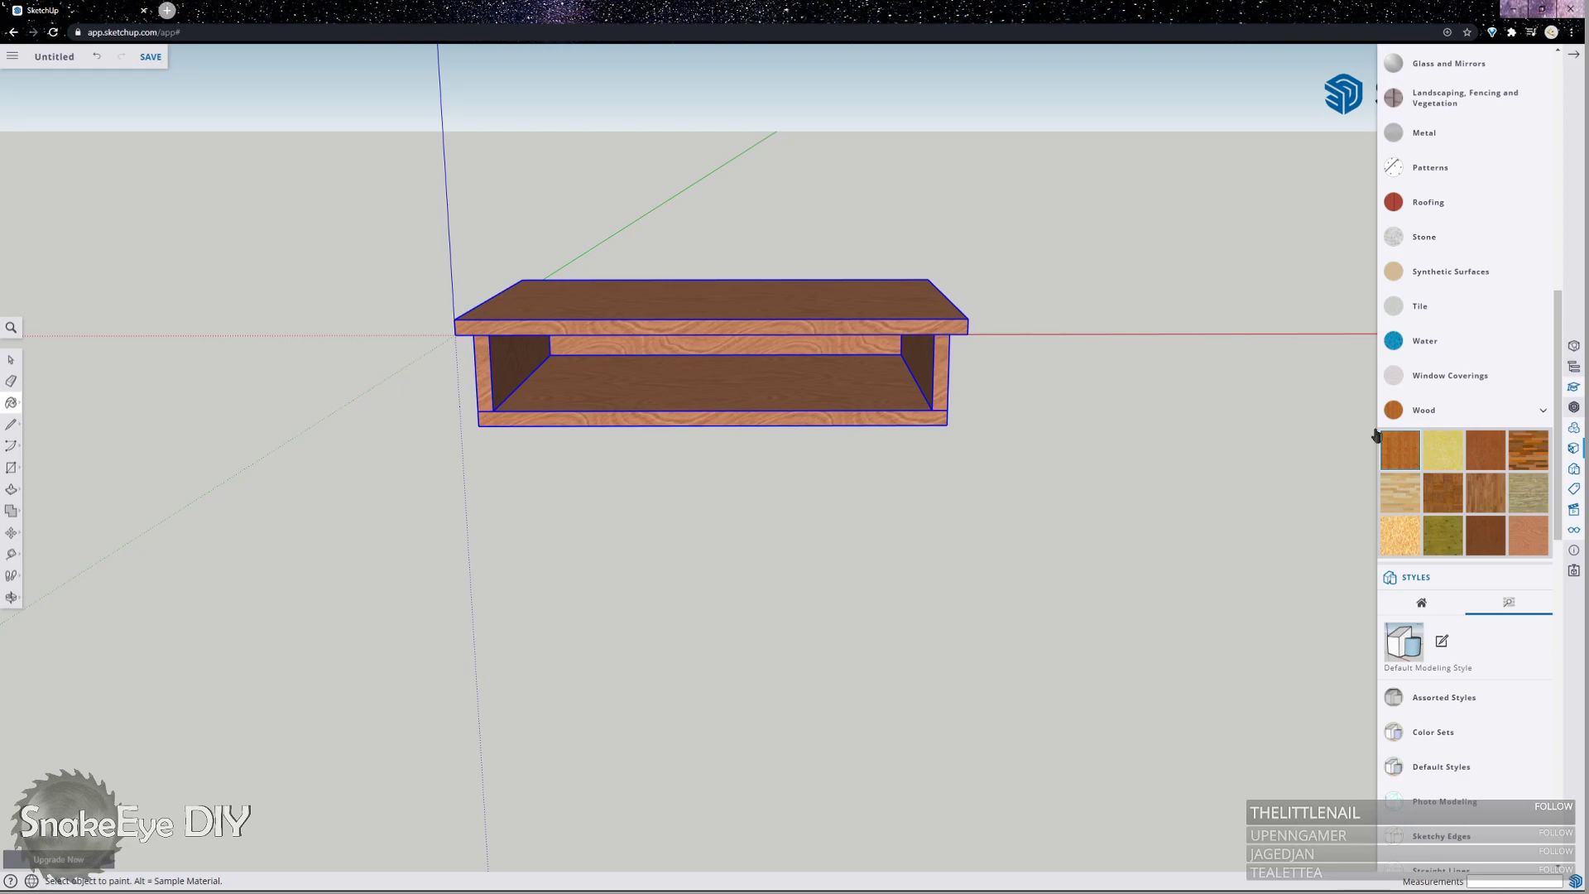
pyautogui.click(872, 284)
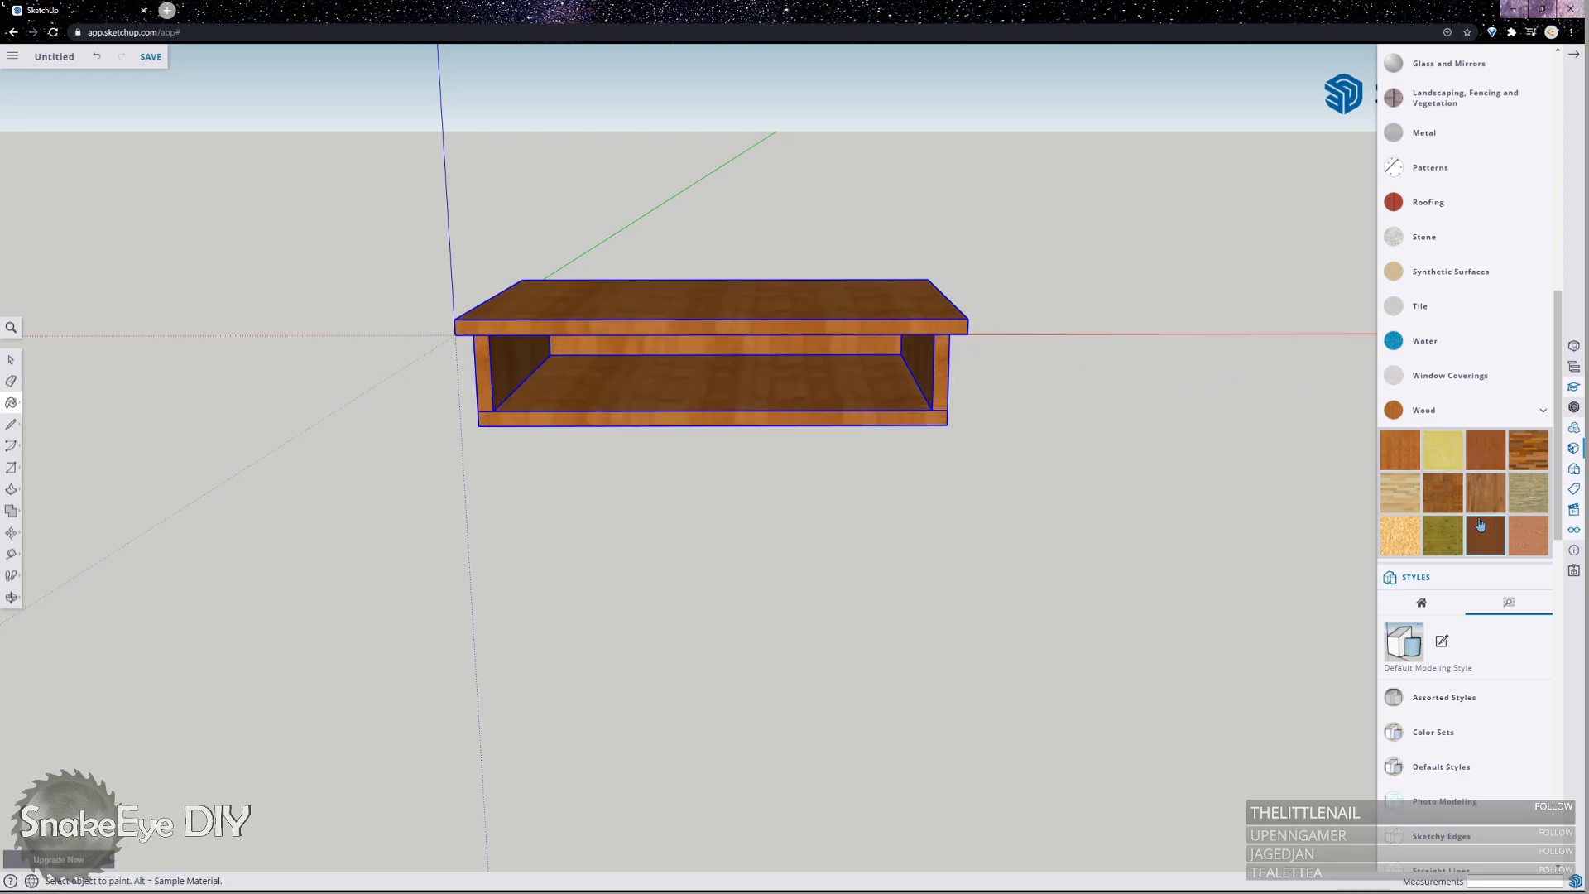
pyautogui.click(1415, 538)
pyautogui.click(920, 296)
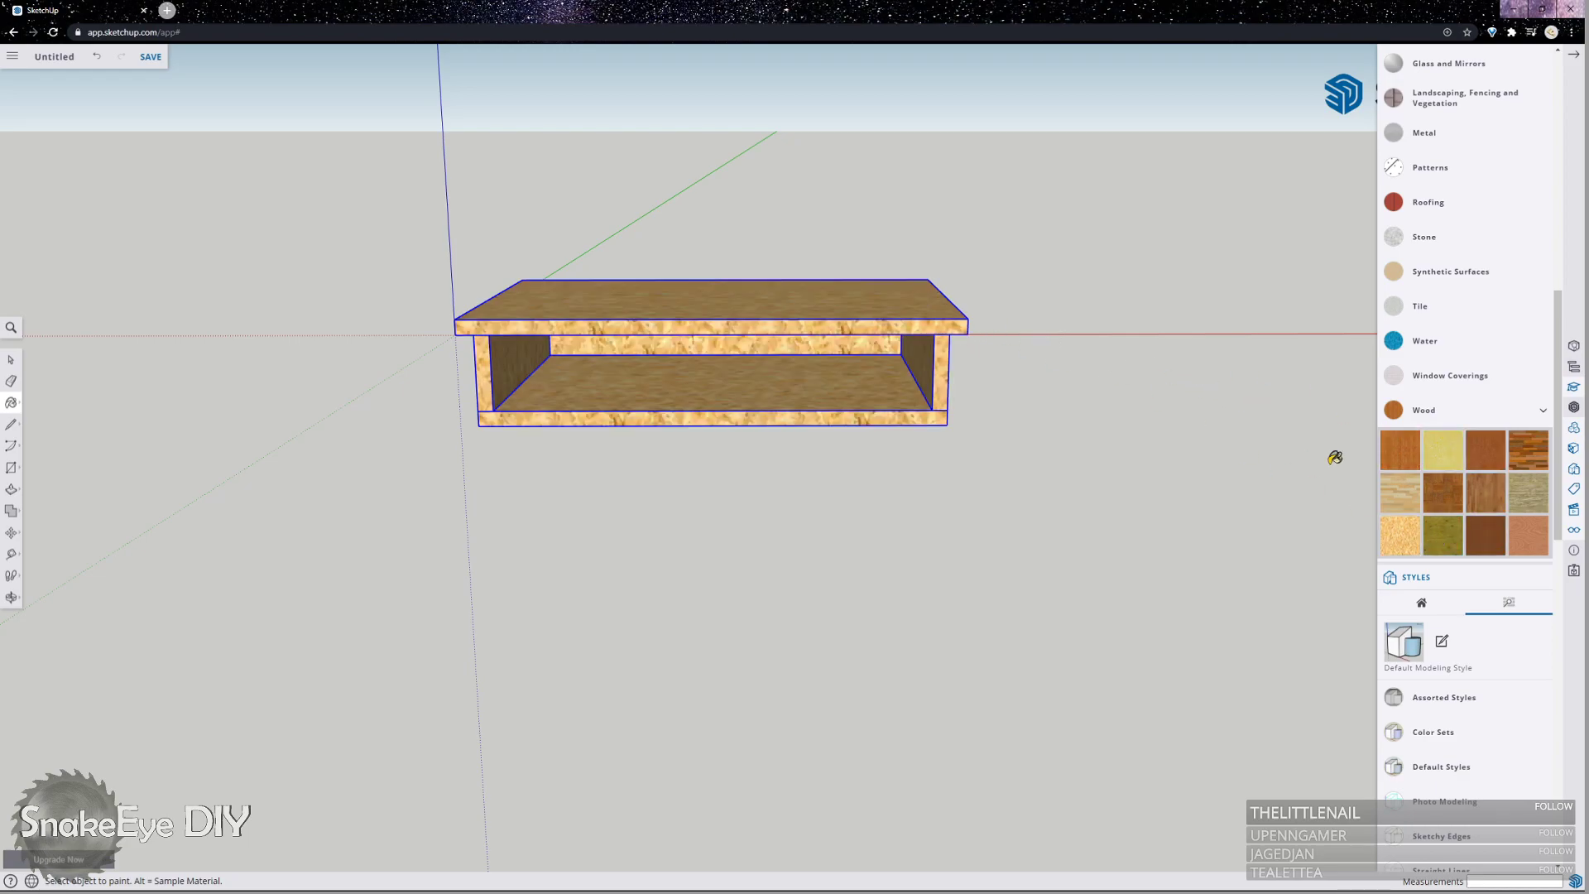
pyautogui.click(1443, 535)
pyautogui.click(927, 326)
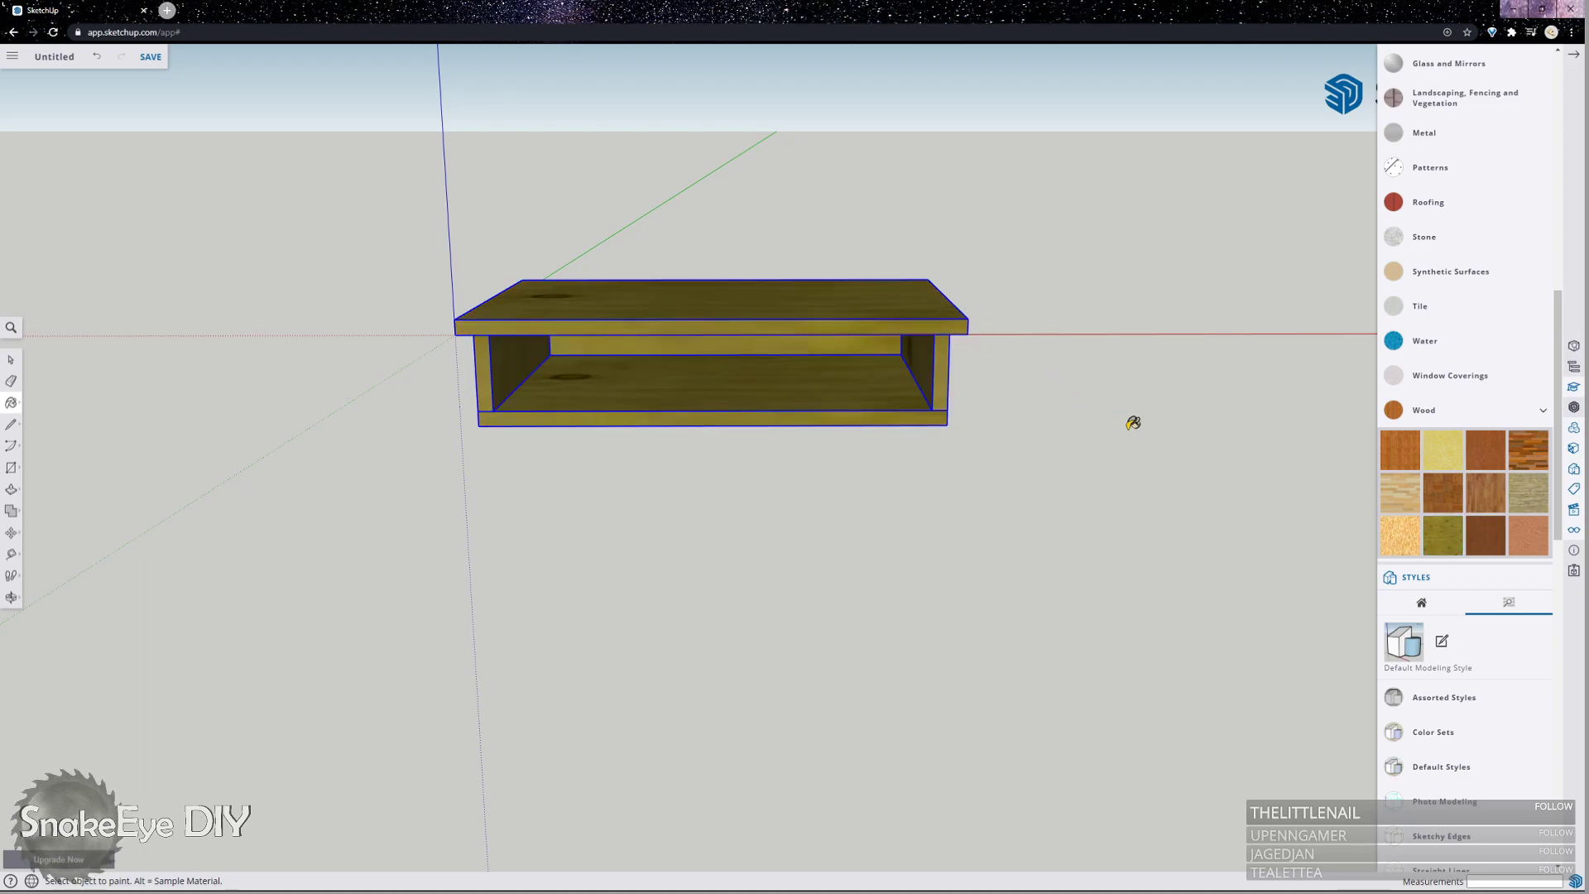
# Paint dark brown and yellow-olive woods, ending with the light natural wood.
pyautogui.click(1486, 535)
pyautogui.click(909, 308)
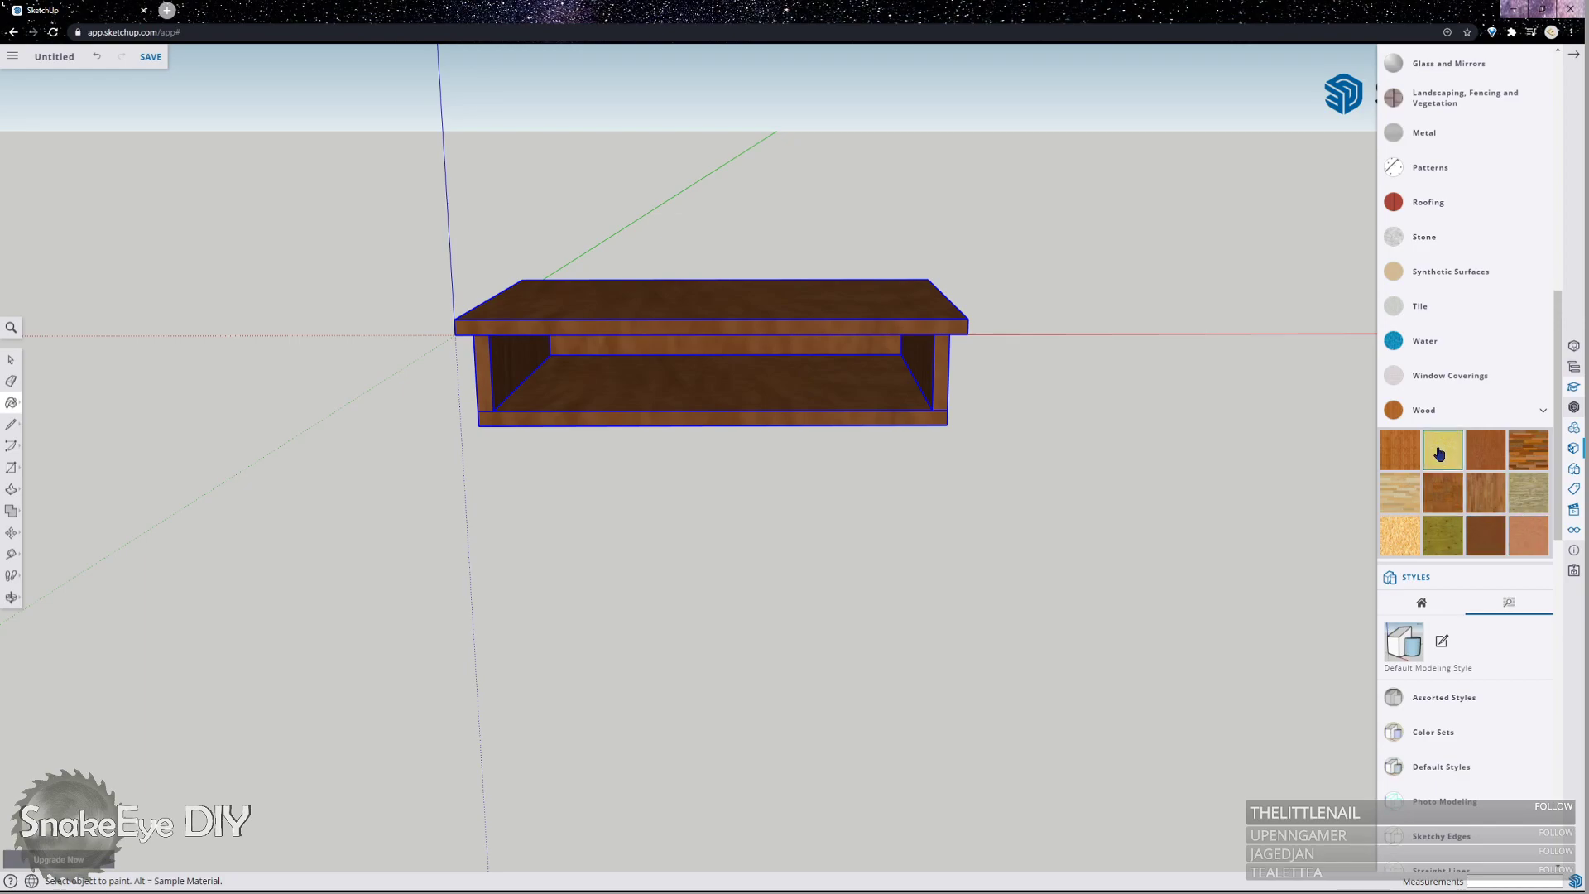
pyautogui.click(908, 318)
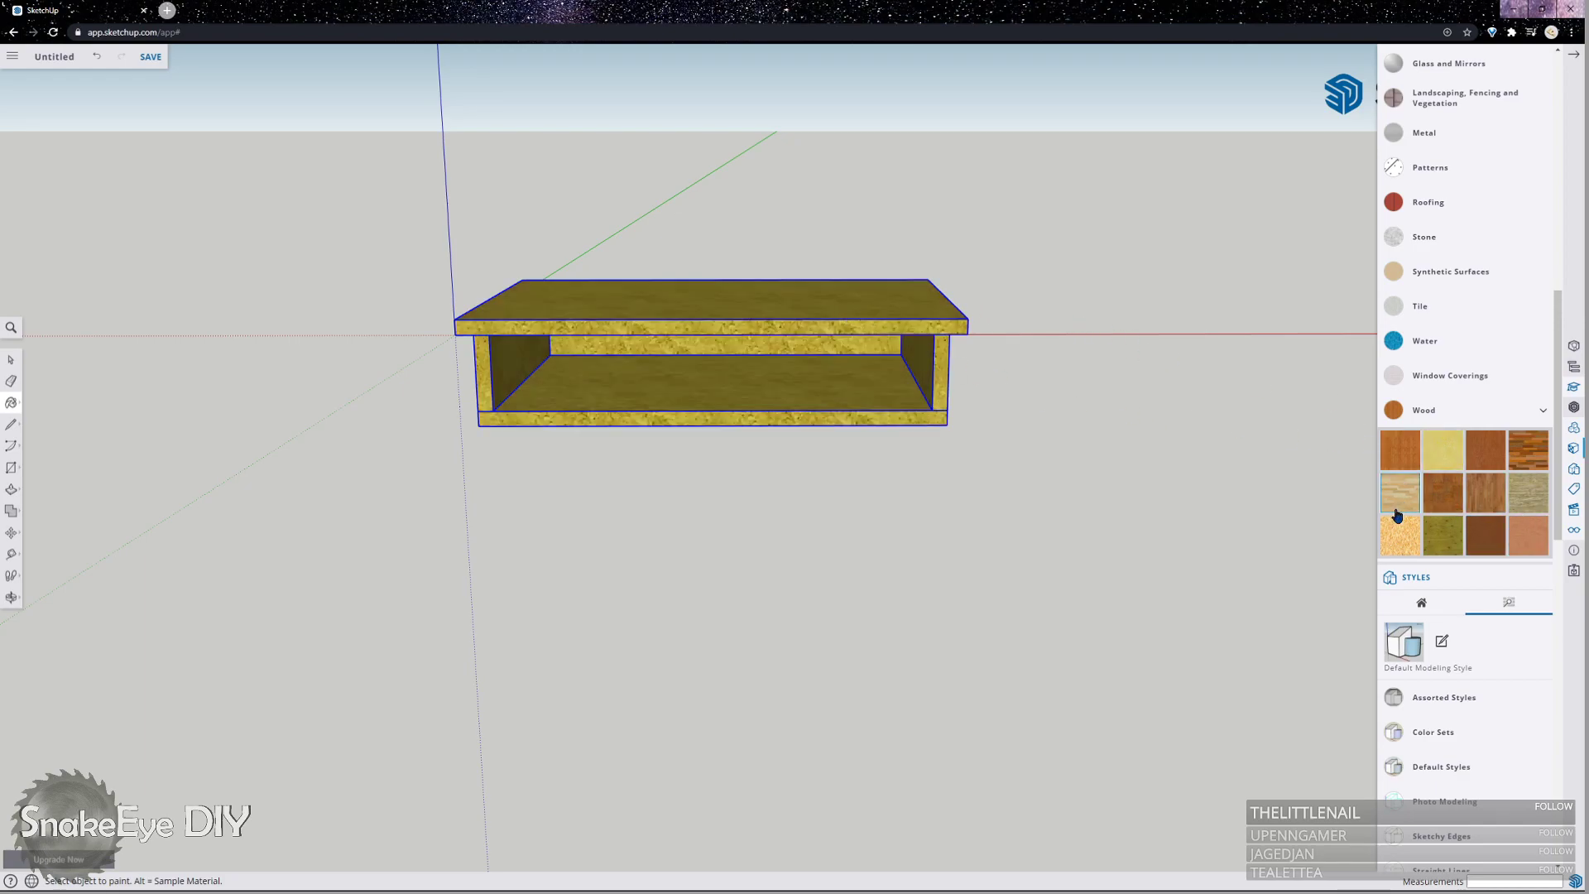
pyautogui.click(859, 300)
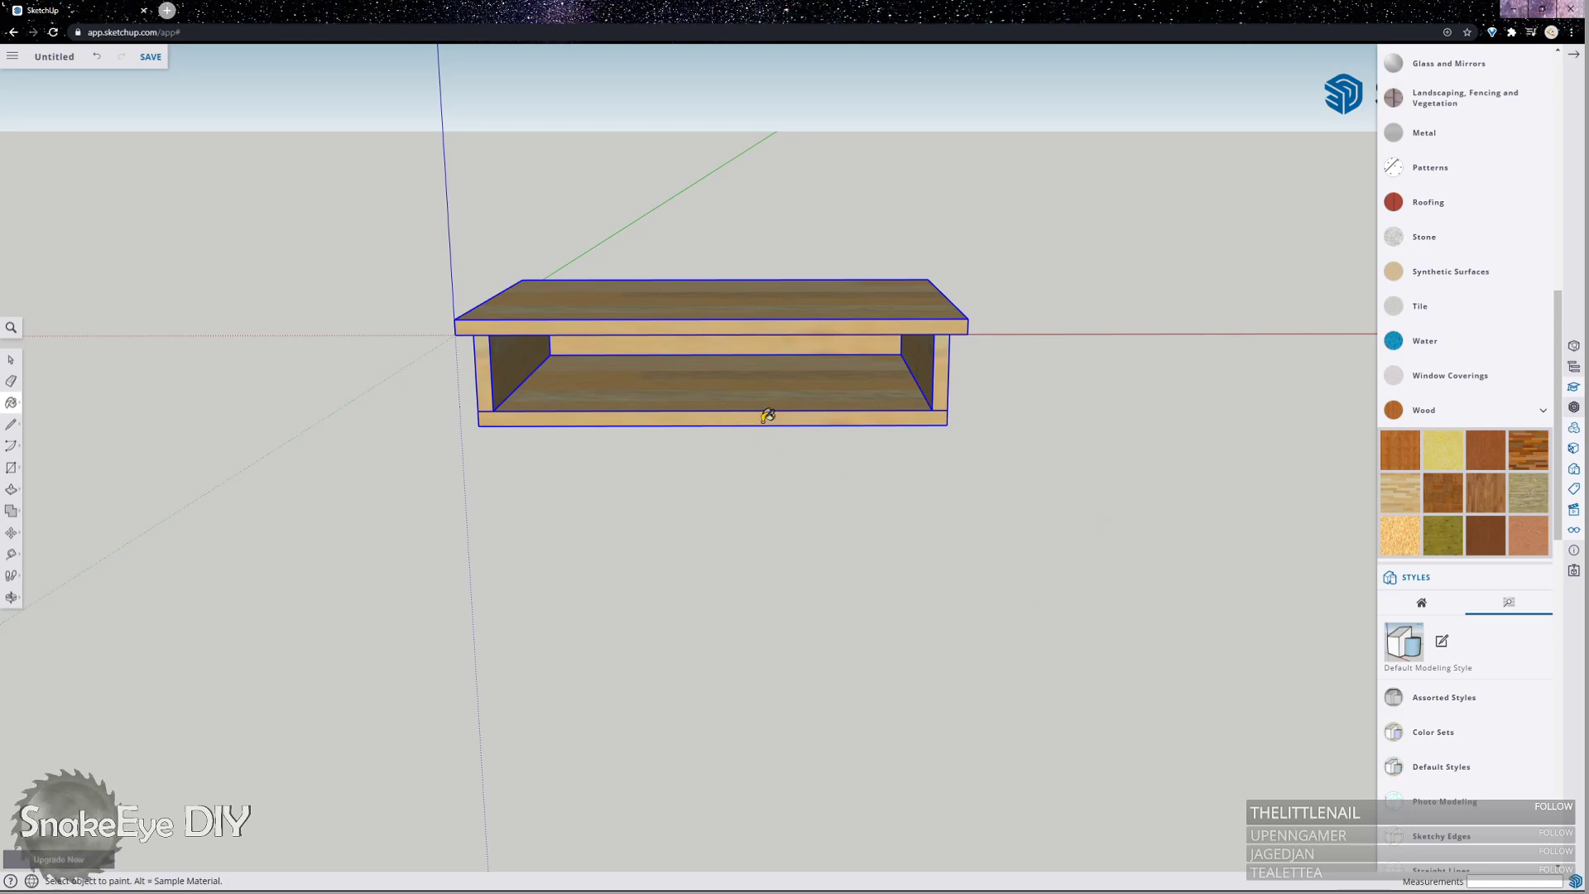
pyautogui.moveTo(823, 389); pyautogui.dragTo(898, 341, button='middle')
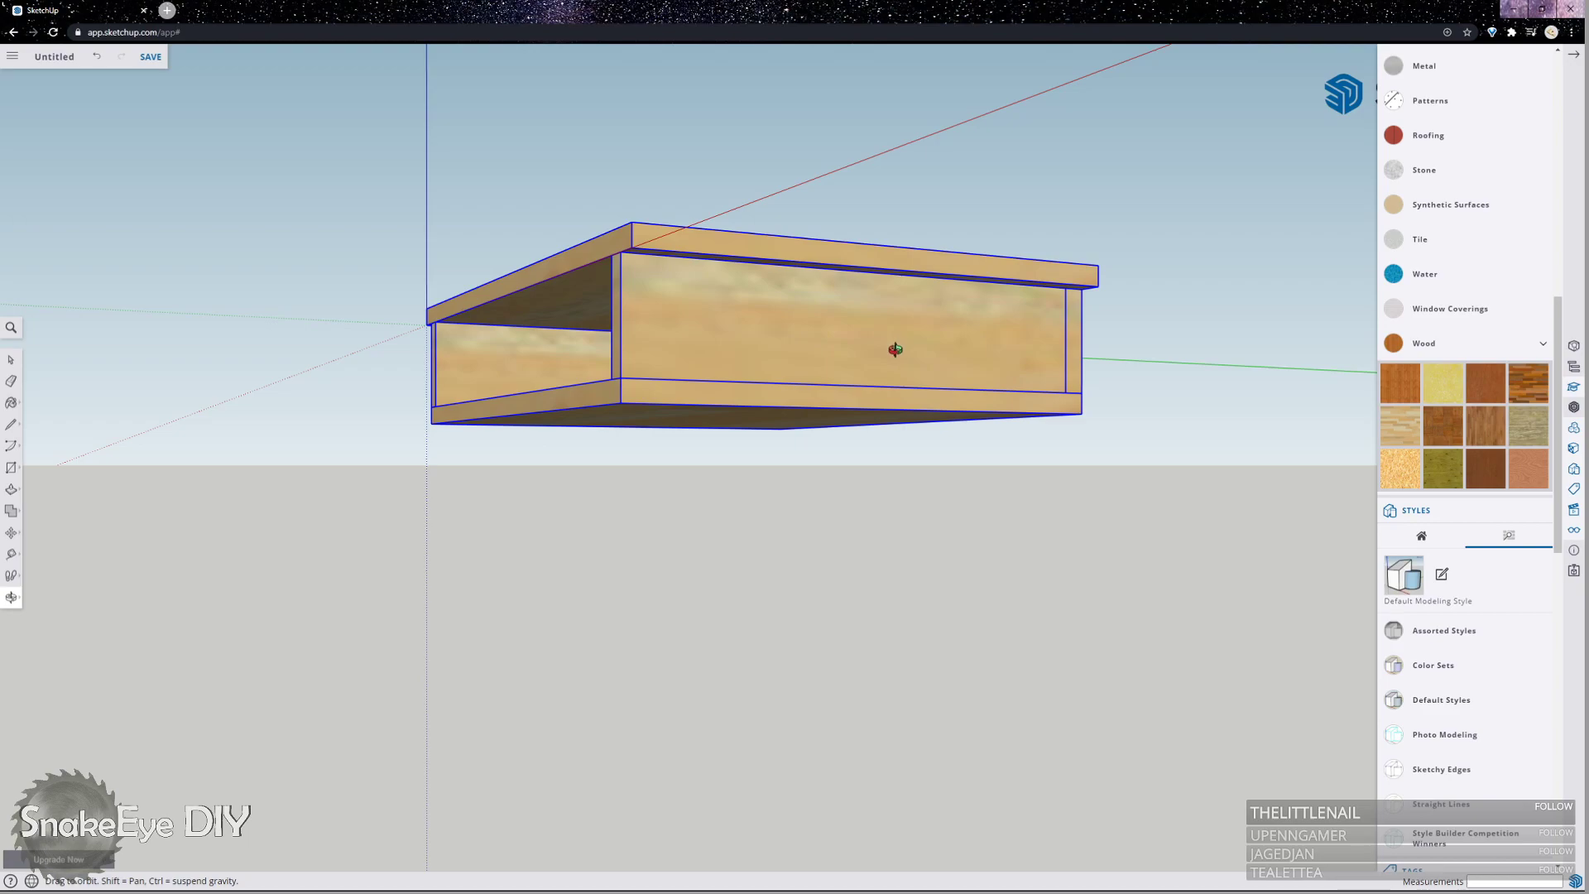
# Deselect the desk and uncheck Axes in the Display settings.
pyautogui.click(858, 500)
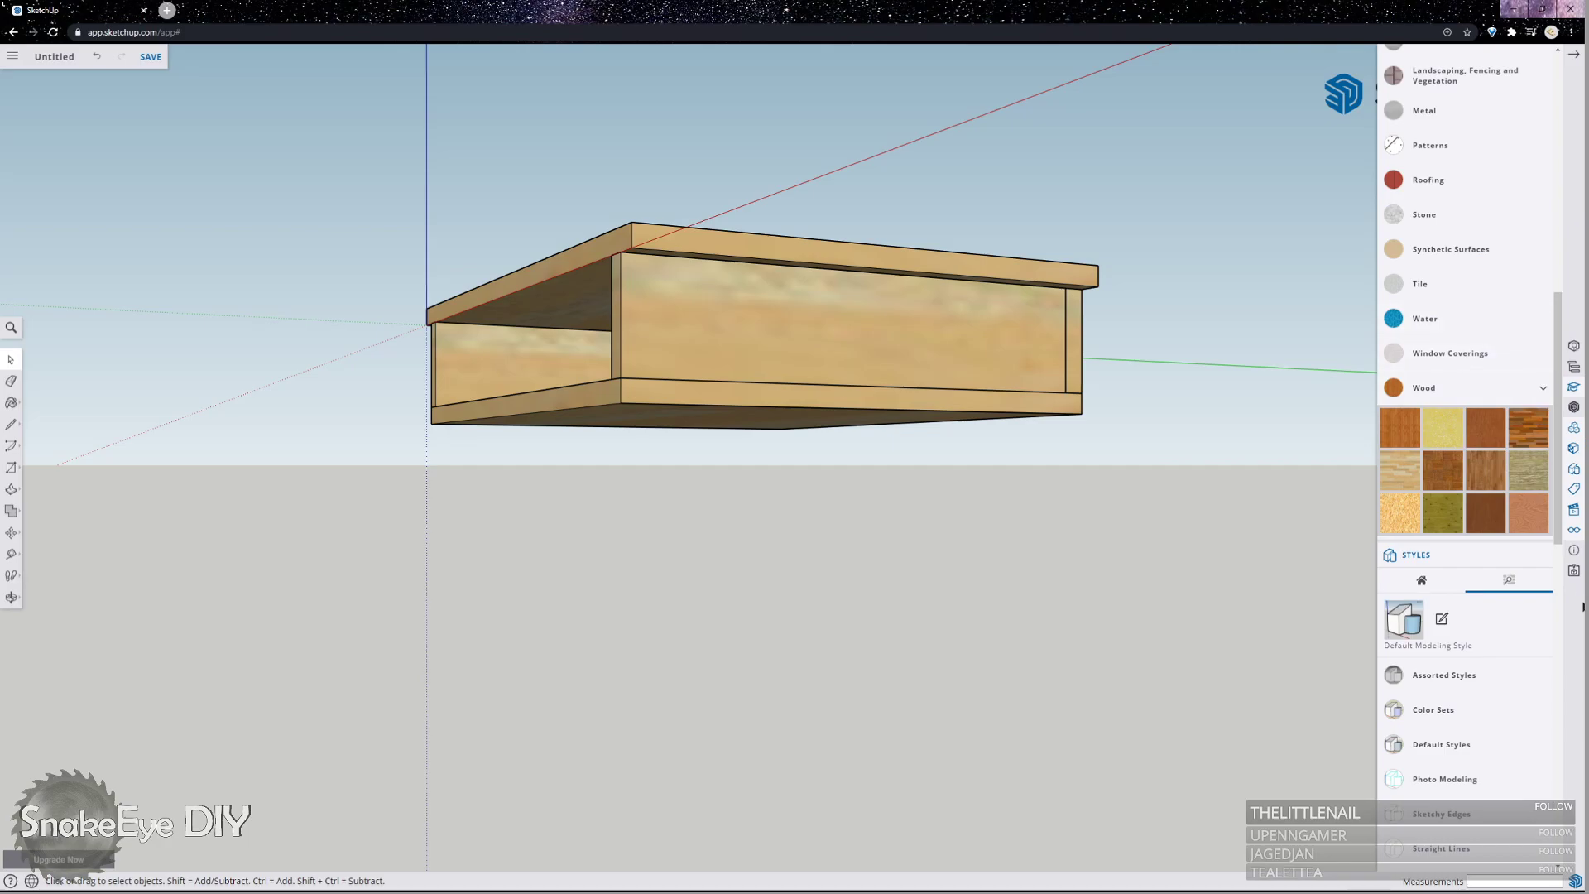
pyautogui.click(1576, 512)
pyautogui.click(1574, 528)
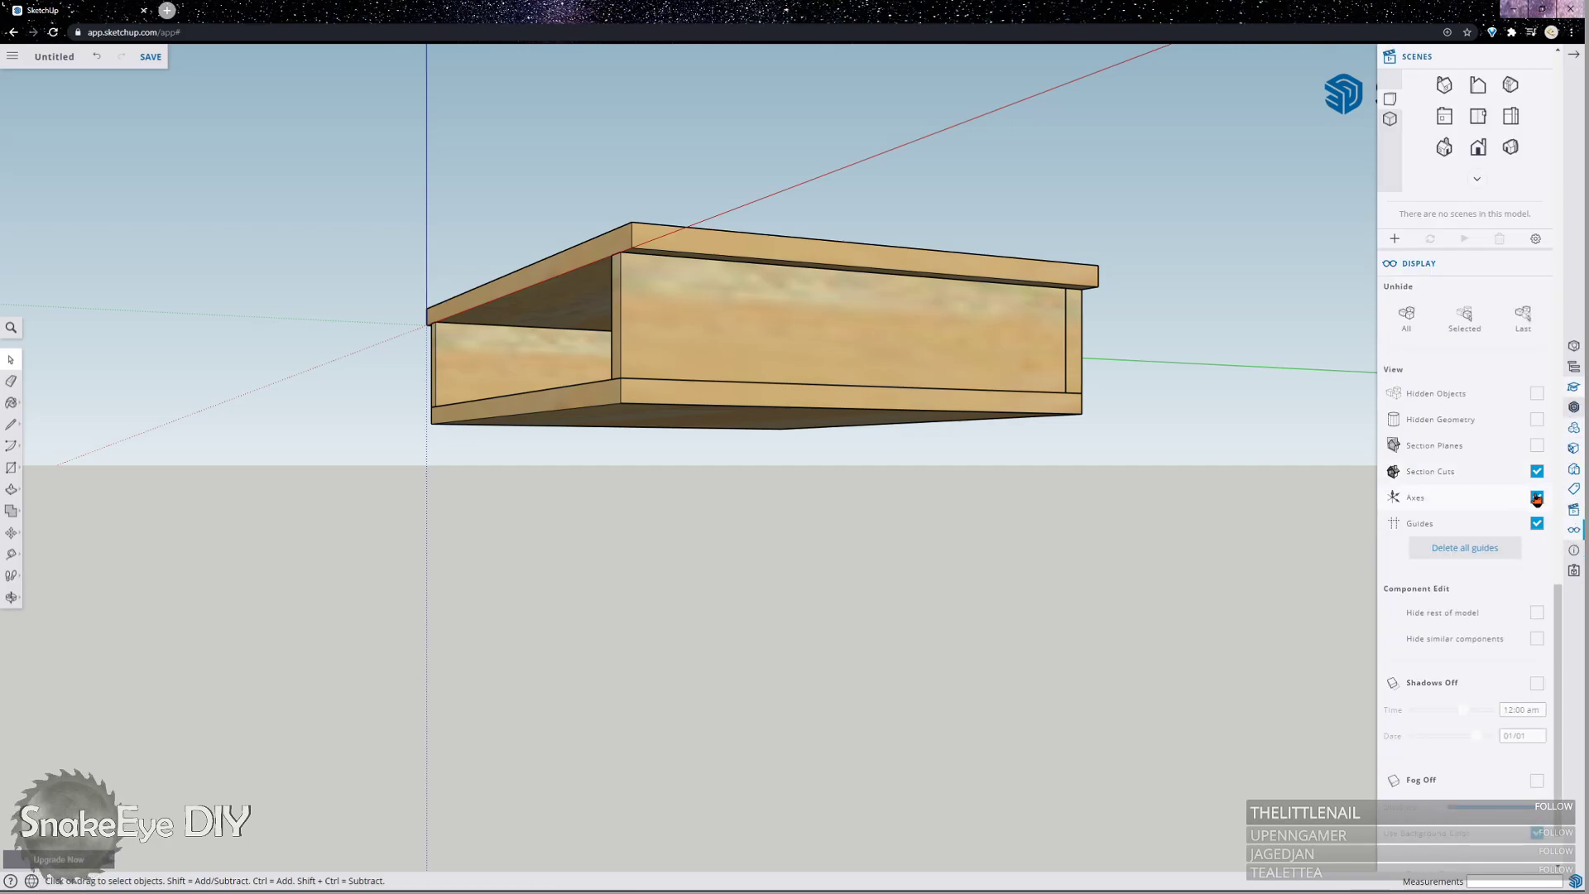
pyautogui.click(1536, 498)
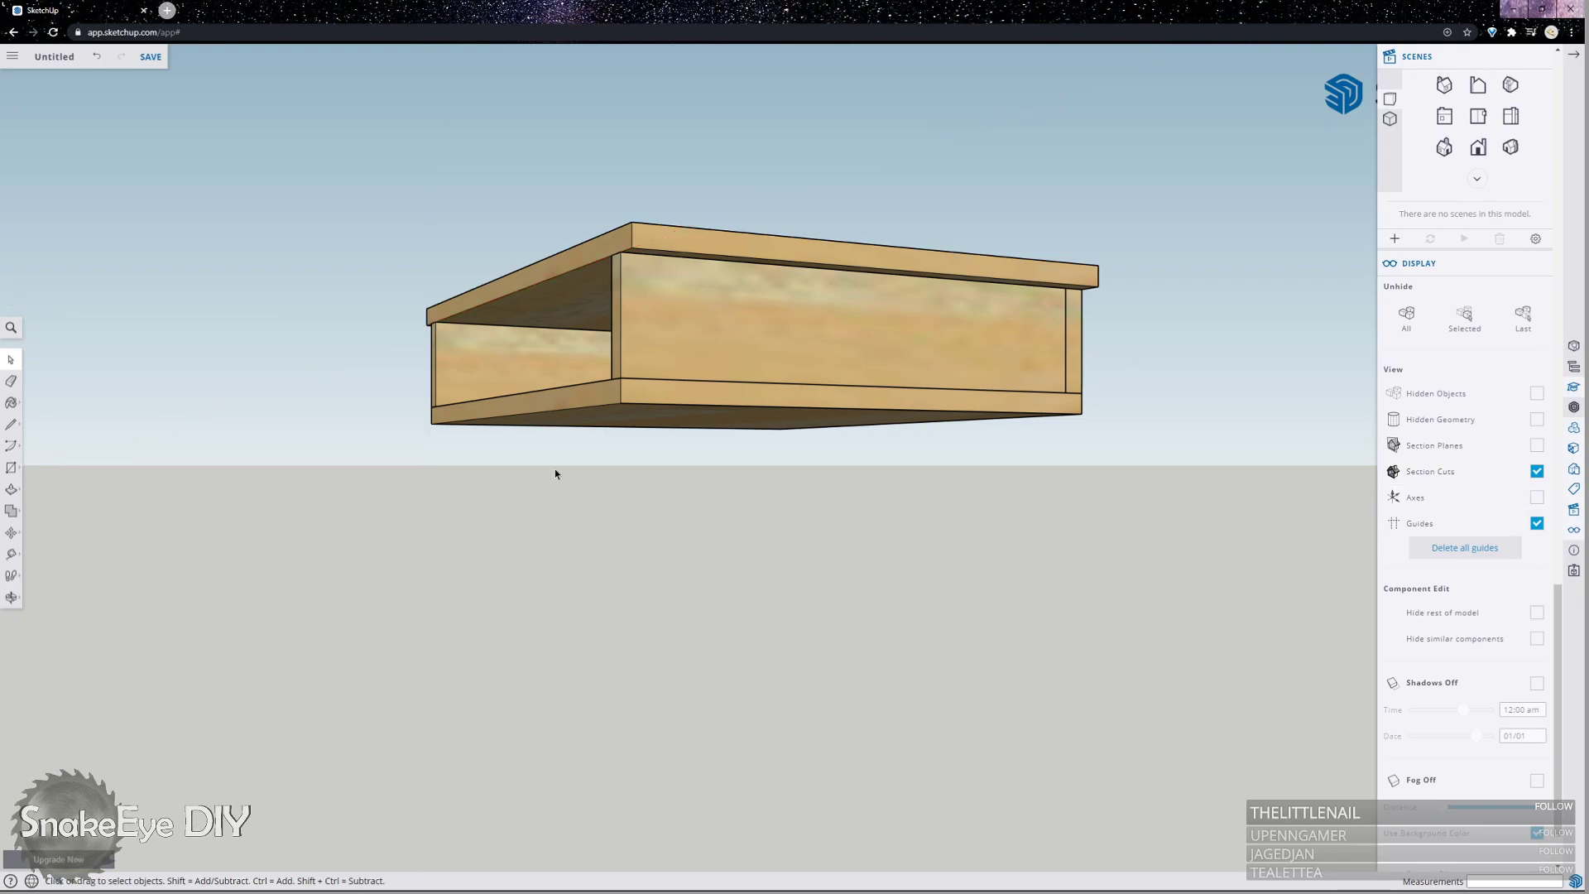
# Orbit around the wood desk to view it from above, the front and below.
pyautogui.moveTo(556, 474); pyautogui.dragTo(762, 365, button='middle')
pyautogui.scroll(3, 794, 377)
pyautogui.scroll(-1, 902, 538)
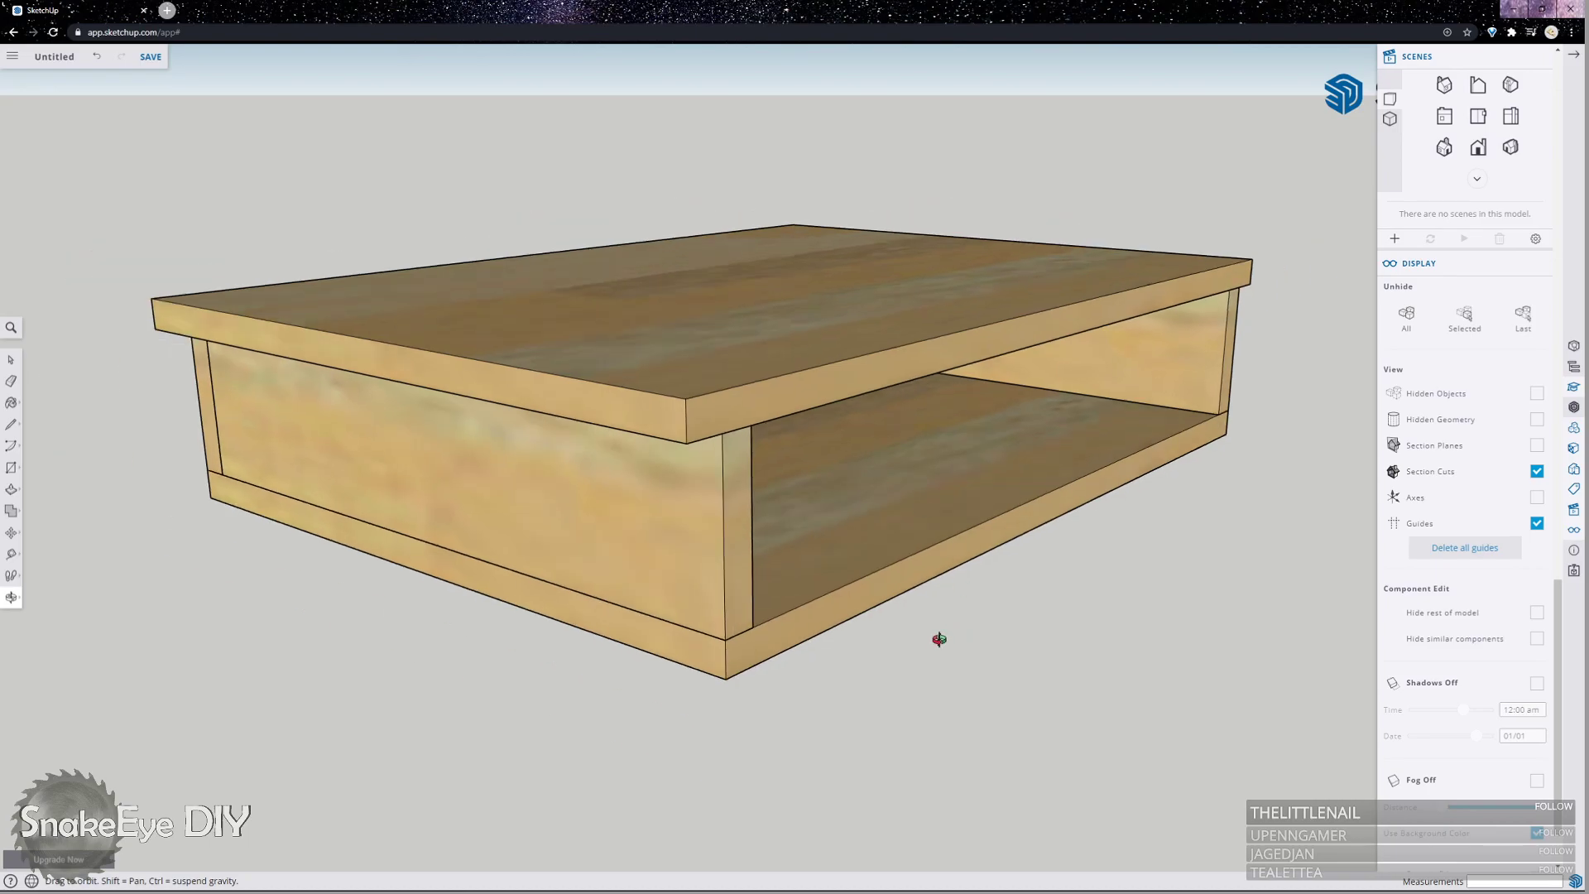
pyautogui.moveTo(940, 639); pyautogui.dragTo(698, 525, button='middle')
pyautogui.moveTo(500, 508); pyautogui.dragTo(231, 400, button='middle')
pyautogui.scroll(-2, 424, 381)
pyautogui.moveTo(698, 495); pyautogui.dragTo(482, 436, button='middle')
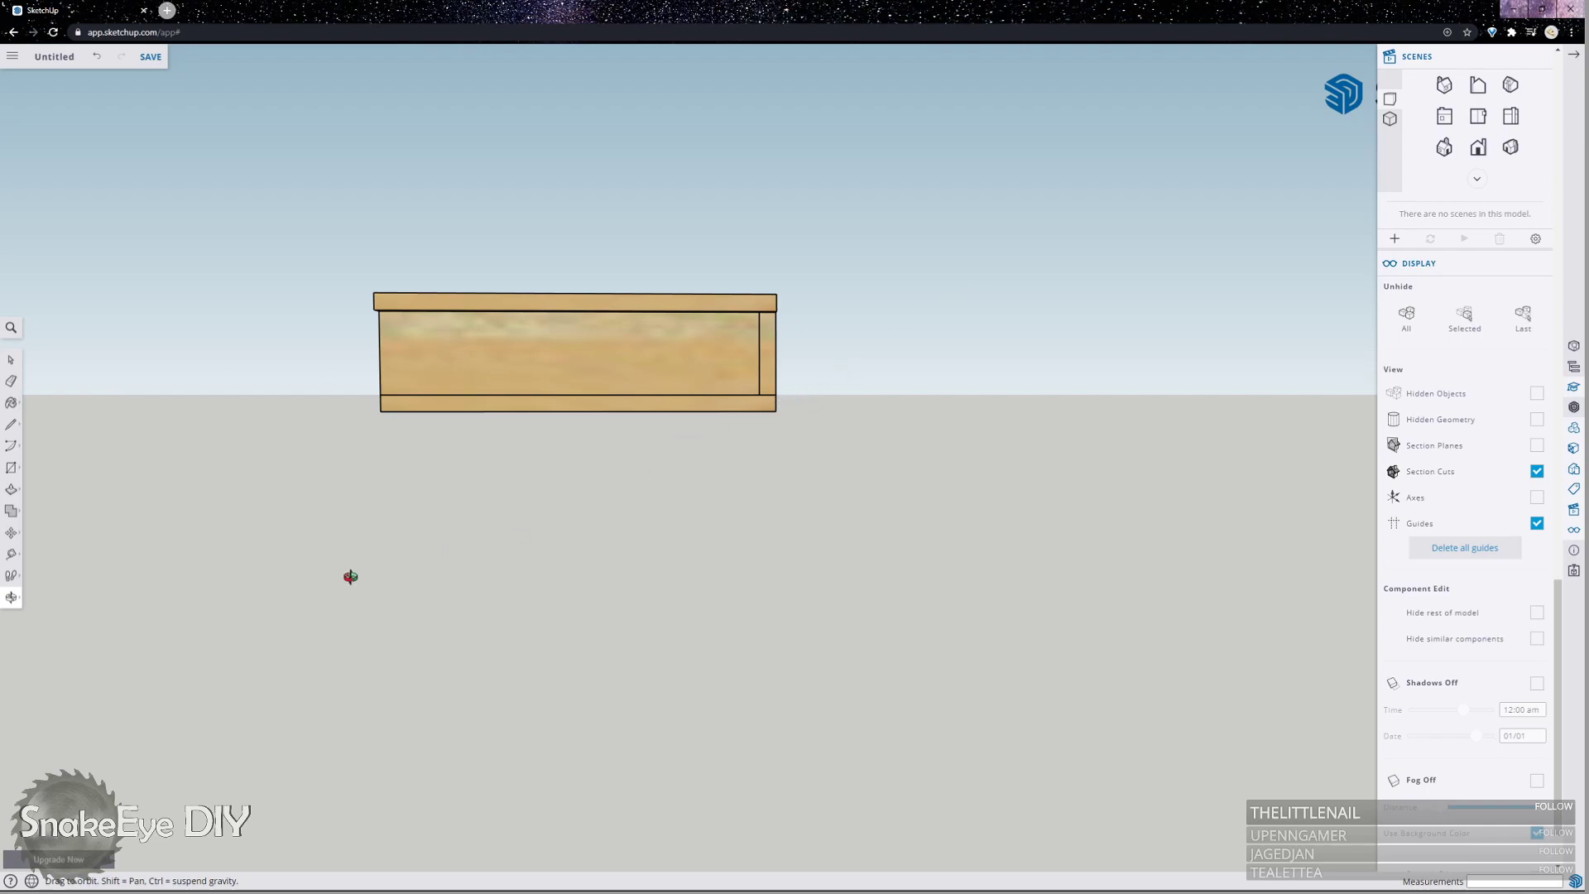
# From beneath the desk, start a line on the side panel's top edge.
pyautogui.press('l')
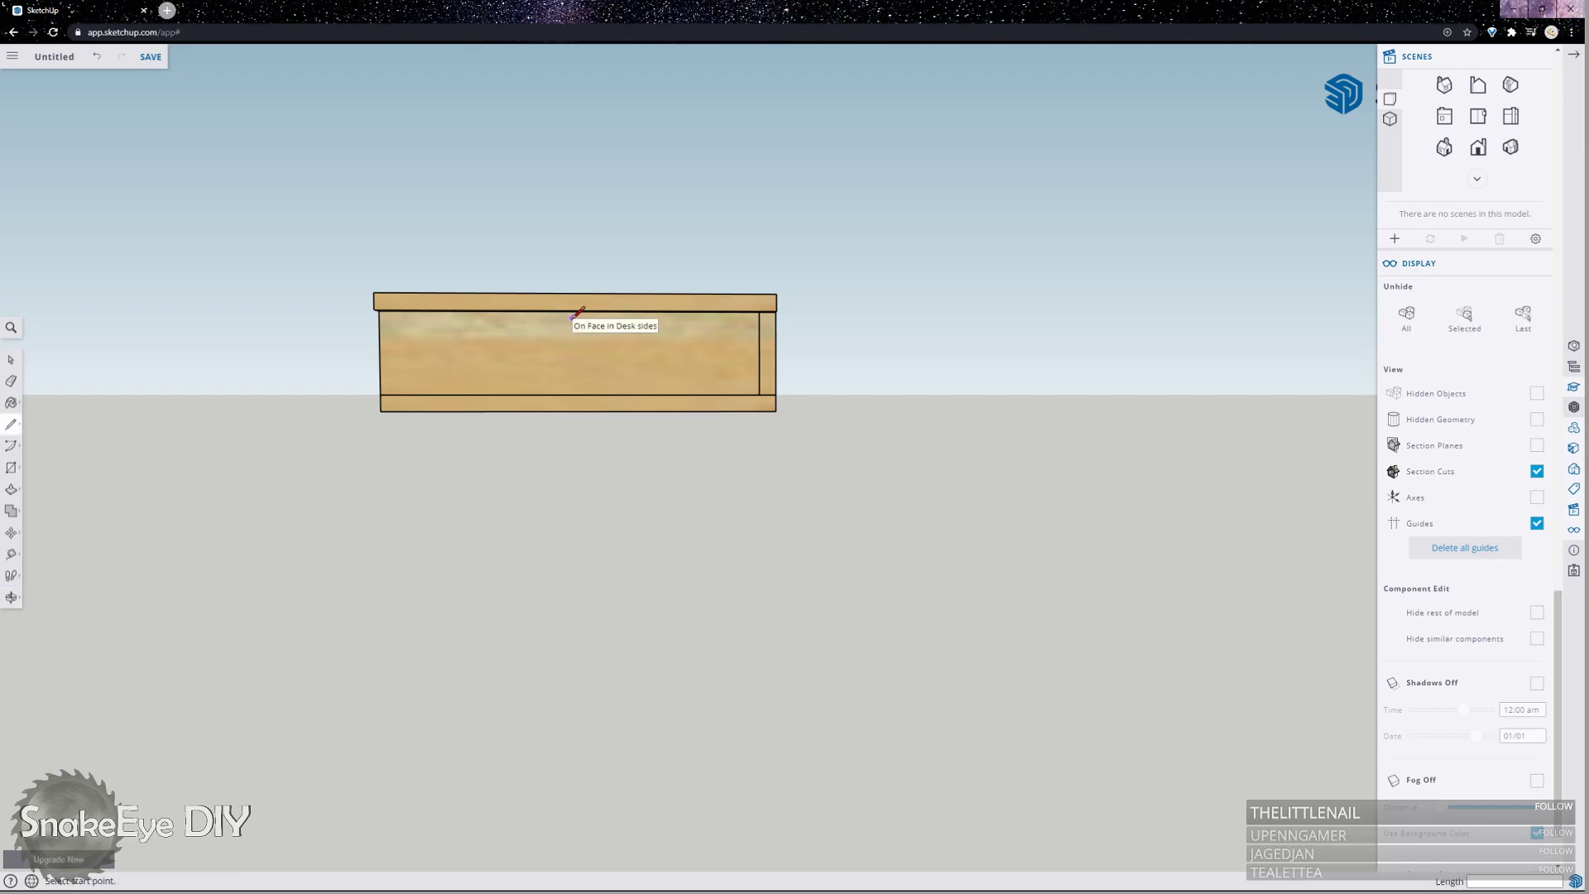
pyautogui.scroll(4, 582, 318)
pyautogui.scroll(-2, 678, 323)
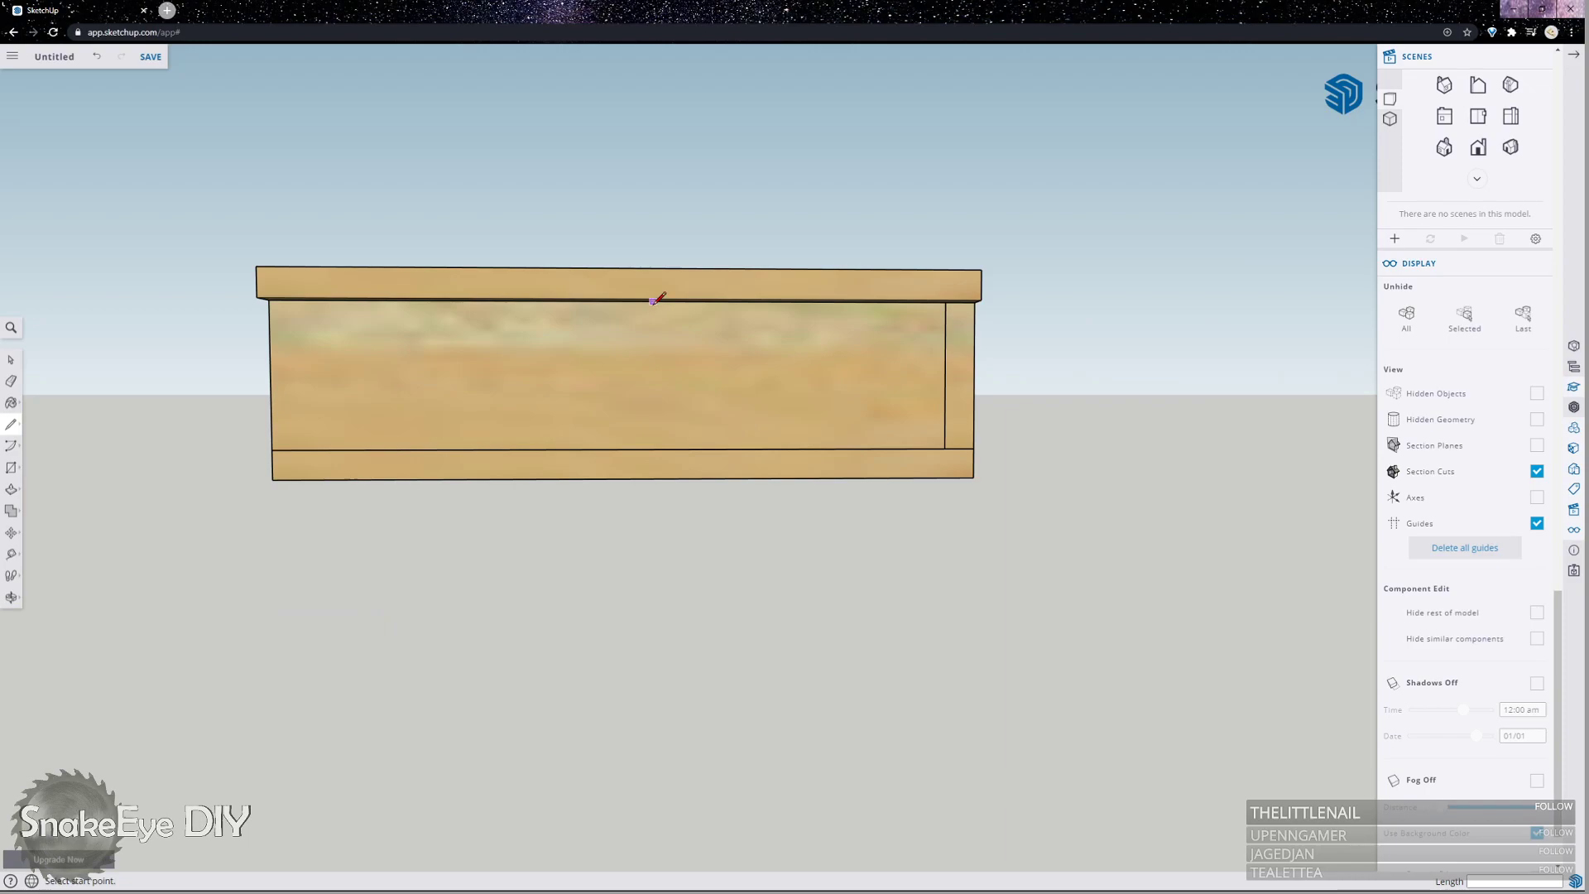
pyautogui.middleClick(514, 410)
pyautogui.moveTo(515, 410); pyautogui.dragTo(559, 266, button='middle')
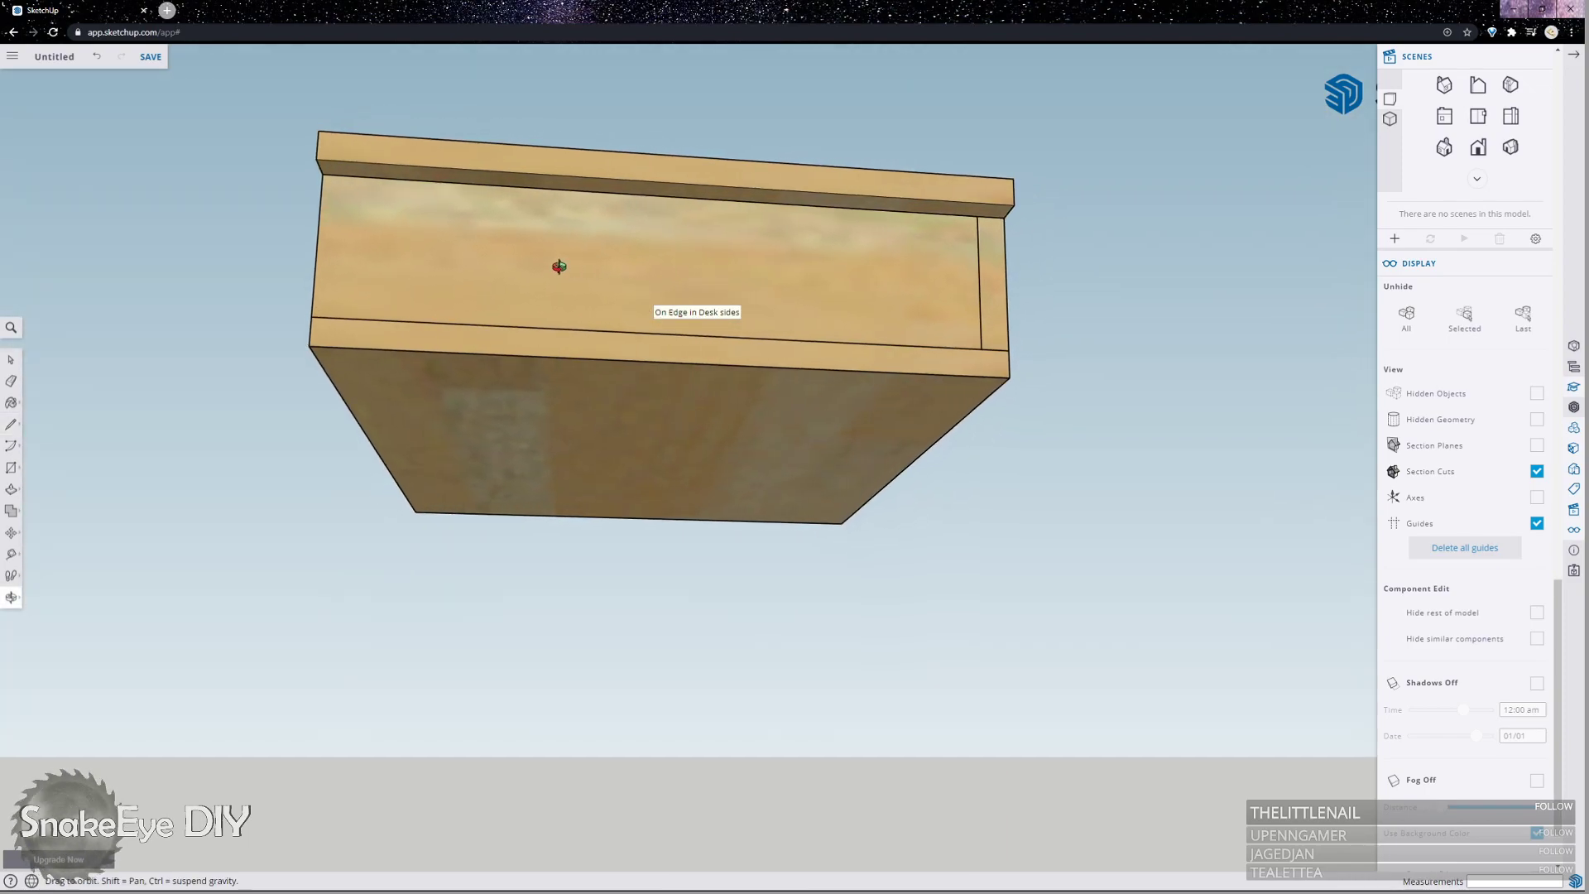
pyautogui.moveTo(823, 266); pyautogui.dragTo(731, 273, button='middle')
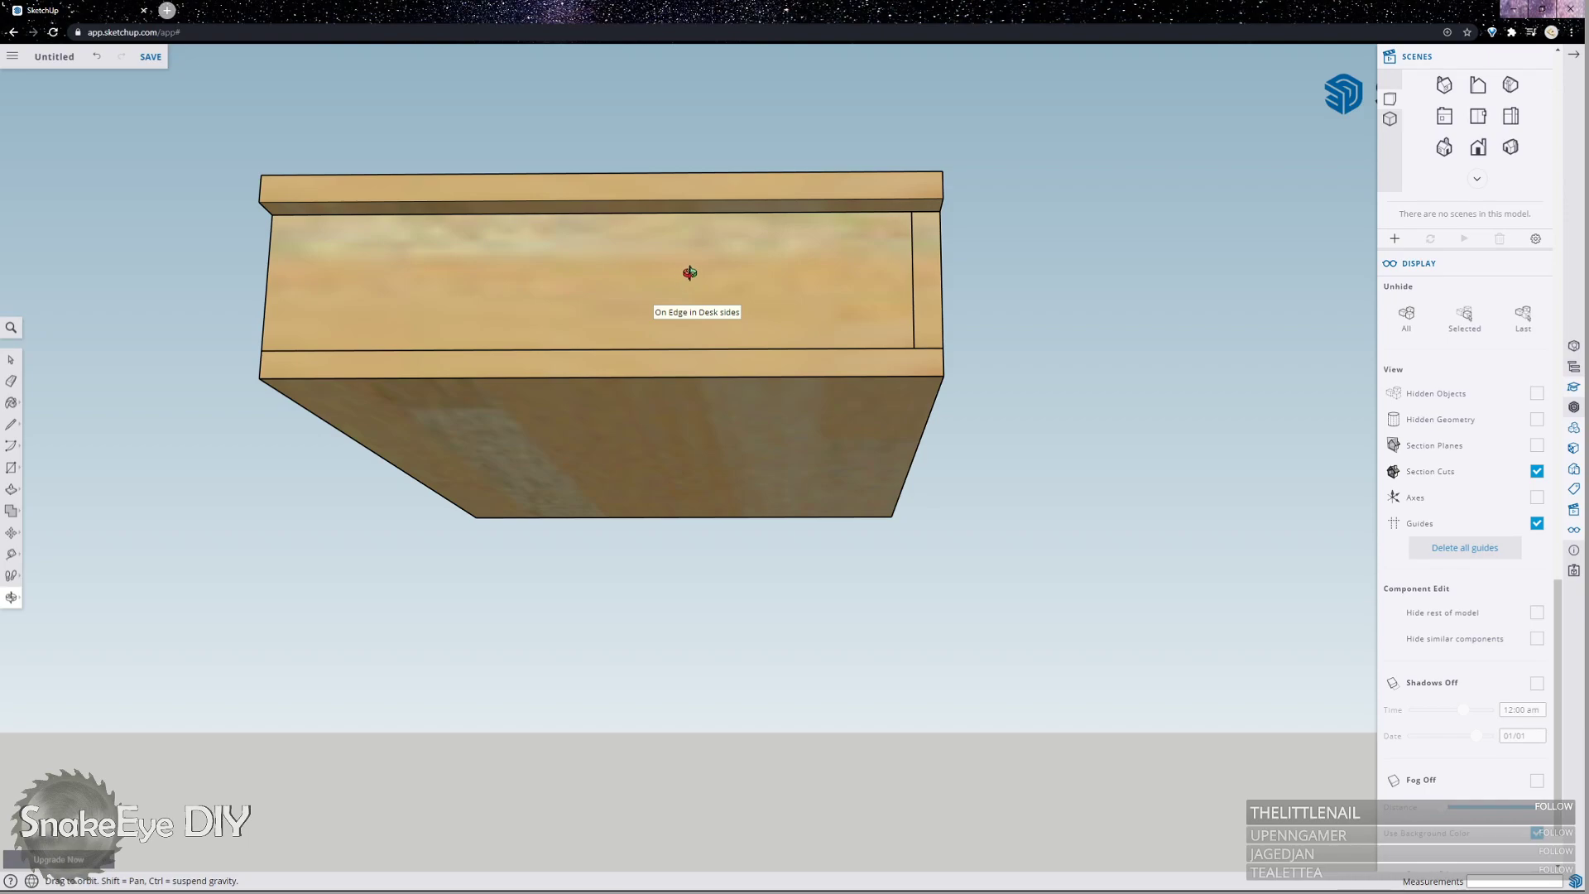
pyautogui.press('l')
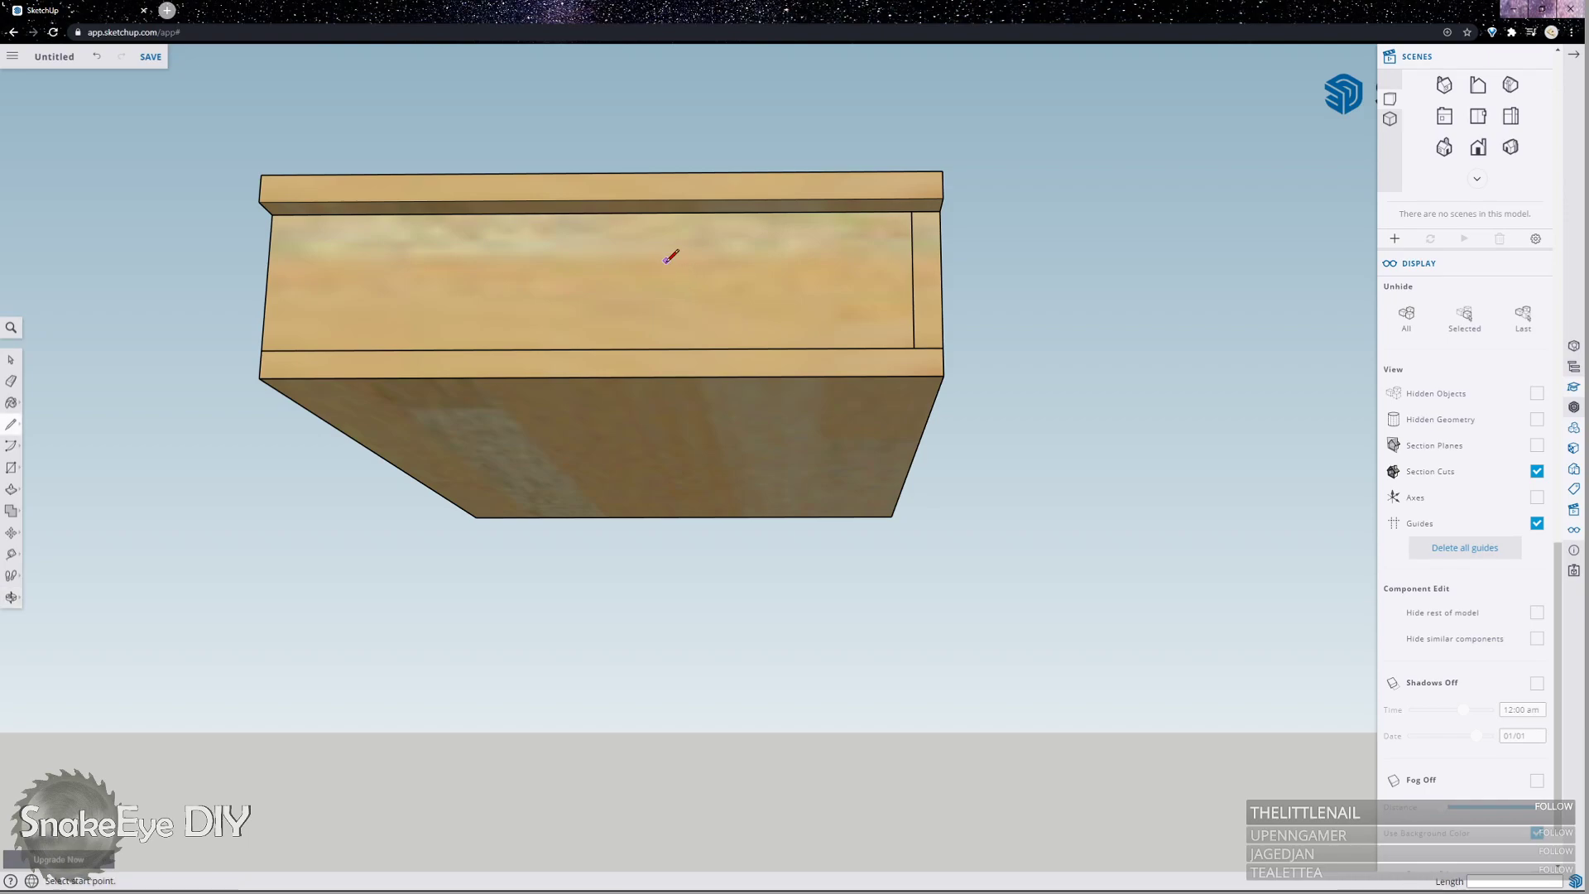
pyautogui.click(590, 213)
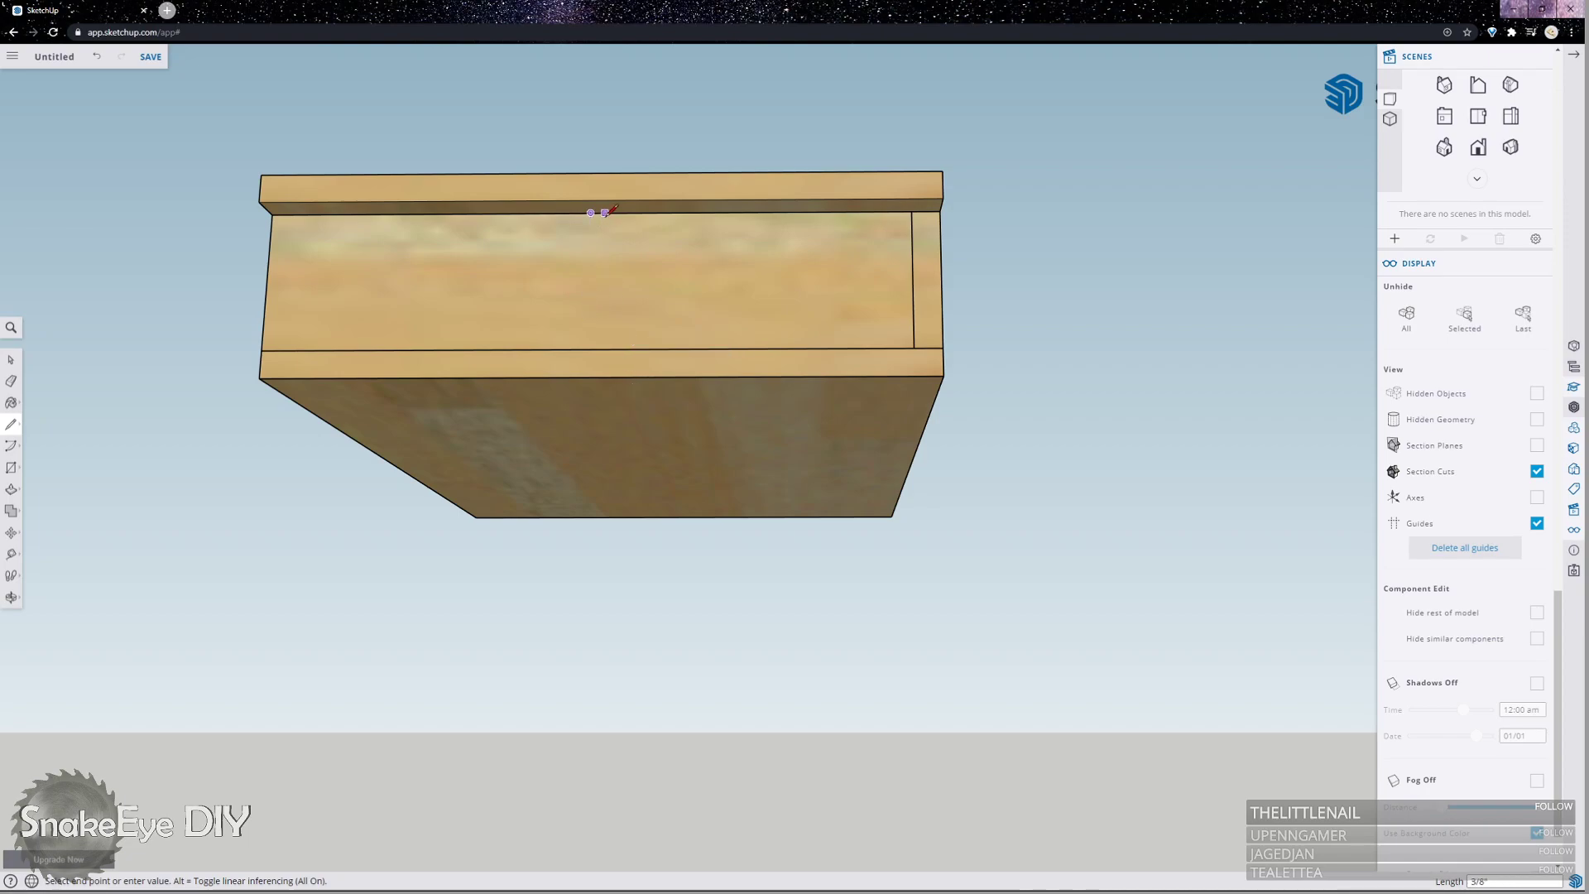
# Extend the line straight down 32 inches below the desk side.
pyautogui.scroll(-5, 598, 214)
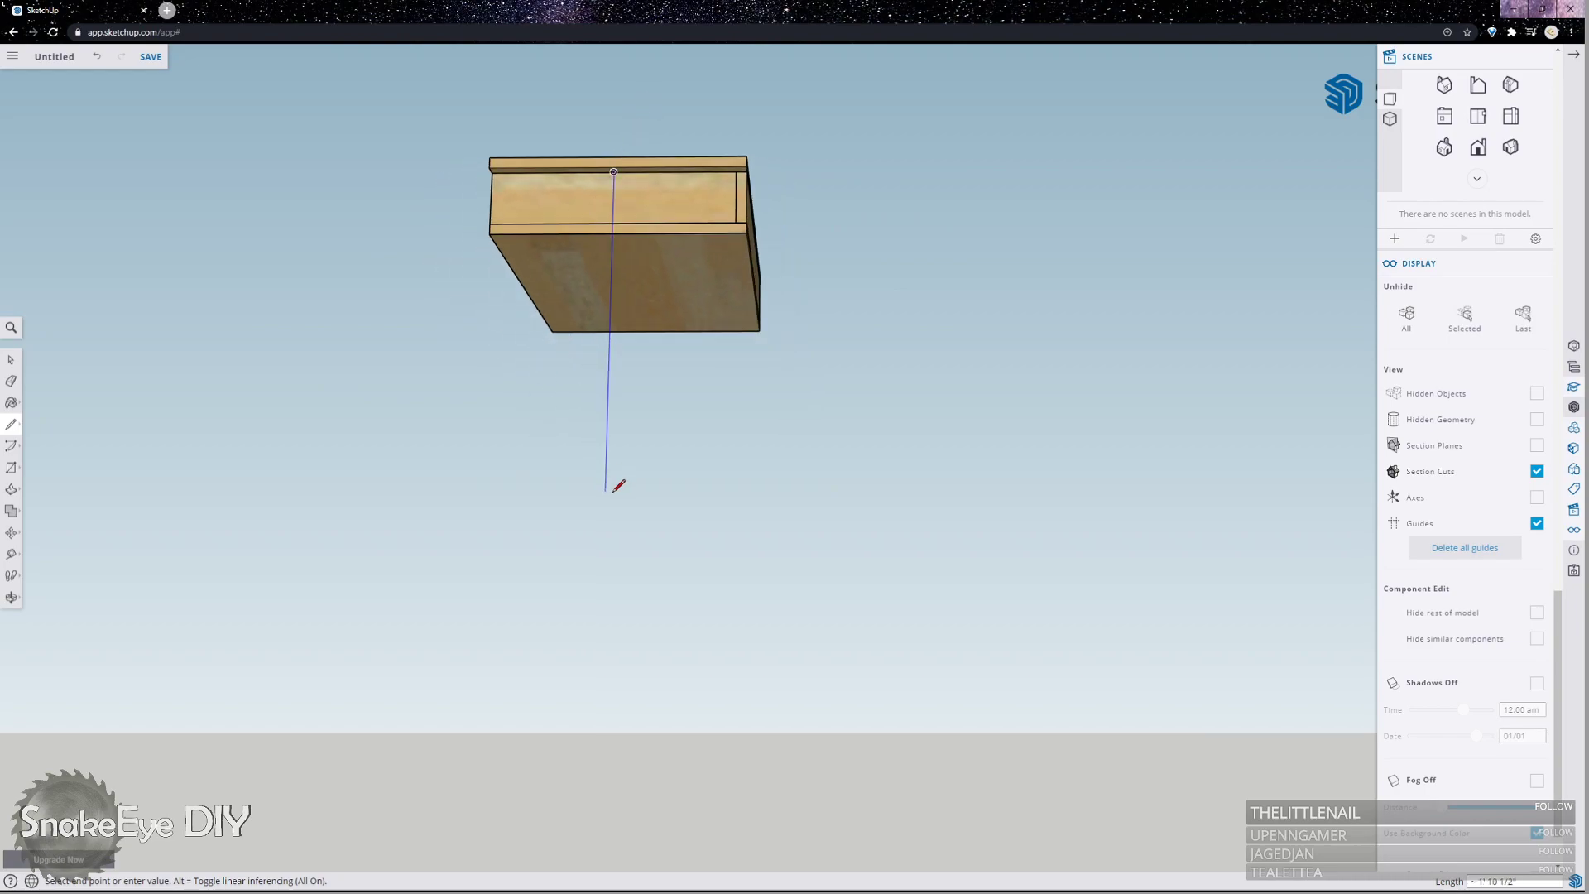
pyautogui.write('32')
pyautogui.press('Return')
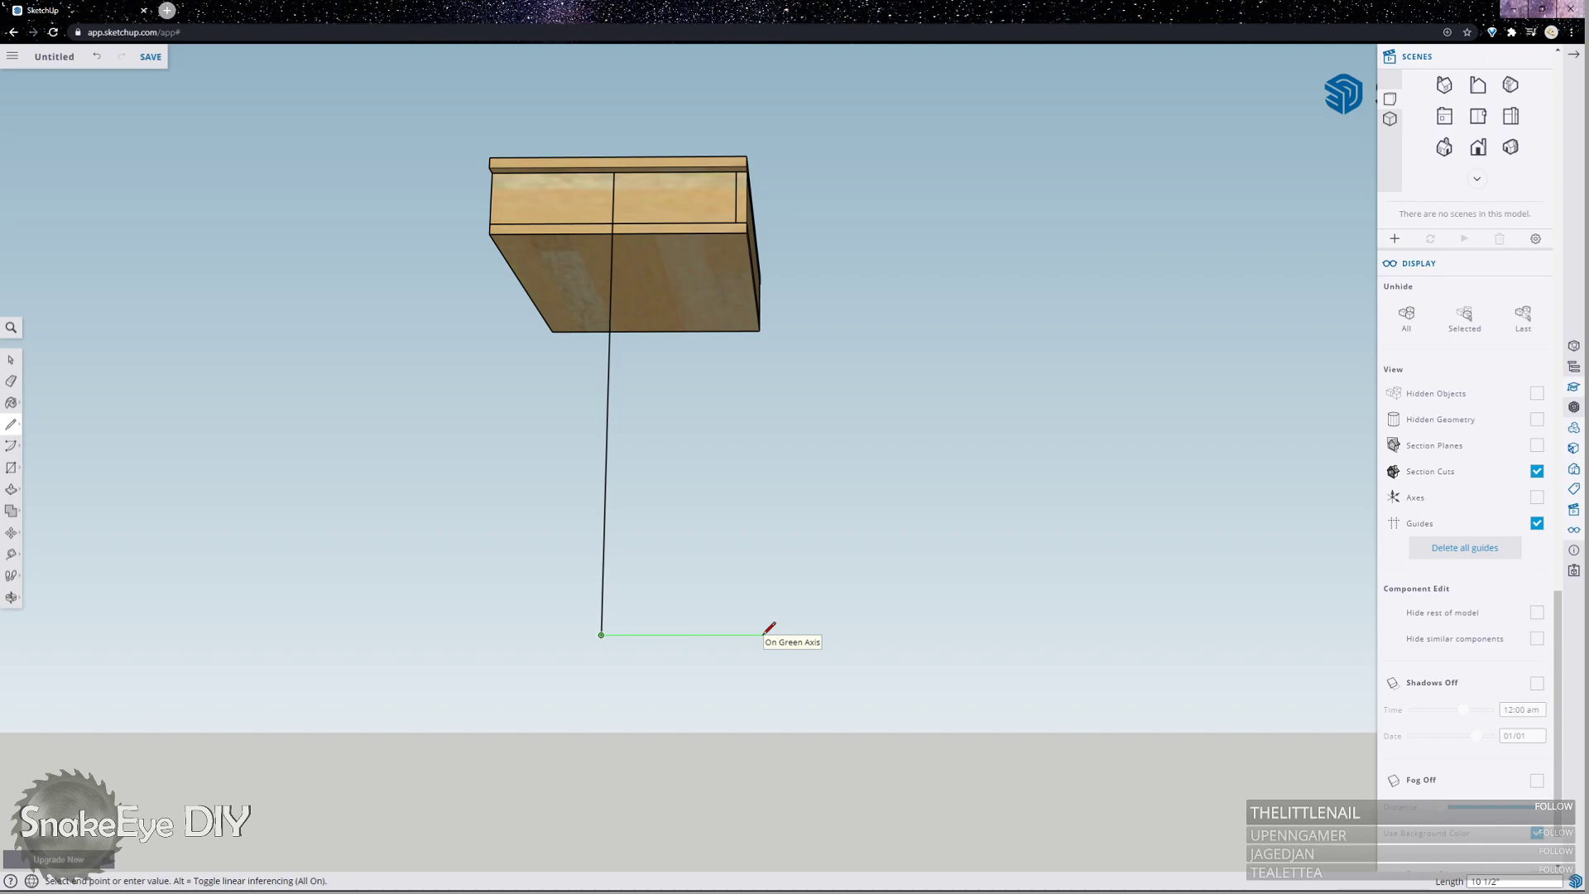
# Draw a separate 11-inch line along the green axis near the vertical line's end.
pyautogui.press('Escape')
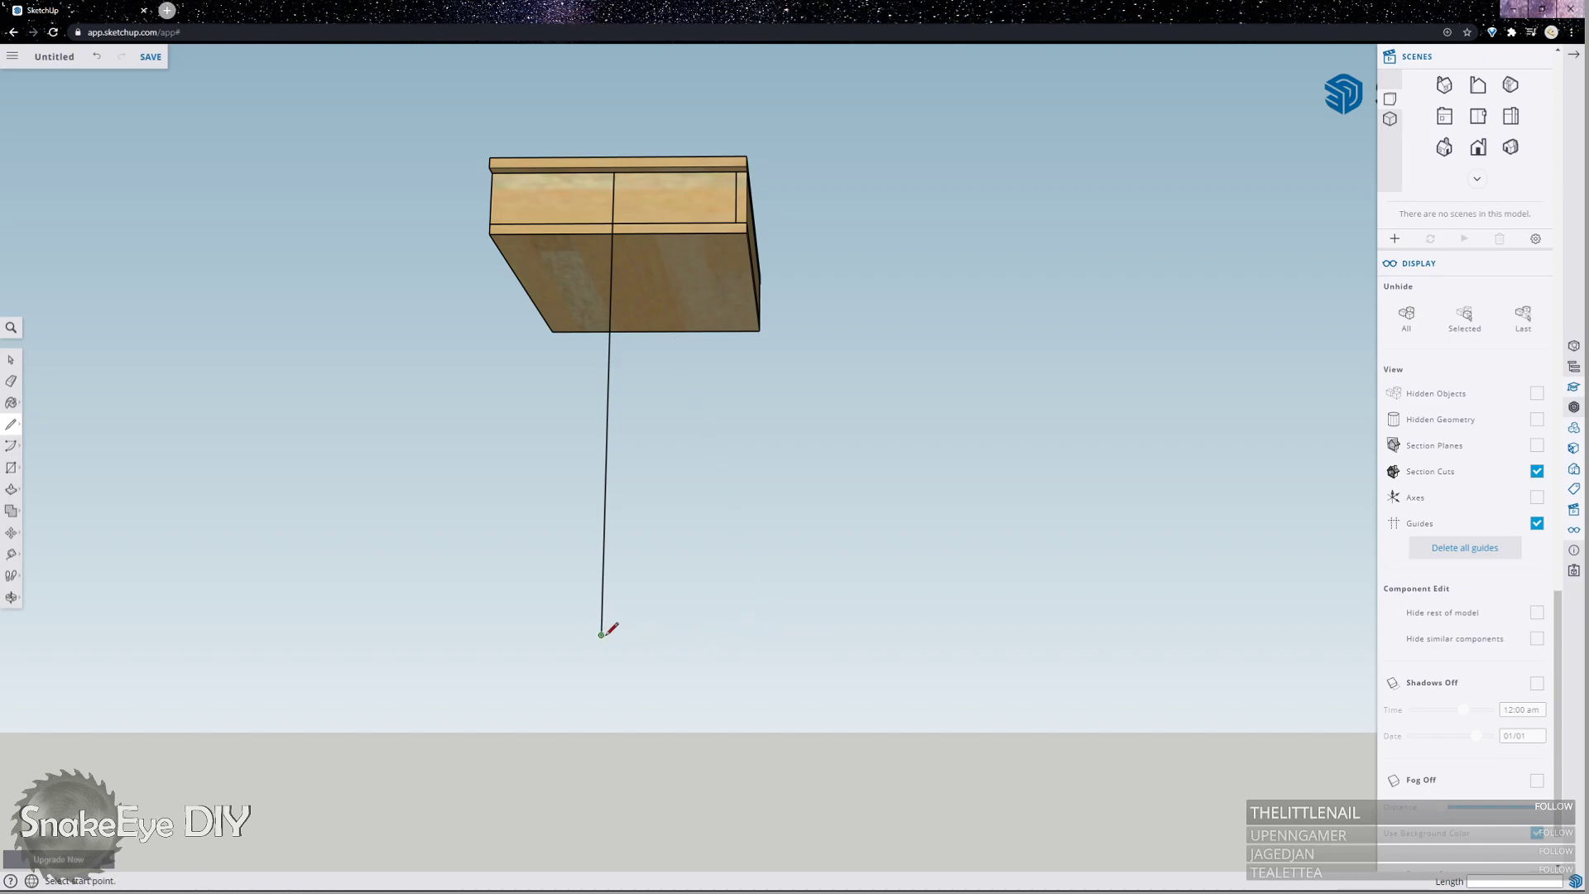
pyautogui.click(697, 633)
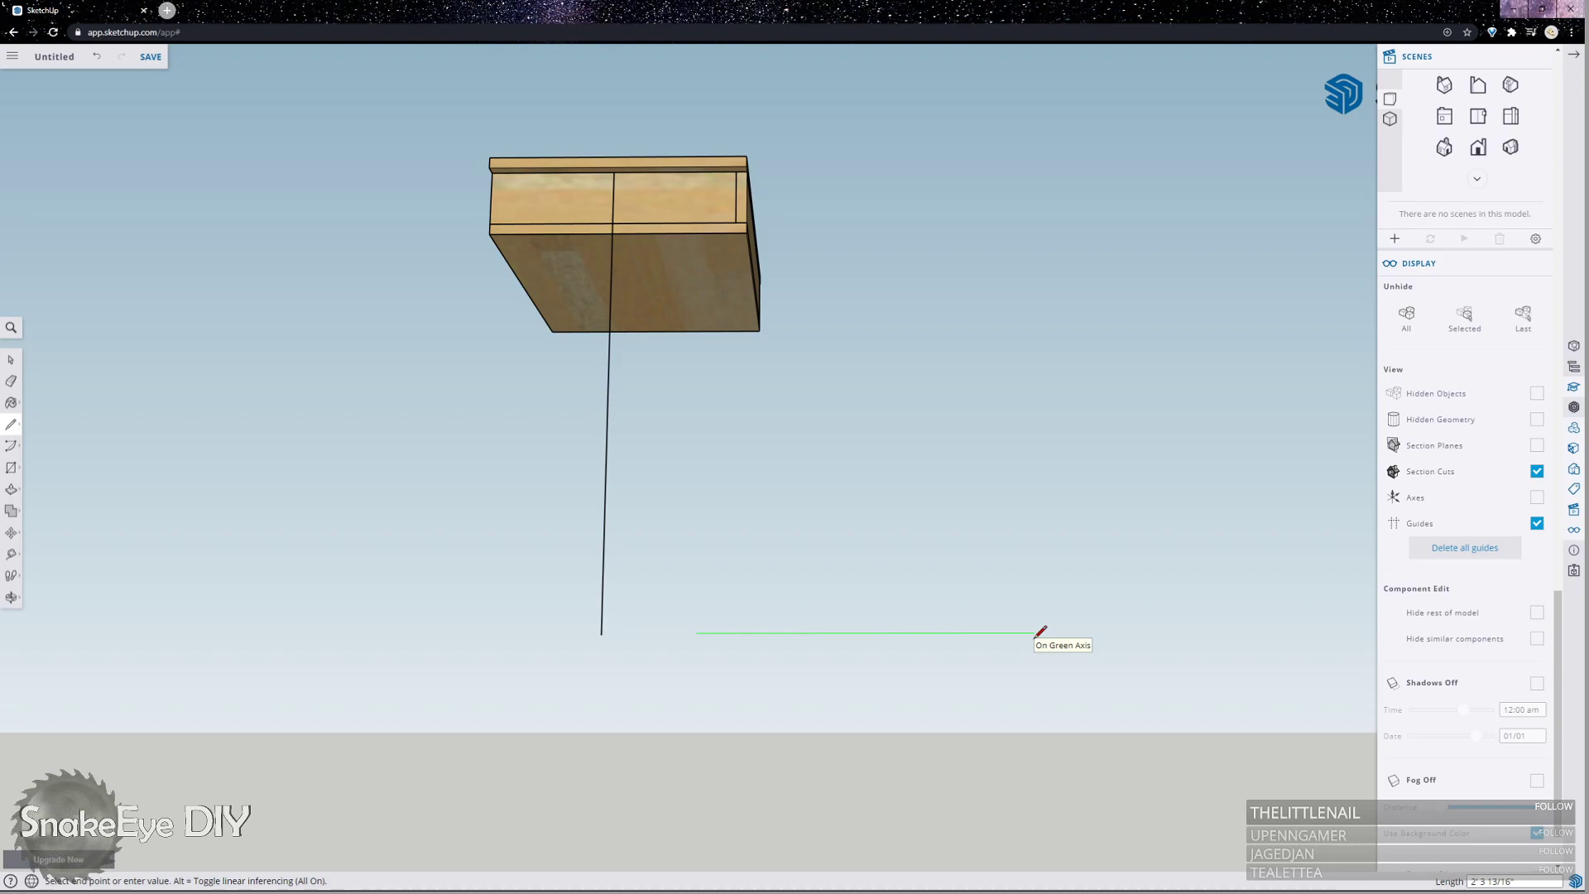
pyautogui.write('11.25')
pyautogui.press('Return')
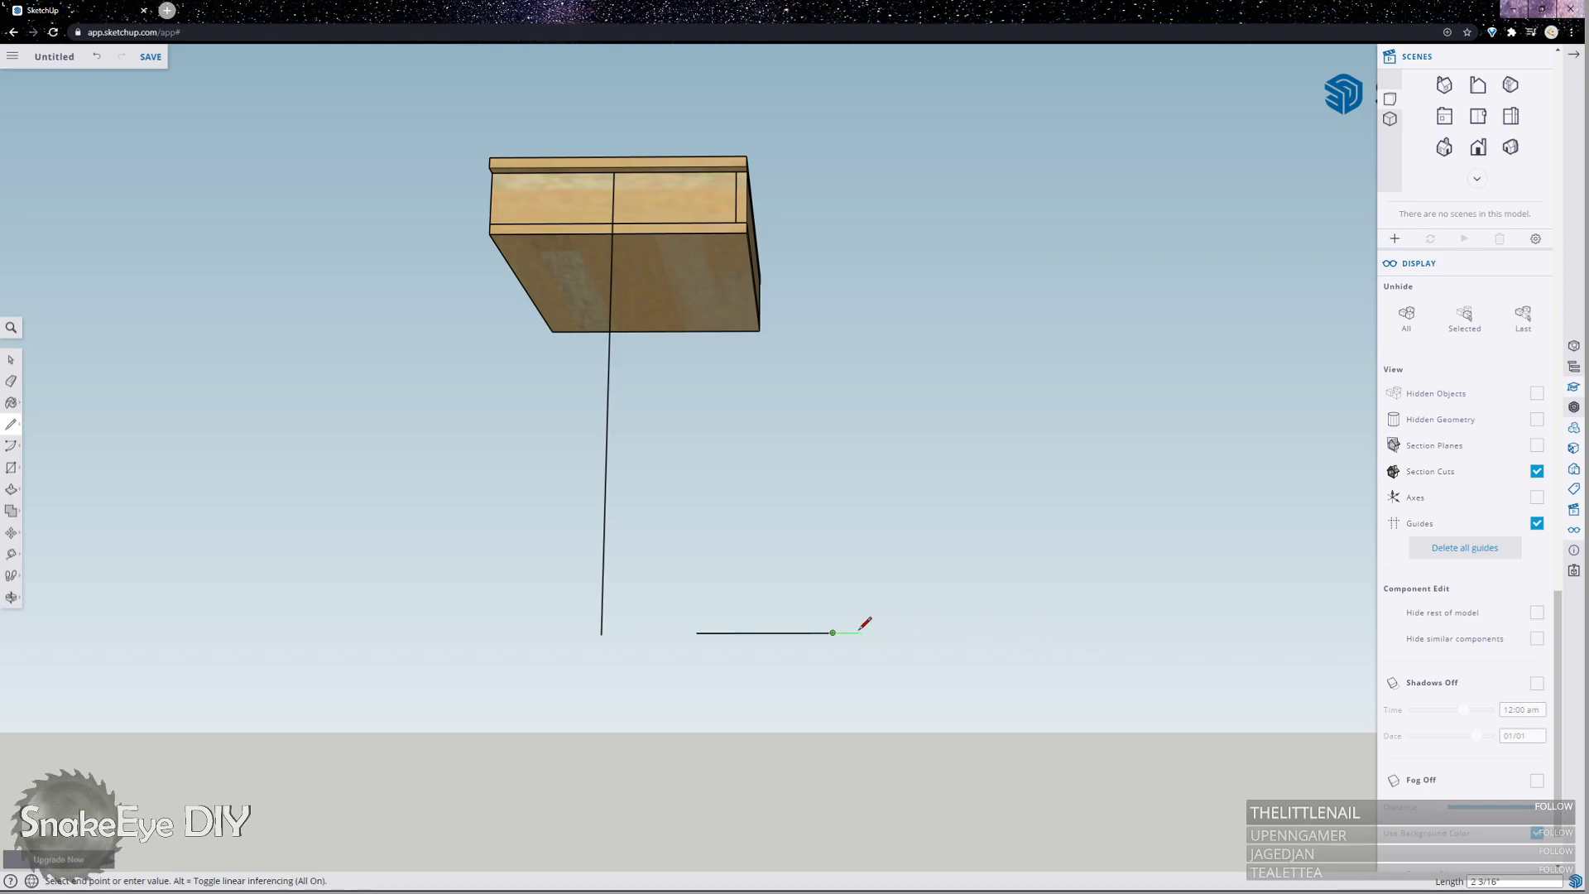
pyautogui.scroll(3, 745, 637)
# Move the horizontal line so it attaches to the bottom of the vertical line.
pyautogui.press('m')
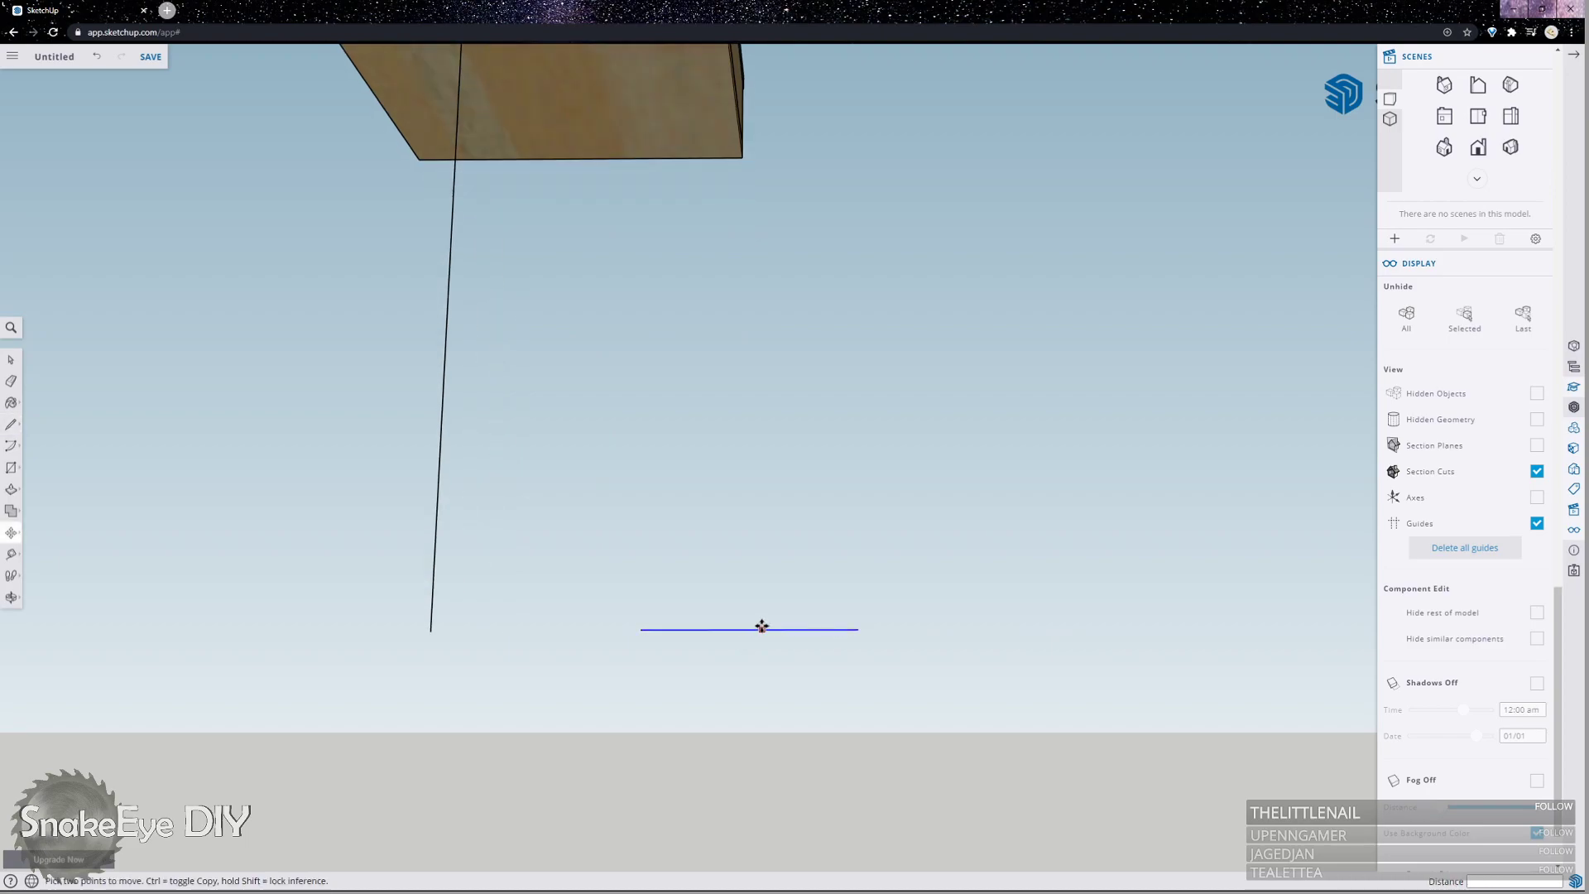
pyautogui.click(739, 630)
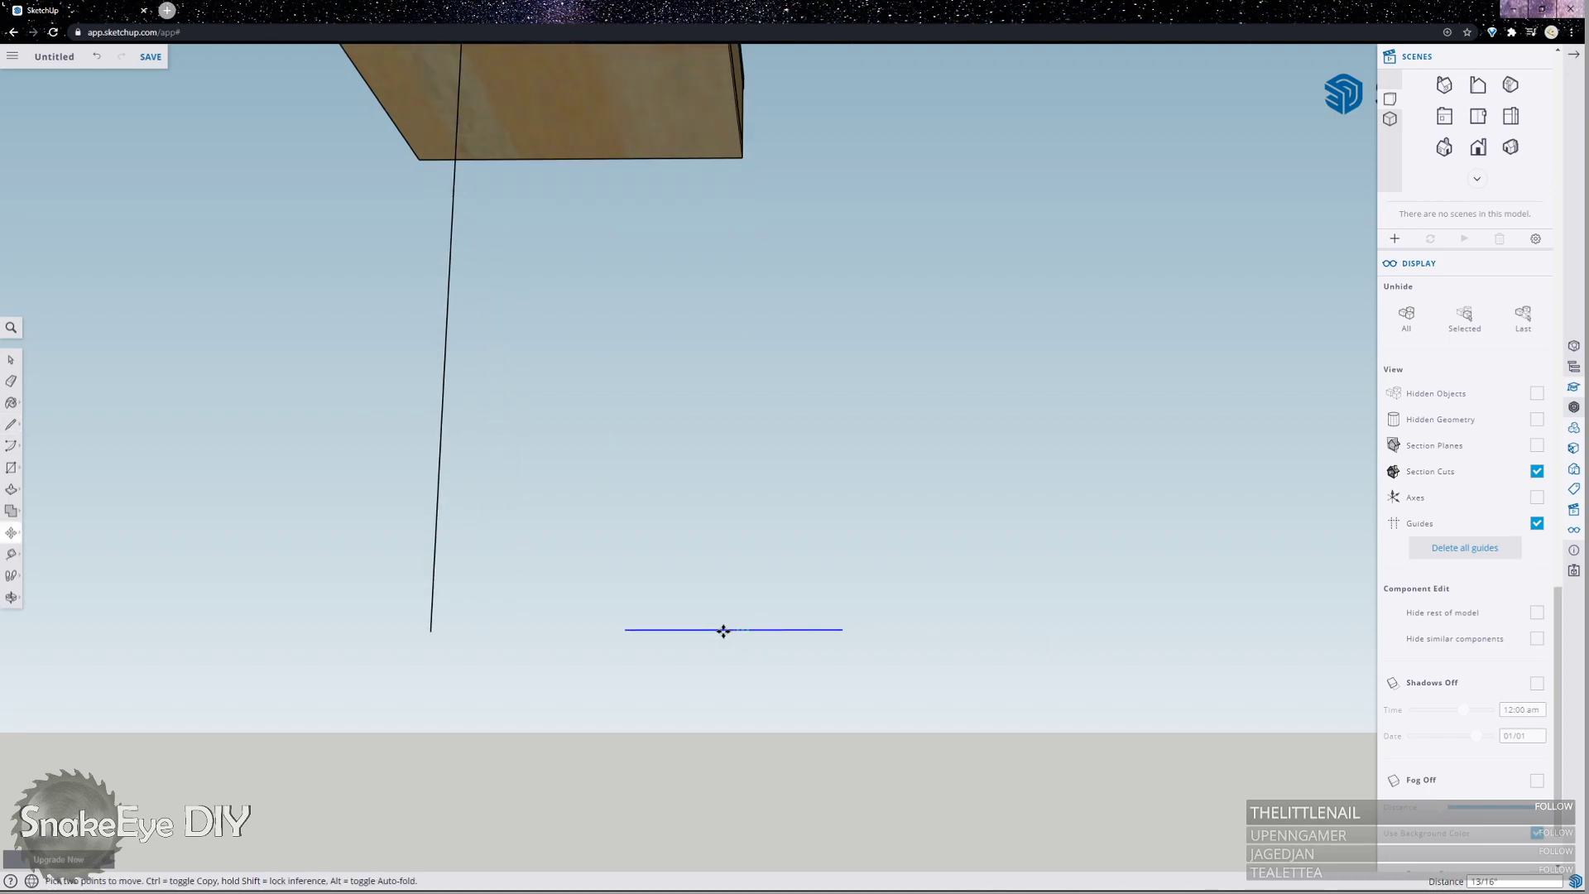
pyautogui.click(430, 631)
pyautogui.moveTo(777, 613); pyautogui.dragTo(1191, 585, button='middle')
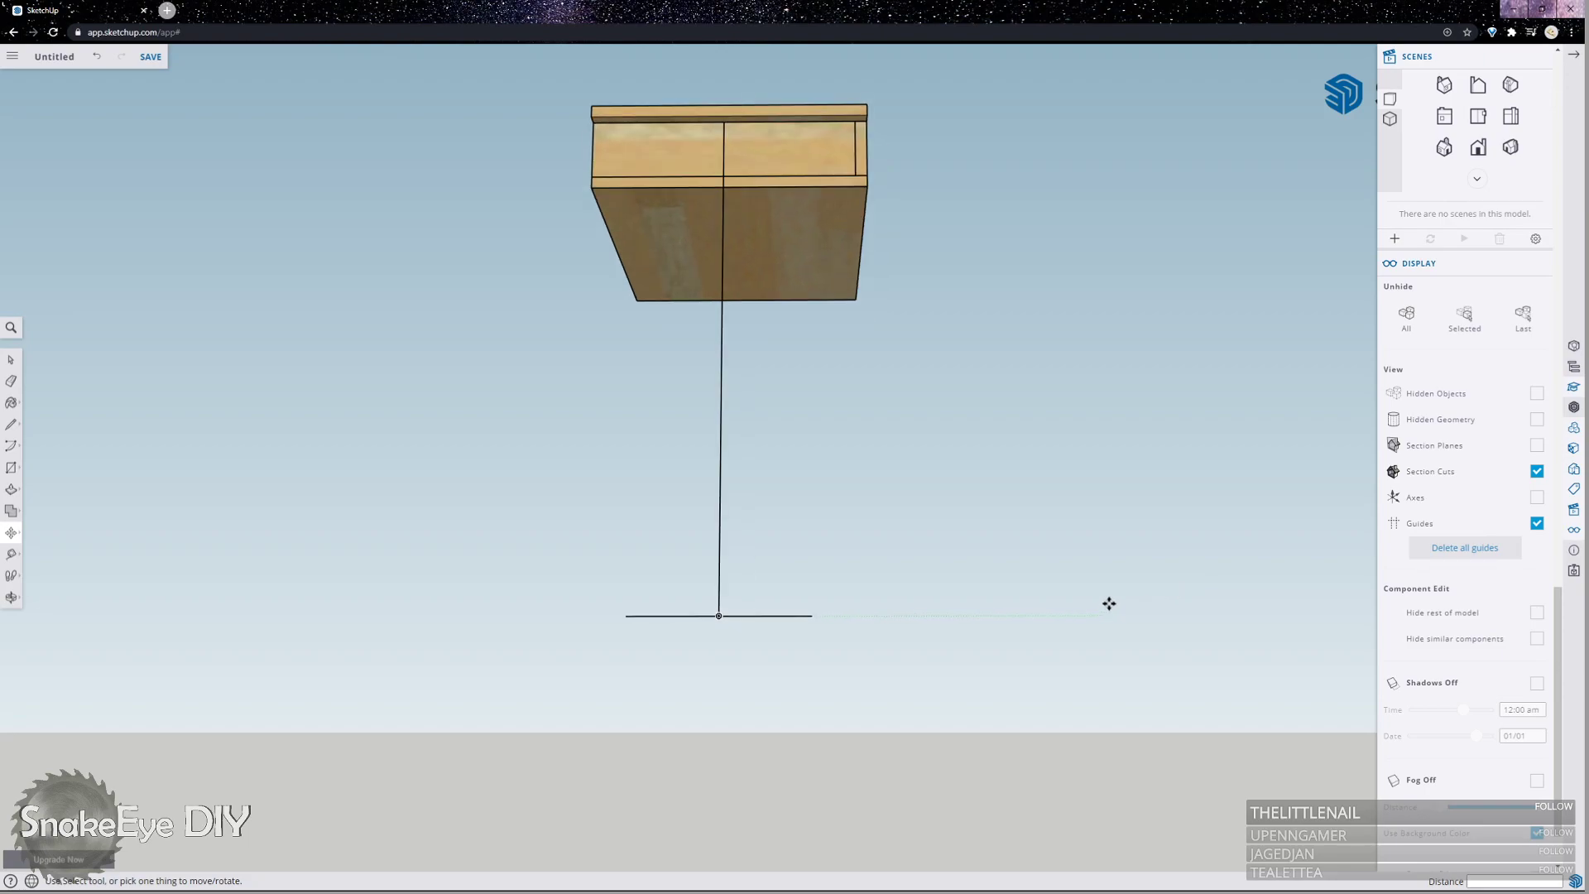
# Zoom in and out to check the desk, then switch to the Line tool.
pyautogui.scroll(-1, 1109, 604)
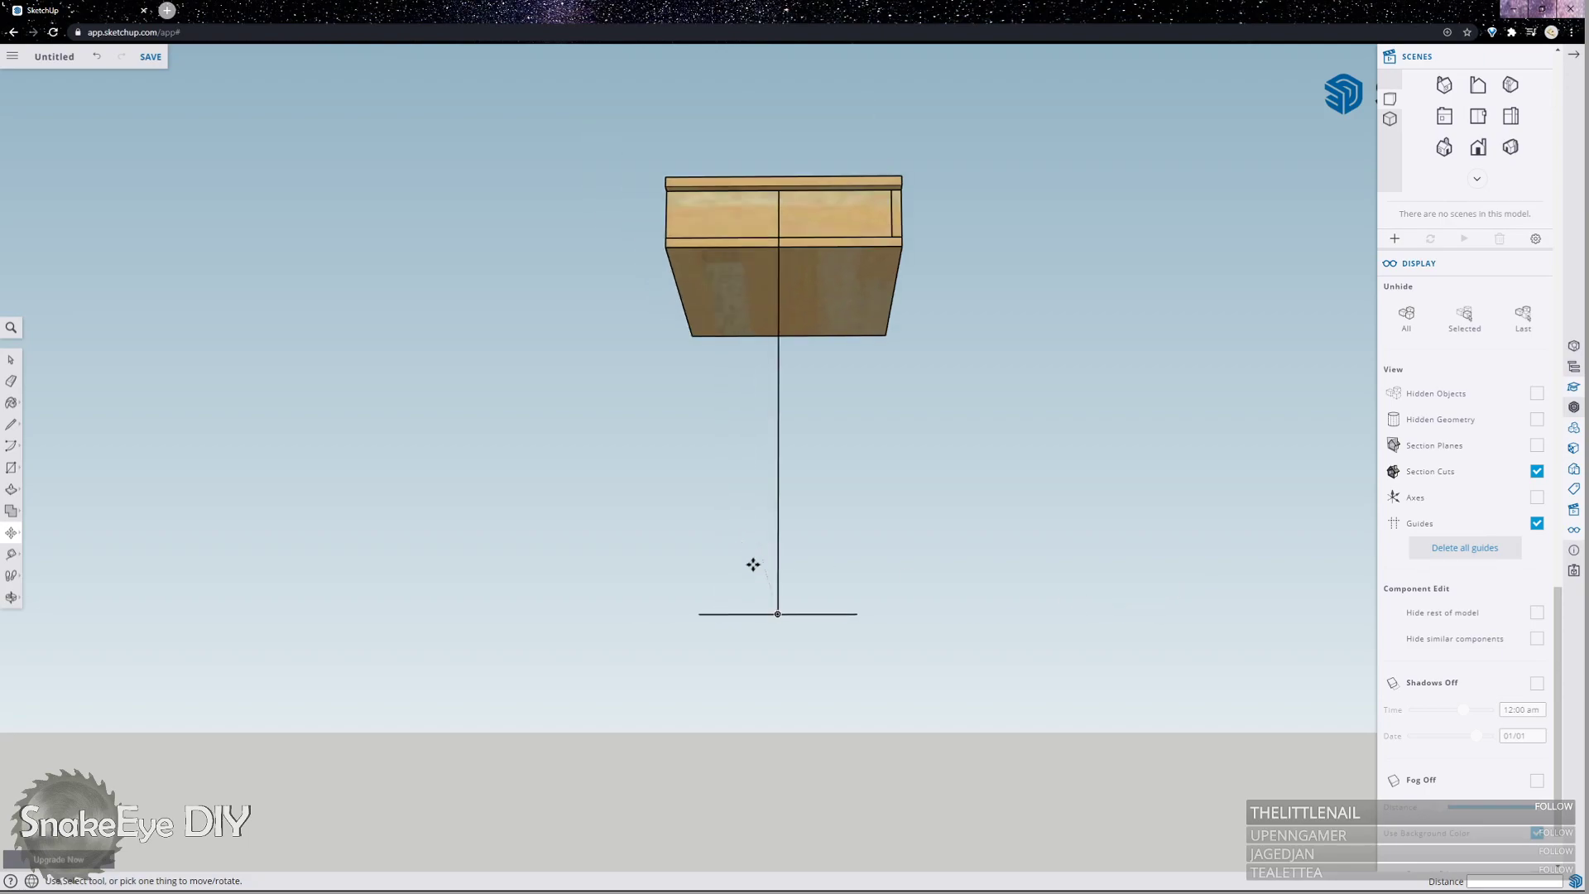
pyautogui.scroll(1, 752, 561)
pyautogui.scroll(-1, 759, 578)
pyautogui.scroll(1, 797, 412)
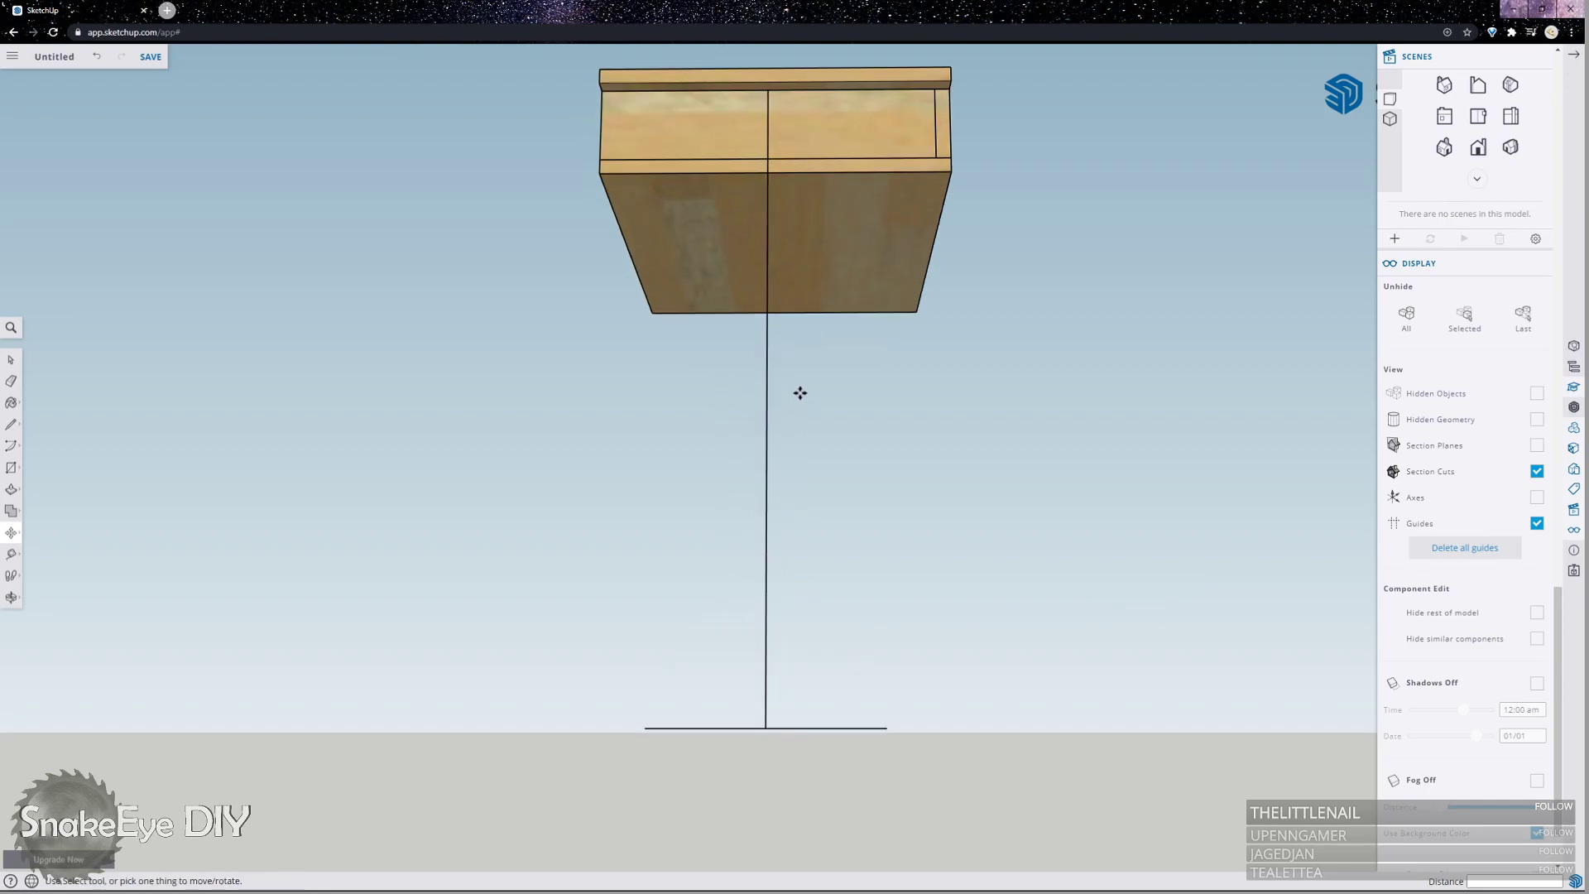
pyautogui.scroll(-1, 820, 662)
pyautogui.scroll(1, 805, 325)
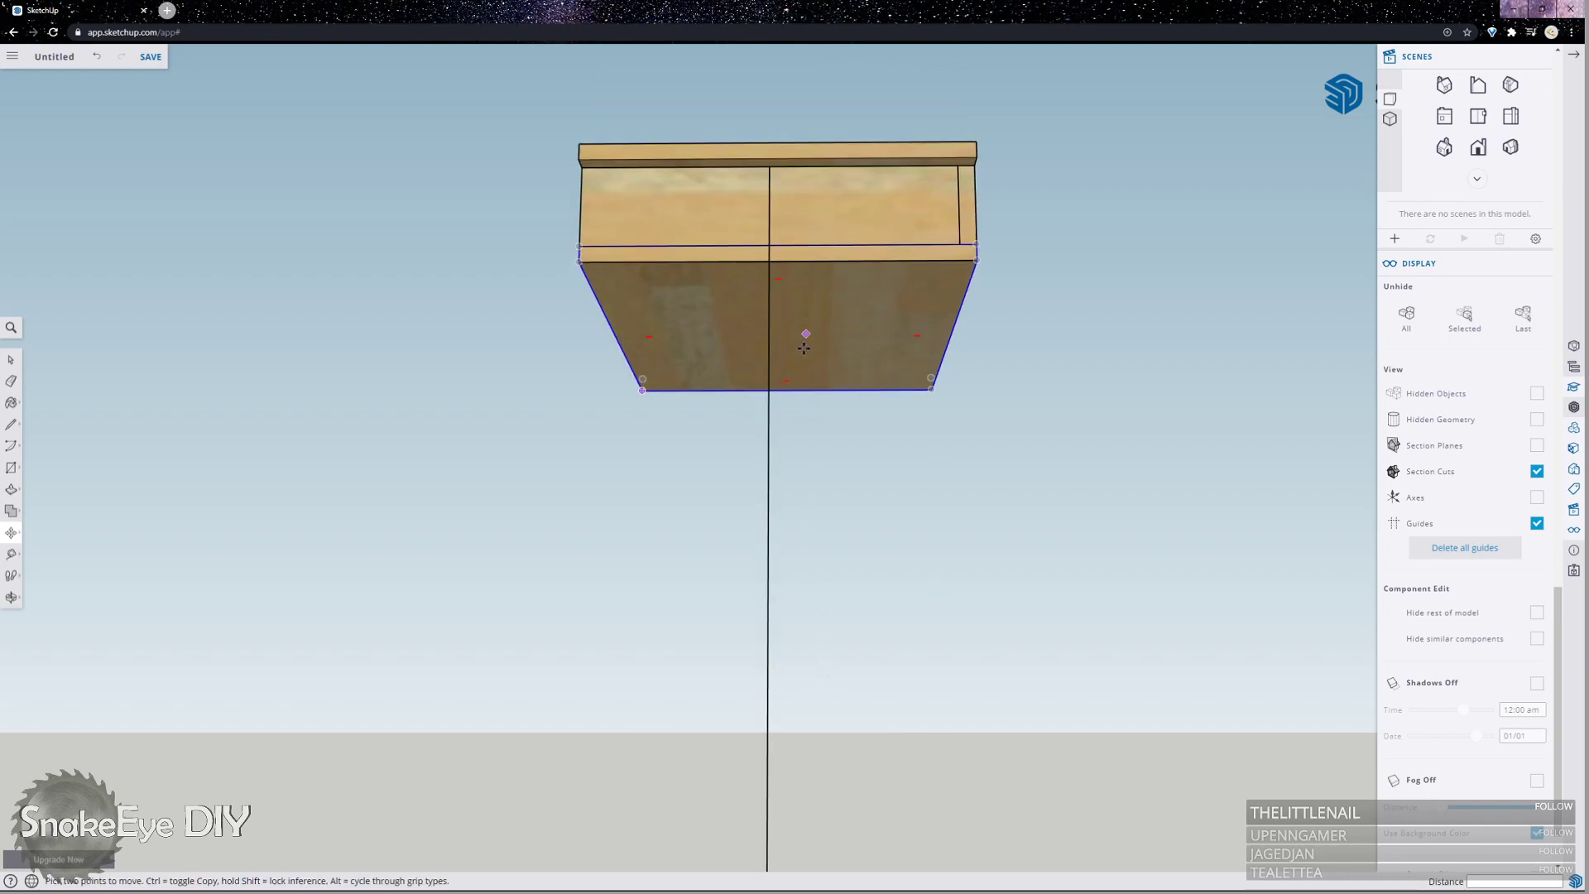
pyautogui.scroll(-1, 794, 454)
pyautogui.scroll(2, 787, 667)
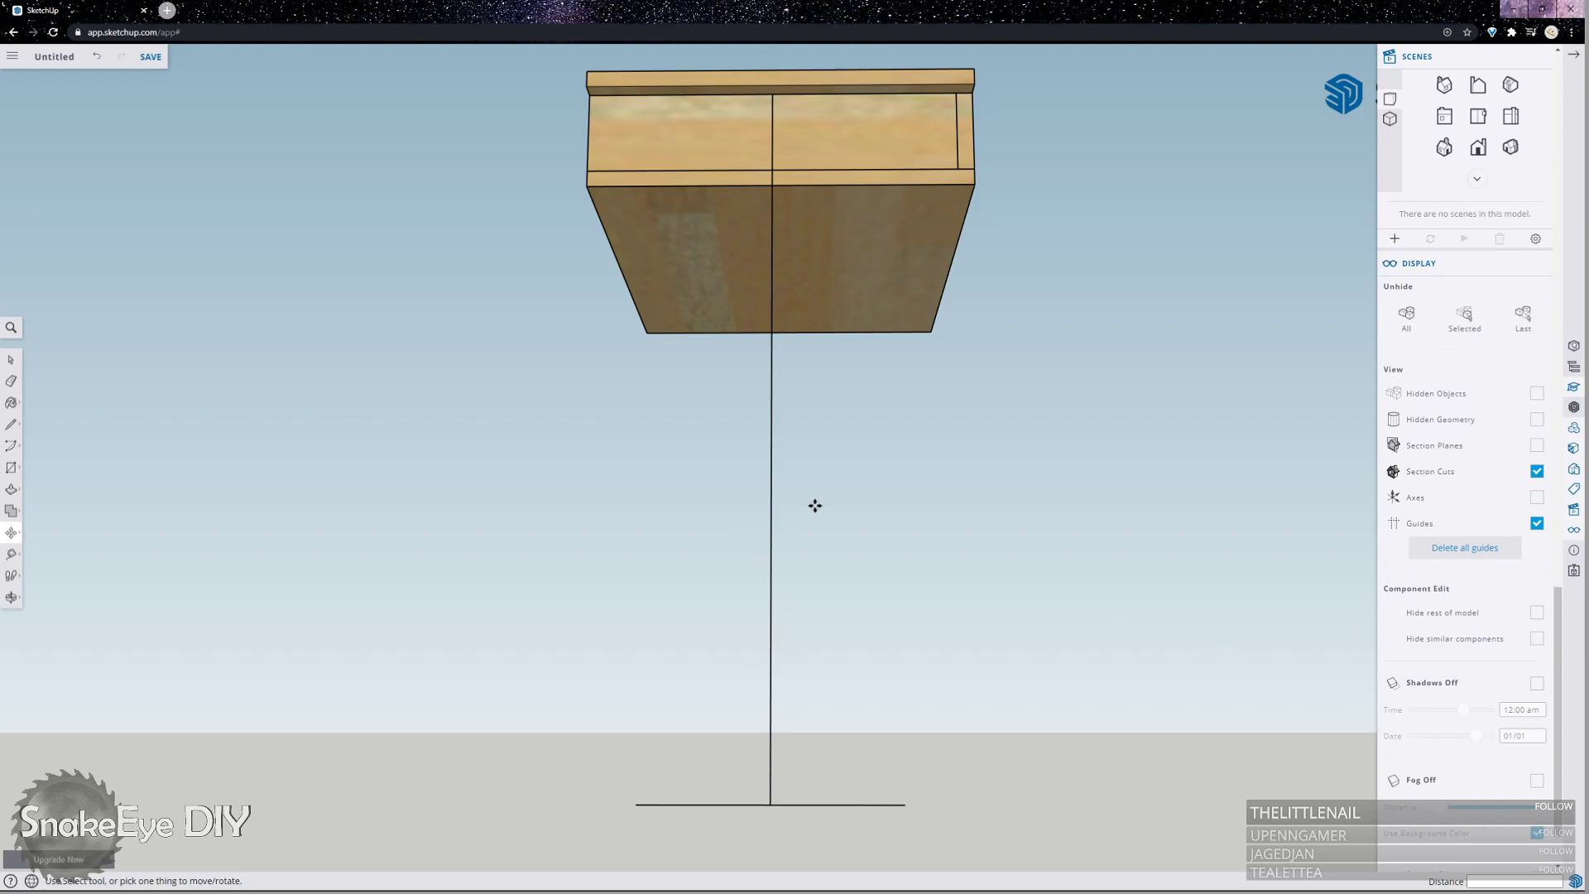
pyautogui.press('l')
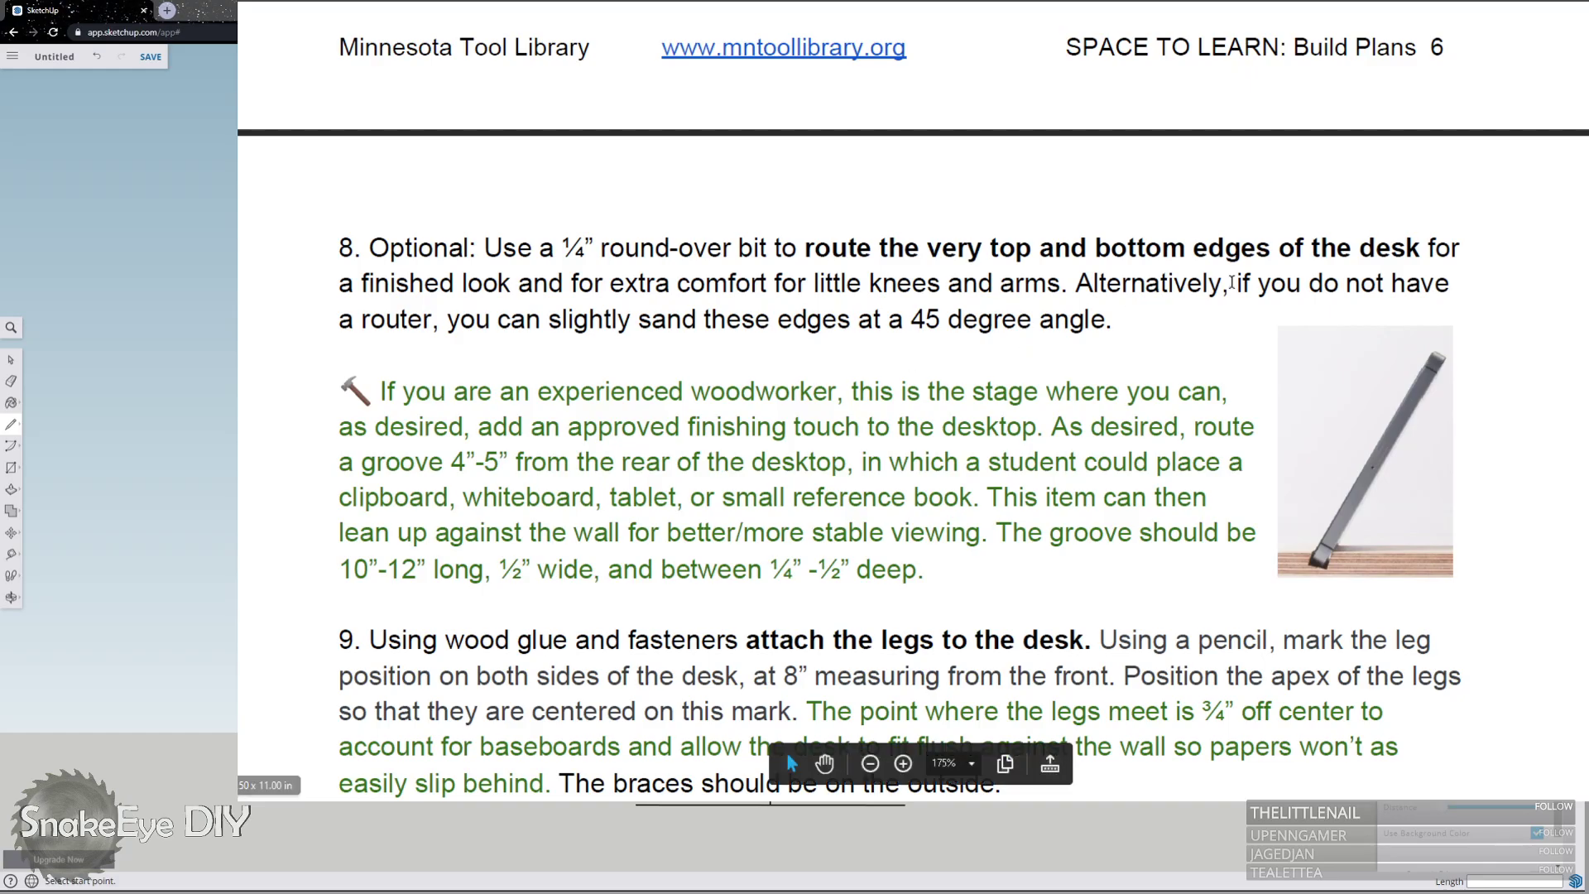
# Scroll the build plans through steps 9–13, then back up to the Space To Learn title page.
pyautogui.scroll(-7, 1257, 258)
pyautogui.scroll(-6, 1257, 257)
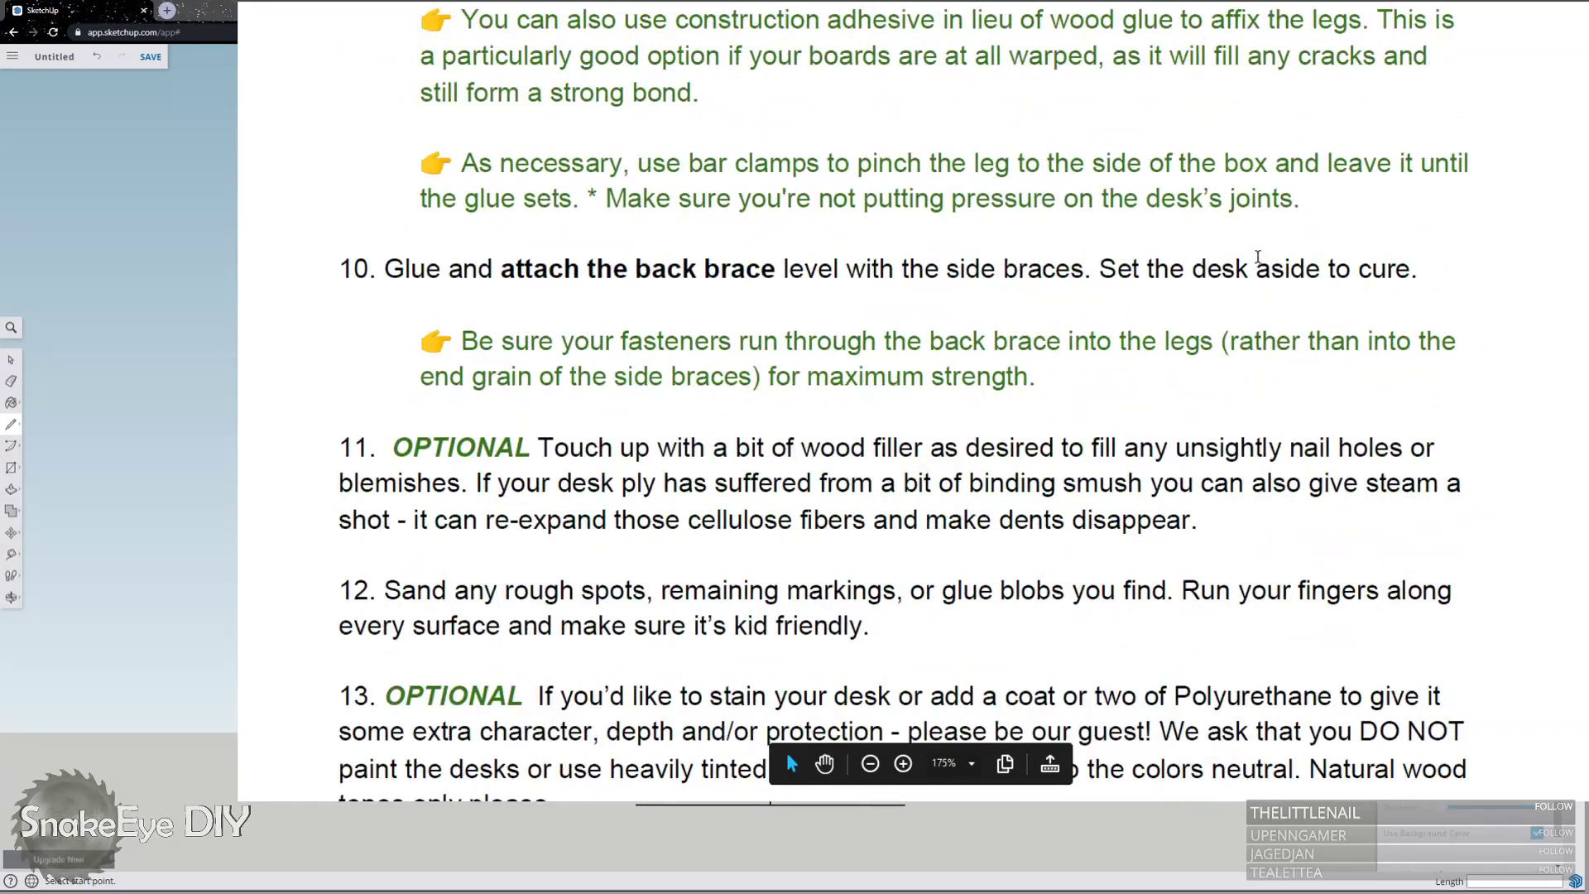
pyautogui.scroll(14, 1263, 252)
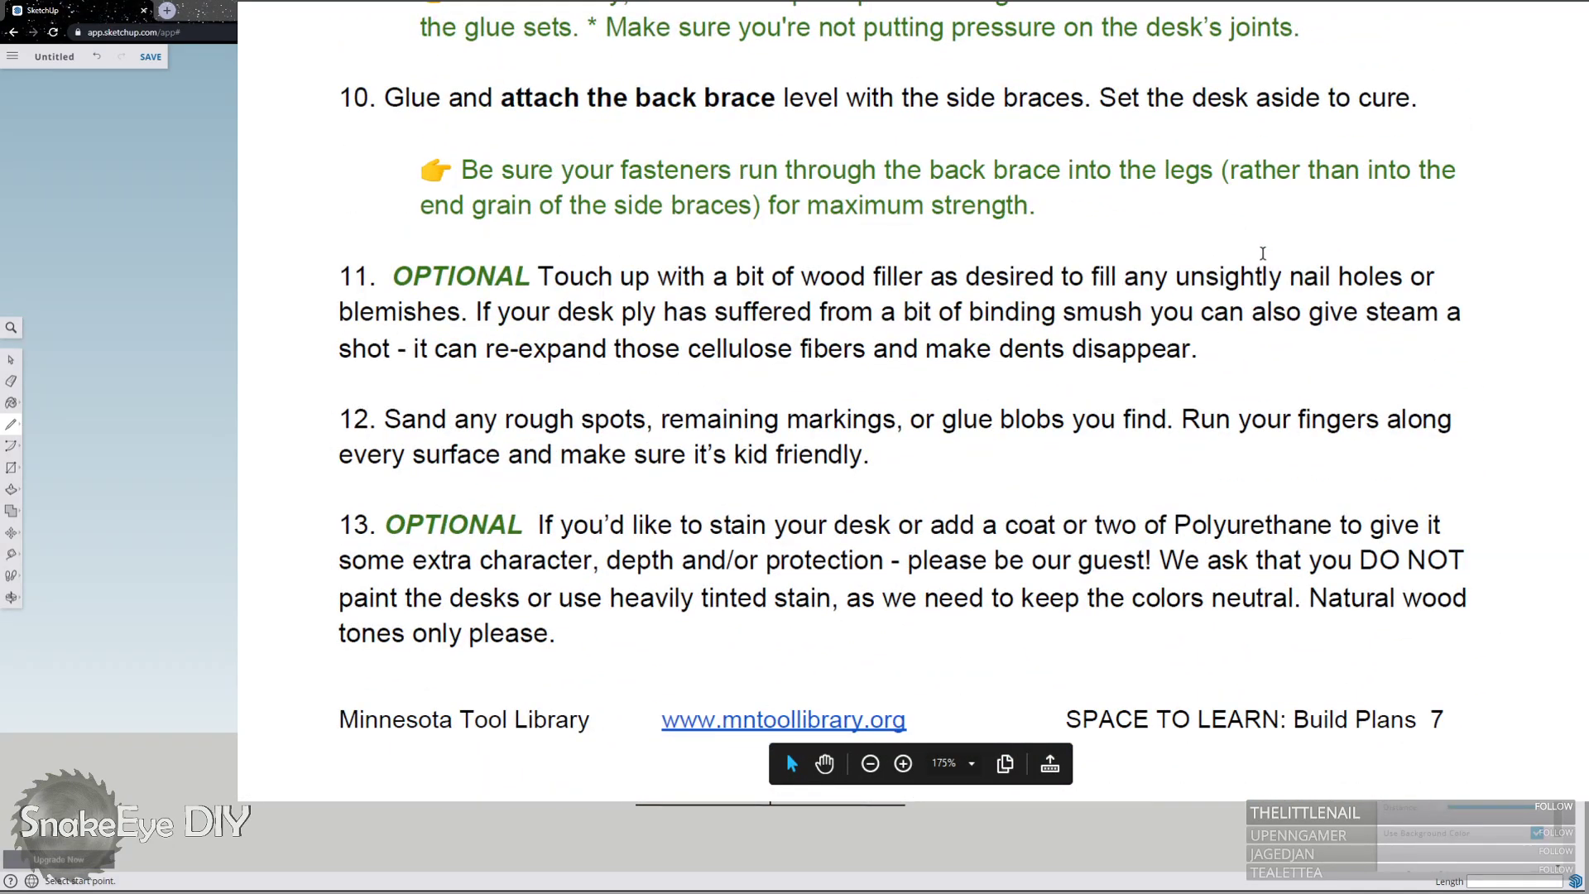
pyautogui.scroll(18, 1208, 268)
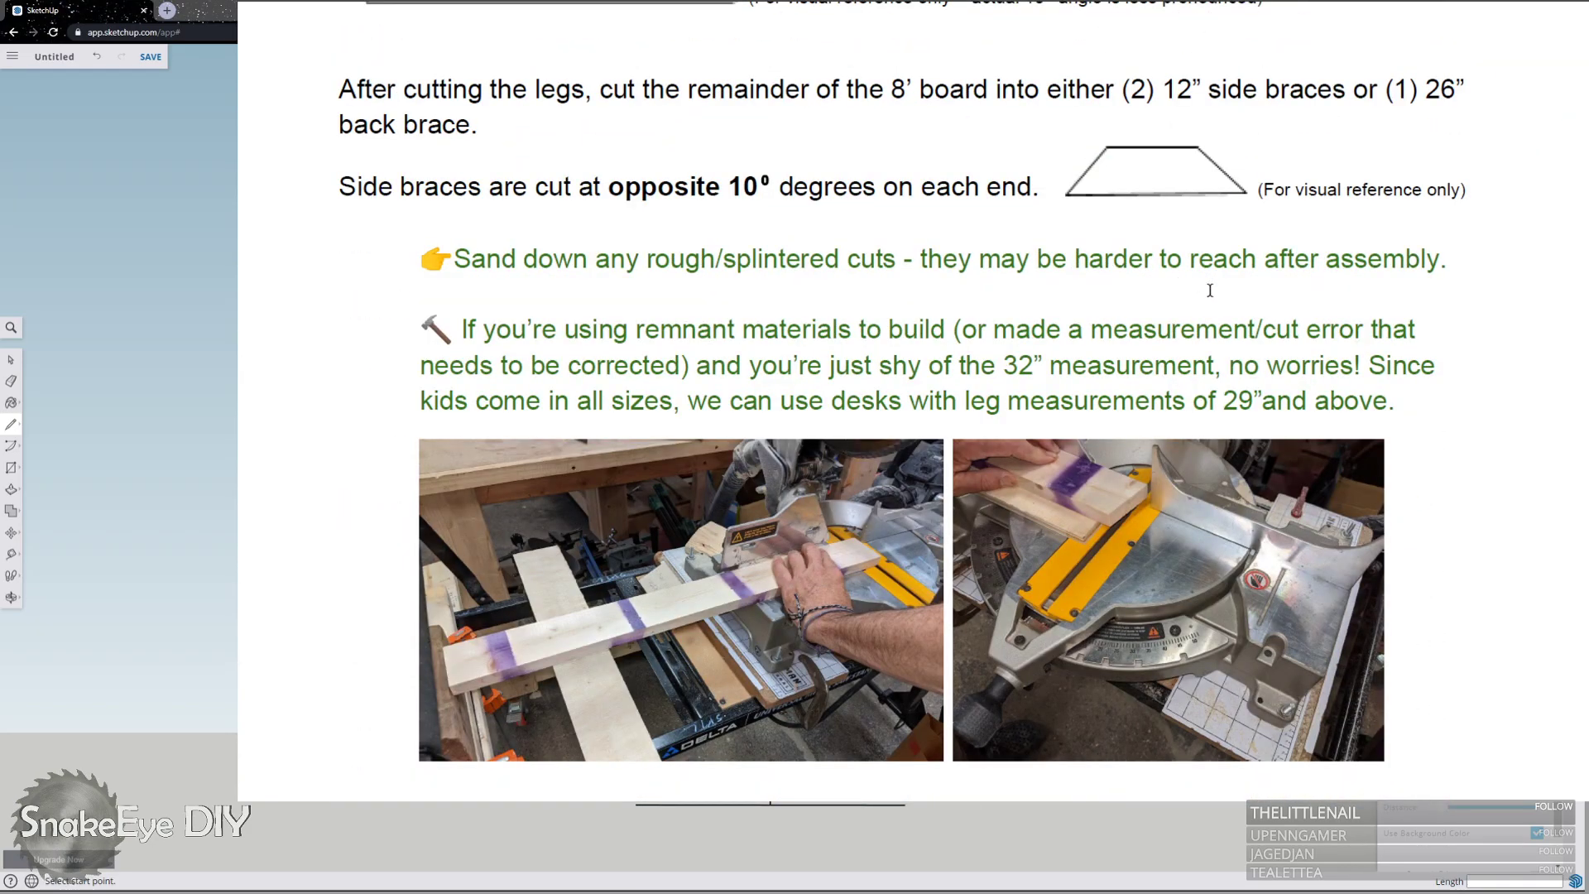
pyautogui.scroll(2, 984, 385)
pyautogui.scroll(20, 983, 386)
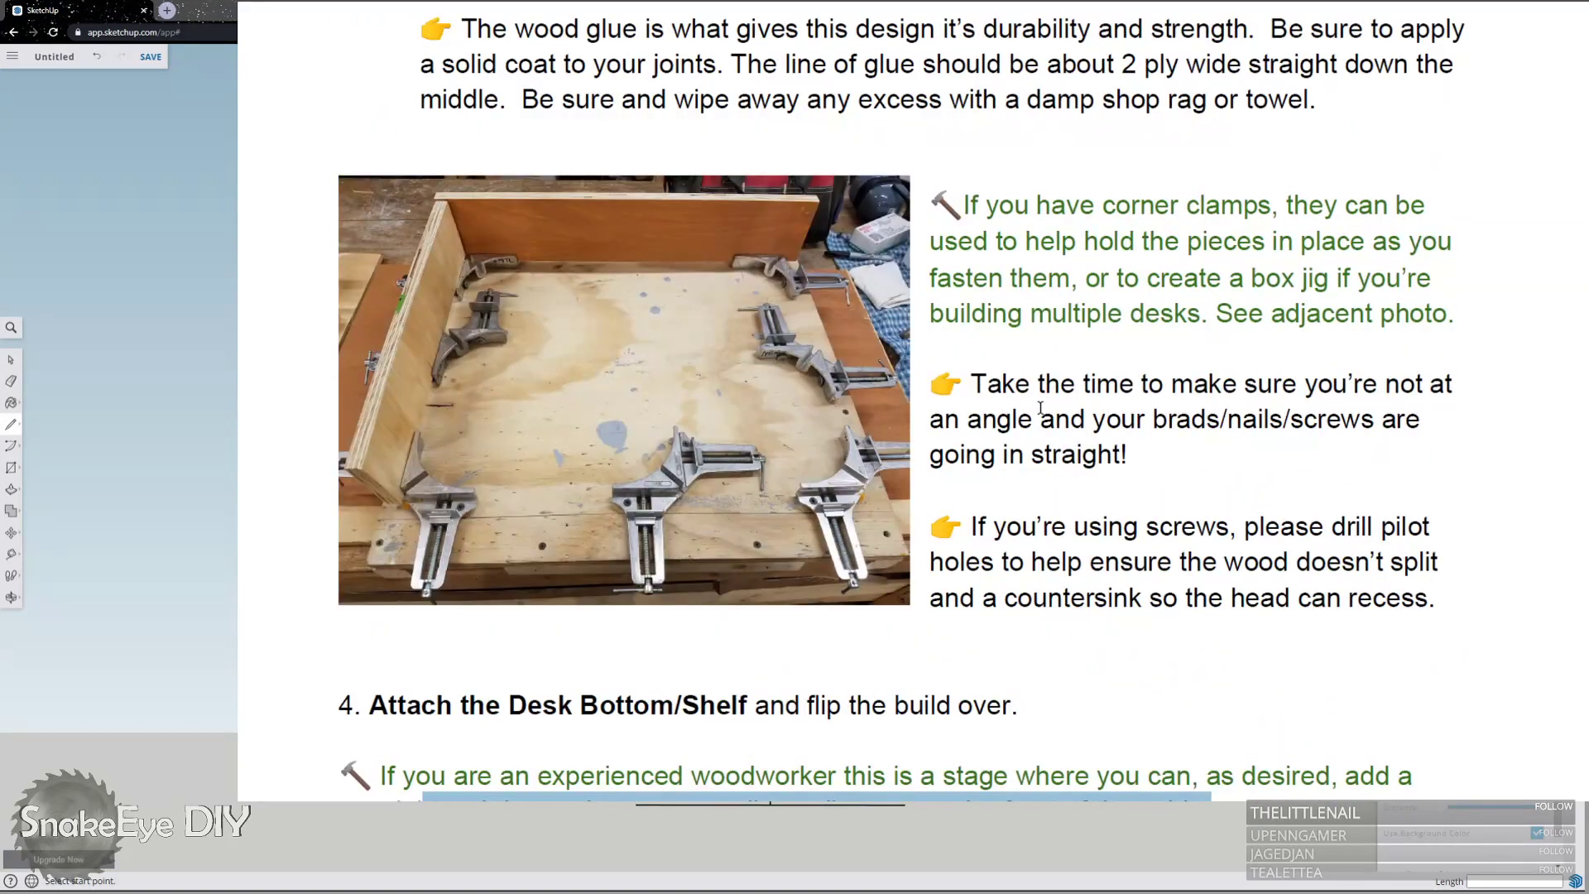
pyautogui.scroll(20, 1040, 407)
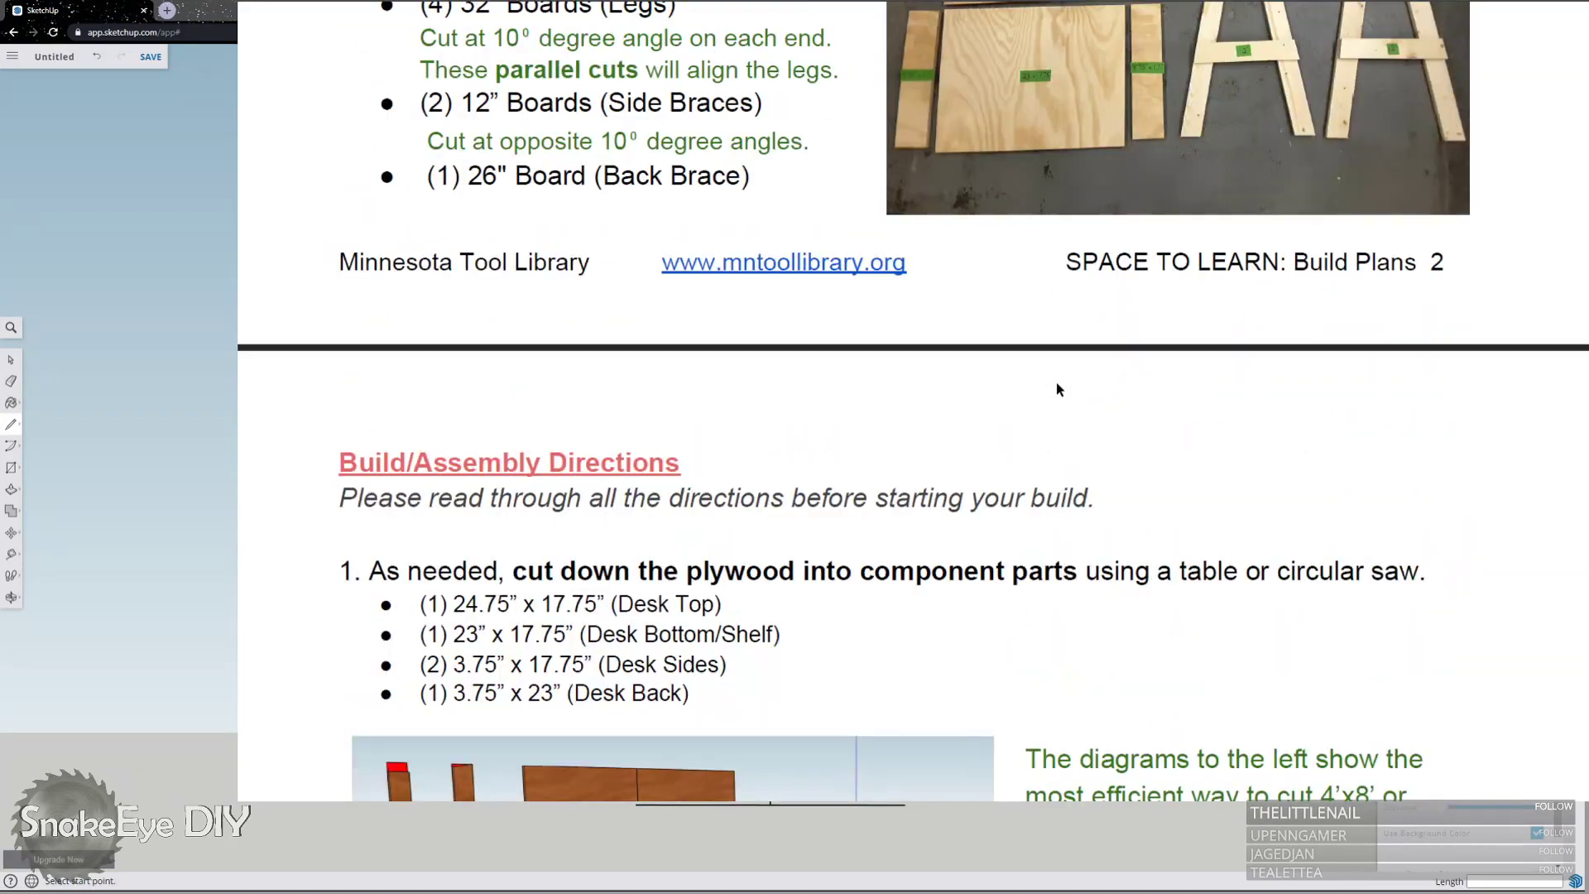
pyautogui.scroll(20, 1058, 389)
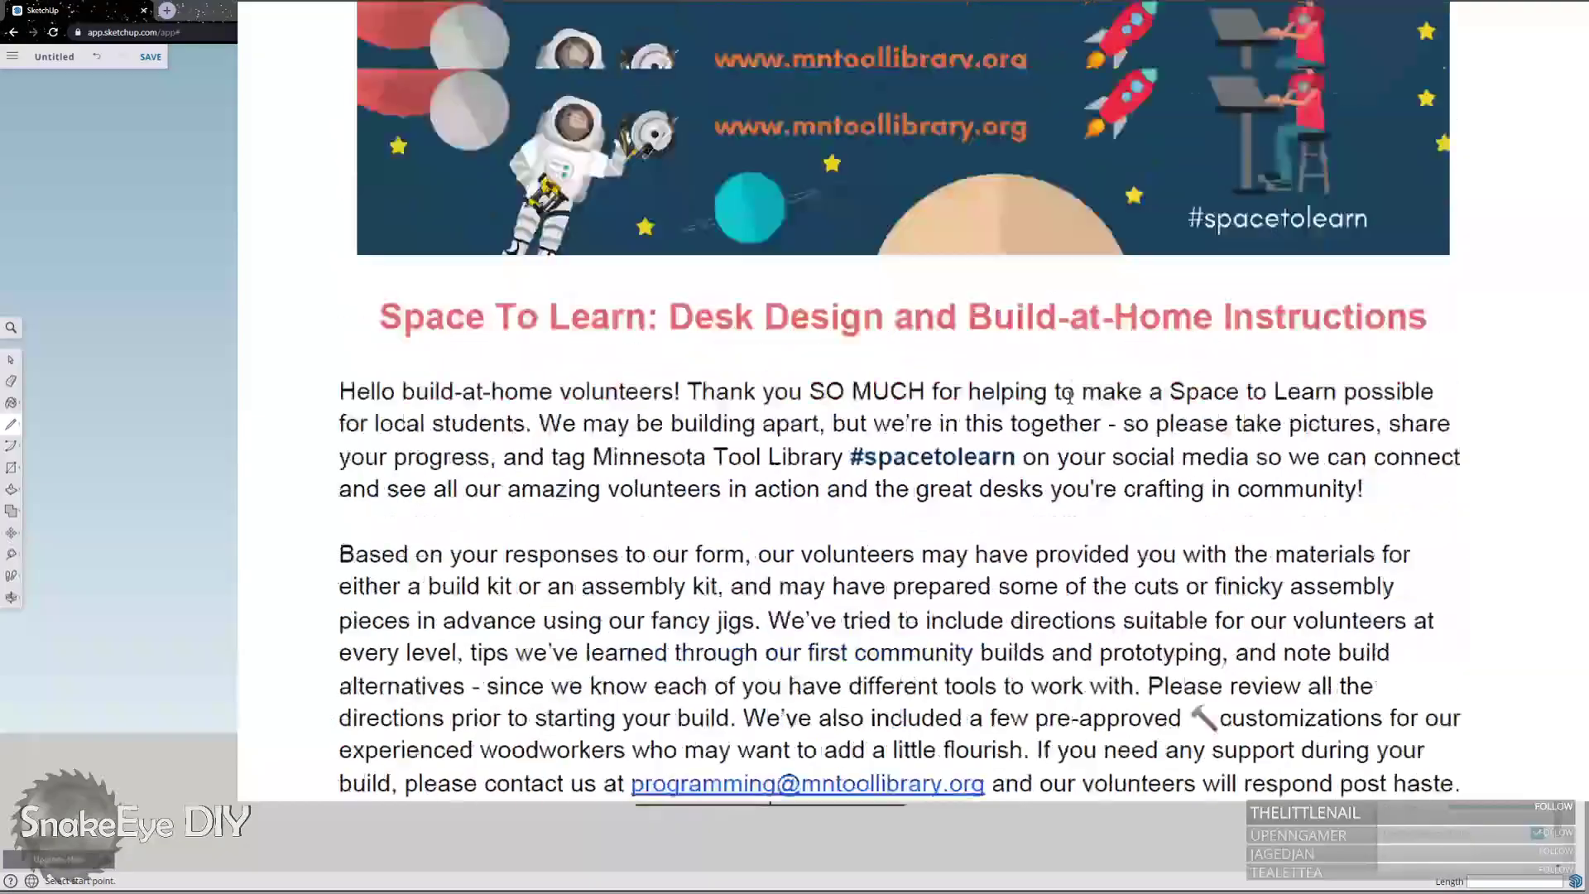
pyautogui.scroll(5, 1070, 396)
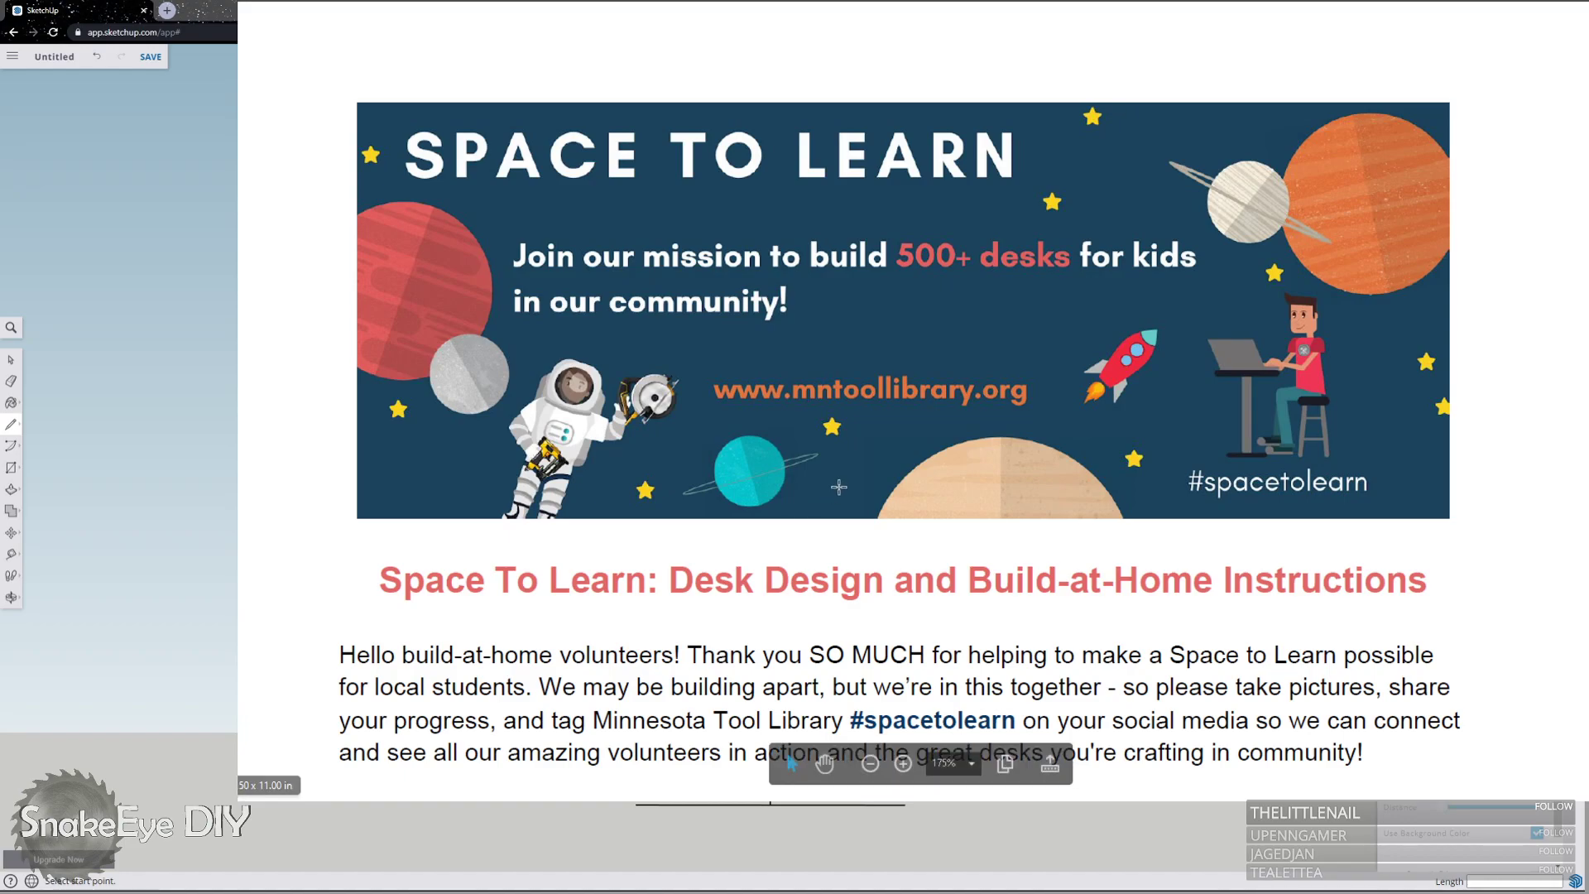
# Scroll past the intro, Material List and Tool List to the page 2 Cut List.
pyautogui.scroll(-6, 861, 486)
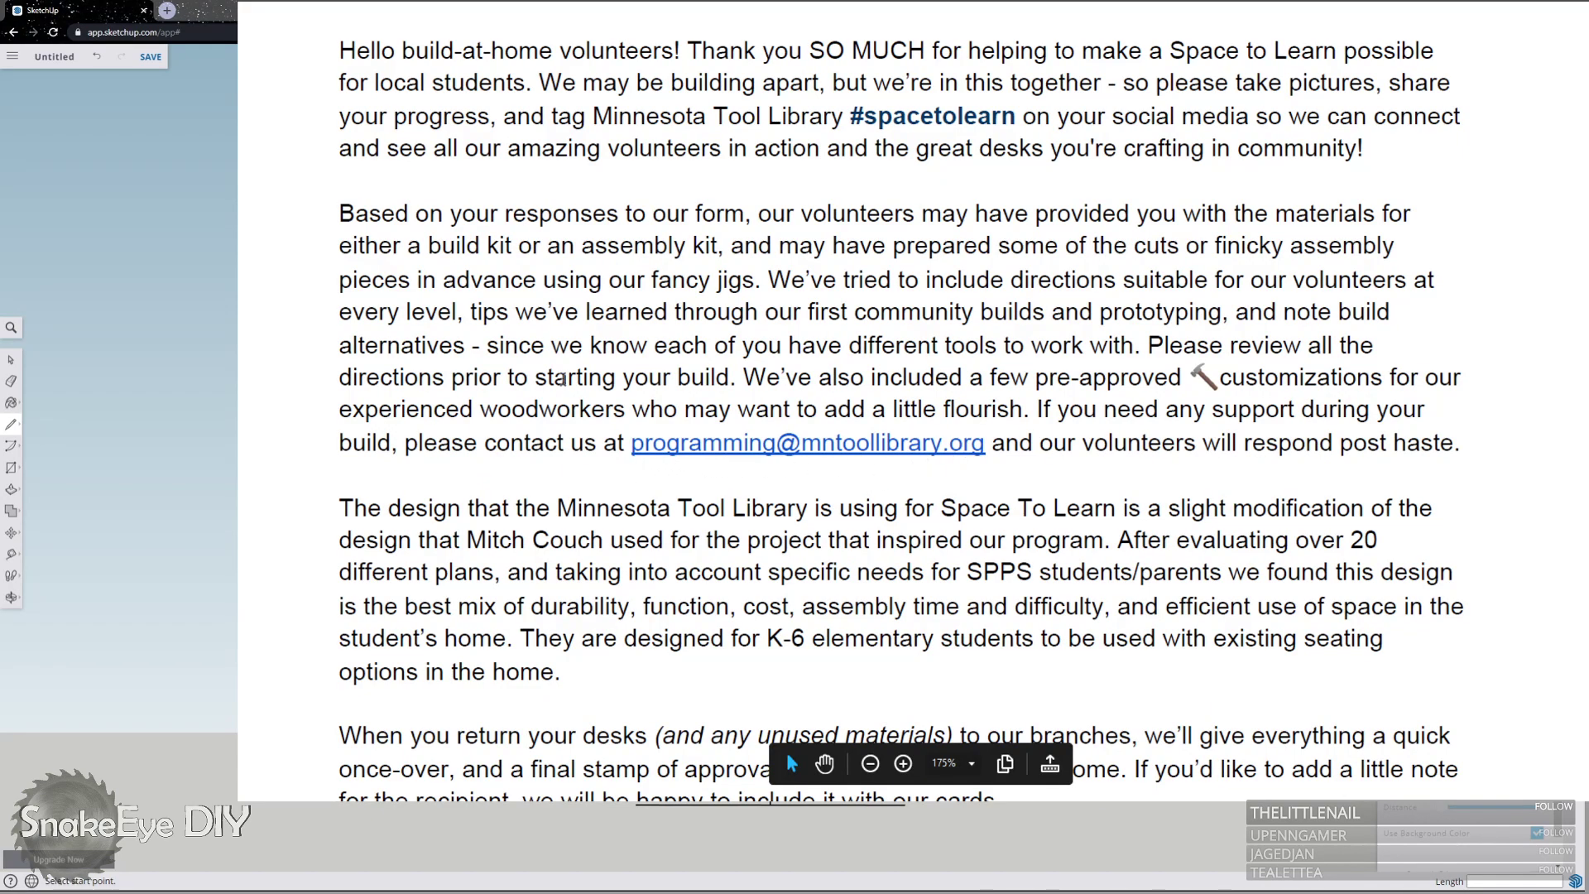
pyautogui.scroll(-13, 743, 409)
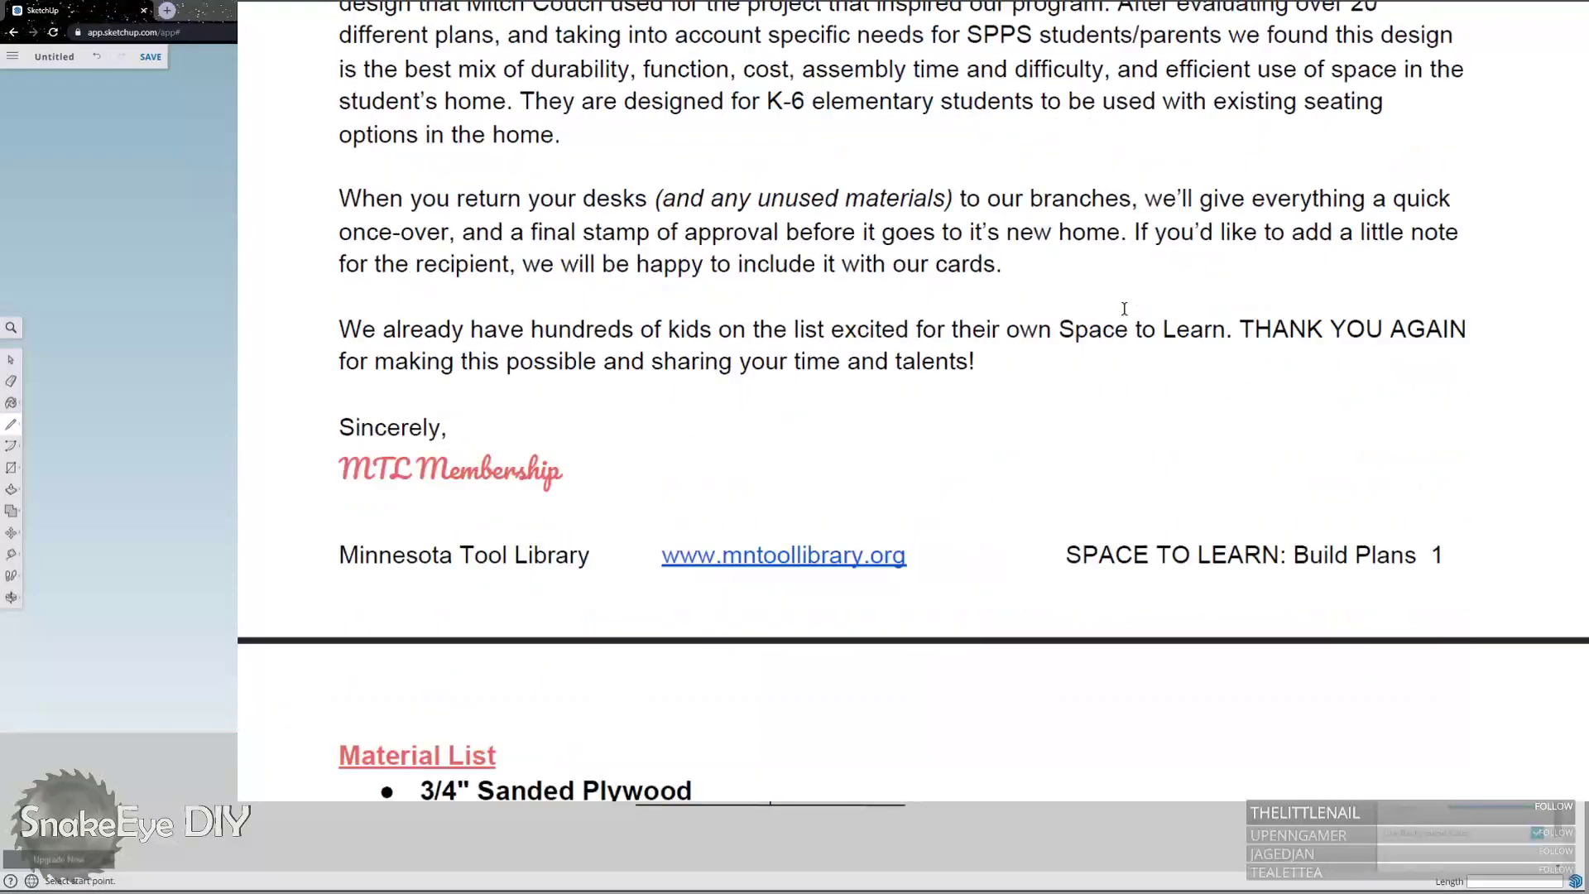
pyautogui.scroll(3, 1129, 312)
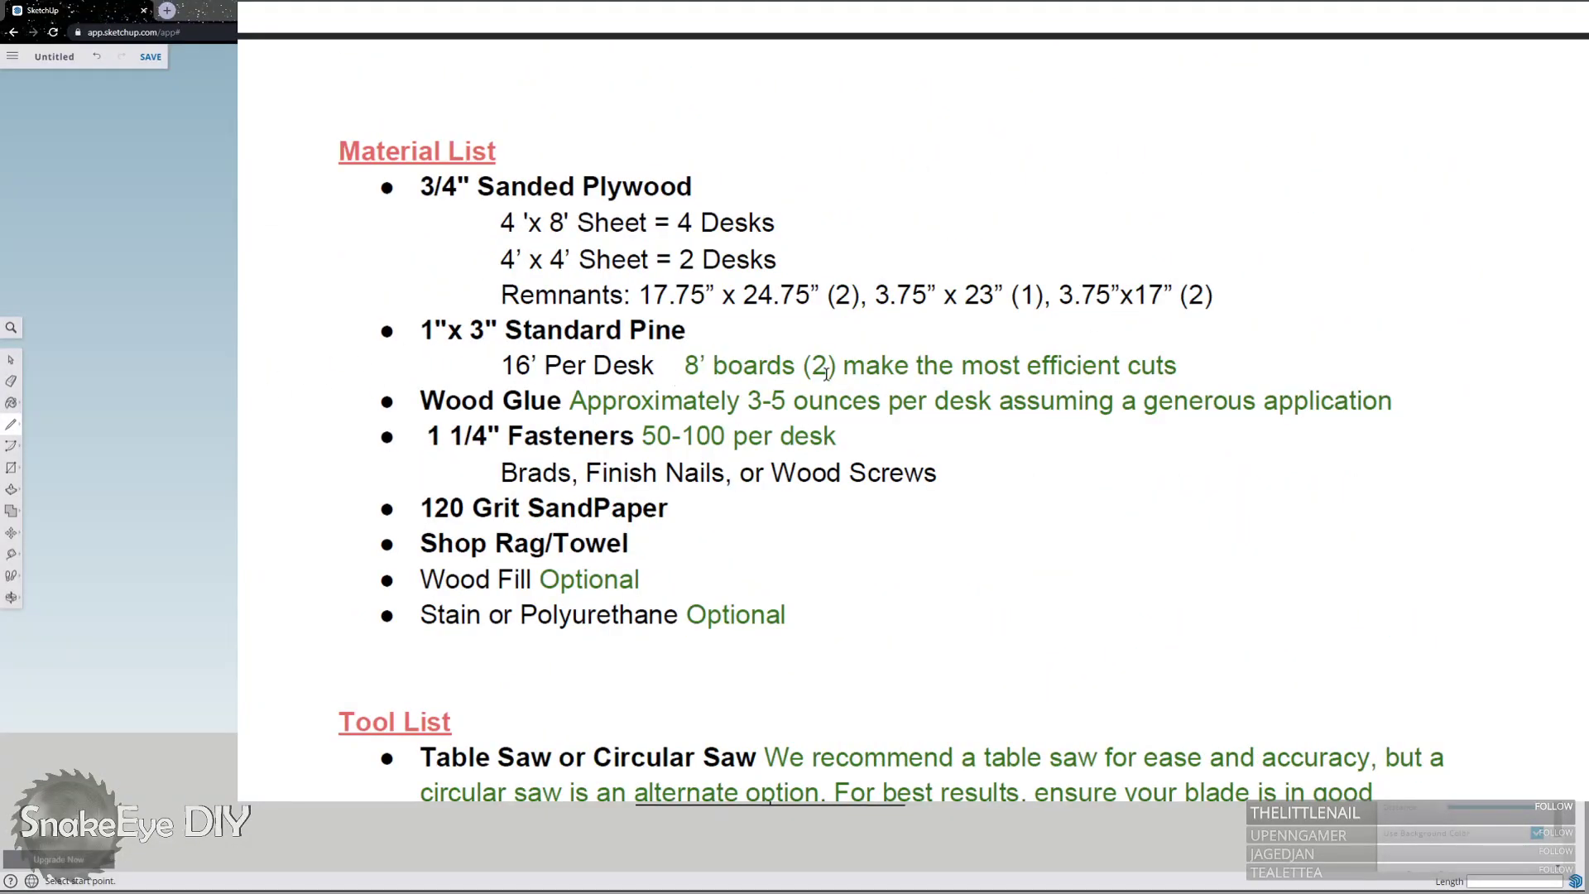
pyautogui.scroll(-2, 1175, 369)
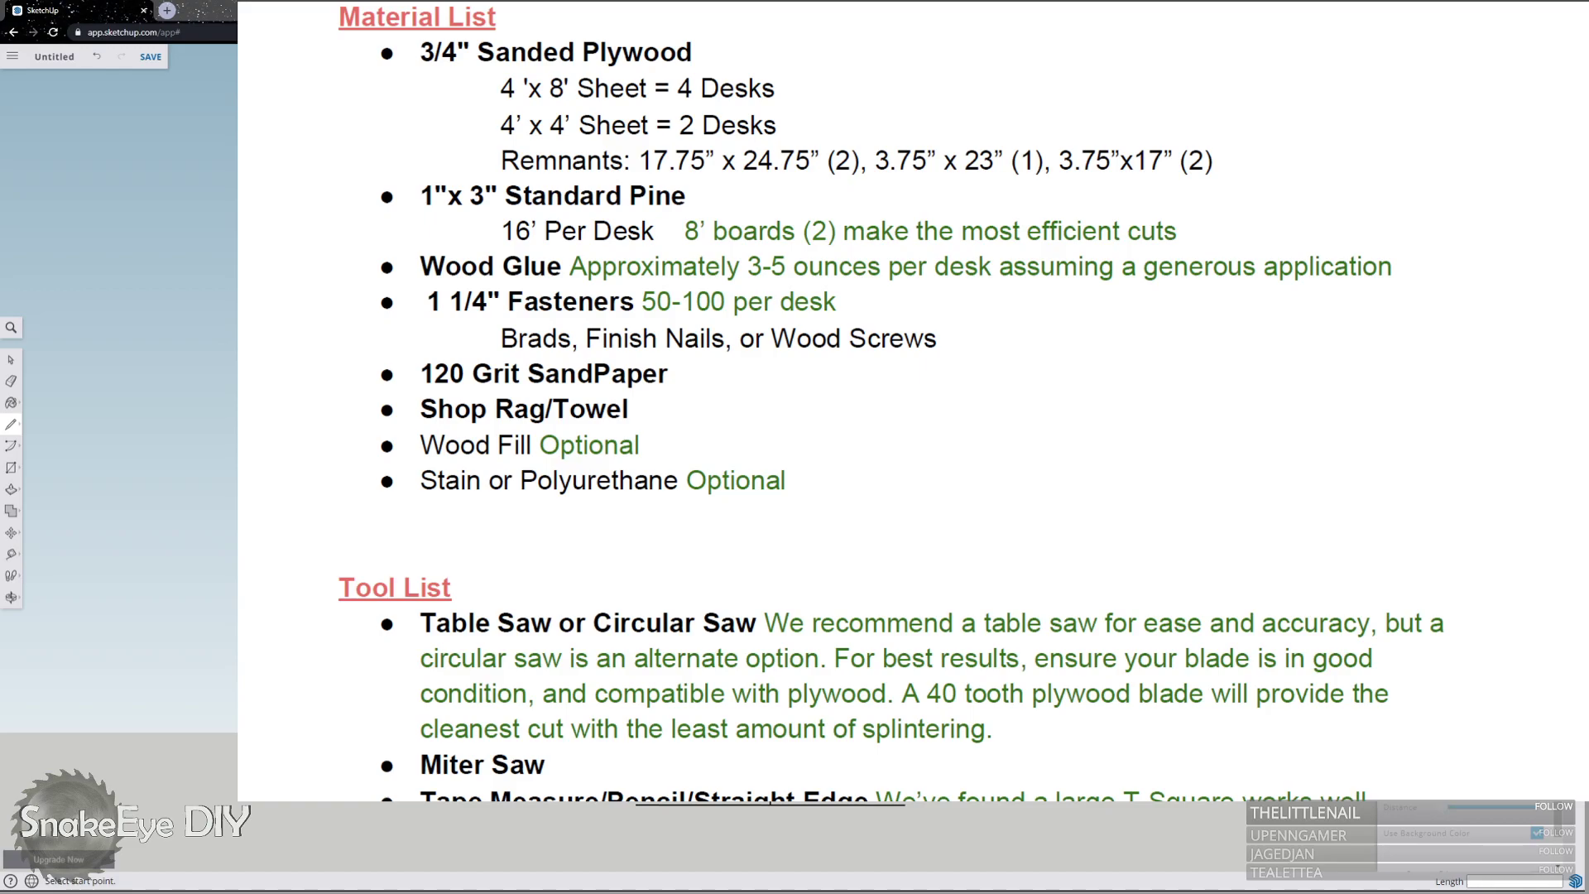
pyautogui.scroll(-3, 1037, 494)
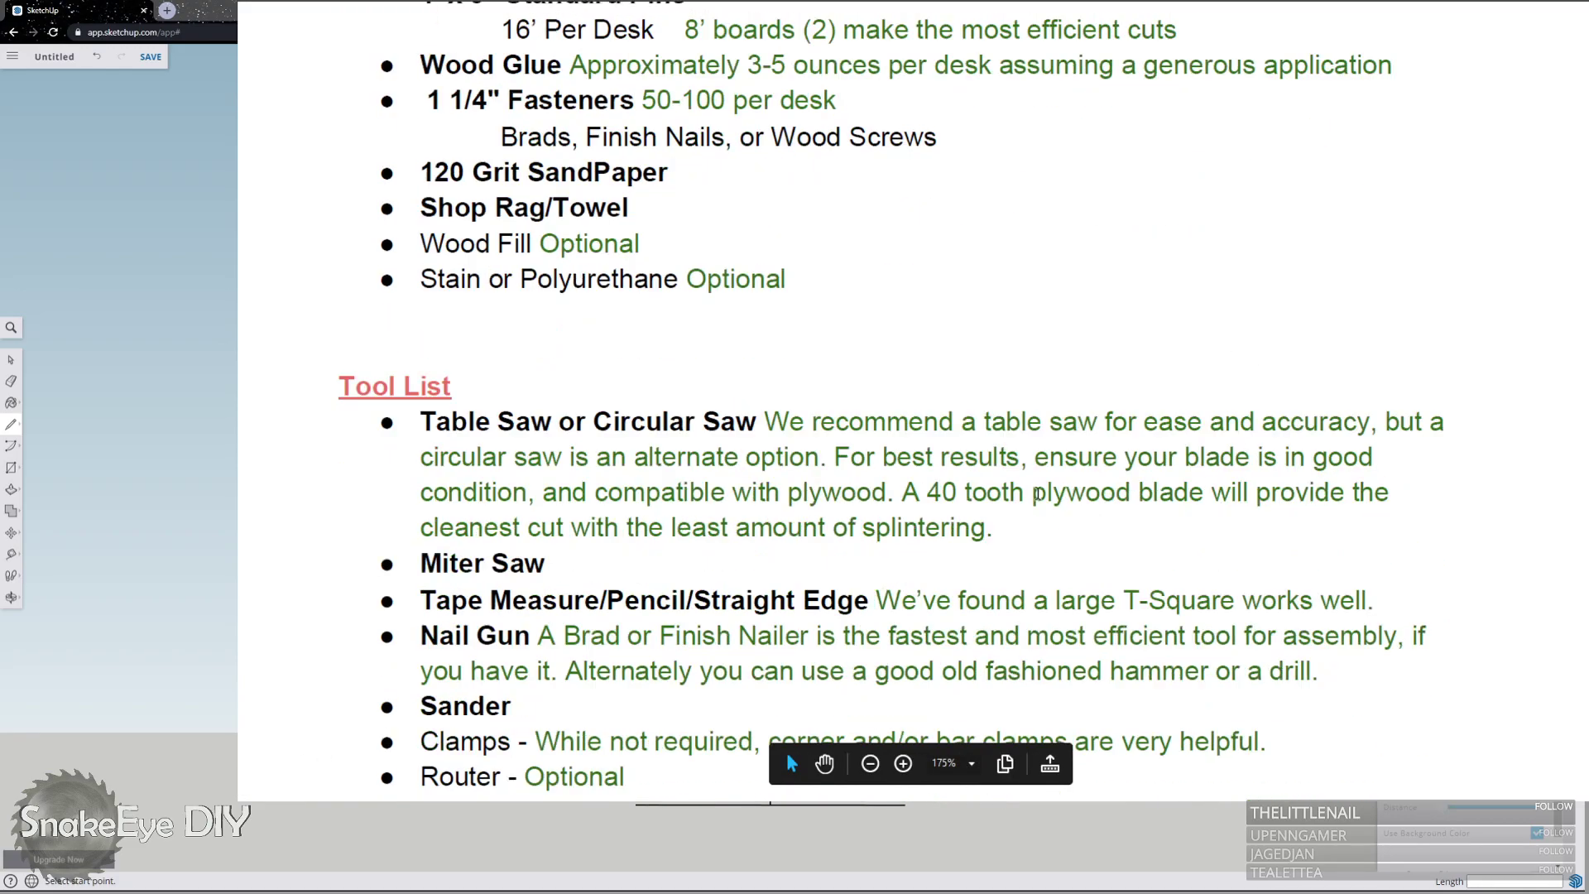
pyautogui.scroll(-10, 1037, 494)
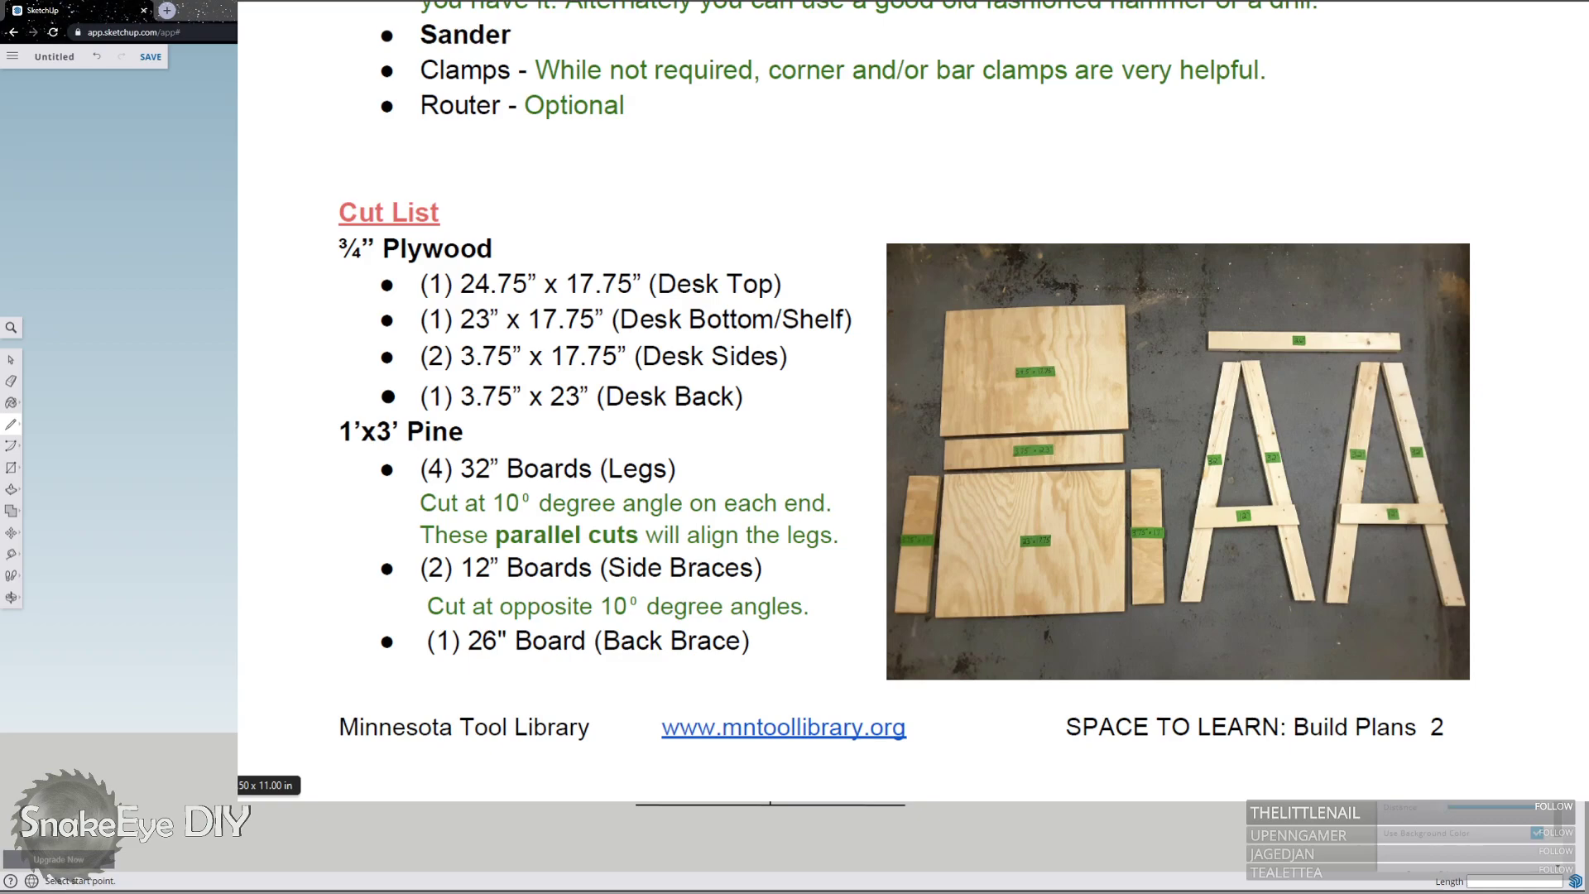
# Switch from the PDF viewer back to the SketchUp desk model with Alt+Tab.
pyautogui.hotkey('alt', 'Tab')
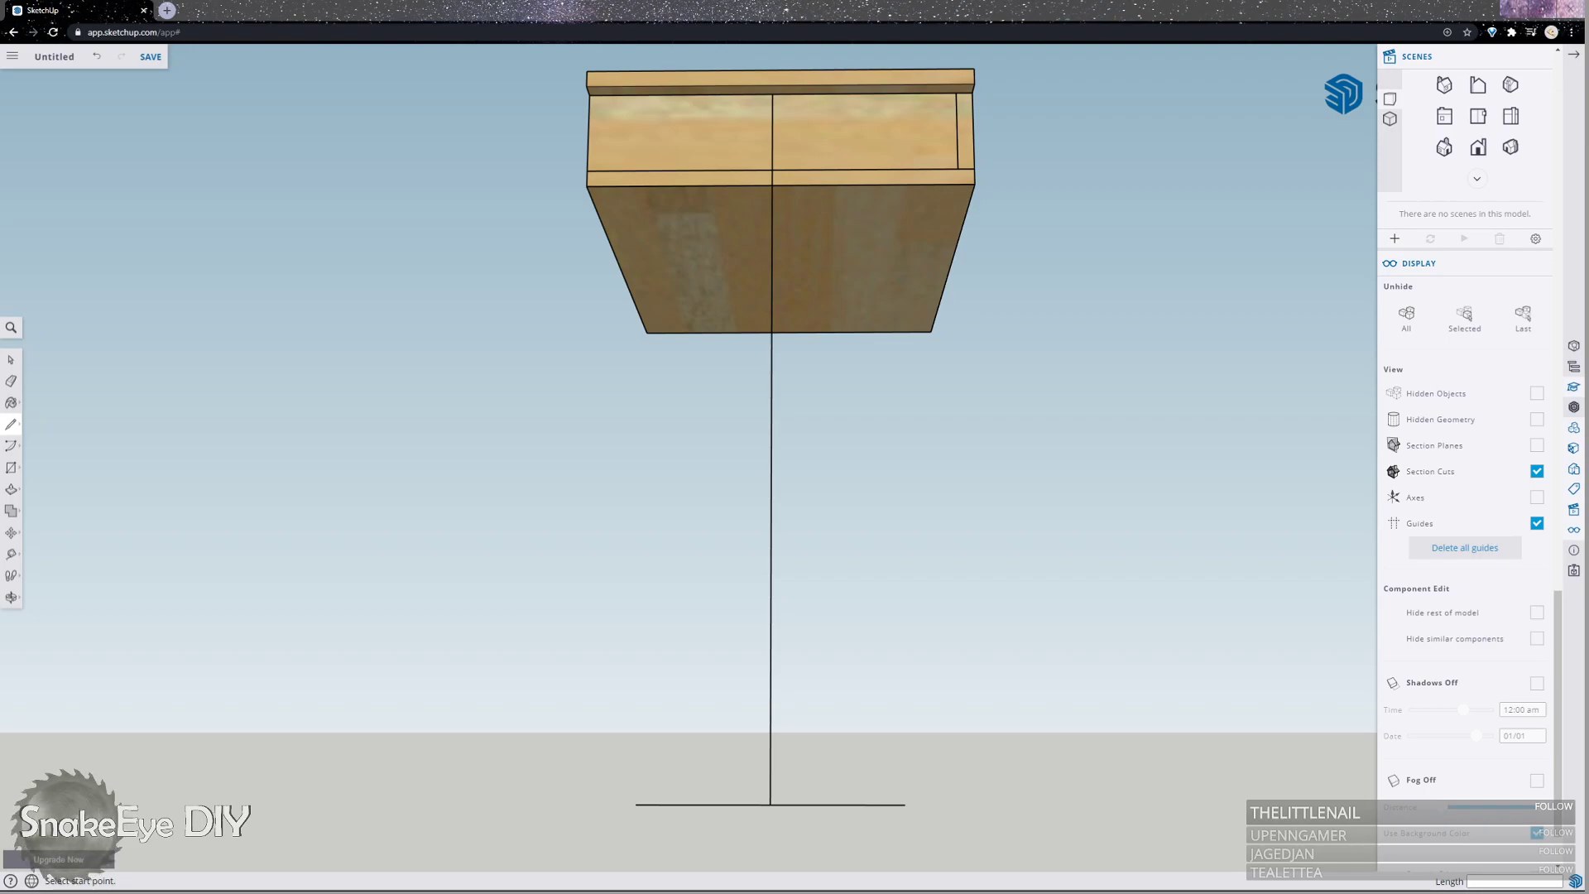
pyautogui.scroll(2, 777, 248)
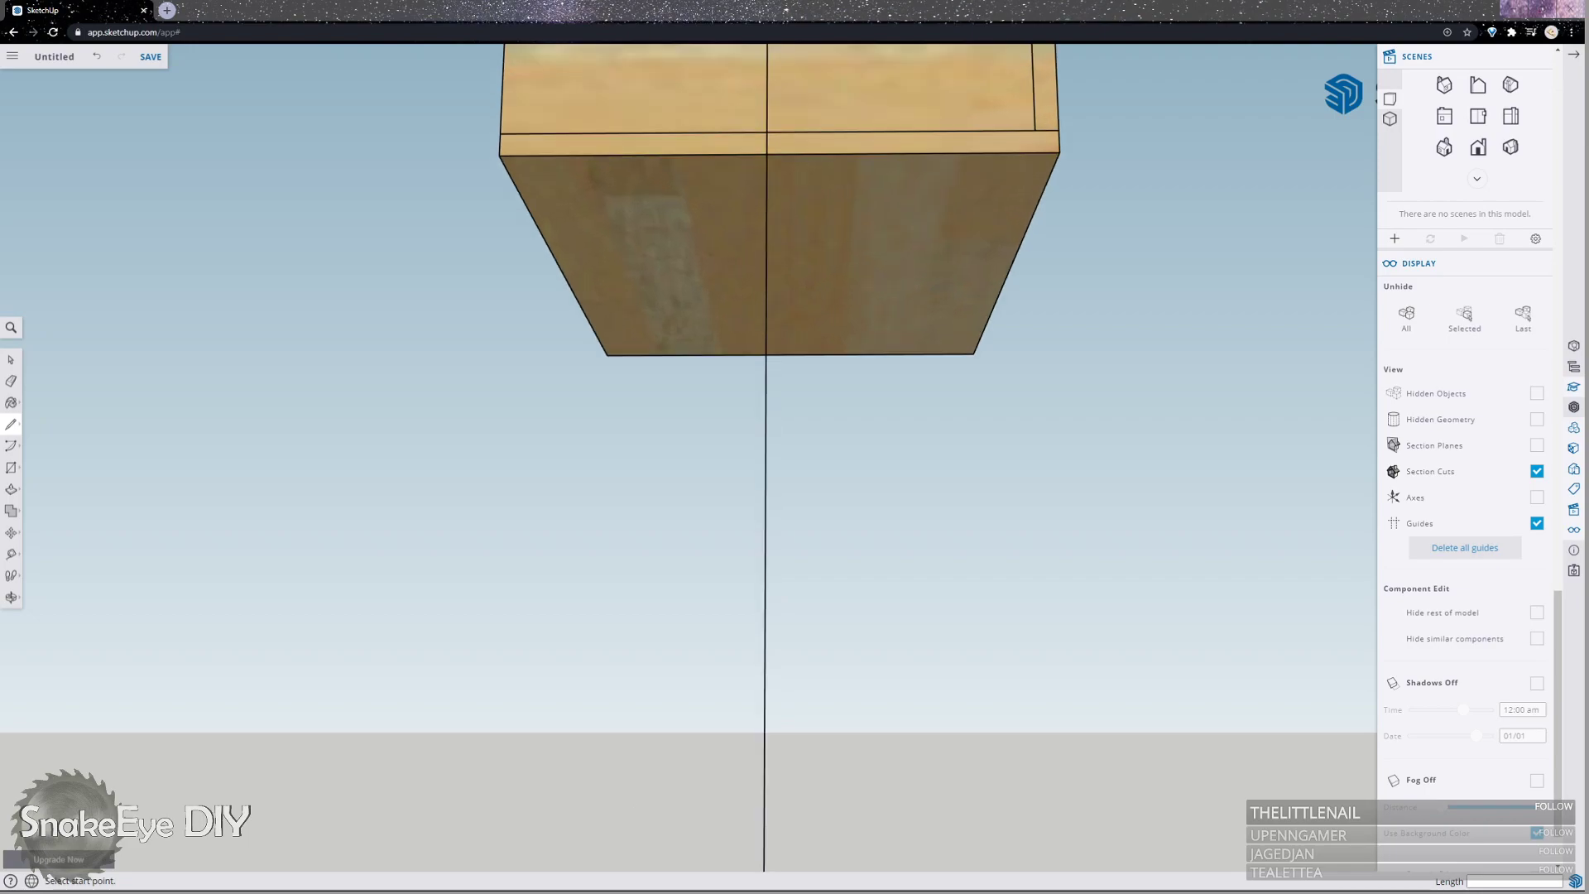
pyautogui.scroll(-4, 778, 248)
pyautogui.scroll(4, 880, 325)
pyautogui.scroll(6, 880, 325)
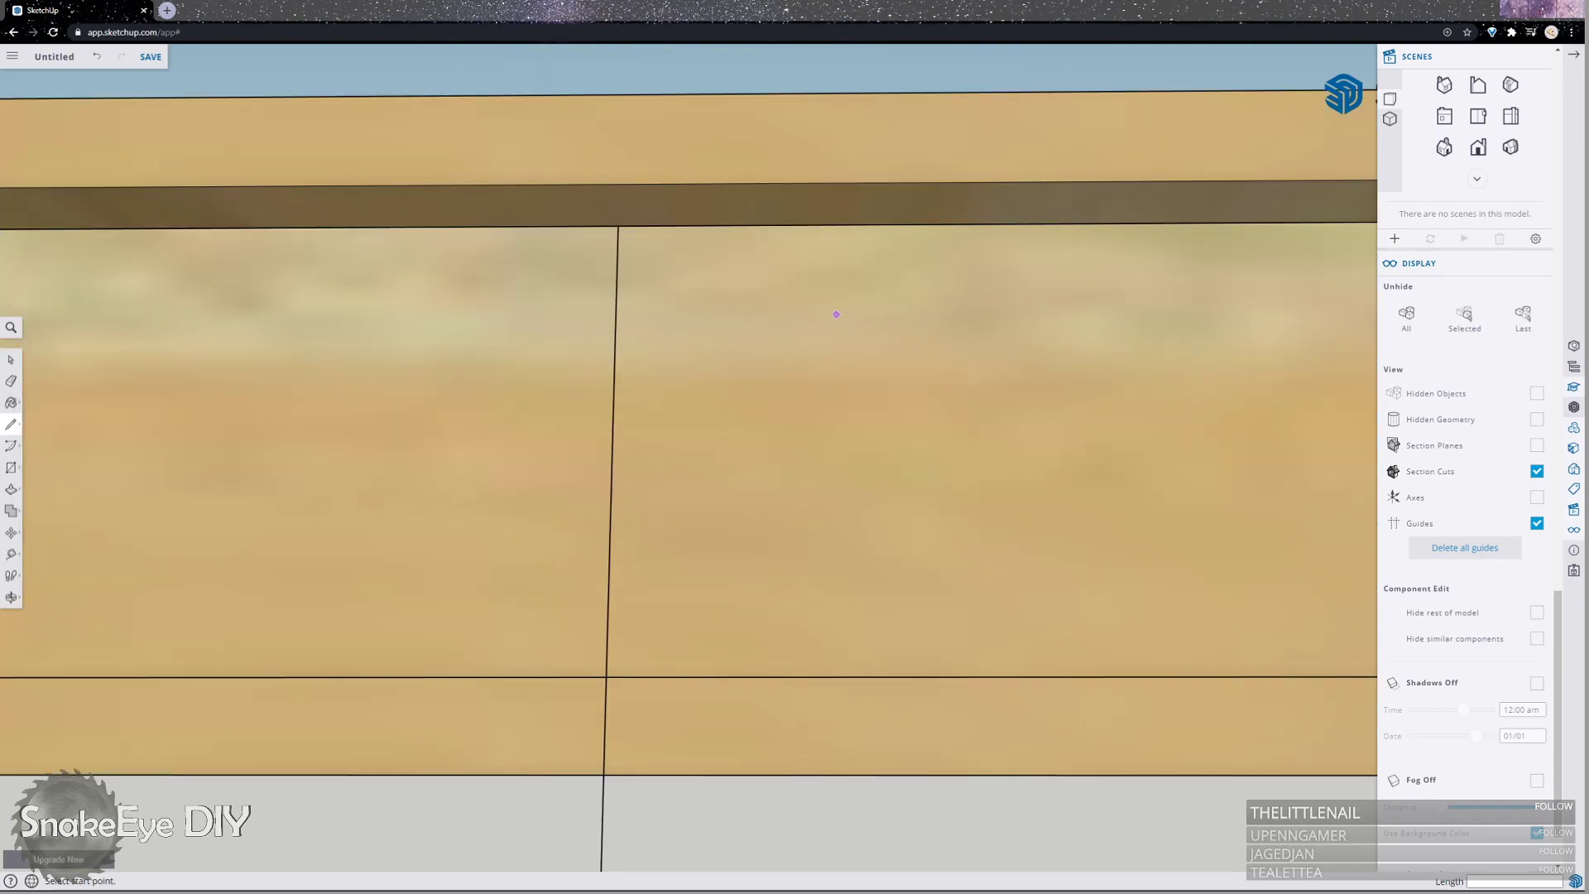
pyautogui.click(580, 213)
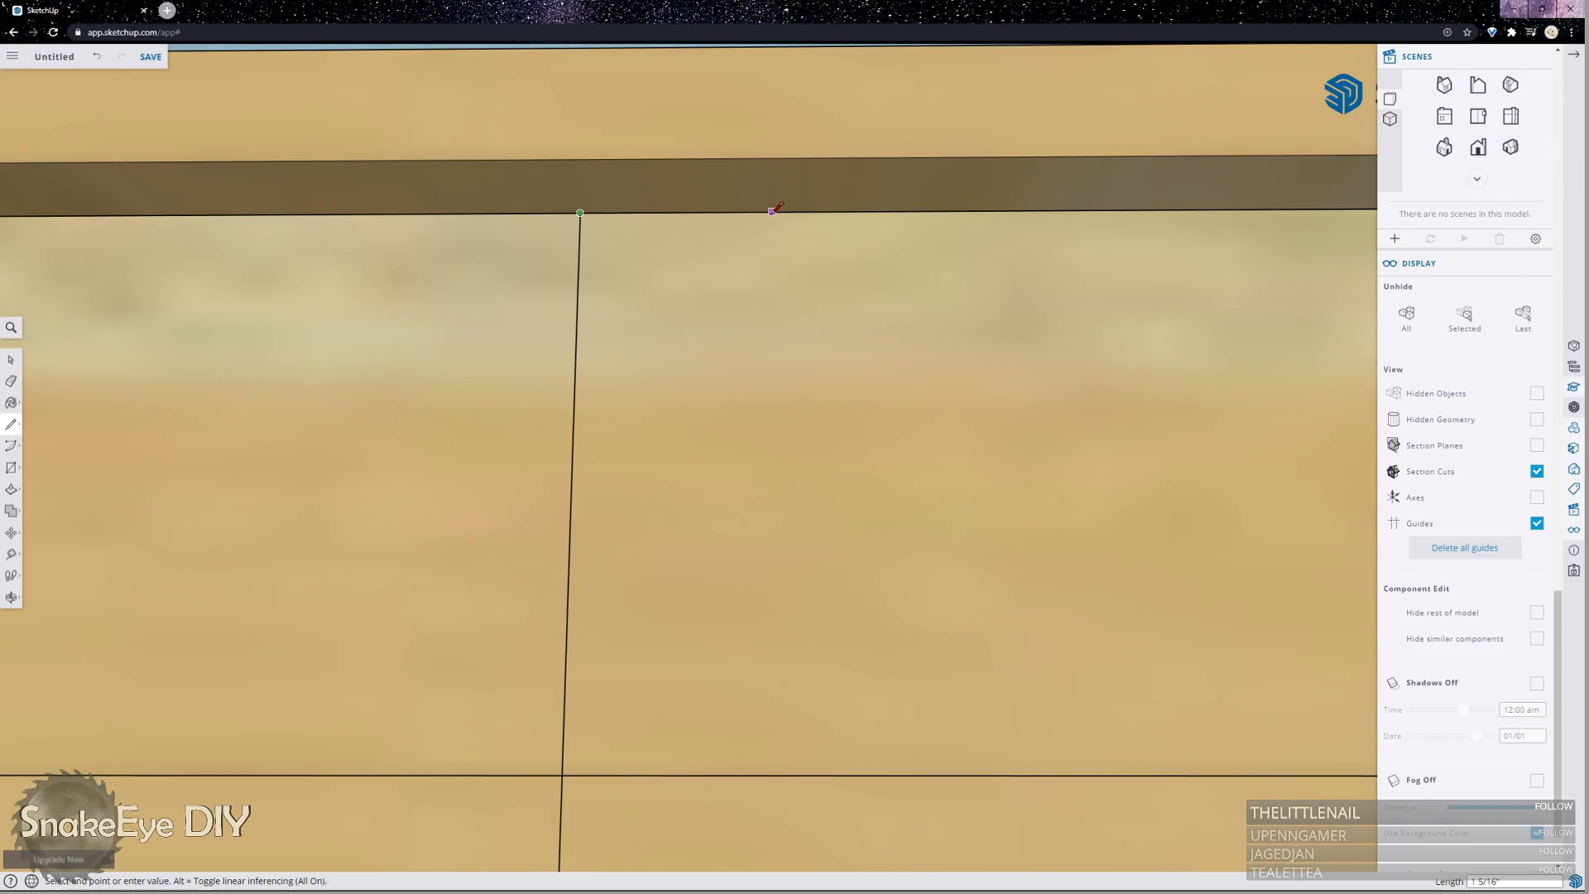
pyautogui.write('5')
pyautogui.press('Return')
pyautogui.scroll(-6, 757, 210)
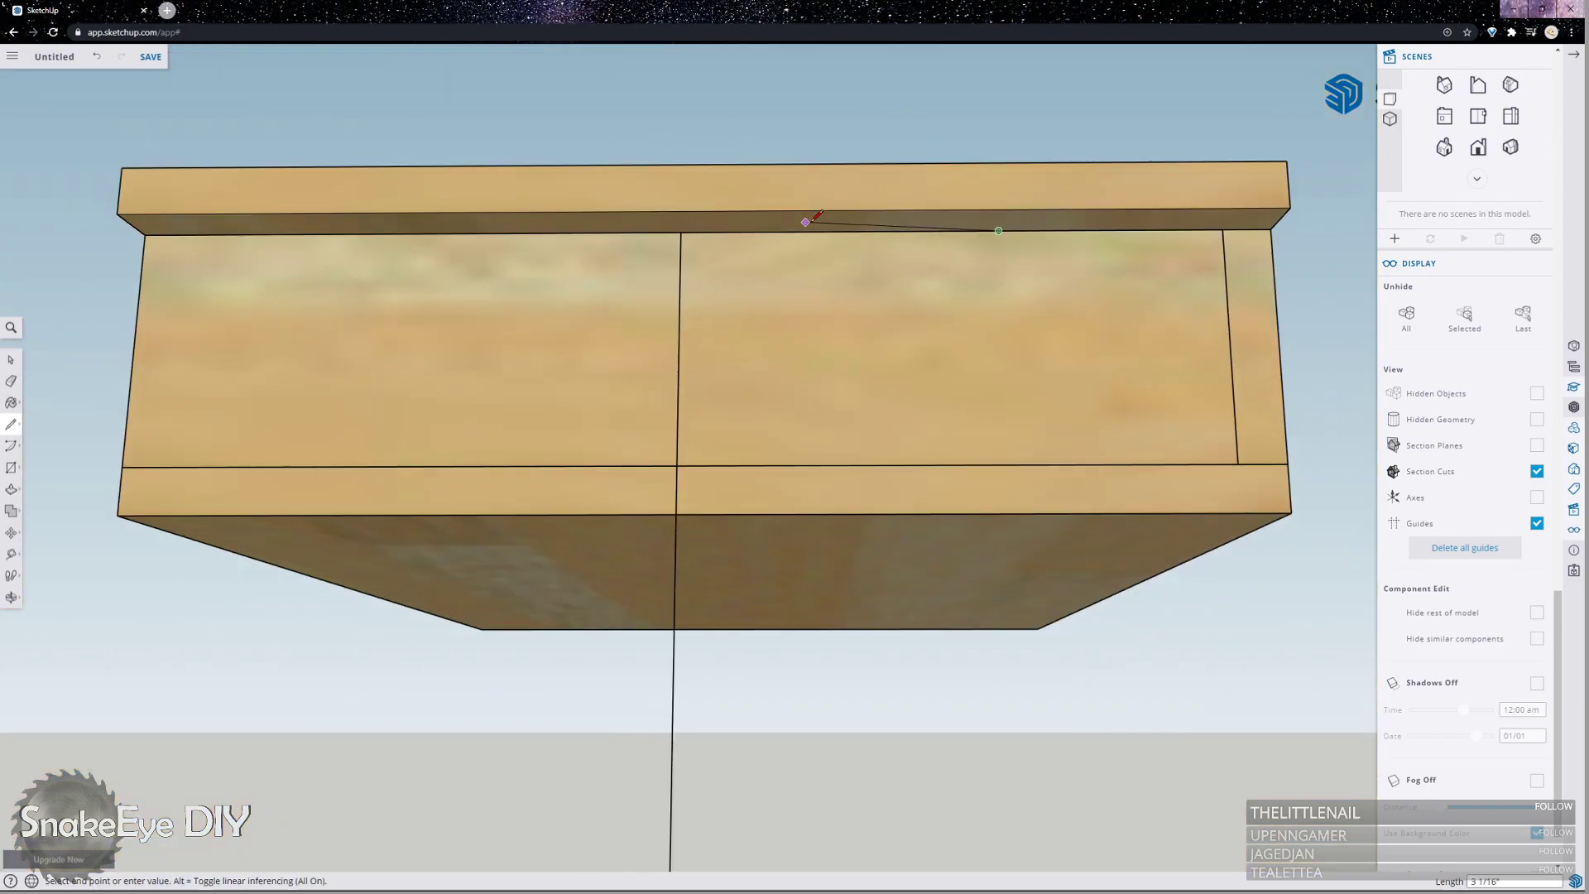
pyautogui.scroll(5, 786, 211)
pyautogui.scroll(2, 770, 228)
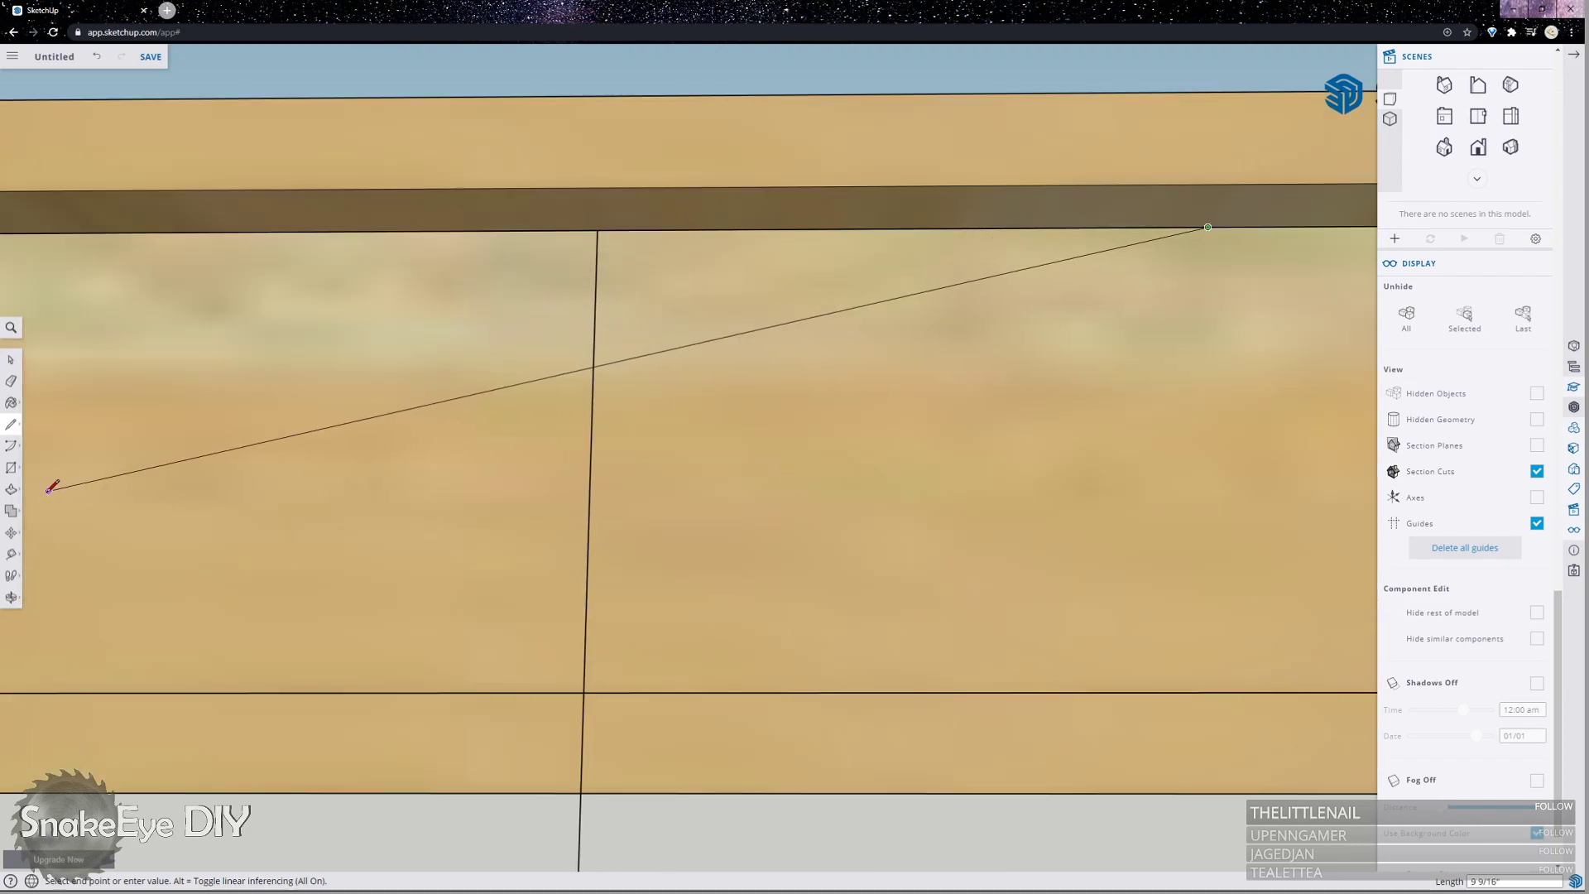
pyautogui.click(11, 532)
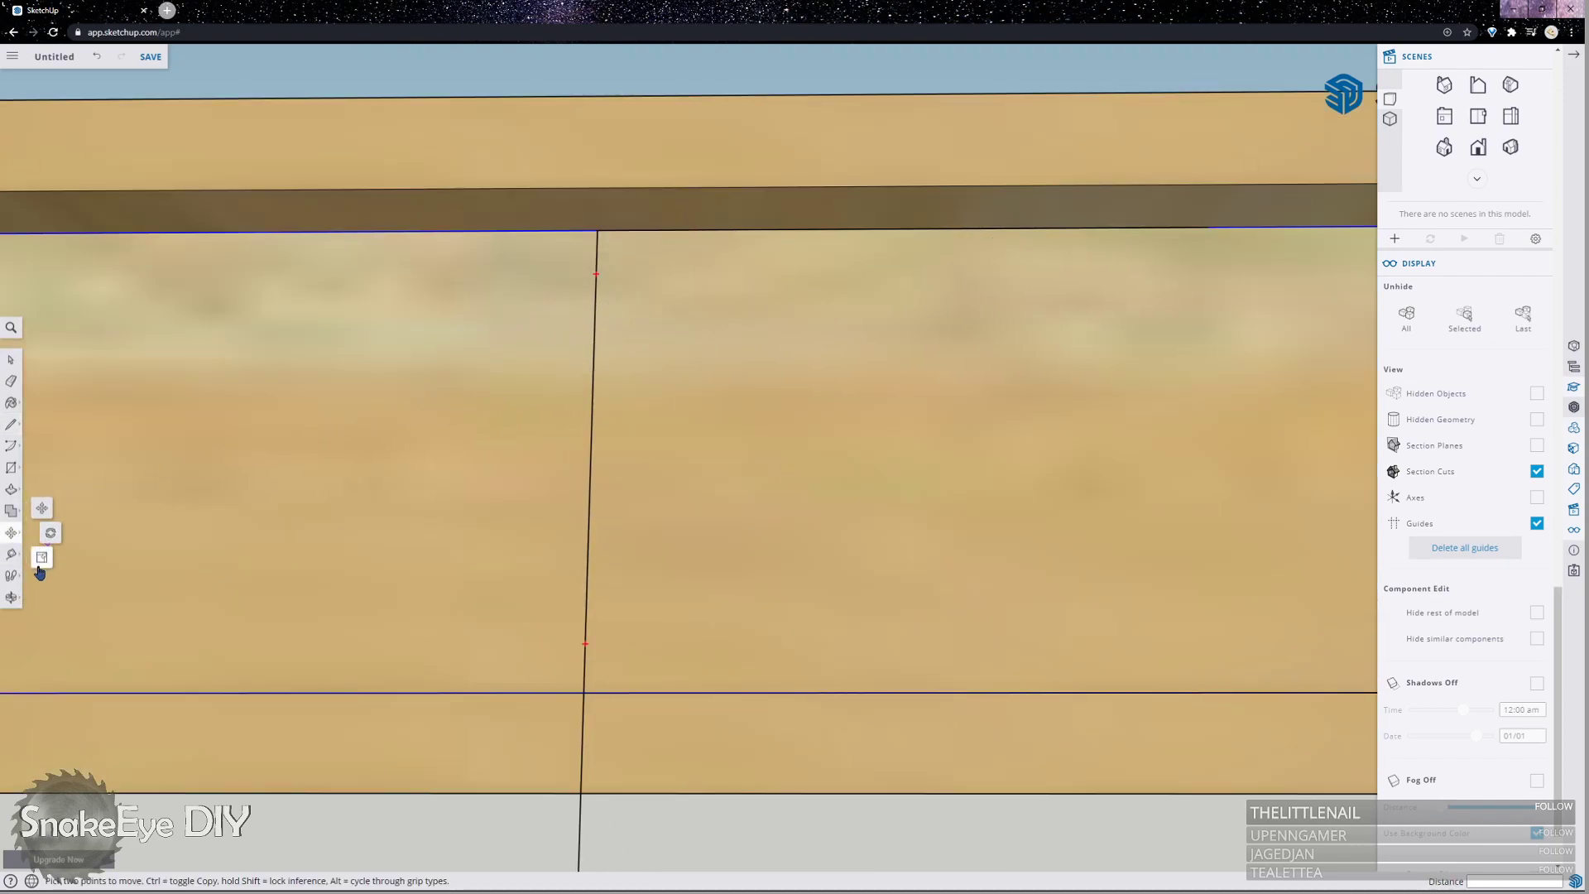
# Look through the Push/Pull, Rectangle and Move flyouts, then expand the Tape Measure flyout.
pyautogui.click(12, 494)
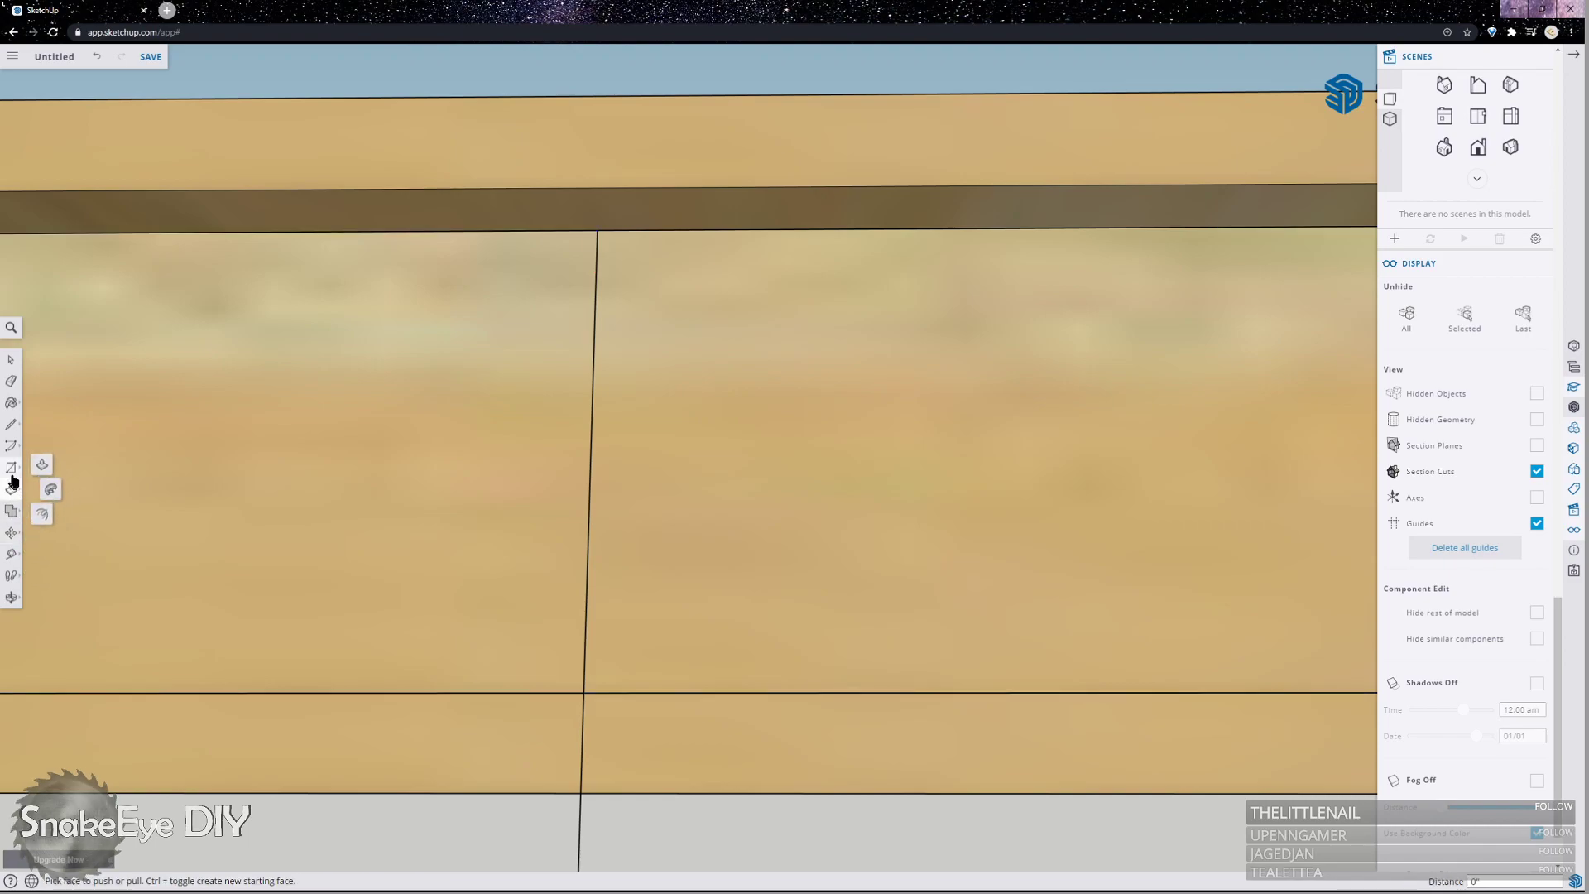
pyautogui.click(10, 468)
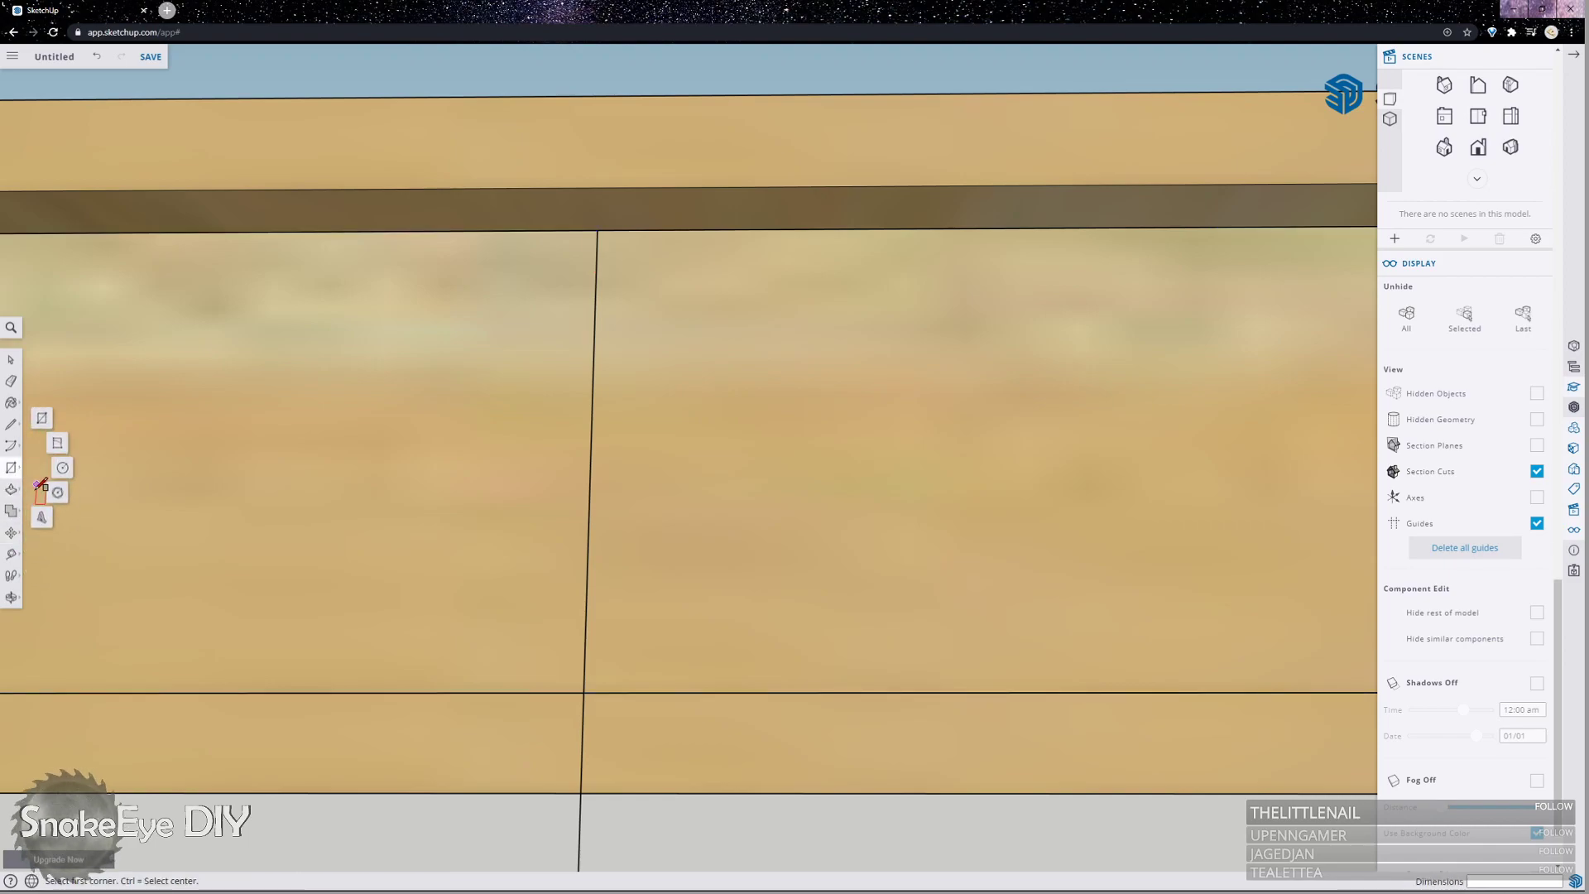
pyautogui.click(13, 542)
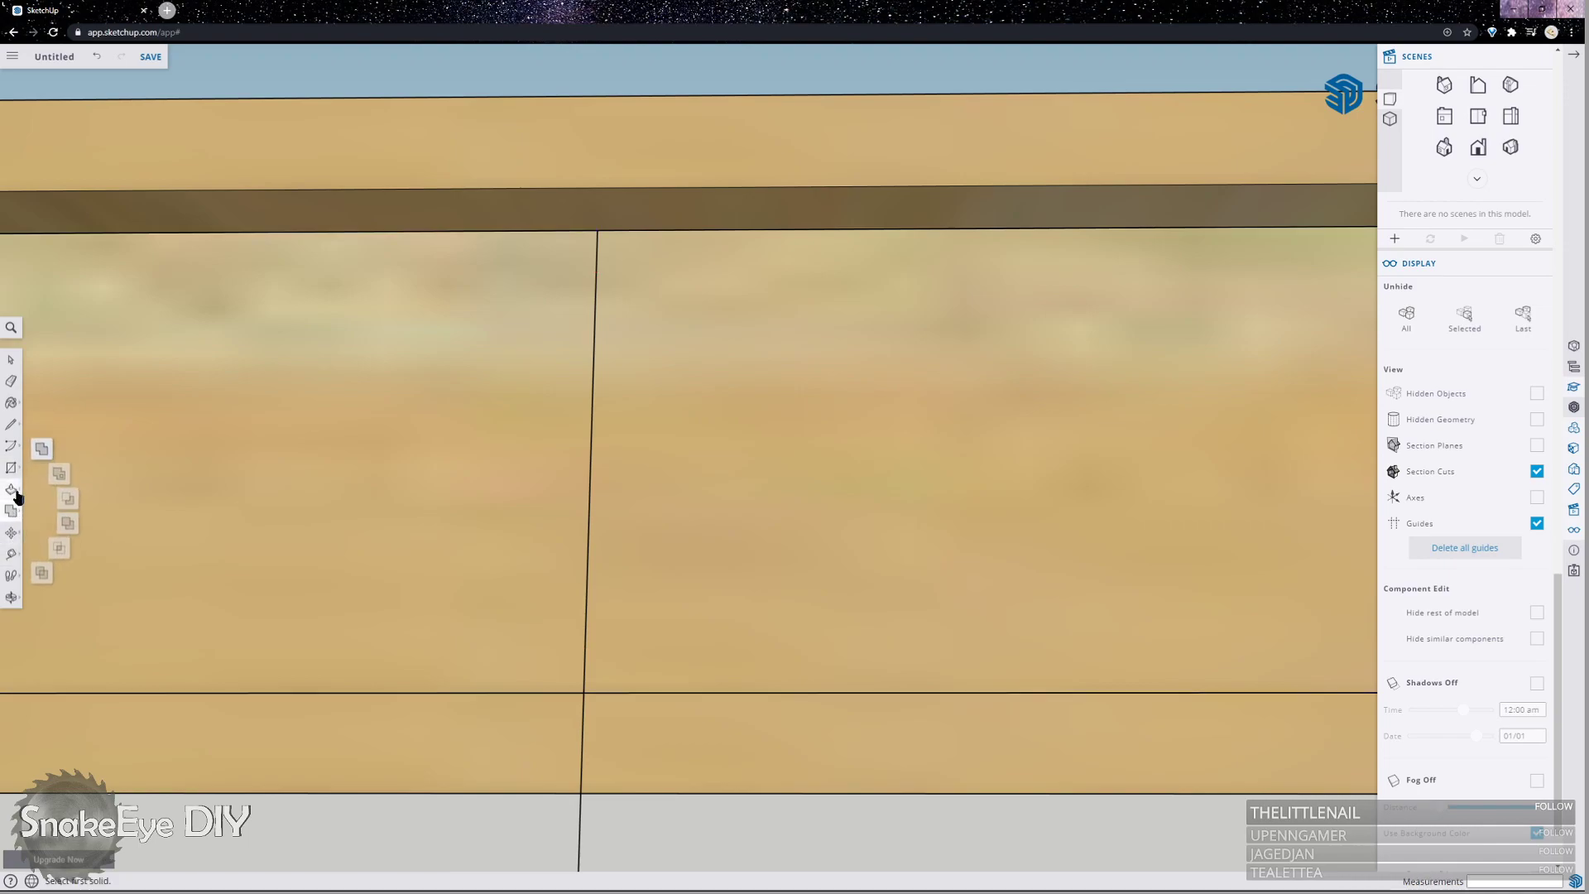
pyautogui.click(12, 561)
# Add a 10° protractor guide from the vertical line's top, based on the desk's top edge, and start a line there.
pyautogui.click(59, 591)
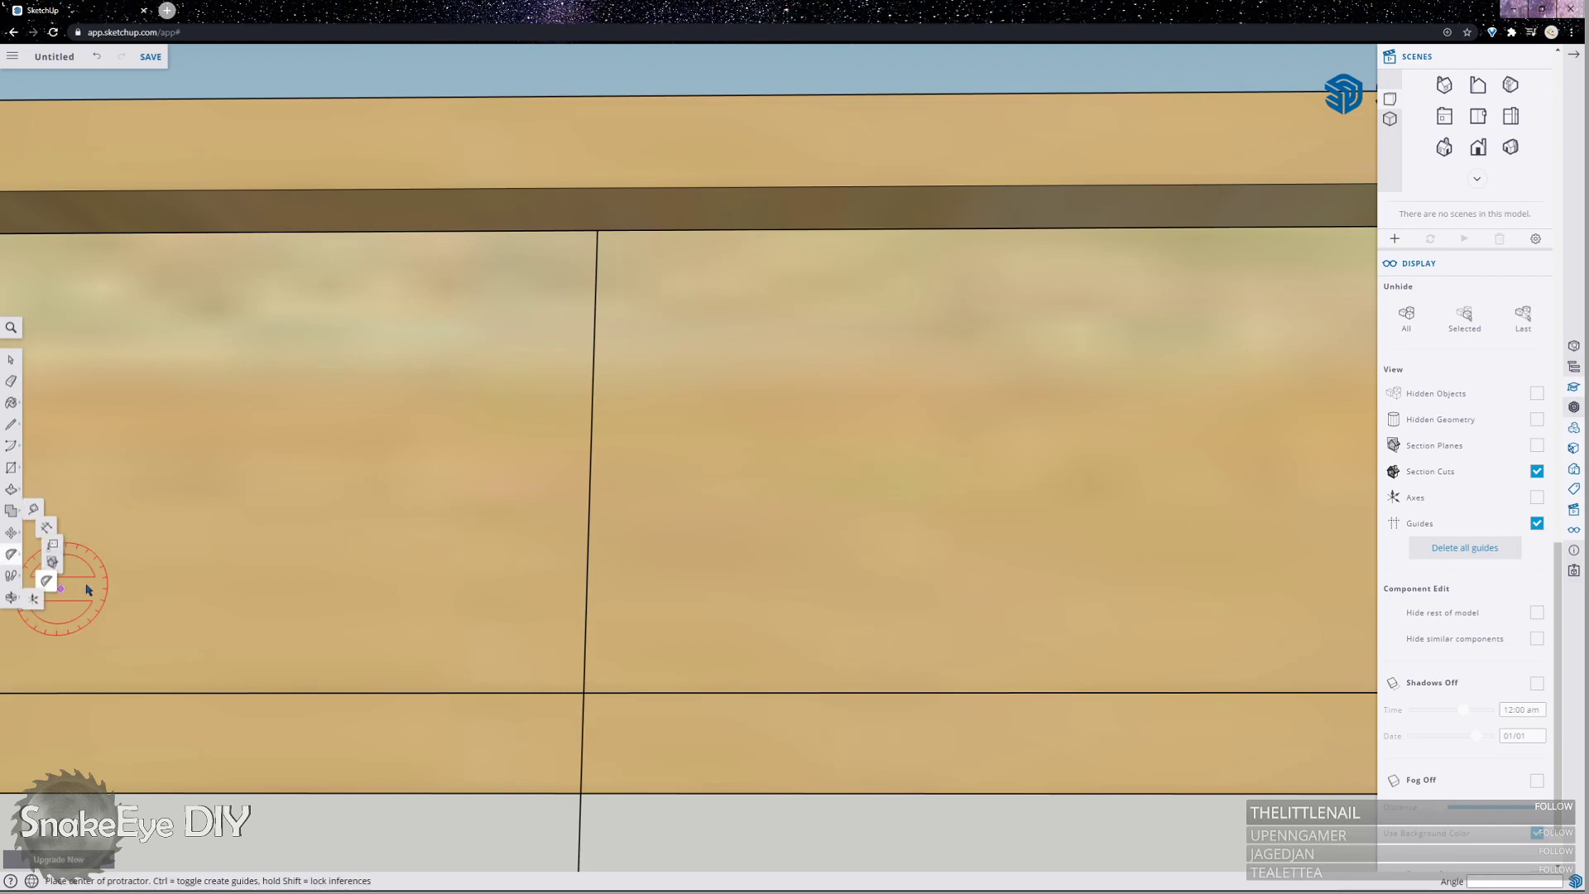
pyautogui.click(598, 231)
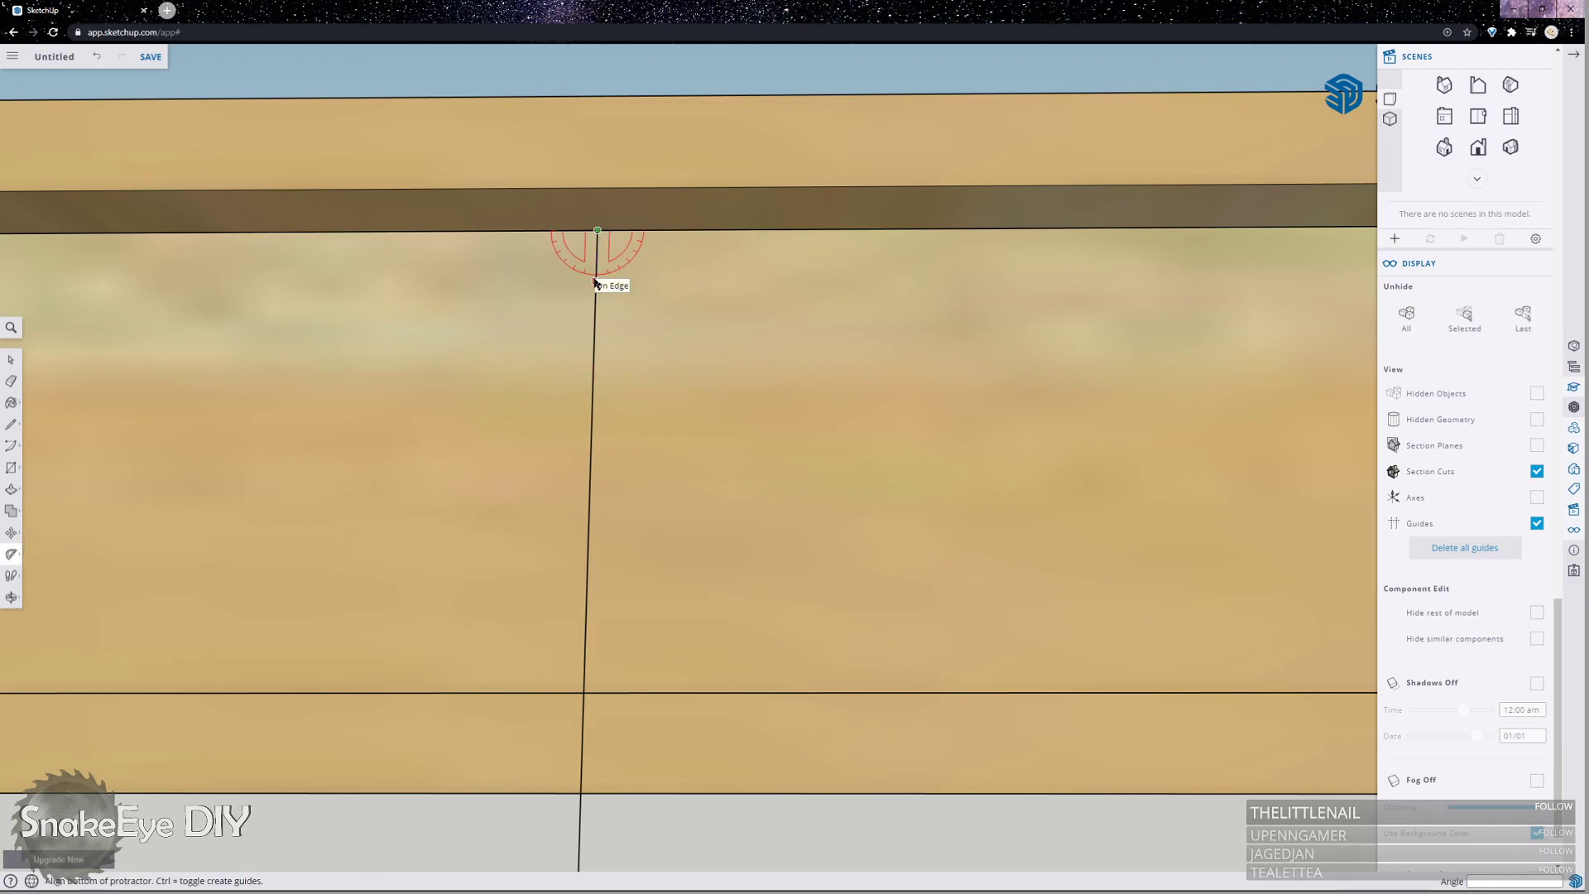
pyautogui.click(595, 282)
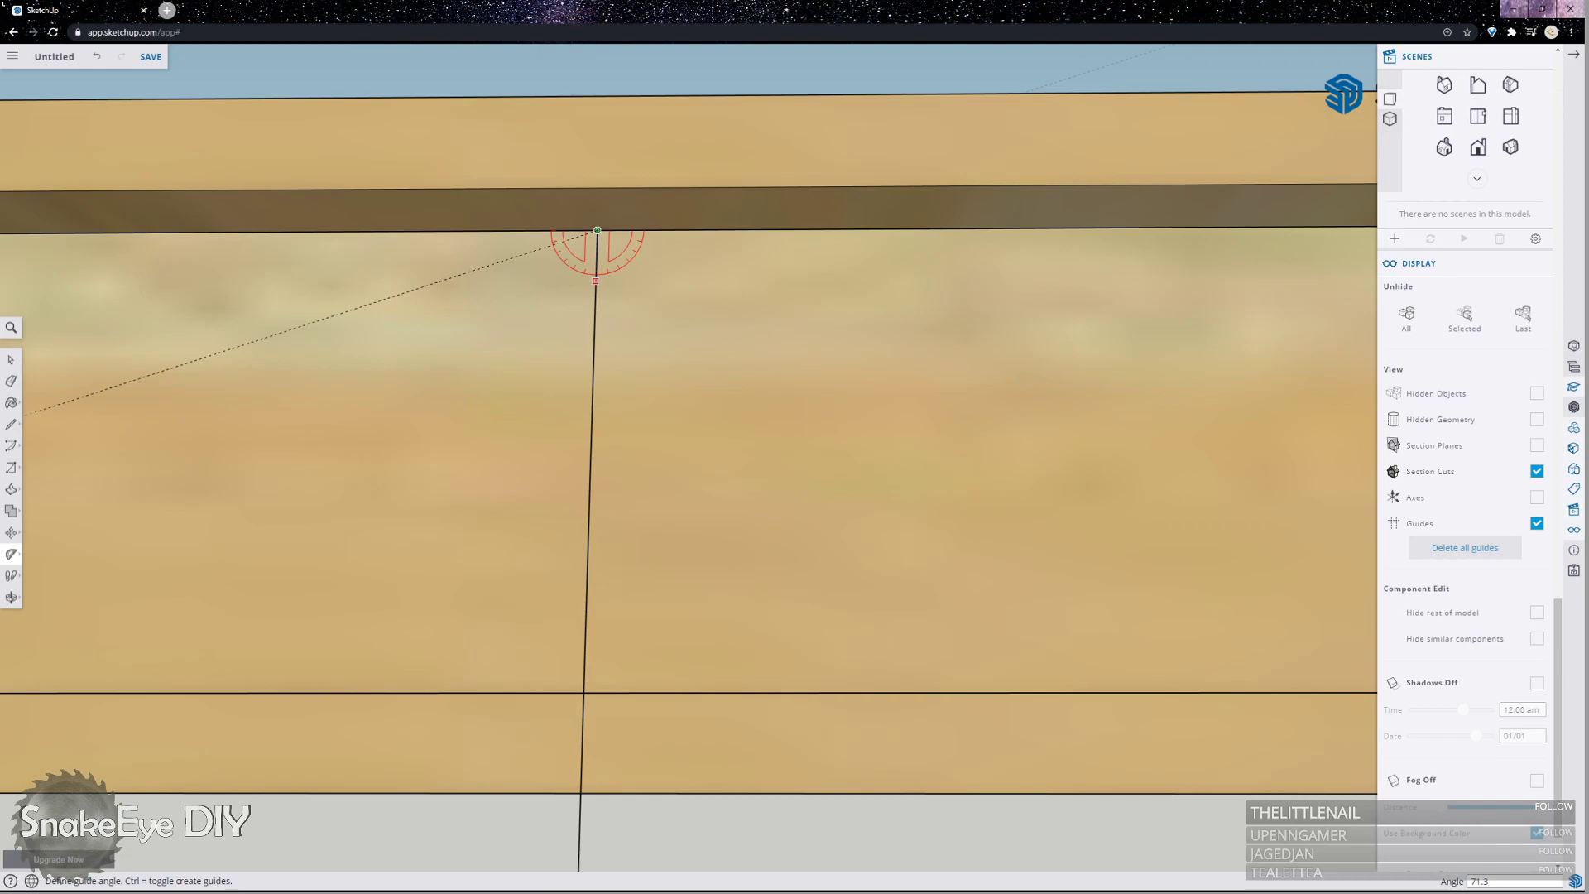
pyautogui.click(13, 553)
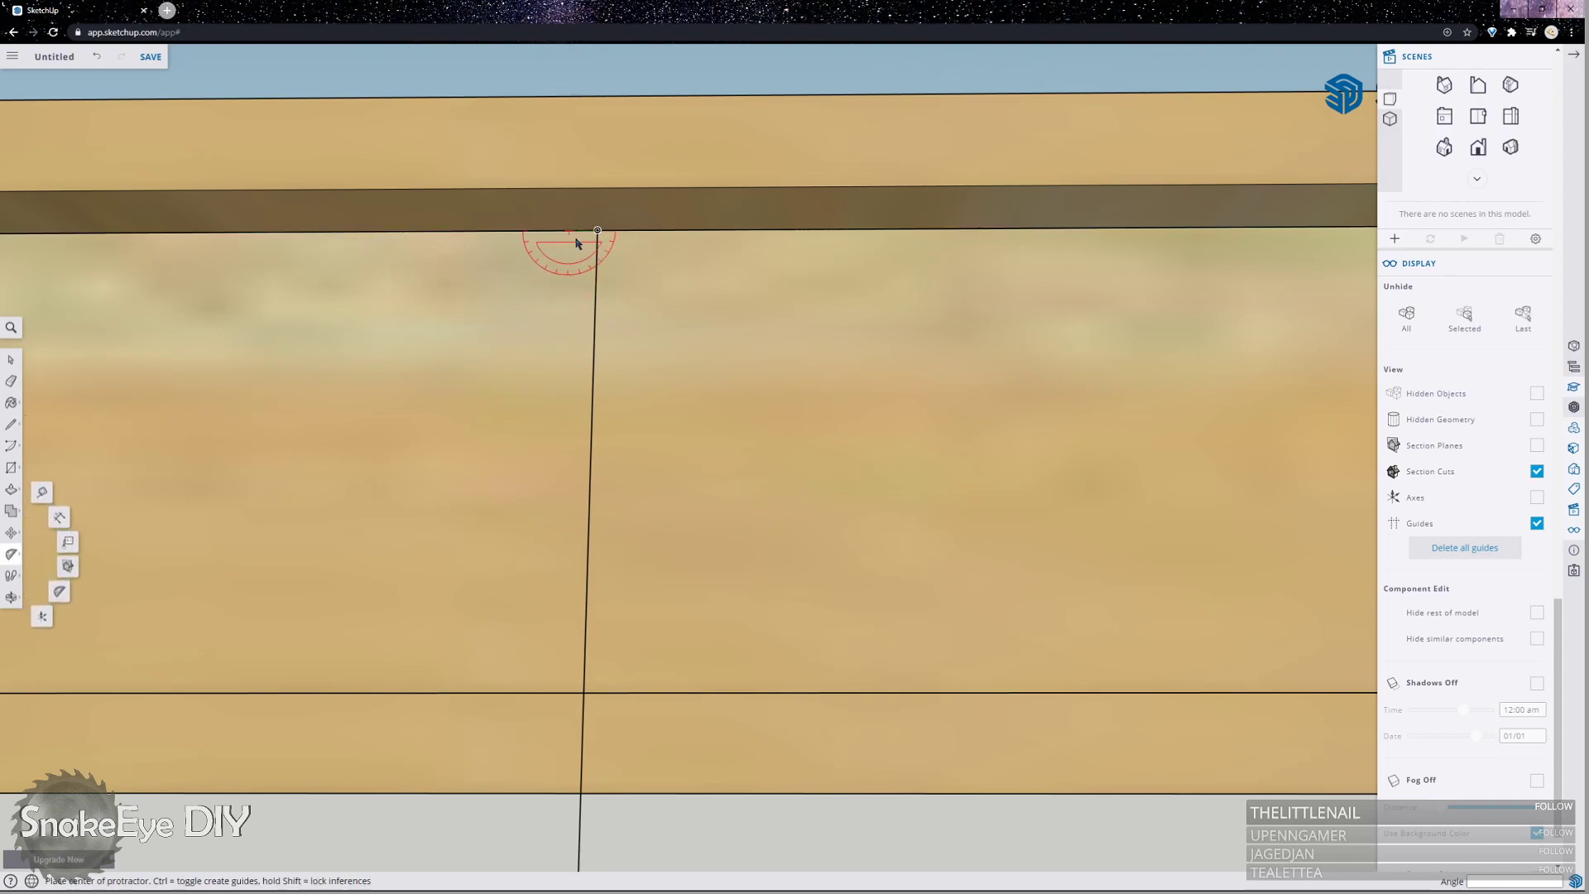
pyautogui.click(597, 231)
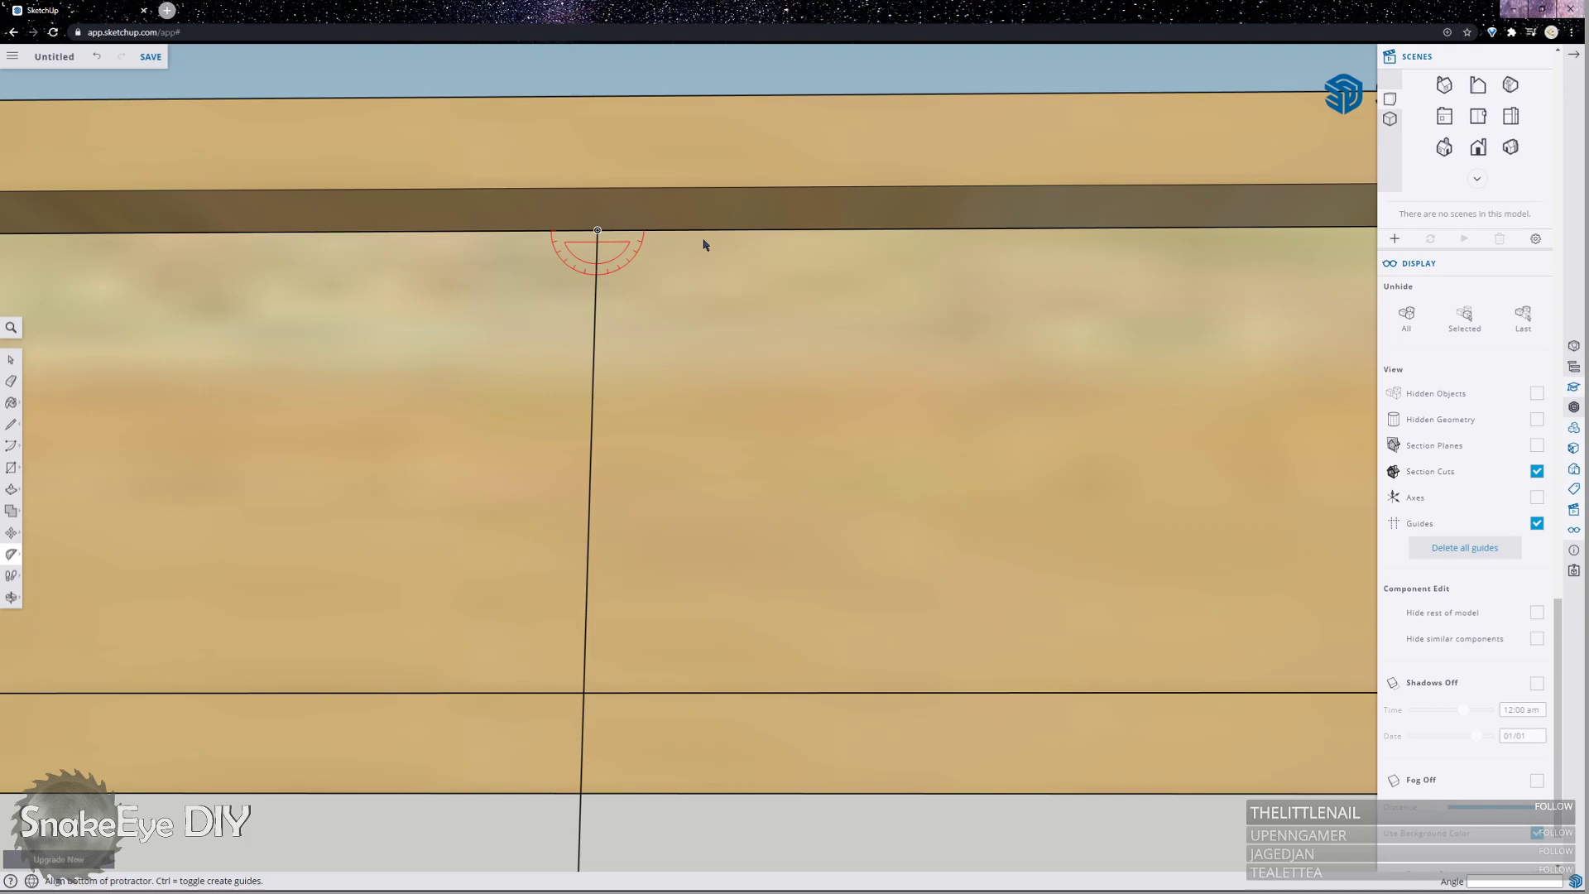
pyautogui.click(732, 237)
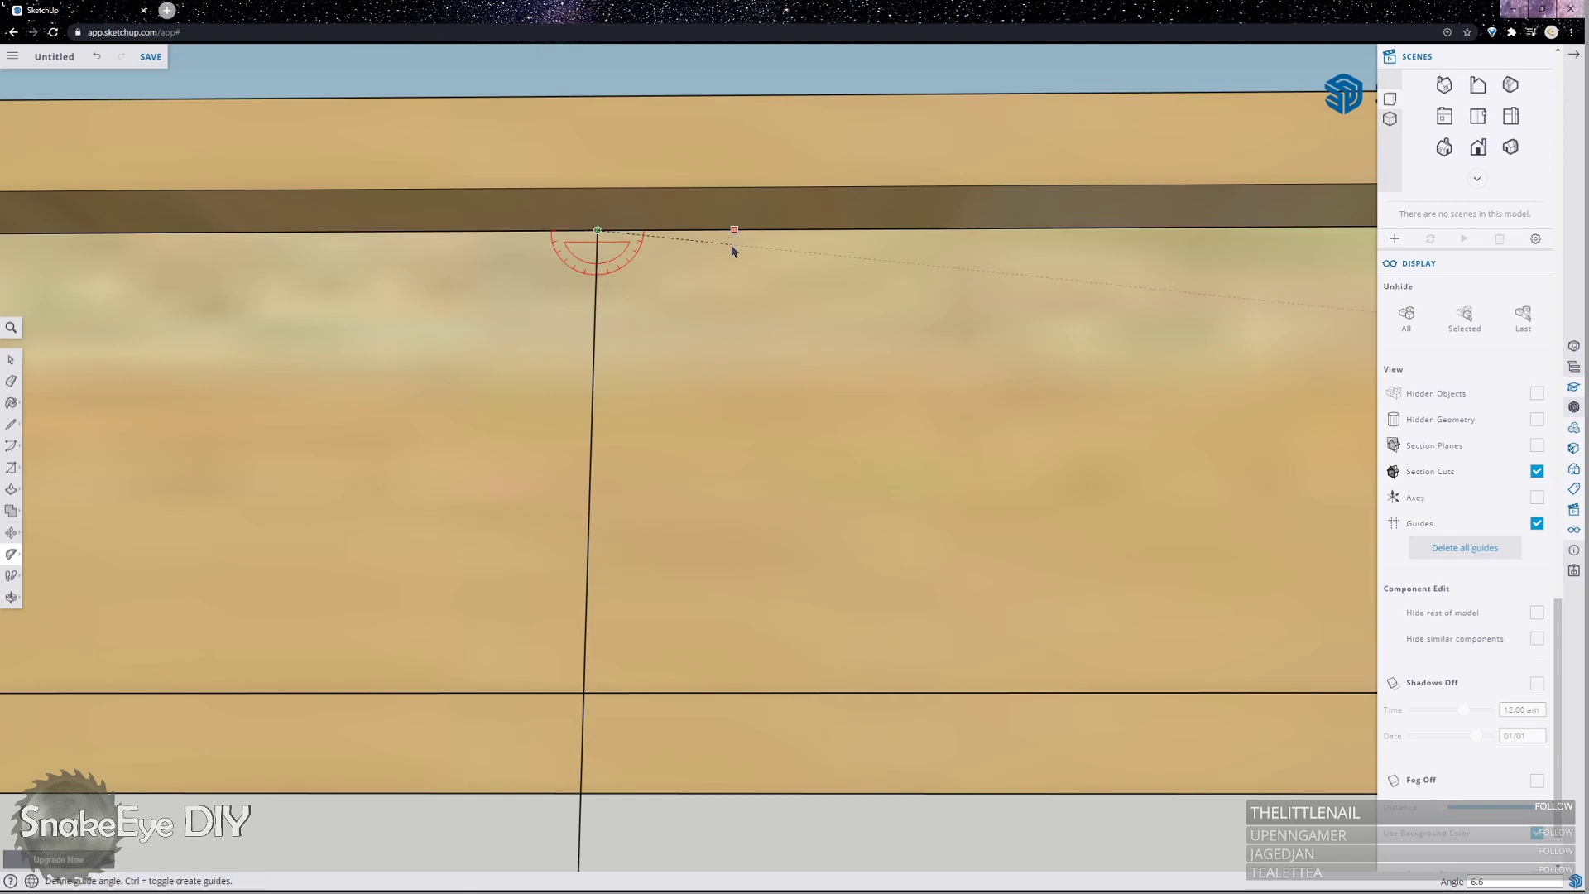
pyautogui.write('10')
pyautogui.press('Return')
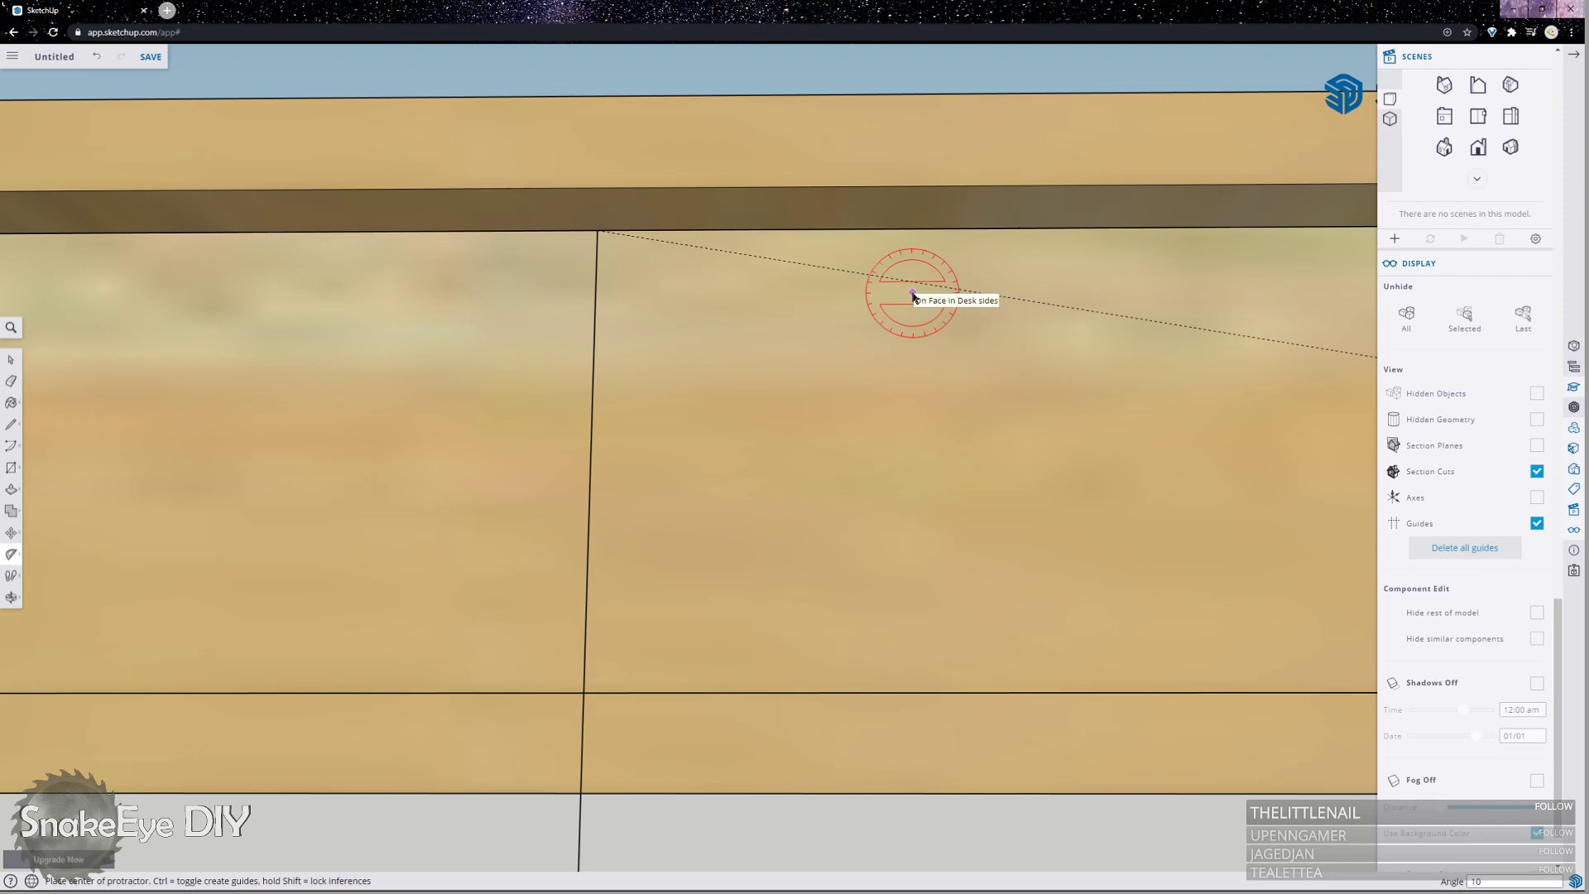
pyautogui.press('l')
pyautogui.click(599, 230)
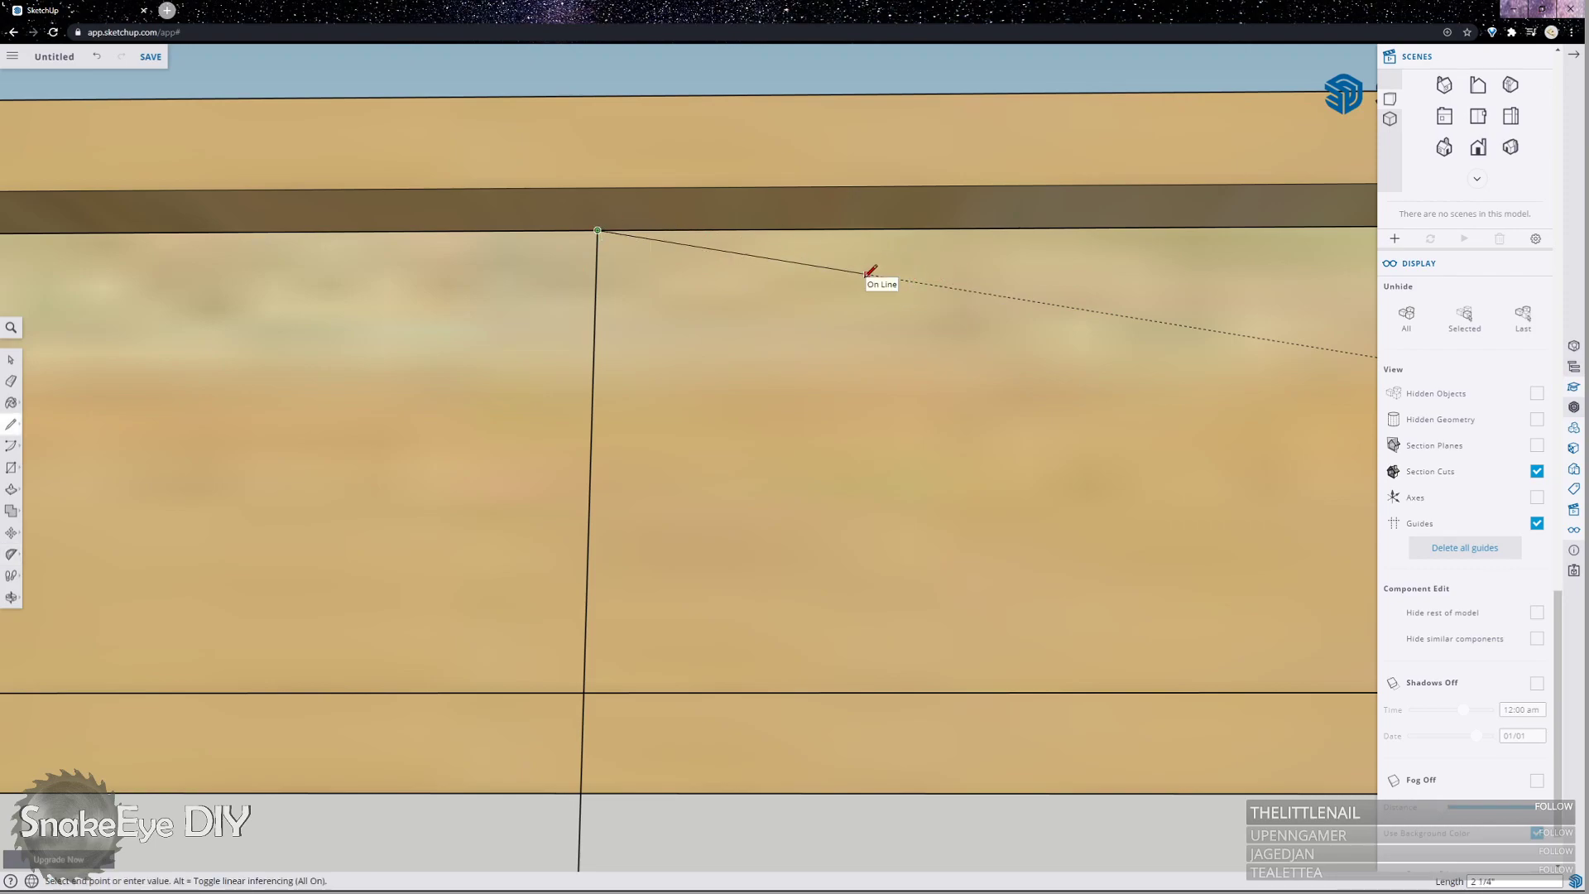
# Cancel the unfinished line and zoom out to see the whole desk box.
pyautogui.press('Escape')
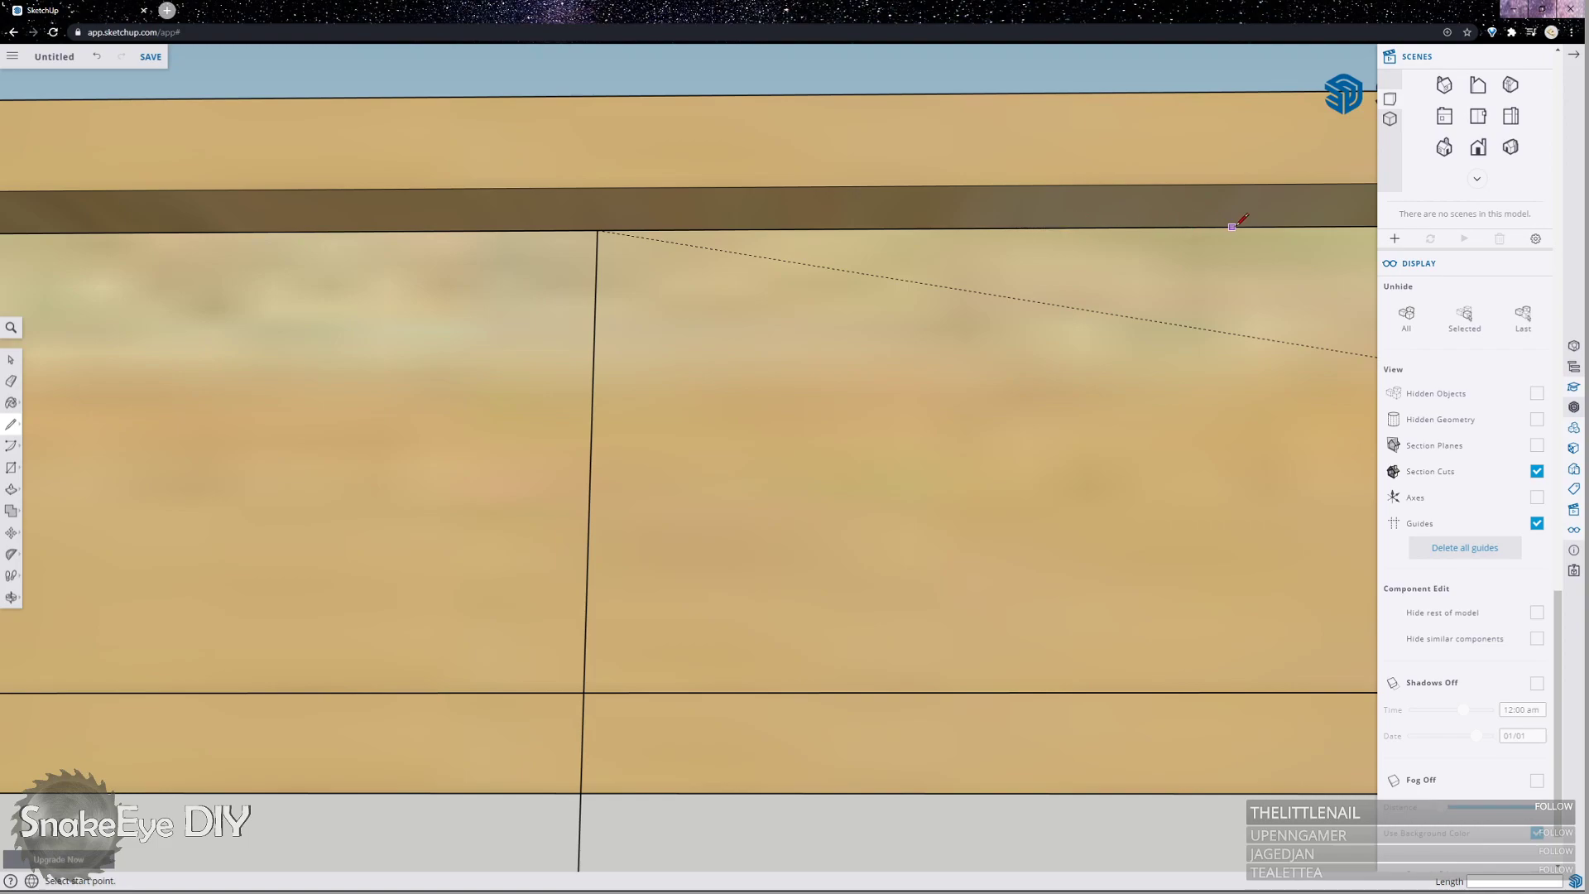
pyautogui.scroll(-3, 844, 241)
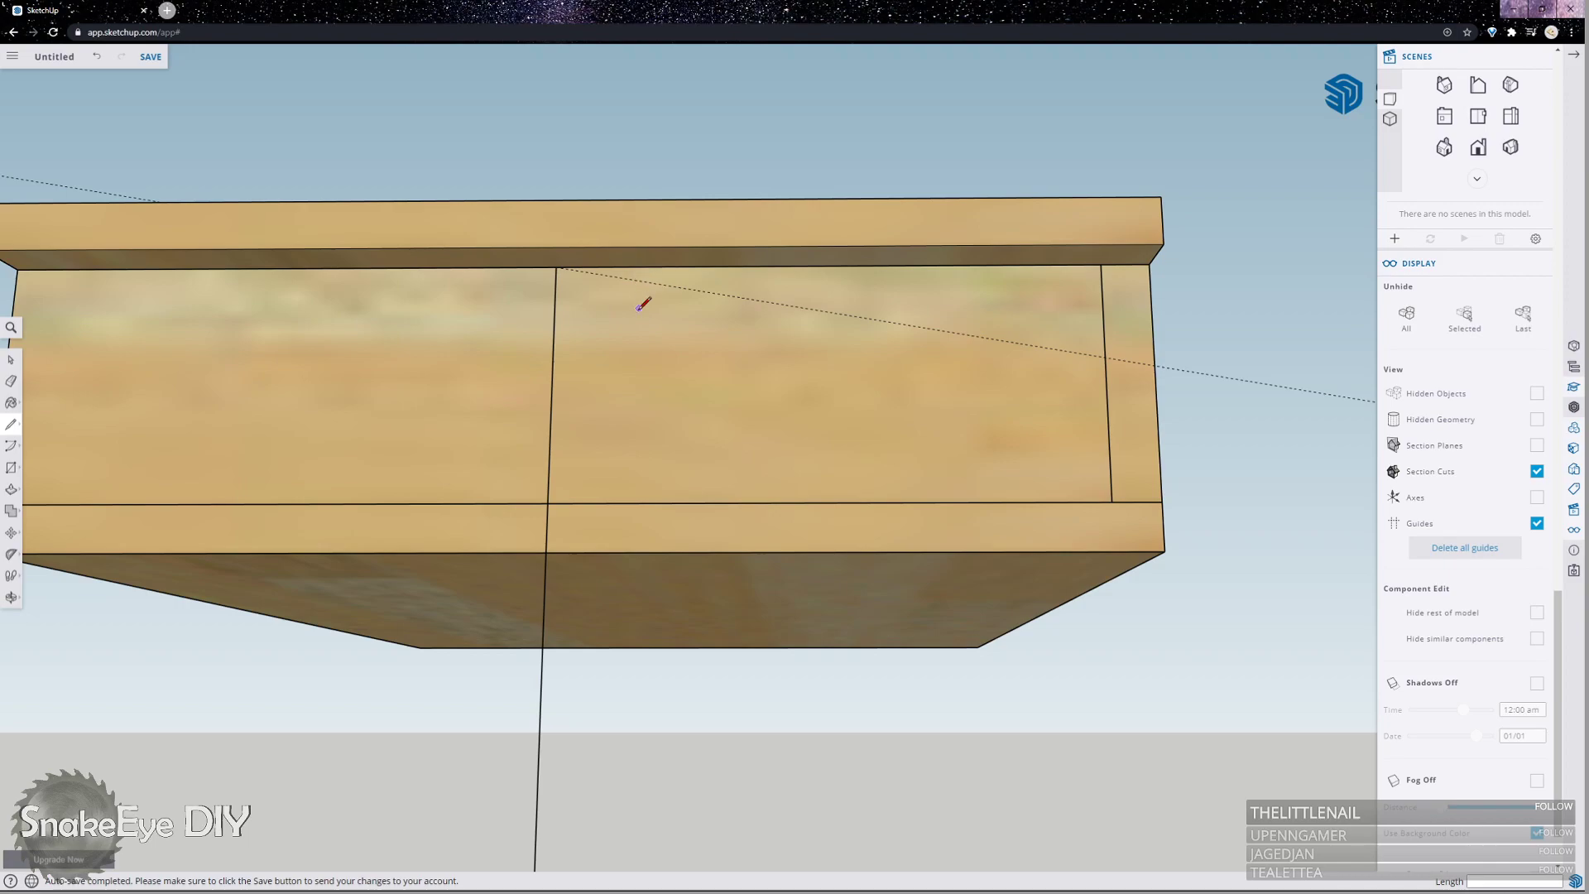
# Zoom in and begin a vertical line at the midpoint of the edge beneath the desk top.
pyautogui.scroll(2, 644, 296)
pyautogui.scroll(2, 521, 239)
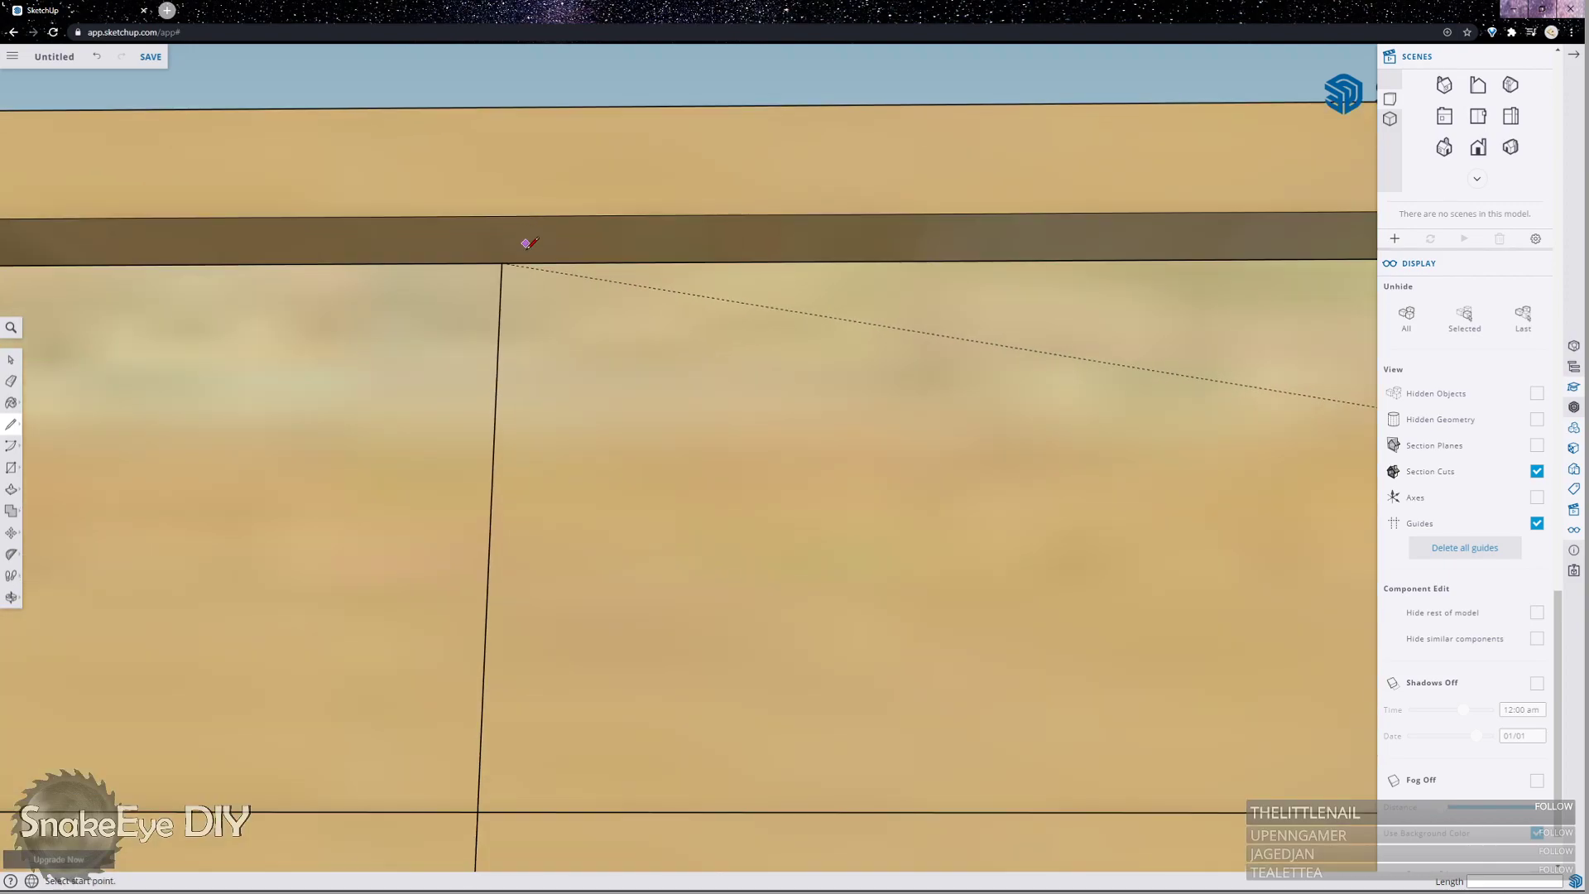
pyautogui.click(501, 263)
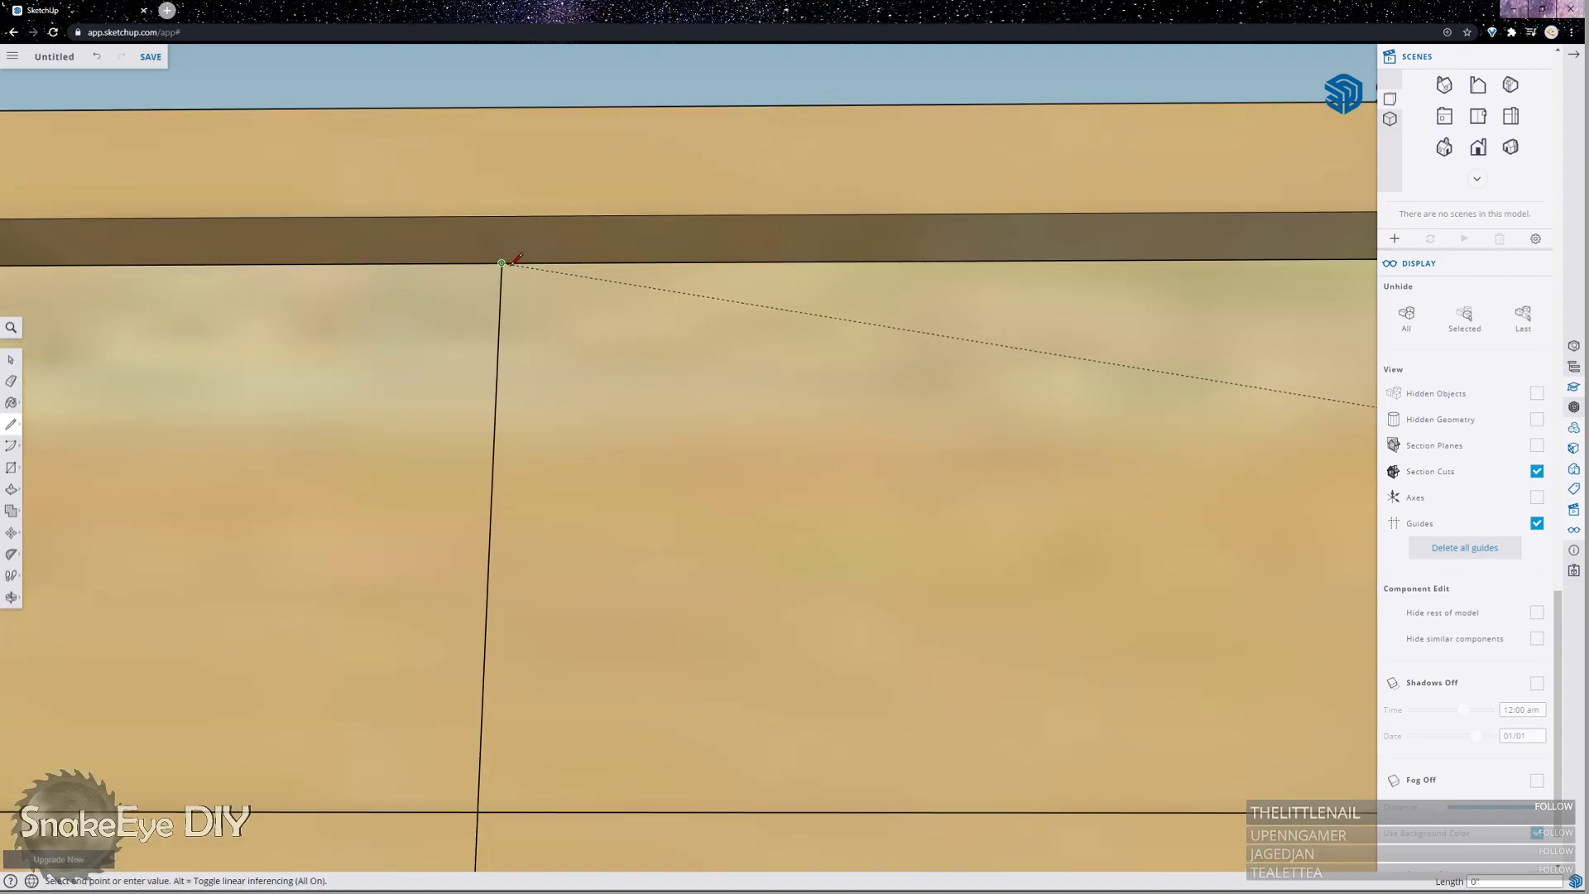
pyautogui.press('Escape')
pyautogui.click(857, 260)
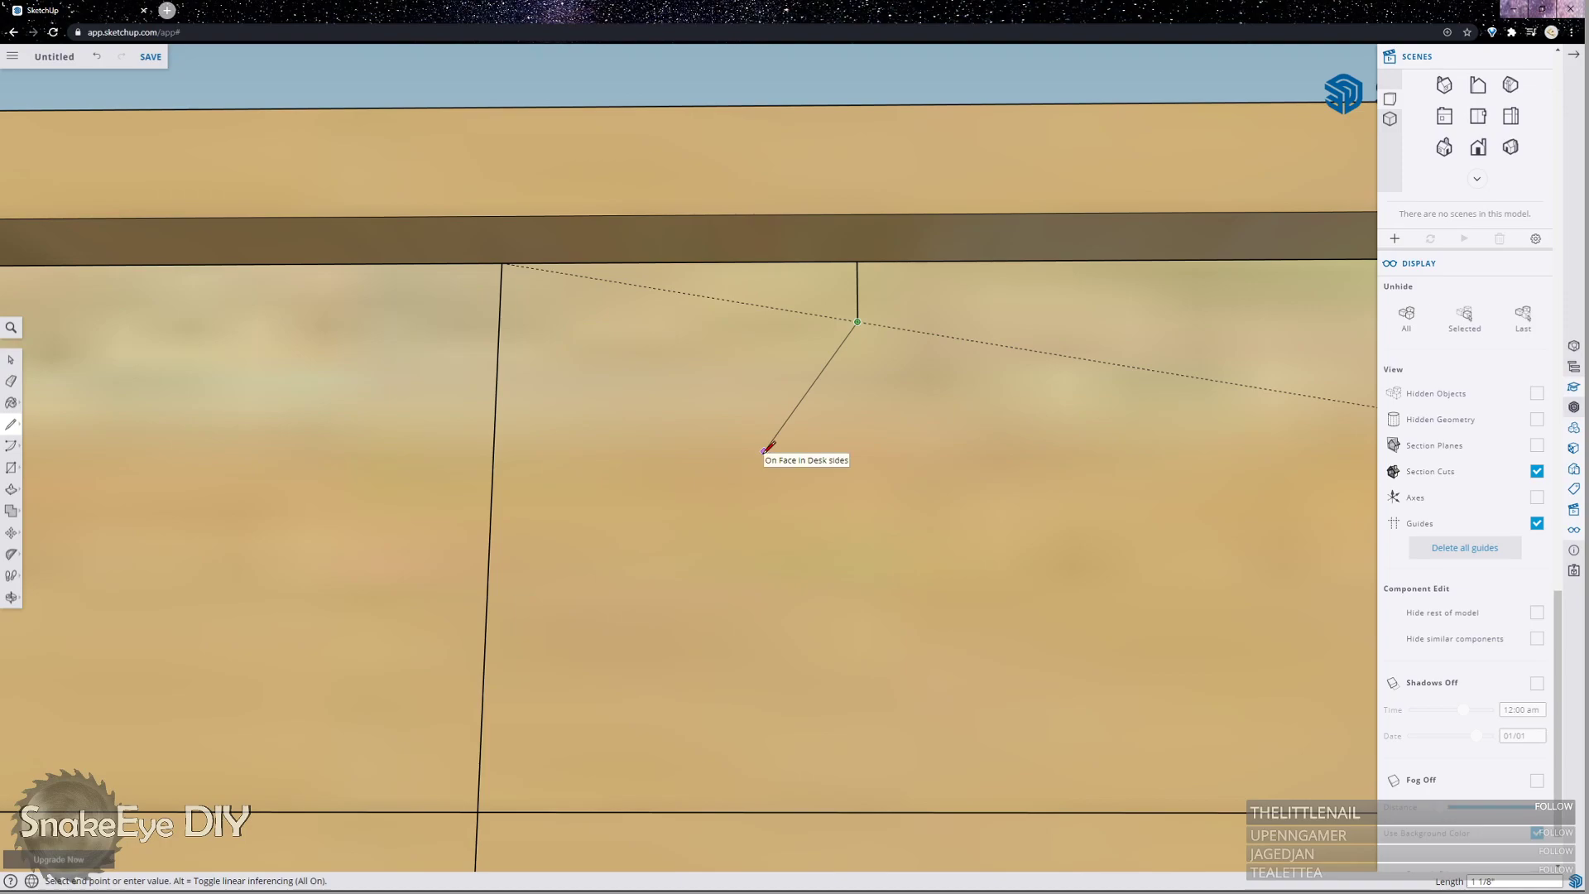
# Finish the sloped line along the 10° guide at the corner, closing the small triangle.
pyautogui.scroll(-5, 579, 265)
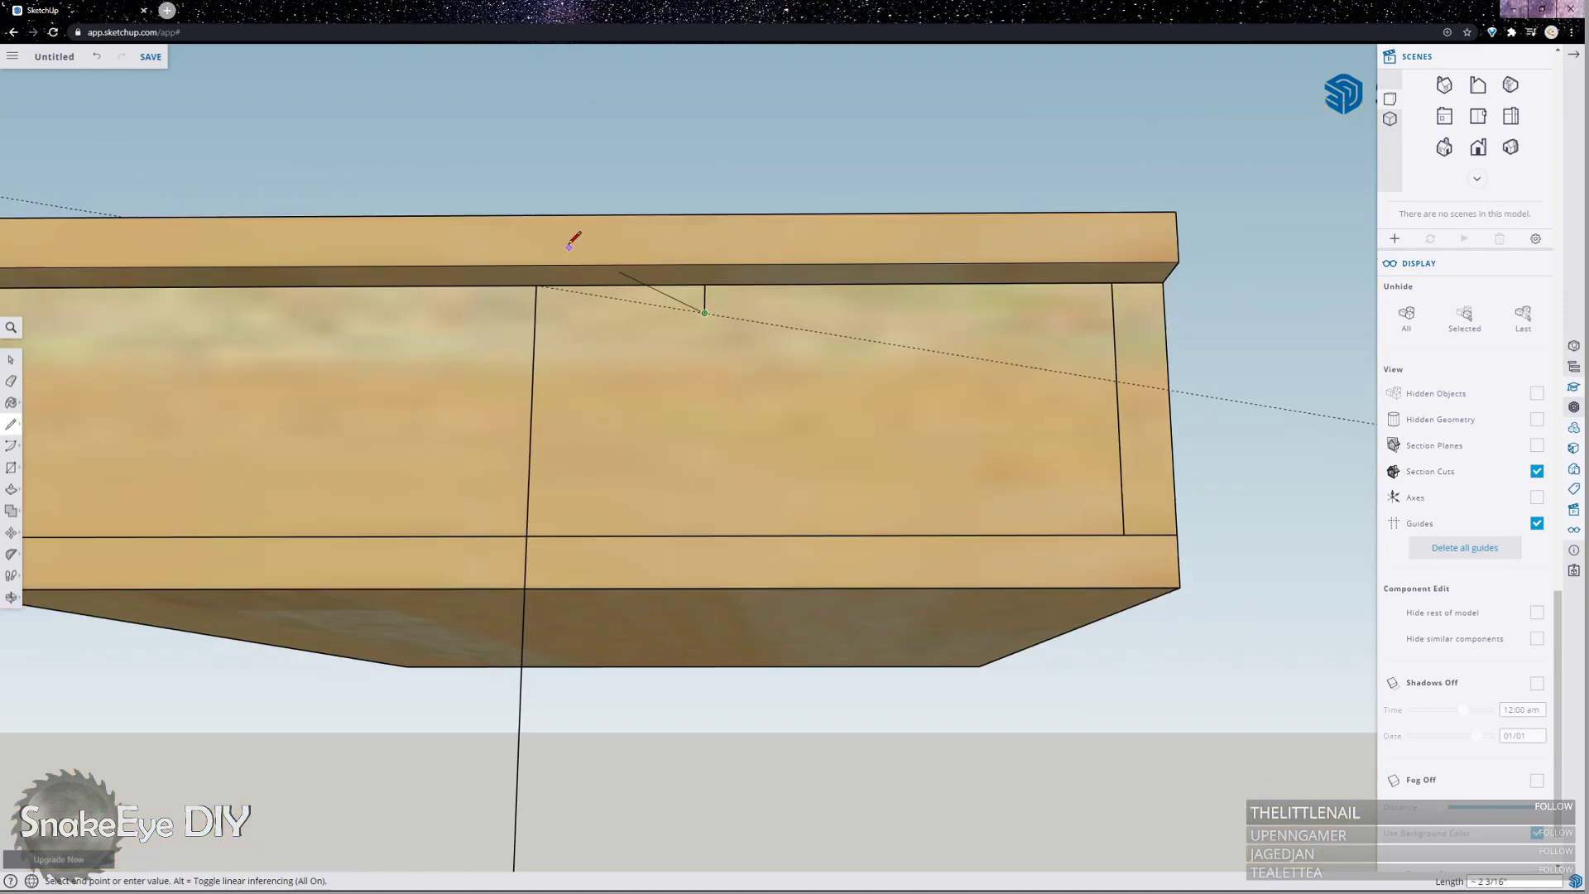
pyautogui.click(551, 267)
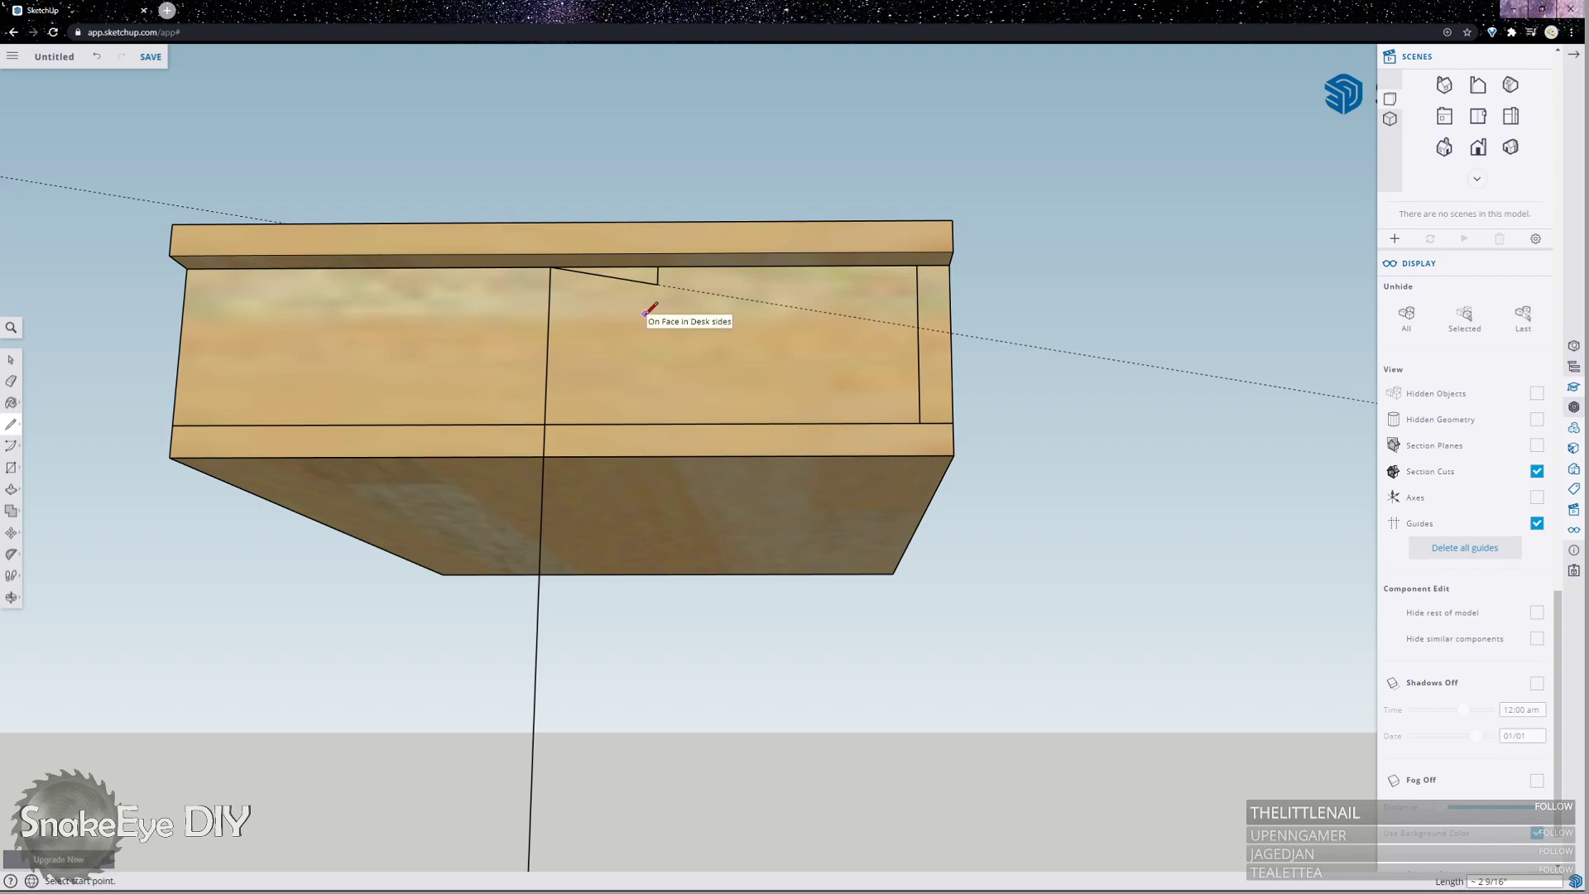
pyautogui.scroll(-2, 645, 313)
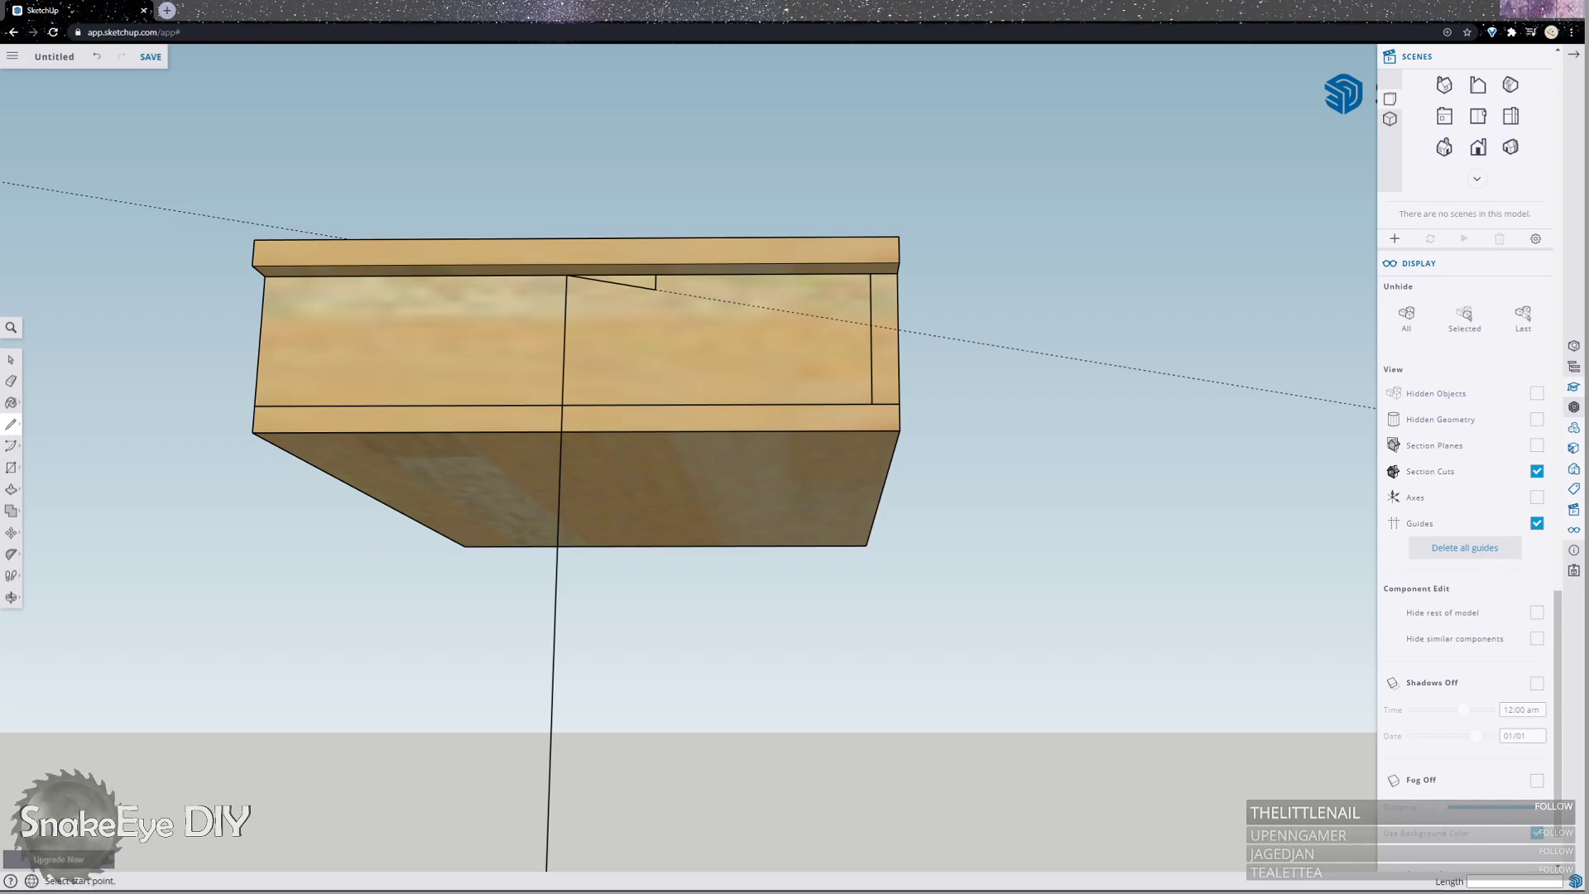
pyautogui.scroll(-5, 703, 219)
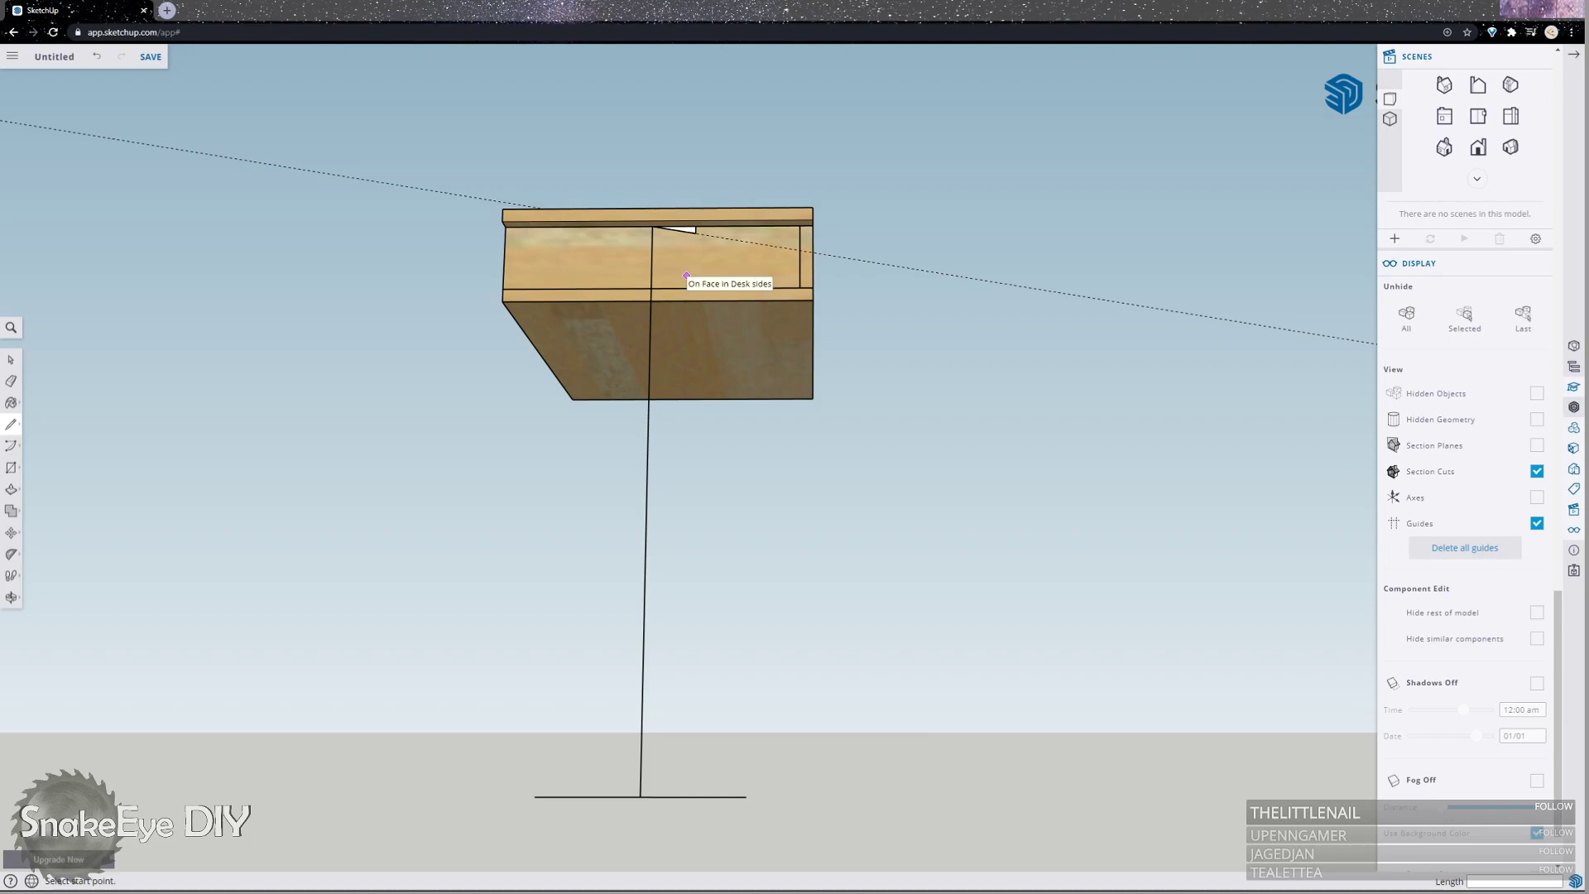
pyautogui.scroll(6, 653, 226)
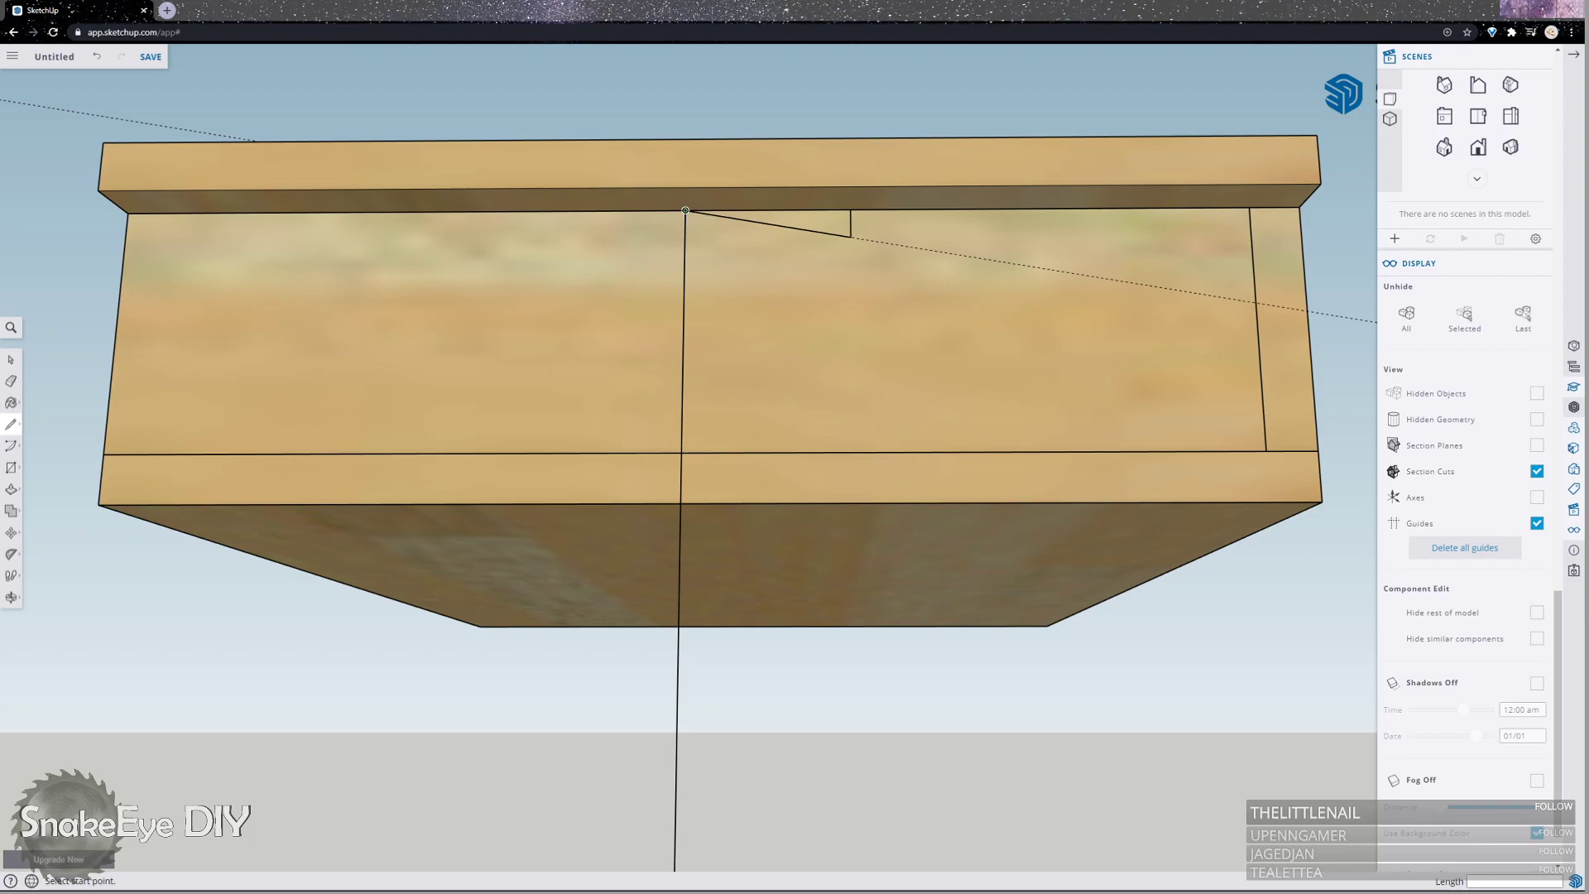
# Draw a 2-inch segment along the base line for the leg post's width.
pyautogui.click(685, 210)
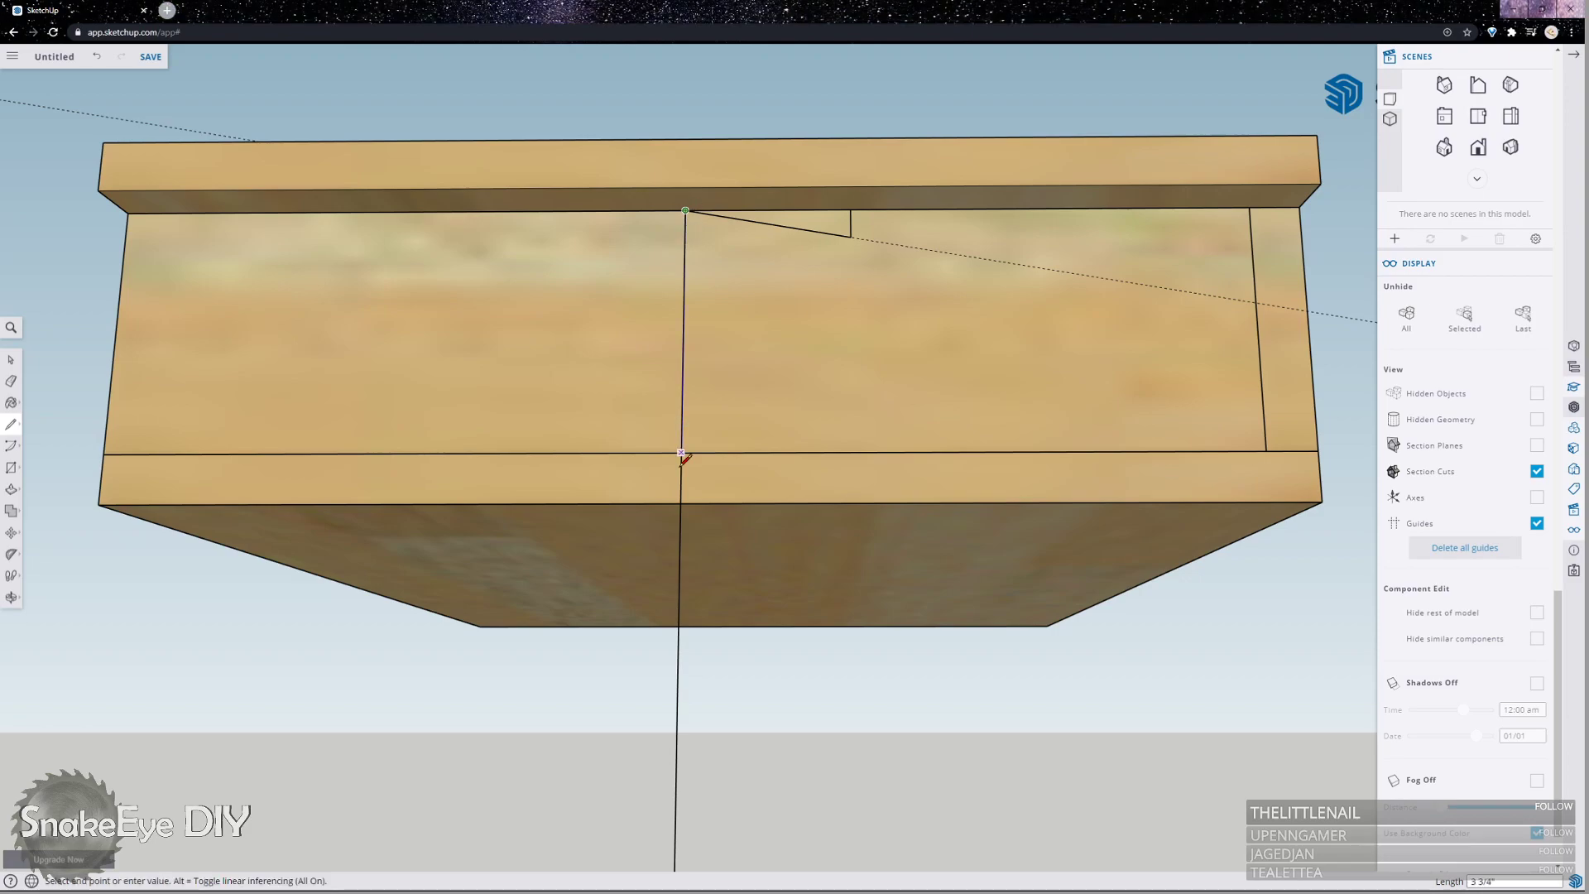
pyautogui.scroll(-5, 689, 629)
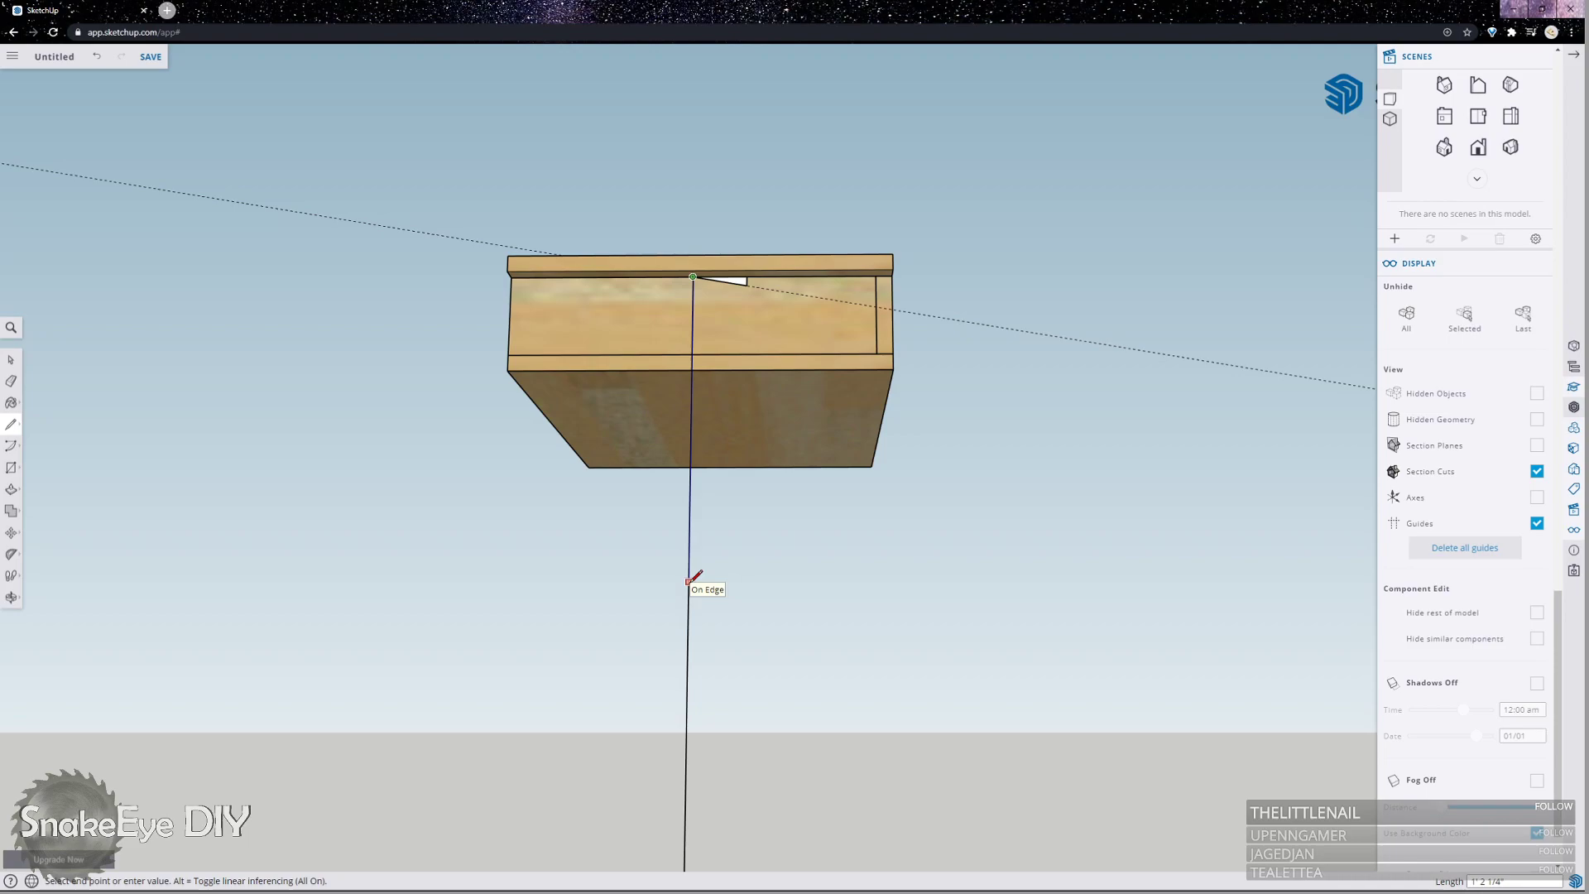
pyautogui.write('32')
pyautogui.scroll(-4, 667, 562)
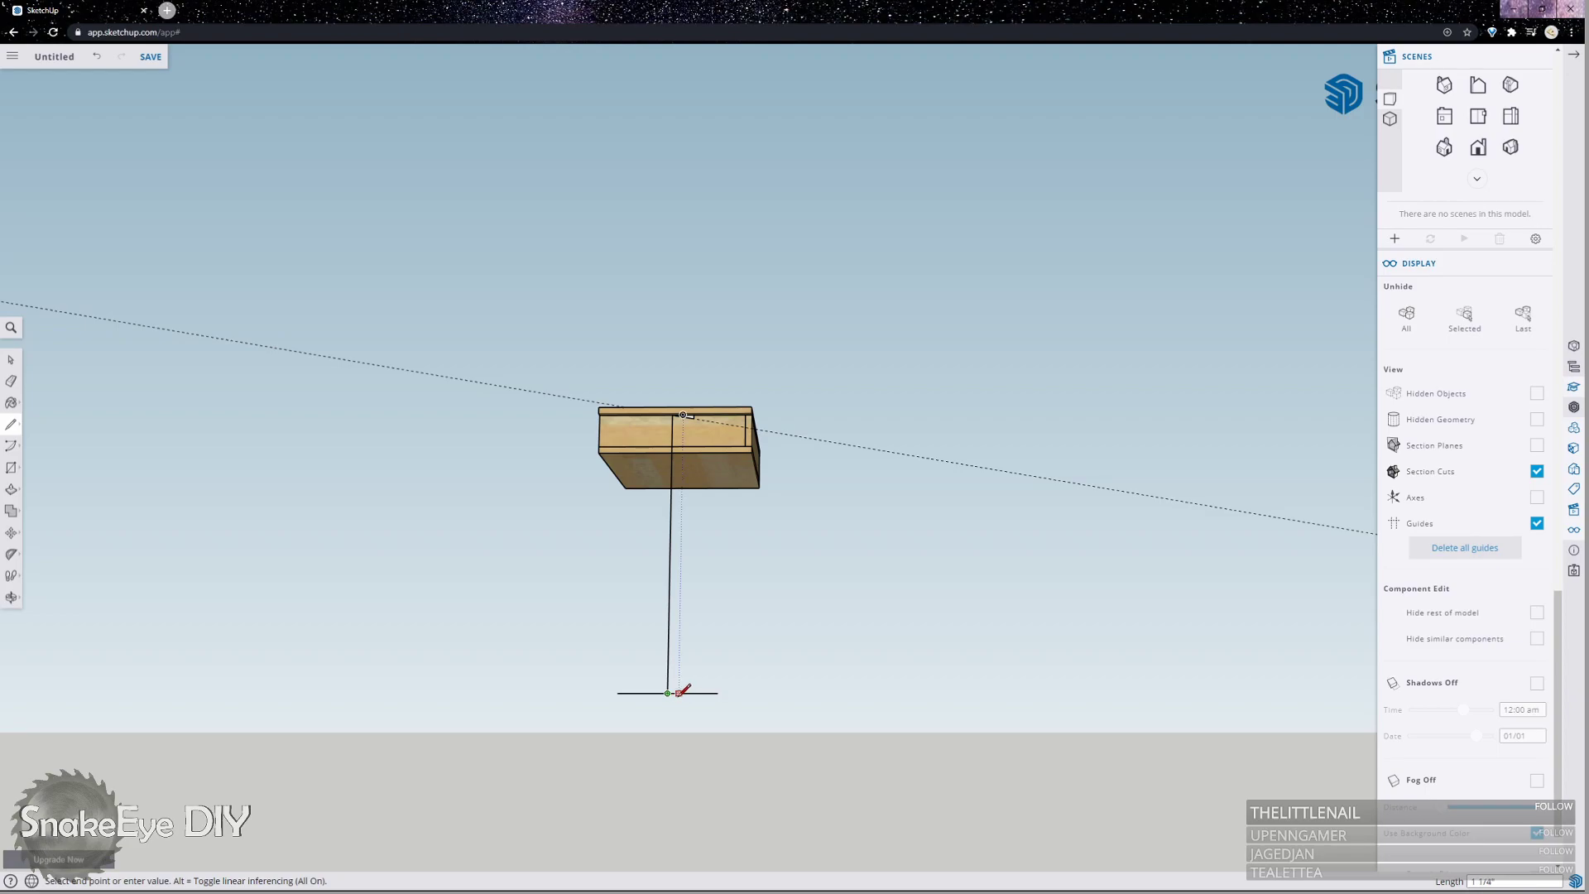
pyautogui.scroll(3, 673, 691)
pyautogui.scroll(4, 673, 691)
pyautogui.scroll(-3, 673, 691)
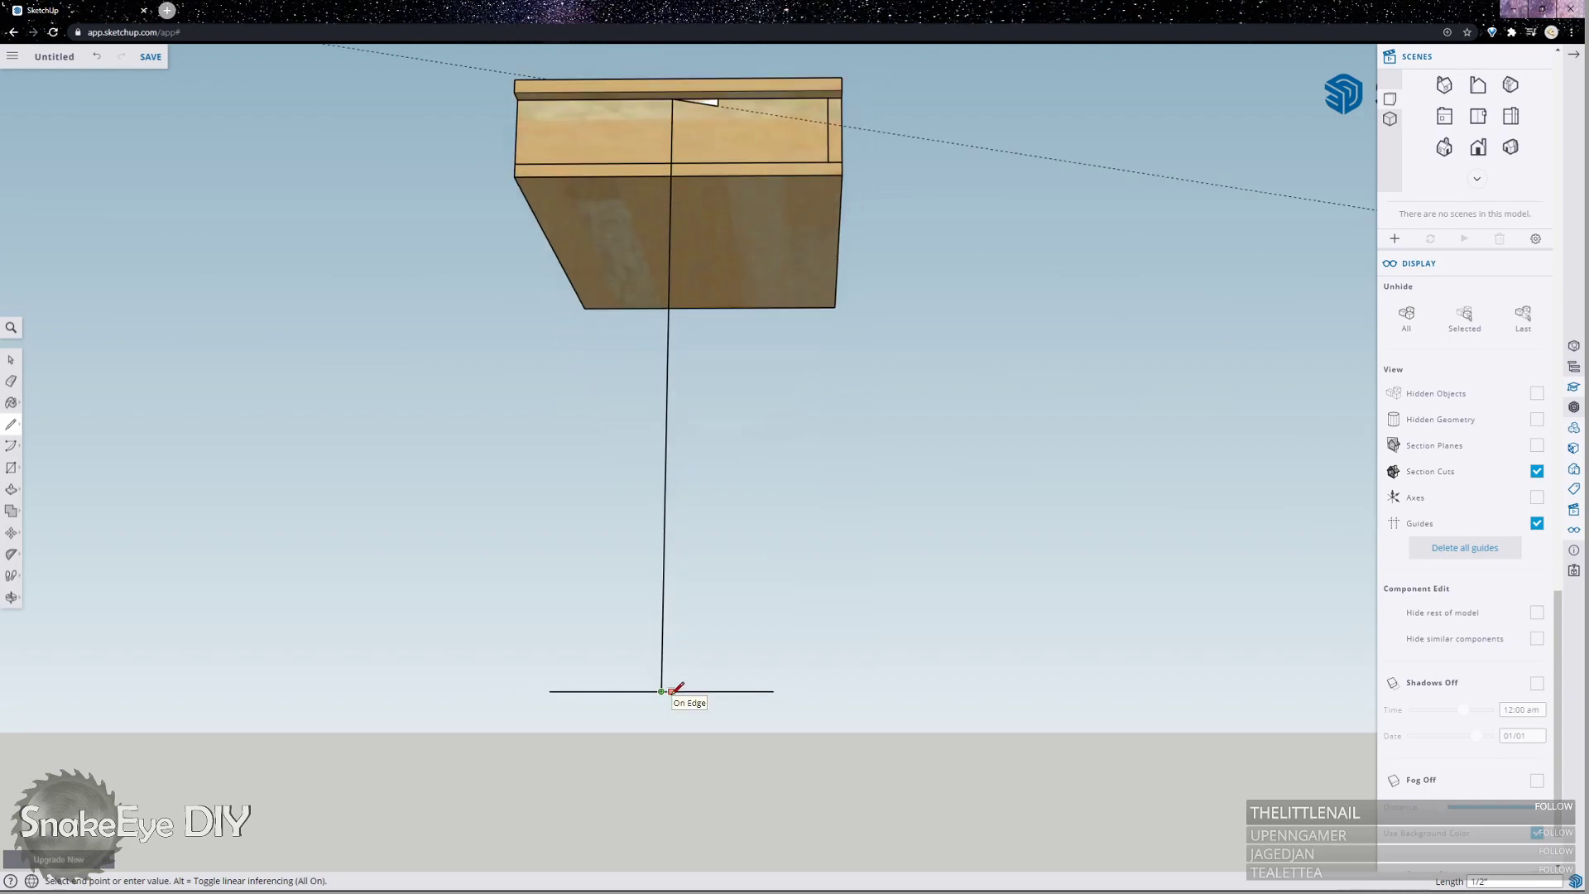
pyautogui.scroll(5, 673, 691)
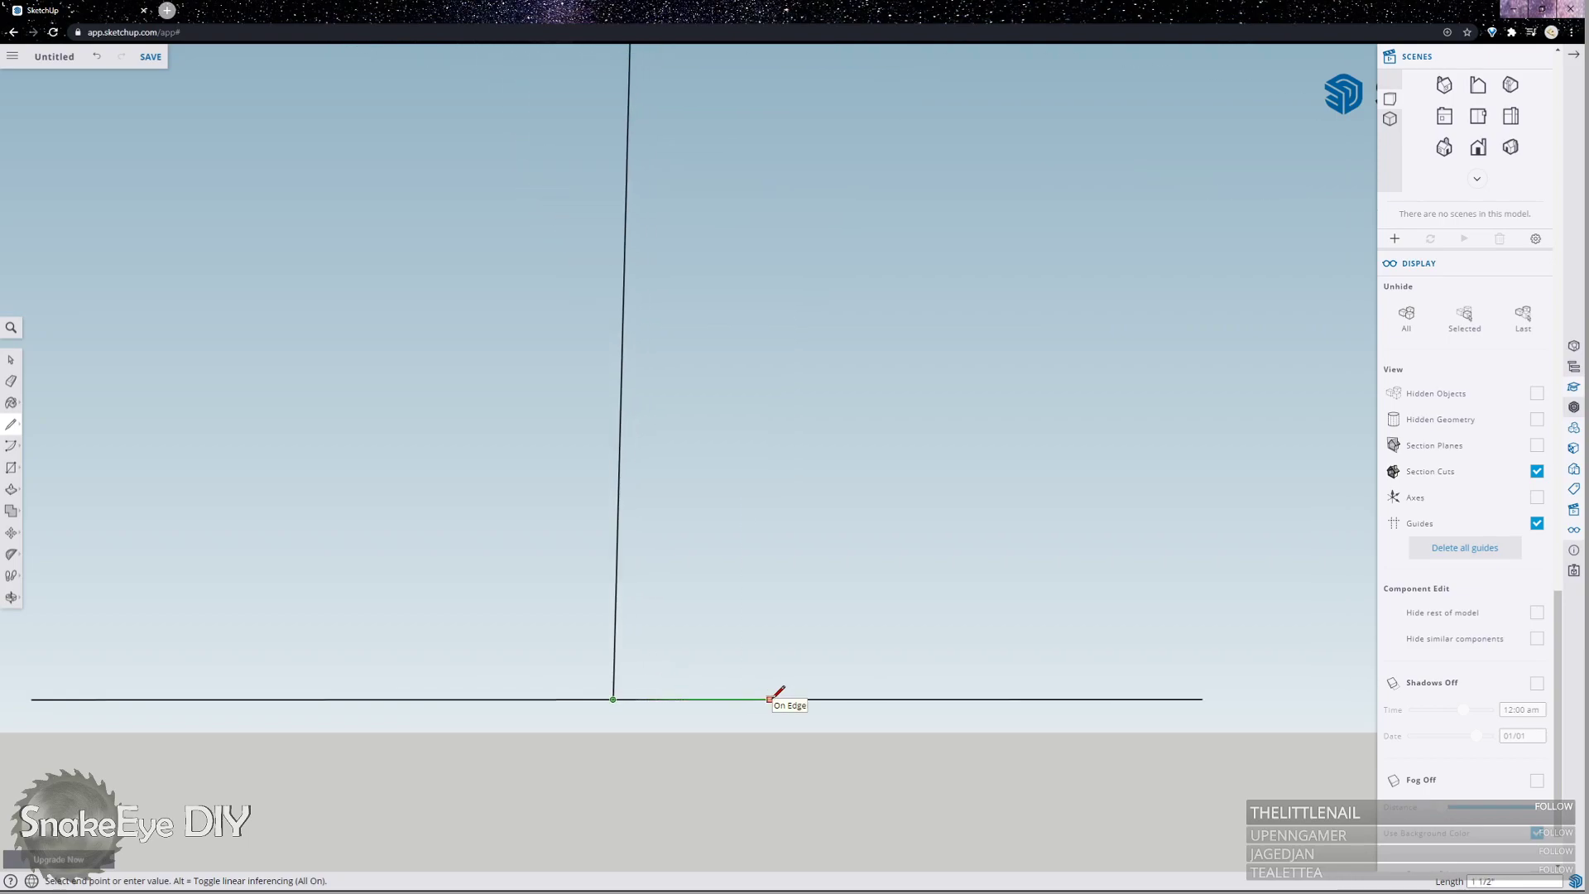
pyautogui.write('2.5')
pyautogui.press('Return')
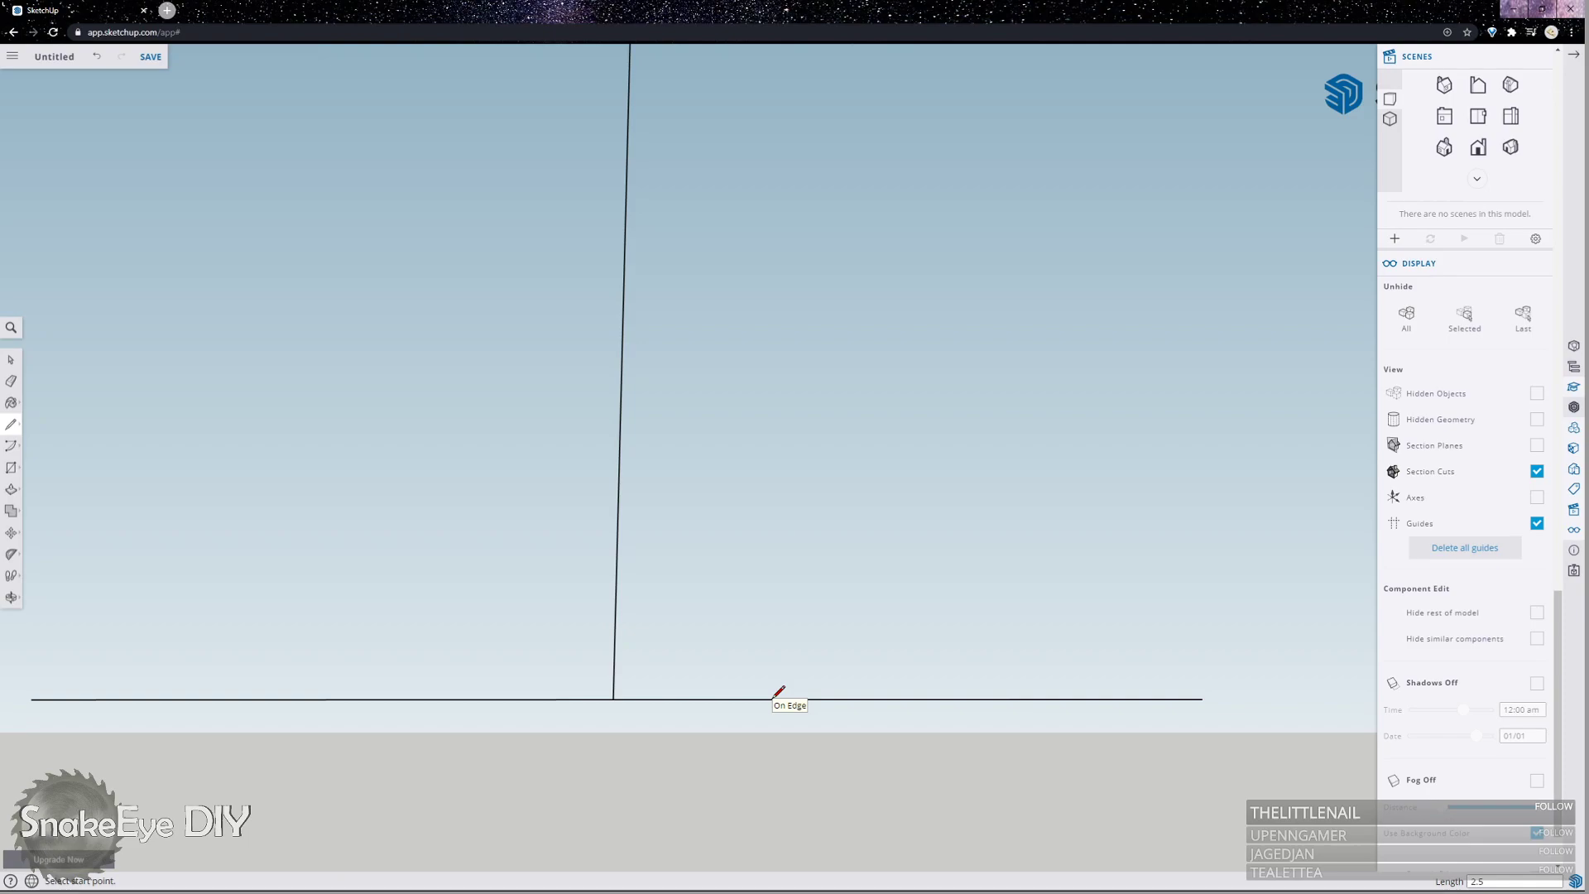
# Draw a vertical edge from the 2-inch point up to the desk box, closing the leg face.
pyautogui.click(873, 699)
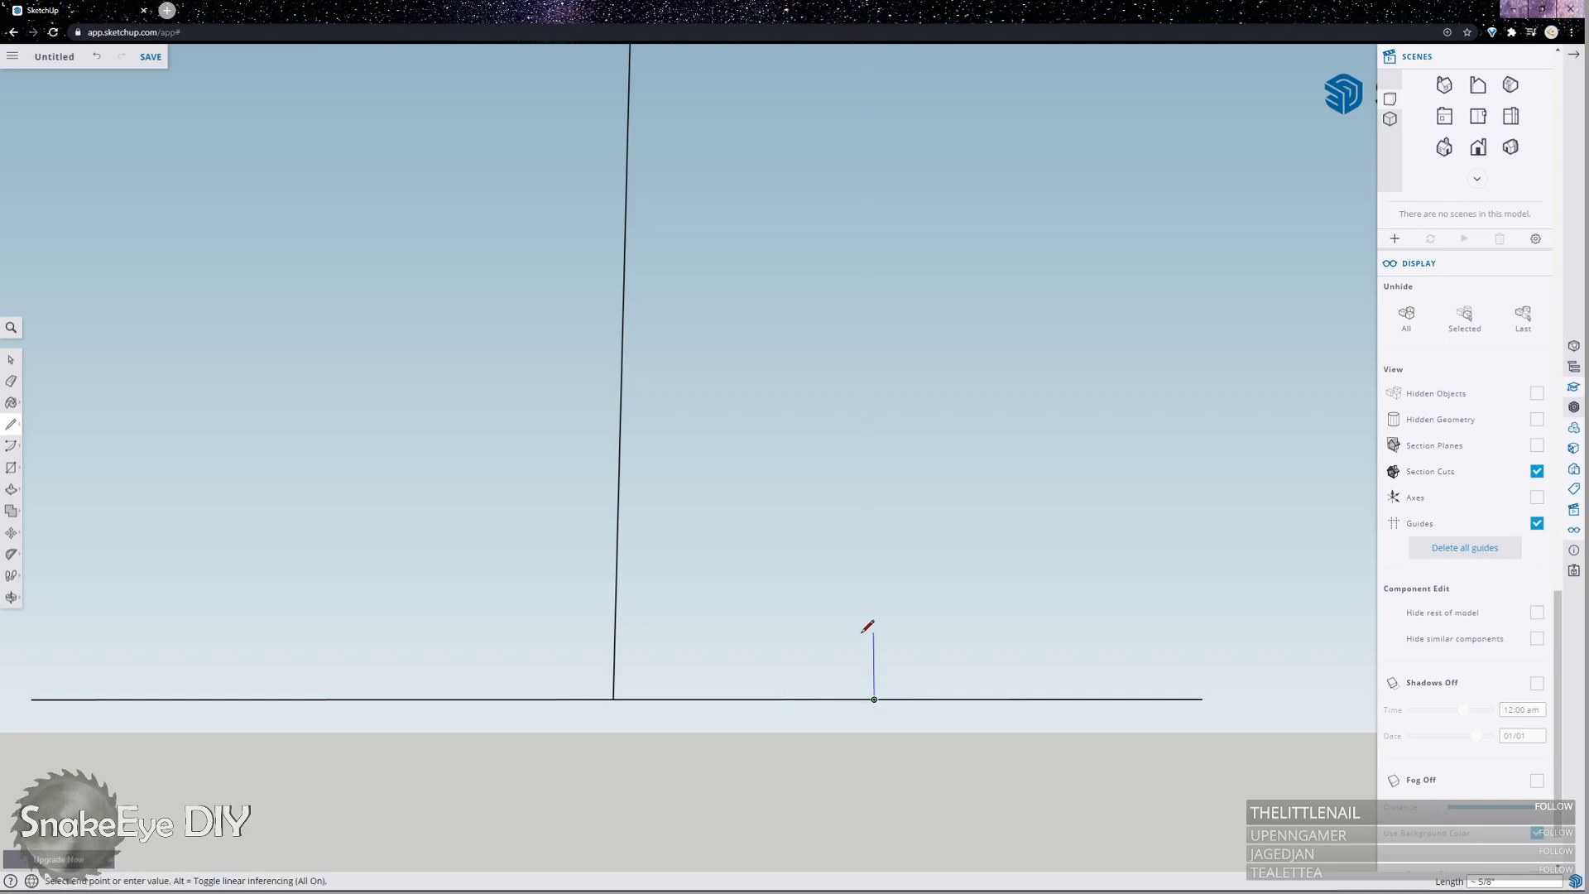
pyautogui.scroll(-5, 868, 626)
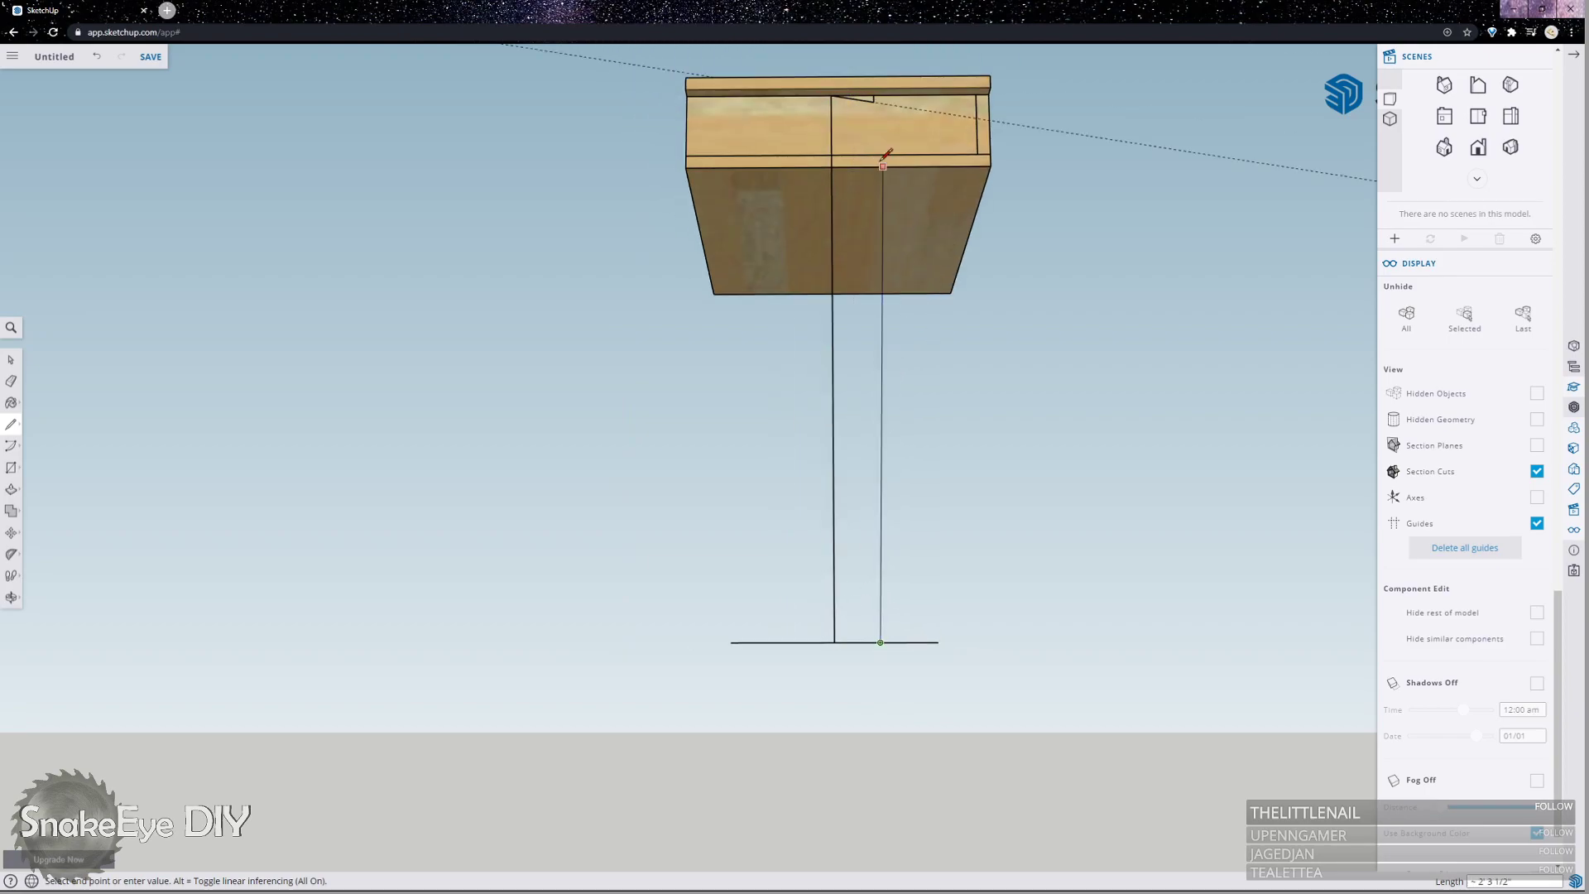
pyautogui.click(875, 98)
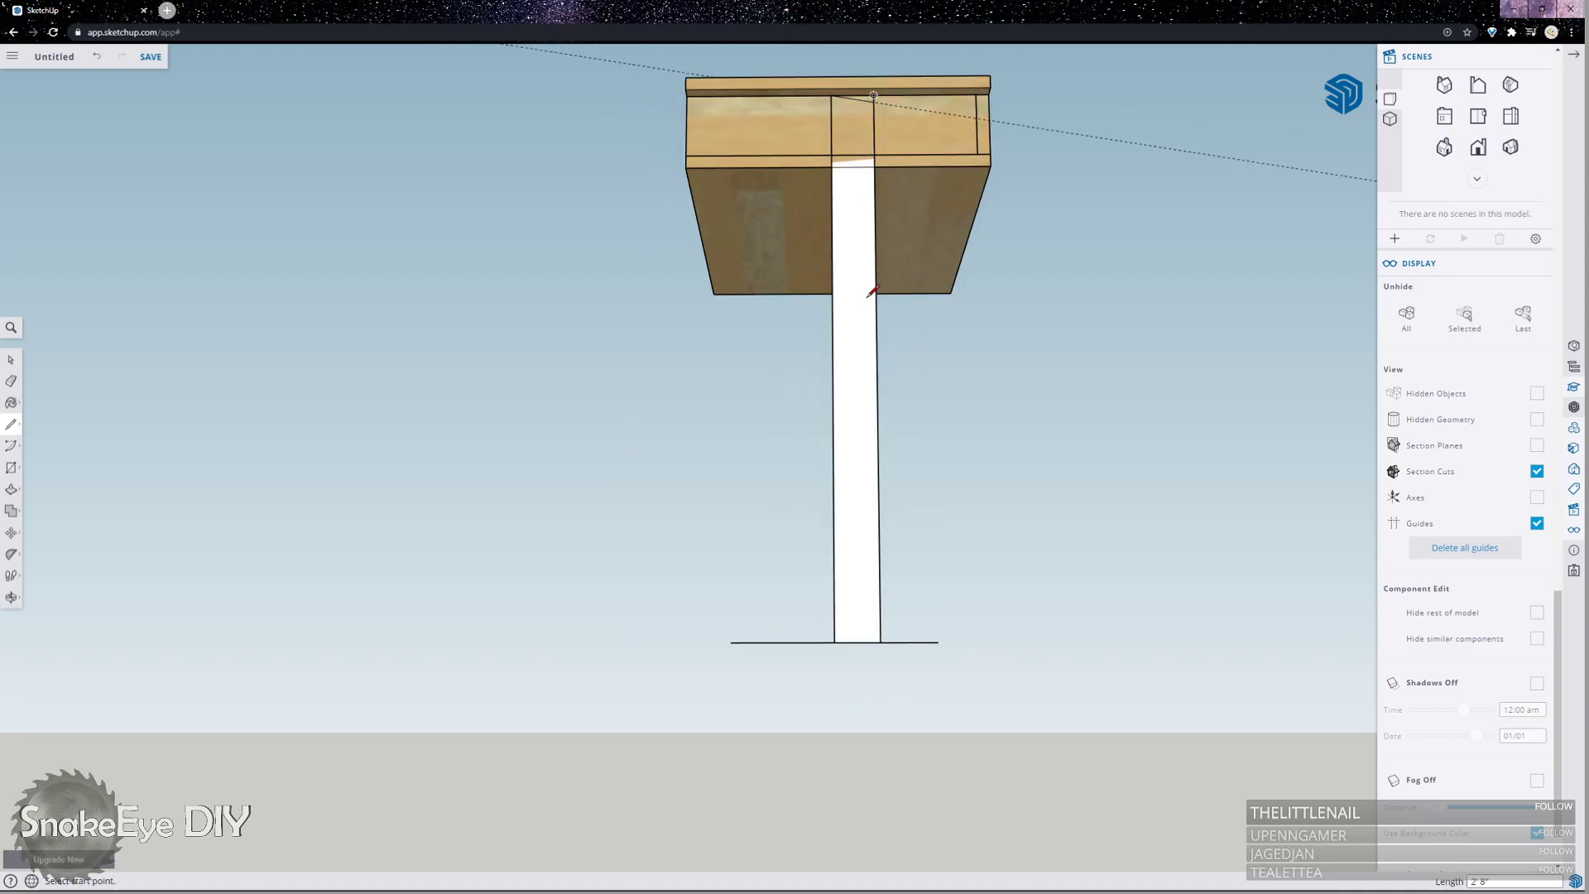
pyautogui.scroll(3, 880, 638)
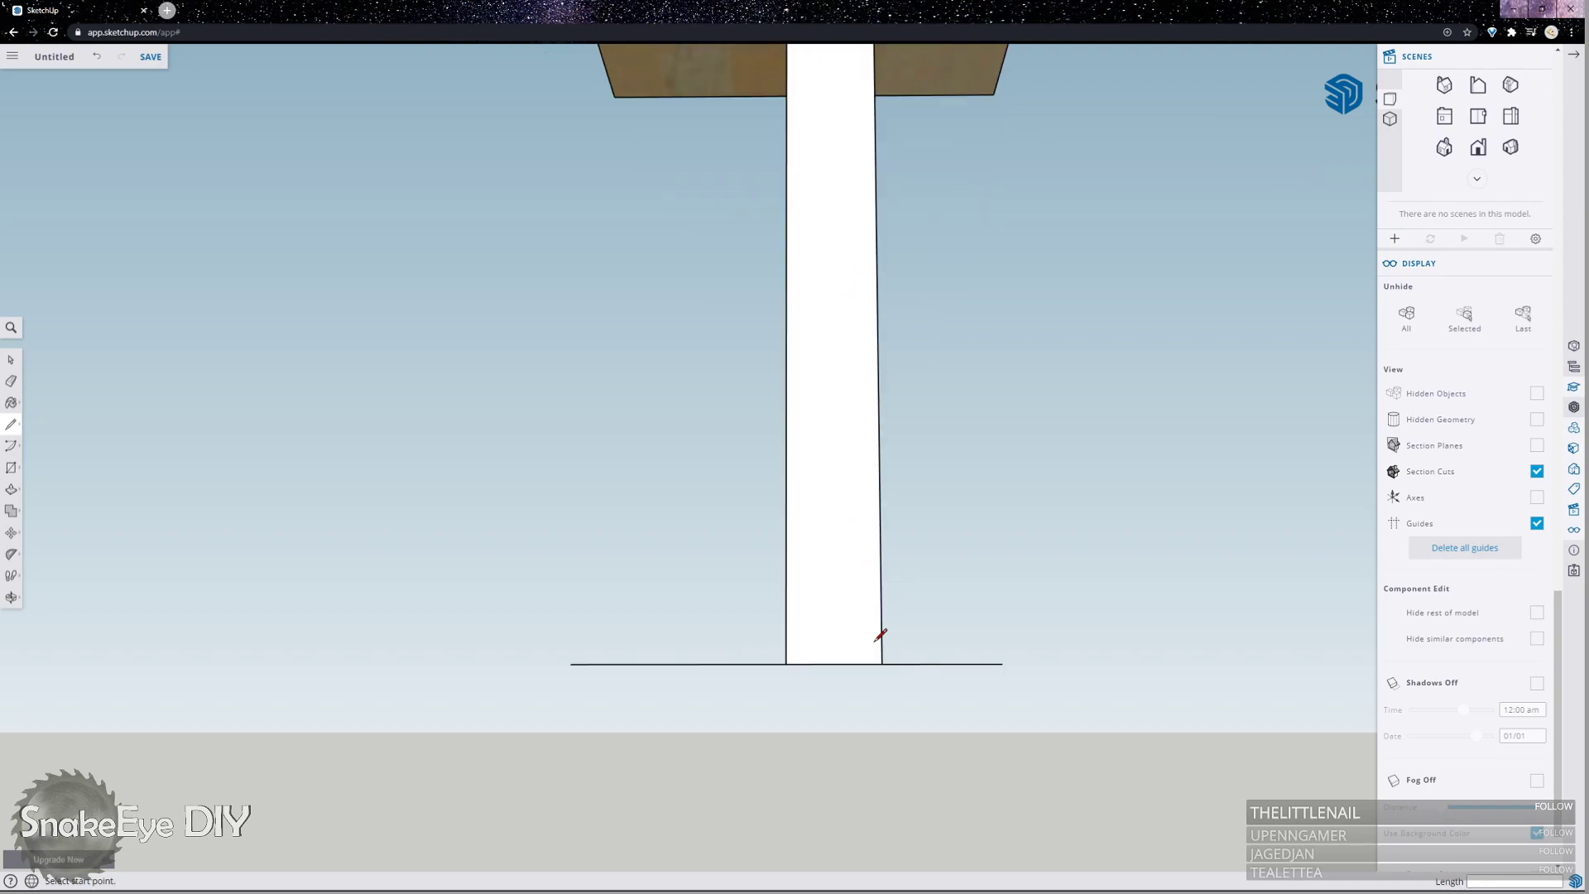
# Place a 10° protractor guide from the post's bottom-right corner, measured from the bottom edge.
pyautogui.click(12, 532)
pyautogui.click(15, 553)
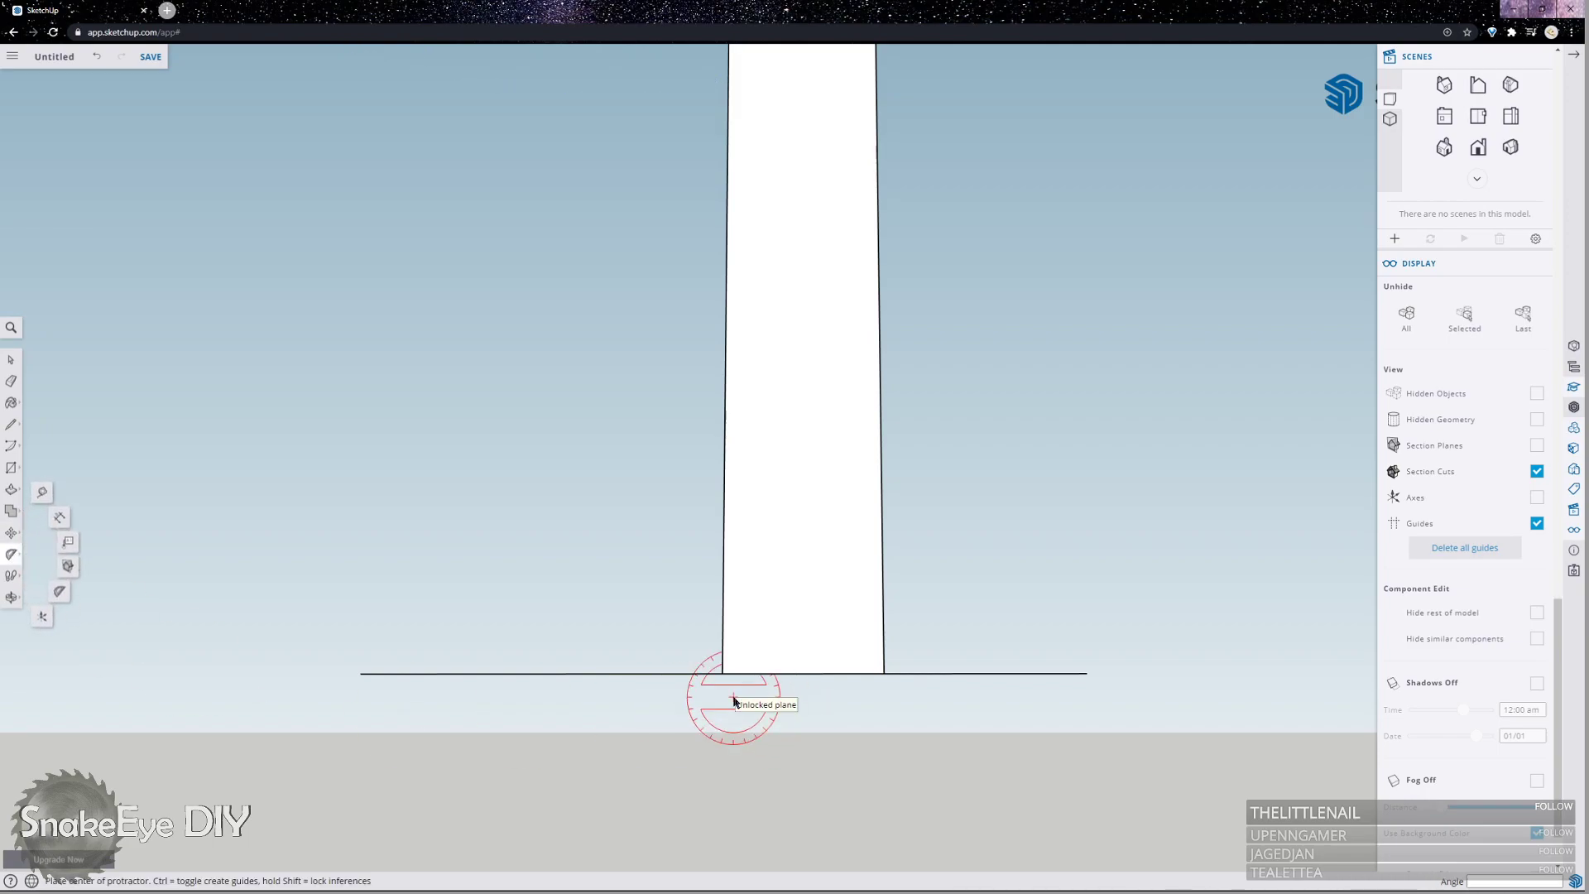
pyautogui.click(884, 673)
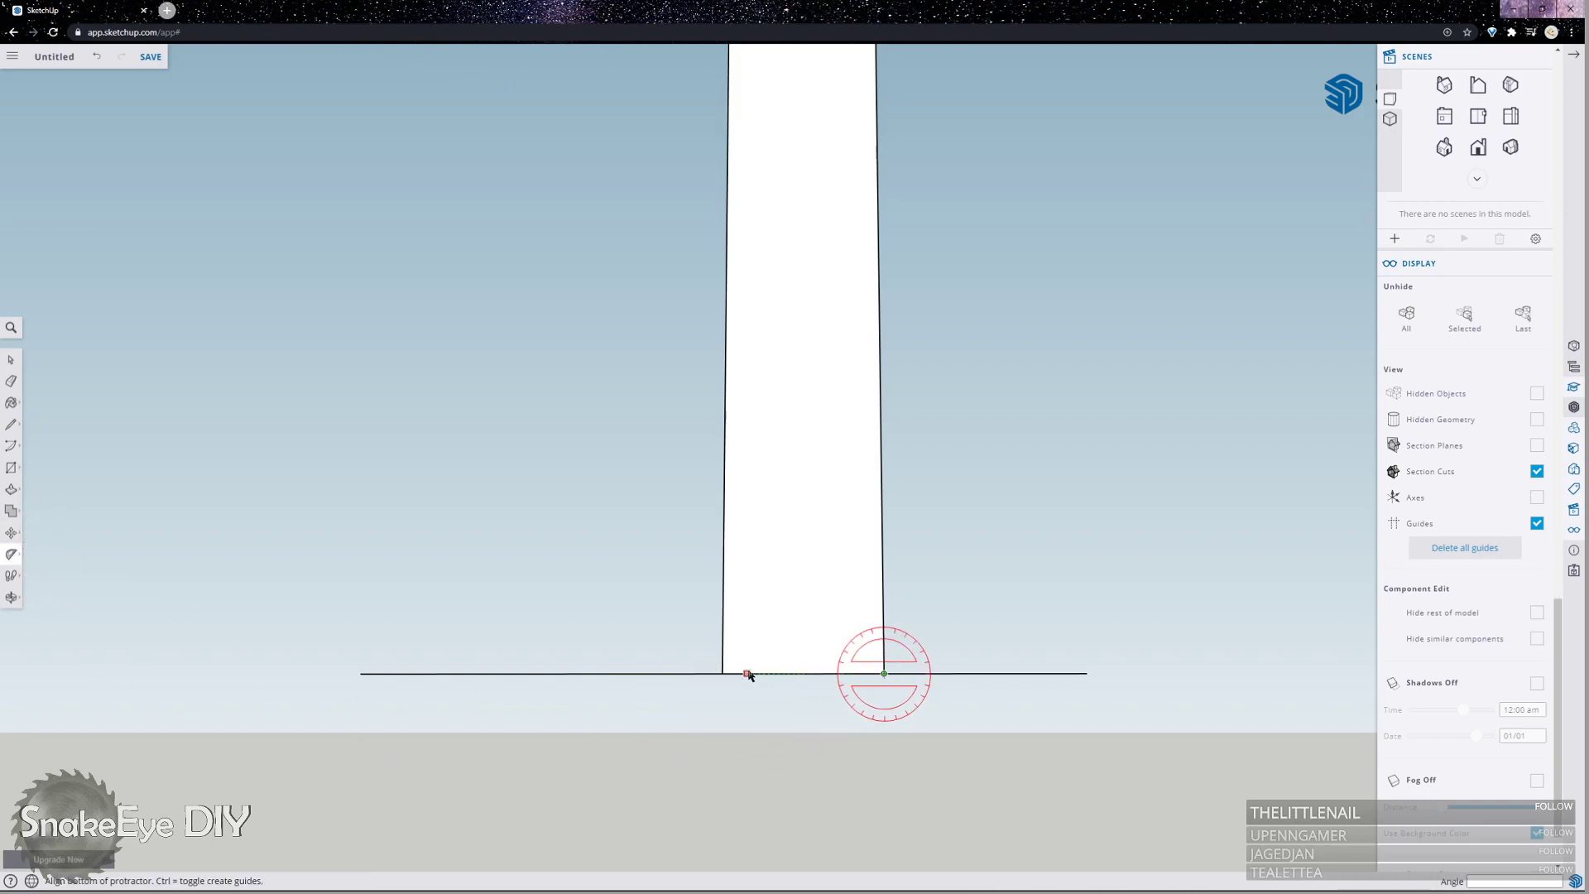
pyautogui.click(747, 674)
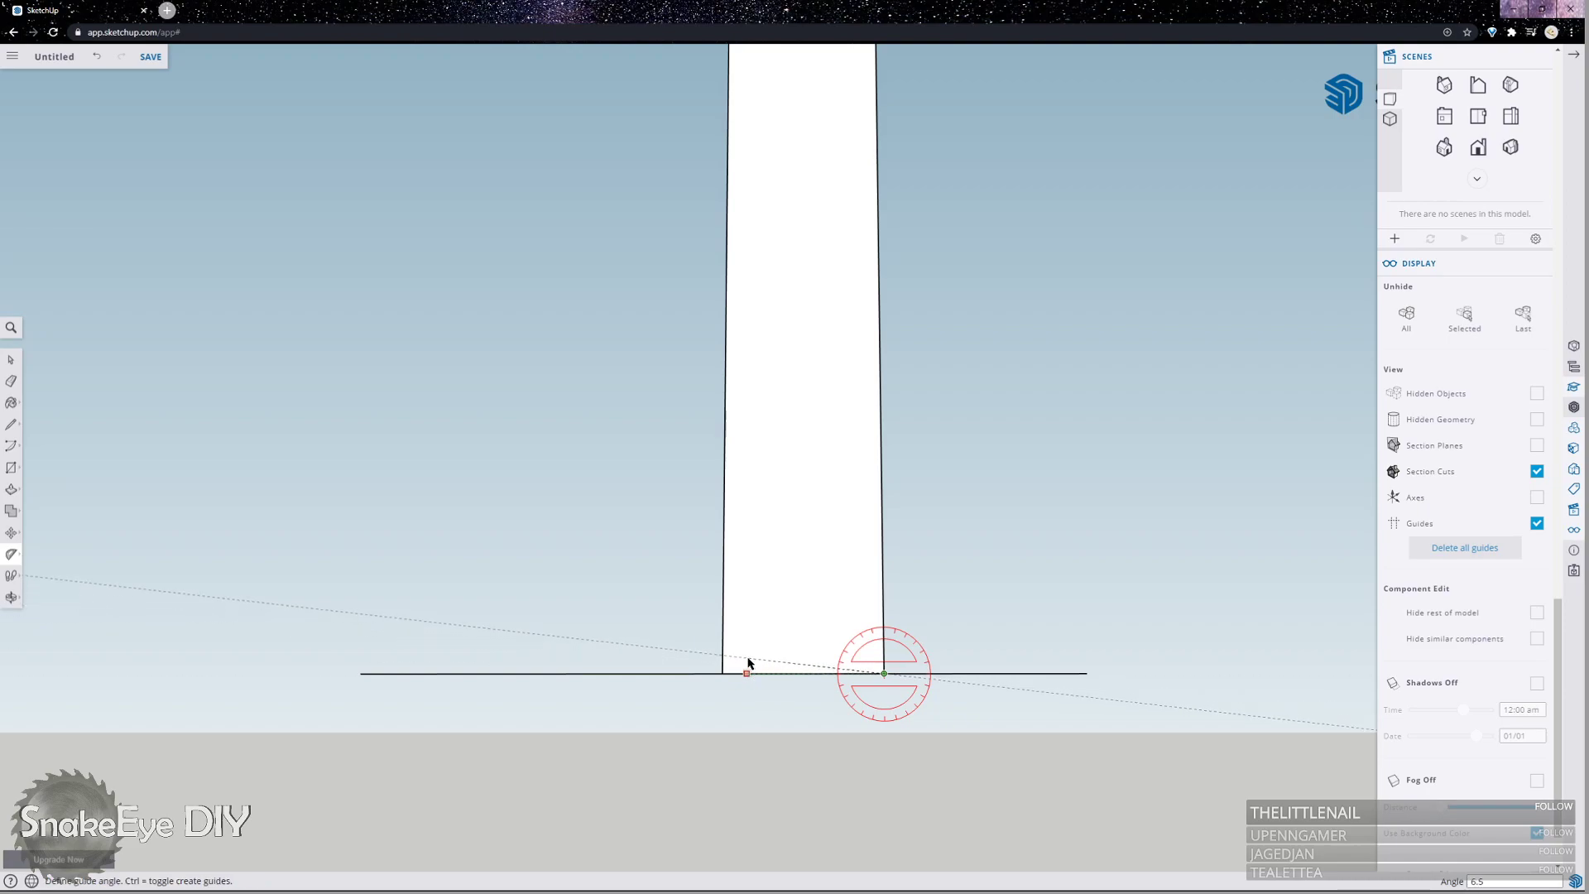
pyautogui.write('10')
pyautogui.press('Return')
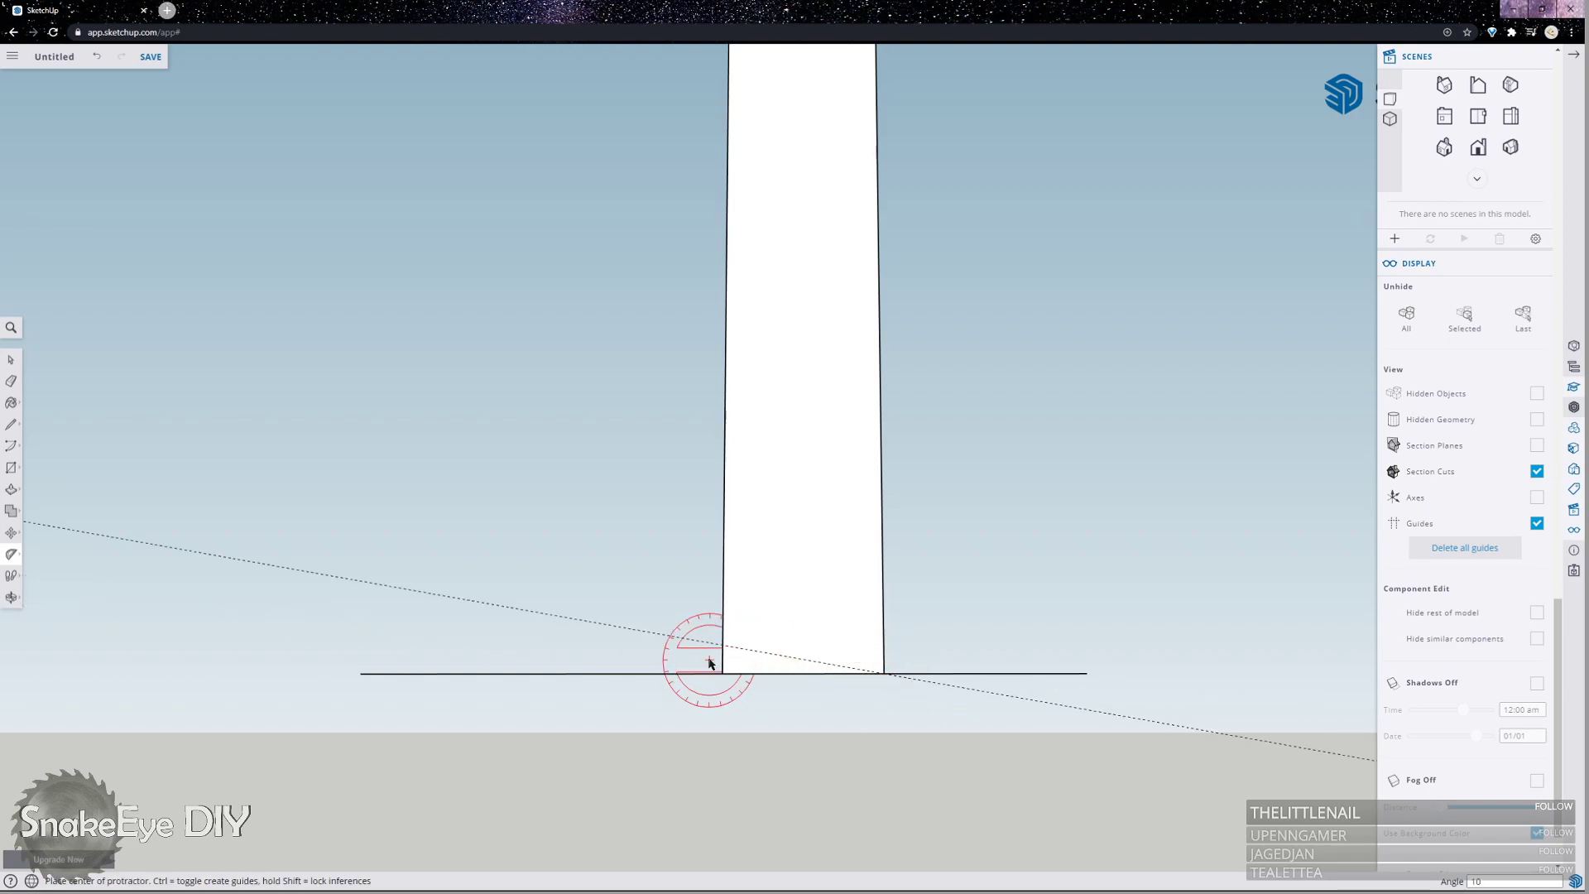
# Draw a sloped line along the 10° guide from the bottom-right corner to the post's left edge.
pyautogui.press('l')
pyautogui.click(884, 673)
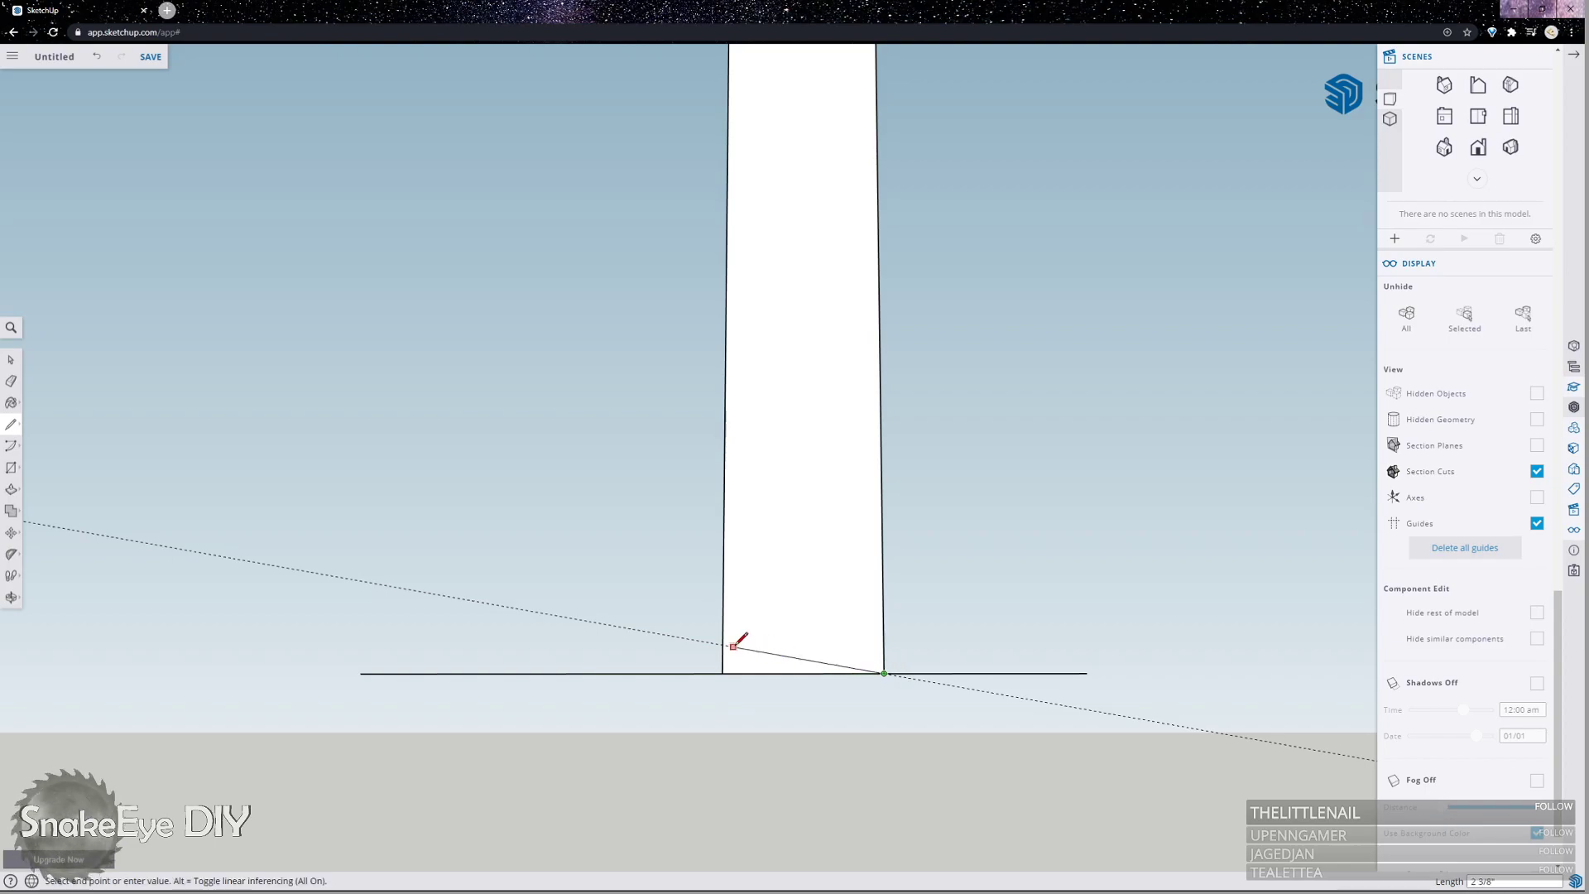
pyautogui.click(734, 646)
pyautogui.press('space')
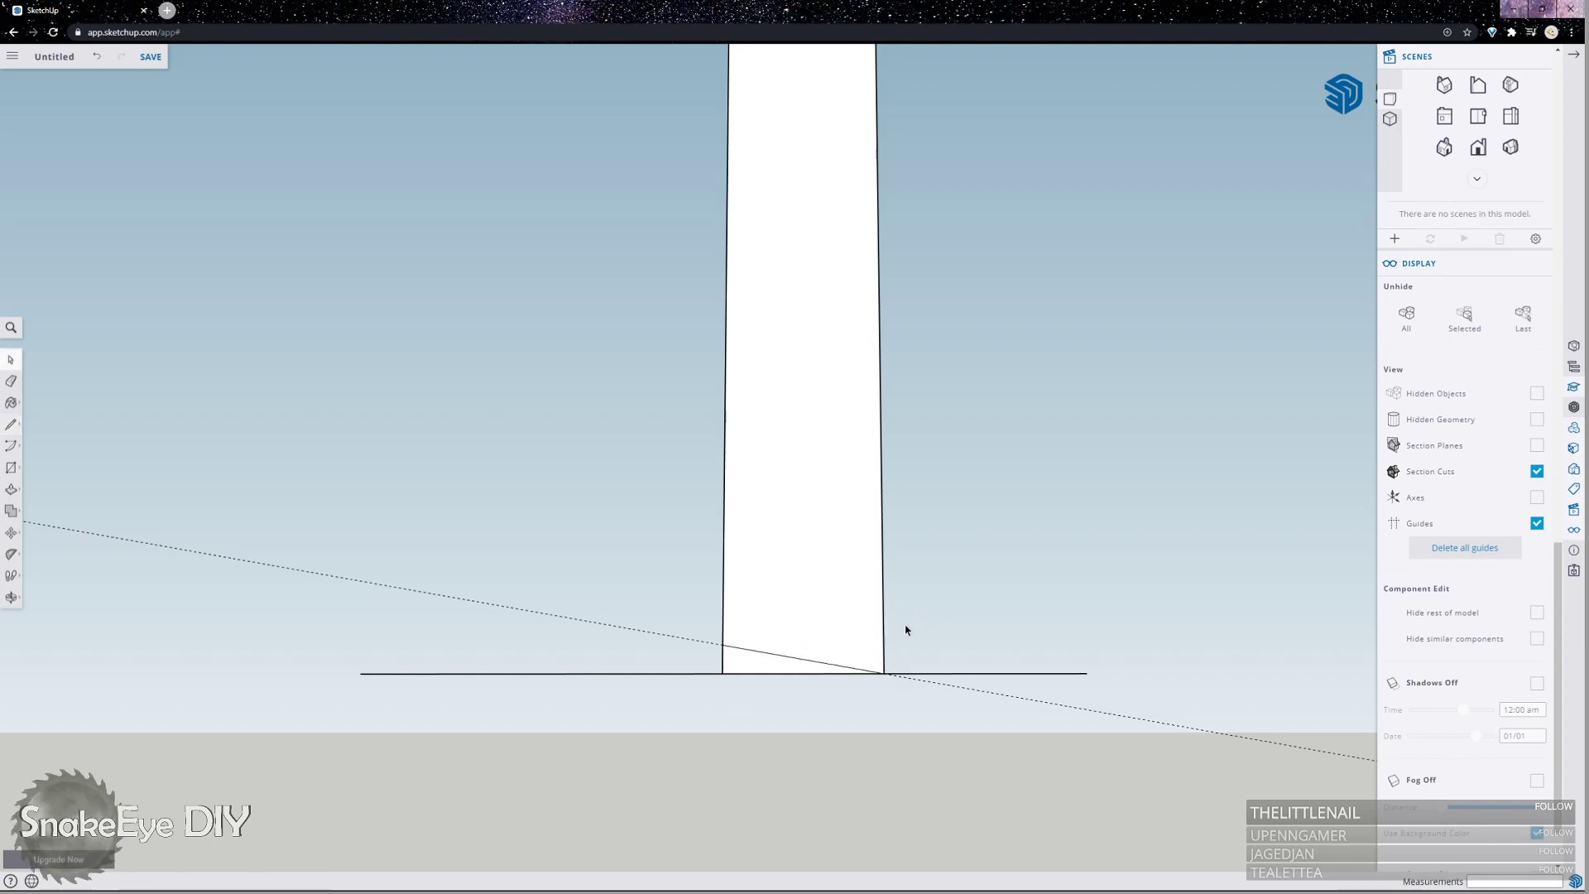
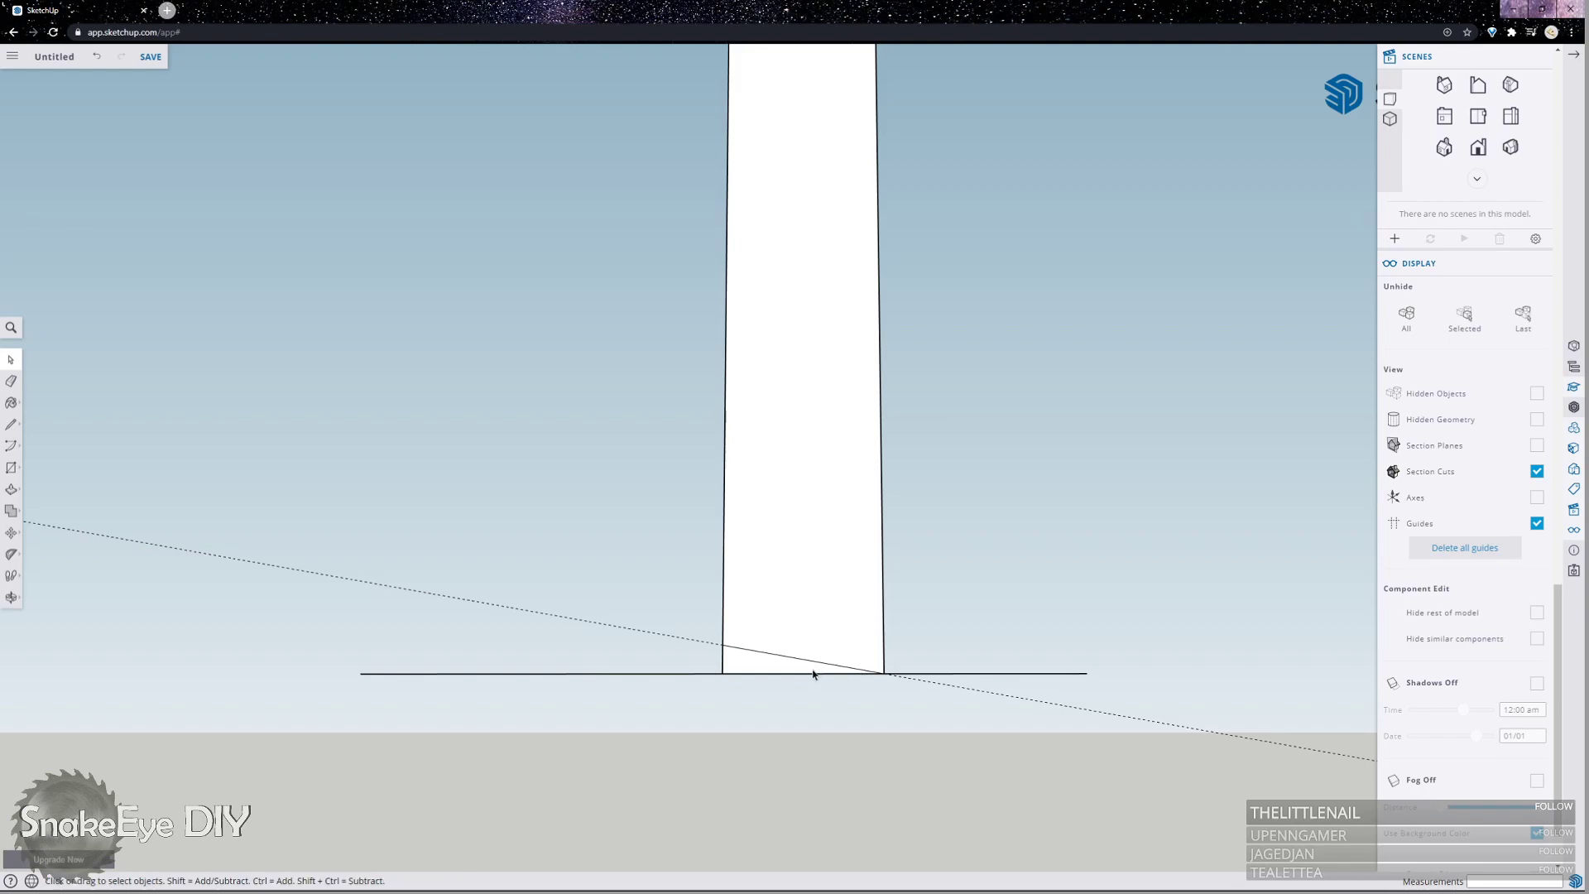
# Delete the small triangle below the bottom diagonal of the white leg board.
pyautogui.click(723, 662)
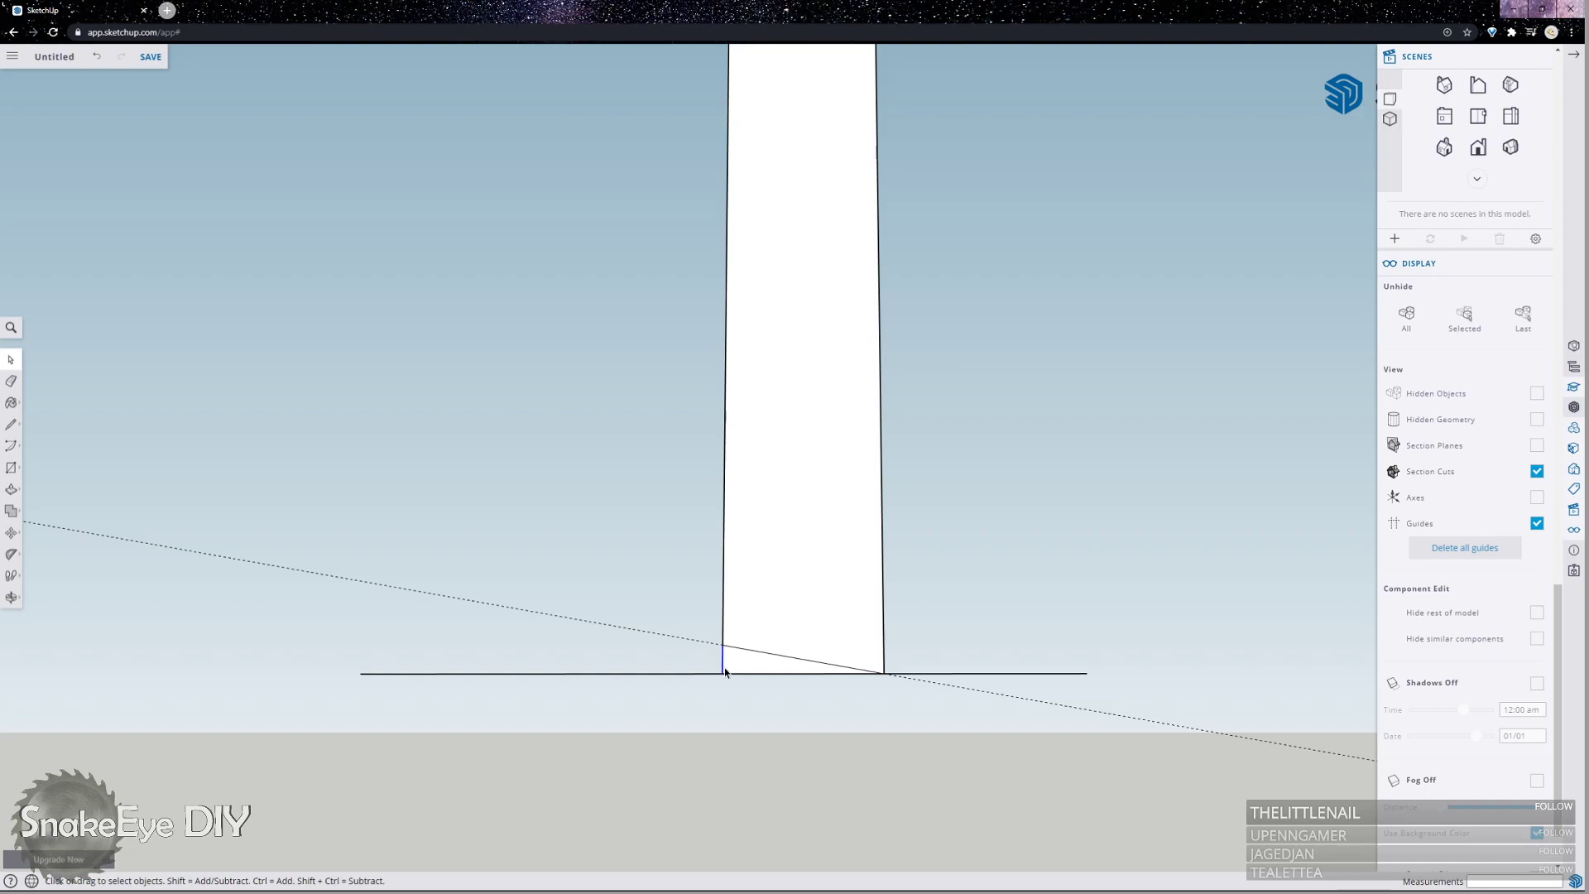
pyautogui.press('Delete')
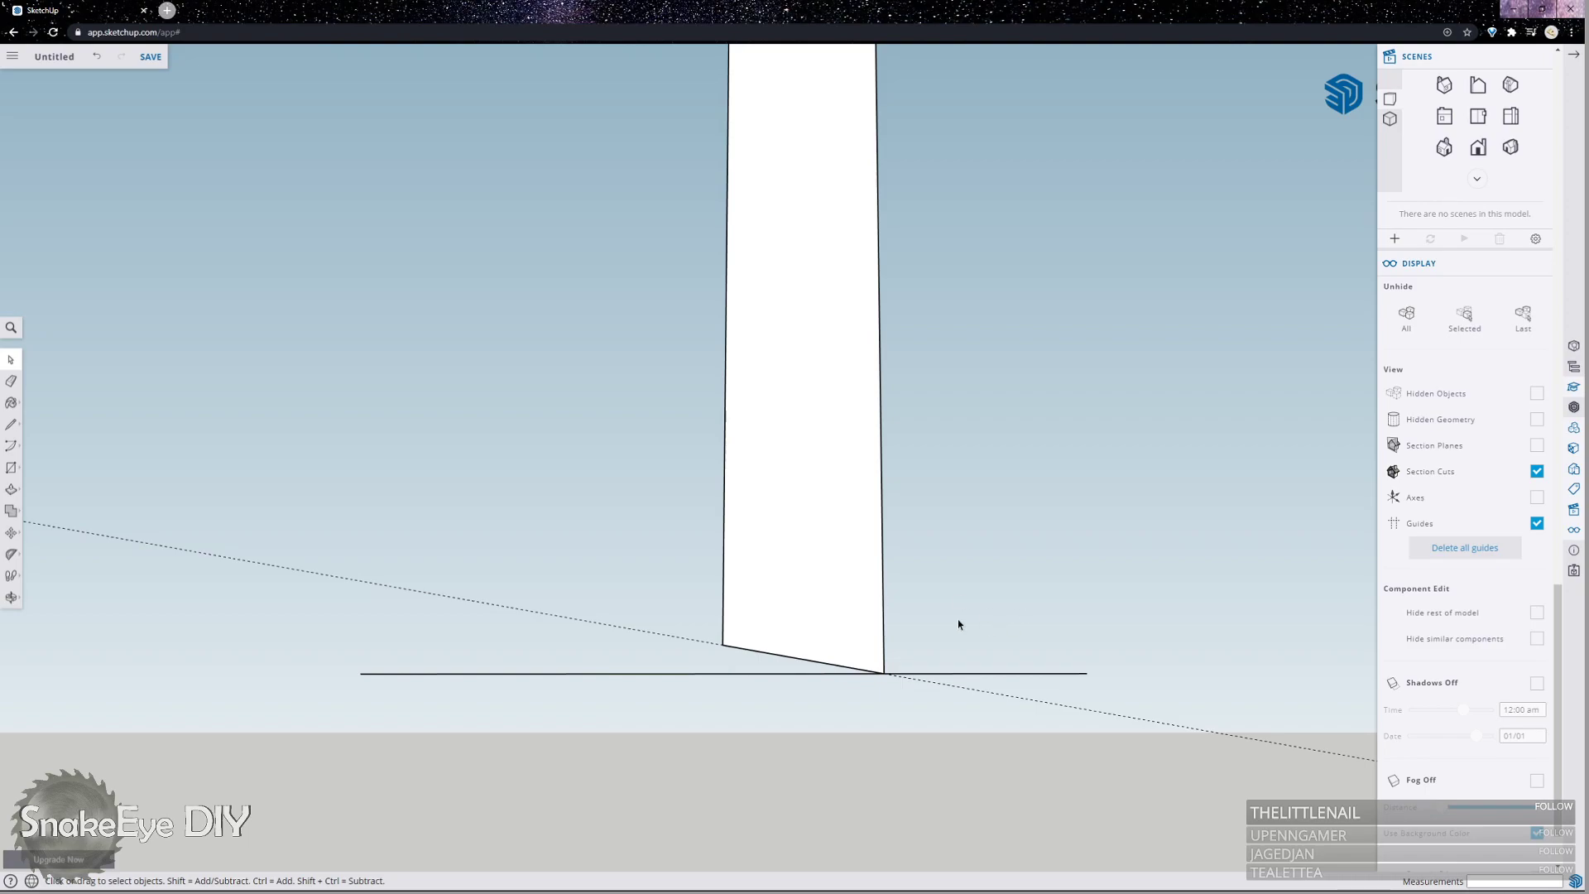
pyautogui.scroll(-5, 957, 619)
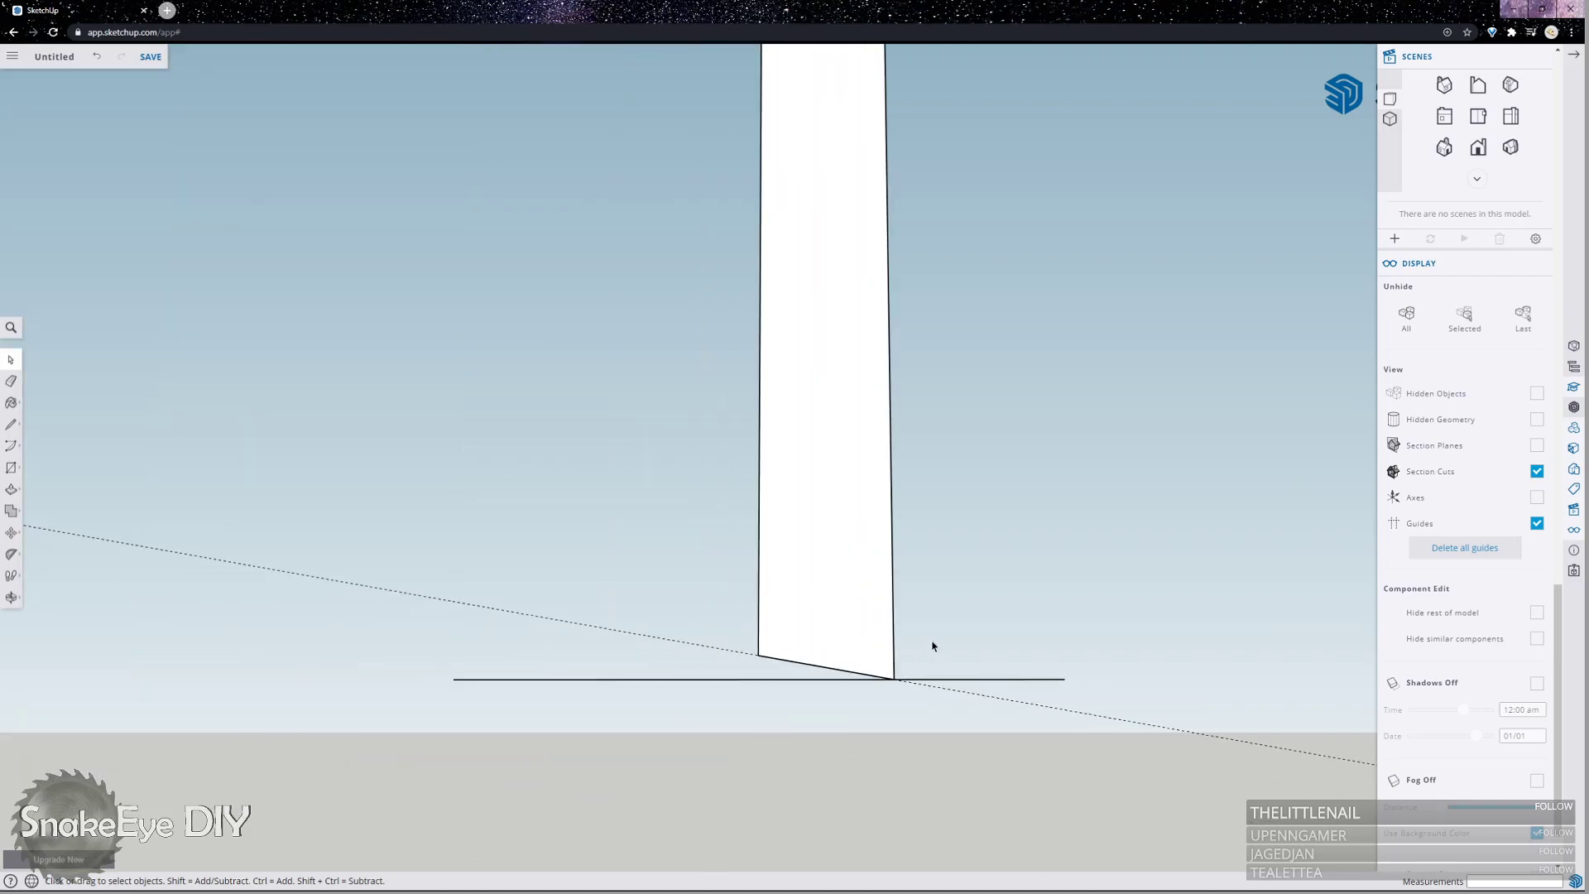
pyautogui.scroll(1, 858, 94)
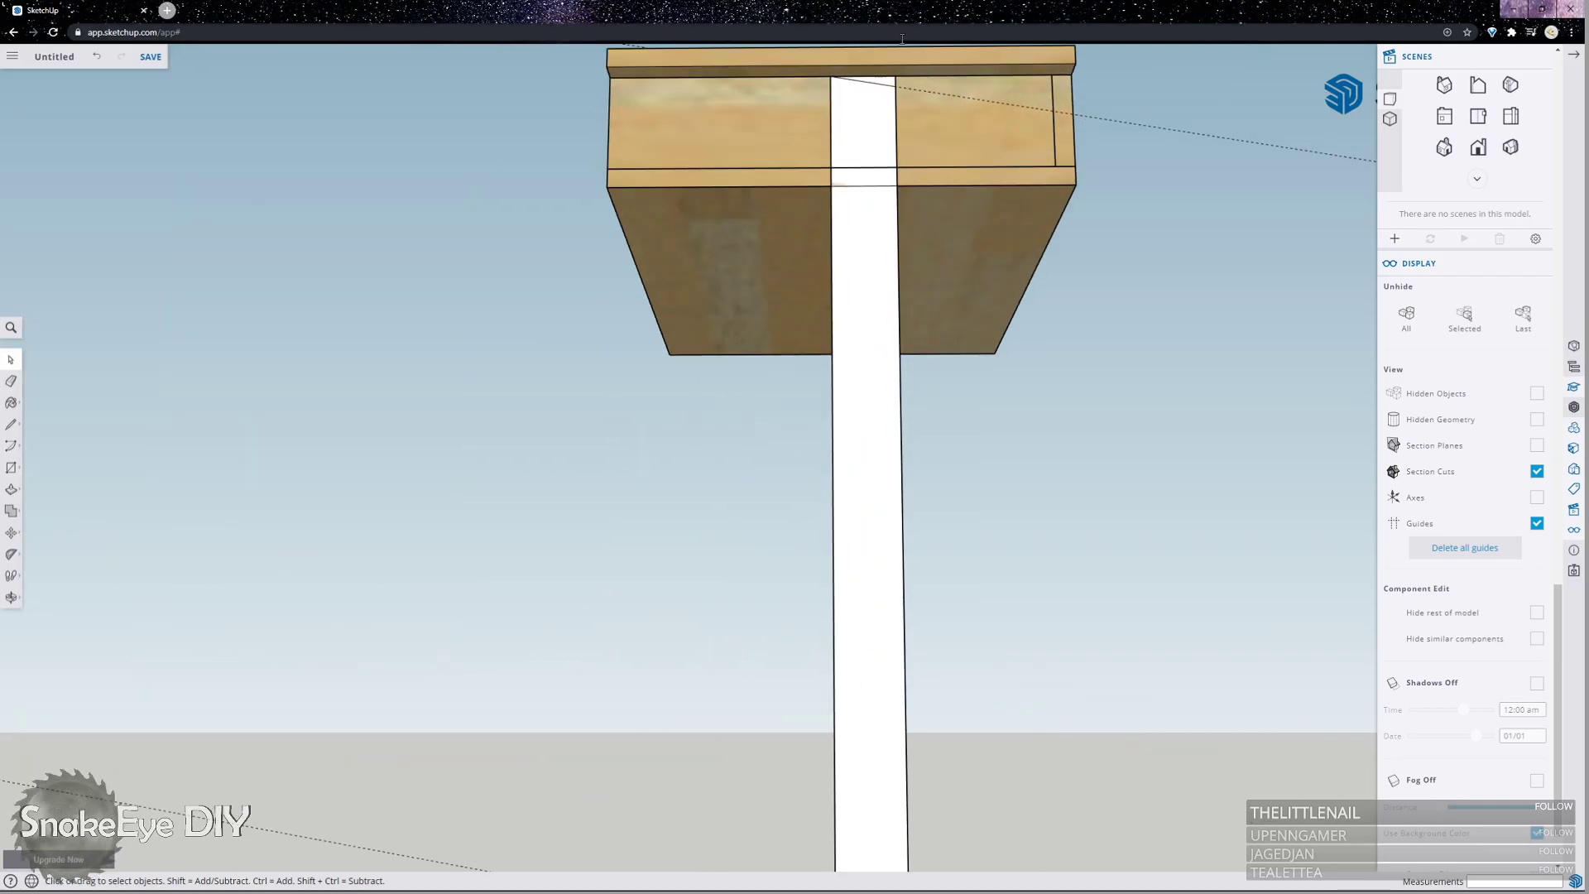
pyautogui.scroll(5, 856, 91)
pyautogui.scroll(2, 853, 92)
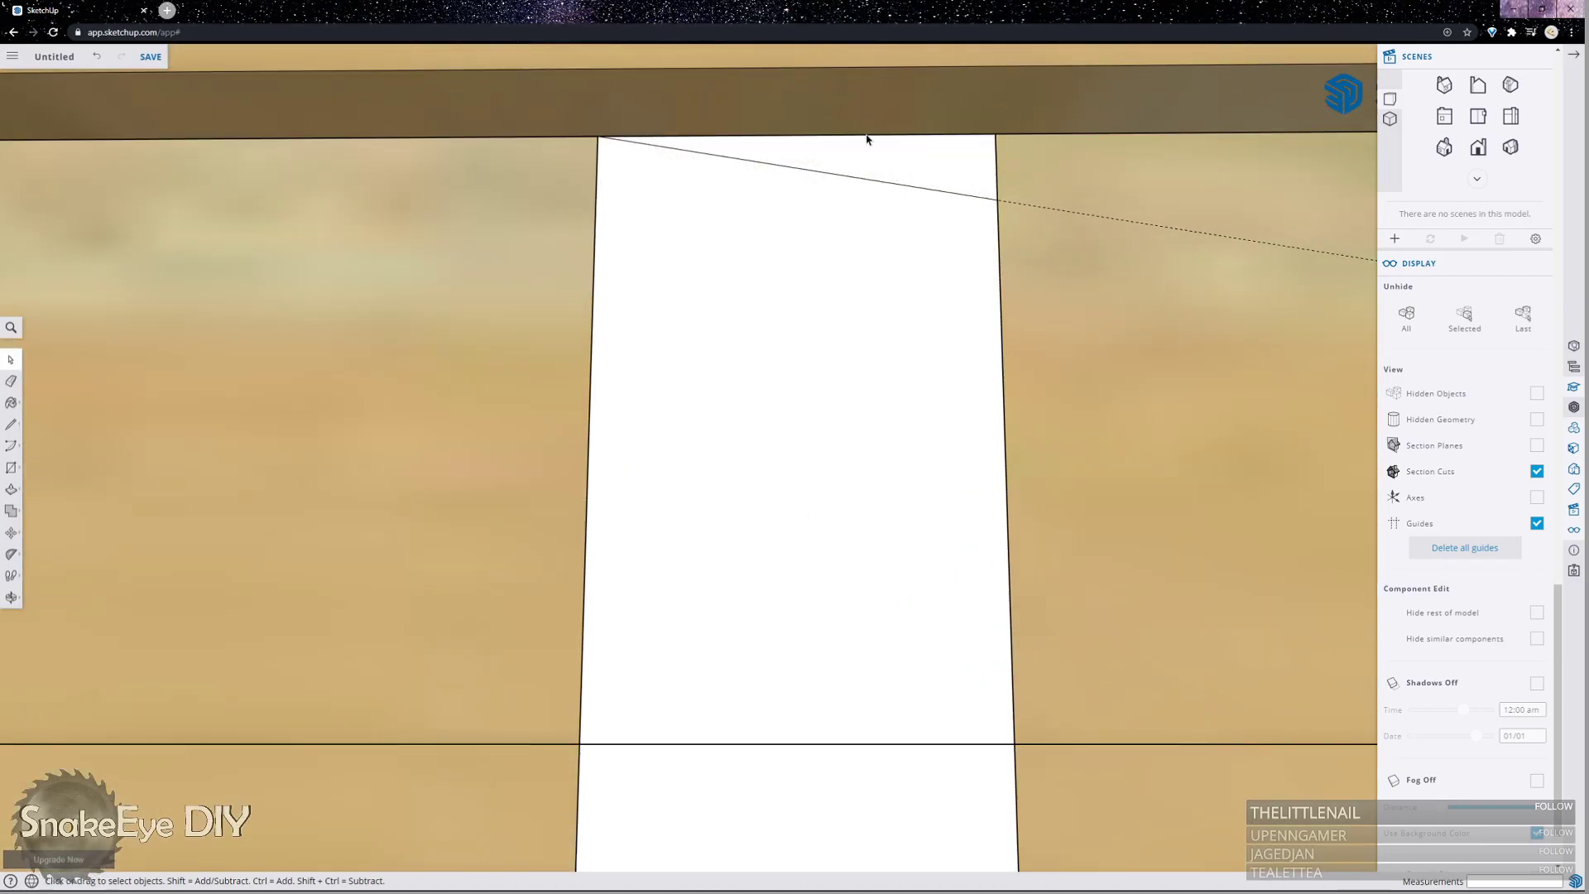
# Delete the triangular scrap above the top diagonal, leaving a tapered leg.
pyautogui.click(969, 153)
pyautogui.press('Delete')
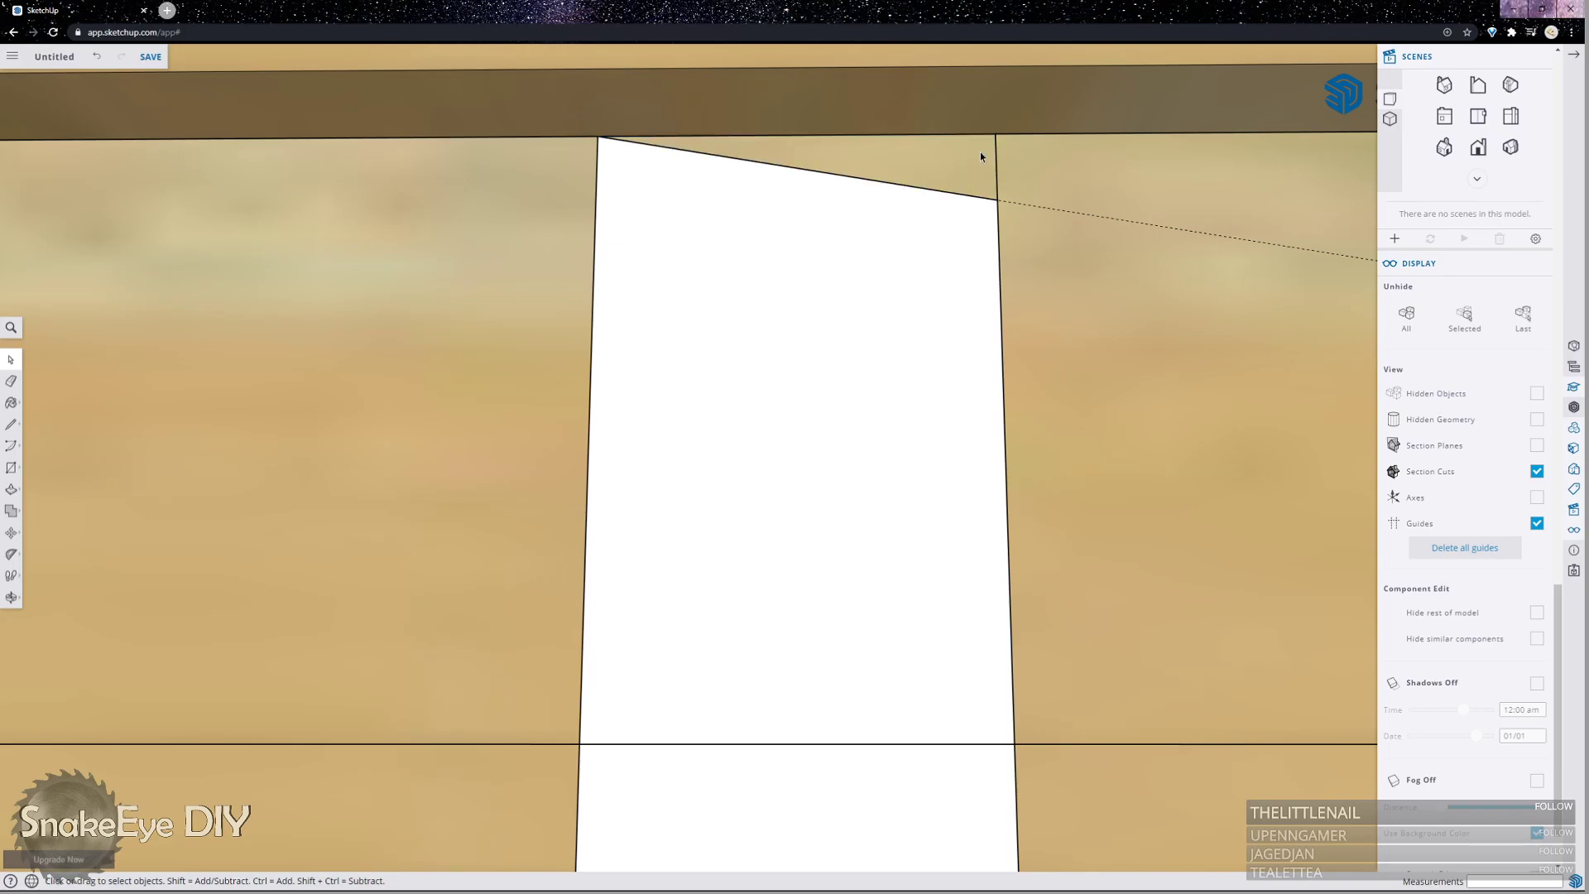
pyautogui.scroll(-10, 1008, 192)
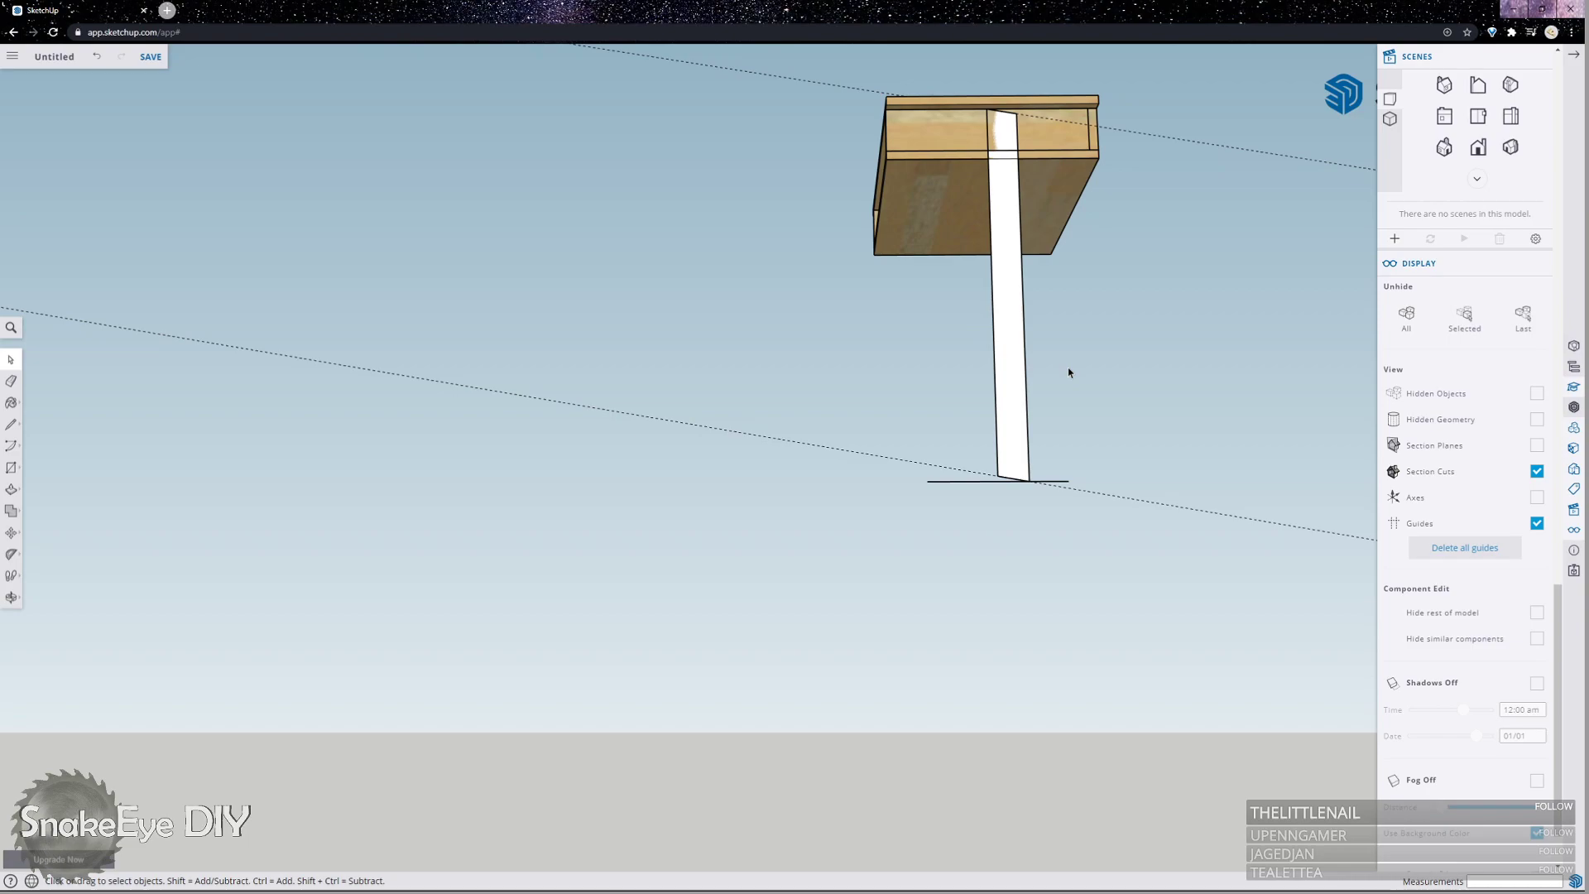
pyautogui.moveTo(1045, 368); pyautogui.dragTo(1034, 605, button='middle')
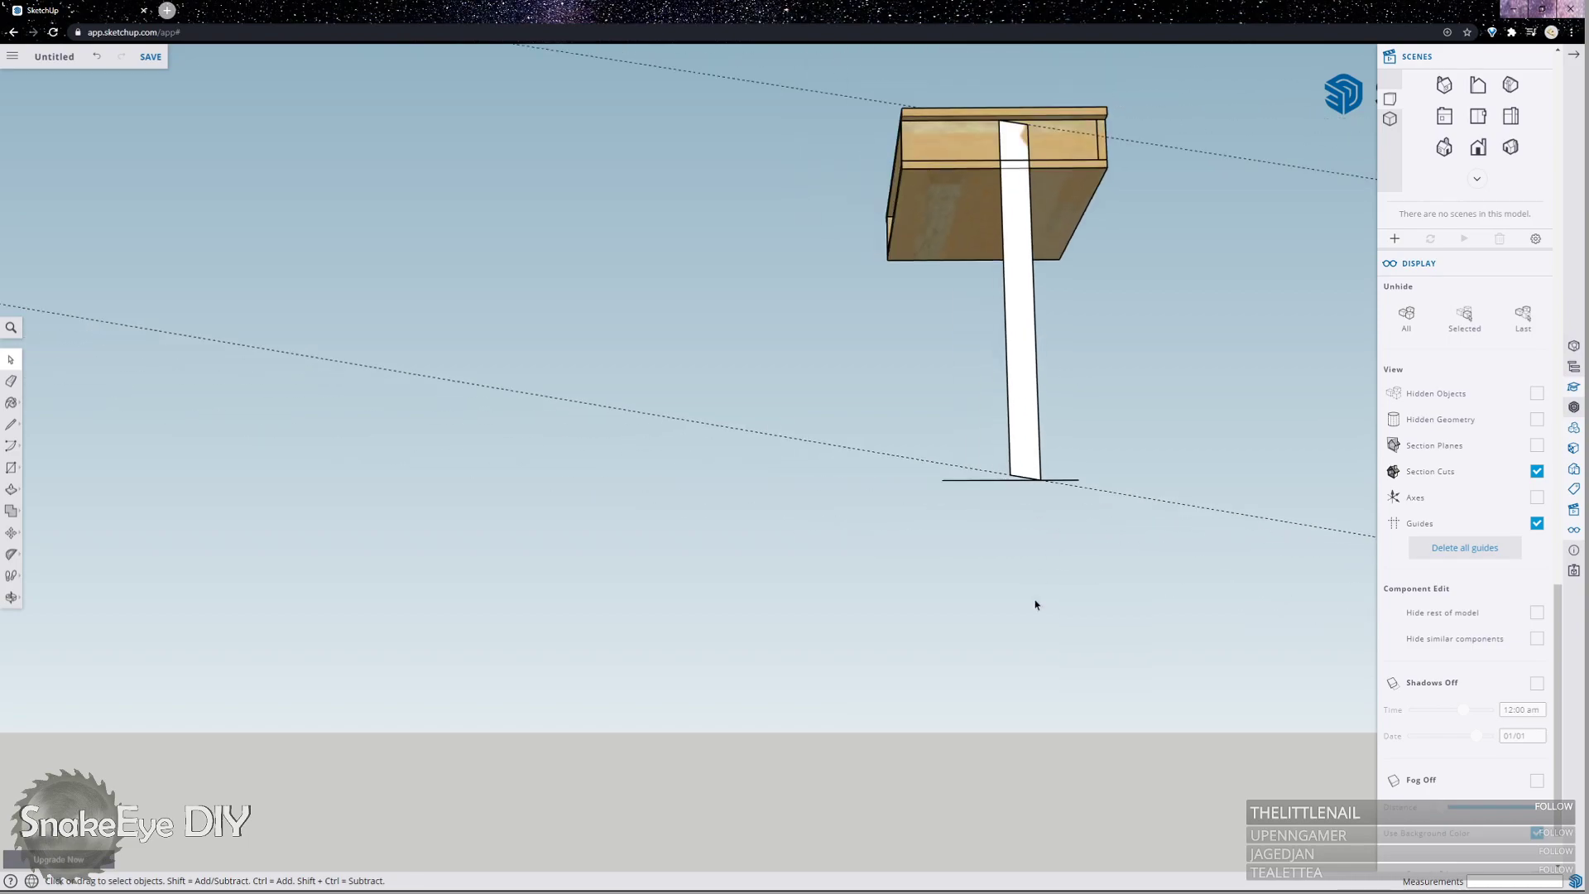
pyautogui.scroll(1, 1109, 86)
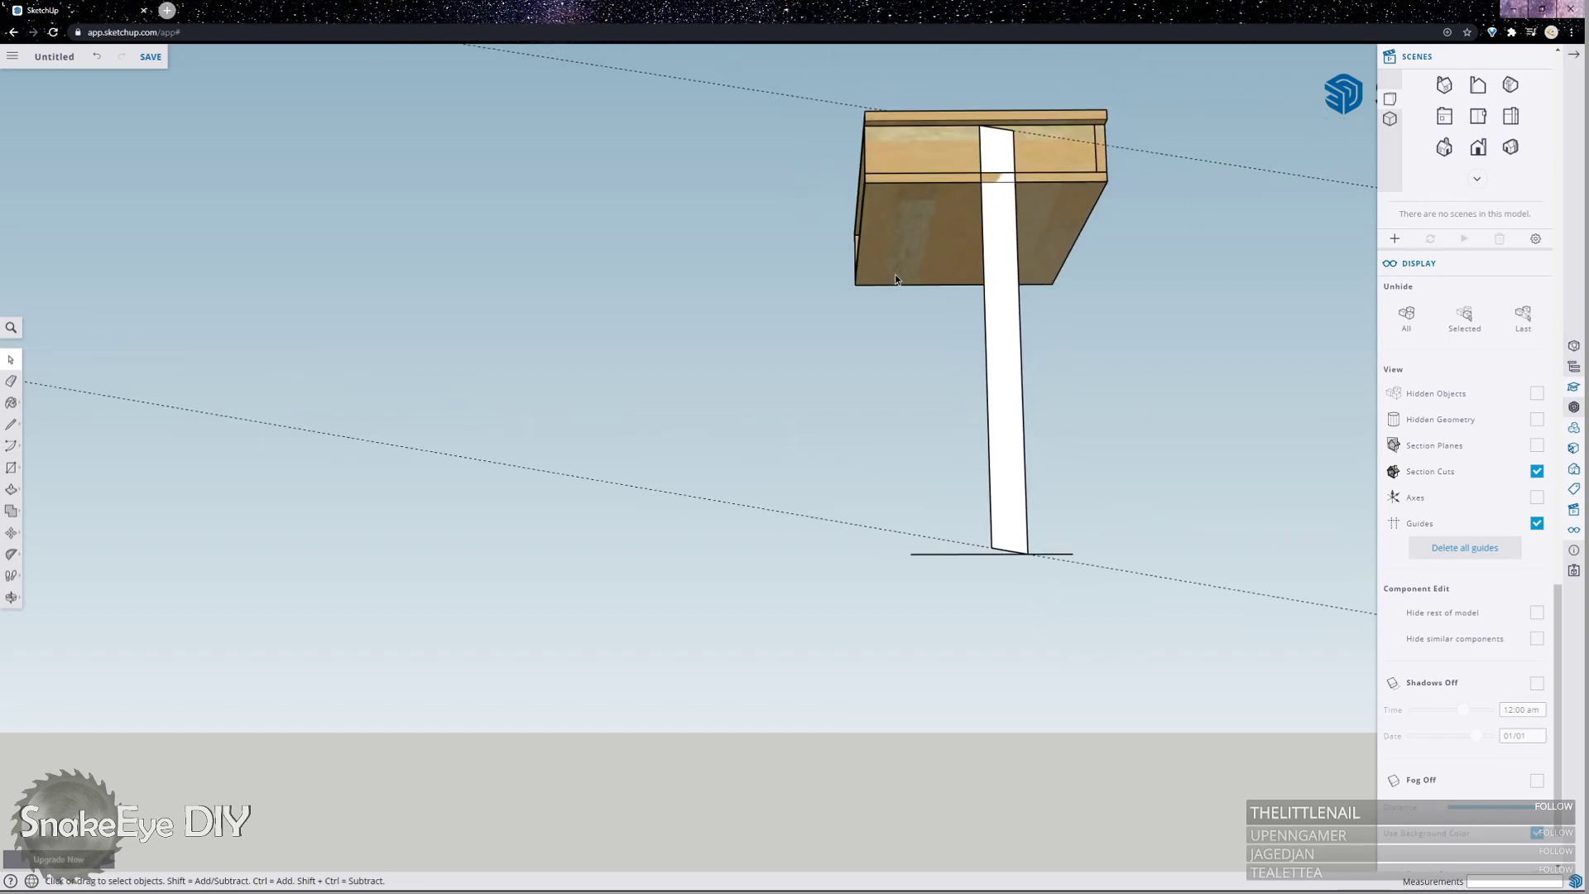
# Delete the stray dashed guide line crossing the desk model.
pyautogui.click(998, 319)
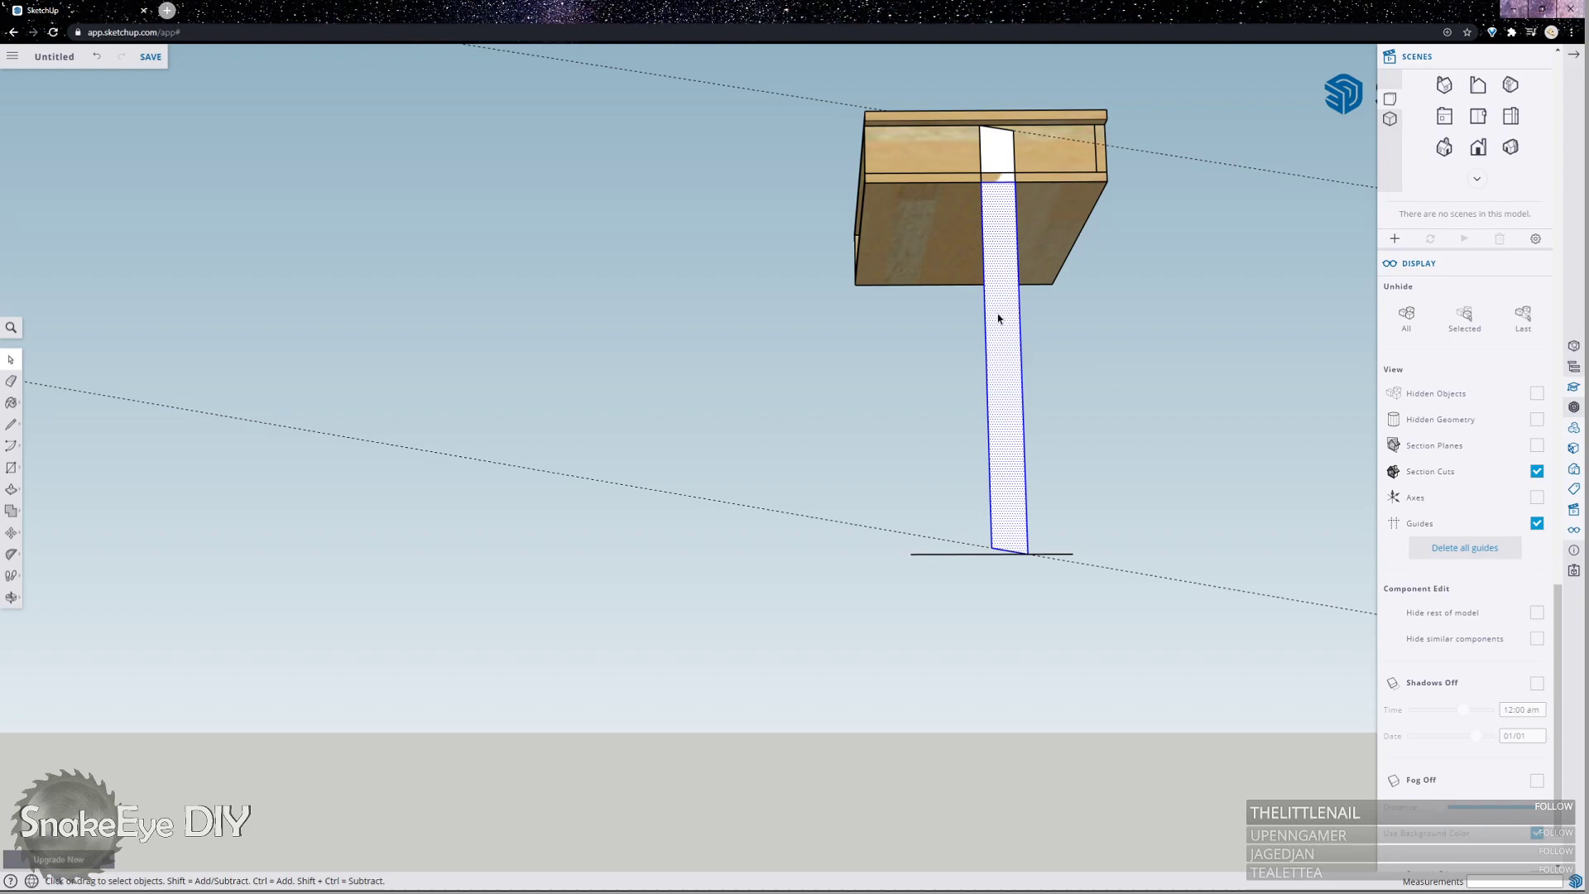
pyautogui.click(999, 153)
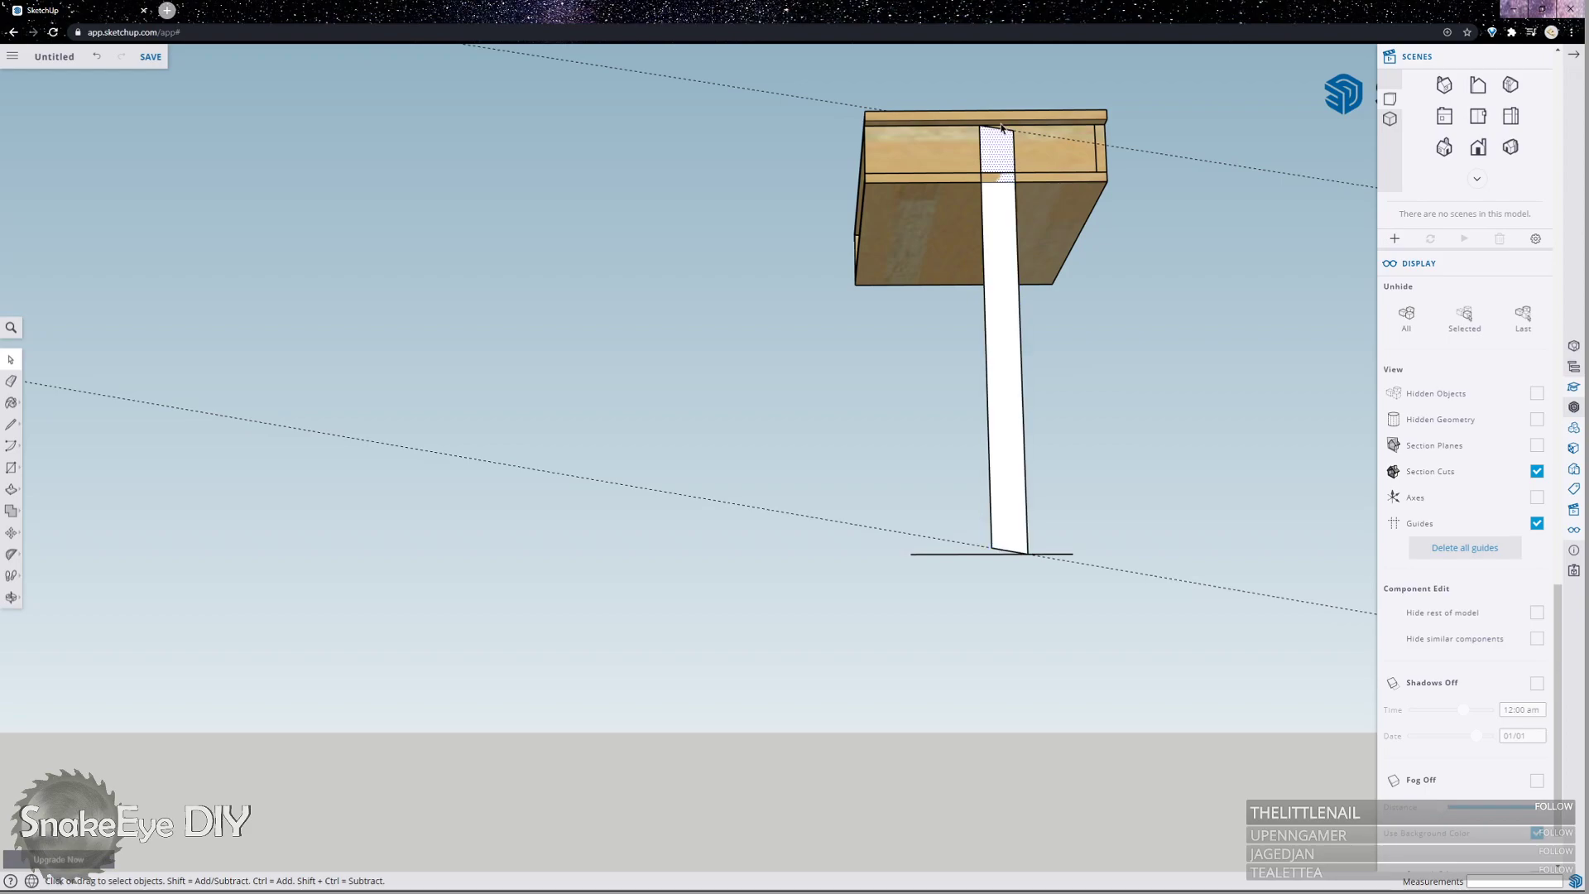
pyautogui.scroll(2, 1004, 126)
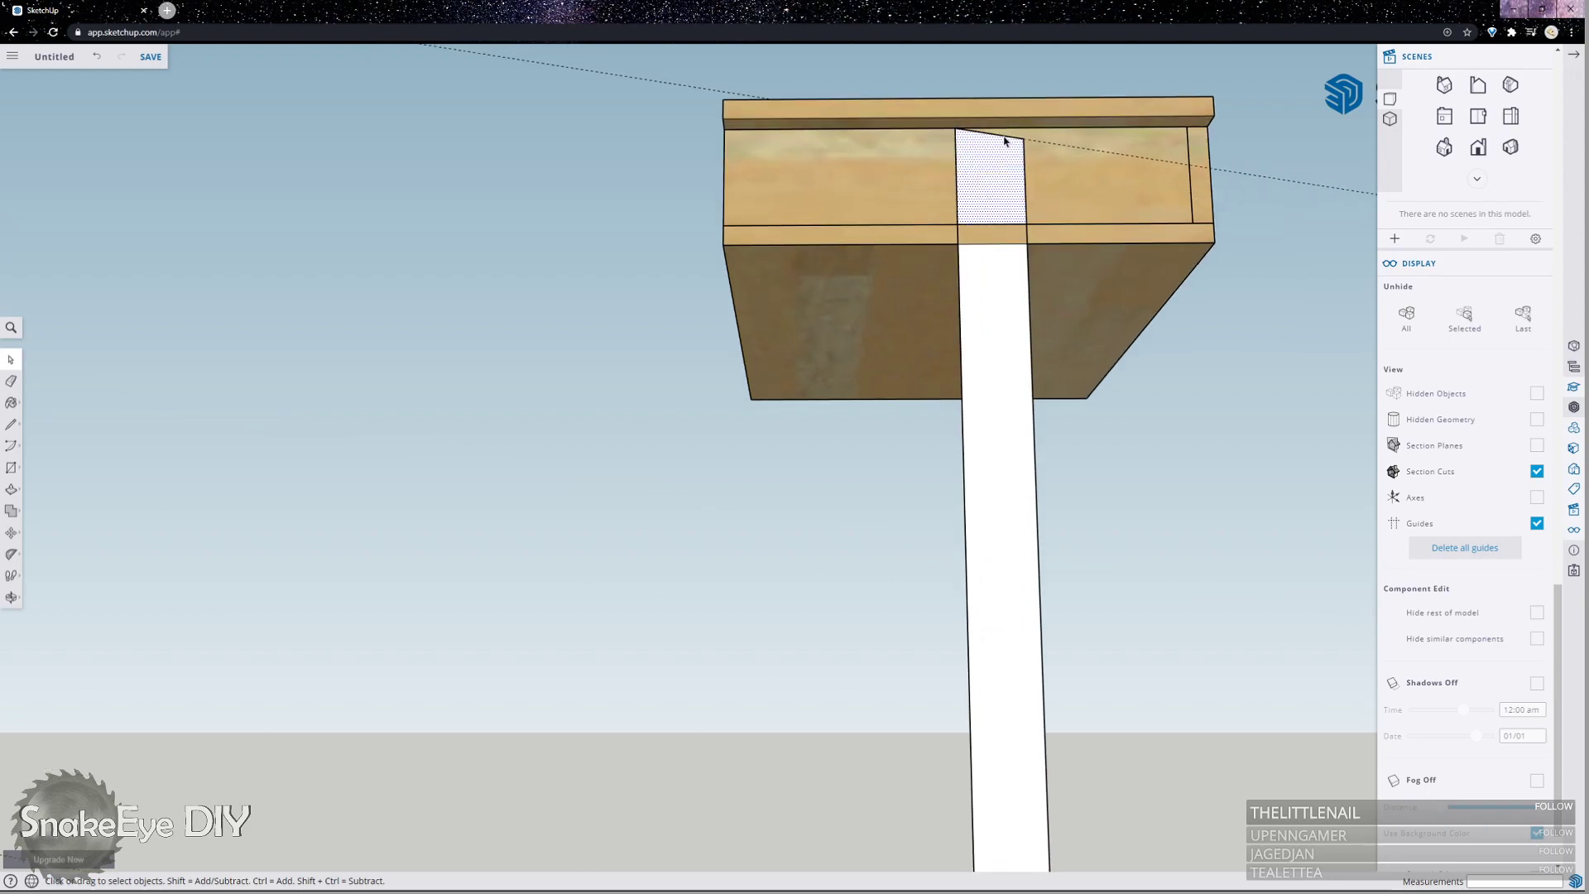
pyautogui.click(1005, 140)
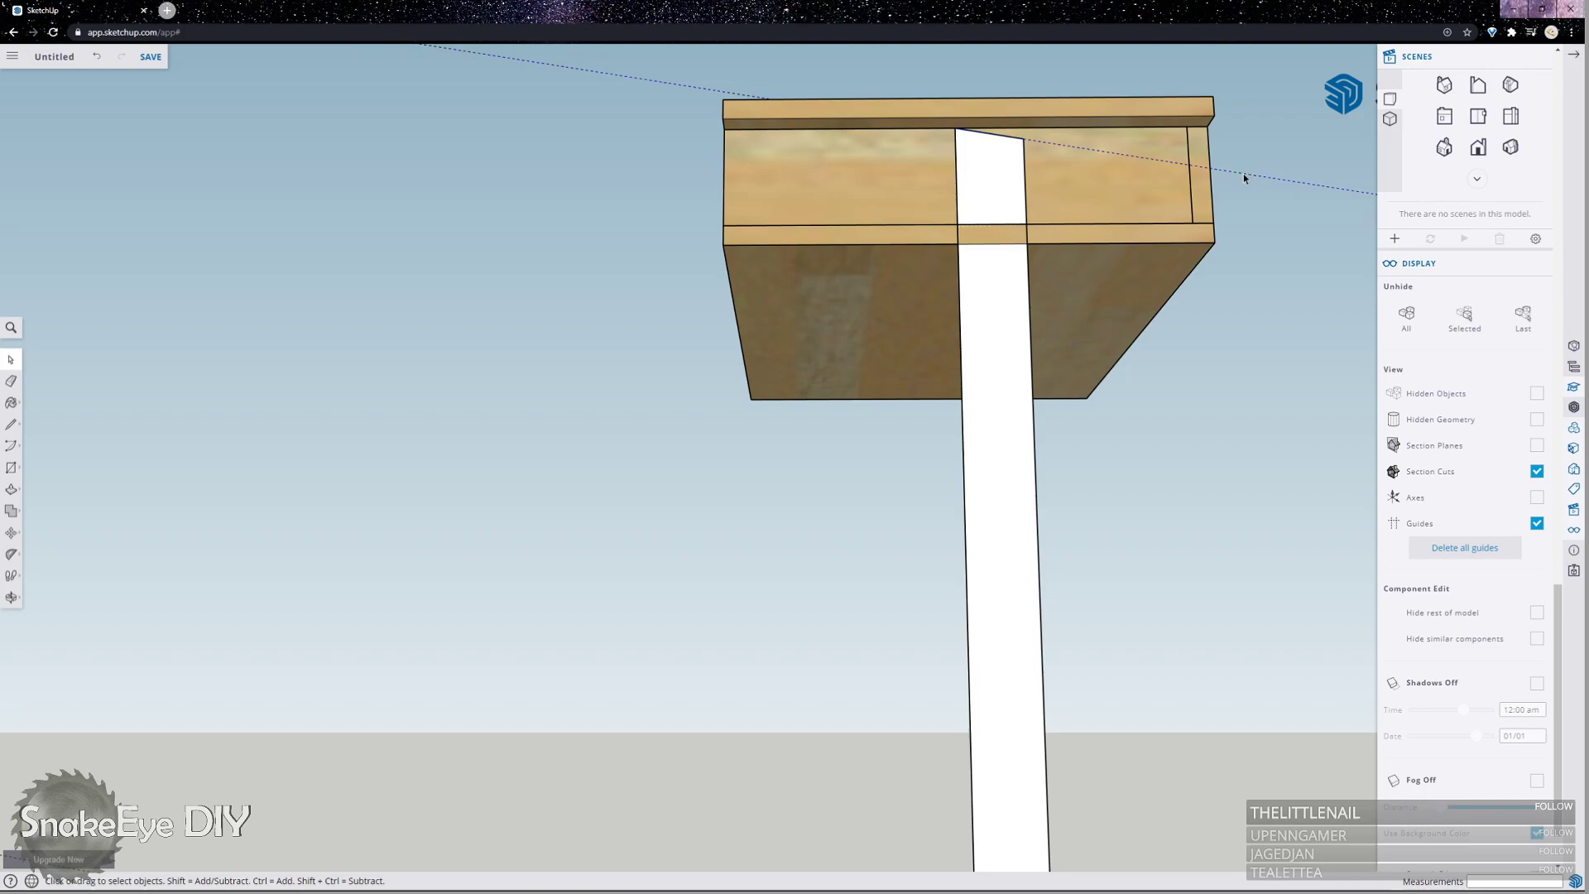
pyautogui.scroll(-5, 1248, 171)
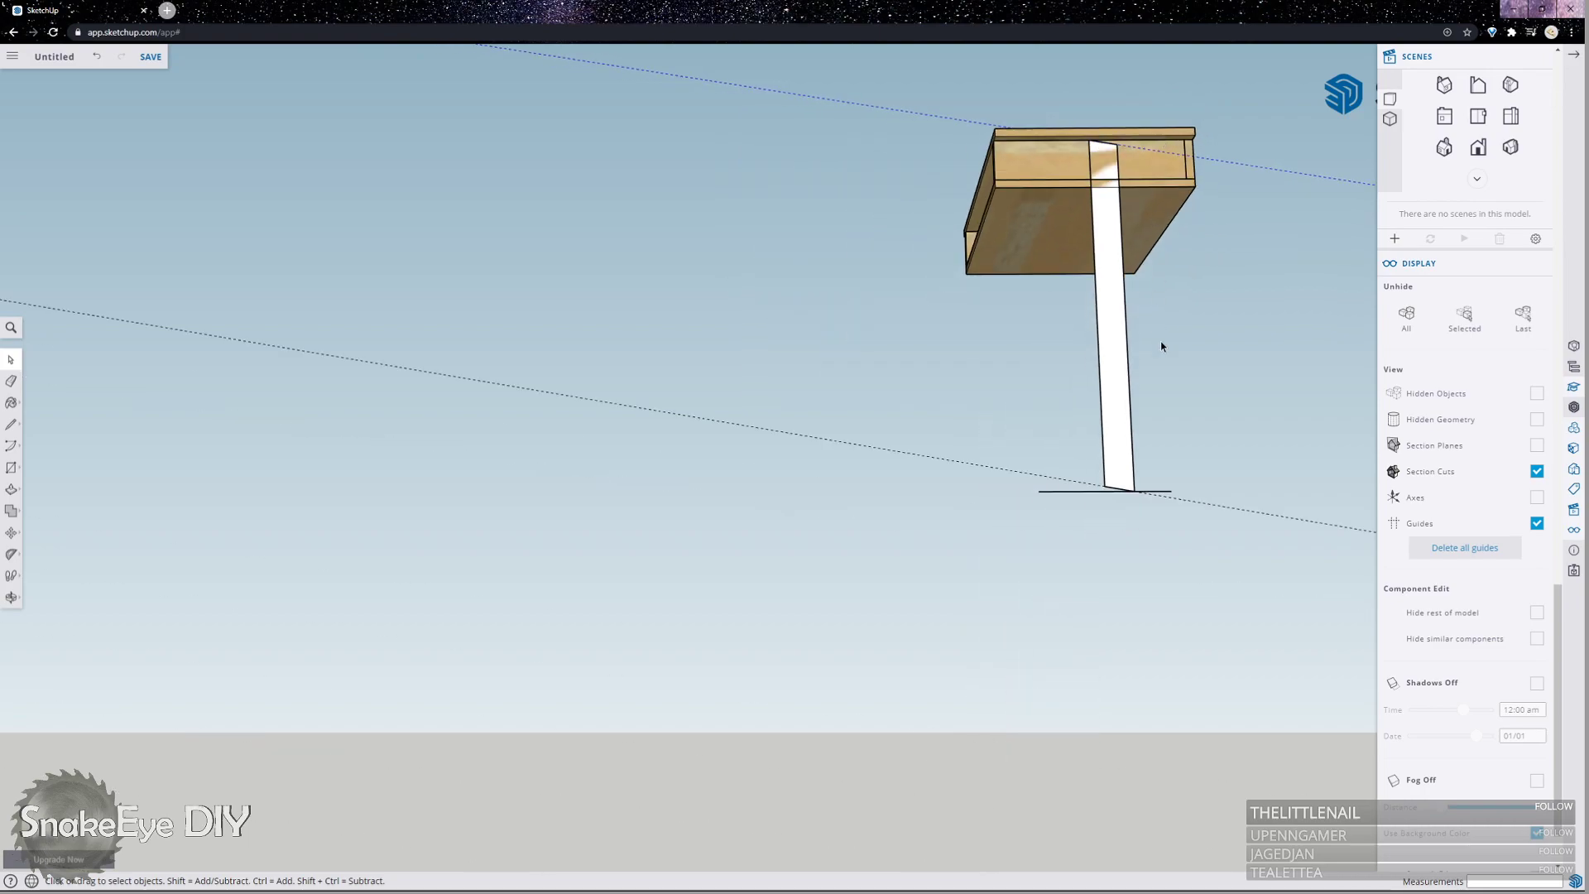
pyautogui.click(1211, 507)
pyautogui.press('Delete')
# Orbit and inspect the leg face and the apron face behind it.
pyautogui.moveTo(1180, 344); pyautogui.dragTo(1192, 266, button='middle')
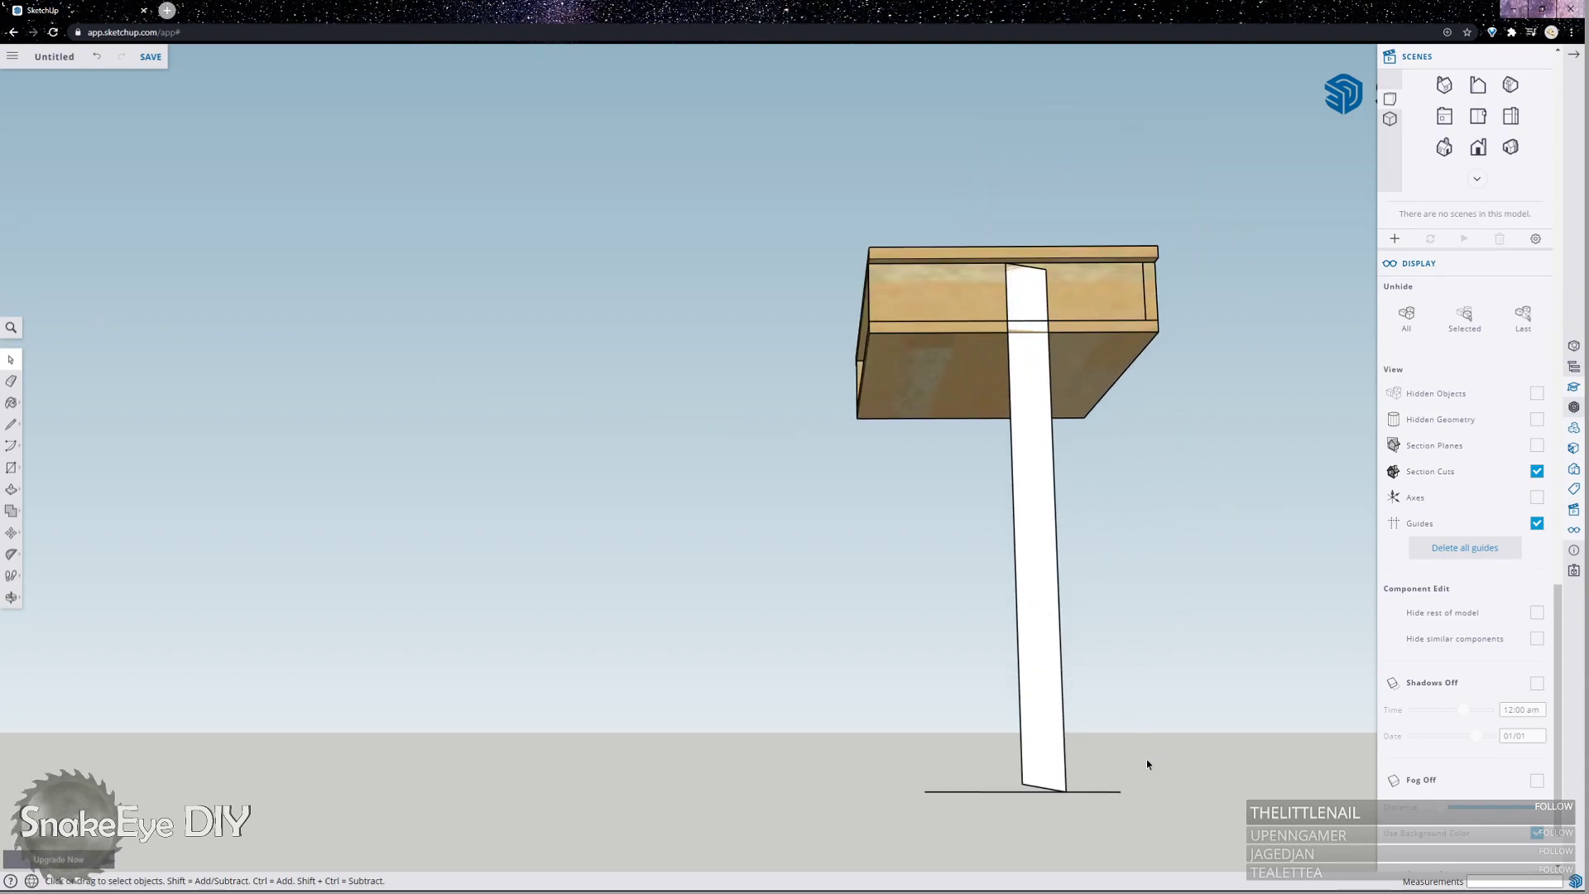
pyautogui.scroll(5, 1125, 771)
pyautogui.scroll(-2, 1107, 714)
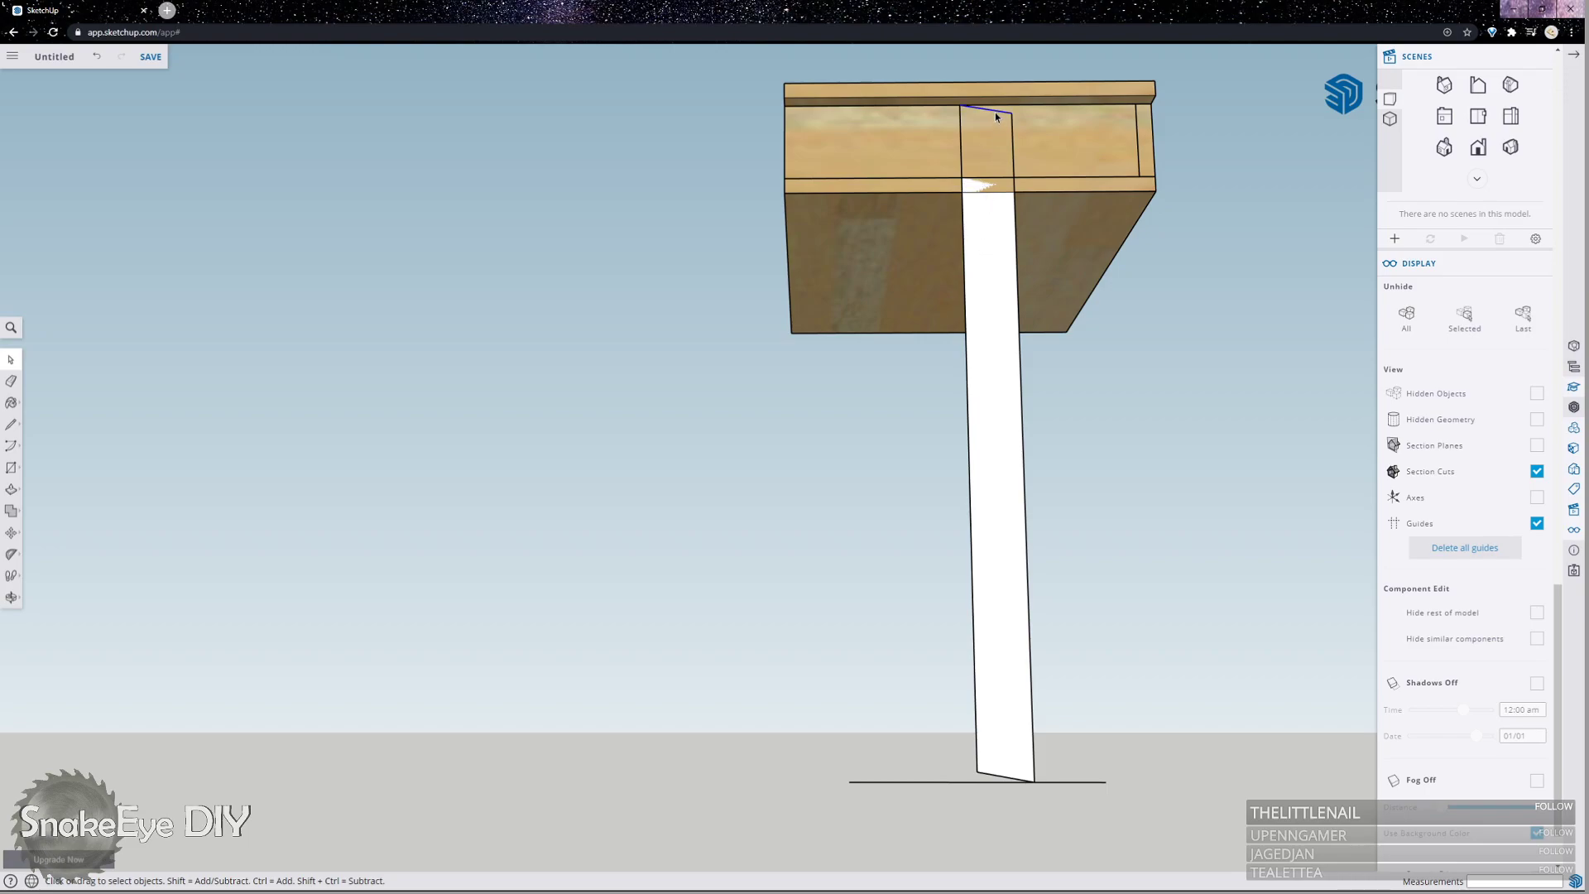
pyautogui.click(985, 295)
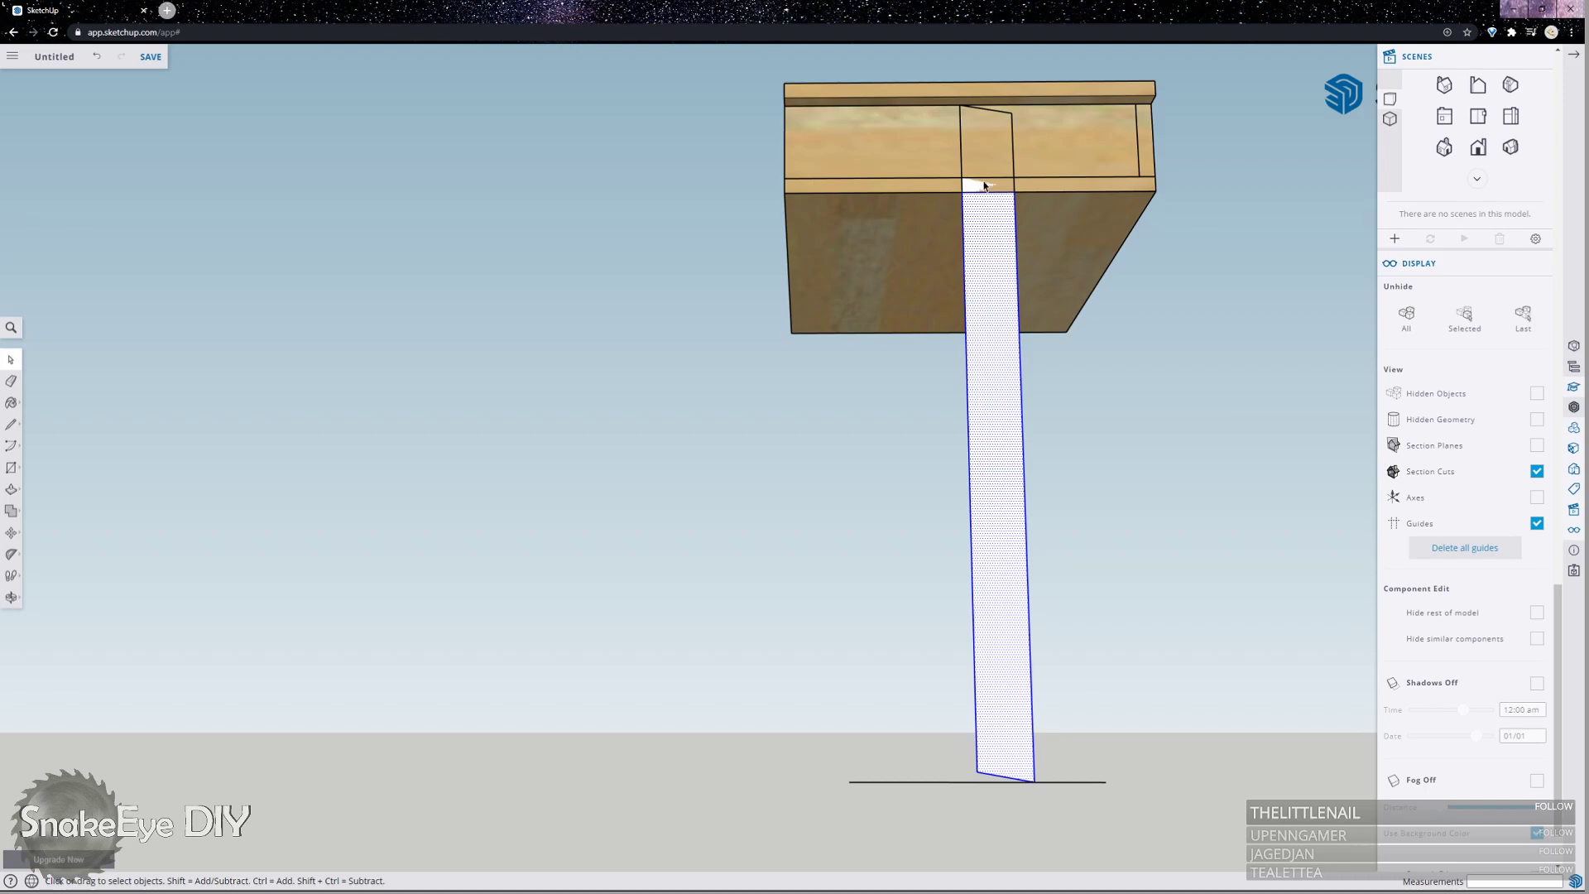
pyautogui.click(983, 181)
pyautogui.scroll(3, 981, 175)
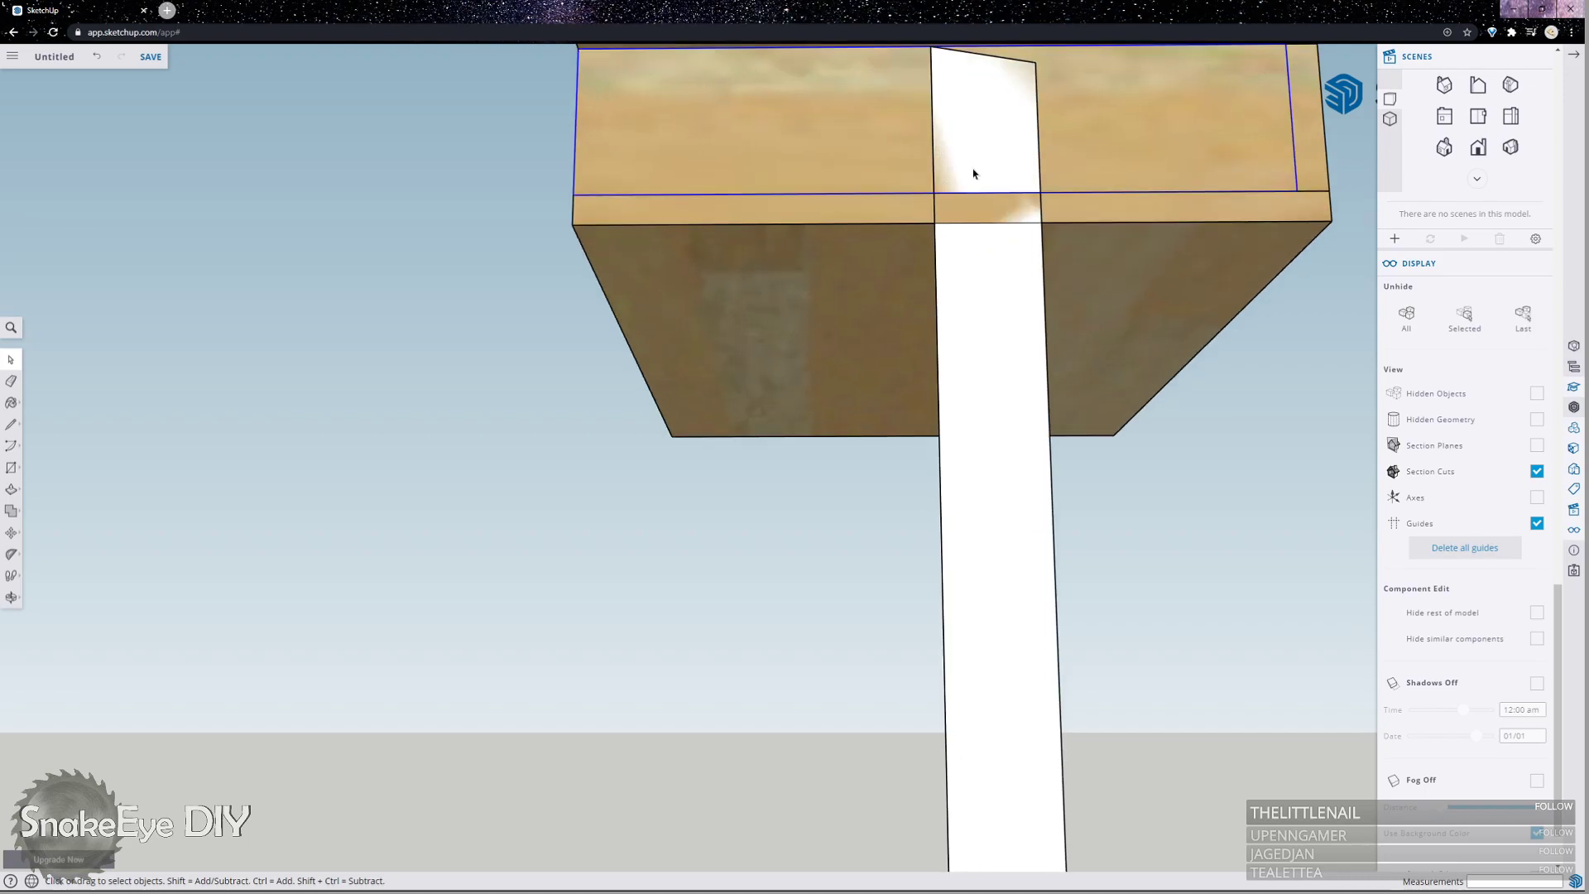
pyautogui.scroll(3, 976, 182)
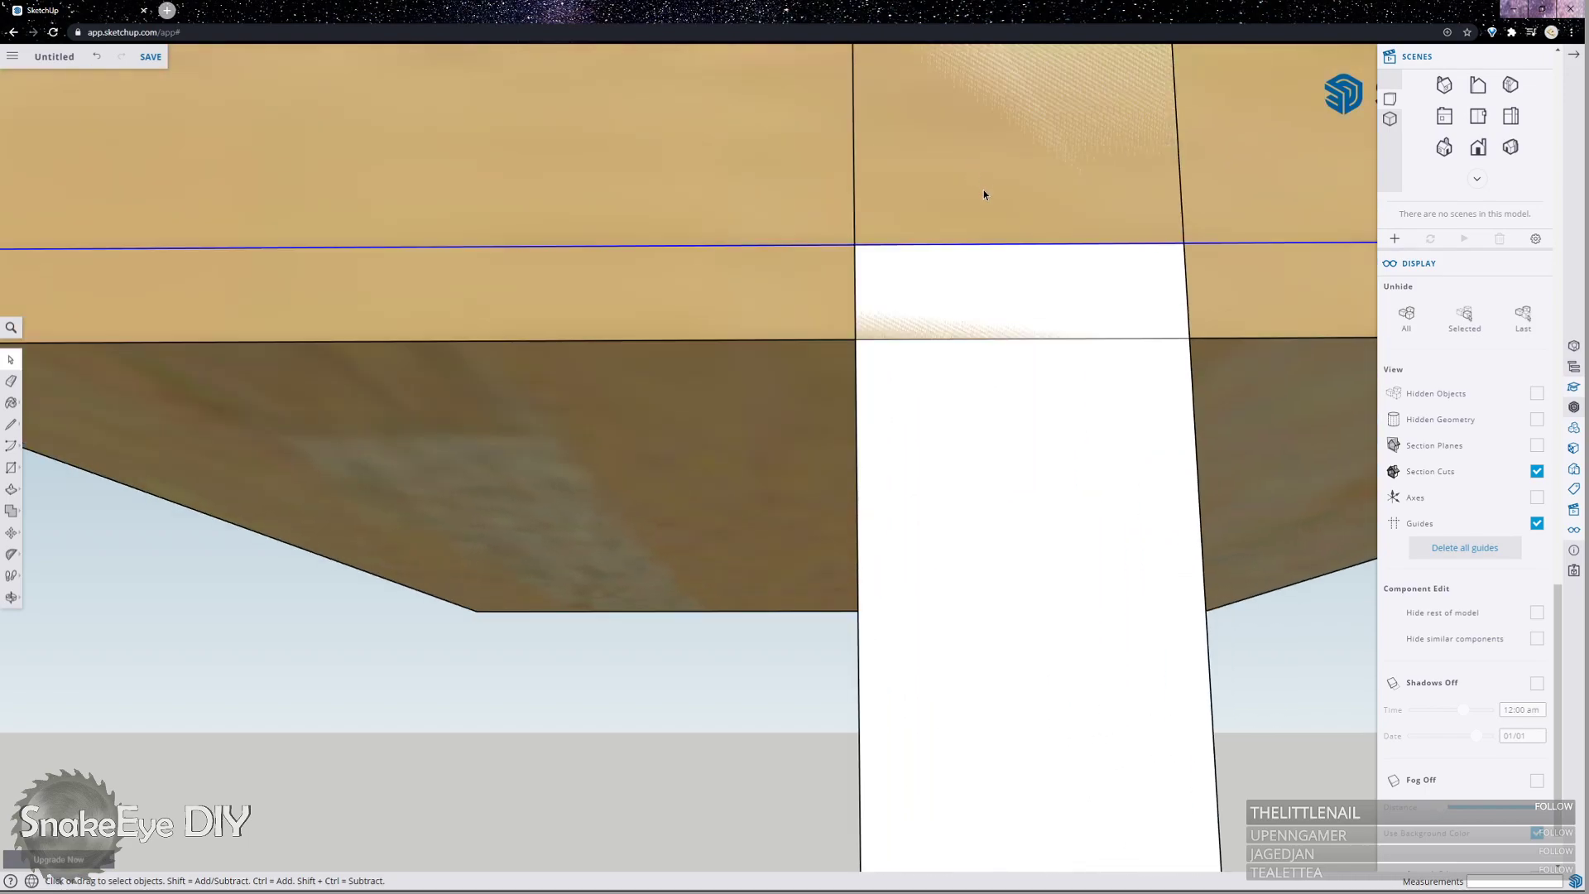
# Test-delete the white strip's edges where leg meets apron, then undo to restore the tan face.
pyautogui.click(971, 336)
pyautogui.click(967, 339)
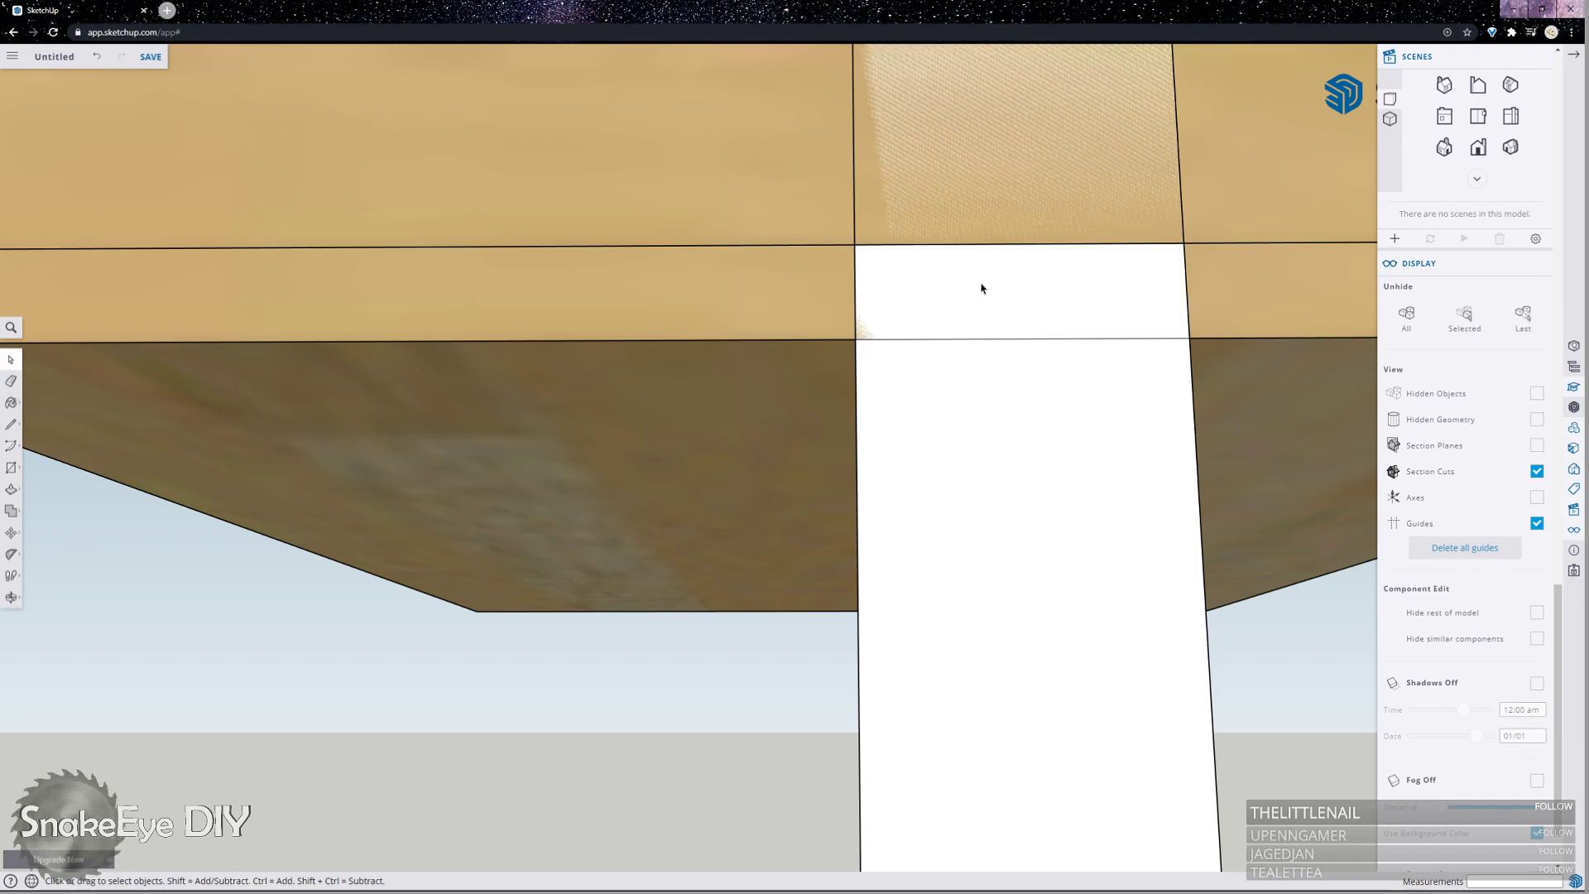
pyautogui.click(979, 246)
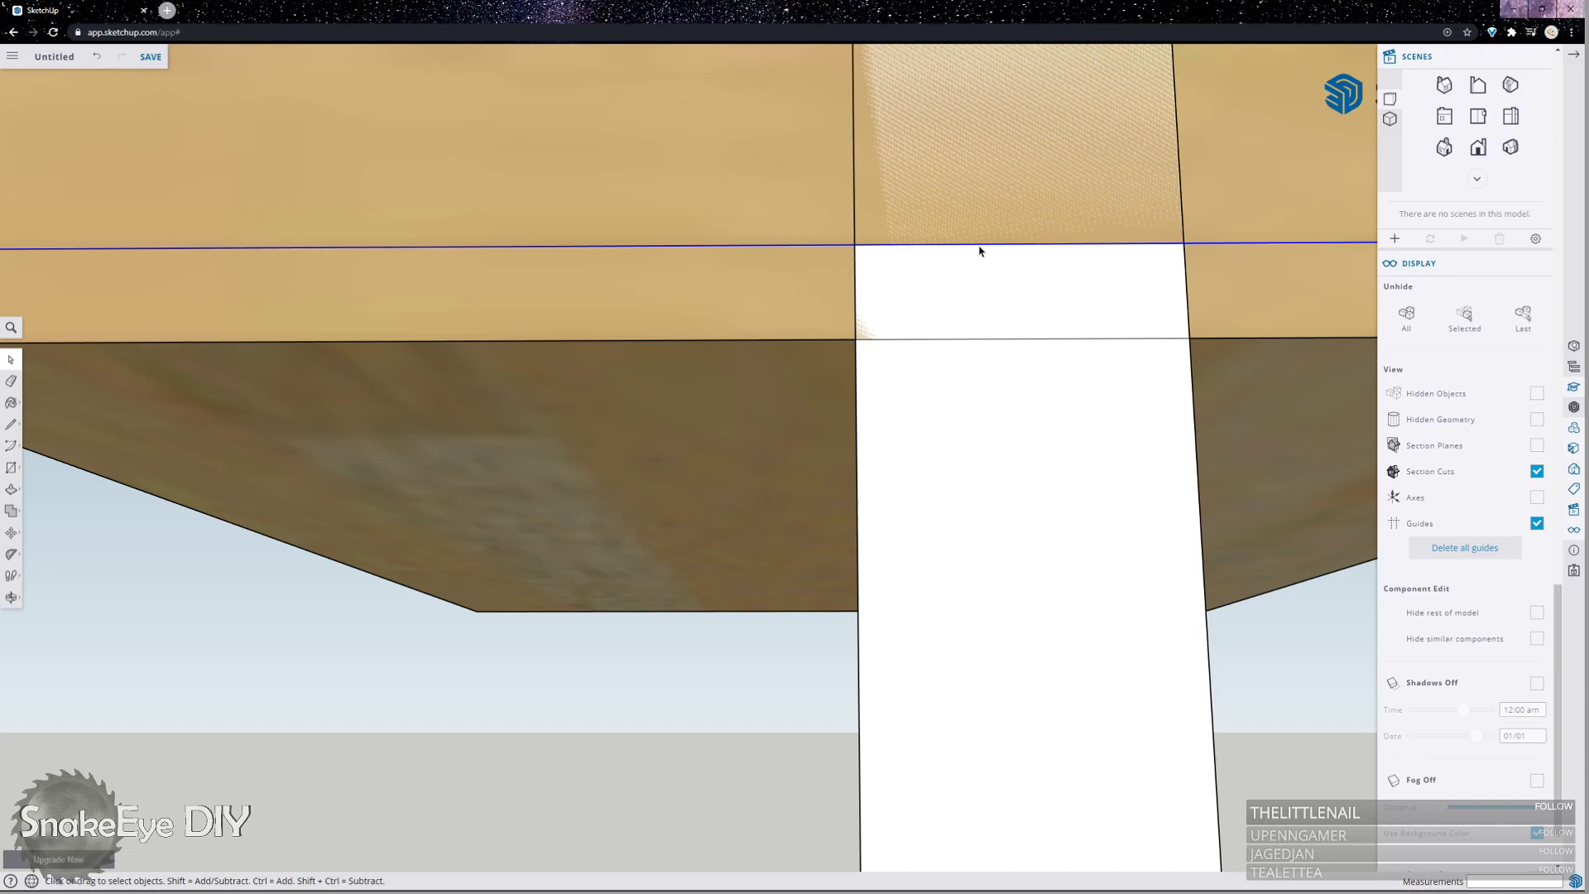
pyautogui.keyDown('shift'); pyautogui.click(783, 291); pyautogui.keyUp('shift')
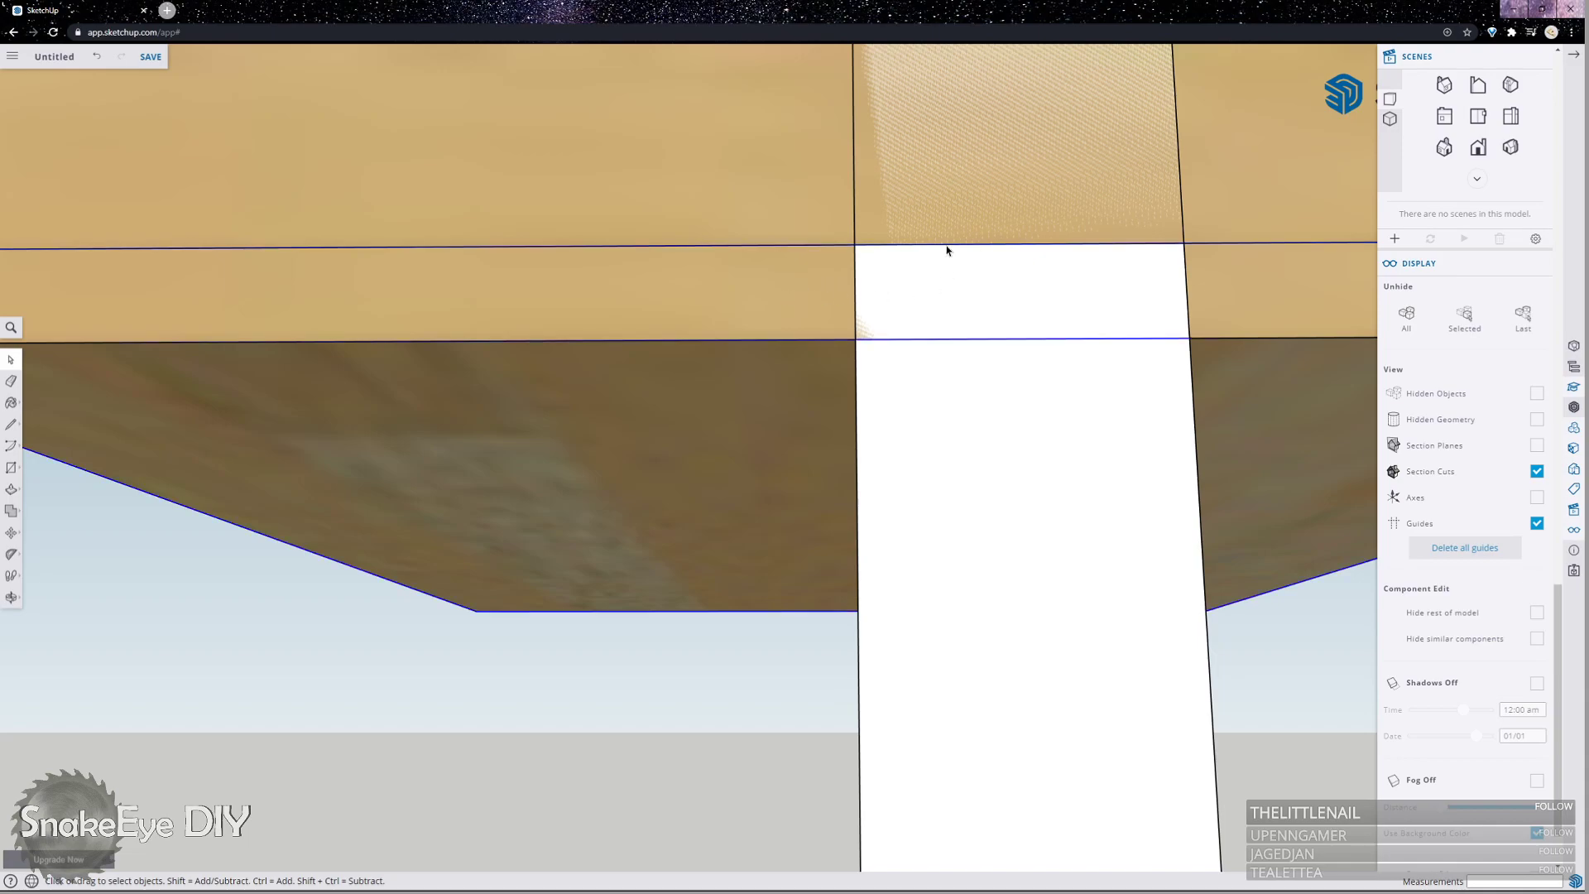
pyautogui.press('Delete')
pyautogui.scroll(2, 965, 290)
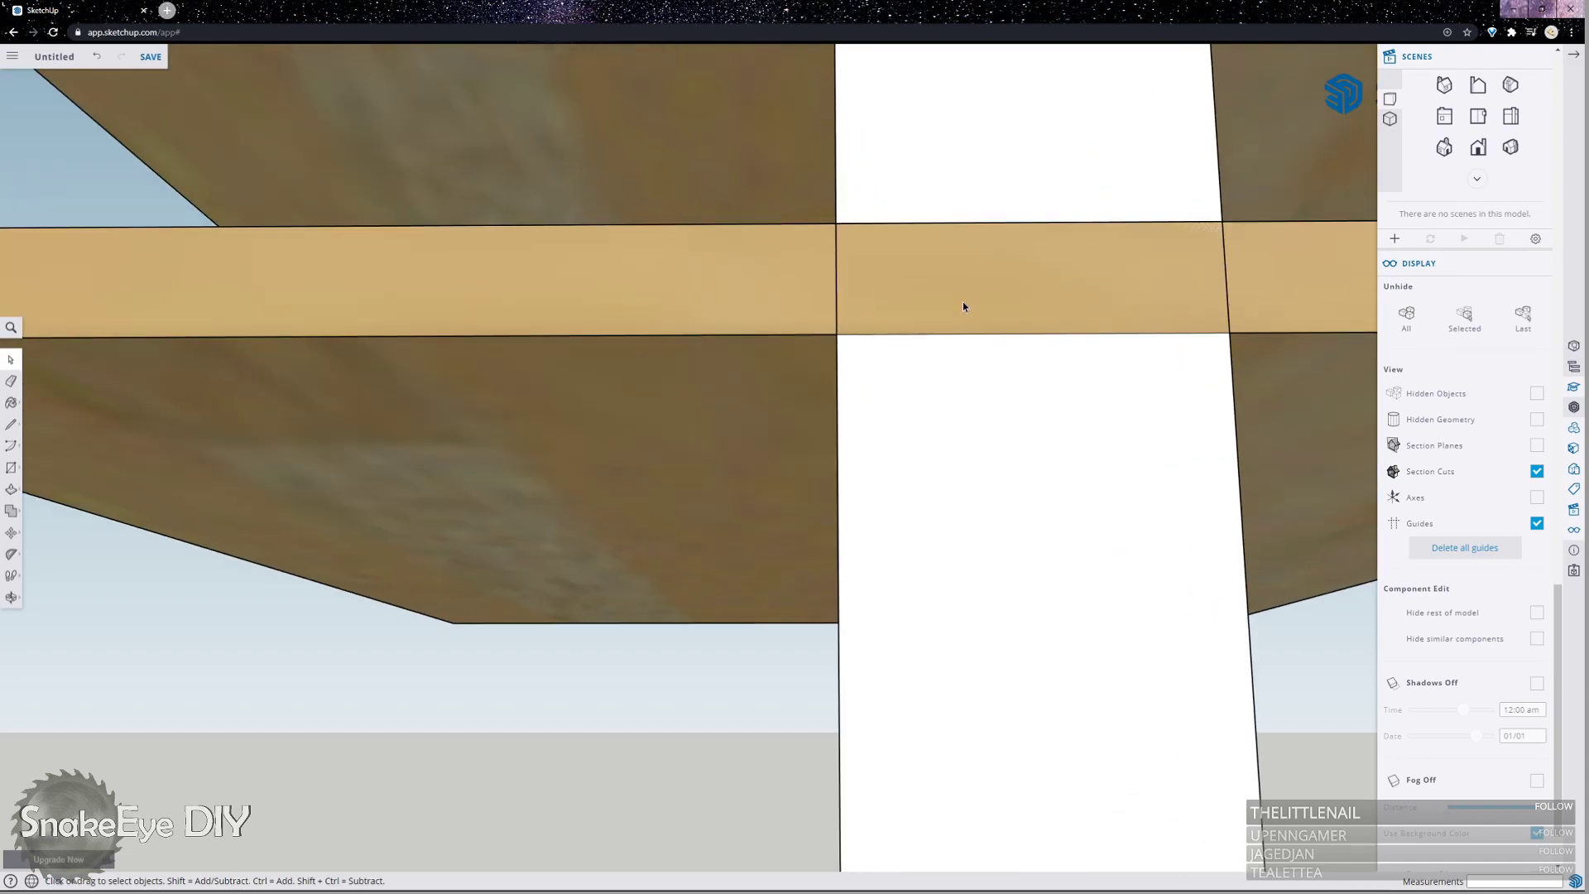
pyautogui.hotkey('ctrl', 'z')
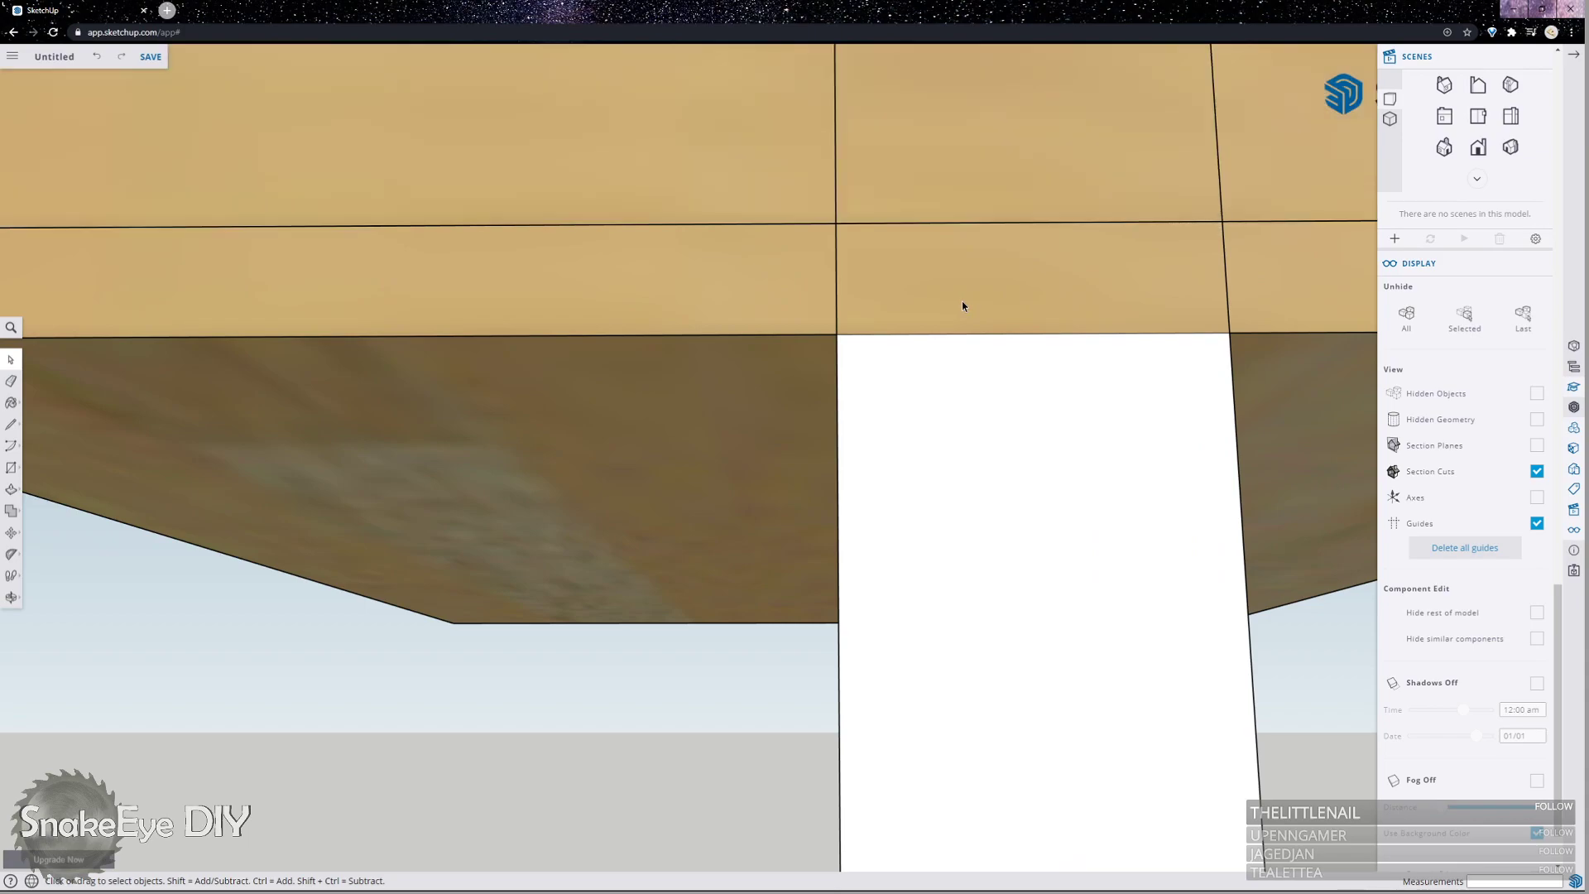
# Select the box's front tan face, then all the box and leg geometry.
pyautogui.scroll(-2, 824, 298)
pyautogui.scroll(-4, 825, 298)
pyautogui.click(977, 301)
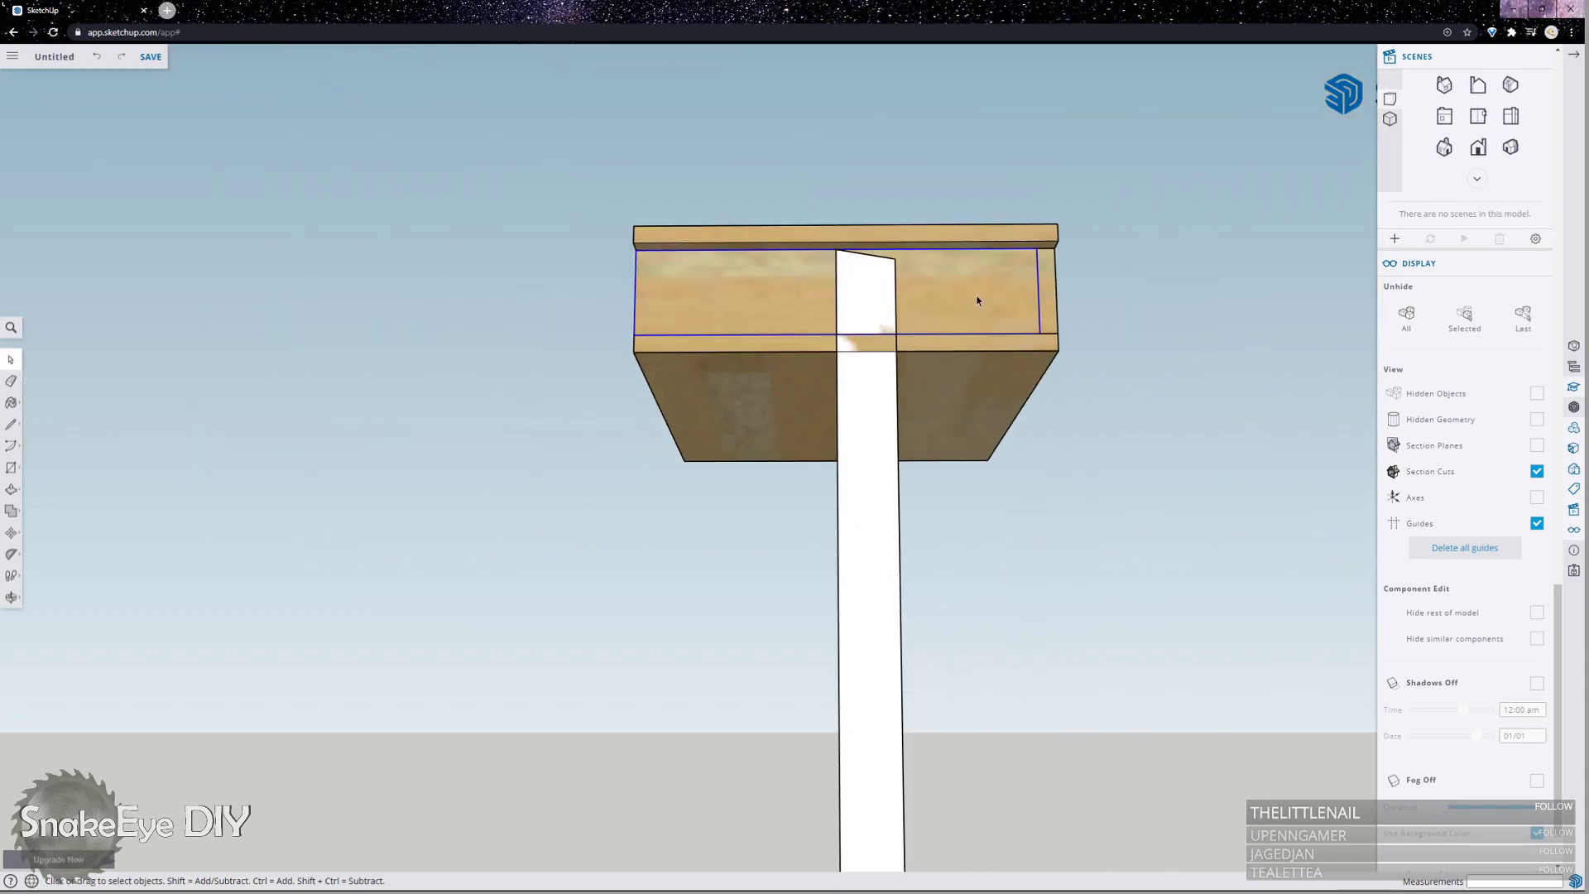
pyautogui.moveTo(627, 123); pyautogui.dragTo(627, 122)
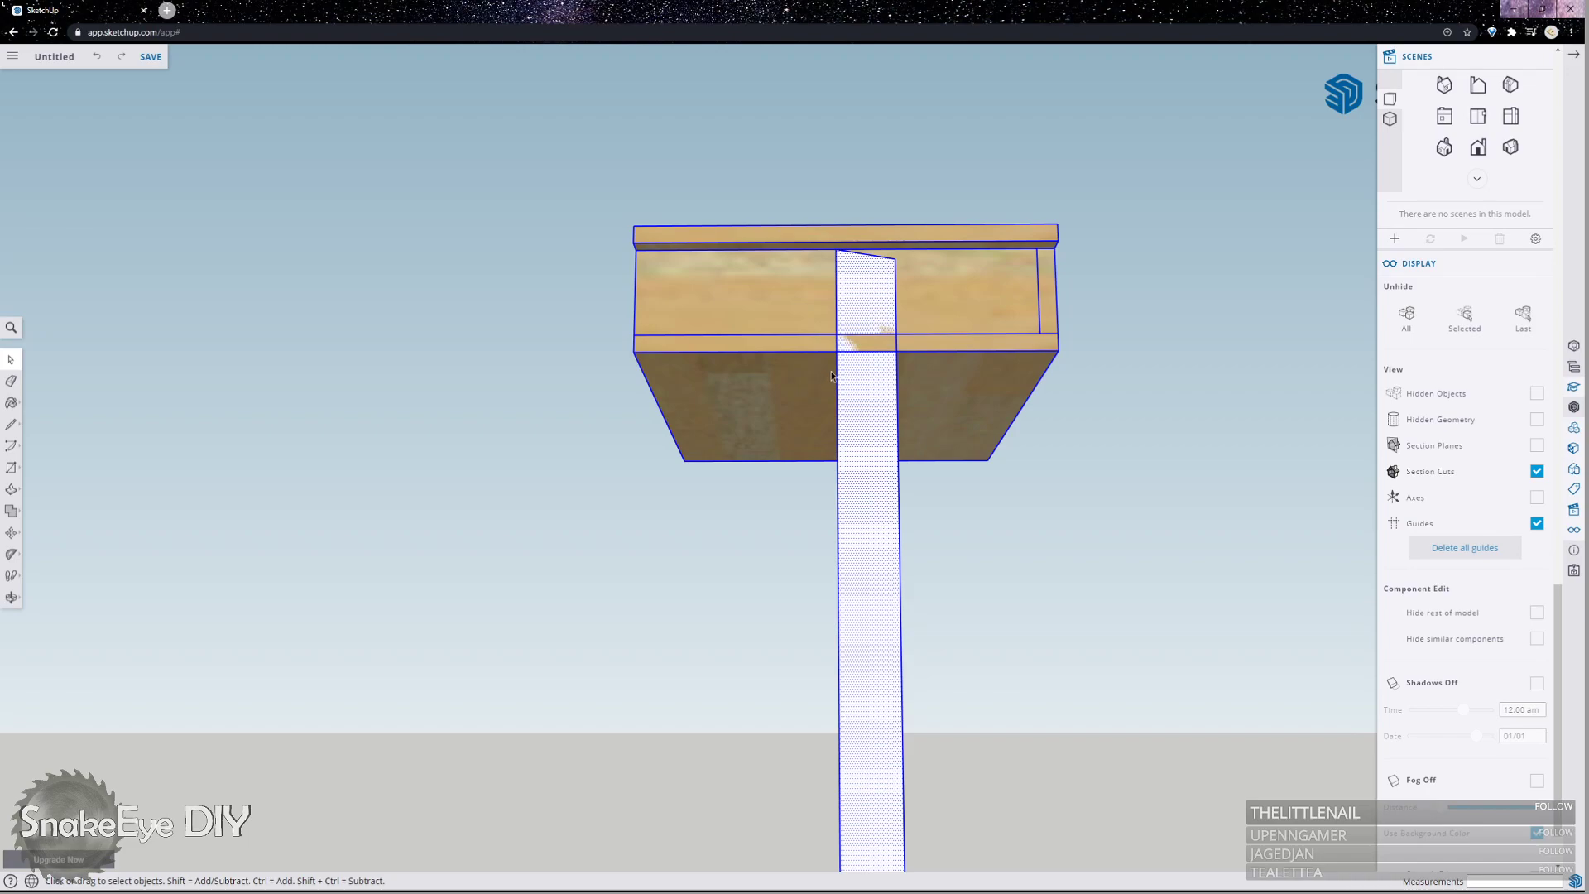
# Hide the box's front panel.
pyautogui.click(1064, 400)
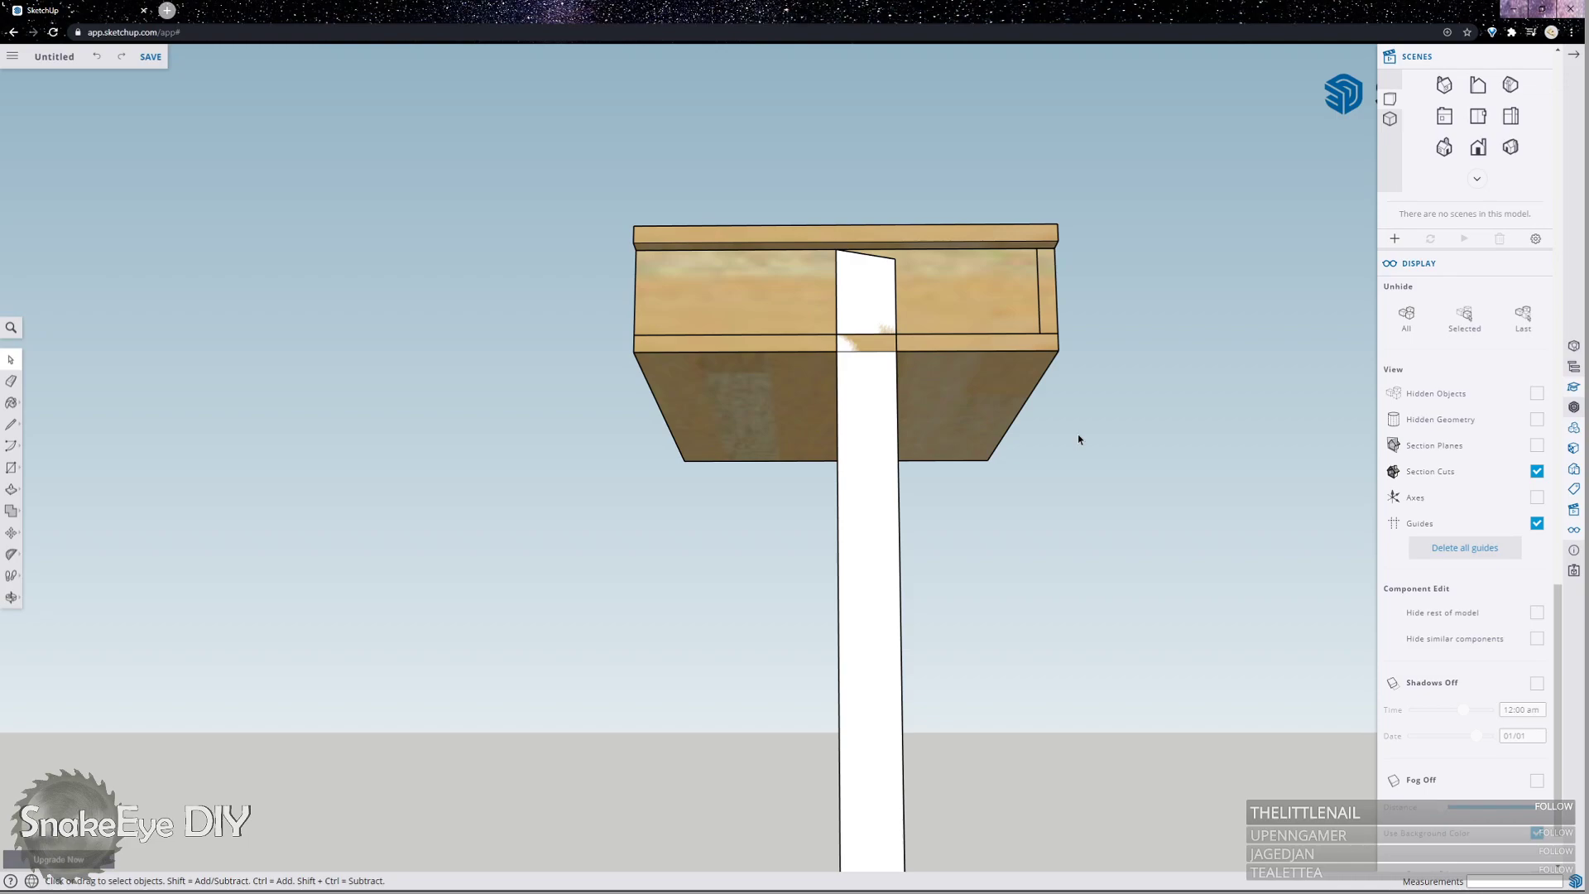
pyautogui.scroll(2, 980, 357)
pyautogui.scroll(2, 847, 286)
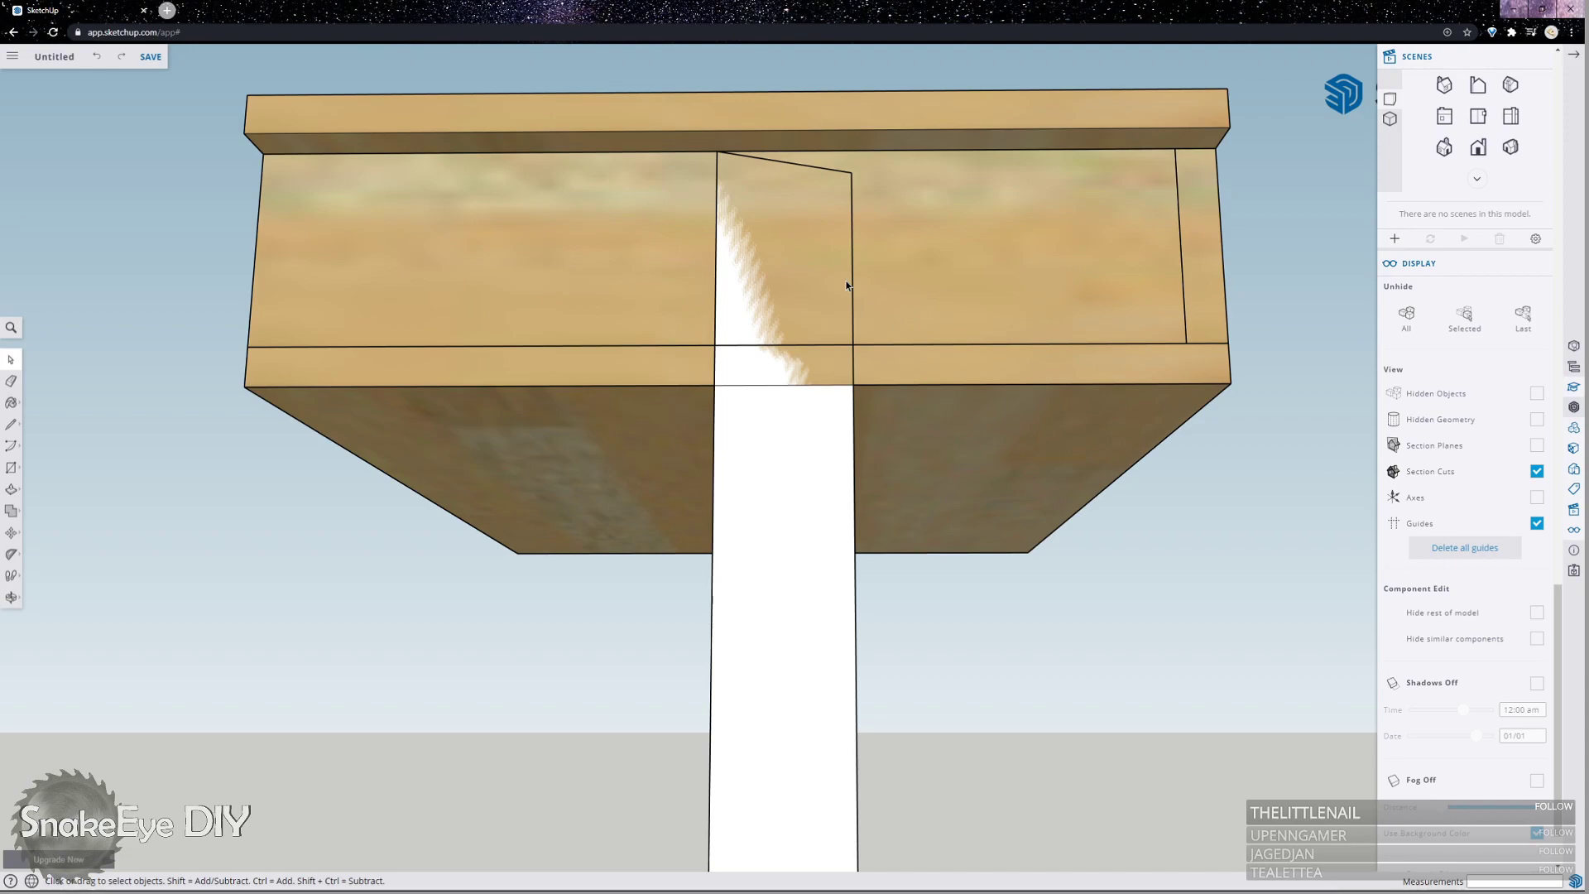
pyautogui.scroll(1, 847, 286)
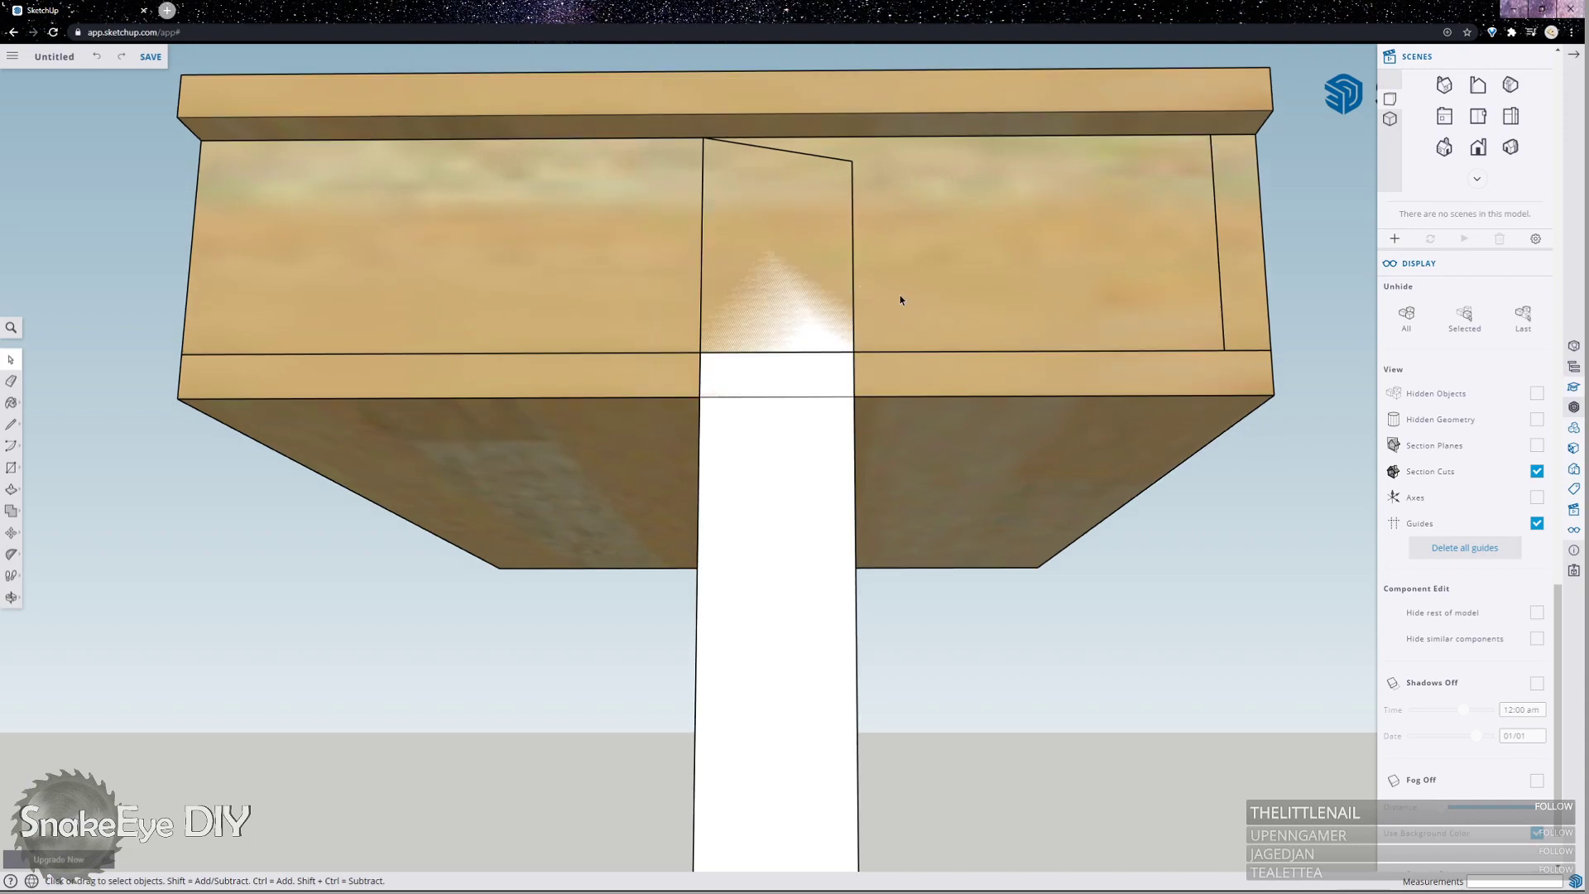
pyautogui.rightClick(956, 328)
pyautogui.click(995, 403)
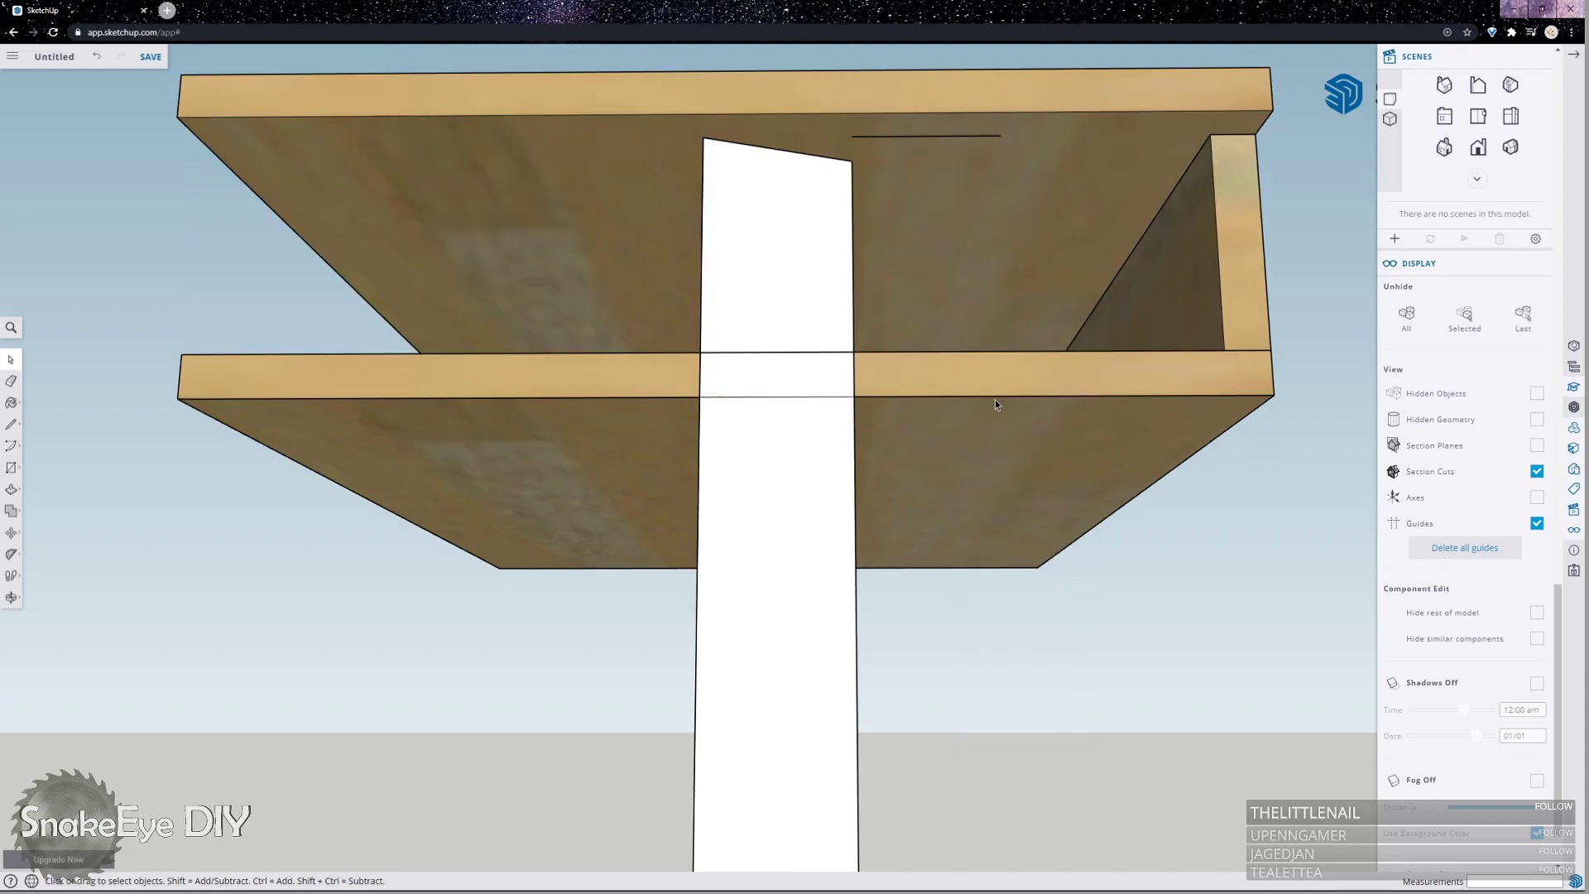
# Delete the stray short edge under the top shelf board and hide the lower shelf board.
pyautogui.click(897, 140)
pyautogui.click(896, 139)
pyautogui.press('Delete')
pyautogui.rightClick(942, 400)
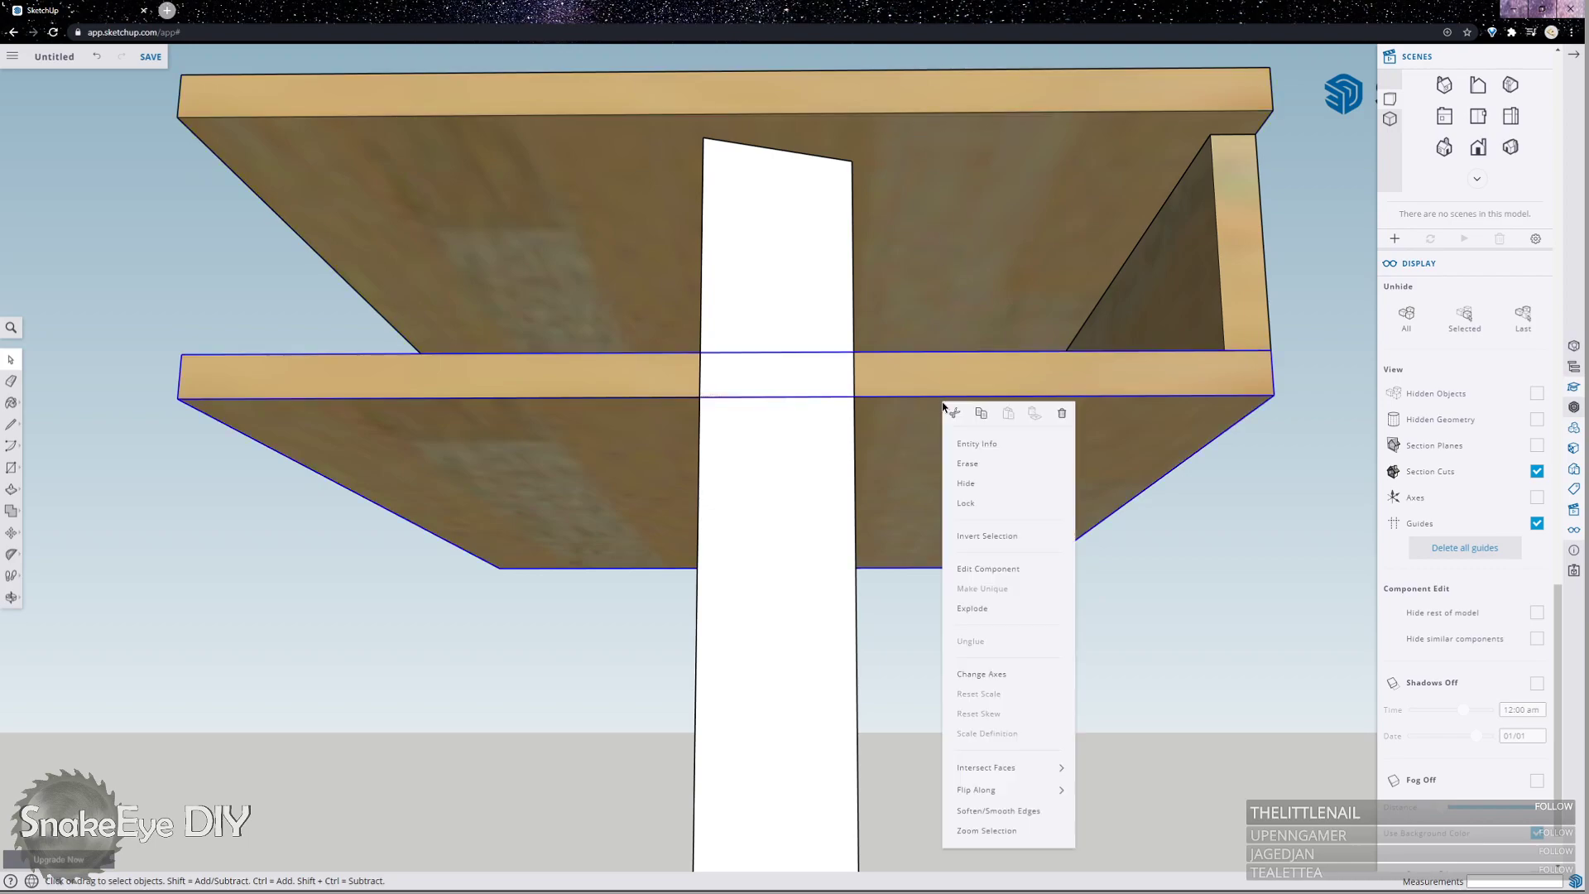
pyautogui.click(970, 490)
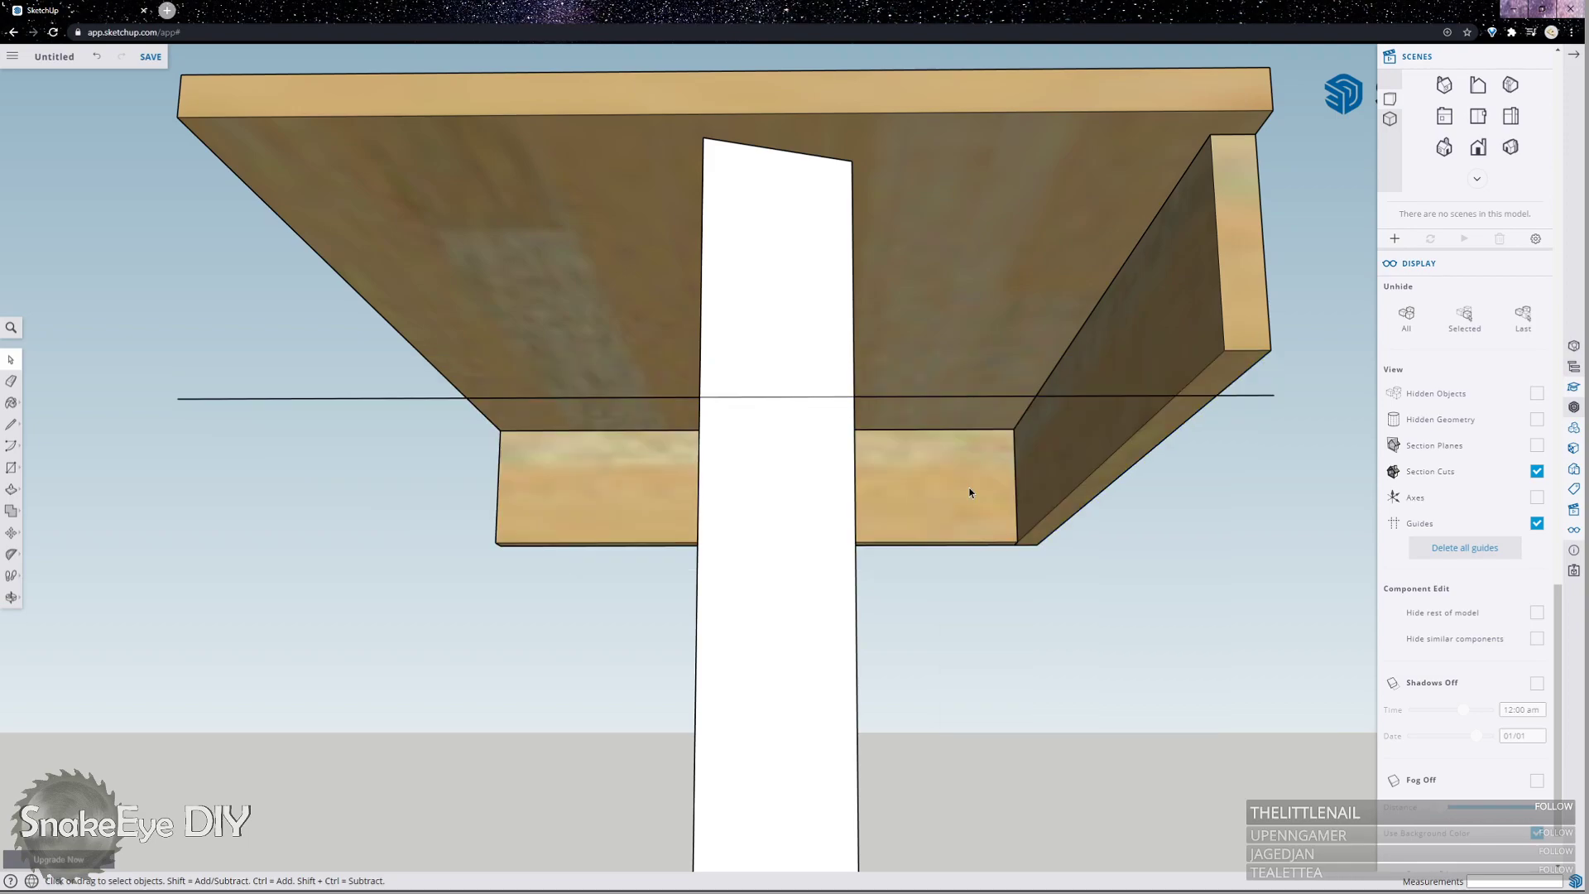
# Erase the guide line parts beside and across the post and the leftover horizontal line.
pyautogui.click(946, 397)
pyautogui.press('Delete')
pyautogui.click(816, 397)
pyautogui.click(812, 397)
pyautogui.press('Delete')
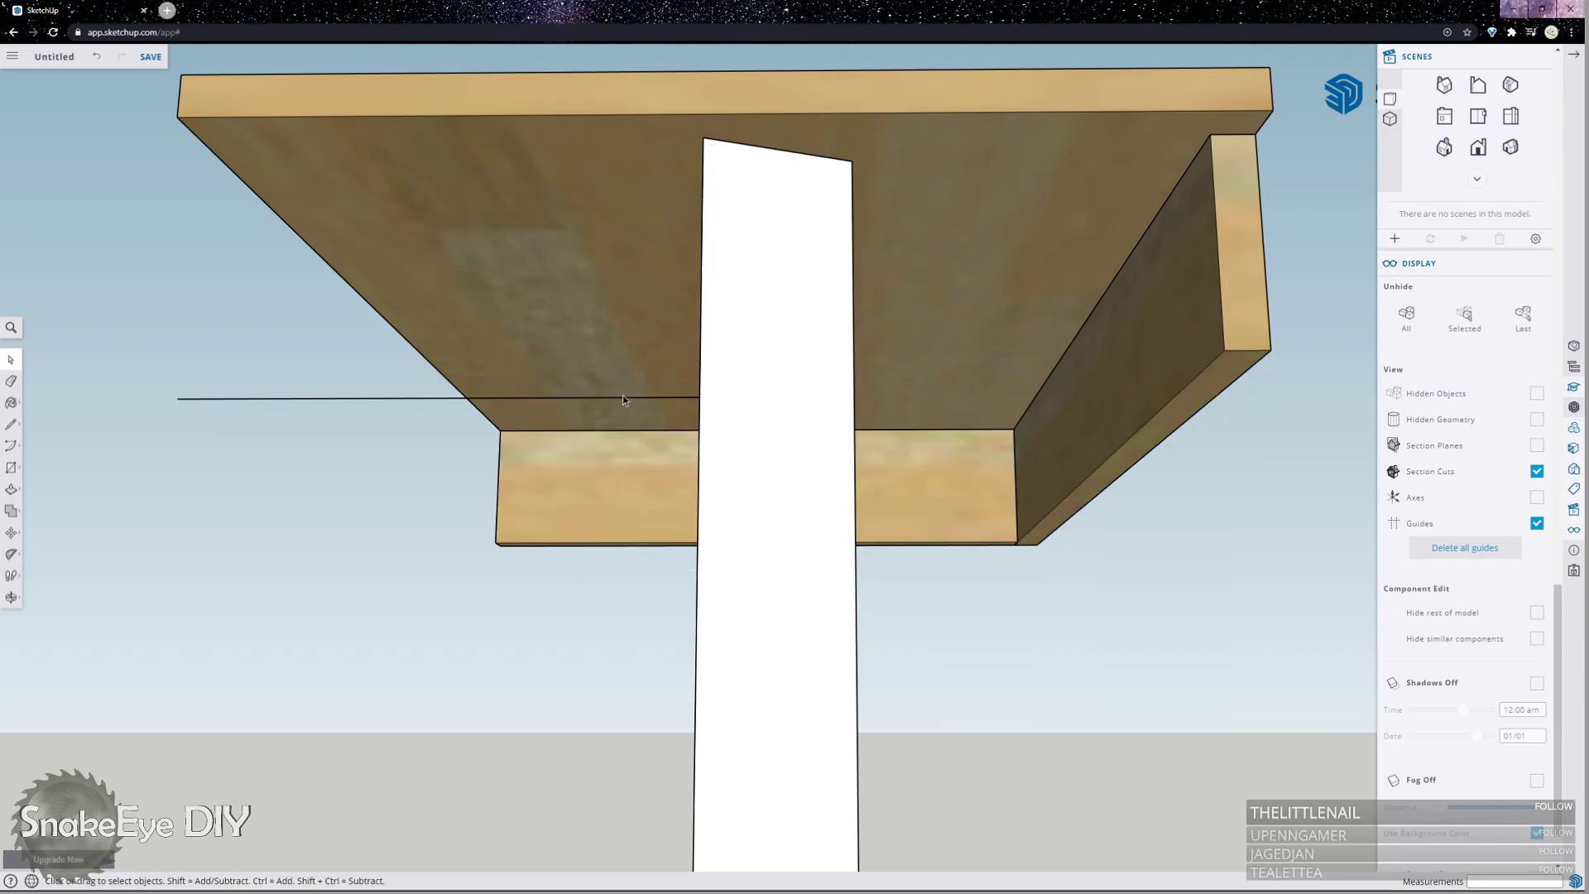
pyautogui.click(610, 398)
pyautogui.press('Delete')
pyautogui.scroll(-2, 927, 146)
pyautogui.scroll(-3, 918, 157)
pyautogui.click(863, 413)
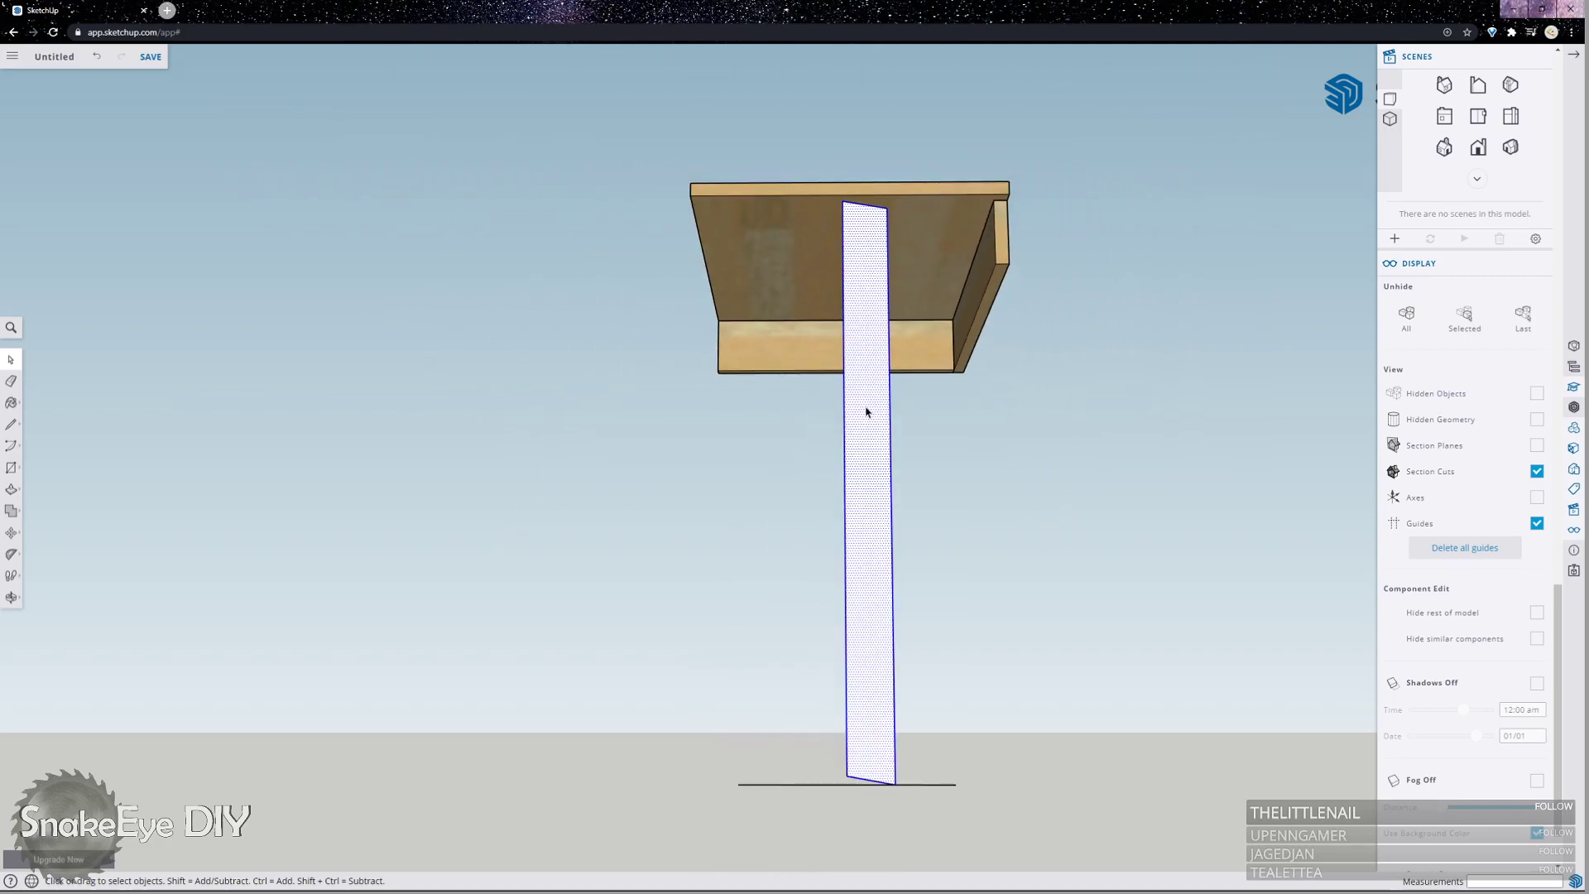
# Make the post face a component named 'Leg'.
pyautogui.rightClick(866, 411)
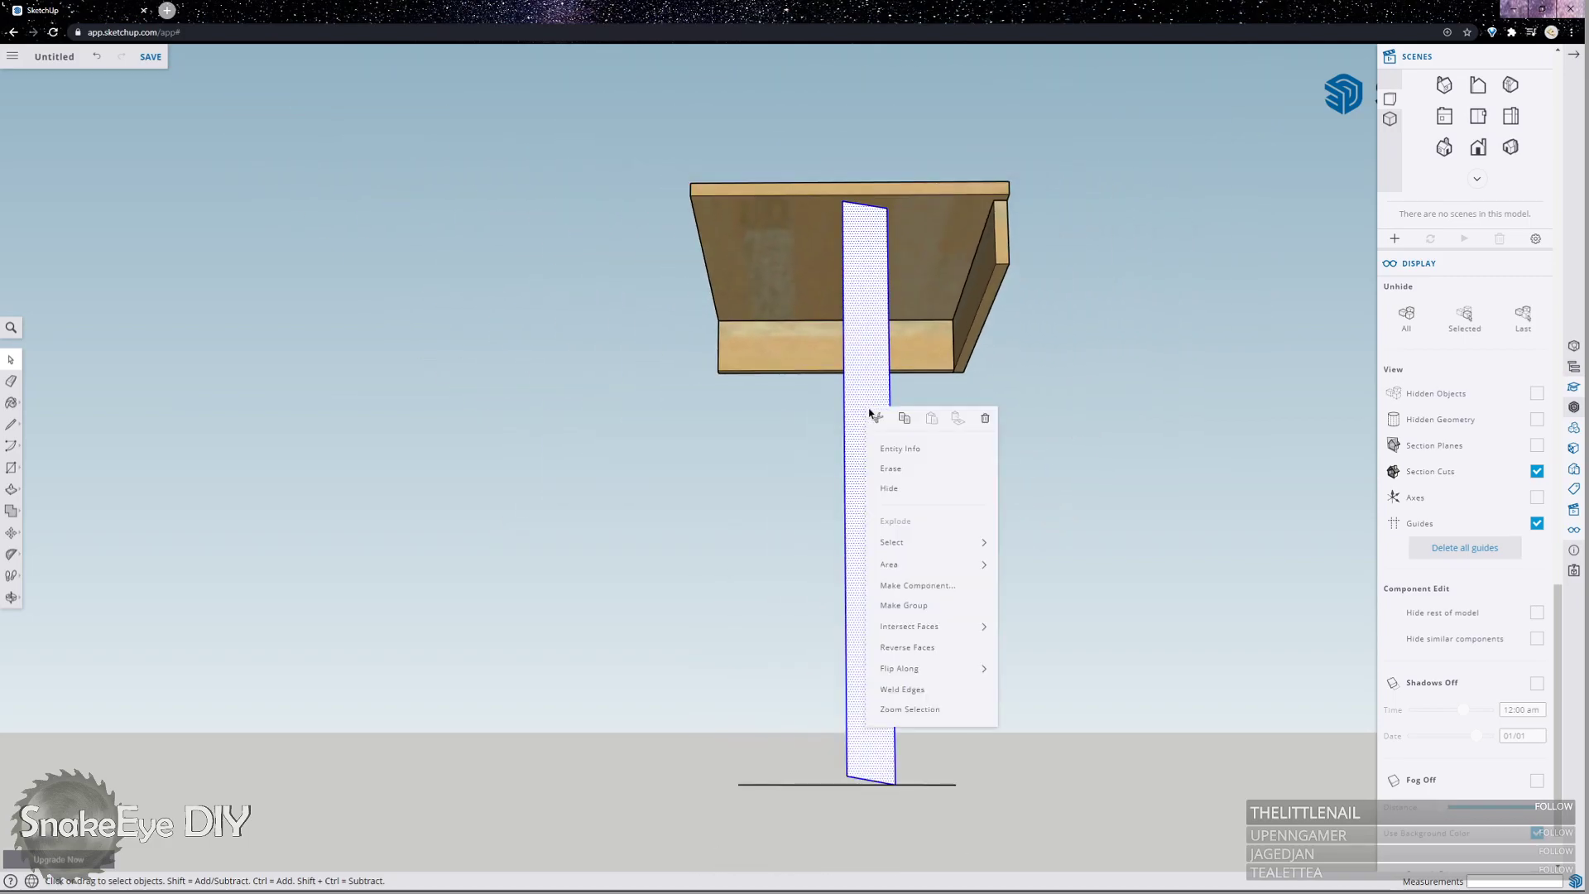
pyautogui.click(936, 588)
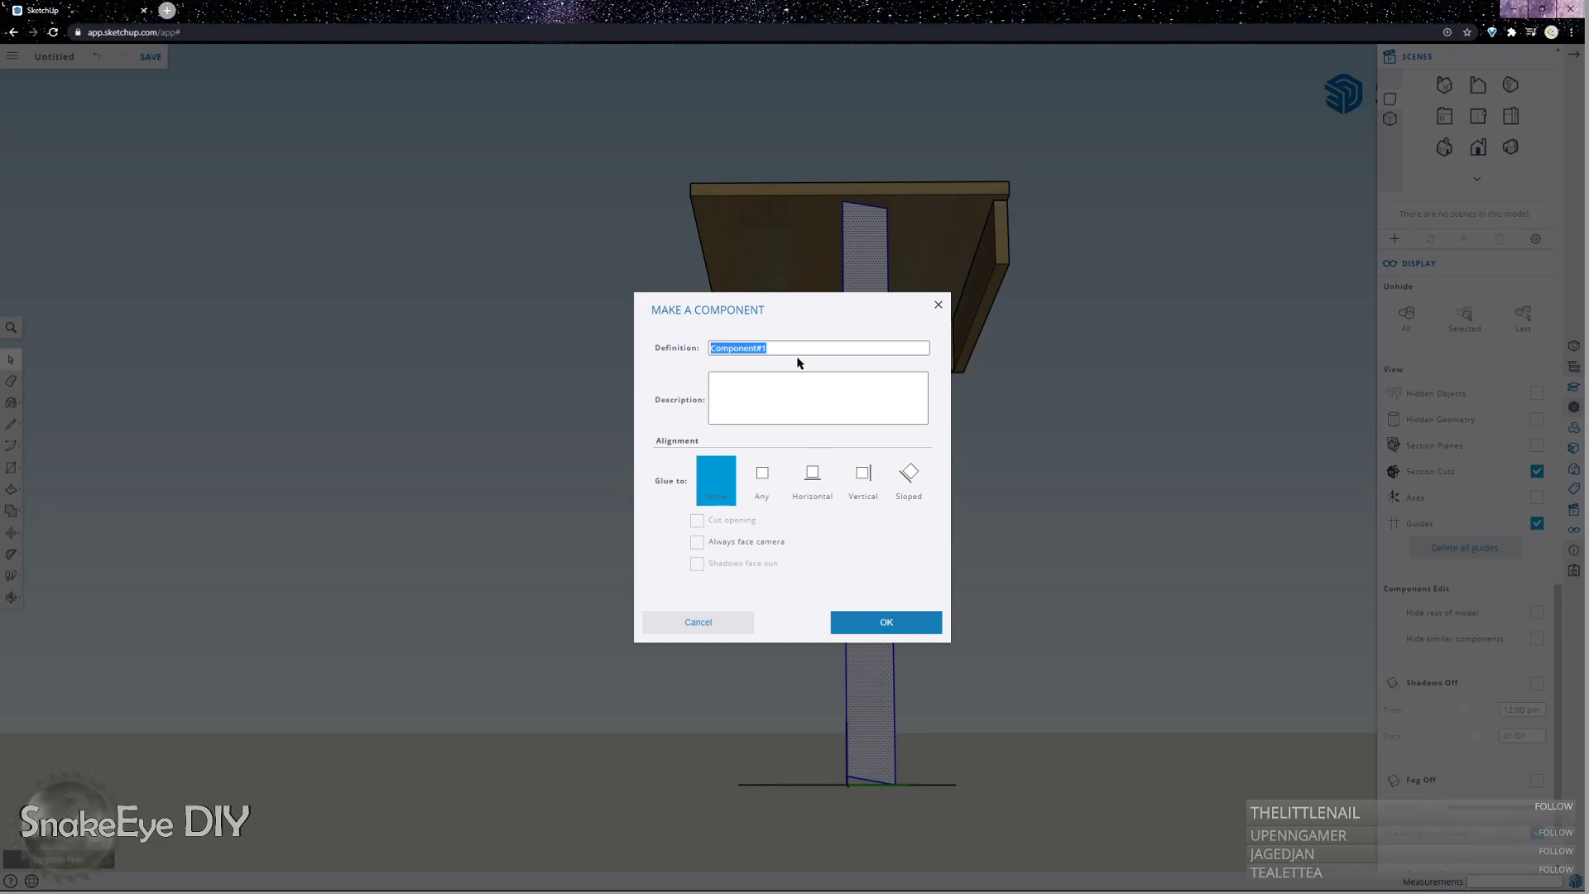
pyautogui.write('Leg')
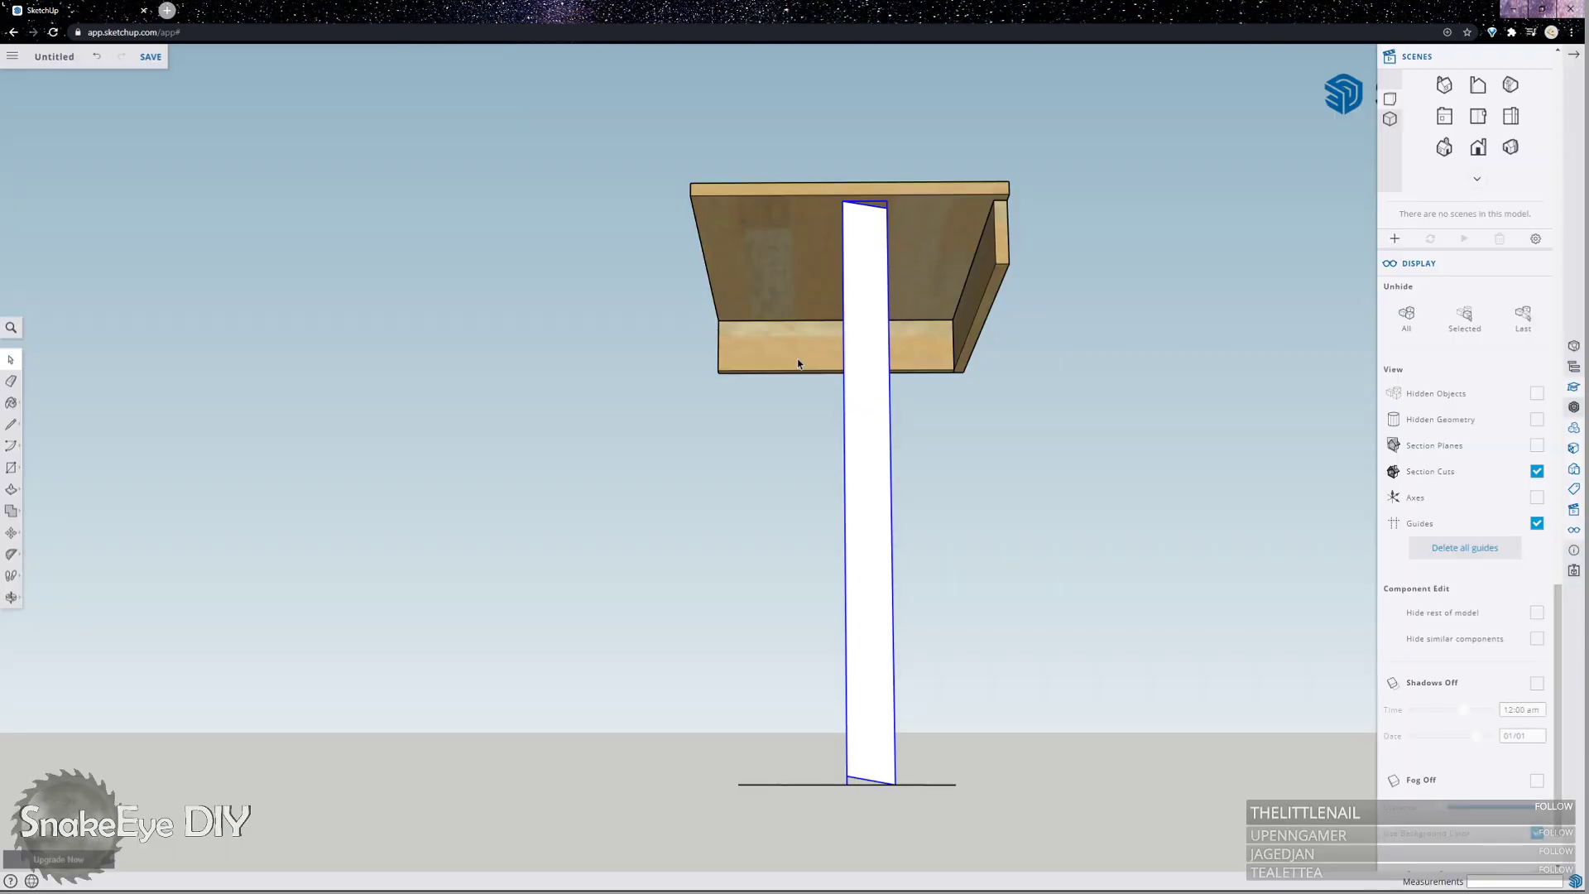
# Inside the Leg component, push/pull the face 0.75" thick and orbit to check it.
pyautogui.doubleClick(856, 393)
pyautogui.press('p')
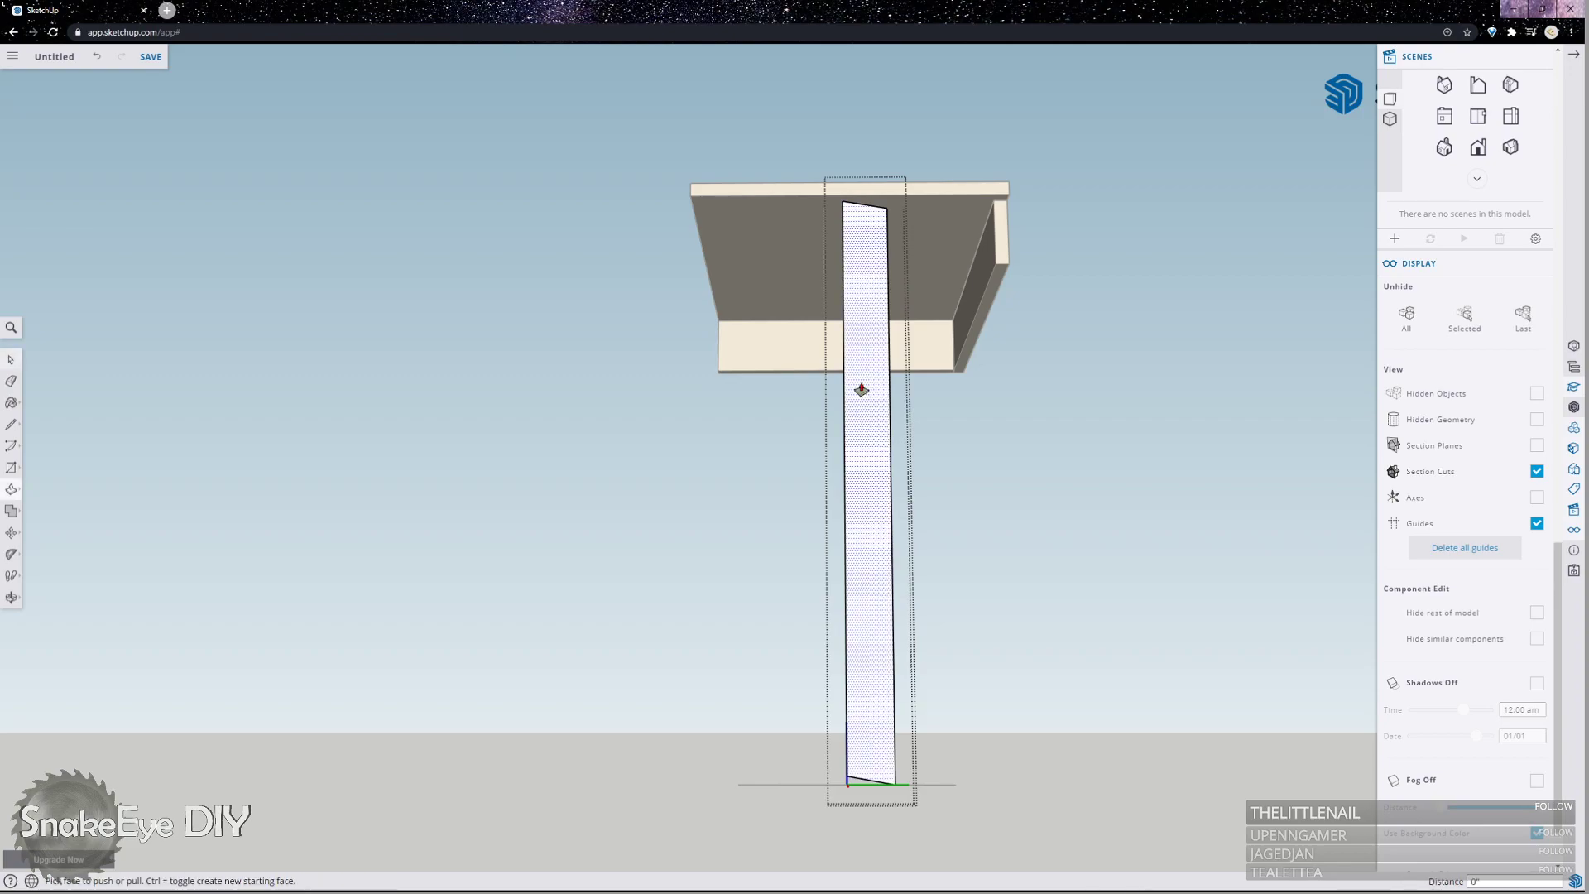
pyautogui.click(861, 389)
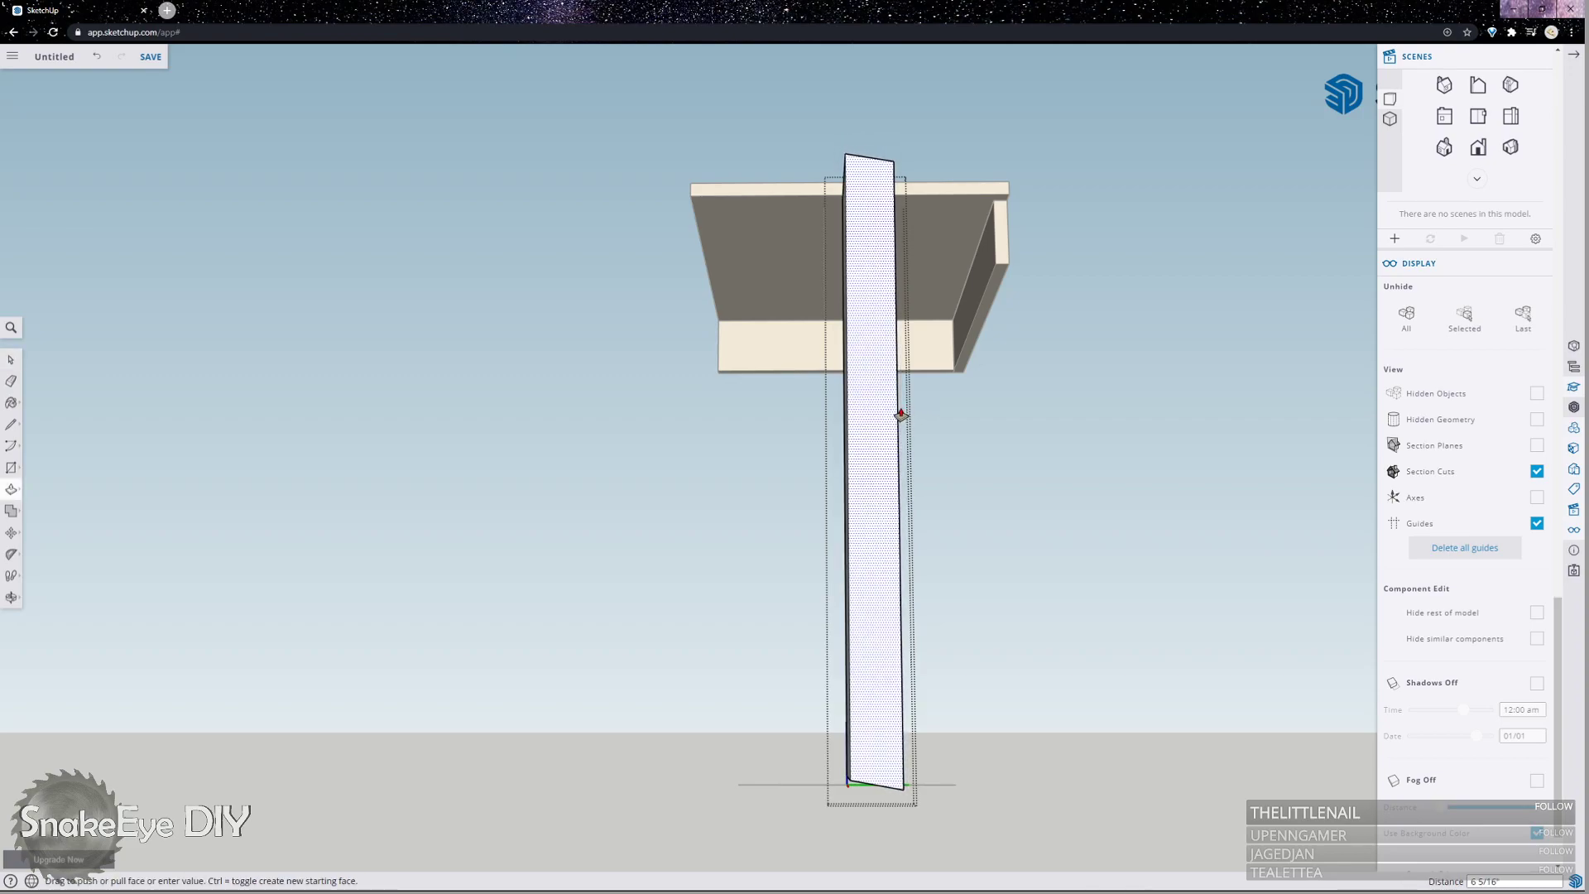
pyautogui.write('.75')
pyautogui.press('Return')
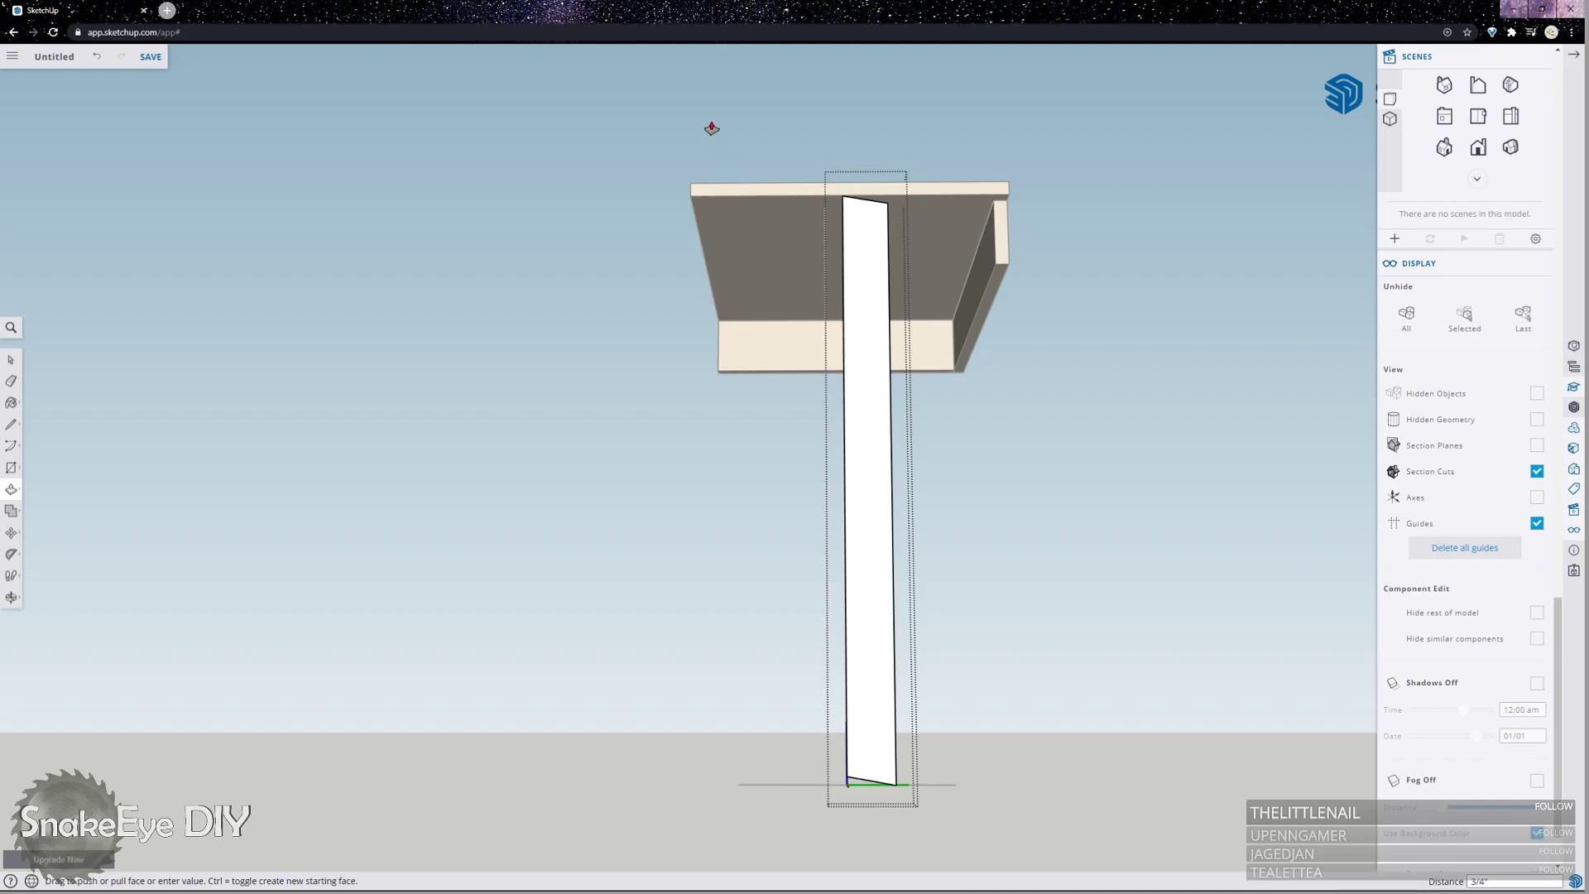
pyautogui.moveTo(717, 129); pyautogui.dragTo(458, 383, button='middle')
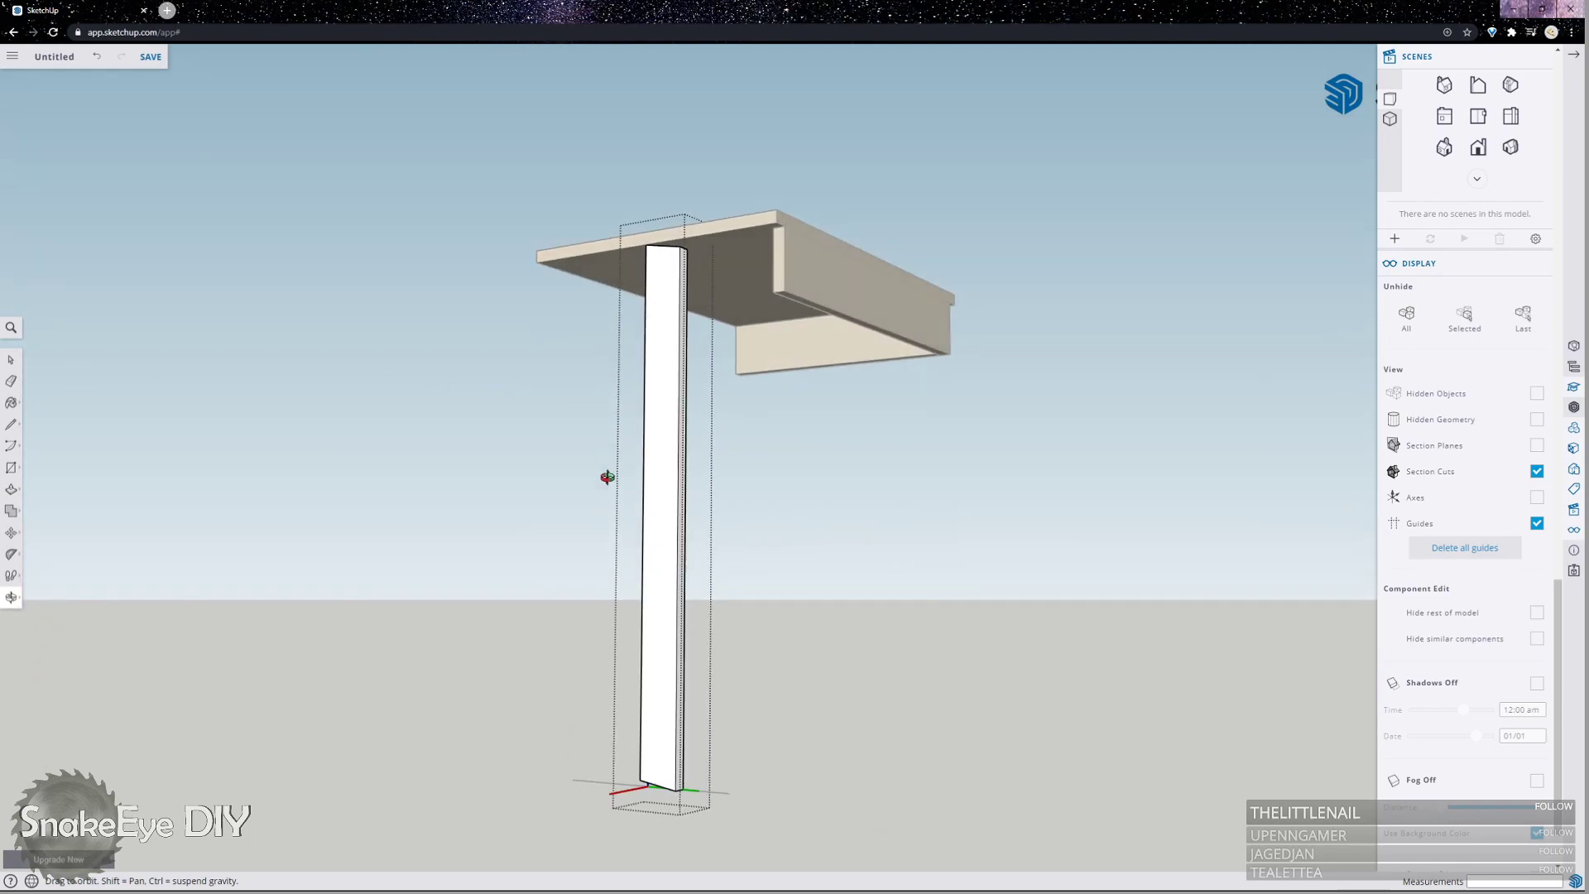
pyautogui.moveTo(640, 485); pyautogui.dragTo(883, 276, button='middle')
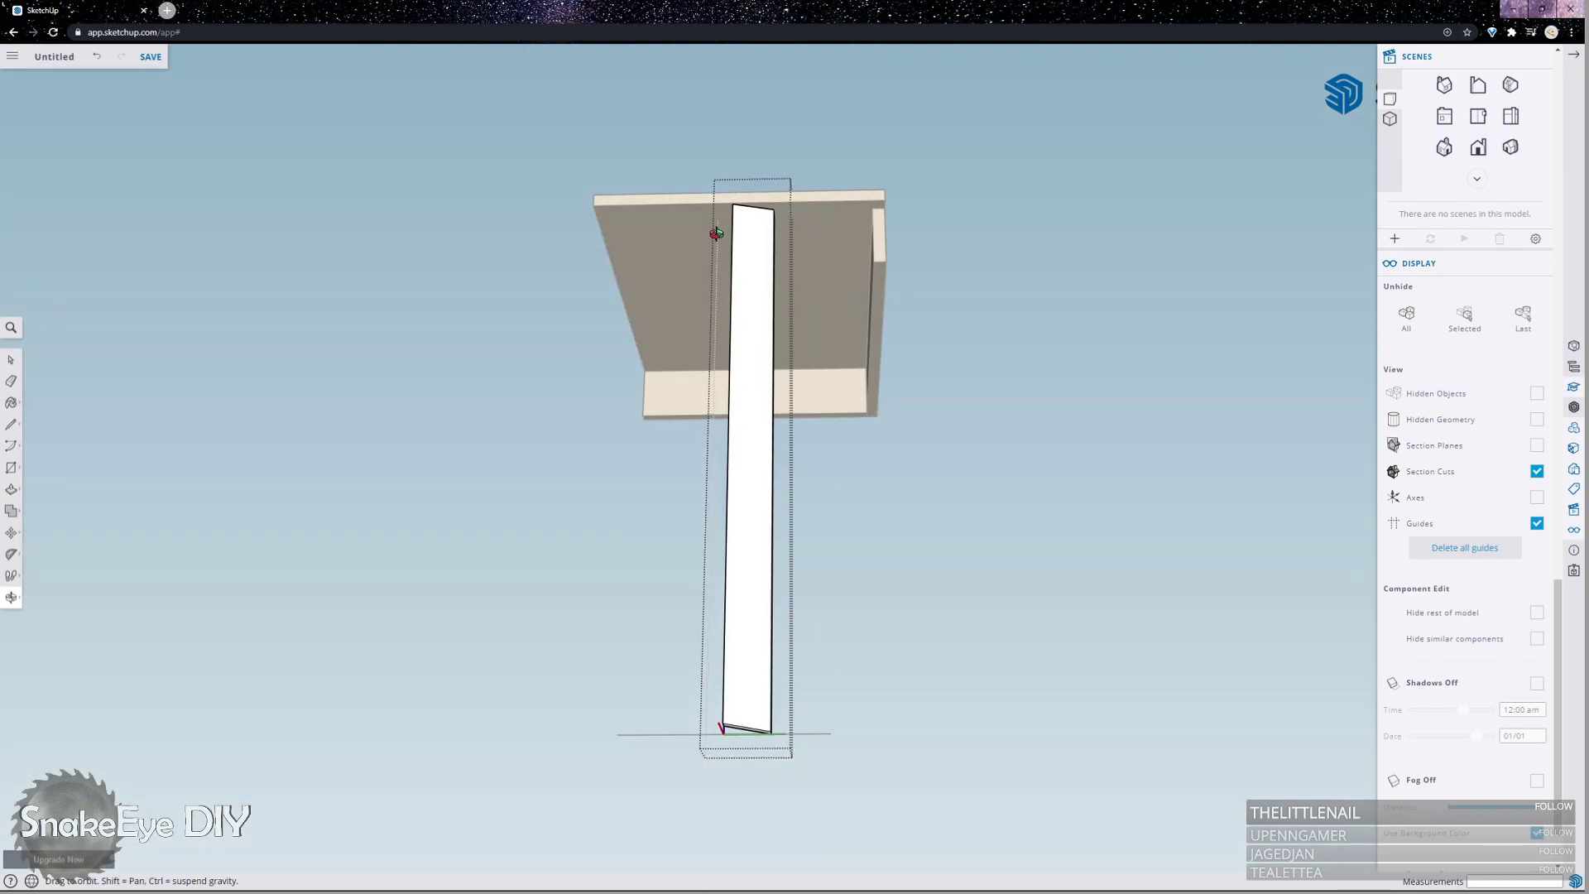
pyautogui.moveTo(712, 234); pyautogui.dragTo(723, 574, button='middle')
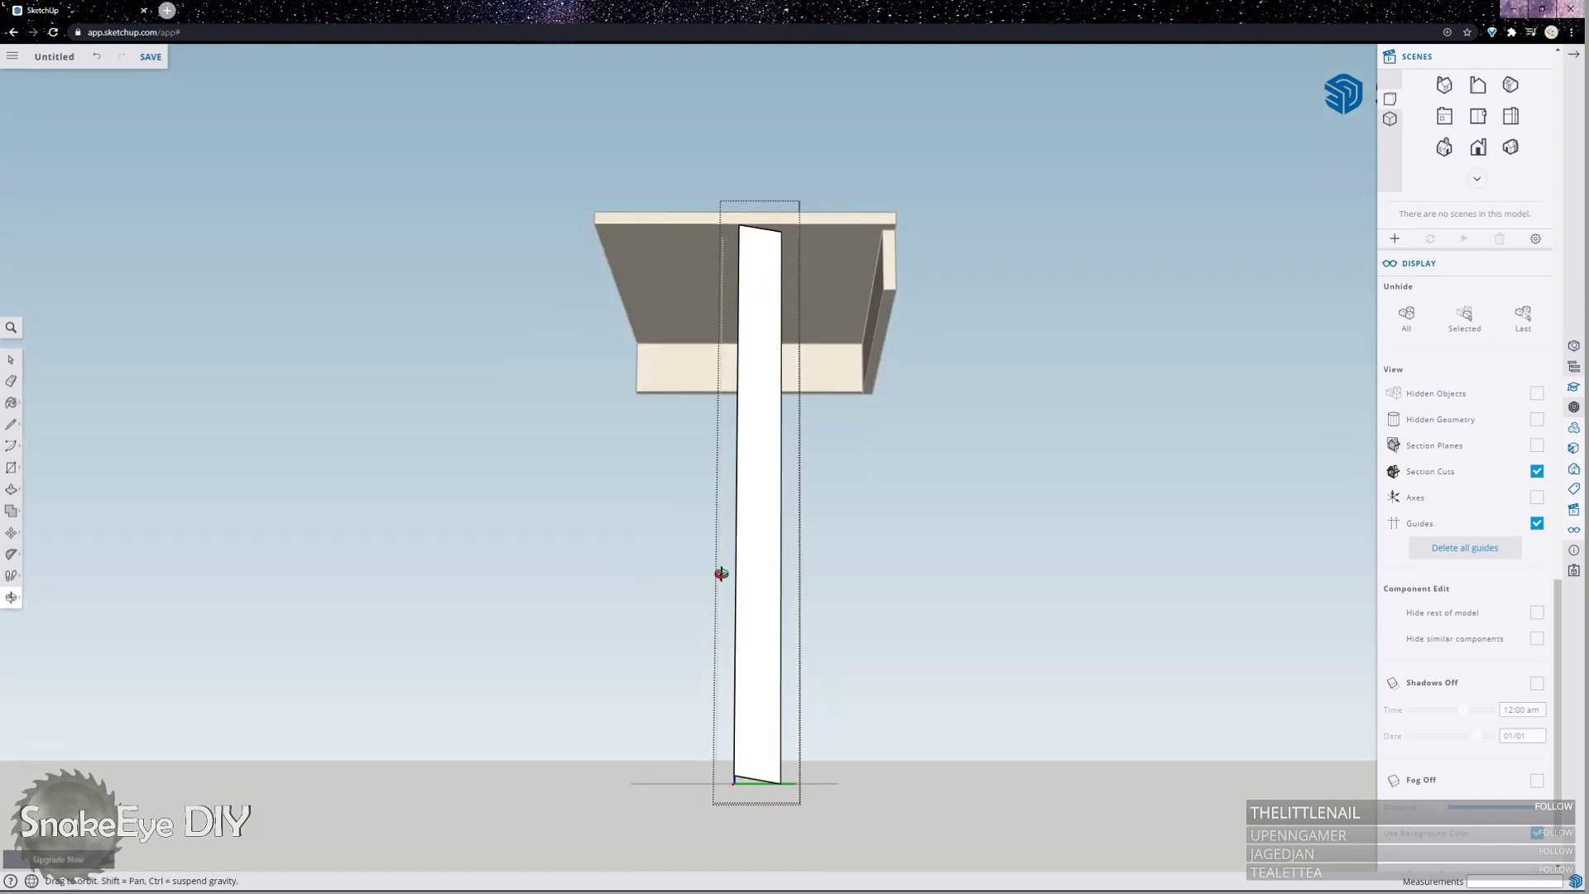
pyautogui.press('space')
# Draw a vertical line from the desktop's top edge down the leg's left side to the ground.
pyautogui.click(912, 589)
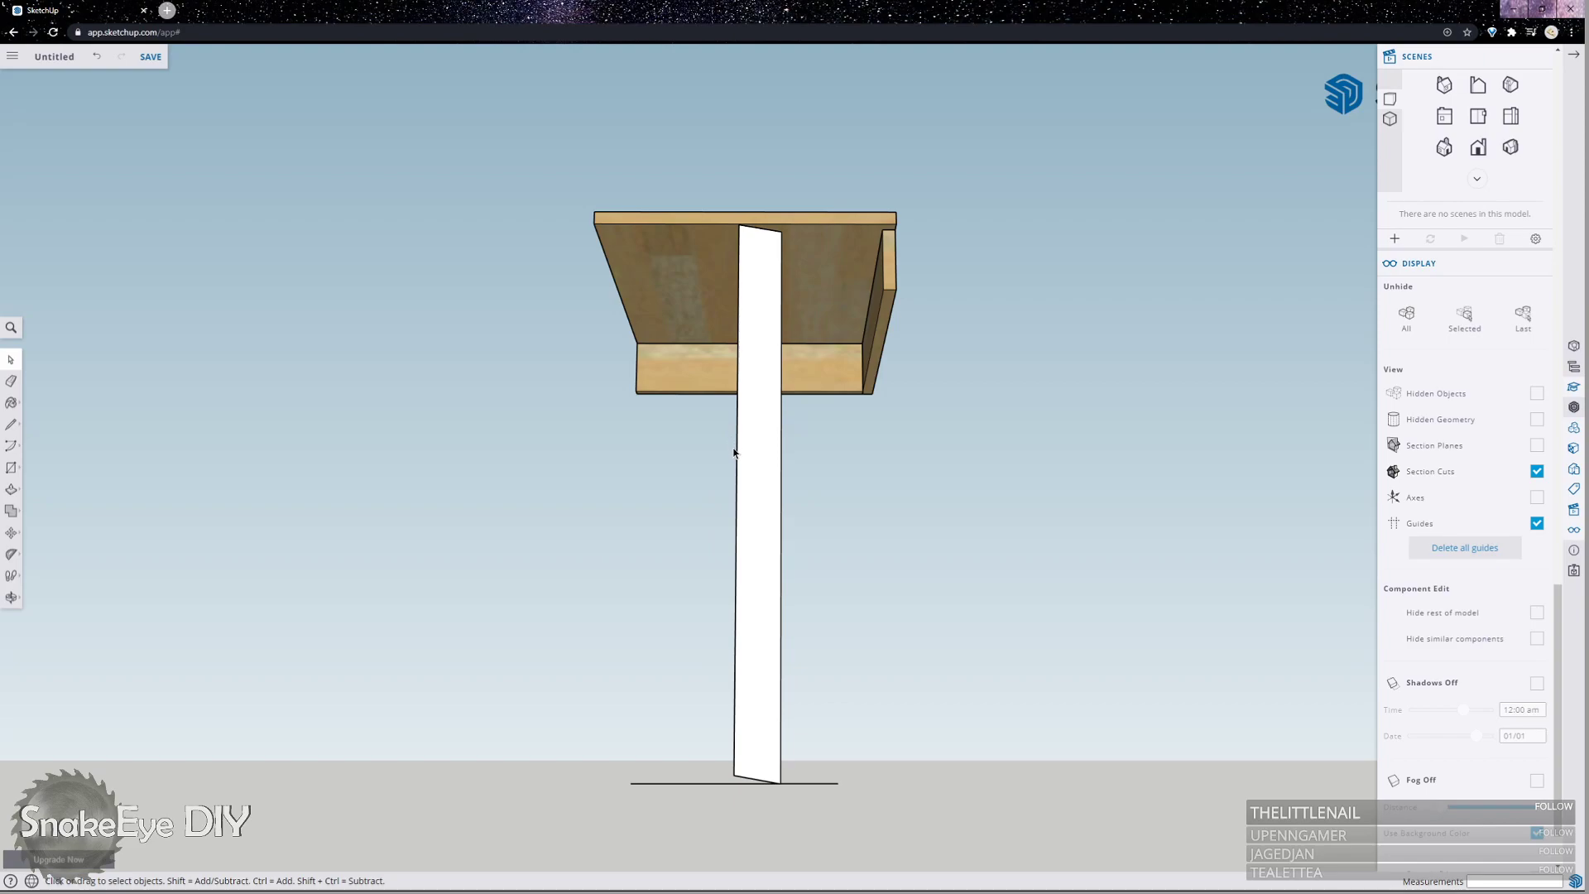
pyautogui.moveTo(735, 451); pyautogui.dragTo(615, 374, button='middle')
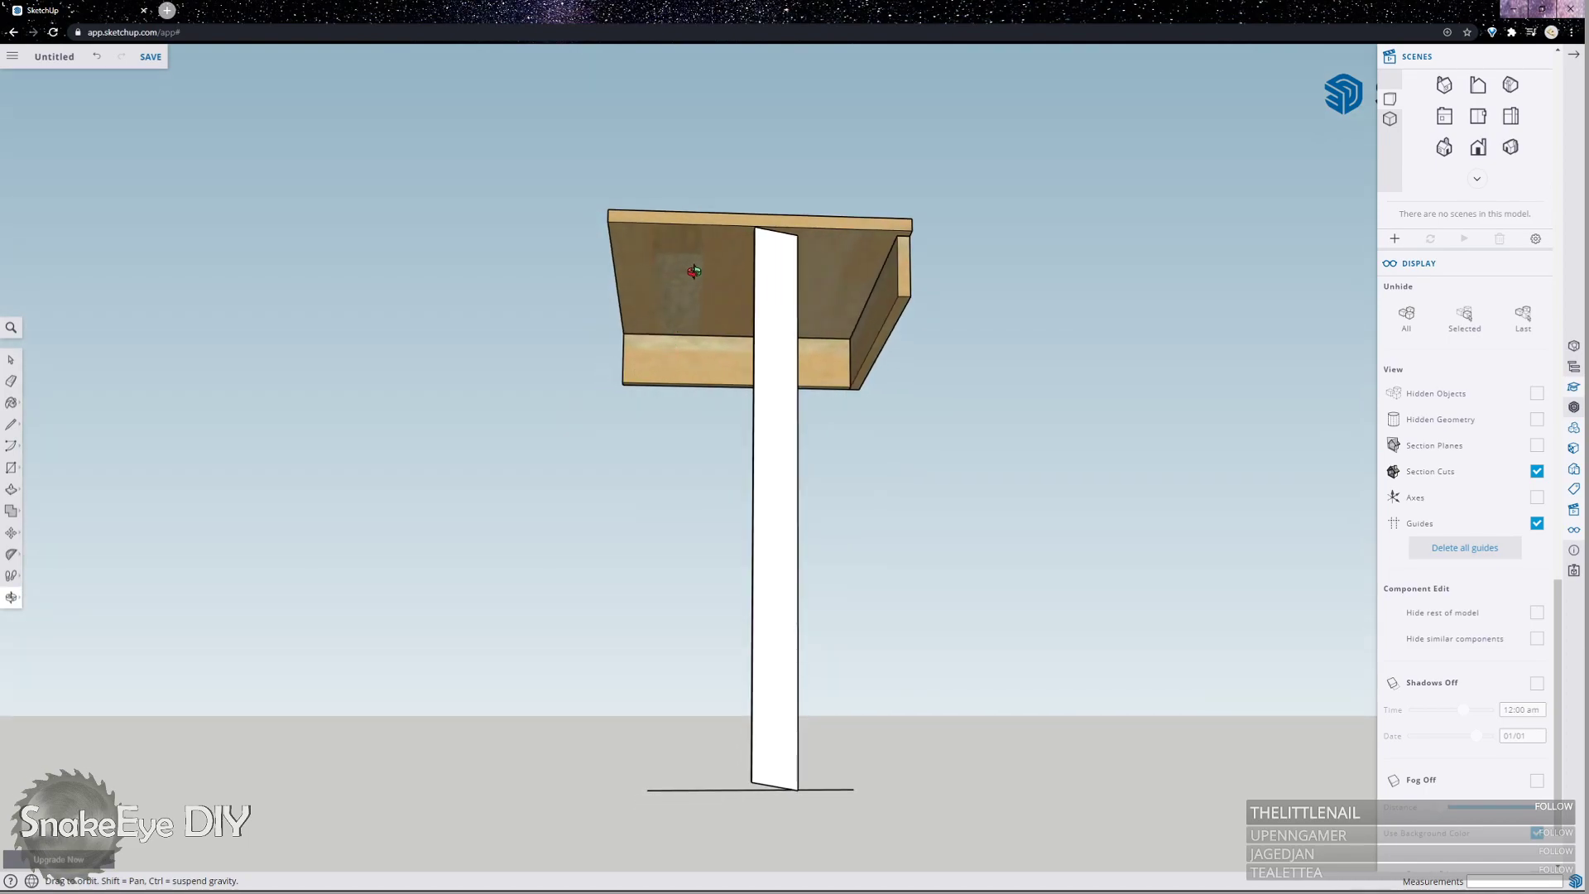
pyautogui.press('l')
pyautogui.click(754, 226)
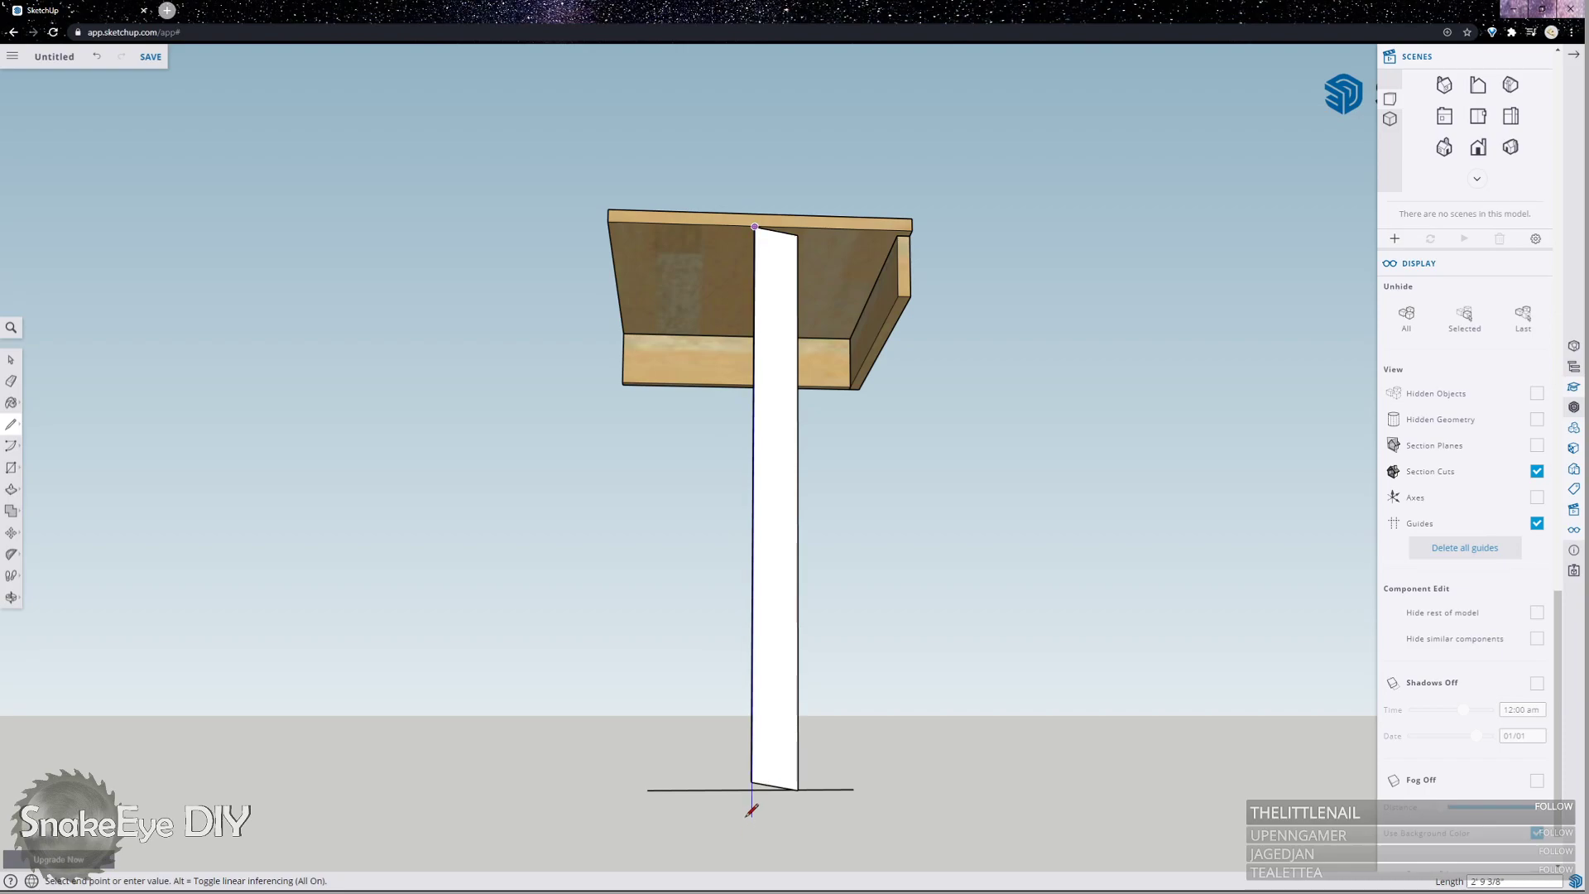
pyautogui.click(751, 789)
pyautogui.press('o')
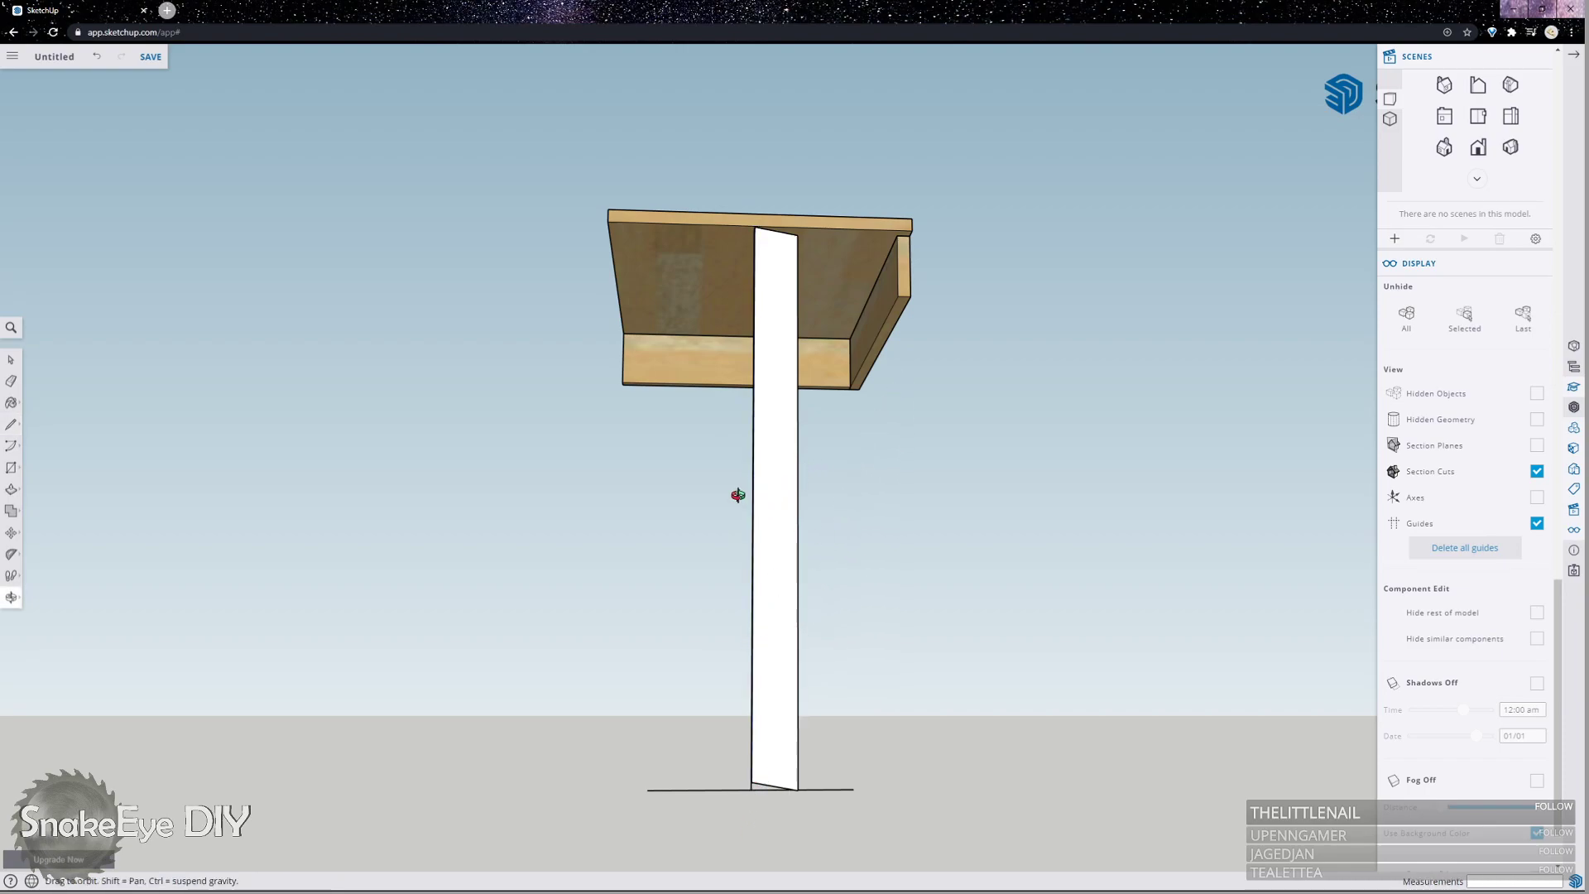
pyautogui.scroll(6, 778, 202)
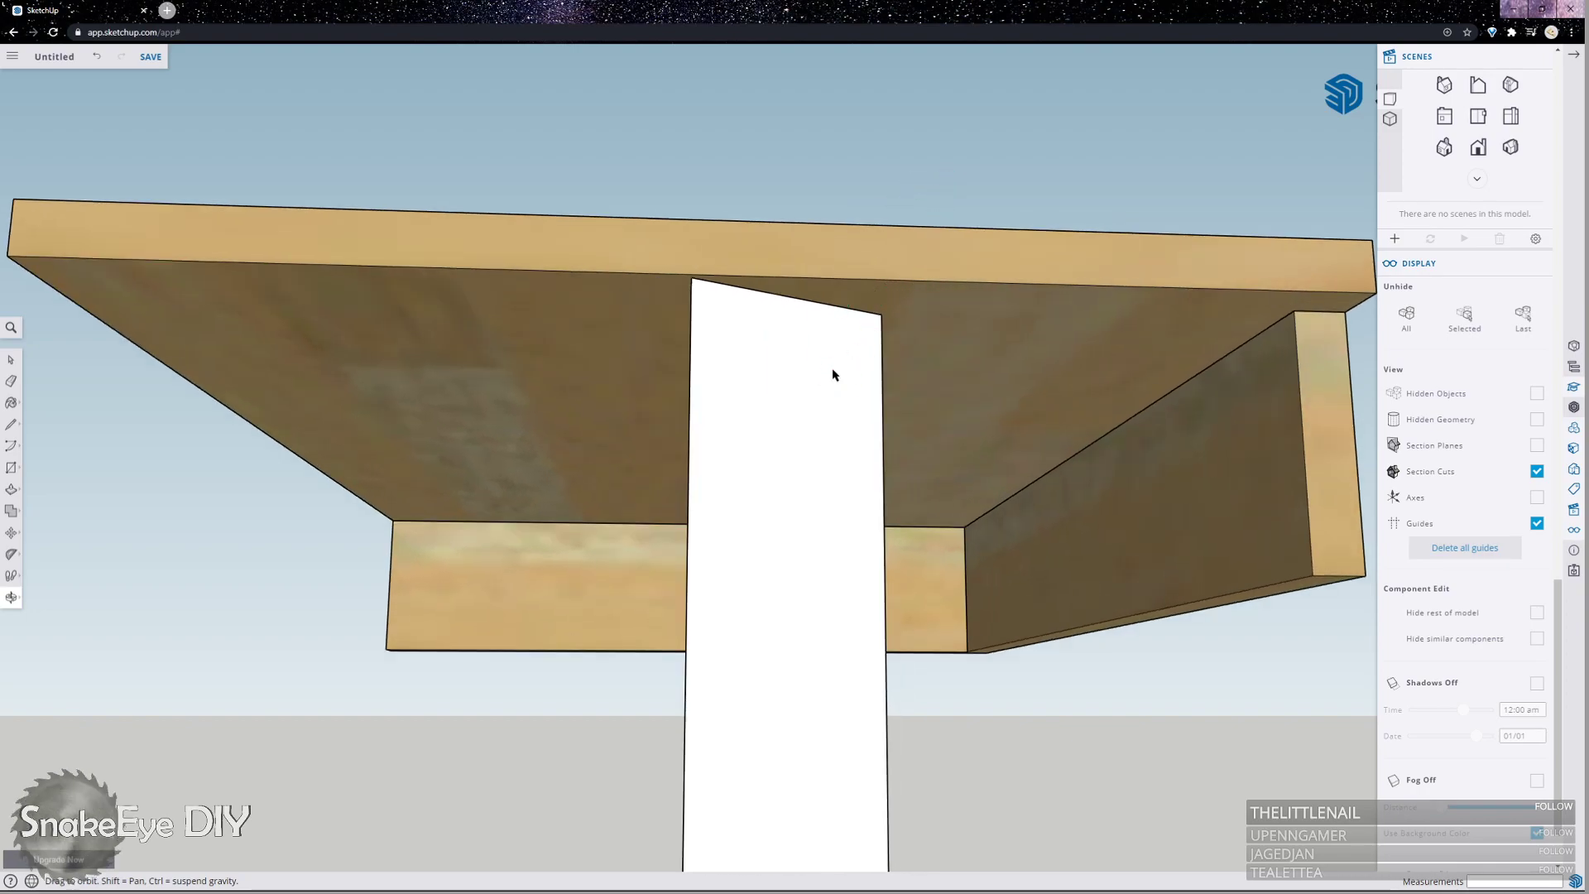
pyautogui.press('m')
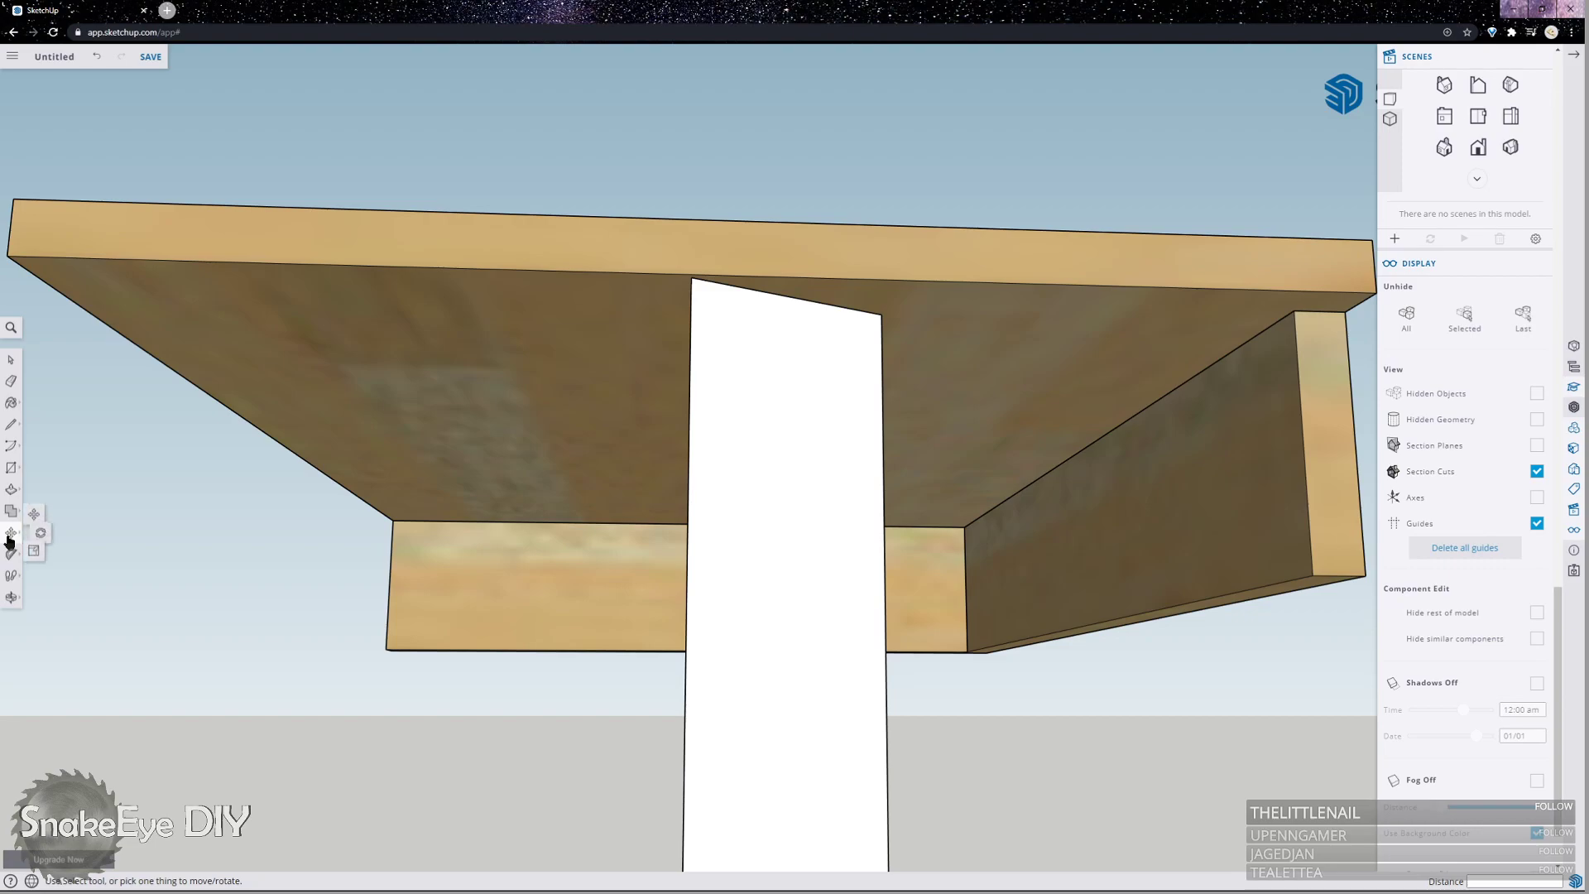
# Rotate the leg 10 degrees about its top-left corner under the tabletop's front edge.
pyautogui.click(41, 532)
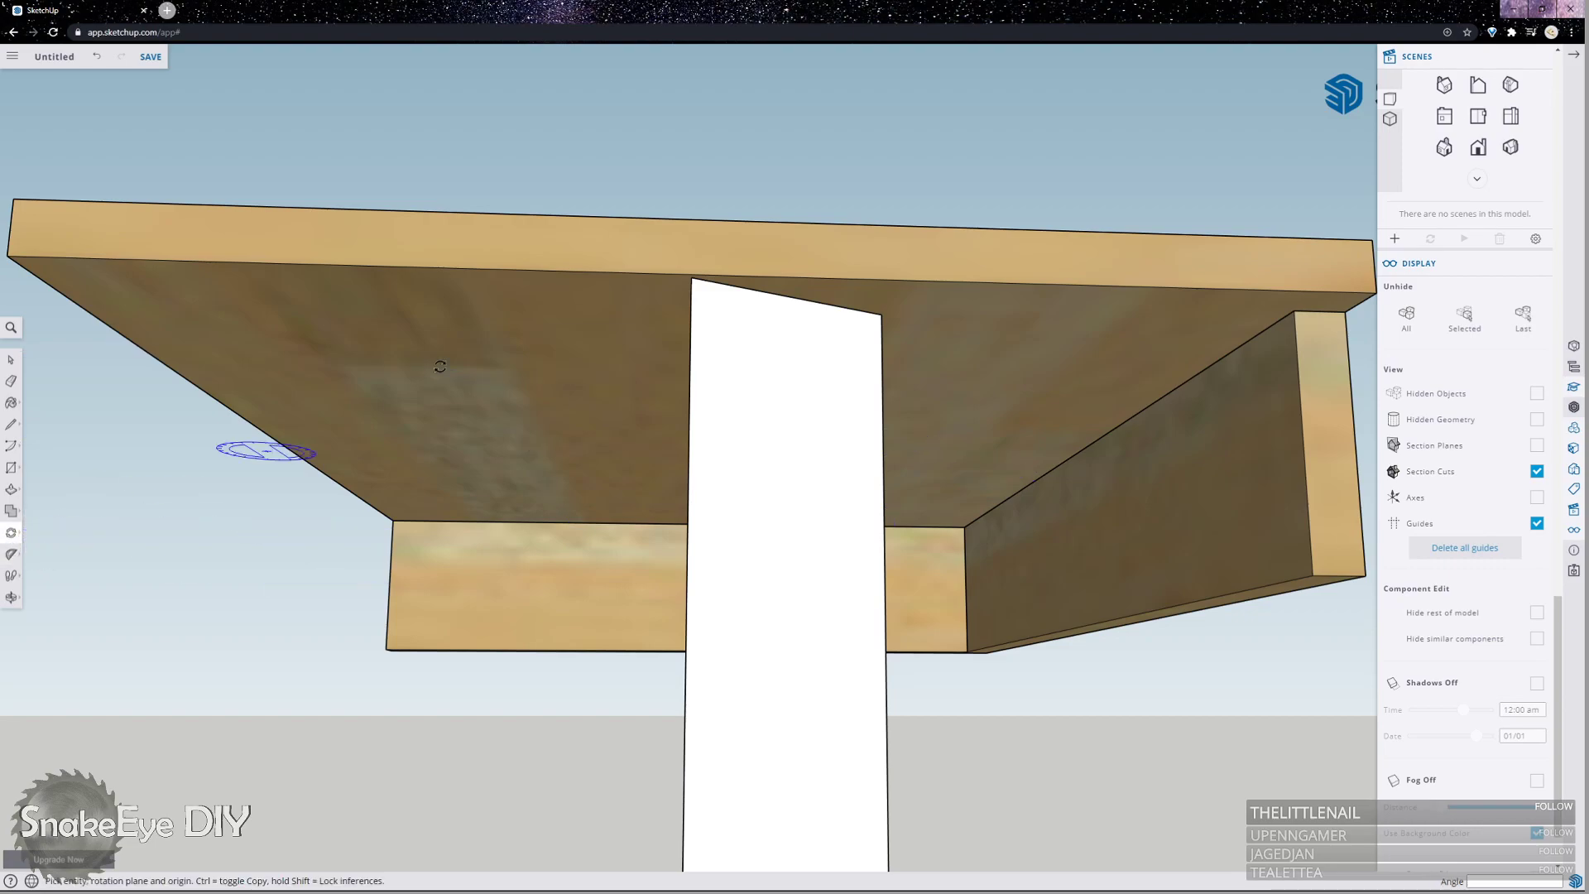
pyautogui.click(693, 280)
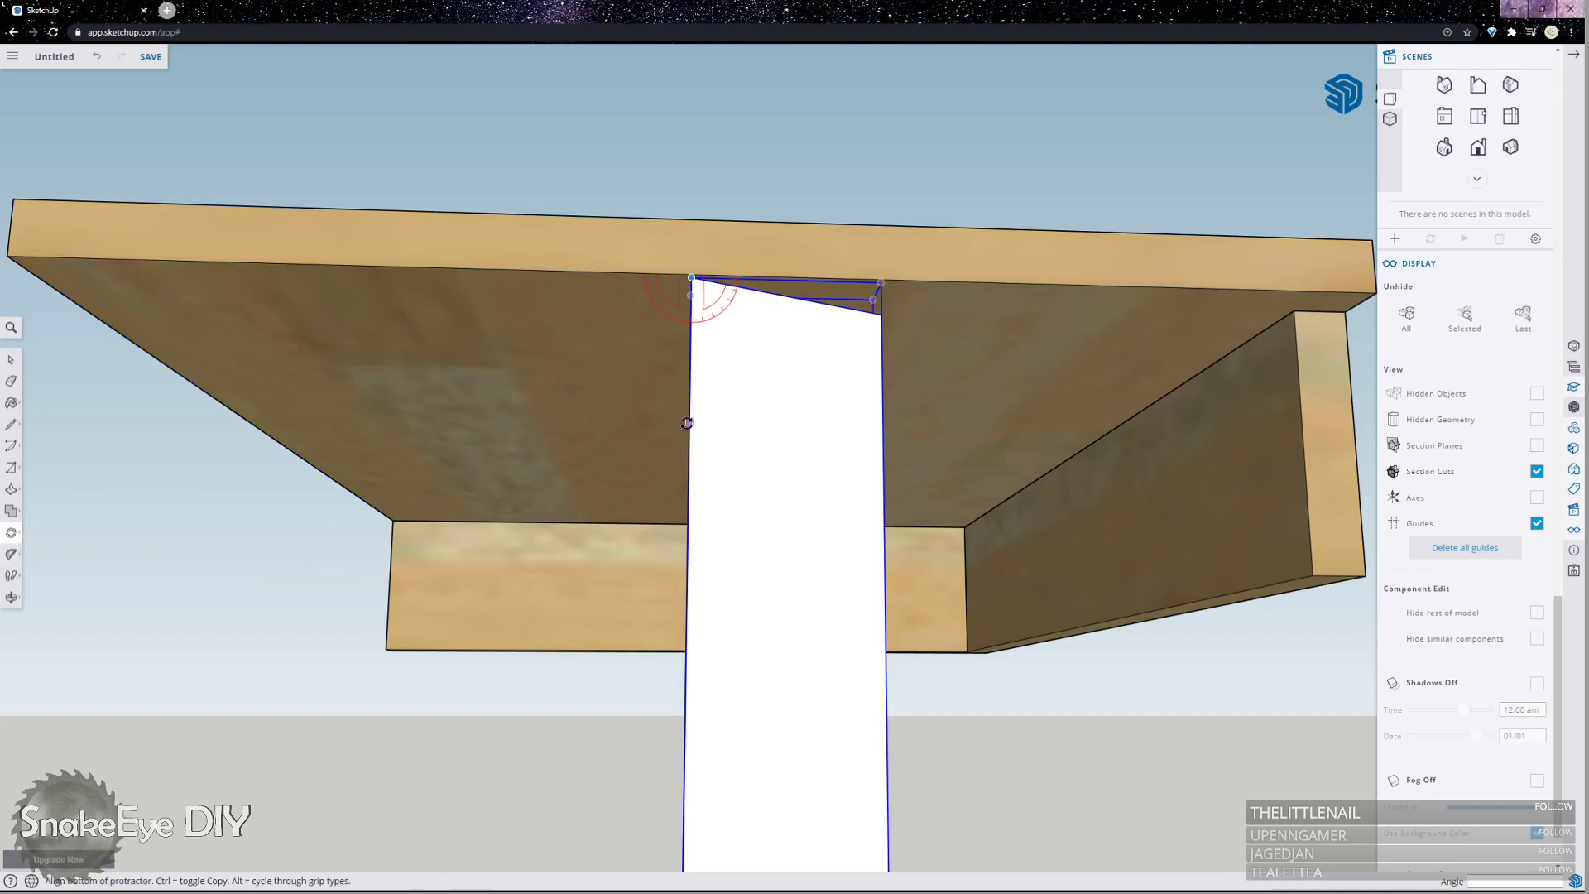
pyautogui.click(801, 296)
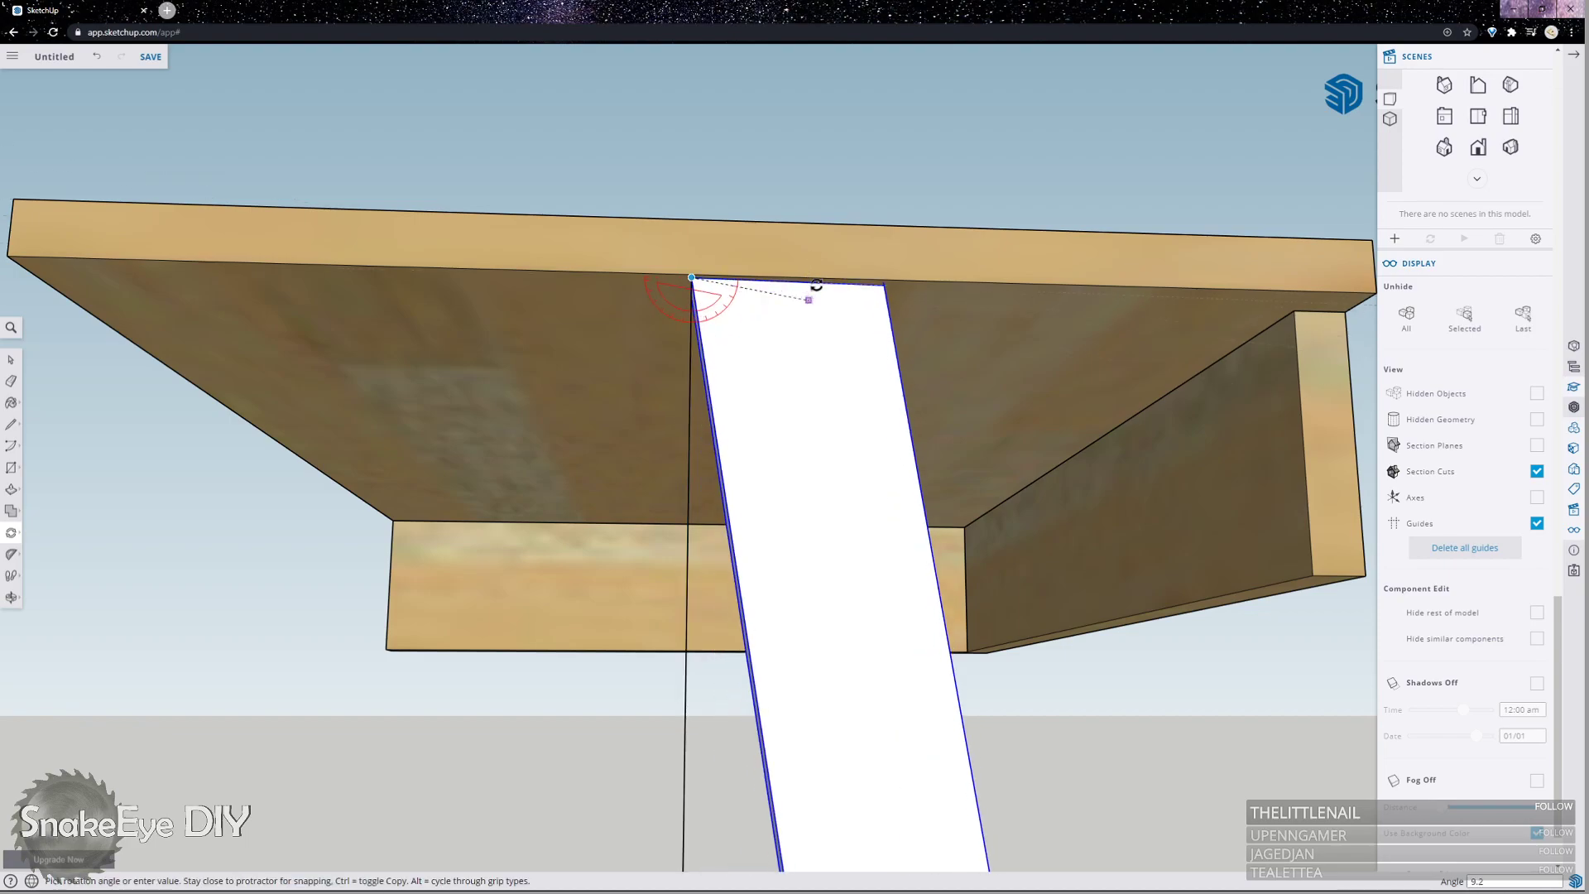
pyautogui.click(817, 277)
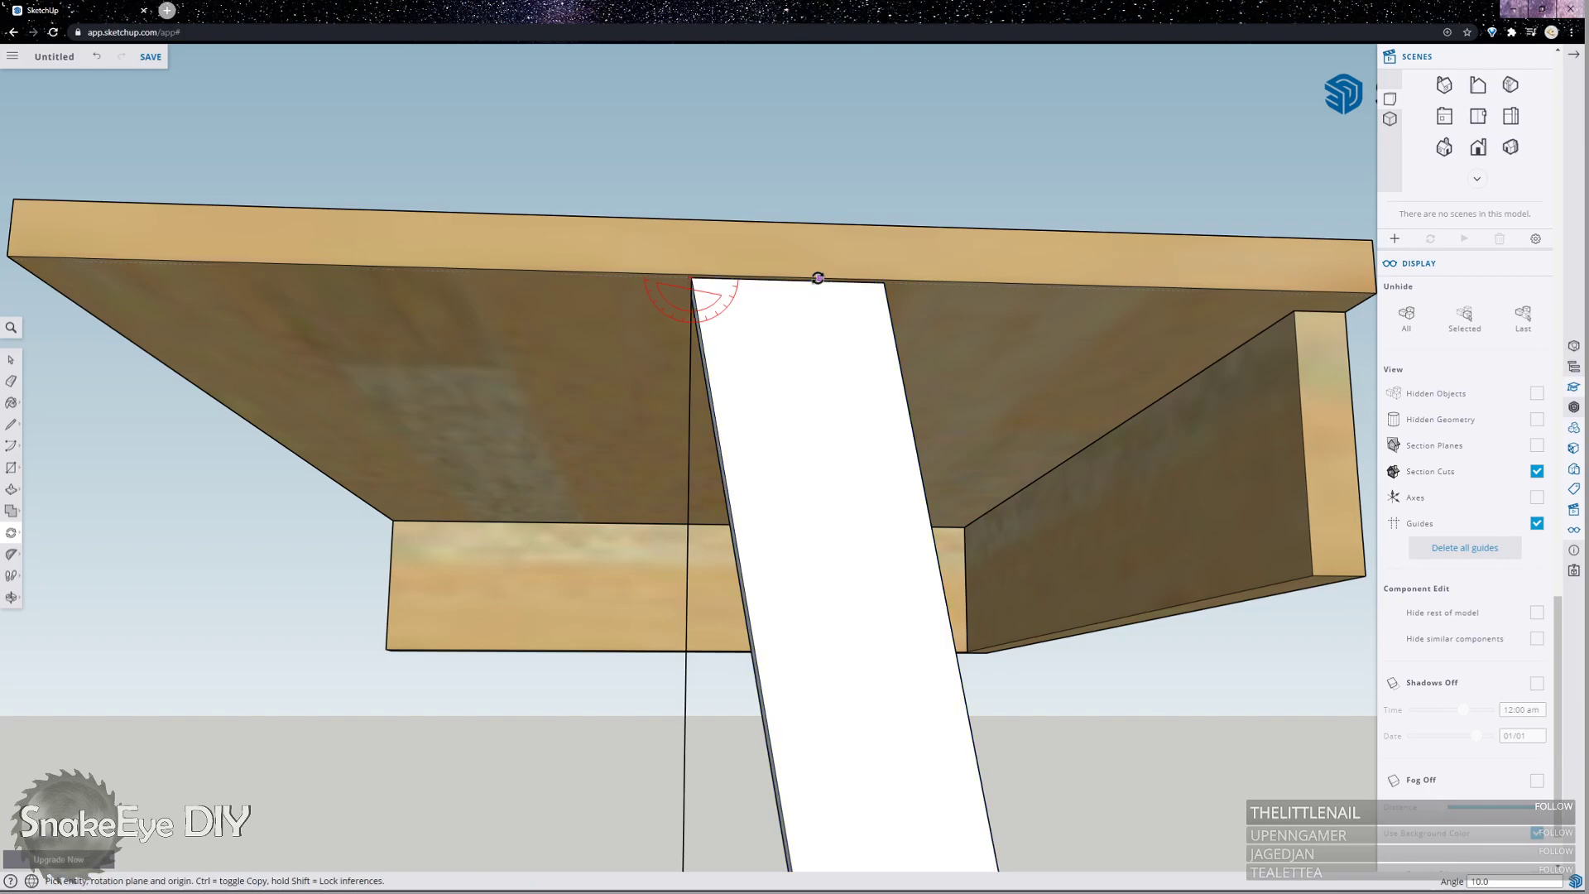
# Orbit to a low side view of the desk and select the vertical reference line.
pyautogui.press('o')
pyautogui.moveTo(654, 296); pyautogui.dragTo(492, 252)
pyautogui.scroll(-3, 492, 252)
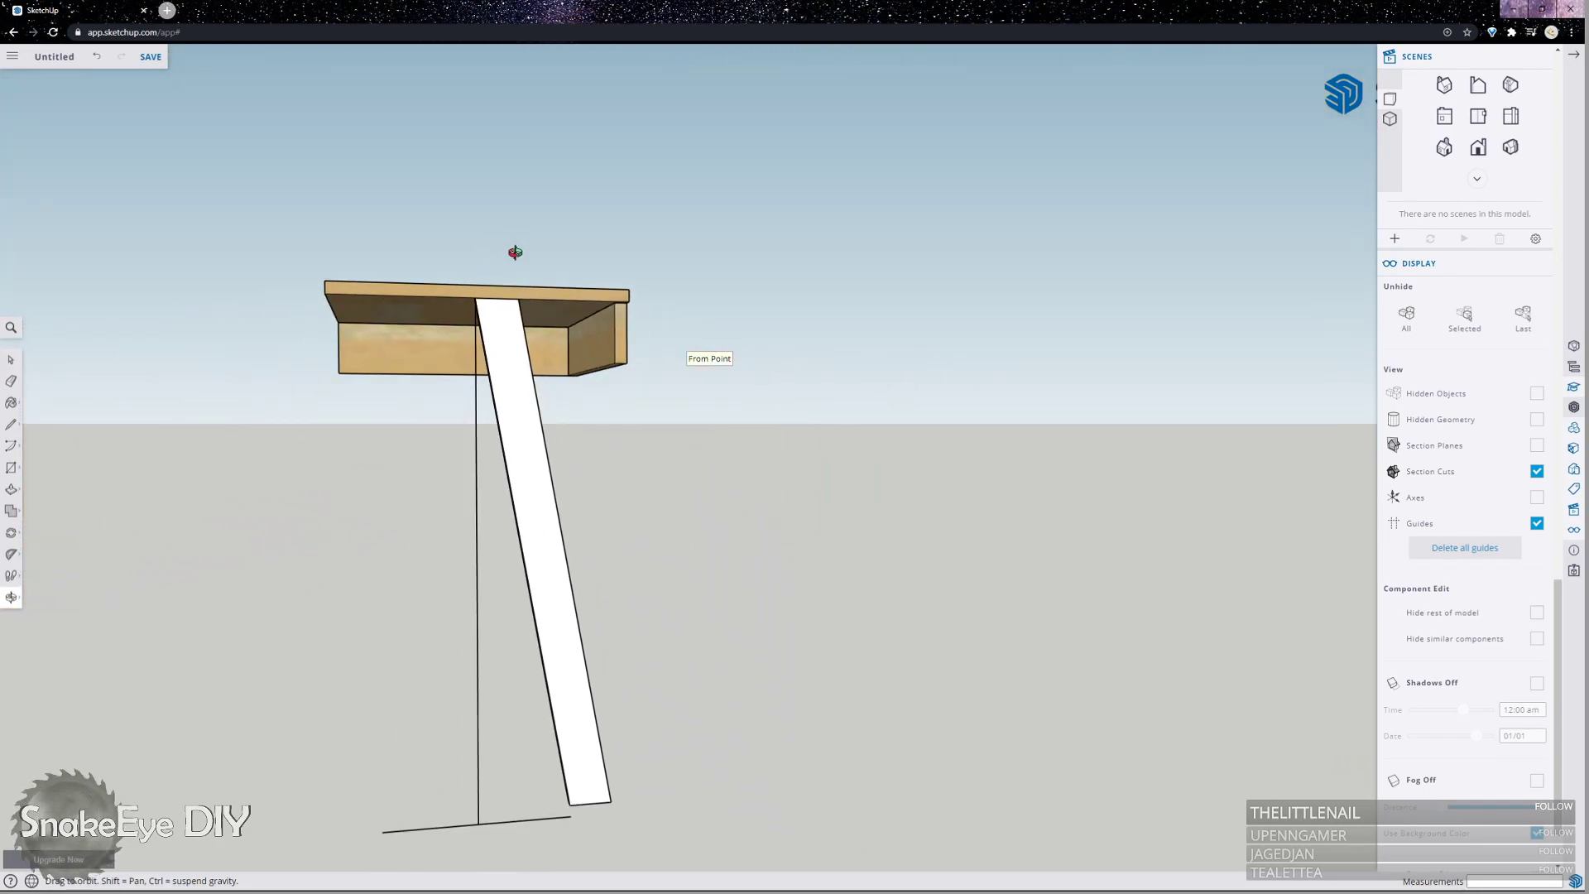
pyautogui.moveTo(518, 320); pyautogui.dragTo(450, 369)
pyautogui.moveTo(533, 763); pyautogui.dragTo(514, 561)
pyautogui.press('space')
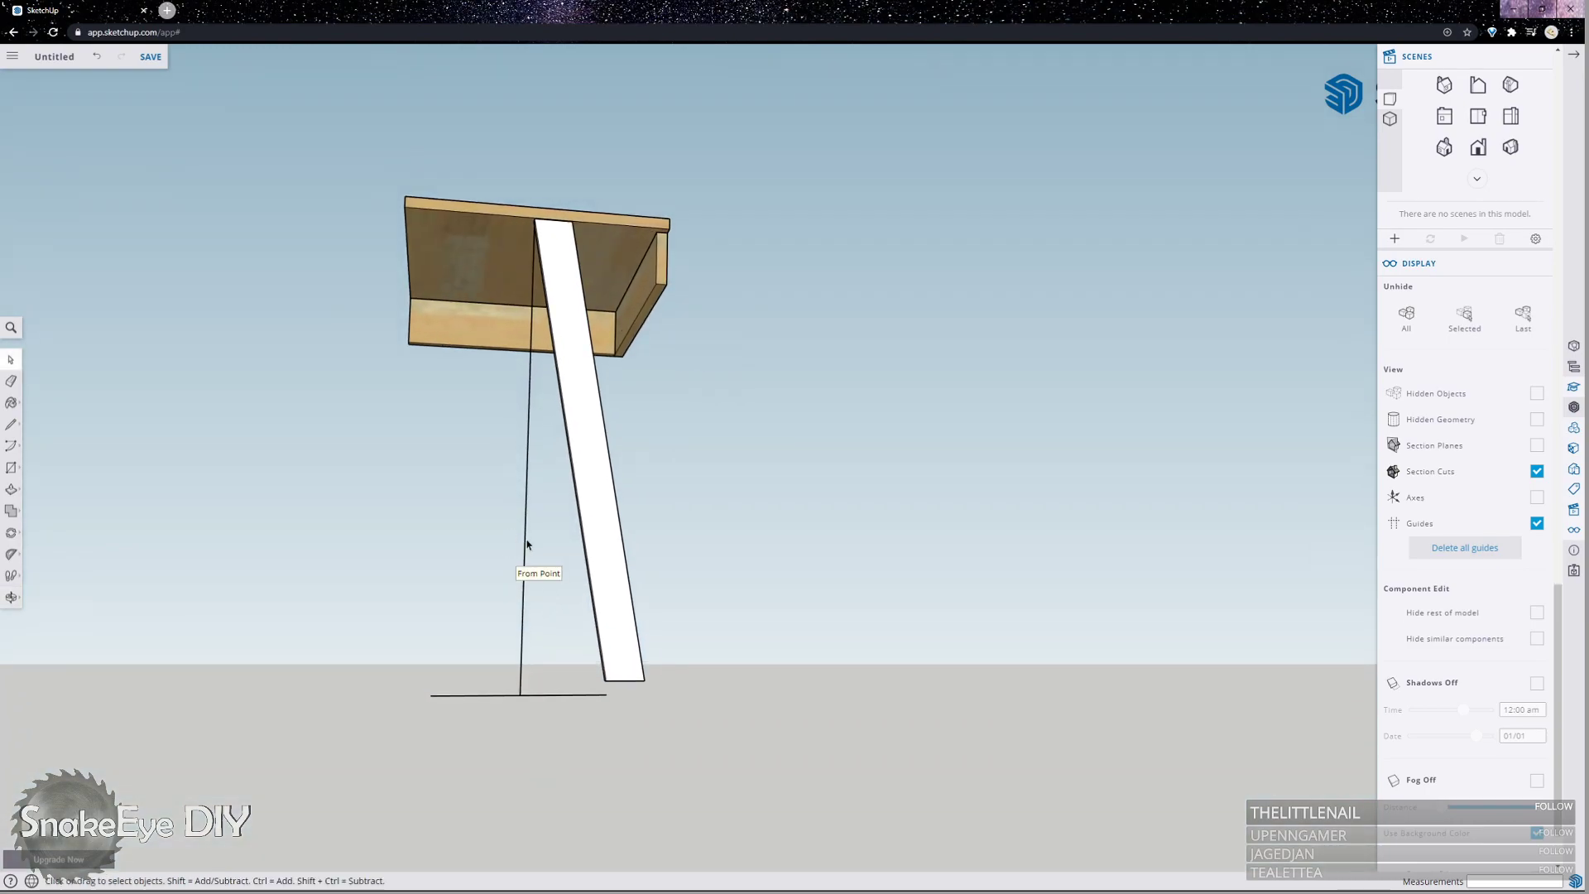
pyautogui.click(527, 545)
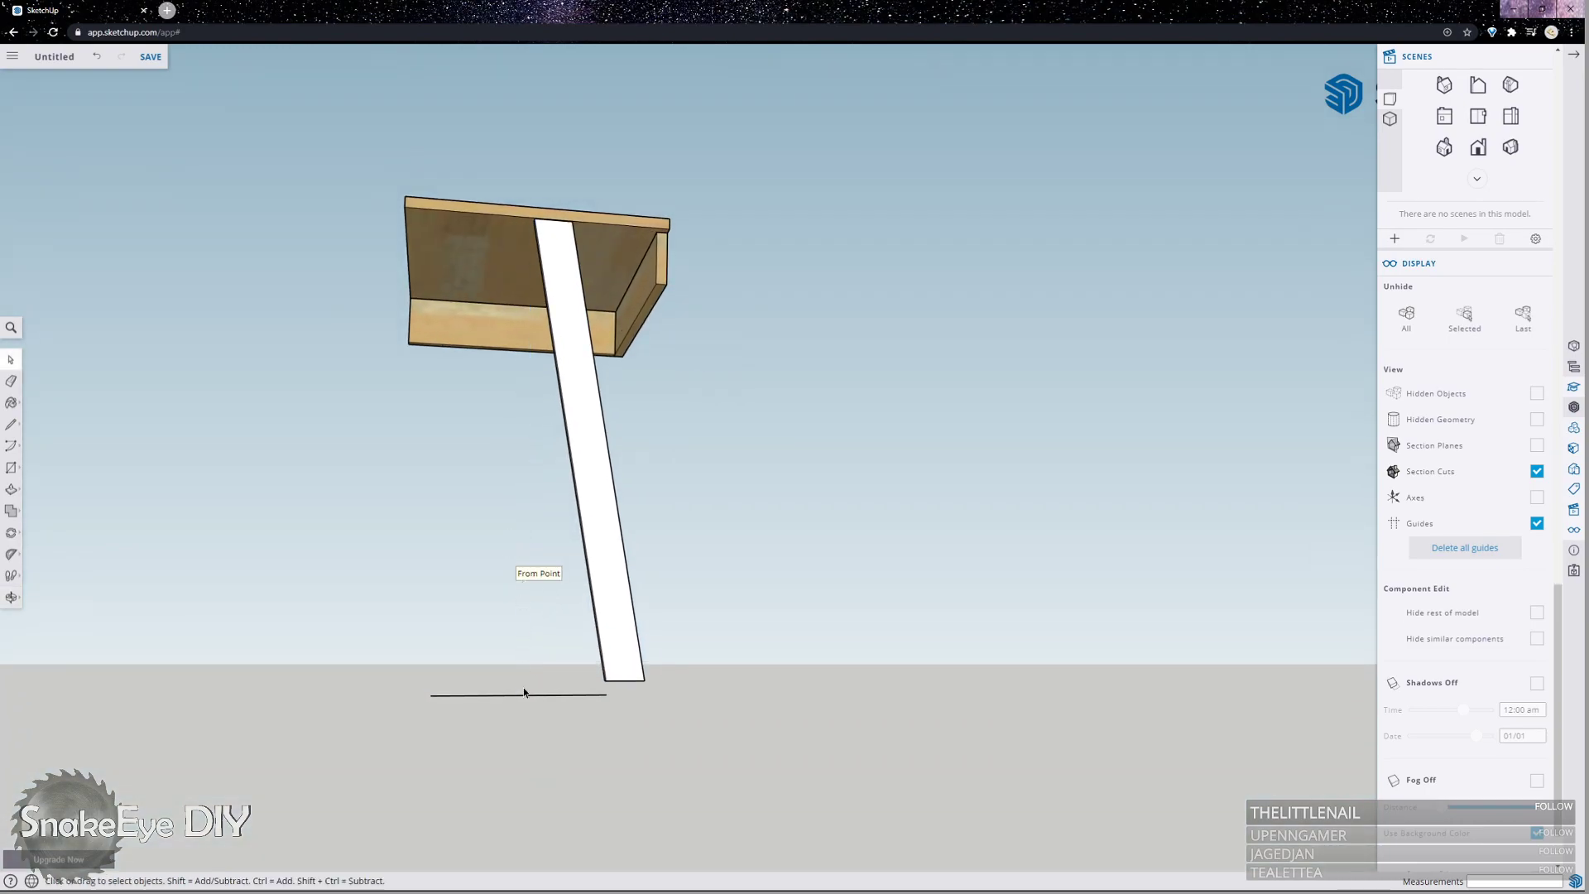
pyautogui.scroll(-3, 710, 494)
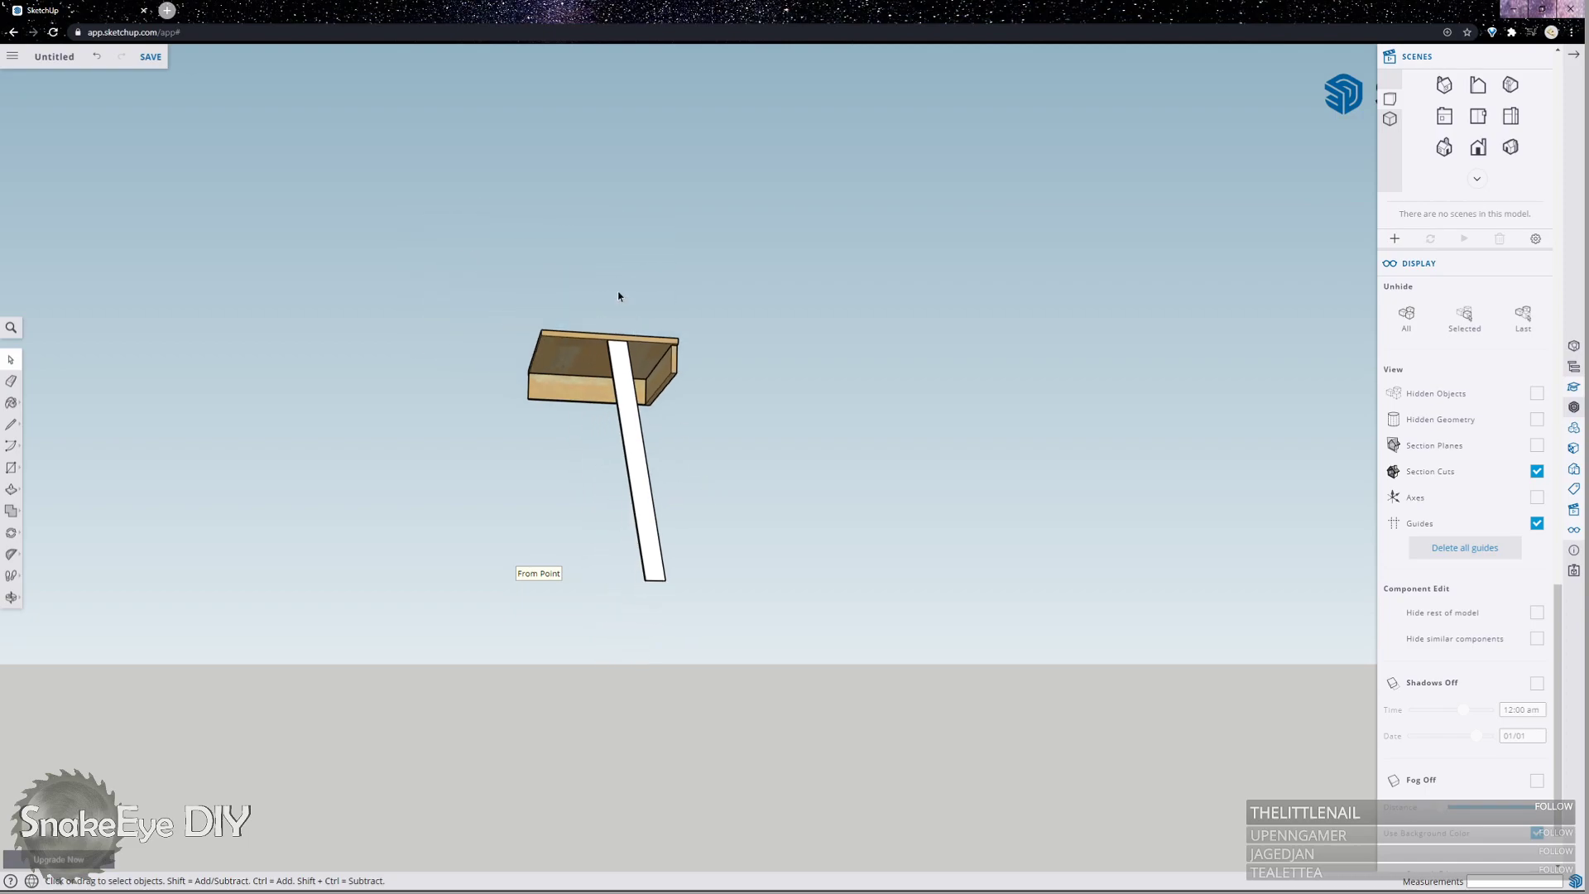
pyautogui.scroll(6, 555, 384)
pyautogui.scroll(-3, 628, 364)
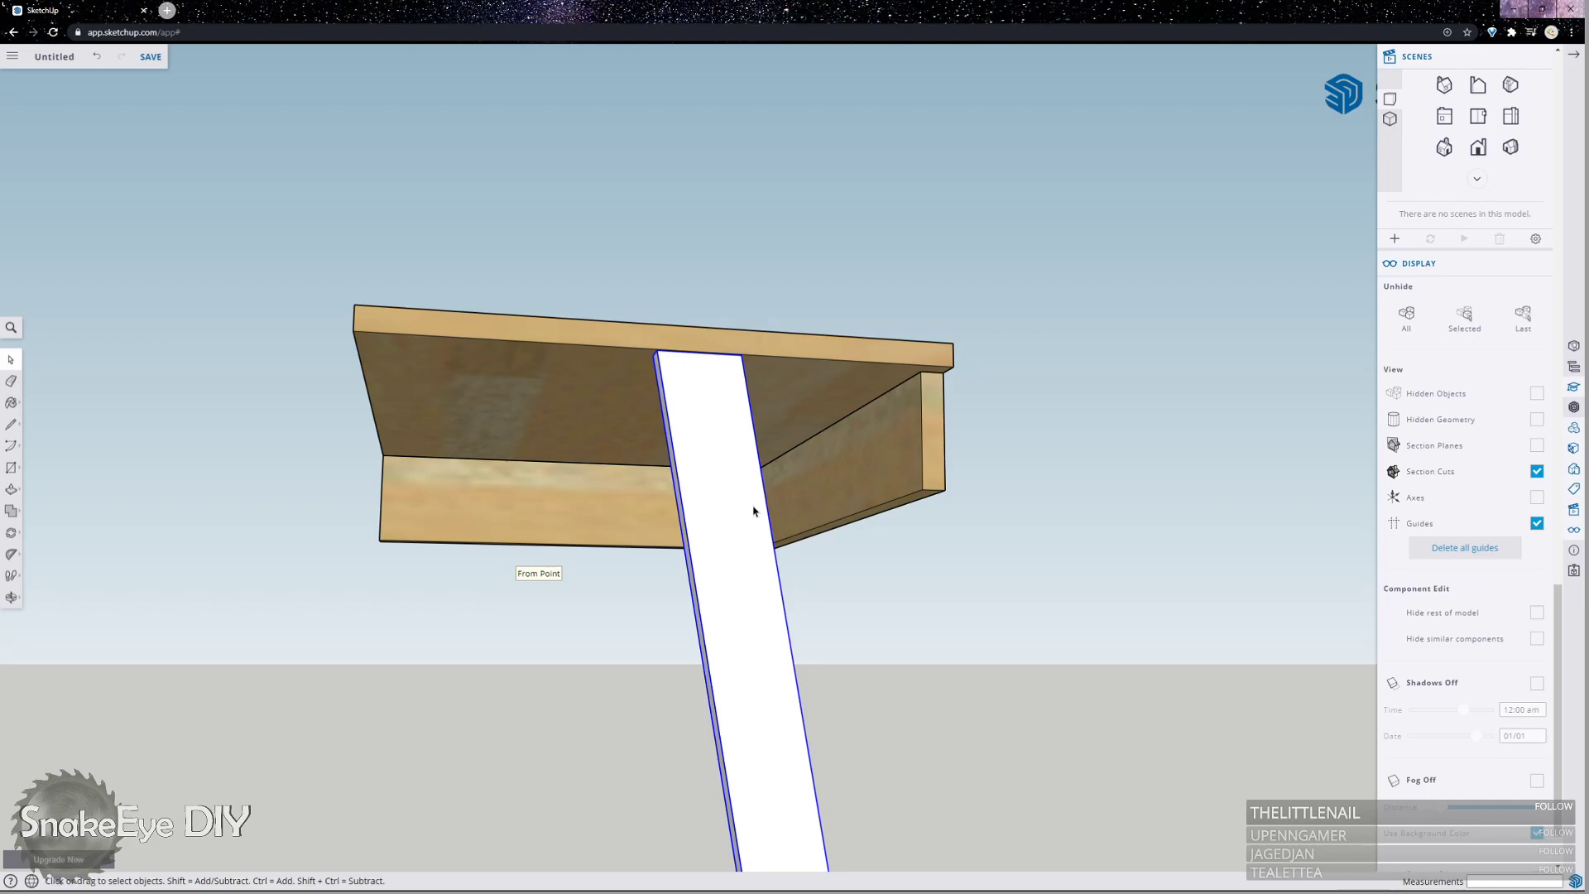
# Copy the angled leg from its top corner to the tabletop's left corner.
pyautogui.press('m')
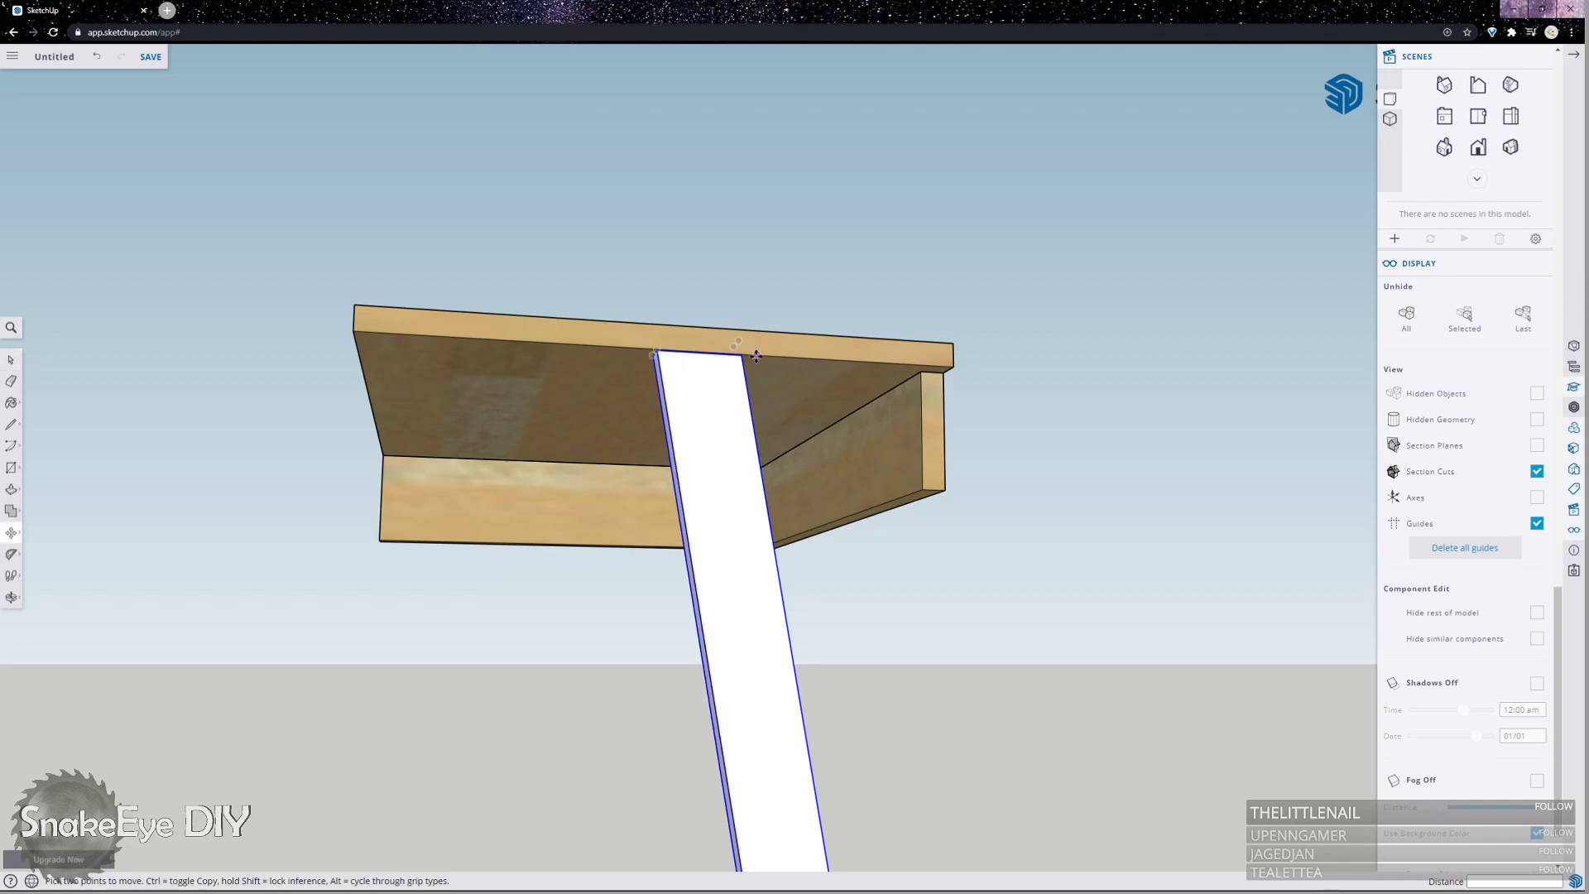
pyautogui.click(654, 351)
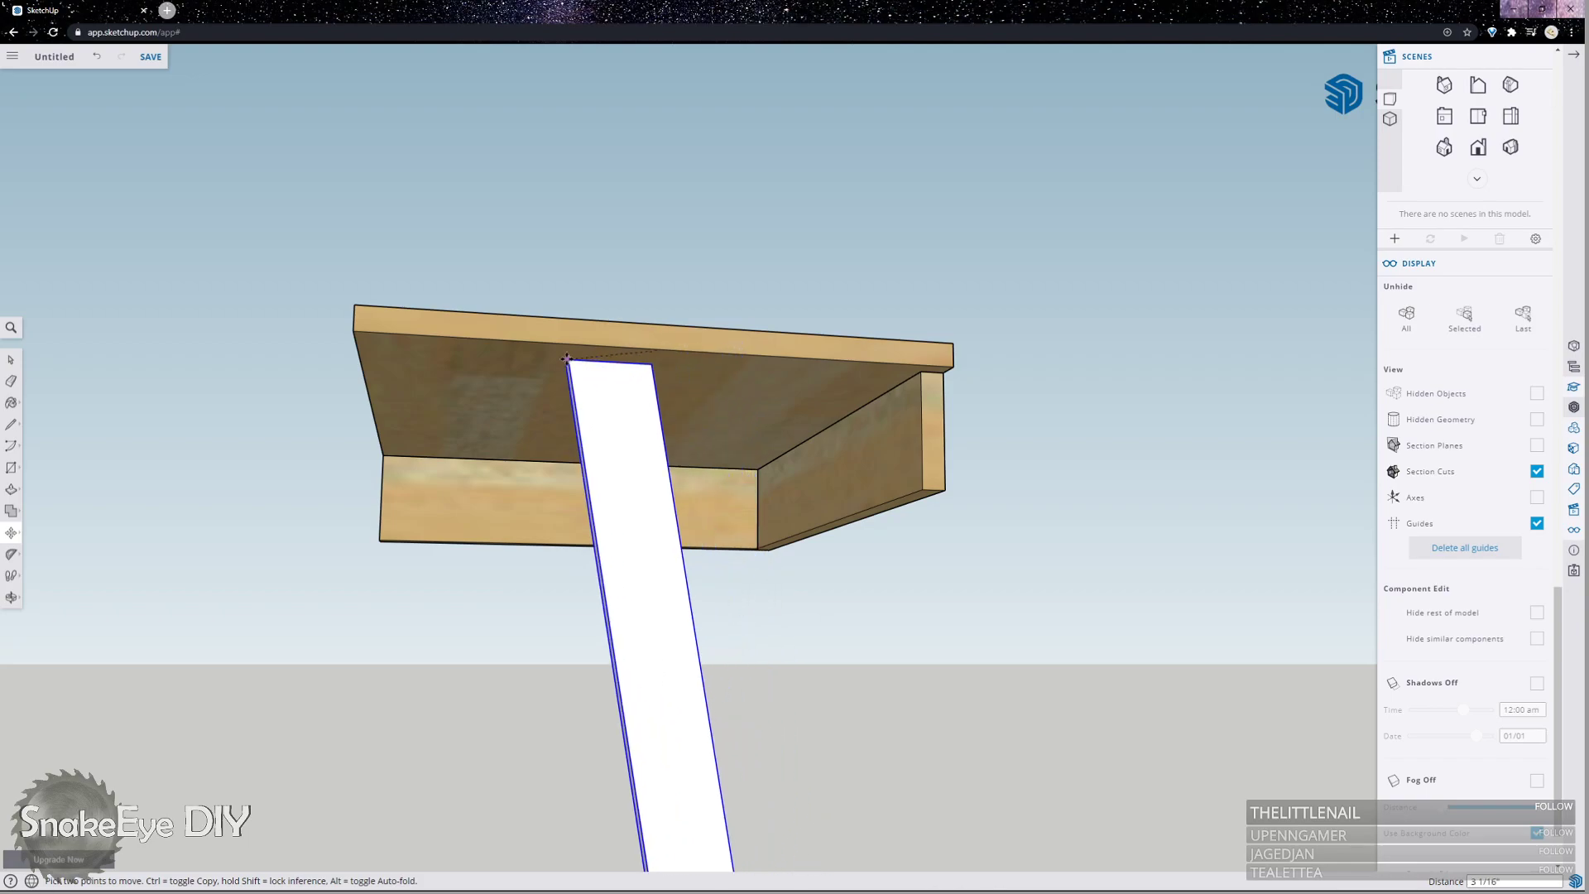
pyautogui.press('ctrl')
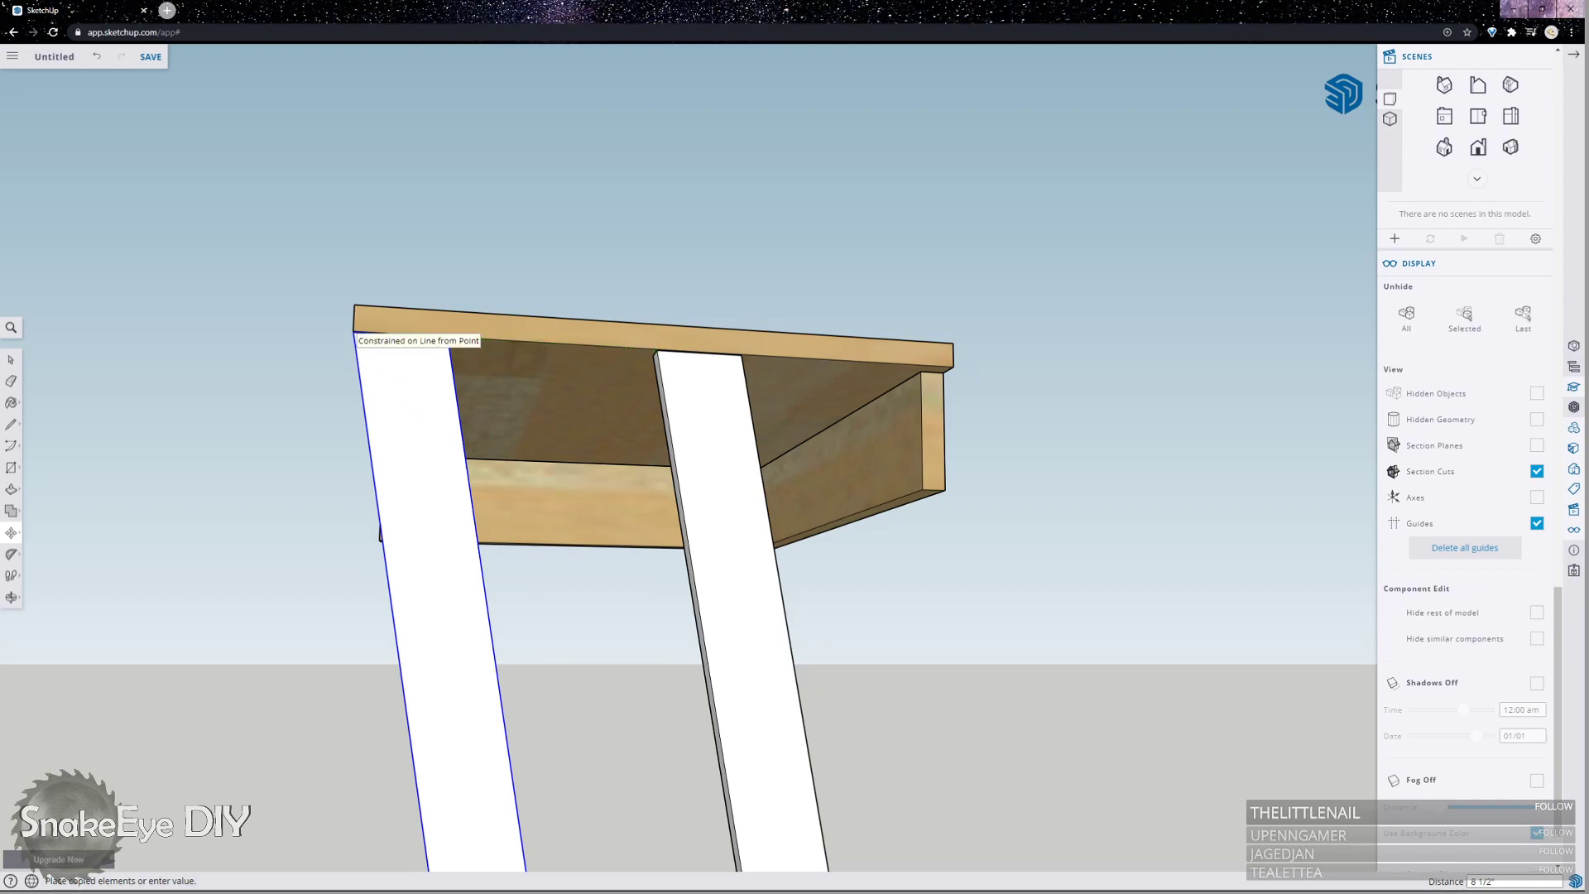
pyautogui.click(355, 331)
pyautogui.scroll(-3, 505, 364)
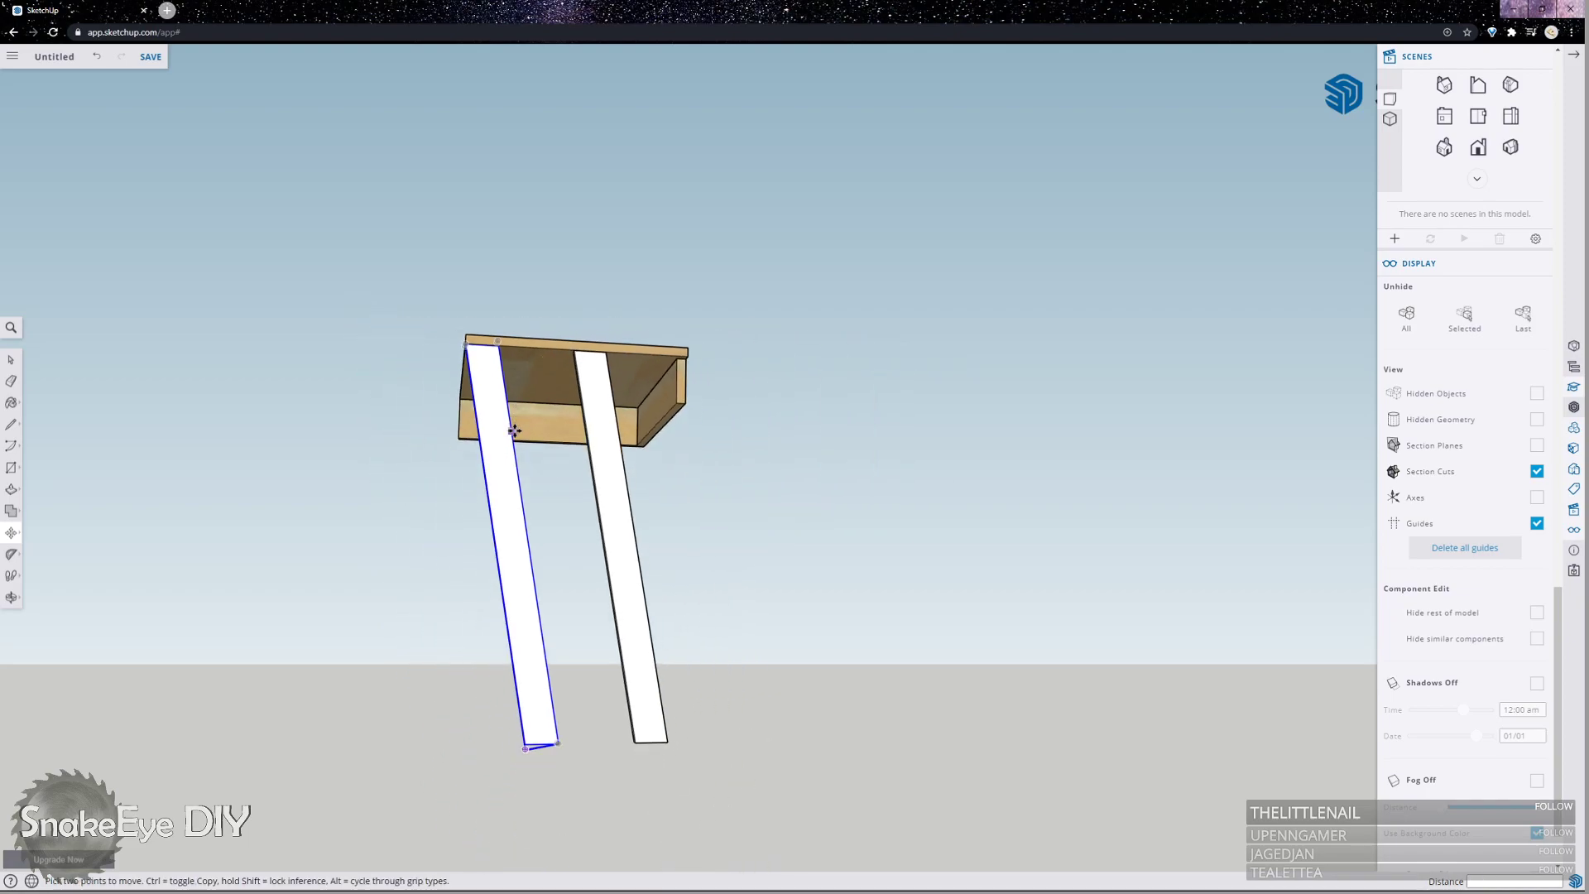
pyautogui.scroll(4, 514, 430)
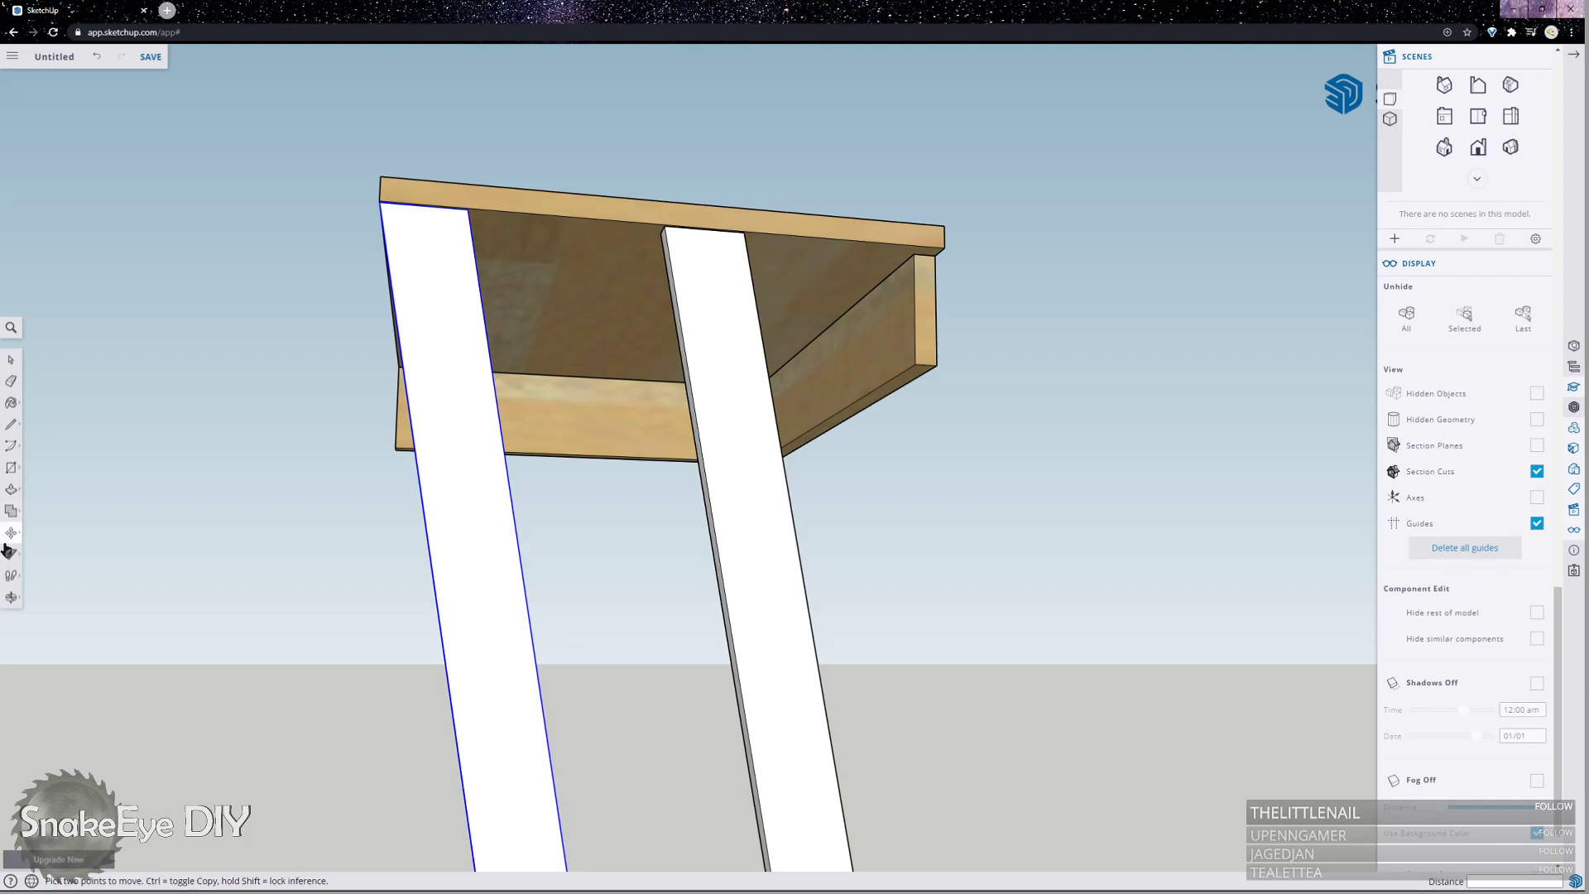
# Orbit to view both legs from the side.
pyautogui.click(48, 534)
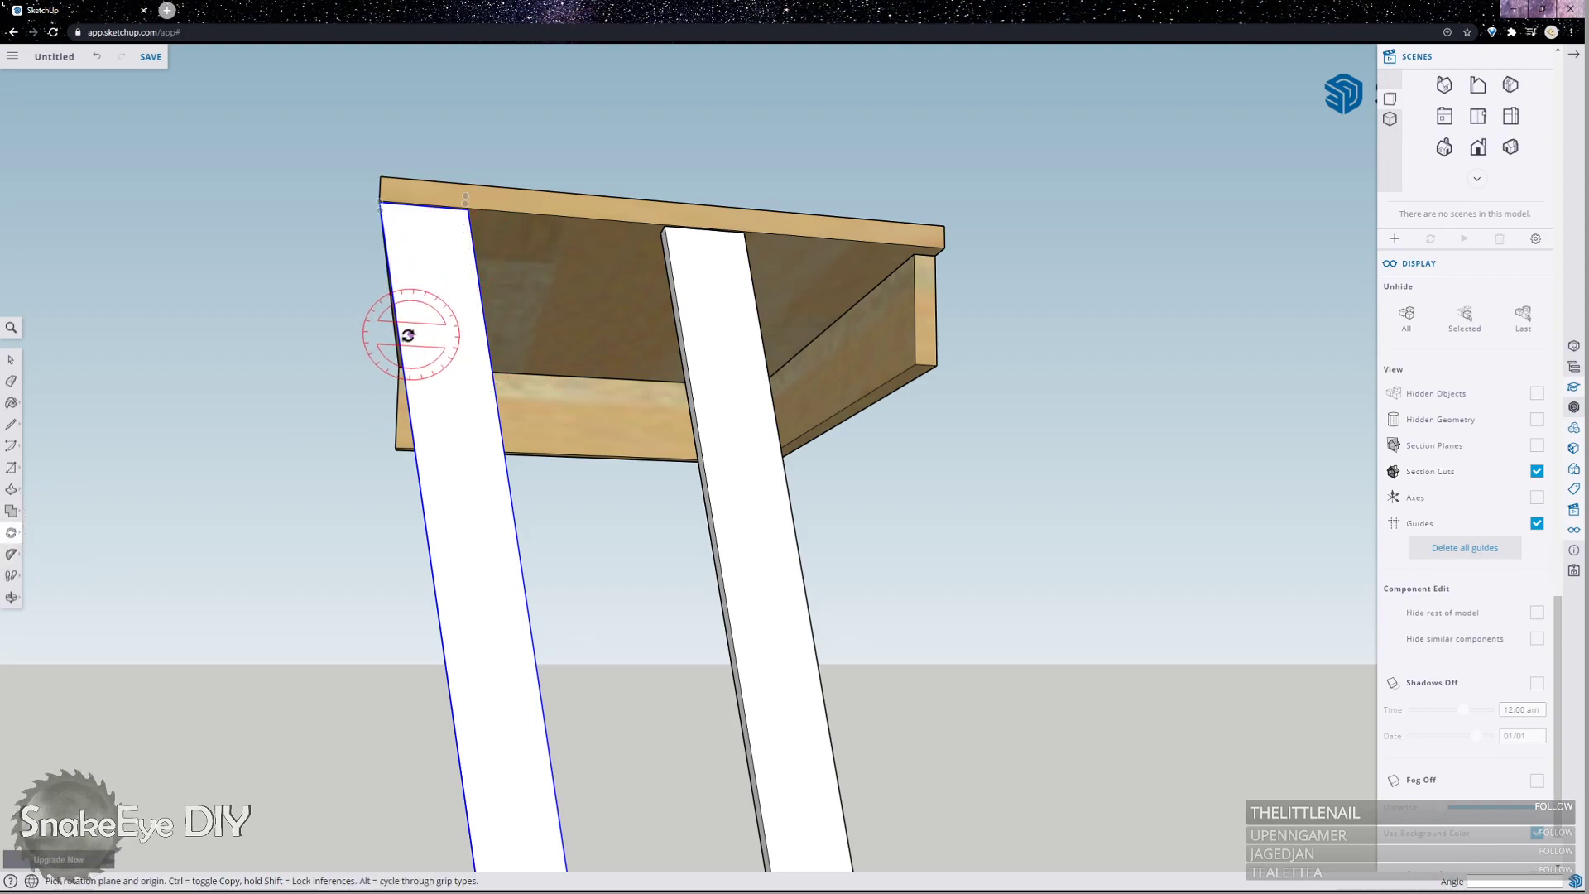
pyautogui.press('o')
pyautogui.moveTo(402, 331); pyautogui.dragTo(212, 461)
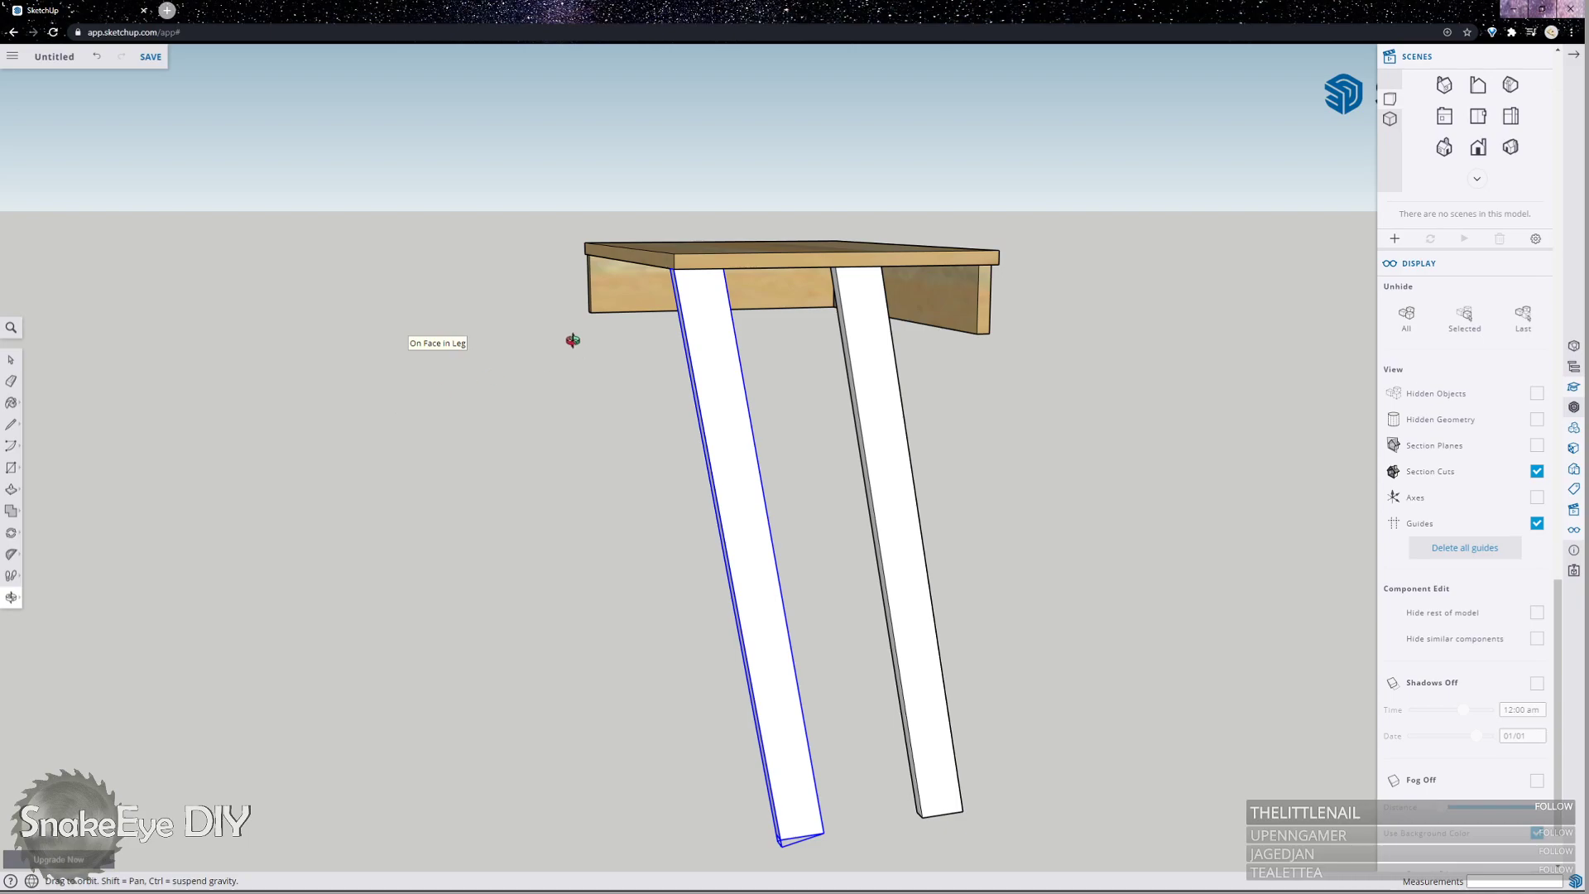
pyautogui.scroll(2, 733, 252)
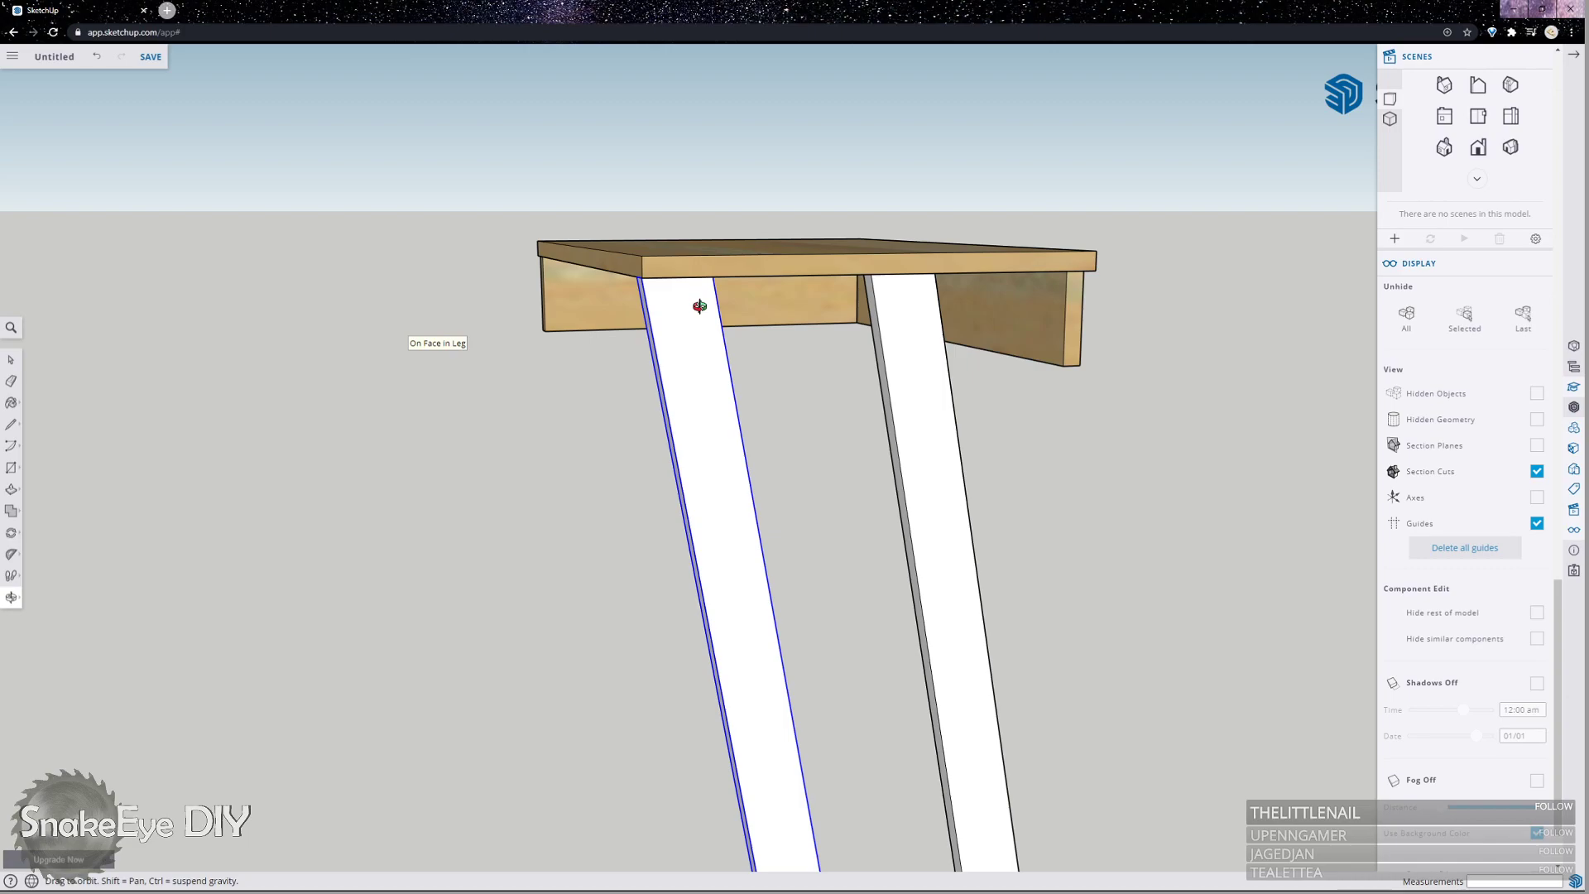
# Move the copied leg aside, away from the table.
pyautogui.press('m')
pyautogui.click(643, 279)
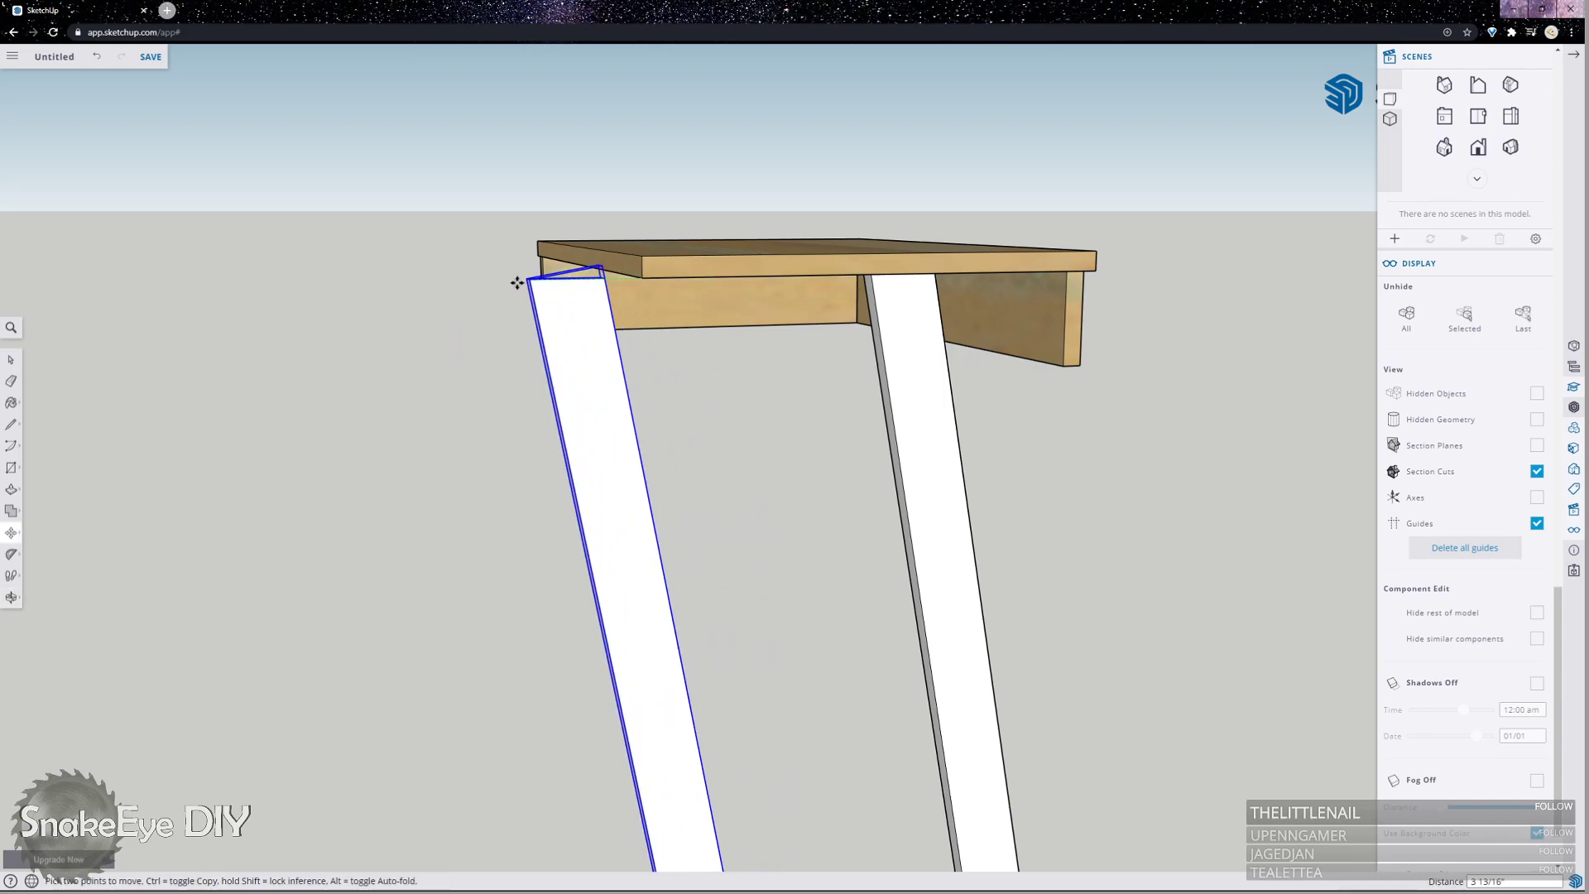
pyautogui.click(549, 276)
pyautogui.scroll(-3, 642, 348)
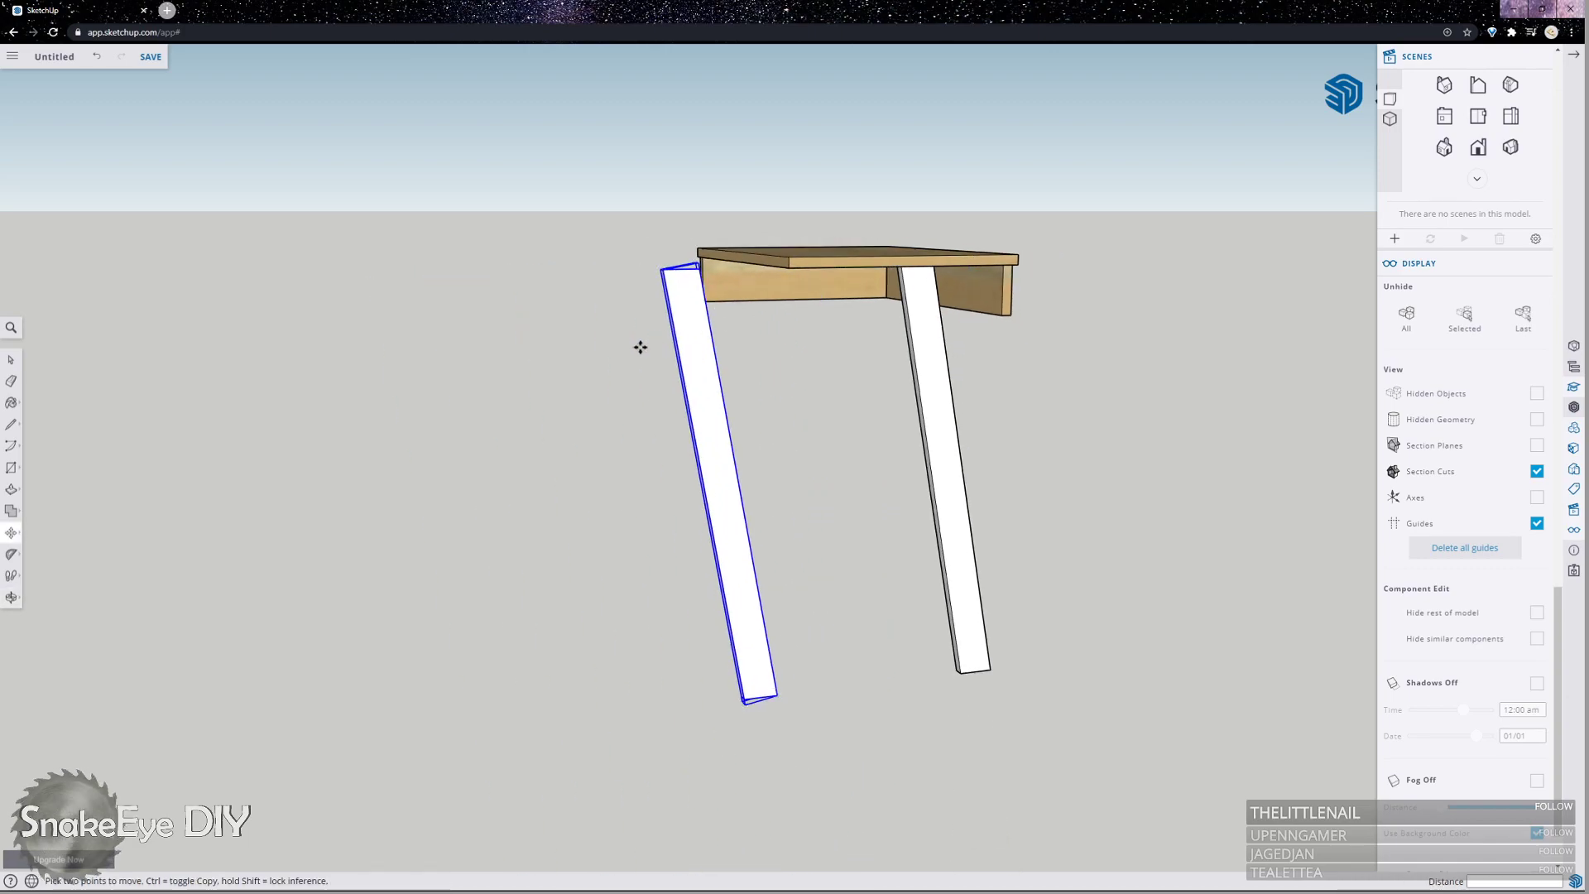
pyautogui.scroll(5, 714, 263)
pyautogui.press('o')
pyautogui.moveTo(574, 298); pyautogui.dragTo(535, 681)
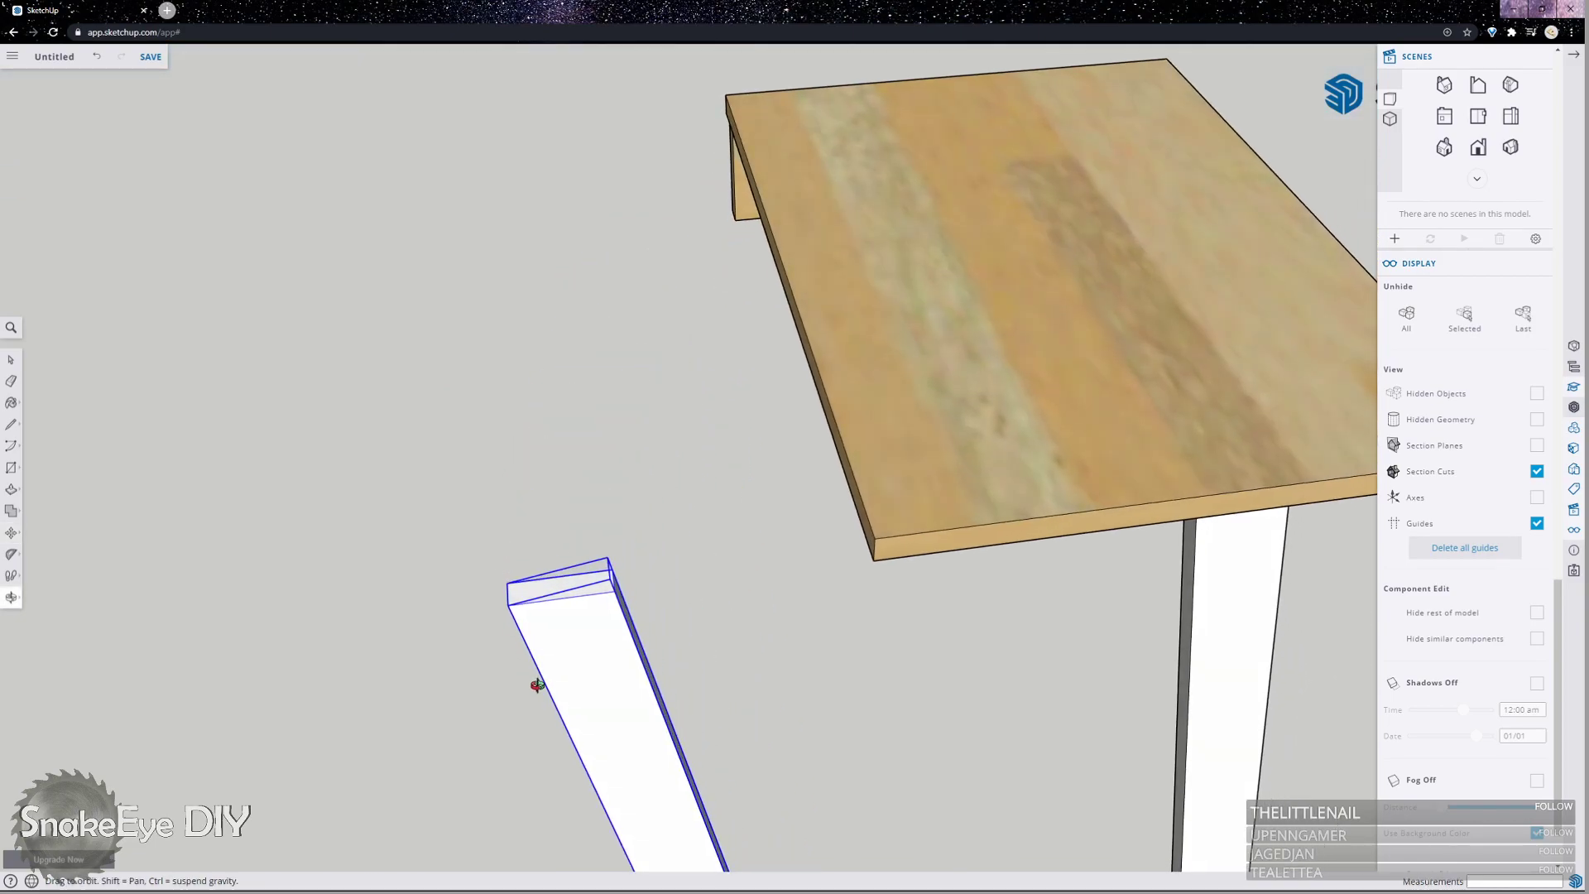
pyautogui.scroll(2, 537, 680)
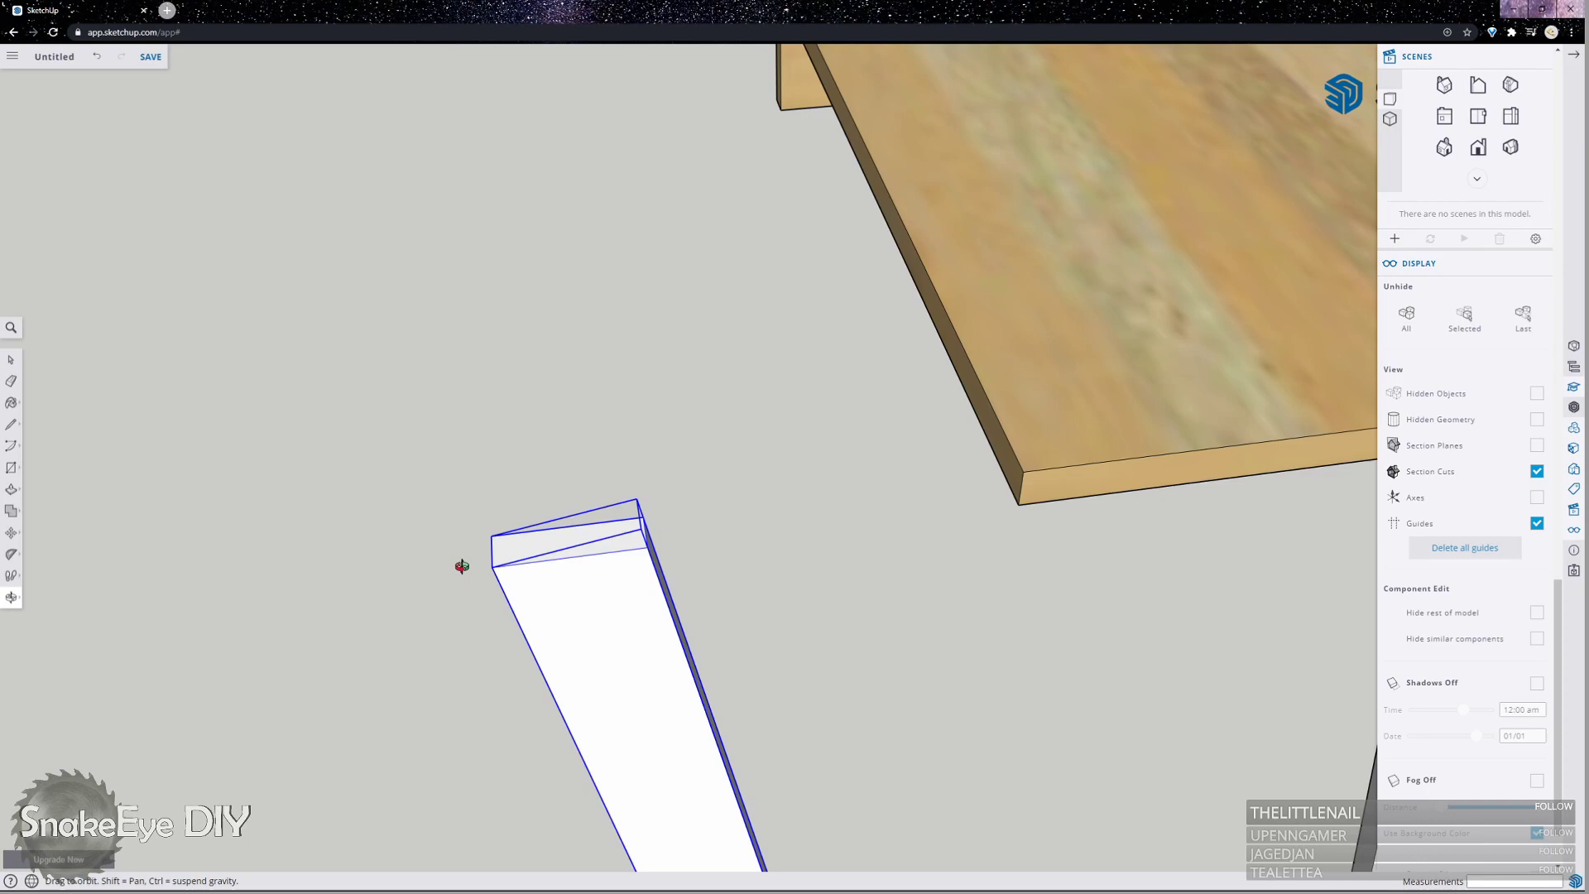
# Flip the copied leg 180 degrees around its top face.
pyautogui.click(11, 533)
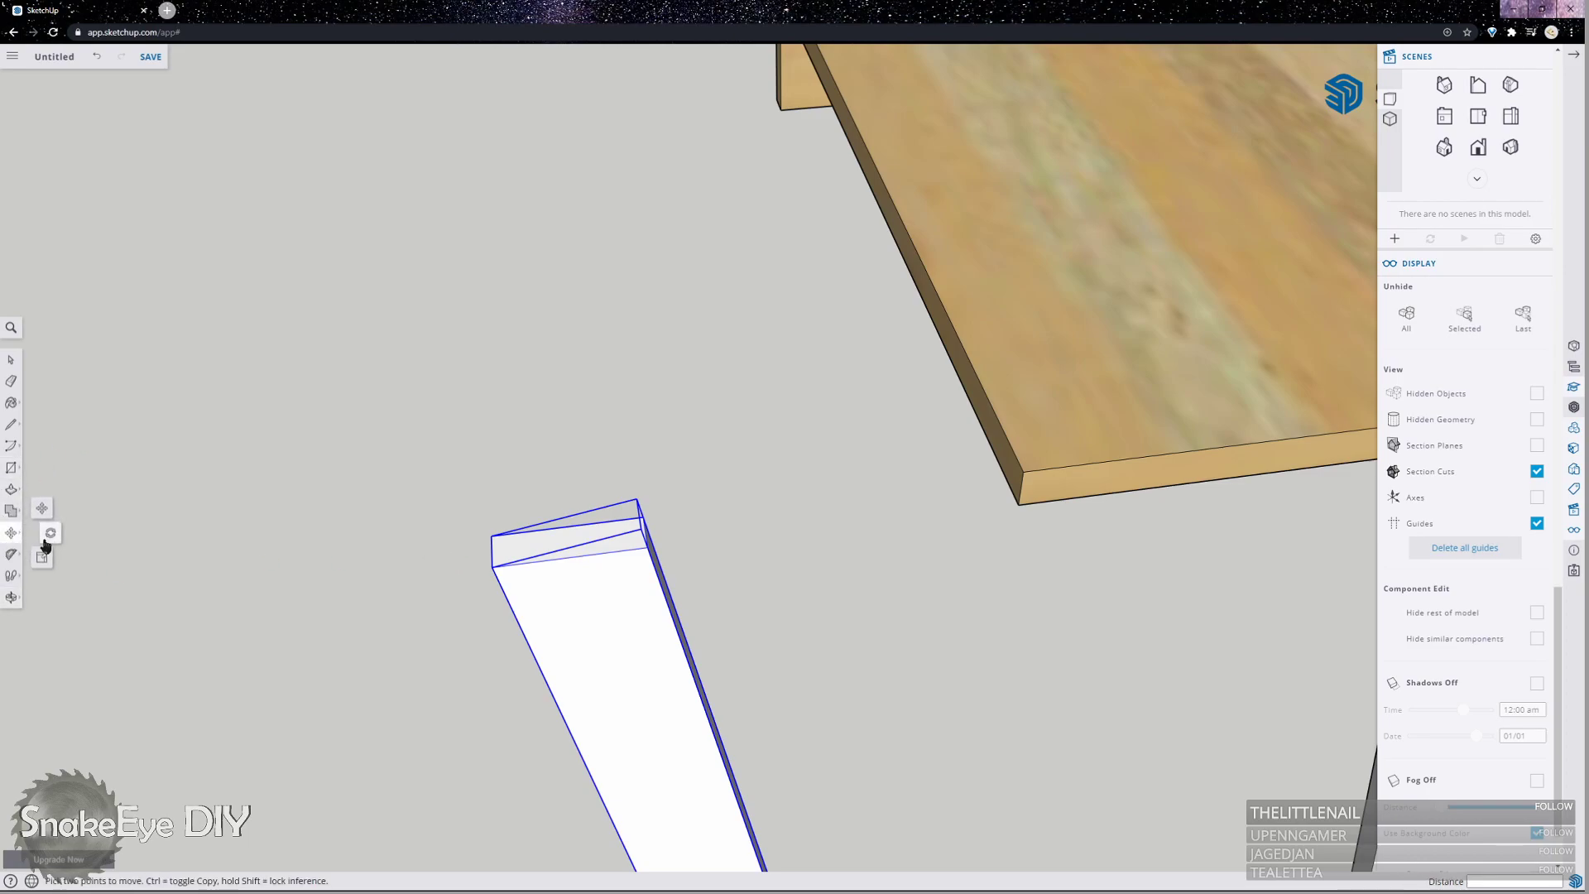
pyautogui.click(50, 533)
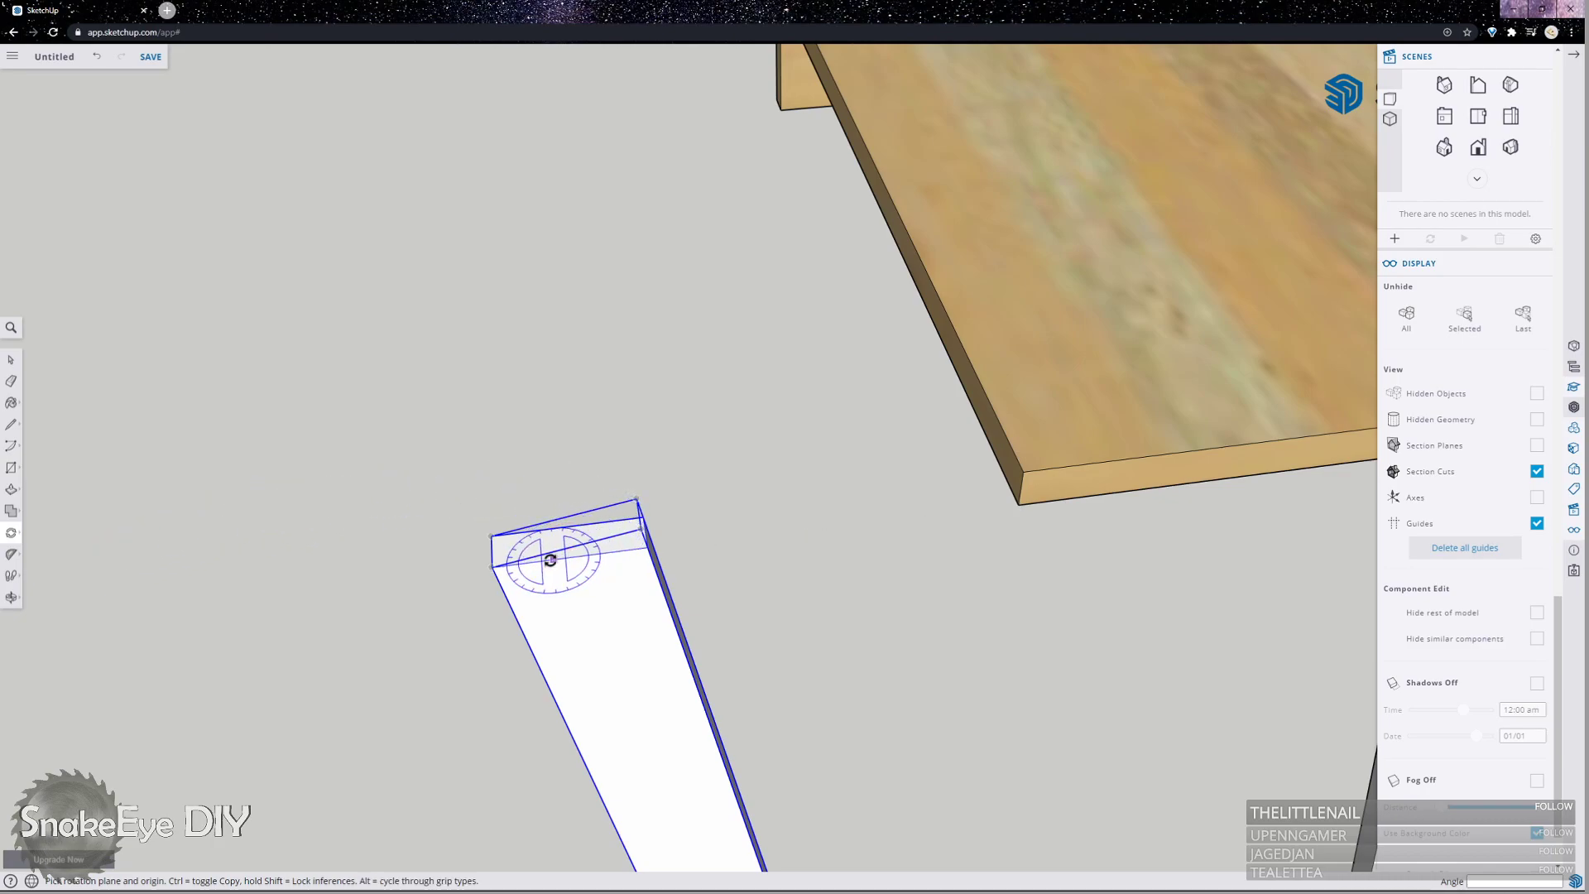
pyautogui.click(550, 559)
pyautogui.click(615, 551)
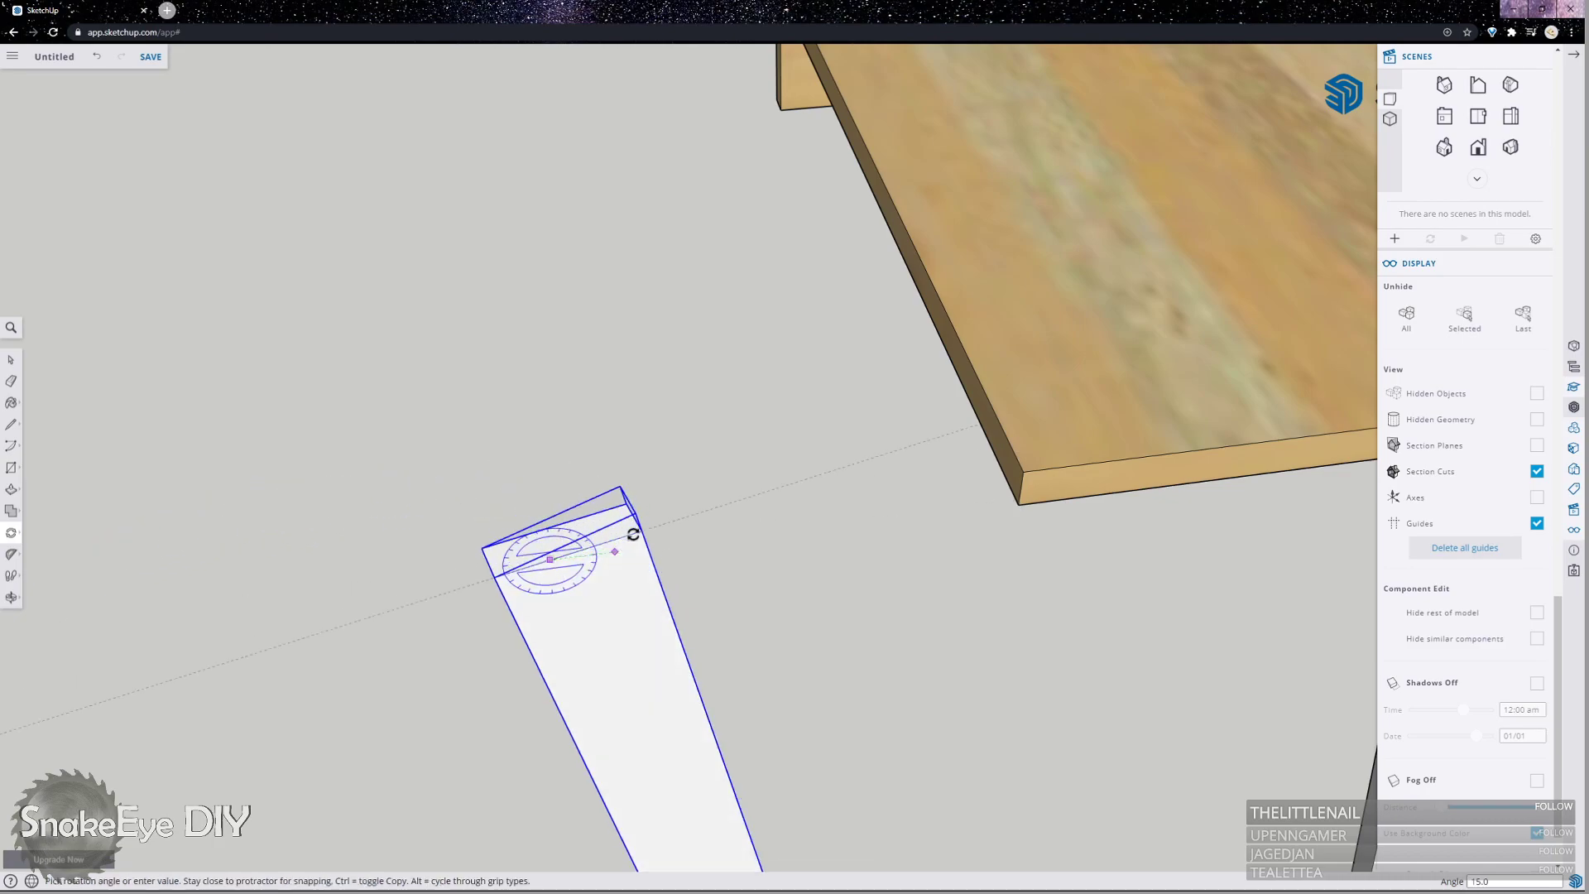
pyautogui.click(396, 584)
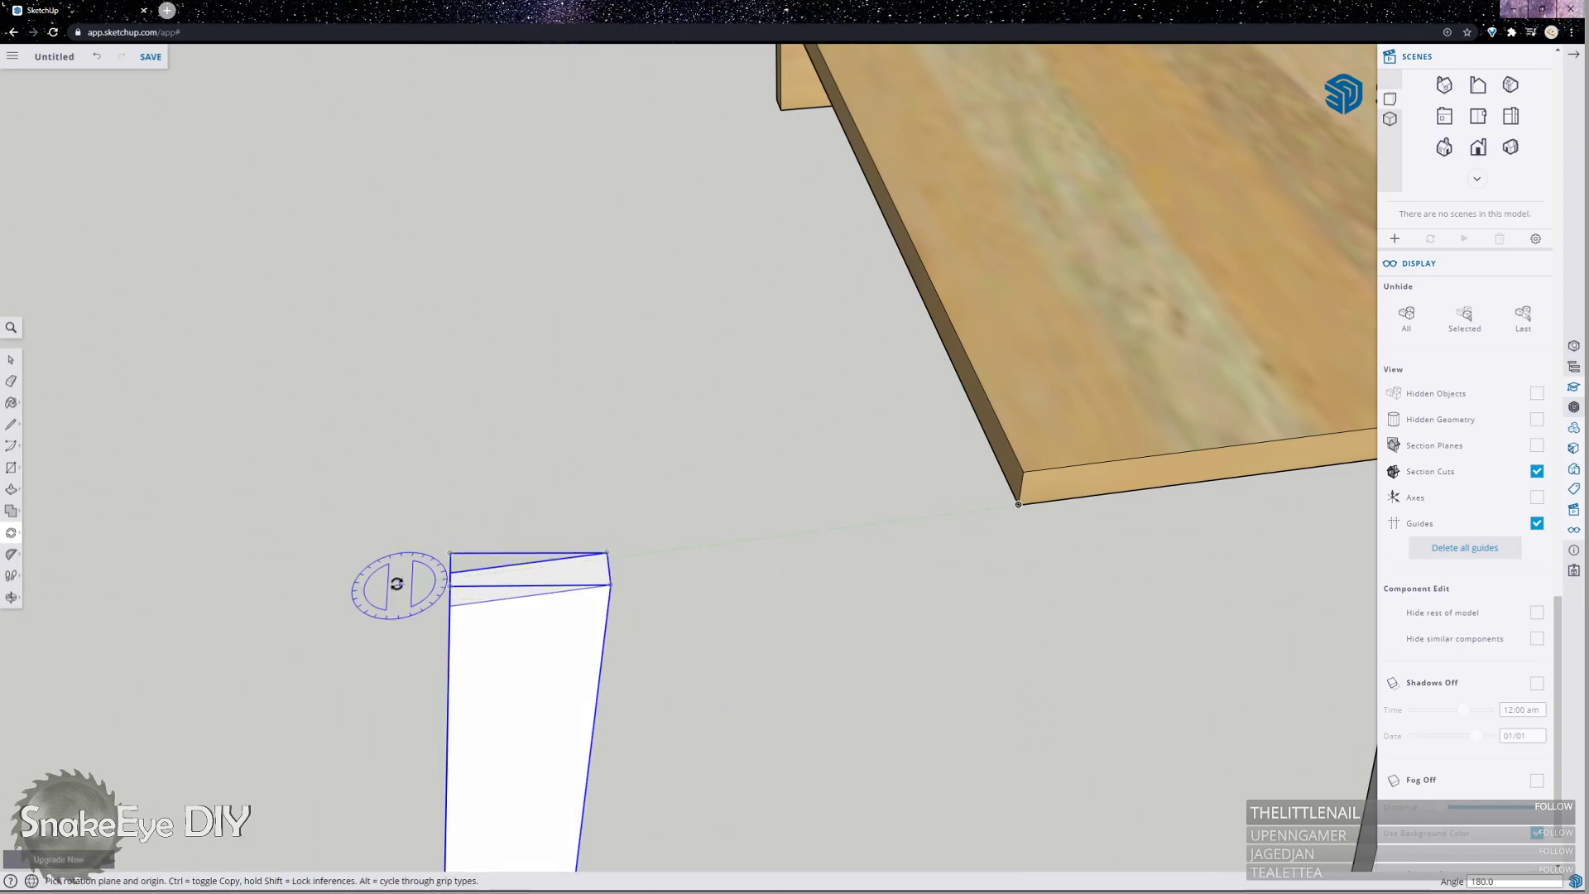
pyautogui.scroll(-5, 395, 584)
# Move the flipped leg's top beside the first leg under the tabletop, forming an A-frame.
pyautogui.press('m')
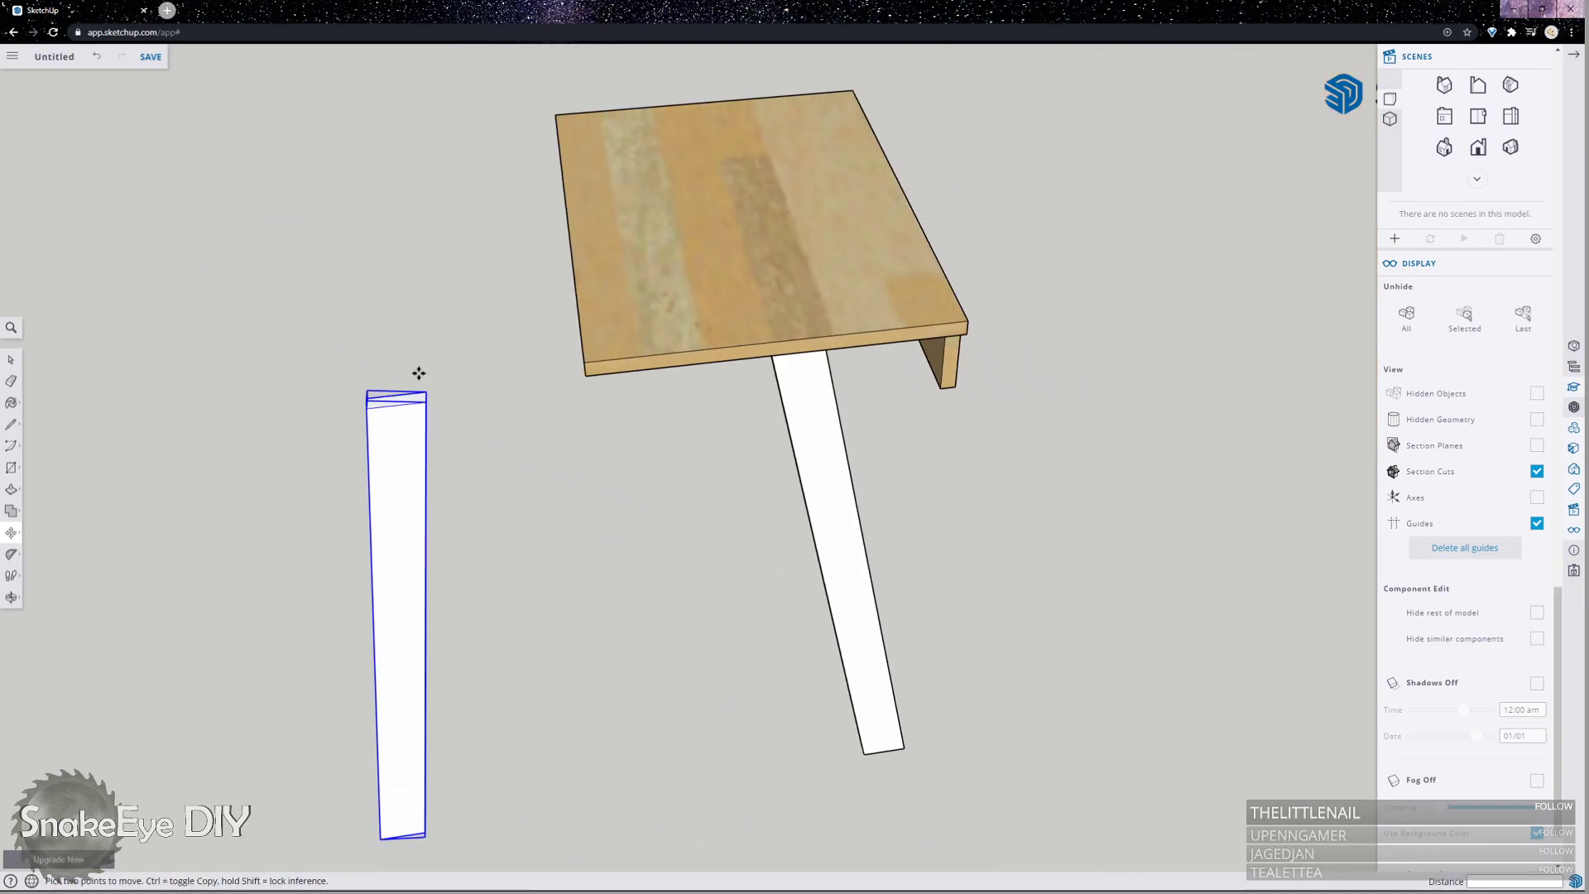
pyautogui.scroll(3, 418, 373)
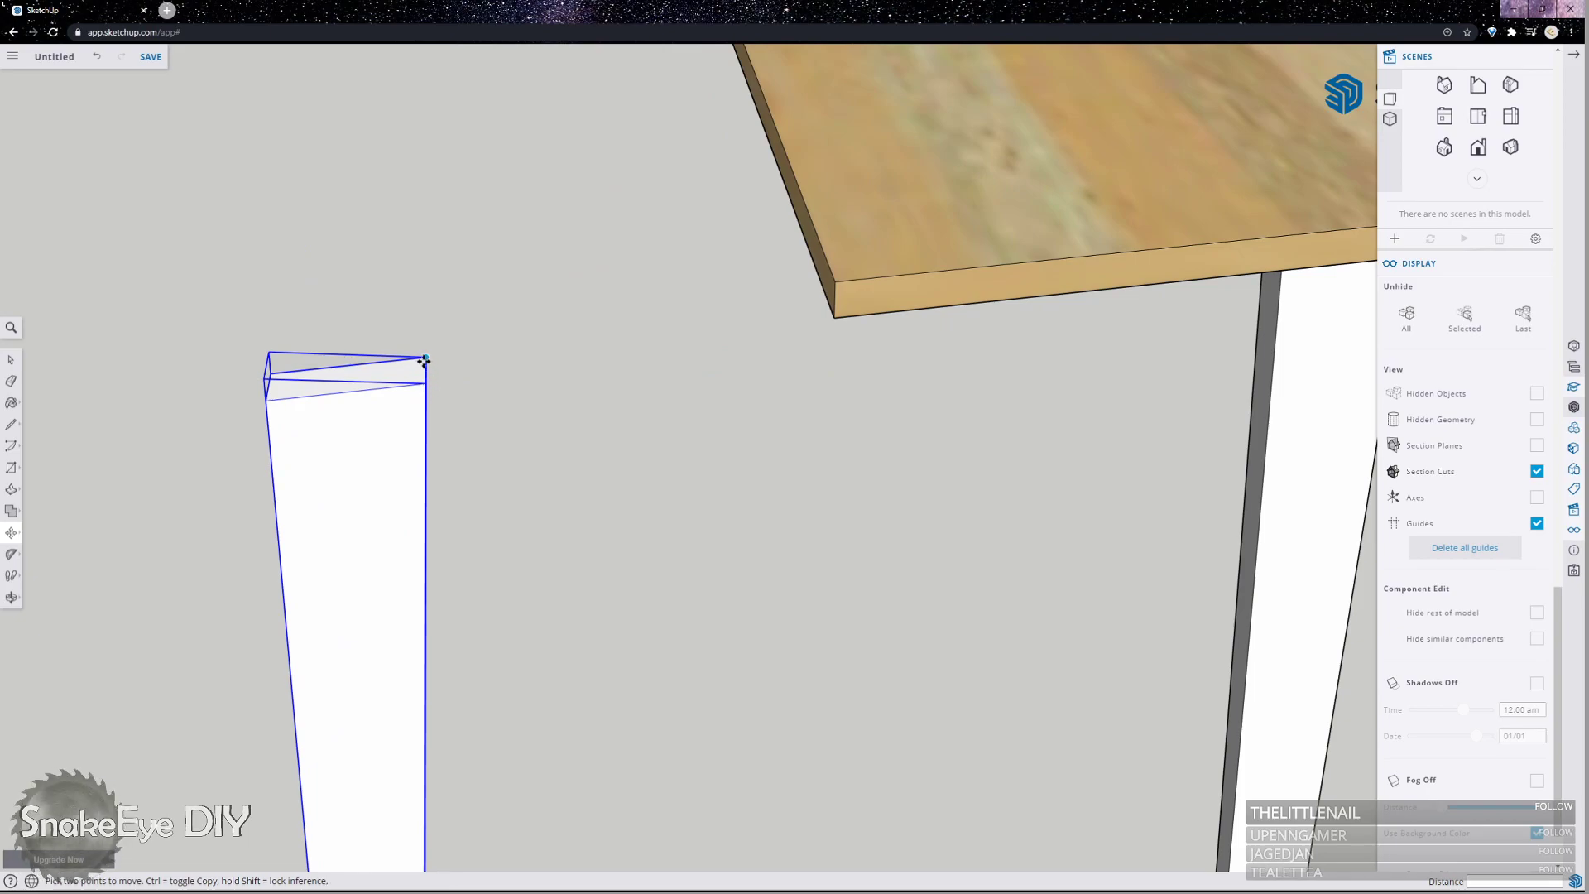
pyautogui.click(424, 360)
pyautogui.scroll(-3, 417, 389)
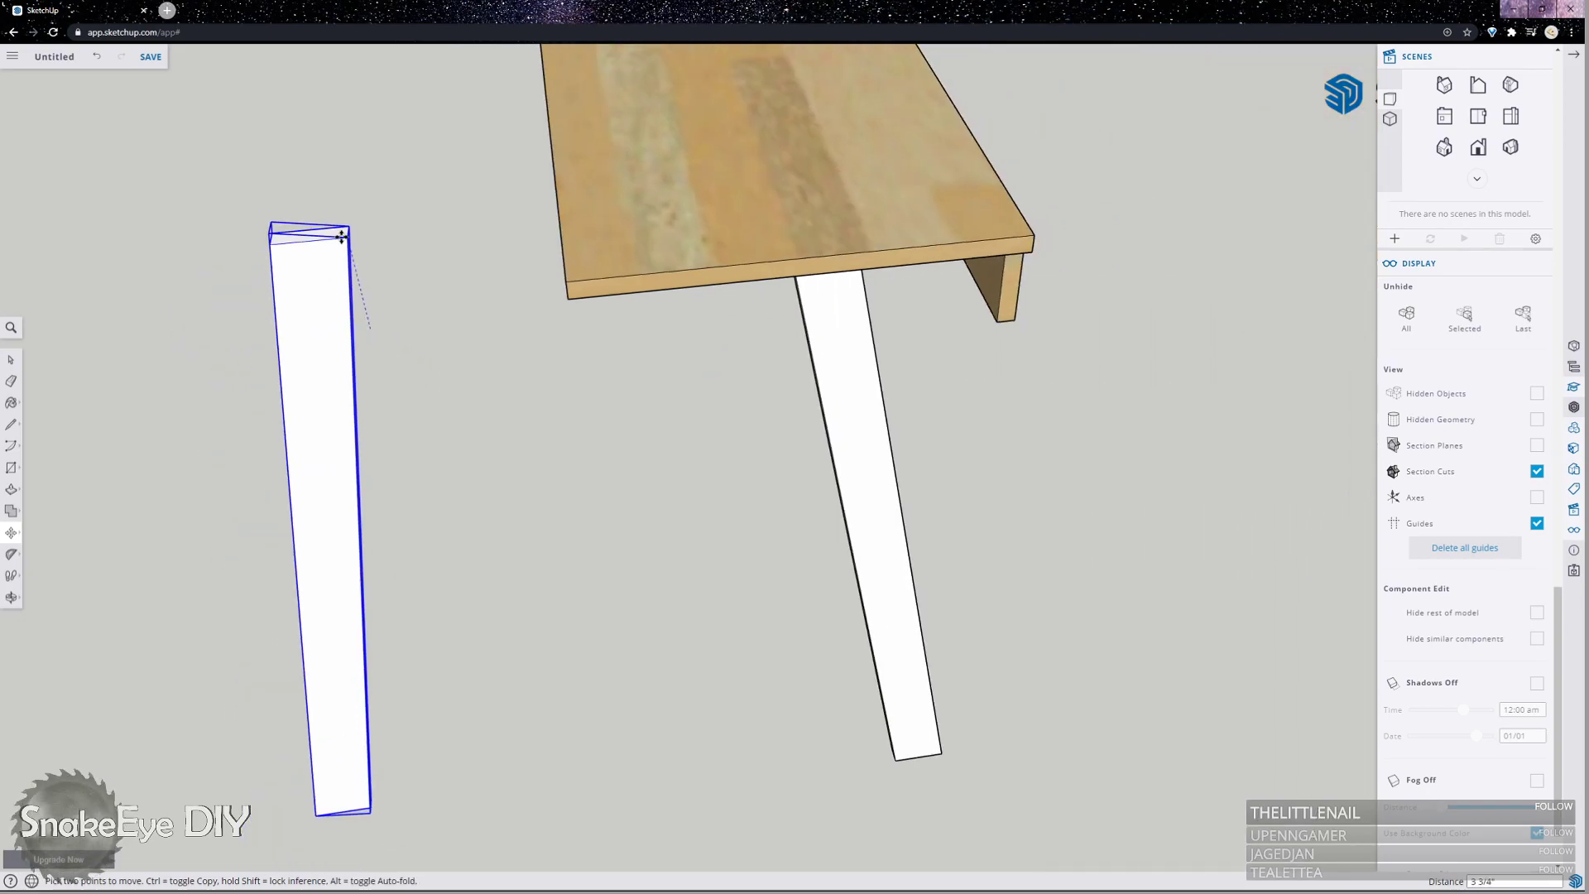
pyautogui.scroll(-2, 343, 232)
pyautogui.scroll(2, 348, 224)
pyautogui.scroll(3, 745, 264)
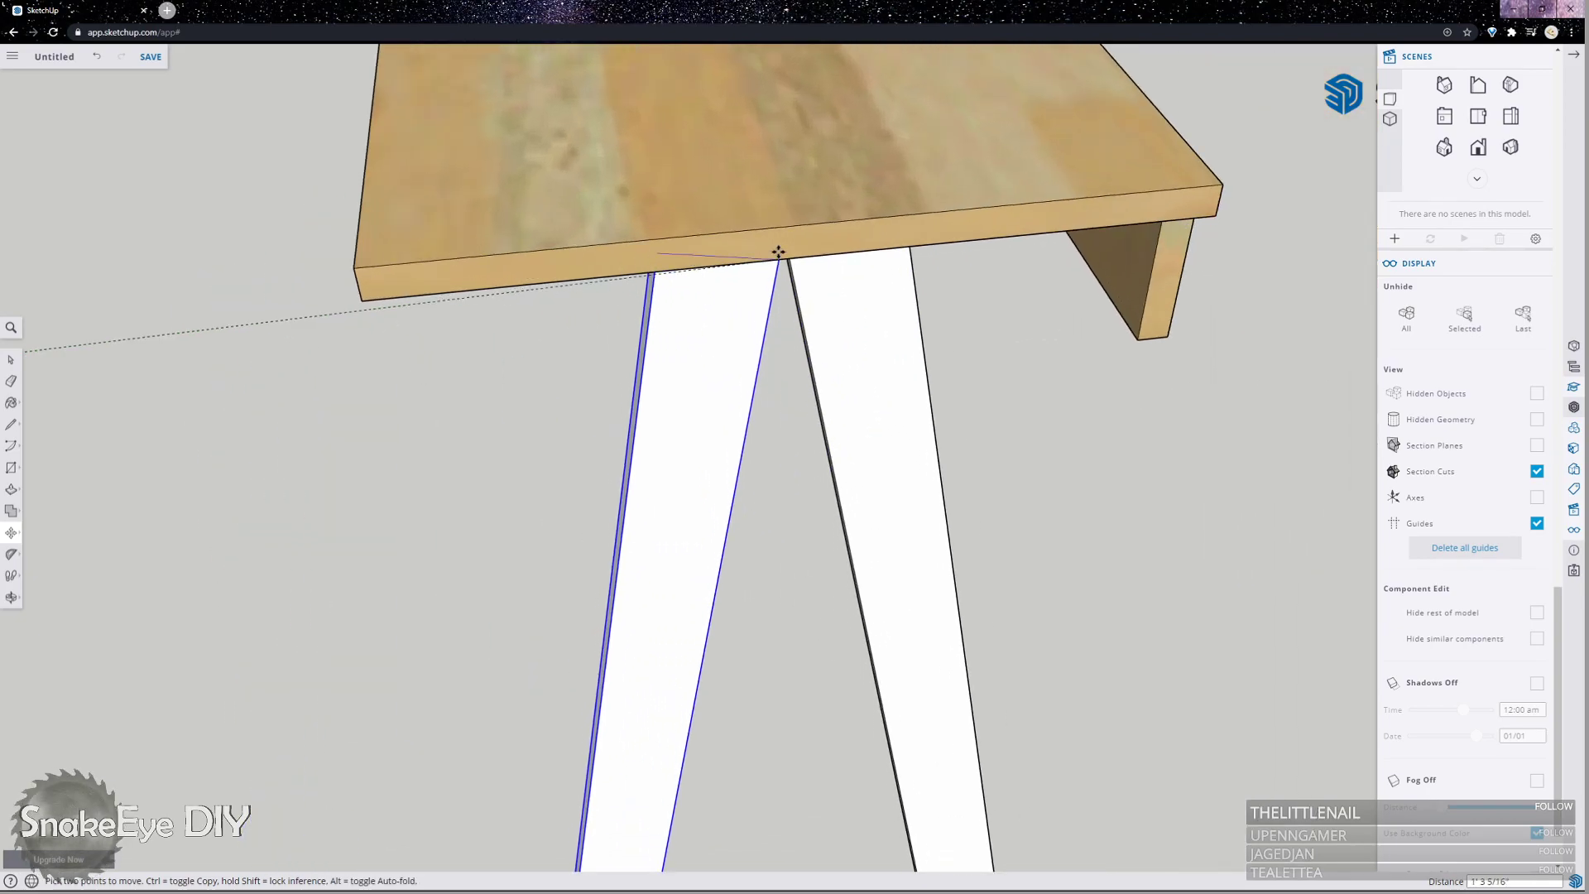
pyautogui.moveTo(770, 248); pyautogui.dragTo(771, 213, button='middle')
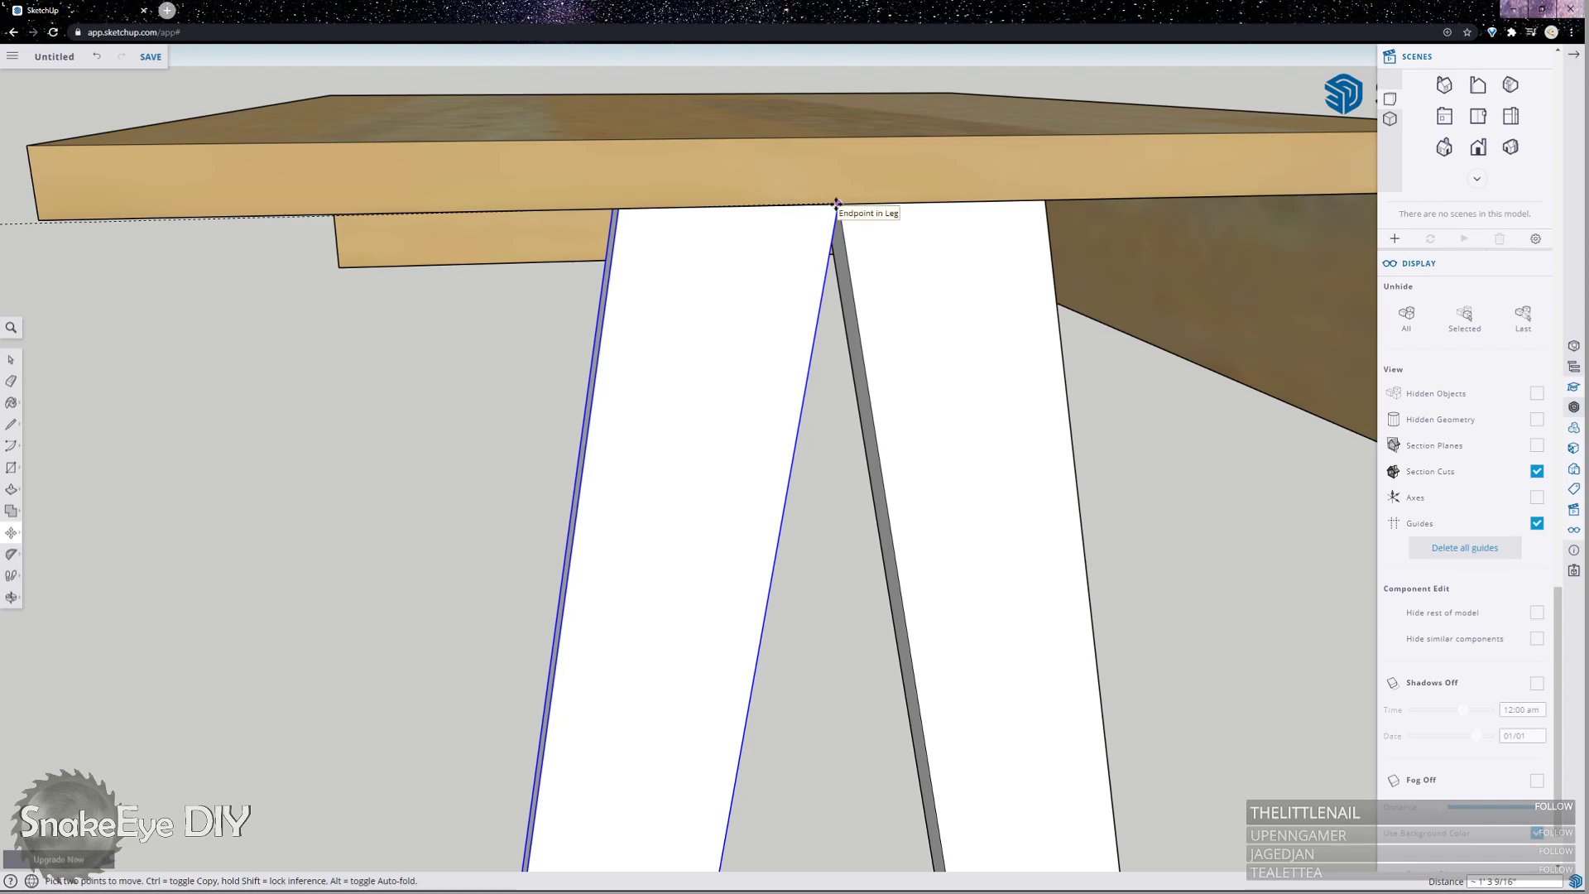
pyautogui.click(836, 204)
pyautogui.scroll(-6, 812, 85)
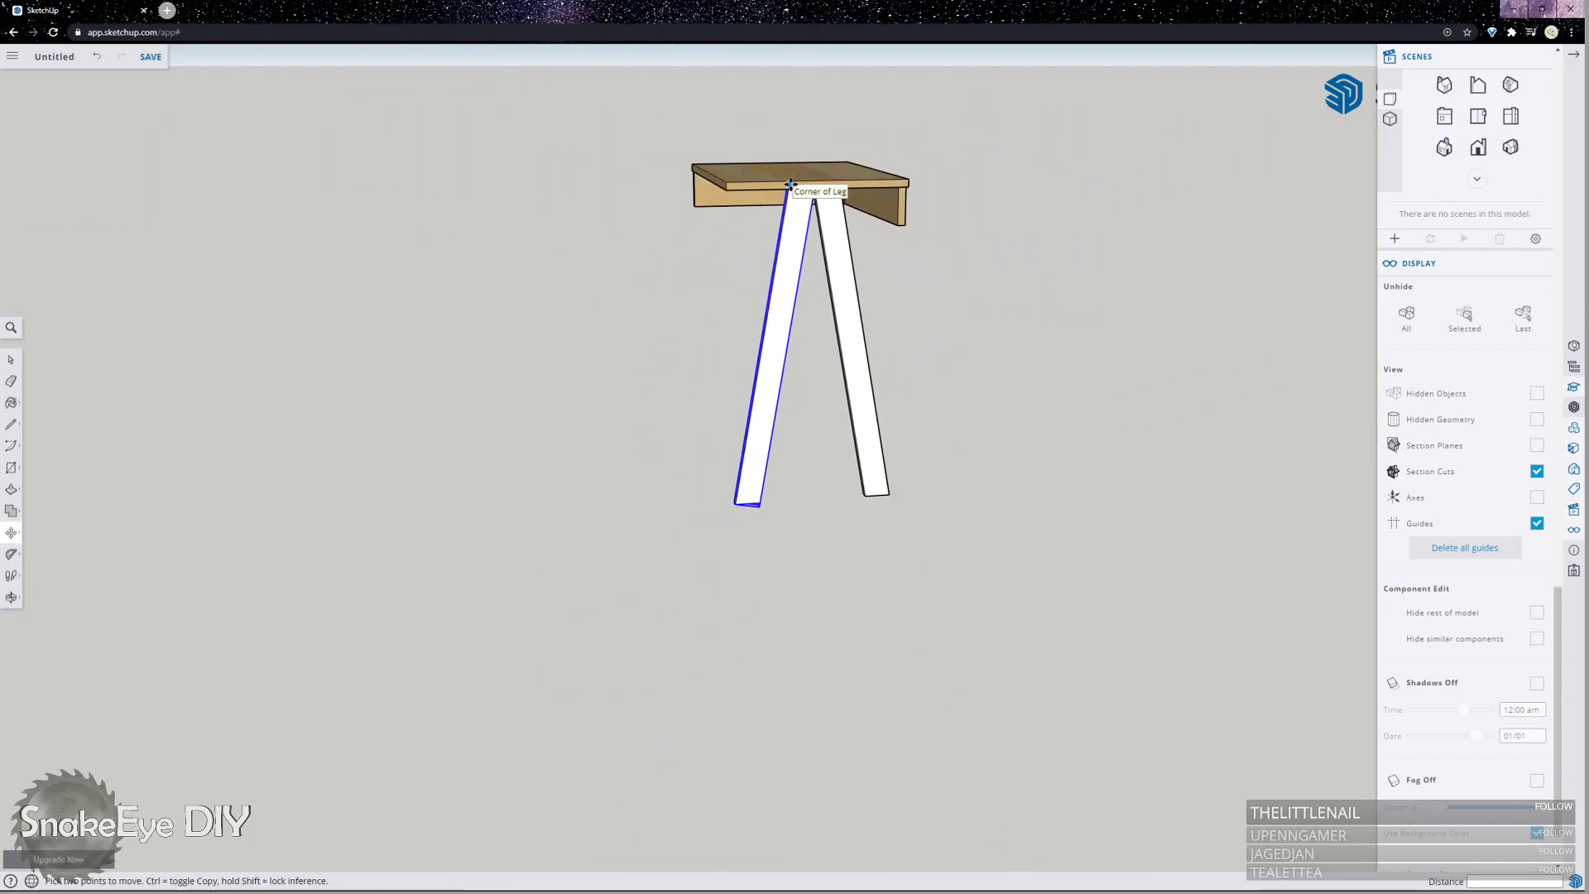
pyautogui.moveTo(924, 365); pyautogui.dragTo(804, 449, button='middle')
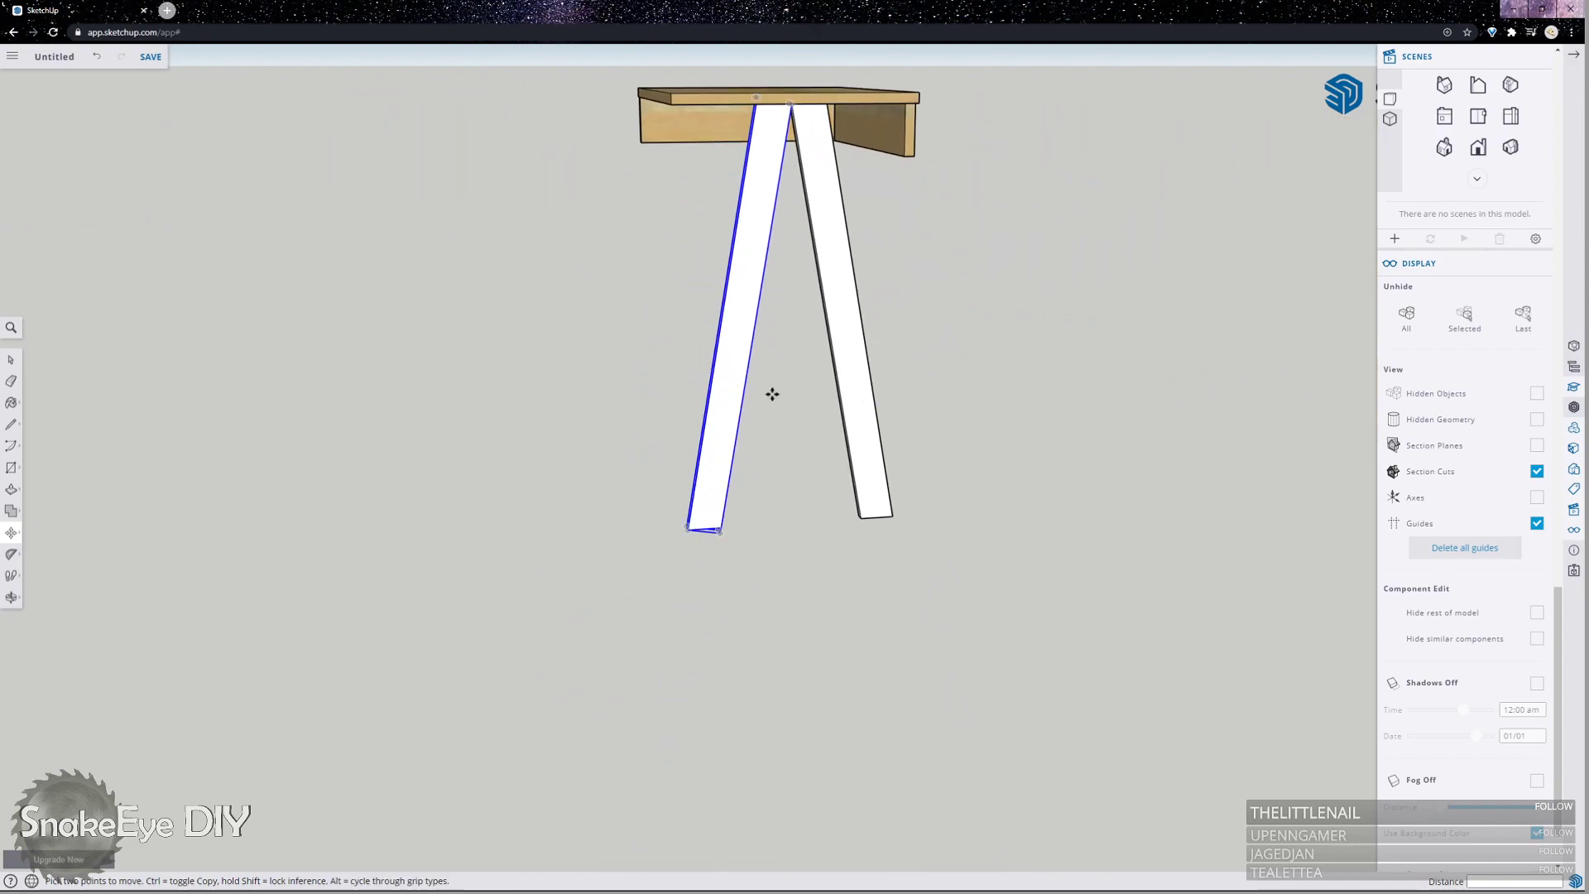
pyautogui.moveTo(691, 422); pyautogui.dragTo(844, 404, button='middle')
# Clear the leg selection and open the Save to chooser from the 'Untitled' document title.
pyautogui.scroll(3, 843, 404)
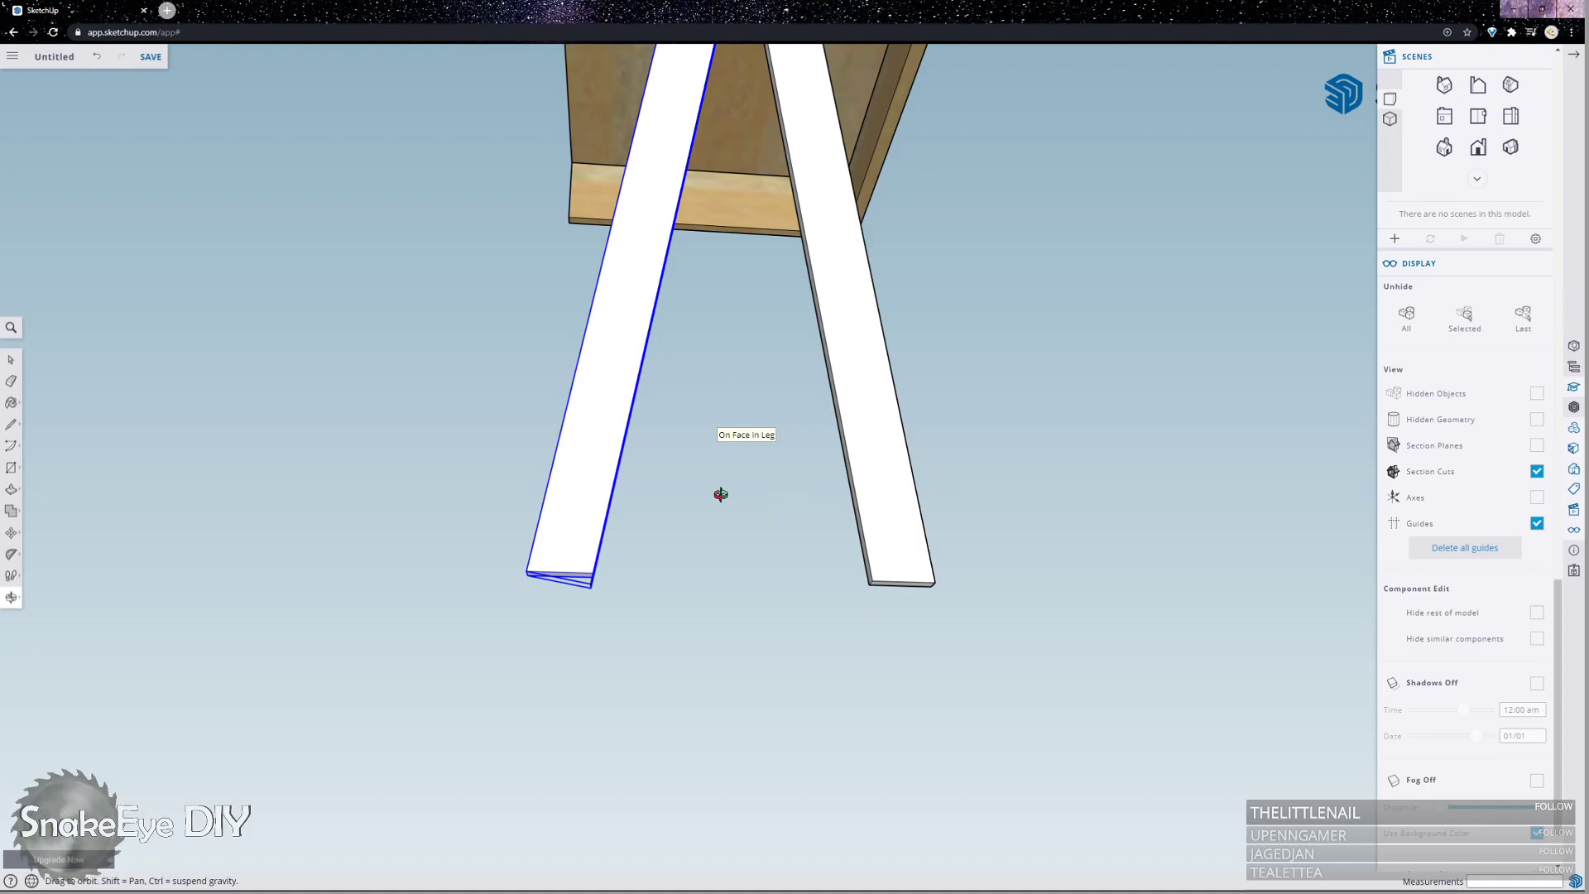
pyautogui.scroll(-5, 724, 500)
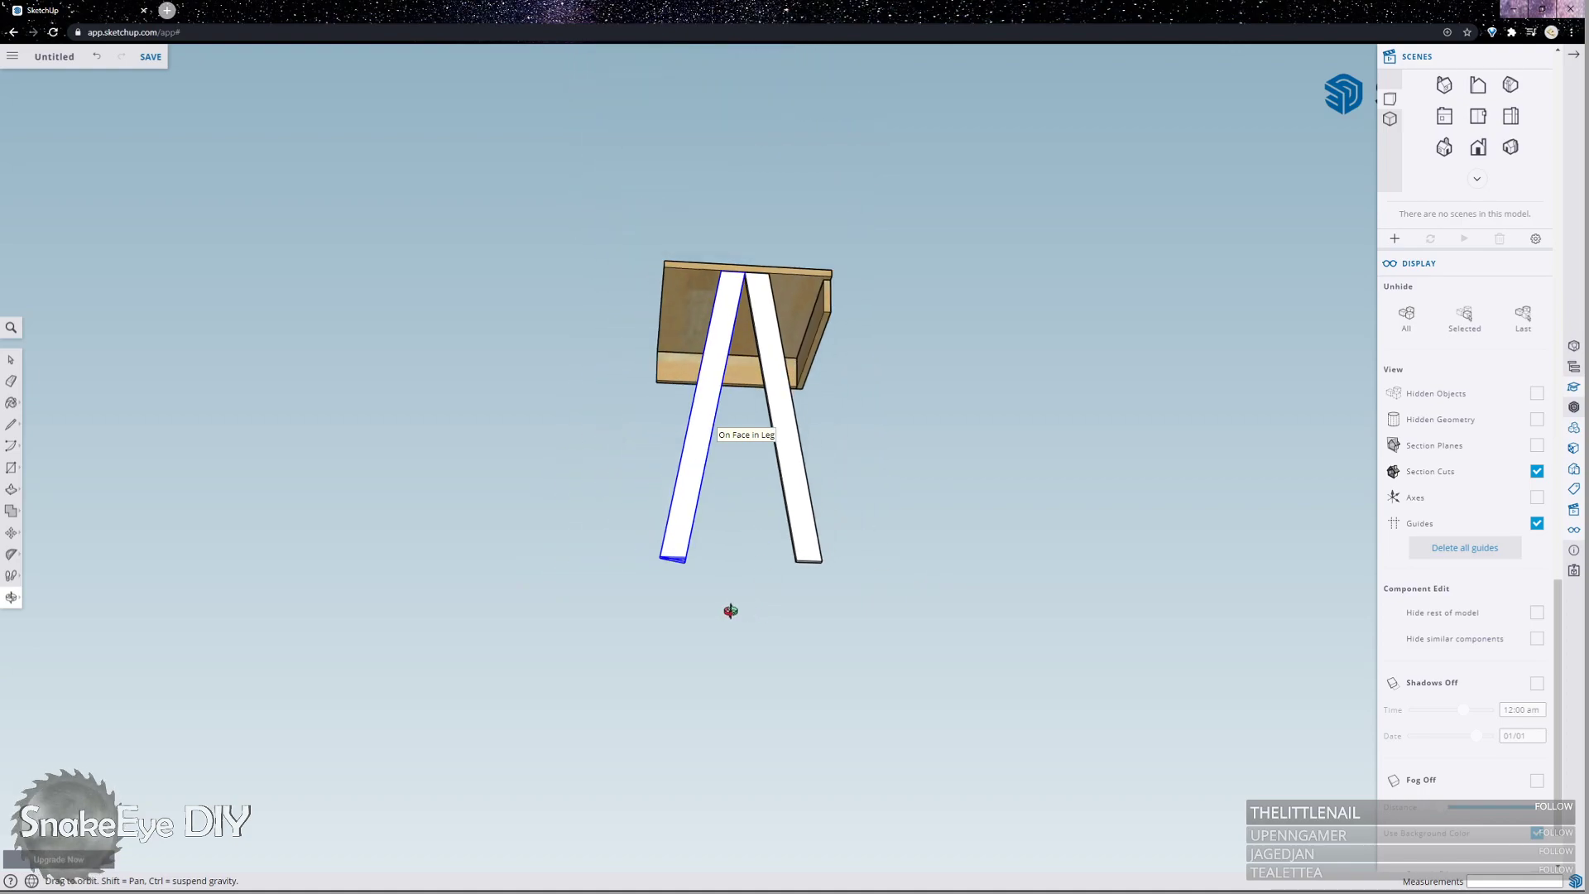
pyautogui.scroll(3, 725, 313)
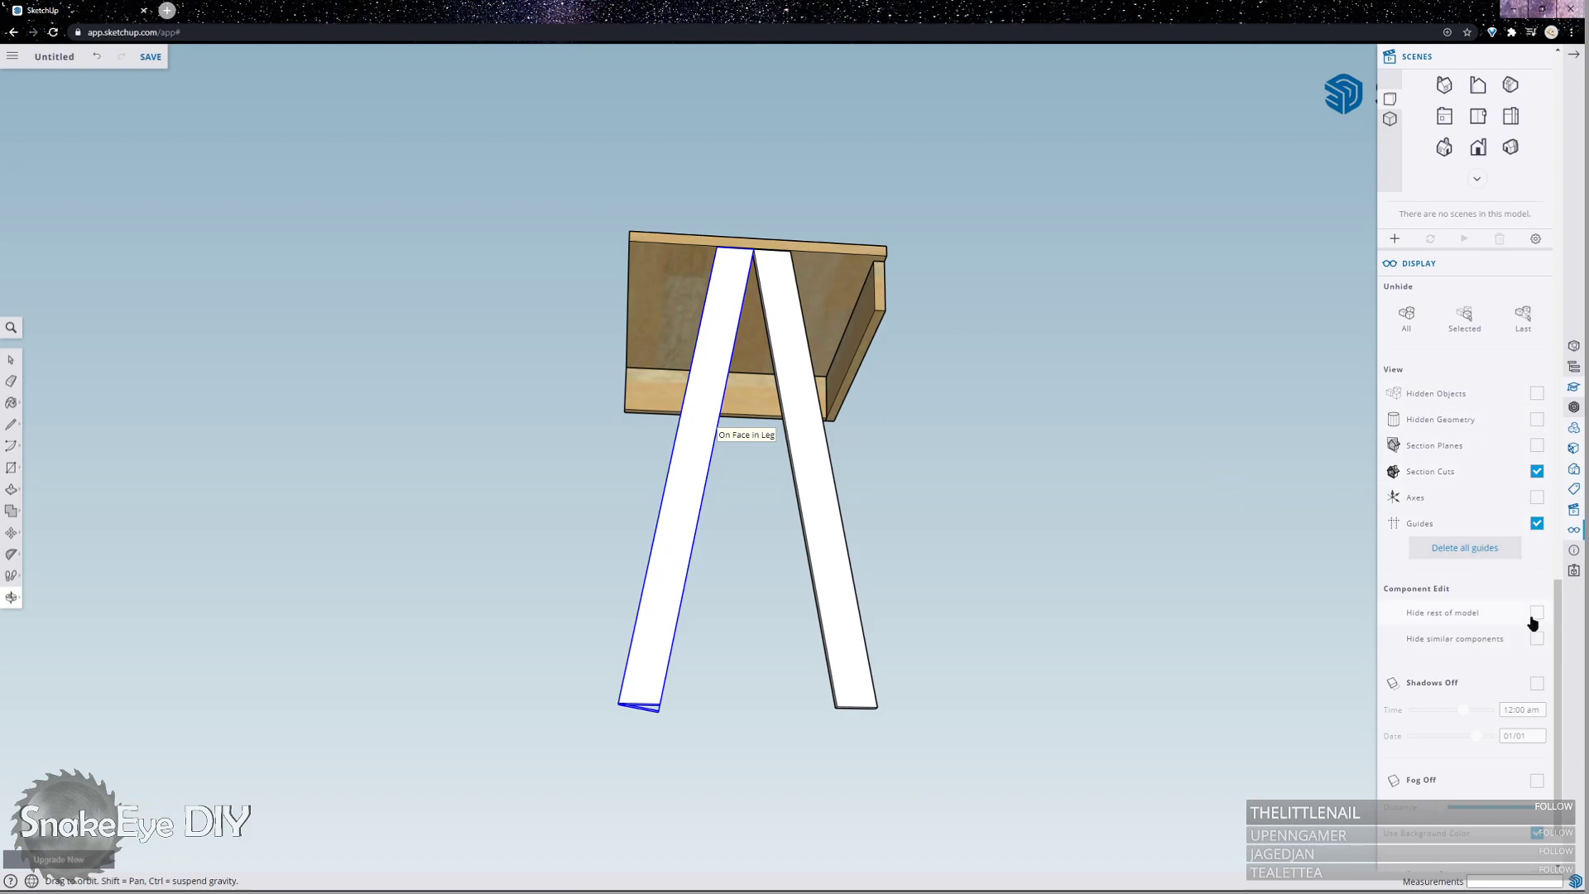
pyautogui.rightClick(1086, 445)
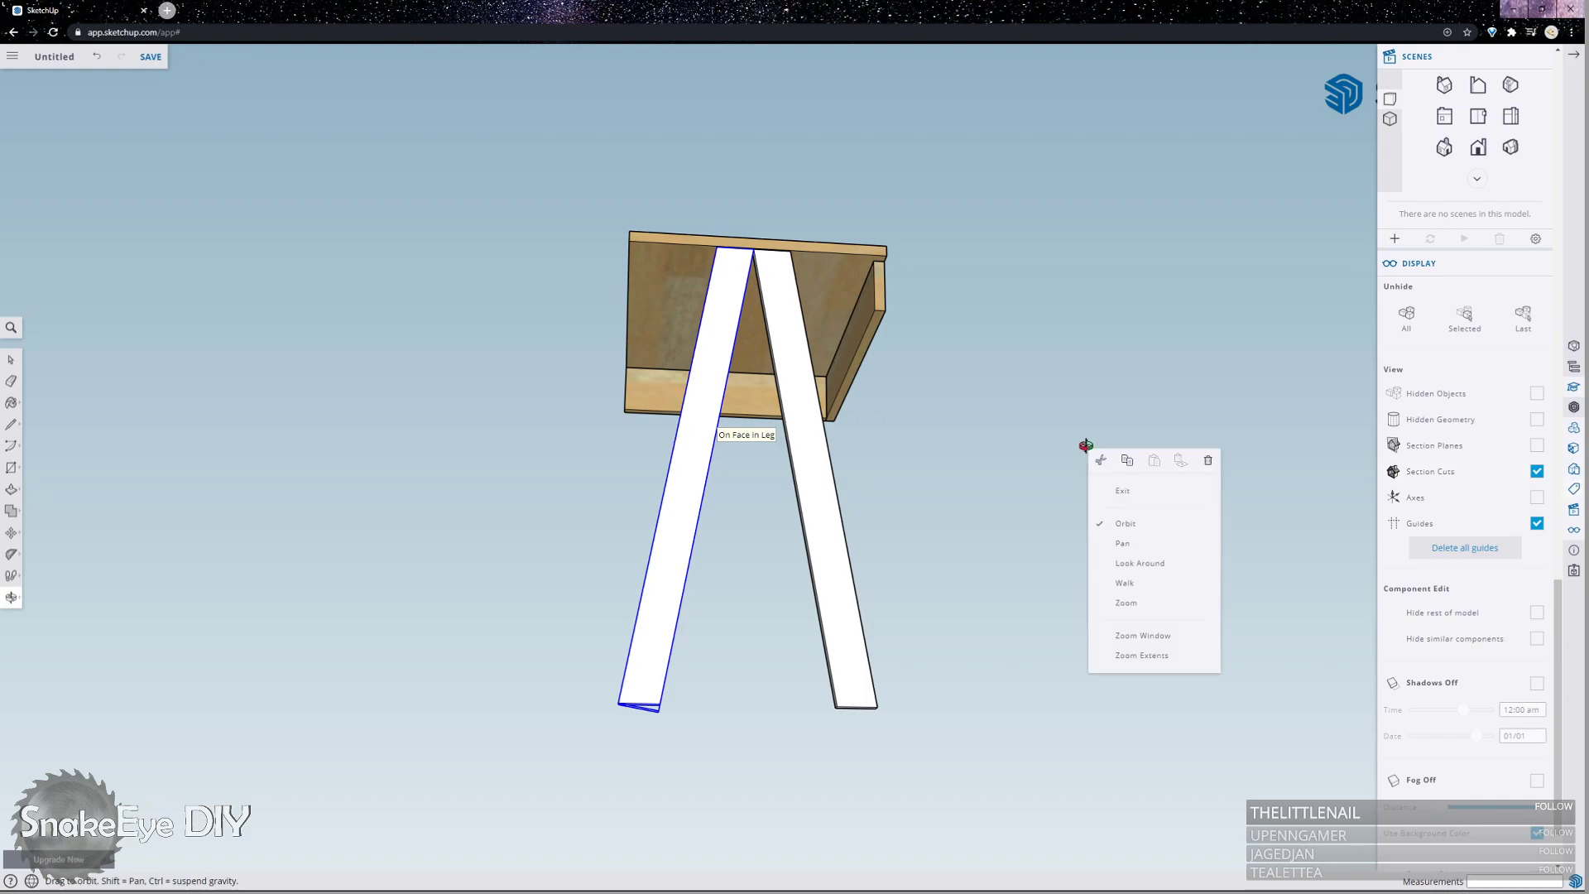
pyautogui.press('space')
pyautogui.rightClick(1074, 443)
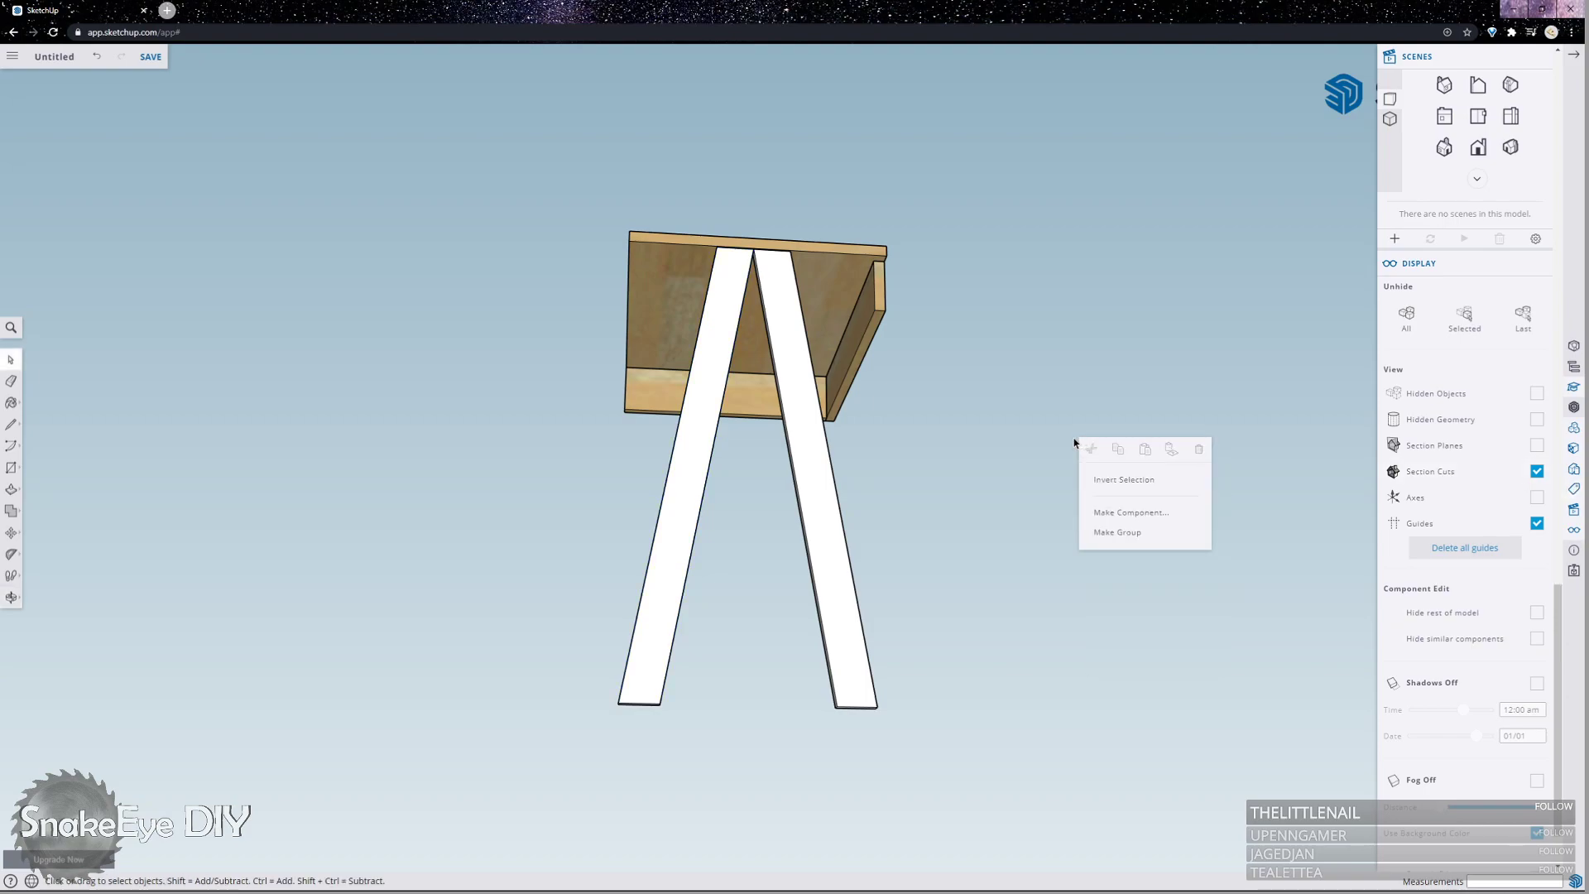
pyautogui.click(214, 146)
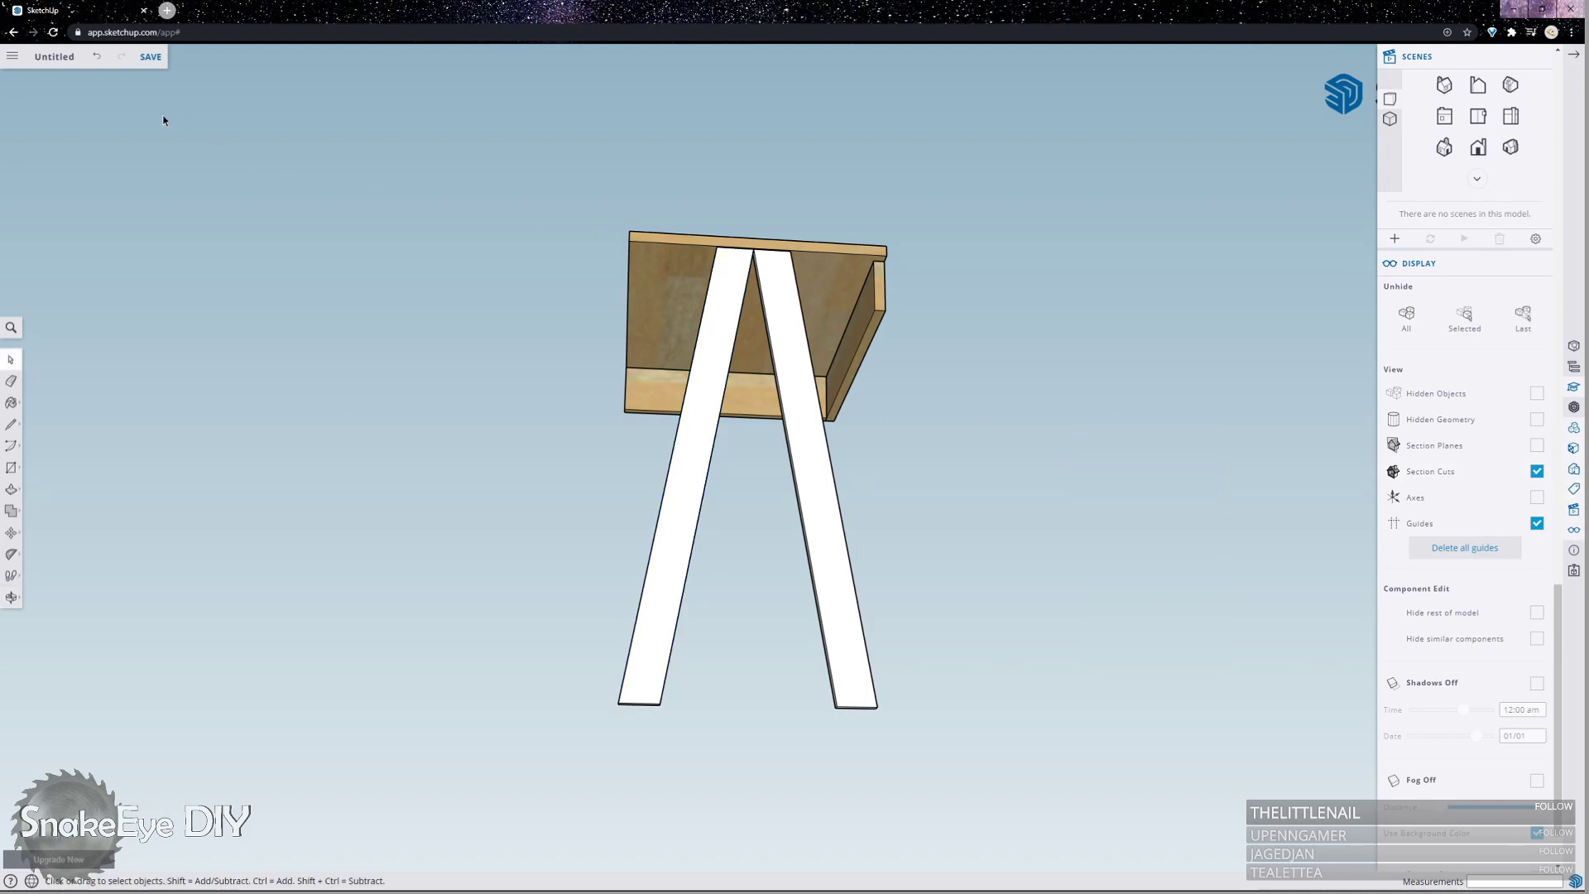
pyautogui.click(58, 57)
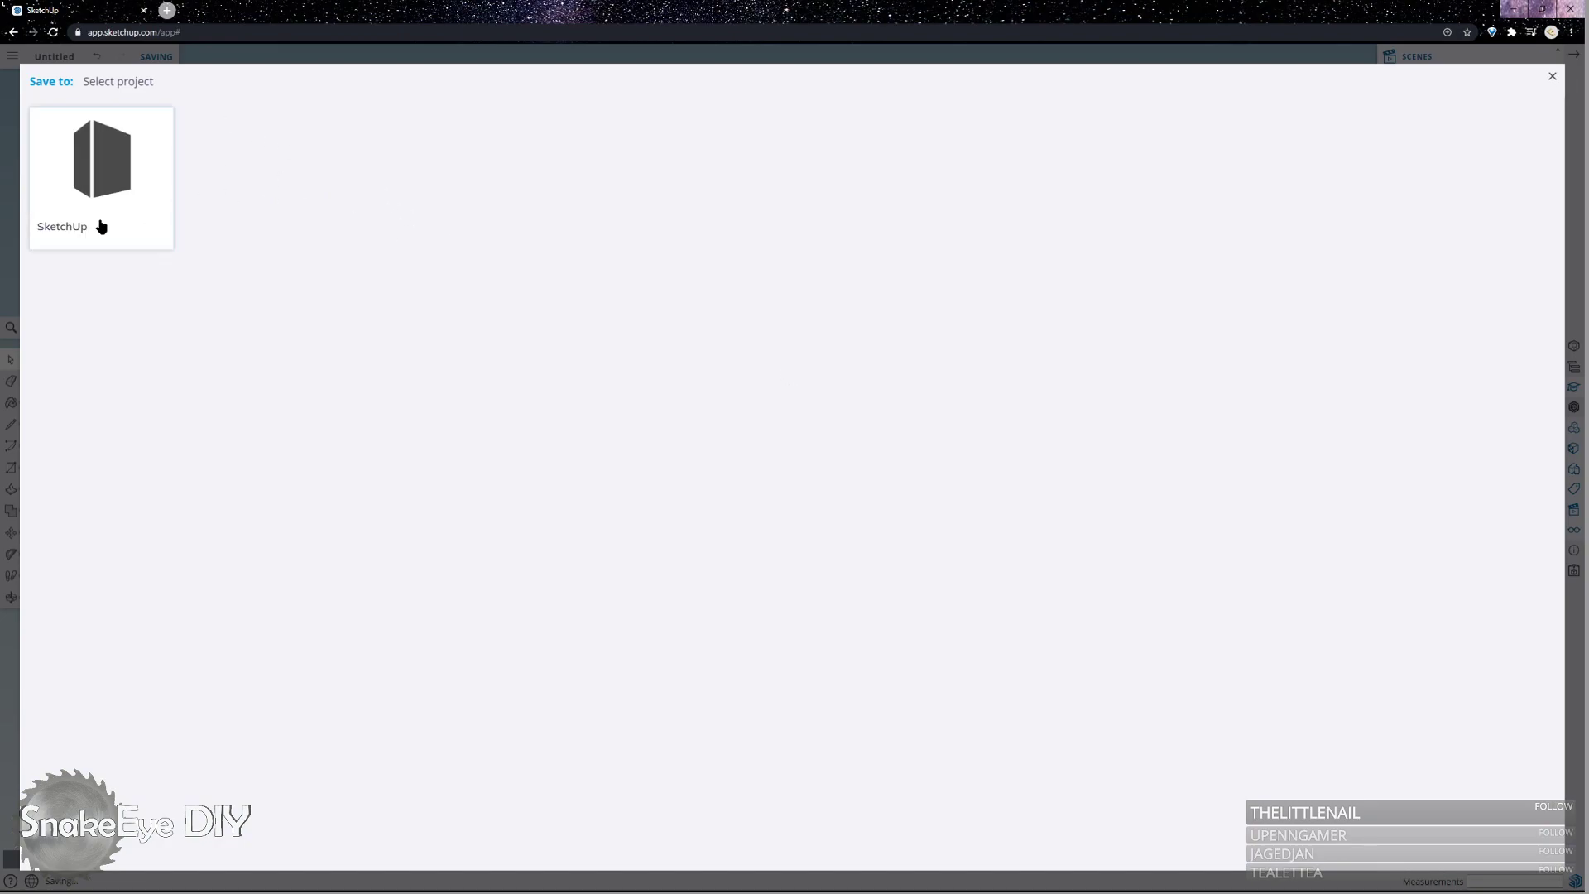
# Save the model as 'Desk' inside the SketchUp project folder.
pyautogui.click(114, 149)
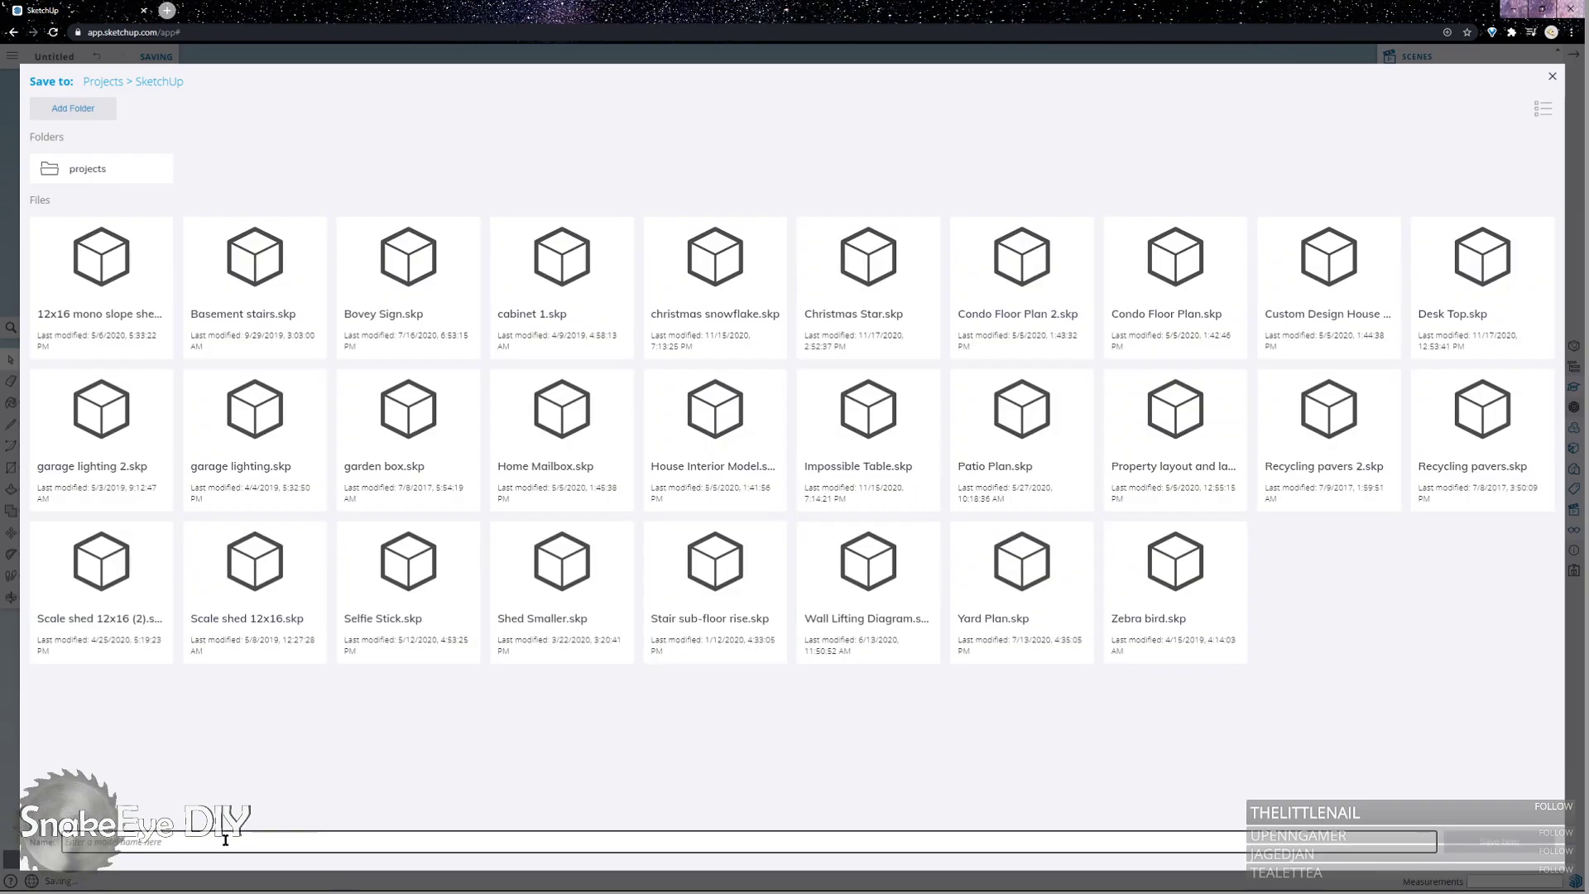
pyautogui.click(182, 839)
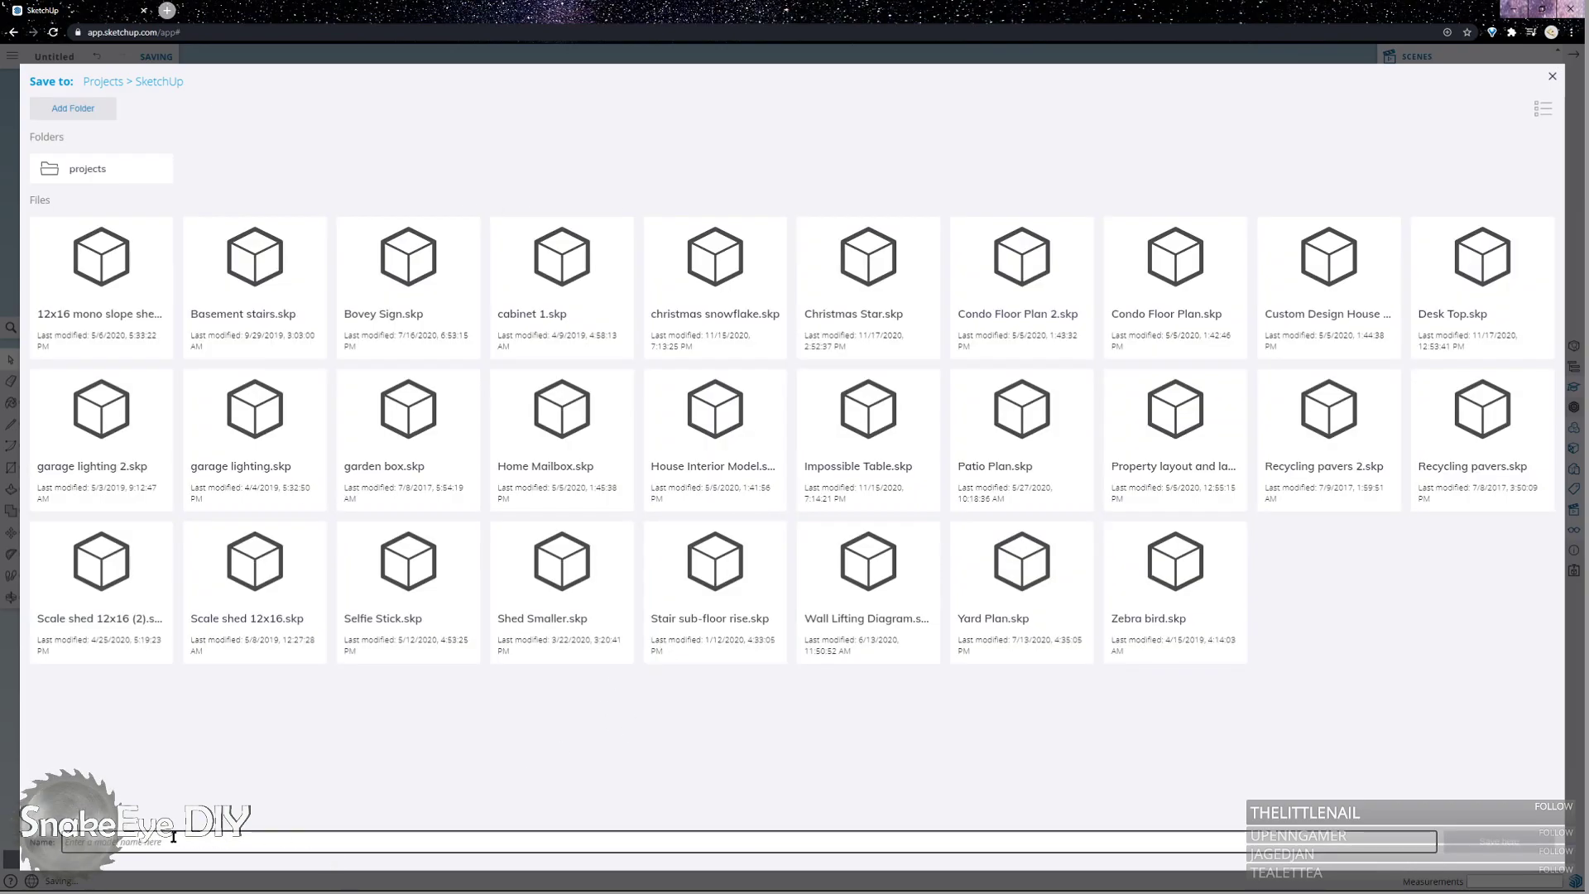
pyautogui.write('Desk')
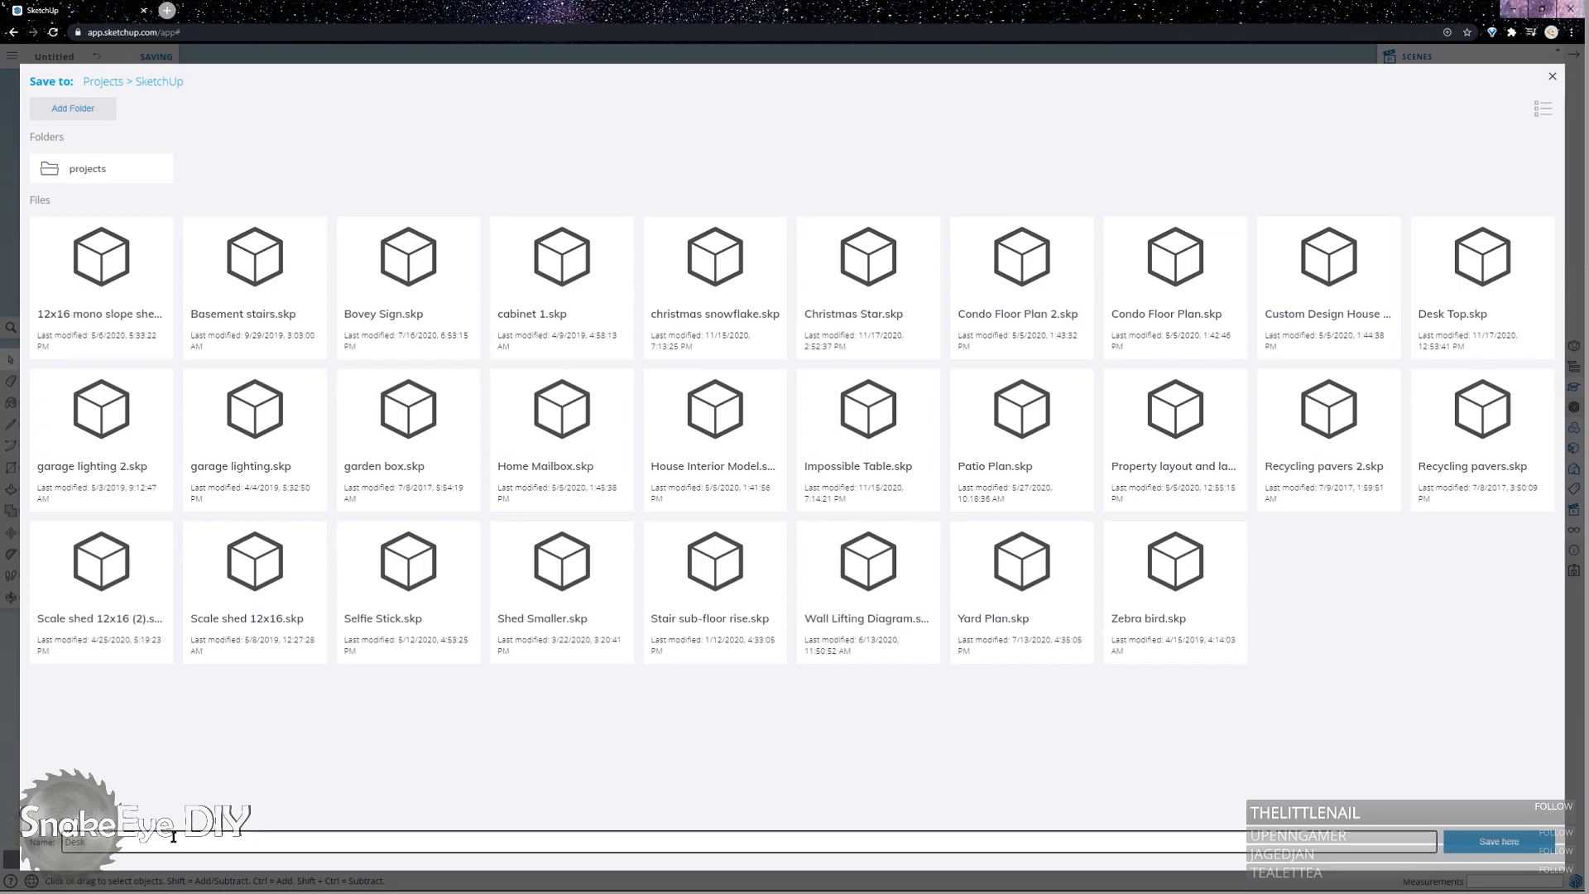
pyautogui.press('Return')
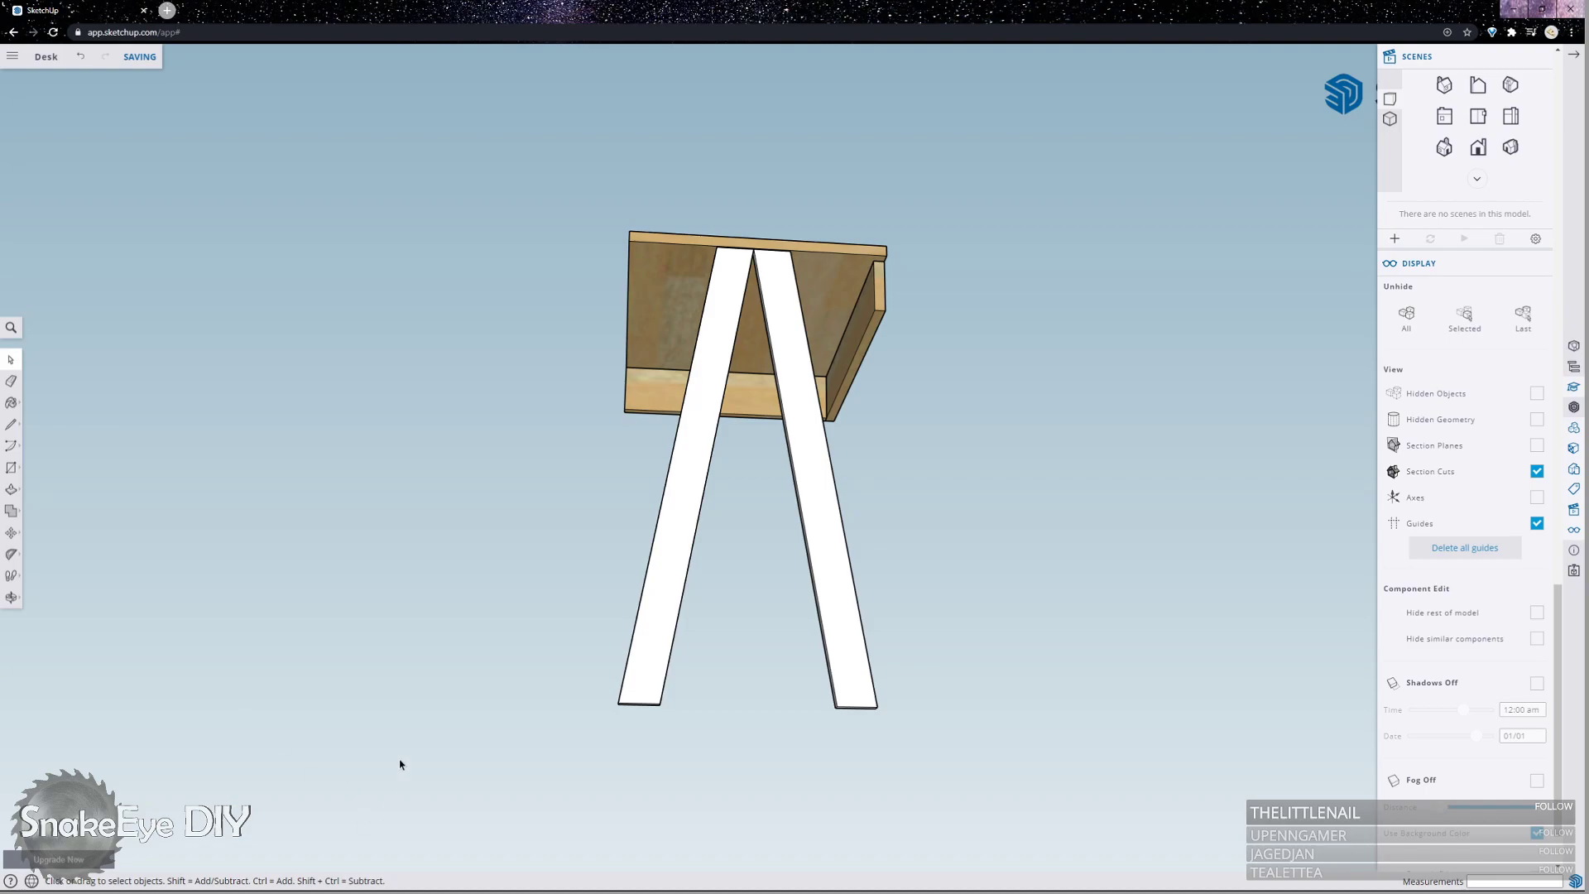
# Unhide every hidden desk part from the Display panel, then orbit to a front view.
pyautogui.press('o')
pyautogui.moveTo(496, 440); pyautogui.dragTo(857, 407)
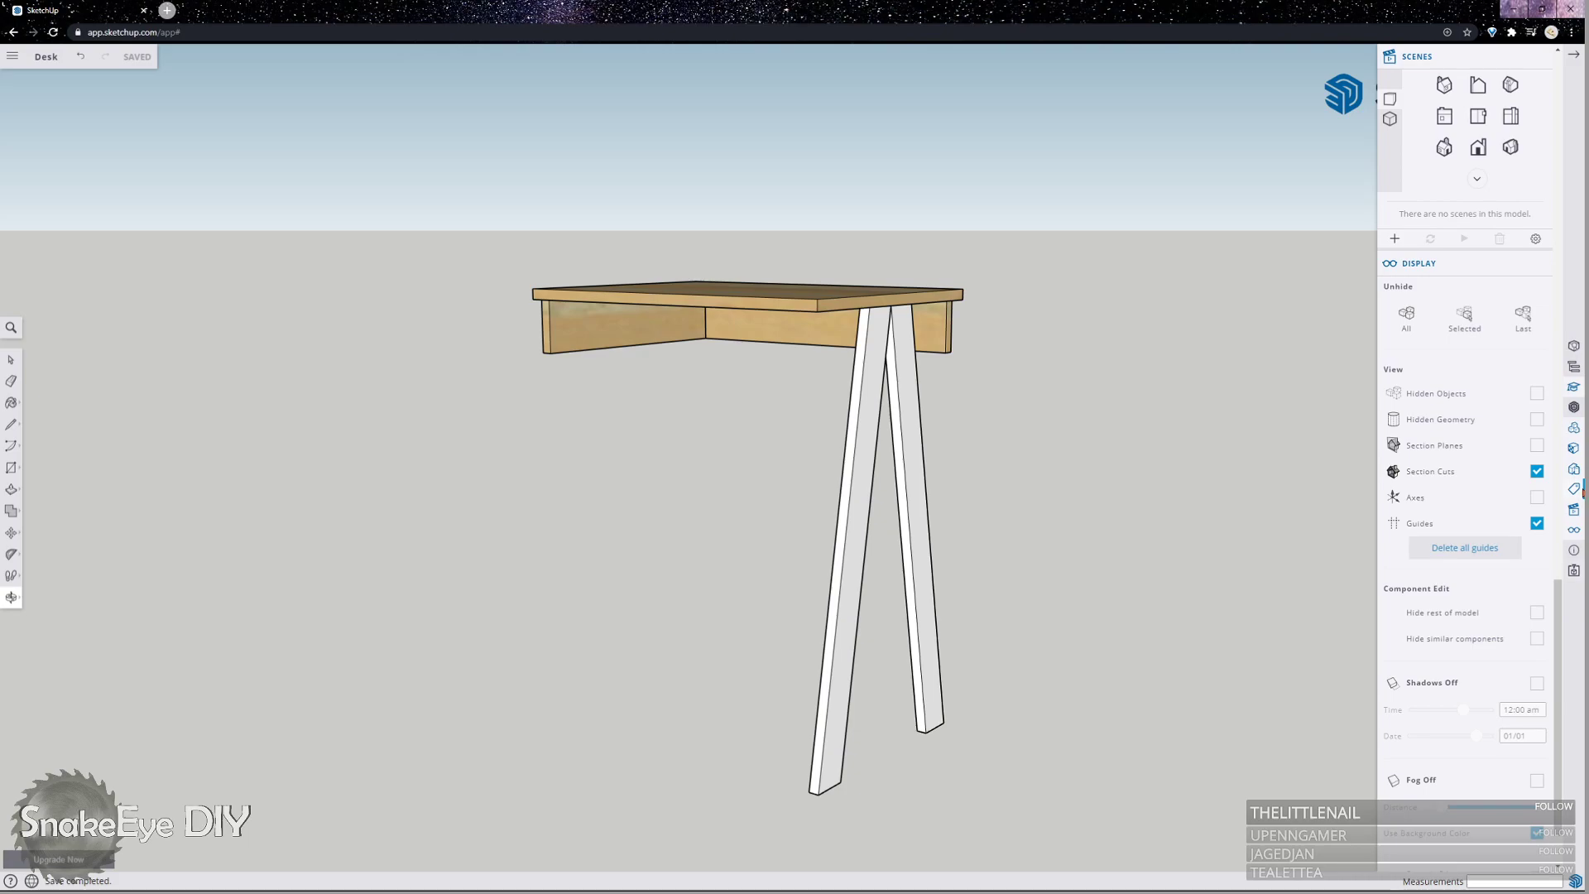
pyautogui.click(1573, 532)
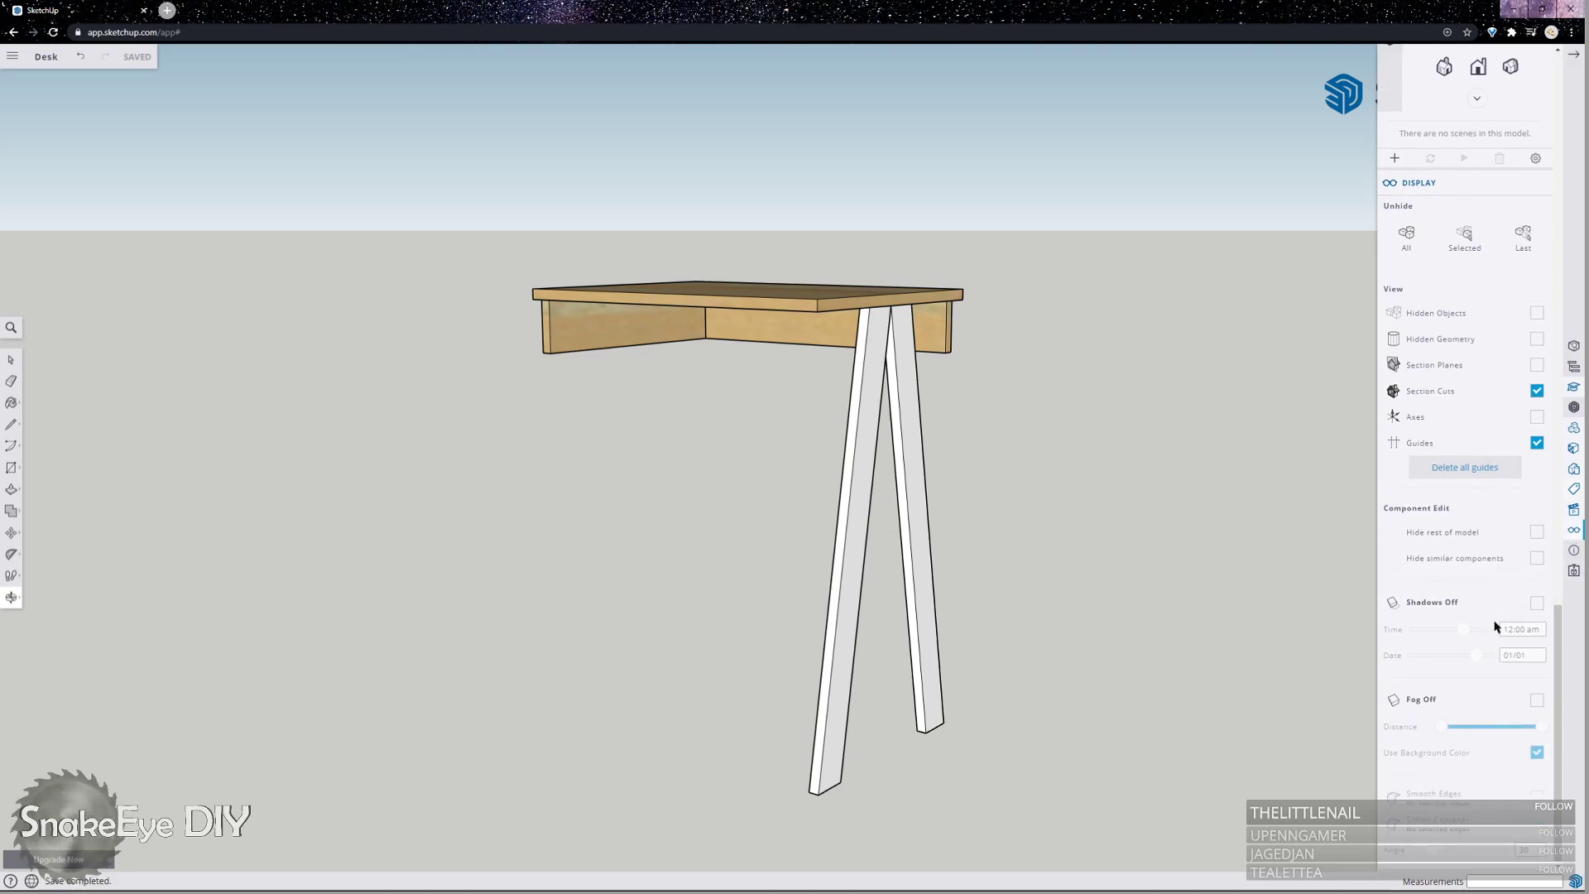
pyautogui.scroll(3, 1485, 616)
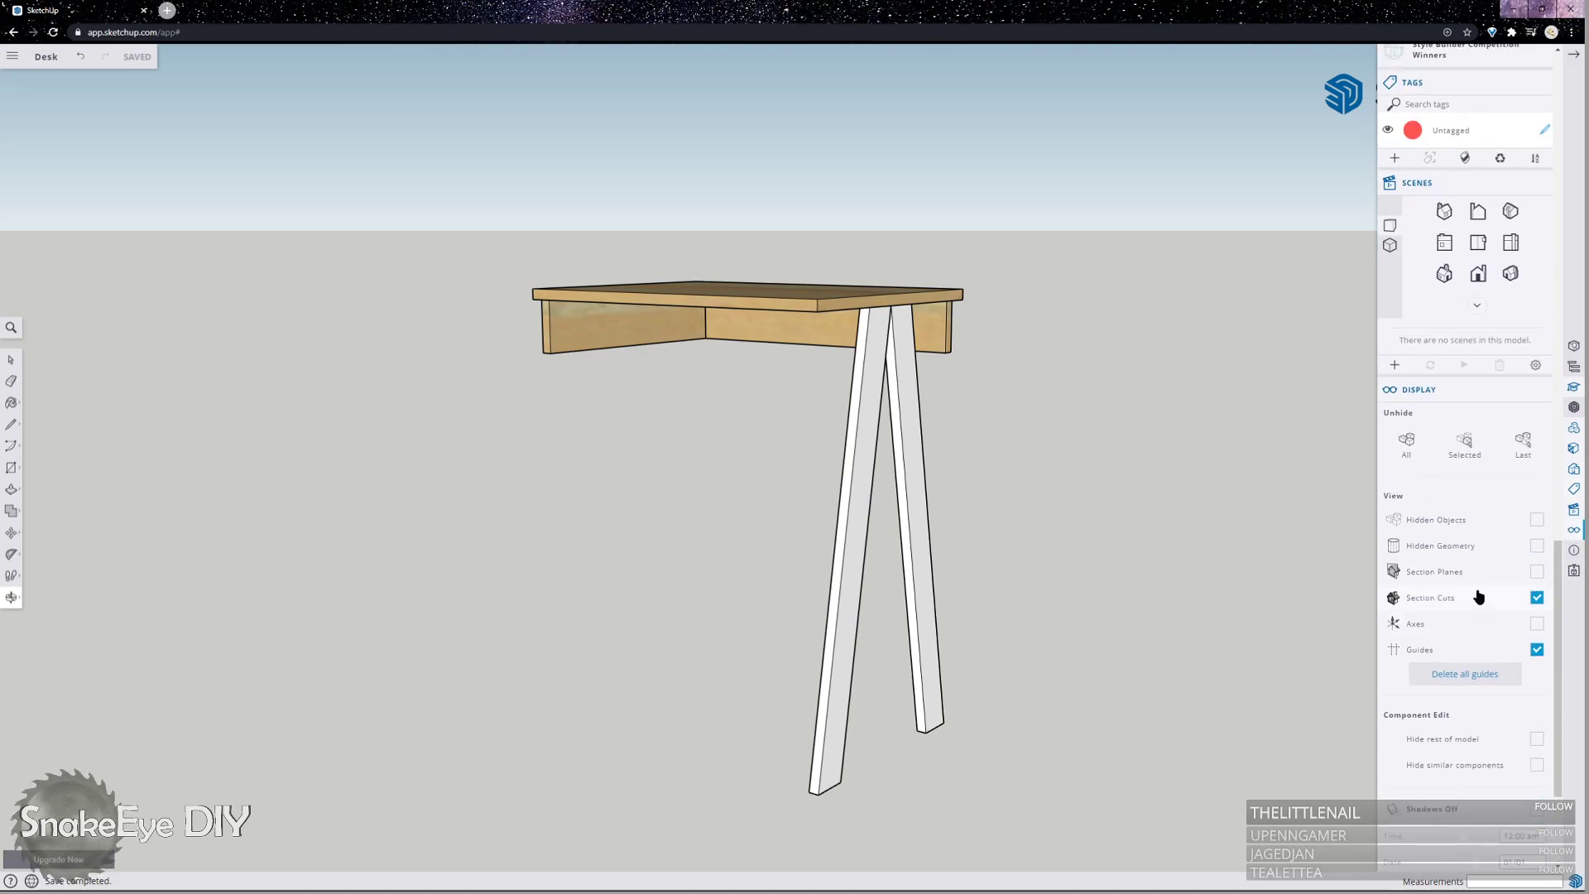
pyautogui.click(1408, 444)
pyautogui.moveTo(1046, 514); pyautogui.dragTo(828, 292)
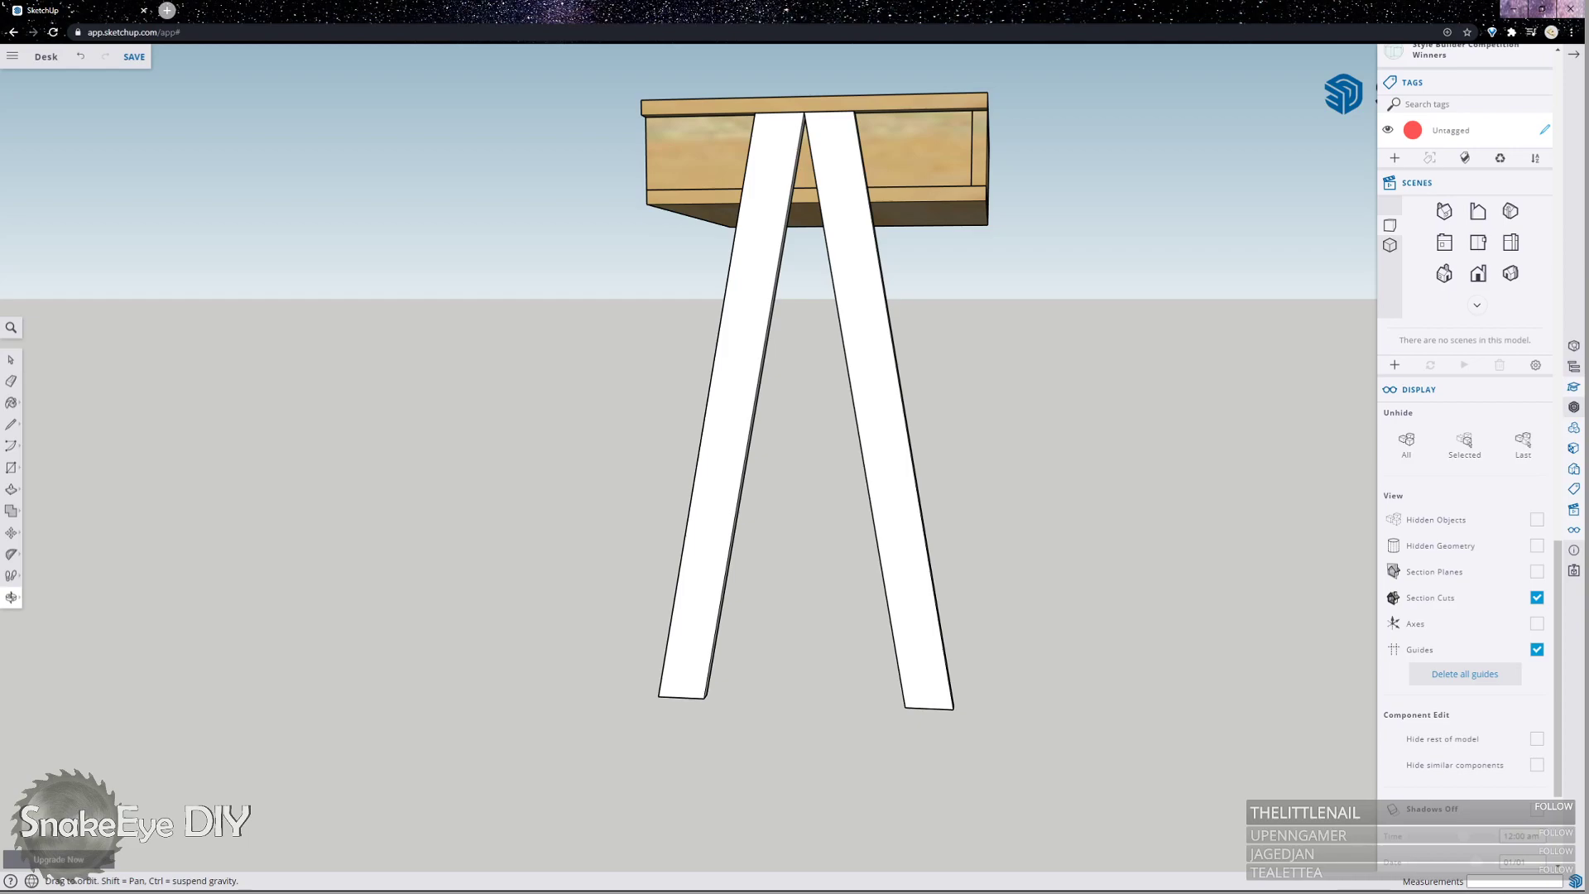
# Start a new line at the bottom corner of the left leg.
pyautogui.press('l')
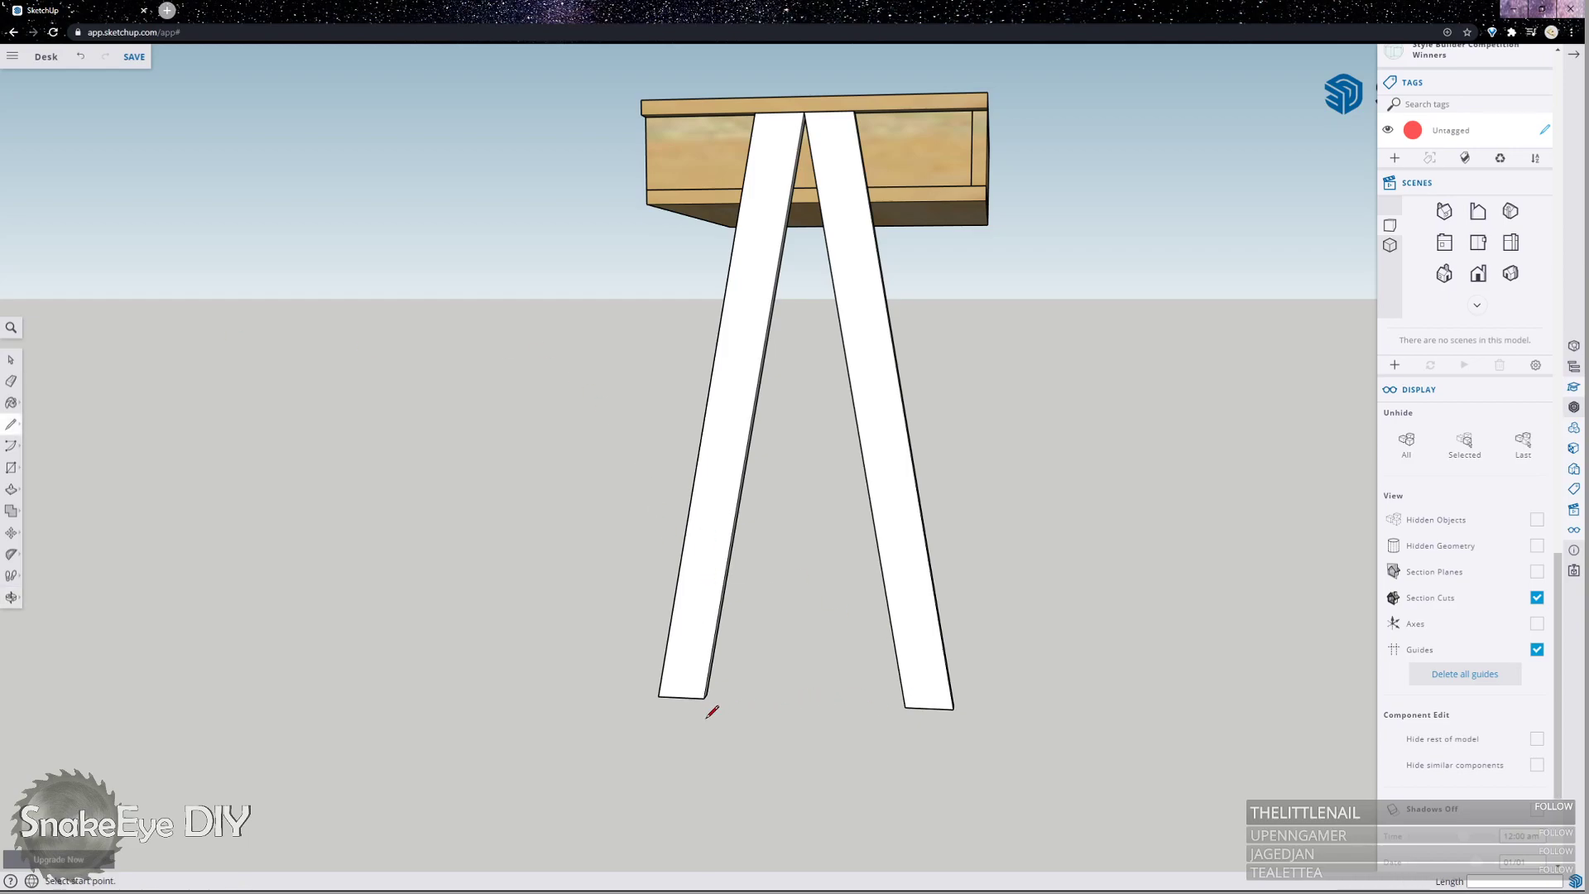
pyautogui.click(703, 696)
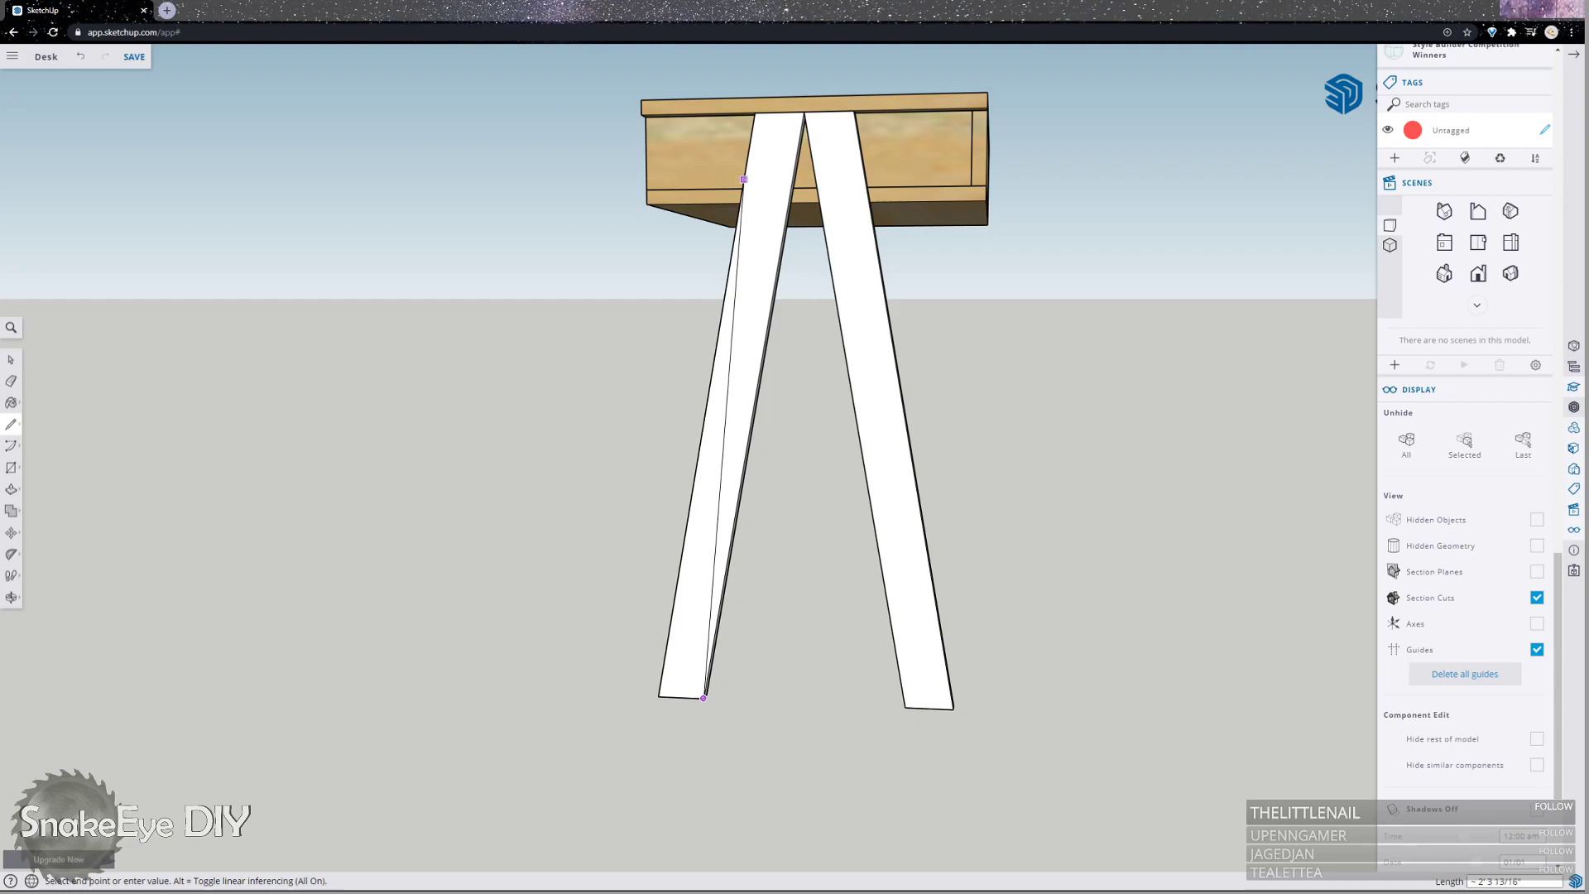
pyautogui.scroll(-1, 754, 283)
pyautogui.scroll(-2, 827, 290)
pyautogui.scroll(4, 1223, 284)
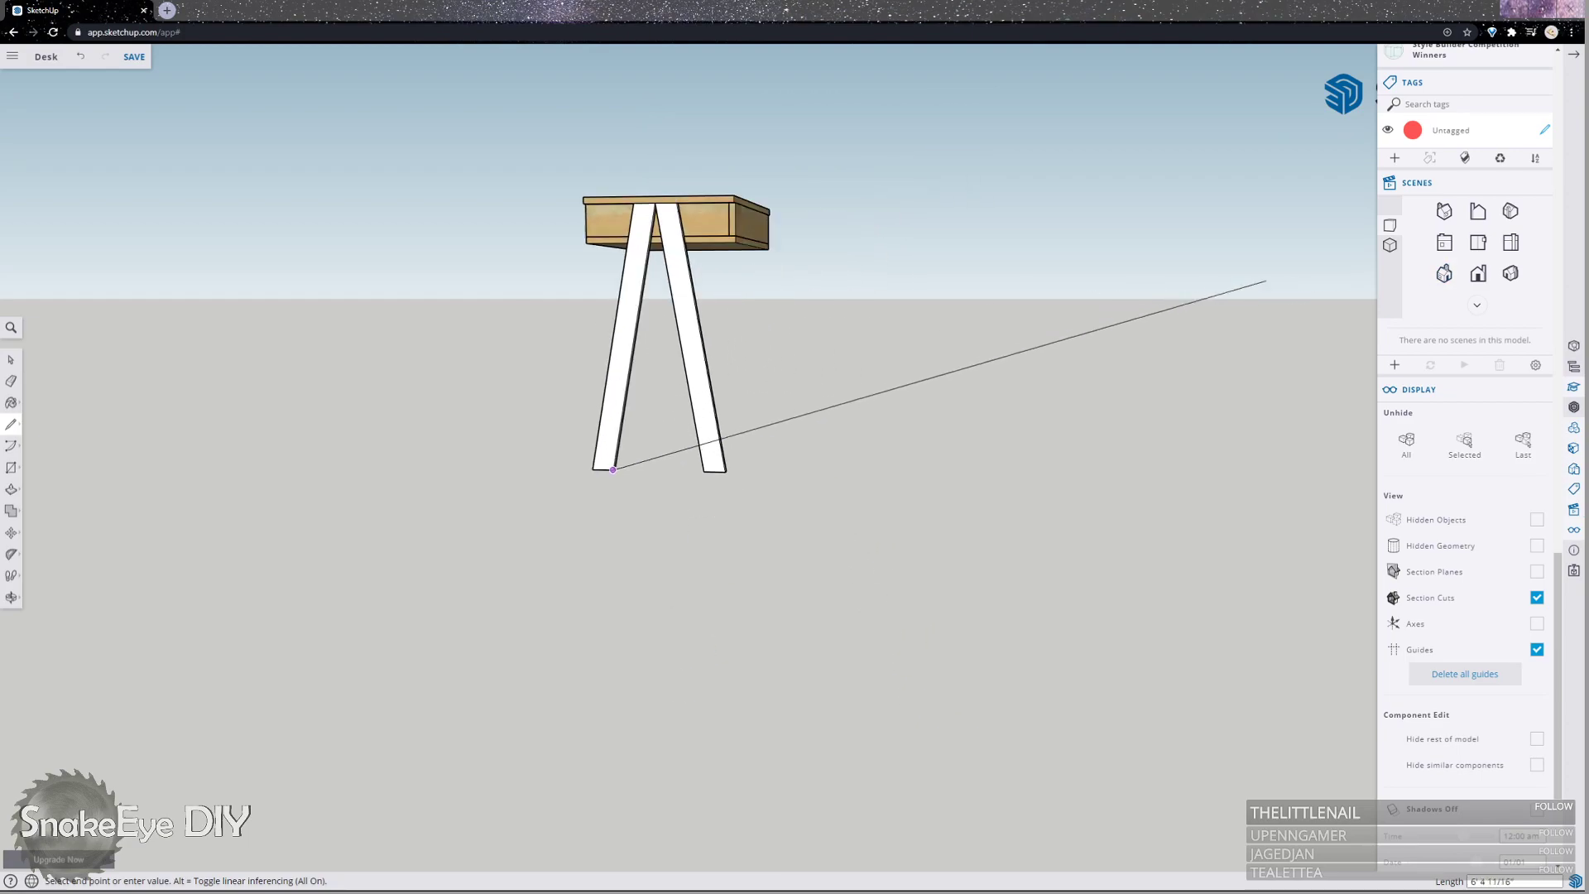
pyautogui.scroll(1, 645, 199)
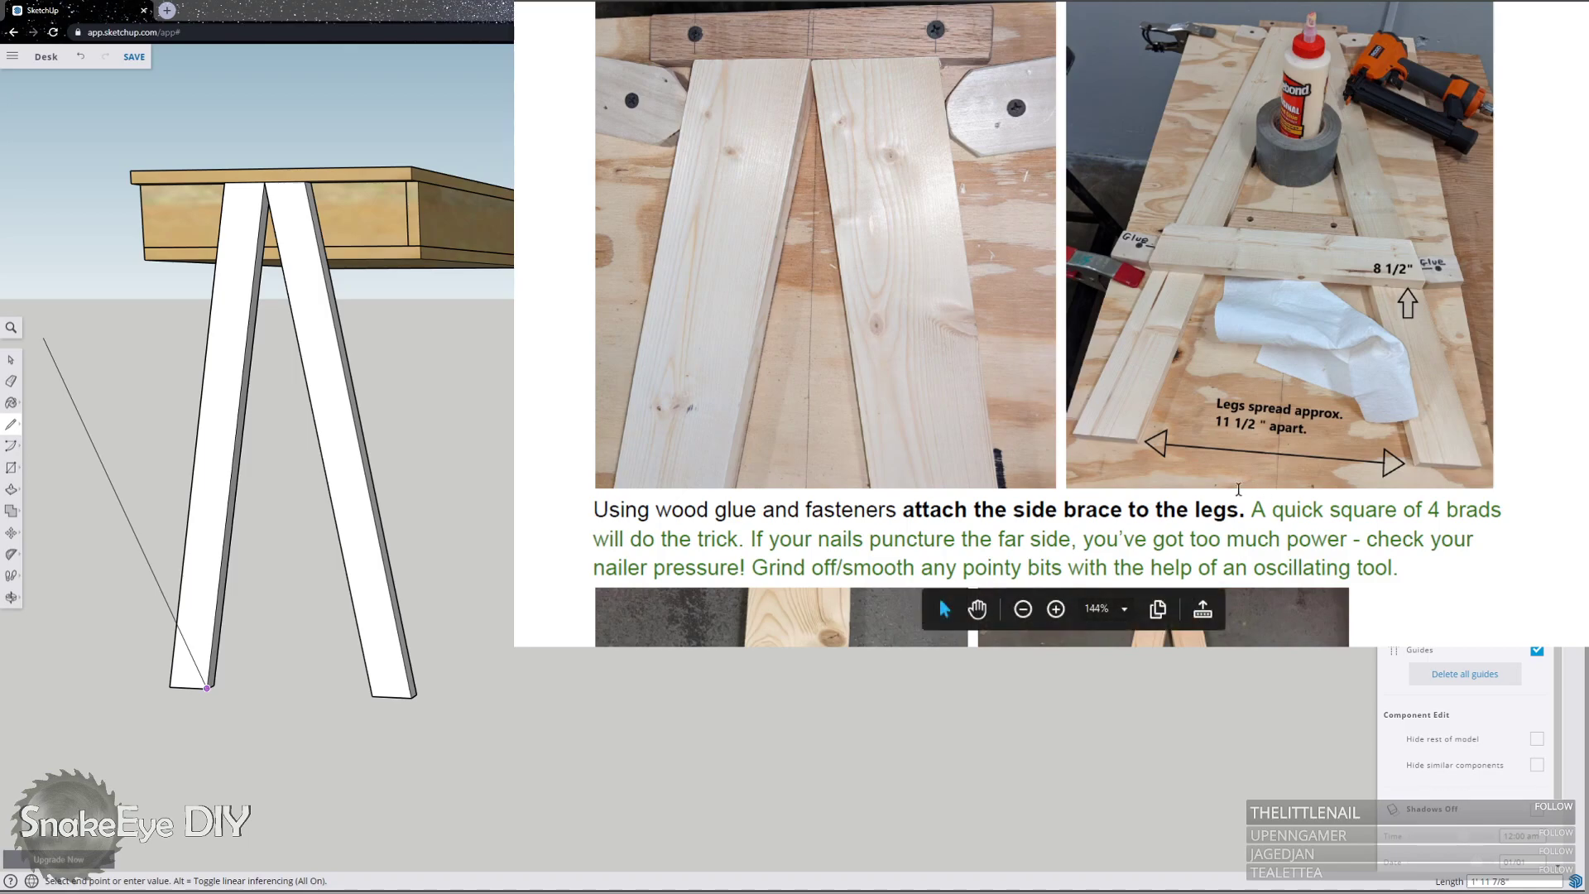
# Scroll the build plans up to the cut list, then down through step 7 to steps 8 and 9.
pyautogui.scroll(5, 1177, 395)
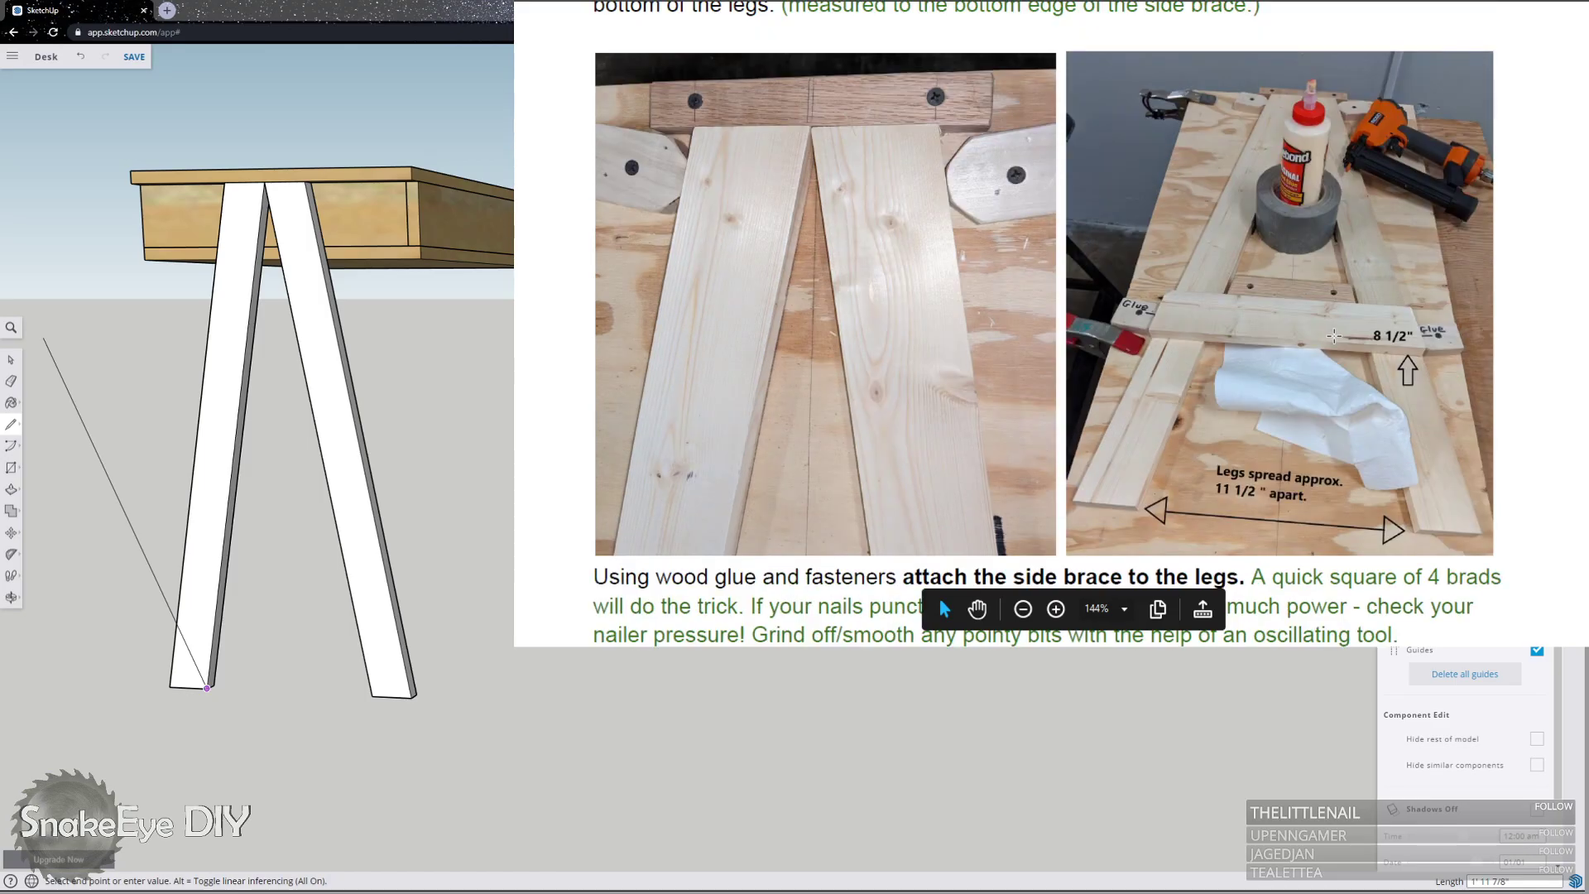
pyautogui.scroll(5, 1177, 396)
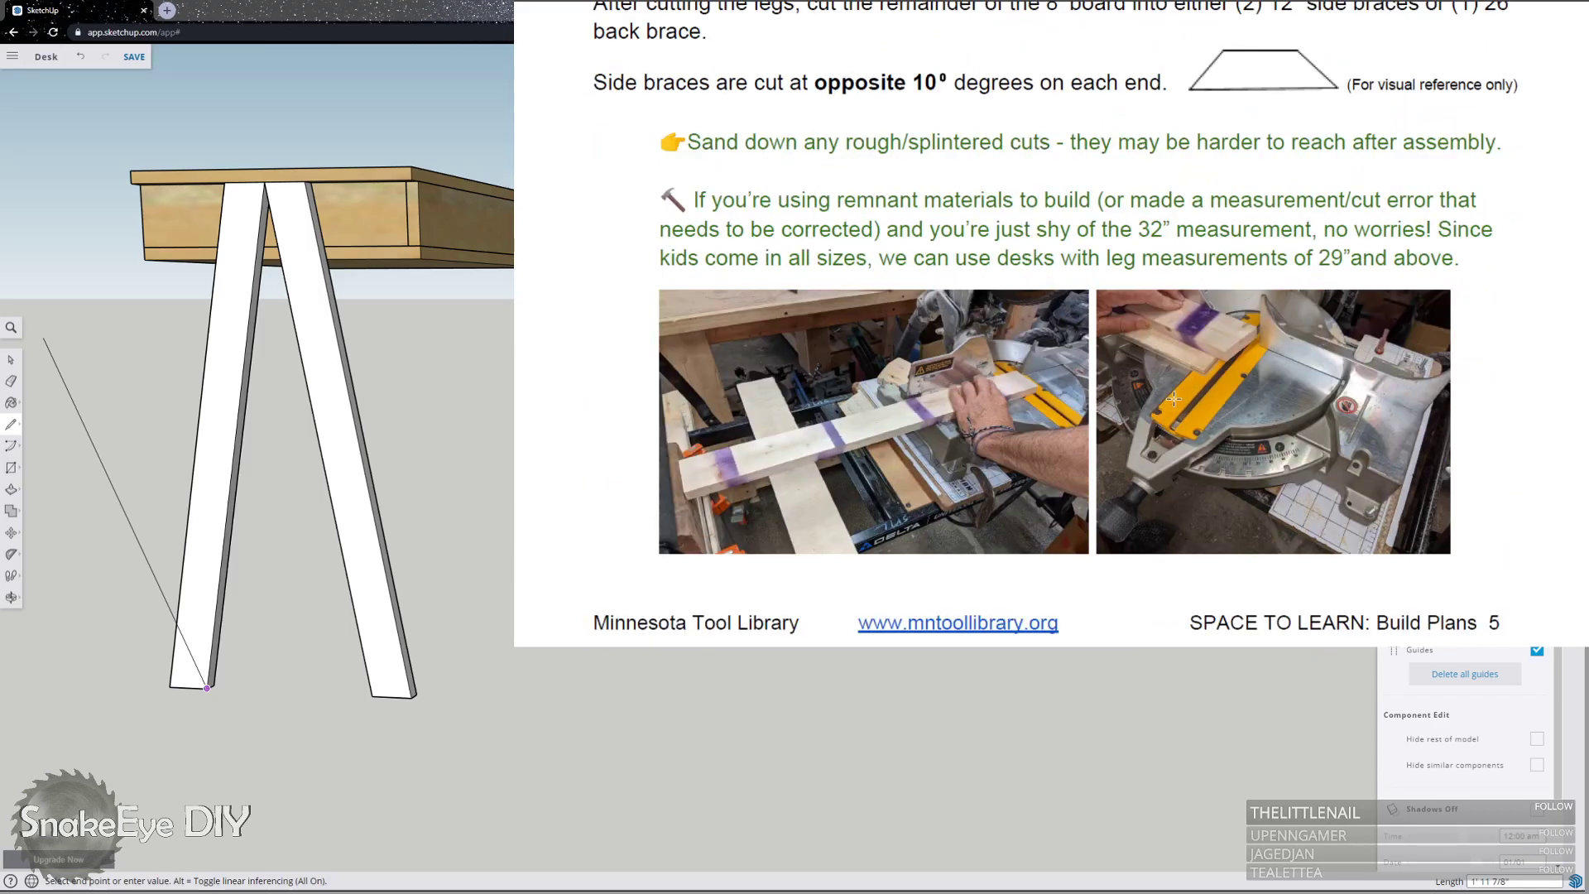
pyautogui.scroll(3, 1173, 399)
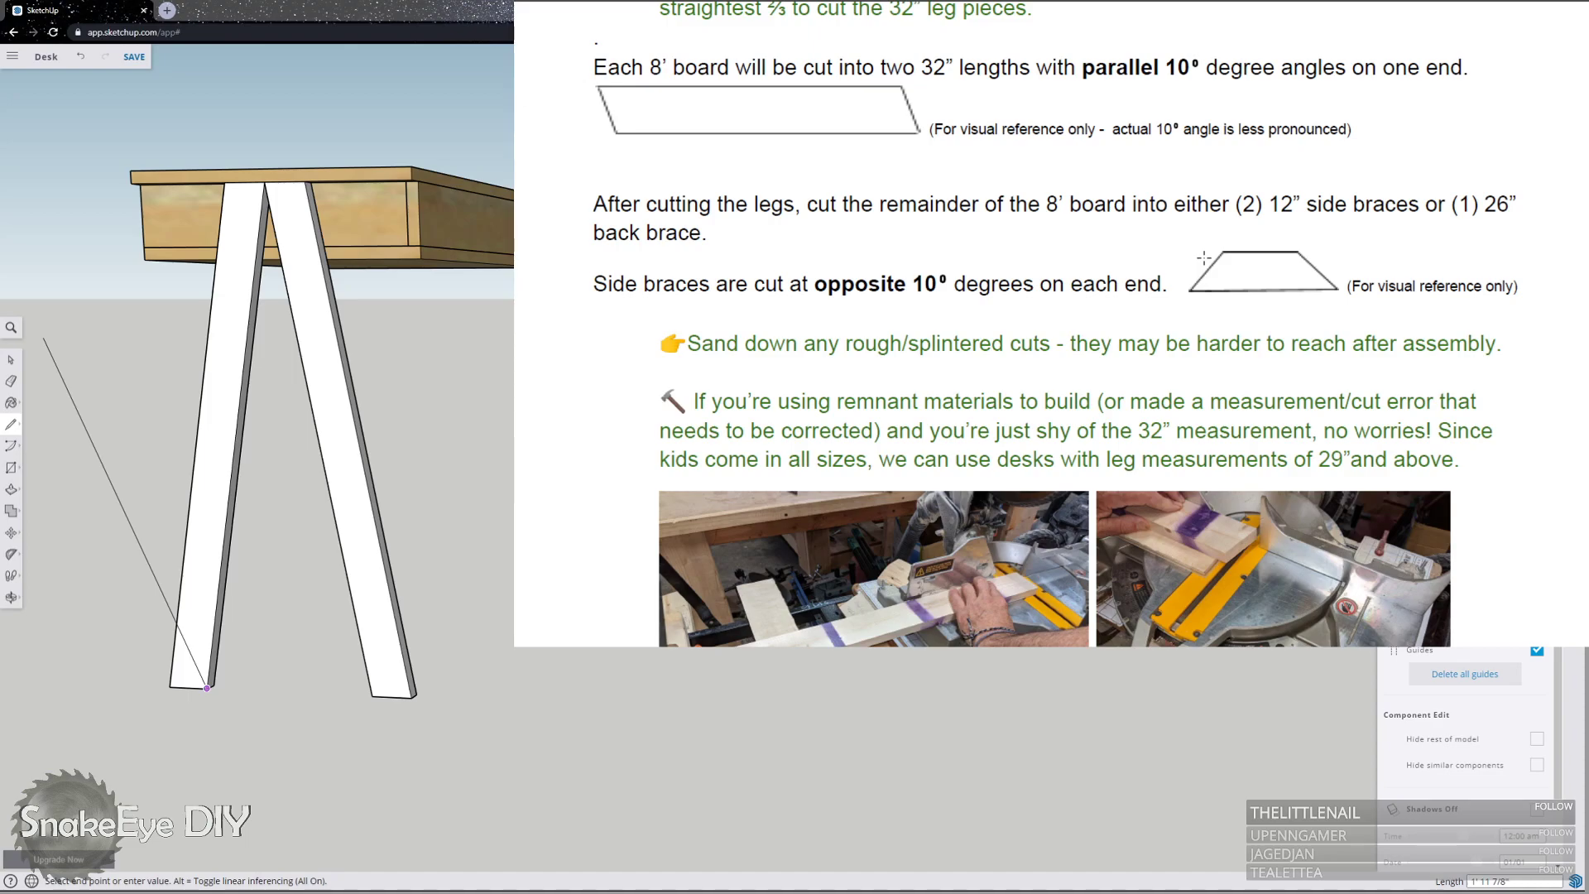
pyautogui.scroll(4, 1200, 258)
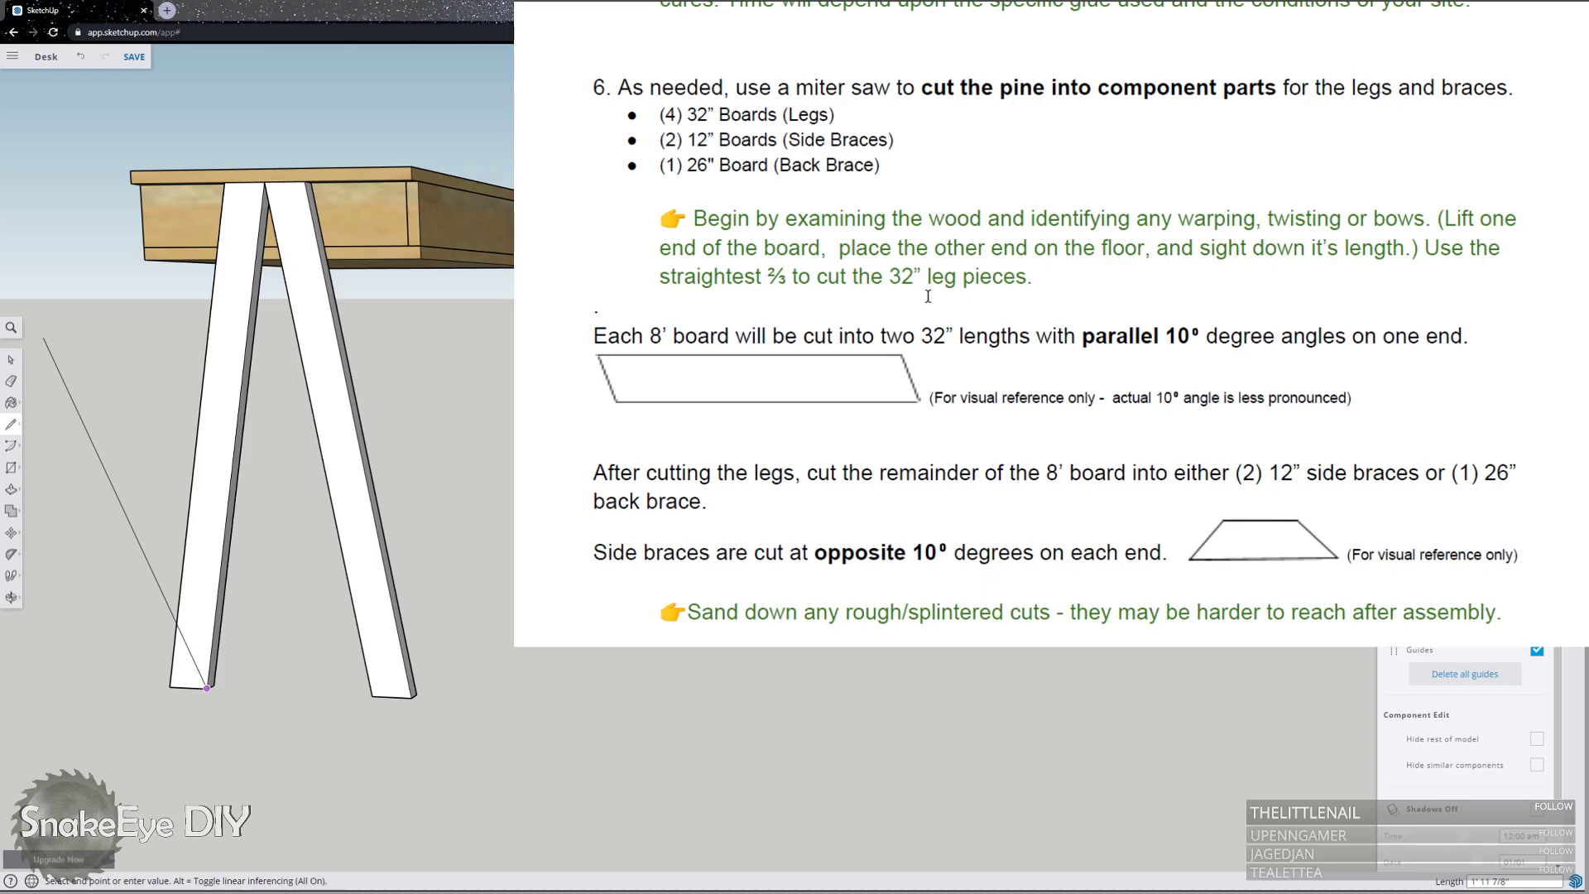
pyautogui.scroll(1, 1195, 256)
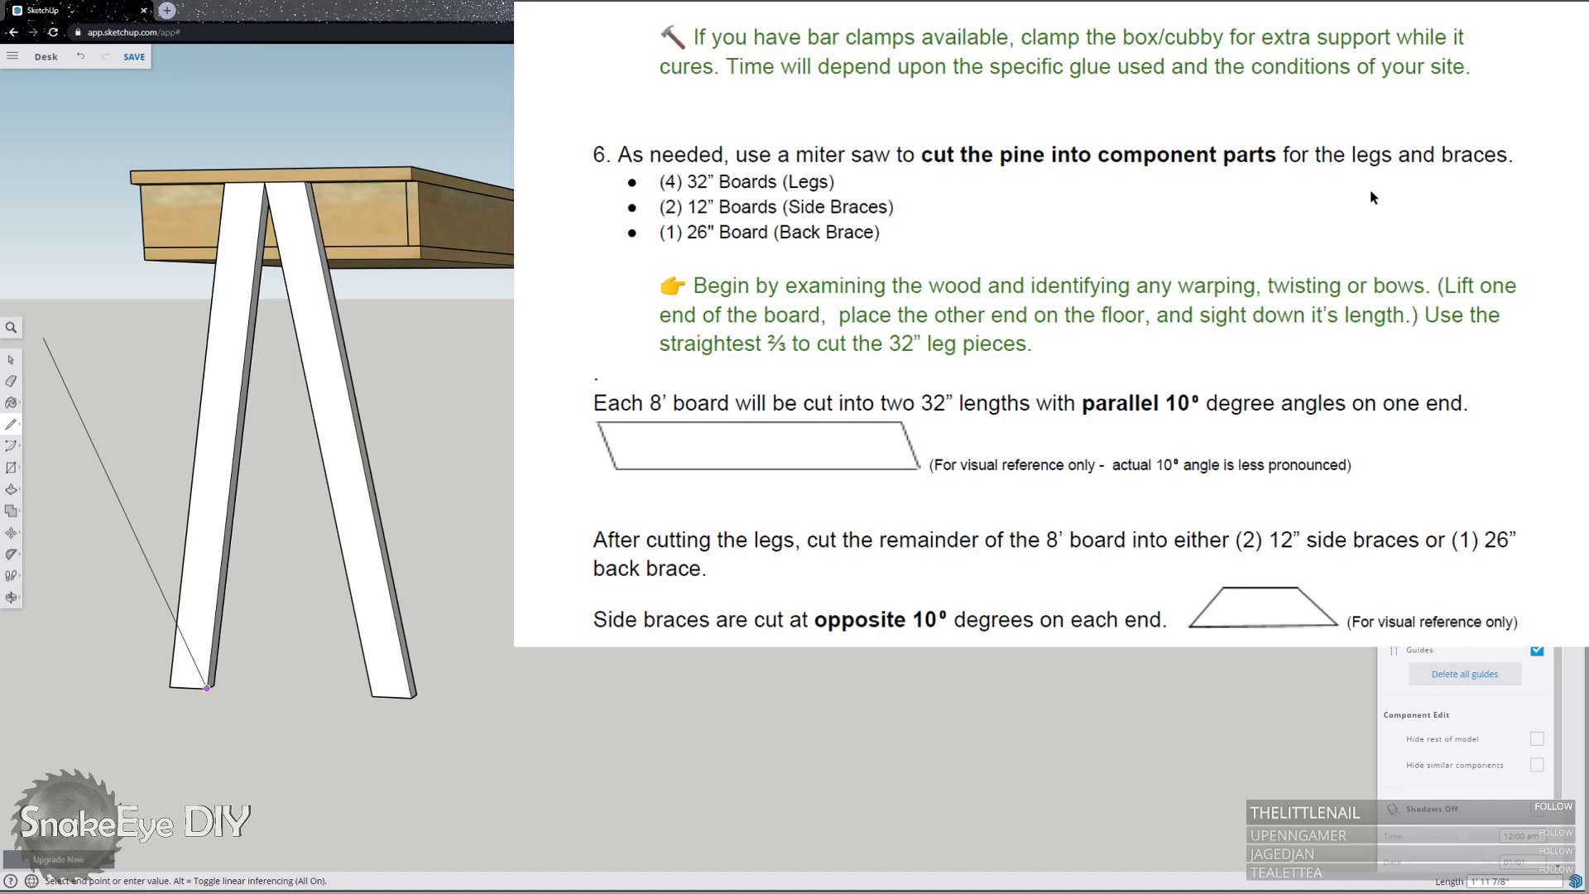
pyautogui.scroll(-5, 1371, 197)
pyautogui.scroll(-4, 1371, 191)
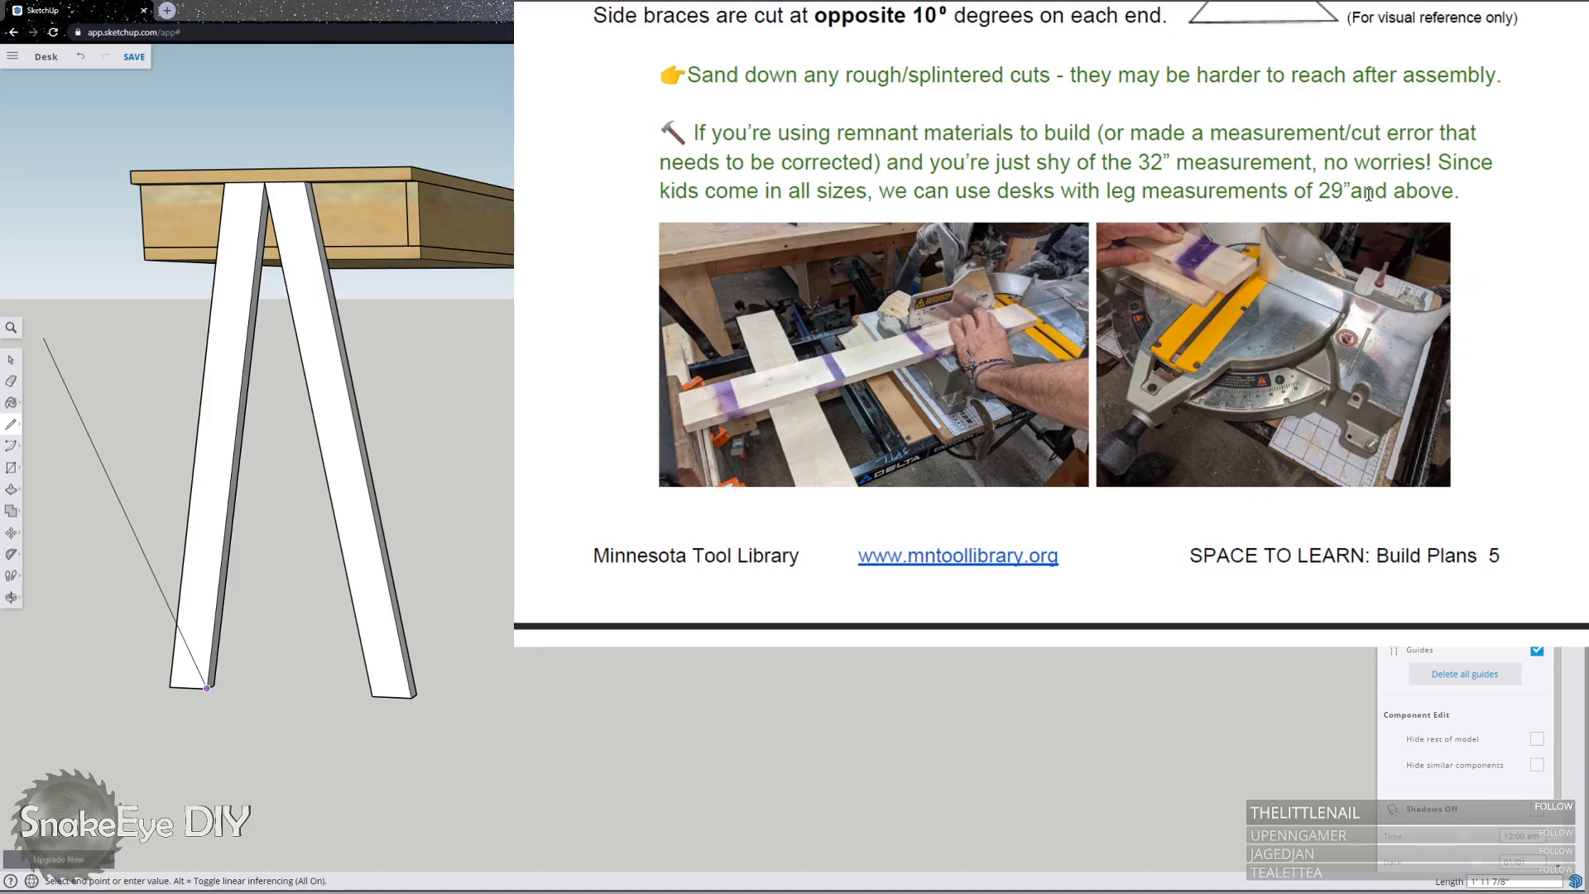
pyautogui.scroll(-11, 1368, 194)
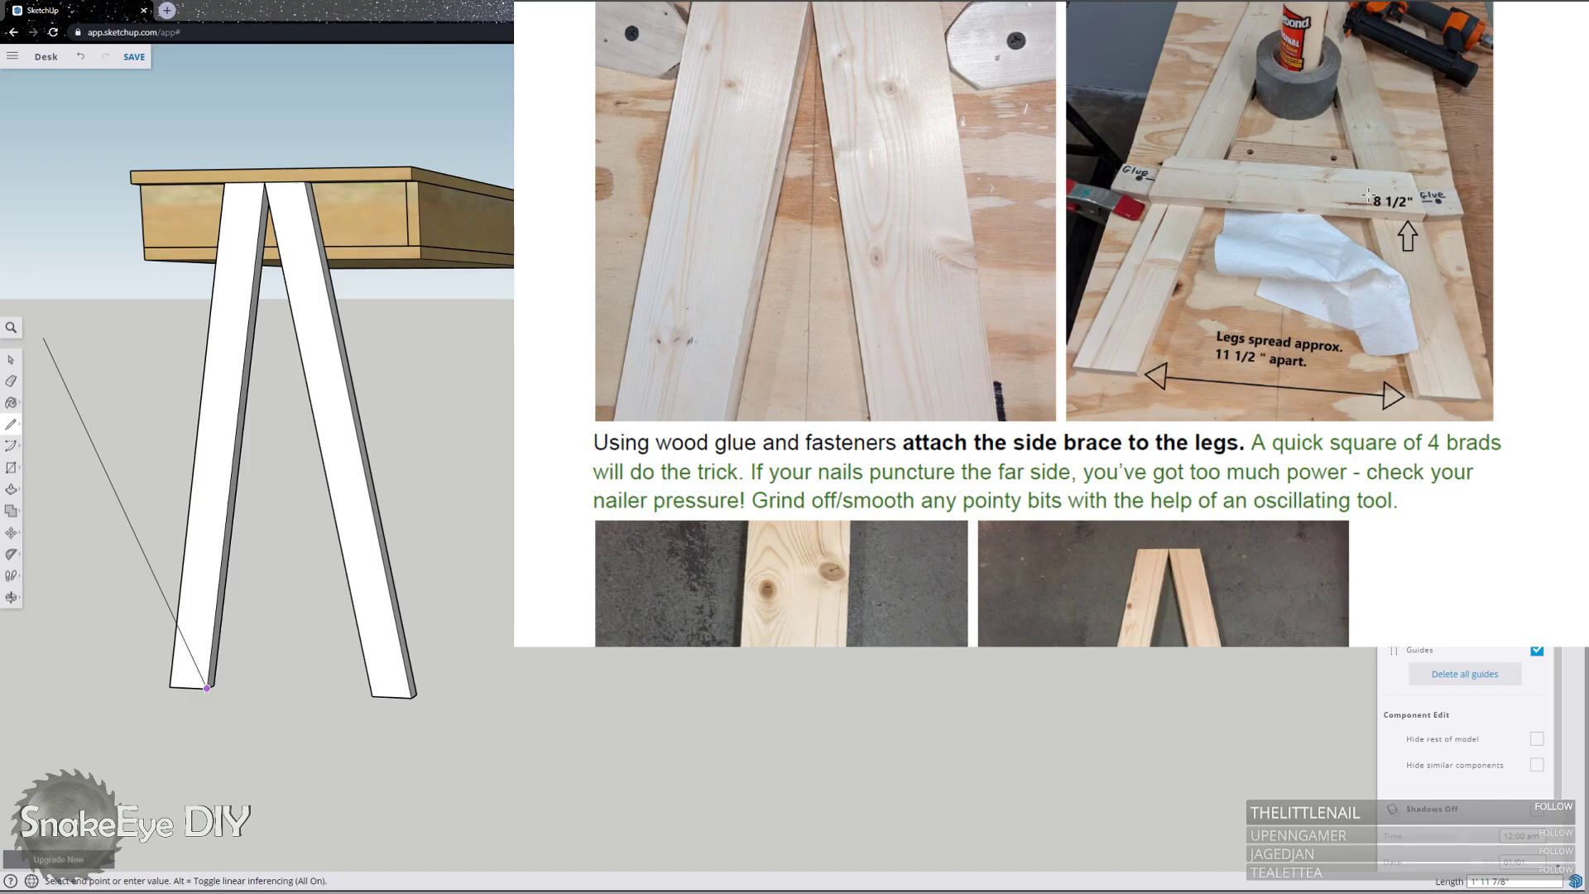
pyautogui.scroll(-7, 1367, 194)
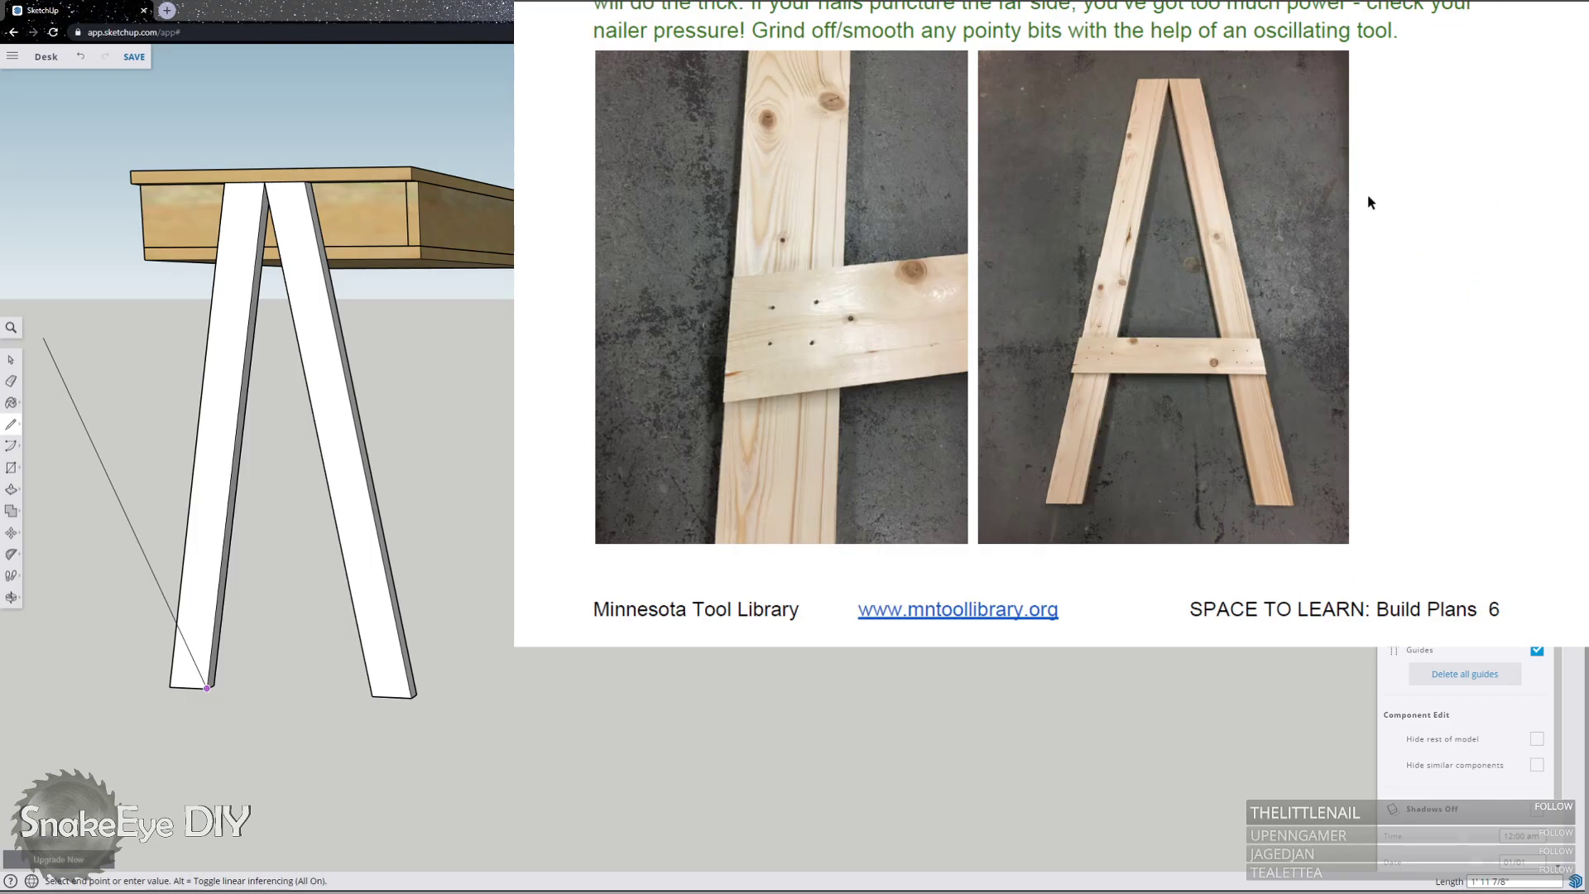
pyautogui.scroll(-9, 1369, 203)
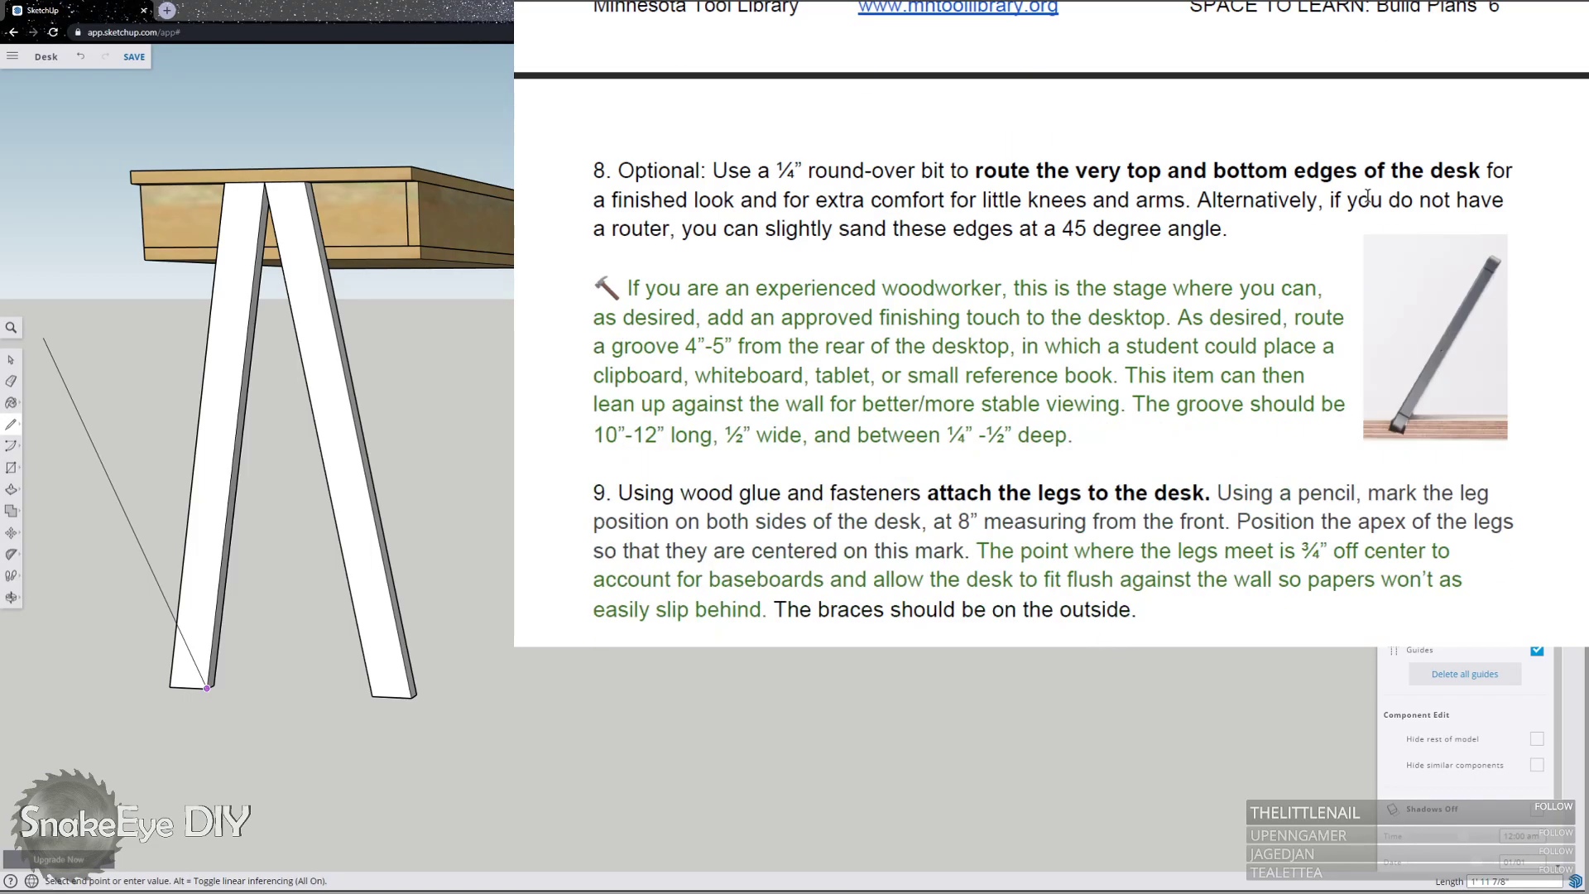
# Return to the plan's title page, 'Space To Learn: Desk Design and Build-at-Home Instructions'.
pyautogui.scroll(-5, 1367, 197)
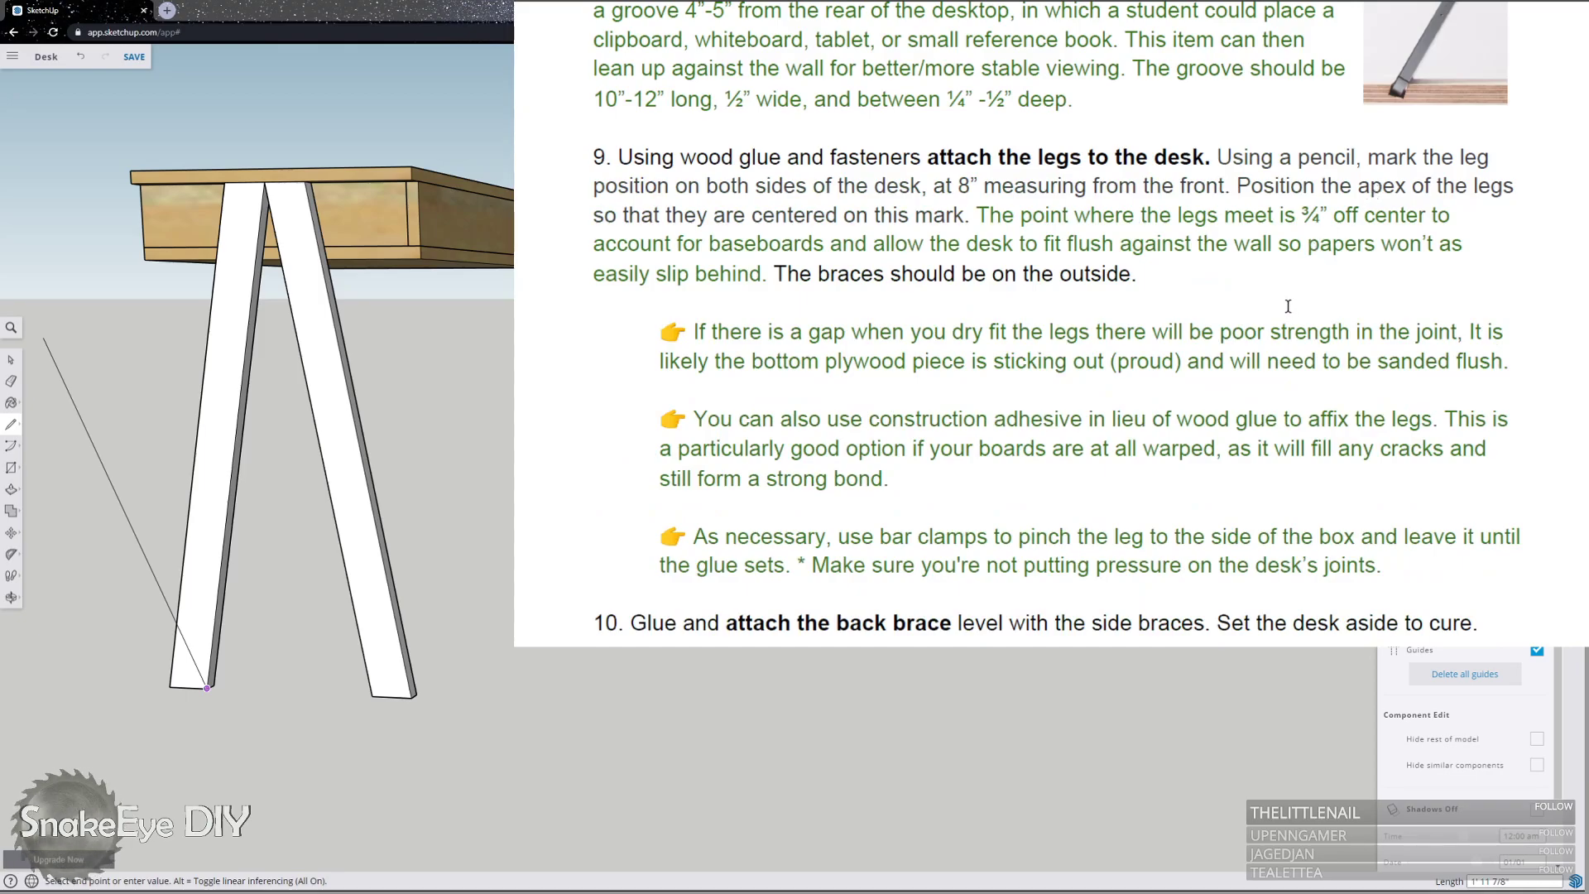
pyautogui.scroll(3, 1288, 313)
pyautogui.scroll(20, 1287, 313)
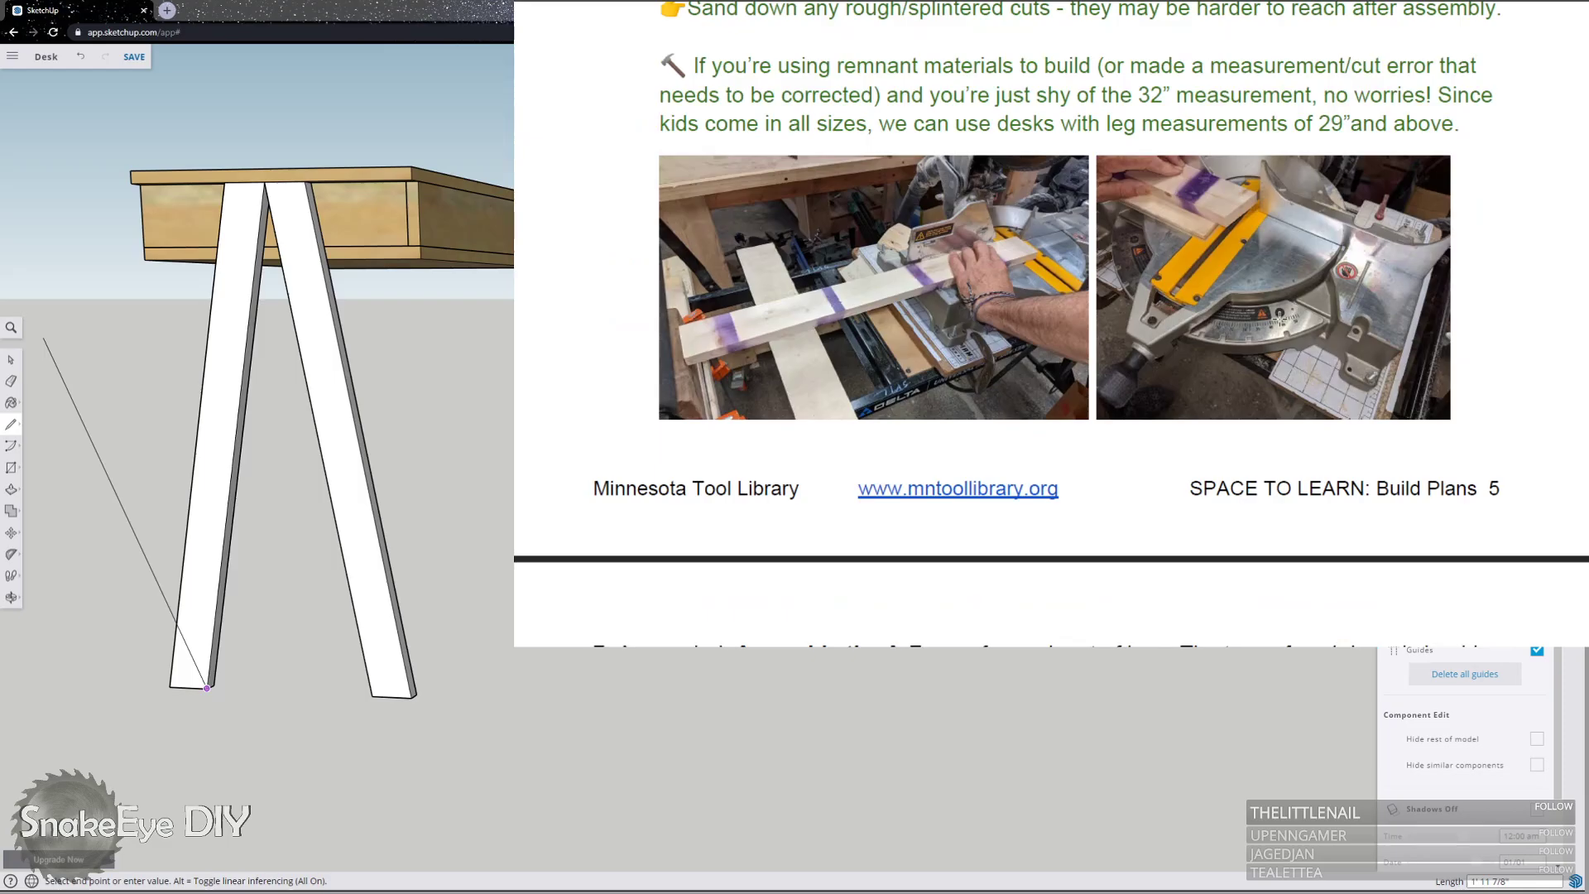
pyautogui.scroll(20, 1295, 329)
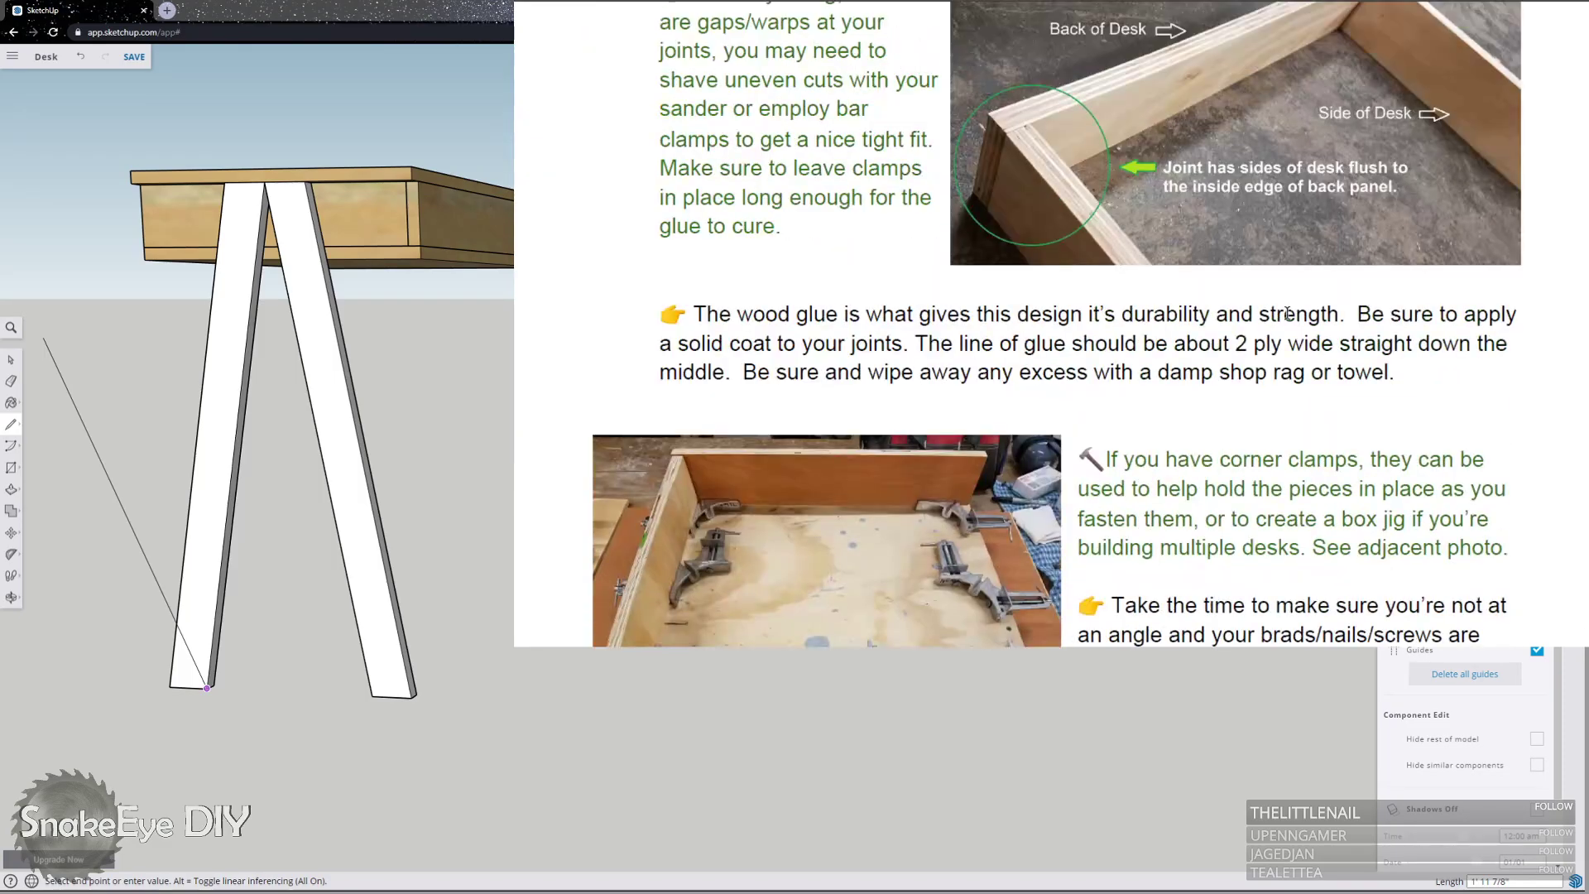
pyautogui.scroll(15, 1292, 314)
pyautogui.scroll(-6, 1291, 338)
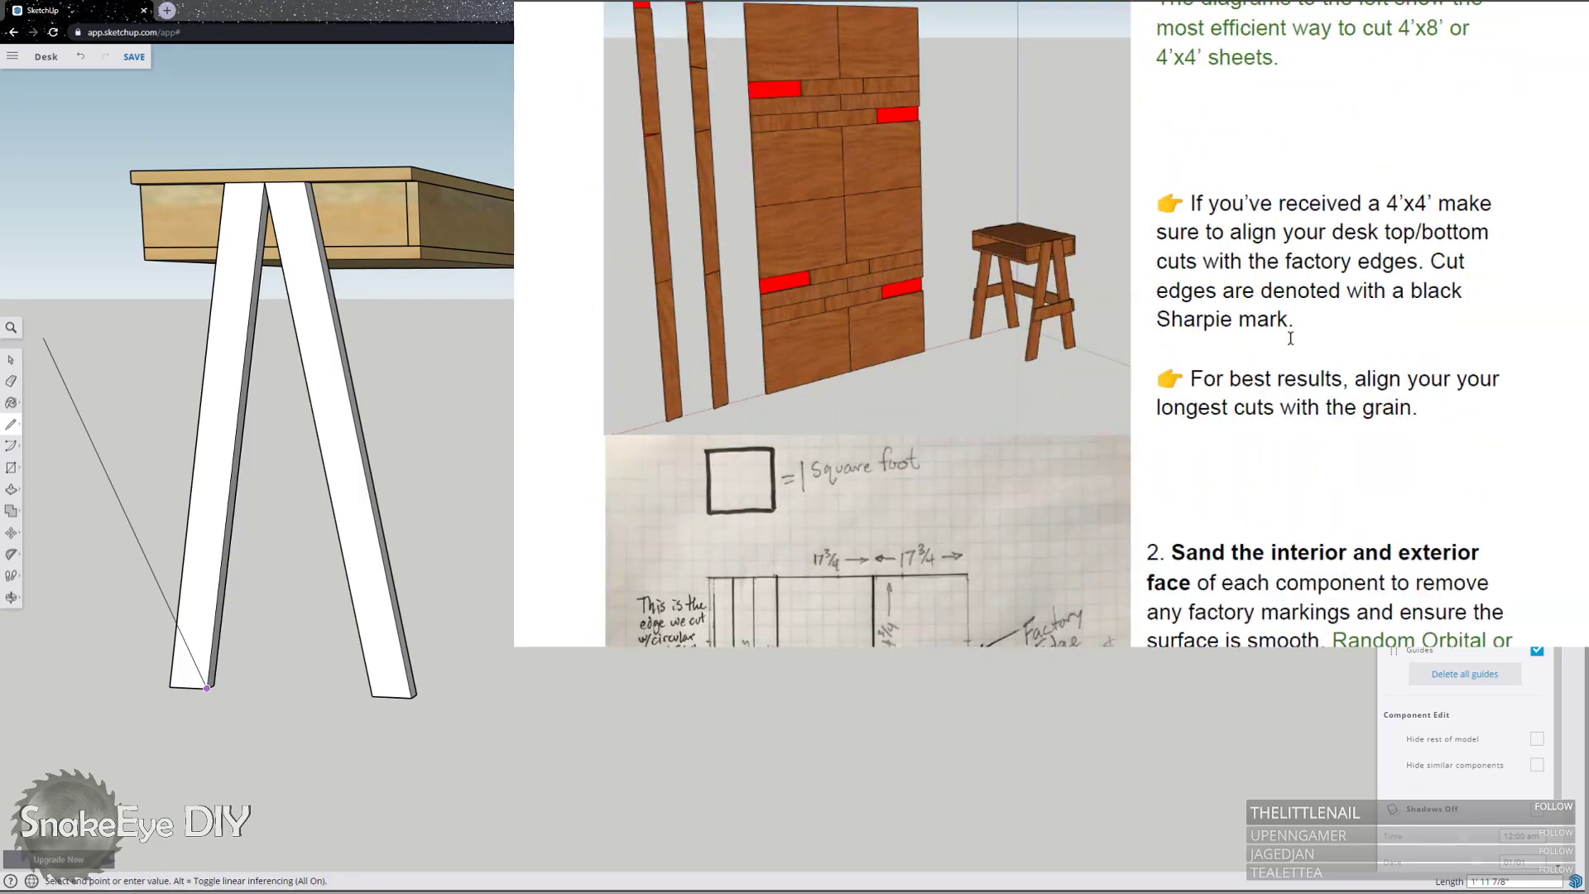
pyautogui.scroll(-5, 1290, 337)
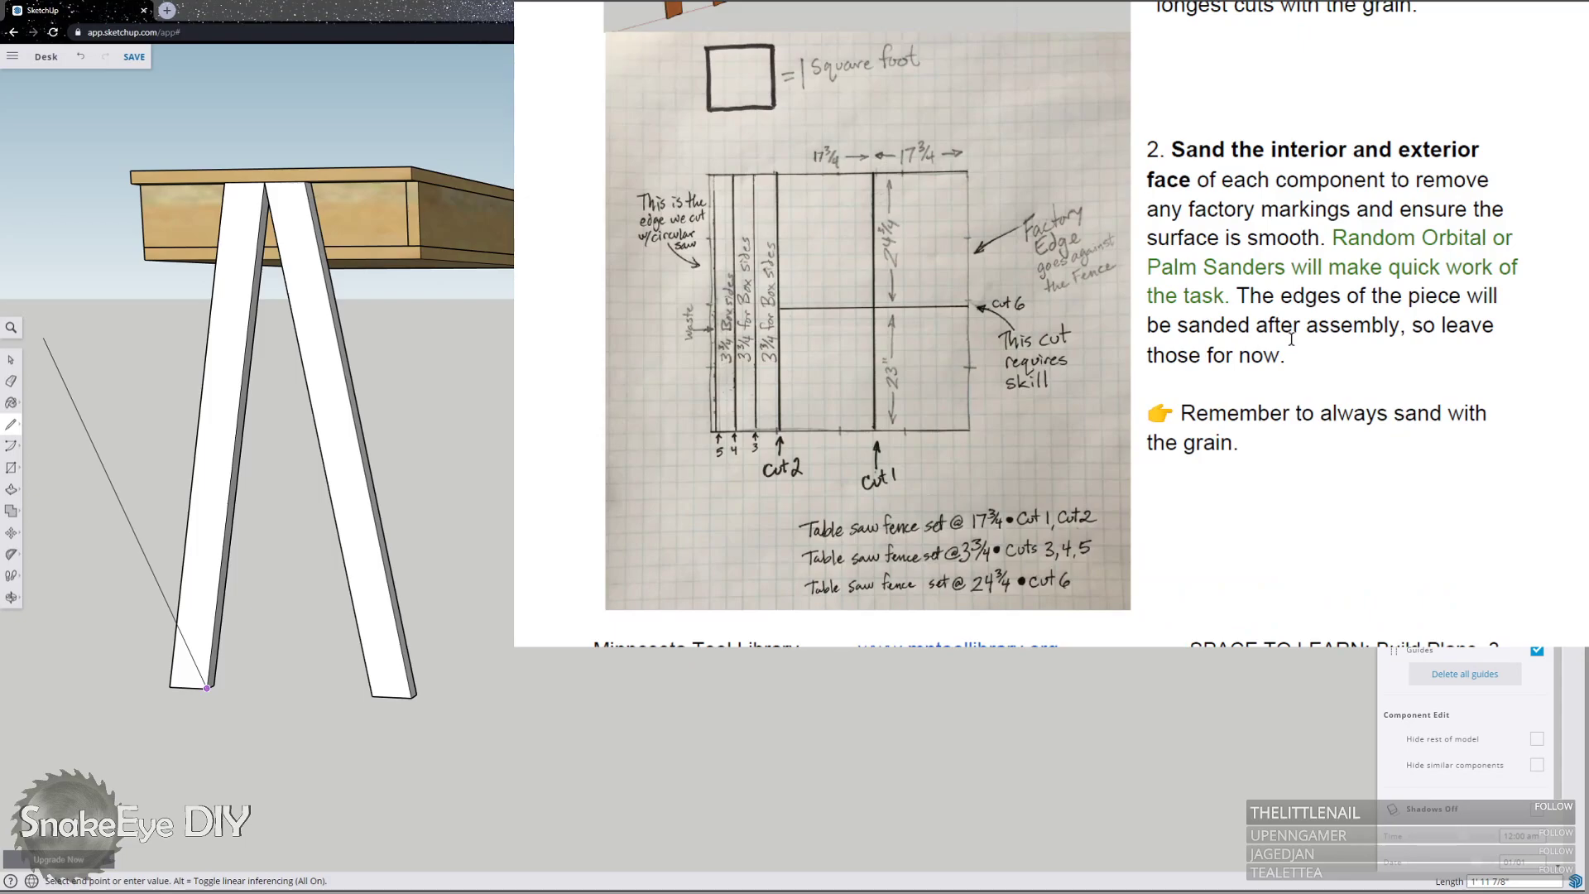
pyautogui.scroll(7, 1290, 340)
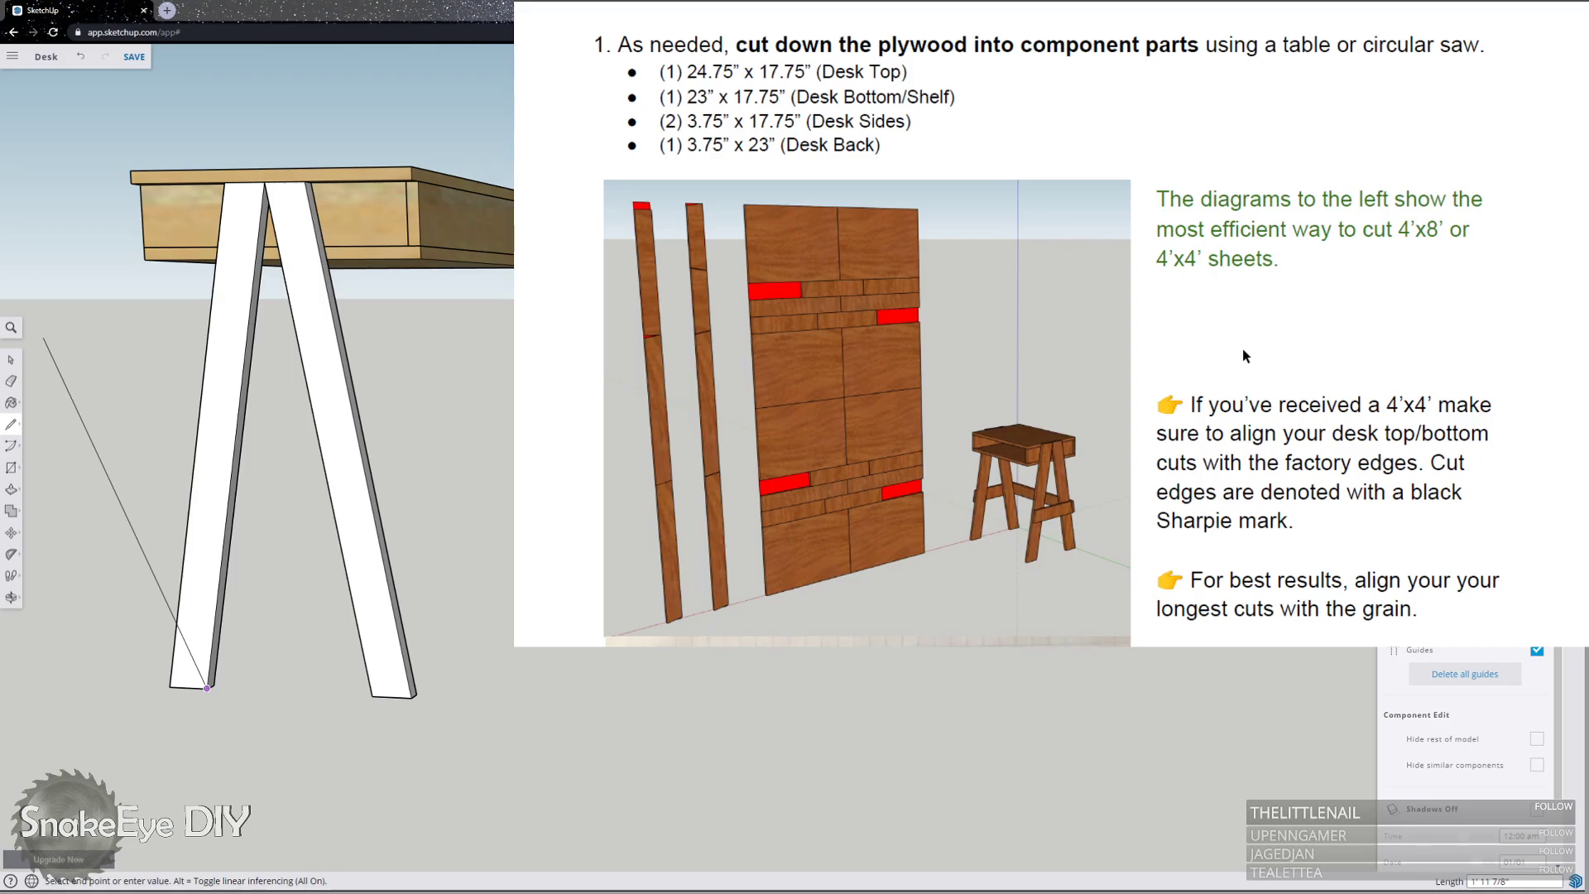
pyautogui.scroll(8, 1242, 352)
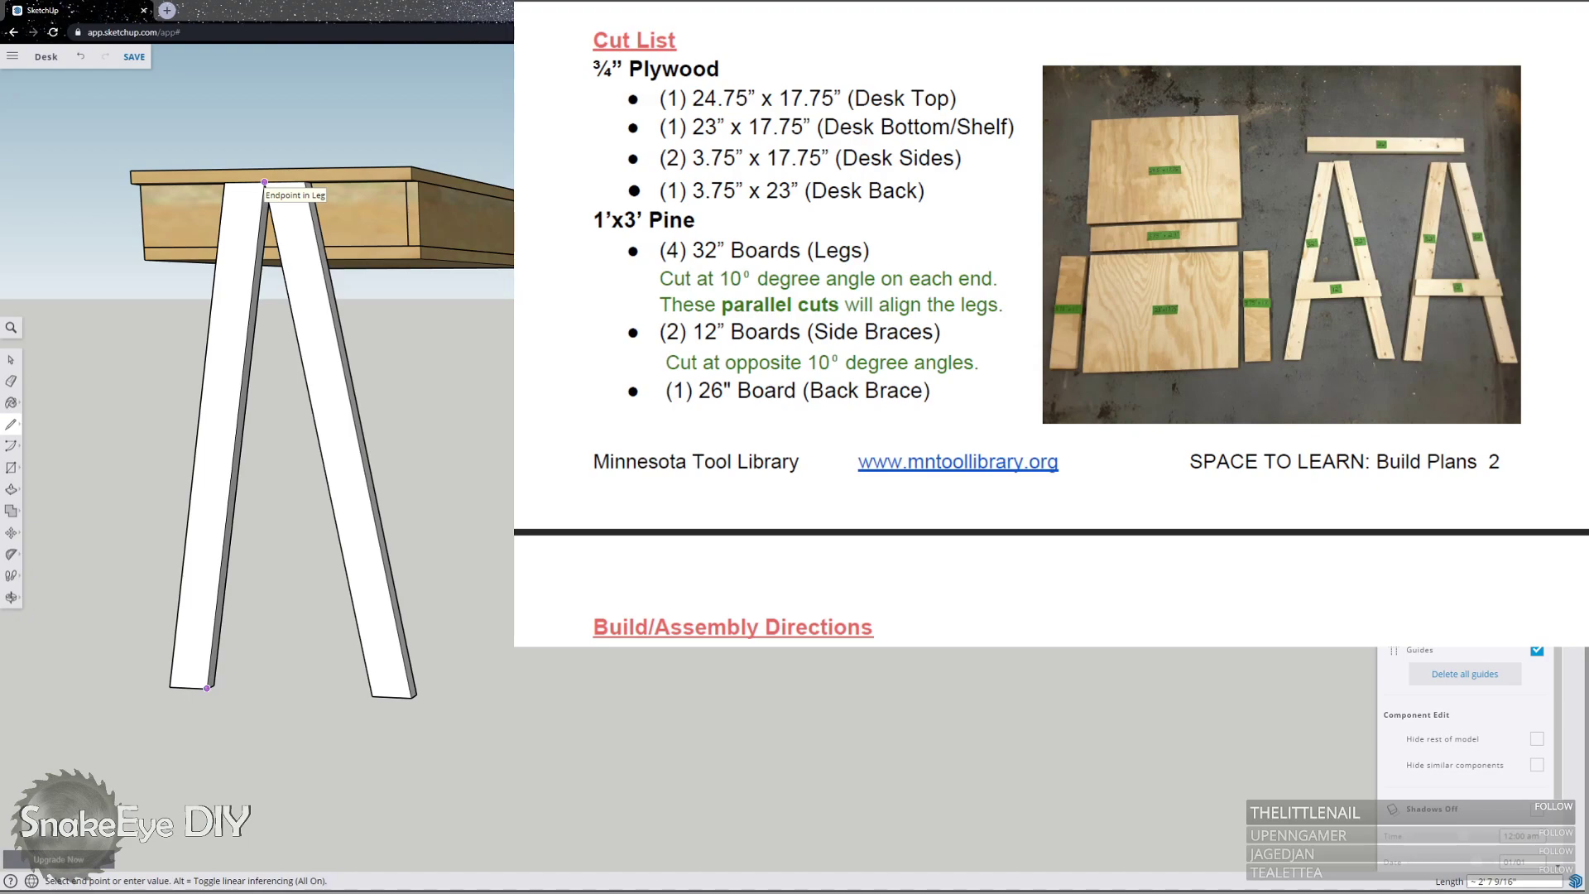
pyautogui.scroll(5, 264, 181)
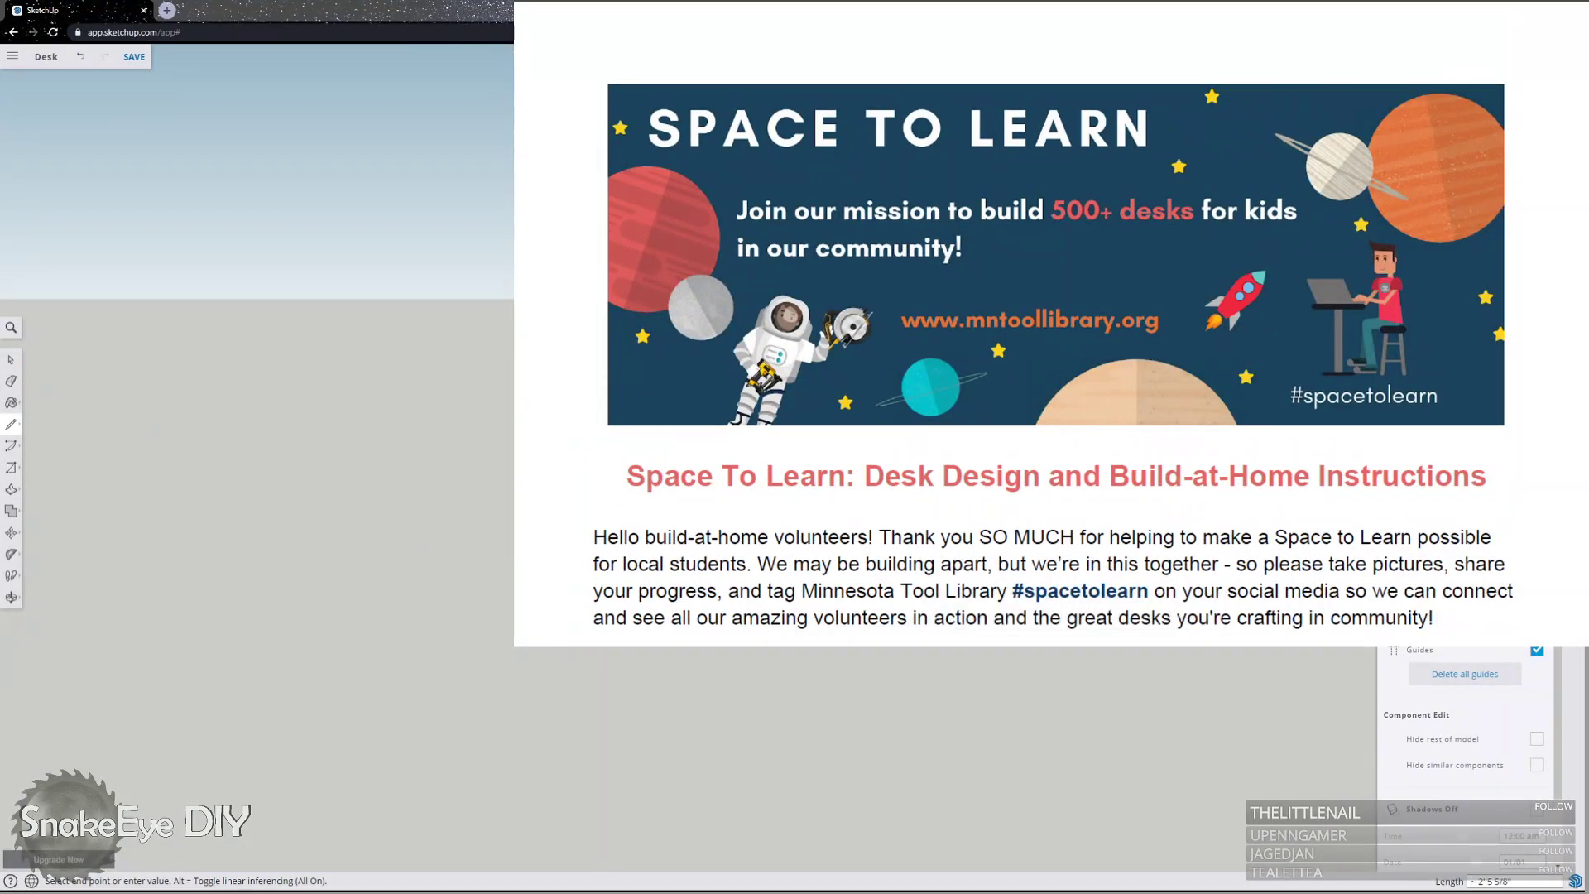
pyautogui.write('3\' 3/4"')
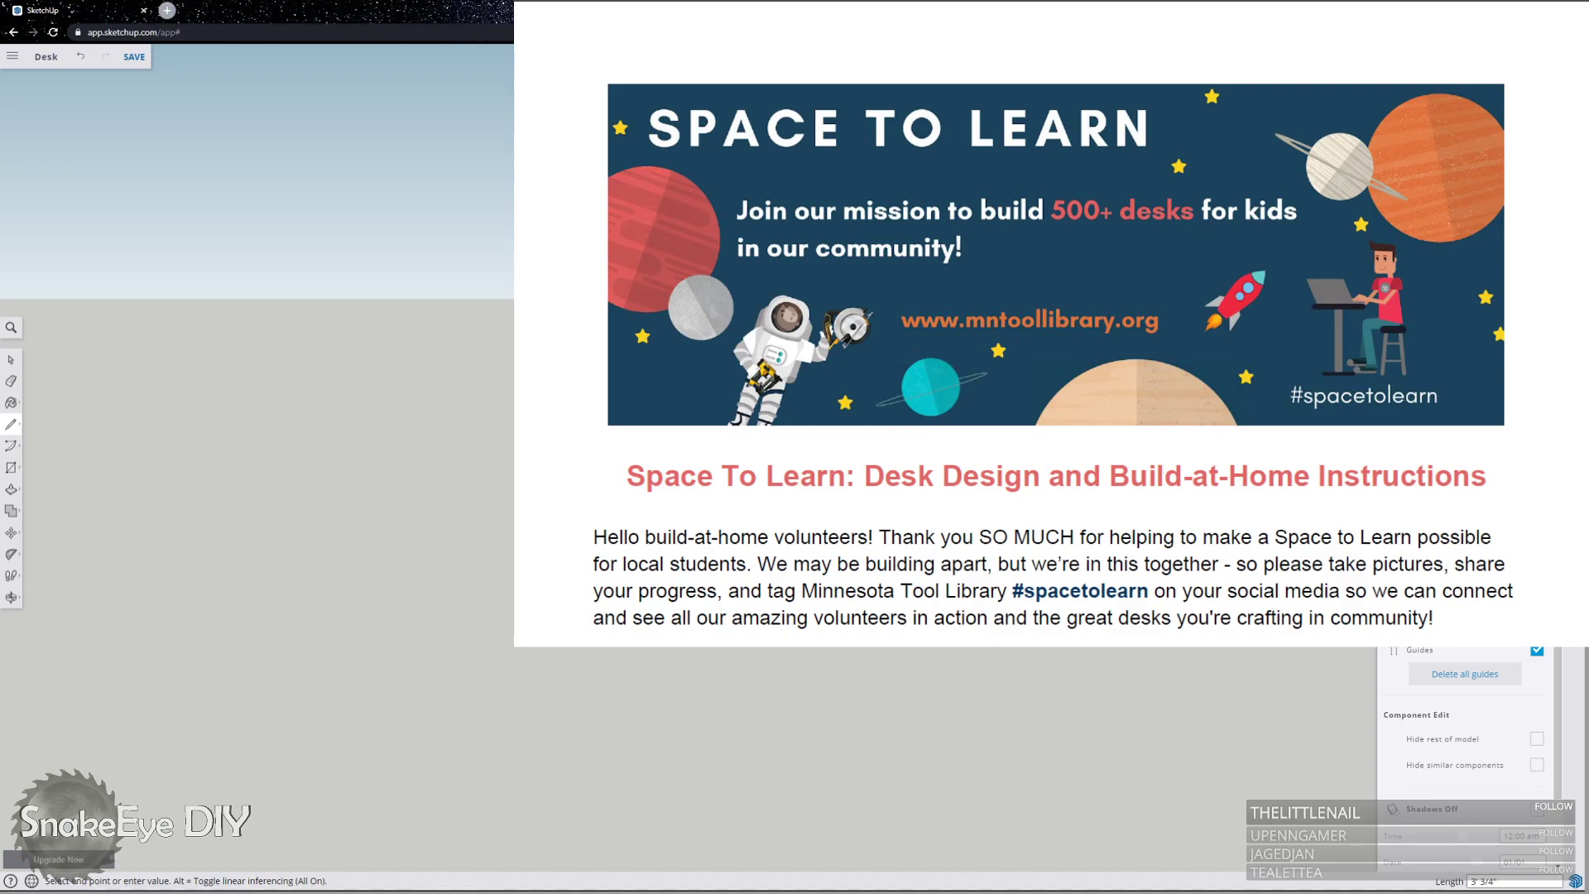
pyautogui.press('space')
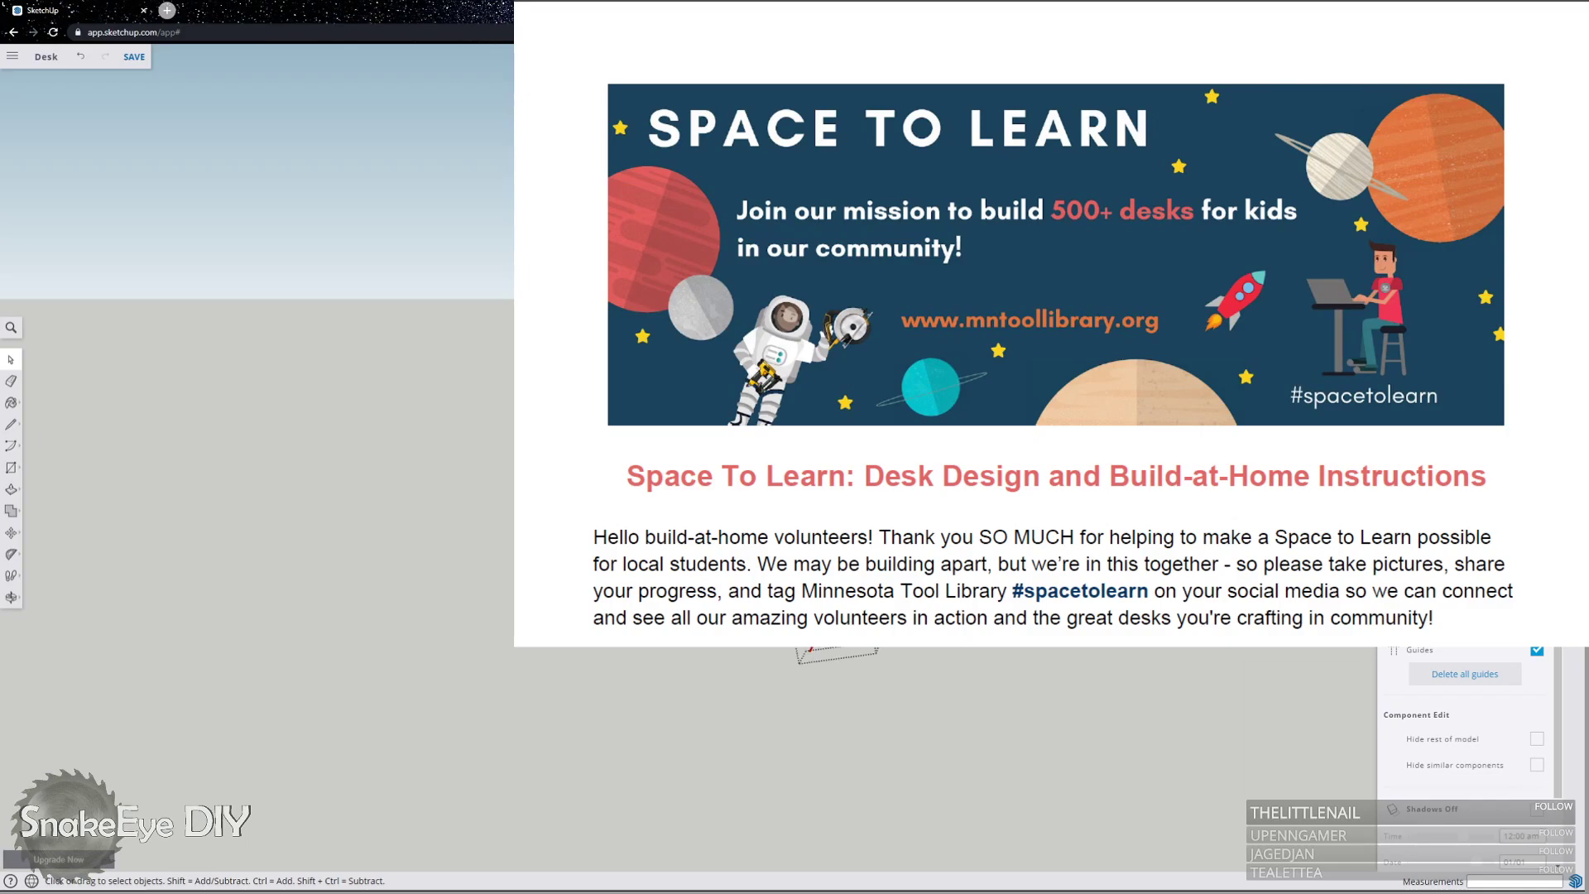
pyautogui.press('l')
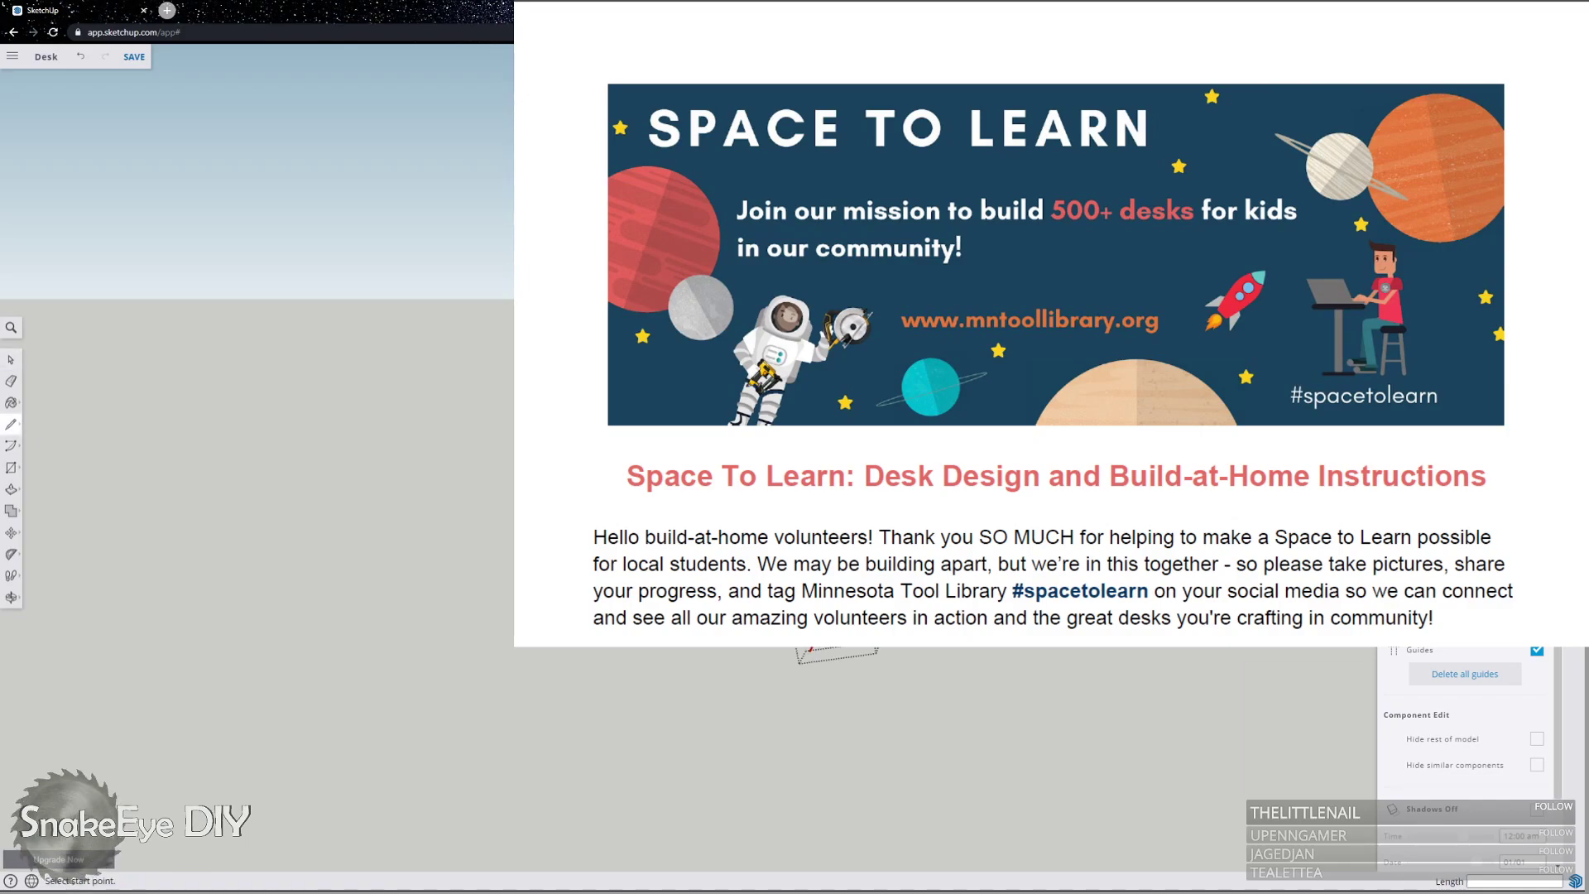
pyautogui.click(836, 641)
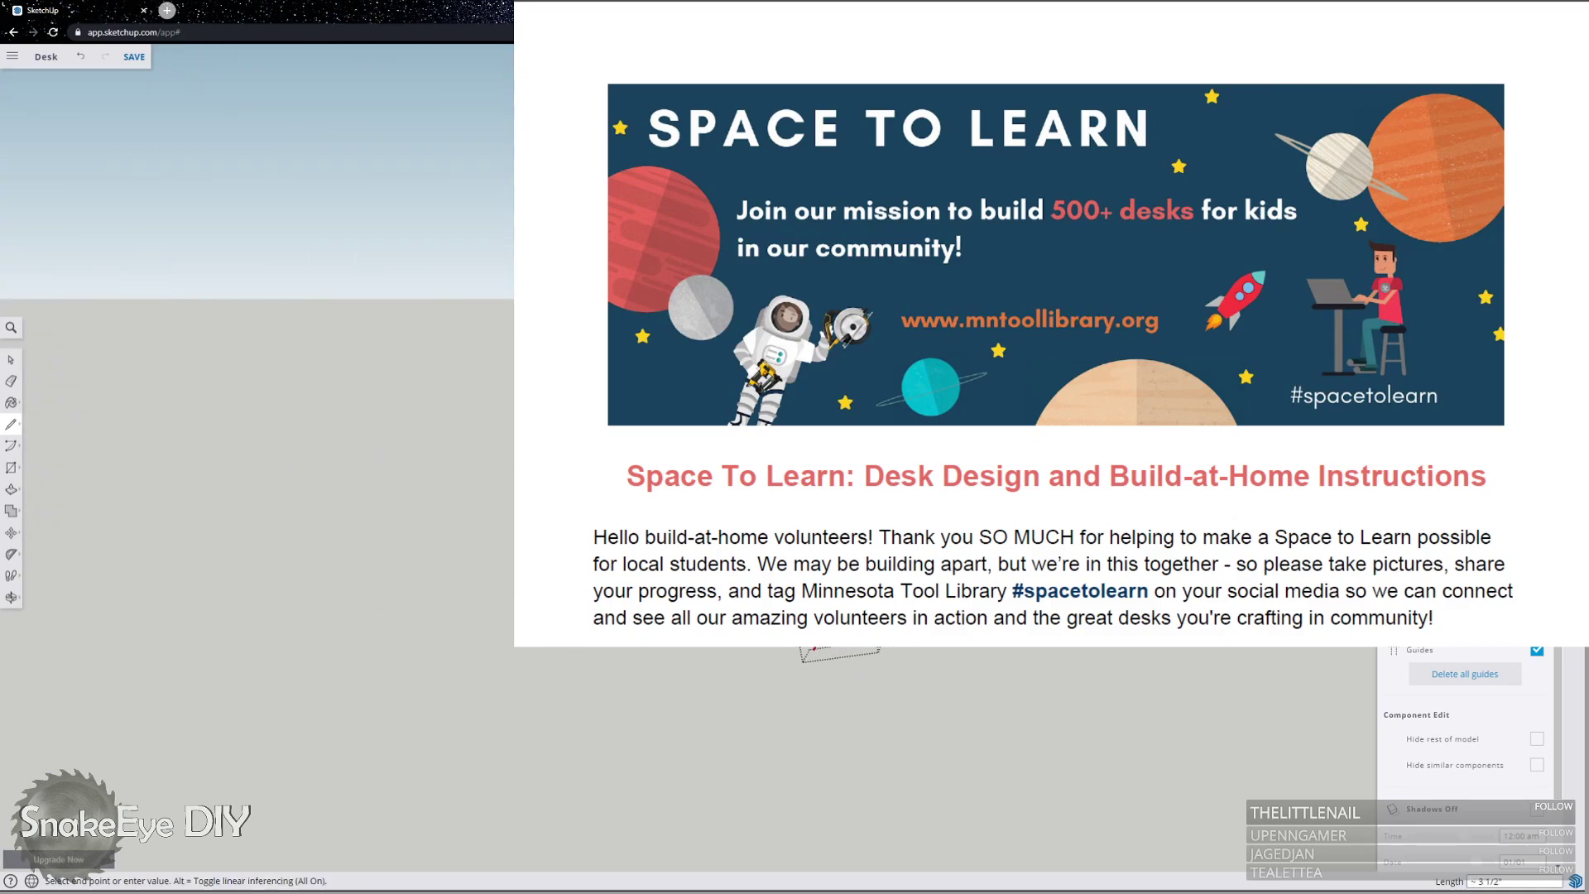
pyautogui.scroll(5, 840, 662)
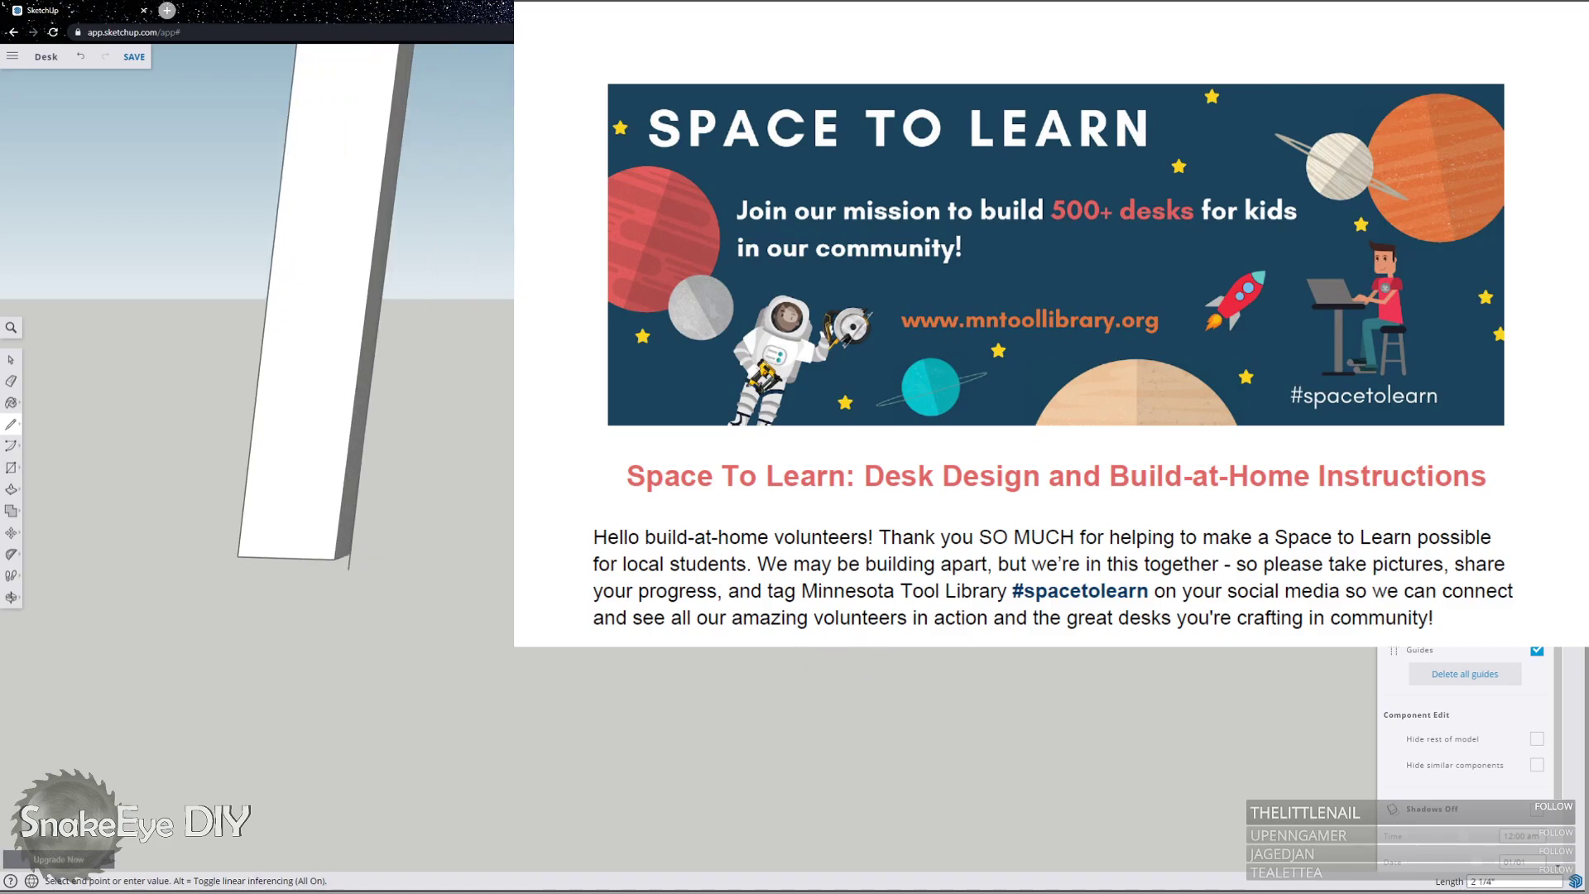
pyautogui.press('p')
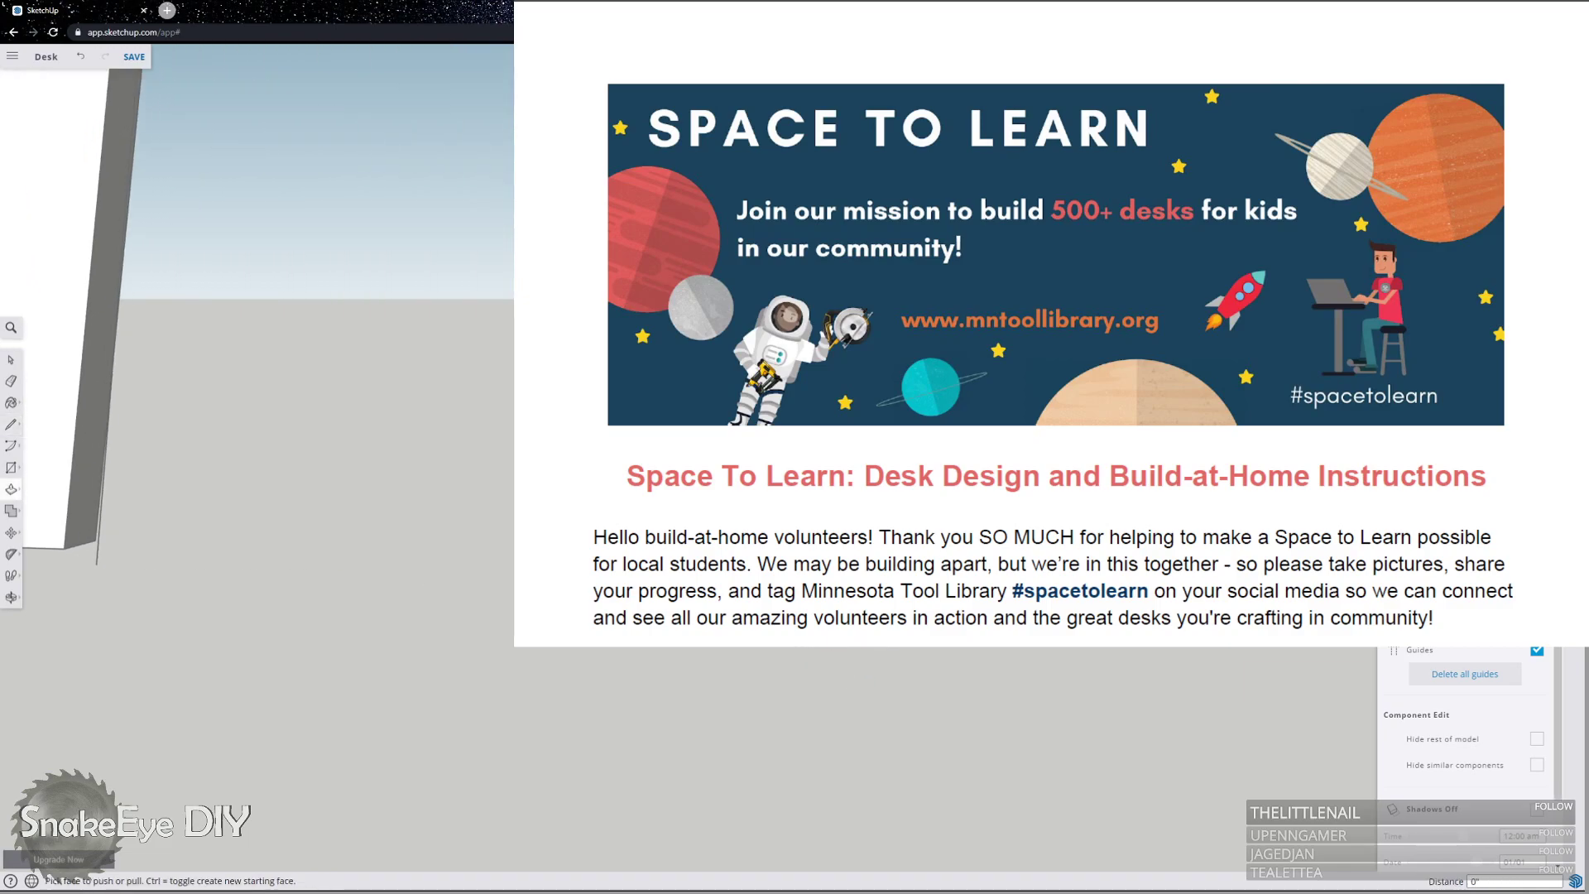
pyautogui.moveTo(840, 662); pyautogui.dragTo(794, 596, button='middle')
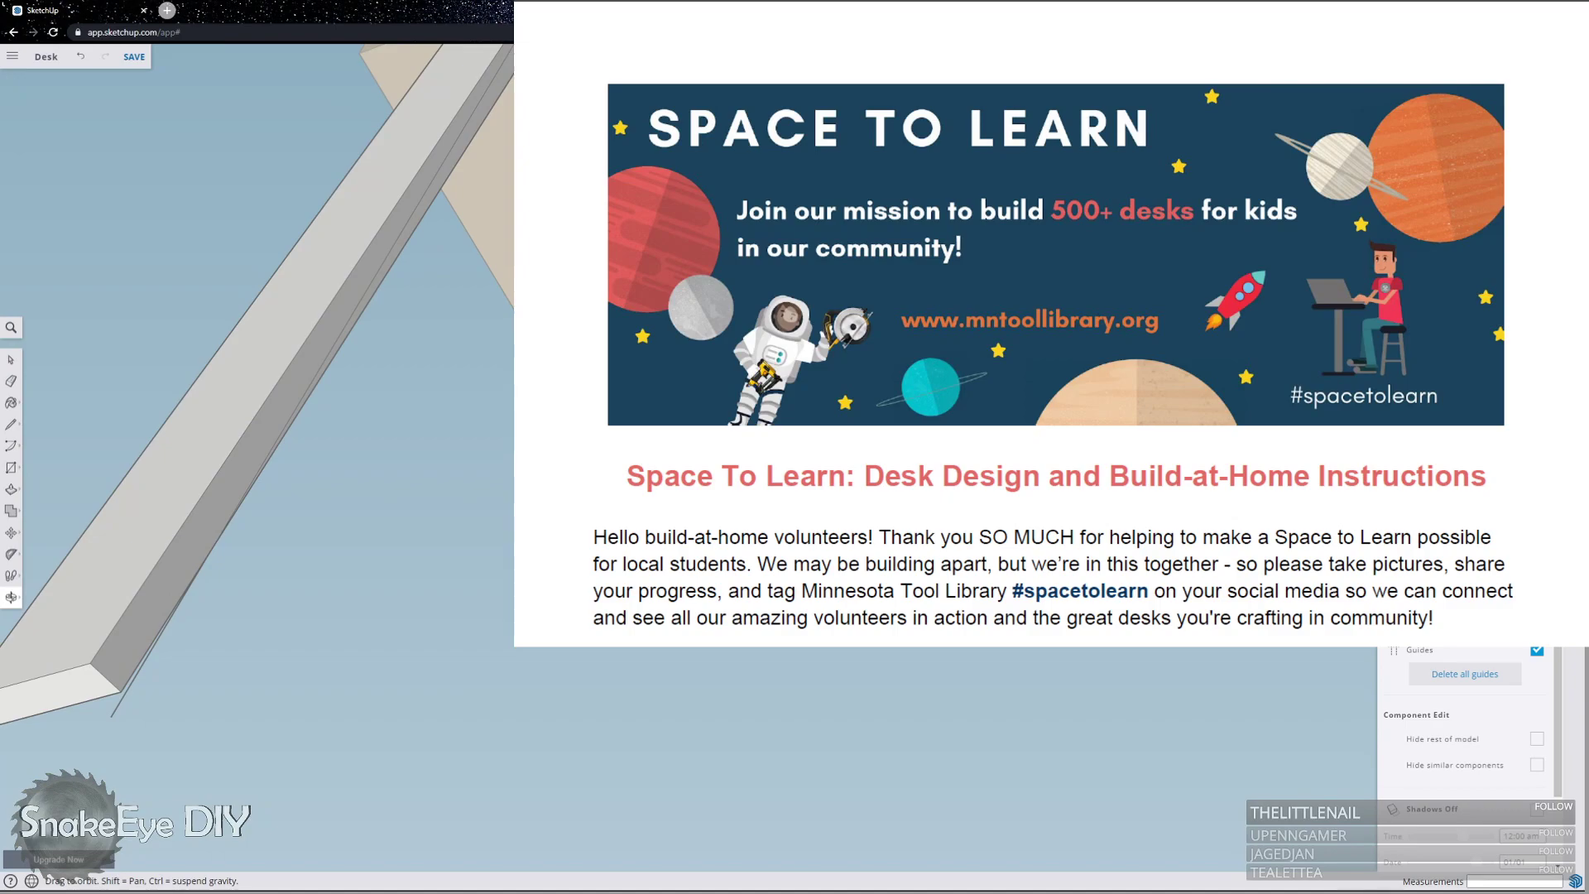
pyautogui.moveTo(58, 677); pyautogui.dragTo(29, 731)
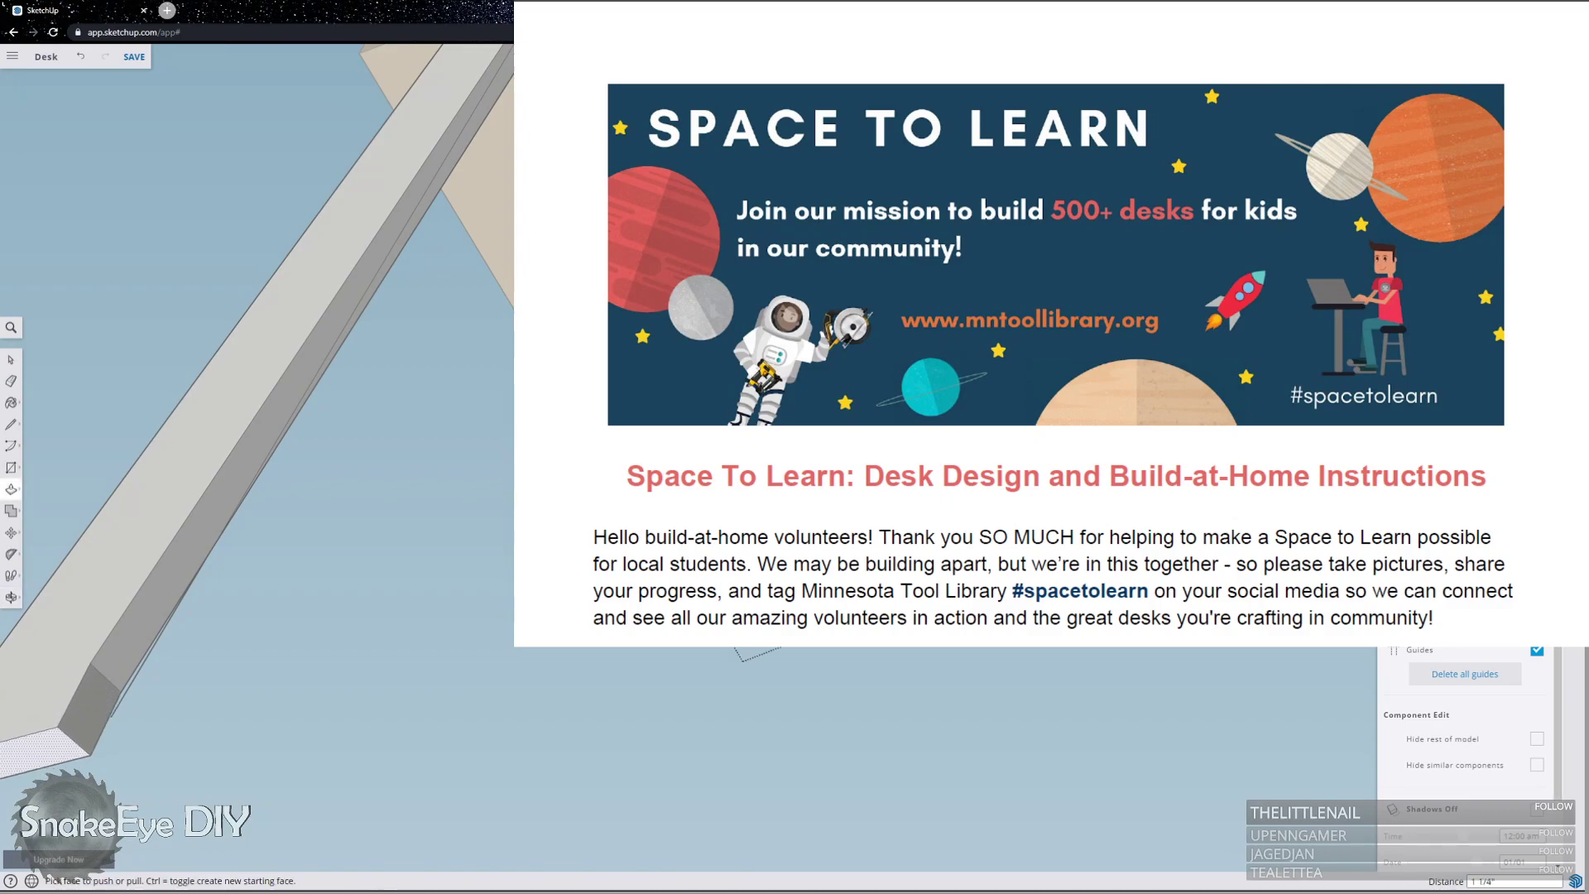
pyautogui.hotkey('ctrl', 'z')
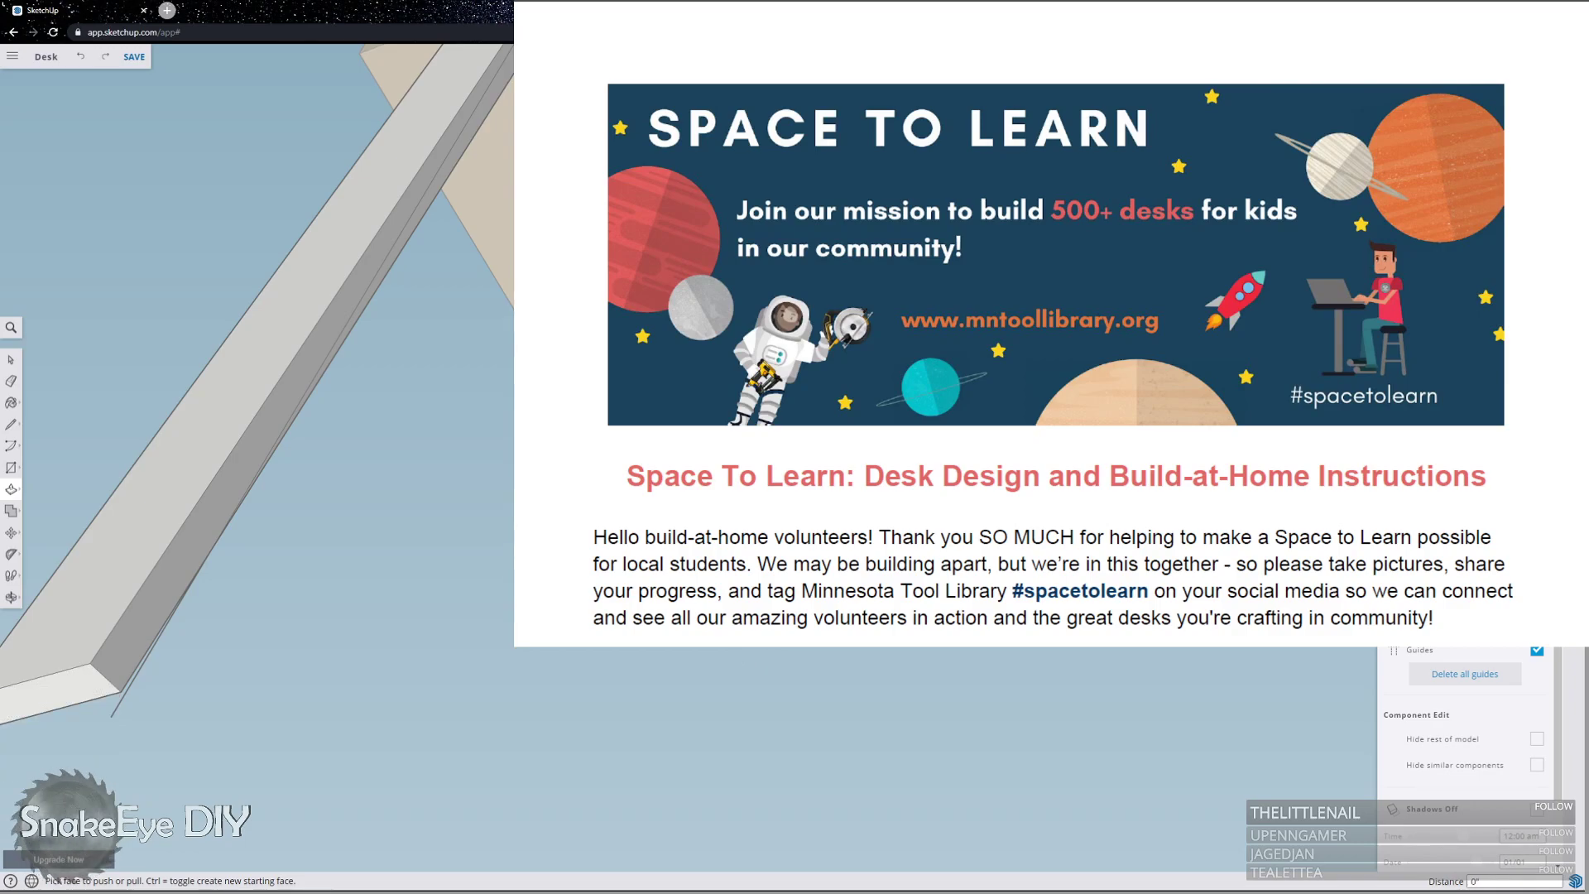
pyautogui.moveTo(1010, 662); pyautogui.dragTo(1051, 658, button='middle')
pyautogui.scroll(-5, 943, 704)
pyautogui.press('l')
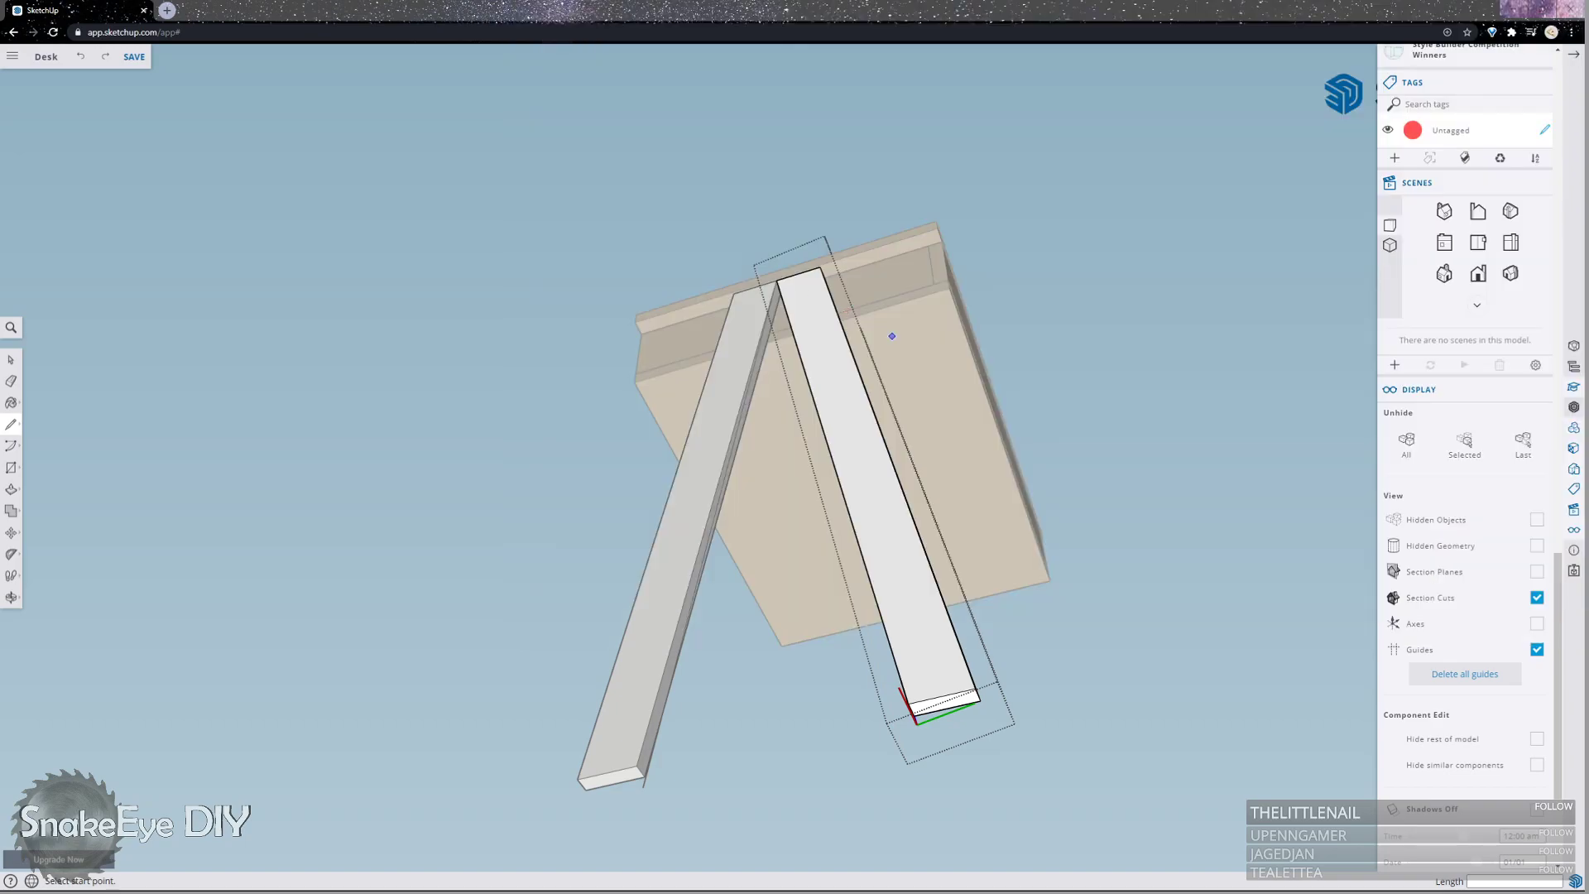
# Draw a line across the leg's end face to mark off a narrow strip.
pyautogui.click(820, 267)
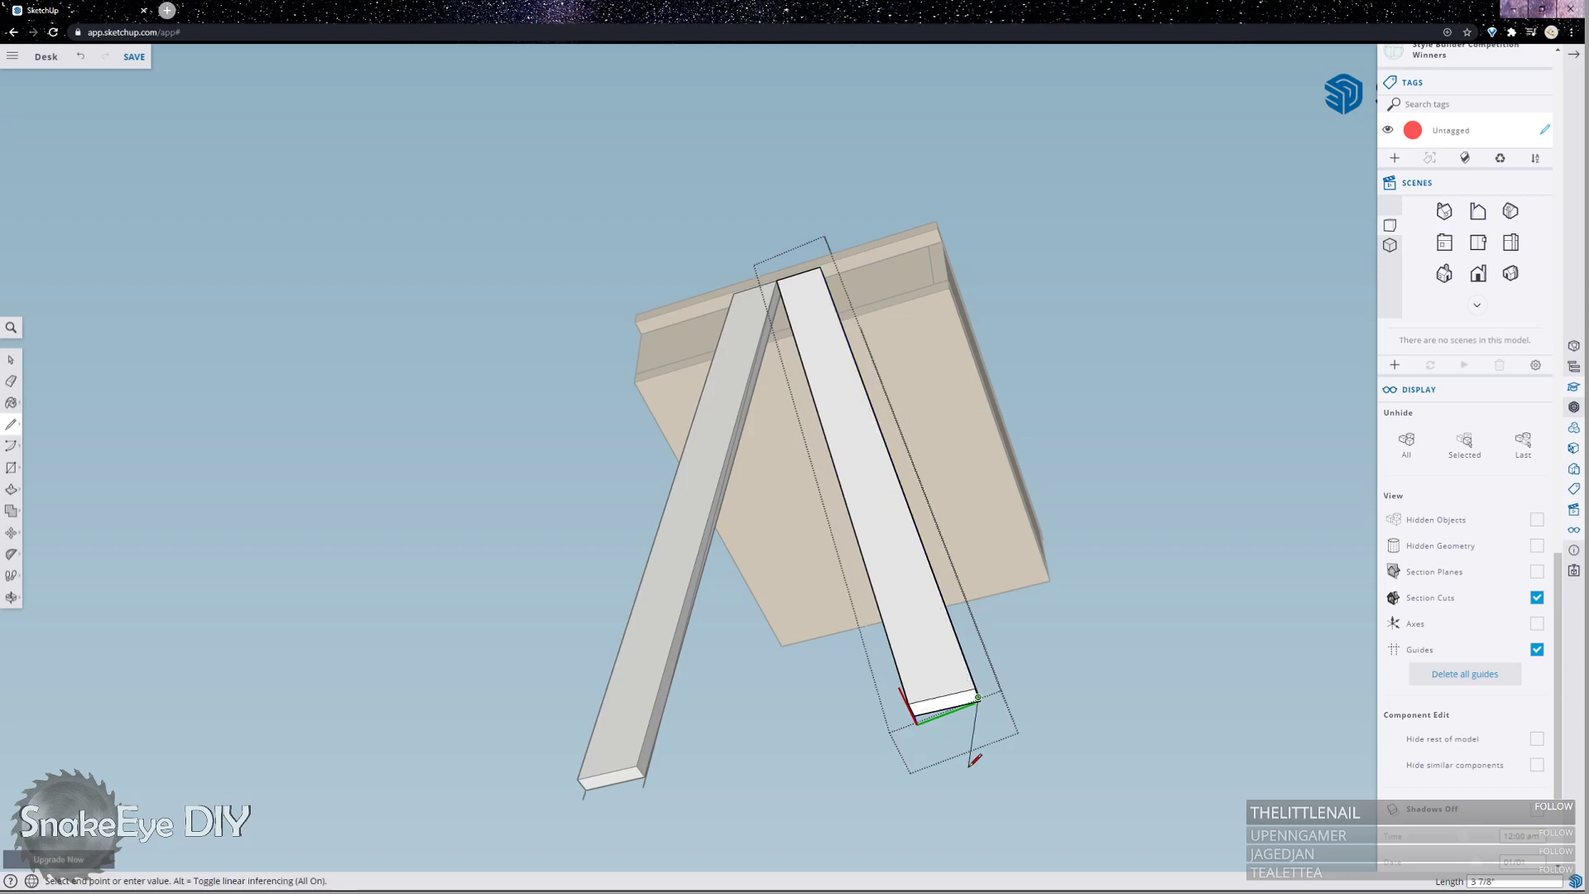
pyautogui.click(978, 698)
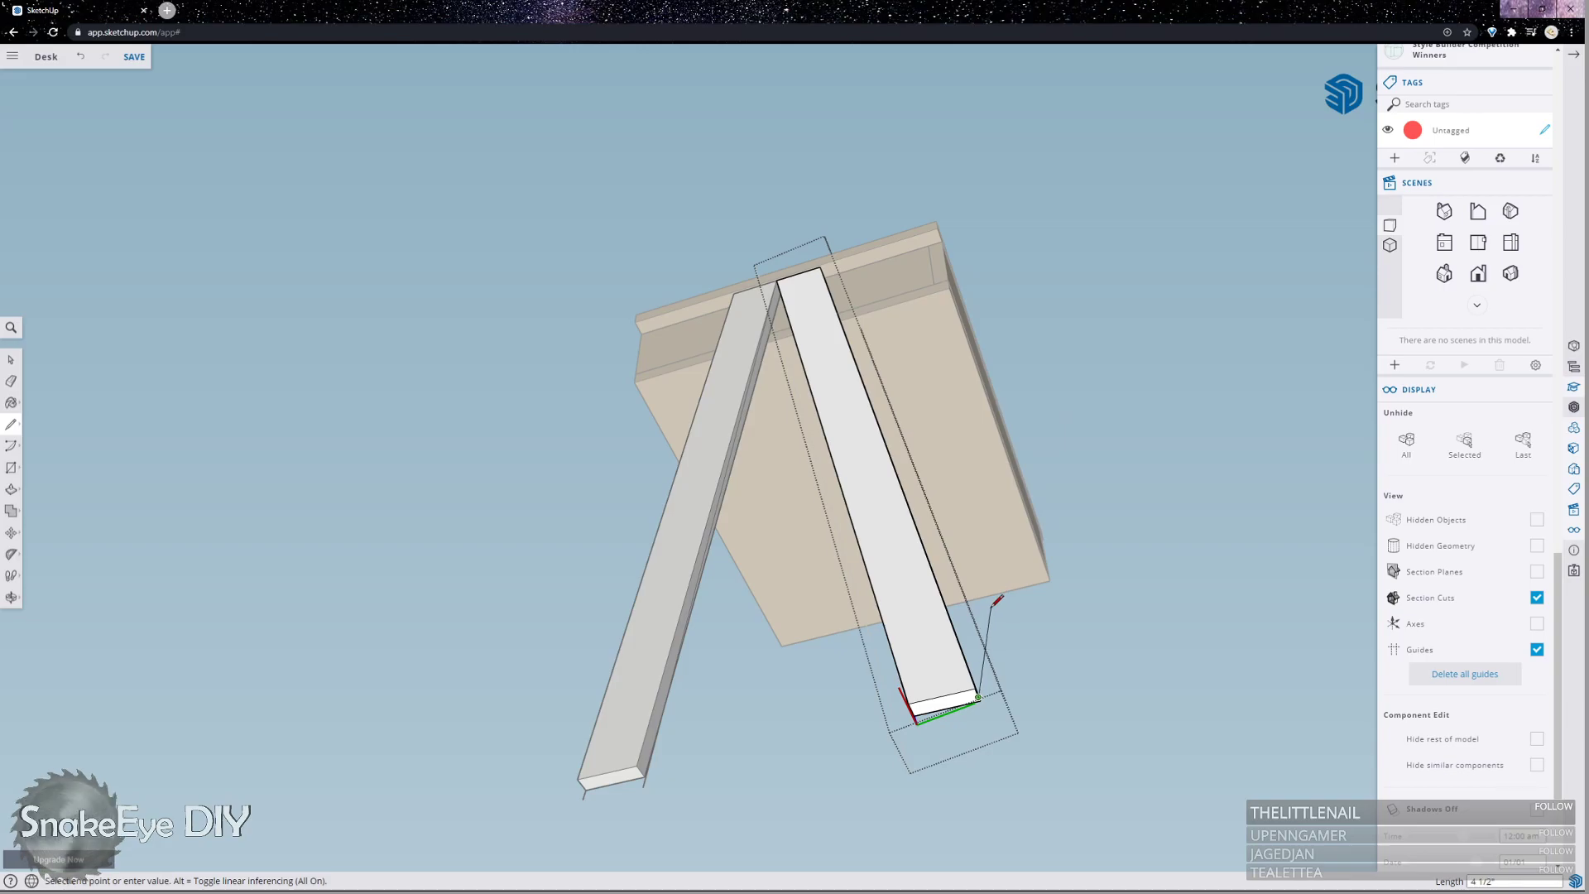
pyautogui.scroll(2, 982, 693)
pyautogui.scroll(3, 948, 729)
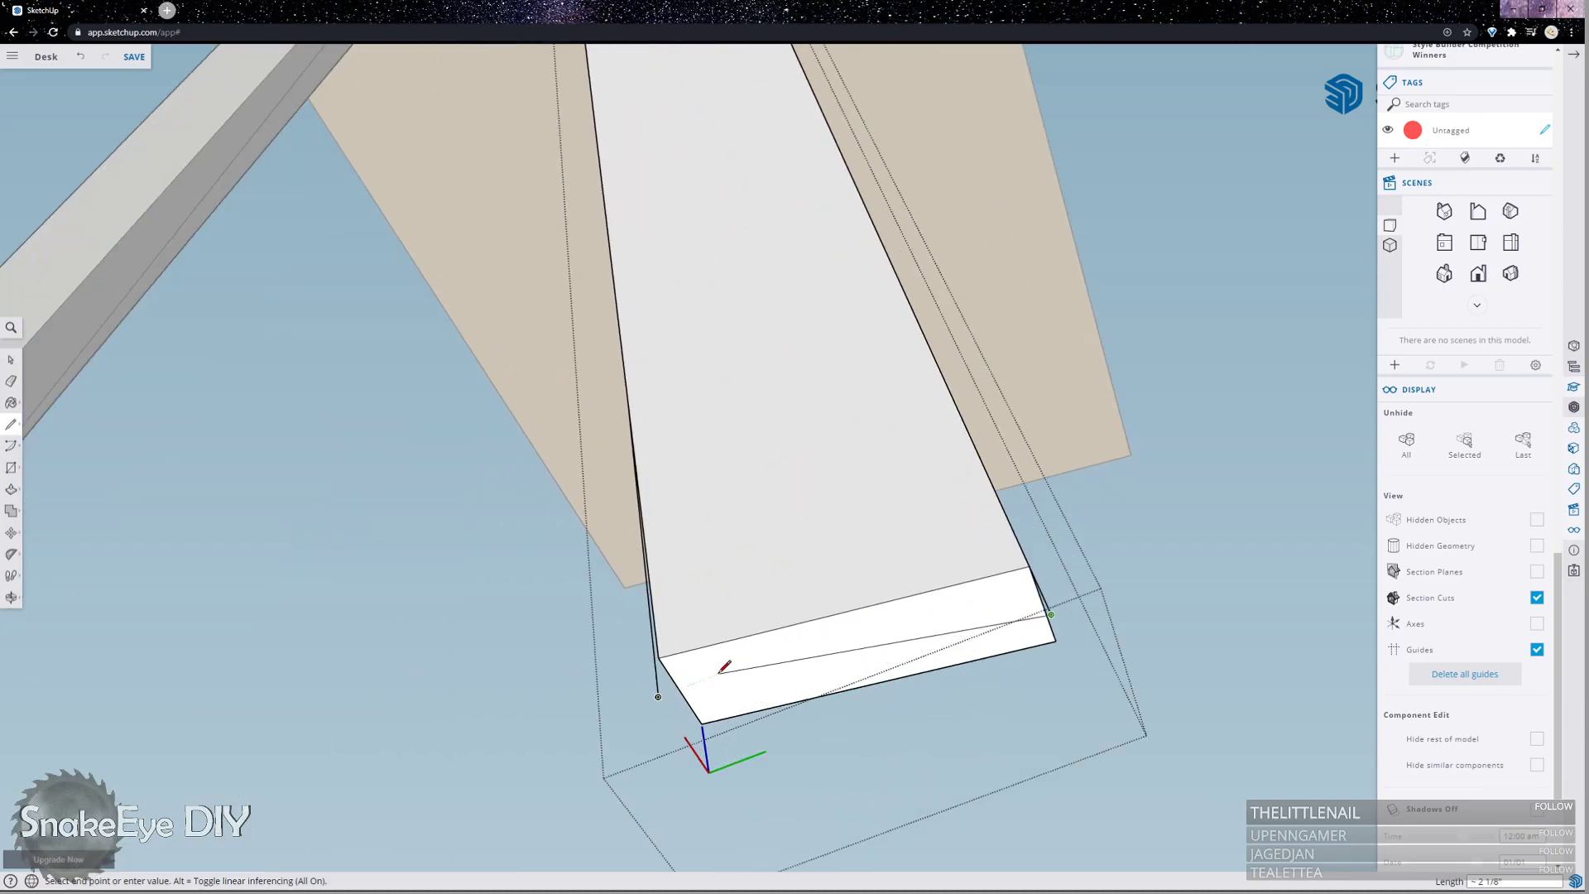
pyautogui.press('space')
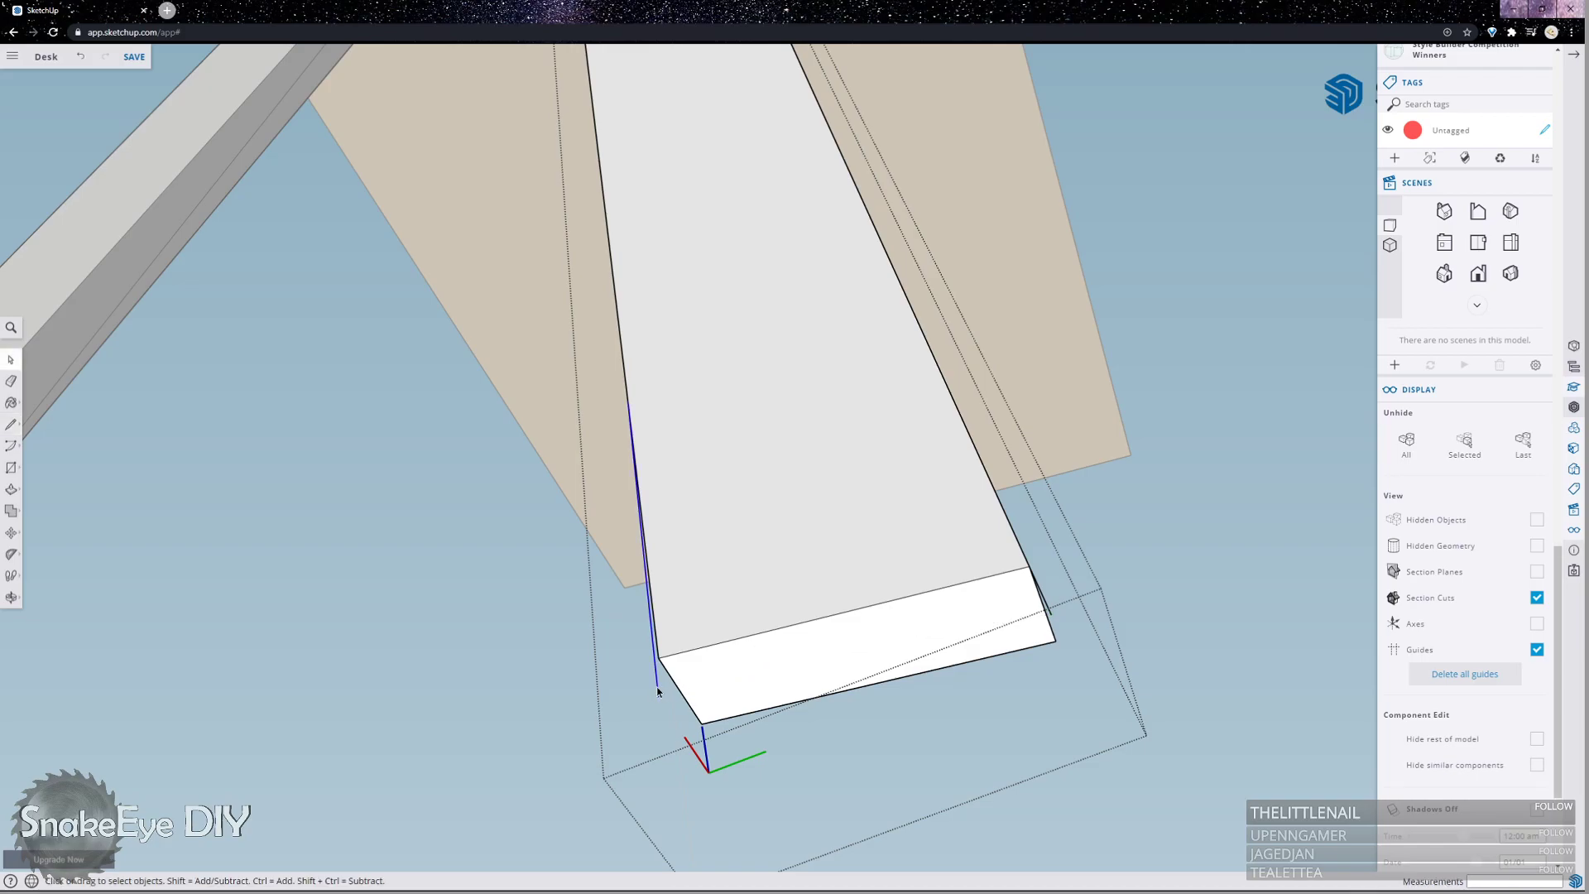
pyautogui.scroll(-6, 1106, 752)
pyautogui.press('l')
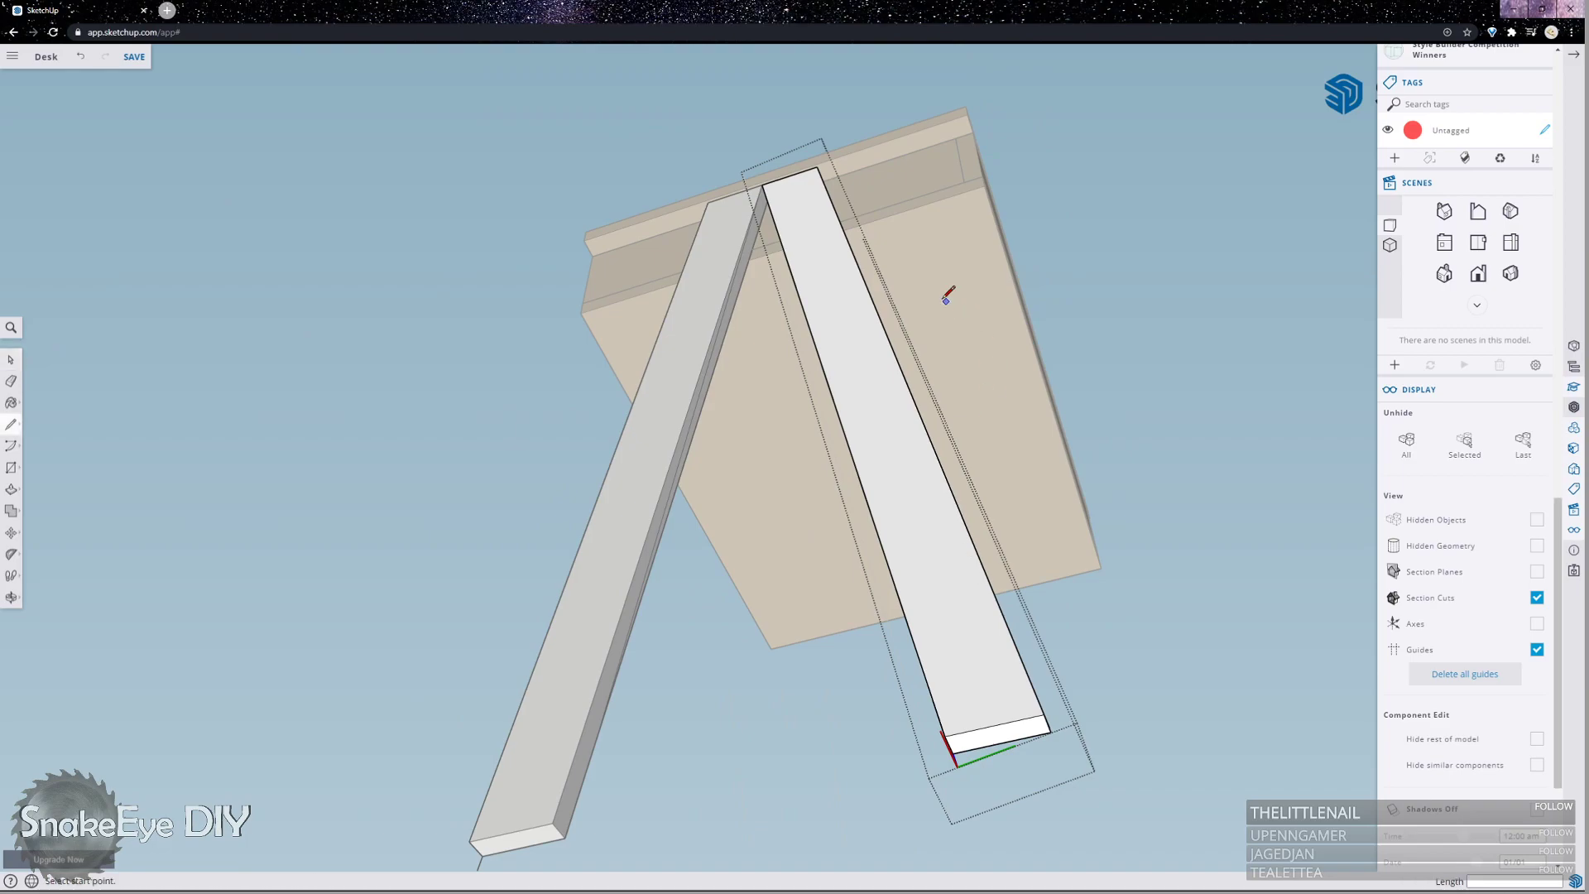
pyautogui.click(762, 184)
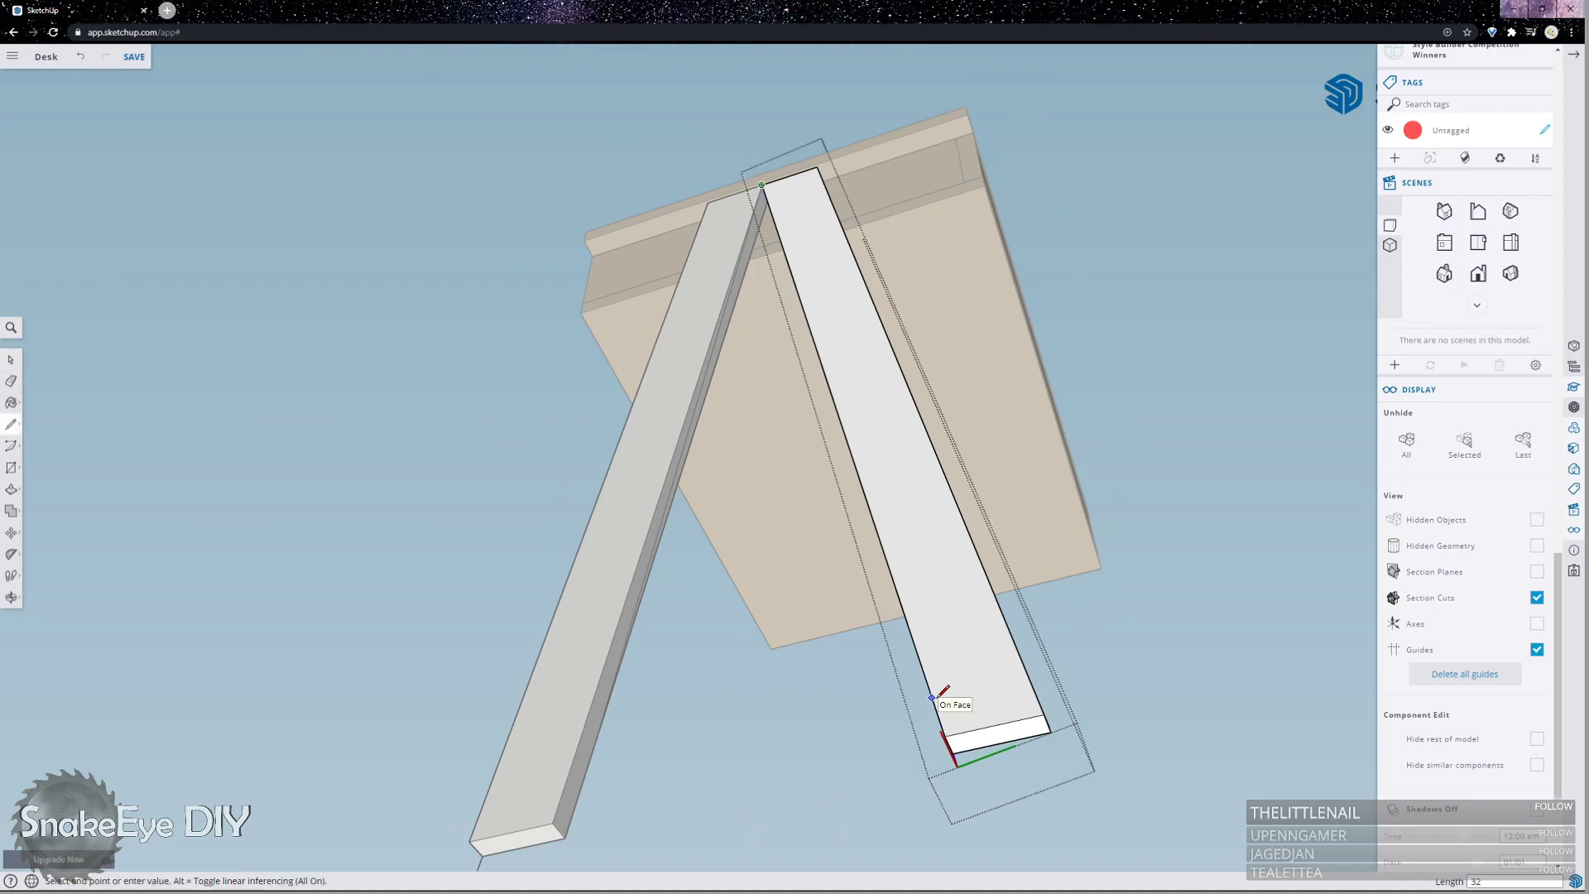
pyautogui.click(944, 750)
pyautogui.scroll(1, 1026, 753)
pyautogui.scroll(3, 1027, 750)
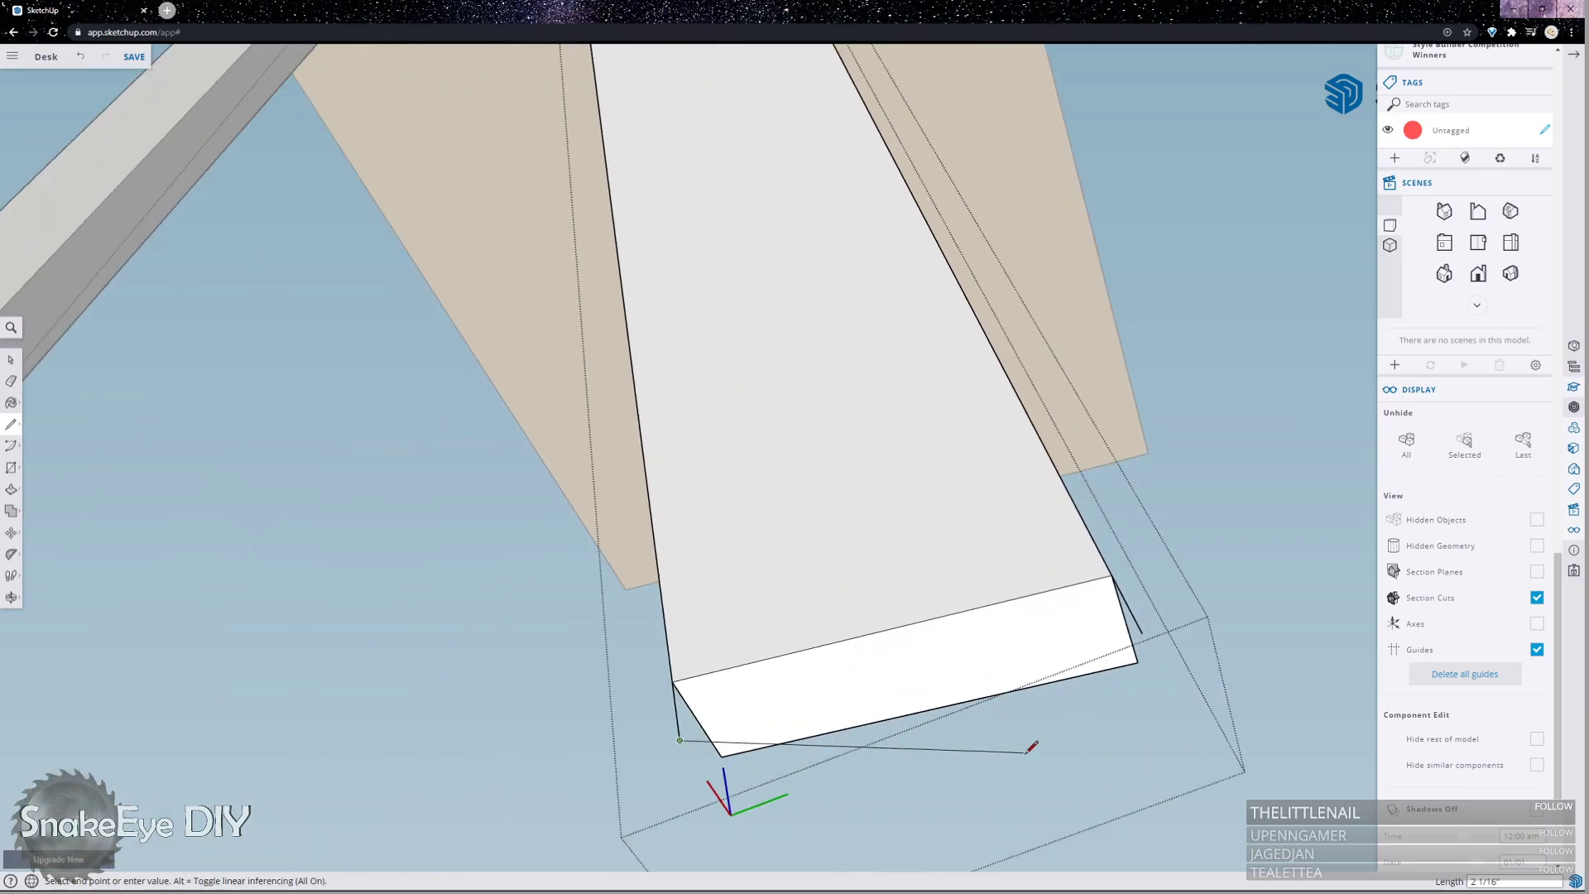
pyautogui.click(1142, 632)
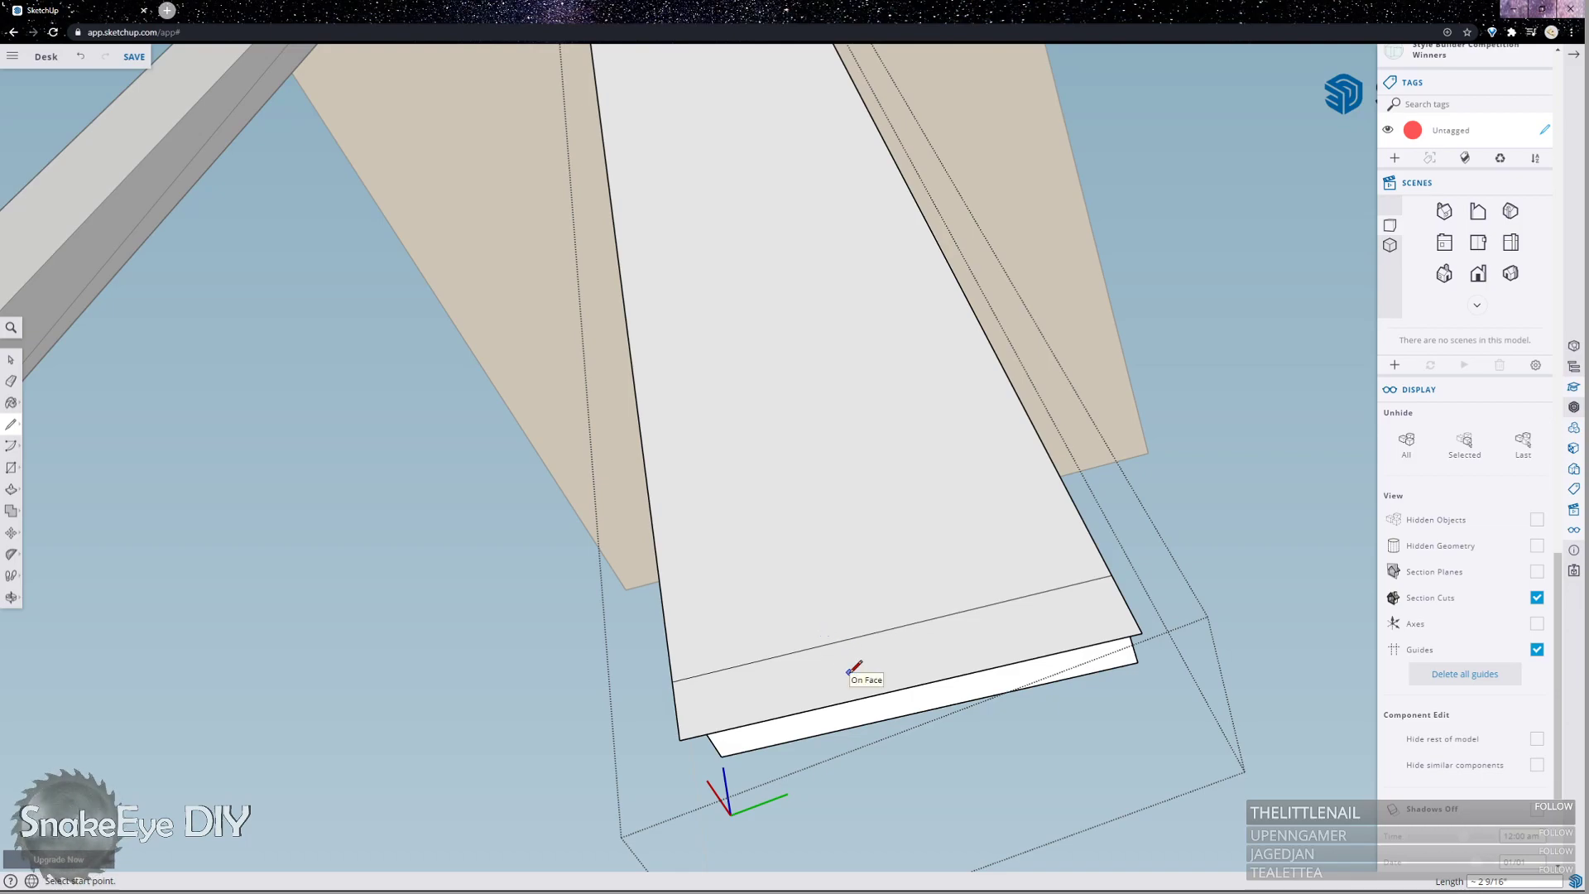
# Push/pull the marked strip outward about 9/16" and orbit to inspect it.
pyautogui.press('p')
pyautogui.moveTo(849, 674)
pyautogui.mouseDown()
pyautogui.moveTo(873, 723)
pyautogui.moveTo(979, 695)
pyautogui.mouseUp()
pyautogui.moveTo(978, 695); pyautogui.dragTo(419, 676, button='middle')
pyautogui.scroll(4, 670, 600)
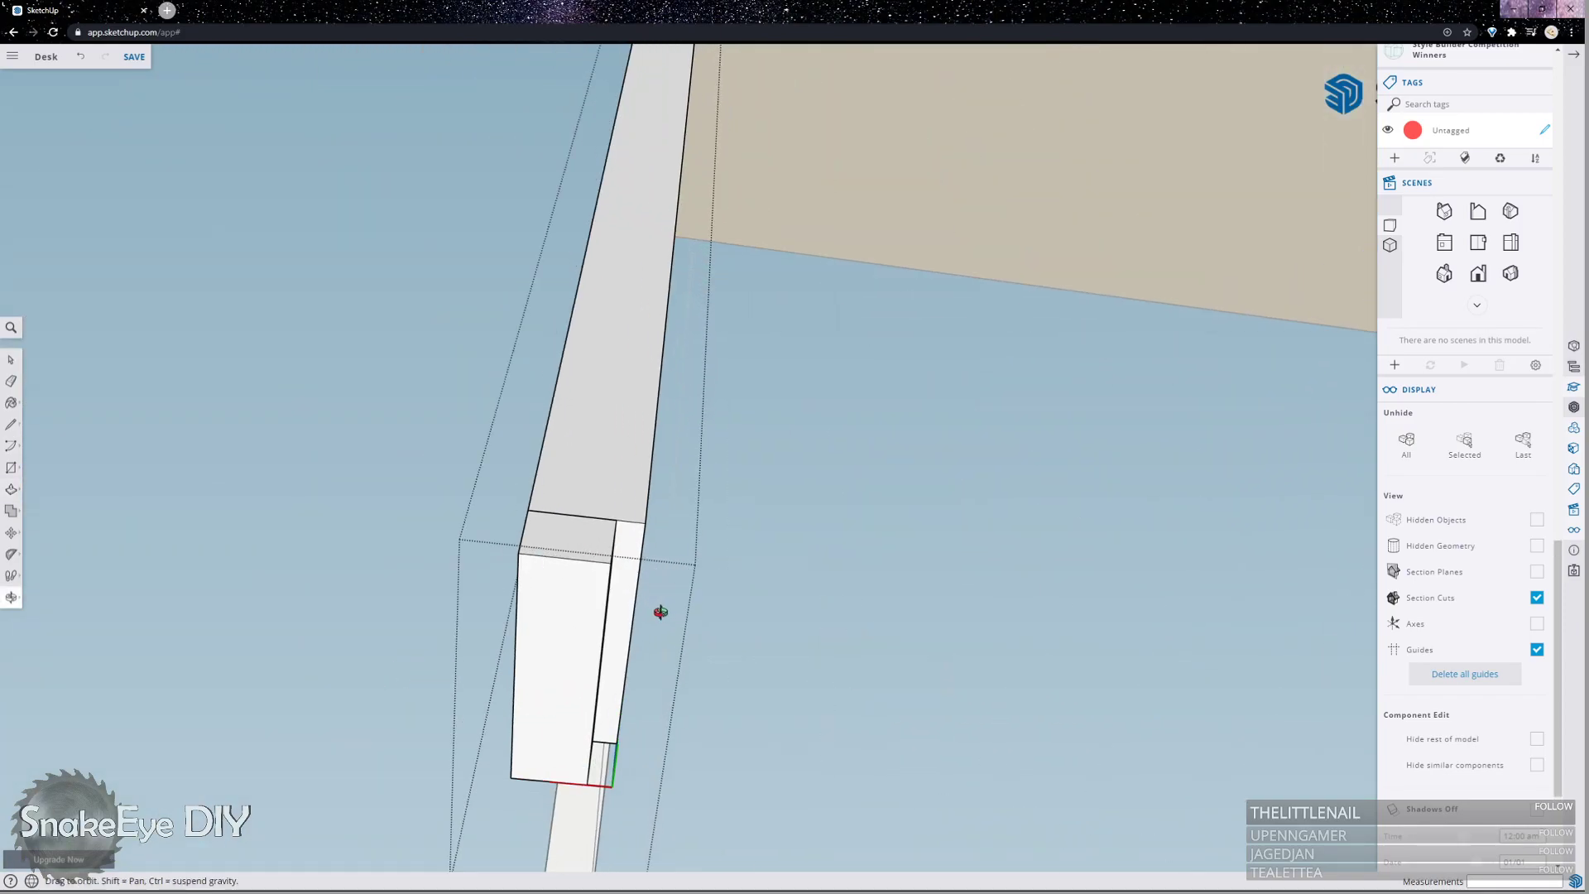
# Delete the stray edges across the narrow strip and the leg's other face.
pyautogui.click(635, 528)
pyautogui.press('space')
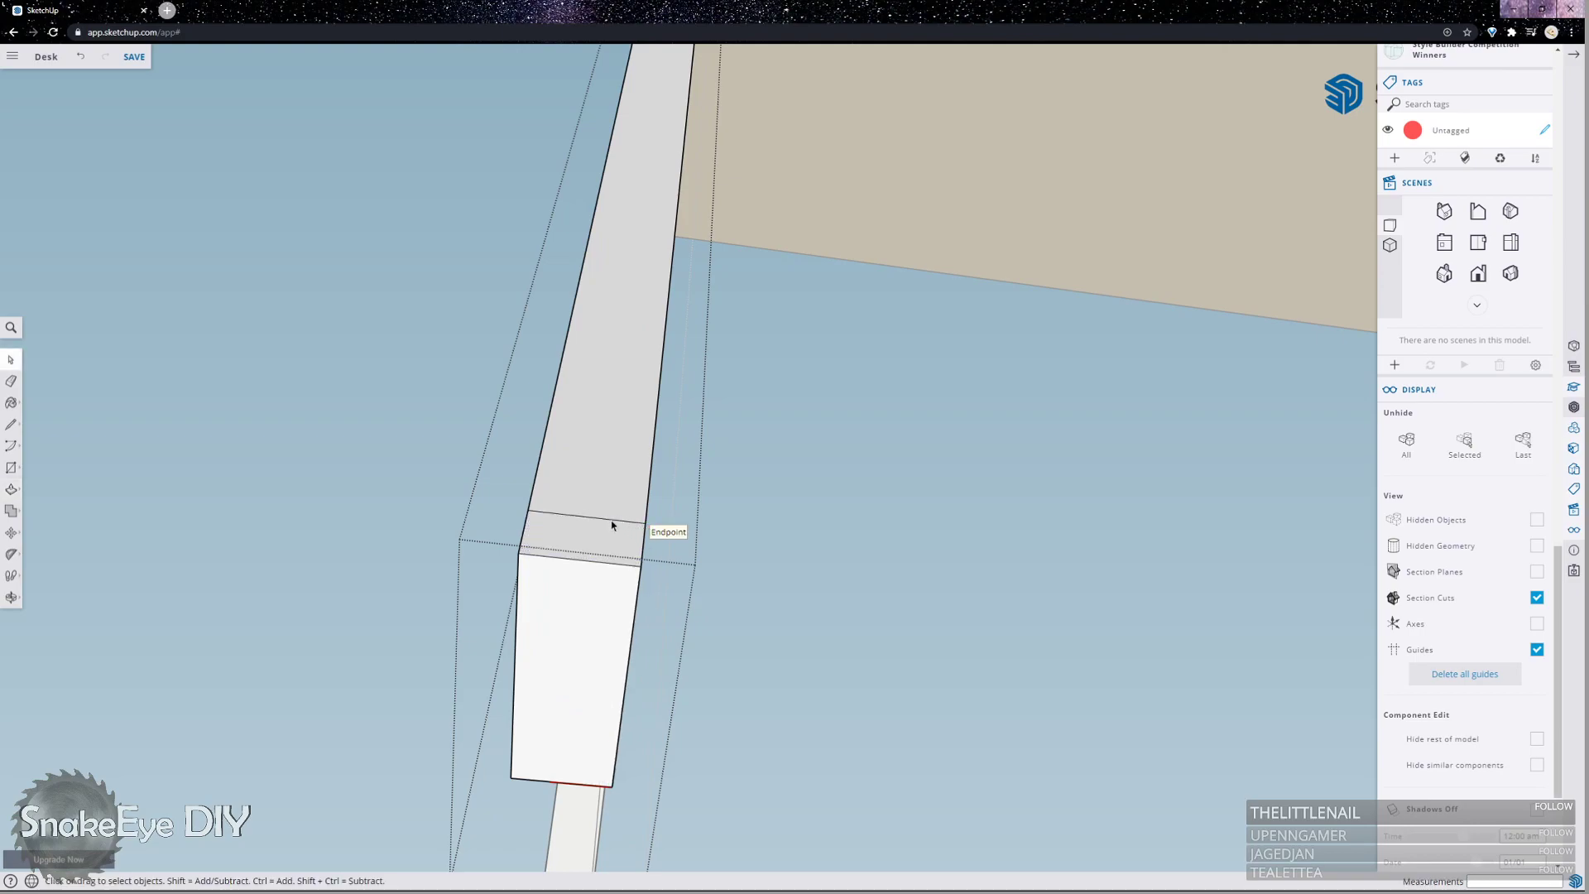
pyautogui.click(611, 521)
pyautogui.press('Delete')
pyautogui.moveTo(703, 690); pyautogui.dragTo(226, 583, button='middle')
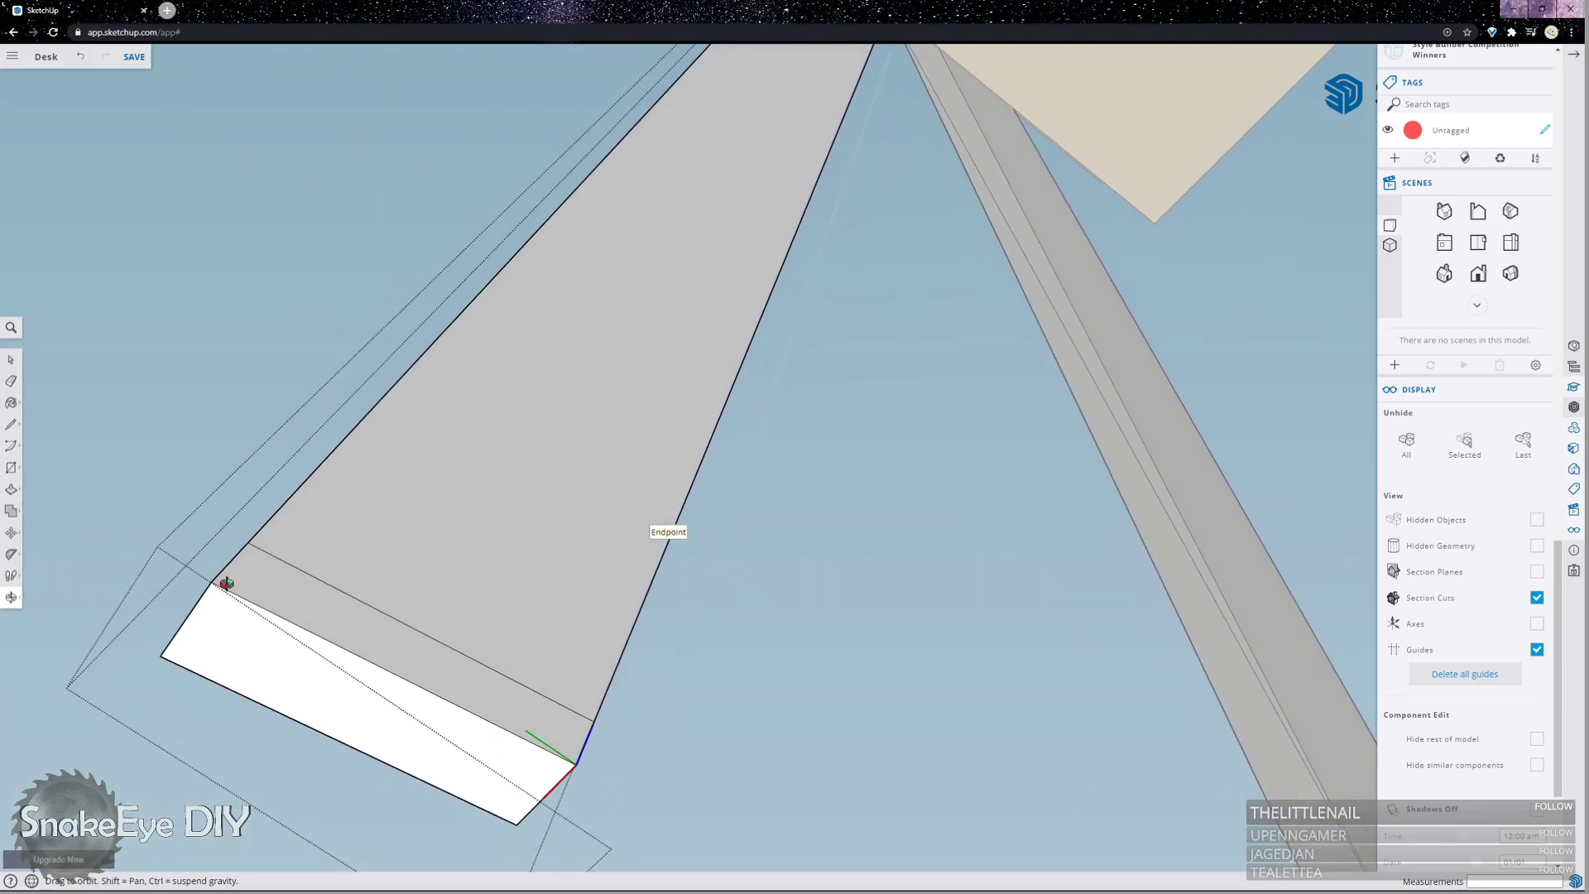
pyautogui.click(397, 628)
pyautogui.press('Delete')
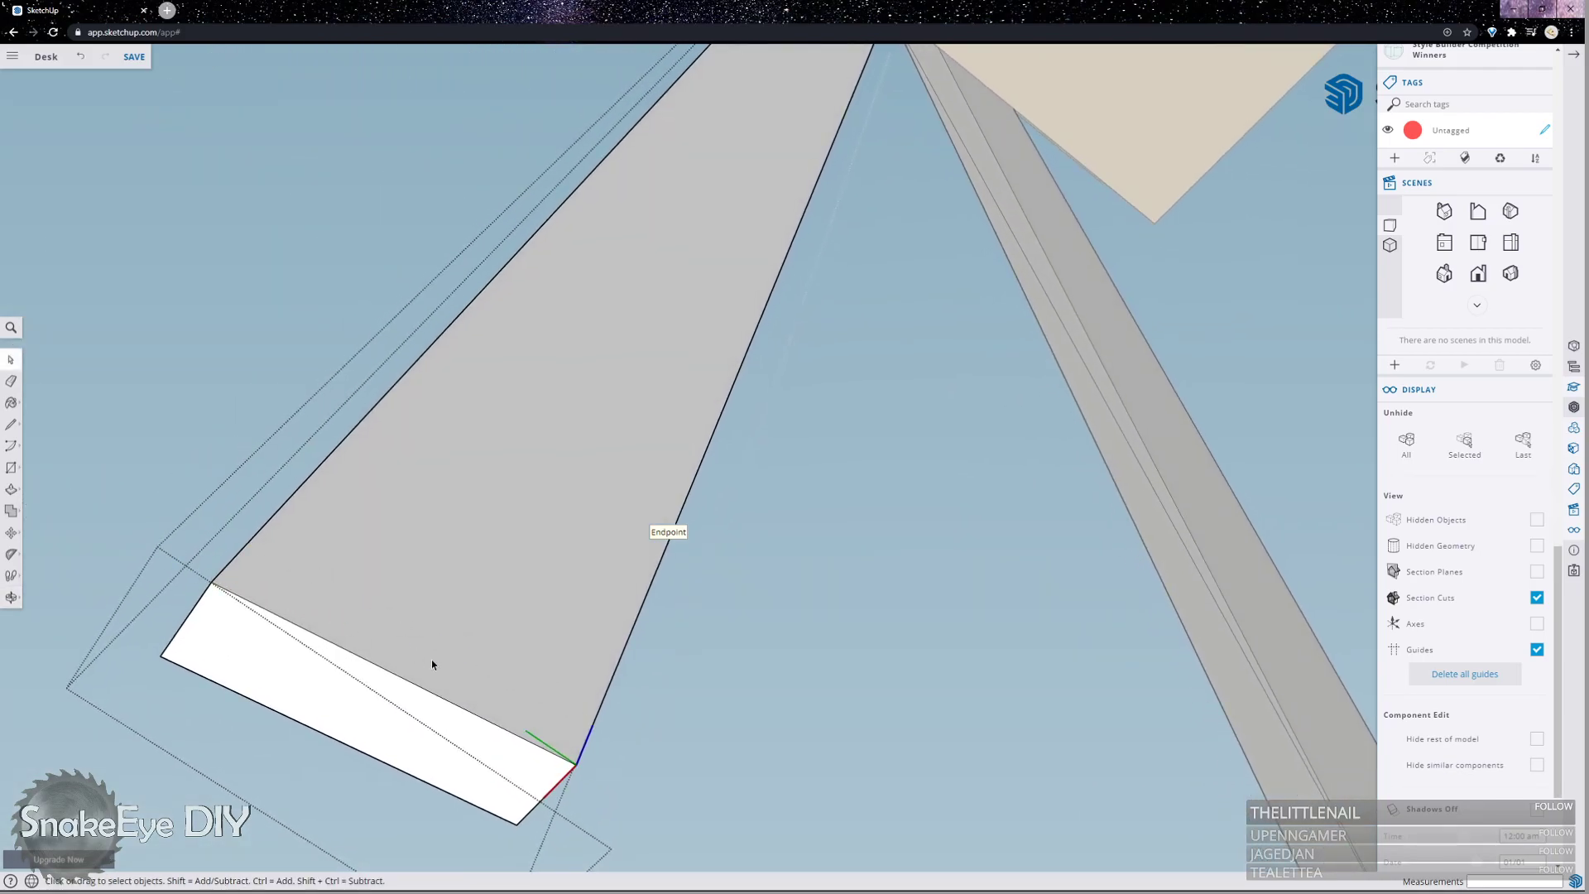
# Delete the remaining edge across the grey face and select the leg's side face and edge.
pyautogui.moveTo(466, 680); pyautogui.dragTo(310, 577, button='middle')
pyautogui.scroll(5, 227, 514)
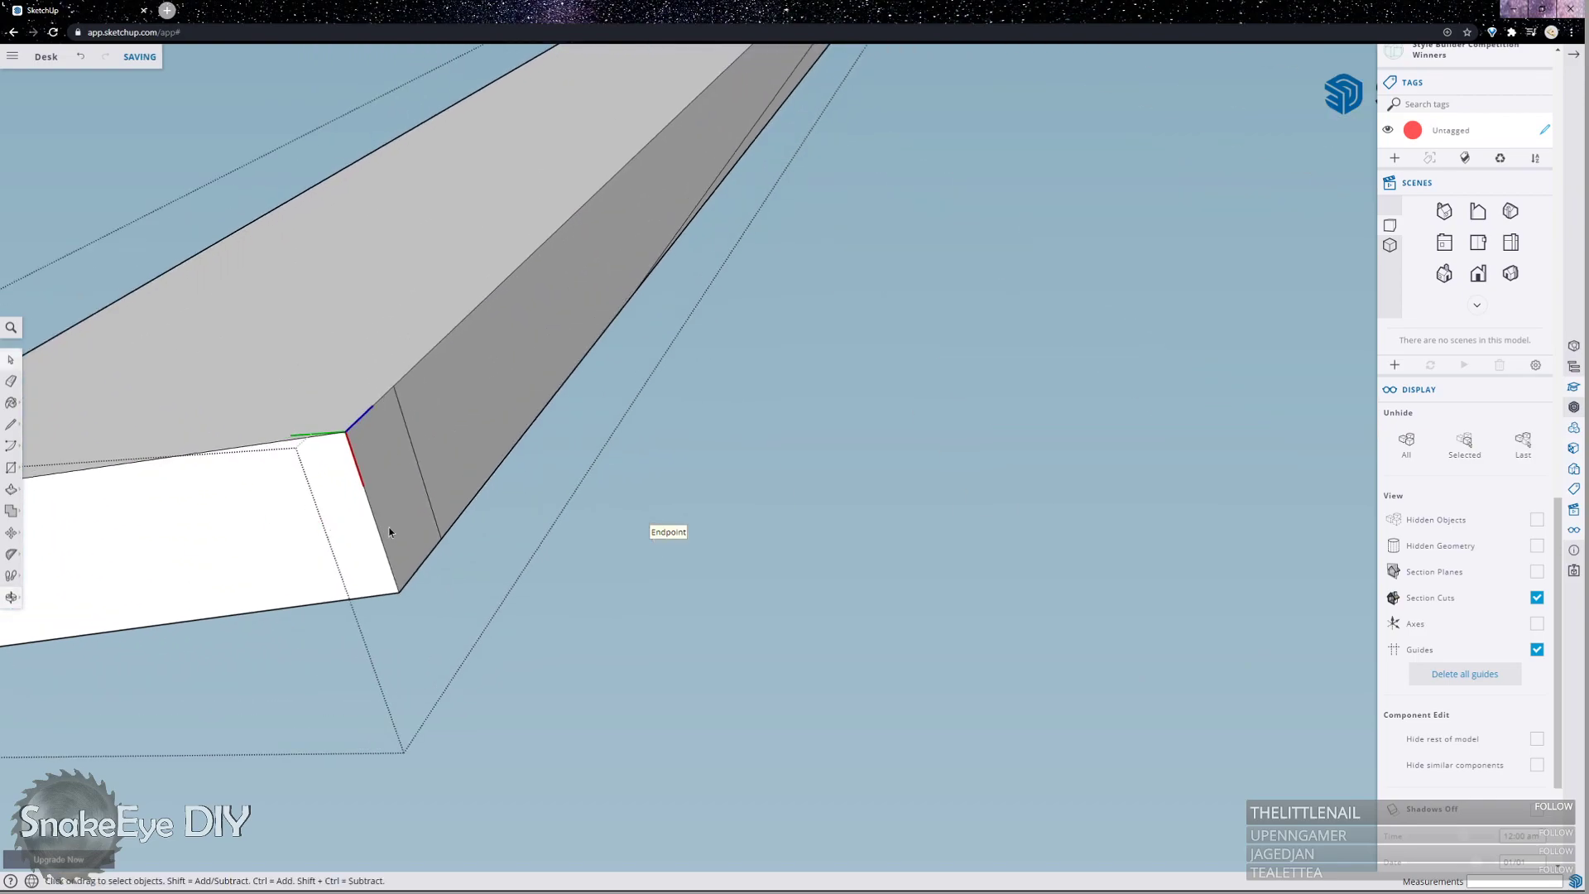
pyautogui.click(432, 513)
pyautogui.press('Delete')
pyautogui.moveTo(436, 564); pyautogui.dragTo(419, 159, button='middle')
pyautogui.scroll(3, 386, 105)
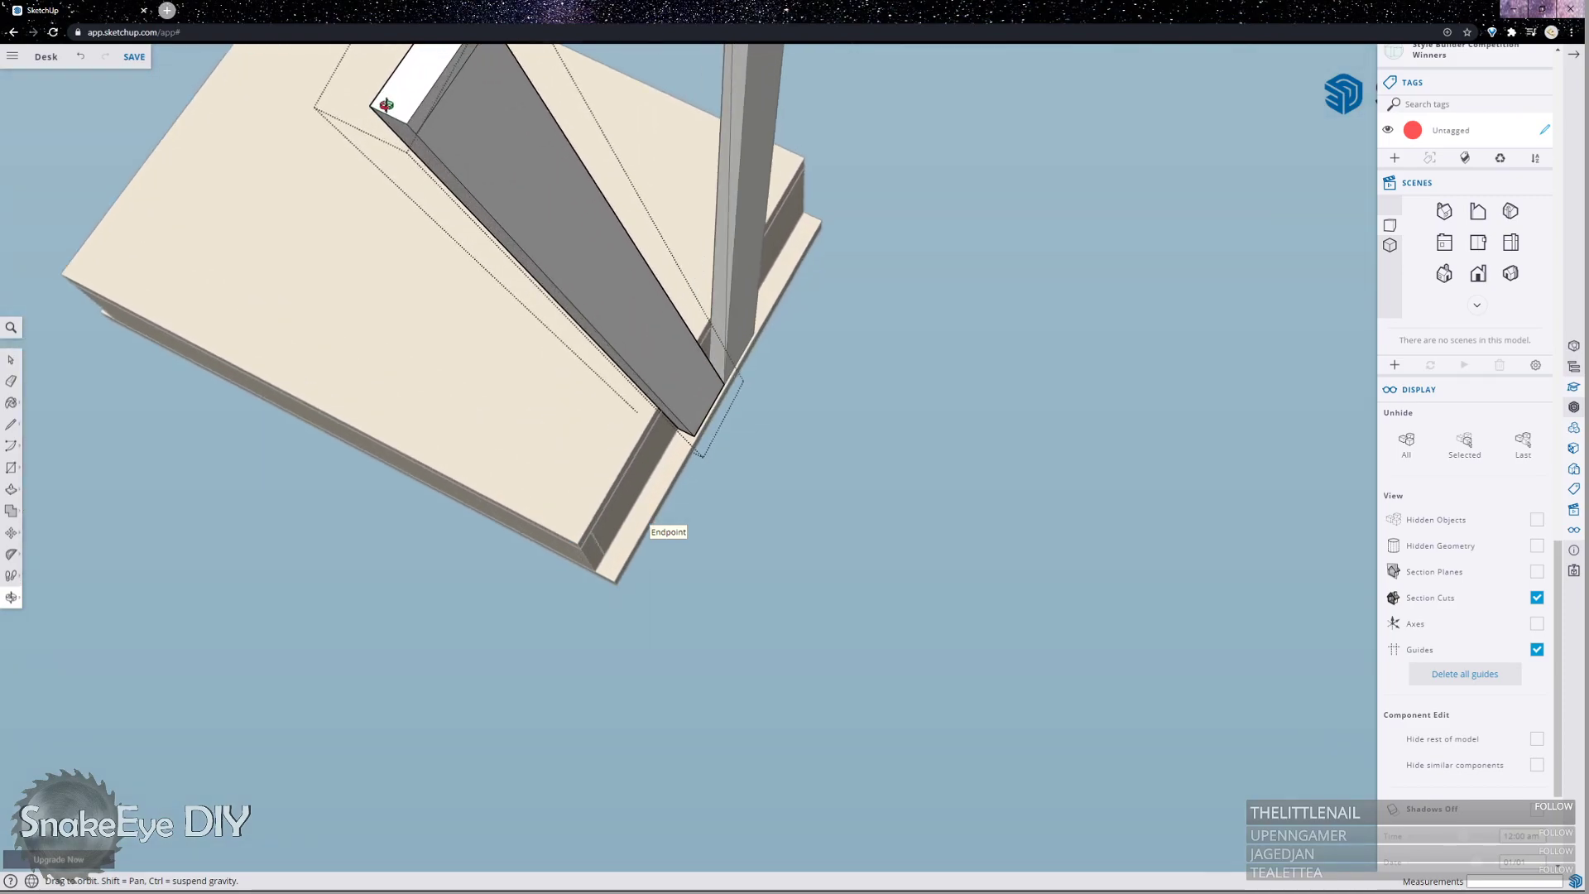
pyautogui.scroll(3, 439, 165)
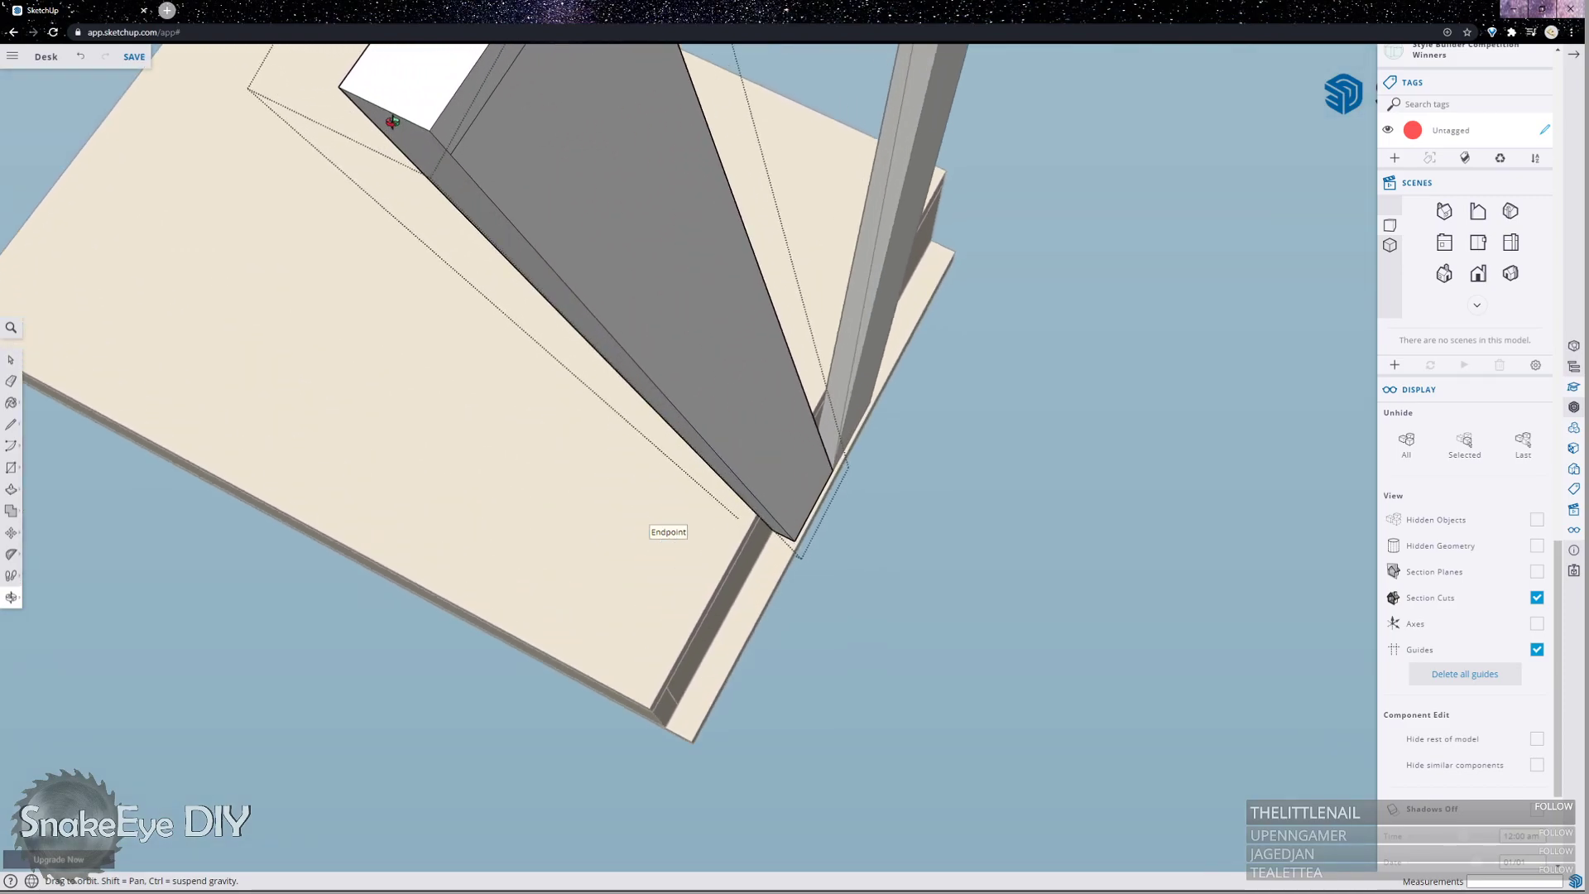
pyautogui.click(489, 113)
pyautogui.click(486, 110)
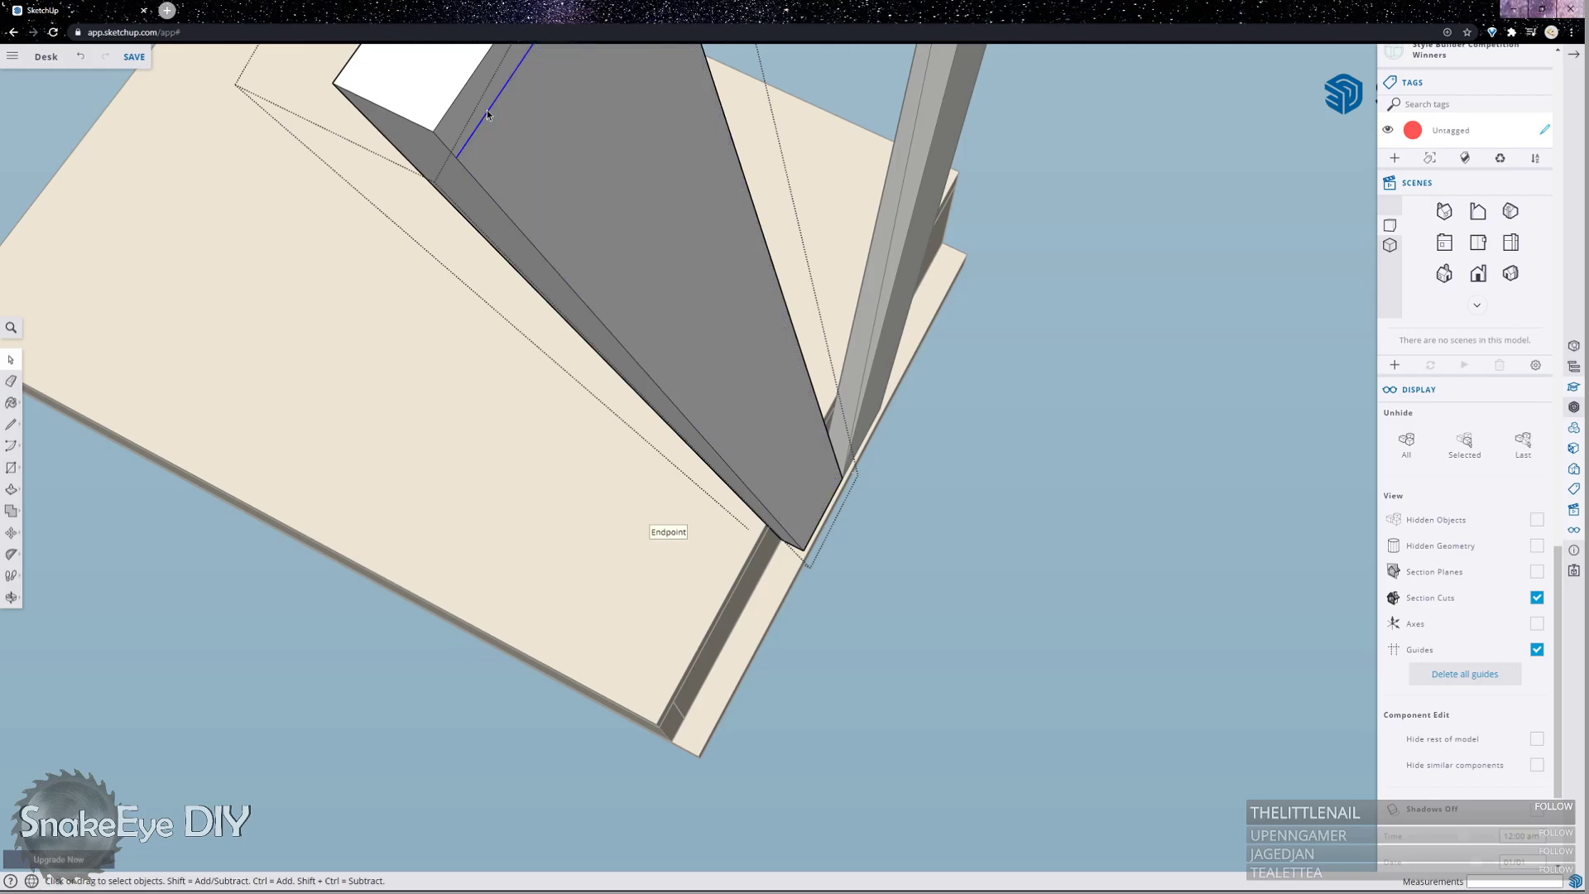
pyautogui.moveTo(494, 217); pyautogui.dragTo(1068, 706, button='middle')
# Close the leg board edit and start a line at the right leg's bottom corner.
pyautogui.scroll(-3, 1008, 611)
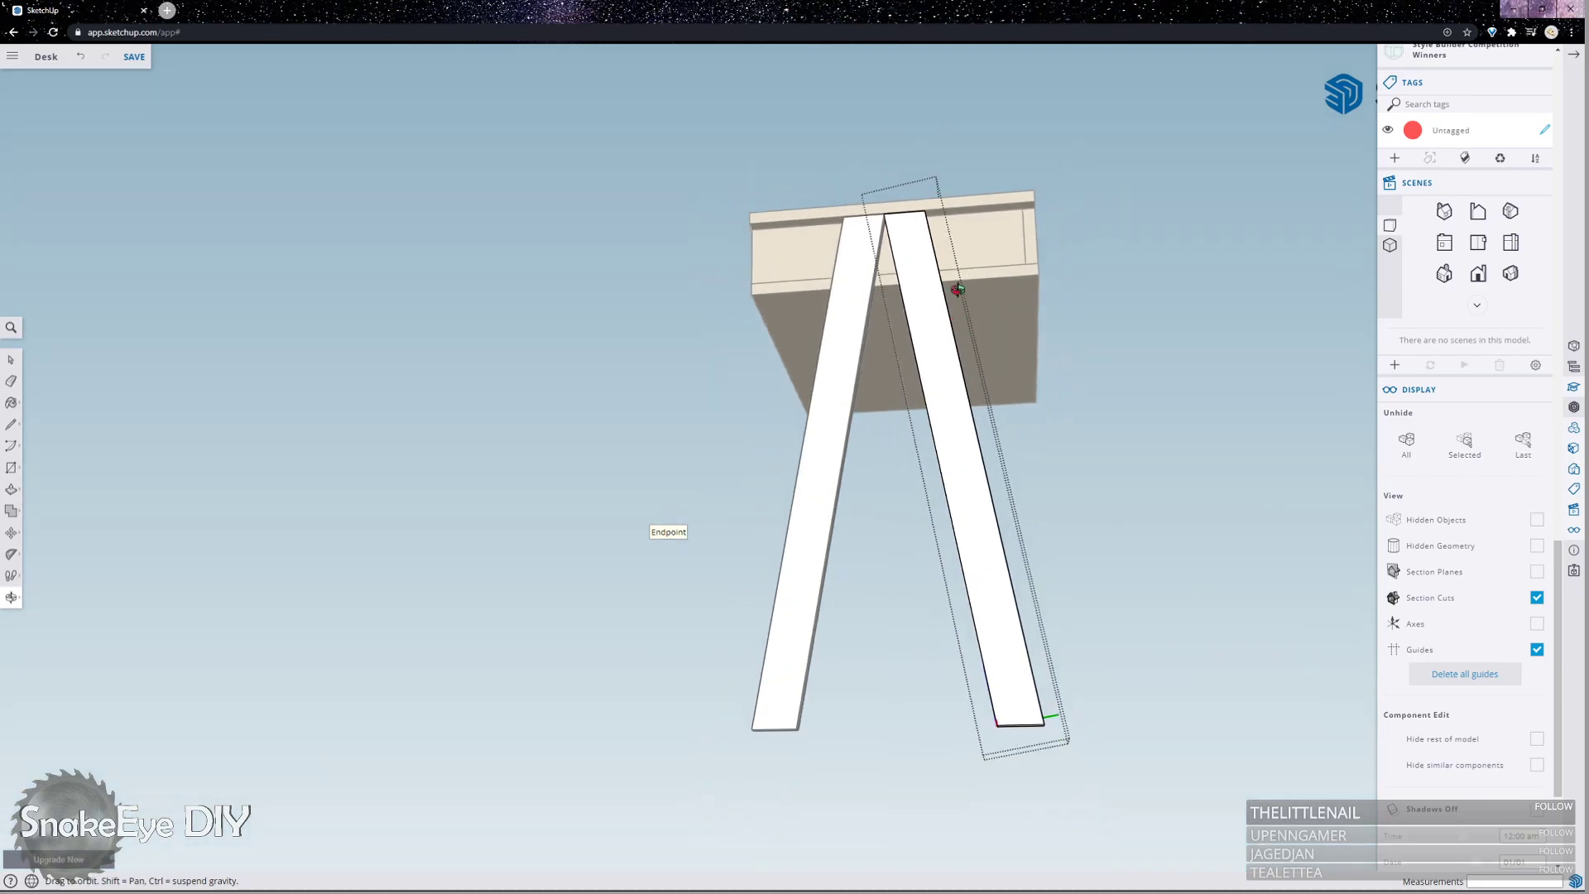
pyautogui.scroll(2, 965, 589)
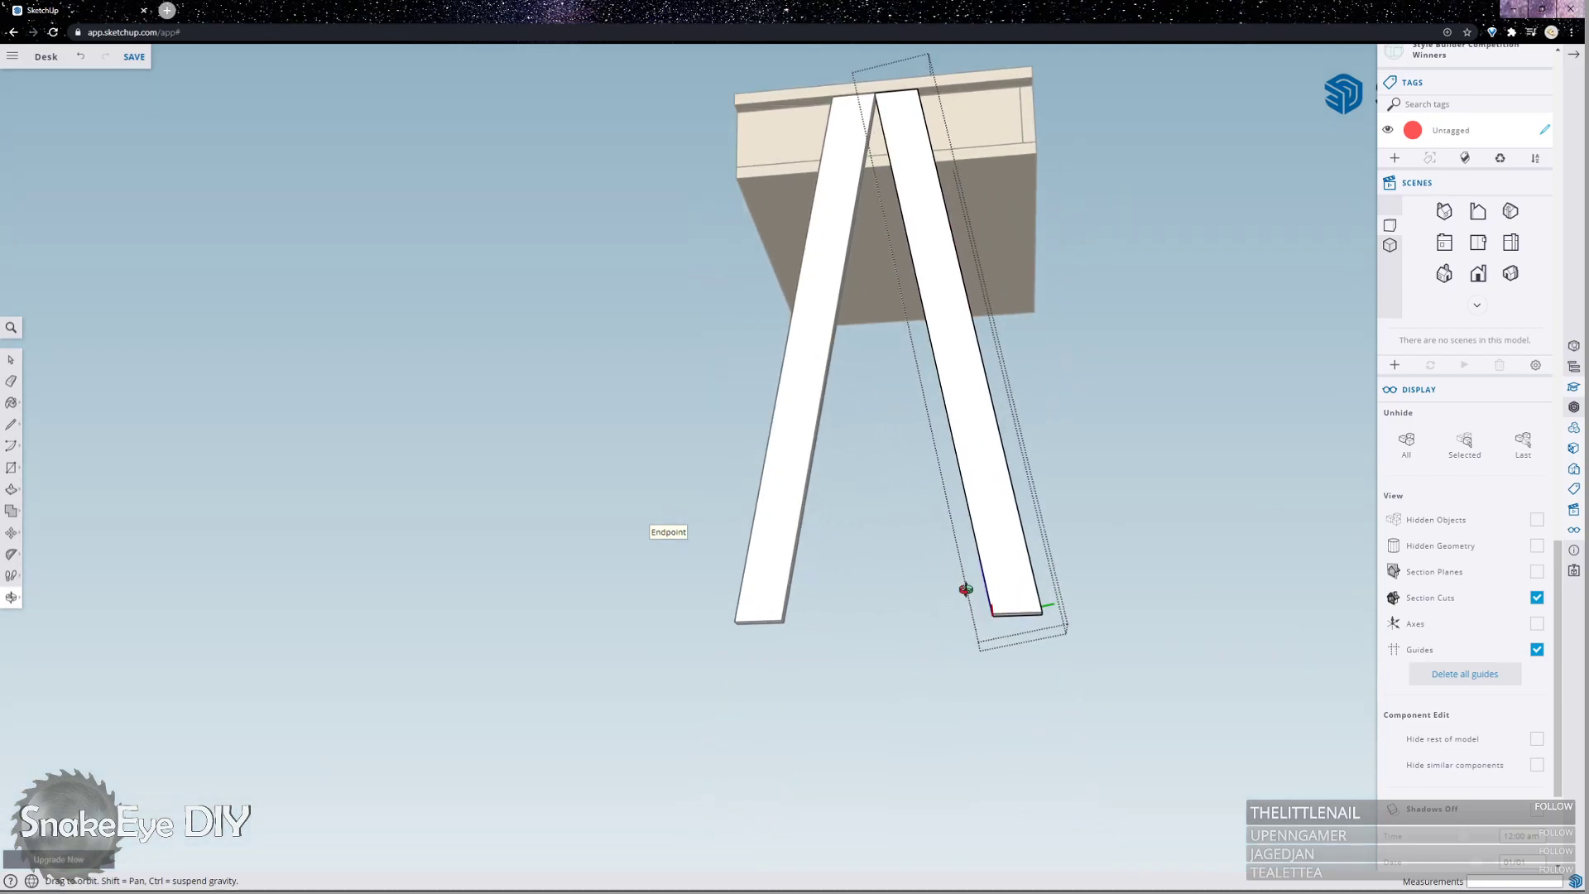
pyautogui.click(1084, 650)
pyautogui.press('l')
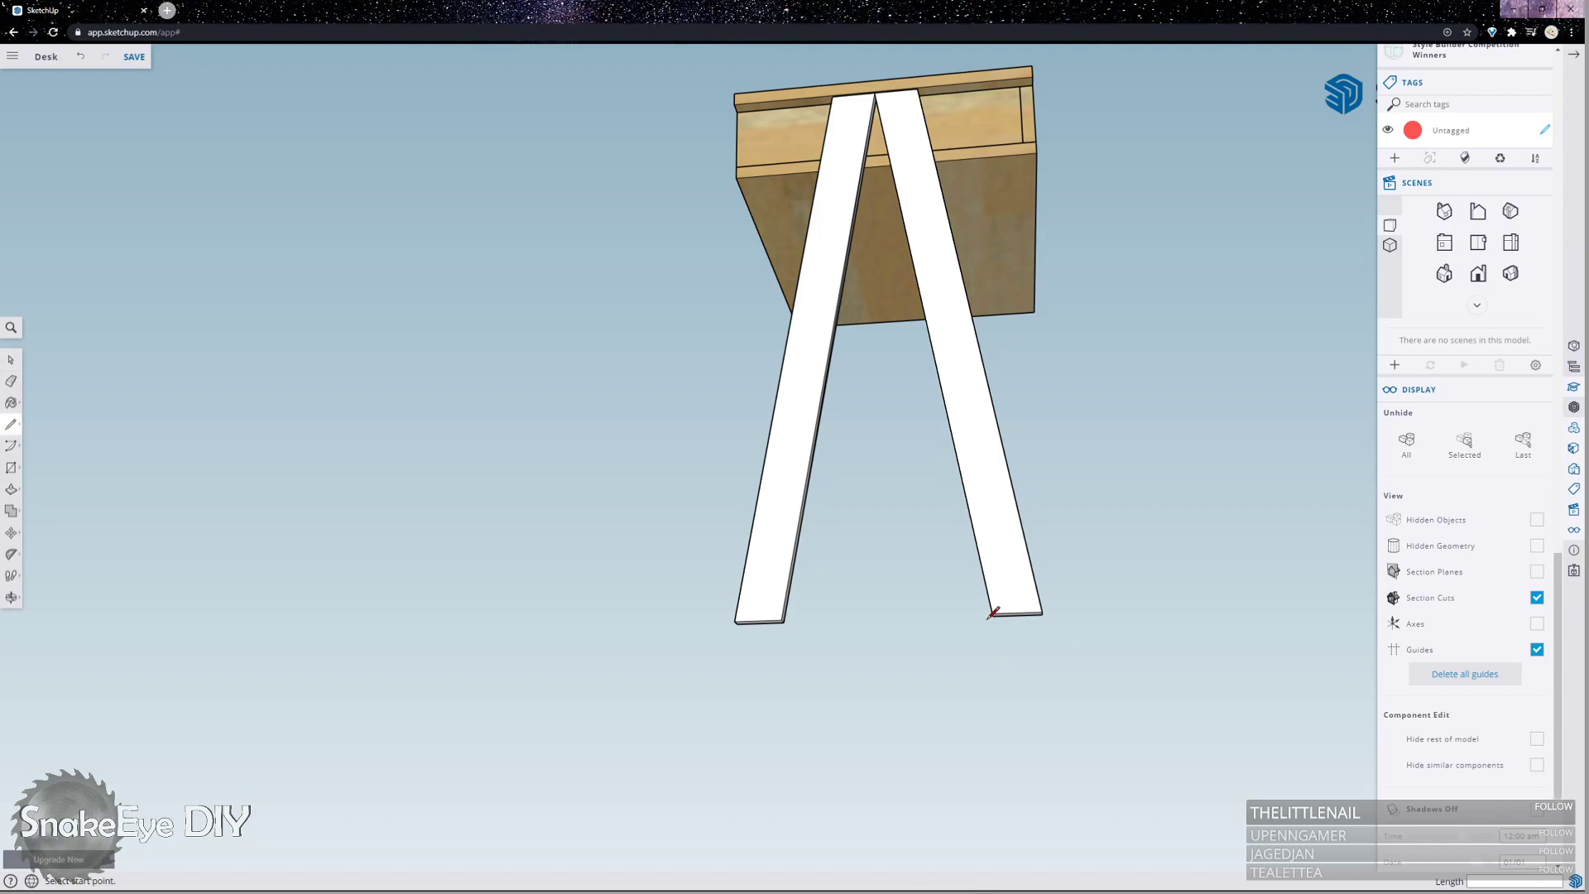
pyautogui.click(992, 614)
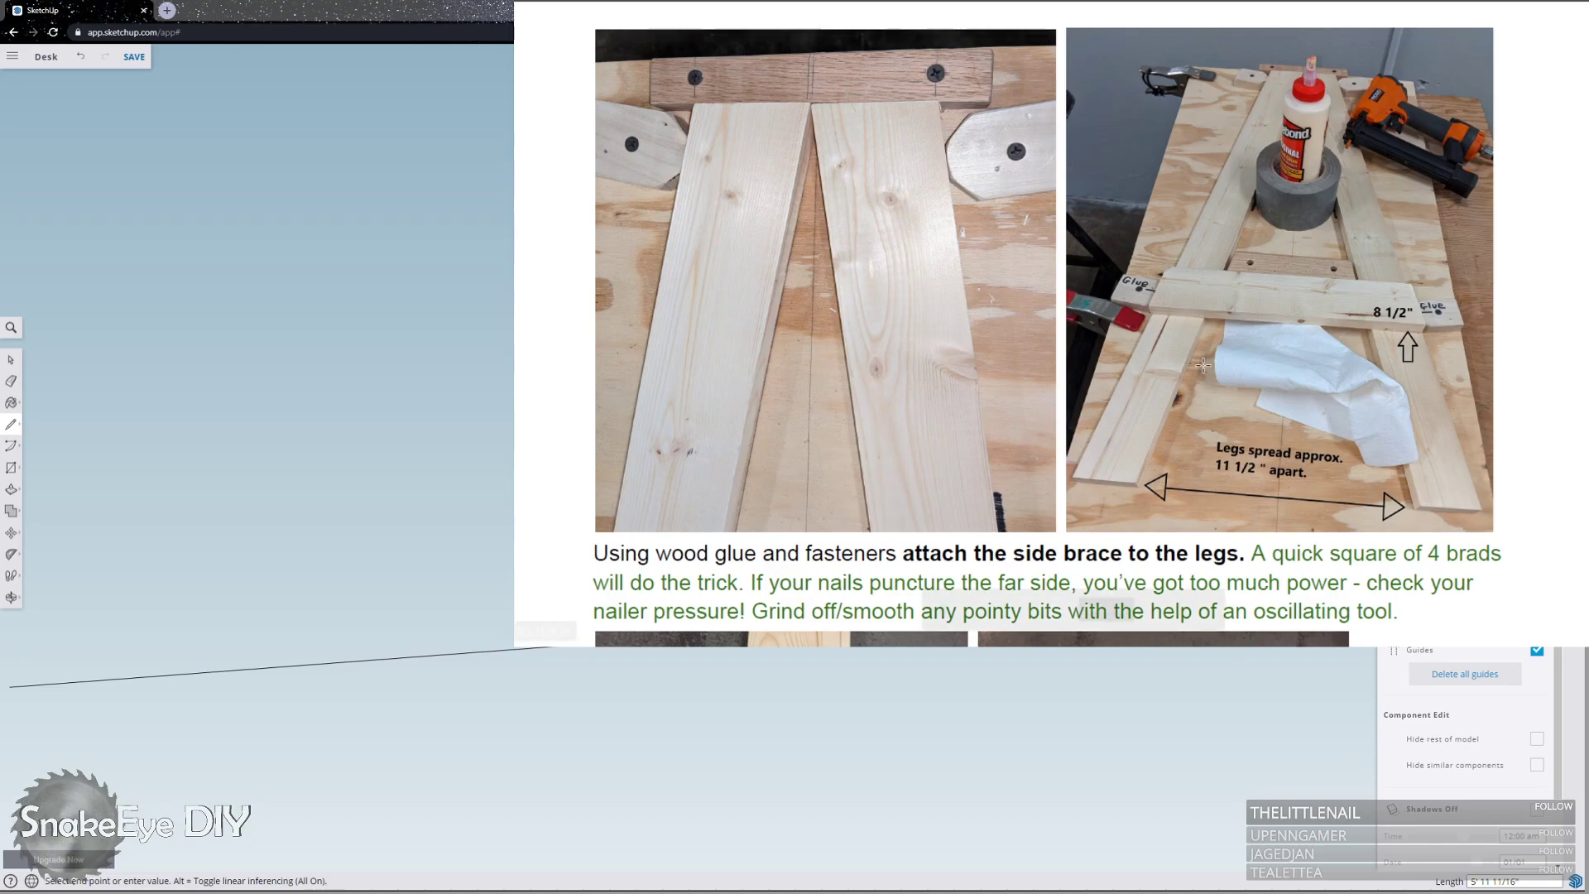
pyautogui.scroll(-3, 1202, 376)
pyautogui.scroll(1, 1204, 387)
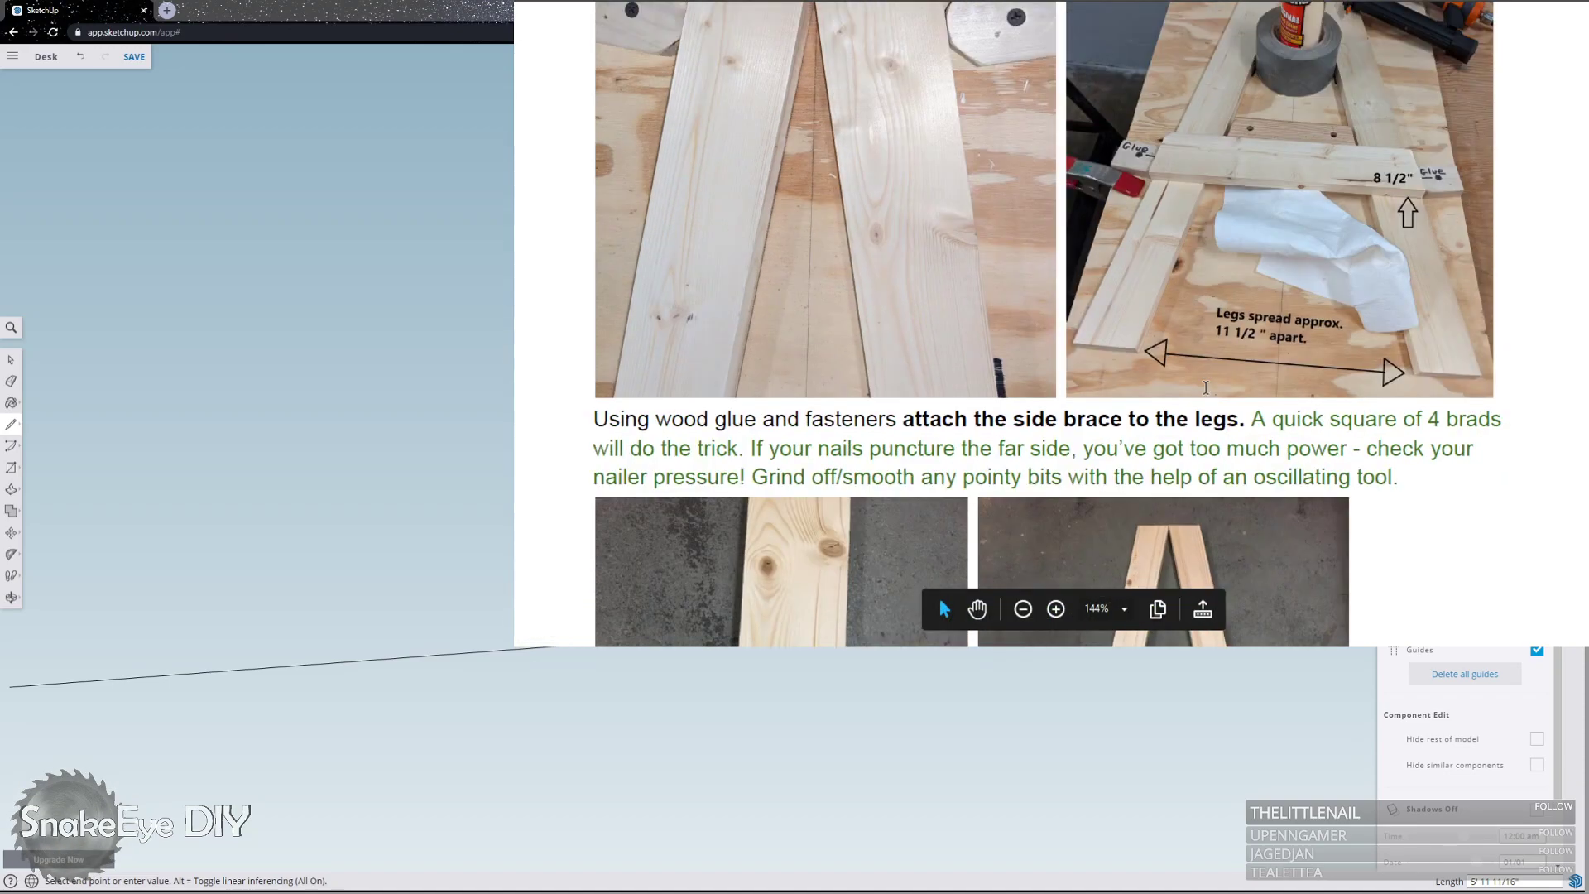
pyautogui.scroll(2, 1201, 396)
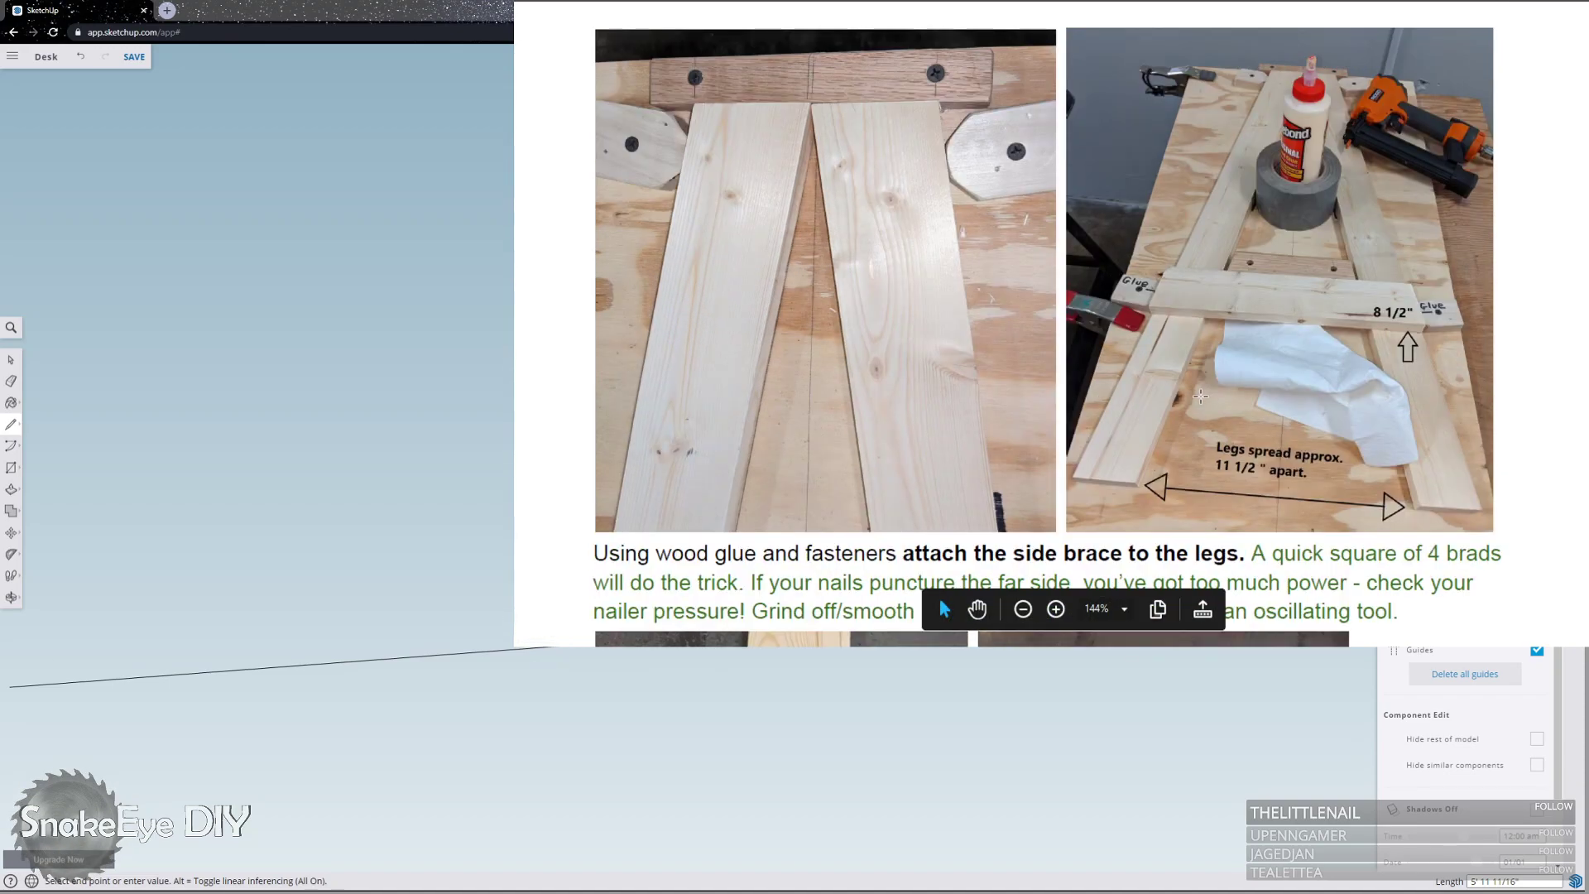
pyautogui.scroll(10, 1200, 397)
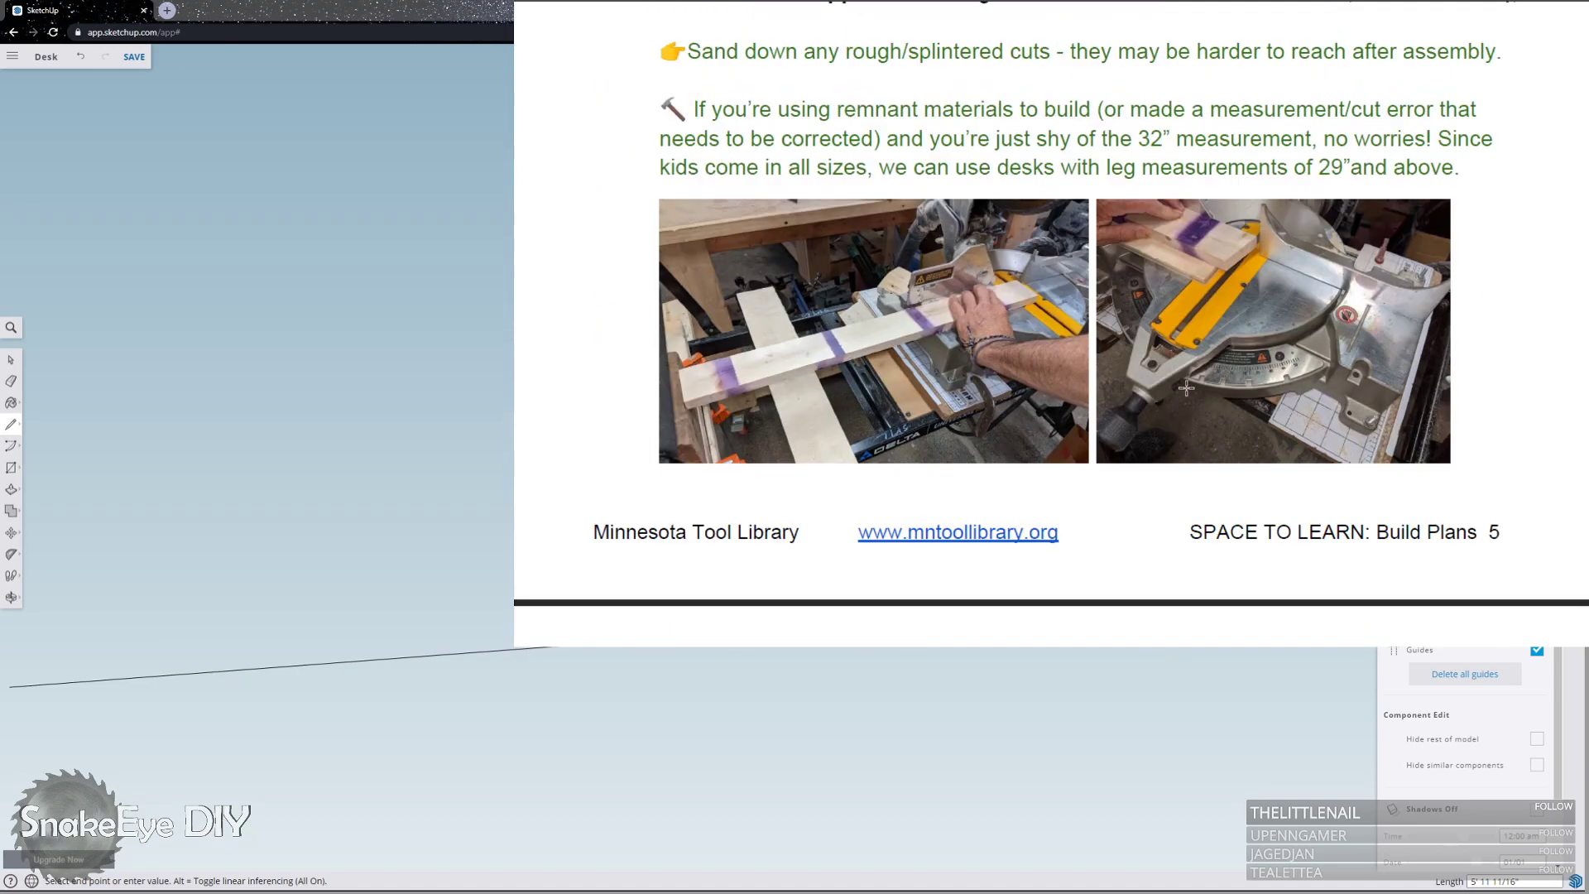
pyautogui.scroll(-12, 1186, 388)
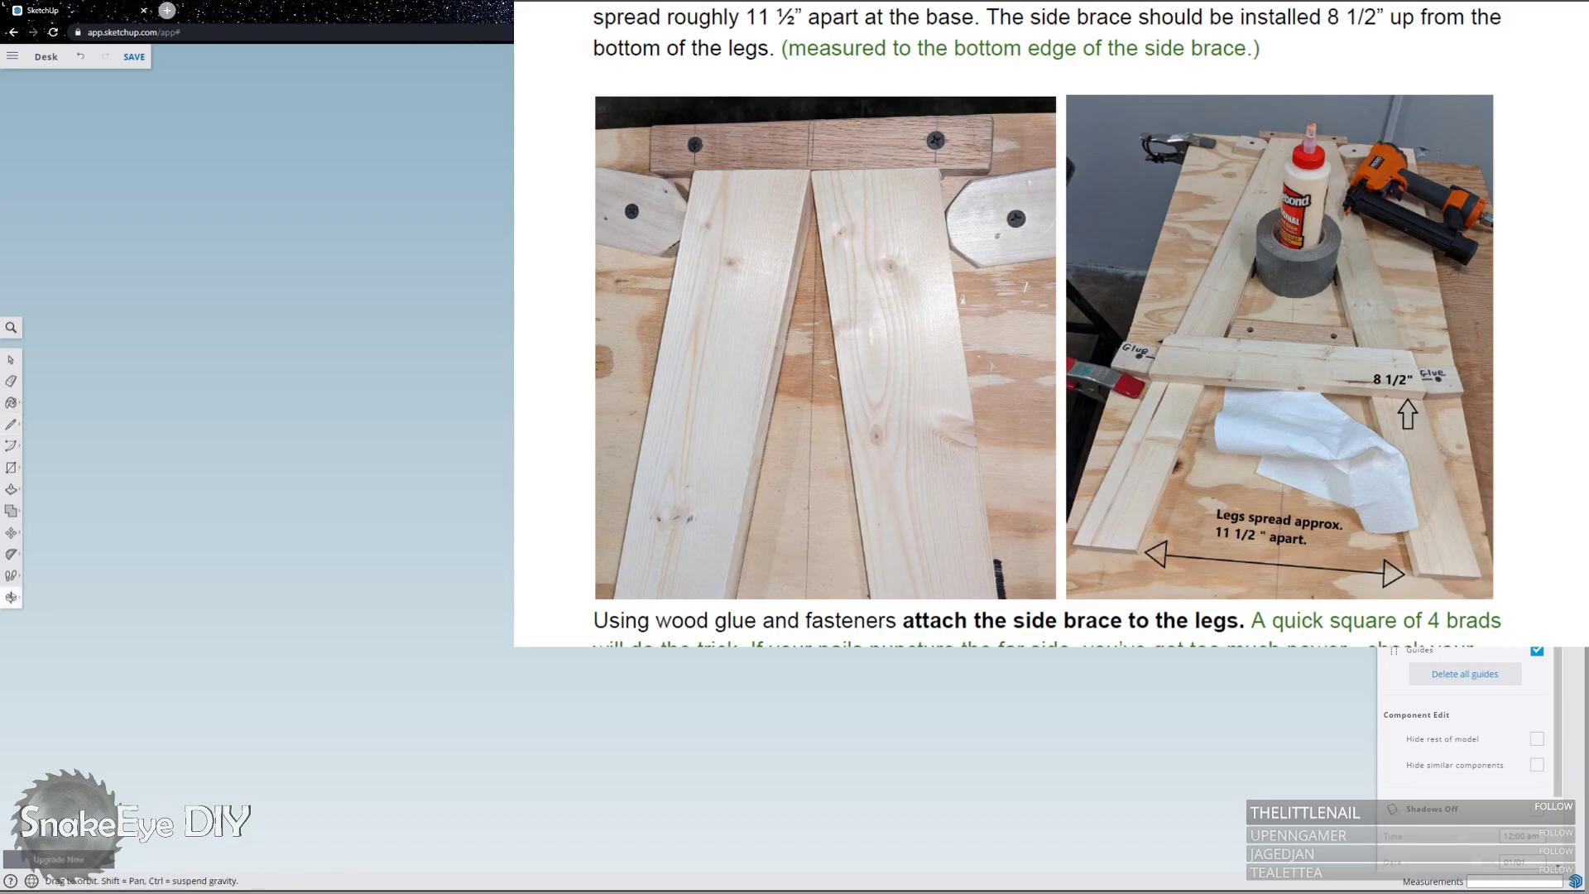
pyautogui.moveTo(745, 497); pyautogui.dragTo(951, 538, button='middle')
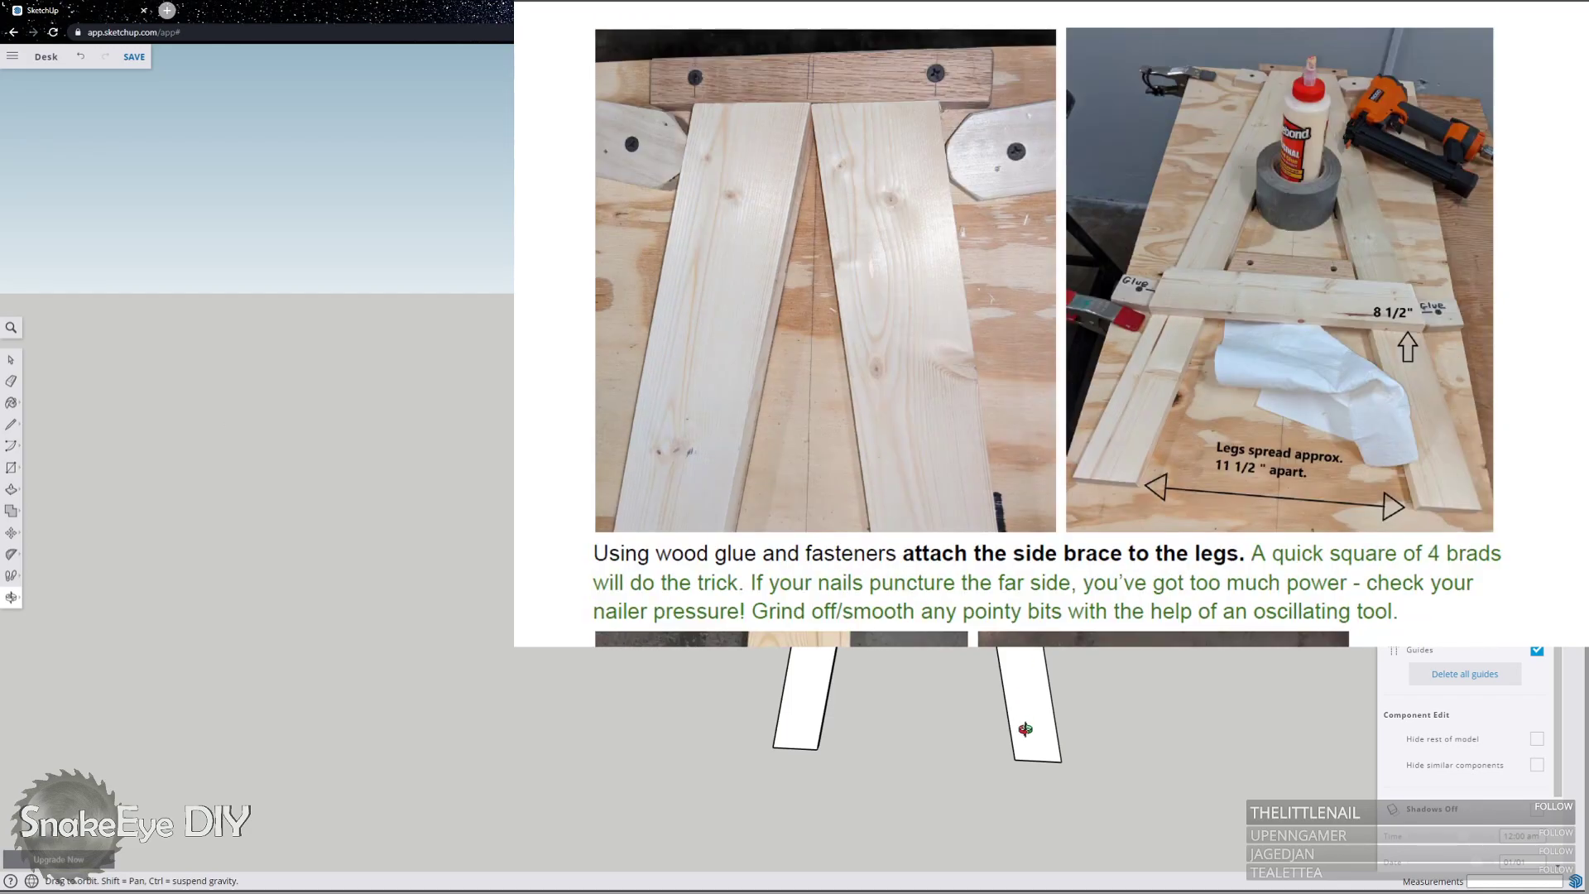
# Draw 8.5" lines up from the right leg's bottom corner, undoing the second one.
pyautogui.moveTo(1024, 733); pyautogui.dragTo(1029, 739)
pyautogui.press('l')
pyautogui.click(1010, 765)
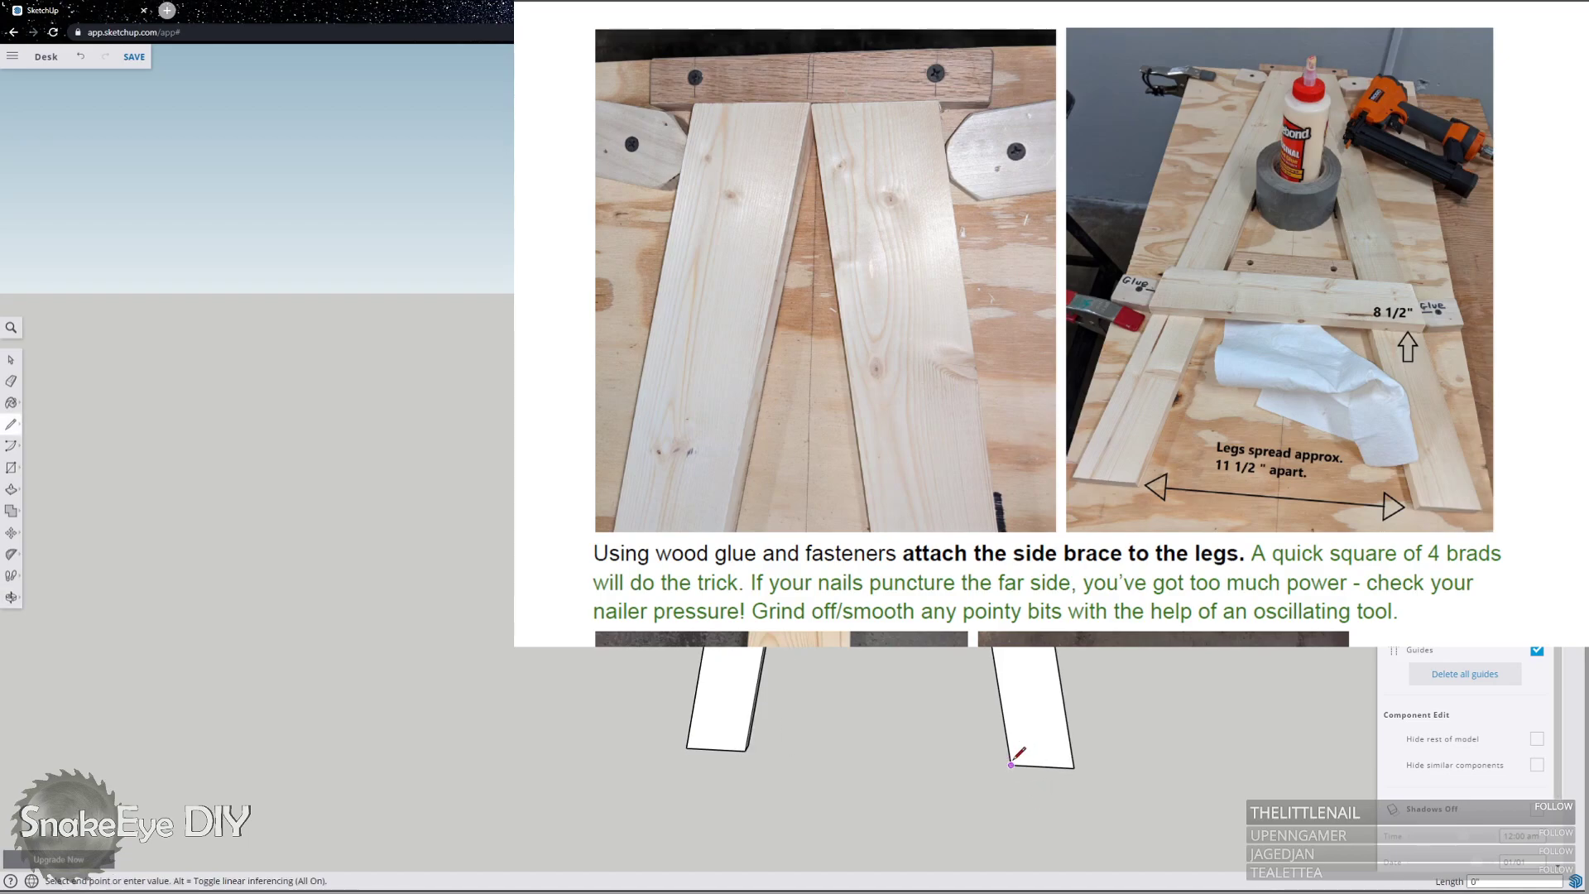
pyautogui.click(1010, 765)
pyautogui.write('8.5')
pyautogui.press('Return')
pyautogui.press('Escape')
pyautogui.click(1011, 765)
pyautogui.write('8.5')
pyautogui.press('Return')
pyautogui.hotkey('ctrl', 'z')
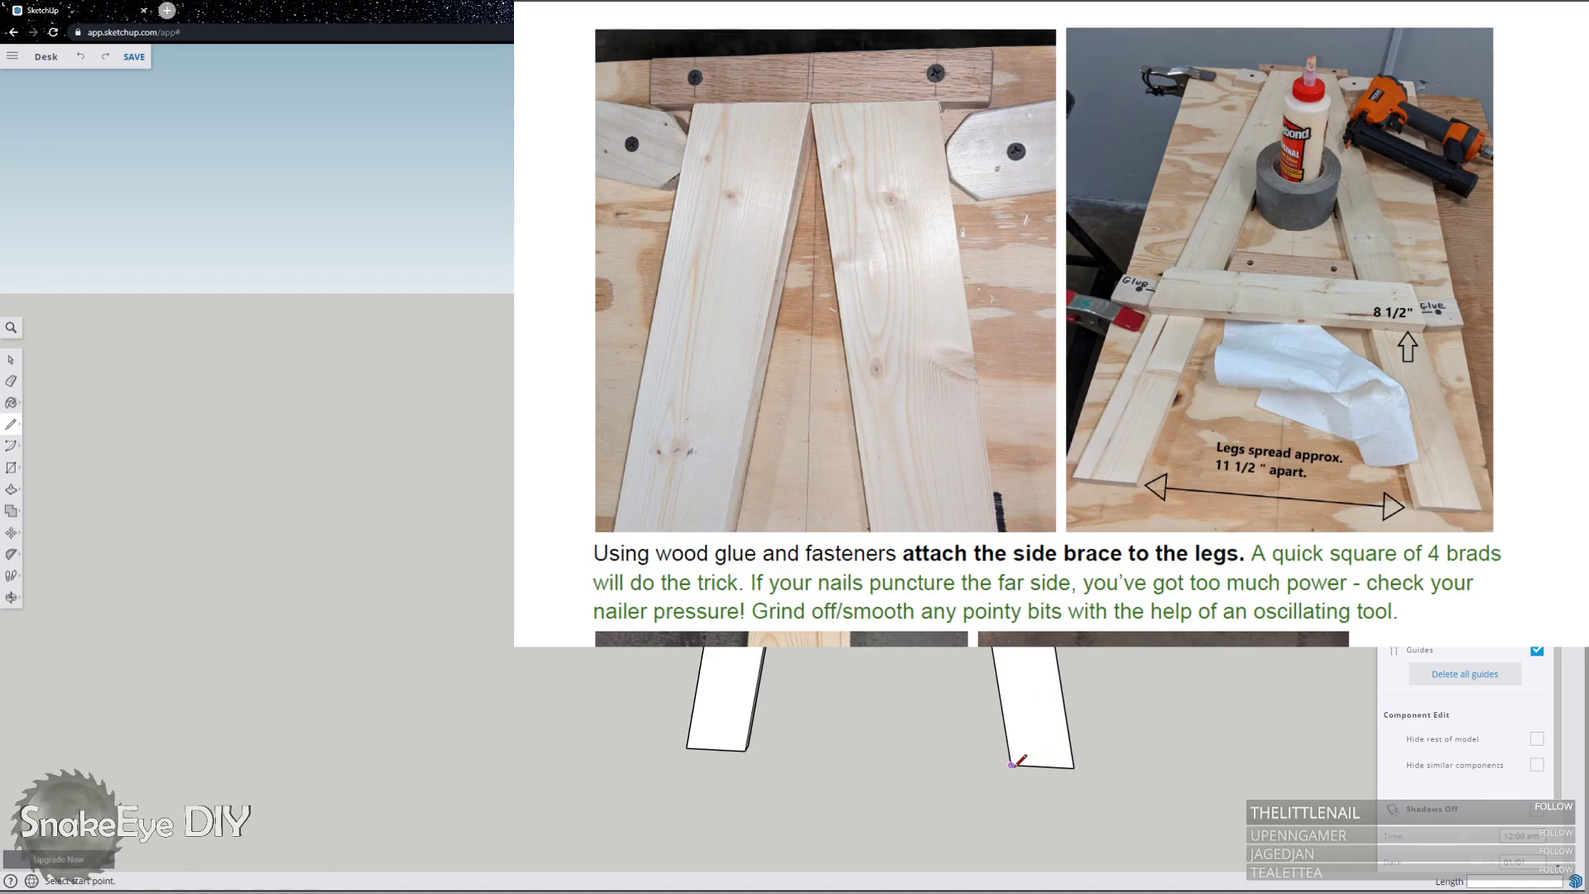
# Redraw the upward line from the leg's lower-left corner, then select and deselect the right leg.
pyautogui.click(1011, 764)
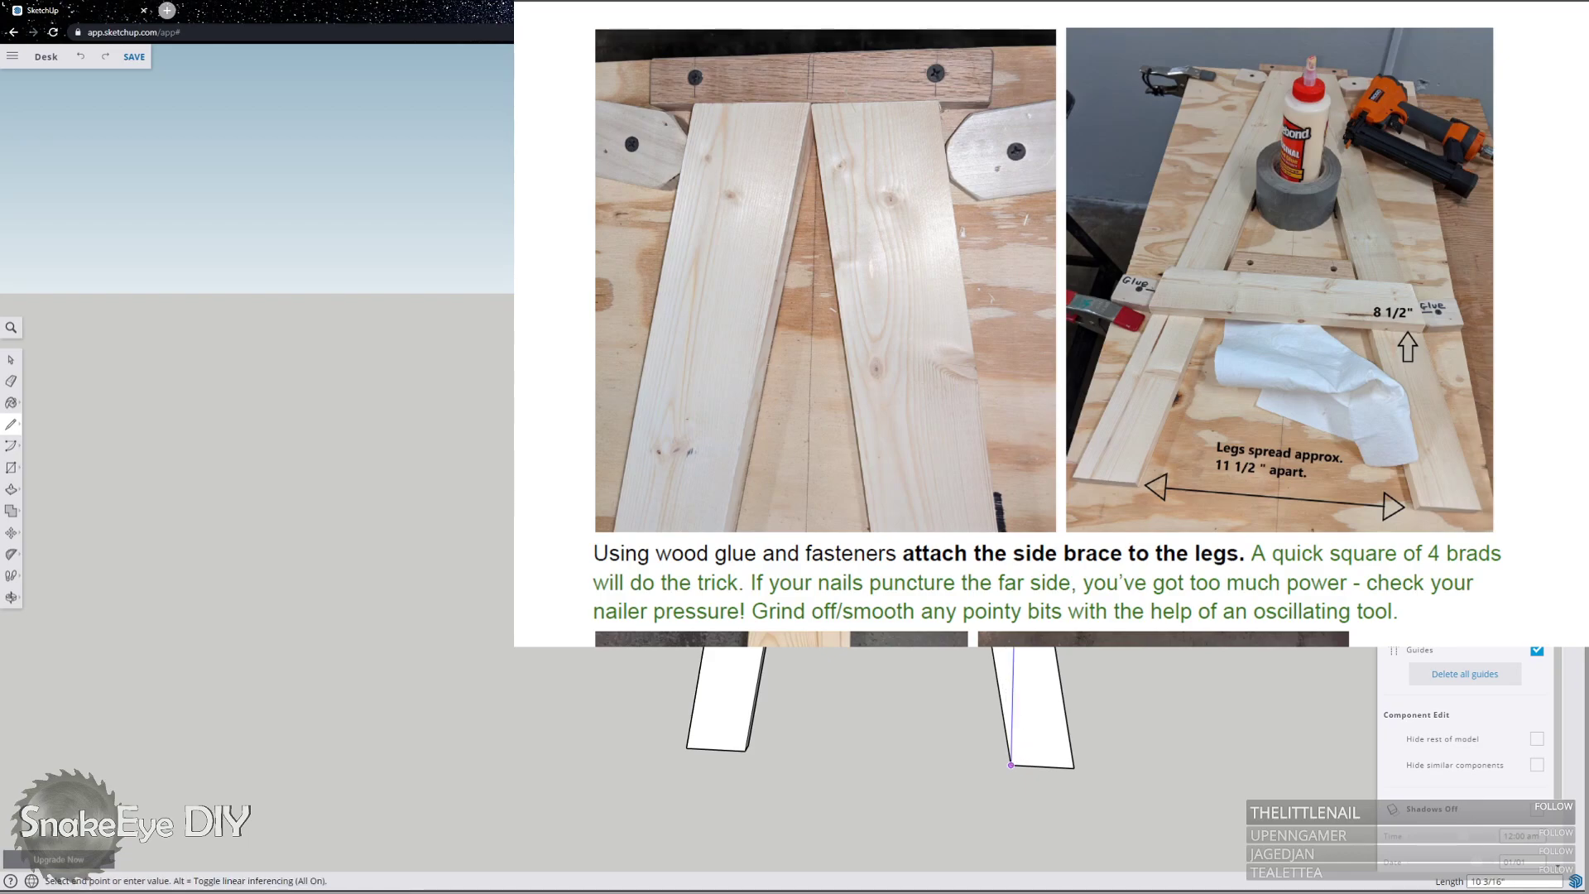
pyautogui.click(1014, 595)
pyautogui.press('Escape')
pyautogui.press('Escape')
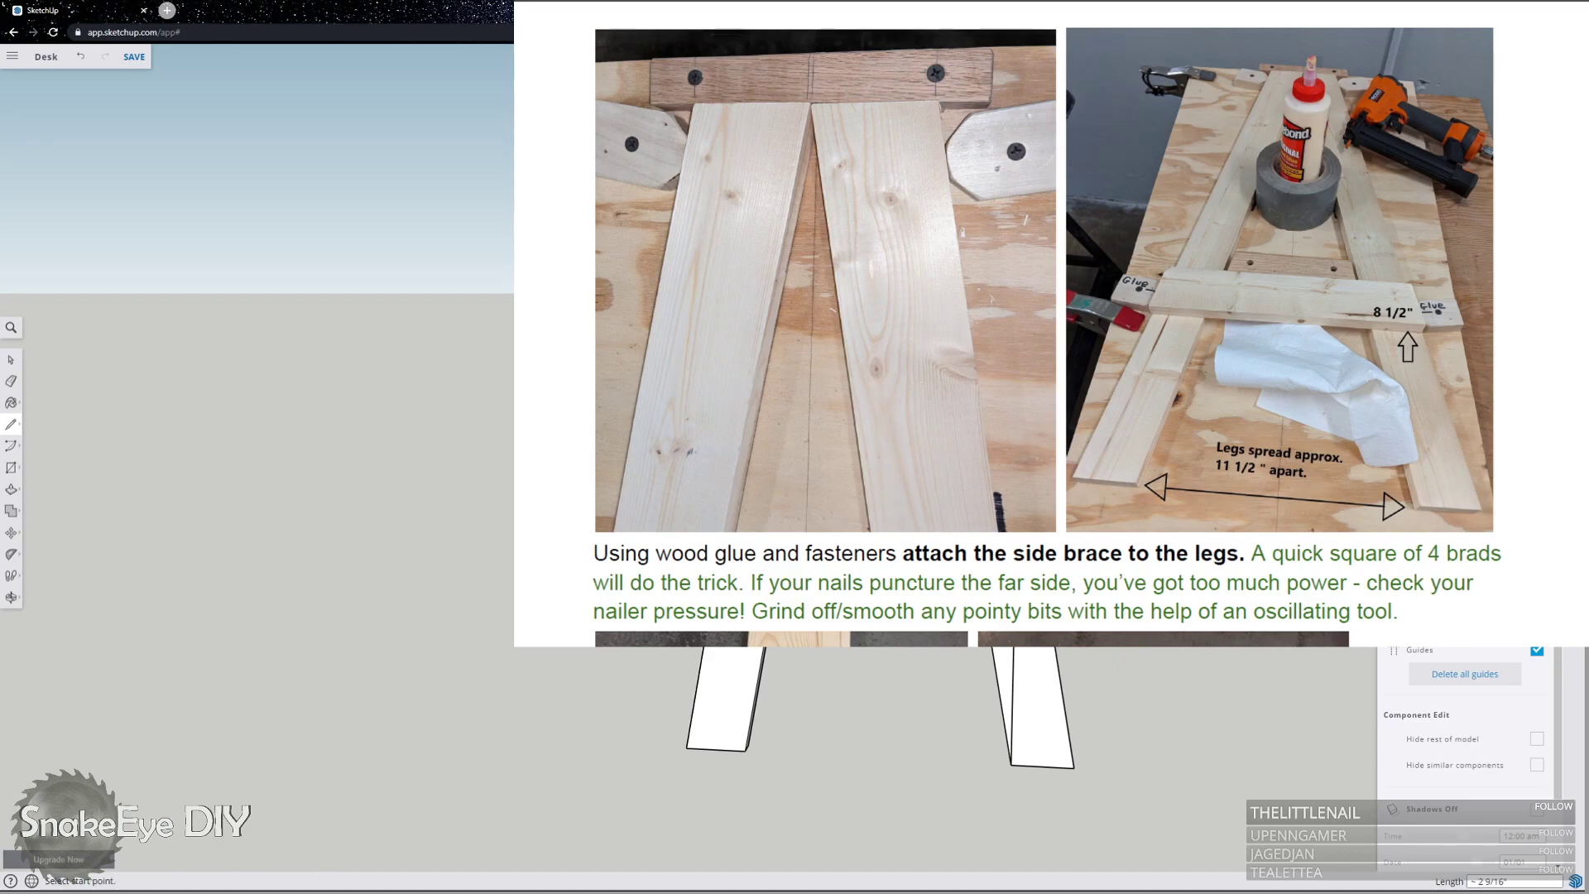
pyautogui.press('space')
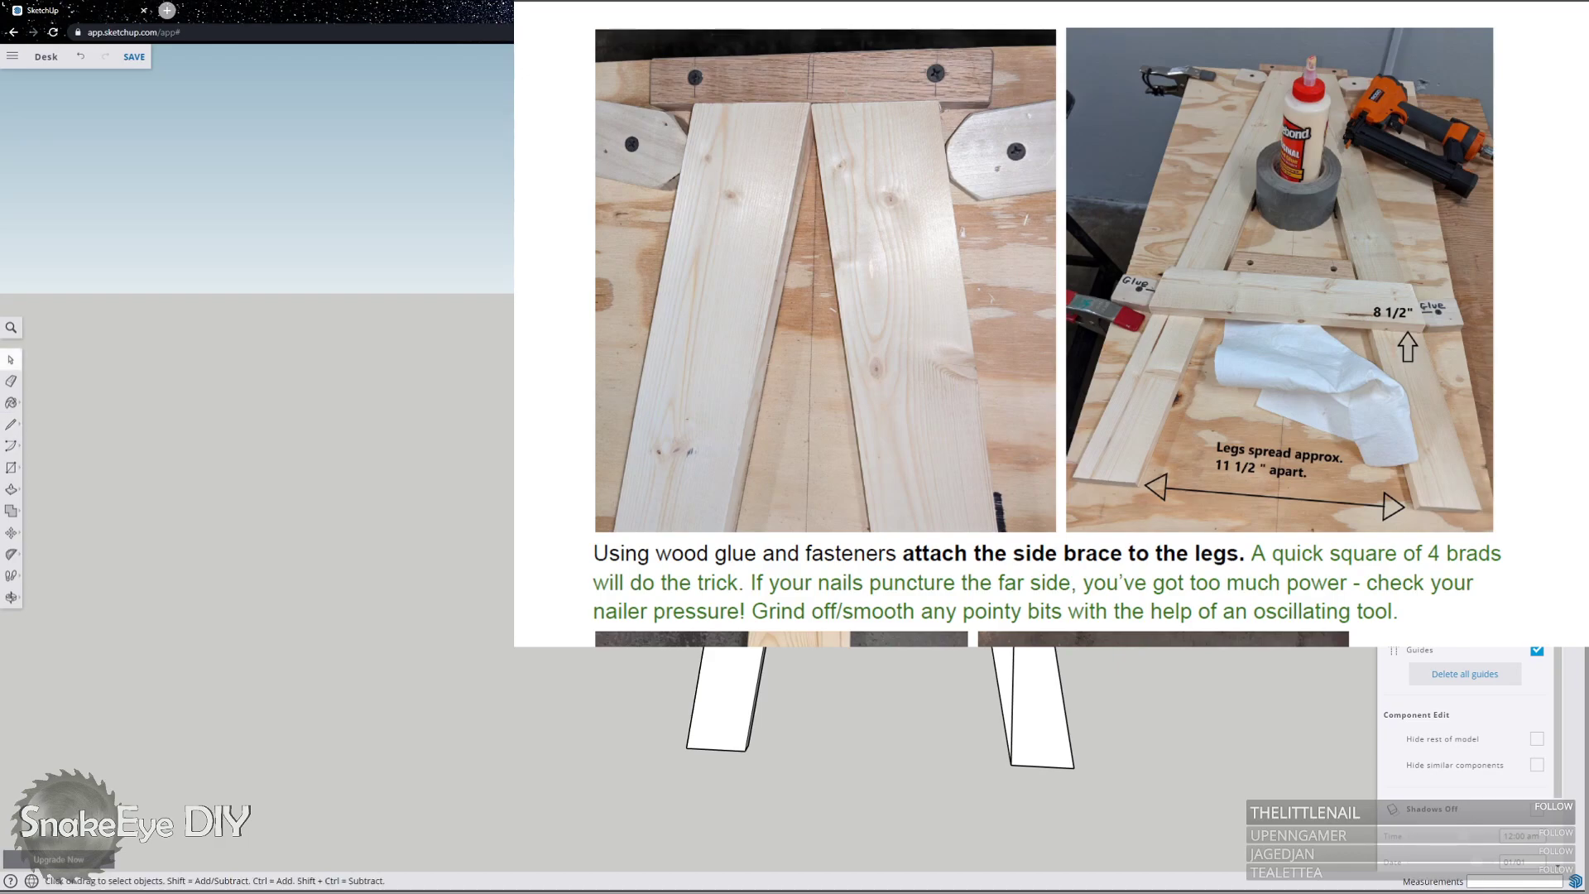
pyautogui.click(1041, 711)
pyautogui.press('Escape')
# Make the selection a component and push/pull the brace face 0.75" thick.
pyautogui.rightClick(874, 650)
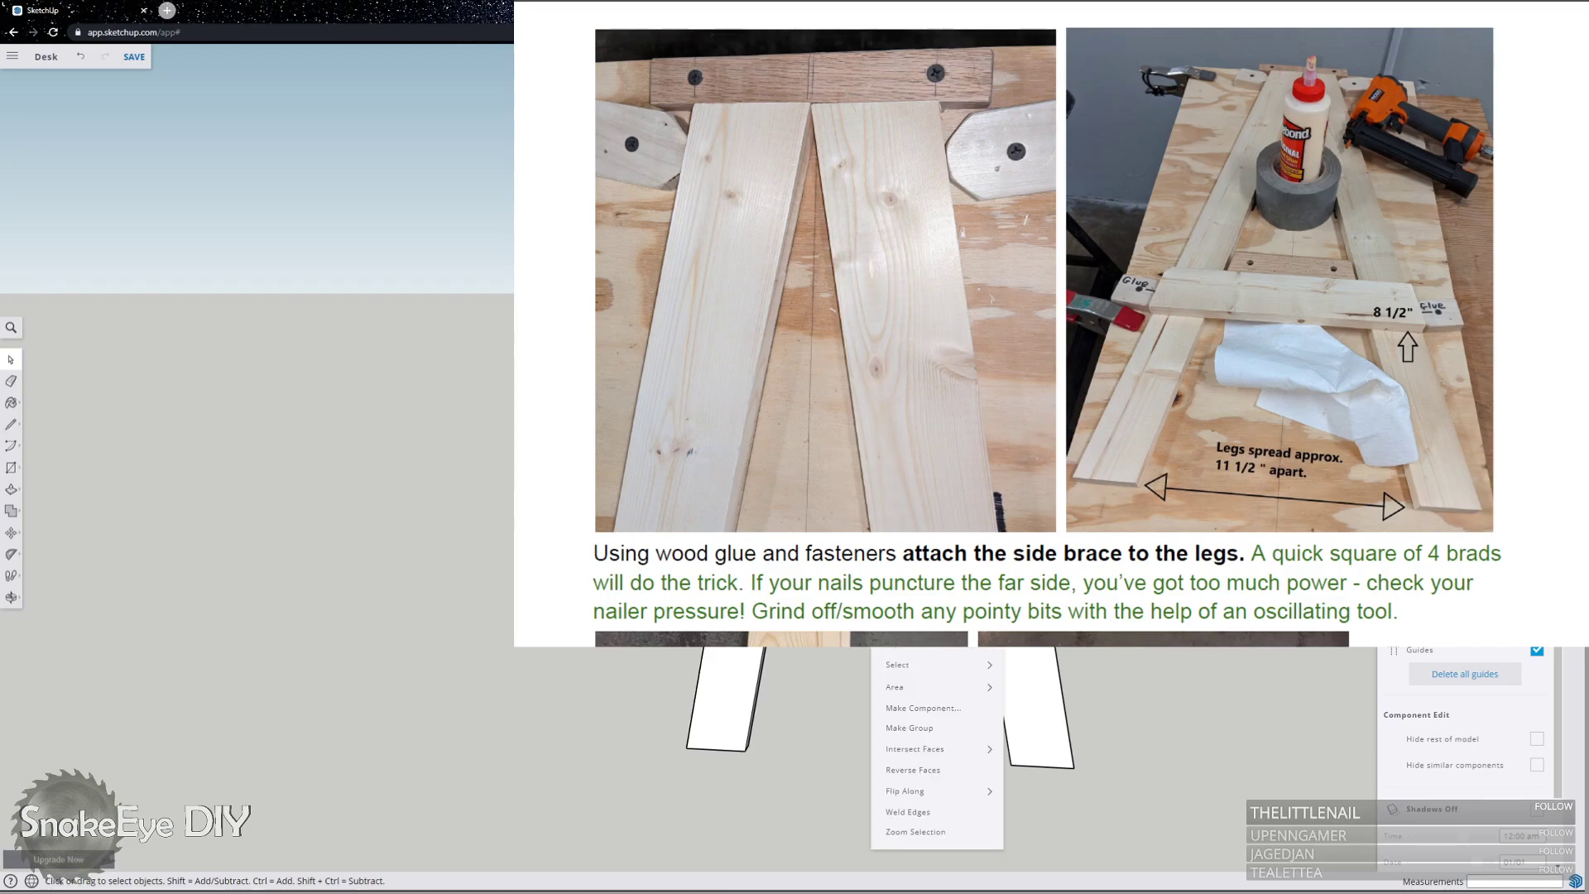
pyautogui.click(906, 715)
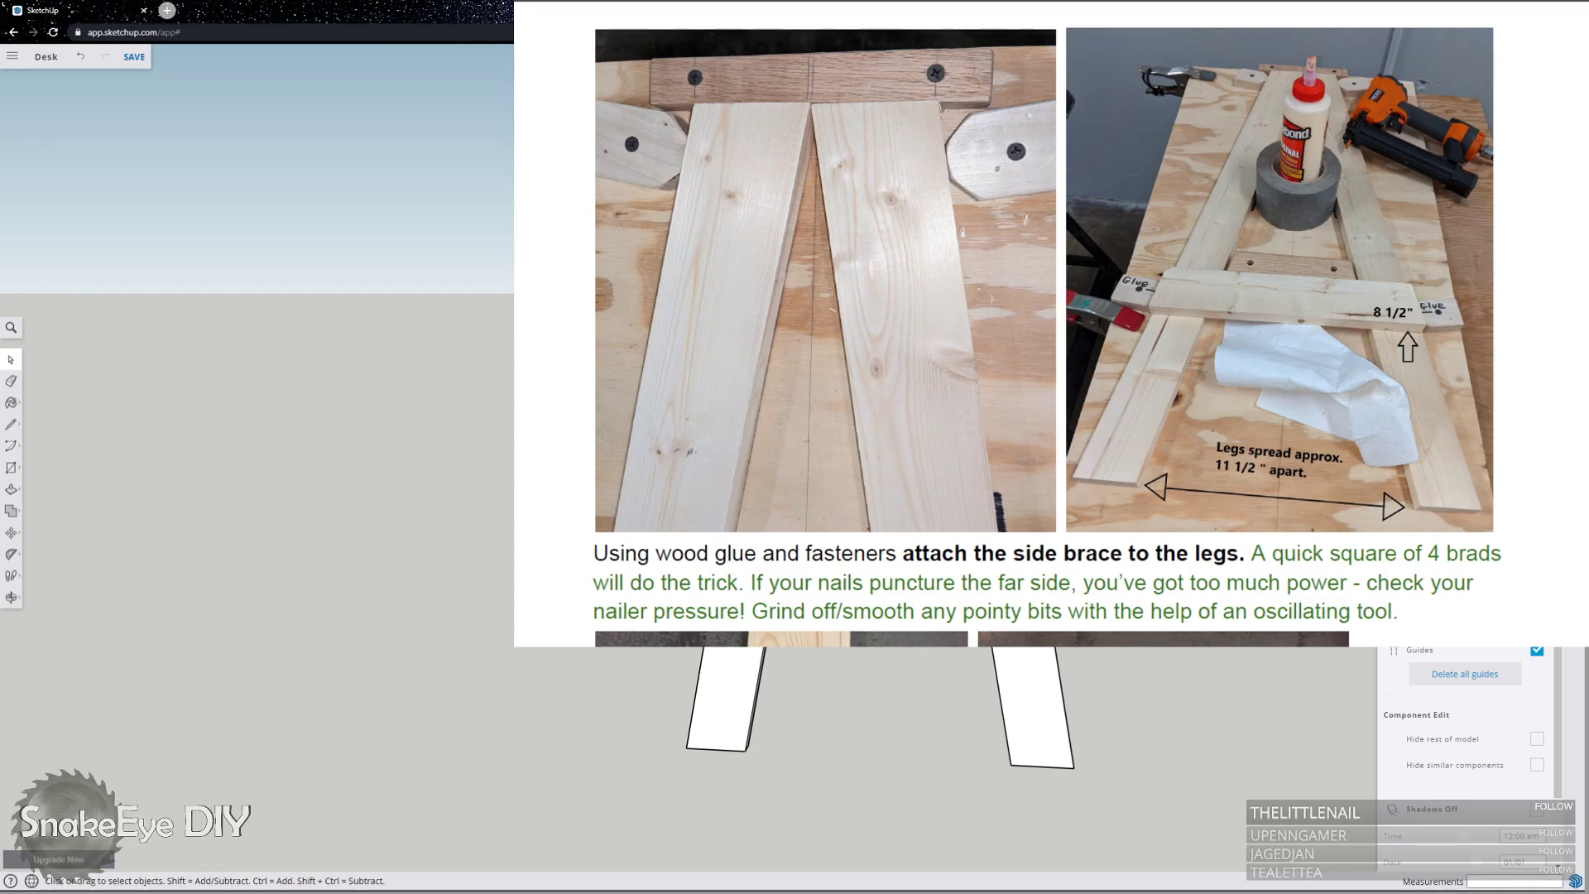
pyautogui.press('p')
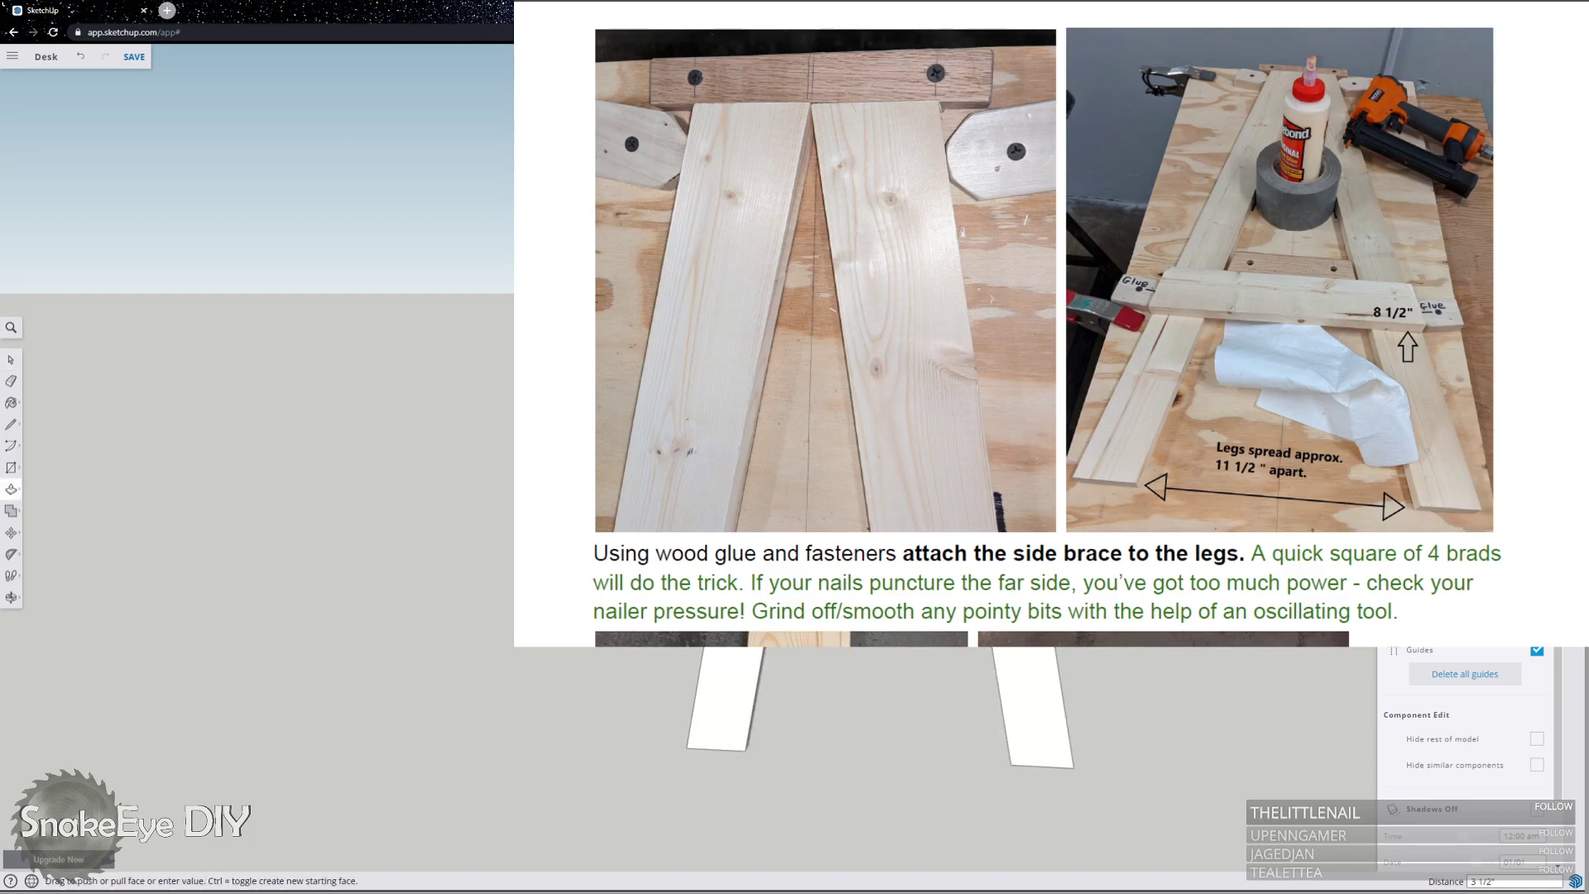
pyautogui.write('.75')
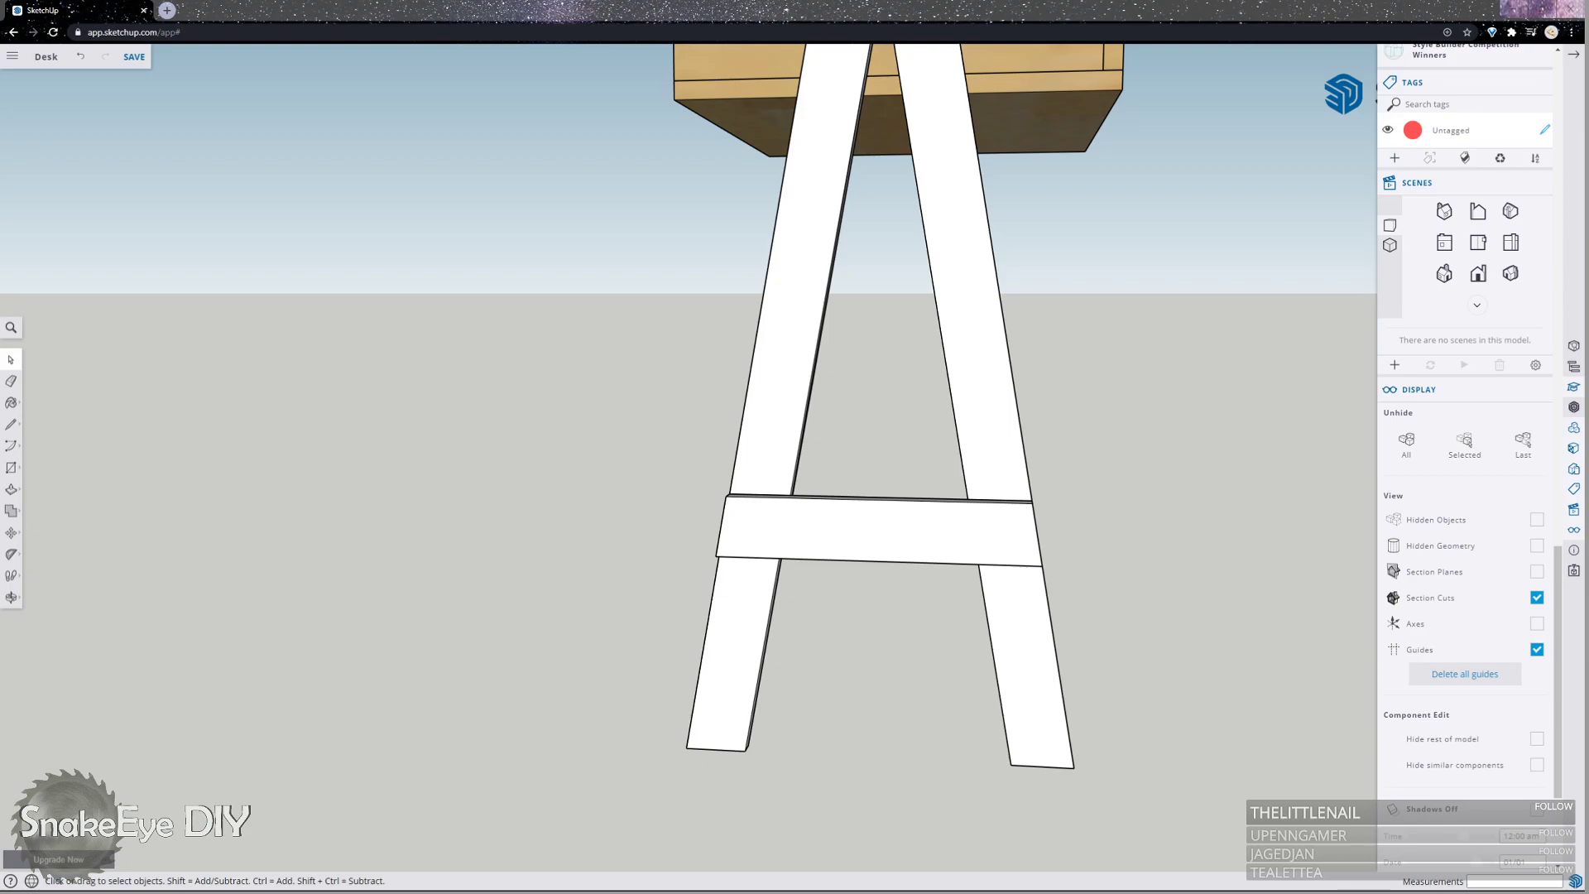
# Select both legs and the side brace and paint them with a light wood material.
pyautogui.scroll(-3, 1035, 331)
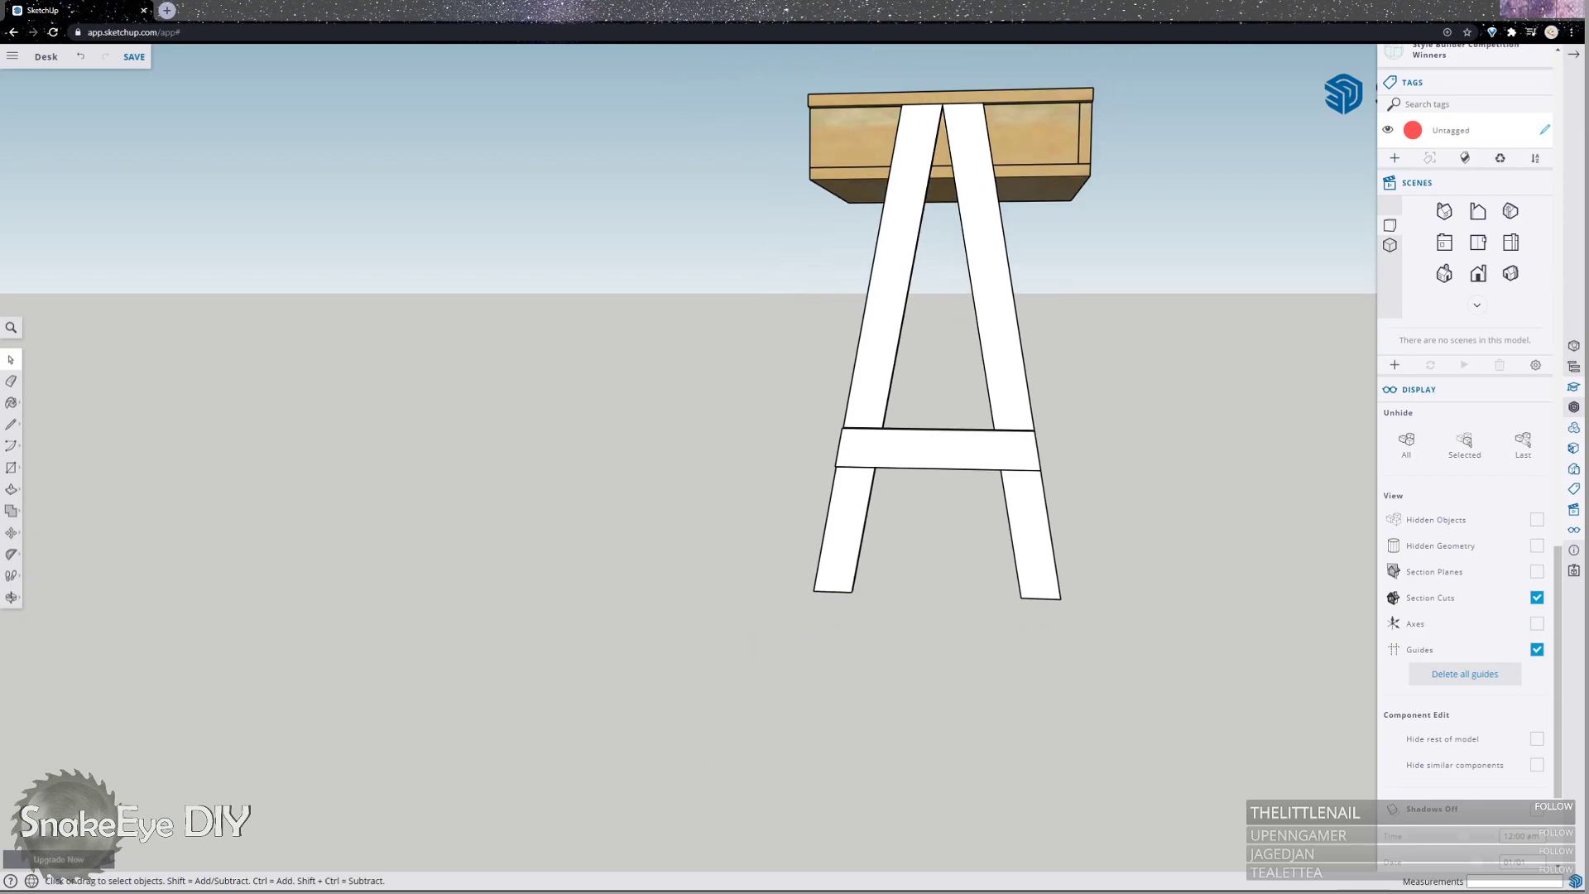
pyautogui.moveTo(1055, 681); pyautogui.dragTo(866, 453)
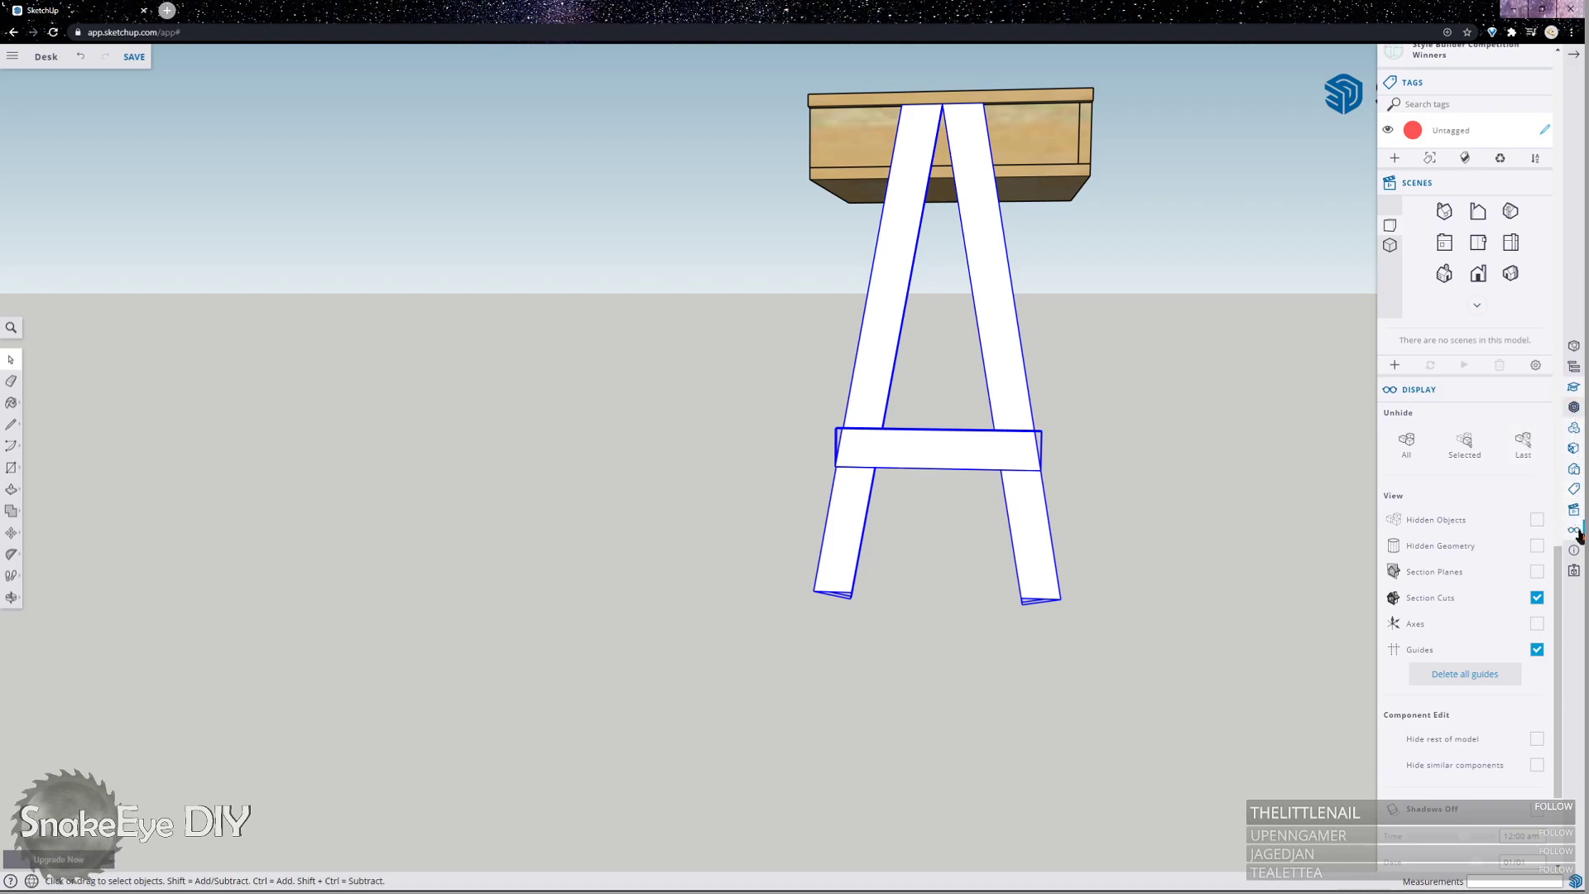
pyautogui.scroll(-3, 1511, 553)
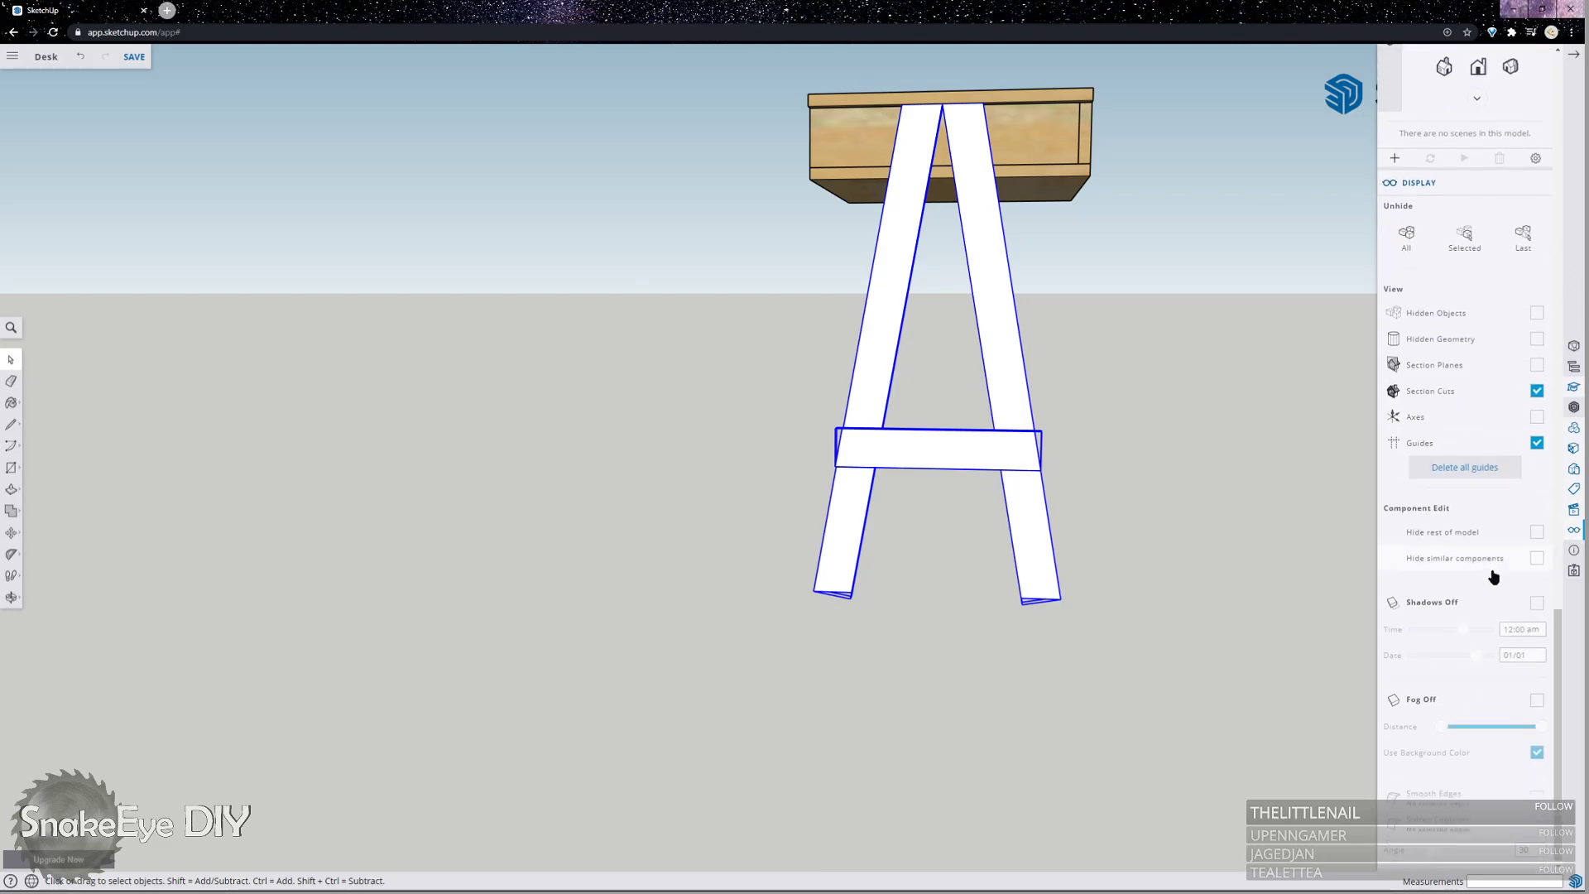
pyautogui.scroll(10, 1494, 574)
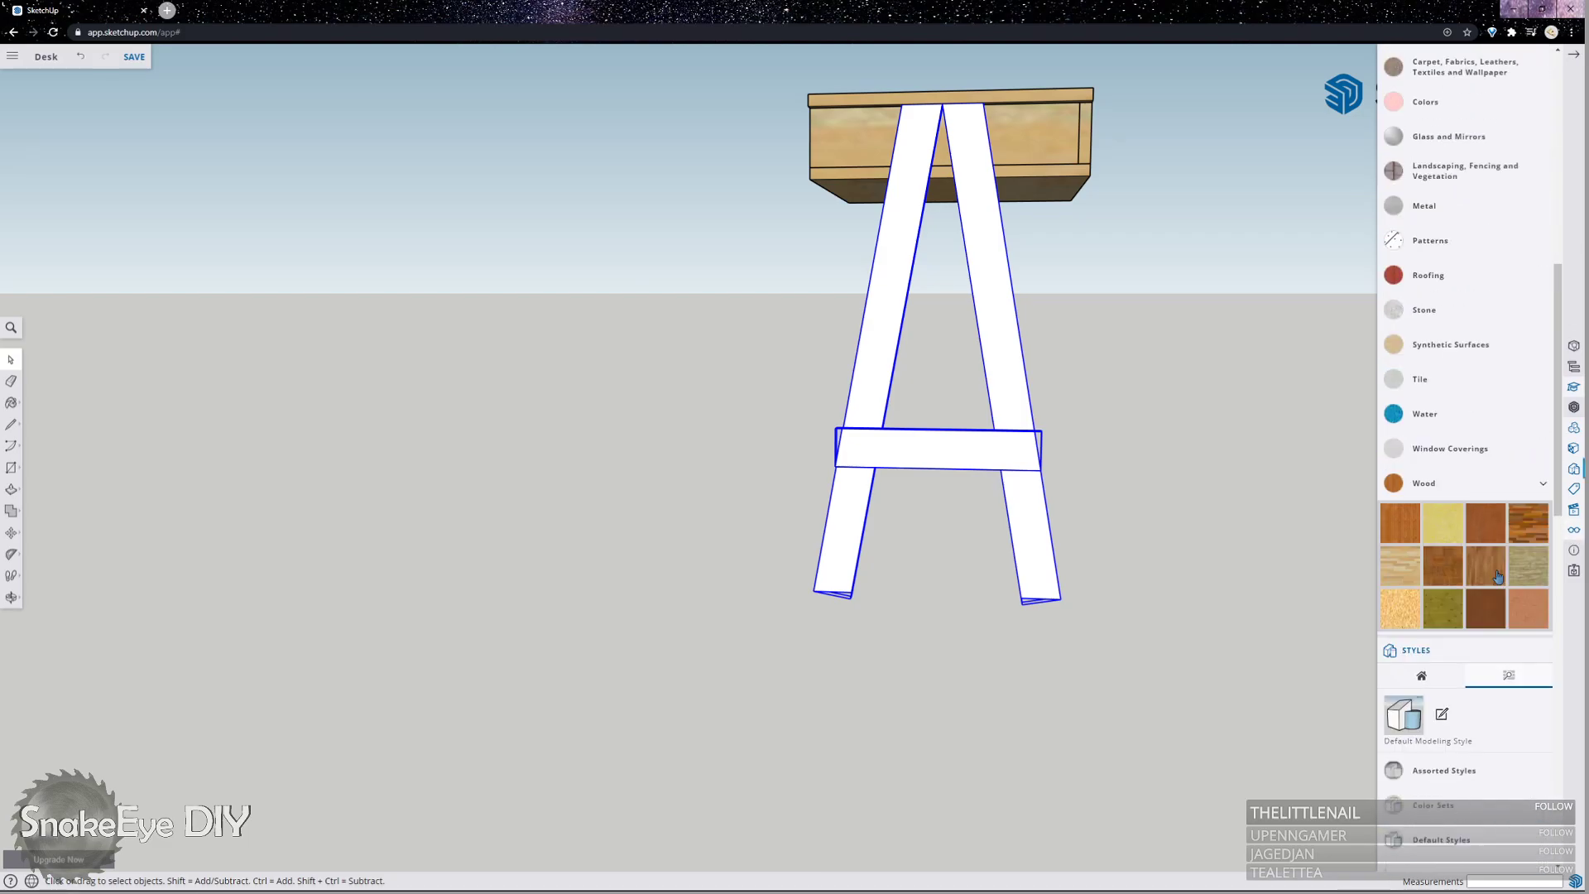
pyautogui.scroll(-8, 1490, 579)
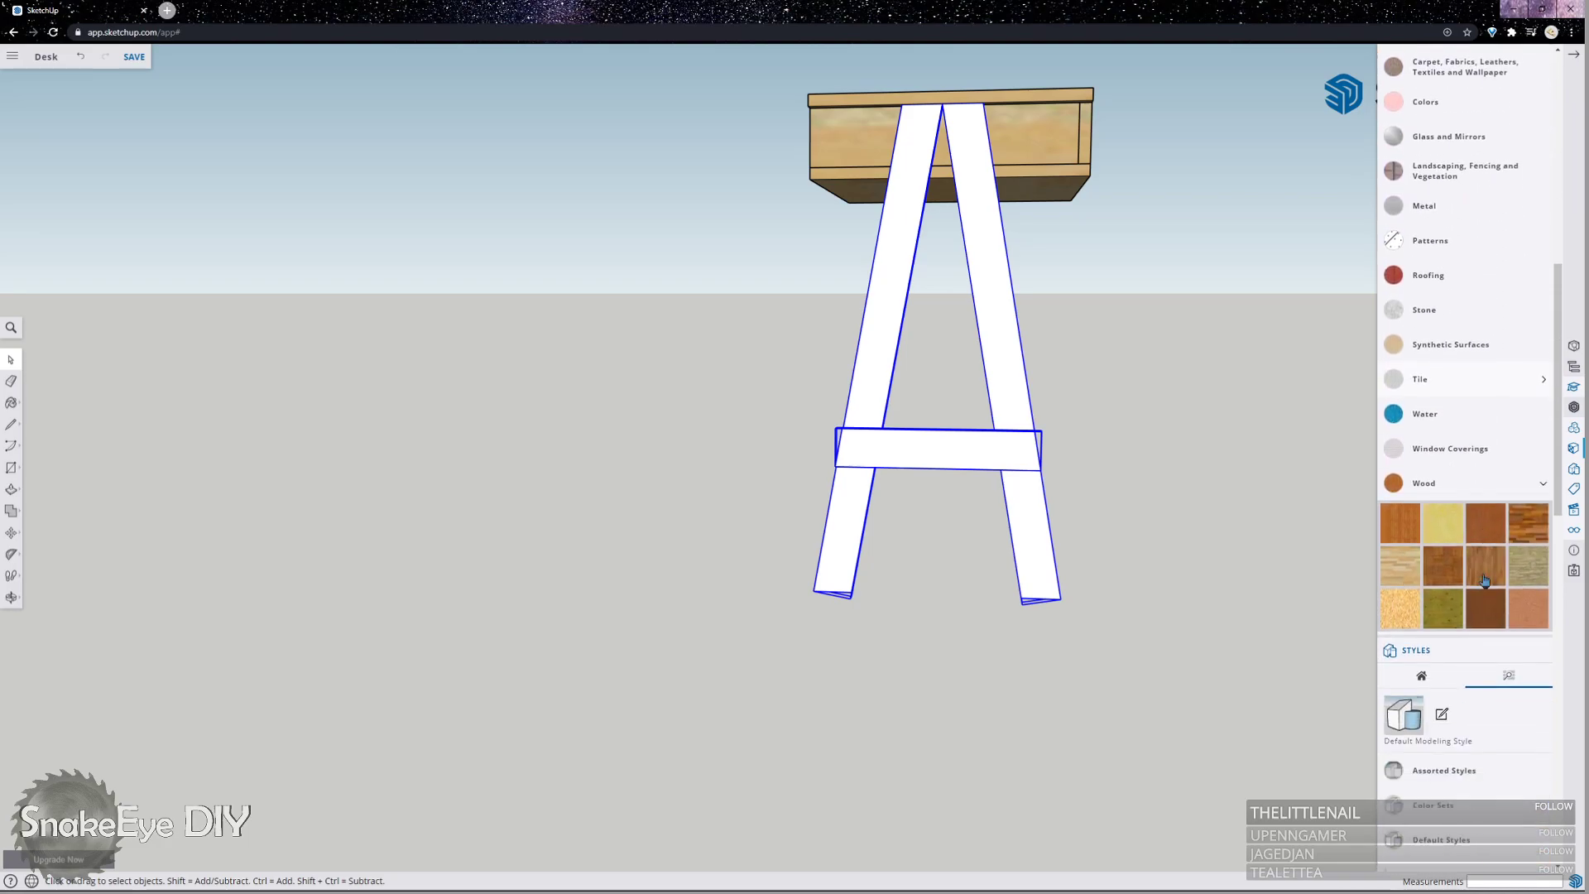
pyautogui.click(1398, 571)
pyautogui.click(978, 328)
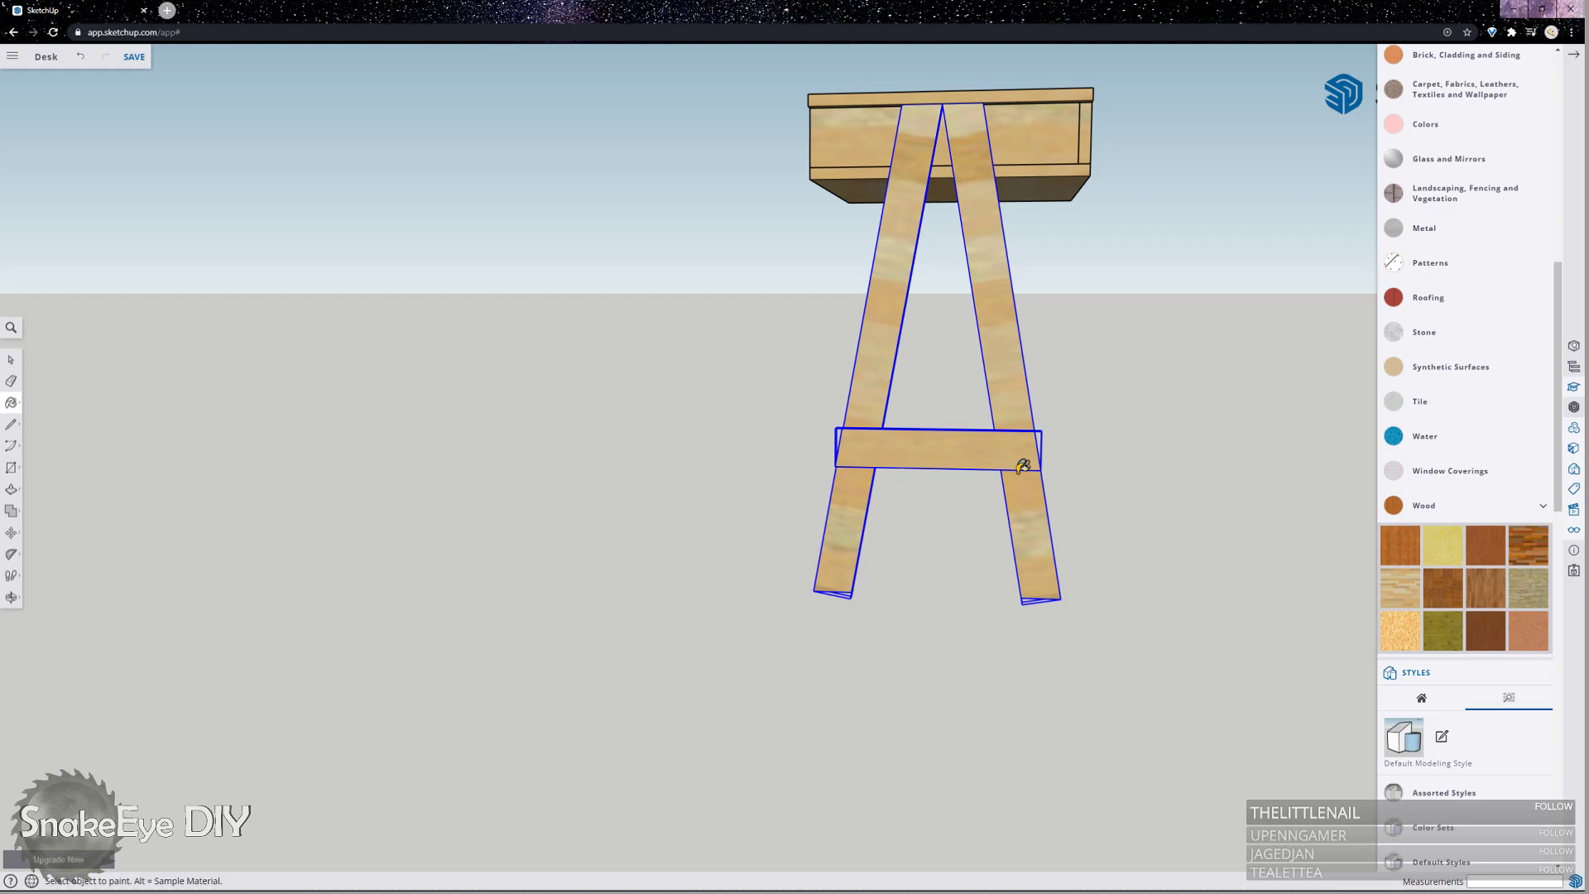
pyautogui.moveTo(1003, 455); pyautogui.dragTo(834, 312, button='middle')
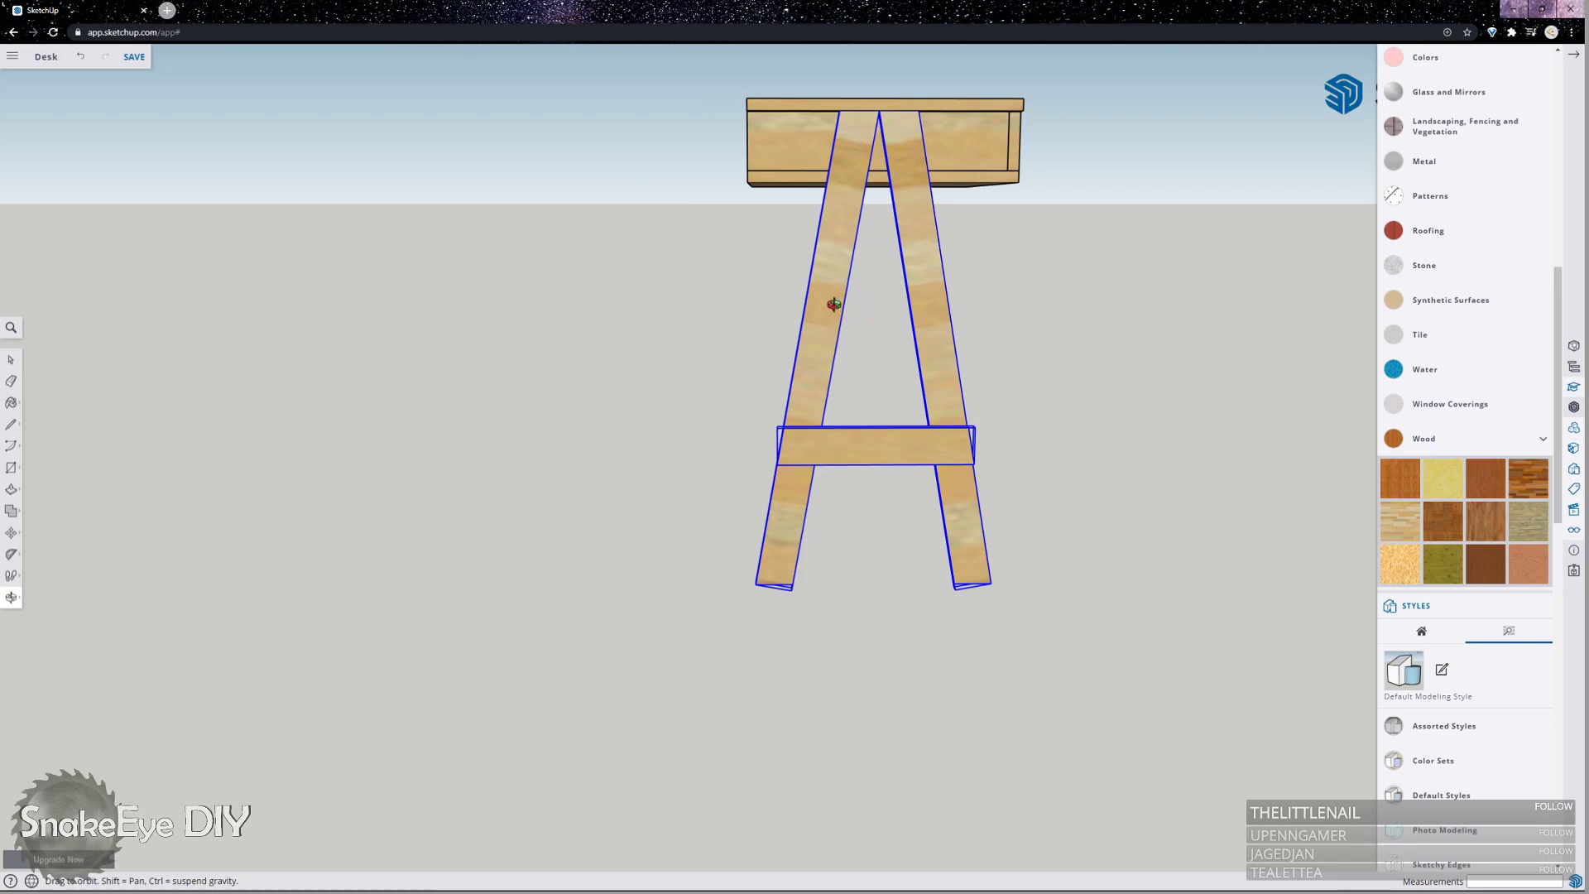
# Group the A-frame legs and crossbar together into one leg assembly.
pyautogui.rightClick(828, 305)
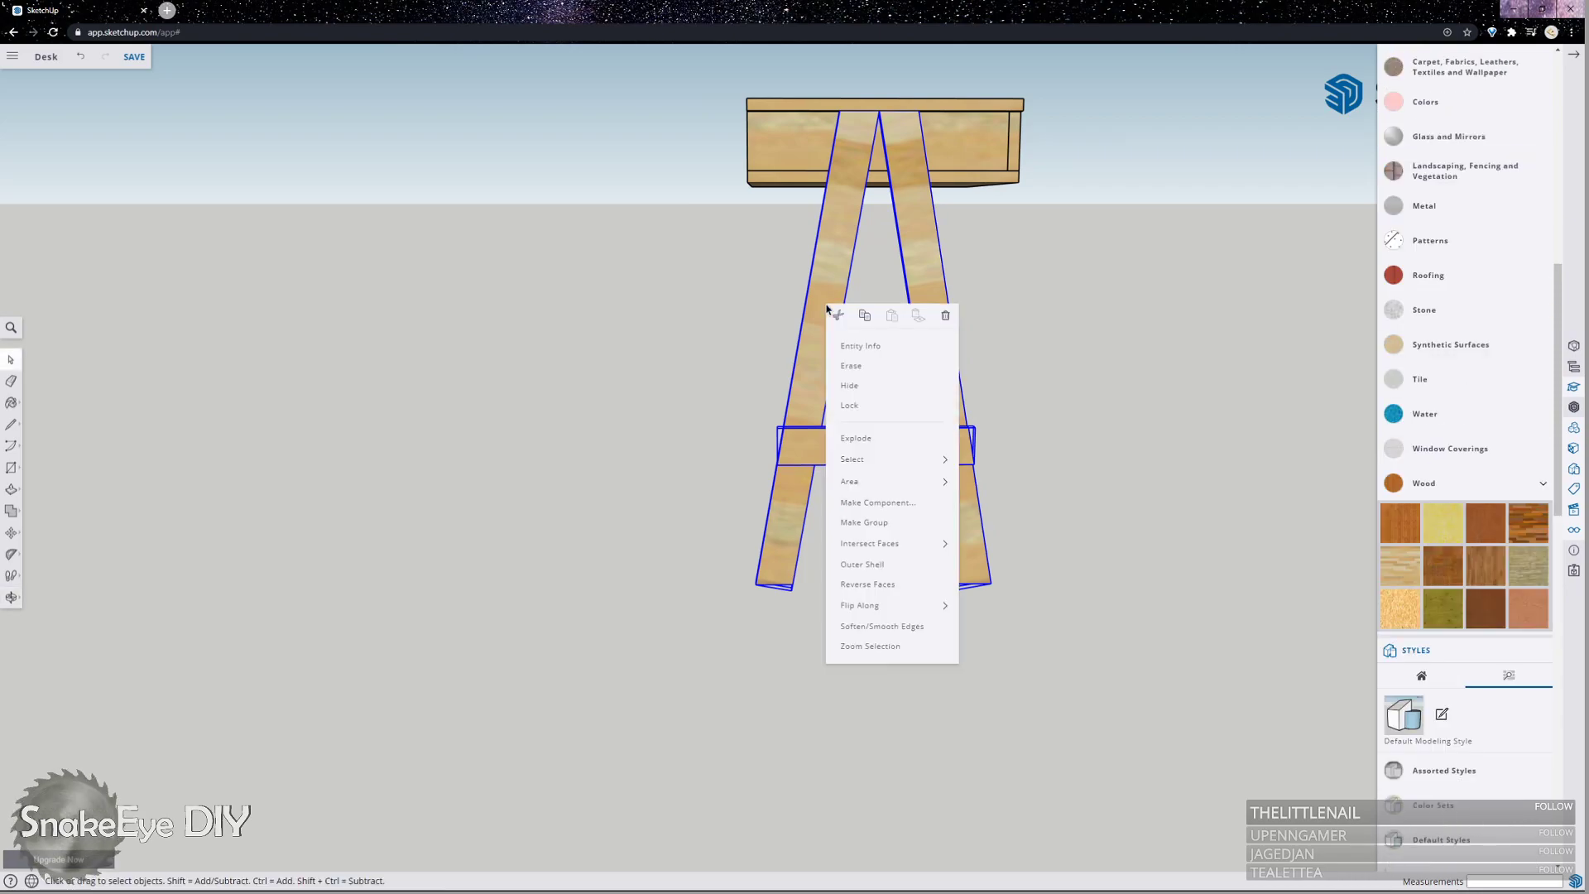
pyautogui.click(859, 521)
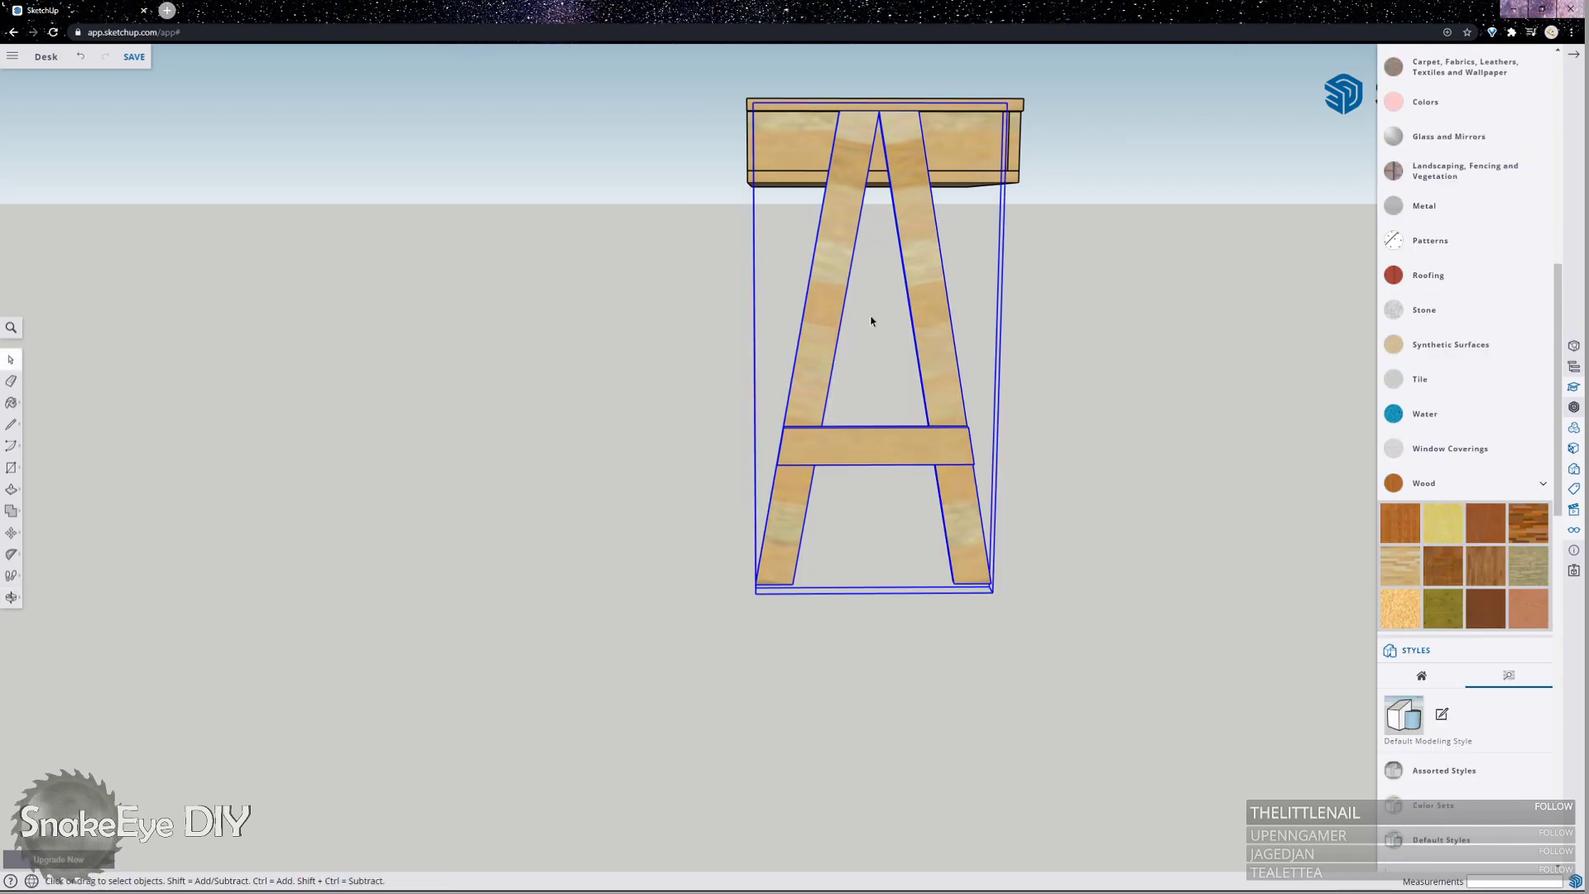
pyautogui.scroll(5, 875, 101)
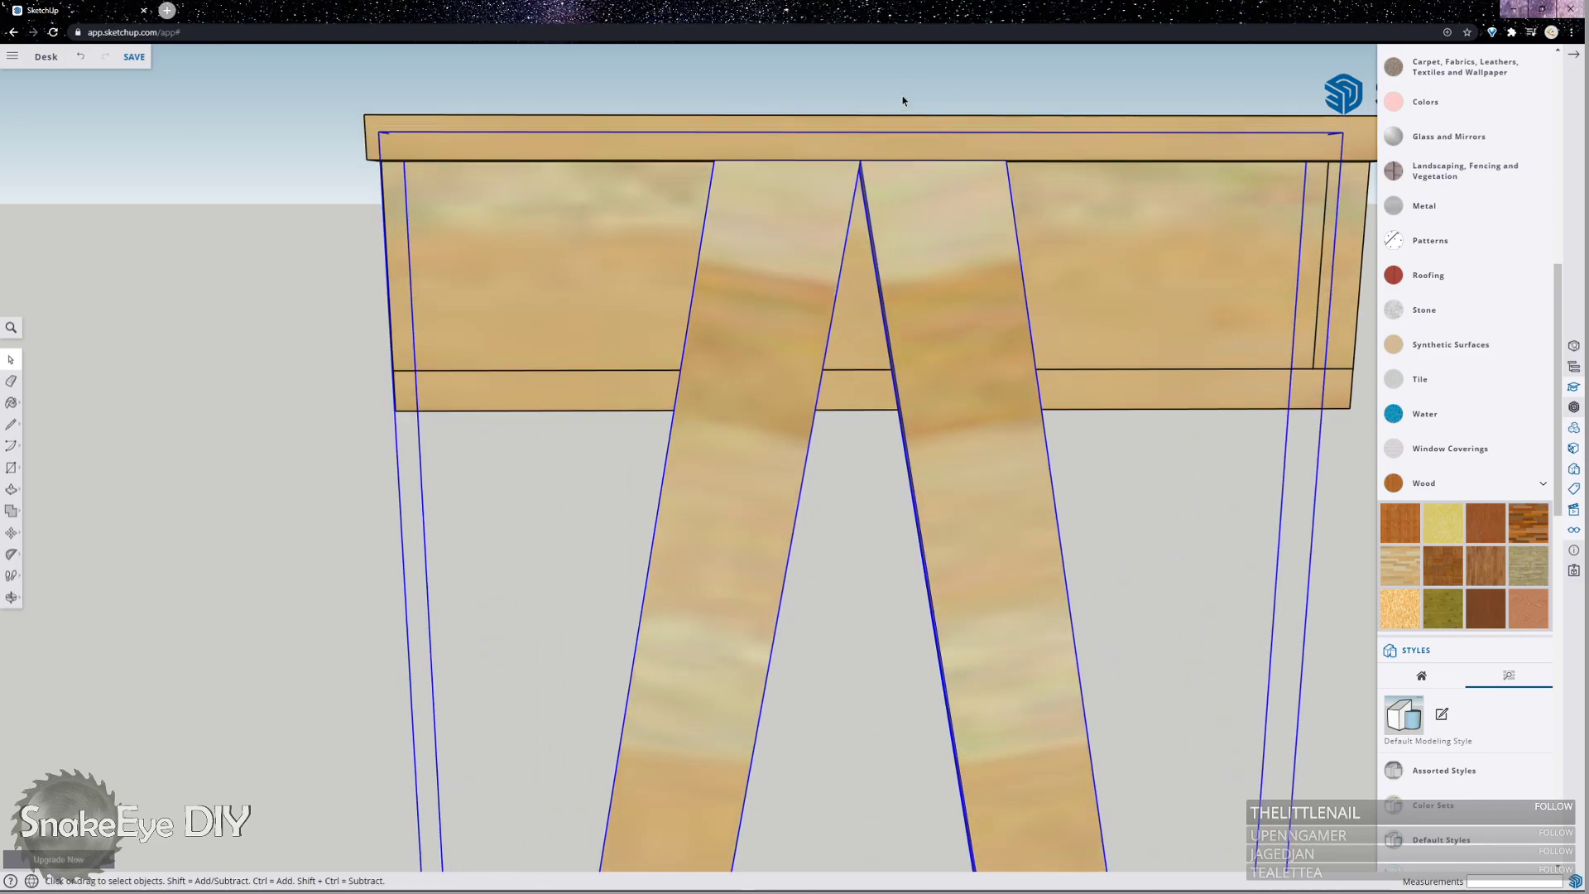
pyautogui.moveTo(795, 220); pyautogui.dragTo(735, 248, button='middle')
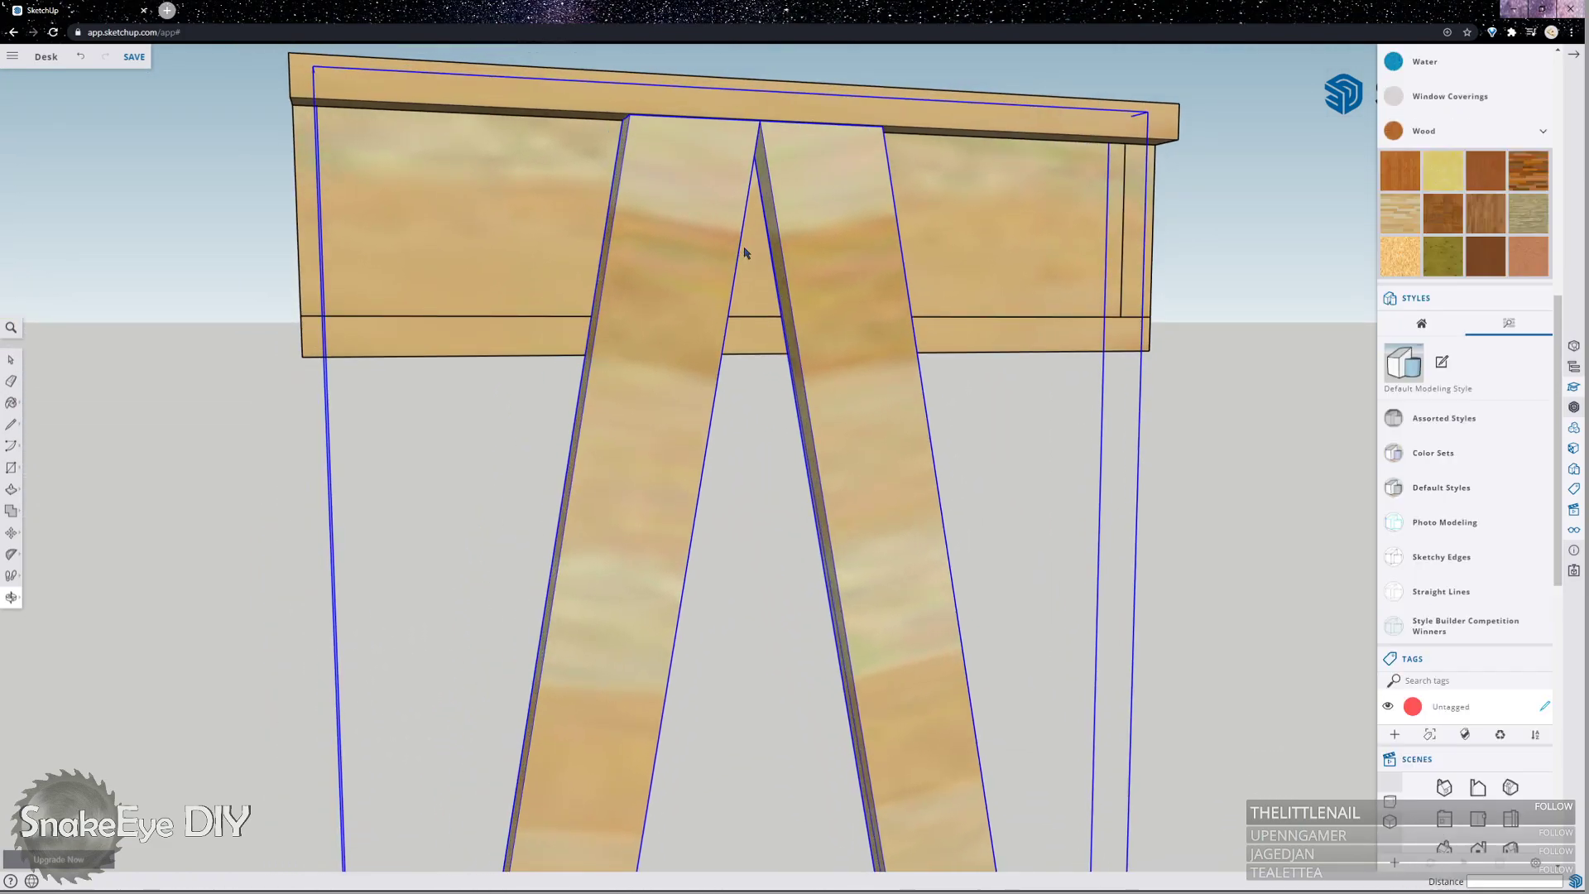
# Paste a copy of the A-frame leg assembly and place it left of the desk.
pyautogui.press('m')
pyautogui.scroll(-3, 742, 240)
pyautogui.scroll(-2, 742, 222)
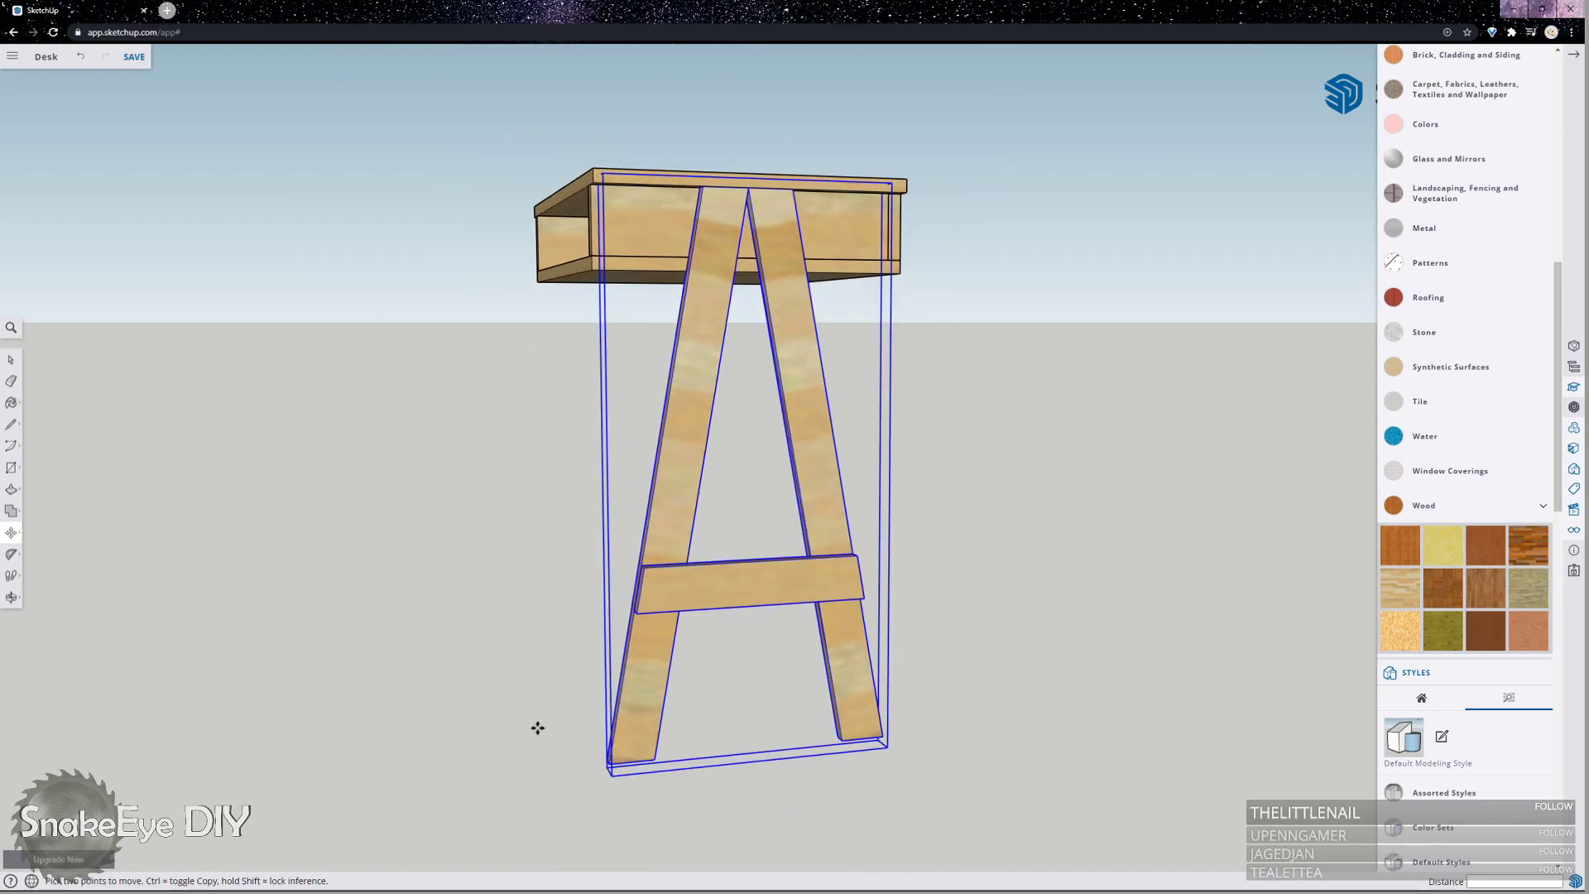
pyautogui.scroll(2, 609, 765)
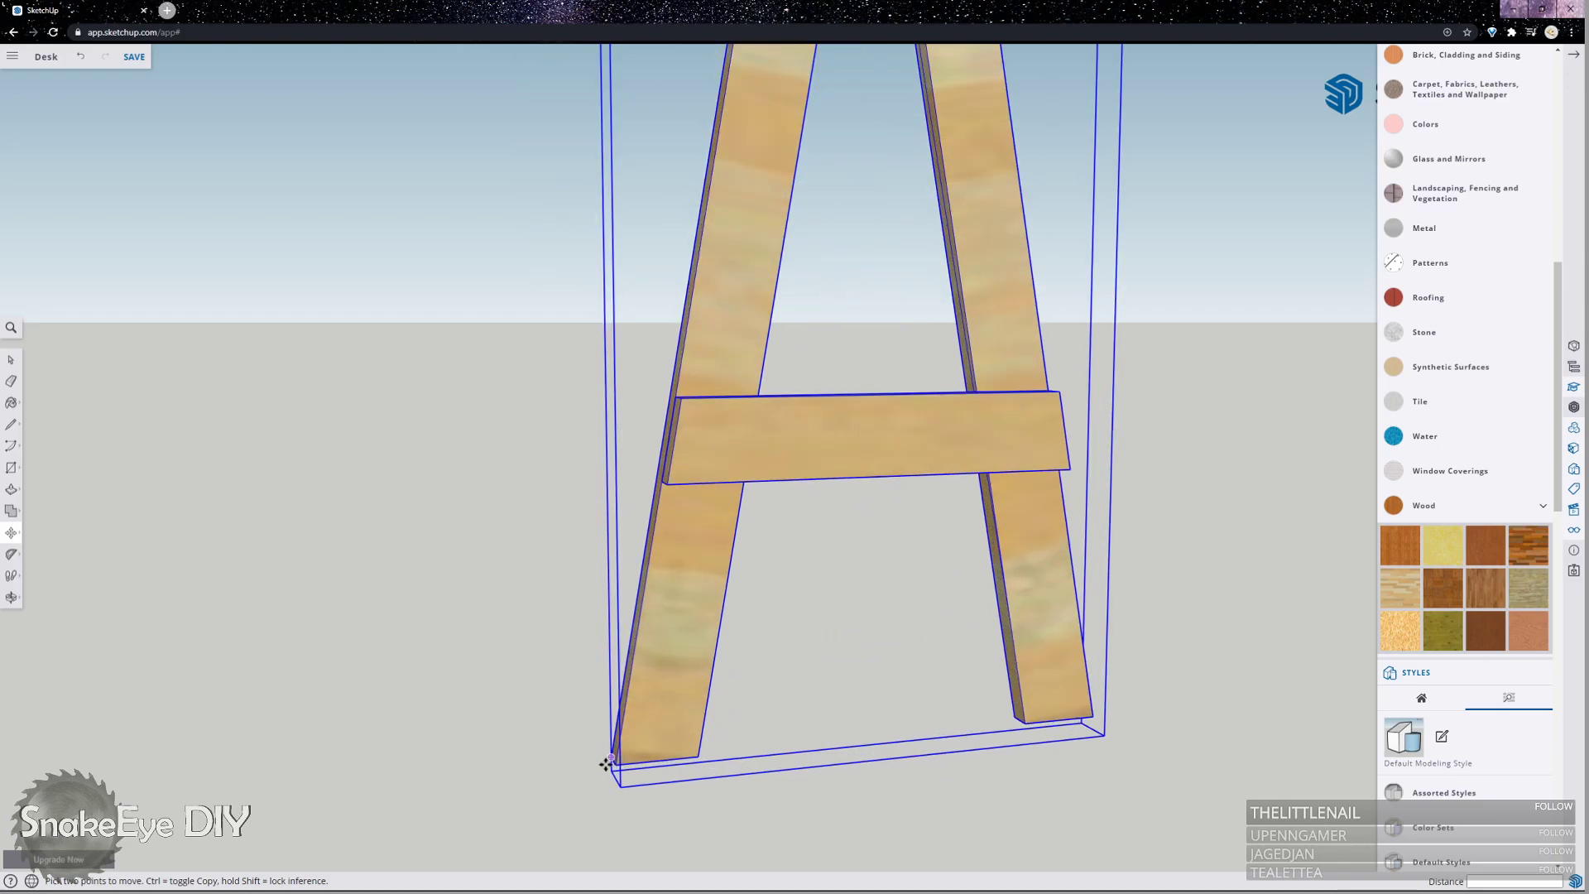
pyautogui.scroll(2, 607, 763)
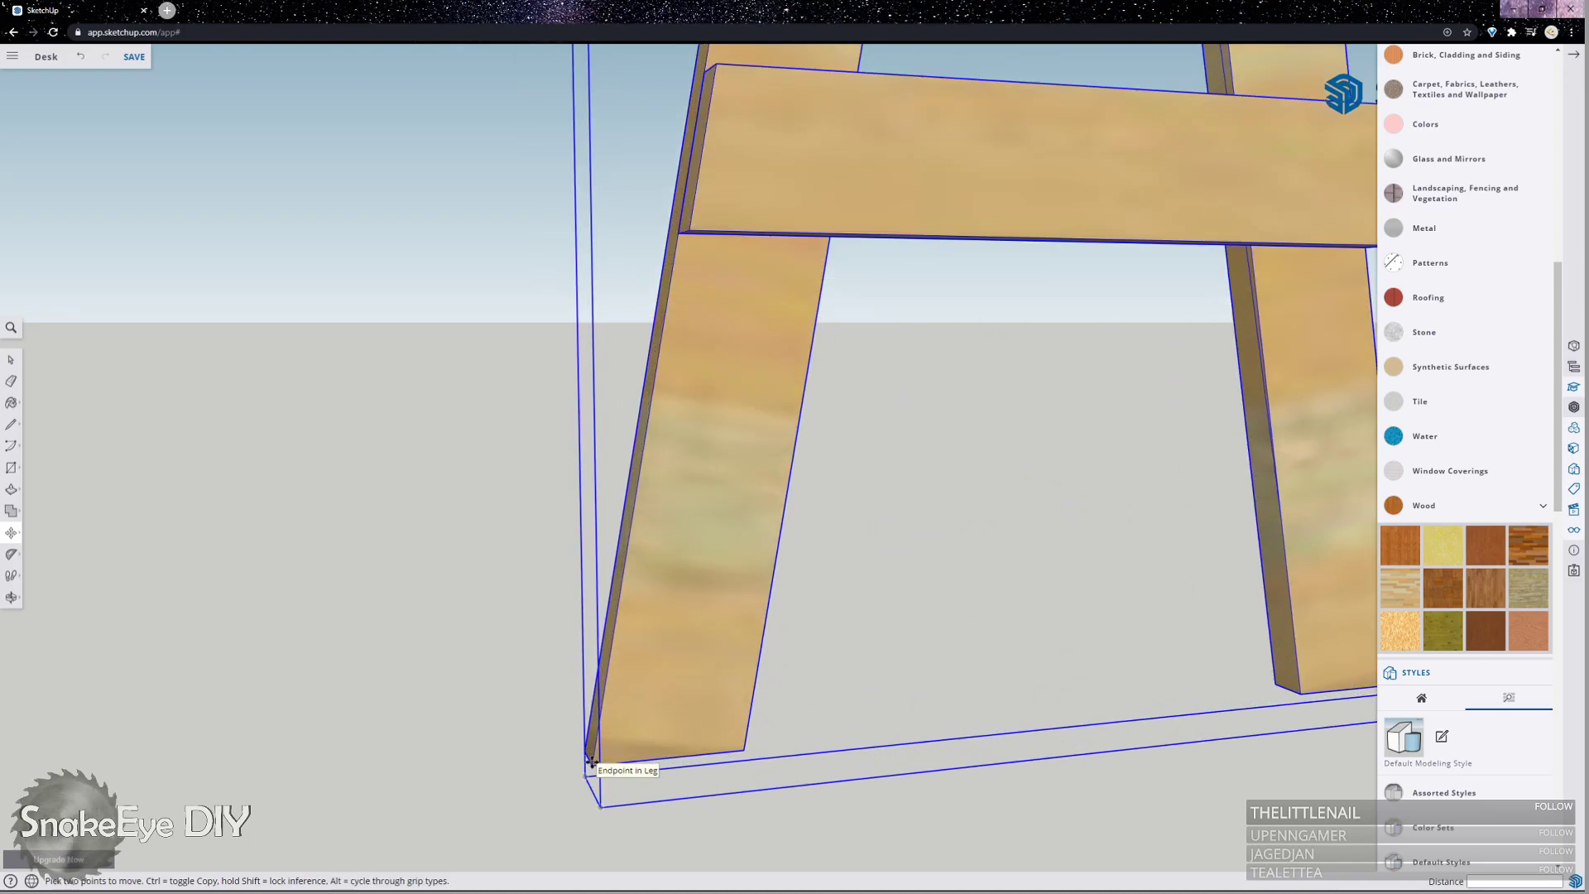
pyautogui.click(592, 760)
pyautogui.press('ctrl')
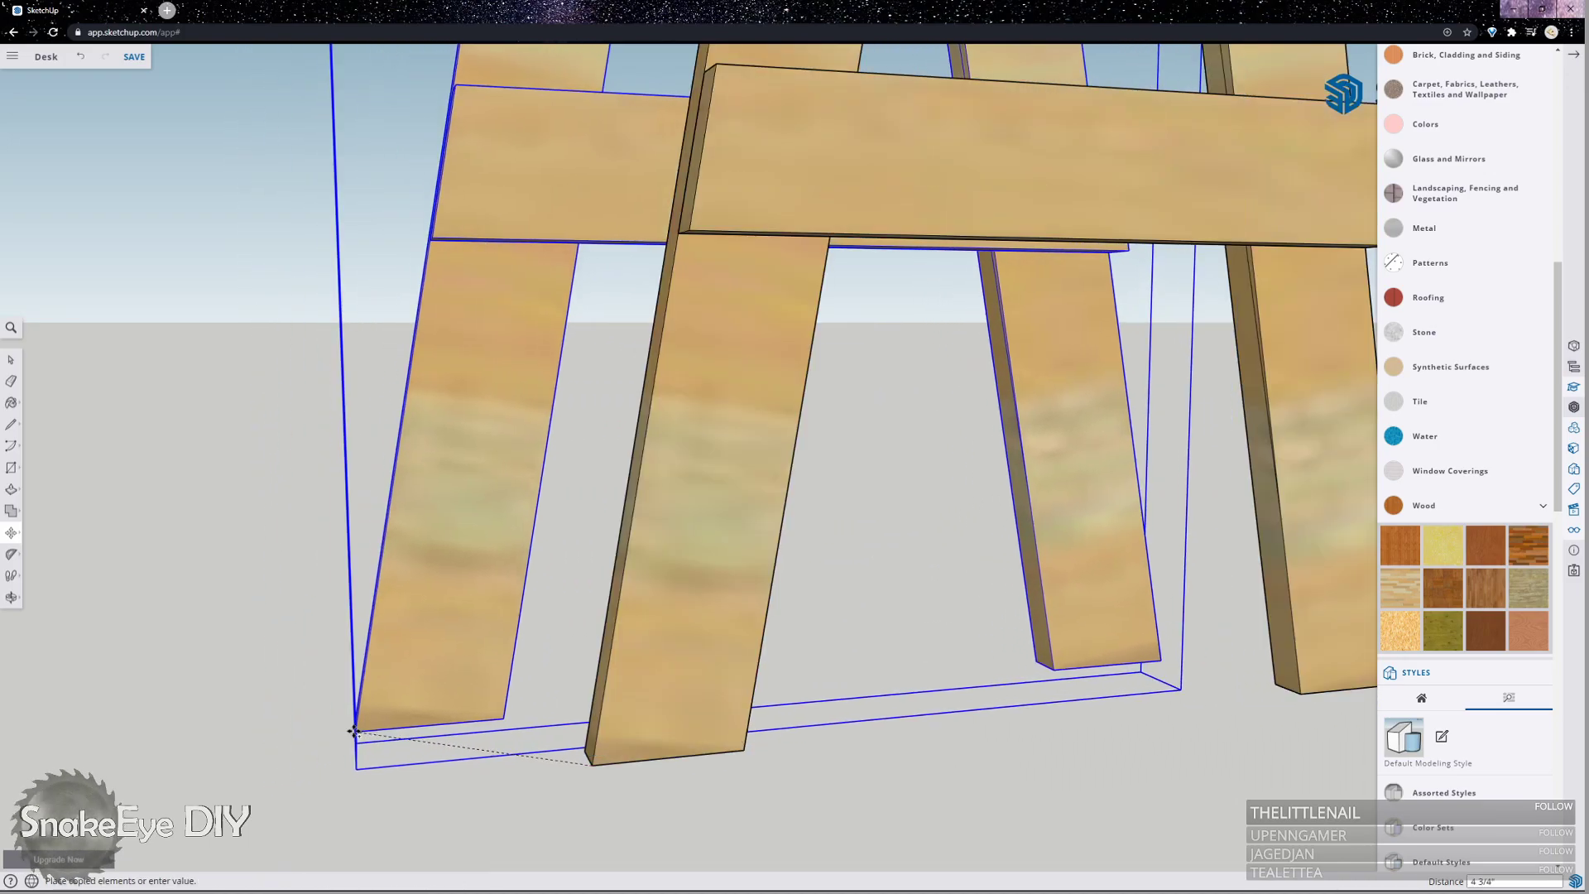
pyautogui.press('Escape')
pyautogui.moveTo(455, 599); pyautogui.dragTo(1228, 585, button='middle')
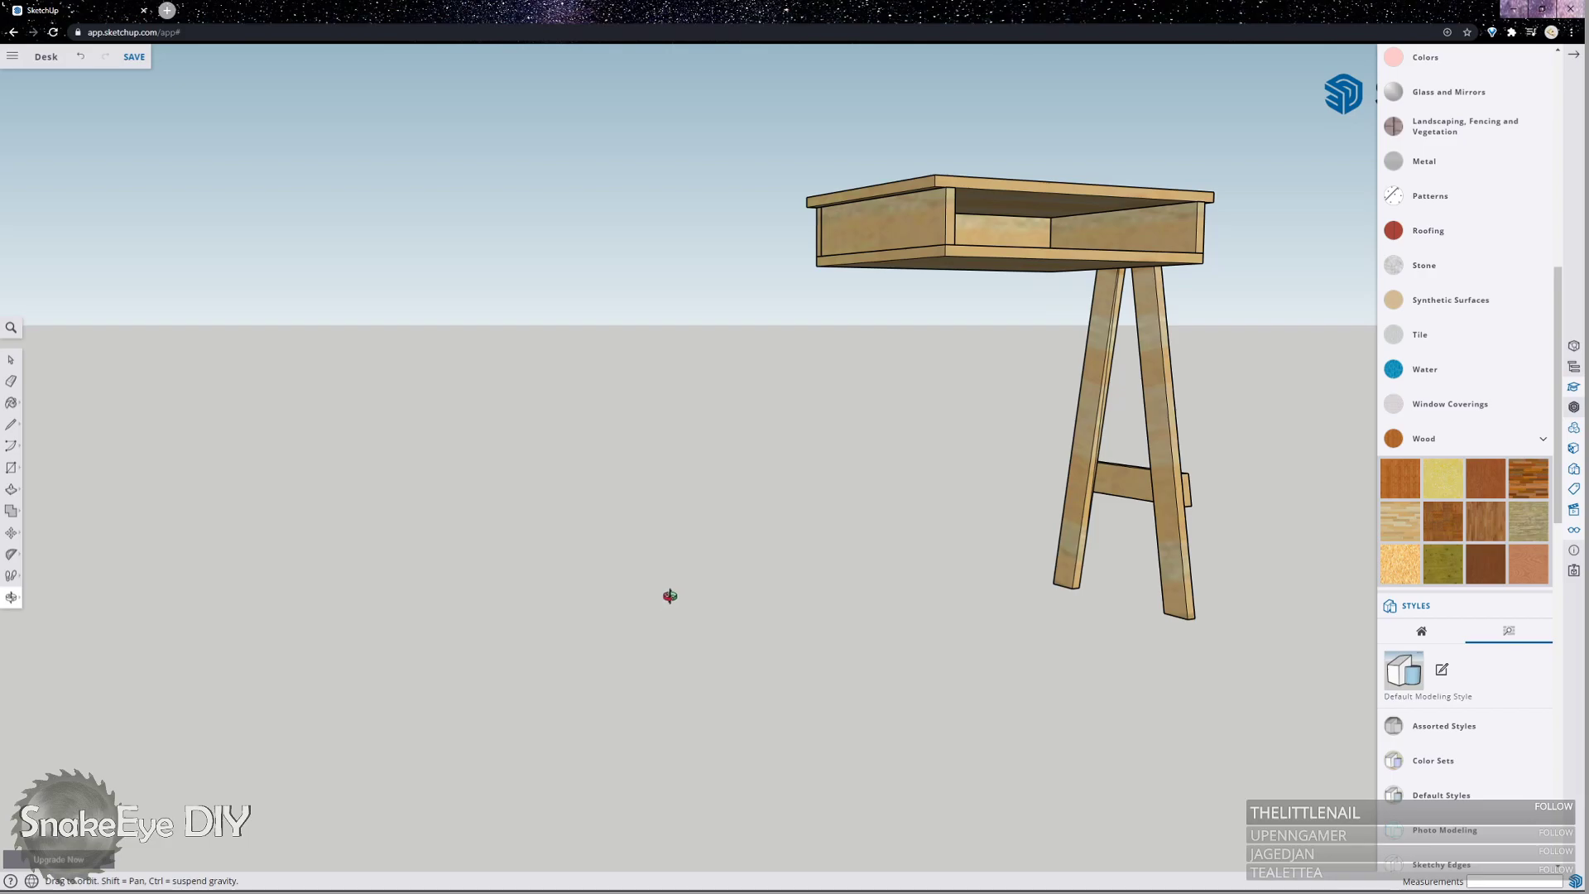
pyautogui.hotkey('ctrl', 'v')
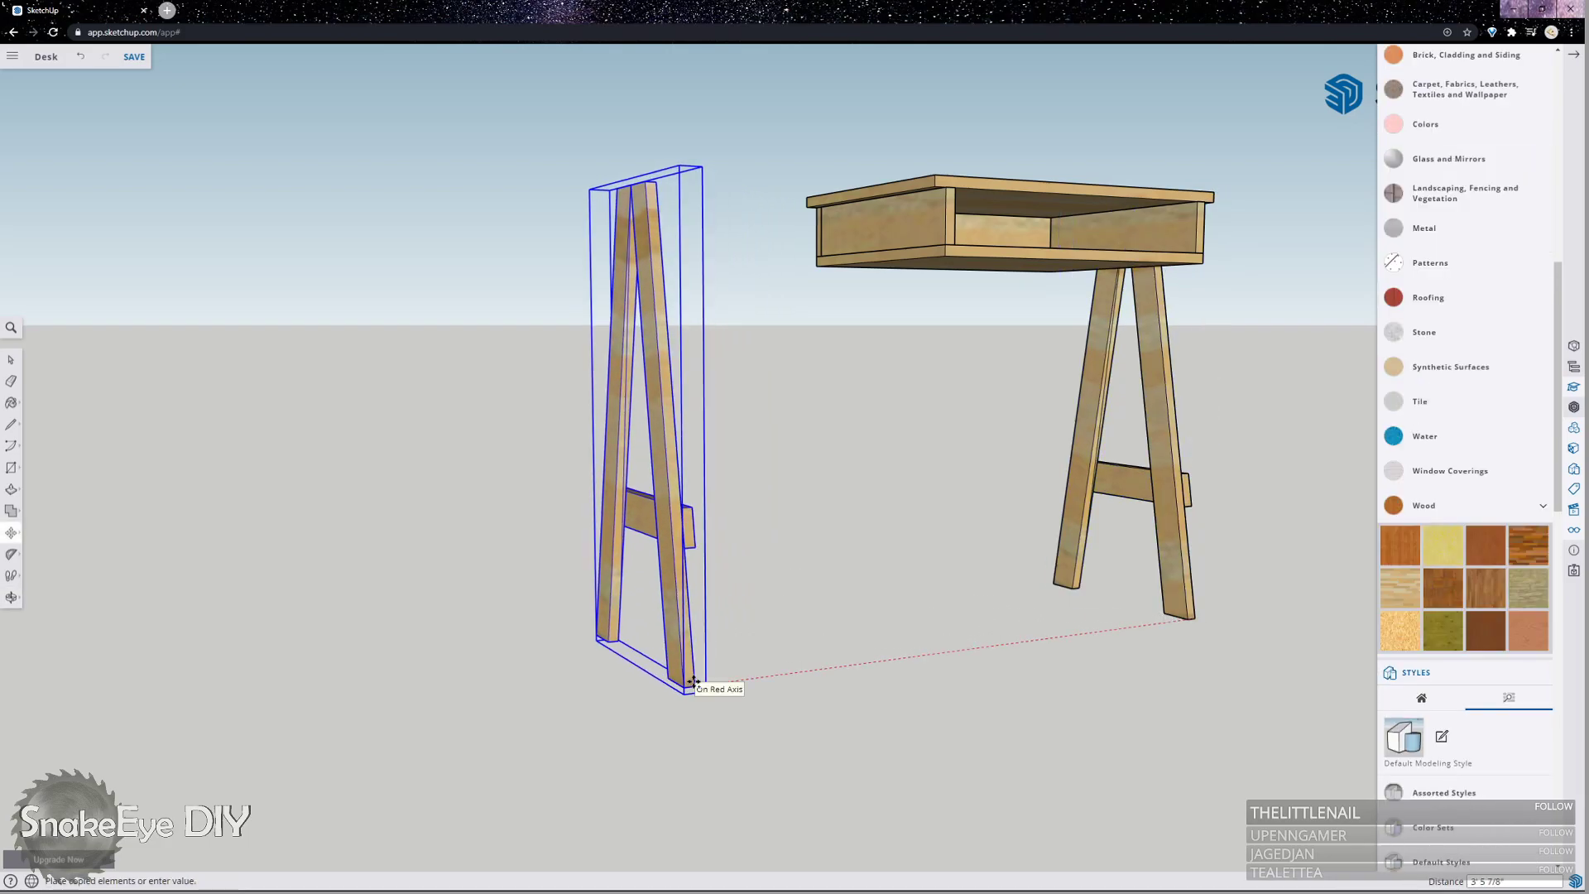
pyautogui.click(697, 687)
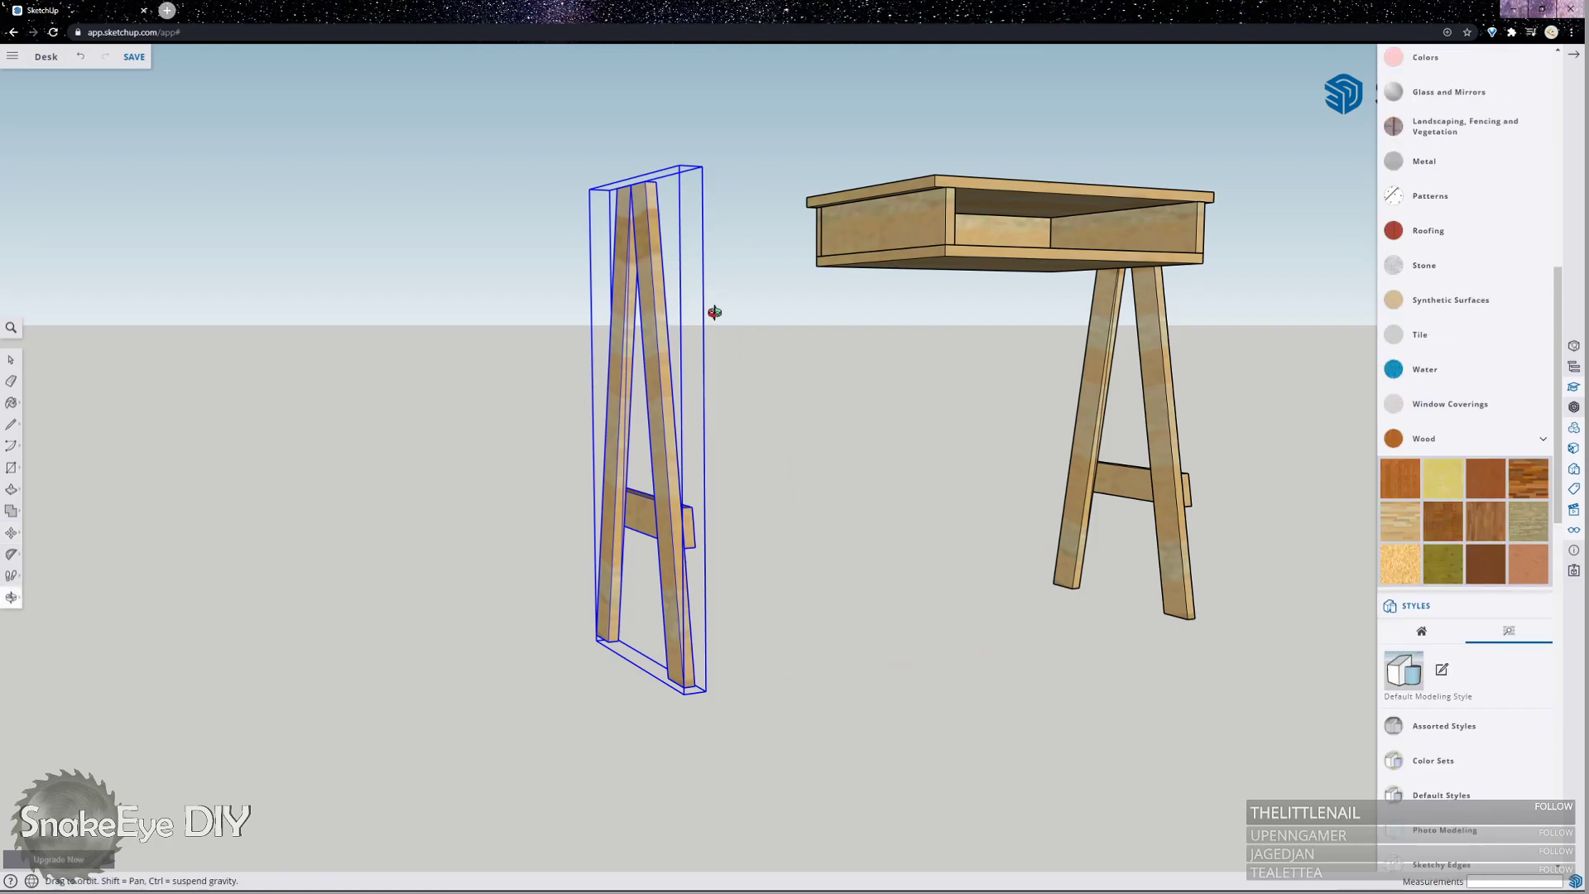
pyautogui.moveTo(621, 231); pyautogui.dragTo(1160, 622, button='middle')
# Rotate the copied A-frame about its top so it stands upright.
pyautogui.scroll(2, 1131, 560)
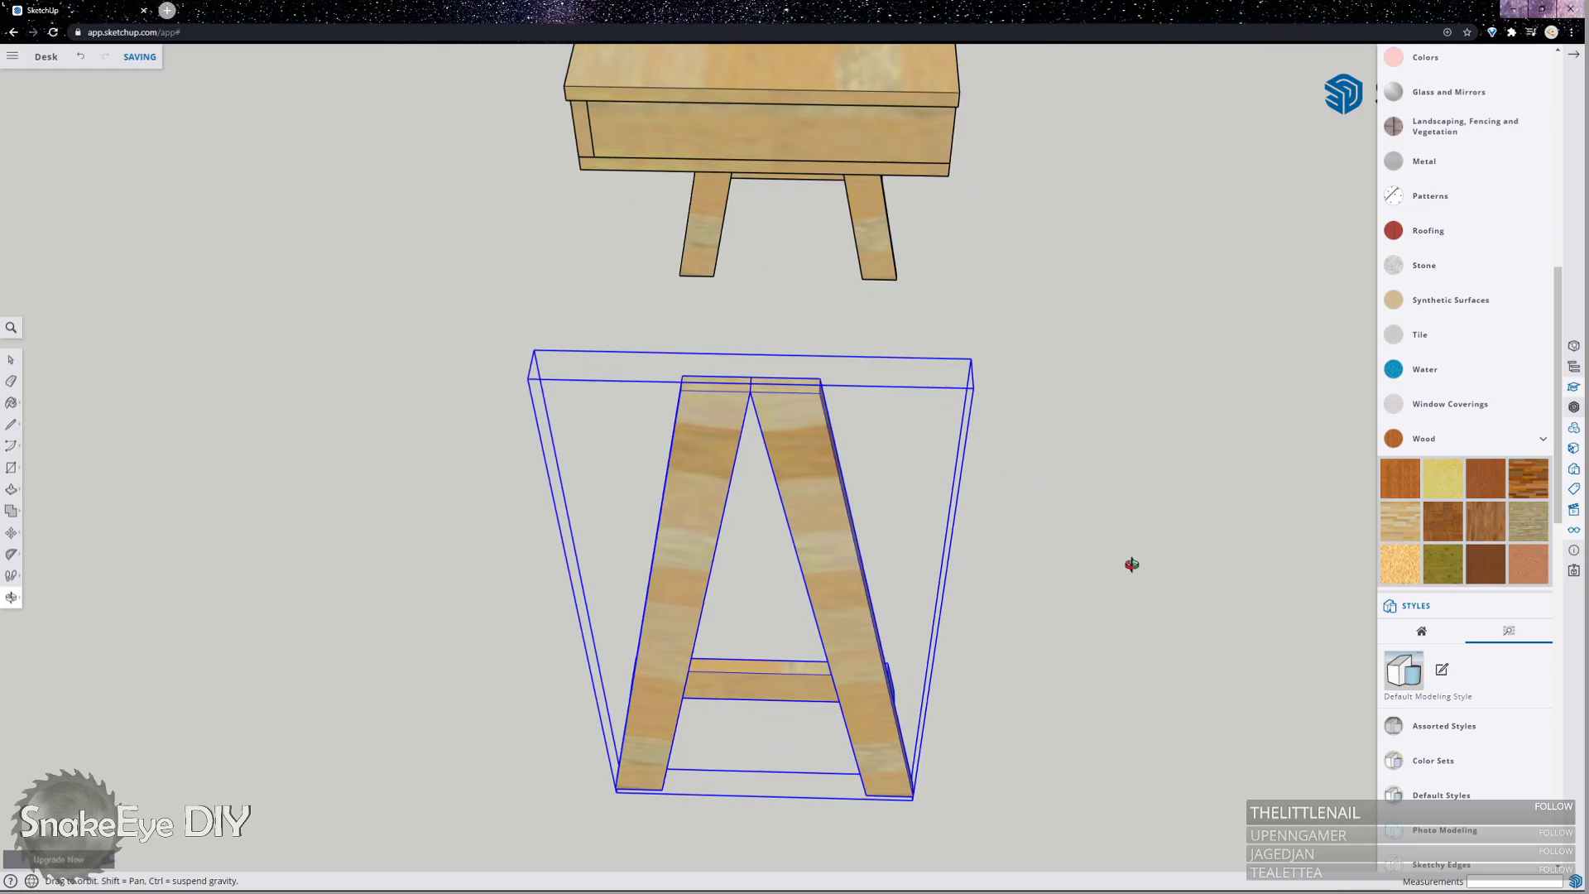
pyautogui.scroll(2, 940, 479)
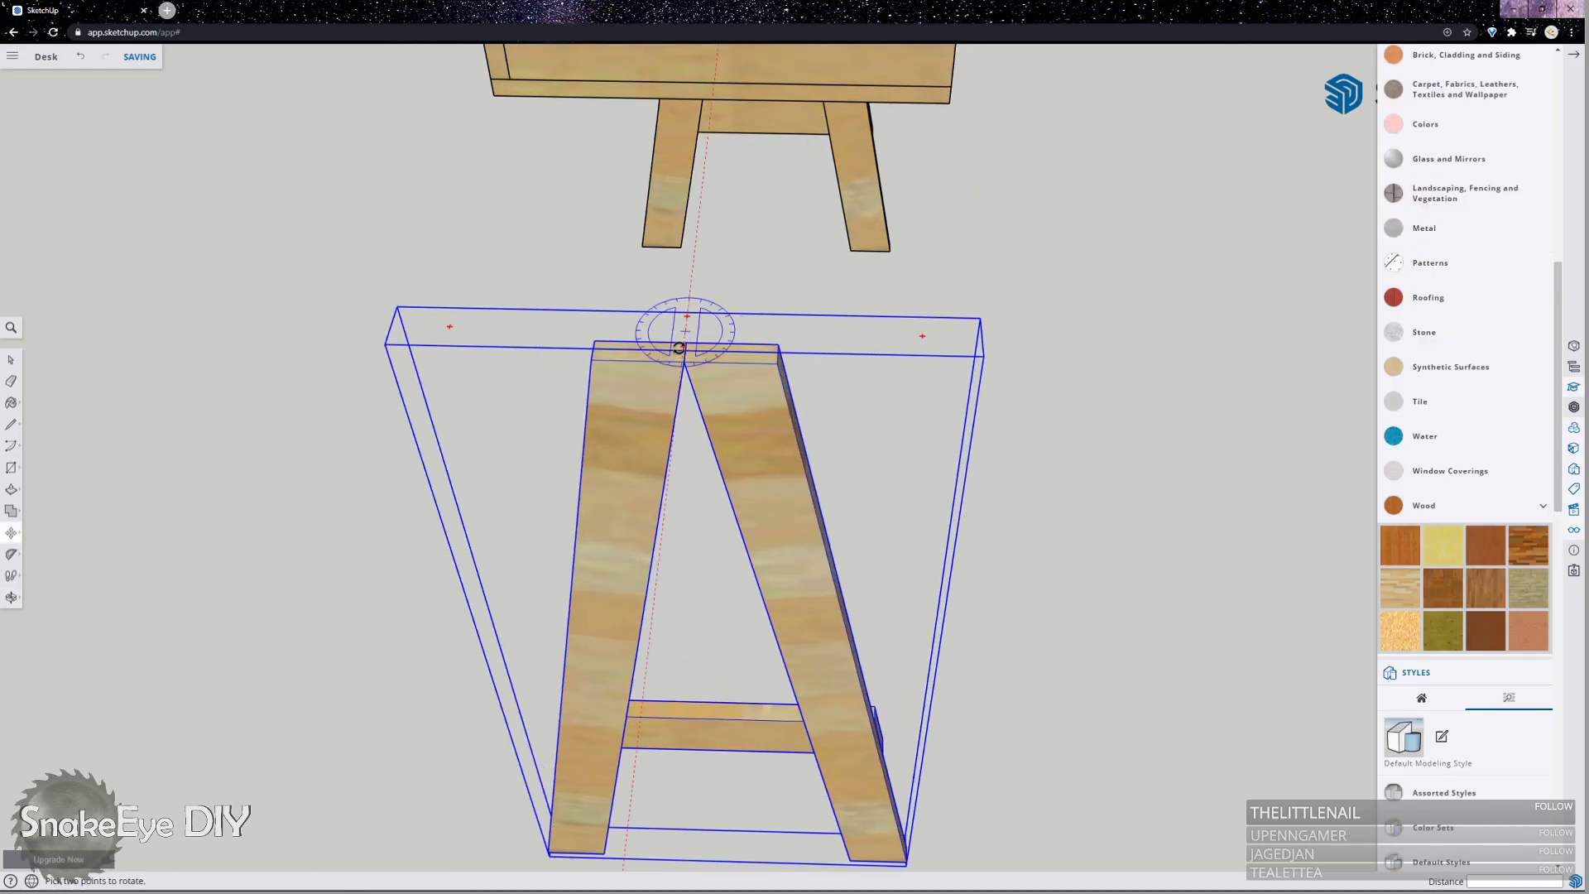
pyautogui.click(687, 316)
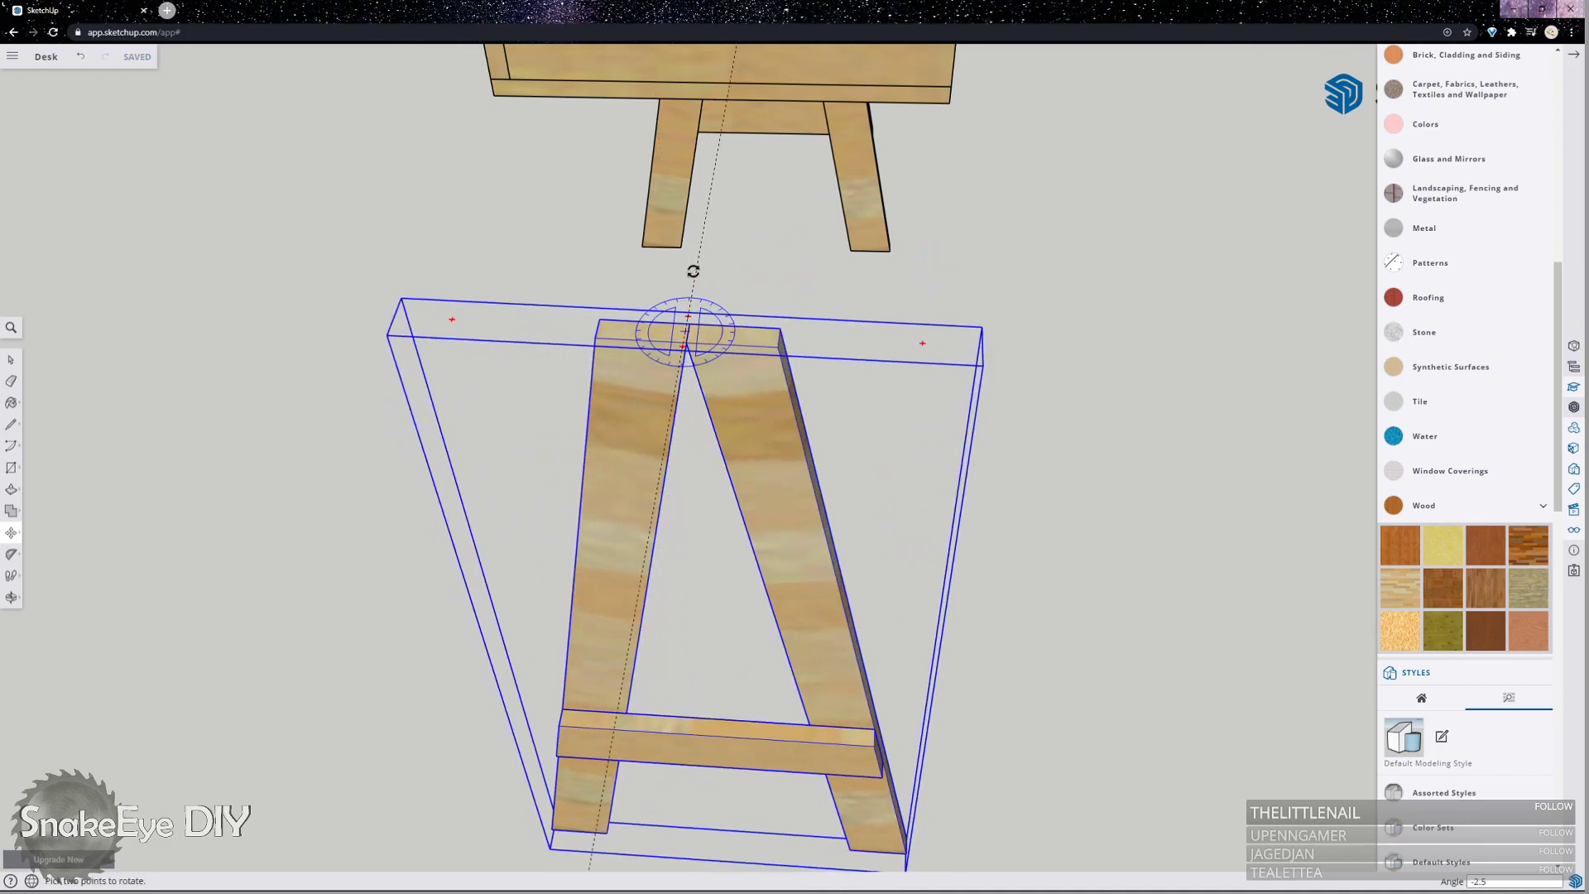
pyautogui.click(690, 268)
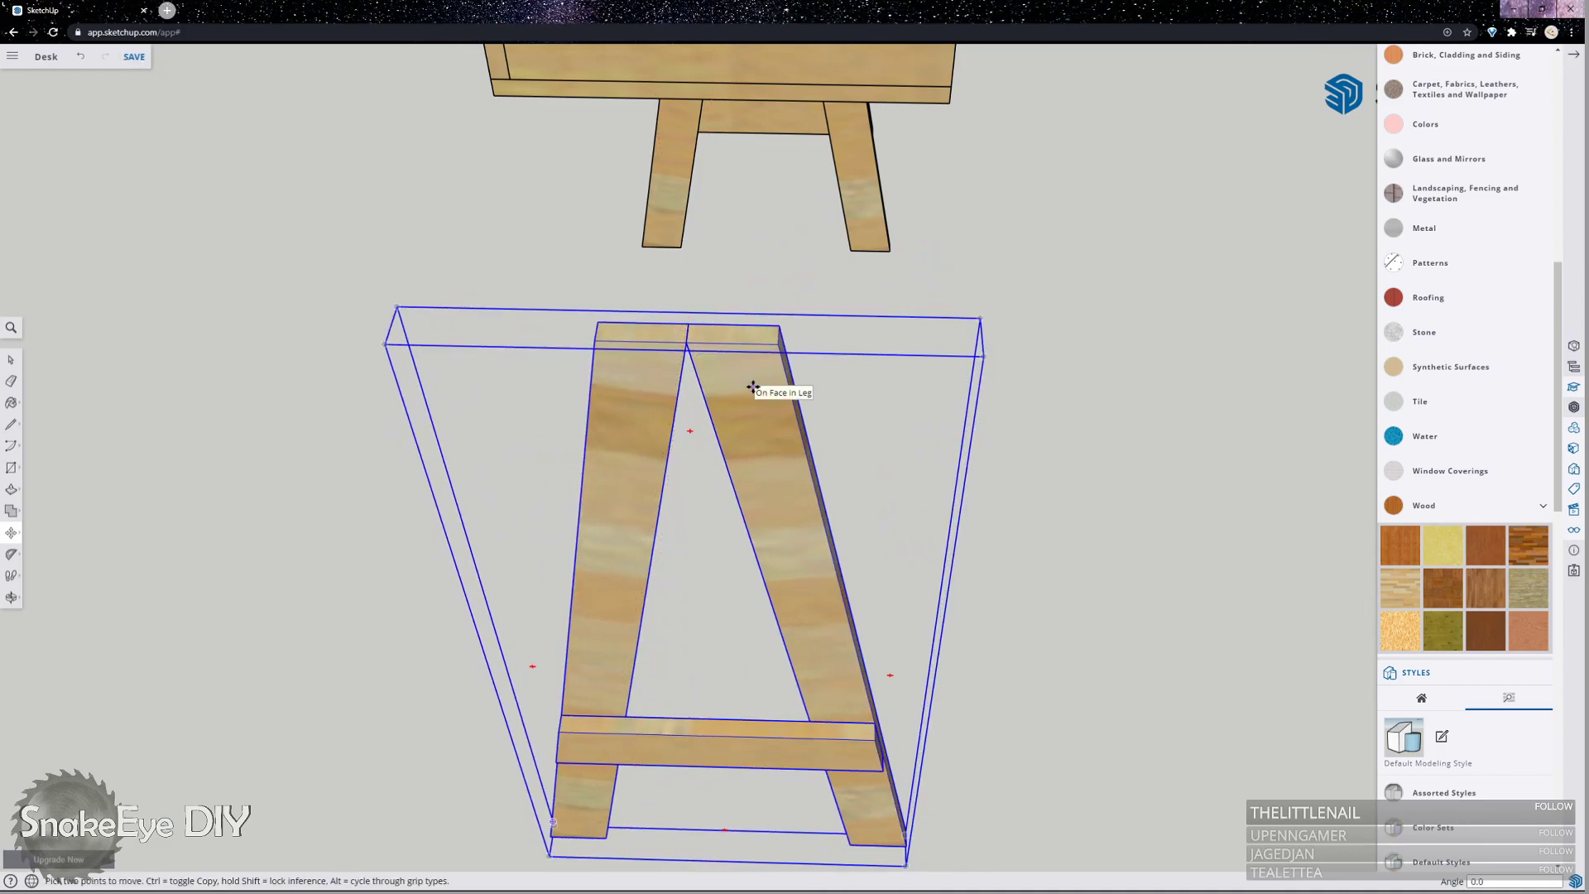
# Move the copied A-frame so its apex snaps to the midpoint of the desk's other side.
pyautogui.click(688, 322)
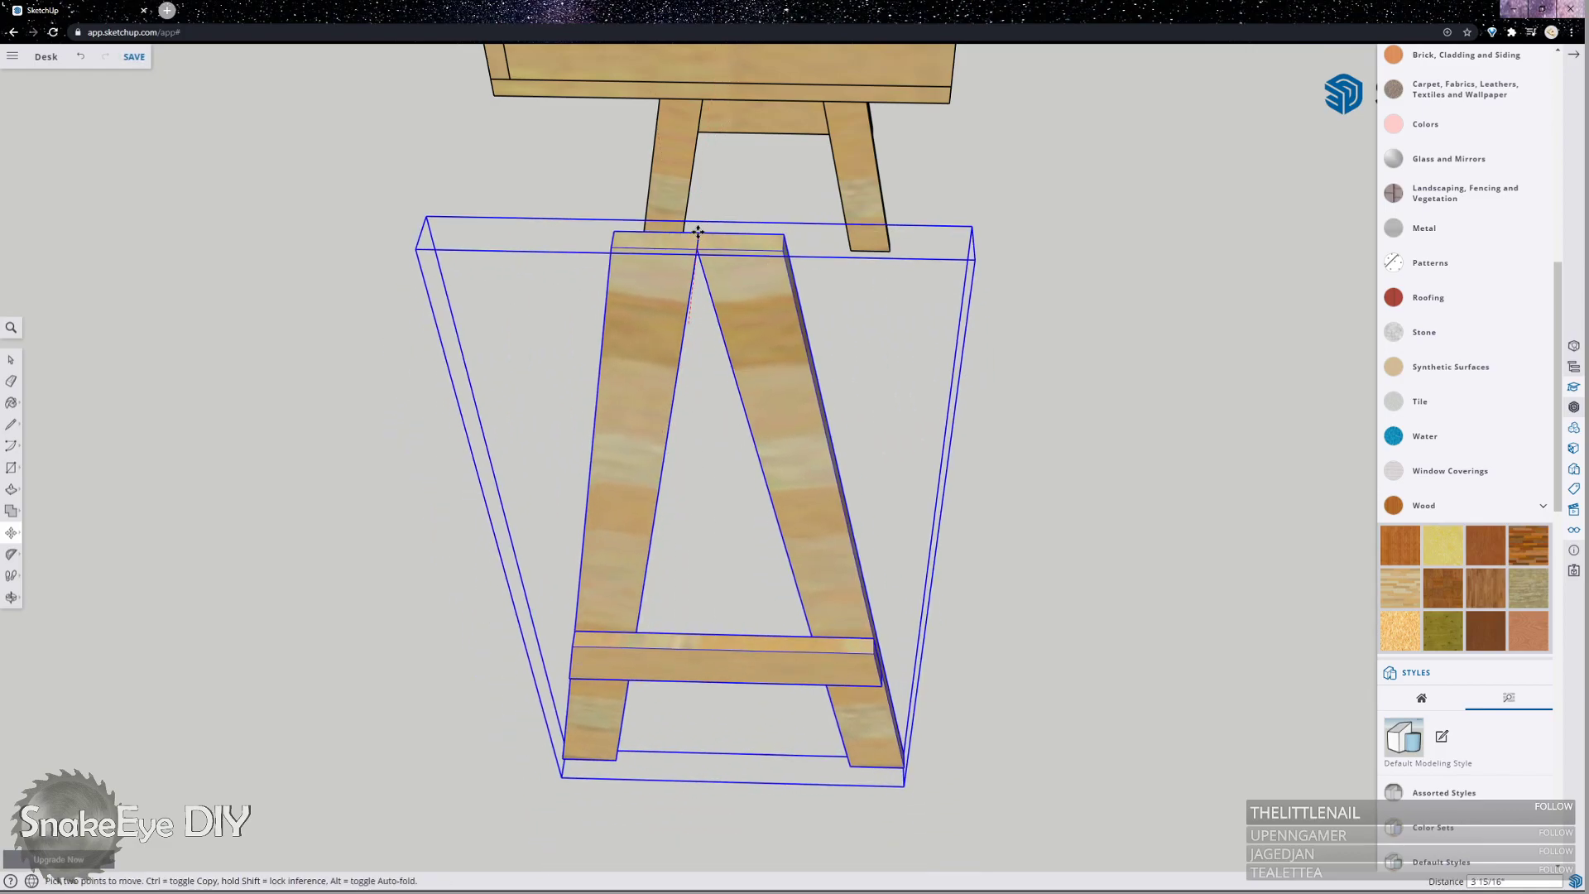
pyautogui.scroll(-3, 697, 232)
pyautogui.moveTo(697, 233); pyautogui.dragTo(746, 203, button='middle')
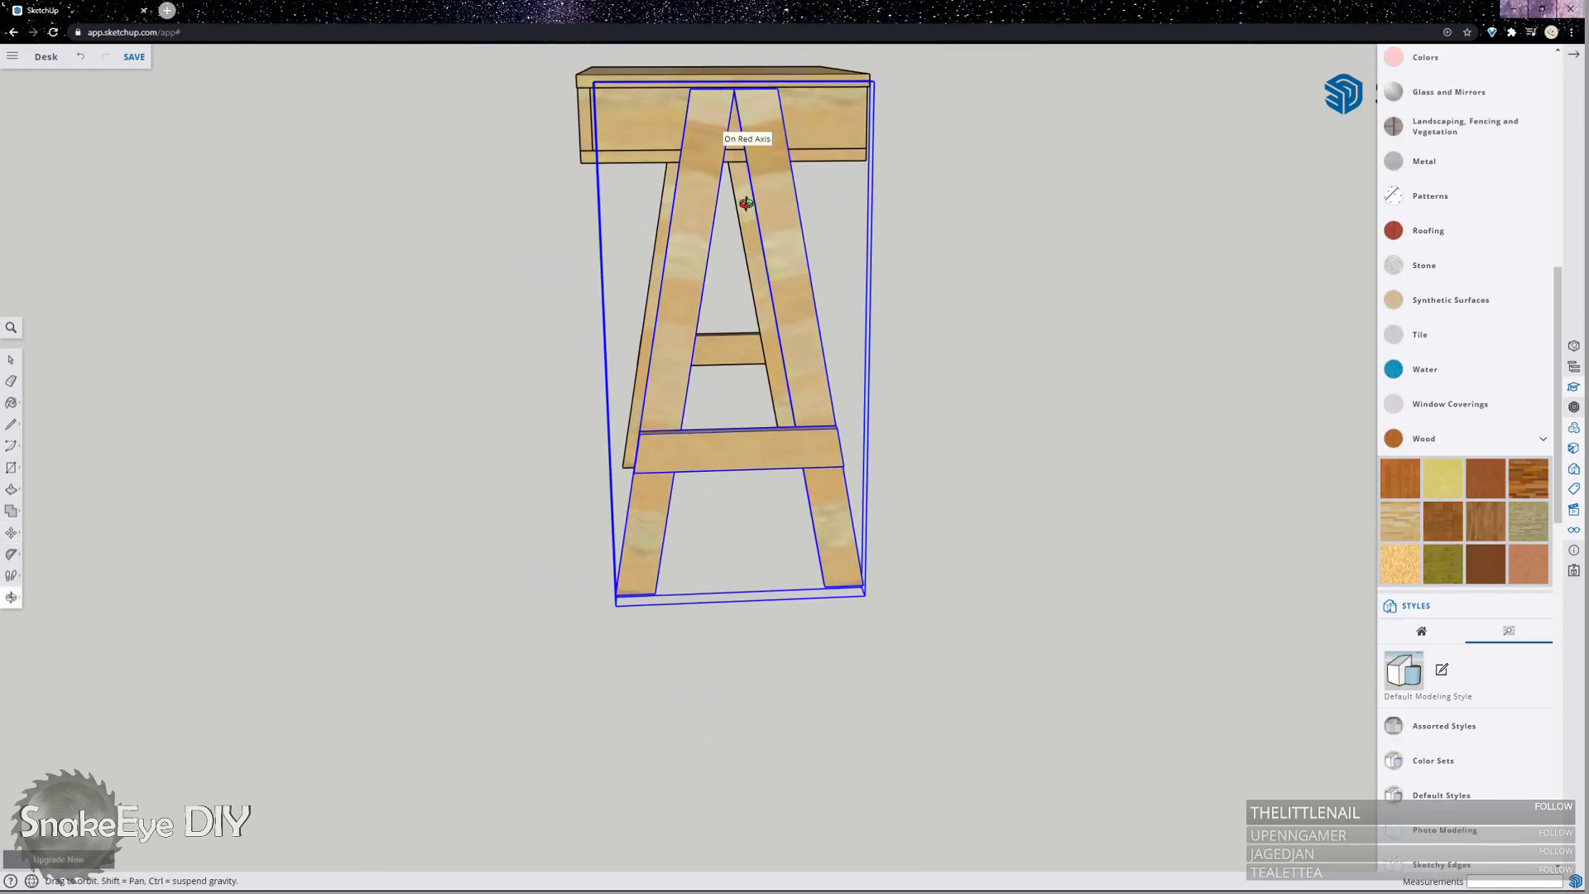
pyautogui.scroll(10, 745, 203)
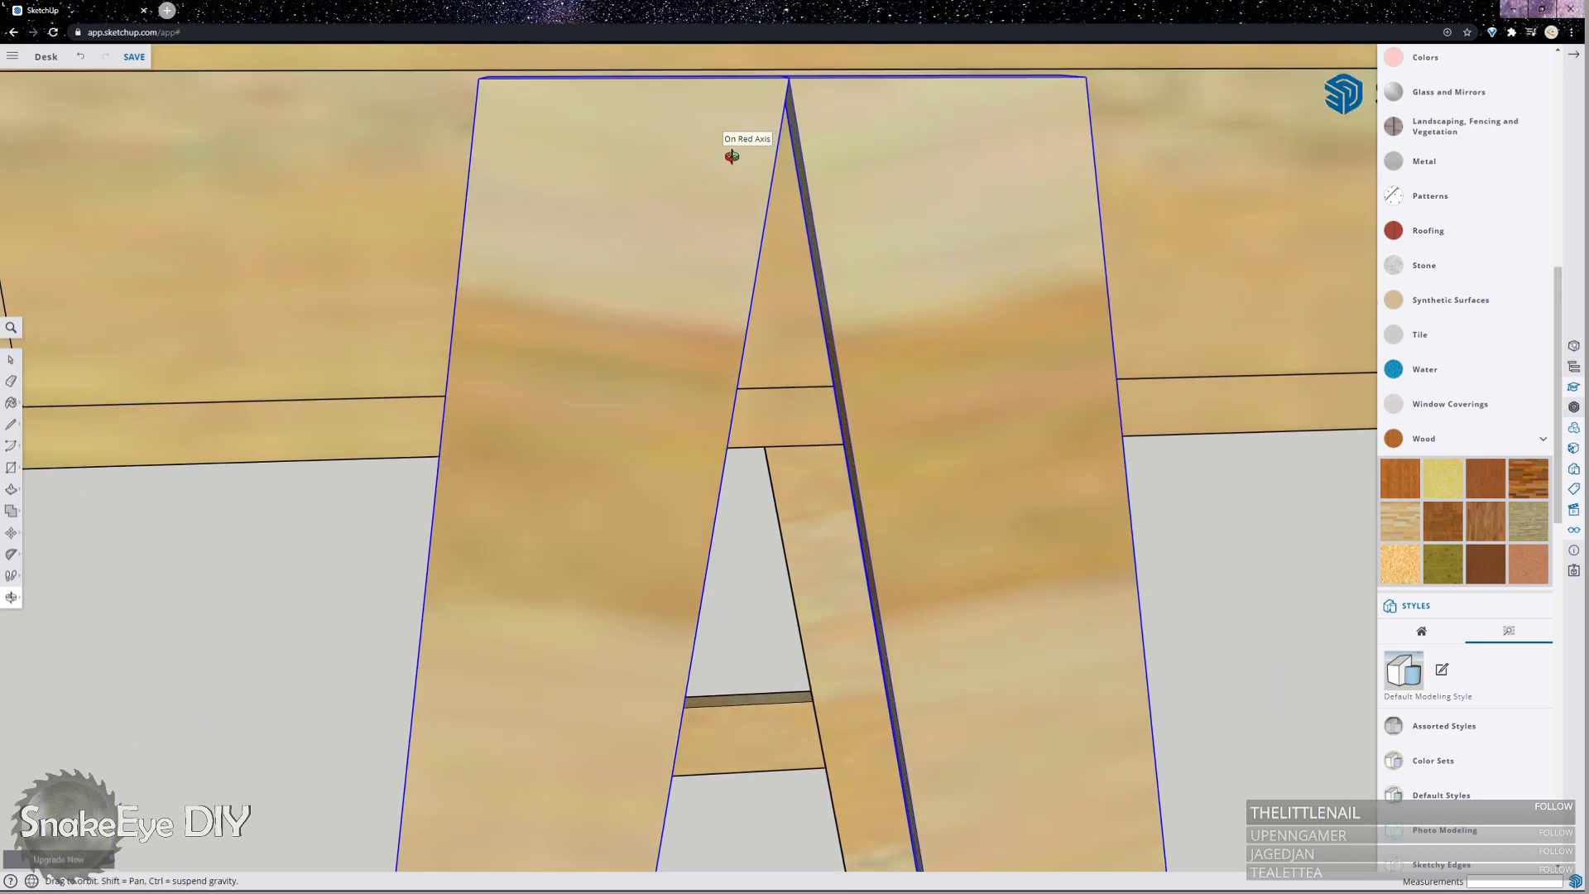
pyautogui.scroll(-5, 732, 157)
pyautogui.moveTo(915, 50); pyautogui.dragTo(496, 326, button='middle')
pyautogui.scroll(-3, 548, 506)
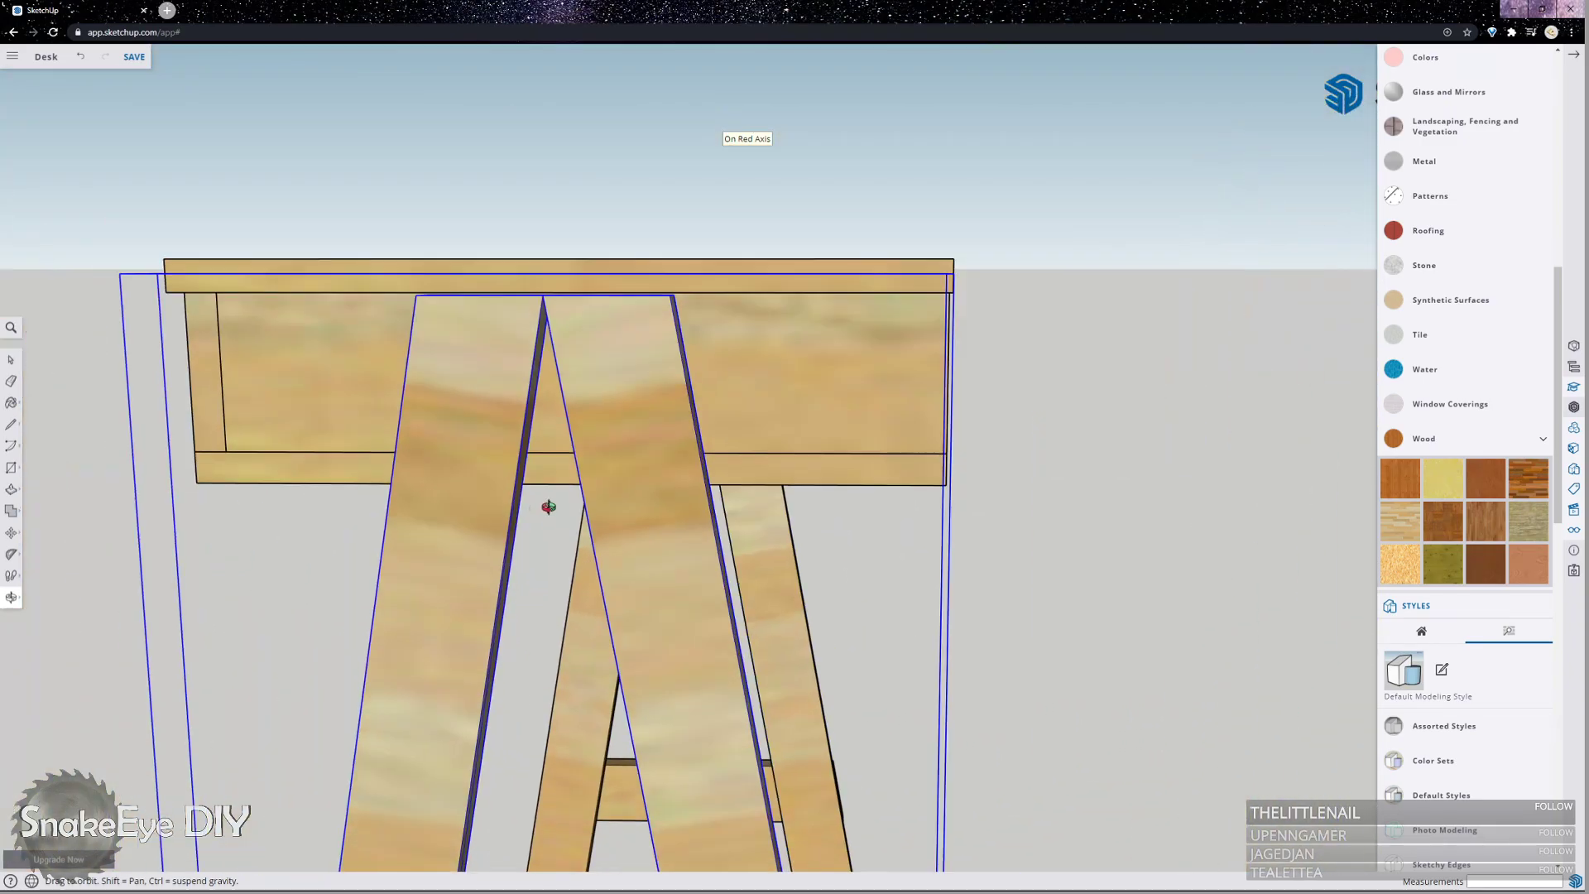
pyautogui.scroll(4, 574, 251)
pyautogui.moveTo(575, 255); pyautogui.dragTo(593, 89, button='middle')
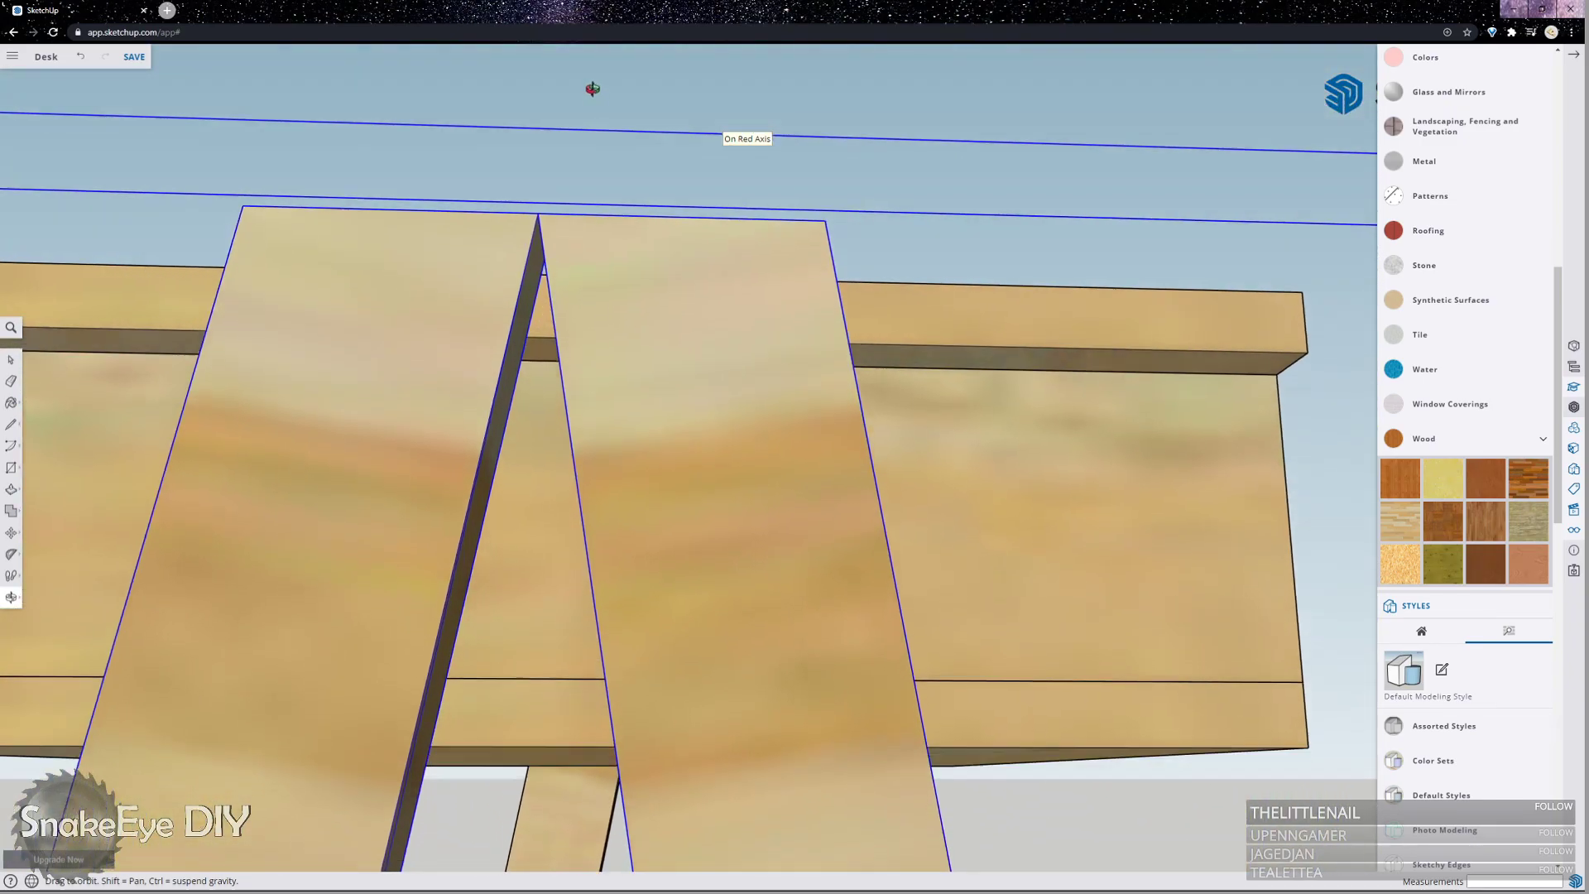
pyautogui.moveTo(578, 153); pyautogui.dragTo(552, 378, button='middle')
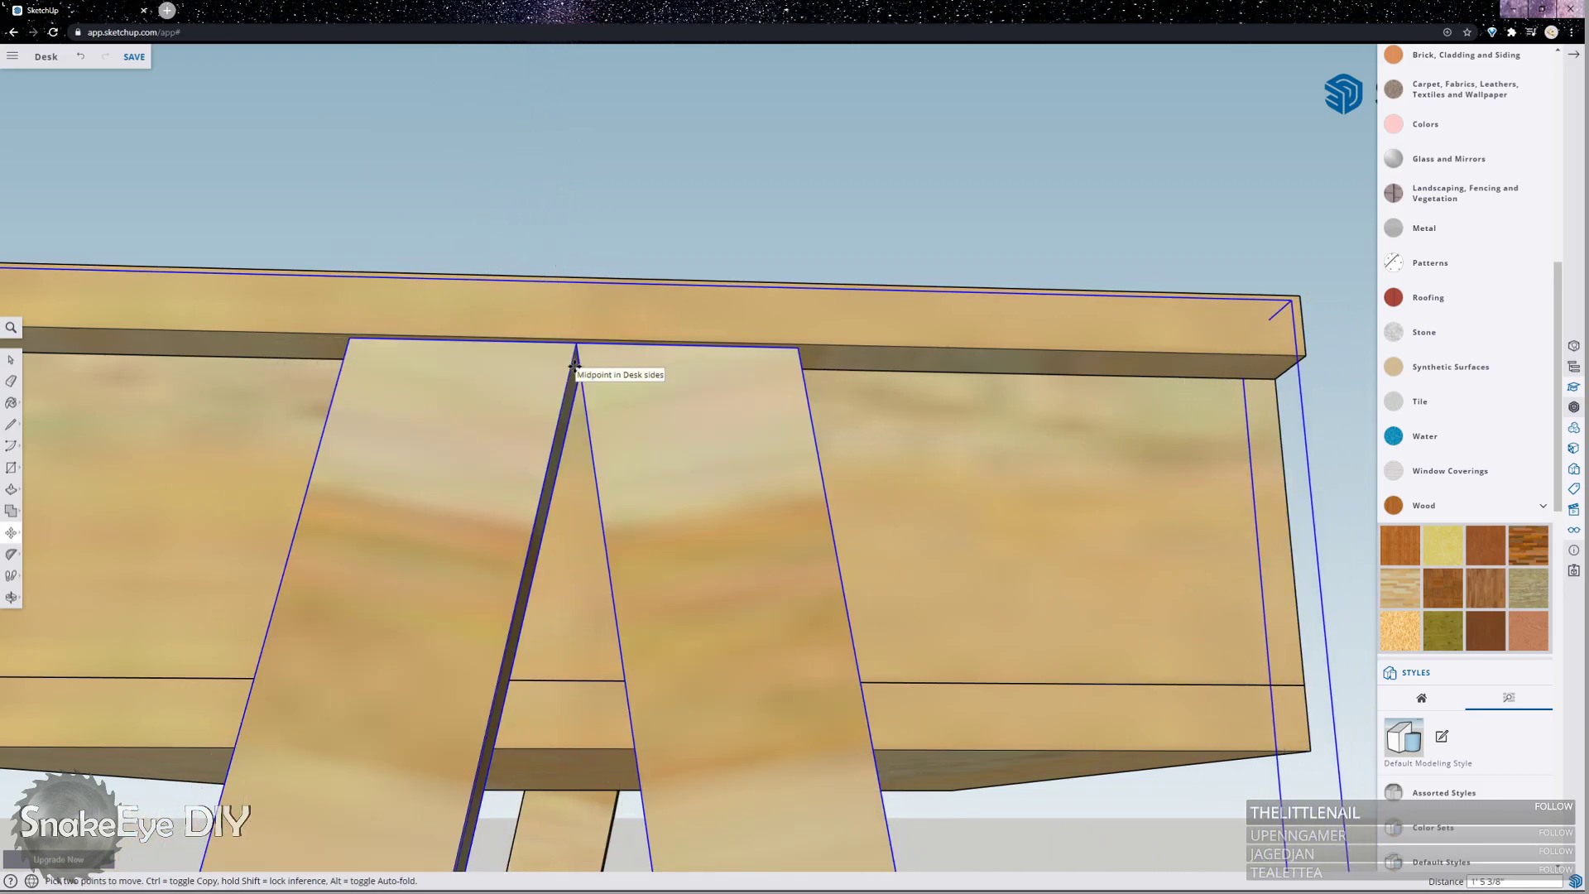
pyautogui.click(575, 364)
pyautogui.scroll(-5, 591, 380)
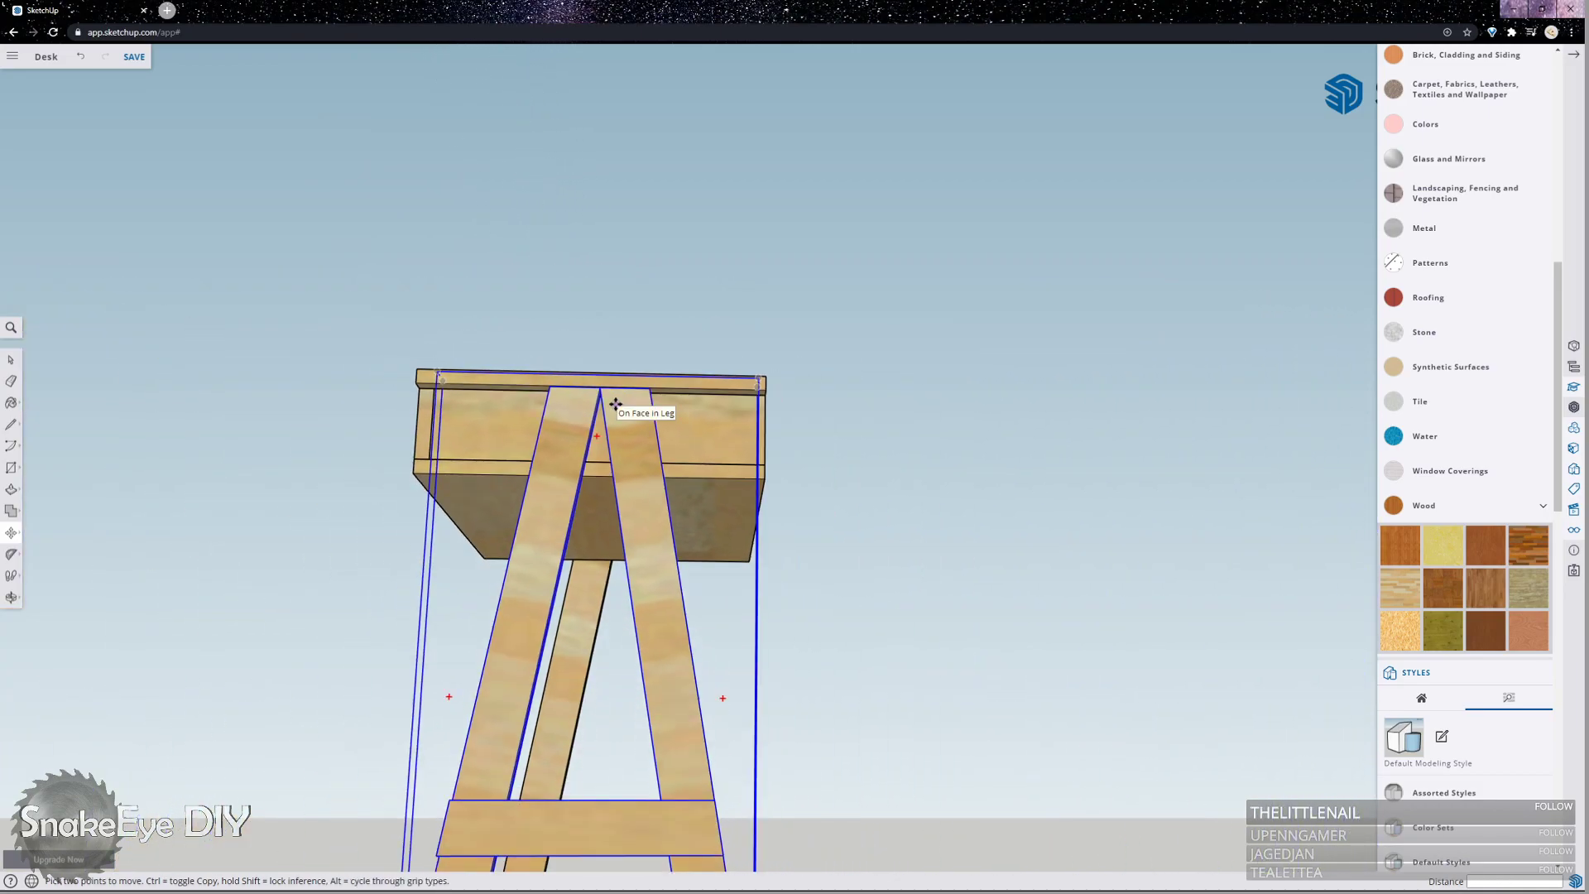
pyautogui.moveTo(702, 365); pyautogui.dragTo(521, 413, button='middle')
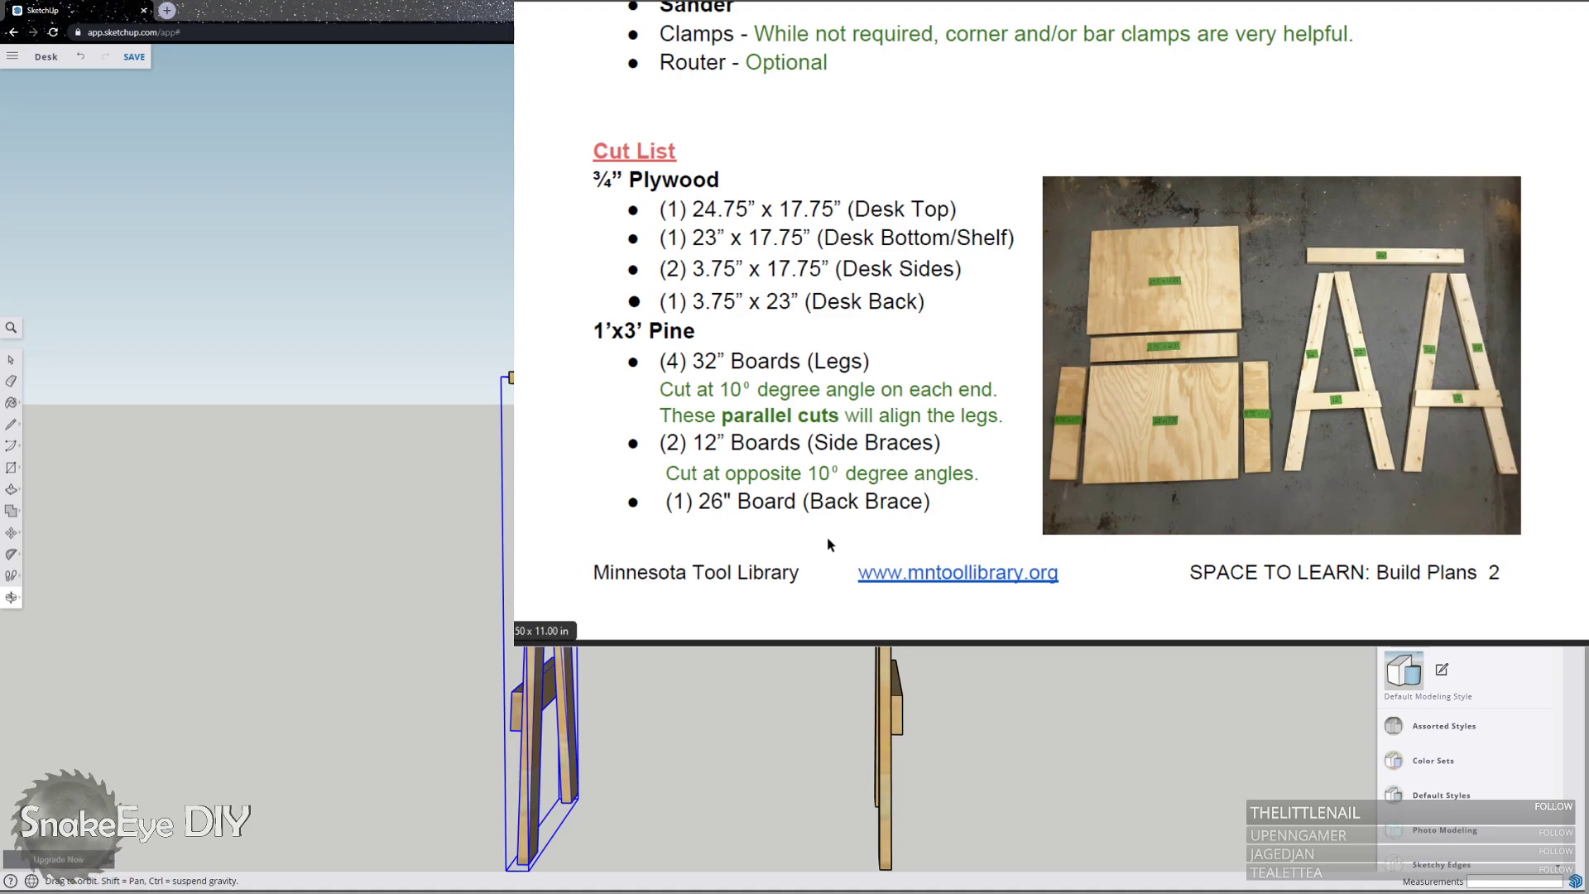
pyautogui.scroll(6, 980, 284)
pyautogui.scroll(15, 980, 284)
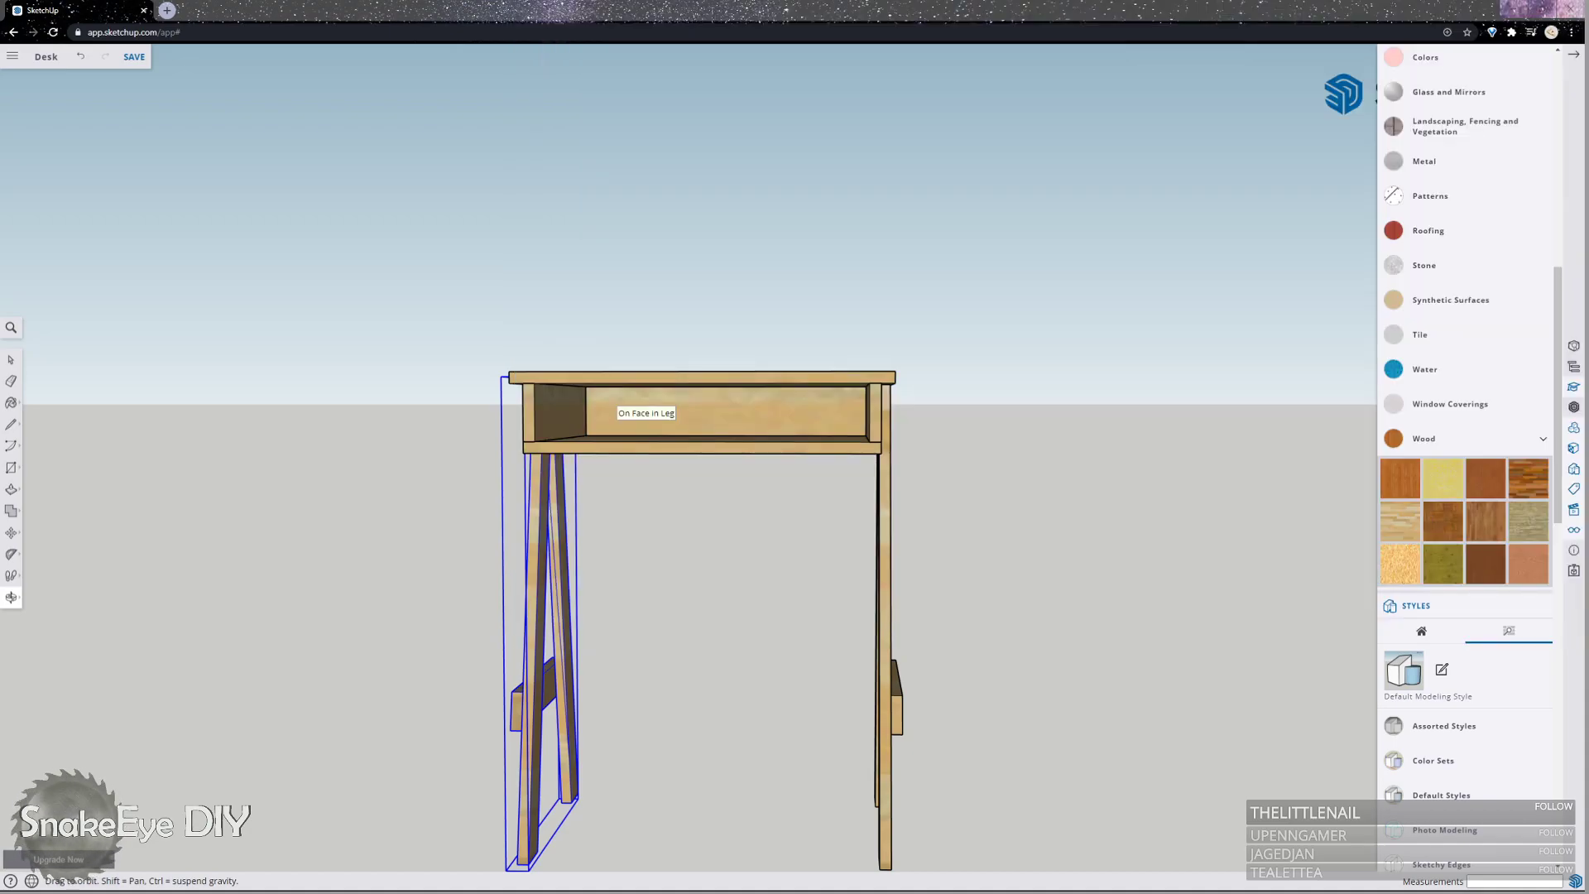
pyautogui.moveTo(444, 436); pyautogui.dragTo(624, 510)
pyautogui.press('space')
pyautogui.click(696, 612)
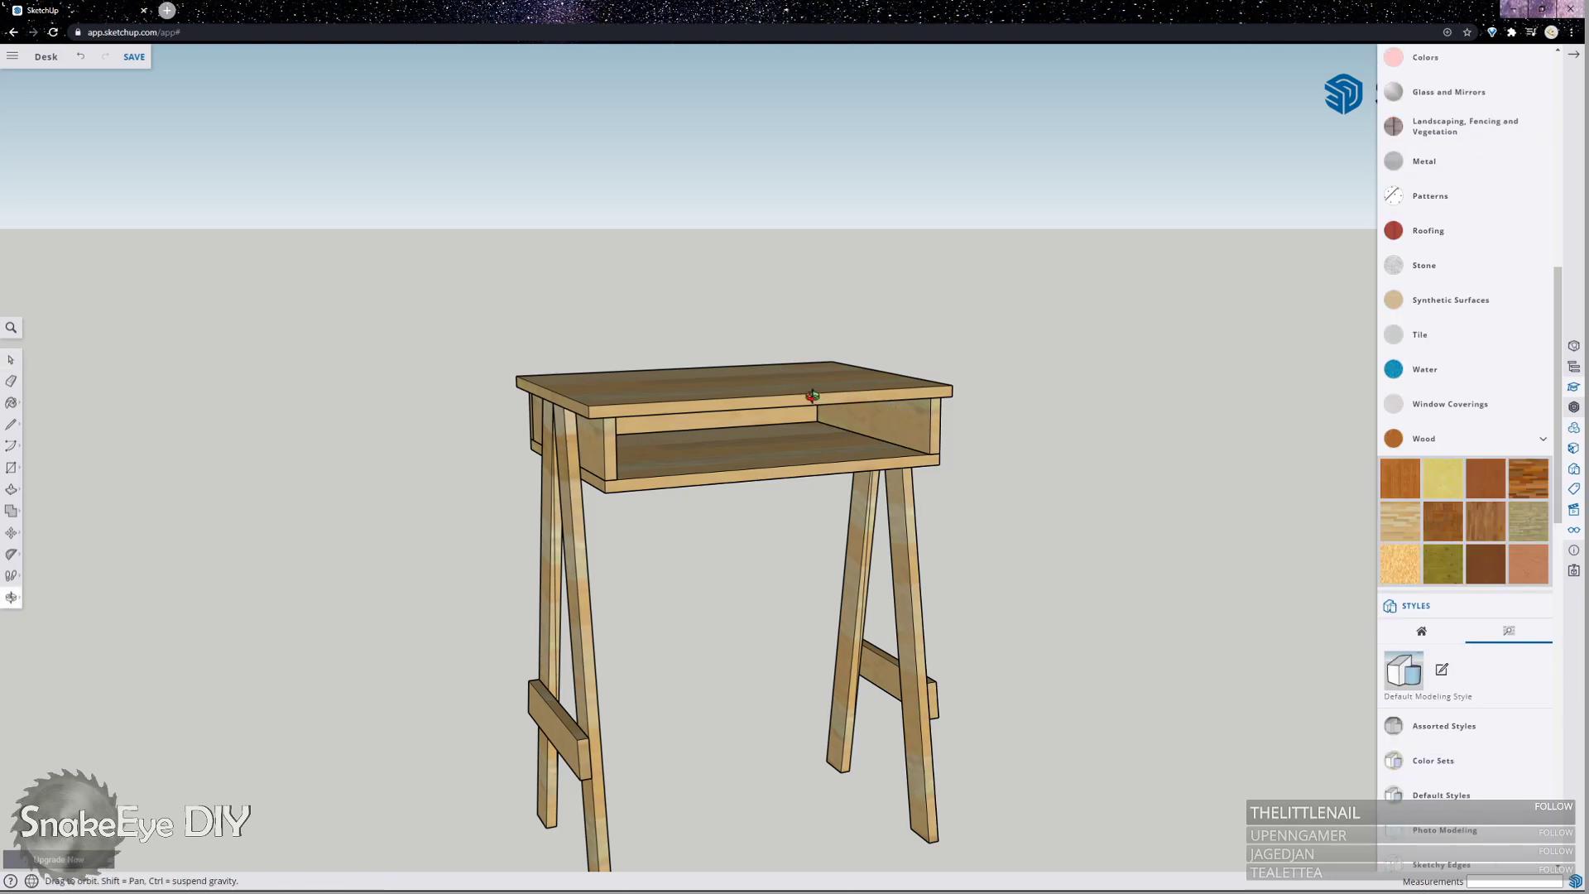
pyautogui.press('o')
pyautogui.moveTo(867, 406); pyautogui.dragTo(668, 351)
pyautogui.scroll(5, 629, 397)
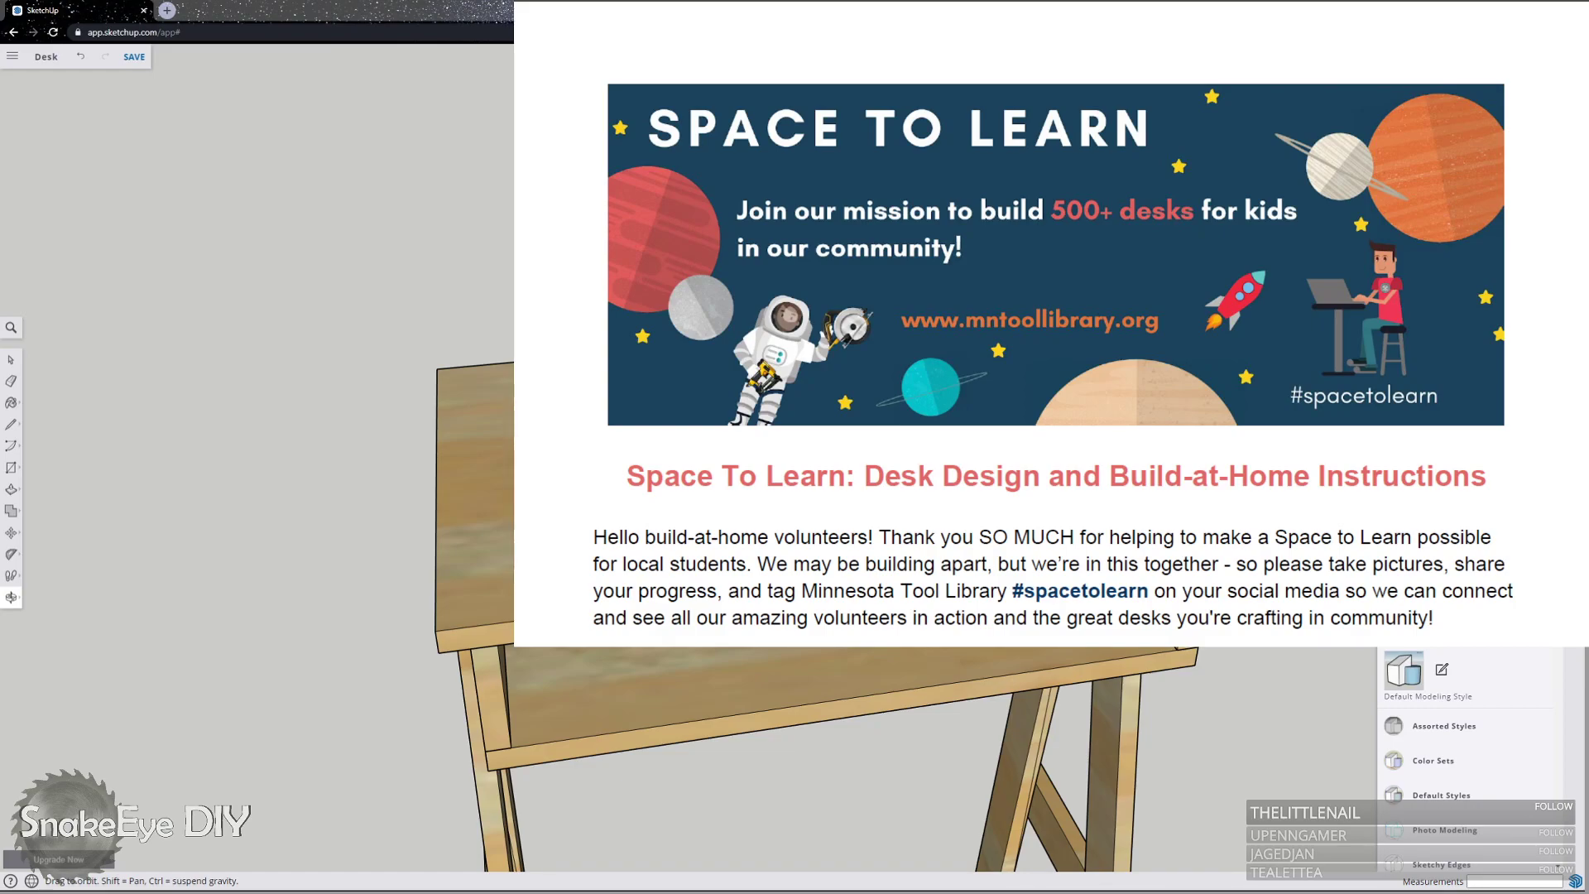
pyautogui.scroll(-15, 1429, 305)
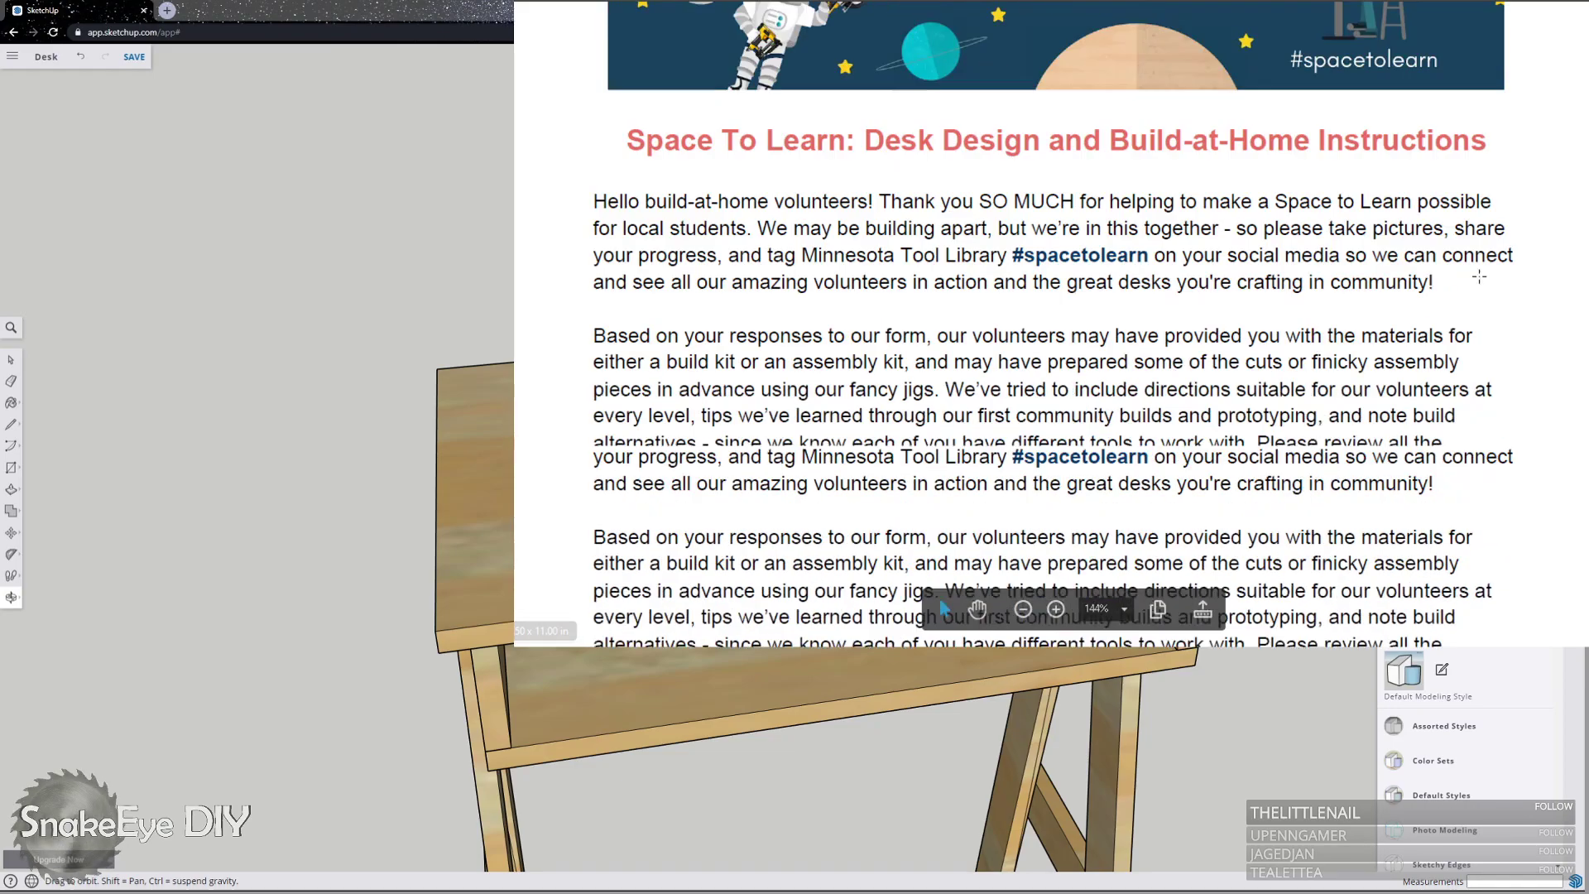
pyautogui.scroll(-20, 1393, 335)
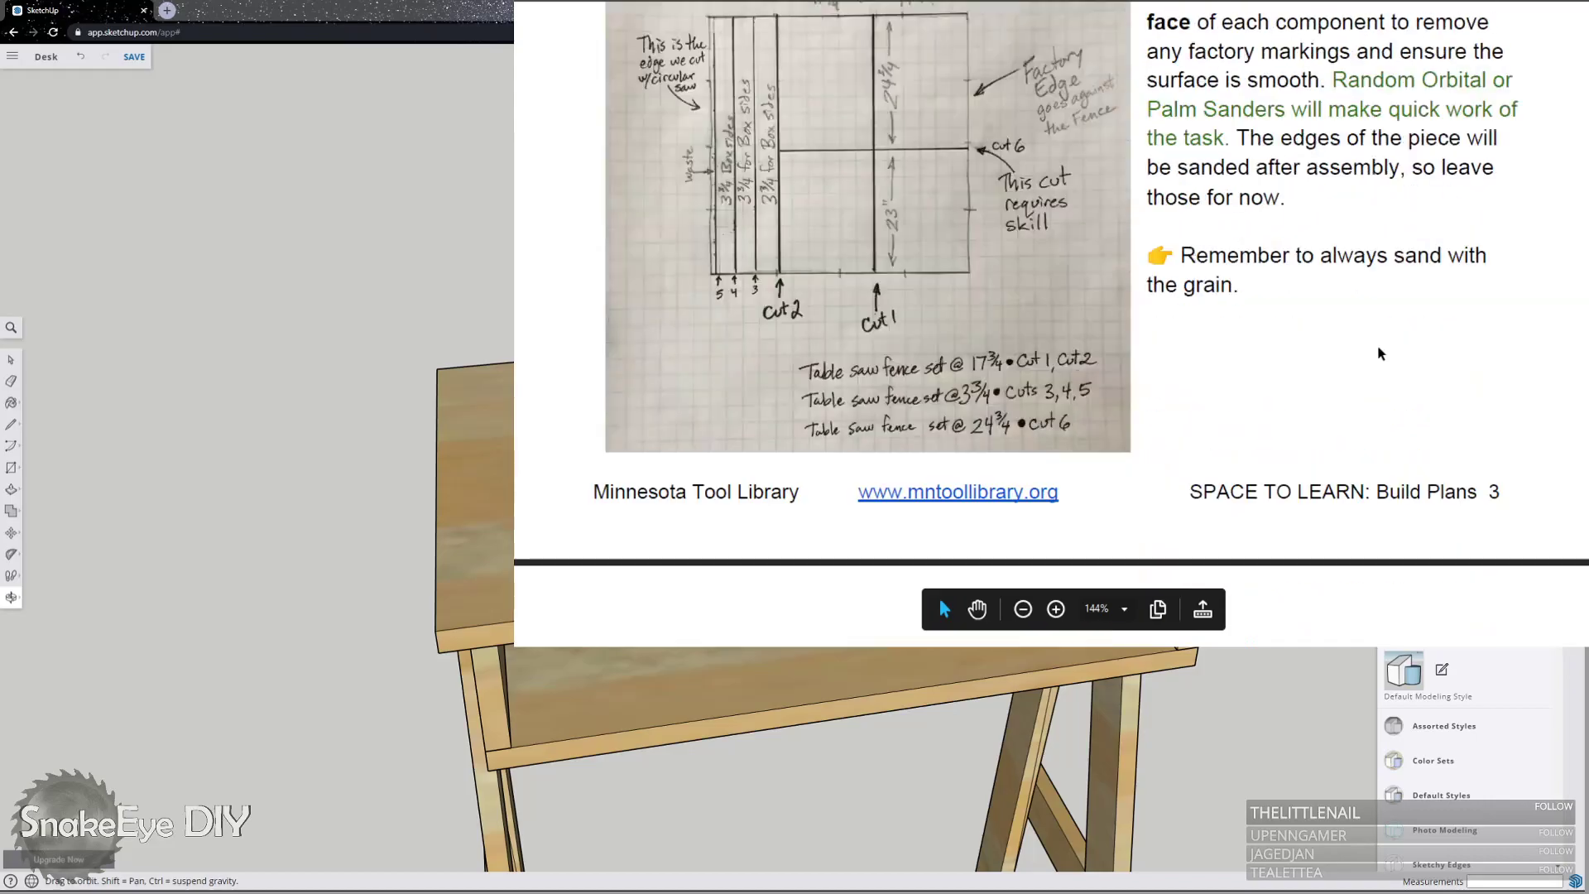
pyautogui.scroll(-15, 1370, 366)
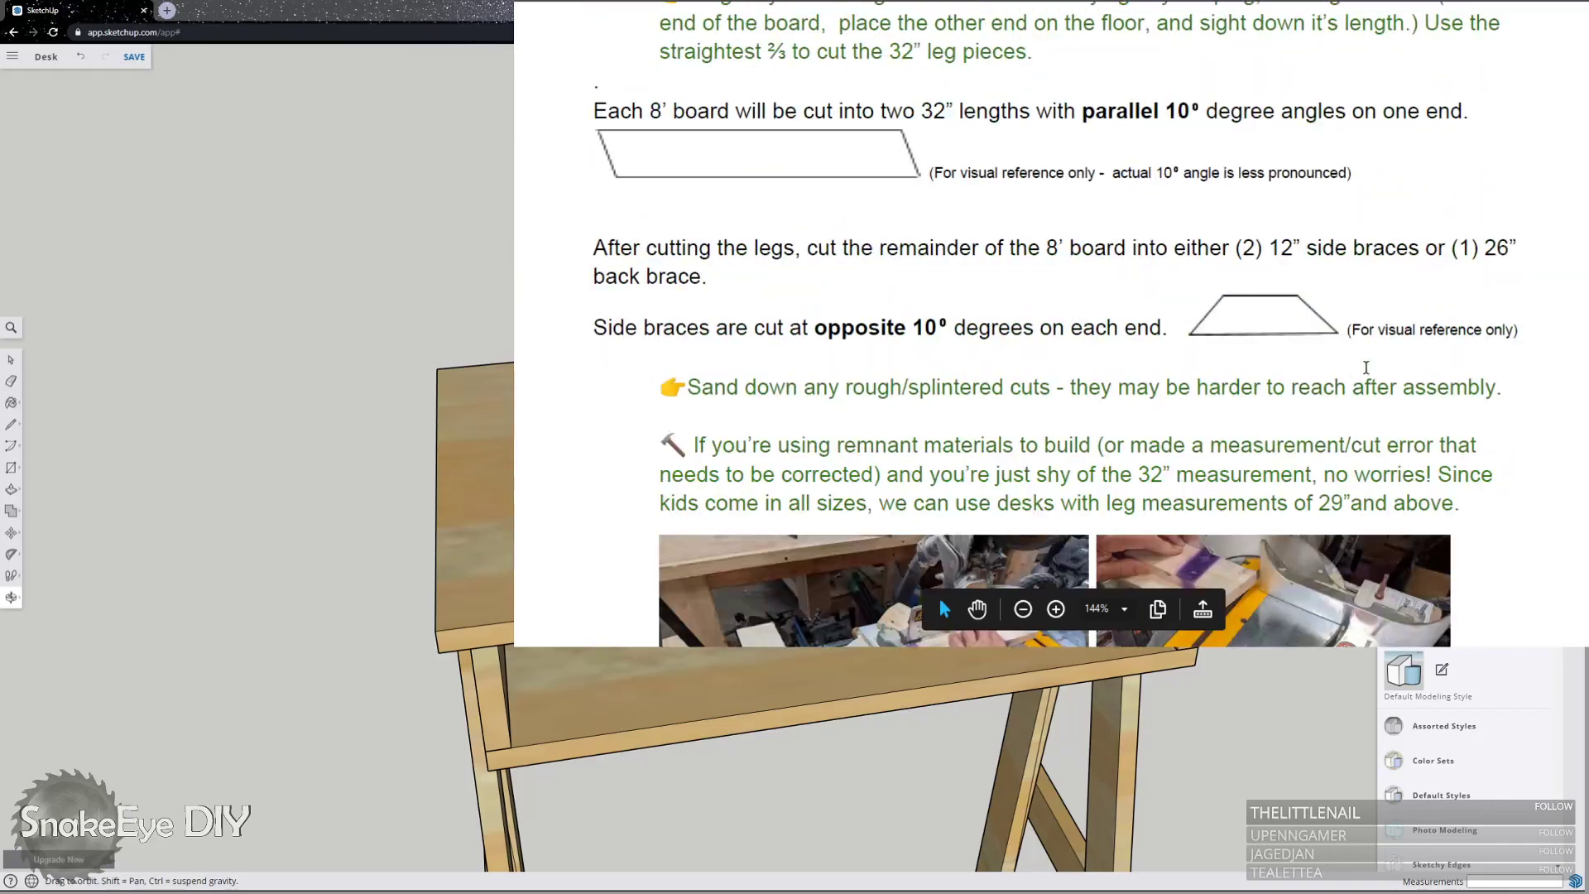
pyautogui.scroll(-10, 1364, 394)
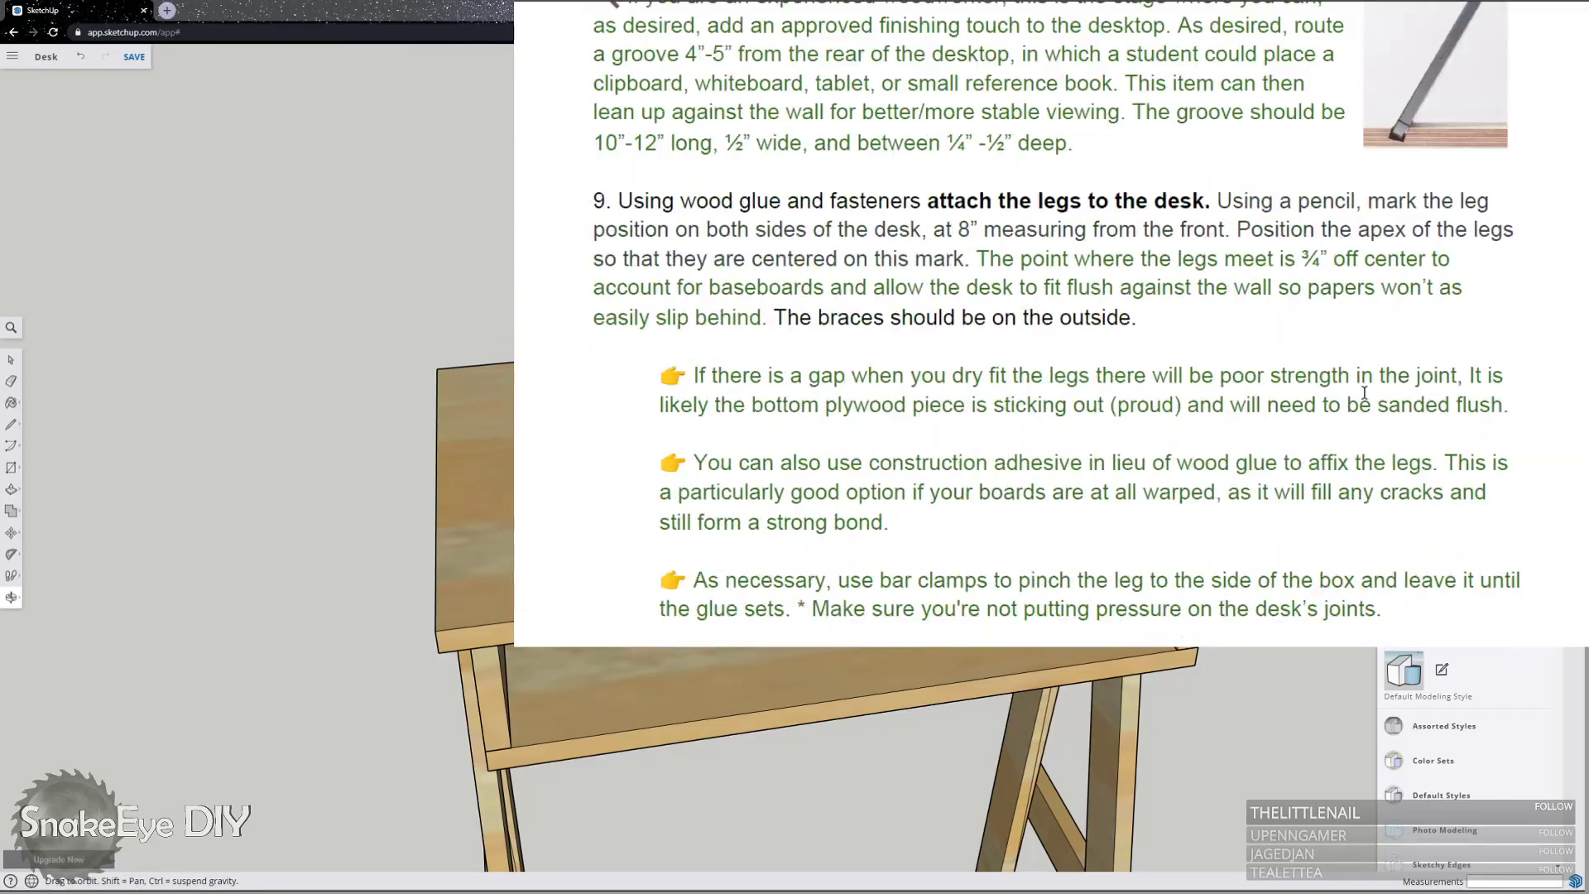
pyautogui.scroll(4, 1364, 392)
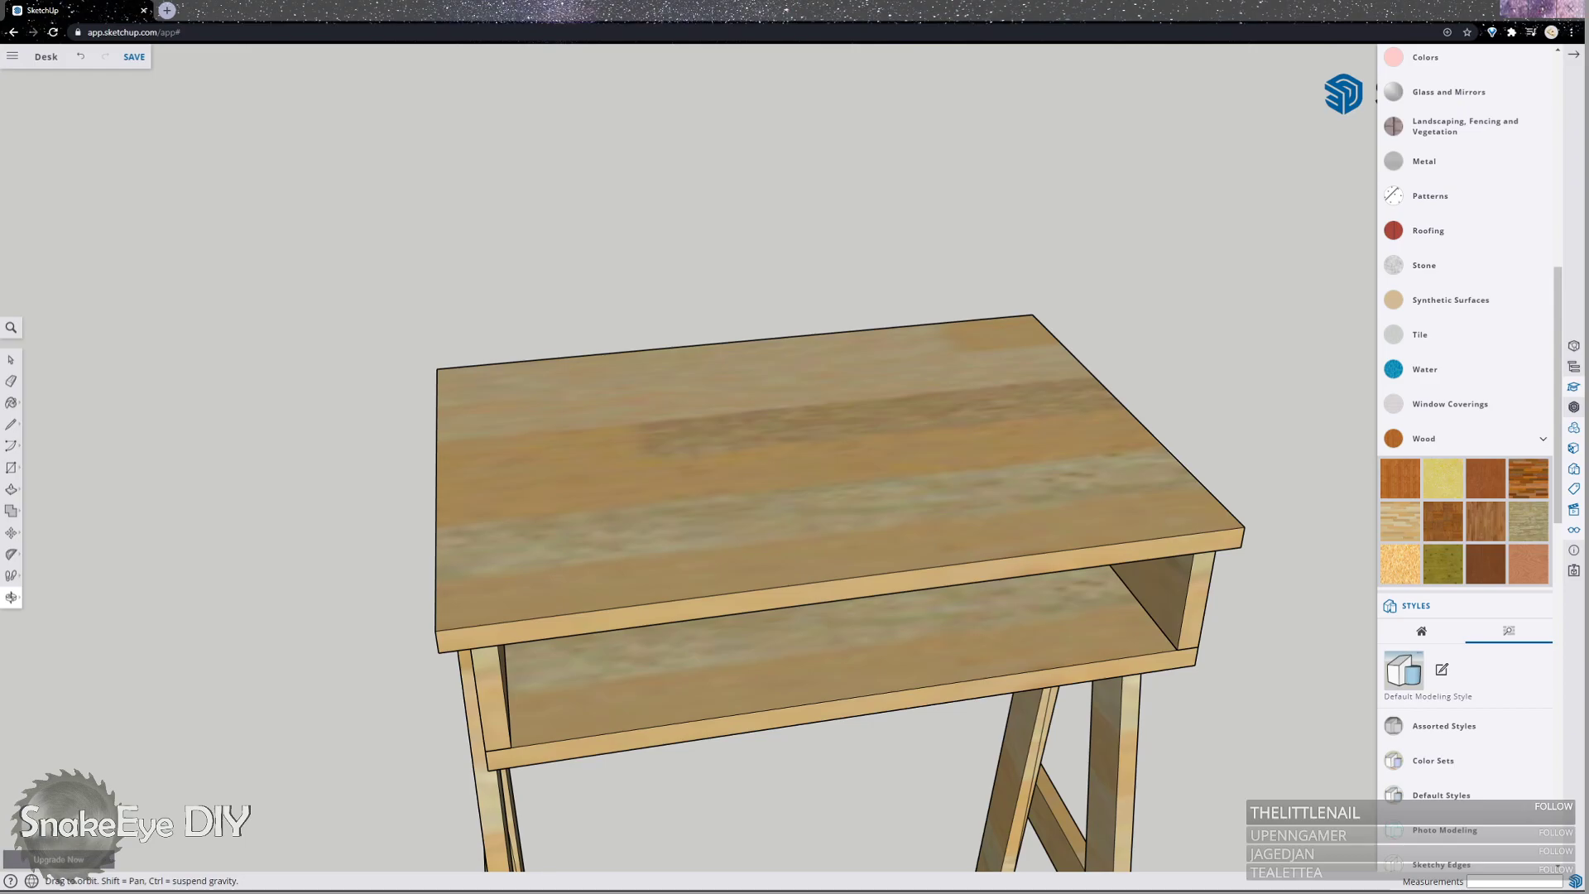
# Trace a rectangle between the corners of the two lower crossbars, closing it into a brace face.
pyautogui.moveTo(794, 463); pyautogui.dragTo(651, 571)
pyautogui.scroll(-5, 651, 571)
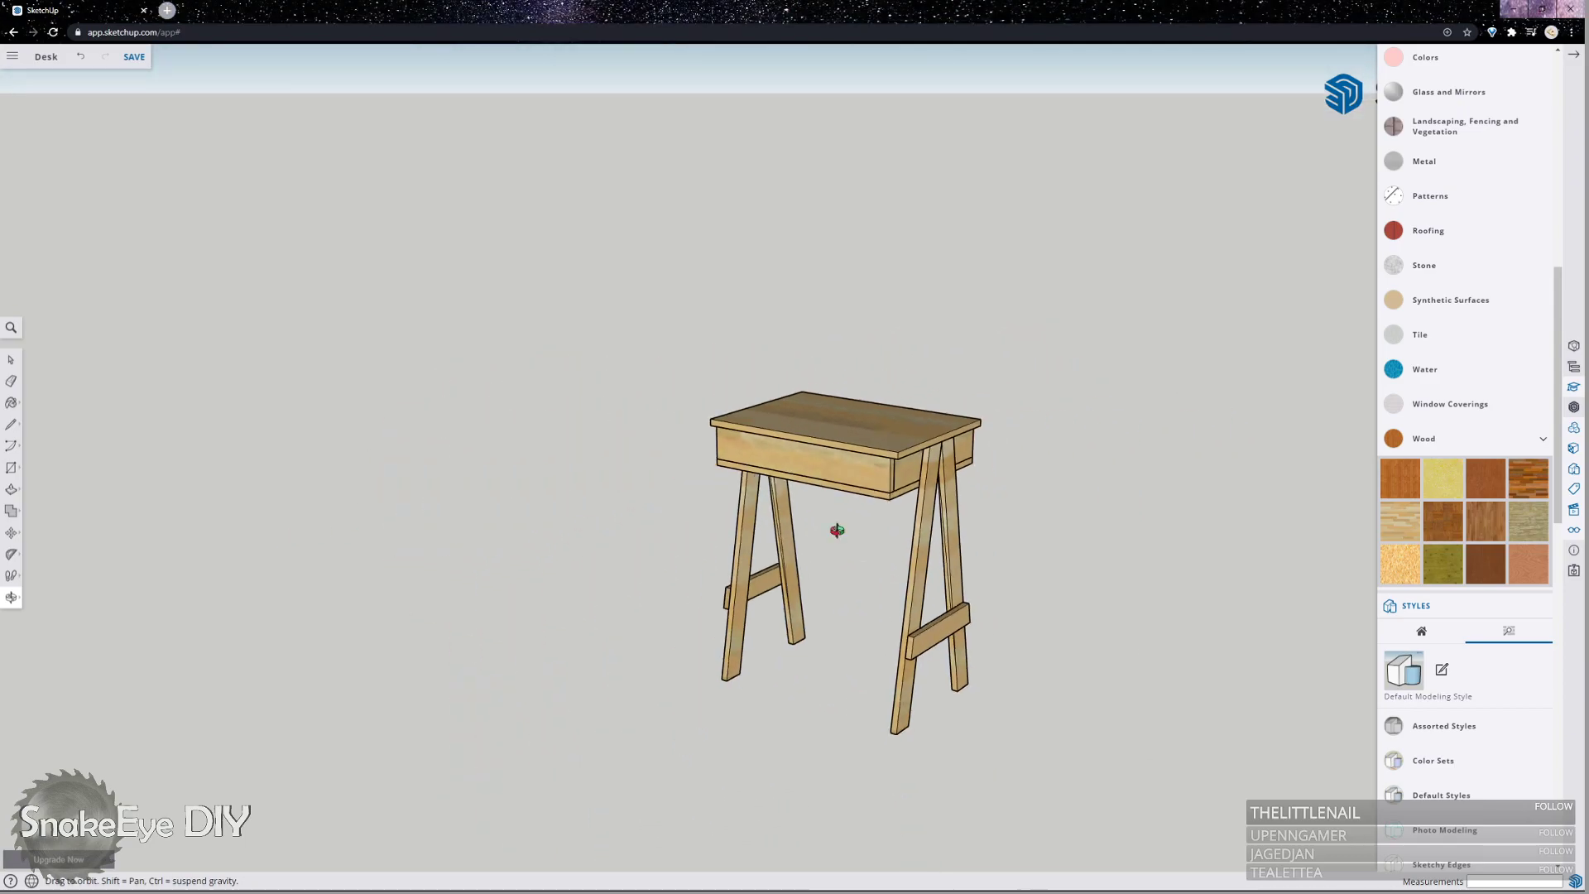
pyautogui.scroll(4, 876, 699)
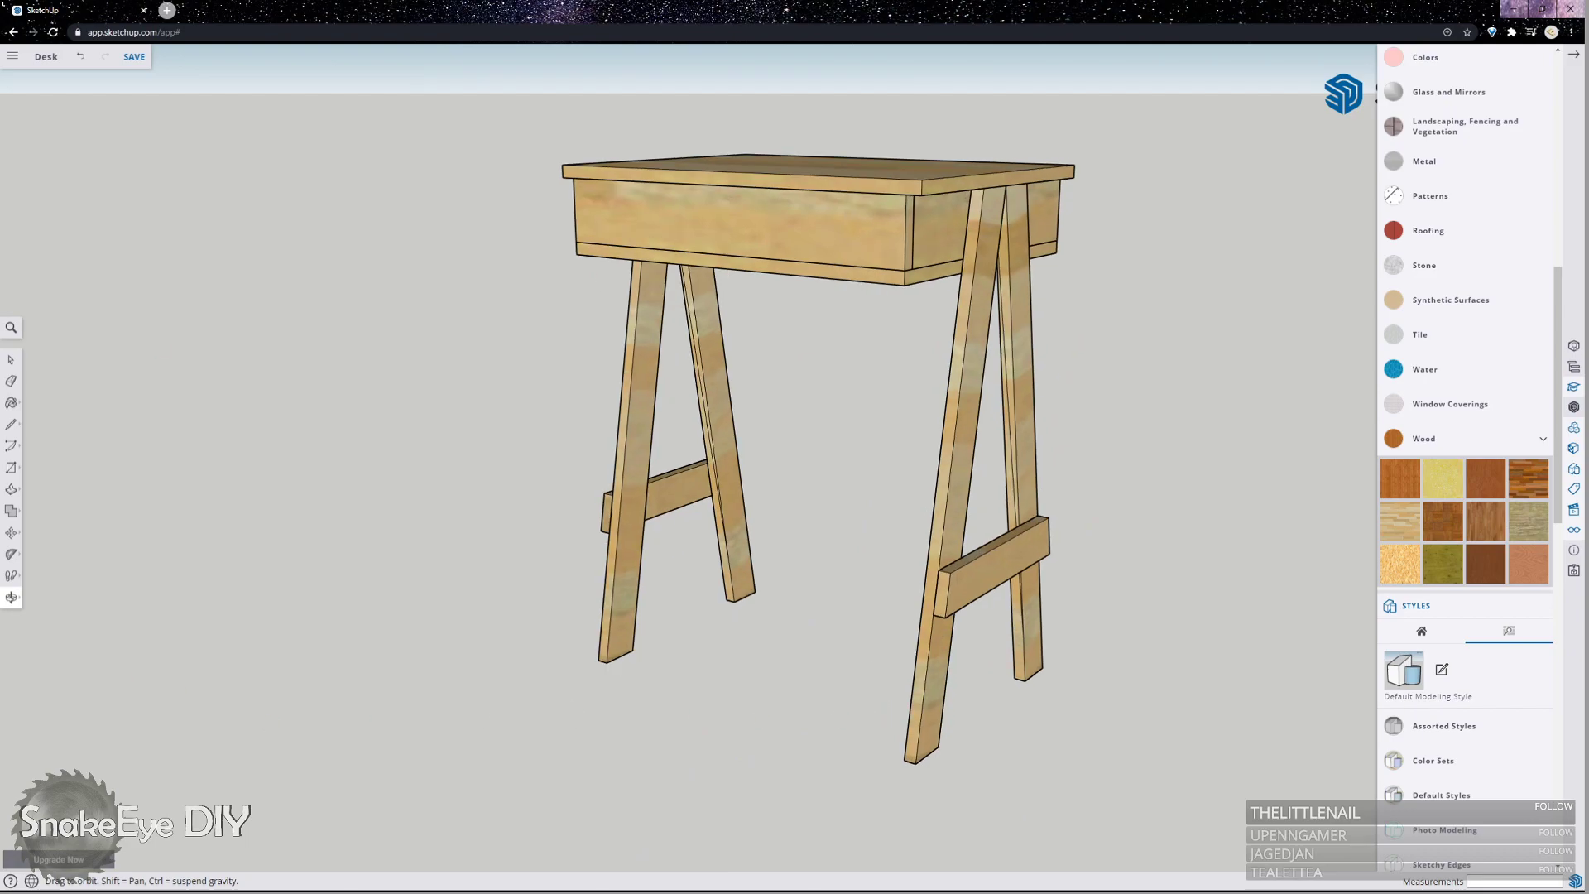
pyautogui.scroll(3, 862, 500)
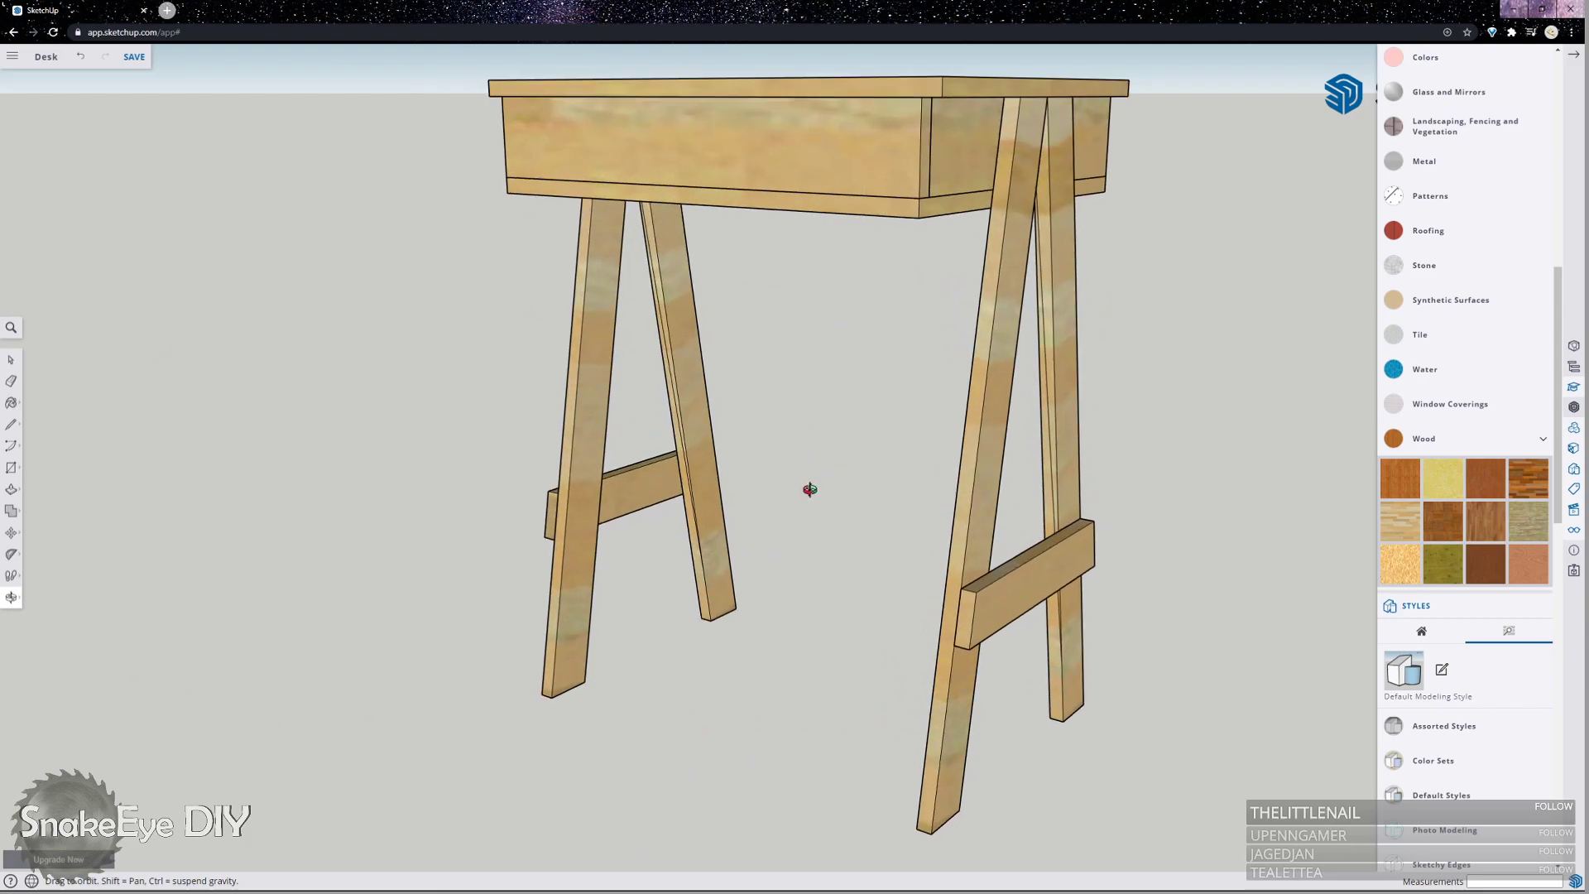
pyautogui.press('l')
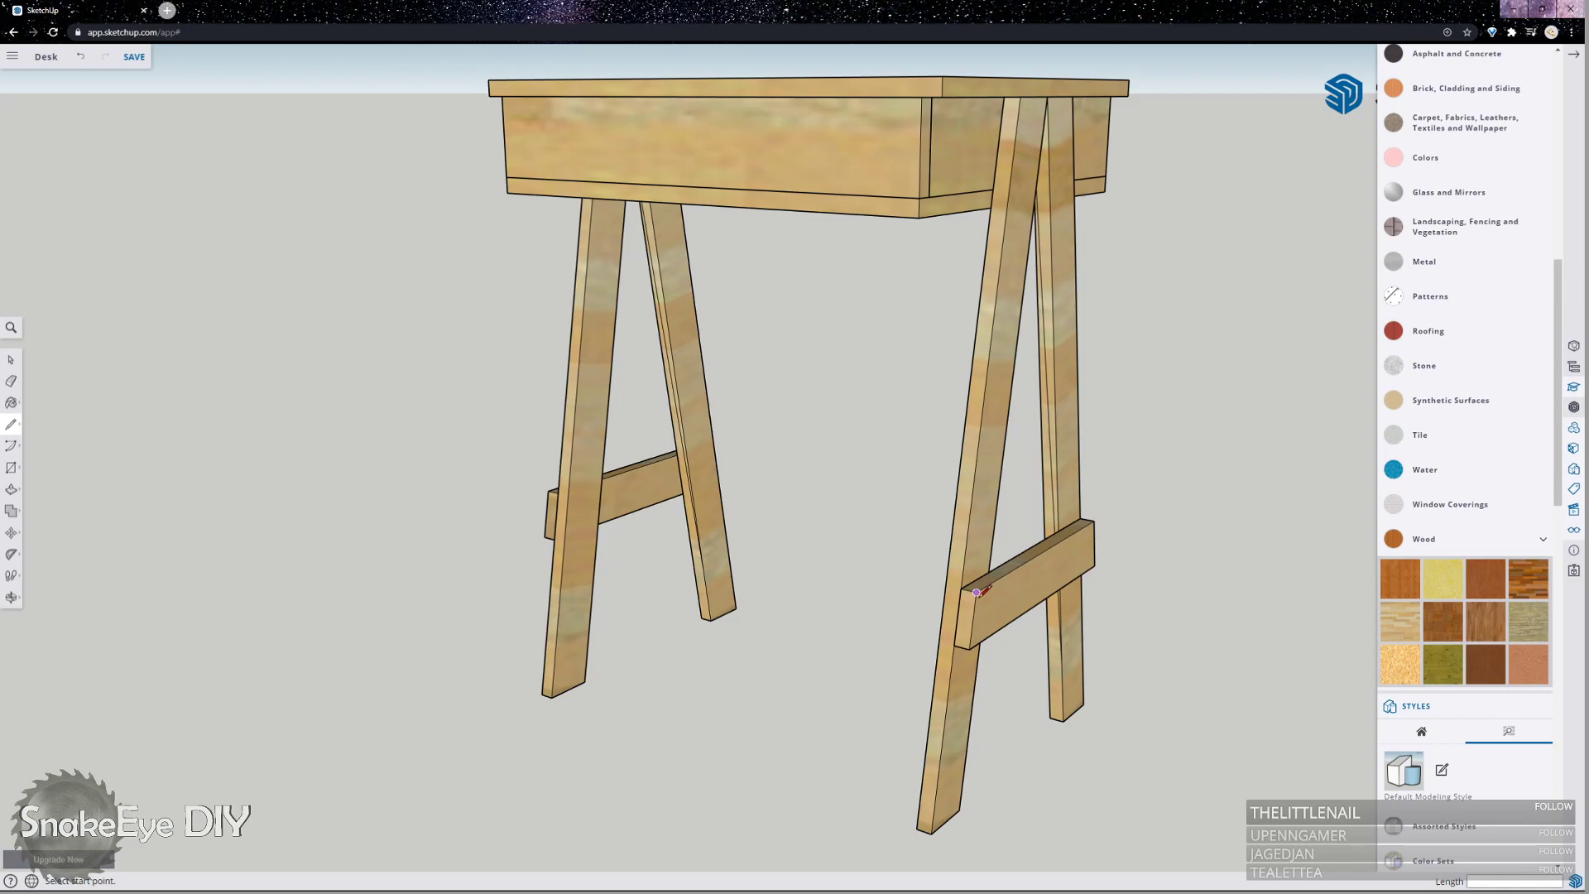
pyautogui.click(976, 592)
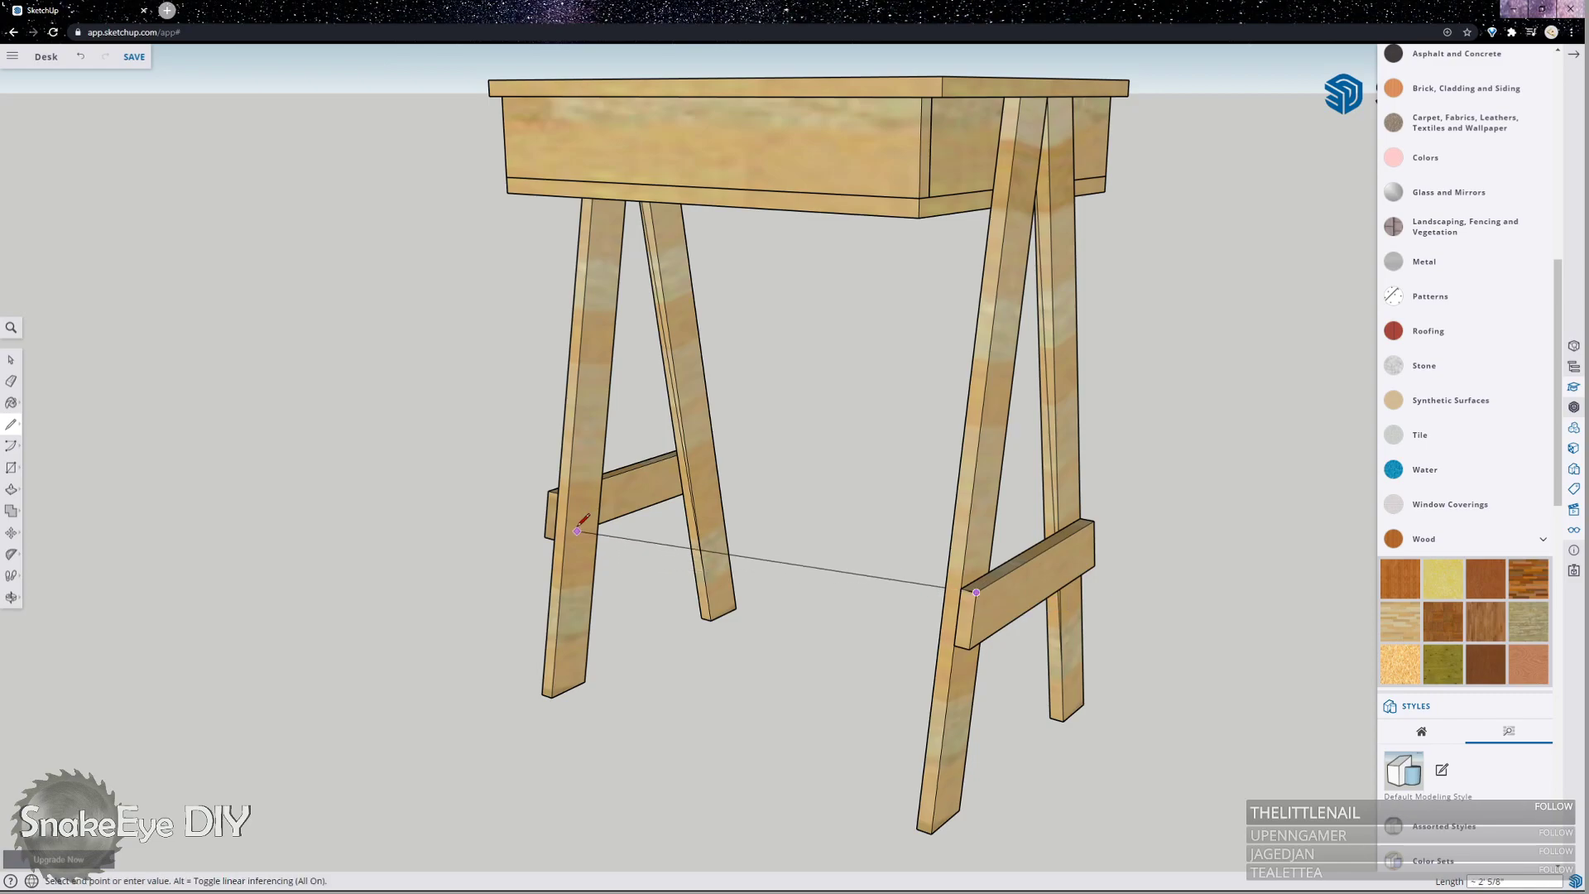
pyautogui.click(549, 490)
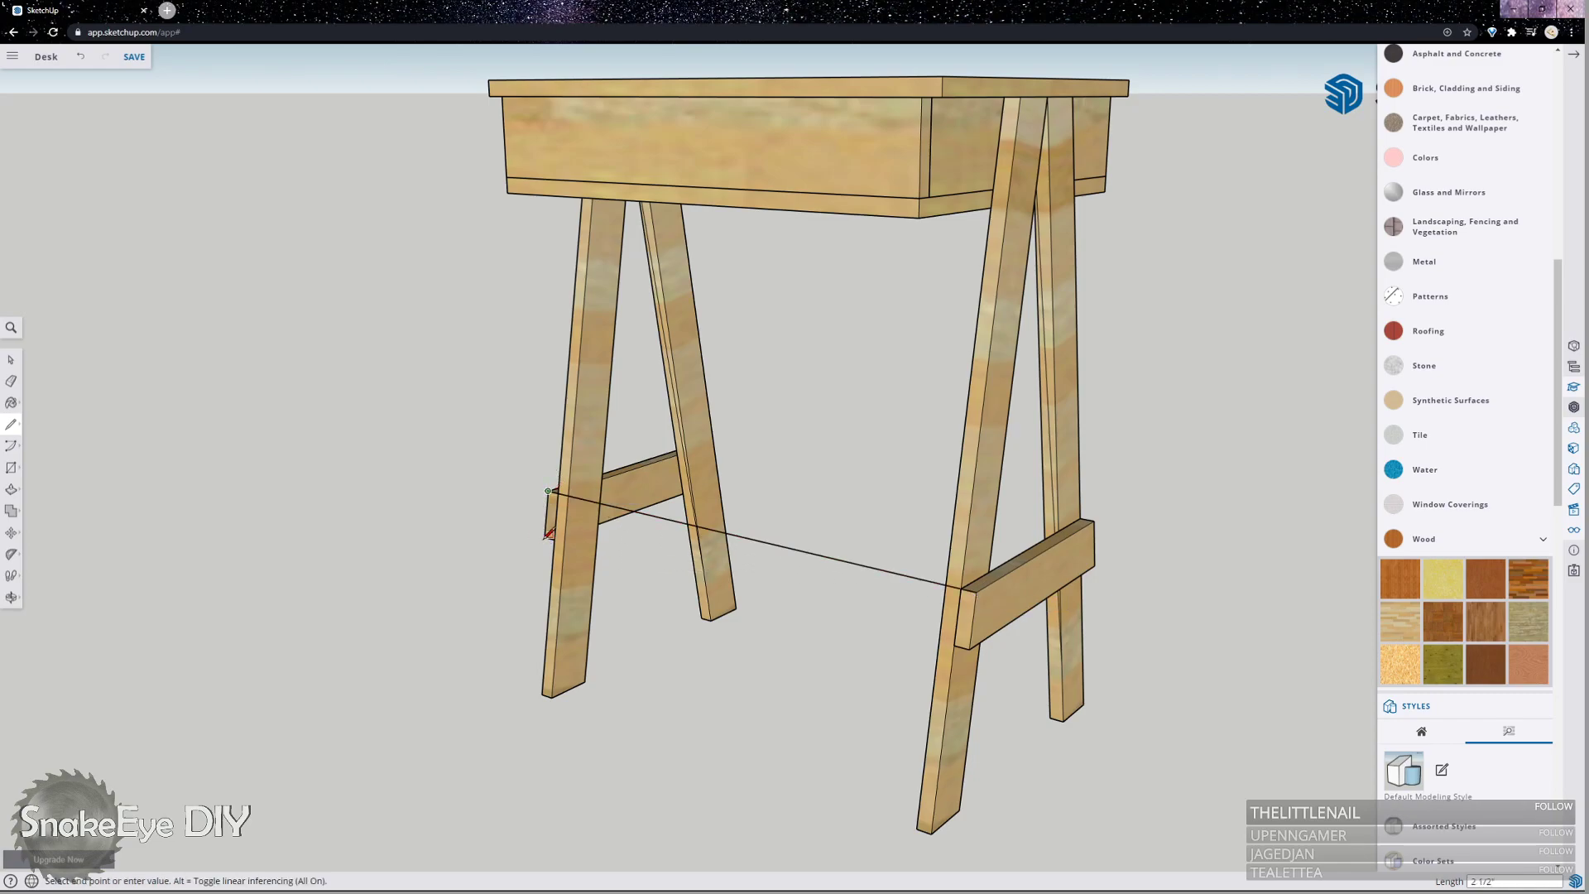
pyautogui.scroll(5, 546, 535)
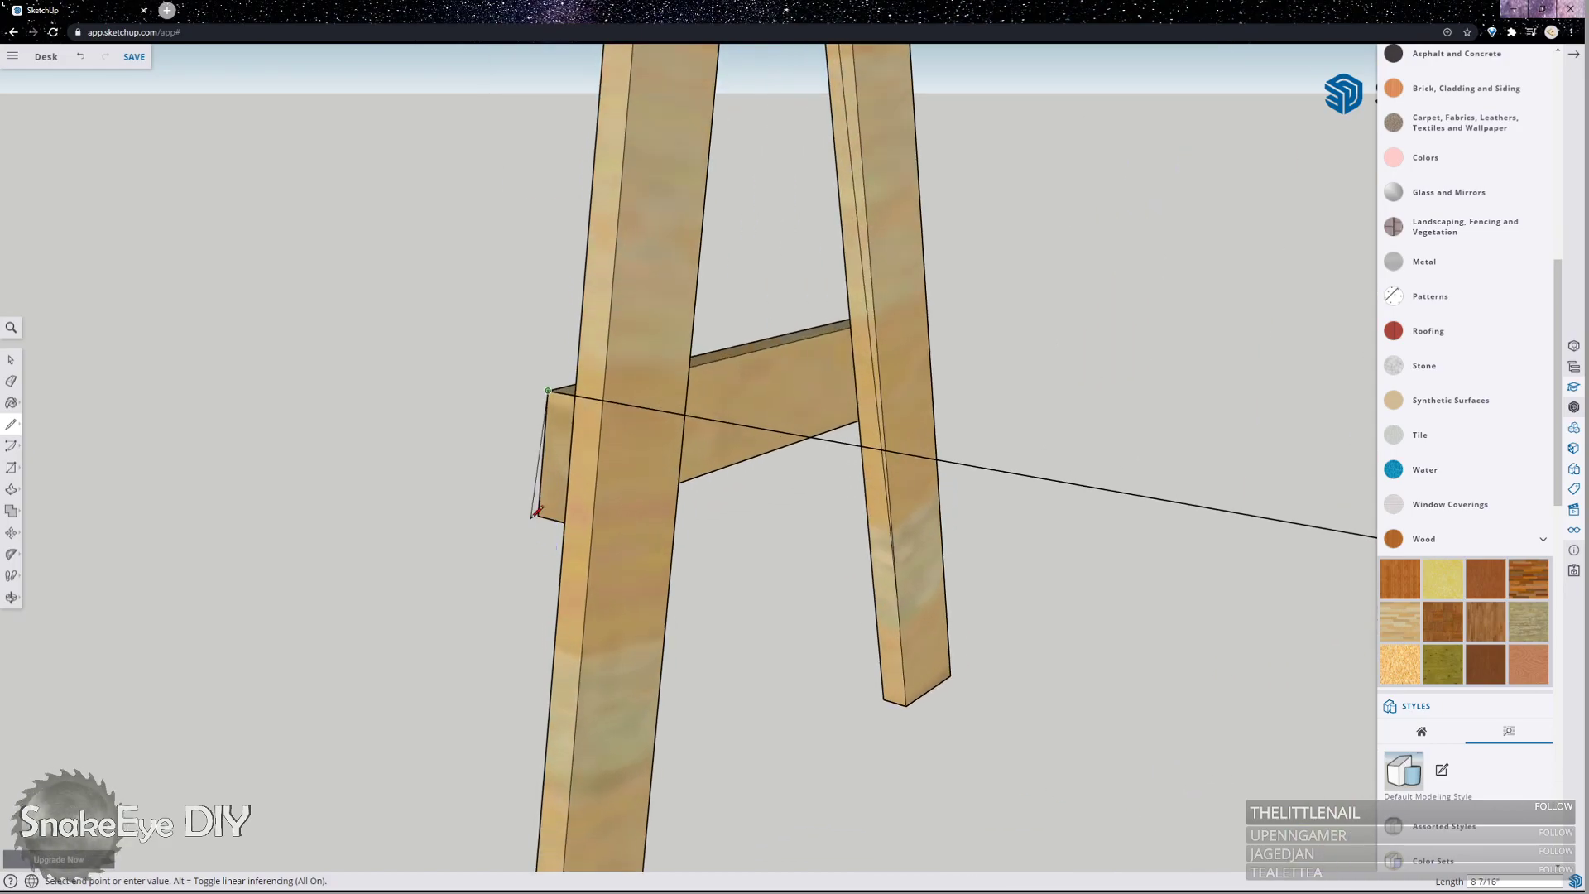
pyautogui.scroll(-5, 464, 447)
pyautogui.scroll(5, 910, 533)
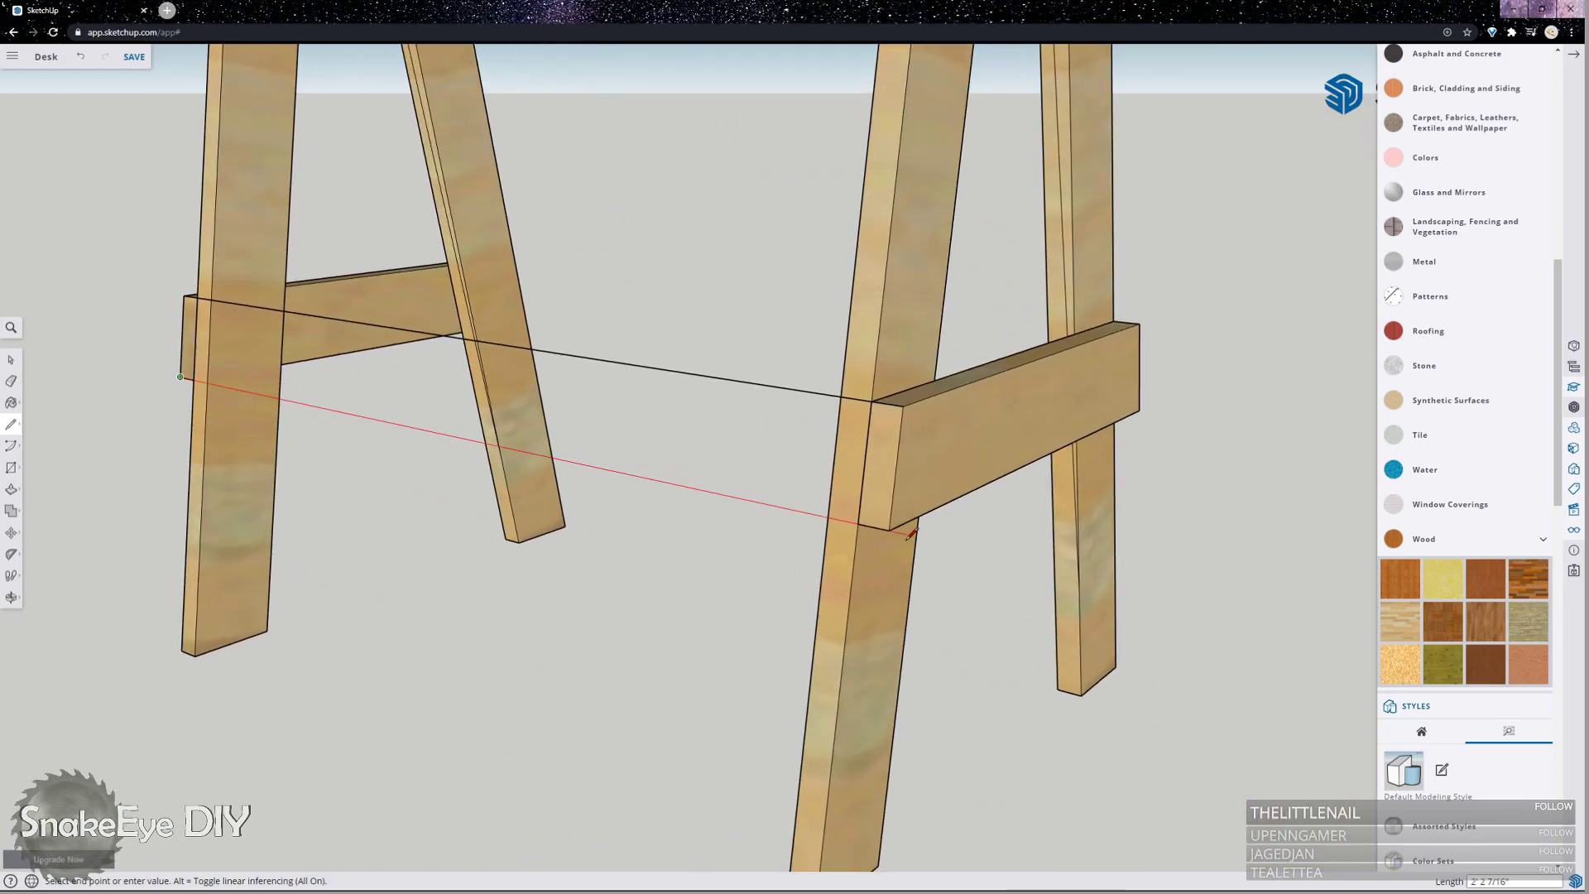
pyautogui.scroll(2, 910, 533)
pyautogui.click(900, 330)
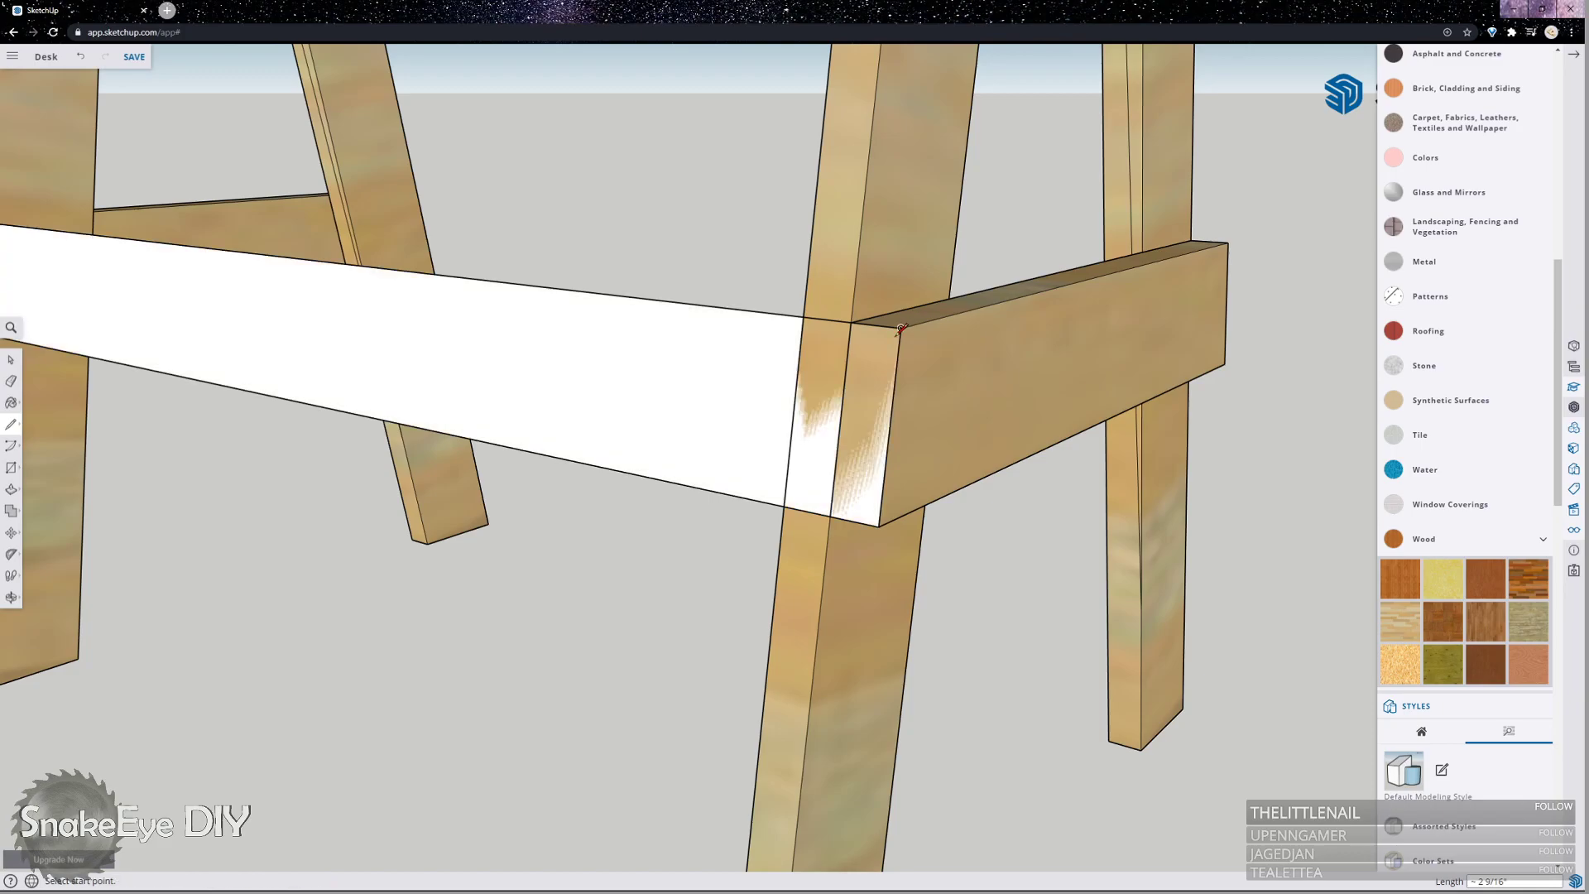
pyautogui.scroll(-5, 901, 329)
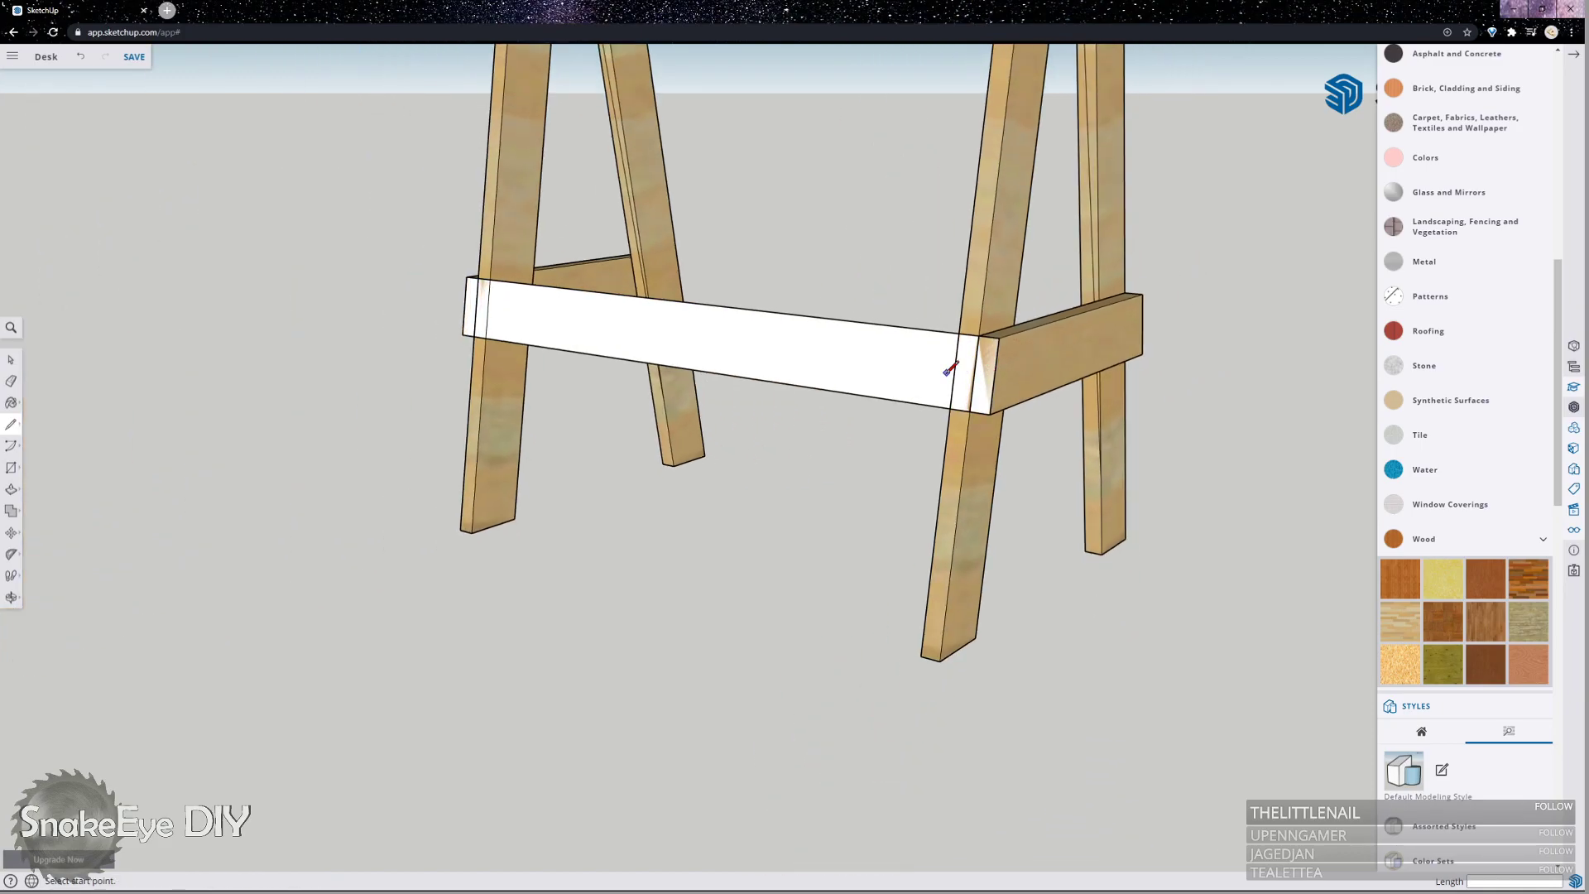
# Make the selected brace face a component named 'Back Brace'.
pyautogui.press('p')
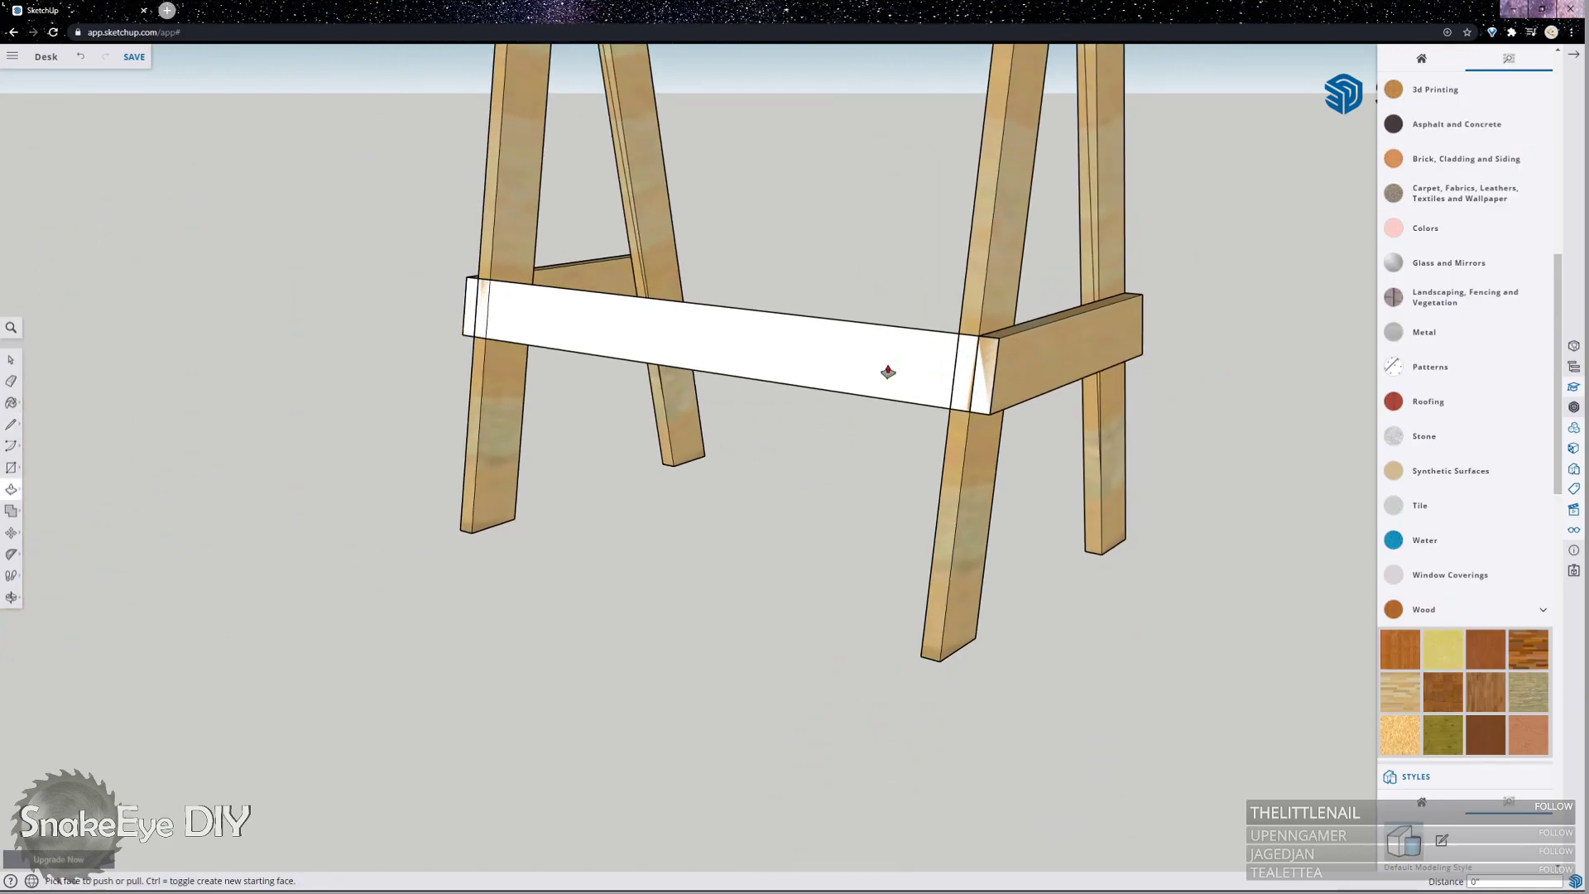
pyautogui.press('space')
pyautogui.click(839, 377)
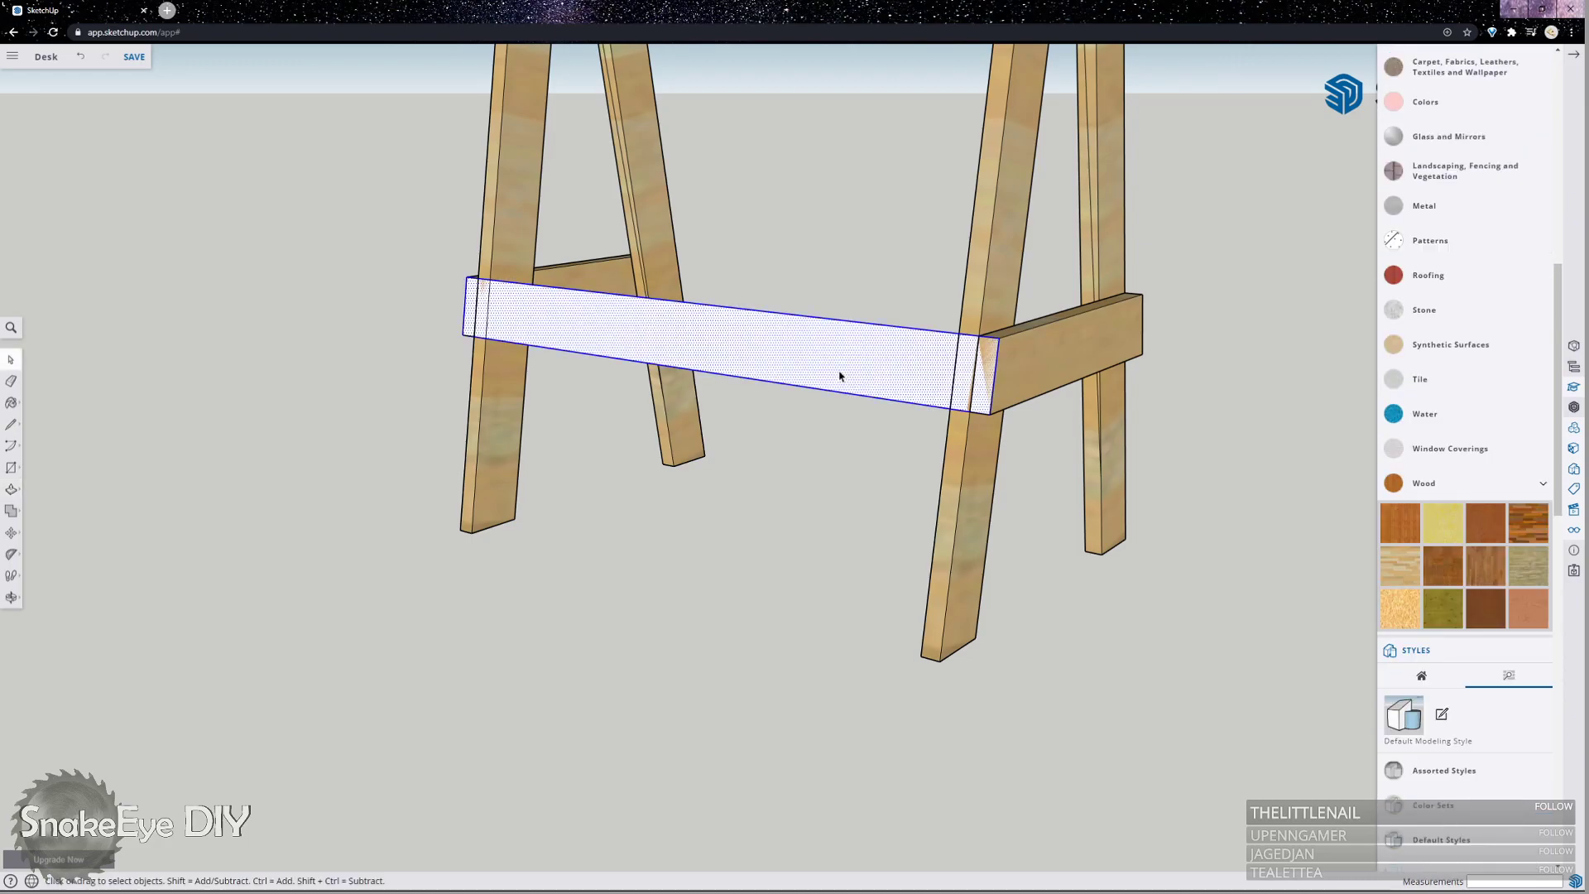
pyautogui.rightClick(840, 377)
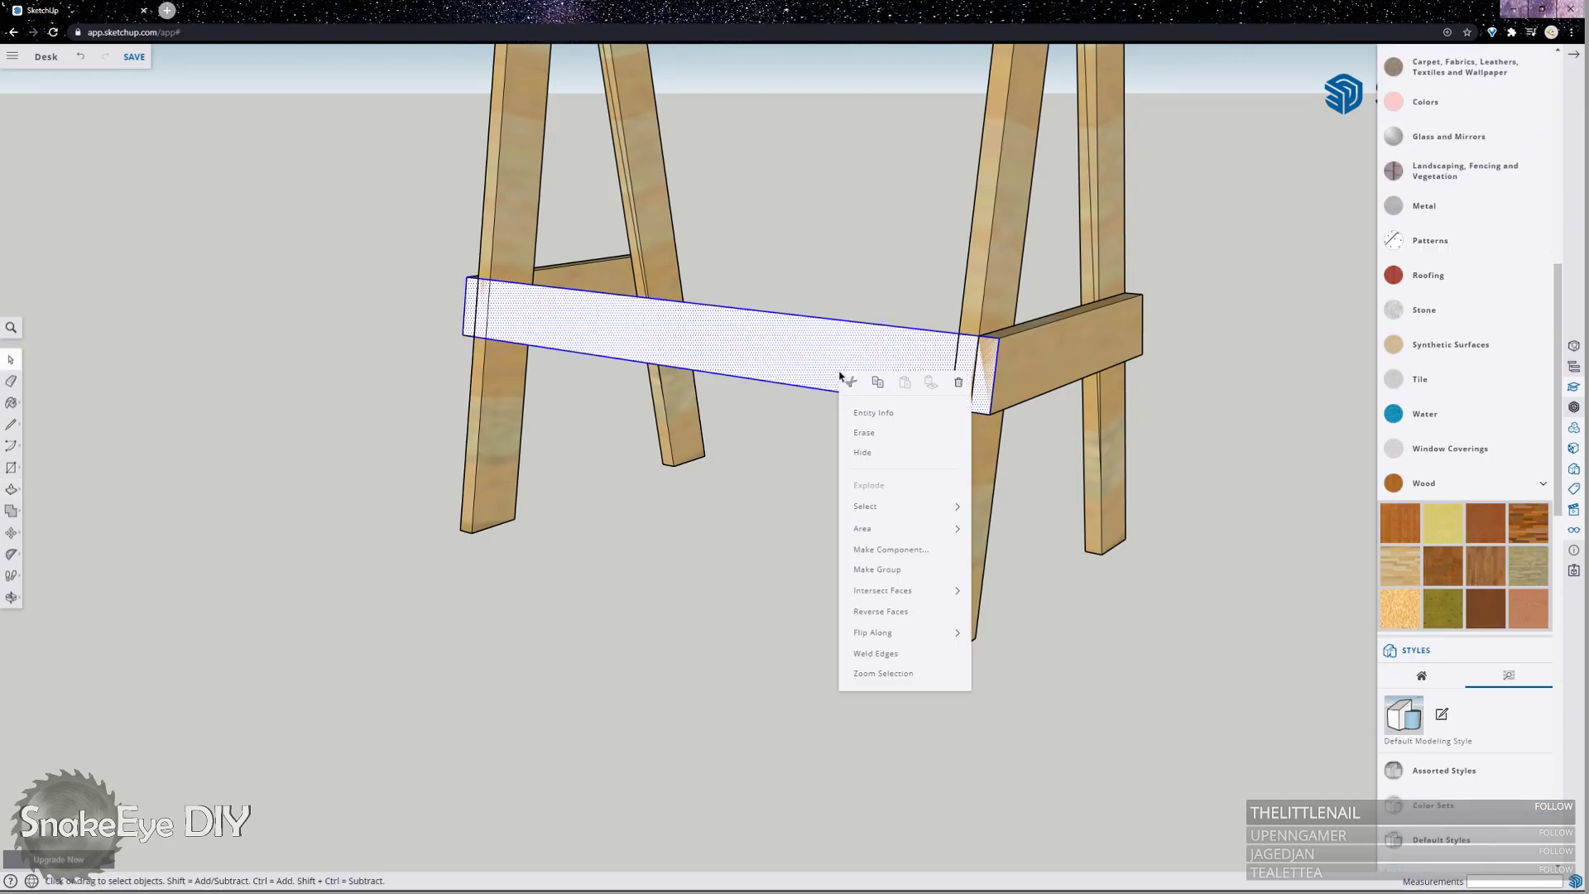
pyautogui.click(897, 558)
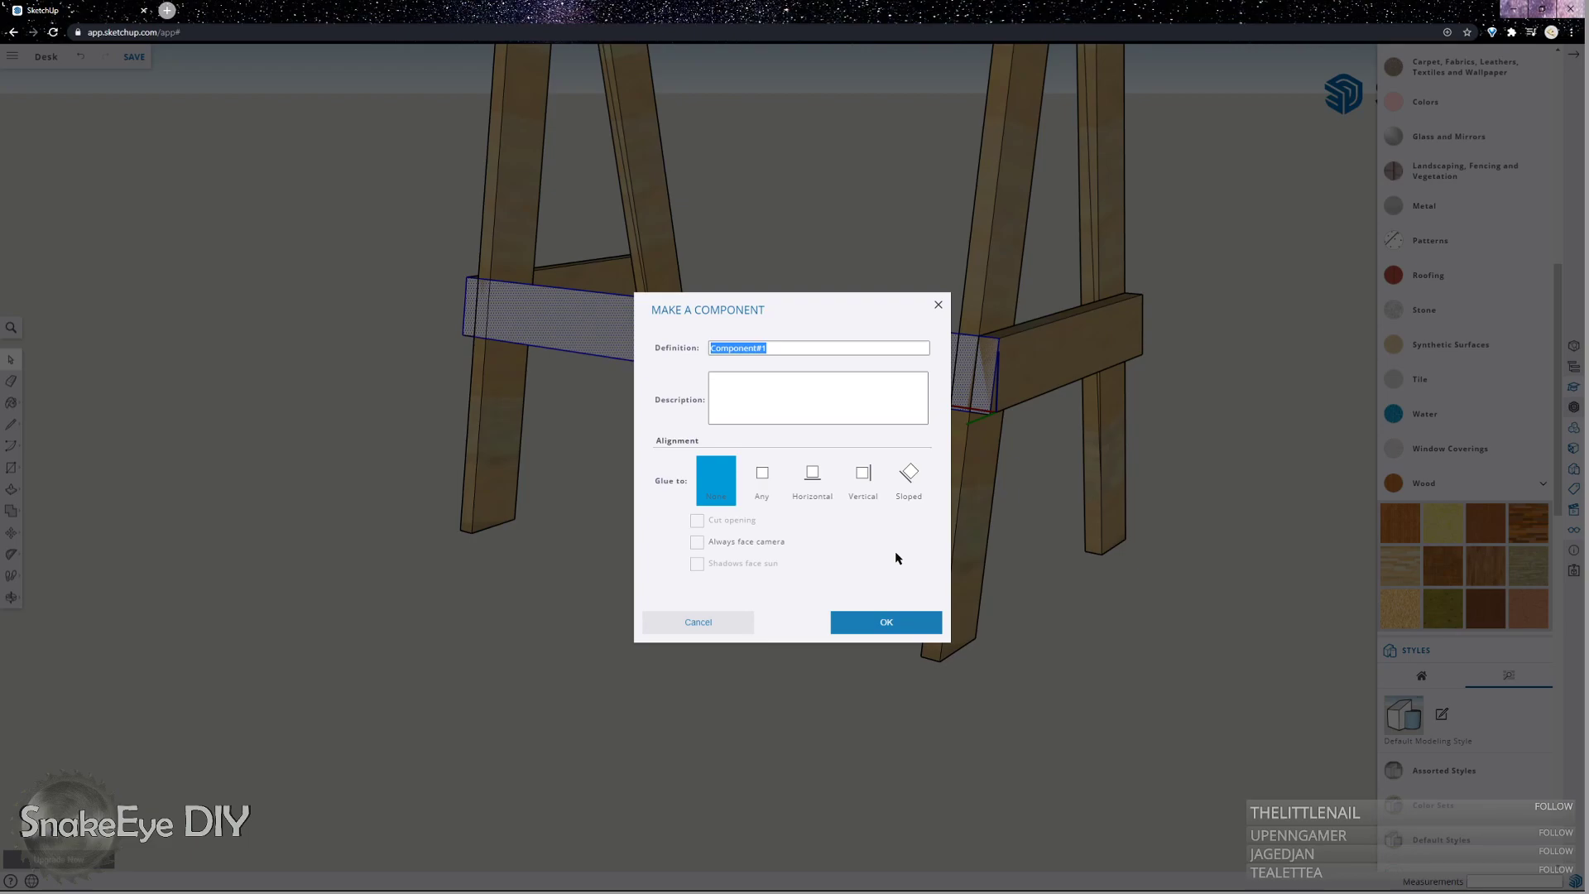
pyautogui.write('Back')
pyautogui.write(' Bran')
pyautogui.press('Return')
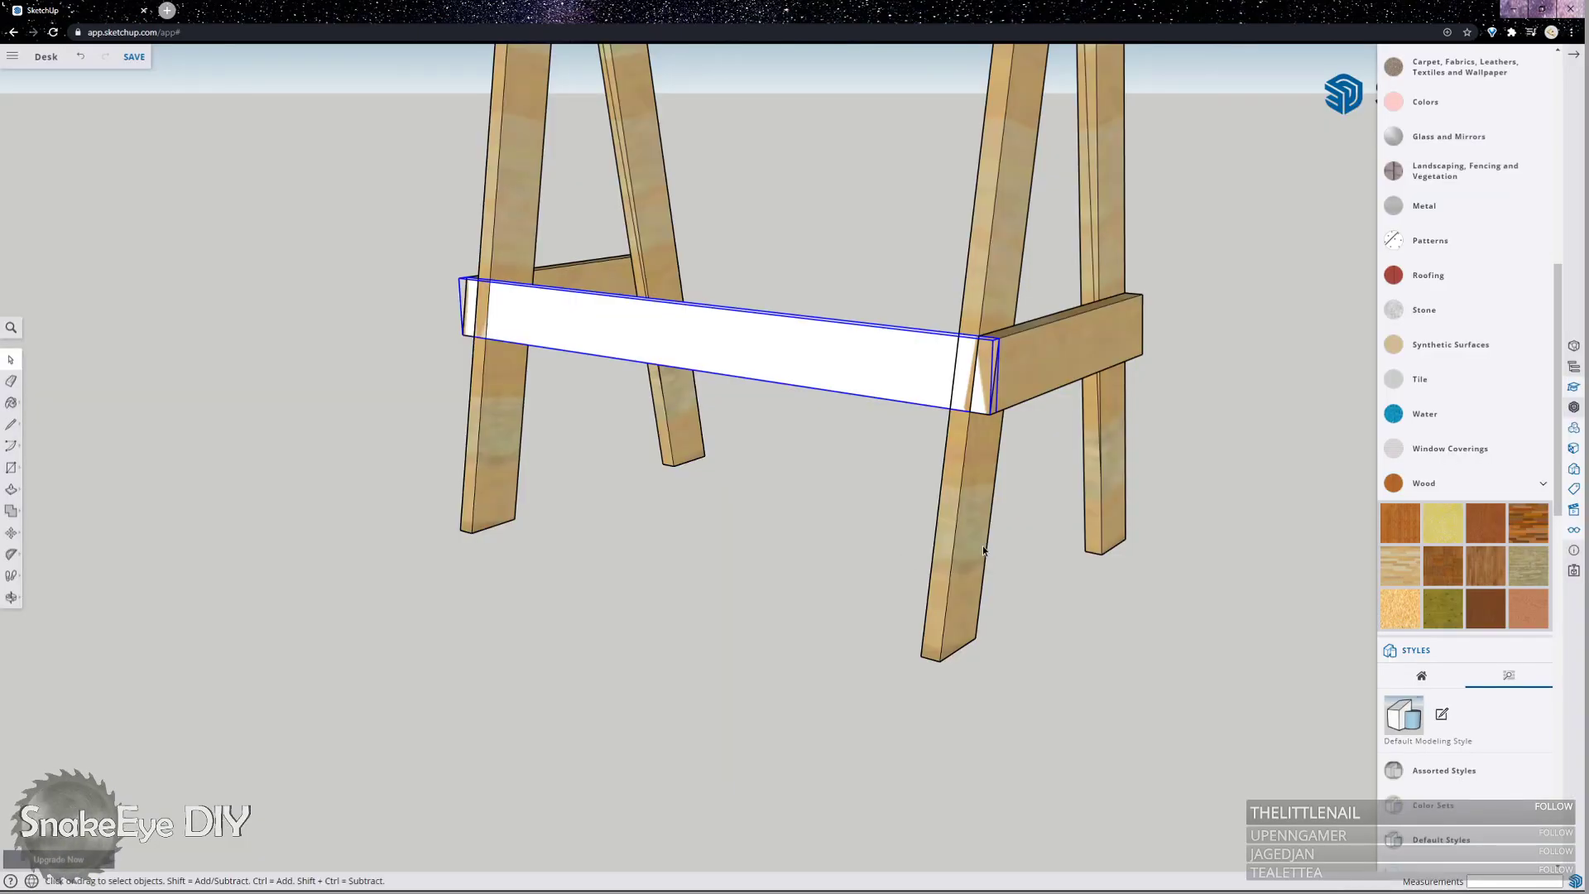
# Push/pull the Back Brace face to .75 inch thick, undoing an initial 5-inch extrusion.
pyautogui.doubleClick(870, 351)
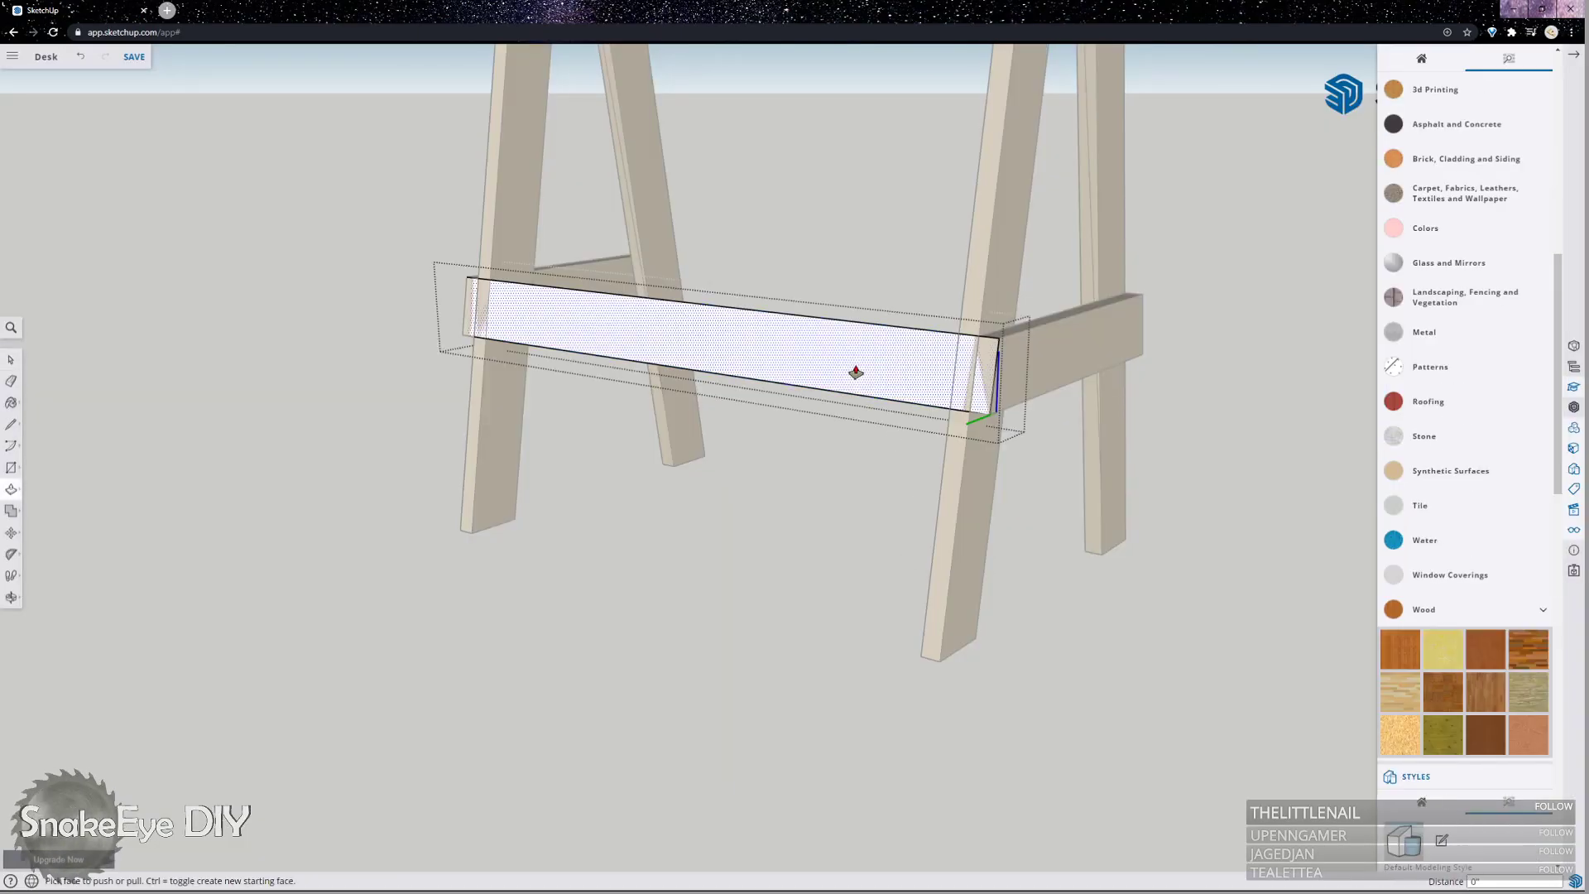
pyautogui.press('p')
pyautogui.click(844, 369)
pyautogui.write('5')
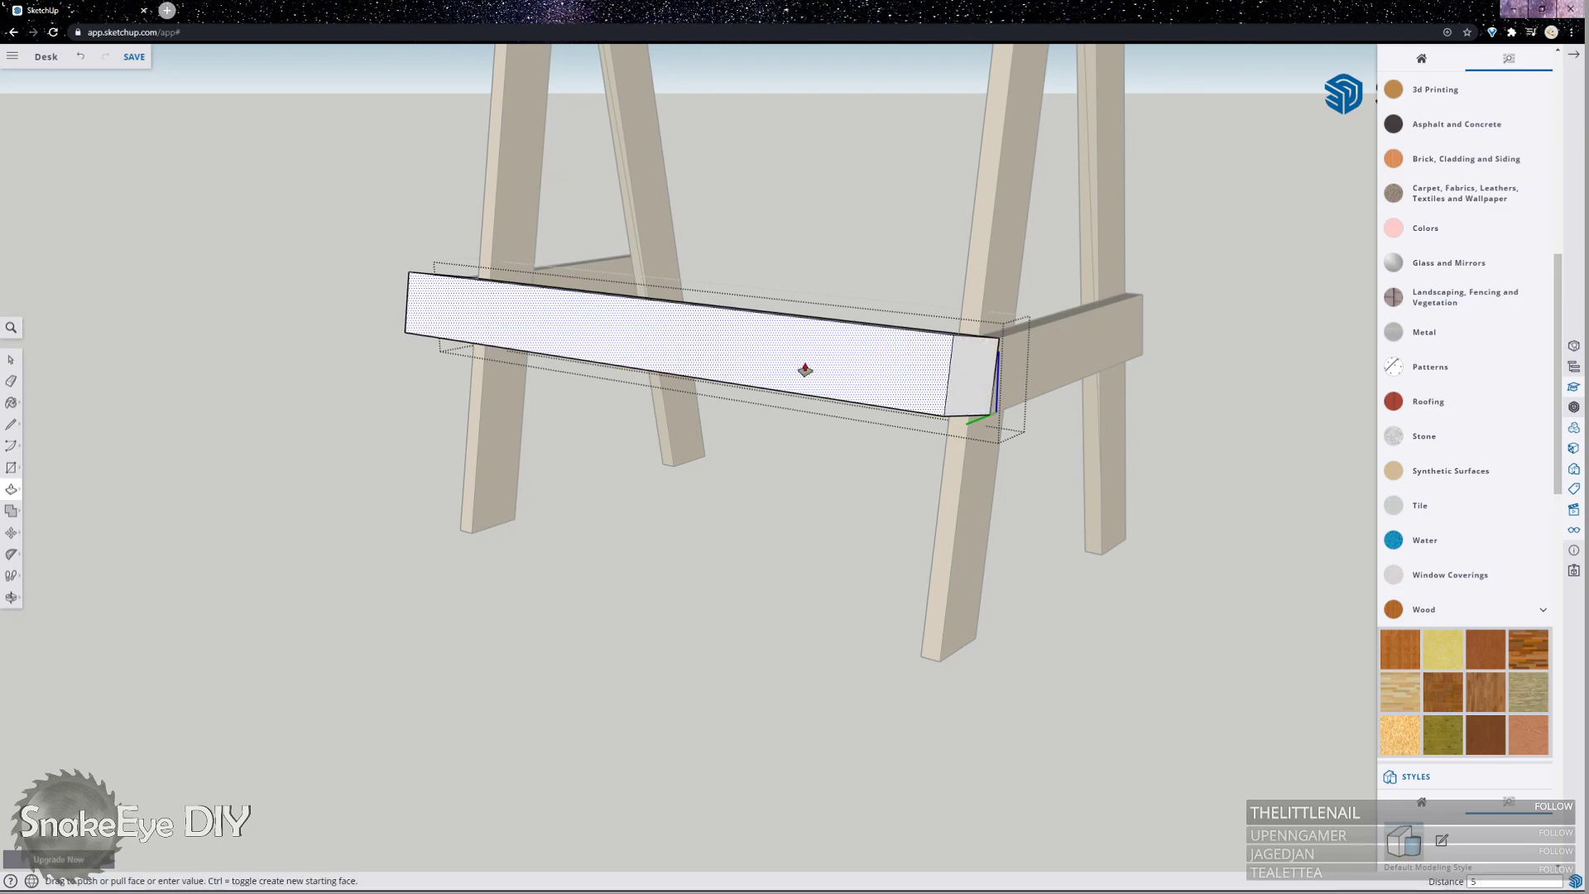
pyautogui.press('Return')
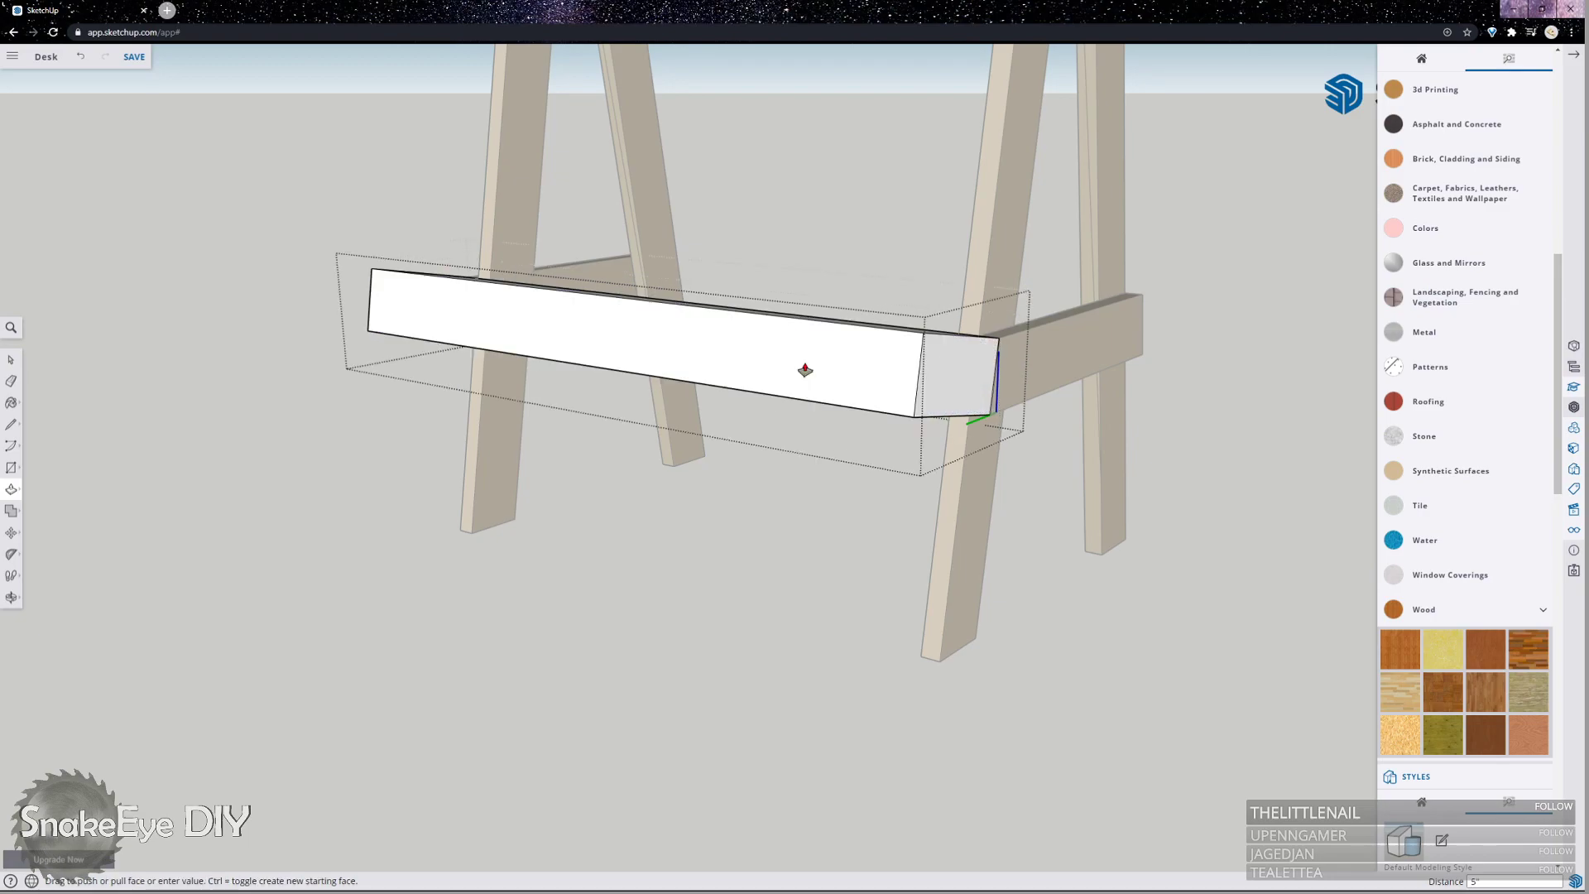
pyautogui.hotkey('ctrl', 'z')
pyautogui.click(809, 366)
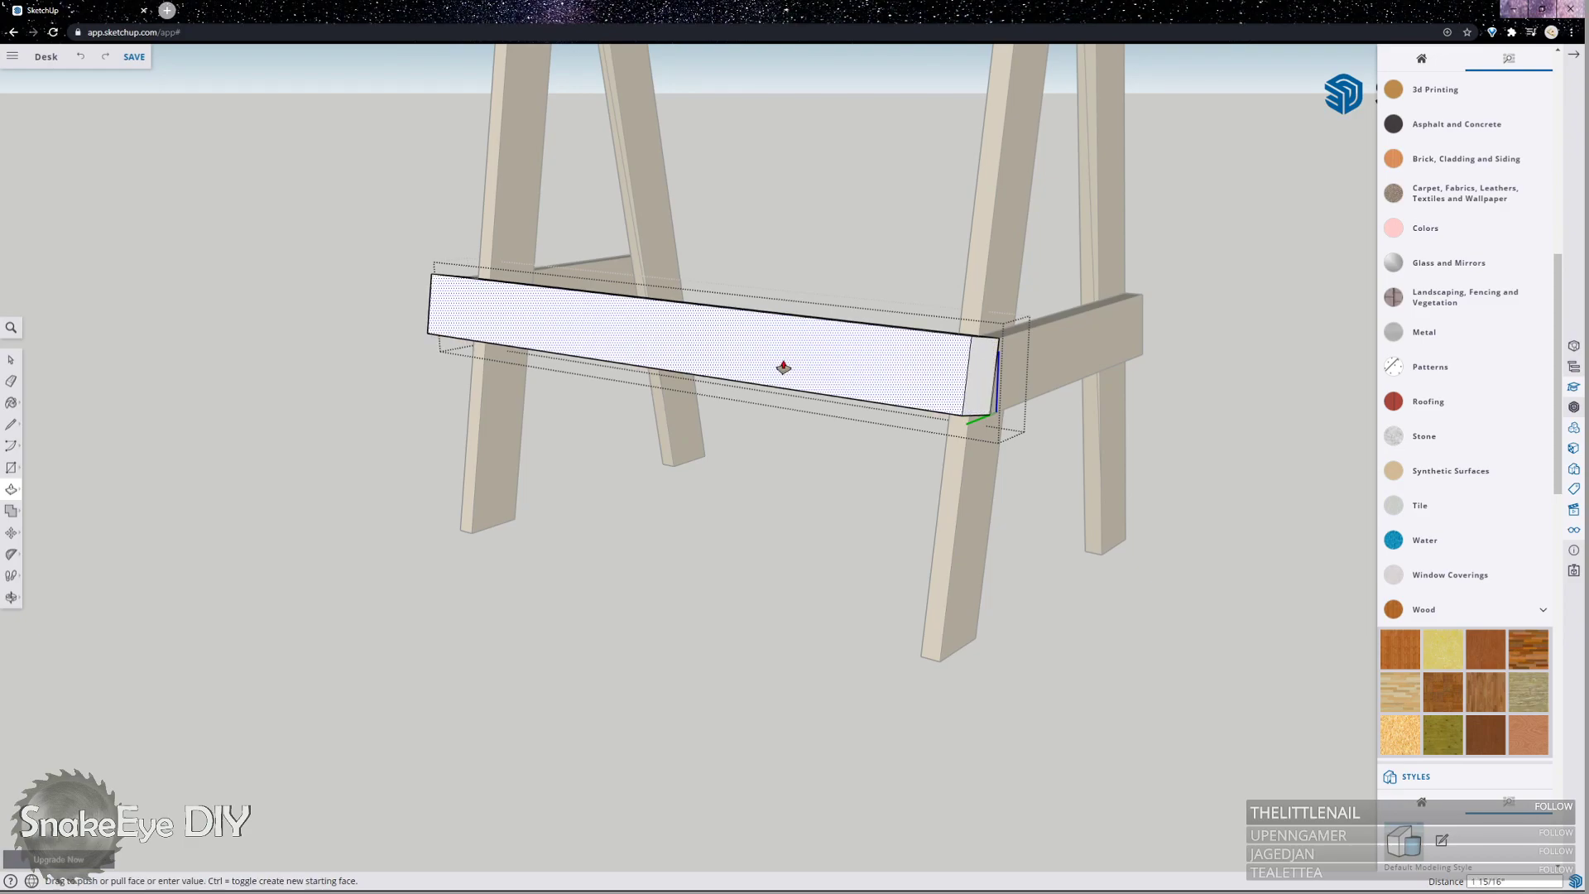
pyautogui.write('.75')
pyautogui.press('Return')
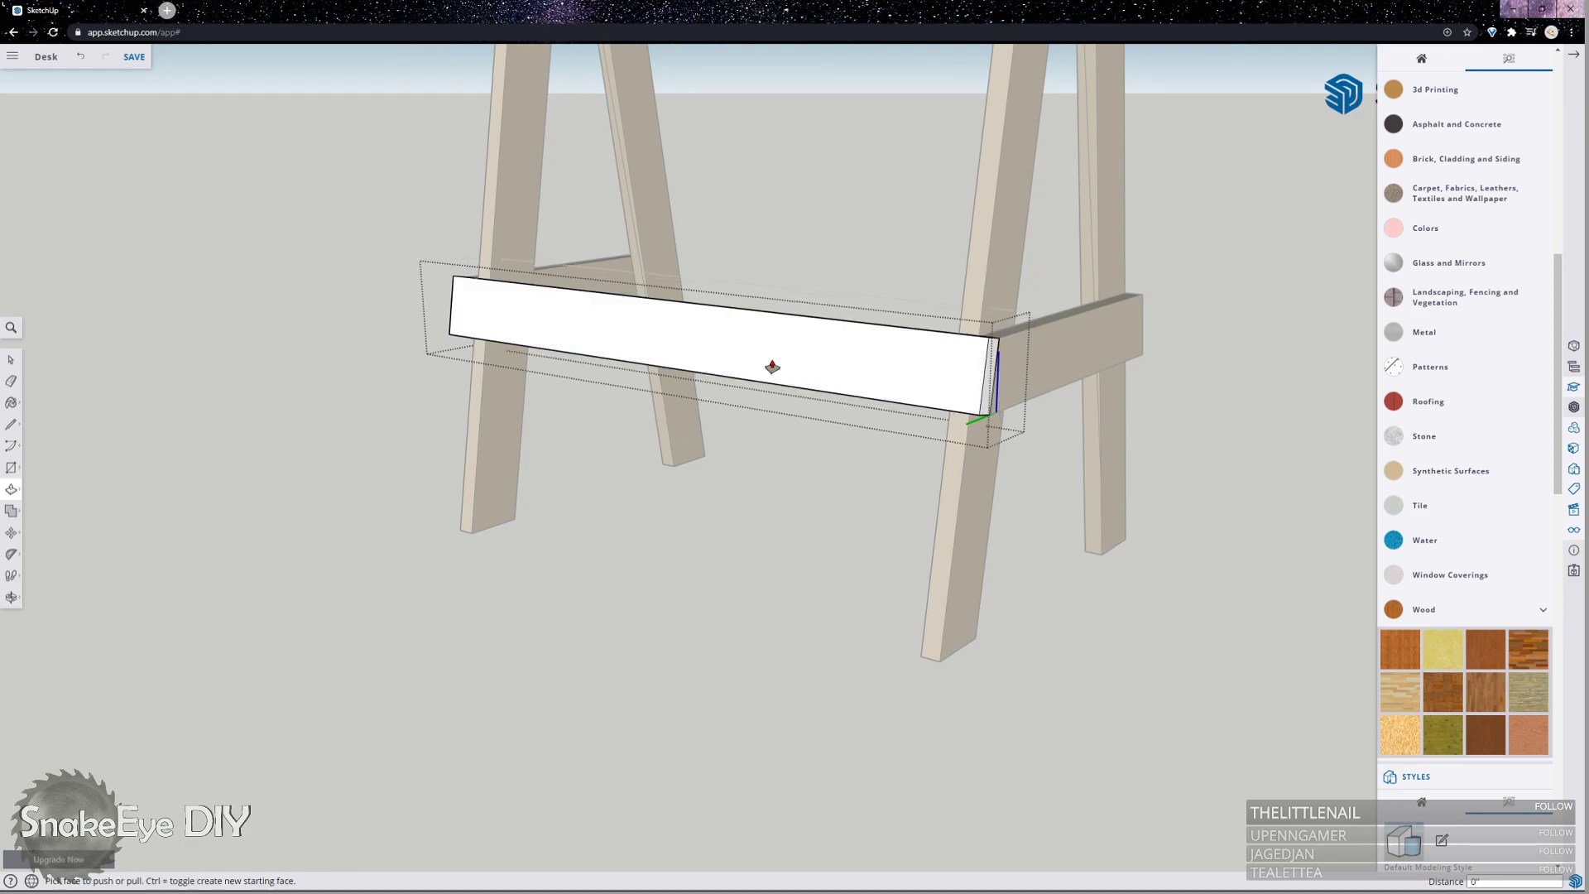
pyautogui.press('space')
pyautogui.click(802, 465)
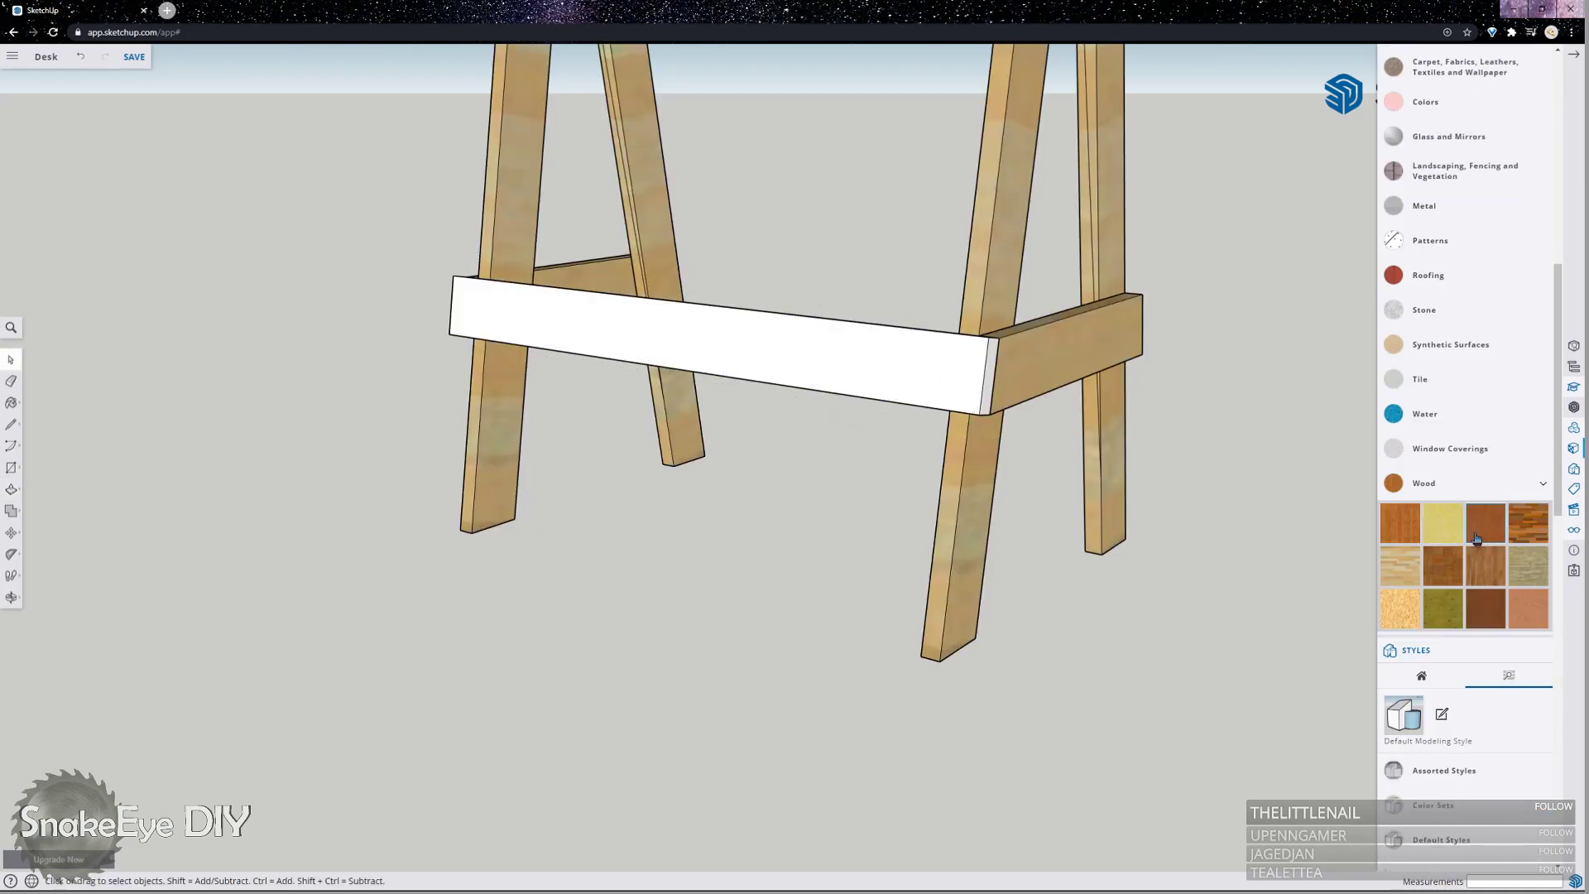
# Paint the back brace with the light Wood material swatch and orbit to check it.
pyautogui.click(1442, 621)
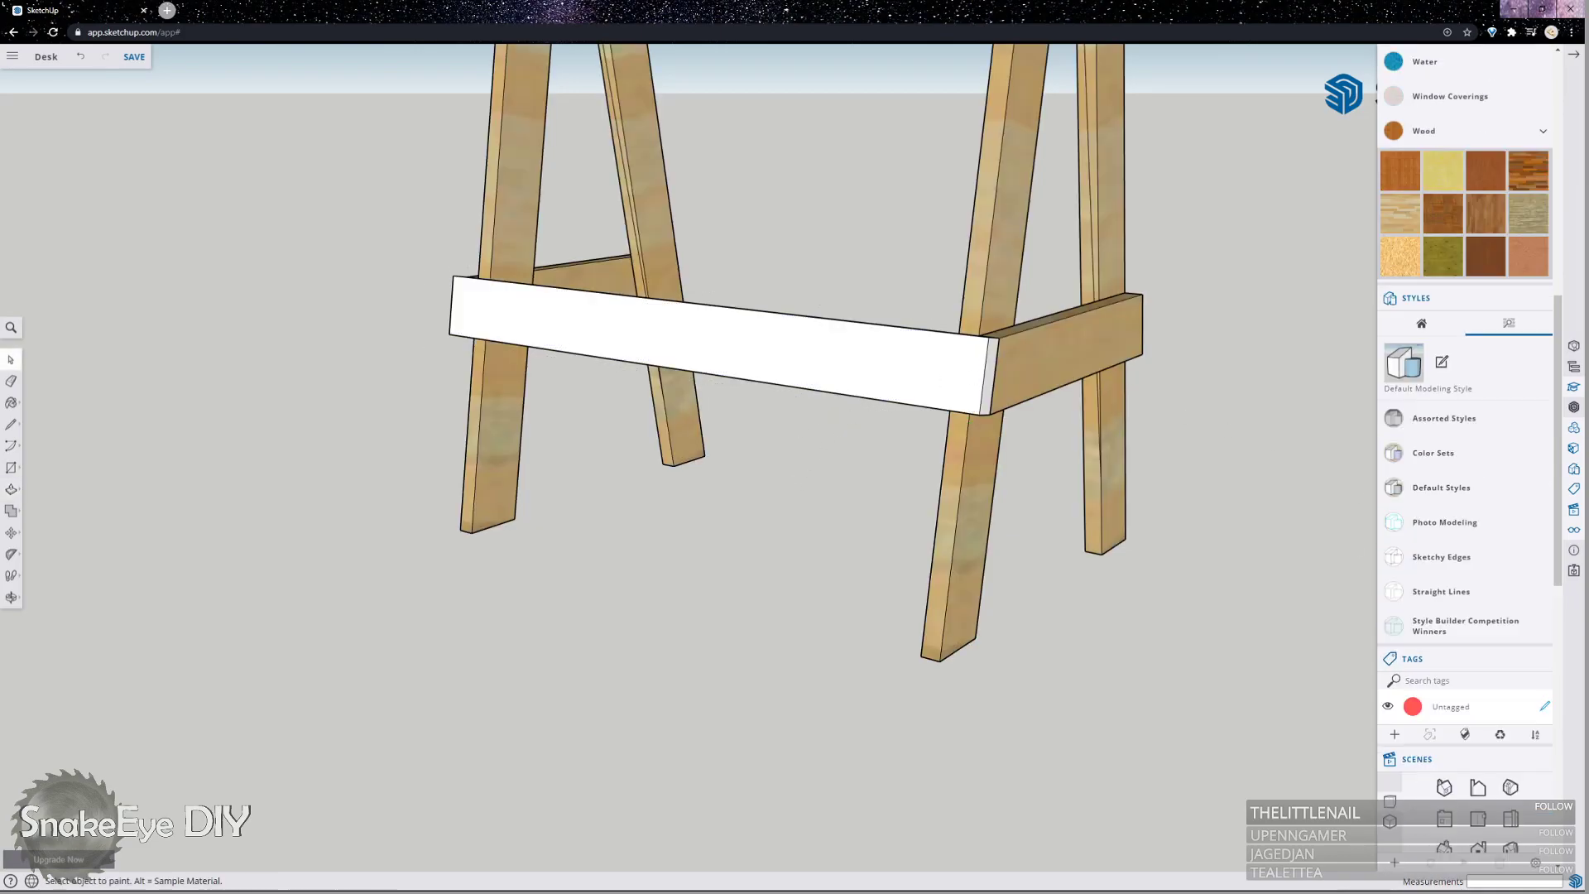
pyautogui.click(927, 372)
pyautogui.moveTo(704, 496); pyautogui.dragTo(741, 273, button='middle')
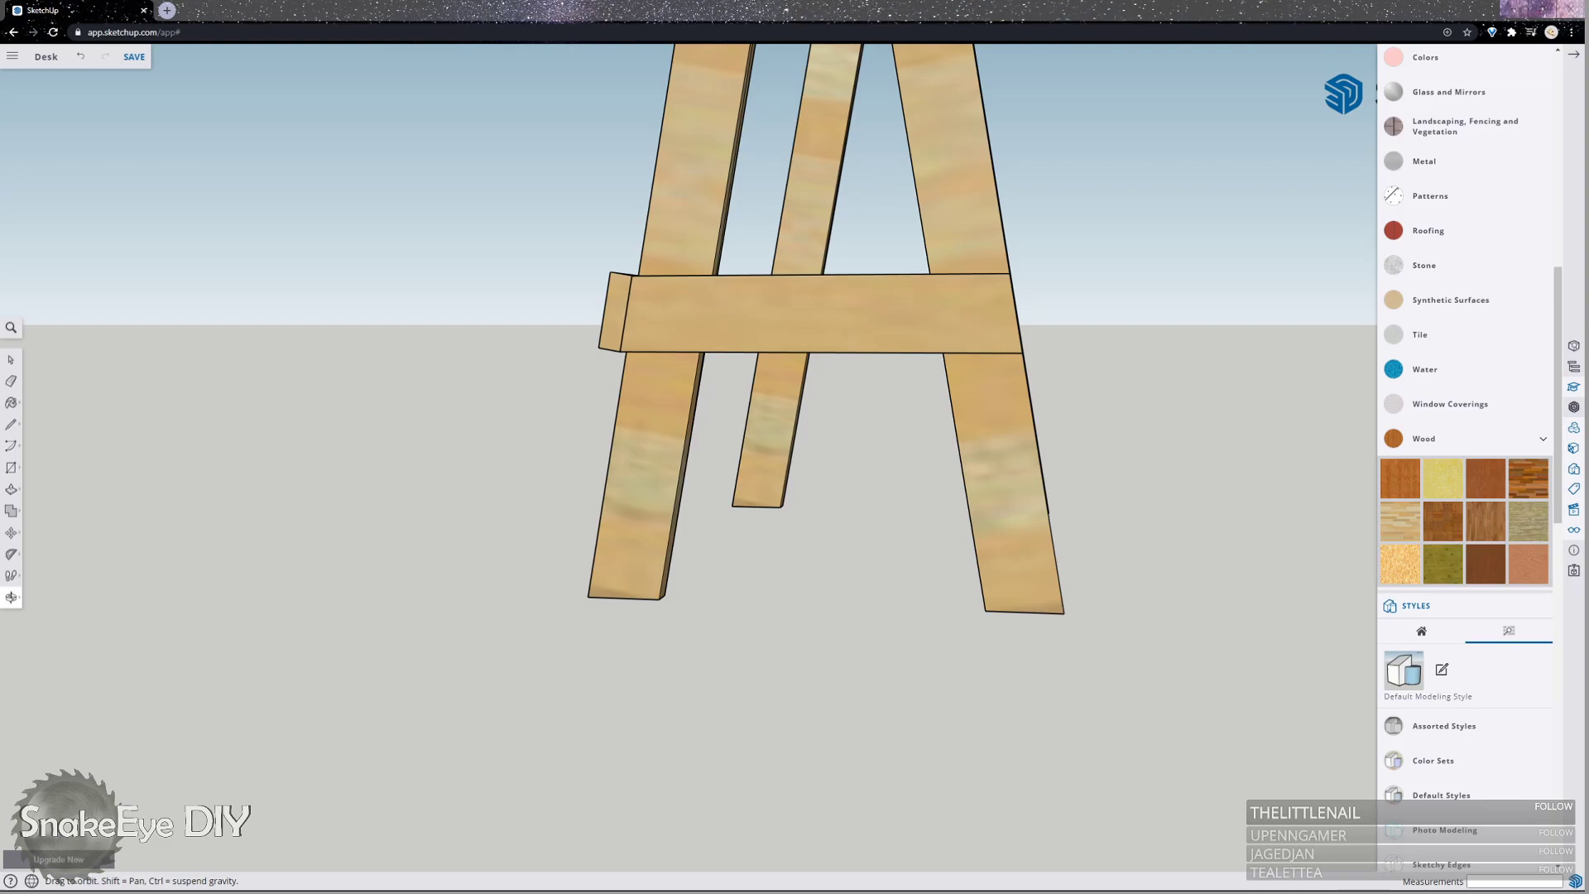
# Orbit around the finished desk from frontal, low and top angles while the model saves.
pyautogui.moveTo(327, 397); pyautogui.dragTo(516, 409)
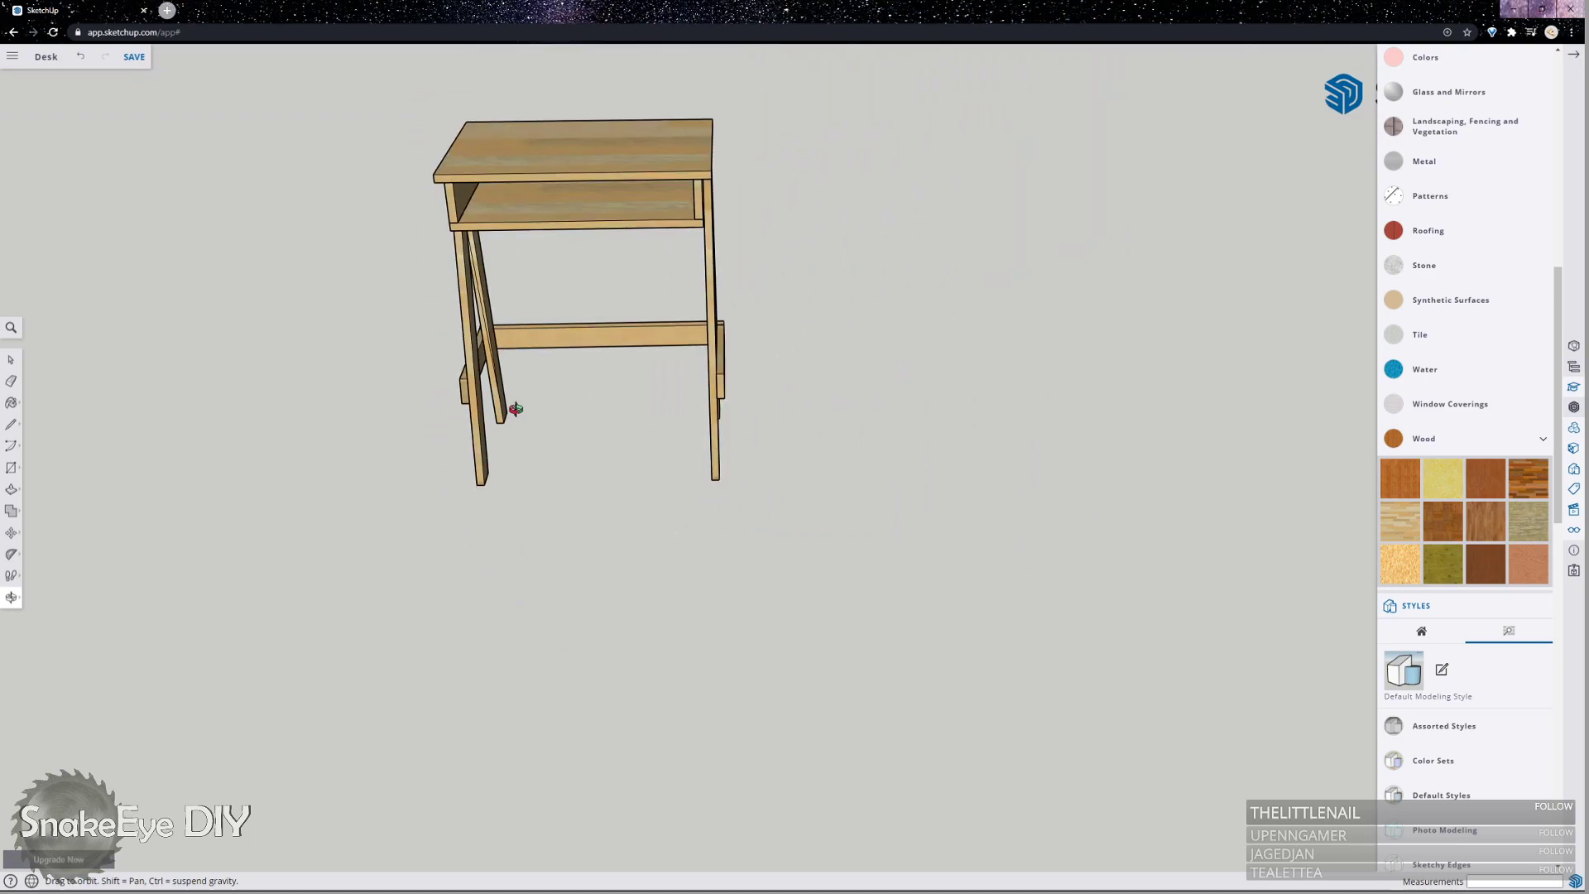
pyautogui.moveTo(529, 124); pyautogui.dragTo(684, 138)
pyautogui.scroll(5, 606, 197)
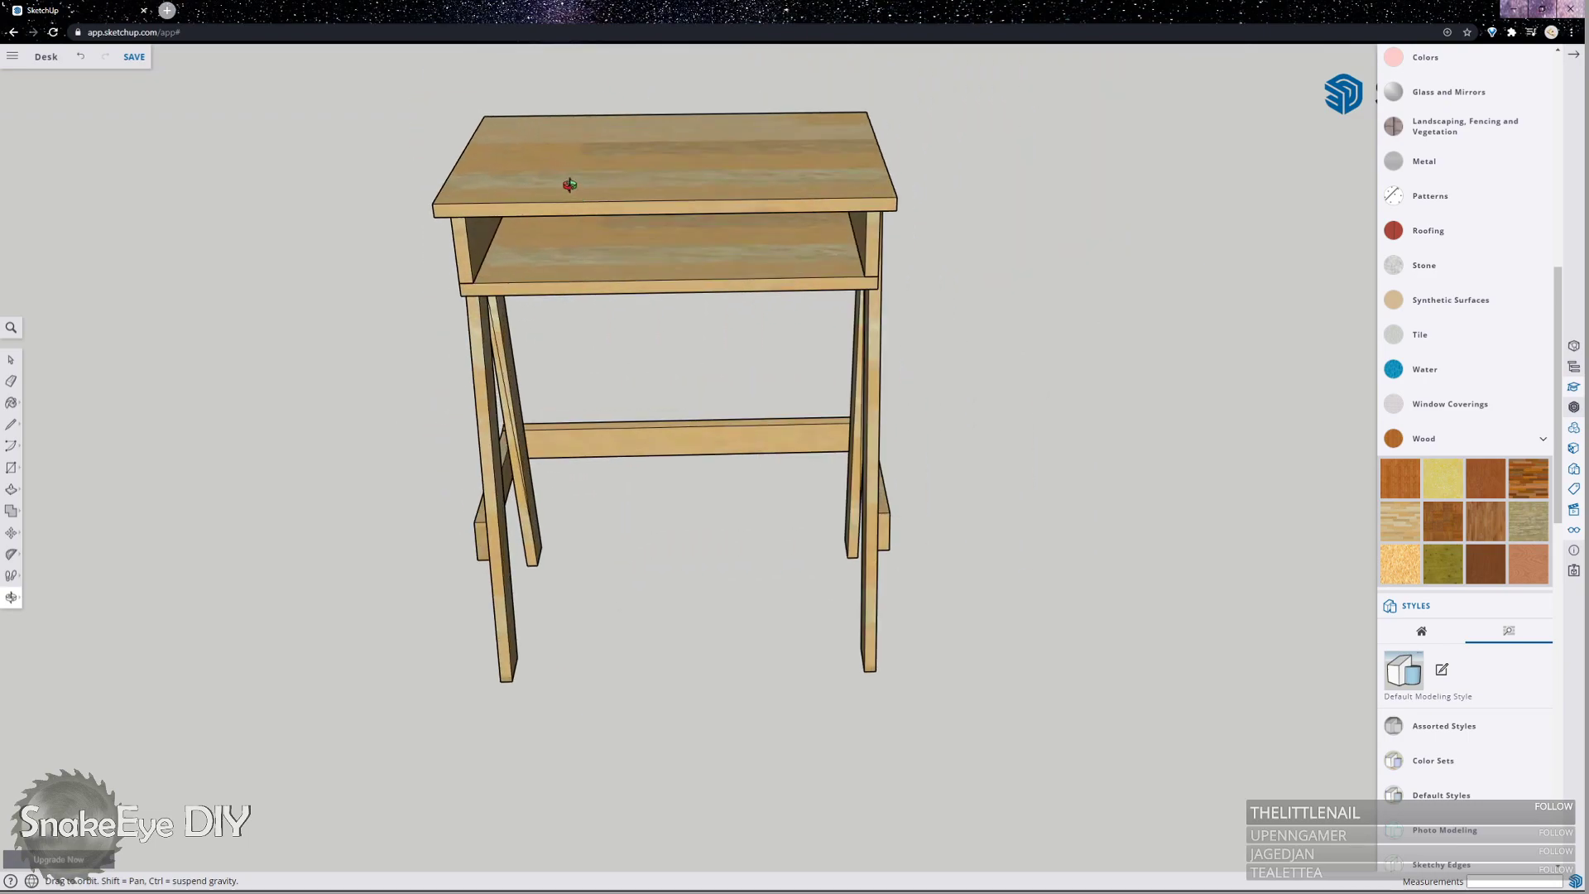
pyautogui.moveTo(569, 184); pyautogui.dragTo(1084, 204)
pyautogui.moveTo(823, 265); pyautogui.dragTo(1242, 251)
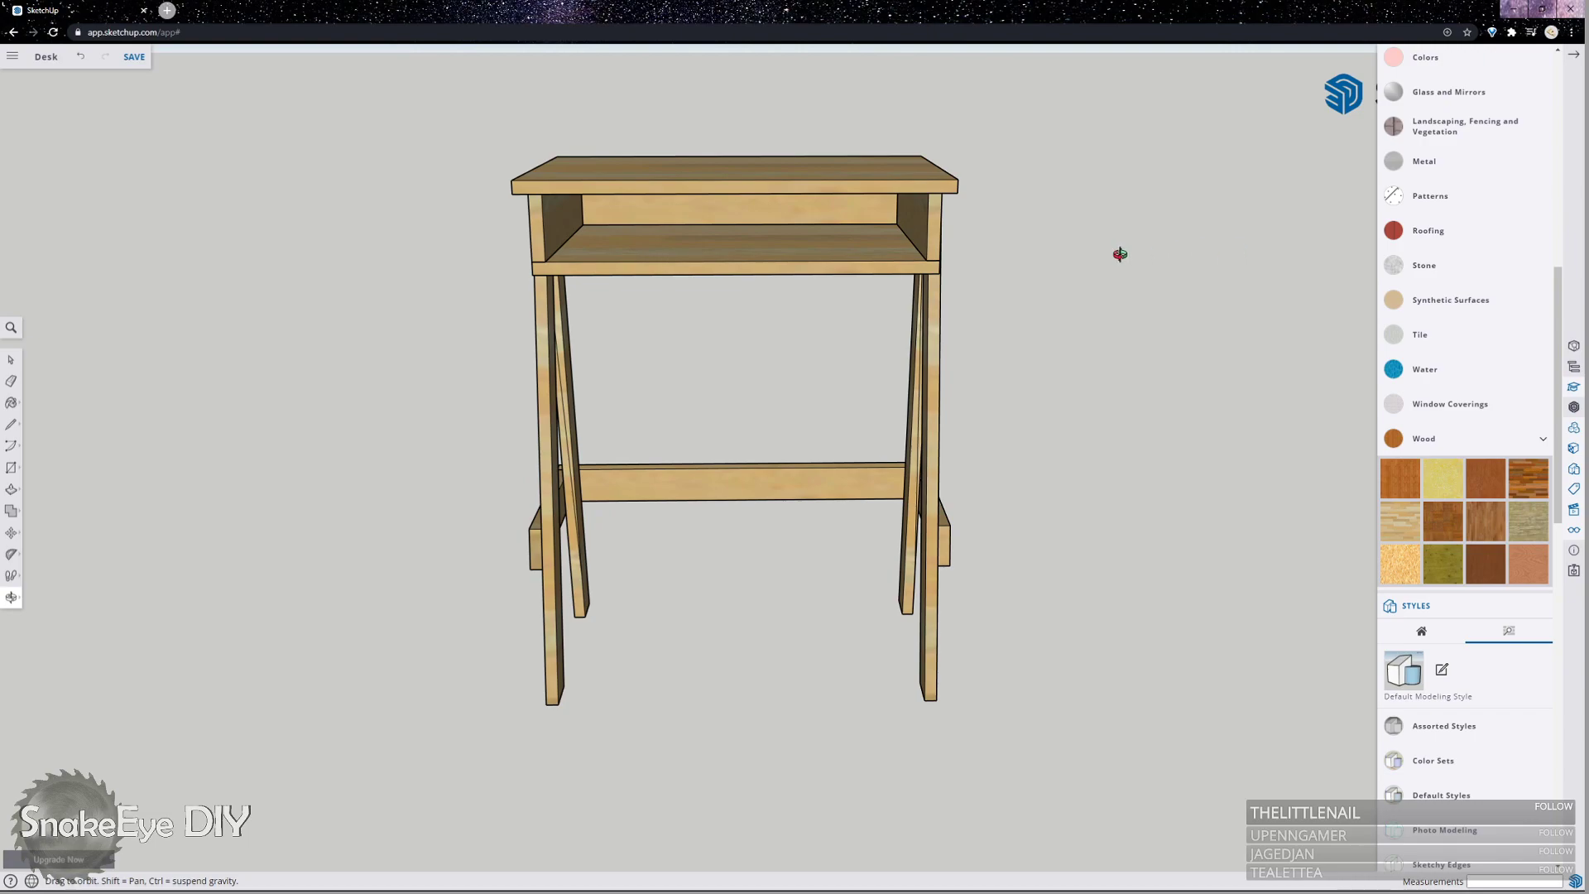
pyautogui.moveTo(935, 306); pyautogui.dragTo(710, 330)
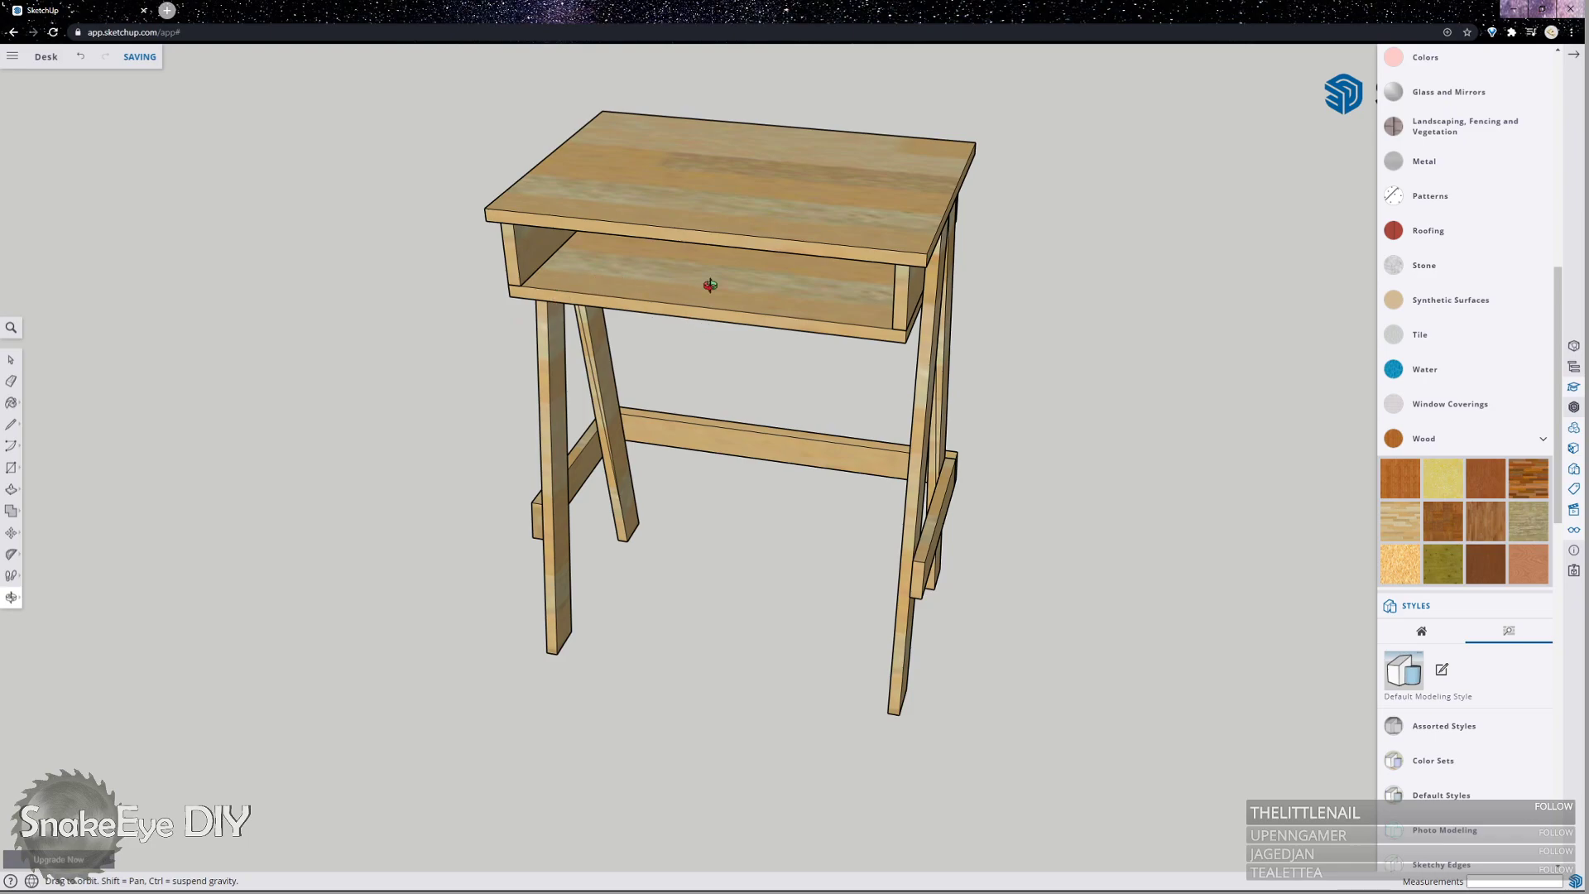
pyautogui.press('space')
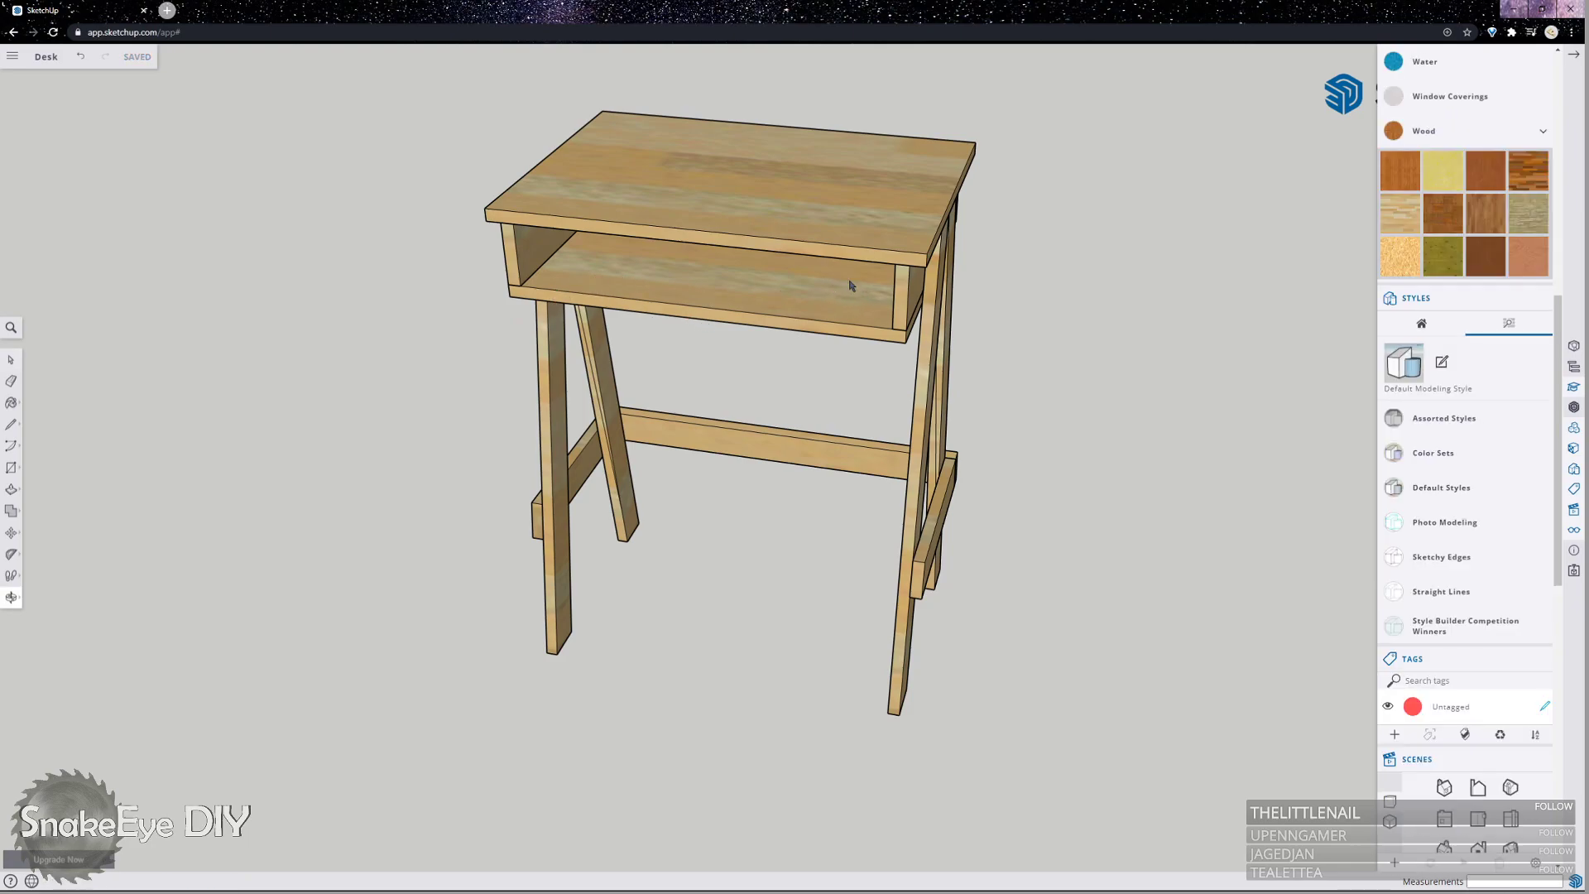
# Hide the desk top board from its context menu, then select the back board.
pyautogui.click(819, 189)
pyautogui.rightClick(826, 184)
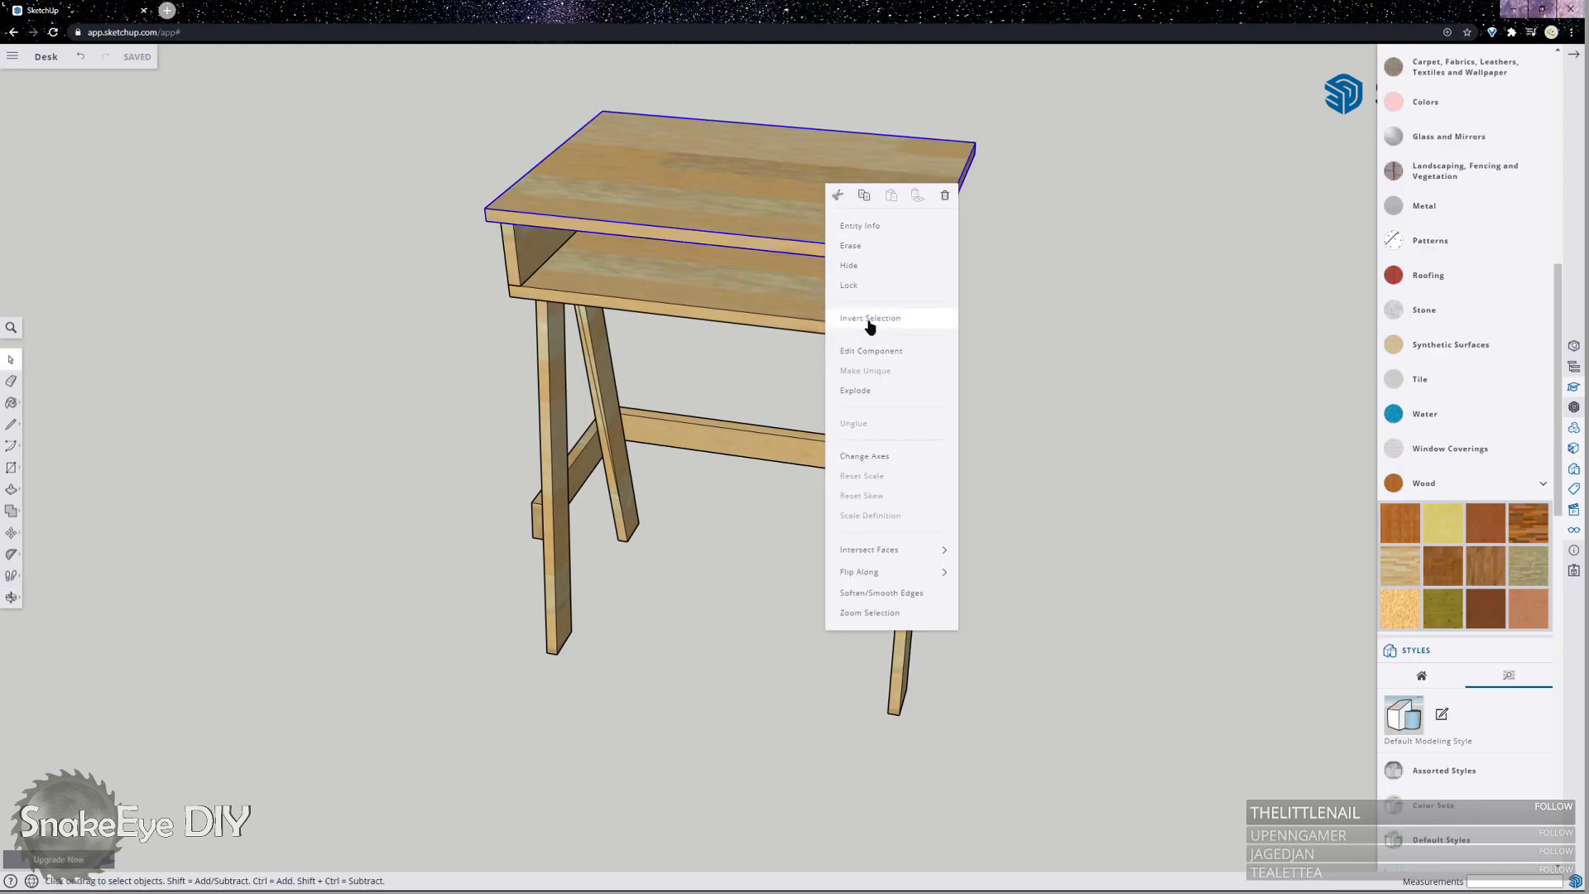
pyautogui.click(855, 260)
pyautogui.click(856, 201)
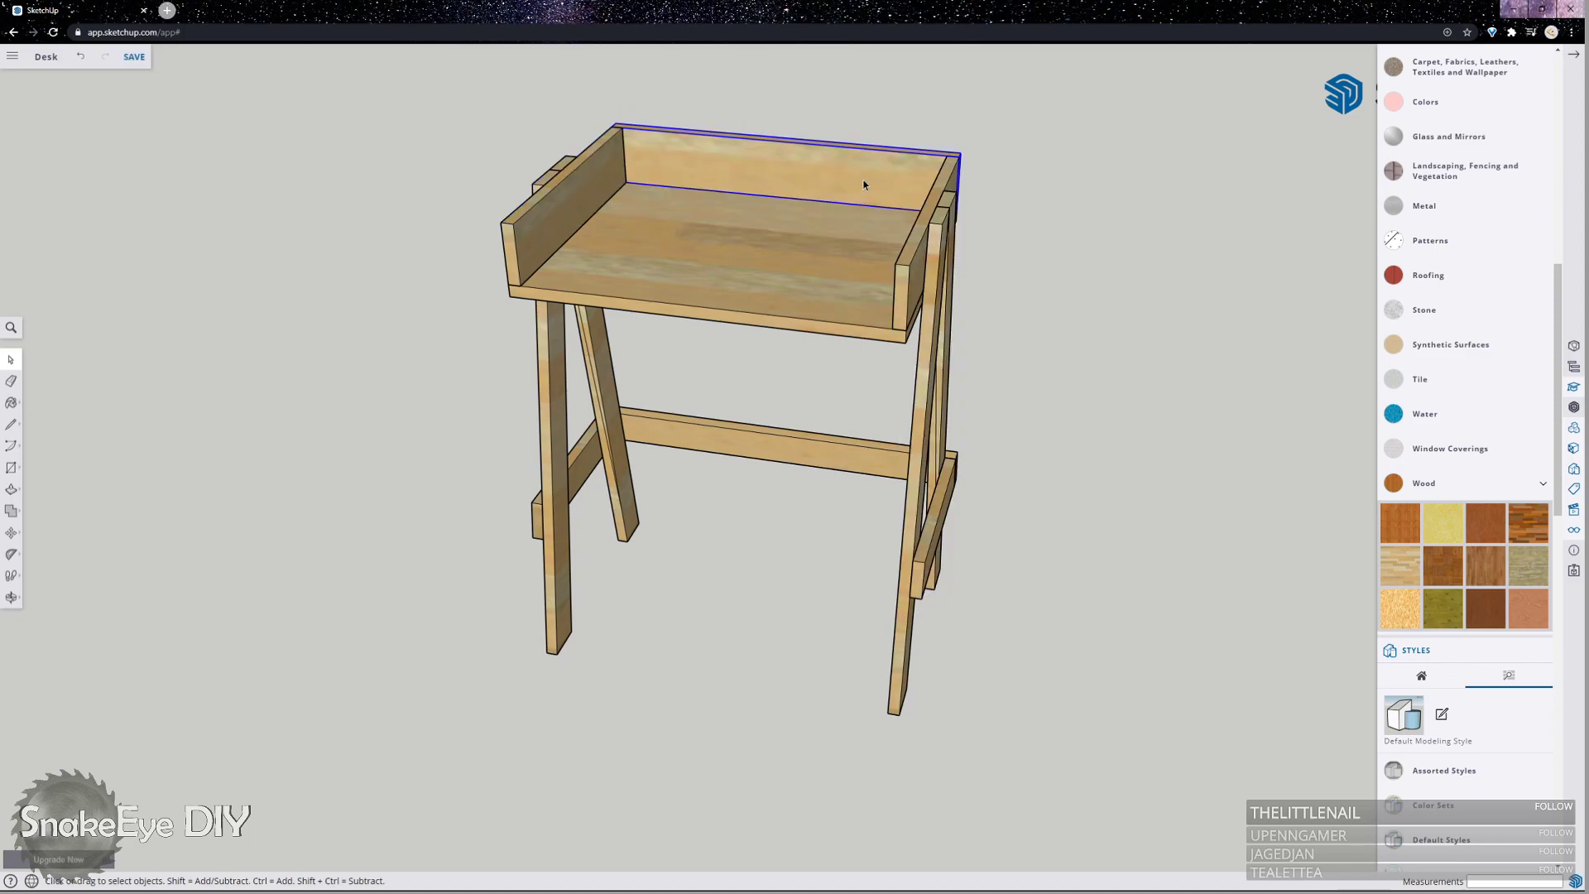
pyautogui.rightClick(857, 199)
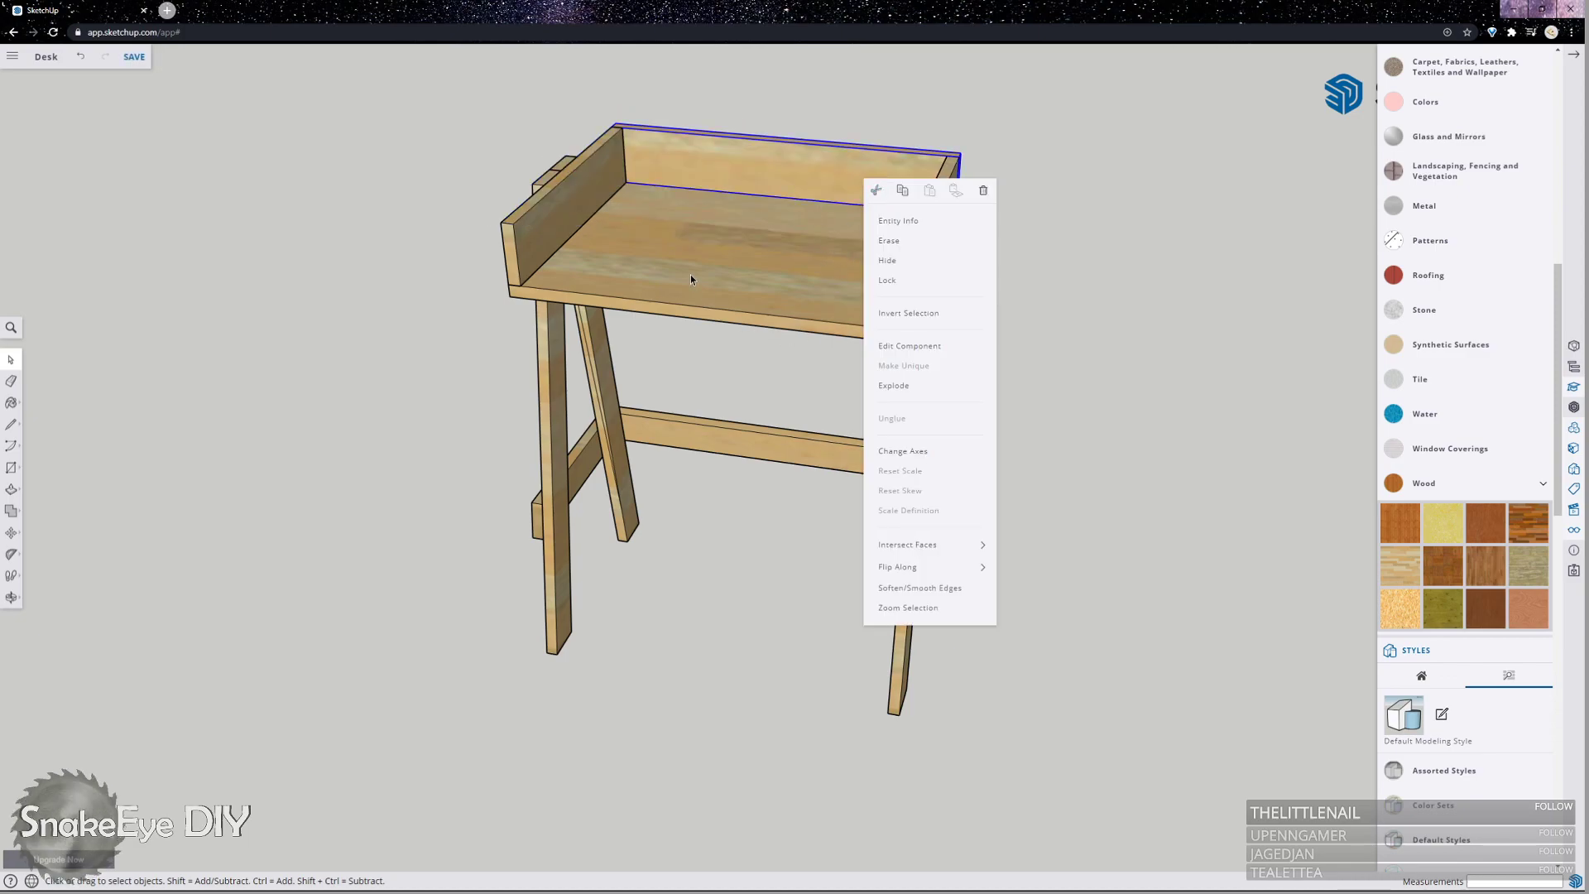
# Box-select every desk part except the desktop board and hide them.
pyautogui.moveTo(1094, 774); pyautogui.dragTo(469, 116)
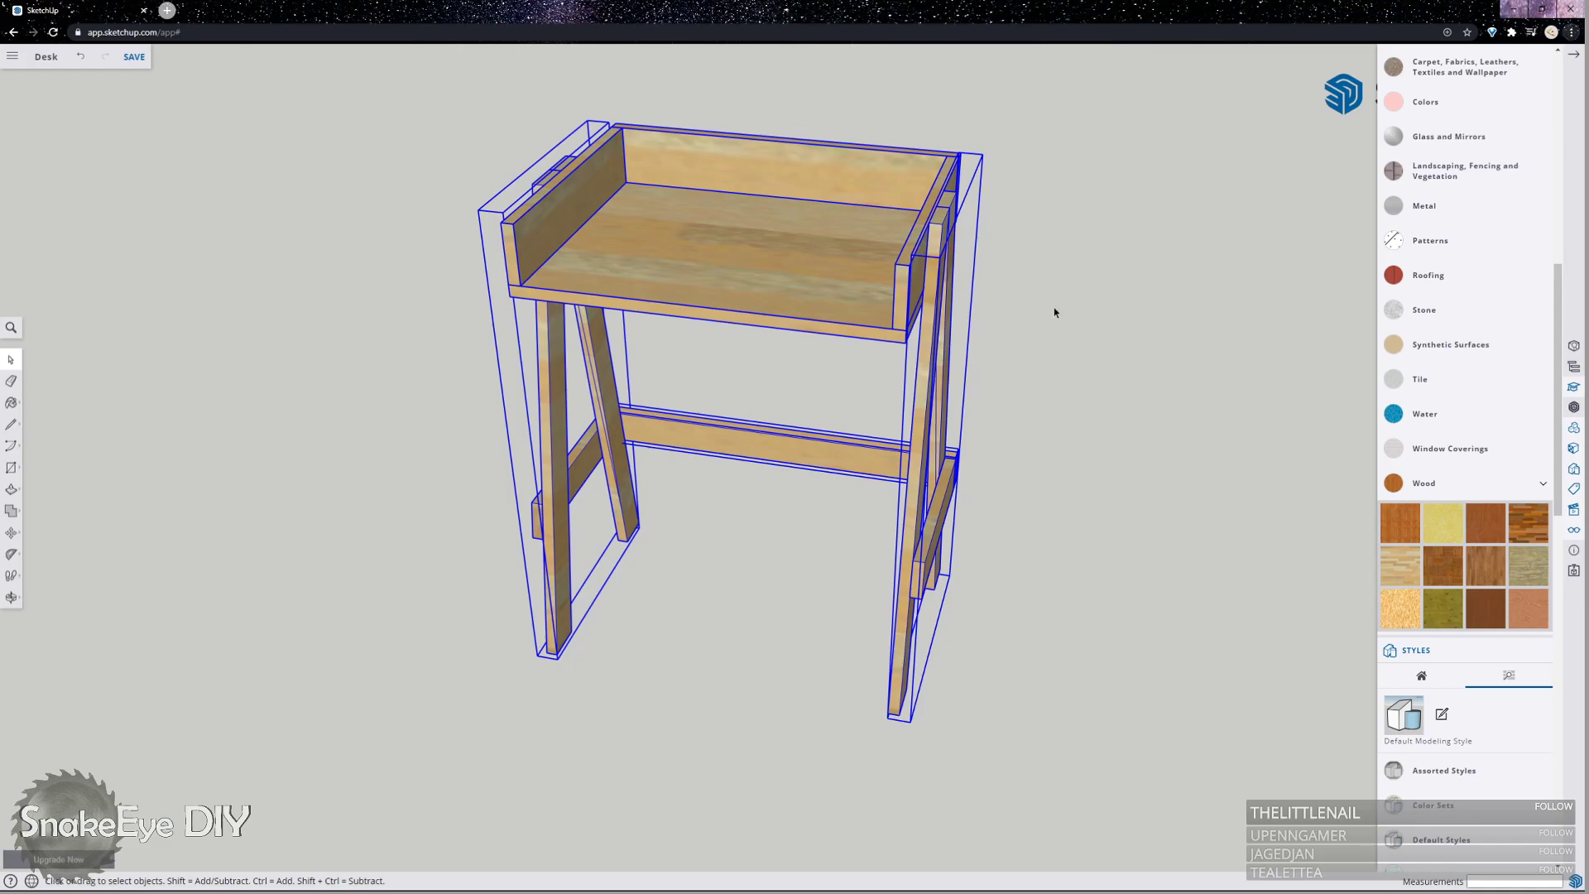
pyautogui.click(950, 641)
pyautogui.moveTo(795, 586); pyautogui.dragTo(384, 92)
pyautogui.keyDown('shift'); pyautogui.click(689, 273); pyautogui.keyUp('shift')
pyautogui.rightClick(728, 255)
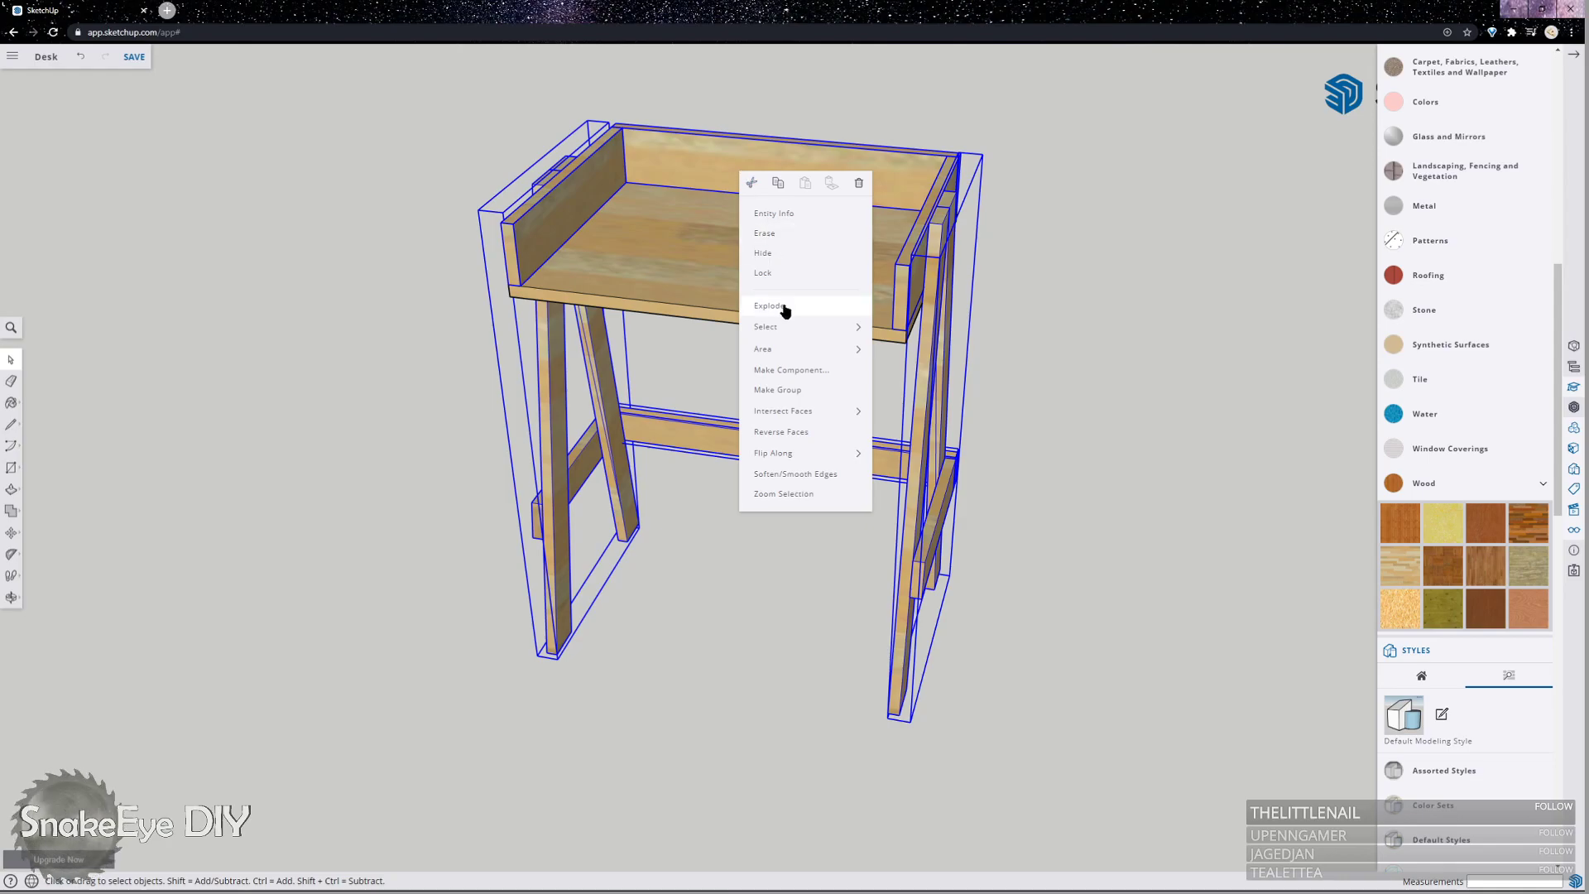
pyautogui.click(782, 255)
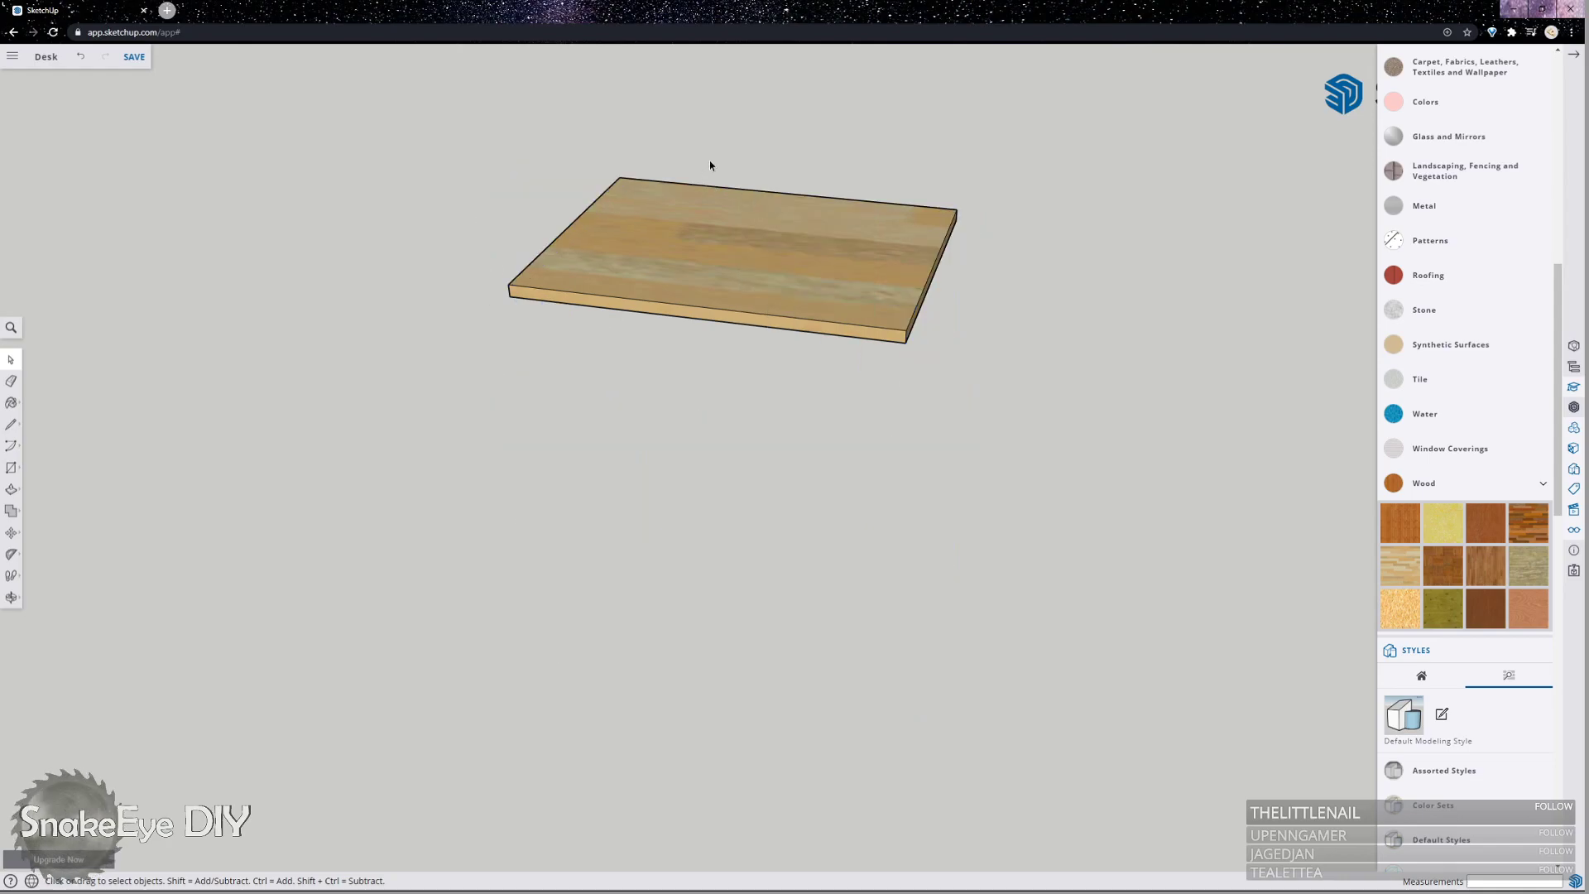
pyautogui.scroll(5, 710, 160)
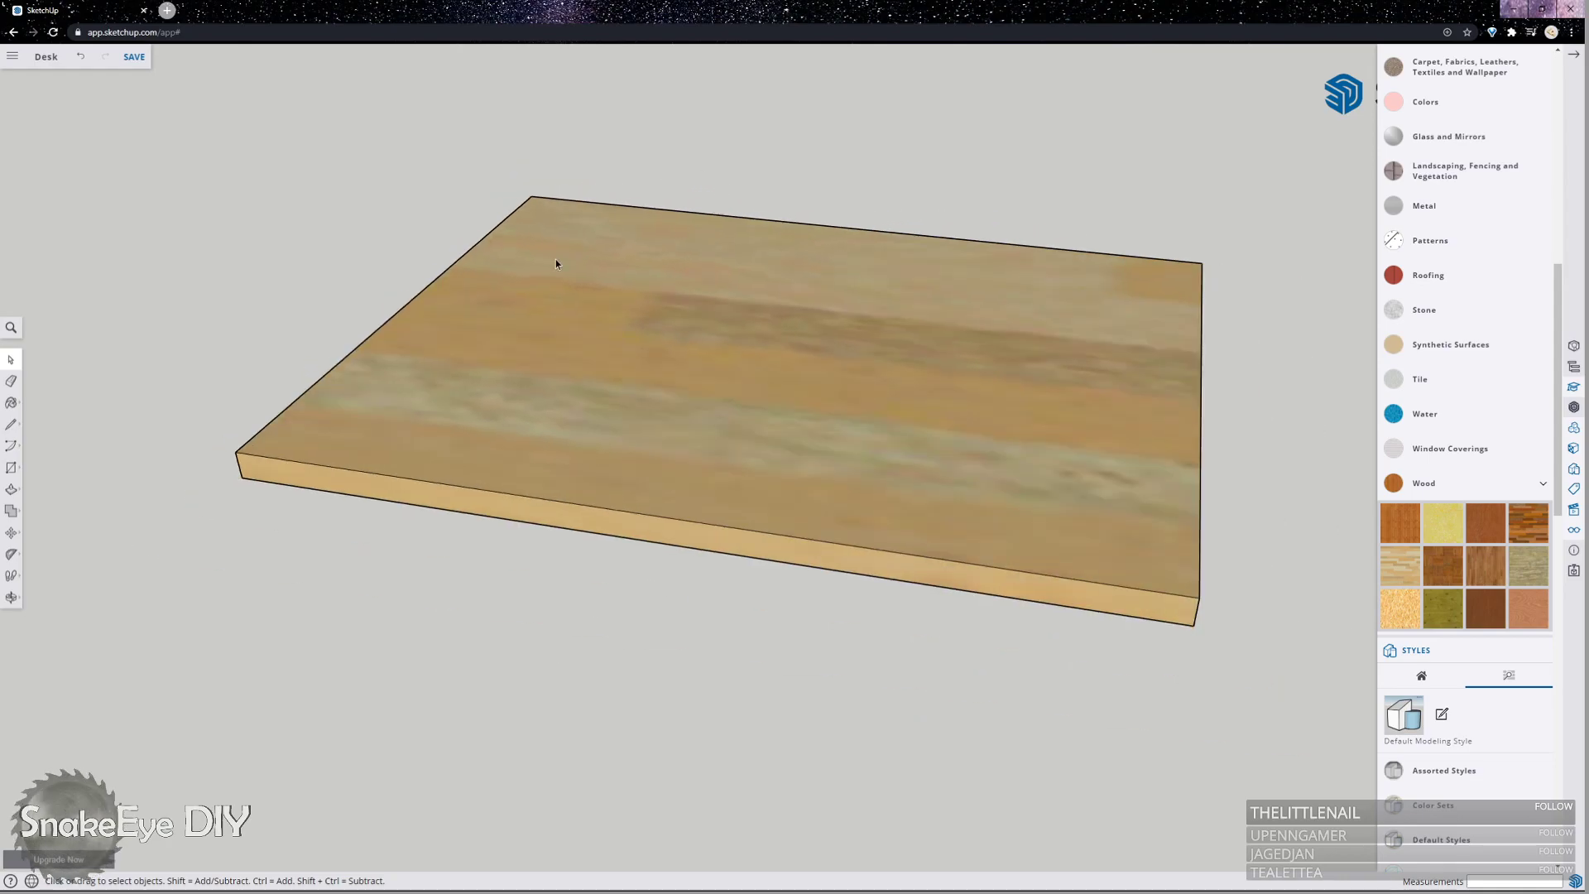
pyautogui.moveTo(578, 250); pyautogui.dragTo(707, 266, button='middle')
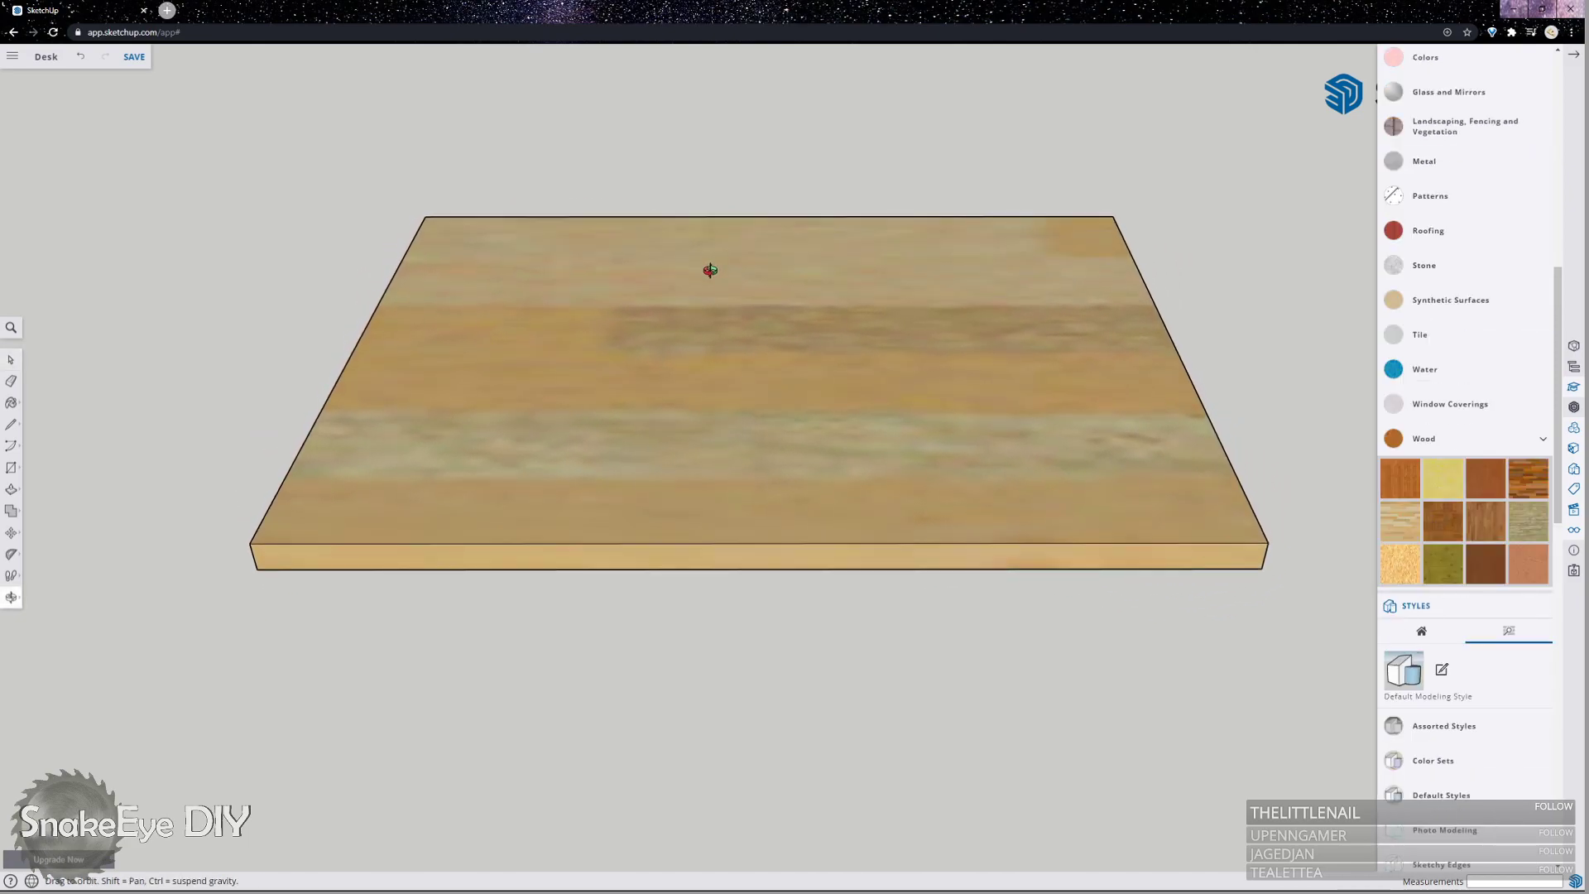
# Collapse the Materials/Styles side panel from the right toolbar.
pyautogui.click(1573, 54)
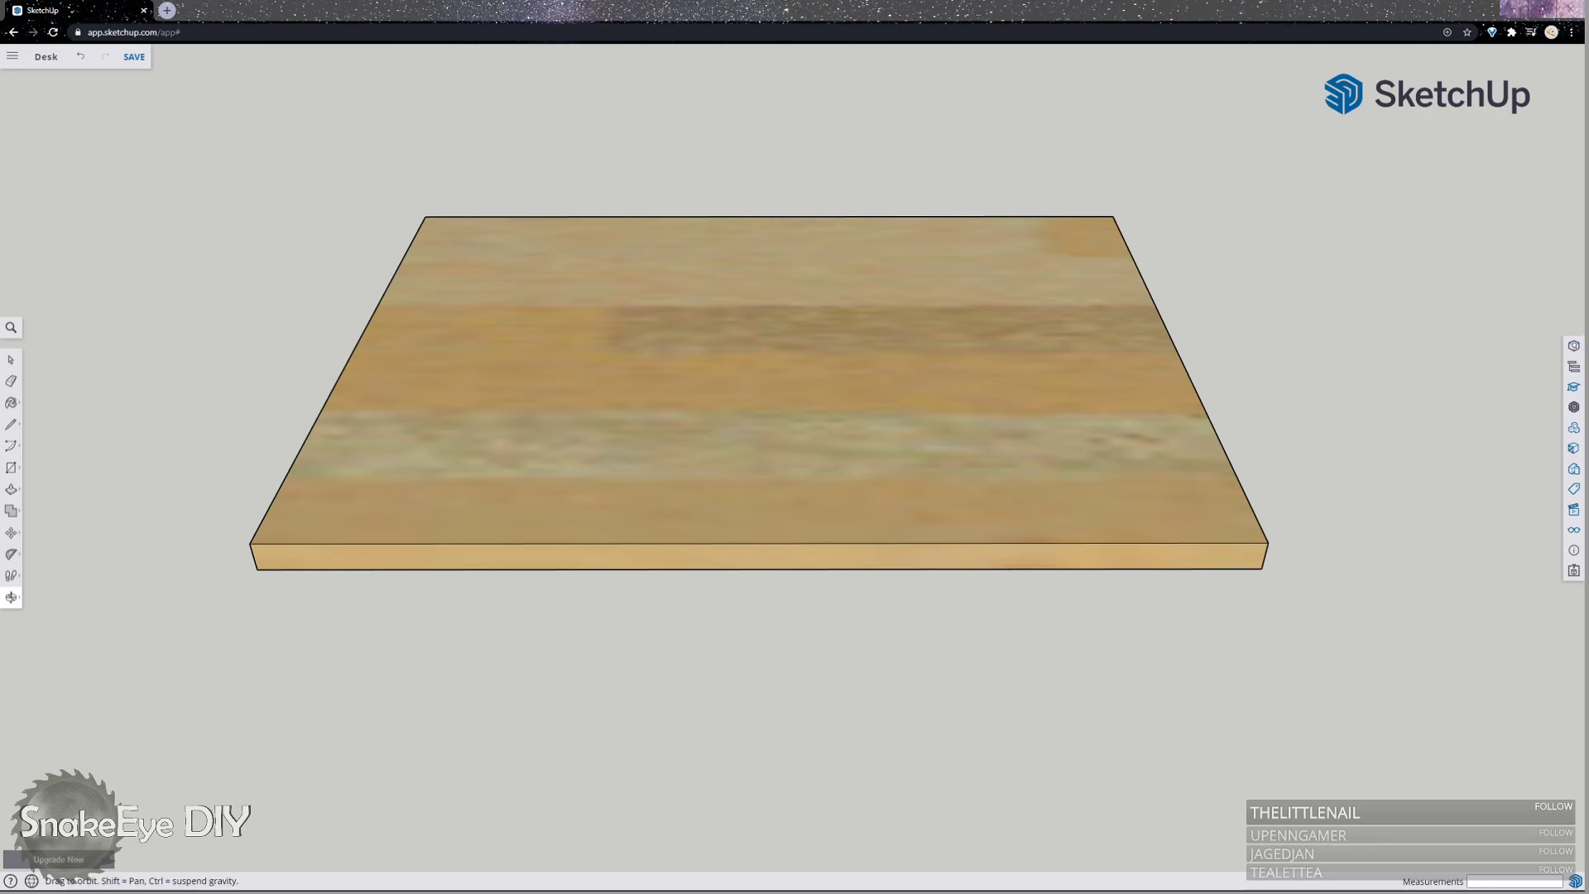
# Unhide all the hidden desk parts from the Display panel.
pyautogui.click(1572, 532)
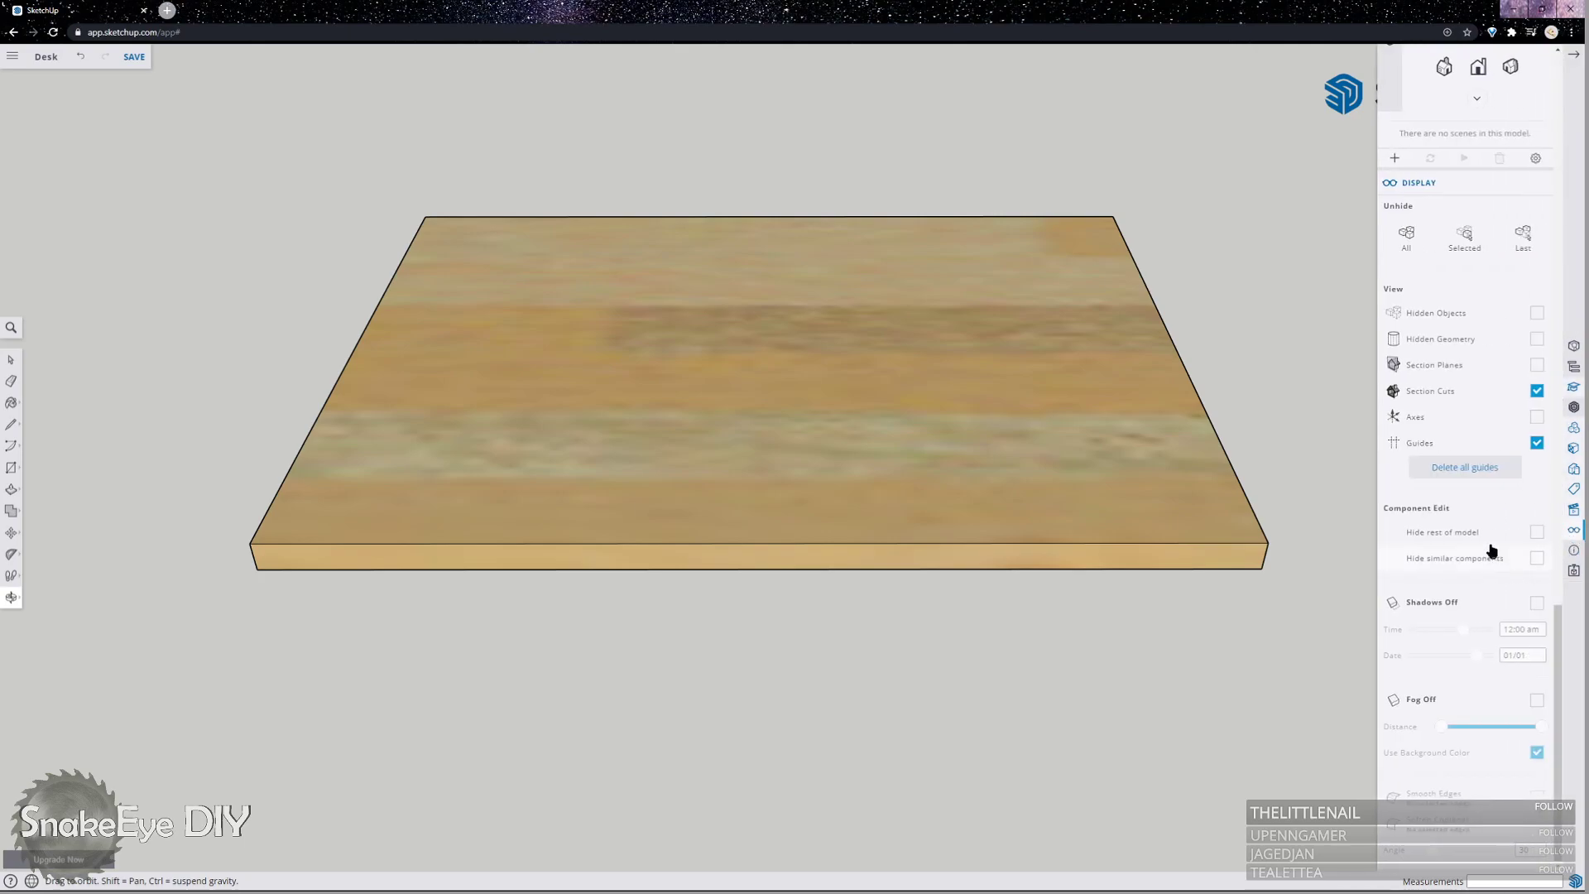
pyautogui.moveTo(1035, 414); pyautogui.dragTo(745, 241)
pyautogui.scroll(-5, 736, 346)
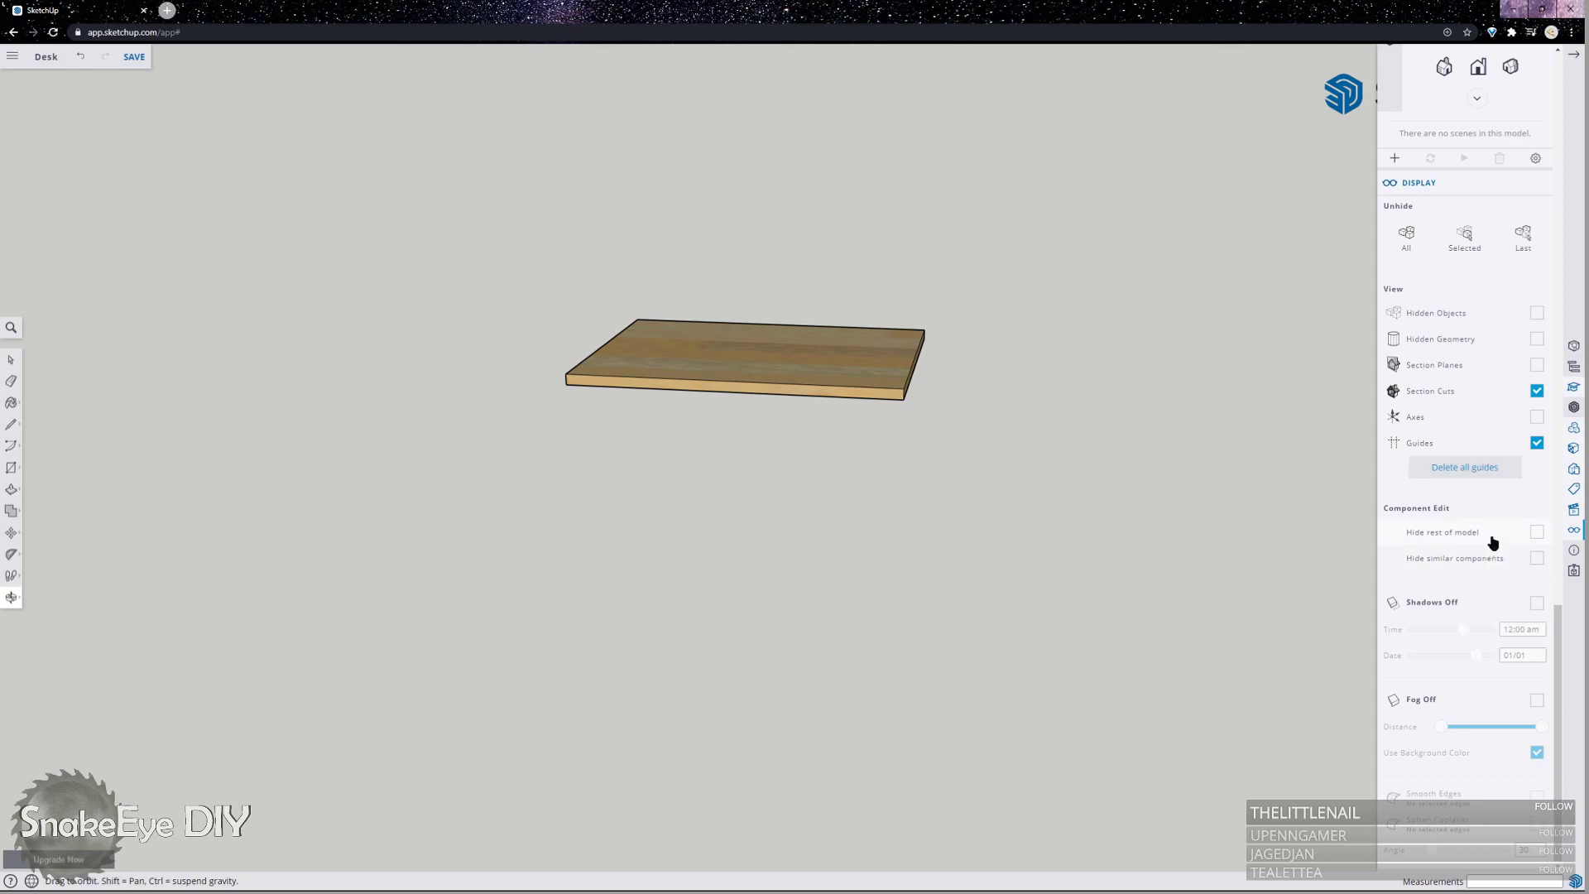
pyautogui.click(1406, 235)
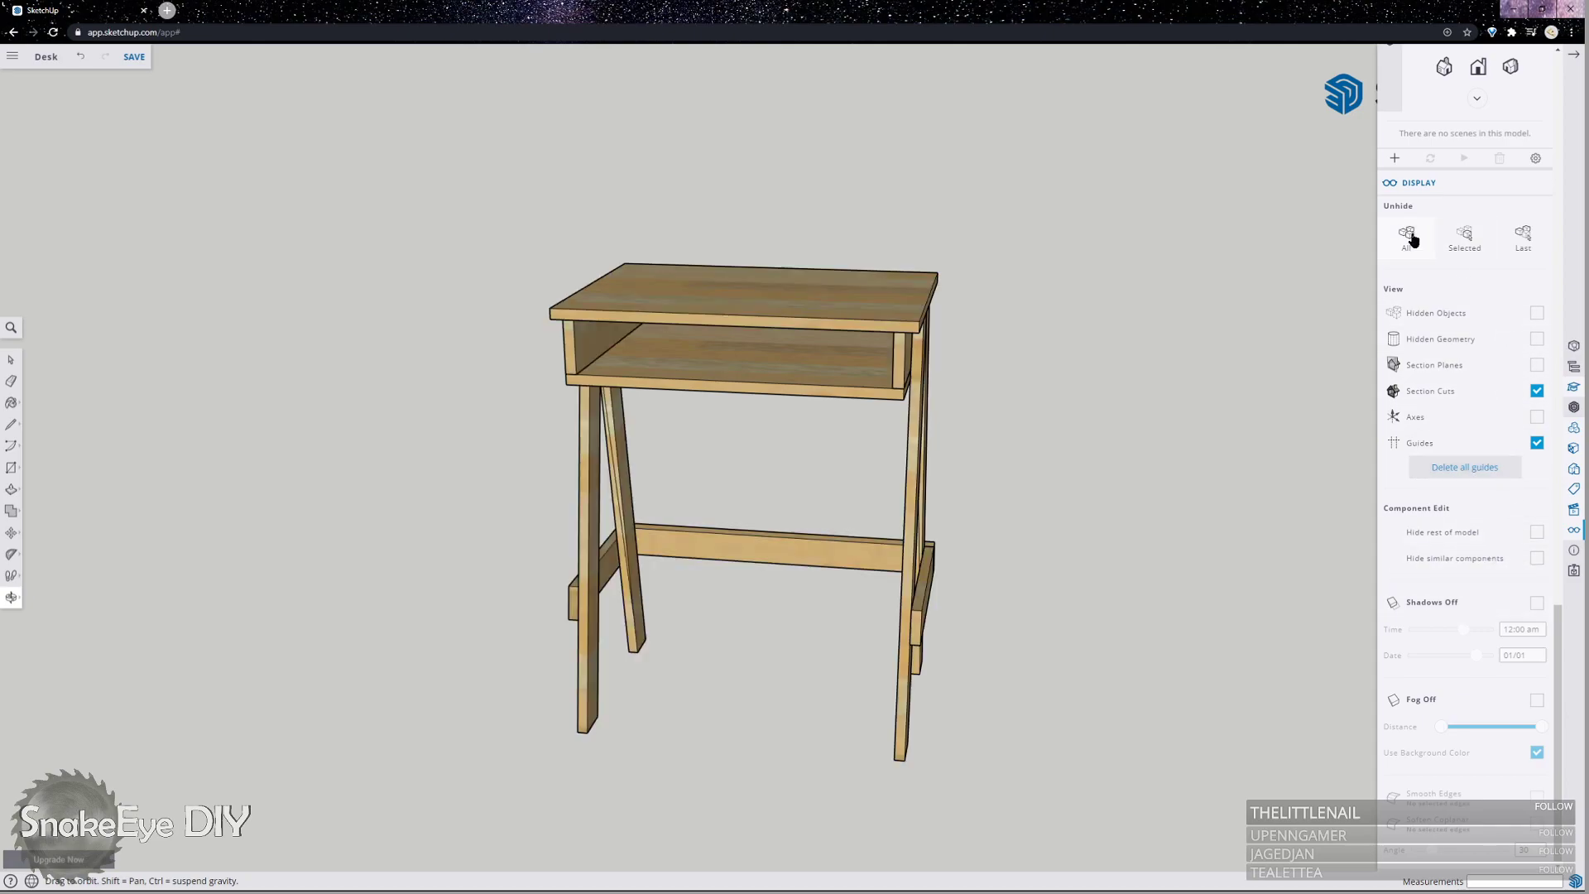
pyautogui.scroll(5, 662, 372)
pyautogui.moveTo(648, 365); pyautogui.dragTo(788, 299)
pyautogui.scroll(-4, 787, 300)
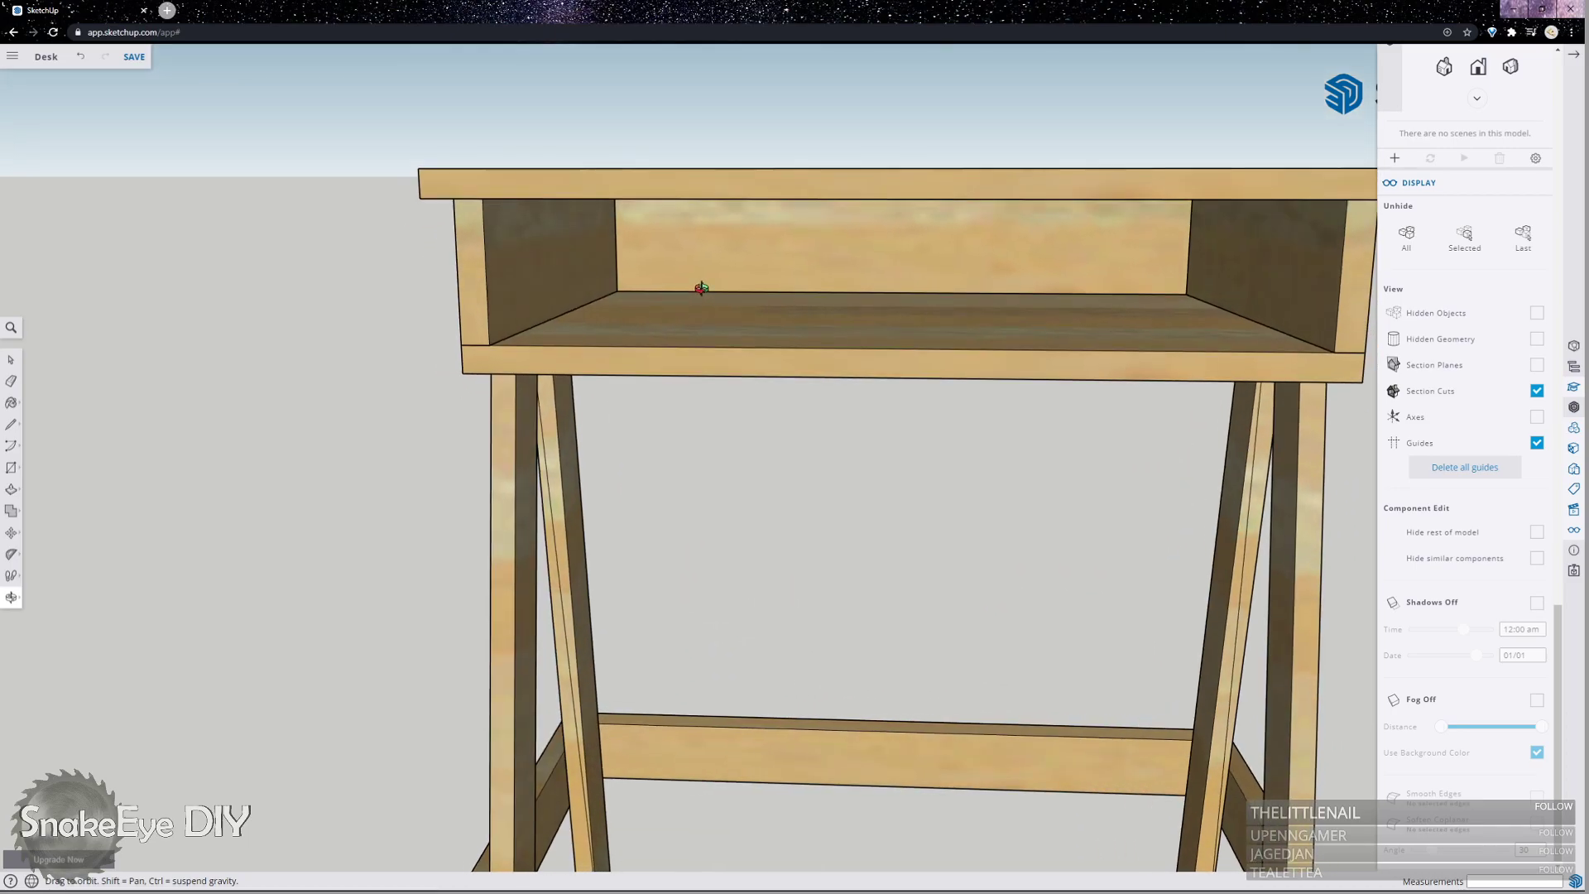
pyautogui.scroll(5, 783, 245)
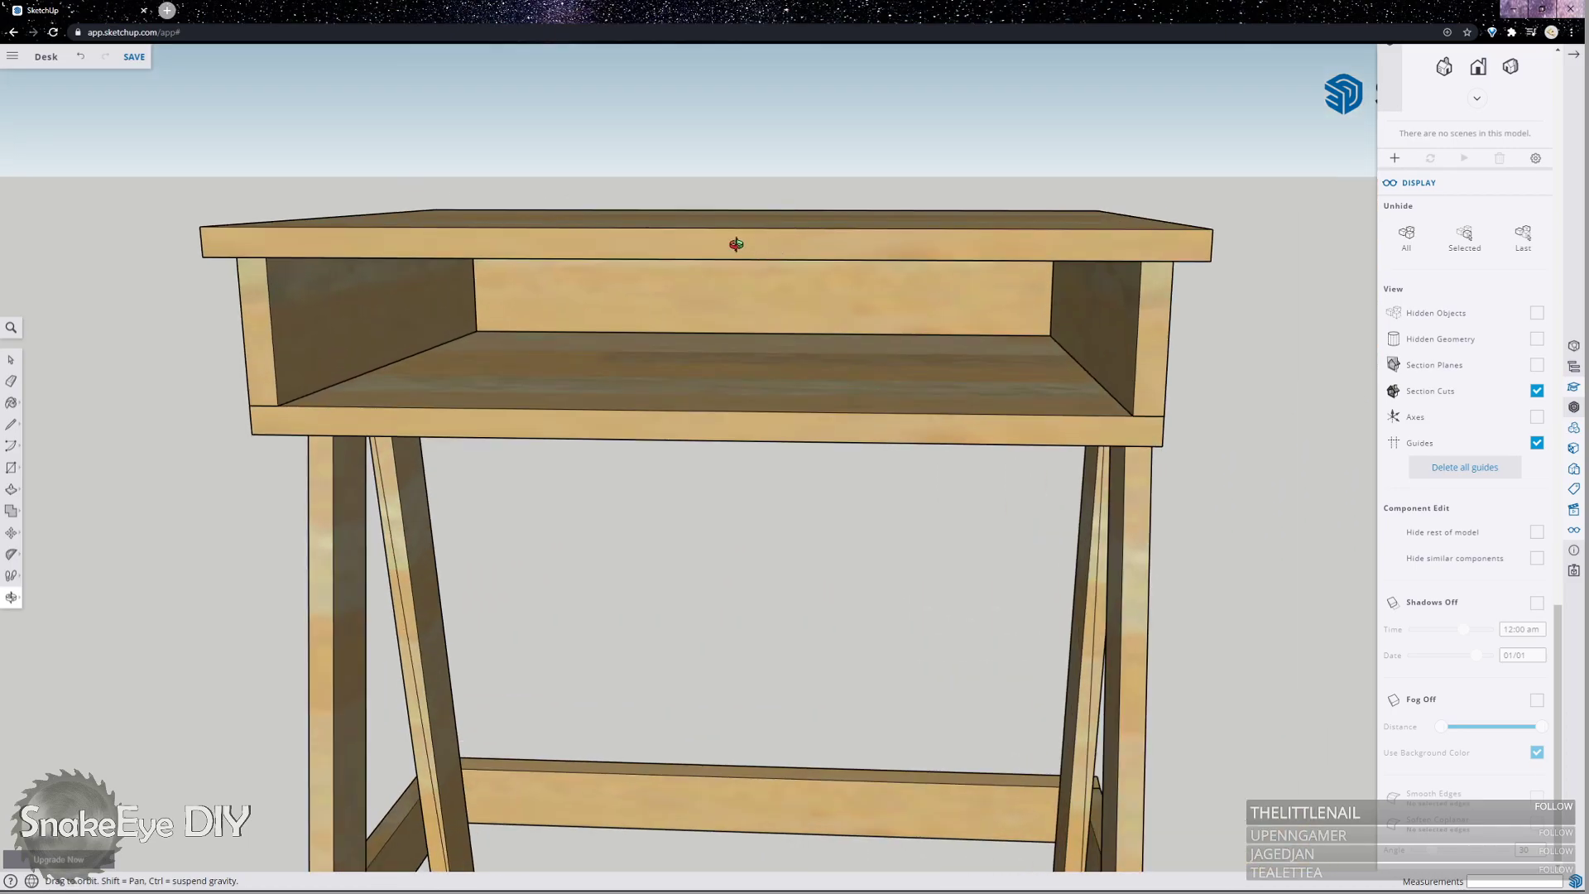
# Draw a line of length 1 from the middle of the desk's left side across the shelf back.
pyautogui.press('l')
pyautogui.click(278, 405)
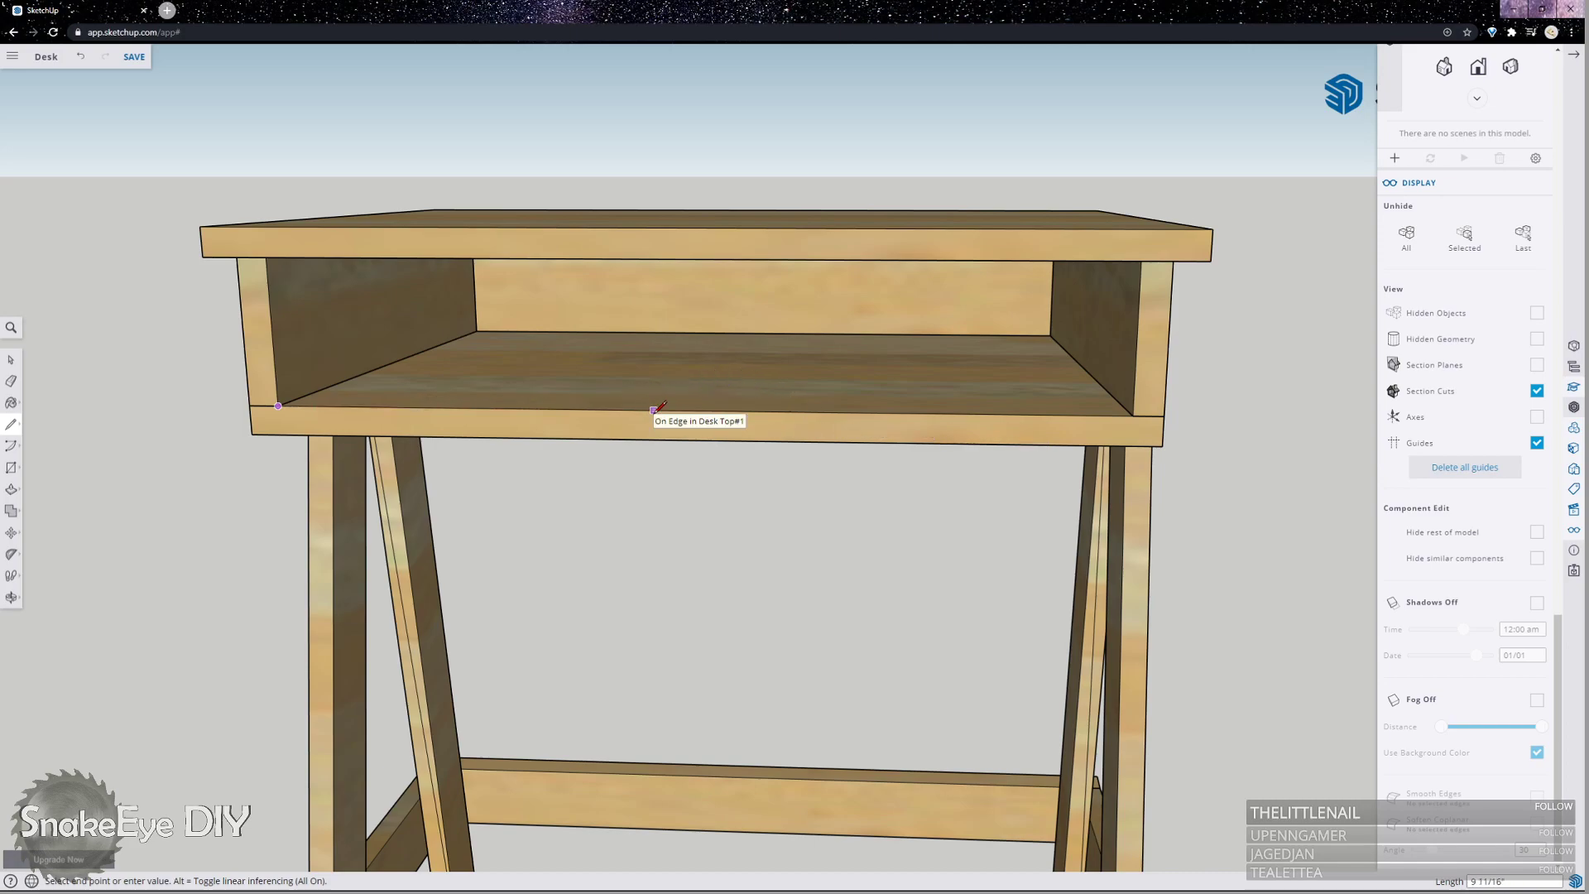
pyautogui.write('11')
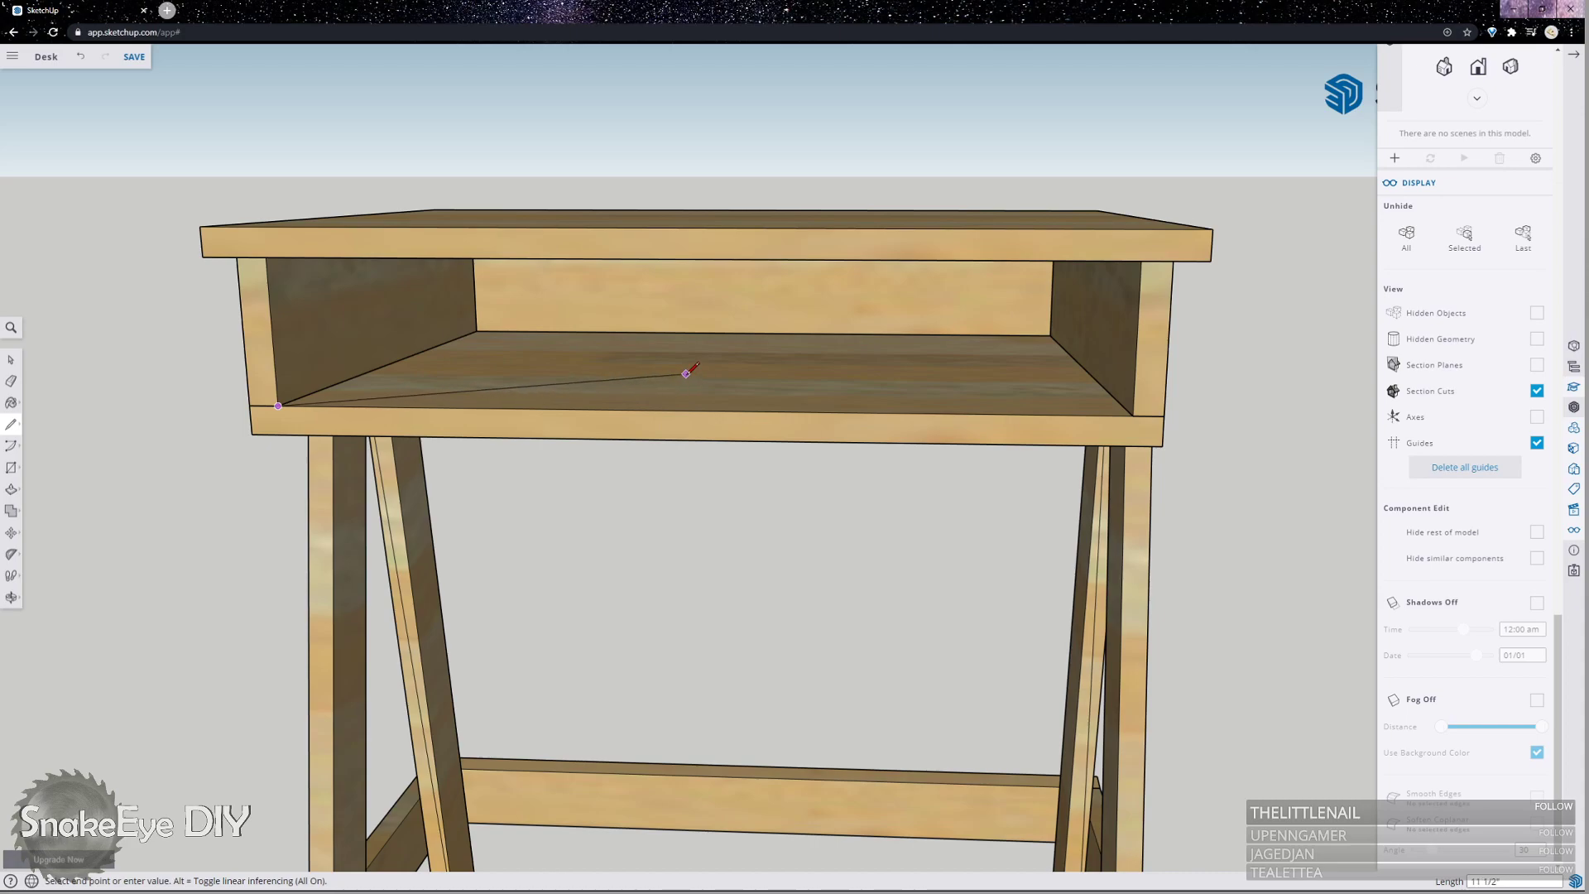
pyautogui.press('Escape')
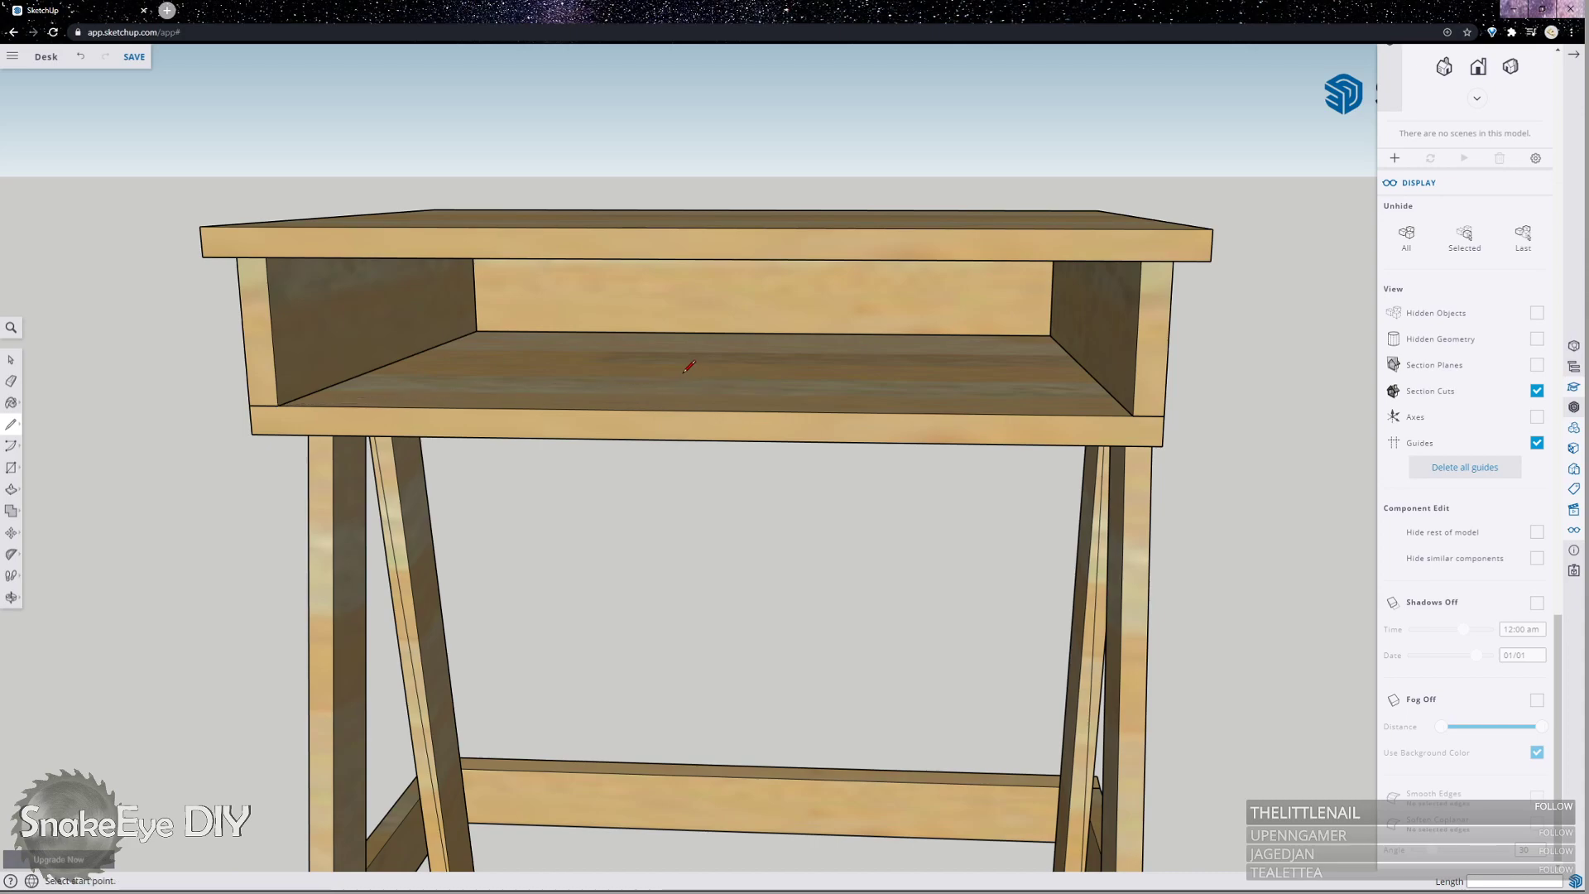
pyautogui.click(273, 332)
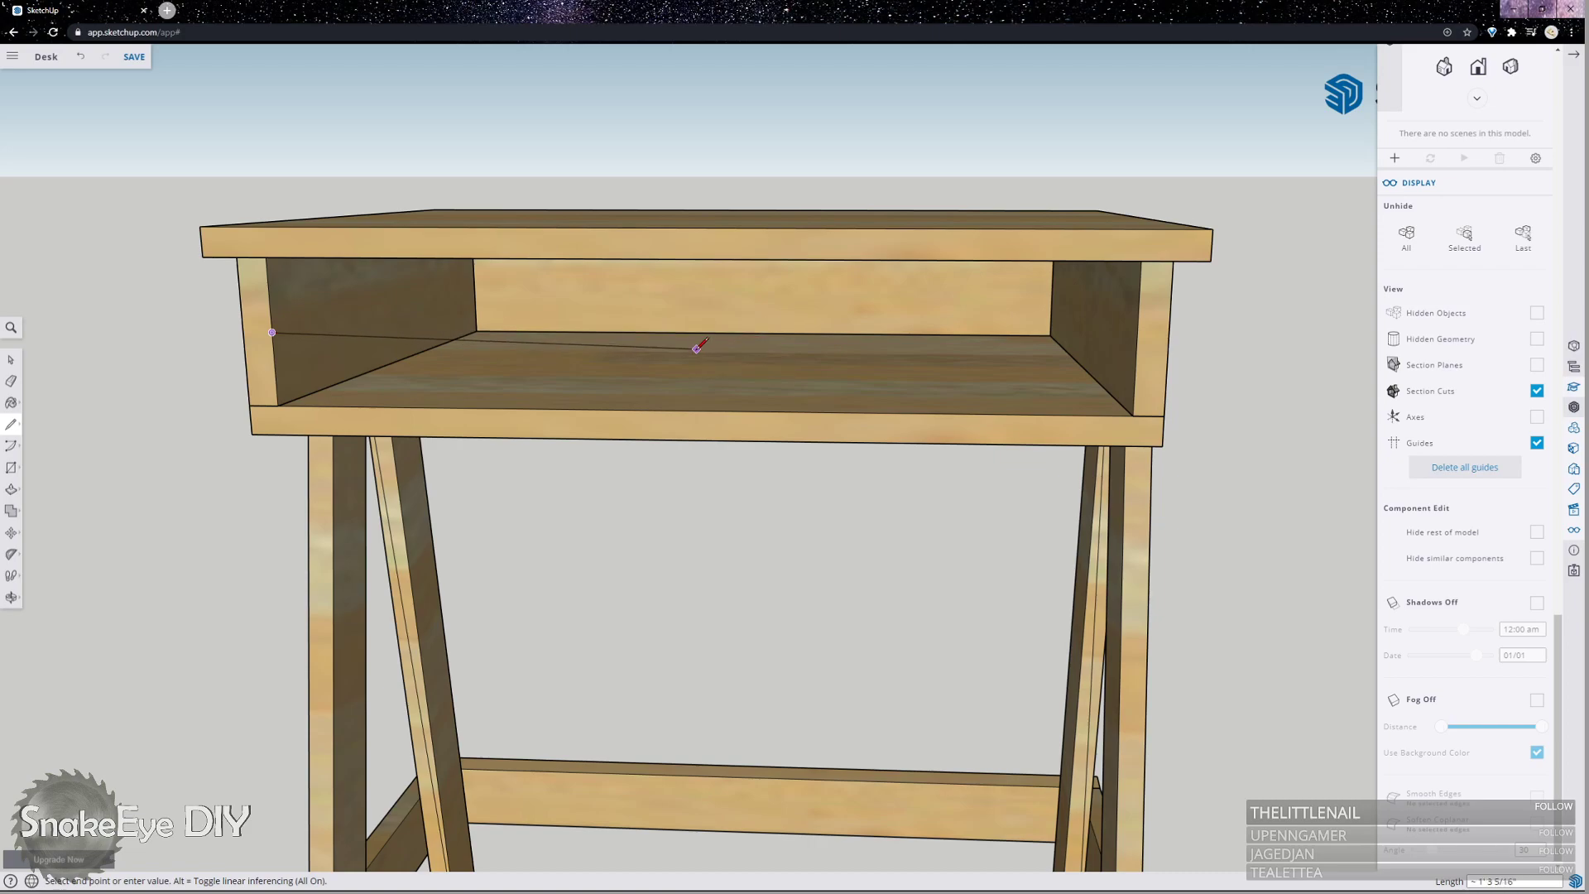
pyautogui.write('12')
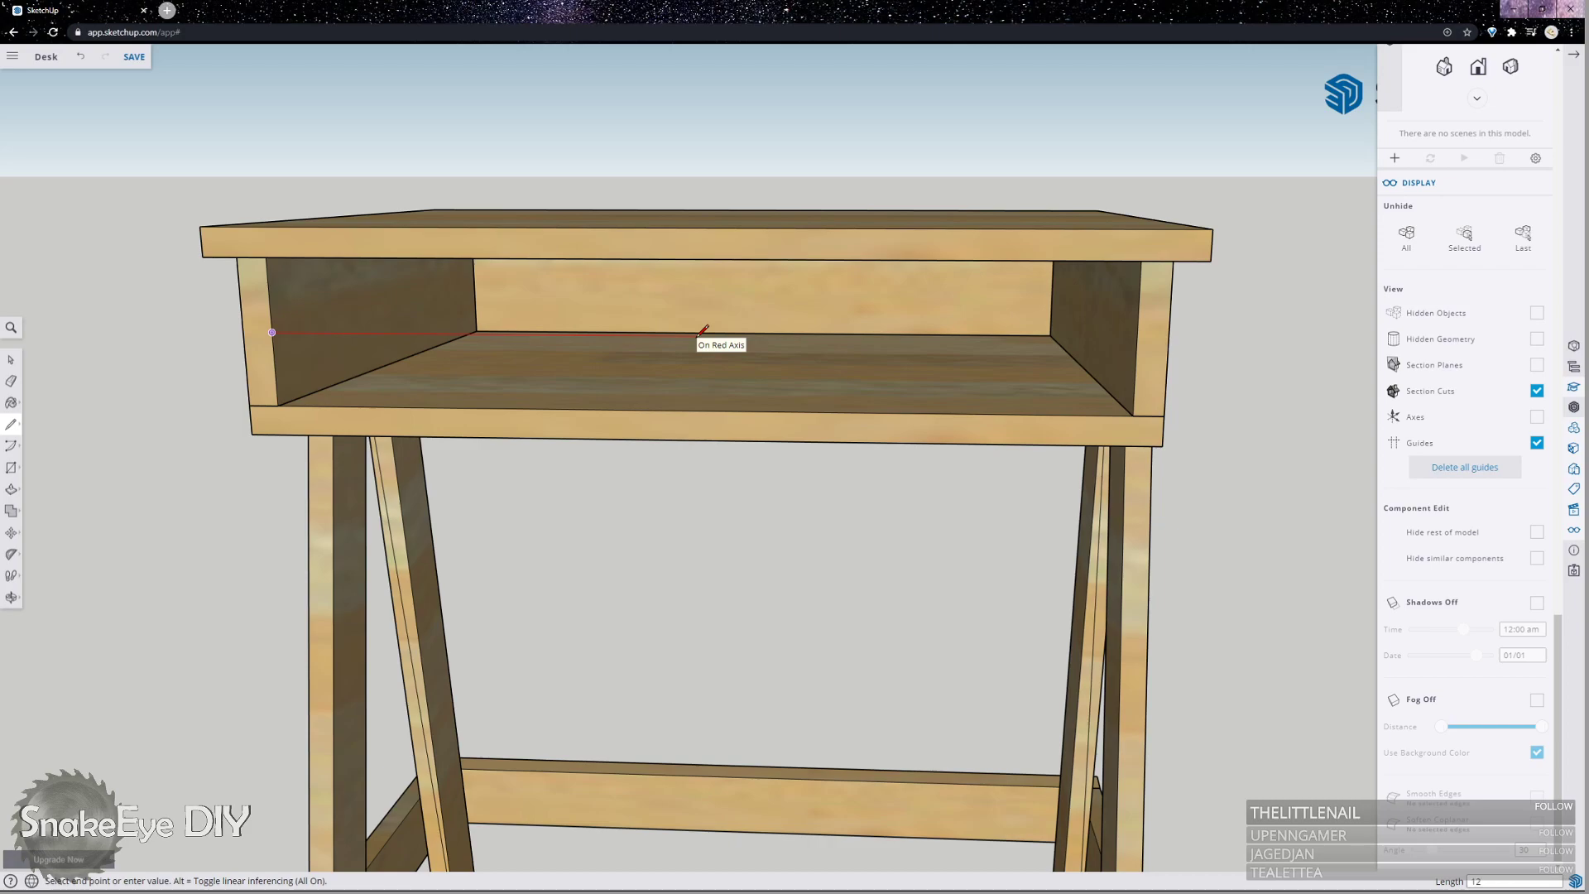
pyautogui.press('Return')
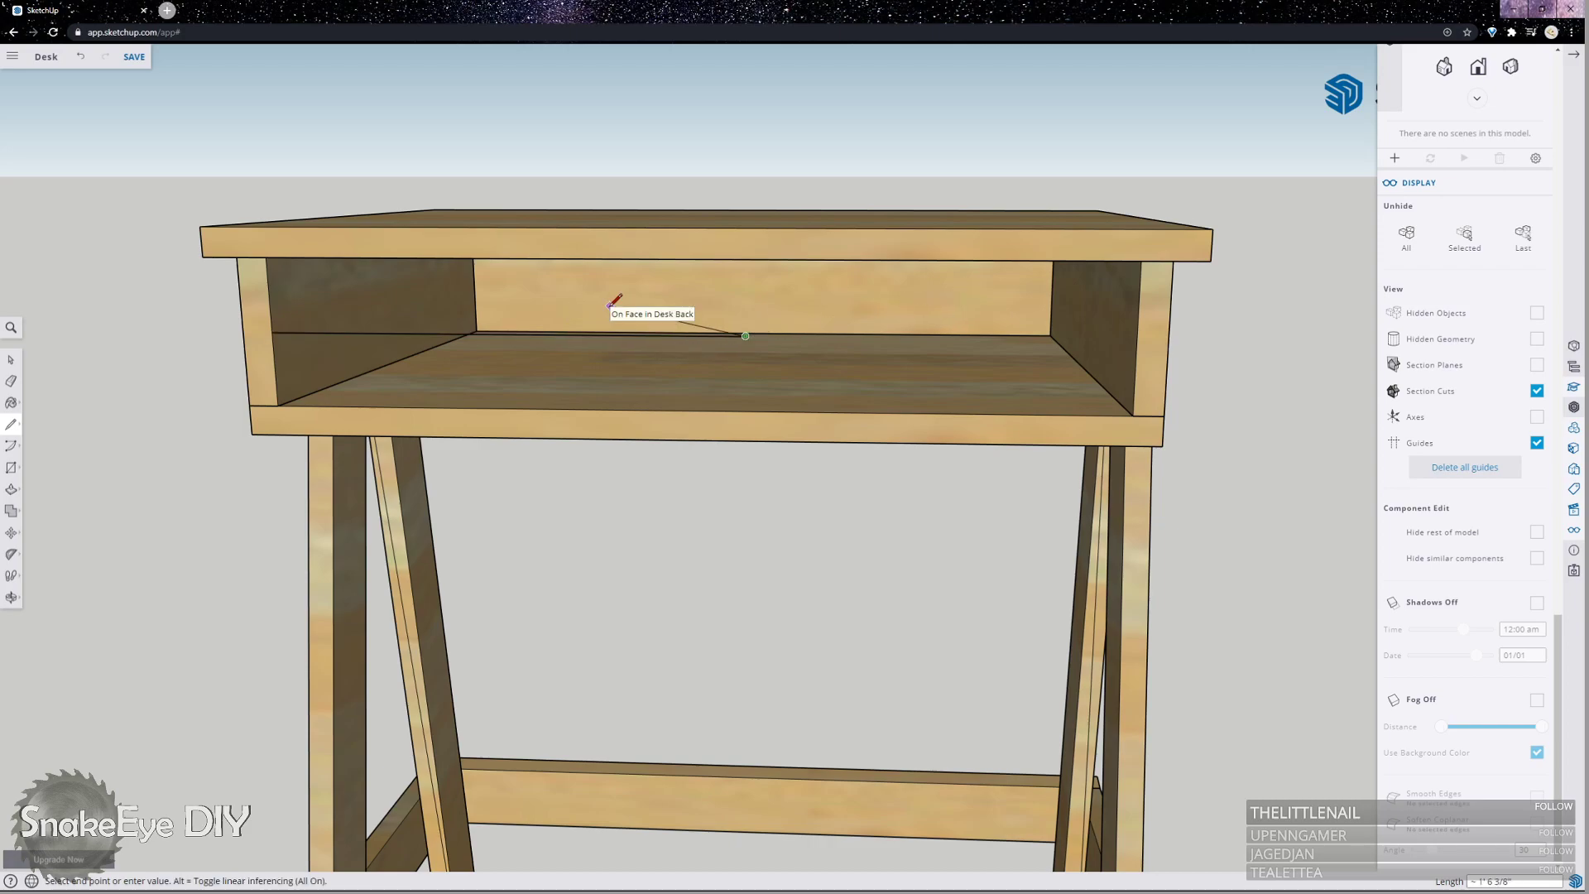
pyautogui.moveTo(737, 333); pyautogui.dragTo(552, 329, button='middle')
pyautogui.scroll(3, 554, 327)
pyautogui.scroll(-1, 568, 315)
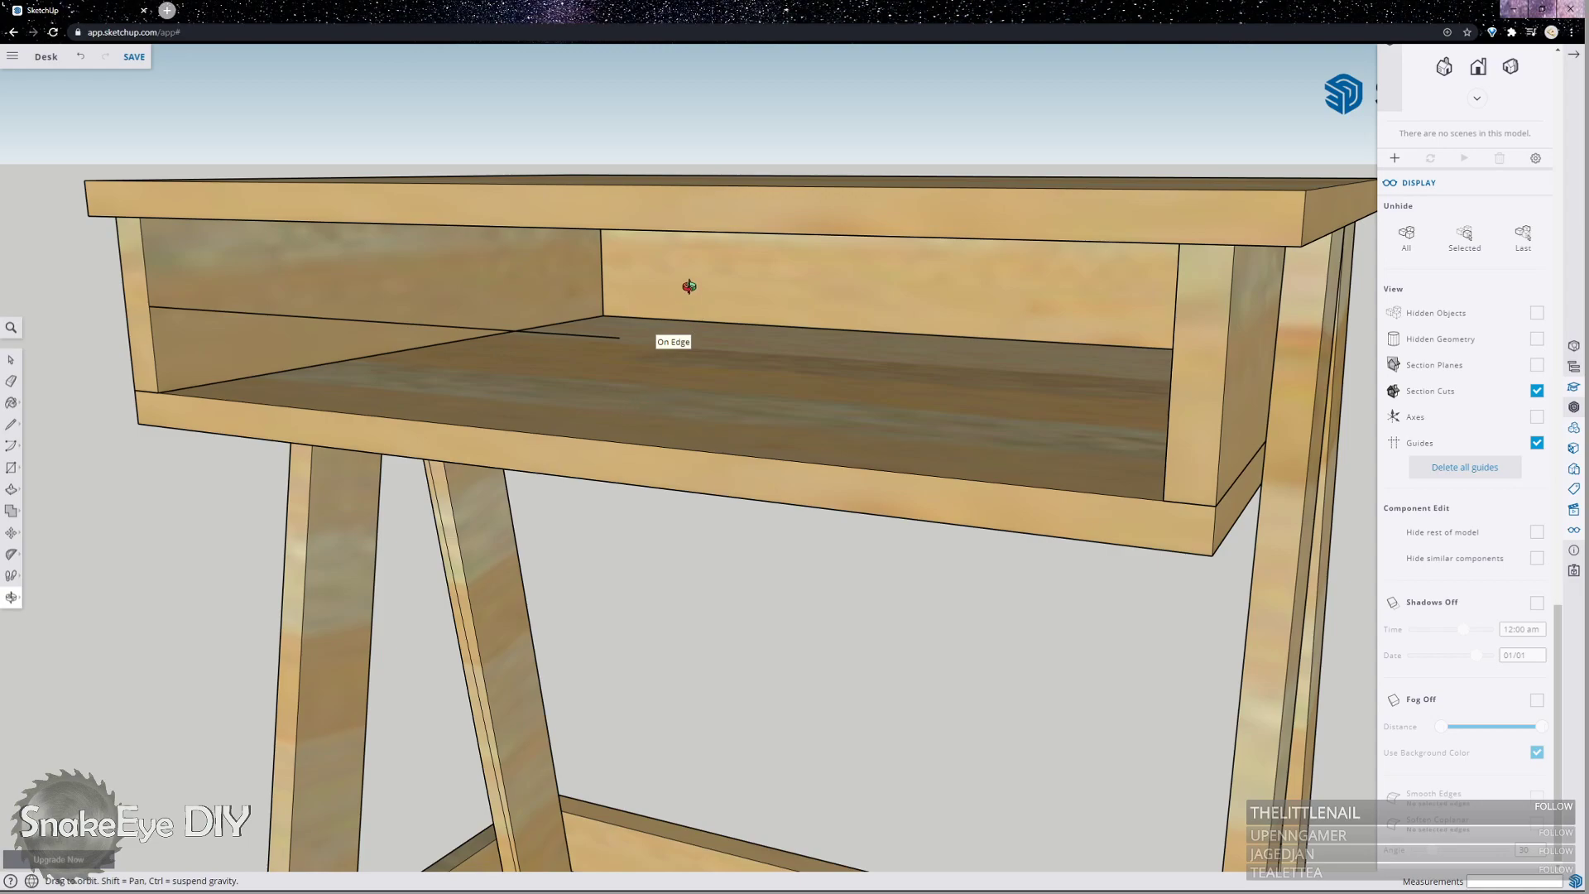
# Draw a closed line outline from the shelf's back edge to its front-left corner, forming a flat face.
pyautogui.press('l')
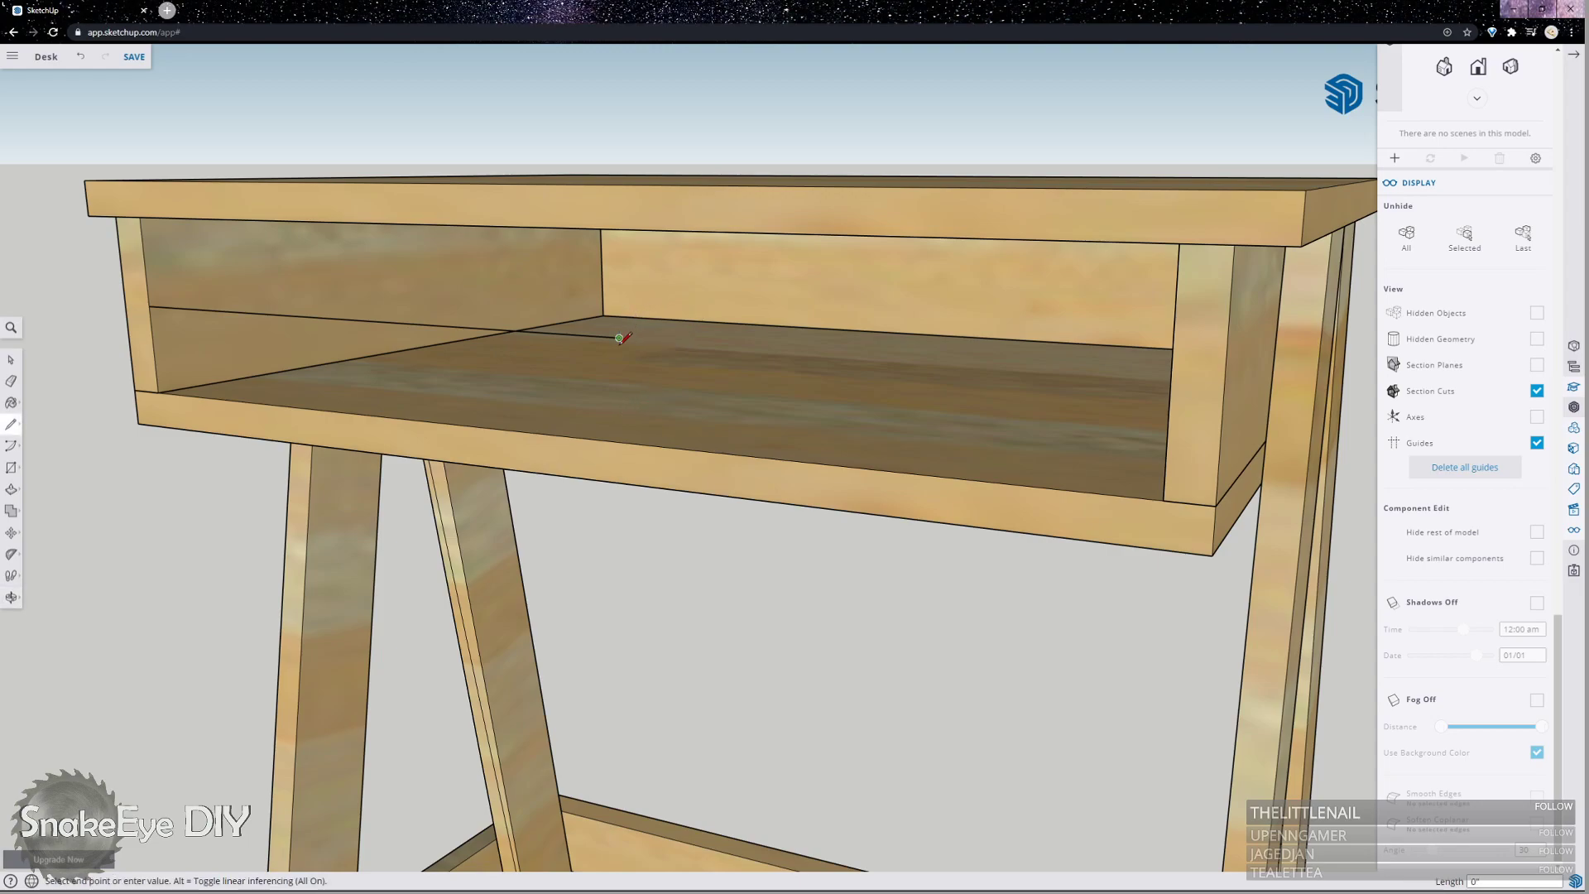
pyautogui.click(619, 338)
pyautogui.click(622, 442)
pyautogui.click(158, 393)
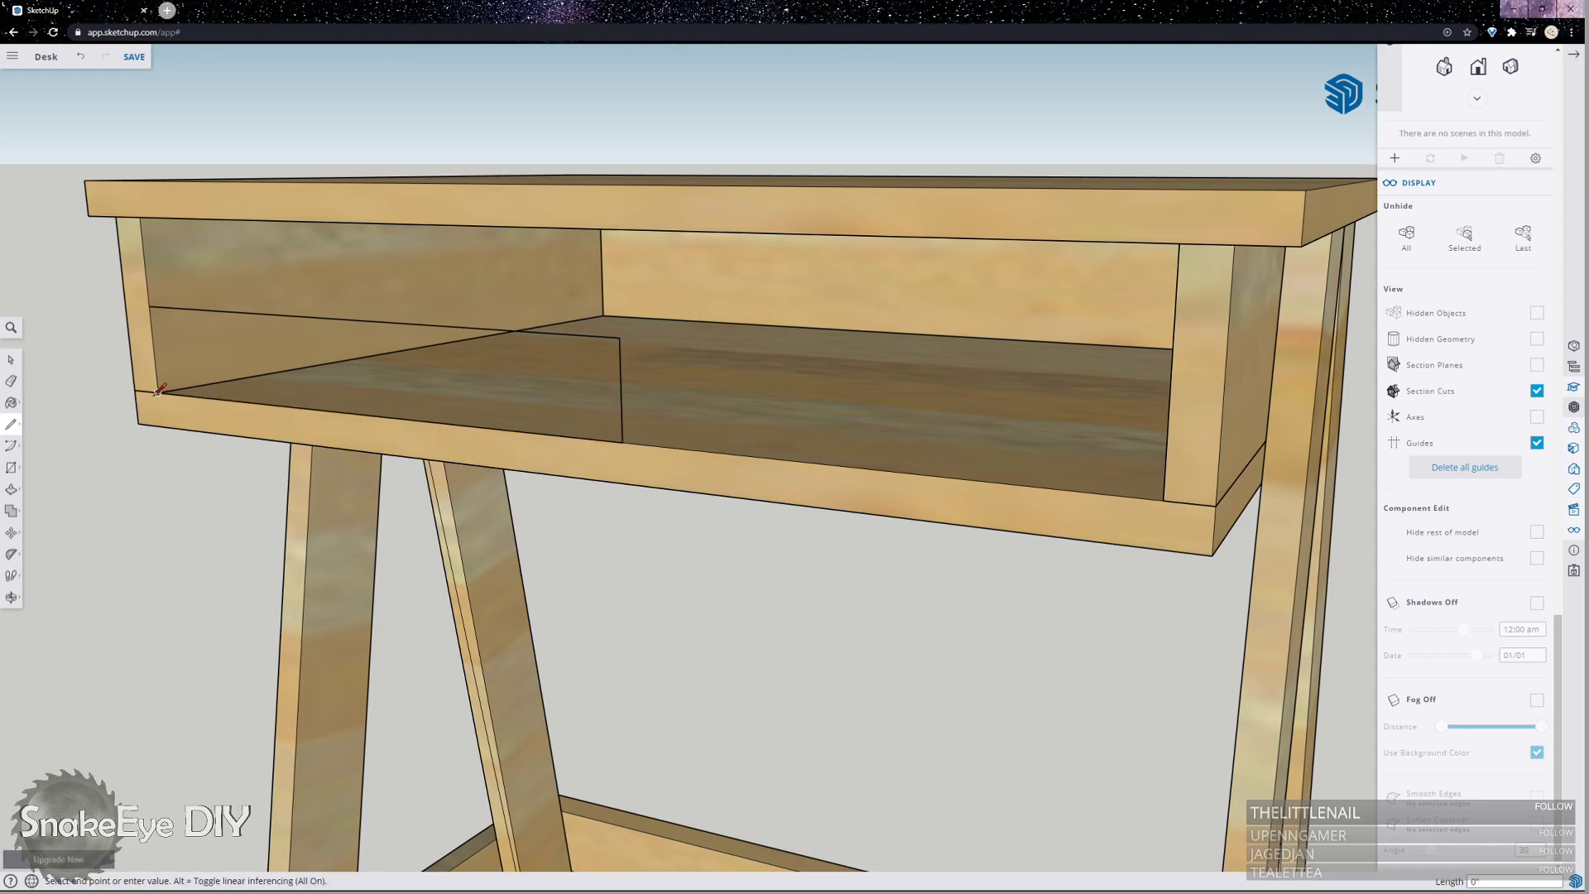
pyautogui.click(149, 310)
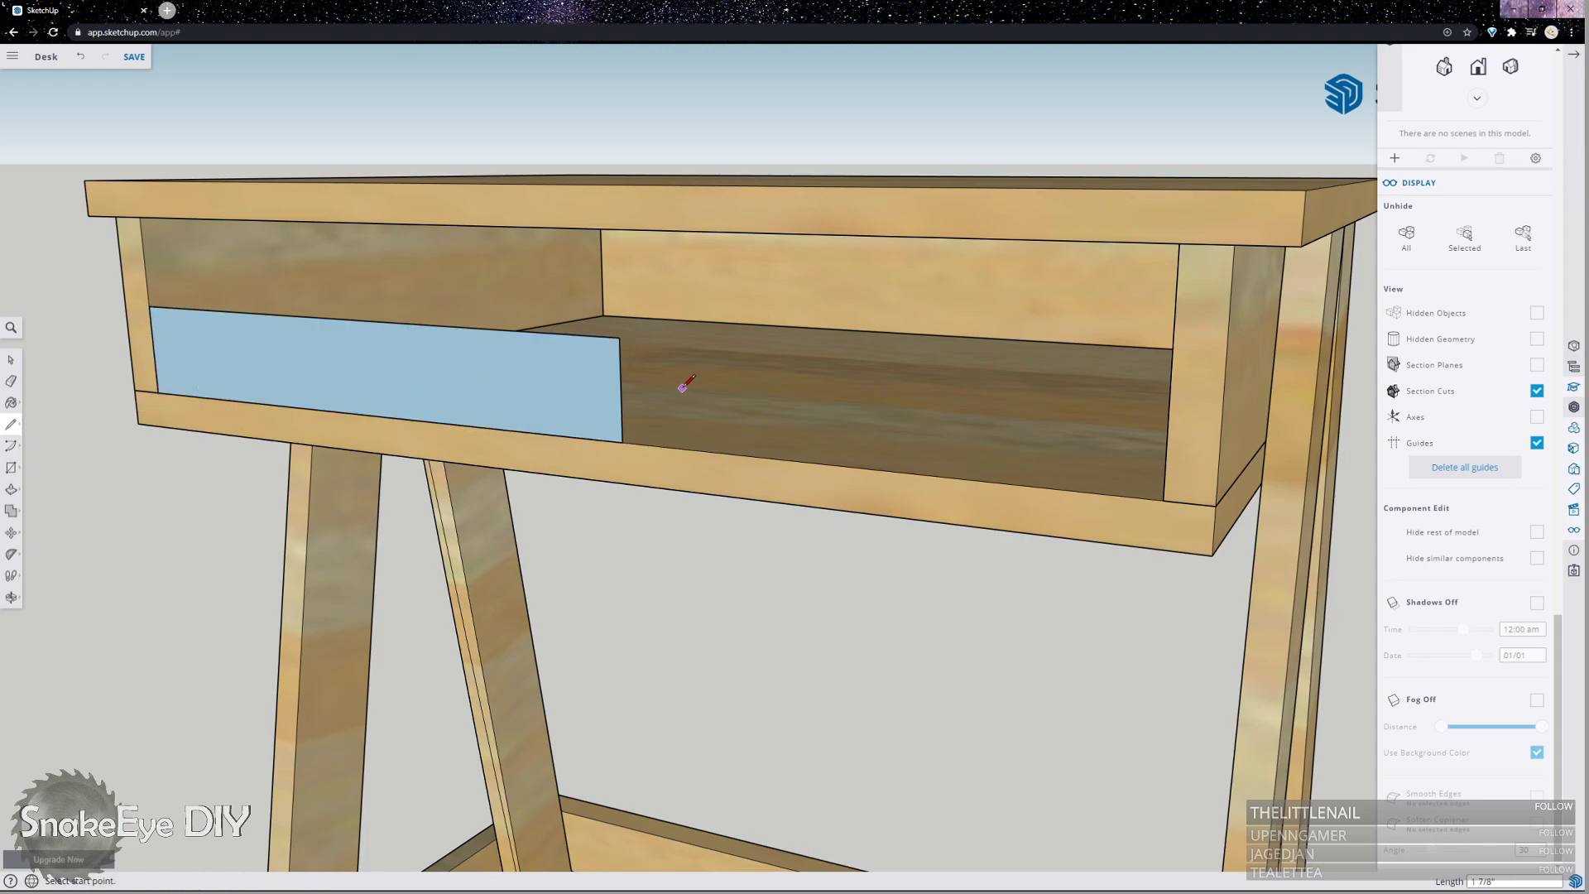
# Cancel the extra line and orbit back to a frontal view of the desk from above.
pyautogui.click(619, 338)
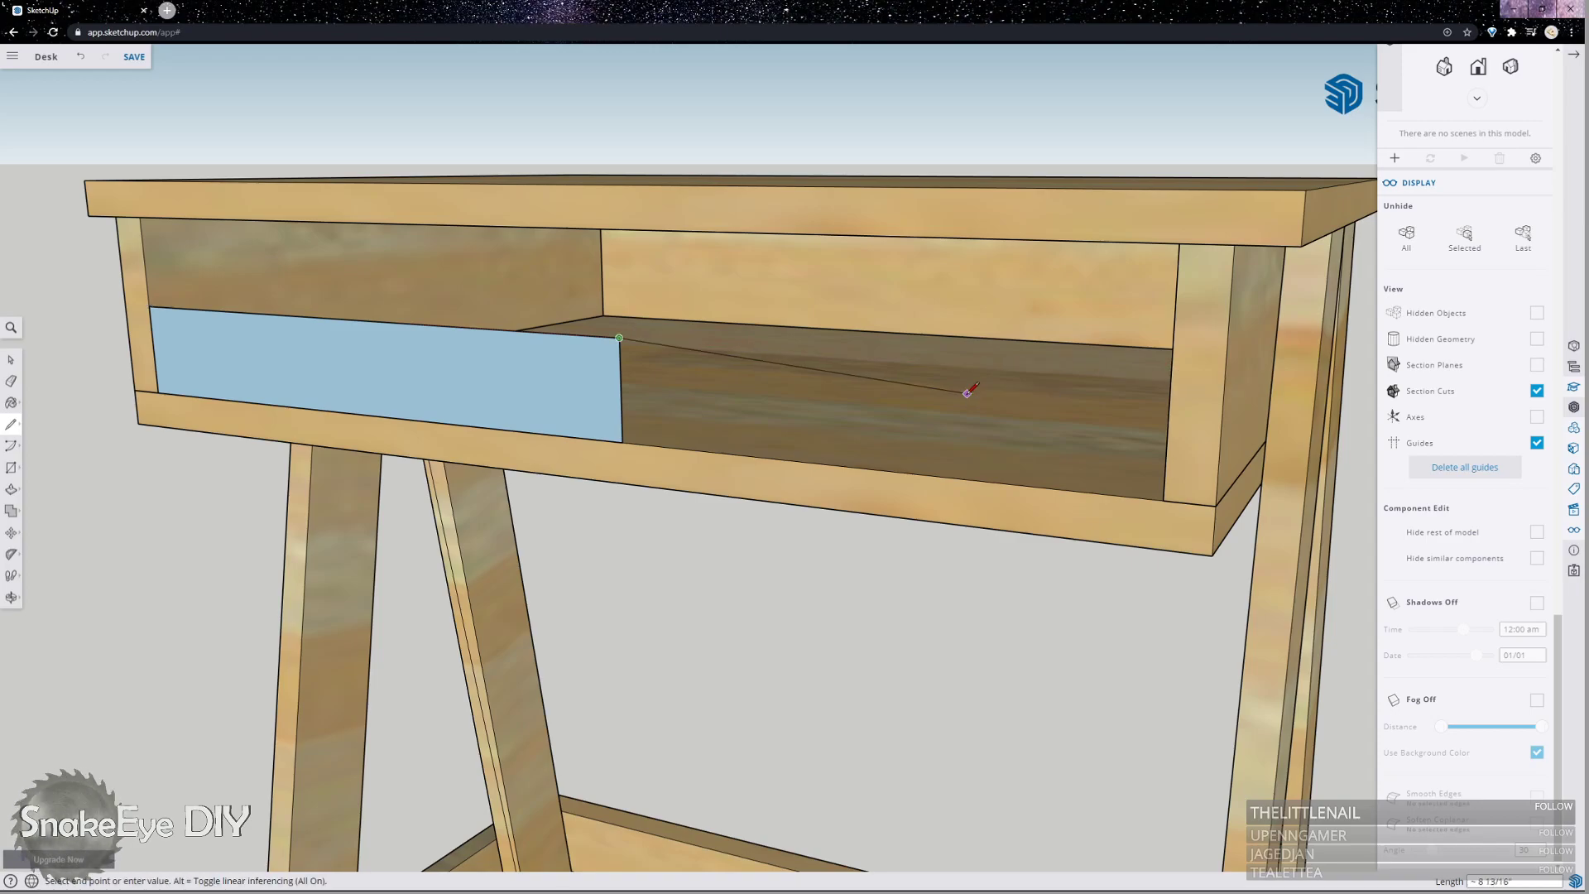
pyautogui.press('o')
pyautogui.moveTo(735, 365)
pyautogui.mouseDown()
pyautogui.moveTo(929, 365)
pyautogui.moveTo(737, 351)
pyautogui.mouseUp()
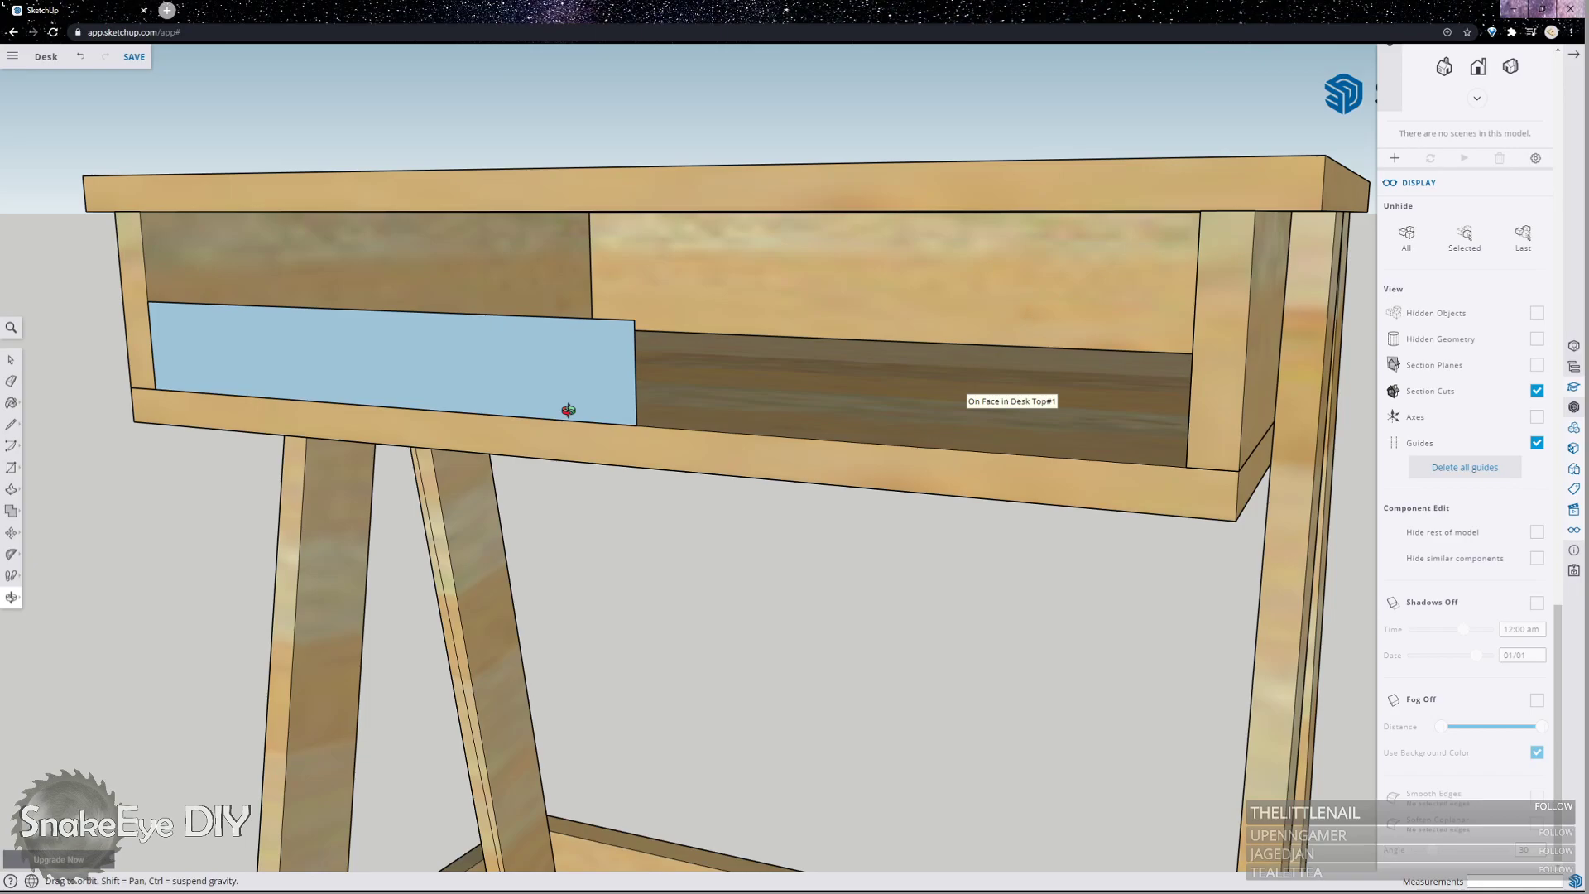
pyautogui.moveTo(560, 408); pyautogui.dragTo(717, 367)
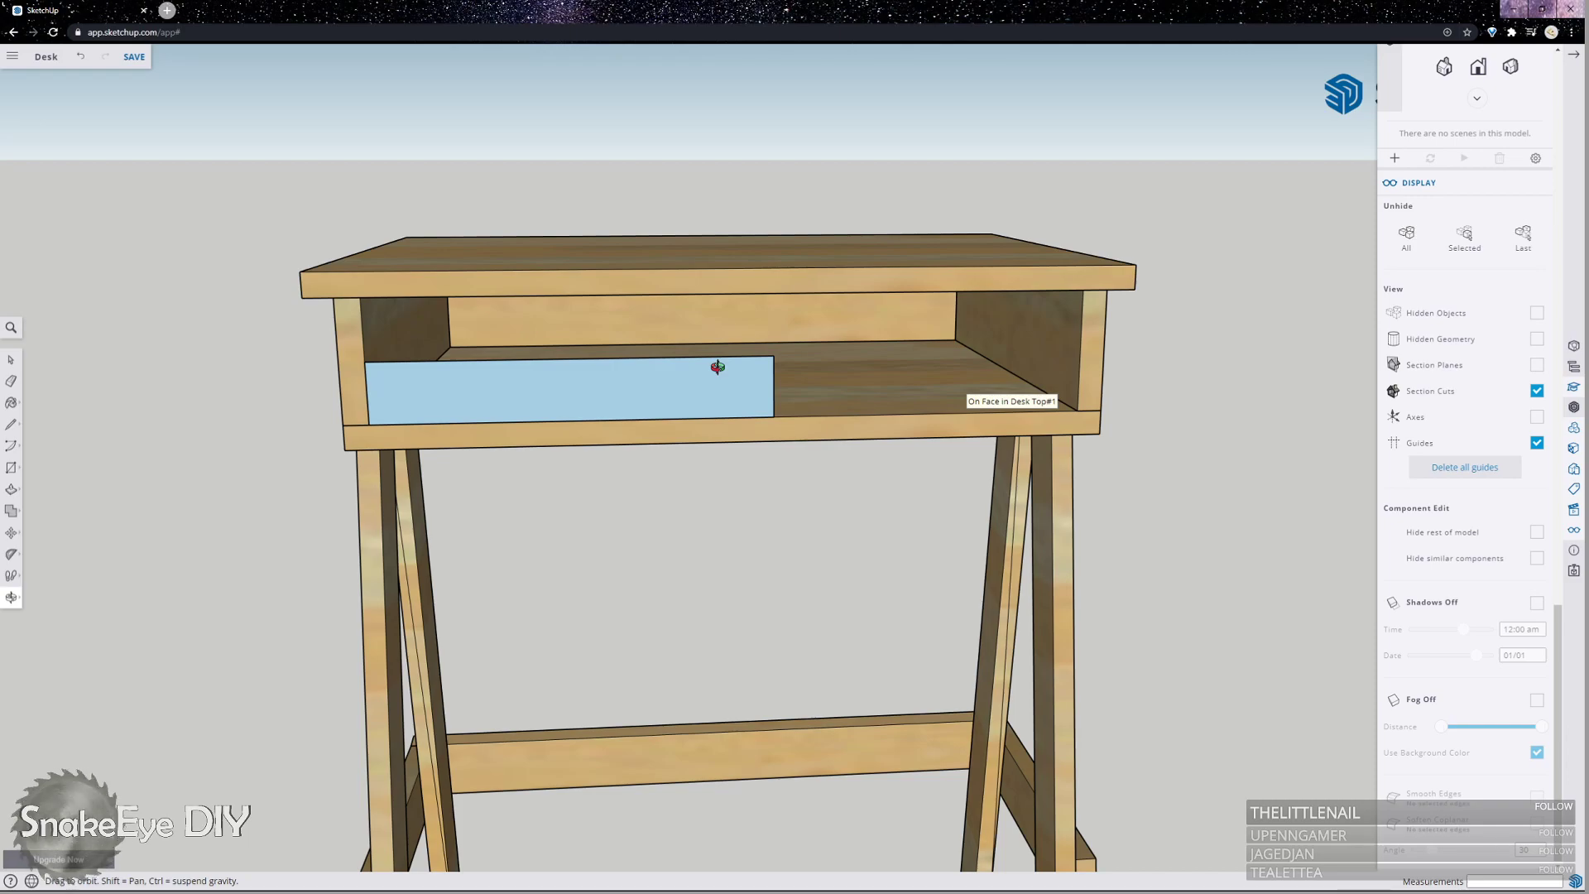
pyautogui.moveTo(861, 114); pyautogui.dragTo(768, 286)
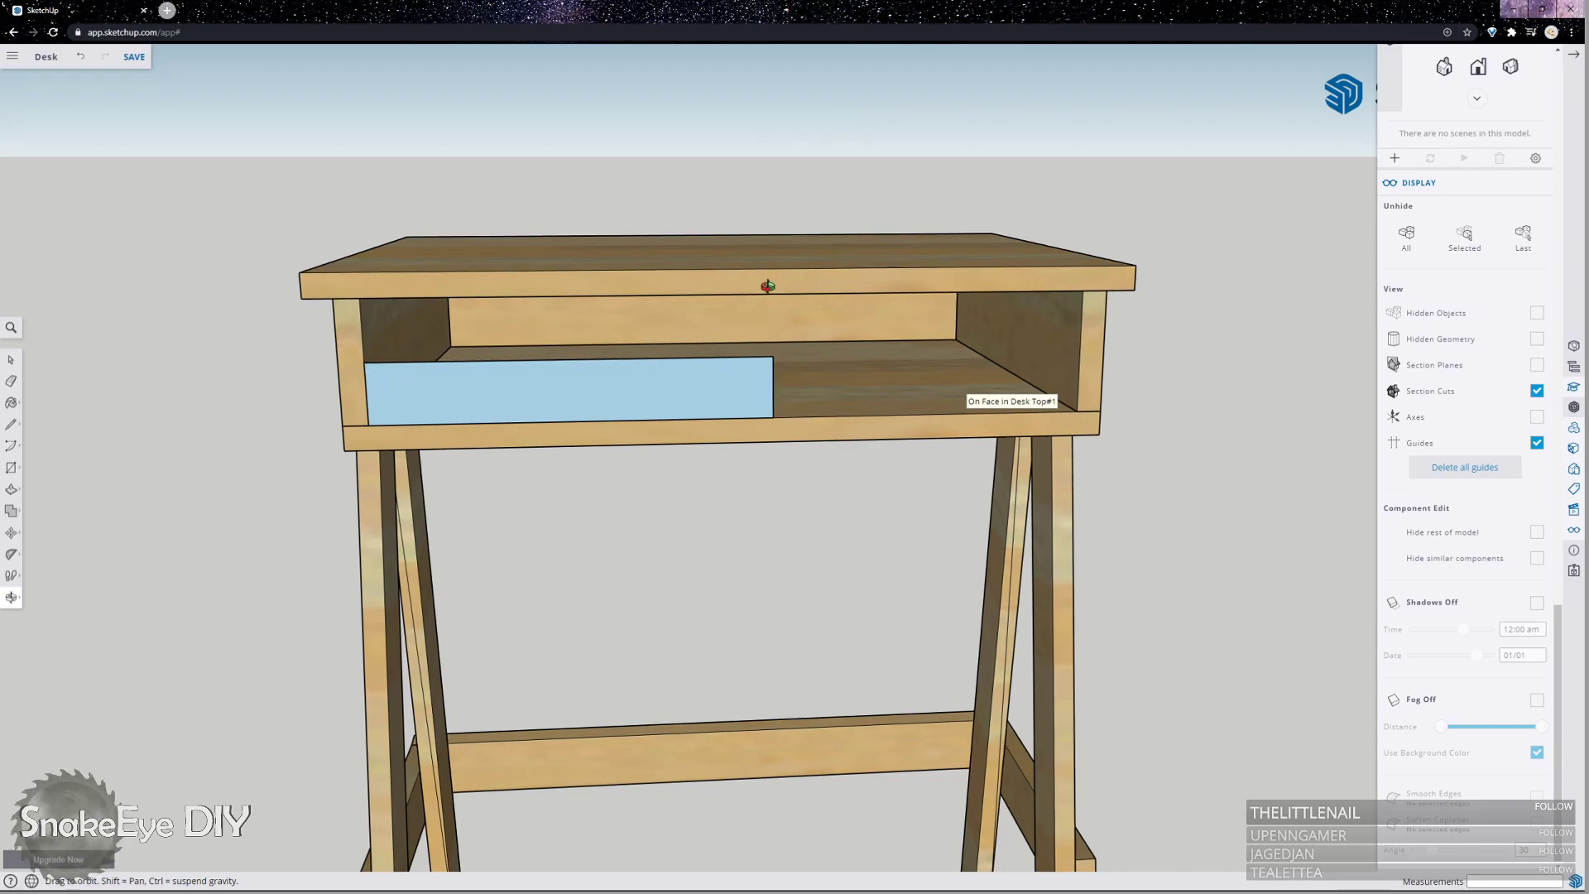
# Undo the drawer-front face and orbit around the desk, including its underside, to inspect it.
pyautogui.hotkey('ctrl', 'z')
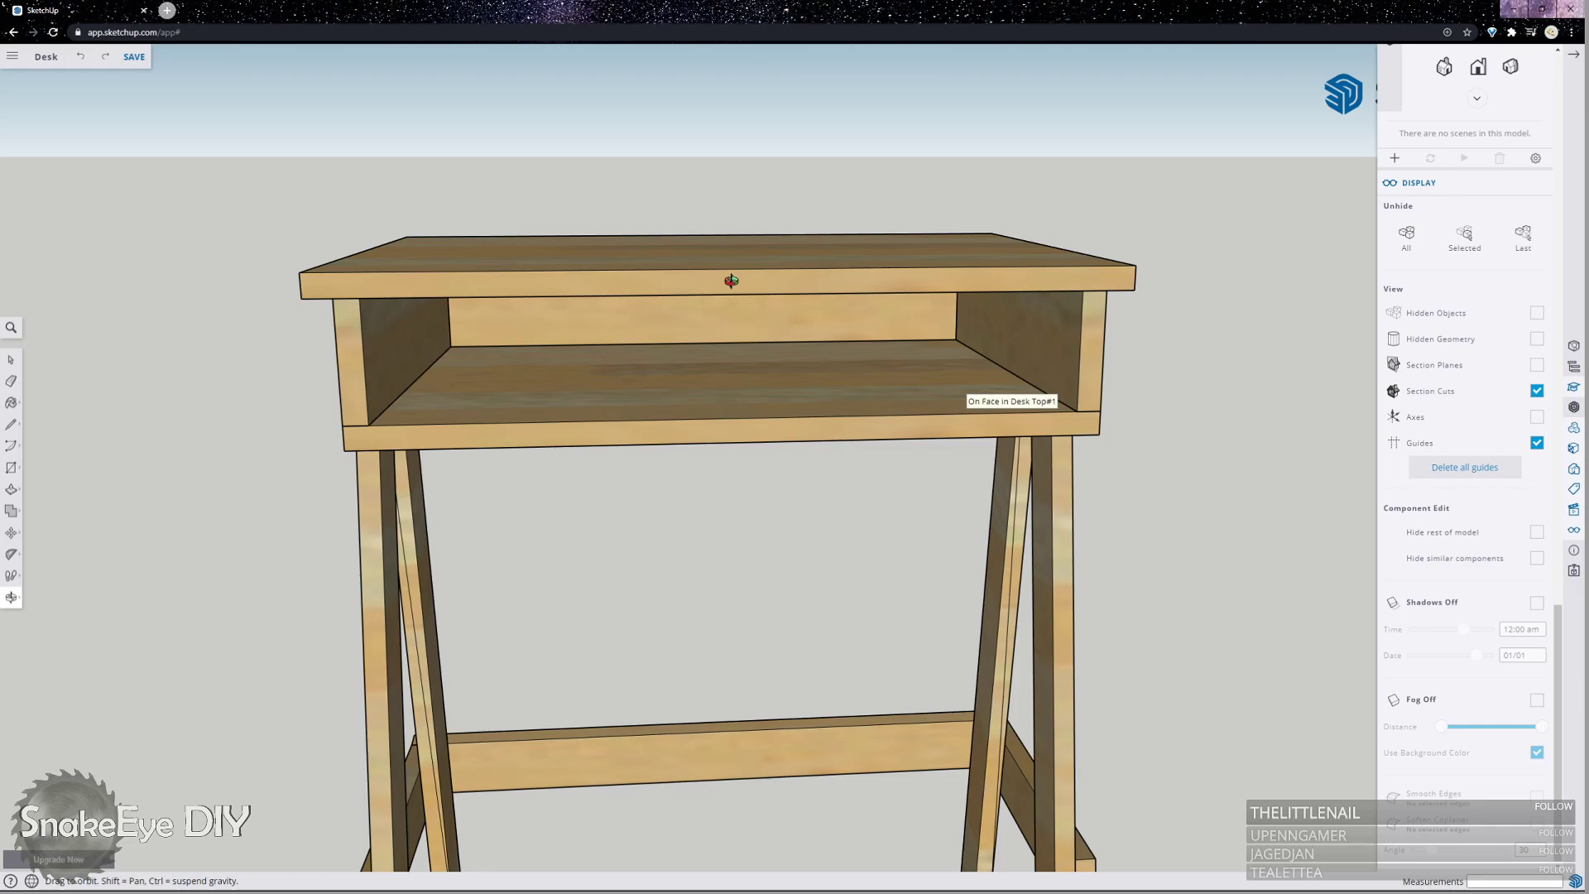
pyautogui.moveTo(681, 301); pyautogui.dragTo(557, 365)
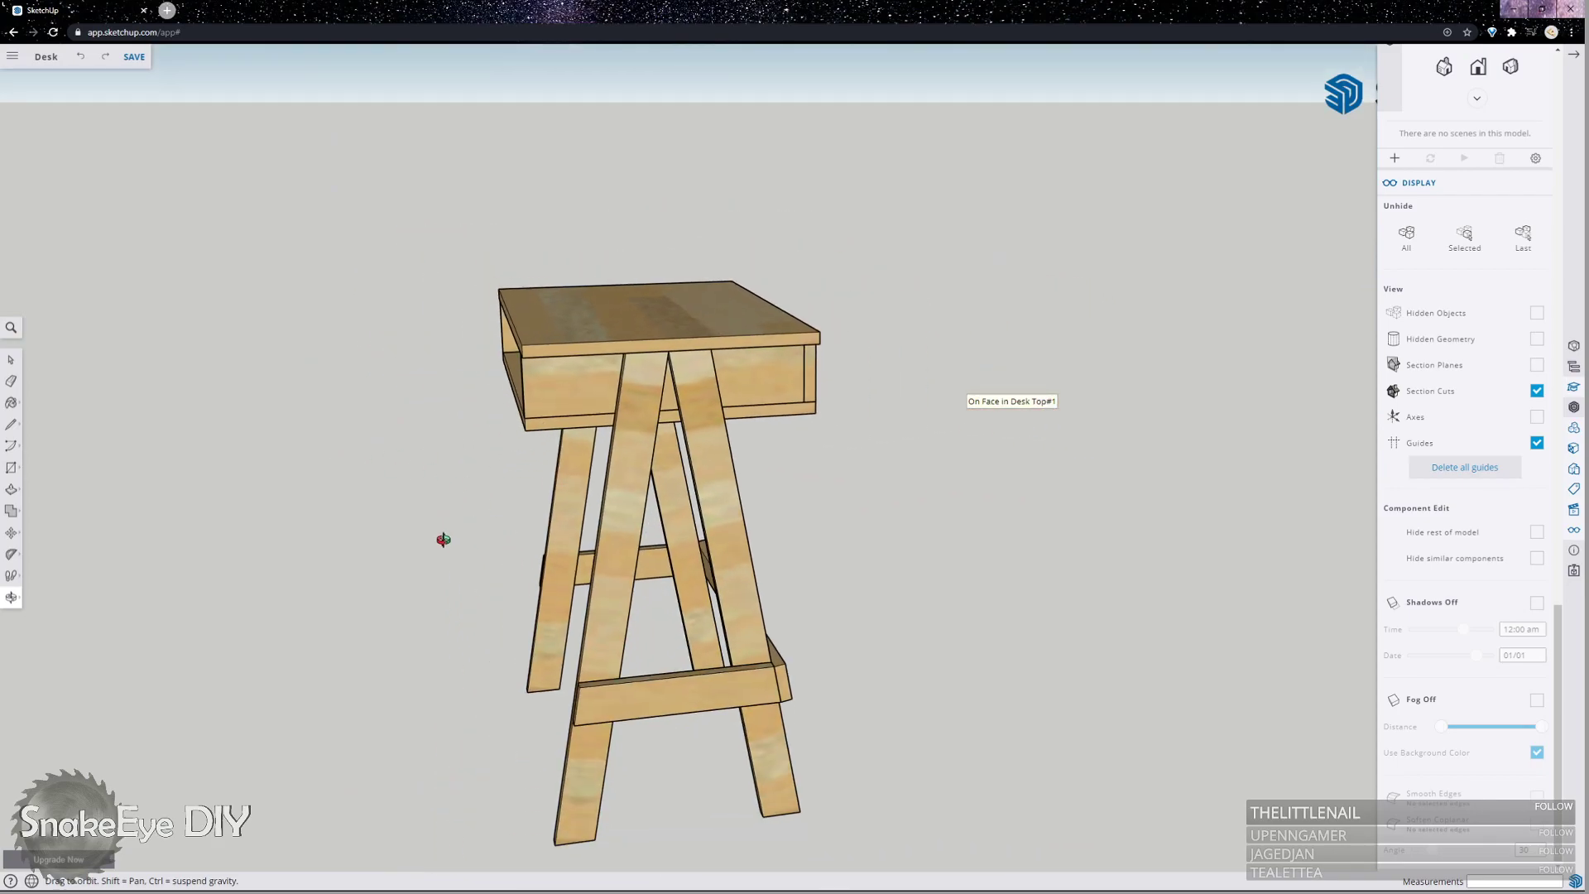
pyautogui.moveTo(444, 540); pyautogui.dragTo(871, 665)
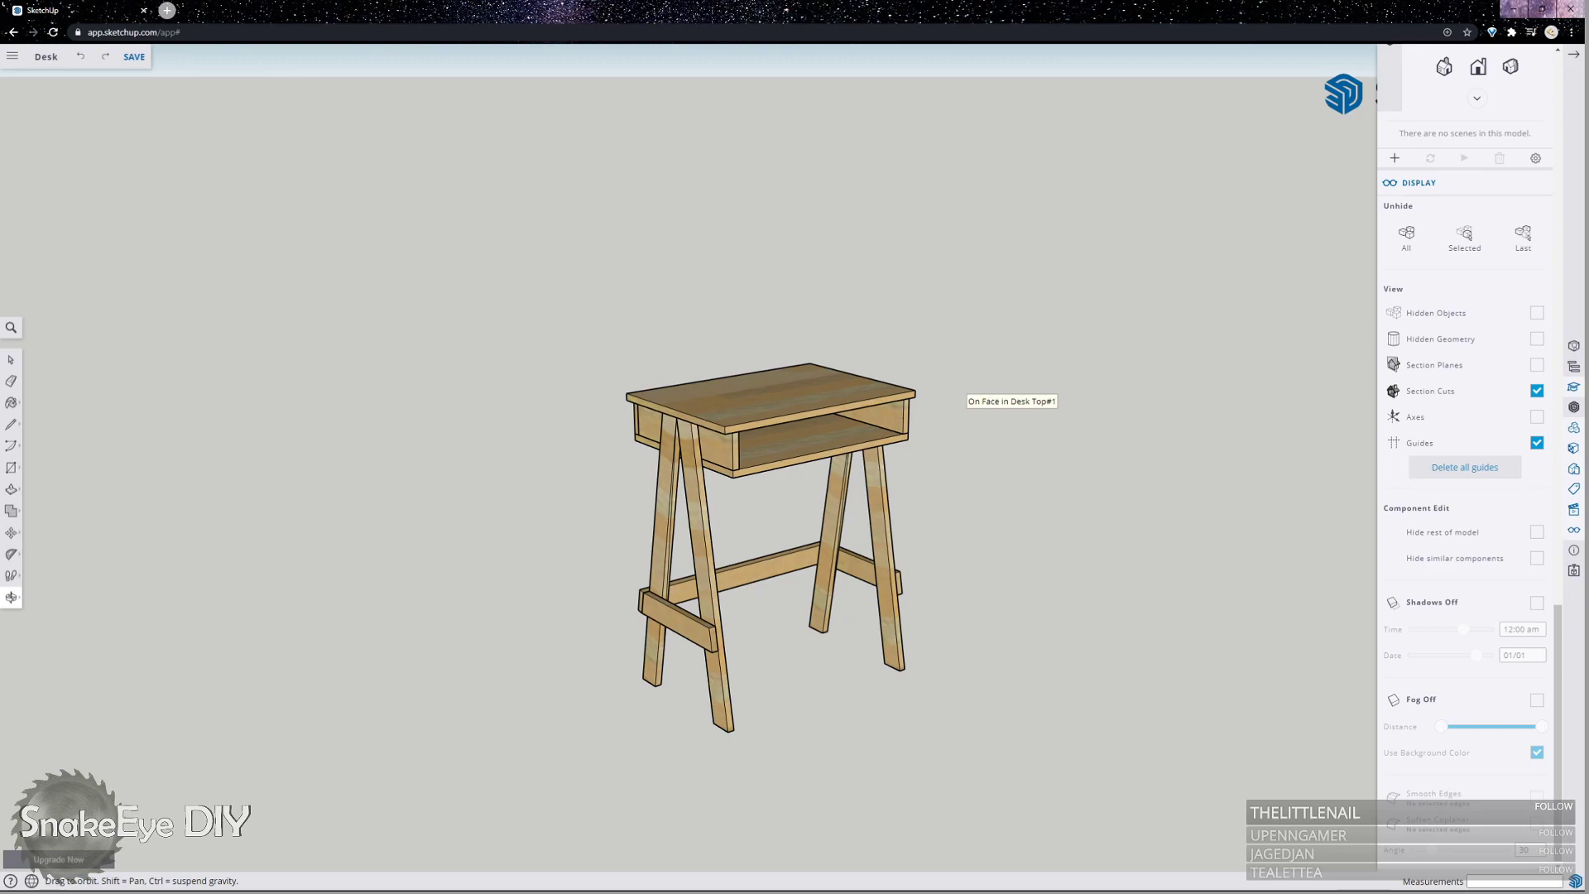
pyautogui.moveTo(727, 298); pyautogui.dragTo(514, 295)
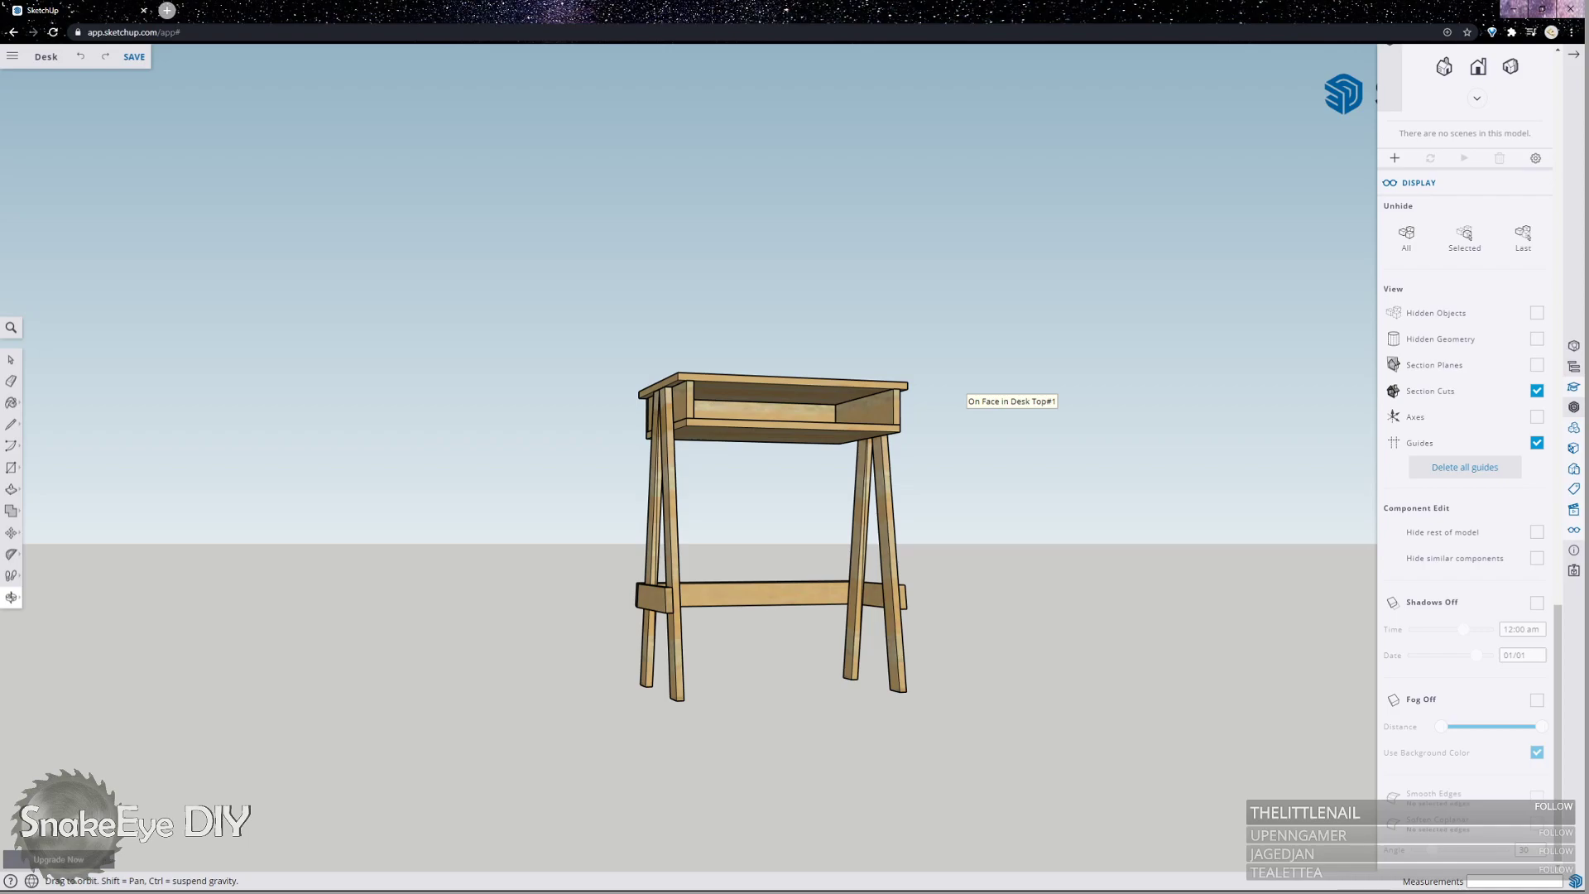
# Save the Desk model with Ctrl+S, then view the desk from above.
pyautogui.hotkey('ctrl', 's')
pyautogui.moveTo(729, 446); pyautogui.dragTo(743, 480, button='middle')
pyautogui.scroll(1, 695, 534)
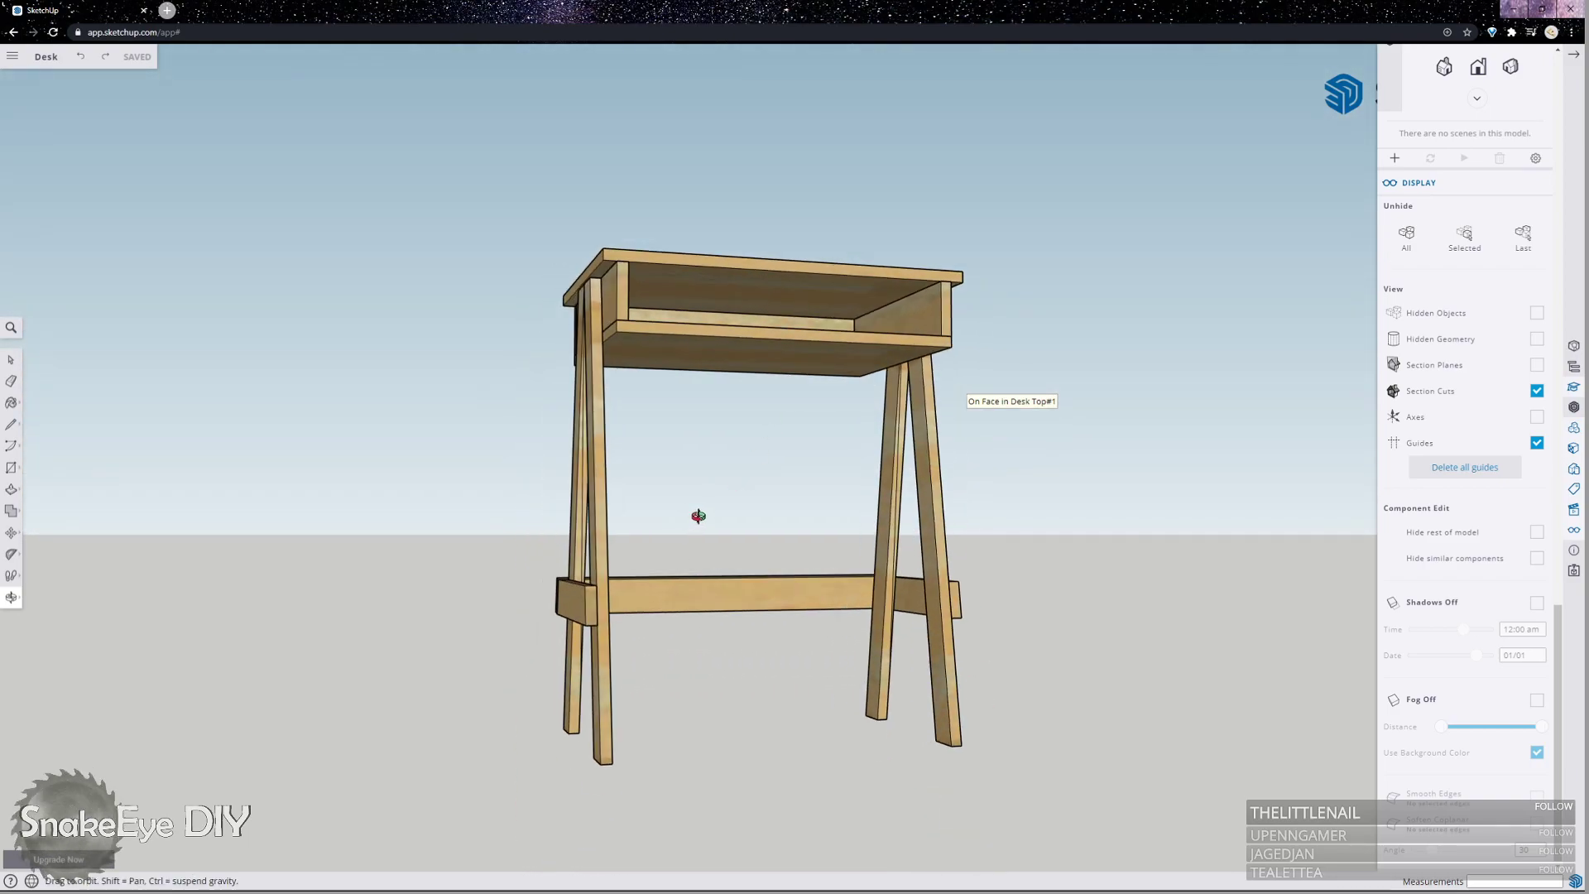
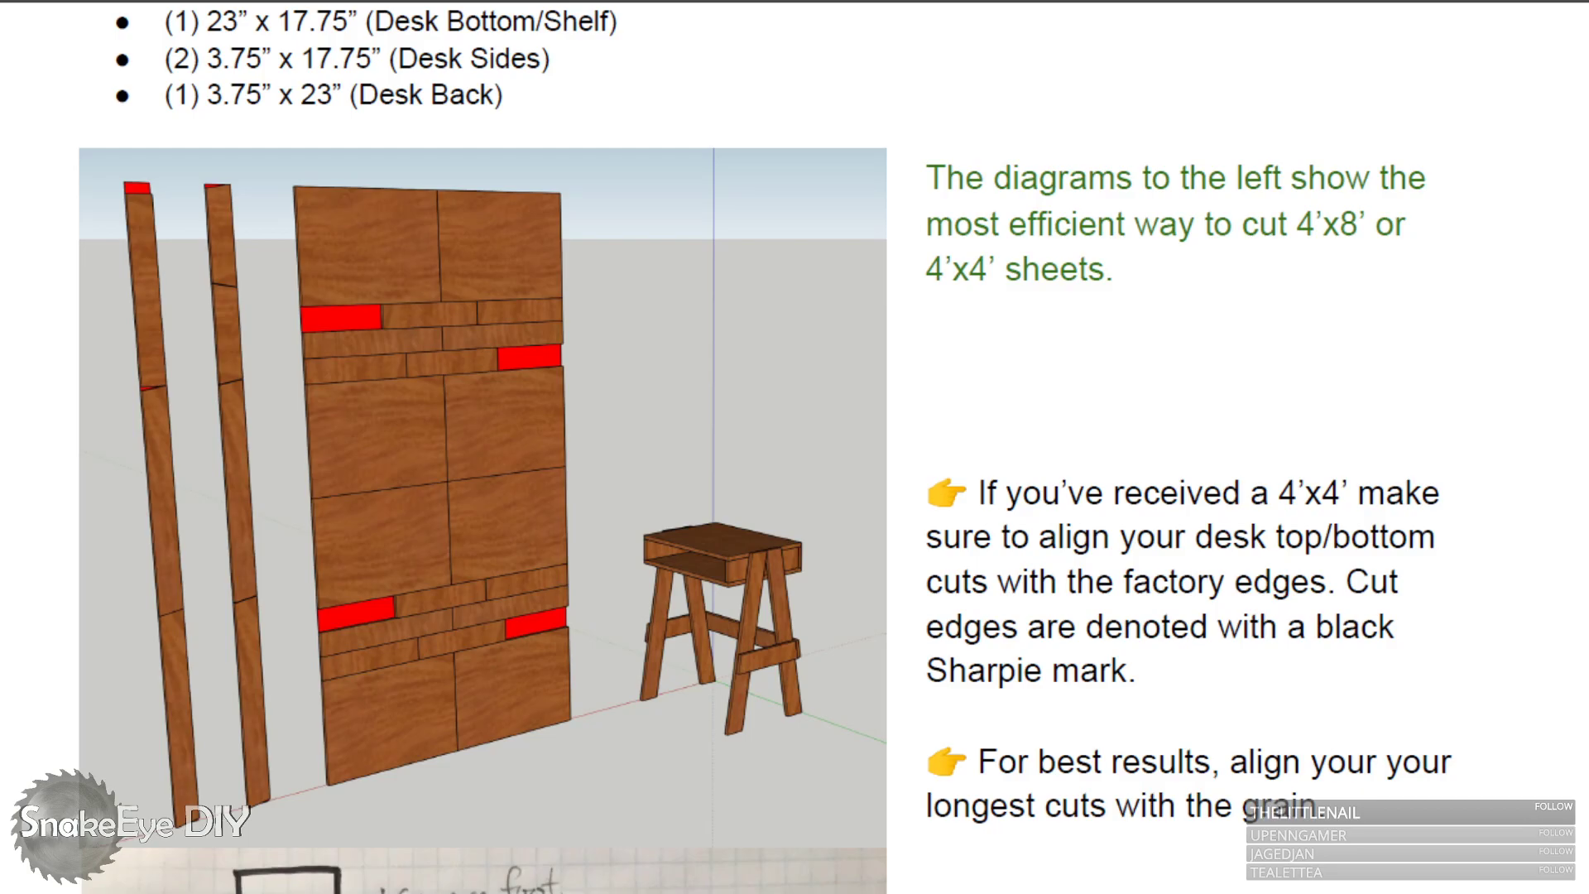
# Scroll the PDF down to step 8 on round-over edge routing and the optional desktop groove.
pyautogui.scroll(-20, 1085, 536)
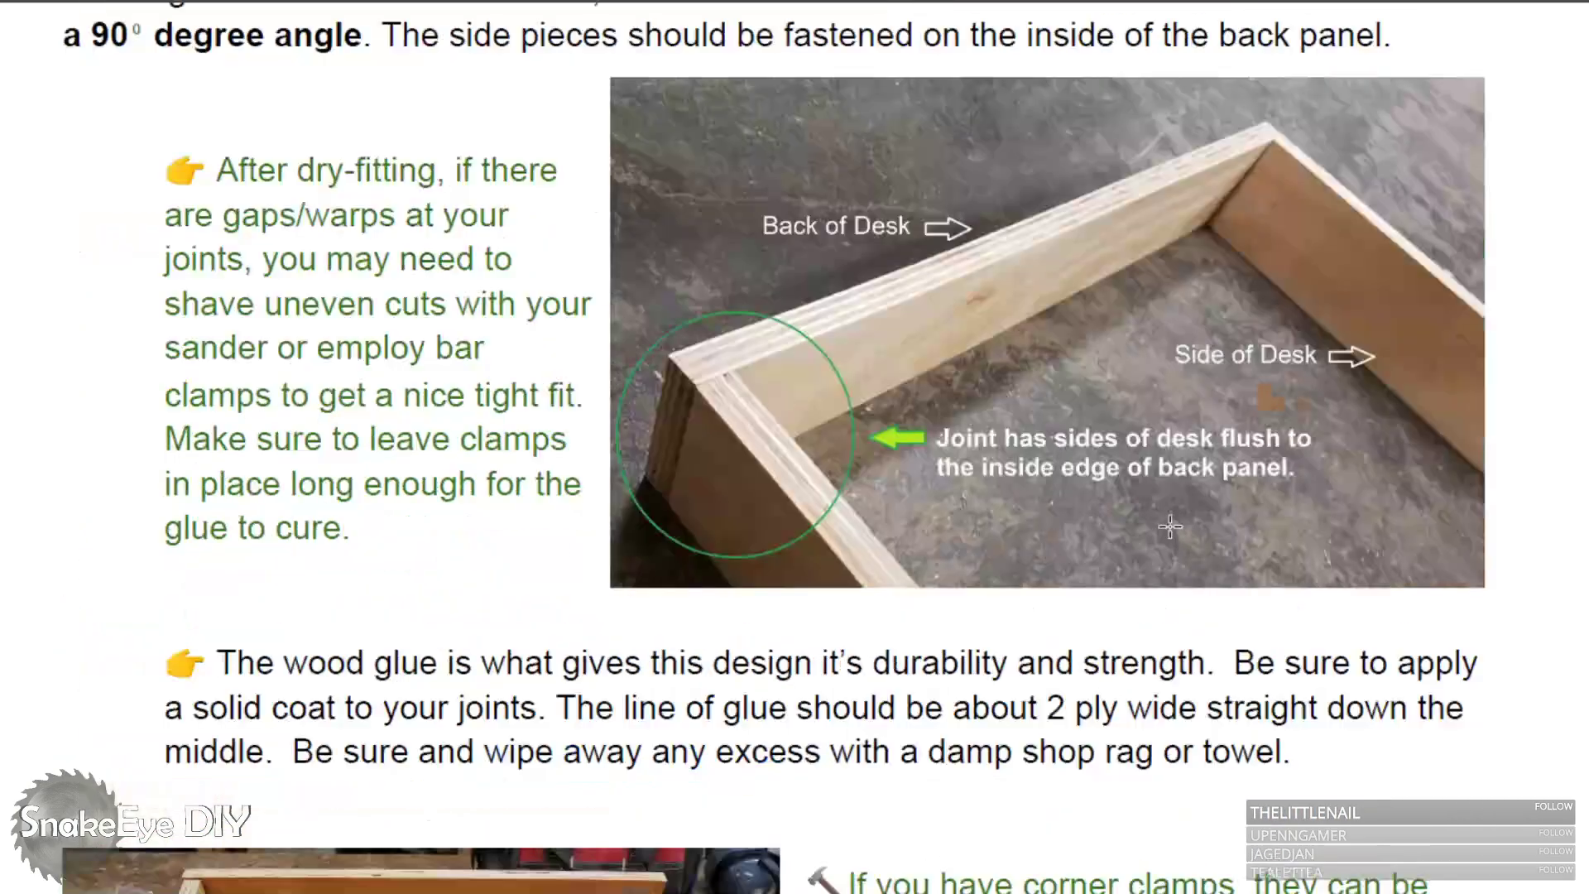
pyautogui.scroll(-20, 1085, 536)
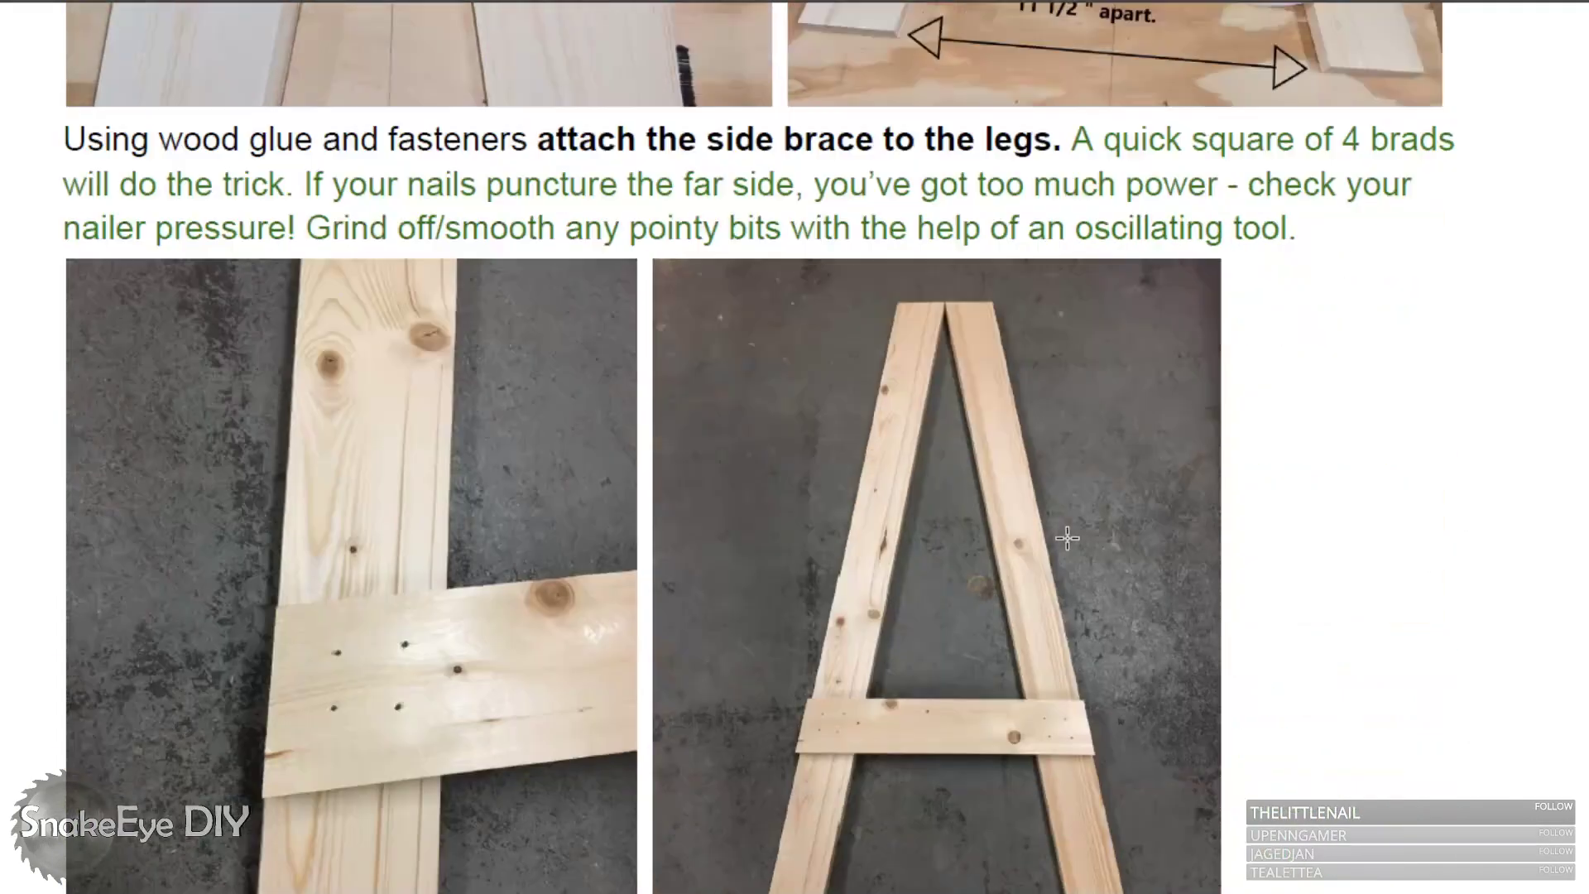
pyautogui.scroll(1, 1071, 530)
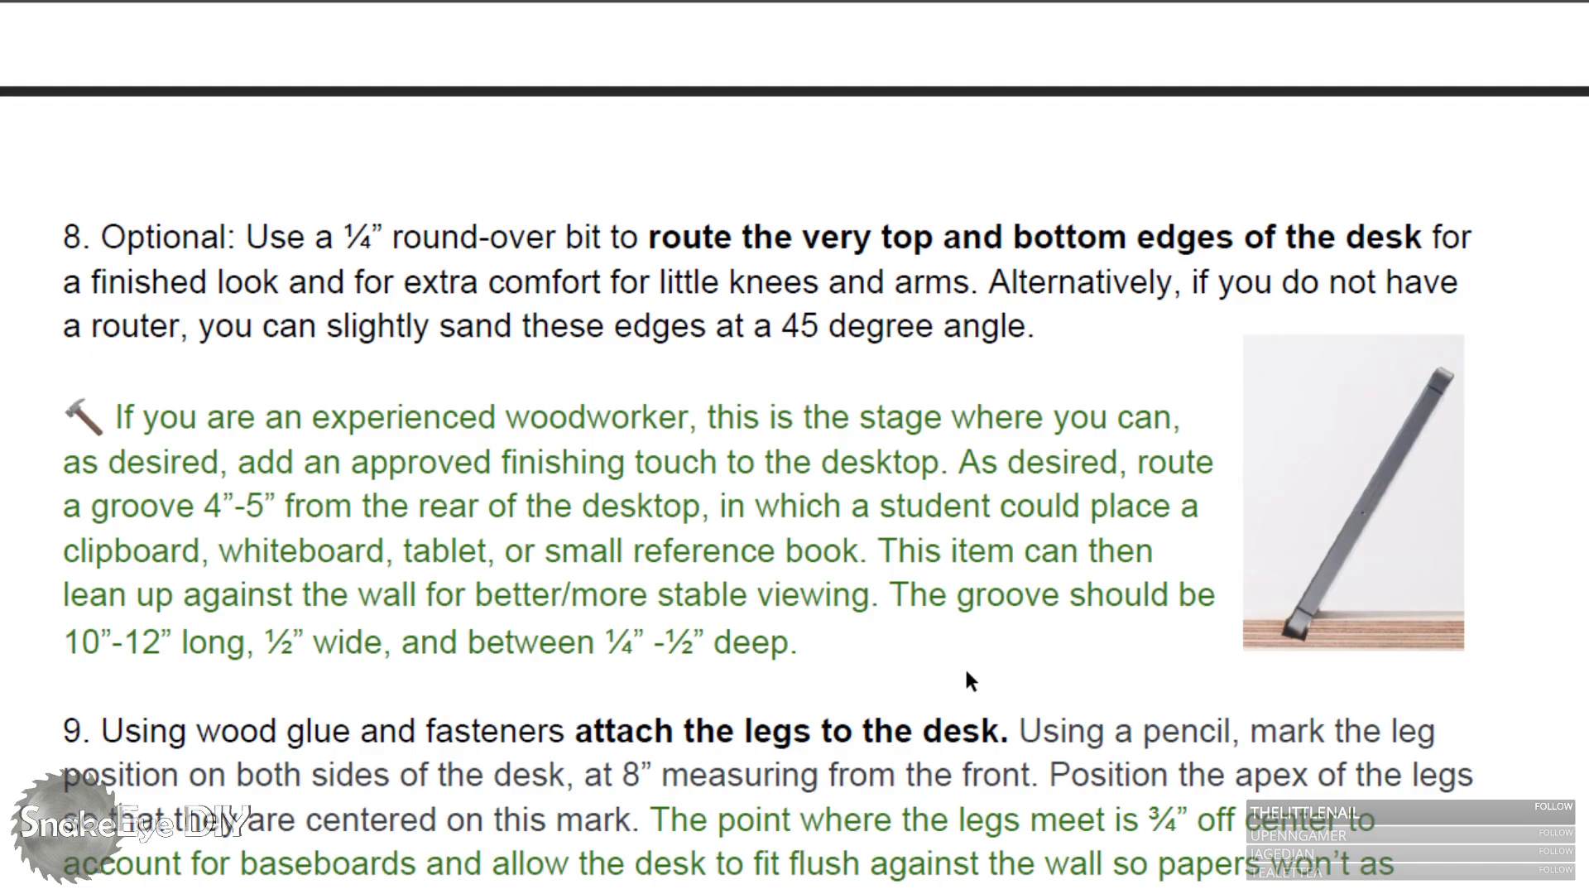
# Scroll to the top of the plans, then down to step 1's plywood cut list and sheet diagram.
pyautogui.scroll(15, 965, 666)
pyautogui.scroll(15, 924, 631)
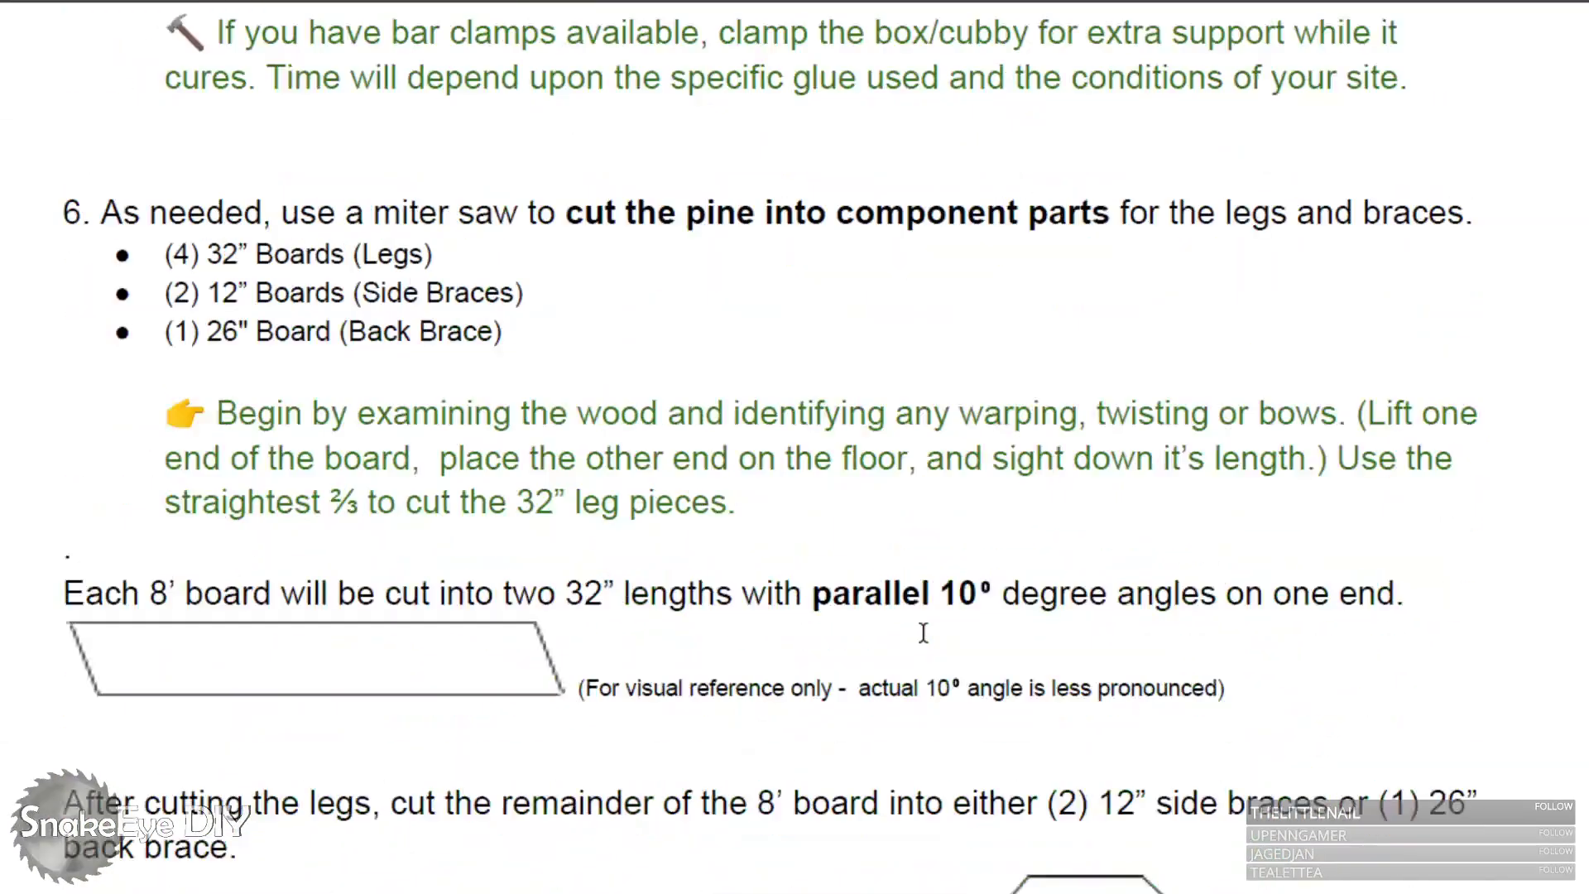
pyautogui.scroll(15, 924, 632)
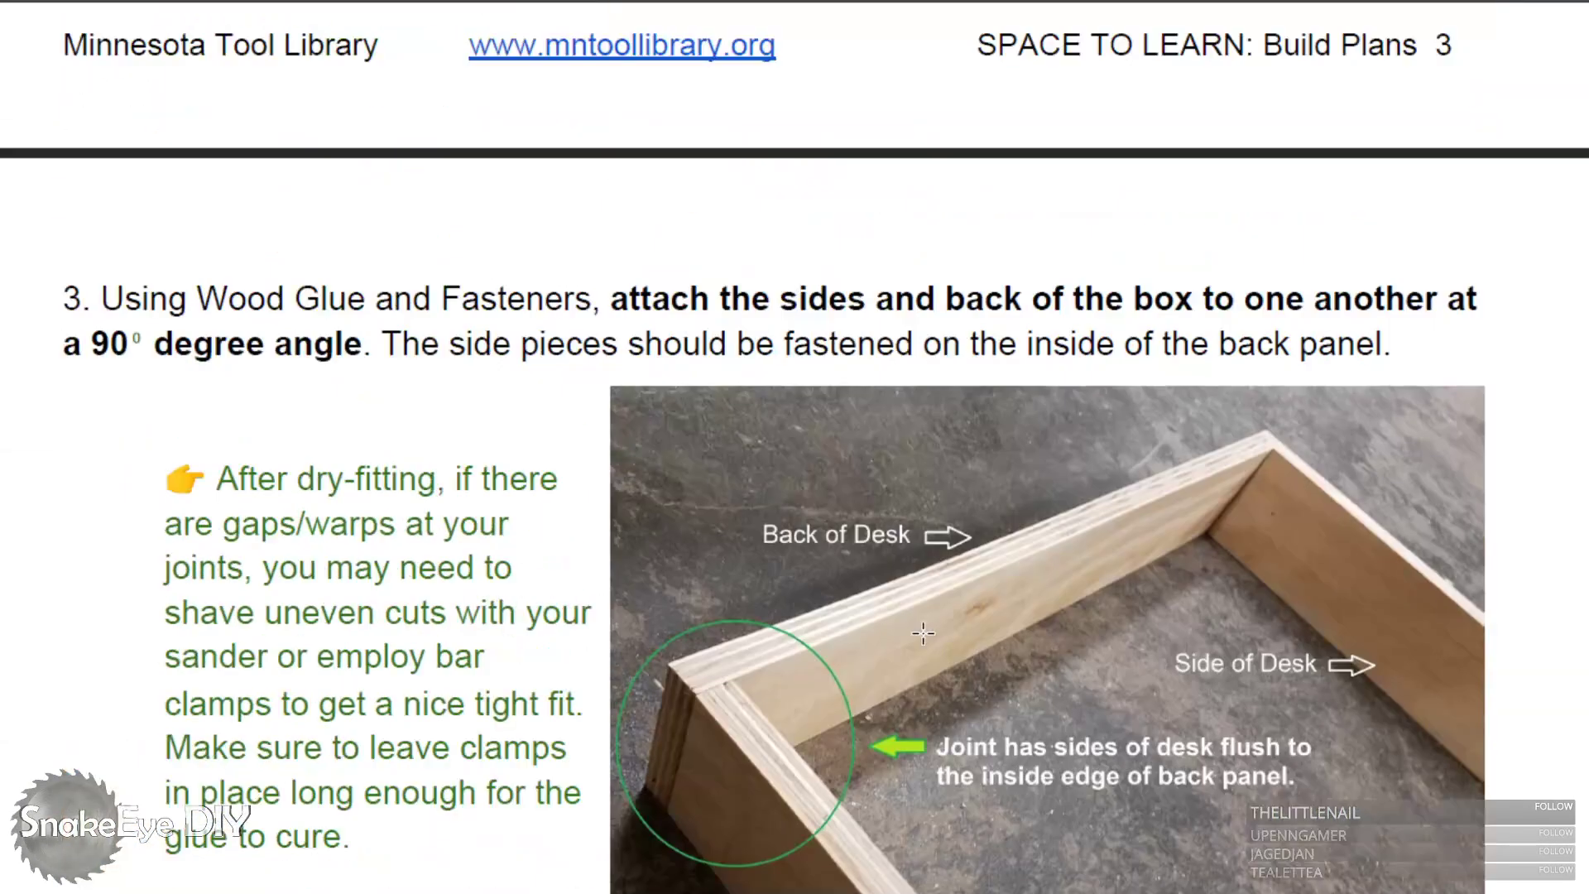
pyautogui.scroll(15, 920, 640)
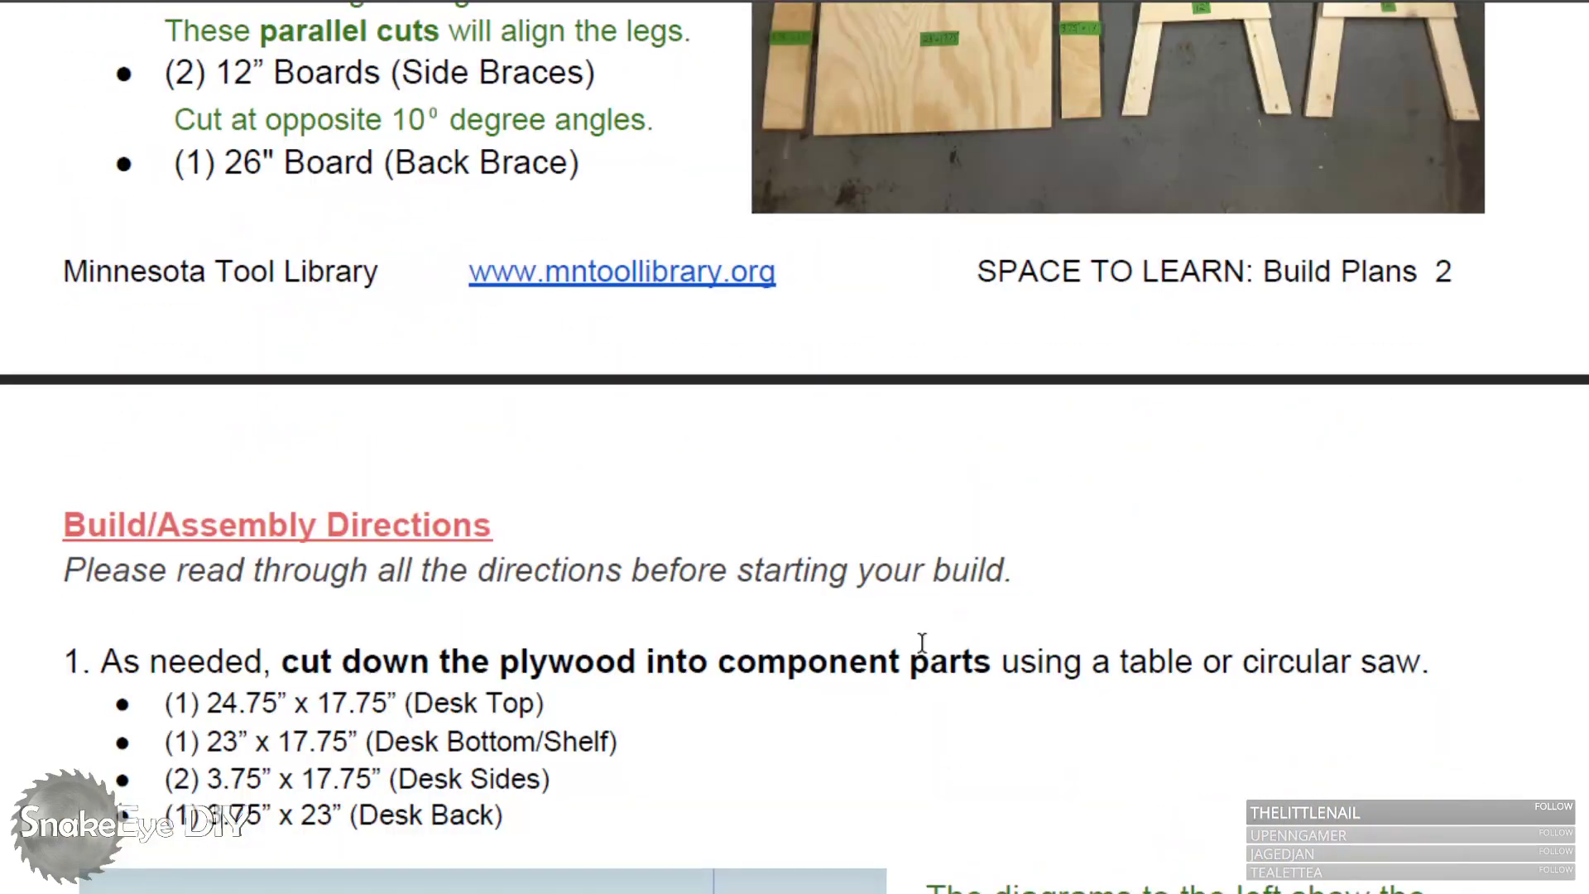
pyautogui.scroll(15, 921, 645)
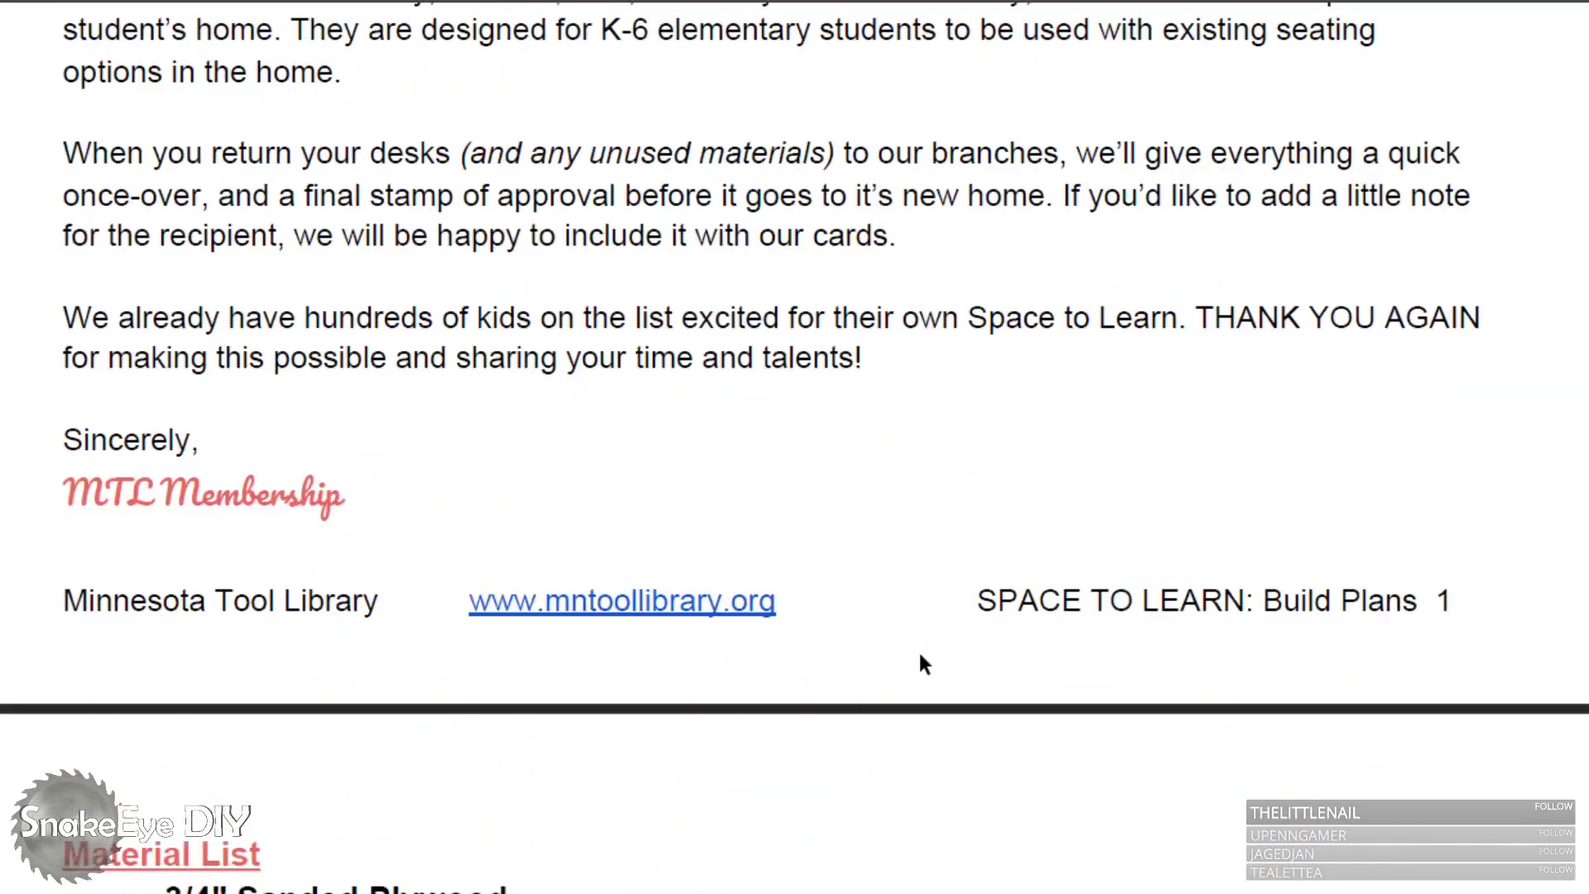
pyautogui.scroll(-15, 912, 677)
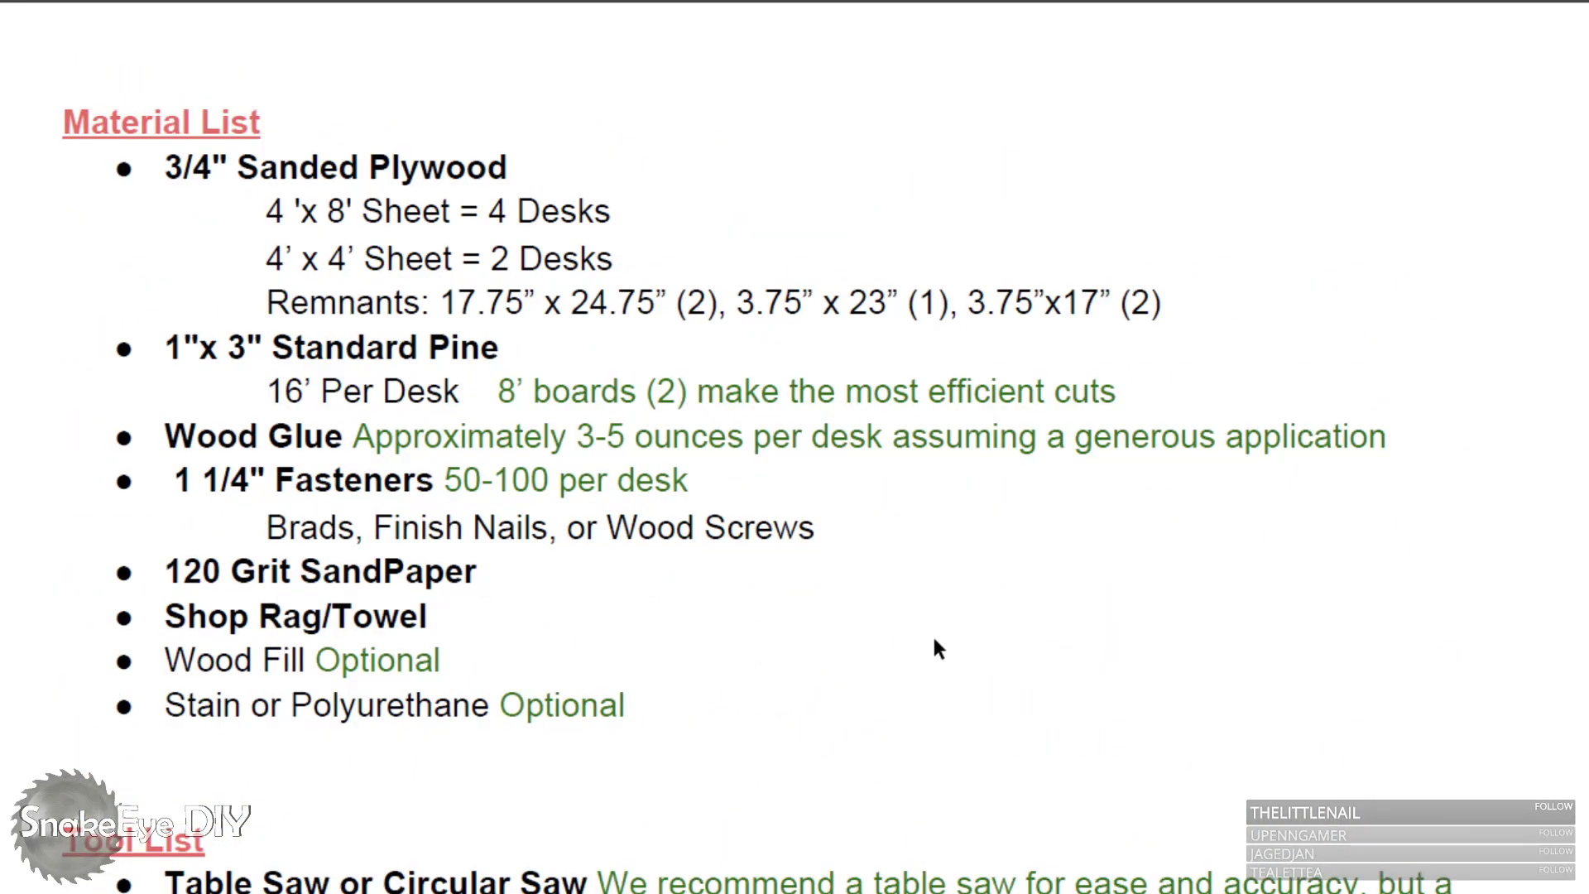
pyautogui.scroll(-15, 931, 642)
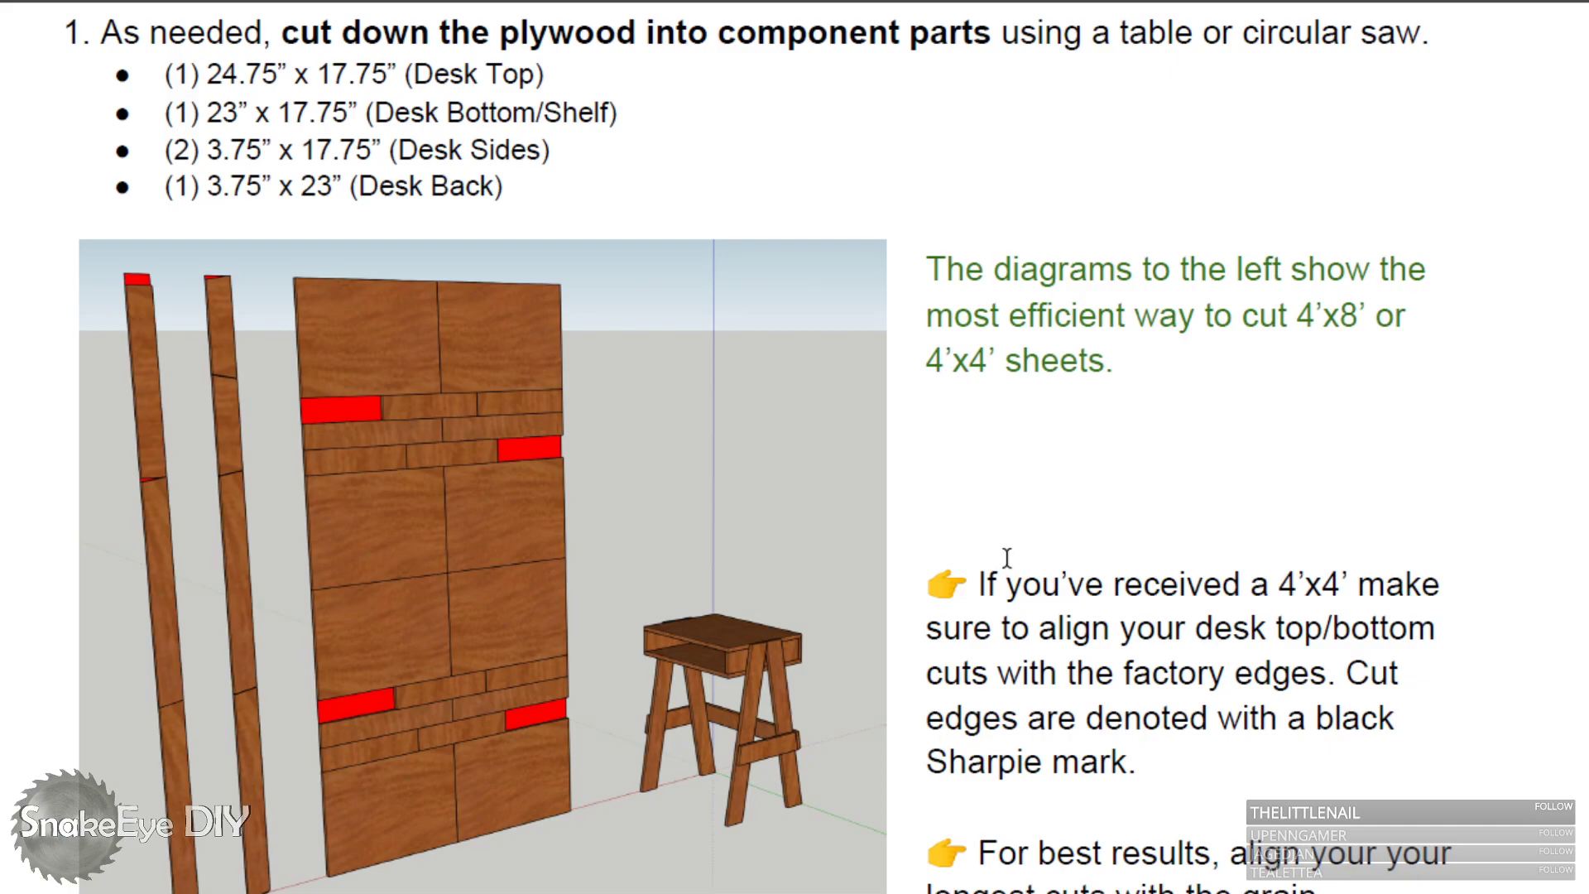
# Scroll past the A-frame photos and back to page 4, step 4 'Attach the Desk Bottom/Shelf'.
pyautogui.scroll(-10, 1005, 559)
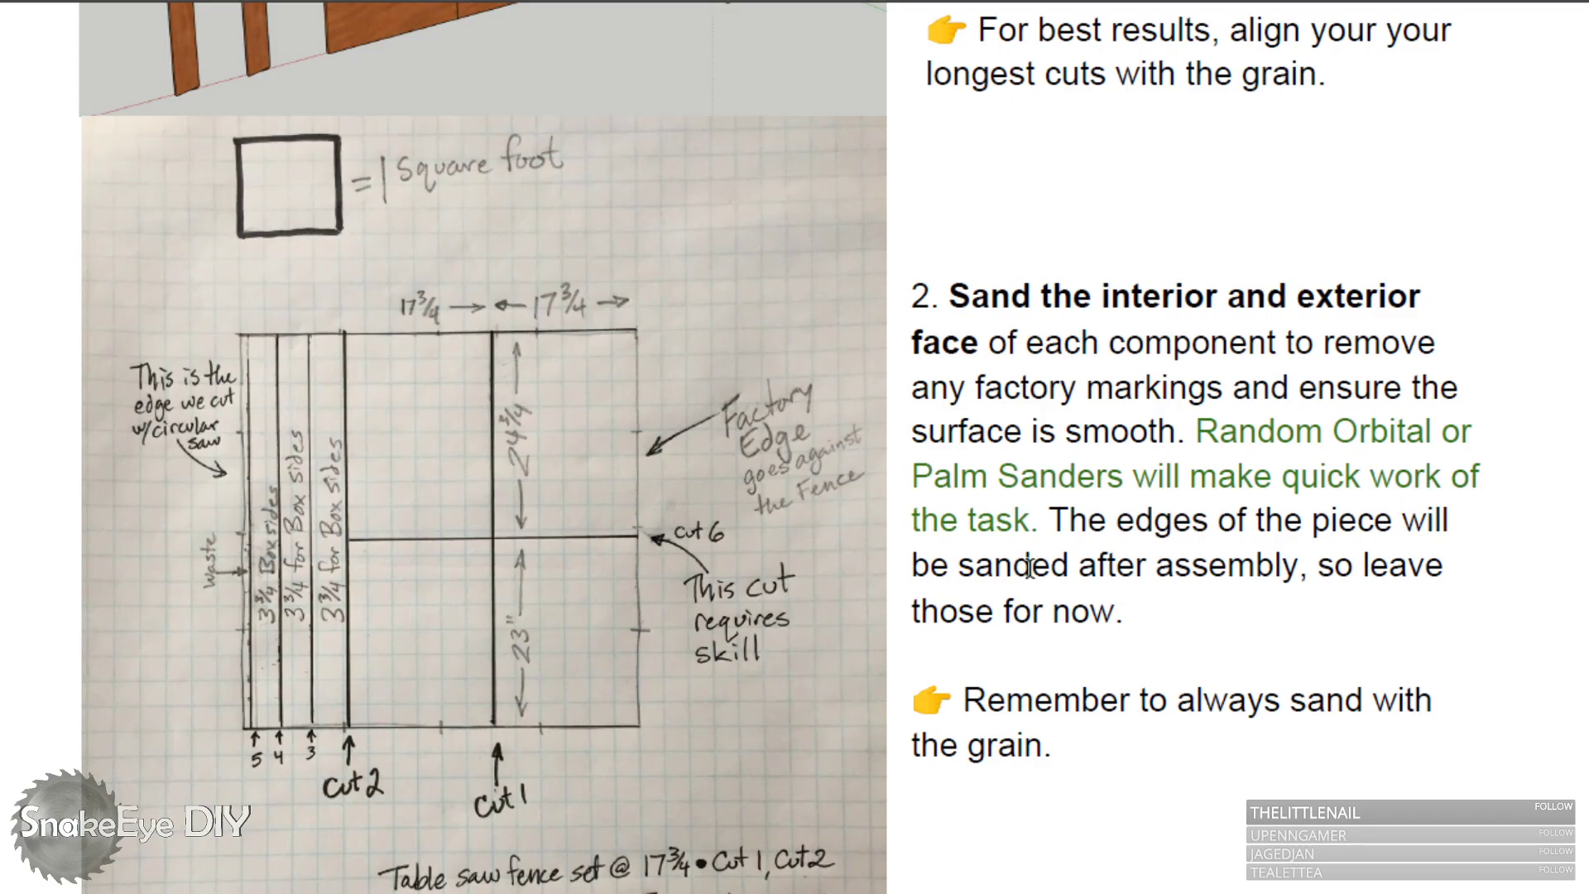
pyautogui.scroll(-20, 1028, 568)
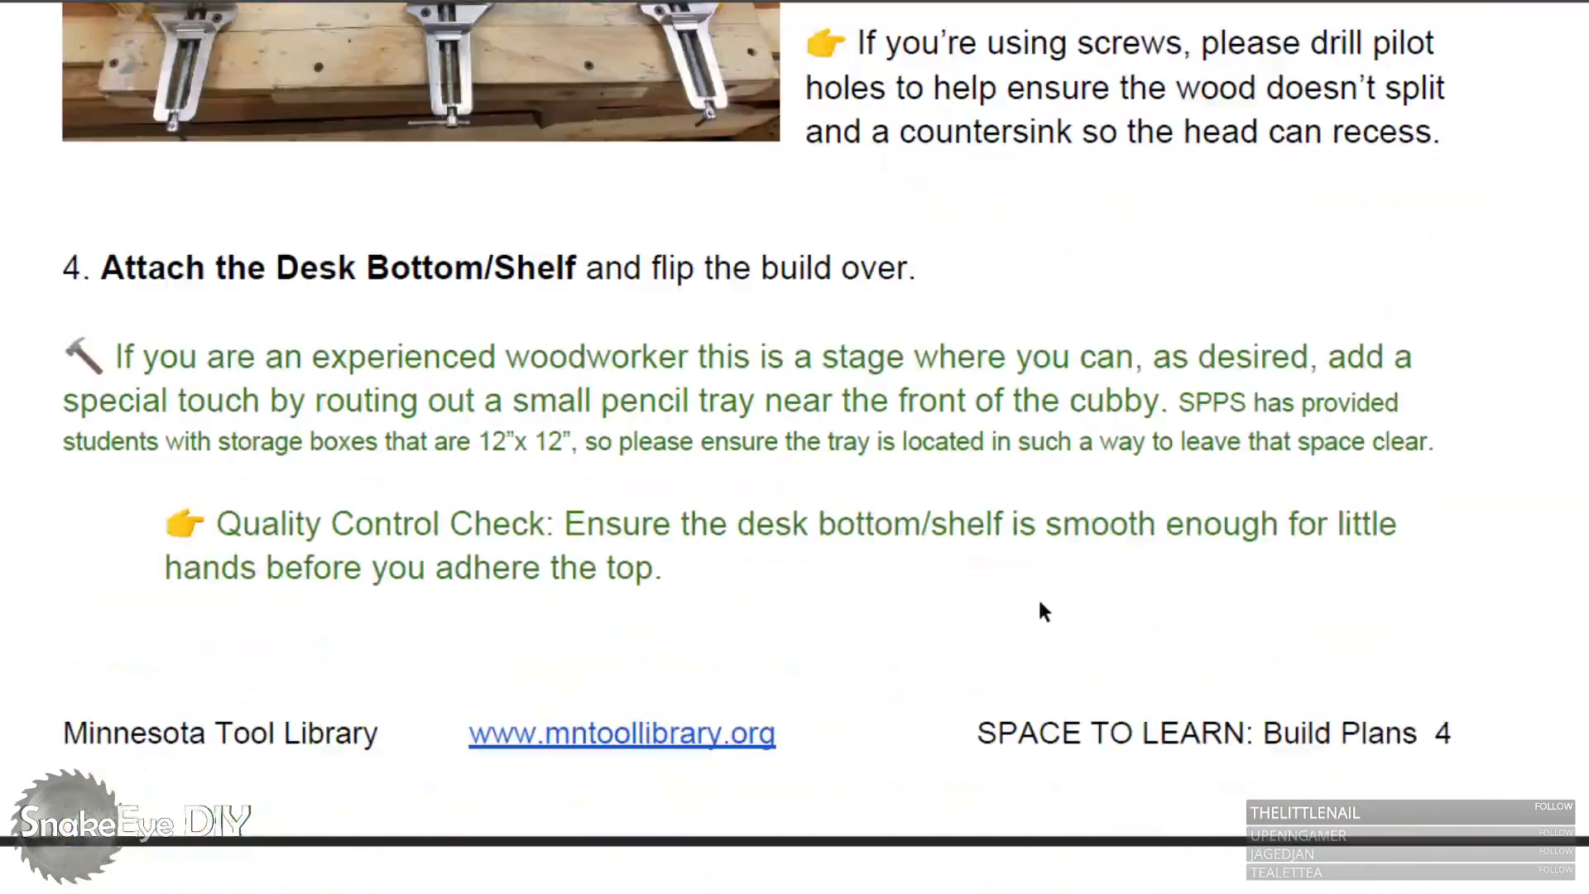
pyautogui.scroll(-20, 1040, 606)
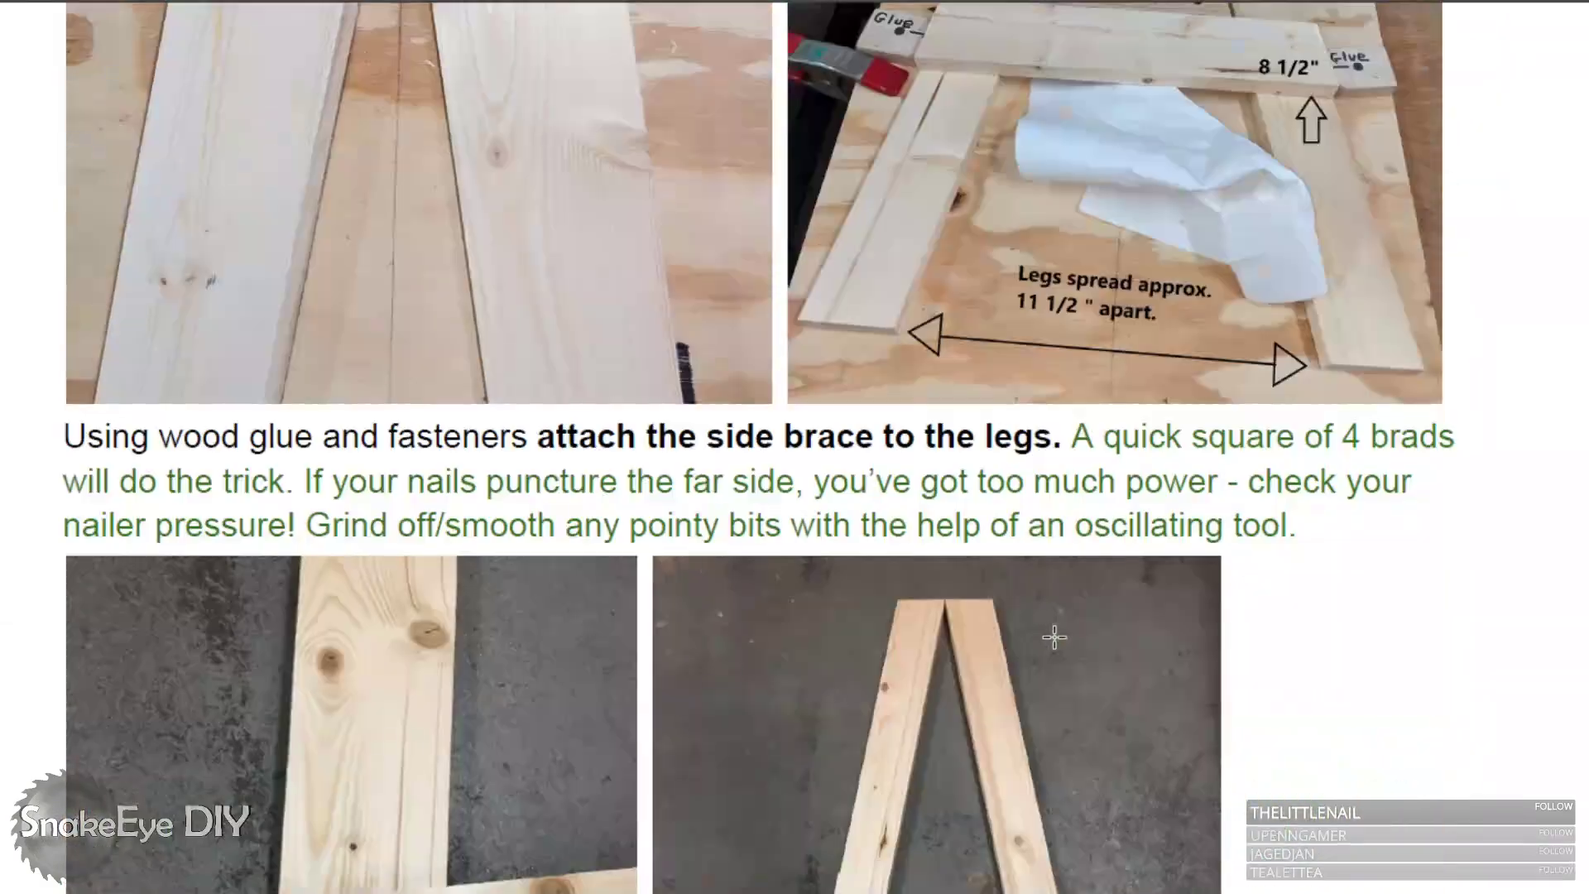
pyautogui.scroll(-5, 1054, 636)
pyautogui.scroll(-10, 1054, 639)
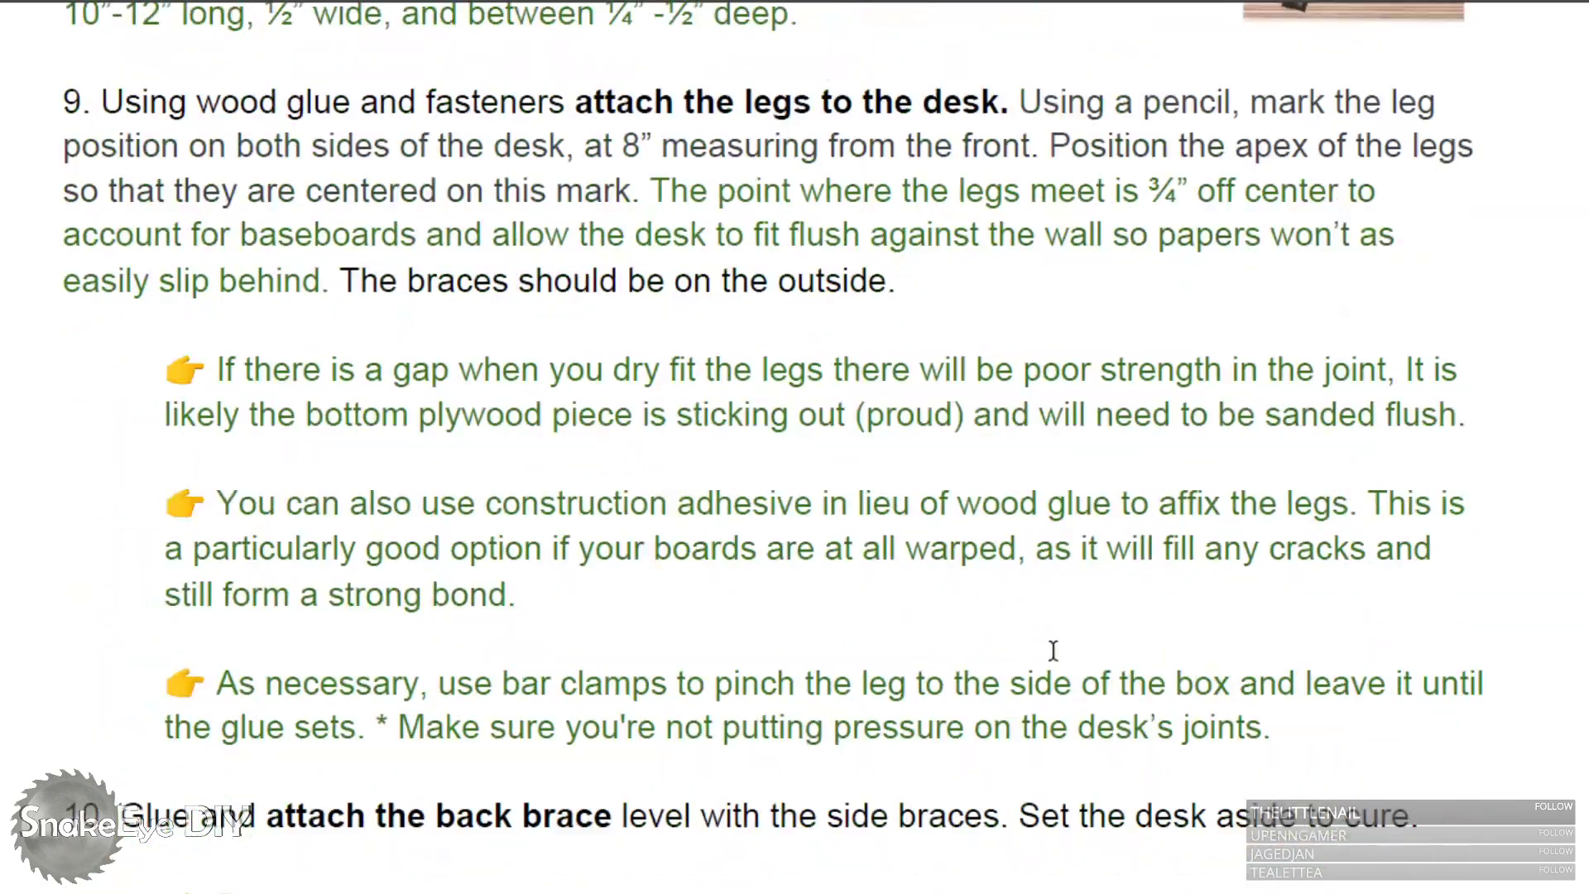
pyautogui.scroll(10, 1011, 656)
pyautogui.scroll(15, 1011, 657)
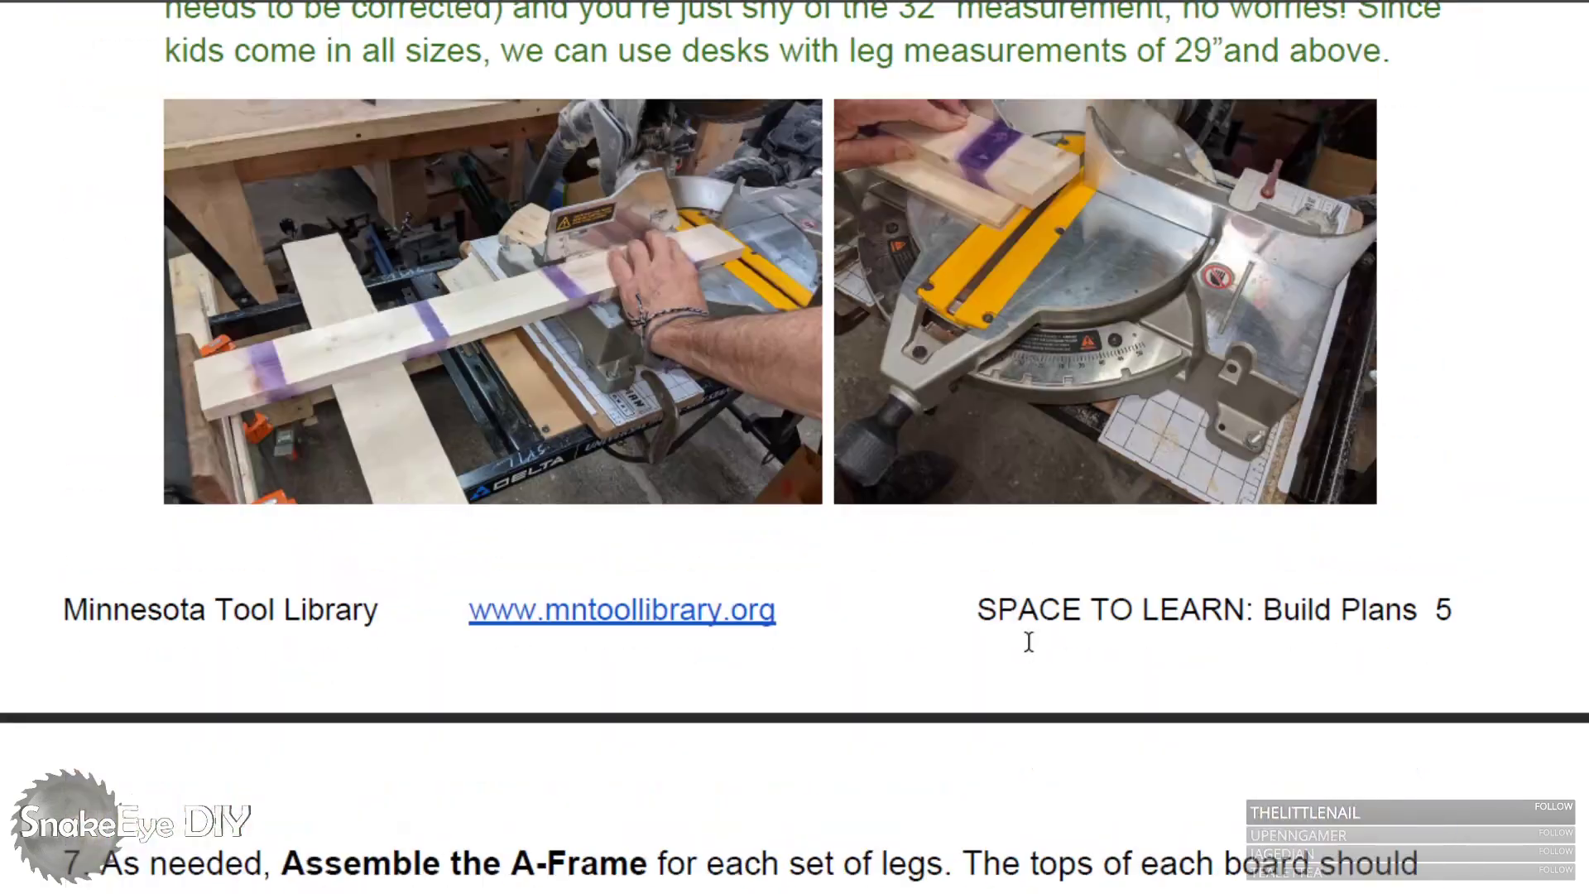
pyautogui.scroll(15, 1018, 642)
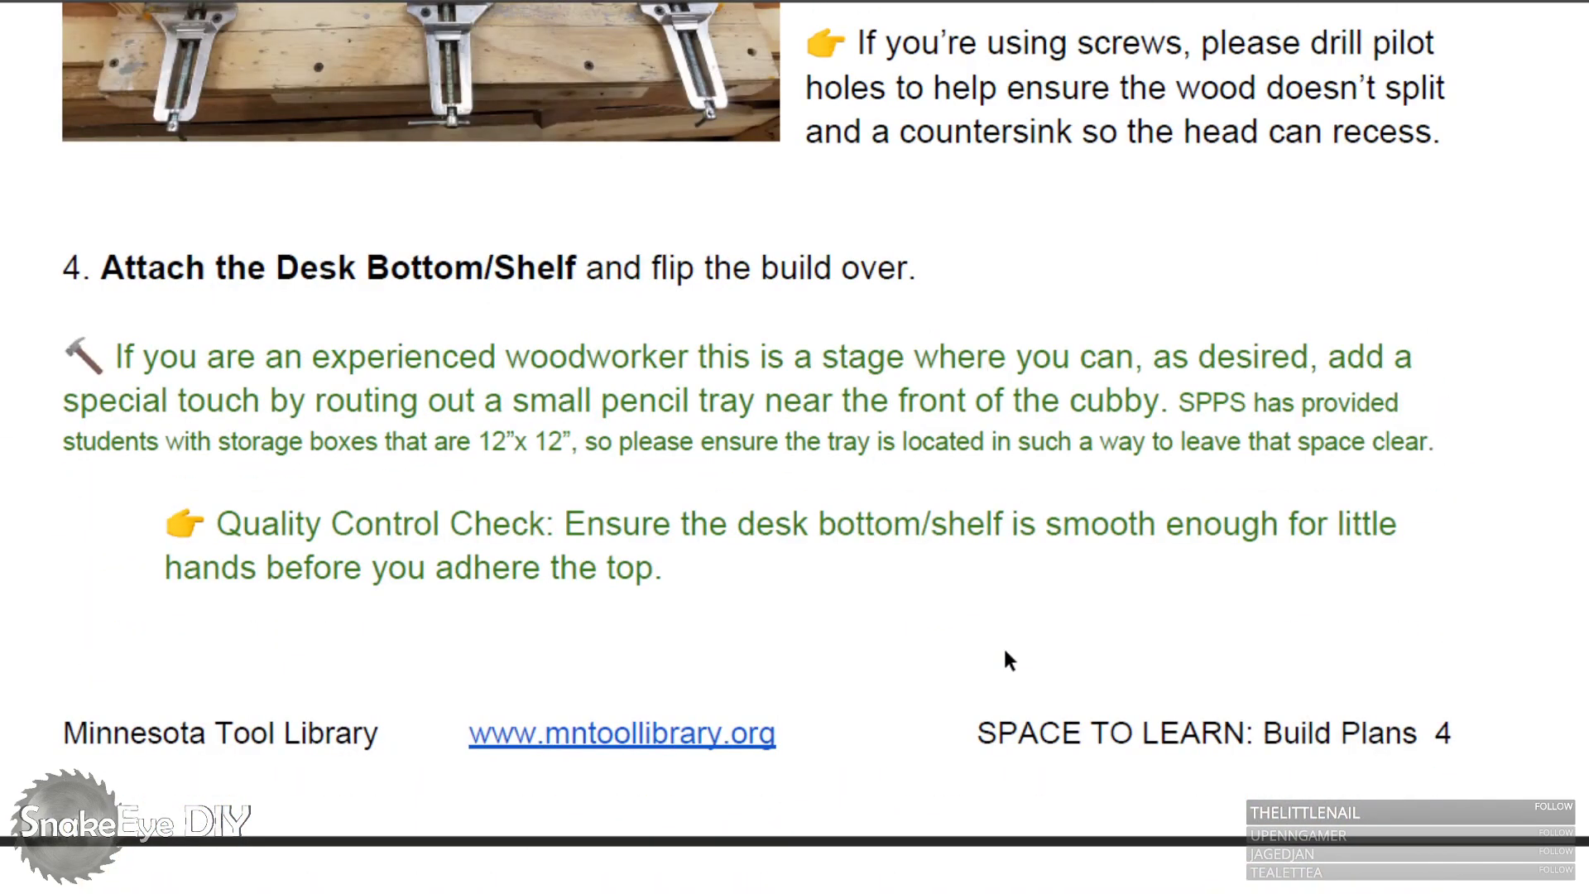
# Leave the PDF plans and return to the wood-textured Desk model in SketchUp.
pyautogui.scroll(3, 646, 400)
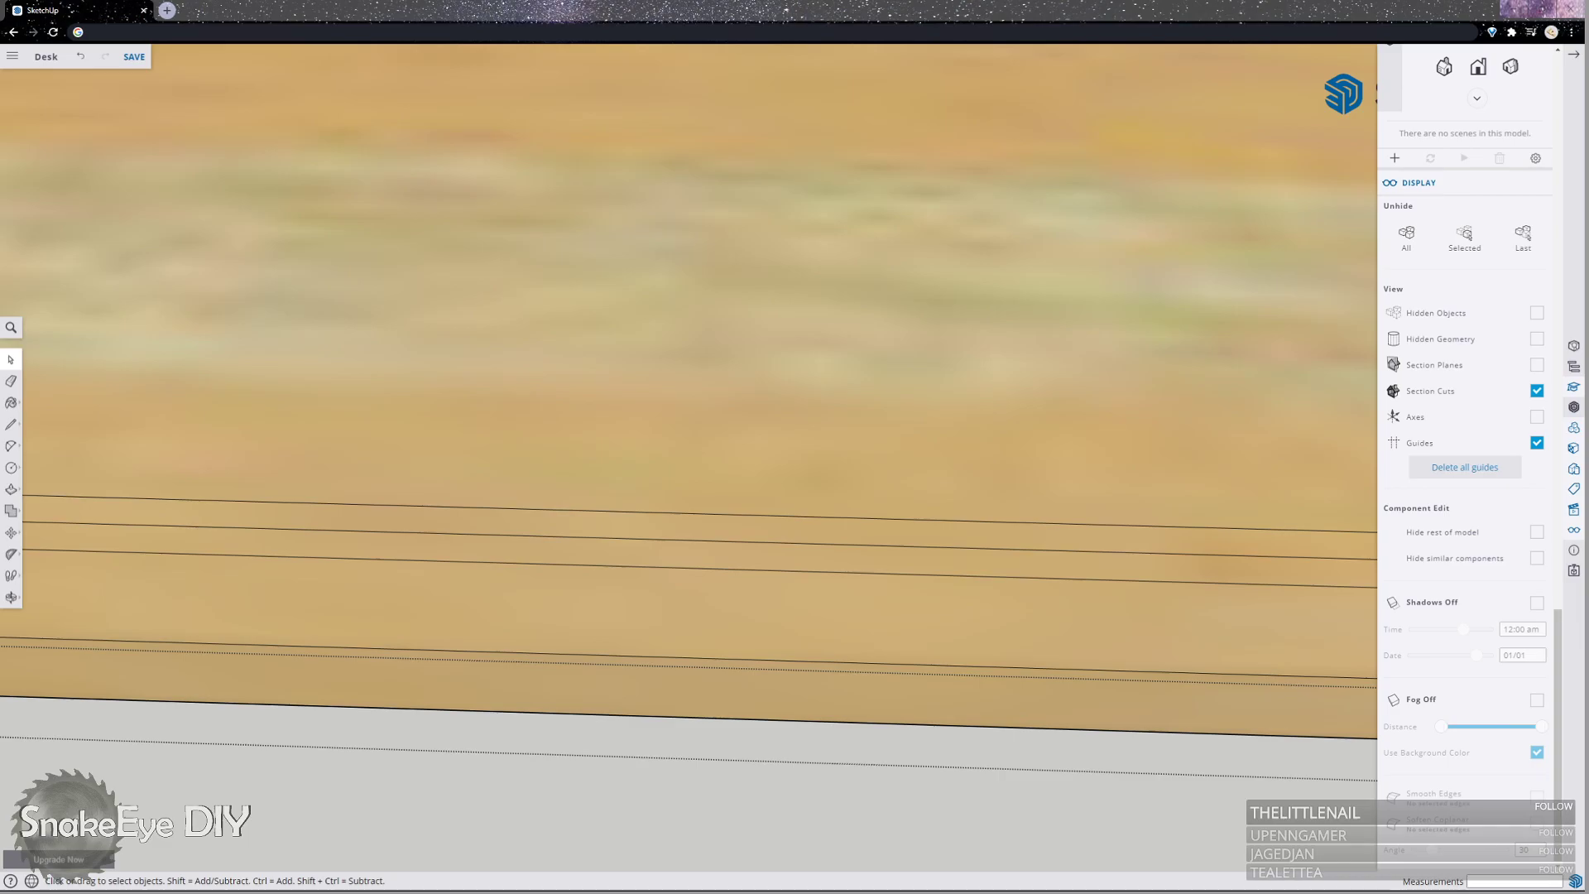
# Save the Desk model and zoom in on the left rounded end of the desktop groove.
pyautogui.hotkey('ctrl', 's')
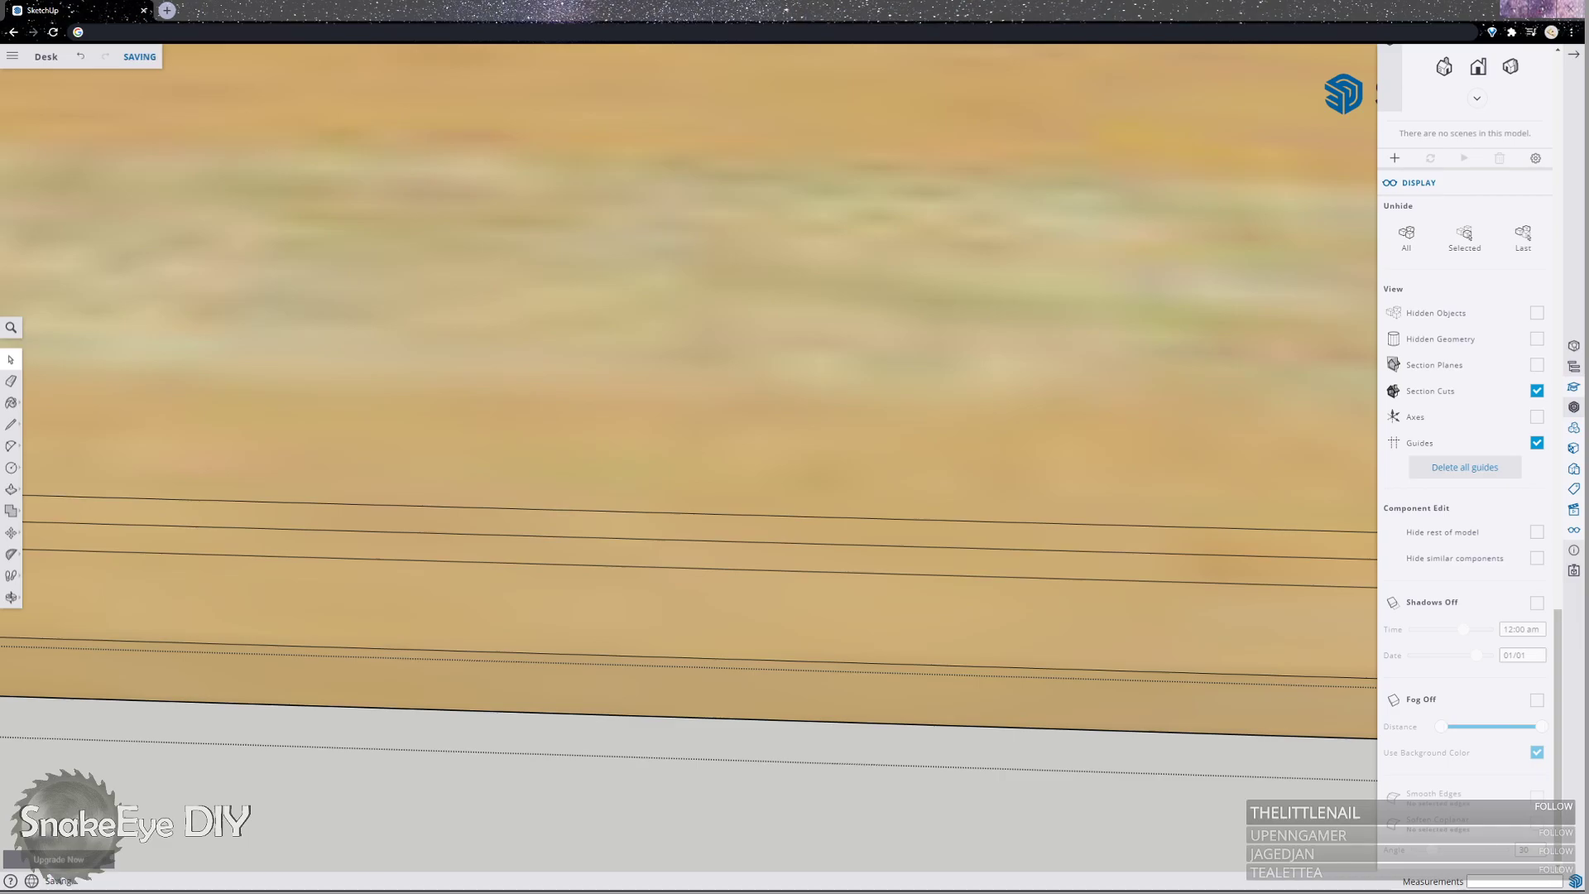
pyautogui.scroll(-5, 687, 392)
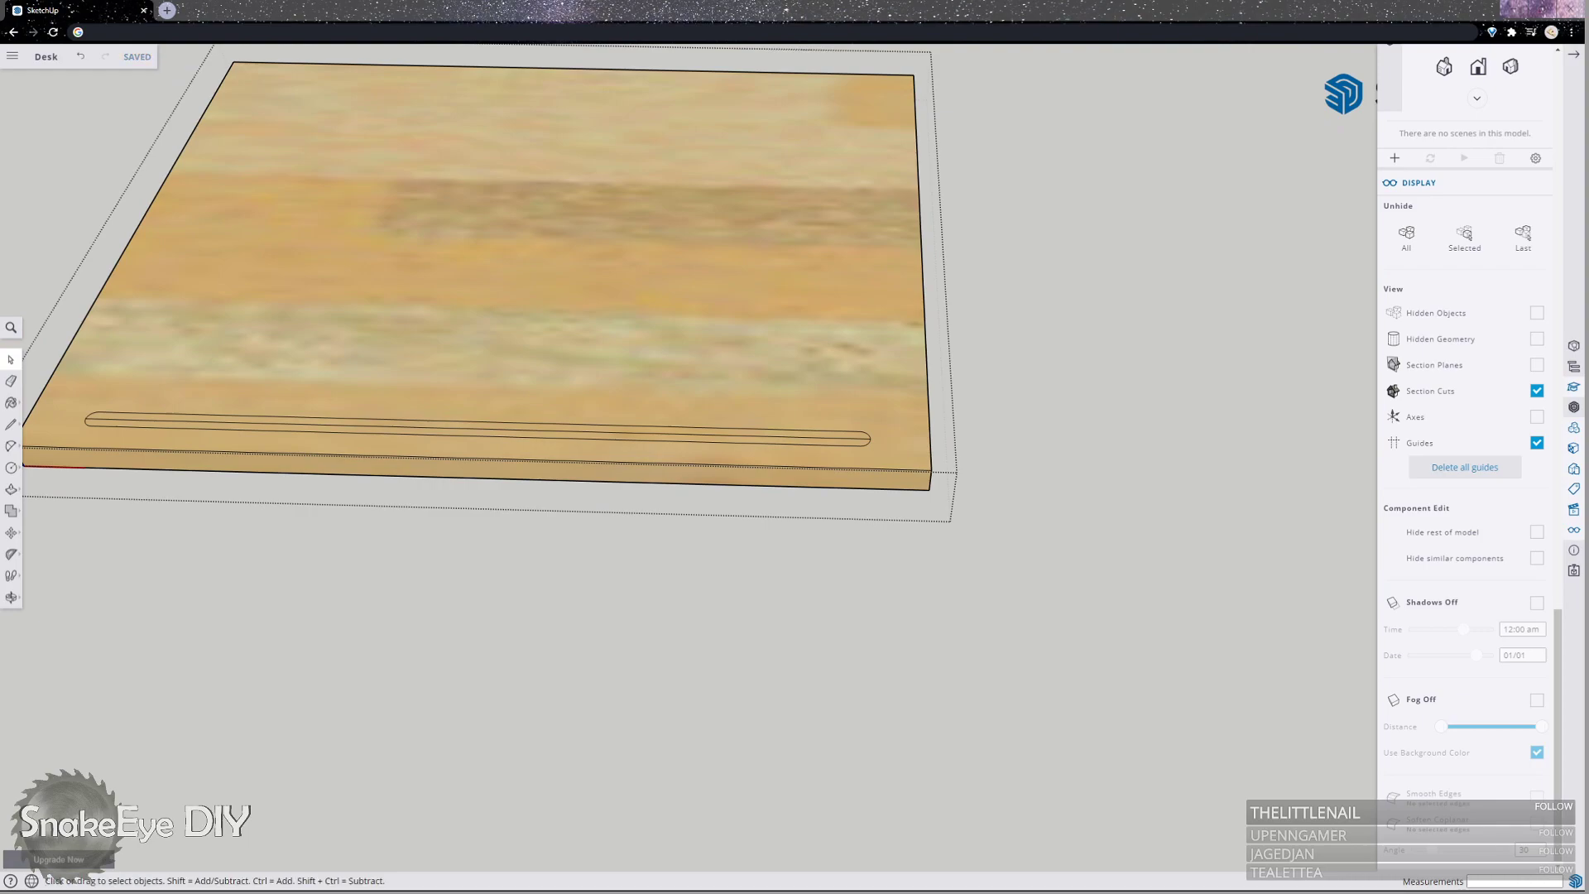
pyautogui.scroll(-3, 687, 392)
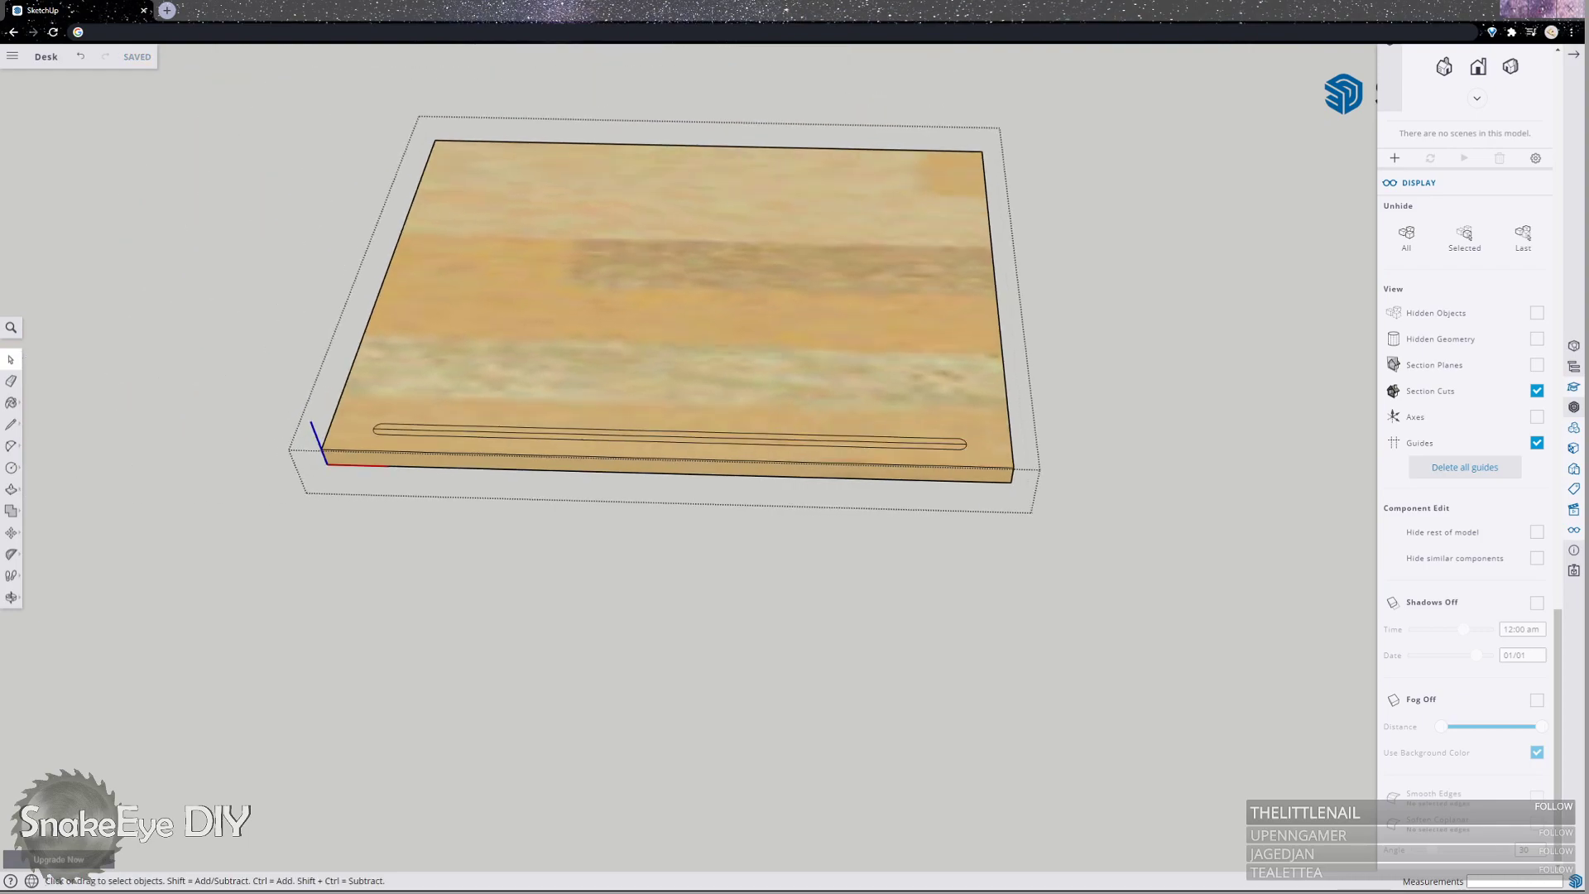
pyautogui.scroll(3, 640, 462)
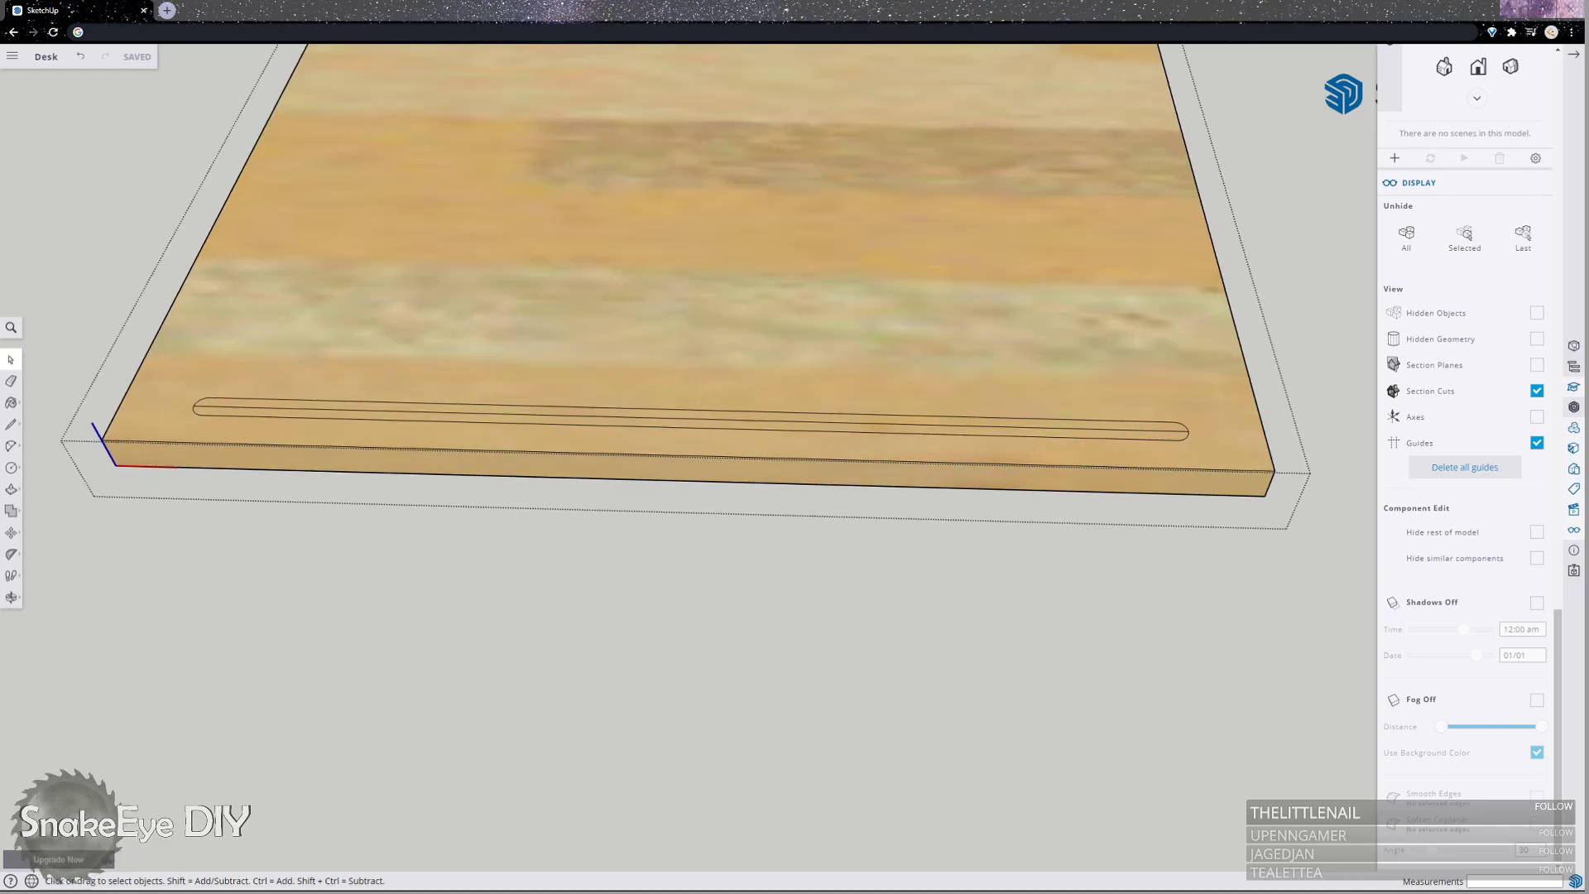
pyautogui.scroll(2, 669, 388)
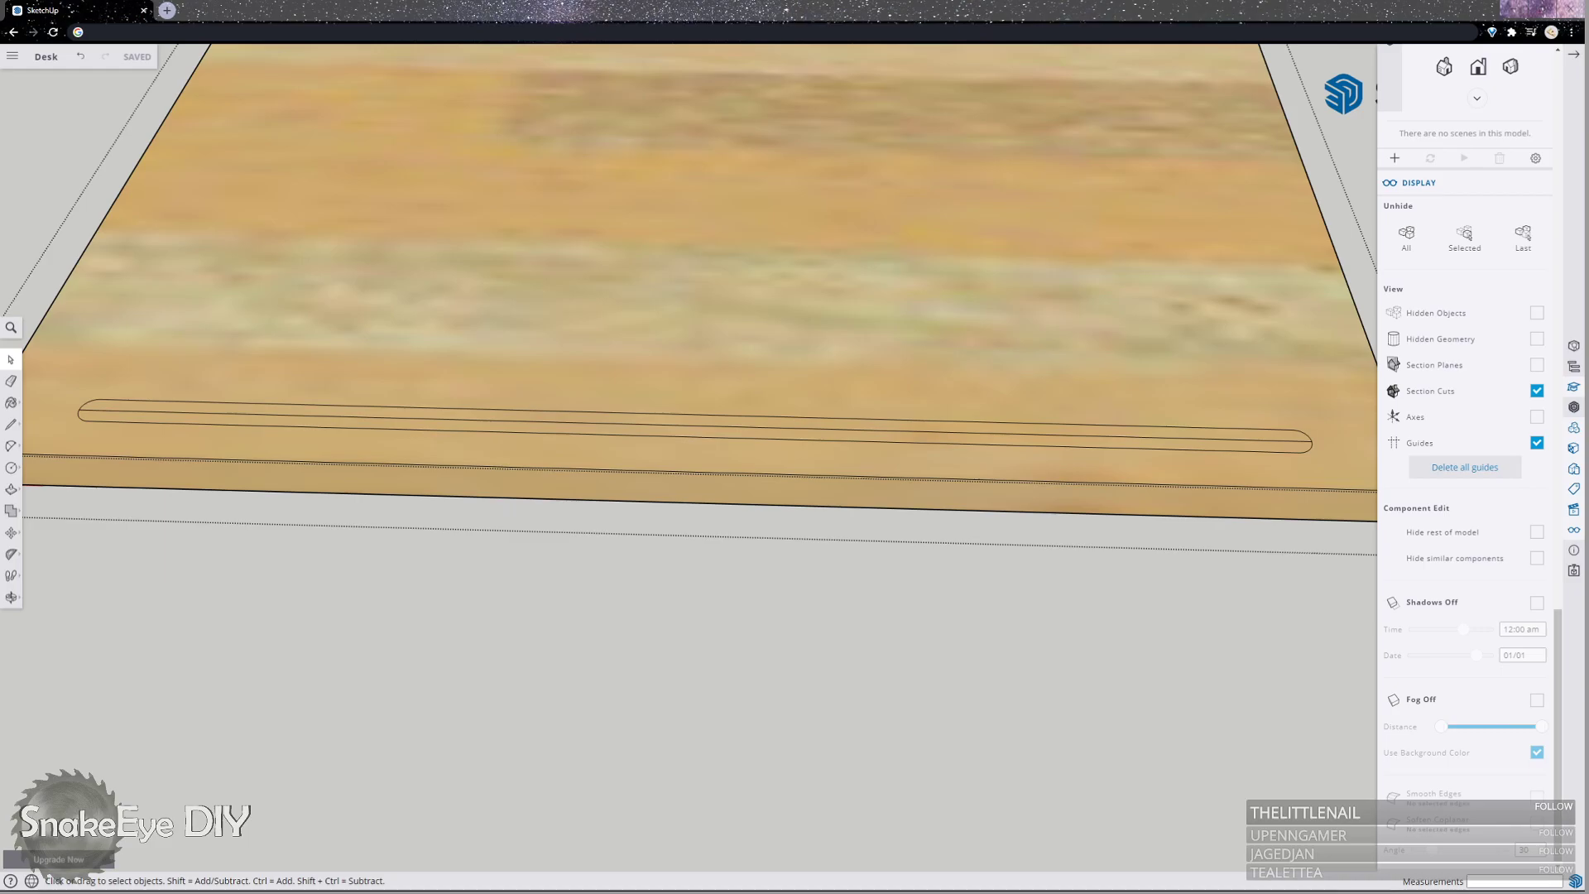
pyautogui.scroll(-2, 673, 388)
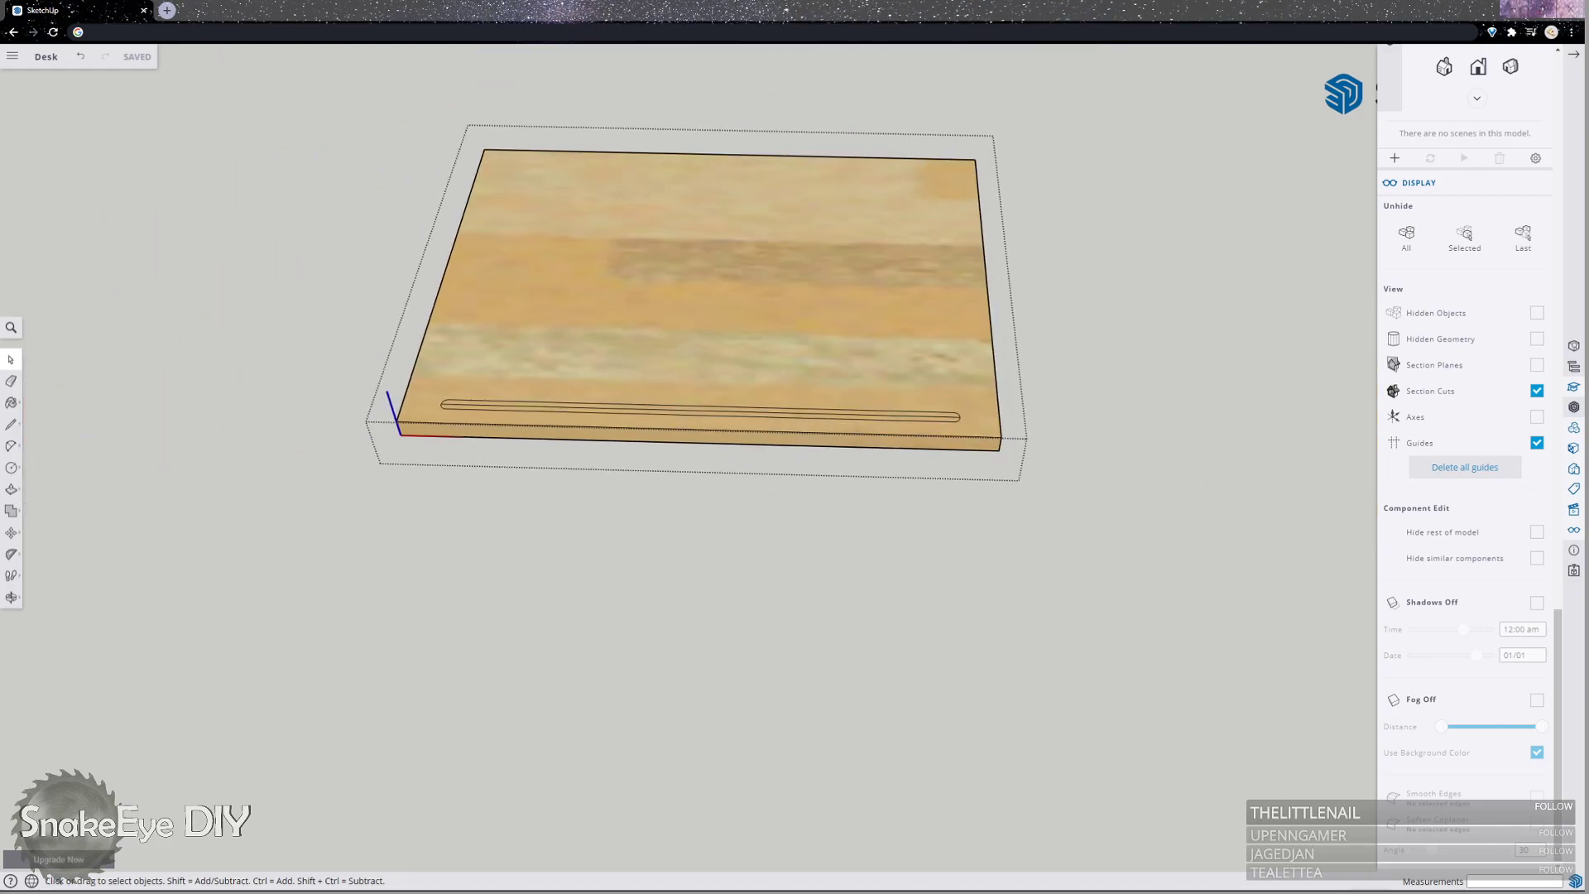
pyautogui.scroll(5, 687, 331)
pyautogui.scroll(-6, 687, 331)
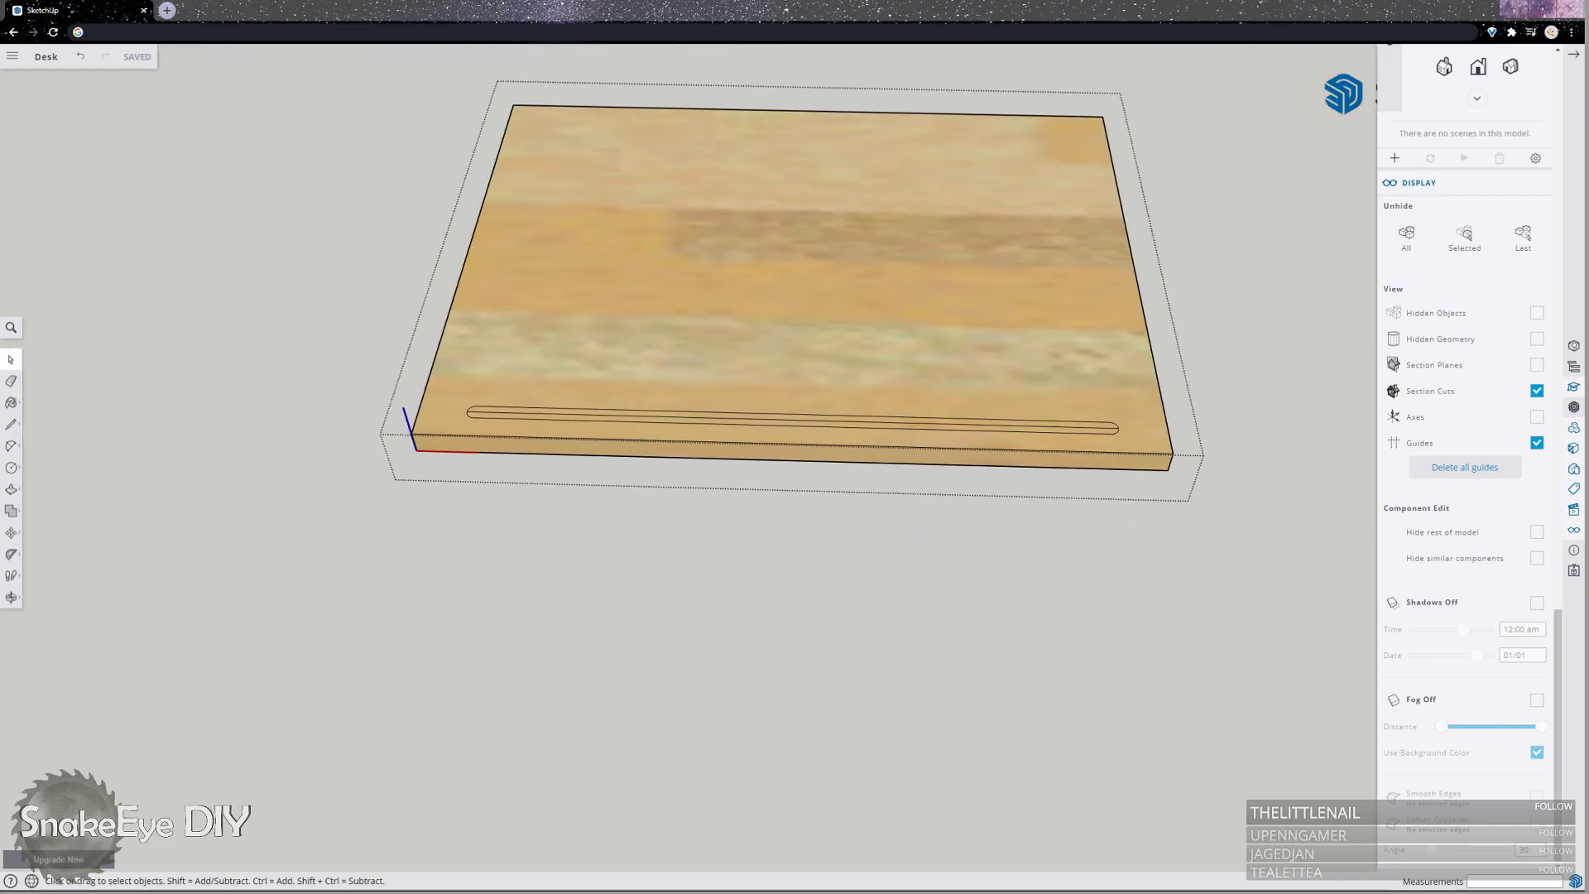
pyautogui.scroll(5, 476, 408)
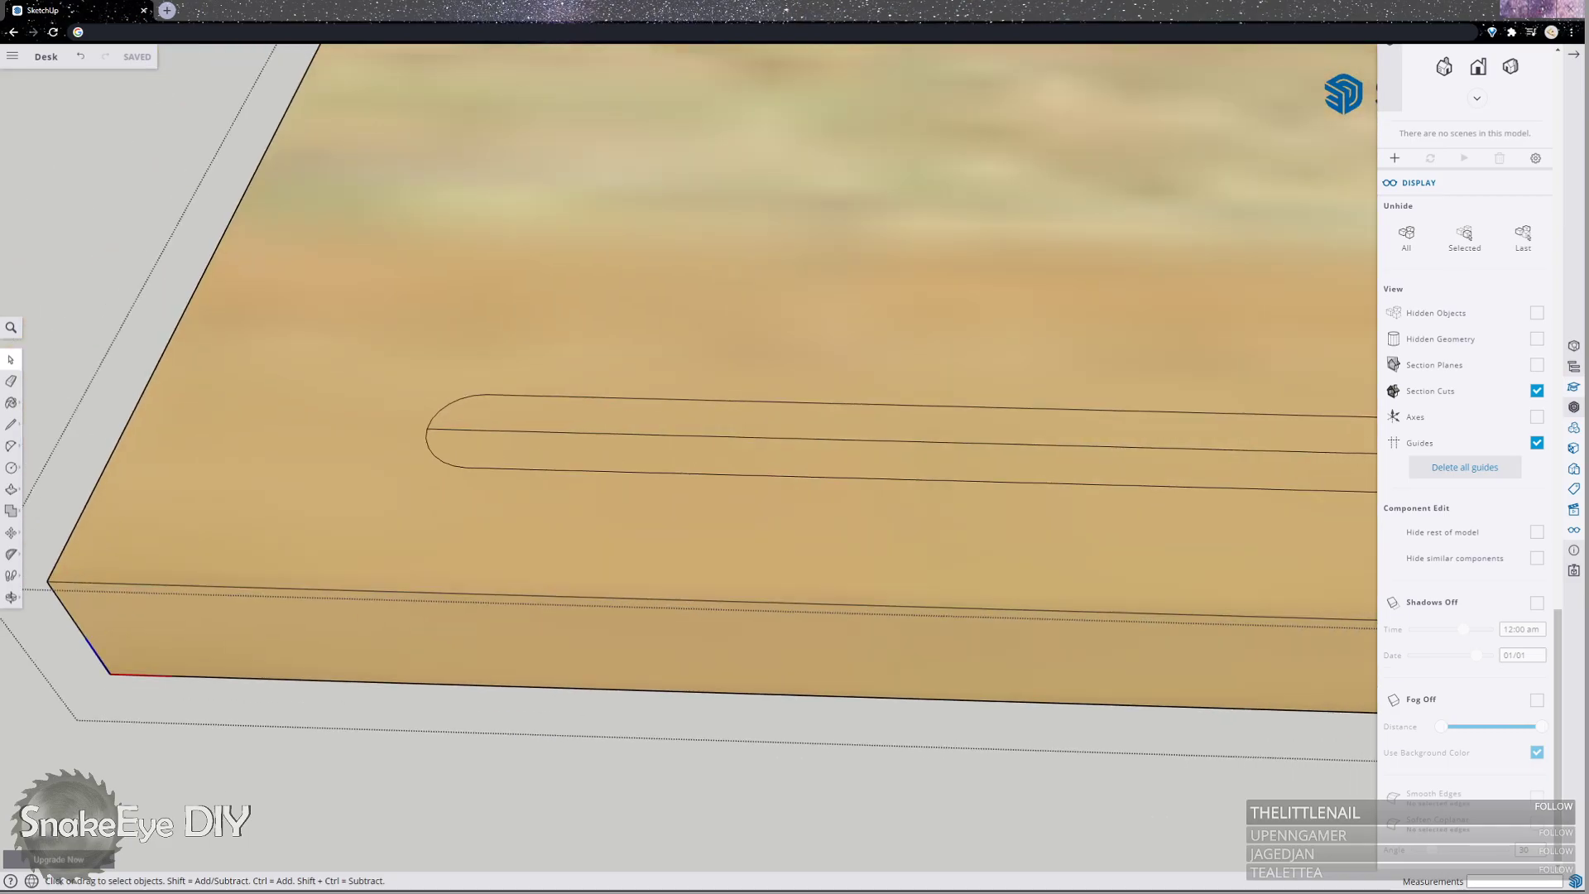
# Select and delete the stray faces inside the groove's rounded end.
pyautogui.click(12, 468)
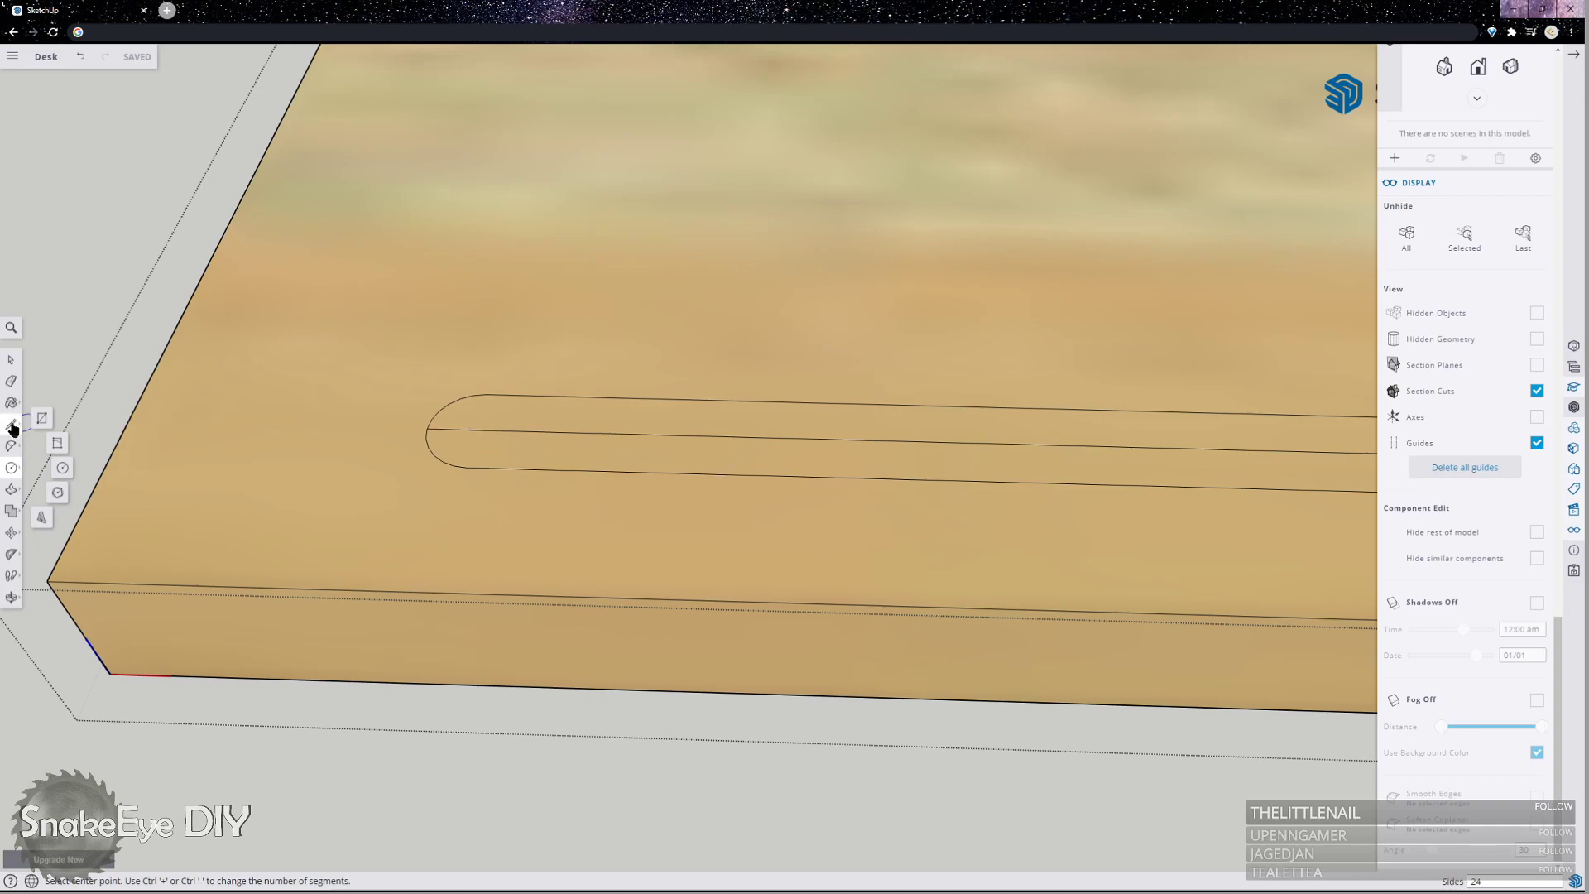
pyautogui.press('space')
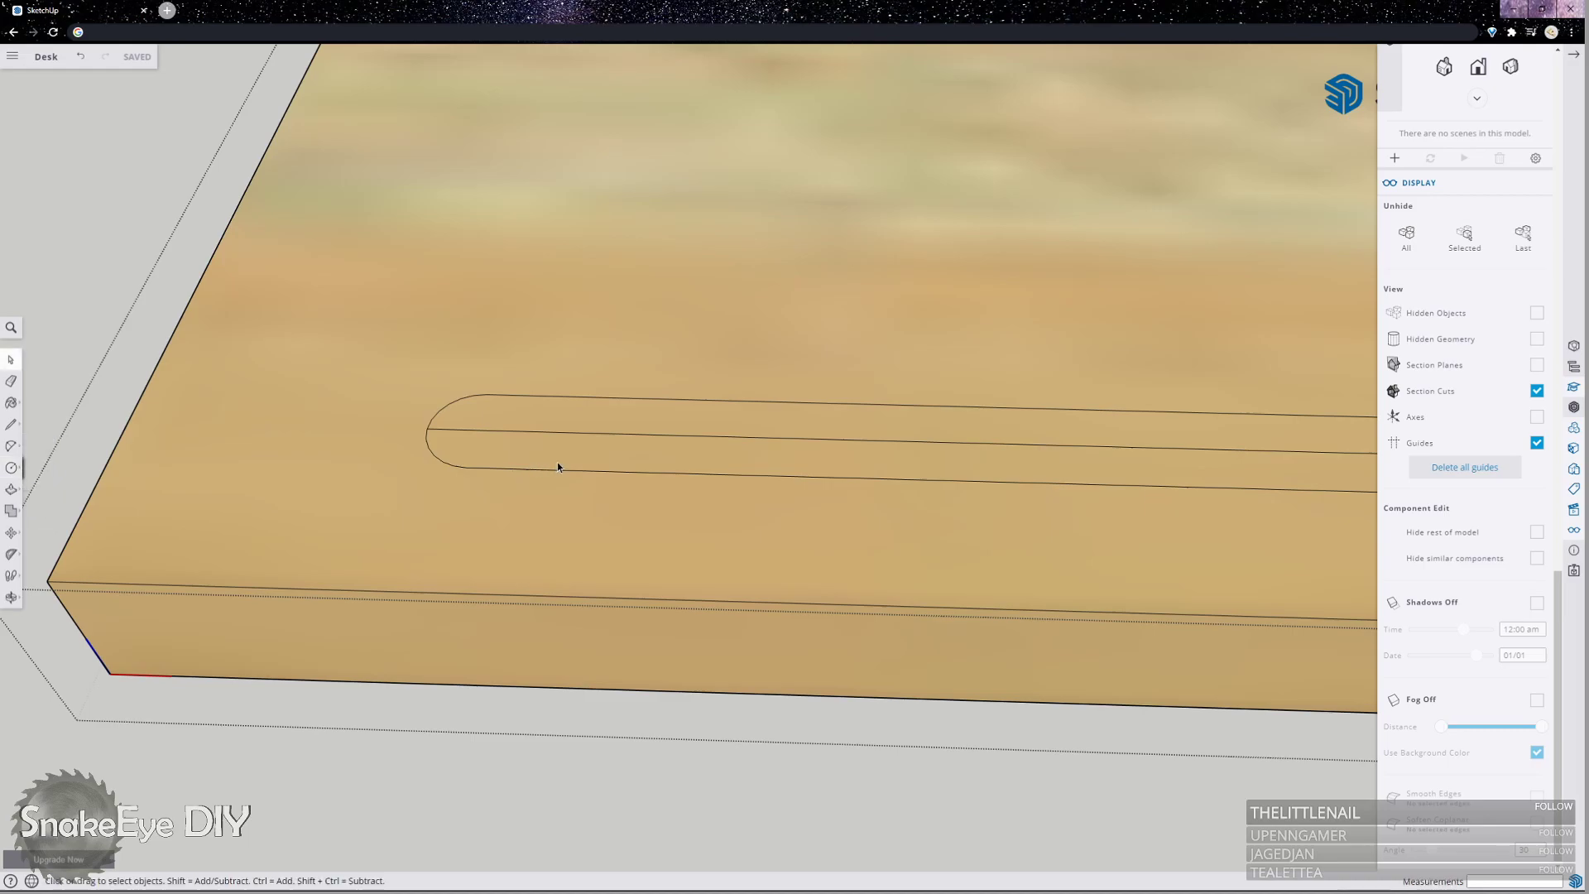
pyautogui.click(553, 460)
pyautogui.press('Delete')
pyautogui.click(551, 420)
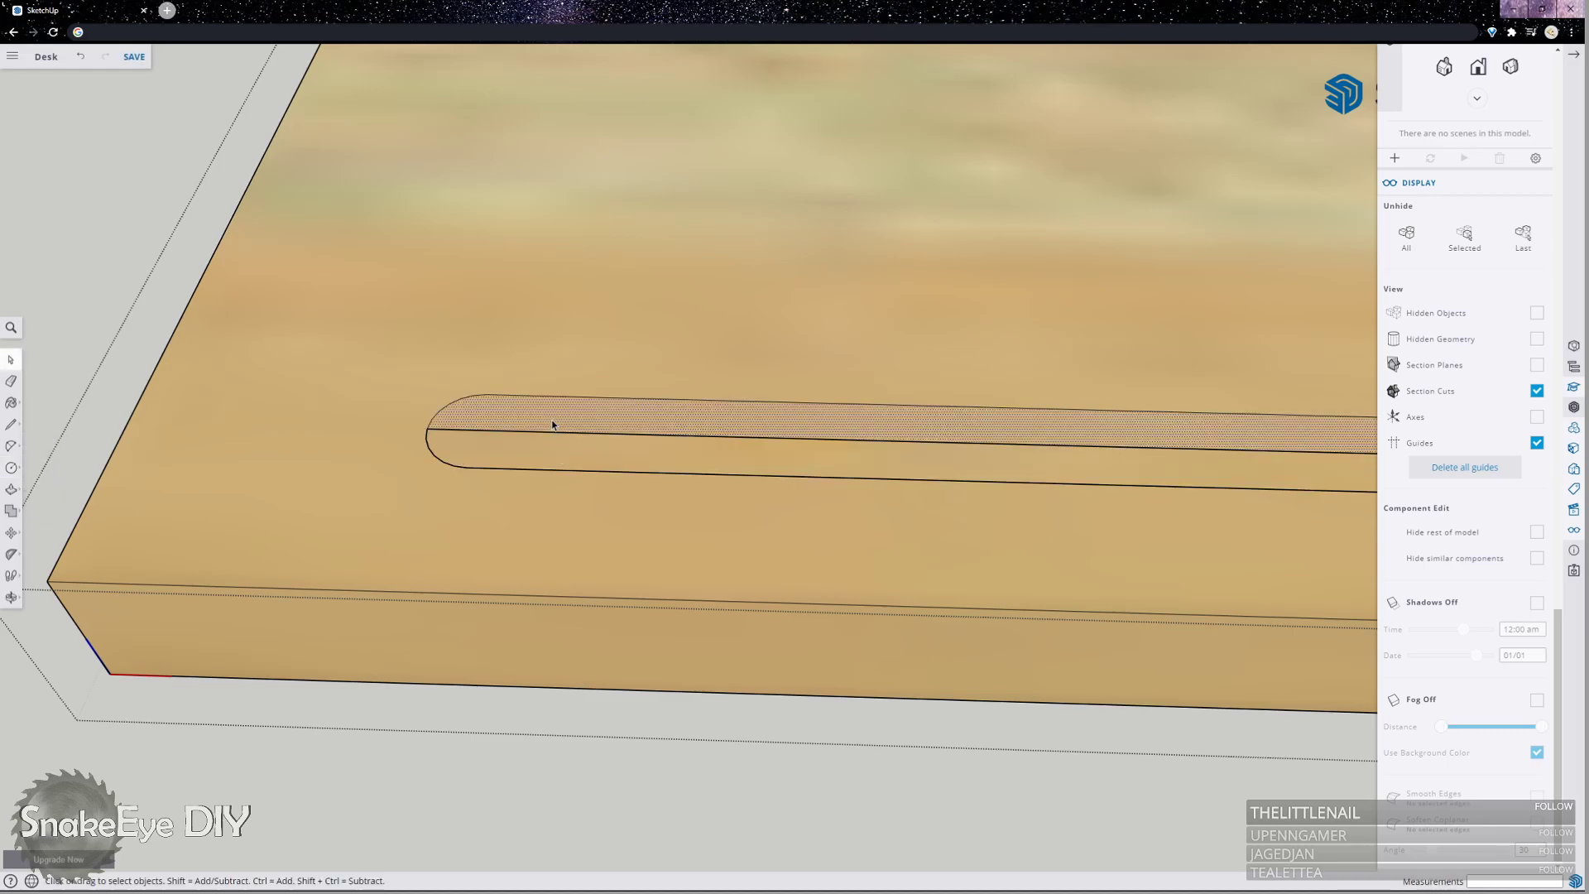
pyautogui.press('Delete')
pyautogui.scroll(3, 546, 424)
pyautogui.scroll(1, 545, 425)
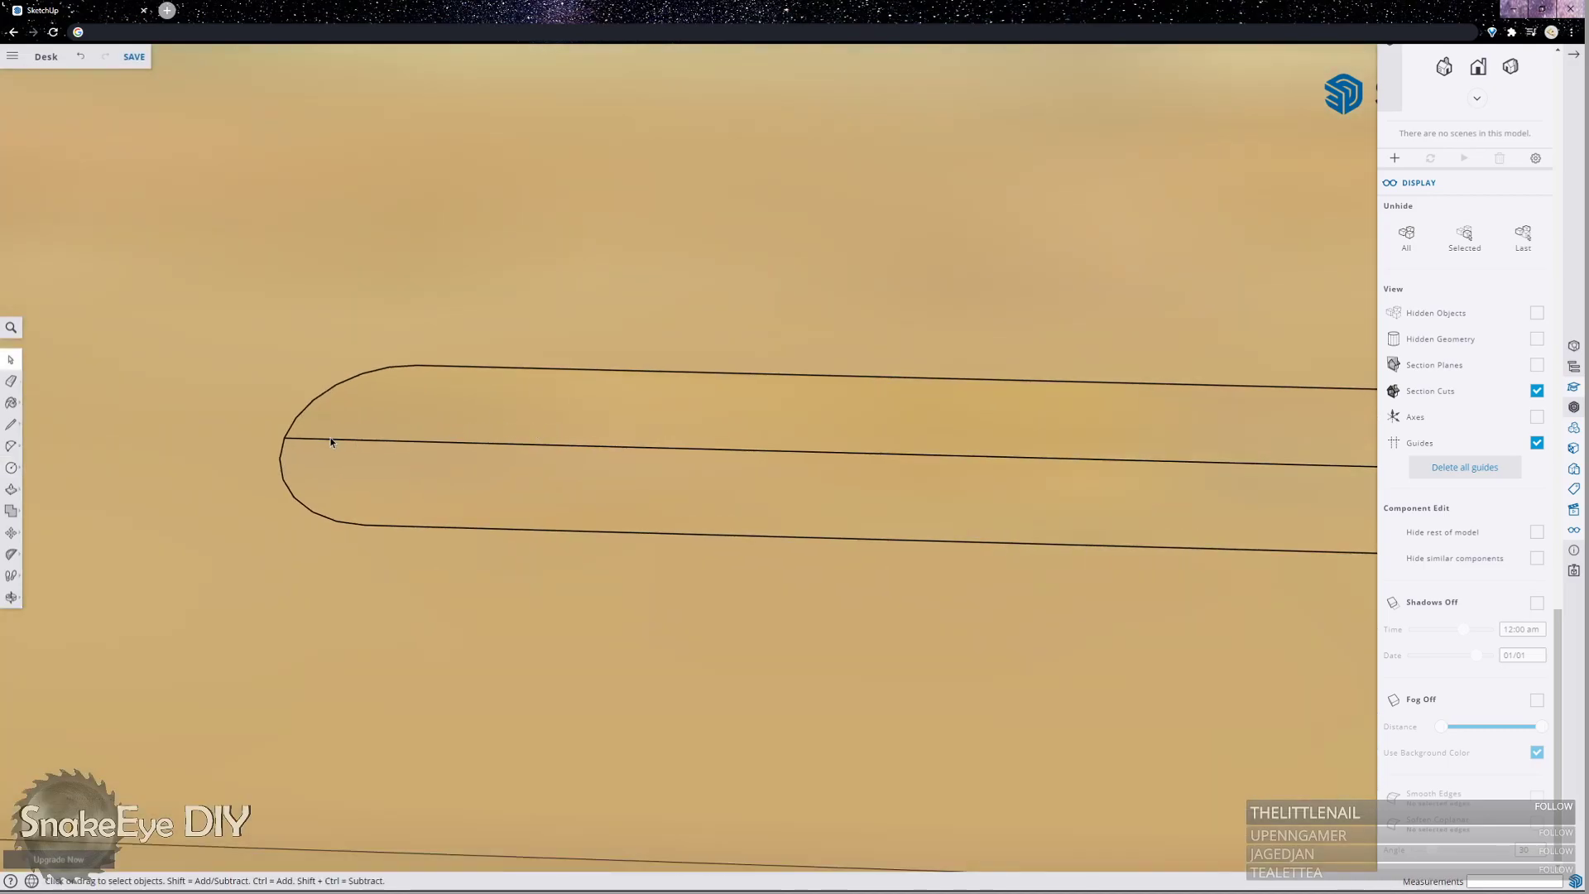
# Draw a line from the upper arc's end, 0.5 long, bending down to the groove's bottom edge.
pyautogui.press('l')
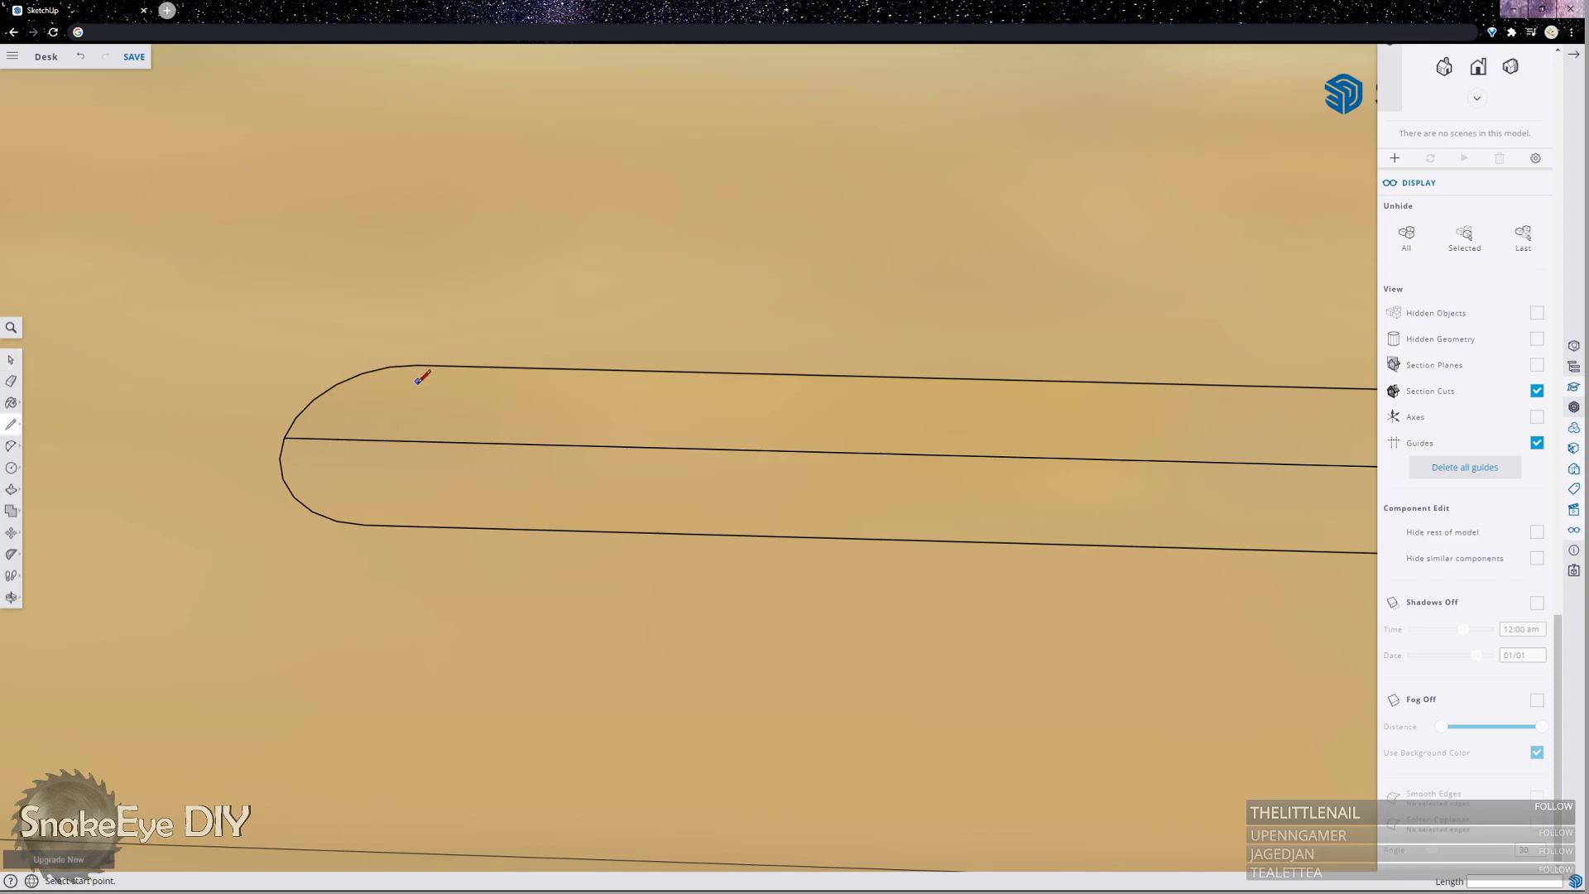
pyautogui.click(417, 365)
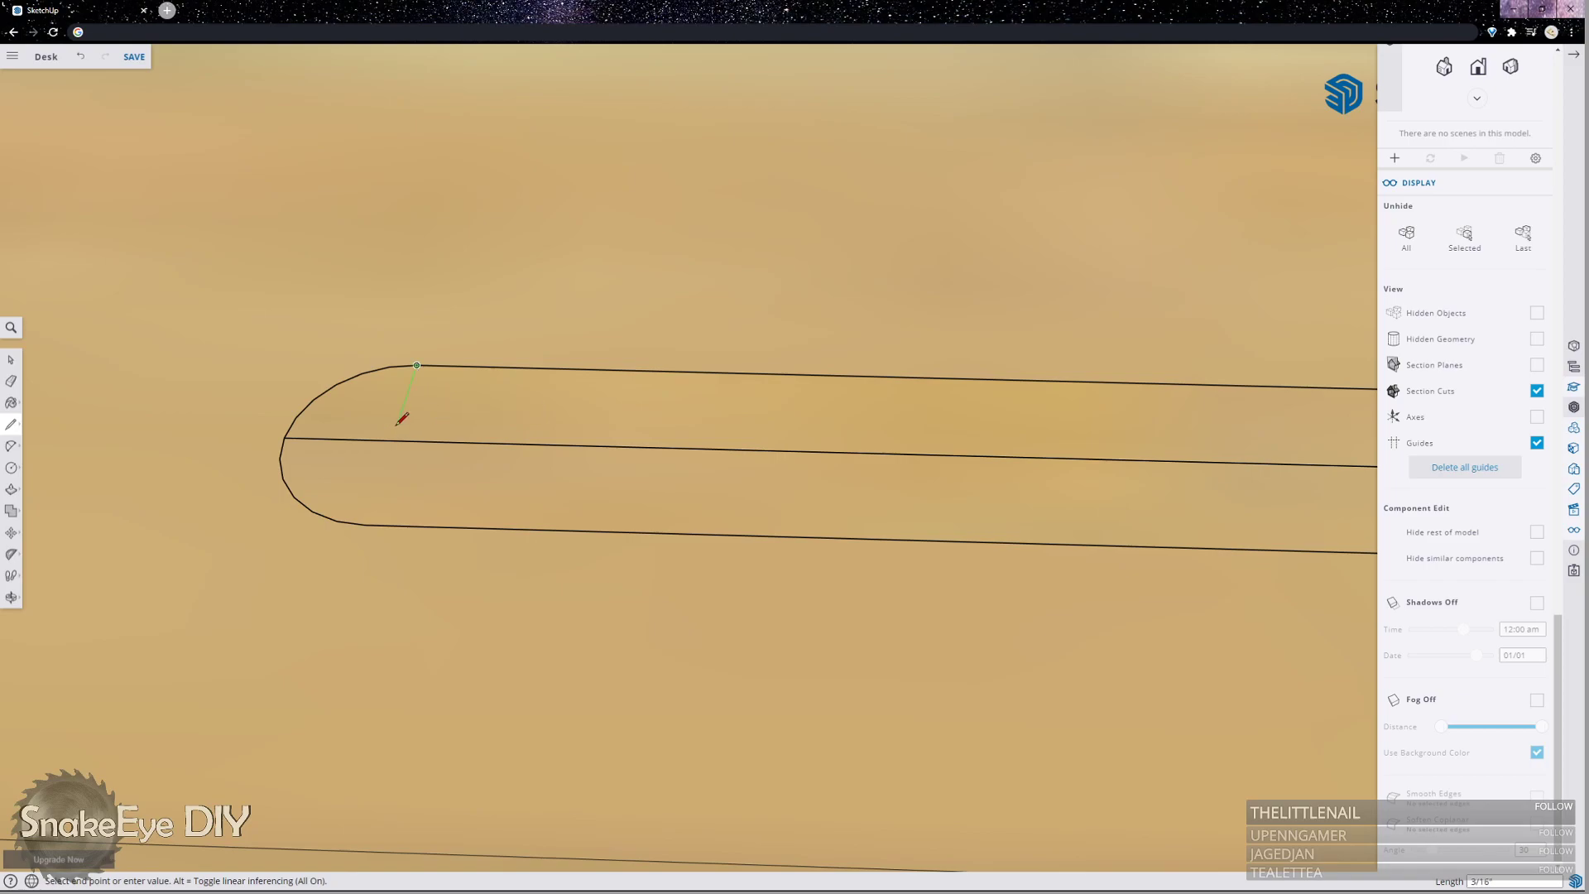
pyautogui.write('.')
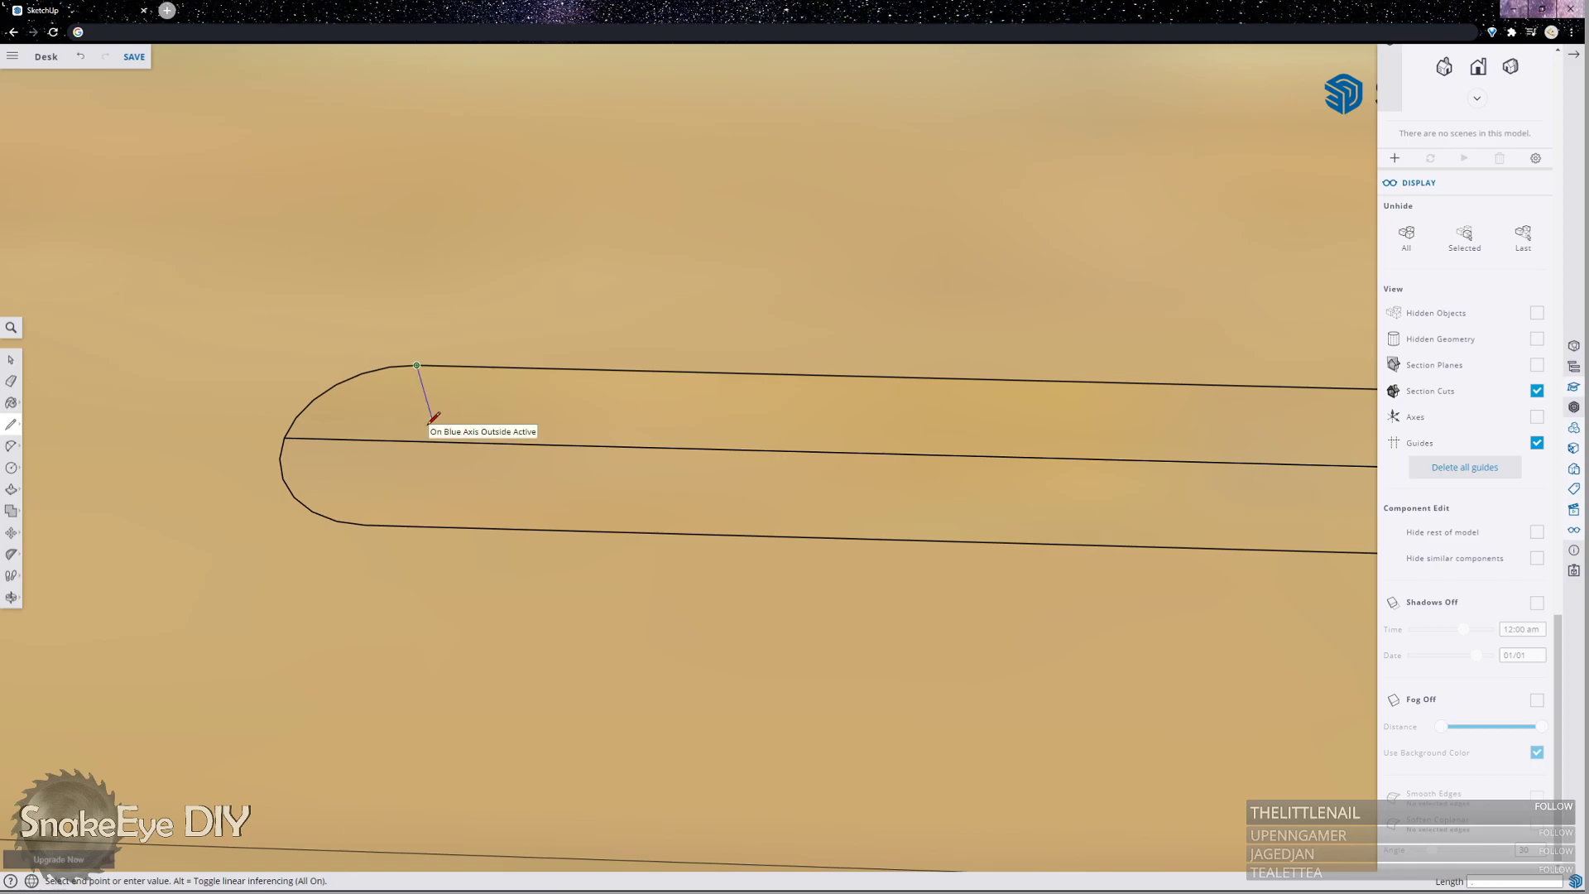
pyautogui.write('5')
pyautogui.press('Return')
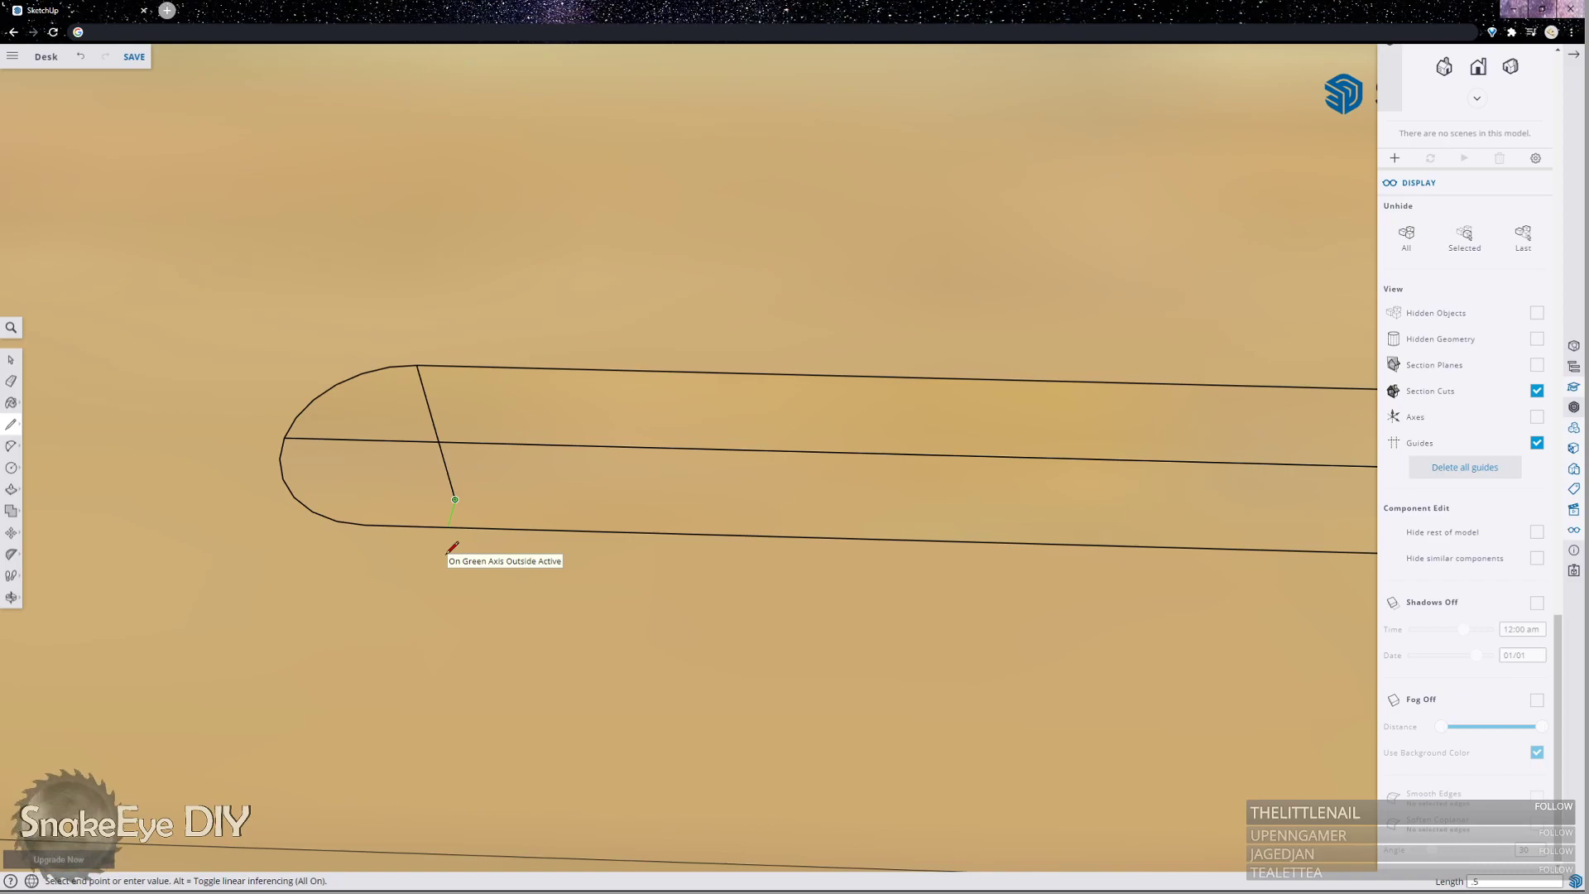
pyautogui.click(448, 529)
pyautogui.click(365, 524)
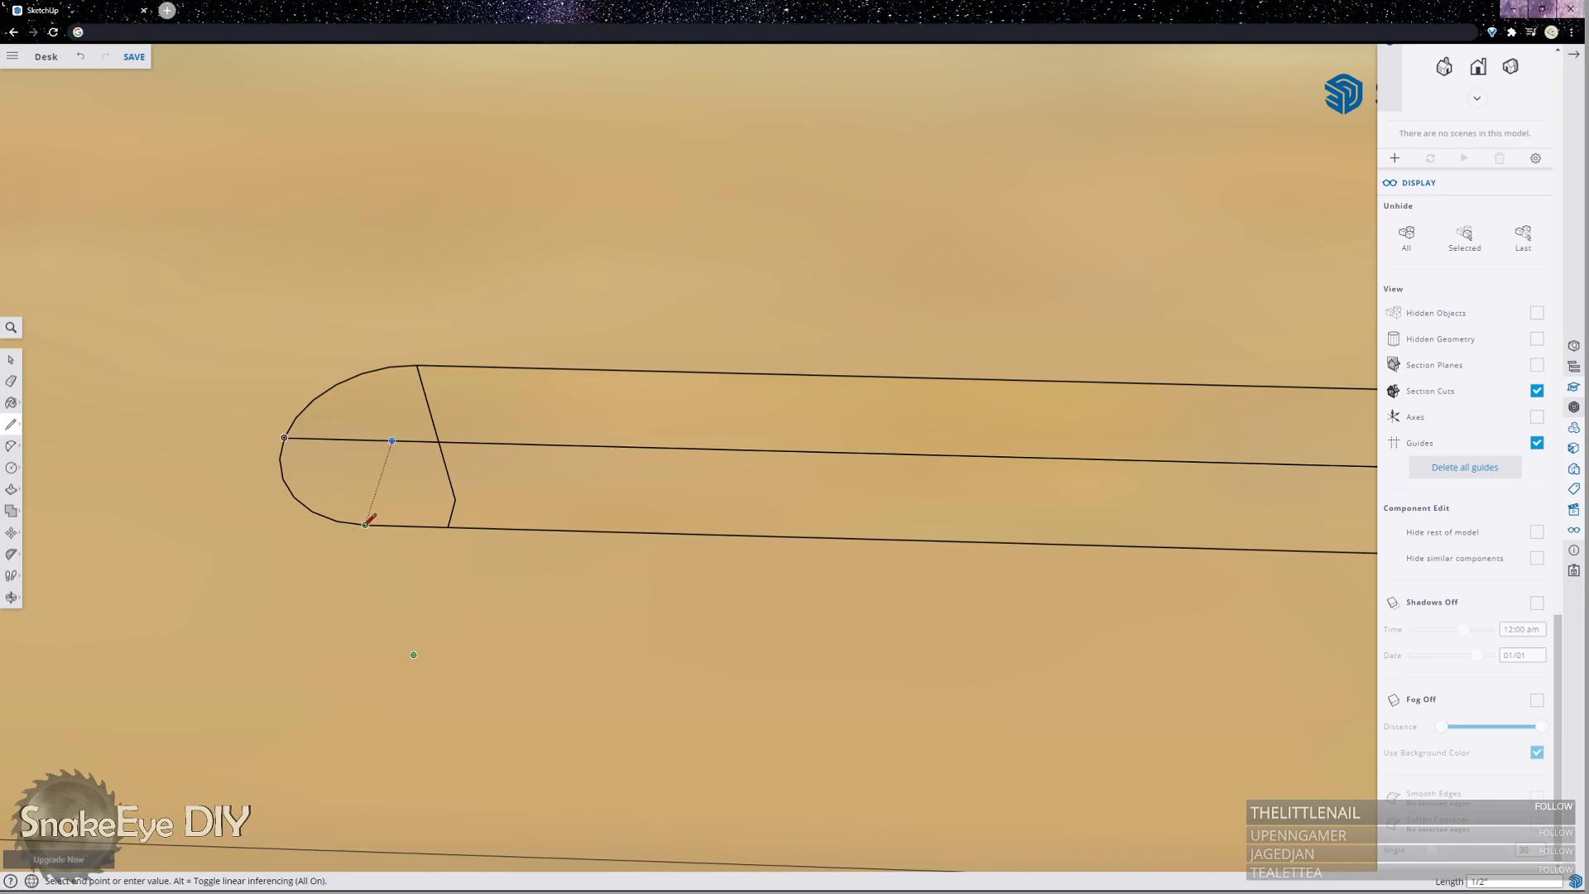
# Cancel the unfinished line and orbit to face the groove's rectangular end profile squarely.
pyautogui.press('Escape')
pyautogui.press('o')
pyautogui.moveTo(624, 432); pyautogui.dragTo(672, 534)
pyautogui.scroll(-3, 827, 607)
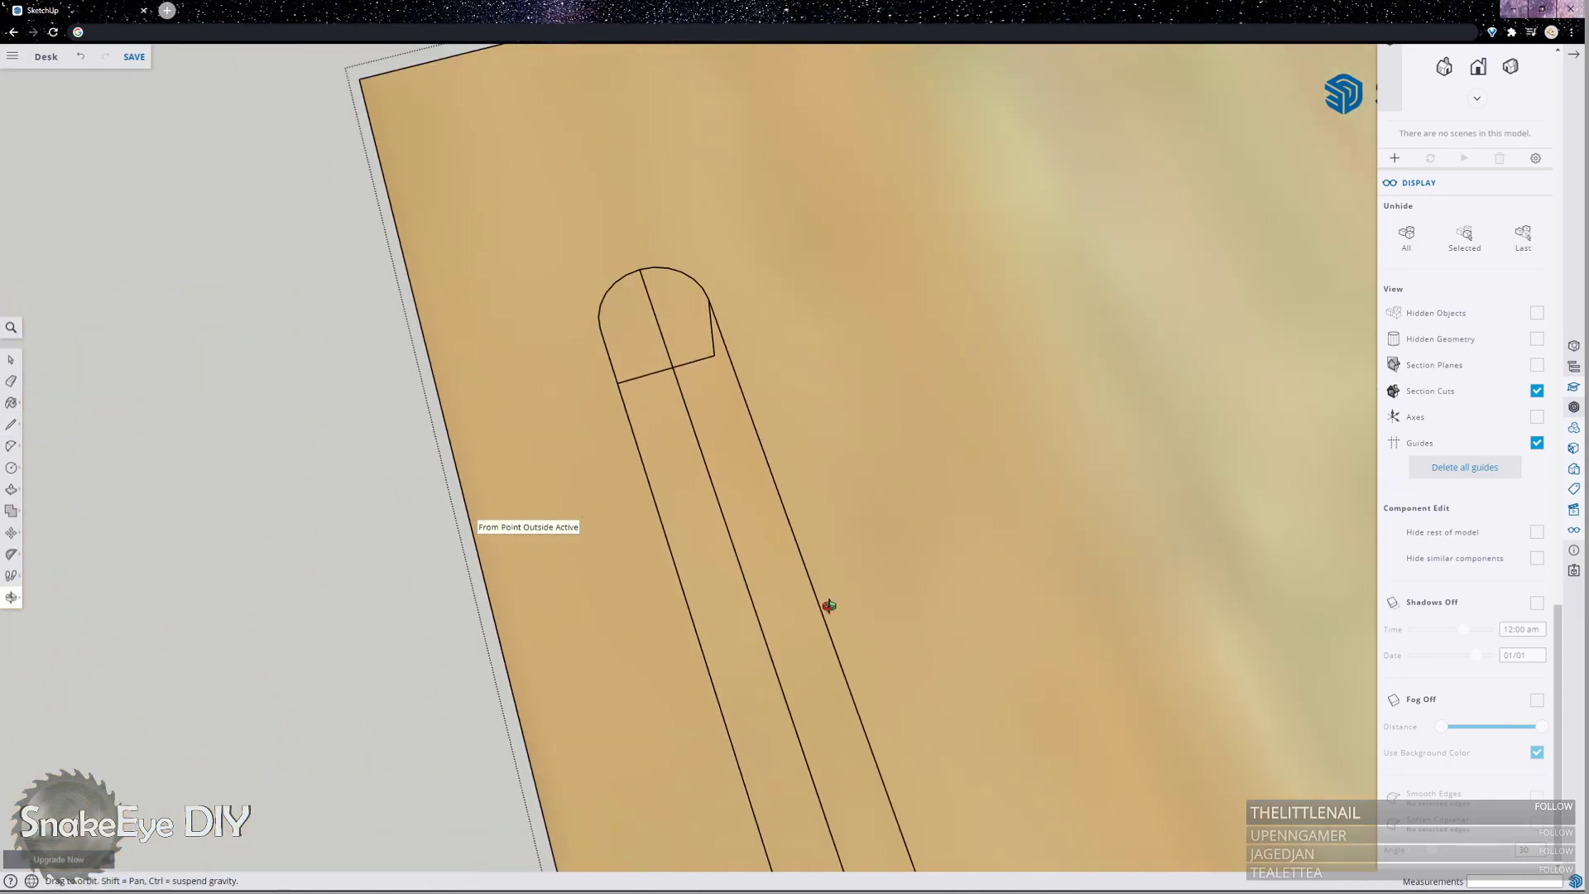
pyautogui.scroll(5, 563, 390)
pyautogui.moveTo(564, 390); pyautogui.dragTo(684, 302)
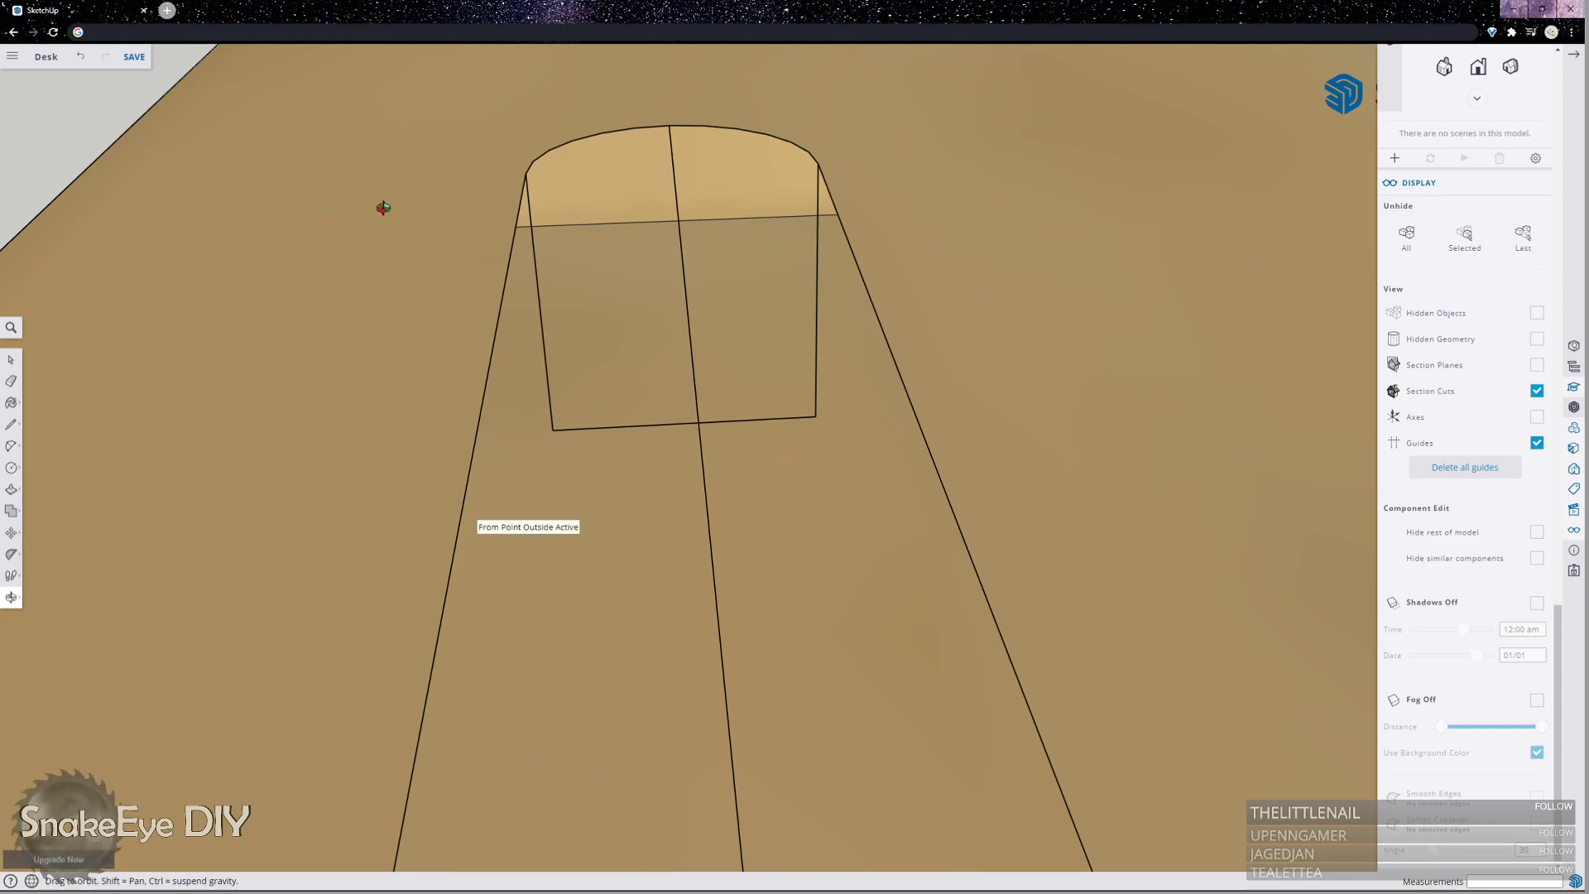
pyautogui.click(12, 445)
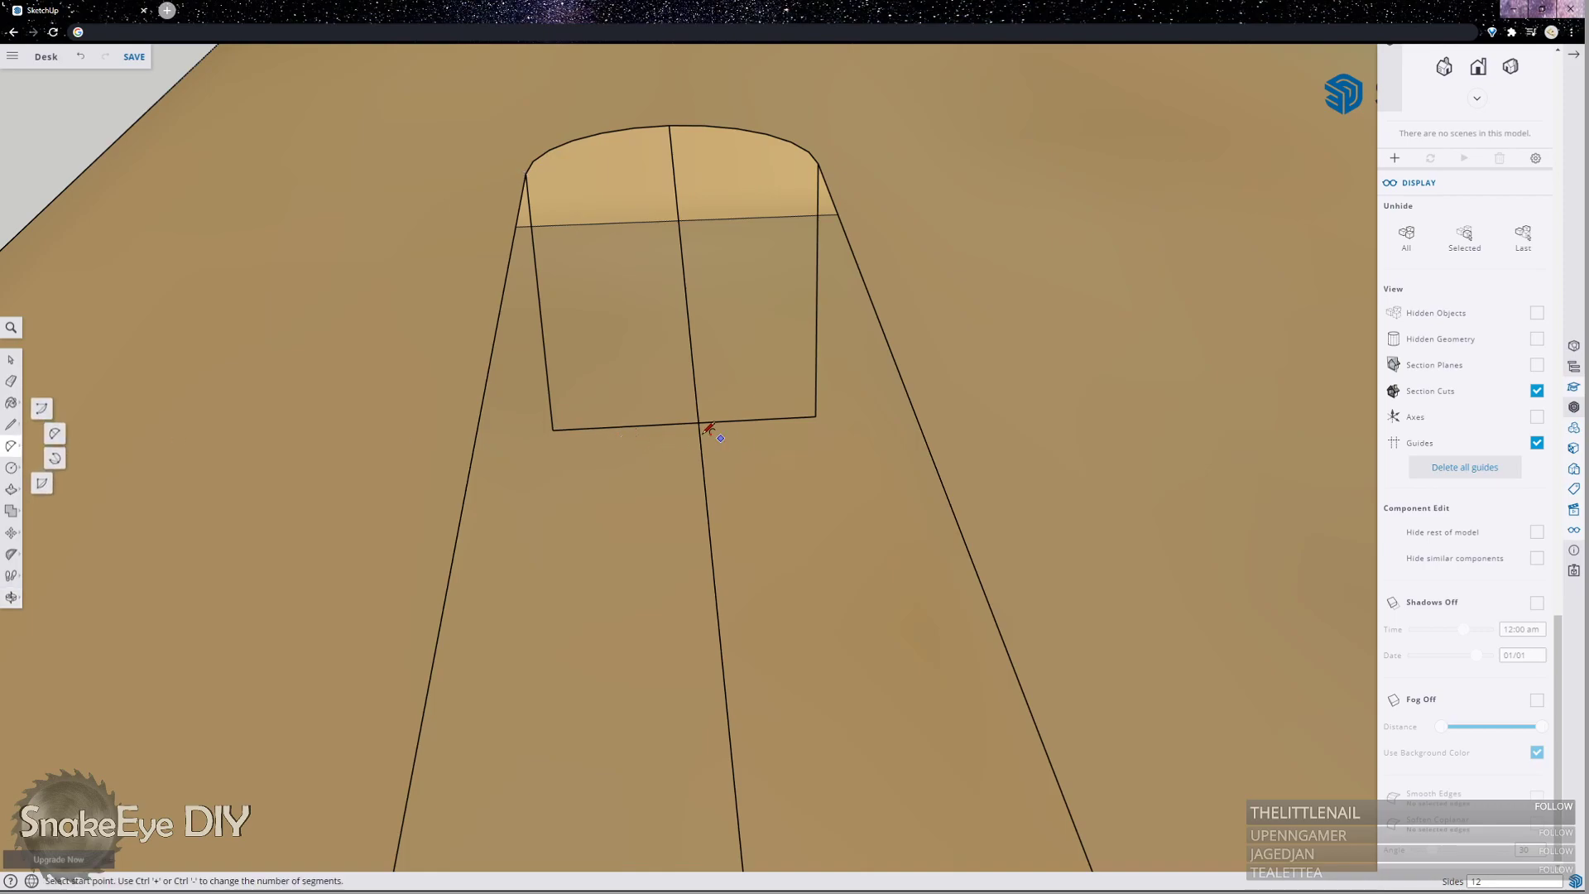
# Draw a 2-point arc across the end profile, bulging down into a U, then back out a trial push.
pyautogui.click(817, 296)
pyautogui.click(539, 309)
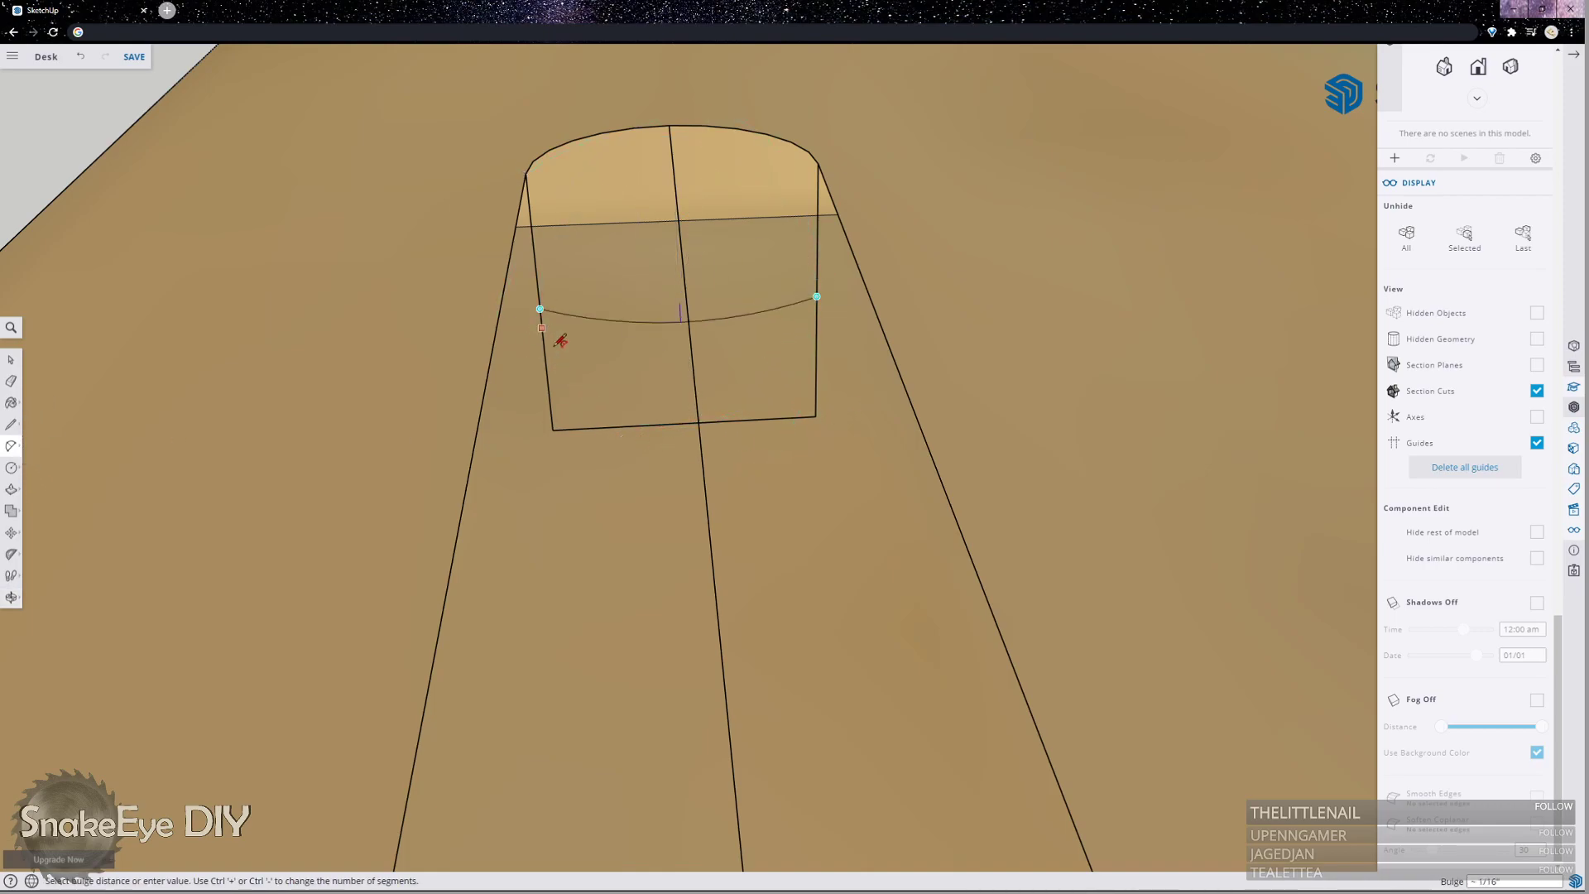
pyautogui.click(696, 422)
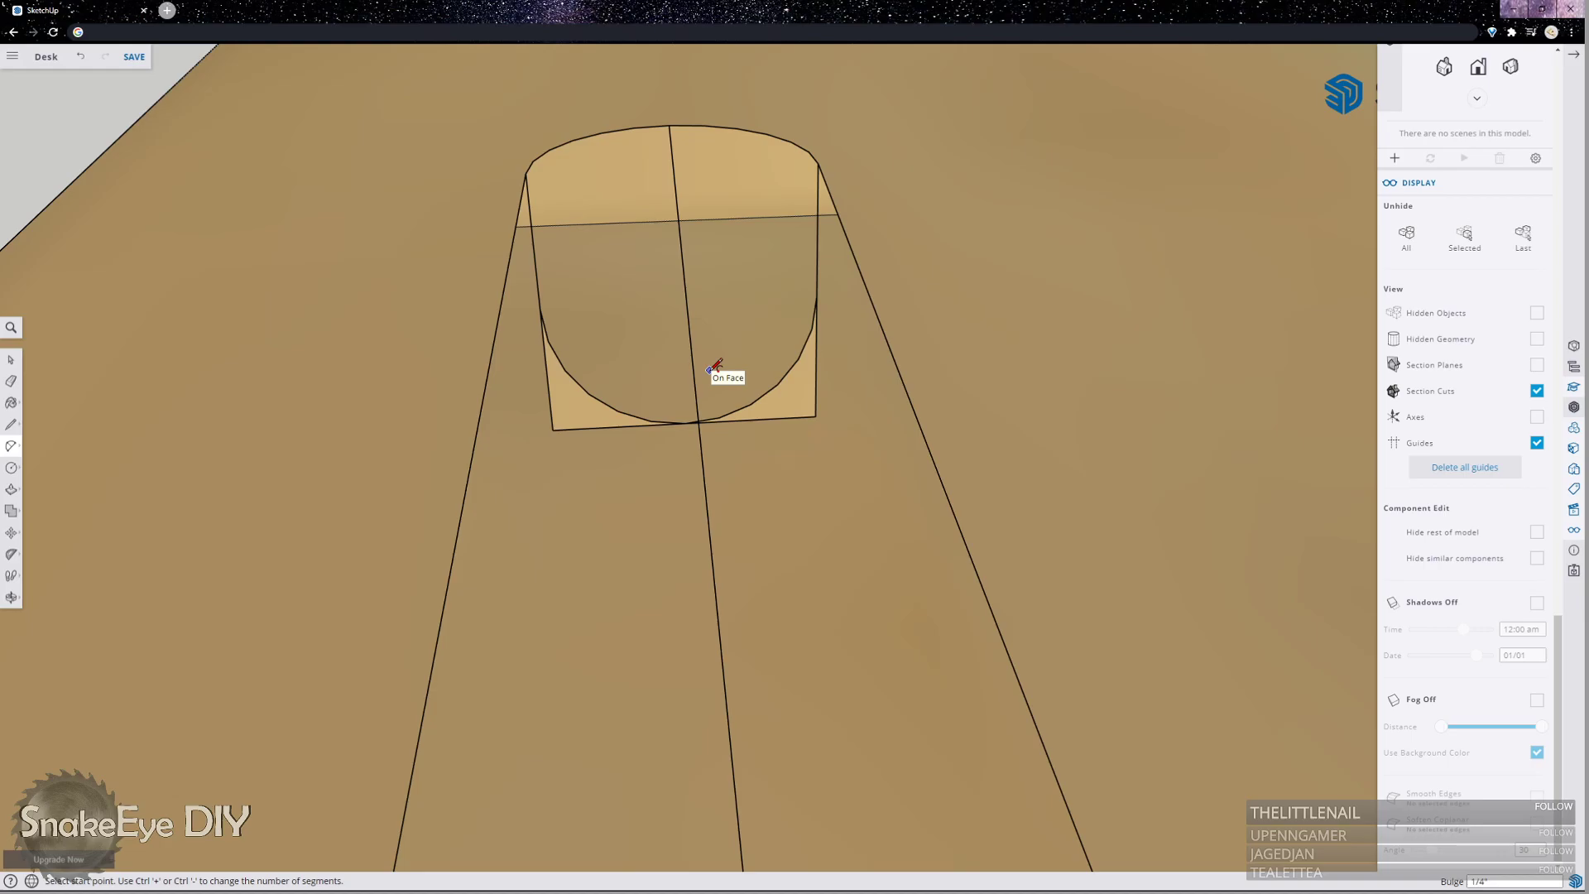
pyautogui.press('p')
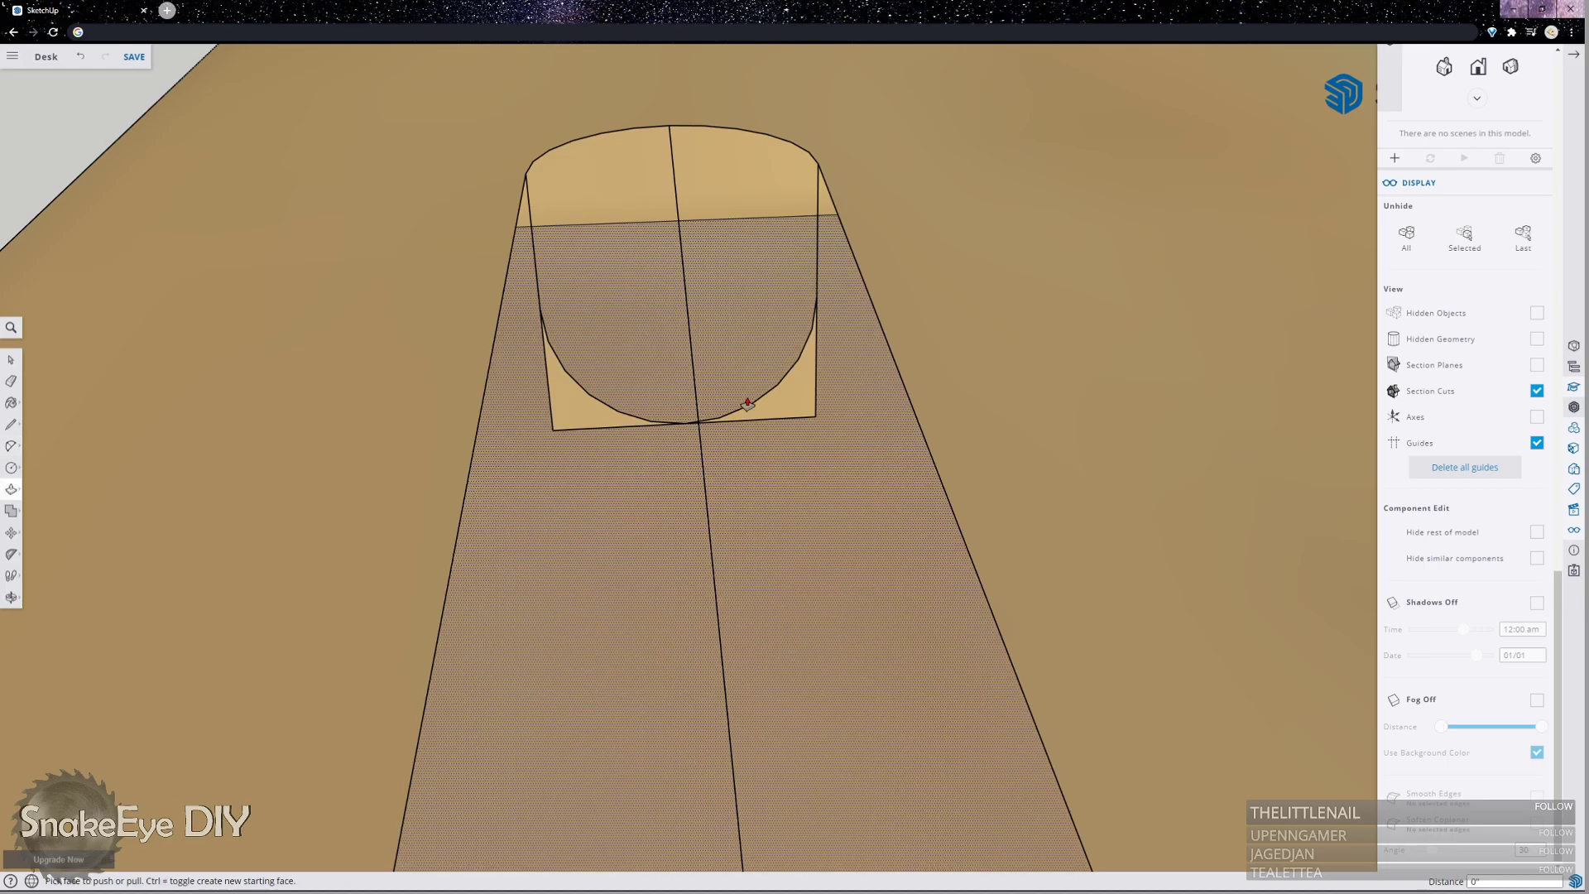
pyautogui.click(803, 400)
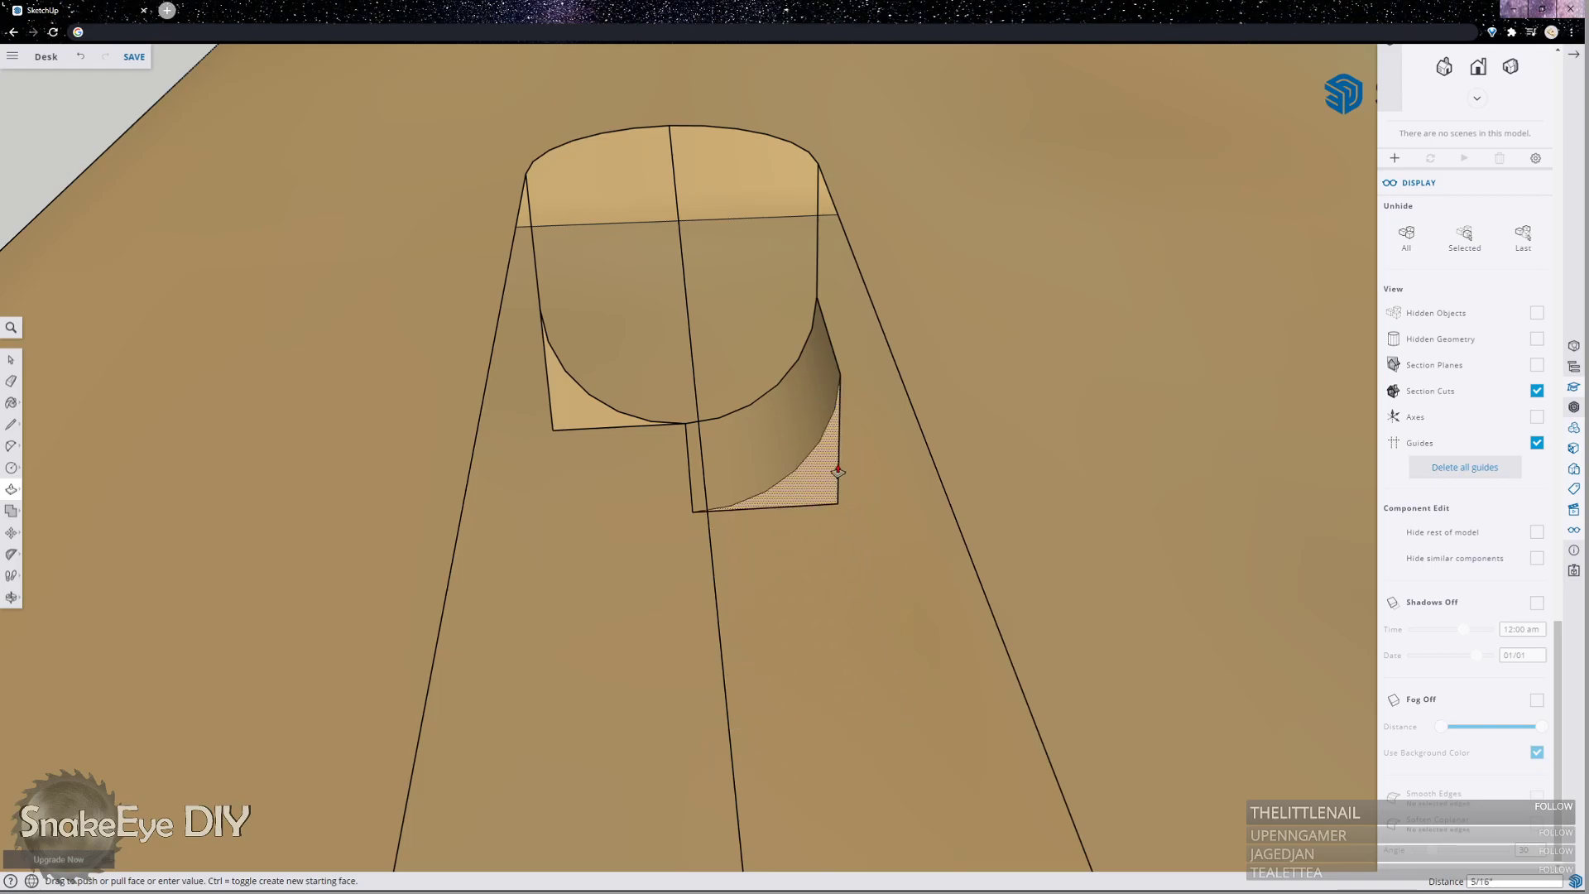
pyautogui.click(799, 395)
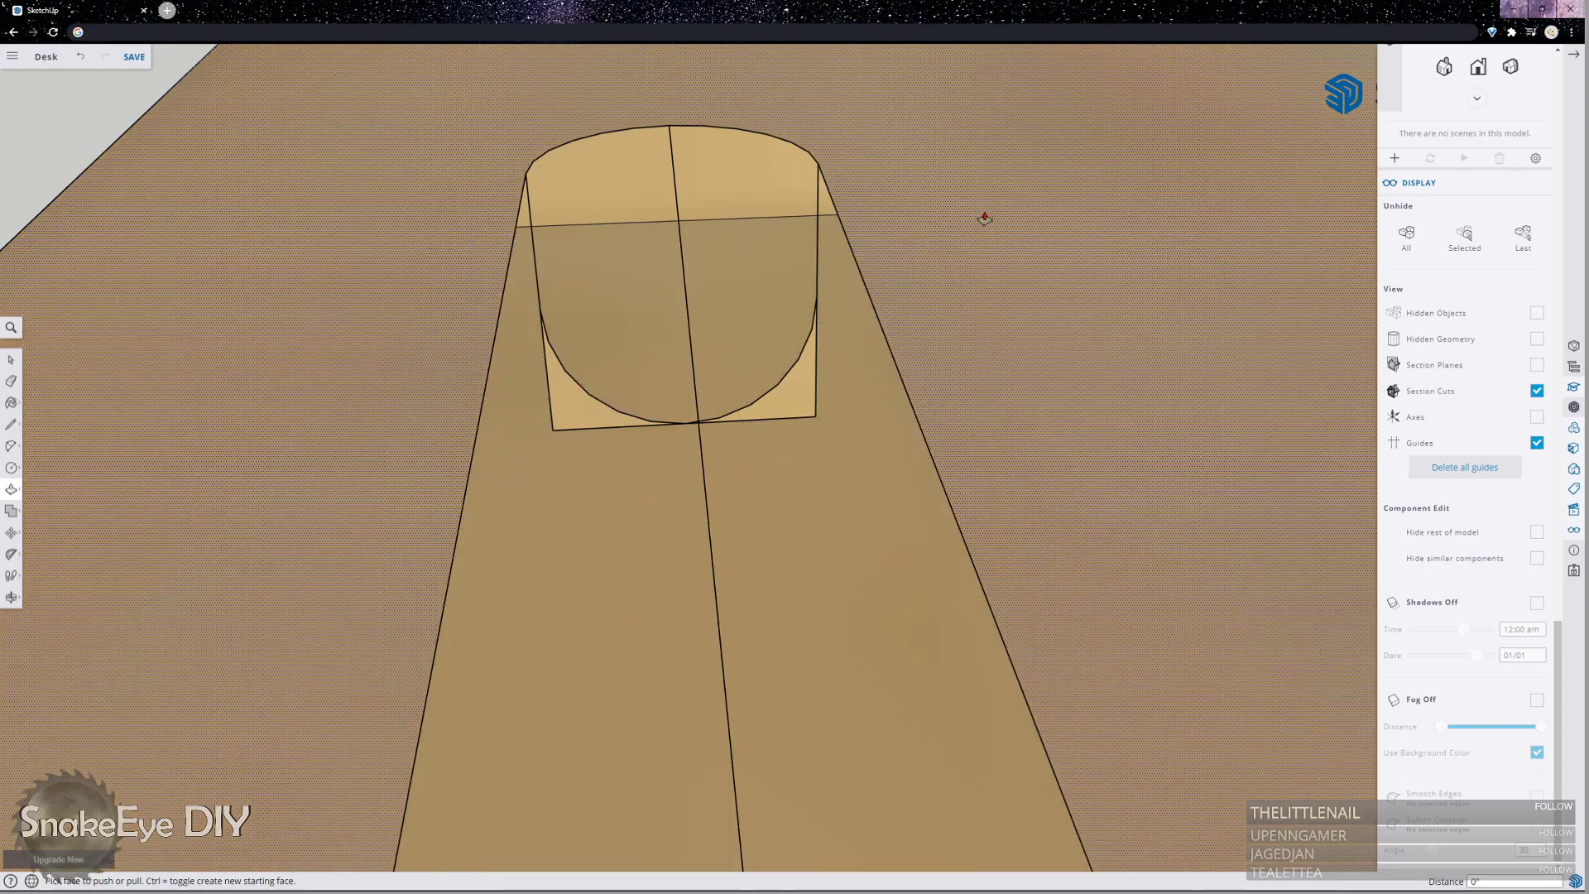
pyautogui.press('space')
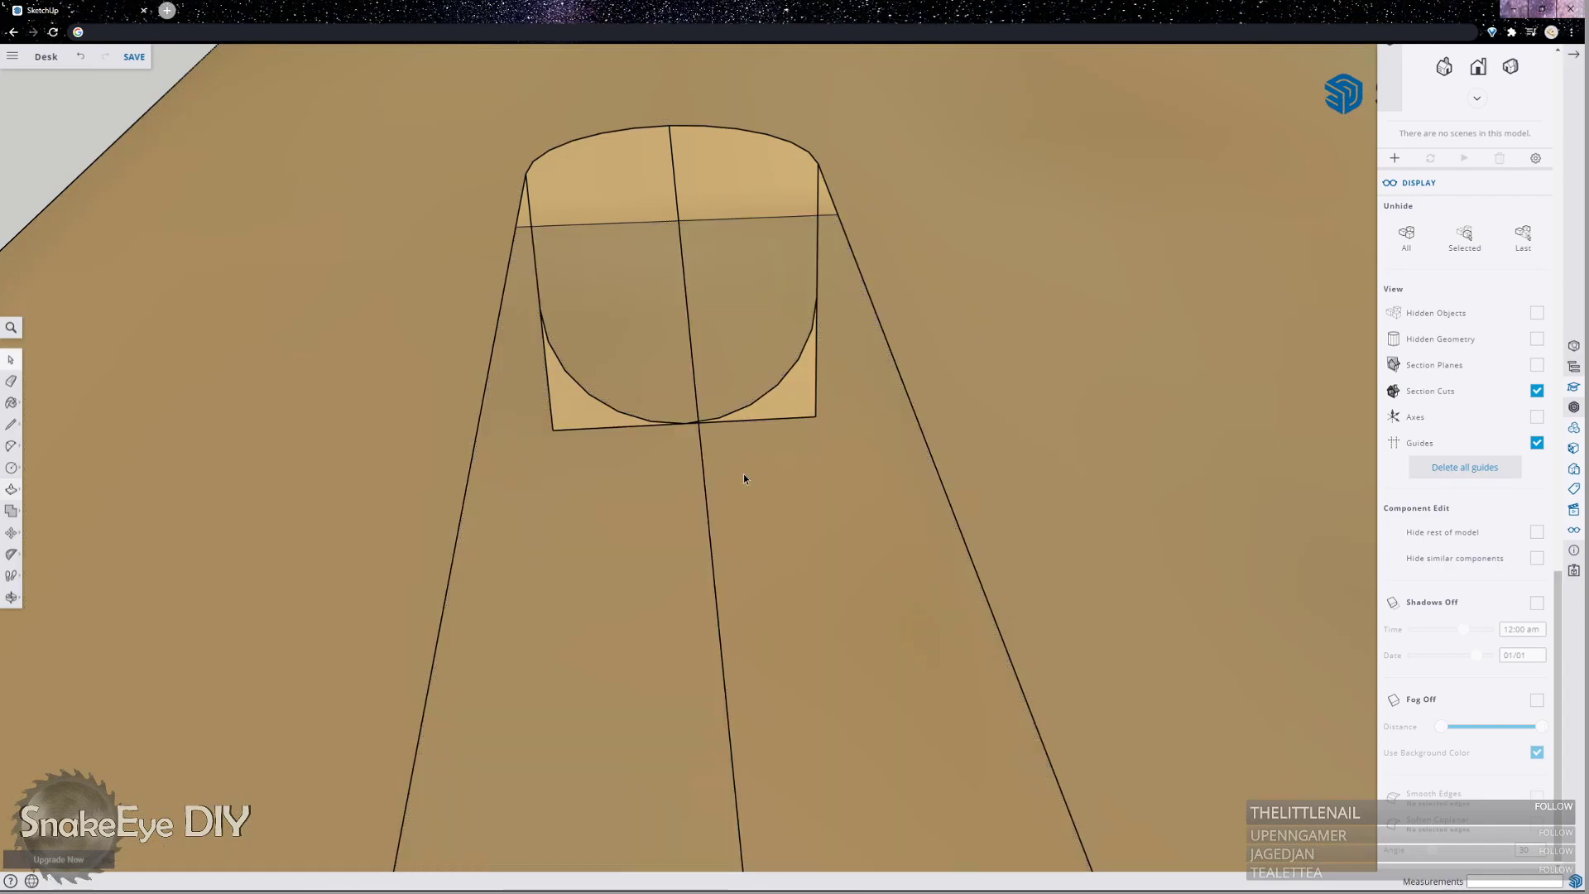
# Select the U profile's two corner faces, the arc and the right vertical edge.
pyautogui.click(794, 383)
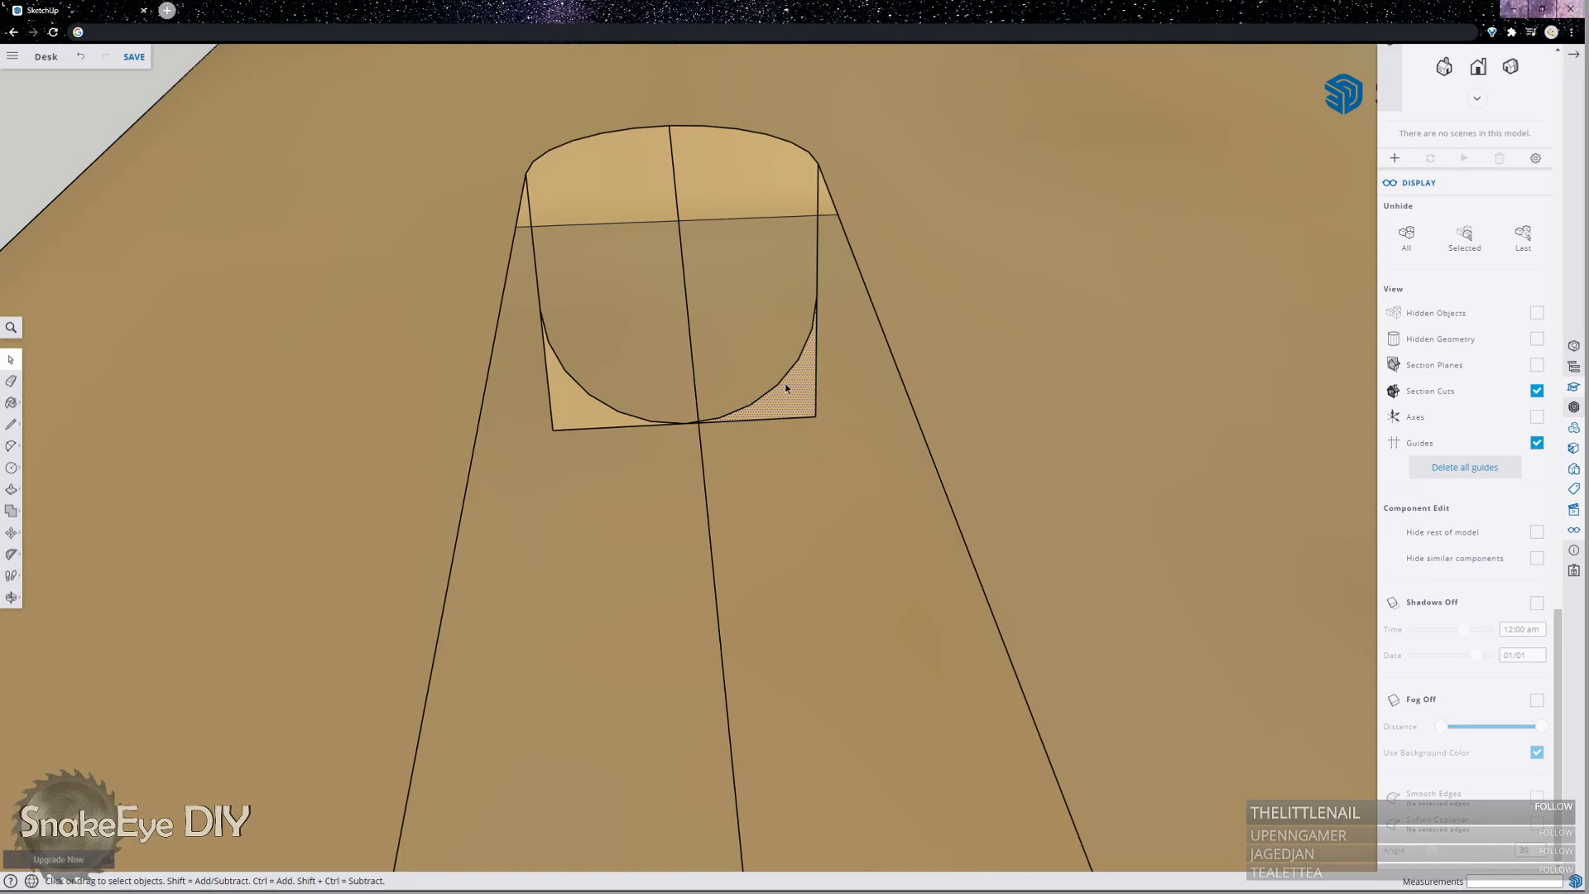
pyautogui.keyDown('ctrl'); pyautogui.click(785, 379); pyautogui.keyUp('ctrl')
pyautogui.keyDown('ctrl'); pyautogui.doubleClick(549, 414); pyautogui.keyUp('ctrl')
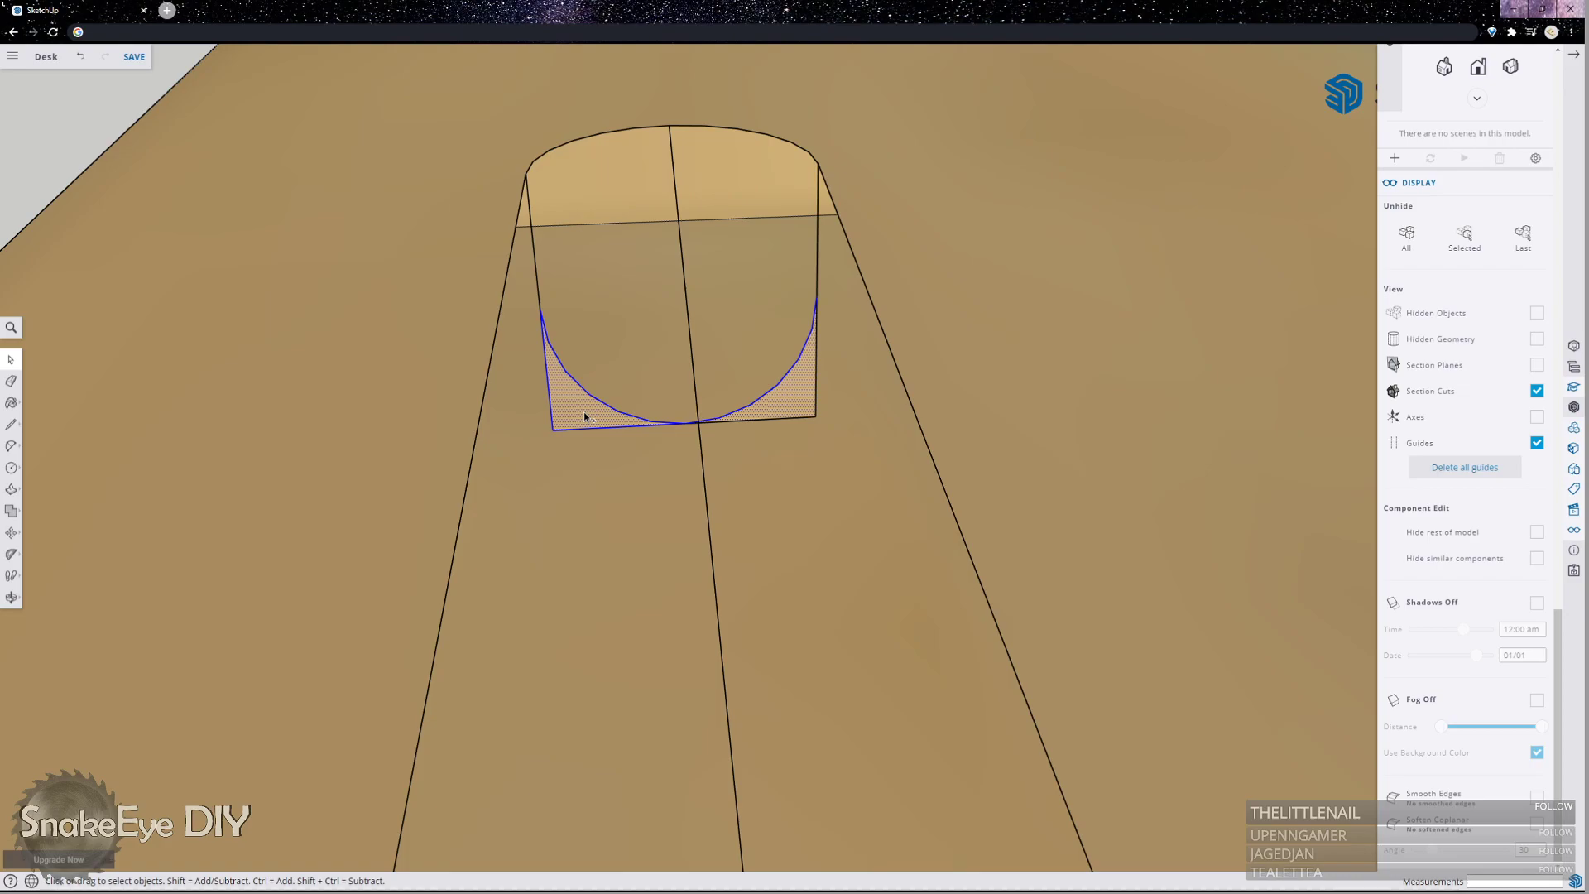
pyautogui.keyDown('ctrl'); pyautogui.click(817, 281); pyautogui.keyUp('ctrl')
pyautogui.keyDown('ctrl'); pyautogui.click(816, 410); pyautogui.keyUp('ctrl')
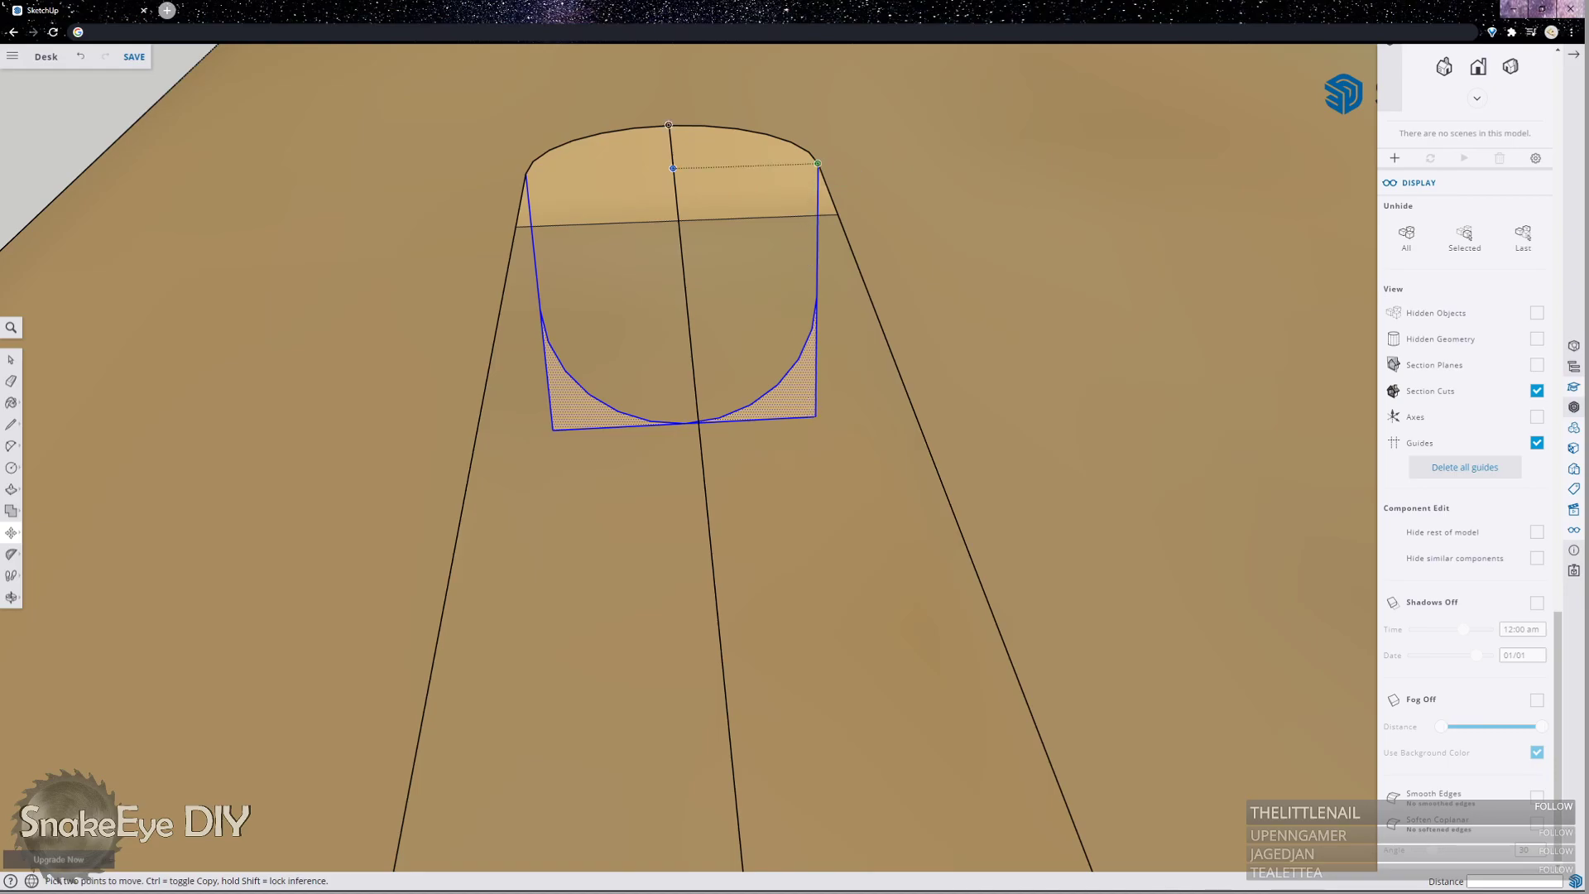
# Copy the profile from the arc endpoint to the groove's opposite end near the board's top edge.
pyautogui.press('ctrl')
pyautogui.click(819, 164)
pyautogui.scroll(-3, 861, 385)
pyautogui.scroll(-6, 860, 385)
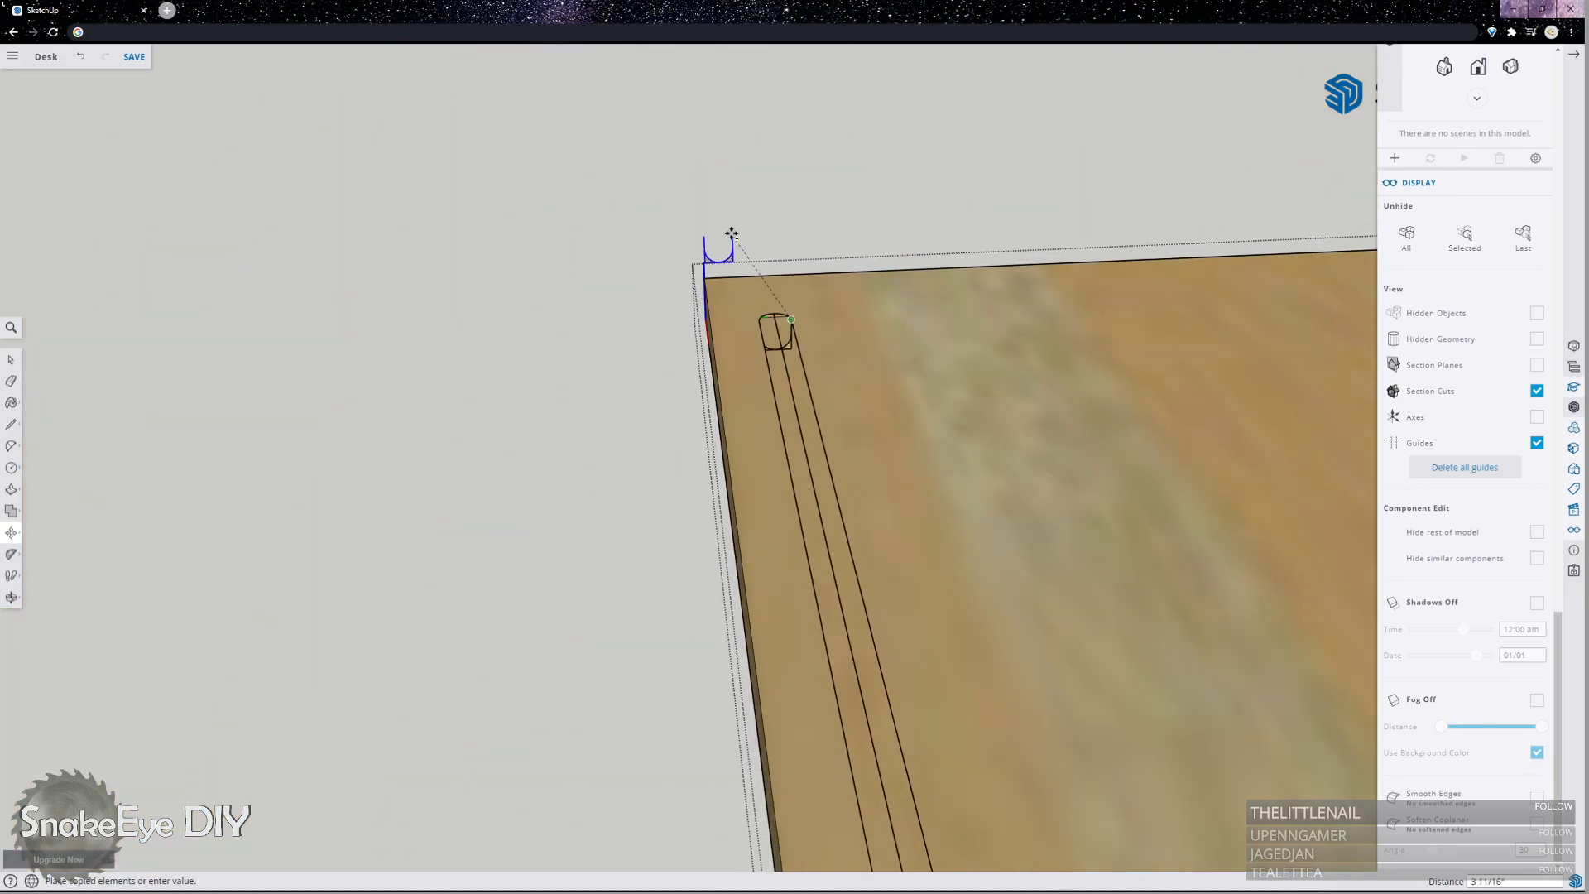
pyautogui.scroll(8, 820, 503)
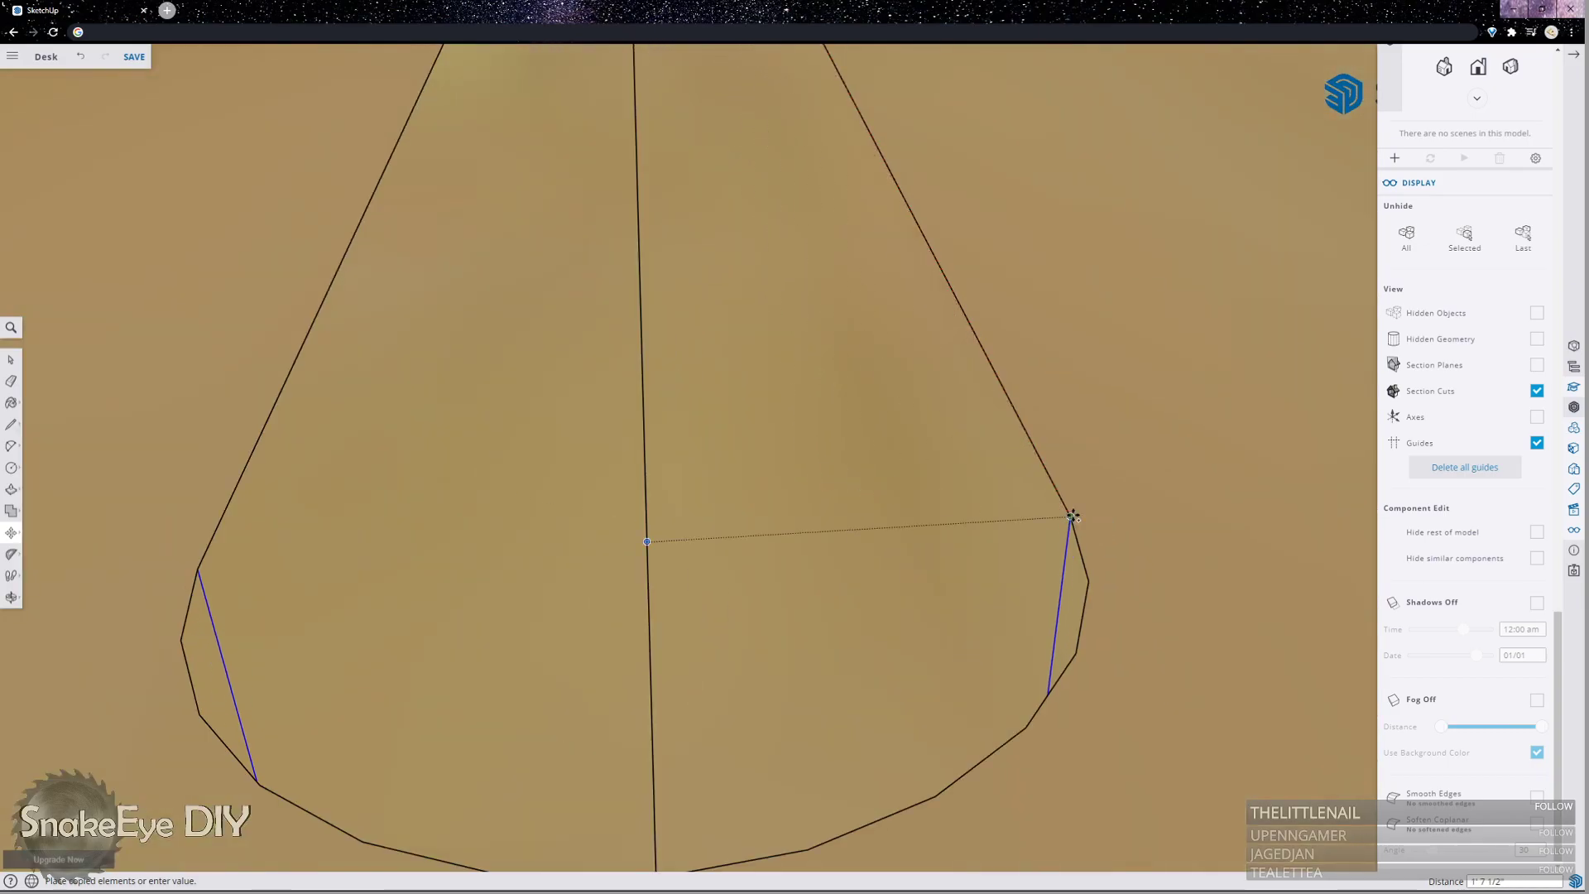
pyautogui.click(1070, 519)
pyautogui.scroll(-8, 1055, 538)
pyautogui.scroll(-6, 913, 160)
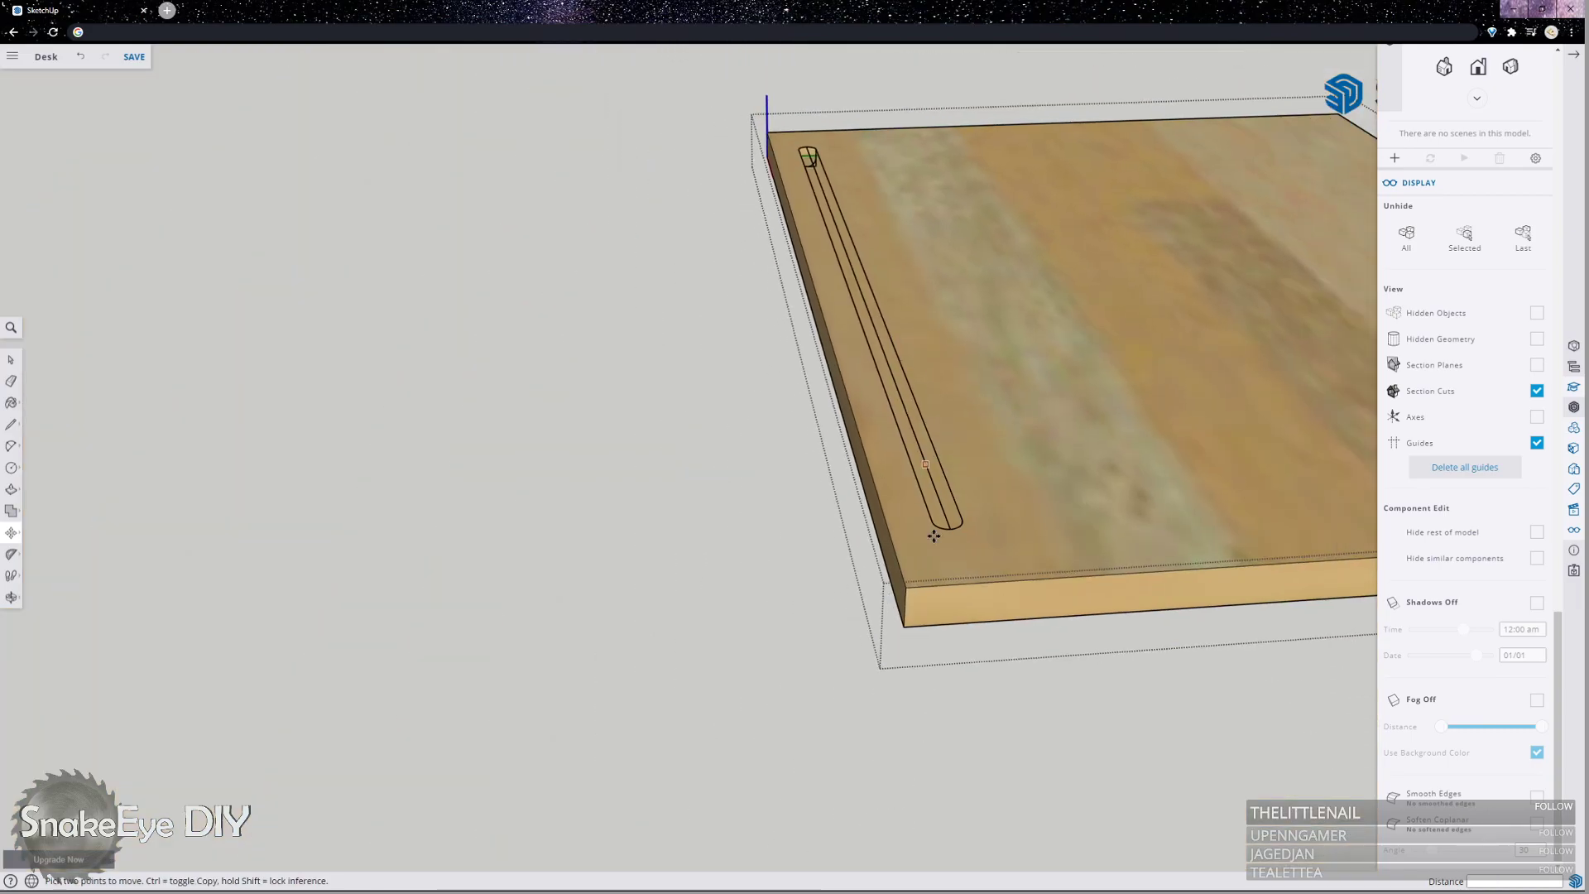
pyautogui.scroll(6, 829, 202)
pyautogui.scroll(6, 649, 276)
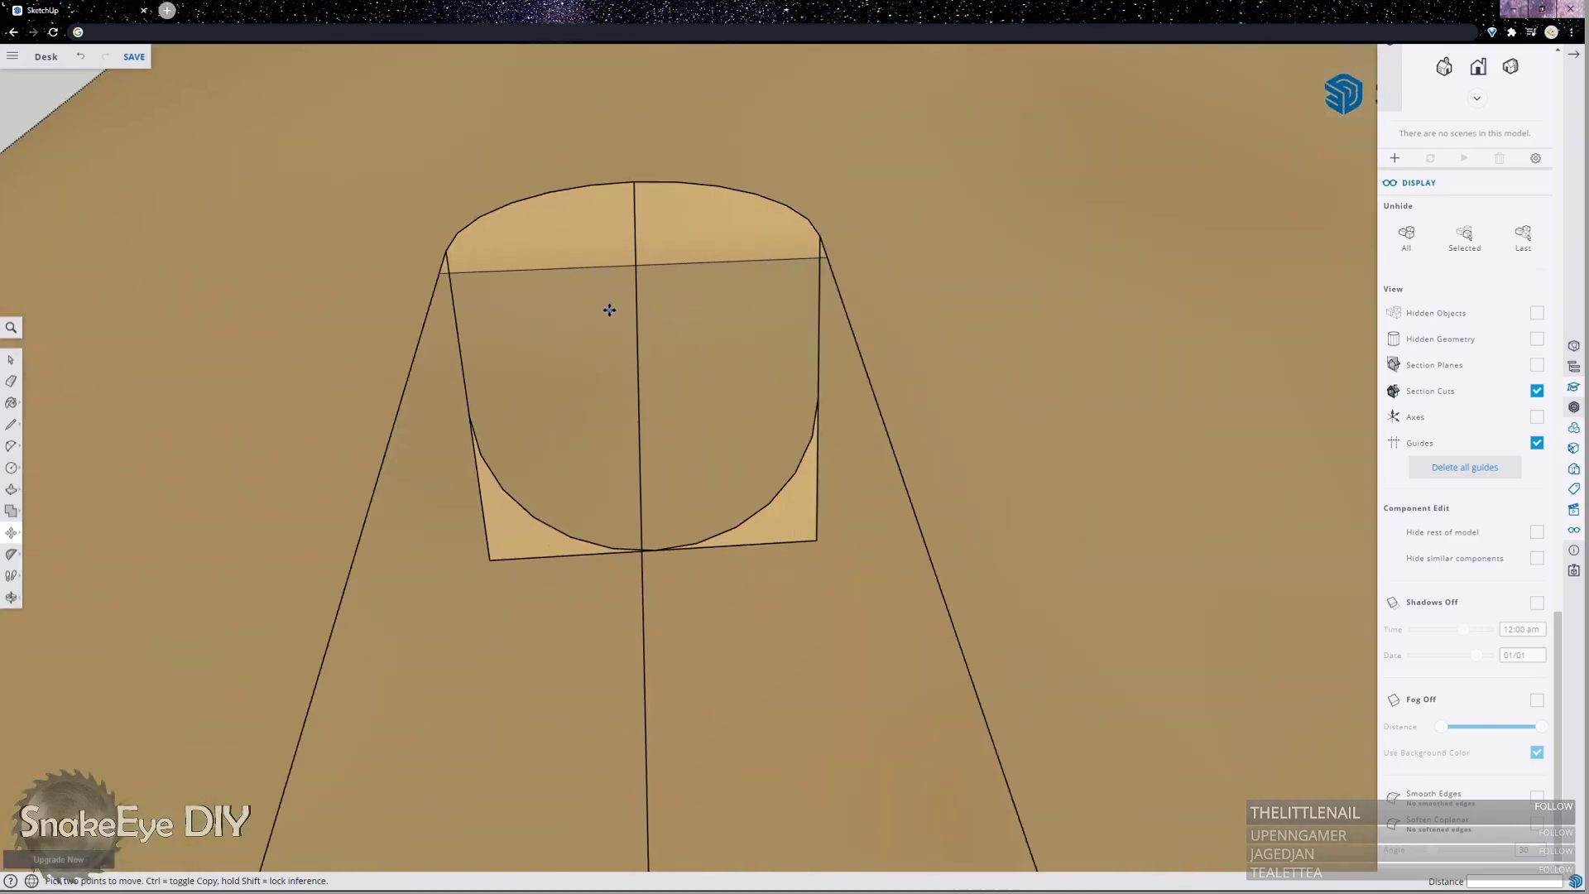
# Select both corner faces beside the arc and push them down into the desktop.
pyautogui.press('p')
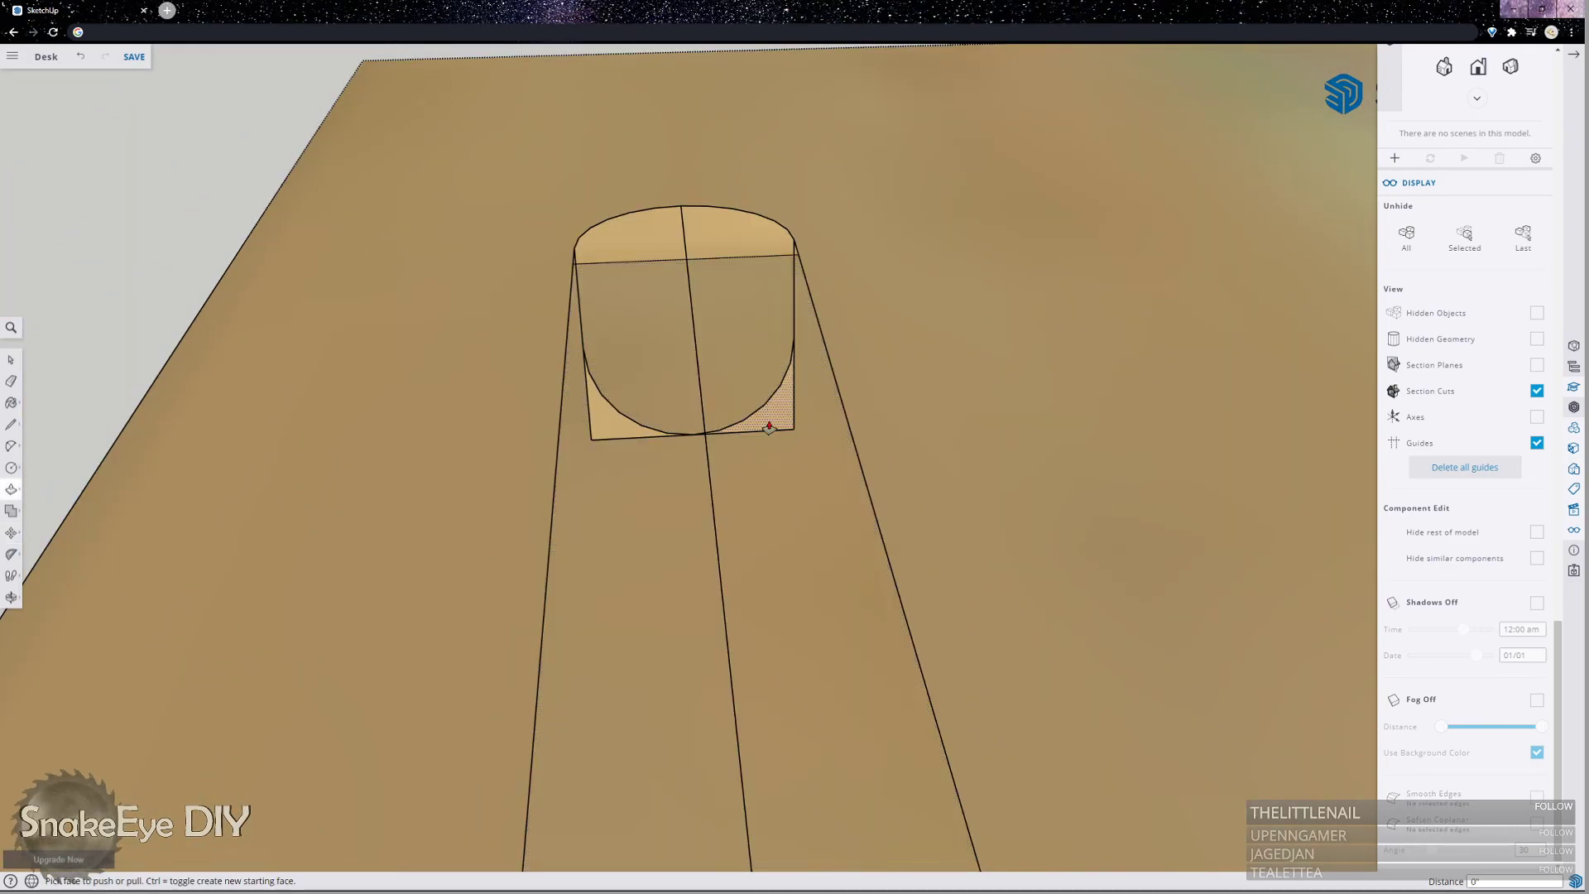
pyautogui.press('space')
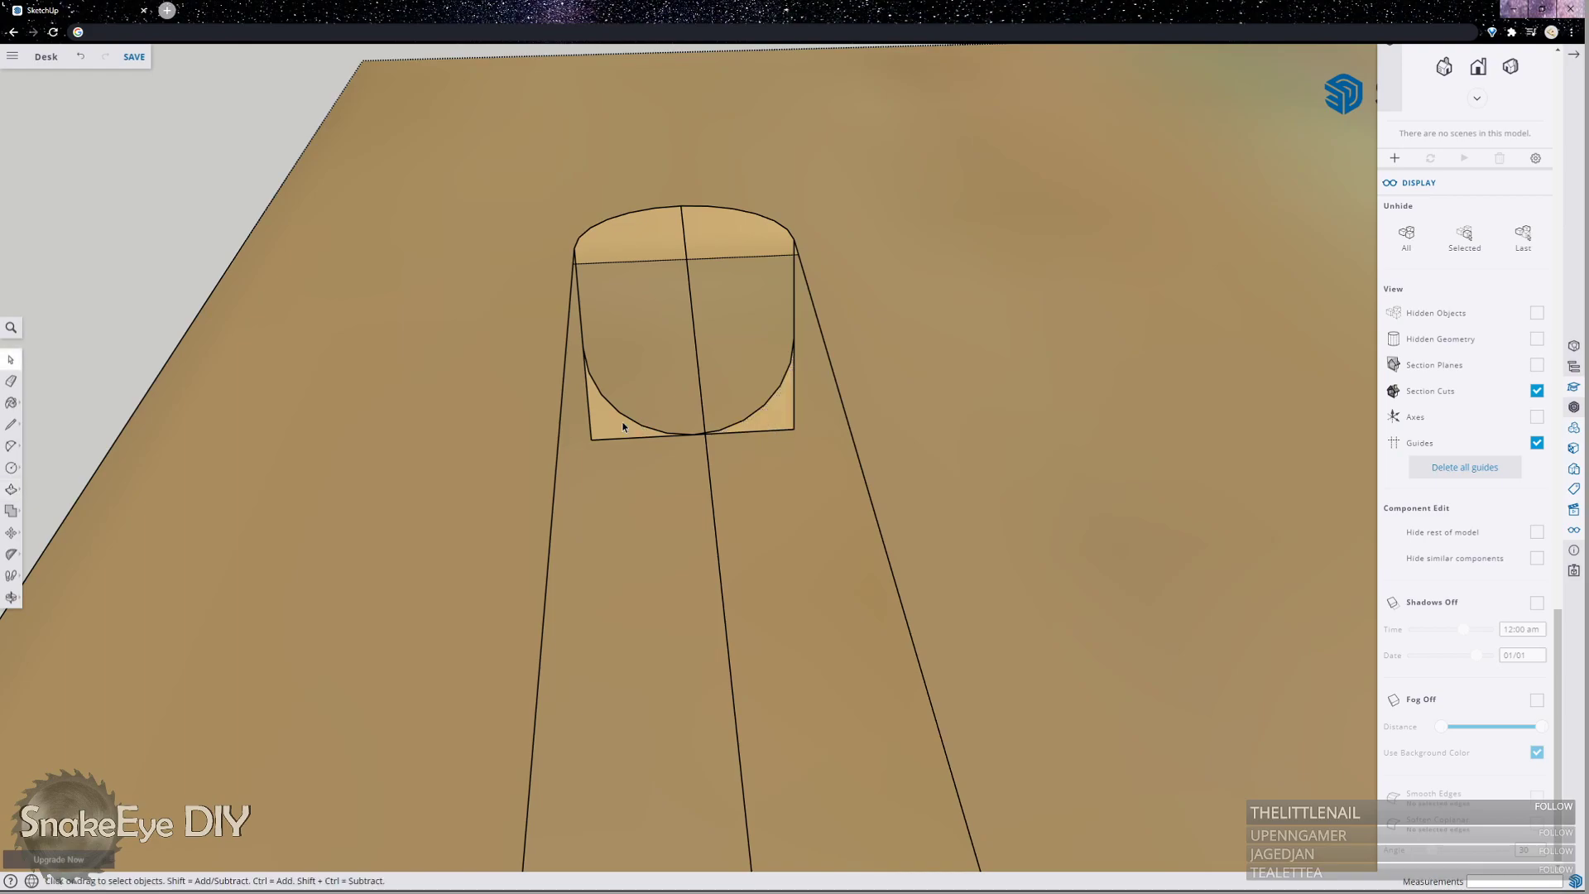
pyautogui.click(621, 425)
pyautogui.keyDown('shift'); pyautogui.click(785, 428); pyautogui.keyUp('shift')
pyautogui.press('p')
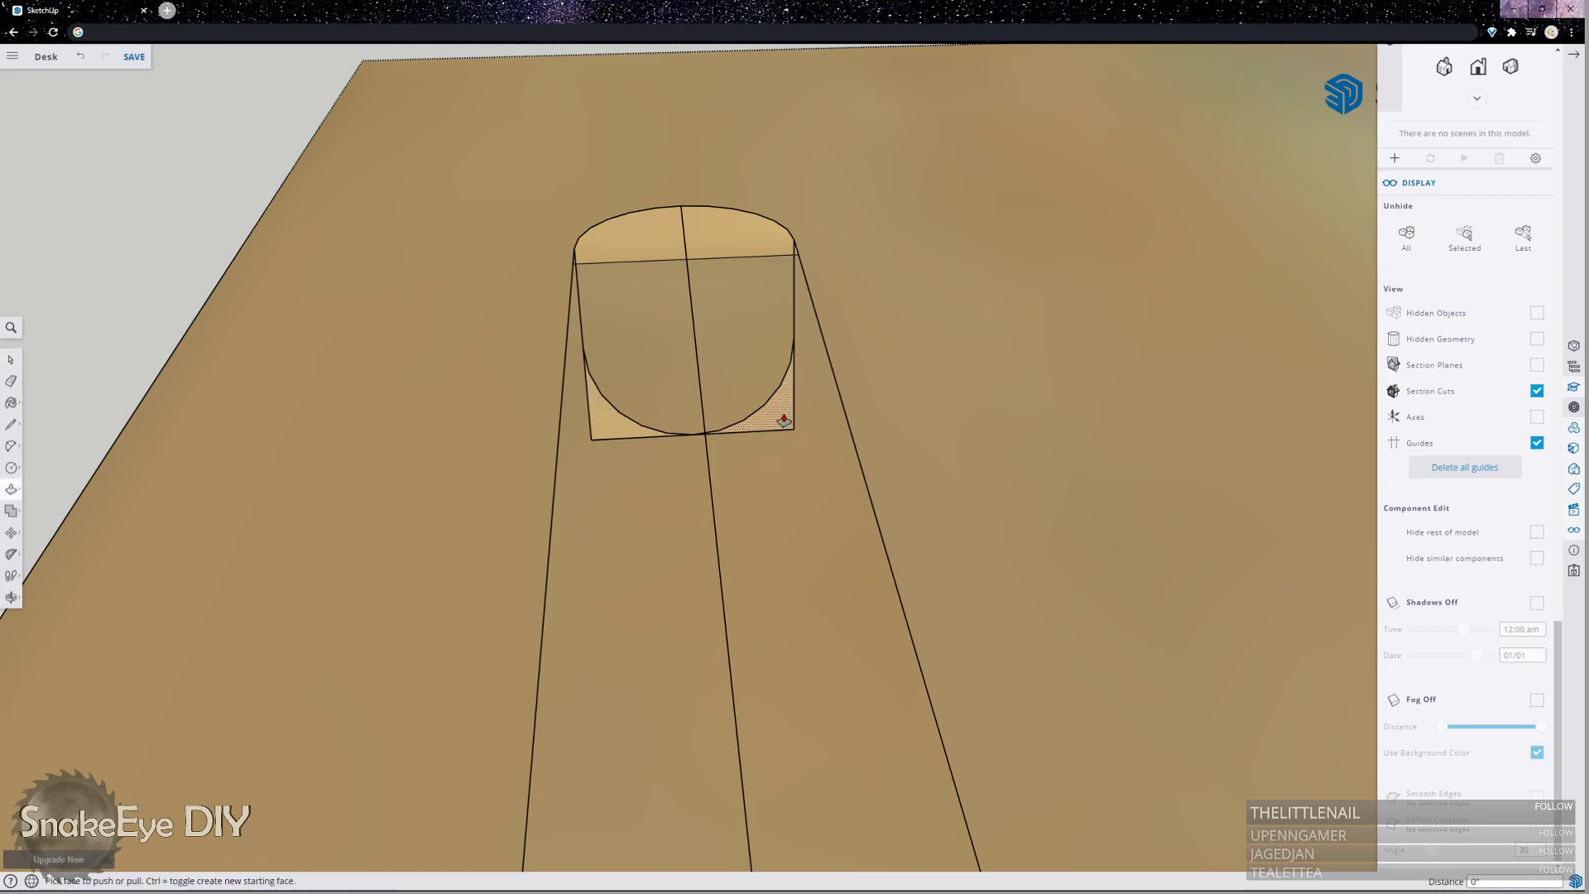
pyautogui.click(784, 419)
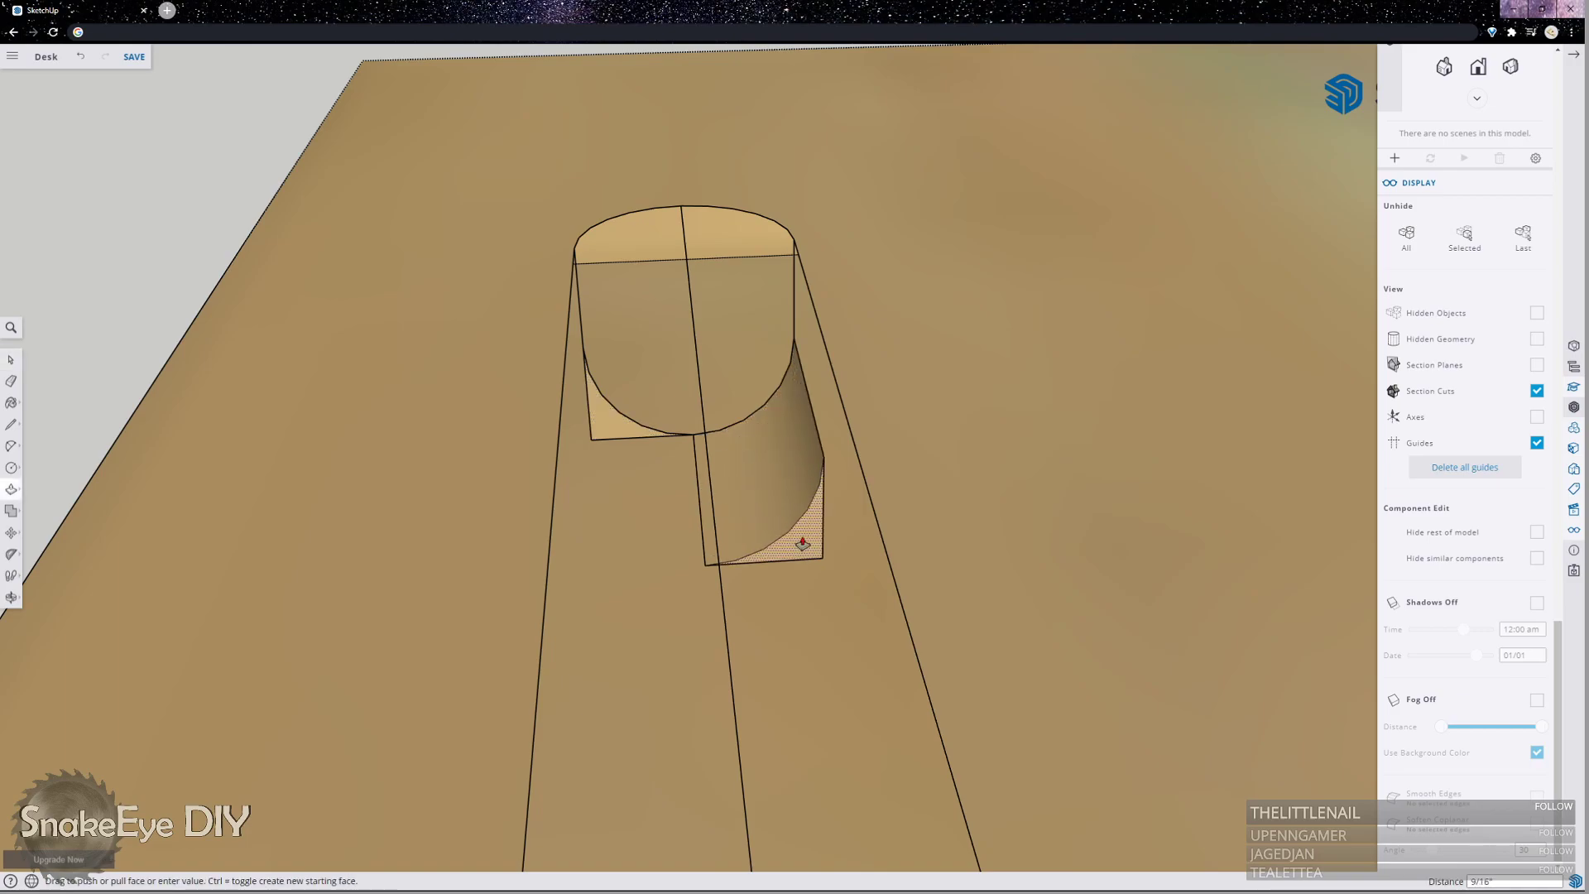
pyautogui.moveTo(798, 543); pyautogui.dragTo(720, 507, button='middle')
pyautogui.scroll(-3, 773, 206)
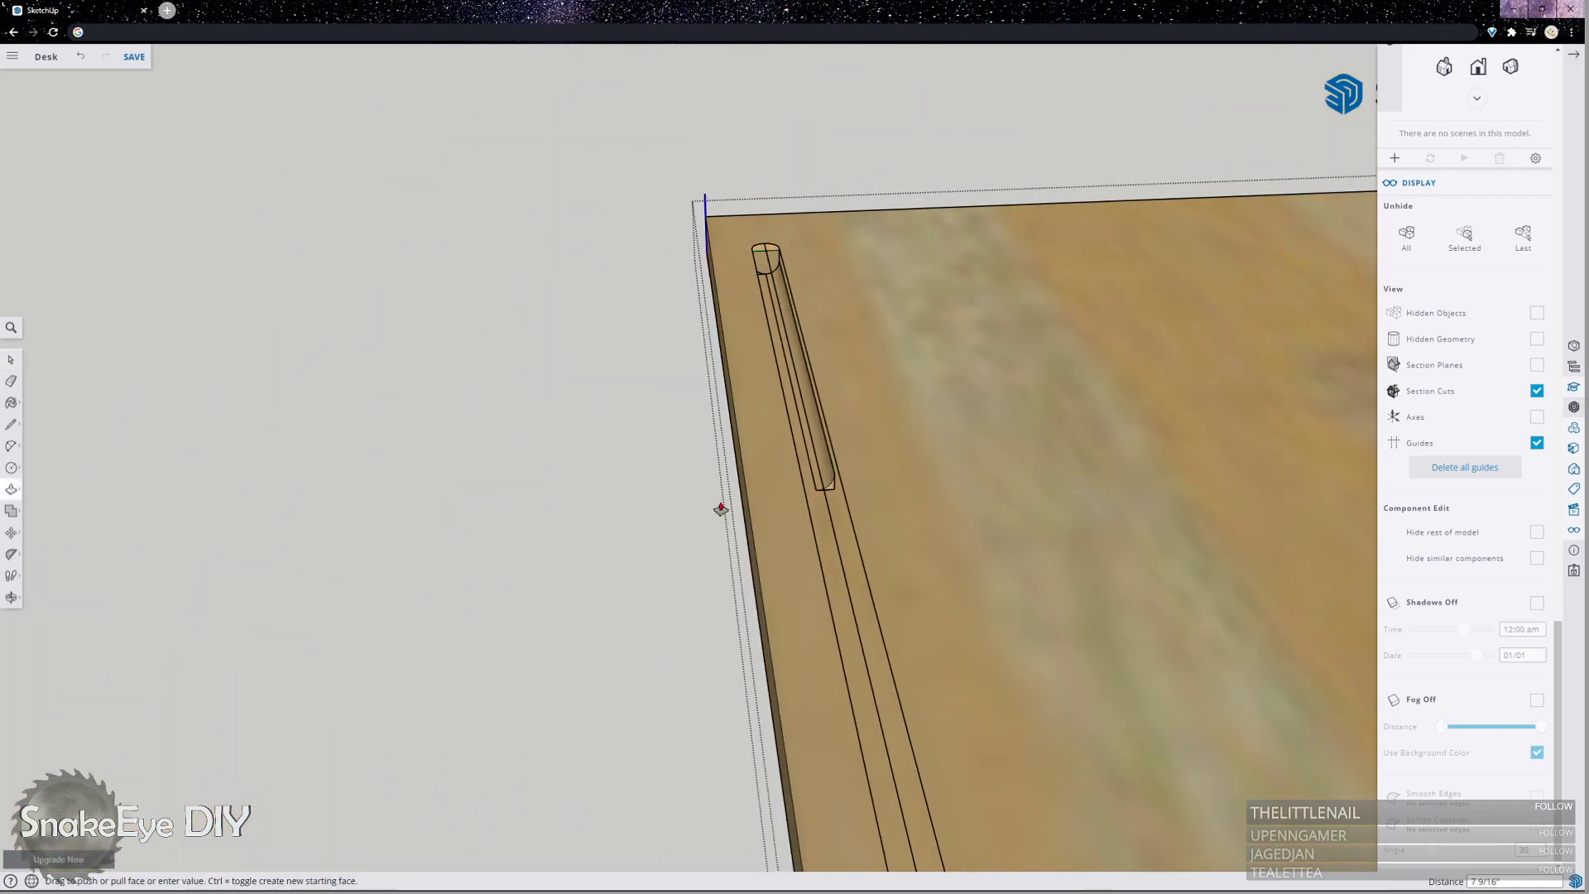
pyautogui.click(646, 591)
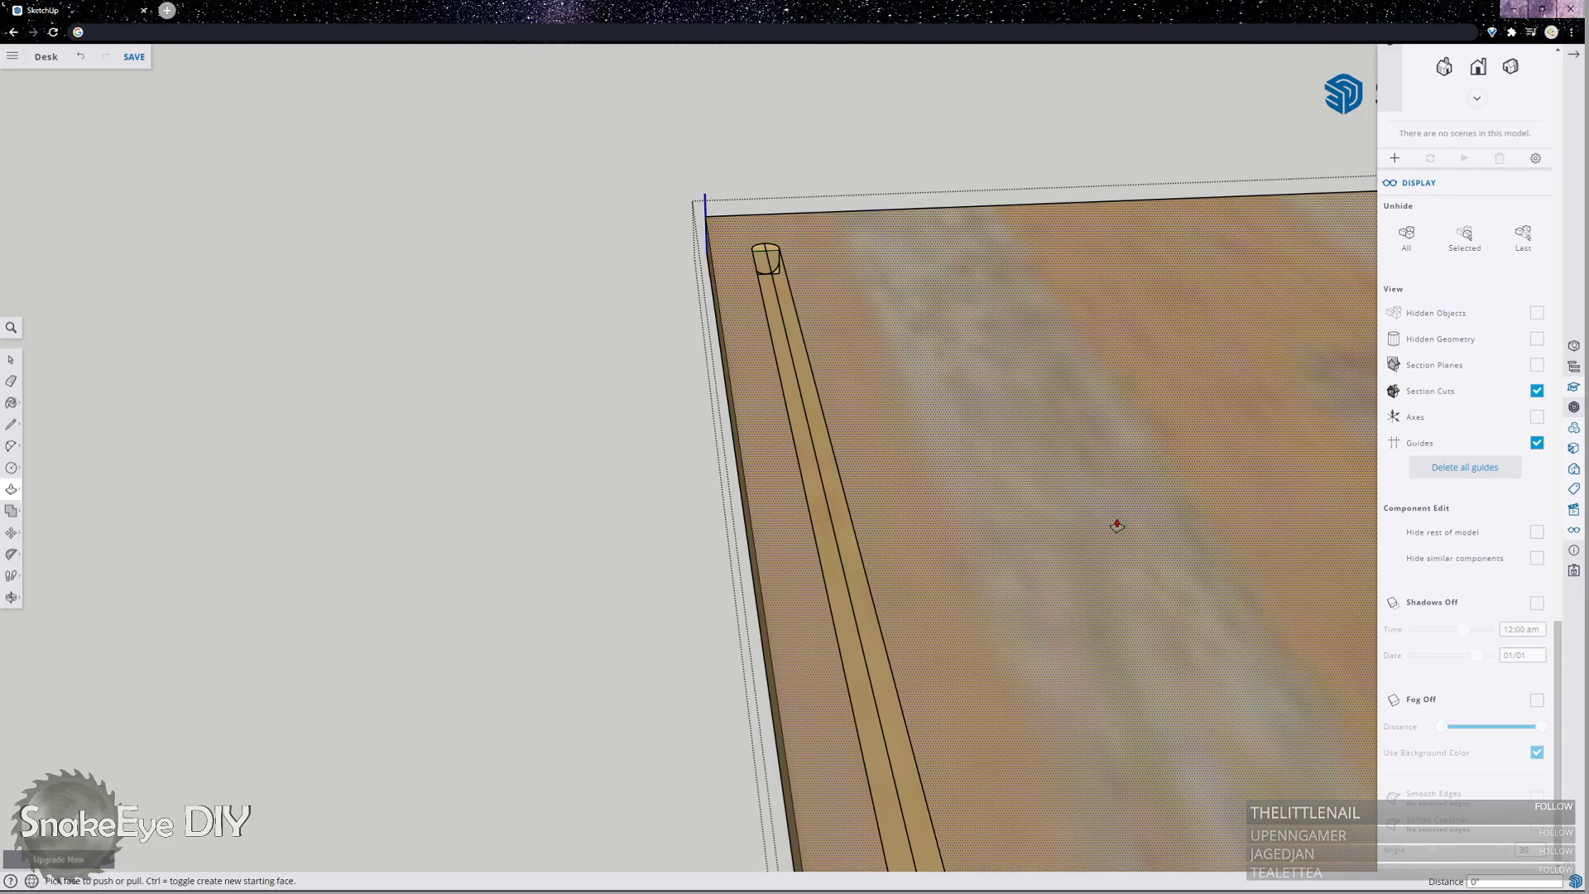
# Push the remaining small corner face at the groove end and orbit to look along the groove.
pyautogui.scroll(5, 773, 215)
pyautogui.scroll(3, 763, 340)
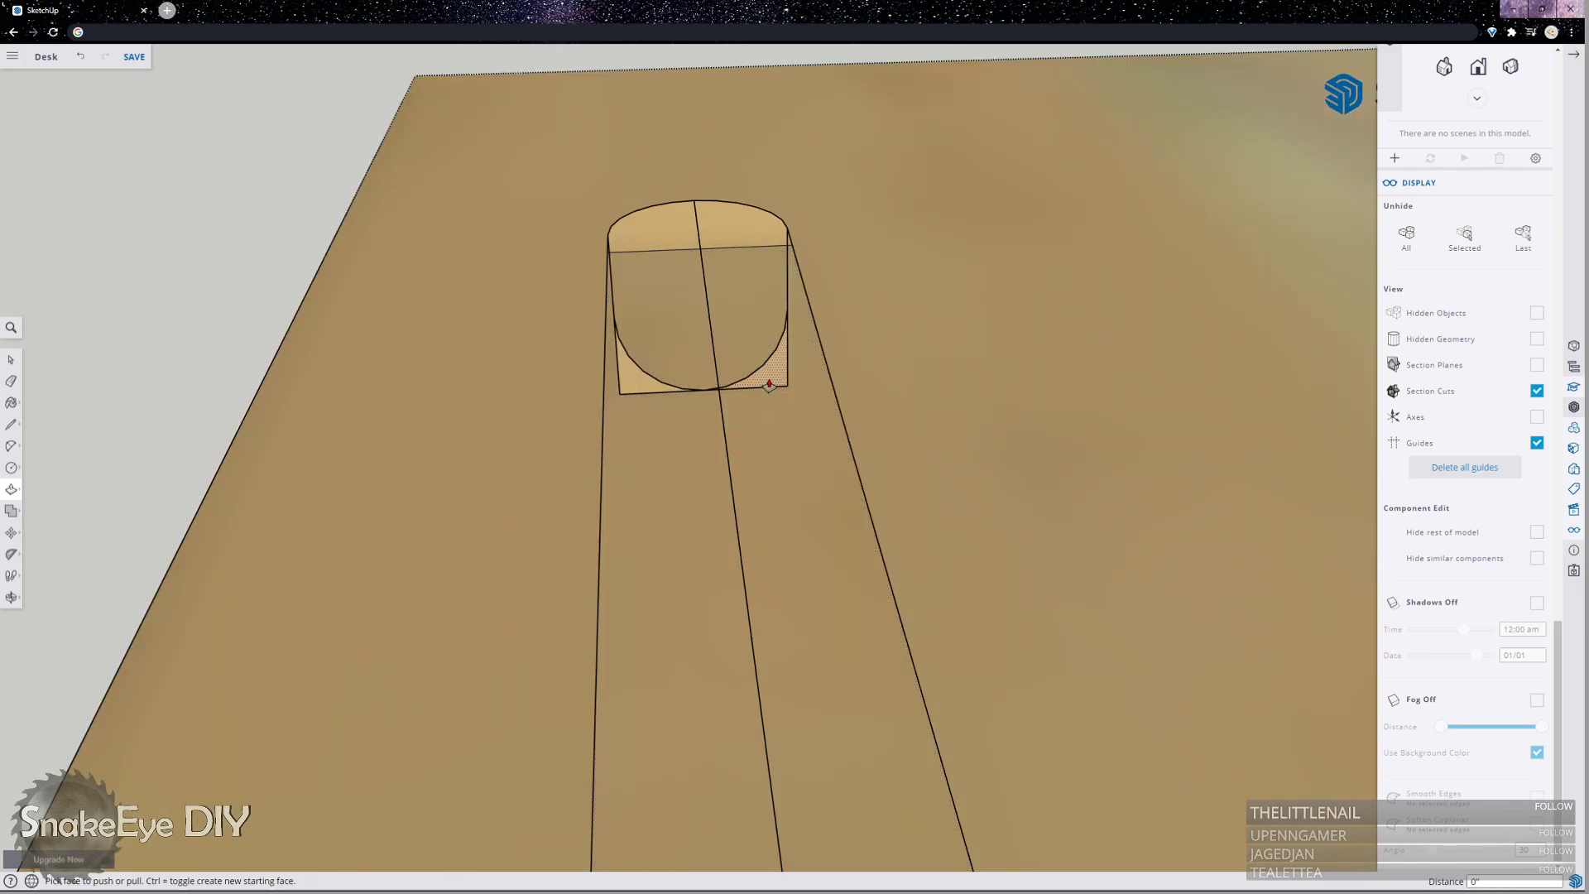
pyautogui.click(760, 374)
pyautogui.moveTo(812, 563); pyautogui.dragTo(944, 515, button='middle')
pyautogui.scroll(-5, 642, 507)
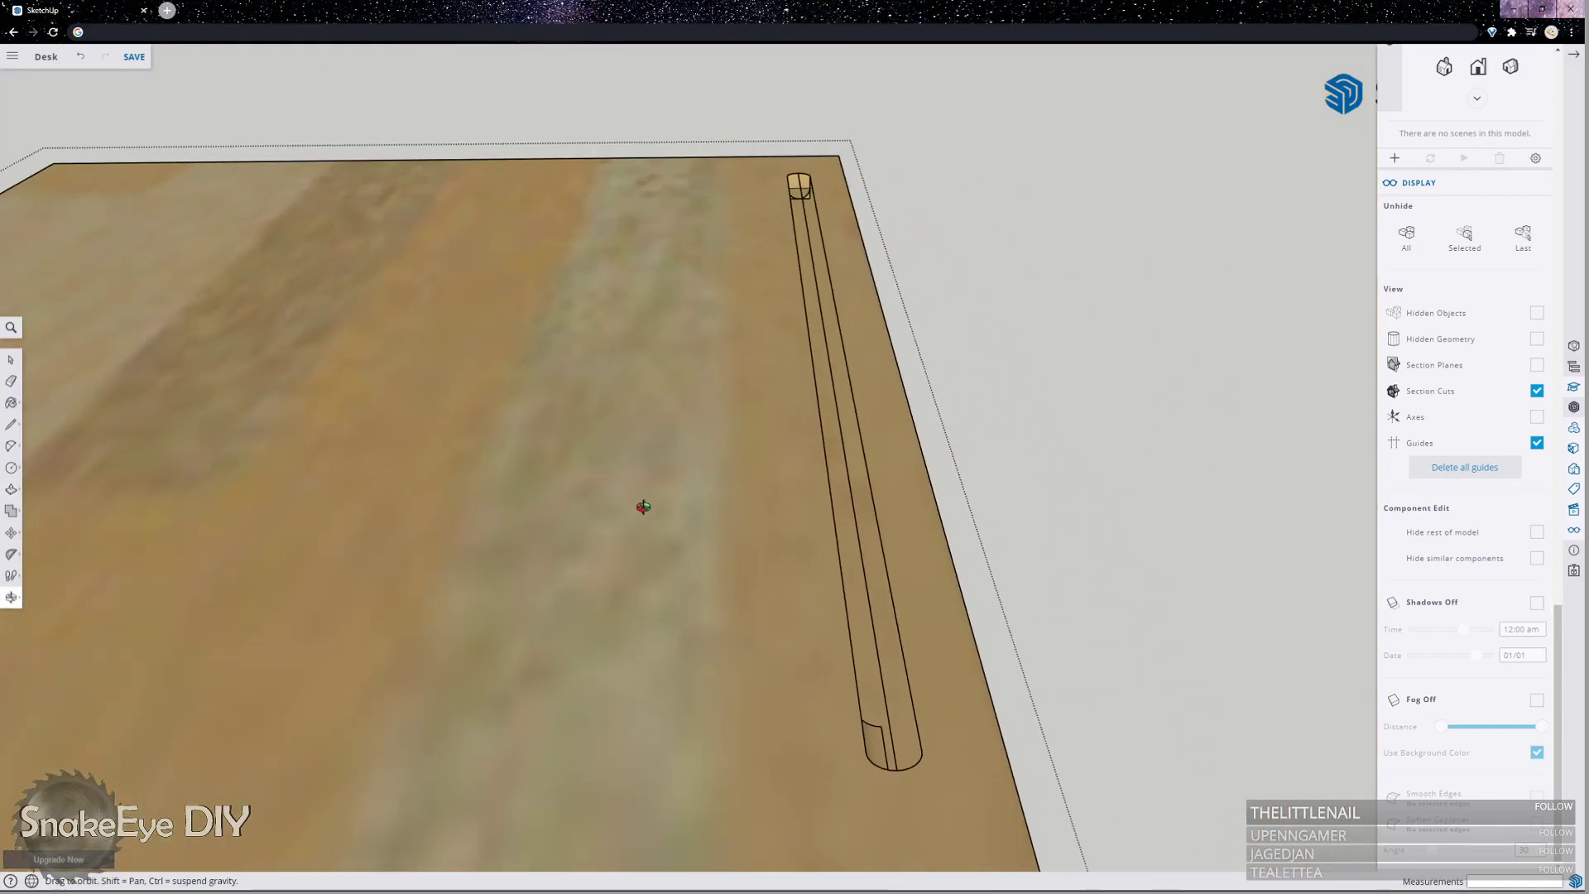
pyautogui.scroll(5, 812, 256)
# Push the groove's left strip and then its right strip down into the desktop.
pyautogui.scroll(3, 812, 185)
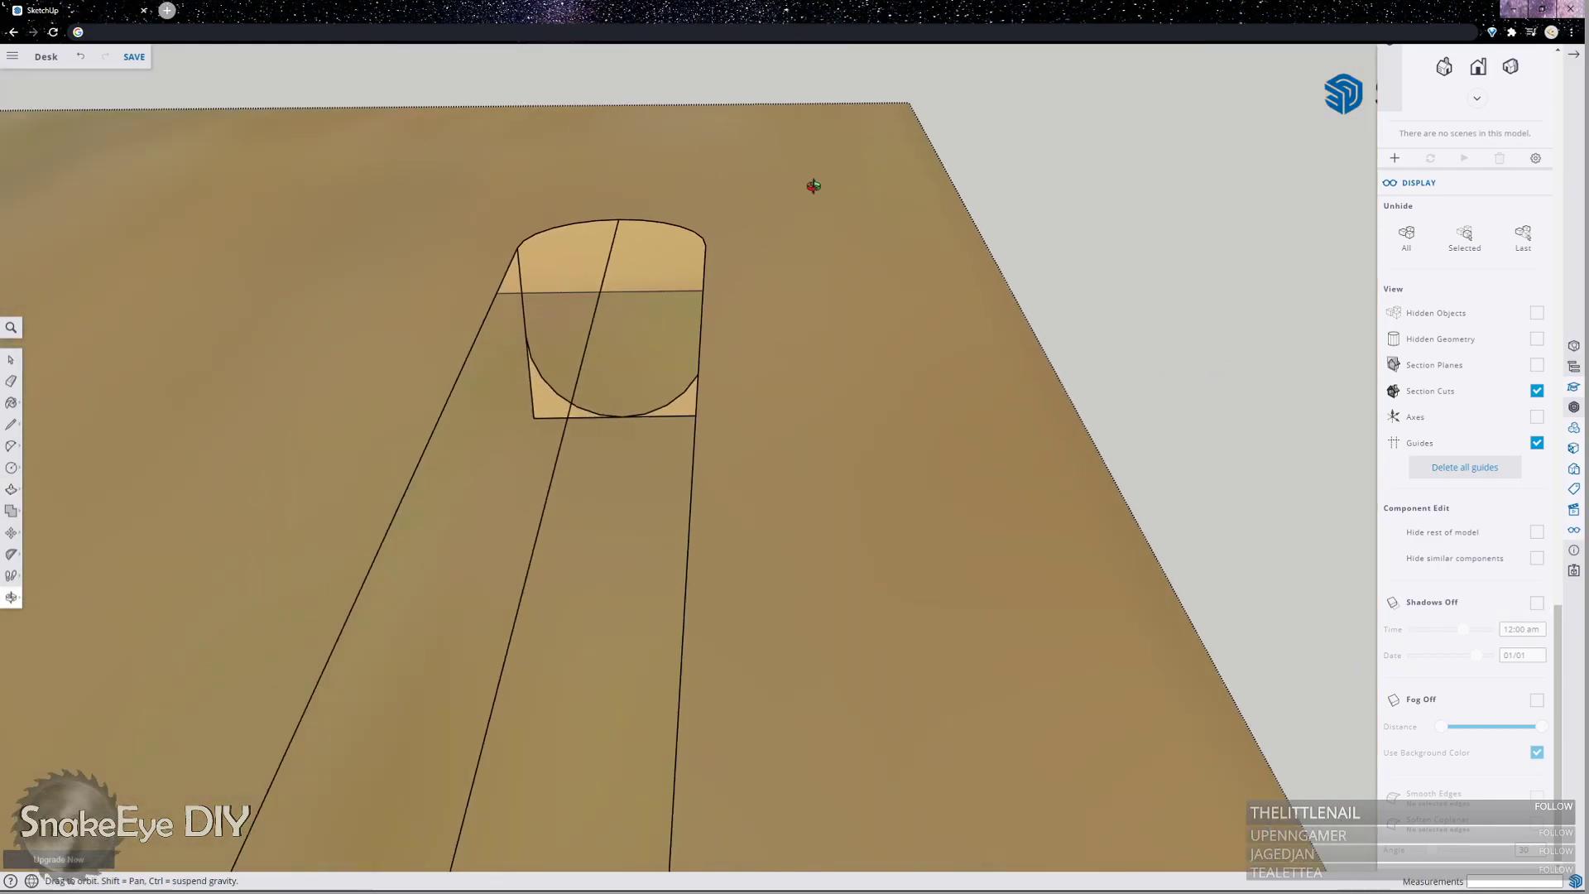
pyautogui.press('p')
pyautogui.click(571, 364)
pyautogui.click(552, 407)
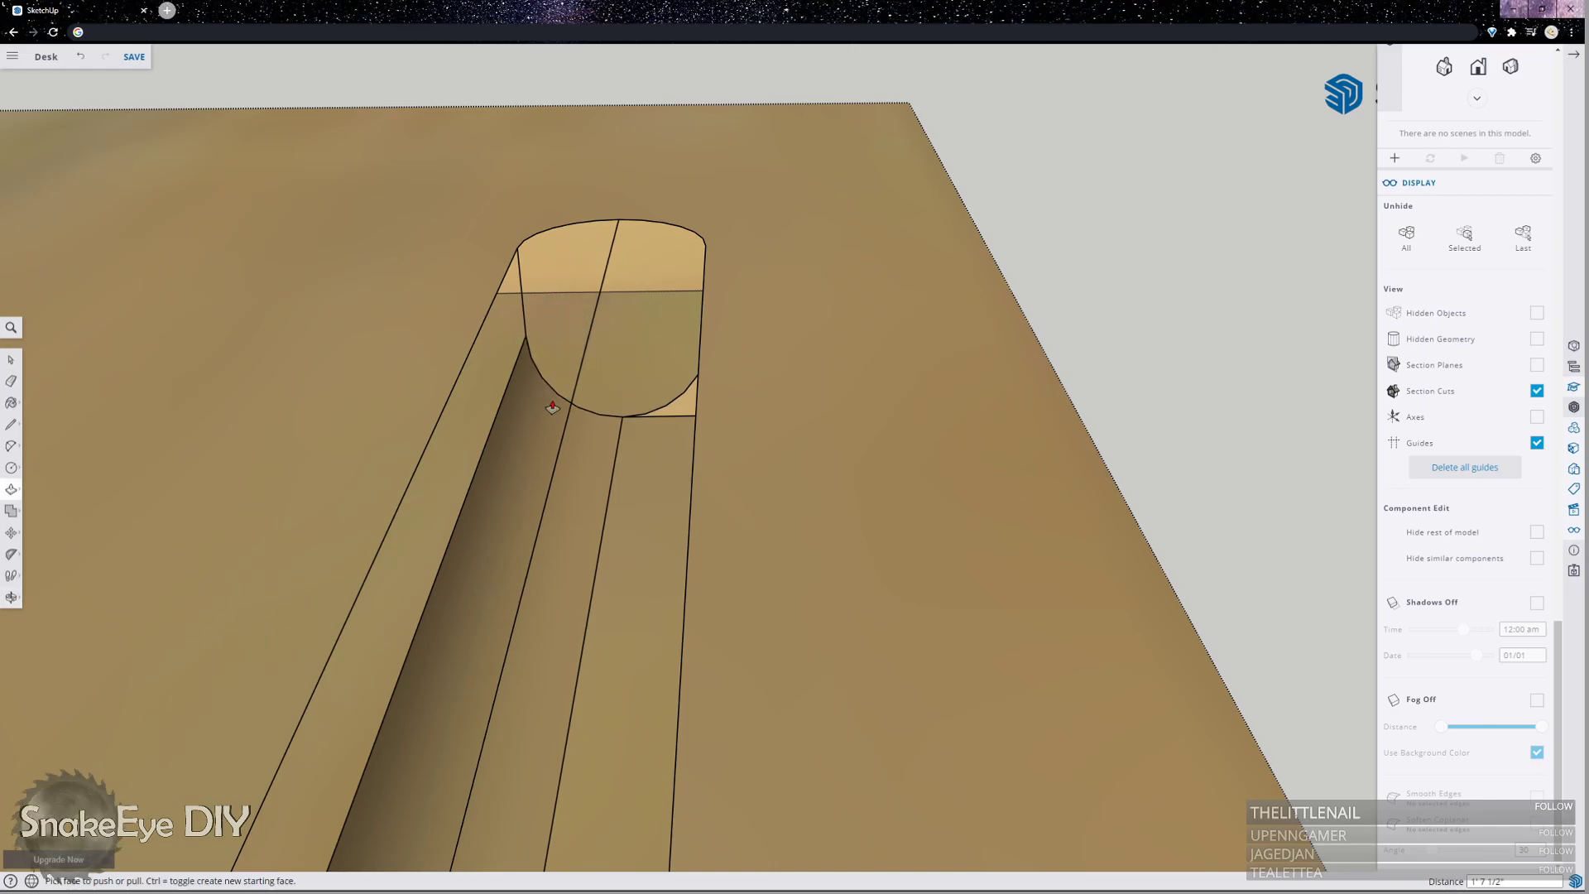
pyautogui.click(674, 433)
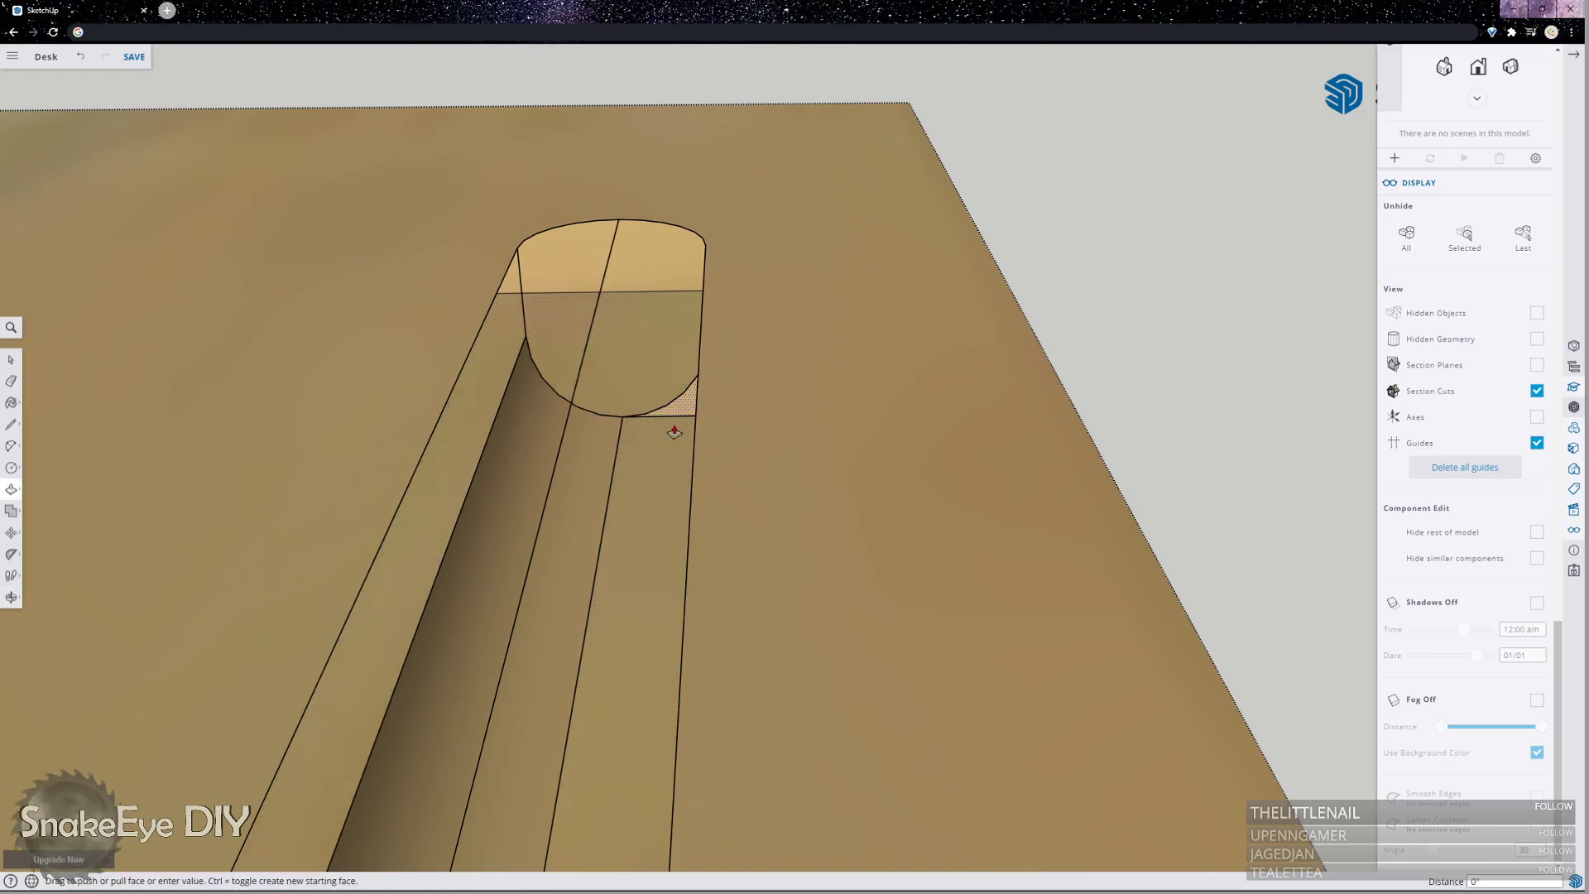
pyautogui.click(515, 568)
# Orbit around the board to inspect the sunken channel and the groove's end face.
pyautogui.scroll(-5, 1042, 398)
pyautogui.moveTo(1043, 397); pyautogui.dragTo(454, 284, button='middle')
pyautogui.scroll(10, 521, 351)
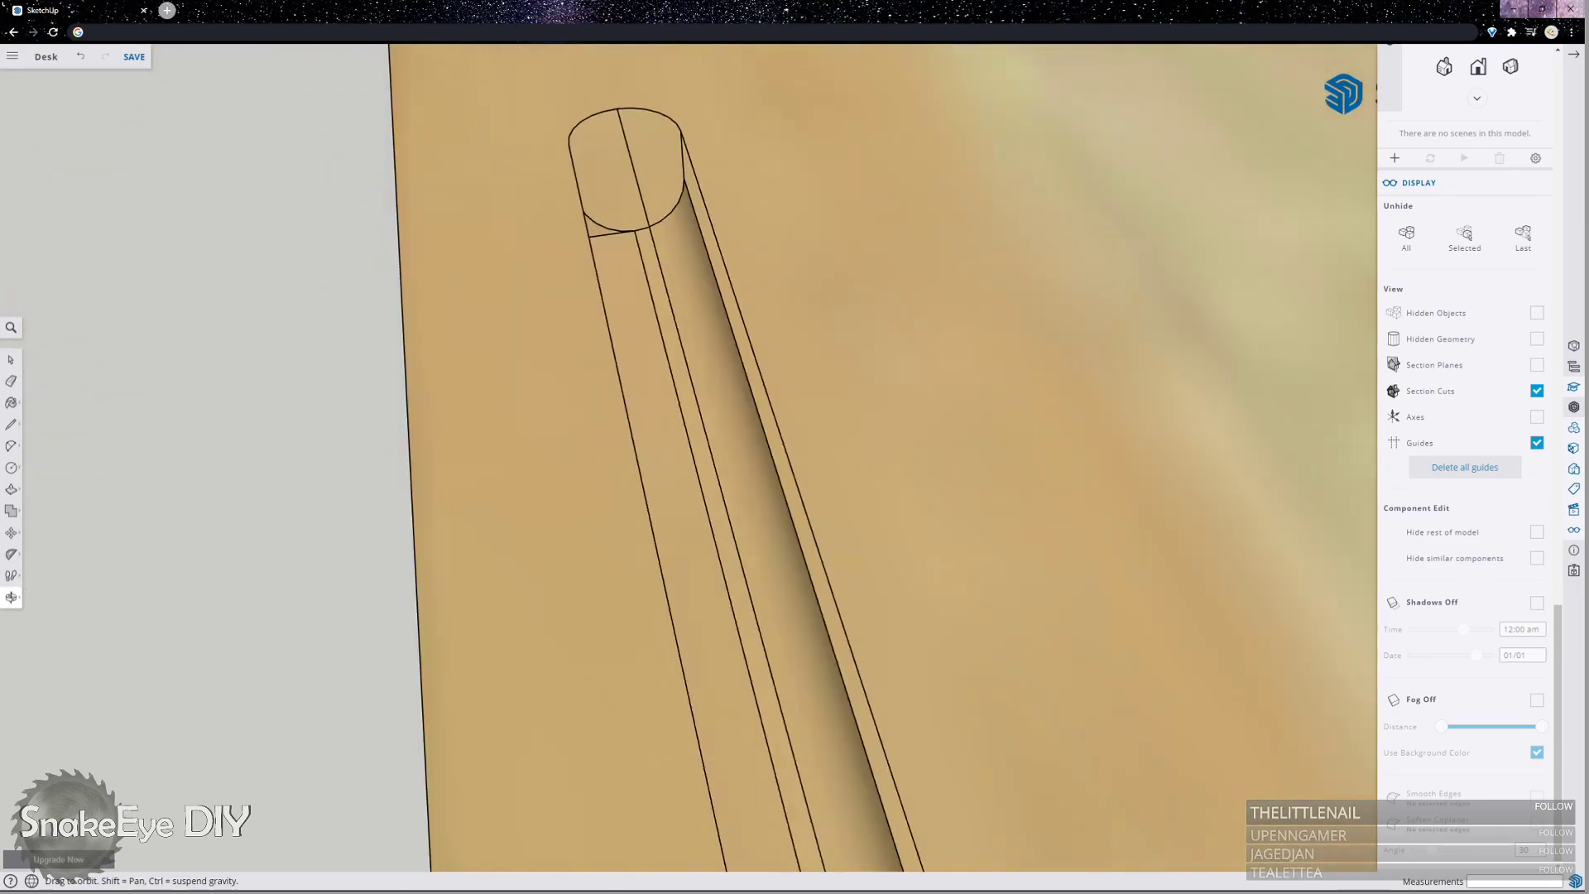
pyautogui.scroll(3, 749, 177)
pyautogui.moveTo(698, 160); pyautogui.dragTo(564, 159, button='middle')
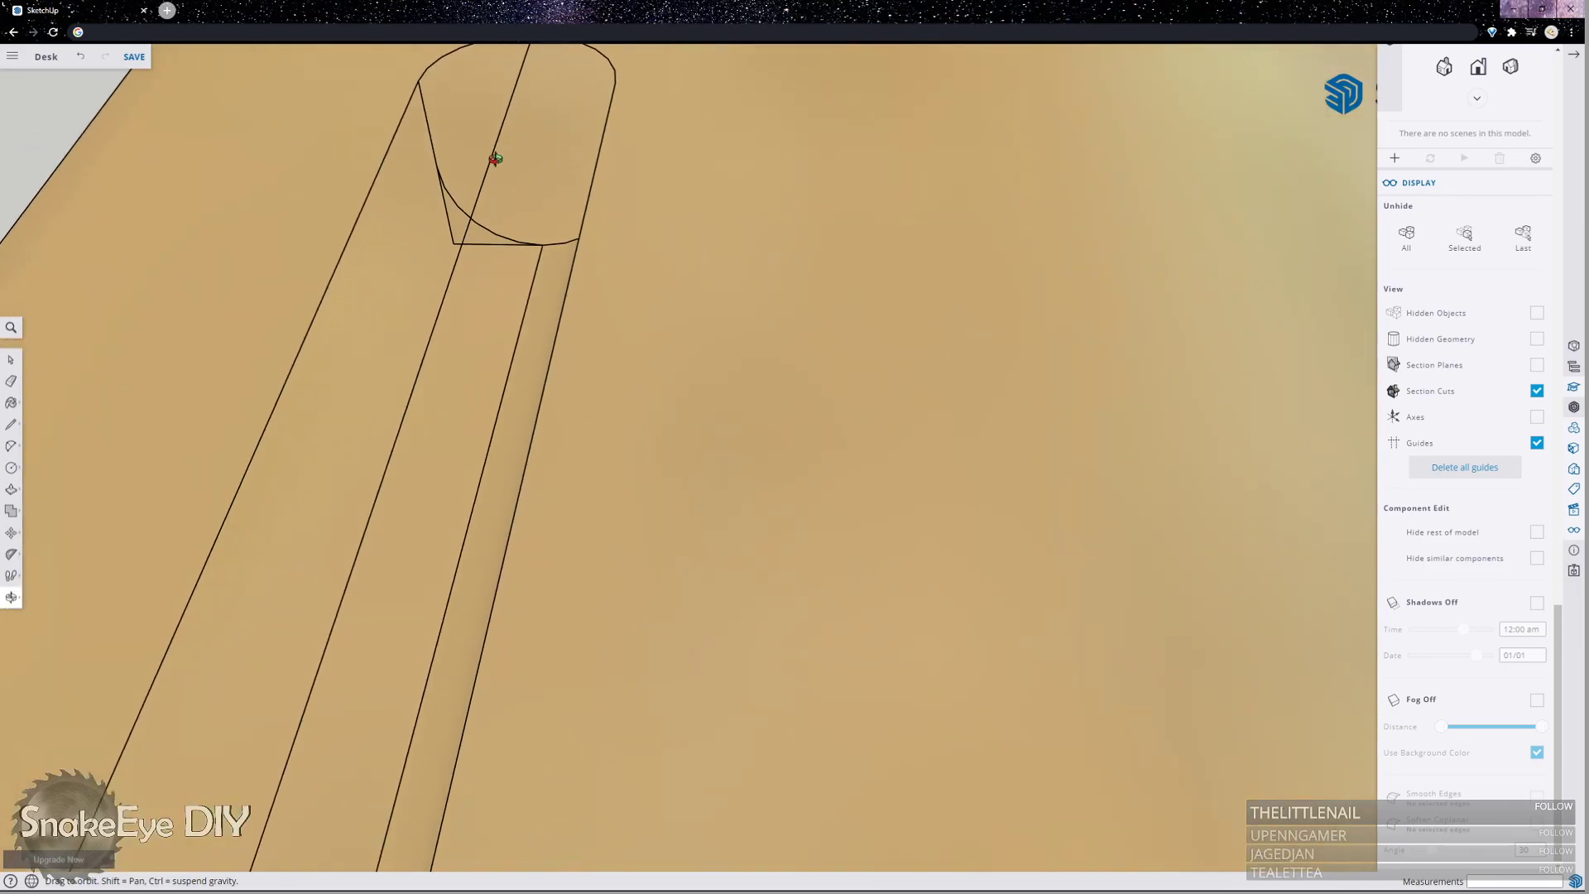
pyautogui.press('p')
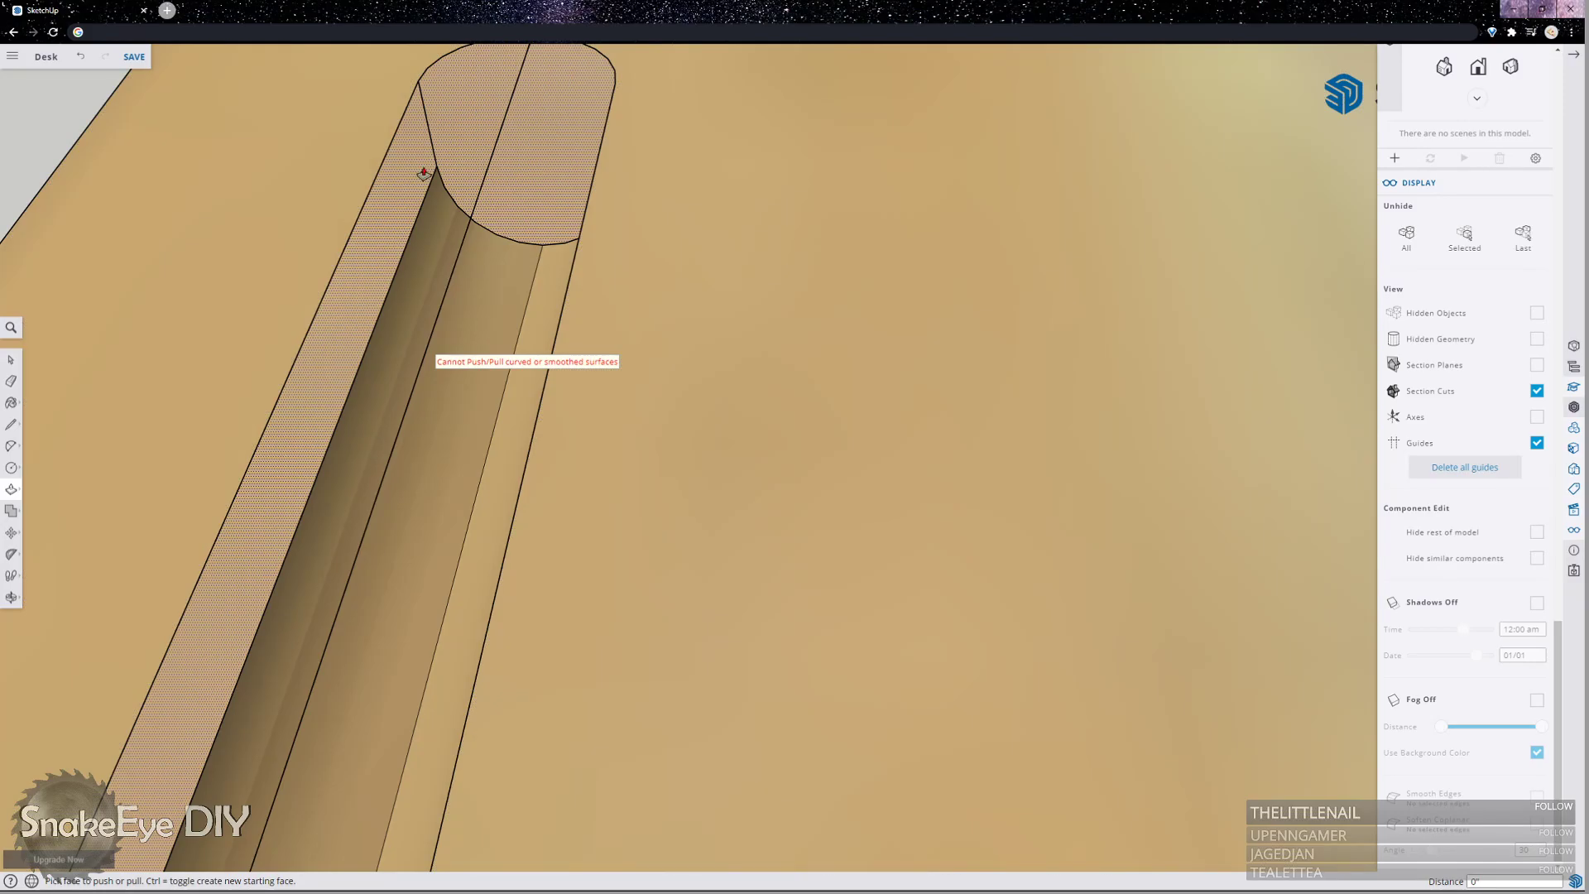
pyautogui.moveTo(441, 169); pyautogui.dragTo(508, 70, button='middle')
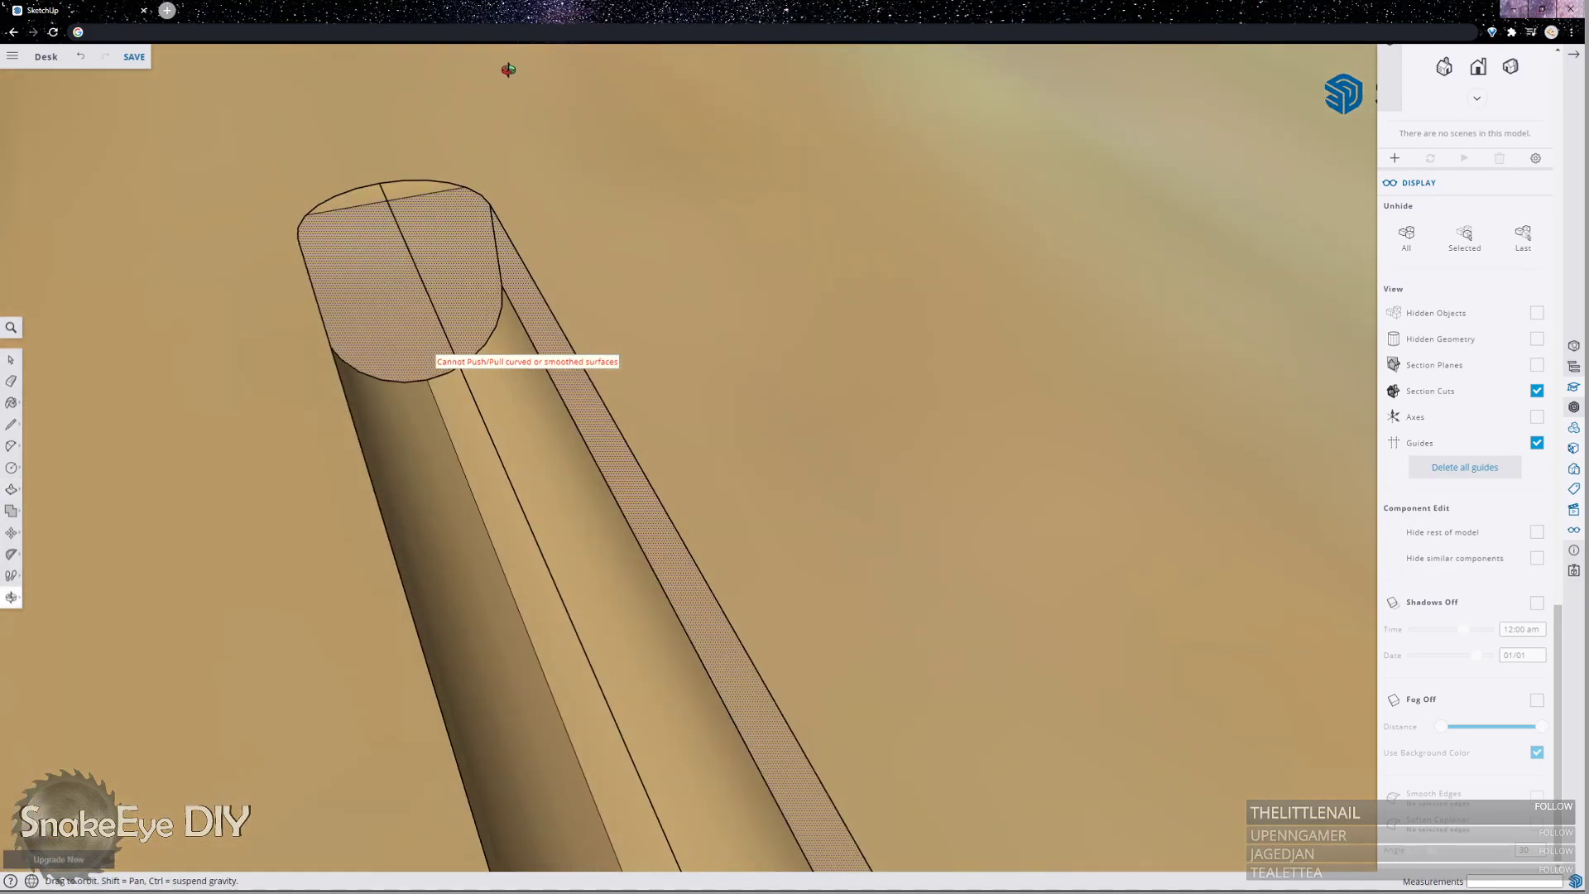
pyautogui.moveTo(665, 198); pyautogui.dragTo(474, 291, button='middle')
pyautogui.click(11, 359)
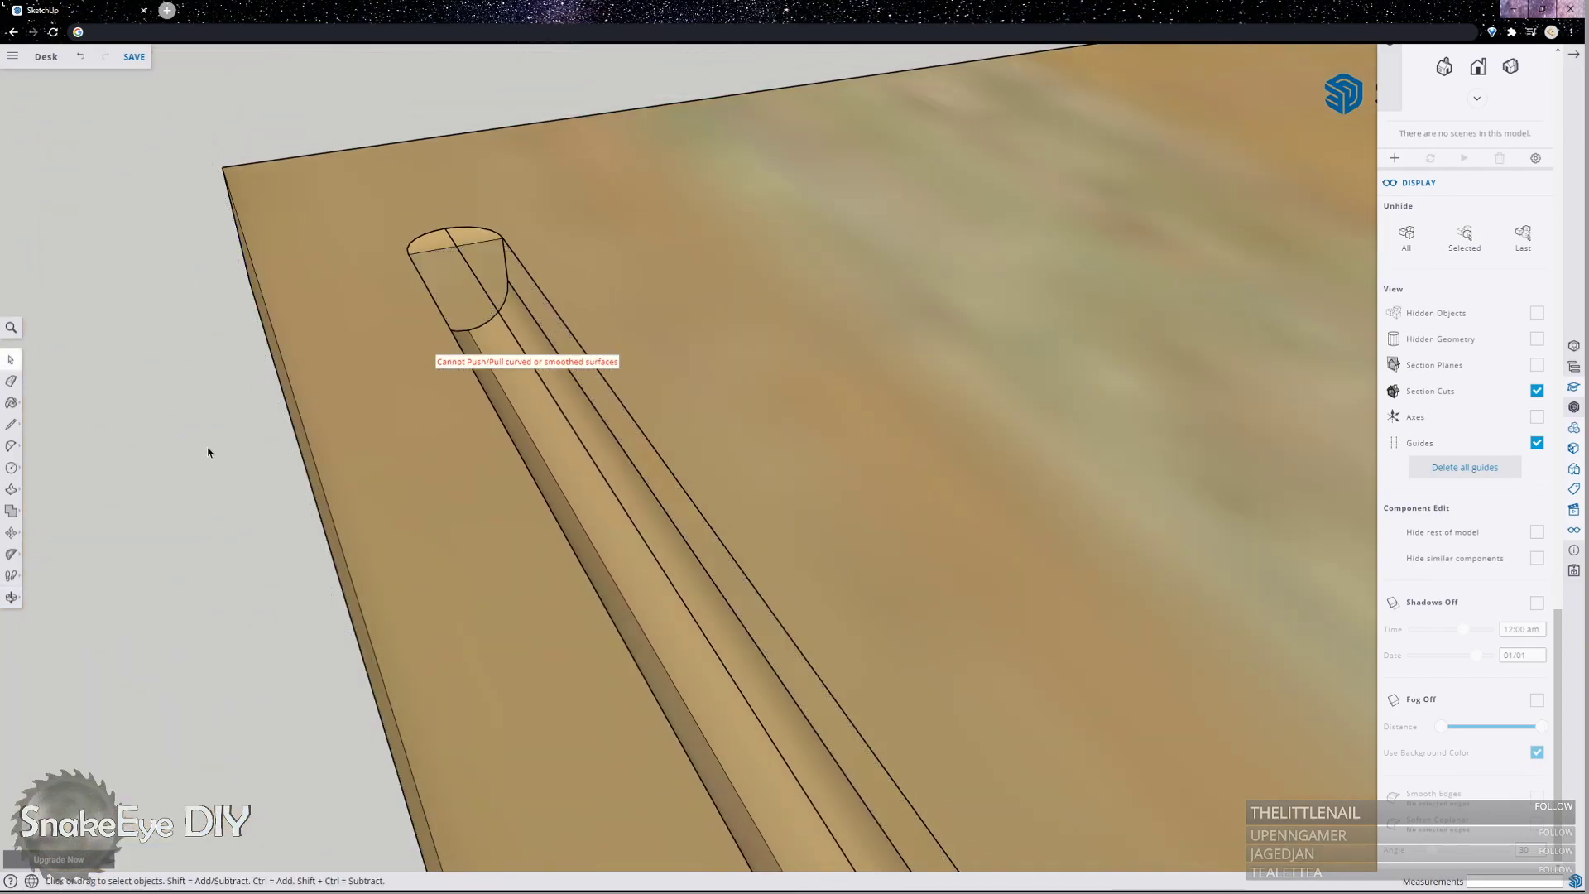
pyautogui.moveTo(252, 434); pyautogui.dragTo(525, 173, button='middle')
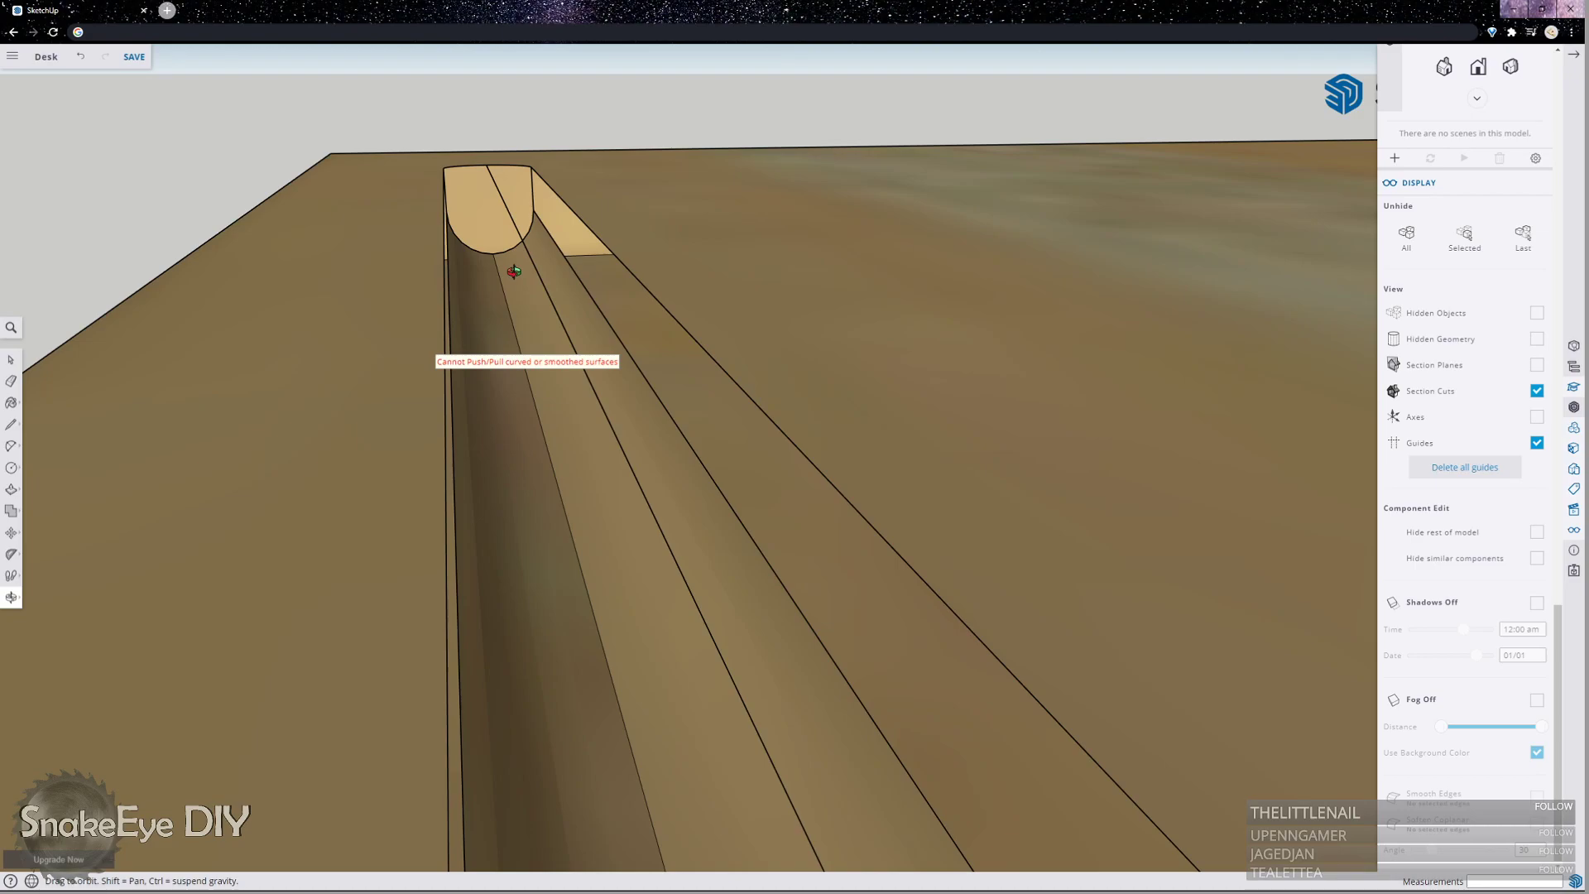
pyautogui.scroll(-10, 514, 272)
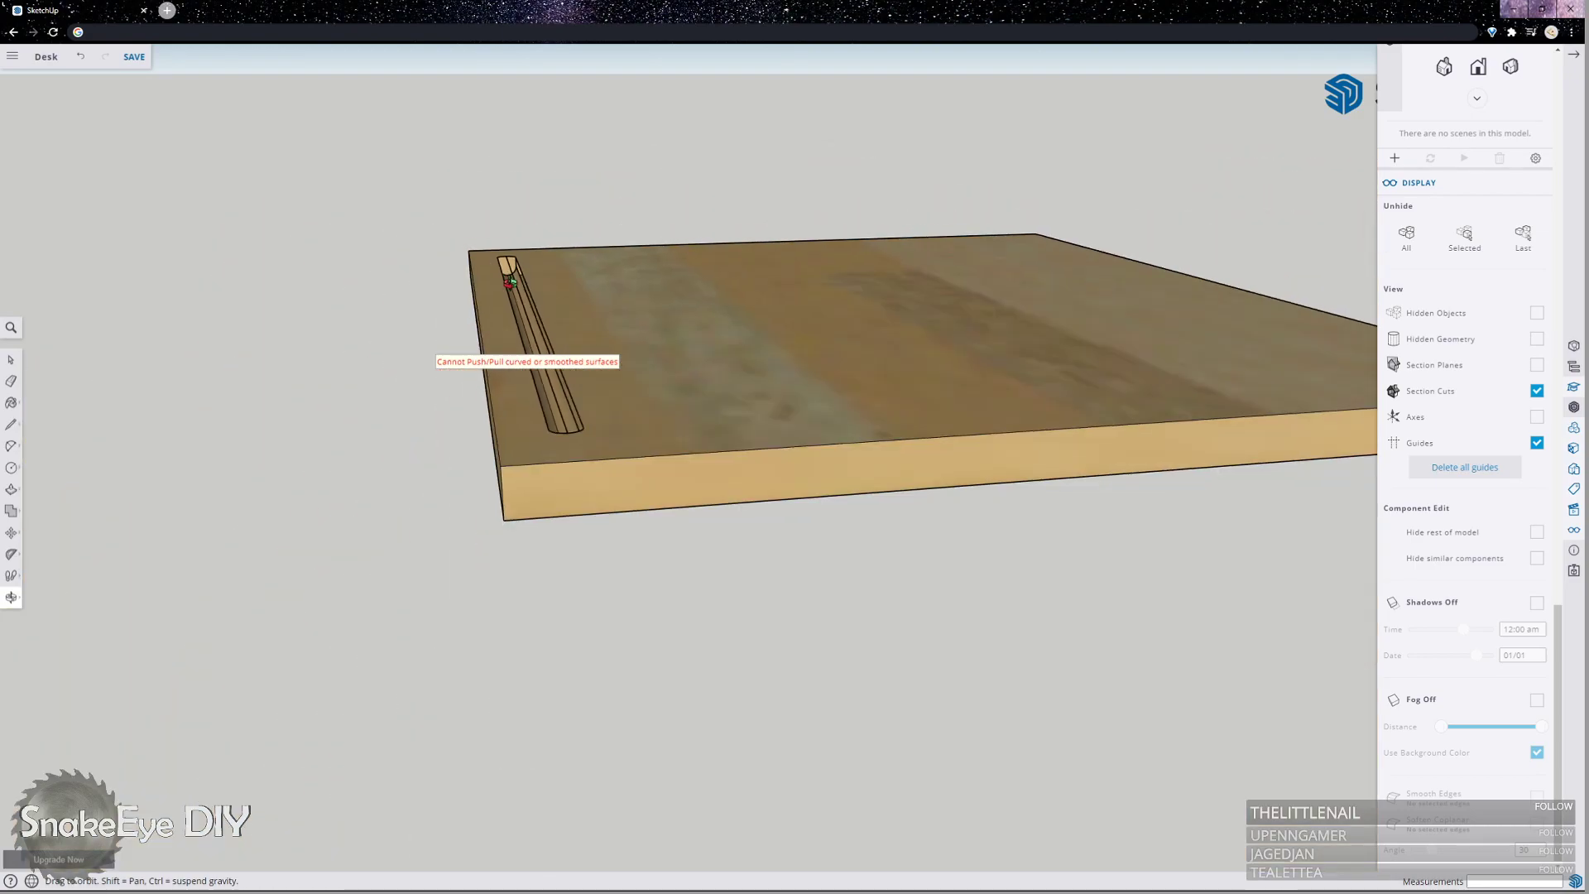
pyautogui.scroll(6, 525, 240)
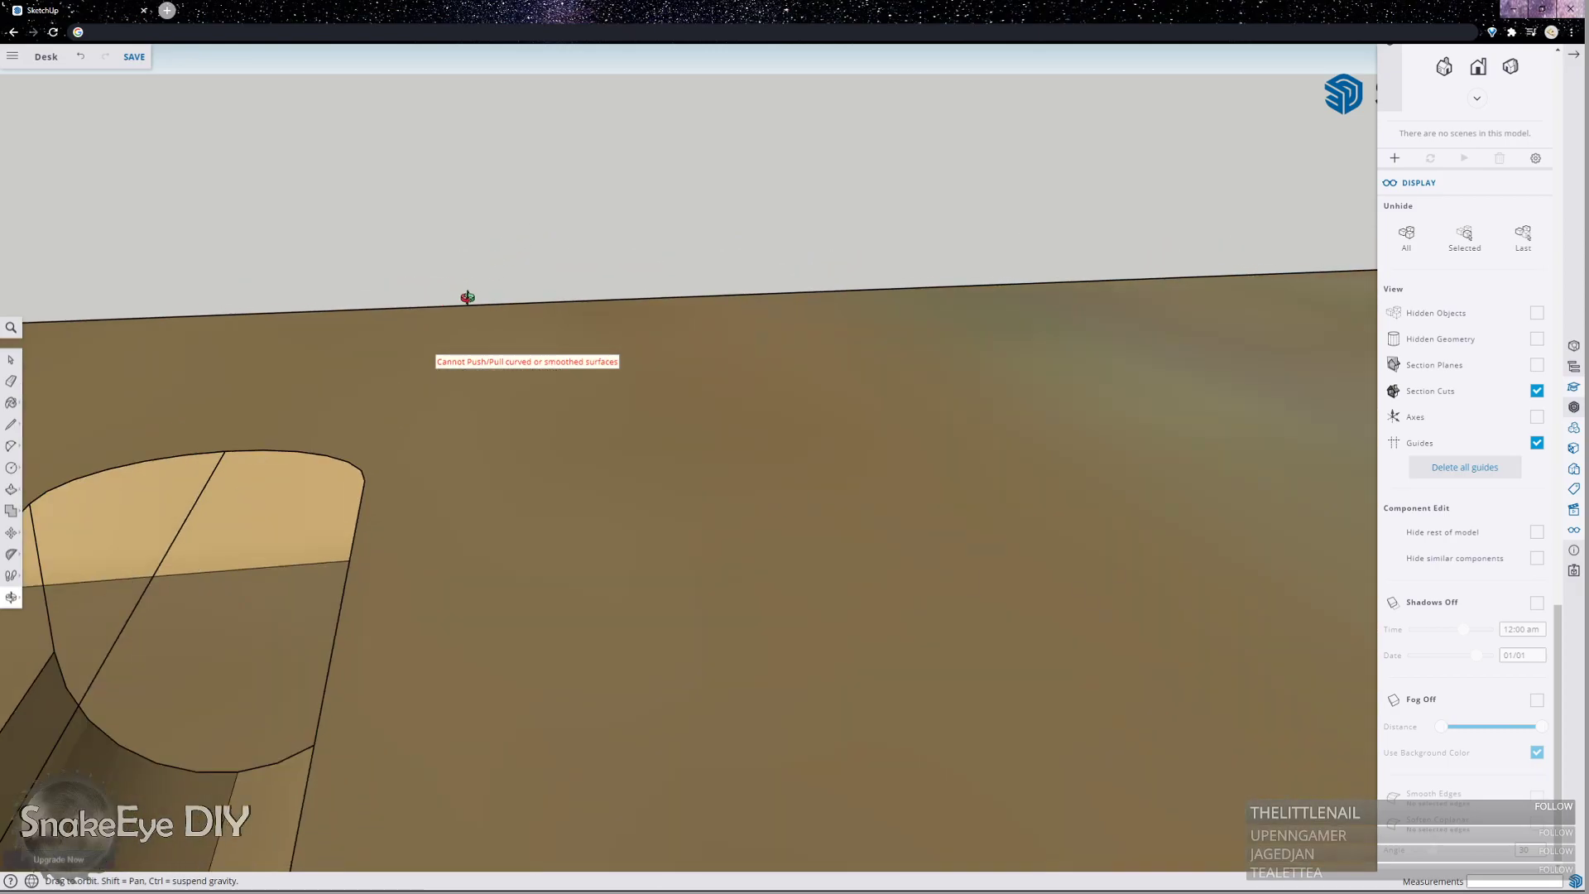
pyautogui.scroll(-3, 608, 304)
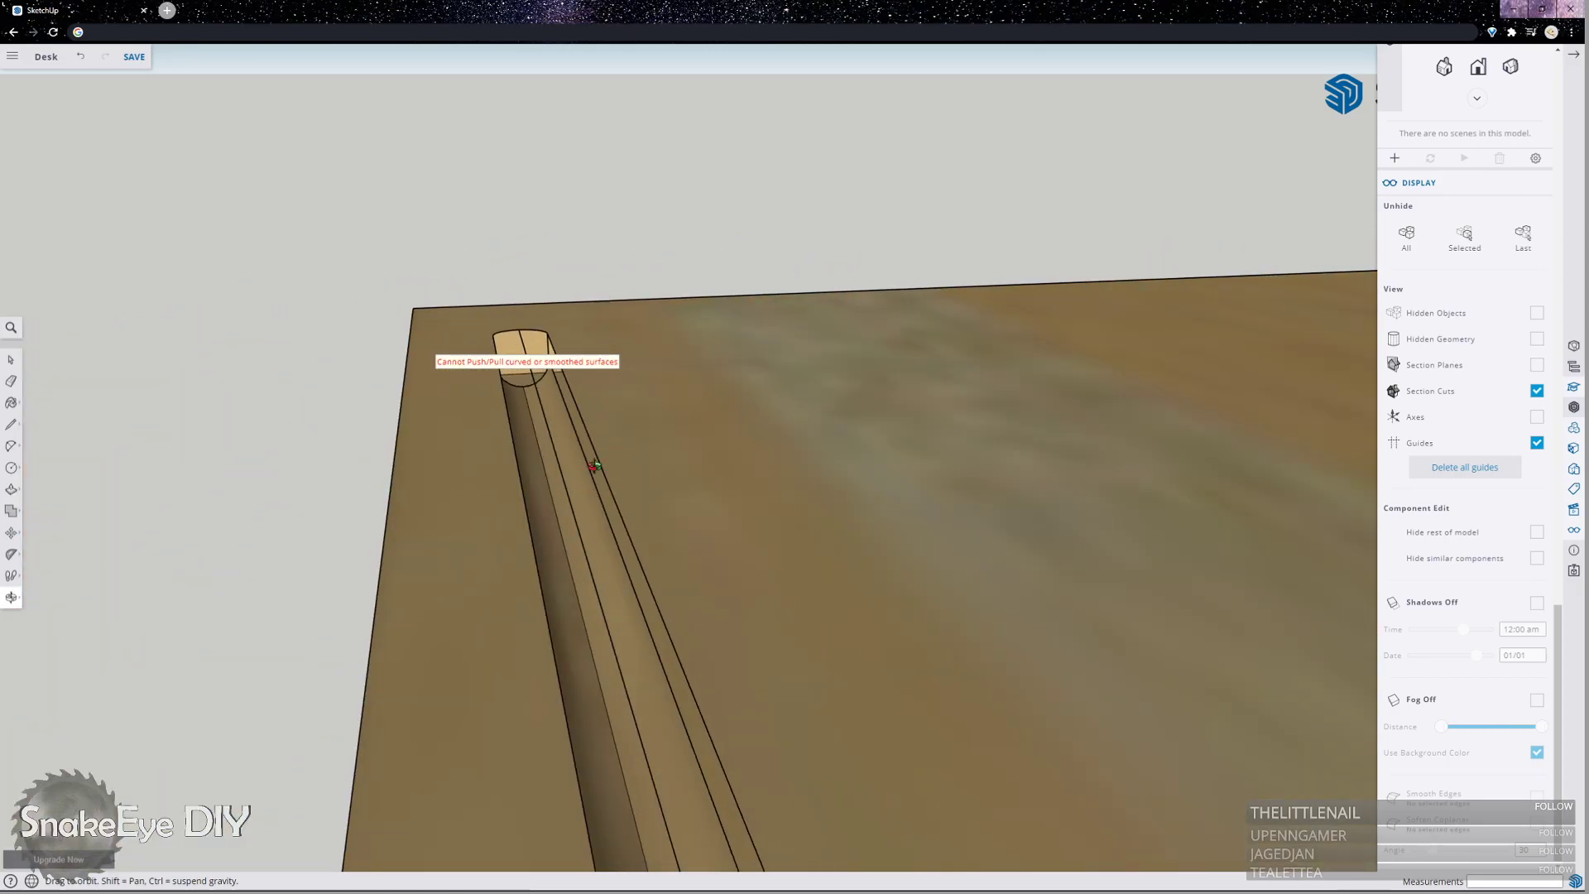
pyautogui.press('space')
pyautogui.click(574, 455)
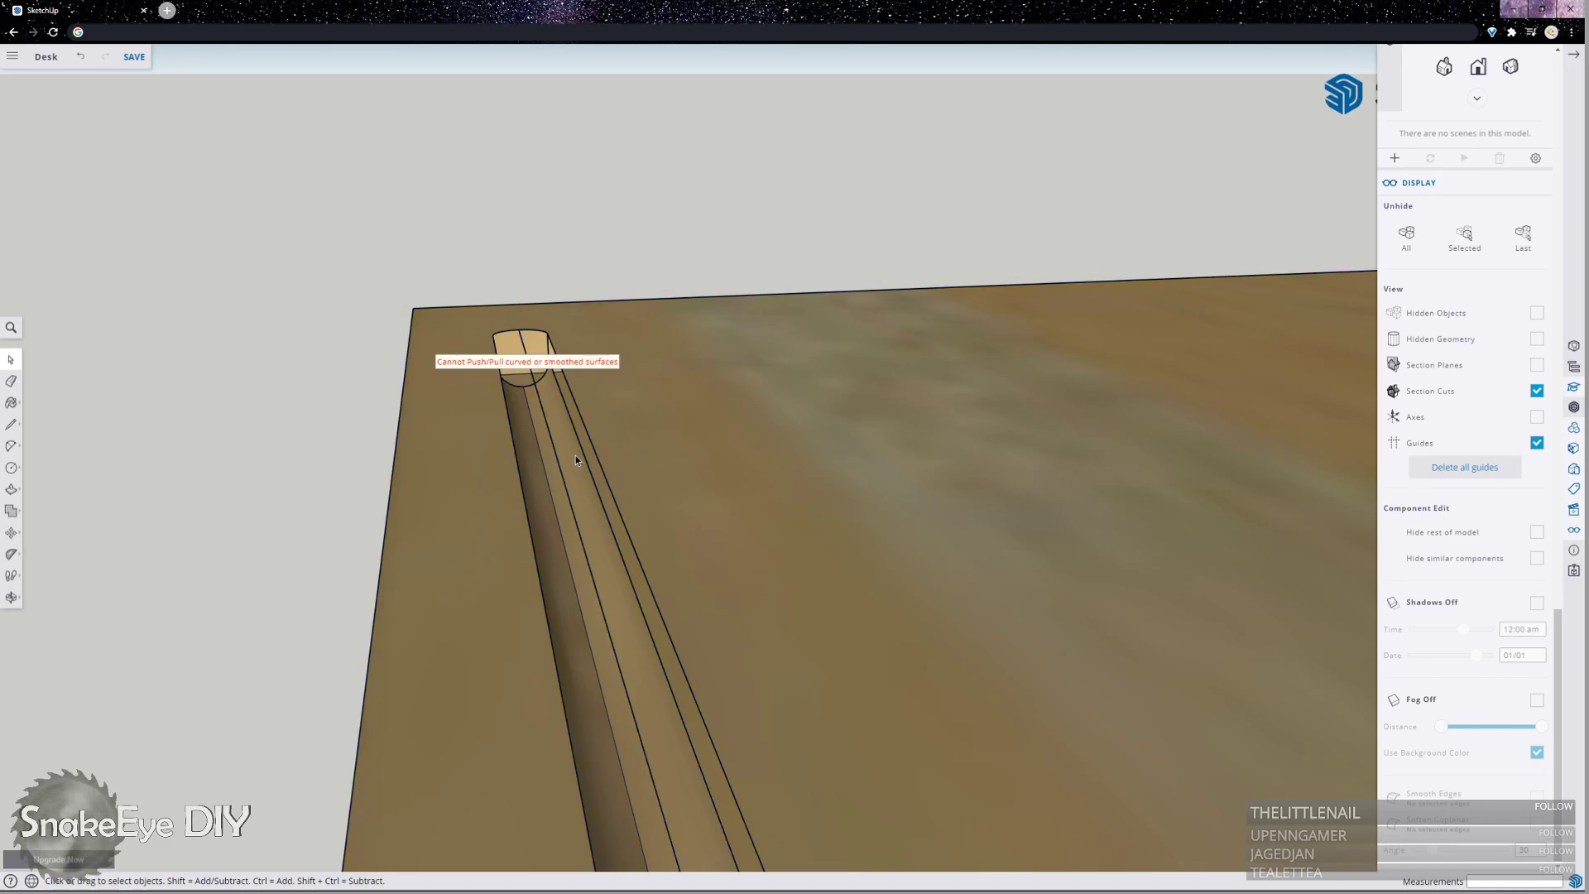
pyautogui.tripleClick(566, 438)
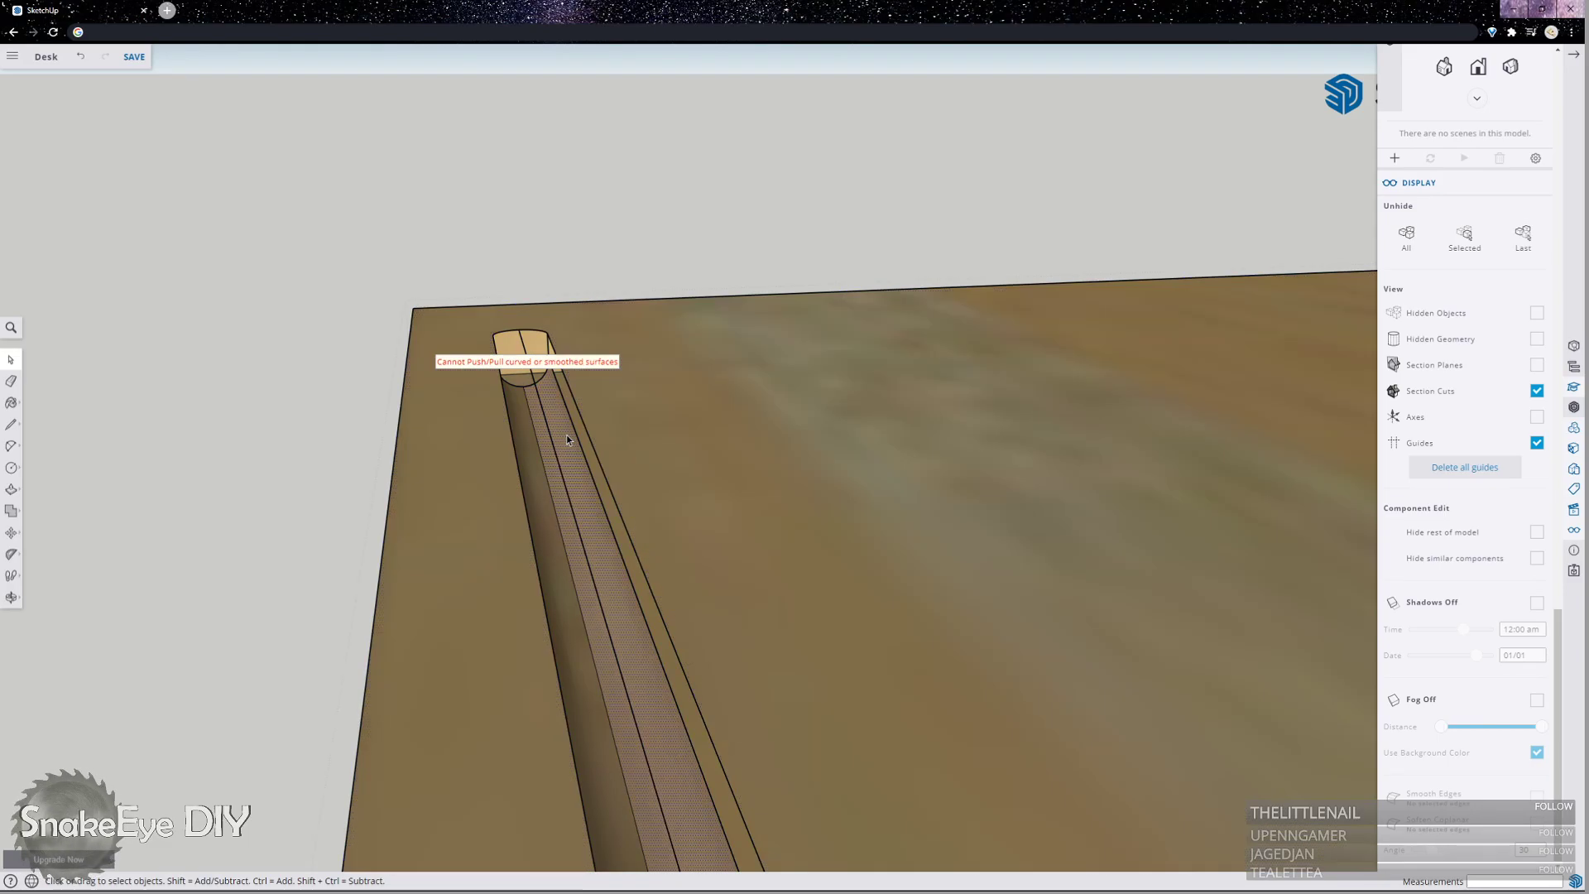
pyautogui.press('p')
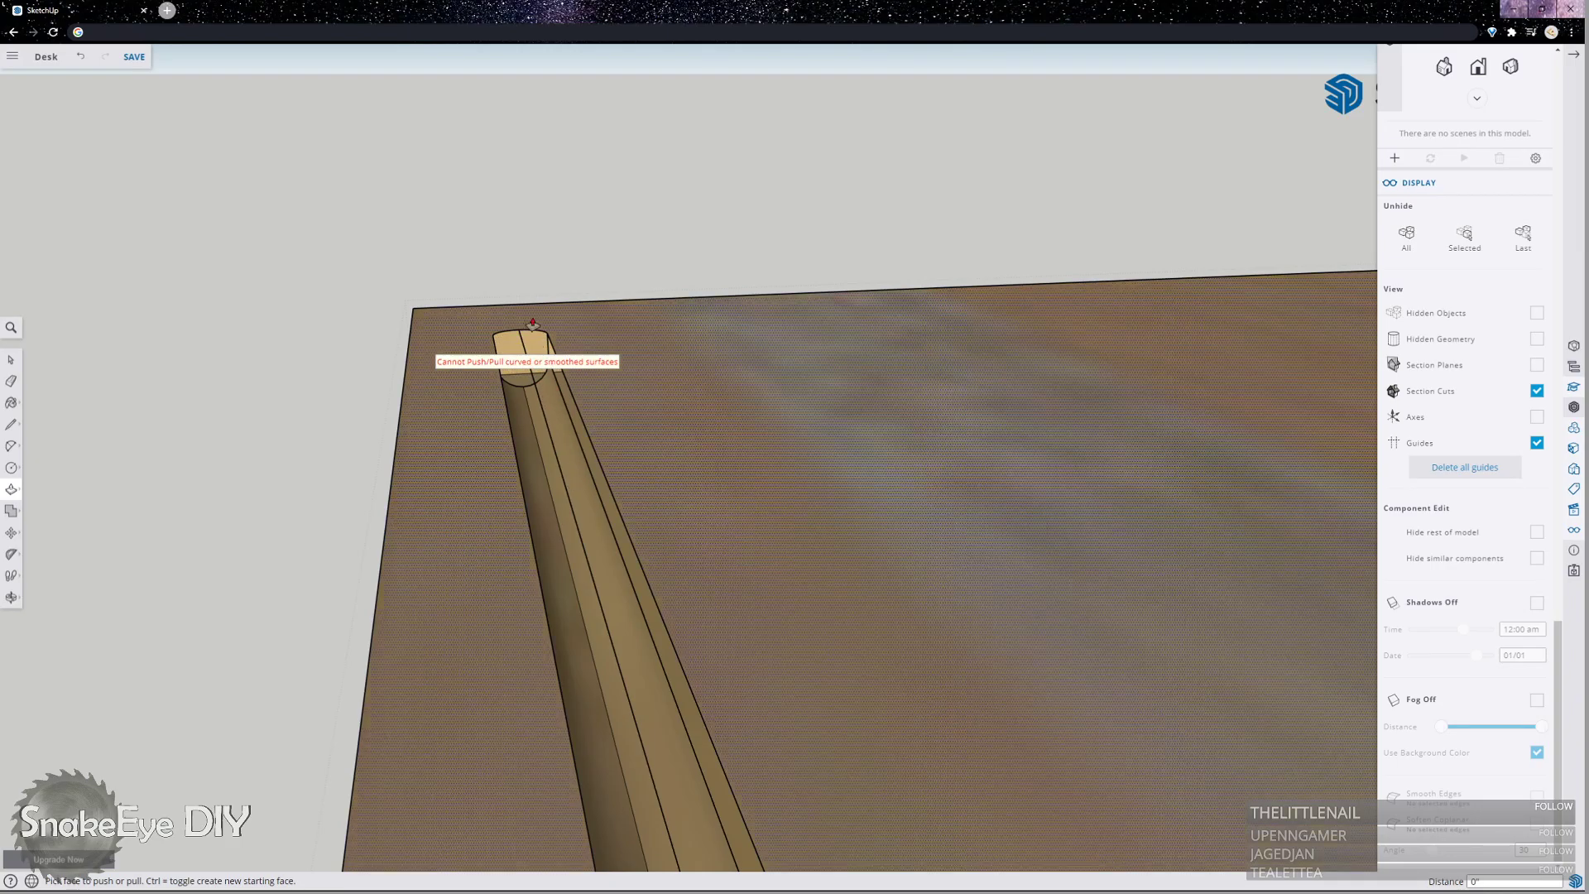
# Select the groove's flat and curved faces, then move the groove end up about 1/4 inch.
pyautogui.press('space')
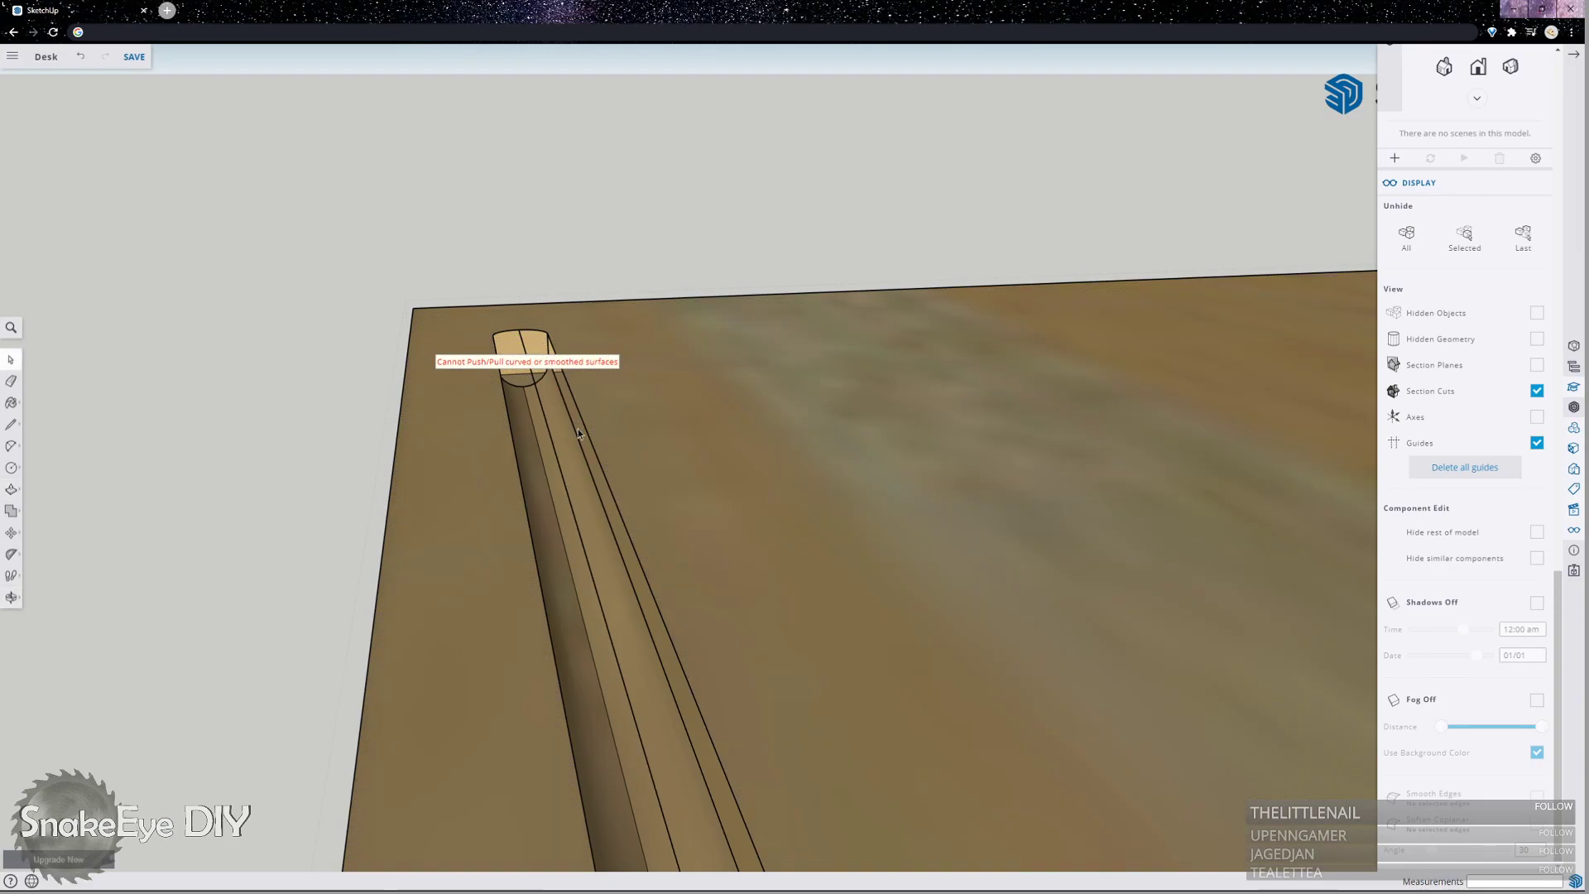
pyautogui.click(561, 435)
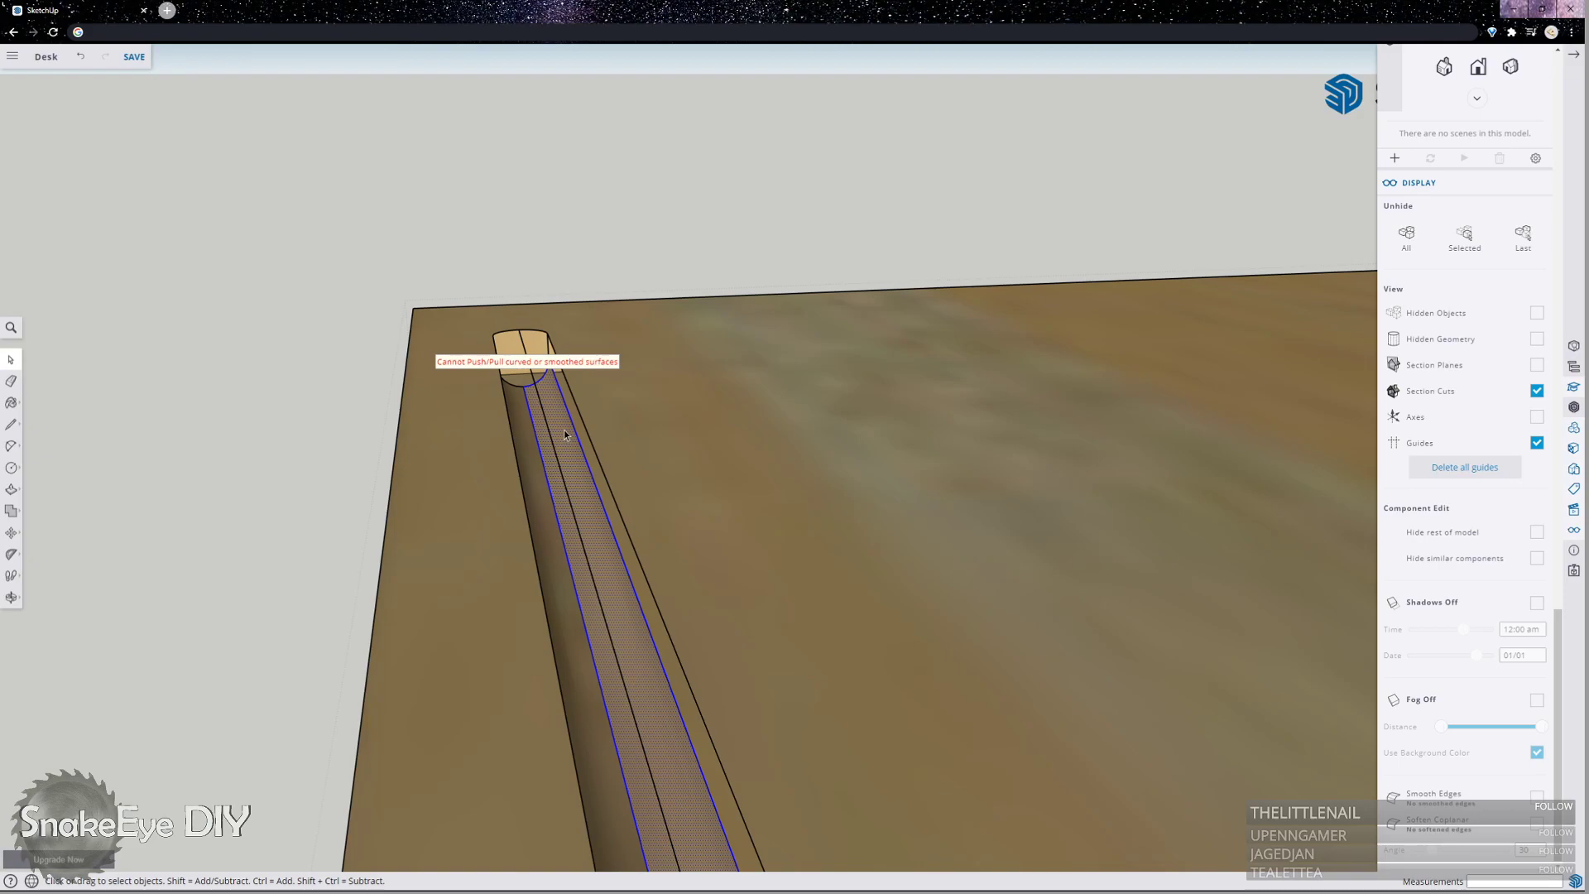
pyautogui.click(534, 468)
pyautogui.scroll(5, 554, 309)
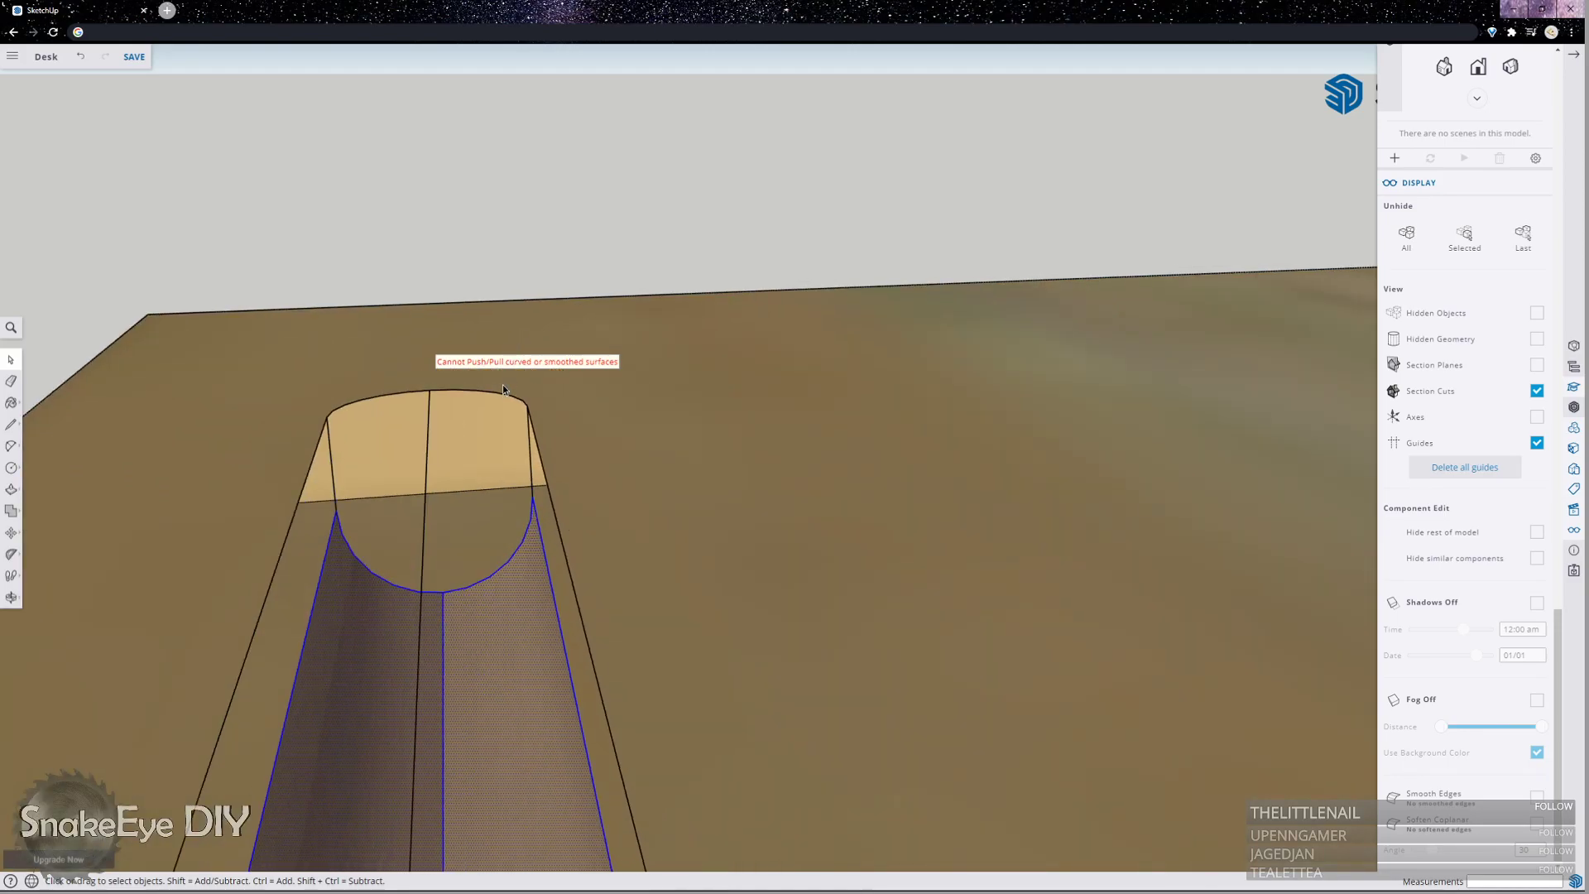
pyautogui.press('m')
pyautogui.click(528, 505)
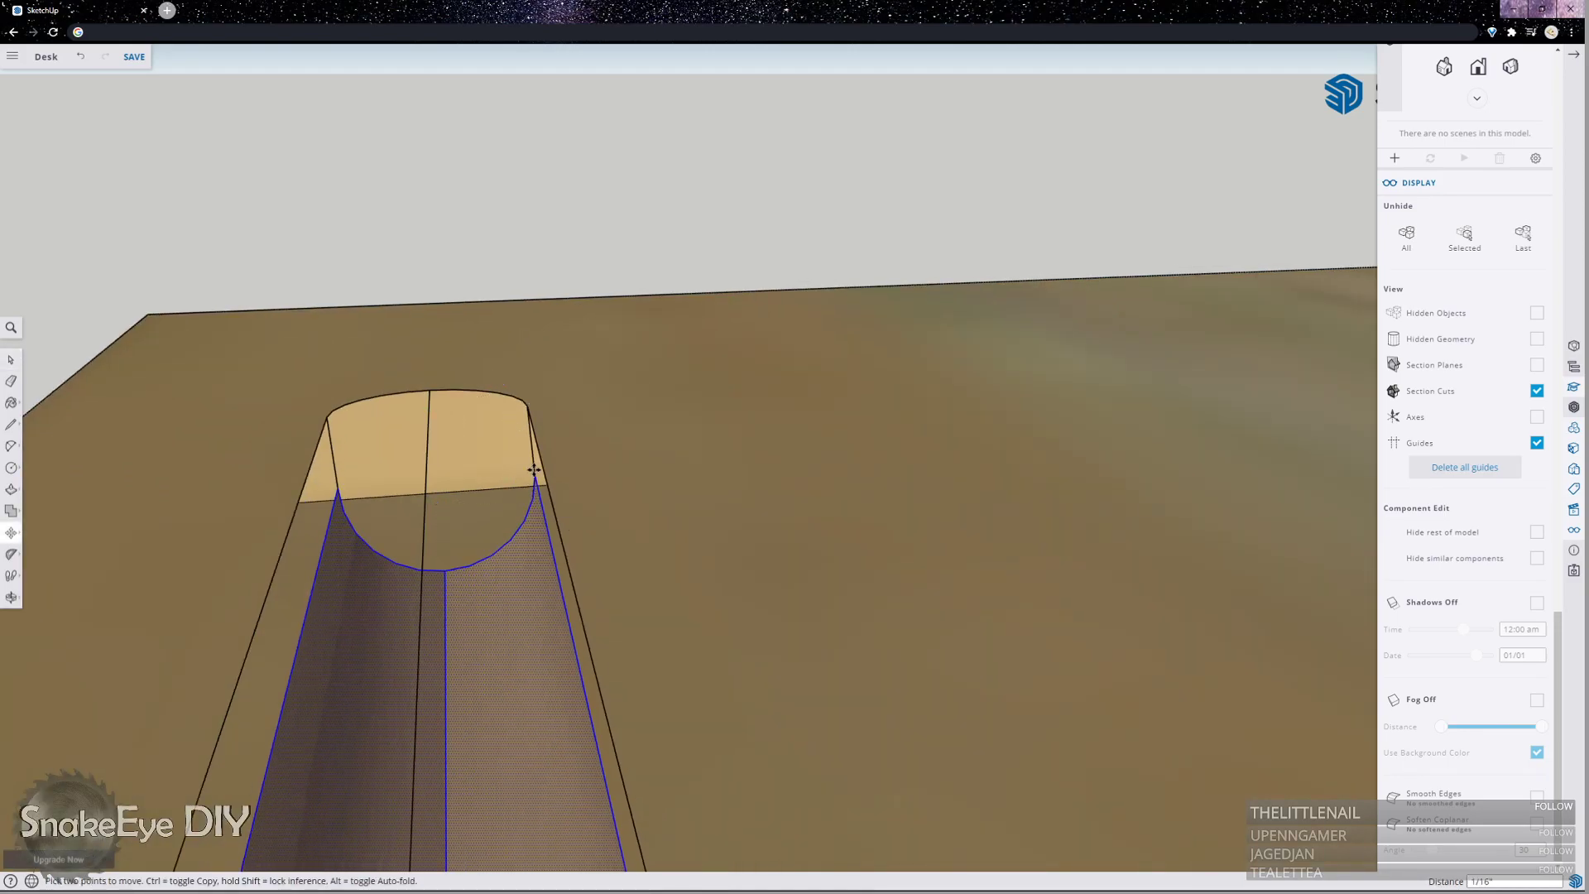
pyautogui.click(526, 406)
pyautogui.scroll(-10, 593, 359)
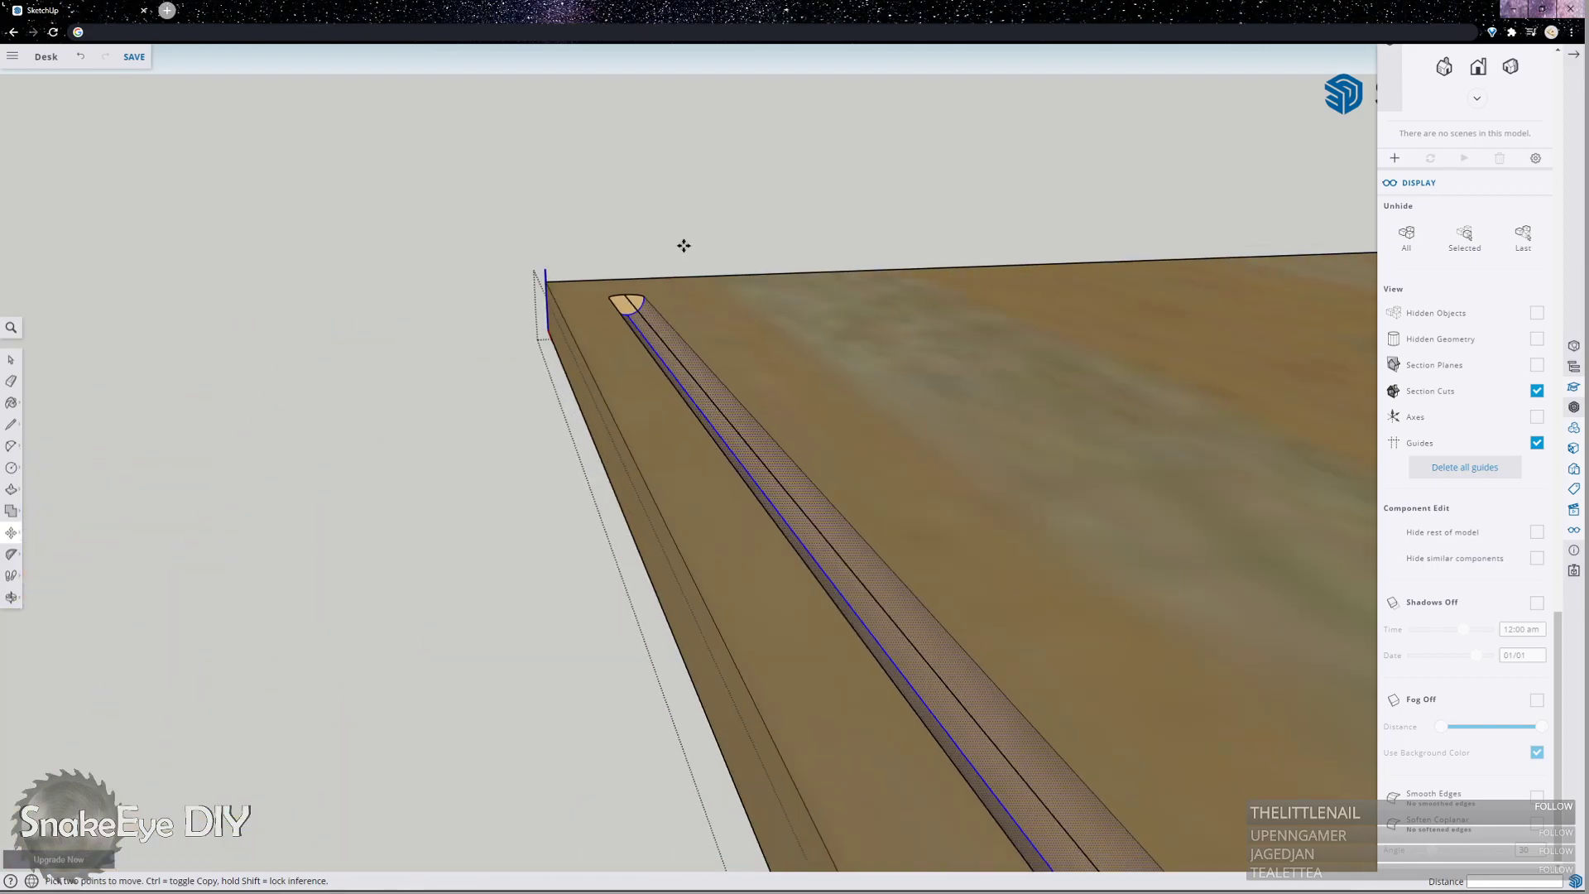
# Zoom out to the whole board, then select the desktop group and open it for editing.
pyautogui.scroll(-5, 444, 269)
pyautogui.moveTo(444, 270); pyautogui.dragTo(834, 377, button='middle')
pyautogui.scroll(3, 995, 276)
pyautogui.scroll(-2, 835, 376)
pyautogui.scroll(2, 835, 376)
pyautogui.scroll(-1, 770, 389)
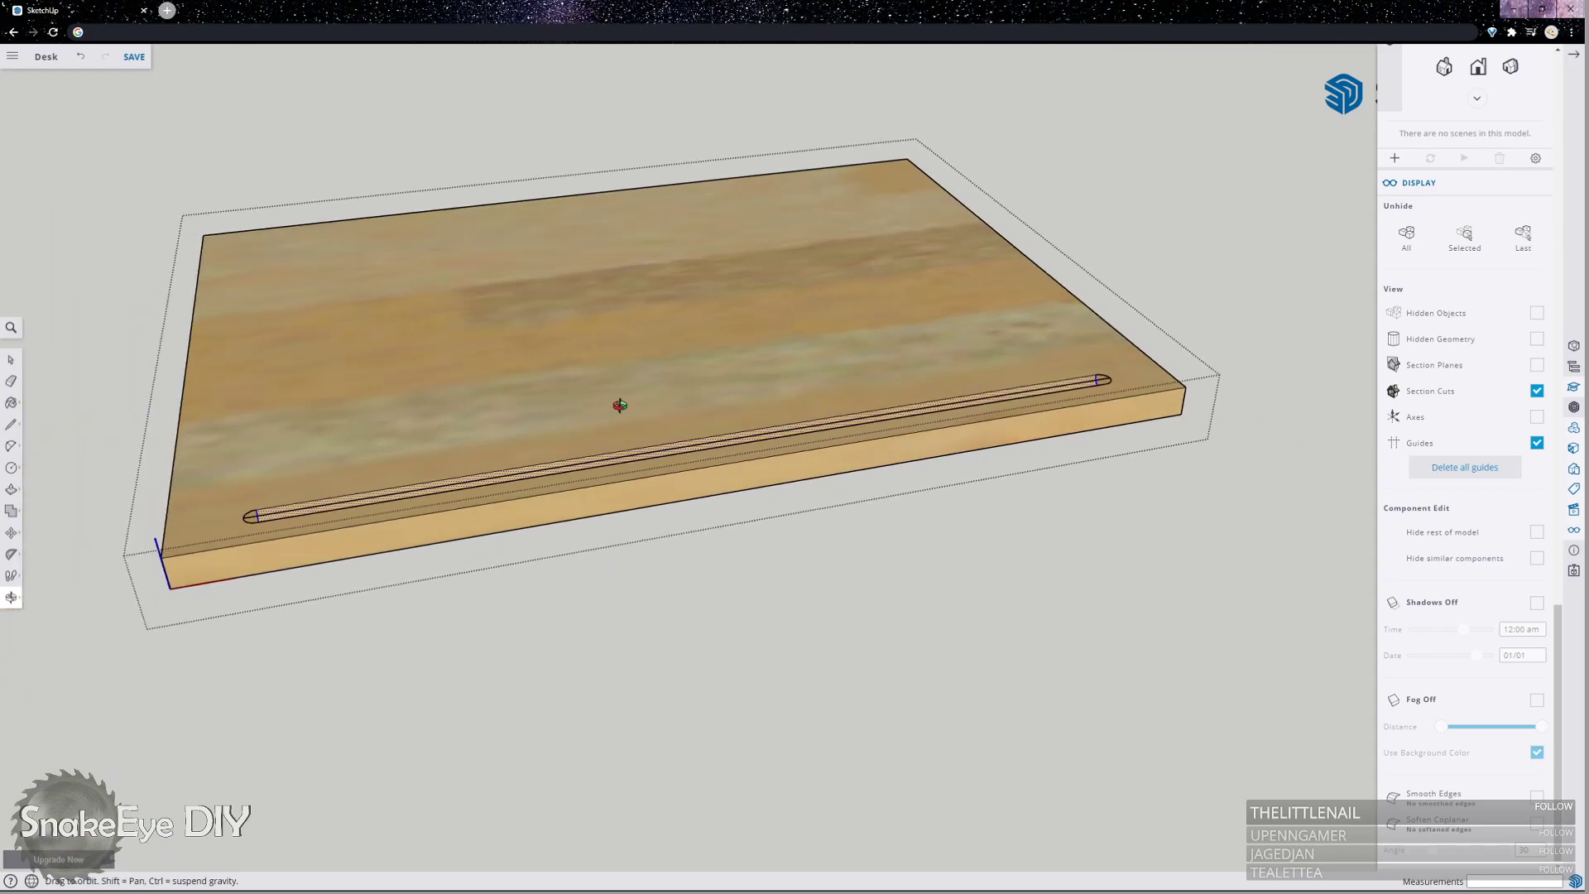
pyautogui.press('space')
pyautogui.click(442, 624)
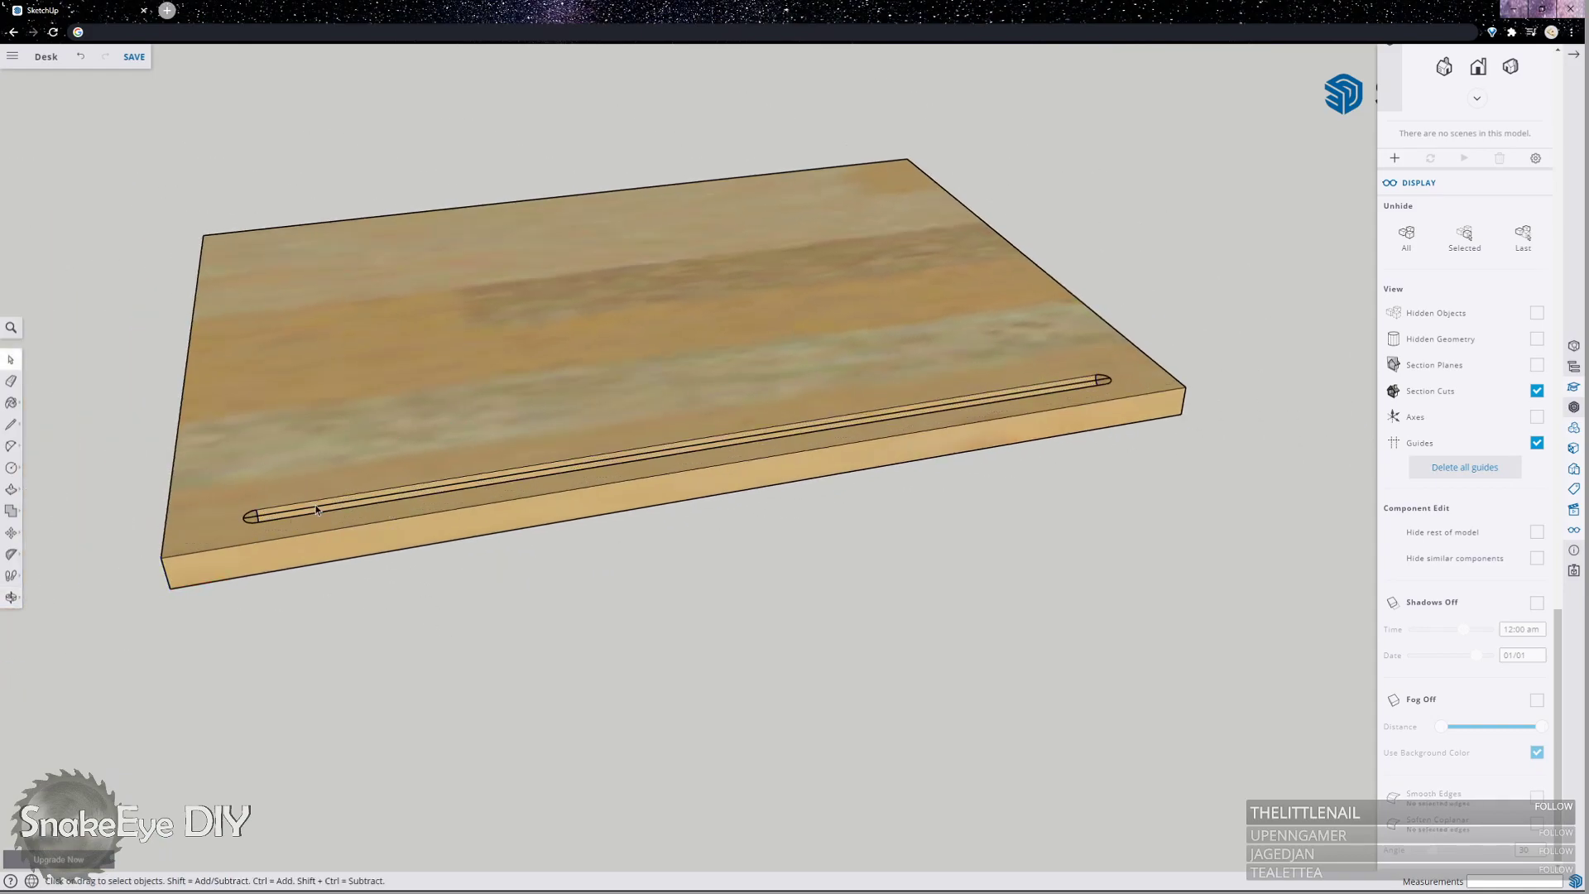
pyautogui.scroll(3, 306, 513)
pyautogui.scroll(2, 305, 513)
pyautogui.click(304, 511)
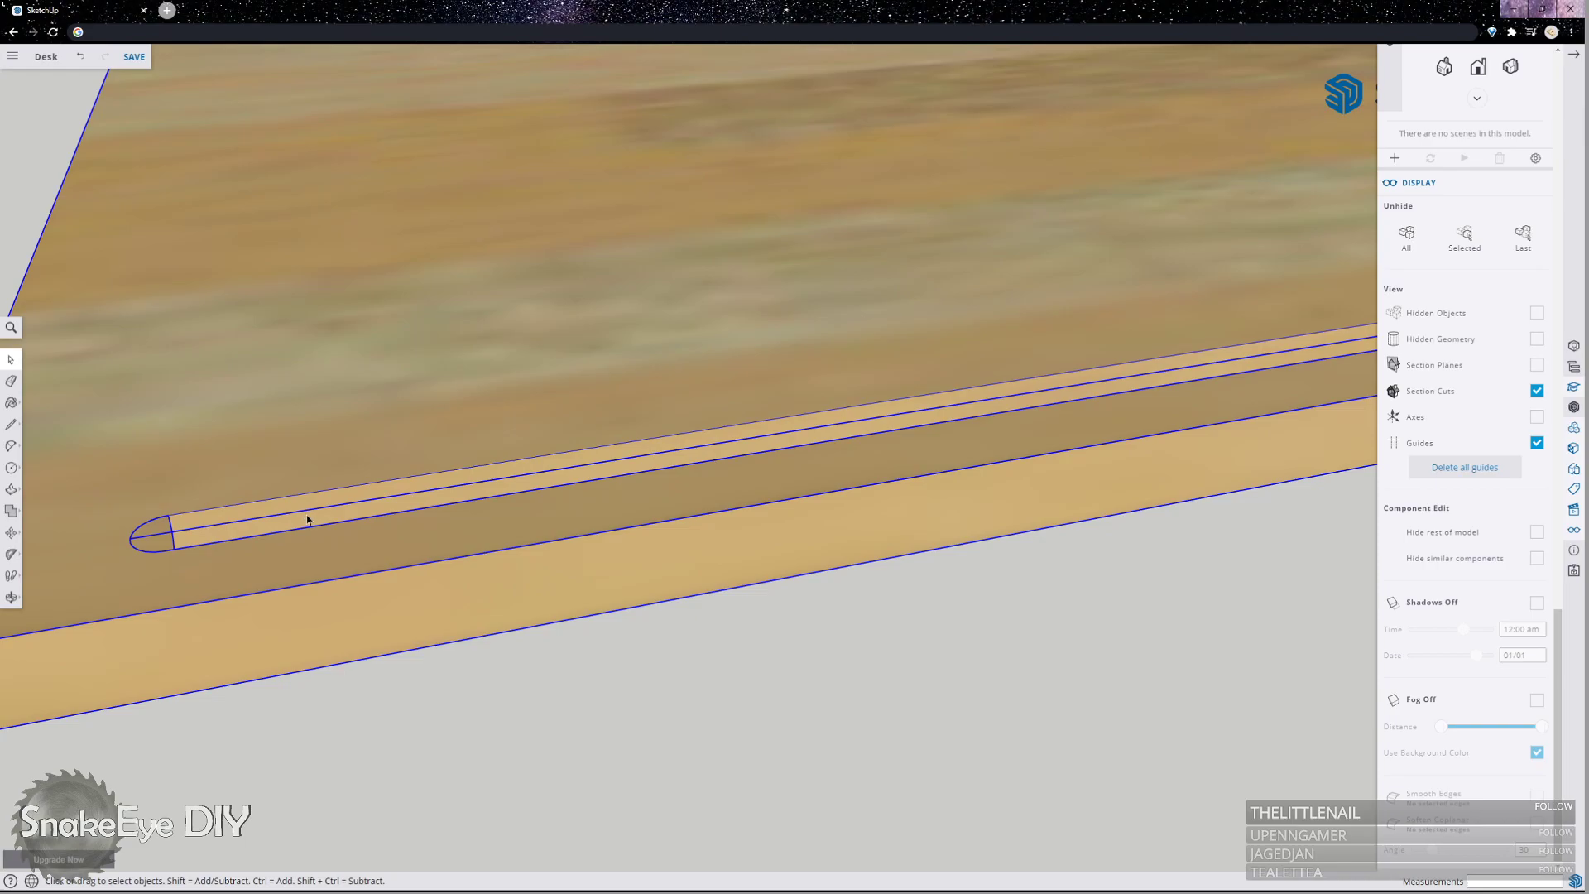
pyautogui.doubleClick(287, 505)
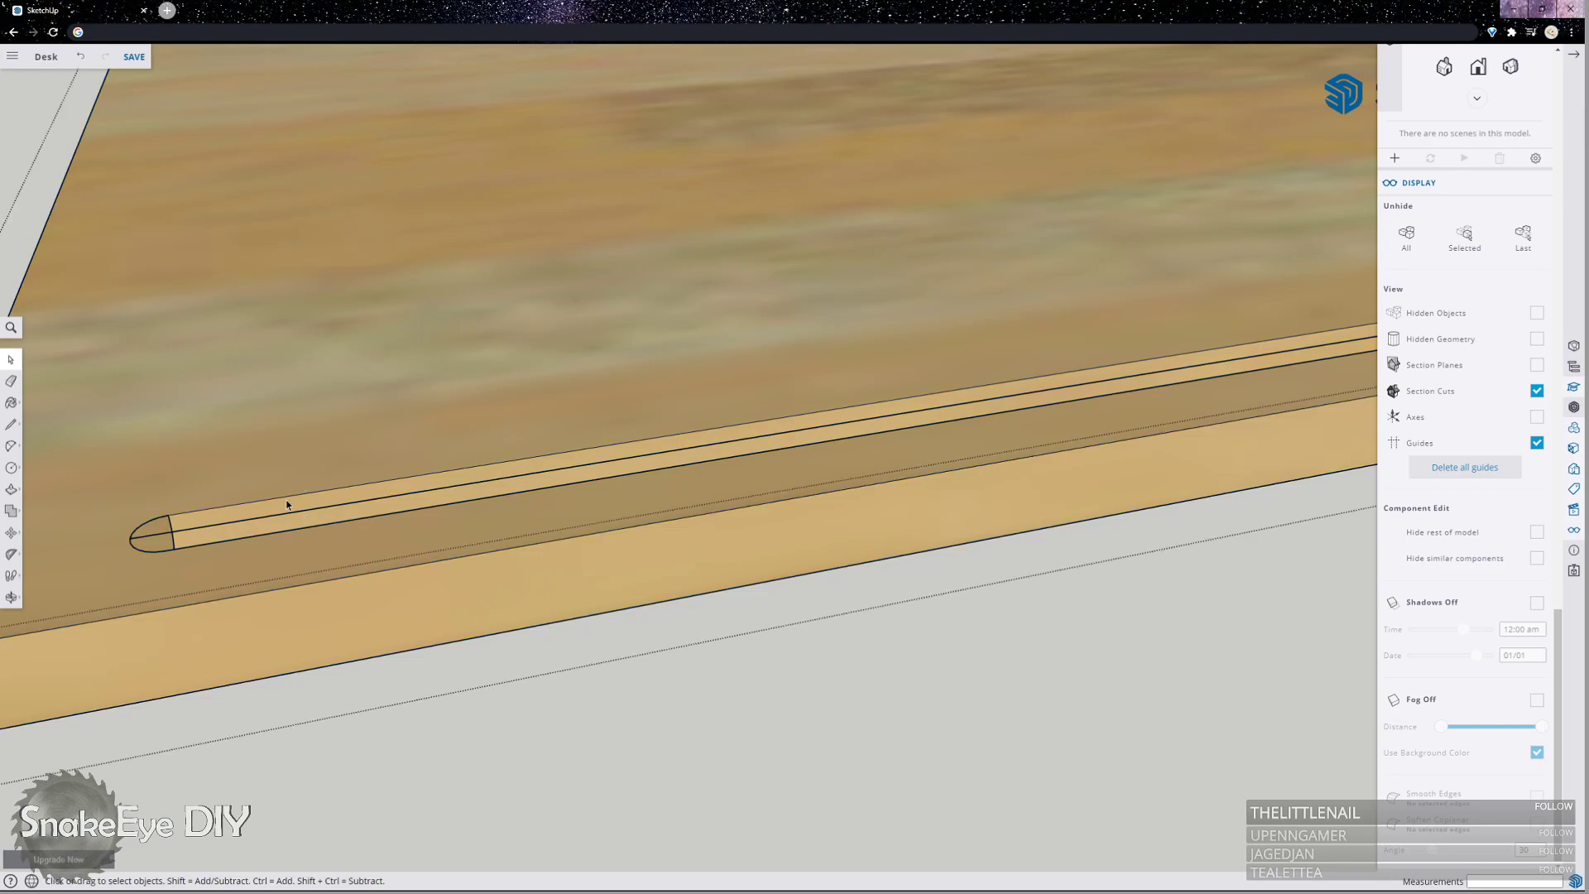
# Delete the middle line of the groove strip, then orbit down onto the groove's end.
pyautogui.click(239, 524)
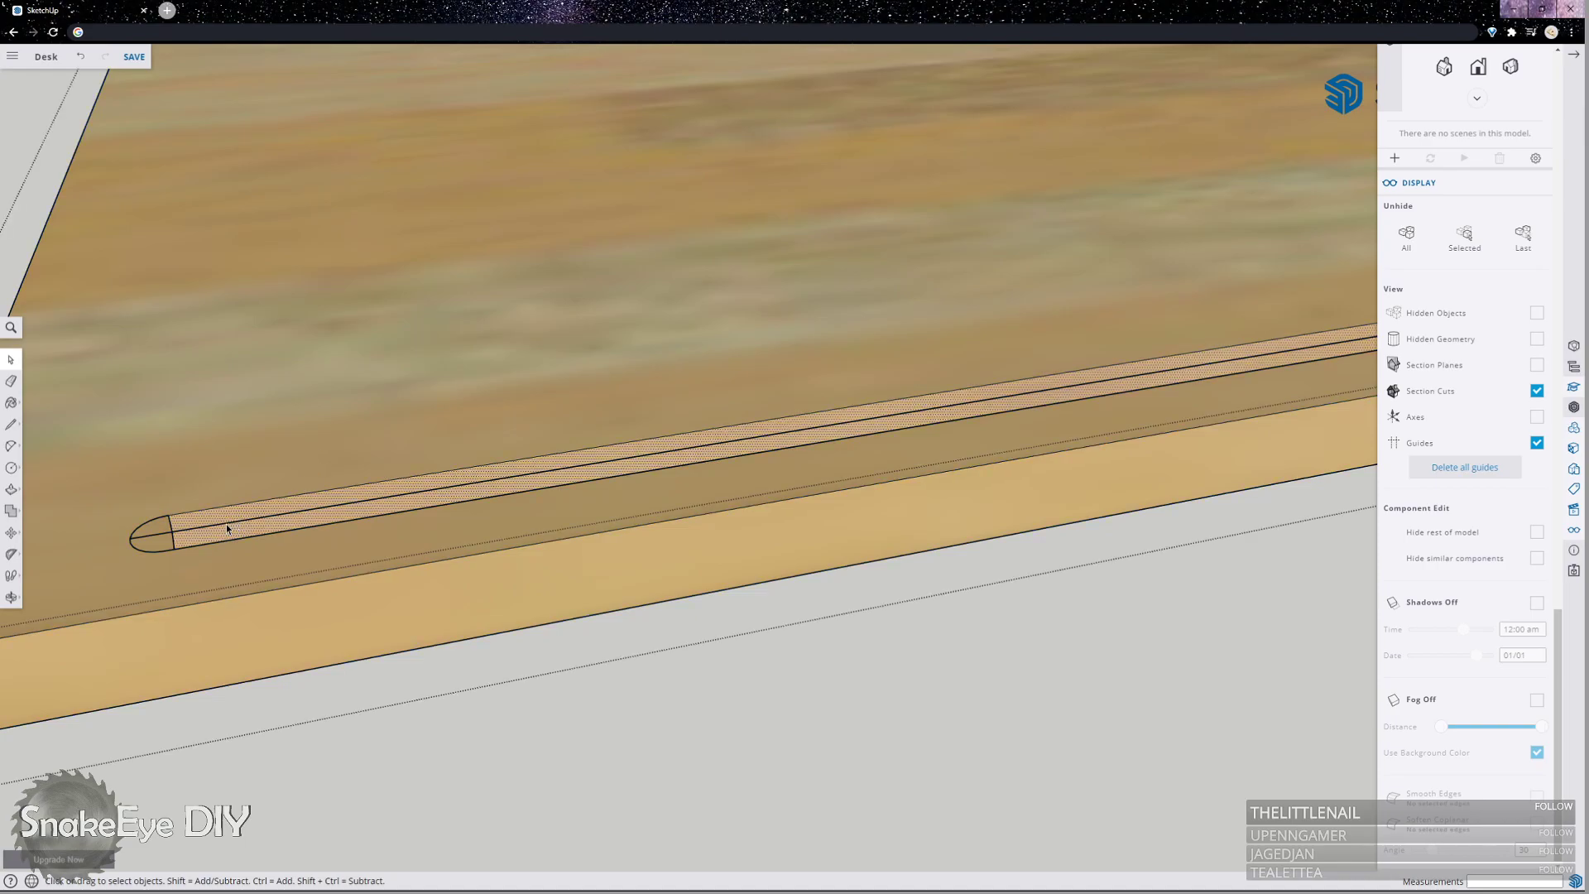
pyautogui.click(184, 527)
pyautogui.press('Delete')
pyautogui.scroll(-5, 260, 485)
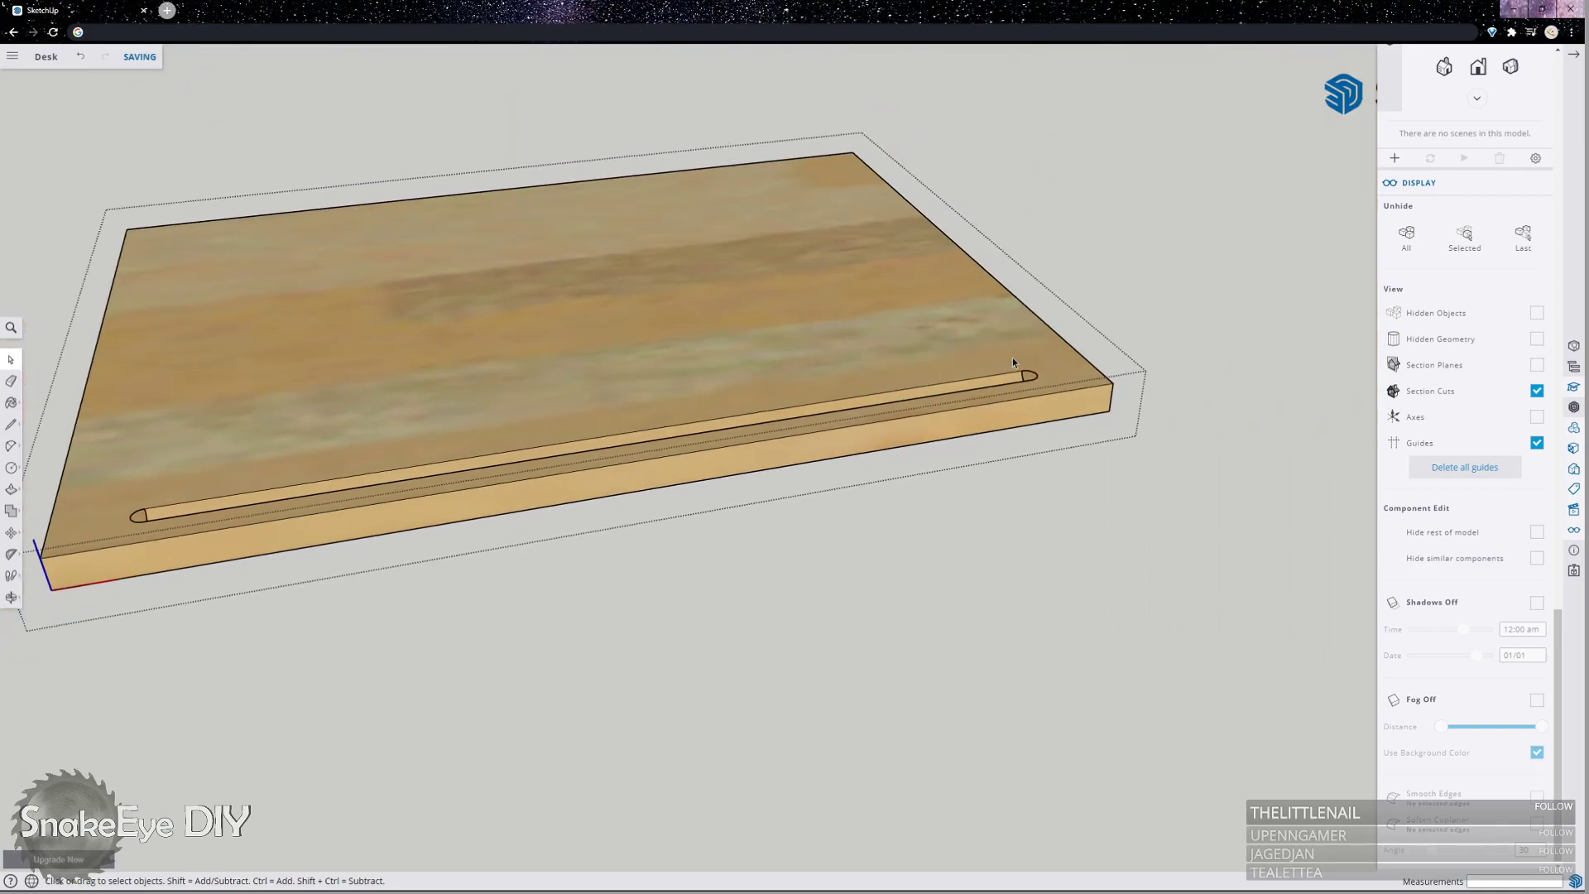
pyautogui.moveTo(838, 379); pyautogui.dragTo(524, 284, button='middle')
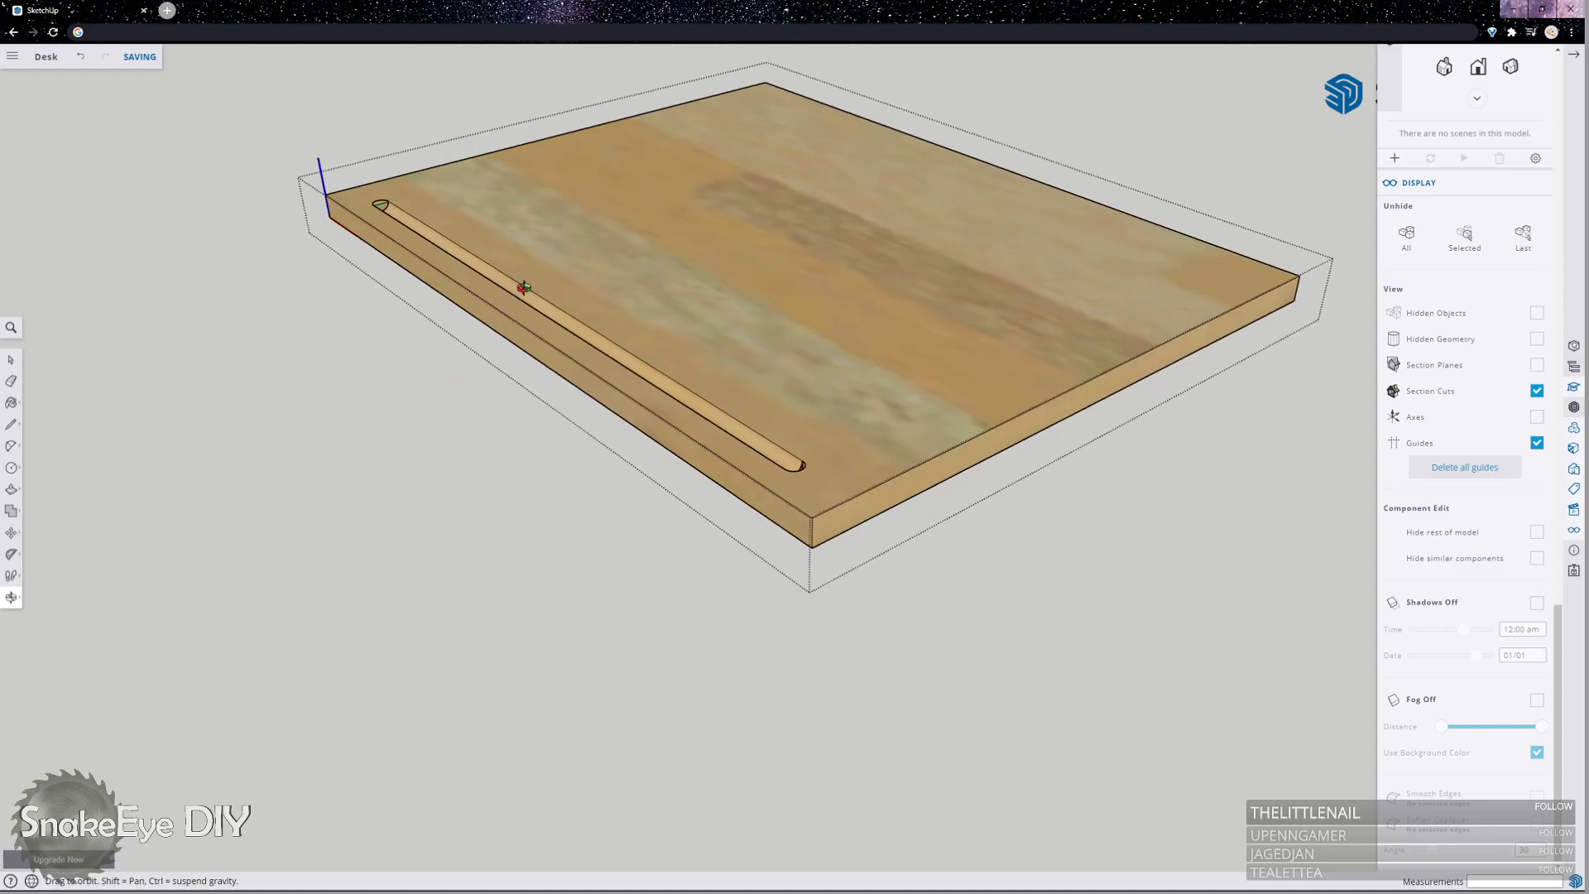
pyautogui.scroll(5, 625, 364)
pyautogui.scroll(-5, 624, 365)
pyautogui.scroll(5, 379, 262)
pyautogui.moveTo(379, 263); pyautogui.dragTo(550, 336, button='middle')
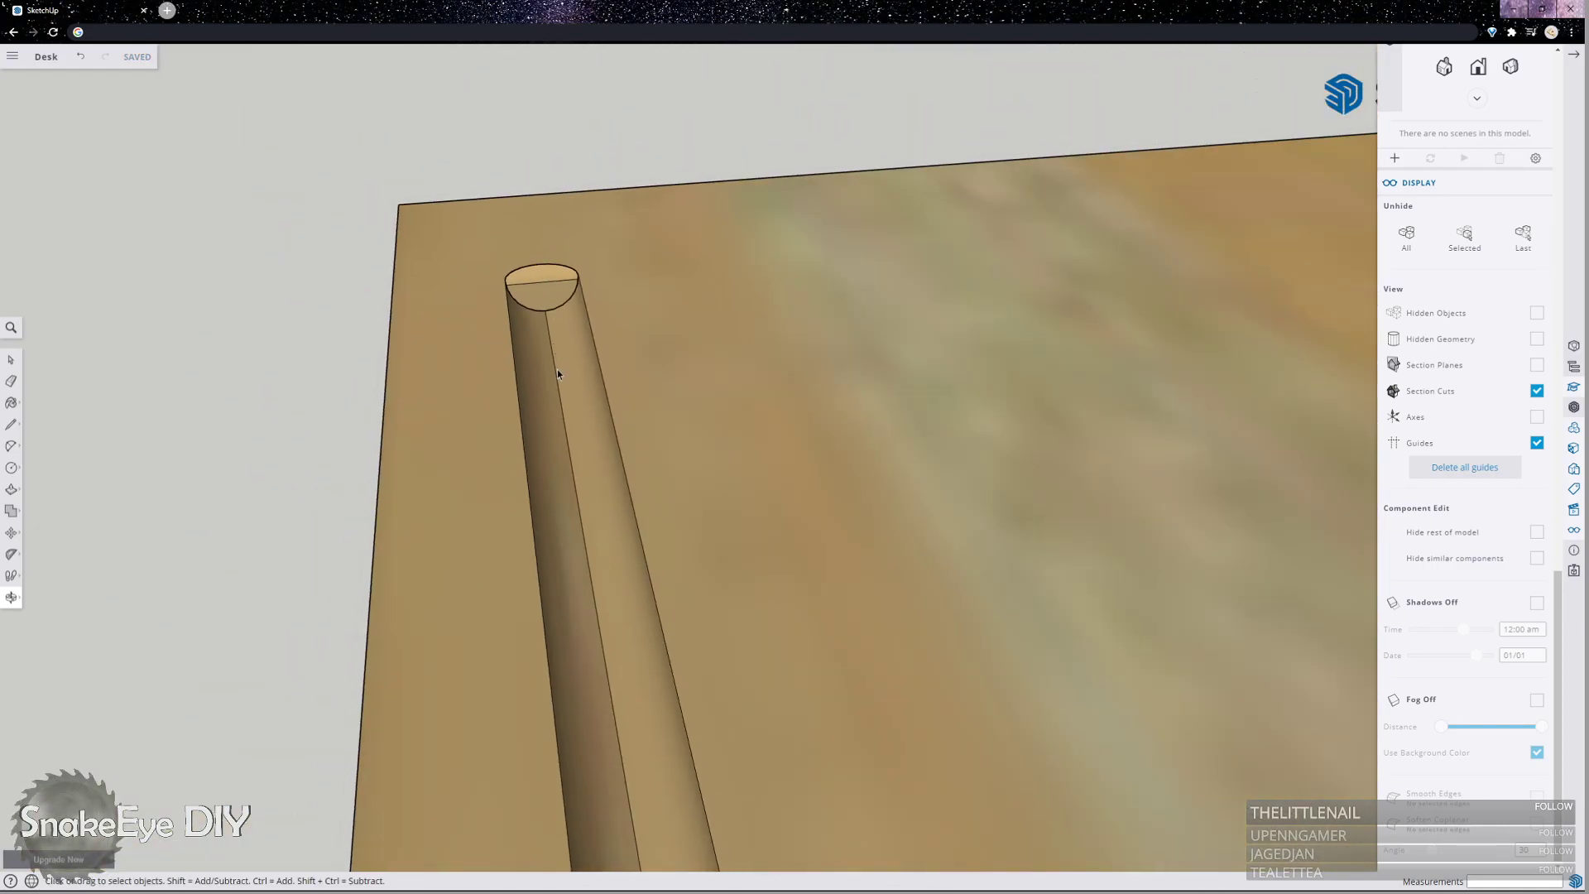
# Hide the edge line along the groove's curved face, then zoom in on its rounded end.
pyautogui.click(568, 436)
pyautogui.rightClick(567, 439)
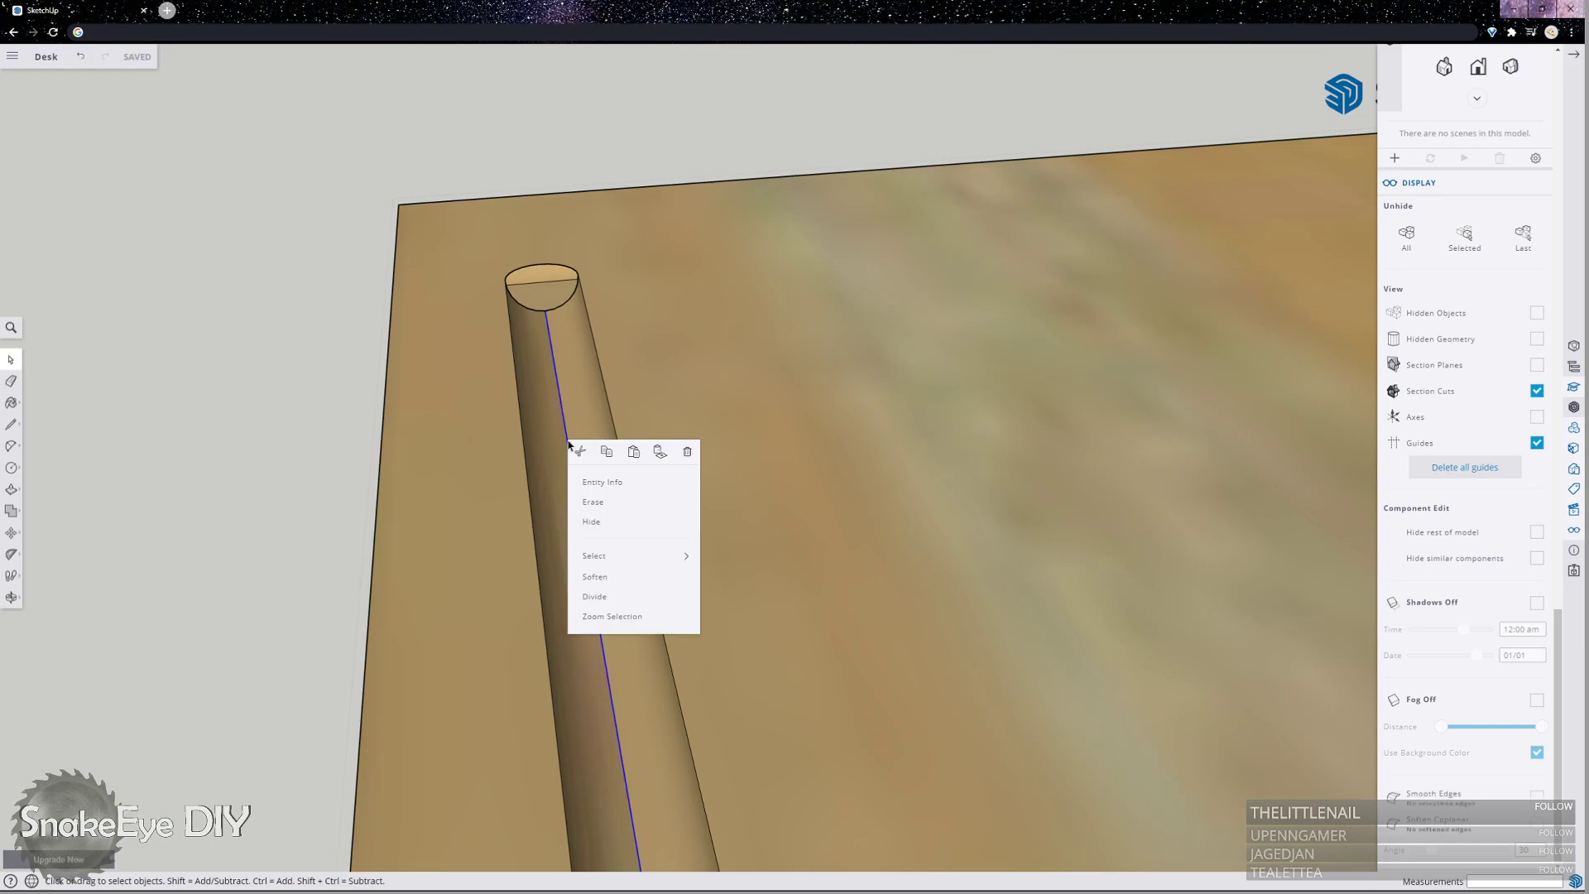
pyautogui.click(593, 522)
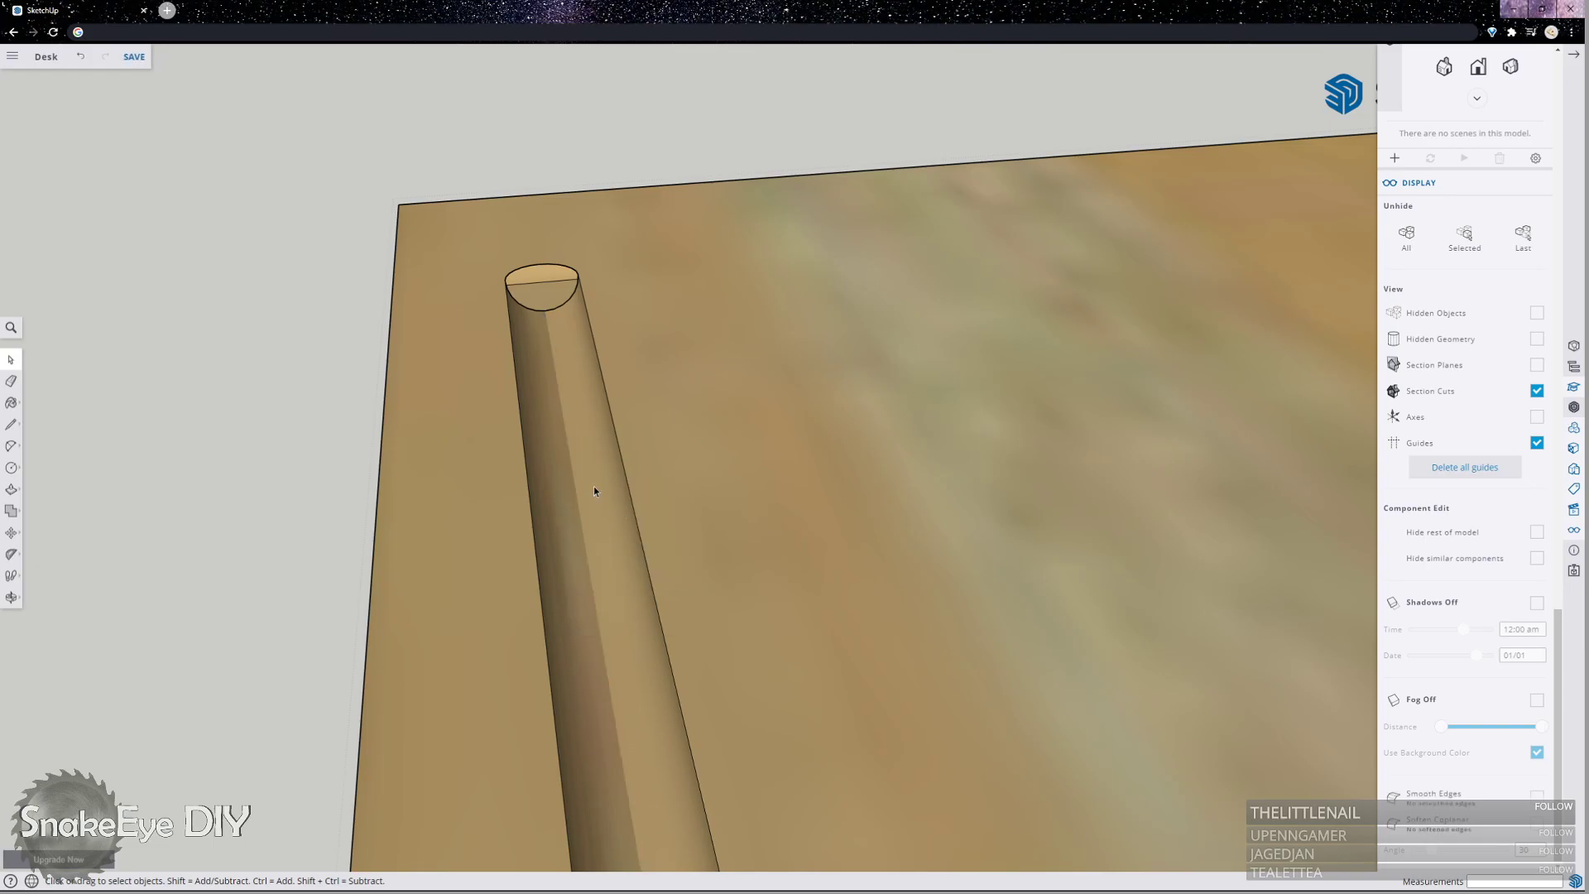
pyautogui.moveTo(593, 489); pyautogui.dragTo(989, 418, button='middle')
pyautogui.moveTo(765, 462); pyautogui.dragTo(157, 436, button='middle')
pyautogui.scroll(6, 604, 419)
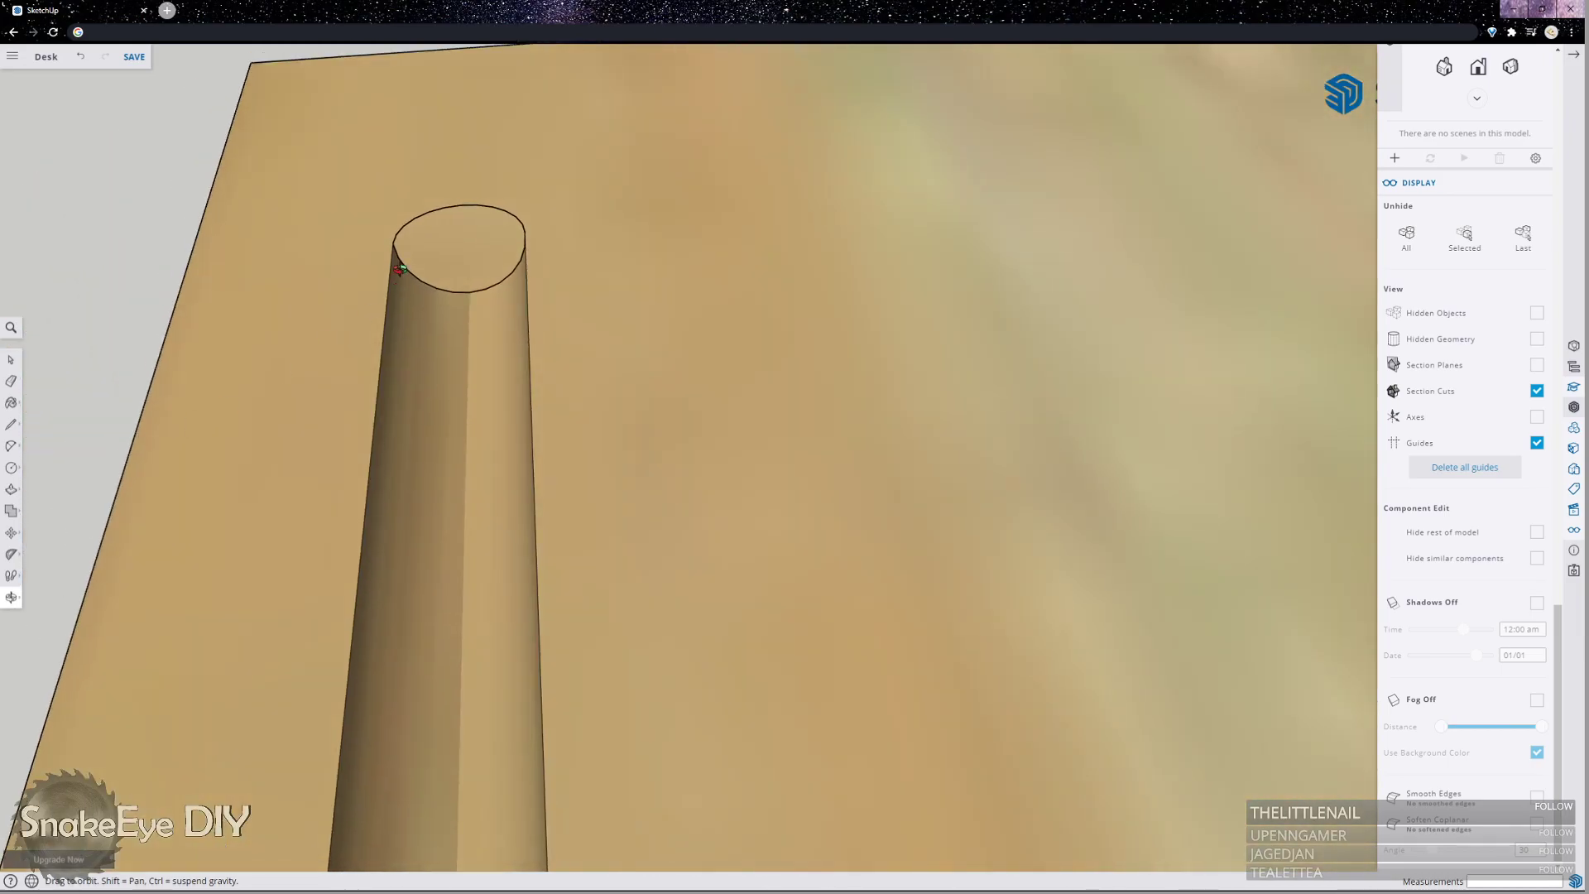
pyautogui.scroll(3, 405, 248)
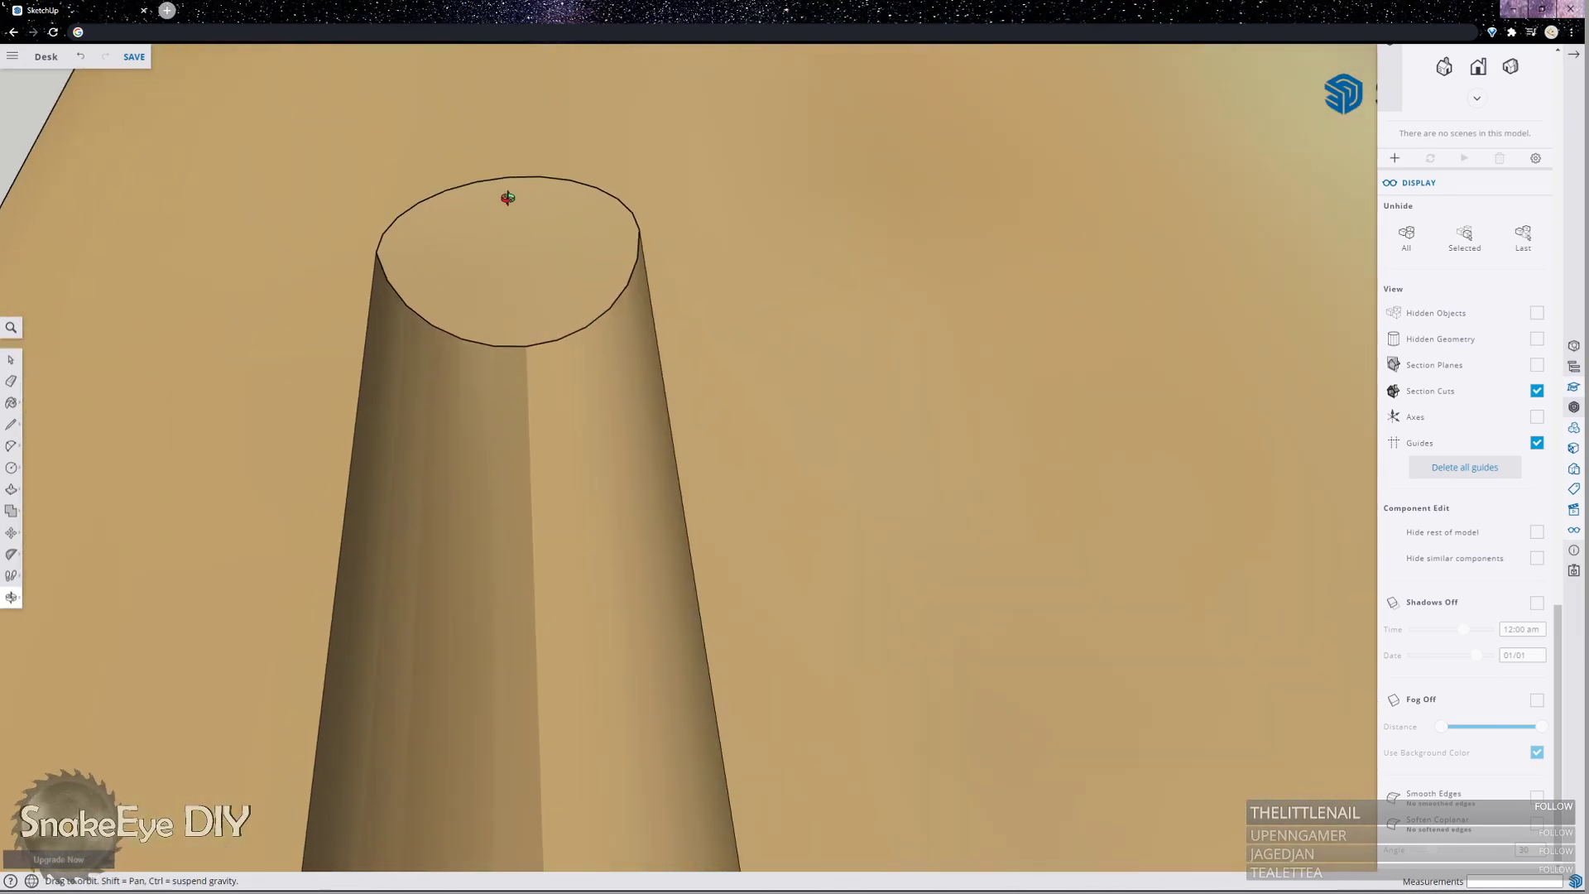
pyautogui.scroll(2, 508, 197)
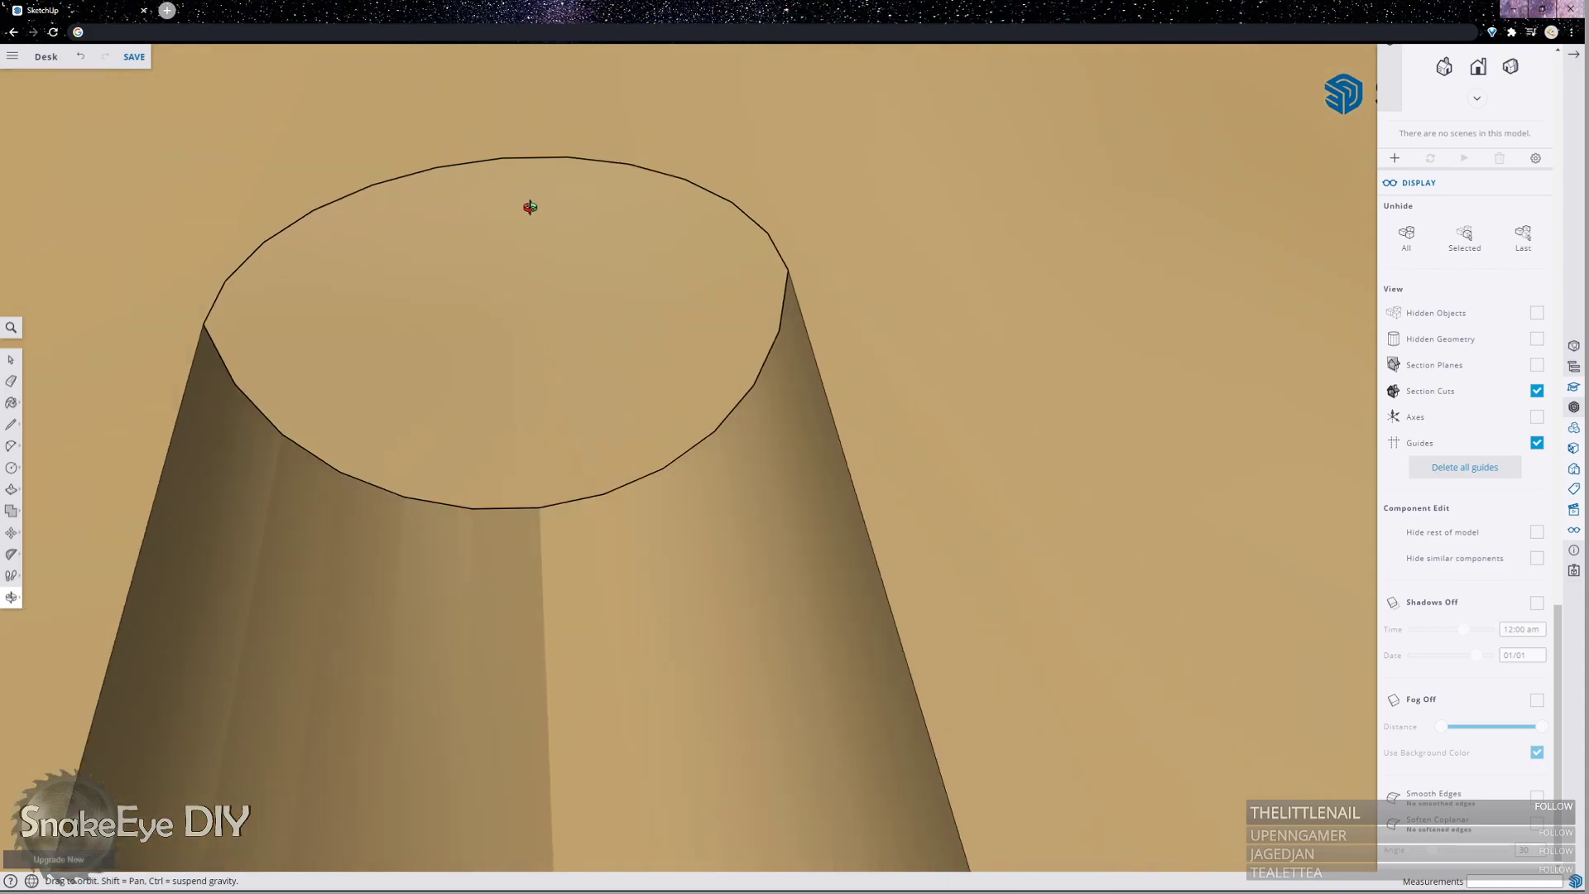
# Draw a two-segment line across the end face from its top point, through the middle, to the bottom.
pyautogui.click(11, 446)
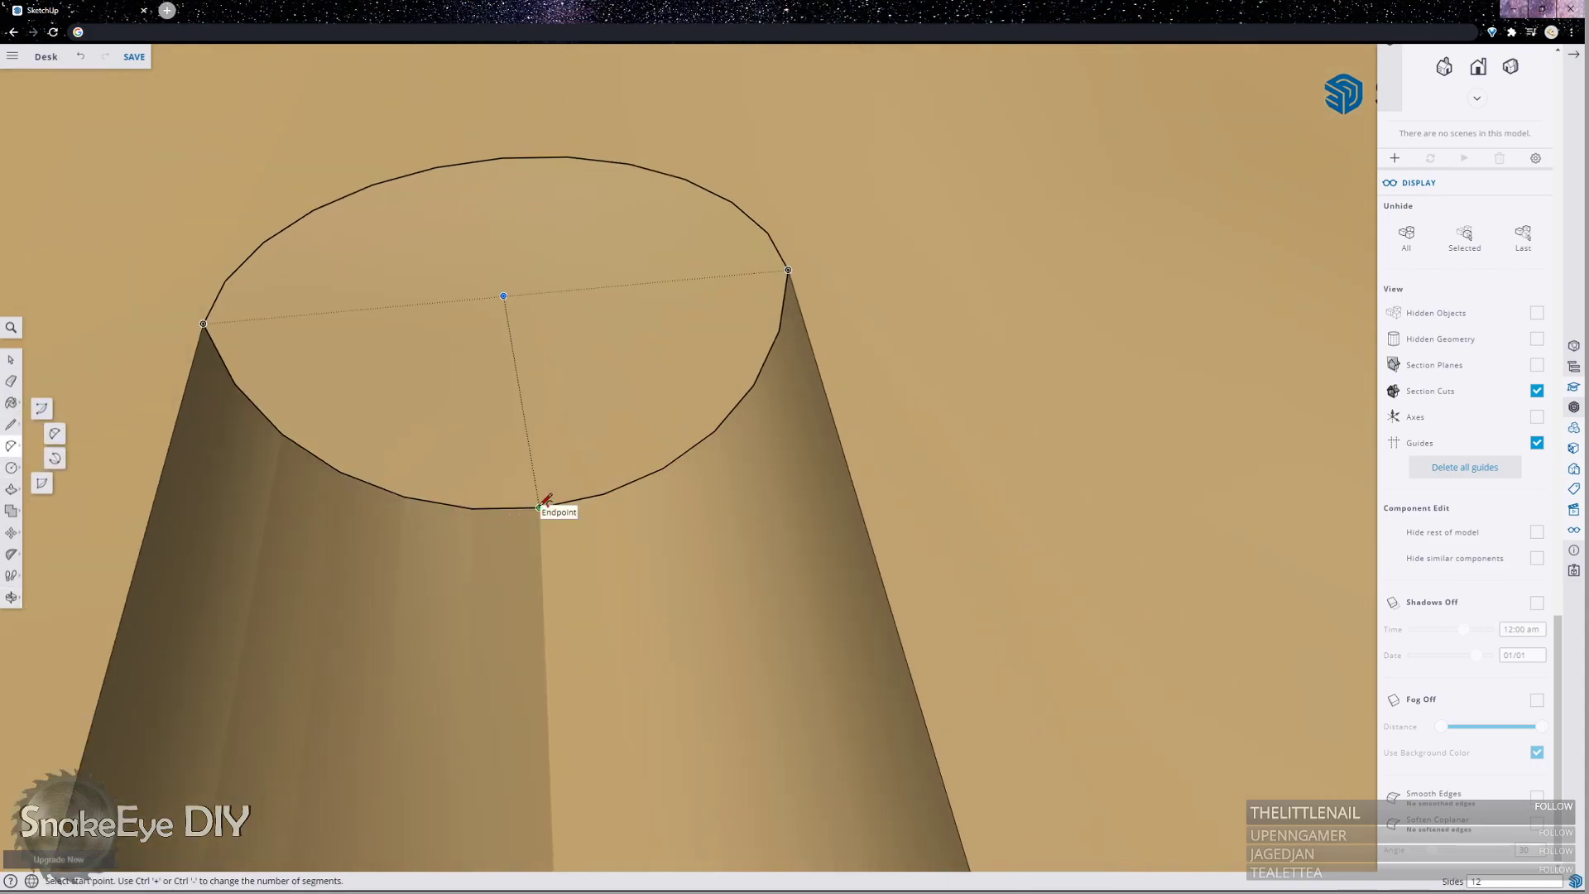
pyautogui.click(539, 506)
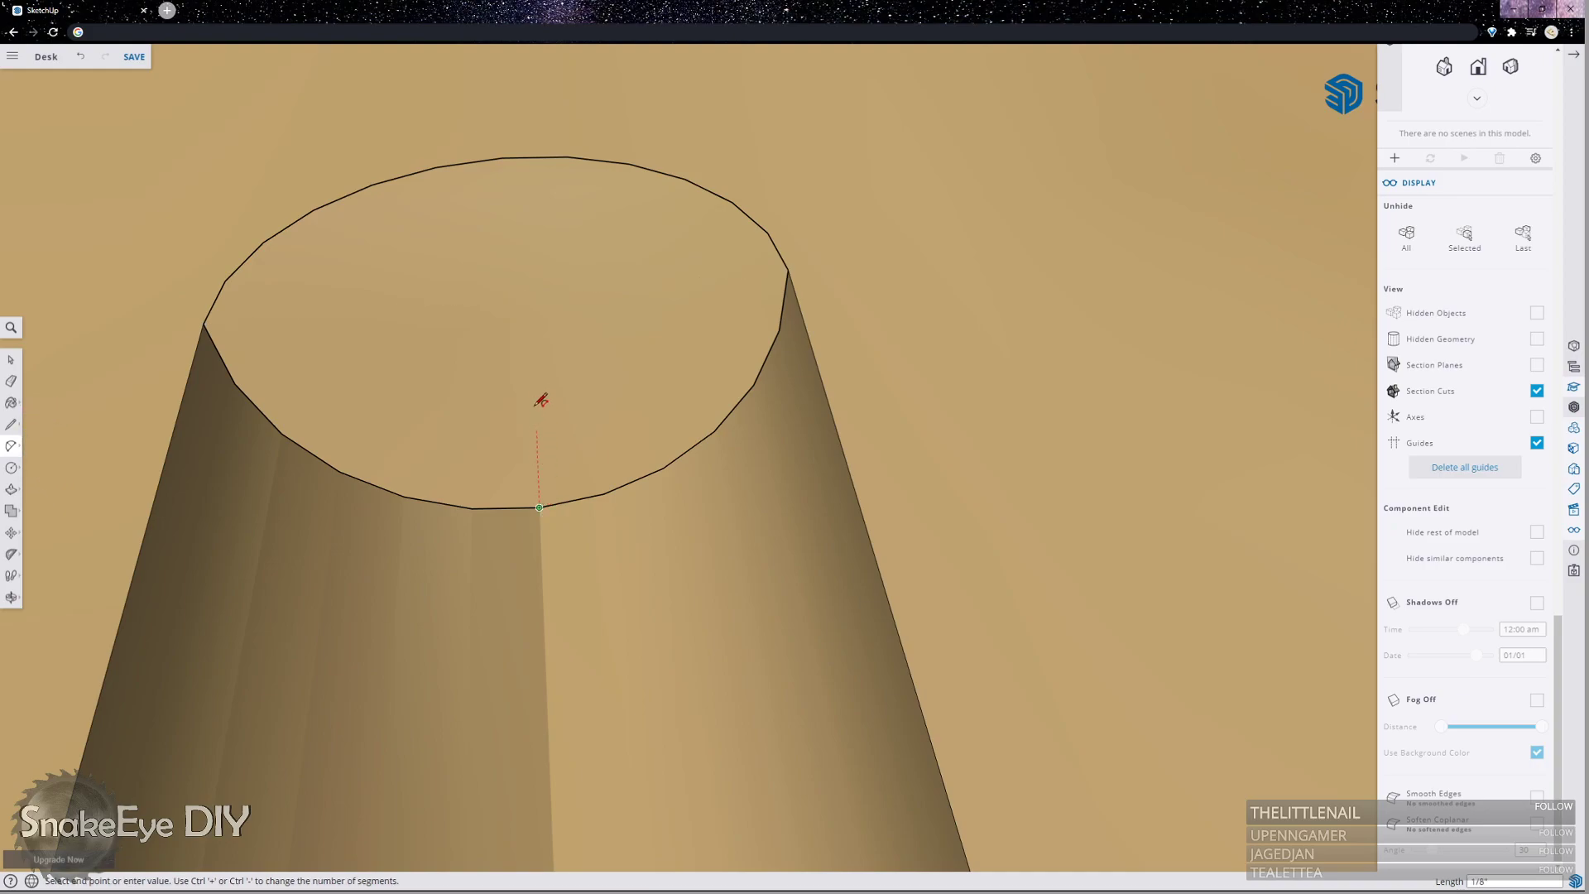
pyautogui.press('l')
pyautogui.click(502, 157)
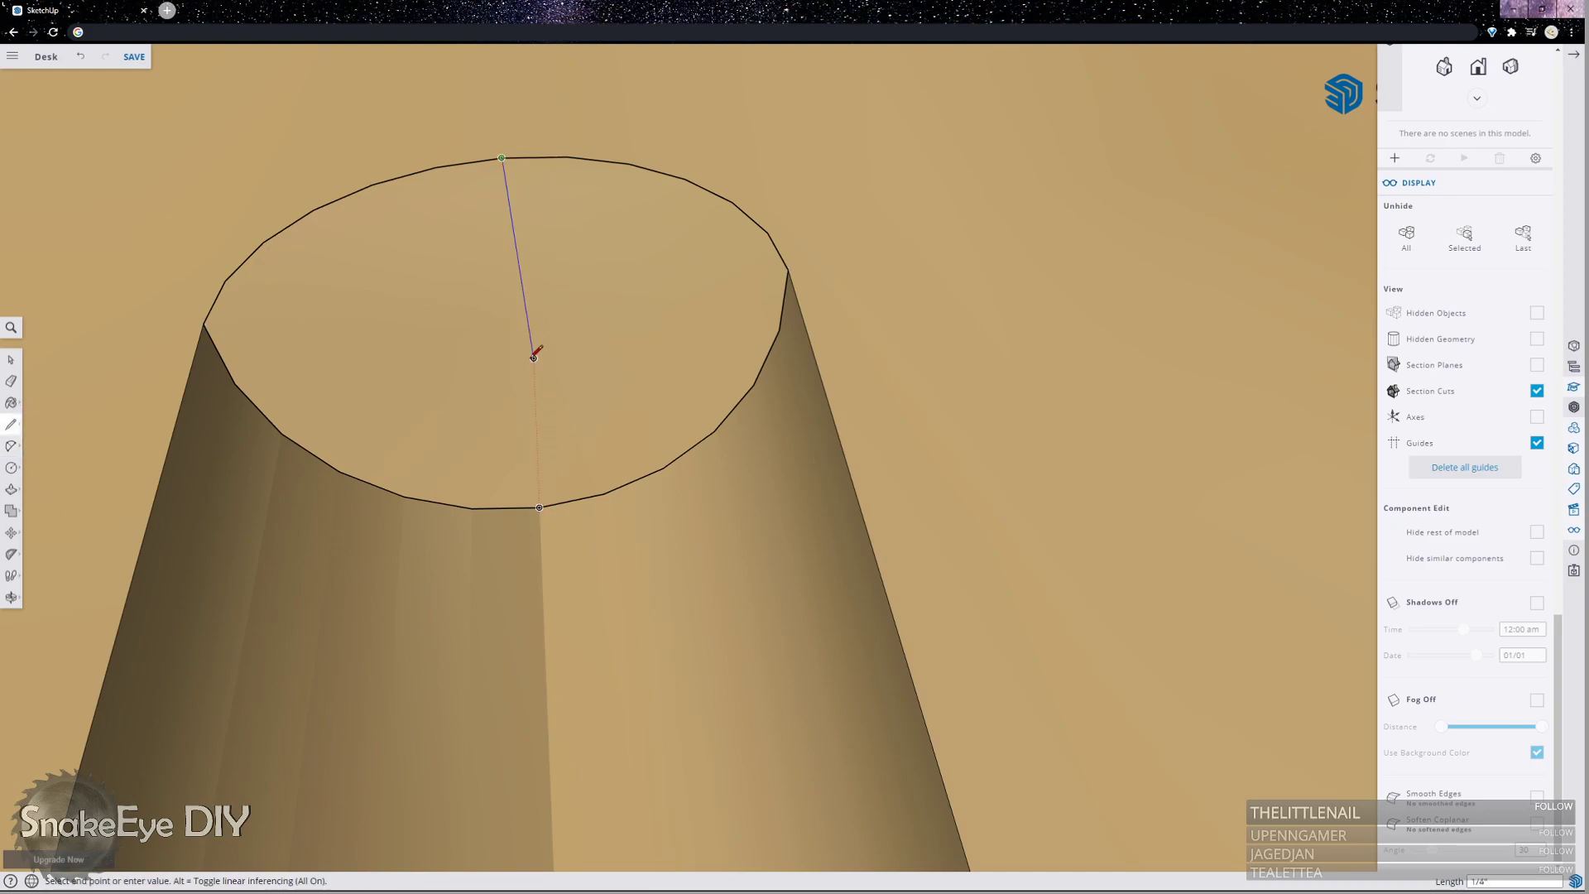
pyautogui.write('5')
pyautogui.press('Return')
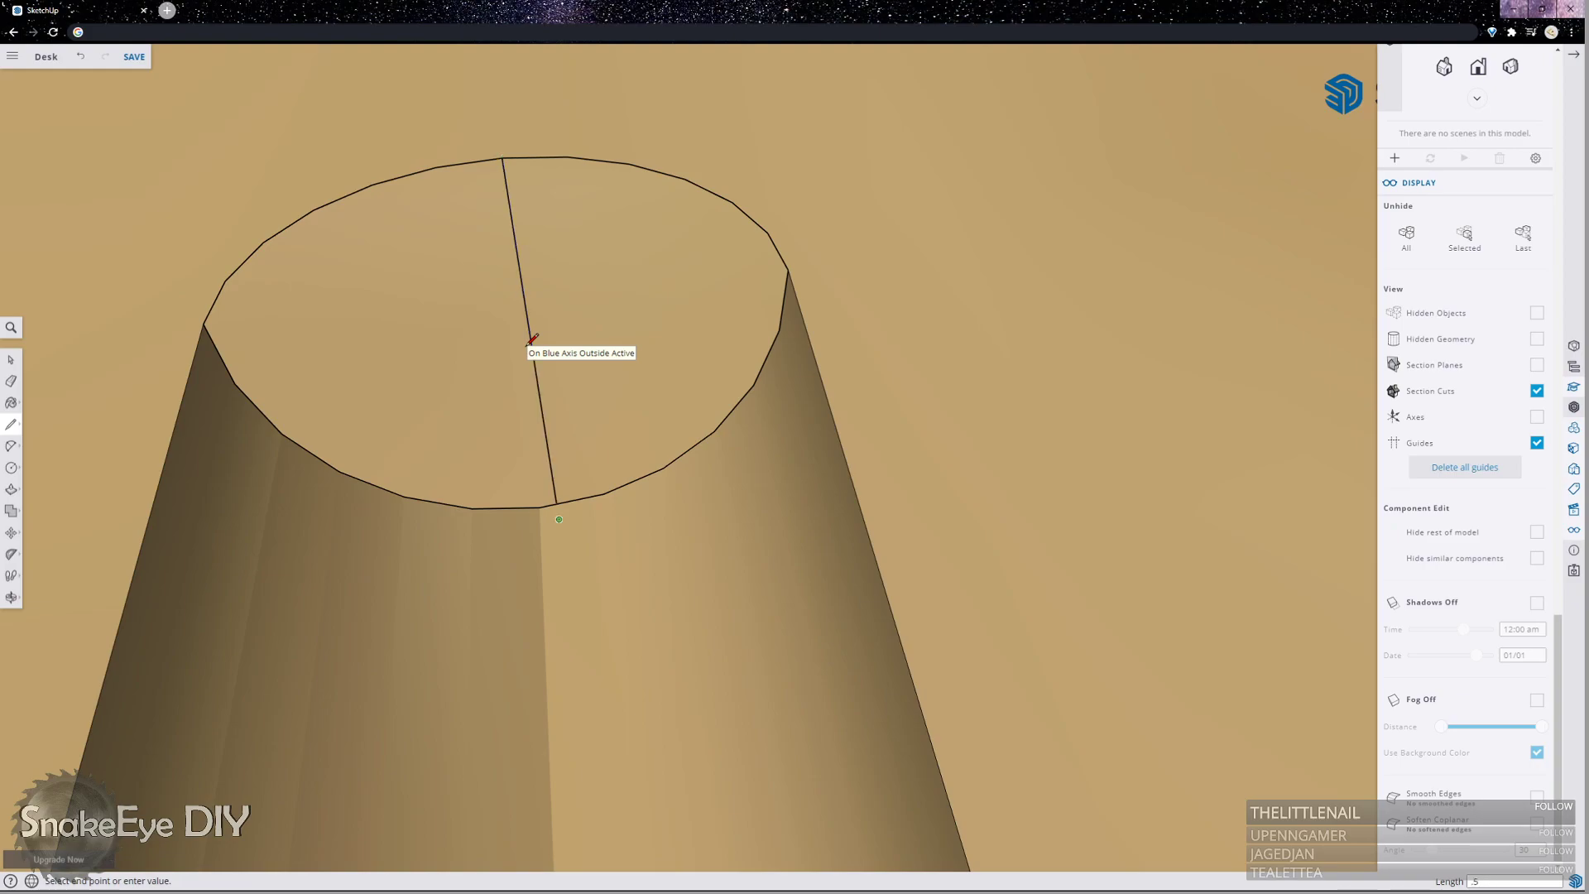
pyautogui.hotkey('ctrl', 'z')
pyautogui.click(502, 158)
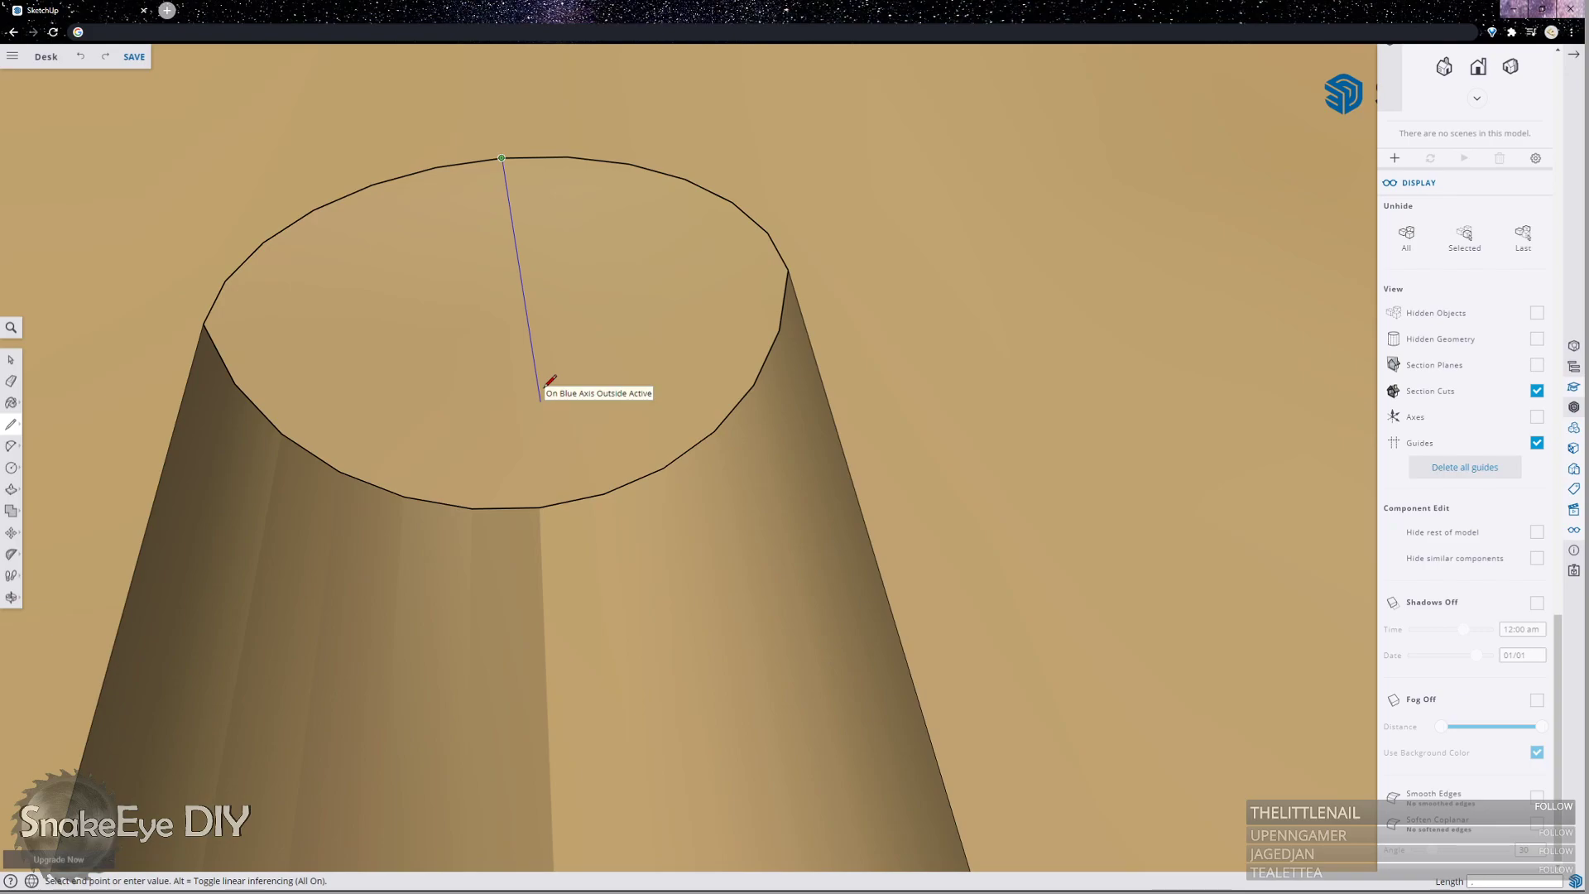
pyautogui.click(536, 364)
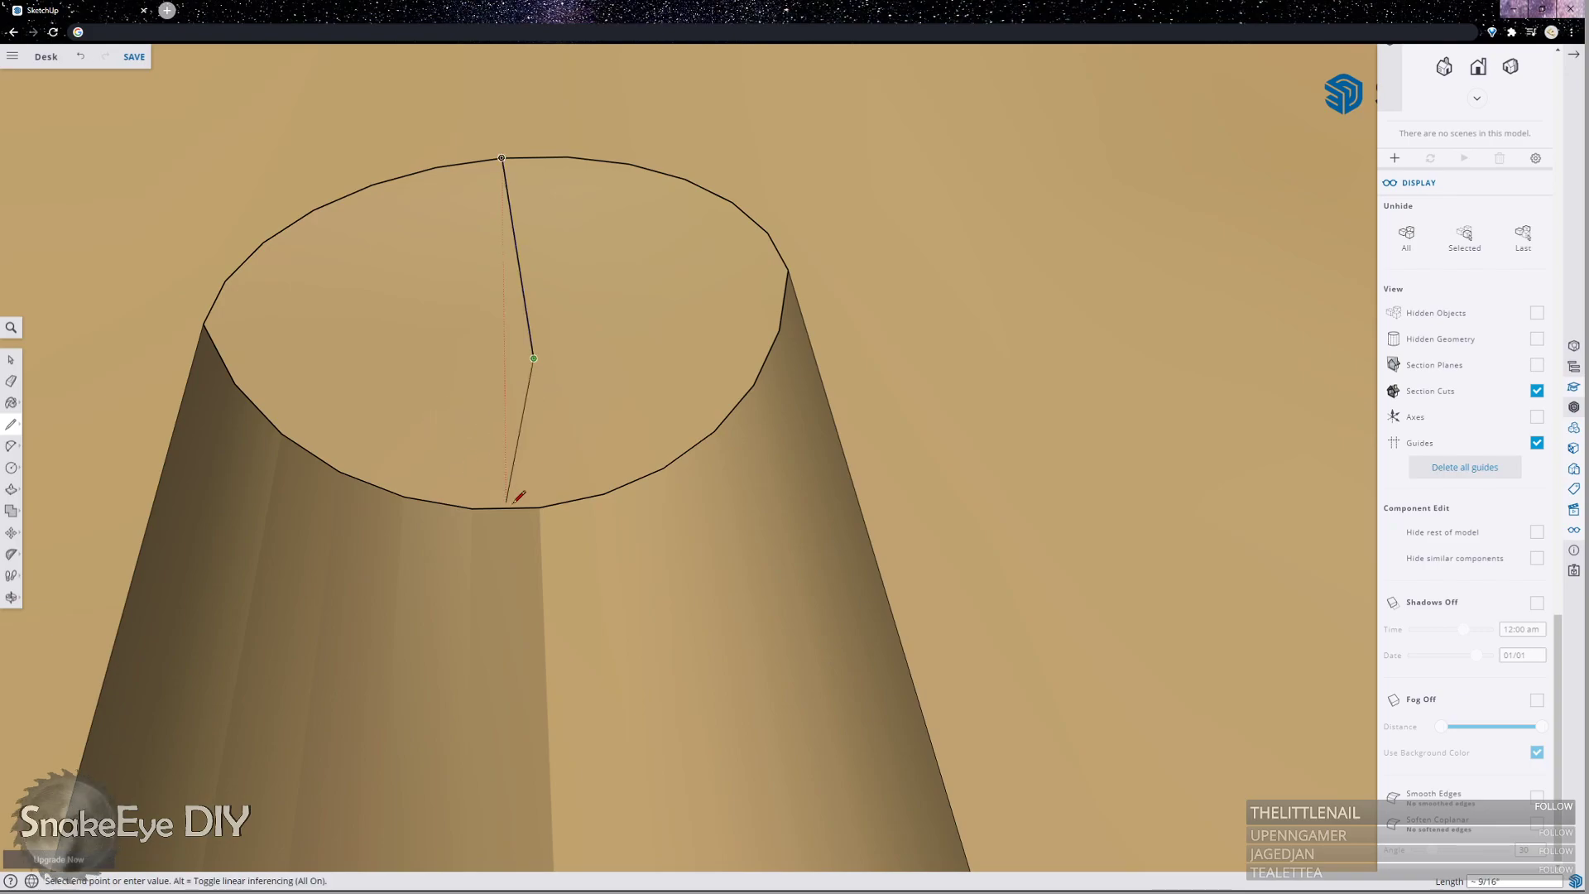
pyautogui.click(540, 507)
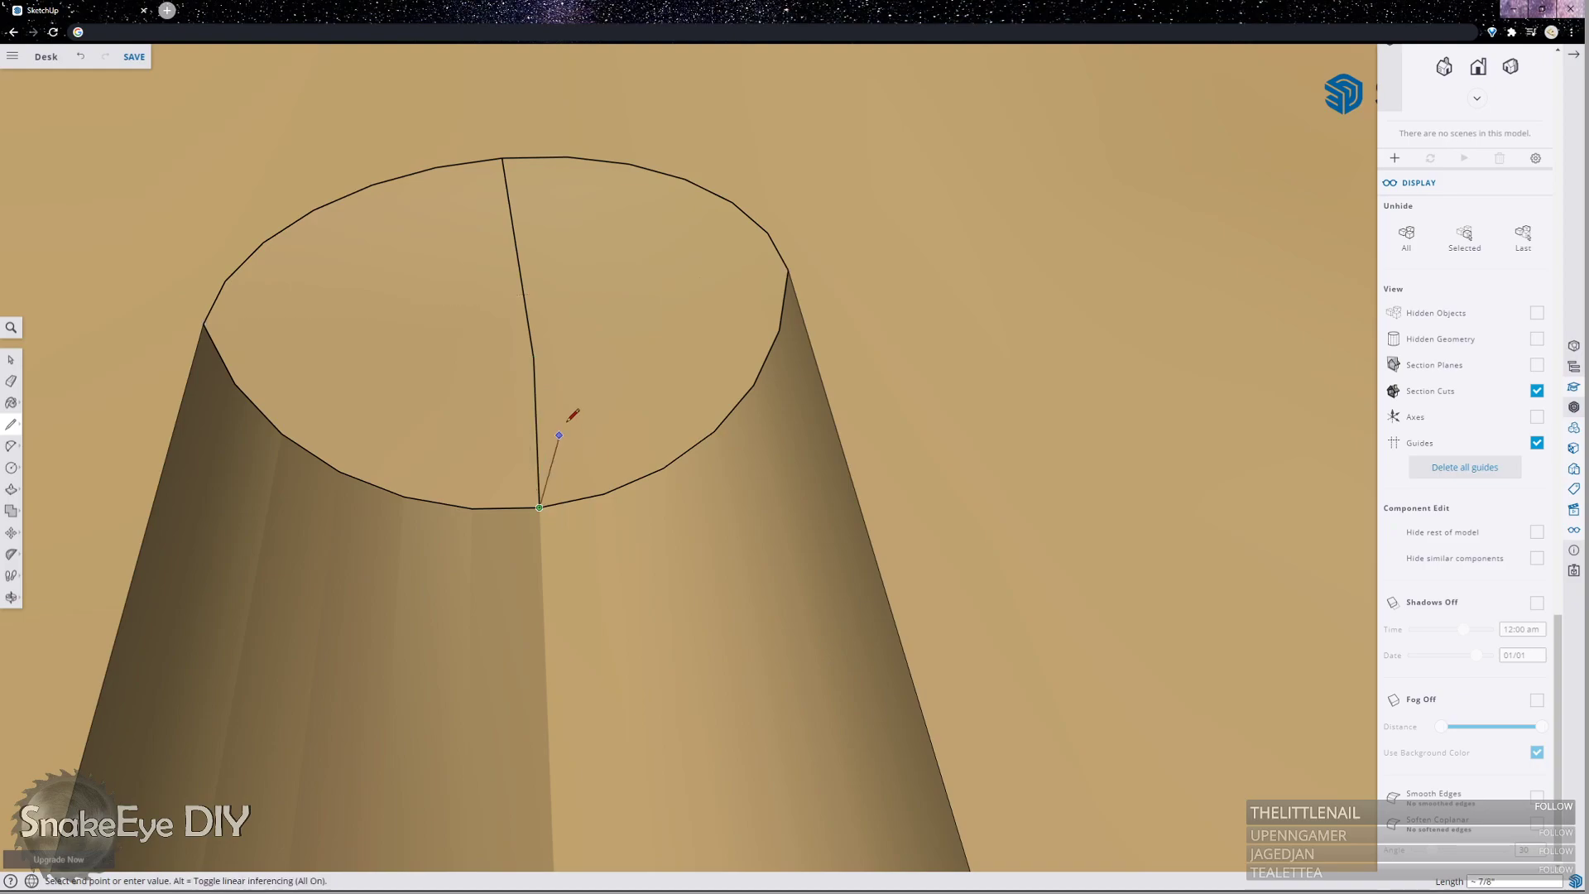
pyautogui.moveTo(636, 342)
pyautogui.mouseDown(button='middle')
pyautogui.moveTo(699, 316)
pyautogui.moveTo(561, 323)
pyautogui.moveTo(646, 327)
pyautogui.moveTo(323, 193)
pyautogui.moveTo(536, 252)
pyautogui.moveTo(679, 351)
pyautogui.mouseUp(button='middle')
pyautogui.moveTo(843, 539); pyautogui.dragTo(391, 172, button='middle')
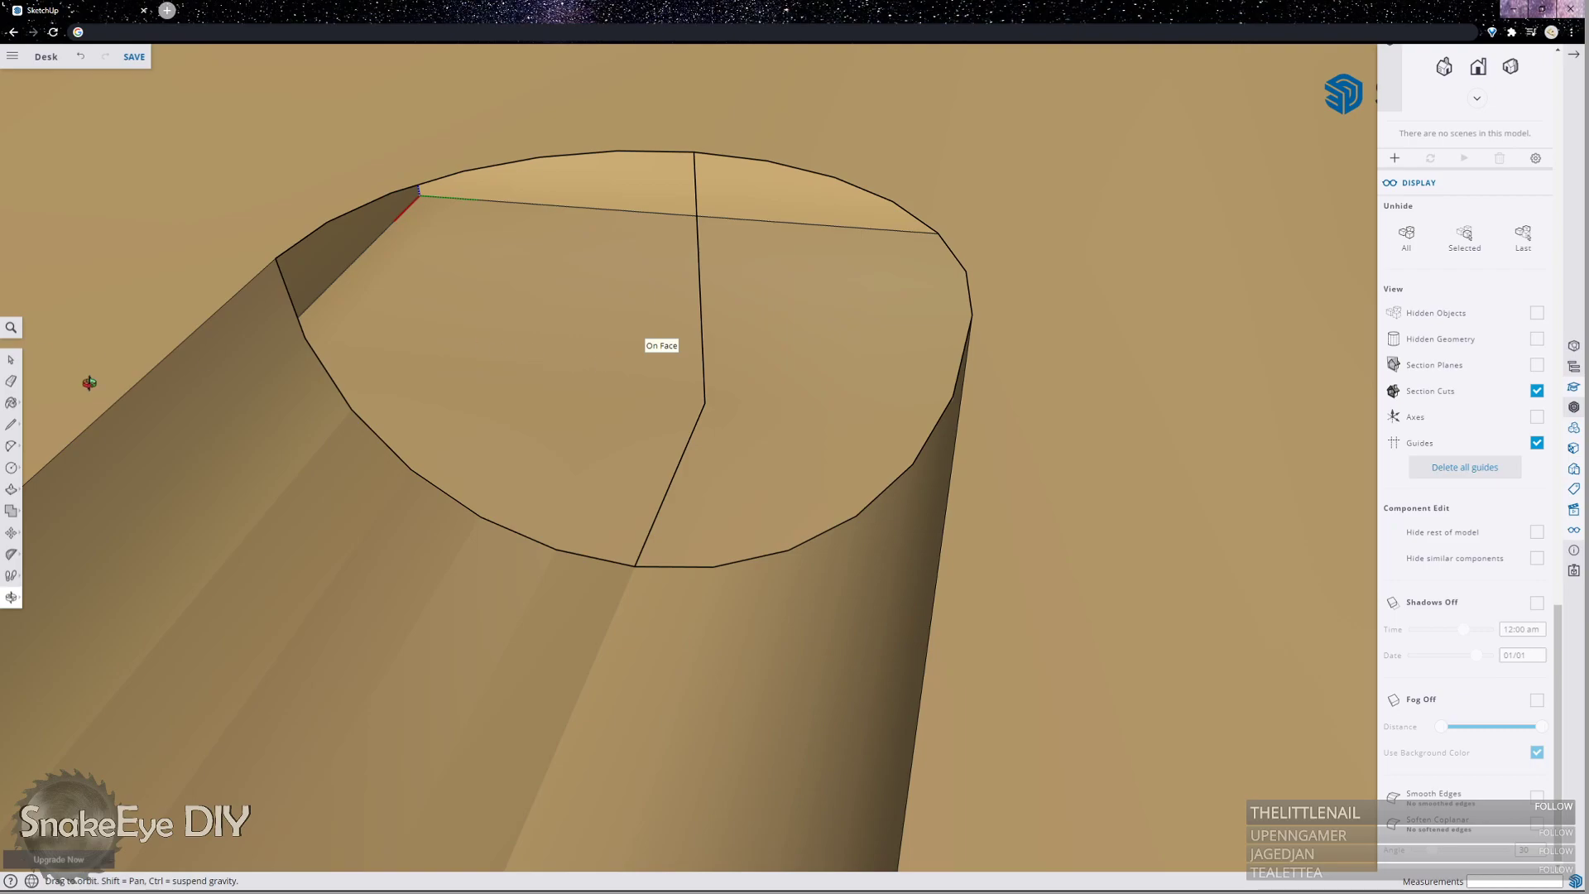
# Try a 2 Point Arc and then a Pie arc across the groove's end face.
pyautogui.click(10, 446)
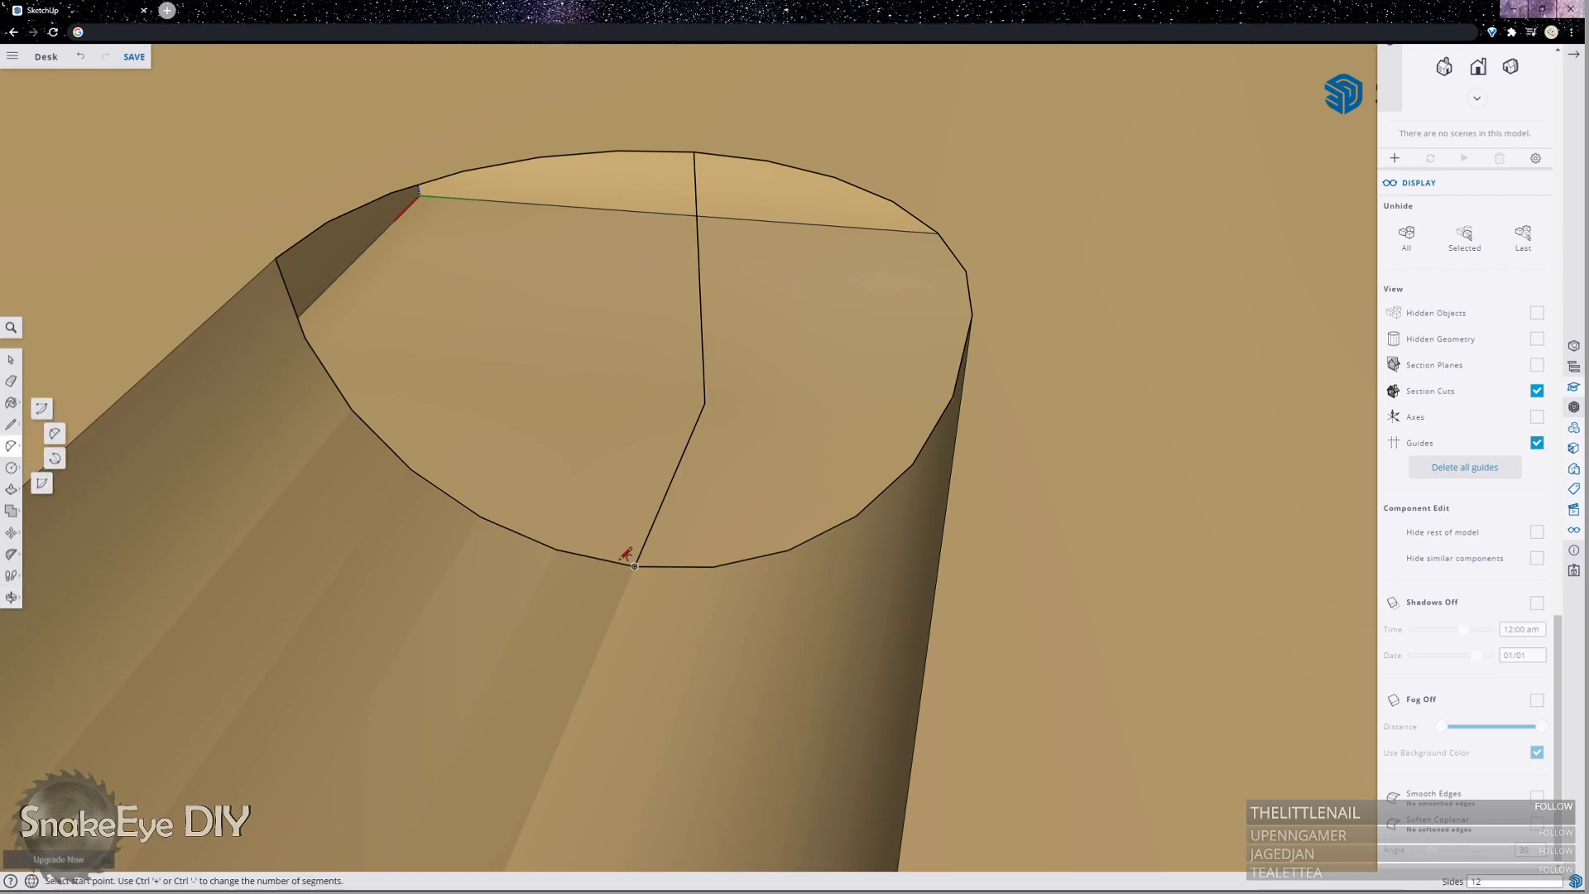
pyautogui.click(633, 566)
pyautogui.click(693, 151)
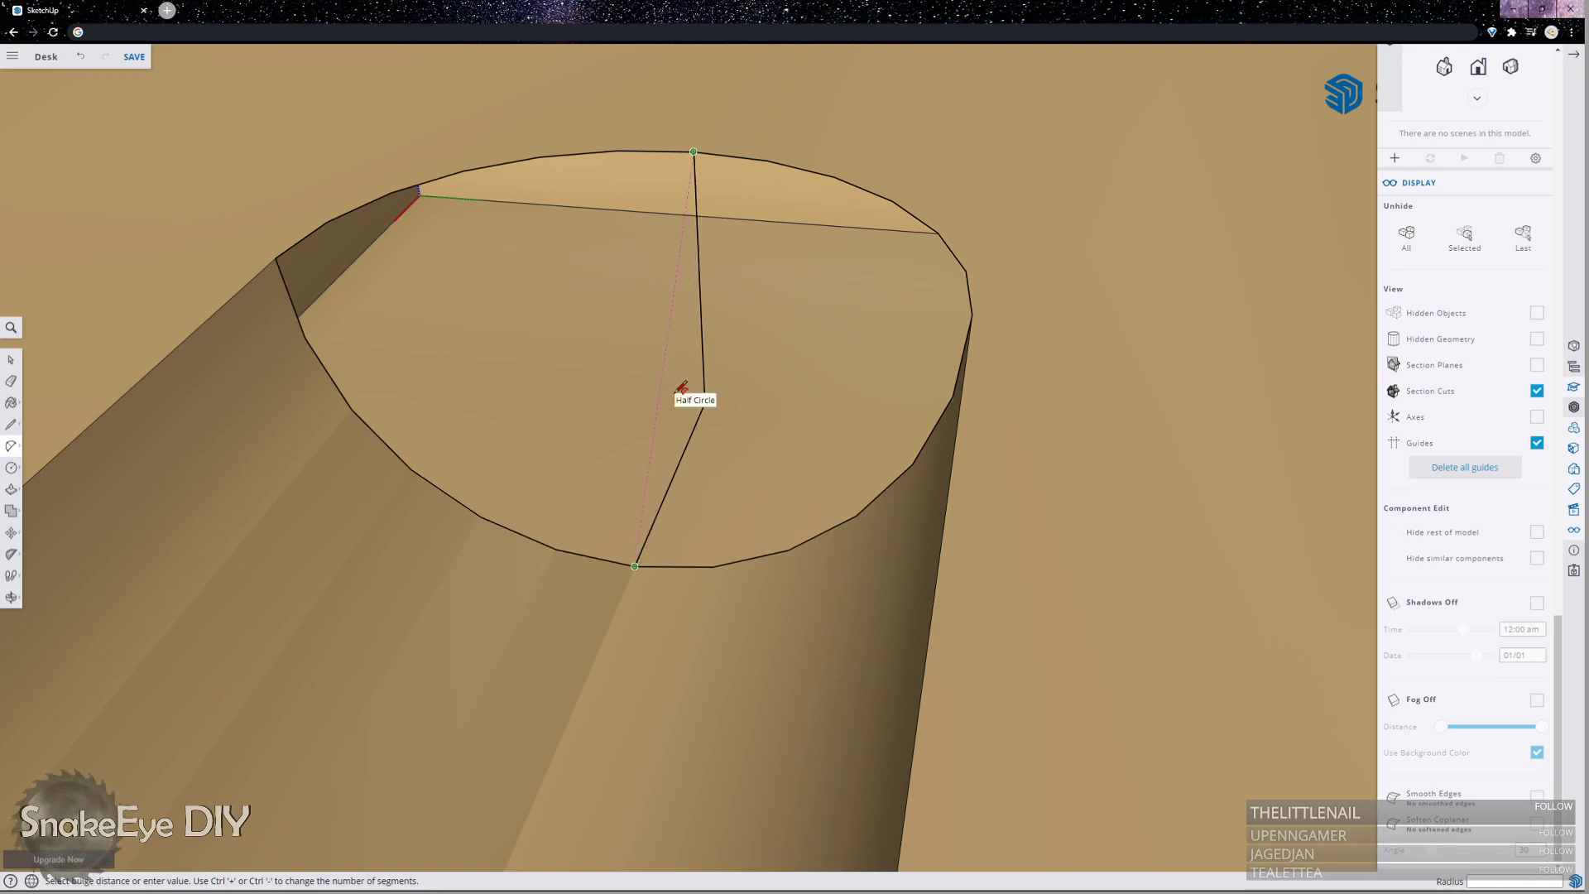
pyautogui.moveTo(681, 387)
pyautogui.mouseDown(button='middle')
pyautogui.moveTo(660, 394)
pyautogui.moveTo(911, 450)
pyautogui.moveTo(447, 259)
pyautogui.moveTo(493, 298)
pyautogui.moveTo(897, 433)
pyautogui.moveTo(844, 408)
pyautogui.moveTo(460, 345)
pyautogui.moveTo(720, 390)
pyautogui.moveTo(704, 370)
pyautogui.mouseUp(button='middle')
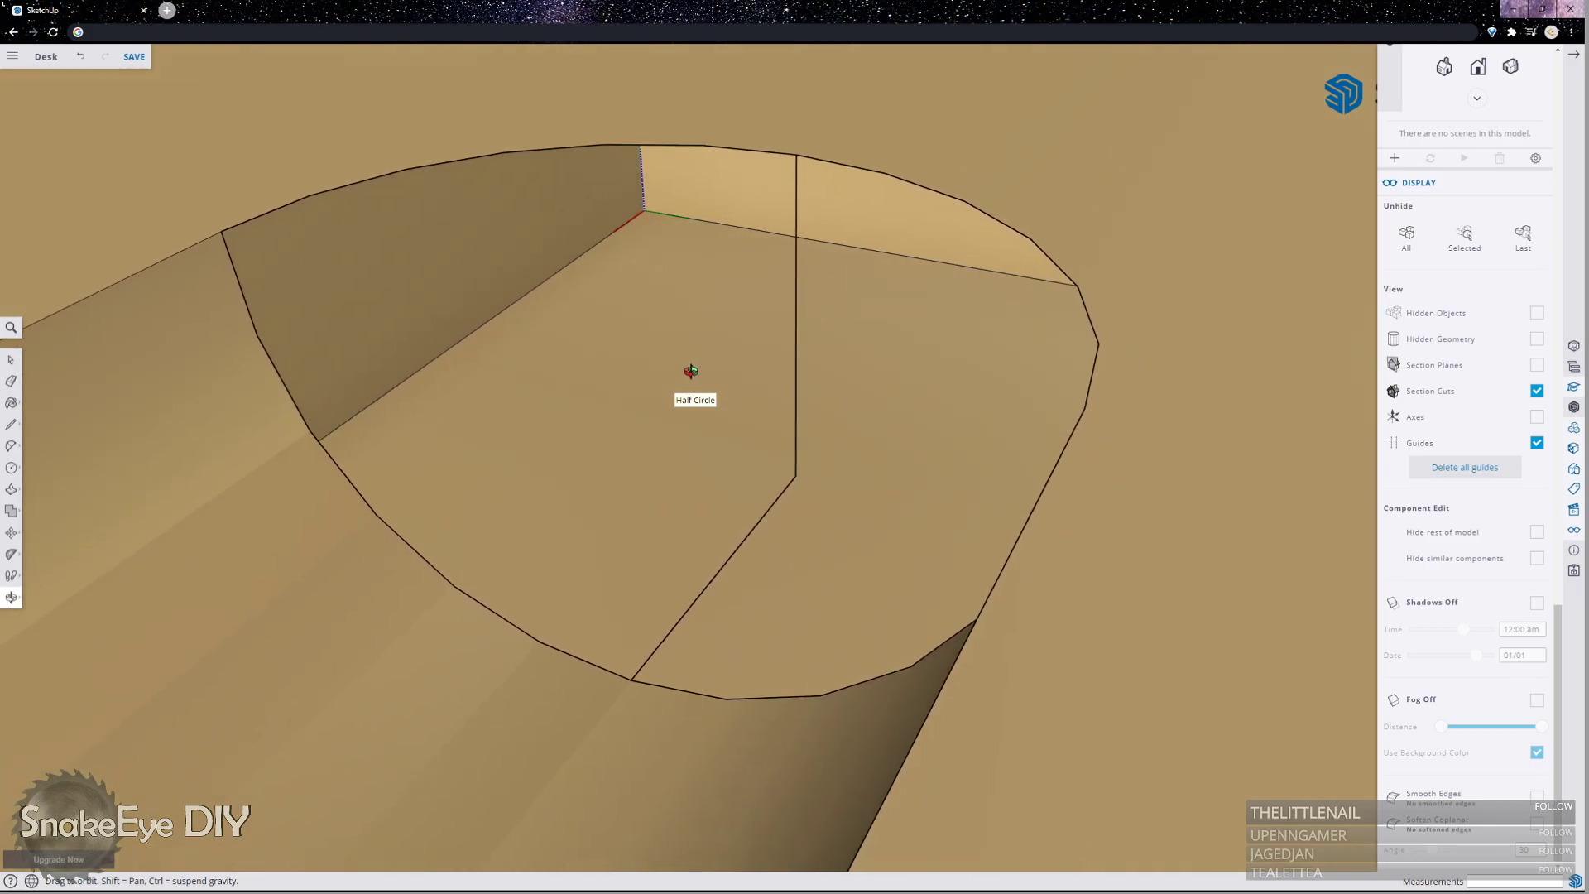
pyautogui.click(12, 447)
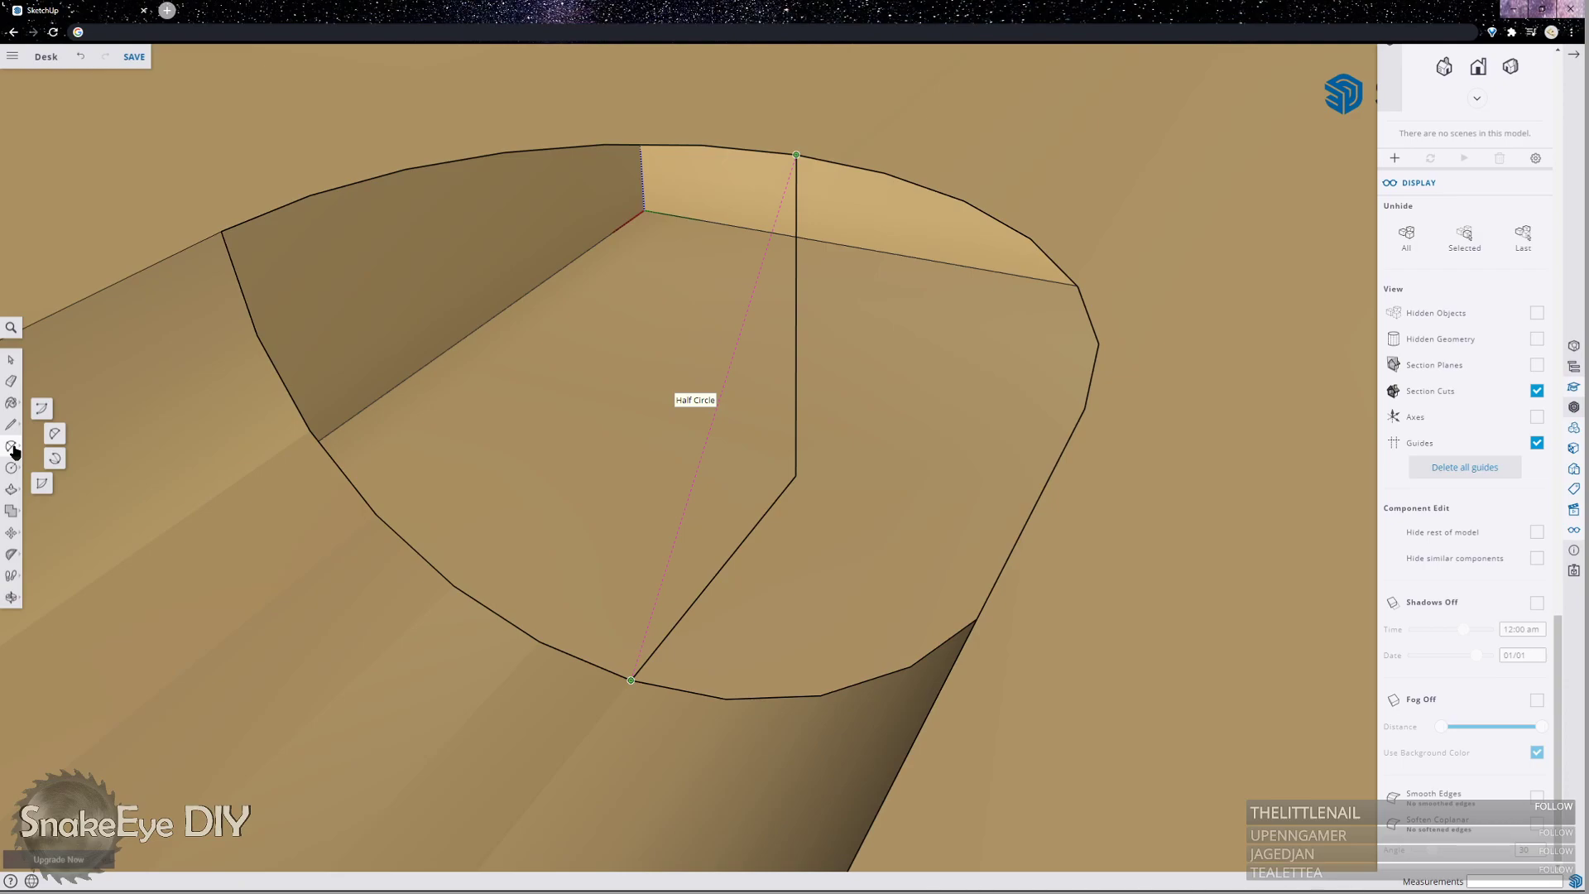
pyautogui.click(41, 484)
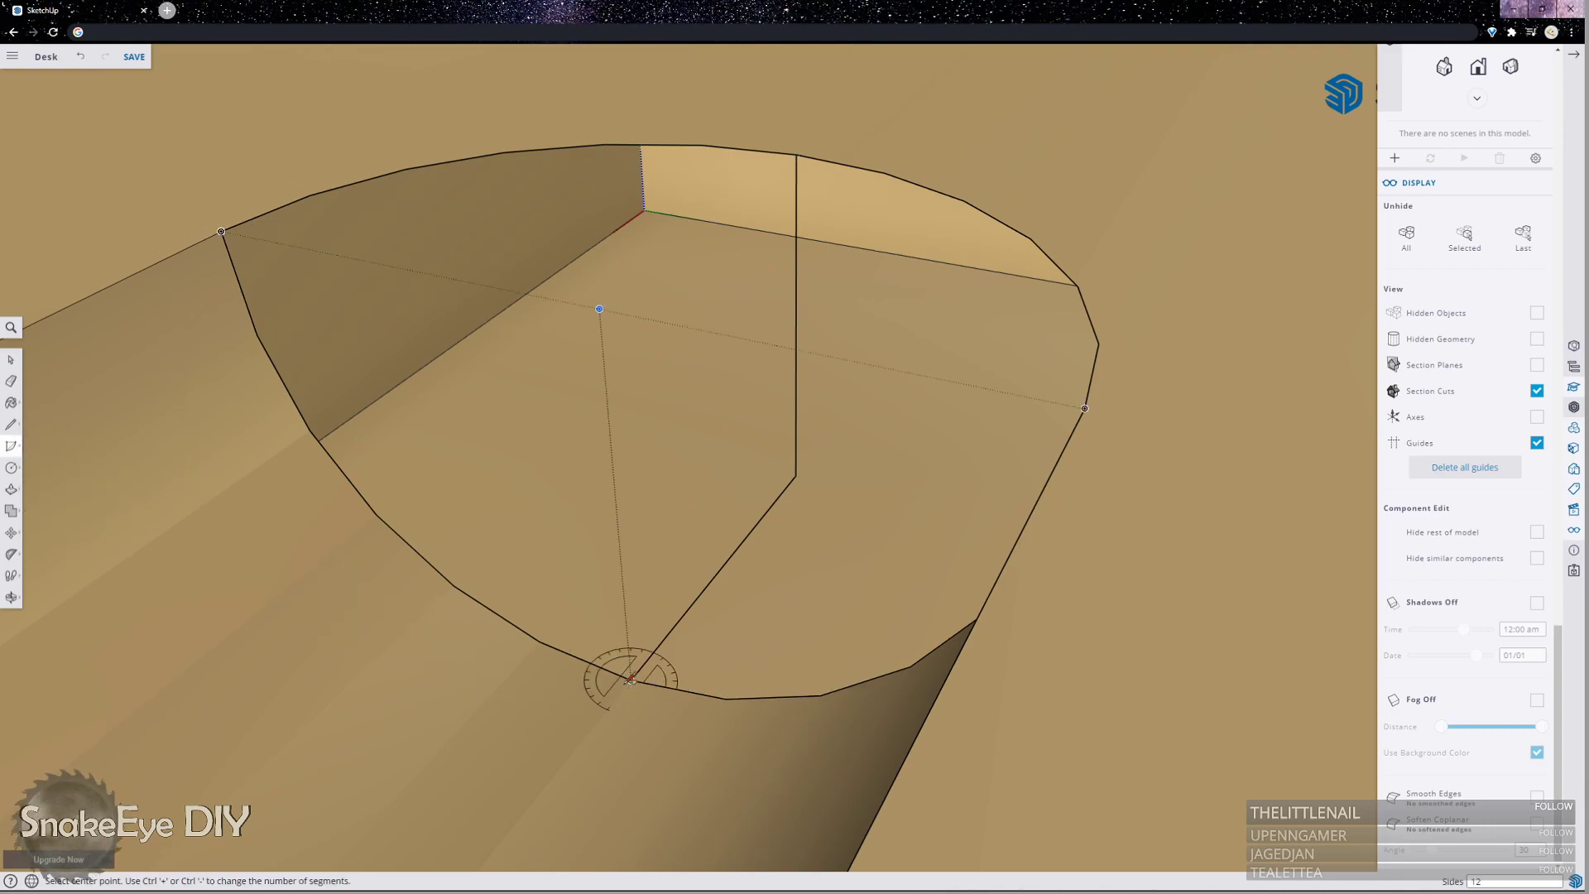
pyautogui.click(630, 681)
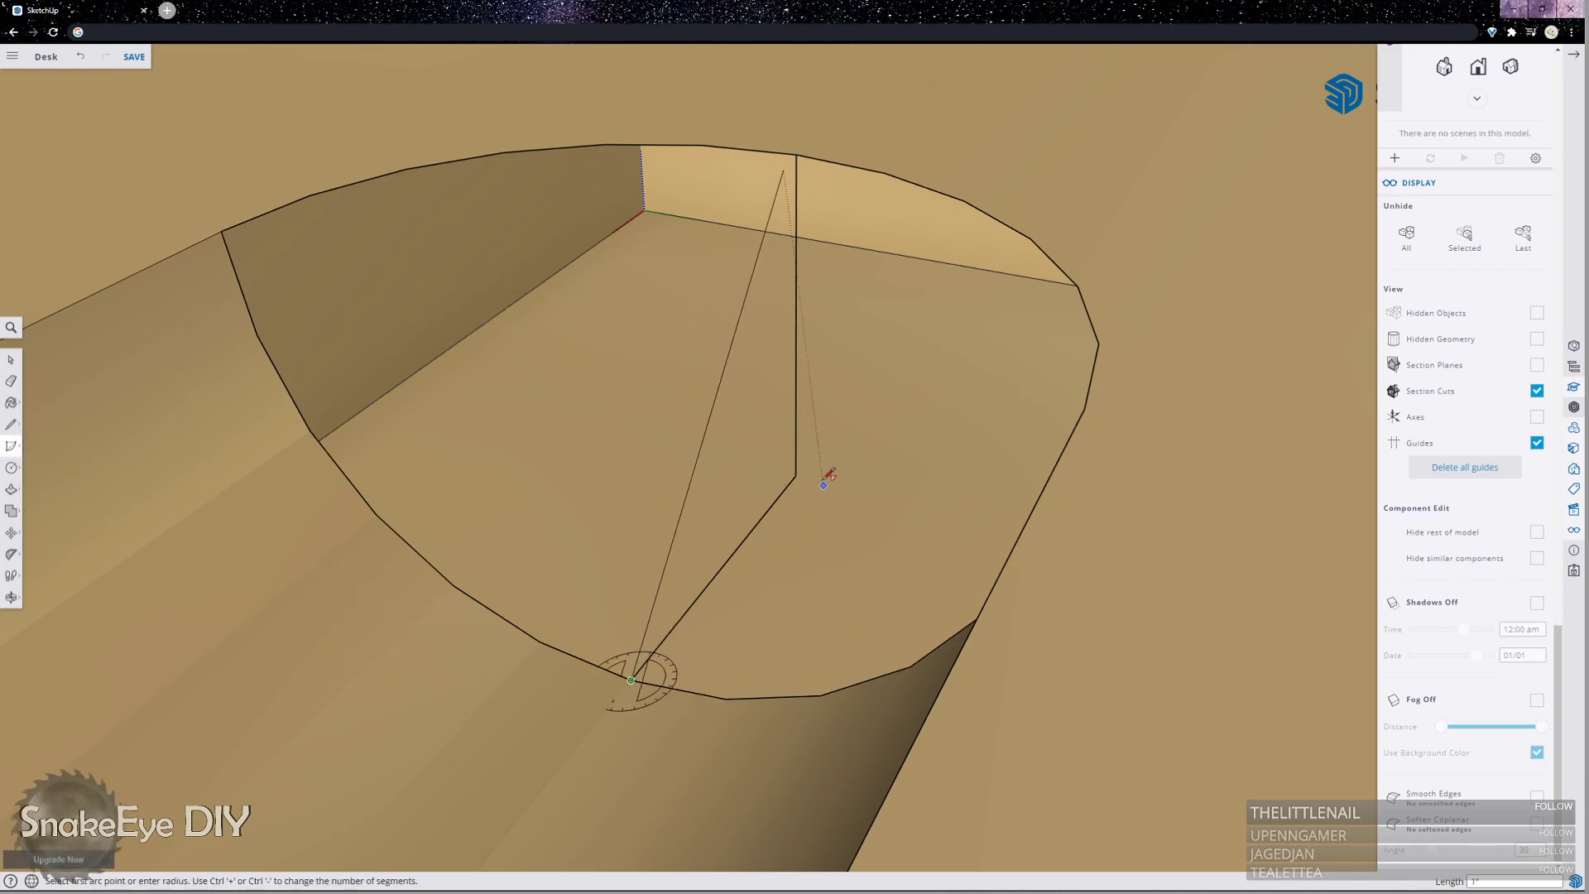
pyautogui.click(804, 154)
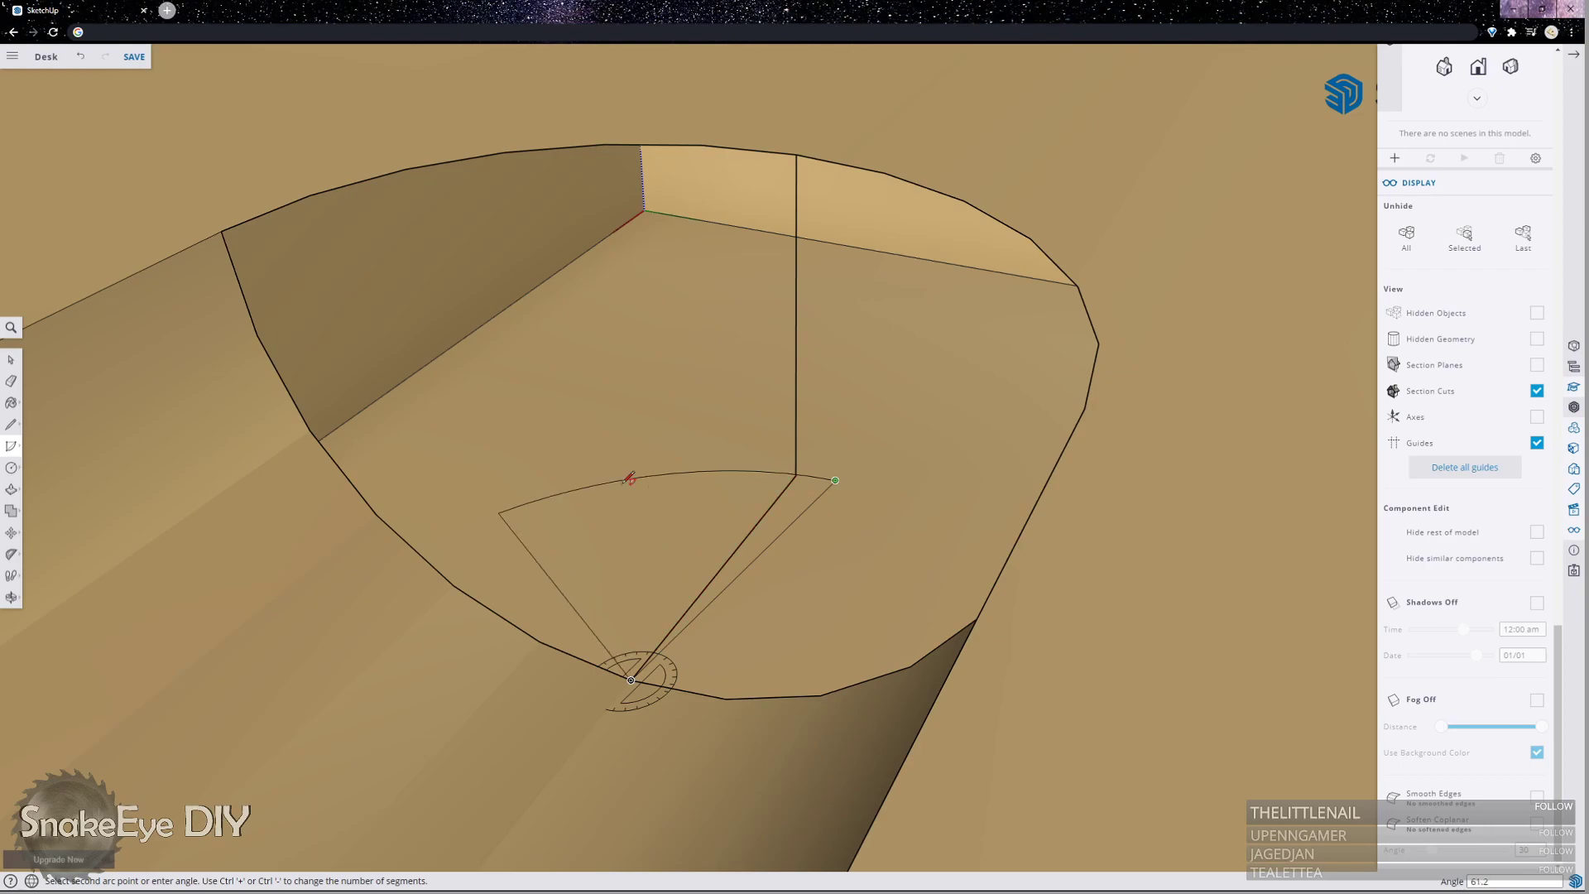
pyautogui.click(904, 460)
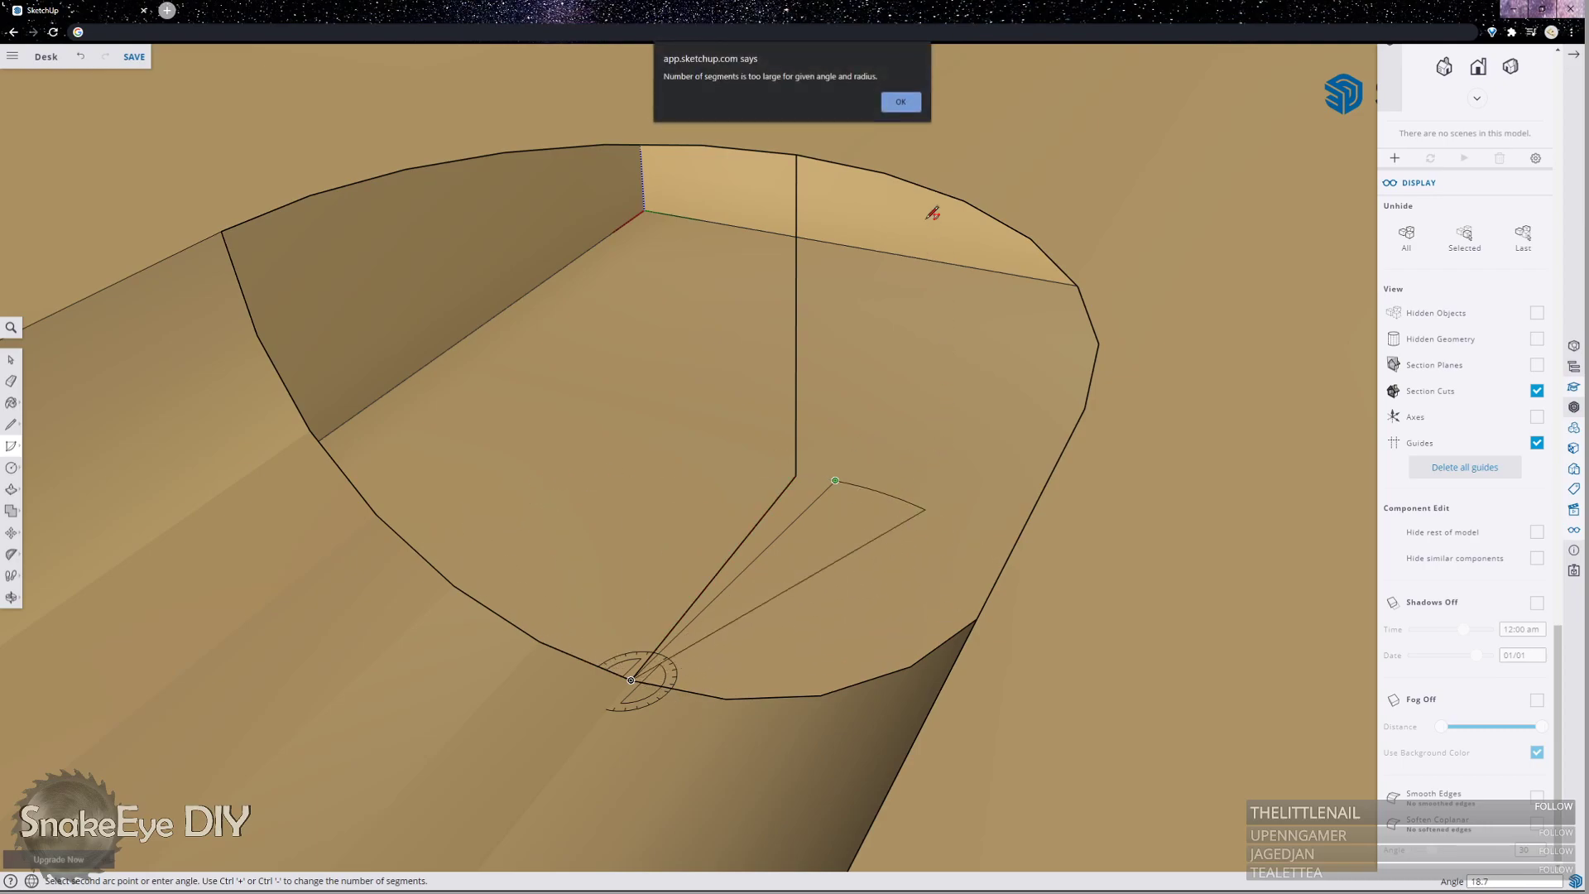
pyautogui.click(899, 106)
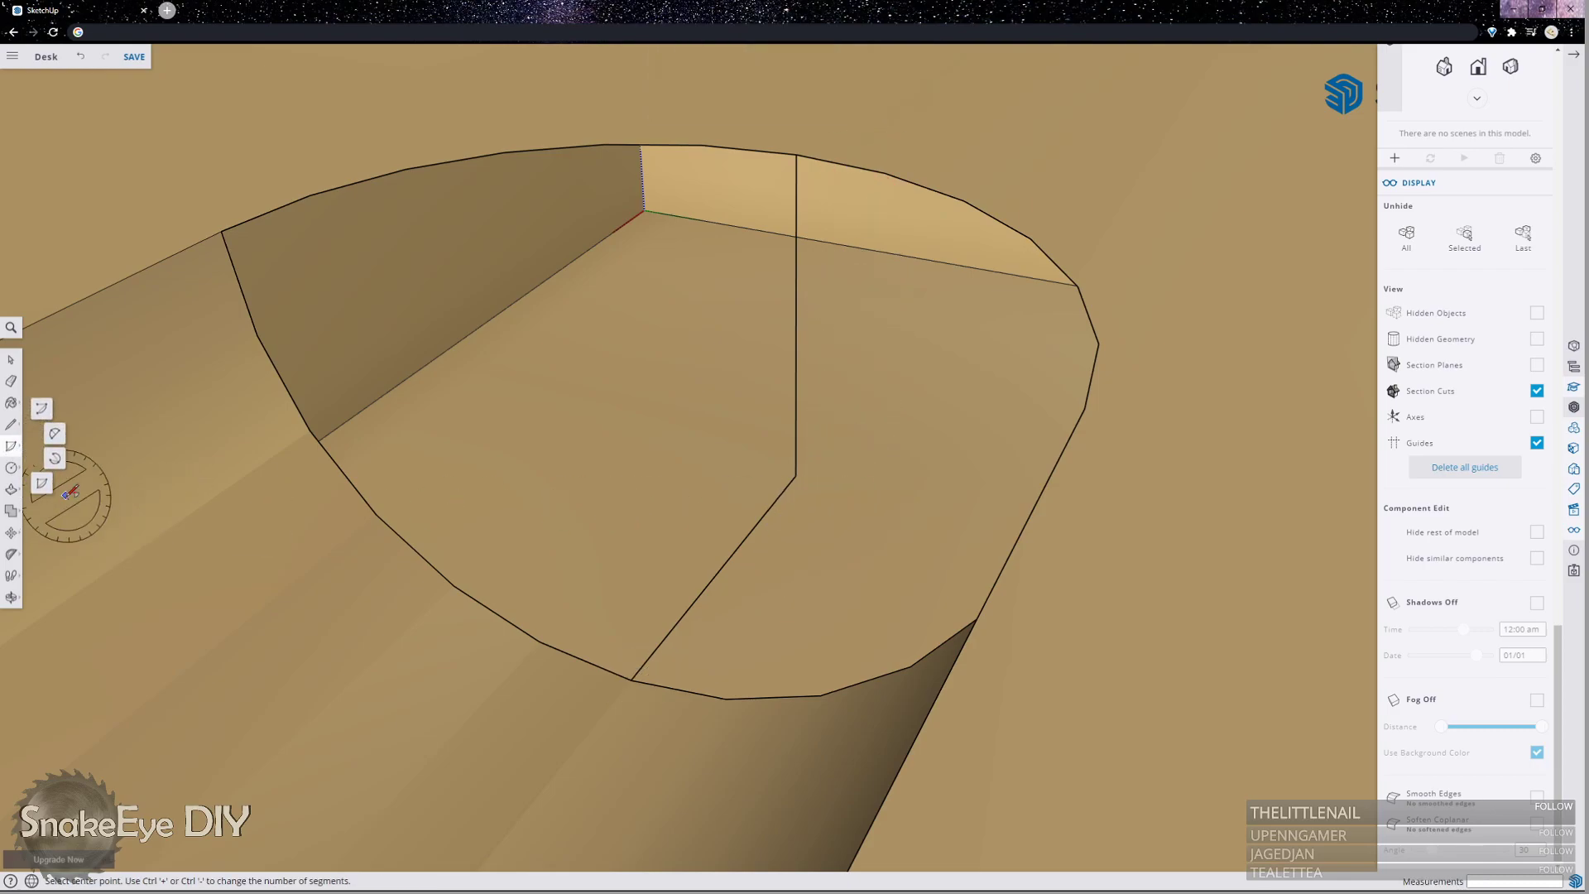
# Draw a 2 Point Arc between the bottom and top vertices, plus a second arc from the top edge.
pyautogui.click(10, 445)
pyautogui.click(53, 433)
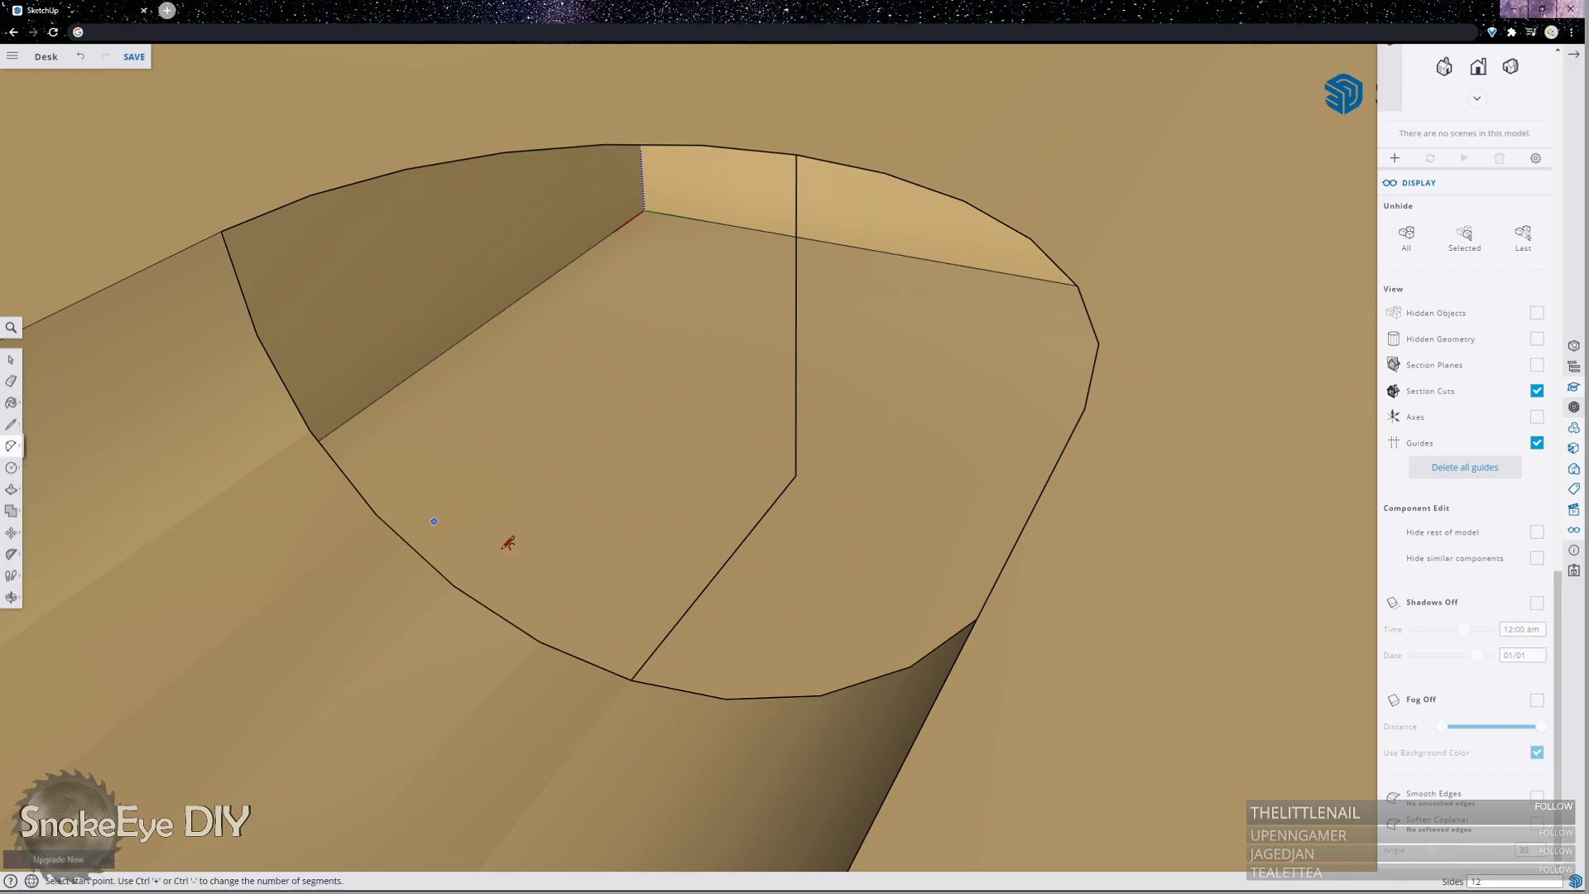
pyautogui.click(630, 681)
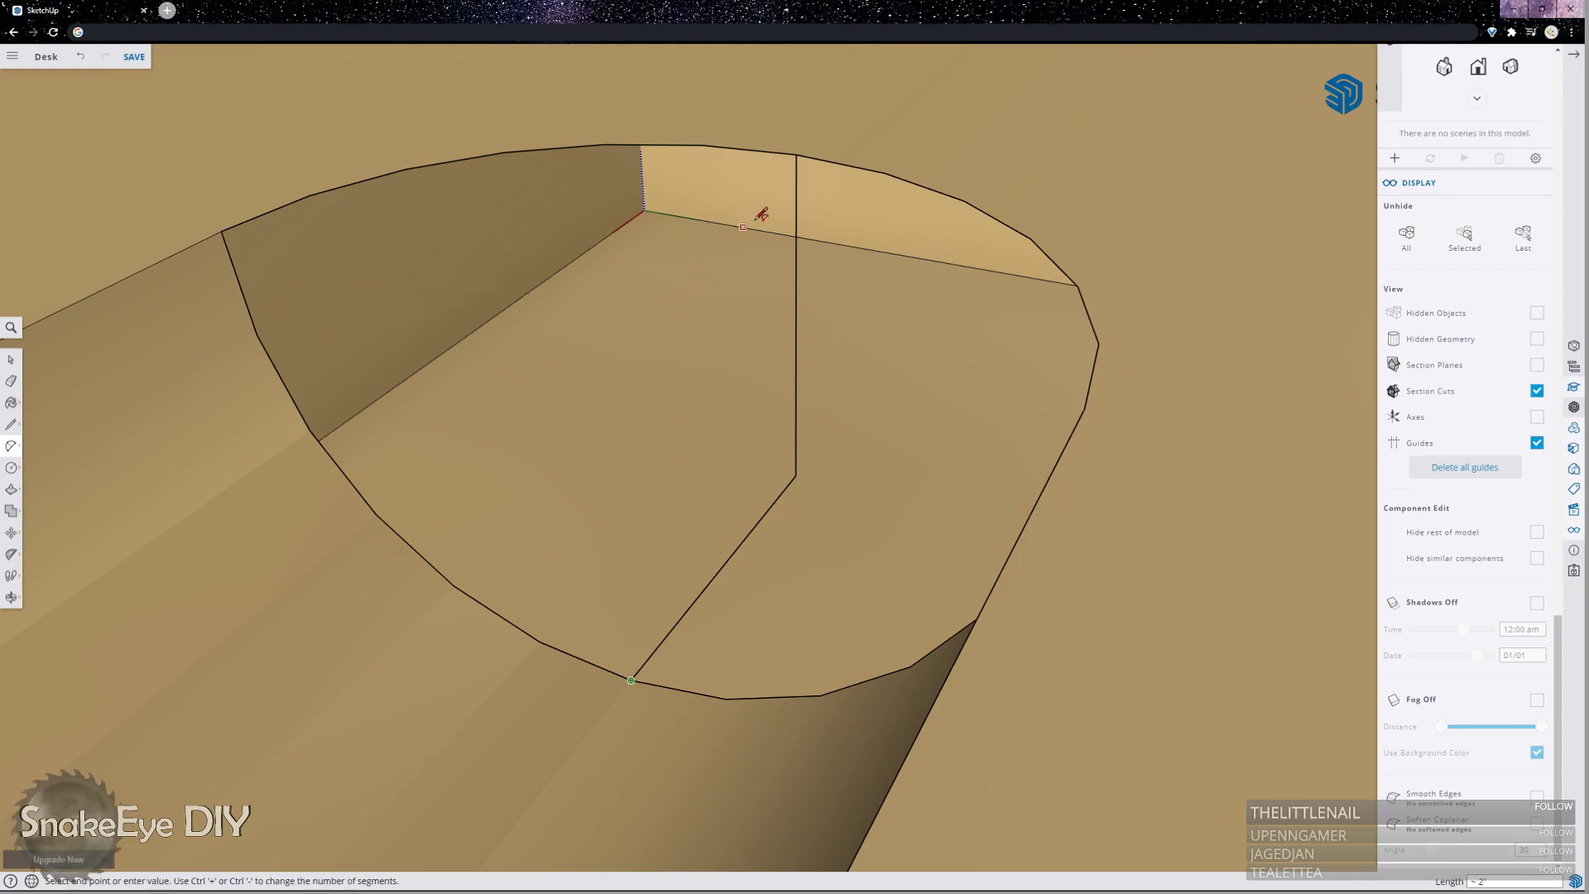
pyautogui.click(796, 155)
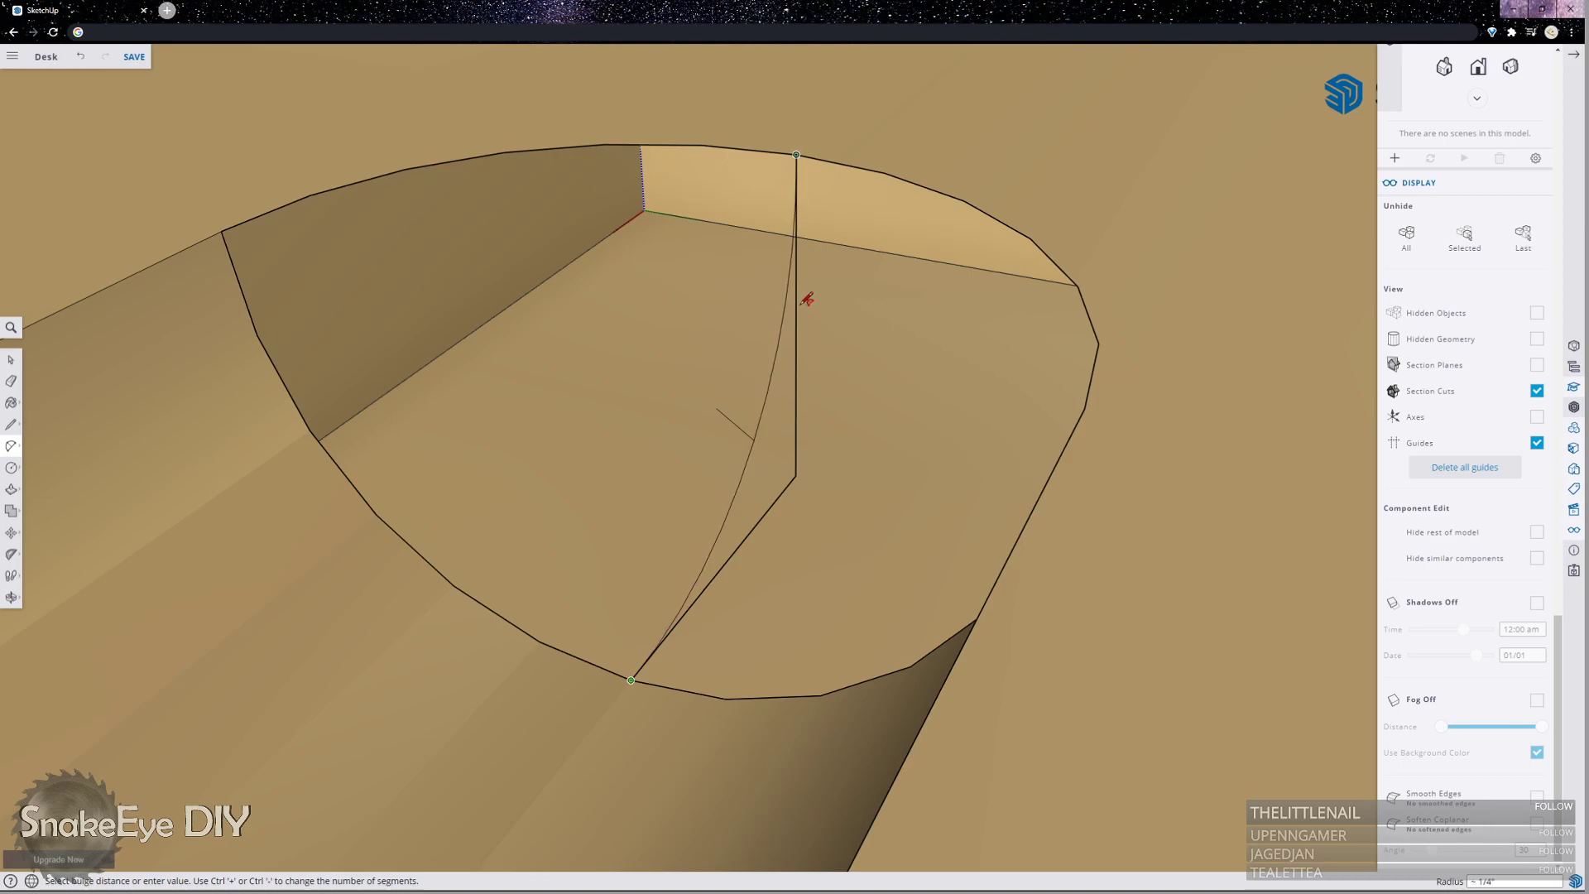
pyautogui.click(804, 298)
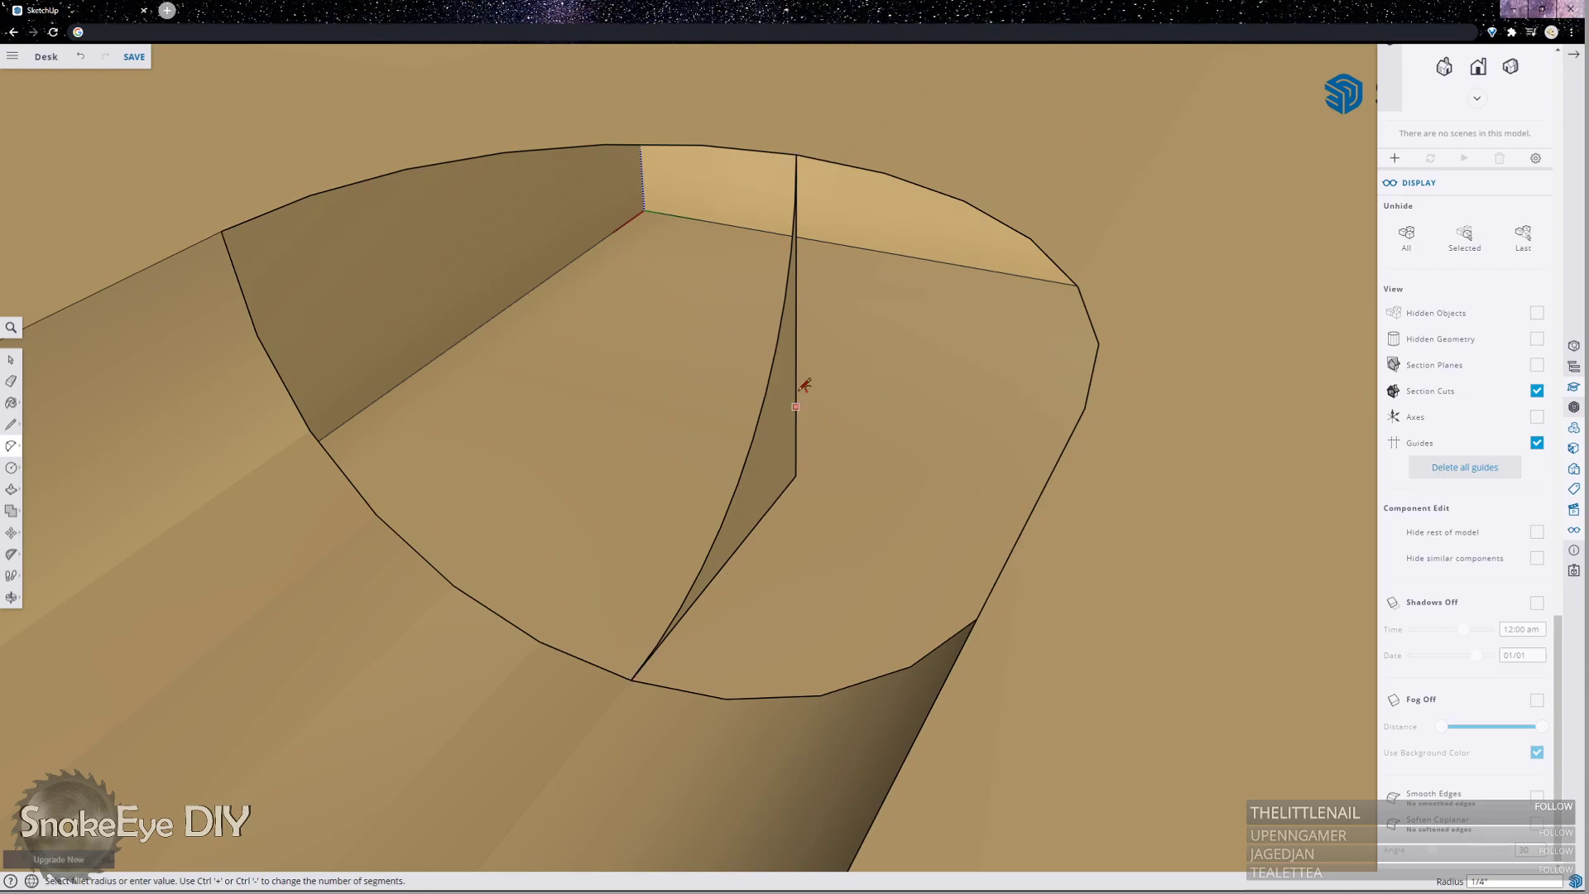
pyautogui.click(702, 145)
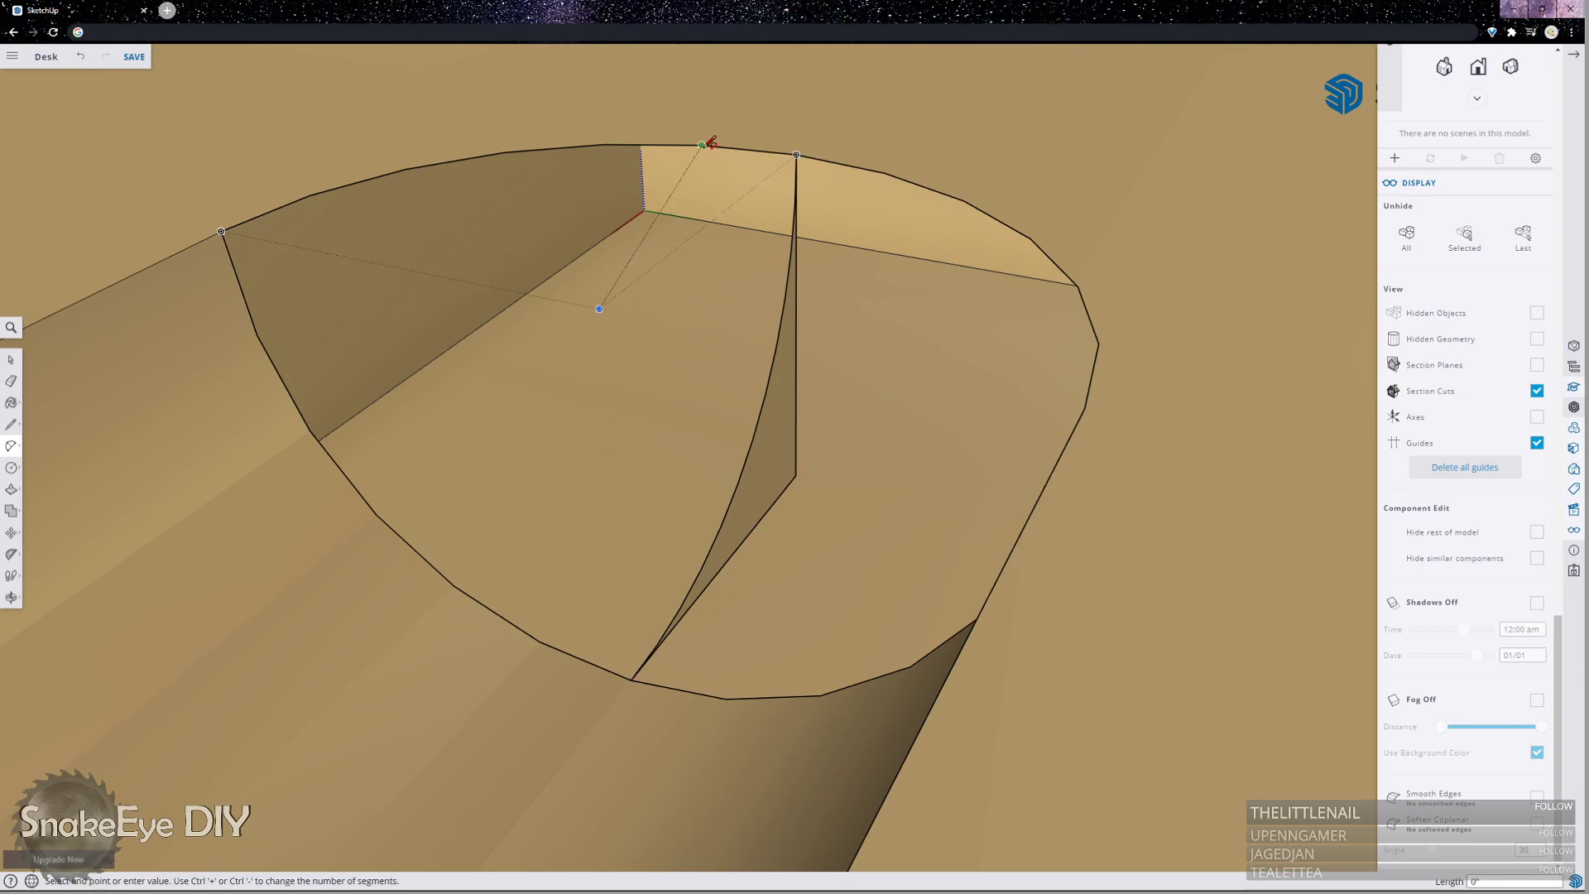
pyautogui.click(631, 680)
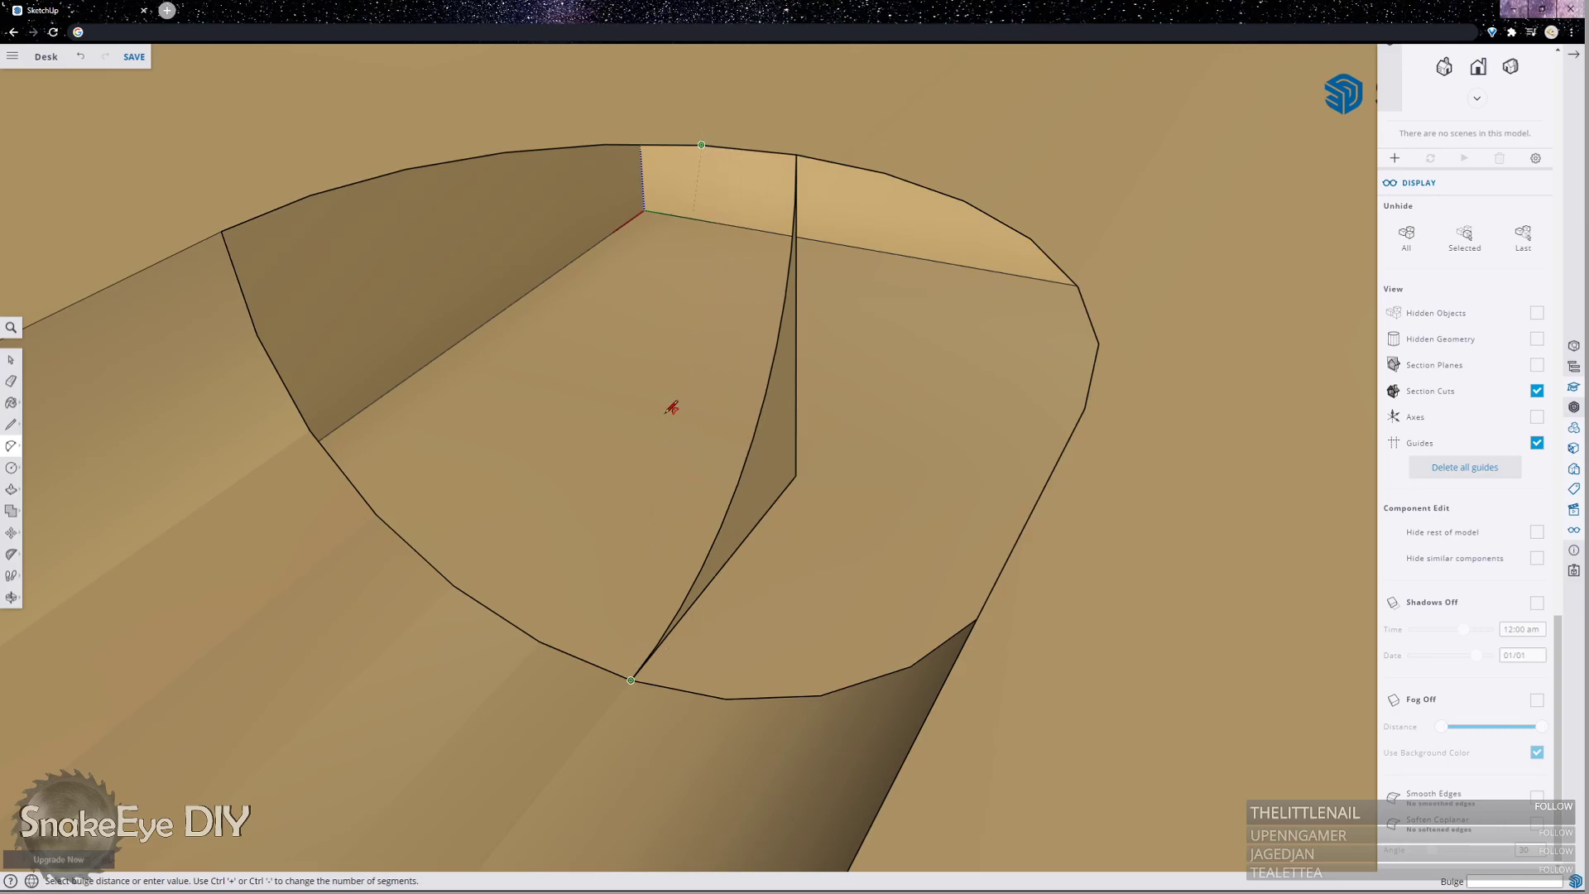
# Draw another arc on the round end face, from its rim to the bottom vertex.
pyautogui.moveTo(664, 396); pyautogui.dragTo(1078, 351, button='middle')
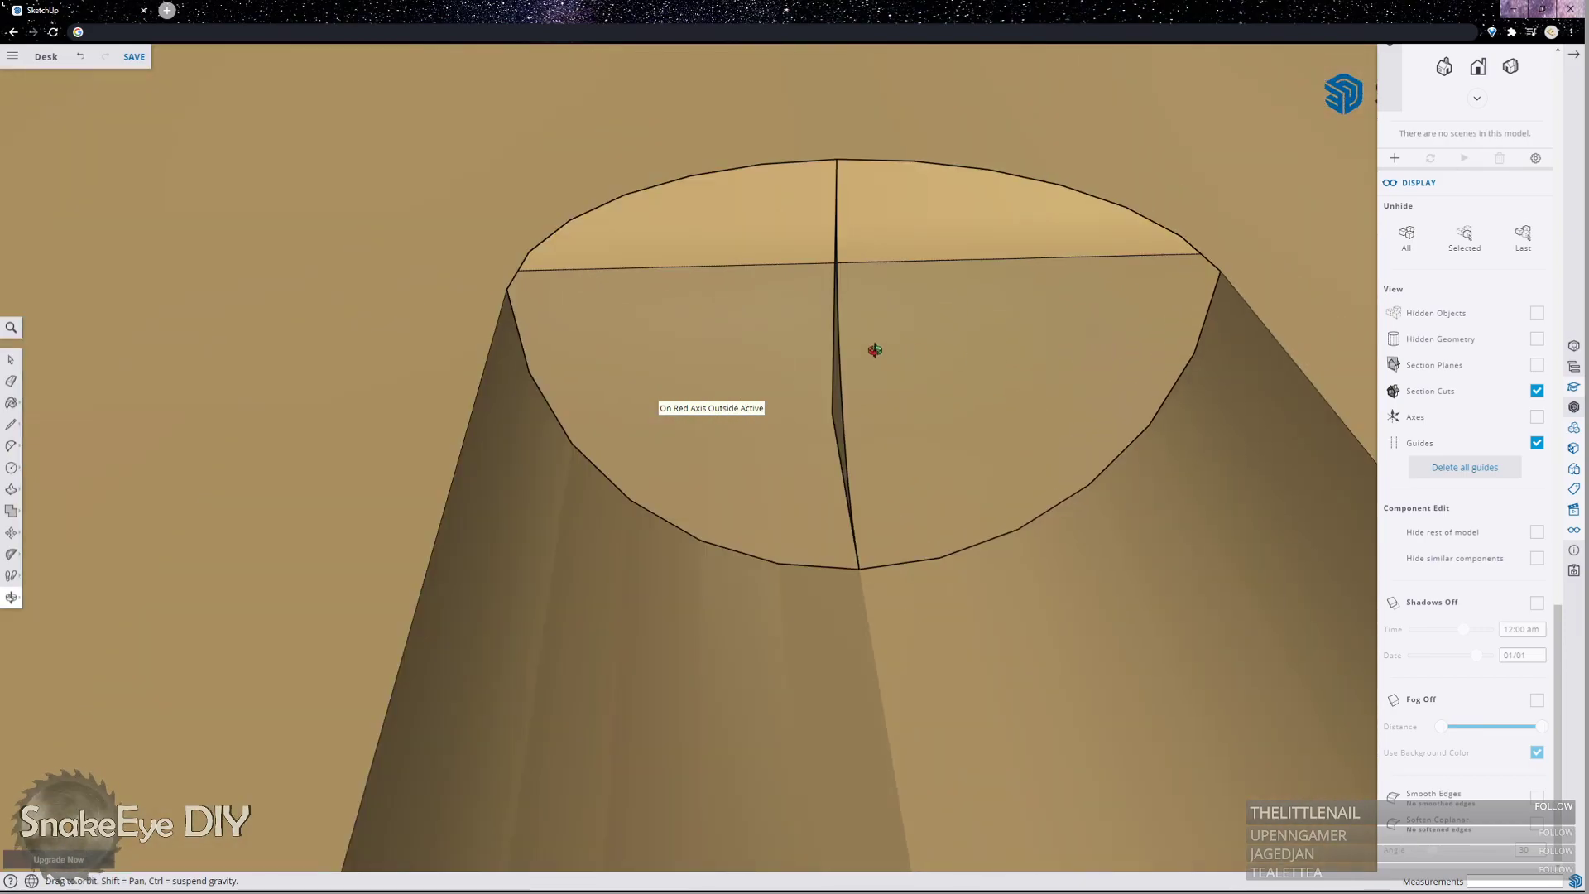
pyautogui.moveTo(872, 351); pyautogui.dragTo(897, 350, button='middle')
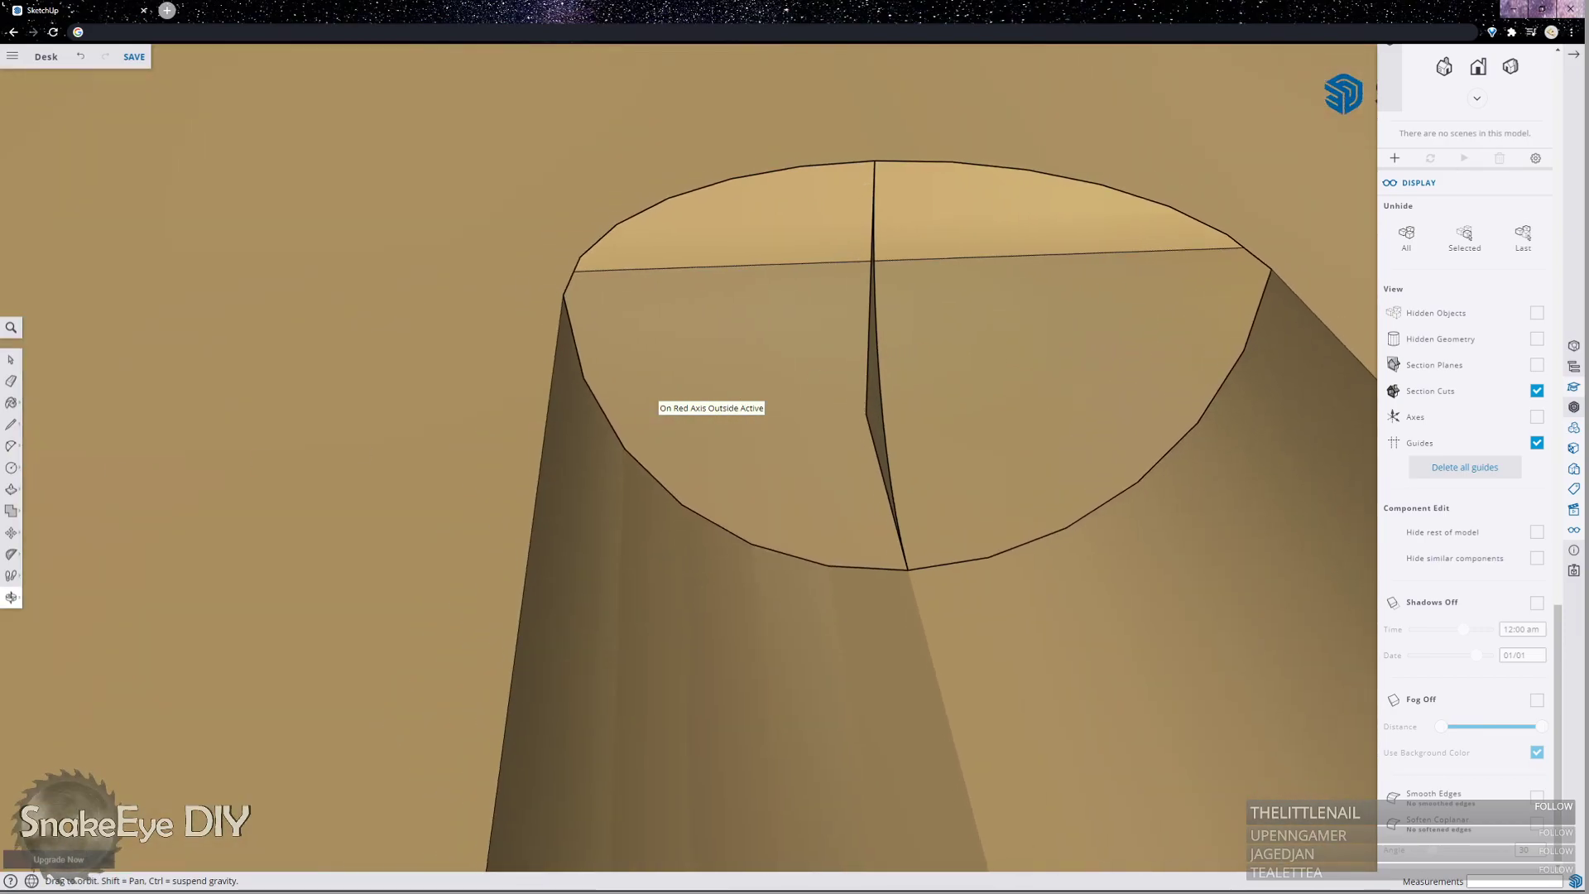
pyautogui.click(11, 445)
pyautogui.click(799, 166)
pyautogui.click(908, 569)
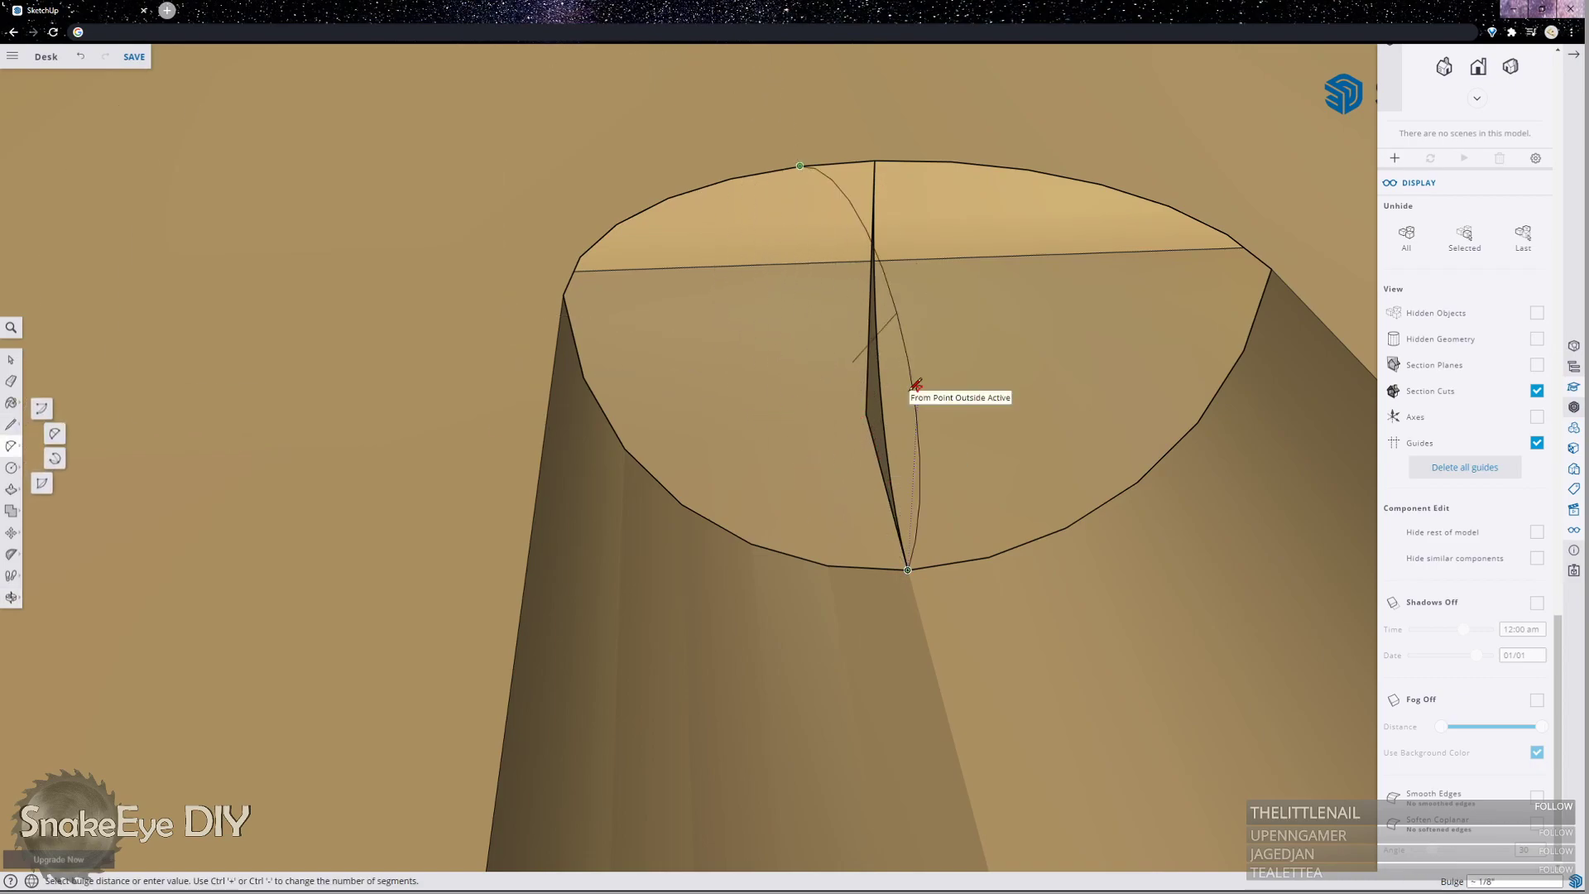
# Push/Pull the thin sliver face up toward the top vertex, then orbit to check the groove.
pyautogui.click(12, 489)
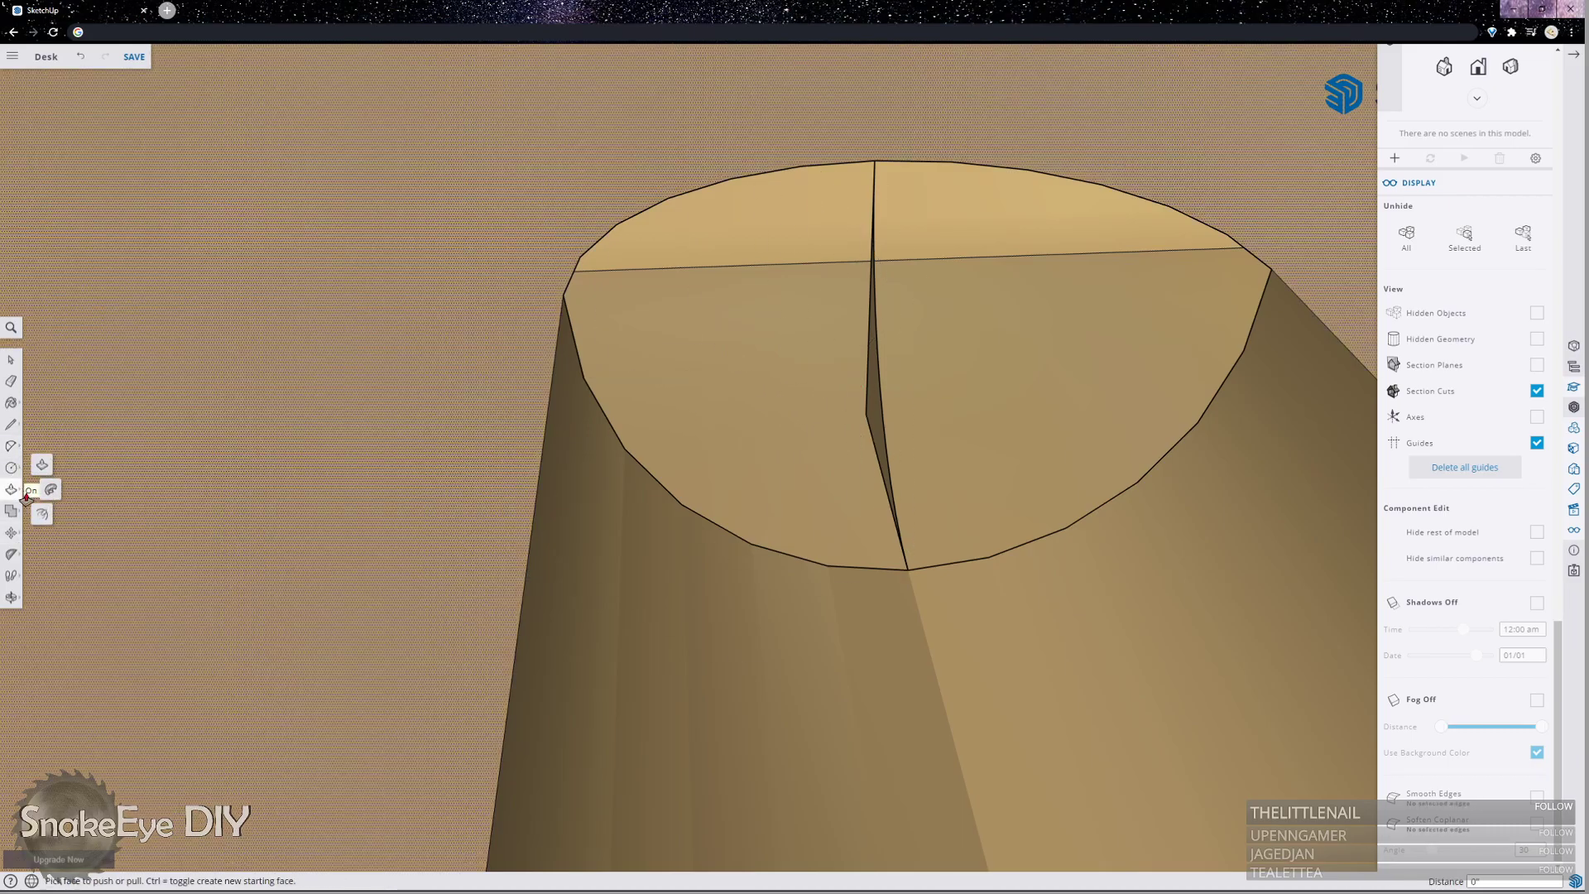
pyautogui.click(40, 476)
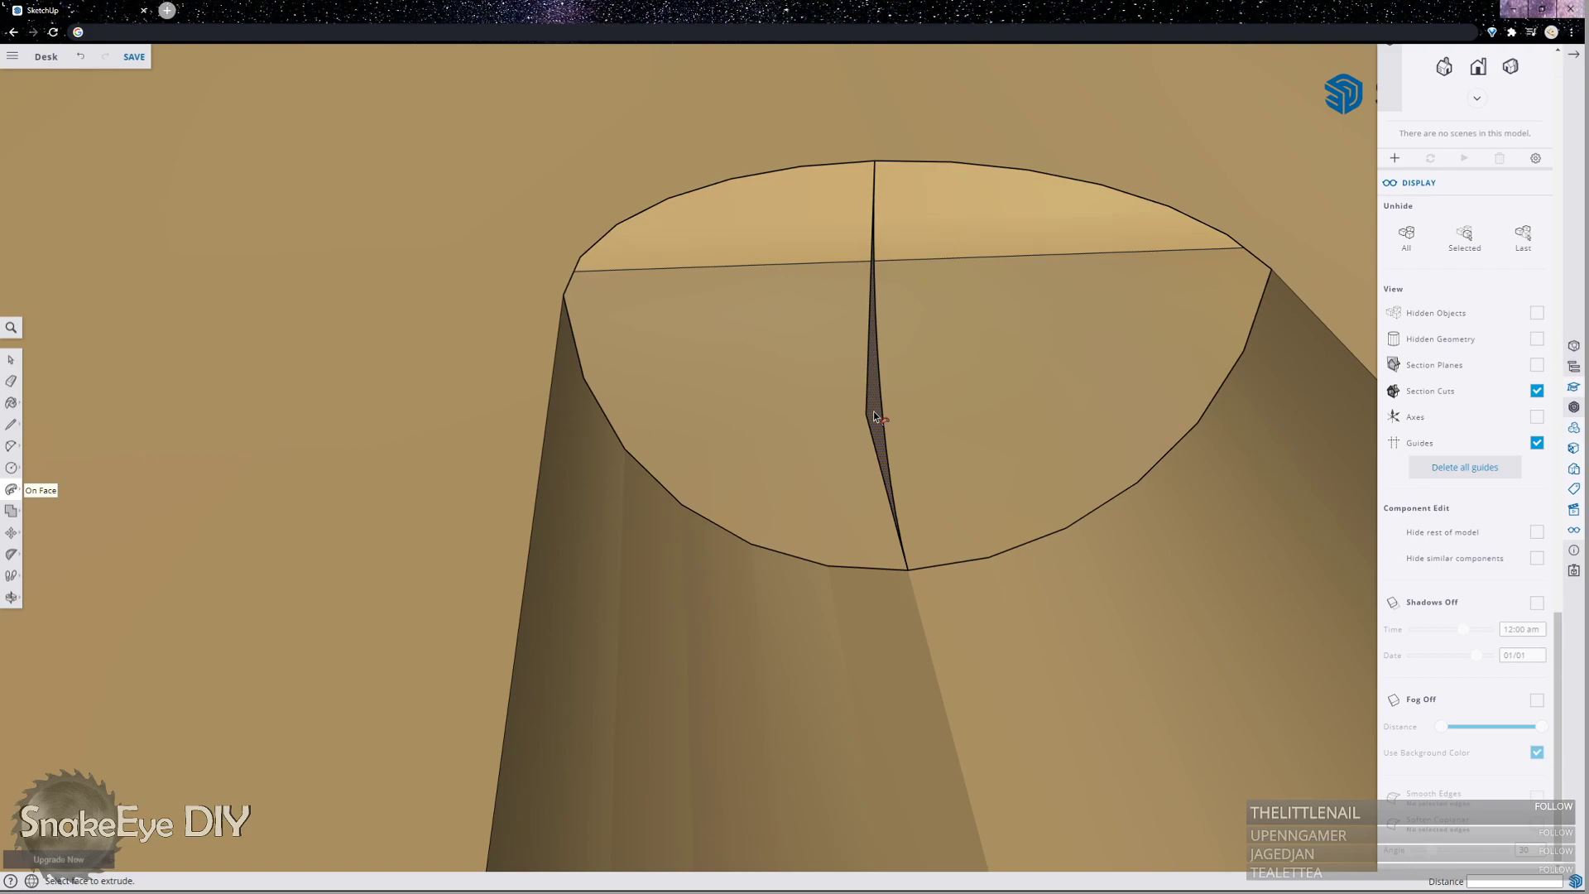
pyautogui.moveTo(875, 416); pyautogui.dragTo(852, 414)
pyautogui.moveTo(781, 373); pyautogui.dragTo(968, 290)
pyautogui.scroll(-5, 882, 358)
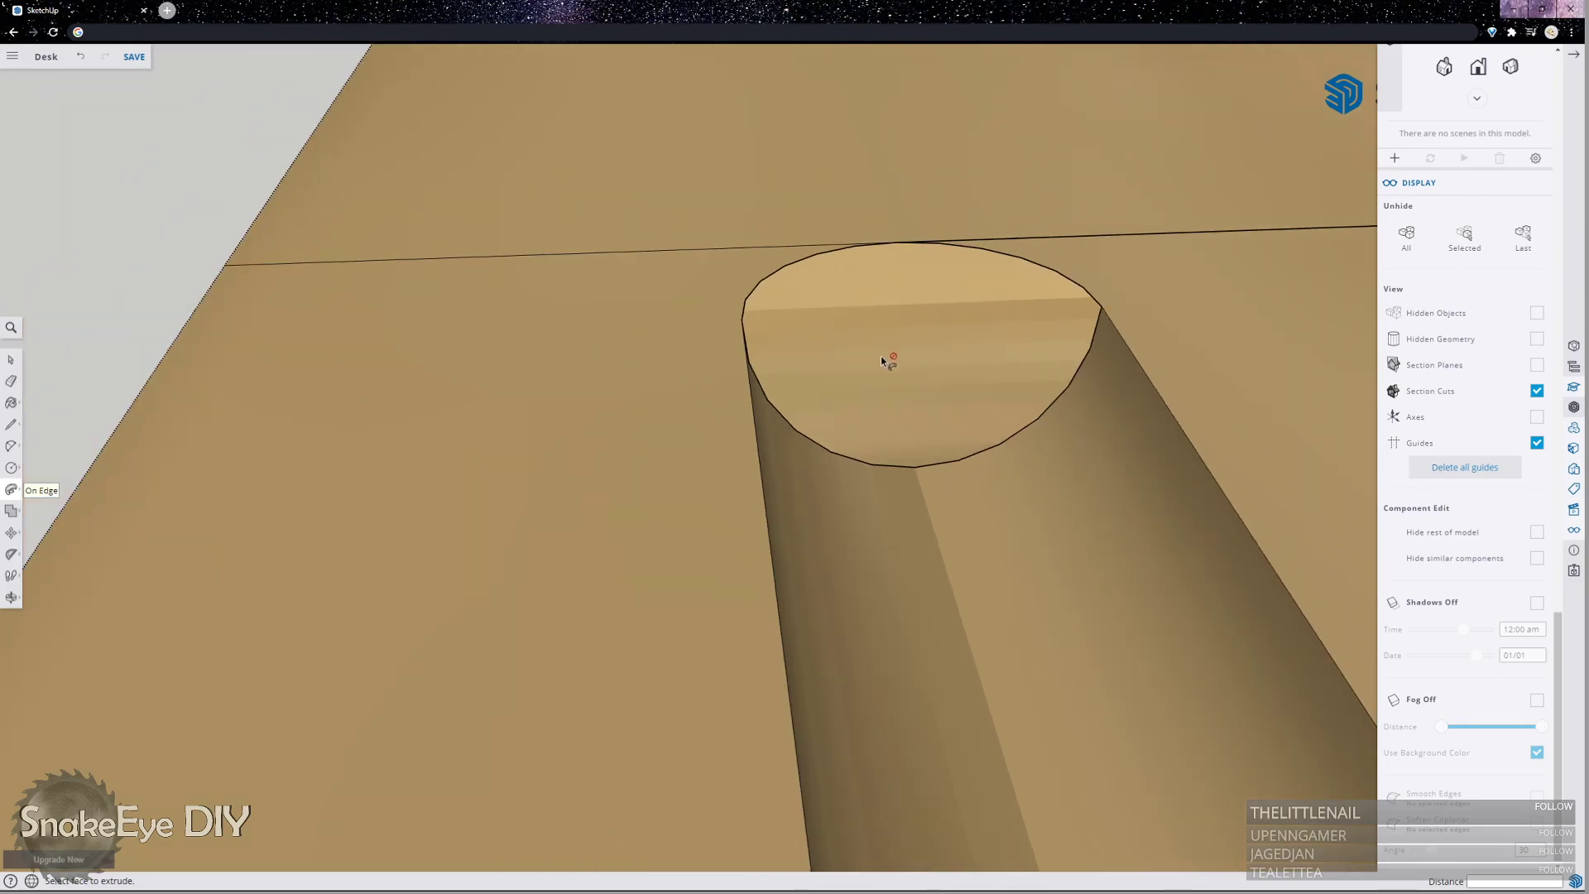
pyautogui.press('o')
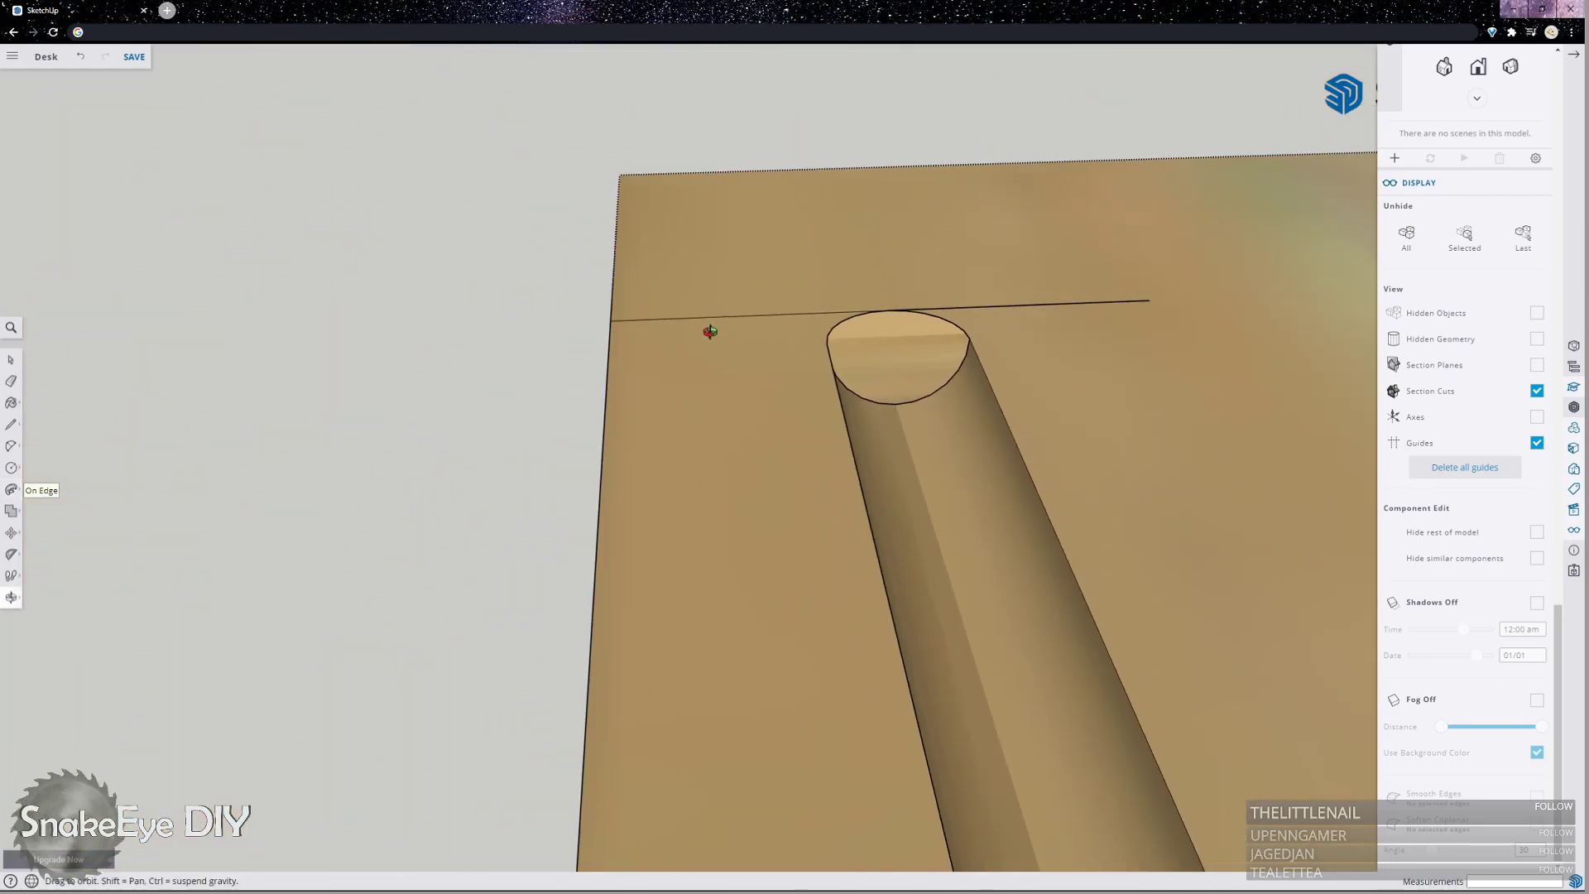
pyautogui.moveTo(709, 329); pyautogui.dragTo(992, 413)
pyautogui.scroll(5, 790, 465)
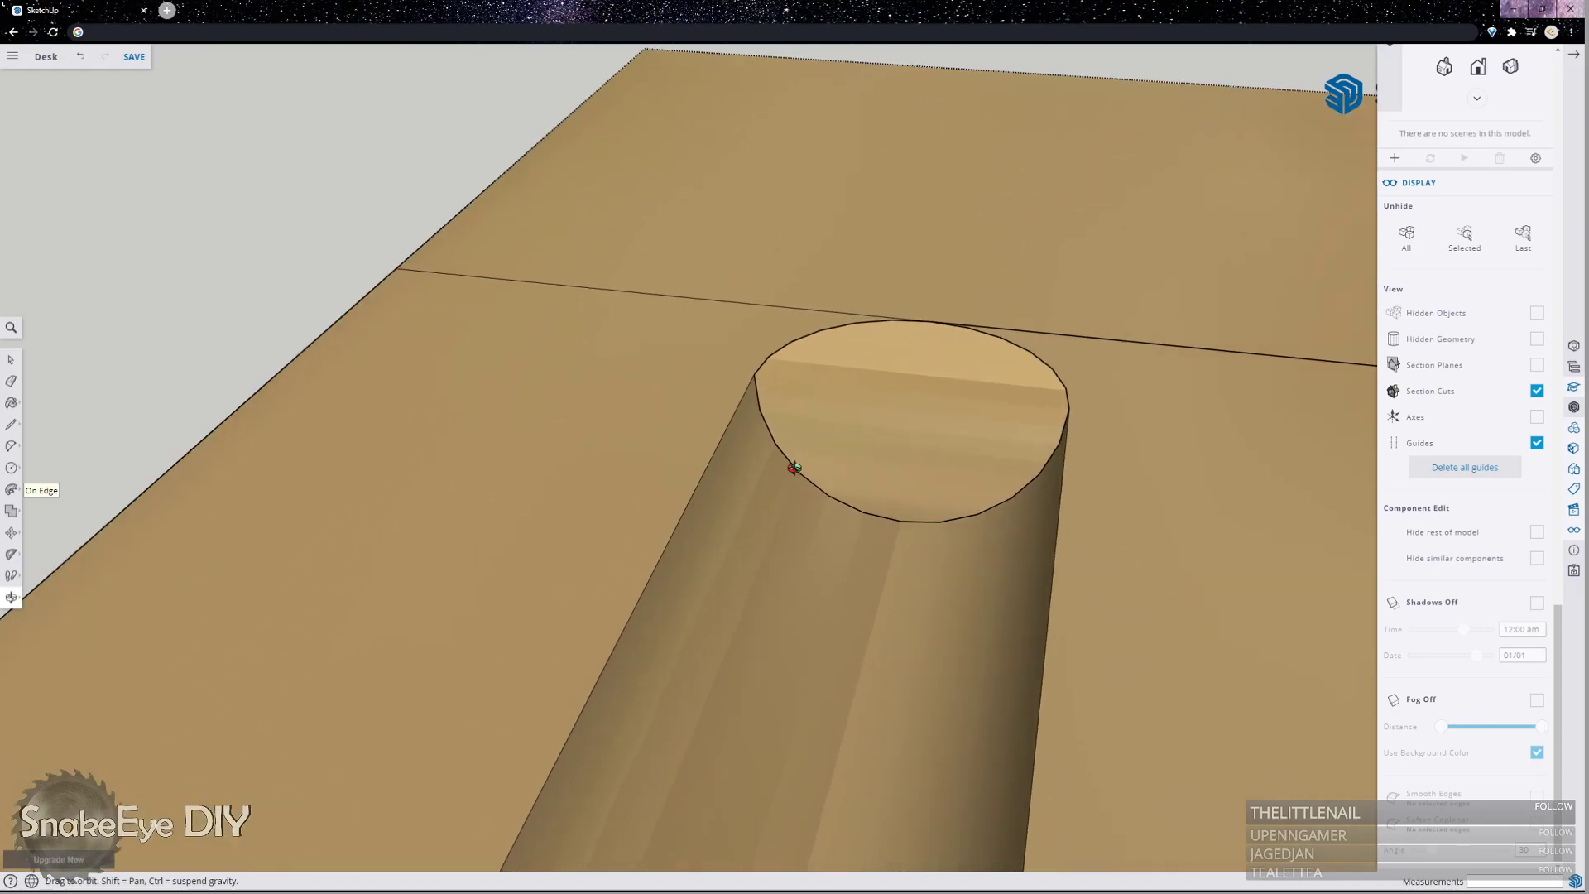
pyautogui.press('p')
pyautogui.scroll(3, 913, 443)
pyautogui.scroll(-5, 913, 443)
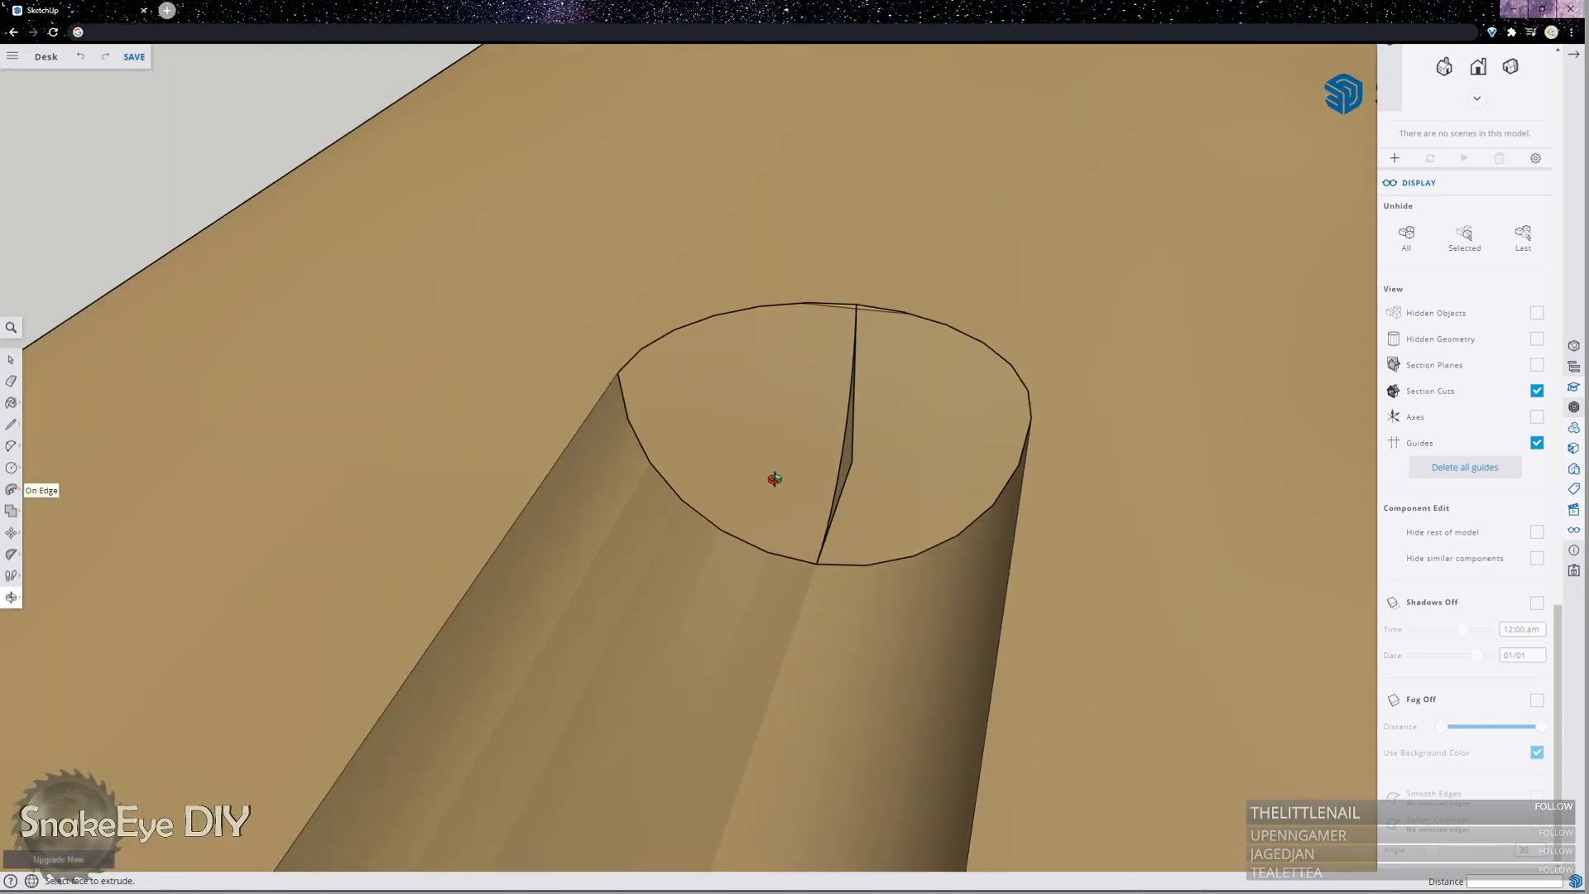
pyautogui.scroll(2, 915, 447)
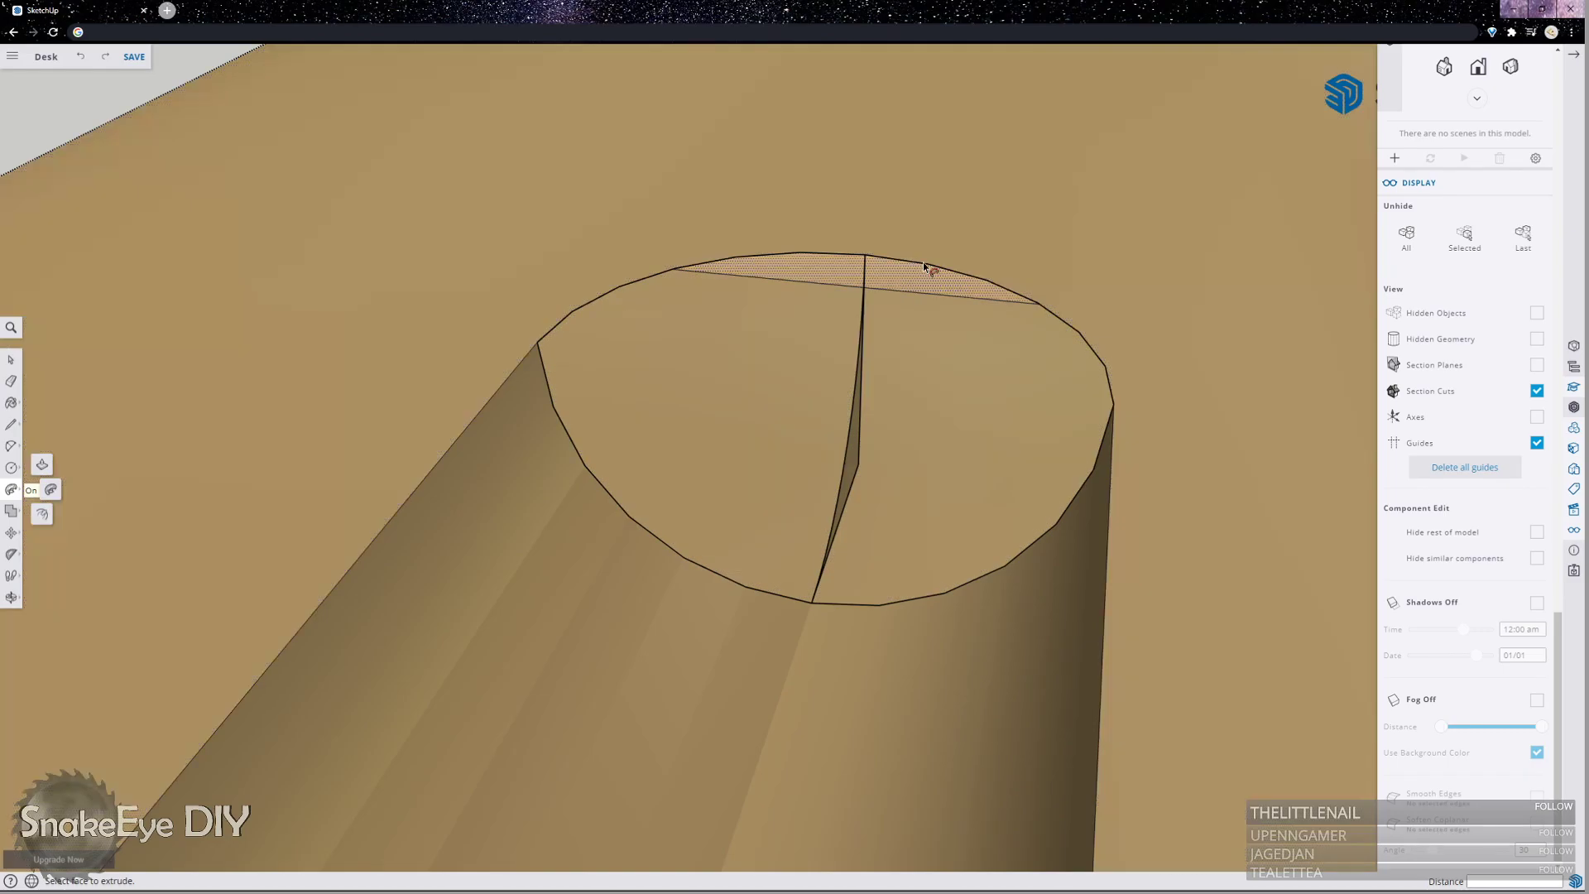
# After failed Push/Pull attempts, sweep the sliver face along the back arc with Follow Me.
pyautogui.click(855, 445)
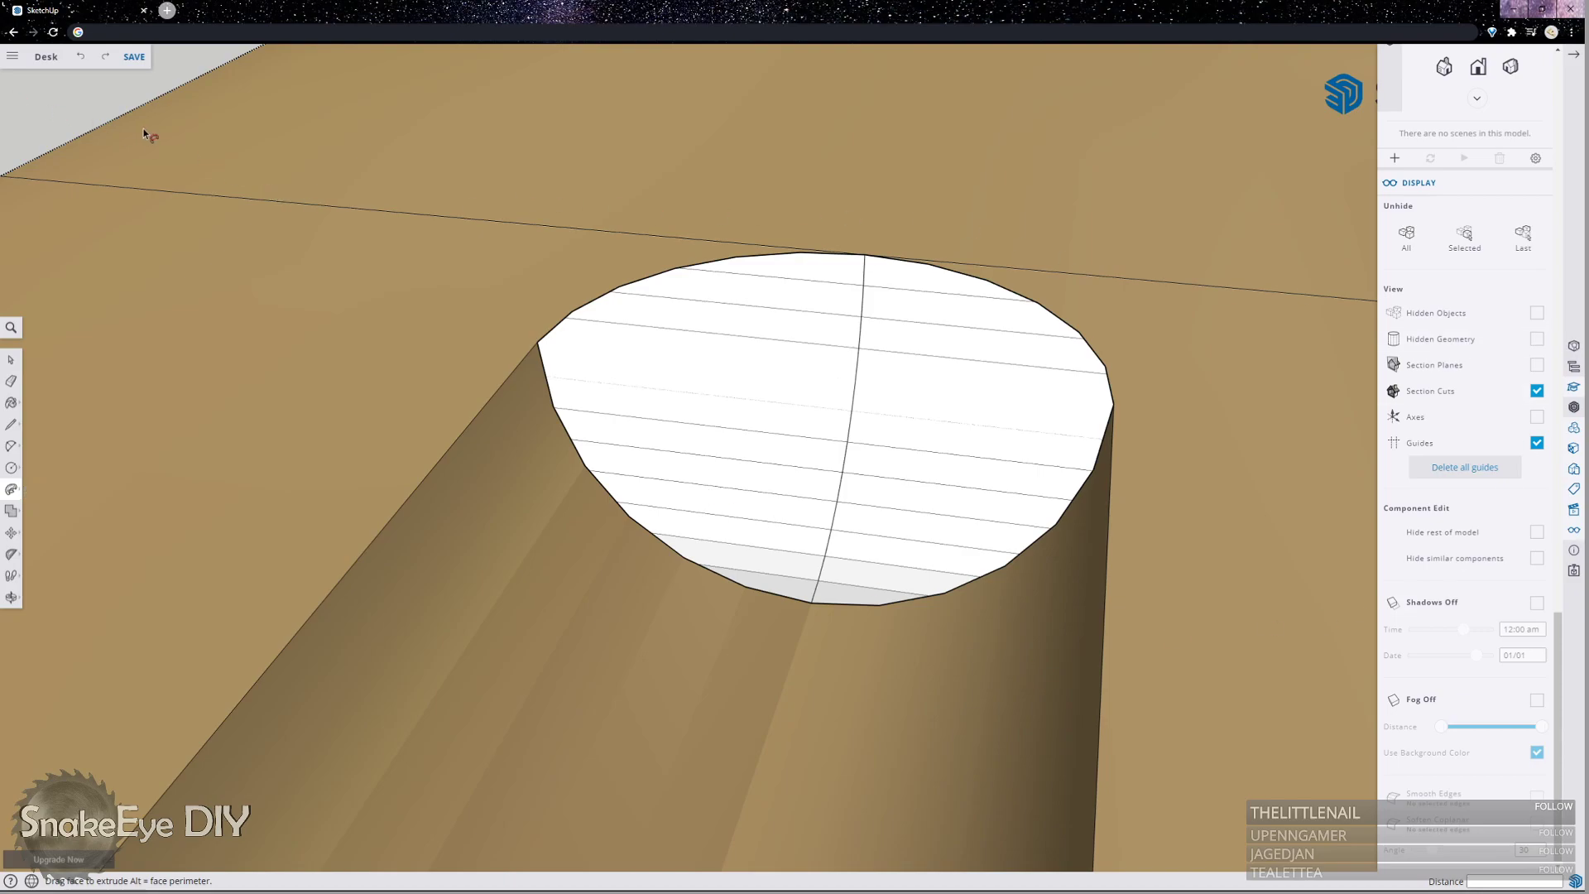
pyautogui.click(834, 523)
pyautogui.click(10, 489)
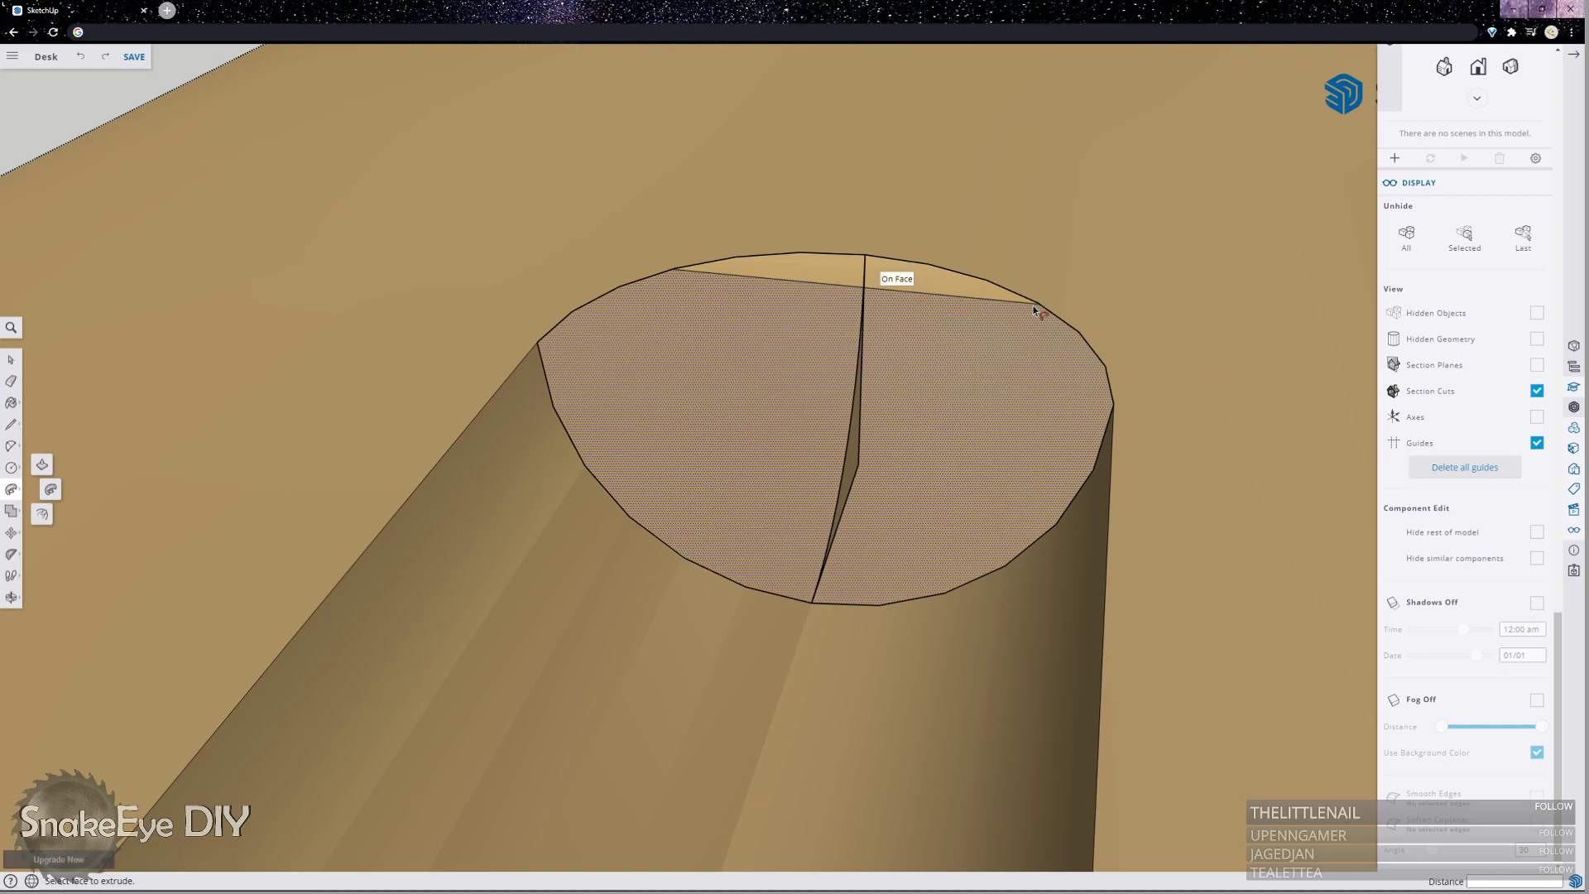
pyautogui.press('space')
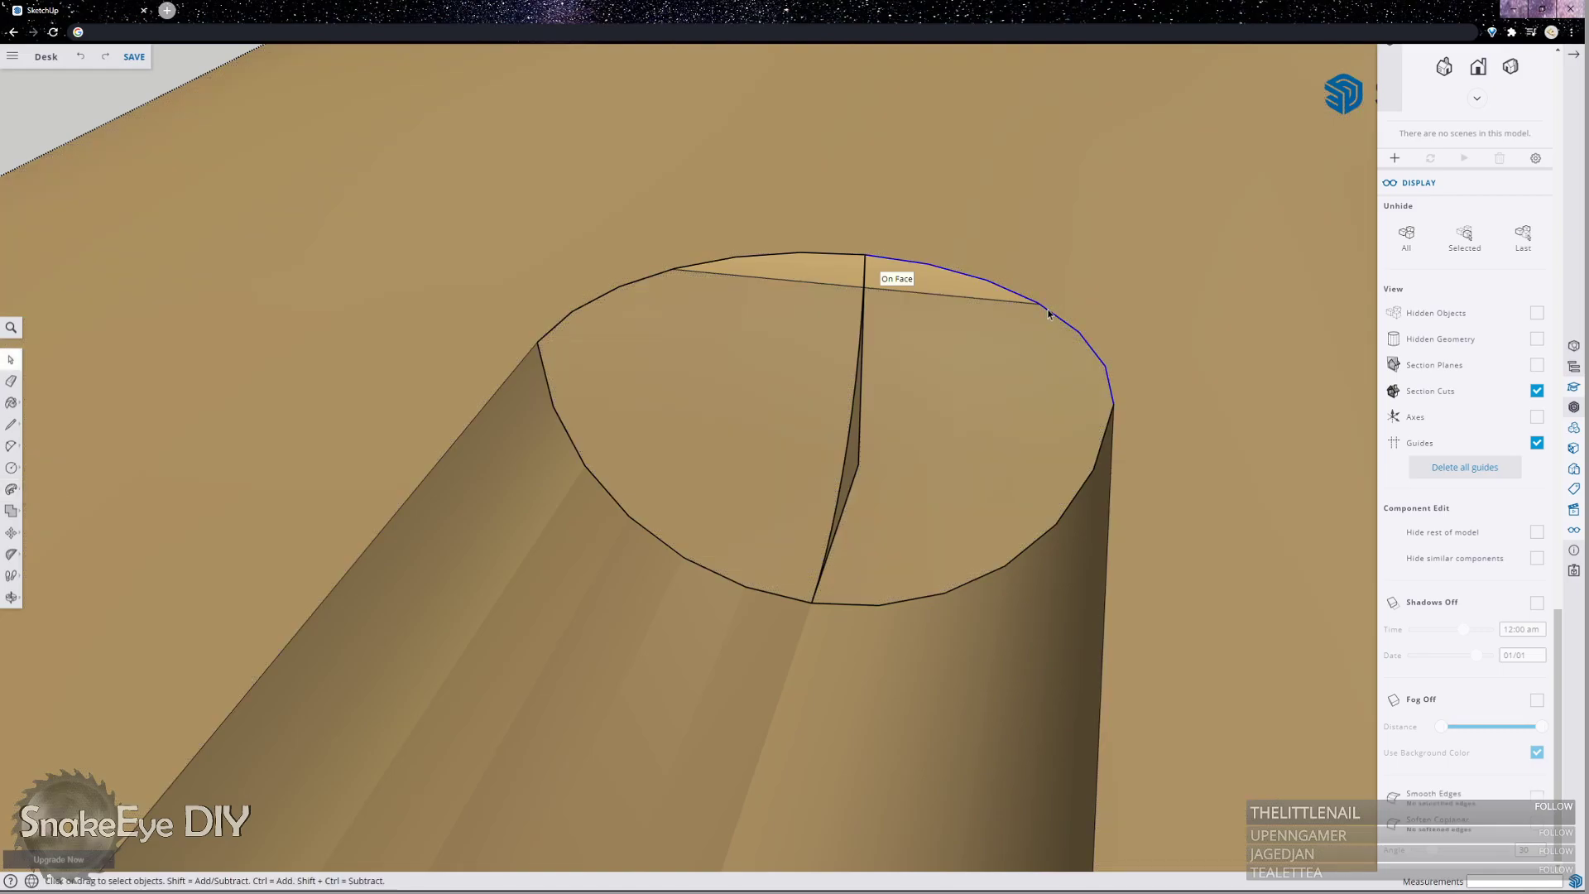
pyautogui.click(831, 255)
pyautogui.click(11, 489)
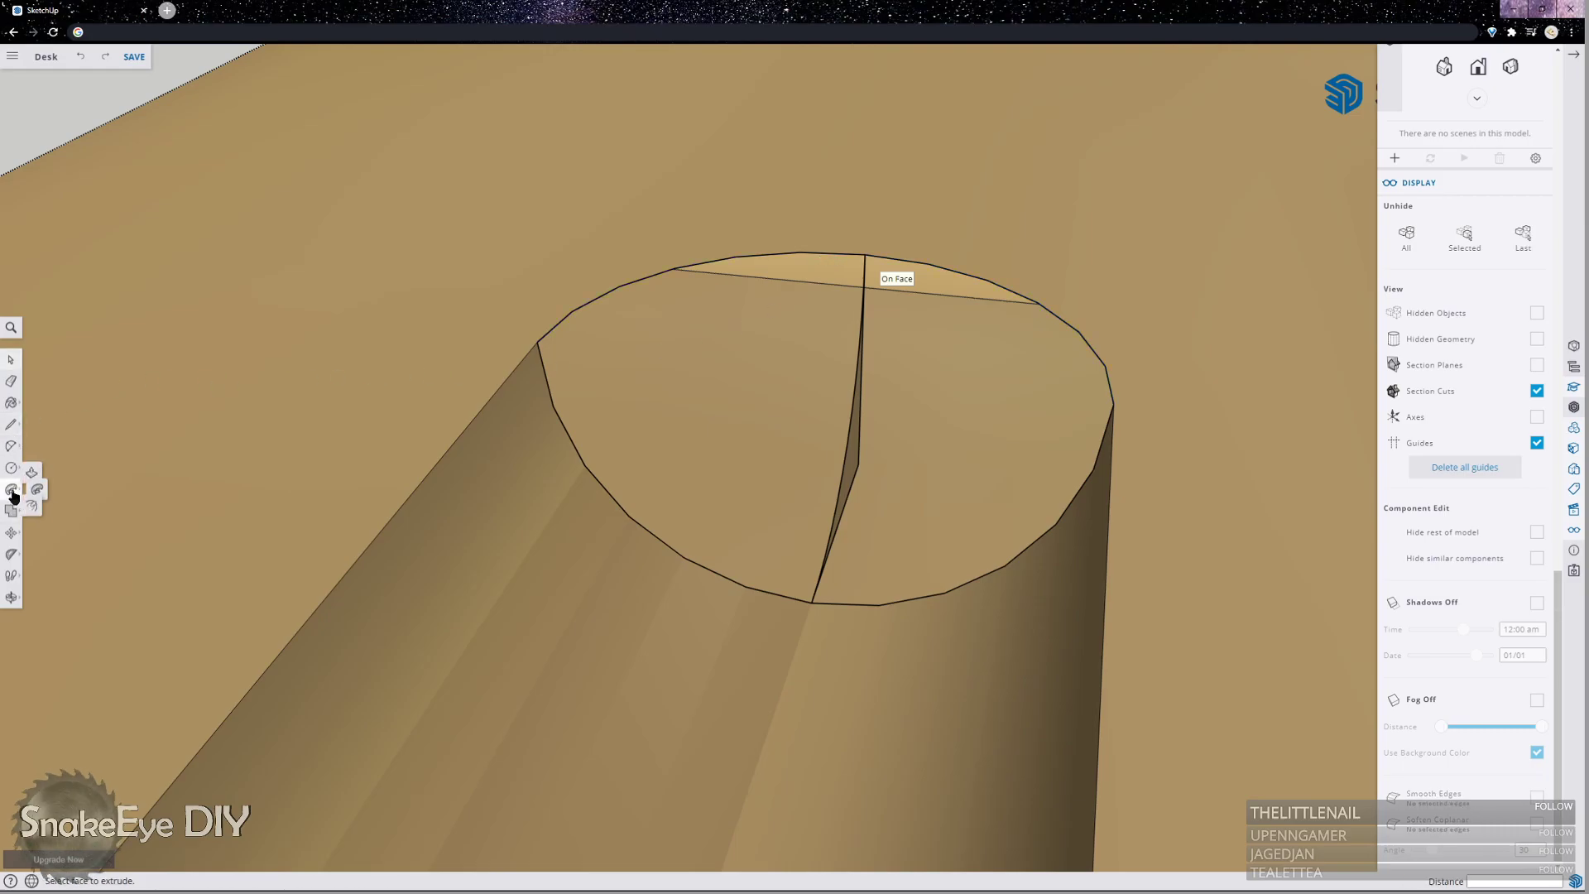
pyautogui.click(852, 450)
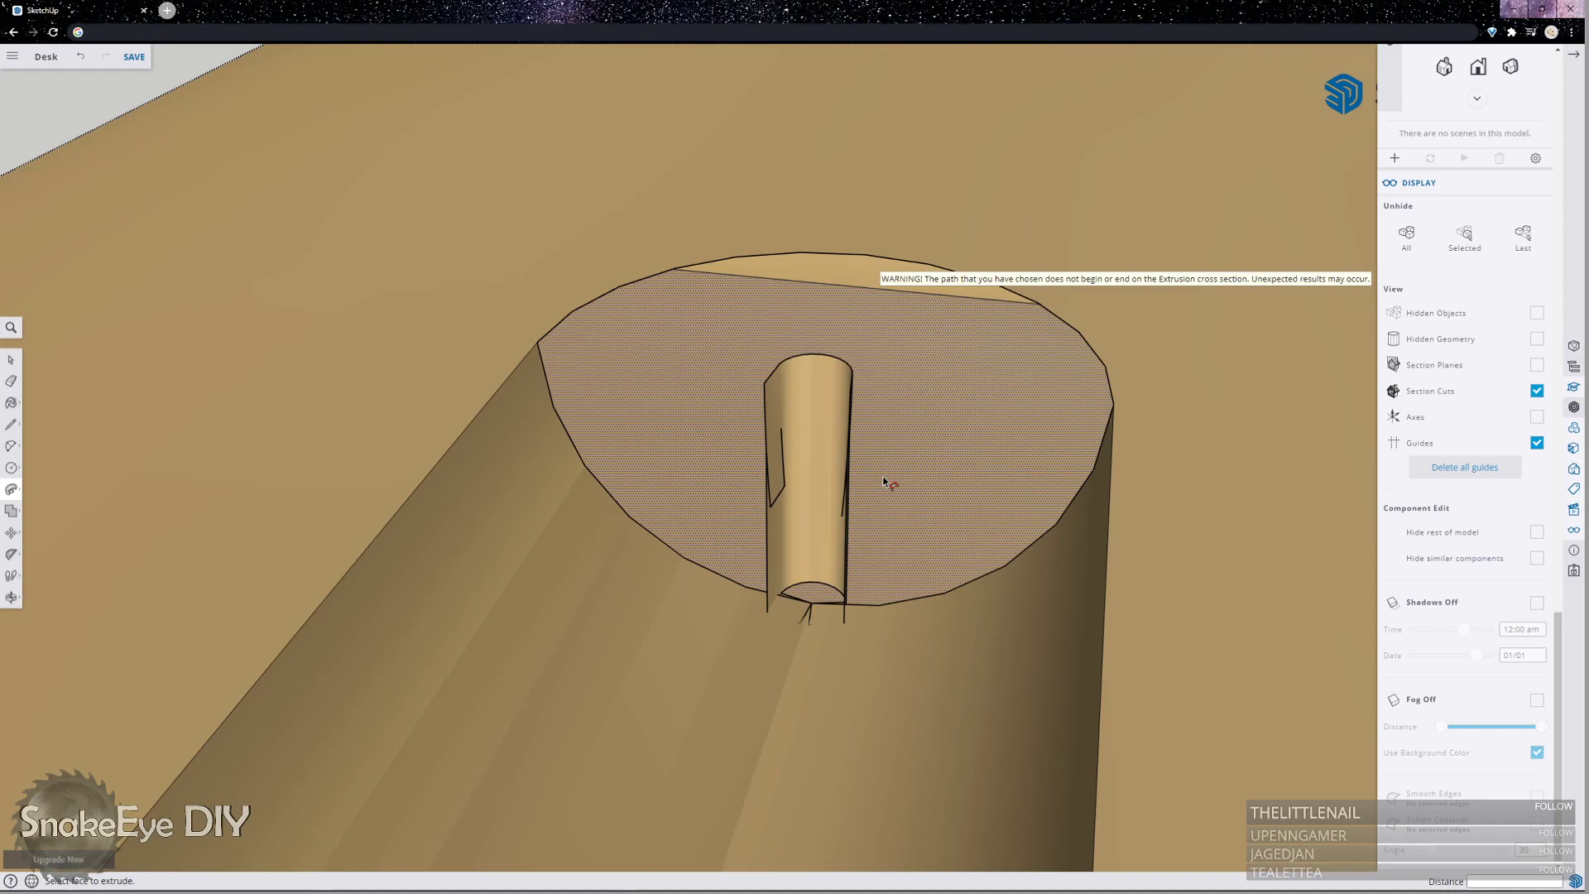
# Undo the stray Follow Me tube on the groove end and orbit back out to the board.
pyautogui.press('p')
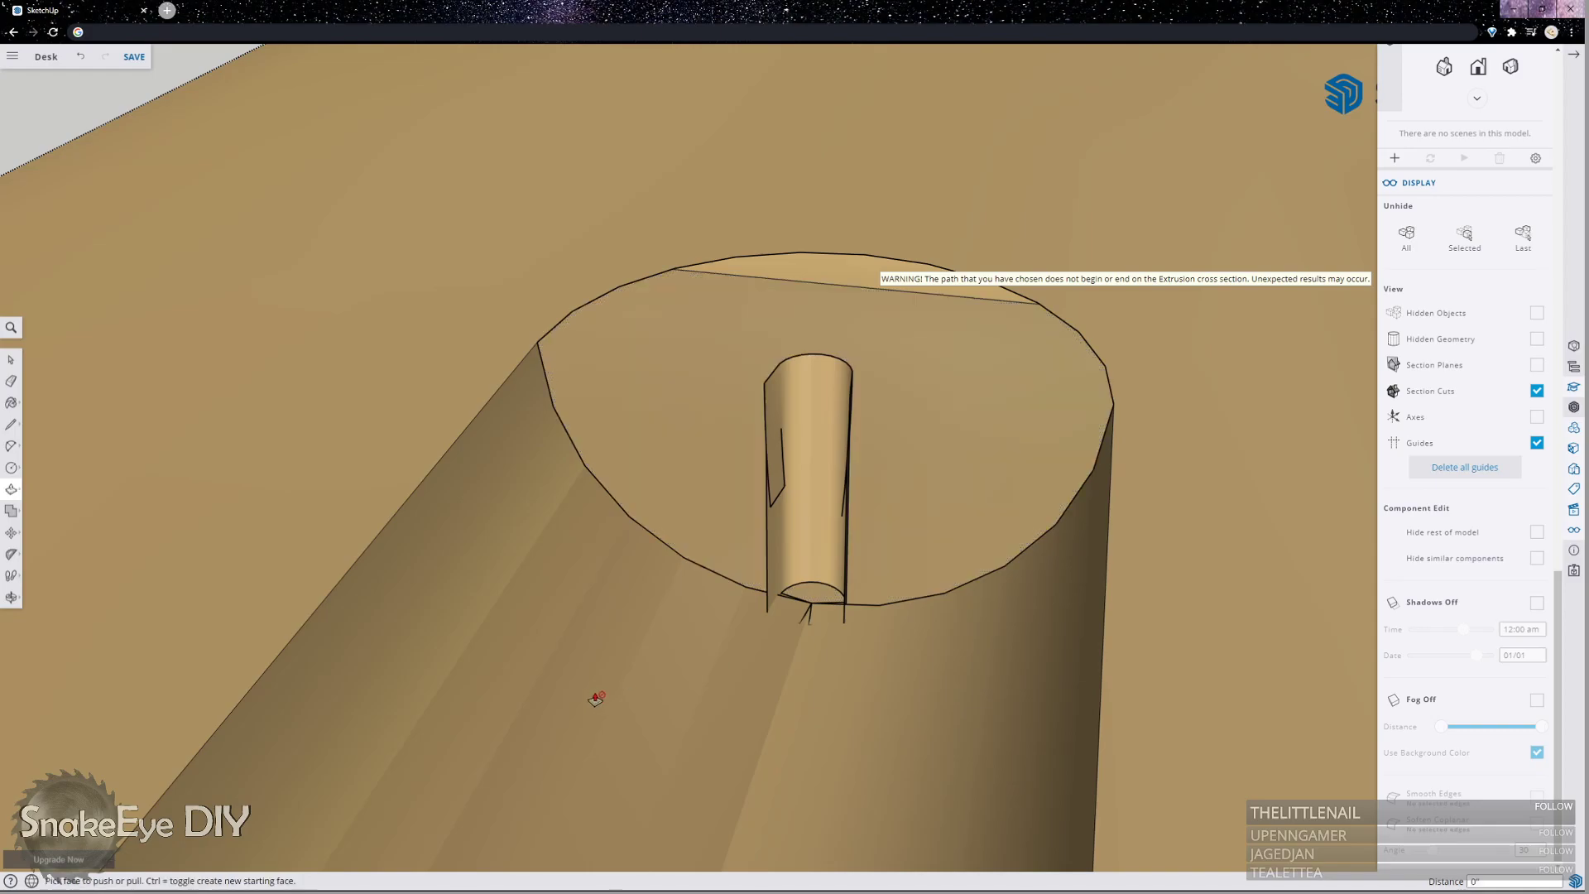
pyautogui.scroll(5, 823, 464)
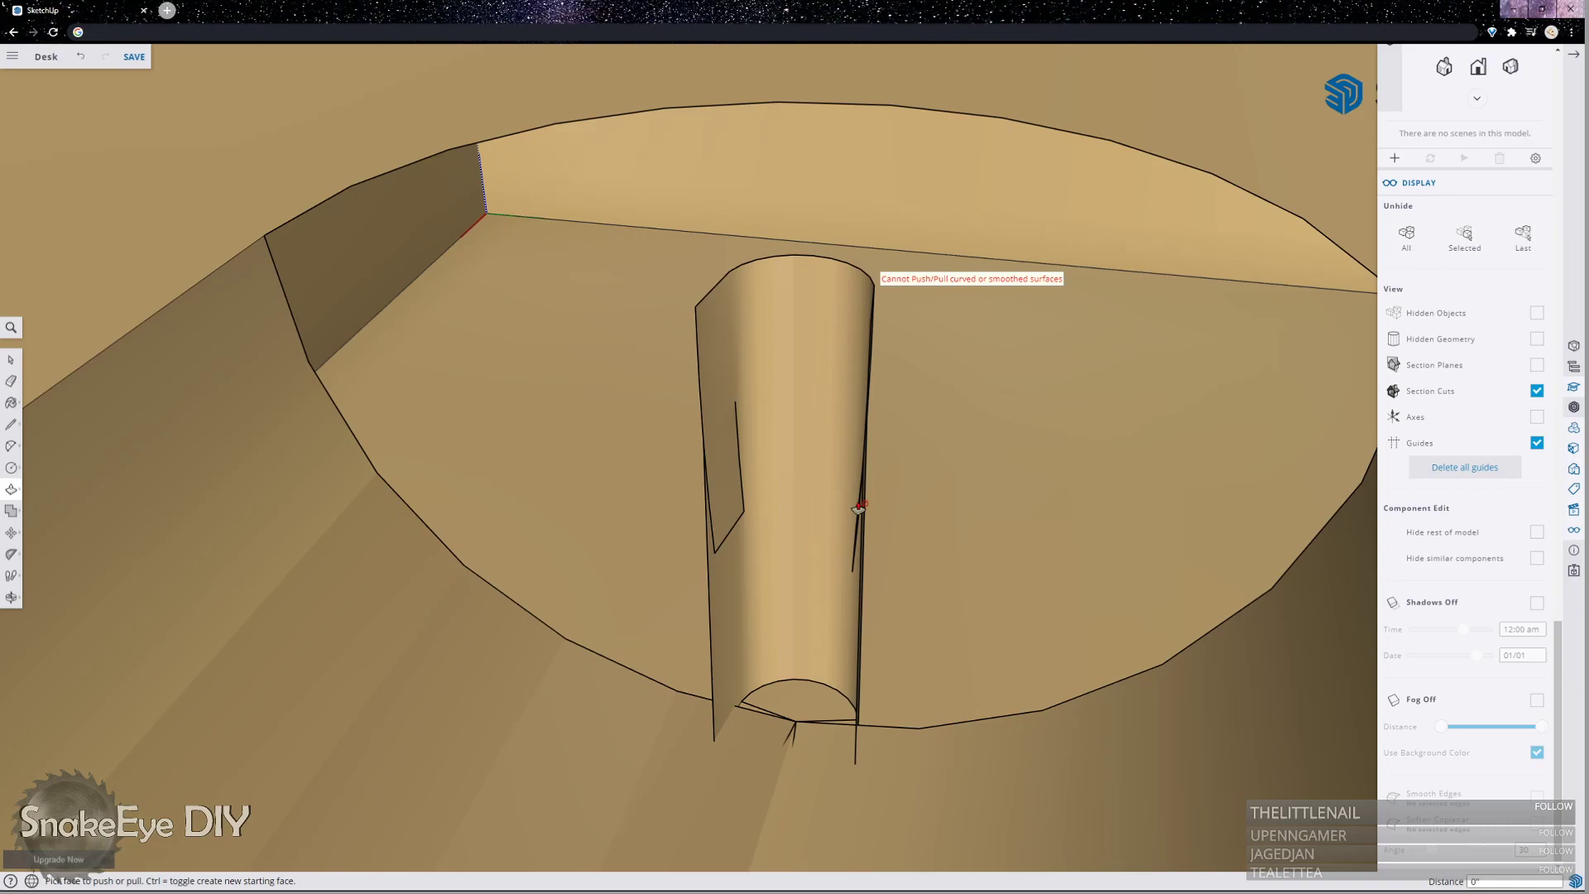
pyautogui.moveTo(794, 485)
pyautogui.mouseDown(button='middle')
pyautogui.moveTo(1021, 574)
pyautogui.moveTo(709, 454)
pyautogui.moveTo(906, 513)
pyautogui.moveTo(489, 561)
pyautogui.moveTo(579, 496)
pyautogui.moveTo(635, 429)
pyautogui.moveTo(693, 484)
pyautogui.moveTo(807, 494)
pyautogui.mouseUp(button='middle')
pyautogui.scroll(-6, 807, 494)
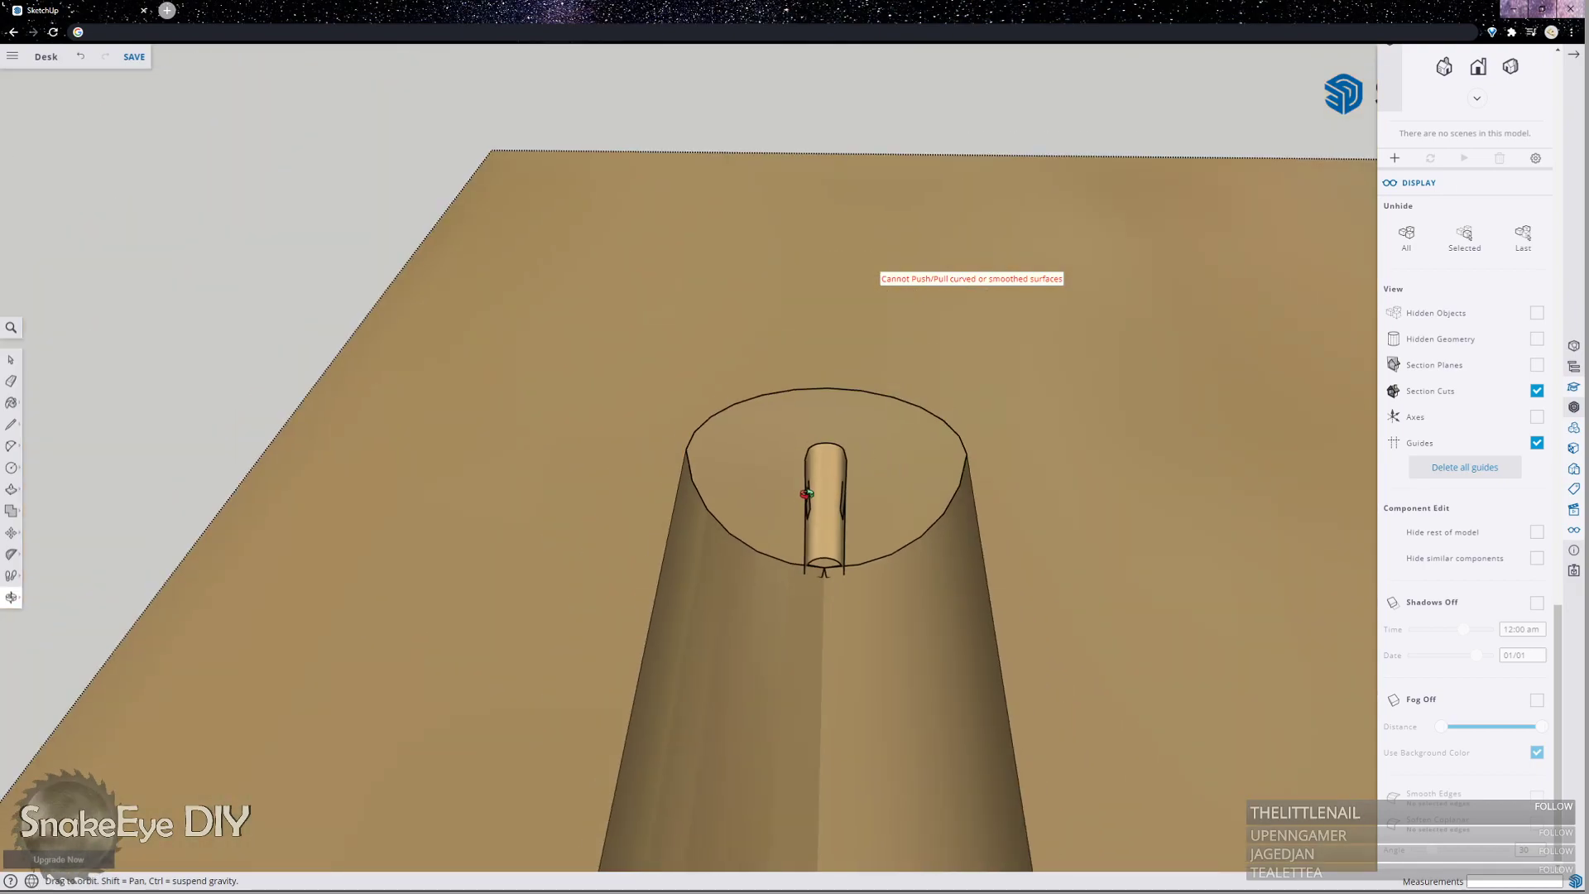
pyautogui.hotkey('ctrl', 'z')
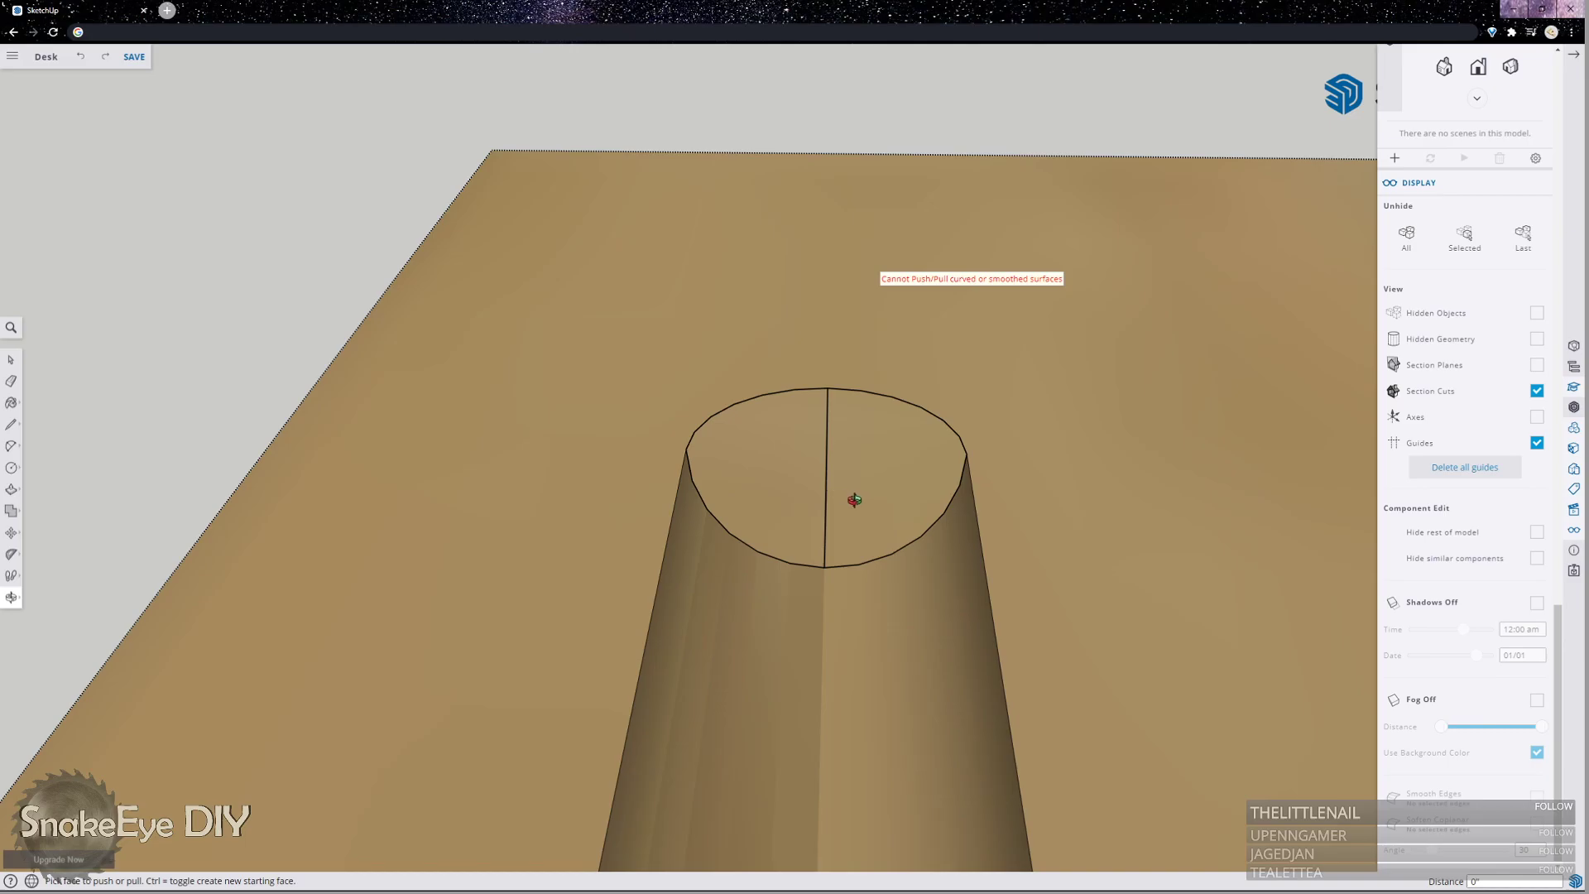
pyautogui.moveTo(854, 500); pyautogui.dragTo(446, 244, button='middle')
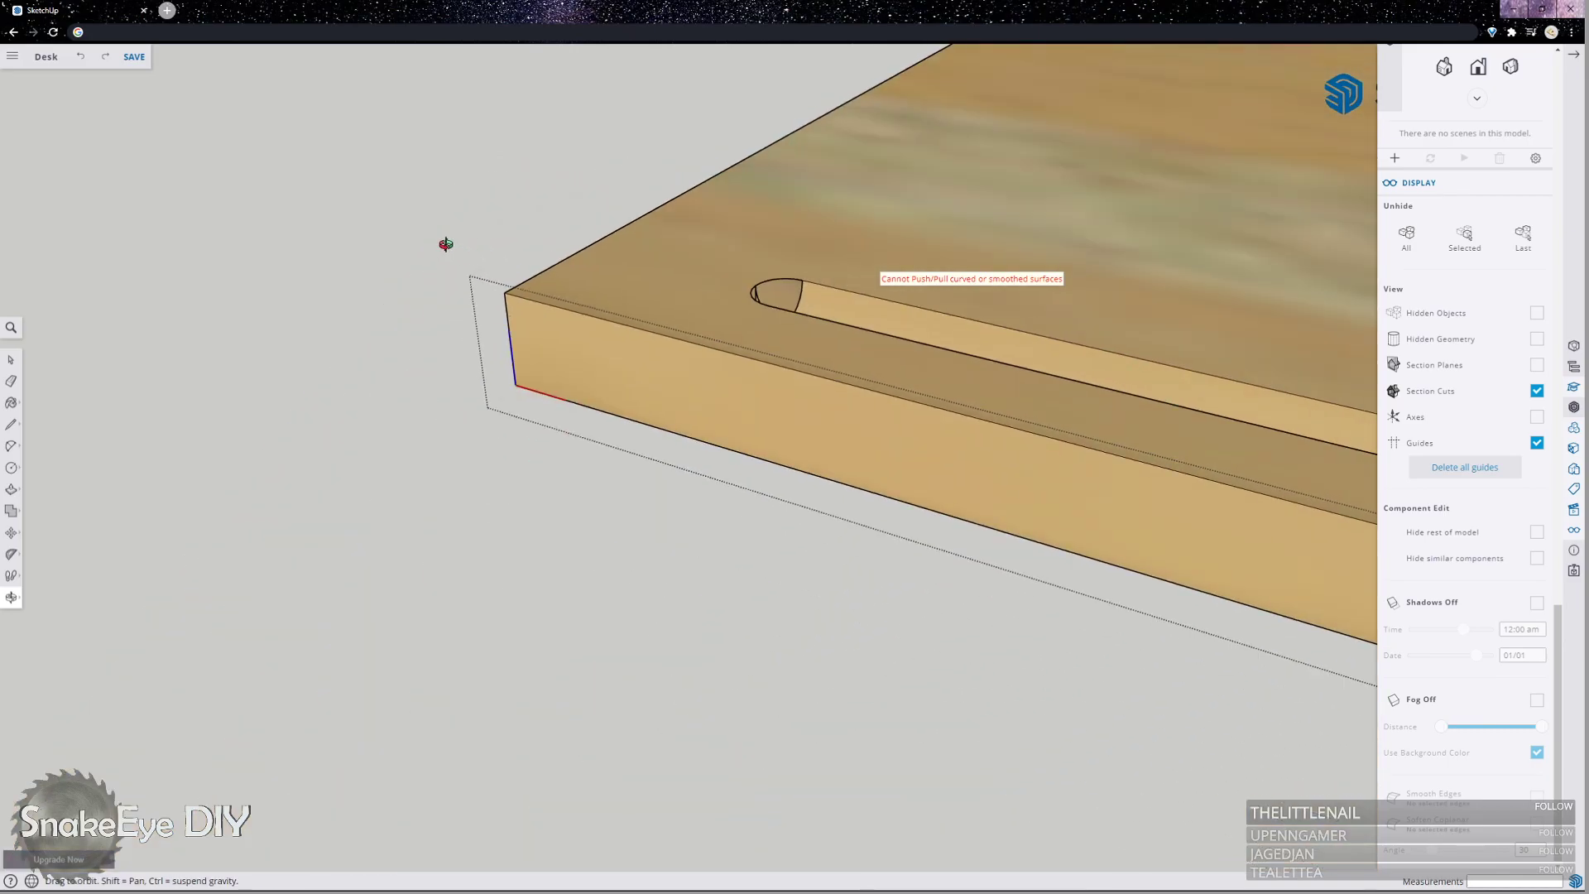
# Close the board's group and Unhide All to bring back the legs, shelf and top.
pyautogui.scroll(-10, 446, 244)
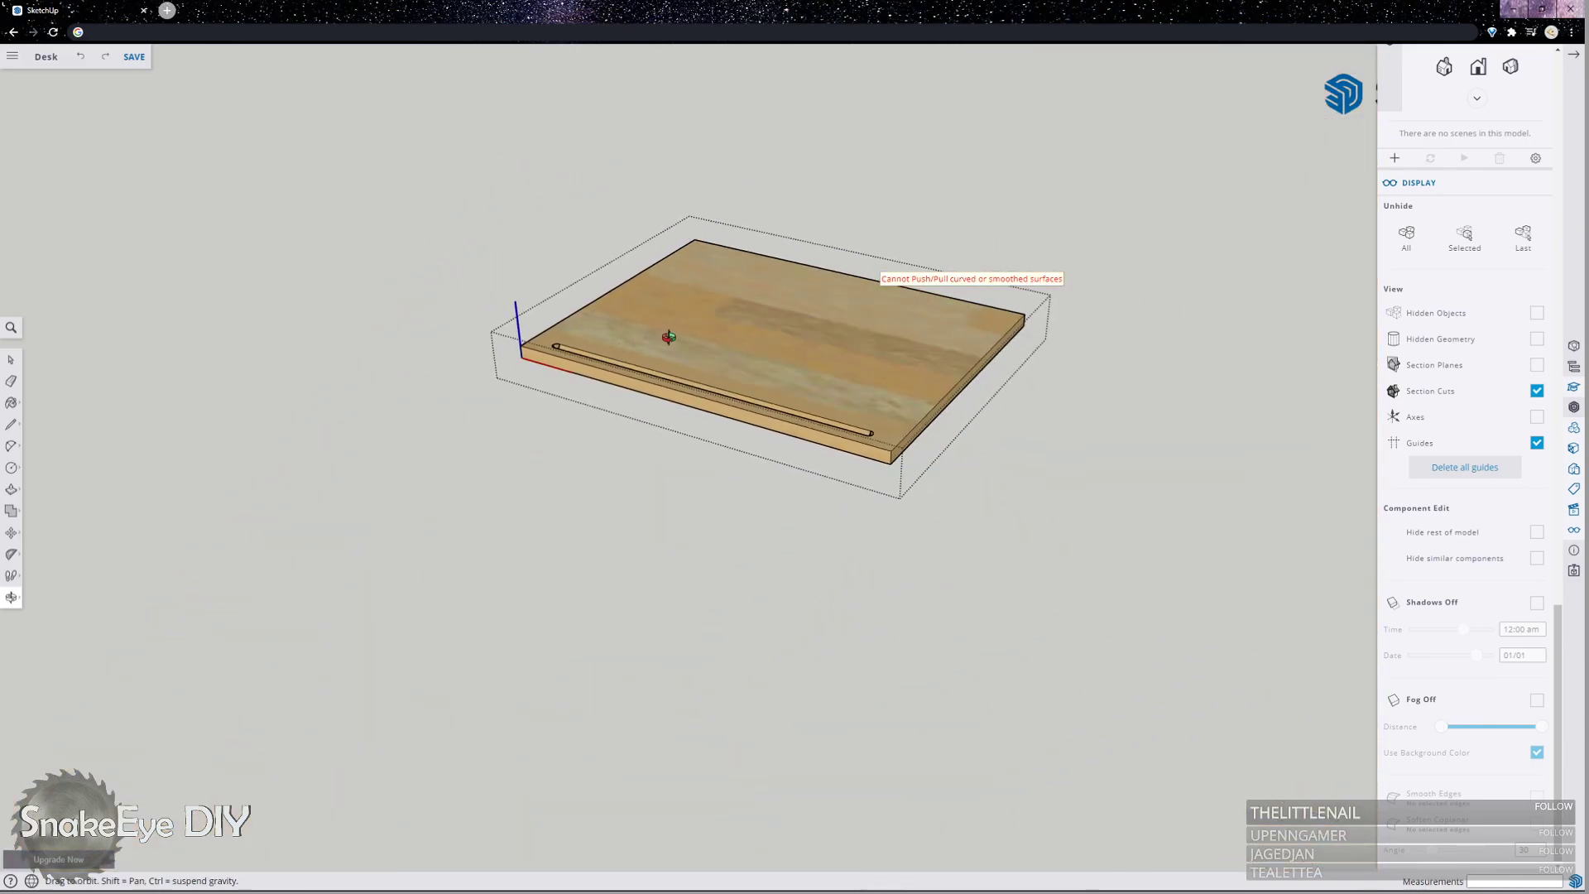
pyautogui.moveTo(691, 339); pyautogui.dragTo(869, 256, button='middle')
pyautogui.scroll(3, 852, 264)
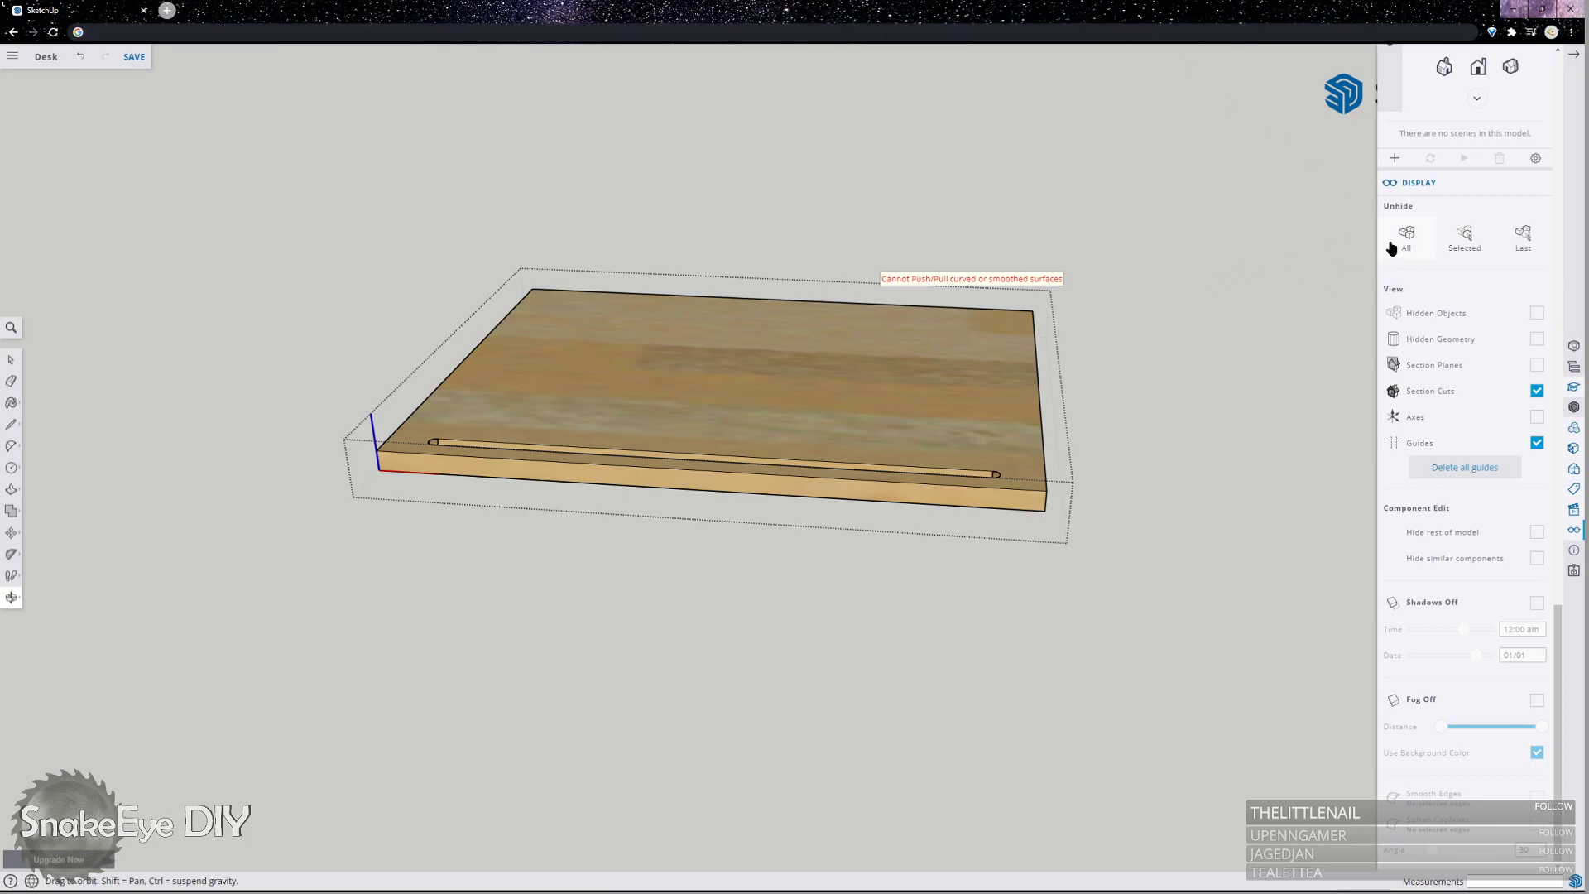
pyautogui.press('space')
pyautogui.click(1137, 335)
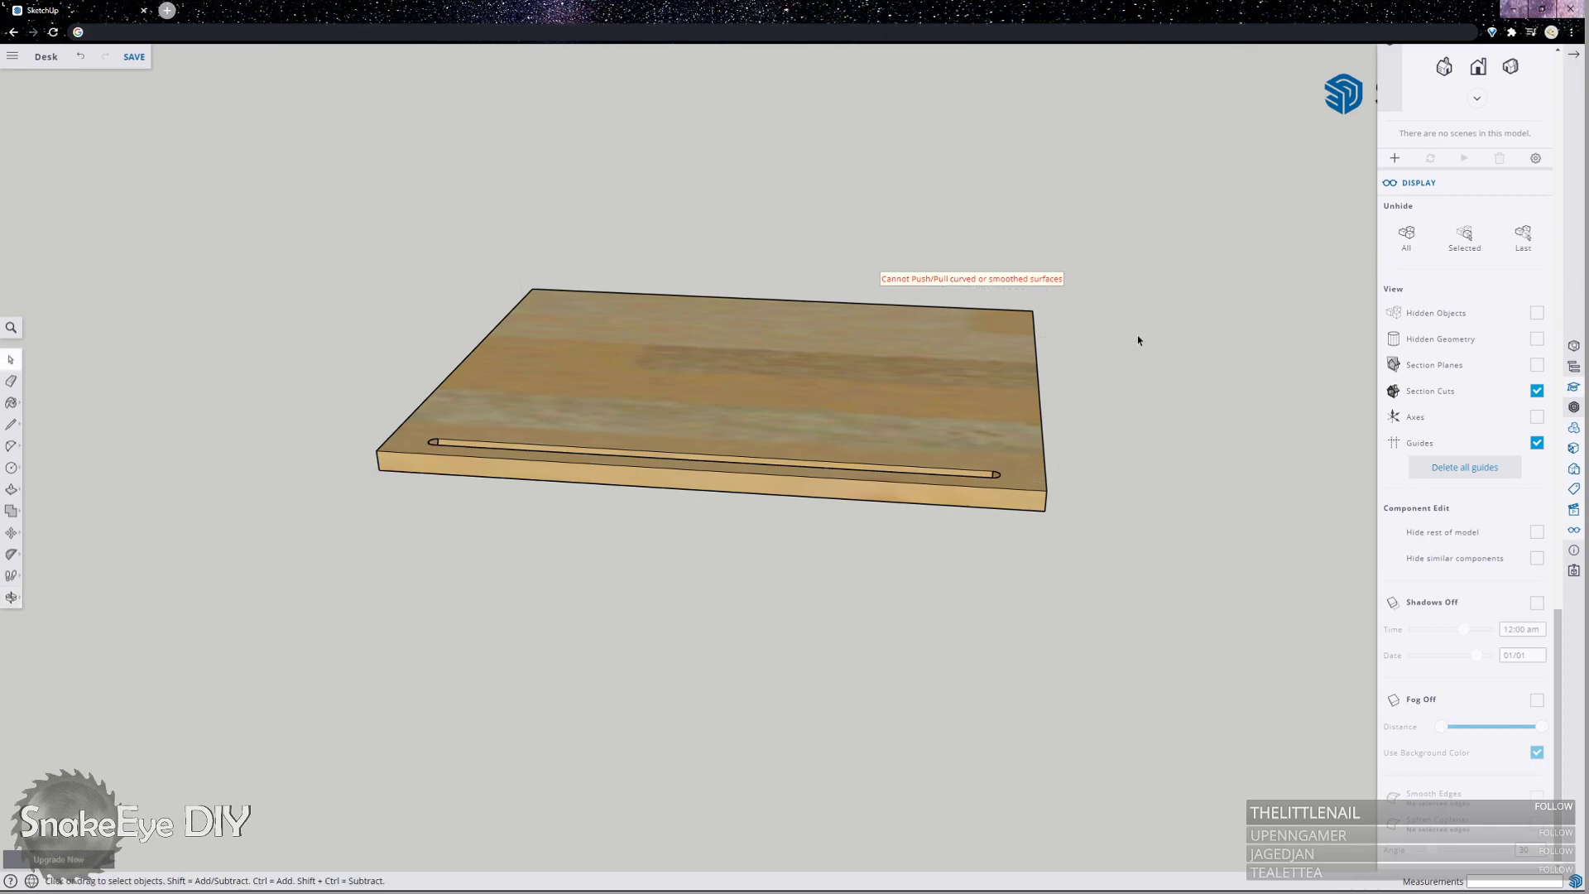
pyautogui.click(1409, 239)
pyautogui.moveTo(1051, 269); pyautogui.dragTo(1005, 217, button='middle')
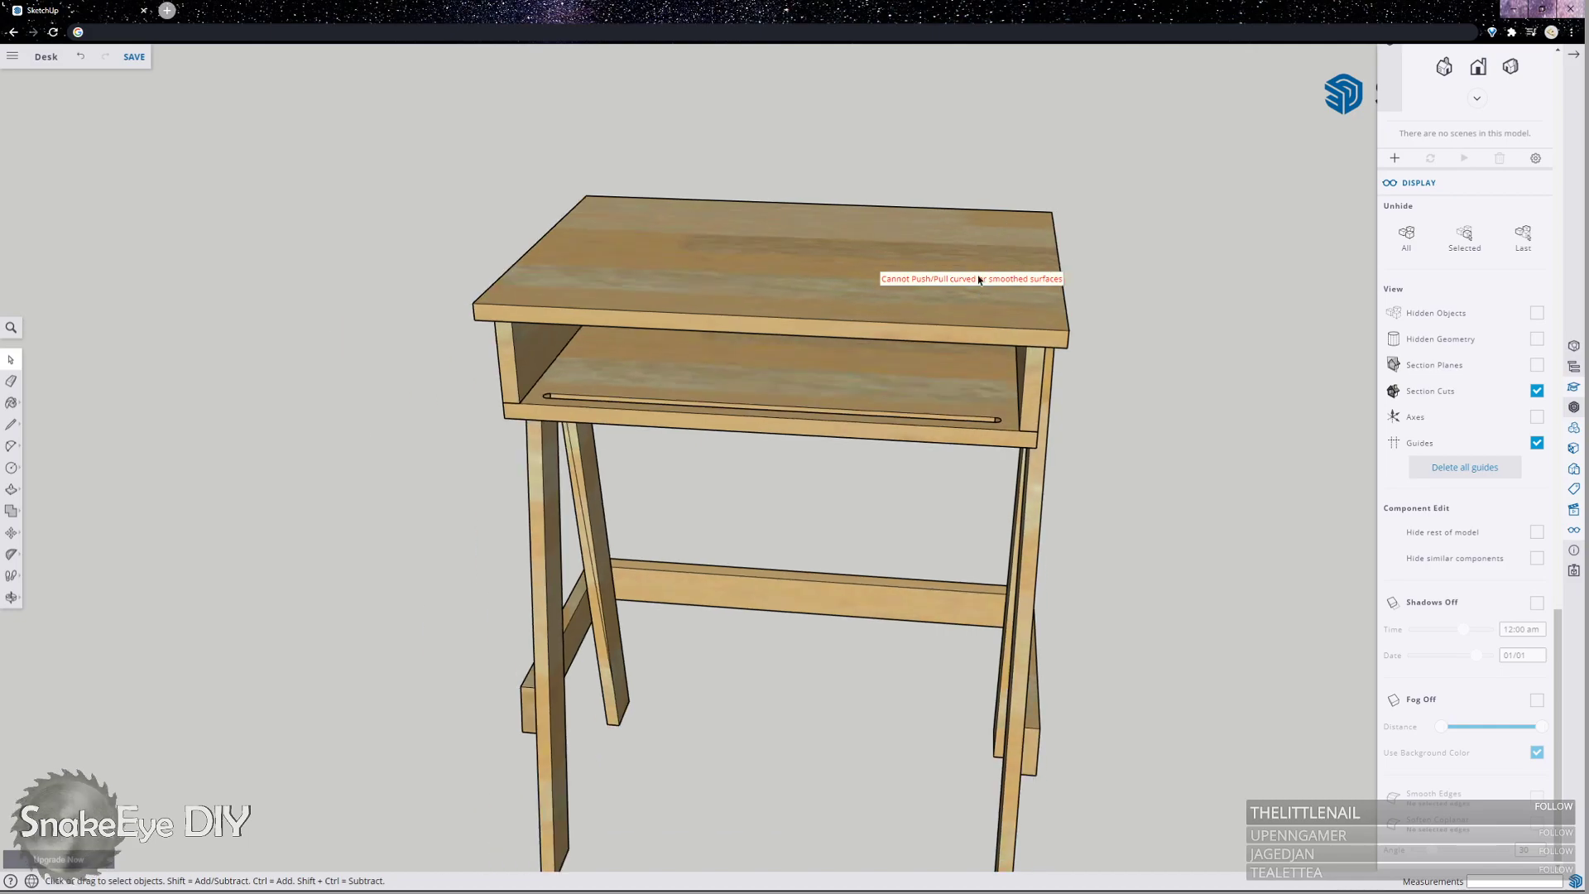
# Cycle through the Push/Pull, Select, Orbit and Move shortcuts, ending on Select.
pyautogui.press('p')
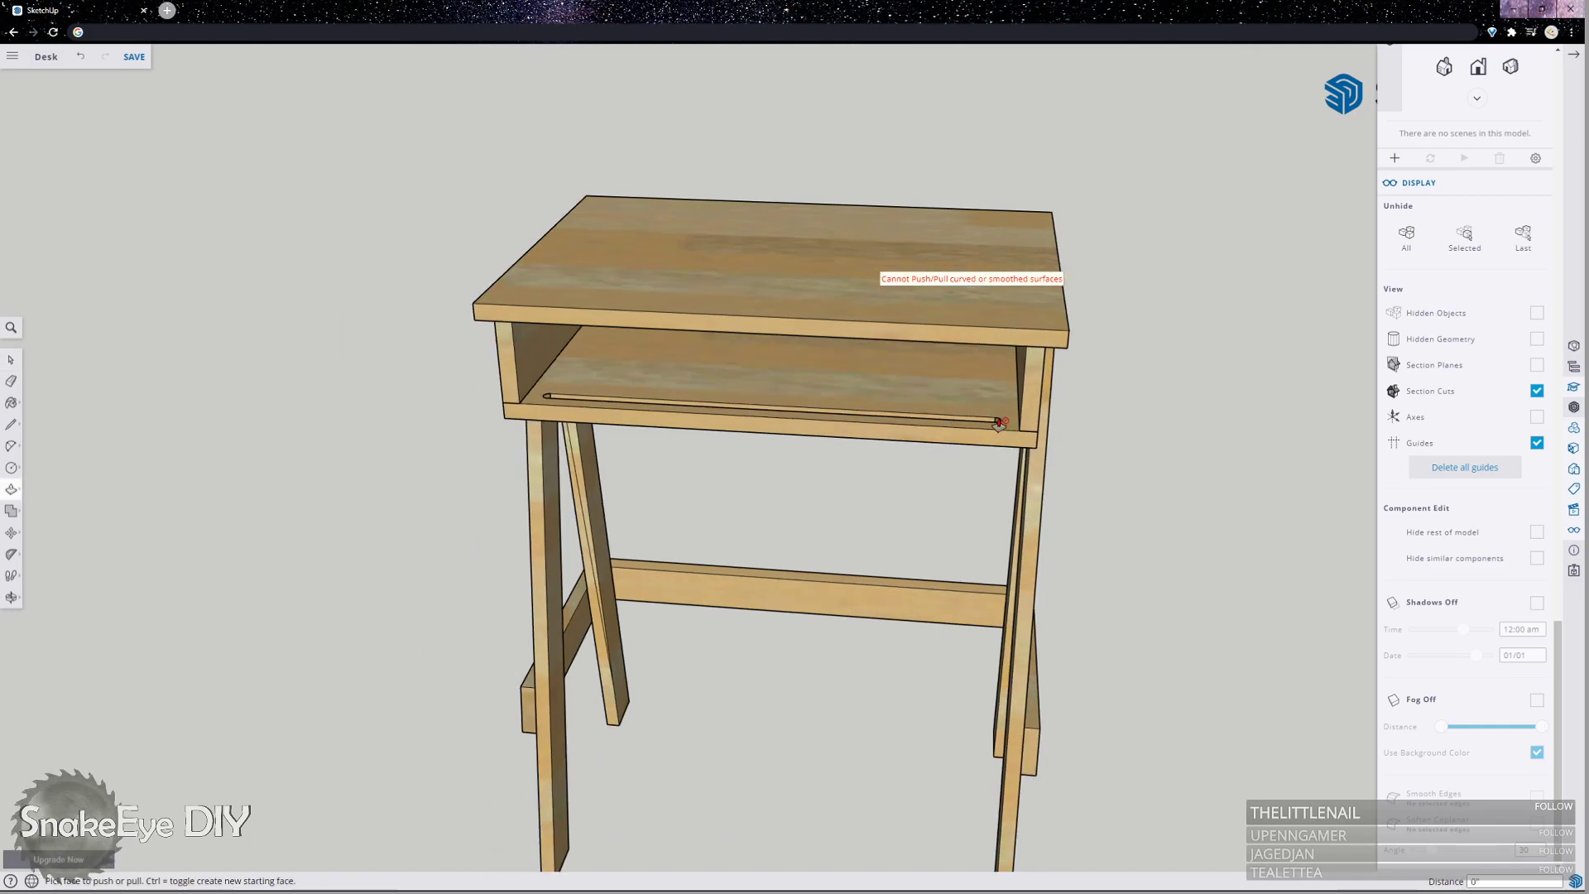
pyautogui.press('space')
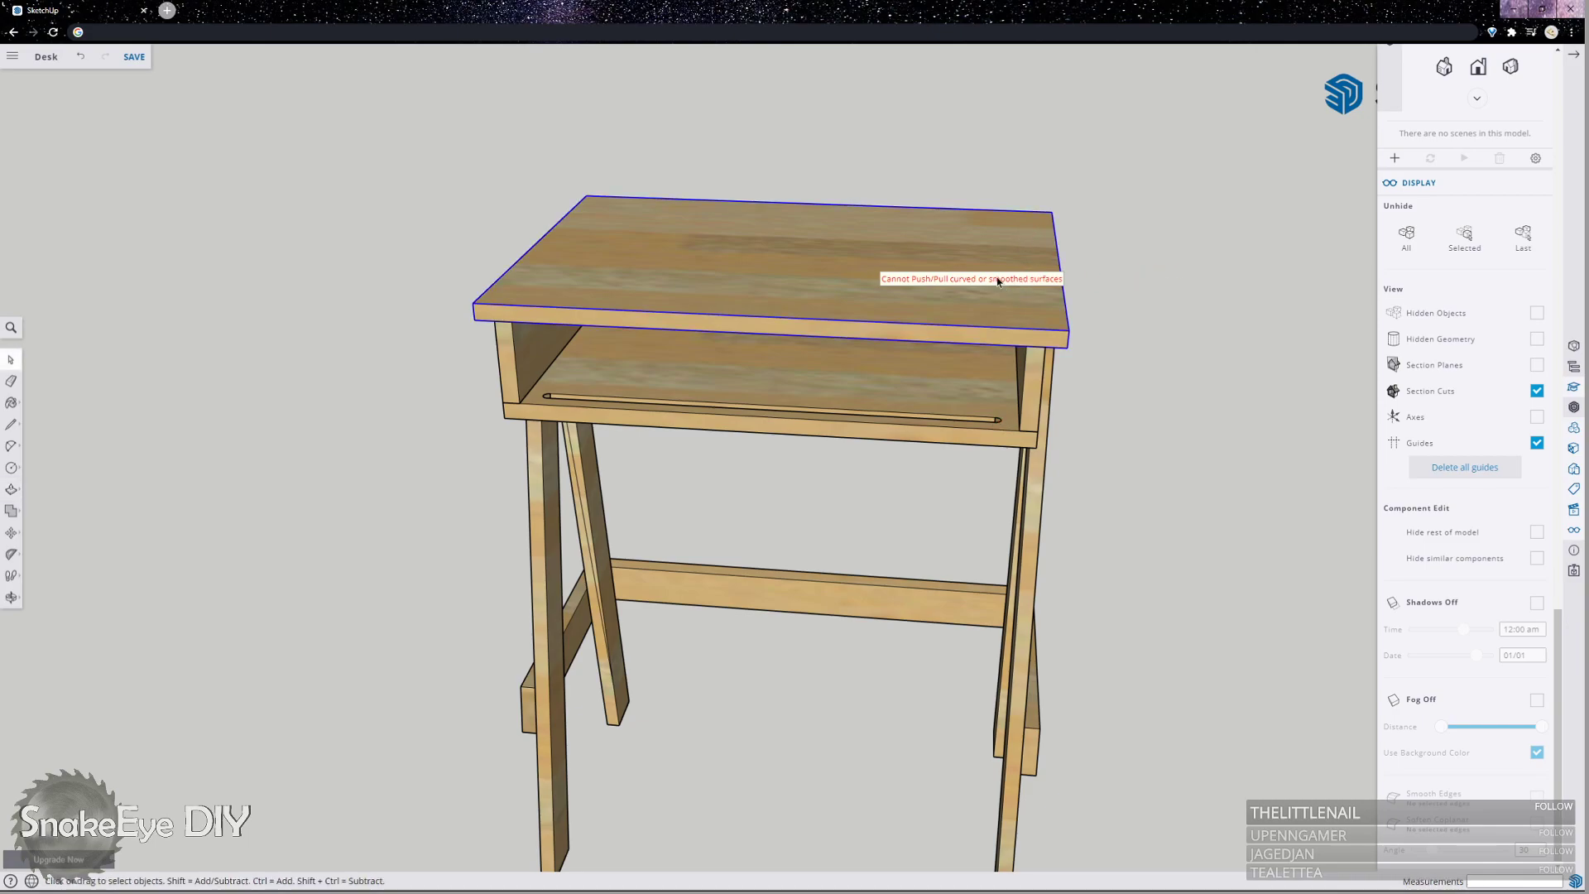
pyautogui.press('o')
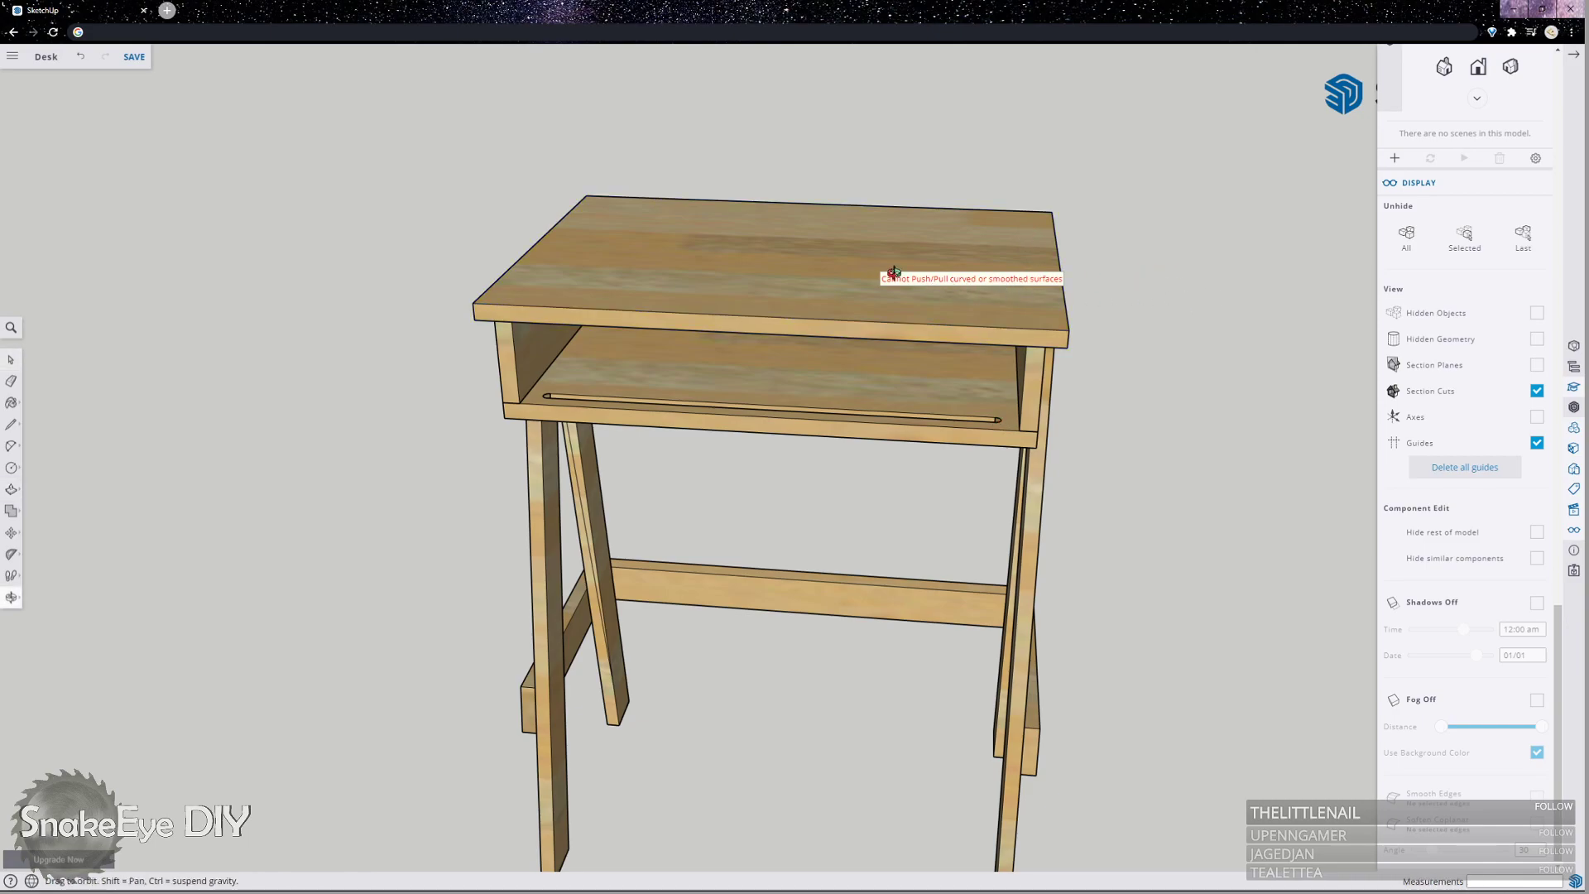
pyautogui.press('p')
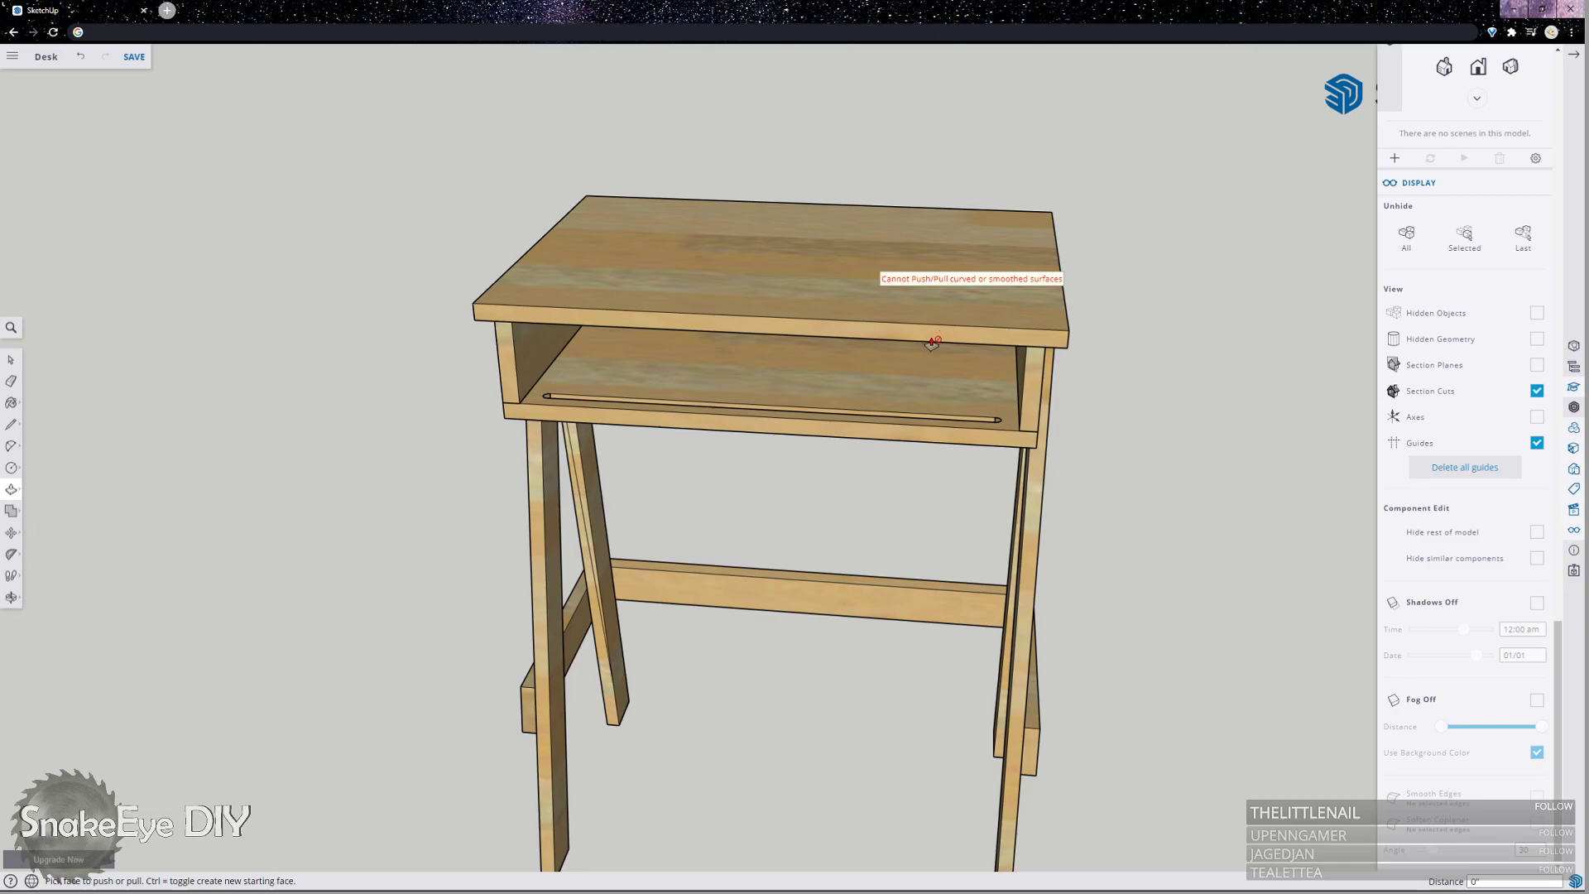
pyautogui.press('m')
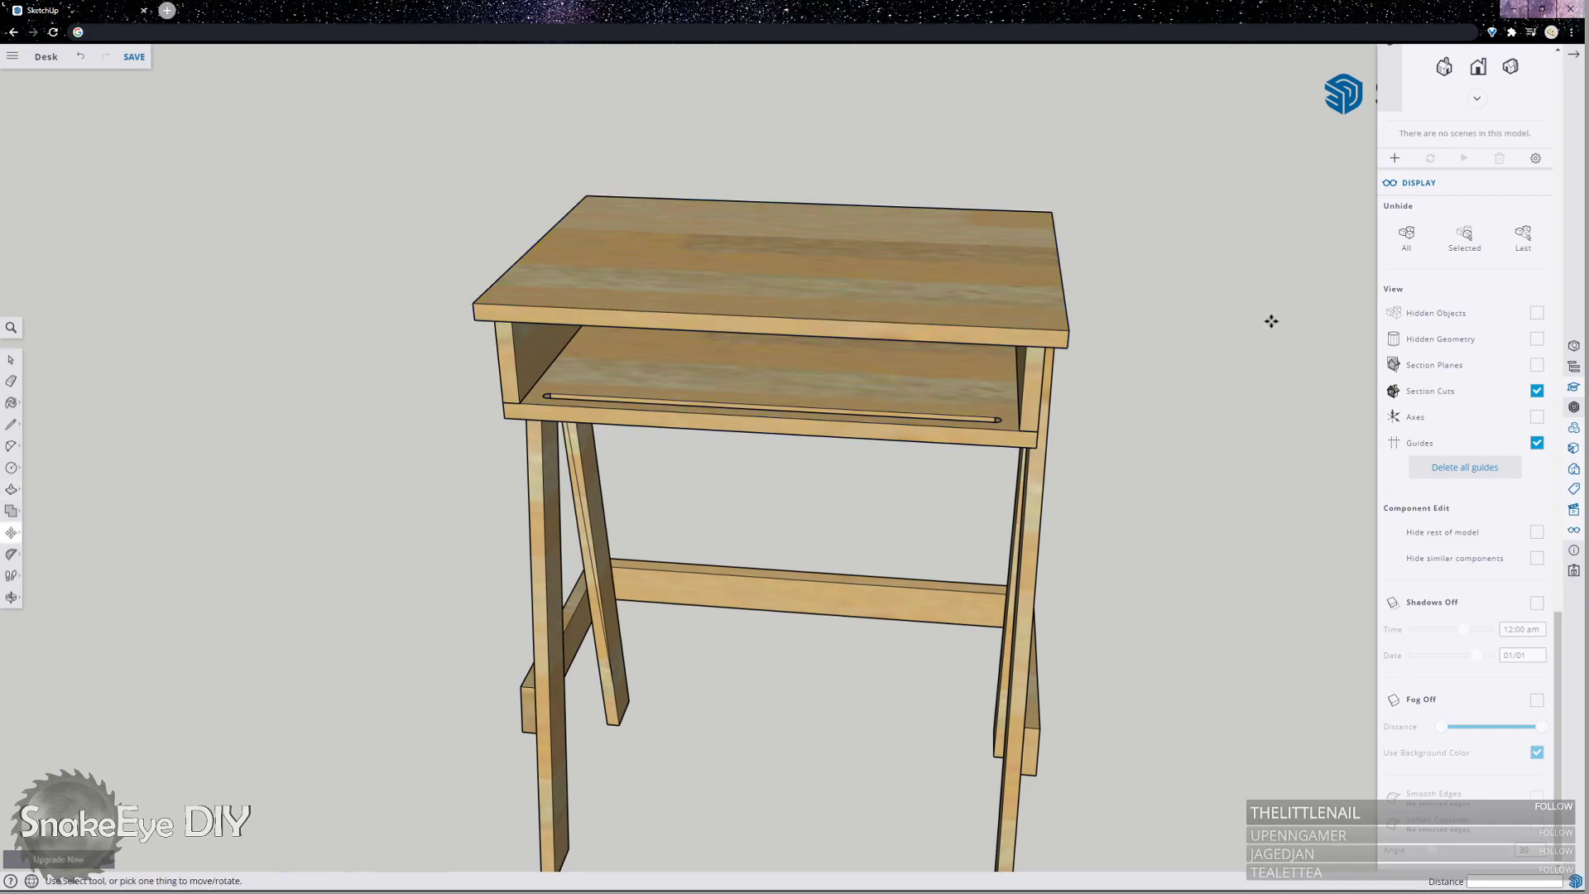
pyautogui.press('space')
pyautogui.scroll(-3, 985, 205)
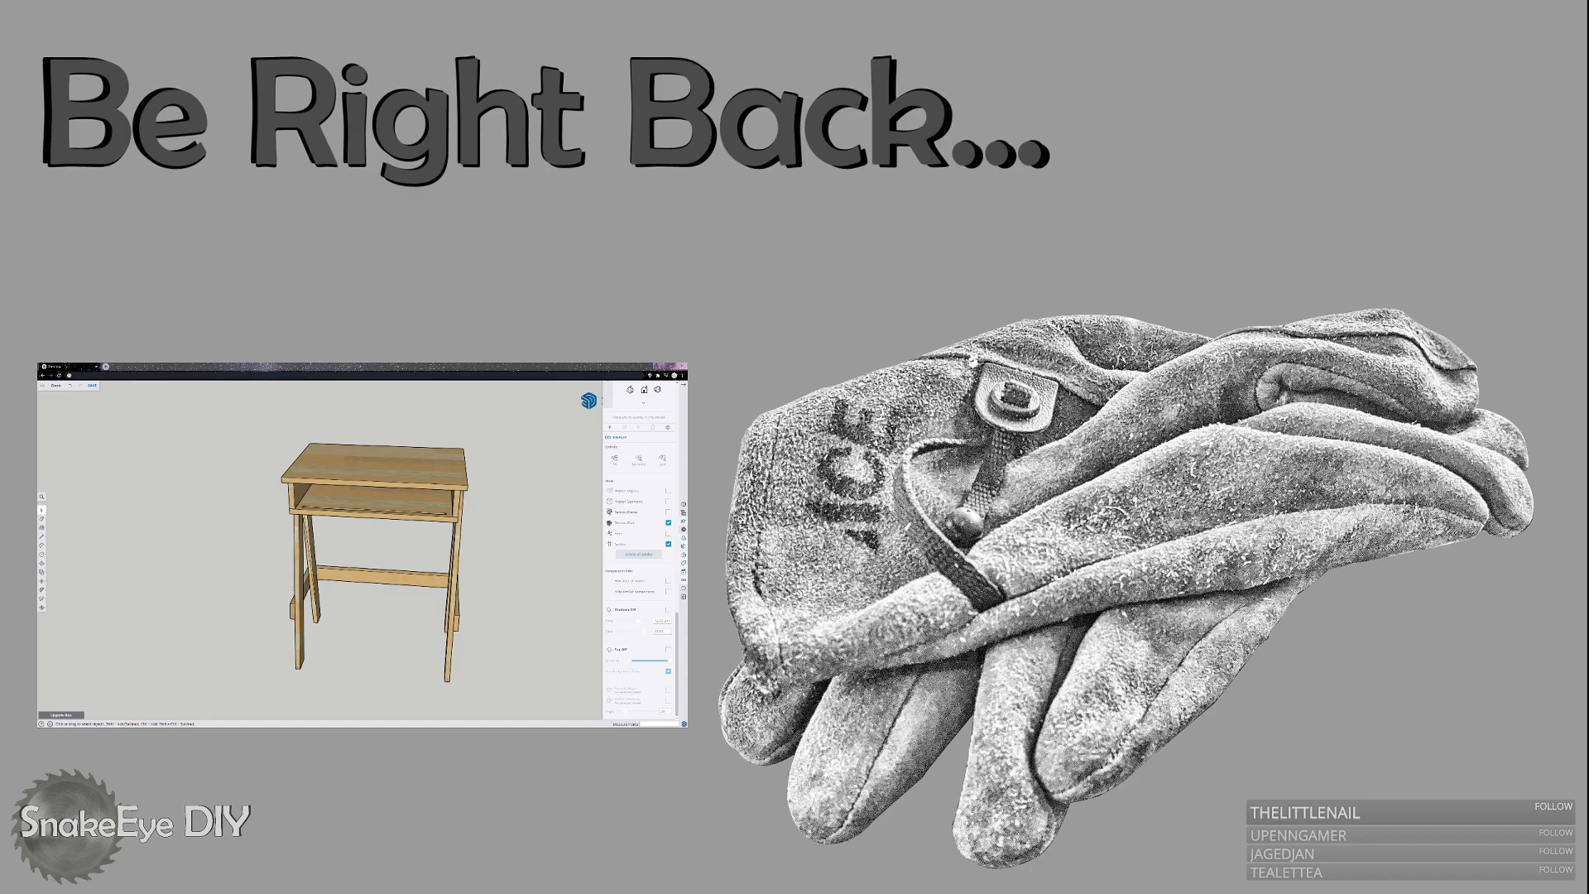
pyautogui.scroll(3, 376, 571)
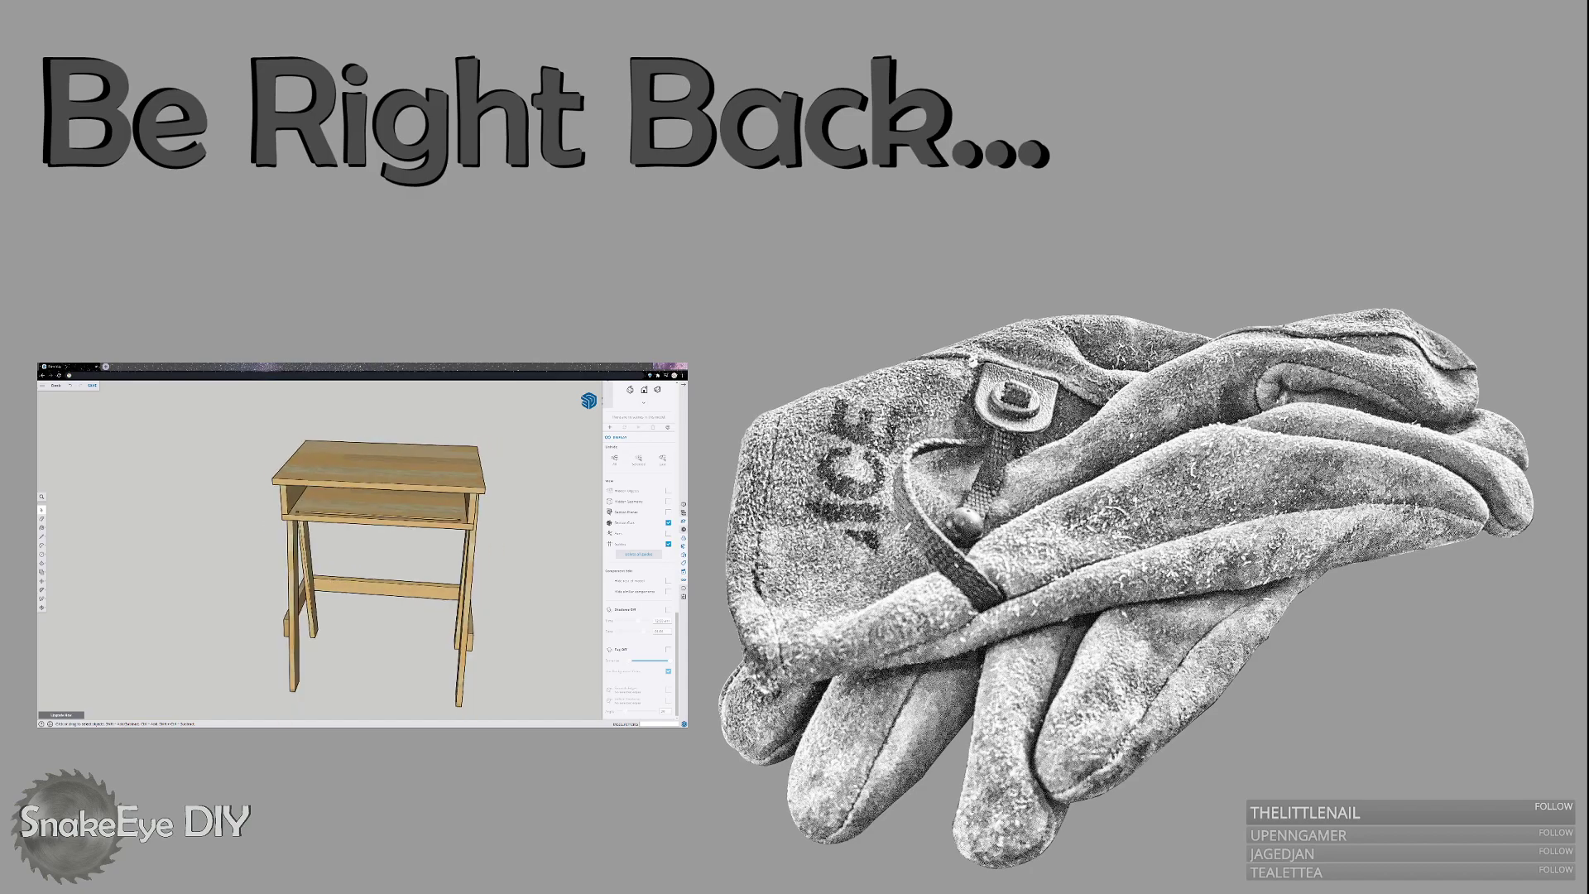
pyautogui.press('o')
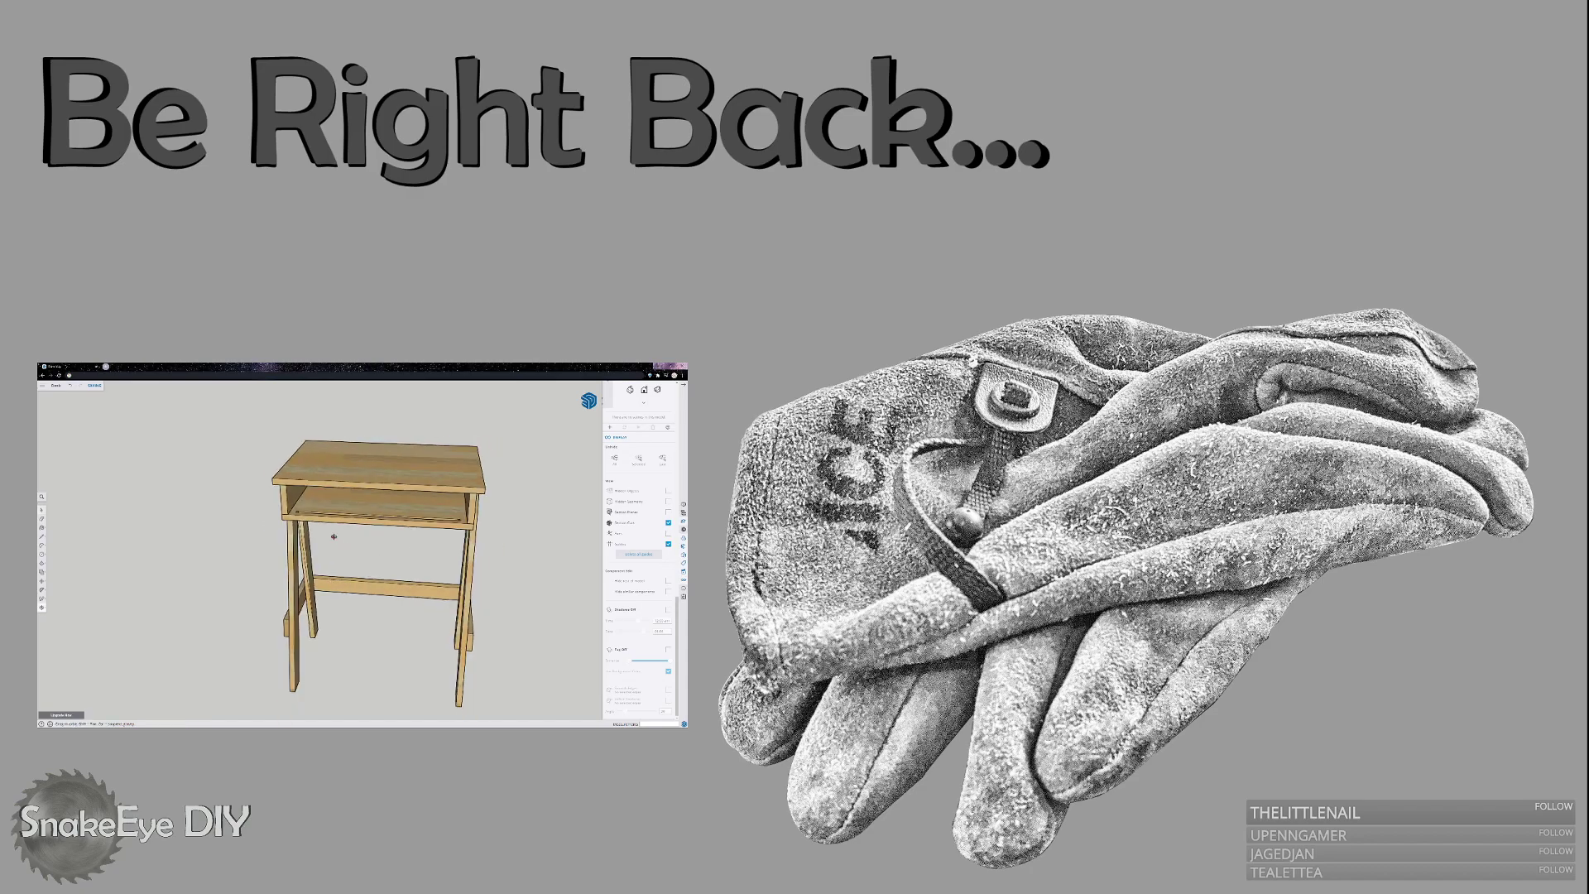
pyautogui.moveTo(334, 536)
pyautogui.mouseDown()
pyautogui.moveTo(457, 497)
pyautogui.moveTo(437, 443)
pyautogui.moveTo(393, 577)
pyautogui.mouseUp()
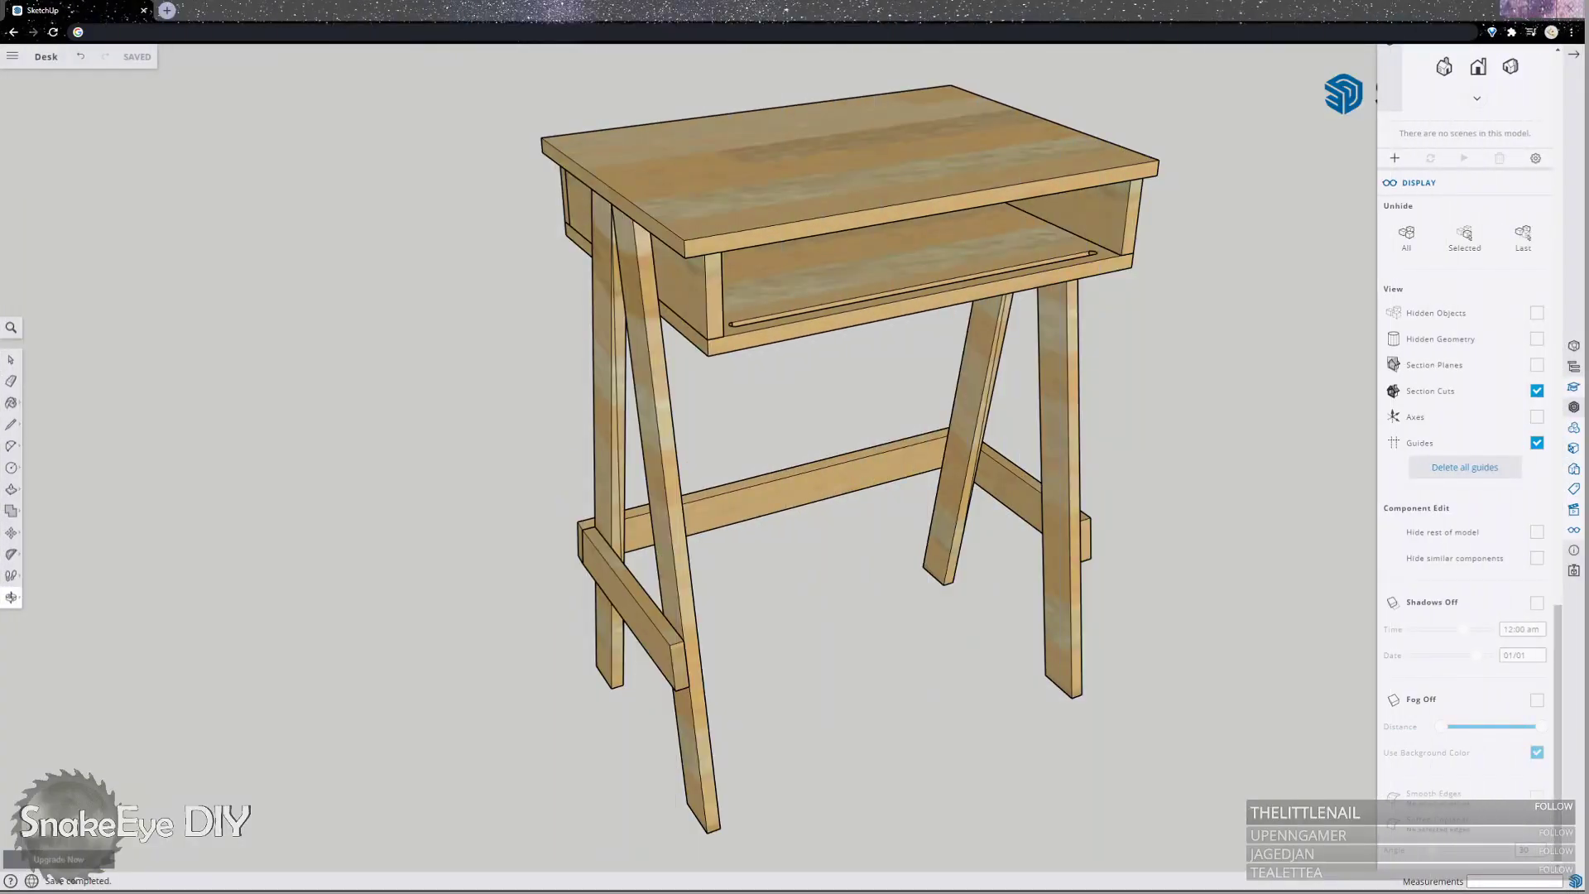
# Orbit the desk to a high left-side view.
pyautogui.moveTo(828, 265); pyautogui.dragTo(533, 264, button='middle')
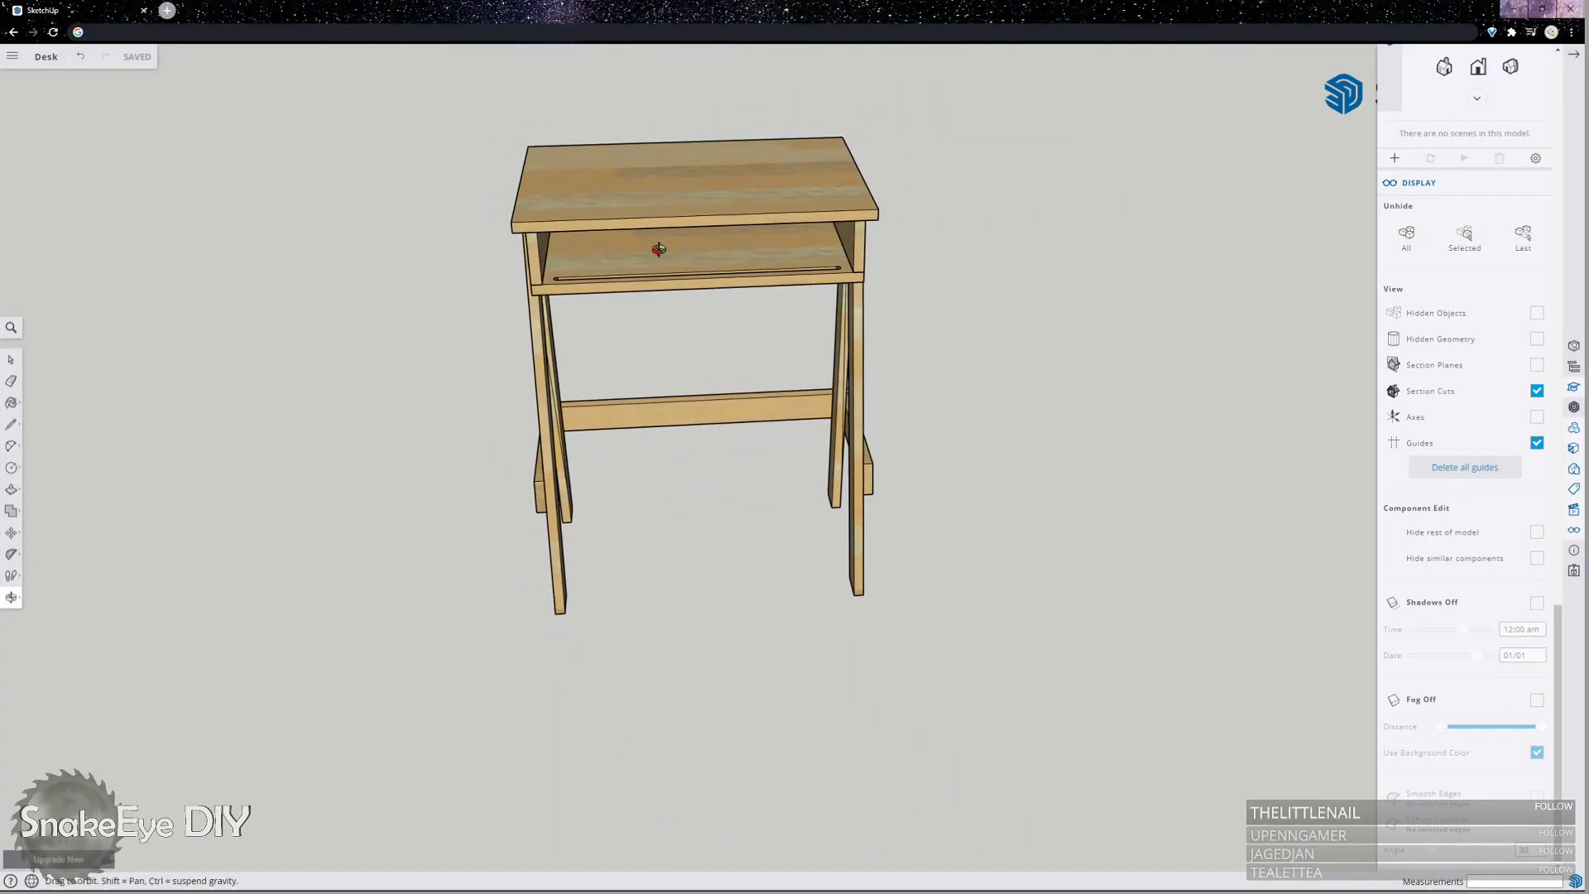
pyautogui.moveTo(658, 249); pyautogui.dragTo(645, 370, button='middle')
pyautogui.scroll(5, 690, 281)
pyautogui.moveTo(900, 255); pyautogui.dragTo(375, 418, button='middle')
pyautogui.moveTo(488, 293); pyautogui.dragTo(773, 160, button='middle')
pyautogui.scroll(-5, 778, 162)
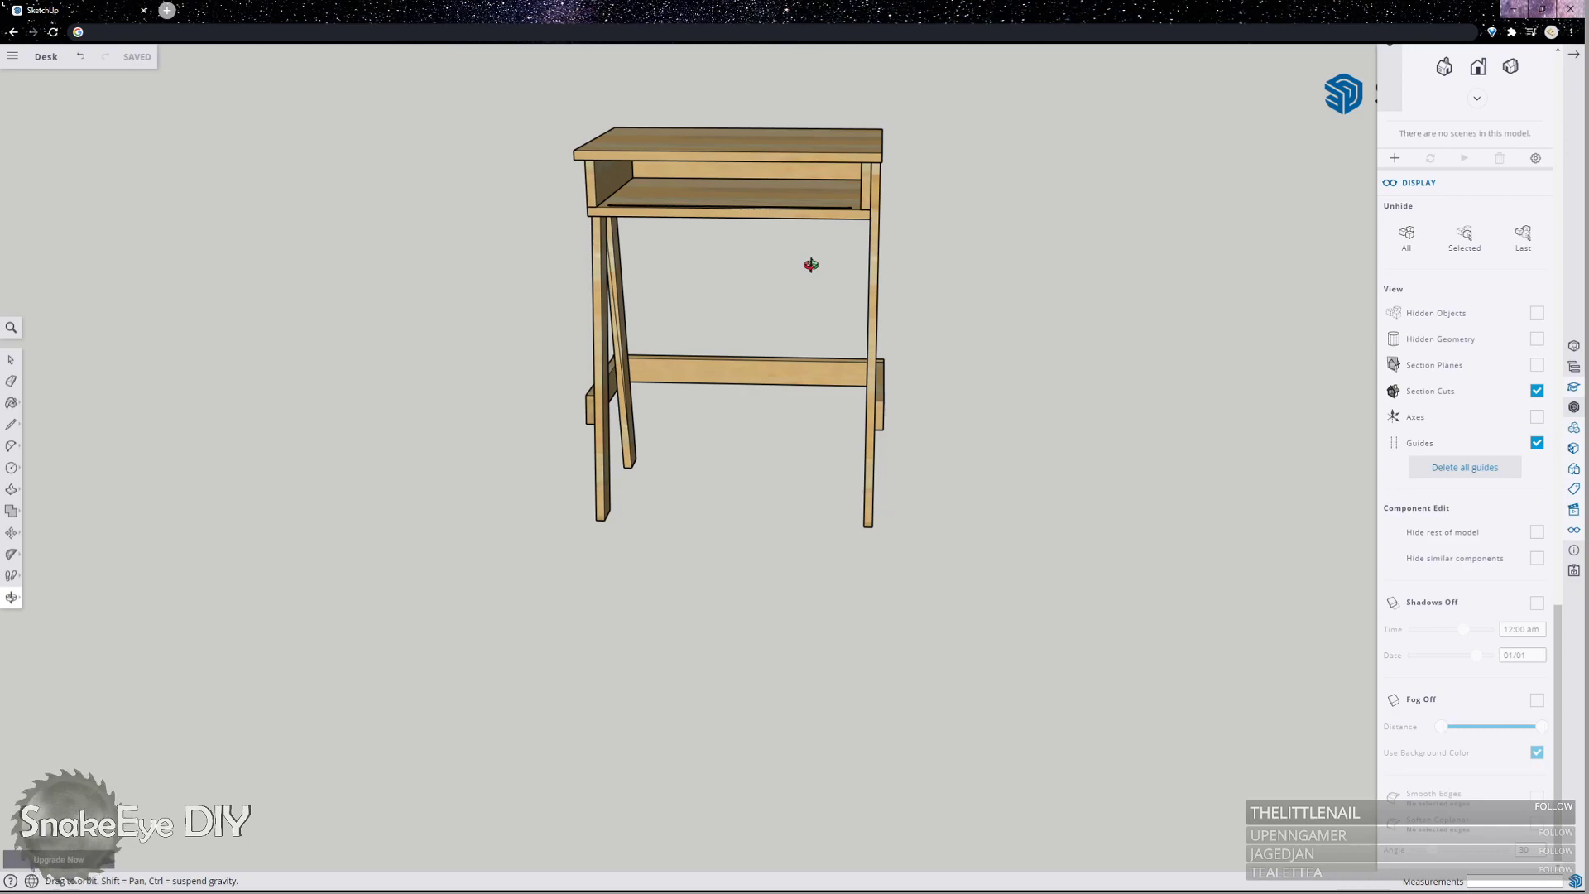
# Crossing-select the whole desk and hide it, leaving only the grooved board.
pyautogui.press('space')
pyautogui.moveTo(997, 526); pyautogui.dragTo(568, 113)
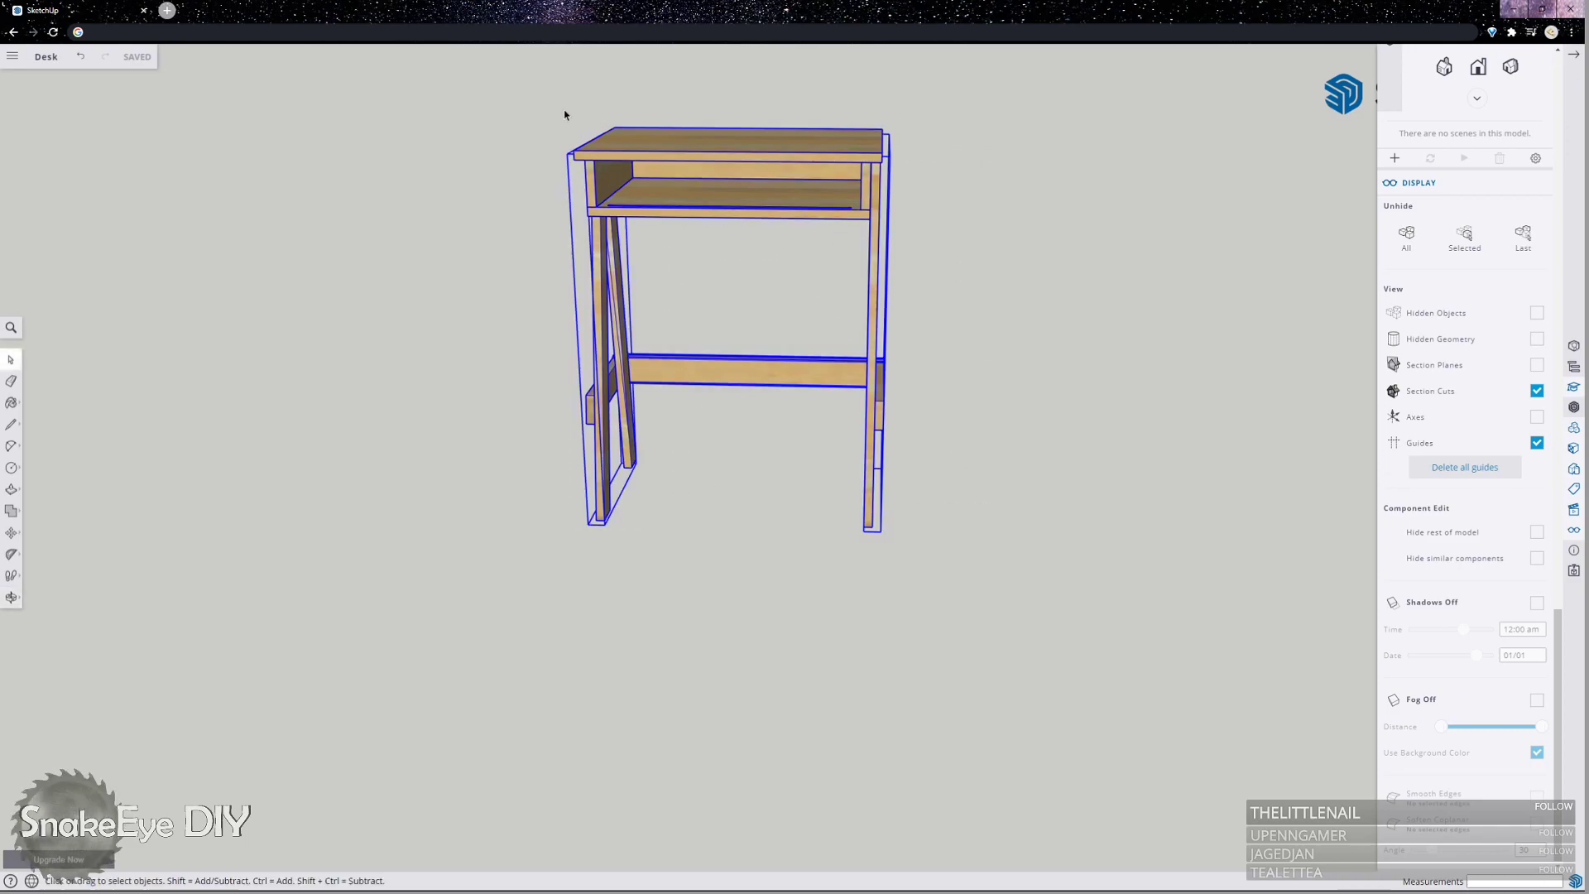
pyautogui.rightClick(677, 152)
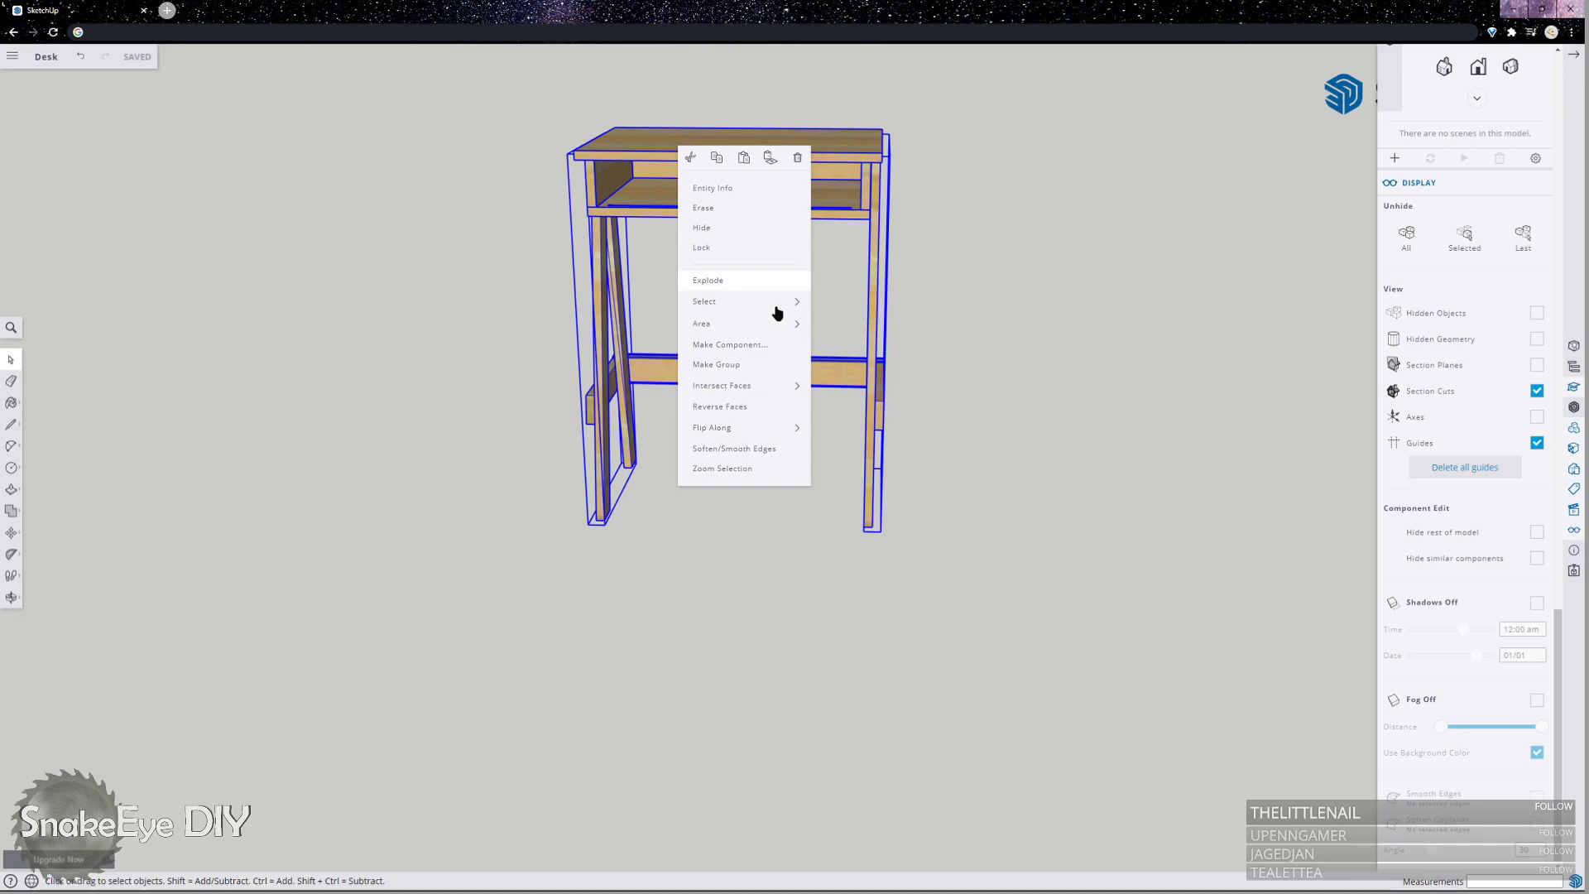
pyautogui.click(916, 515)
pyautogui.moveTo(628, 298); pyautogui.dragTo(510, 84)
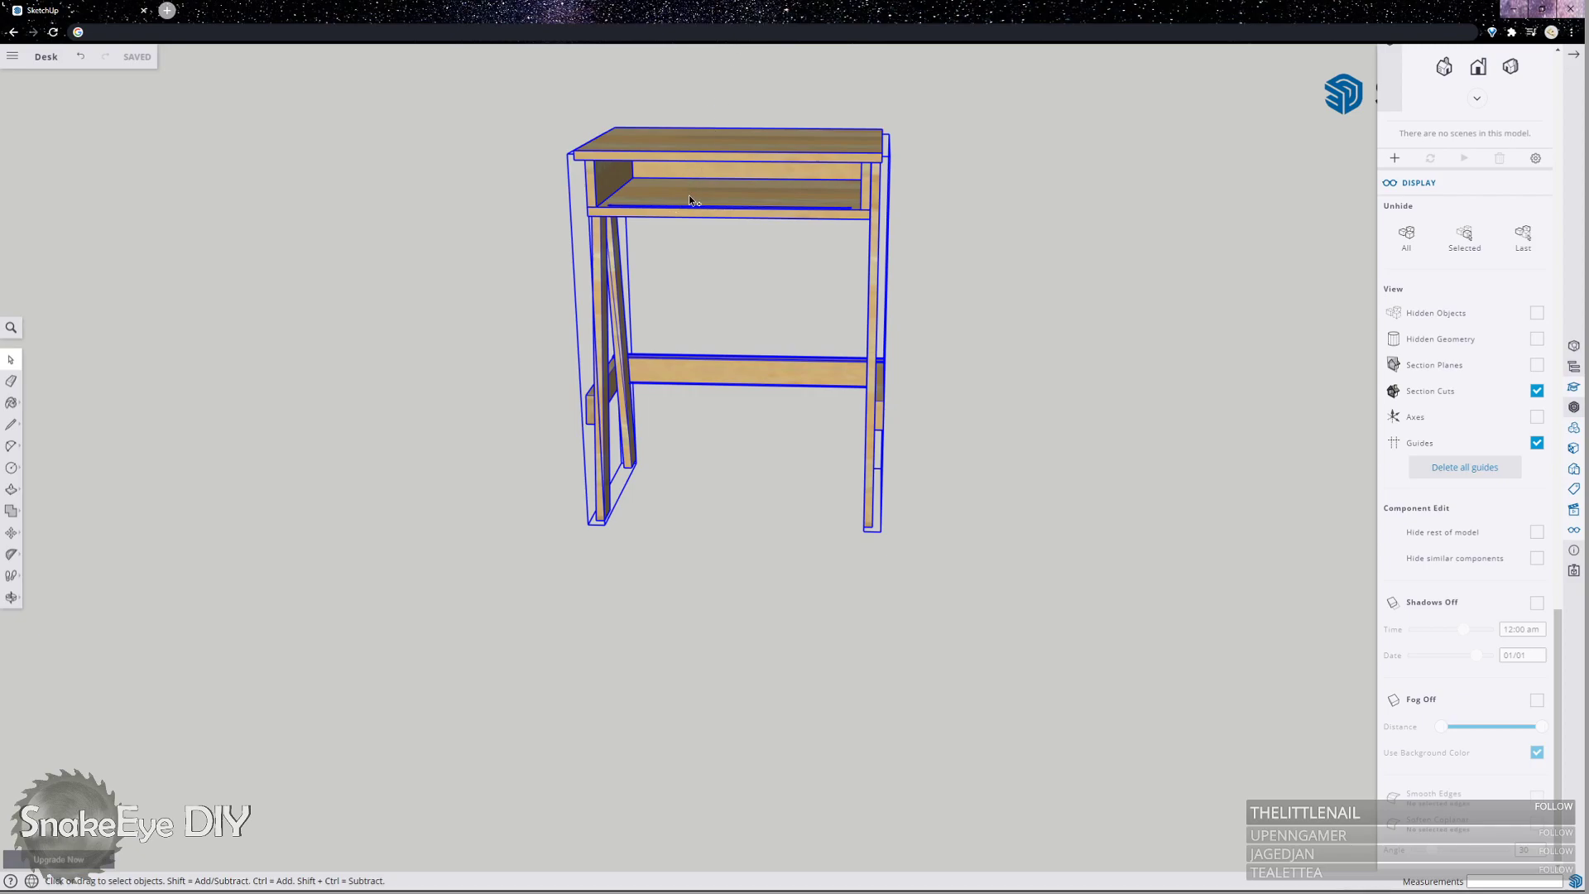
pyautogui.rightClick(698, 176)
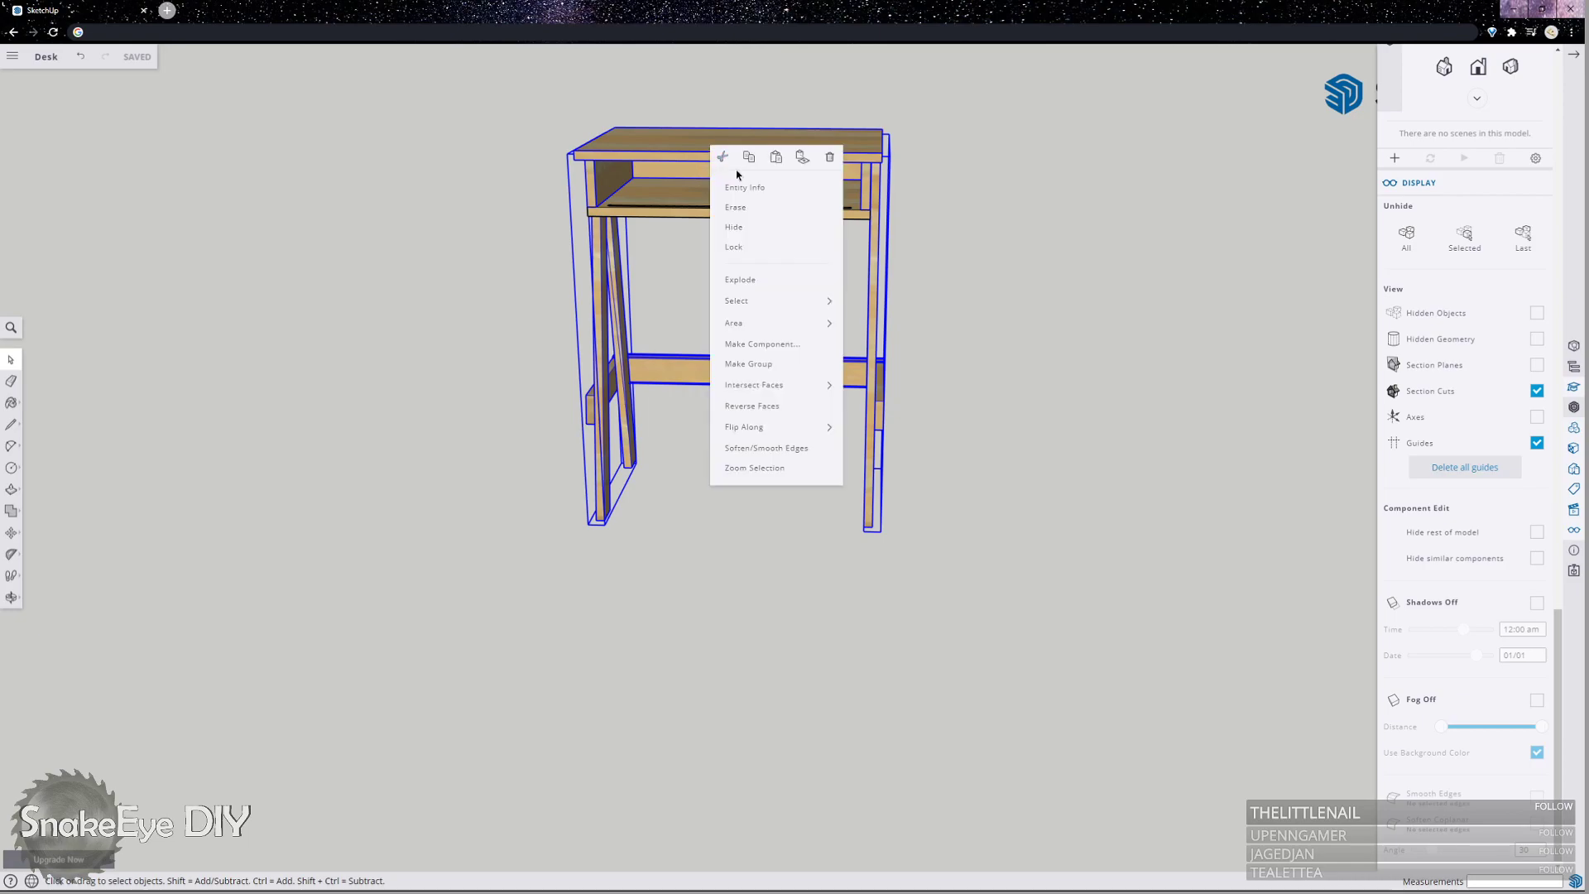
pyautogui.click(743, 228)
# Zoom and orbit close to the groove's rounded end, then bring up the build-plan PDF.
pyautogui.scroll(2, 667, 150)
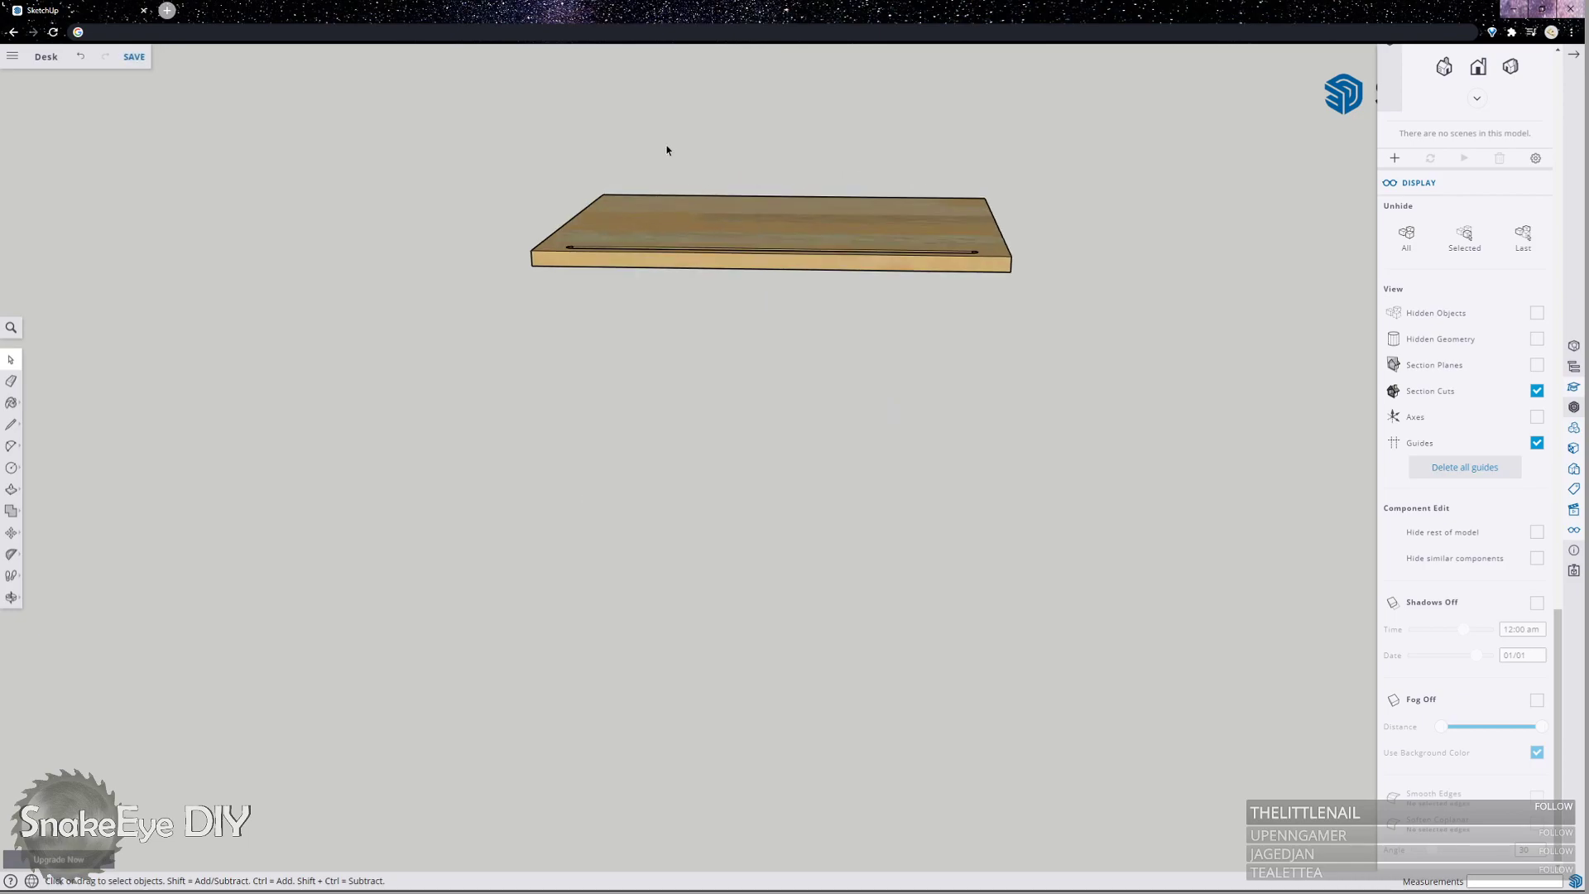
pyautogui.scroll(1, 667, 149)
pyautogui.moveTo(791, 211); pyautogui.dragTo(497, 323, button='middle')
pyautogui.scroll(3, 480, 389)
pyautogui.scroll(5, 481, 389)
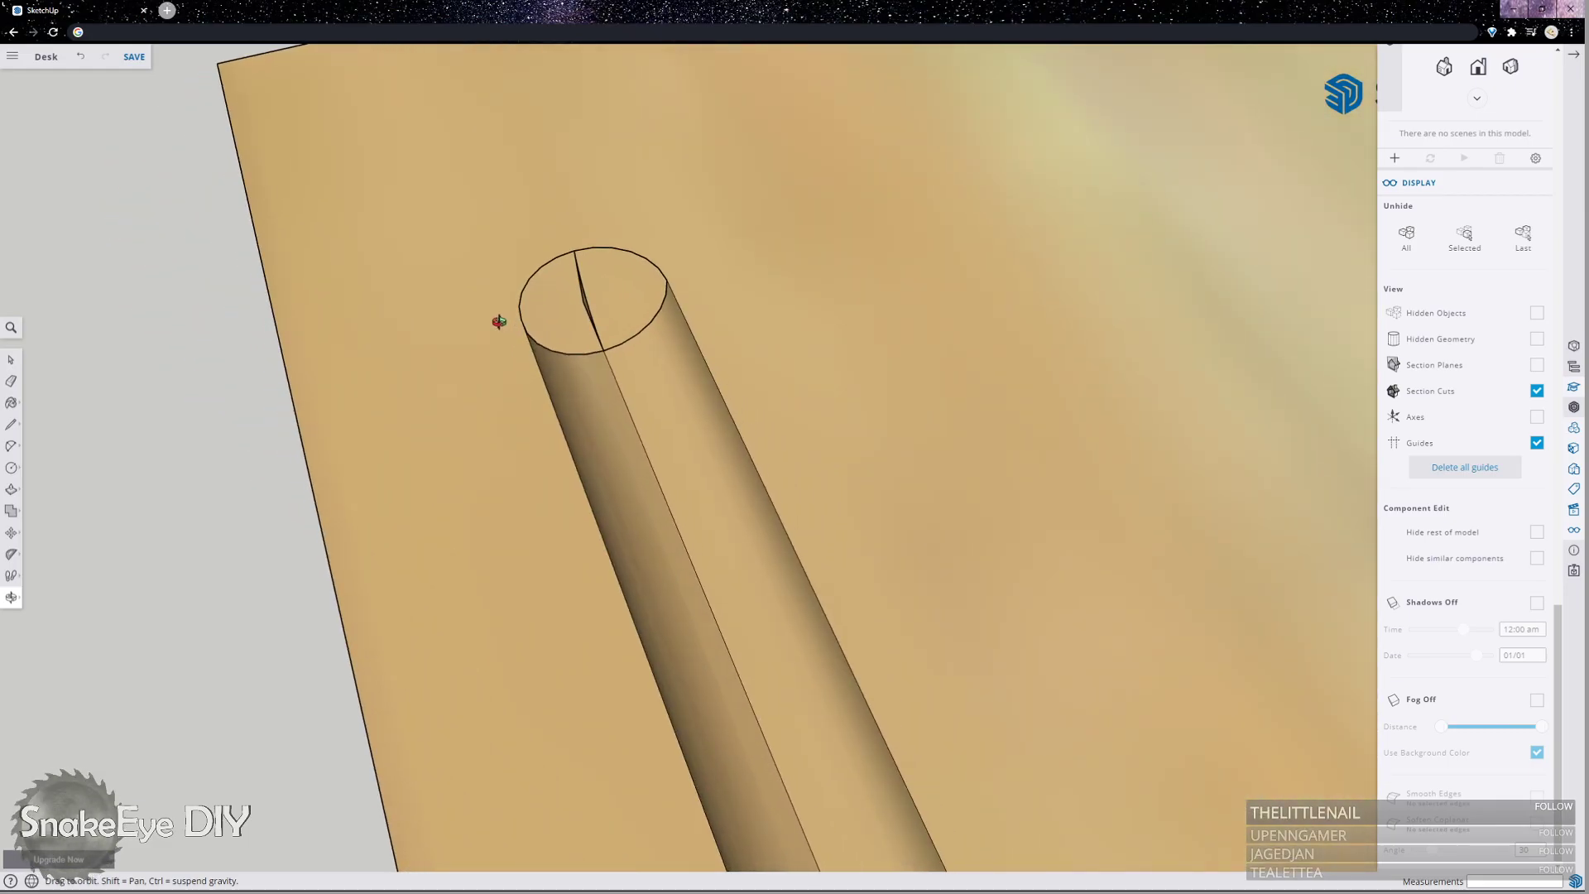
pyautogui.moveTo(588, 248); pyautogui.dragTo(574, 267)
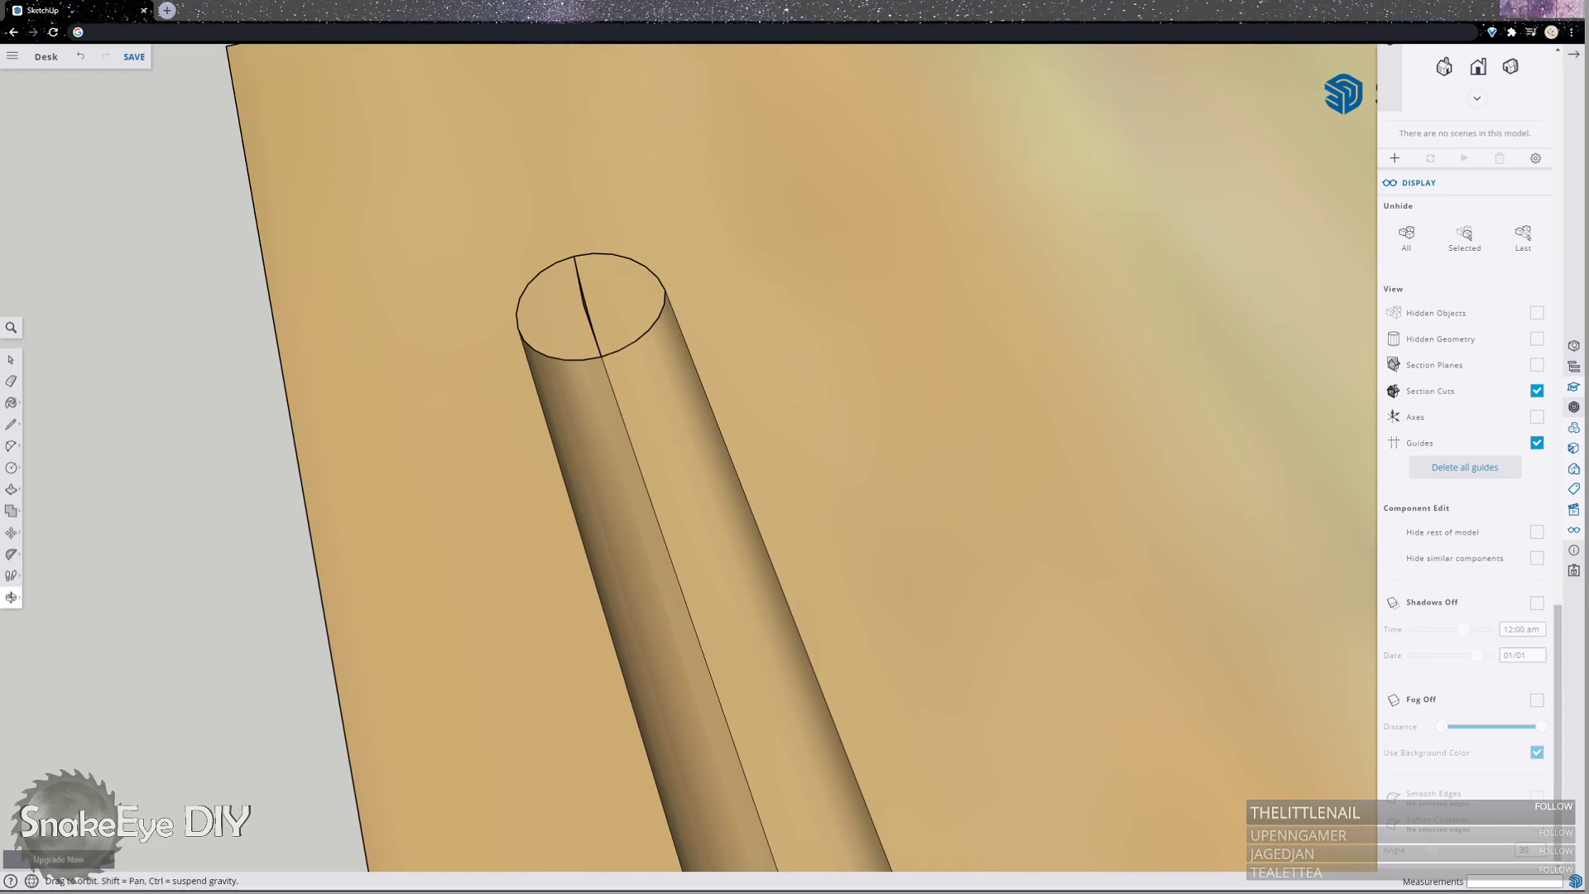
pyautogui.hotkey('alt', 'Tab')
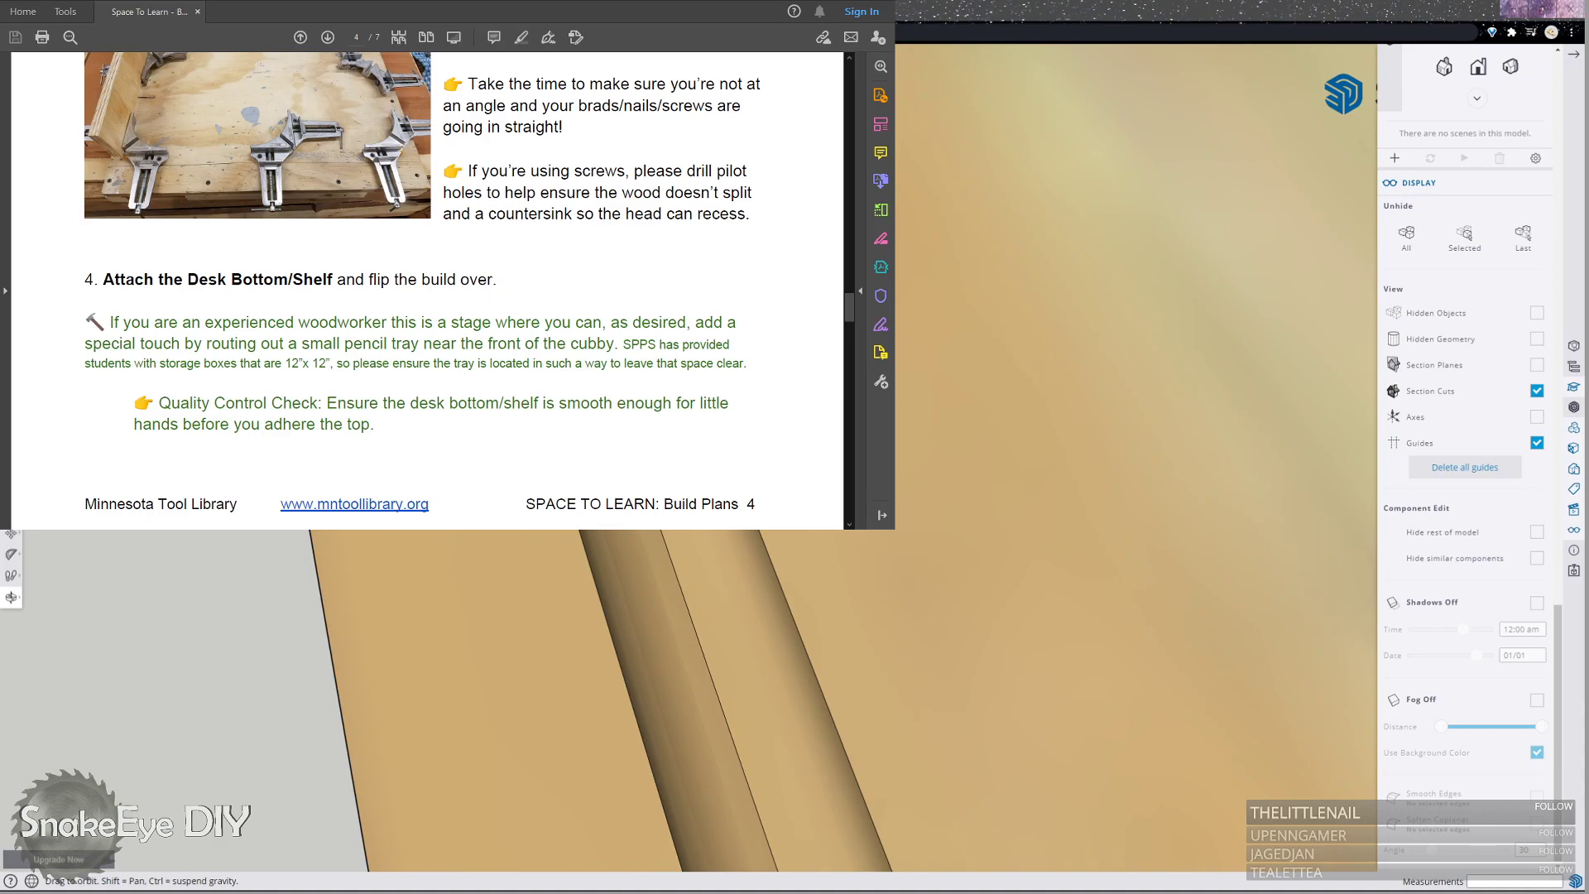
# Scroll the build plans back up toward the first page.
pyautogui.scroll(20, 411, 196)
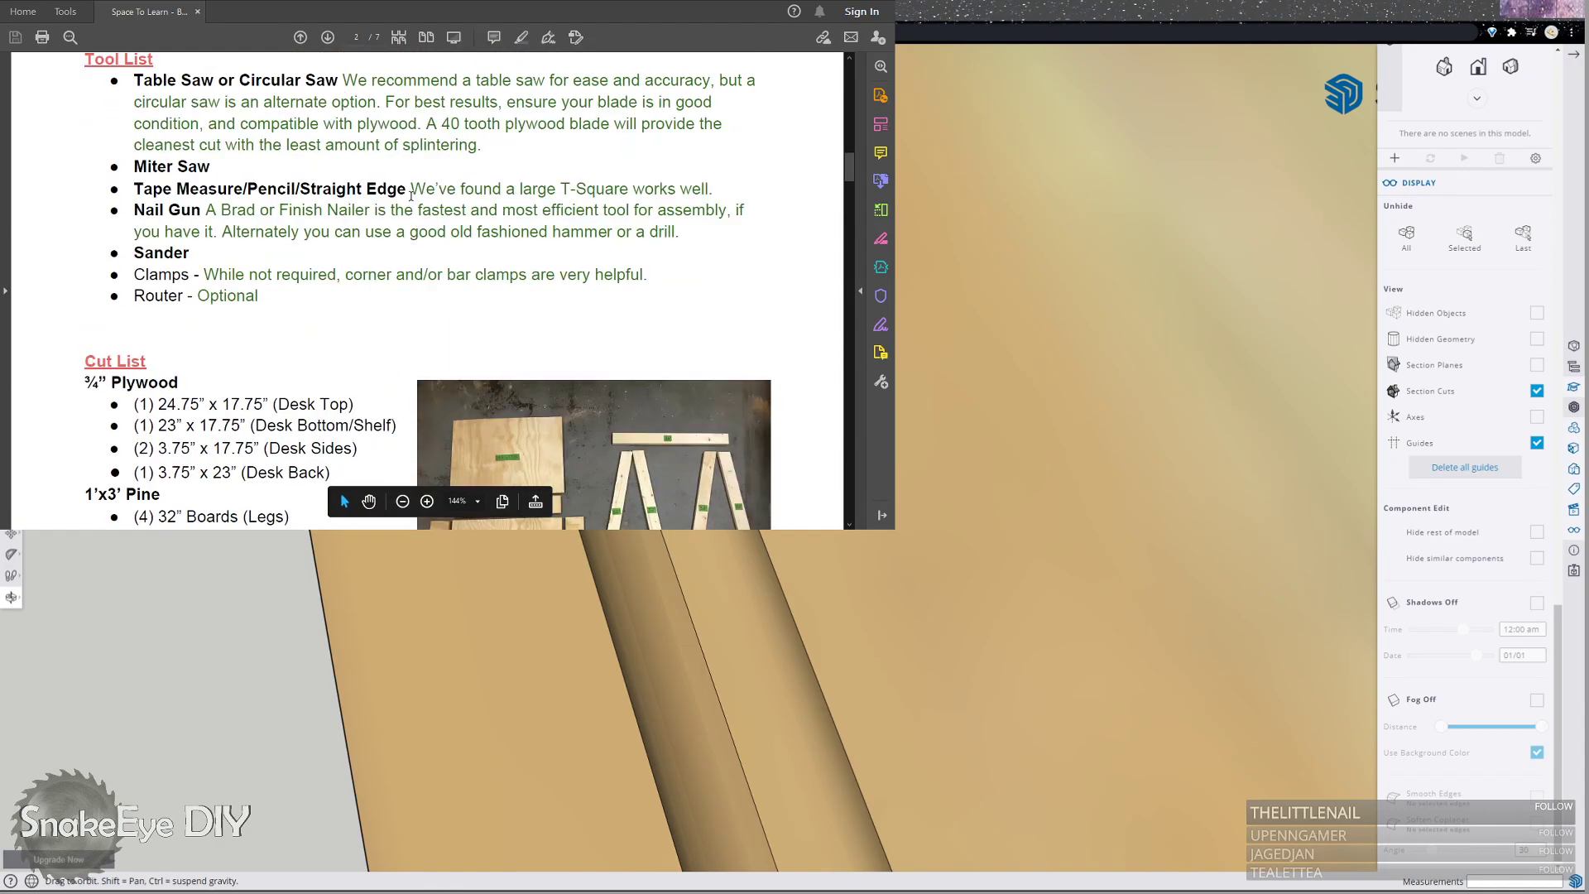
pyautogui.scroll(10, 411, 196)
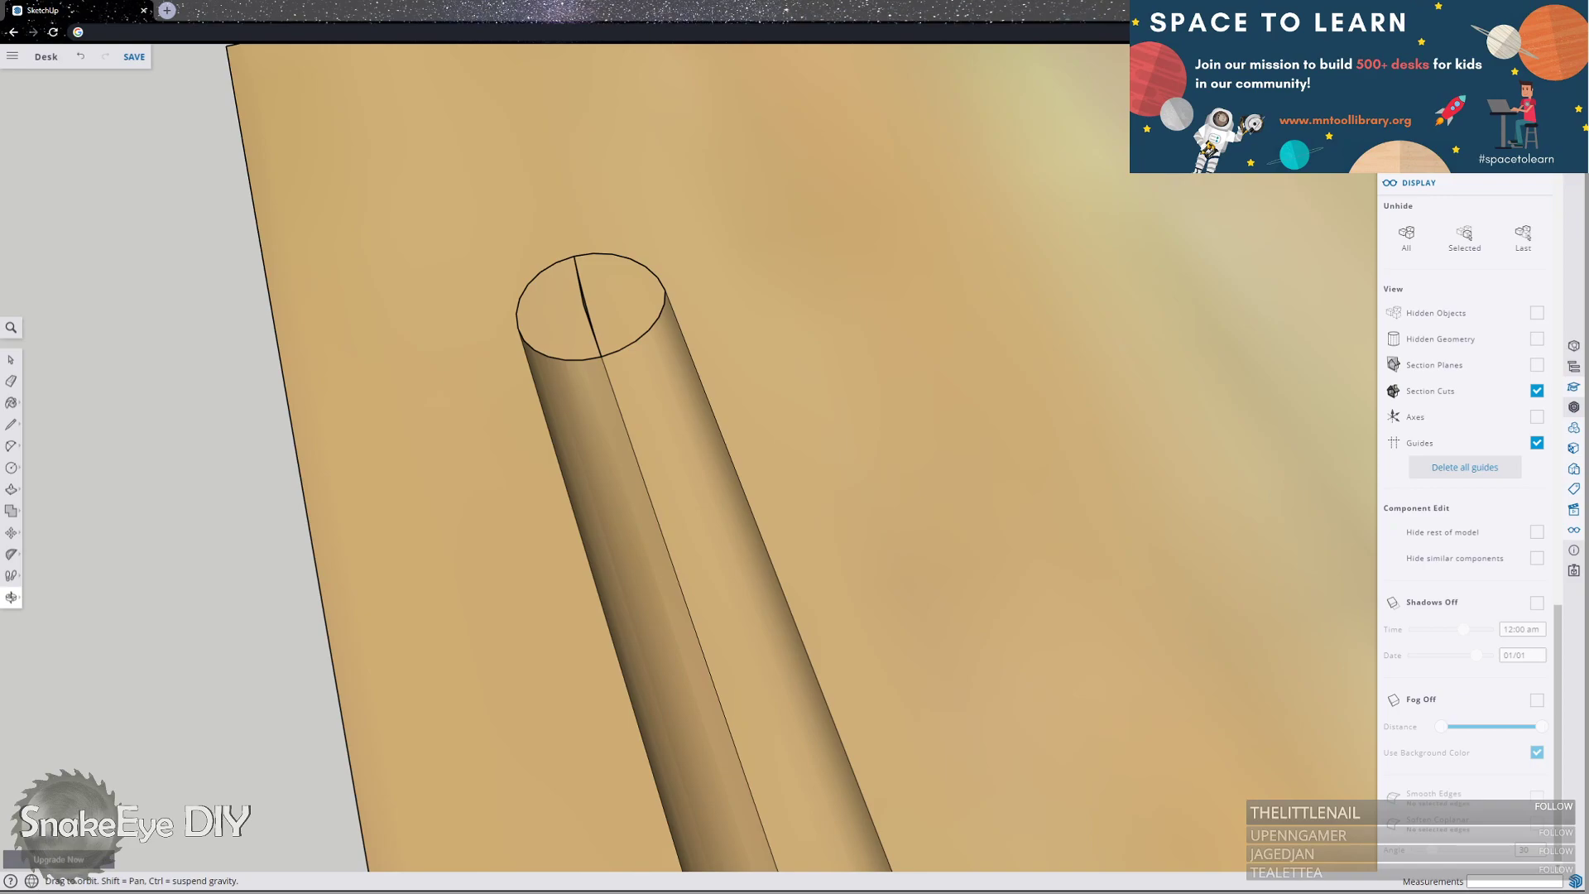
# Looking down on the rounded end, draw short lines inward from rim vertices.
pyautogui.scroll(2, 676, 335)
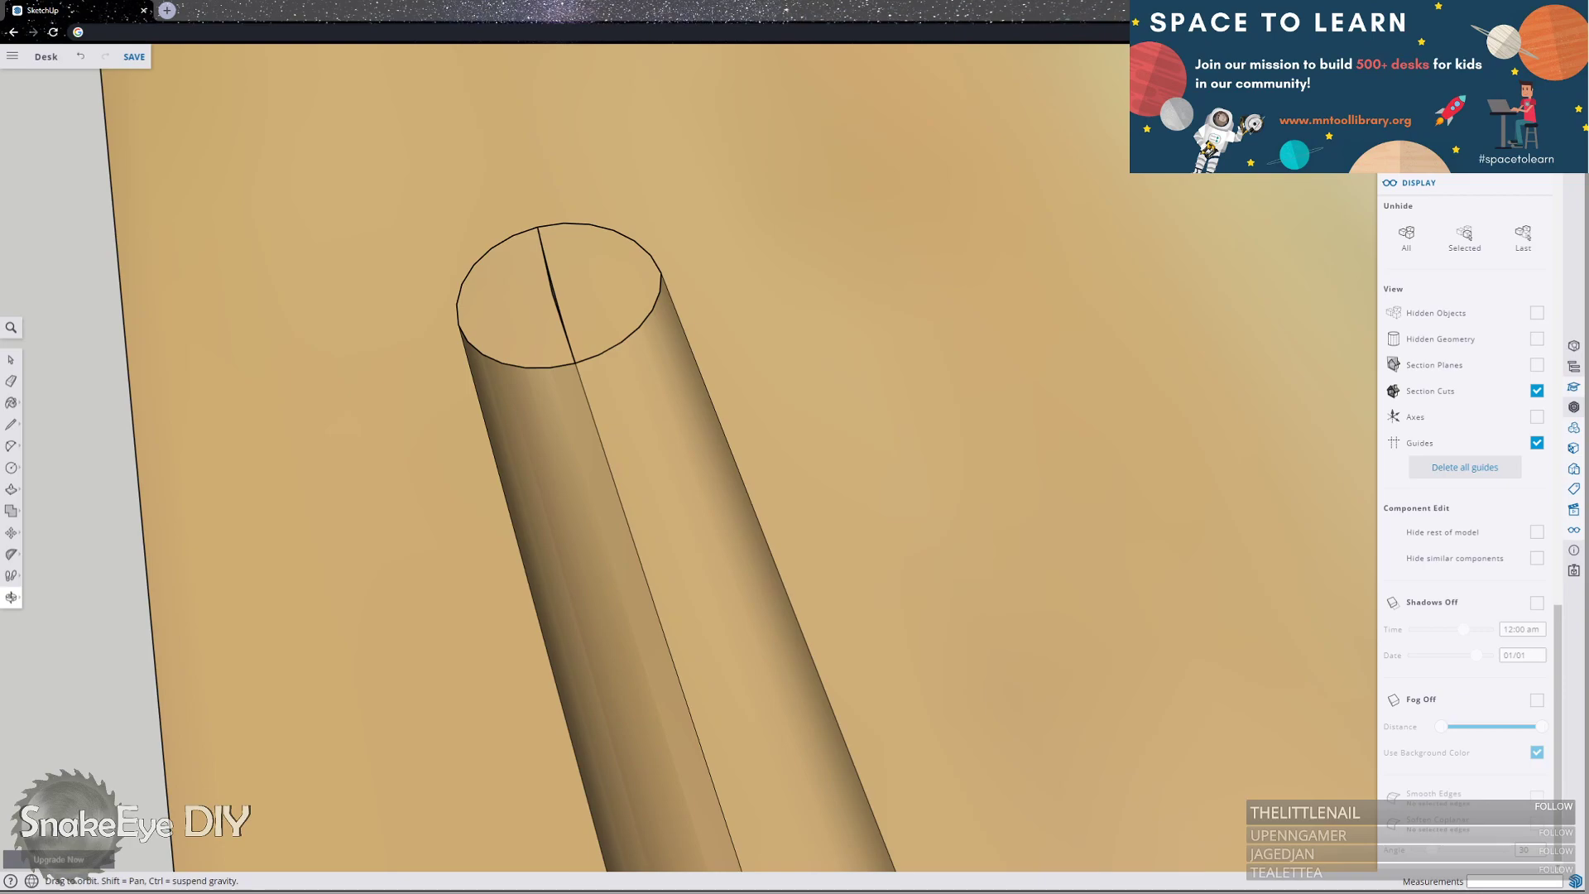
pyautogui.moveTo(496, 249)
pyautogui.mouseDown()
pyautogui.moveTo(454, 231)
pyautogui.moveTo(1010, 419)
pyautogui.moveTo(616, 182)
pyautogui.moveTo(709, 241)
pyautogui.moveTo(657, 419)
pyautogui.moveTo(908, 336)
pyautogui.moveTo(666, 354)
pyautogui.moveTo(670, 380)
pyautogui.mouseUp()
pyautogui.press('l')
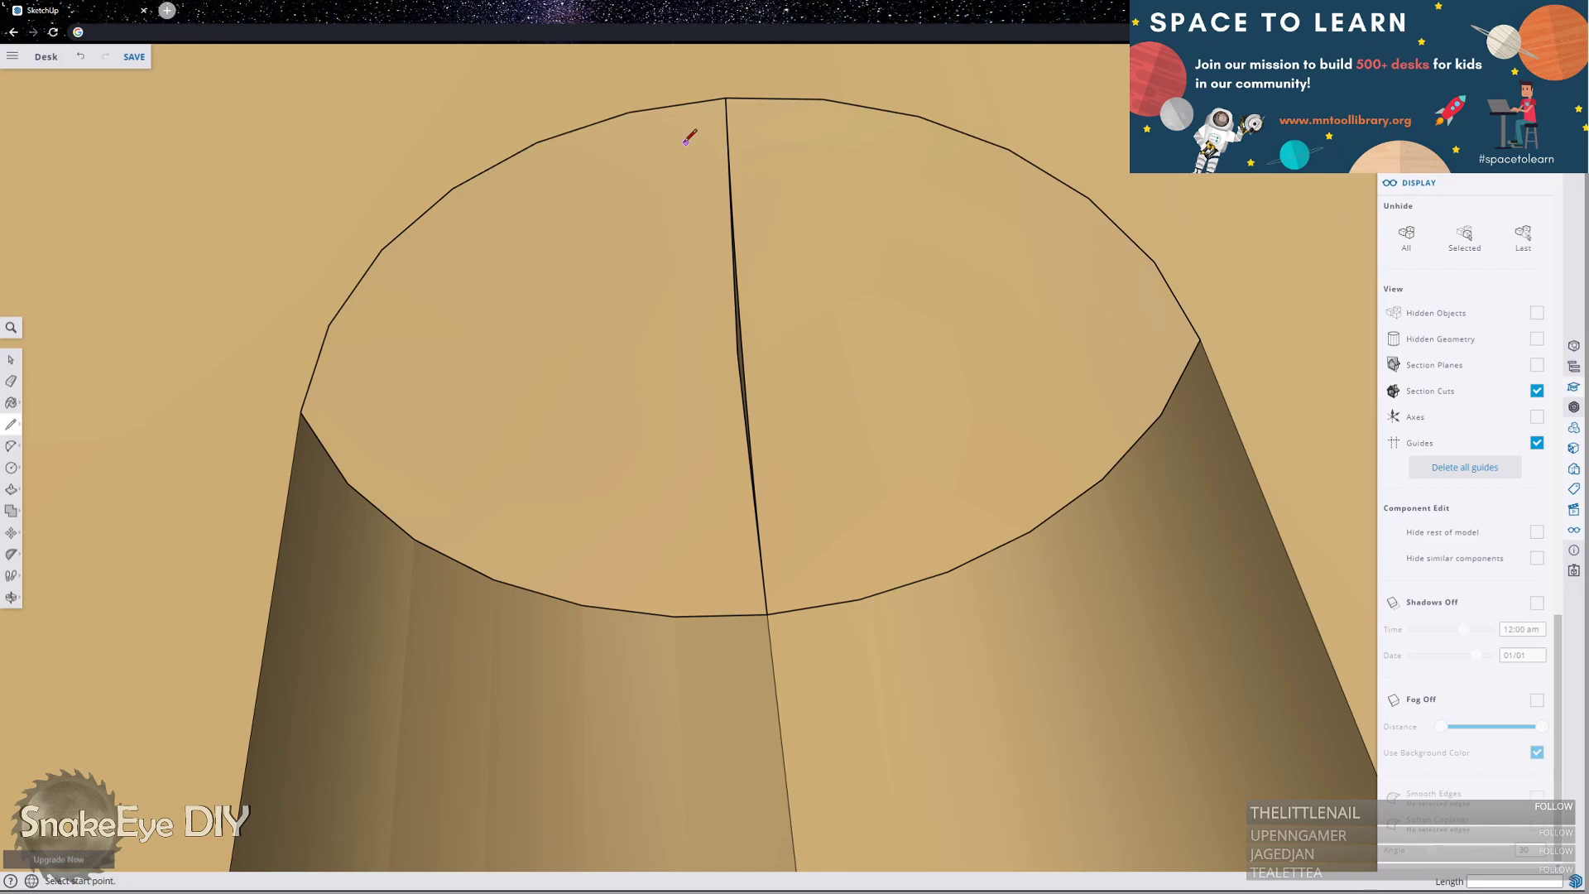
pyautogui.click(628, 112)
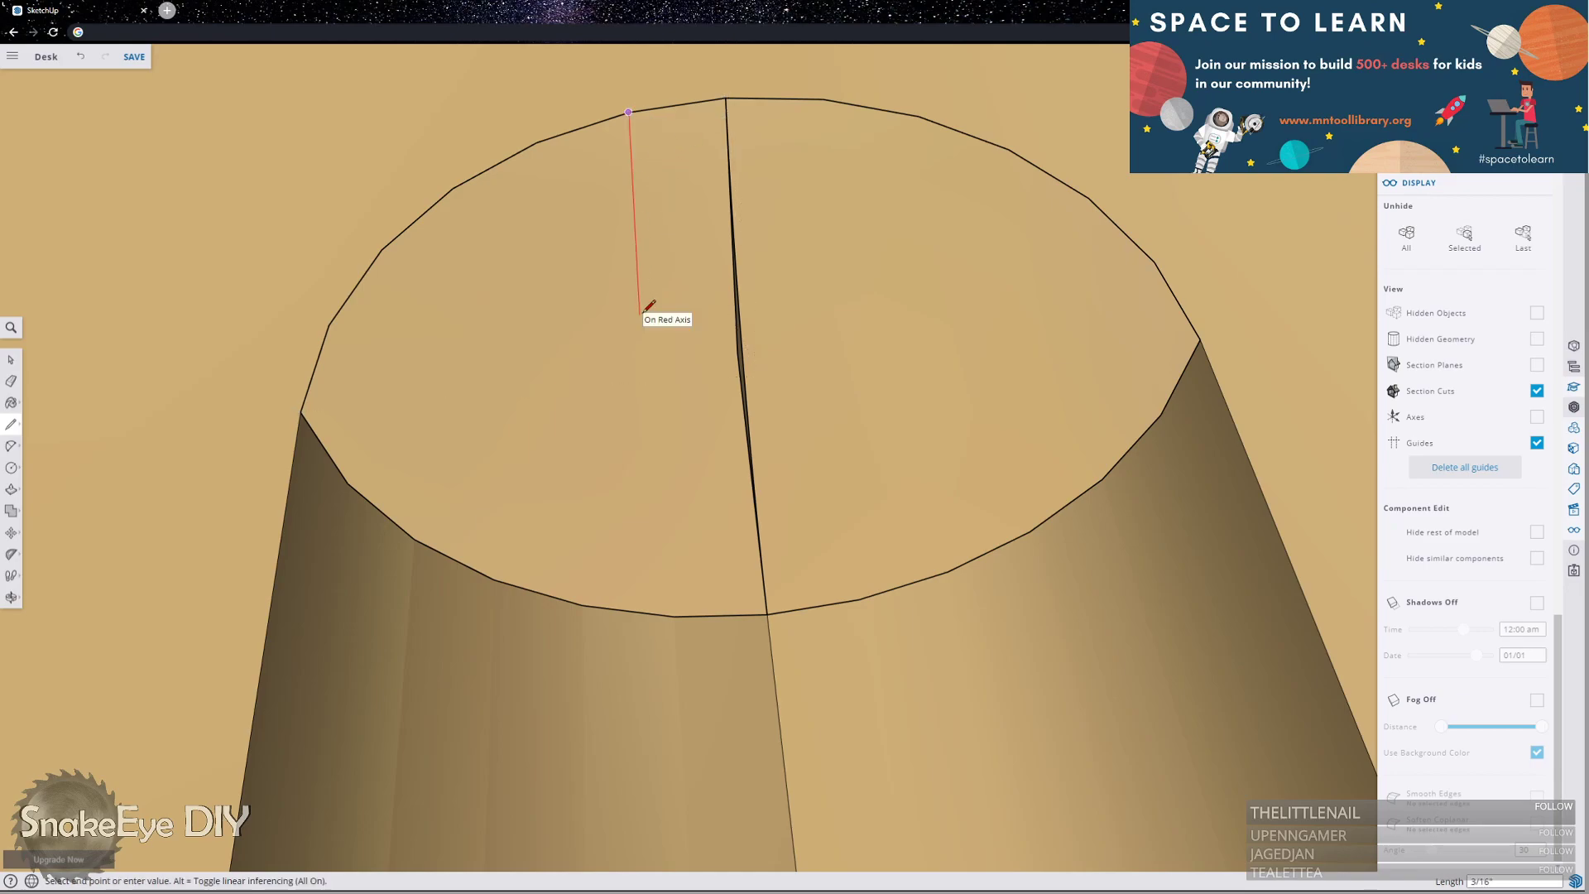
pyautogui.click(633, 404)
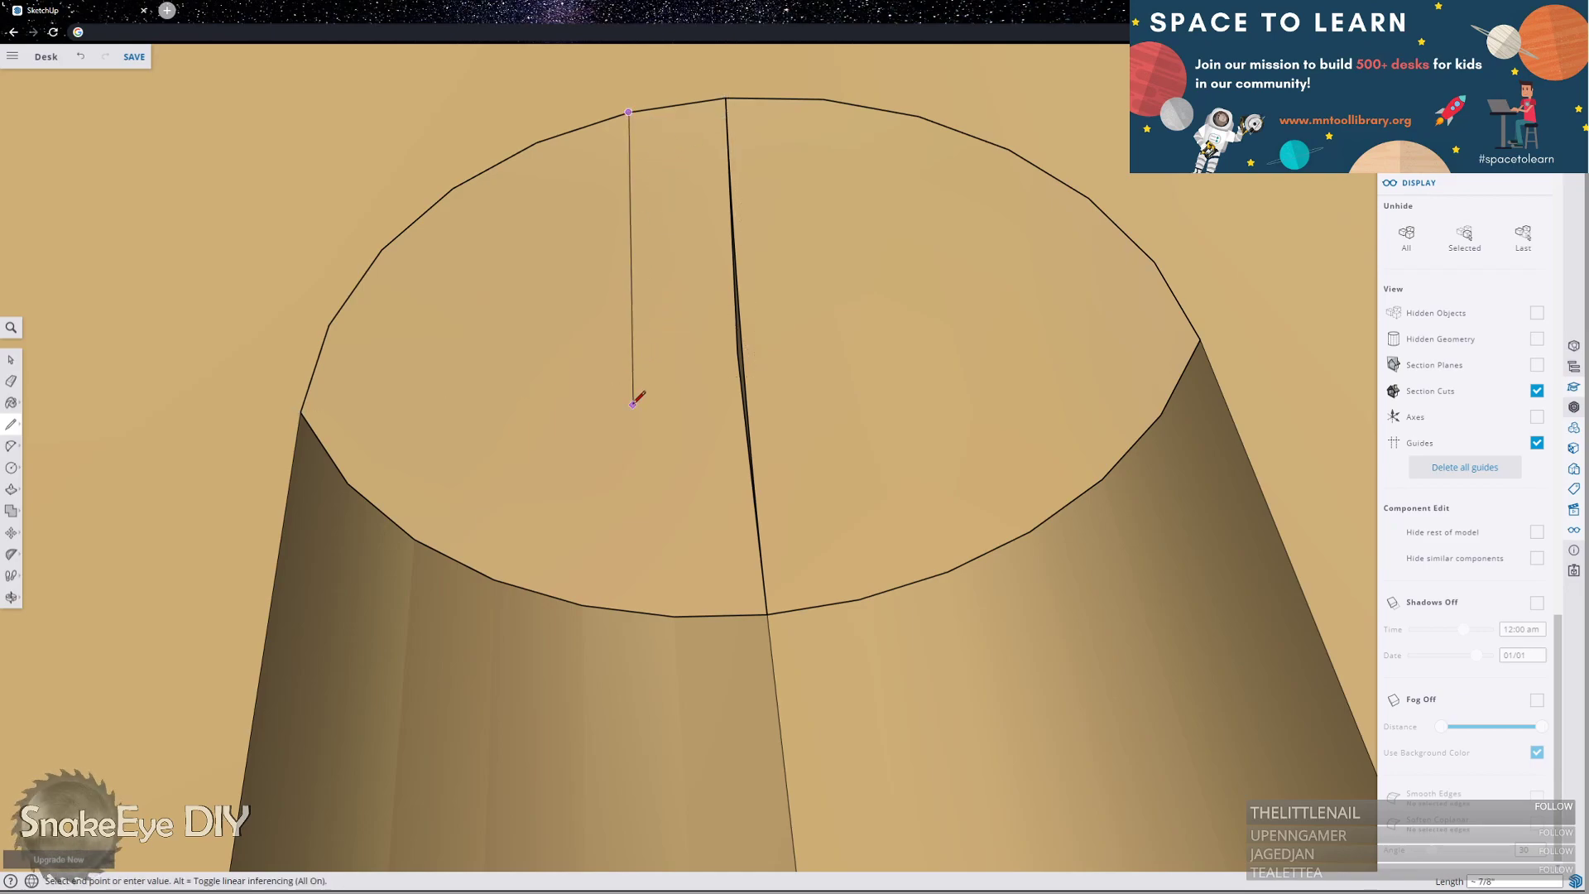
pyautogui.click(639, 364)
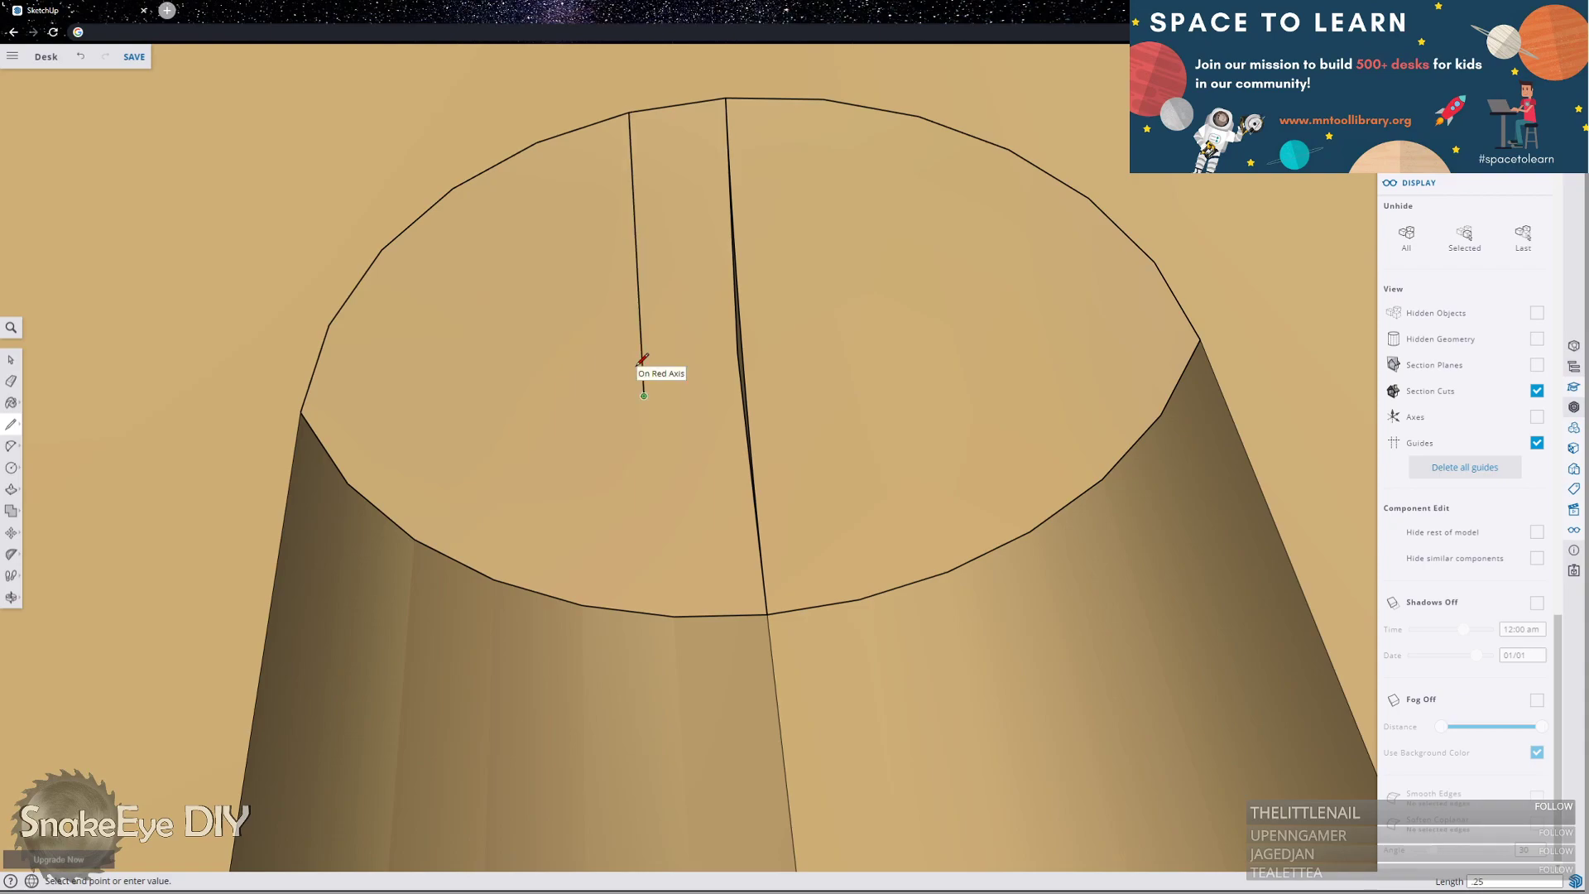
pyautogui.press('Escape')
pyautogui.click(536, 143)
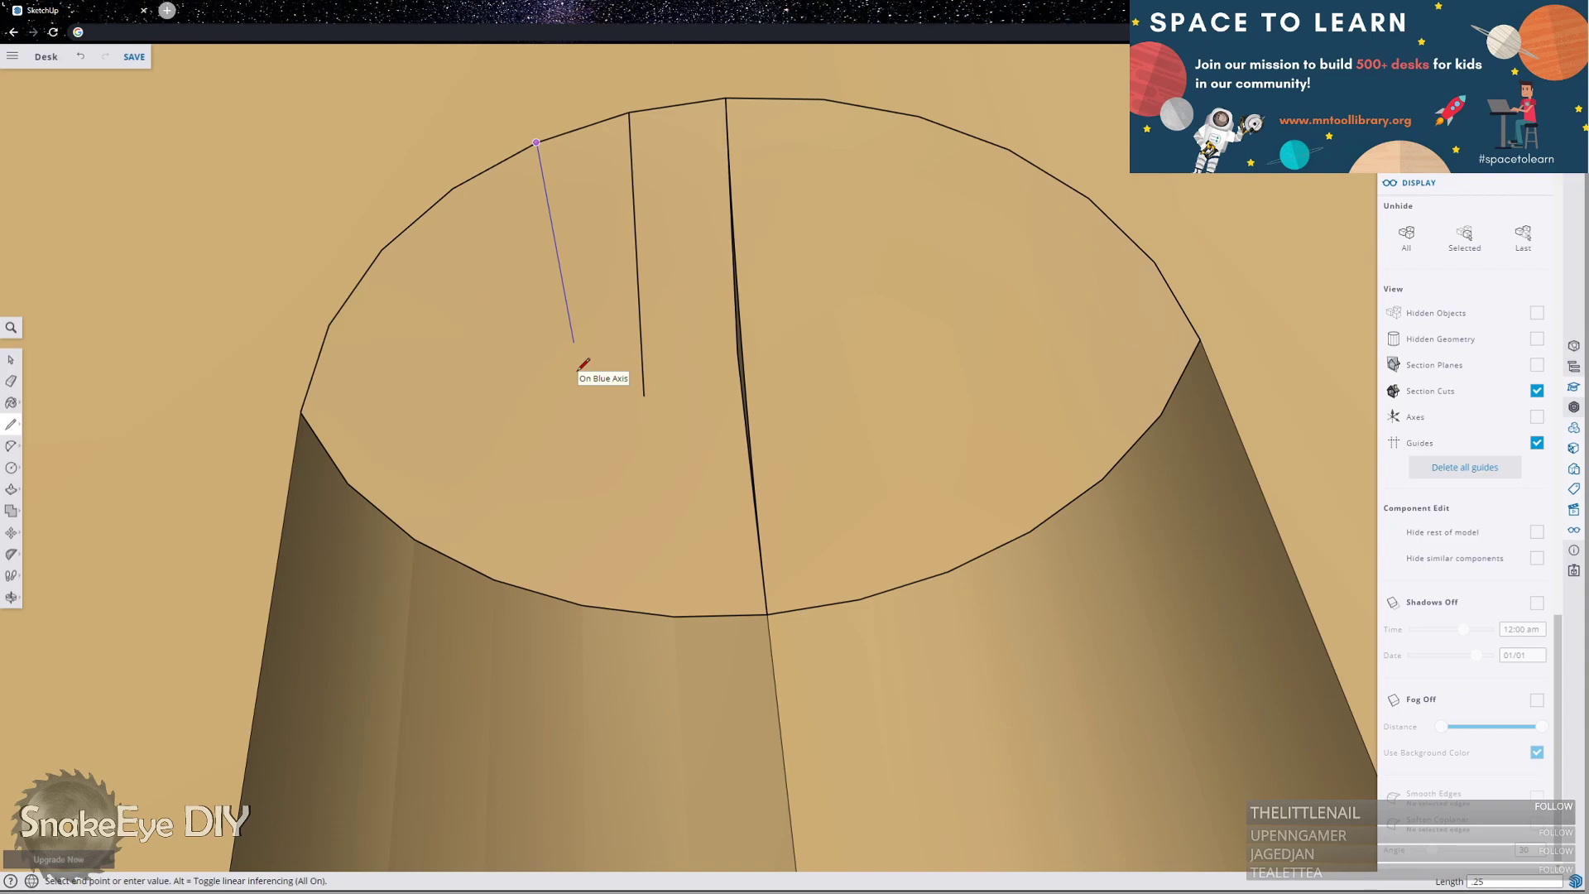
pyautogui.click(584, 395)
# Delete the unwanted line and redraw radial lines, trying a .25 length.
pyautogui.press('space')
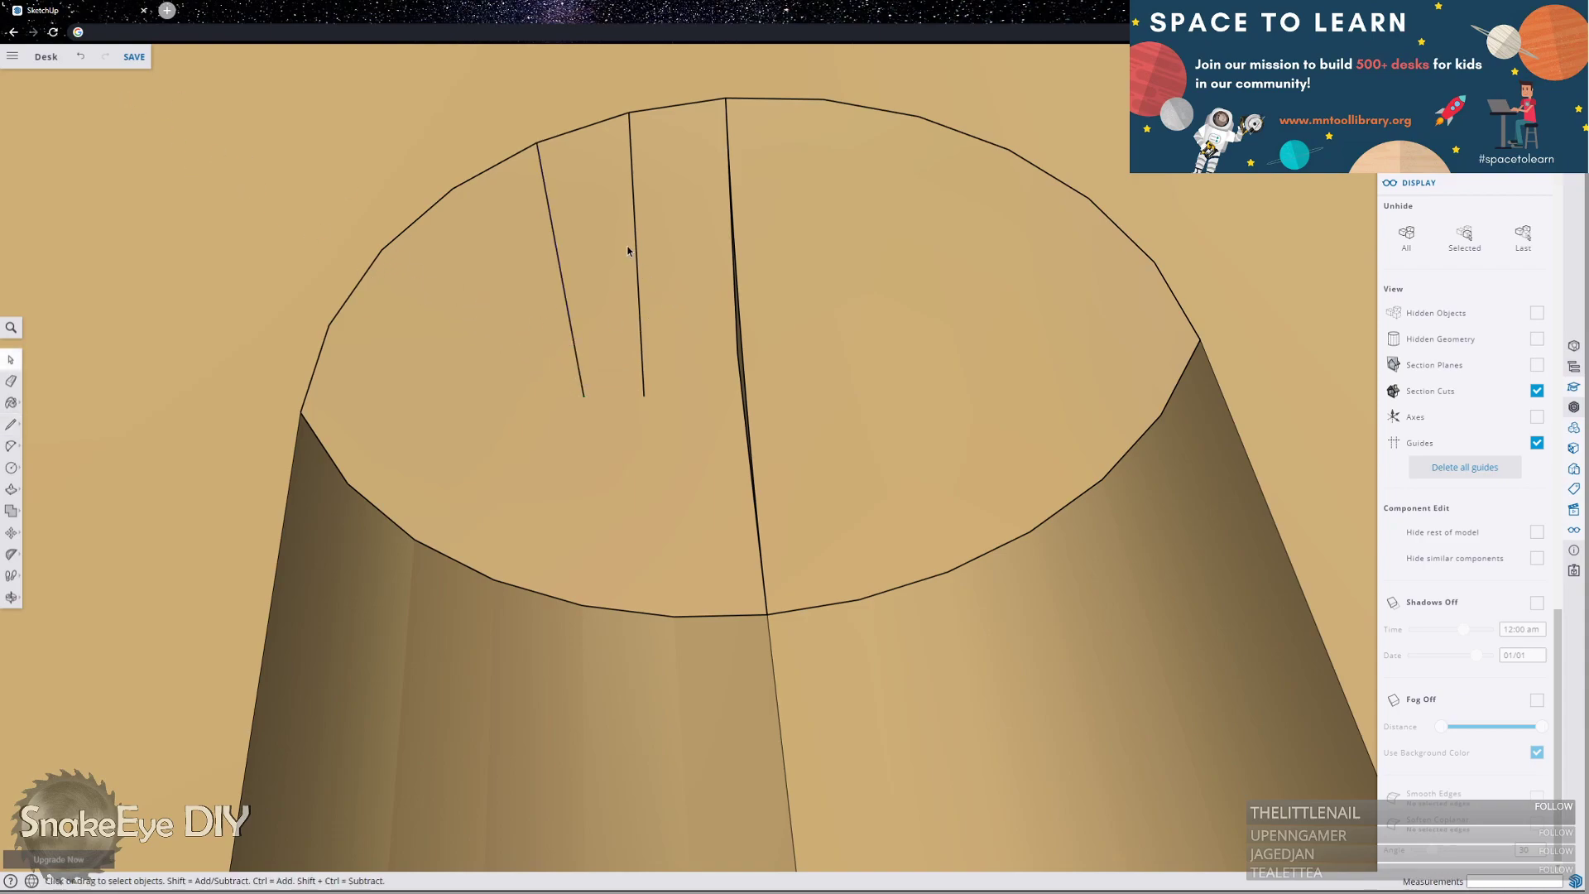
pyautogui.click(638, 250)
pyautogui.press('Delete')
pyautogui.press('l')
pyautogui.click(629, 112)
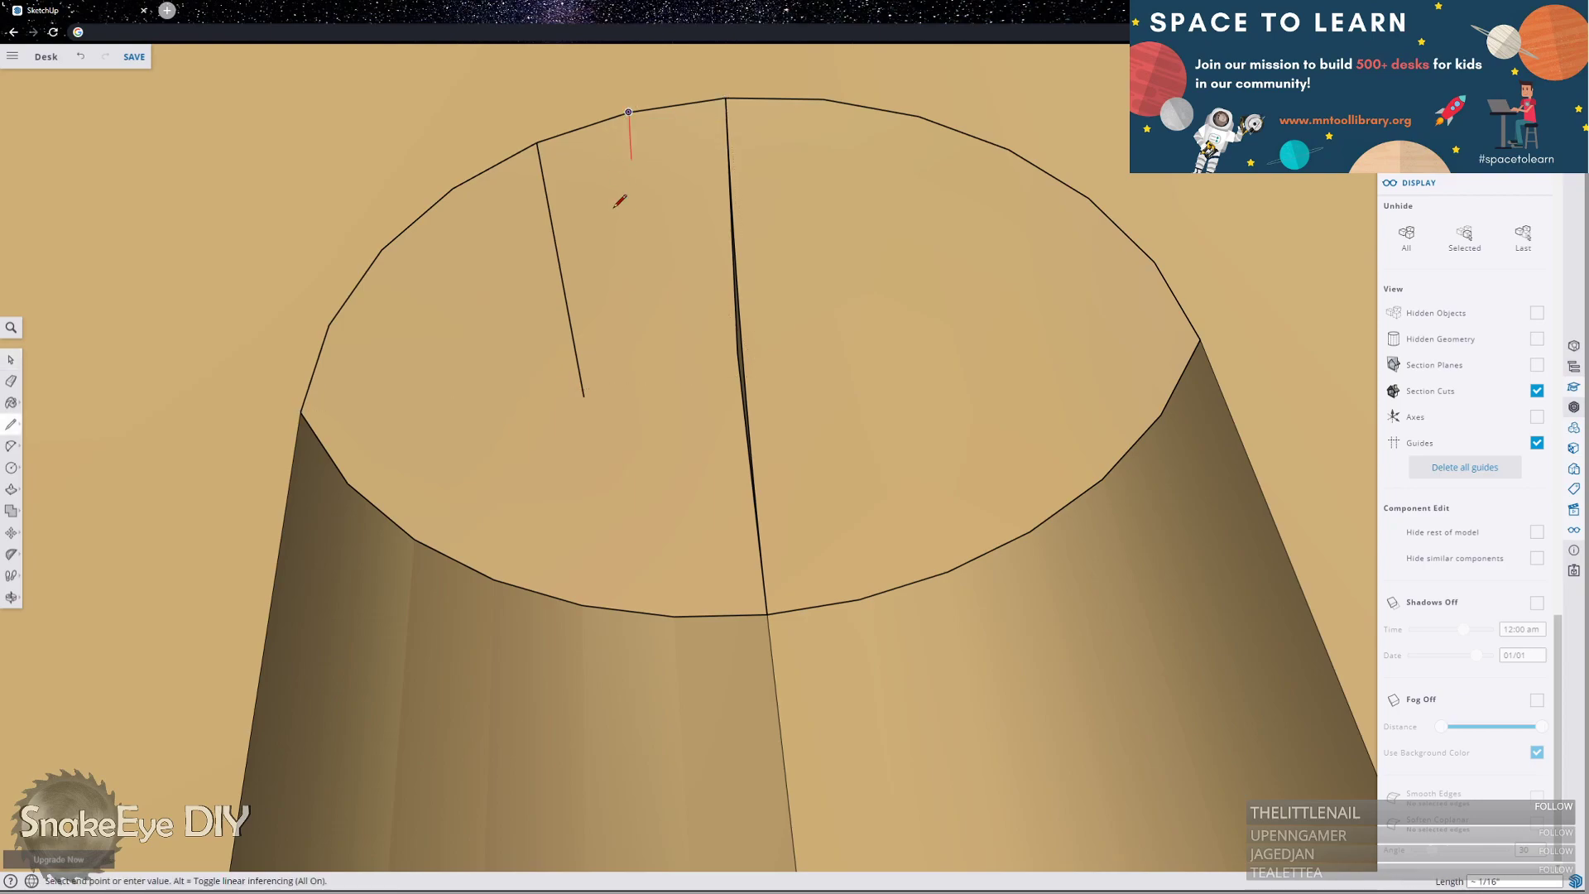
pyautogui.click(659, 366)
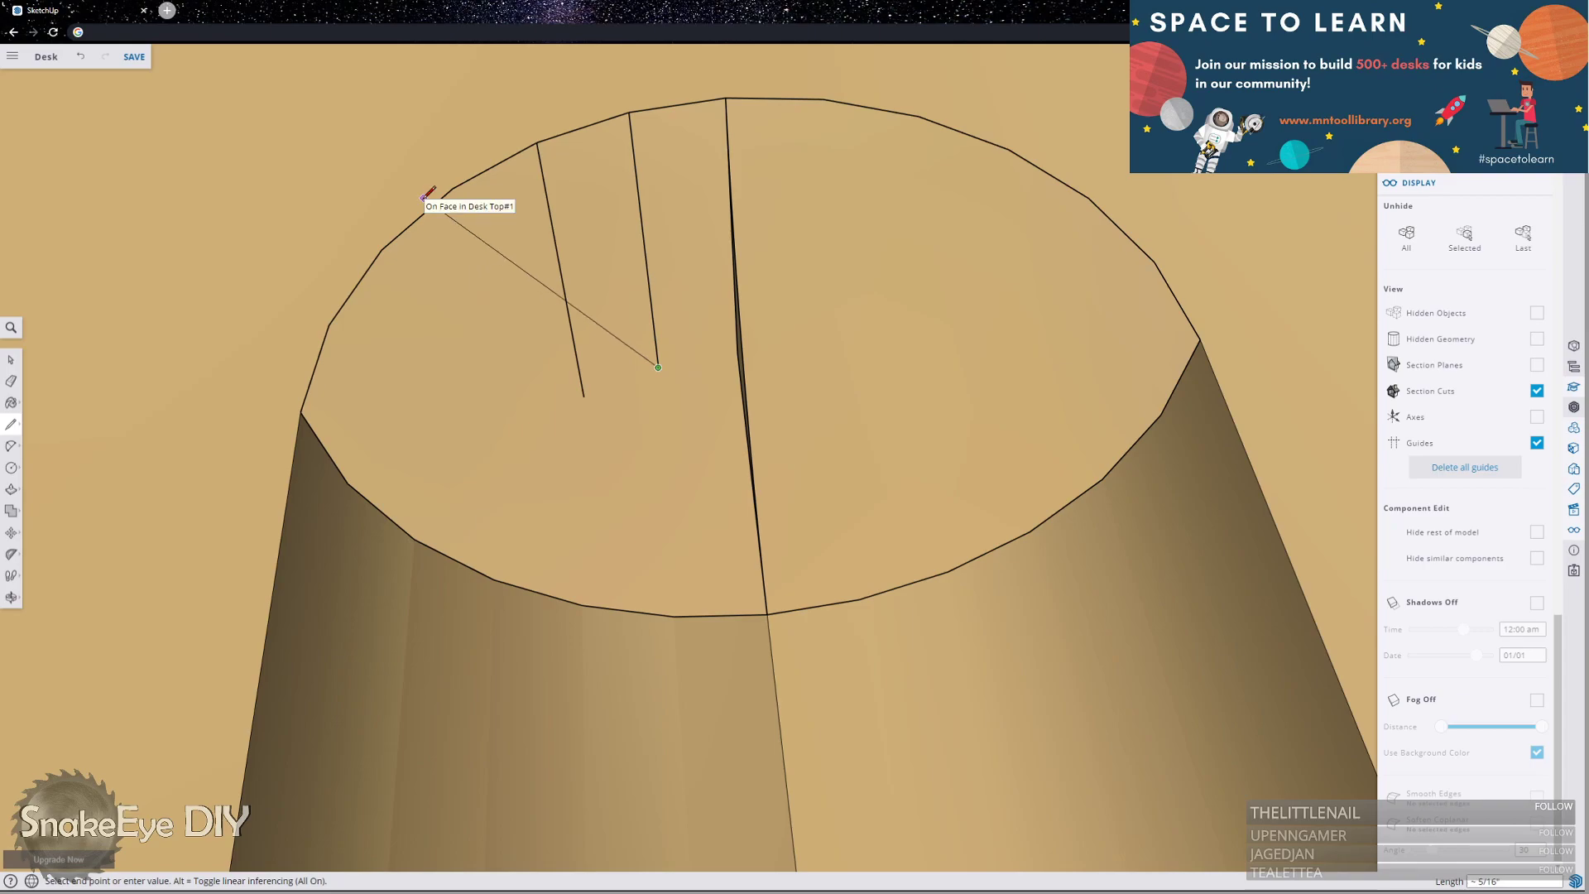
pyautogui.press('Escape')
pyautogui.click(452, 188)
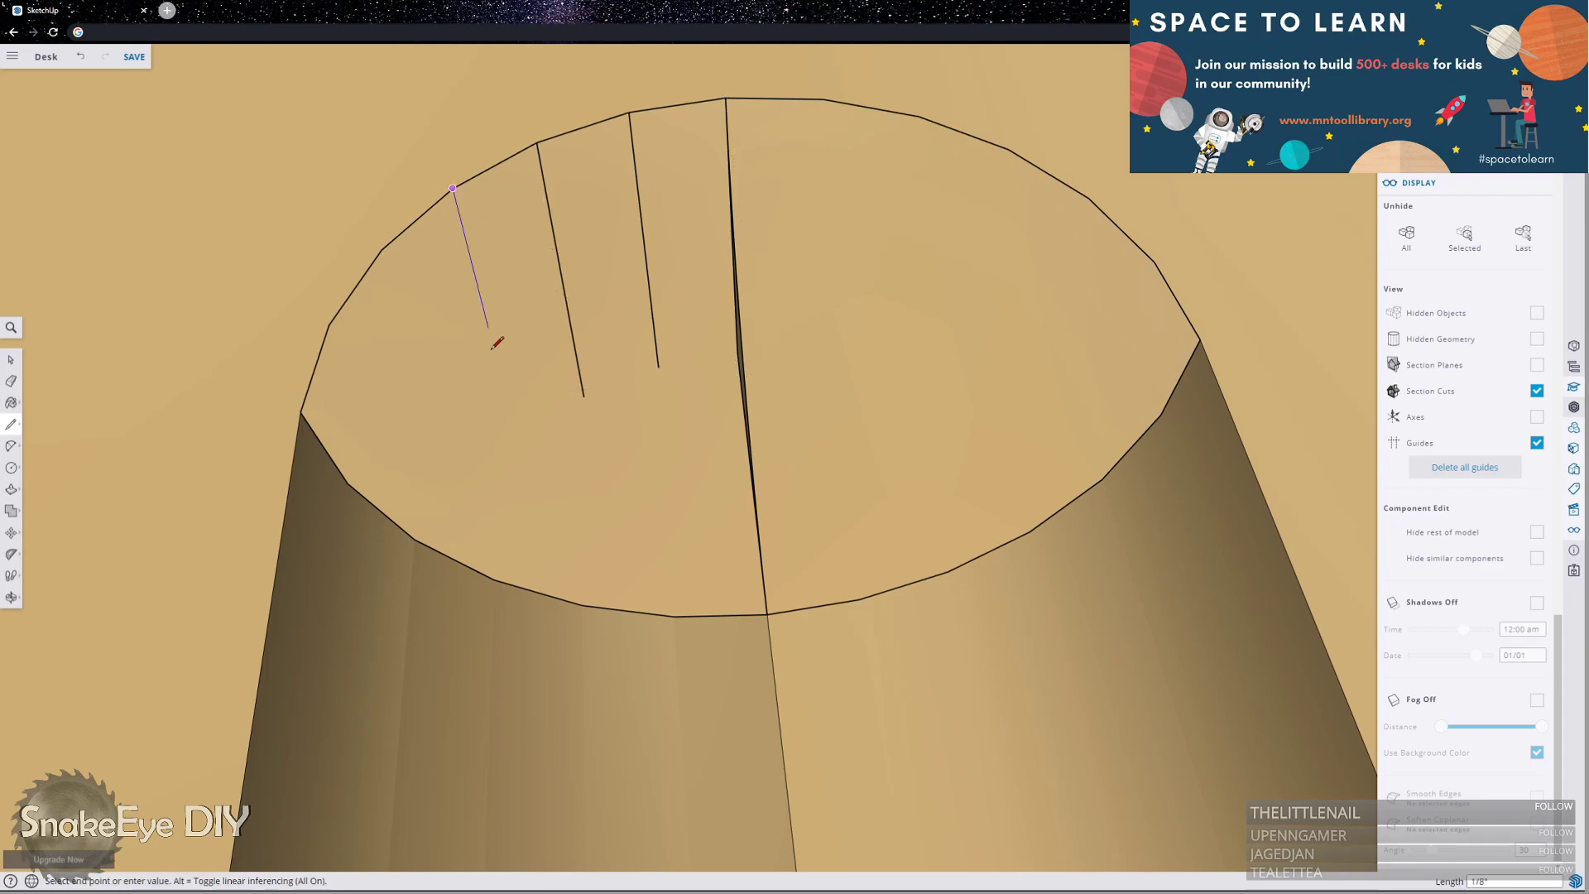
pyautogui.press('Return')
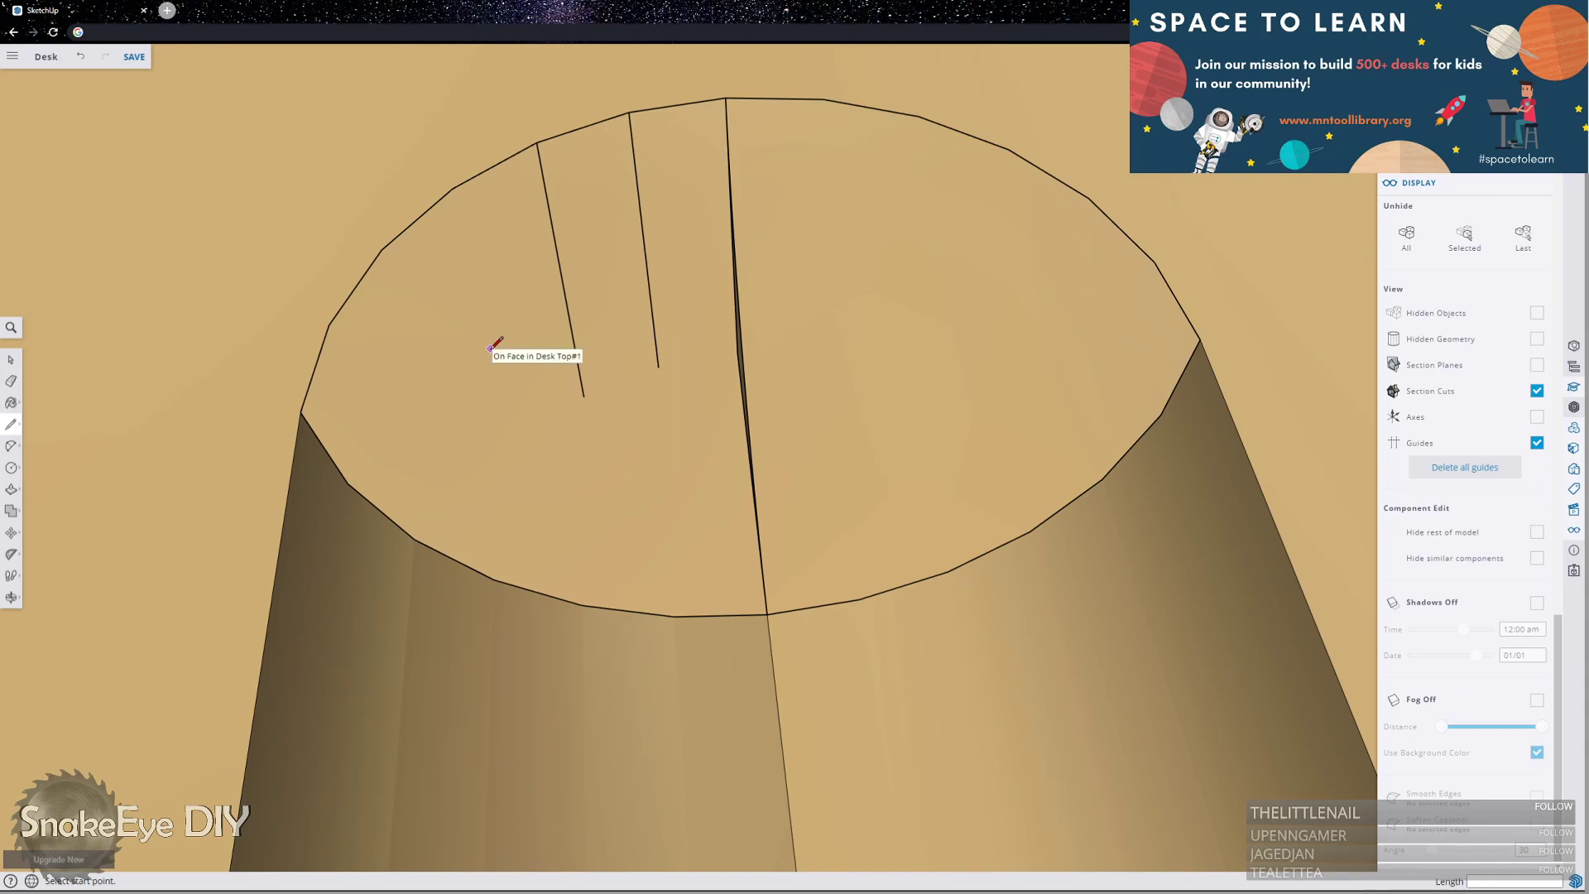
pyautogui.write('.25')
pyautogui.press('Return')
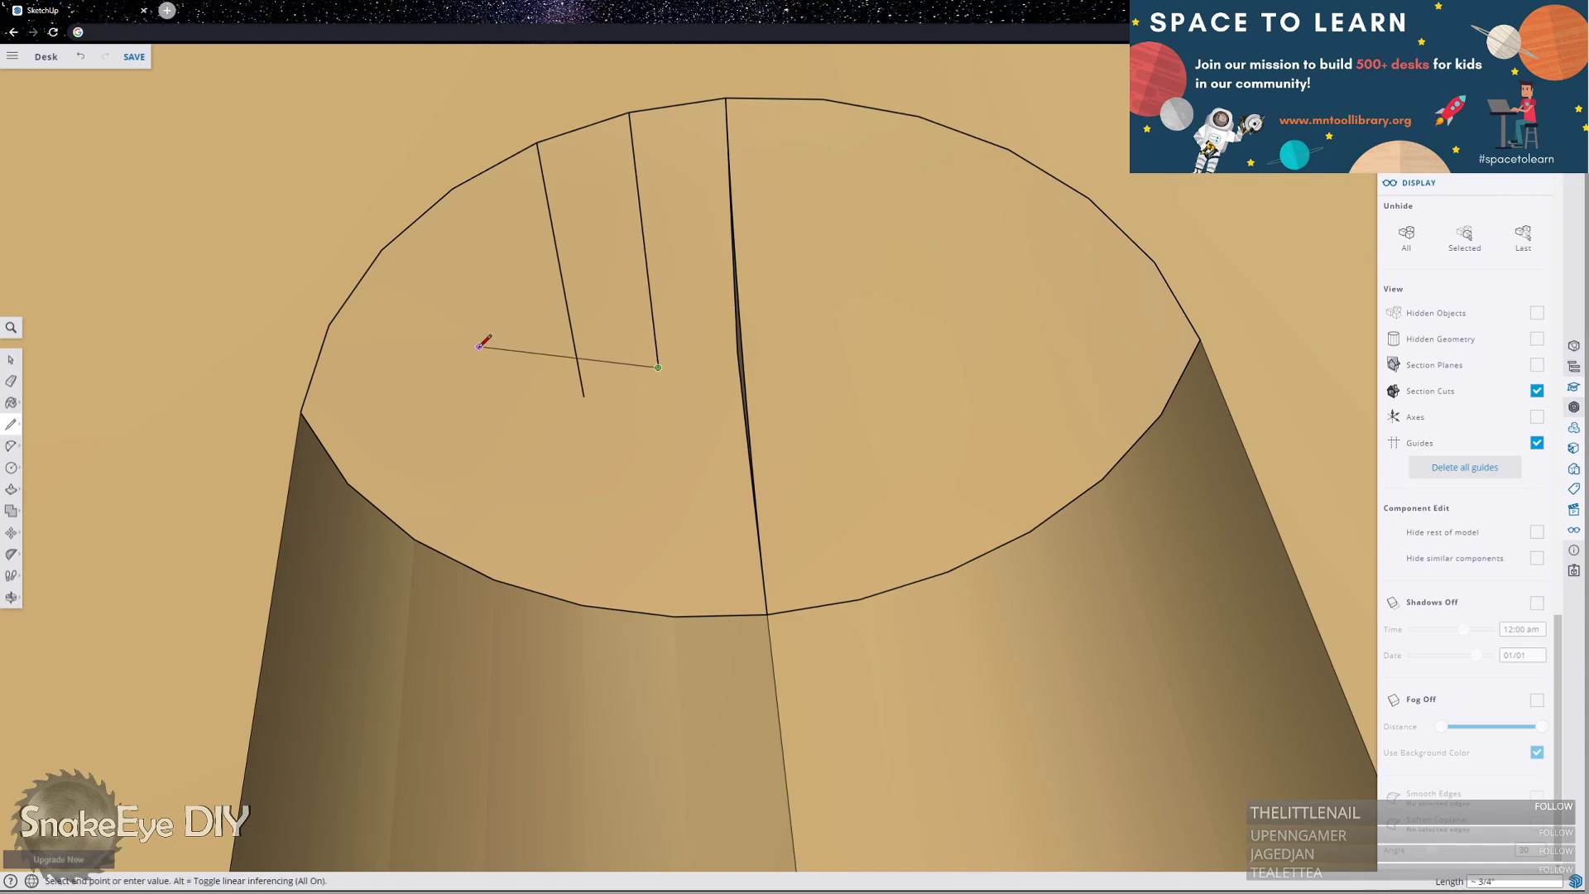
# Copy the radial line onto the next three rim vertices on the left with Move+Ctrl.
pyautogui.press('space')
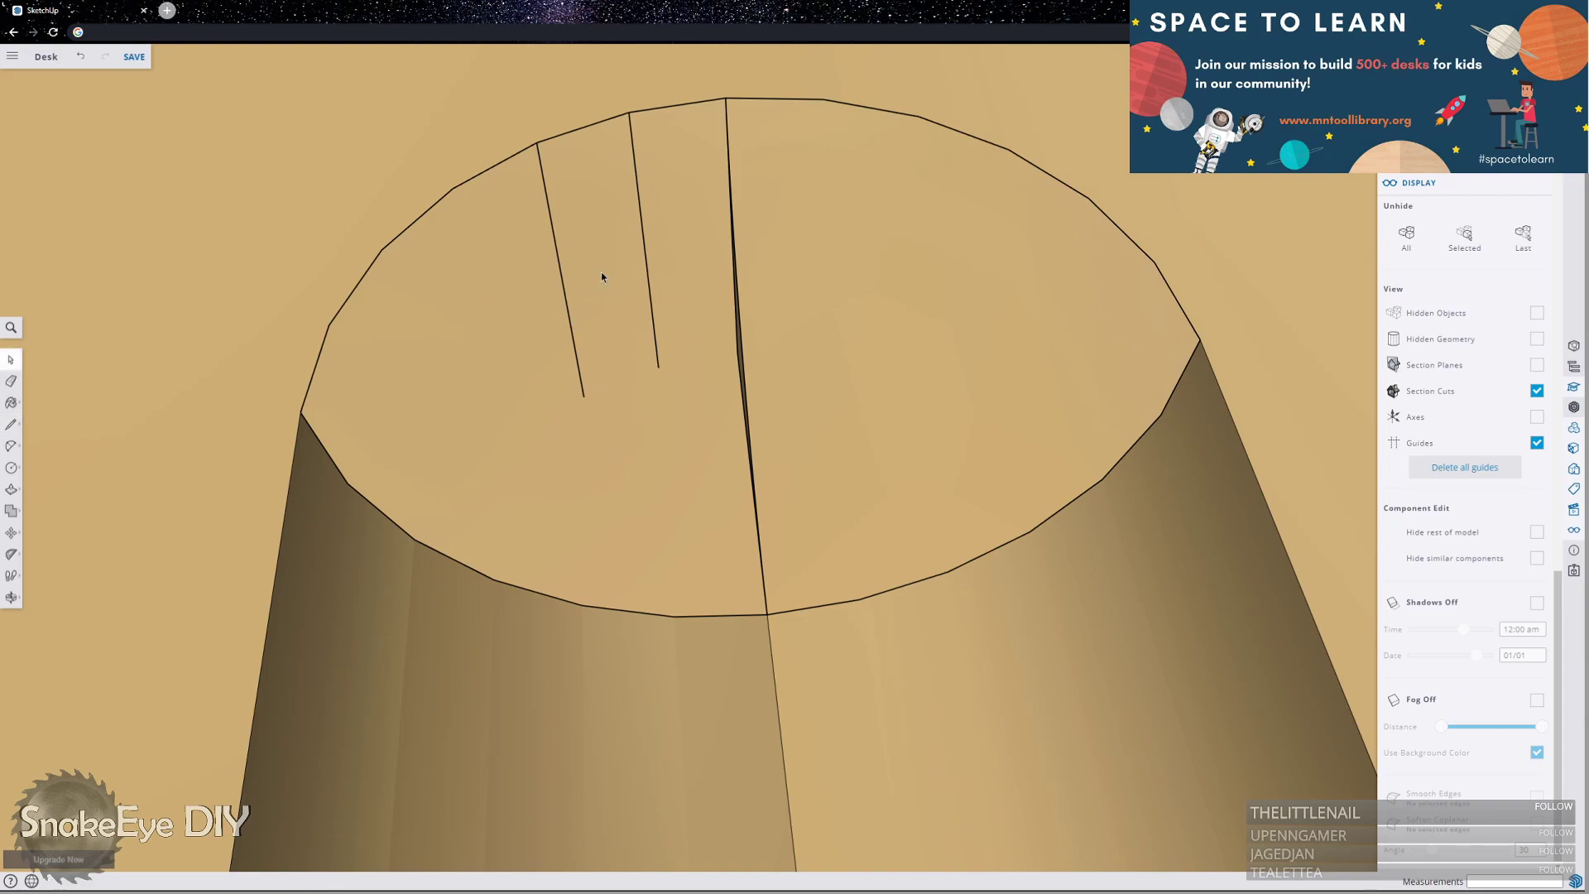
pyautogui.click(565, 287)
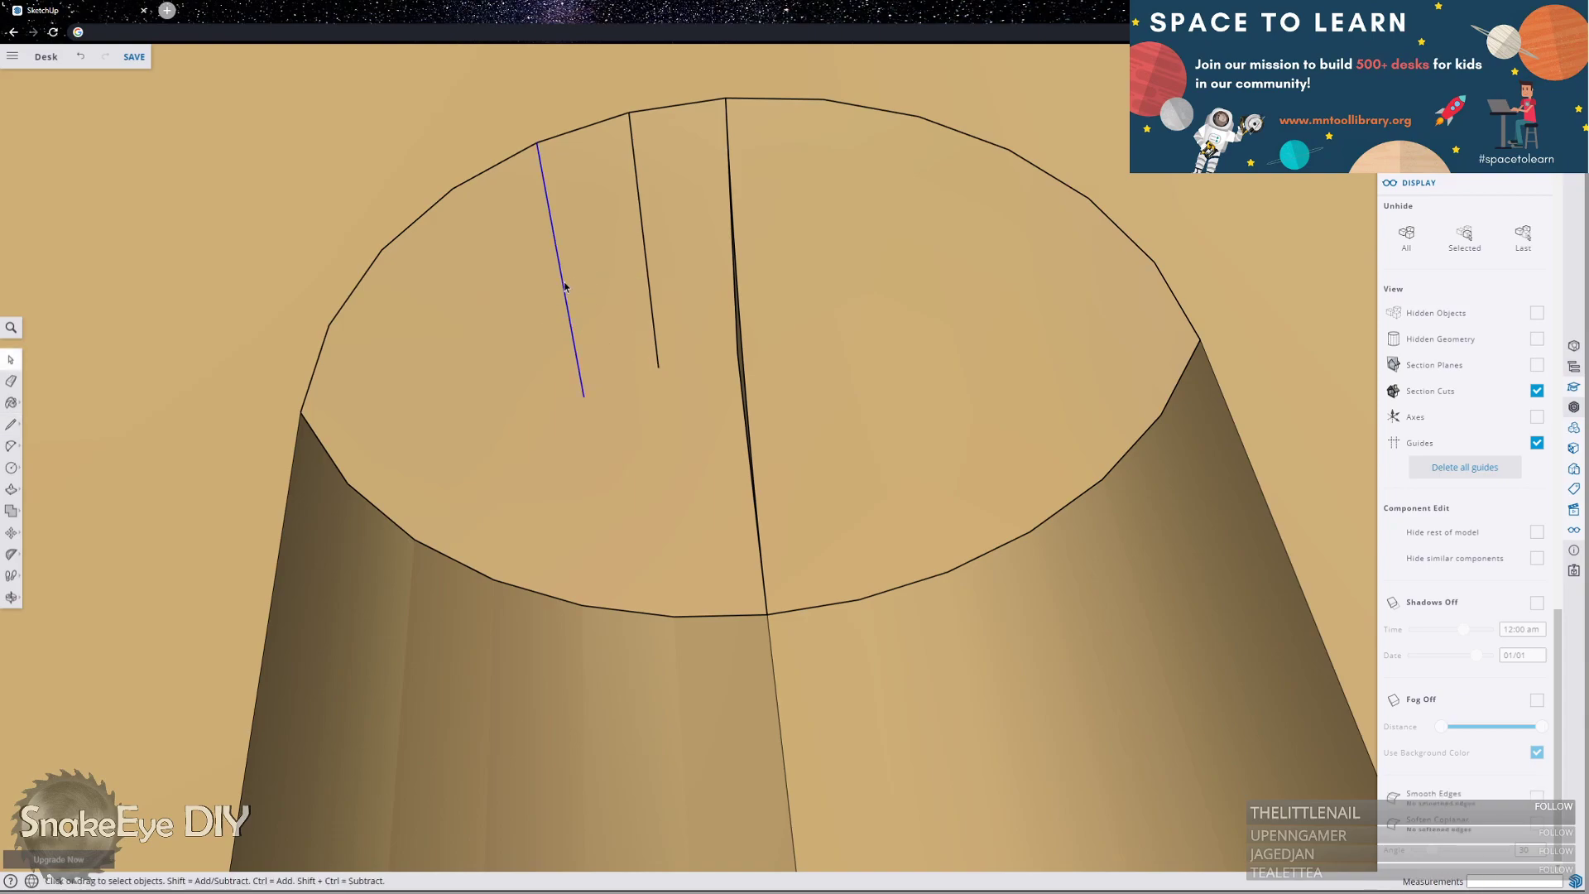
pyautogui.press('m')
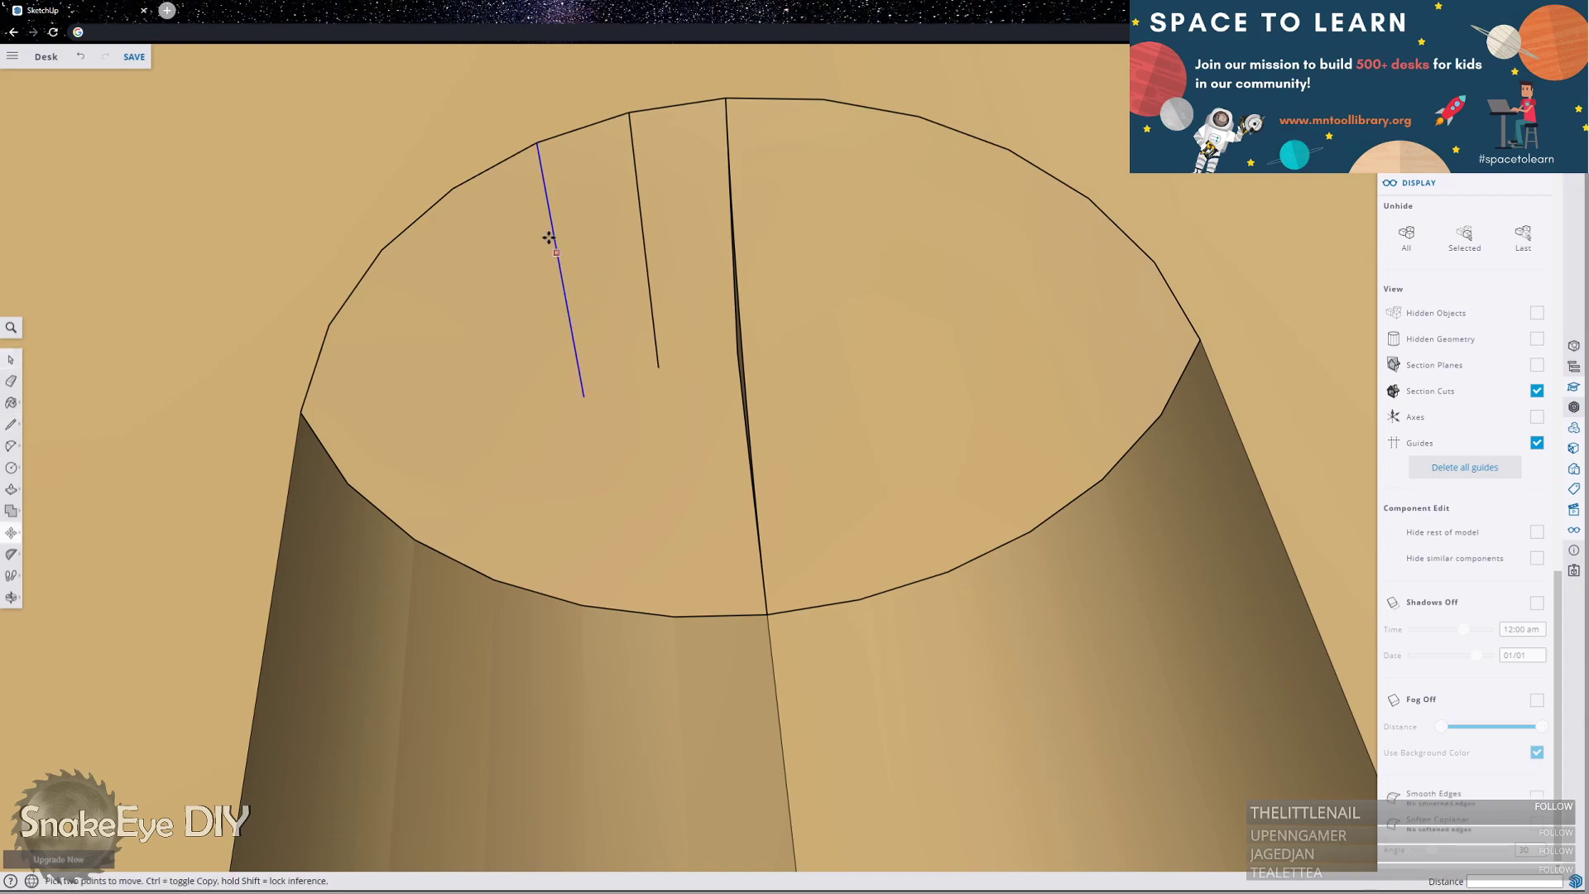
pyautogui.click(536, 144)
pyautogui.press('ctrl')
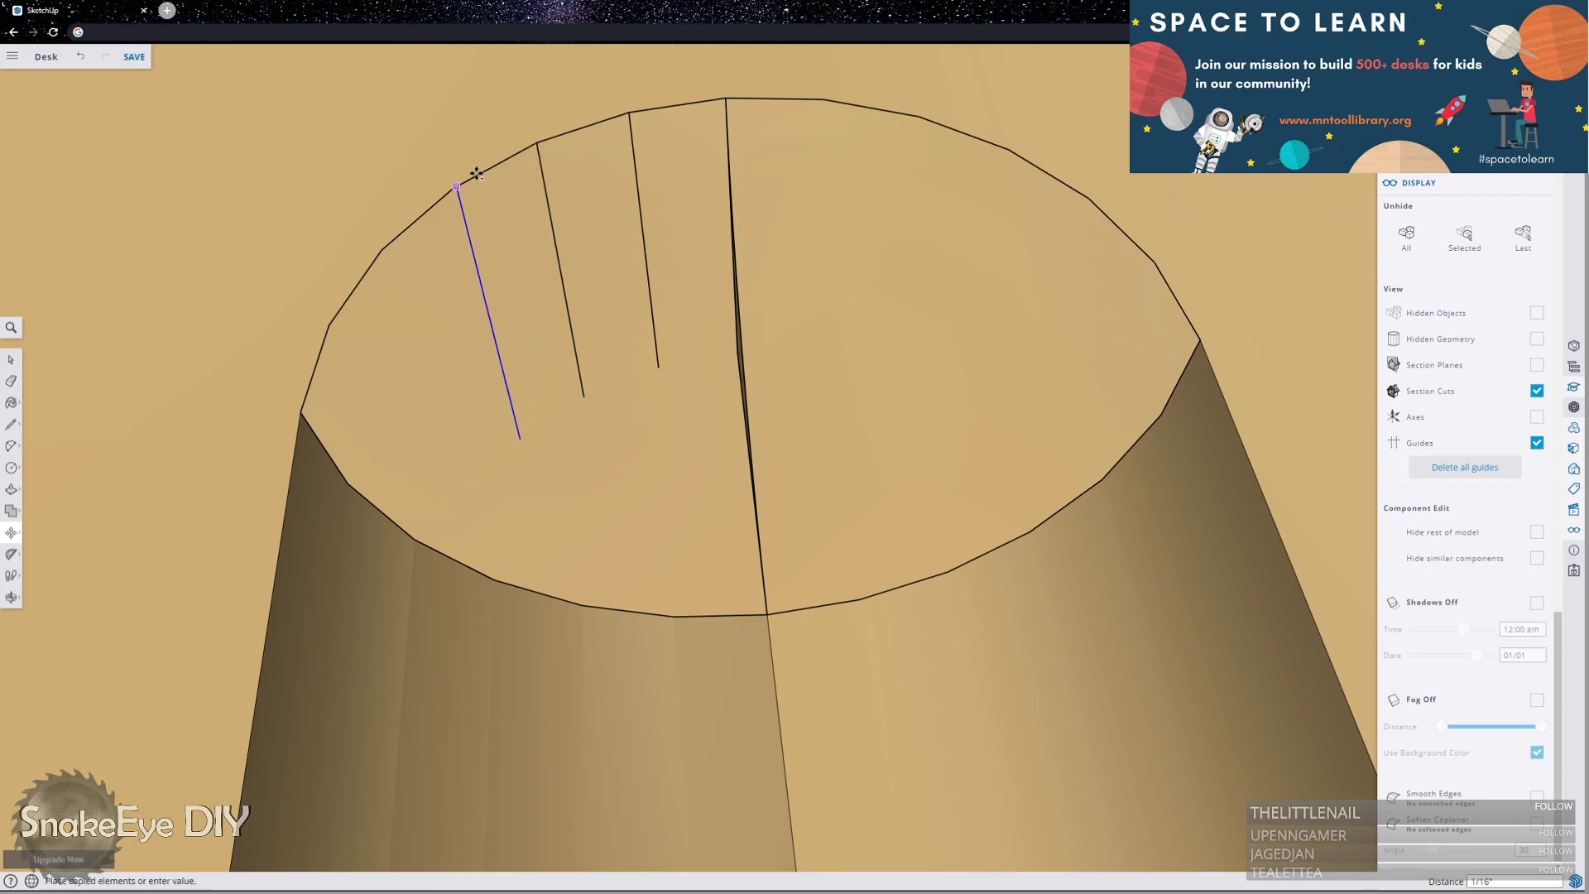
pyautogui.click(456, 185)
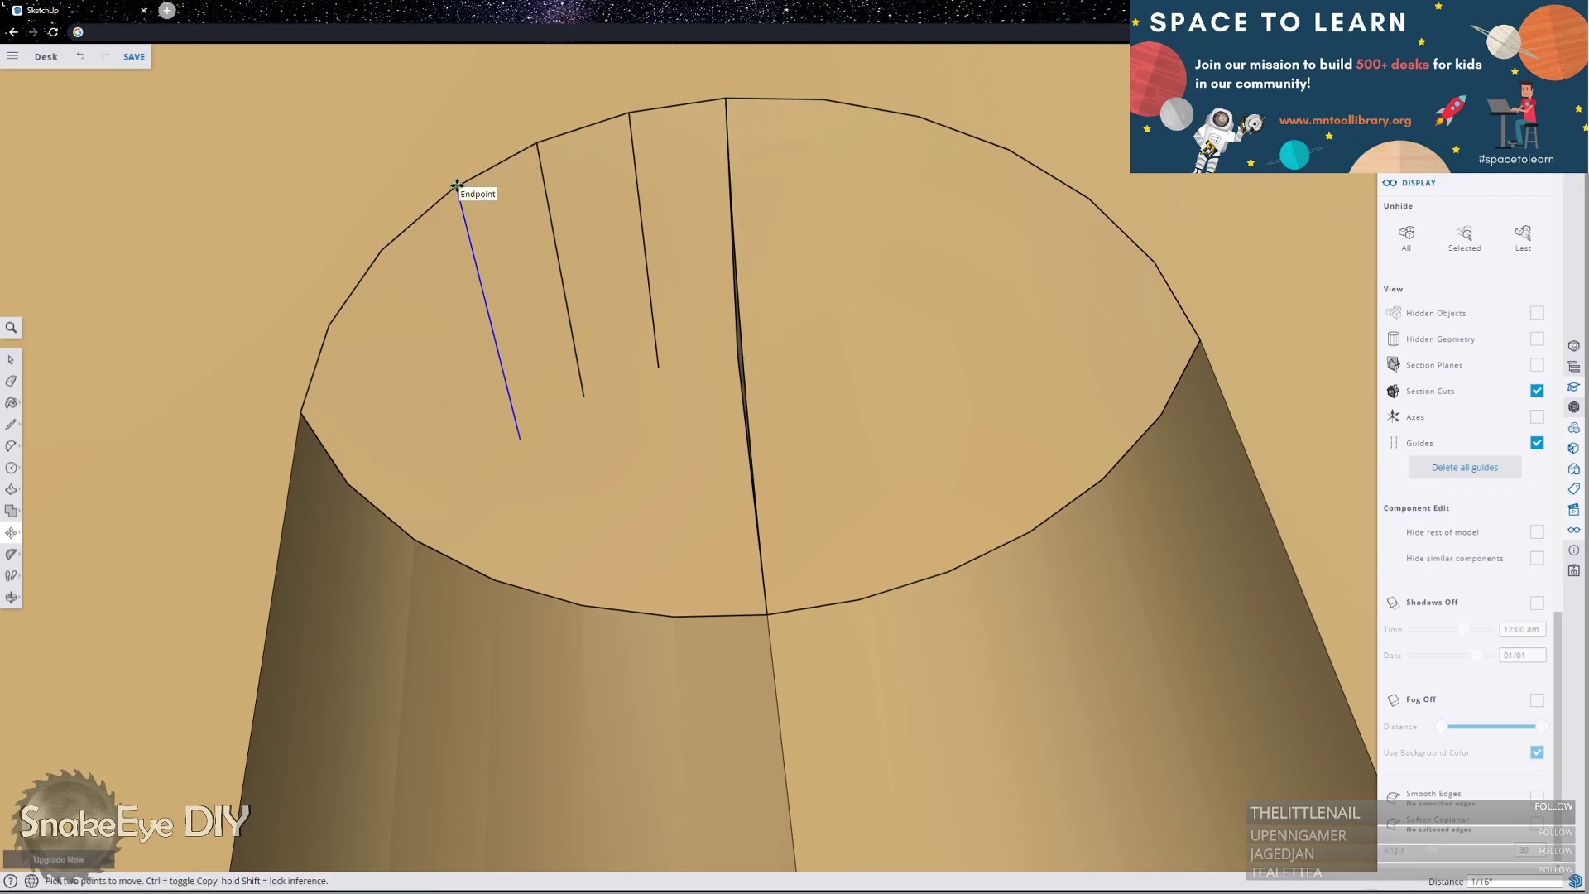
pyautogui.click(457, 187)
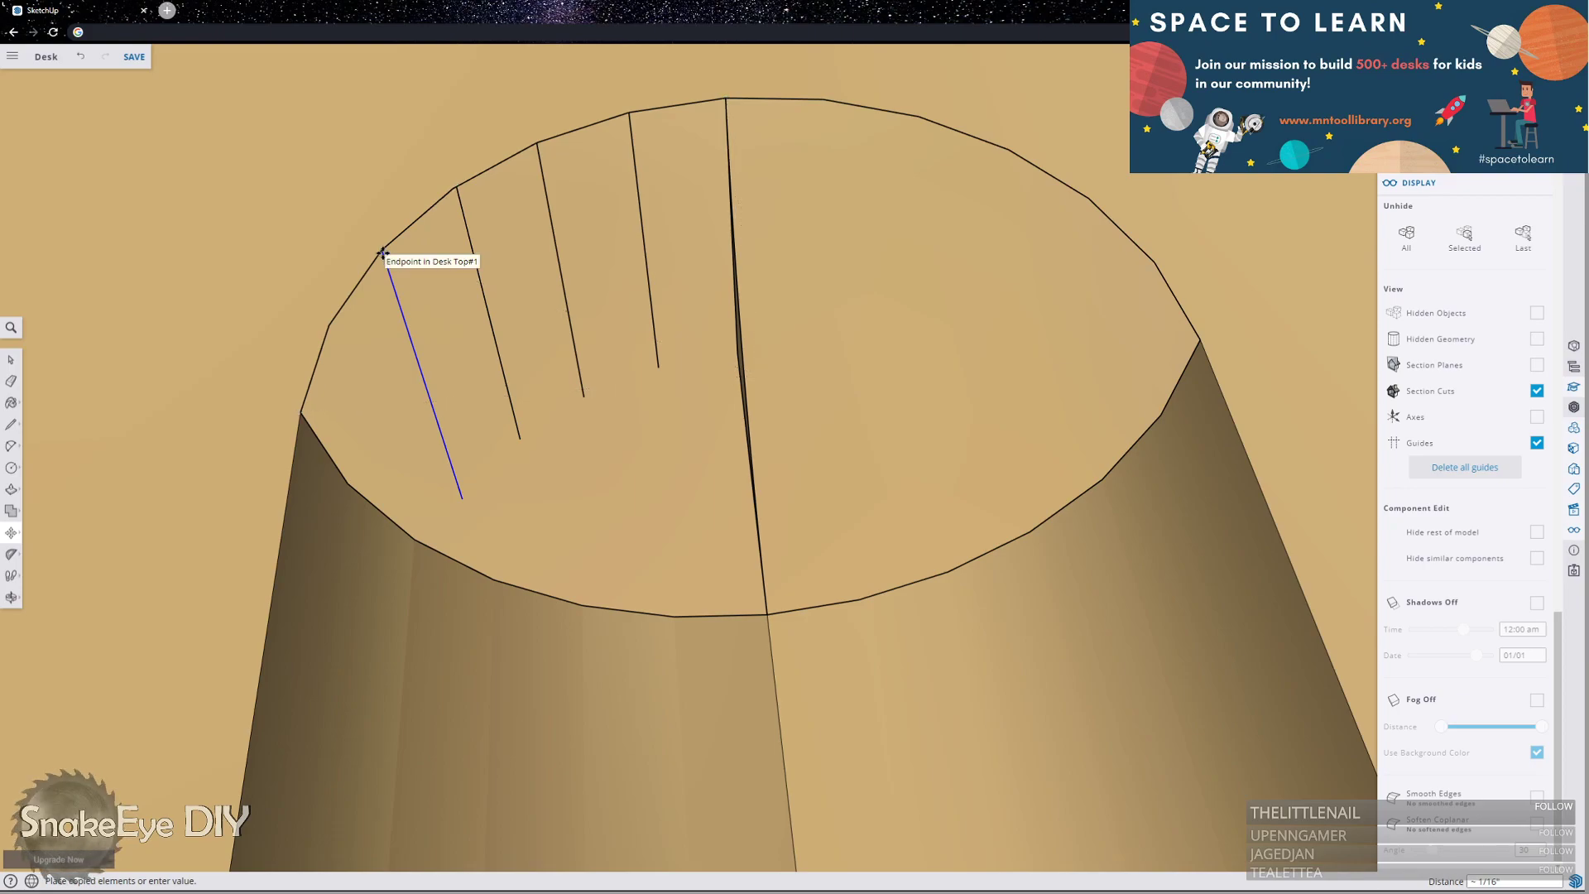
pyautogui.click(382, 252)
pyautogui.click(381, 249)
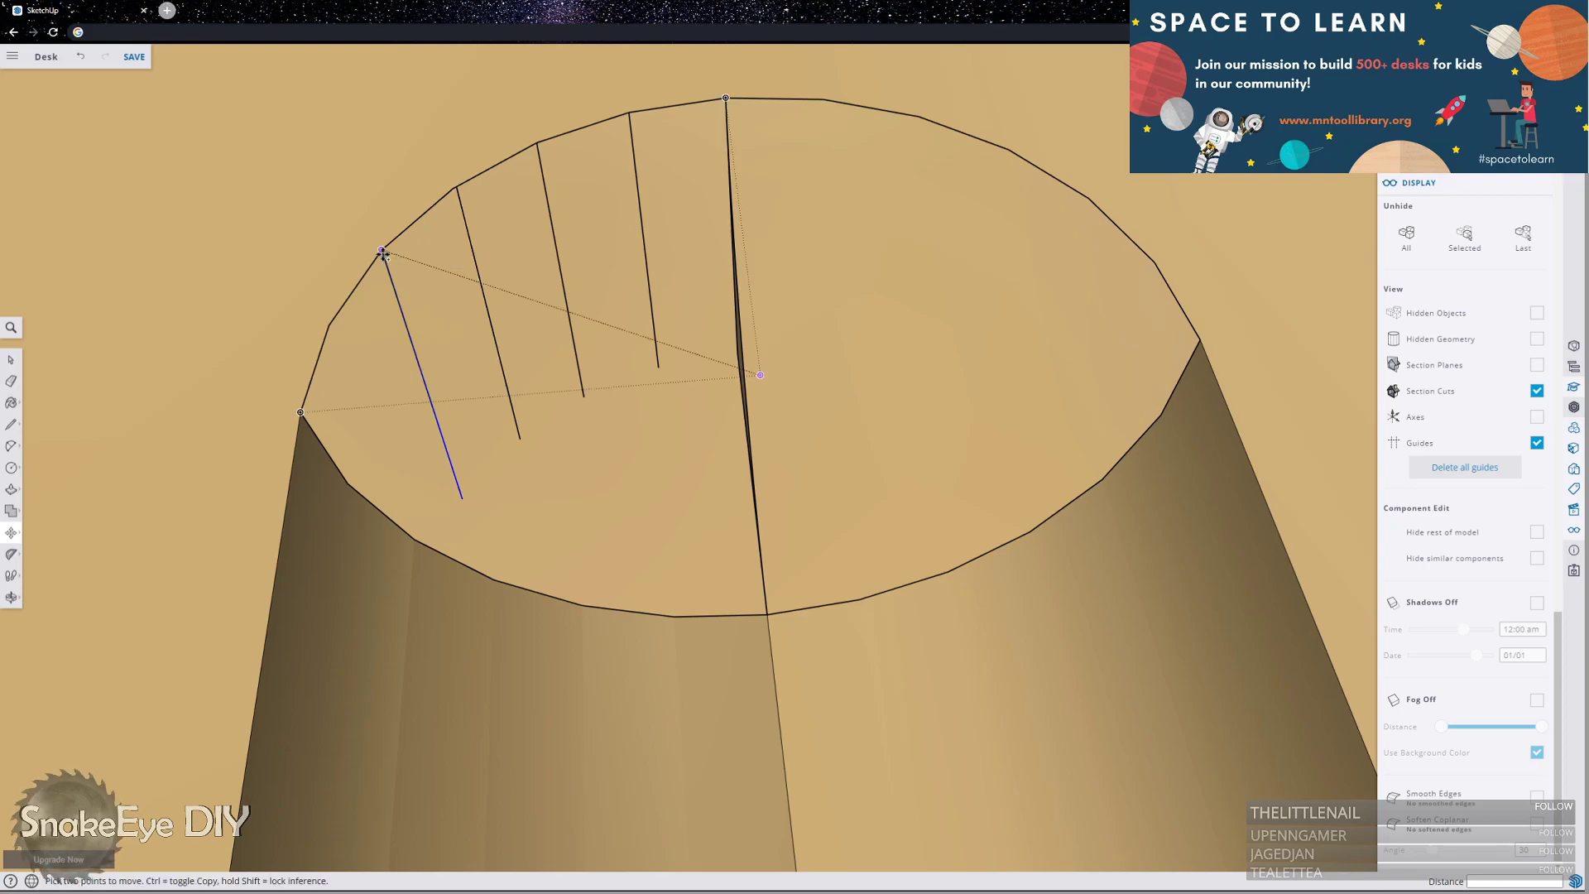
pyautogui.click(329, 324)
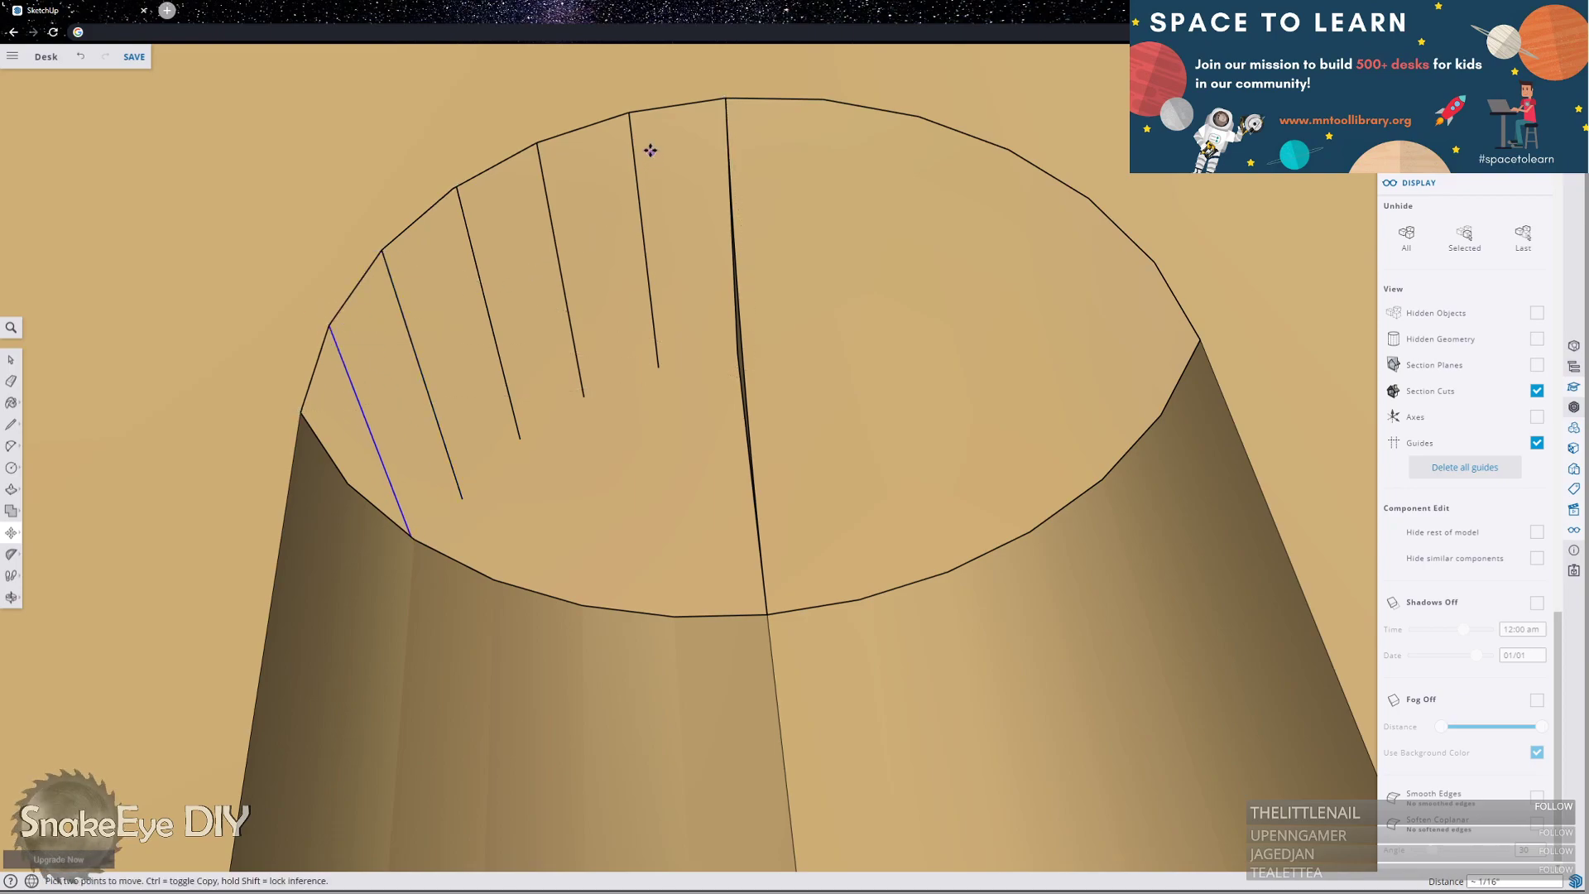
# Copy the radial line onto successive rim vertices around the right side.
pyautogui.click(628, 112)
pyautogui.press('Escape')
pyautogui.click(329, 325)
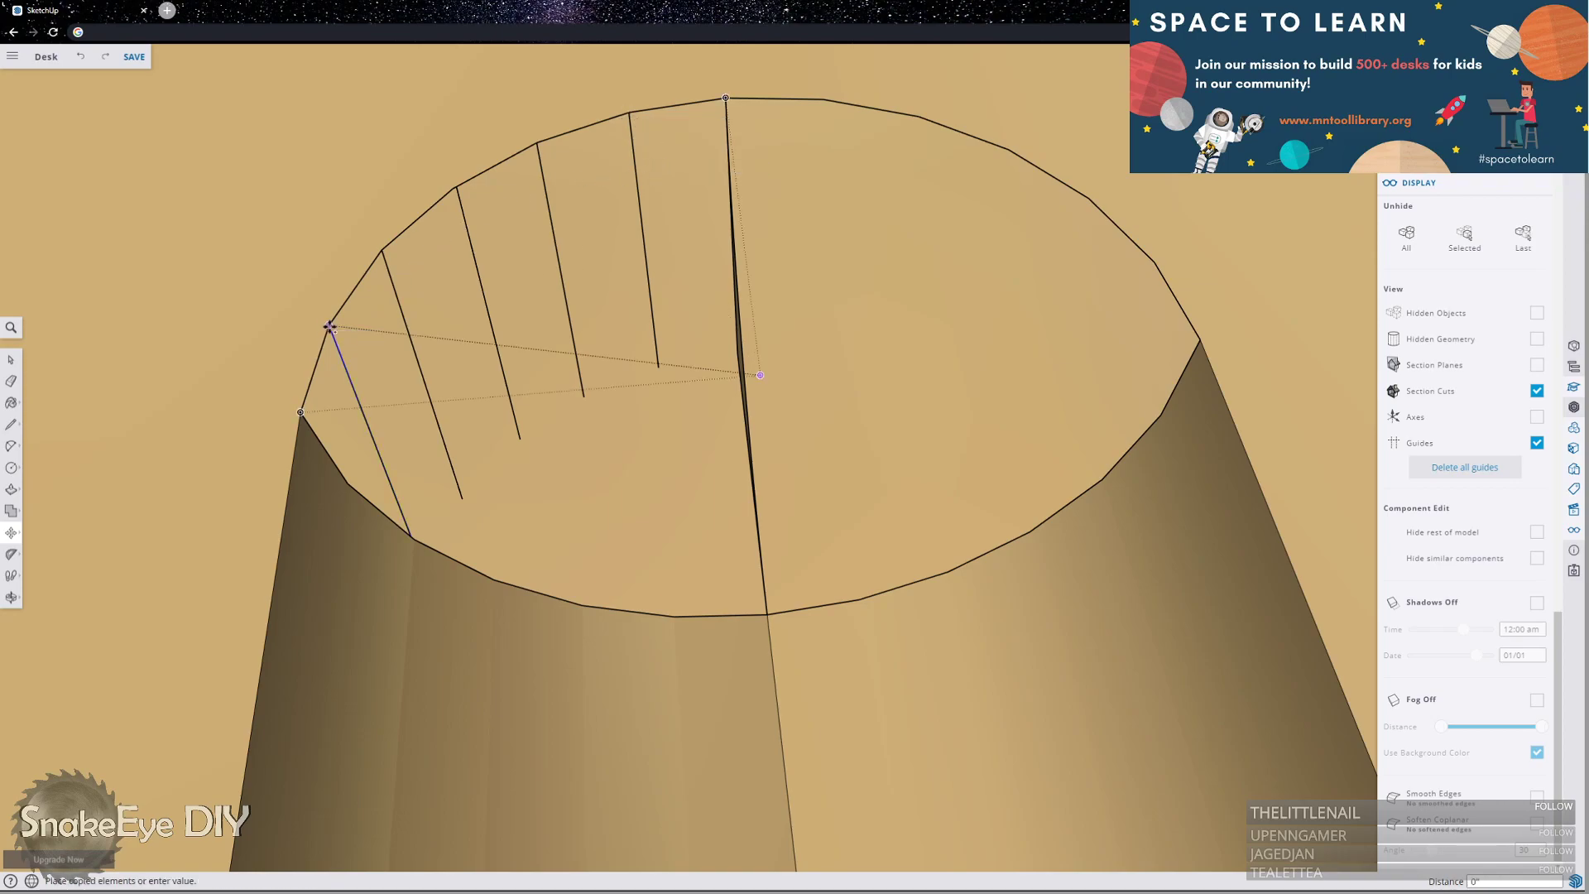
pyautogui.click(820, 100)
pyautogui.click(822, 100)
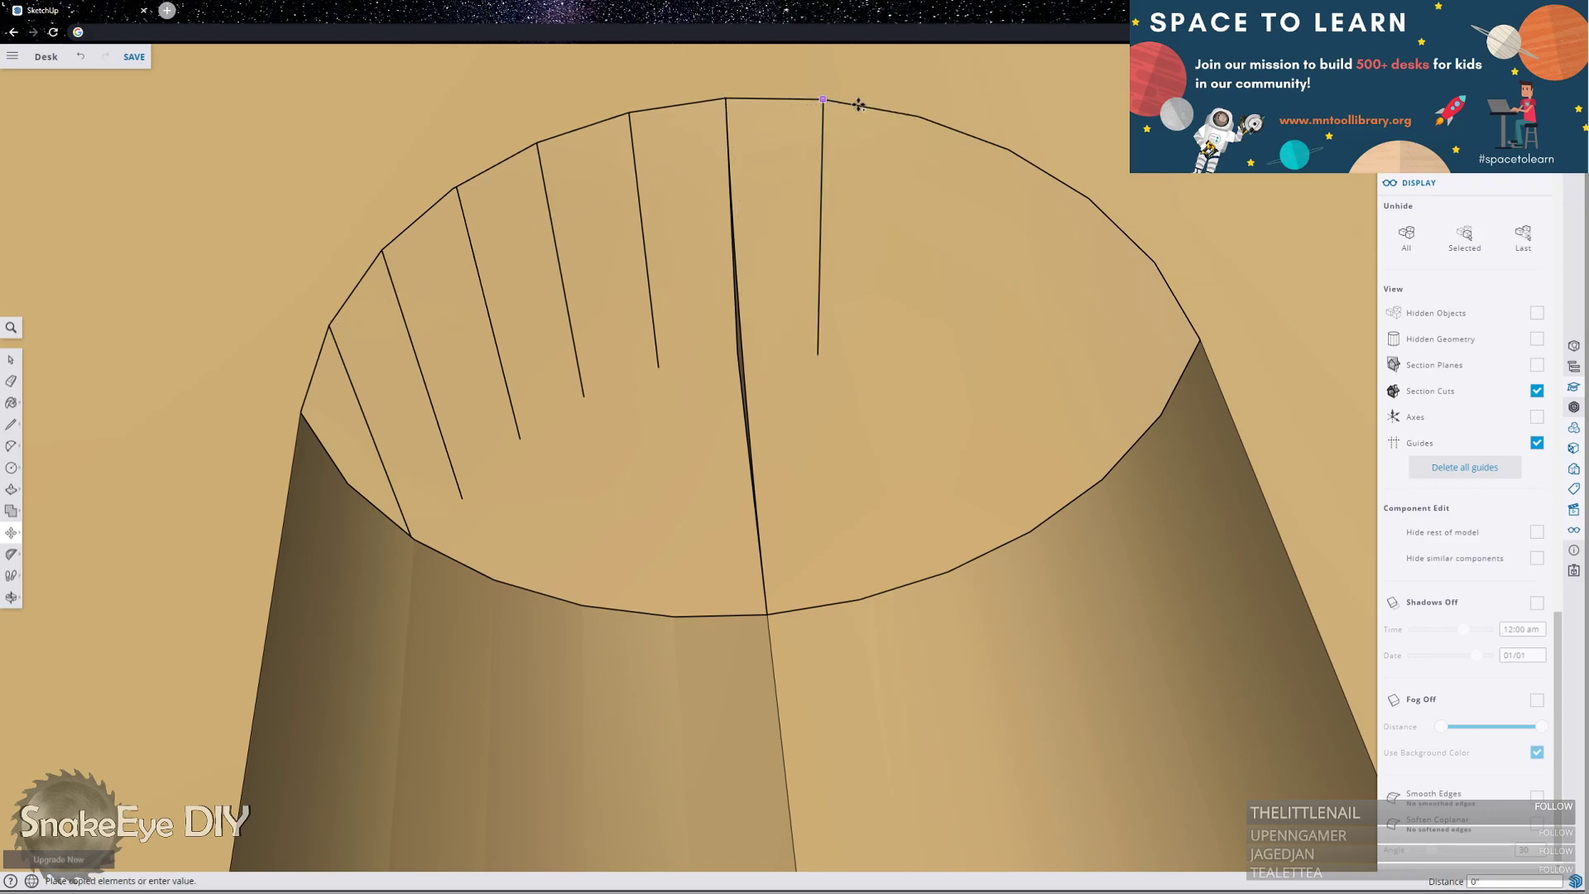
pyautogui.click(914, 116)
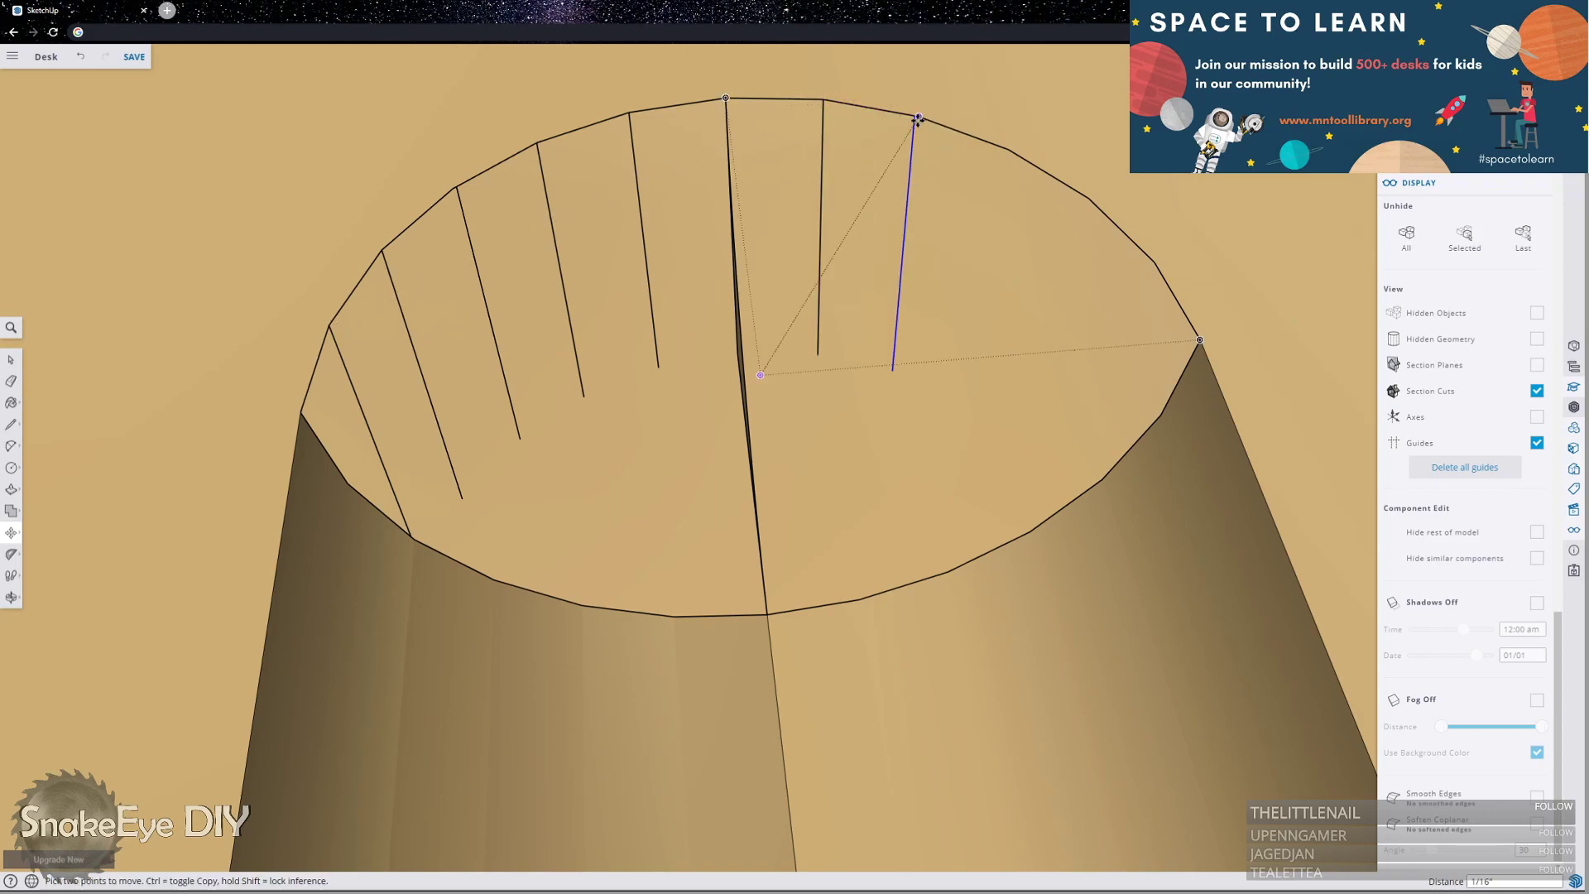
pyautogui.click(914, 116)
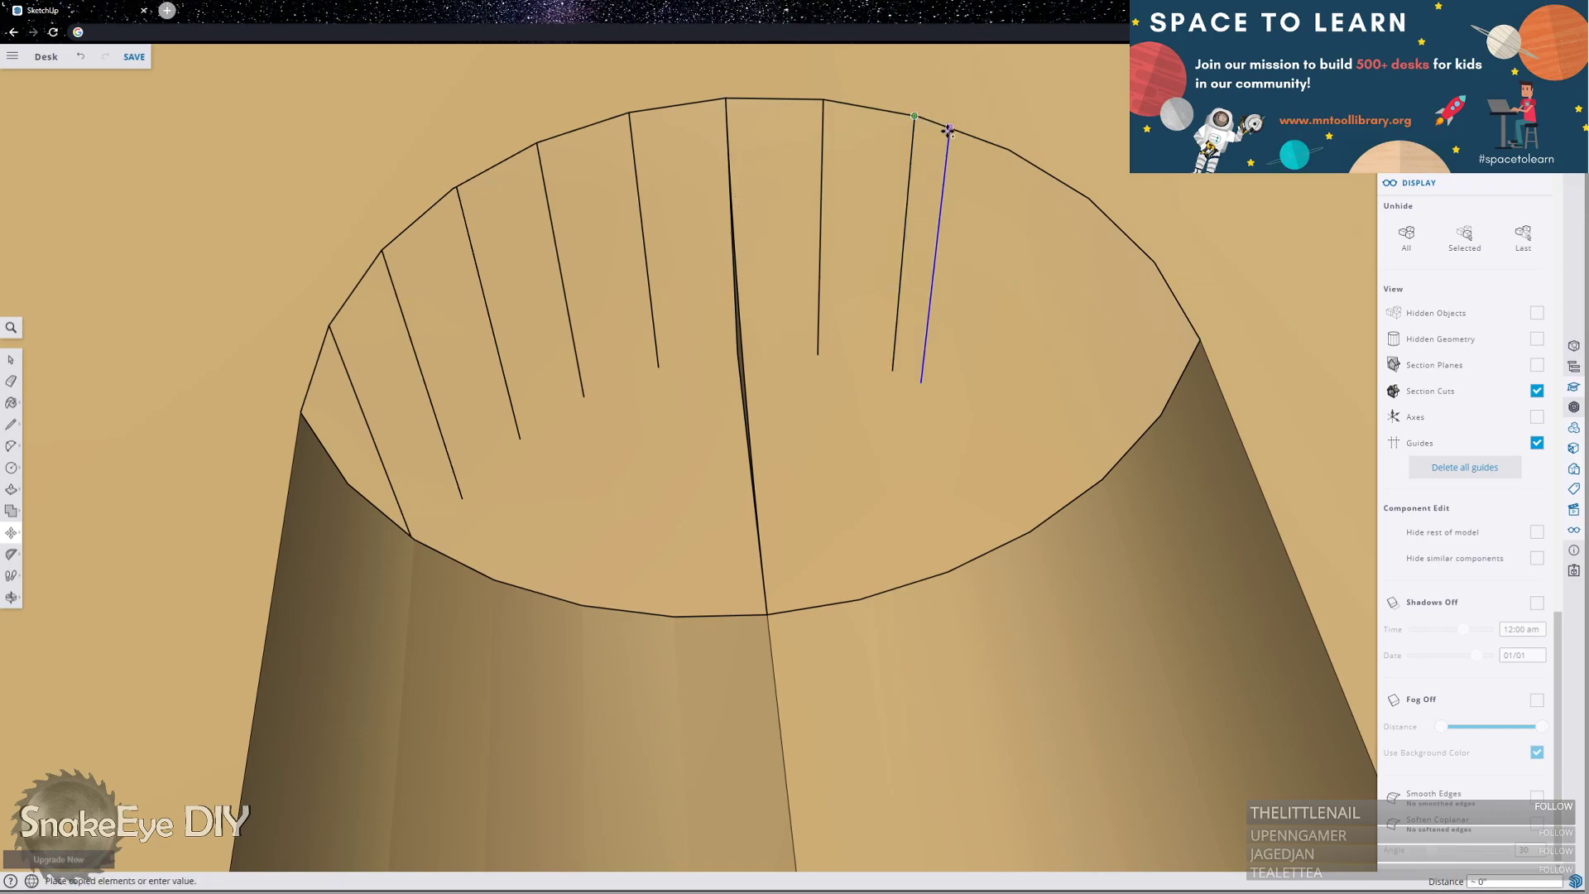
pyautogui.click(1008, 150)
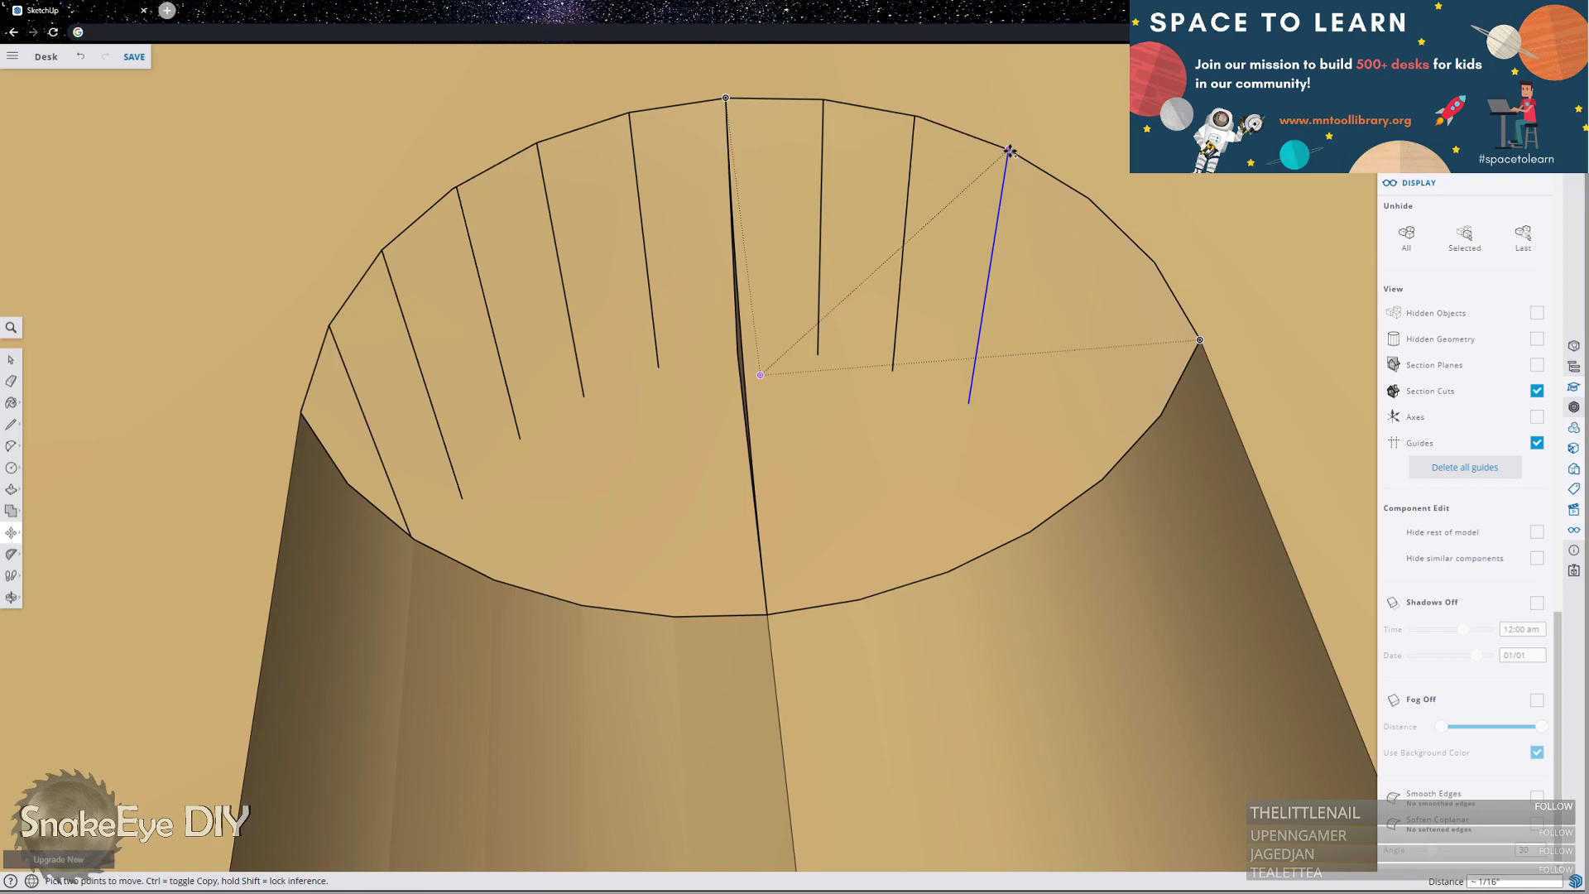
pyautogui.click(1084, 199)
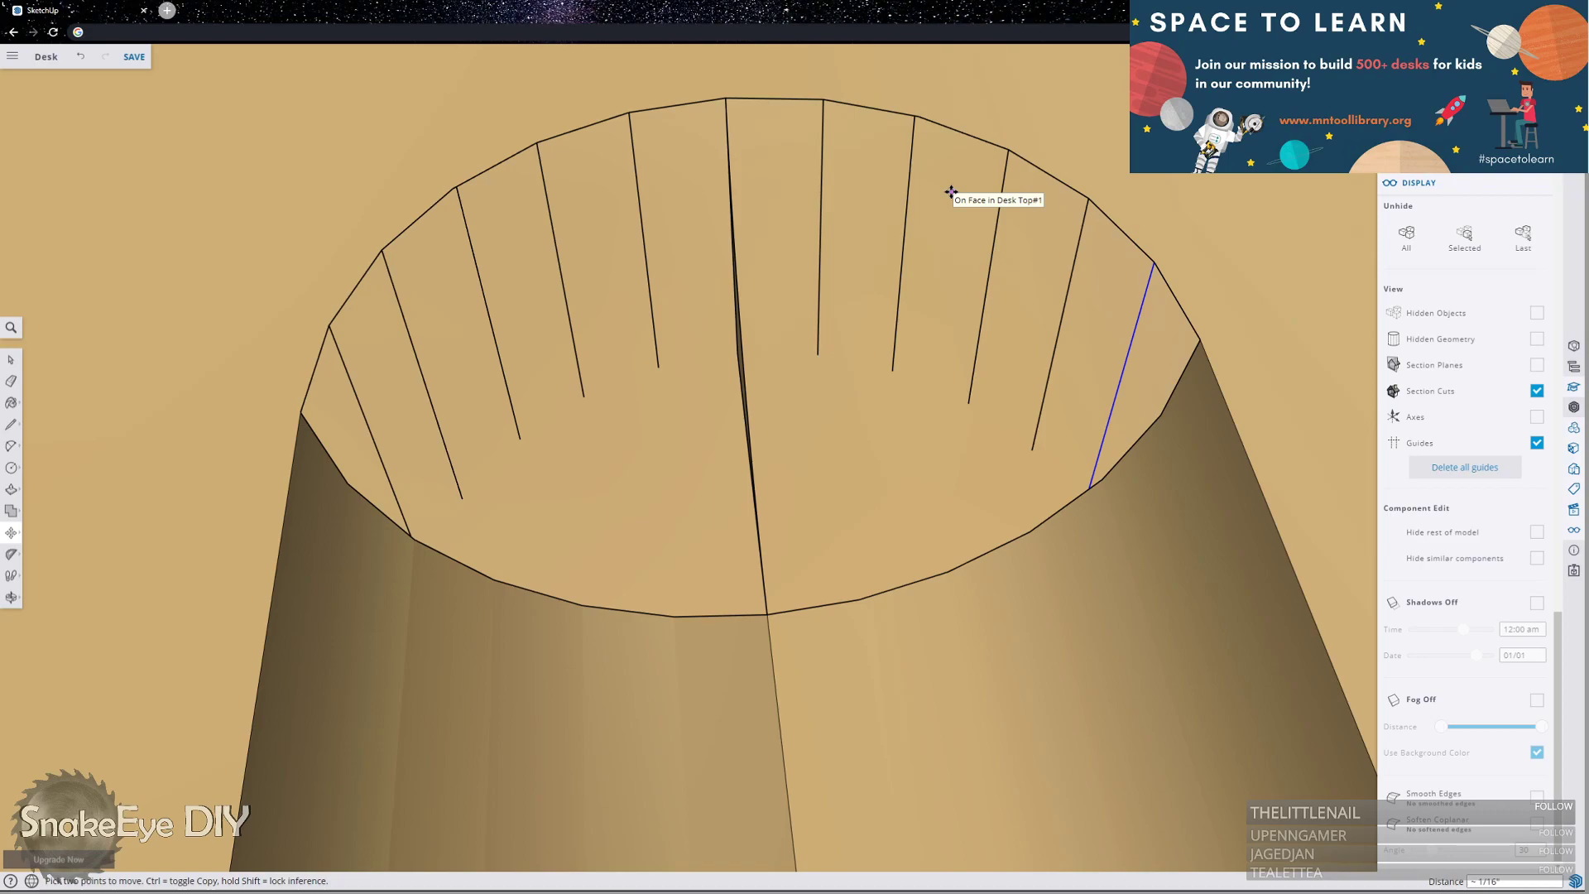
# Draw fan edges from the groove's bottom vertex to the left rim endpoints.
pyautogui.press('l')
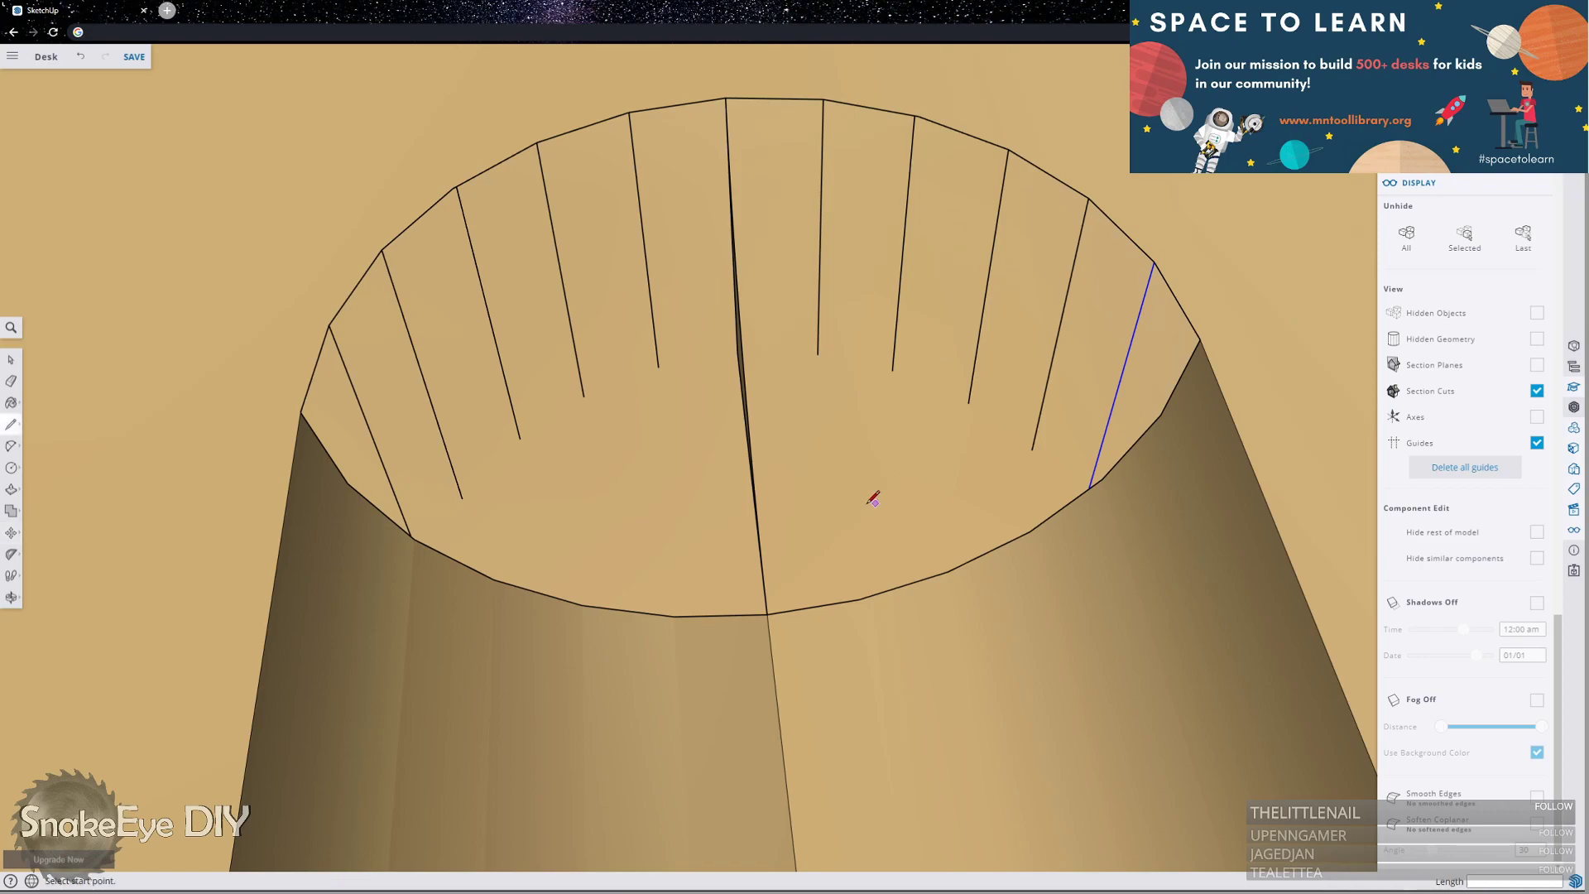
pyautogui.click(766, 612)
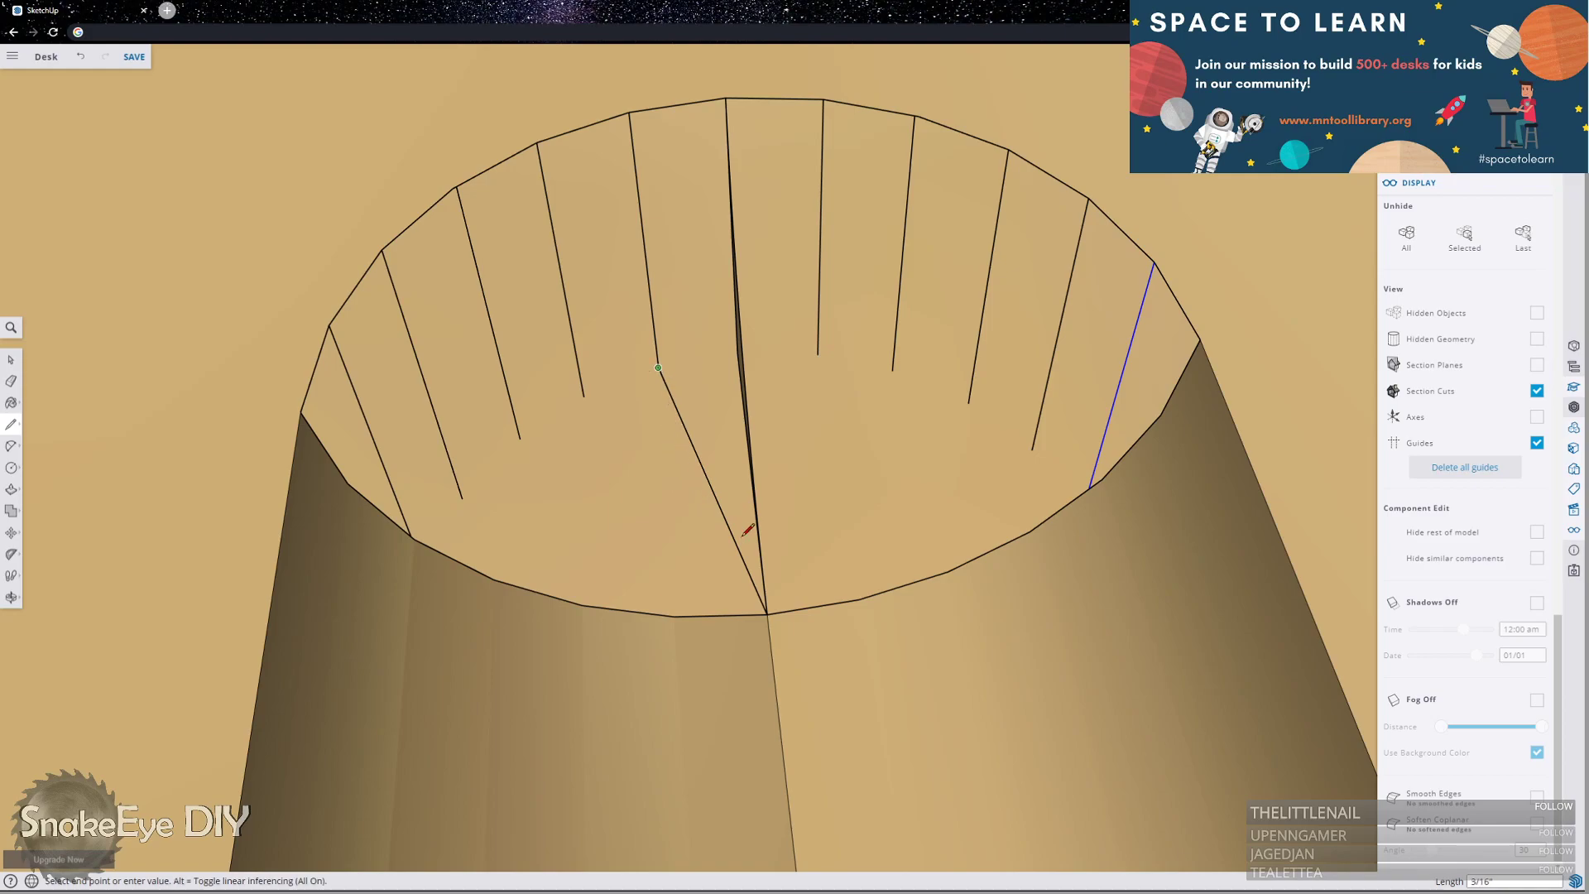
pyautogui.click(767, 611)
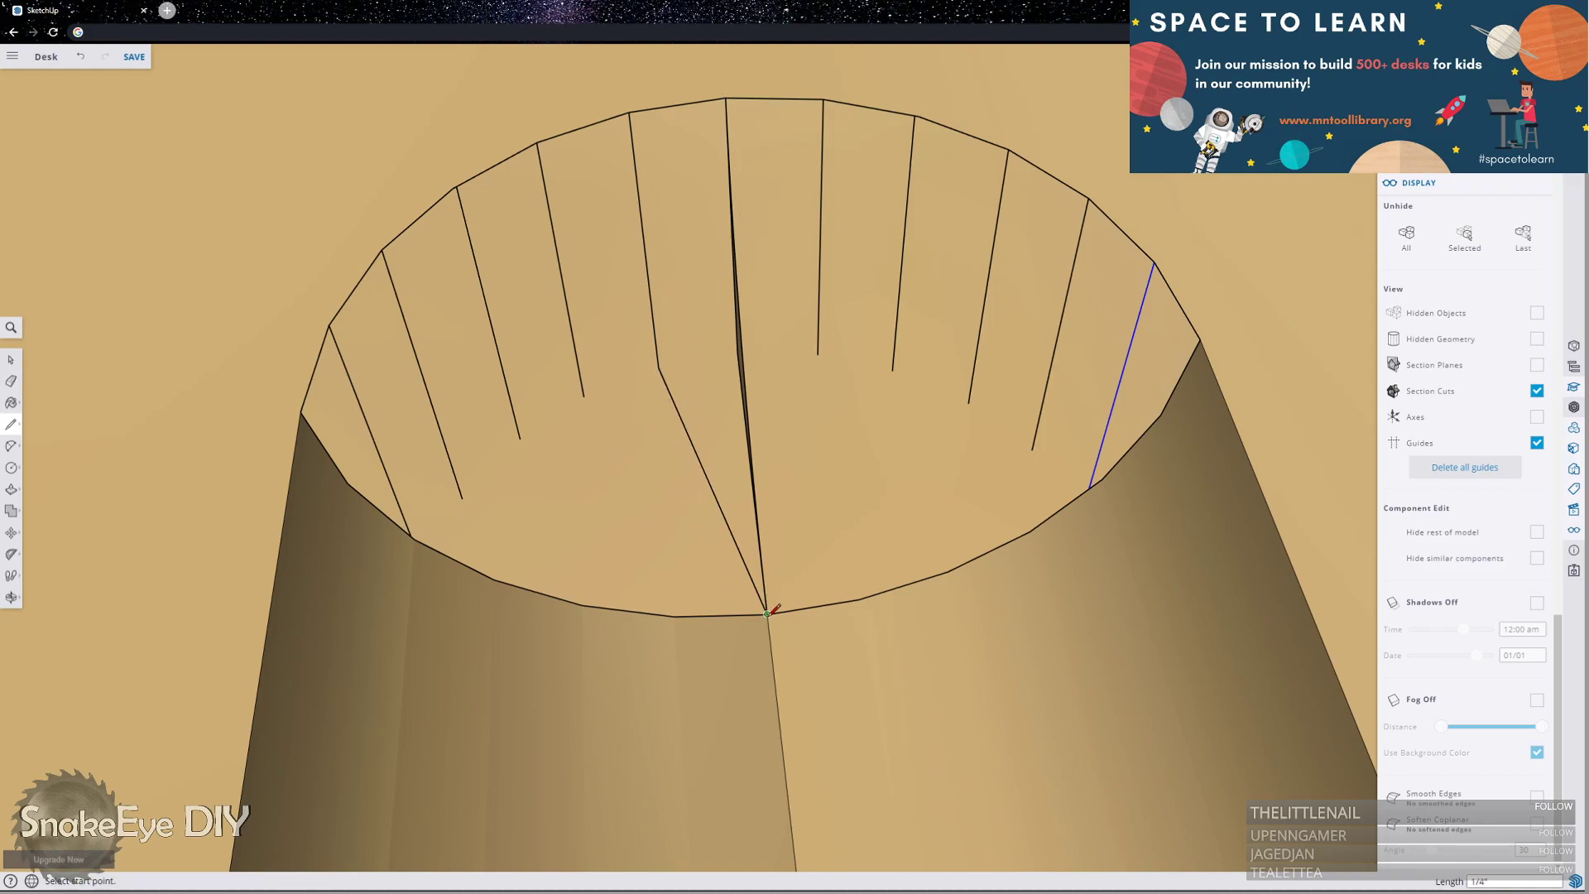
pyautogui.click(768, 612)
pyautogui.click(584, 398)
pyautogui.click(767, 612)
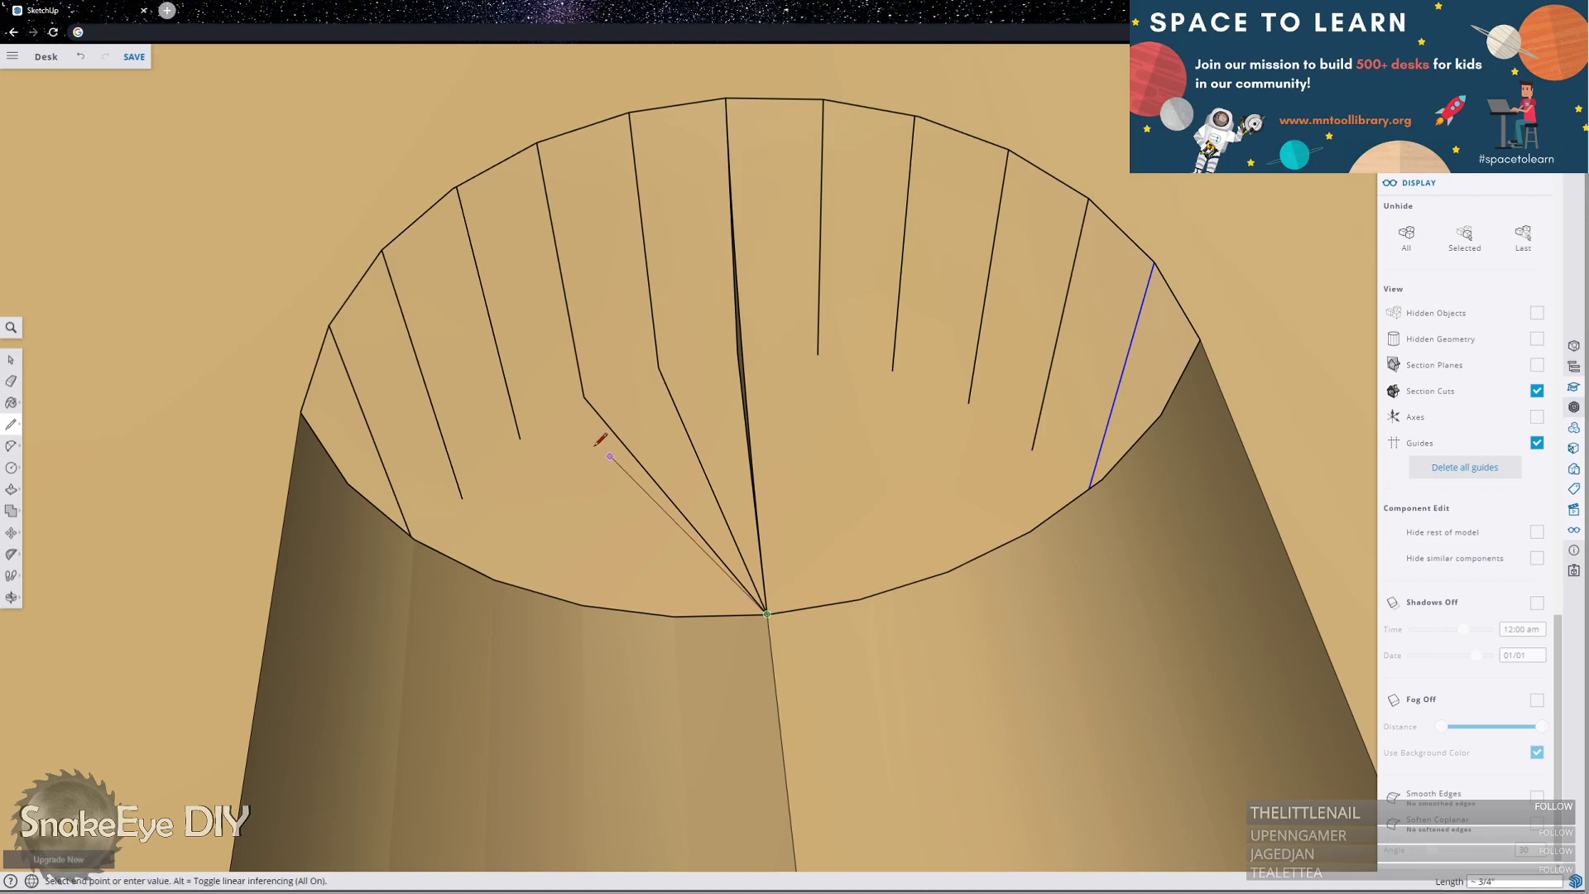
pyautogui.click(520, 439)
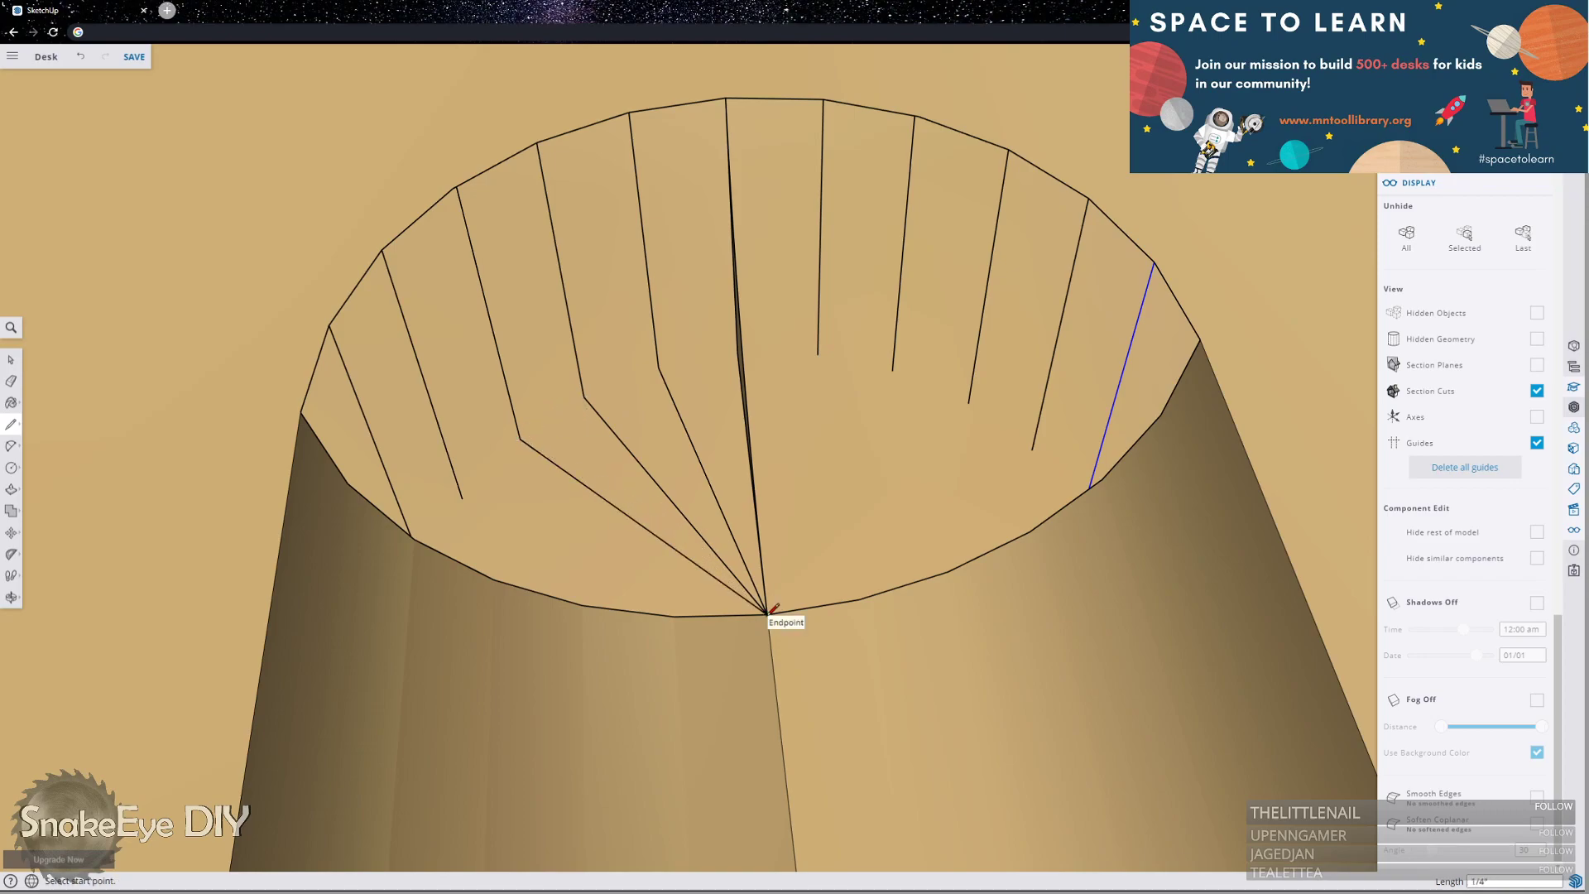
pyautogui.click(767, 612)
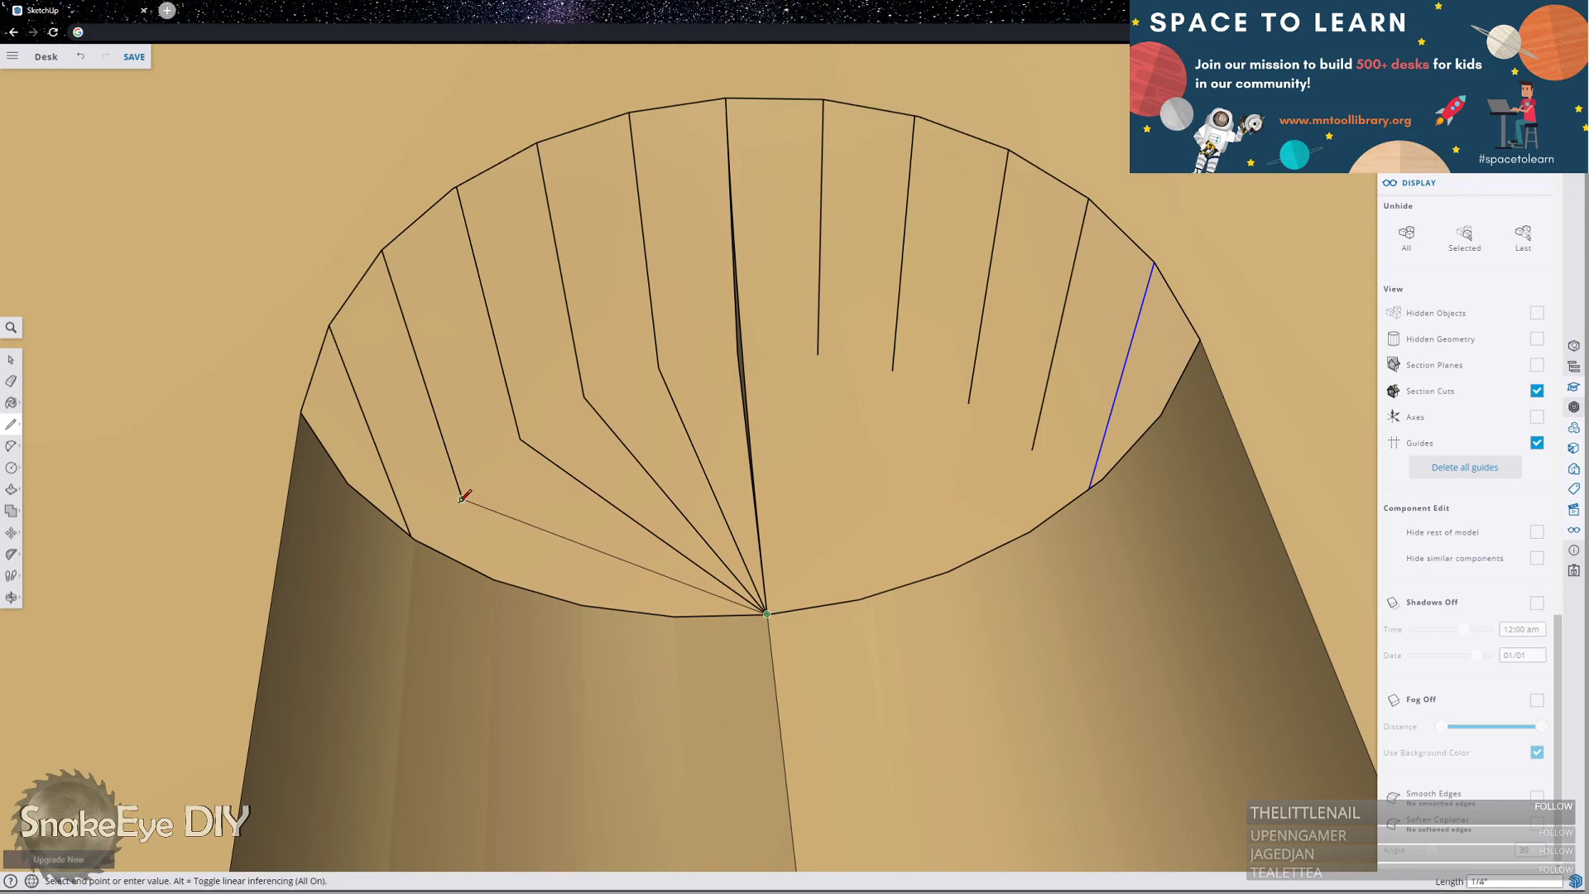
pyautogui.click(462, 499)
pyautogui.click(767, 613)
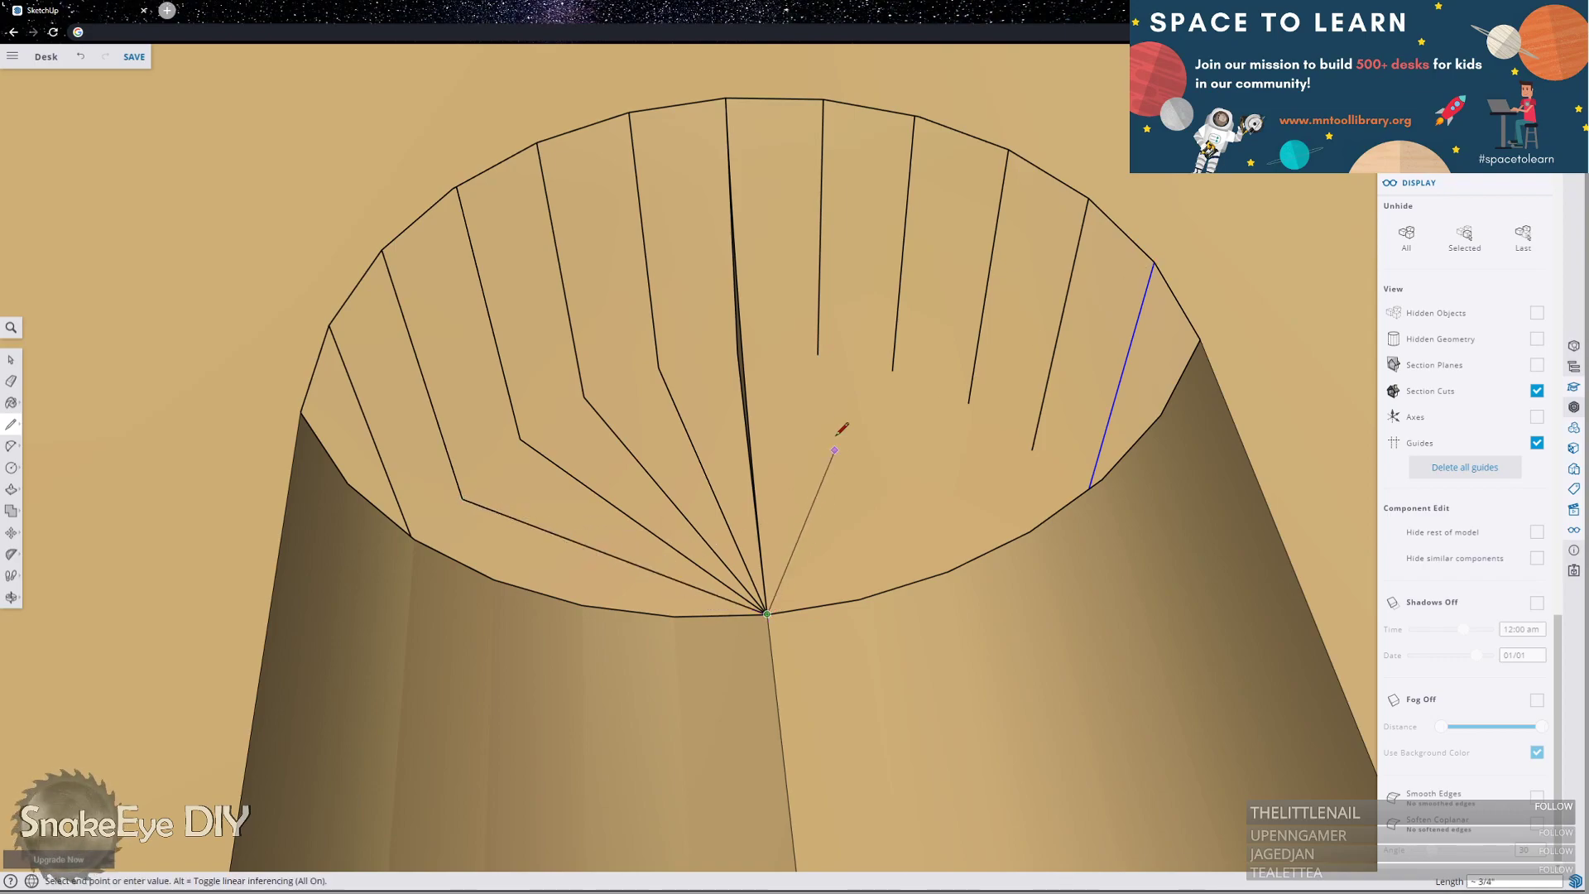
# Draw fan edges from the bottom vertex to the right rim endpoints.
pyautogui.click(817, 354)
pyautogui.click(767, 613)
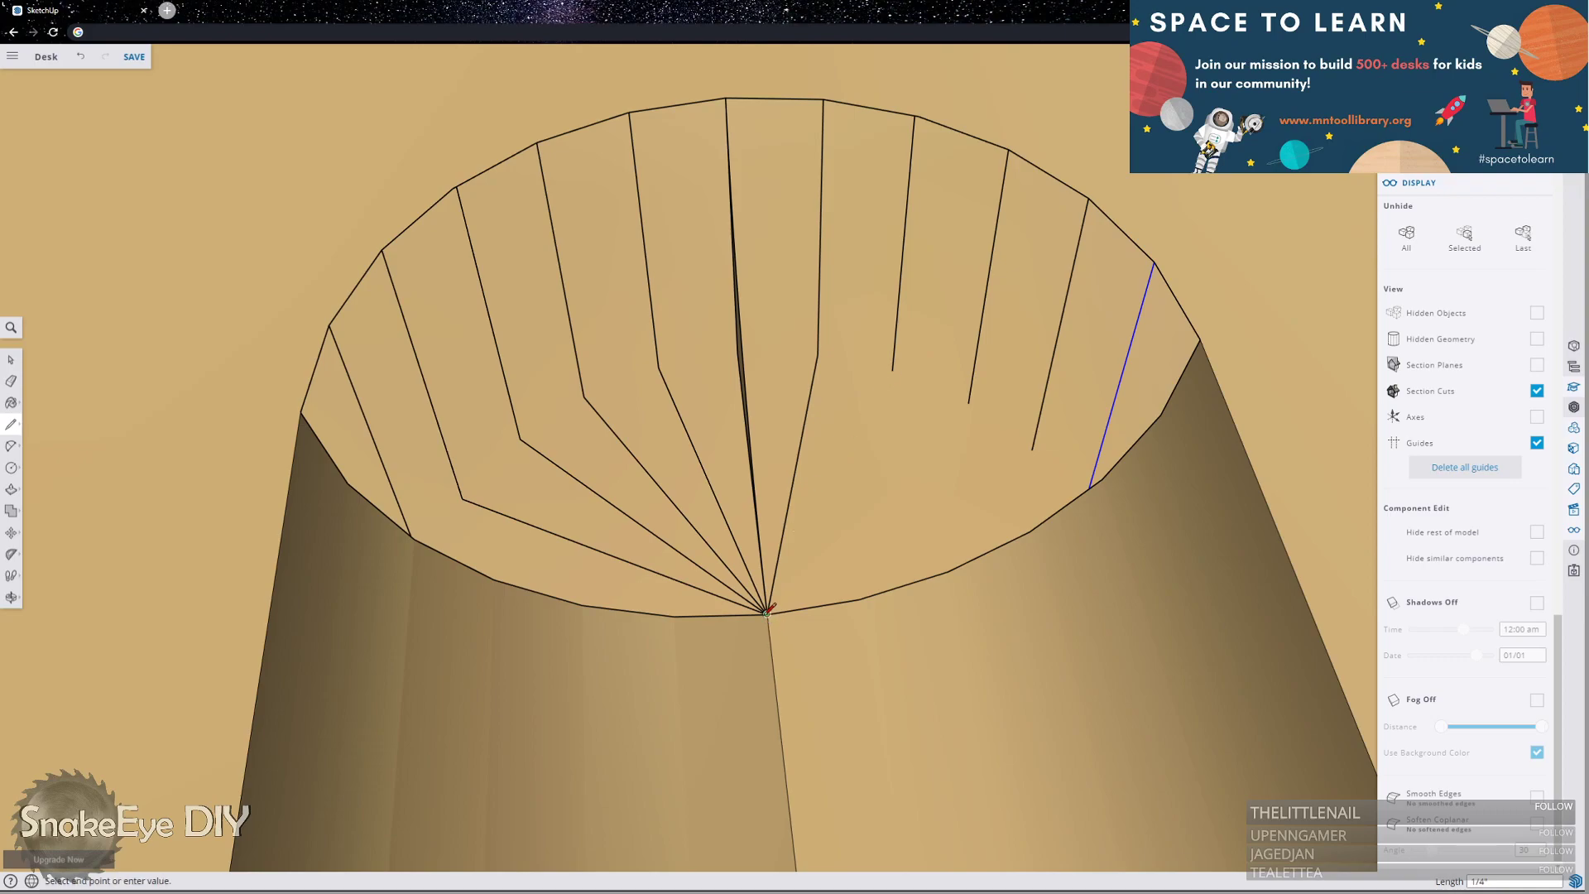
pyautogui.click(892, 370)
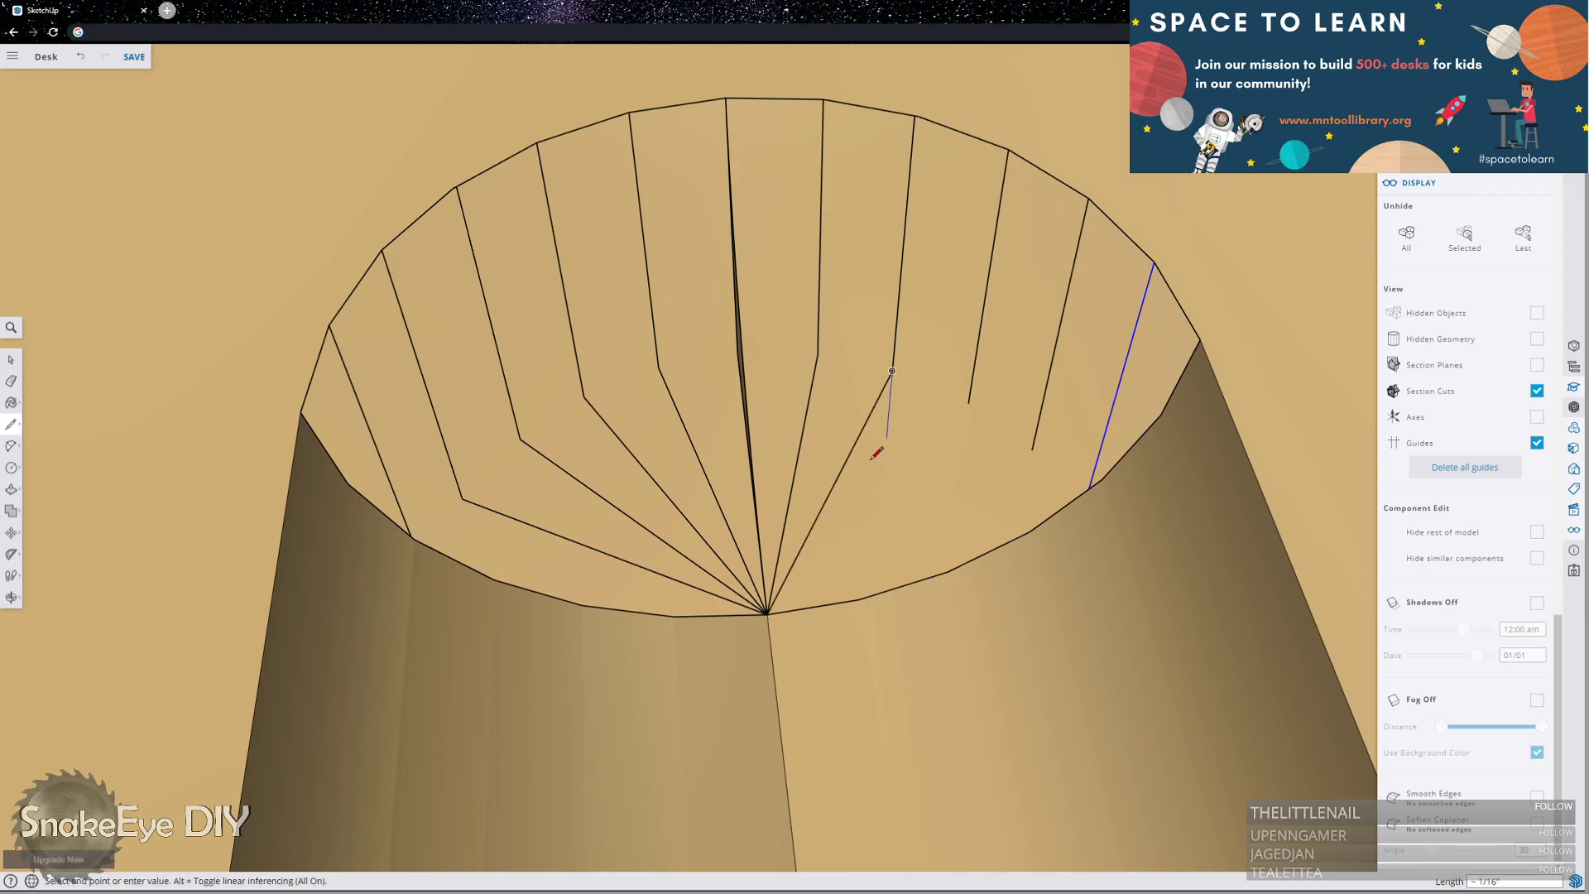
pyautogui.click(767, 612)
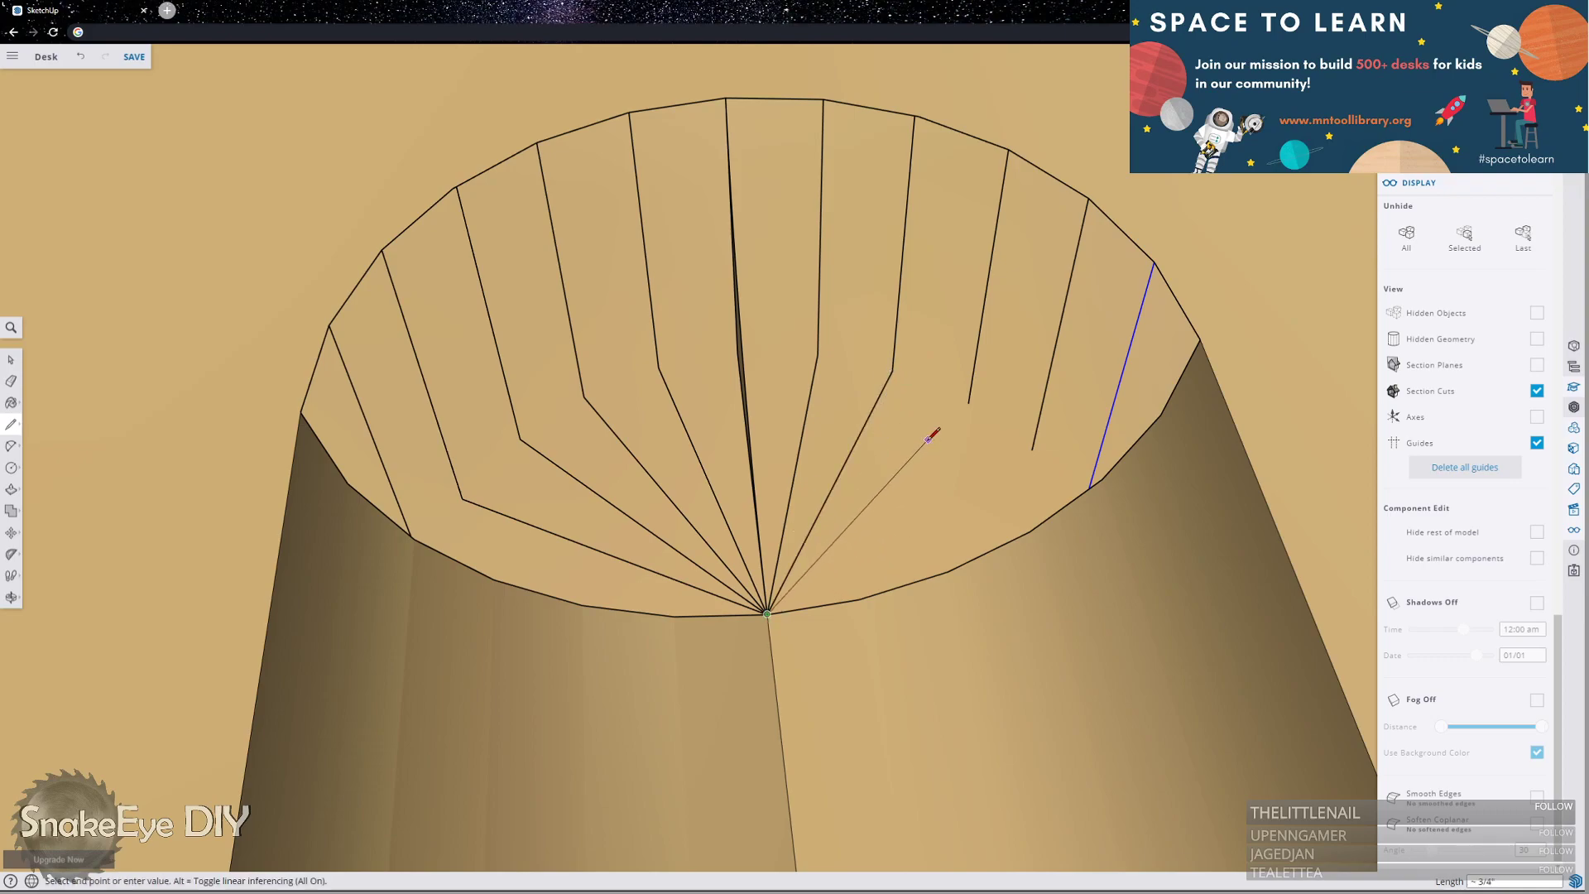
pyautogui.click(969, 403)
pyautogui.click(768, 612)
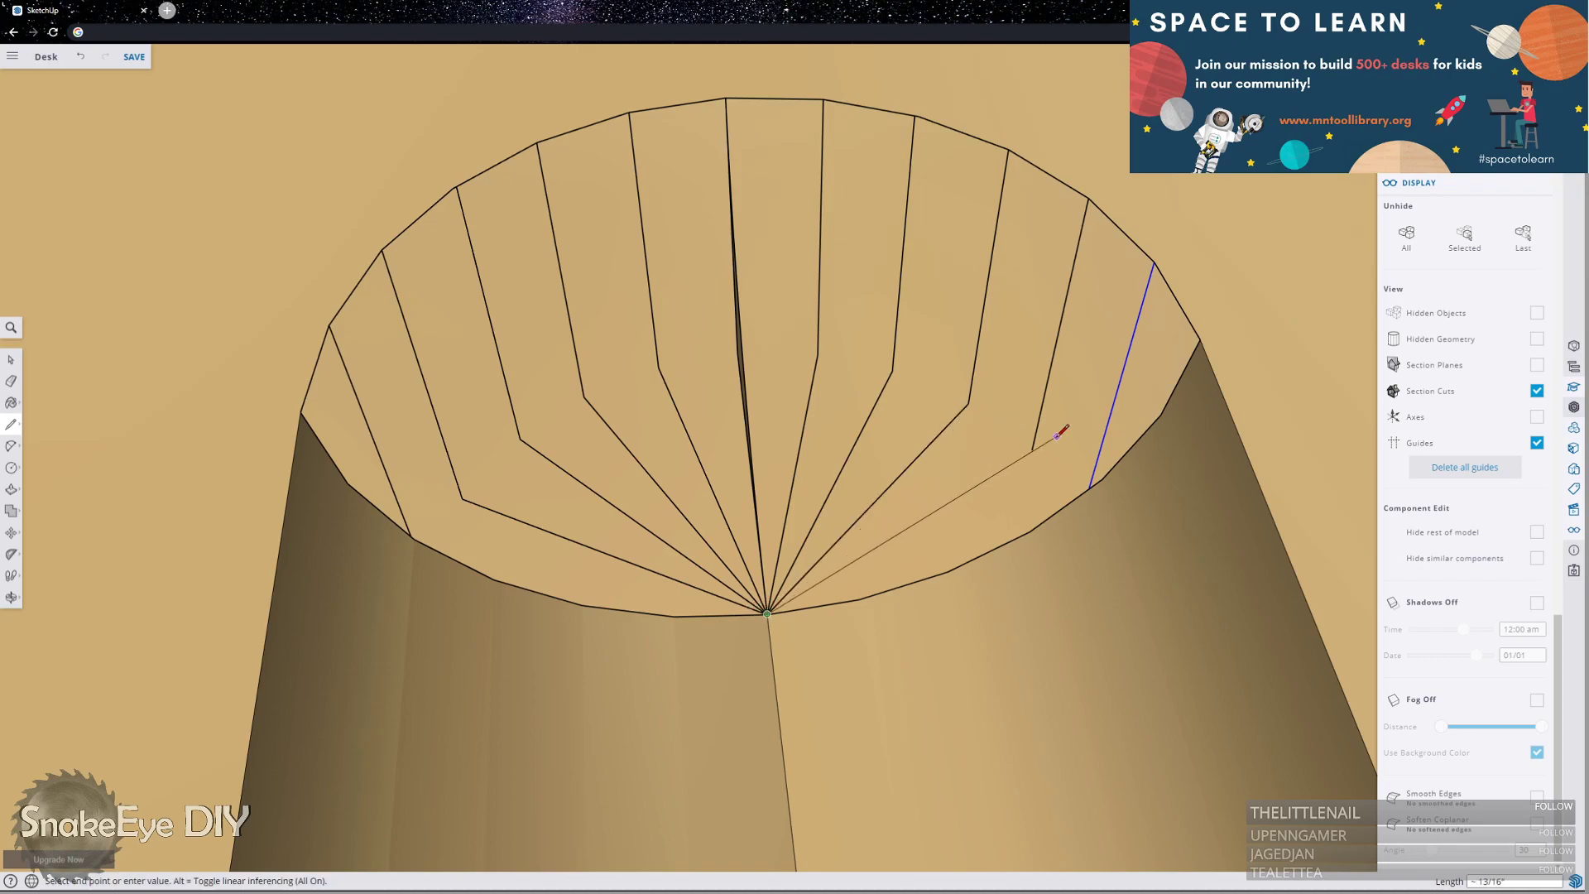
pyautogui.click(1032, 449)
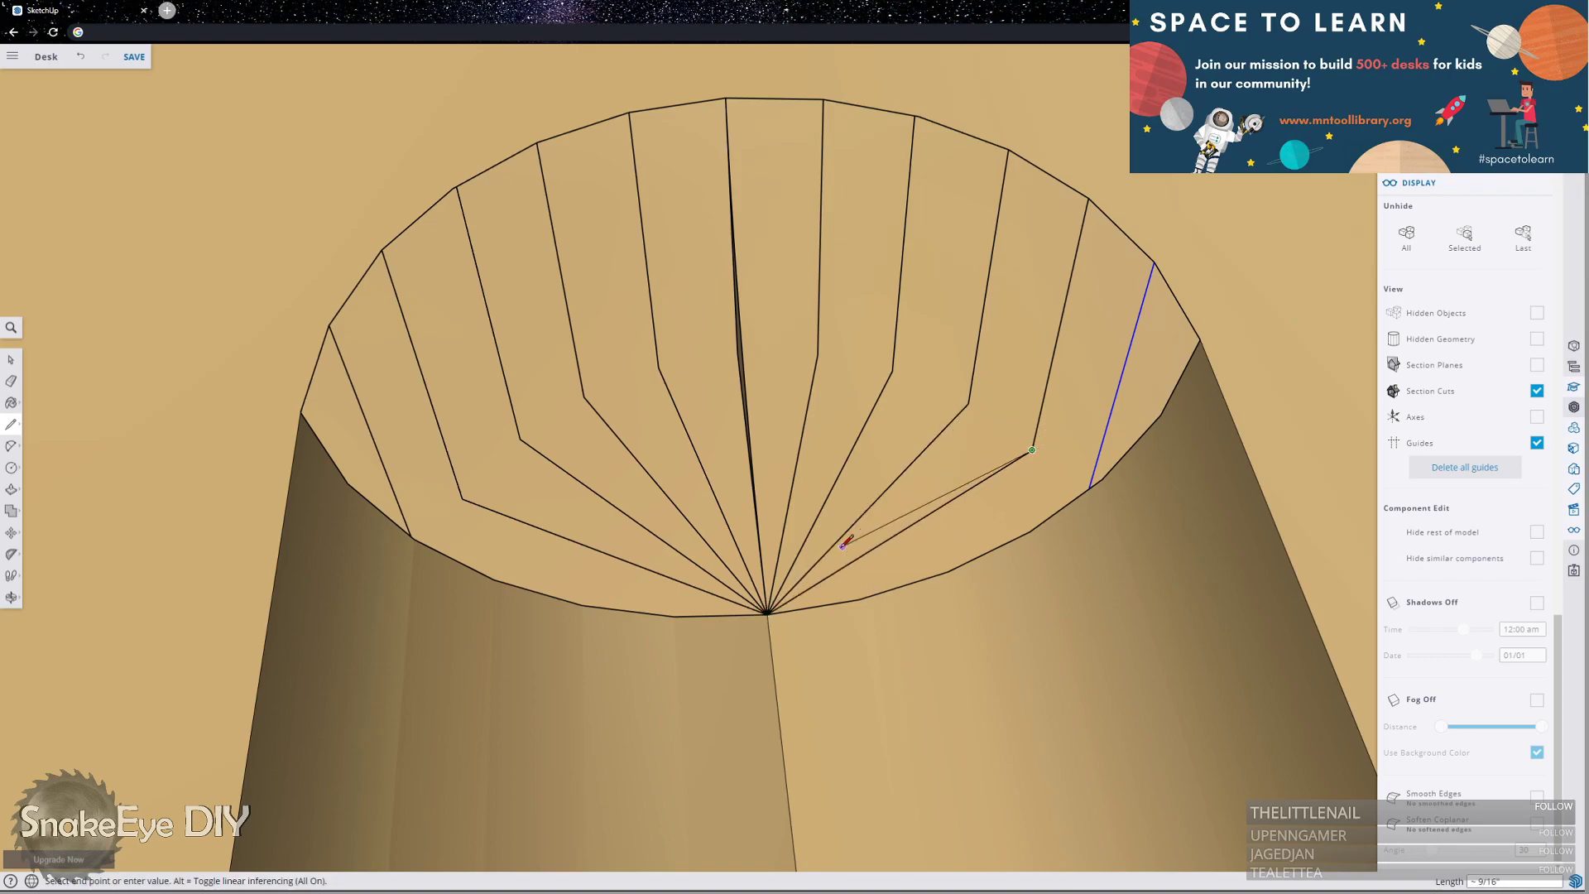
# Add fan edges from the bottom vertex to the blue line's endpoint and the left segment endpoint.
pyautogui.moveTo(825, 571); pyautogui.dragTo(804, 579, button='middle')
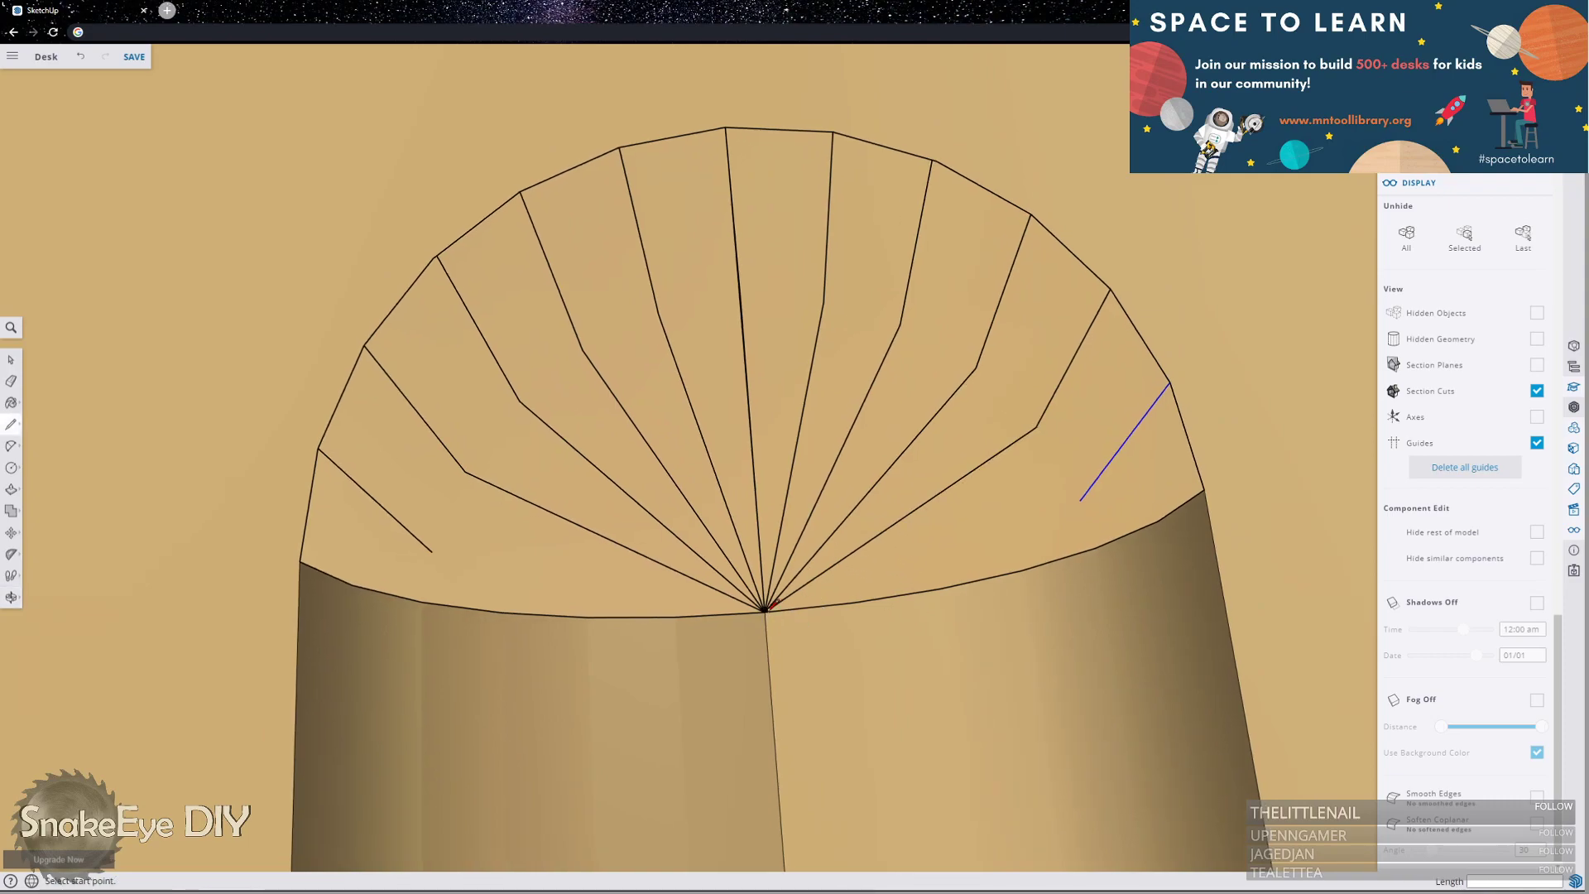
pyautogui.click(766, 611)
pyautogui.click(1081, 499)
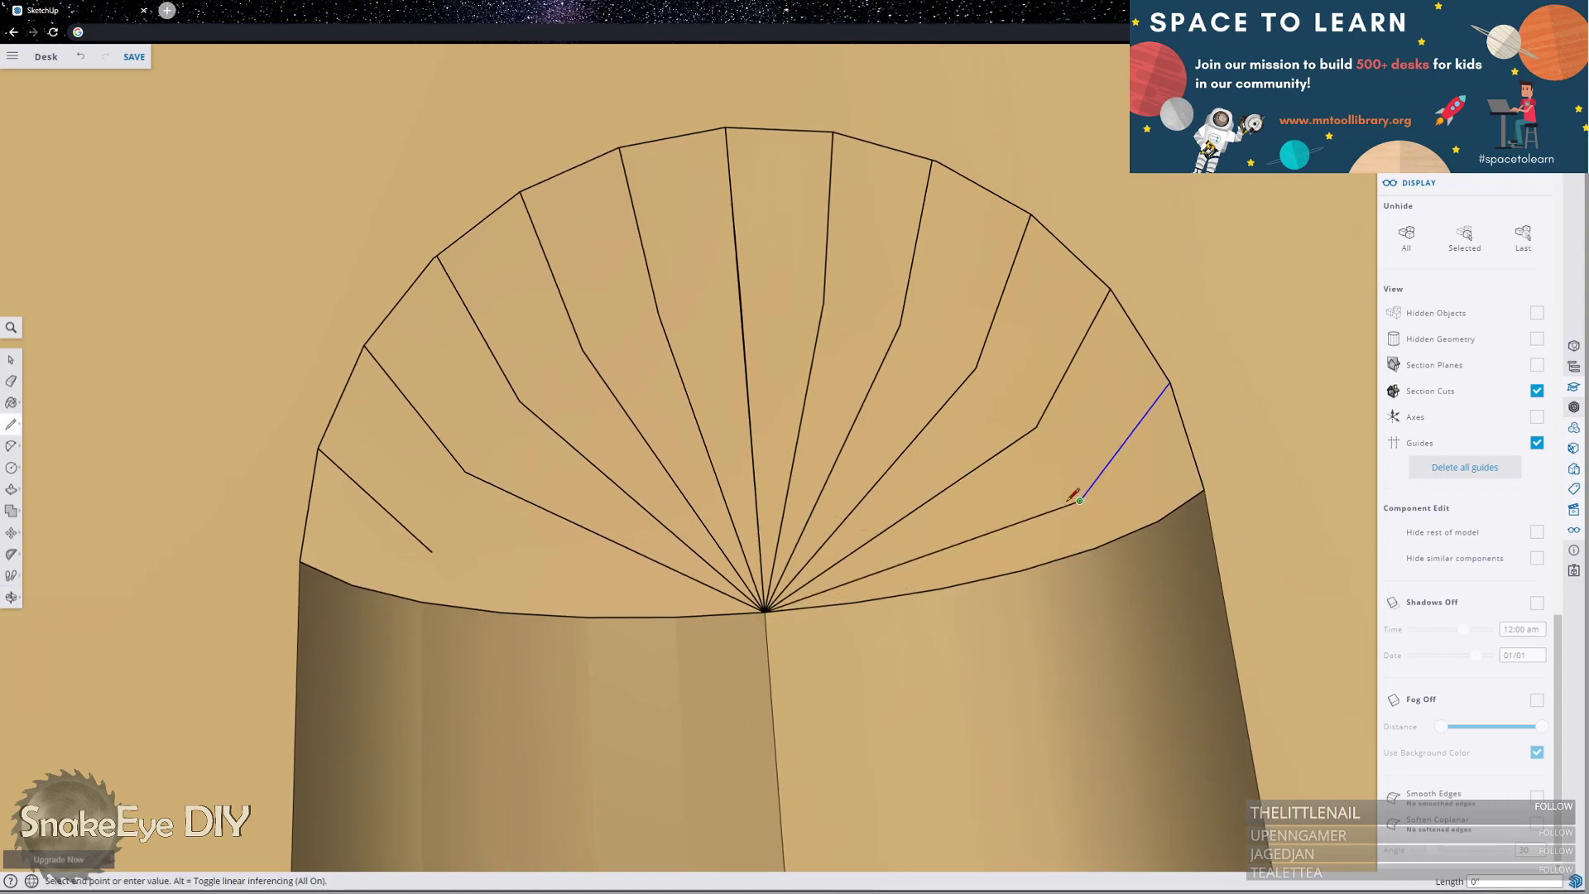
pyautogui.click(432, 551)
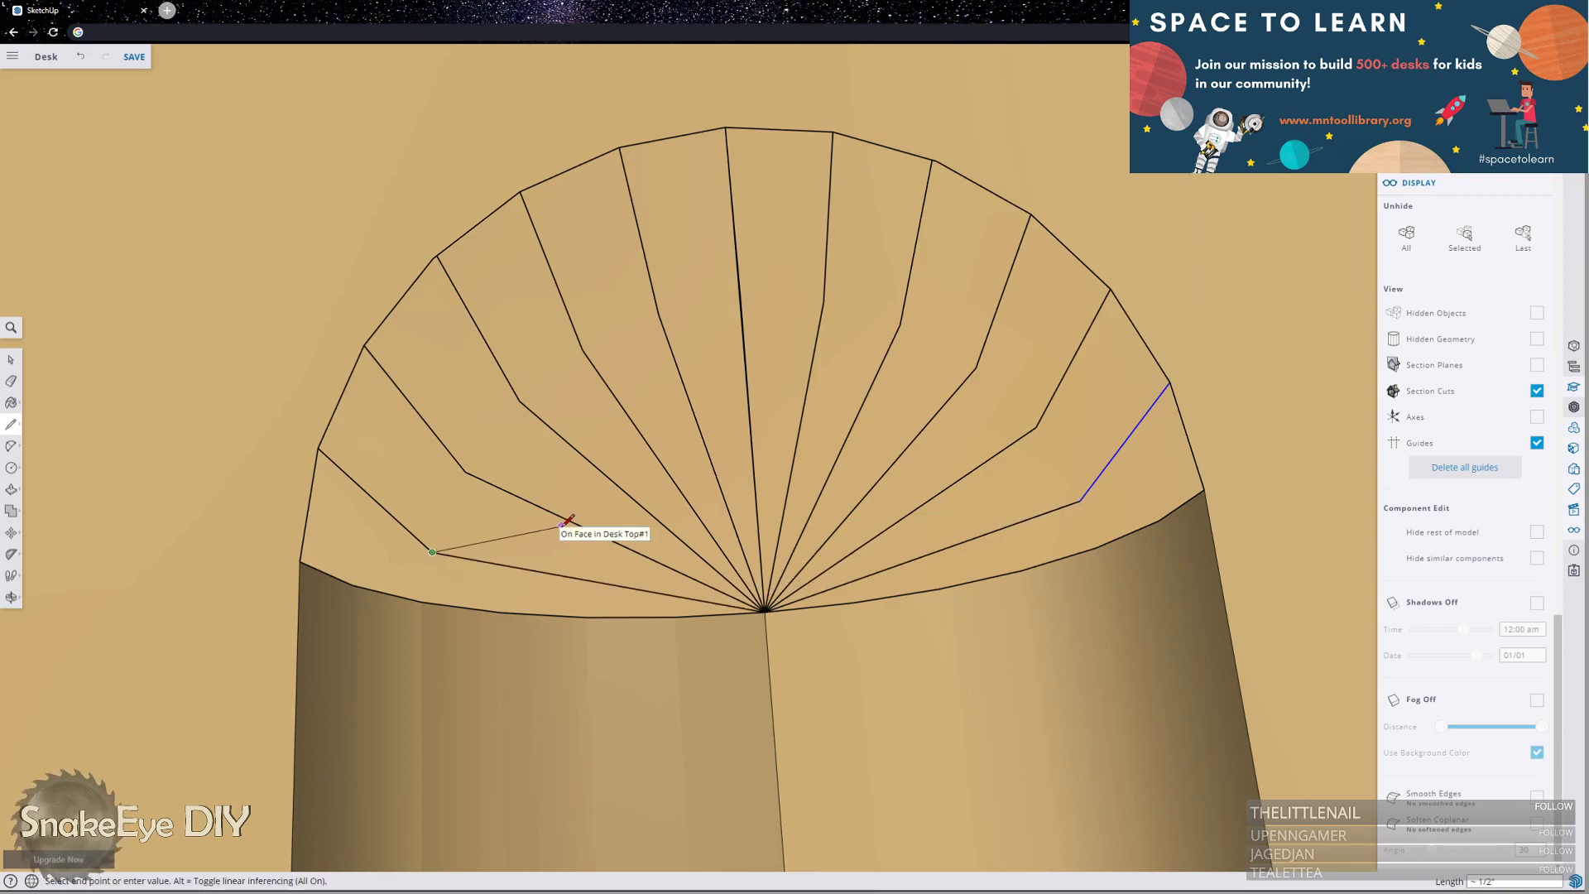
pyautogui.scroll(4, 680, 423)
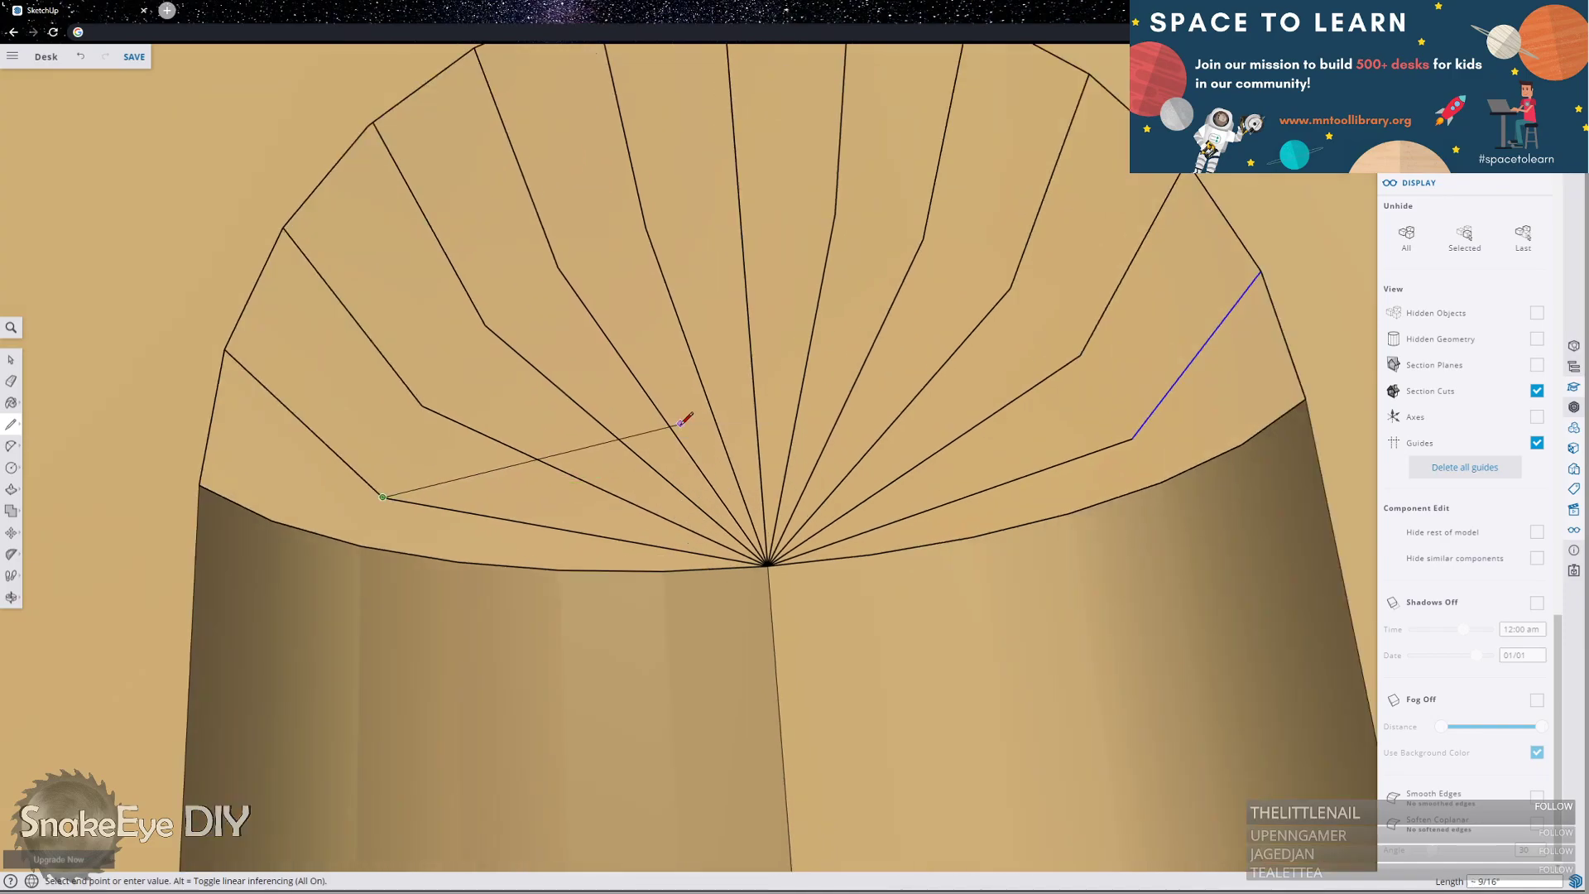
pyautogui.scroll(-3, 695, 420)
# From the opposite side, draw a 1/2" edge starting at the fan's apex.
pyautogui.moveTo(700, 419); pyautogui.dragTo(739, 332, button='middle')
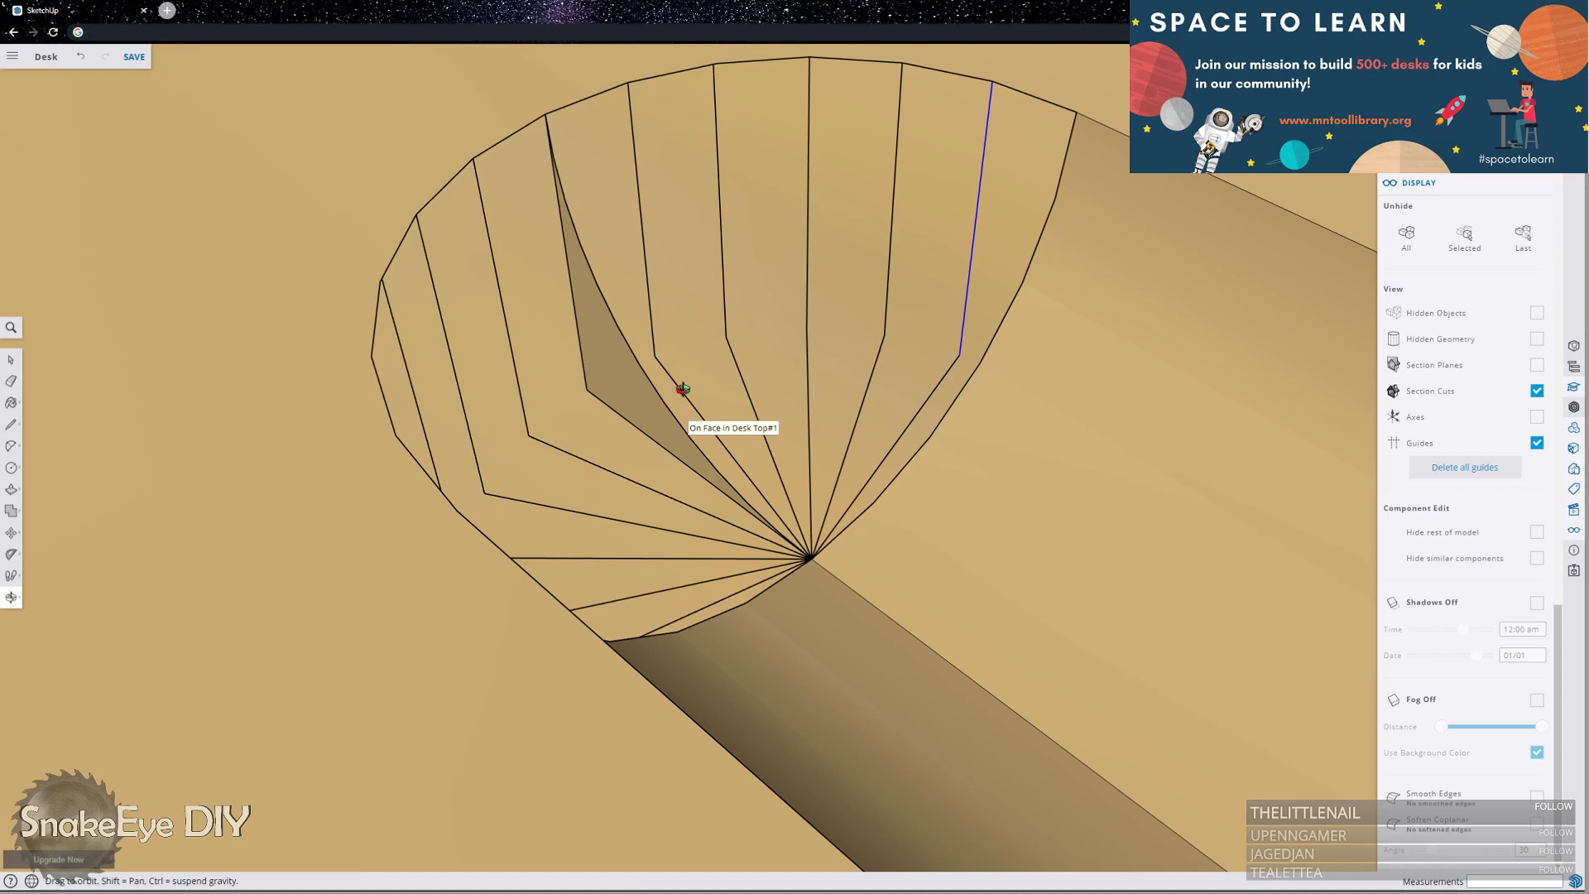
pyautogui.click(15, 446)
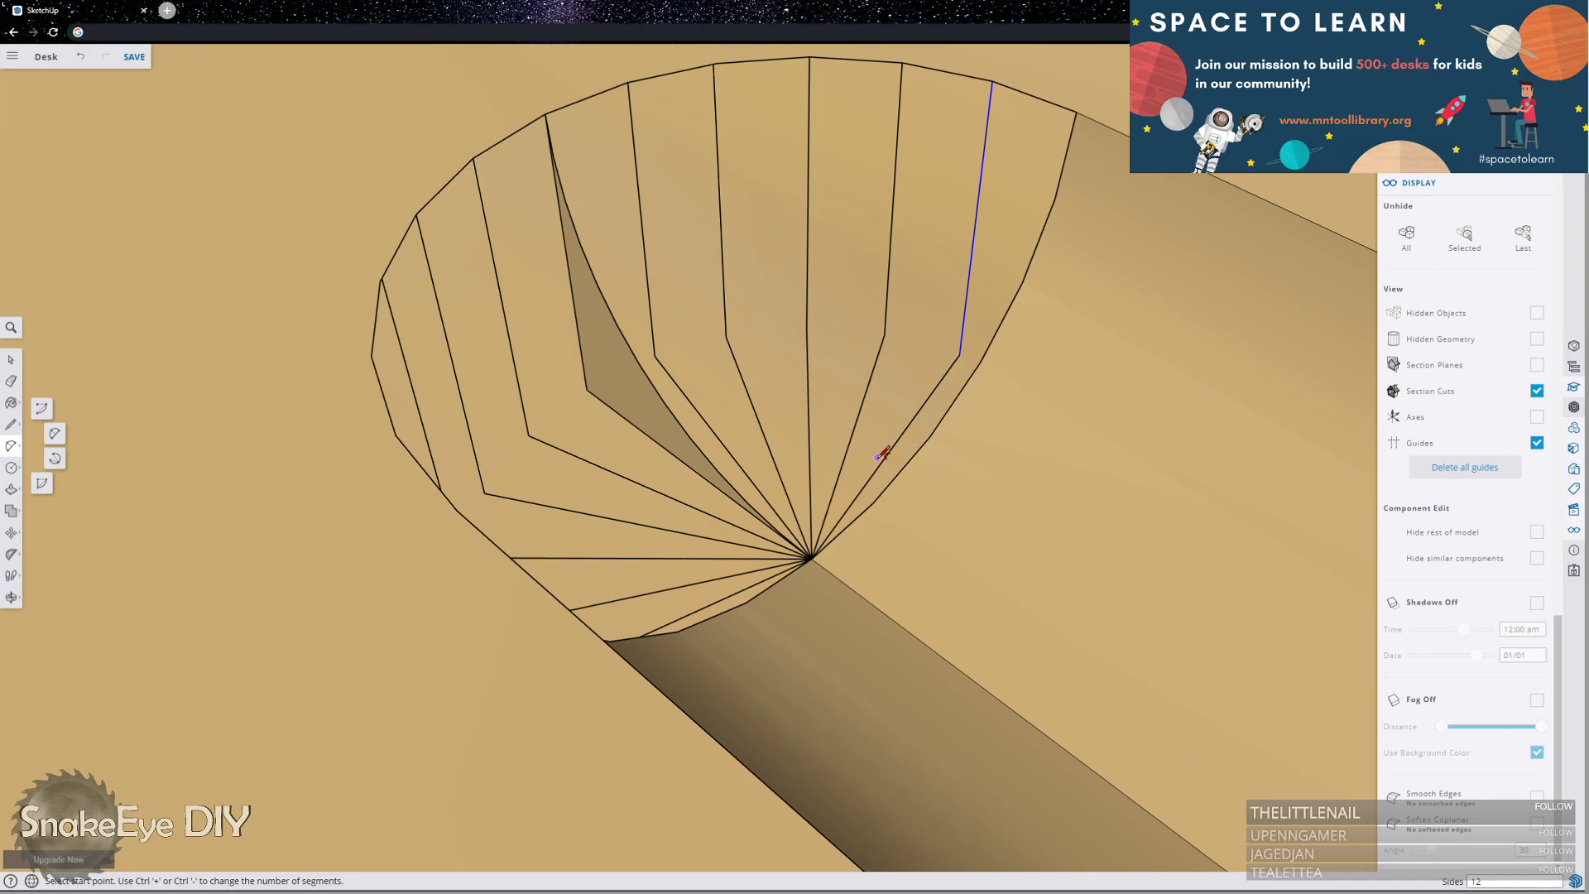
pyautogui.press('l')
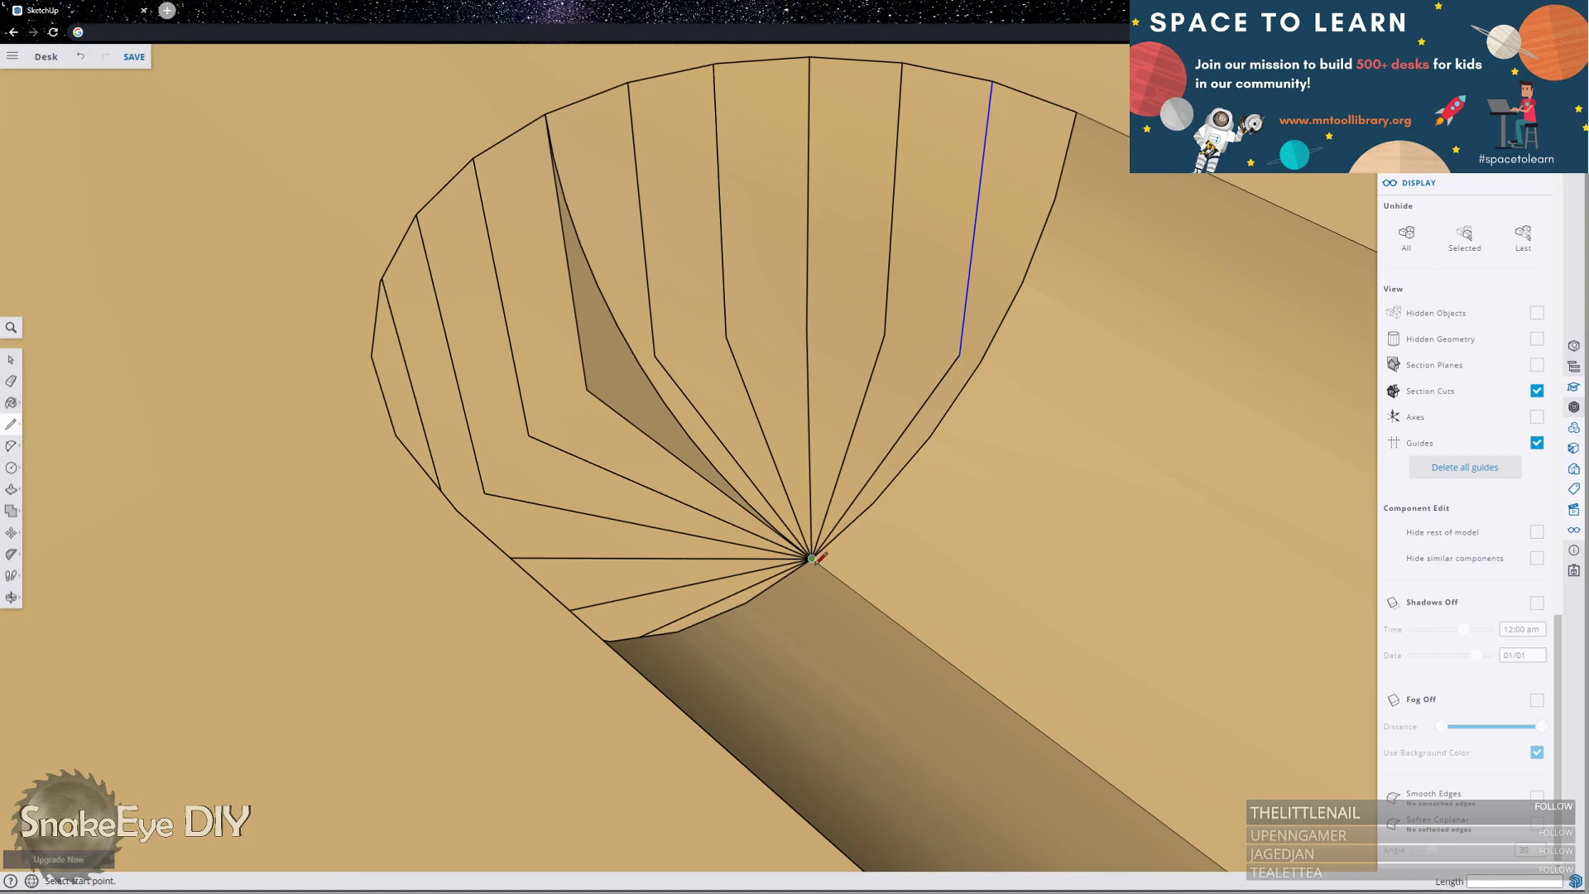
pyautogui.click(811, 559)
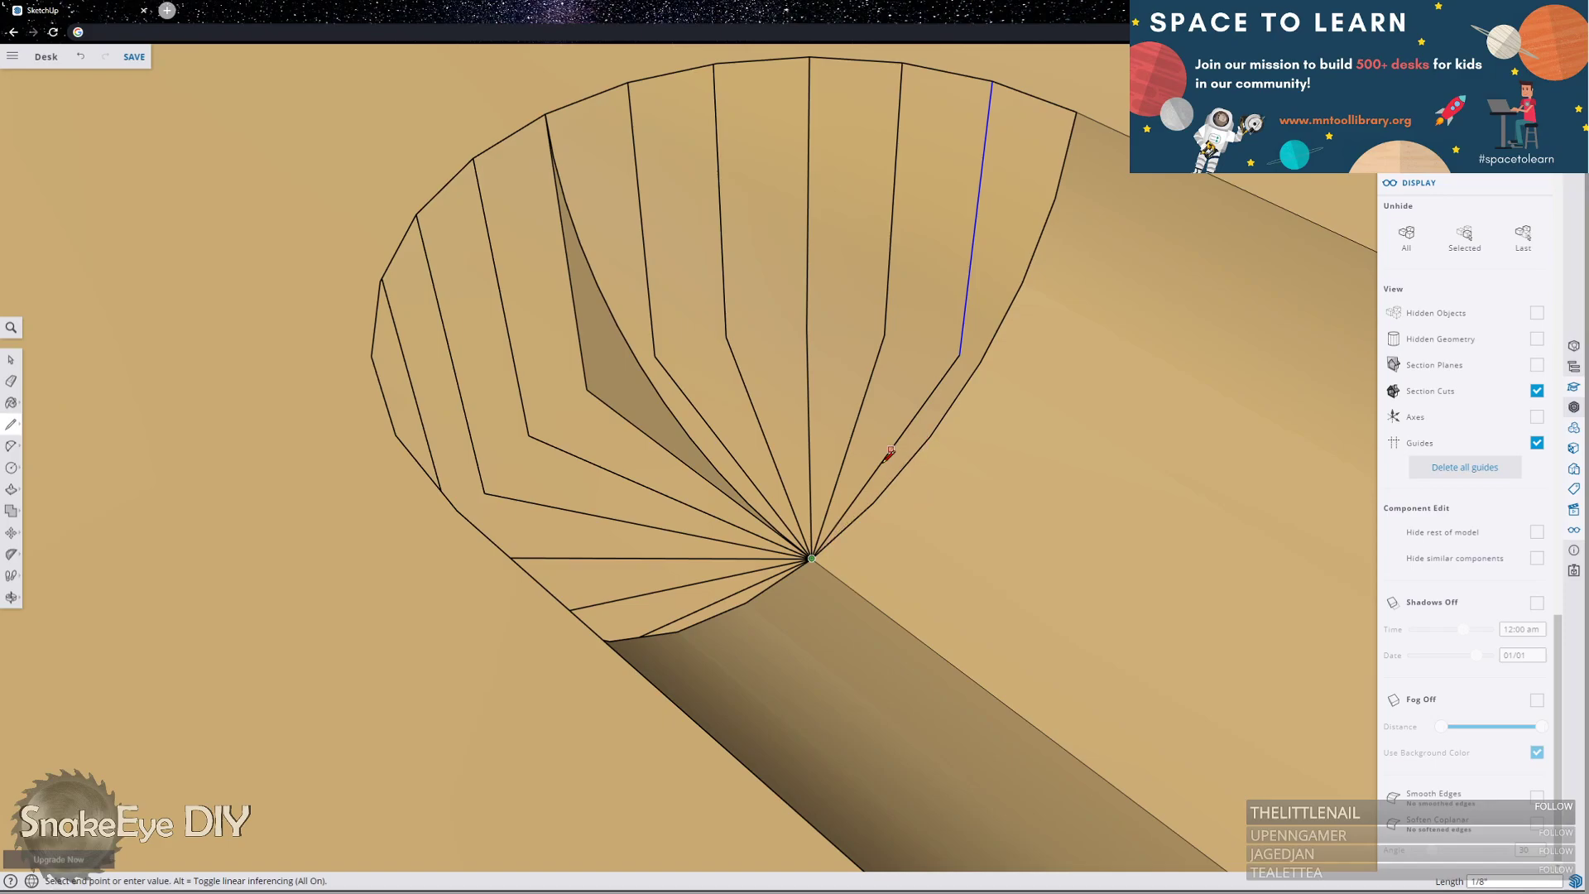
pyautogui.moveTo(838, 479); pyautogui.dragTo(850, 573, button='middle')
pyautogui.click(805, 450)
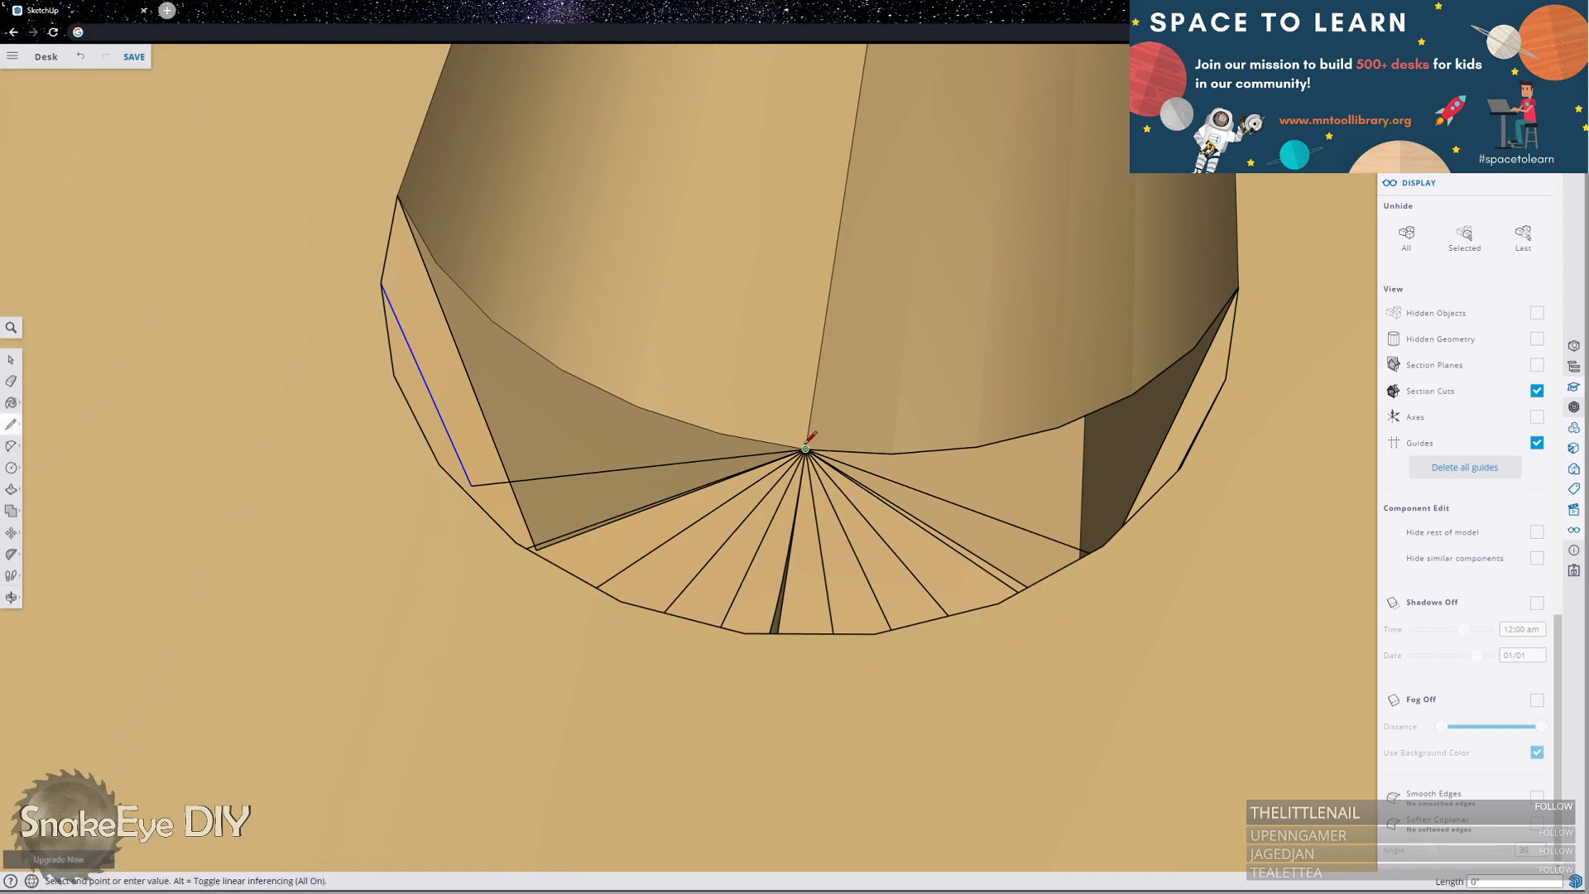
pyautogui.write('1/2')
pyautogui.press('Return')
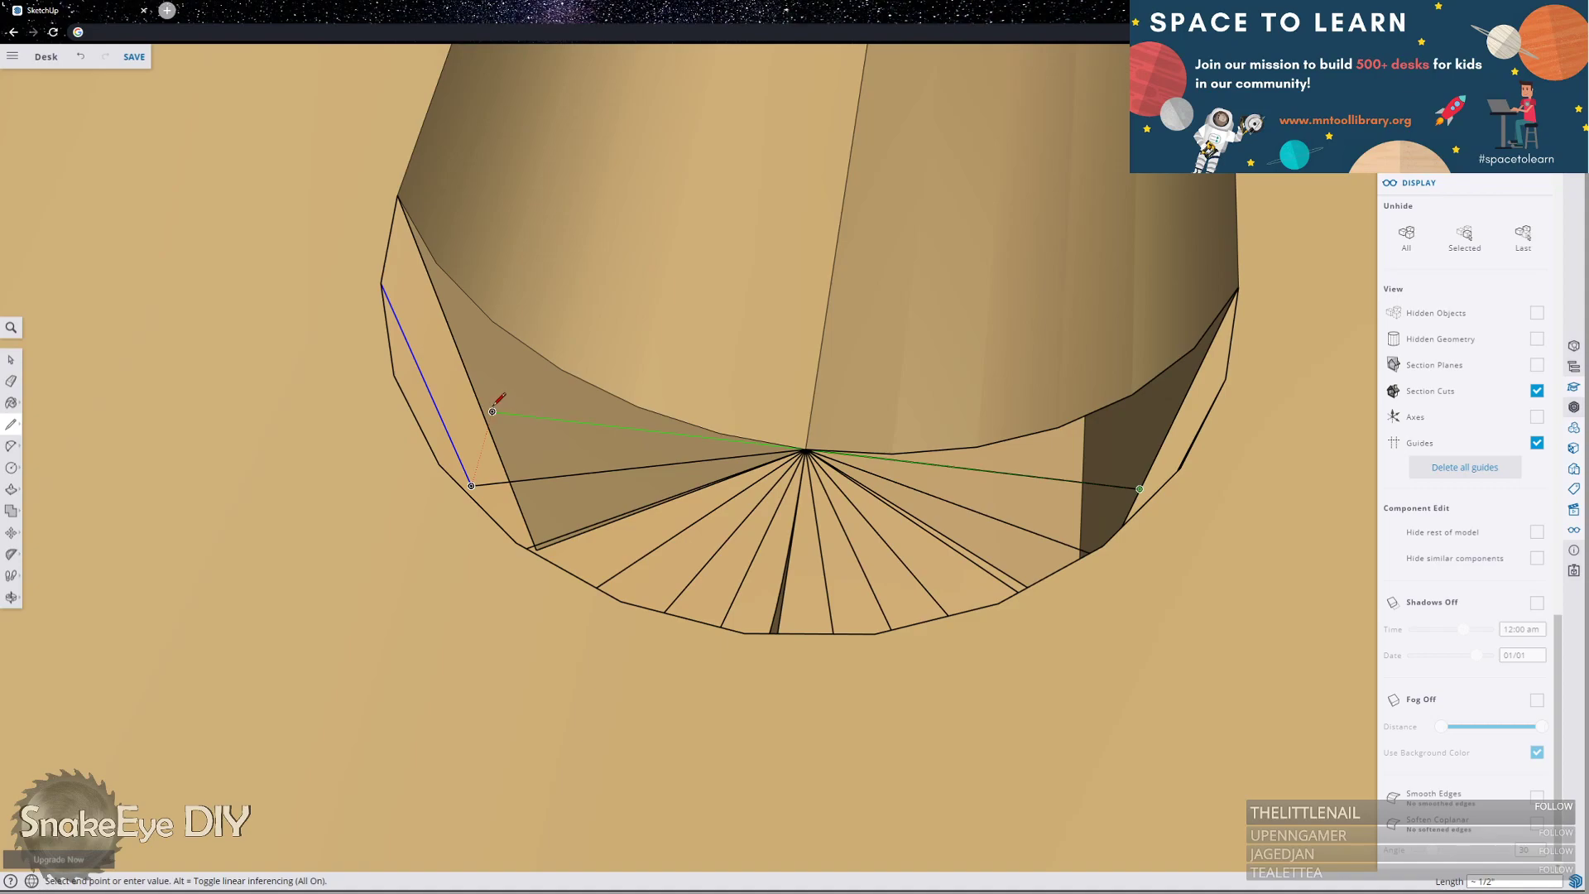
# Extend the edge chain with length 5 and connect the short edge's end to the rim corner.
pyautogui.write('5')
pyautogui.press('Return')
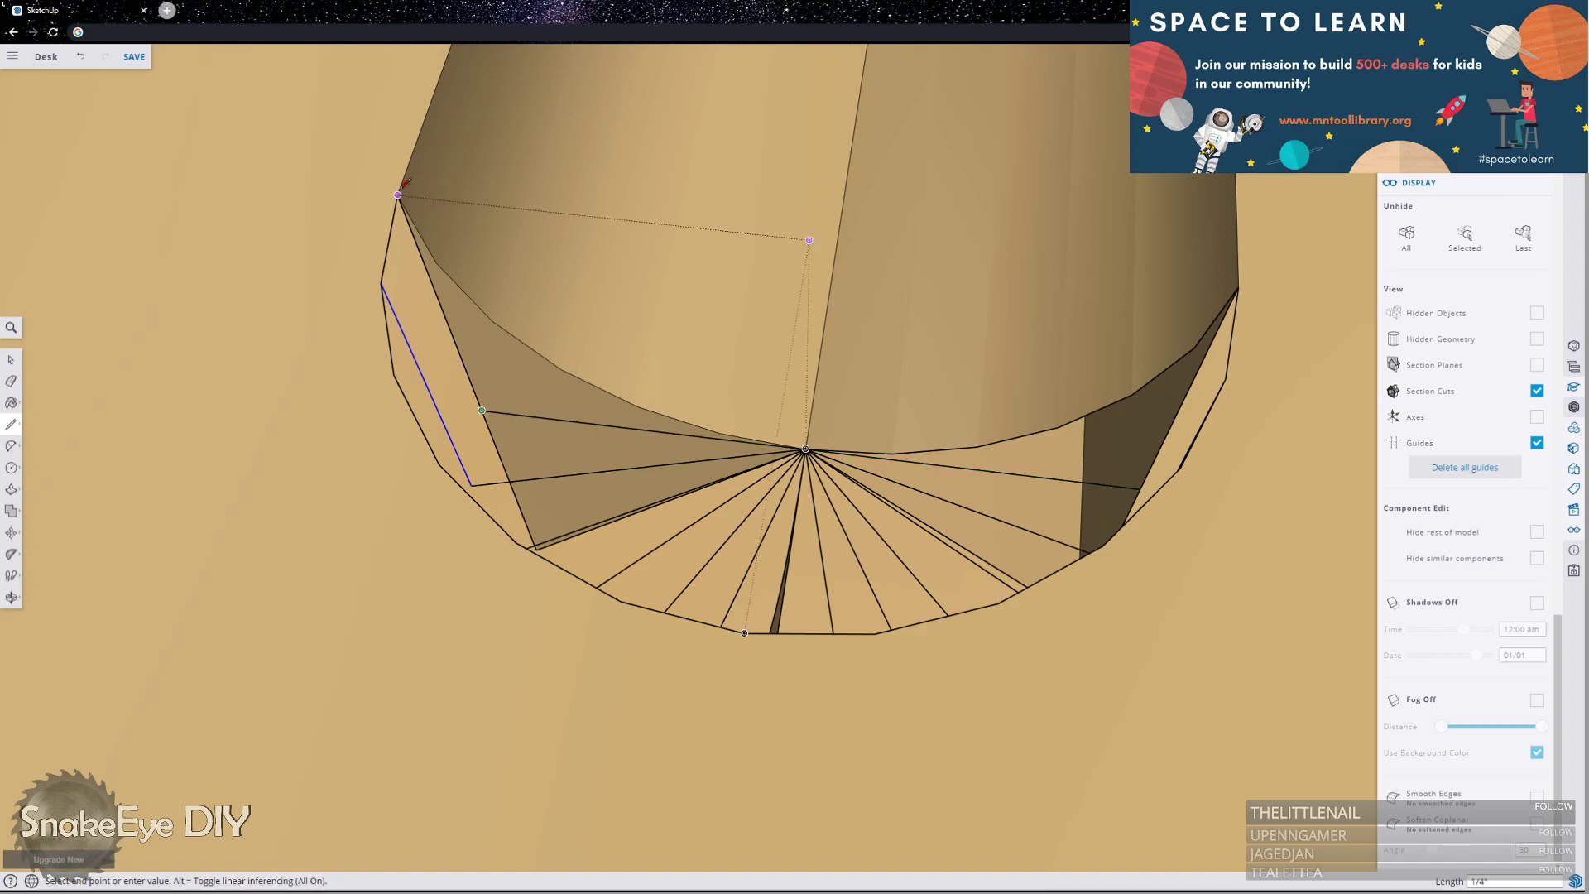
pyautogui.click(397, 194)
pyautogui.press('Escape')
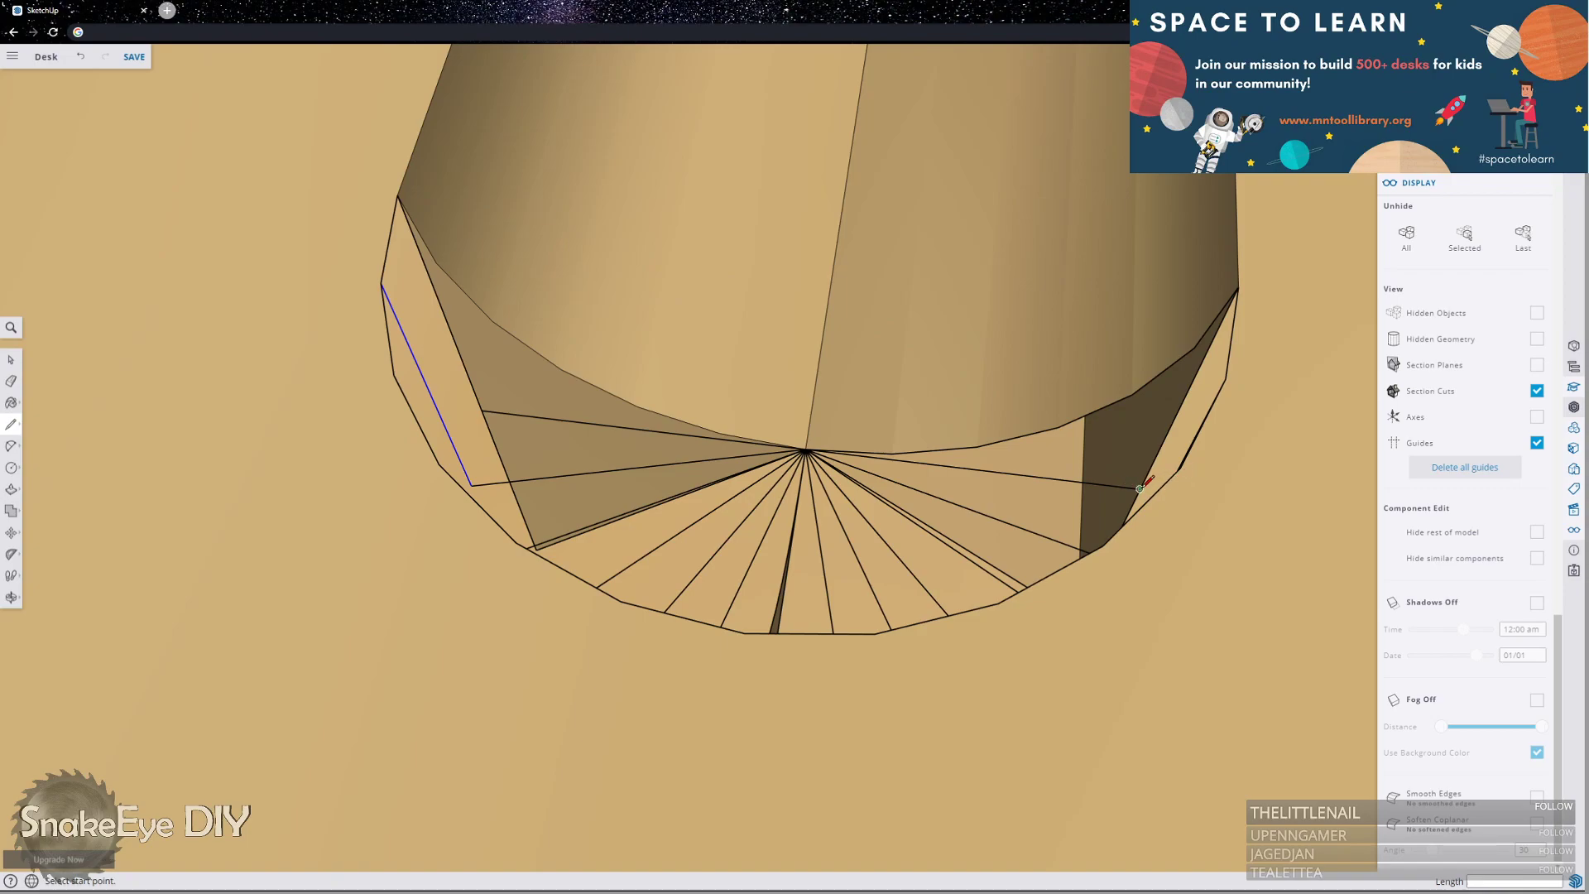
pyautogui.click(1140, 488)
pyautogui.click(1238, 285)
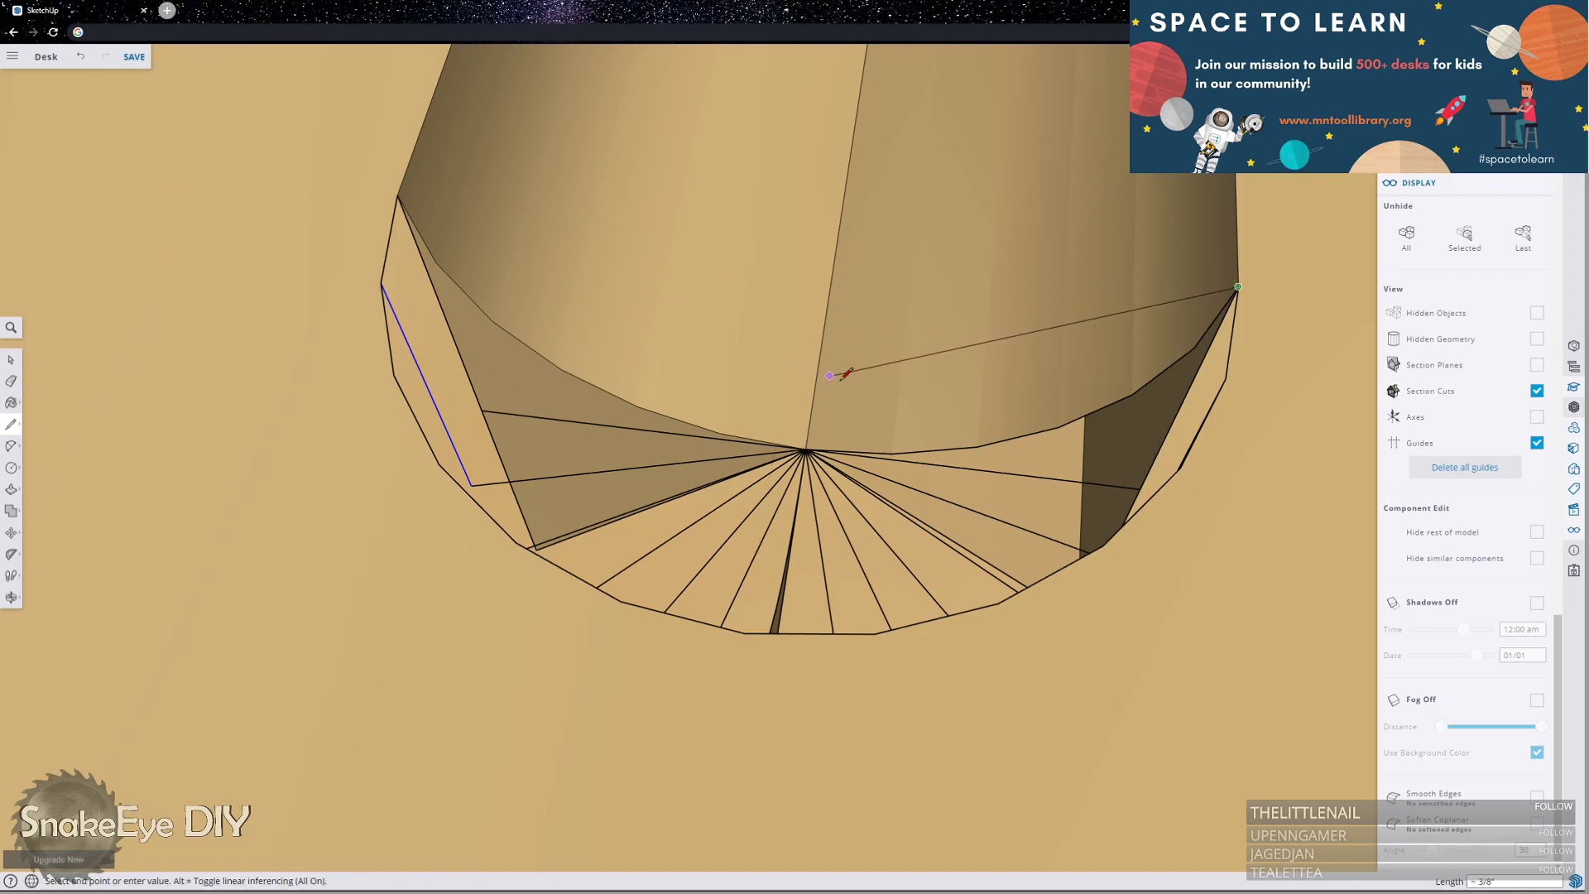
pyautogui.press('Escape')
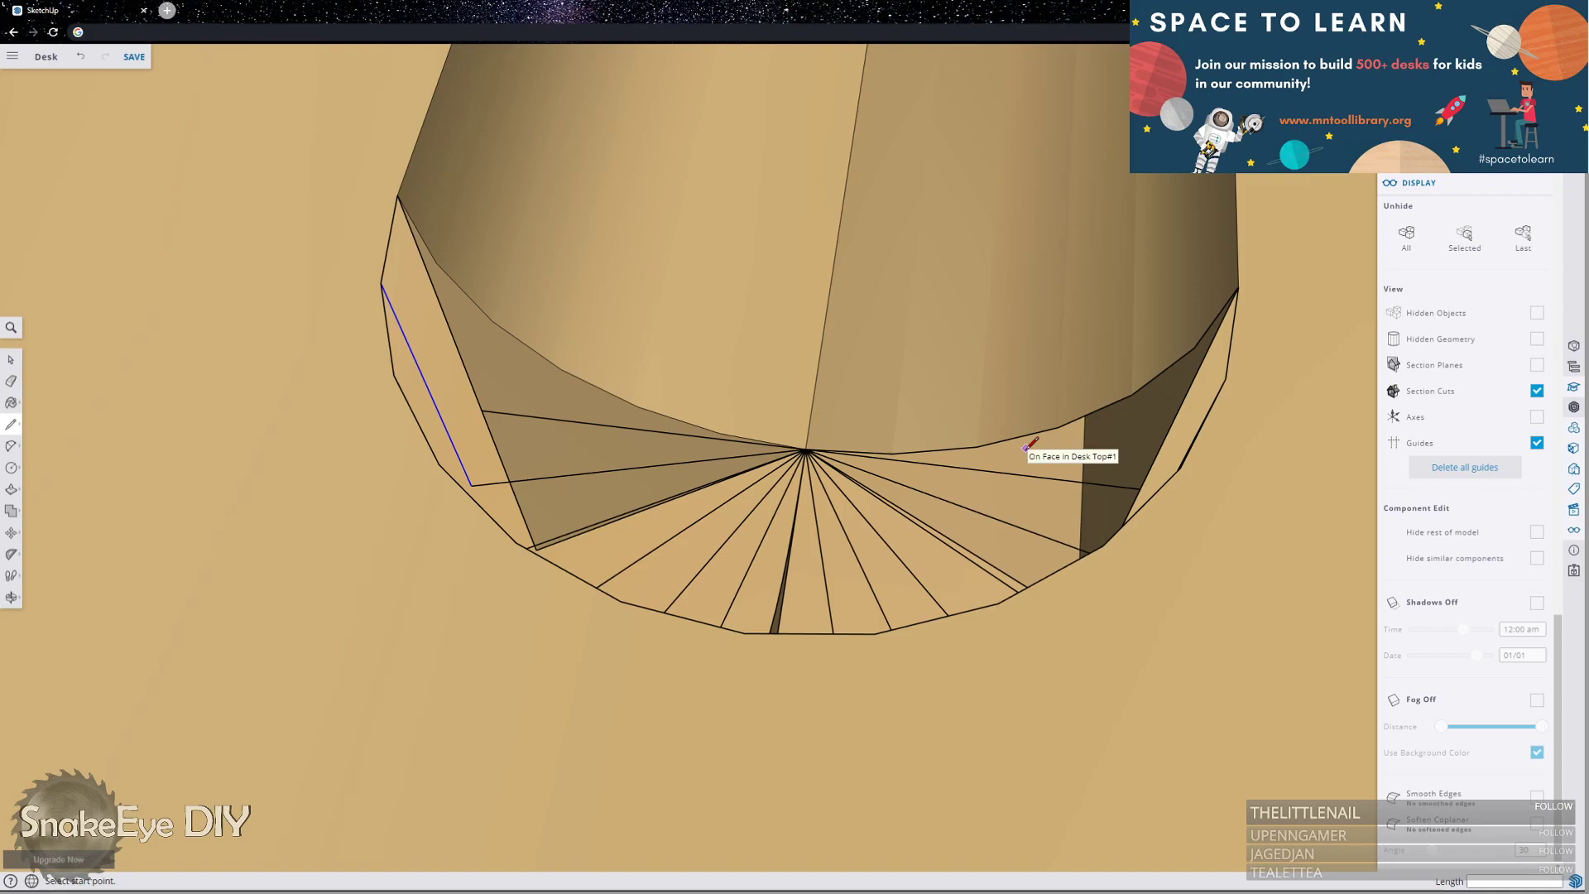
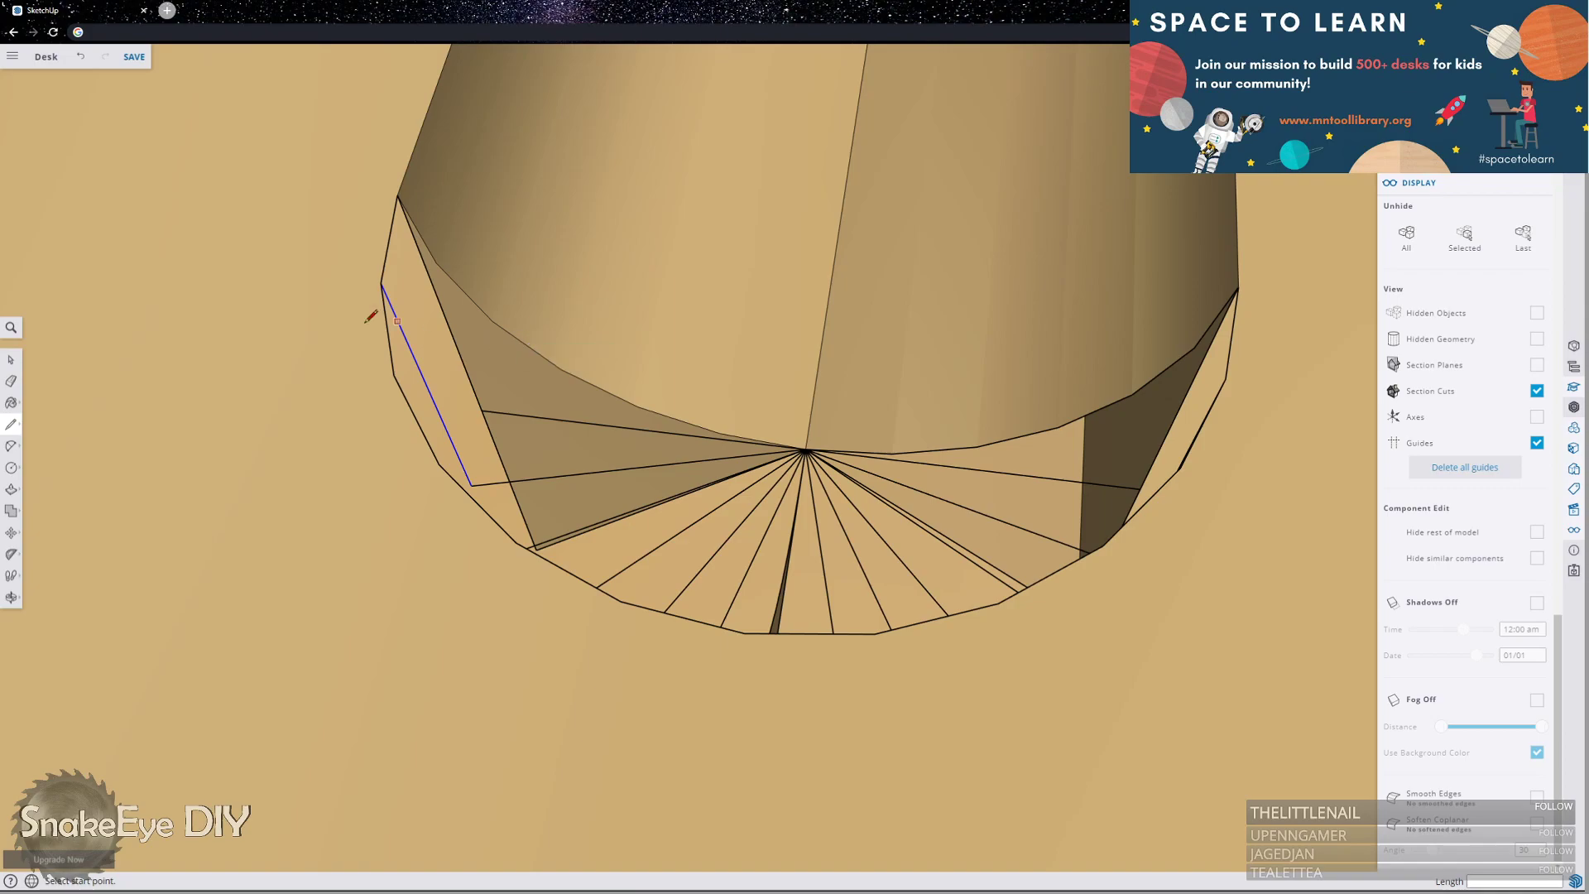
# Draw a 2-point arc across one wedge of the cylinder end, from the fan's centre vertex to a rim vertex.
pyautogui.click(11, 445)
pyautogui.click(805, 449)
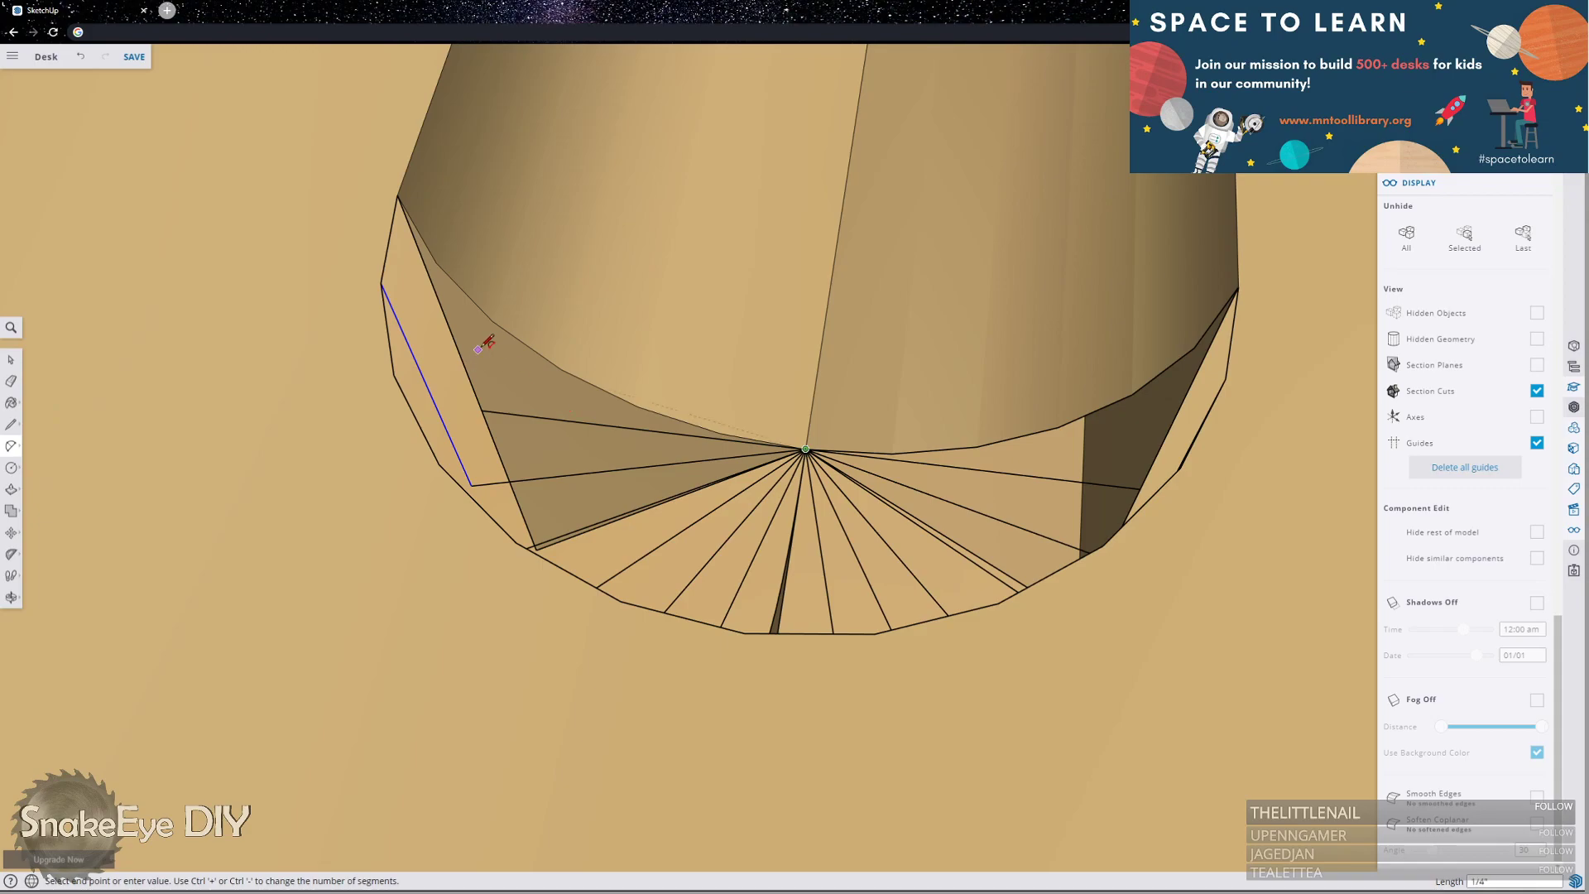
pyautogui.click(398, 196)
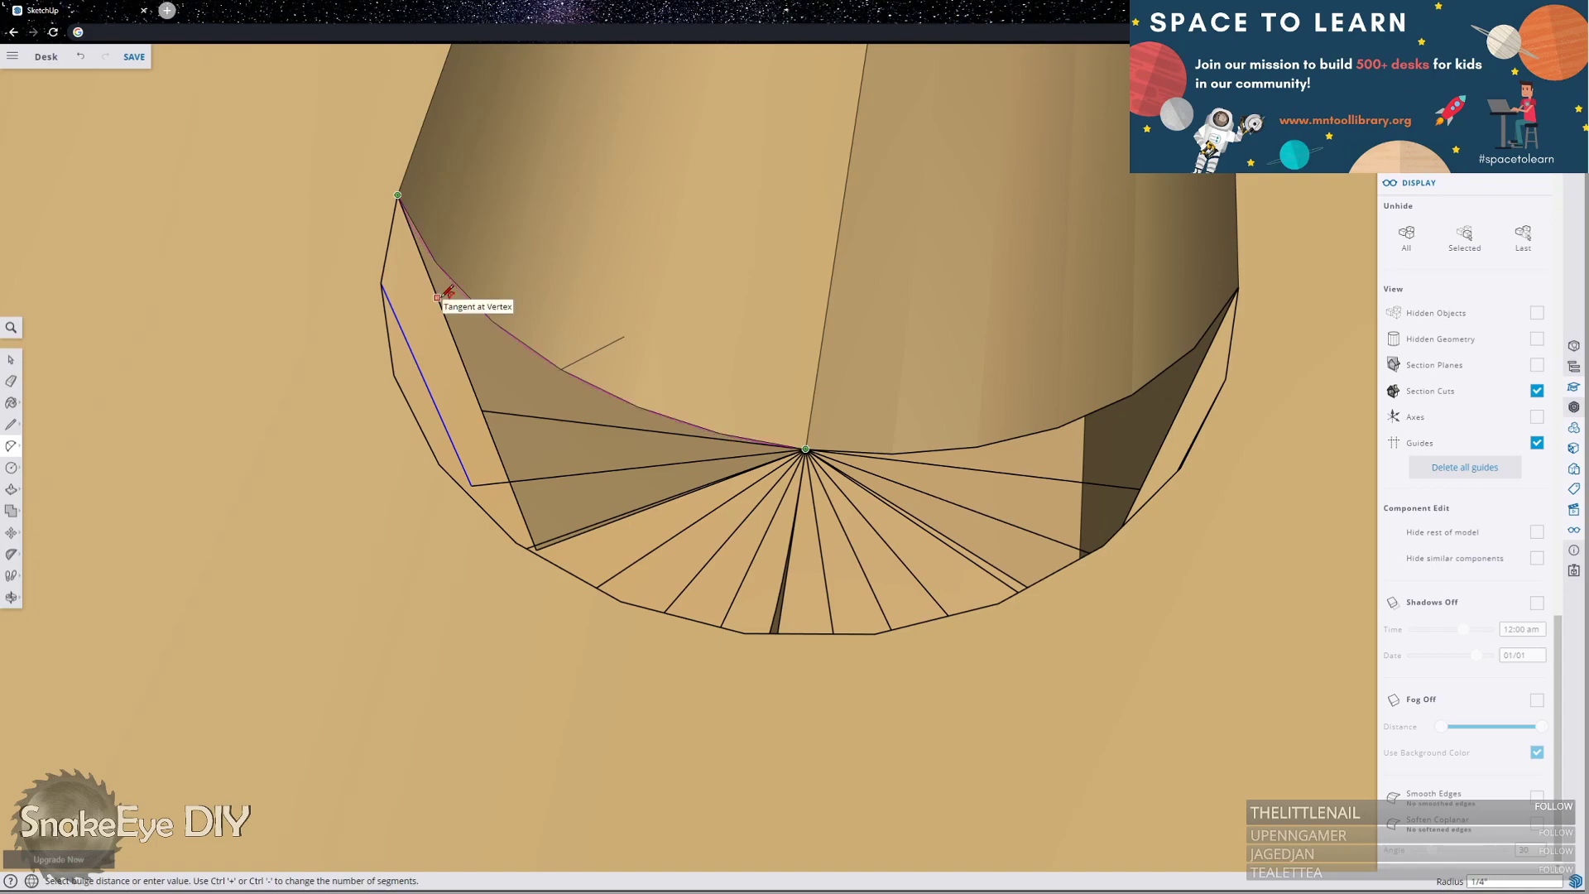
pyautogui.click(448, 291)
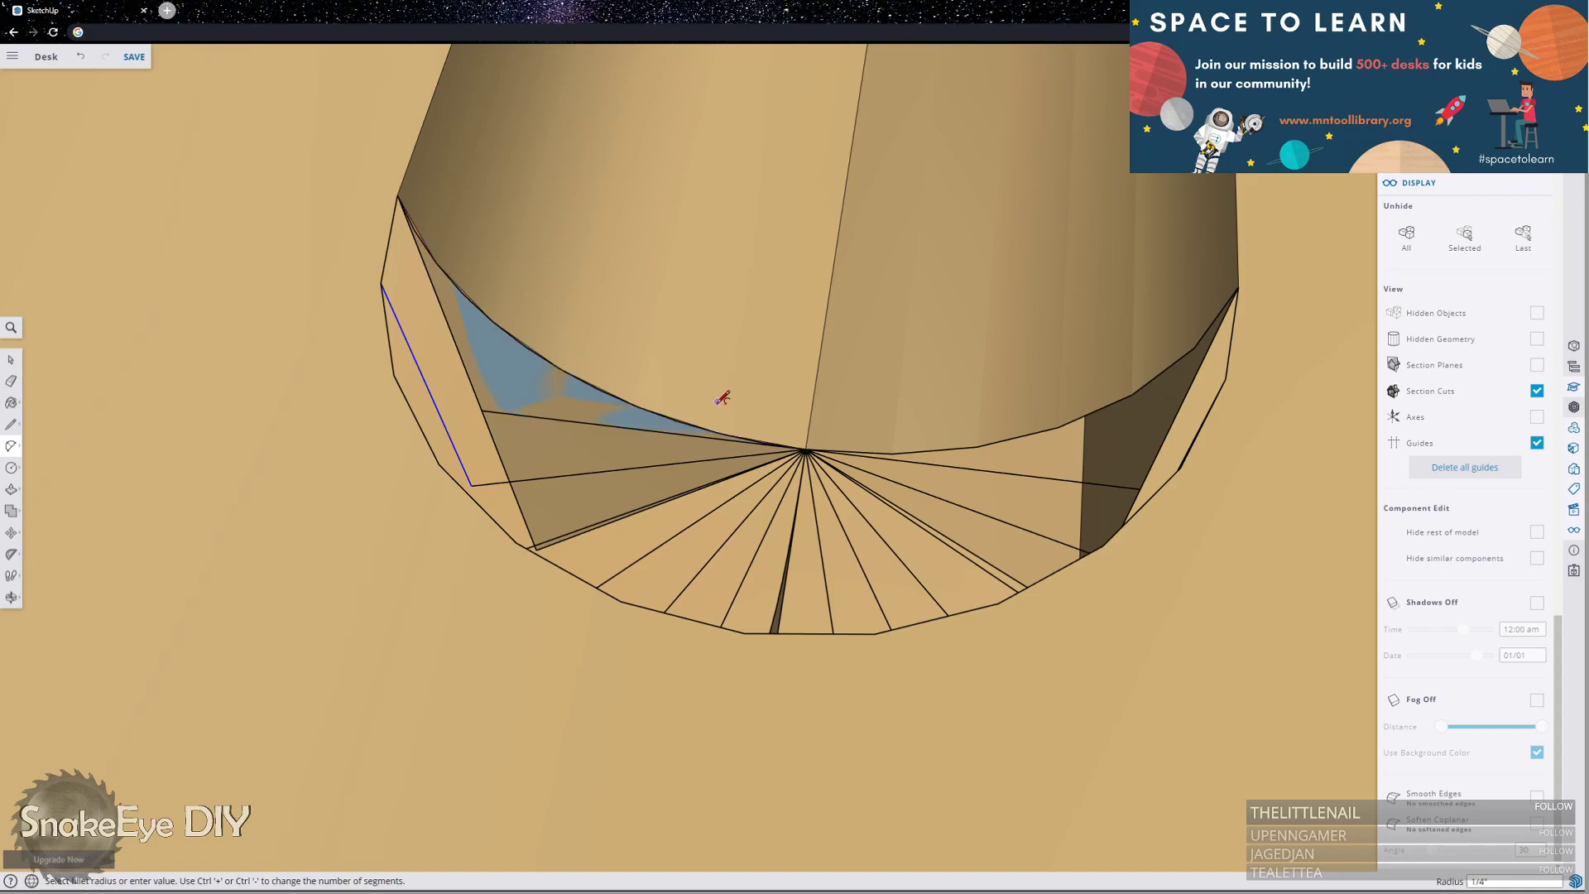
pyautogui.press('o')
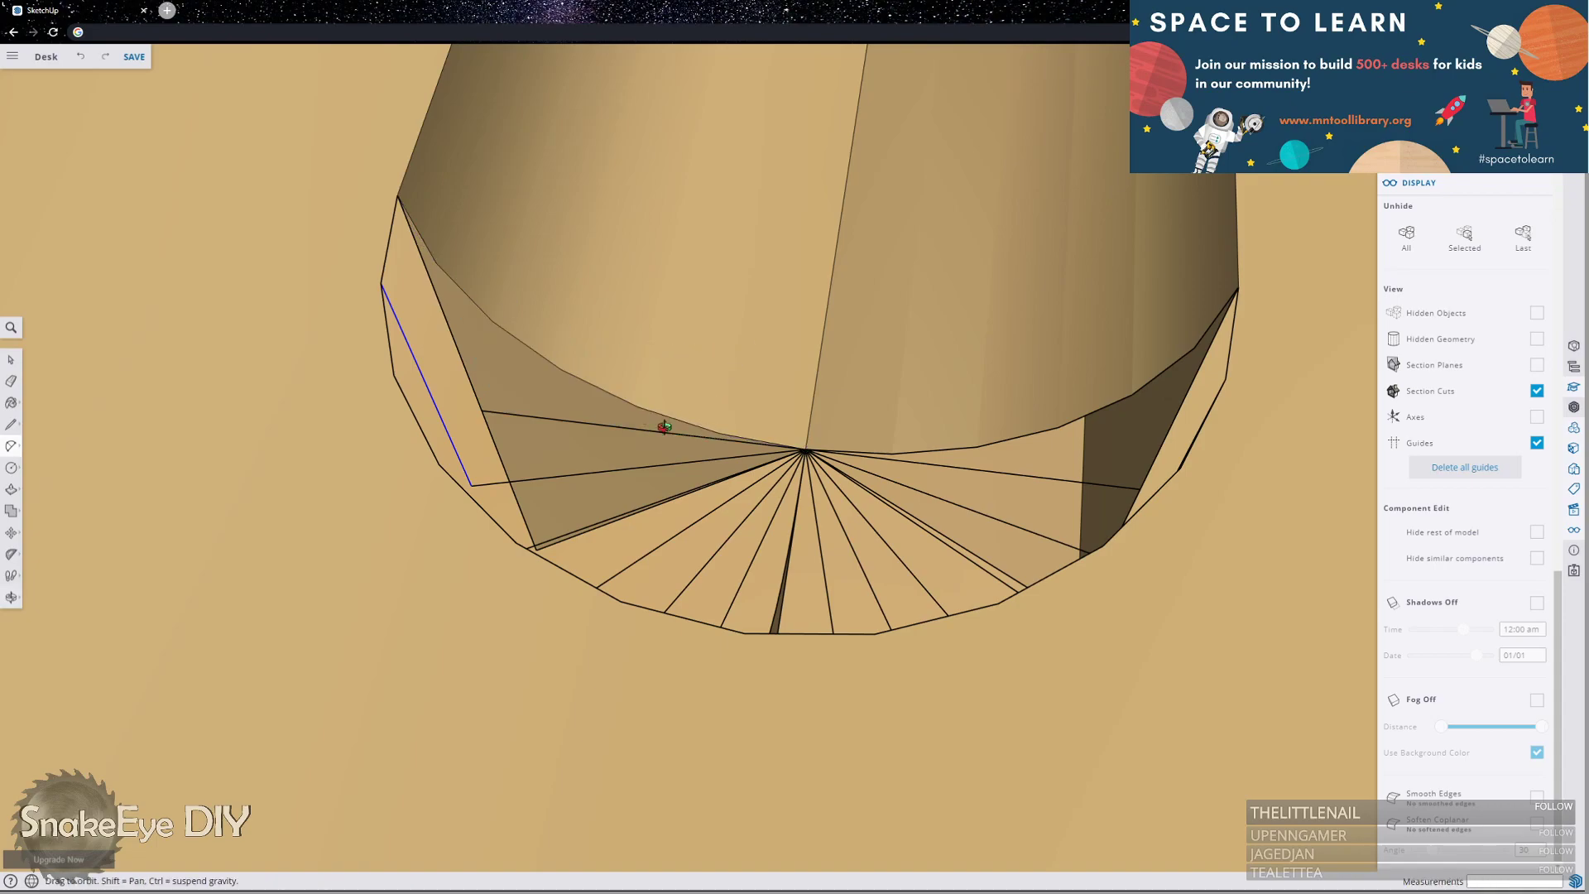
pyautogui.moveTo(702, 430); pyautogui.dragTo(866, 431)
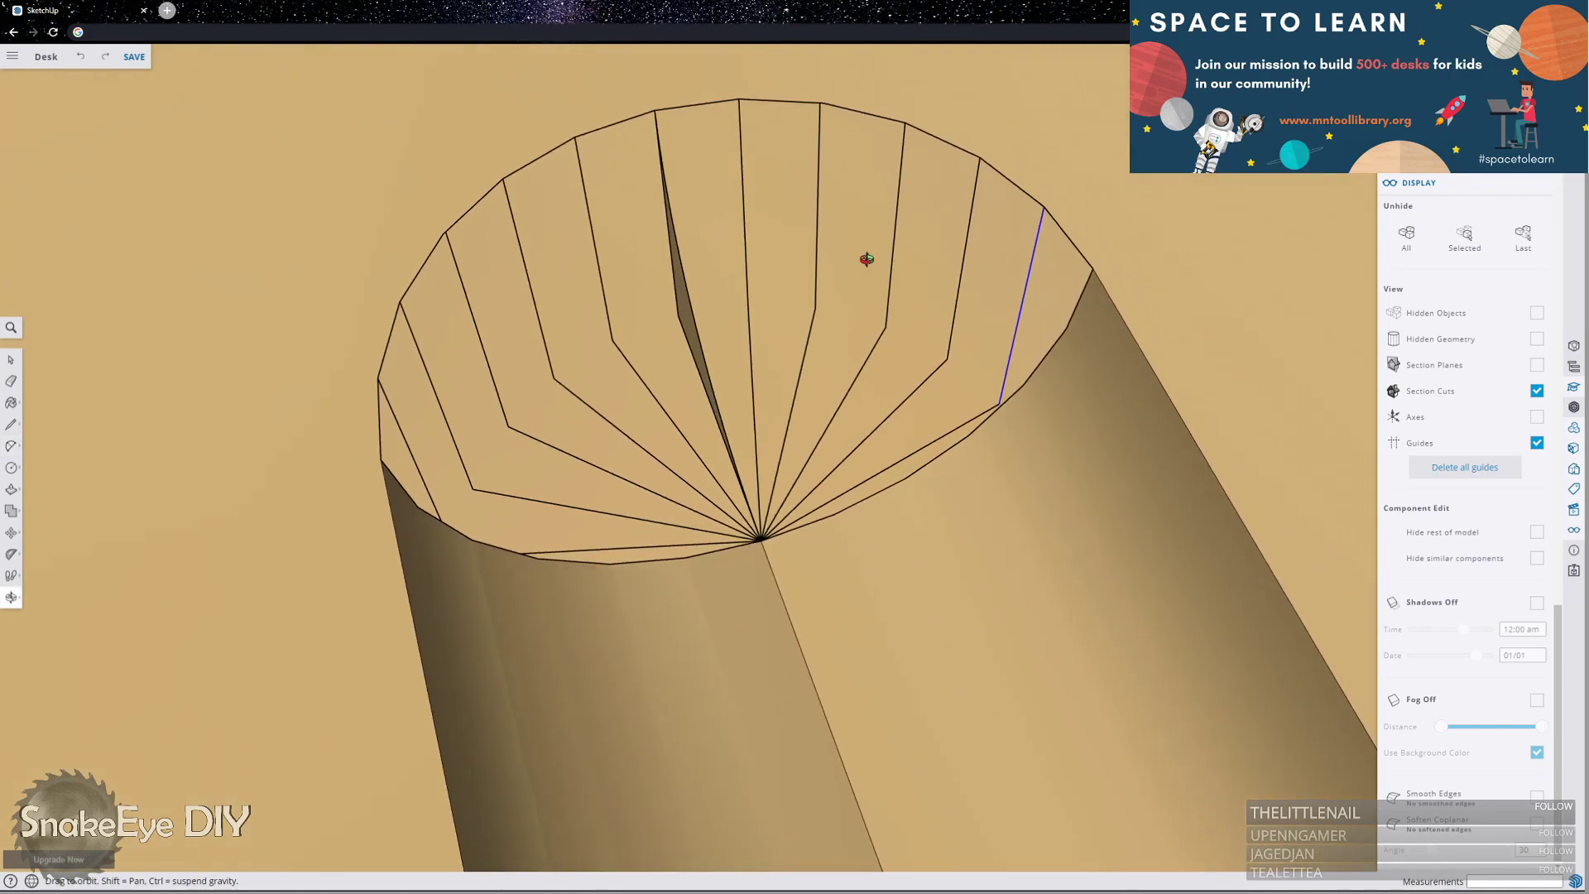
# Draw an arc from the fan's centre vertex to the top rim vertex, splitting off a sliver face.
pyautogui.moveTo(866, 259); pyautogui.dragTo(672, 143)
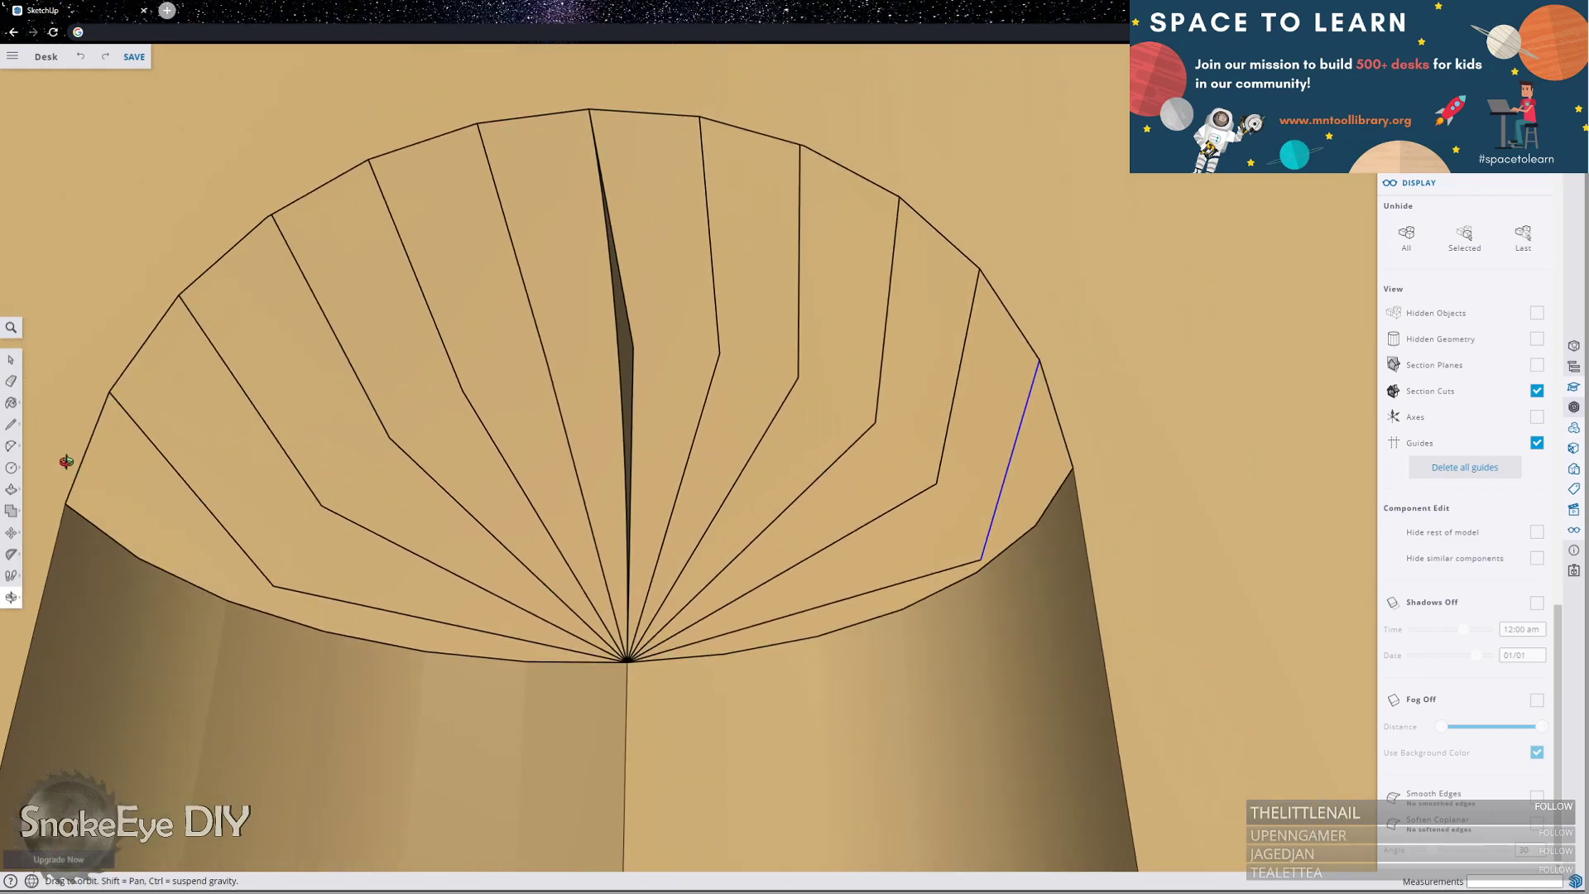
pyautogui.click(12, 445)
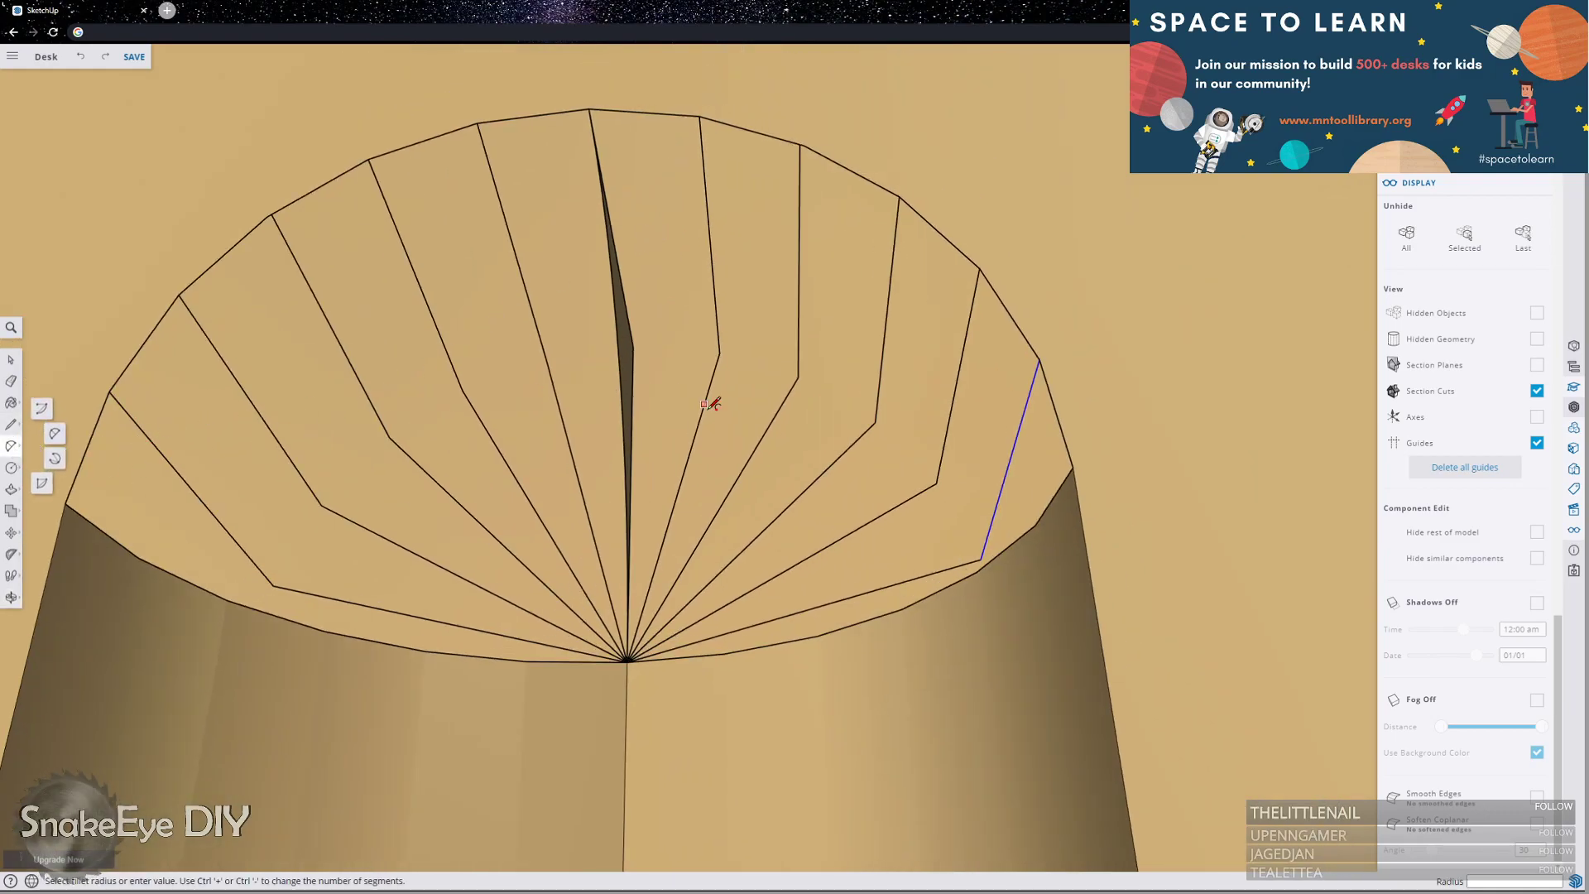
pyautogui.click(626, 662)
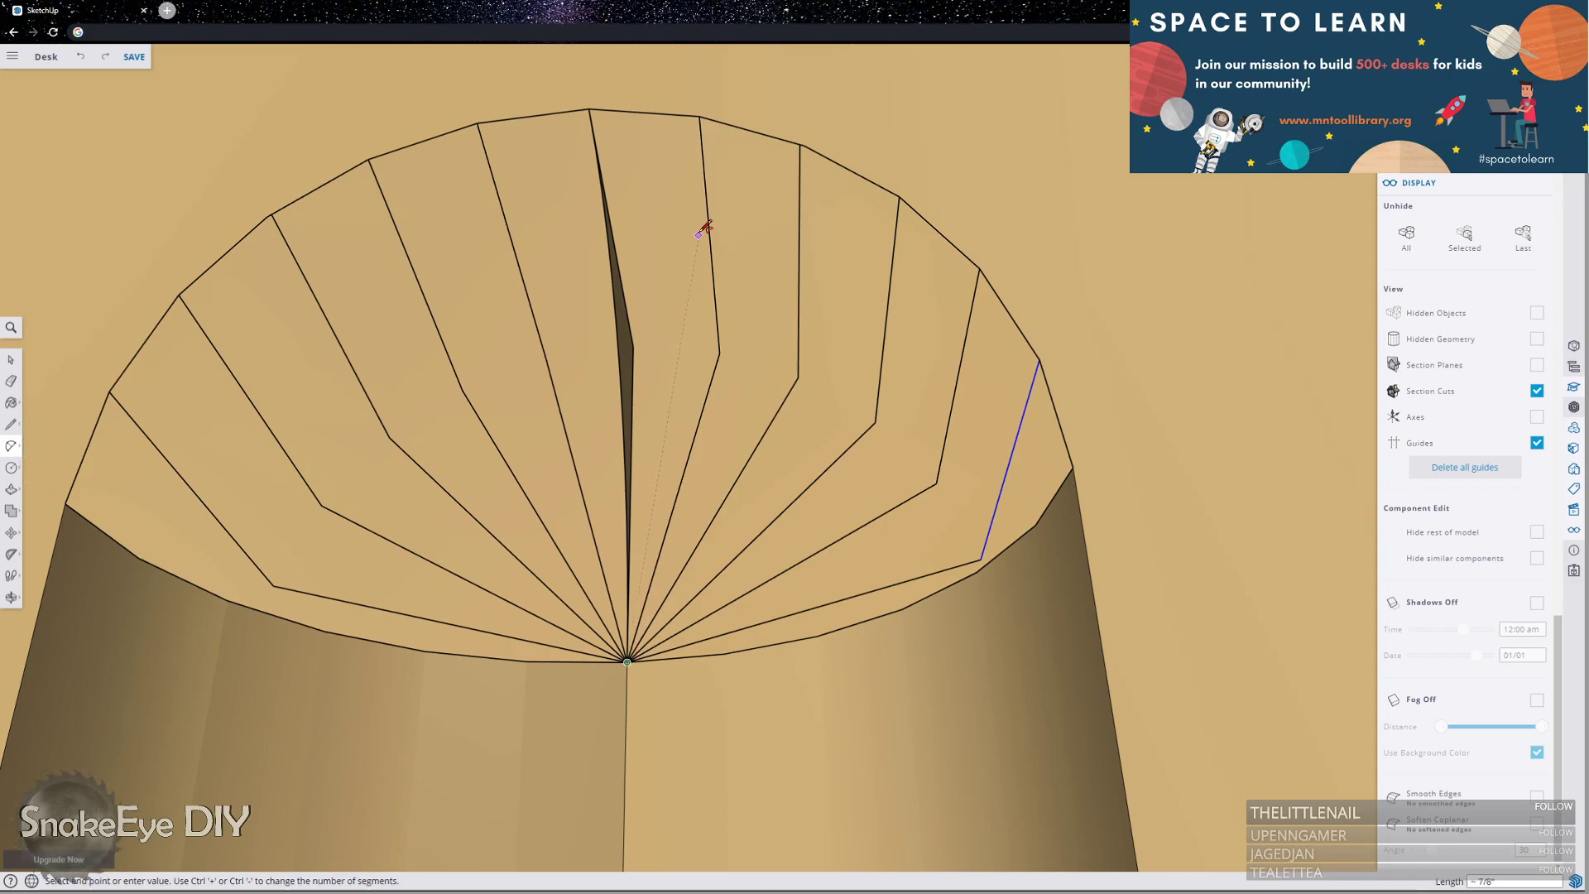
pyautogui.click(700, 116)
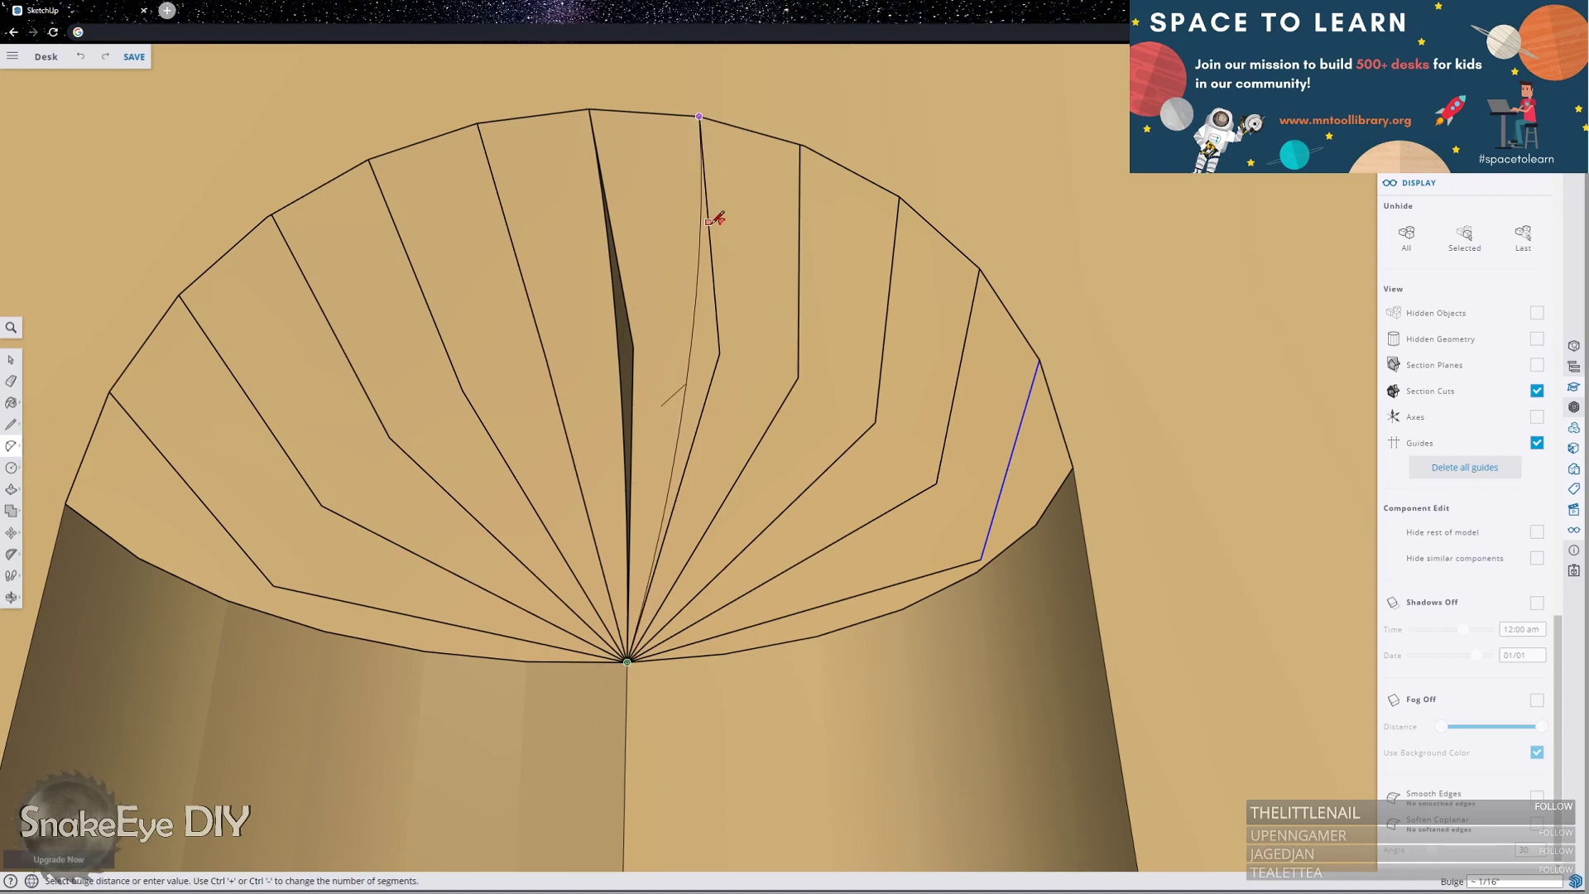
pyautogui.click(710, 234)
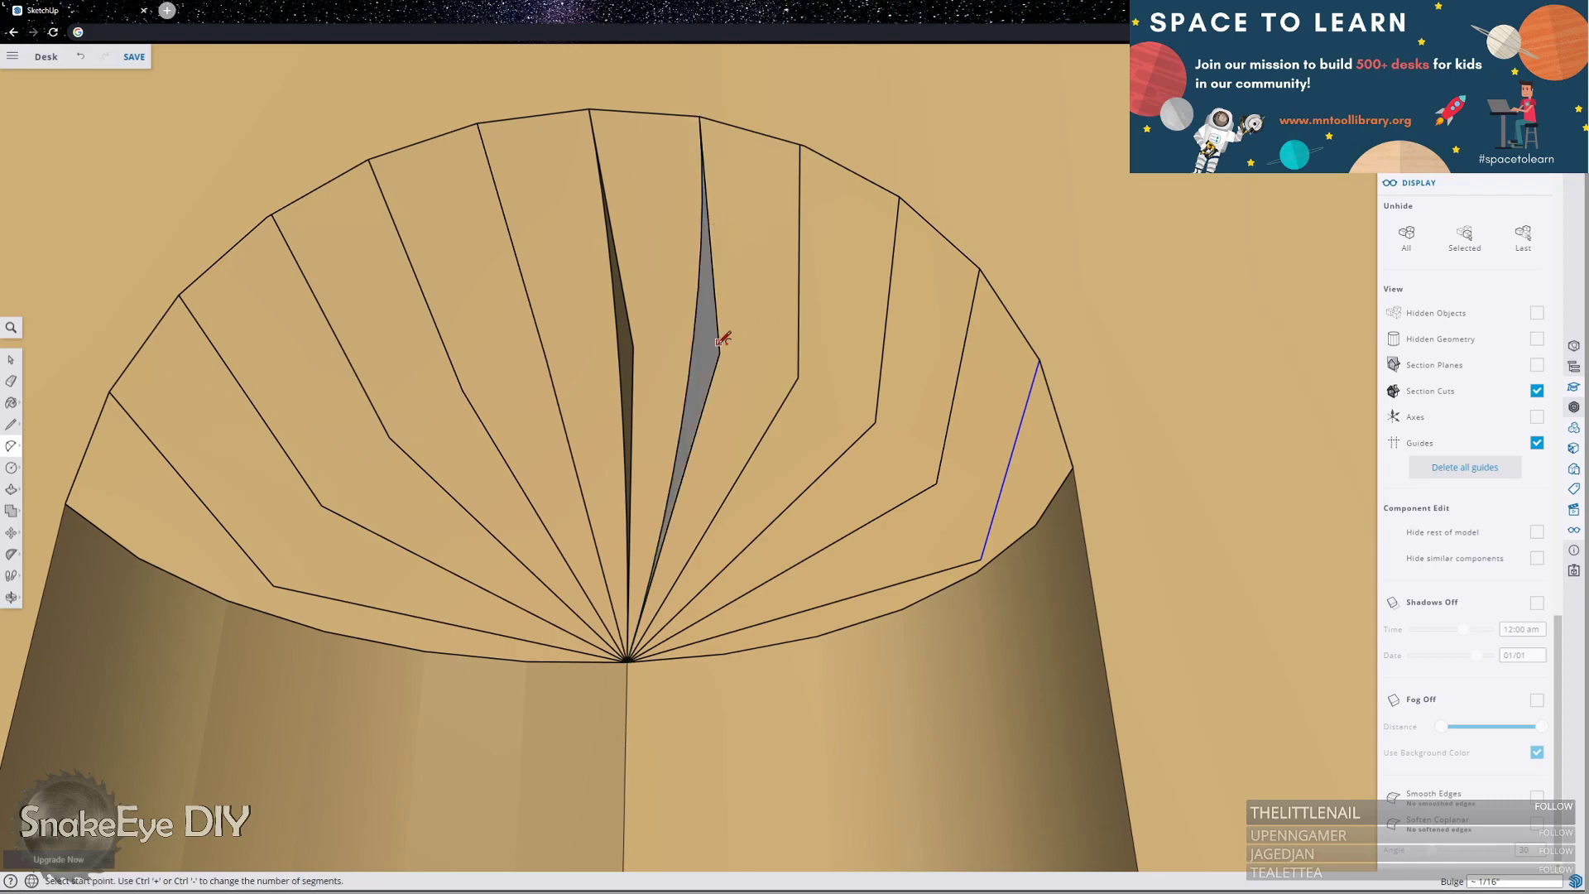
pyautogui.click(627, 662)
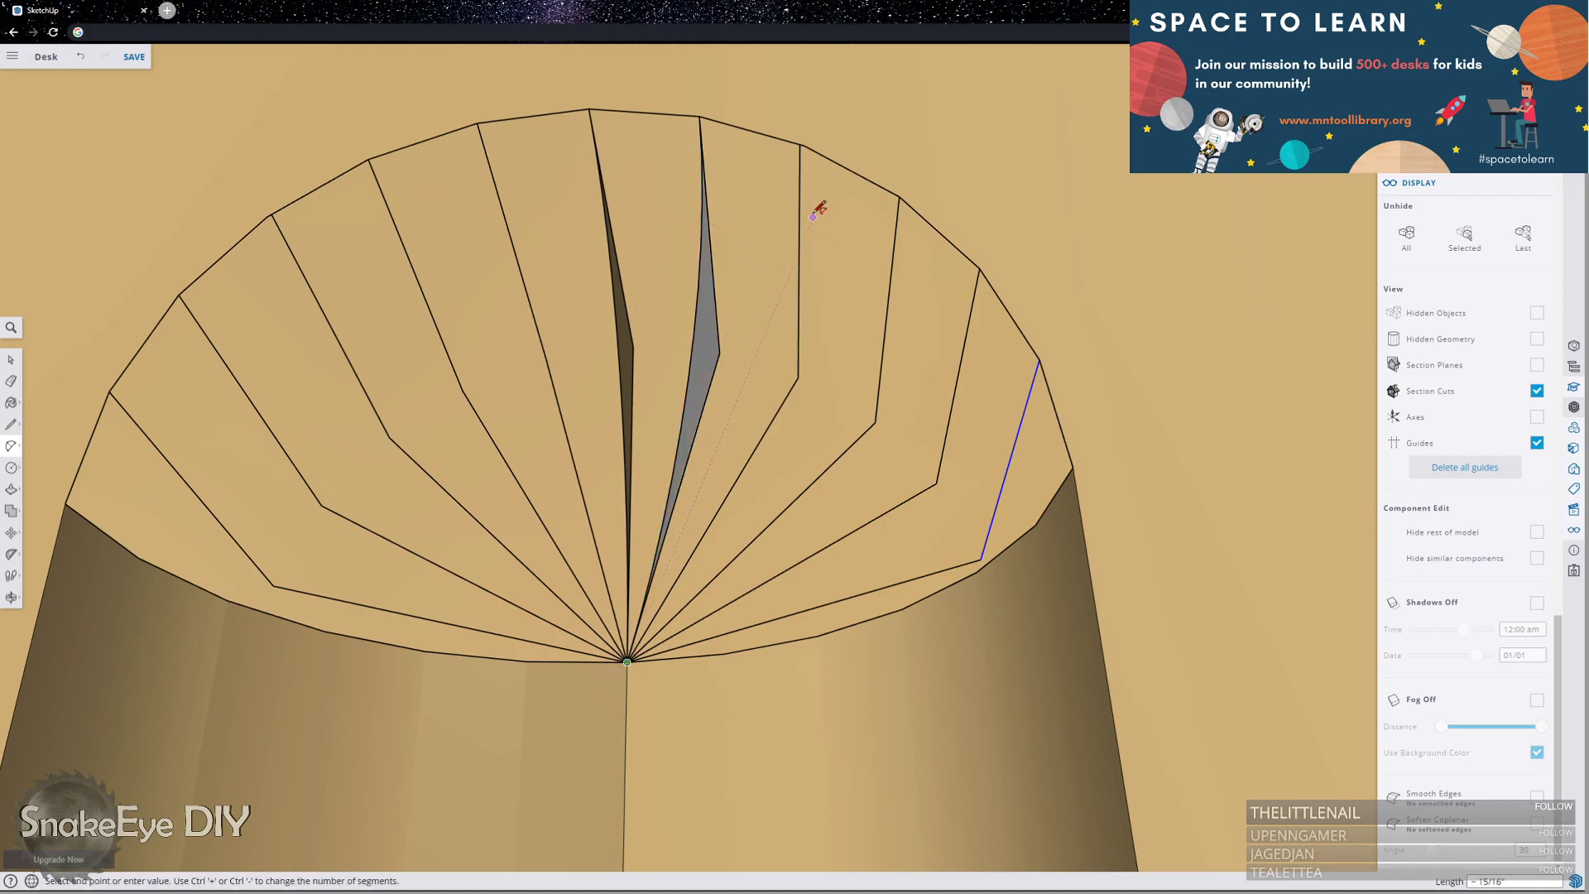
pyautogui.click(800, 151)
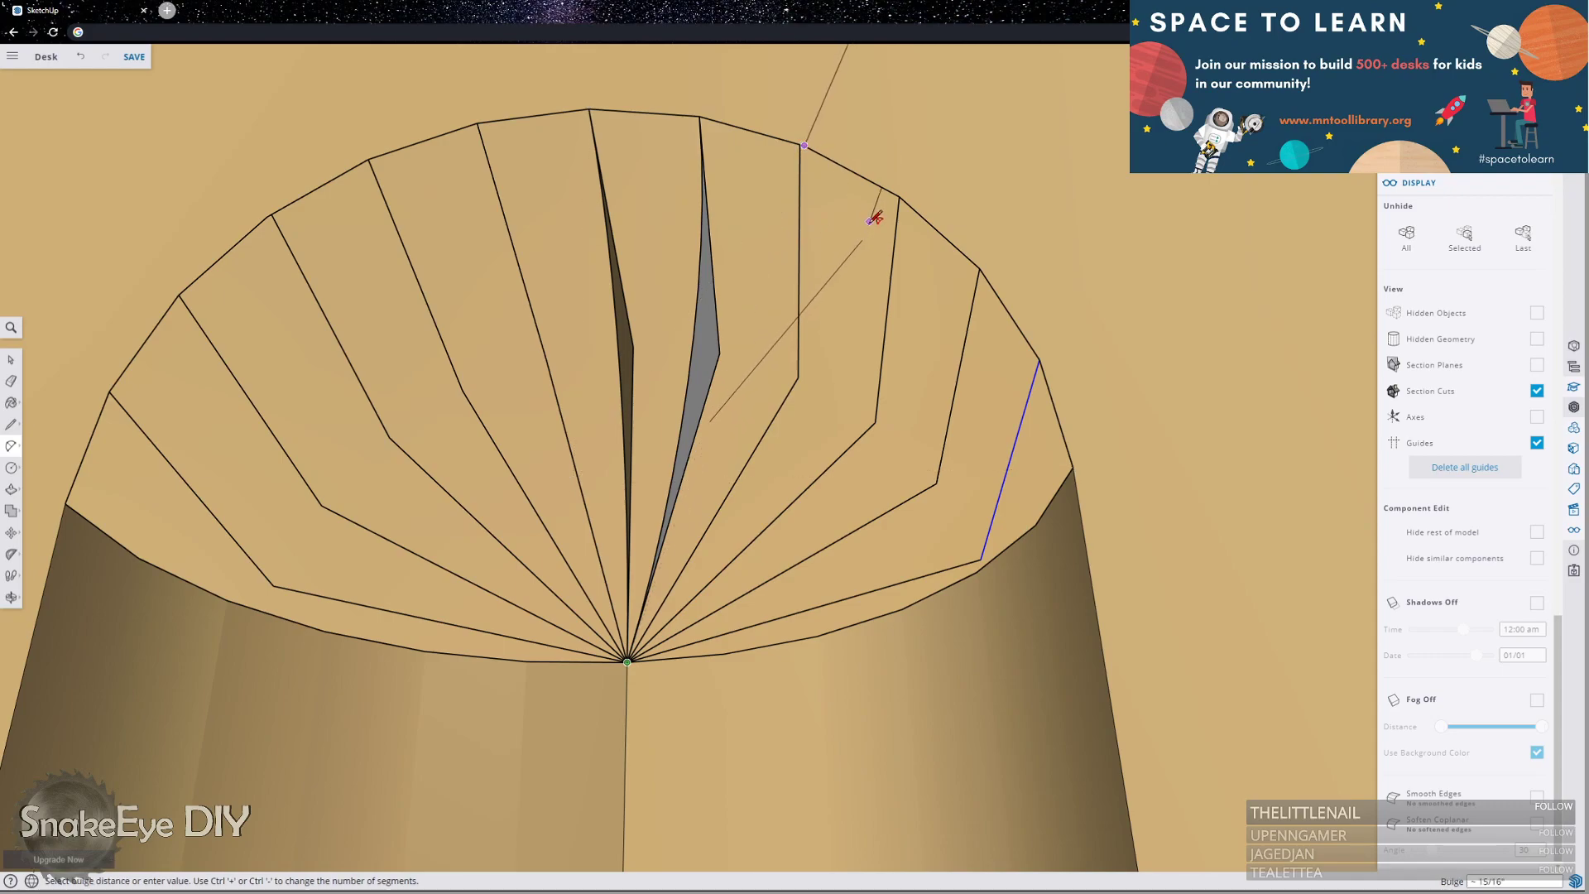
pyautogui.press('Escape')
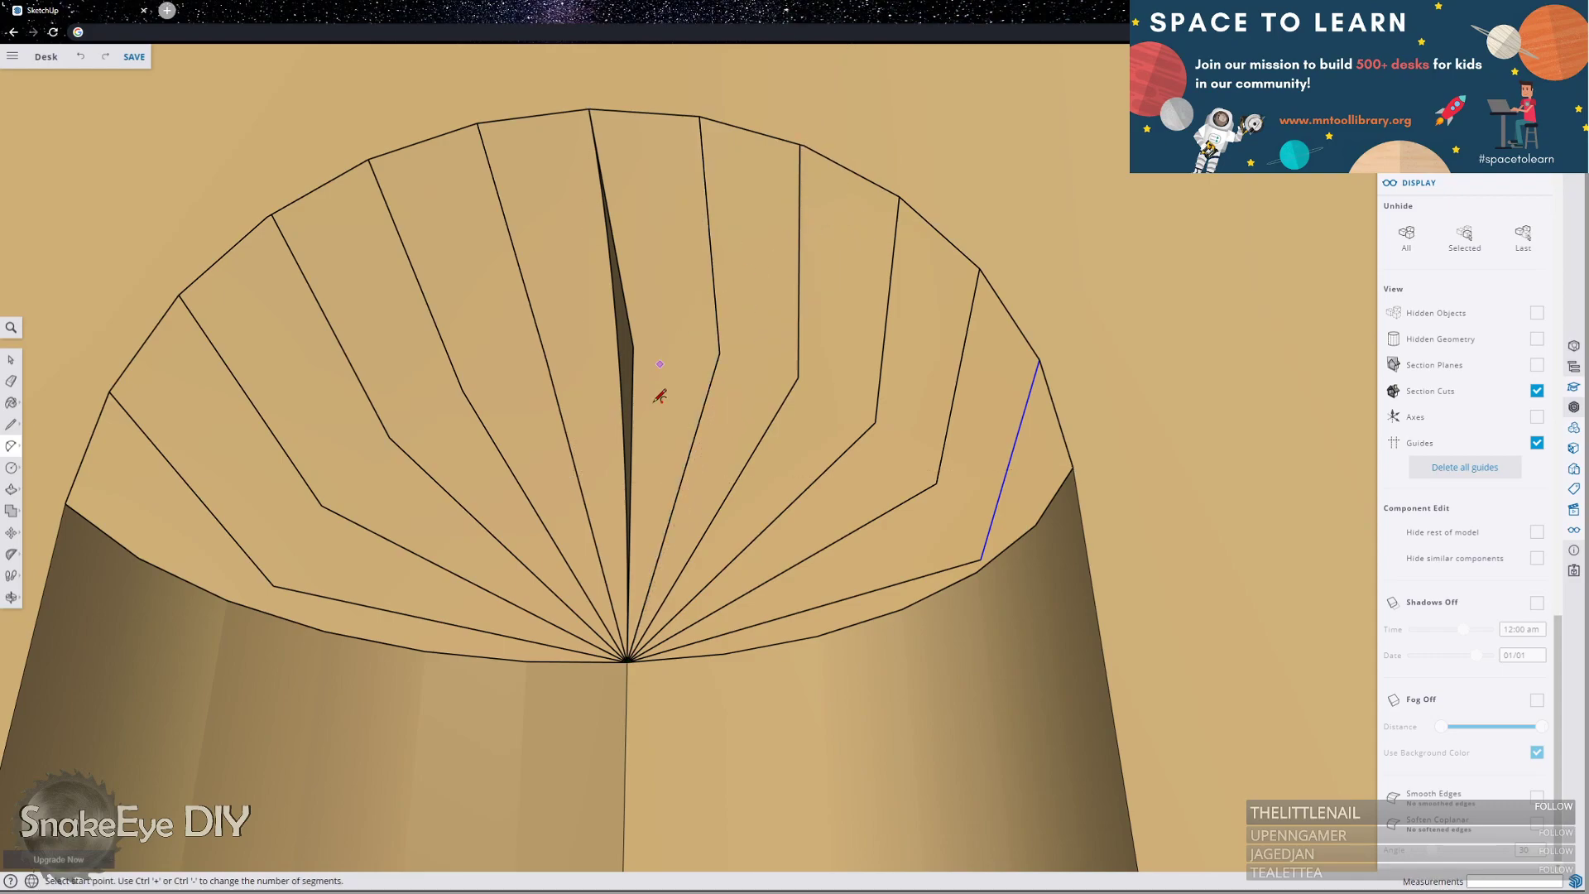
pyautogui.click(627, 662)
pyautogui.click(701, 117)
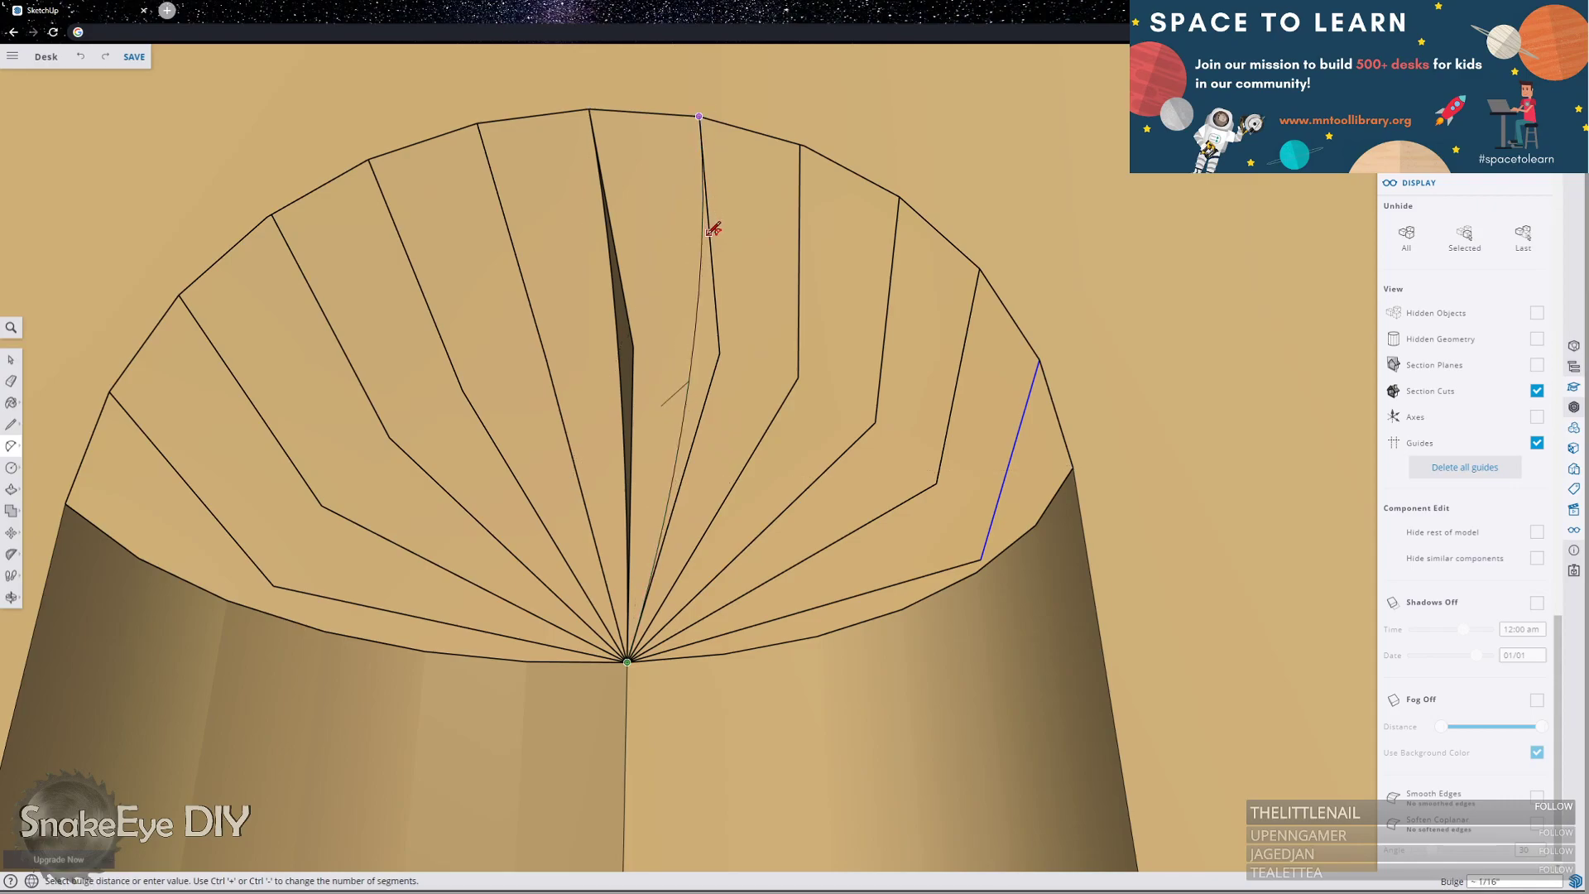
pyautogui.click(709, 225)
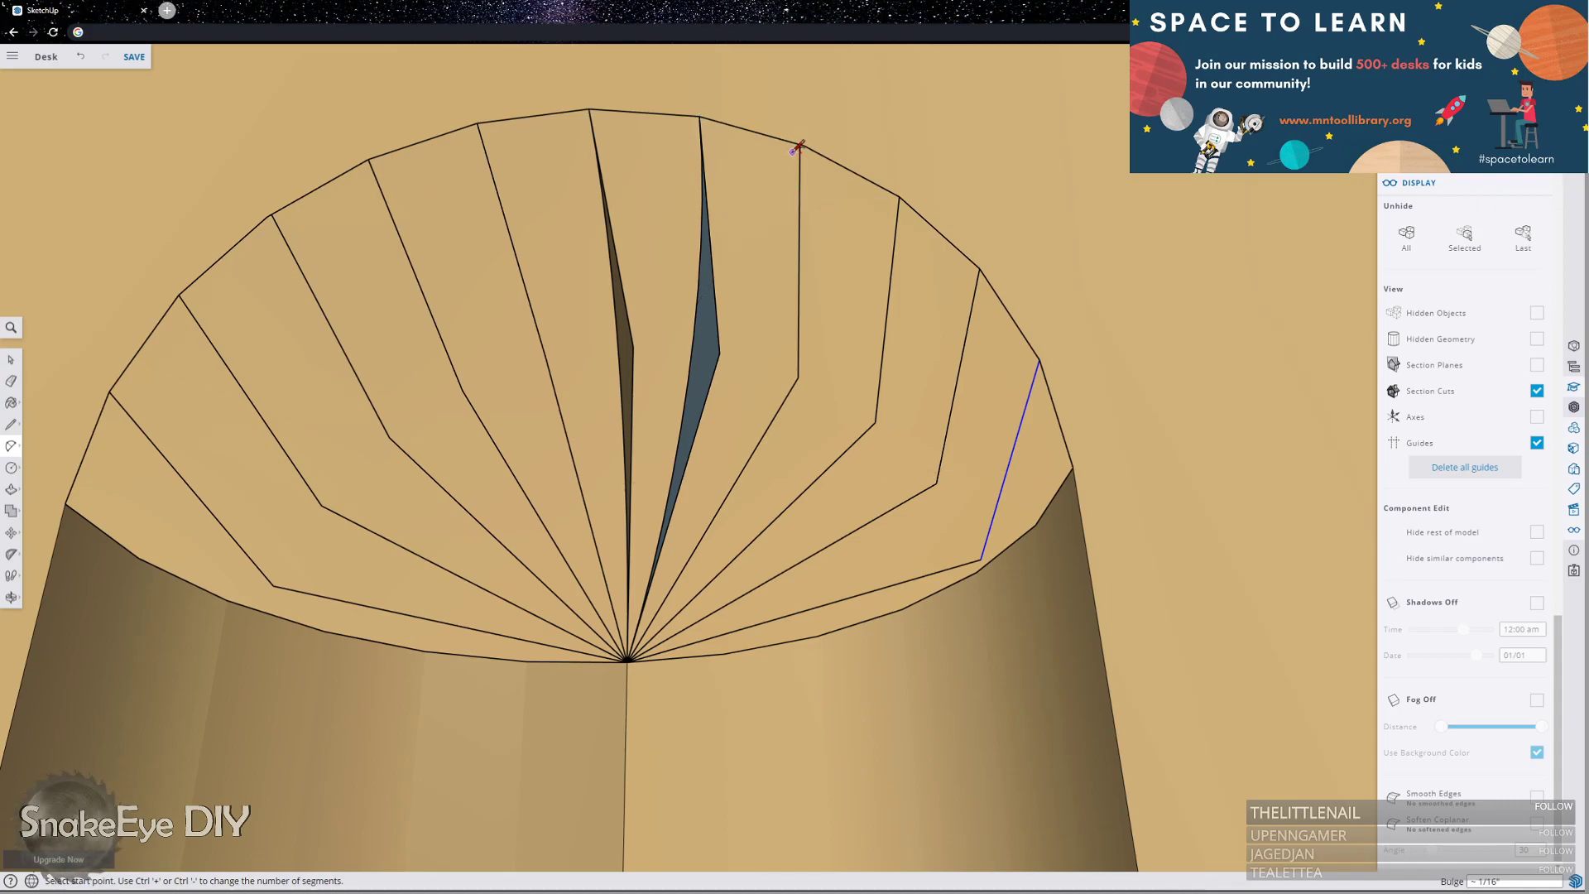
# Add two more arcs between rim vertices and the centre vertex in the neighbouring wedge.
pyautogui.scroll(2, 801, 139)
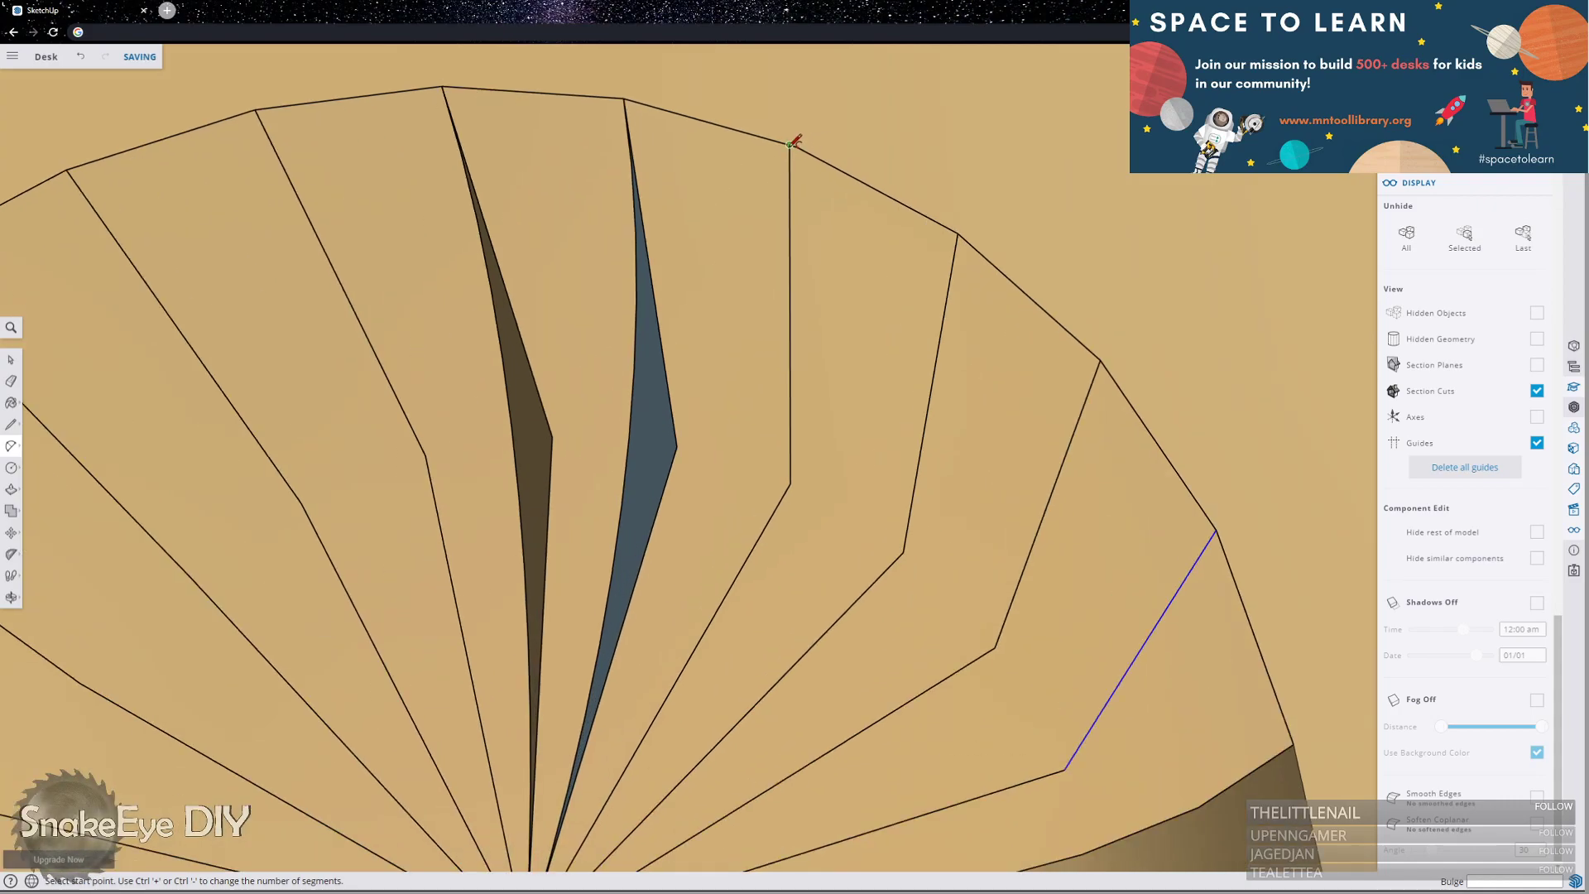
pyautogui.click(787, 174)
pyautogui.scroll(-3, 779, 160)
pyautogui.scroll(-1, 779, 159)
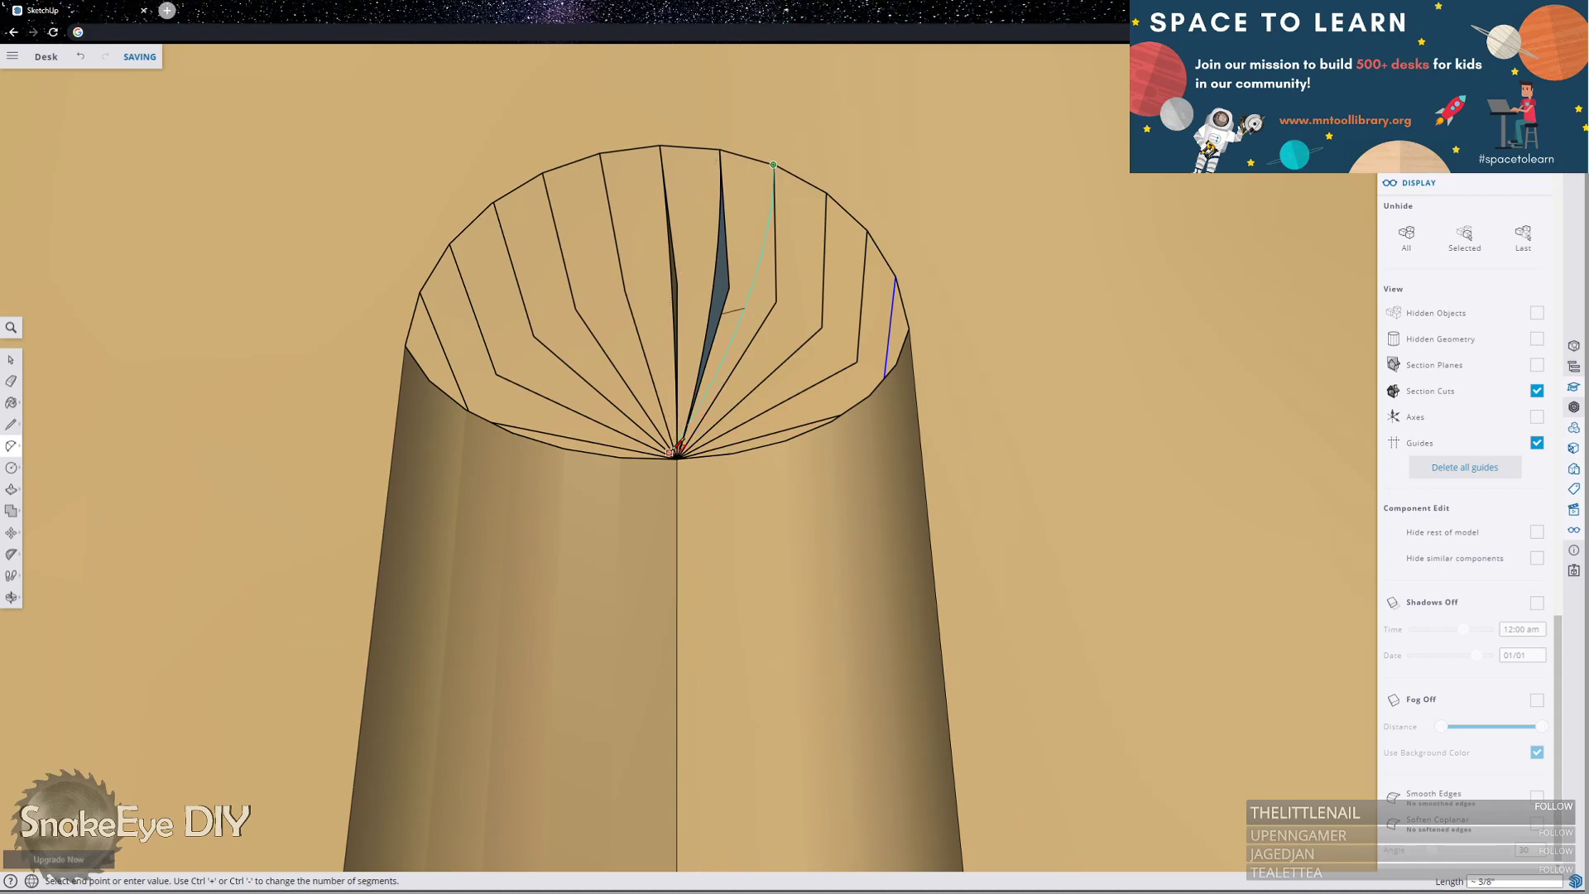
pyautogui.click(676, 457)
pyautogui.click(676, 458)
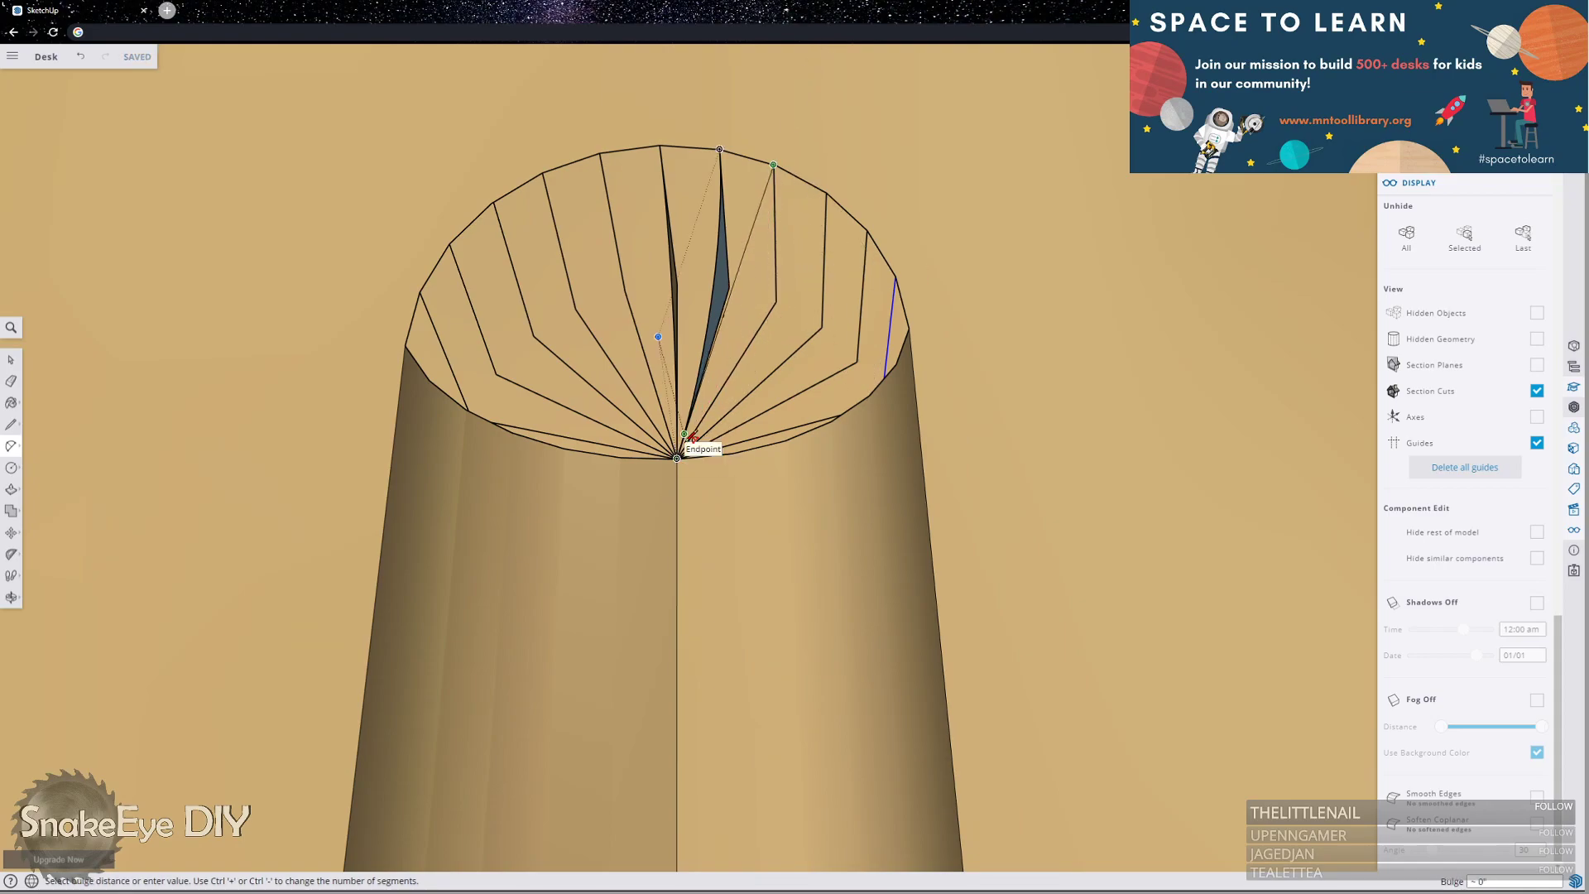
pyautogui.click(776, 225)
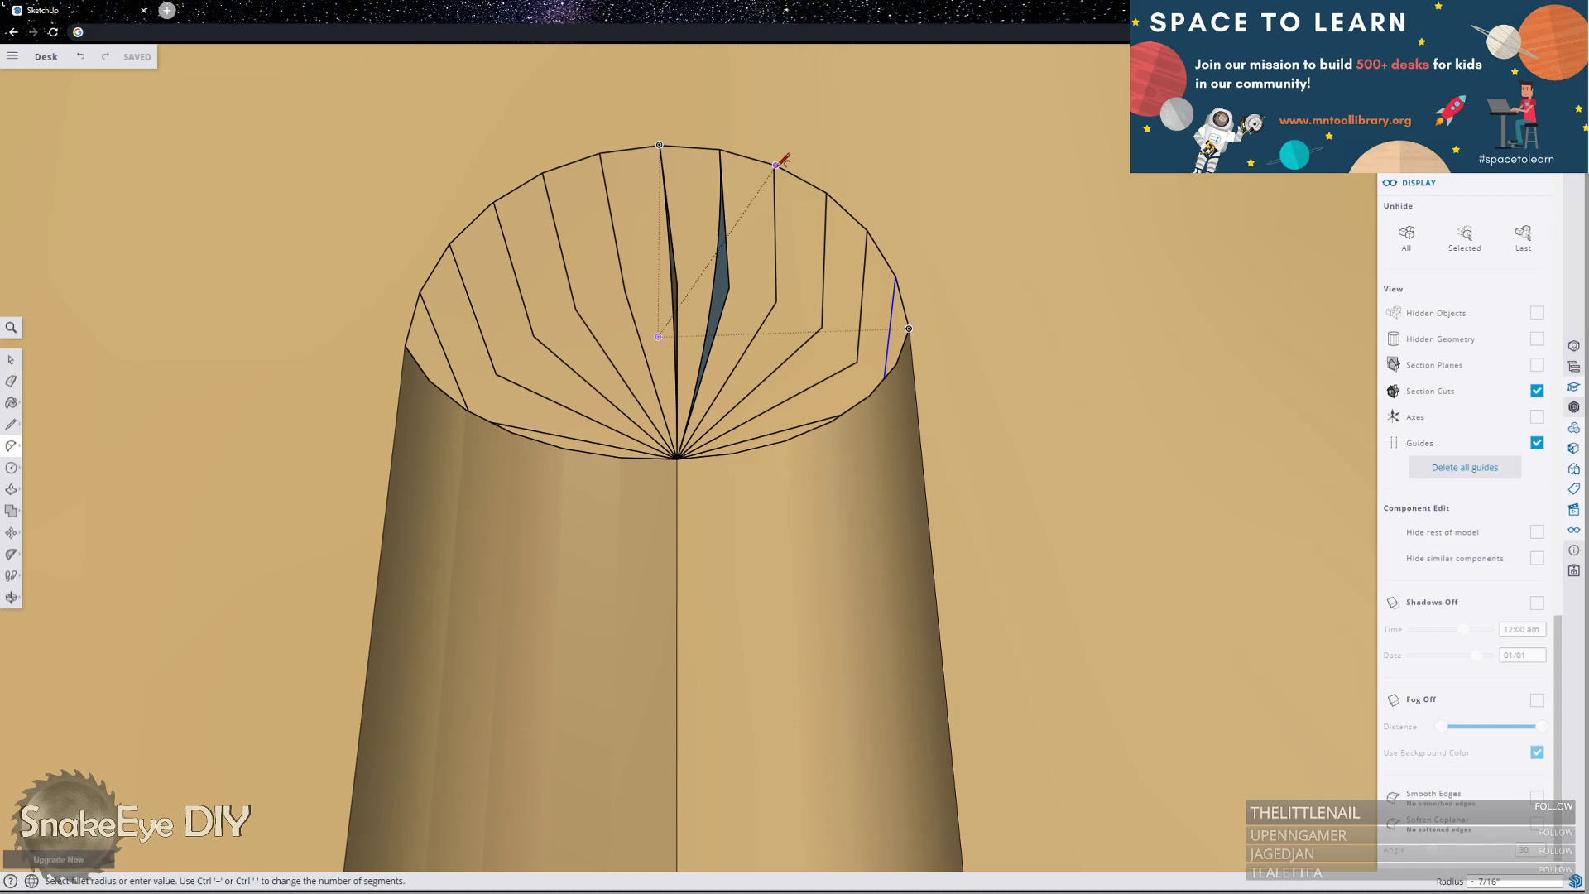
pyautogui.click(677, 456)
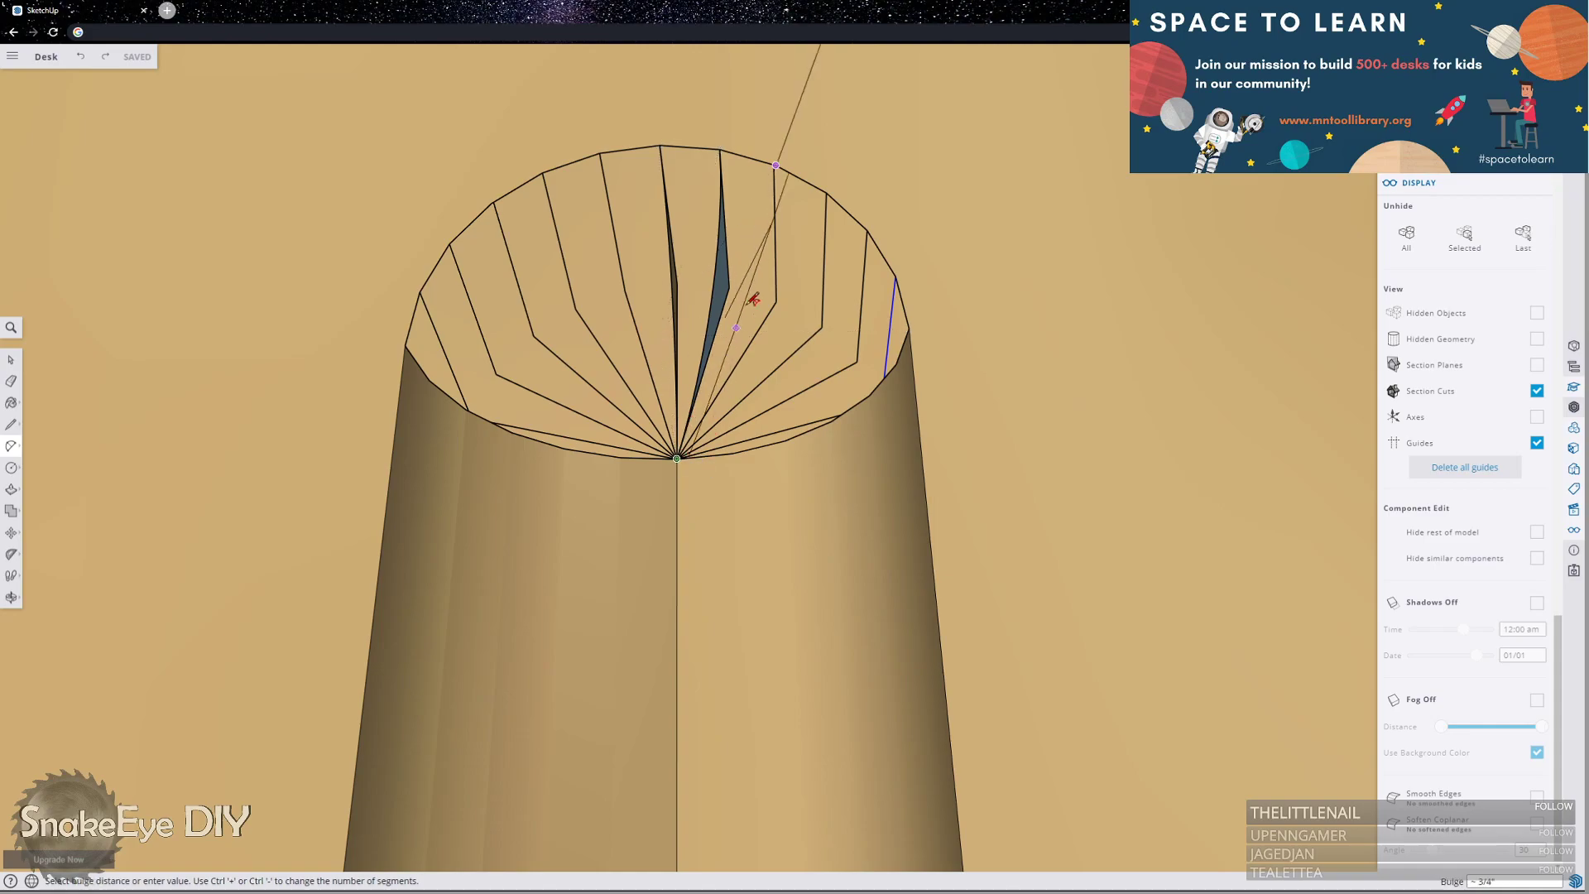
pyautogui.click(775, 165)
pyautogui.click(790, 244)
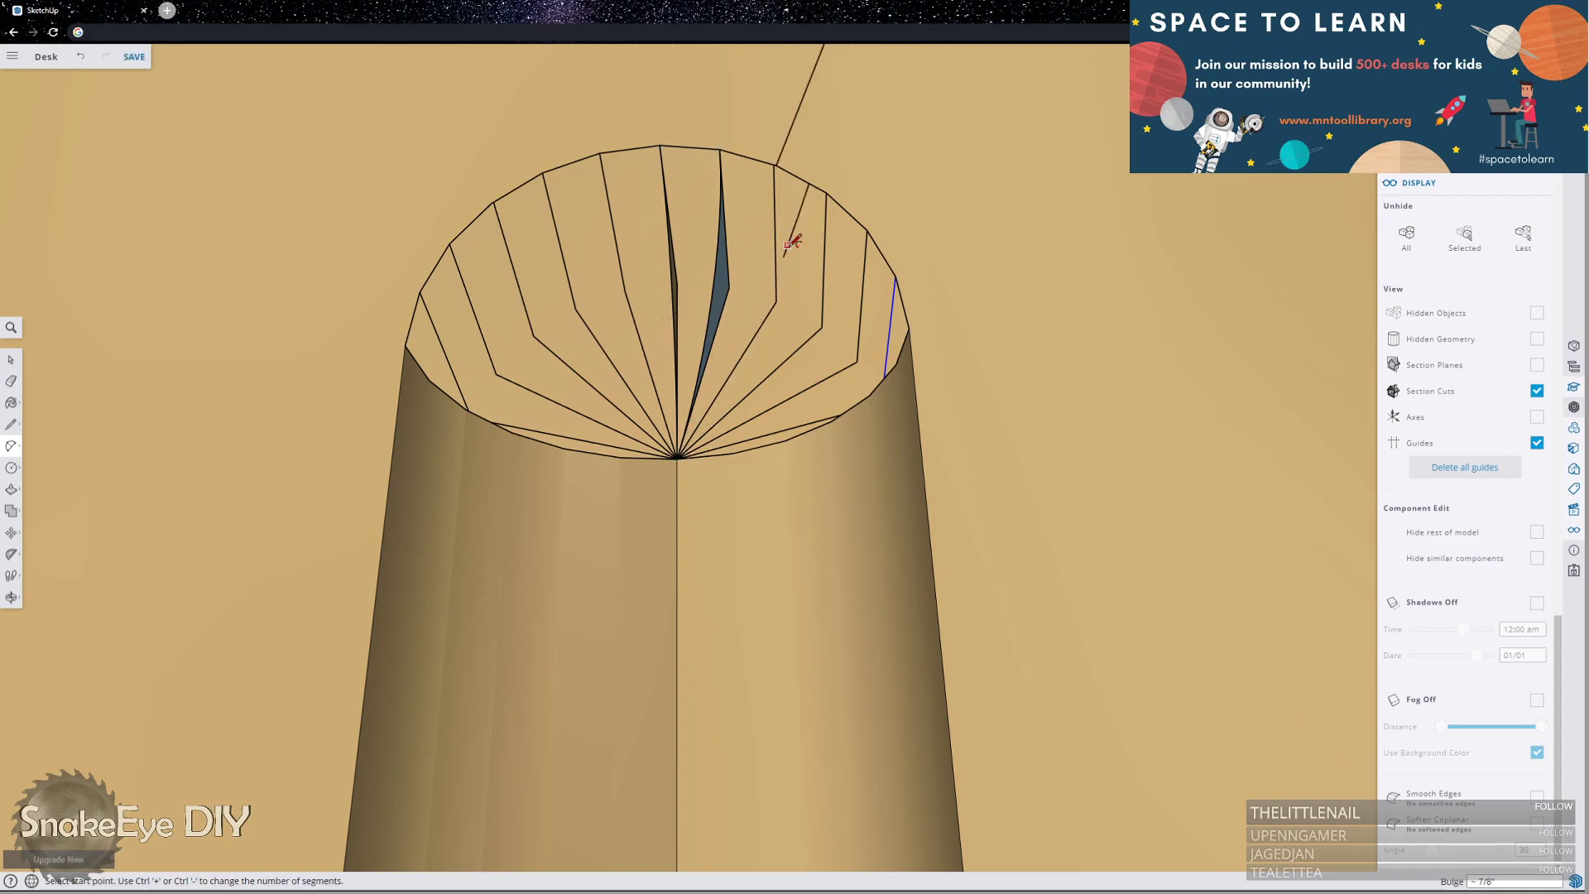
# Draw two arcs from adjacent rim vertices to the centre with about 7/8" bulge, adding a second sliver face.
pyautogui.scroll(5, 793, 241)
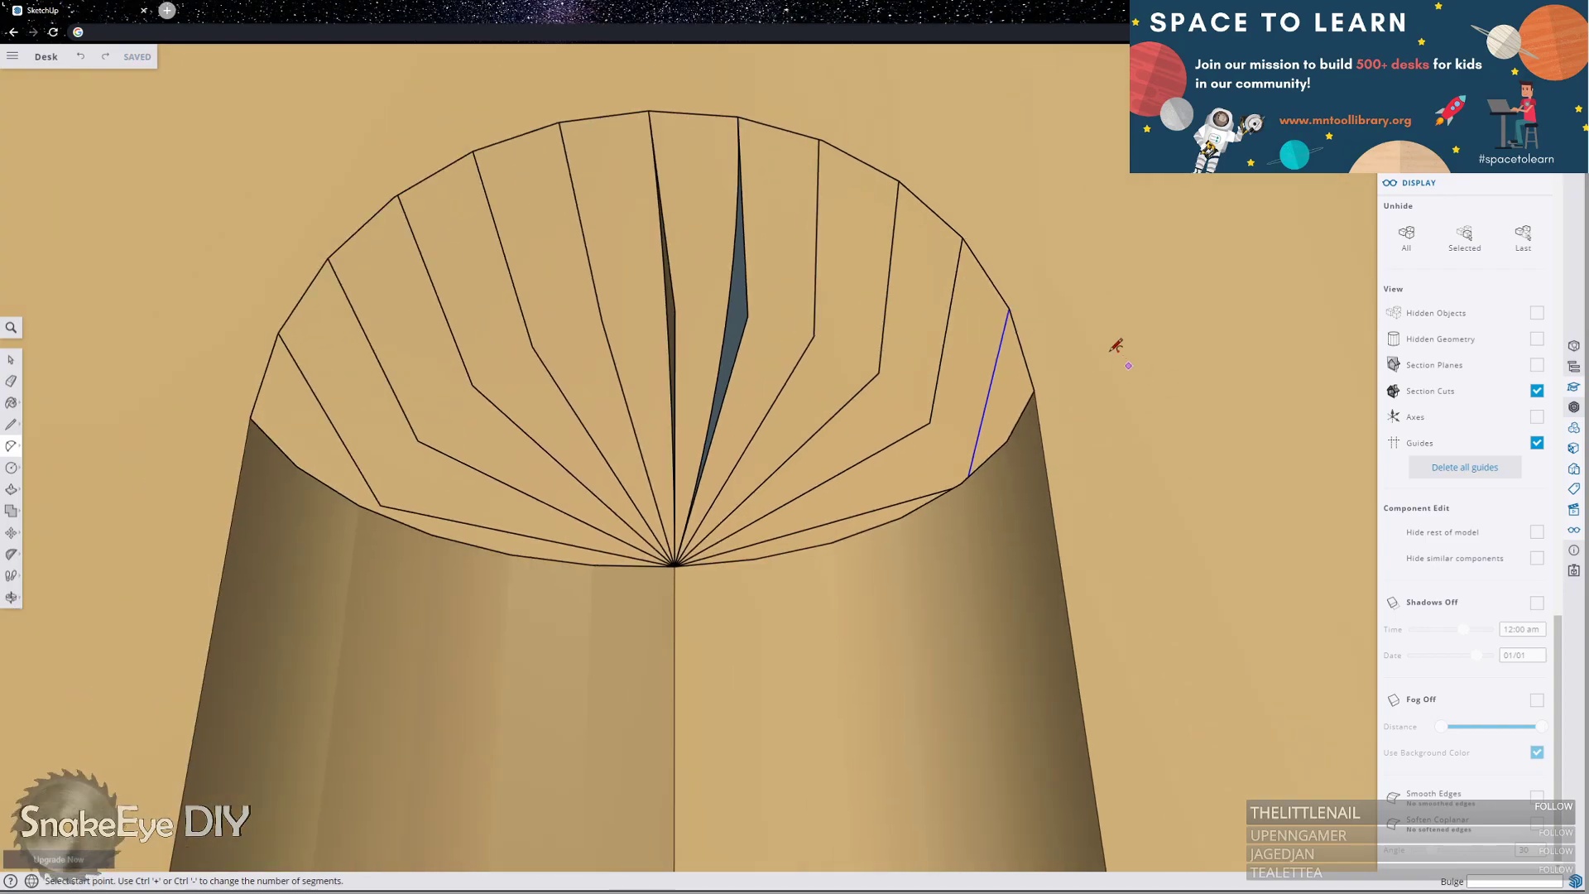
pyautogui.scroll(-2, 1033, 261)
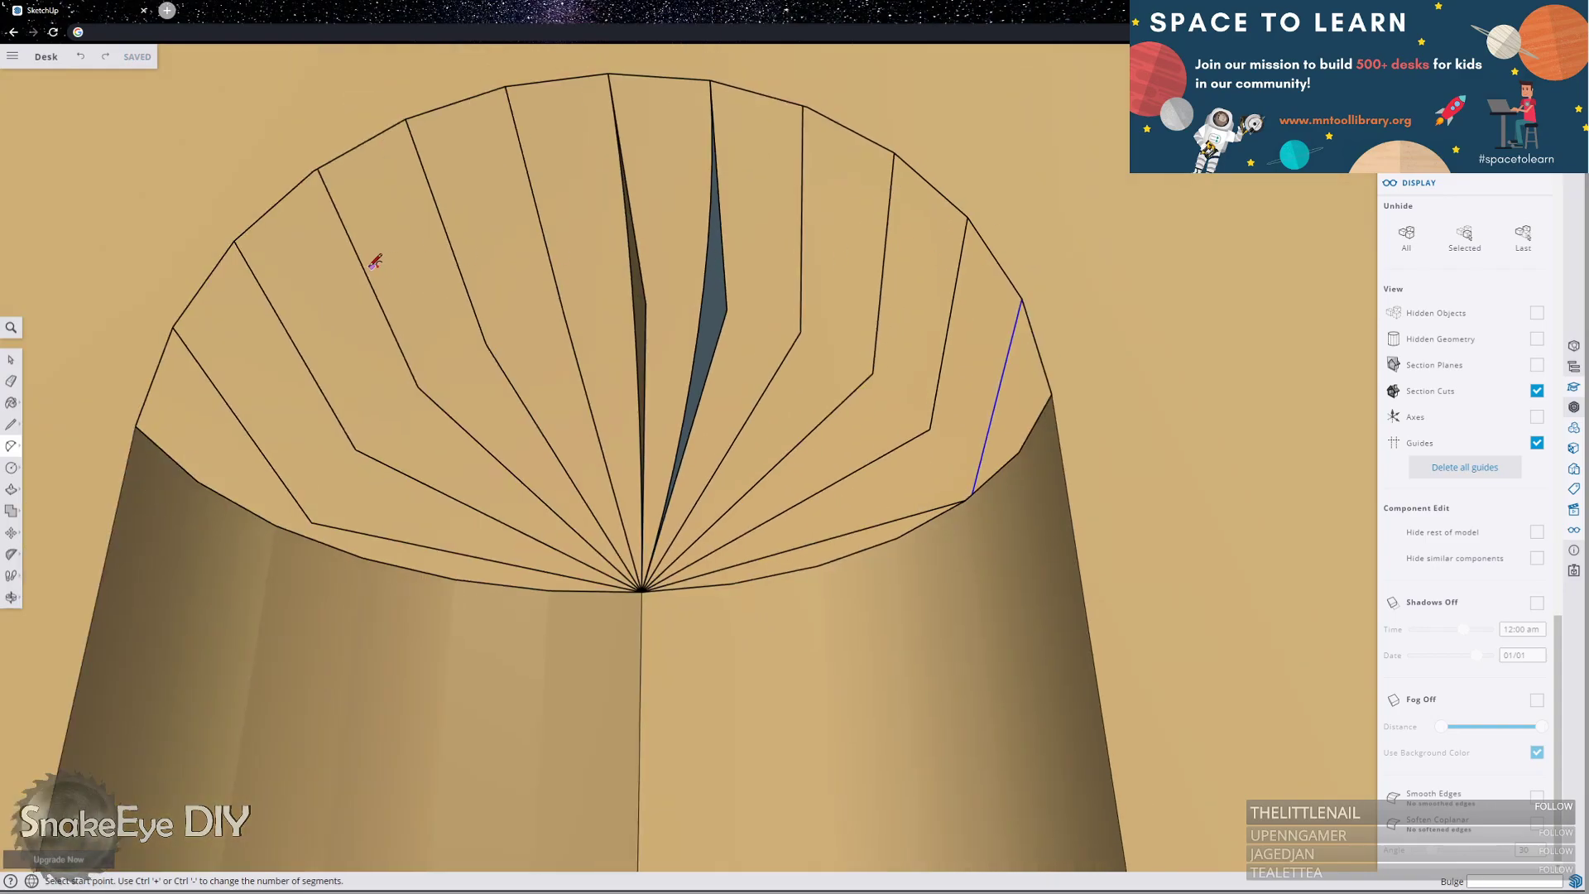
pyautogui.scroll(1, 331, 252)
pyautogui.scroll(-1, 334, 259)
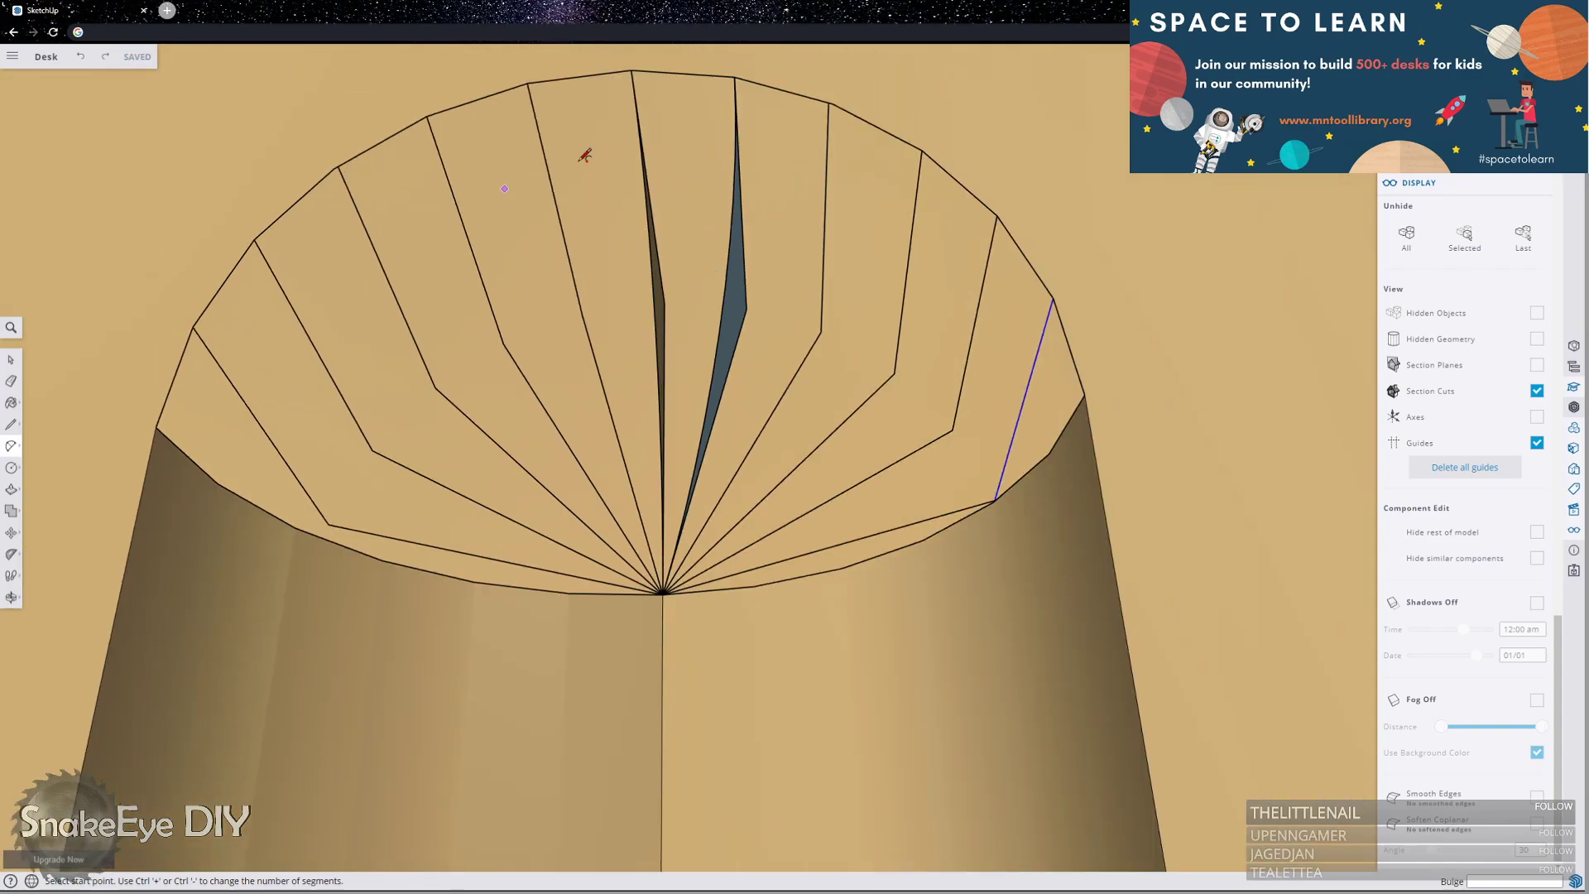
pyautogui.click(832, 104)
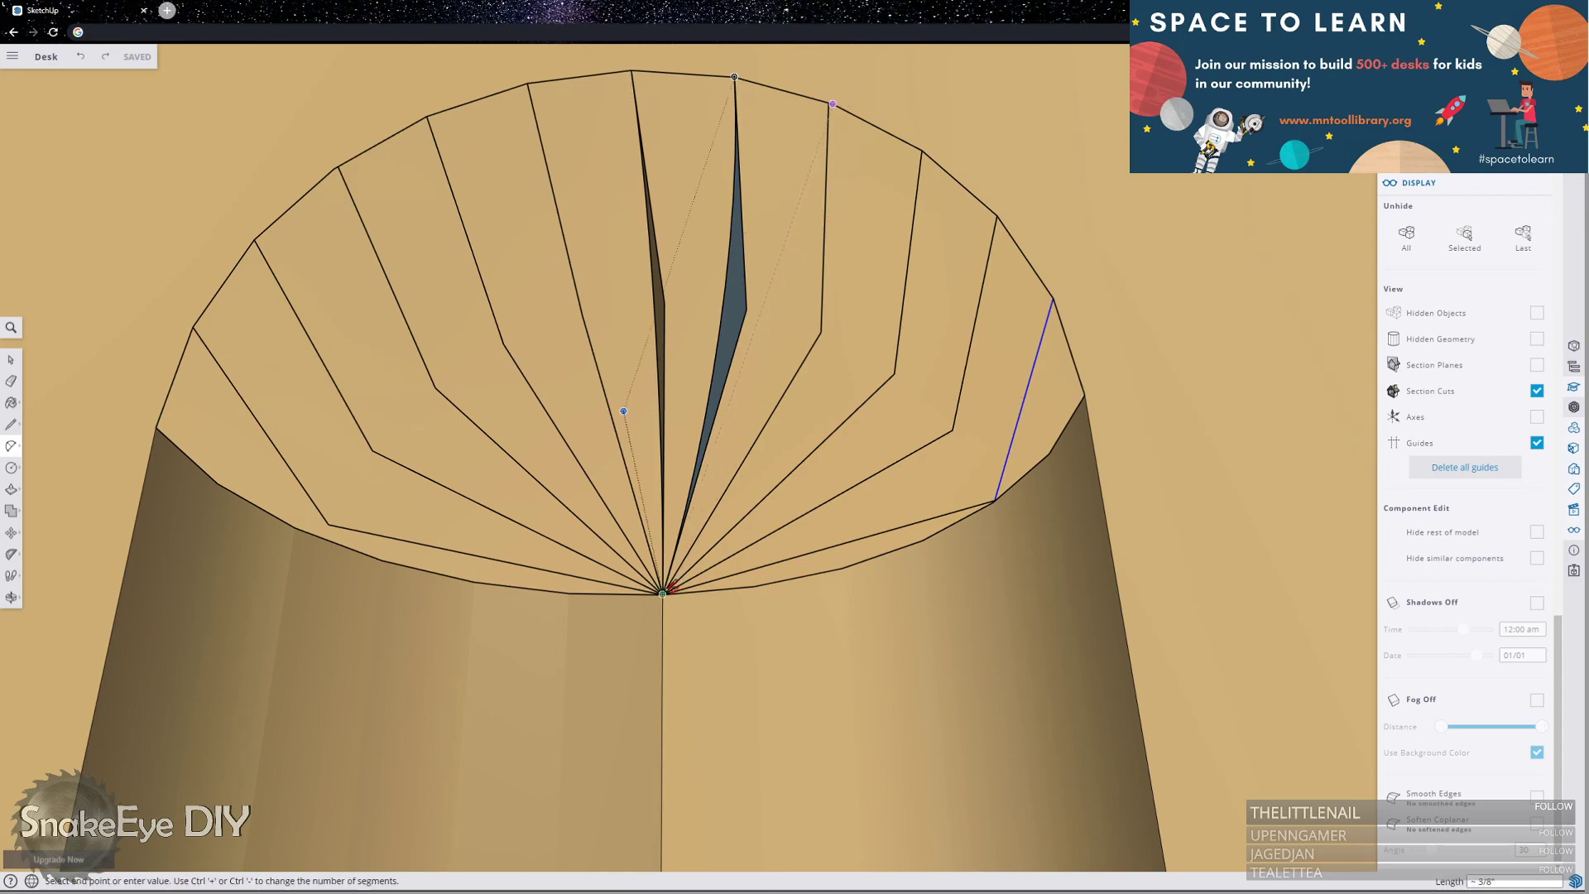
pyautogui.click(662, 593)
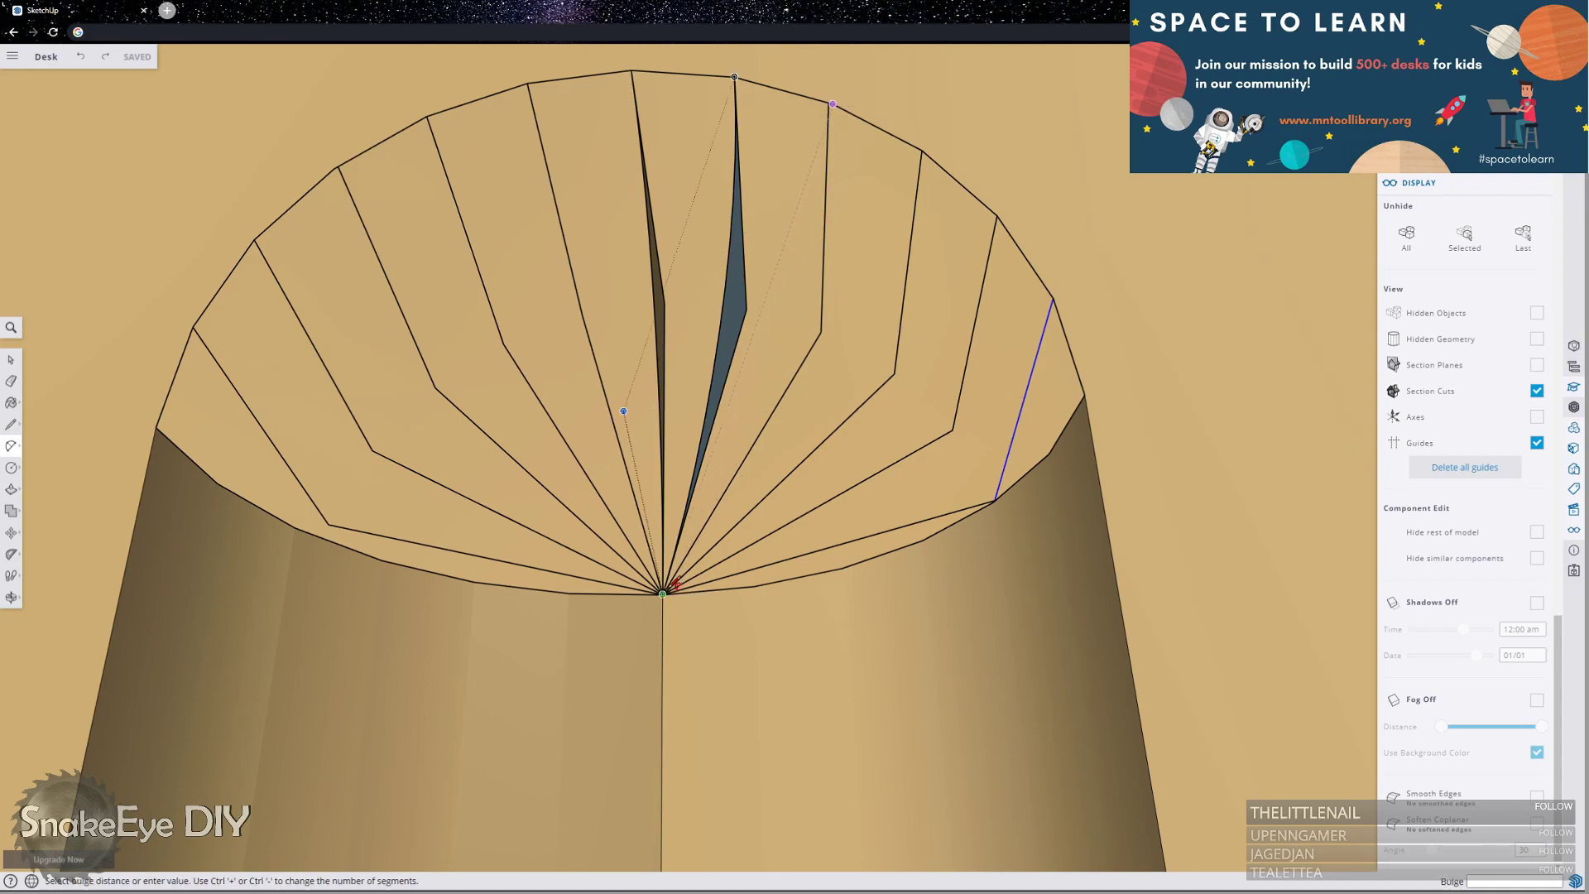
pyautogui.click(919, 290)
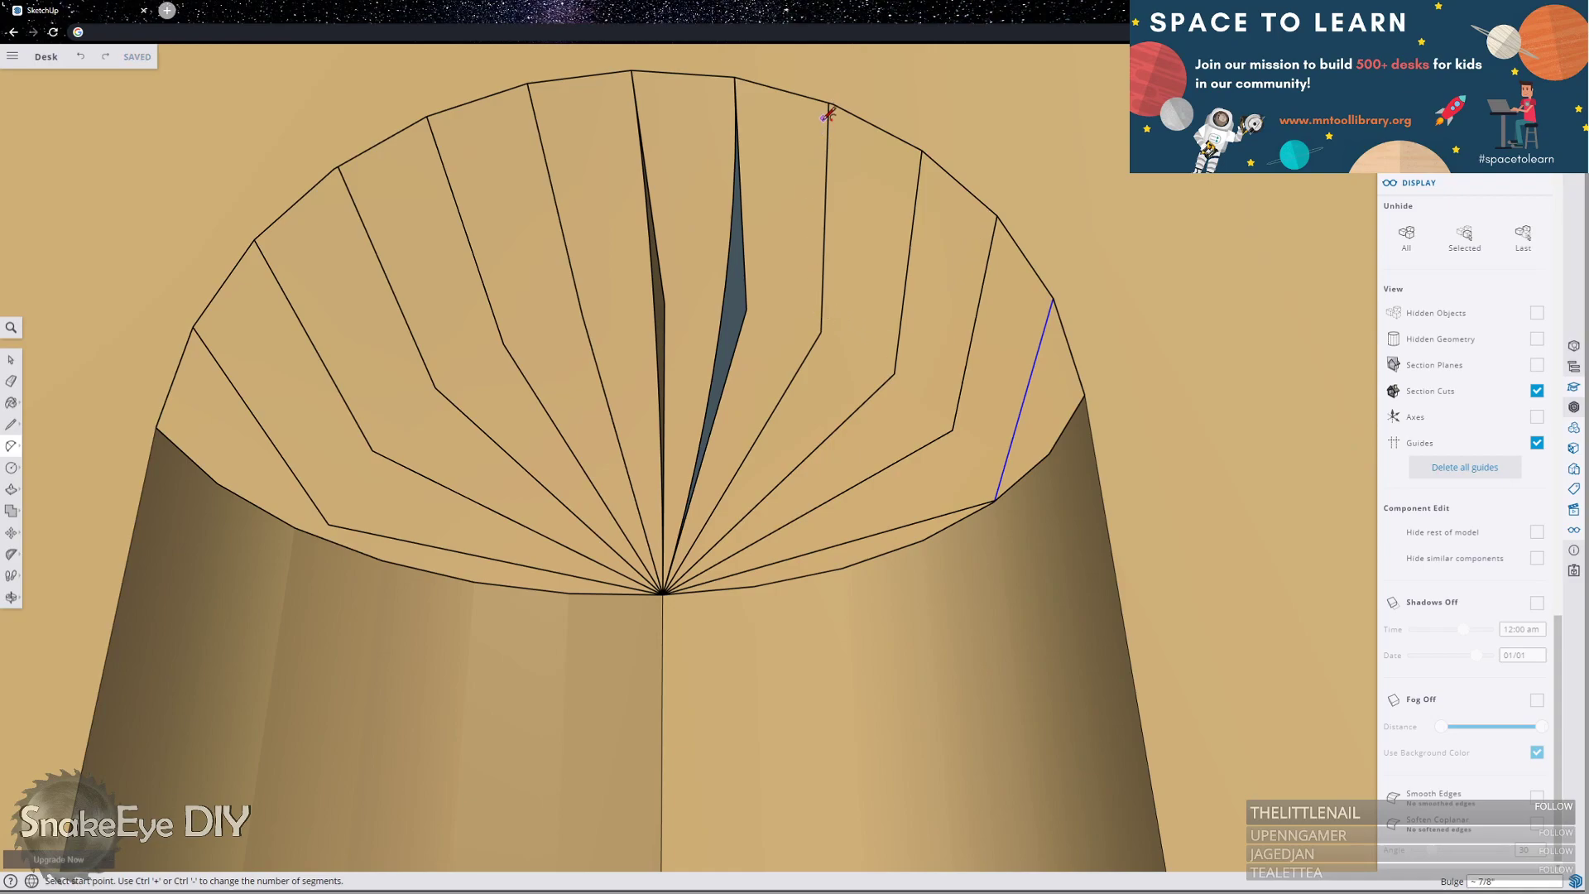
pyautogui.click(734, 77)
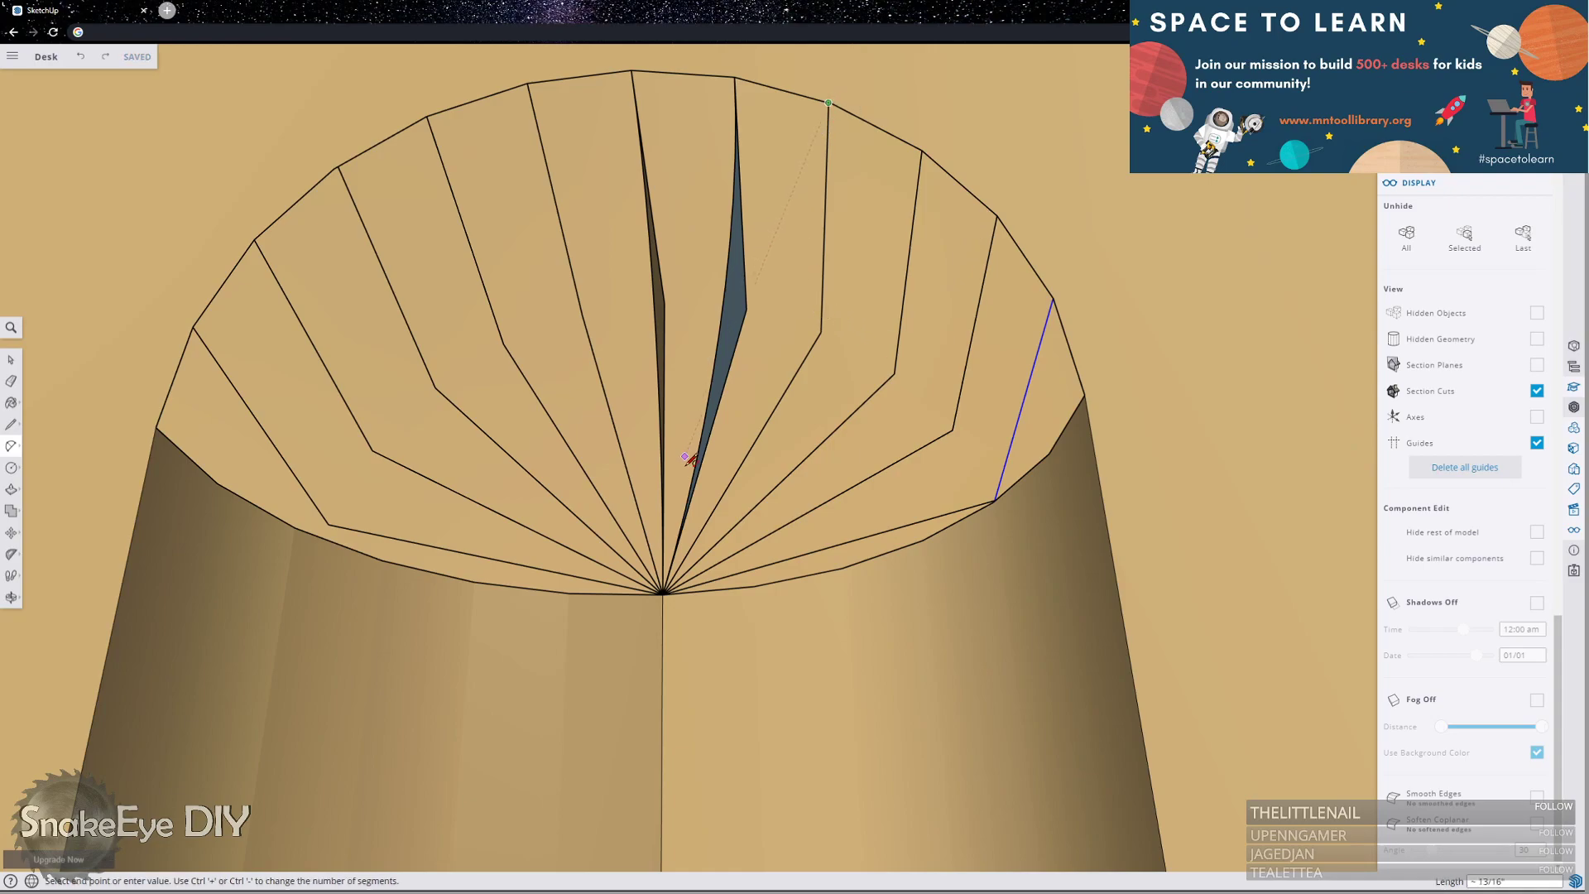
pyautogui.click(664, 592)
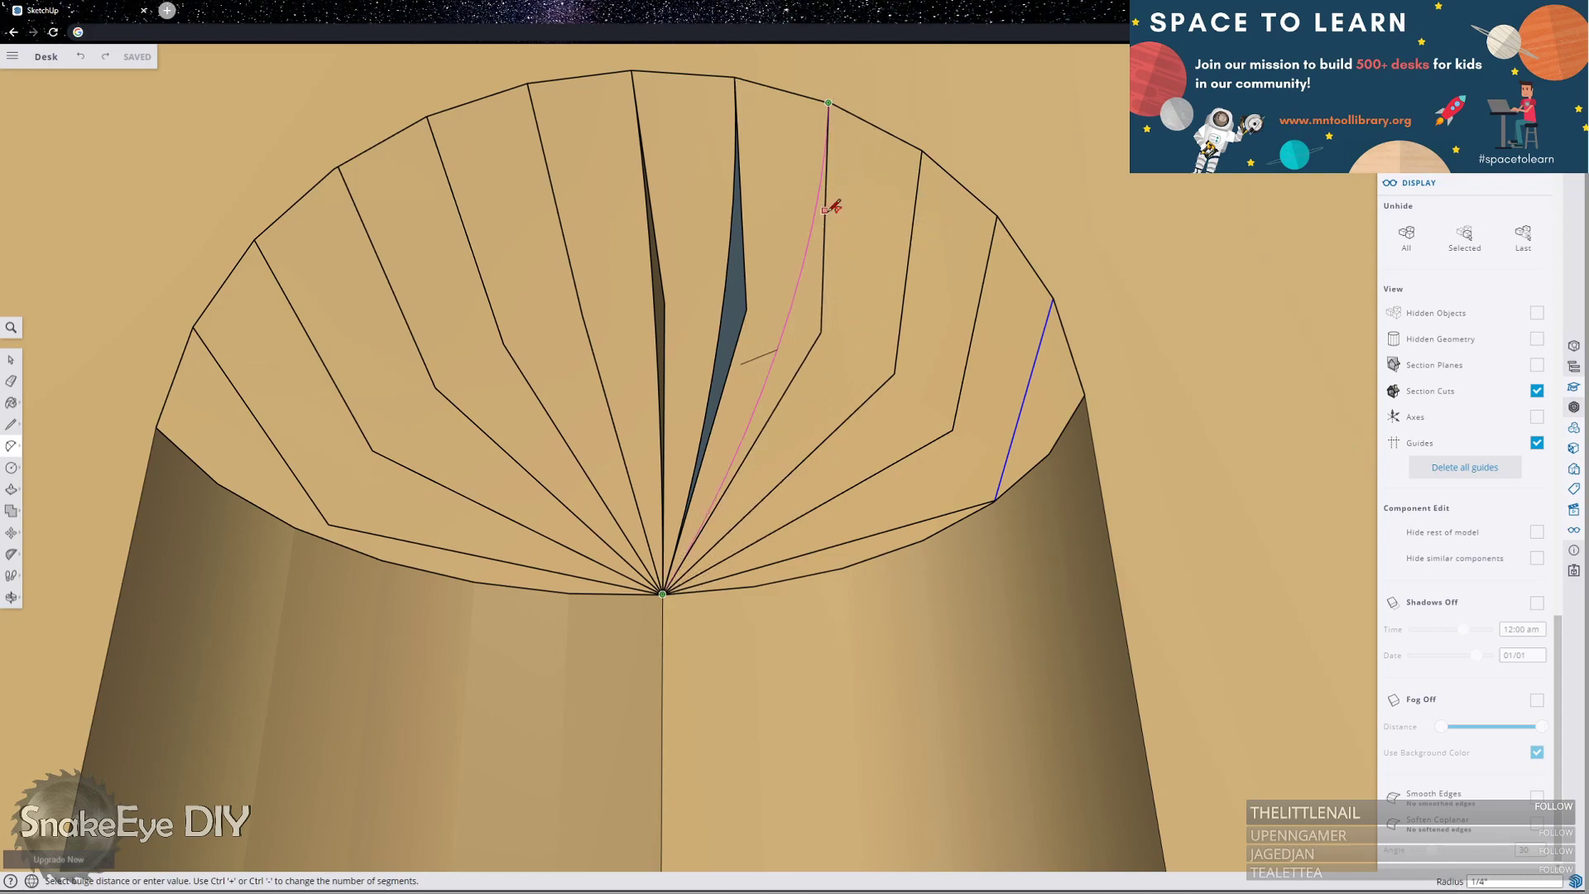
pyautogui.click(860, 200)
# Draw arcs from three right-side rim vertices down to the hole's bottom point, creating sliver faces.
pyautogui.press('o')
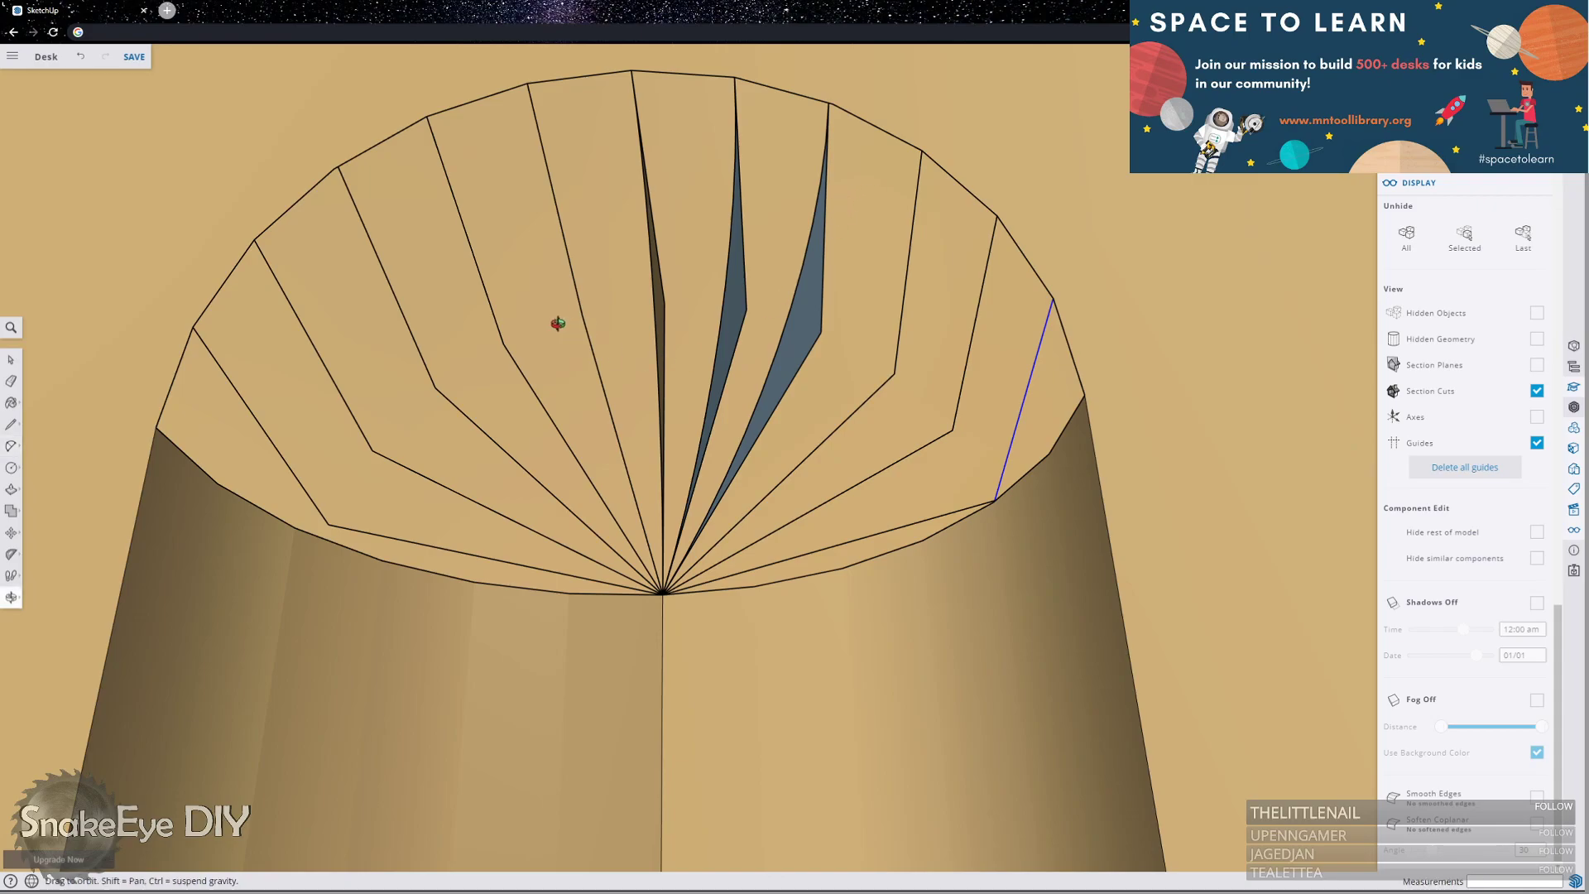
pyautogui.moveTo(501, 322); pyautogui.dragTo(702, 301)
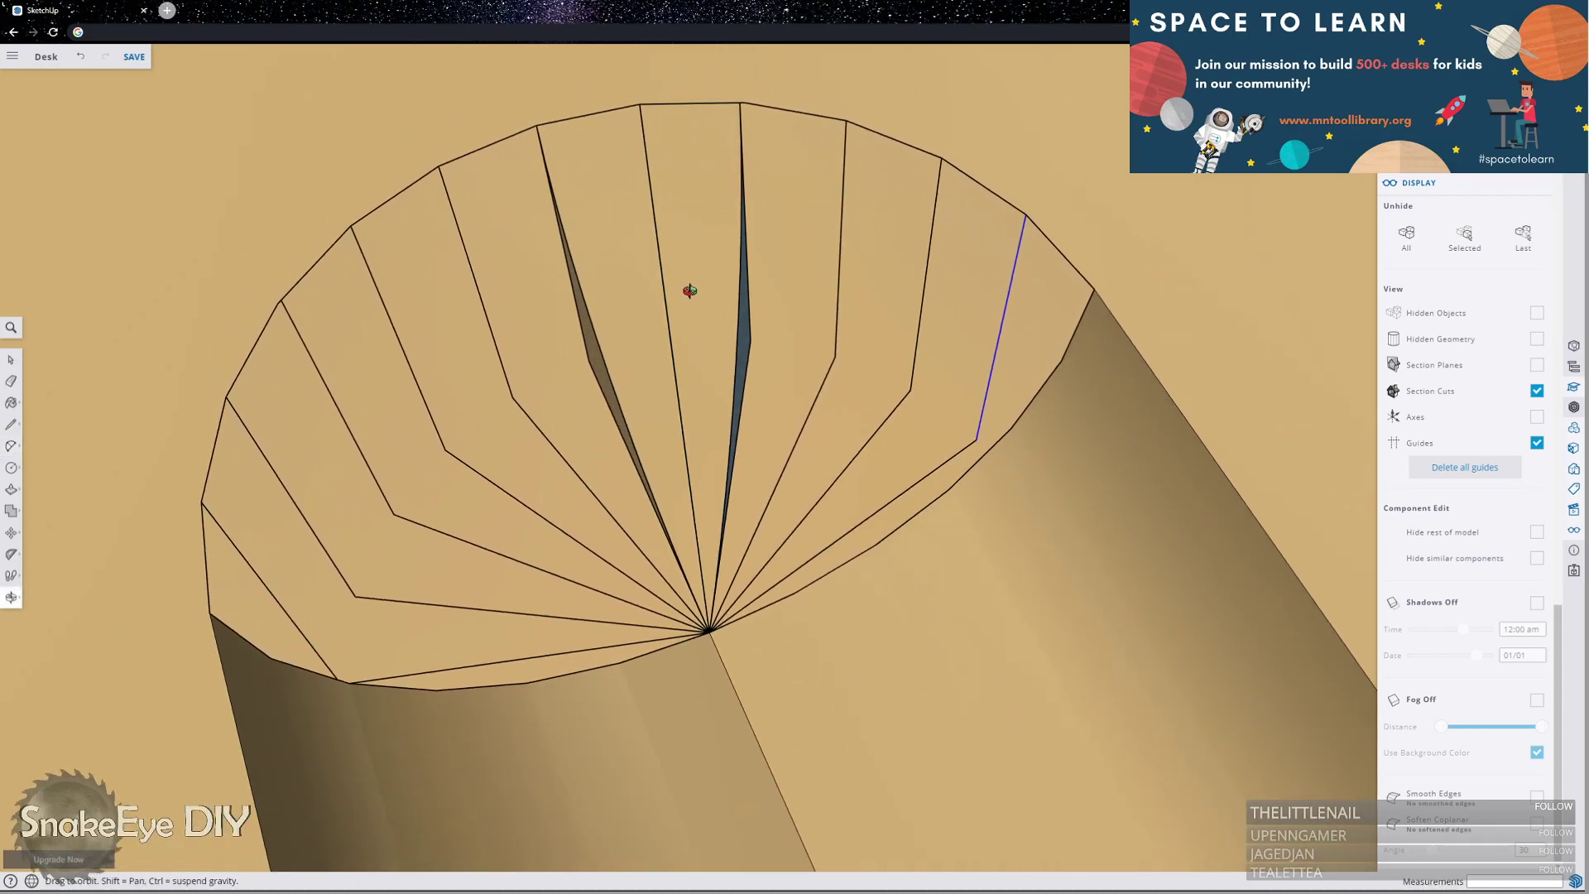
pyautogui.press('a')
pyautogui.click(845, 120)
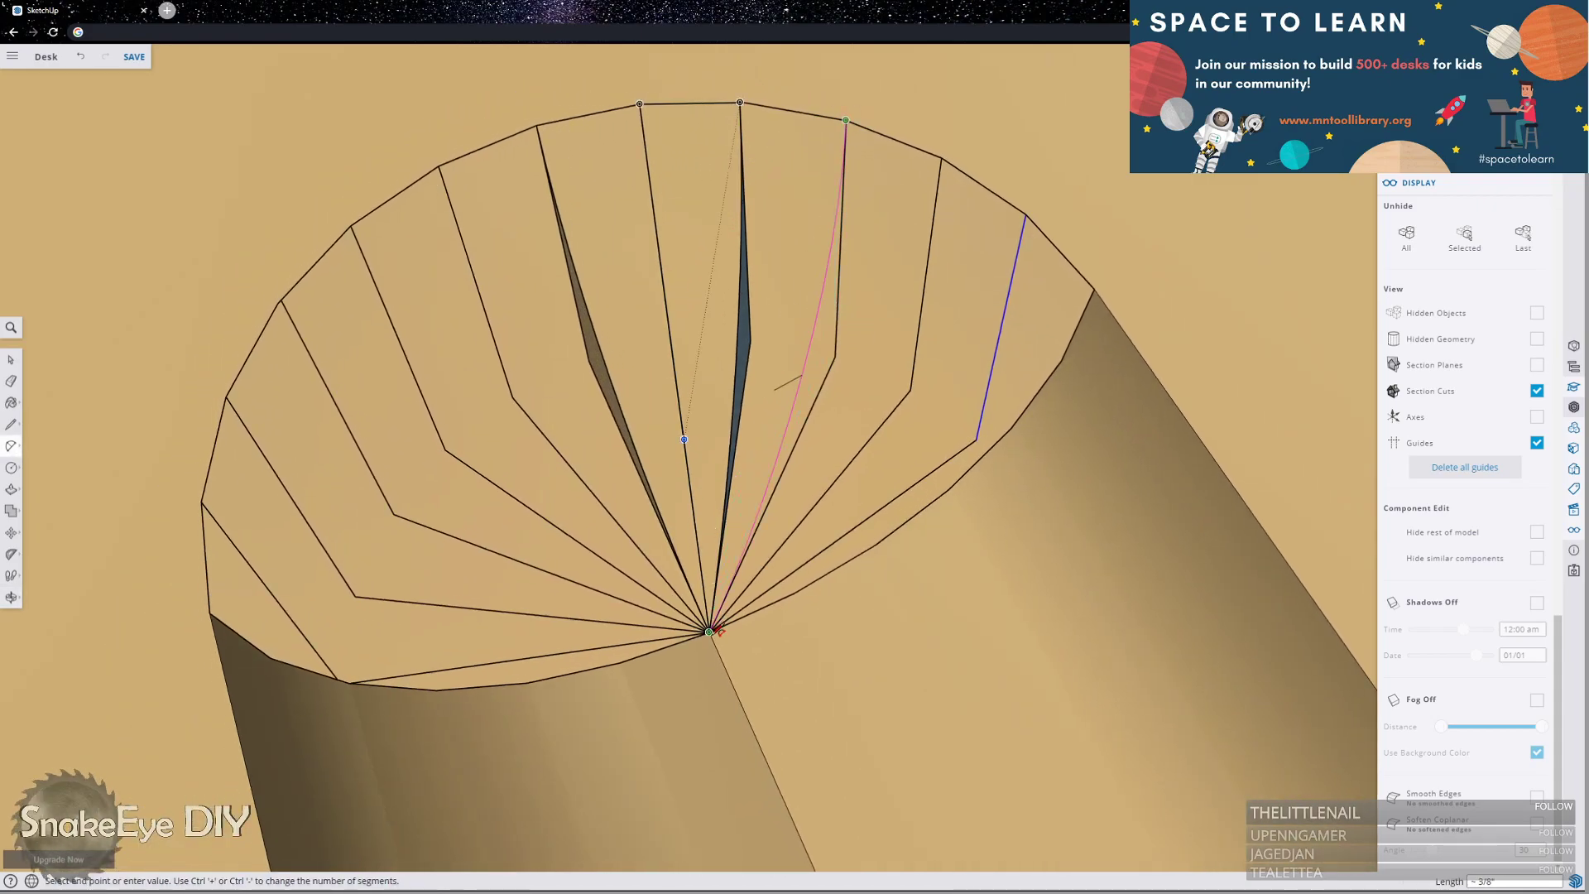
pyautogui.click(710, 630)
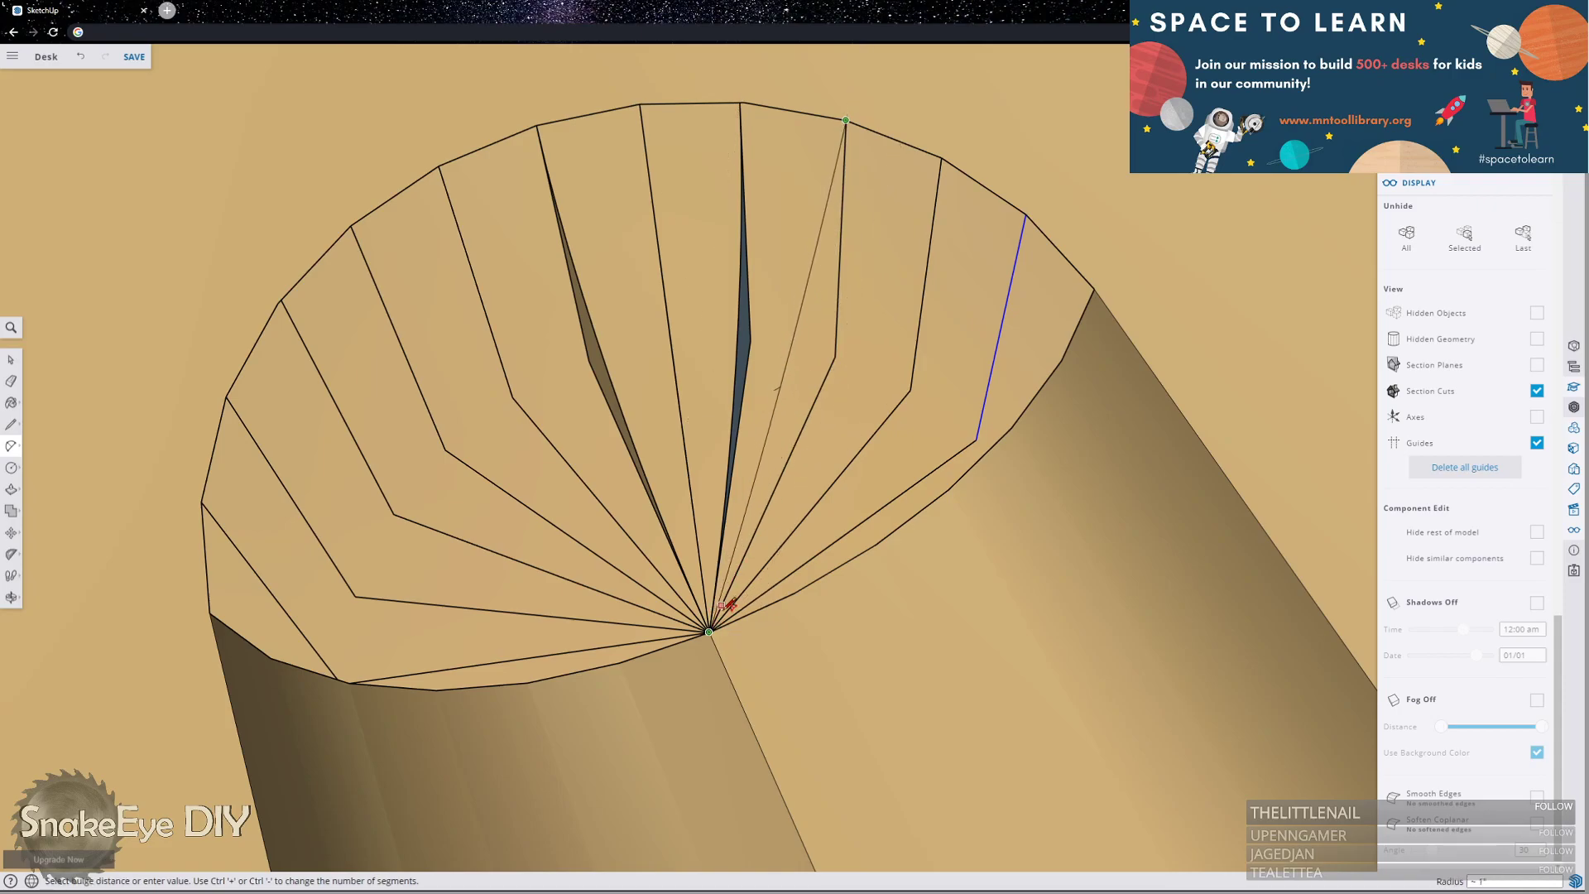
pyautogui.click(845, 222)
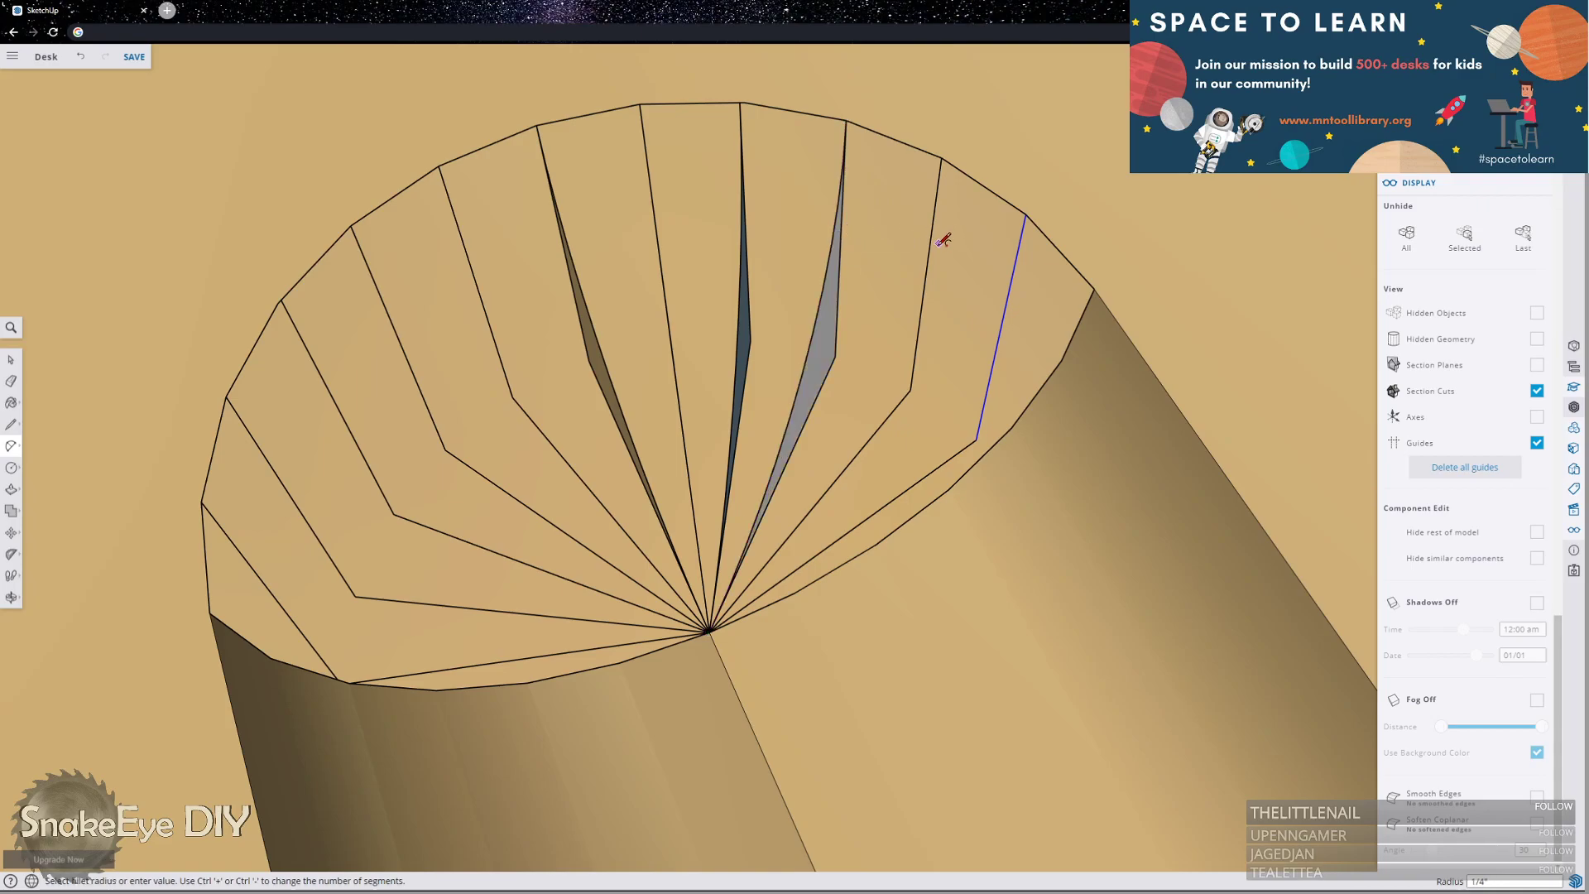
pyautogui.click(941, 159)
pyautogui.click(708, 632)
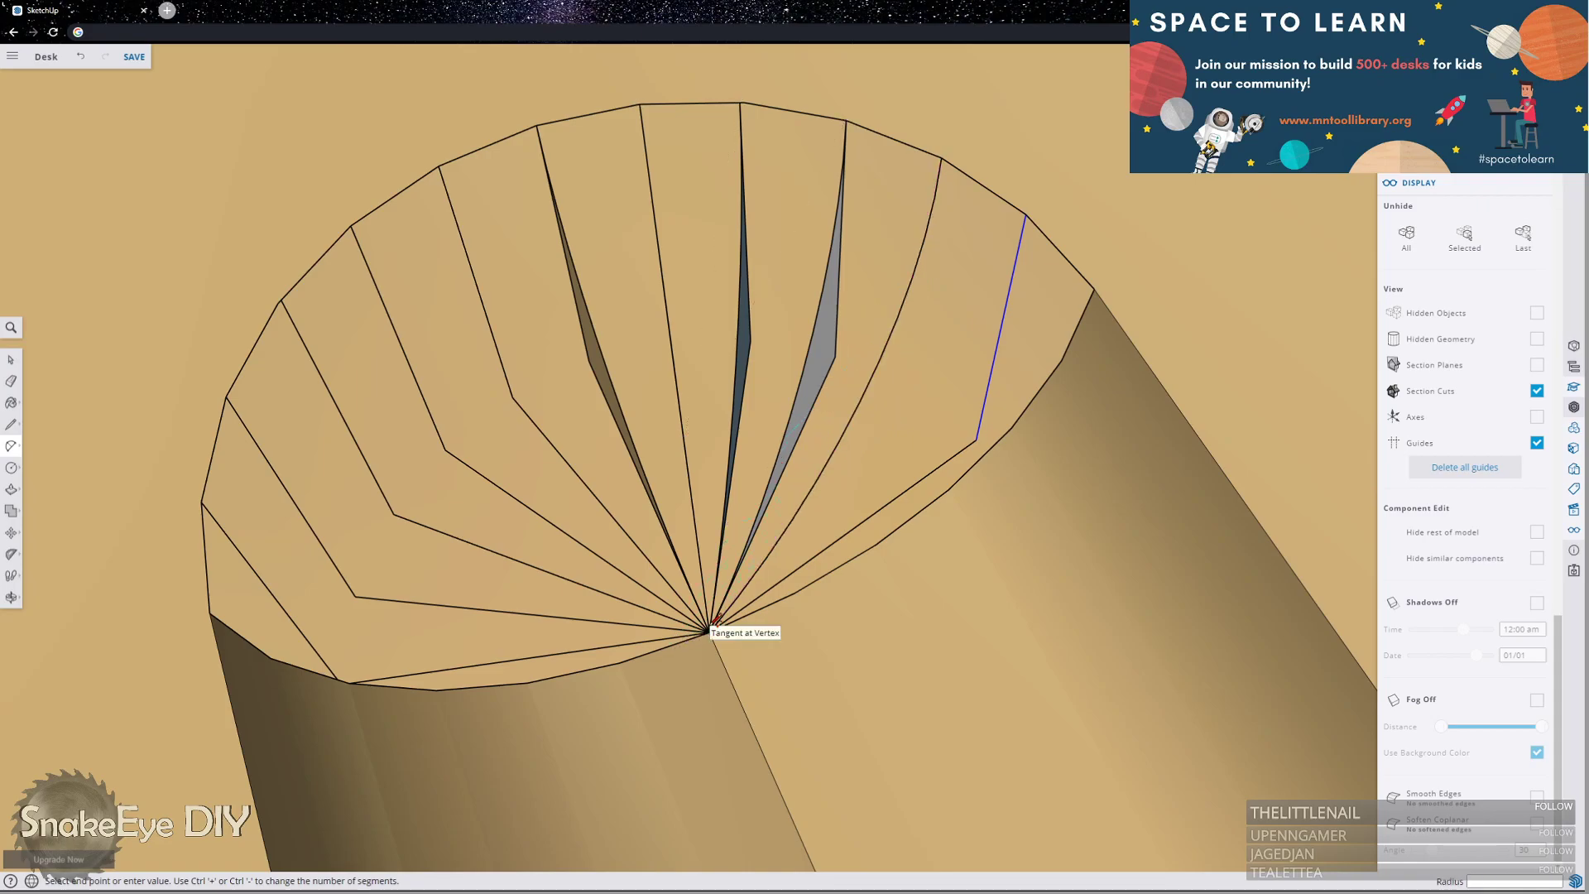
pyautogui.click(1025, 214)
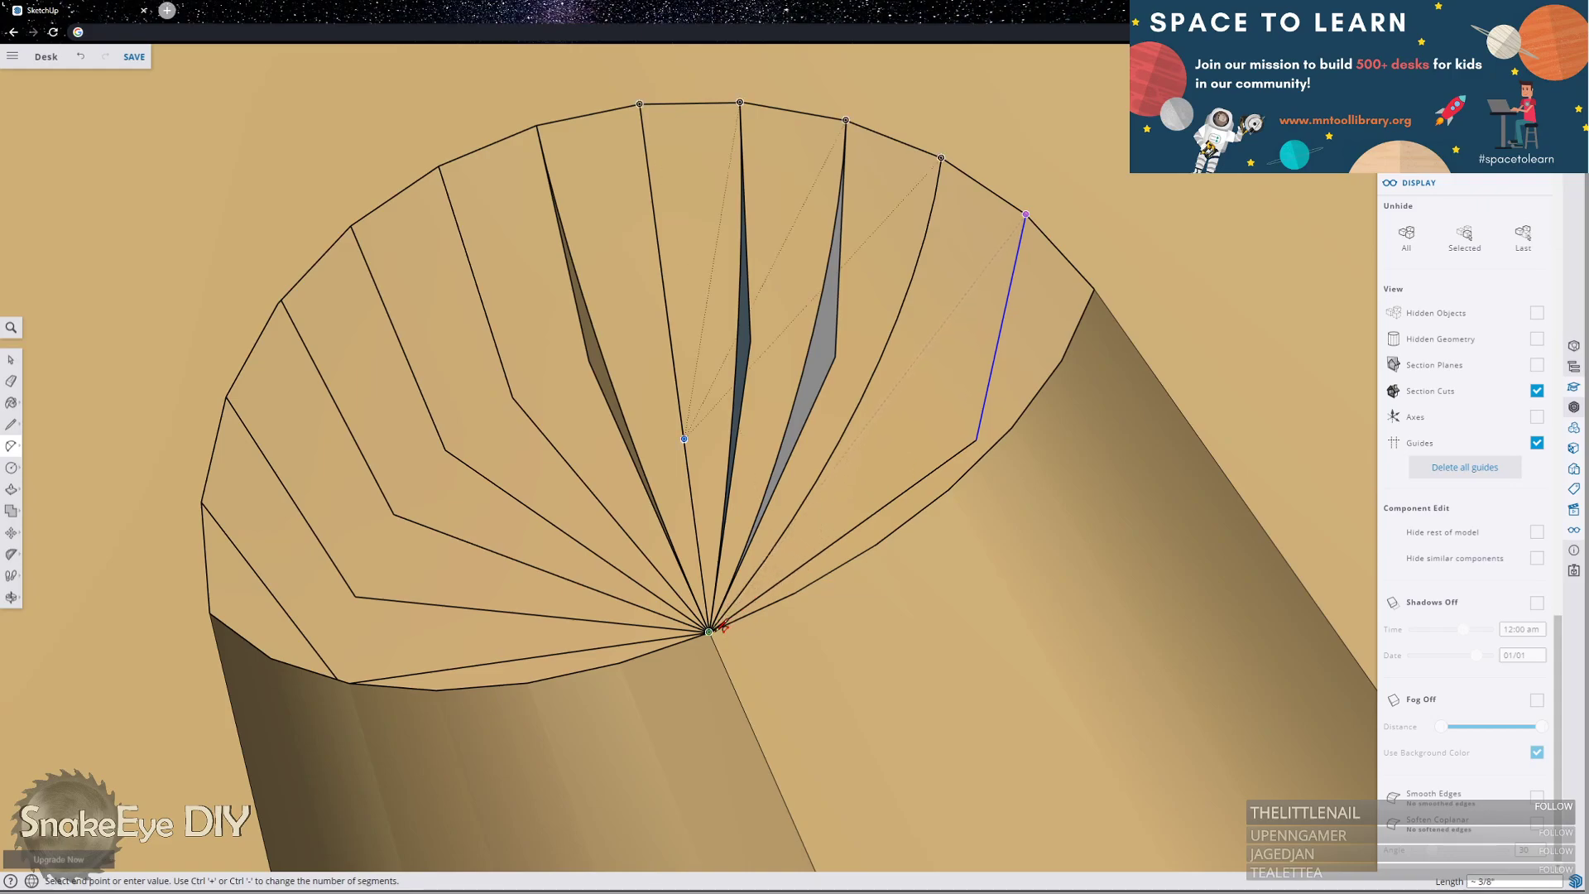
pyautogui.click(708, 632)
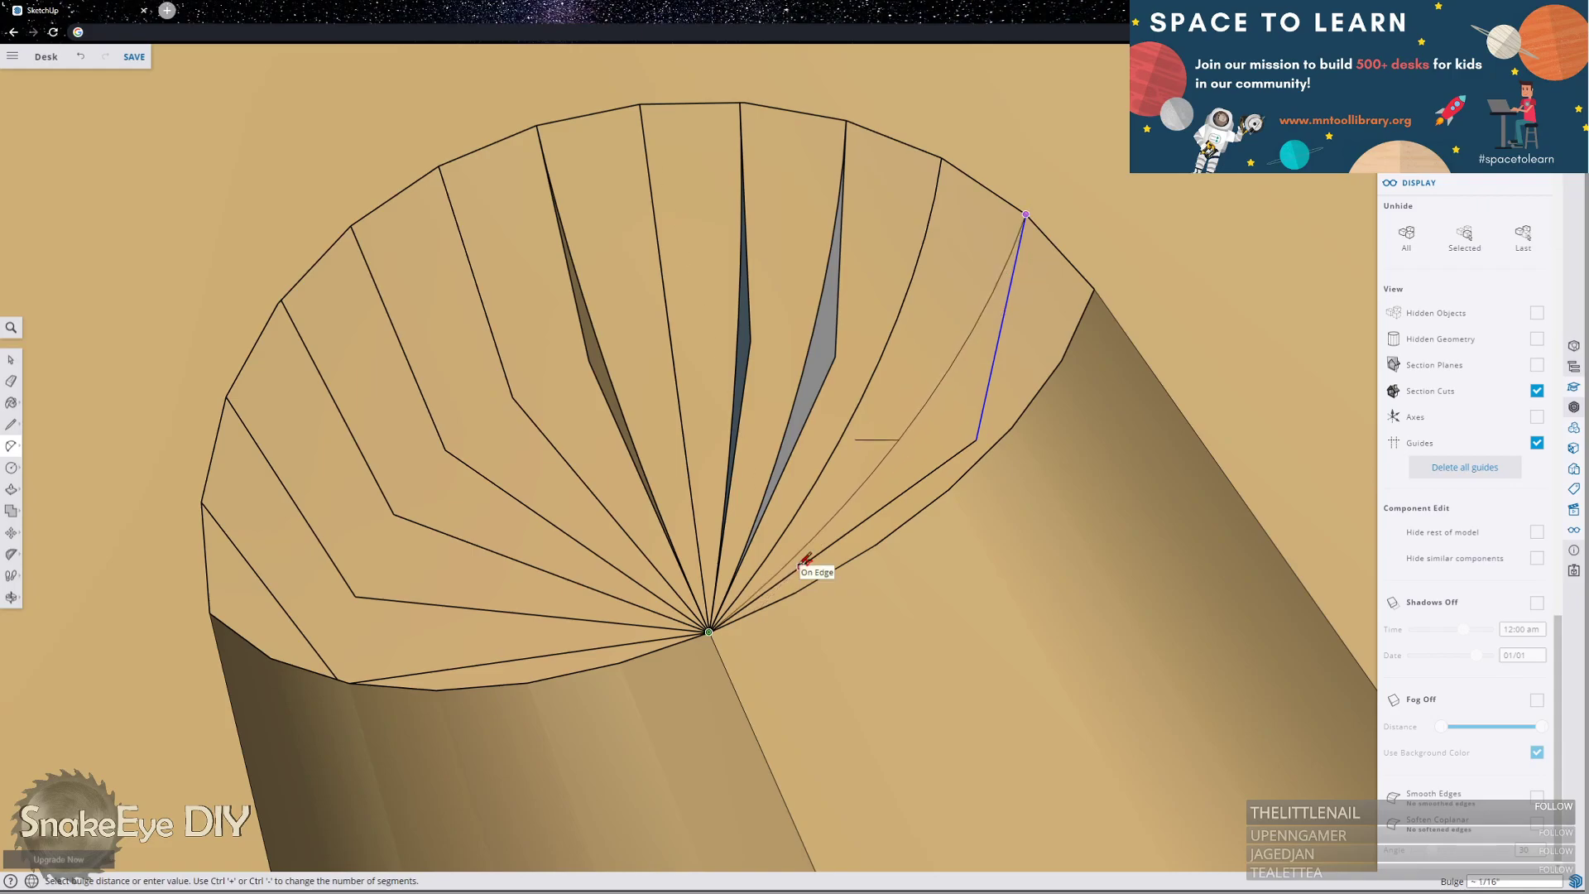
pyautogui.click(834, 542)
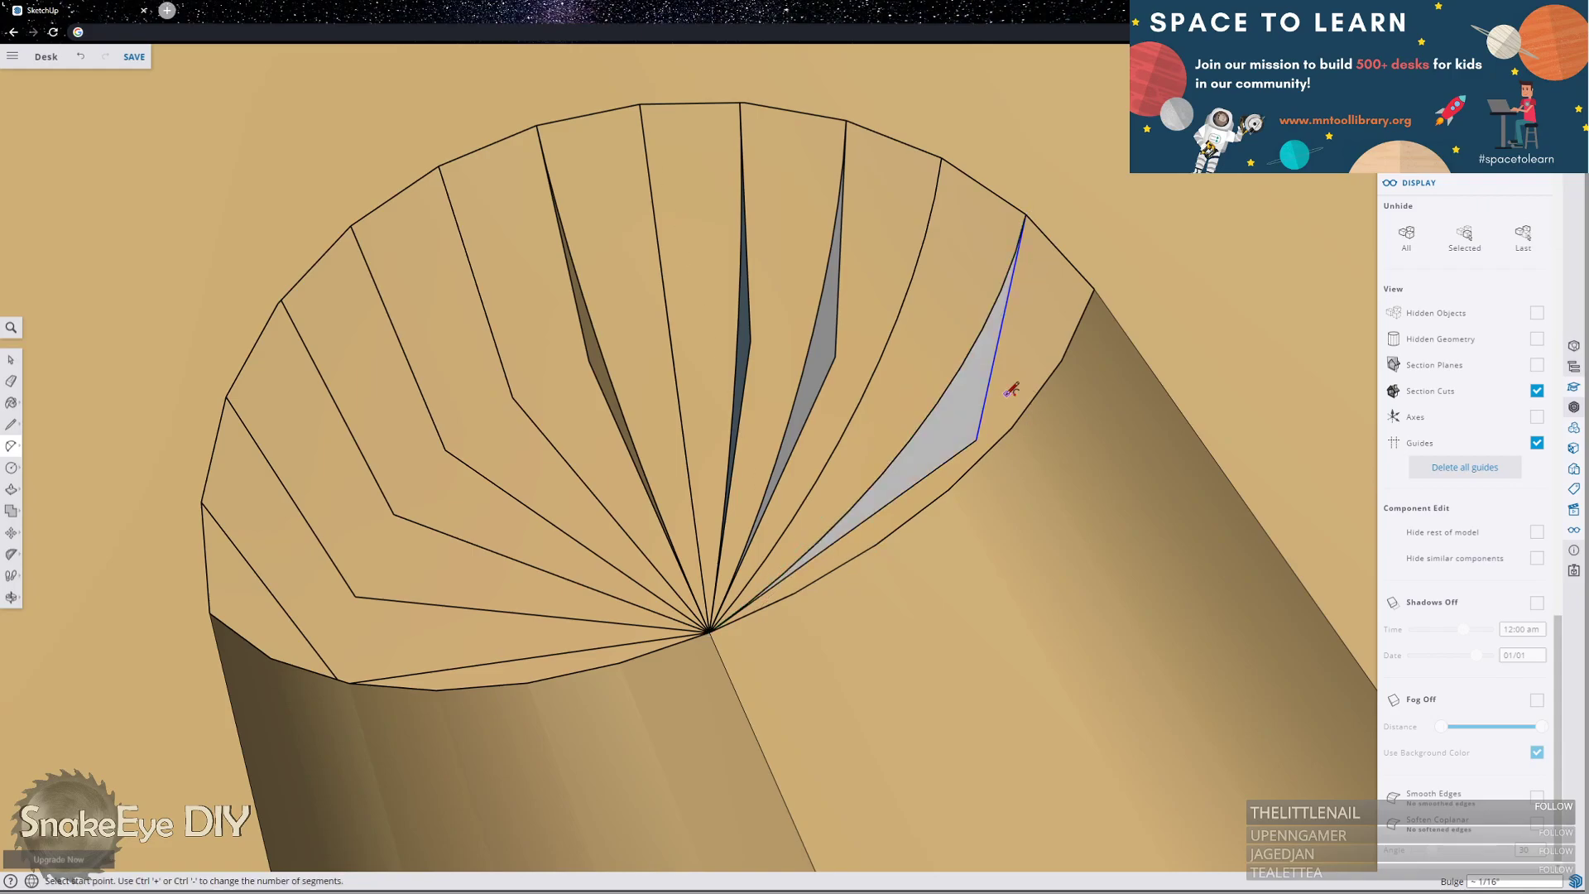
# Draw an arc from the hole's bottom point to a top rim vertex, adding a thin sliver face.
pyautogui.moveTo(990, 401); pyautogui.dragTo(897, 358, button='middle')
pyautogui.moveTo(990, 468); pyautogui.dragTo(852, 427, button='middle')
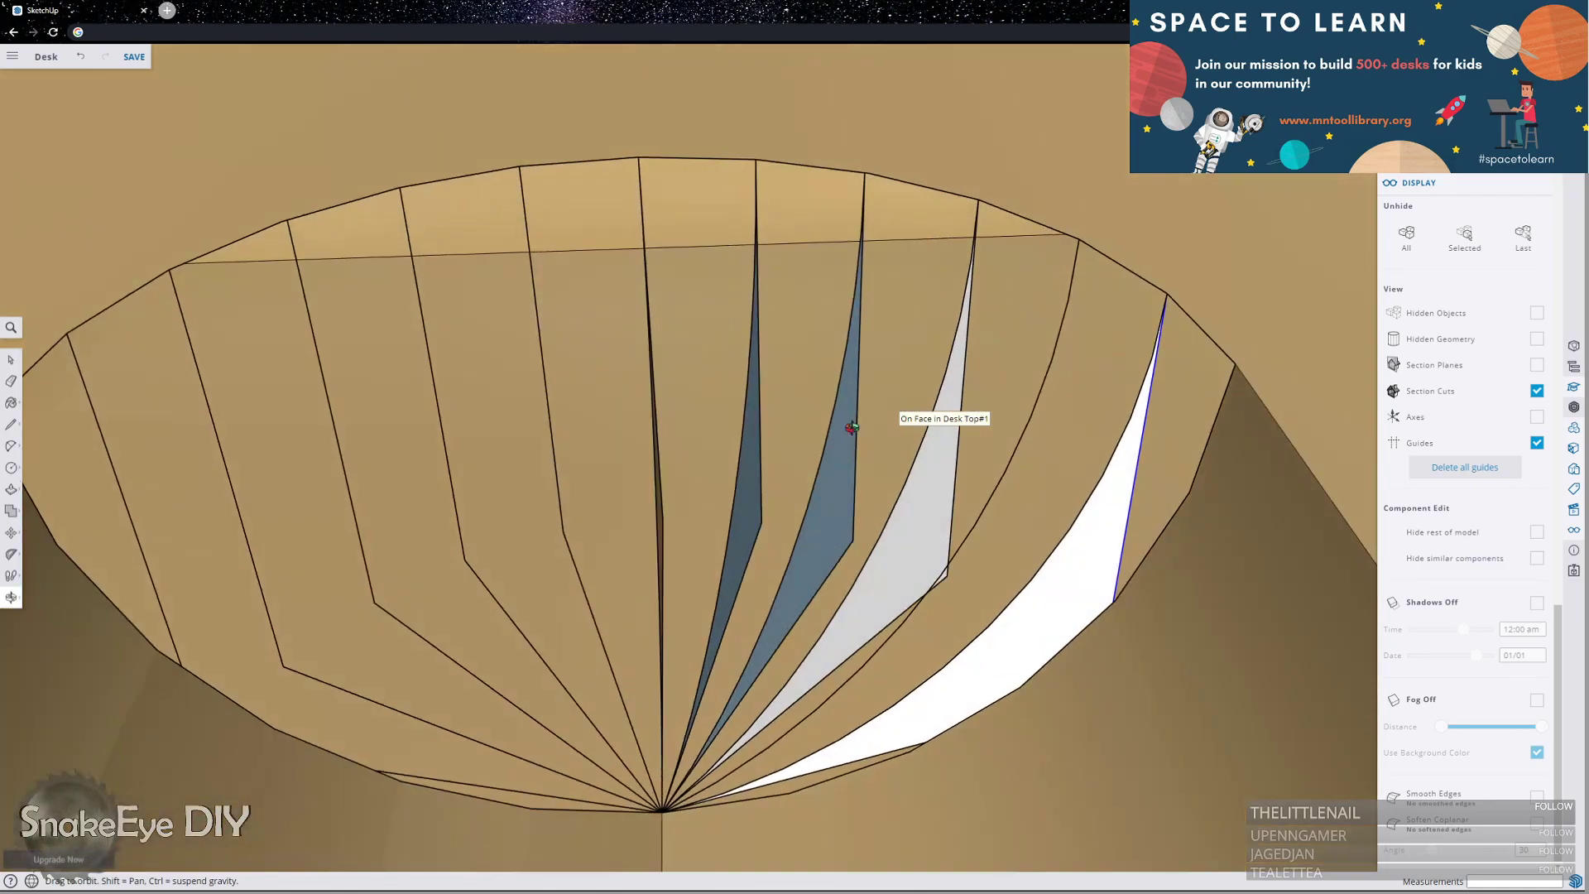
pyautogui.moveTo(1063, 465); pyautogui.dragTo(954, 504, button='middle')
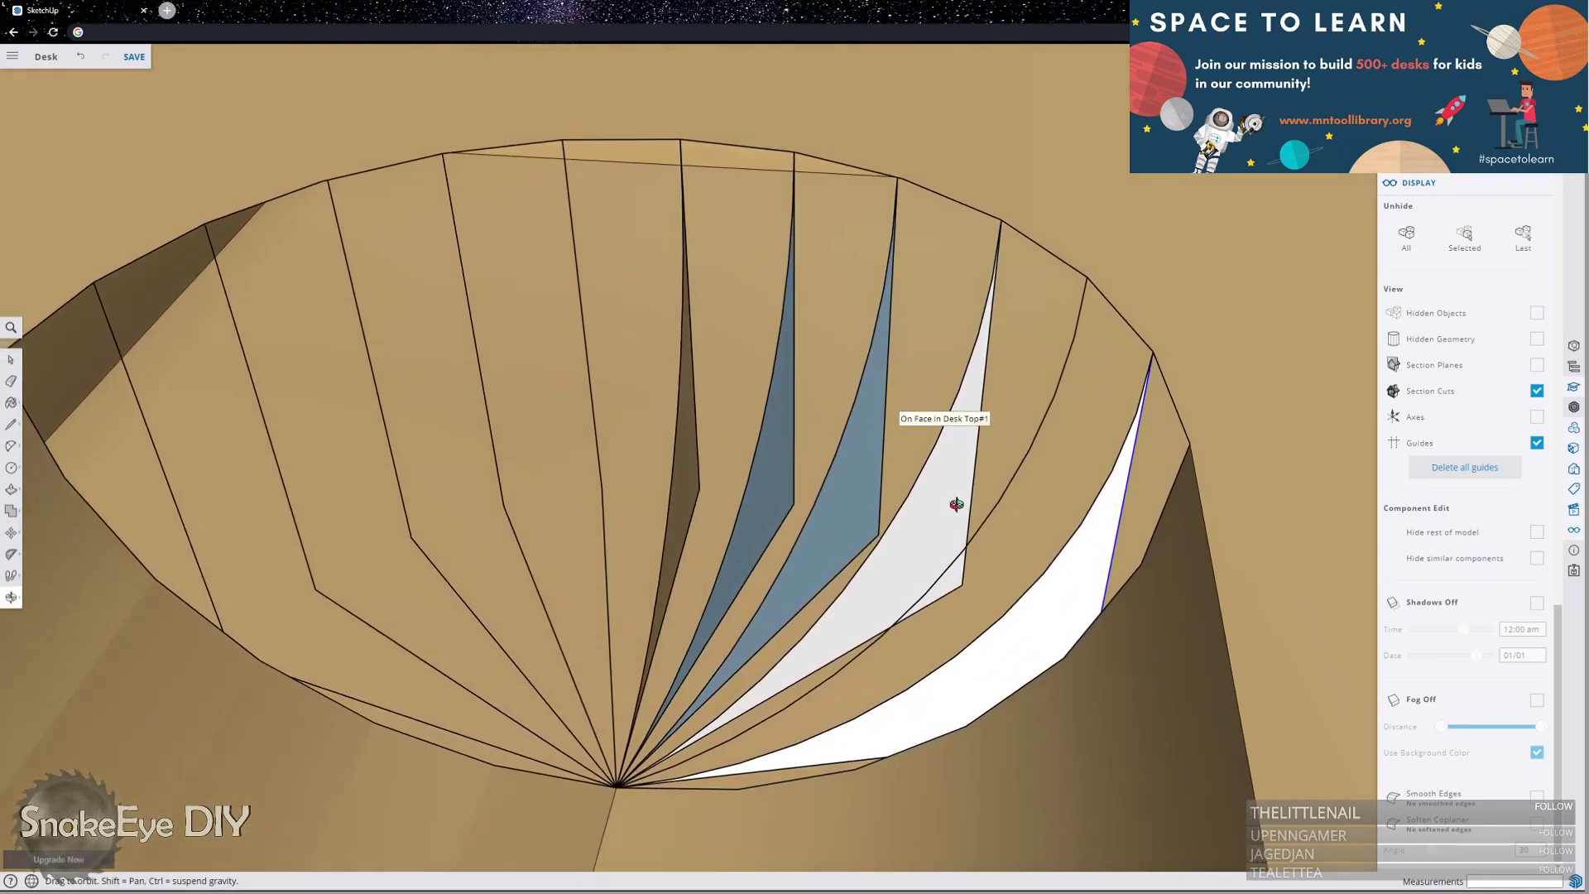
pyautogui.scroll(-5, 1077, 470)
pyautogui.scroll(5, 1077, 470)
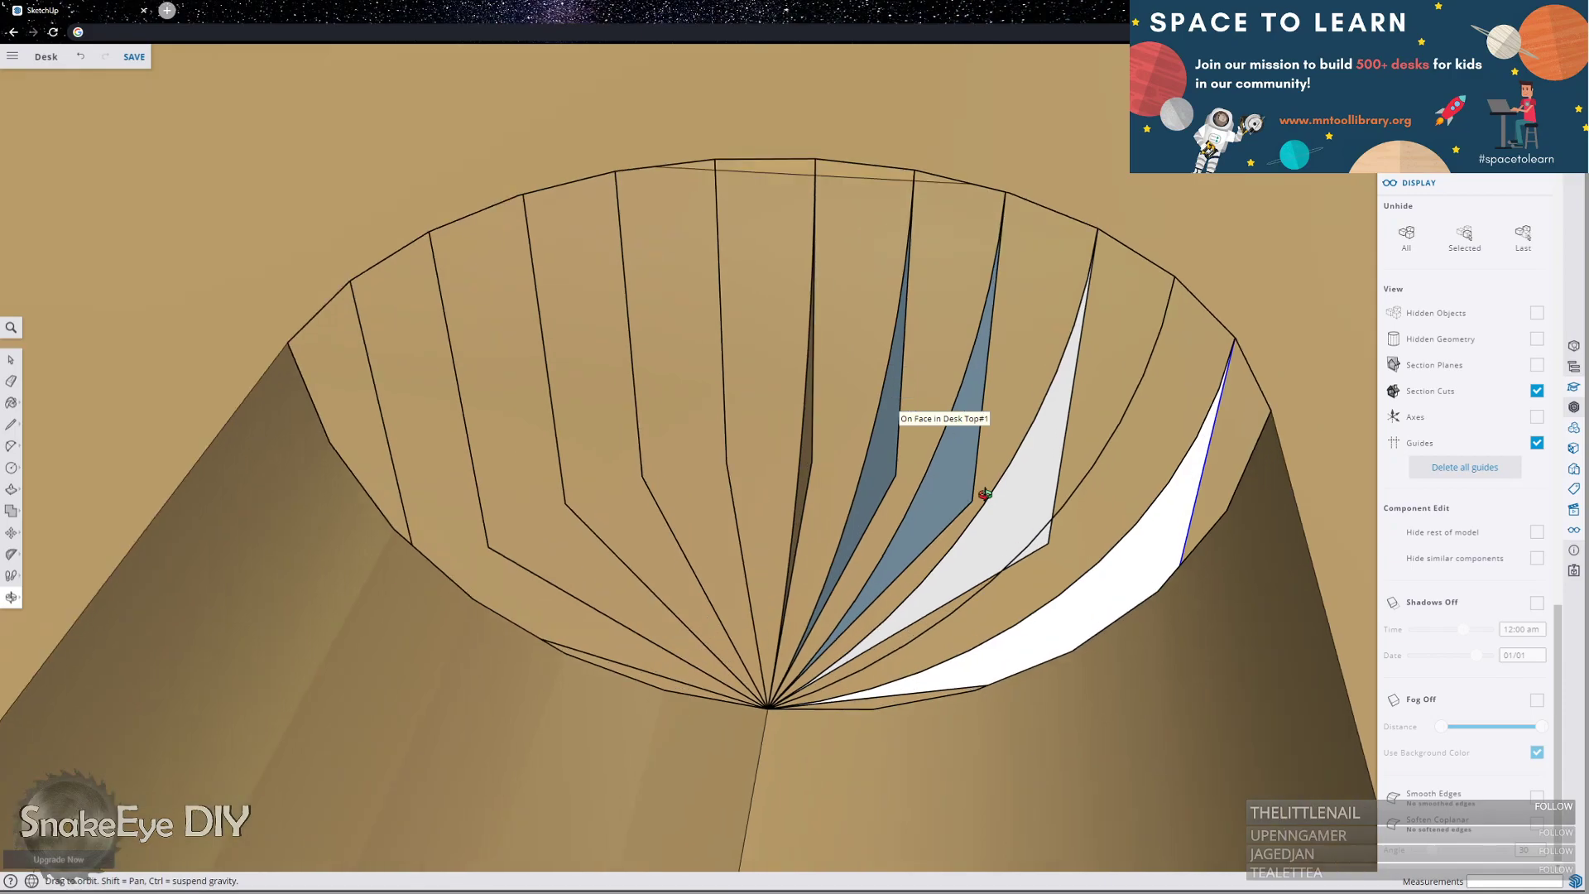
pyautogui.press('a')
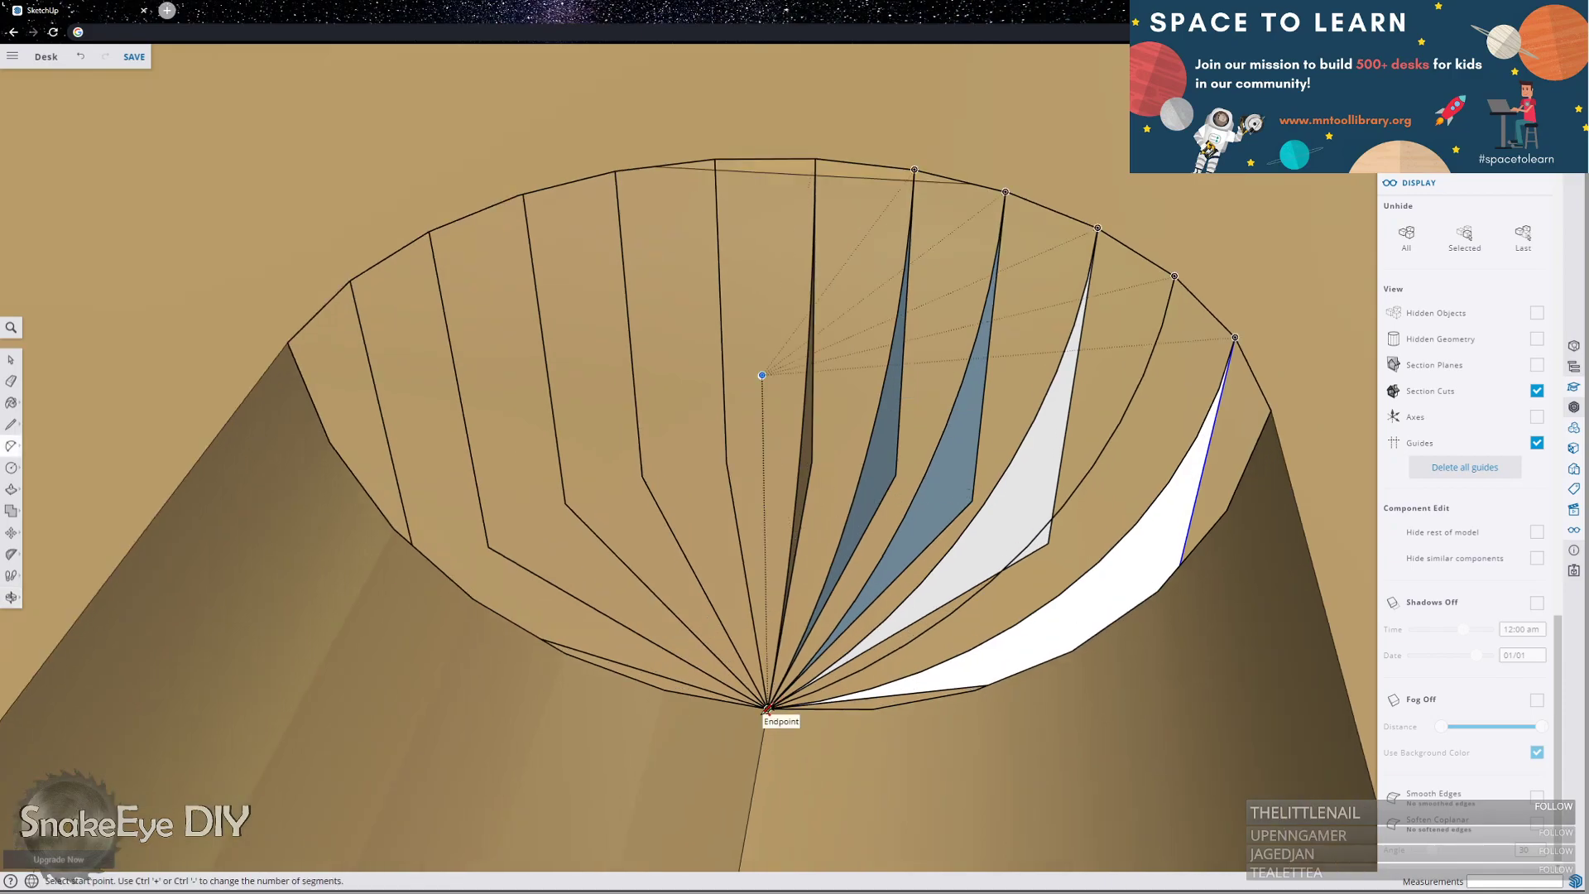
pyautogui.click(768, 708)
pyautogui.click(715, 159)
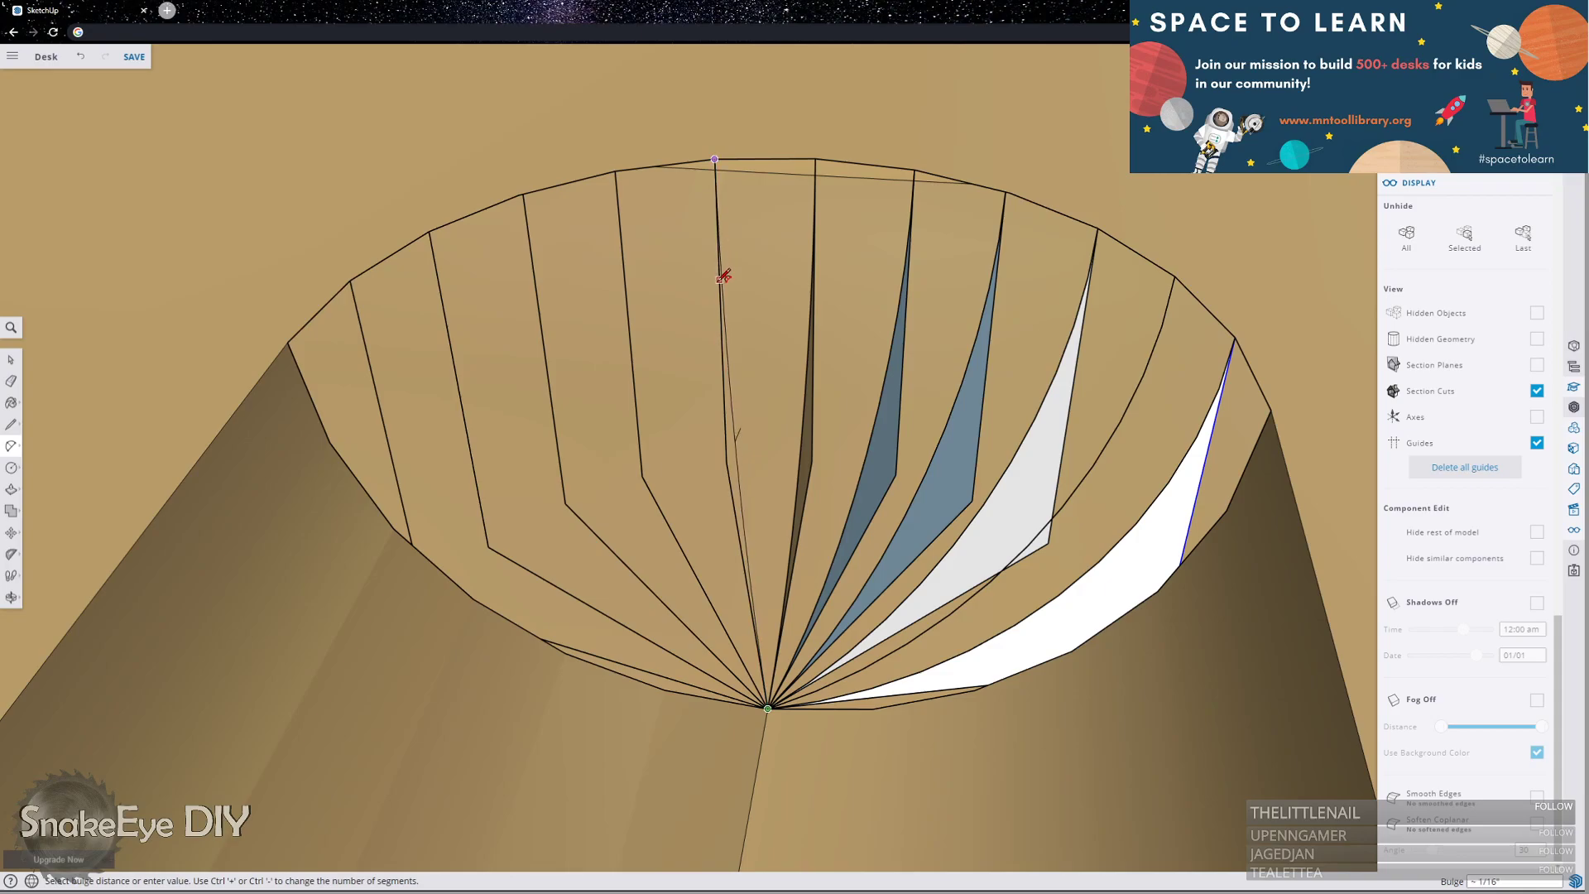
pyautogui.click(725, 303)
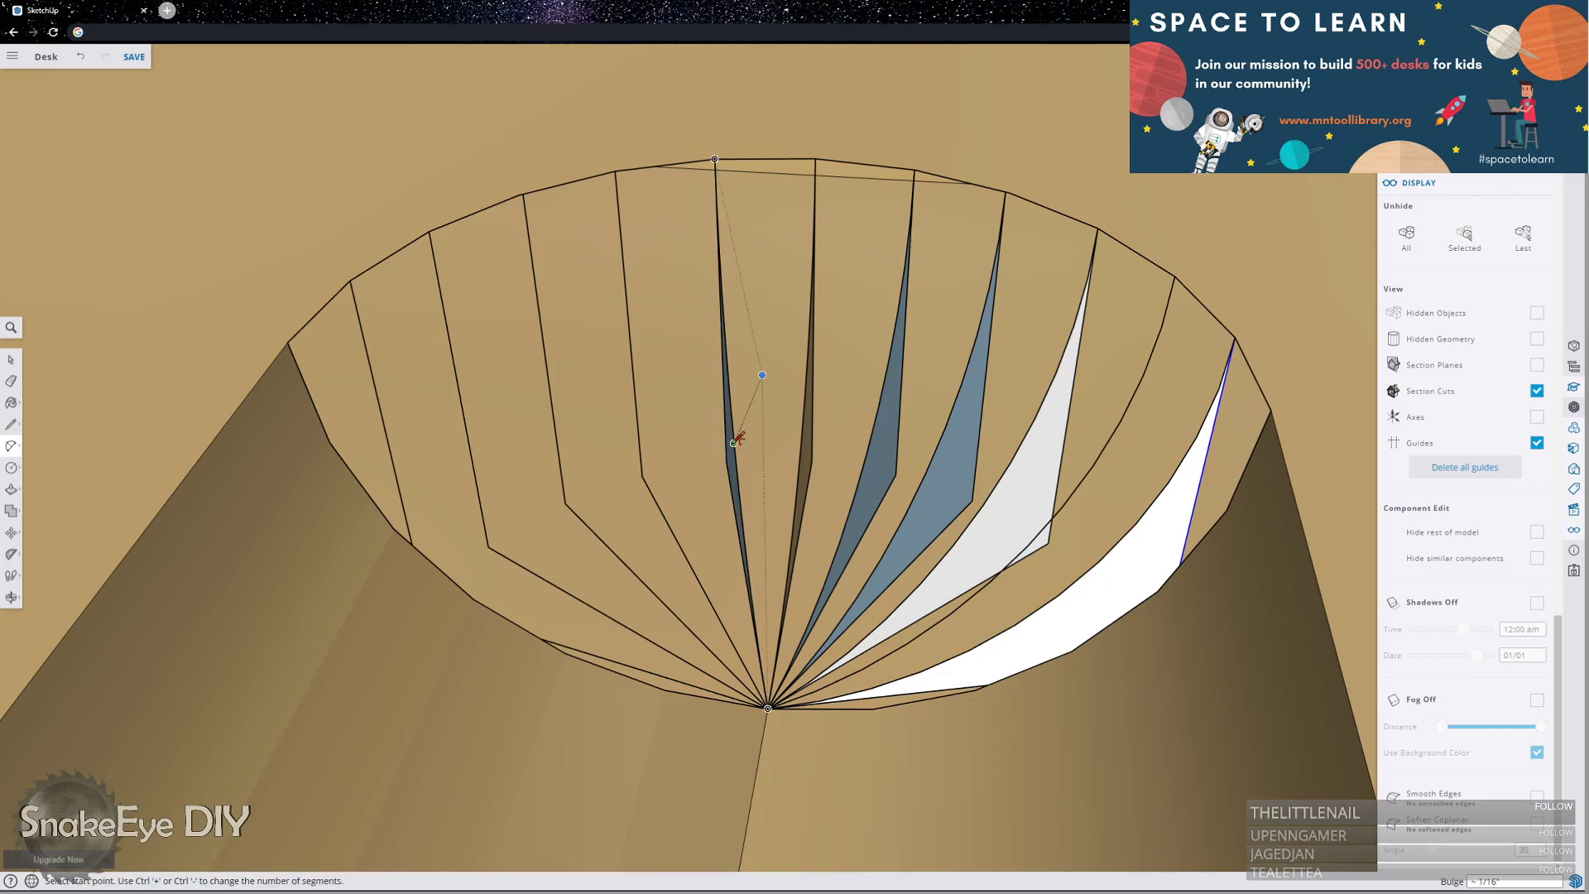
pyautogui.click(614, 171)
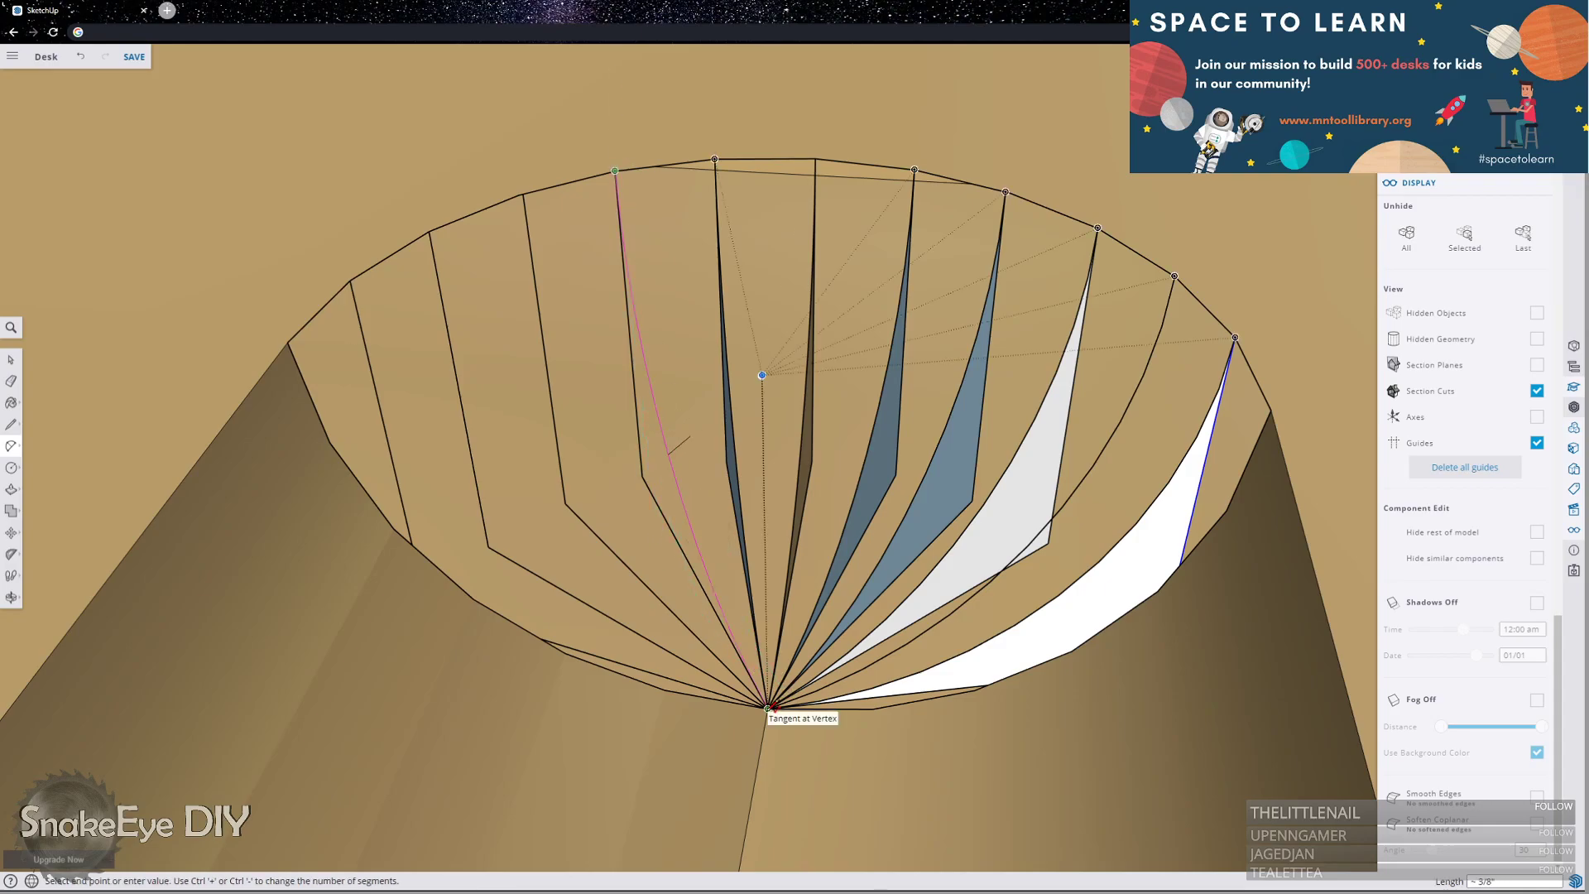
pyautogui.press('Escape')
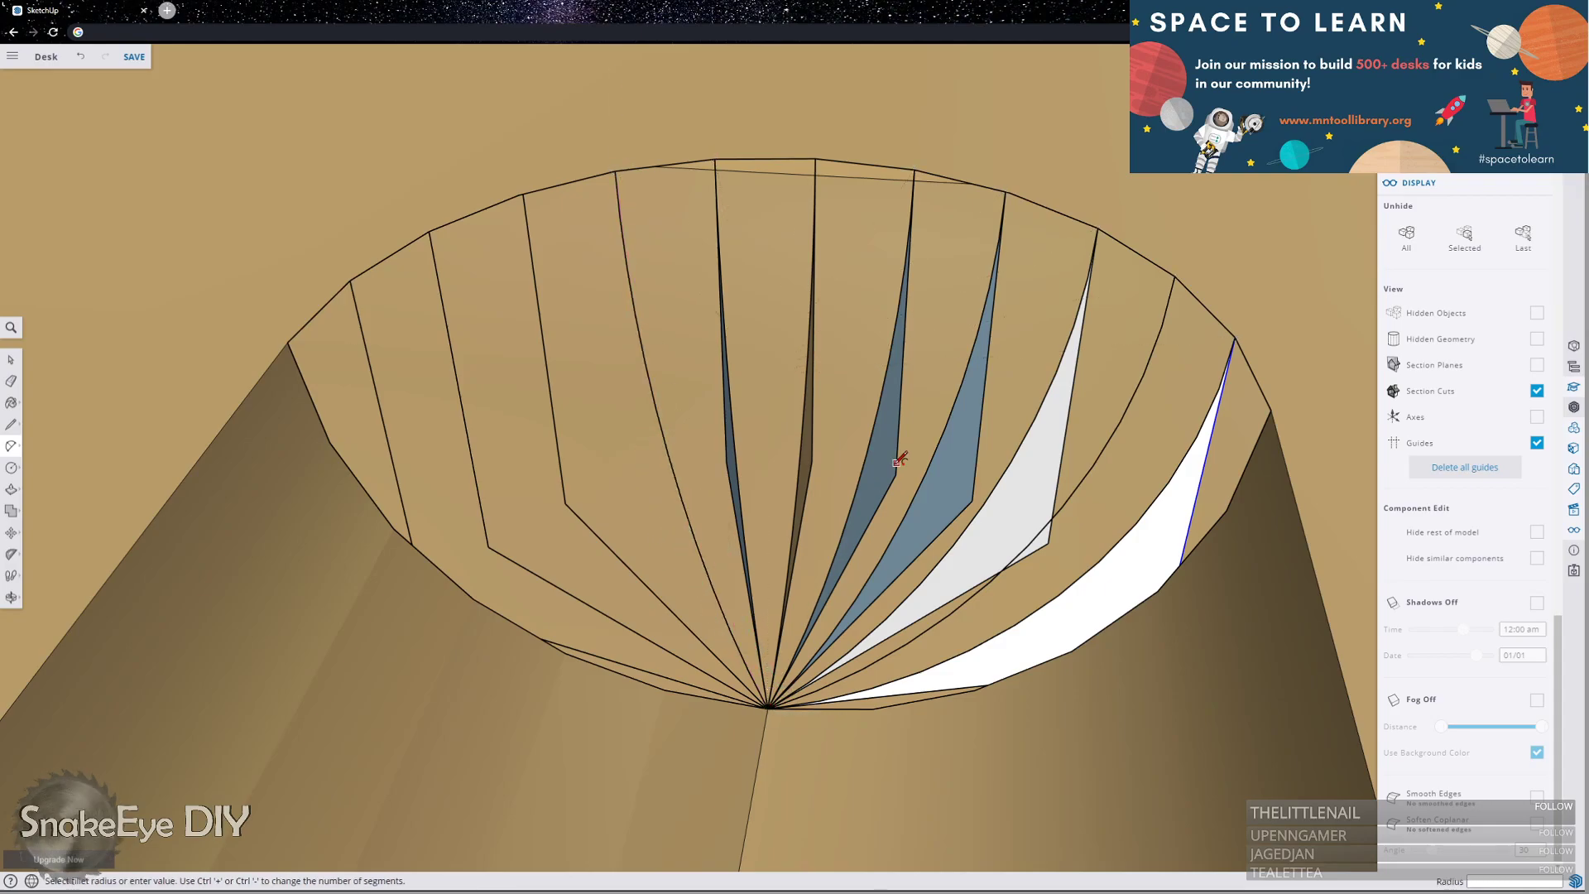
# Draw arcs from the left rim vertices to the bottom point, filling a new face on the left.
pyautogui.click(522, 194)
pyautogui.click(769, 706)
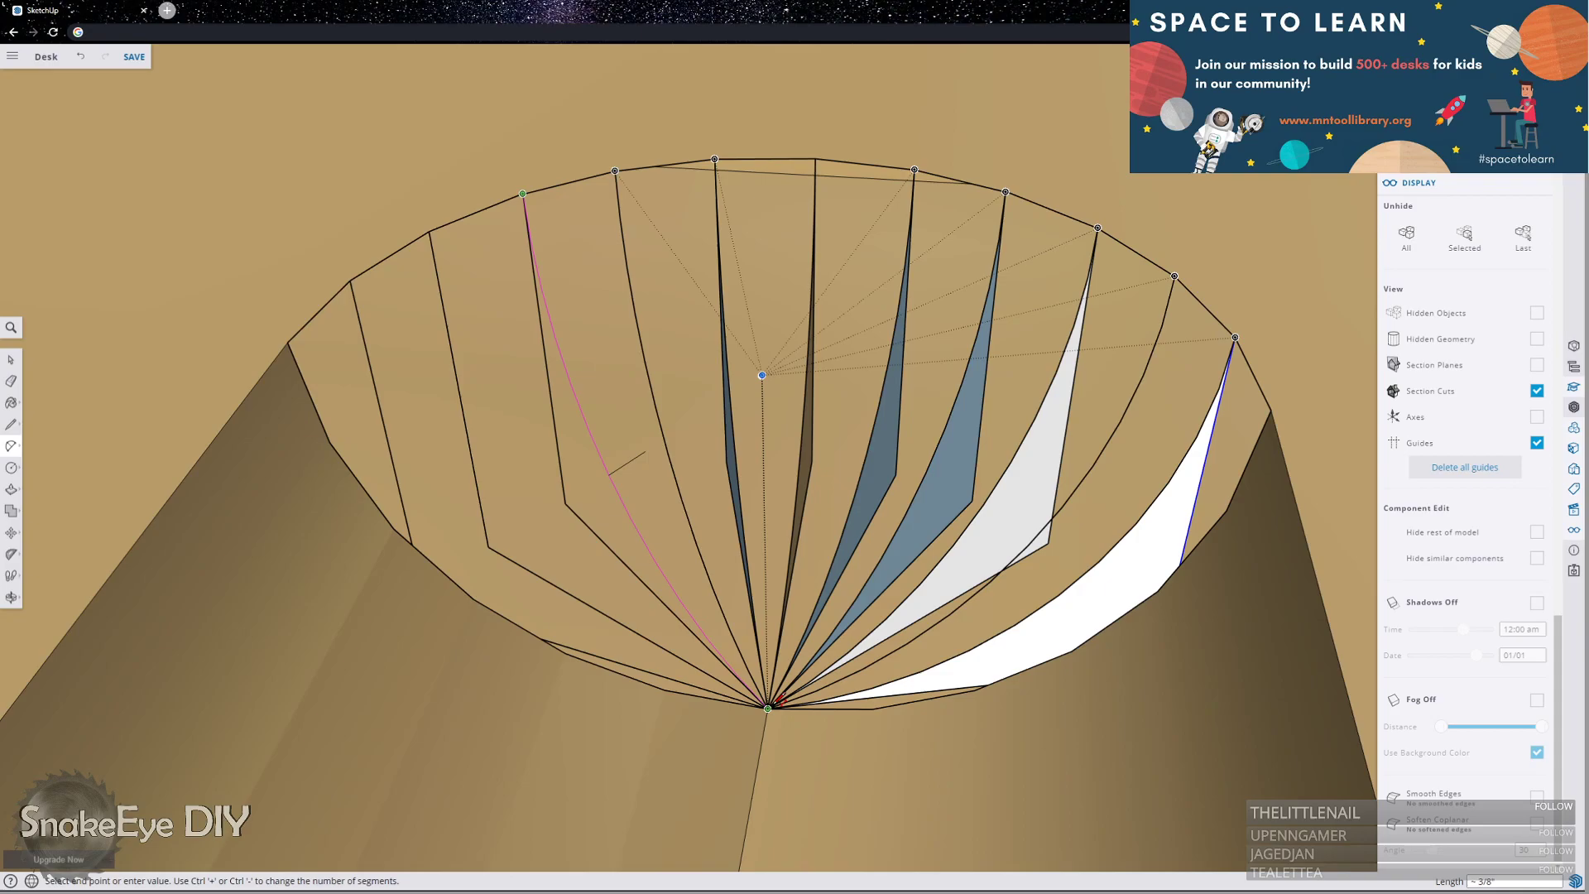
pyautogui.press('Escape')
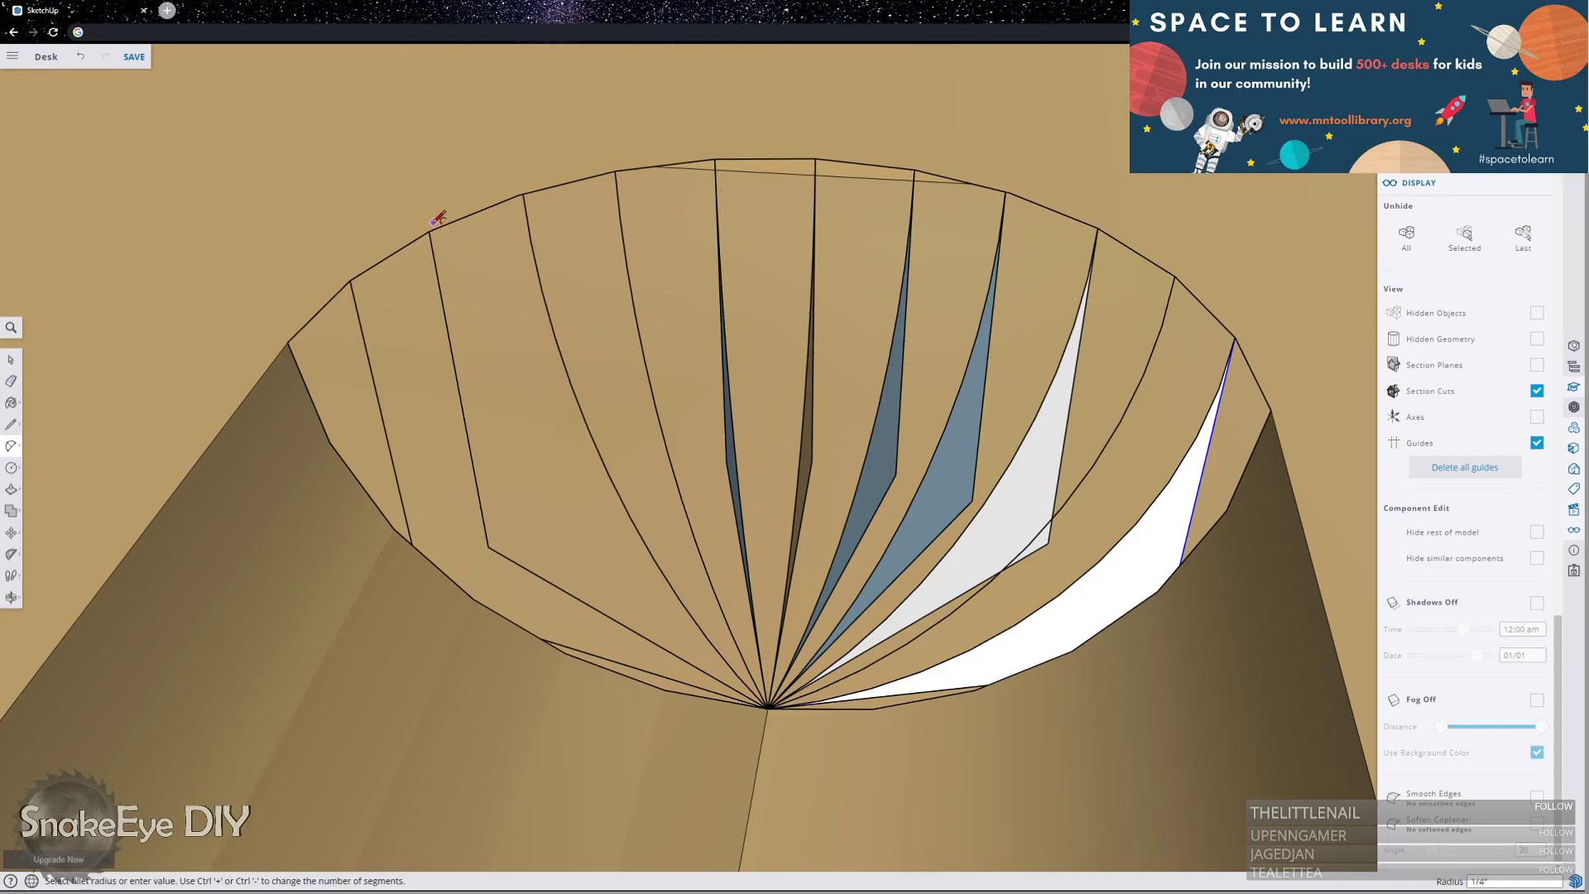
pyautogui.click(429, 231)
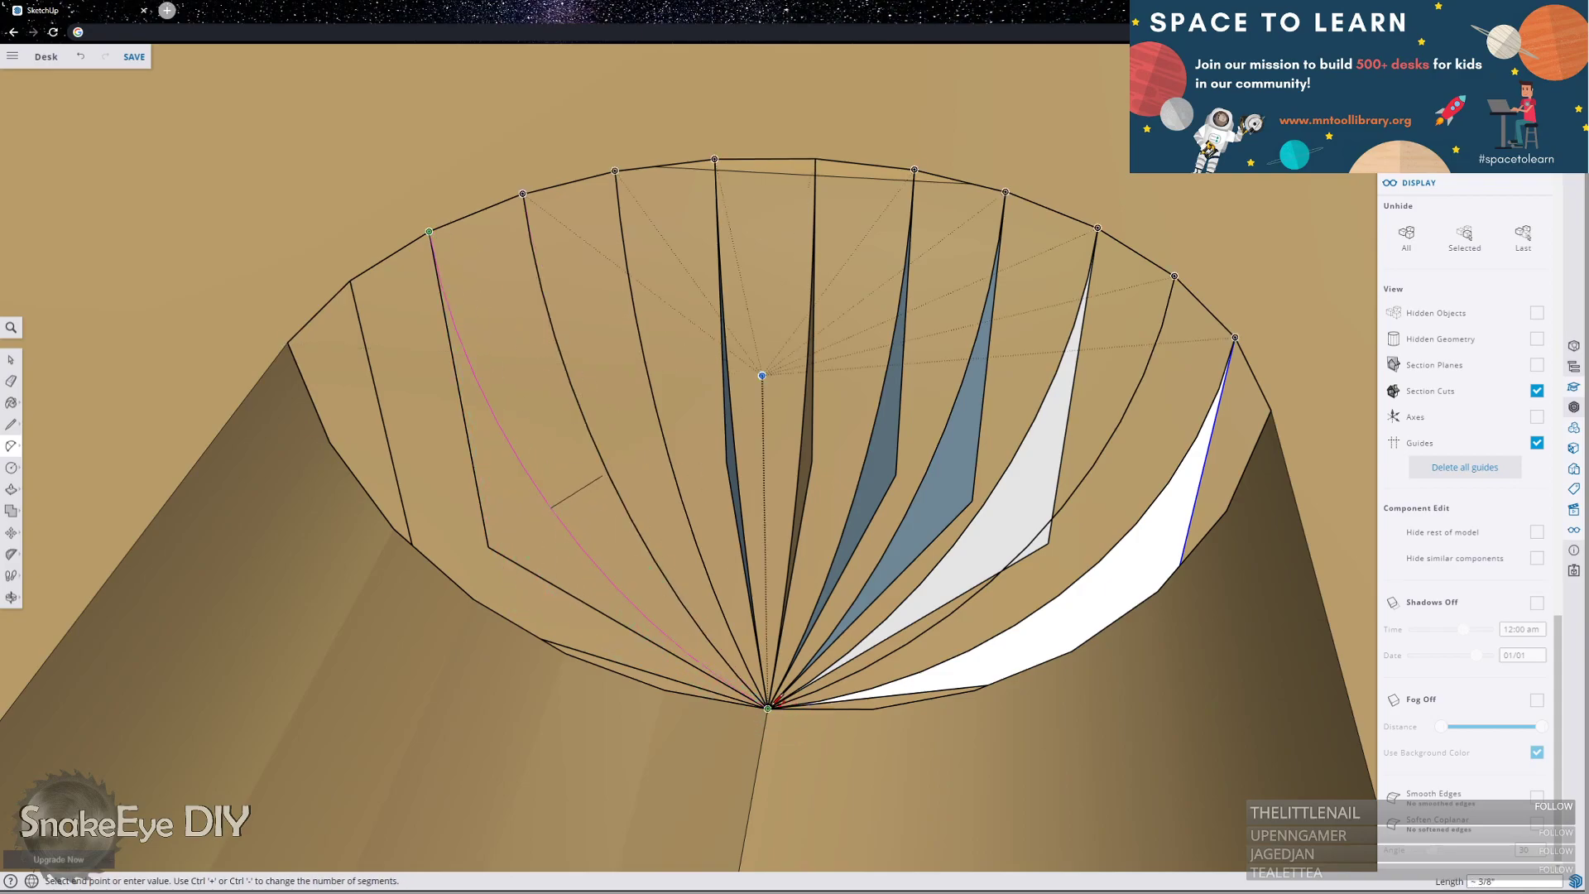
pyautogui.click(768, 708)
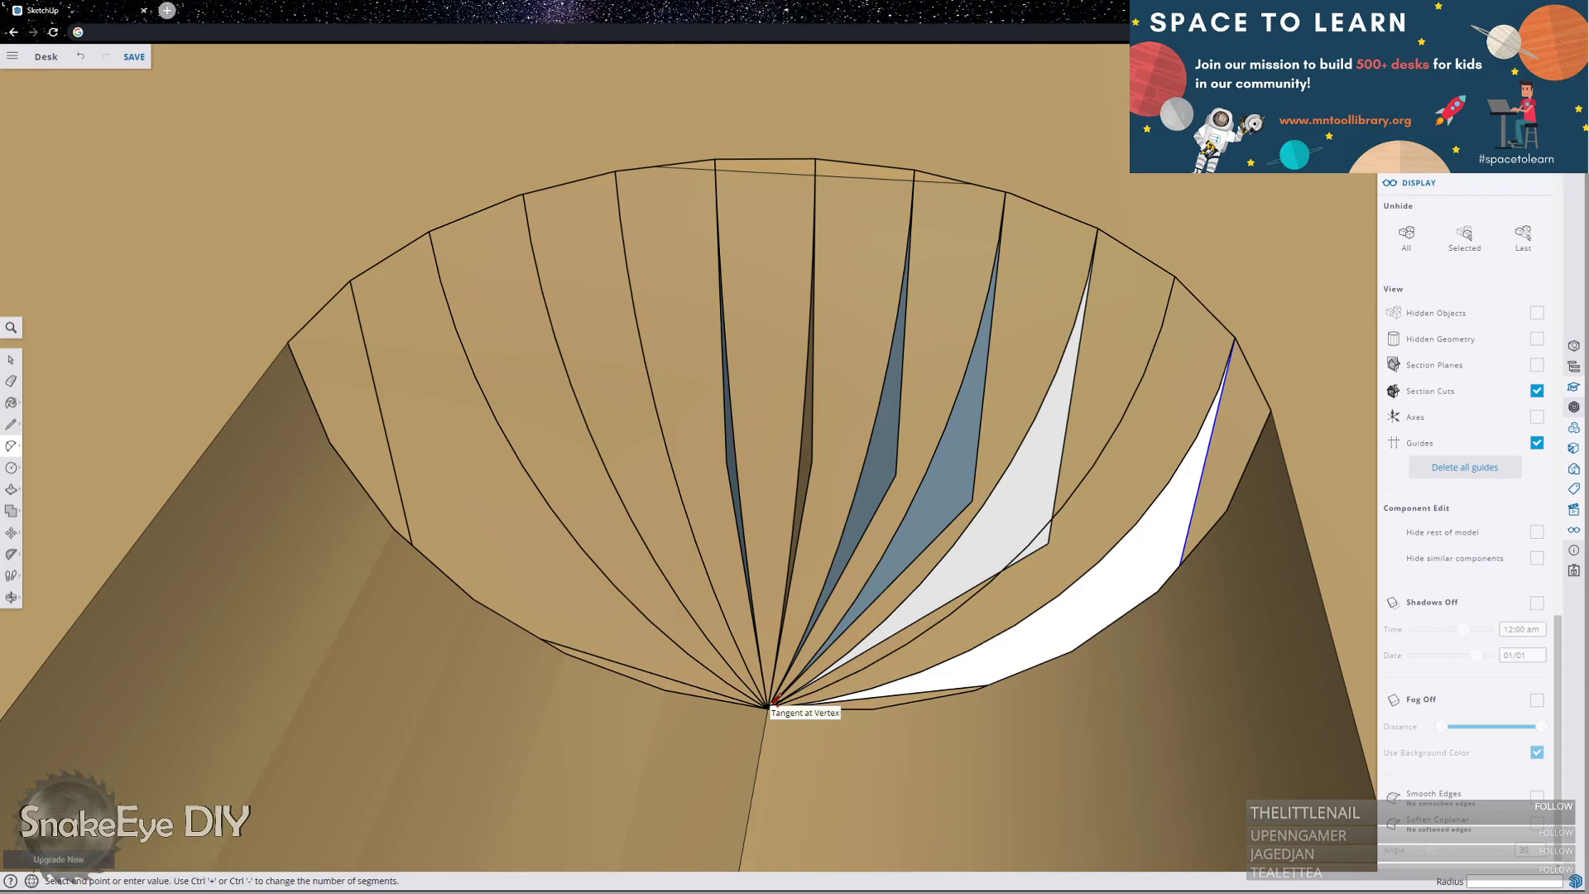
pyautogui.click(350, 281)
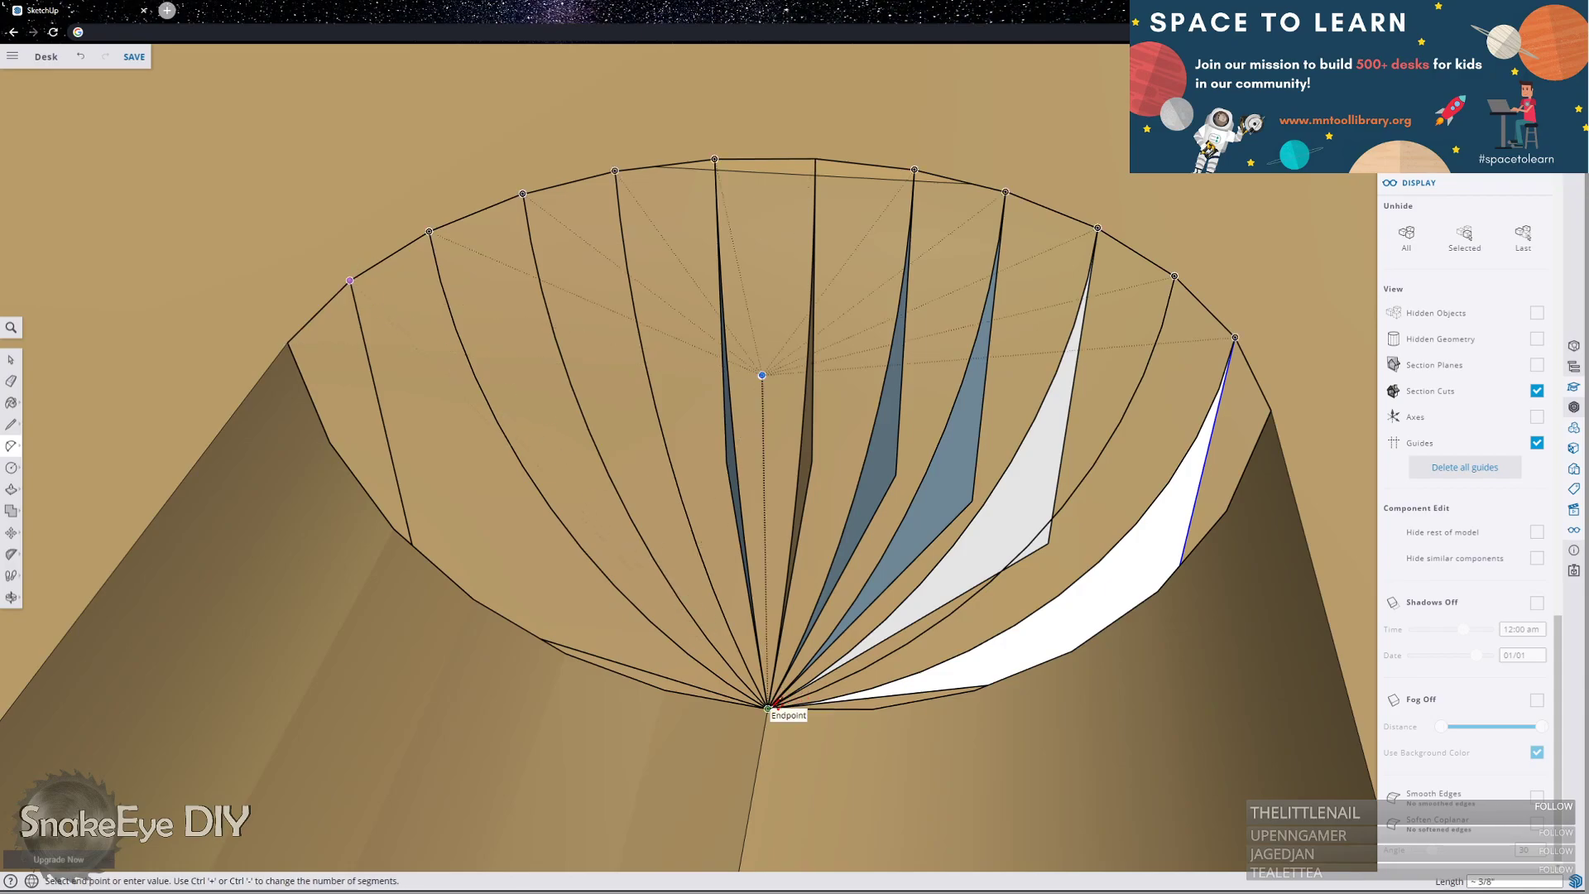
pyautogui.click(768, 707)
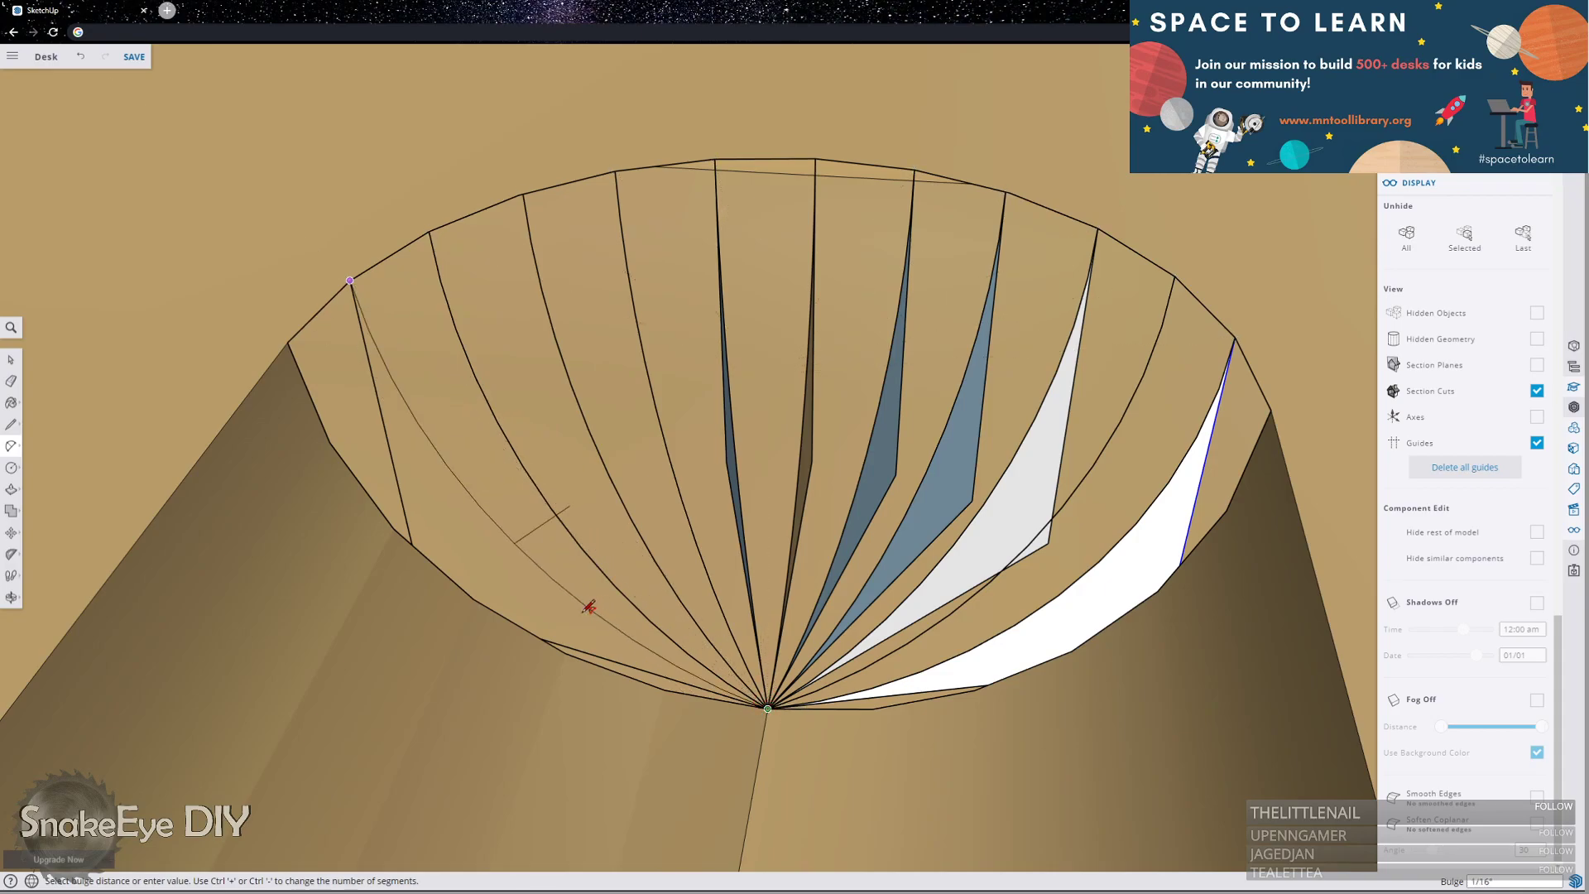
pyautogui.click(533, 431)
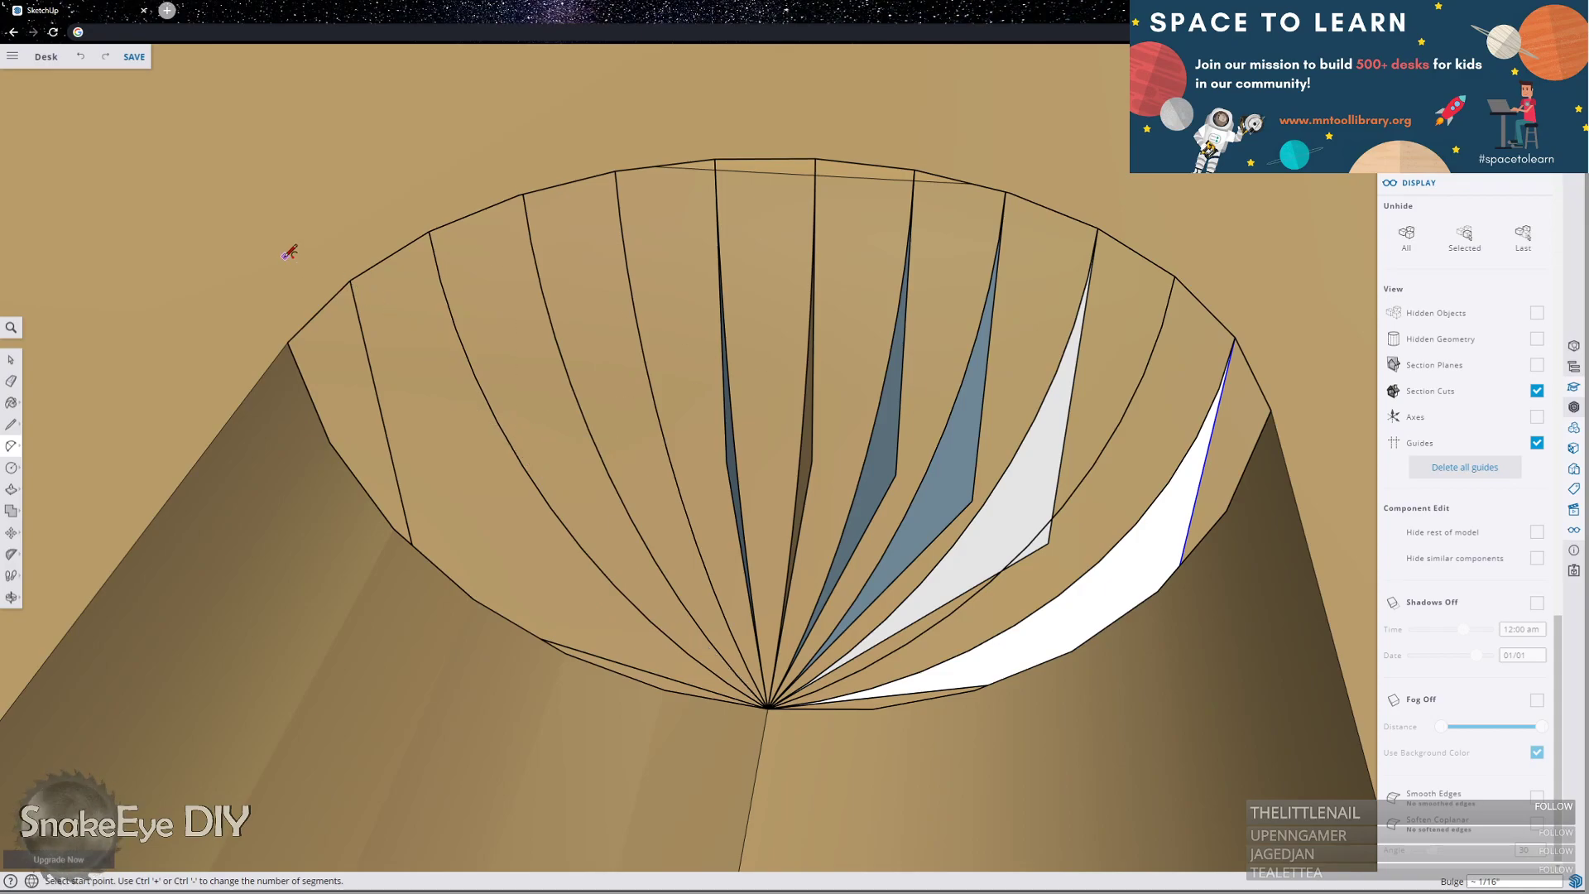
pyautogui.click(350, 281)
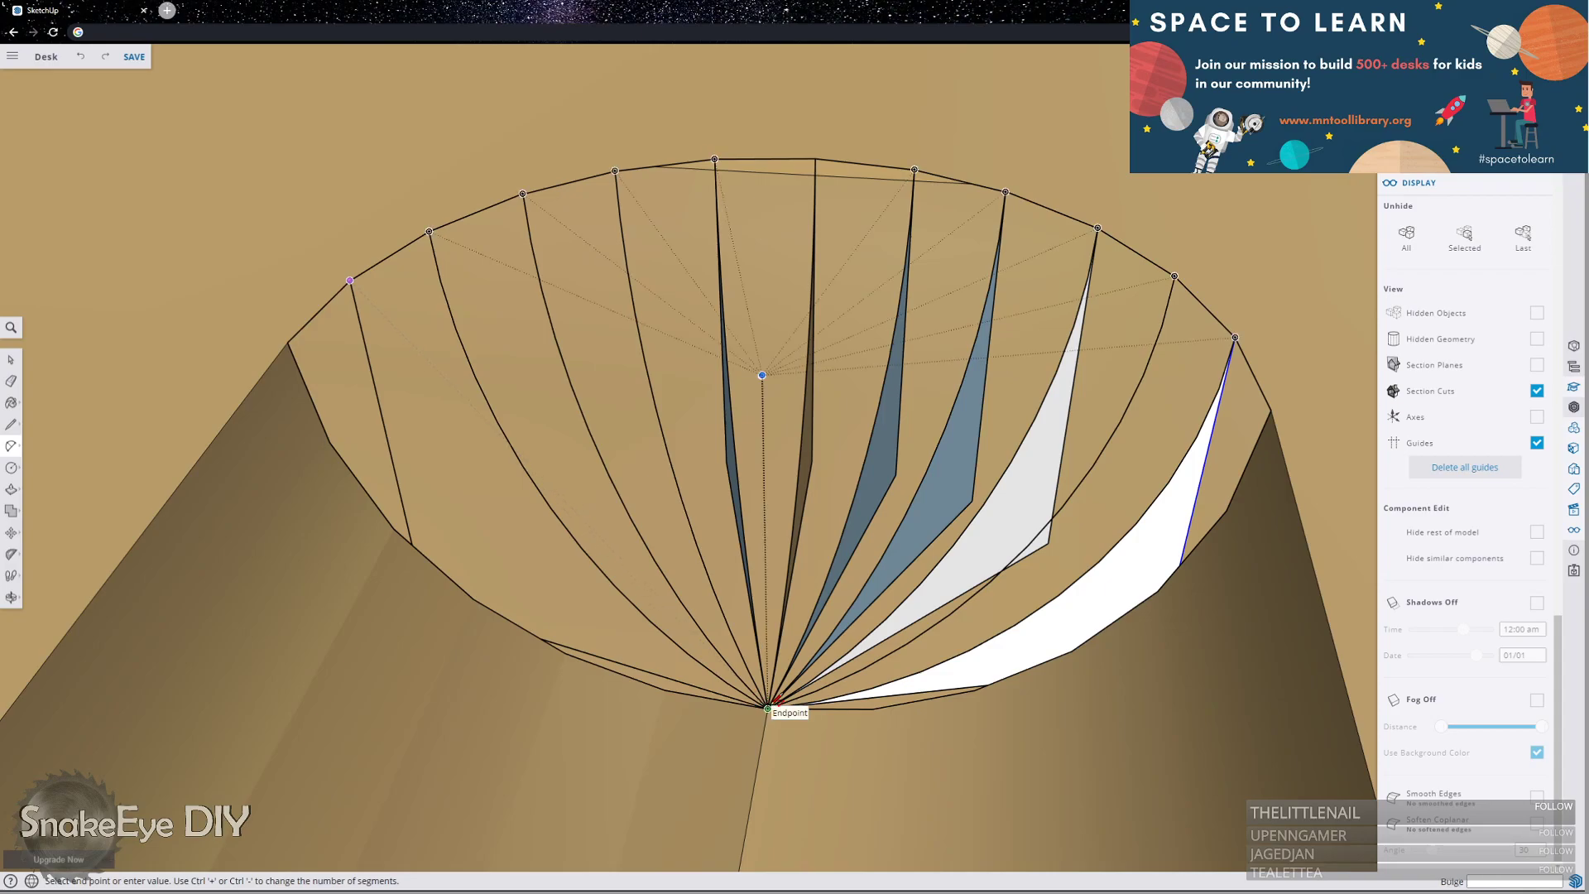
pyautogui.click(768, 708)
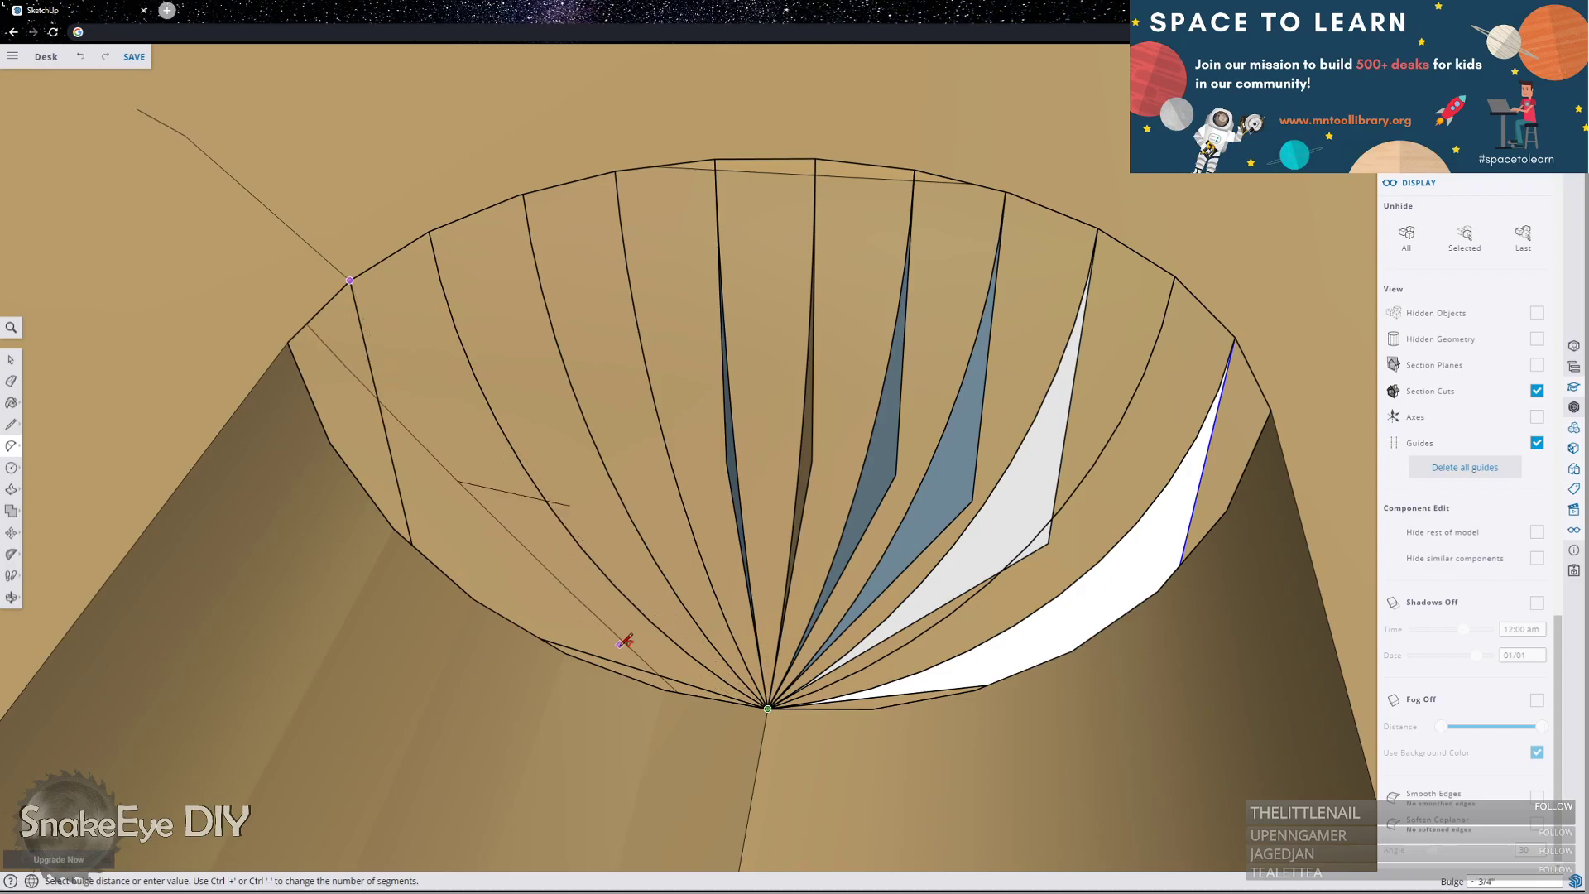
pyautogui.click(623, 652)
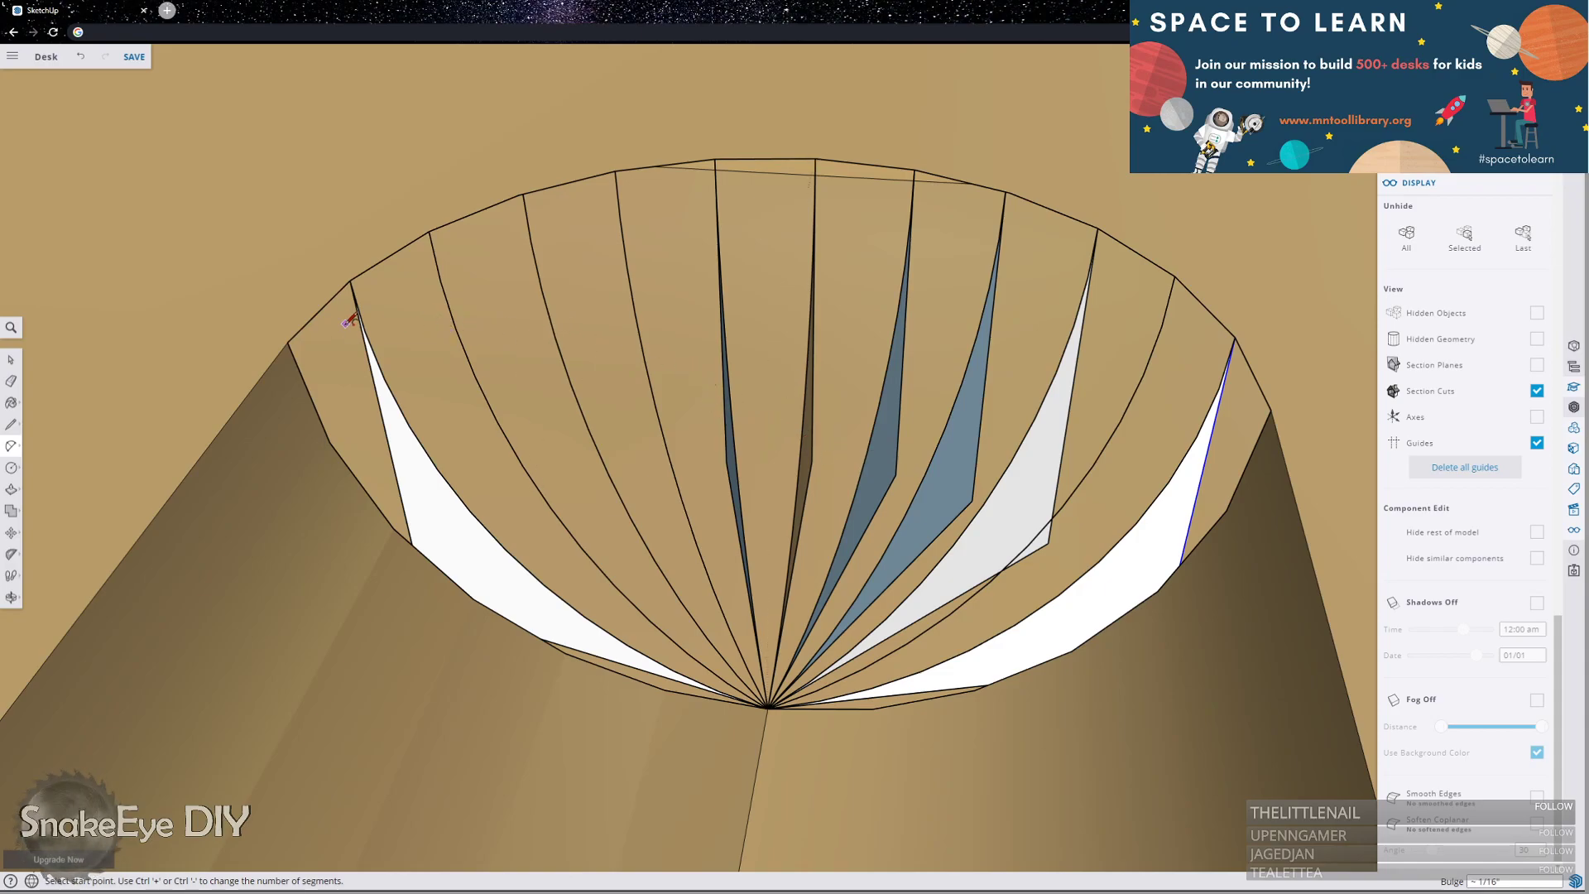
# Join two adjacent left rim vertices with a straight line, then view the whole hole from above.
pyautogui.press('l')
pyautogui.click(350, 280)
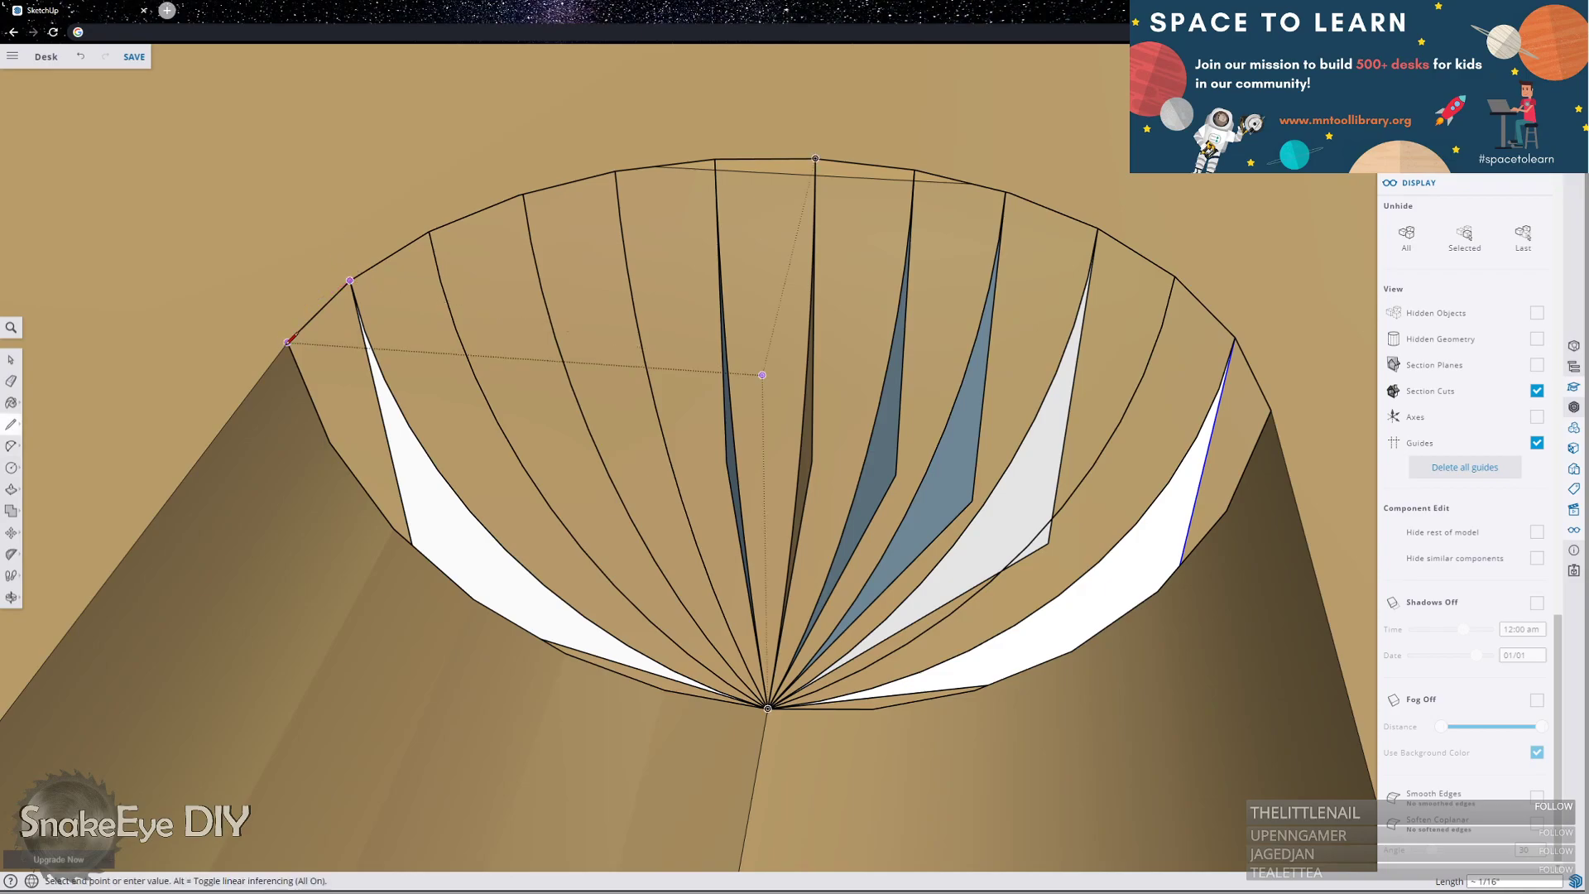
pyautogui.click(287, 342)
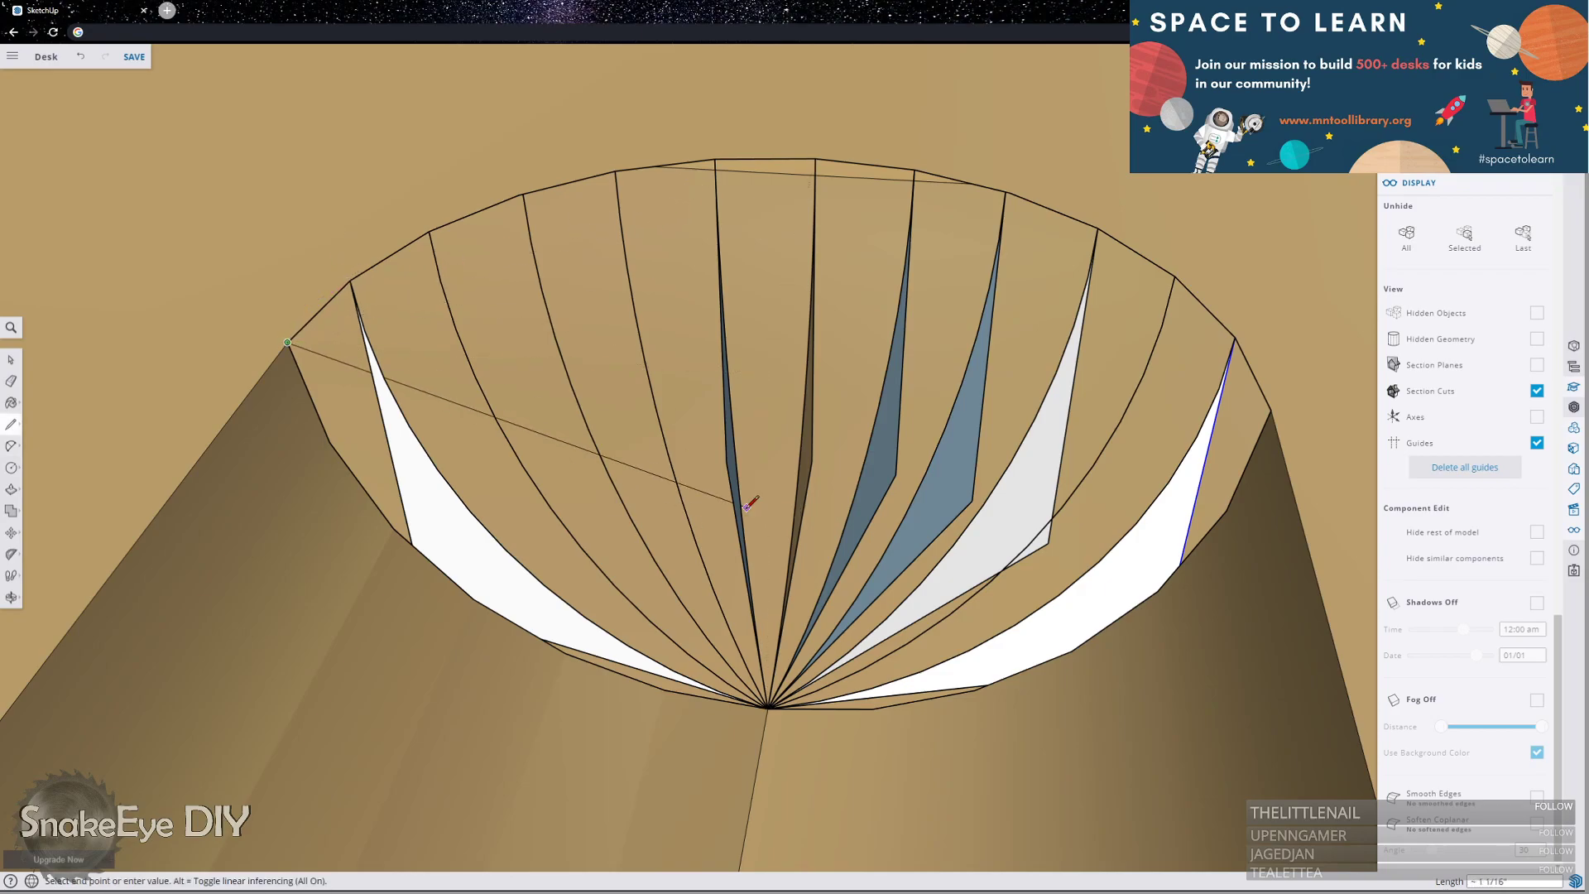
pyautogui.press('o')
pyautogui.moveTo(766, 505); pyautogui.dragTo(870, 397)
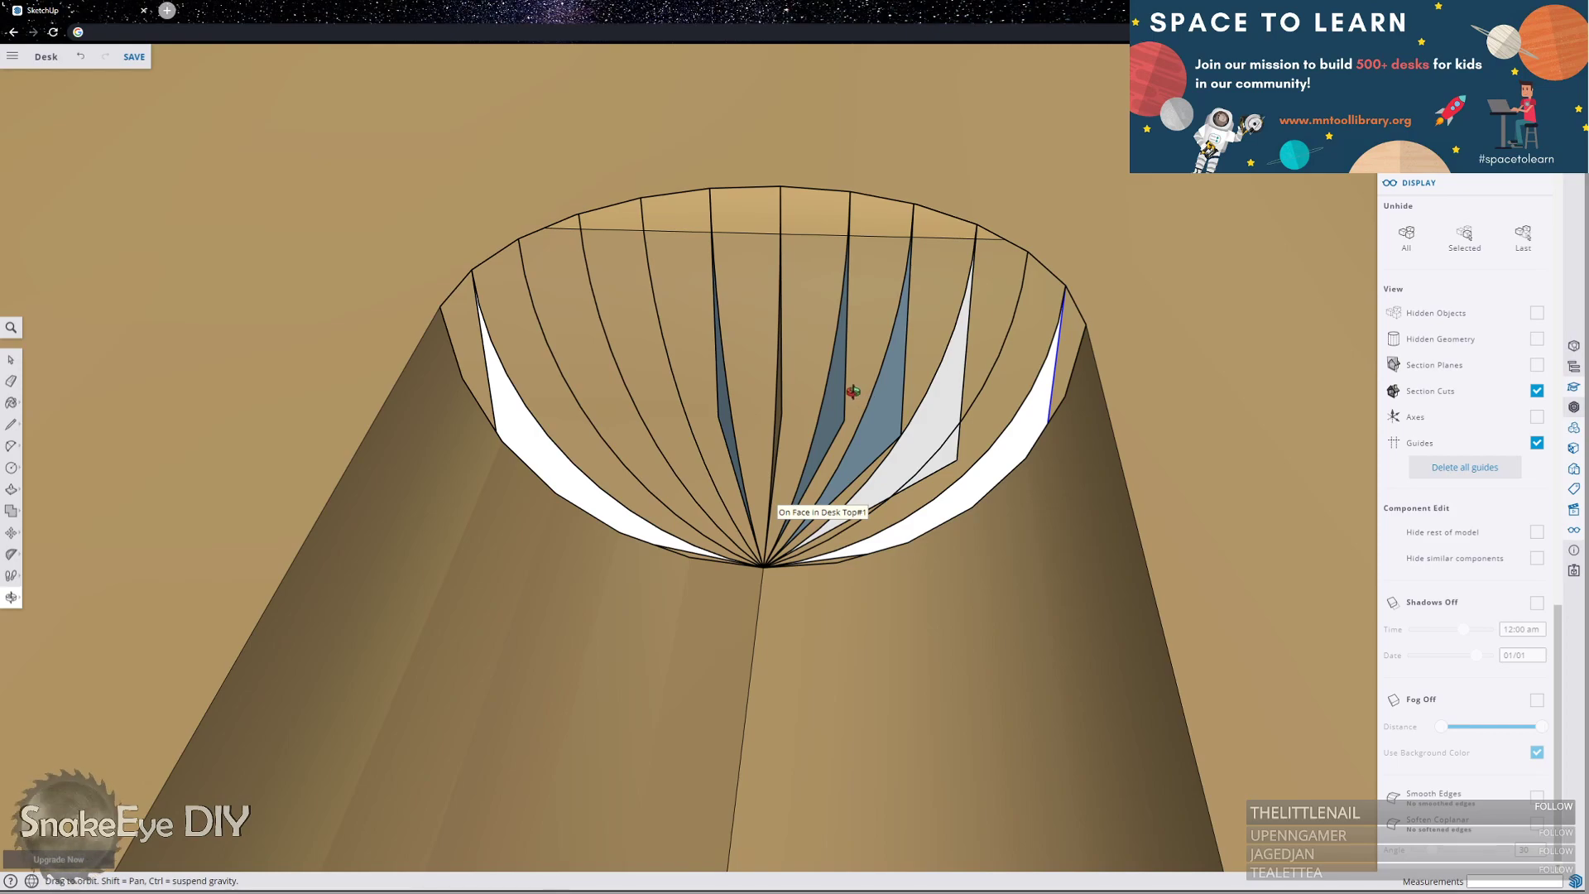
pyautogui.press('a')
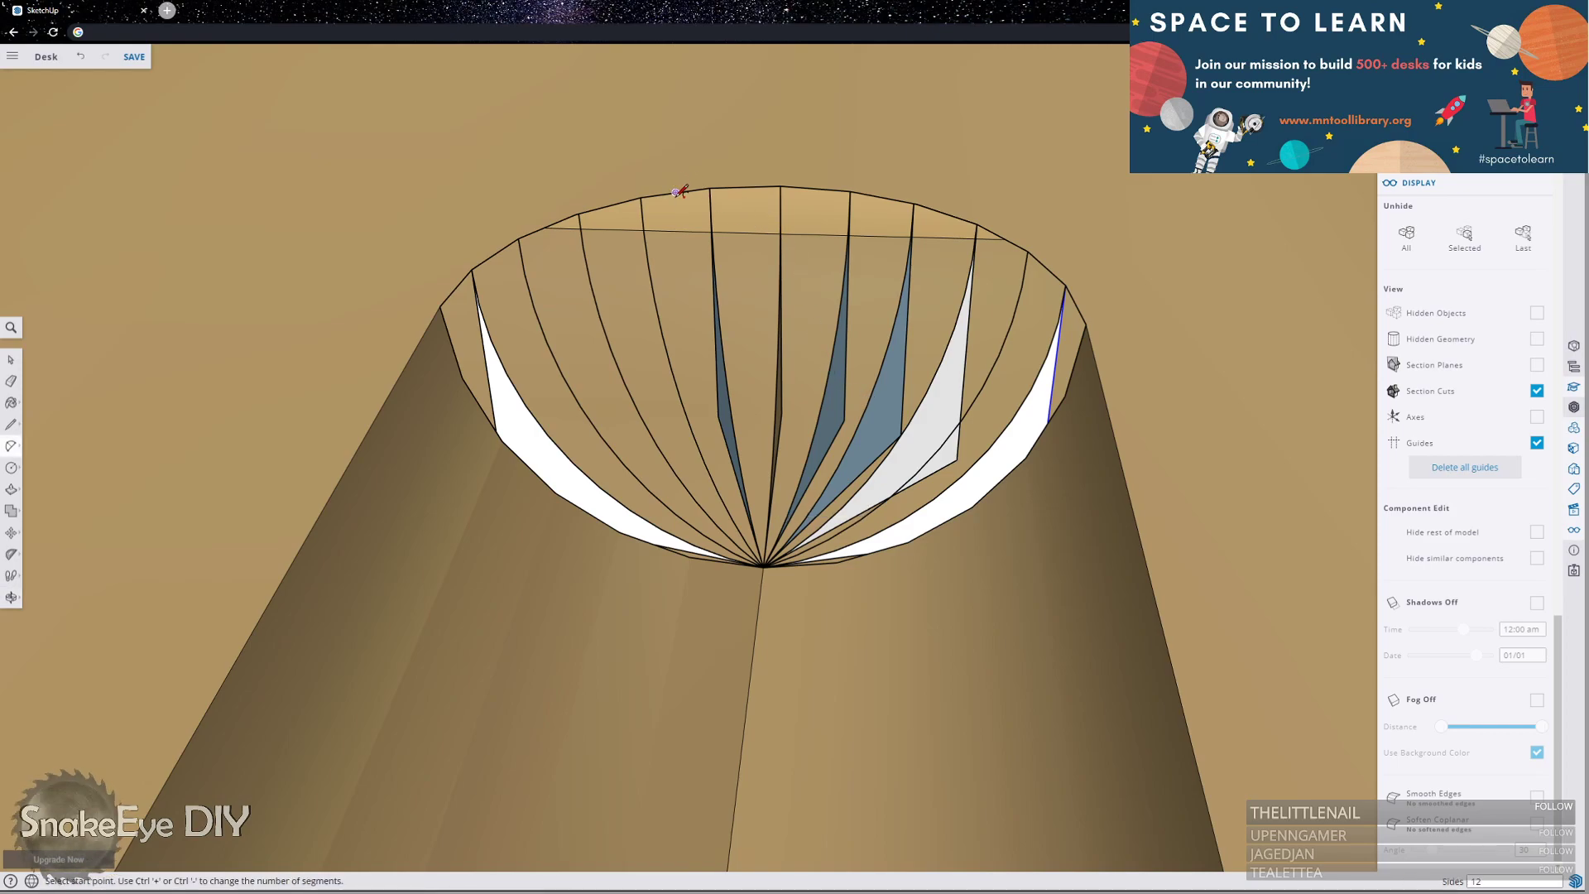
pyautogui.click(675, 192)
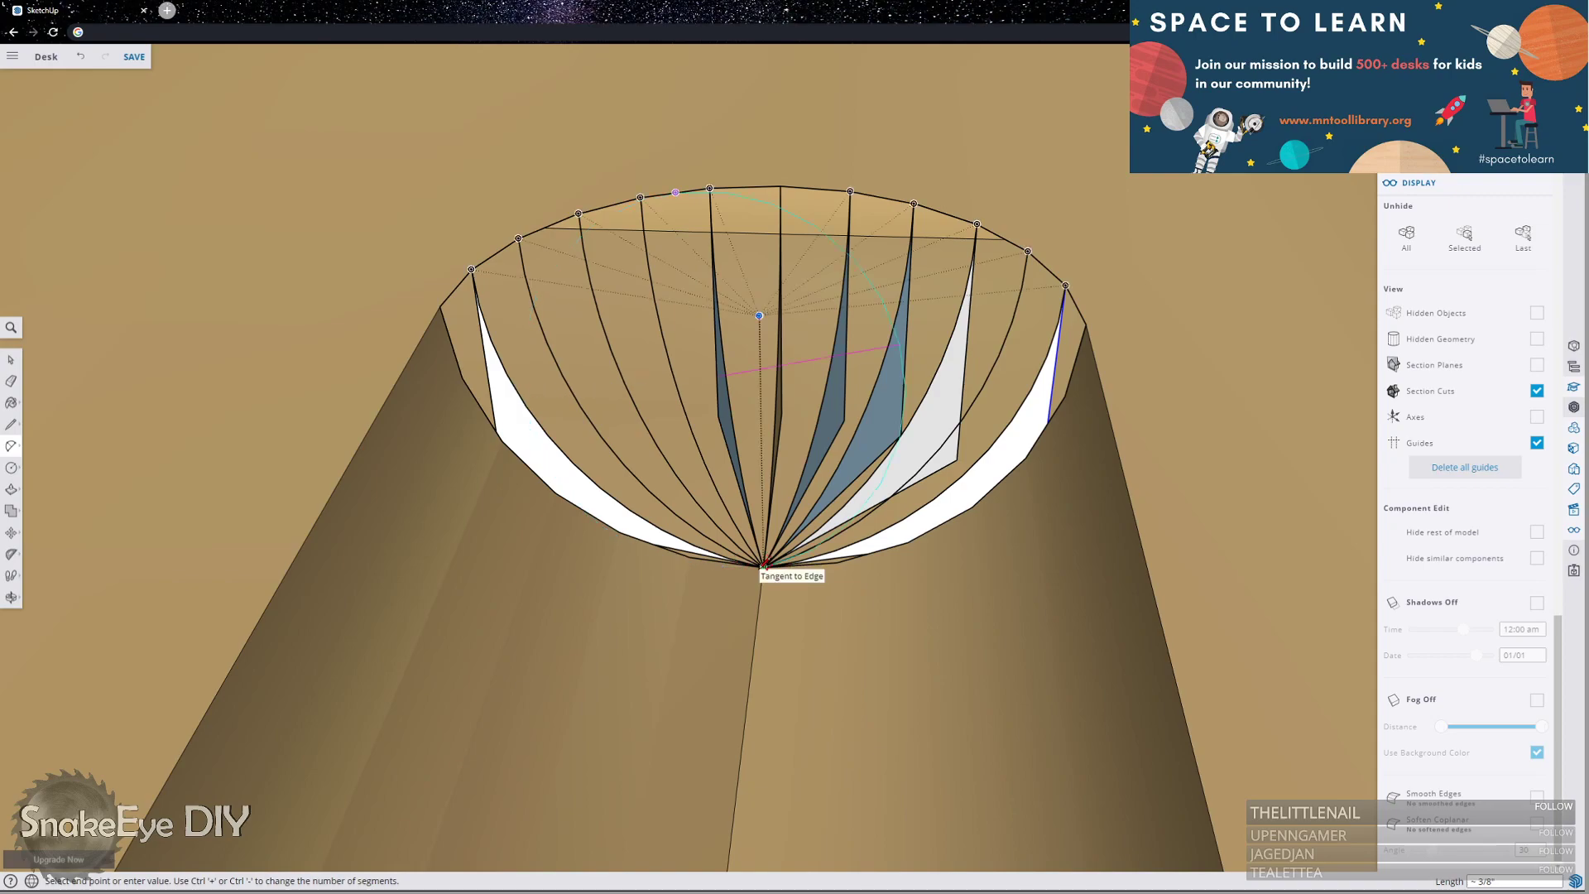
pyautogui.click(762, 566)
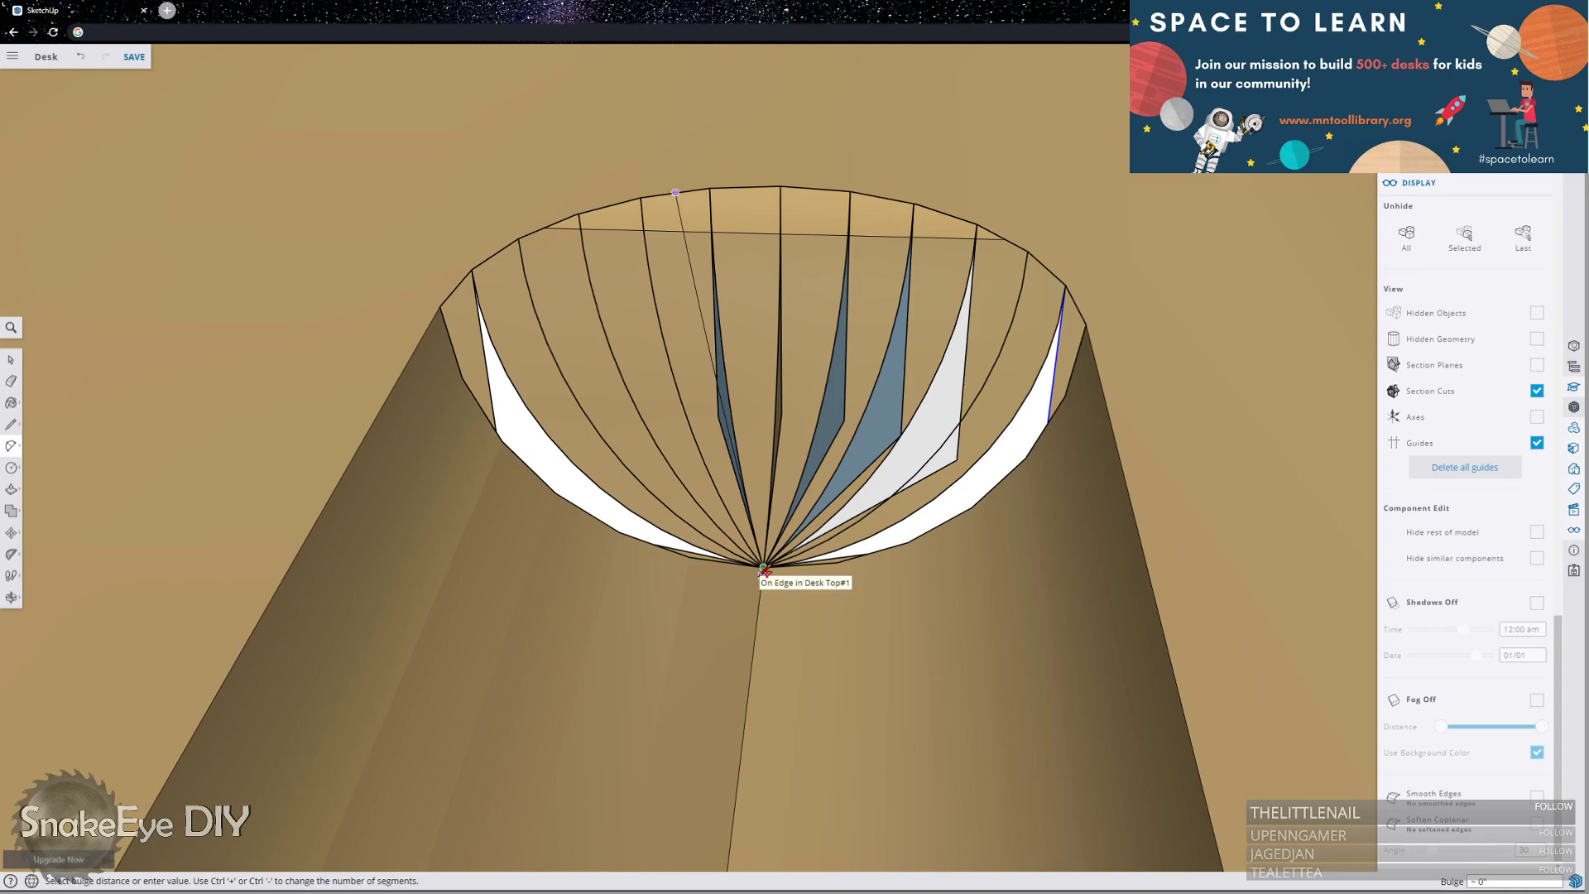
pyautogui.click(762, 566)
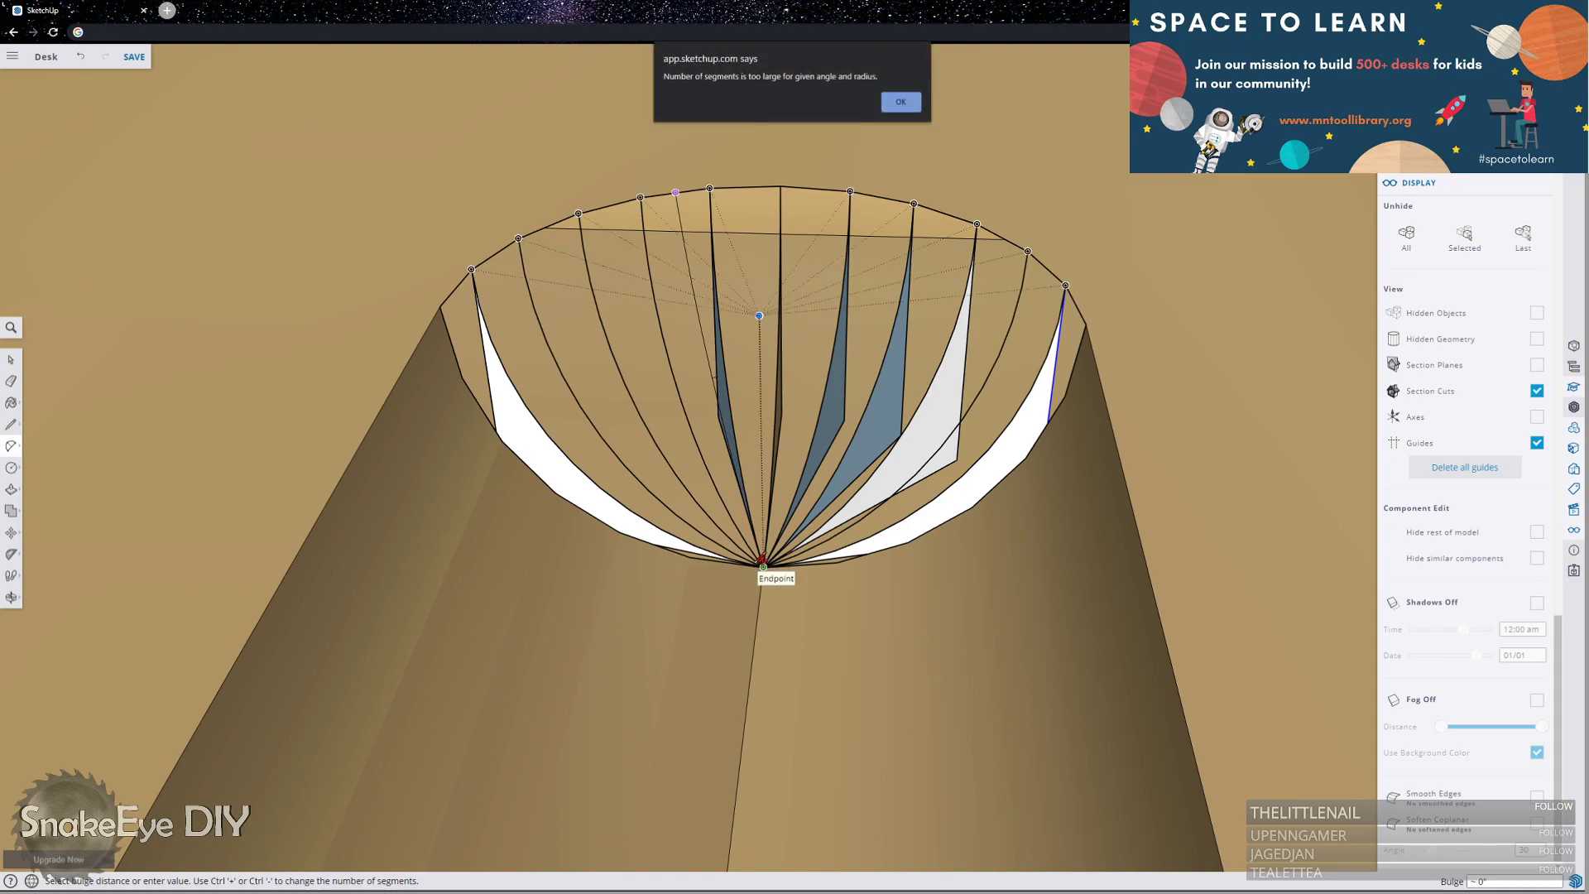
pyautogui.click(900, 101)
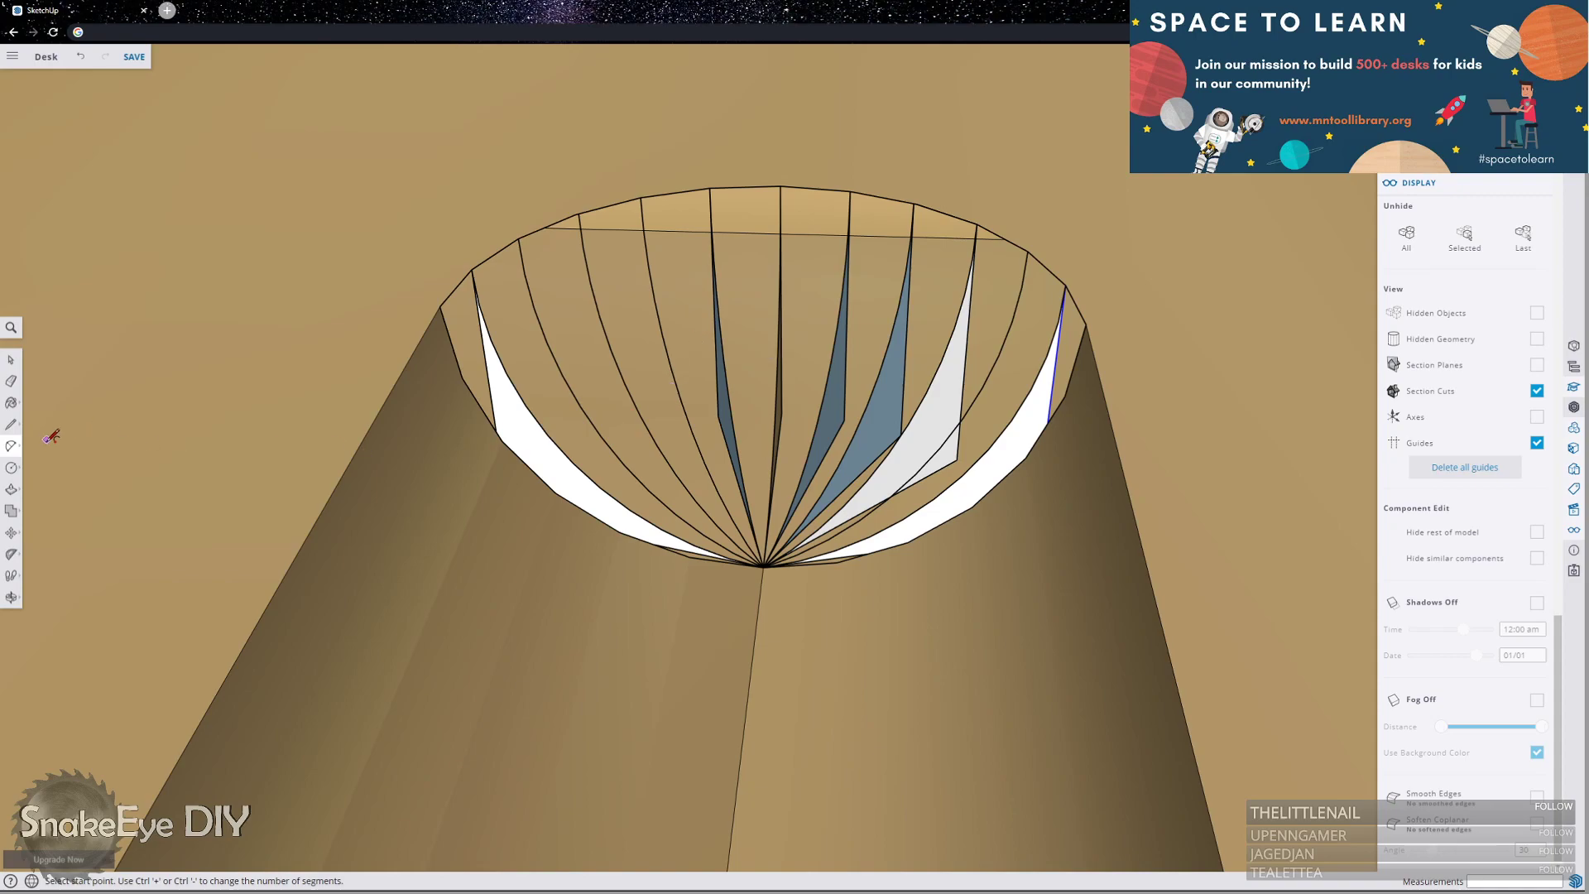
pyautogui.moveTo(13, 451)
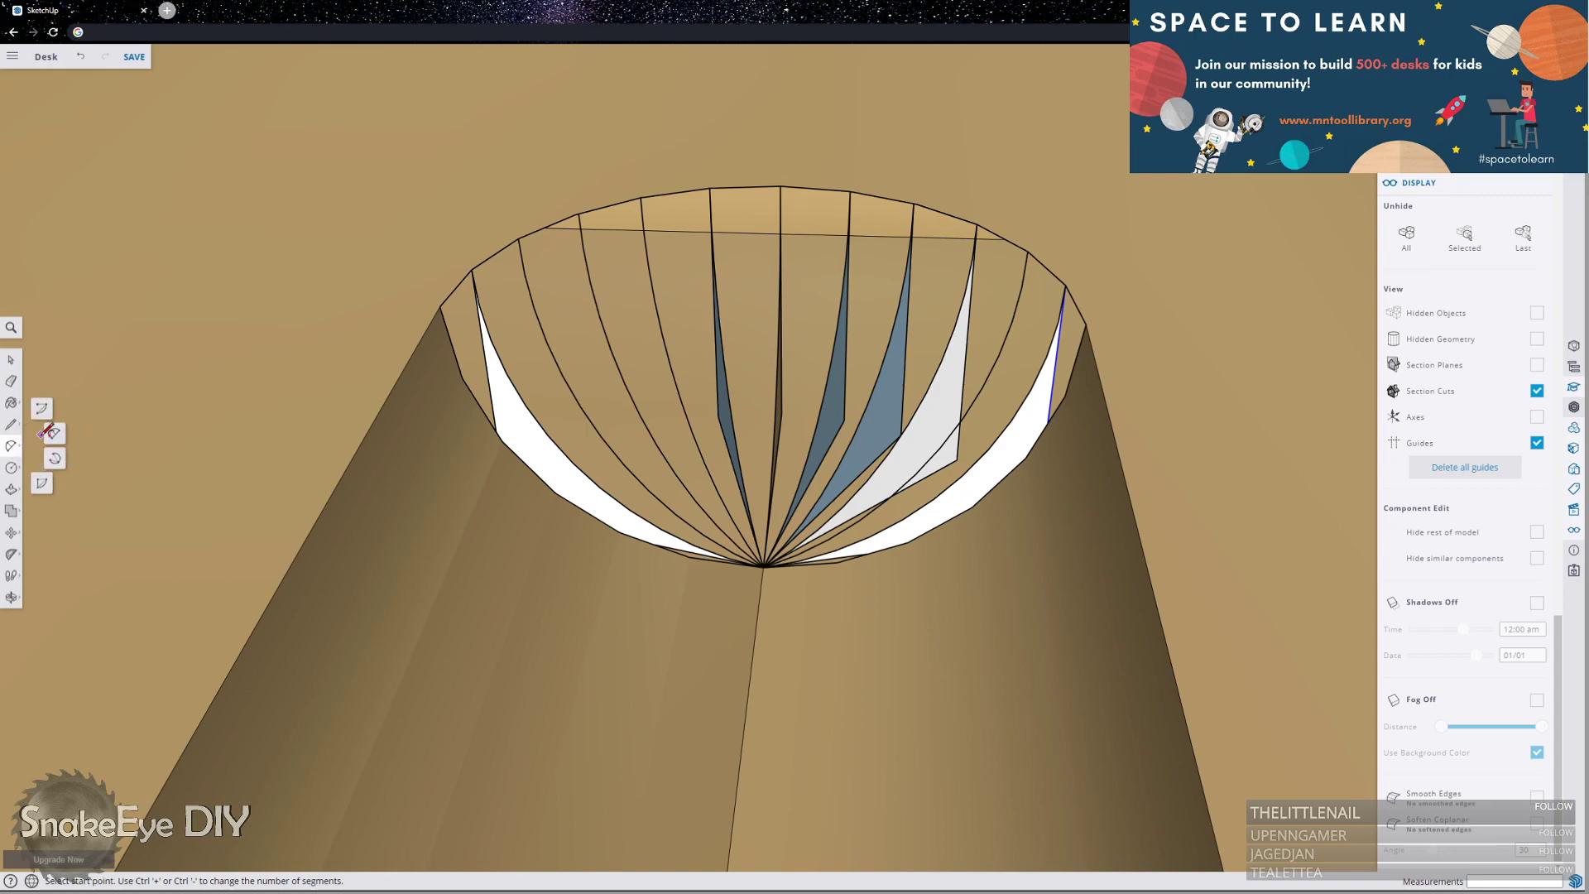
pyautogui.click(6, 469)
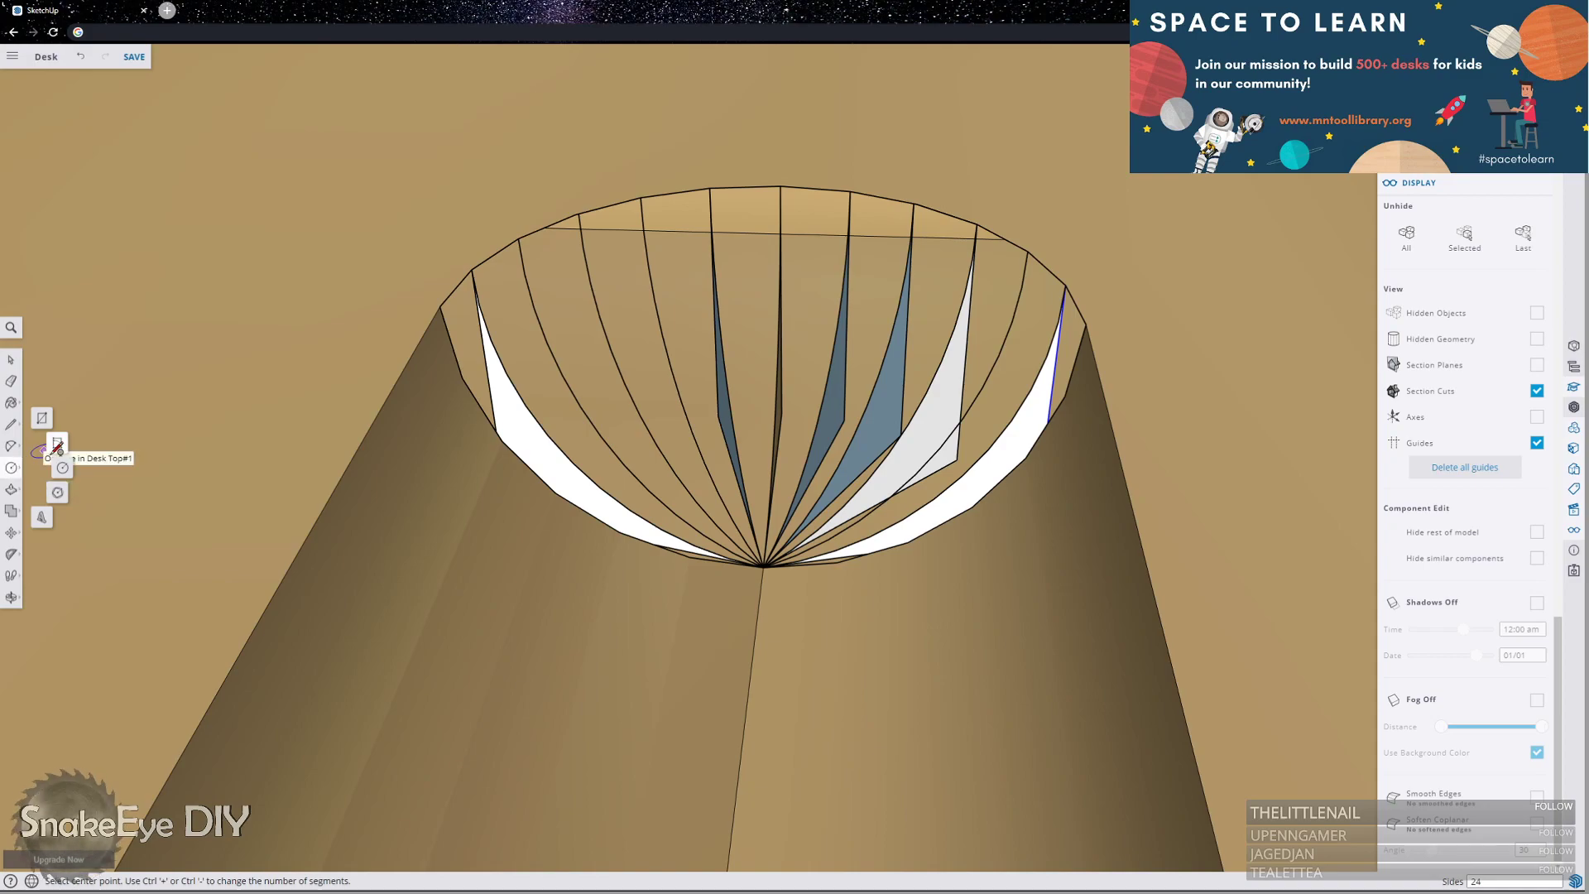
pyautogui.click(8, 492)
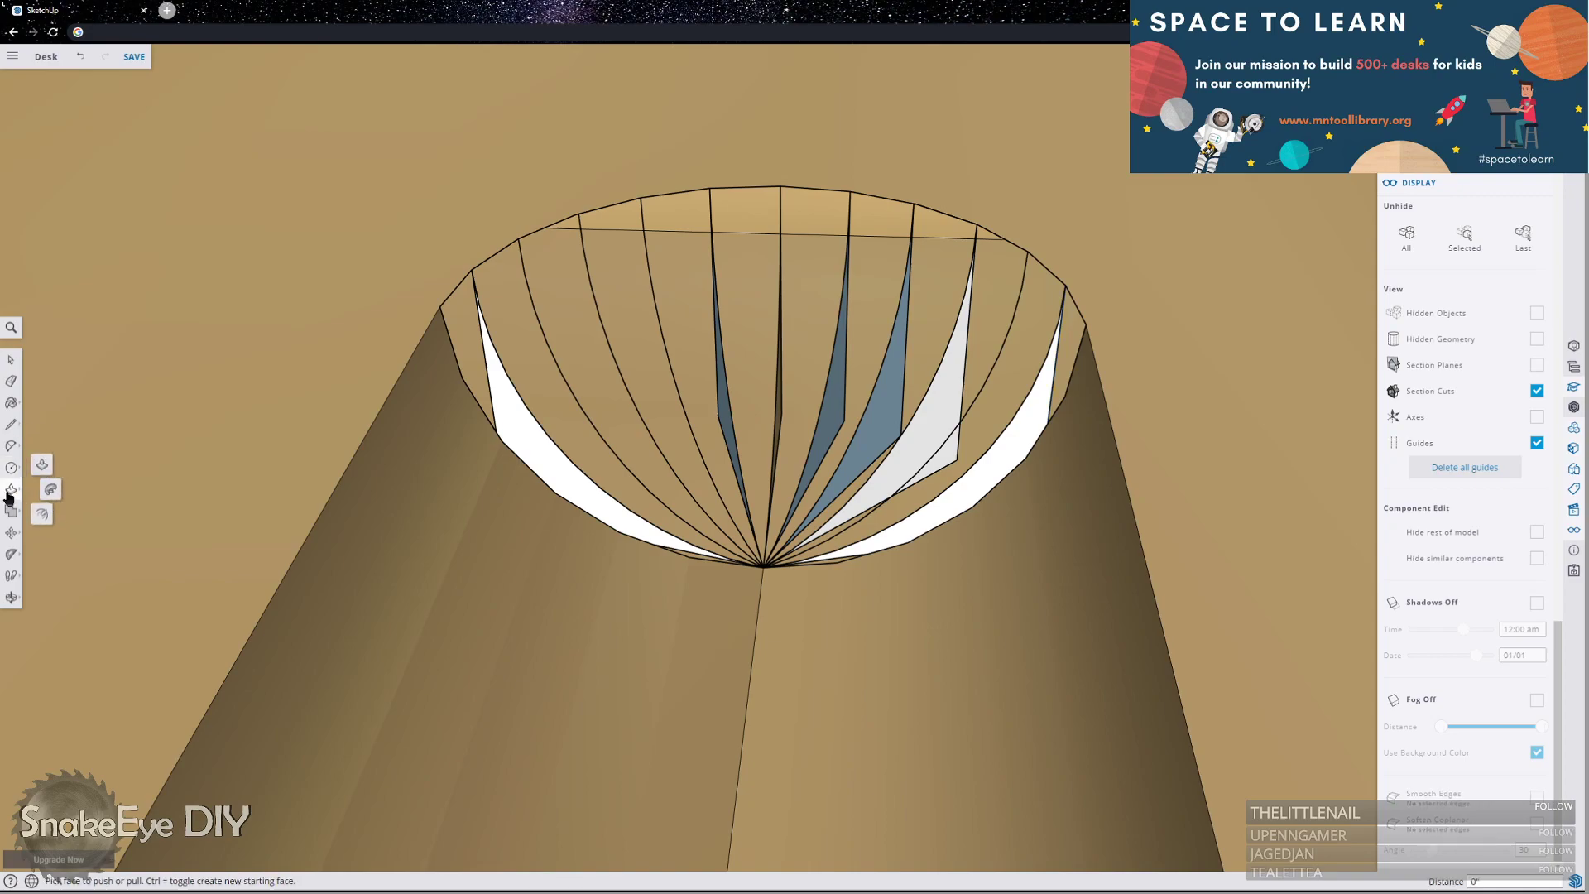
# Use Follow Me to drag the profile face along the bowl's rim edges all the way around.
pyautogui.click(50, 492)
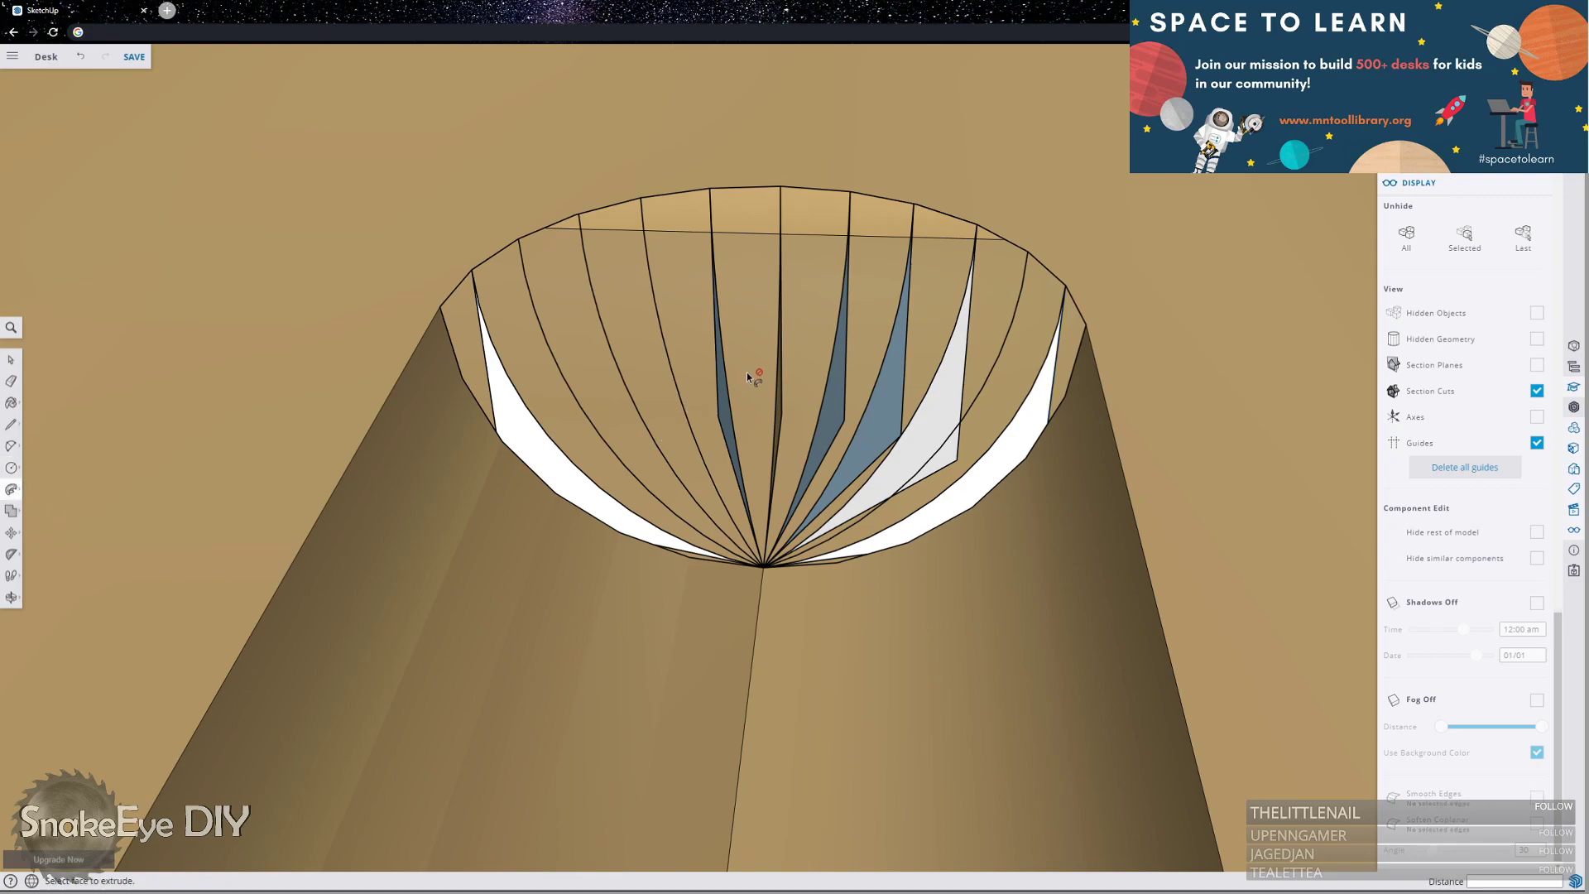
pyautogui.moveTo(721, 413); pyautogui.dragTo(715, 403)
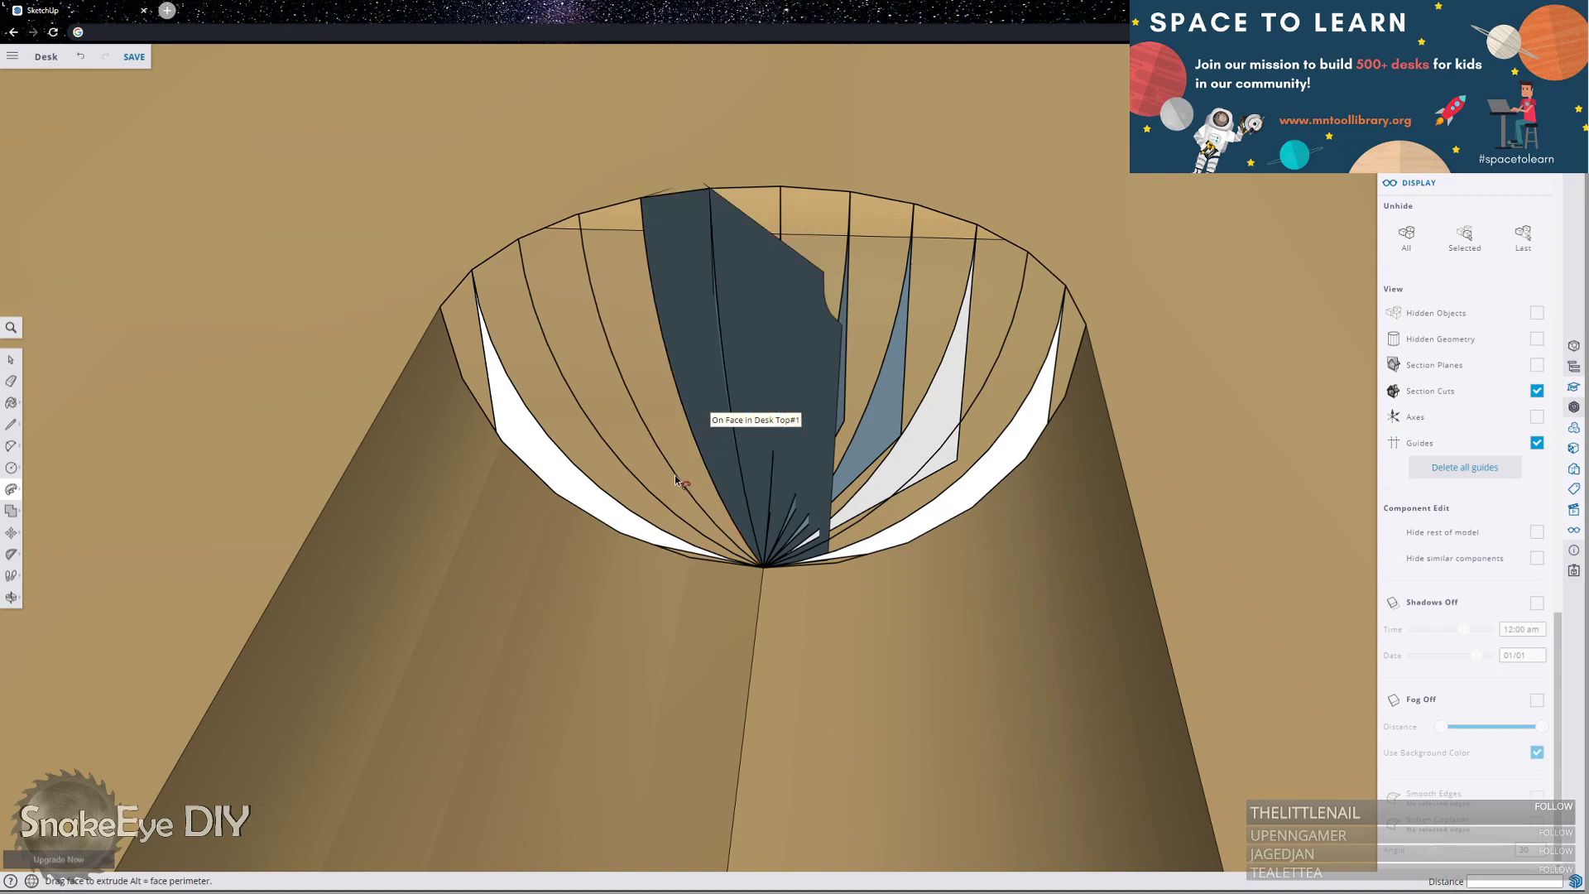
pyautogui.moveTo(570, 455); pyautogui.dragTo(633, 217)
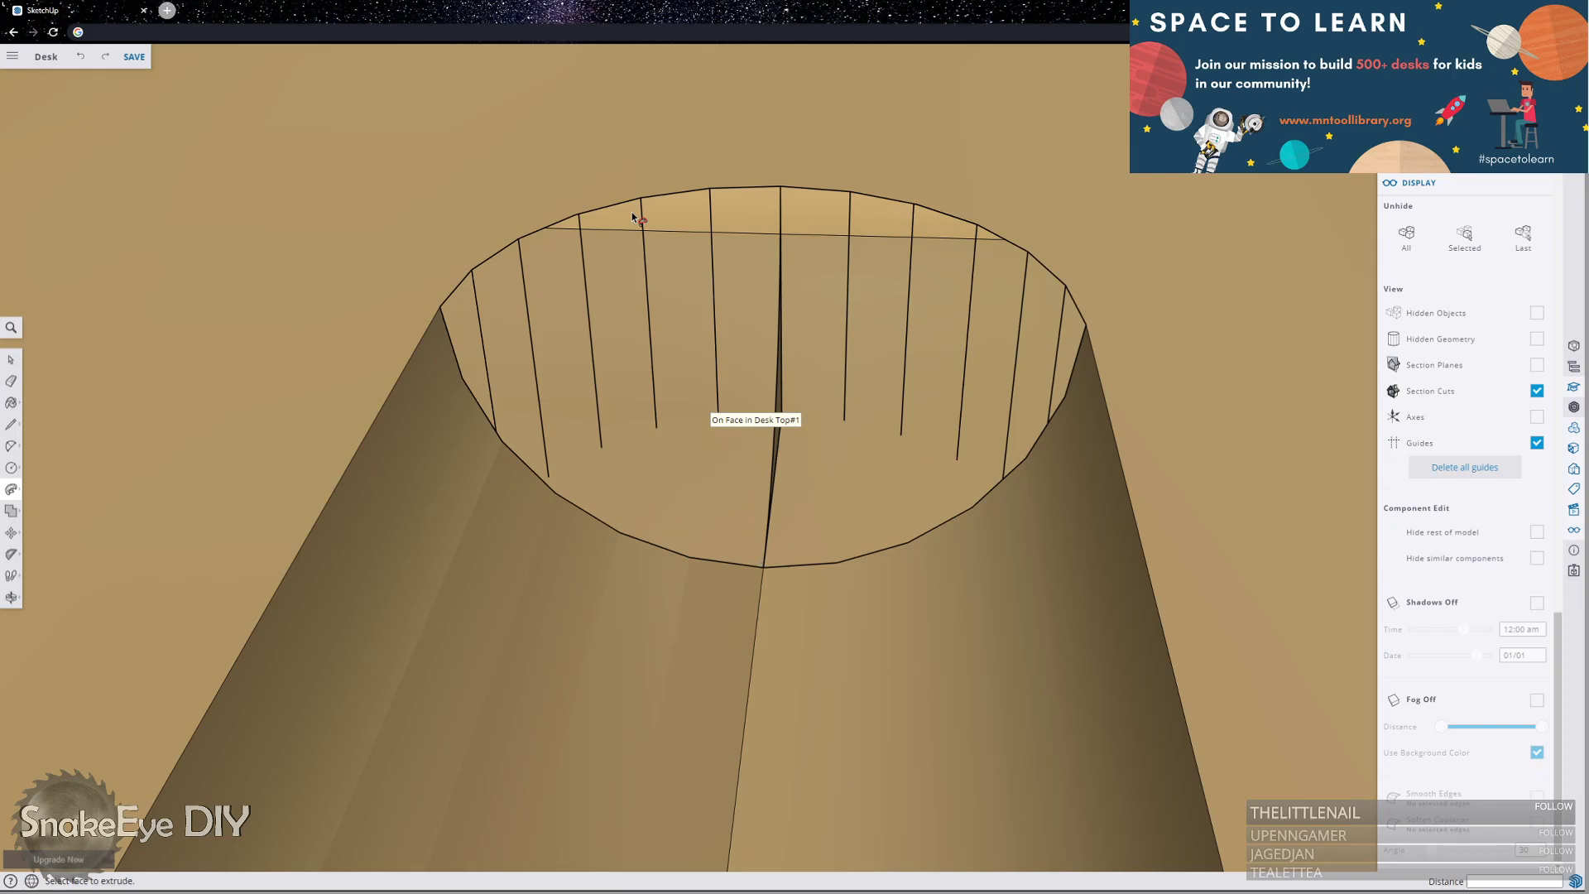
pyautogui.scroll(-3, 716, 269)
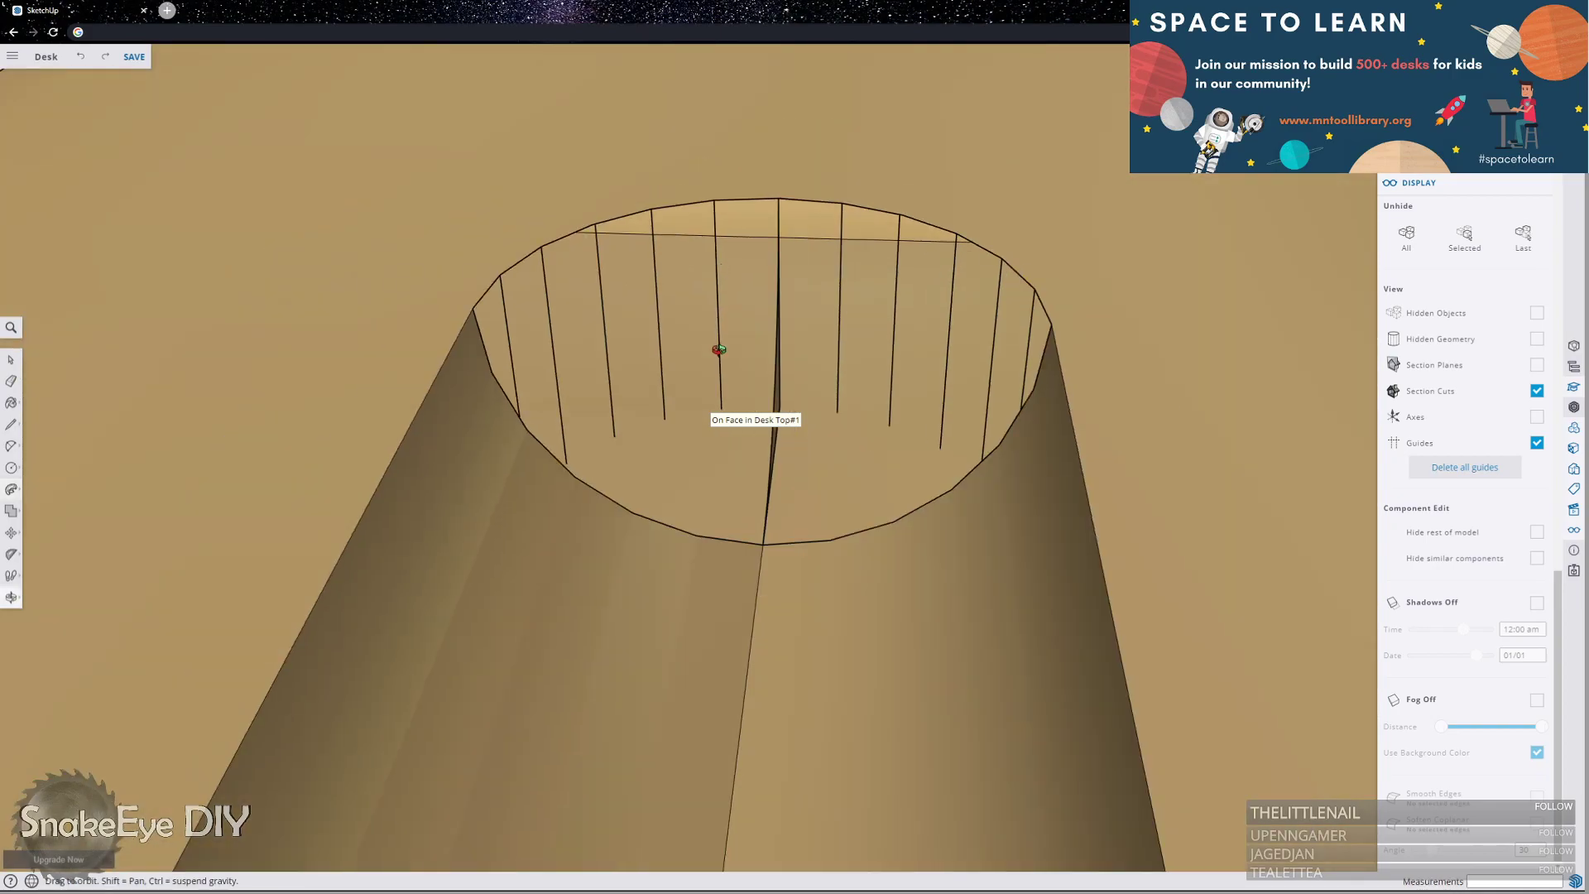
pyautogui.moveTo(716, 348); pyautogui.dragTo(1014, 375, button='middle')
pyautogui.scroll(3, 936, 316)
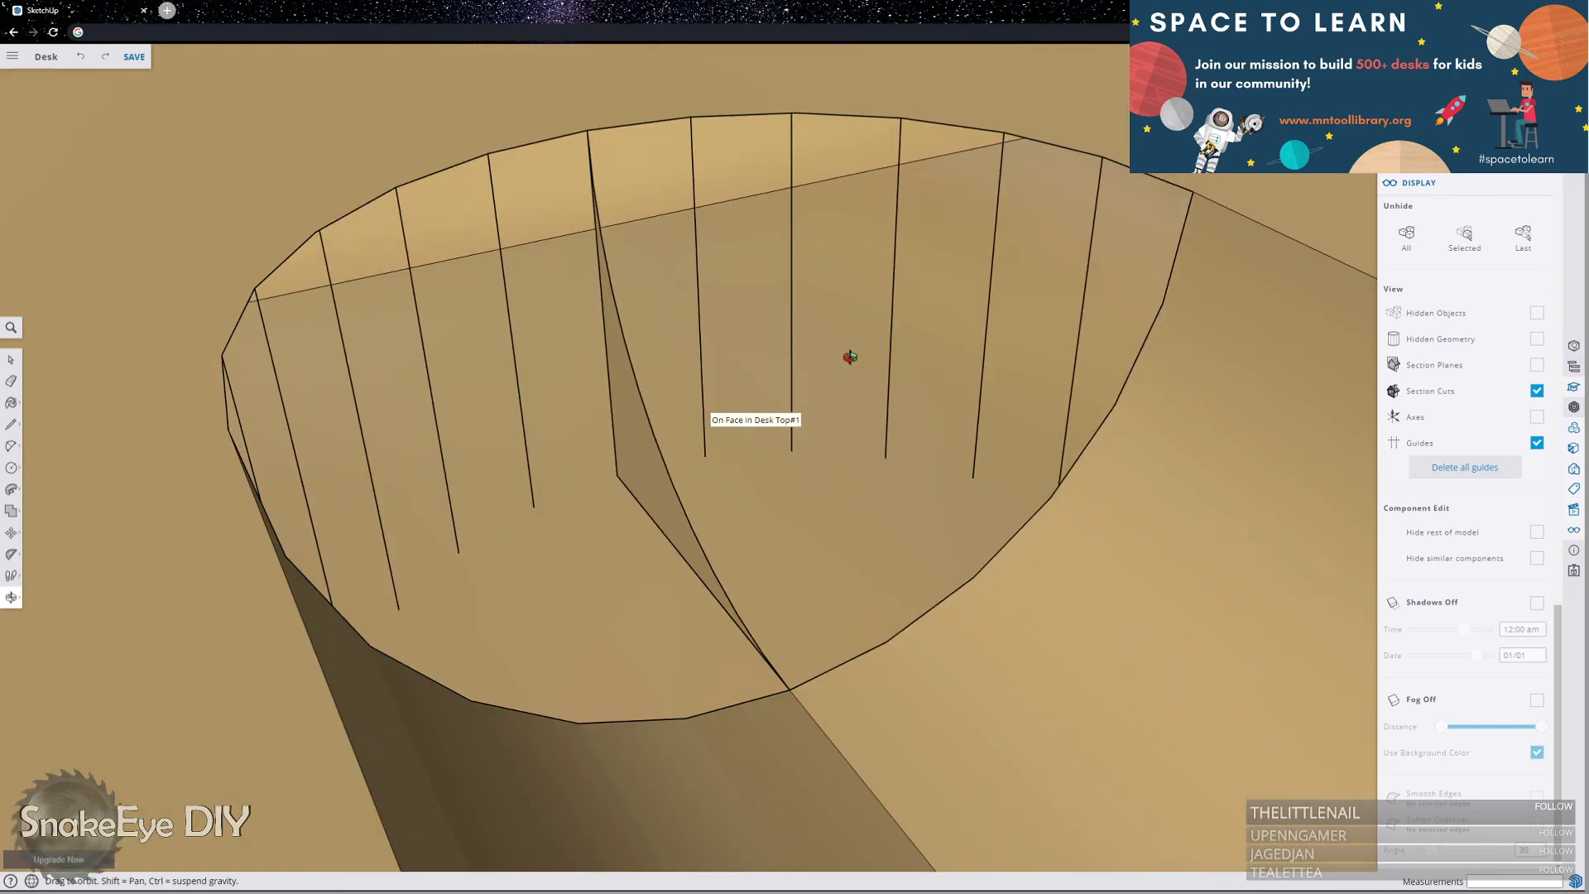
pyautogui.press('l')
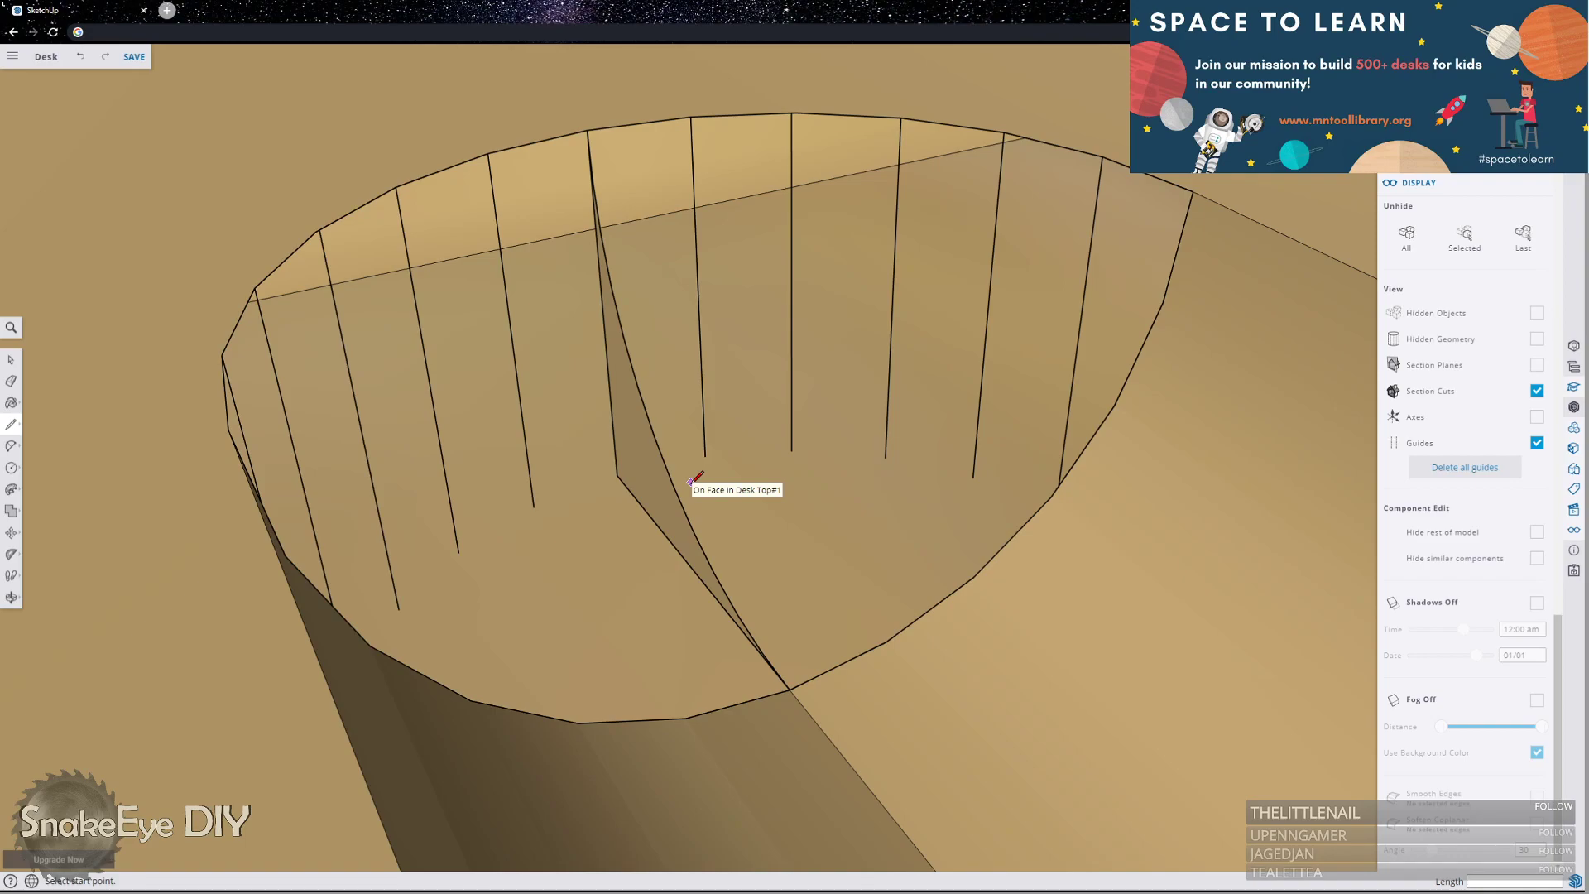
pyautogui.scroll(-2, 834, 425)
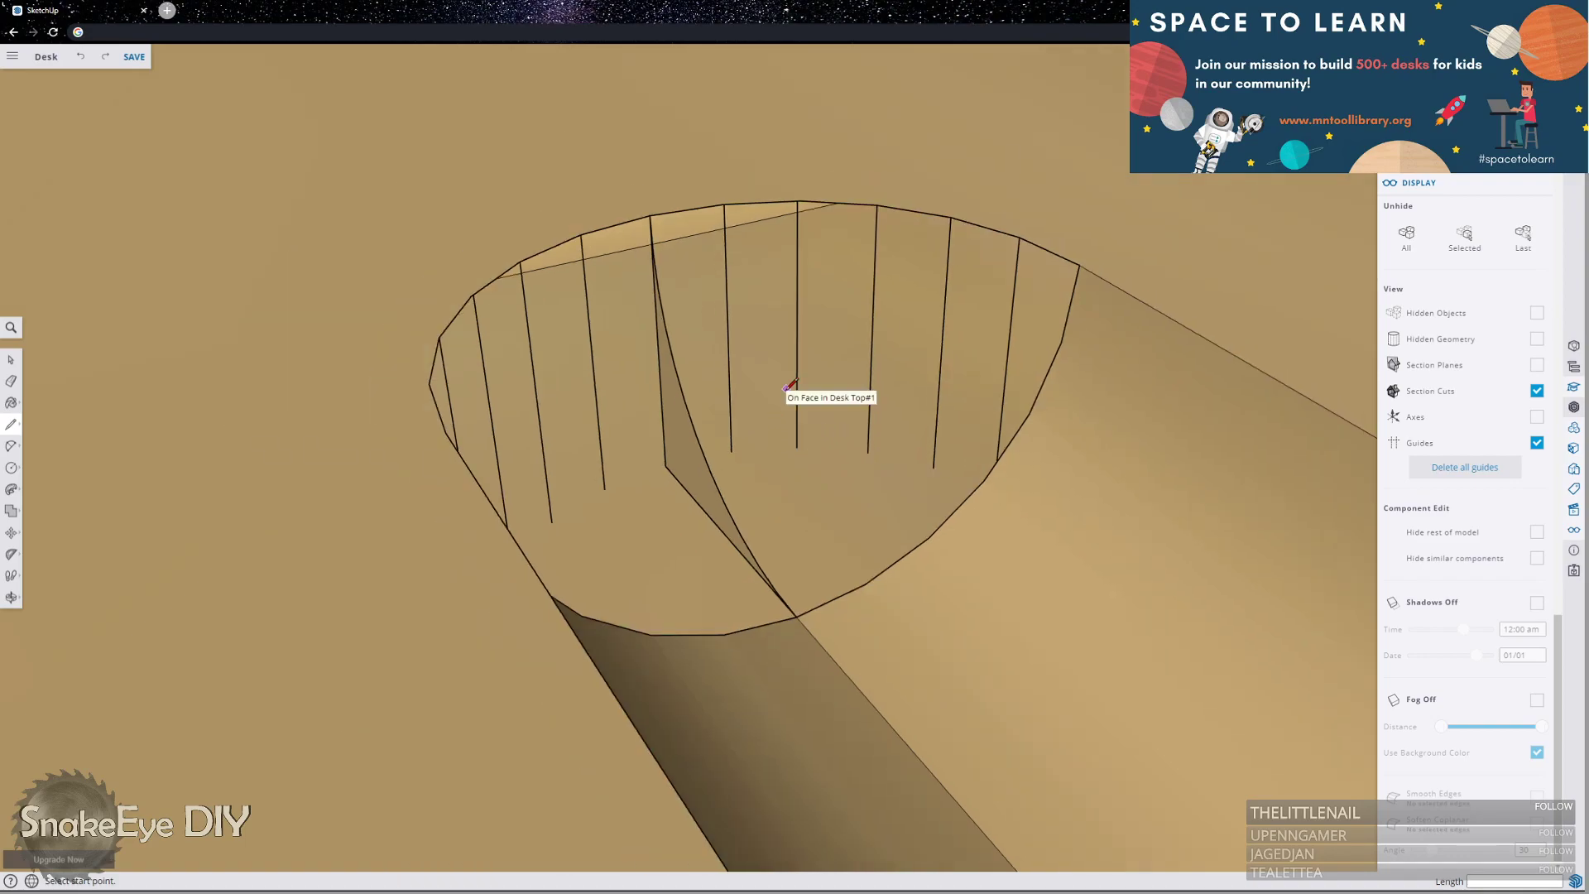
pyautogui.click(11, 489)
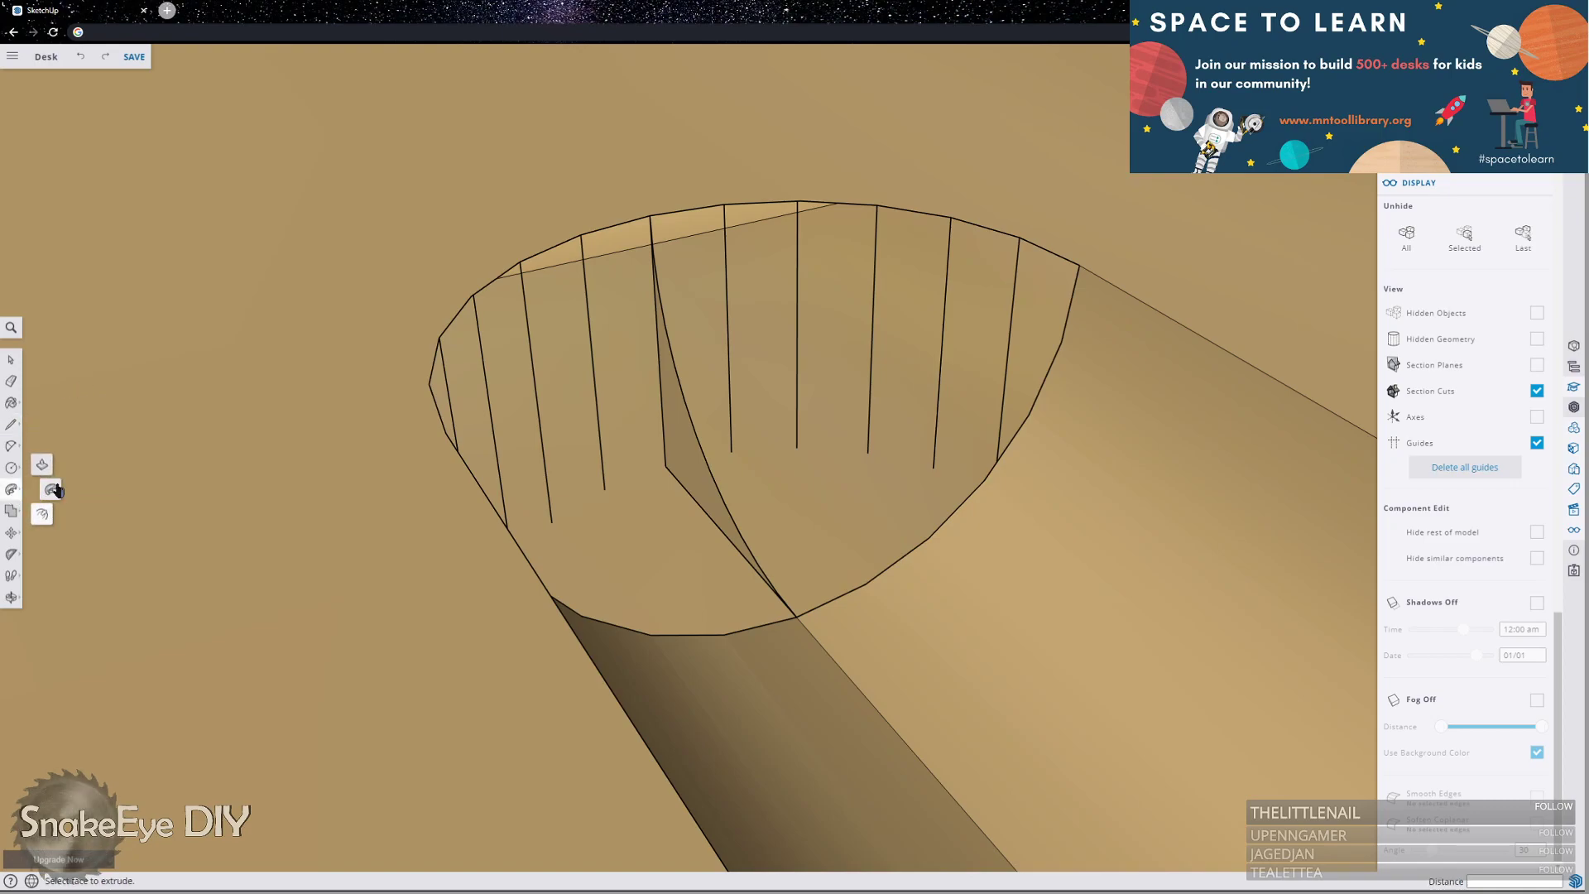
pyautogui.click(8, 560)
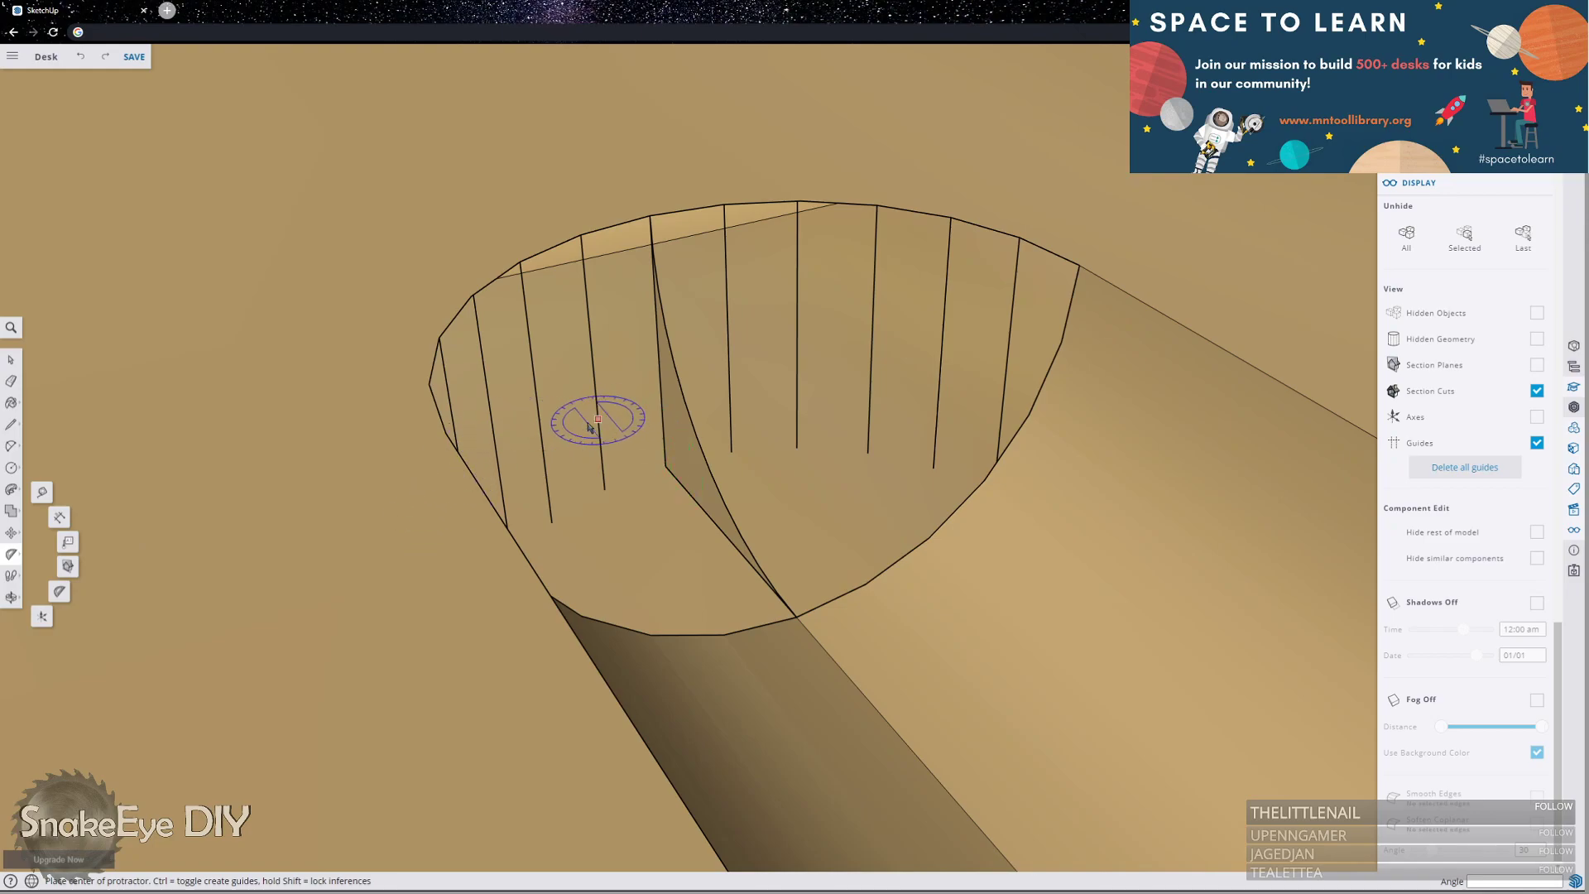
pyautogui.click(12, 489)
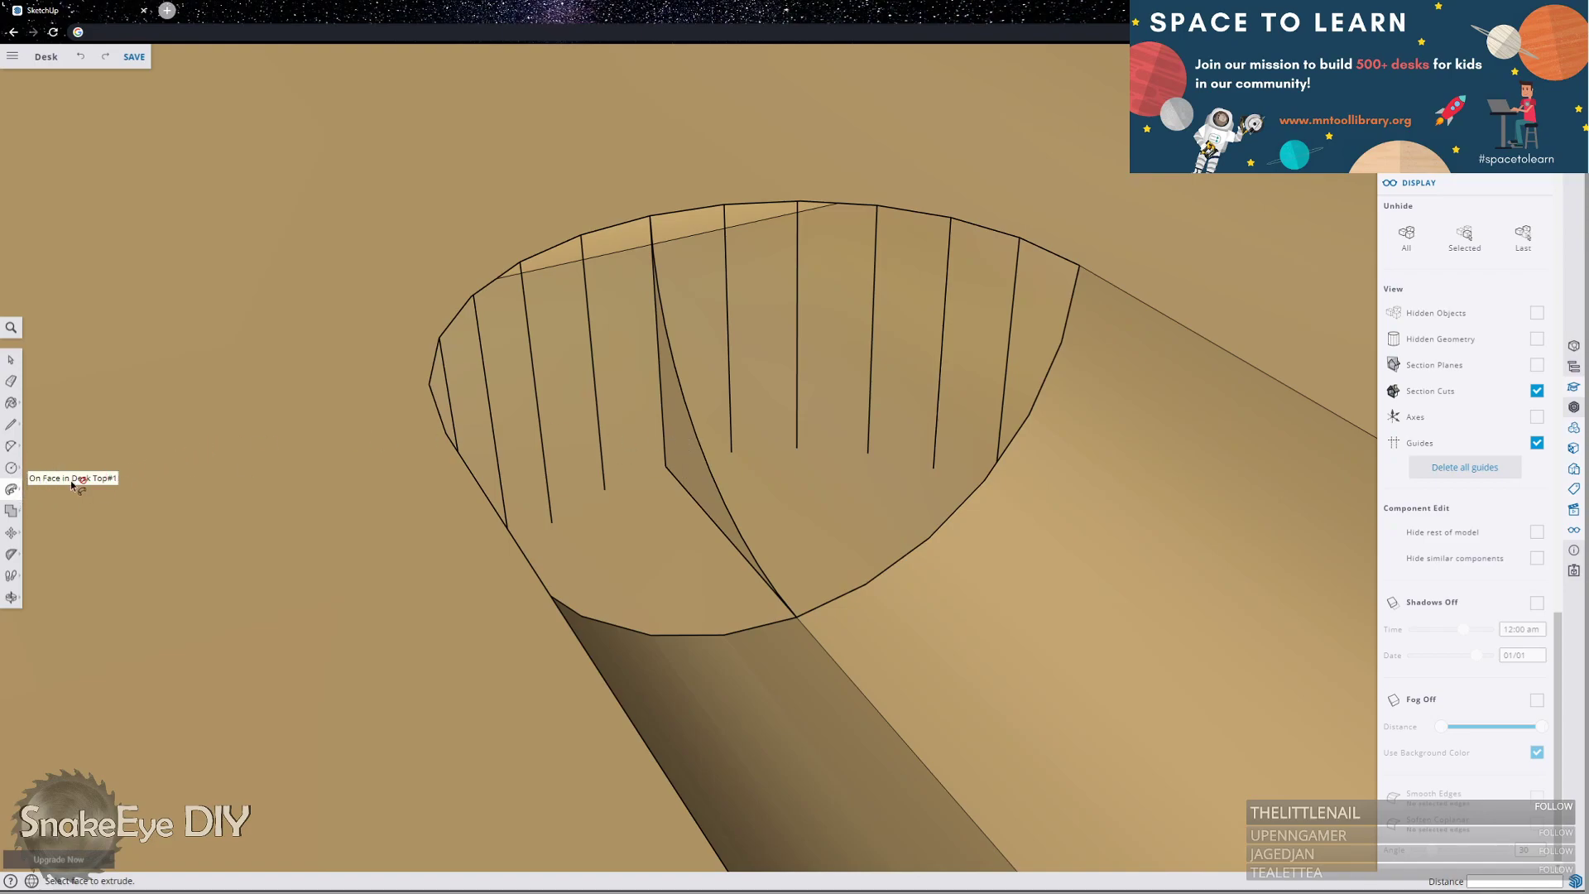
pyautogui.press('space')
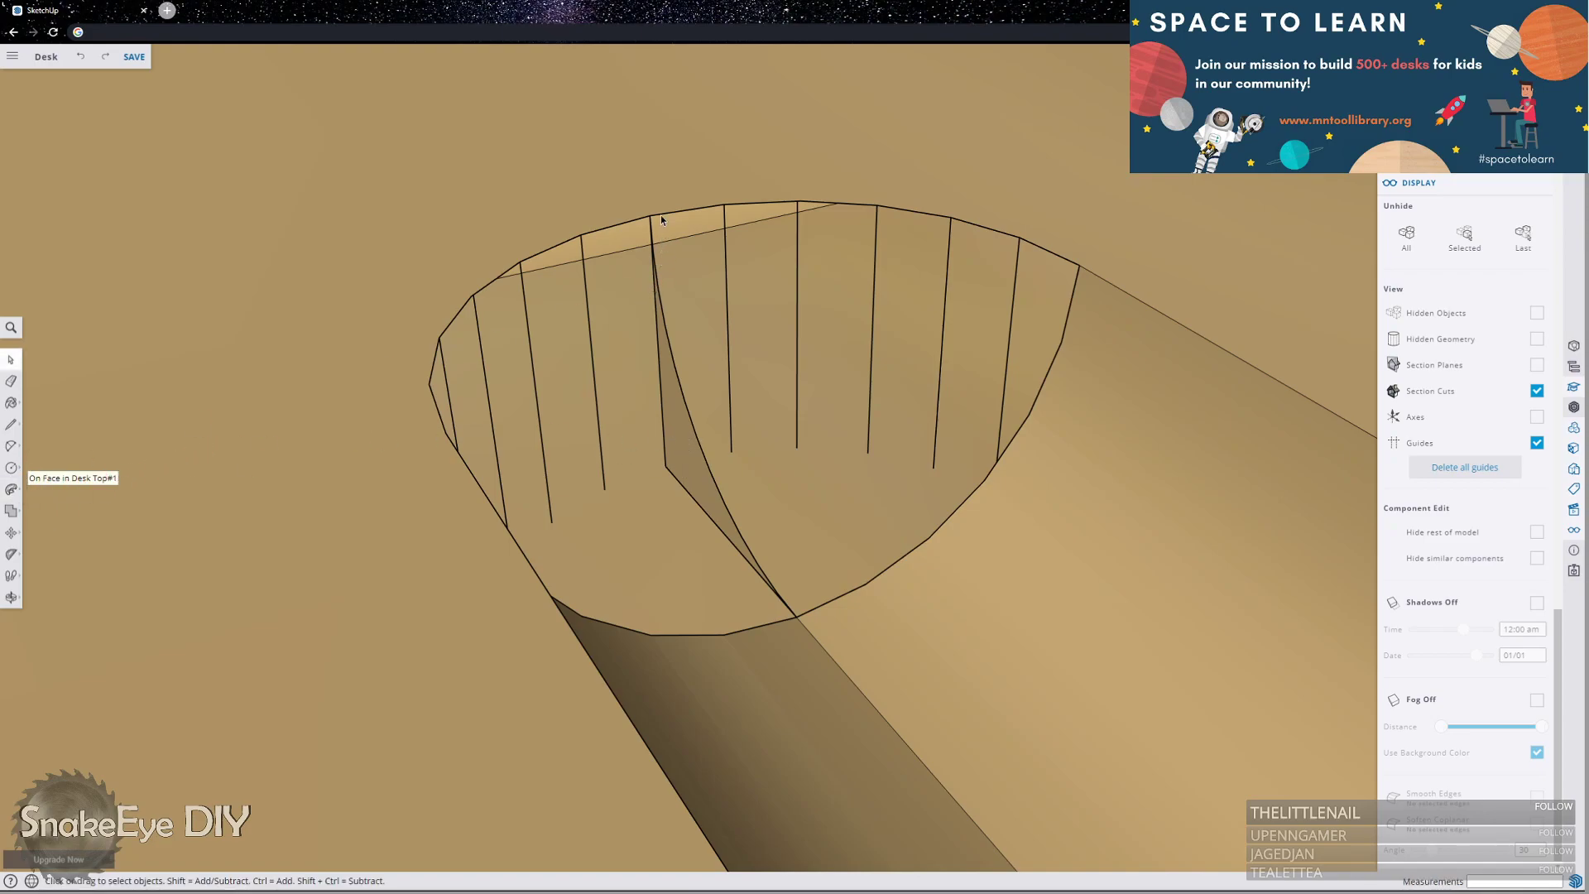
pyautogui.click(662, 221)
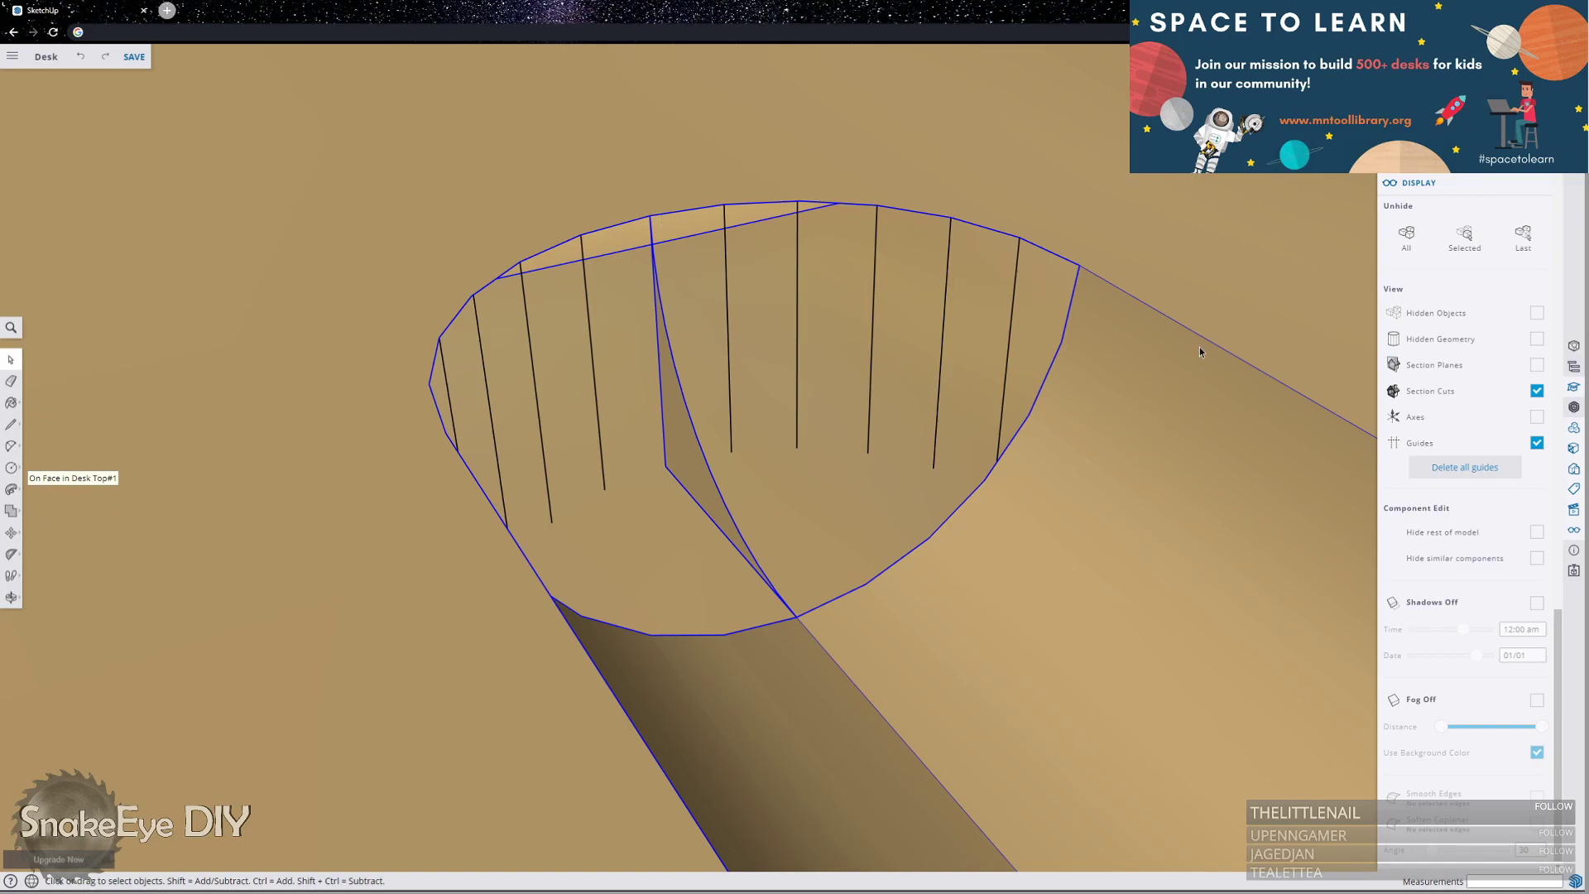
pyautogui.scroll(-5, 816, 354)
pyautogui.scroll(2, 781, 368)
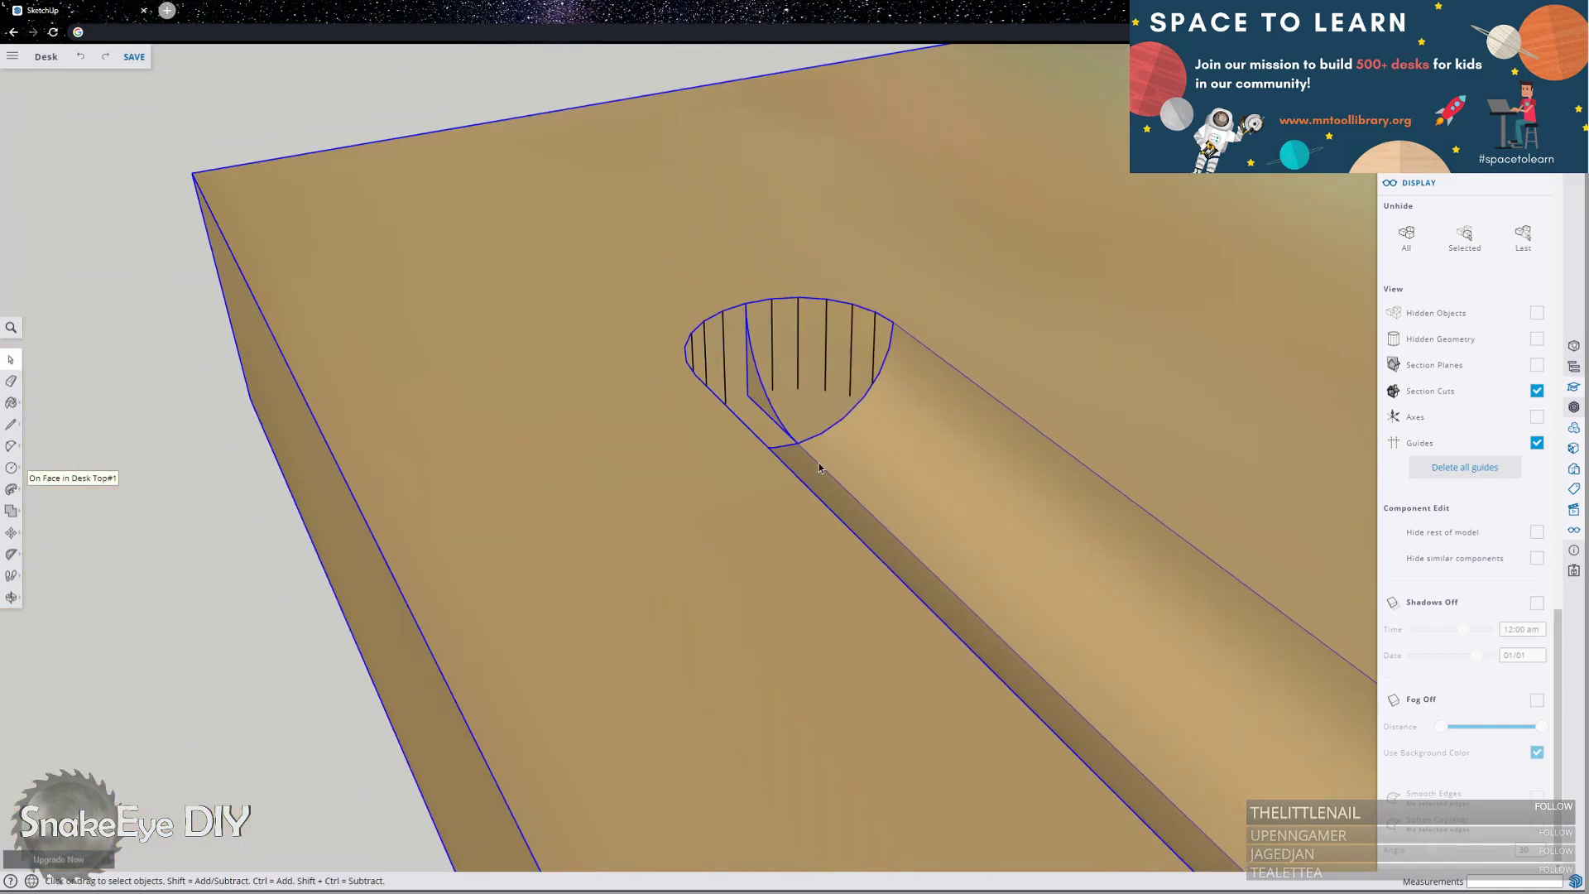
pyautogui.click(958, 430)
pyautogui.scroll(3, 791, 328)
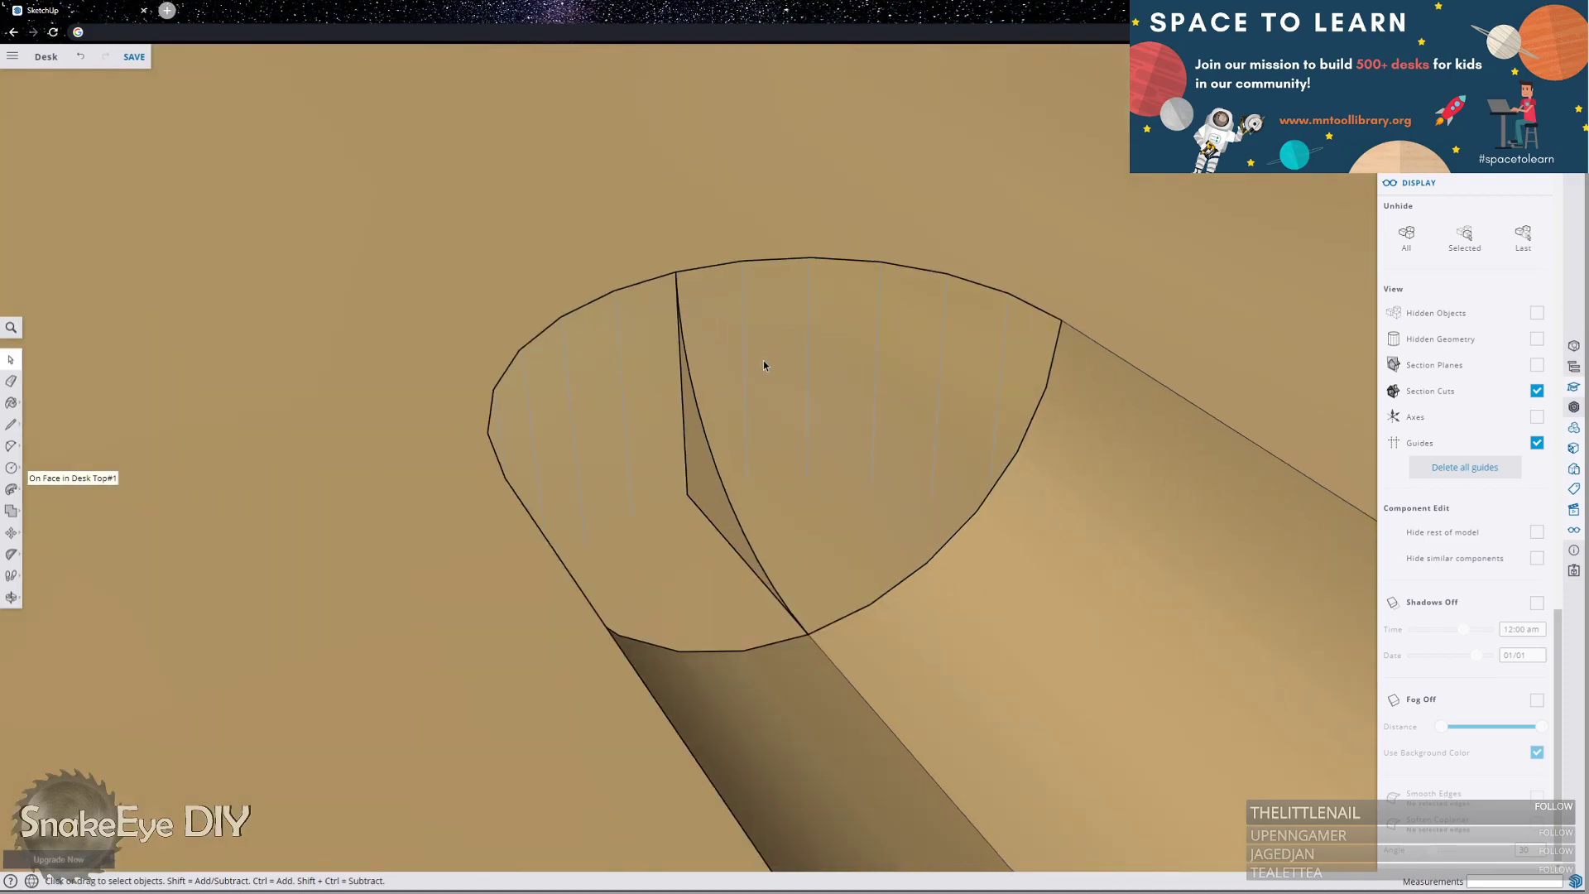
pyautogui.press('o')
pyautogui.moveTo(777, 397); pyautogui.dragTo(724, 429)
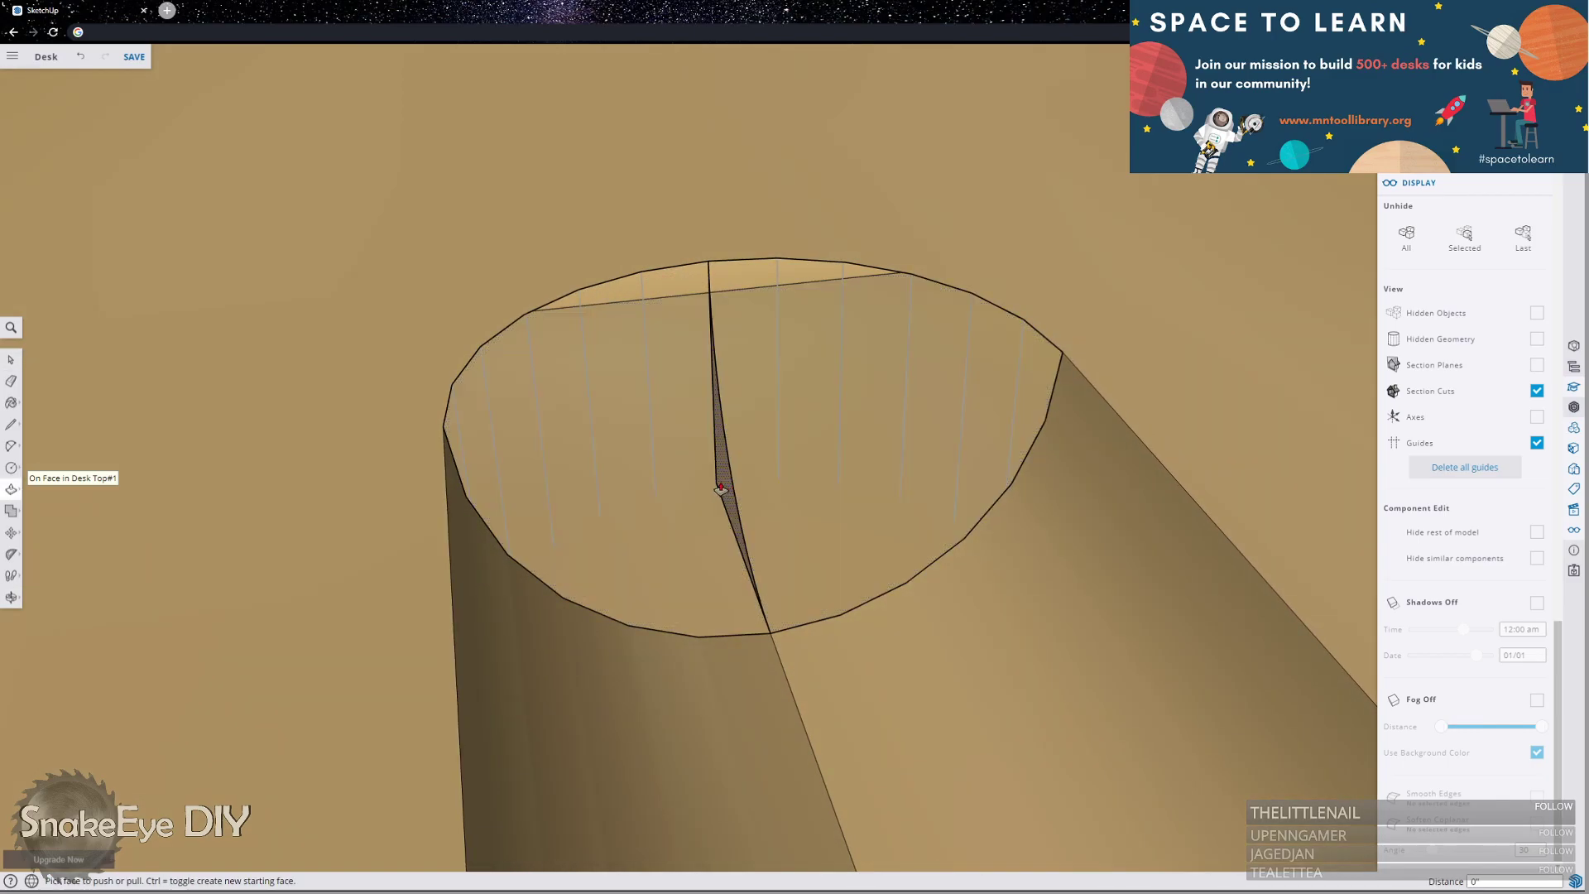
# Test-pull the sliver face, then weld the bowl's segmented rim edges into one curve.
pyautogui.press('p')
pyautogui.moveTo(721, 489); pyautogui.dragTo(455, 362)
pyautogui.press('space')
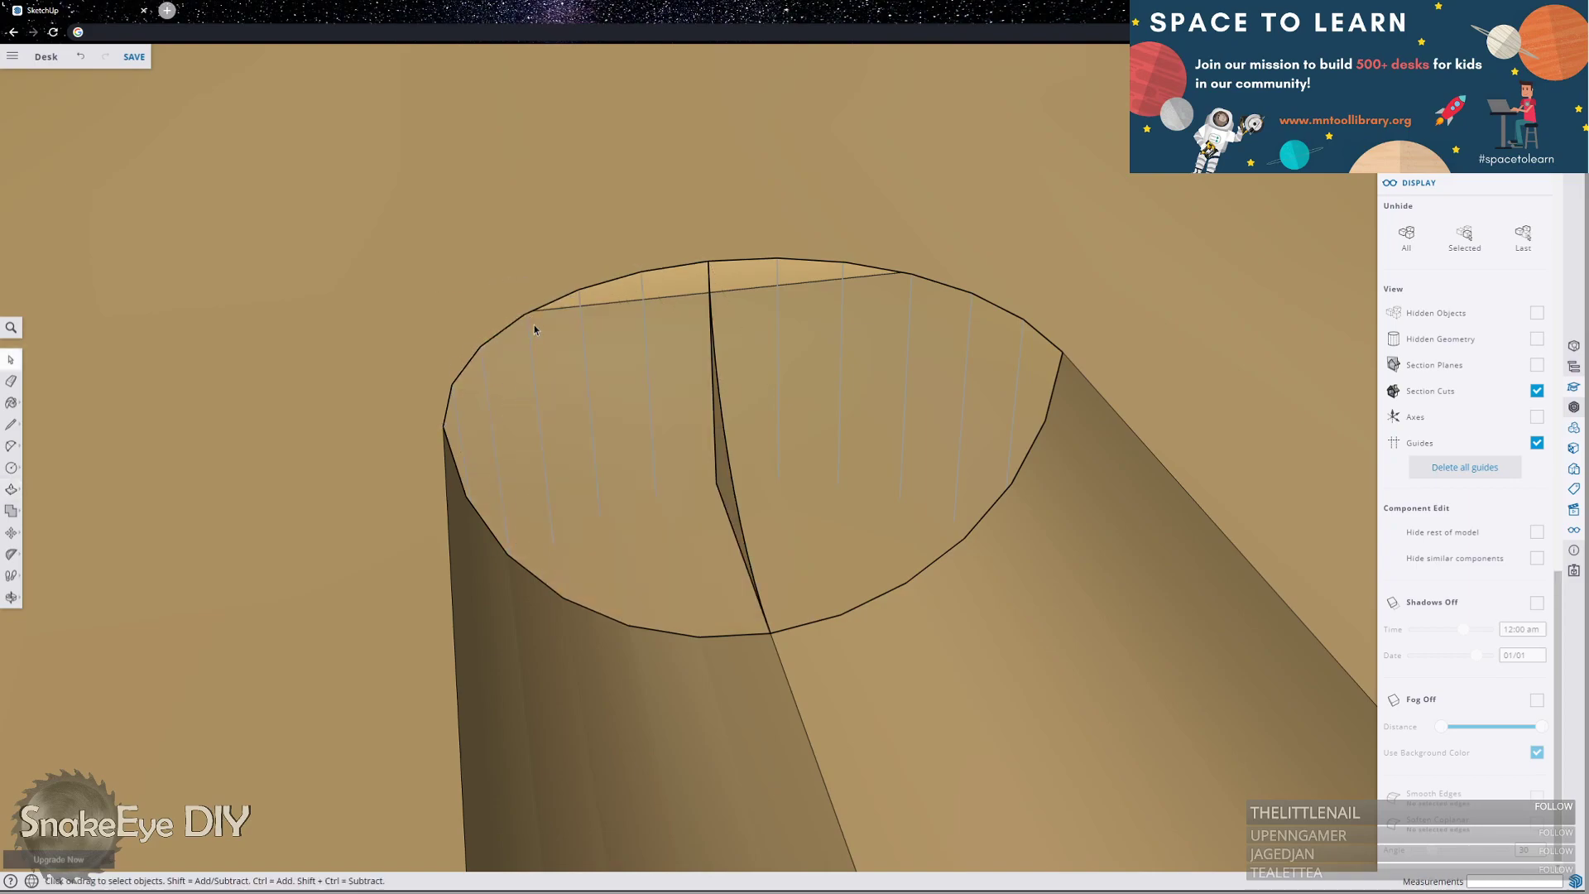
pyautogui.click(591, 290)
pyautogui.rightClick(828, 267)
pyautogui.click(861, 545)
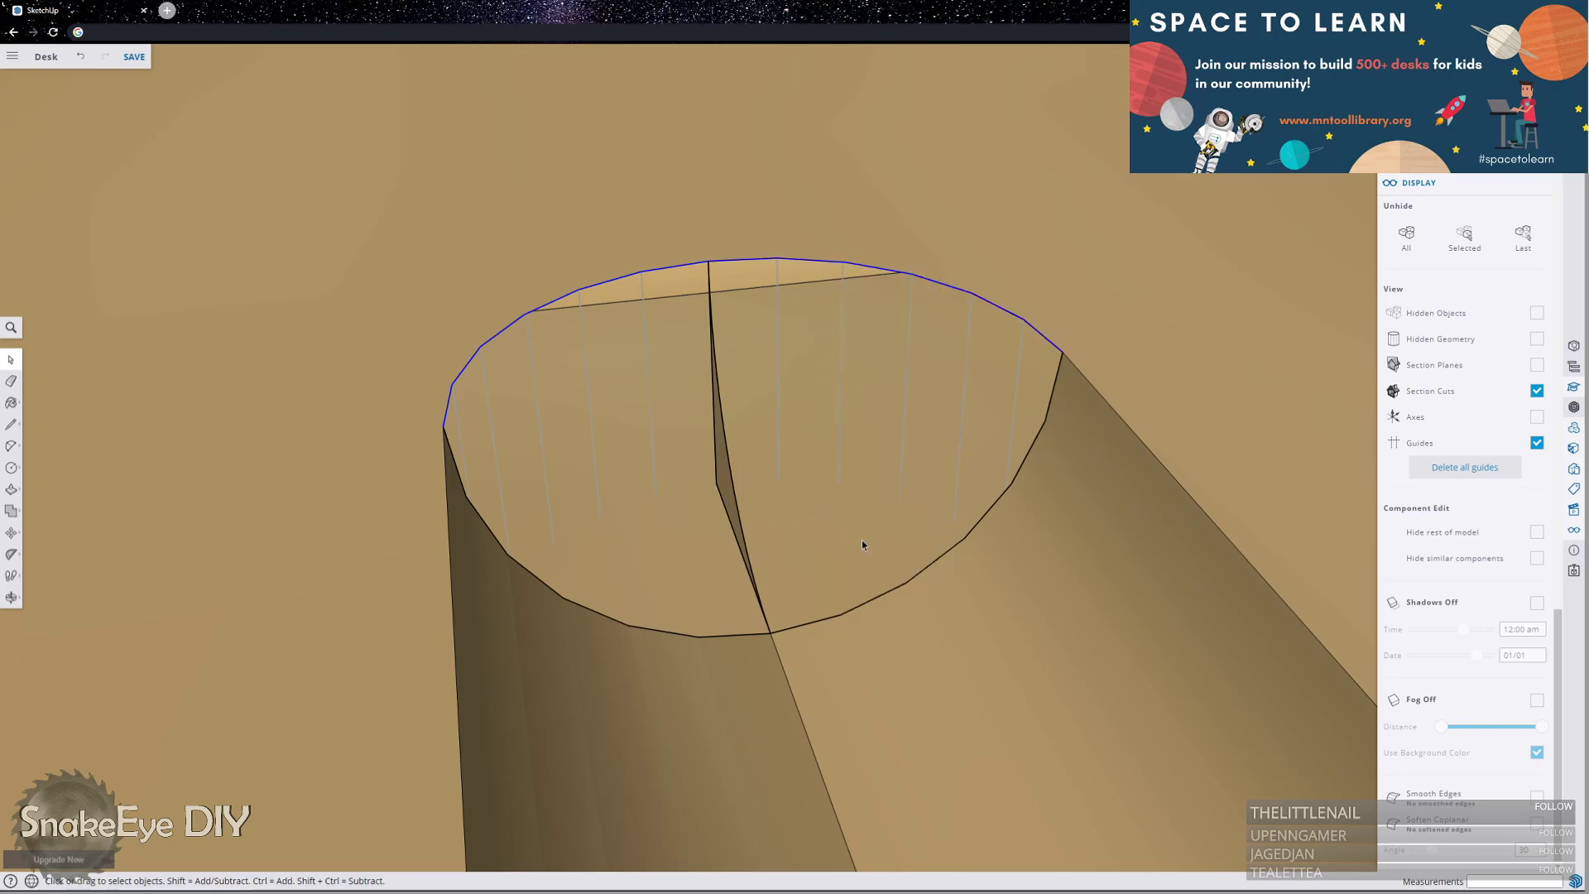
# Test-pull the sliver face toward the rim, then bring up Intersect Faces for the top rim arc.
pyautogui.press('p')
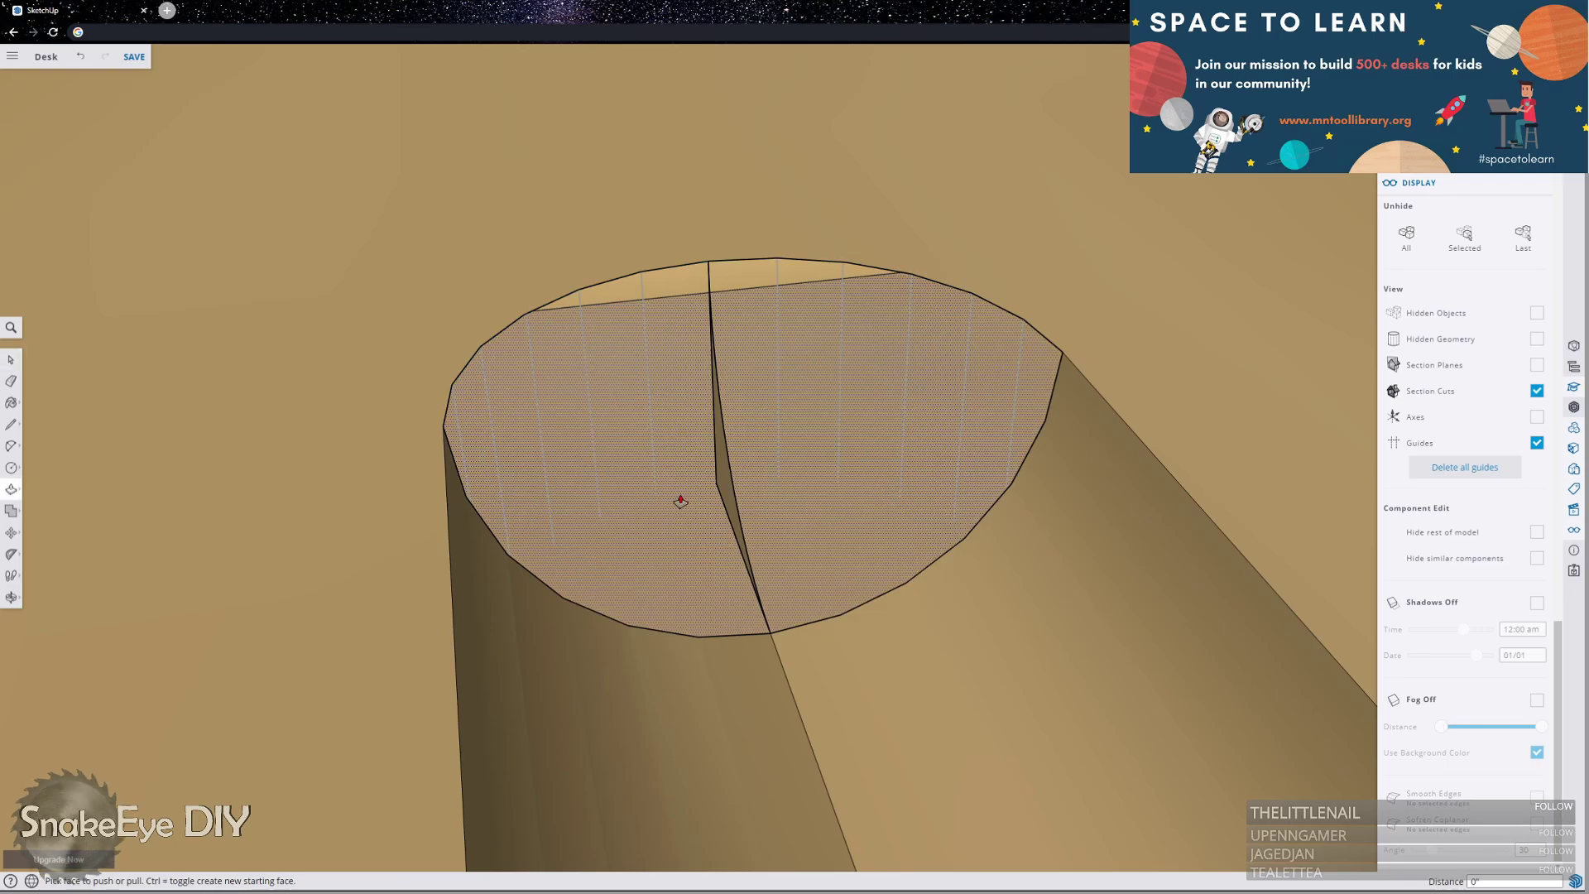
pyautogui.moveTo(701, 391); pyautogui.dragTo(890, 294)
pyautogui.press('space')
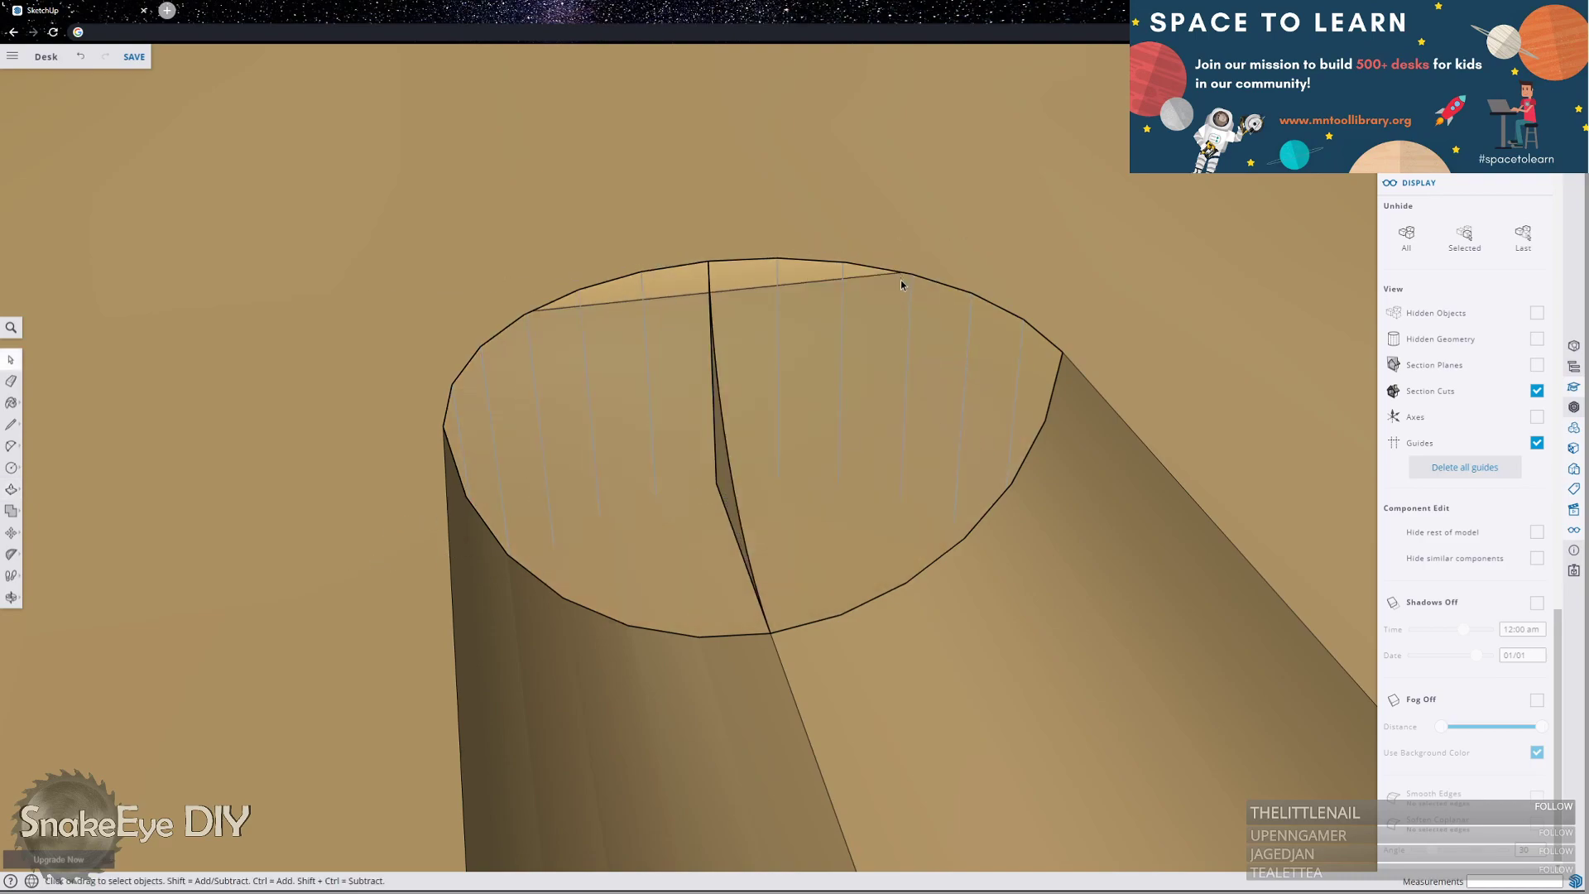
pyautogui.click(906, 275)
pyautogui.rightClick(735, 265)
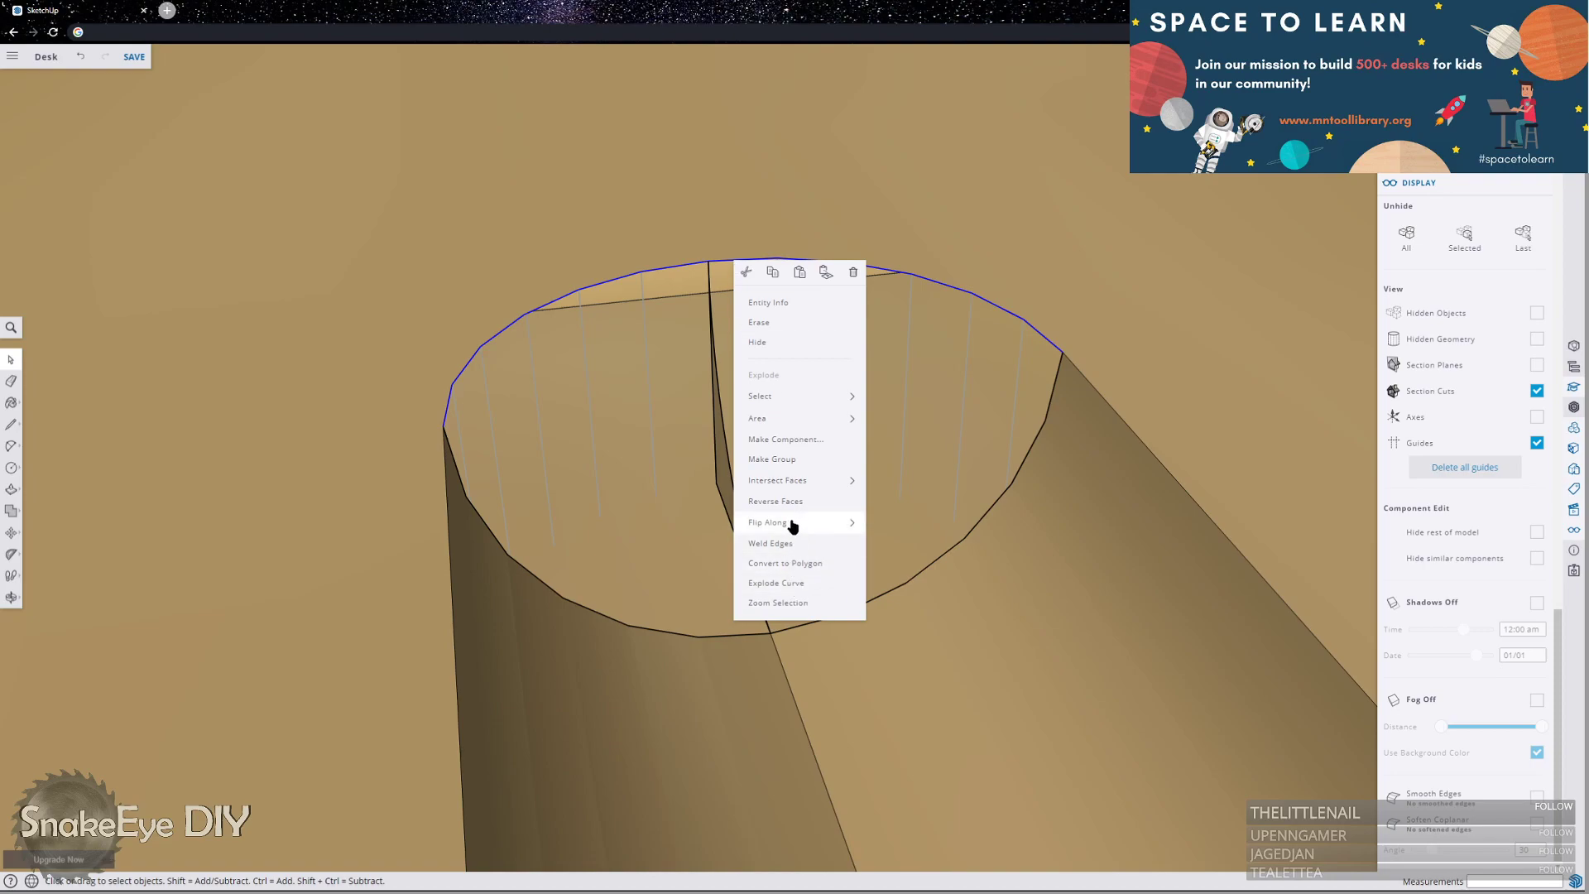
pyautogui.moveTo(792, 481)
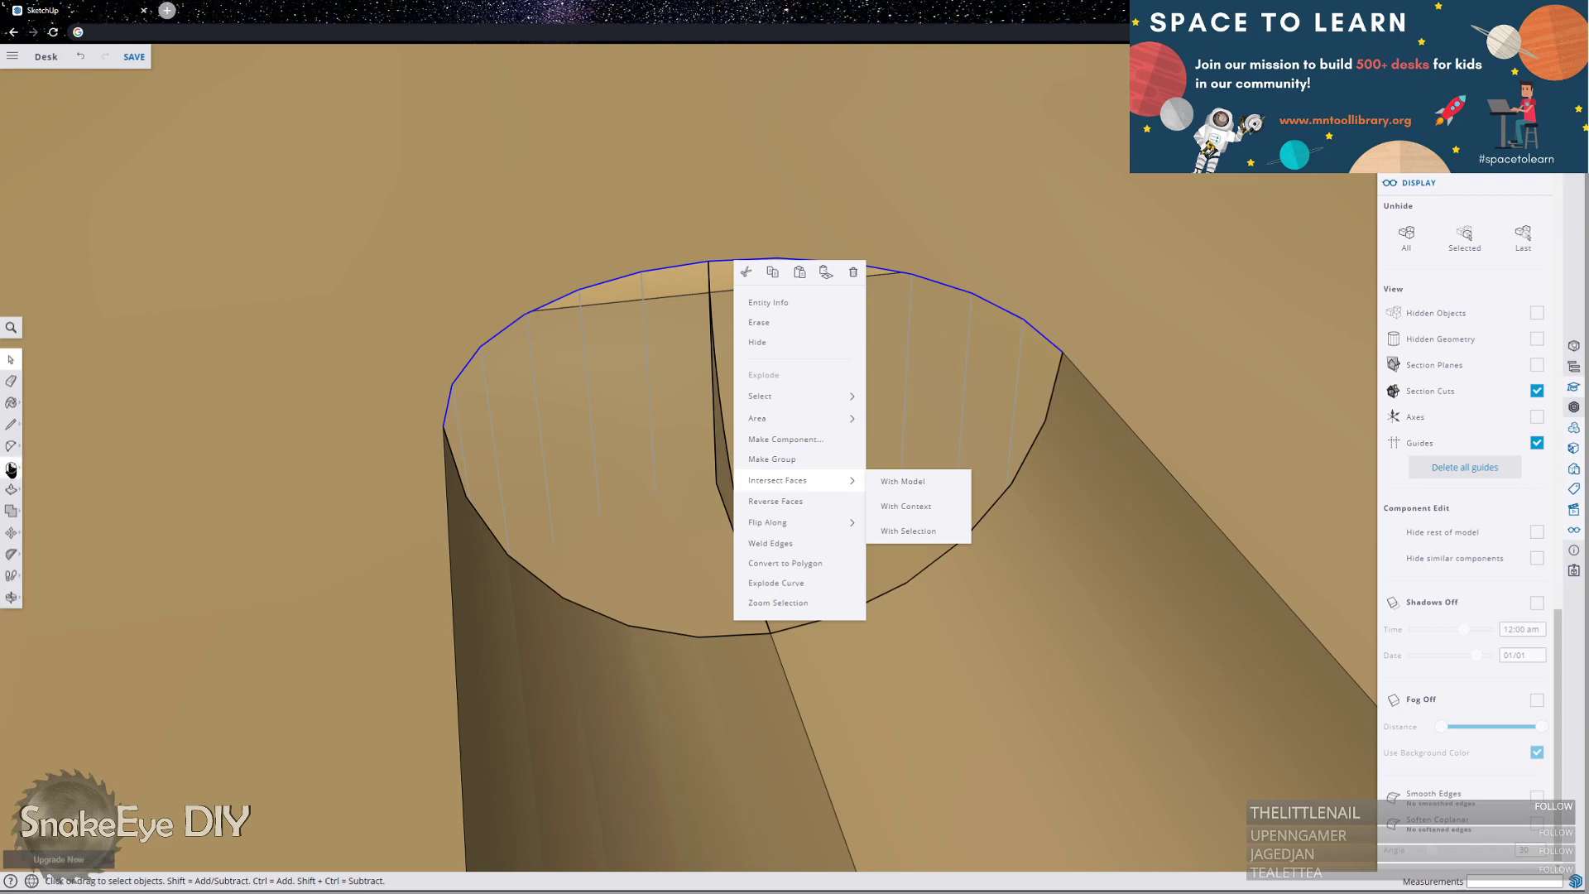
# Draw a line from the top rim vertex into the opening and a circle centred there out to the rim.
pyautogui.press('l')
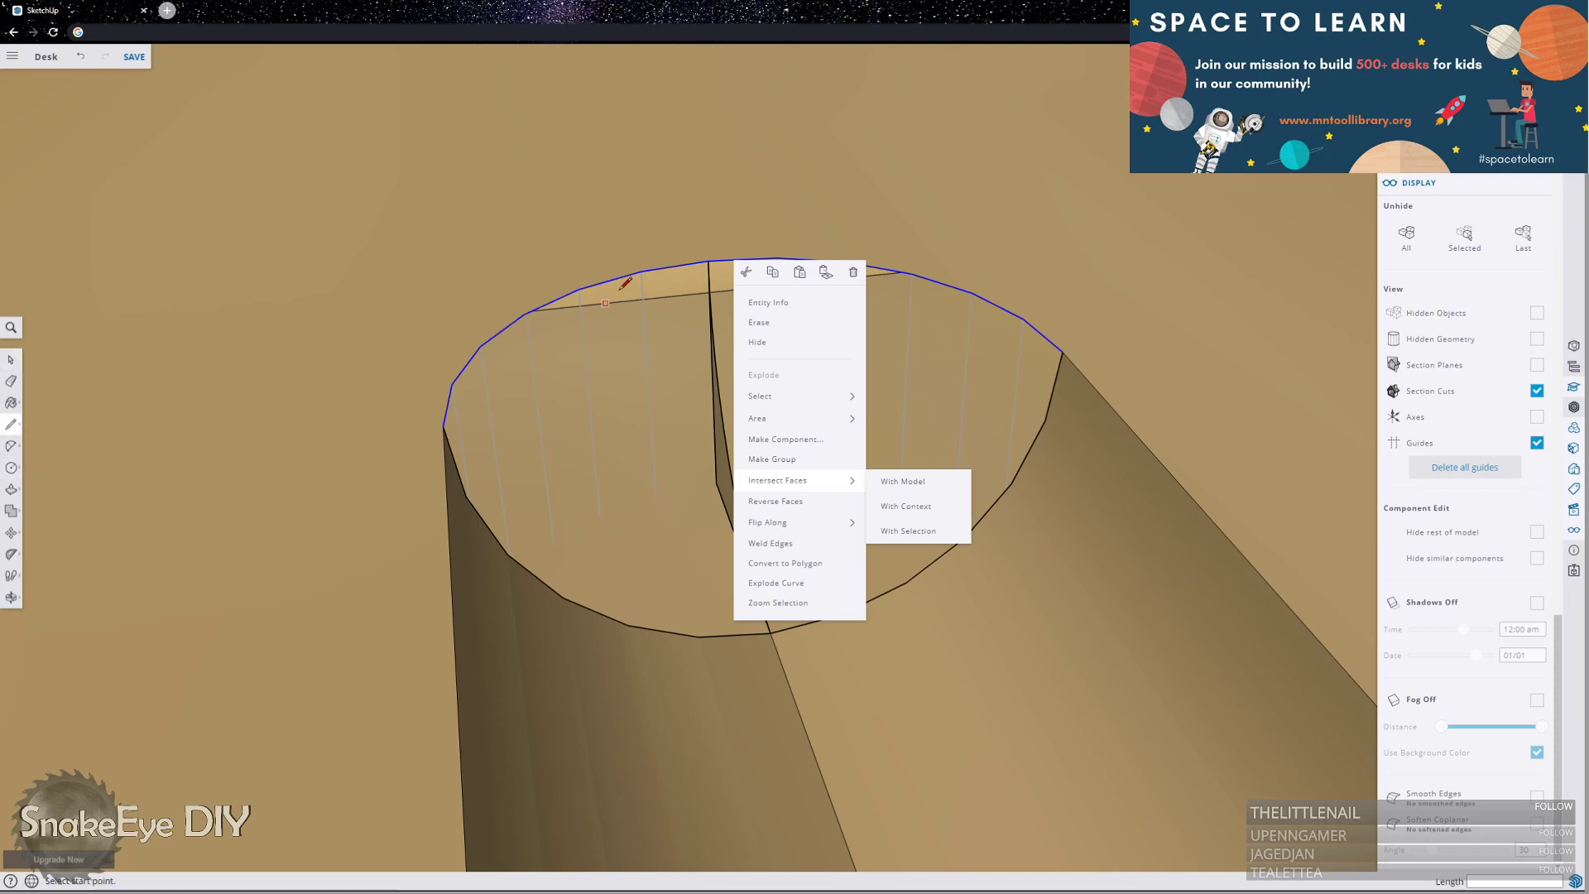
pyautogui.click(708, 260)
pyautogui.click(767, 387)
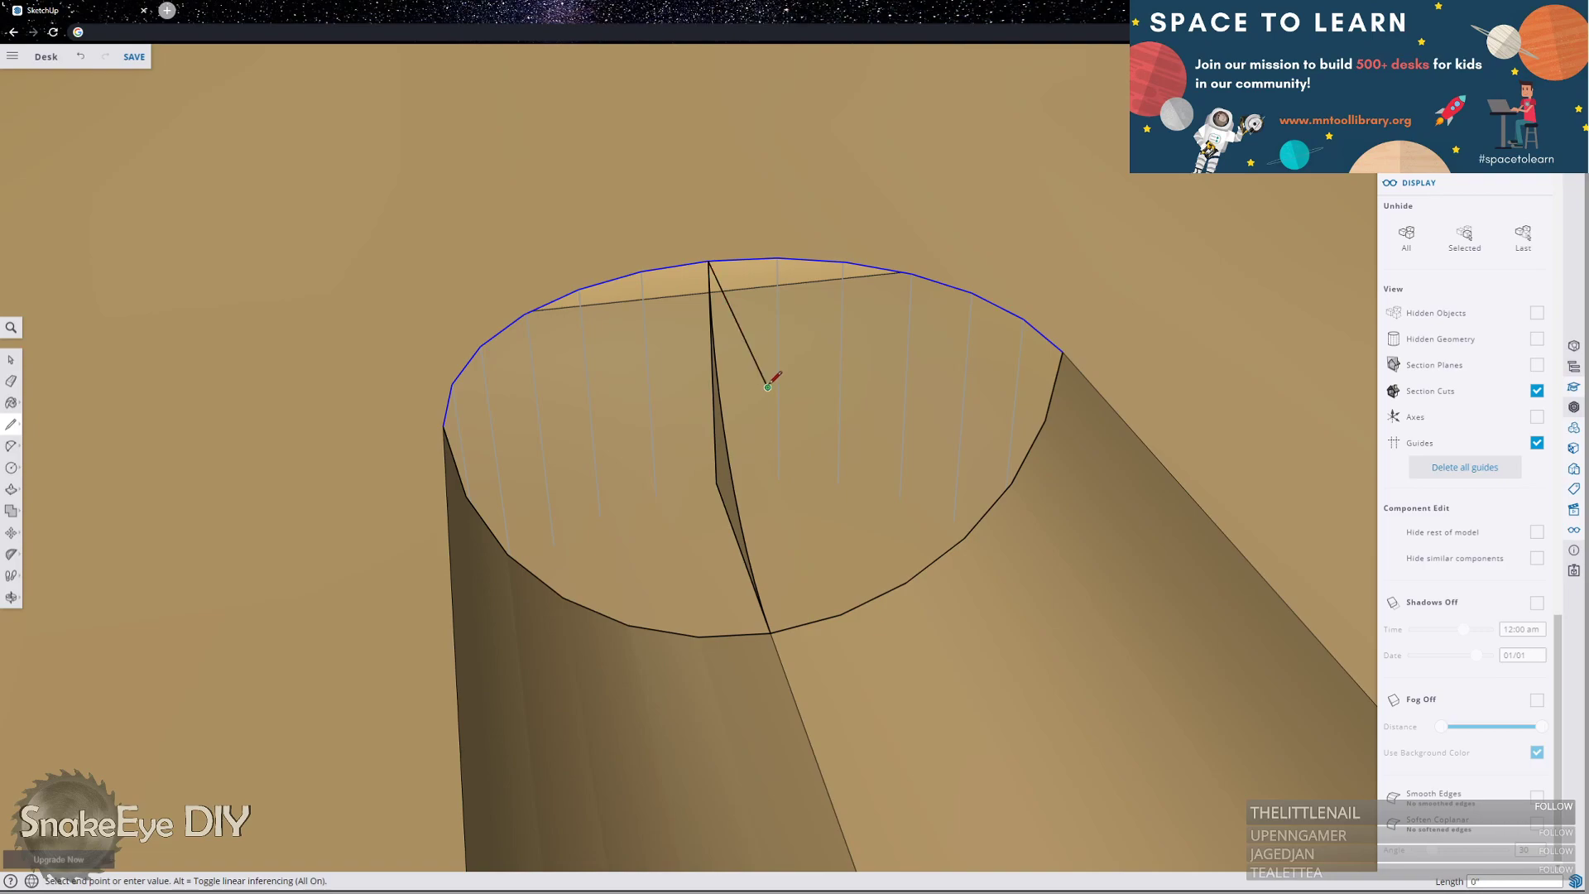
pyautogui.click(11, 467)
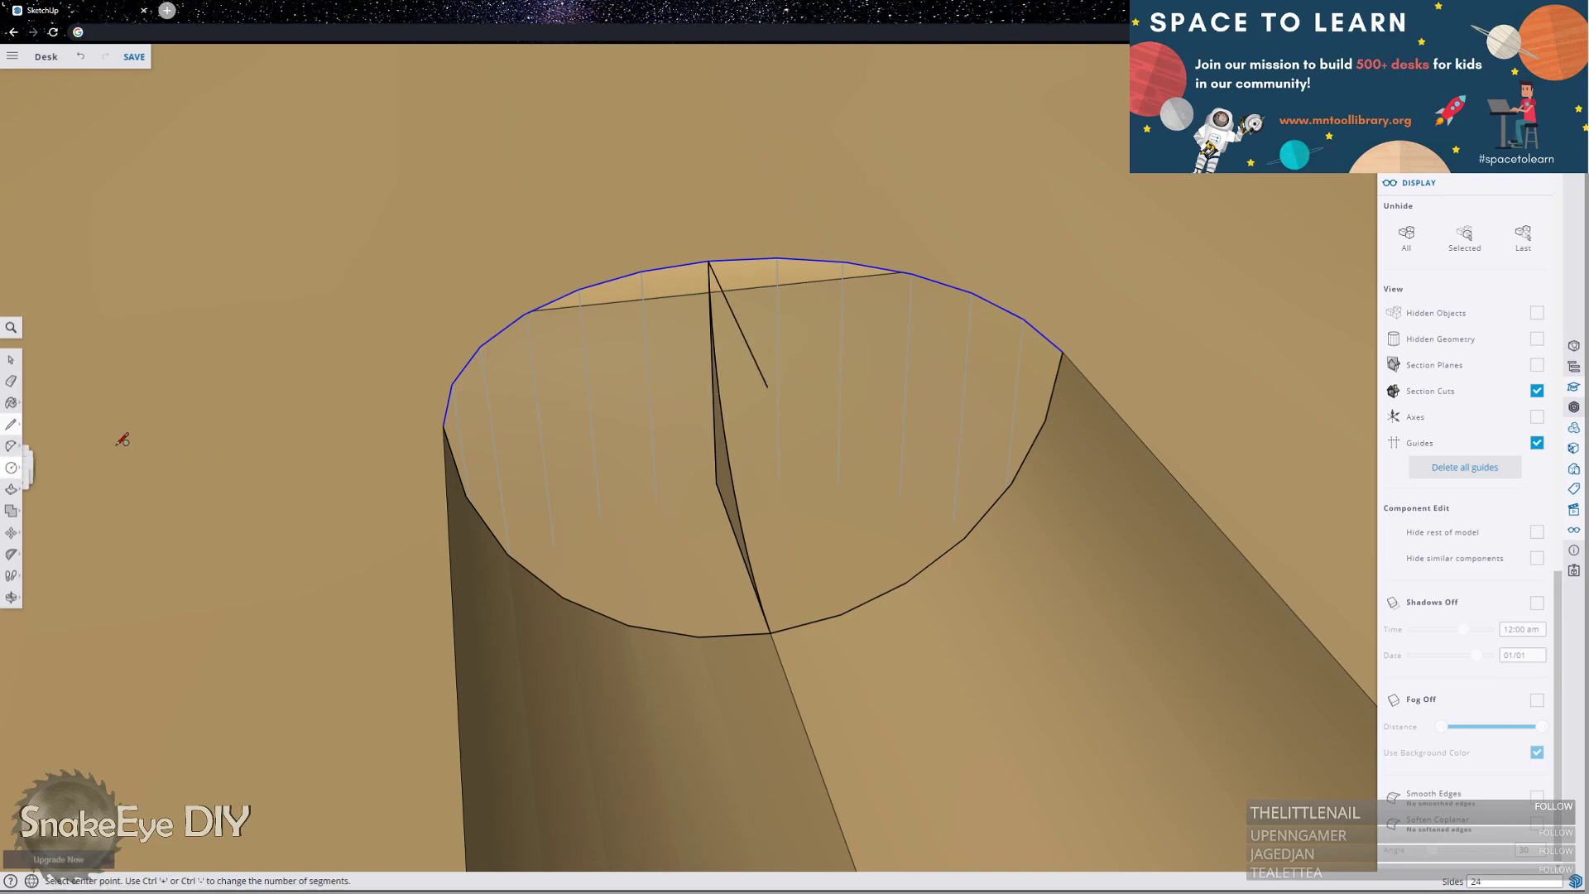
pyautogui.click(767, 387)
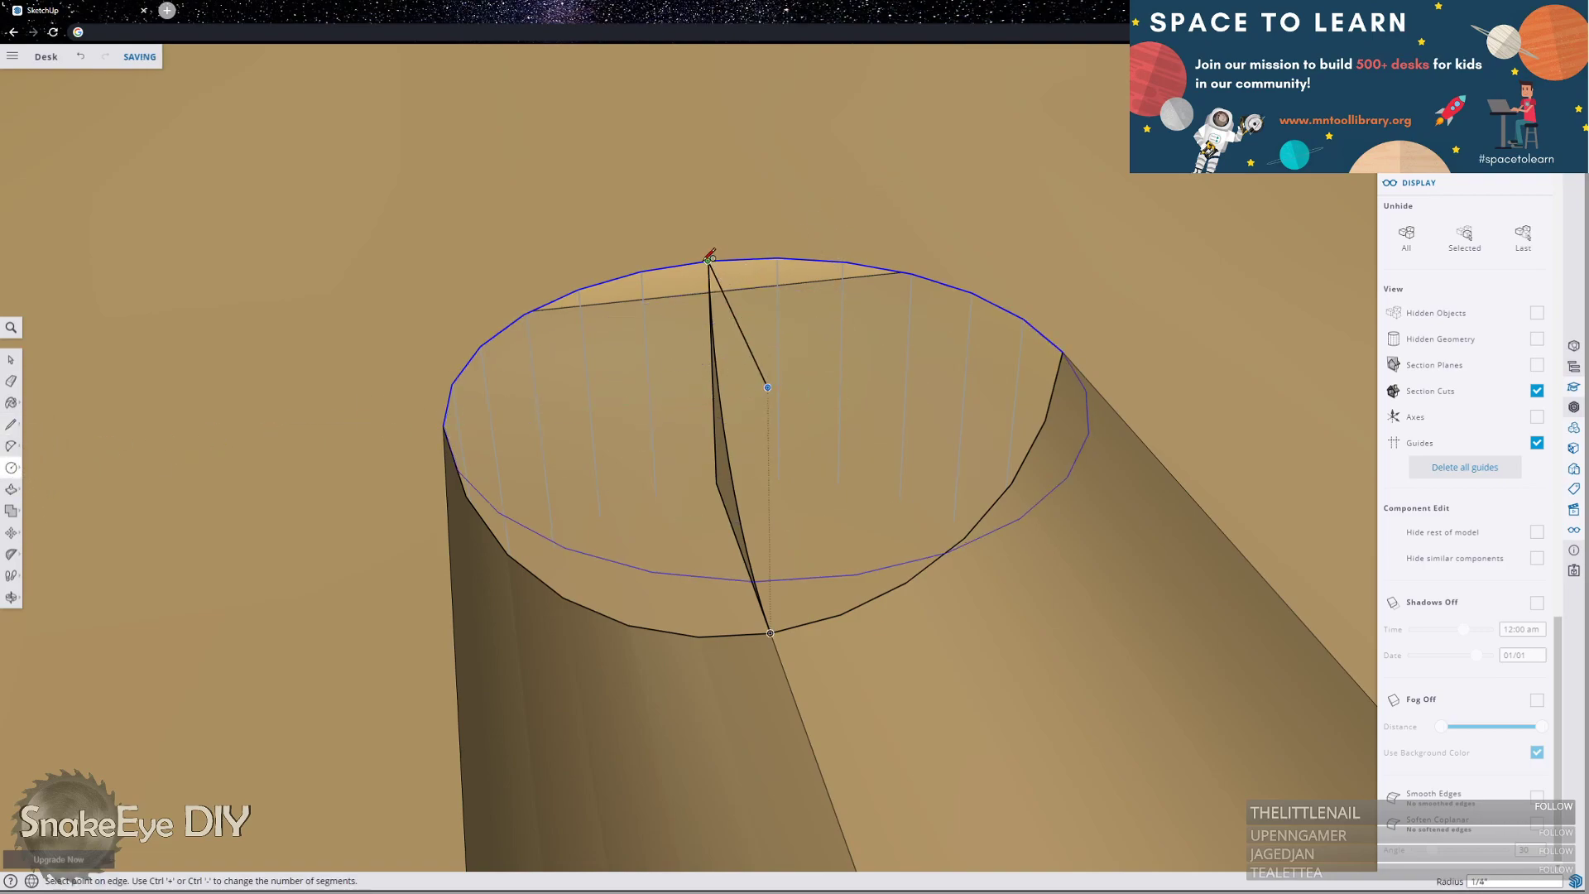
pyautogui.click(708, 262)
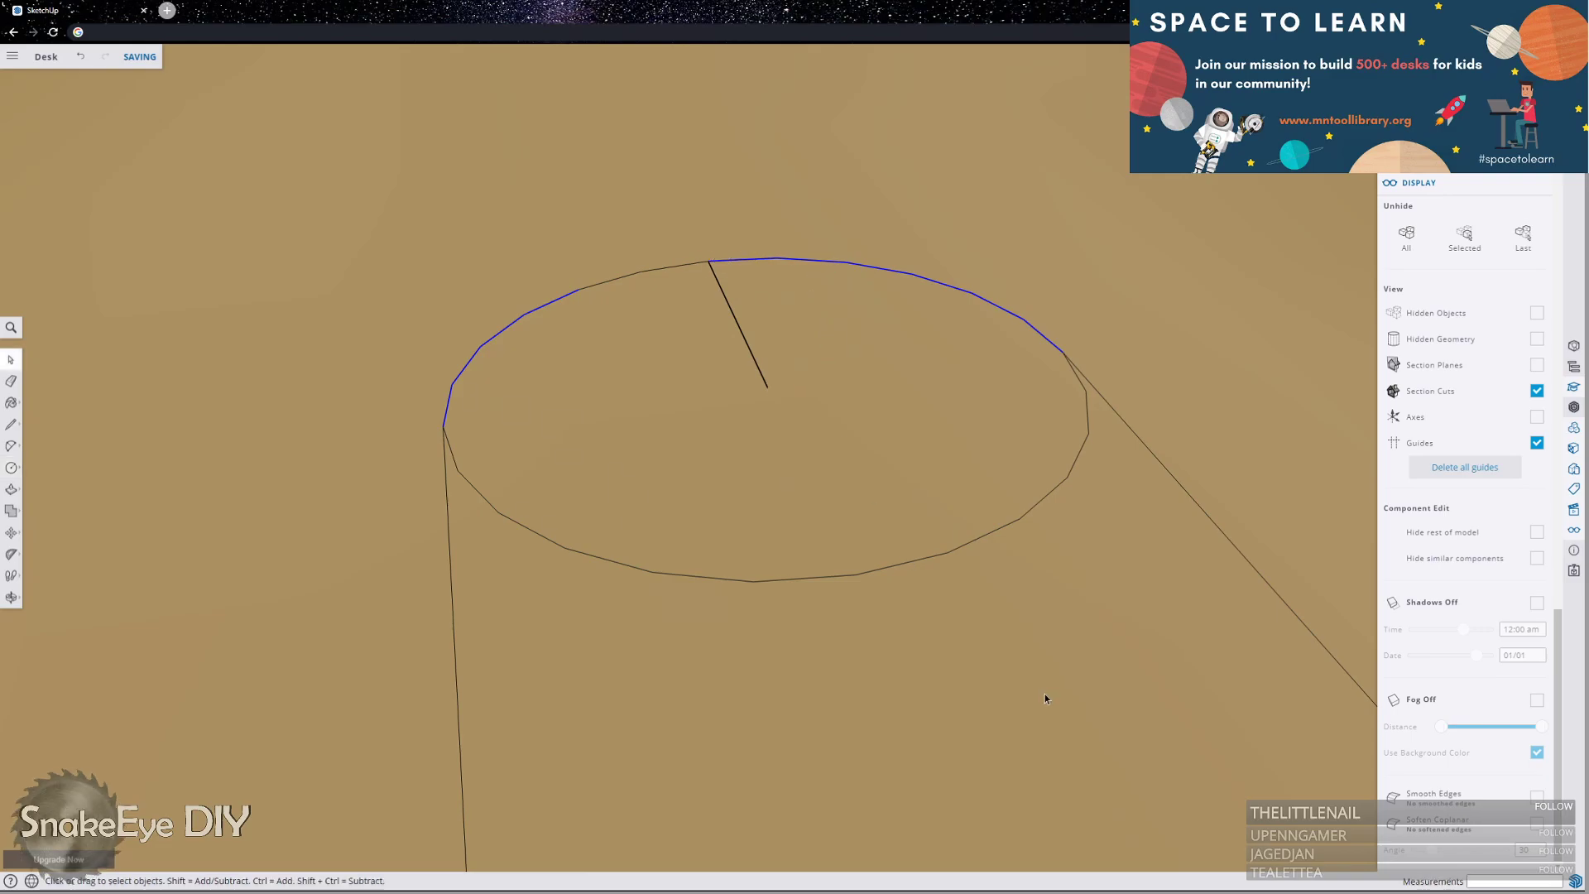
# Delete the cylinder's top circular face and test-pull the narrow sliver face.
pyautogui.press('space')
pyautogui.click(820, 498)
pyautogui.press('Delete')
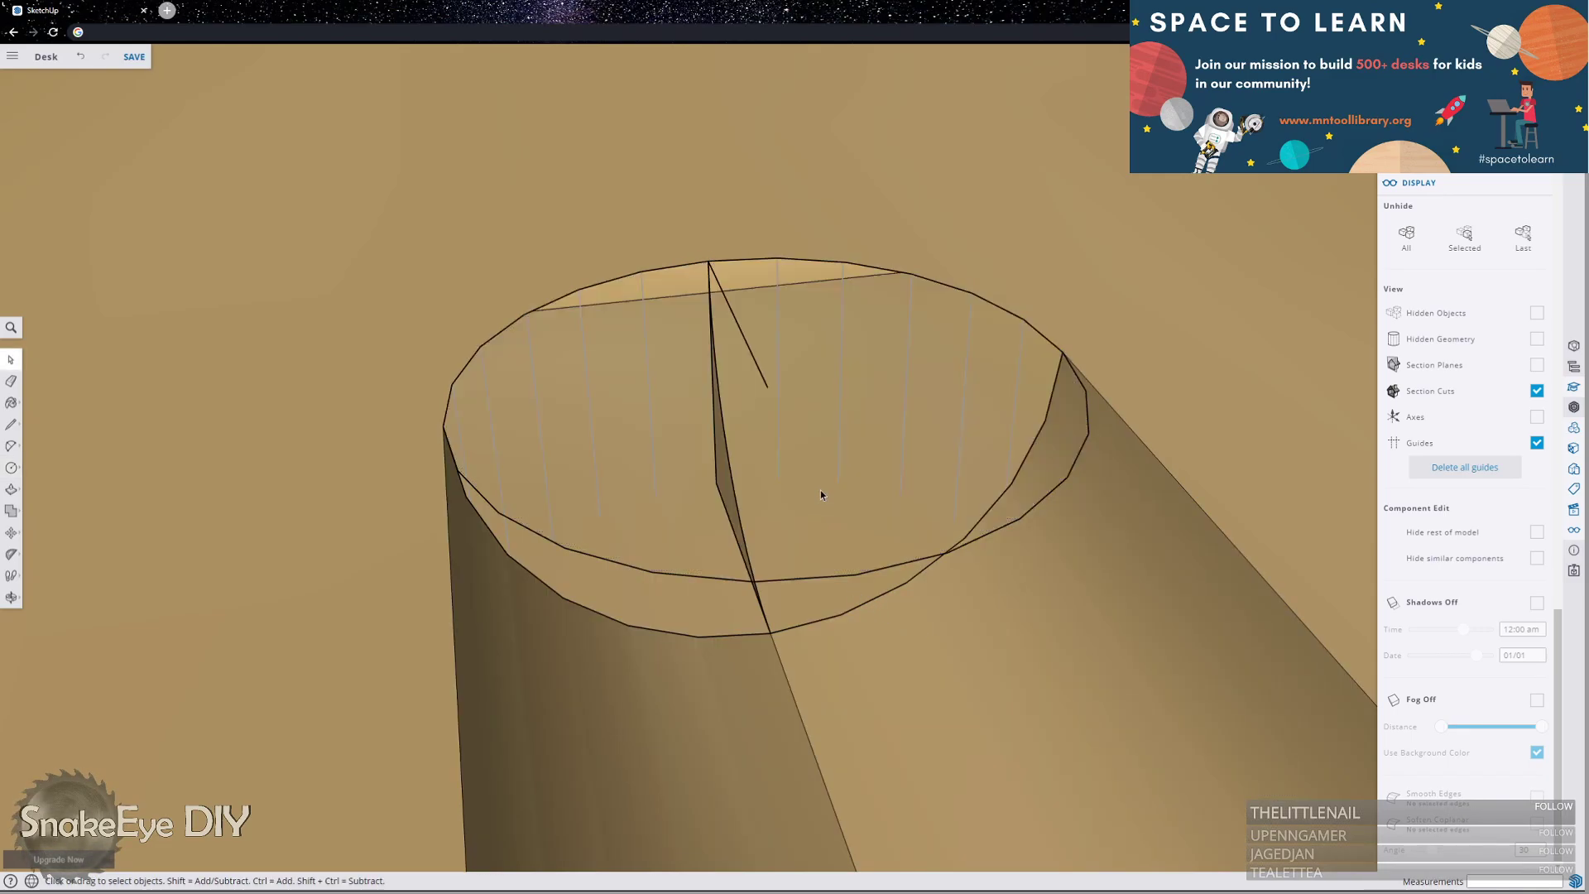
pyautogui.press('p')
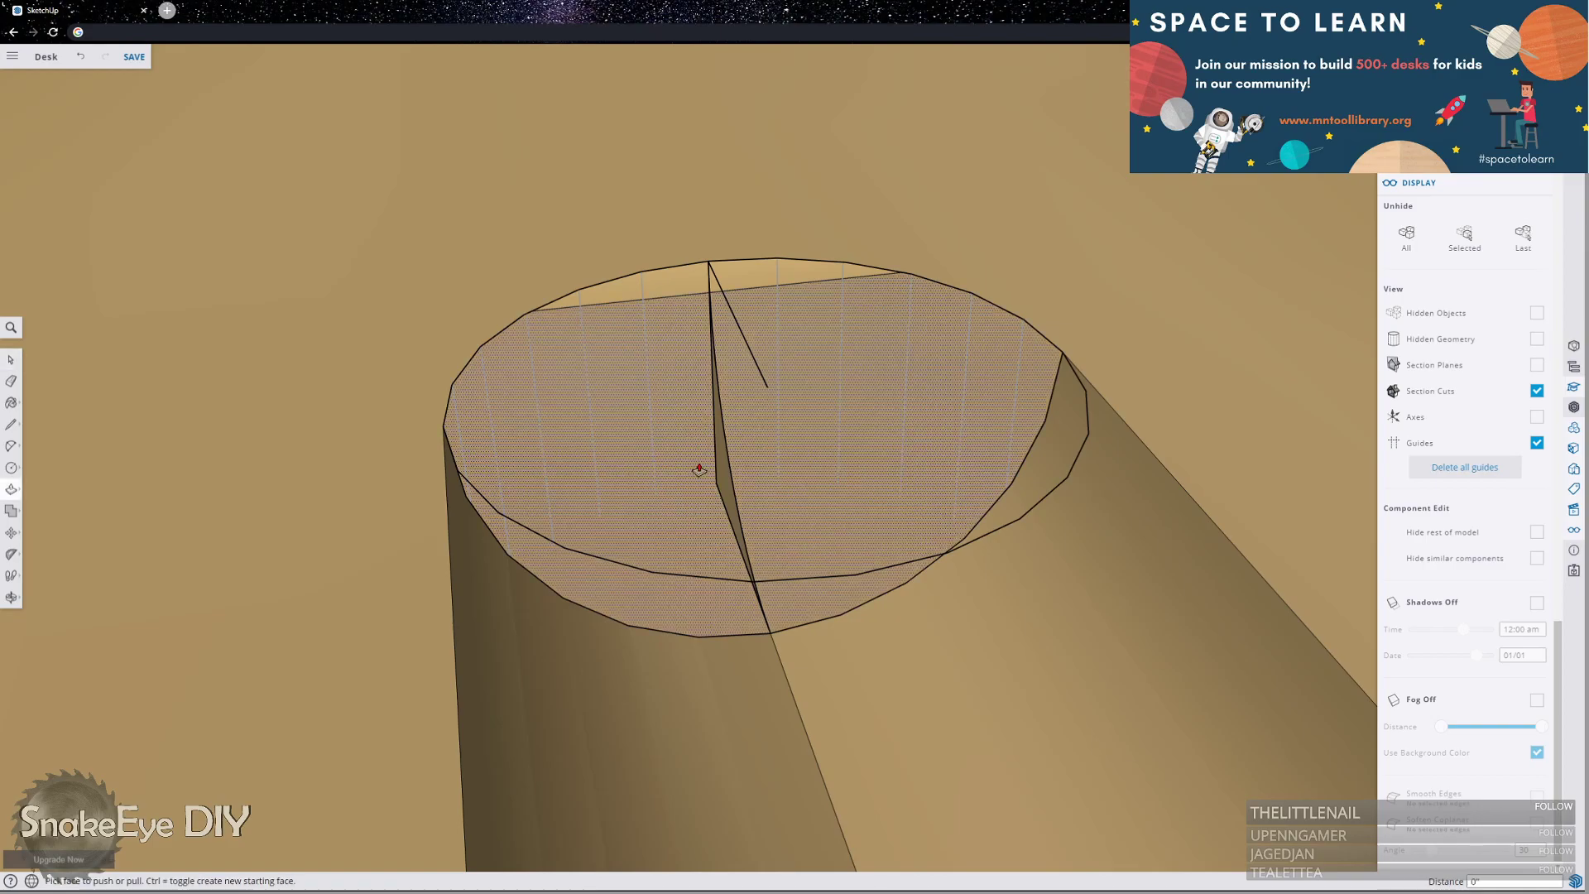
pyautogui.moveTo(727, 288); pyautogui.dragTo(715, 491)
pyautogui.press('space')
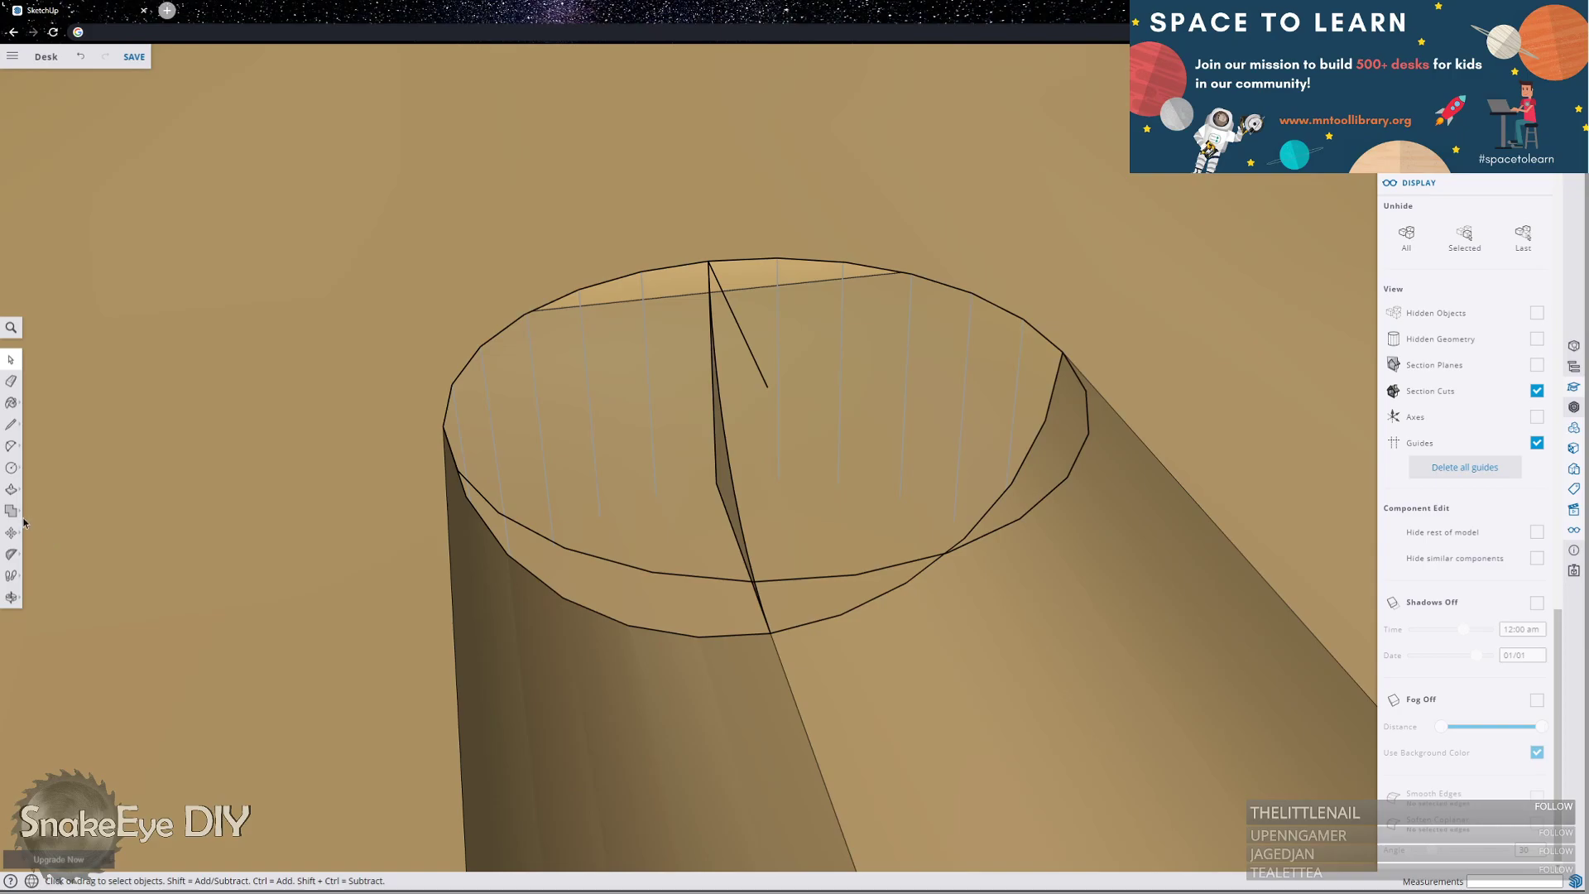
# Restore the flat top face, try extruding it with the Extrude tool, and undo.
pyautogui.click(12, 489)
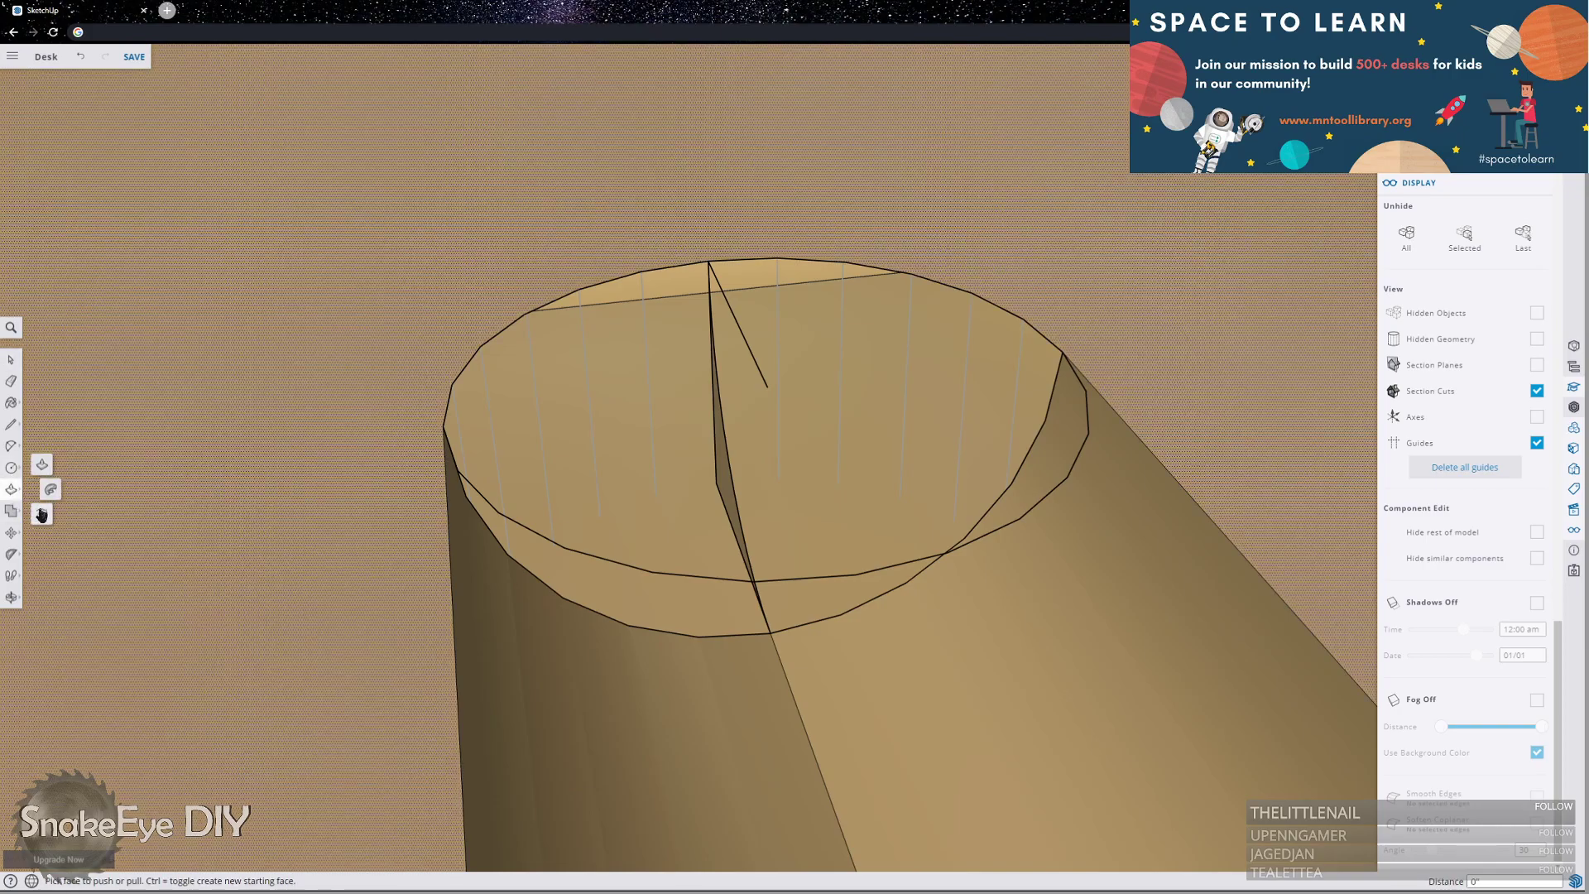
pyautogui.click(50, 489)
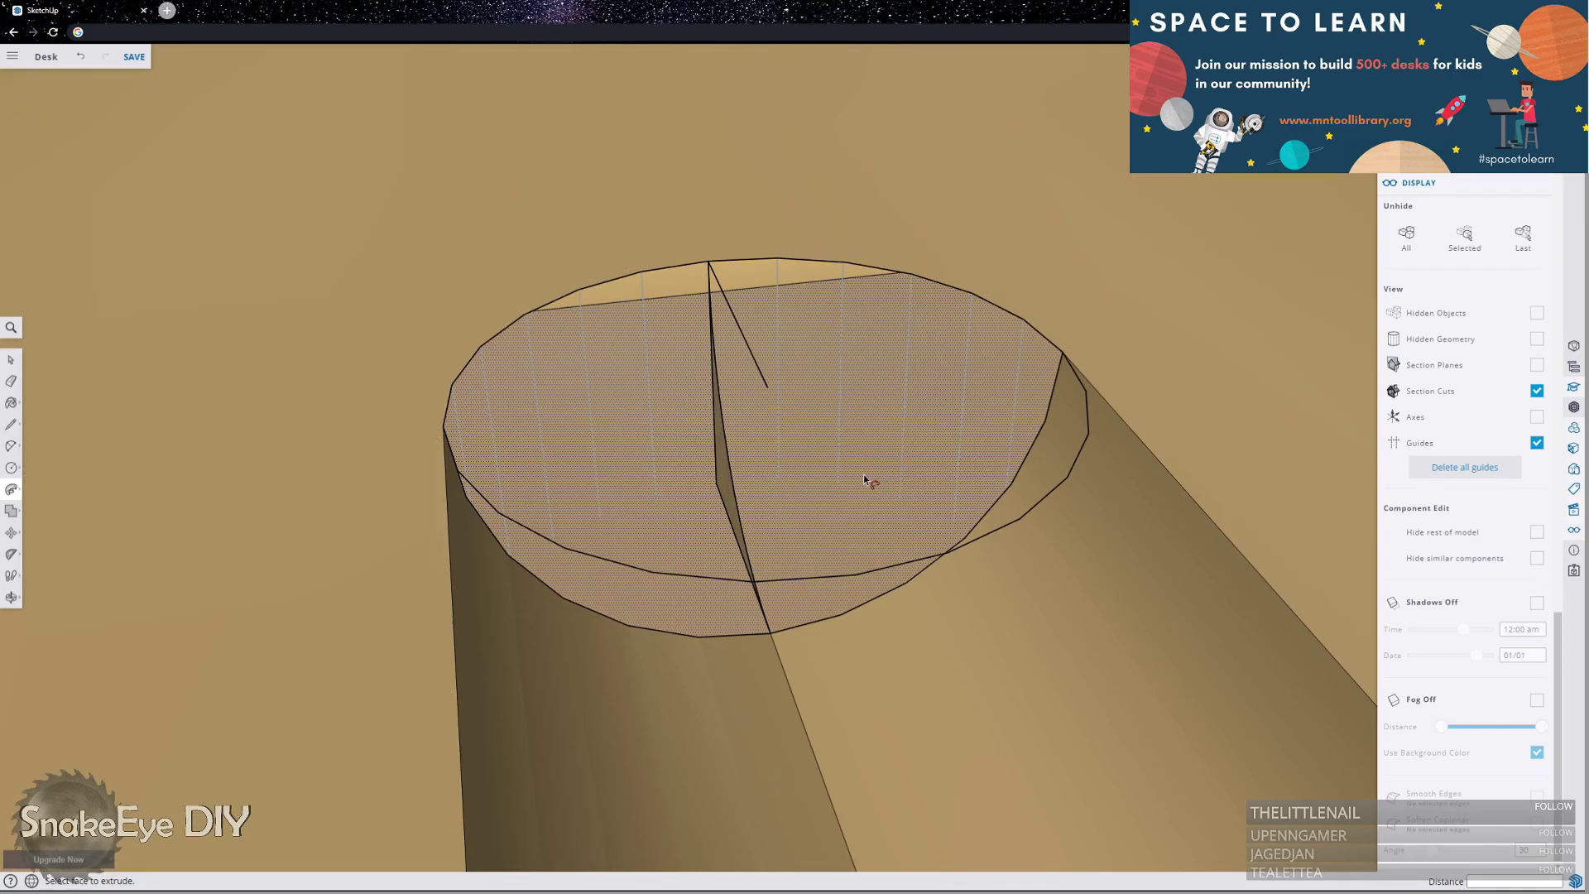
pyautogui.hotkey('ctrl', 'z')
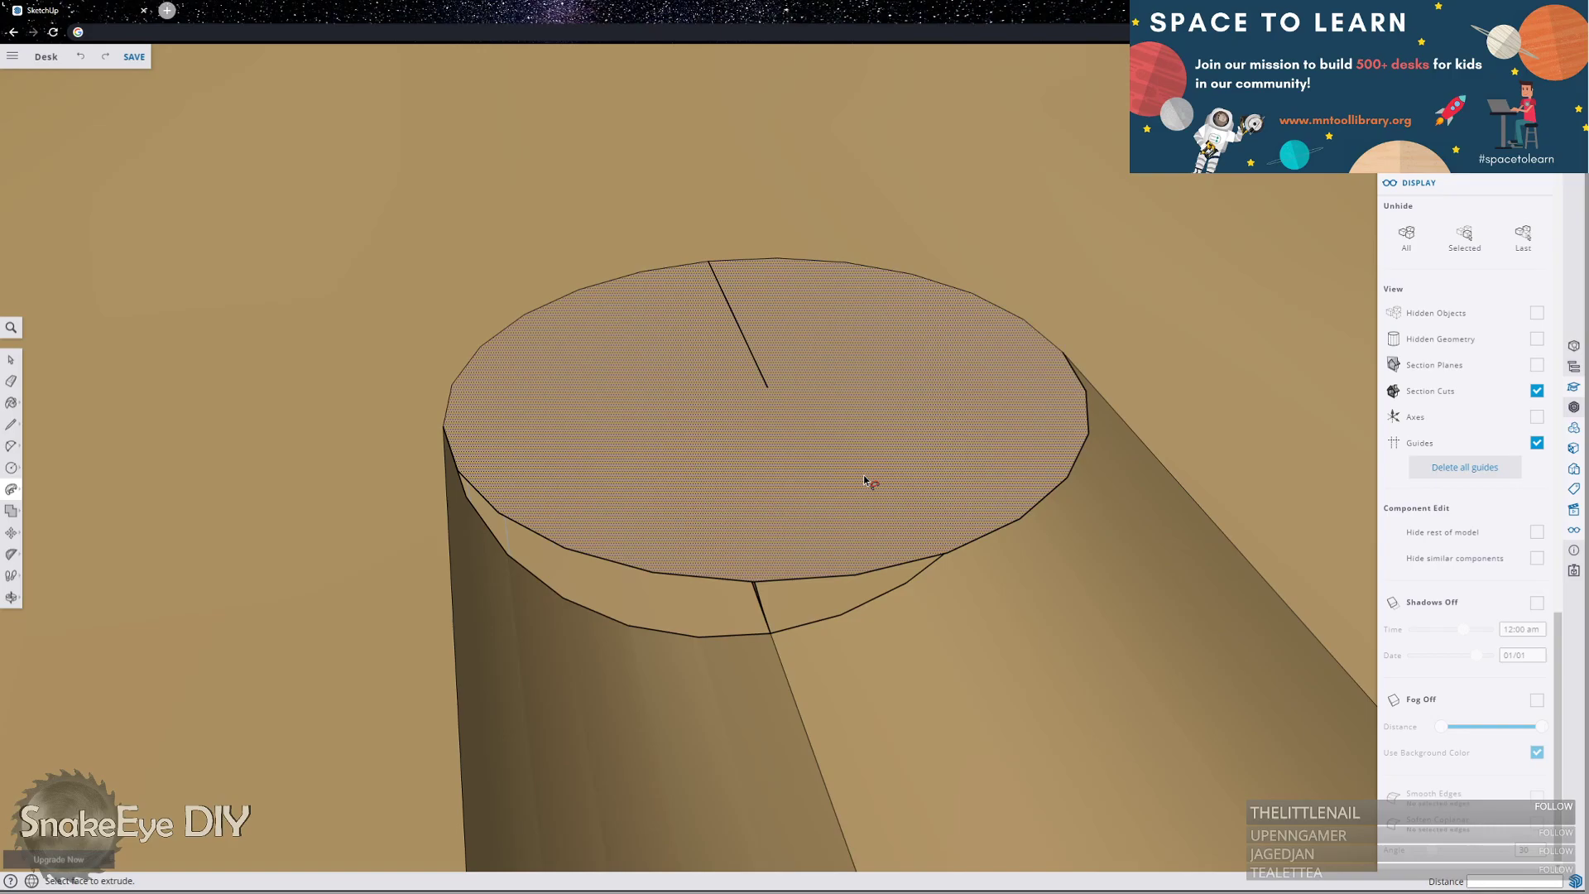
pyautogui.moveTo(674, 507); pyautogui.dragTo(574, 537)
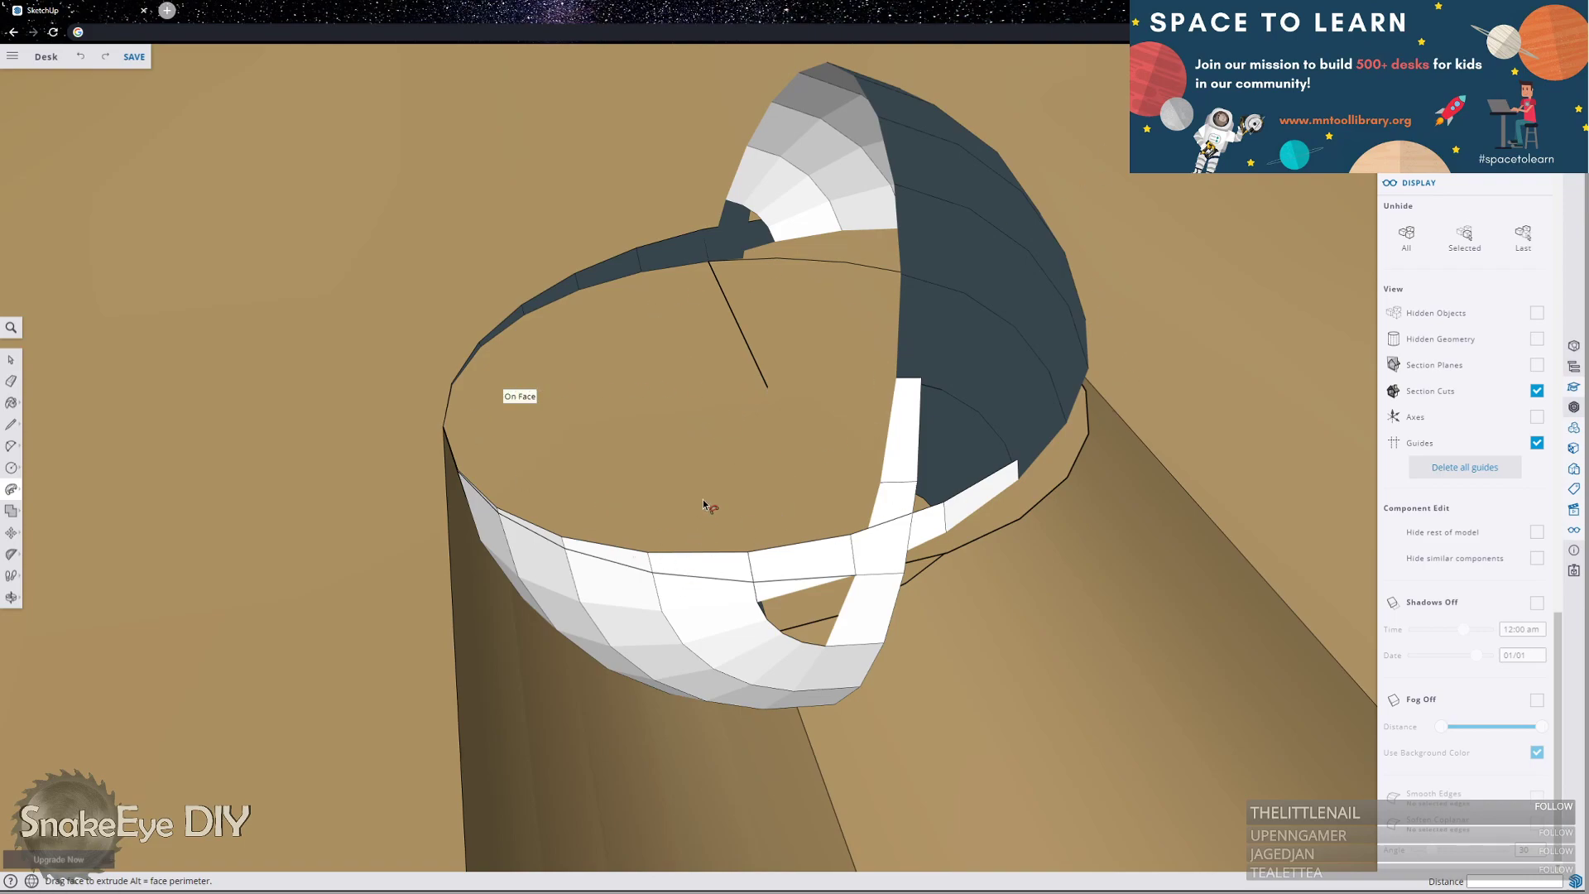
pyautogui.click(866, 412)
pyautogui.hotkey('ctrl', 'z')
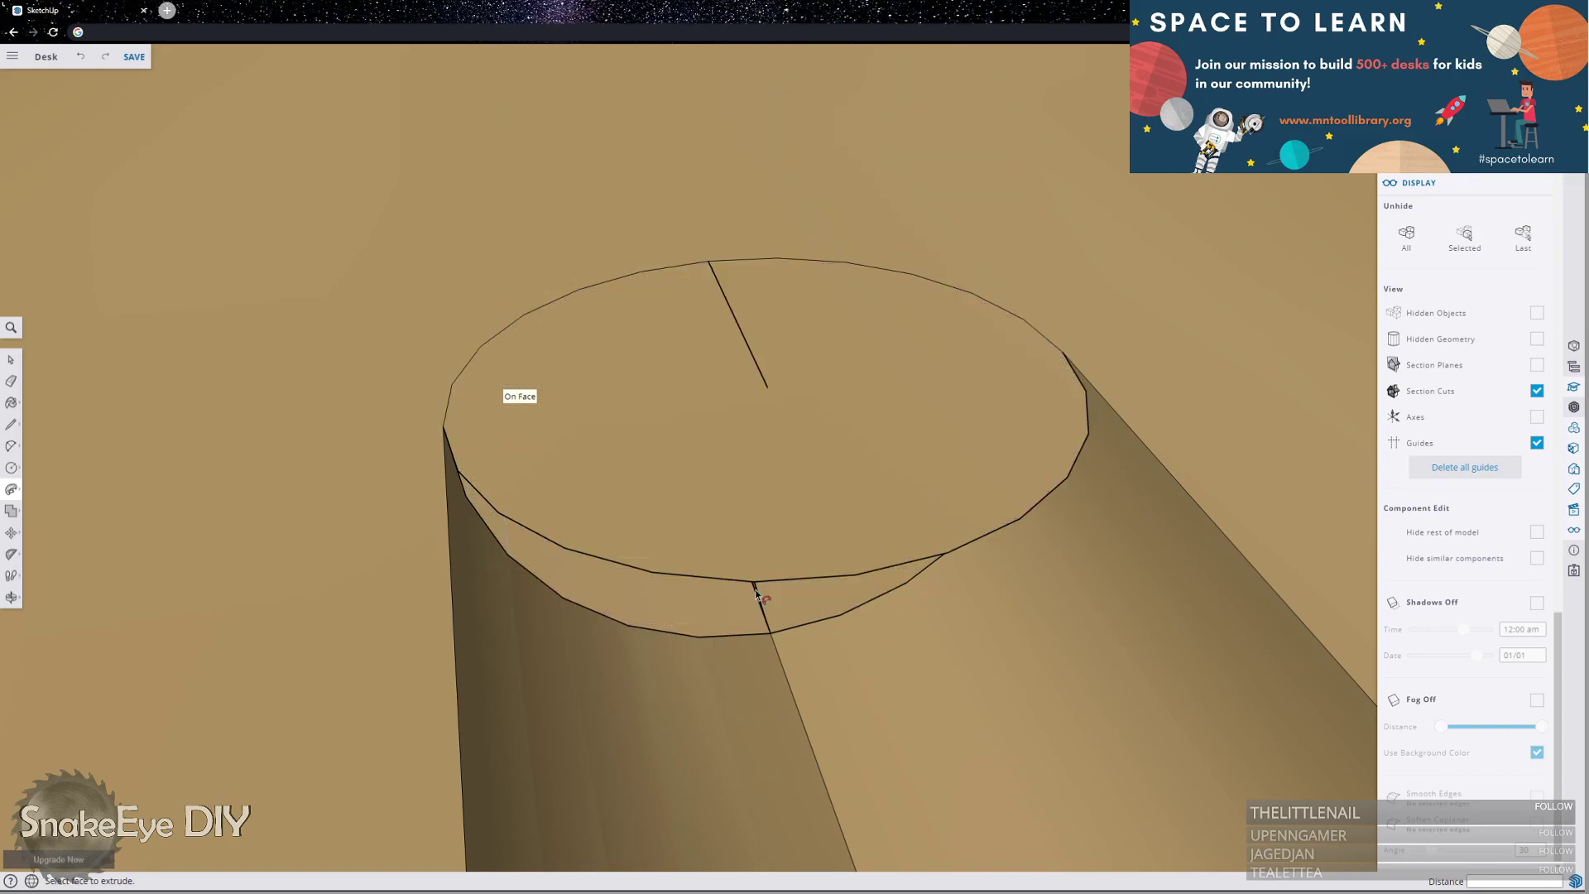
pyautogui.press('o')
pyautogui.moveTo(746, 583); pyautogui.dragTo(769, 450)
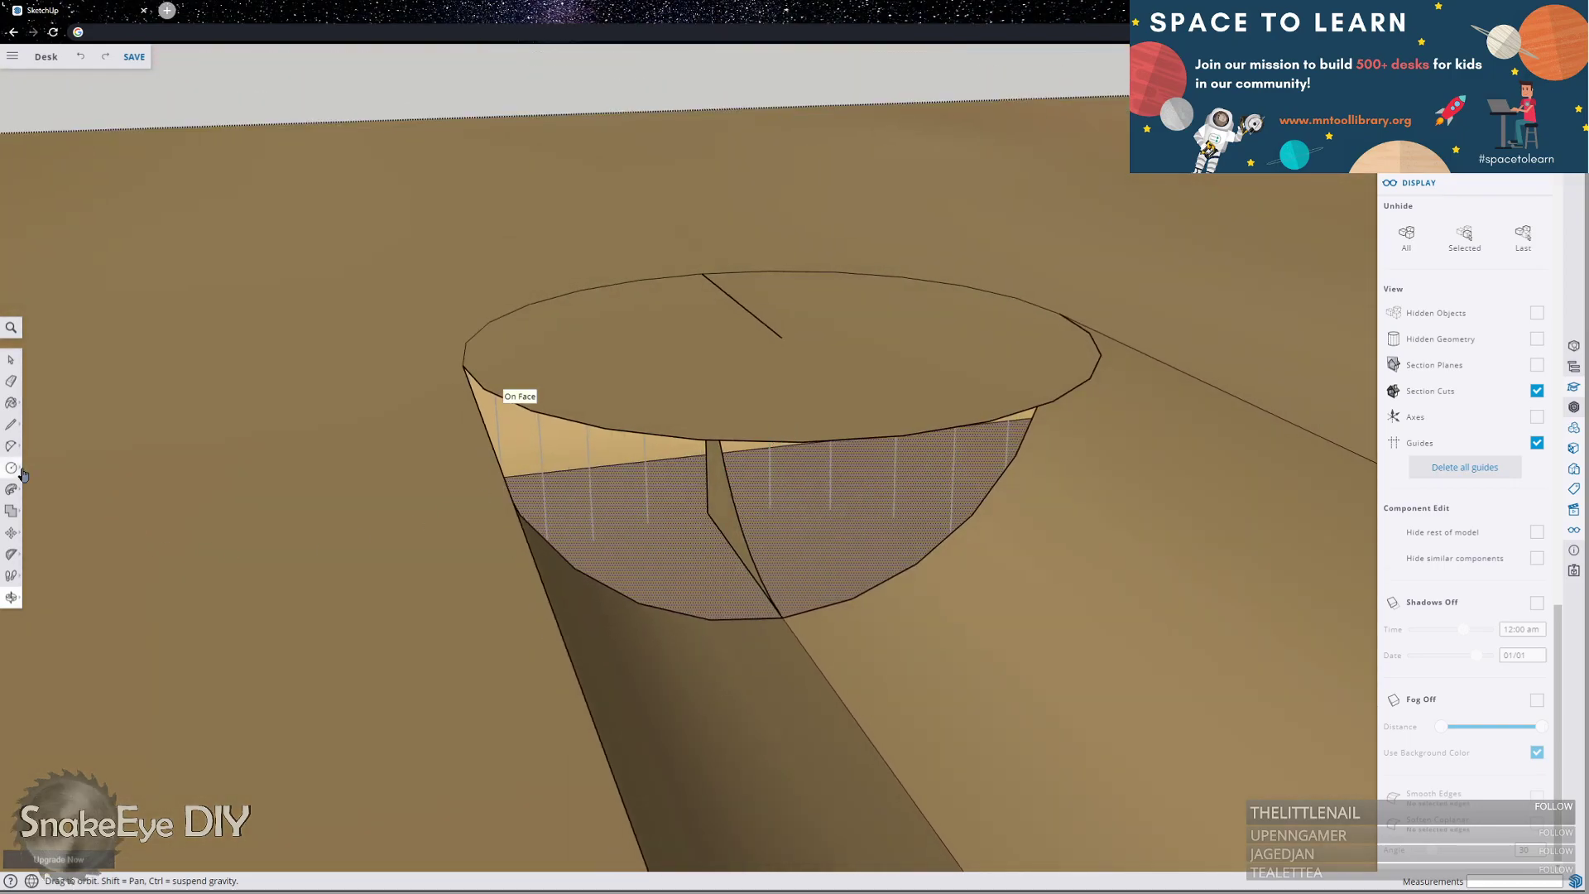
# Test extruding the cut-away wall and the inner wall face, undoing each attempt.
pyautogui.click(13, 493)
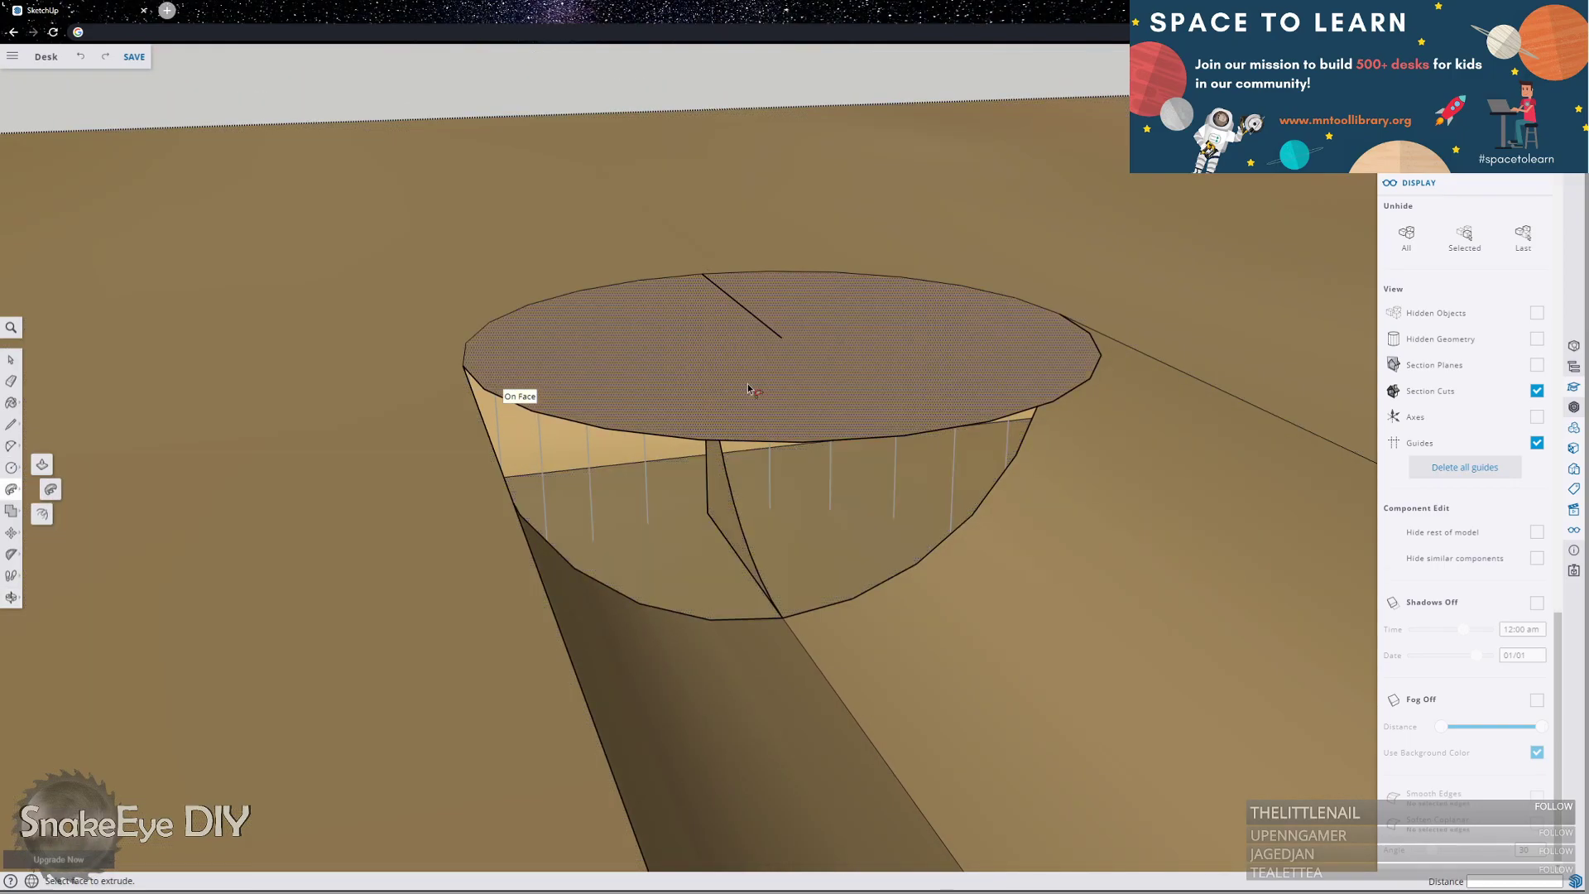
pyautogui.press('space')
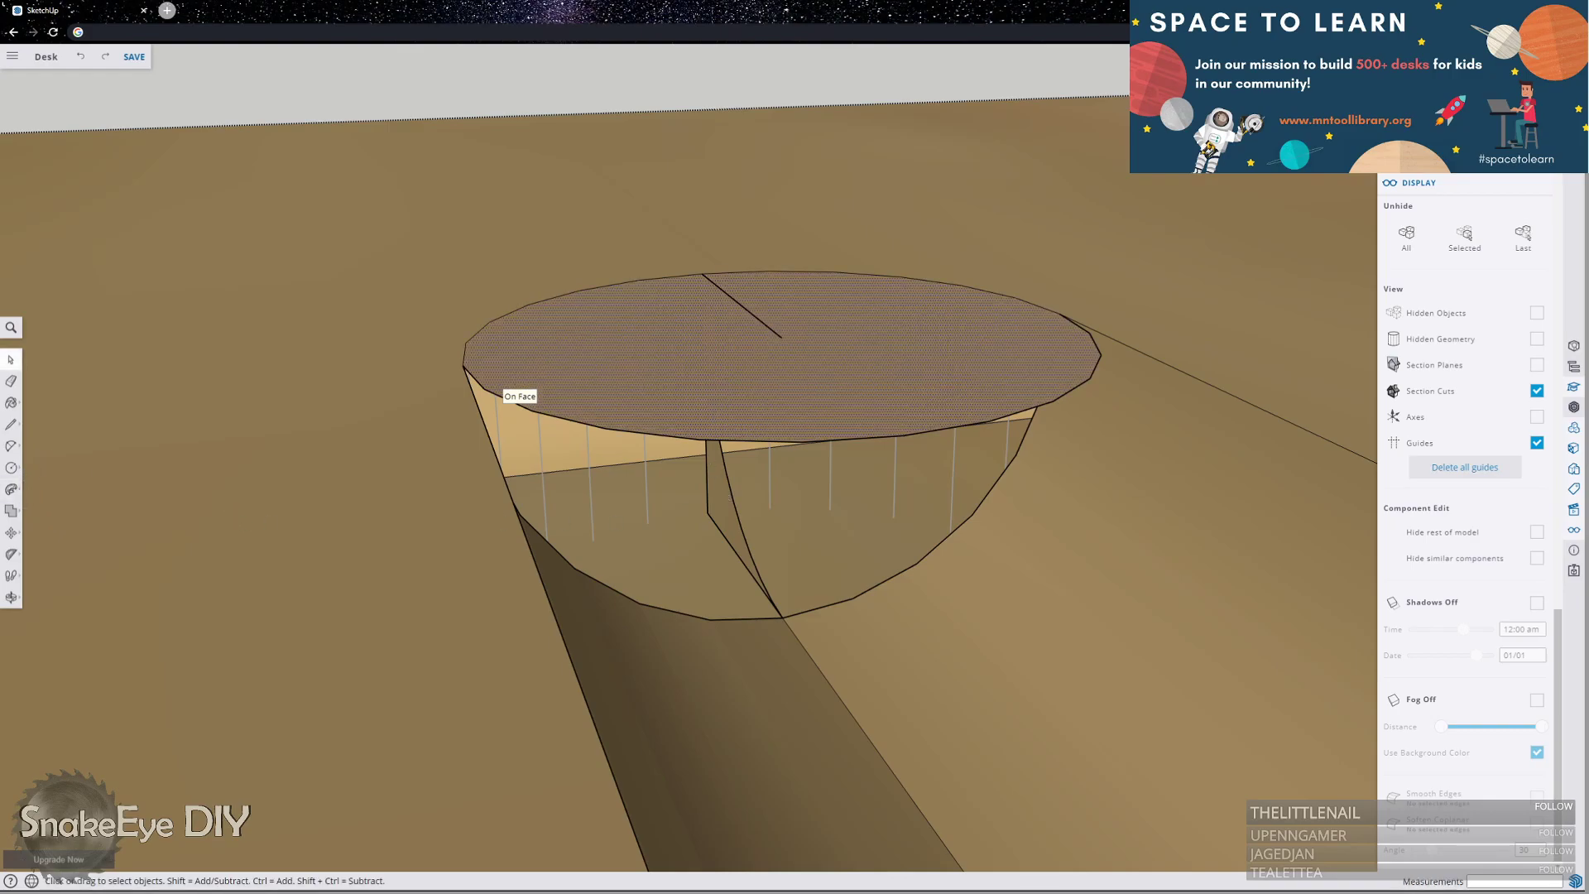
pyautogui.click(12, 490)
pyautogui.click(709, 506)
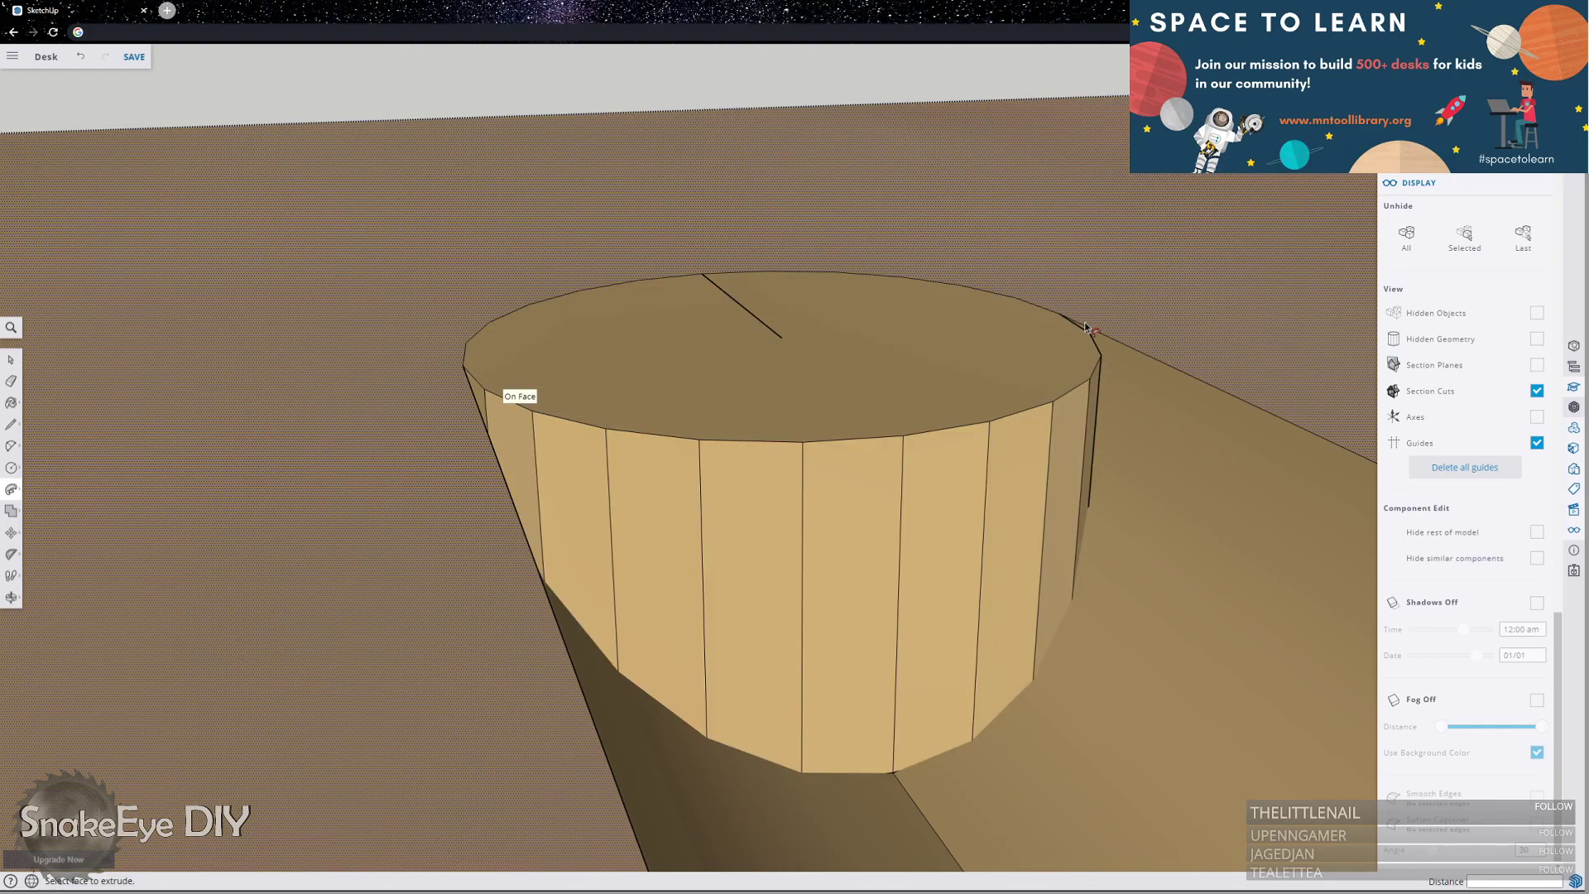
pyautogui.hotkey('ctrl', 'z')
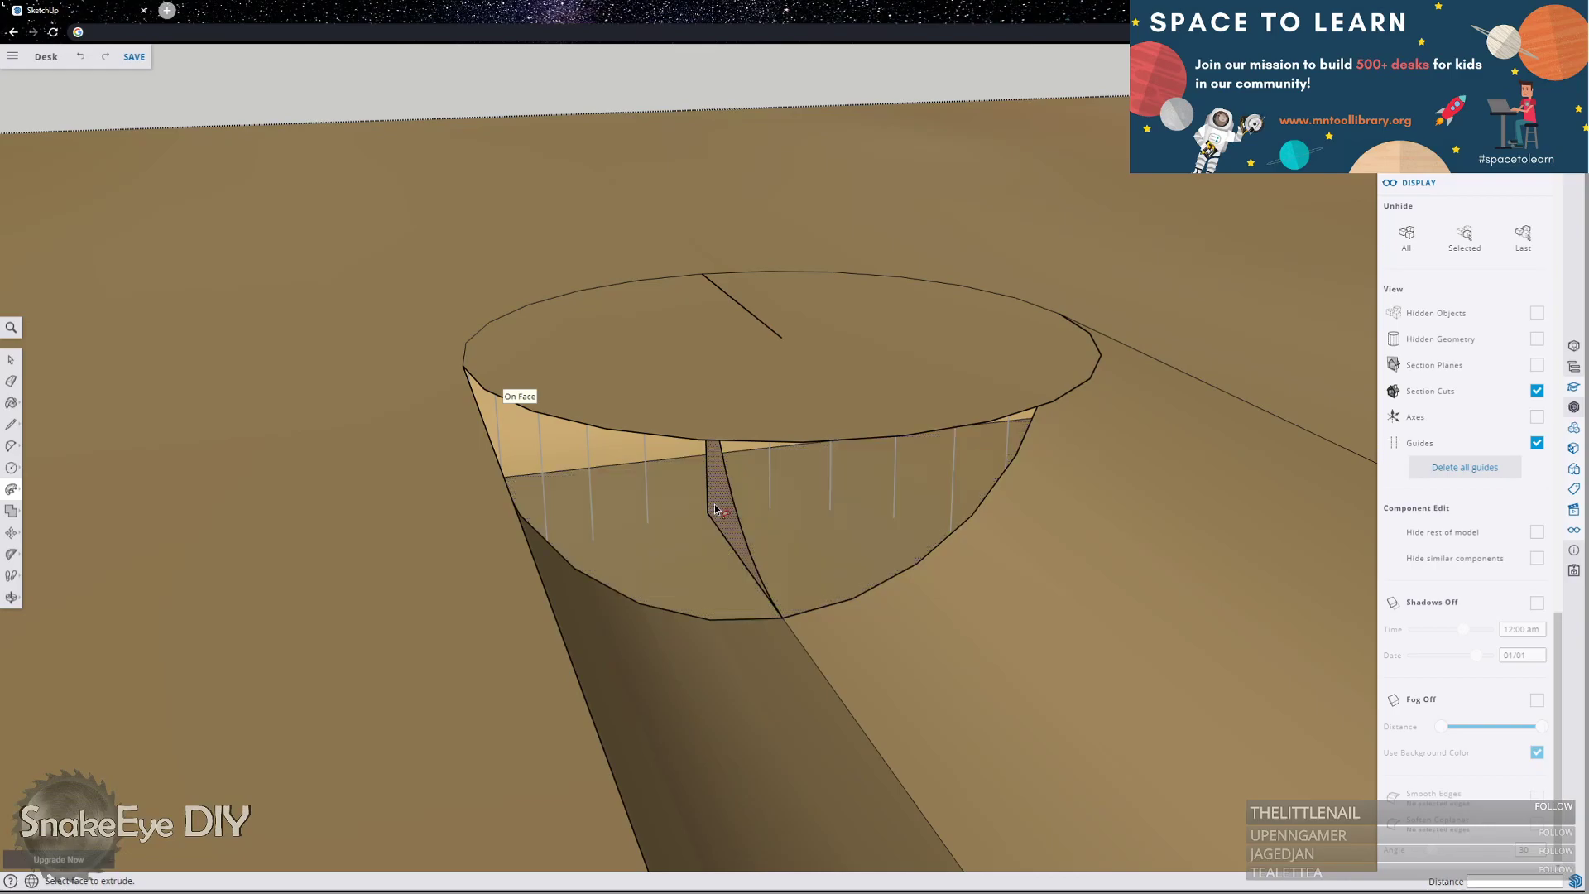
pyautogui.click(648, 535)
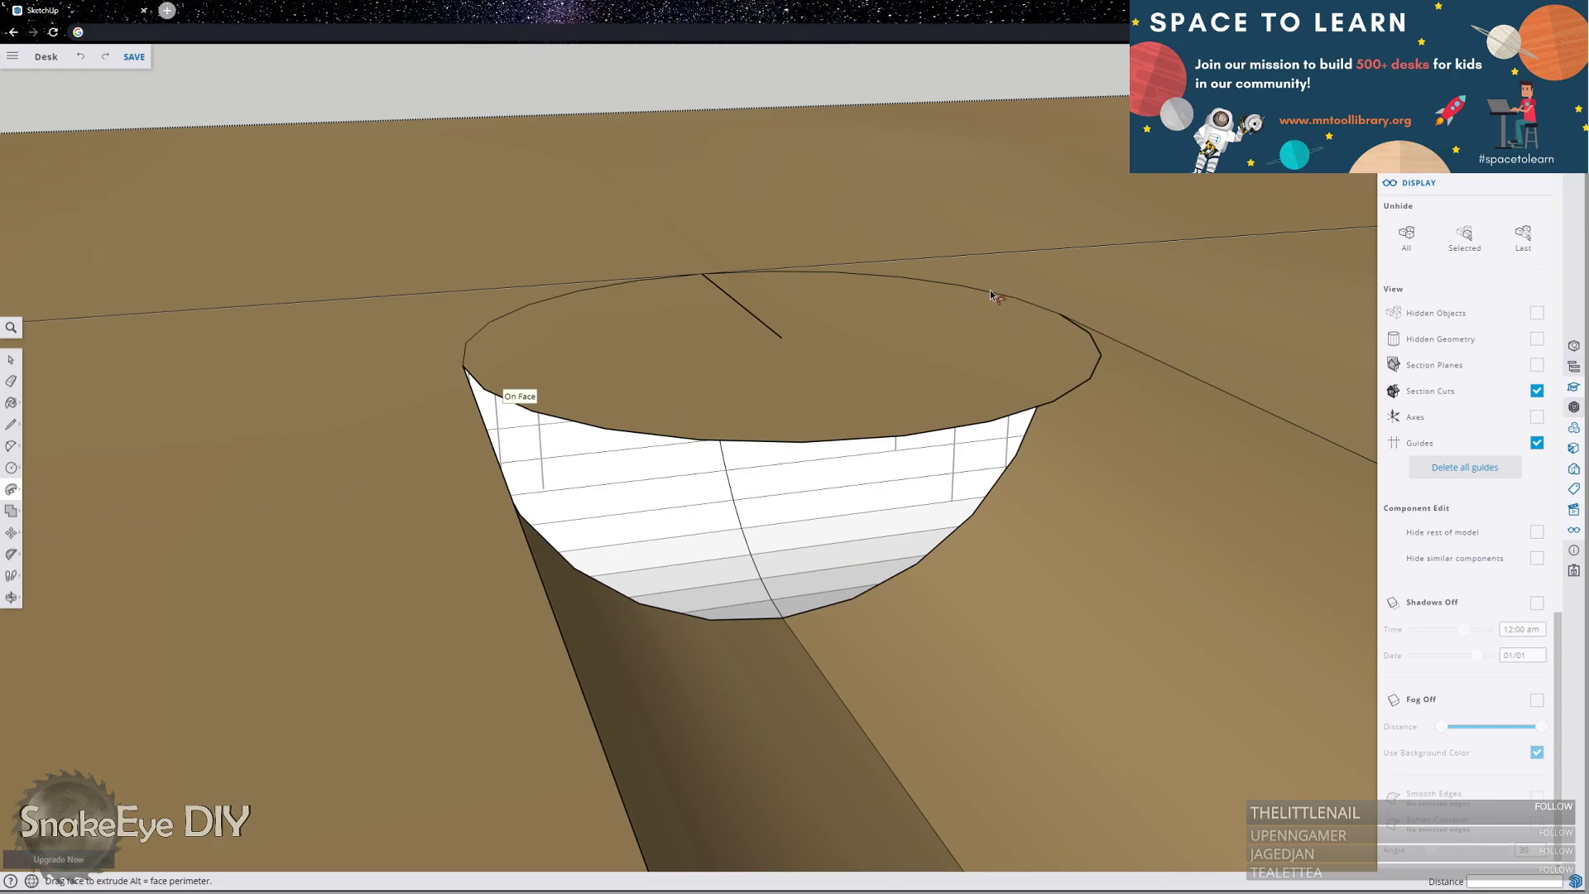
pyautogui.click(917, 574)
pyautogui.hotkey('ctrl', 'z')
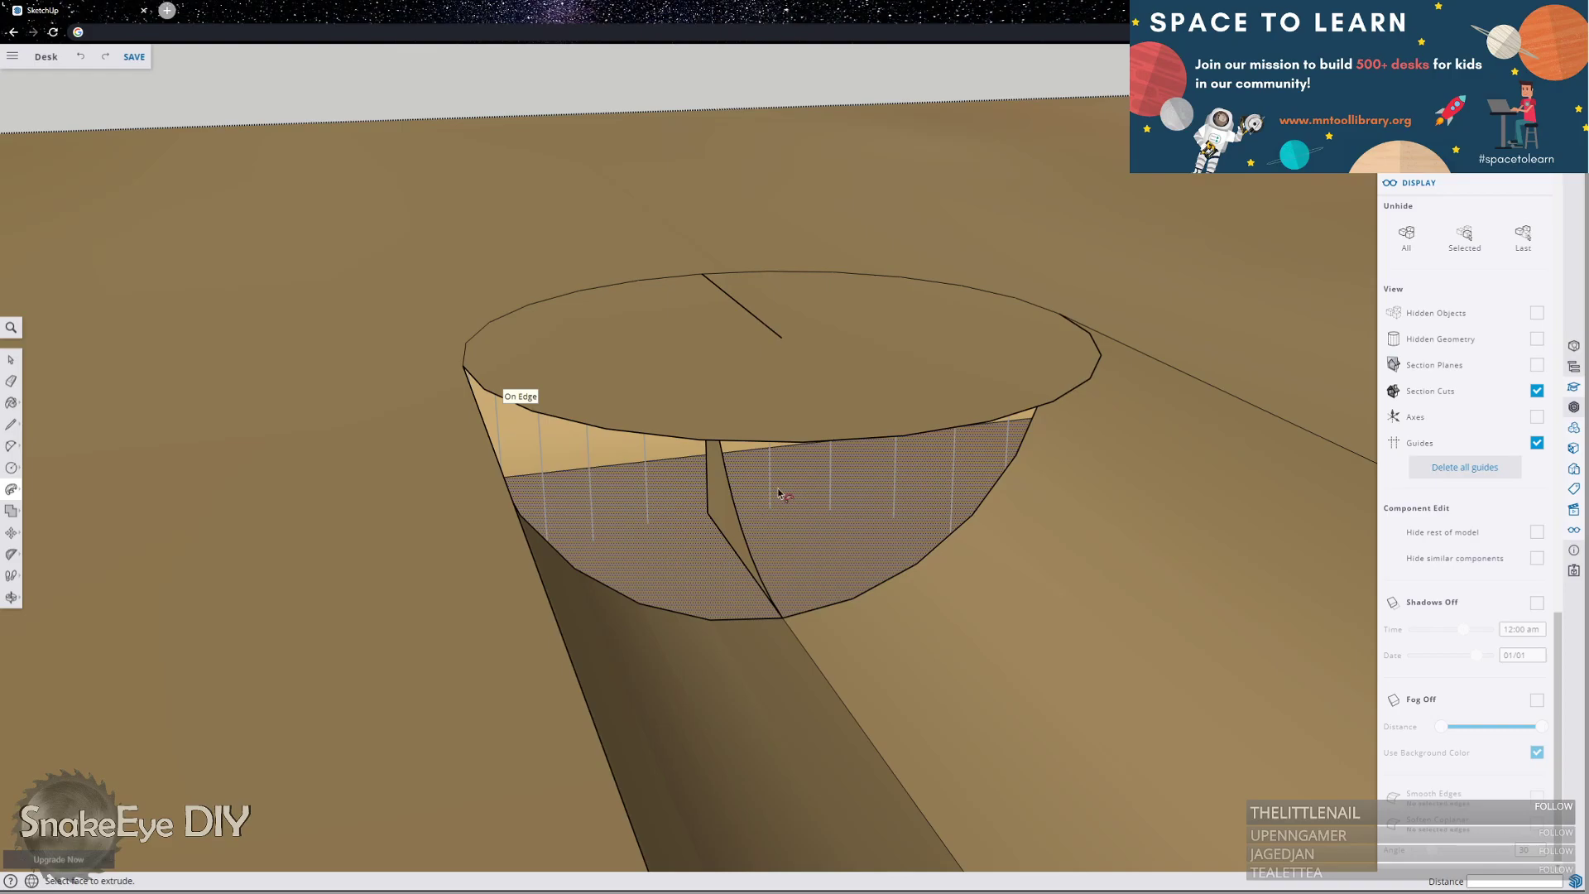
# Undo another top-face extrusion and double-click the top face to select it with its edges.
pyautogui.click(728, 431)
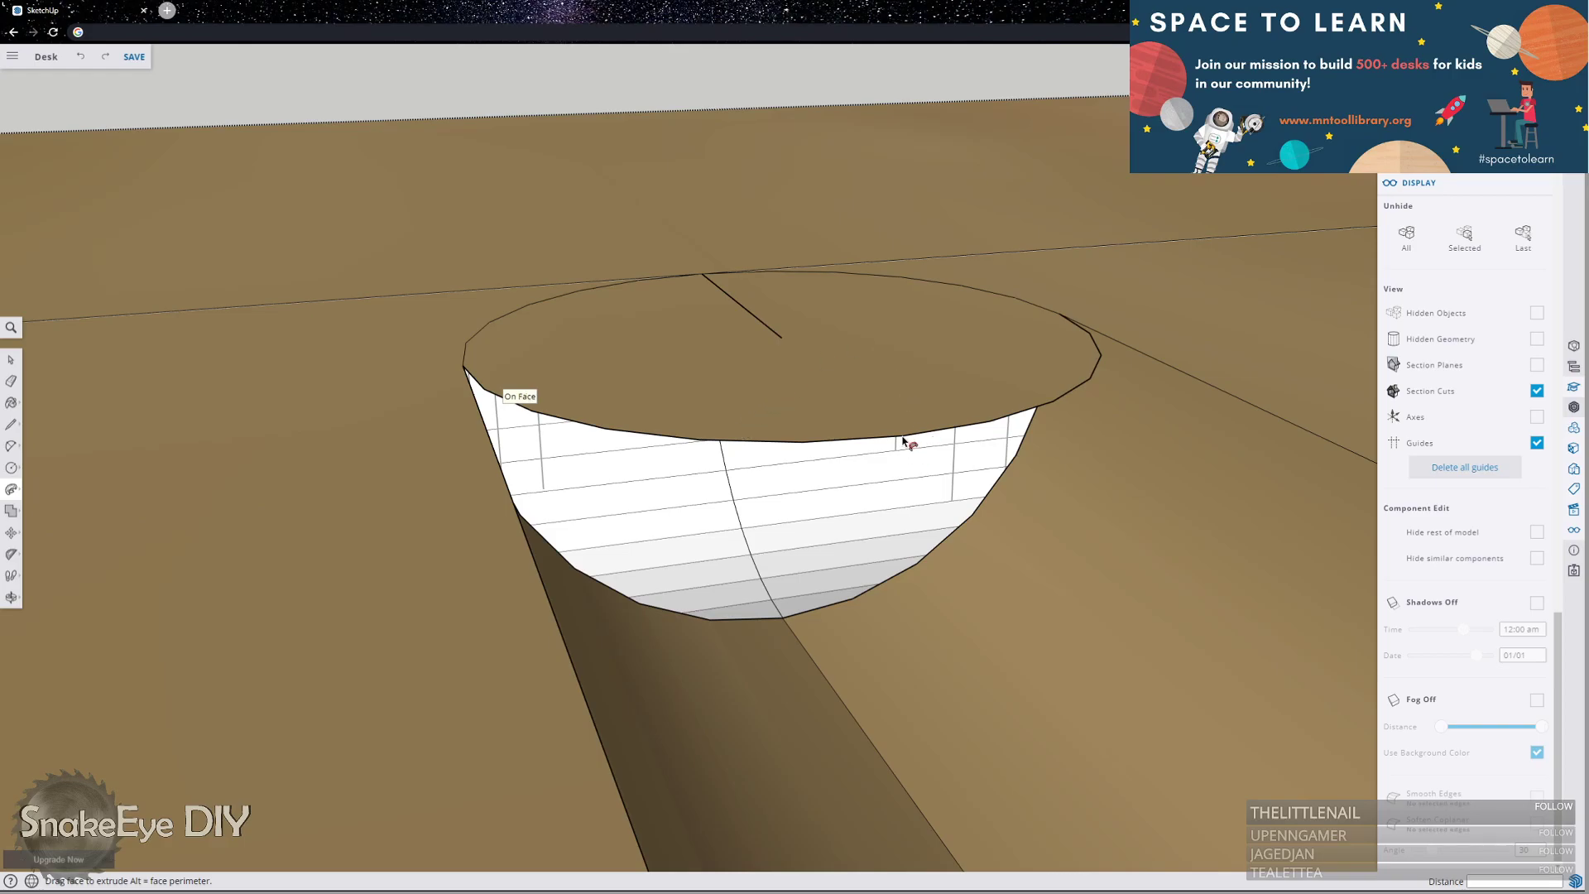
pyautogui.click(844, 409)
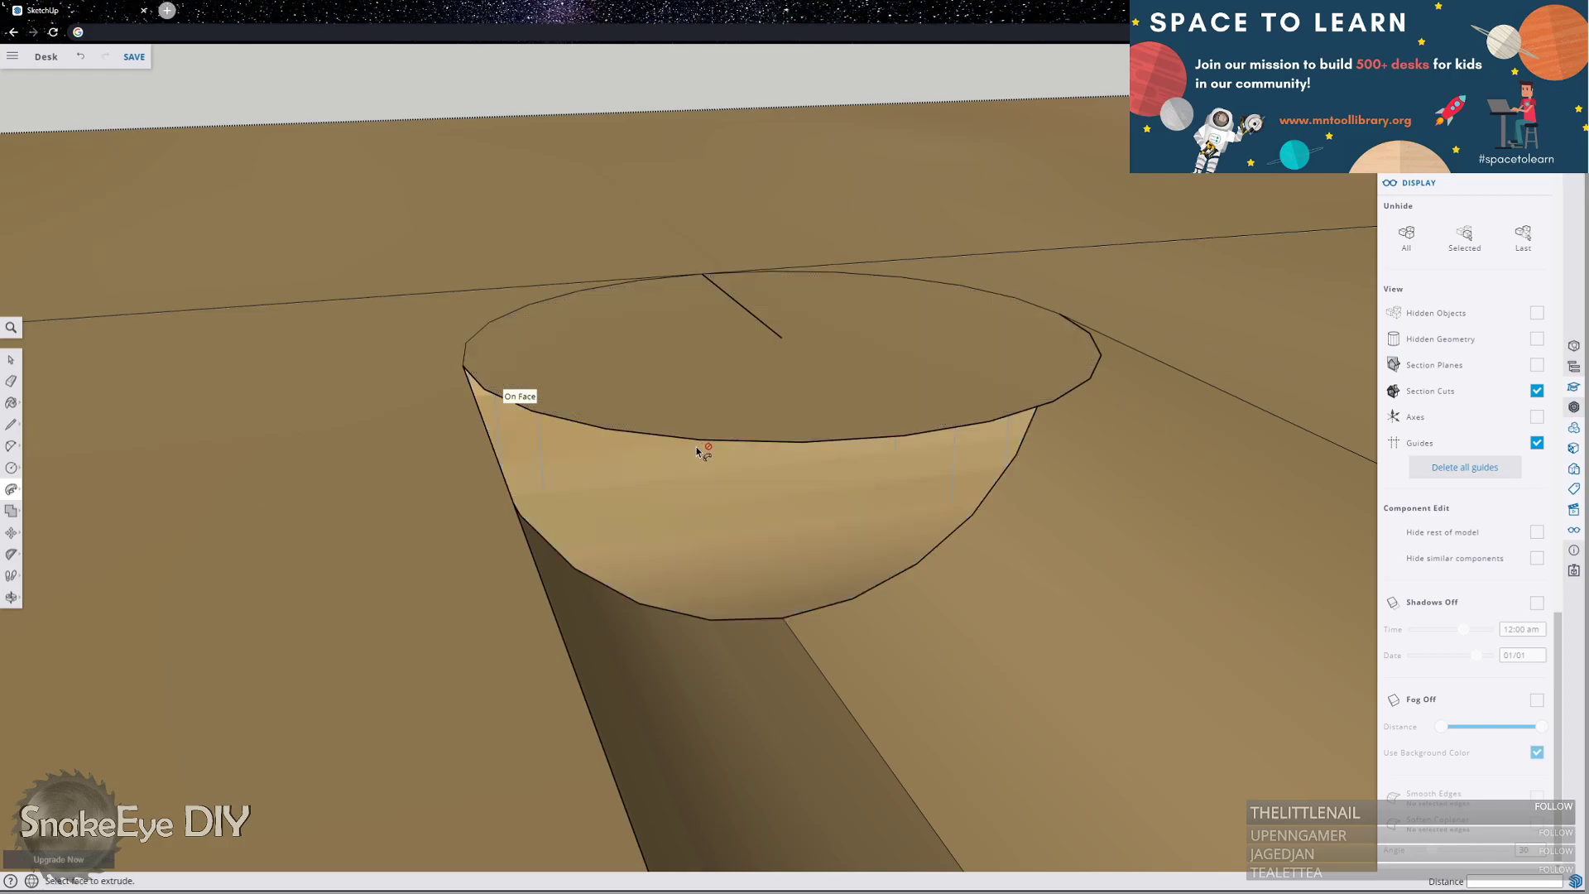
pyautogui.hotkey('ctrl', 'z')
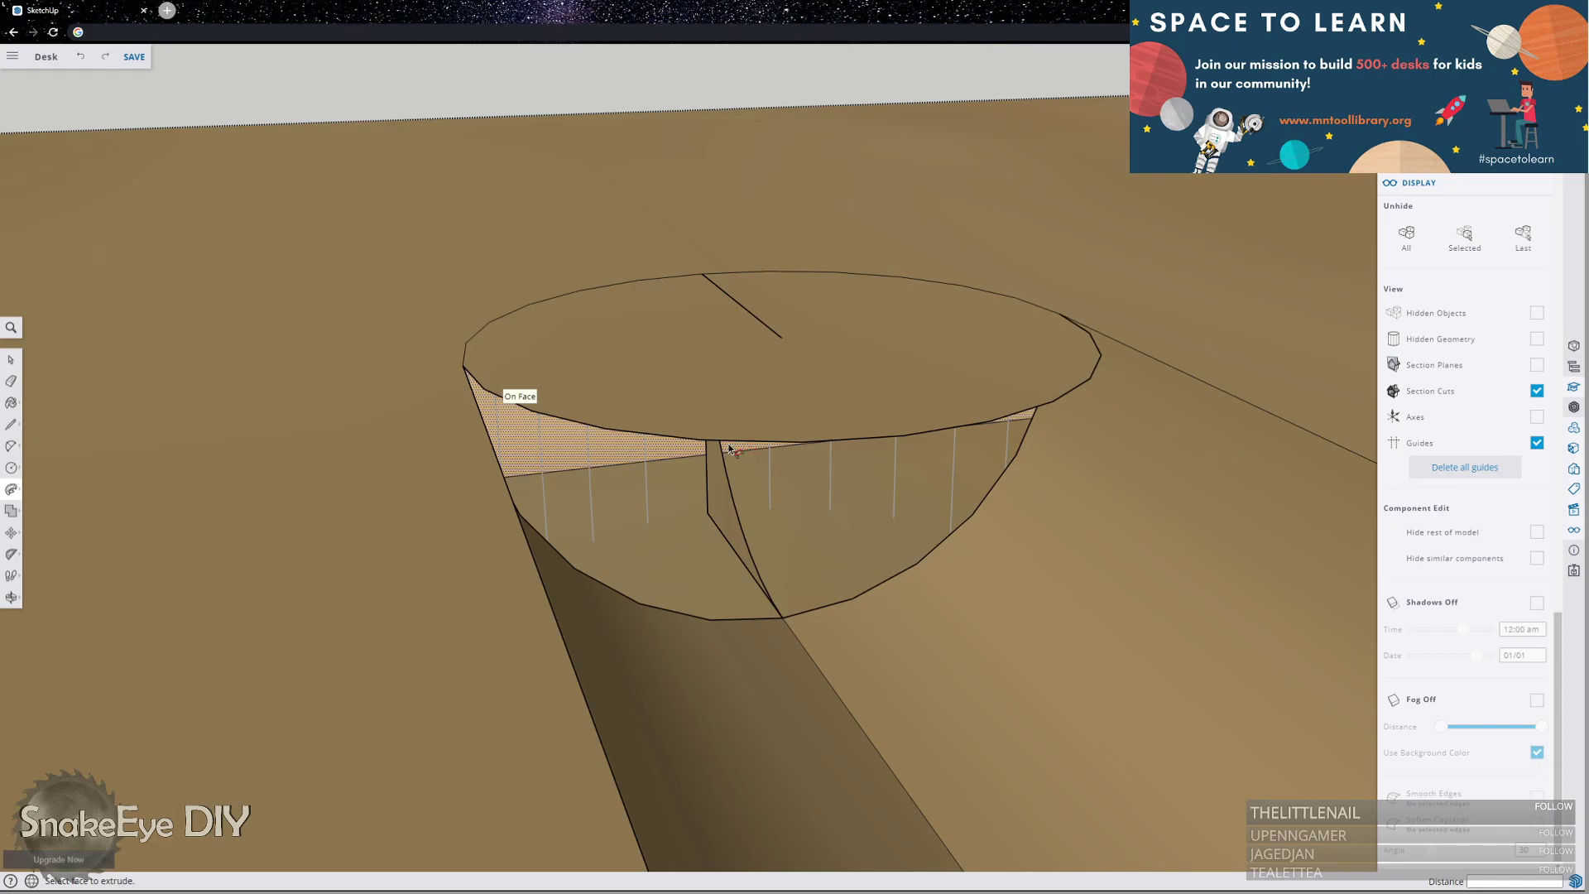
pyautogui.press('space')
pyautogui.click(636, 437)
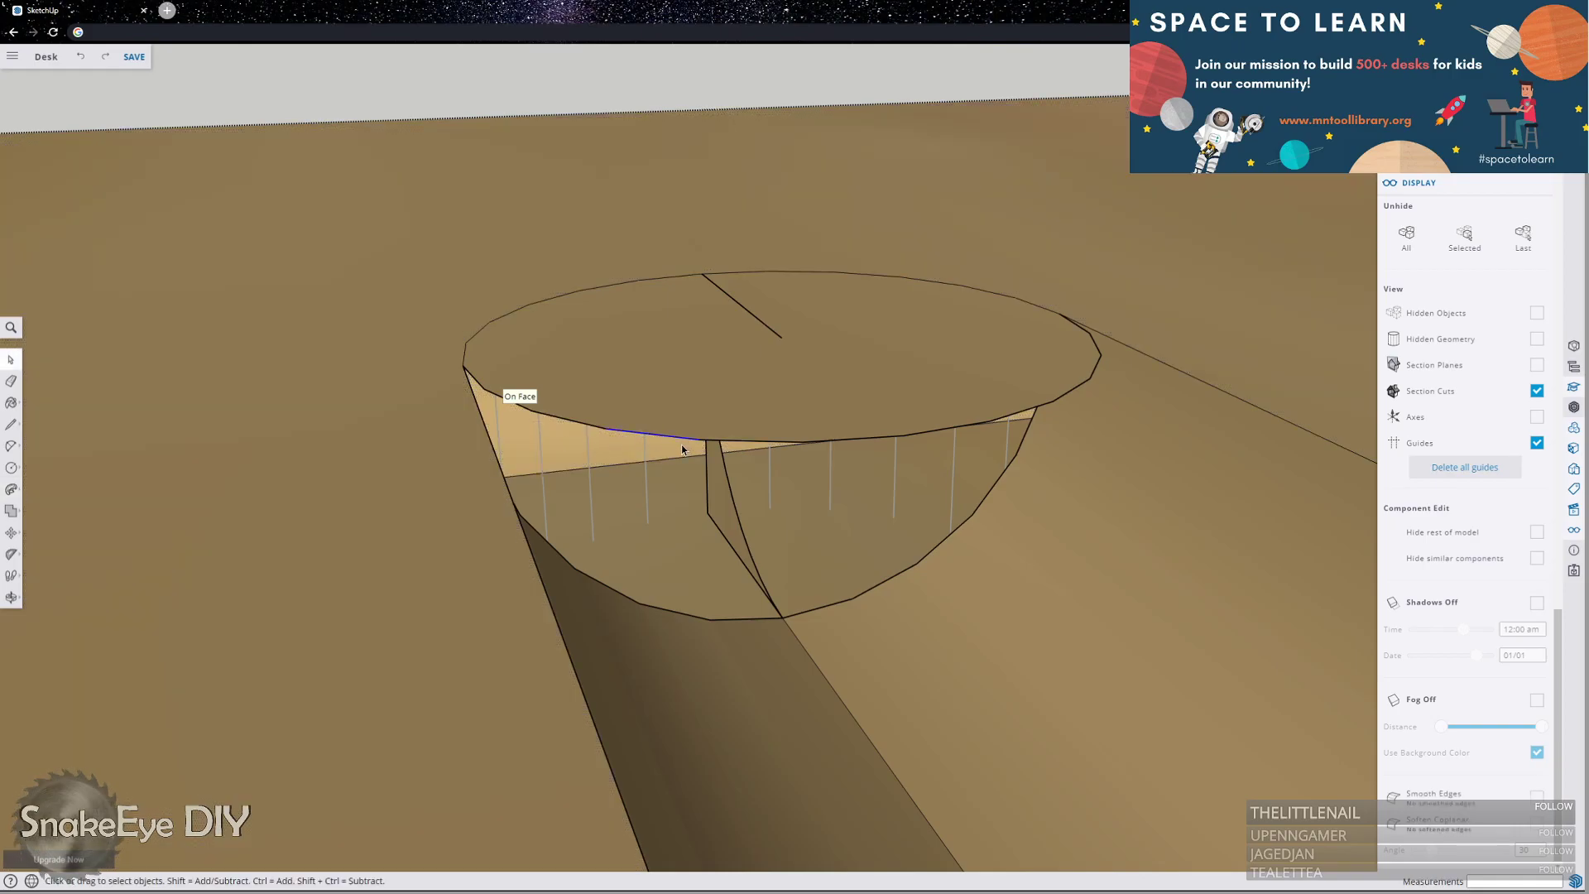
pyautogui.doubleClick(764, 423)
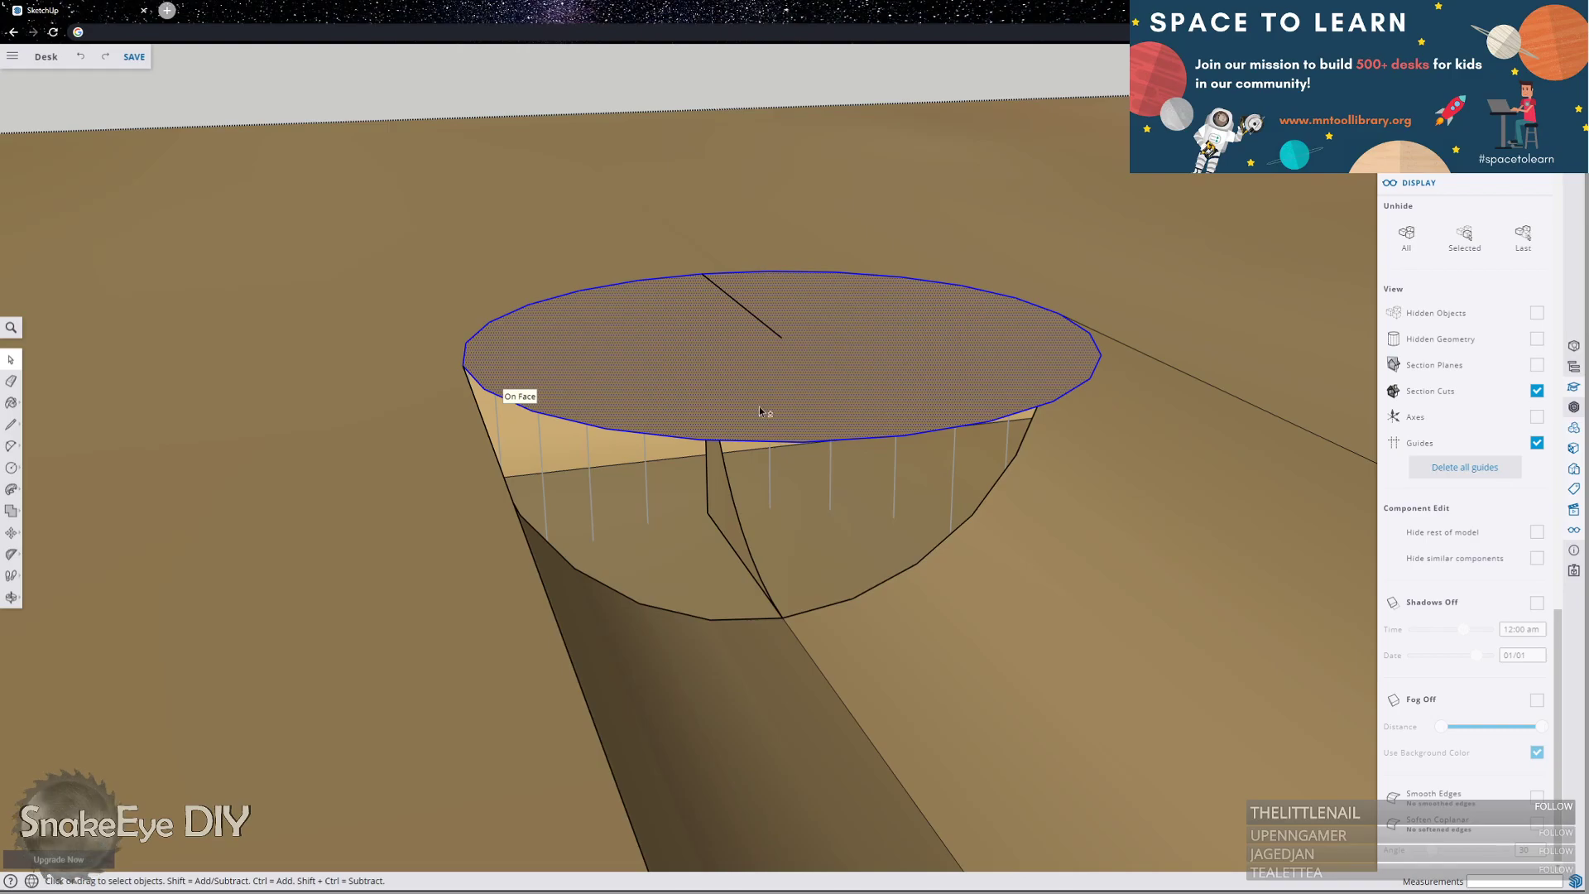
# Weld the selected rim edges into one curve and test extruding the open side and sliver face.
pyautogui.rightClick(732, 444)
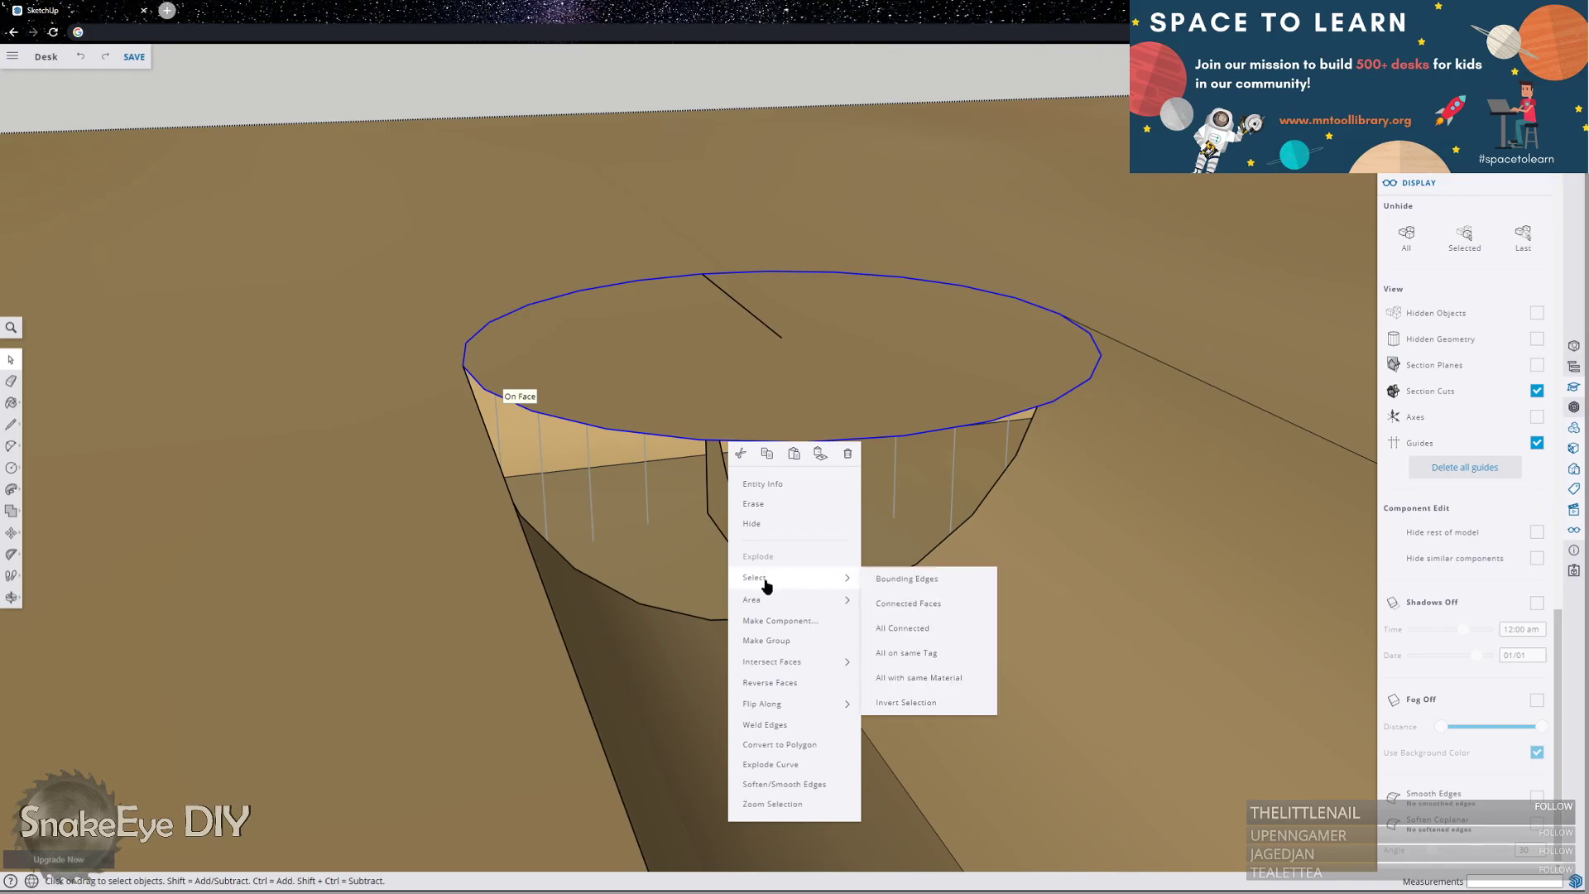
pyautogui.click(786, 724)
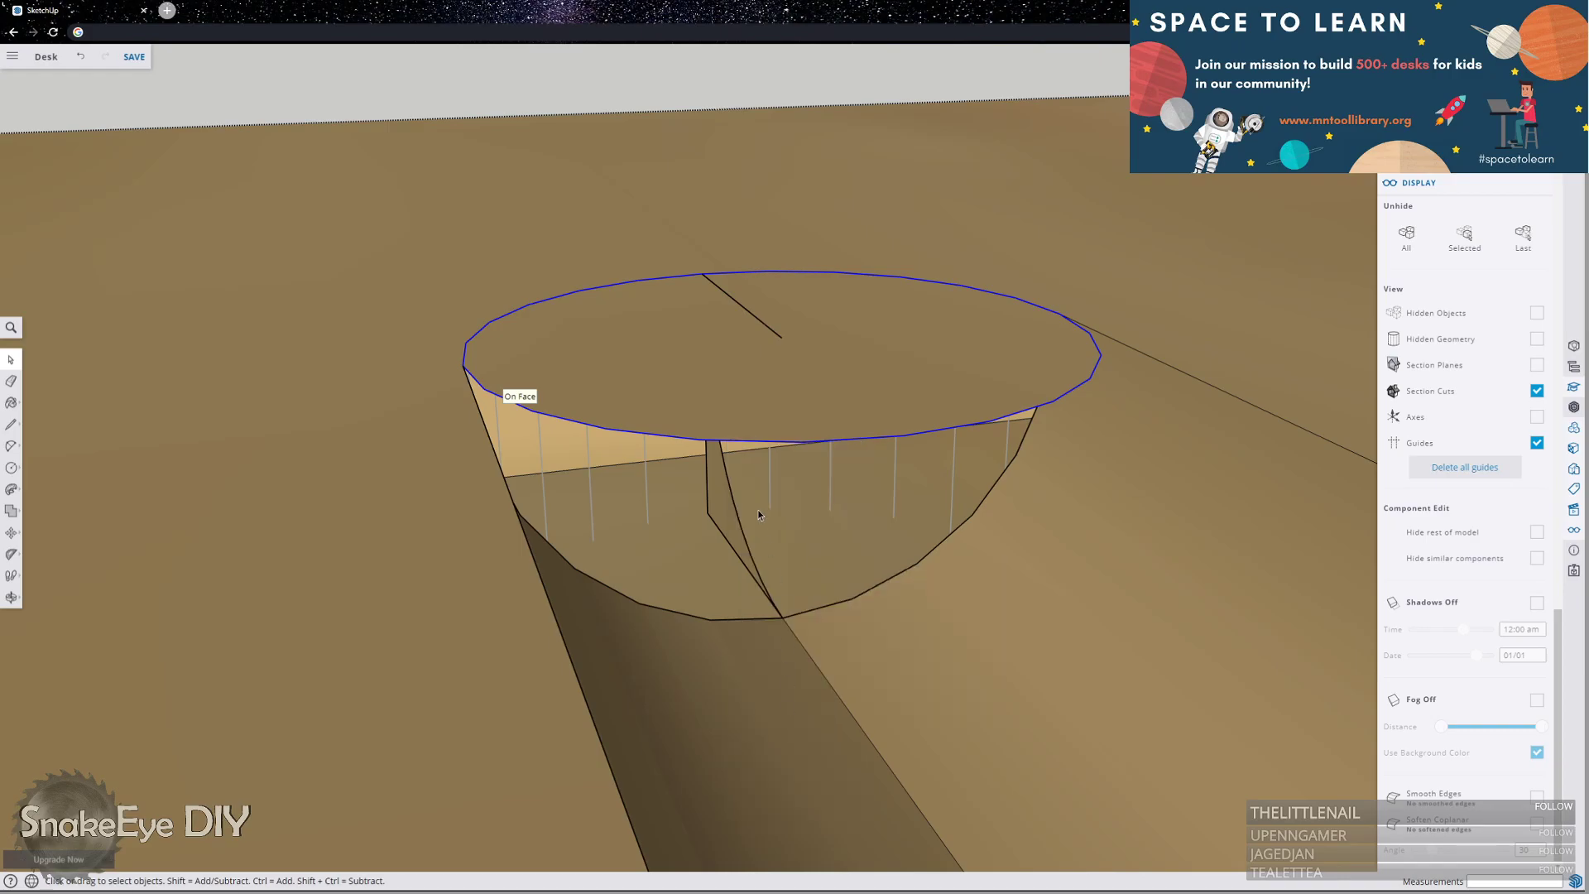
pyautogui.click(11, 489)
pyautogui.click(732, 507)
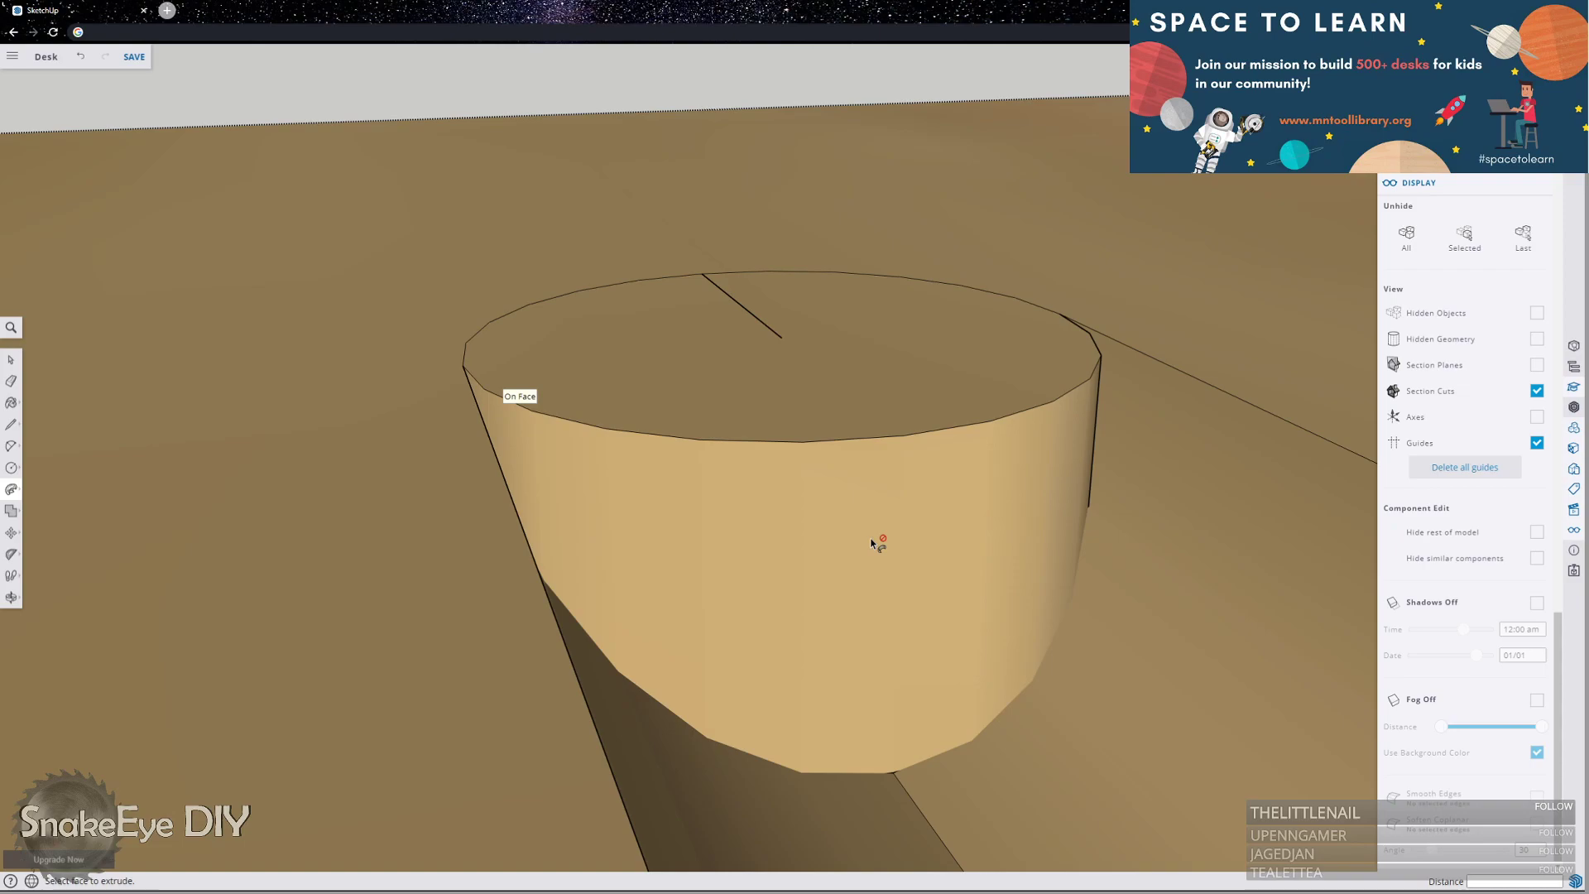
pyautogui.hotkey('ctrl', 'z')
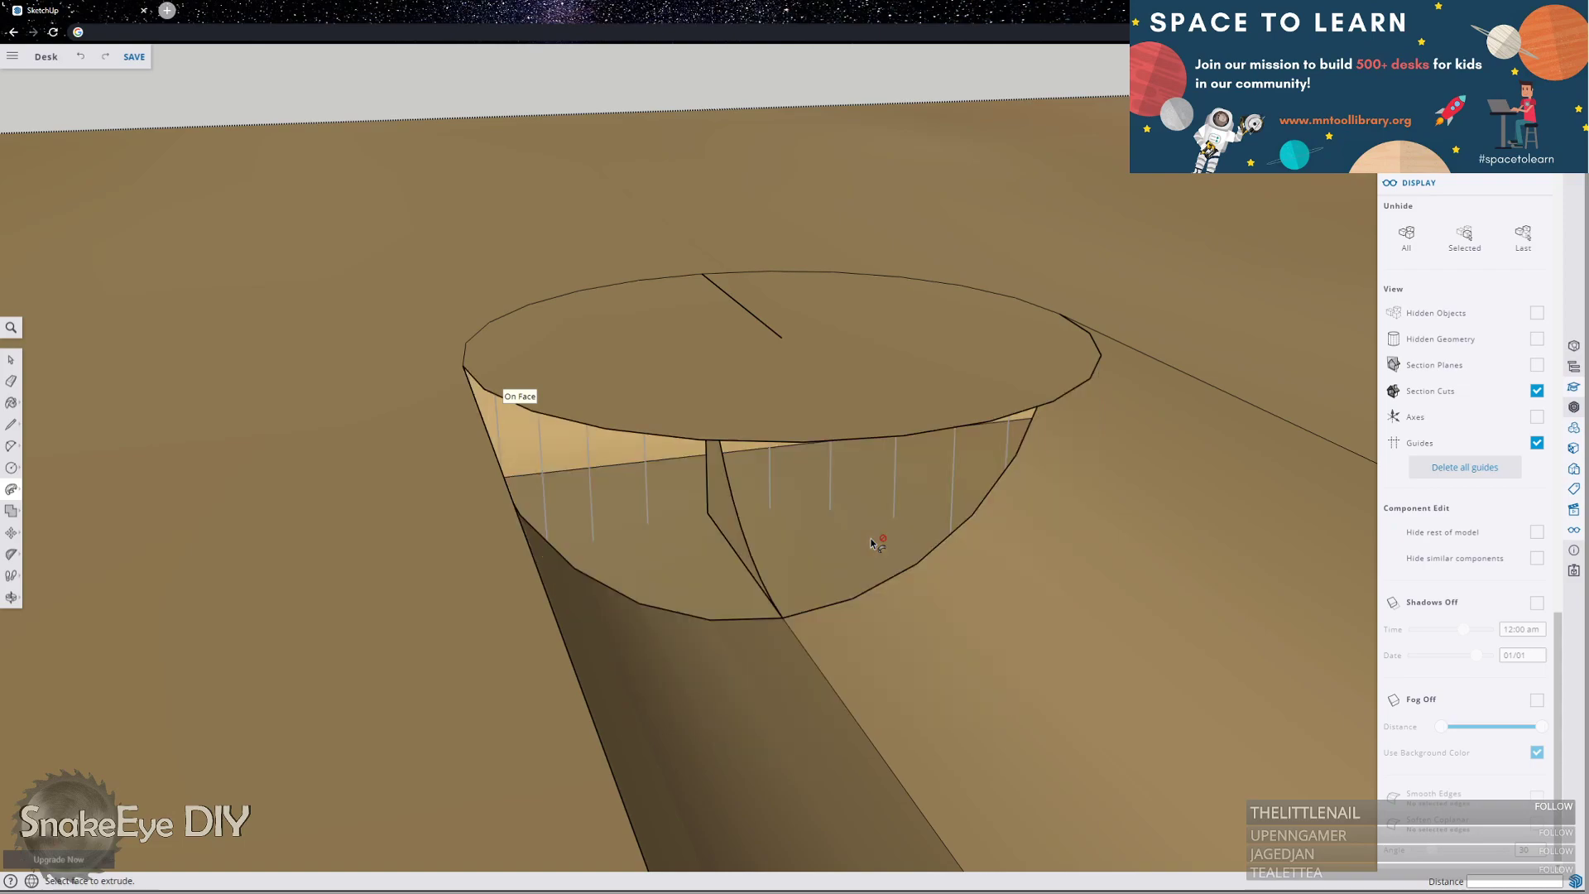
pyautogui.click(717, 507)
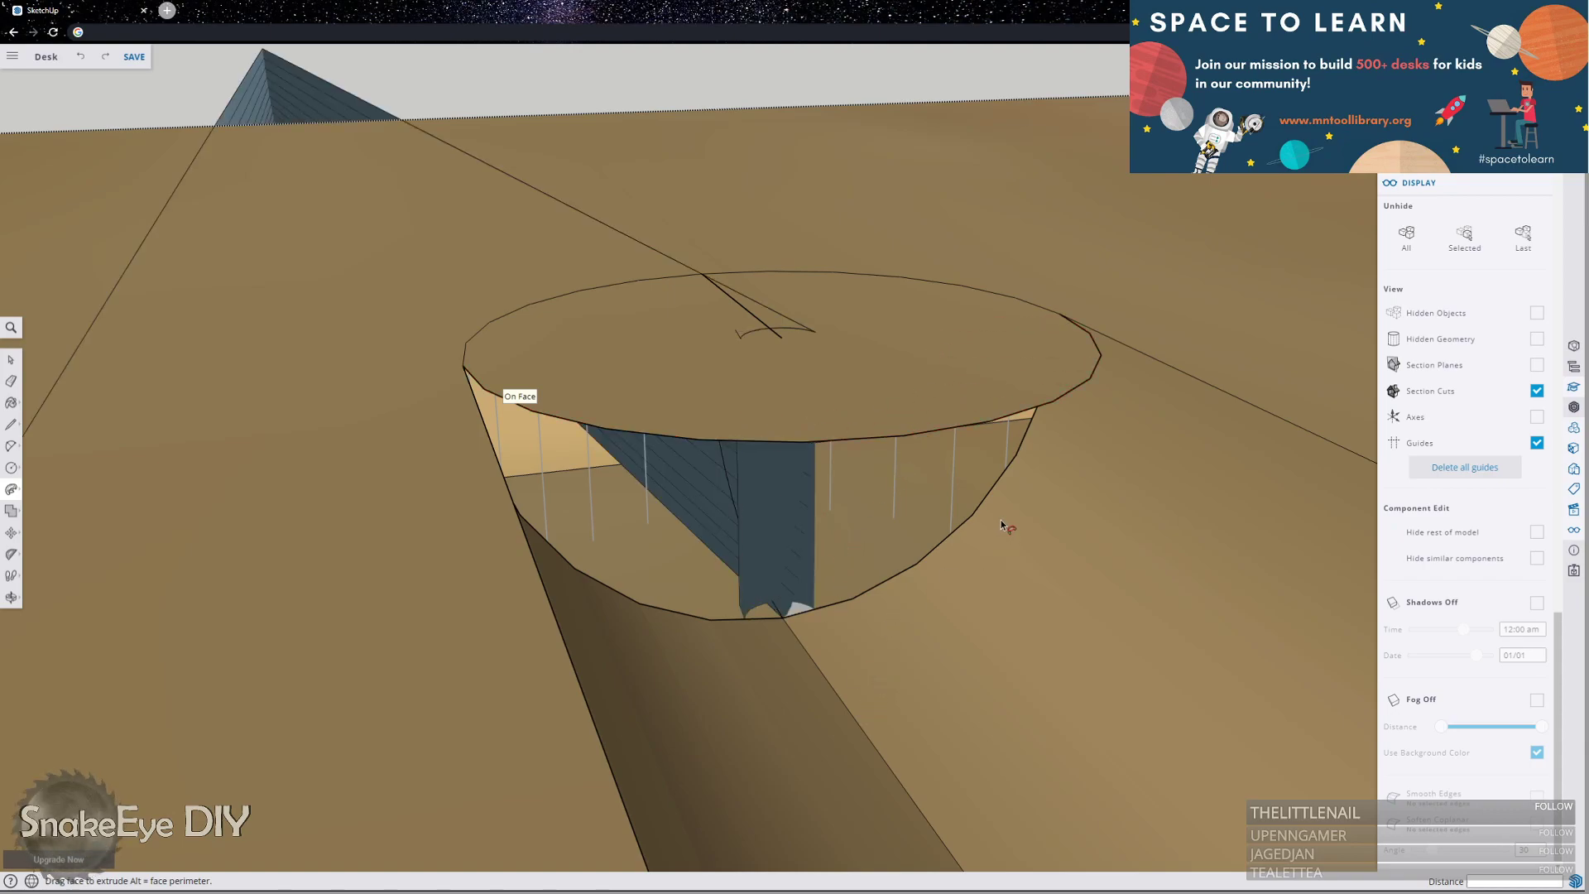
pyautogui.press('Escape')
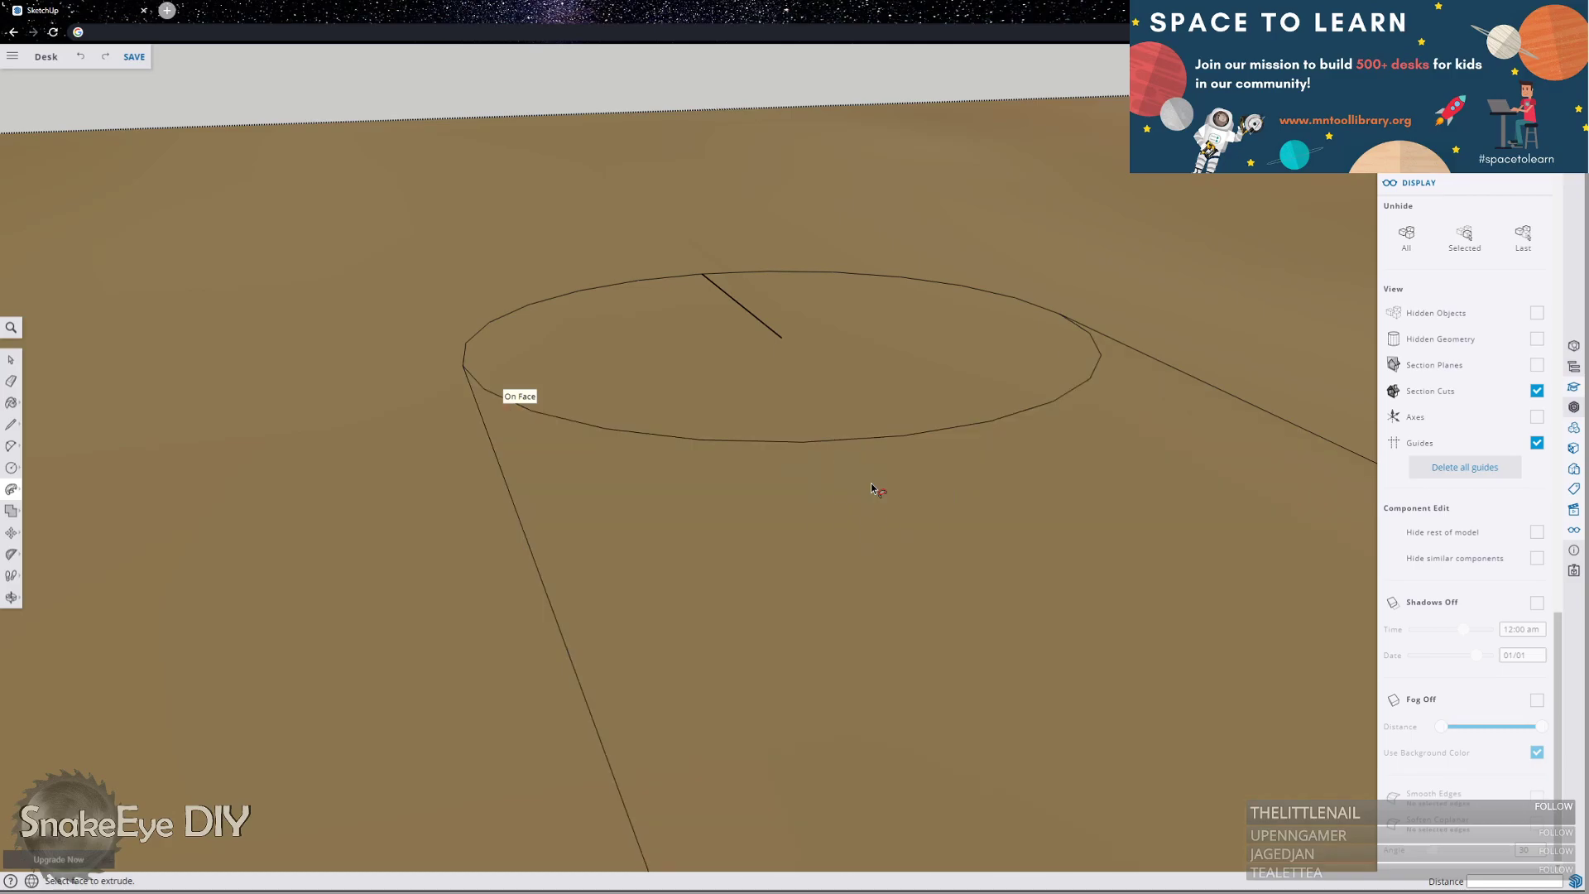
# Push the circular face down into a deep hole and start an arc at the rim's left end.
pyautogui.click(871, 489)
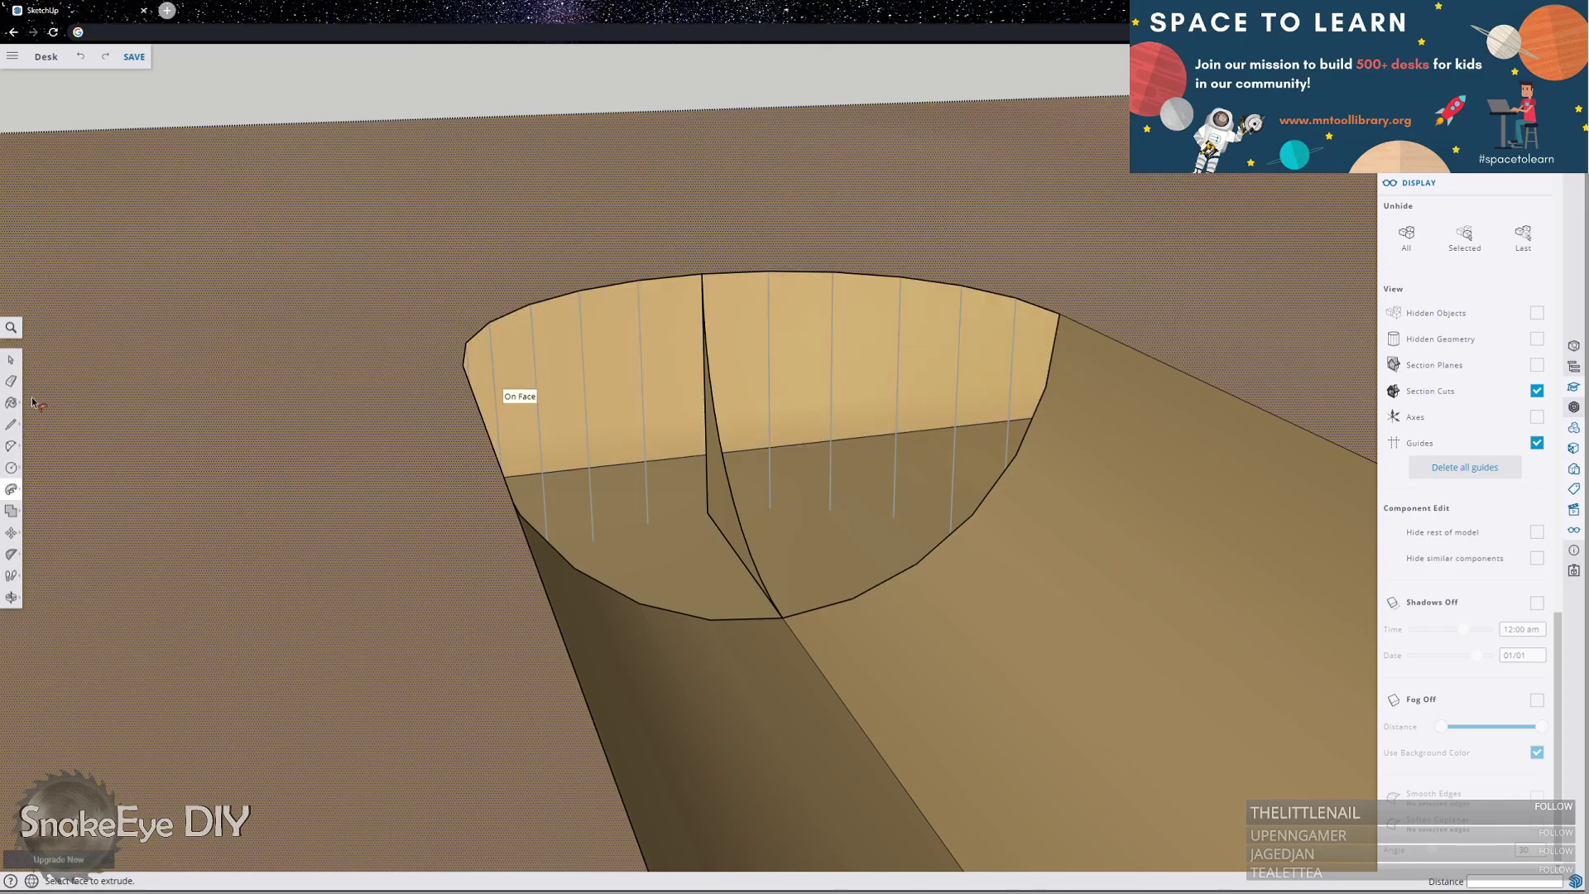
pyautogui.click(11, 468)
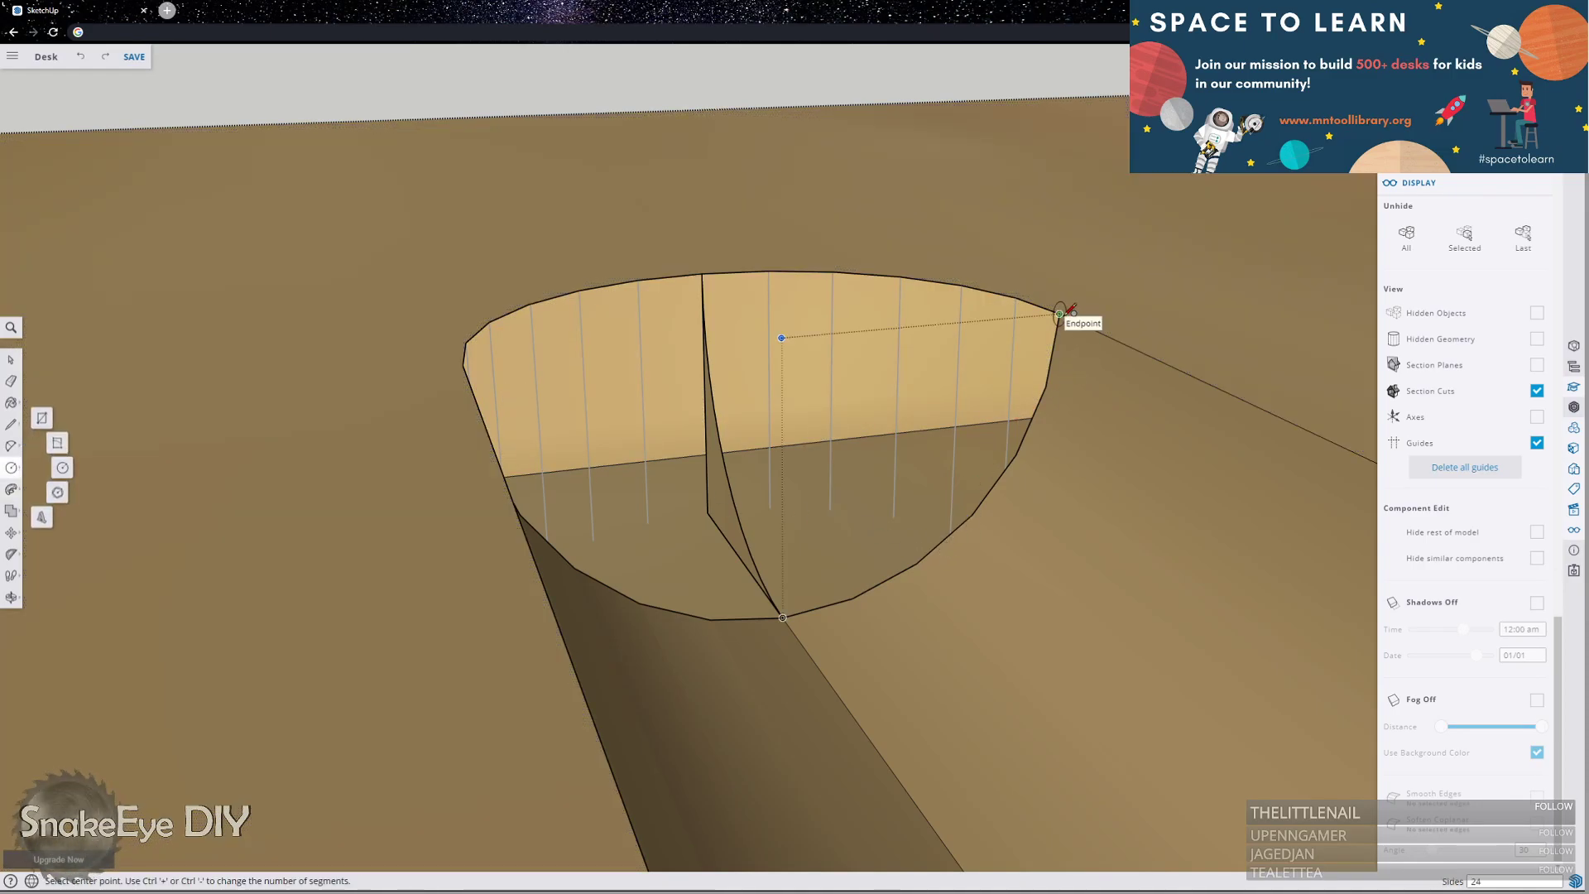
pyautogui.click(11, 446)
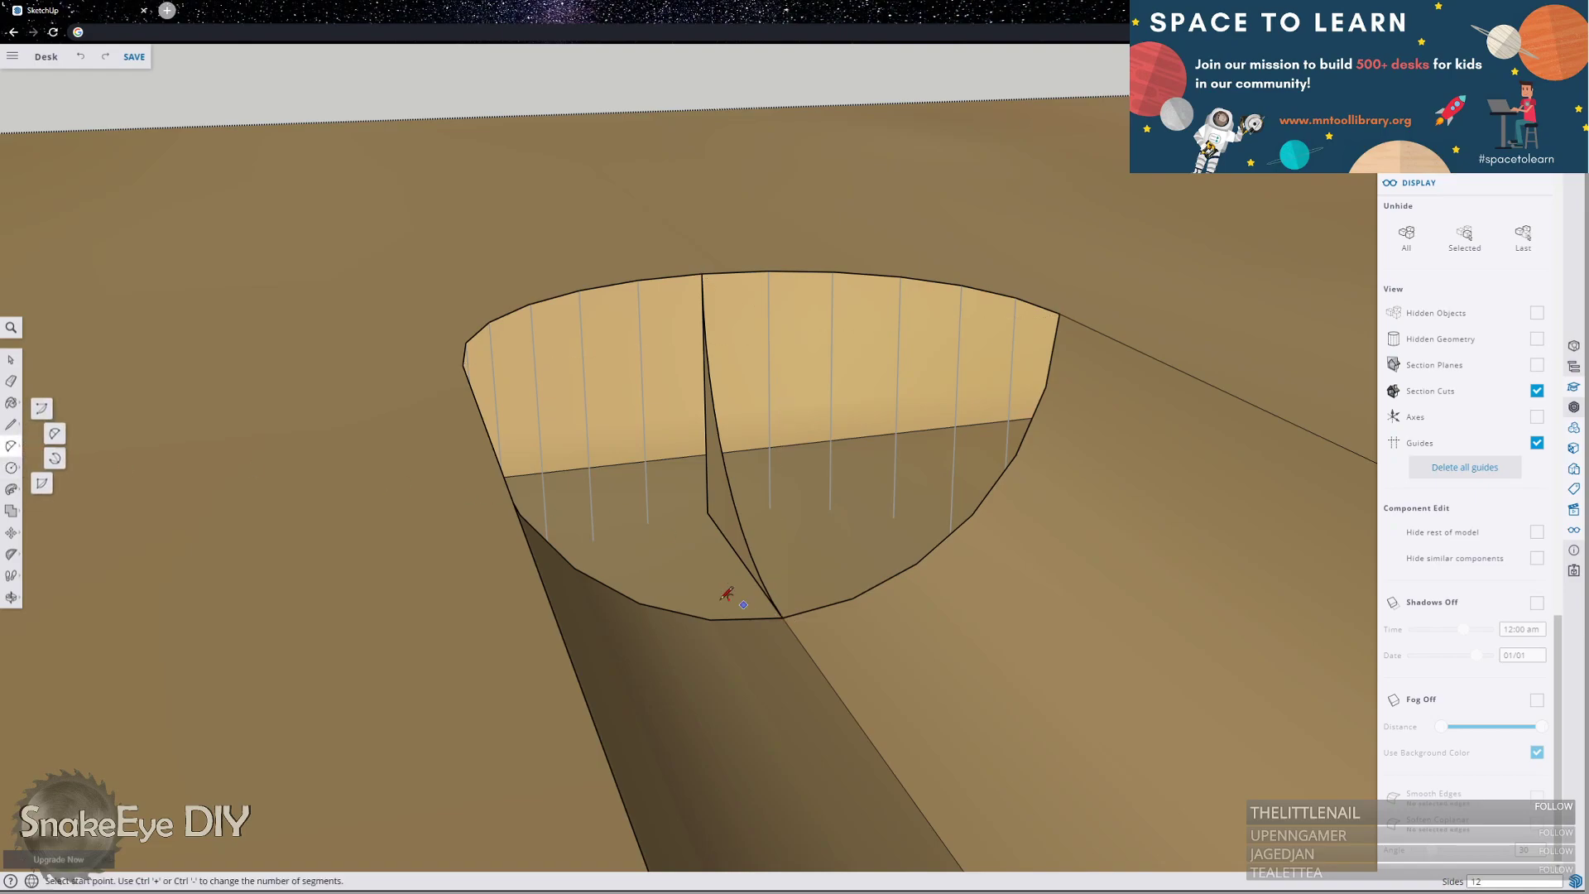
pyautogui.click(463, 365)
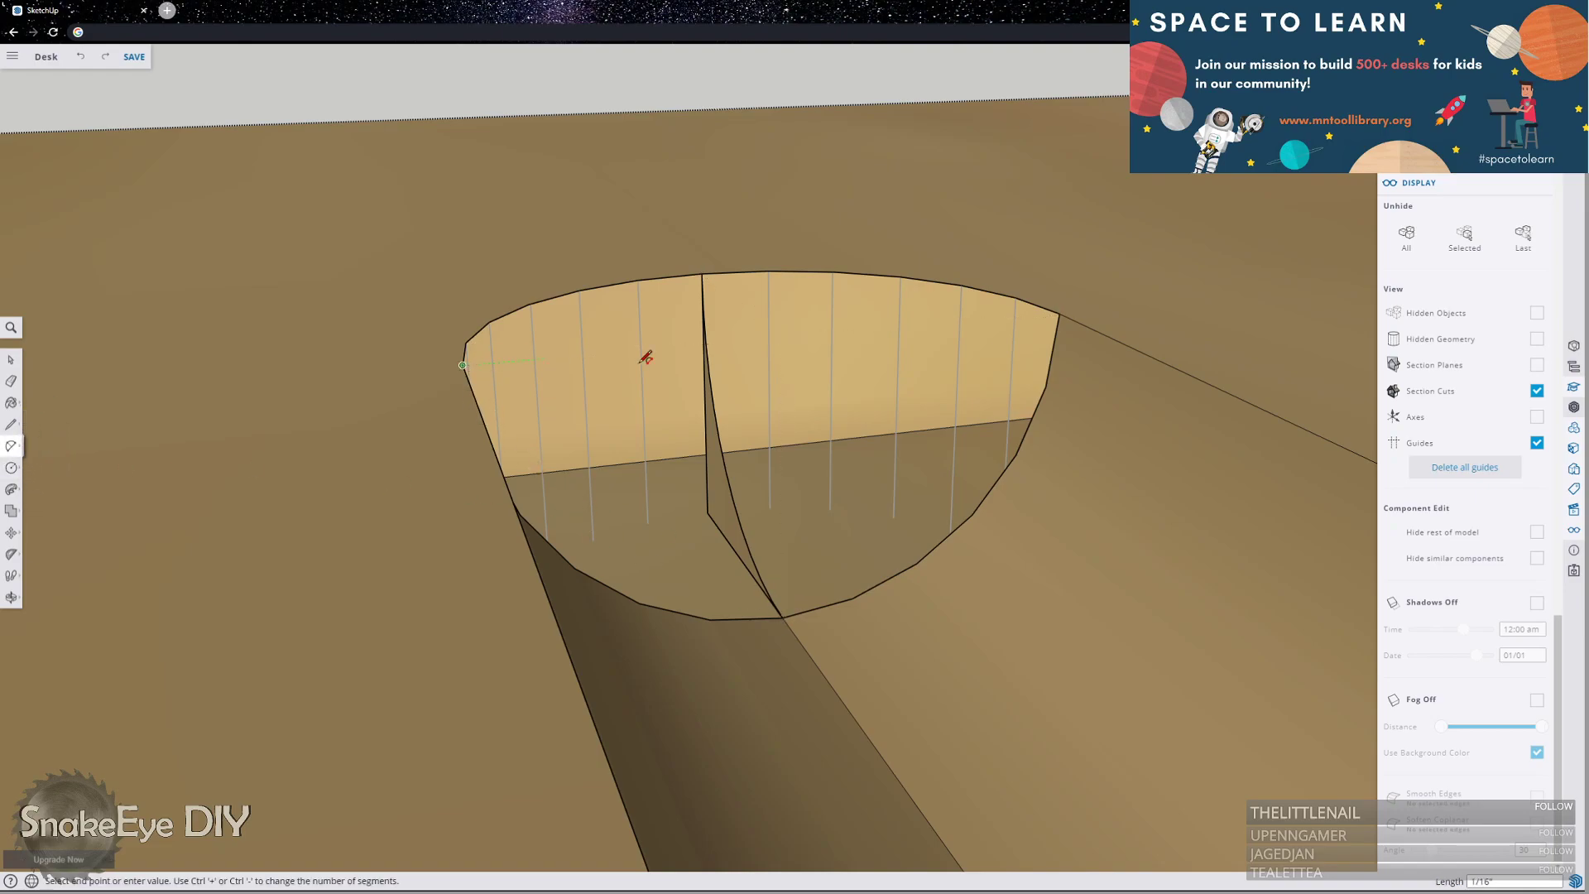
# Close the recess's curved end with an arc to the bottom vertex and a straight rim line.
pyautogui.click(1059, 314)
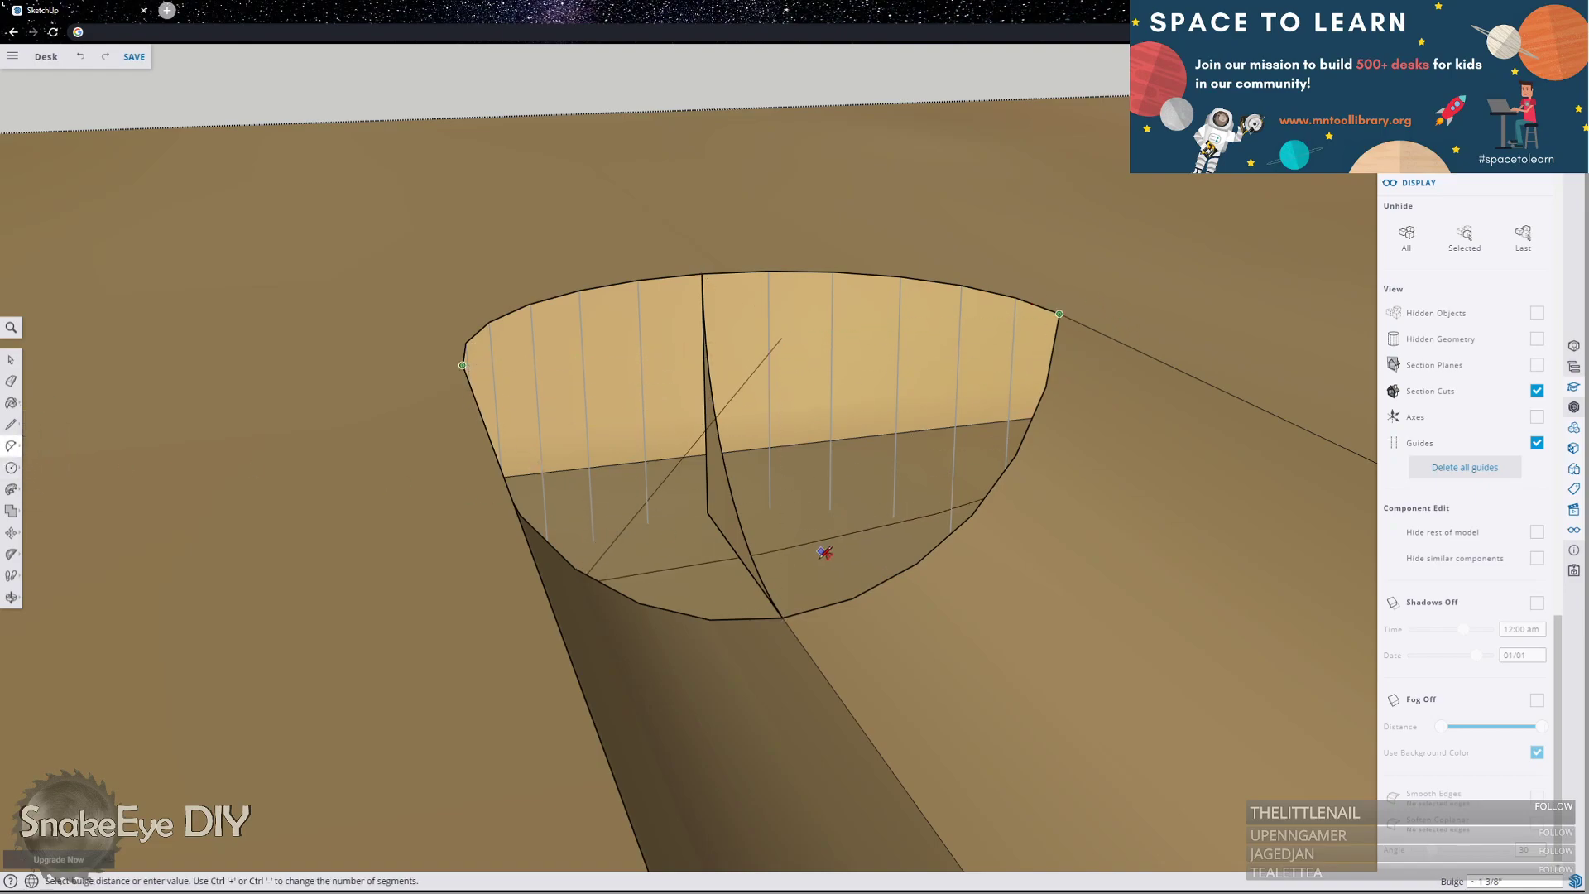
pyautogui.click(790, 627)
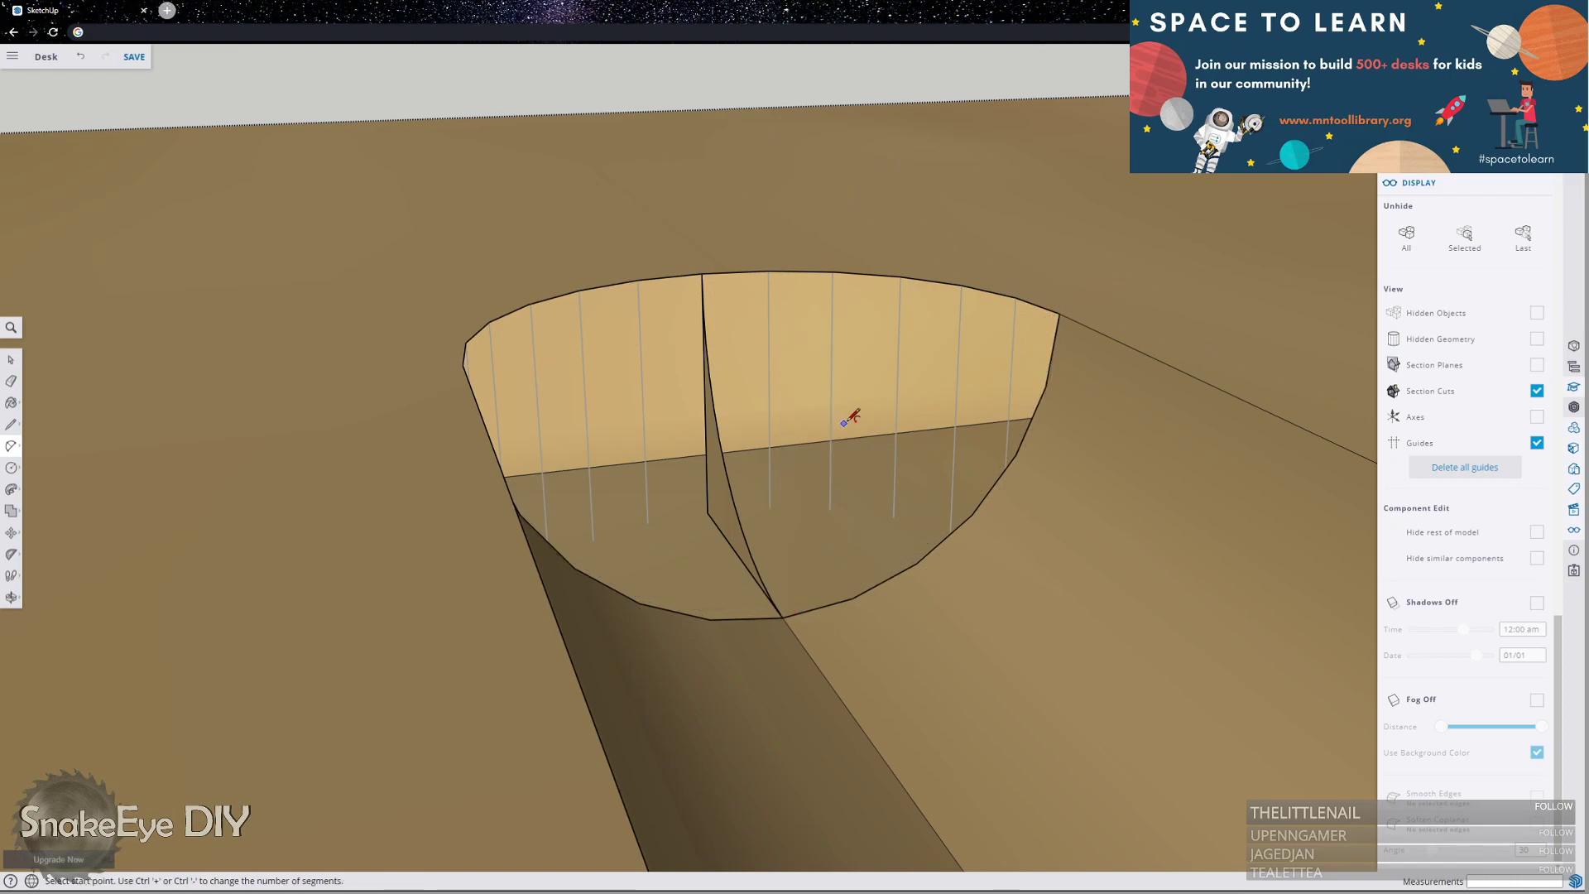
pyautogui.press('l')
pyautogui.click(1059, 314)
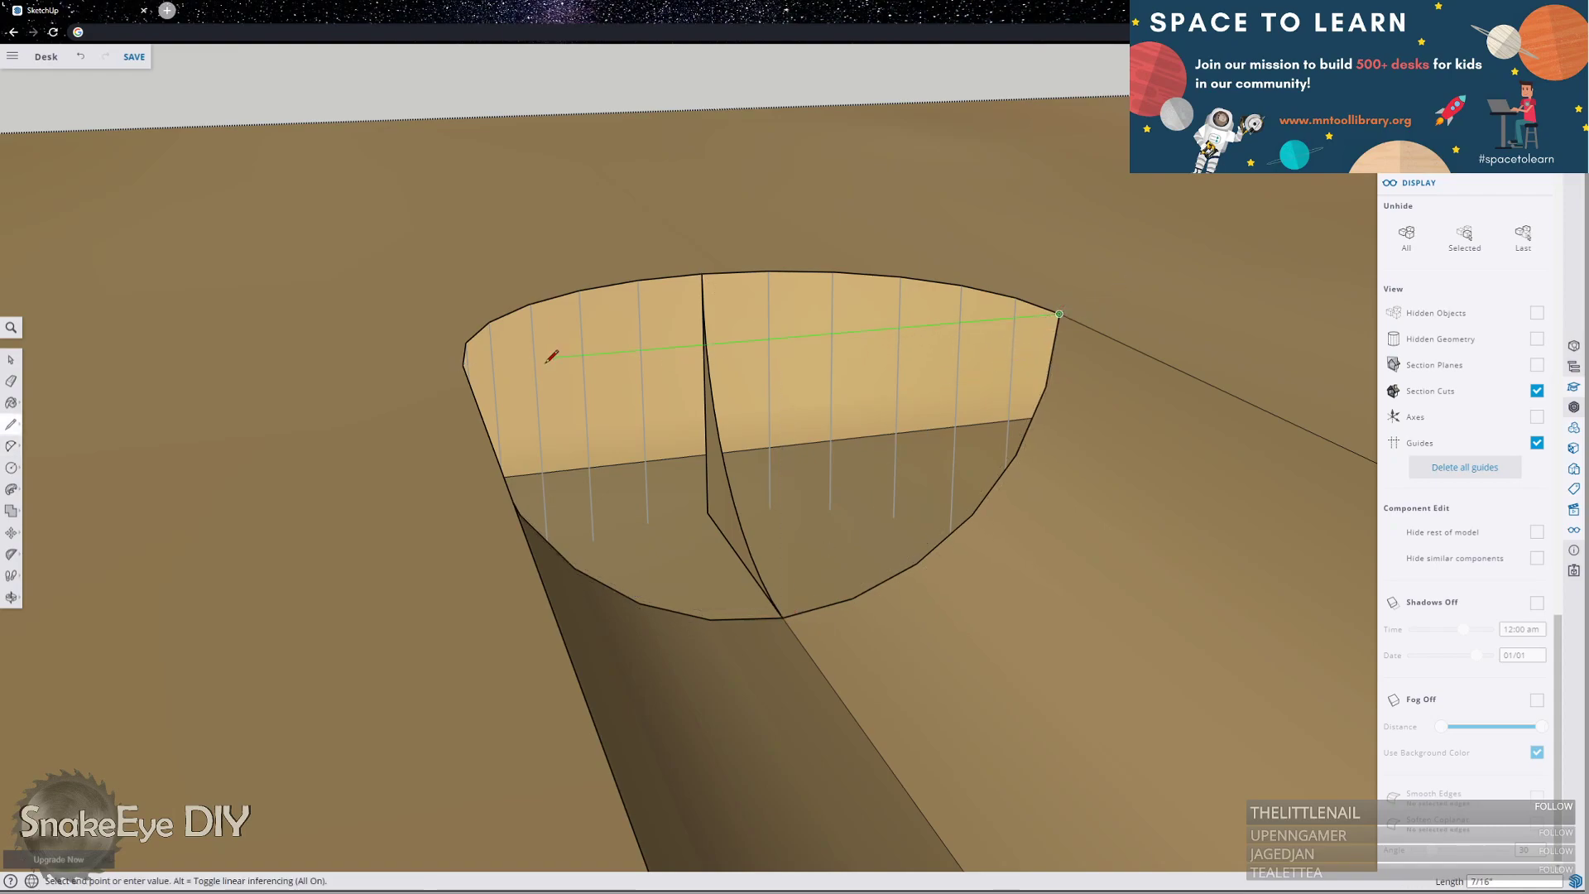
pyautogui.click(464, 365)
# Push the half-disc face away, then delete the leftover lower face and the front cone faces.
pyautogui.press('space')
pyautogui.click(755, 424)
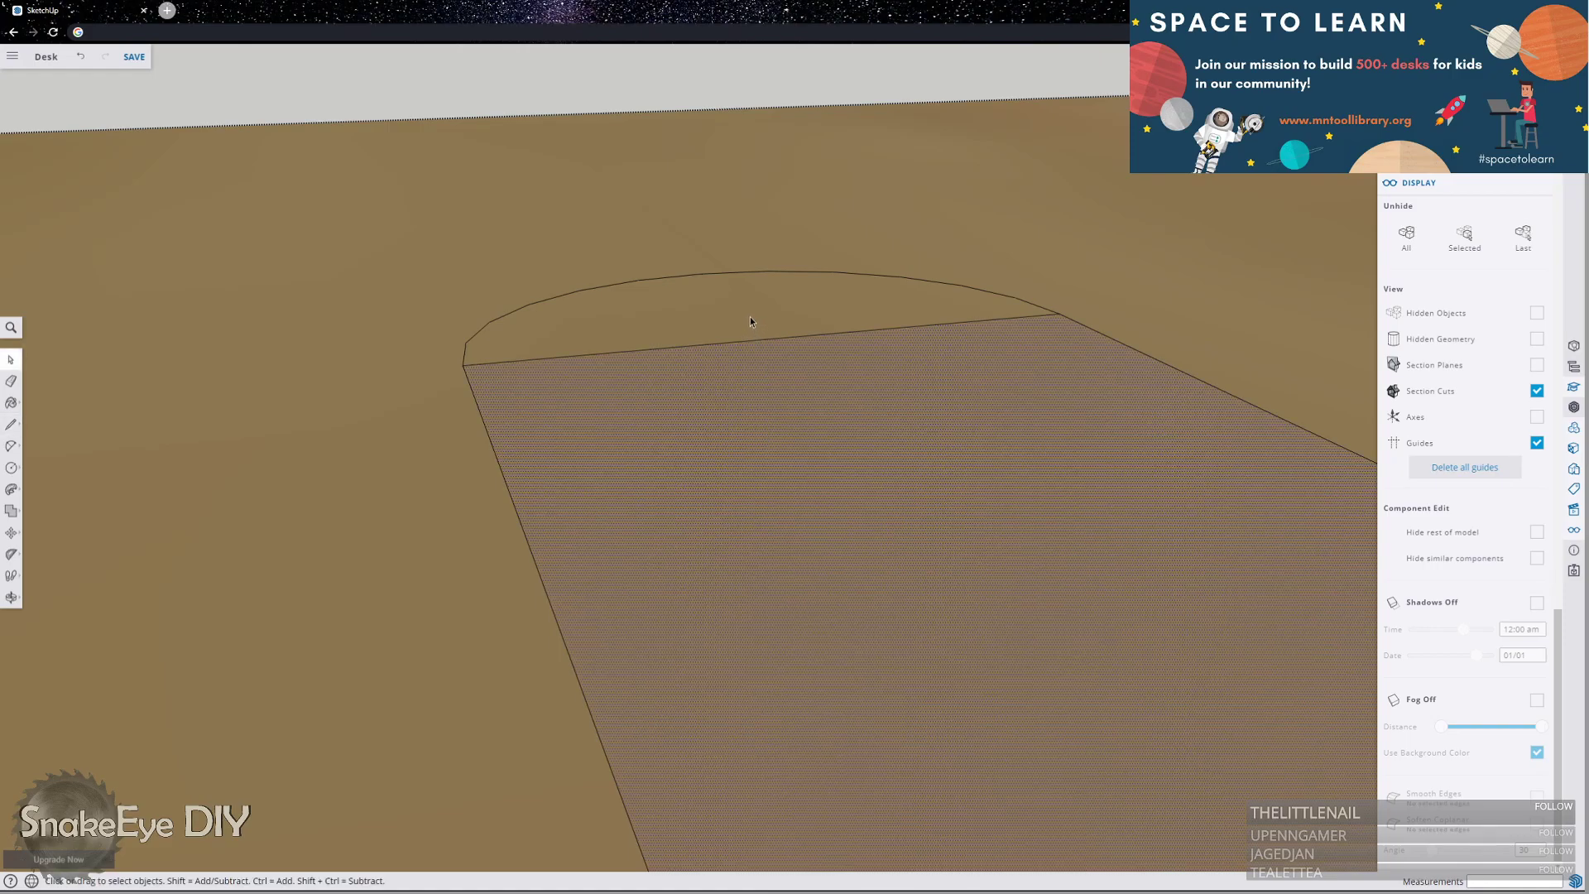
pyautogui.click(749, 321)
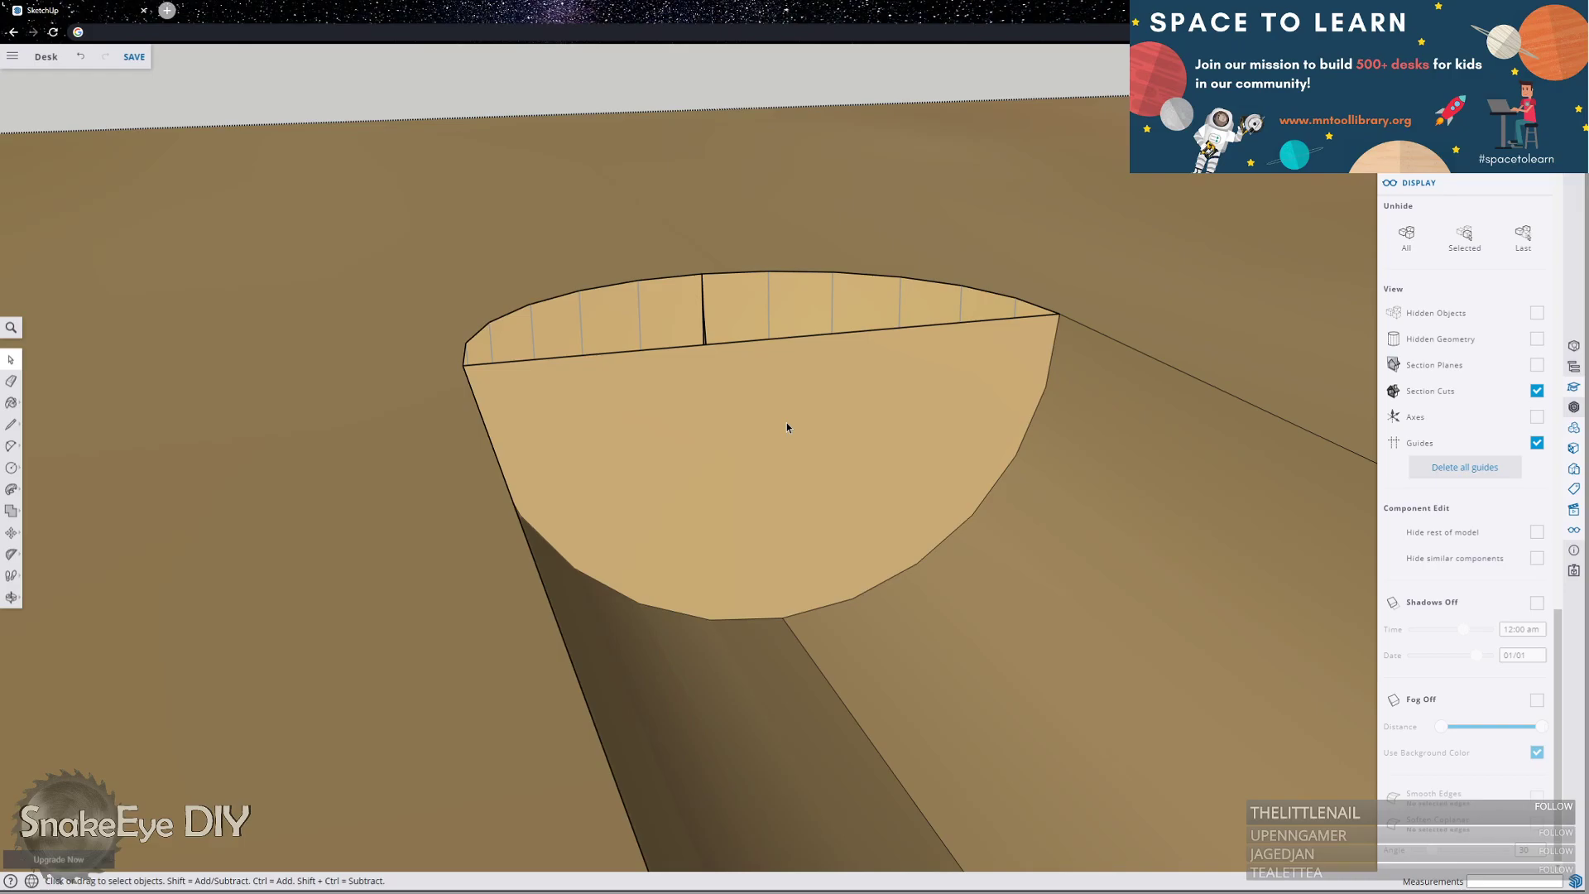
pyautogui.click(727, 454)
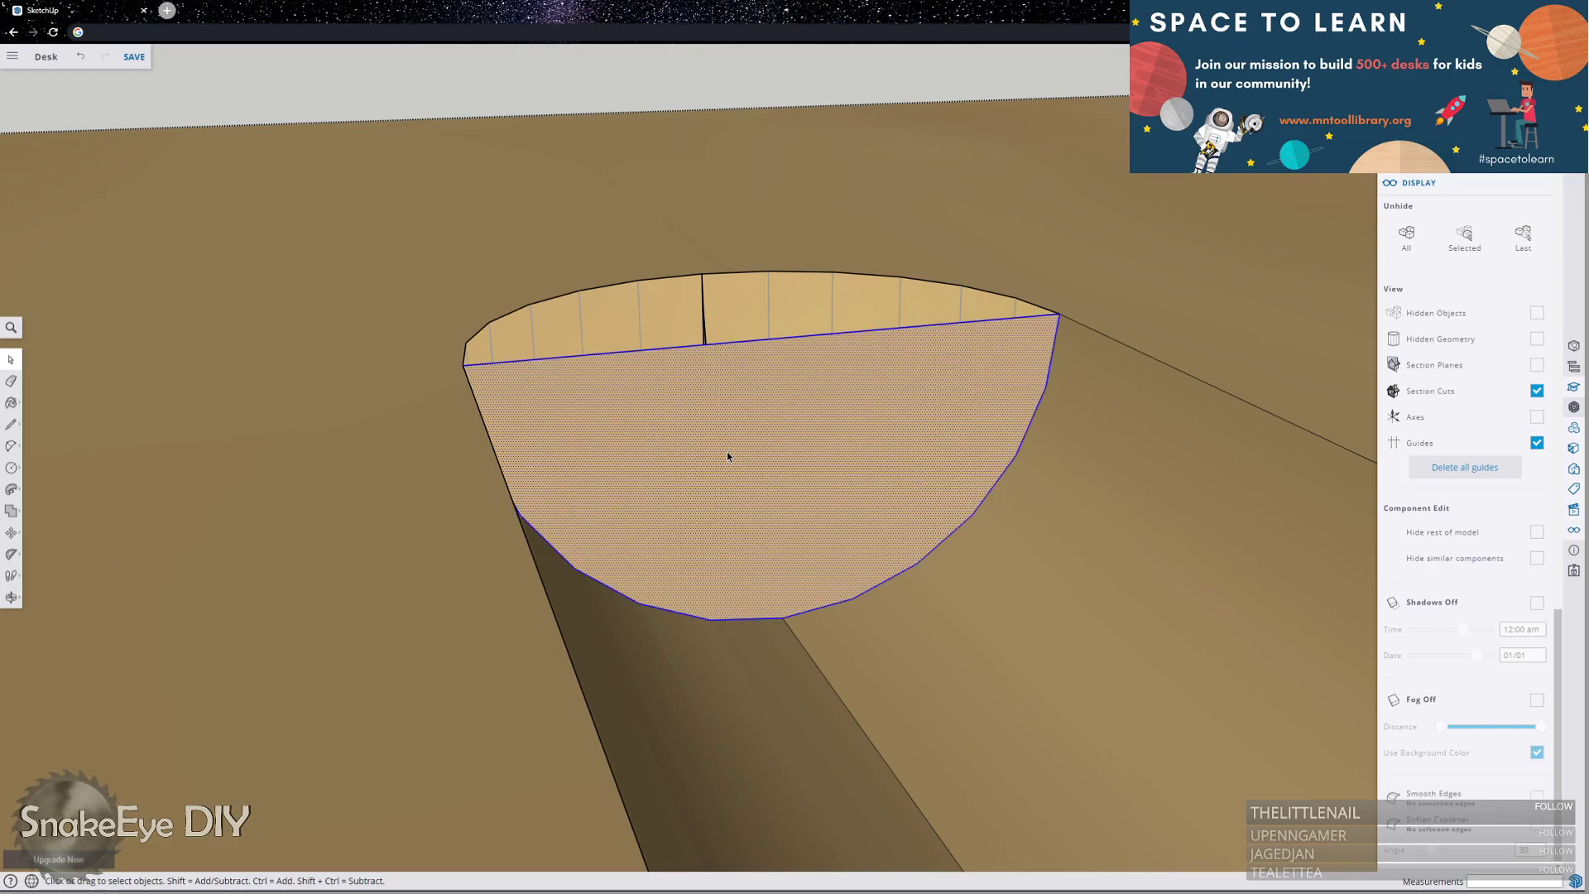
pyautogui.click(17, 490)
pyautogui.moveTo(927, 416); pyautogui.dragTo(1050, 319)
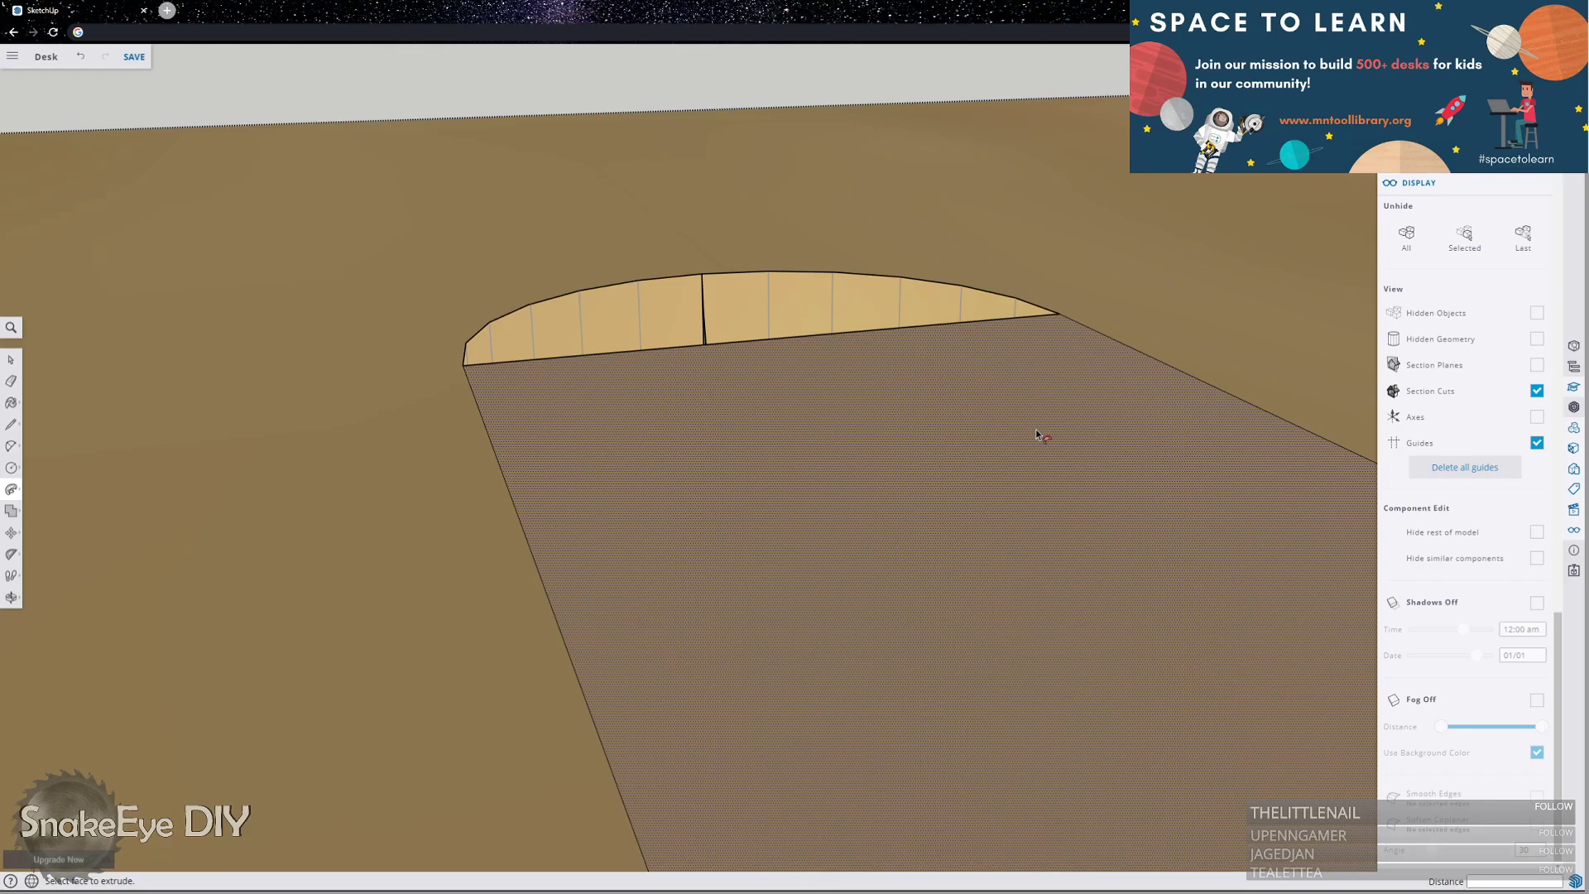
pyautogui.press('space')
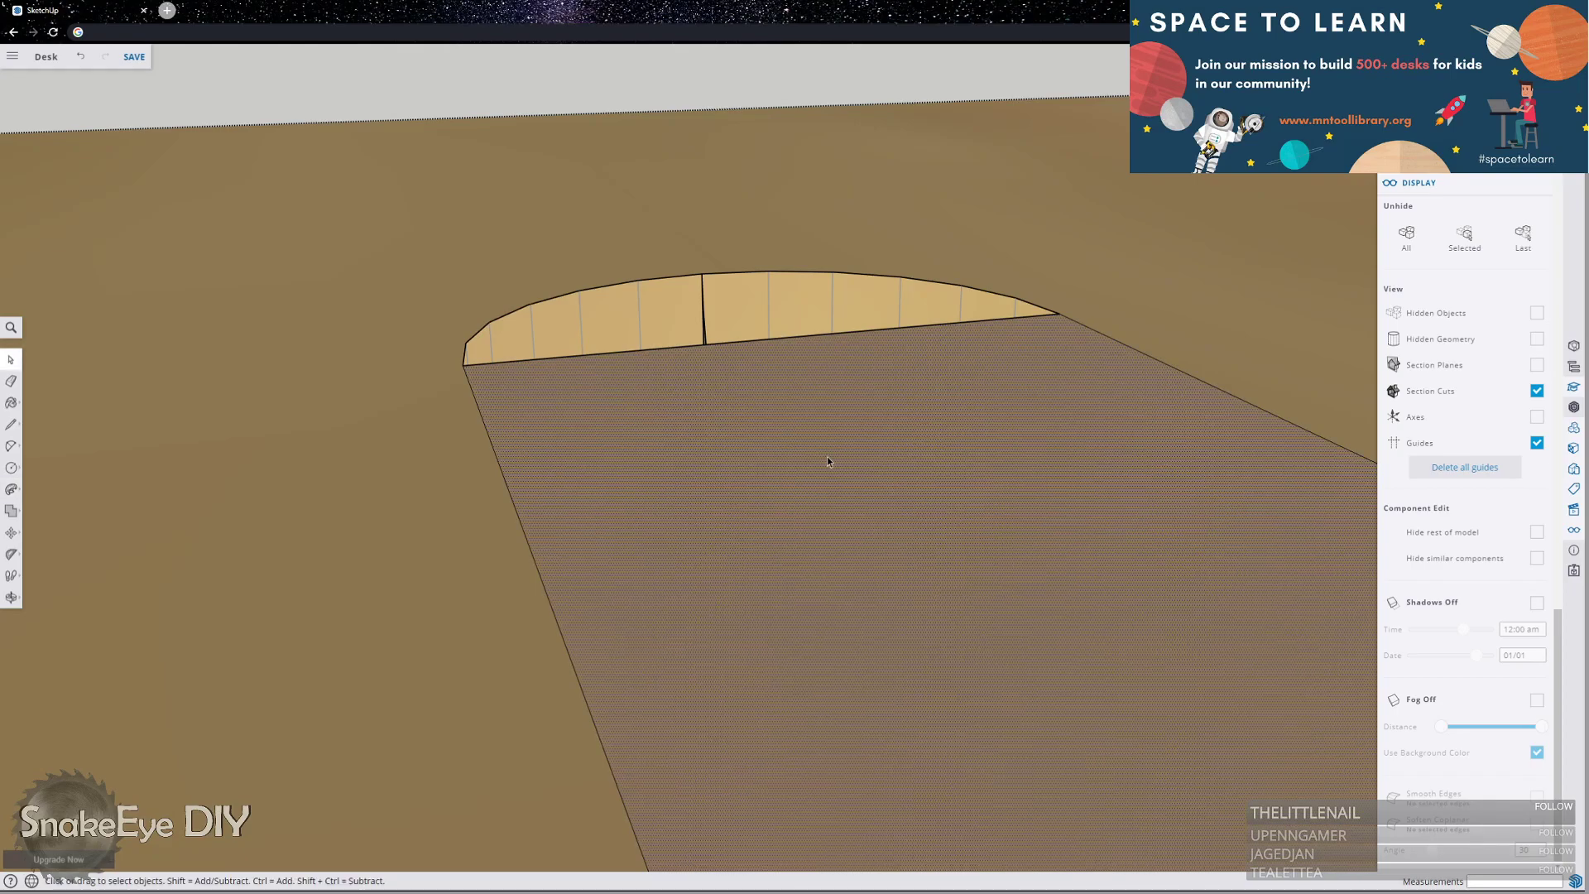
pyautogui.press('Delete')
pyautogui.click(890, 620)
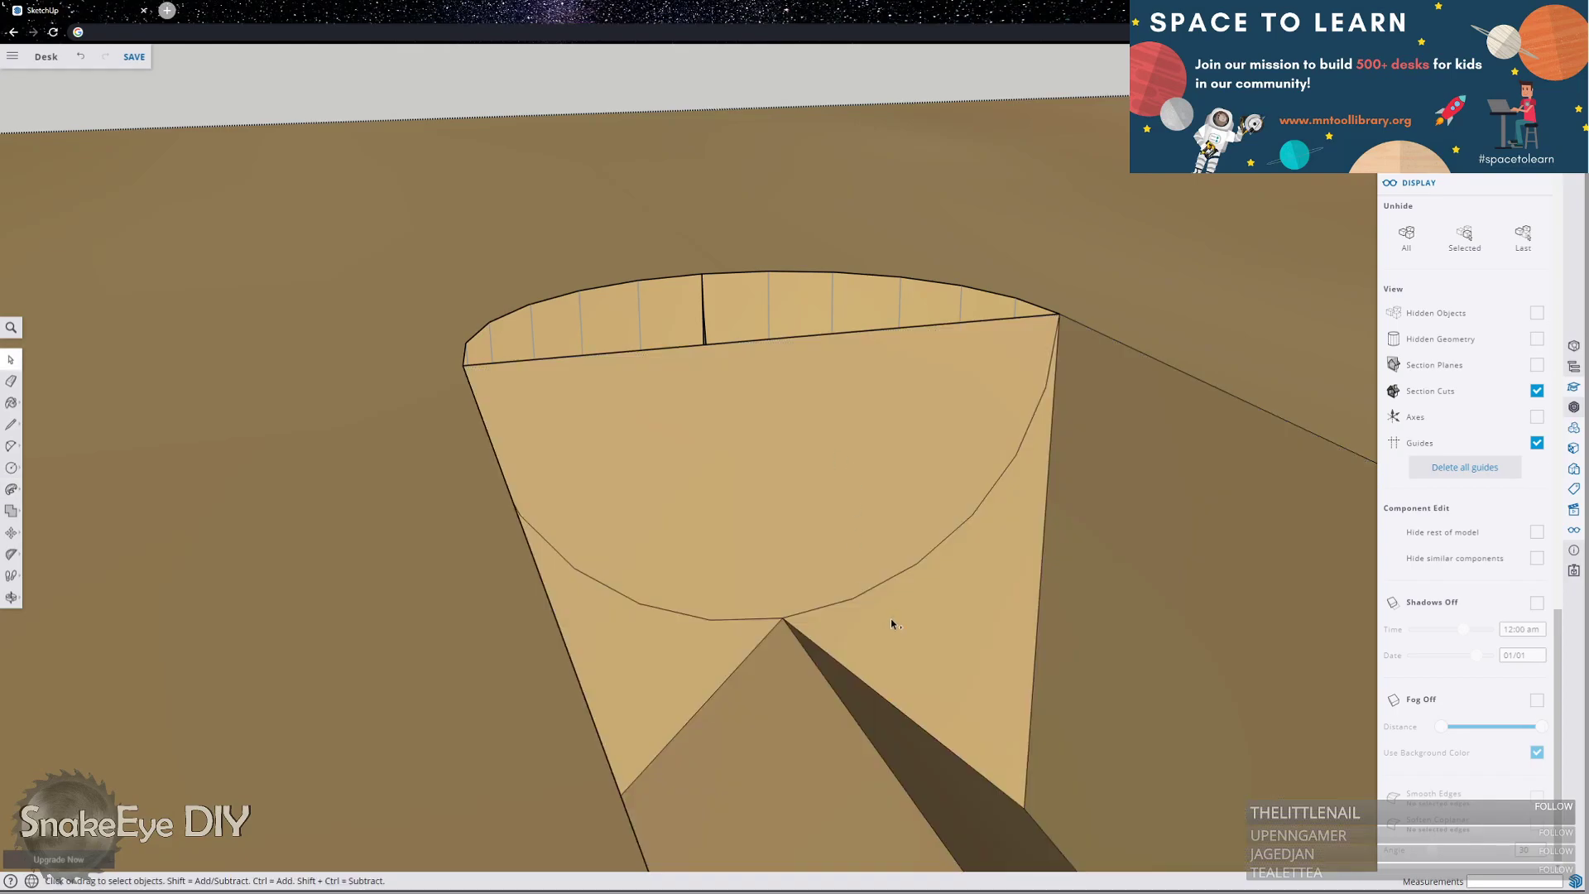
pyautogui.press('Delete')
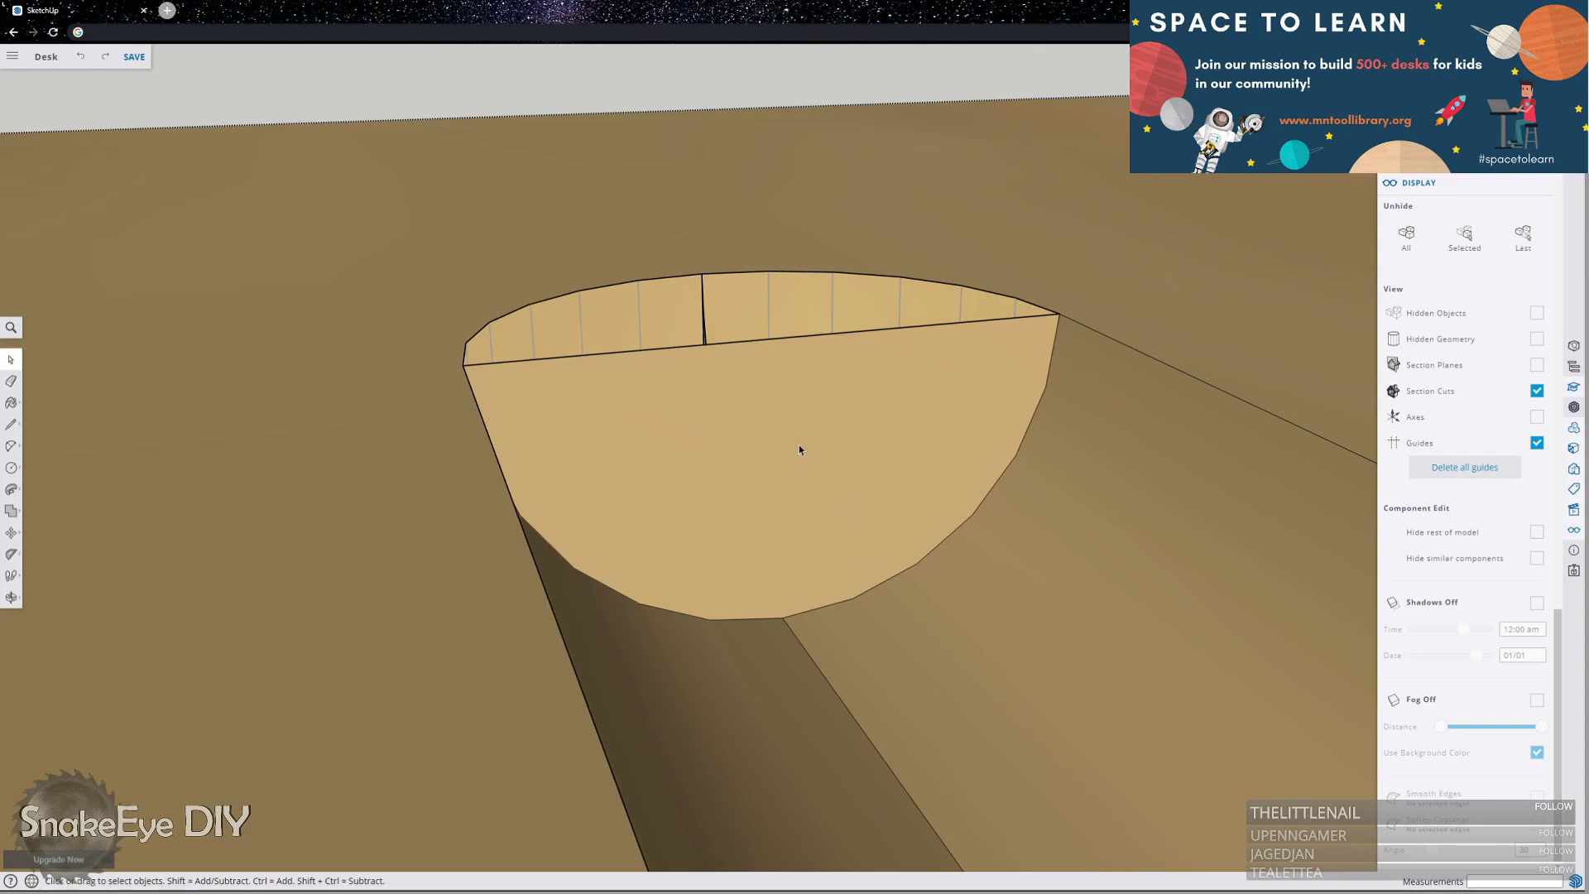
# Select the bowl's front face with its edges and begin moving it.
pyautogui.click(798, 444)
pyautogui.doubleClick(756, 443)
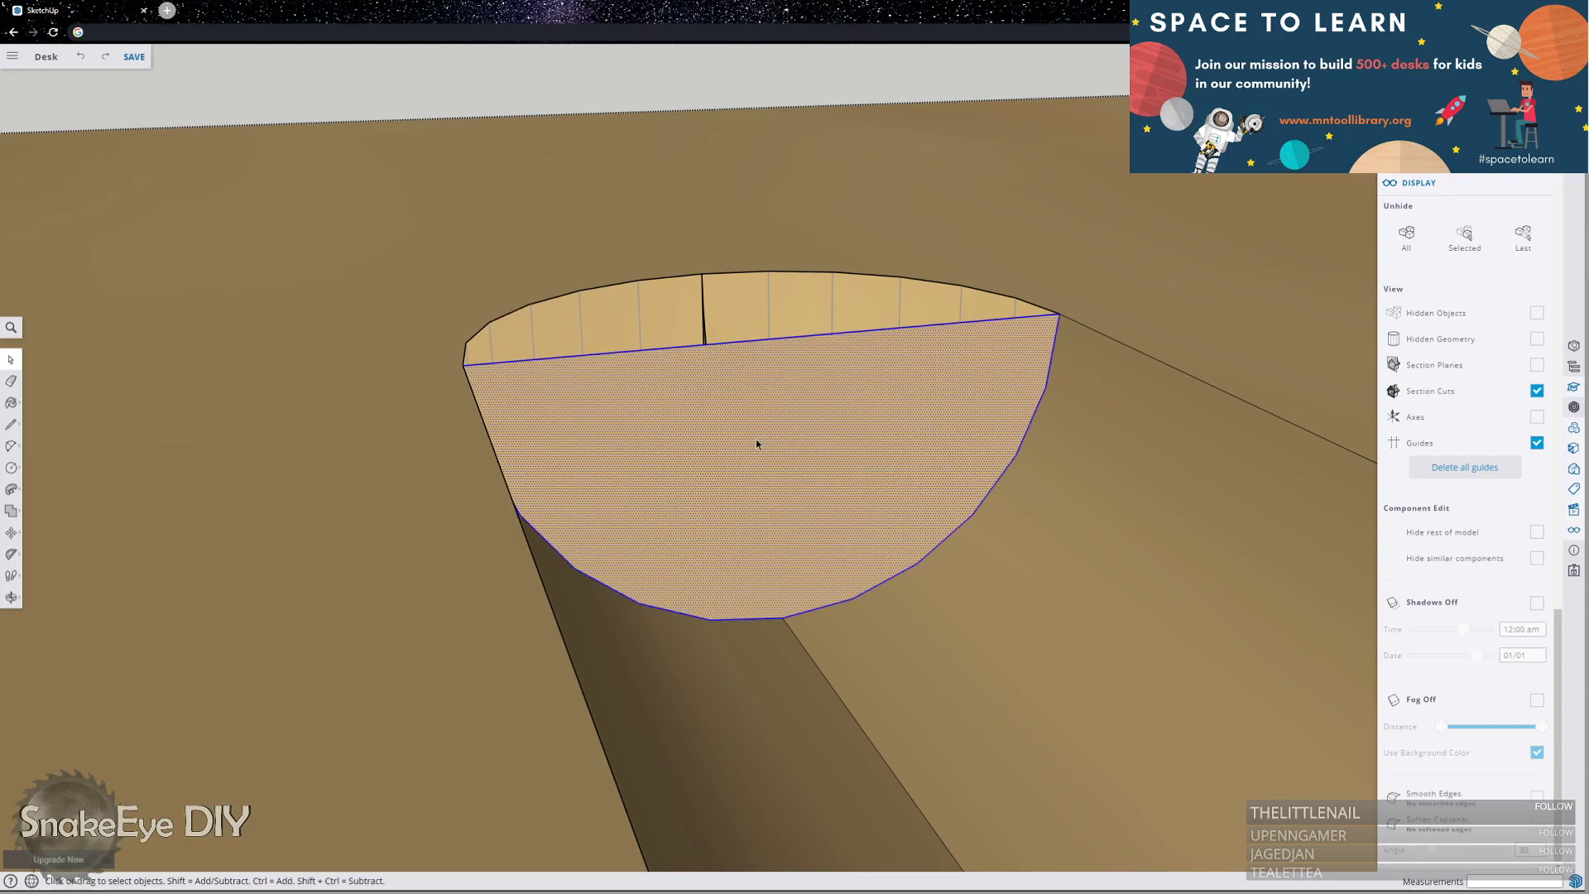
pyautogui.press('m')
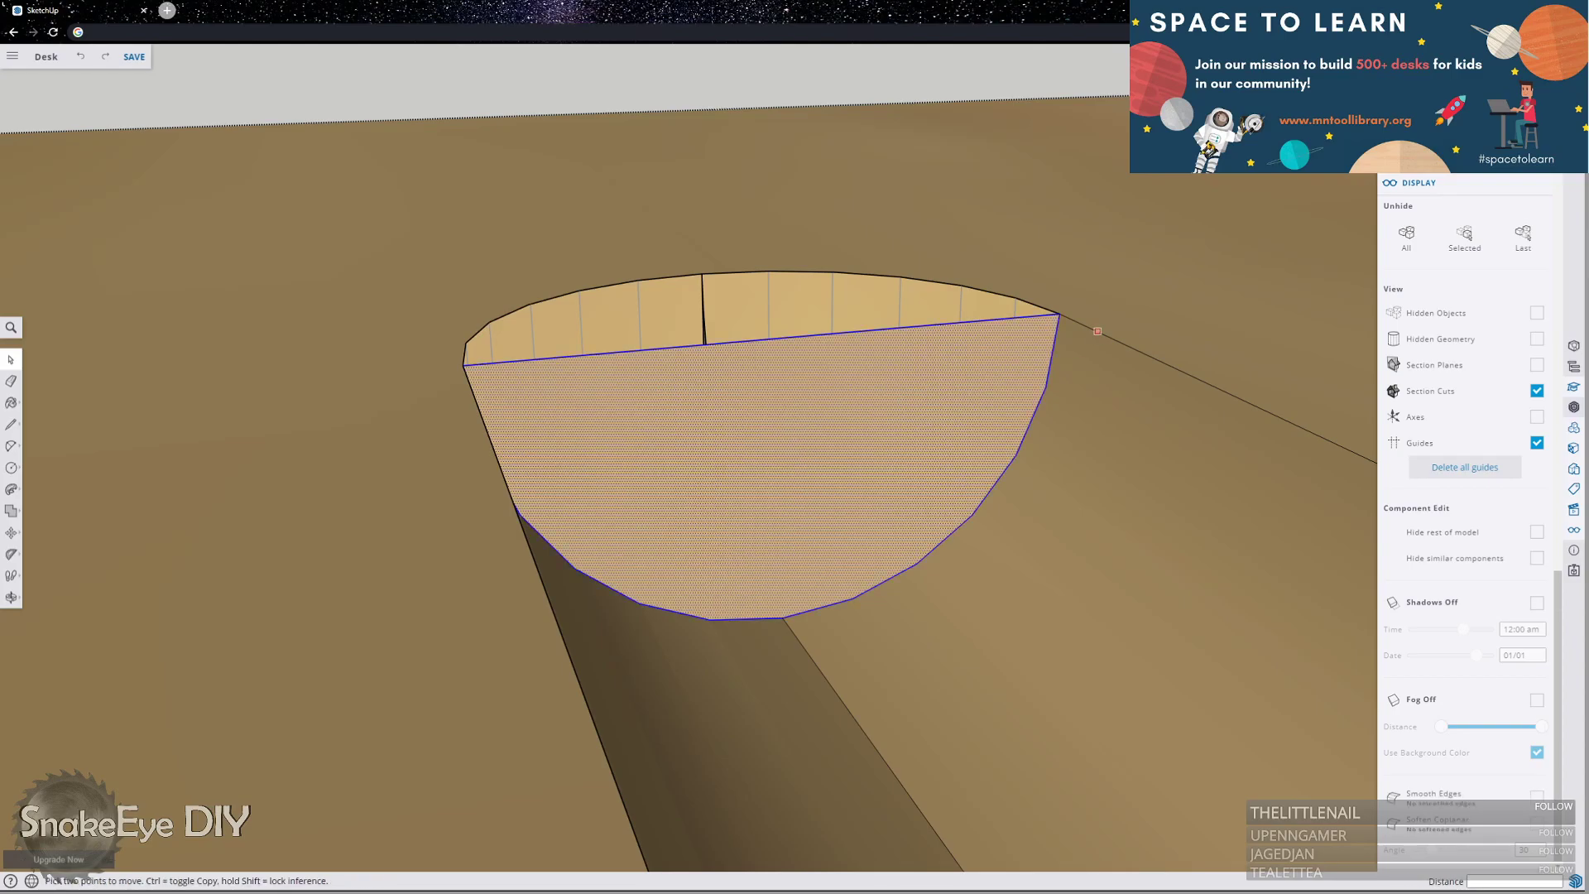
pyautogui.click(1057, 316)
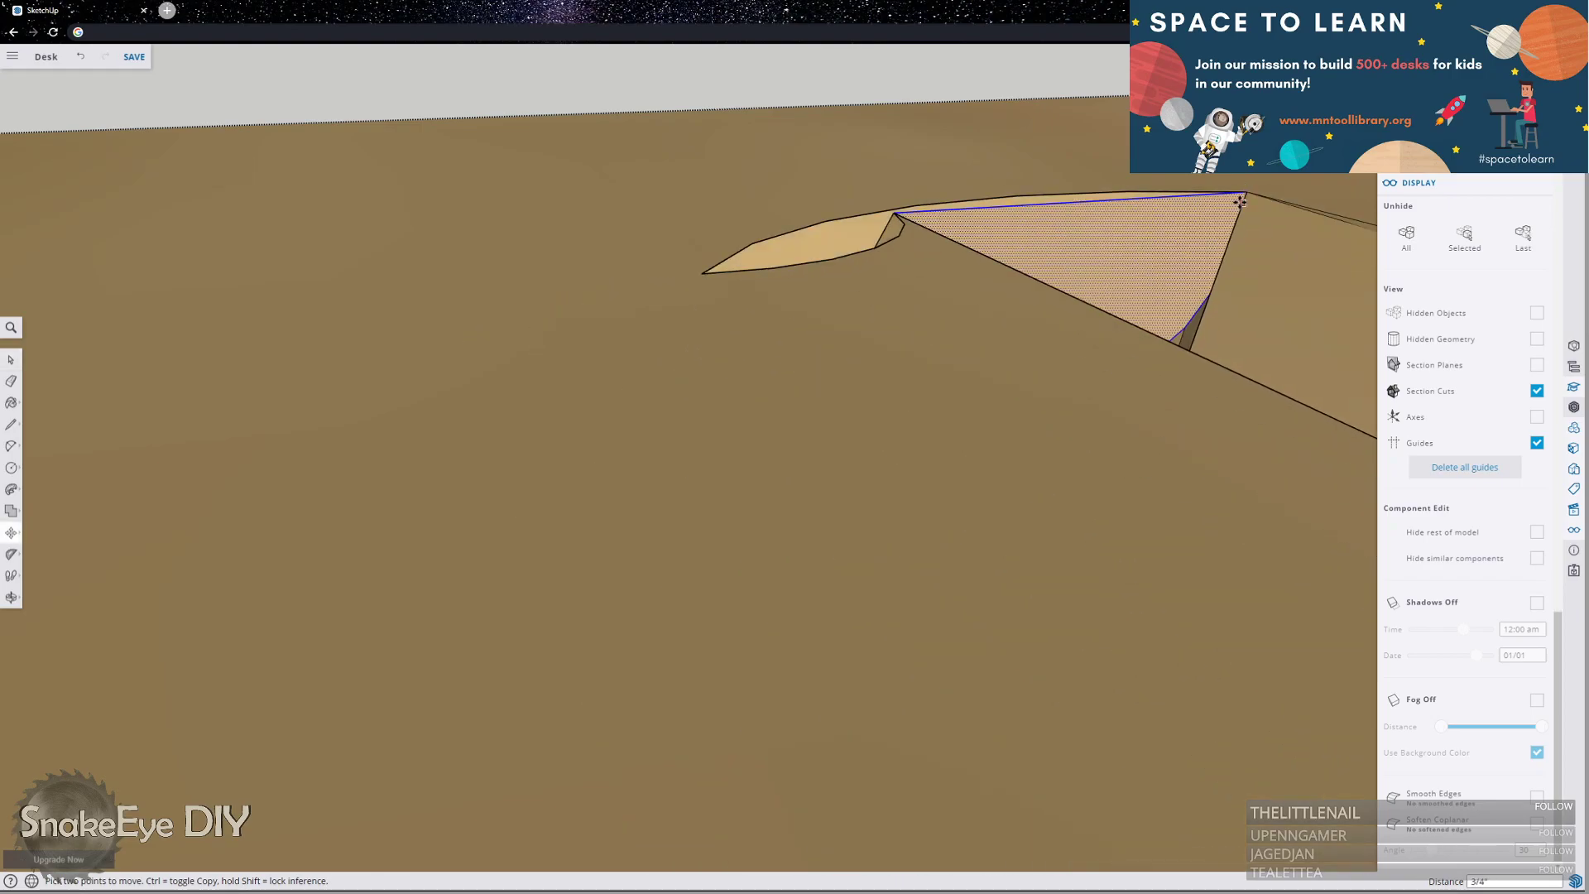
pyautogui.press('Escape')
pyautogui.click(1229, 221)
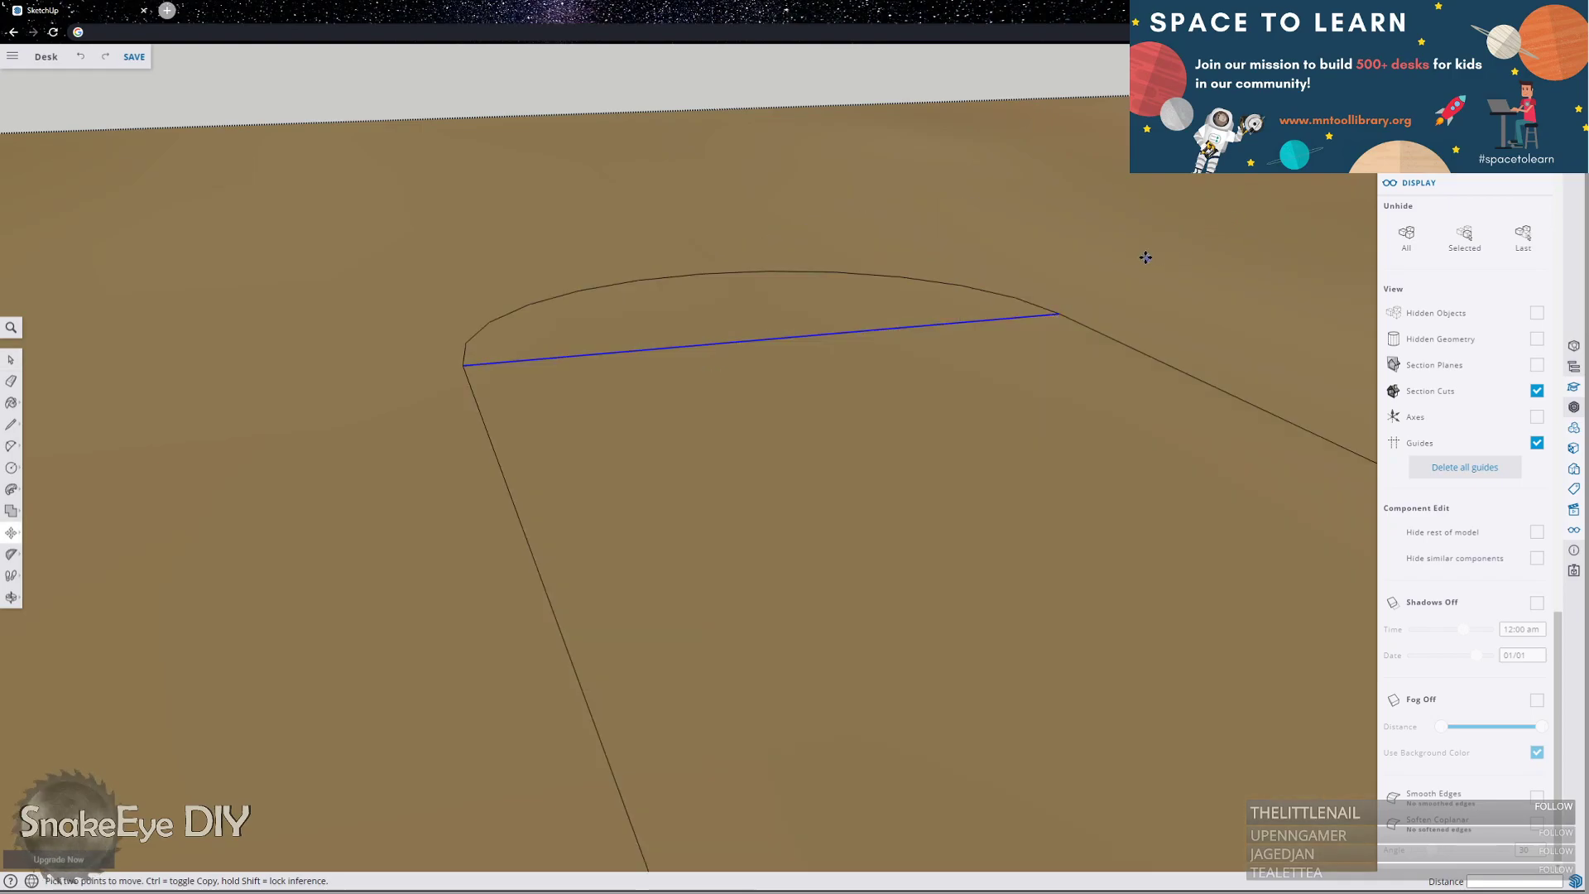
# Zoom out, start moving the groove, then cancel the move.
pyautogui.scroll(-6, 745, 529)
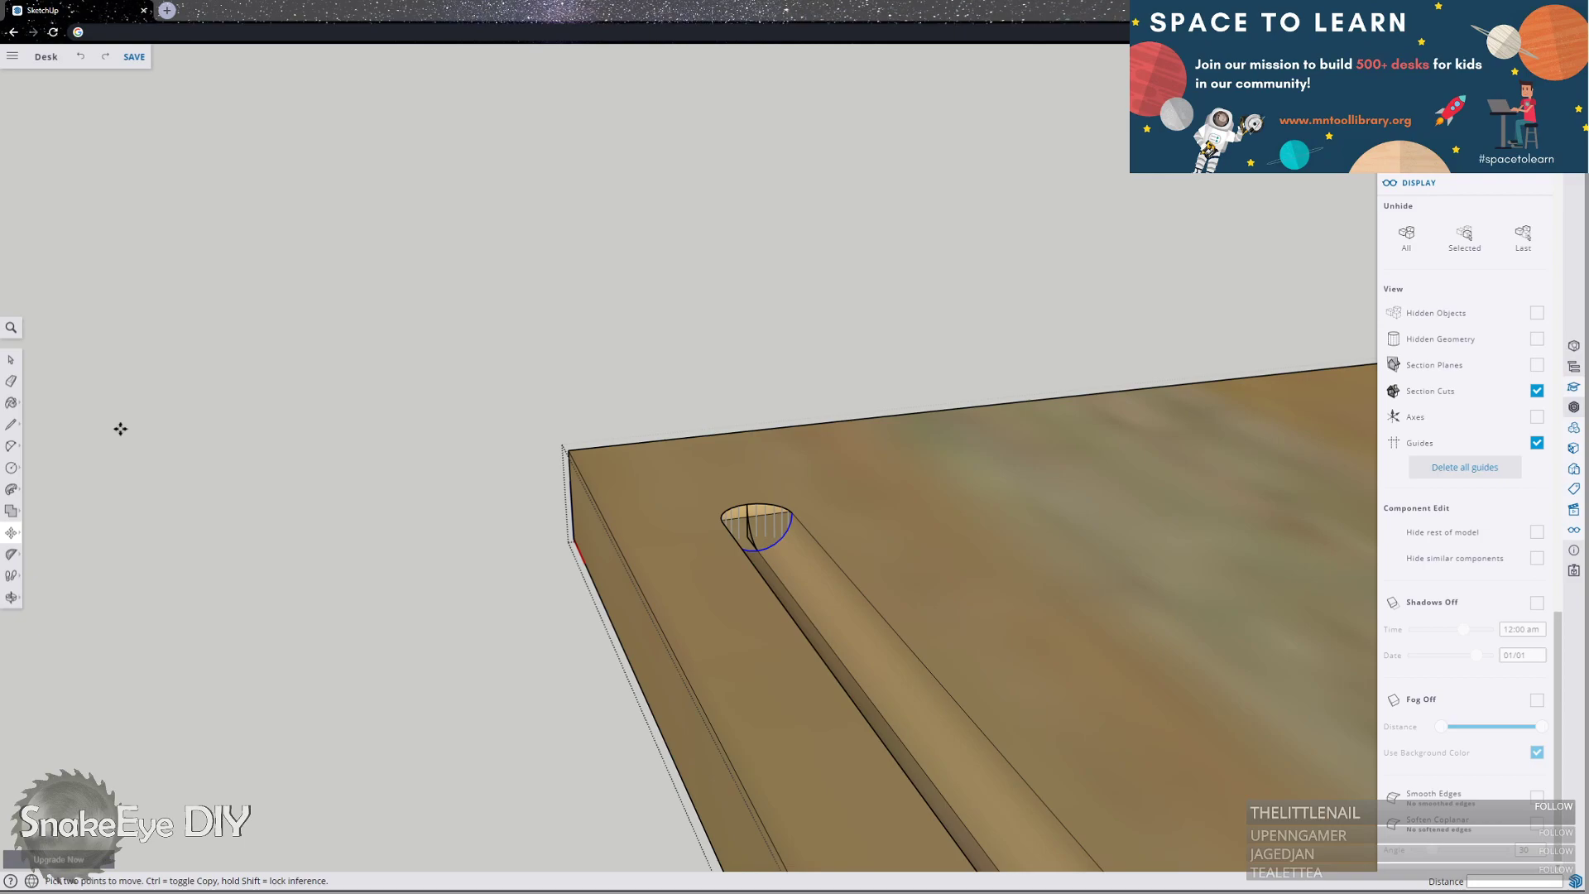
pyautogui.scroll(-1, 514, 389)
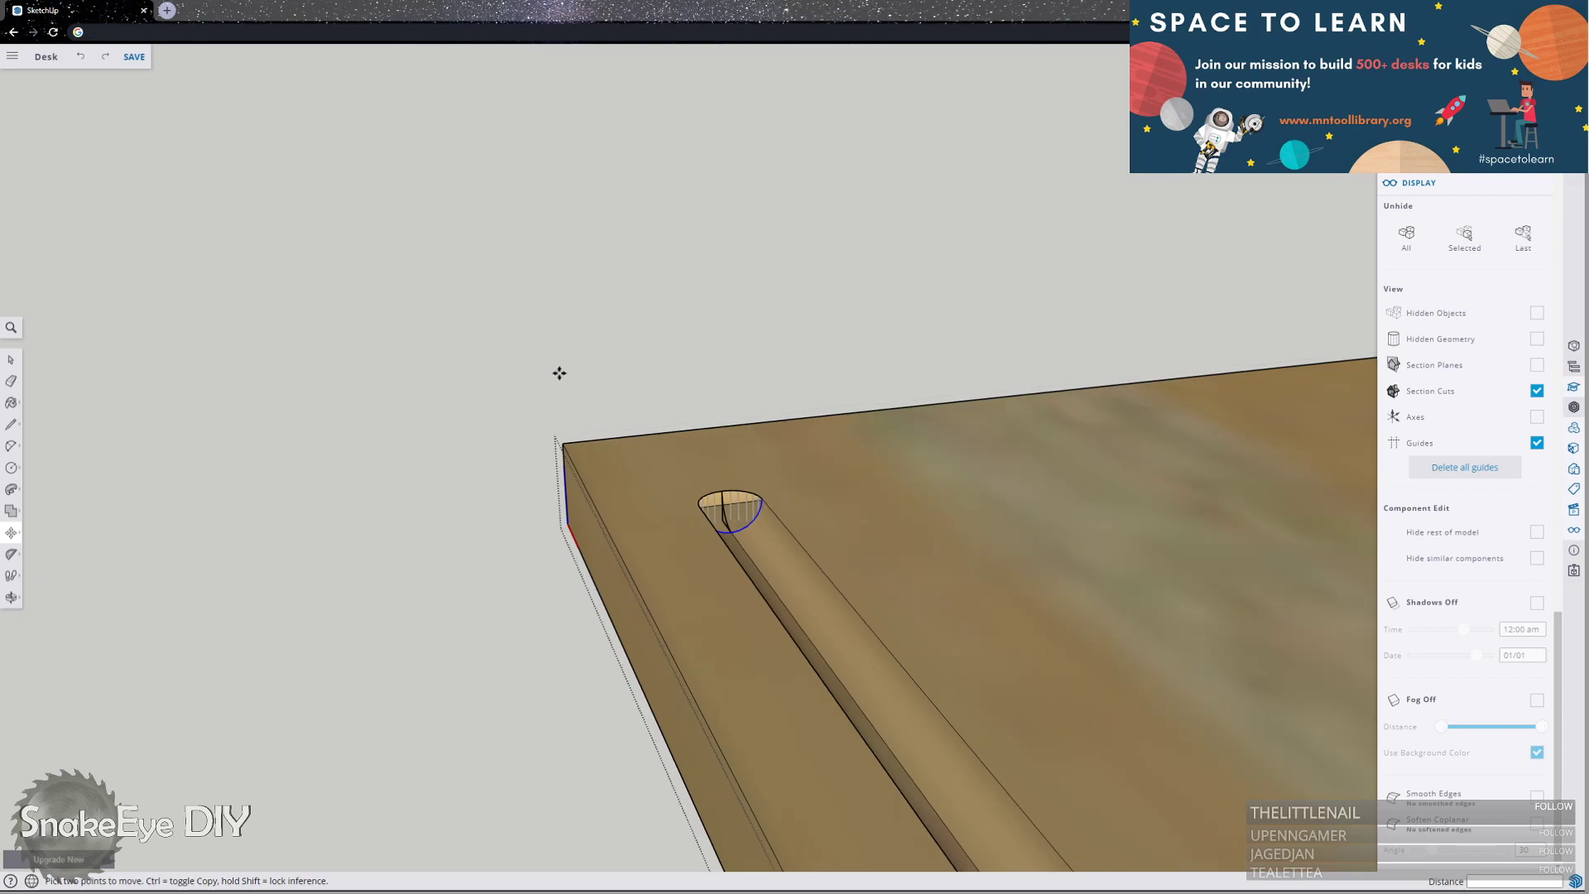
pyautogui.click(520, 351)
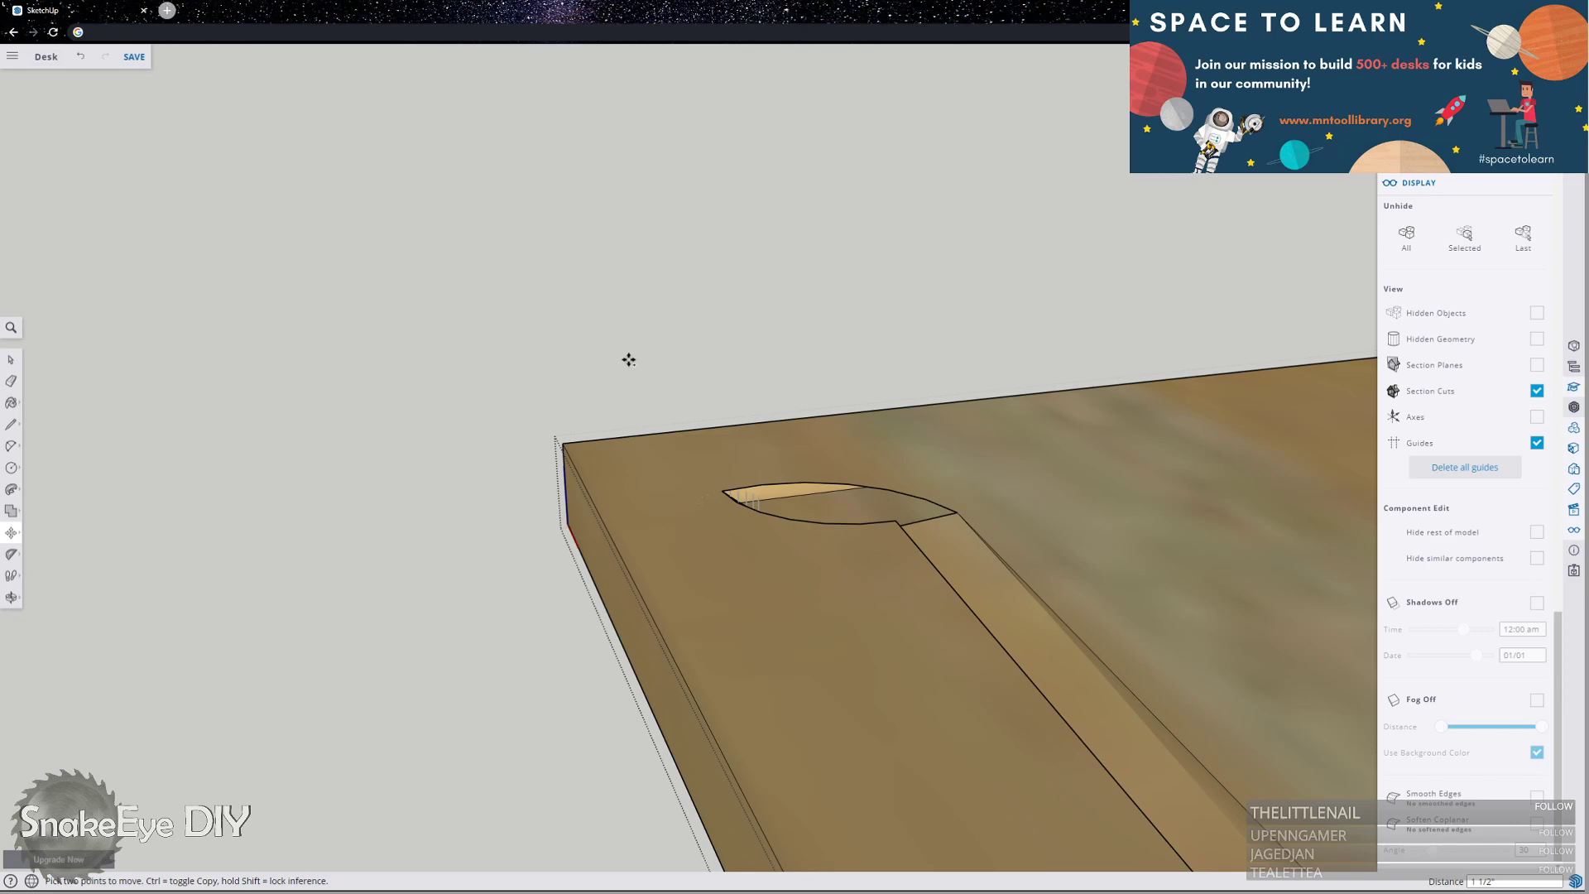
pyautogui.press('Escape')
# Open the desktop board's group for editing and start a line beside its corner.
pyautogui.press('l')
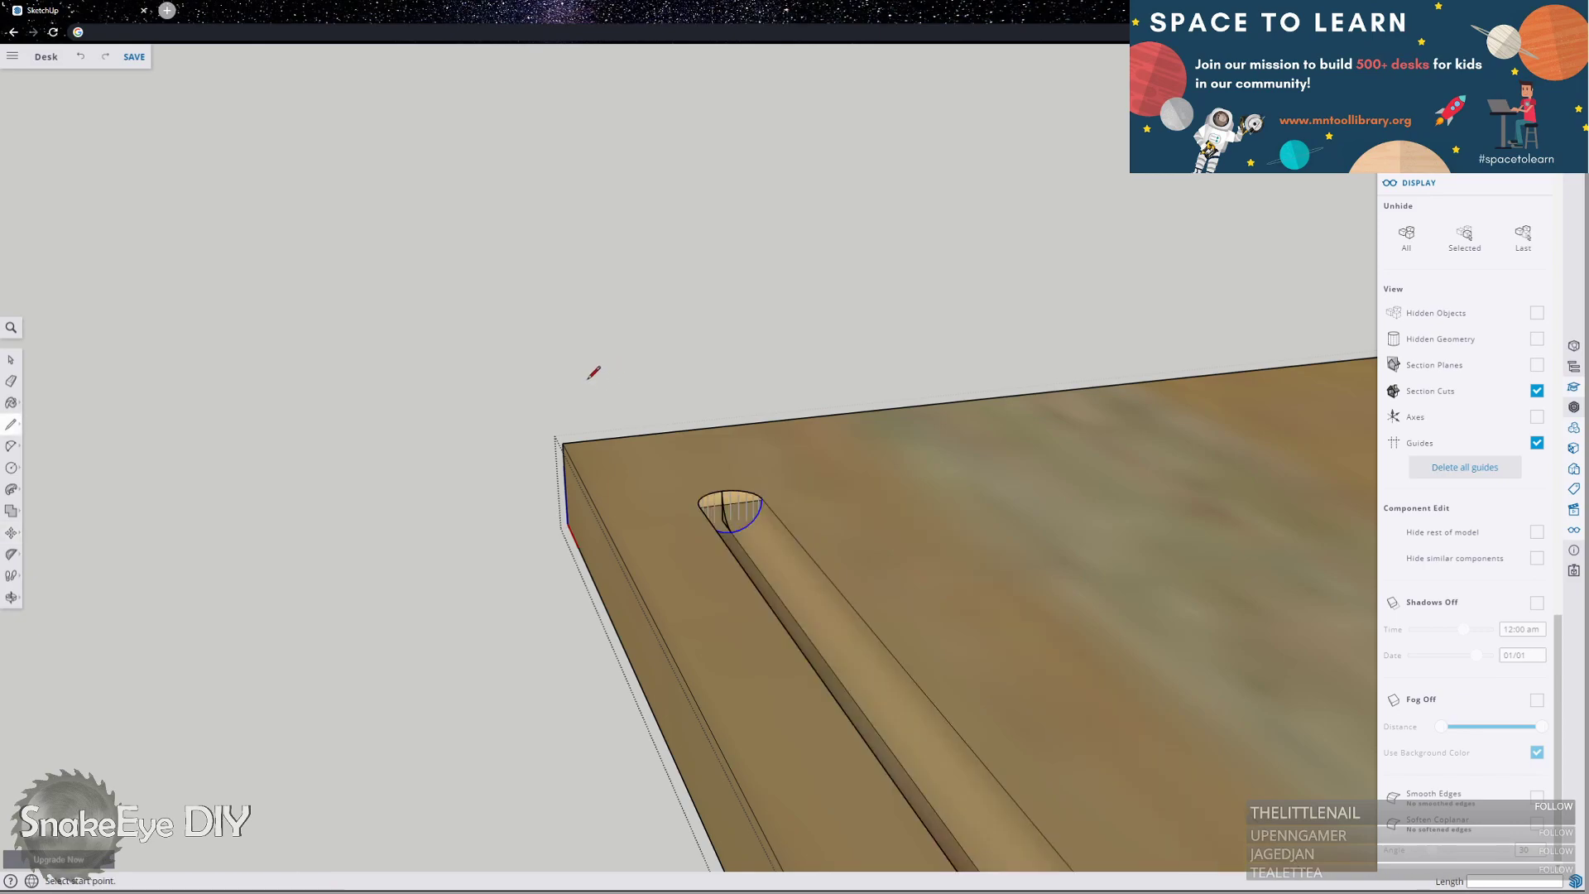
pyautogui.press('space')
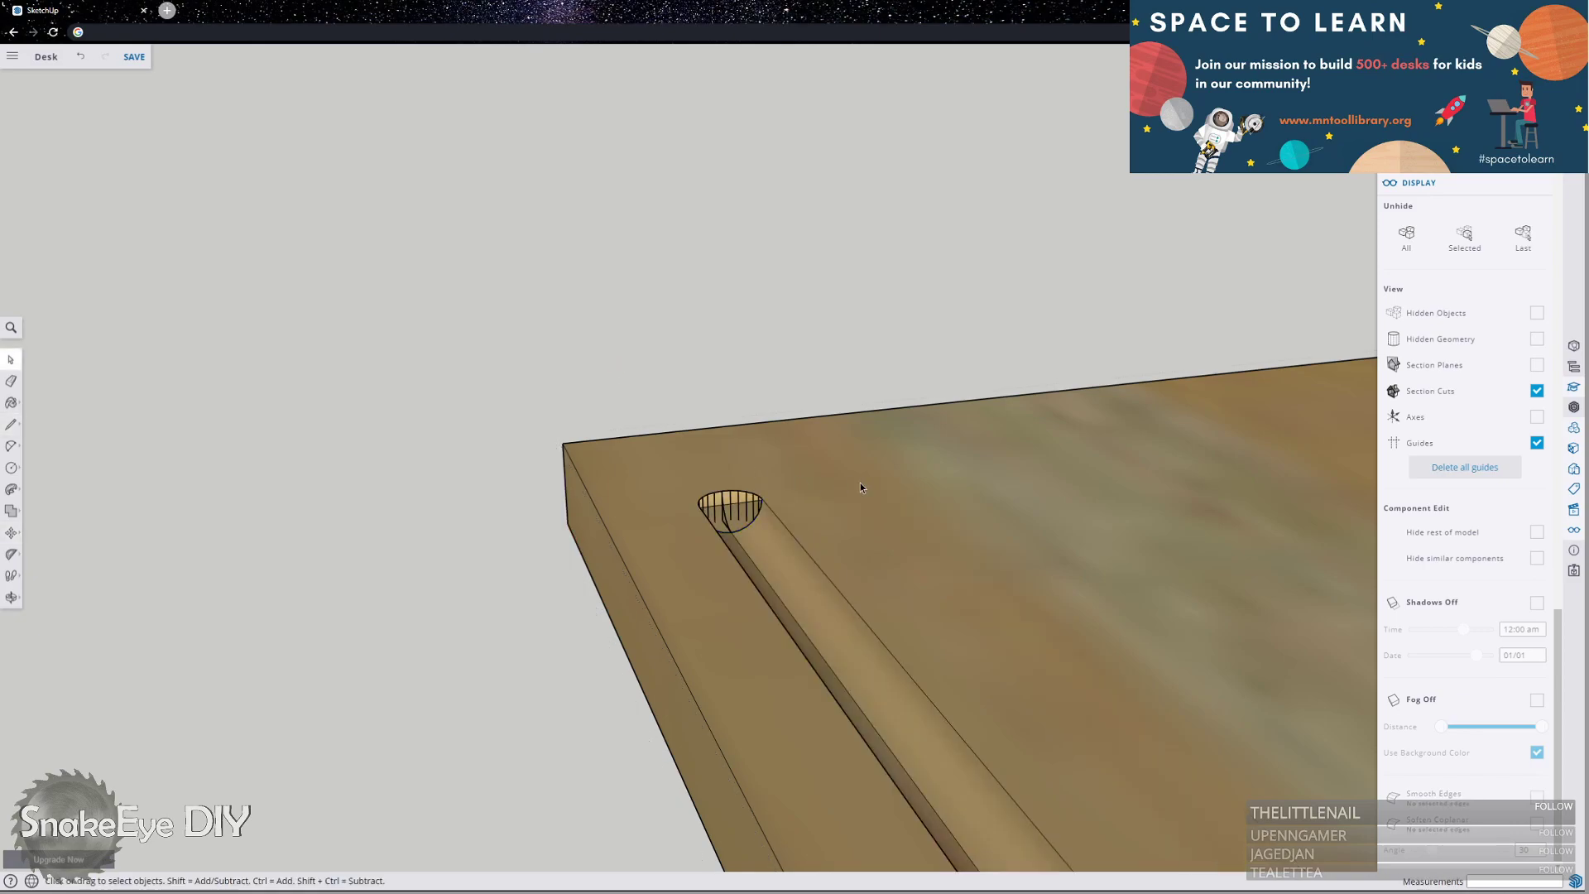
pyautogui.doubleClick(861, 484)
pyautogui.press('l')
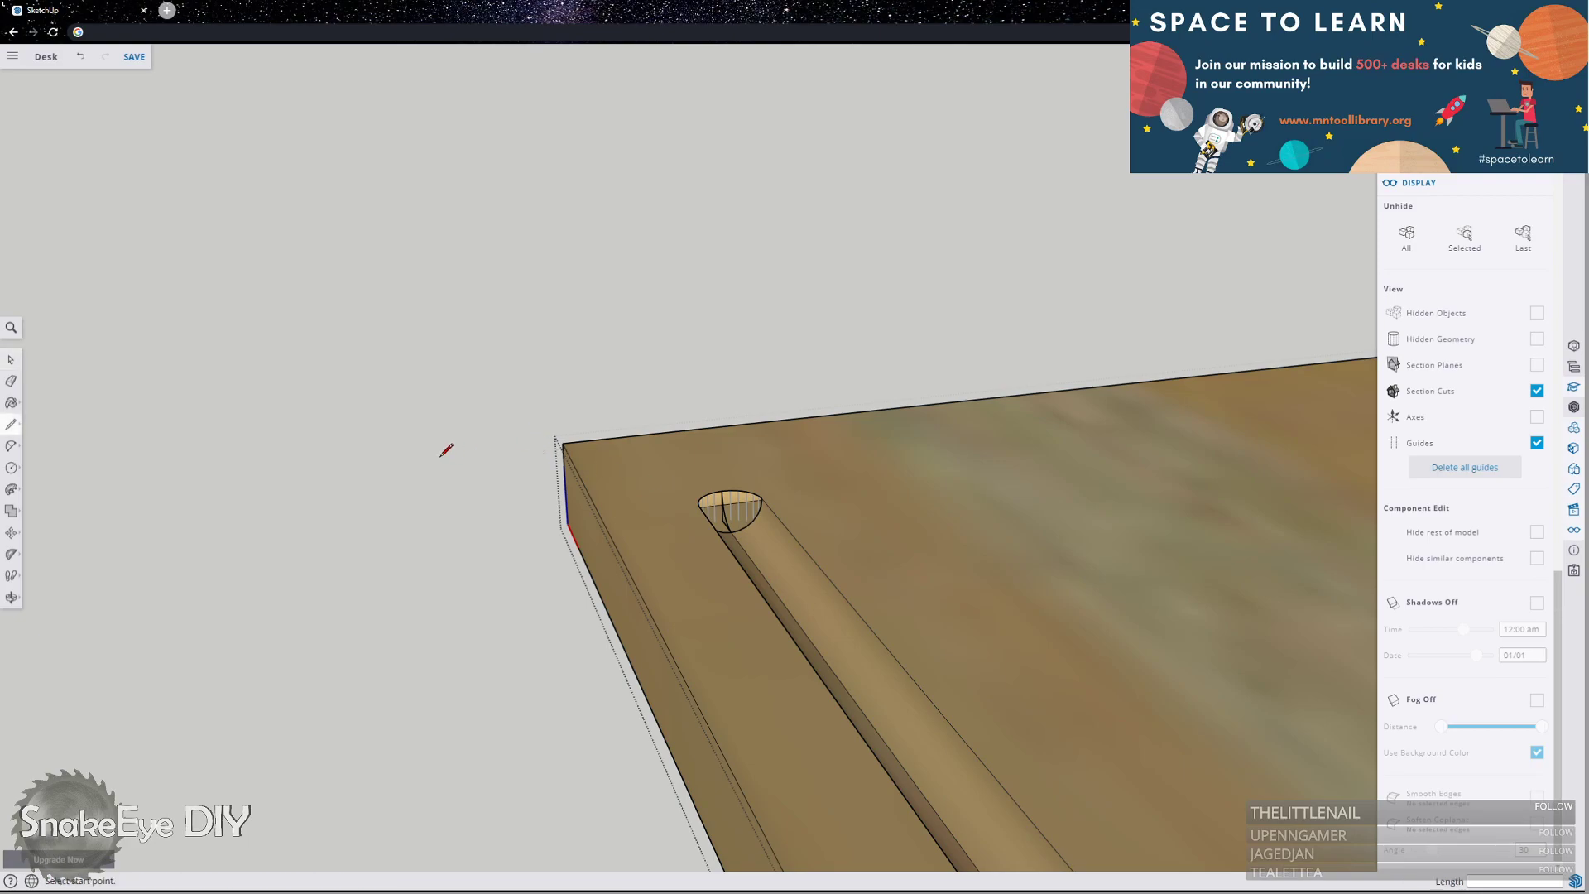
pyautogui.click(238, 458)
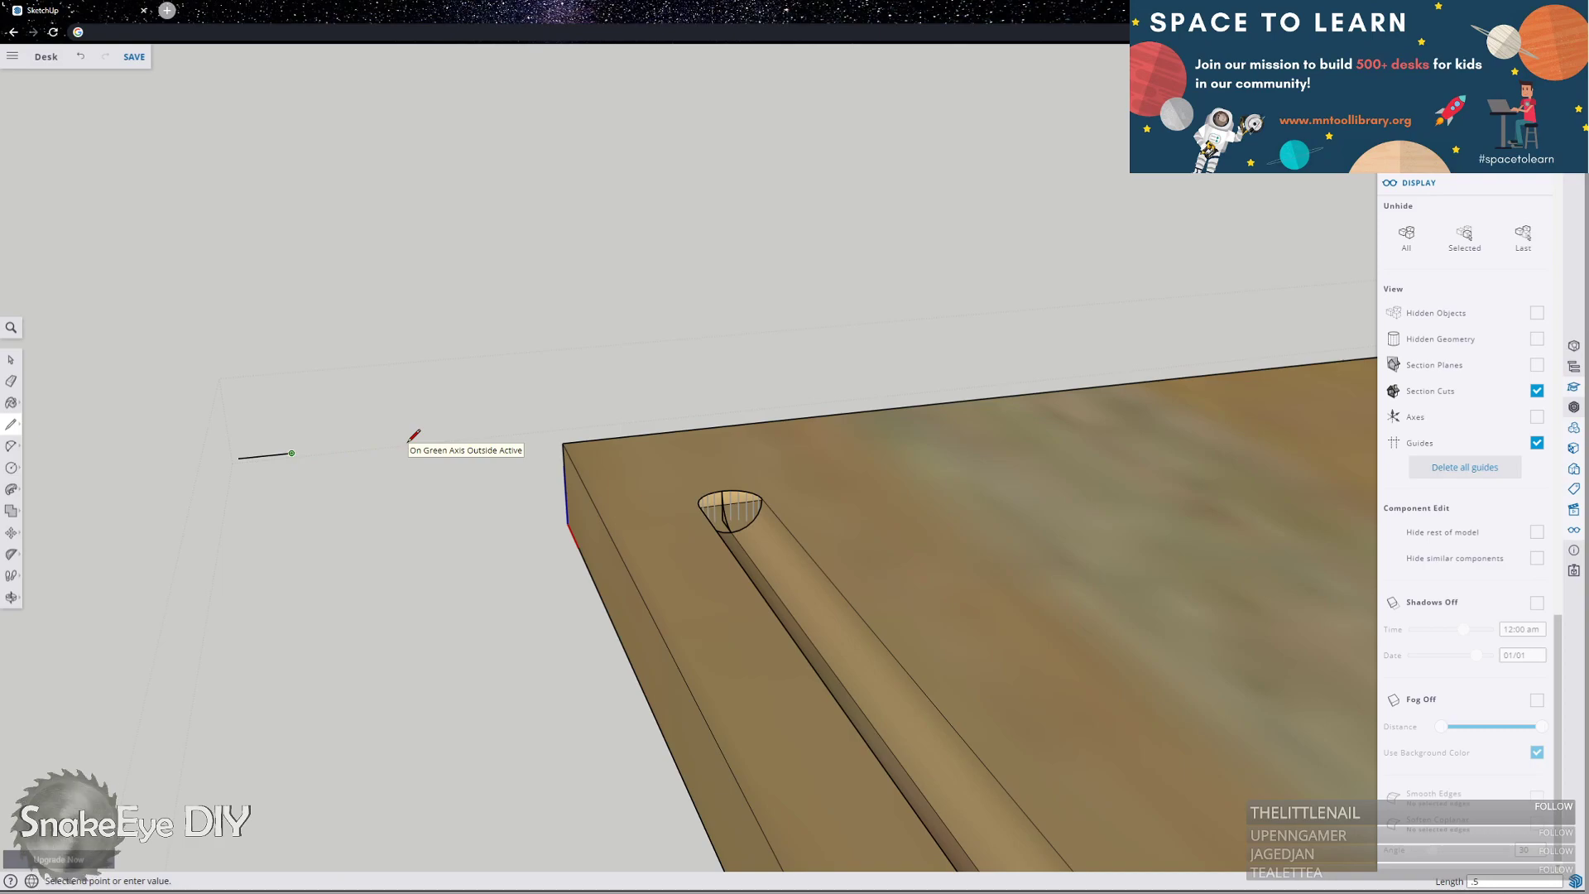
# Finish the short line and draw a small circle centred on its end.
pyautogui.click(423, 407)
pyautogui.scroll(1, 303, 451)
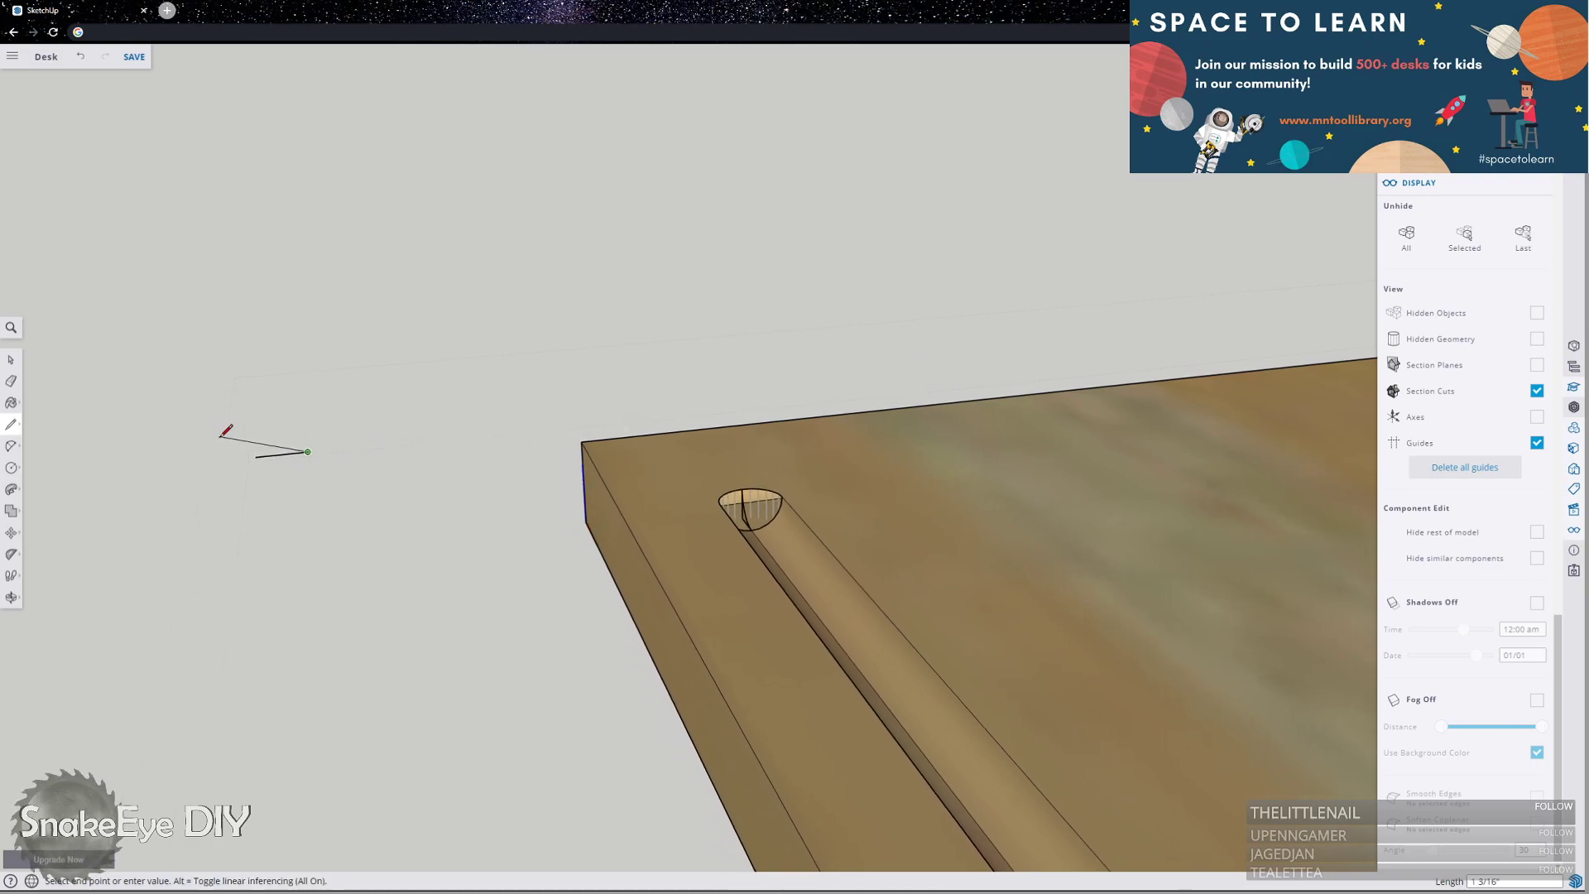
pyautogui.scroll(2, 302, 451)
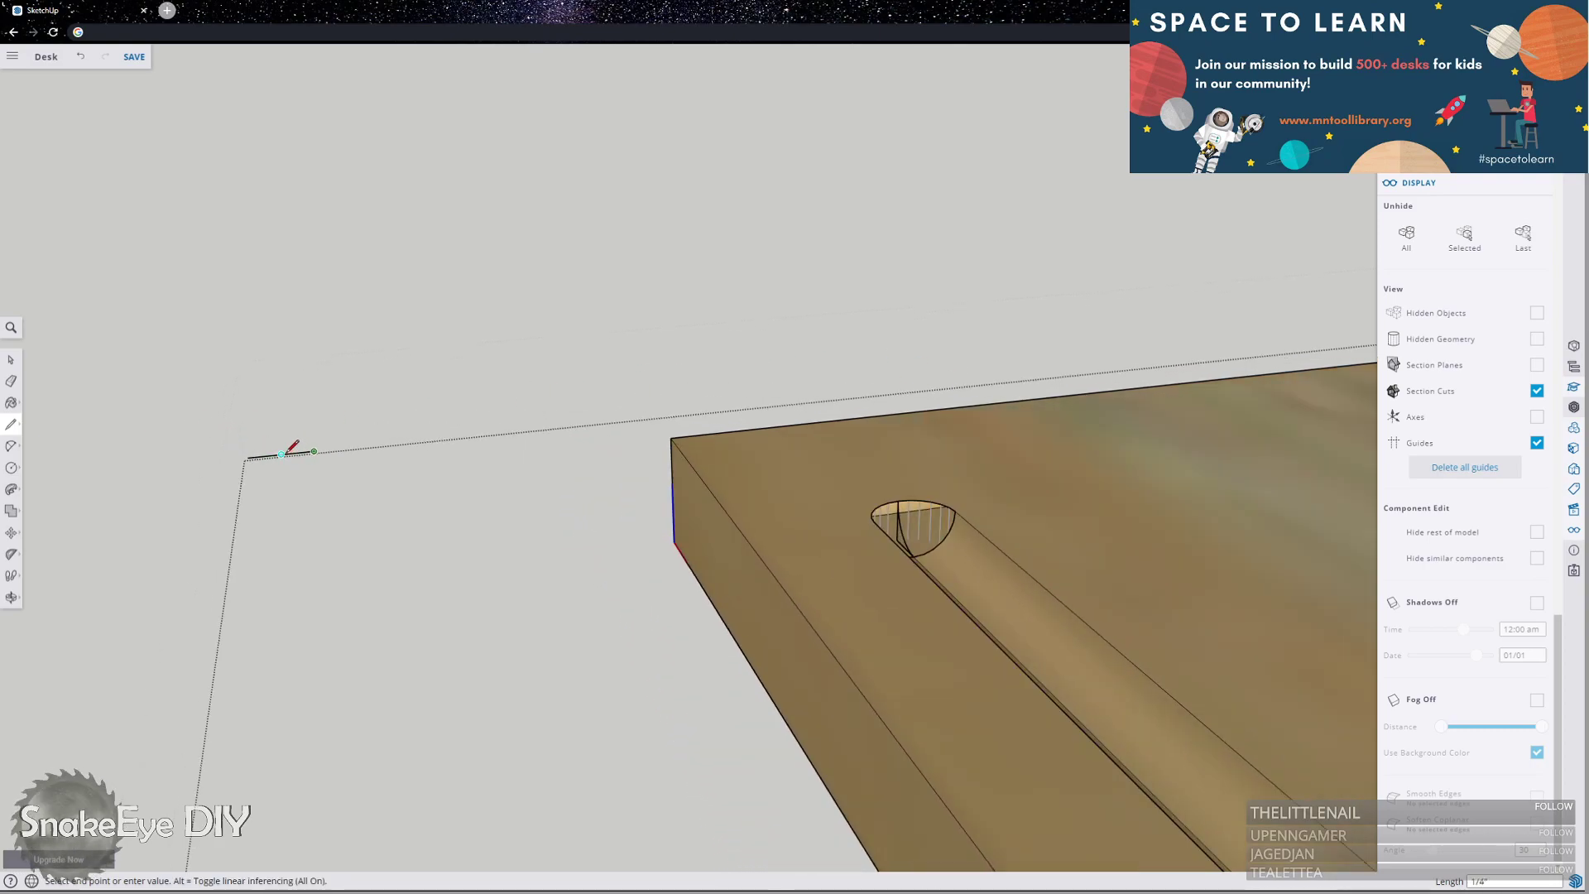
pyautogui.click(10, 469)
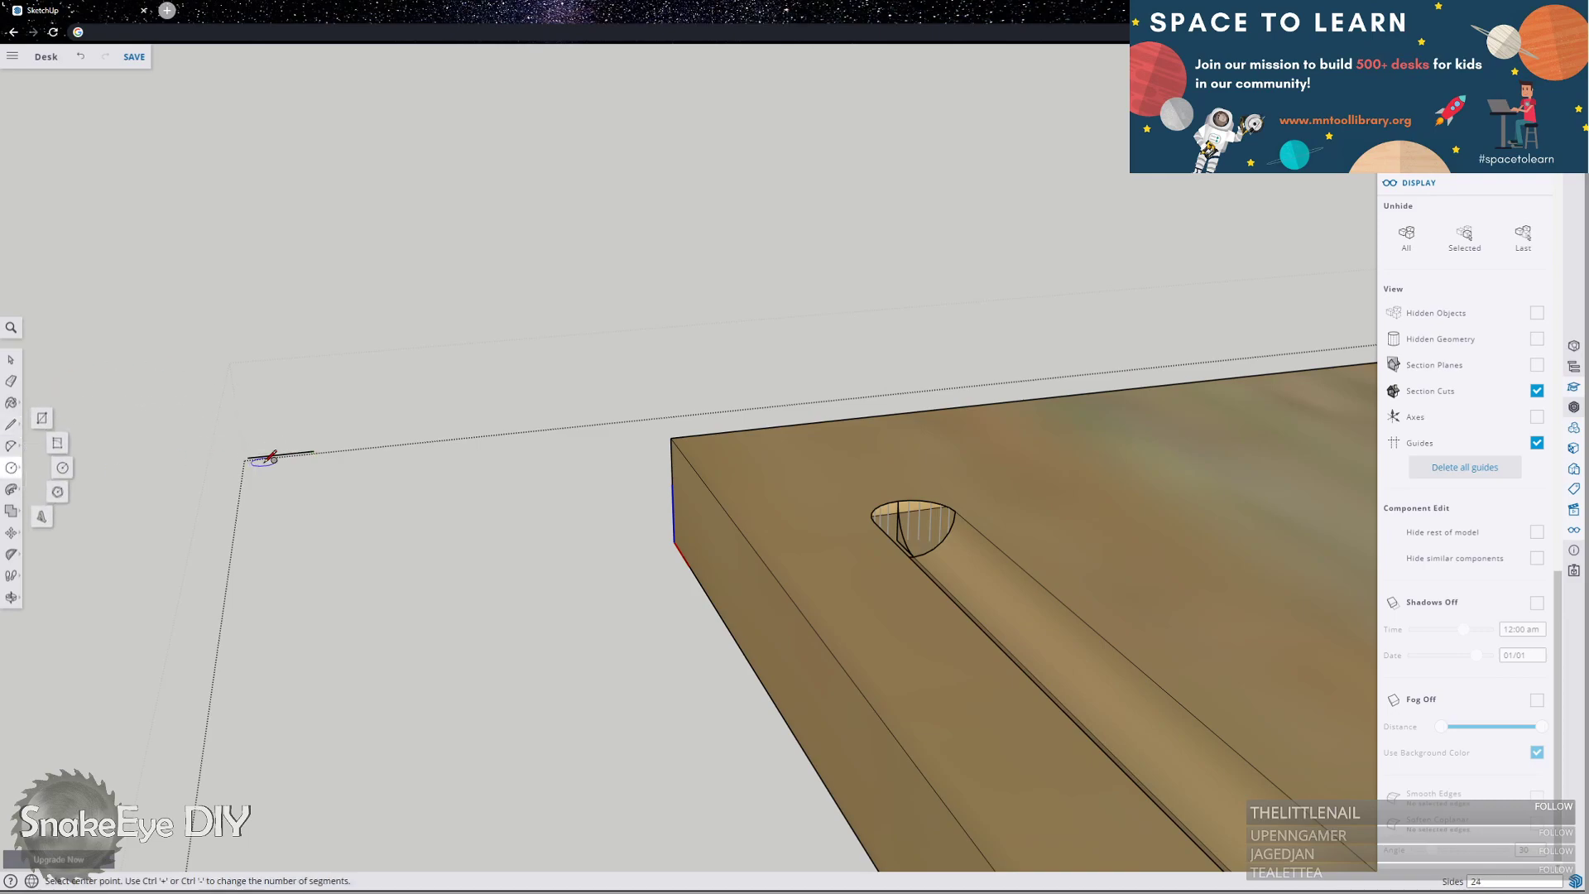
pyautogui.click(282, 454)
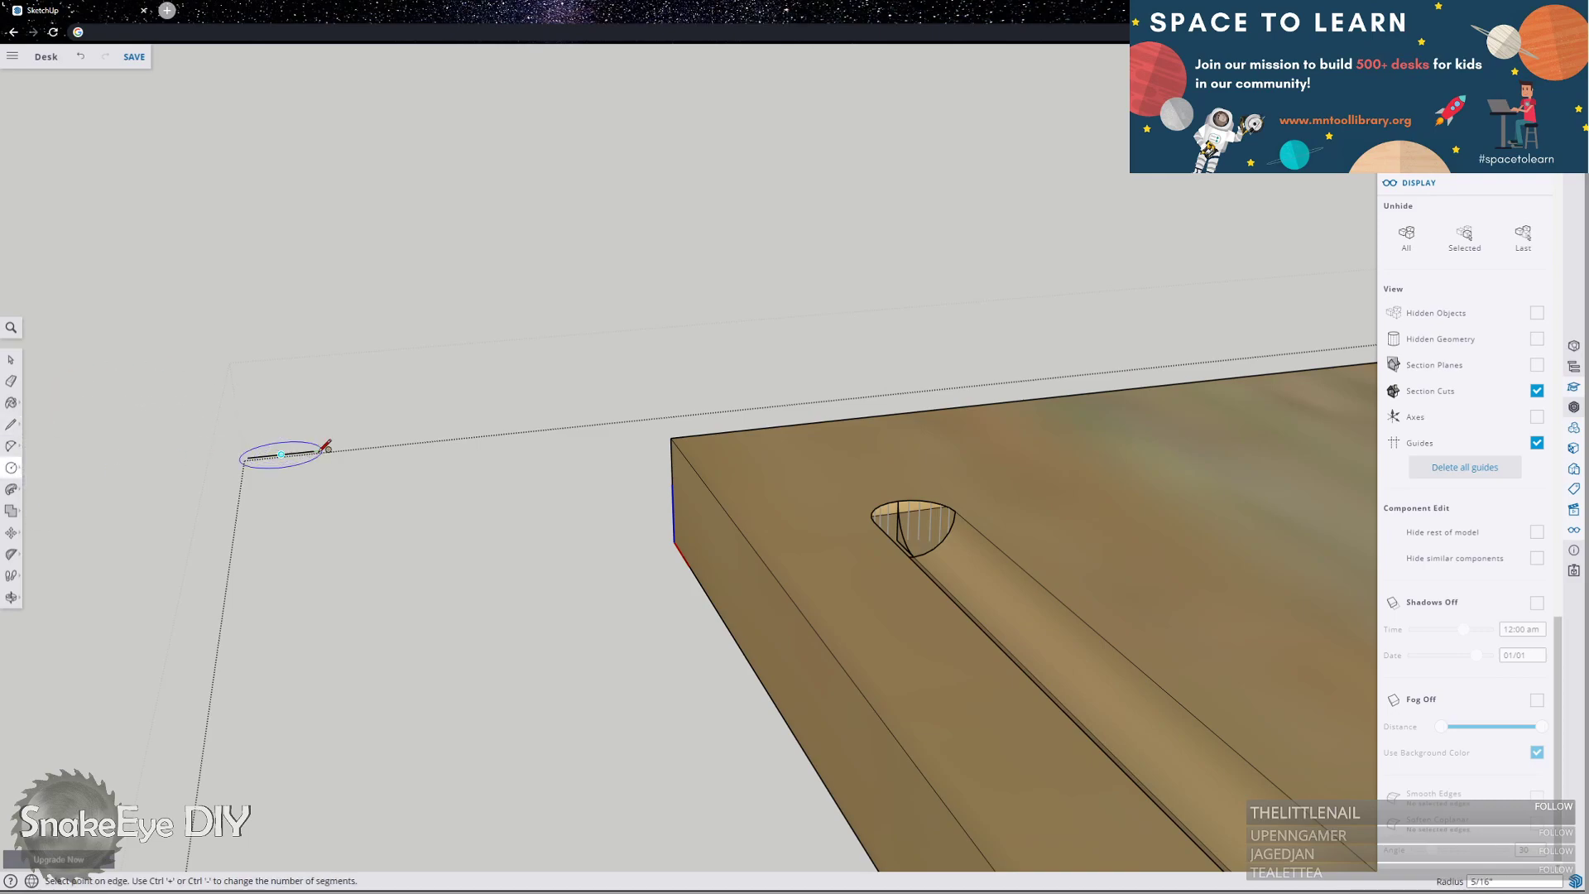
pyautogui.click(313, 449)
# Draw a vertical line through the circle's centre, extending it downward by 5.
pyautogui.scroll(3, 267, 438)
pyautogui.scroll(3, 267, 438)
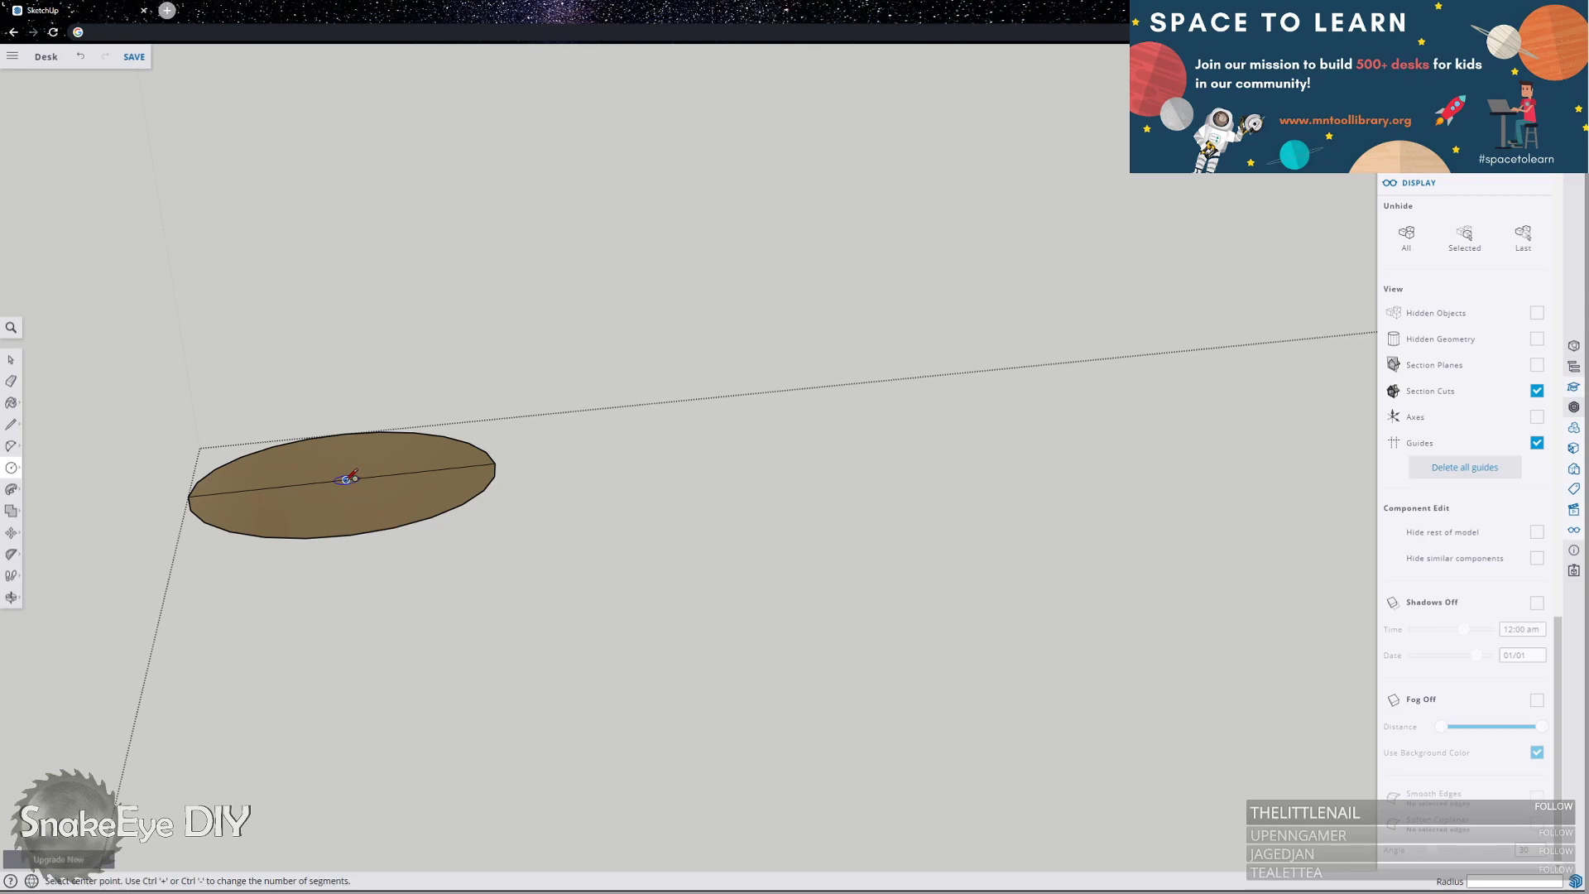
pyautogui.press('l')
pyautogui.click(346, 479)
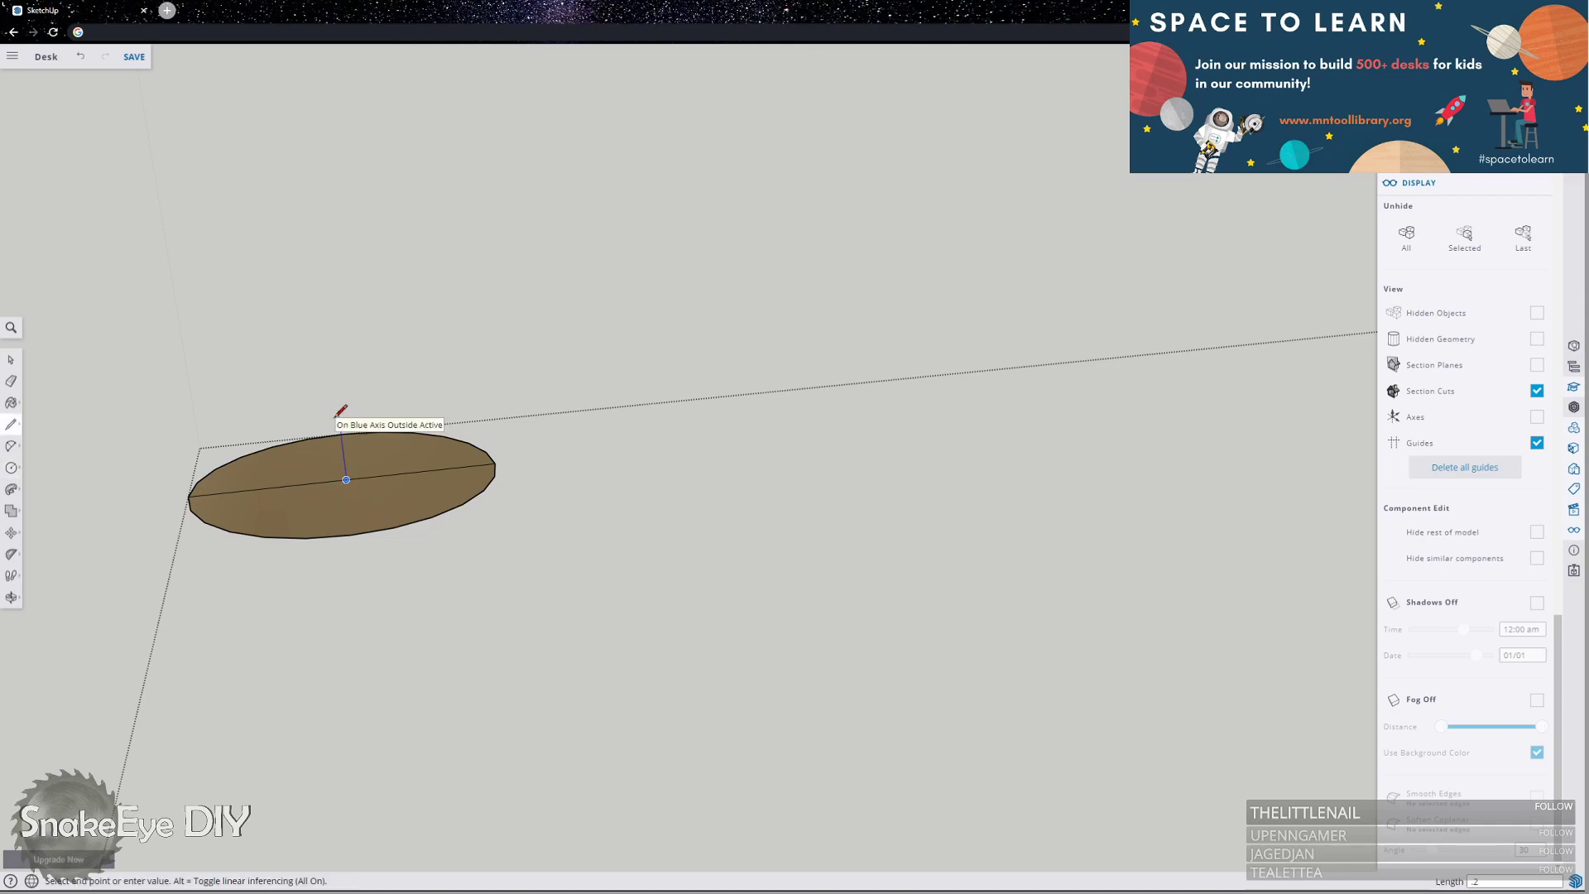
pyautogui.click(329, 337)
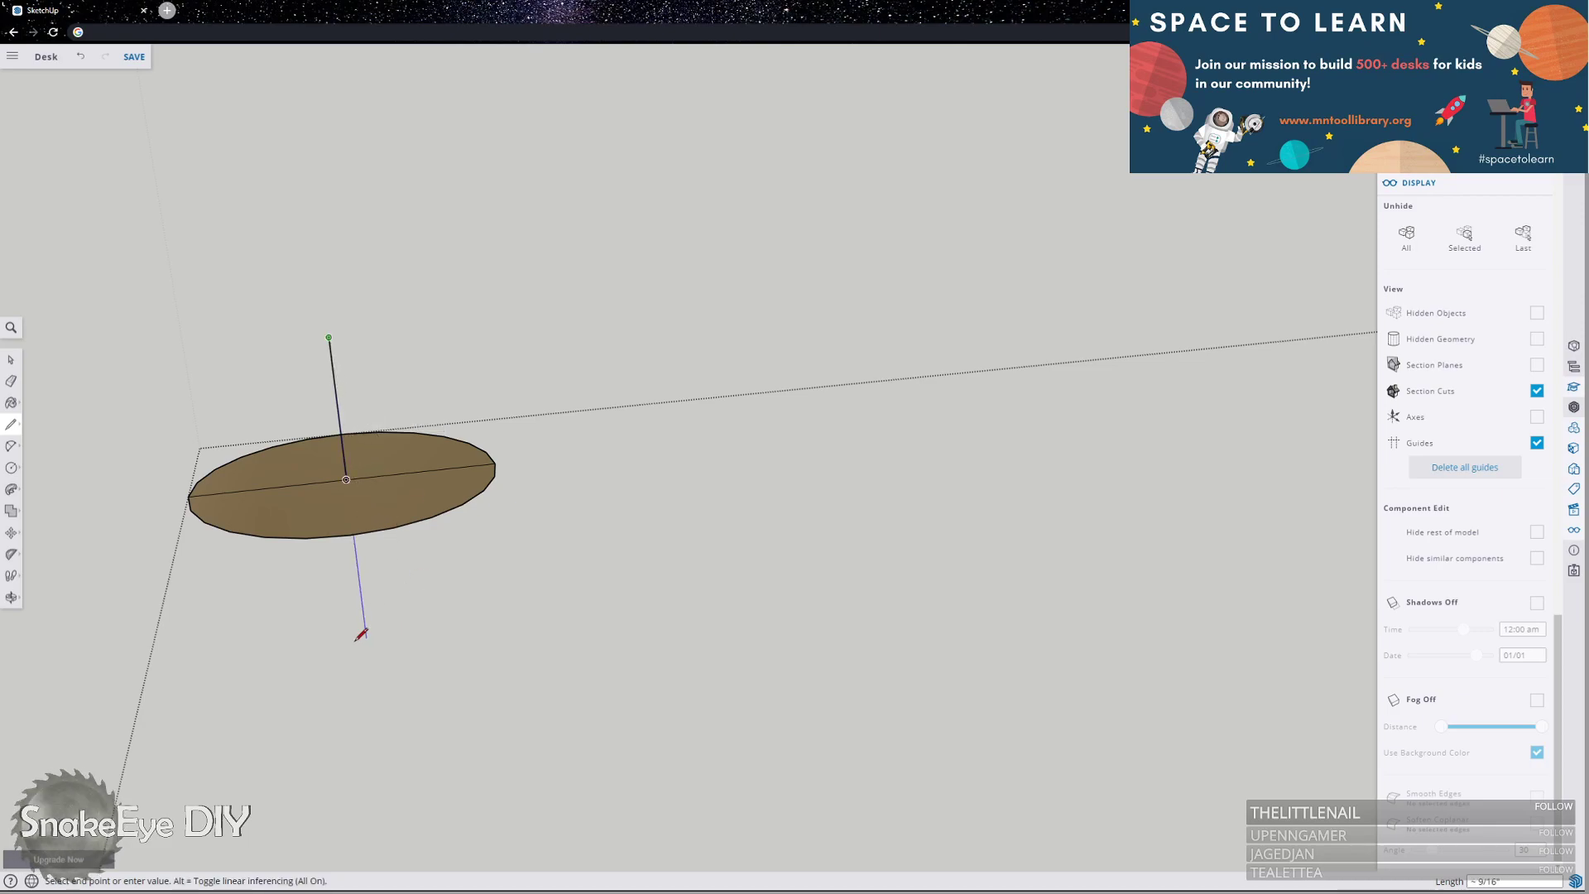
pyautogui.write('5')
pyautogui.press('Return')
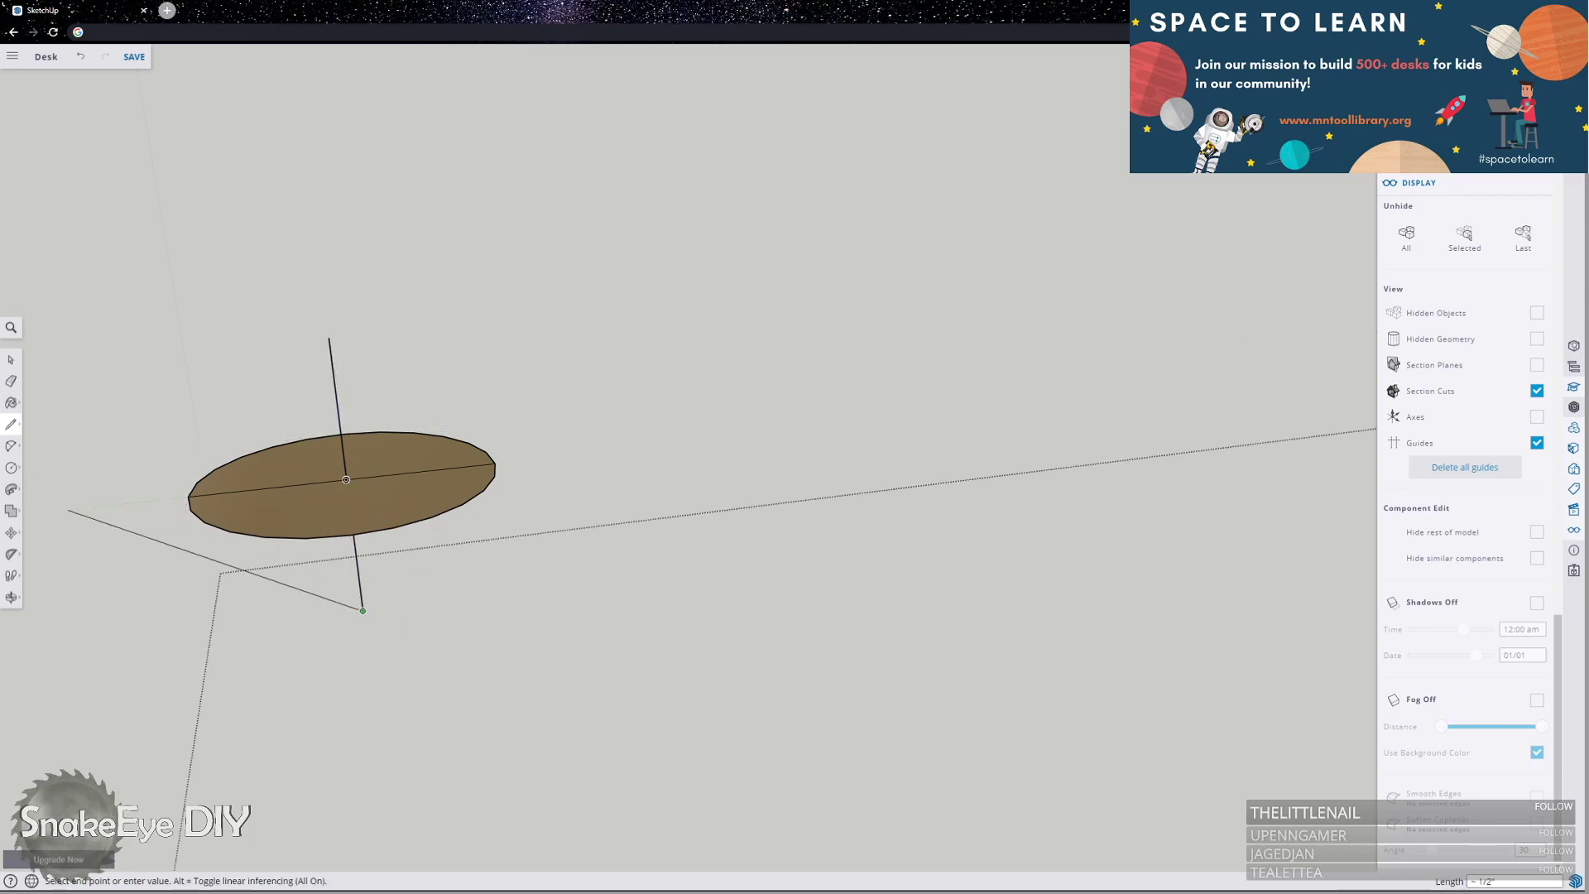
pyautogui.click(10, 467)
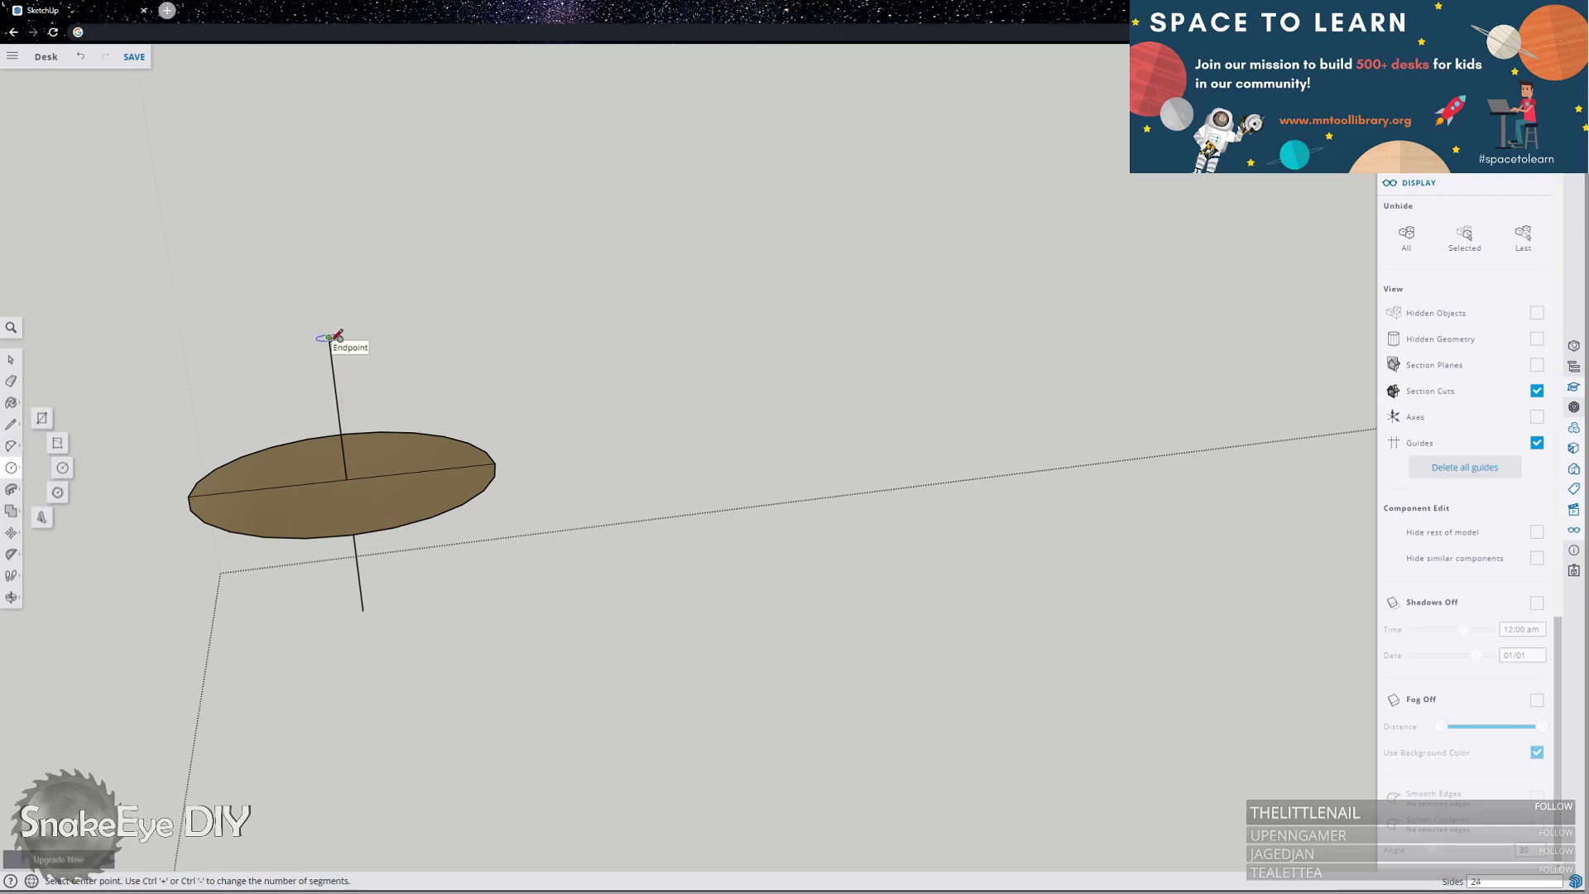
# Add a 1/4-inch circle centred on the vertical line's top, then view the disc from another angle.
pyautogui.click(346, 479)
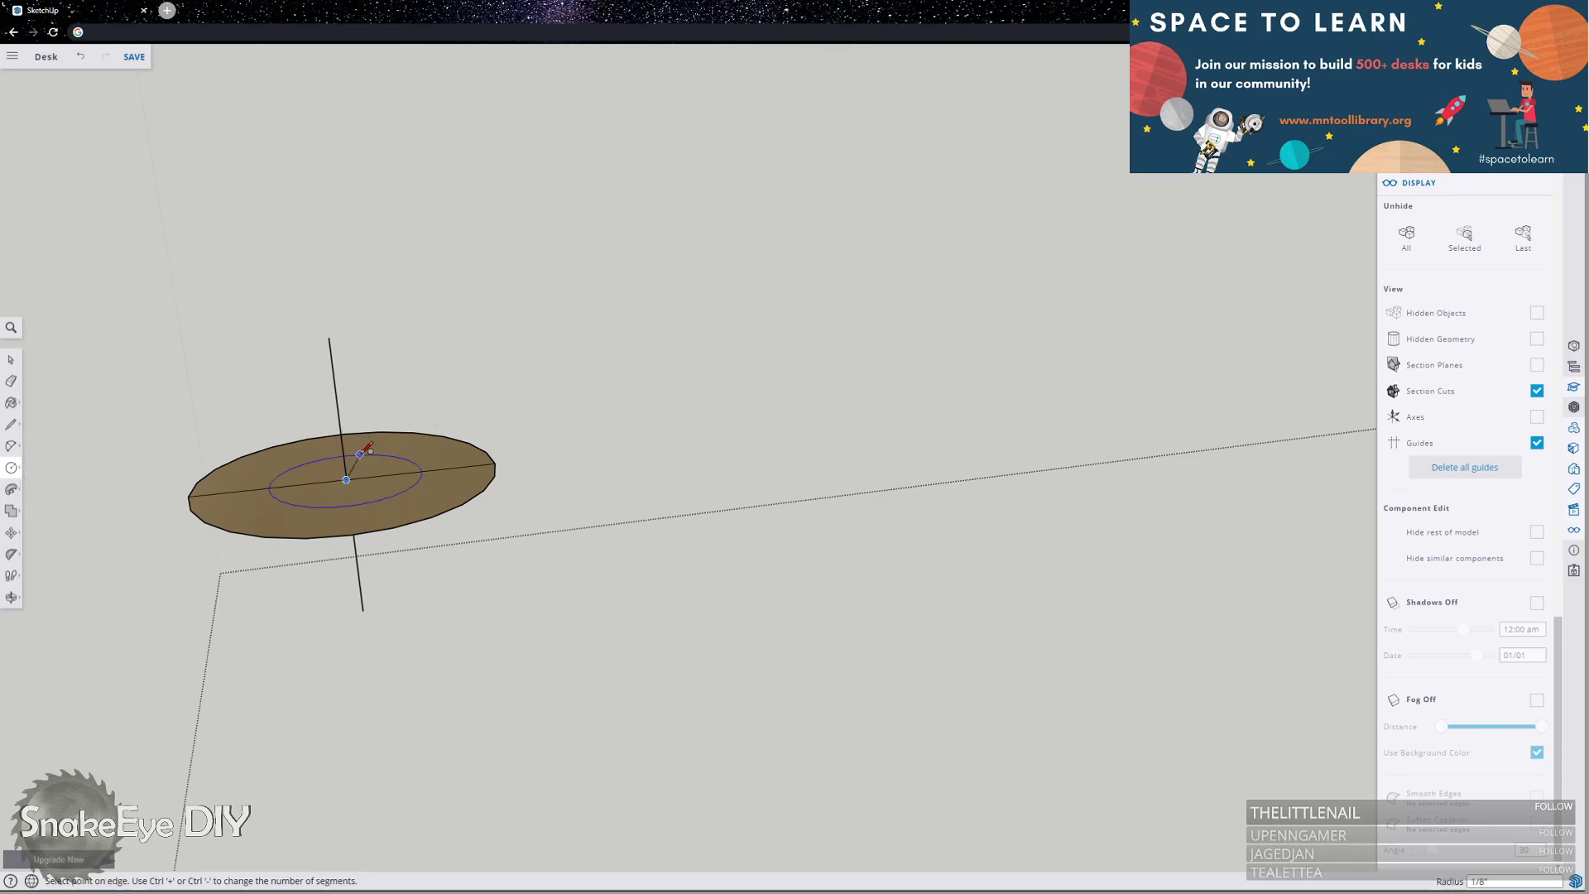
pyautogui.click(335, 343)
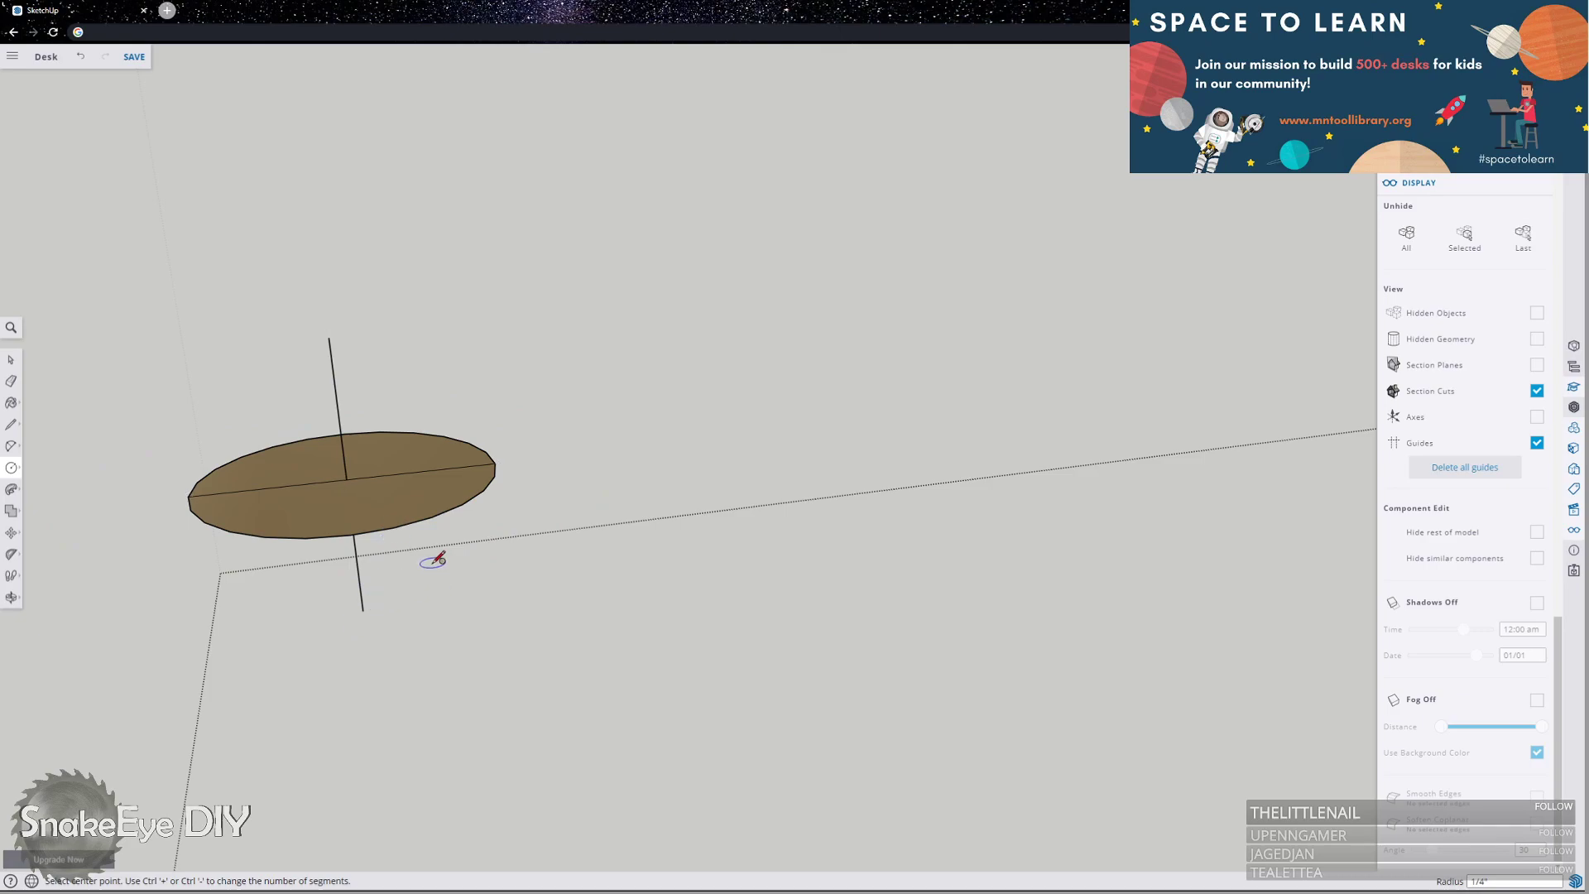
pyautogui.press('o')
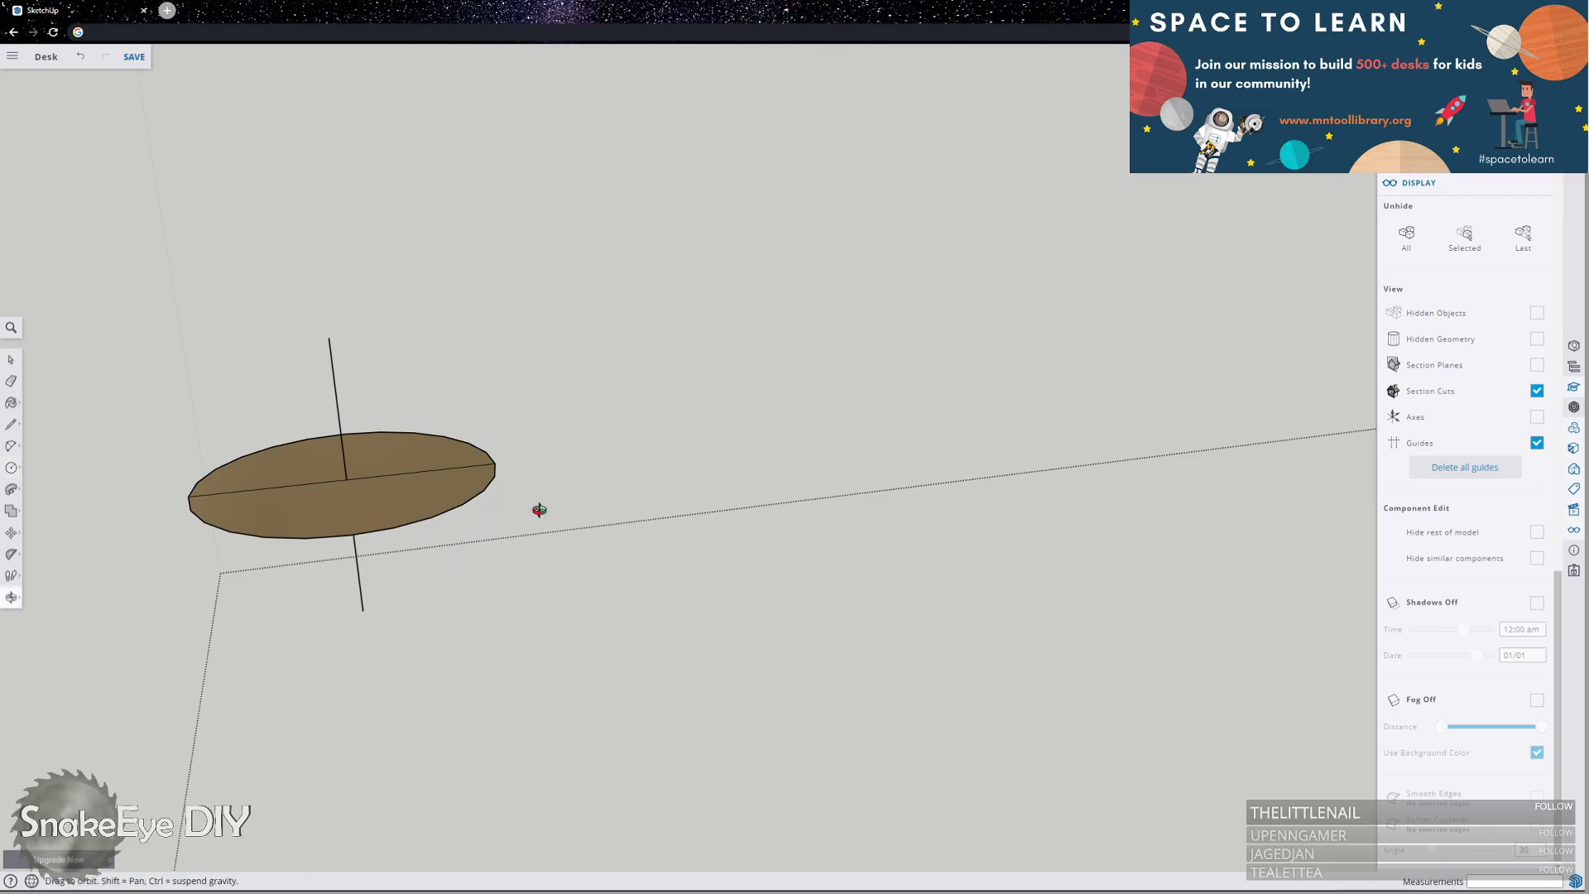
pyautogui.moveTo(484, 472); pyautogui.dragTo(302, 471)
pyautogui.moveTo(409, 358); pyautogui.dragTo(686, 378)
pyautogui.moveTo(483, 390); pyautogui.dragTo(993, 387)
# Draw a circle at the disc's centre and a line from the disc edge to the axis top, forming a triangle.
pyautogui.press('c')
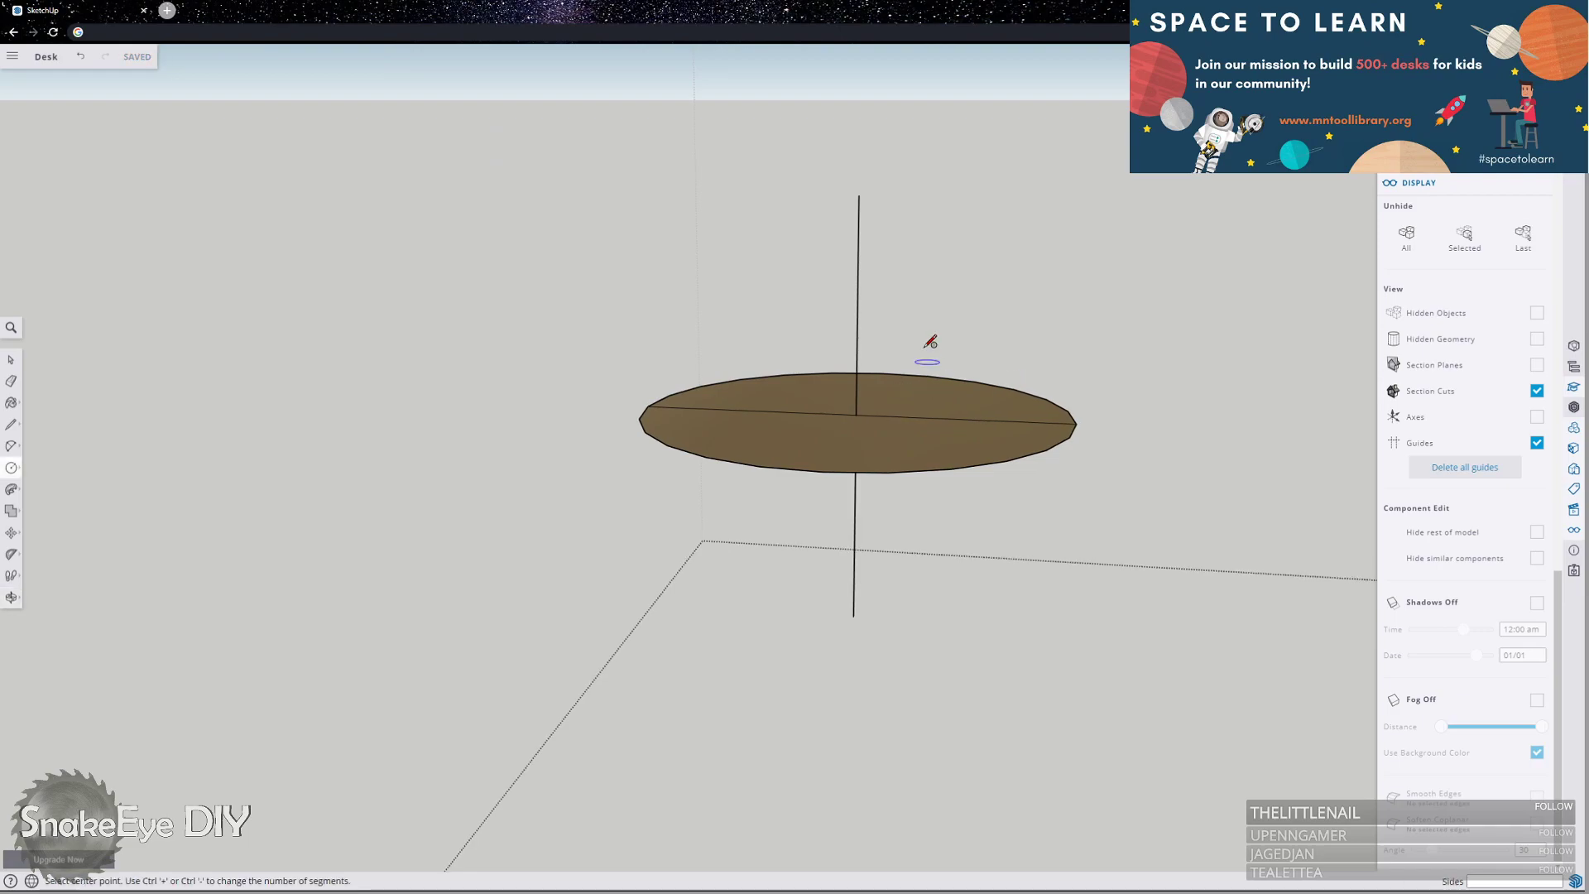
pyautogui.click(855, 414)
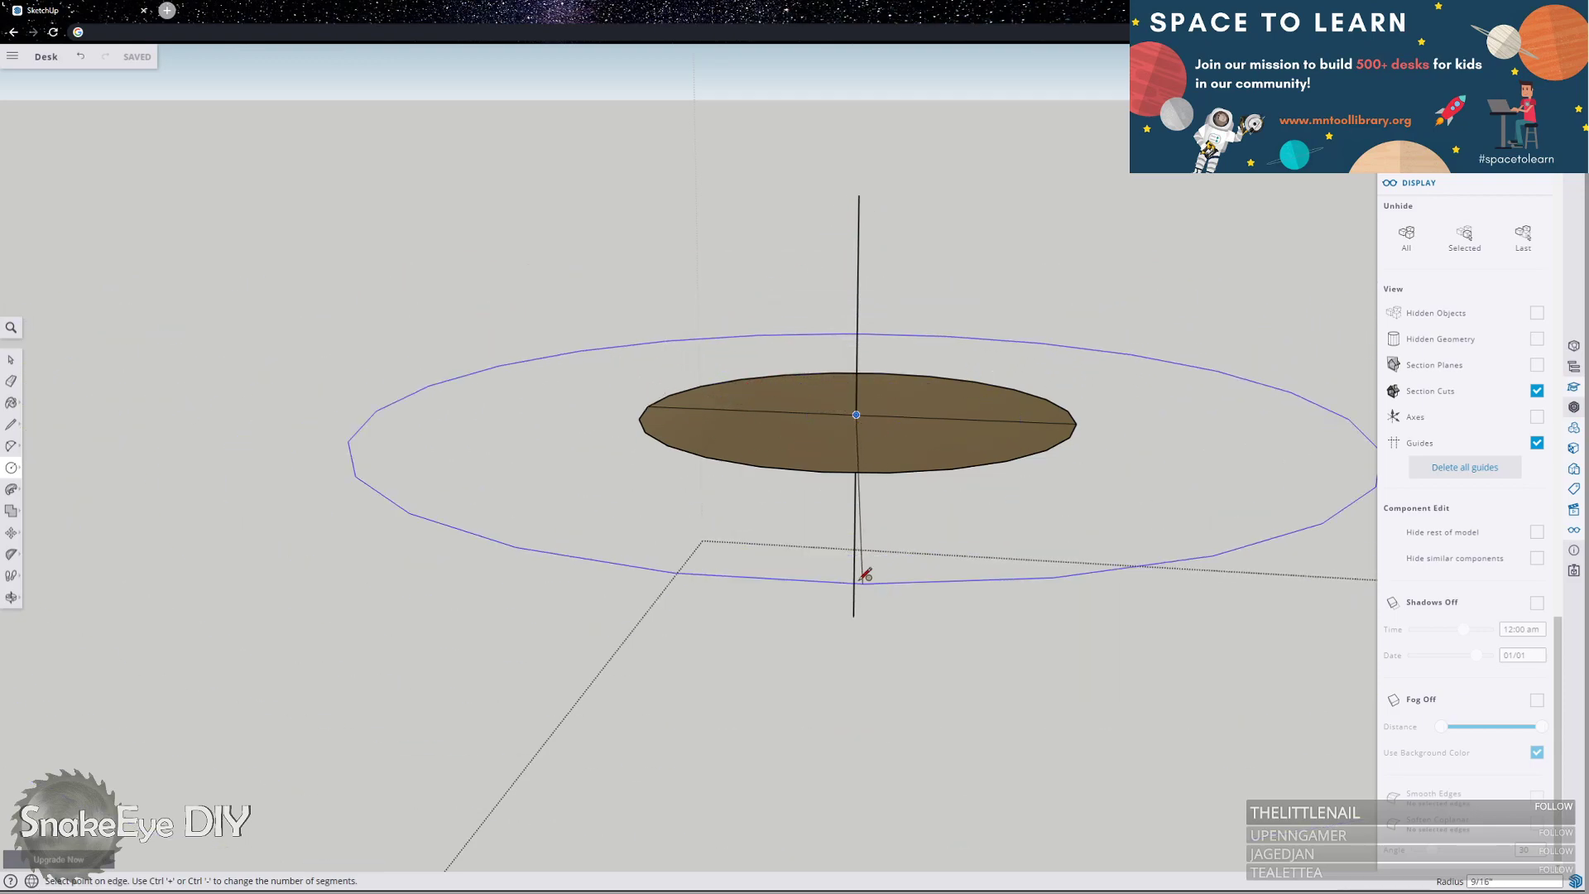
pyautogui.click(857, 605)
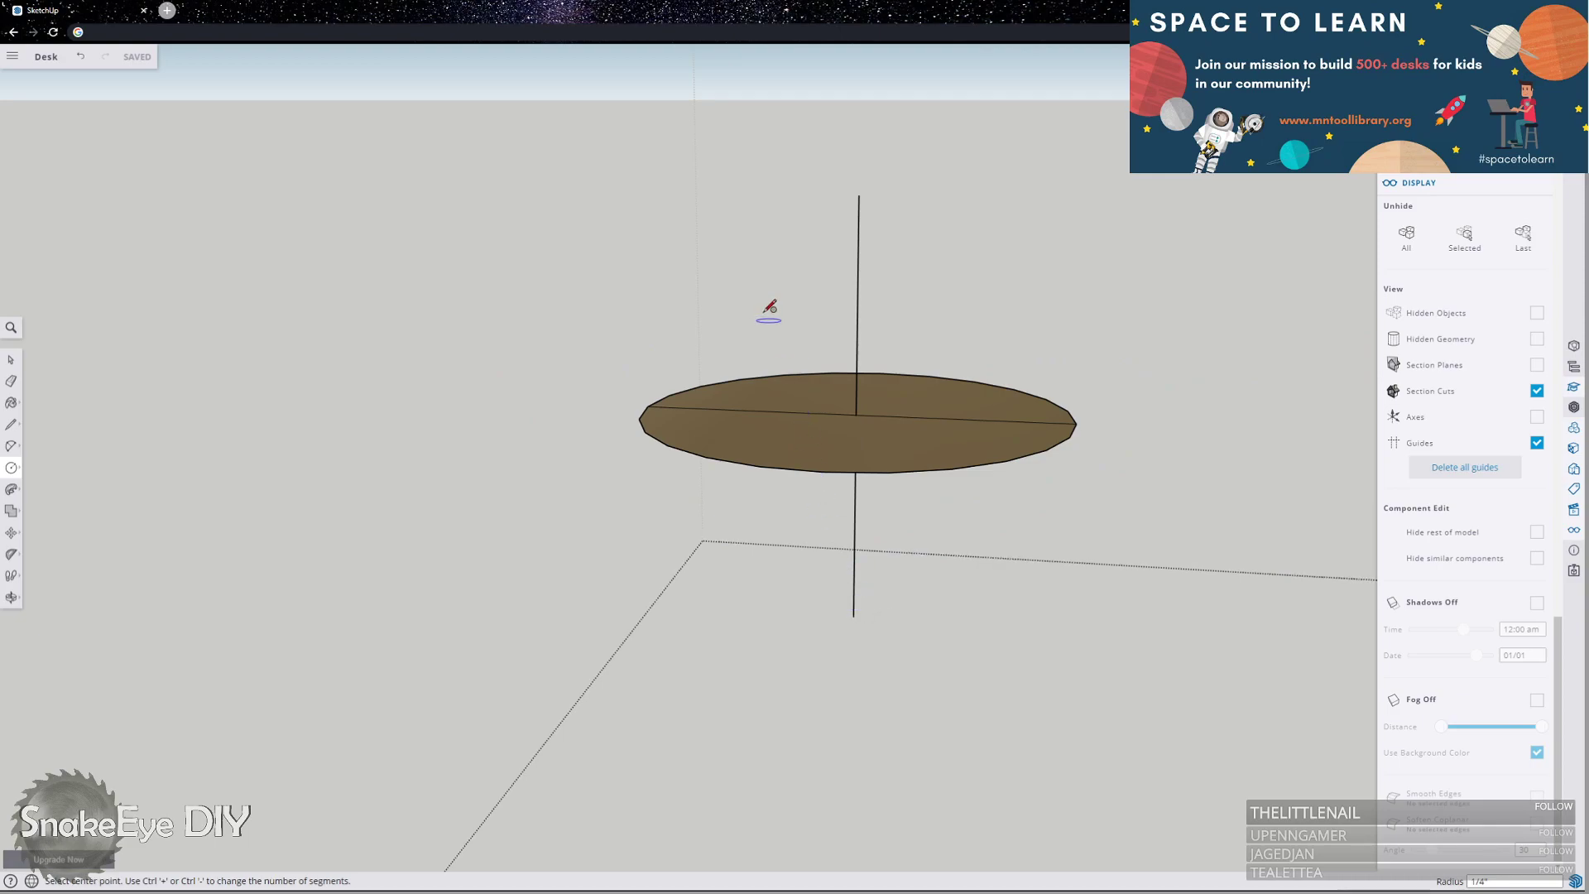
pyautogui.press('l')
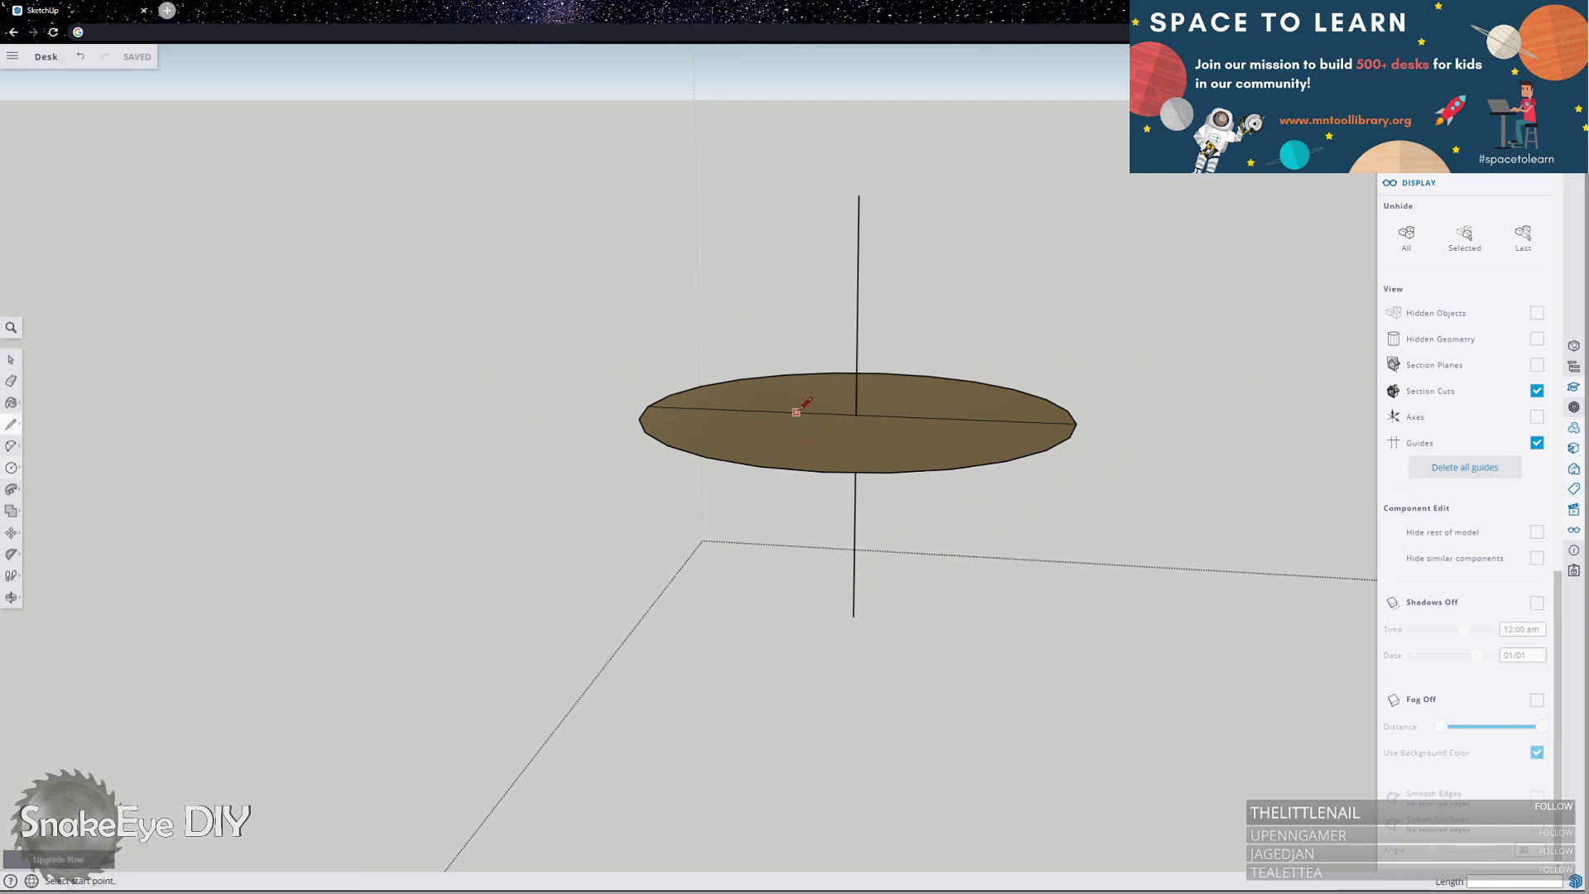
pyautogui.click(656, 402)
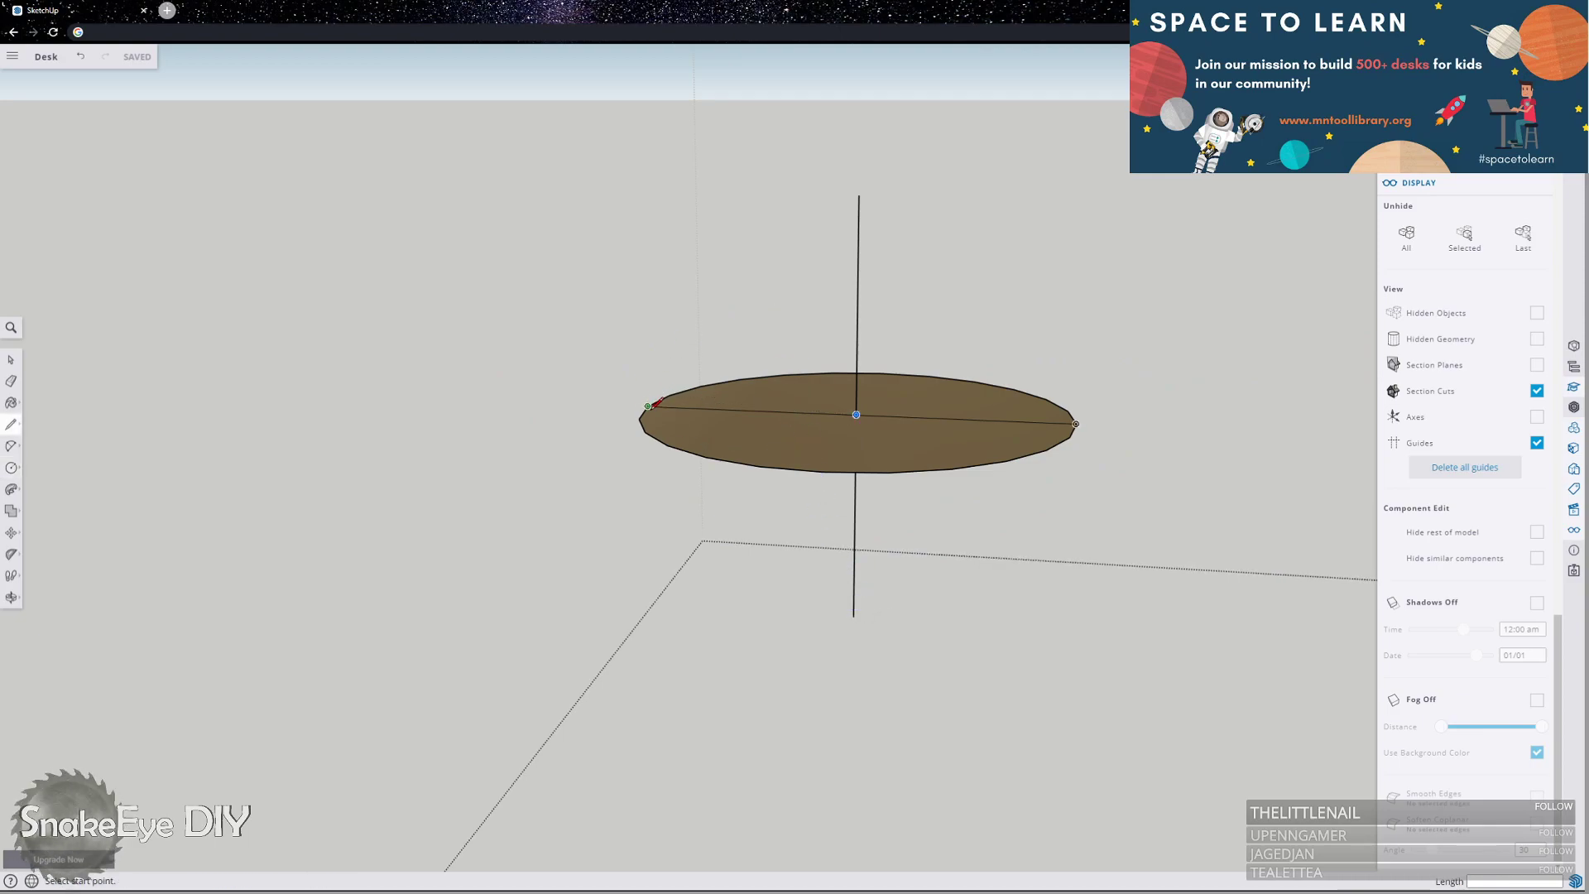
pyautogui.click(868, 189)
# Draw a vertical circle from the disc's centre out to the triangle's top.
pyautogui.press('c')
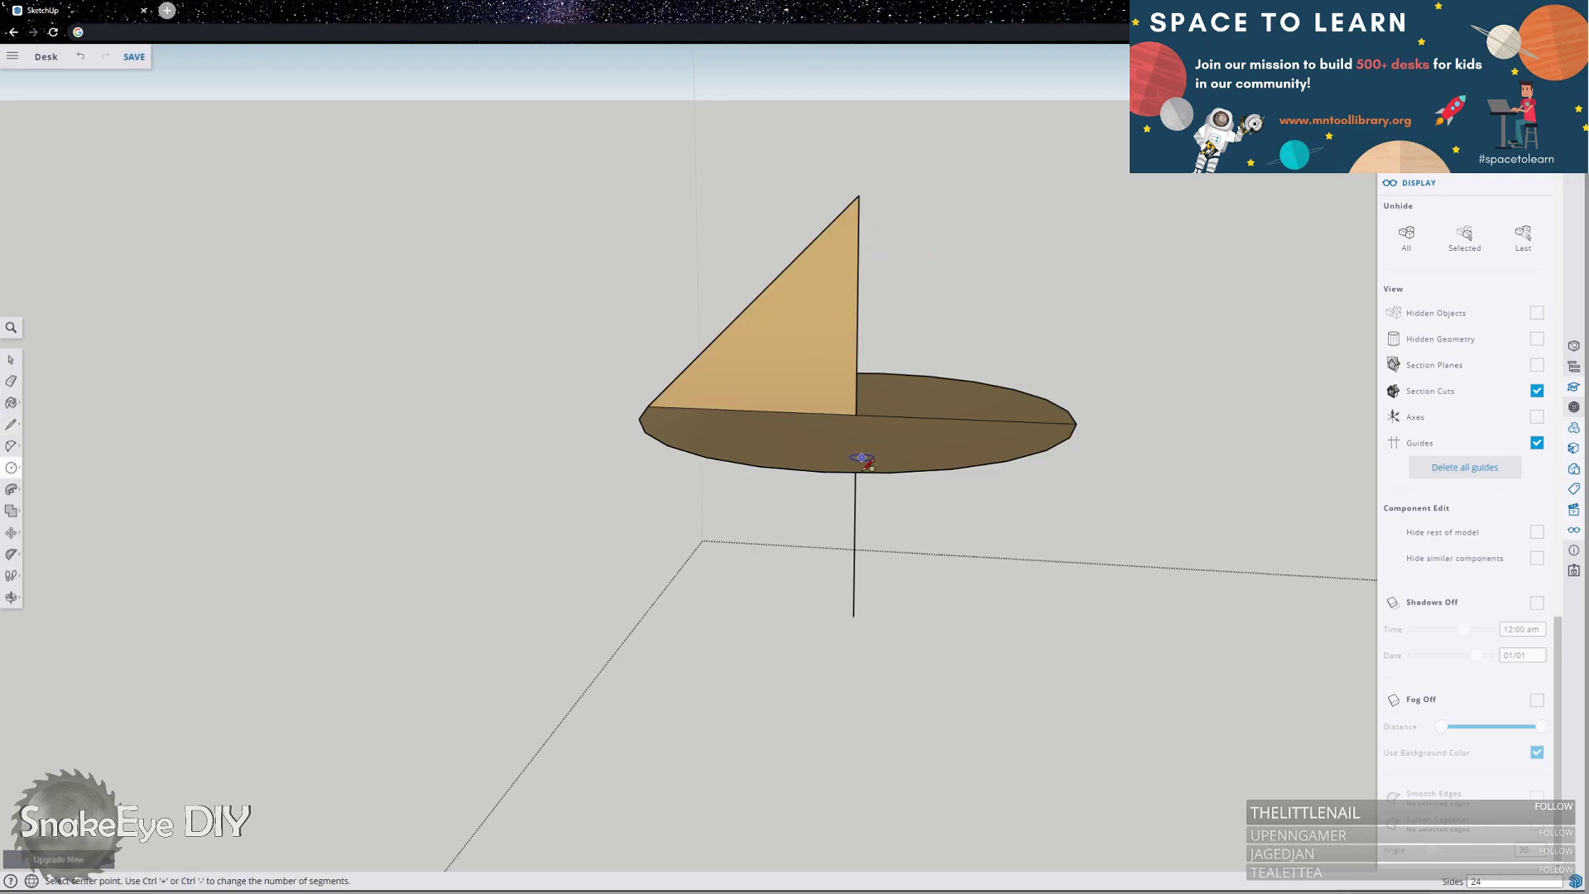
pyautogui.click(857, 413)
pyautogui.click(858, 196)
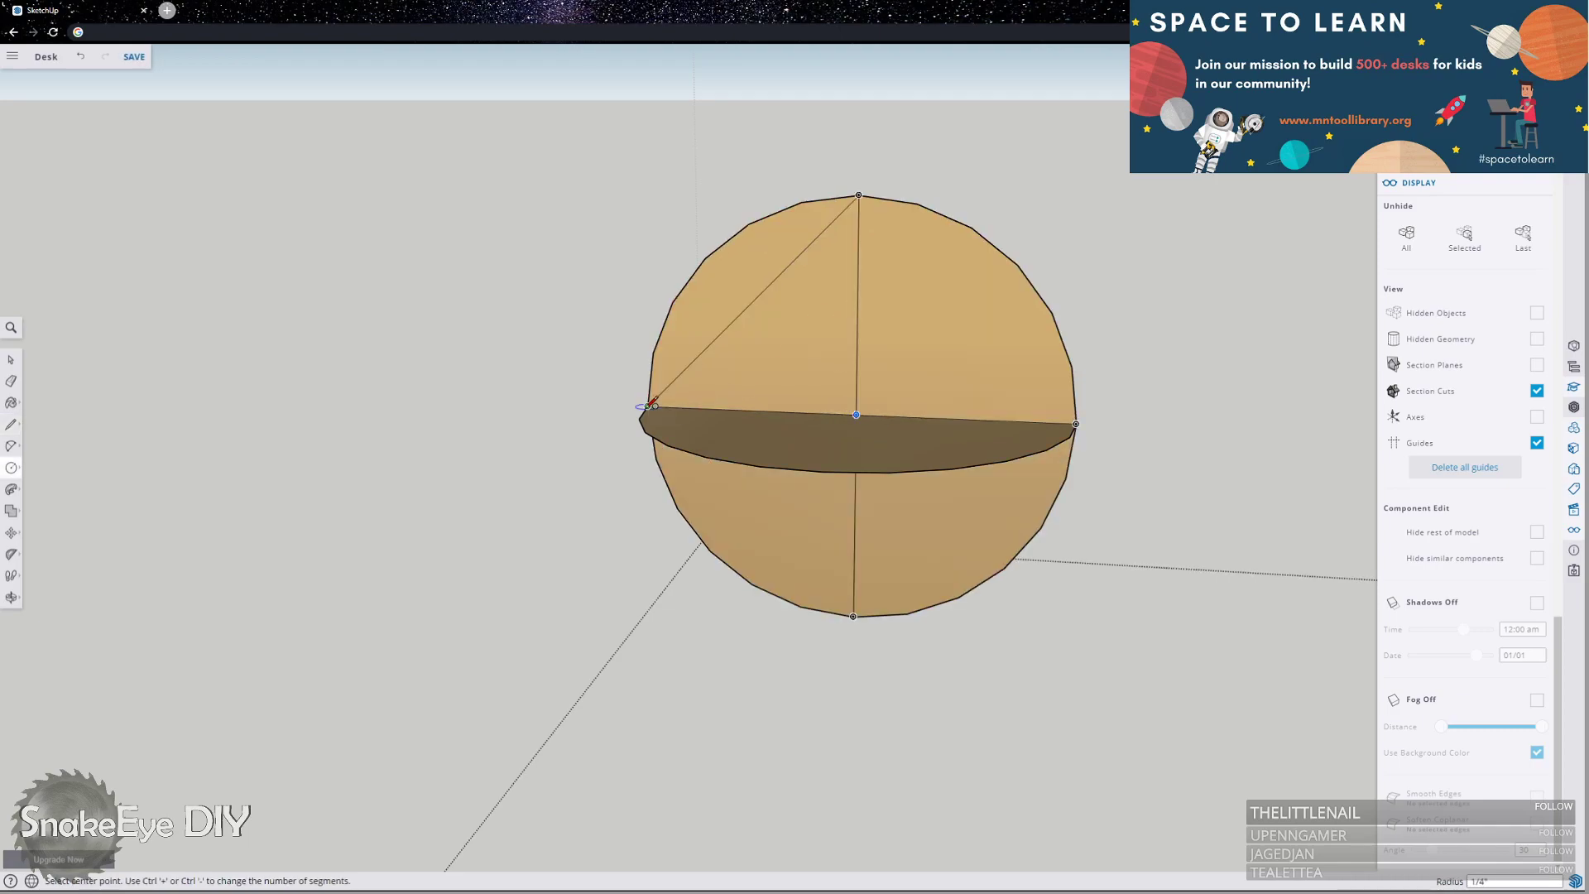
pyautogui.press('space')
# Delete the upper quarter-disc faces and the triangular face.
pyautogui.click(867, 334)
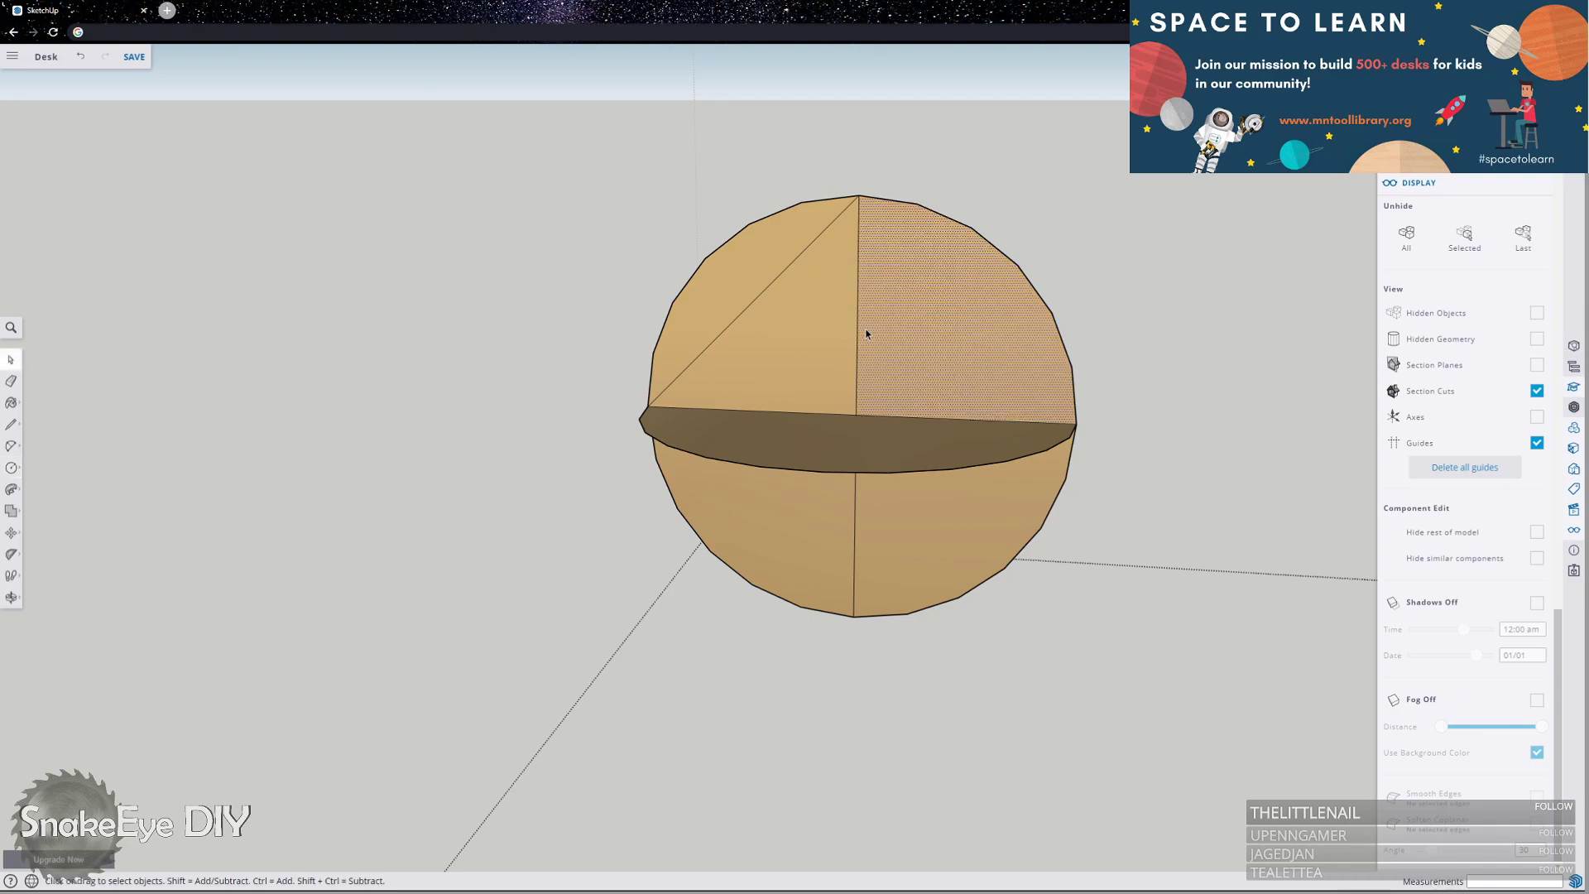
pyautogui.press('Delete')
pyautogui.click(855, 337)
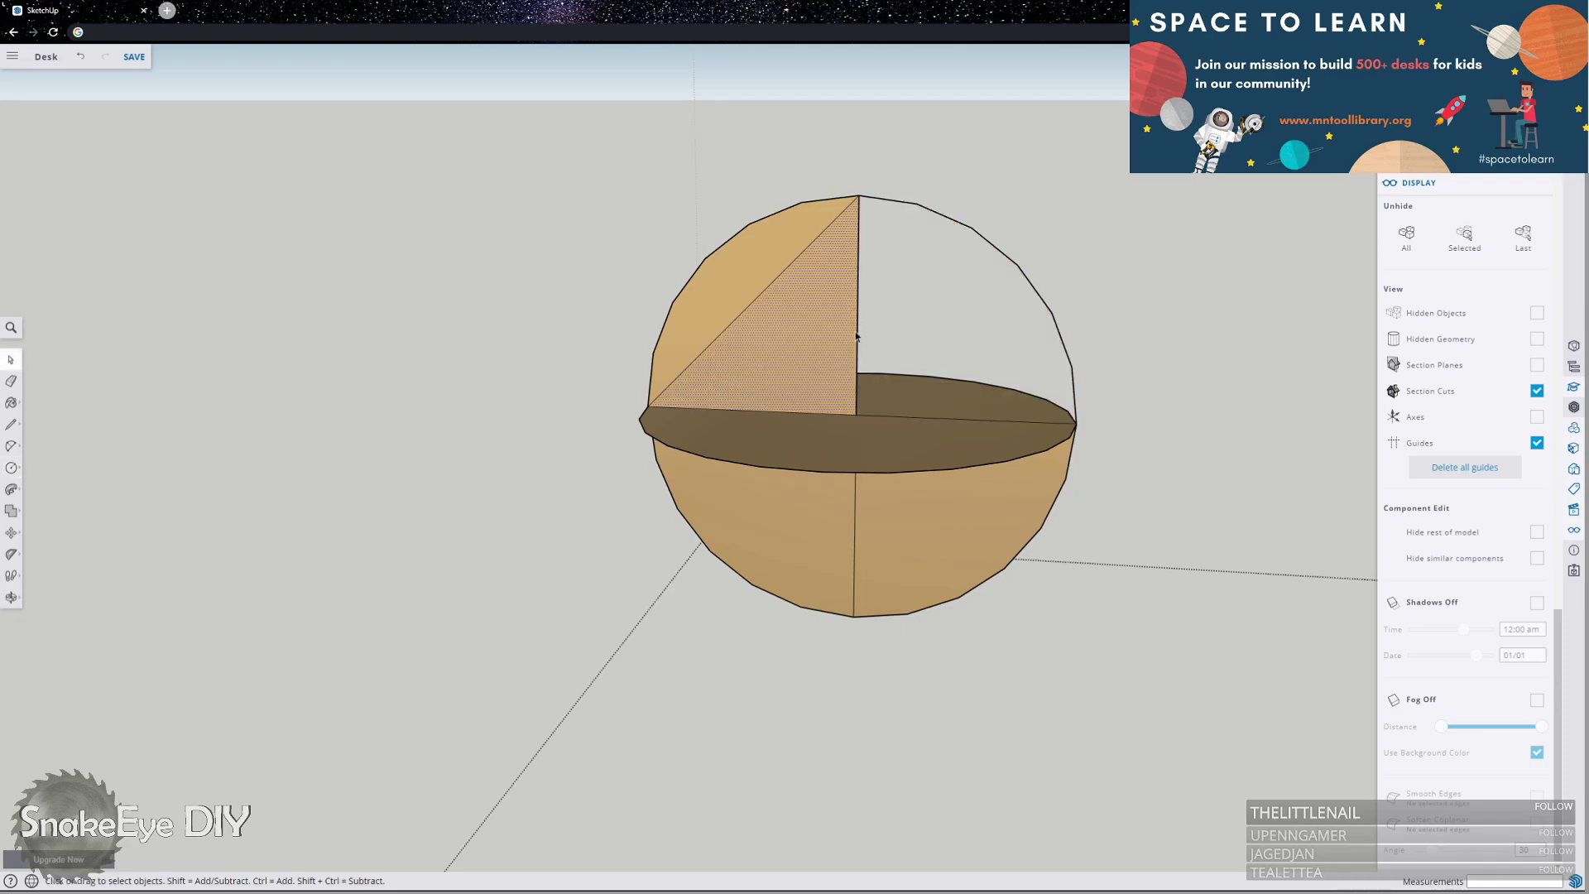
pyautogui.press('Delete')
pyautogui.click(752, 308)
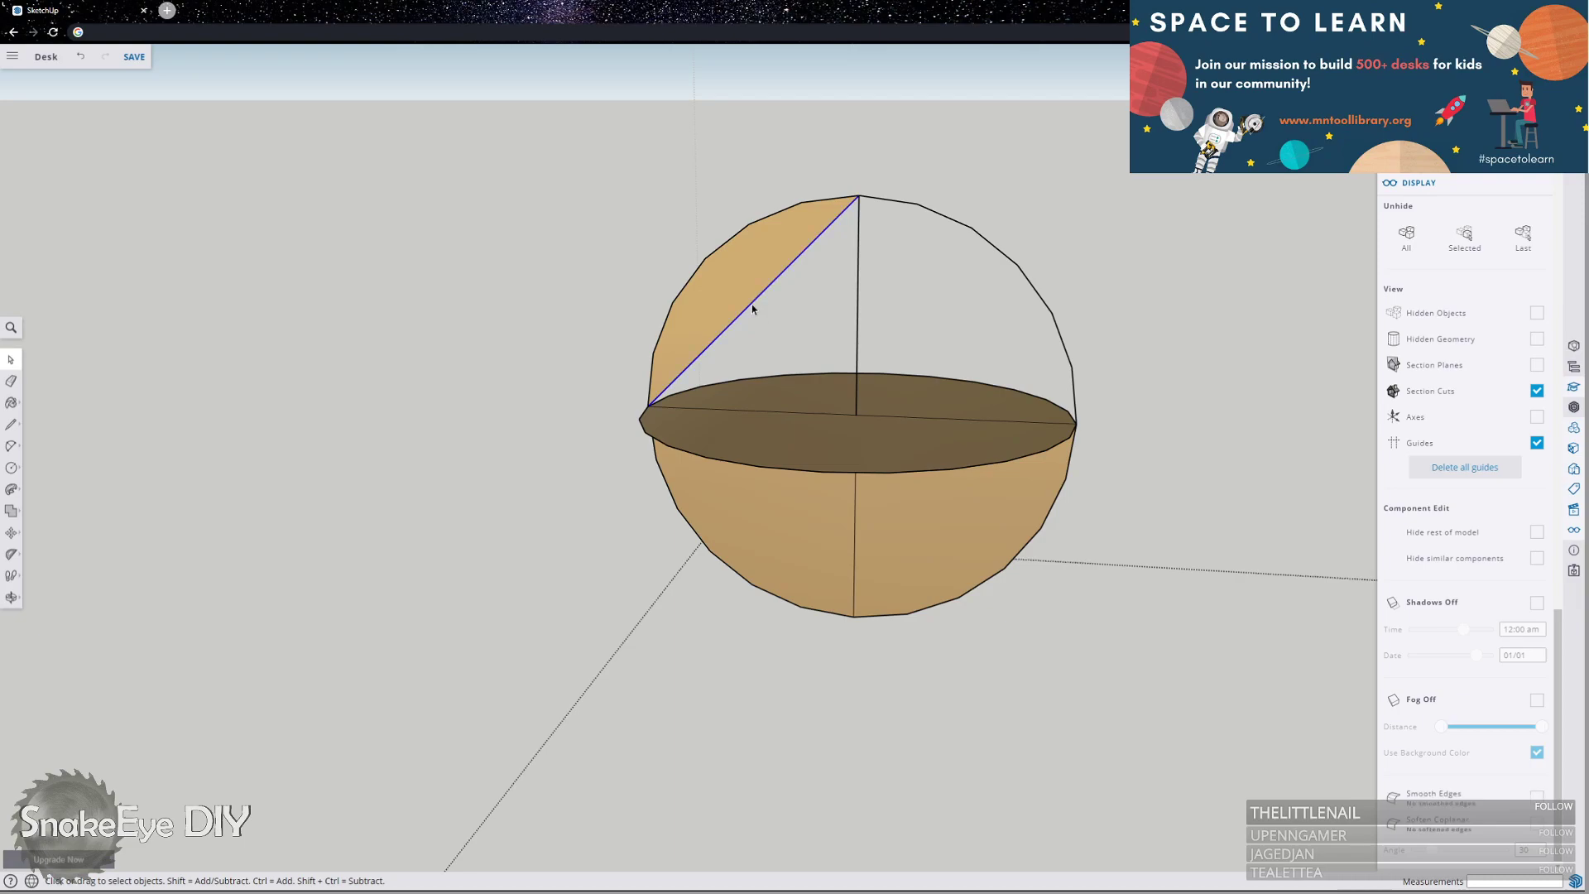
pyautogui.press('Delete')
# Delete the vertical edges, the diameter edge with its lower face, and the leftover radius edge.
pyautogui.click(856, 524)
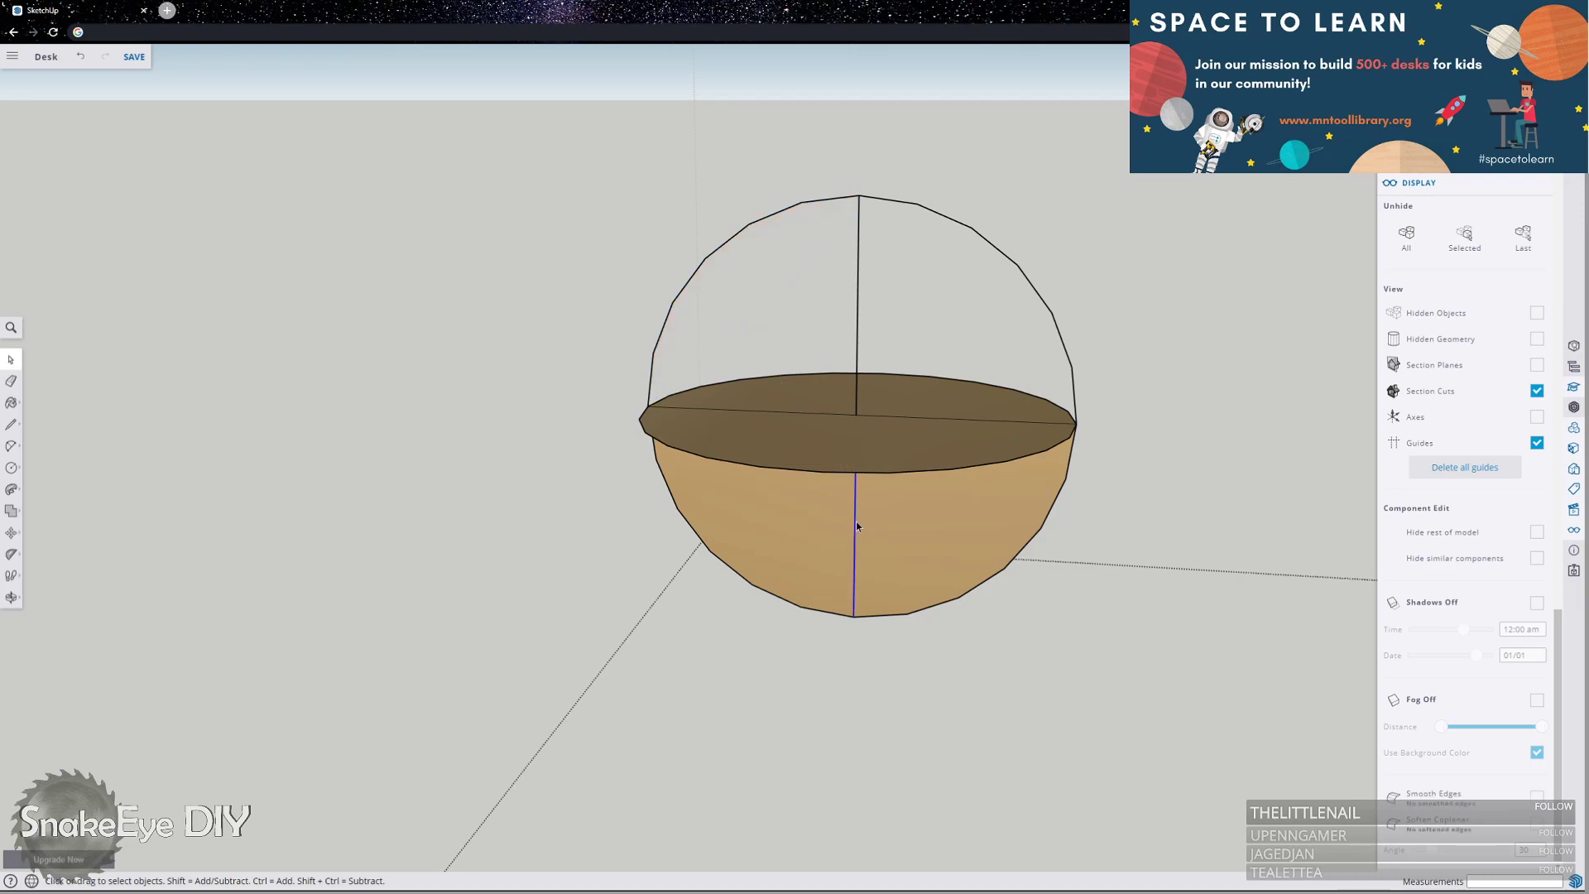
pyautogui.press('Delete')
pyautogui.click(866, 419)
pyautogui.press('Delete')
pyautogui.click(856, 408)
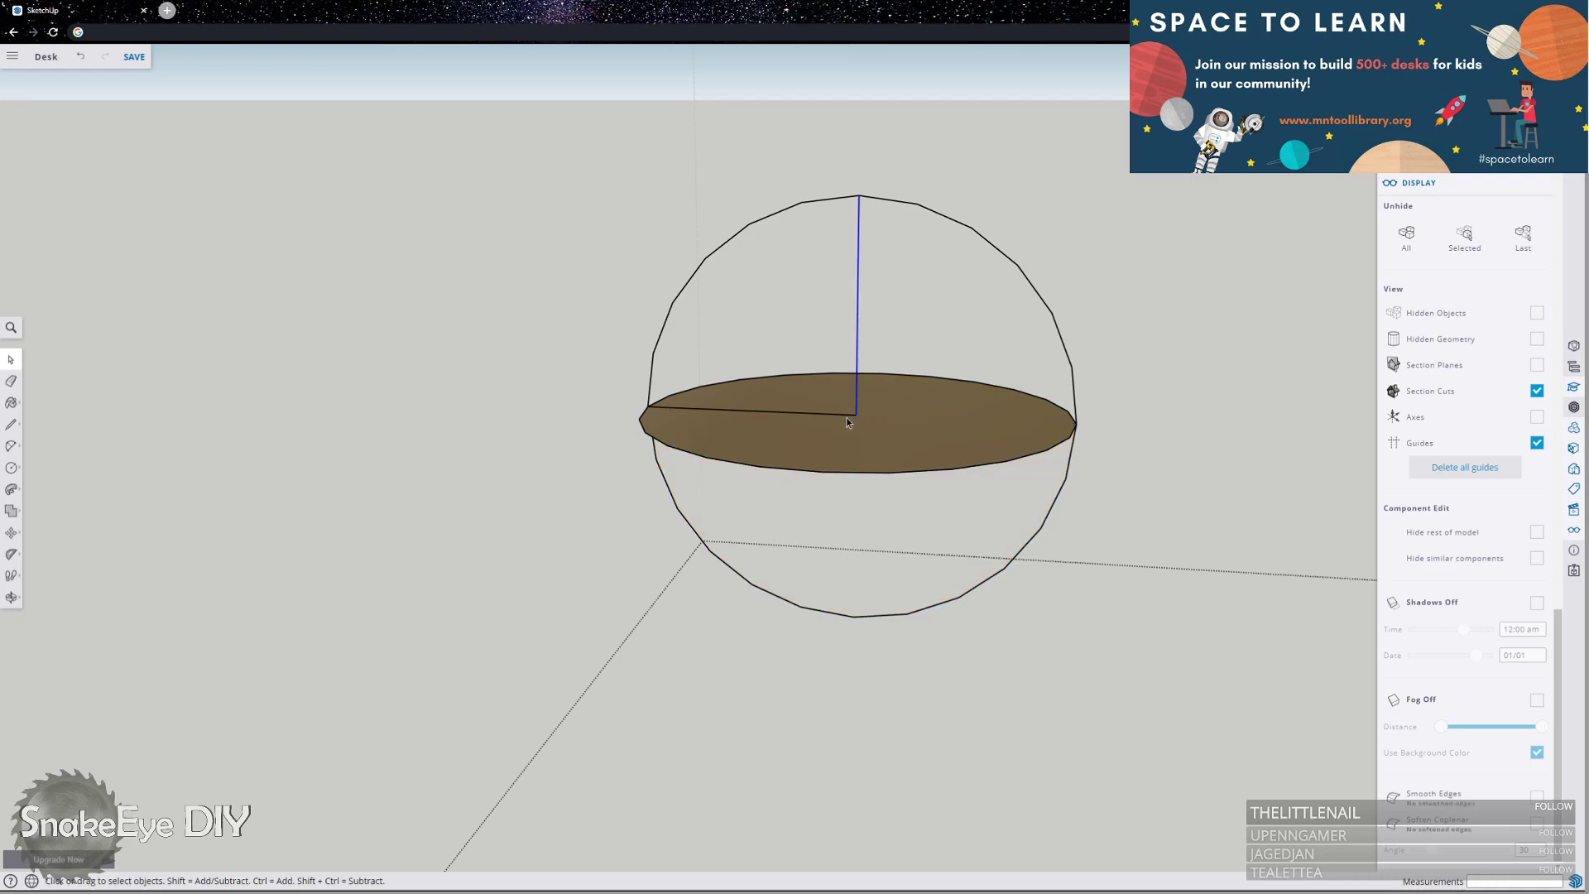
pyautogui.press('Delete')
pyautogui.click(832, 414)
pyautogui.press('Delete')
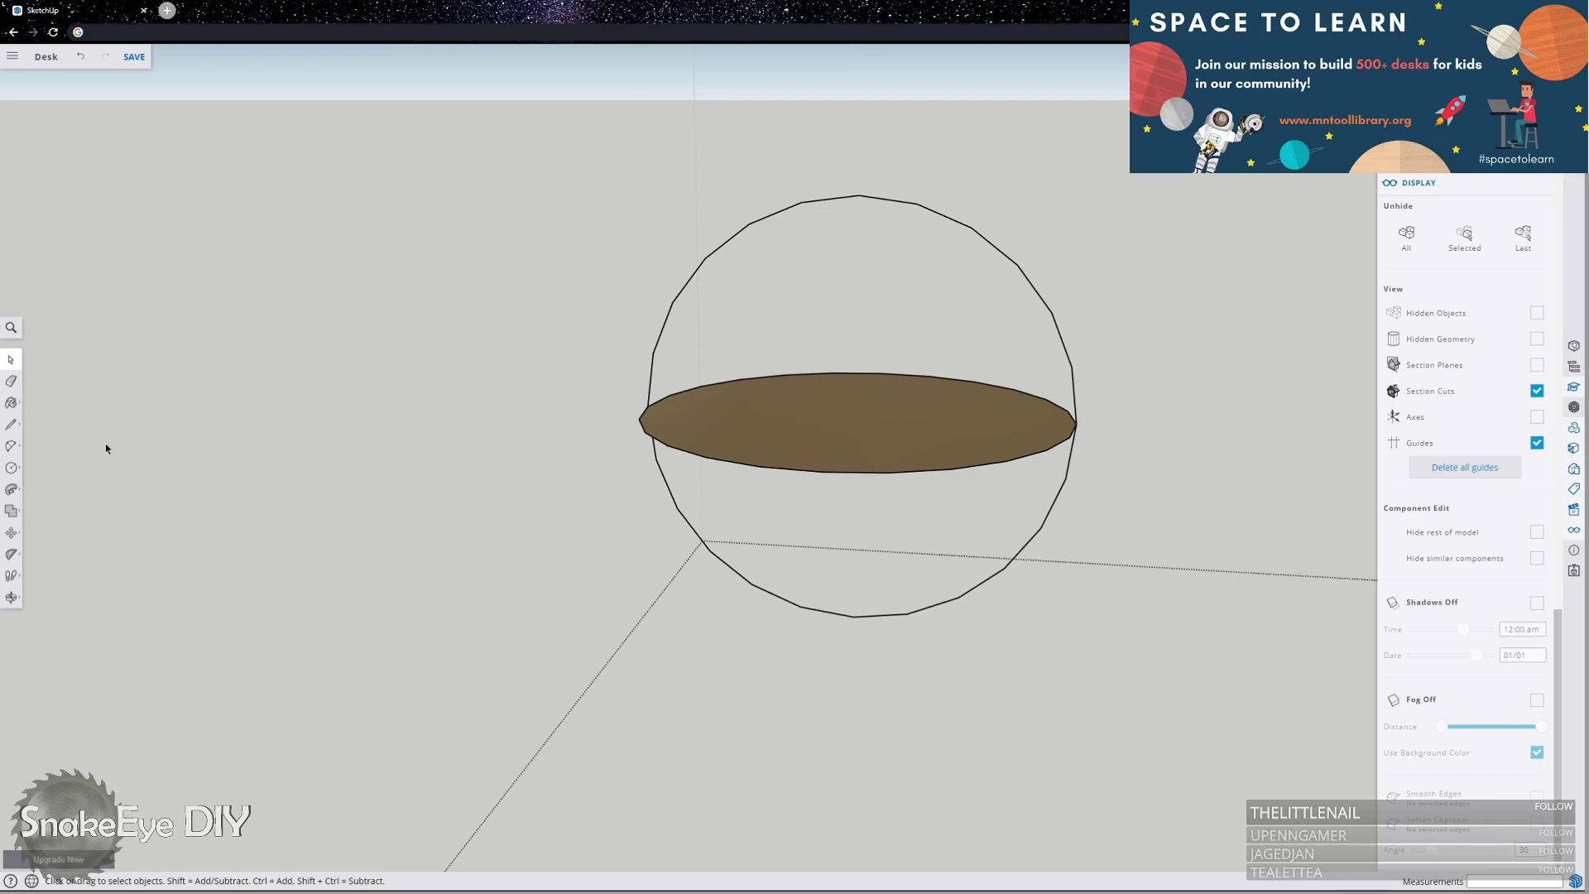
pyautogui.click(10, 489)
pyautogui.moveTo(774, 456)
pyautogui.mouseDown()
pyautogui.moveTo(778, 406)
pyautogui.moveTo(835, 343)
pyautogui.moveTo(665, 368)
pyautogui.moveTo(726, 321)
pyautogui.moveTo(695, 352)
pyautogui.moveTo(662, 327)
pyautogui.moveTo(631, 420)
pyautogui.moveTo(662, 484)
pyautogui.mouseUp()
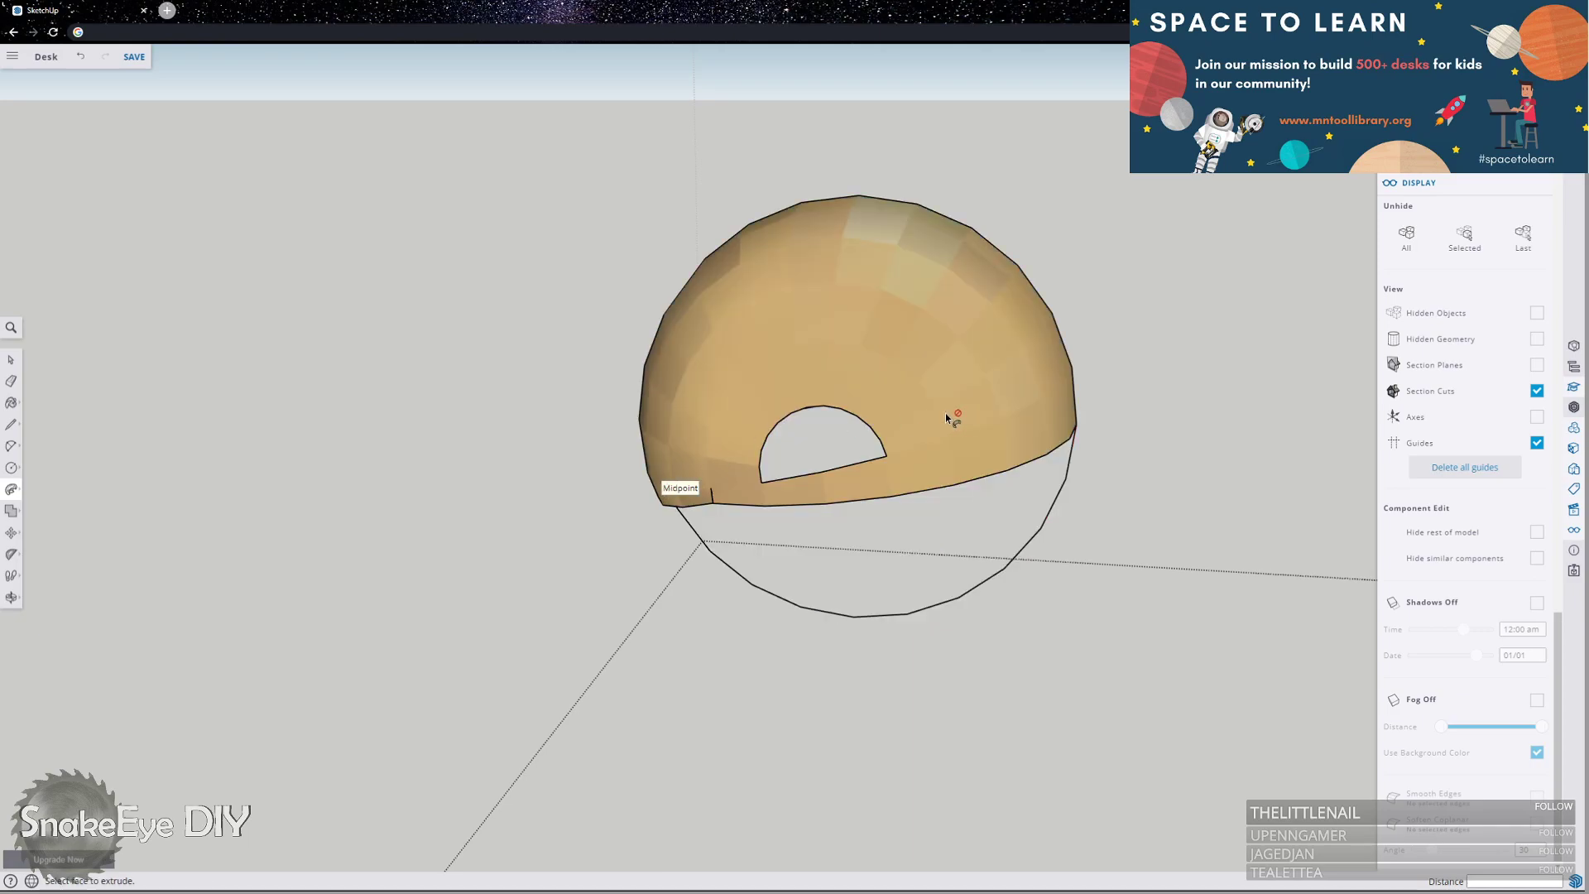
pyautogui.hotkey('ctrl', 'z')
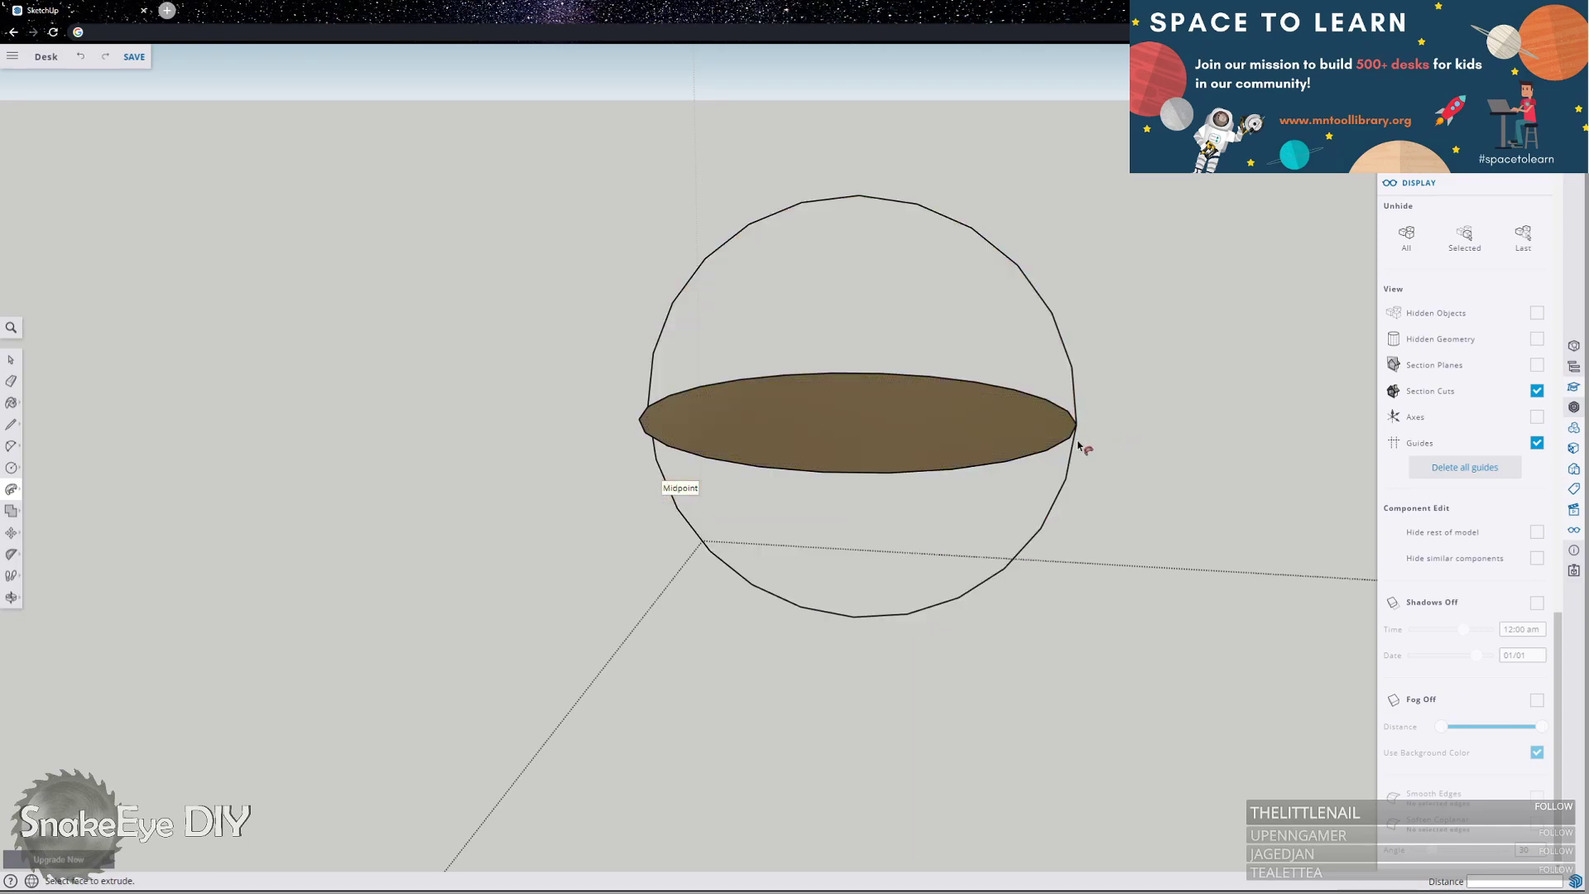
pyautogui.click(1032, 425)
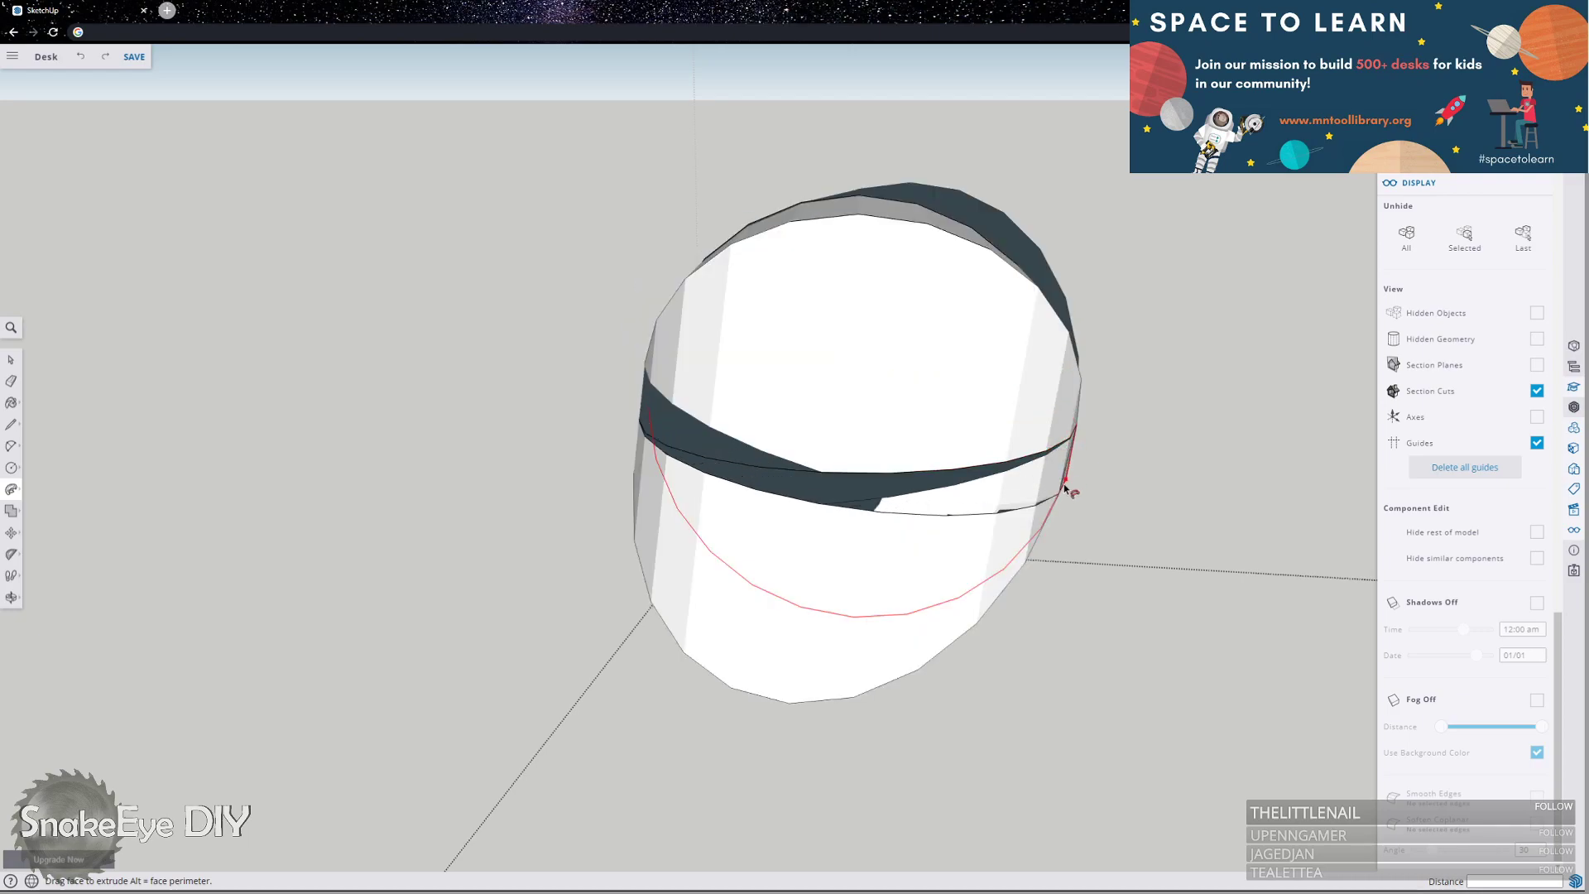
pyautogui.click(747, 385)
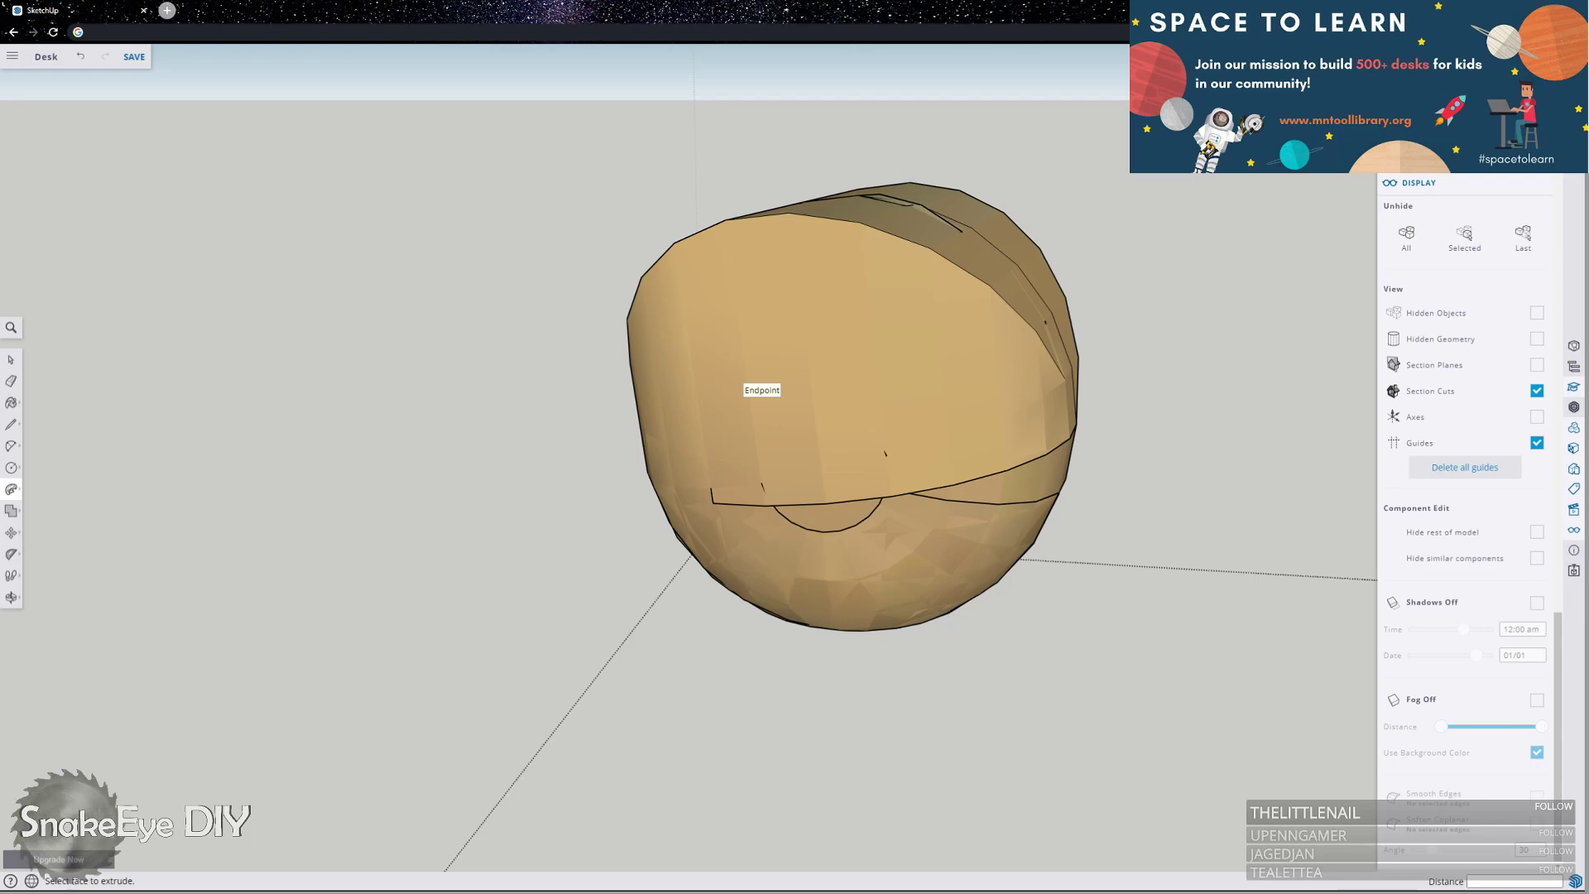
# Undo the sphere extrusion, triangle, axis line, disc and last remaining line.
pyautogui.hotkey('ctrl', 'z')
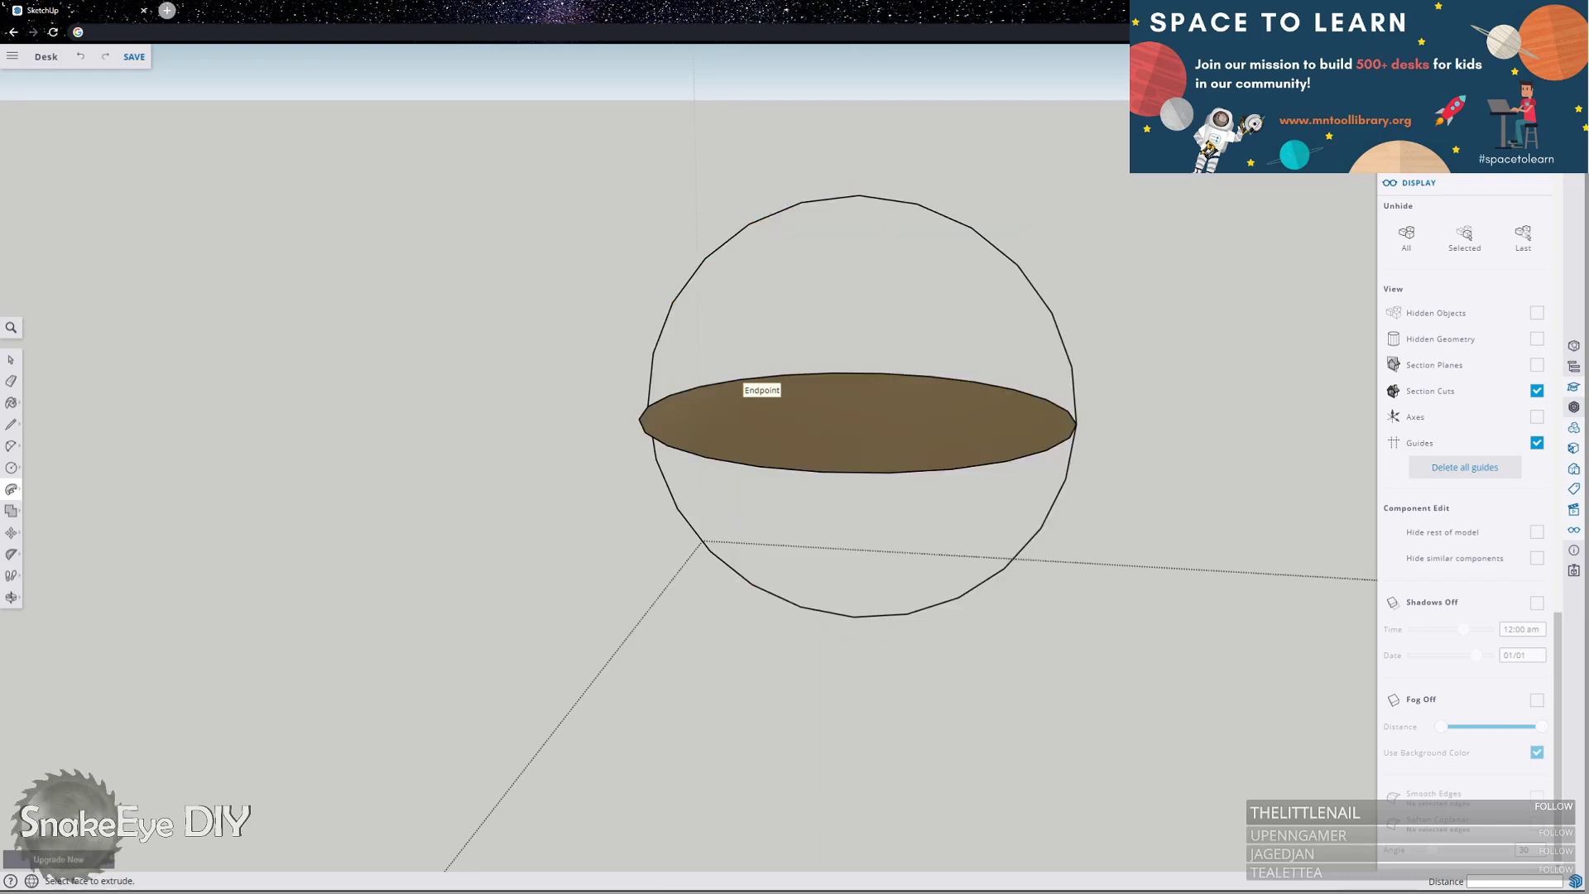
pyautogui.hotkey('ctrl', 'z')
pyautogui.hotkey('ctrl', 'z')
pyautogui.hotkey('ctrl', 'z')
pyautogui.hotkey('ctrl', 'z')
pyautogui.hotkey('ctrl', 'z')
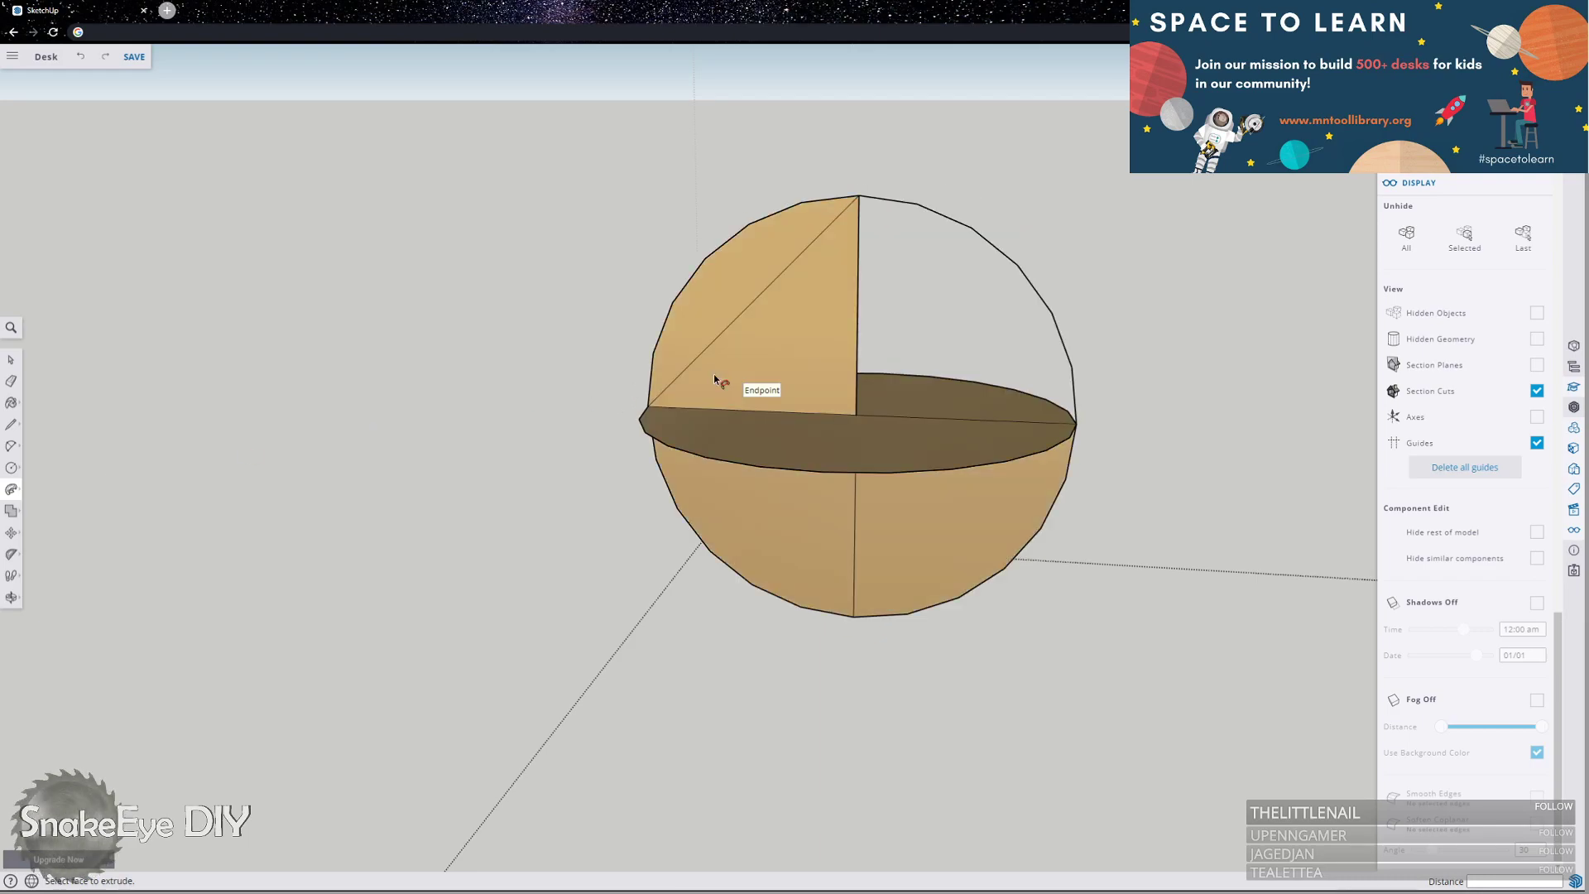
pyautogui.hotkey('ctrl', 'z')
pyautogui.hotkey('ctrl', 'z')
pyautogui.hotkey('ctrl', 'z')
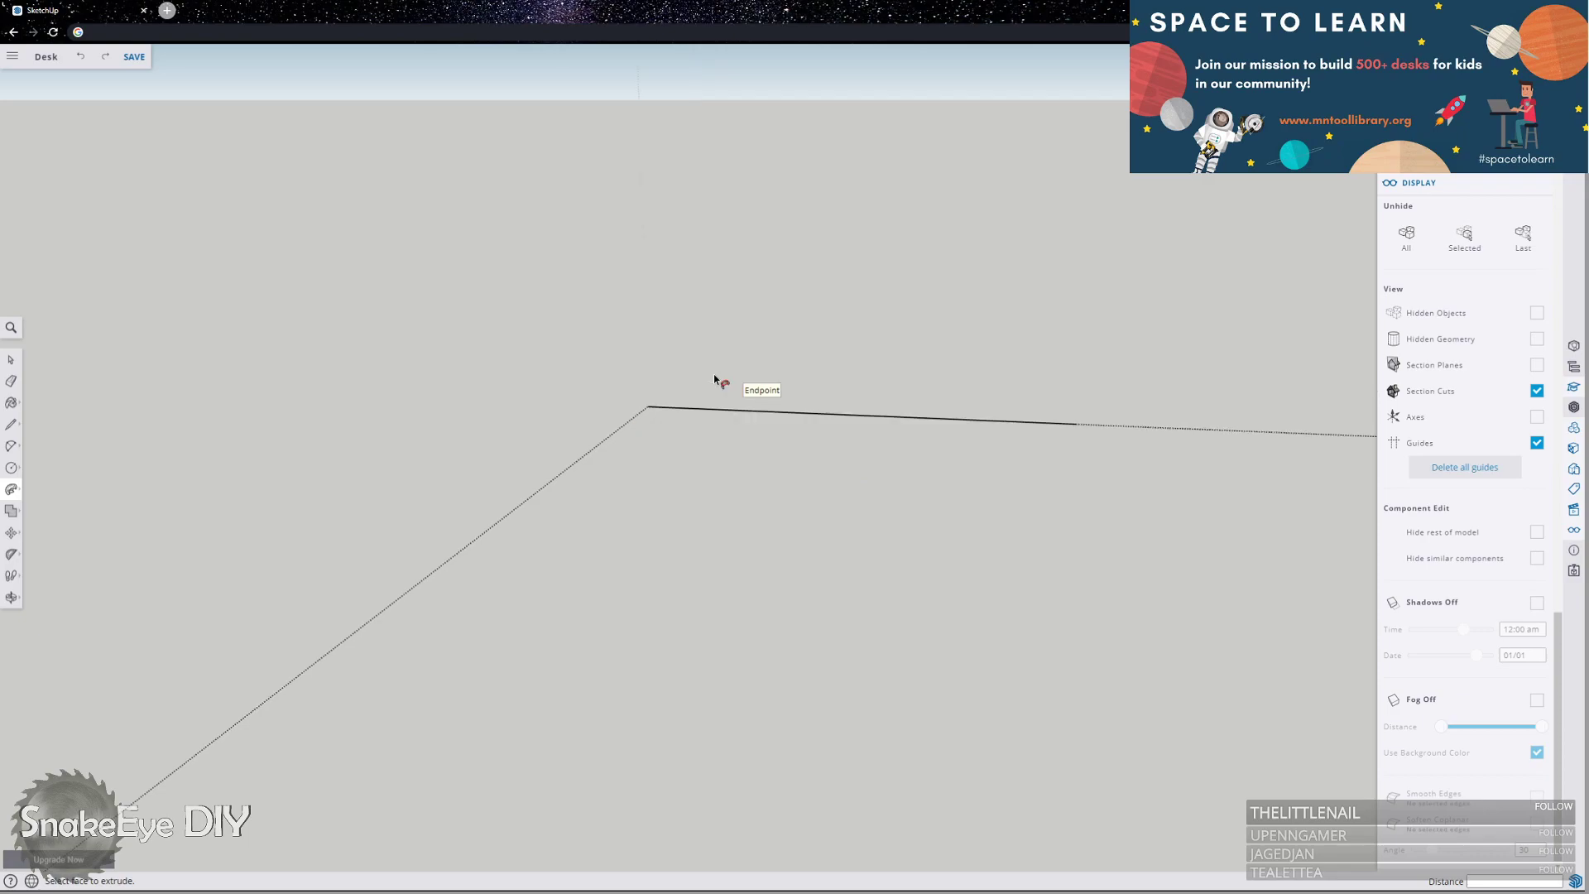
pyautogui.hotkey('ctrl', '-')
pyautogui.hotkey('ctrl', 'z')
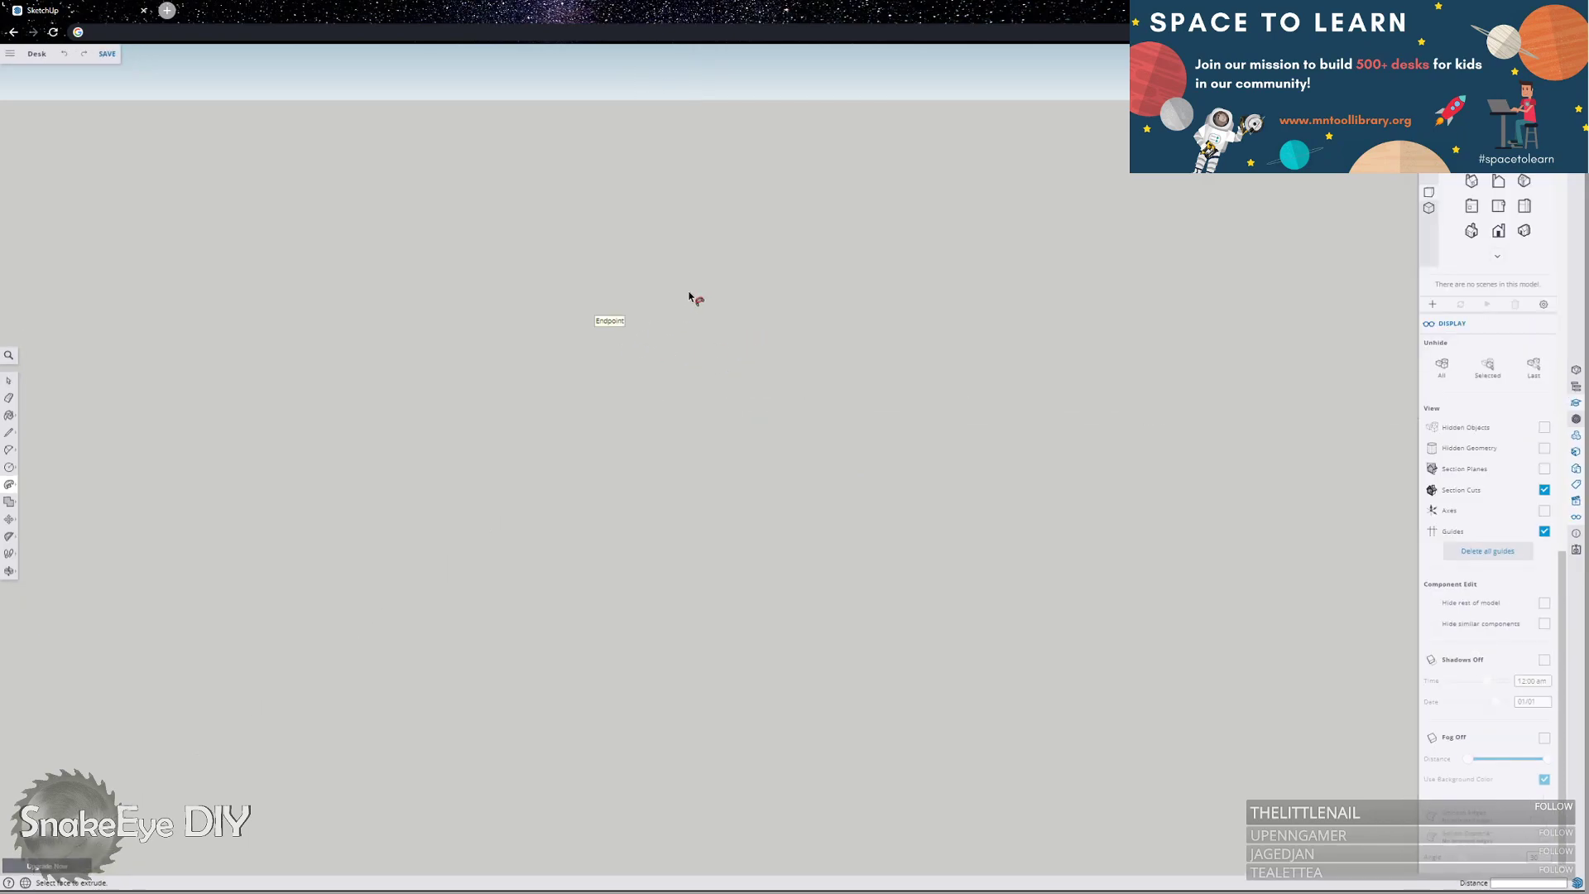
# Orbit until the grooved board is seen from the front, then deselect it.
pyautogui.press('o')
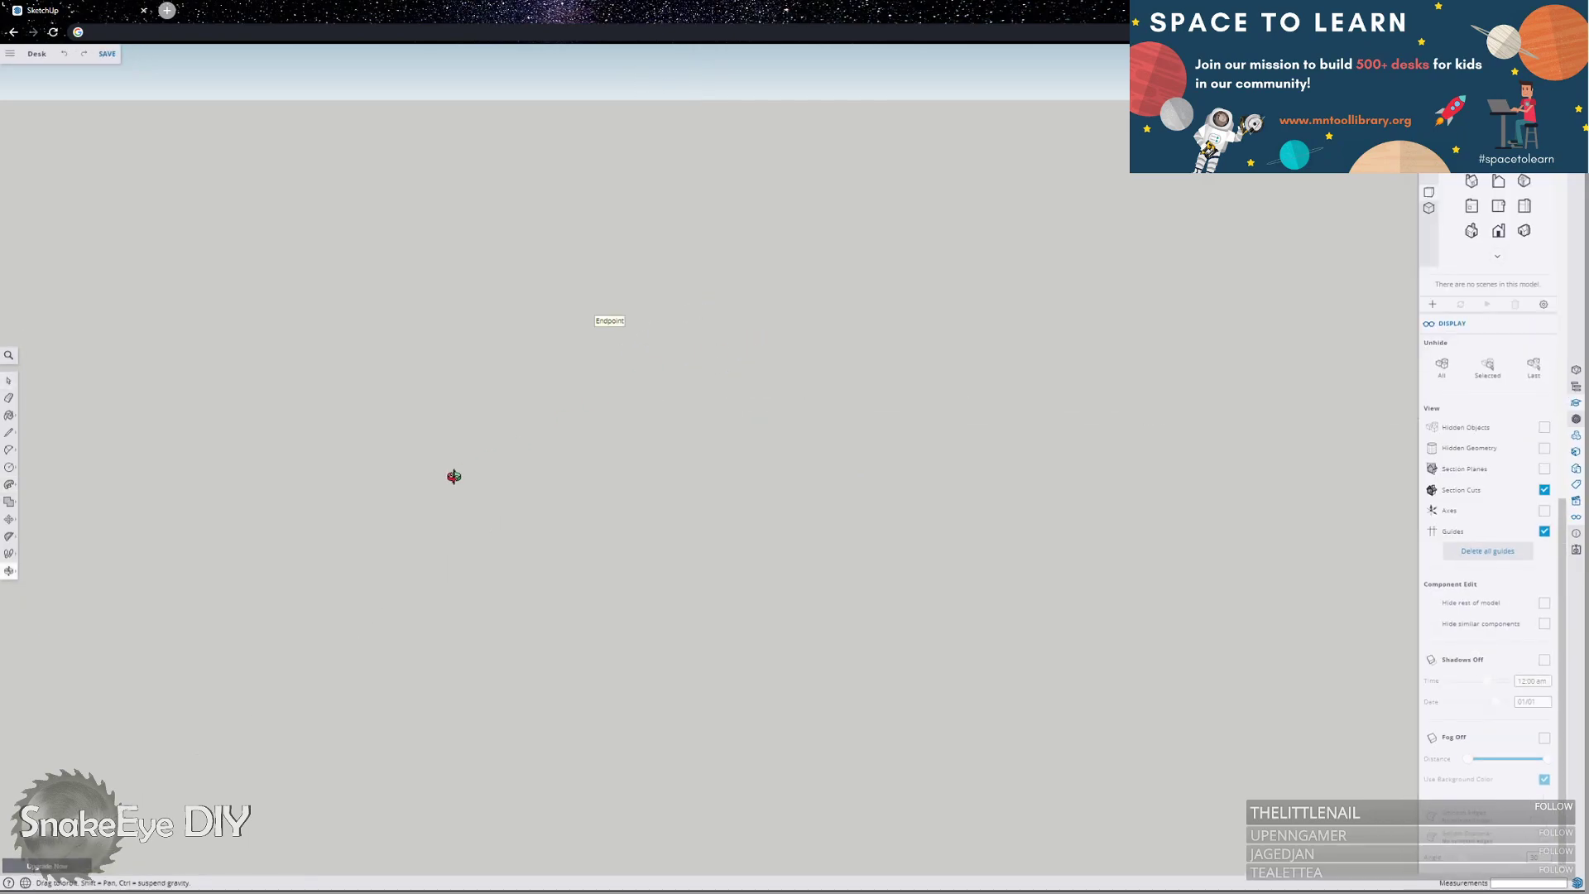
pyautogui.moveTo(455, 475); pyautogui.dragTo(751, 486)
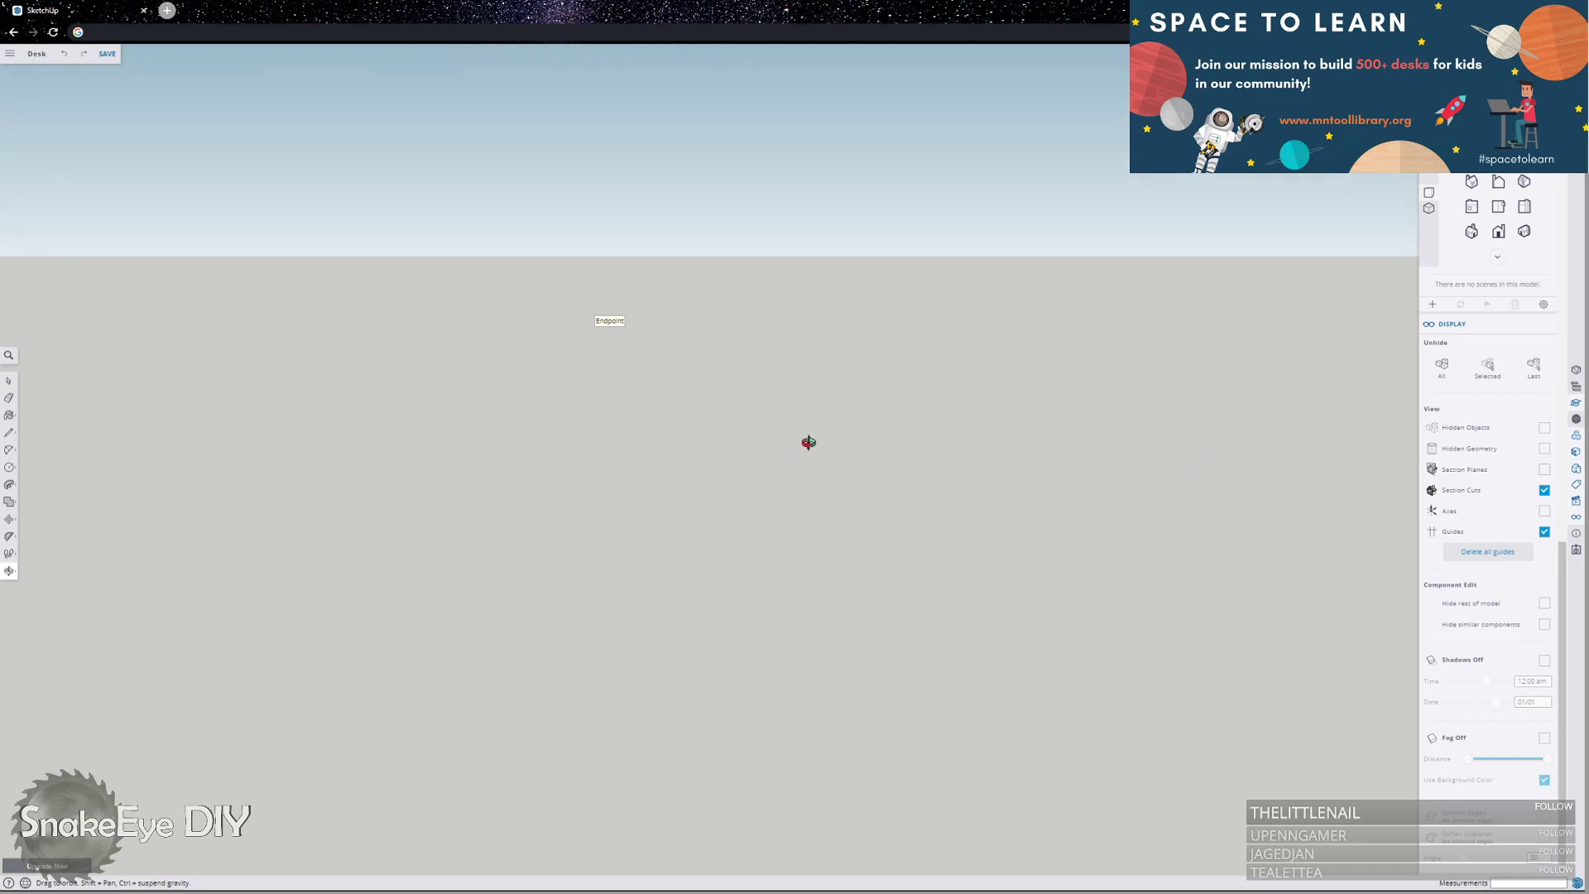
pyautogui.press('l')
pyautogui.press('o')
pyautogui.moveTo(1152, 451); pyautogui.dragTo(475, 518)
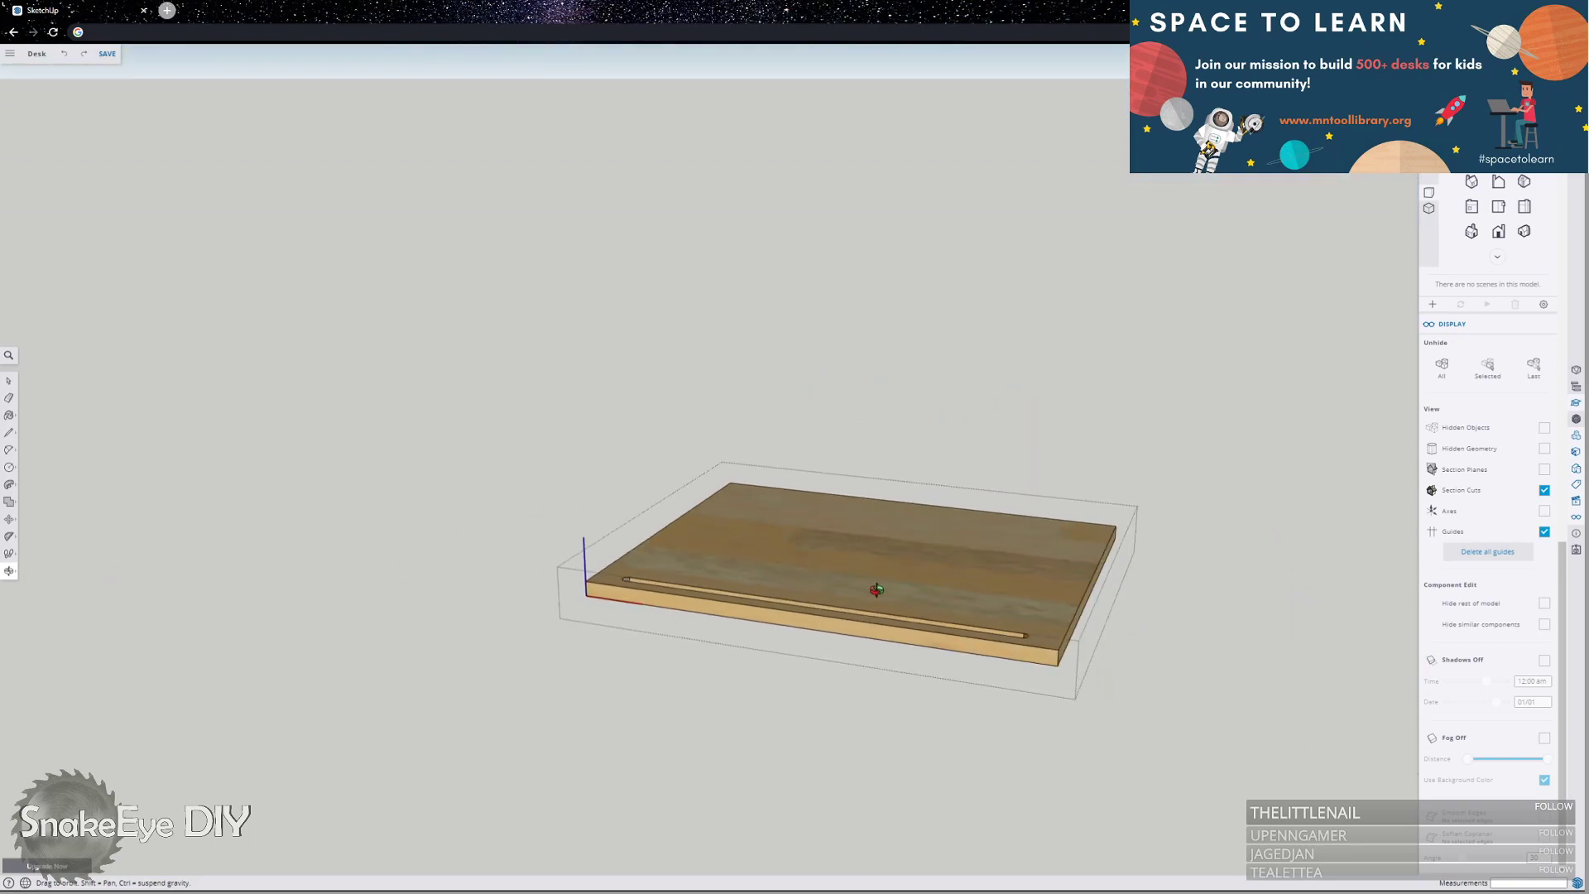
pyautogui.moveTo(873, 592); pyautogui.dragTo(1004, 510)
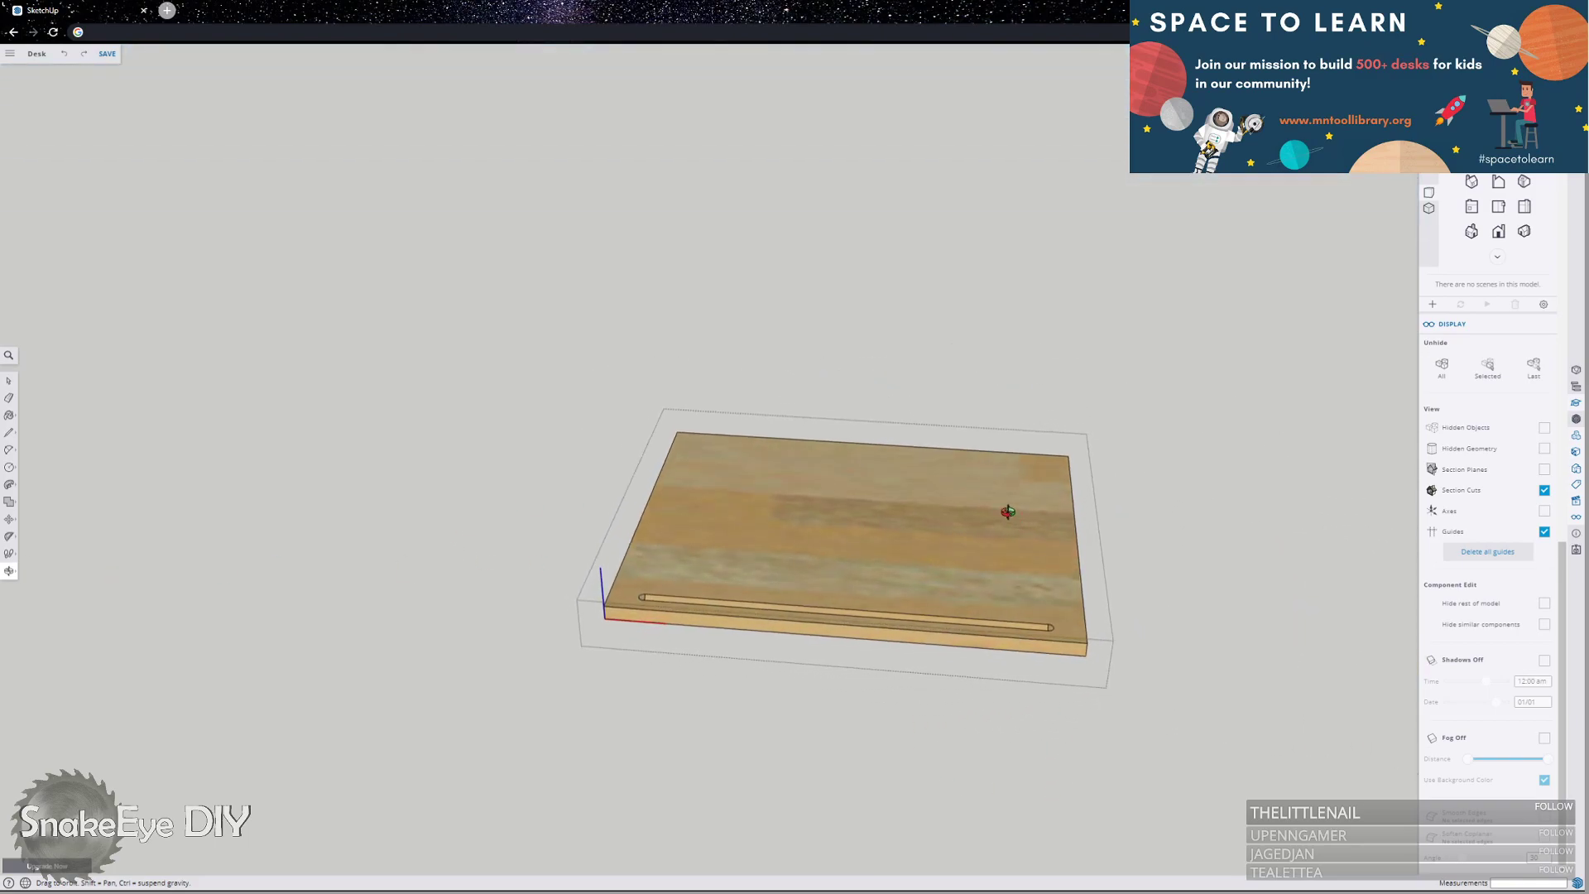
pyautogui.press('space')
pyautogui.click(1215, 552)
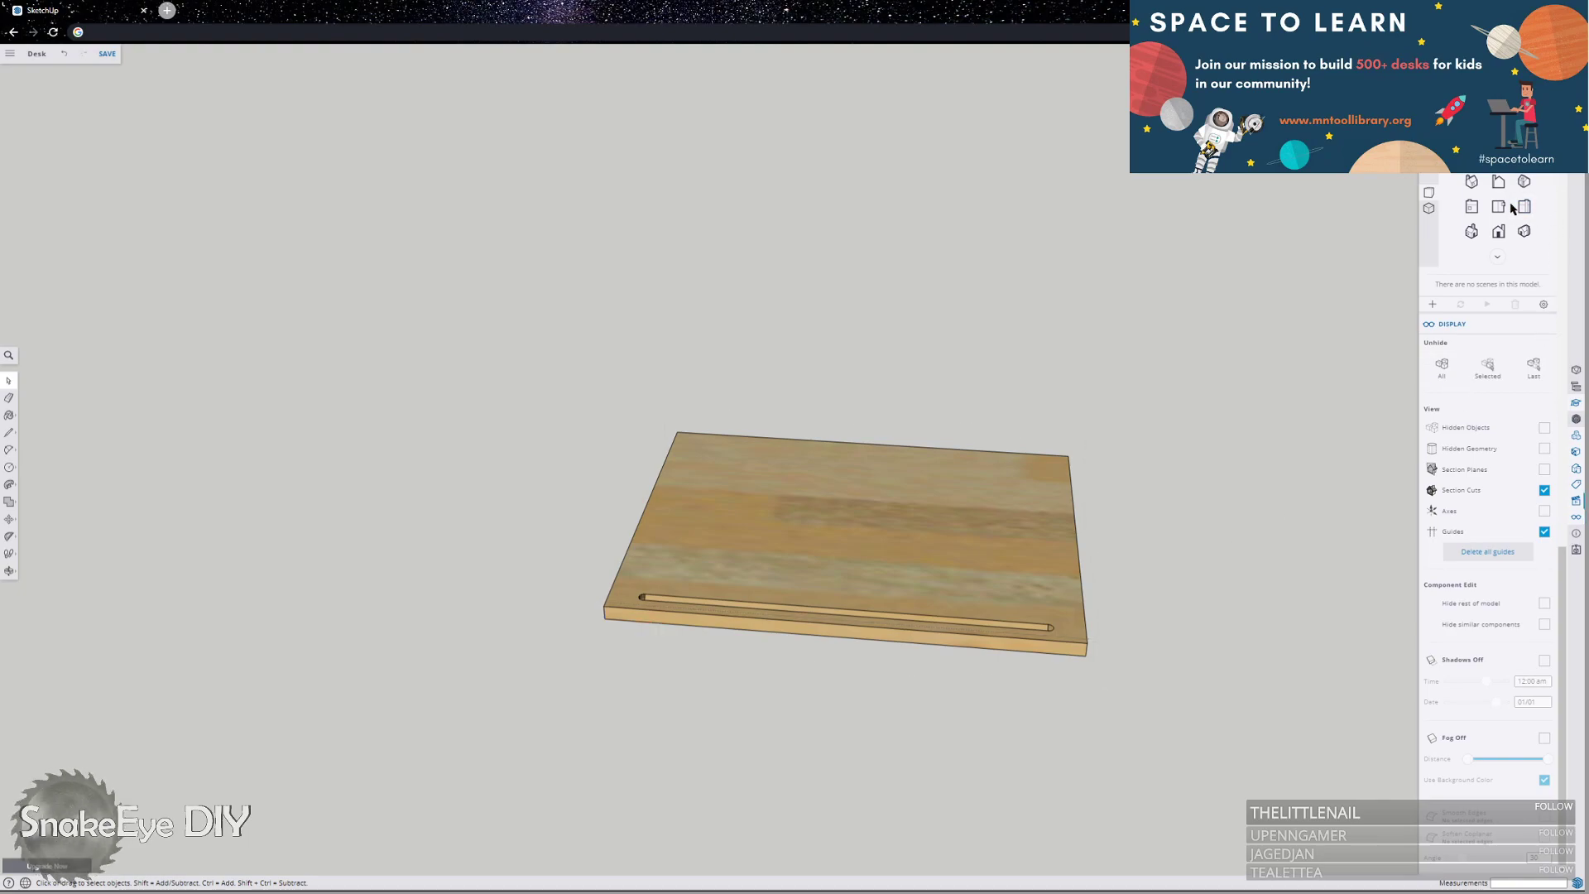
# Unhide all hidden desk parts and zoom in on the complete desk.
pyautogui.click(1440, 368)
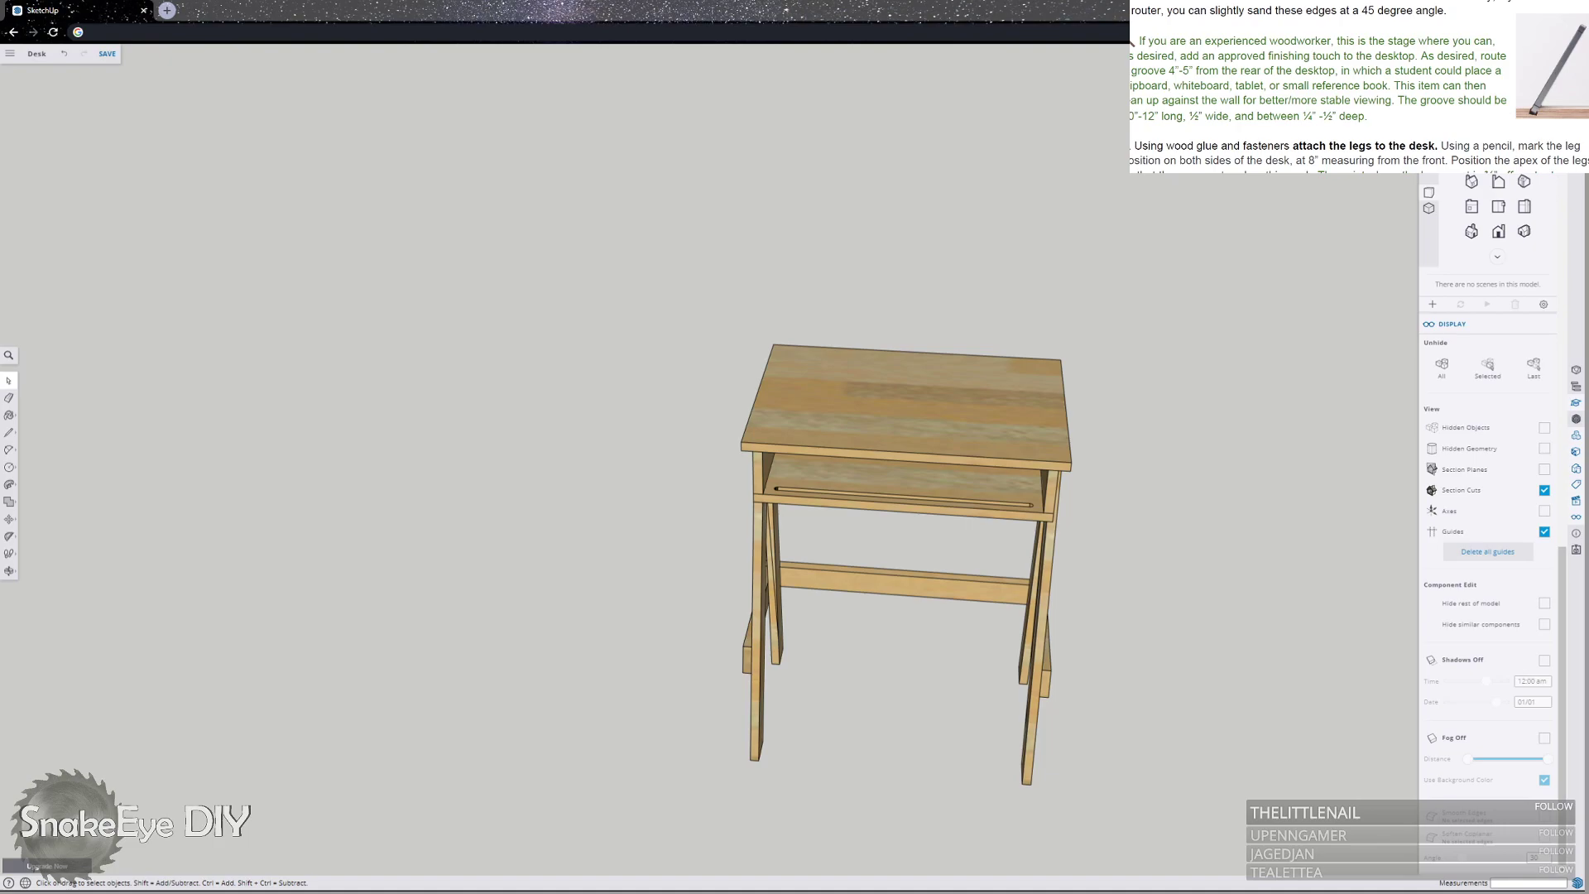
pyautogui.scroll(5, 880, 368)
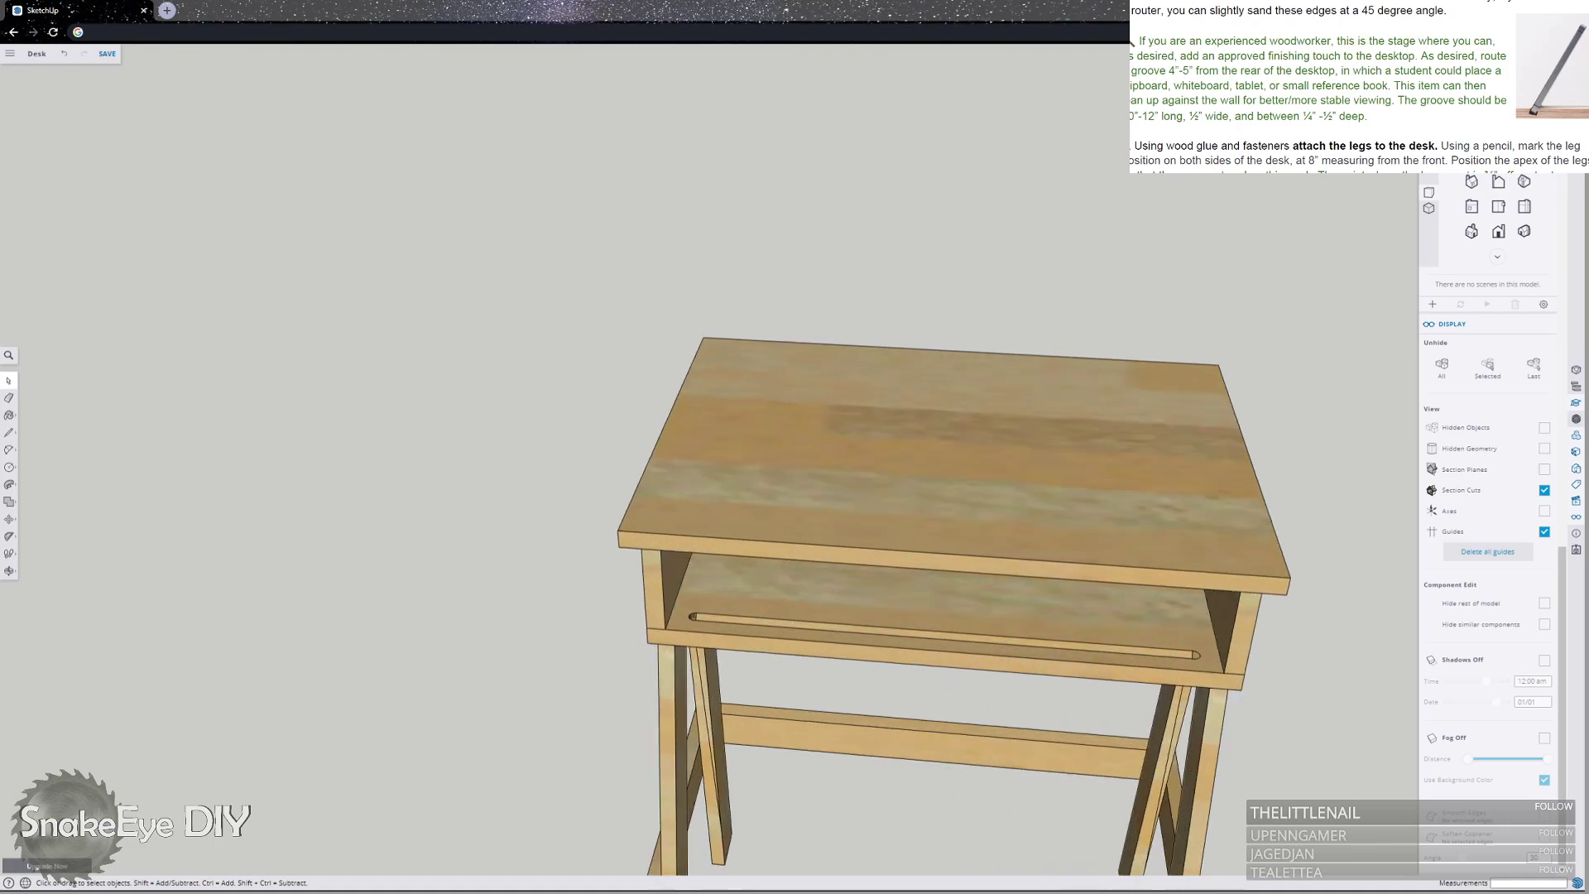
# Select the desk and draw a 5-inch line from the desktop's rear corner.
pyautogui.click(850, 411)
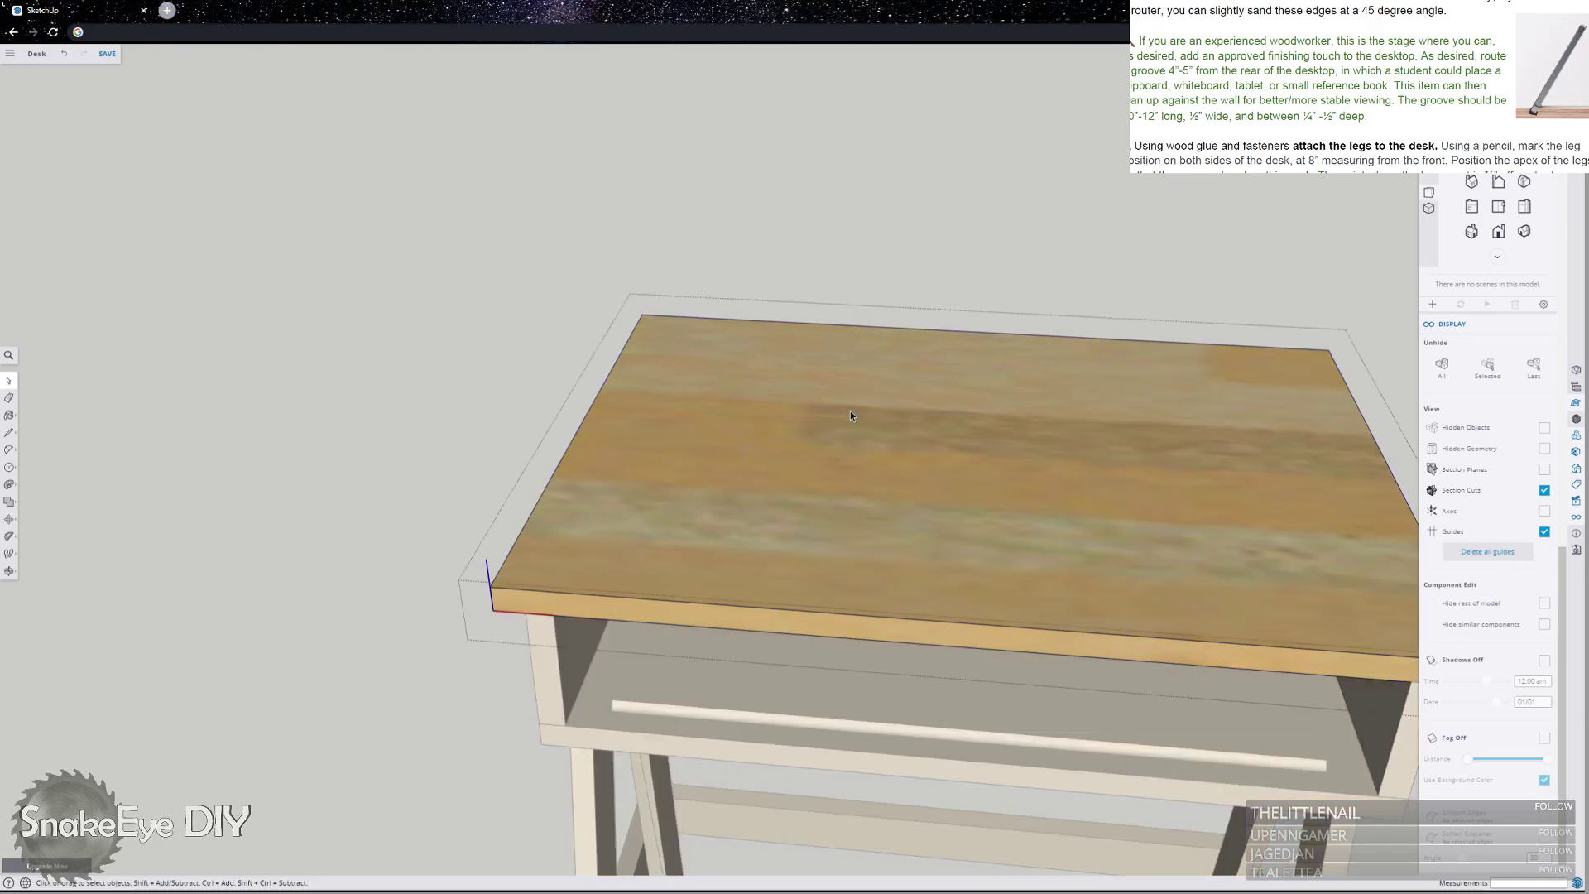
pyautogui.scroll(5, 776, 269)
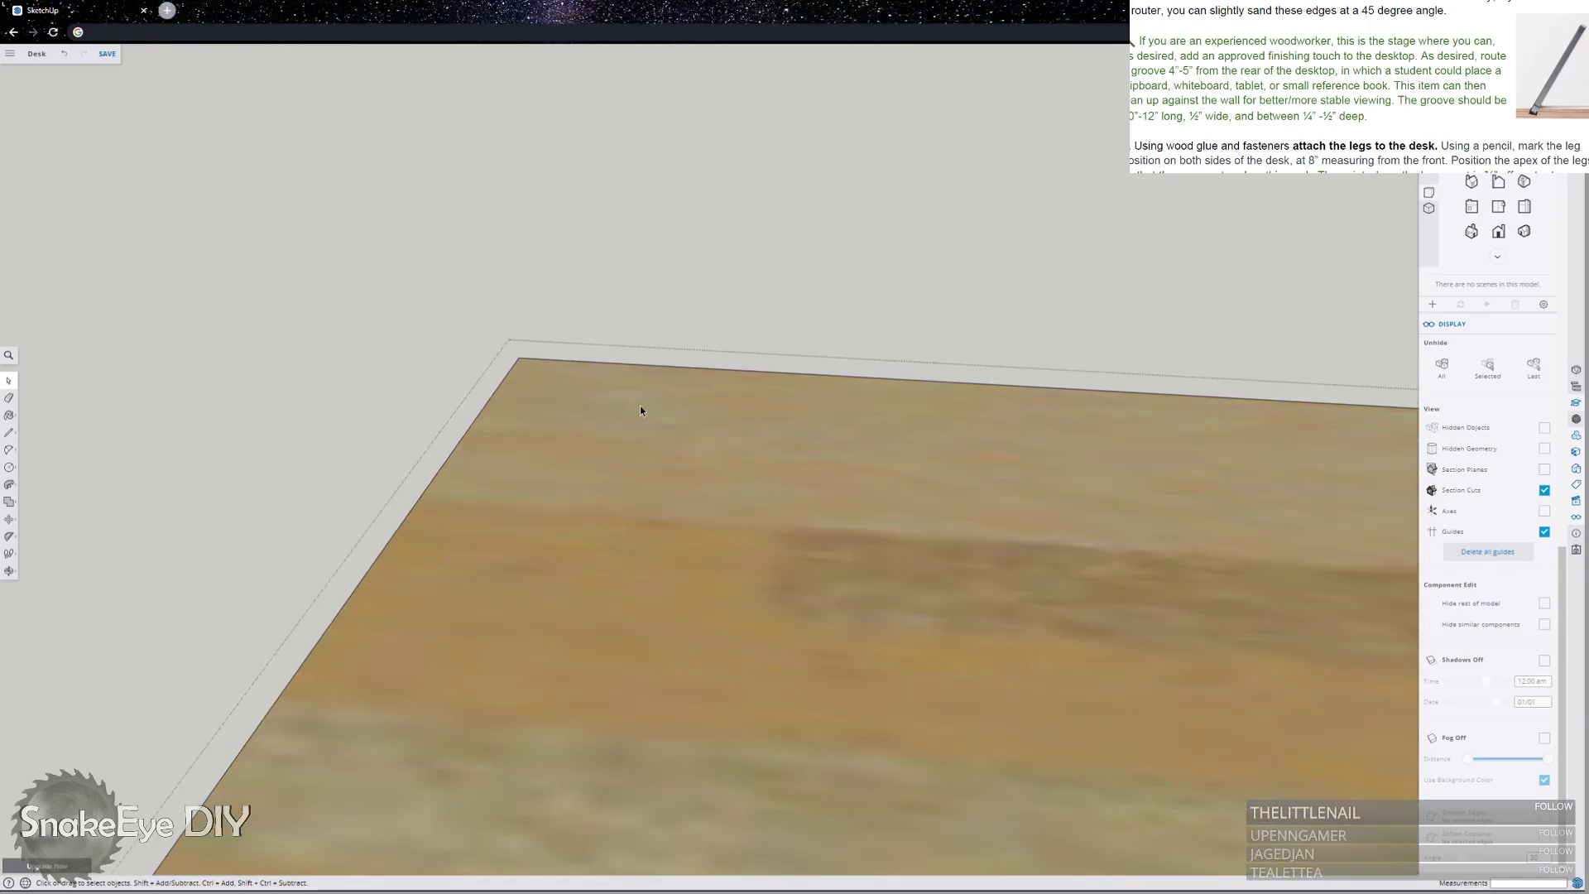
pyautogui.press('l')
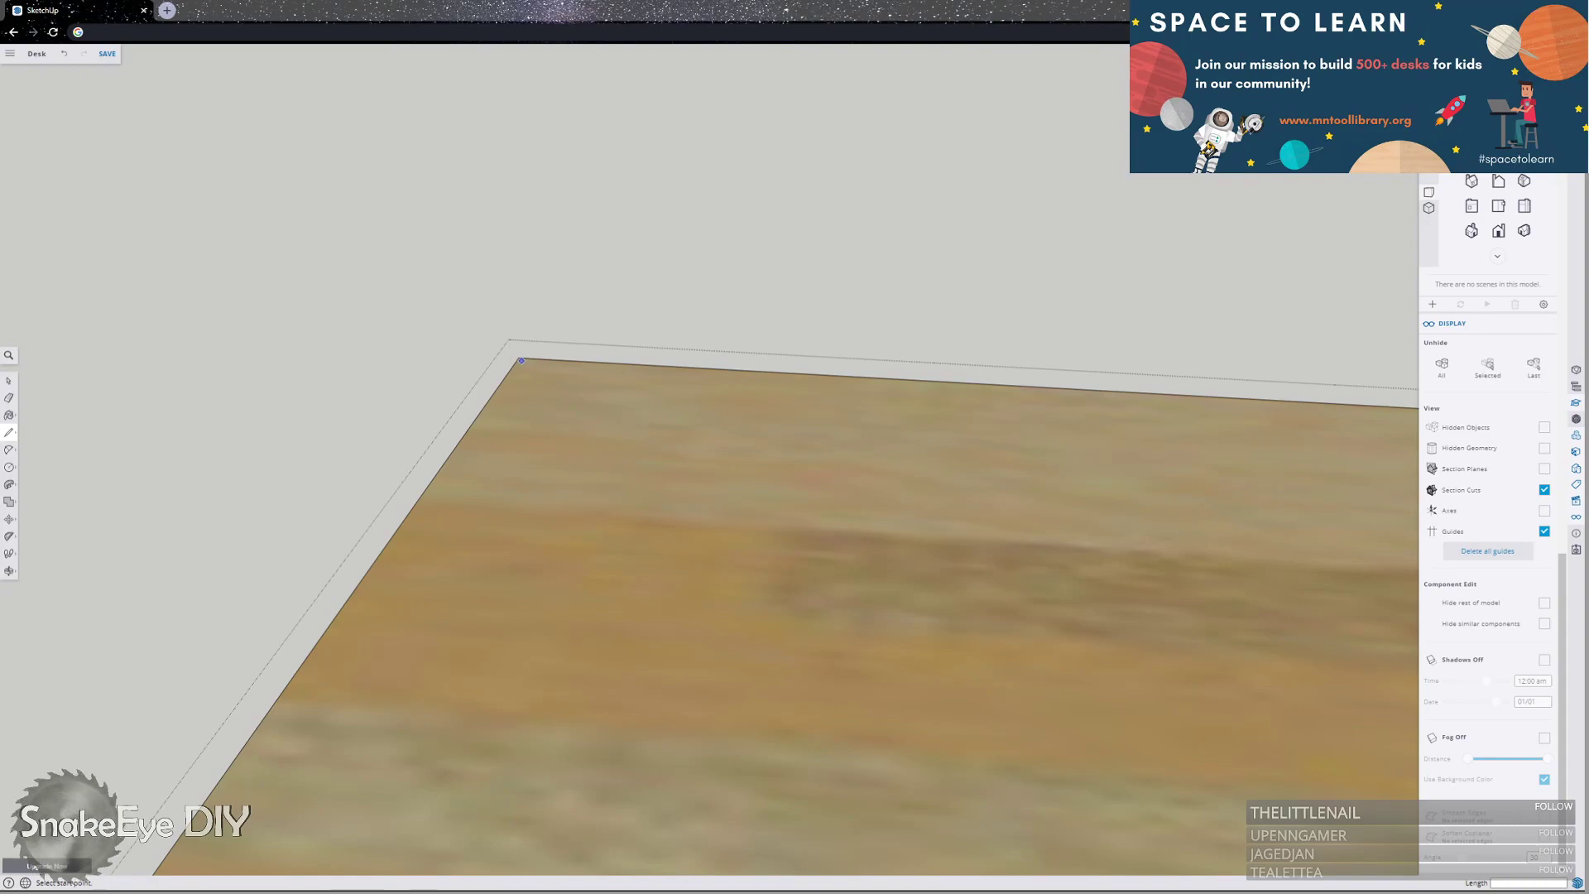
pyautogui.click(519, 357)
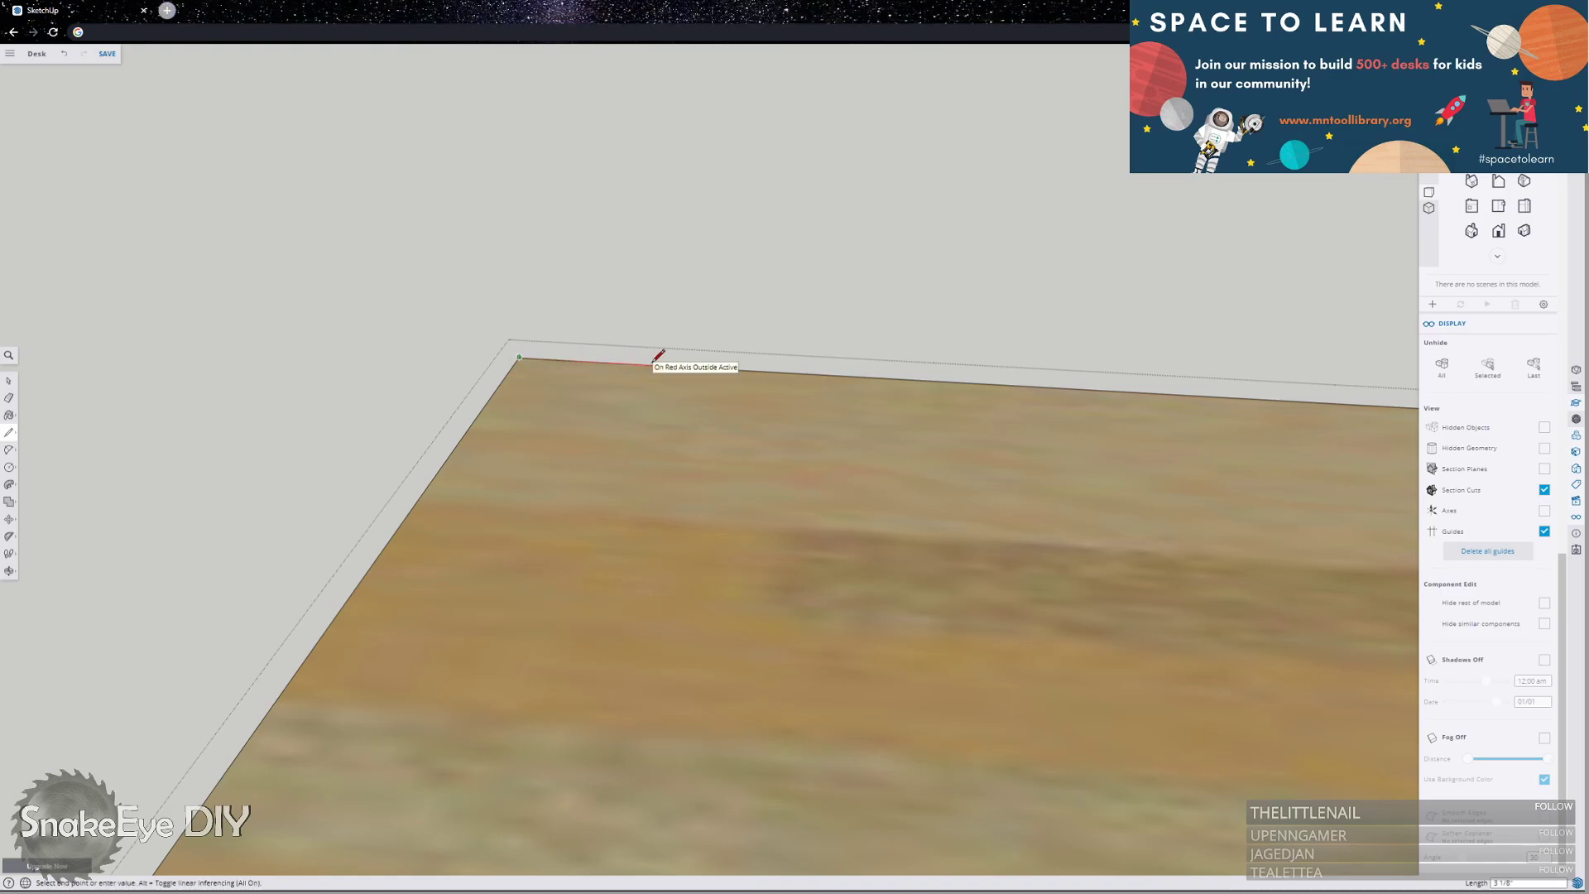
pyautogui.scroll(-5, 658, 358)
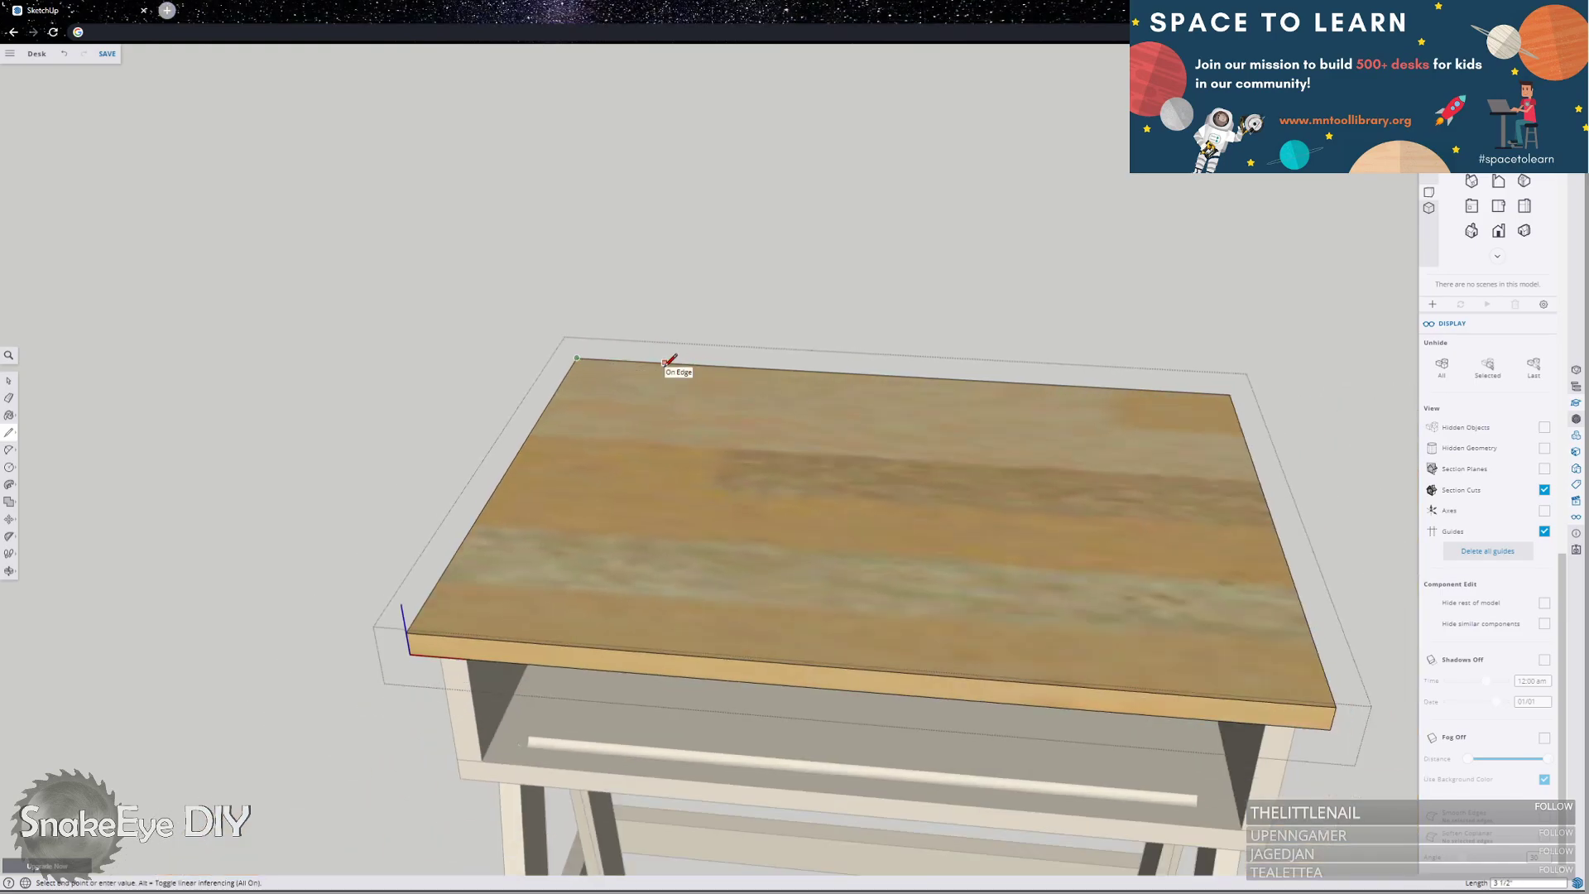
pyautogui.write('5')
pyautogui.press('Return')
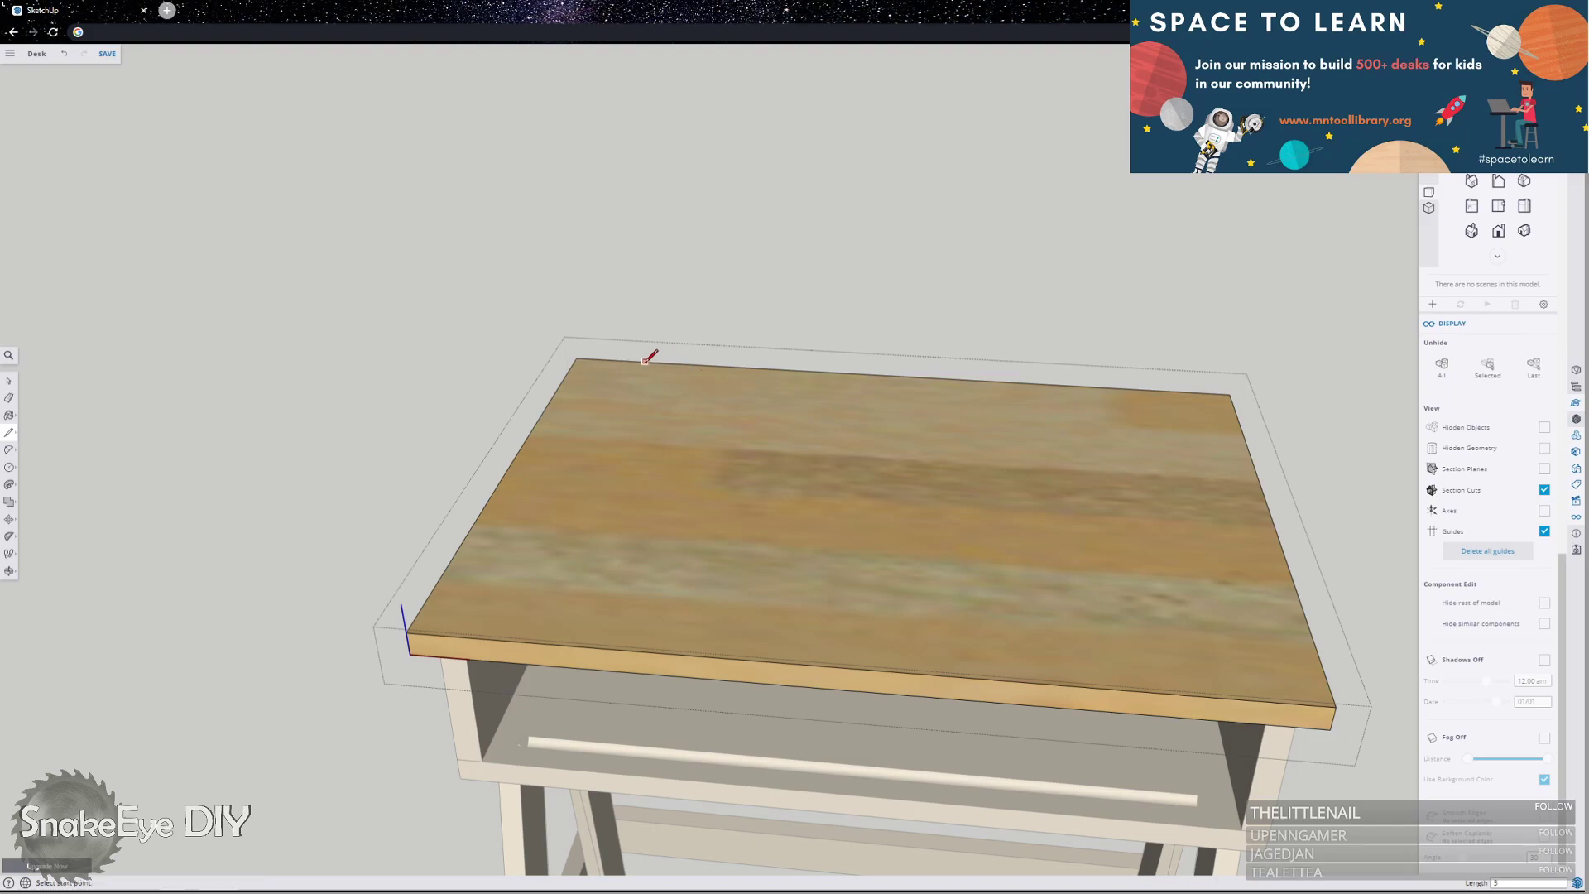
pyautogui.press('space')
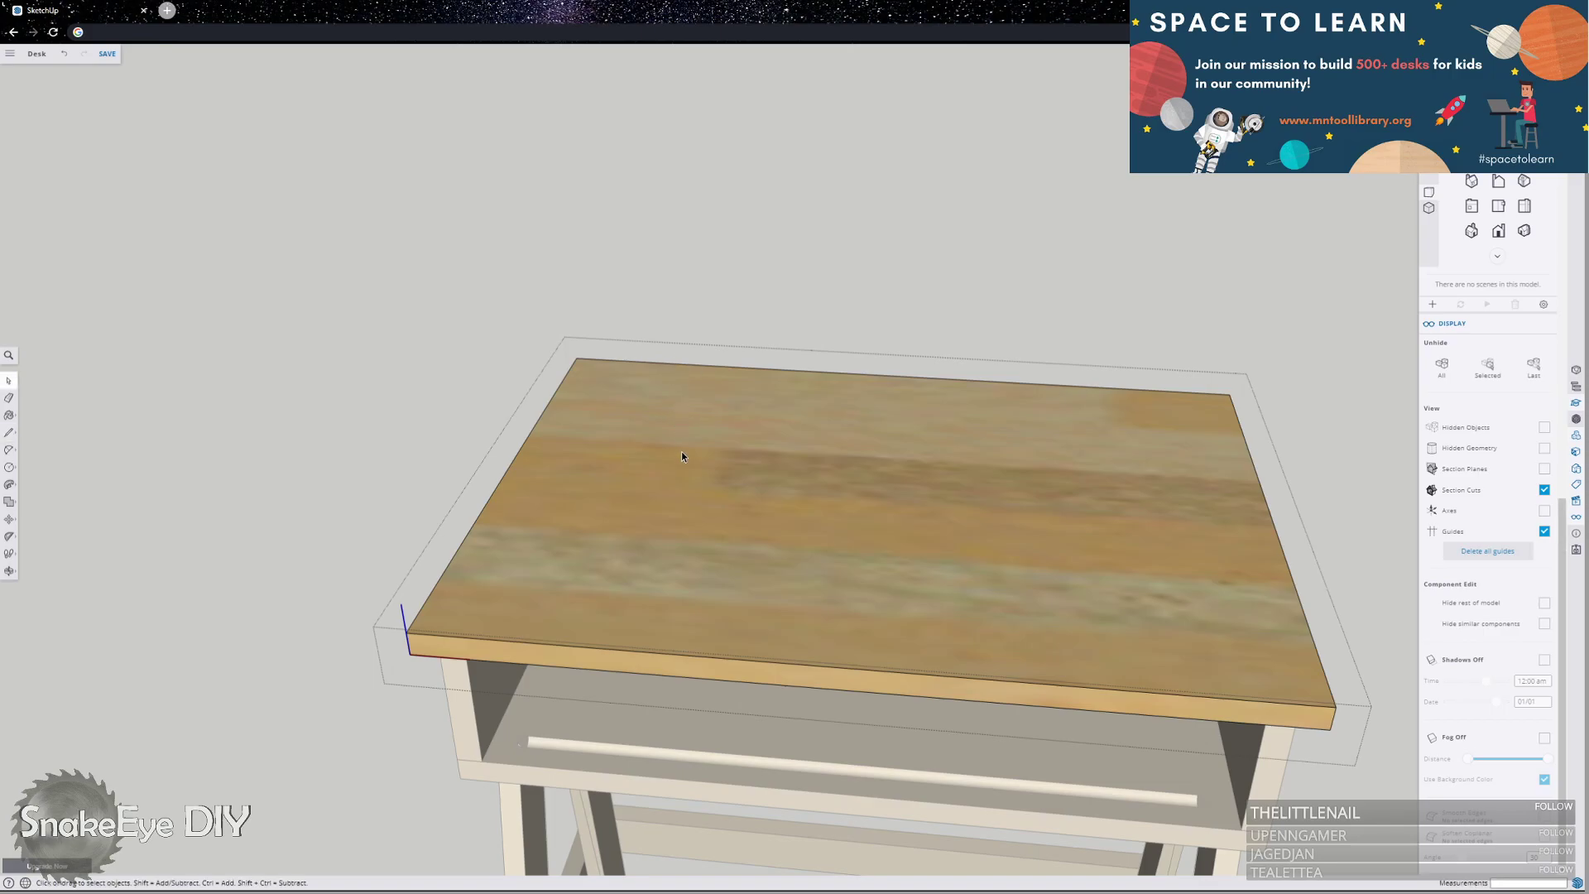
# Draw a line from the desktop's rear edge inward onto the top surface.
pyautogui.scroll(5, 631, 359)
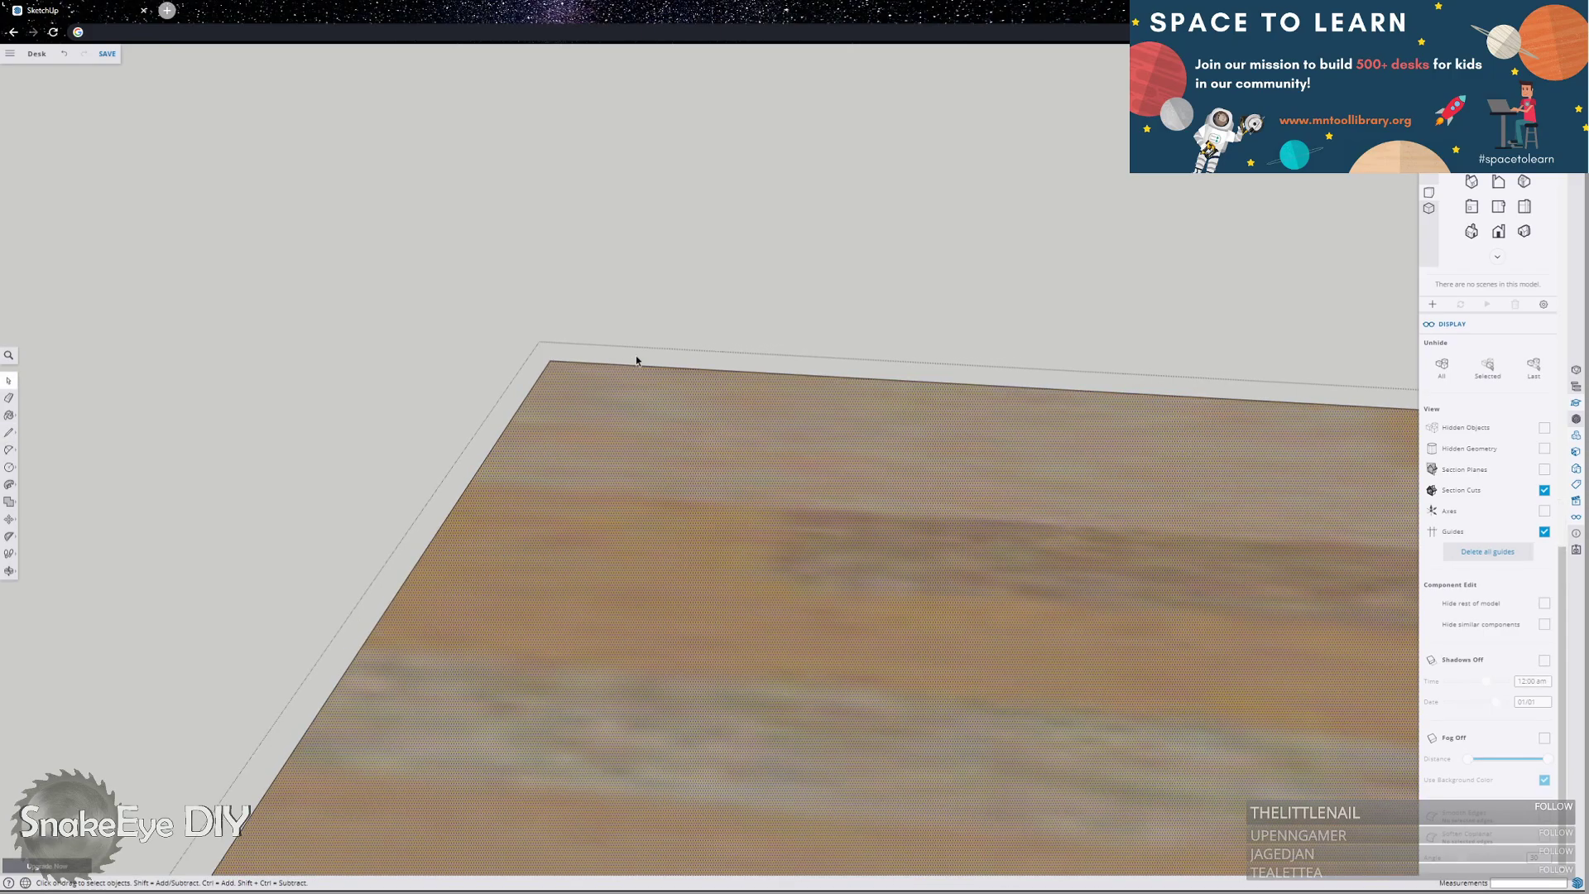
pyautogui.press('l')
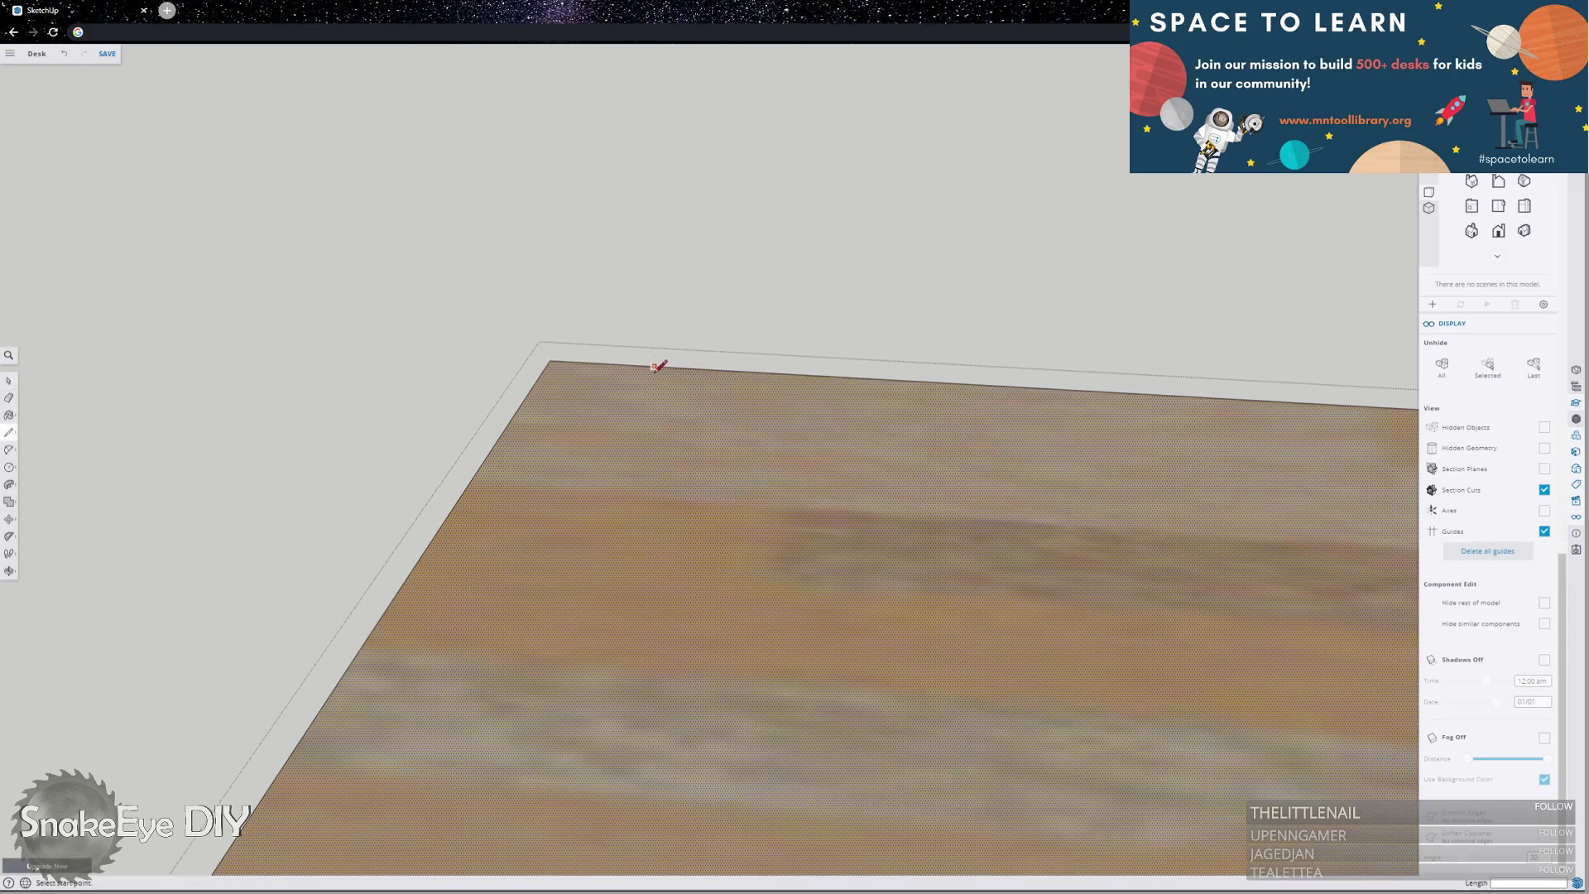
pyautogui.click(740, 370)
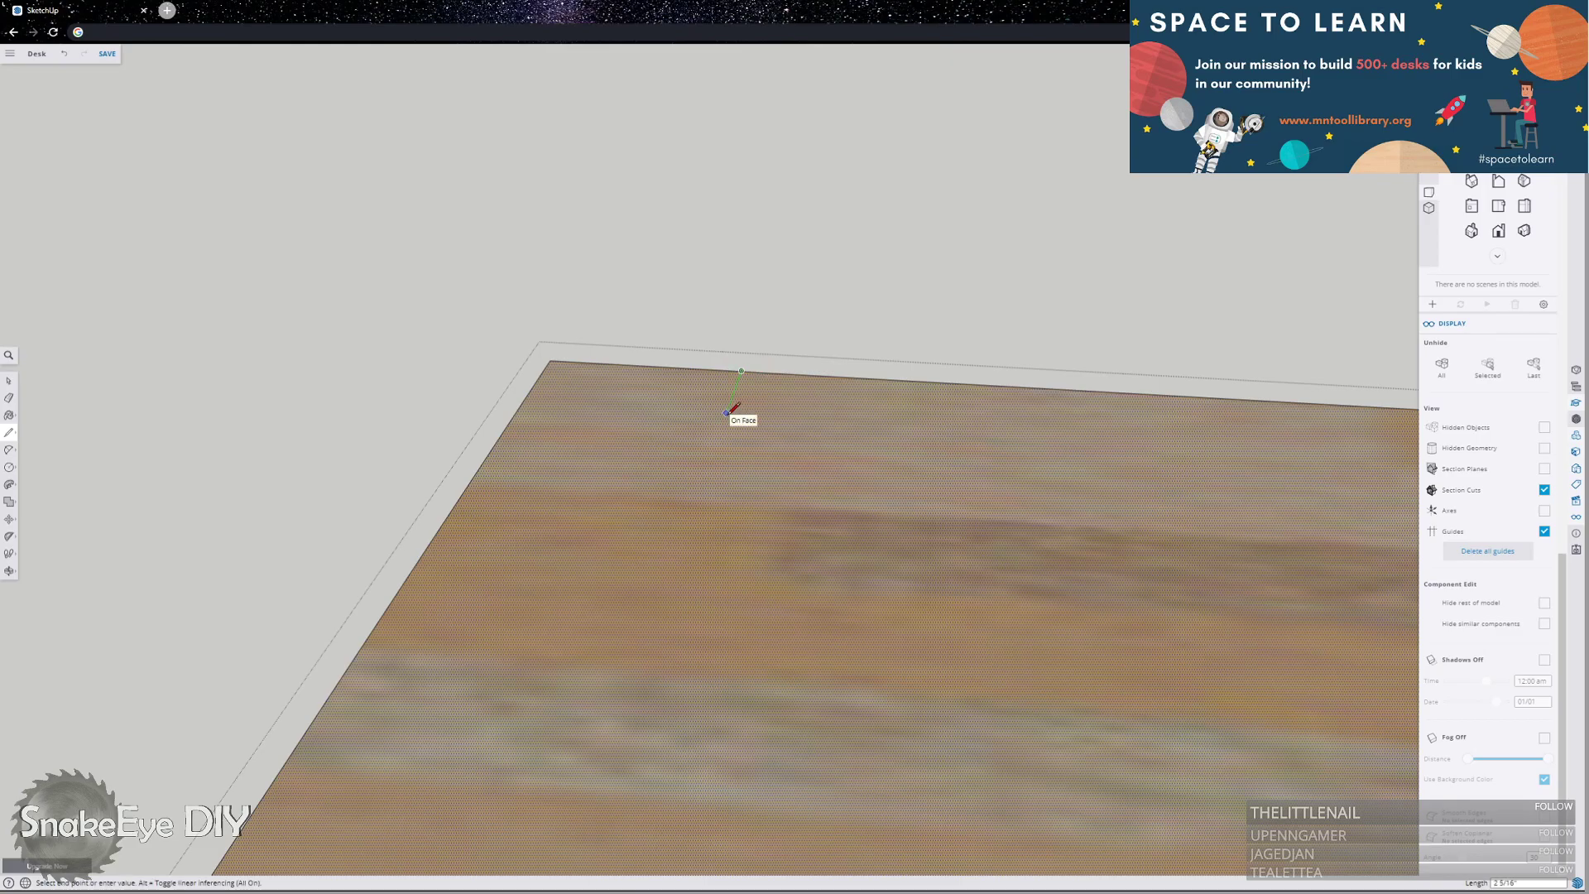
pyautogui.click(705, 468)
pyautogui.scroll(5, 795, 497)
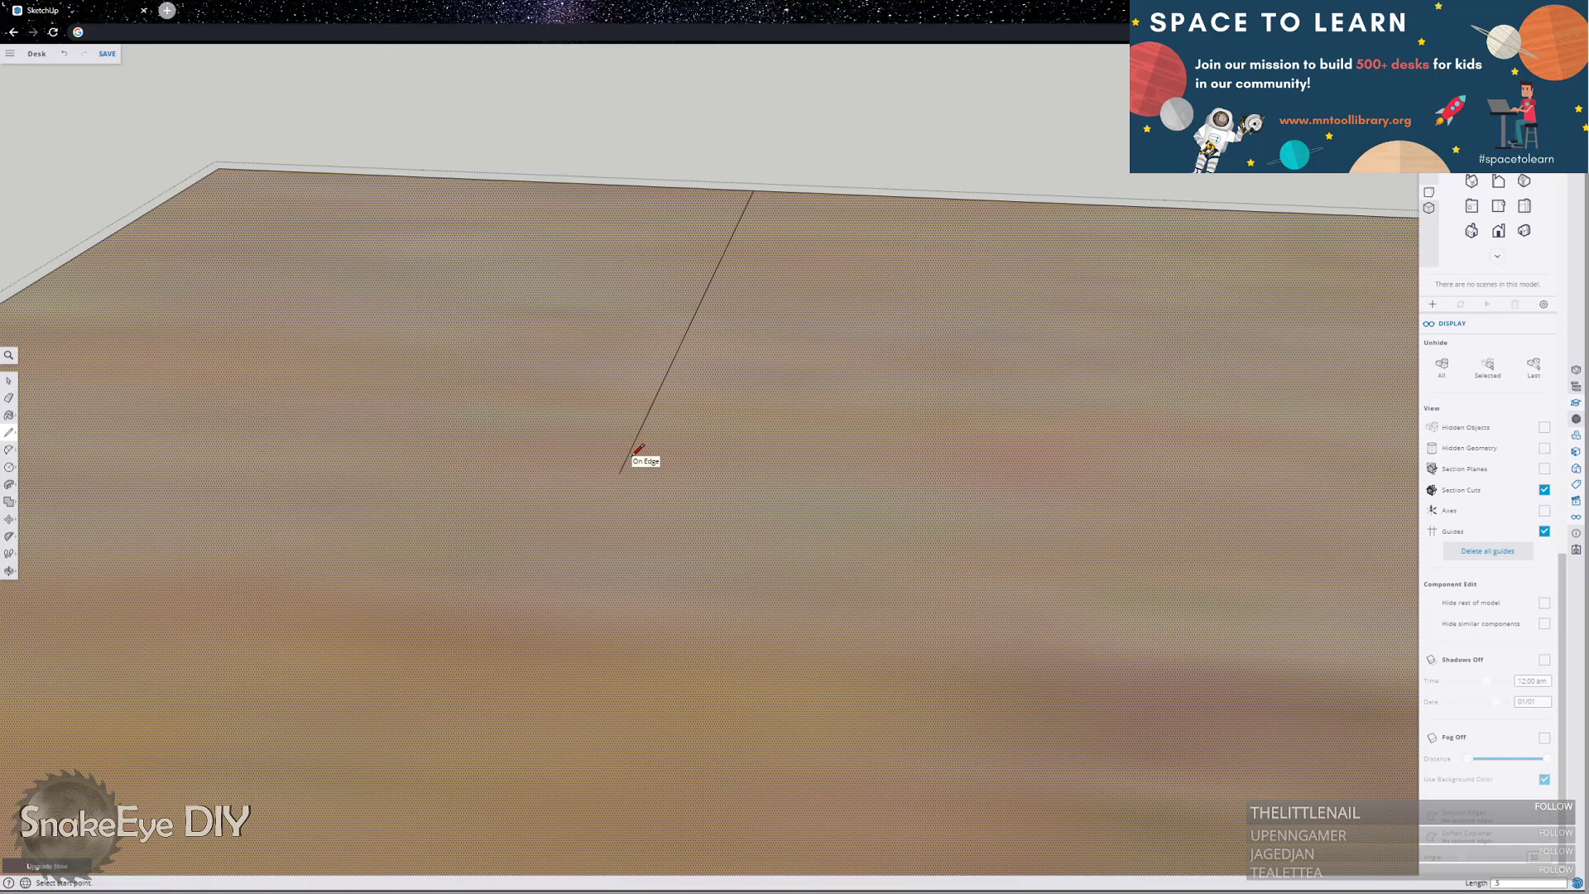
pyautogui.press('space')
# Delete the extra line segment and draw a 12-inch line from the short edge's endpoint.
pyautogui.click(694, 326)
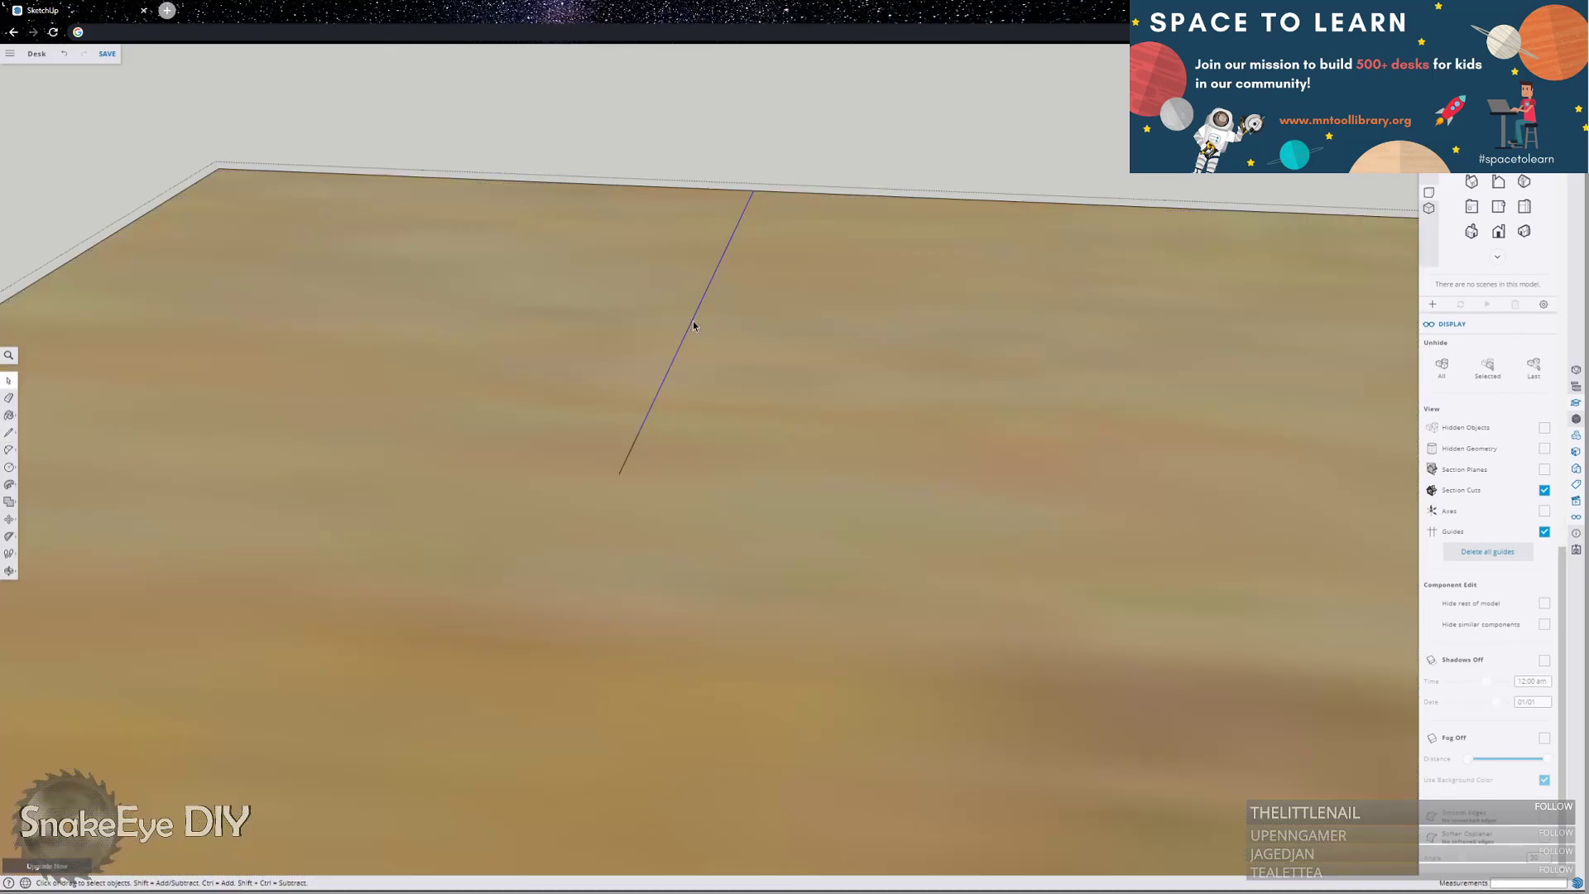
pyautogui.press('Delete')
pyautogui.press('l')
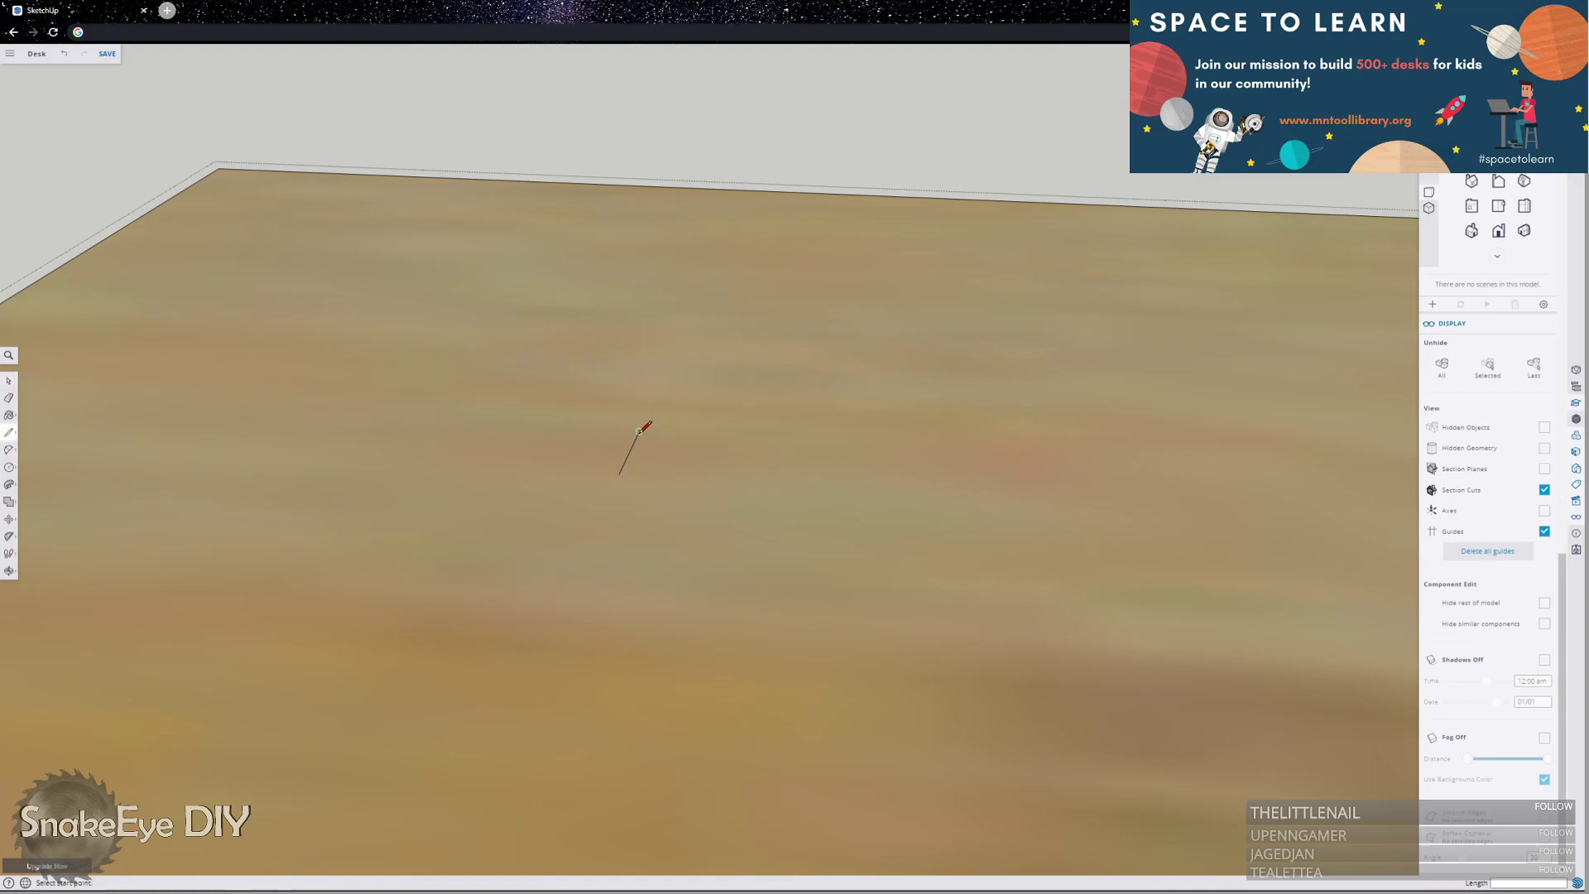
pyautogui.click(639, 431)
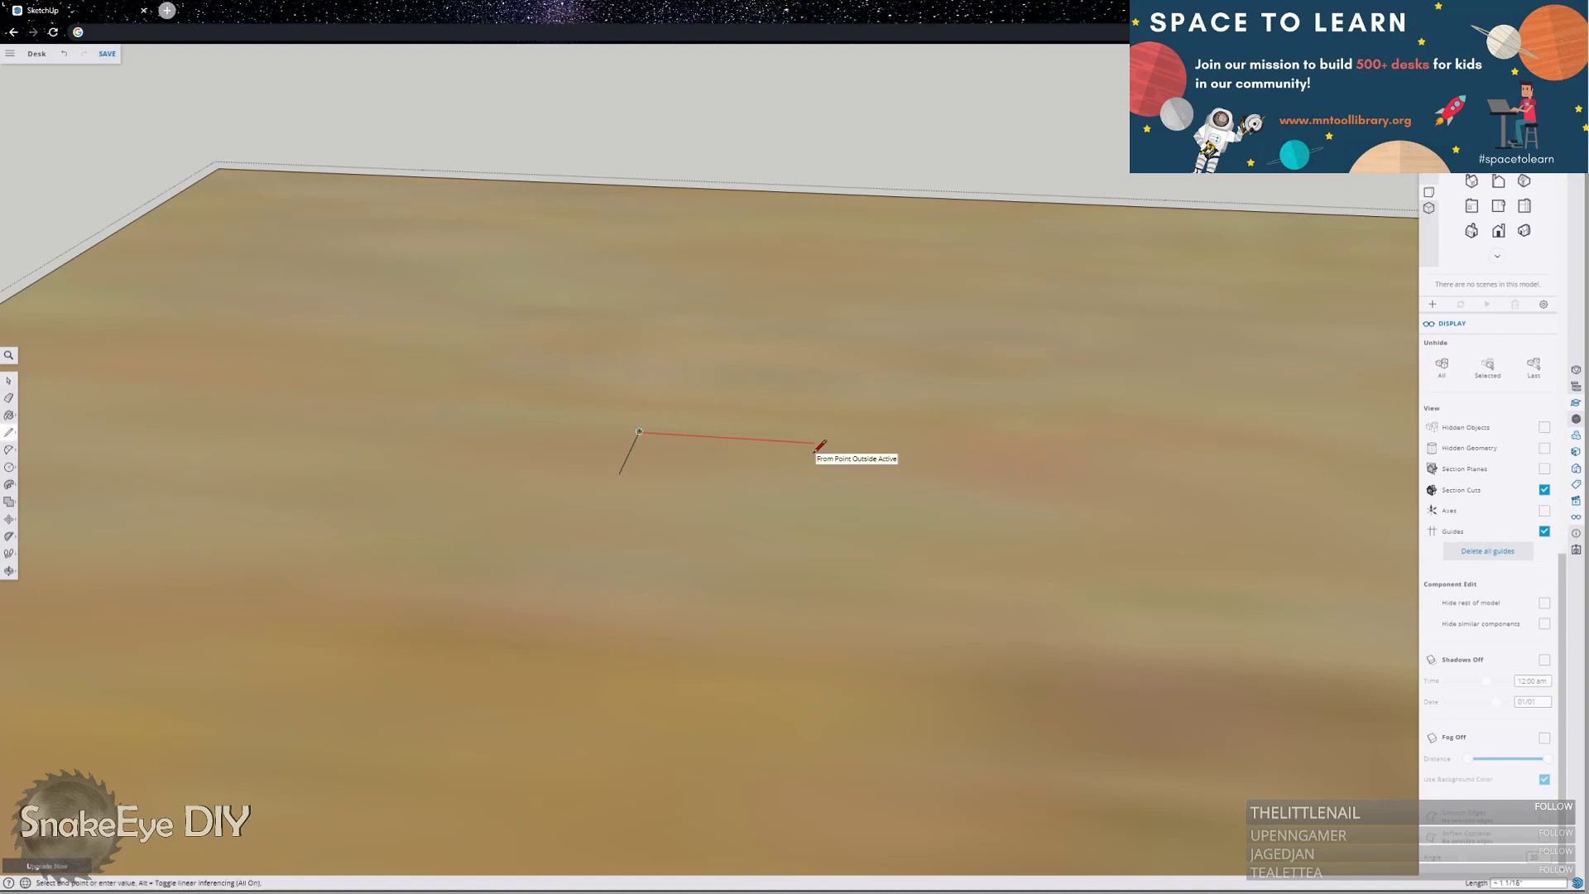
pyautogui.press('Return')
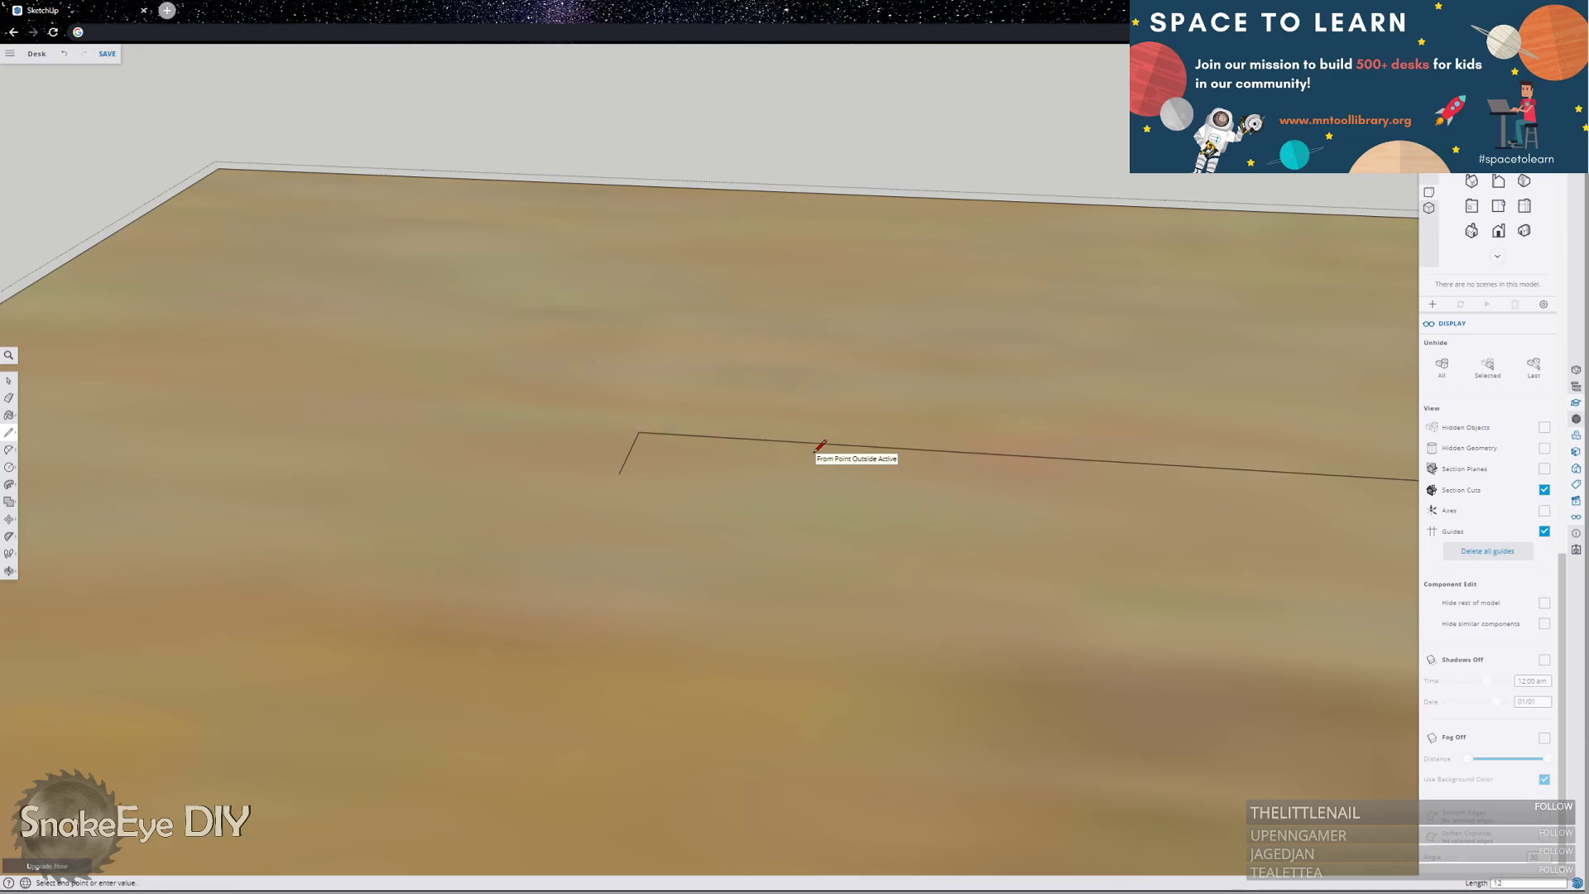
# Place the far corner and close the thin rectangle back at its starting point.
pyautogui.scroll(-5, 513, 418)
pyautogui.scroll(-3, 436, 413)
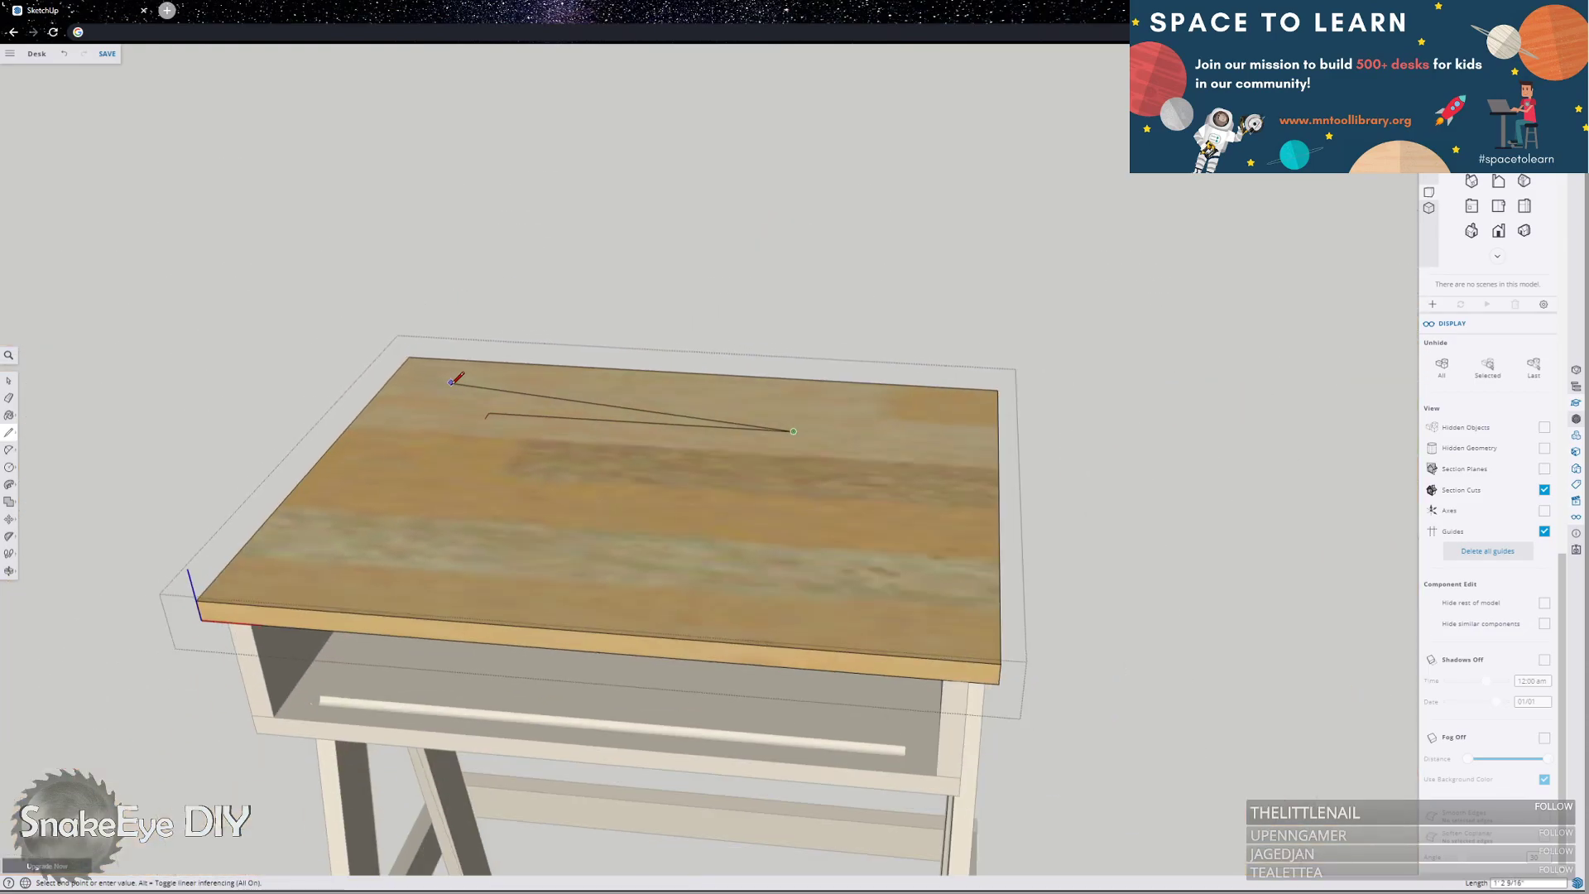
pyautogui.scroll(3, 611, 388)
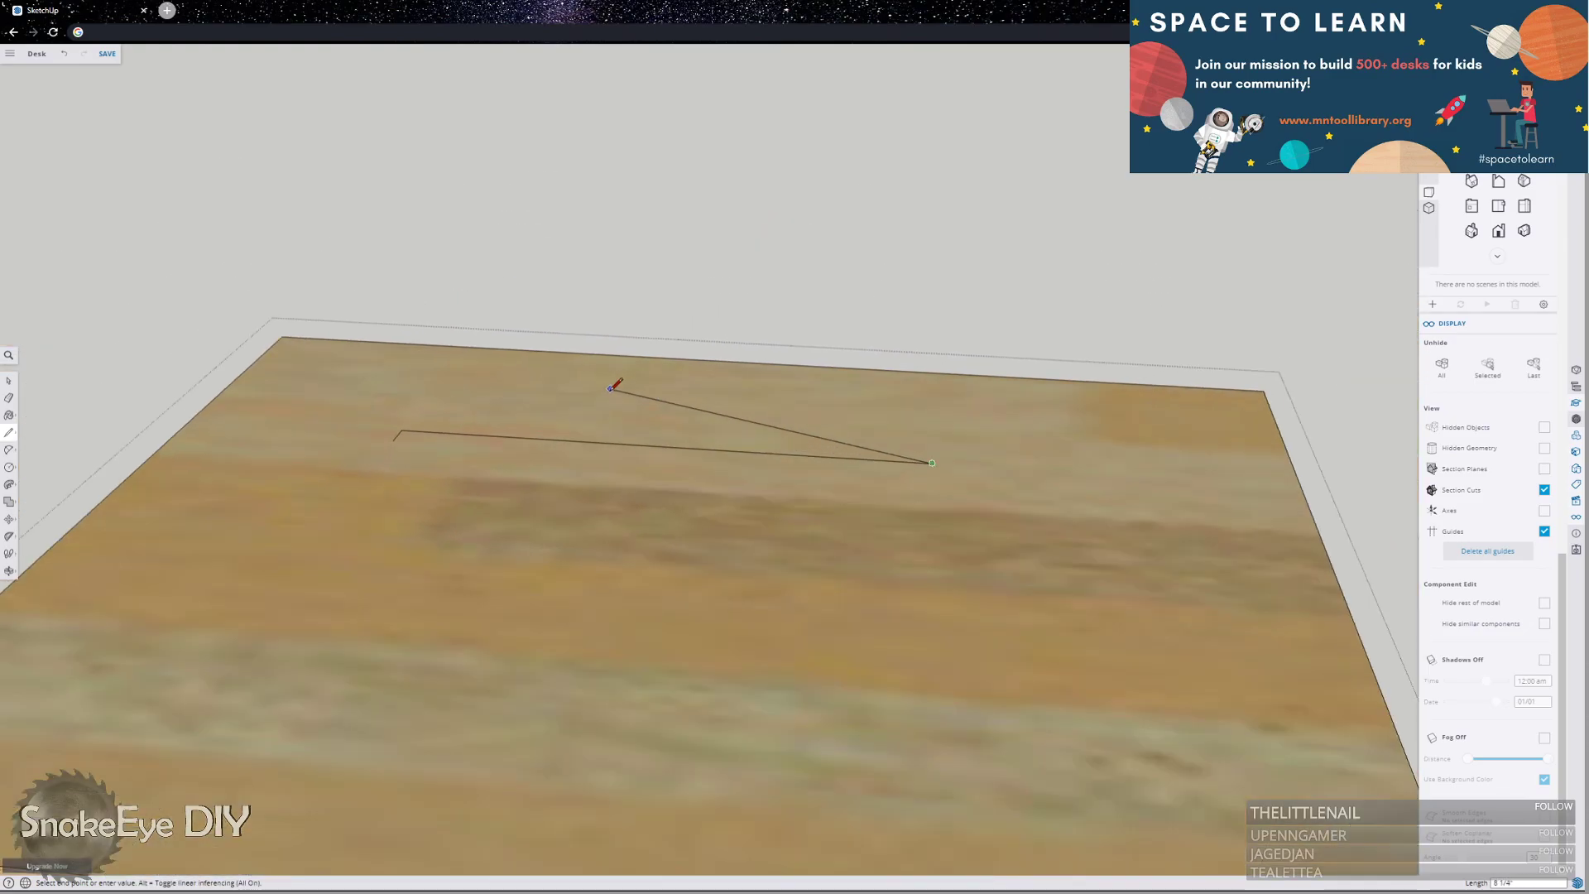
pyautogui.click(932, 474)
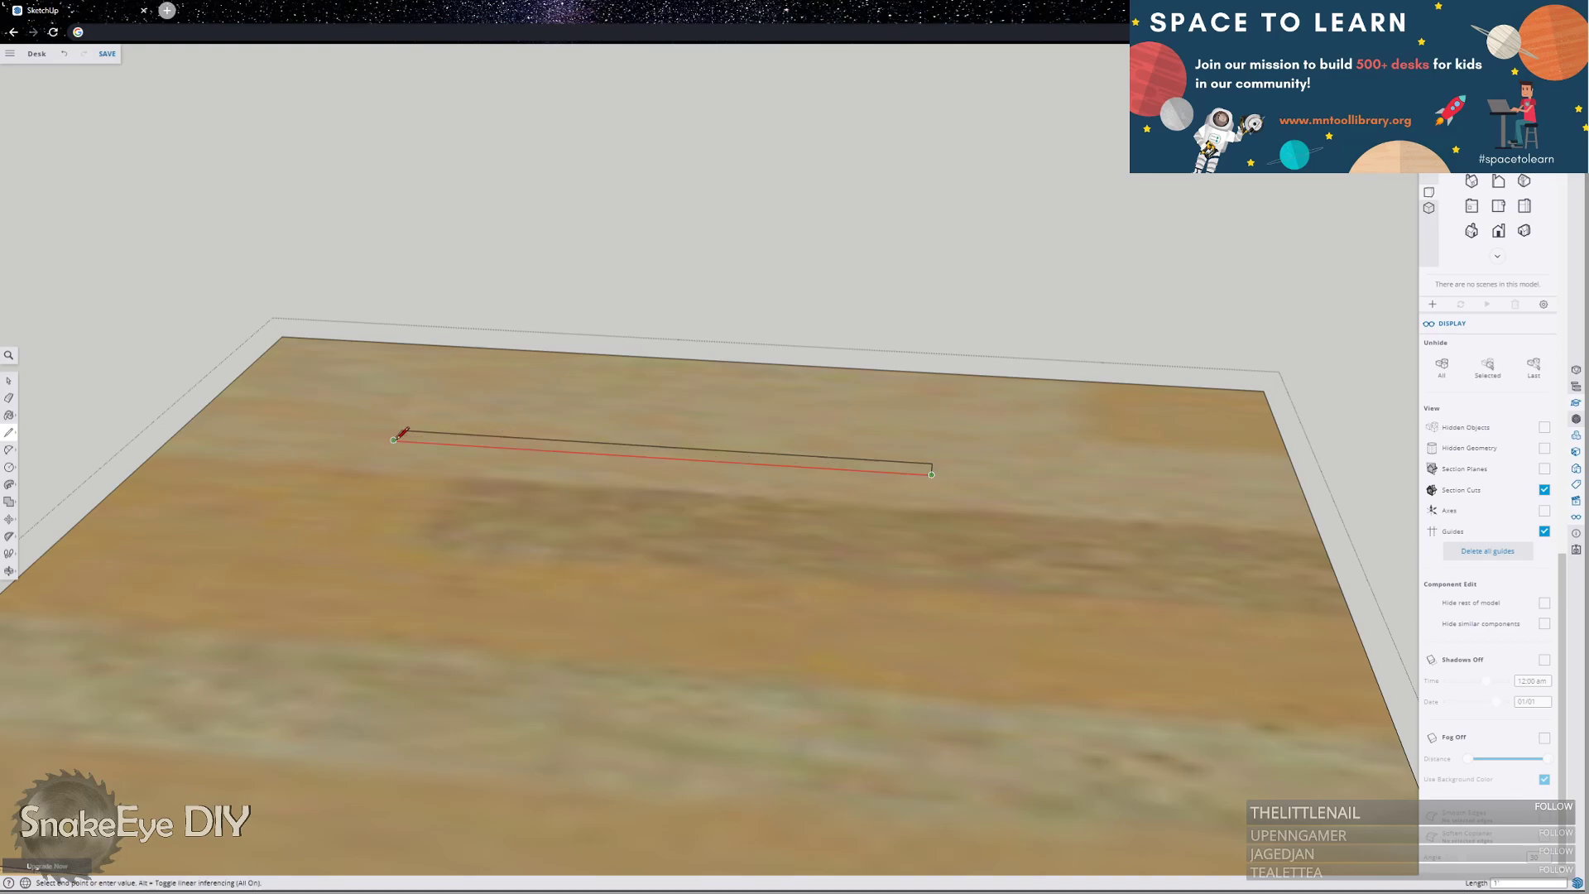
pyautogui.click(395, 441)
pyautogui.scroll(-5, 749, 497)
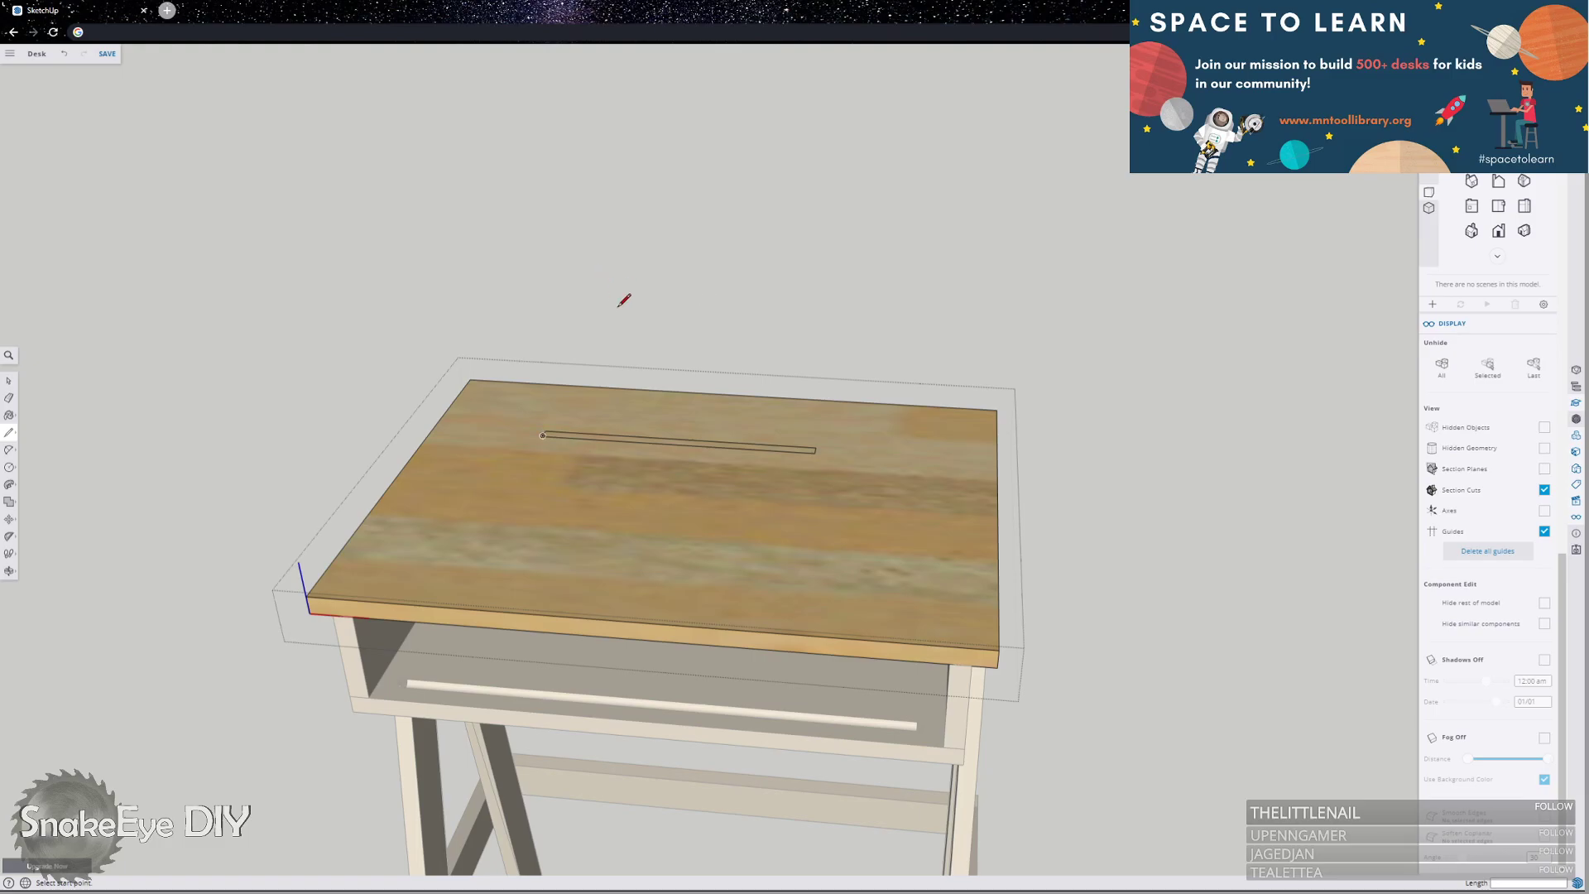
pyautogui.scroll(3, 726, 431)
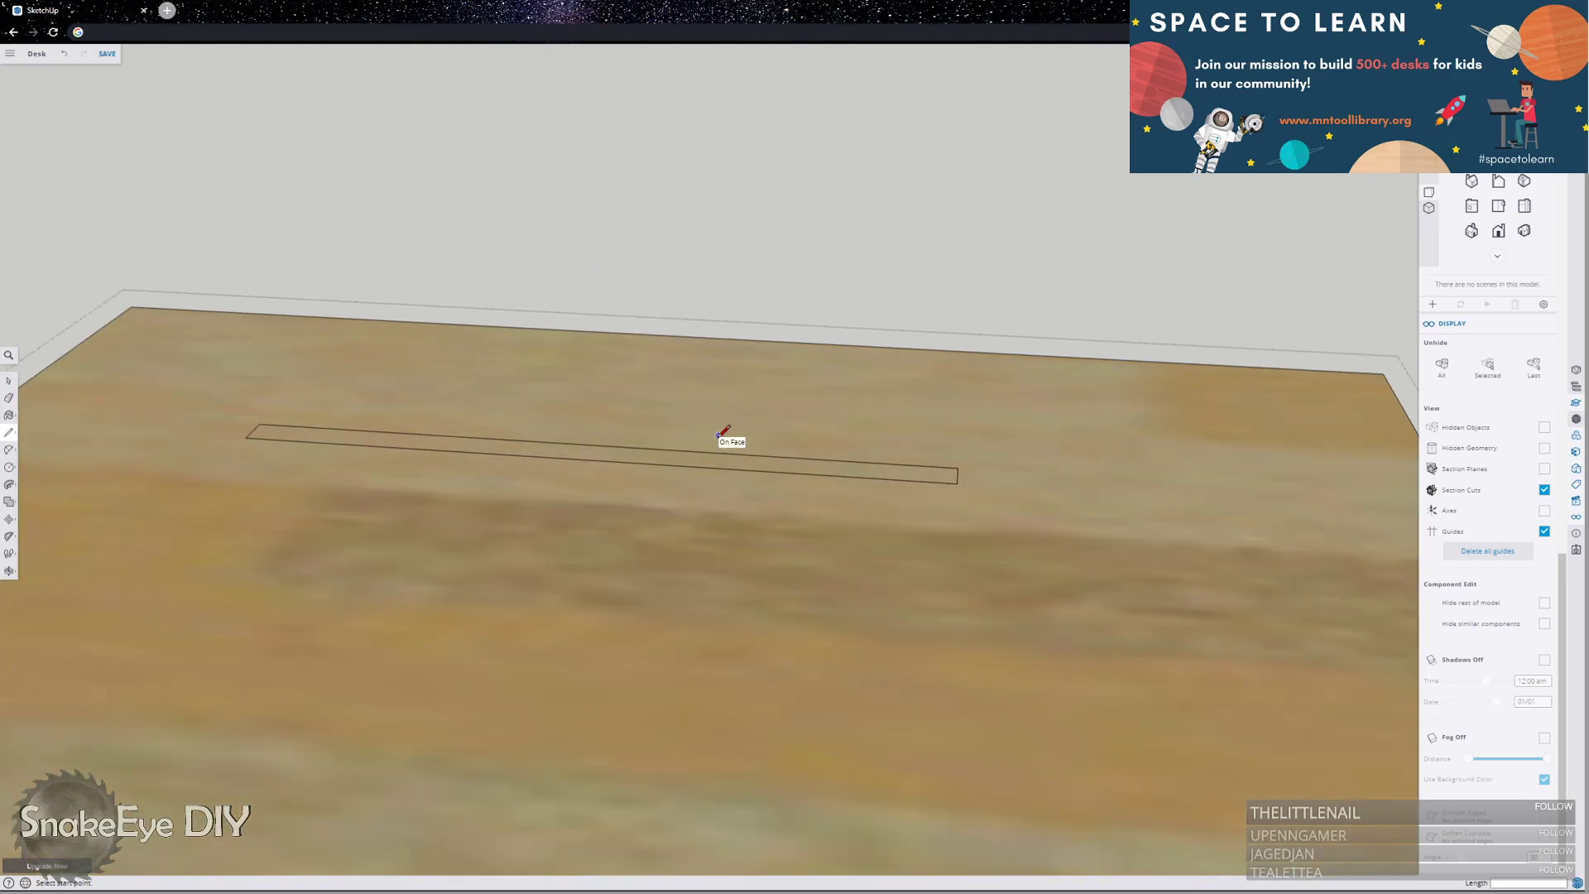
pyautogui.click(725, 339)
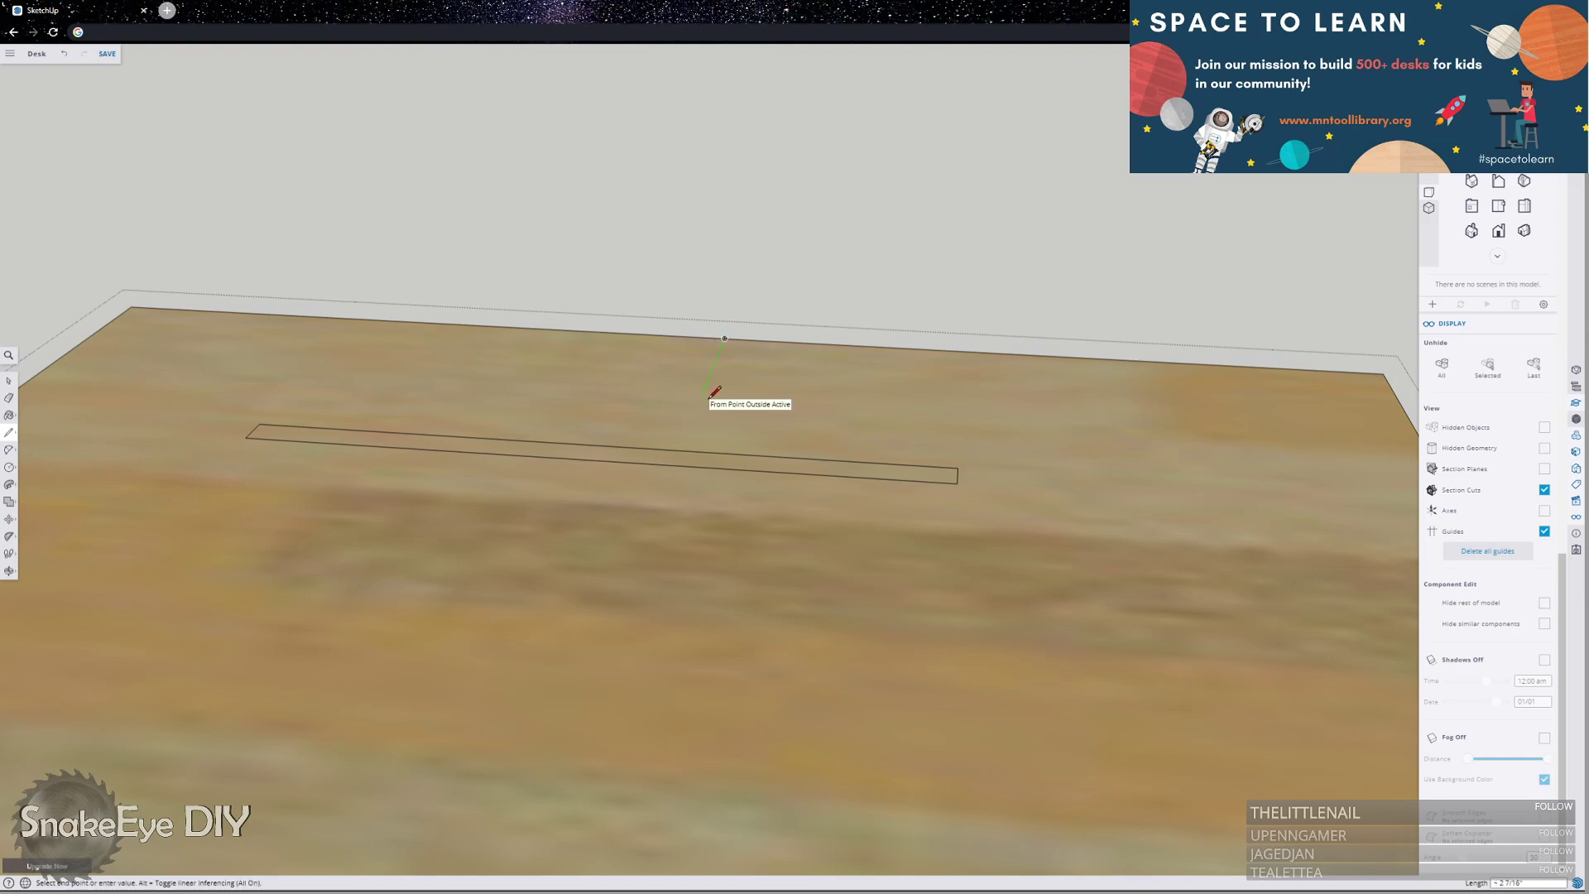
# Move the thin slot rectangle to a new position on the desktop near the rear edge.
pyautogui.press('space')
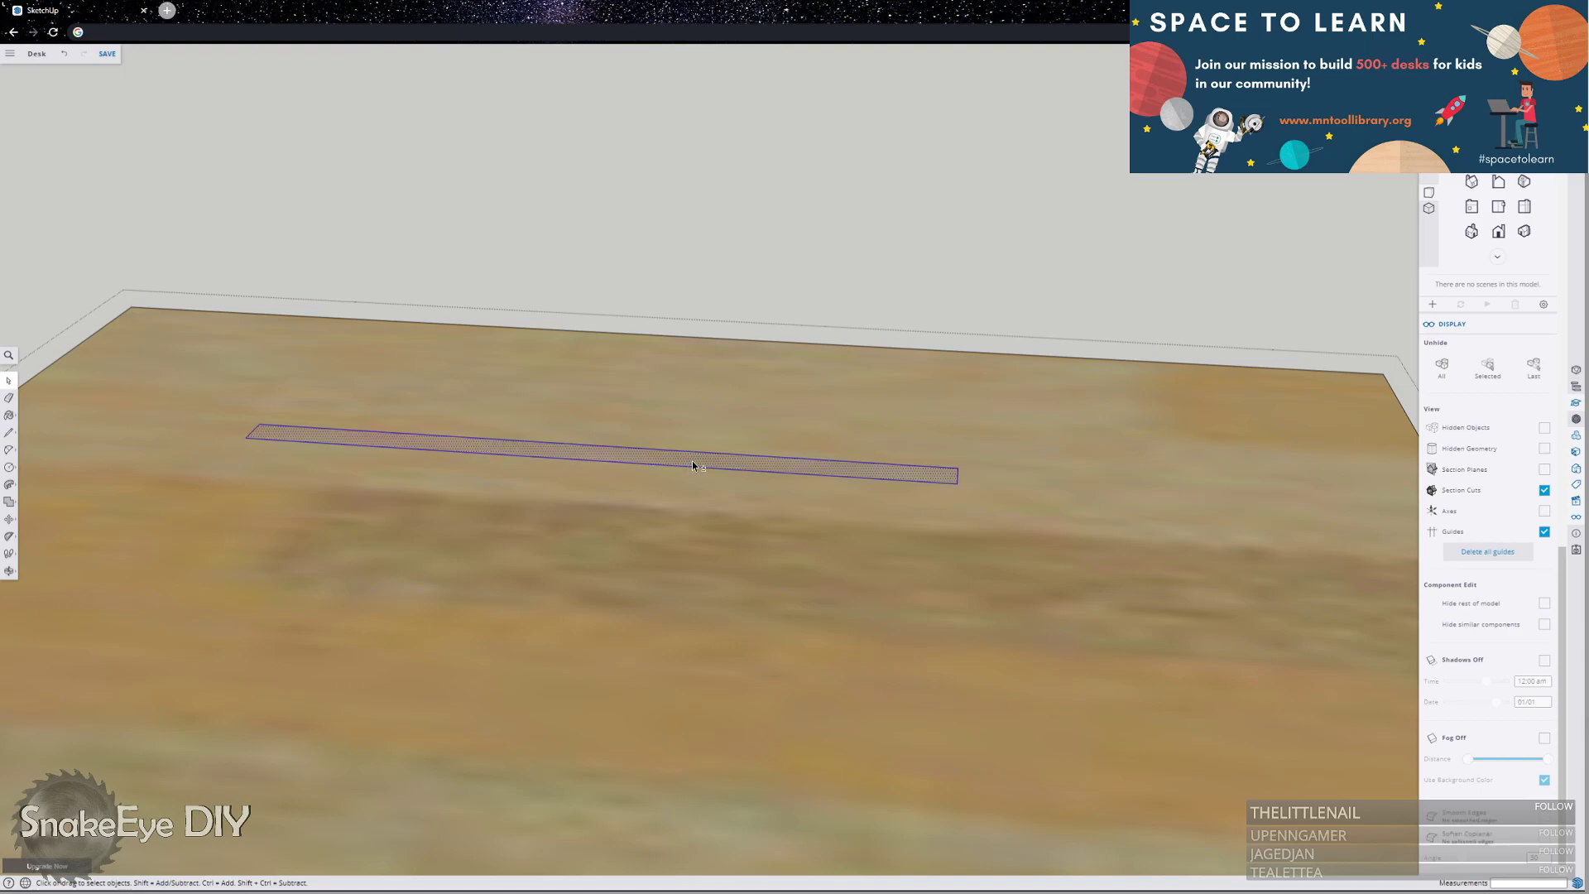
pyautogui.press('m')
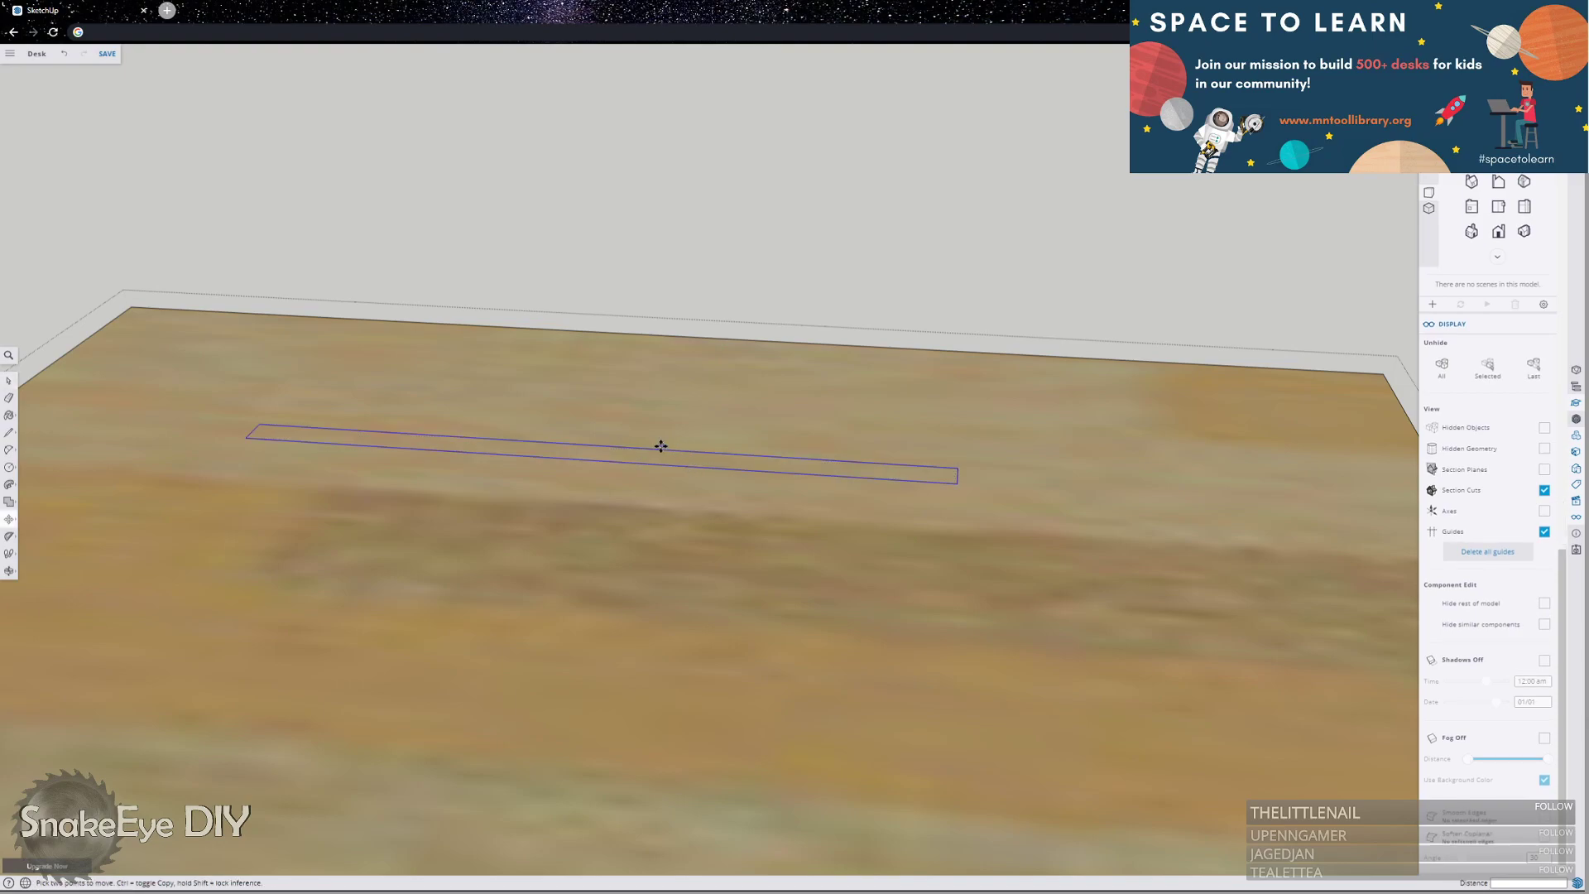
pyautogui.click(599, 442)
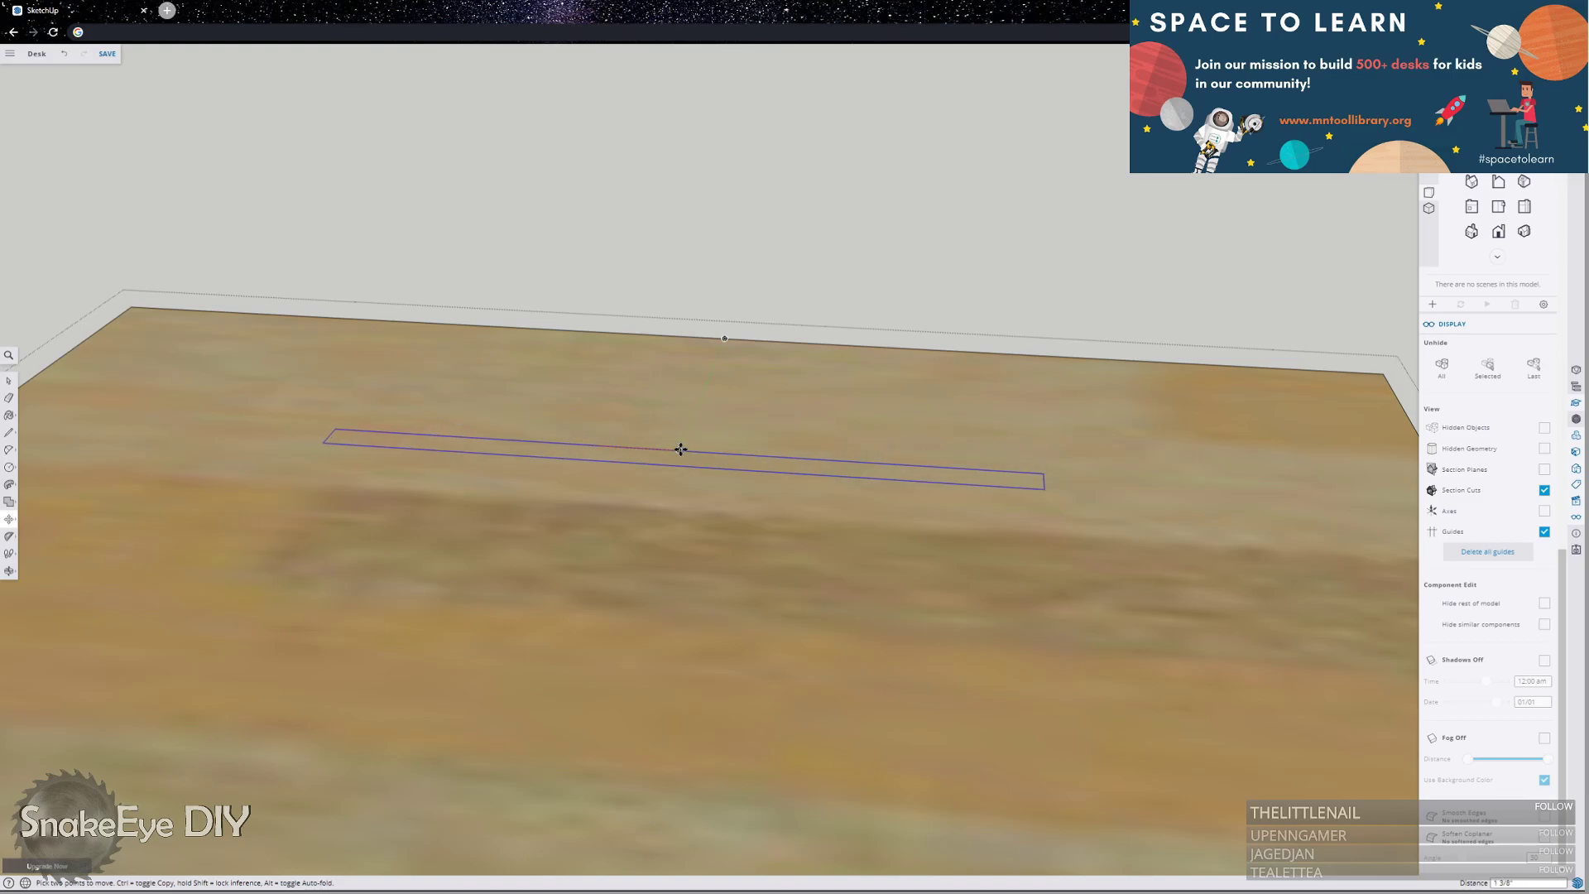
pyautogui.click(678, 449)
# Orbit and zoom around the desk to bring the rear-edge narrow rectangle into view.
pyautogui.scroll(-6, 855, 369)
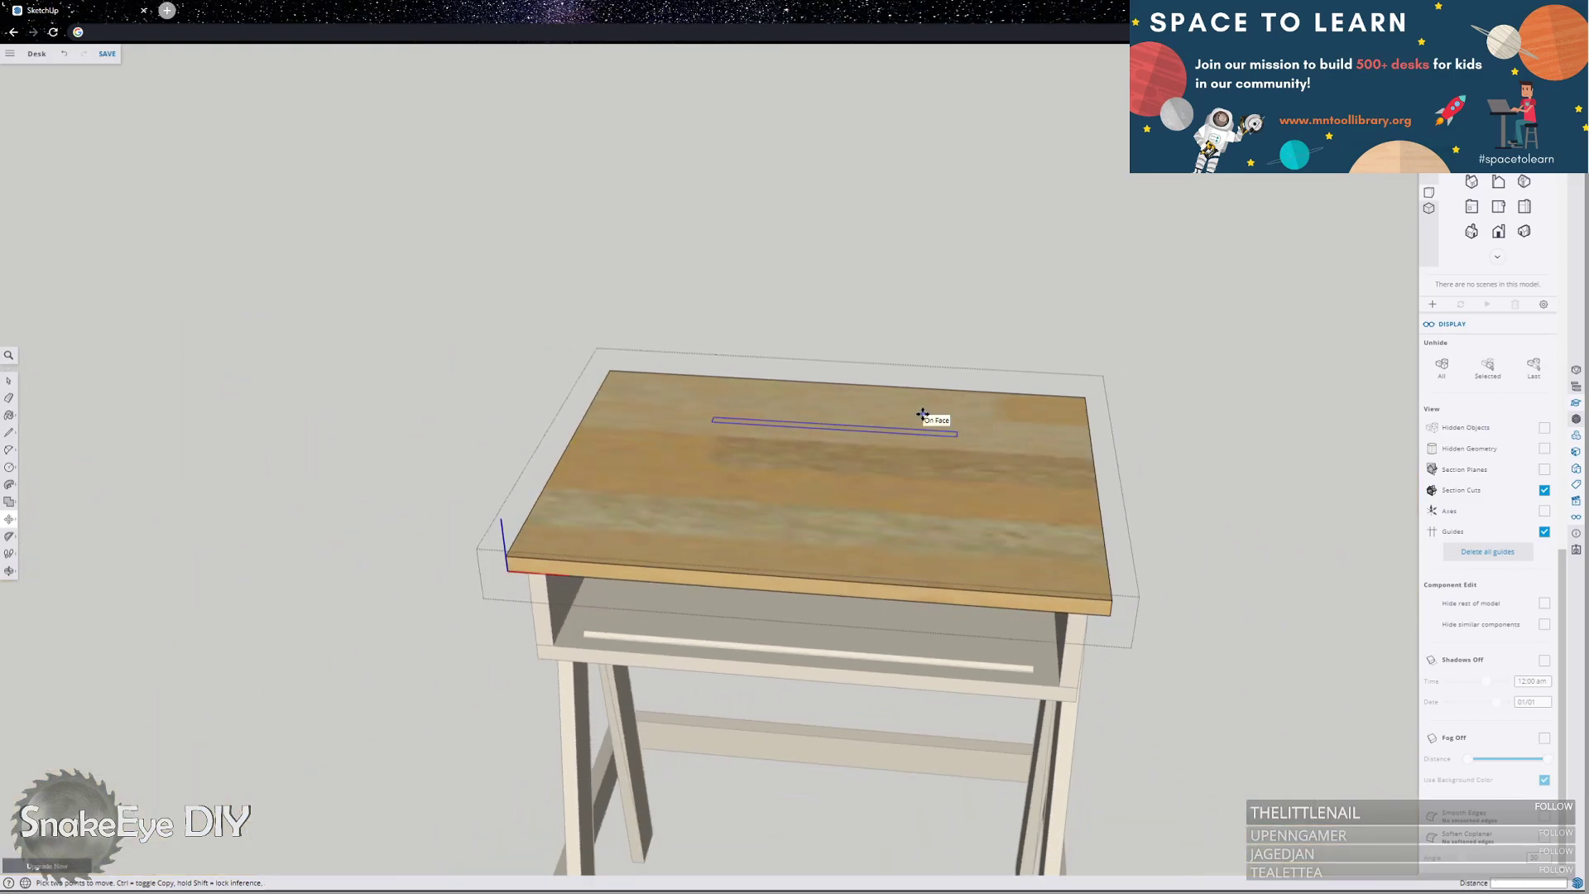
pyautogui.scroll(3, 951, 444)
pyautogui.scroll(-3, 866, 390)
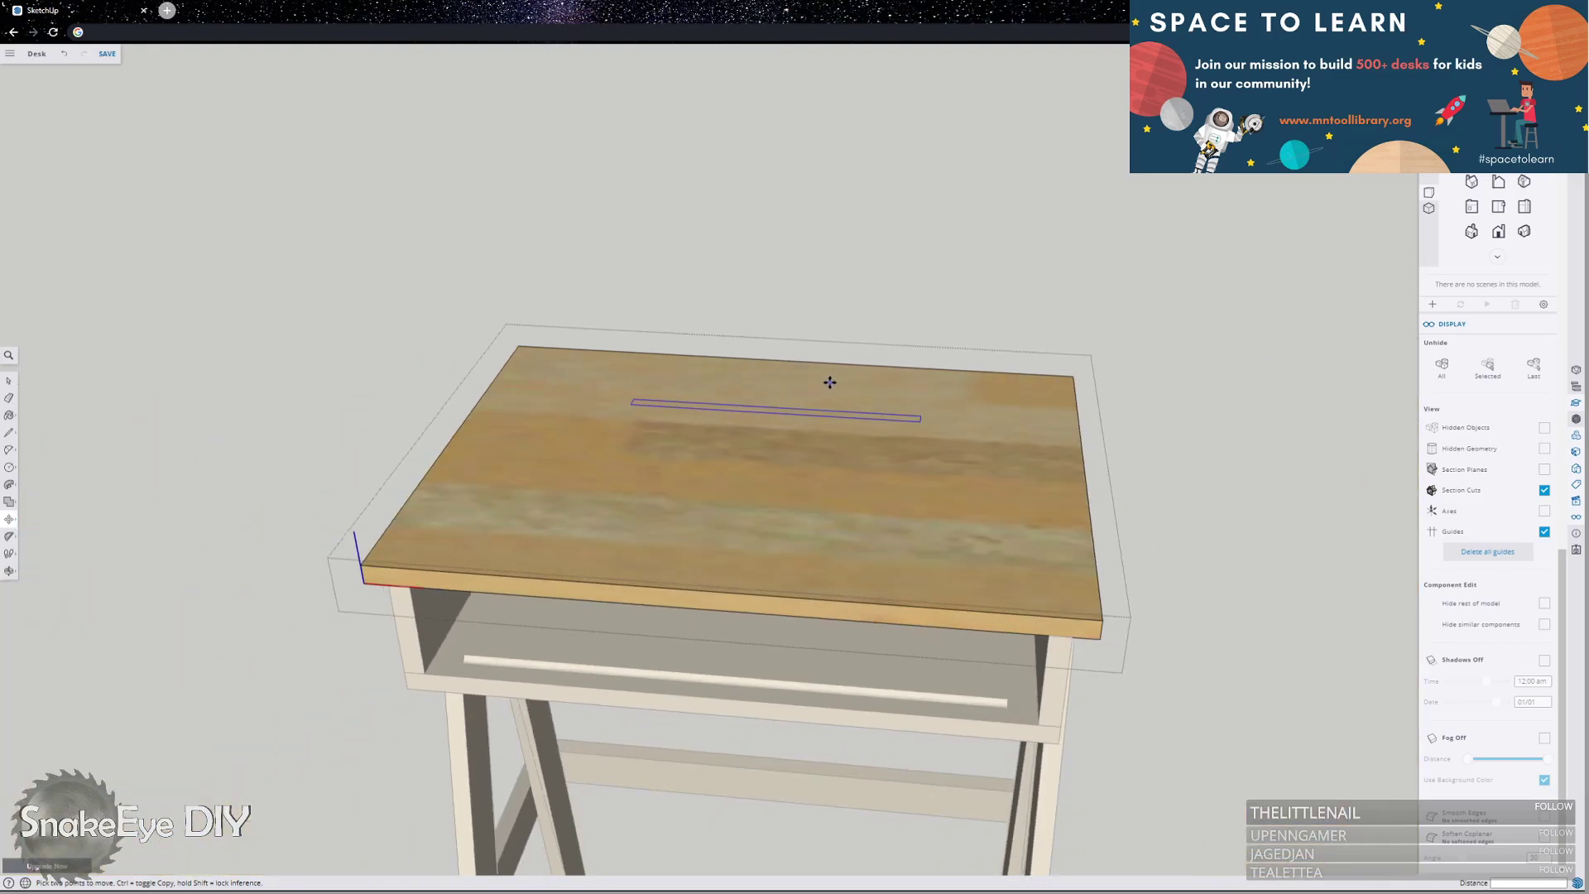
pyautogui.press('o')
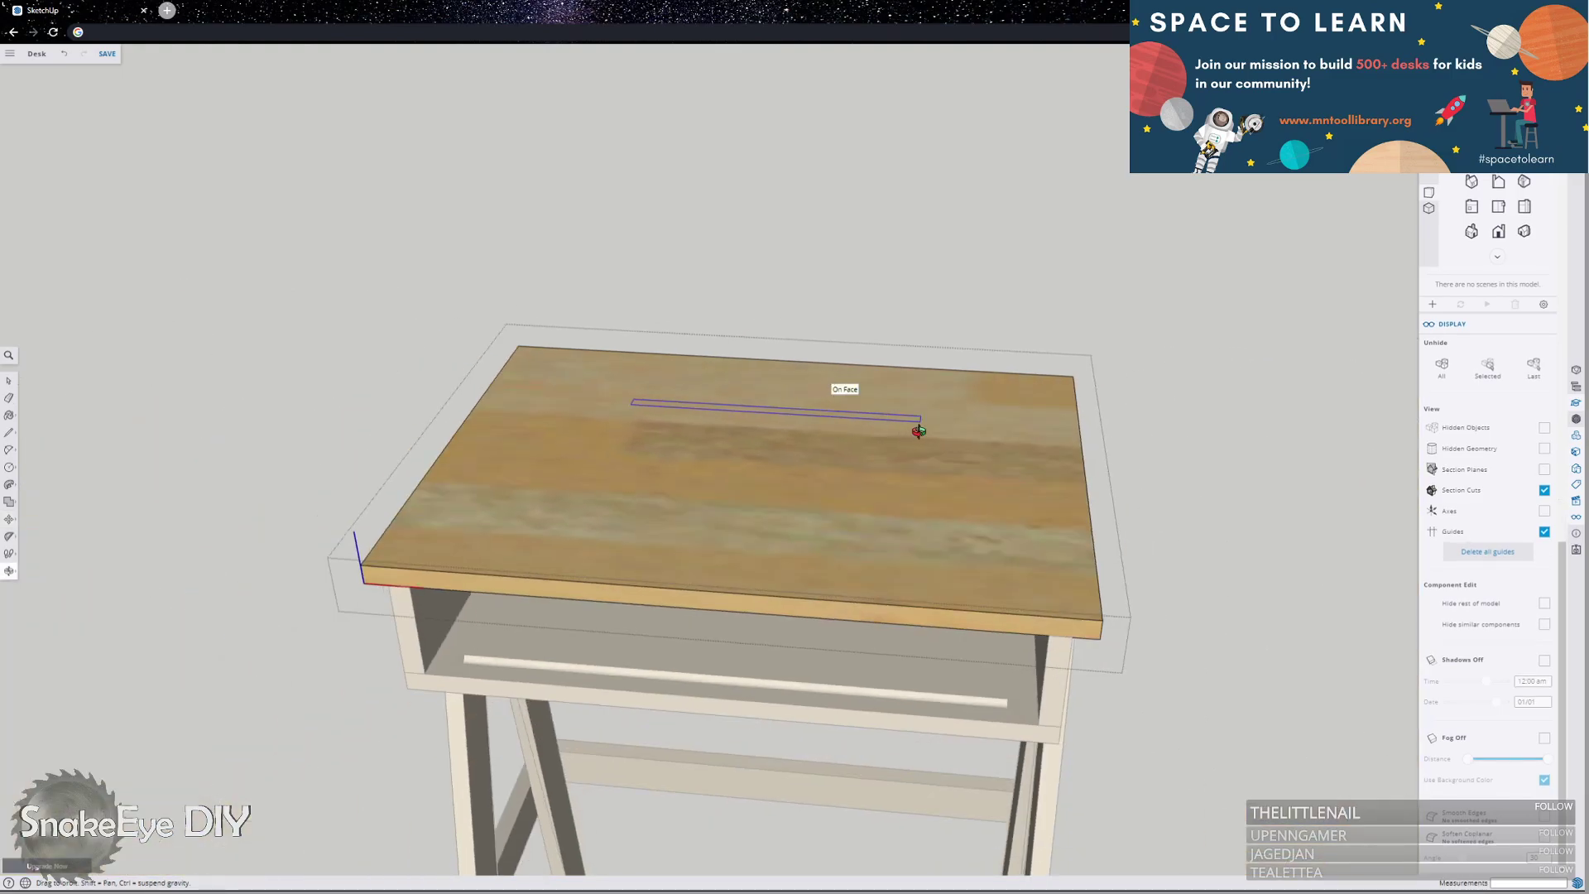
pyautogui.moveTo(915, 430); pyautogui.dragTo(344, 414)
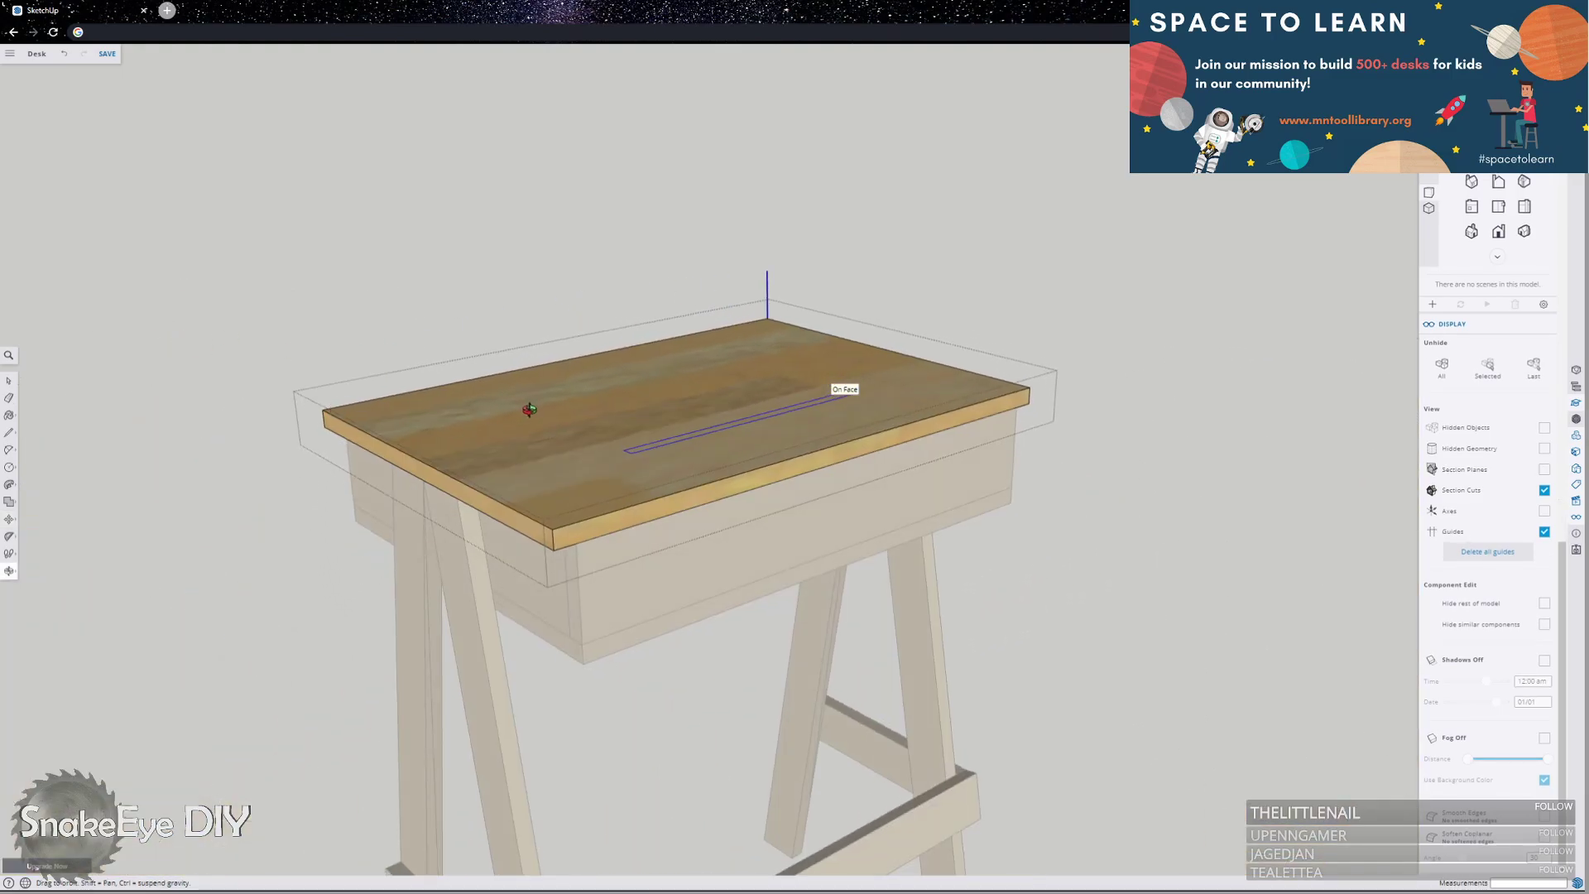
pyautogui.moveTo(513, 414); pyautogui.dragTo(318, 460)
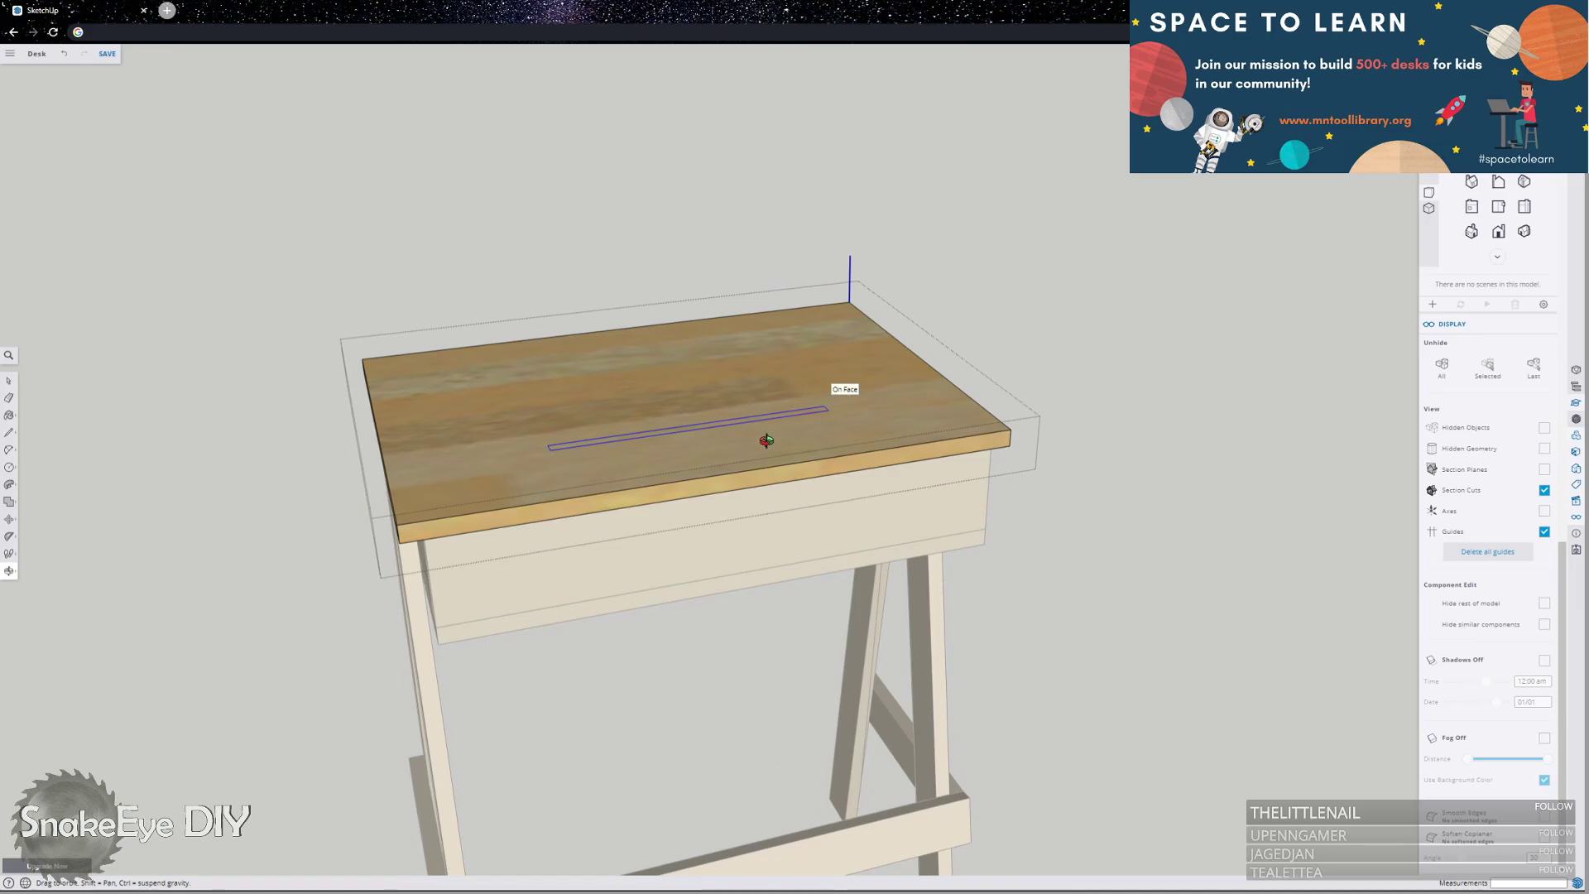
pyautogui.scroll(3, 767, 440)
pyautogui.scroll(3, 538, 356)
pyautogui.scroll(-3, 431, 350)
pyautogui.moveTo(330, 348); pyautogui.dragTo(1000, 439)
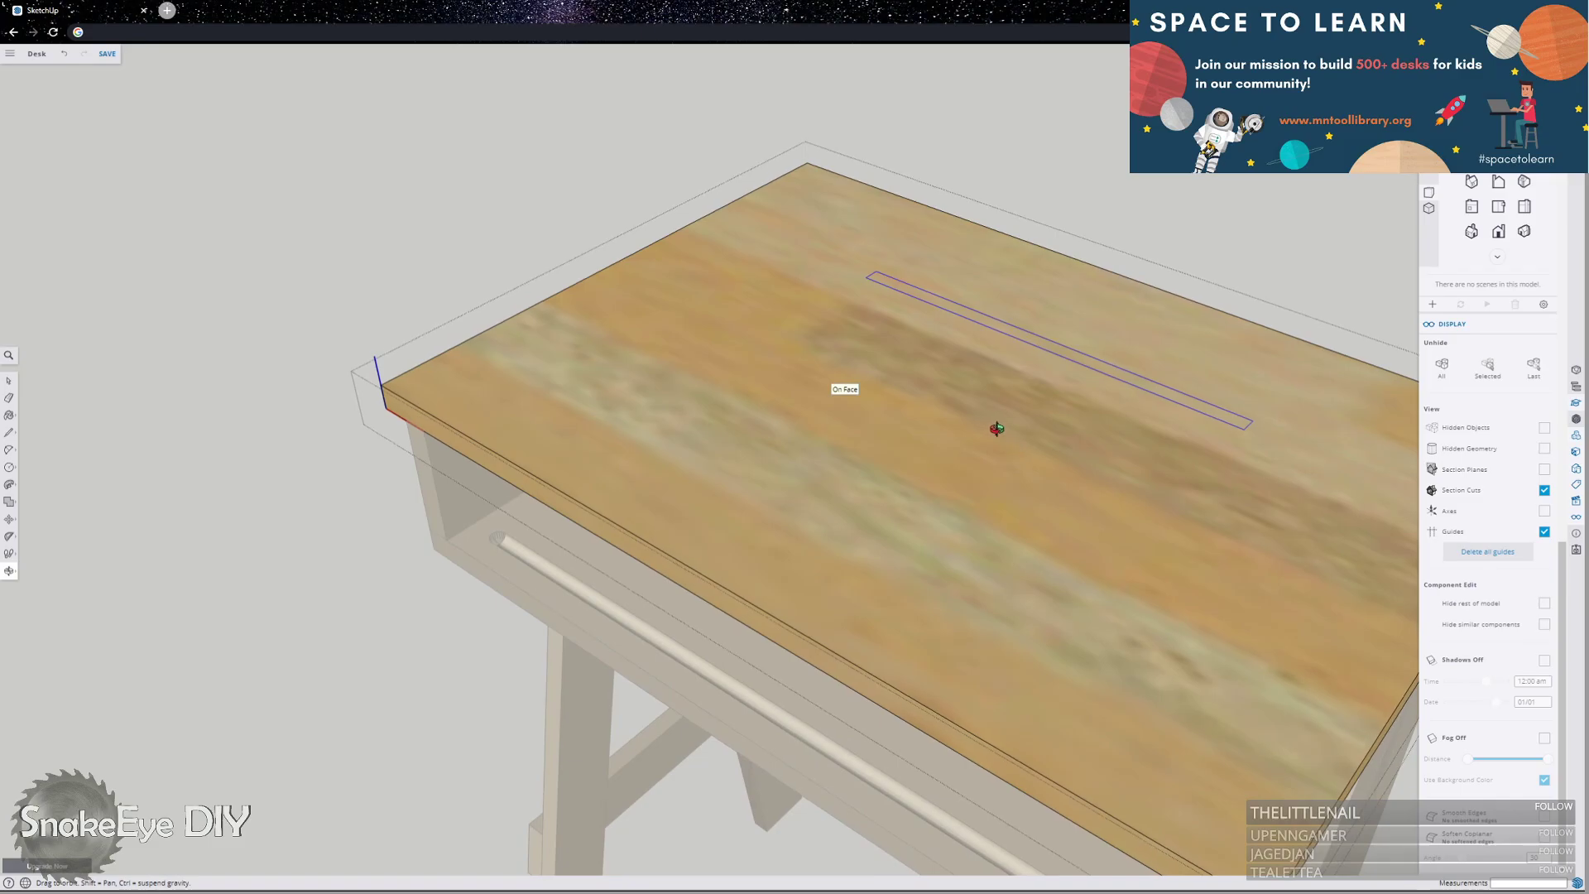
pyautogui.scroll(-5, 985, 413)
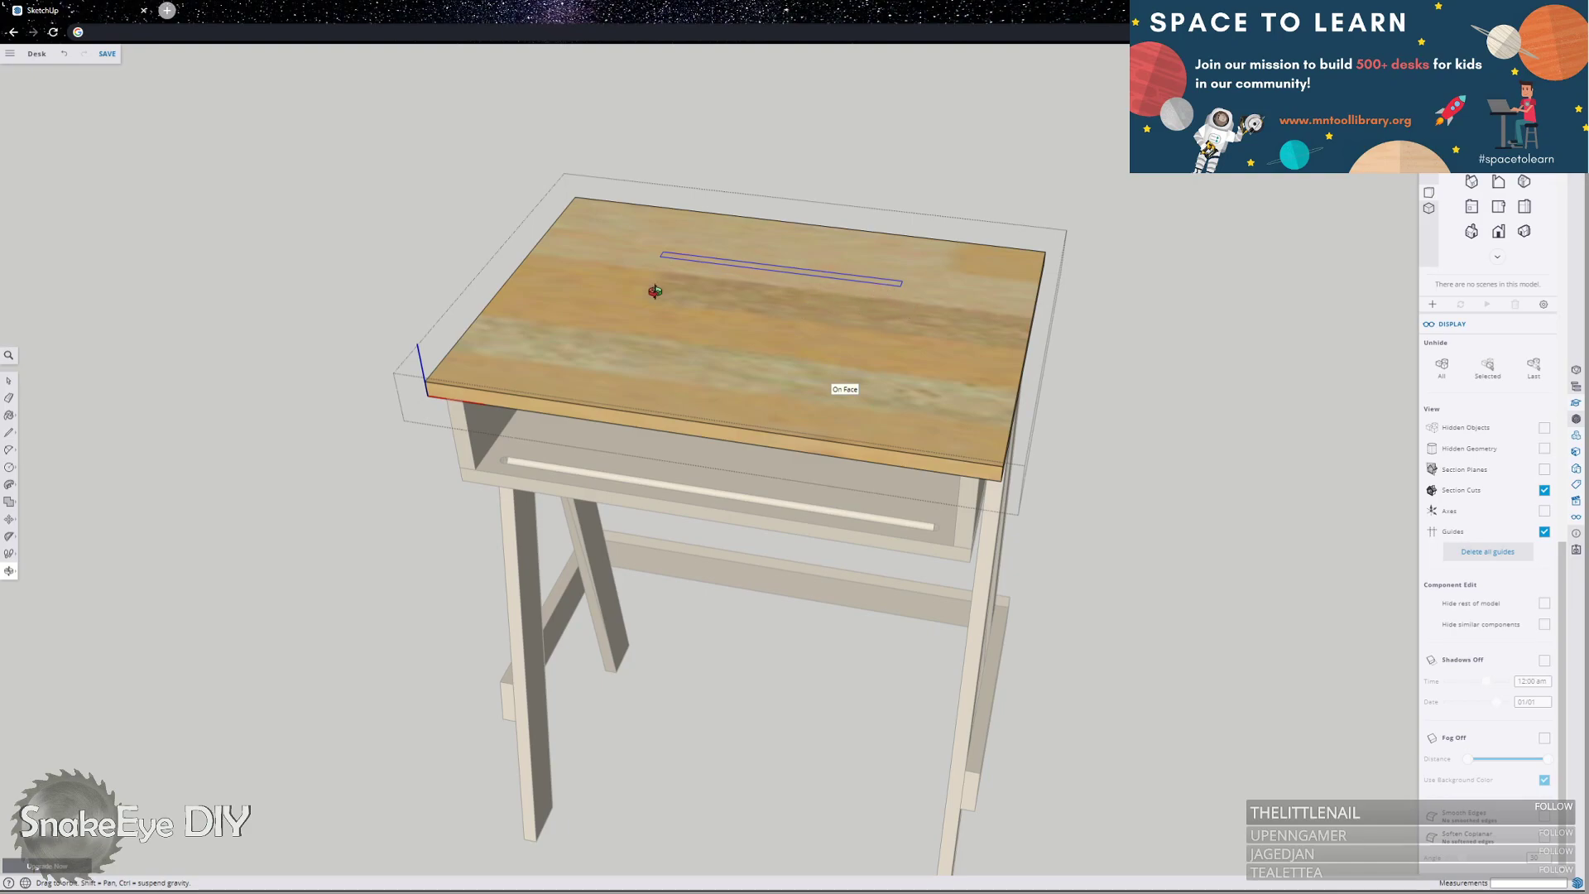
# Save the desk model and zoom in close on the thin 12-inch rectangle.
pyautogui.hotkey('ctrl', 's')
pyautogui.scroll(2, 869, 172)
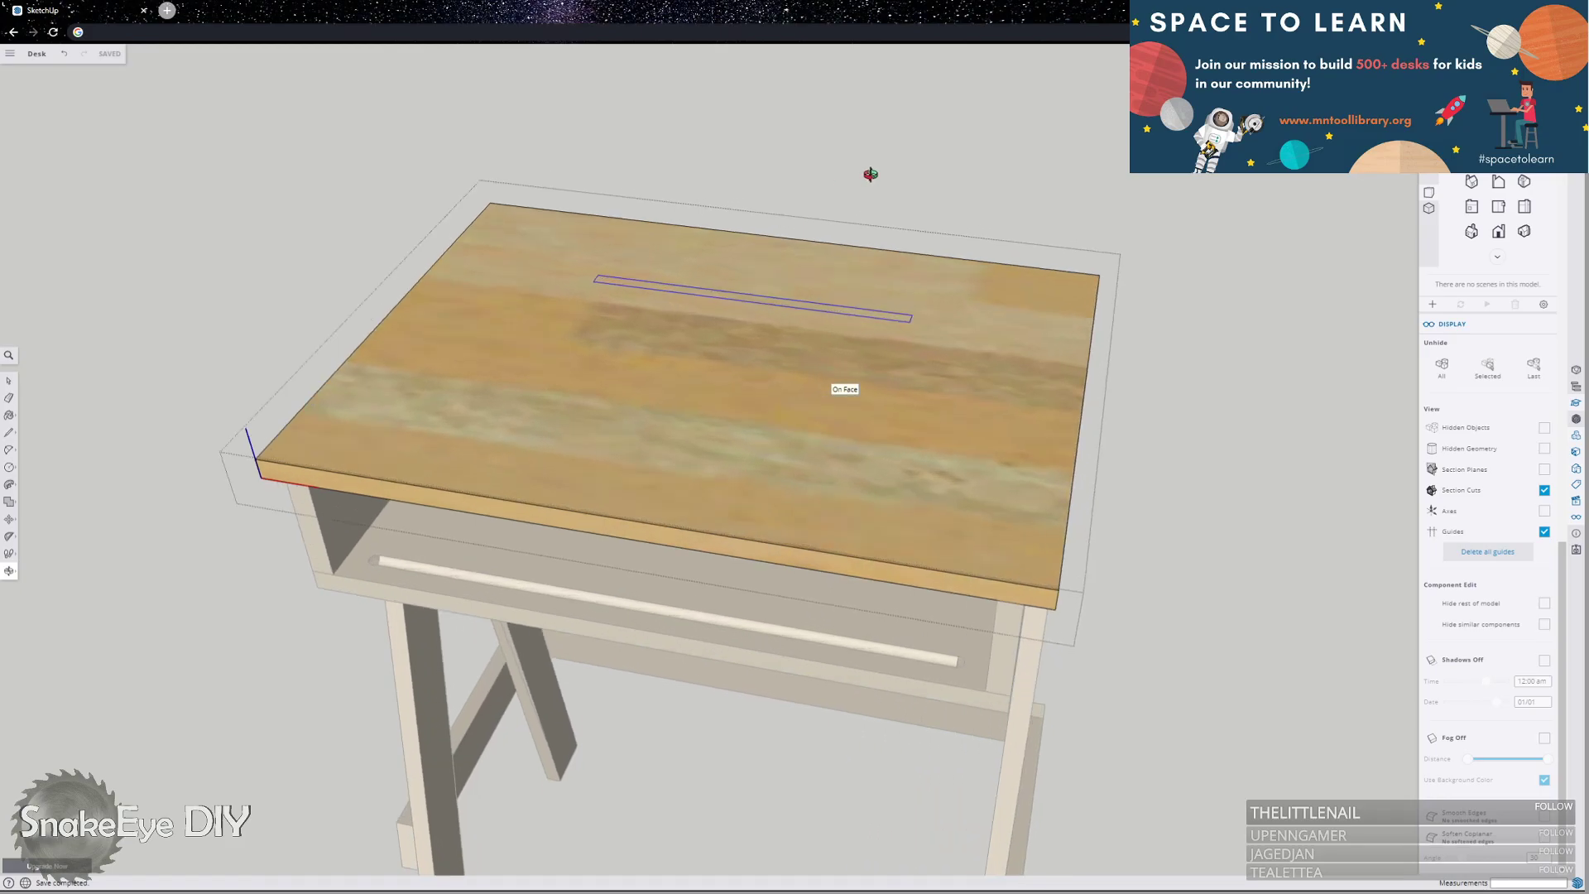
pyautogui.scroll(3, 709, 220)
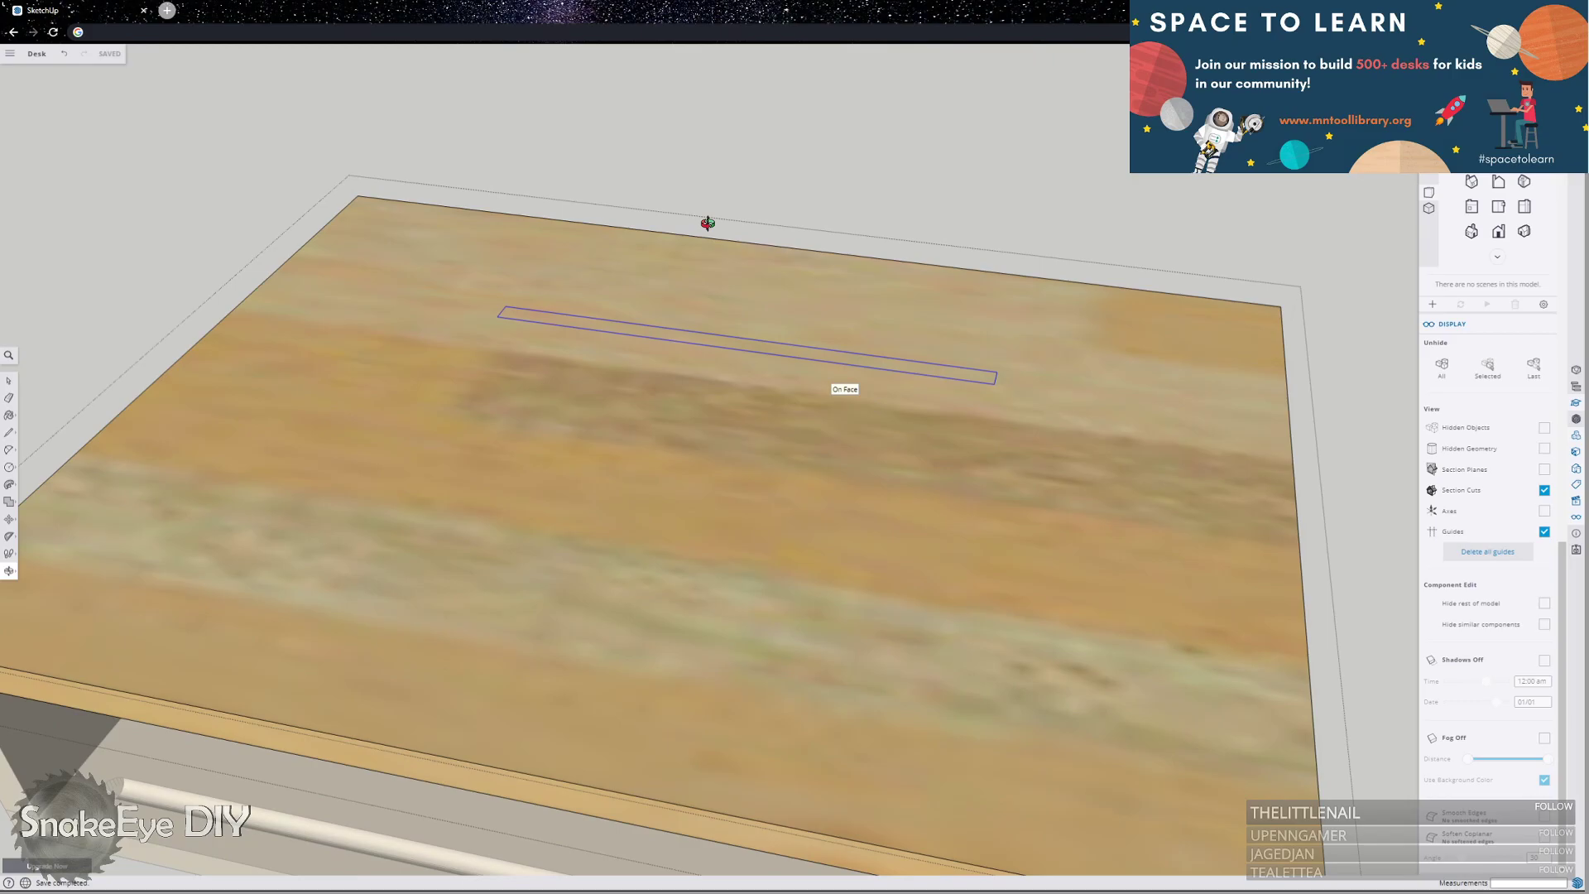
pyautogui.scroll(2, 727, 267)
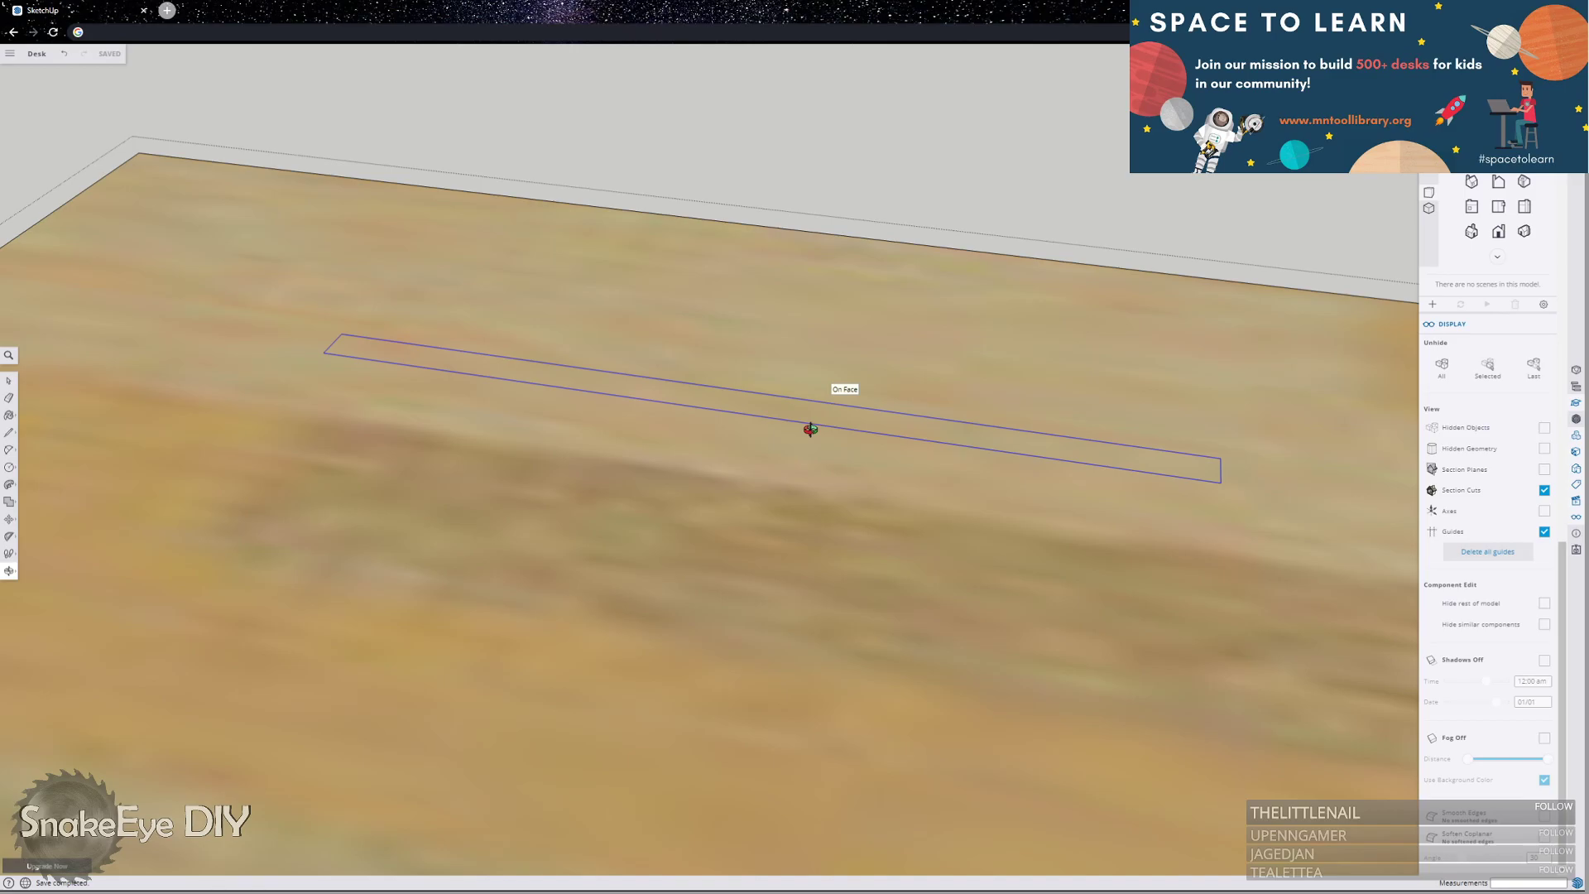
pyautogui.scroll(-5, 828, 408)
pyautogui.scroll(5, 887, 398)
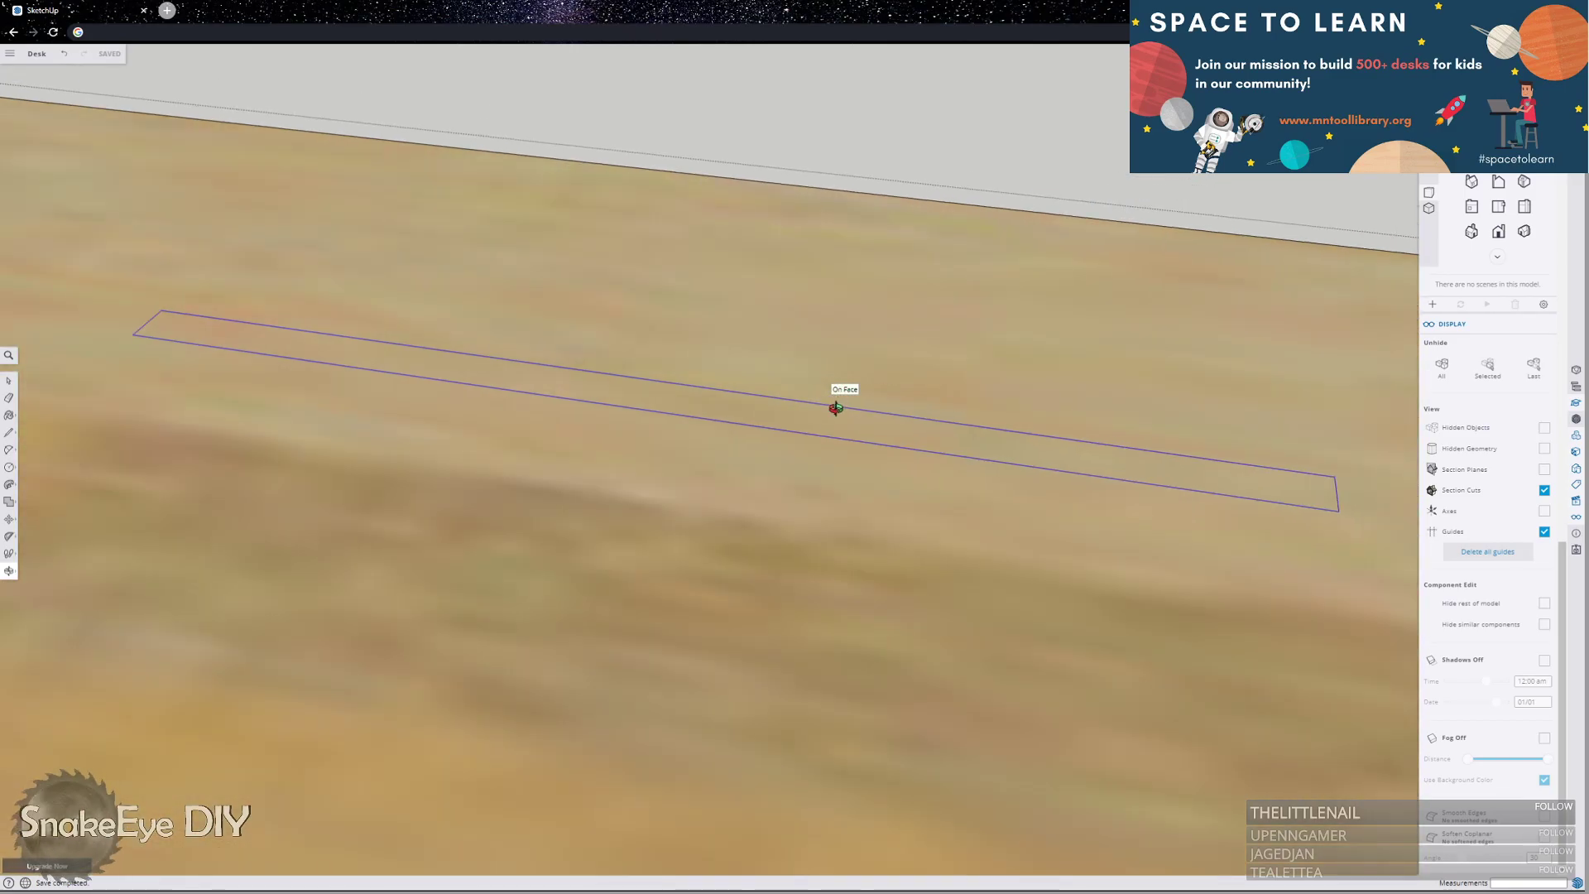
# Delete the narrow rectangle's face, keeping only its outline.
pyautogui.press('space')
pyautogui.click(845, 433)
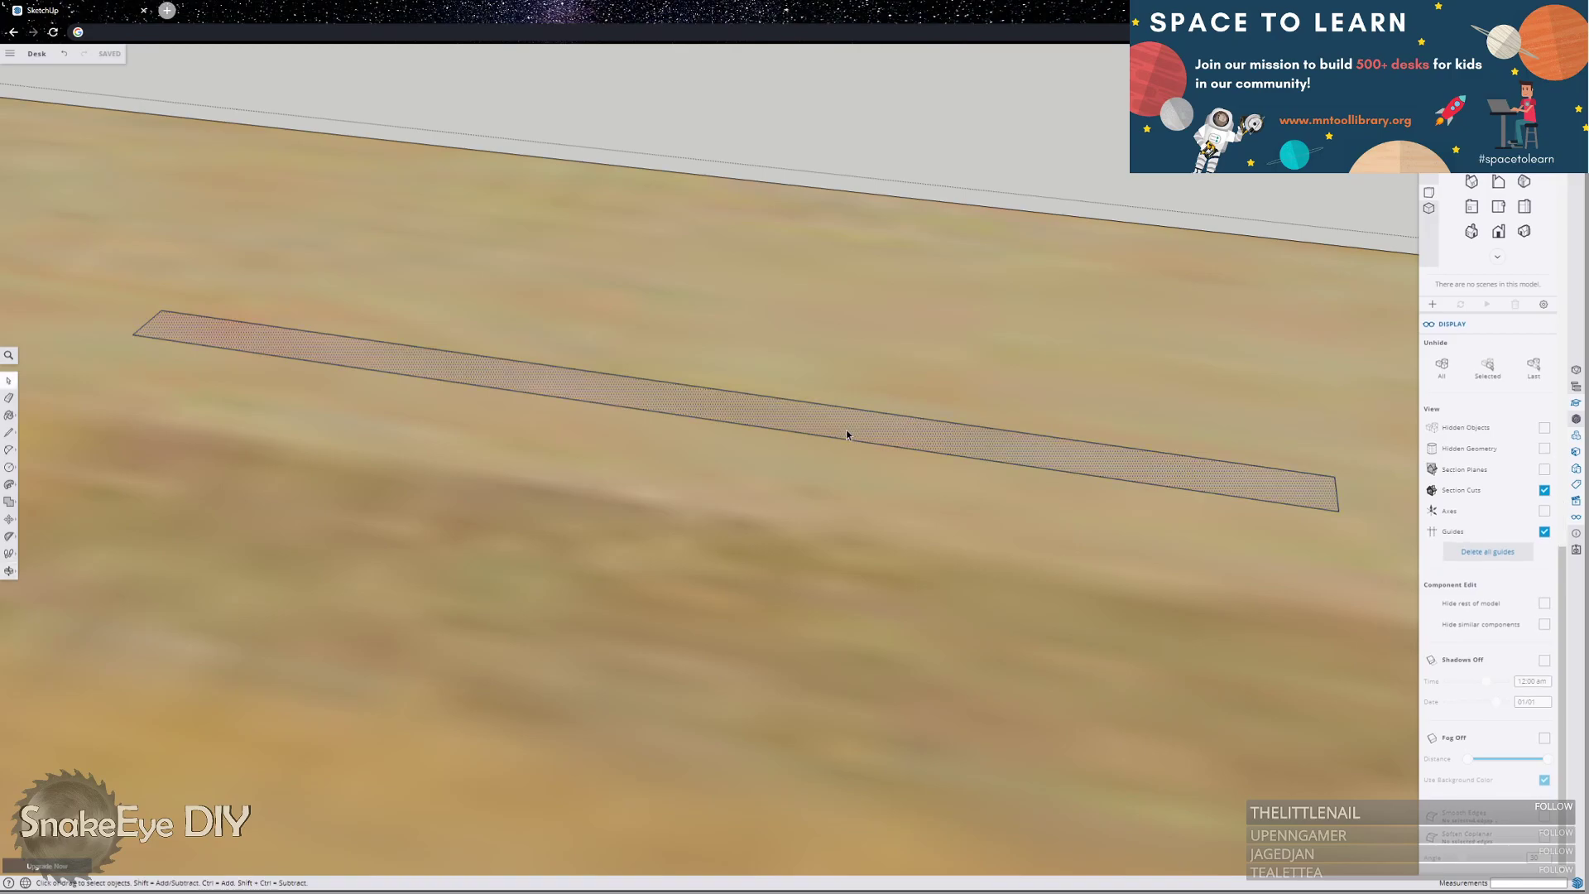
pyautogui.press('Delete')
pyautogui.scroll(-5, 876, 410)
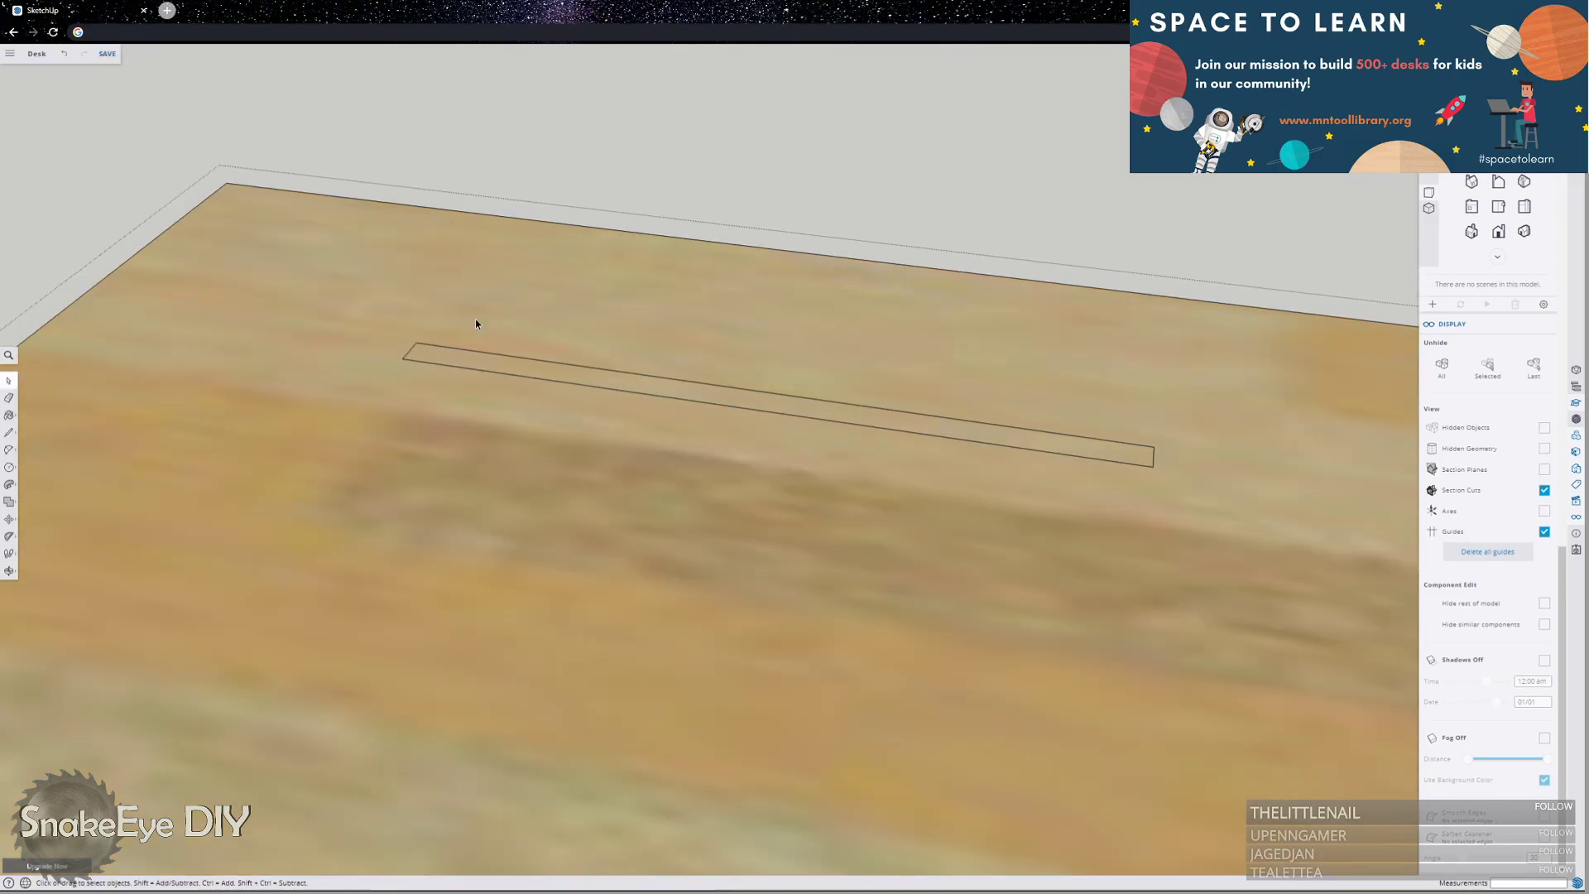
pyautogui.scroll(4, 463, 318)
# Draw a vertical line of length 5 from the rectangle's corner.
pyautogui.press('l')
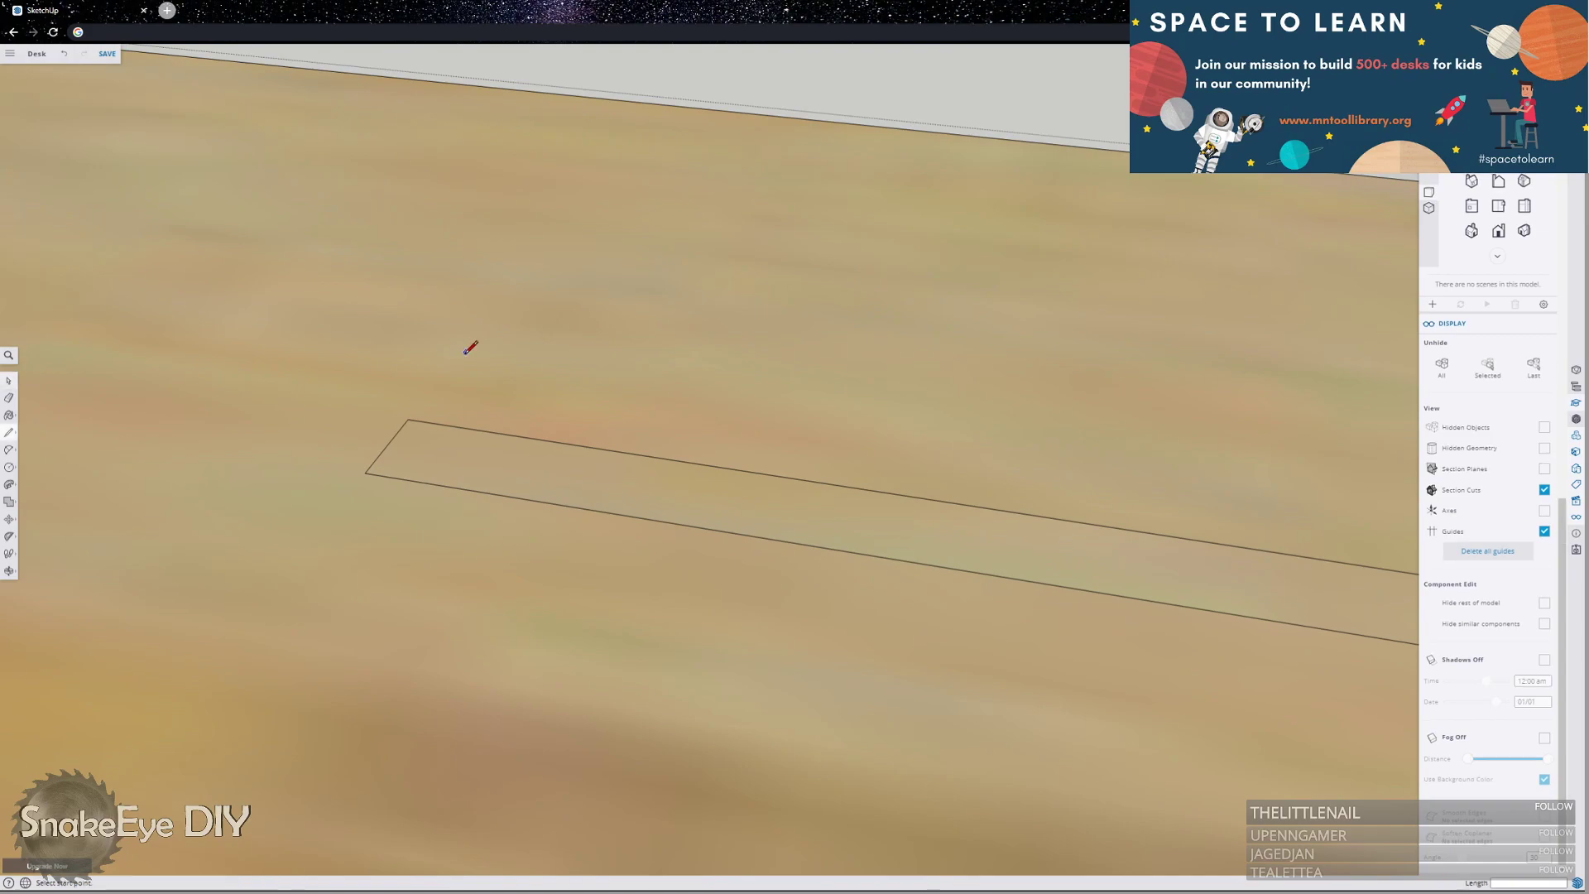
pyautogui.click(408, 419)
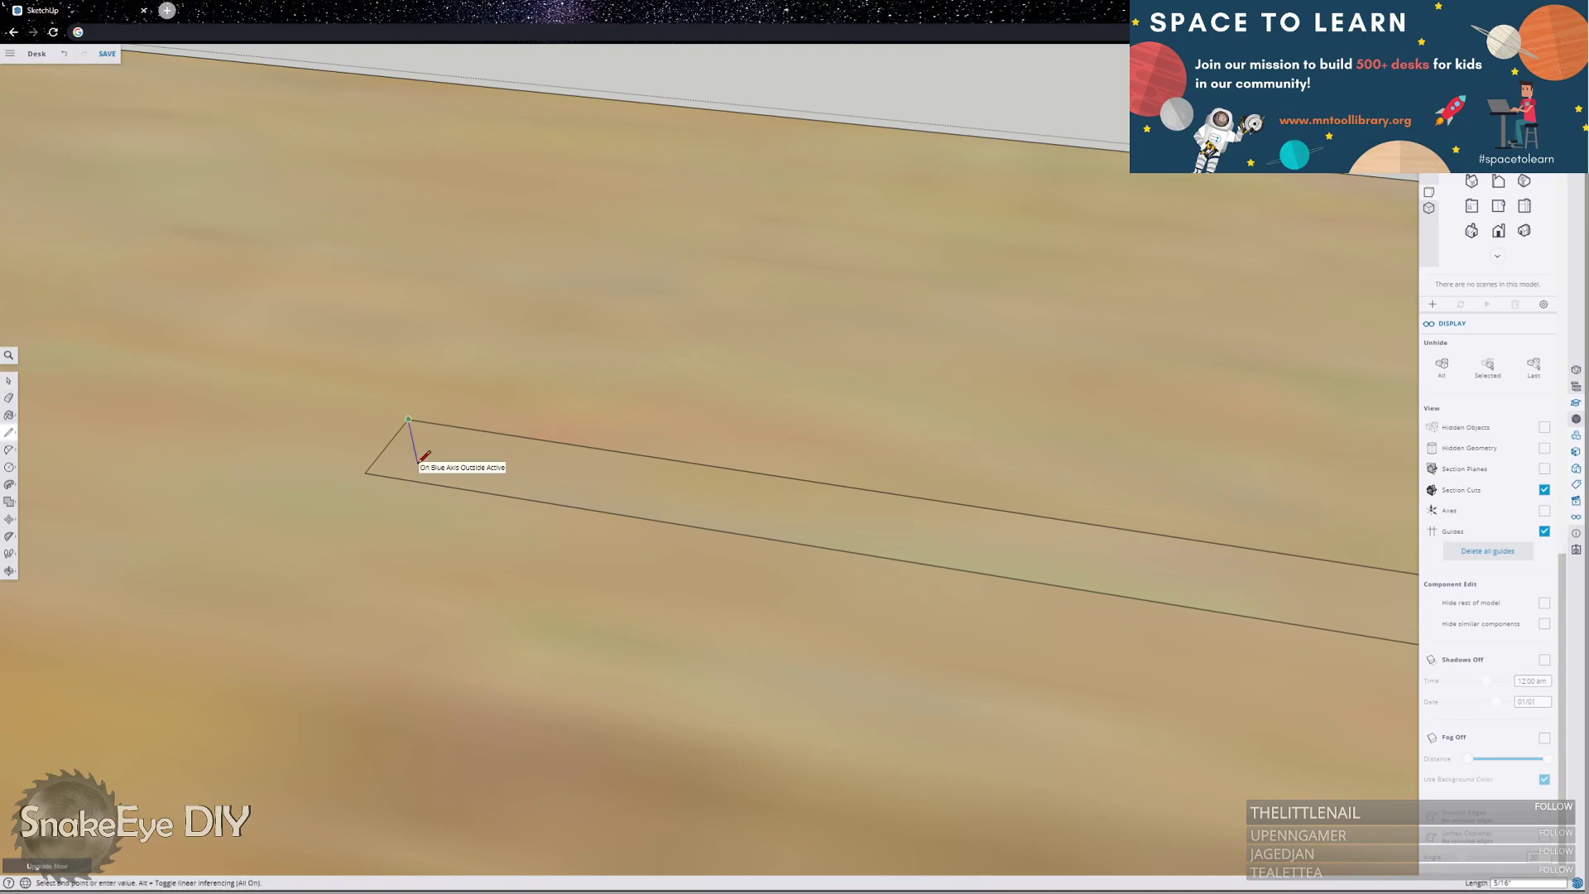
pyautogui.write('5')
pyautogui.press('Return')
# Select the rectangle's long face and edge, then move it down 1/2" to form the groove.
pyautogui.press('space')
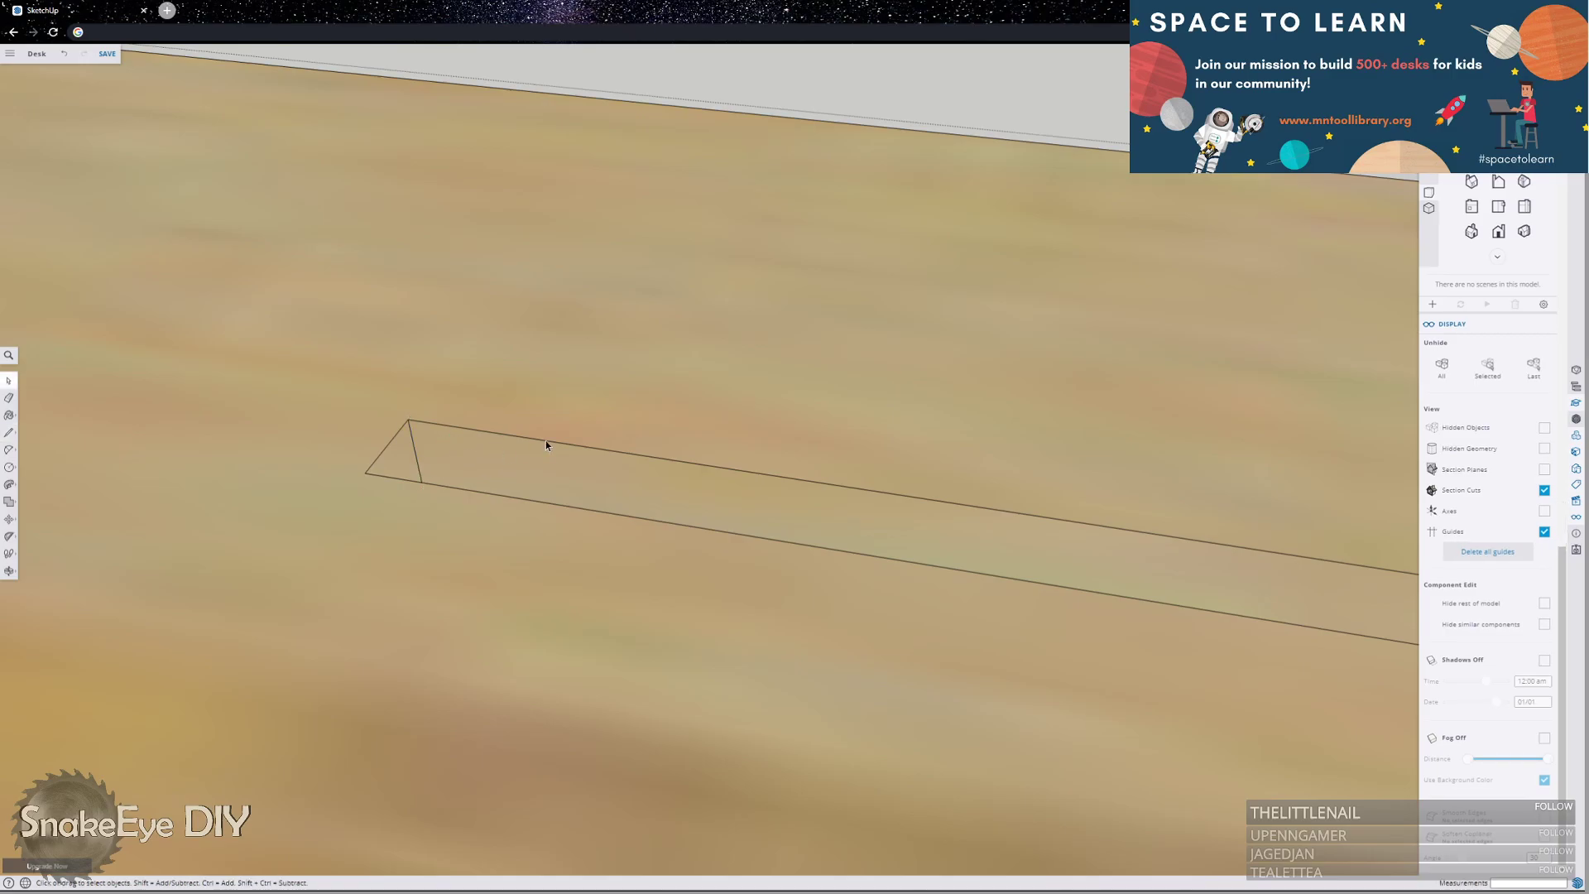
pyautogui.click(563, 488)
pyautogui.click(589, 449)
pyautogui.scroll(-5, 348, 475)
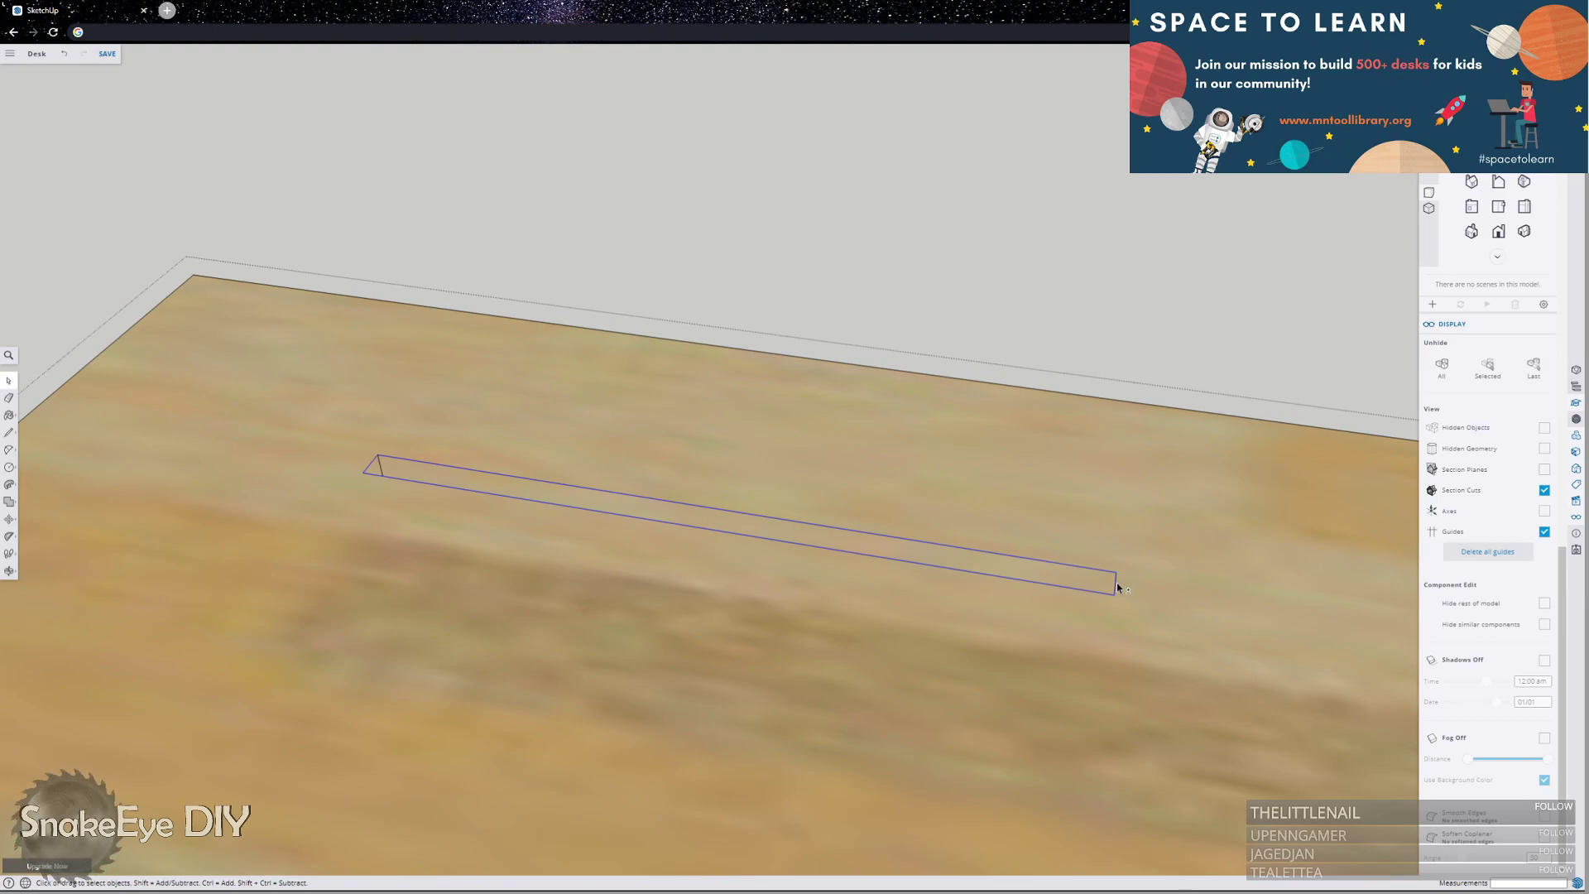
pyautogui.scroll(4, 365, 369)
pyautogui.scroll(-2, 502, 546)
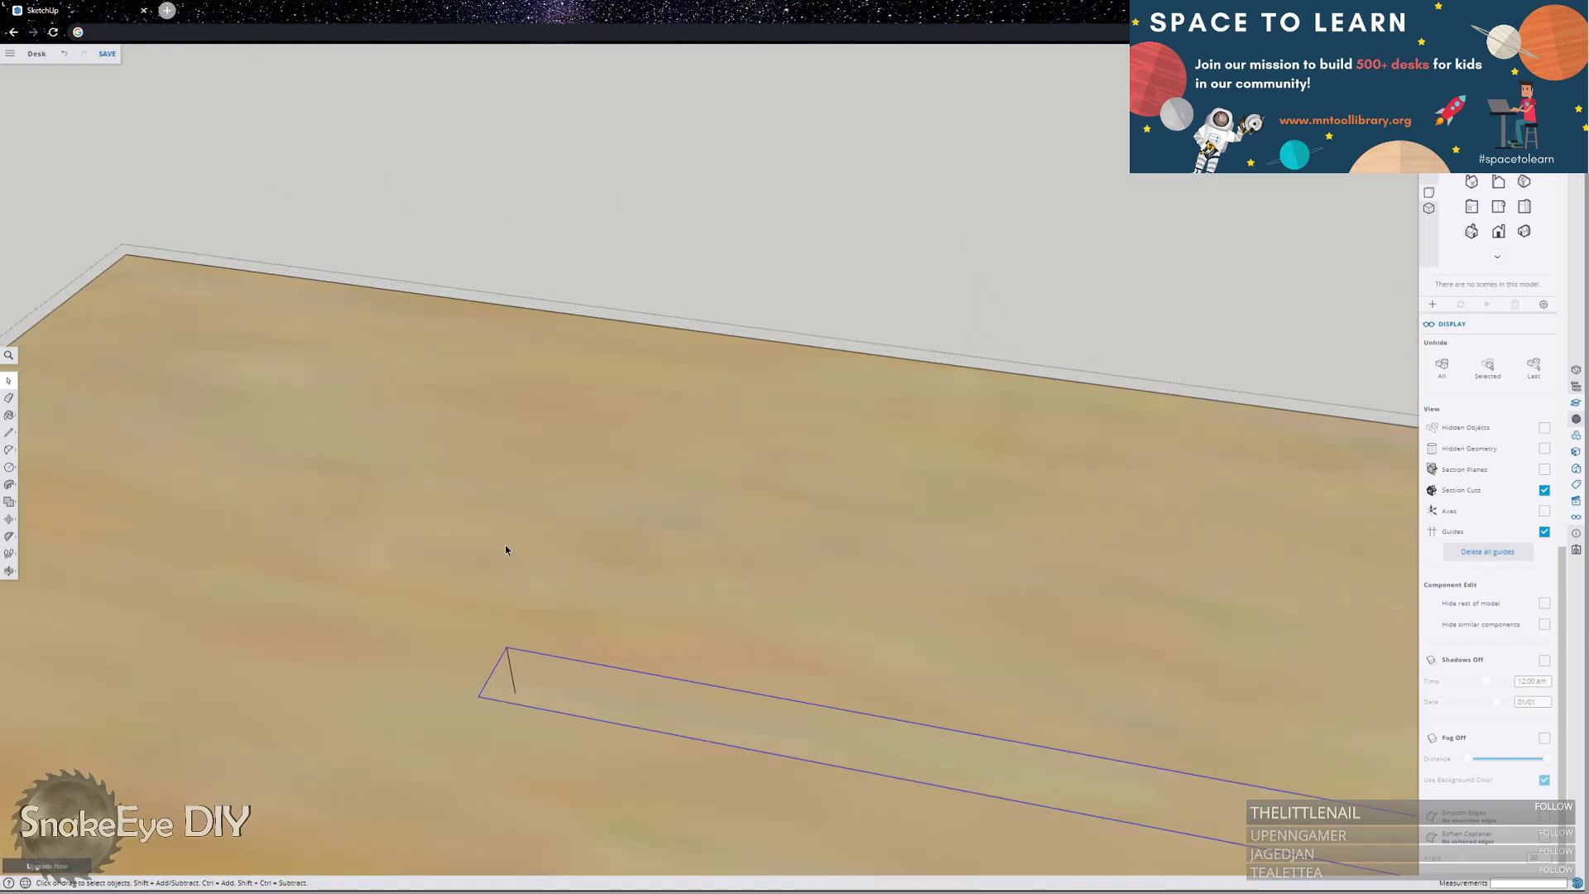
pyautogui.press('m')
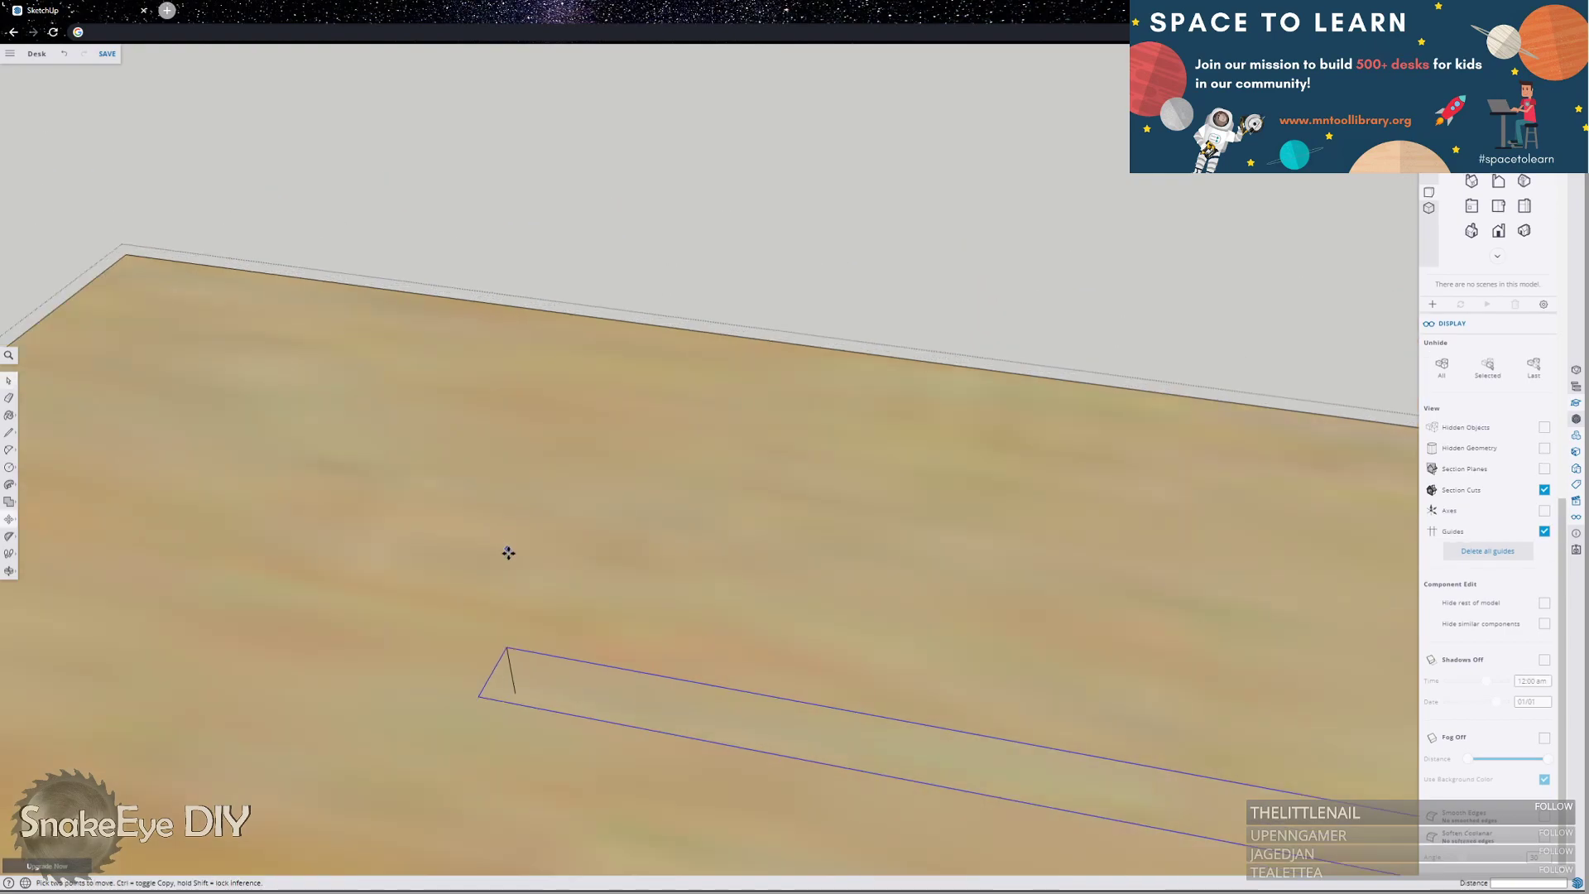
pyautogui.click(510, 647)
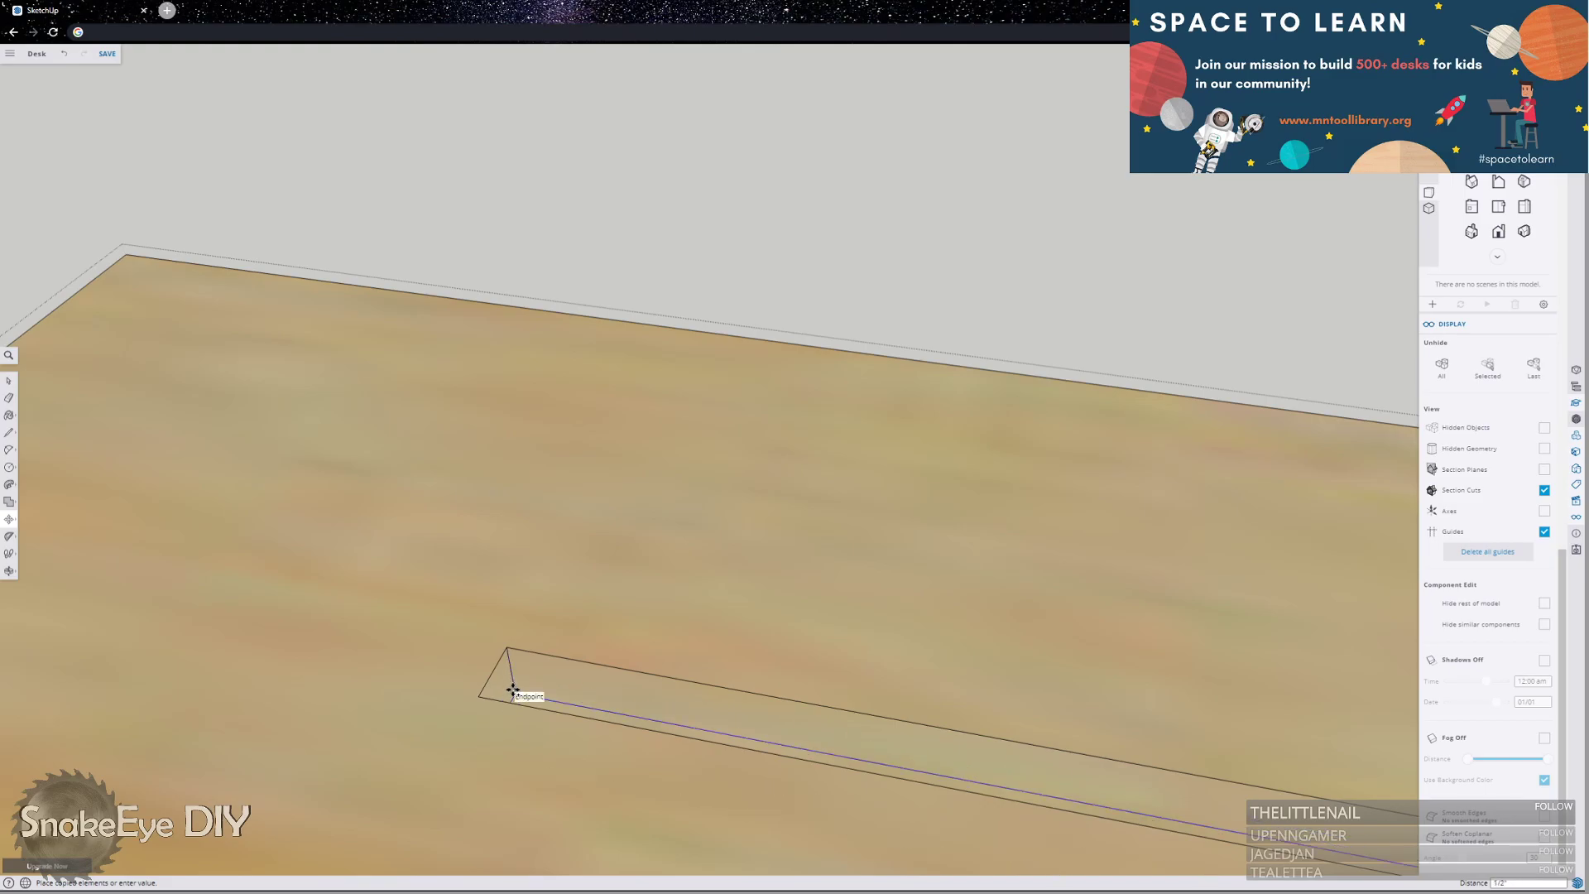
pyautogui.click(514, 693)
pyautogui.moveTo(581, 661)
pyautogui.mouseDown(button='middle')
pyautogui.moveTo(525, 603)
pyautogui.moveTo(473, 610)
pyautogui.moveTo(922, 642)
pyautogui.moveTo(1249, 375)
pyautogui.moveTo(1118, 362)
pyautogui.moveTo(965, 309)
pyautogui.mouseUp(button='middle')
# Undo the 1/2" push-down, leaving the slot as one flat rectangle outline.
pyautogui.press('l')
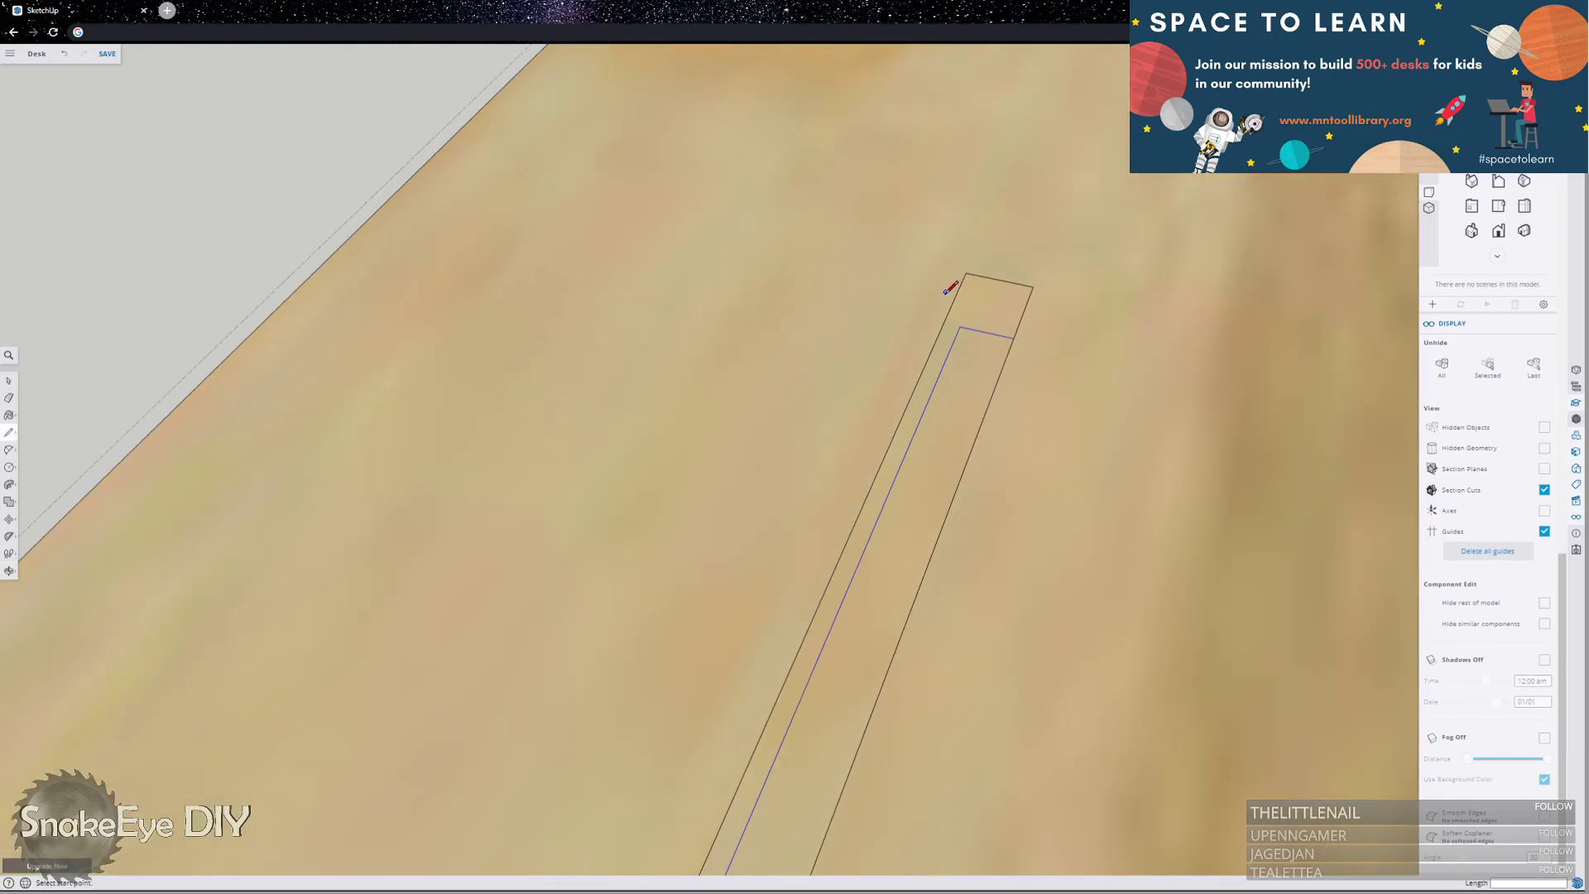
pyautogui.click(965, 273)
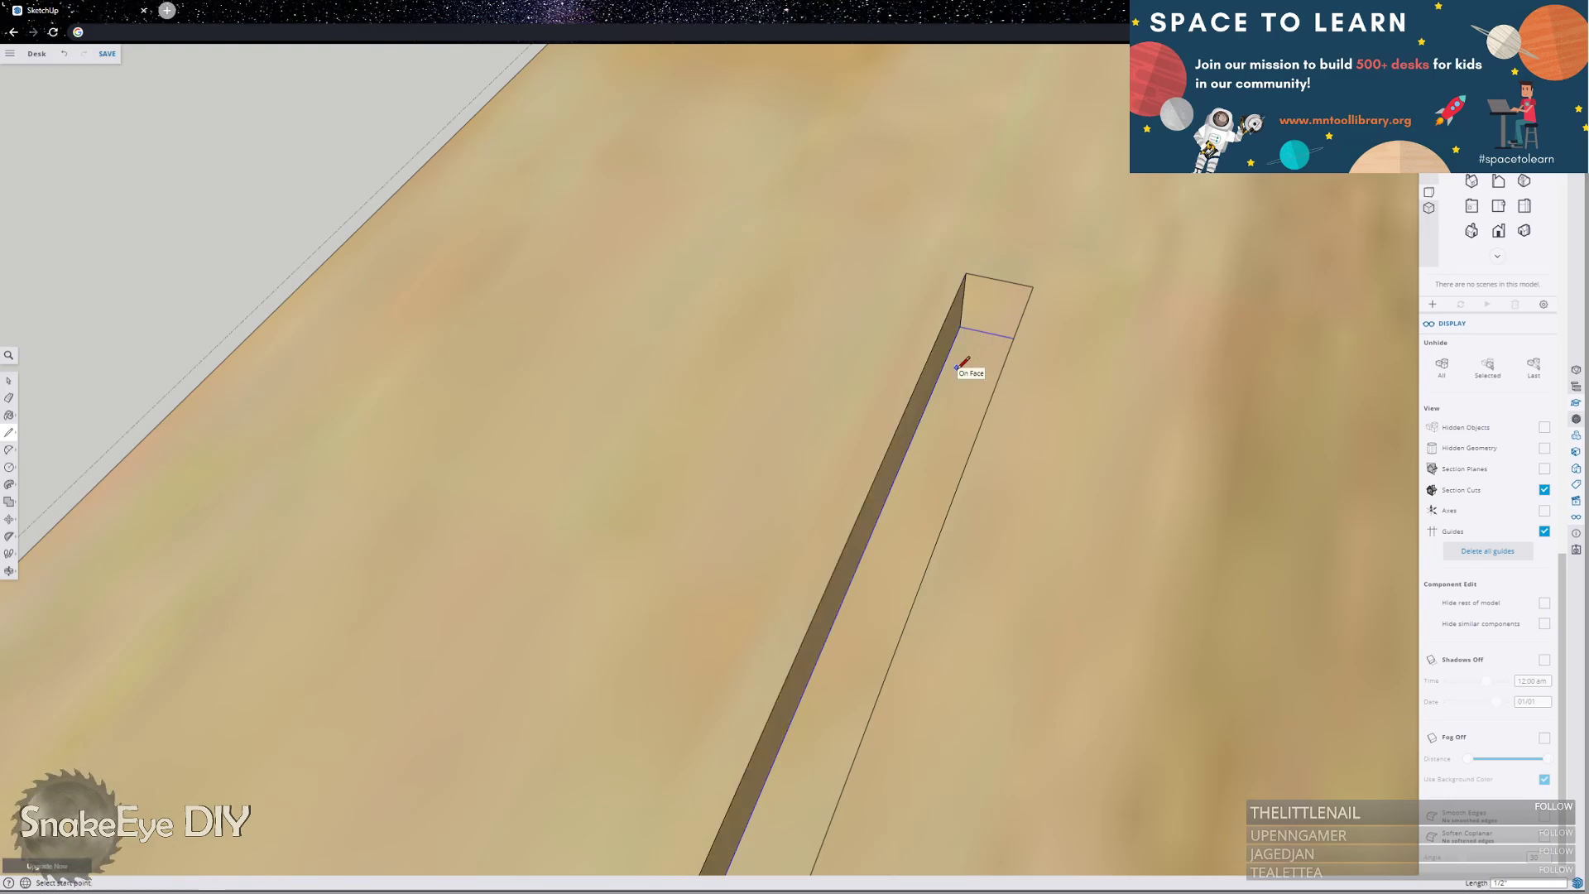
pyautogui.moveTo(808, 408)
pyautogui.mouseDown(button='middle')
pyautogui.moveTo(1030, 411)
pyautogui.moveTo(727, 372)
pyautogui.moveTo(816, 312)
pyautogui.moveTo(836, 390)
pyautogui.moveTo(881, 359)
pyautogui.mouseUp(button='middle')
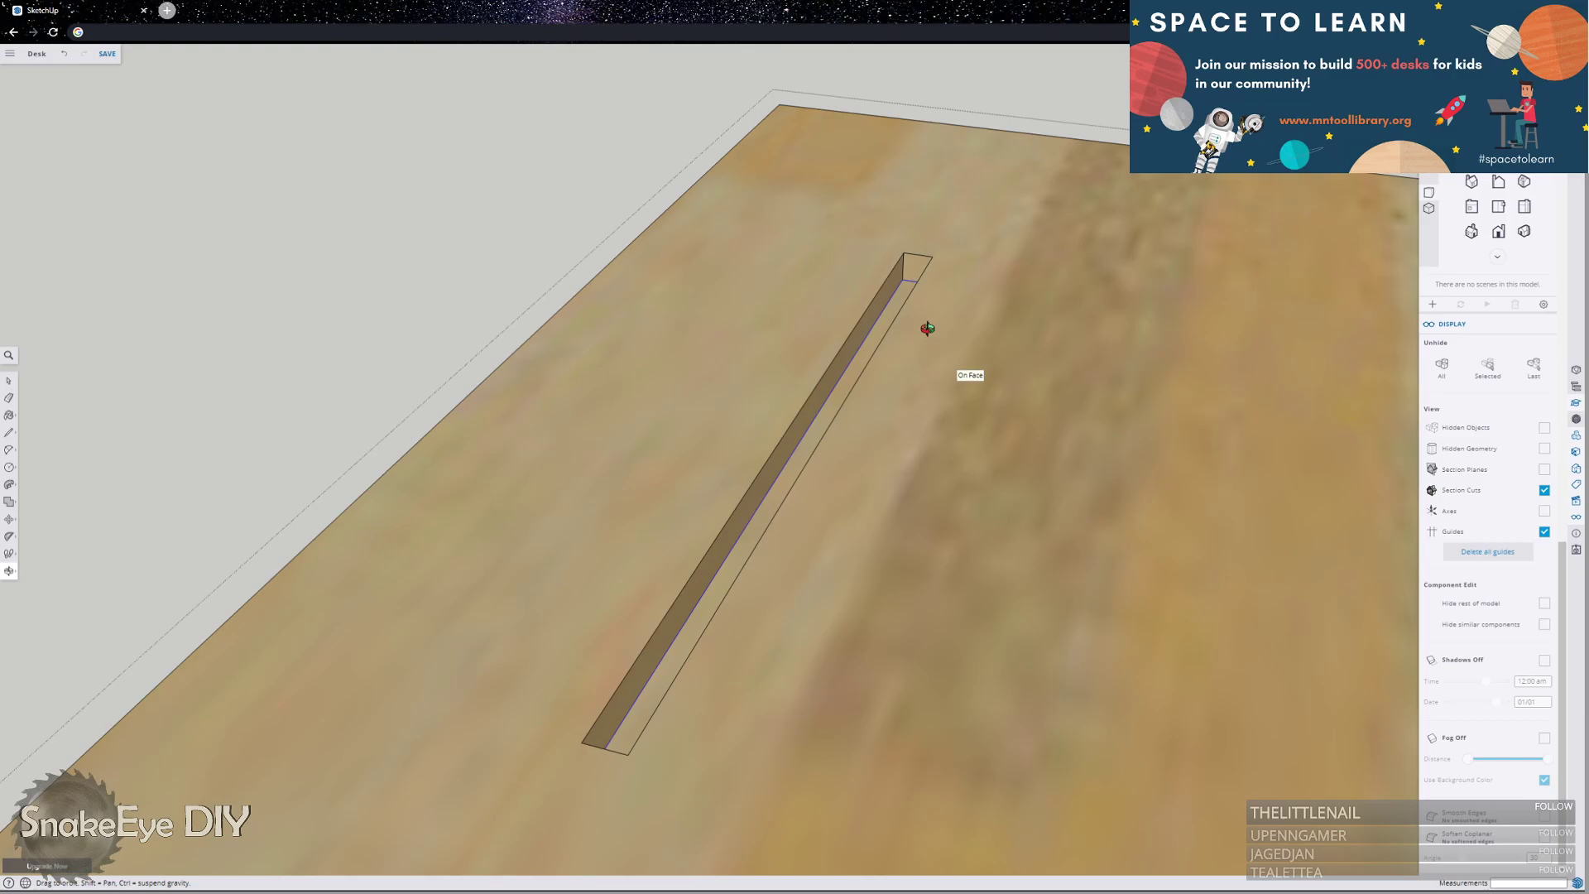
pyautogui.hotkey('ctrl', 'z')
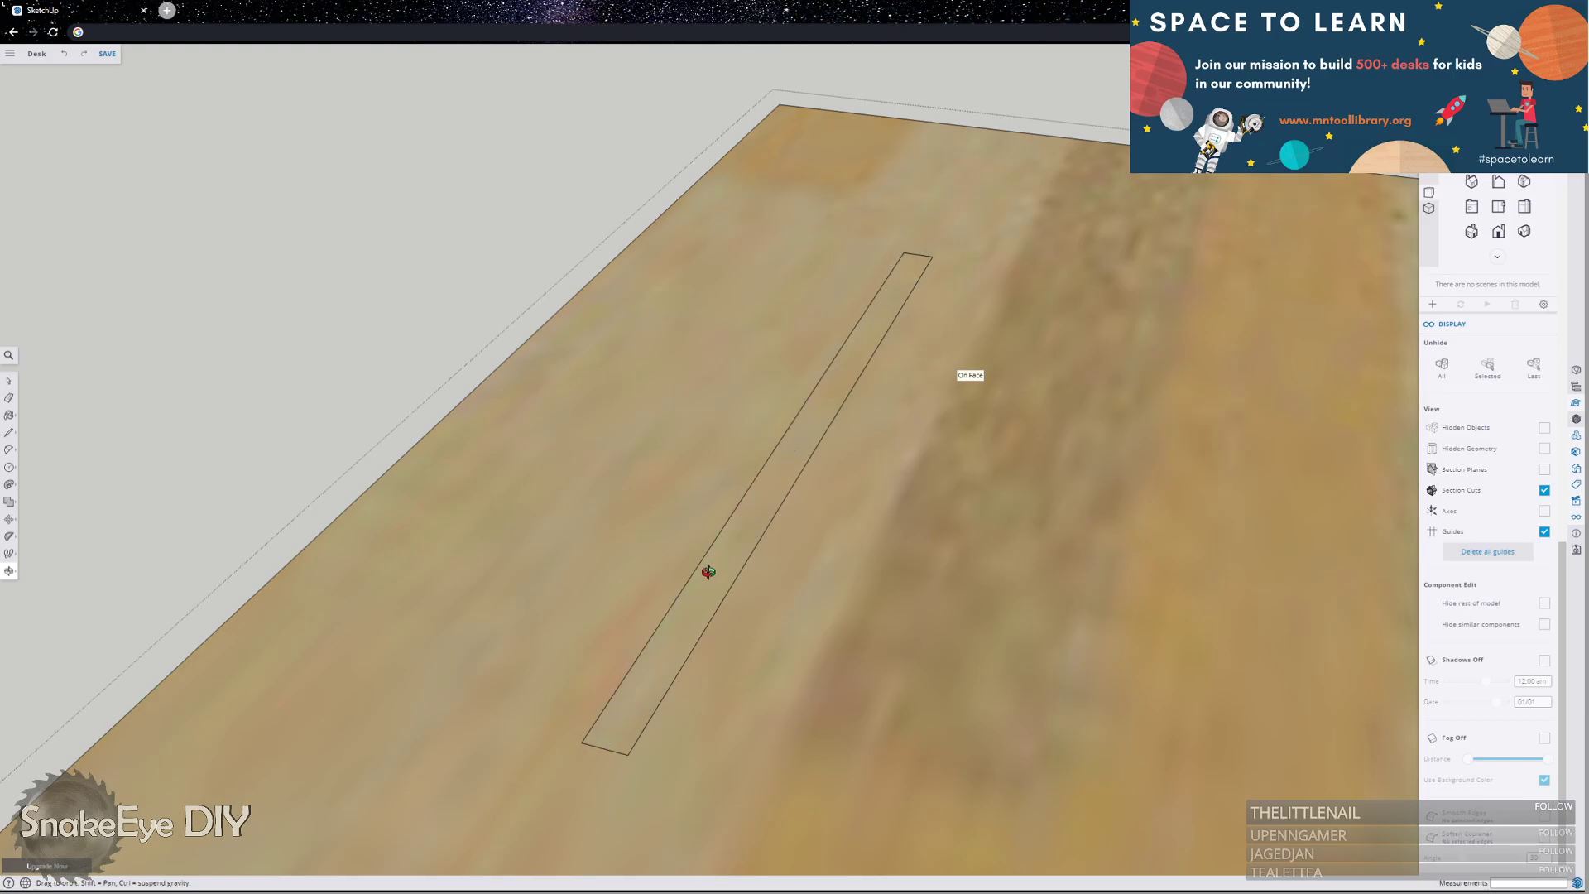
pyautogui.moveTo(905, 231); pyautogui.dragTo(799, 248)
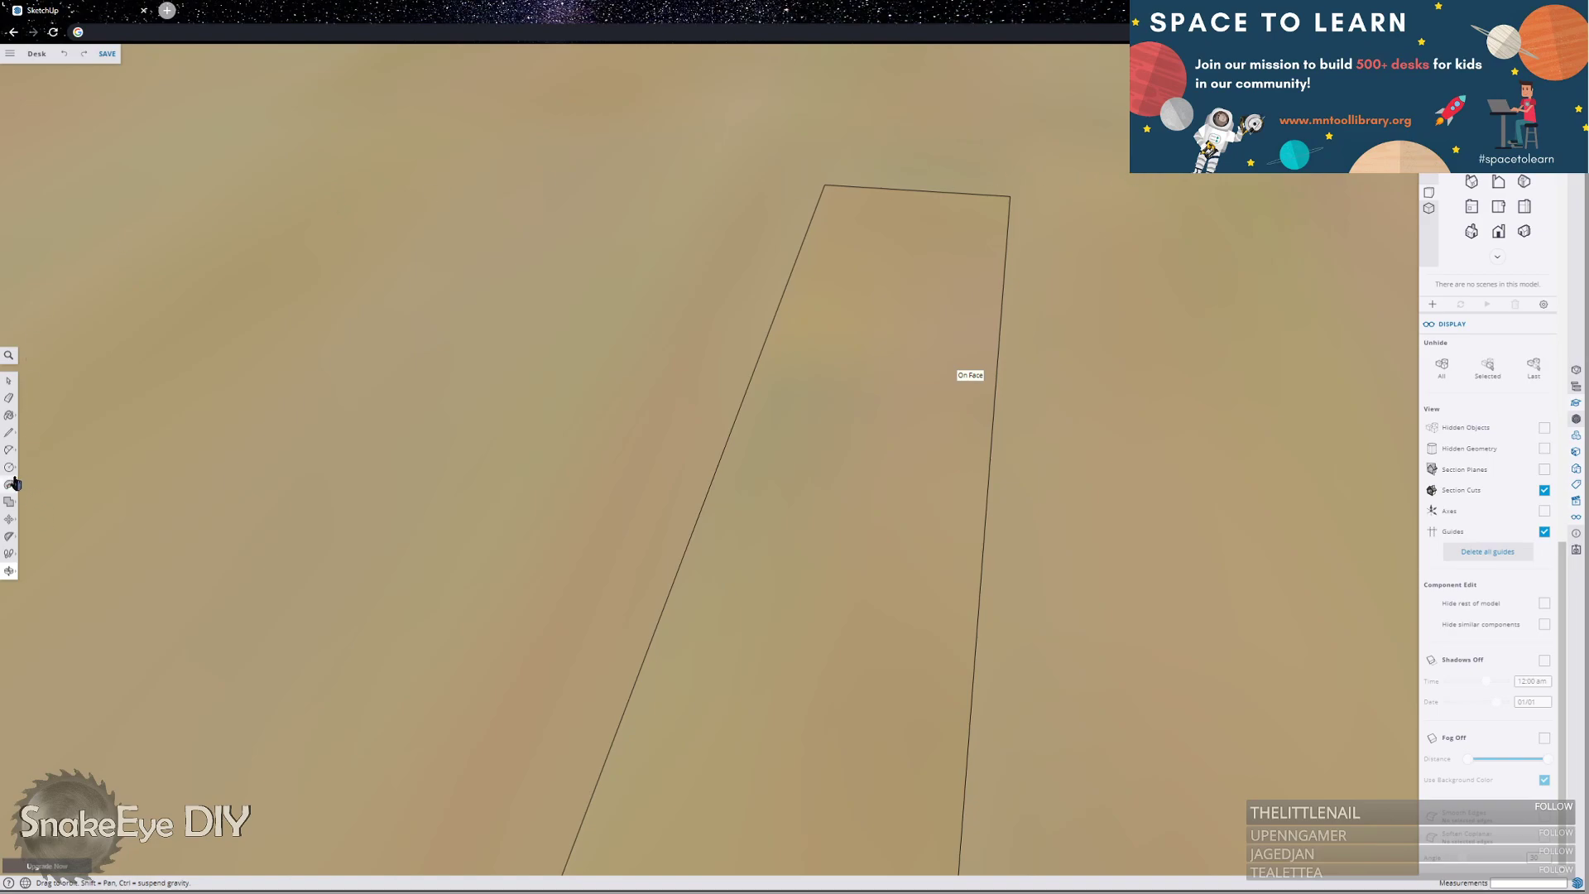
# Draw a closed square of lines across the slot's far end to form a face.
pyautogui.click(9, 537)
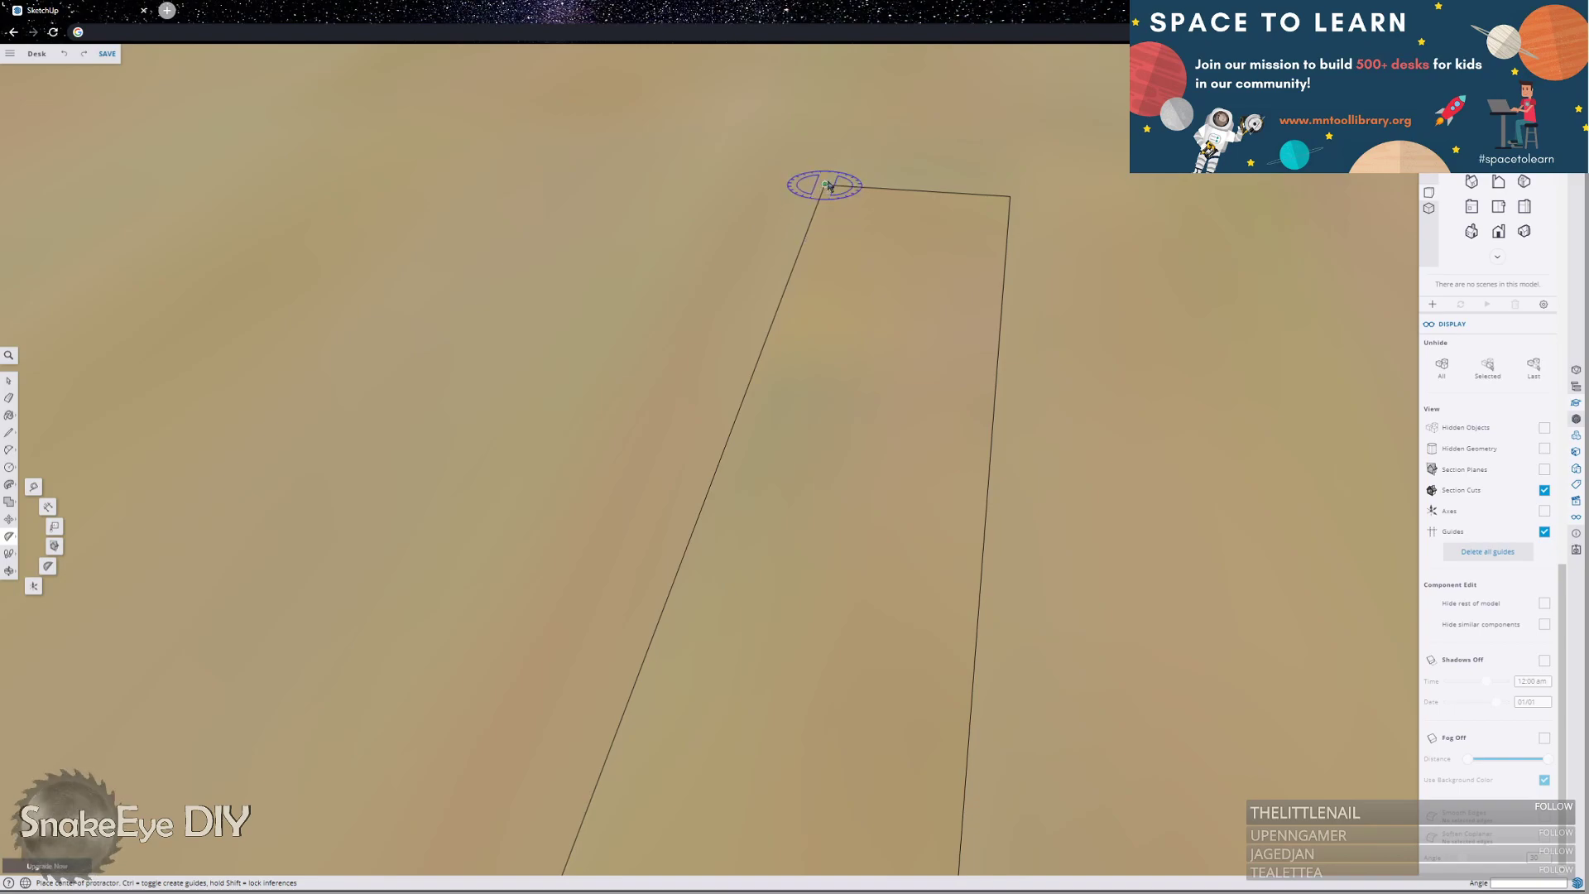
pyautogui.press('l')
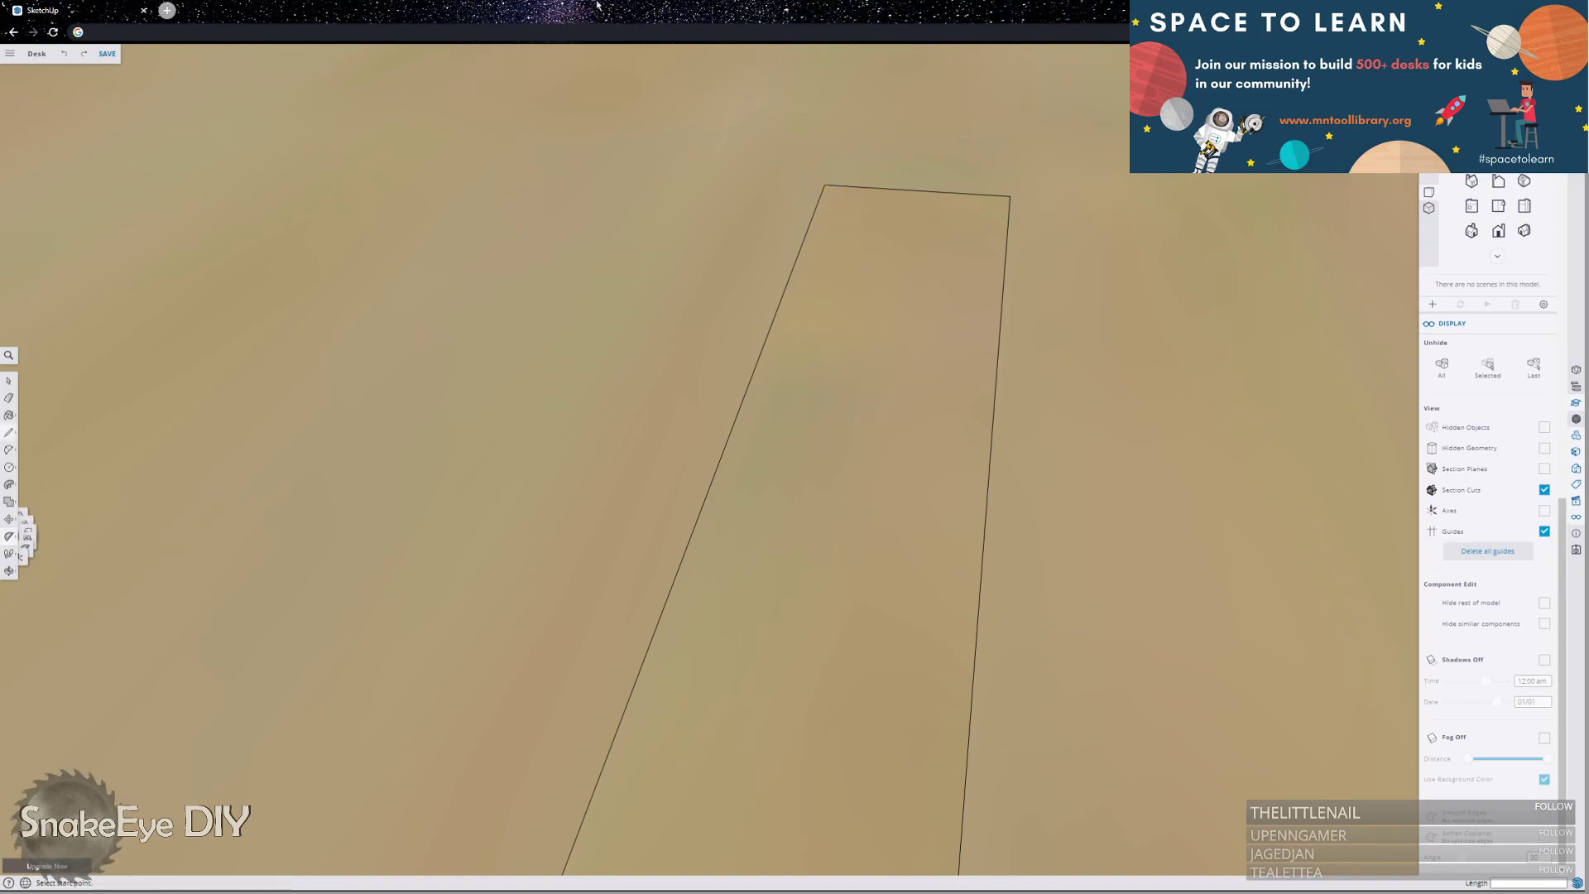
pyautogui.click(825, 184)
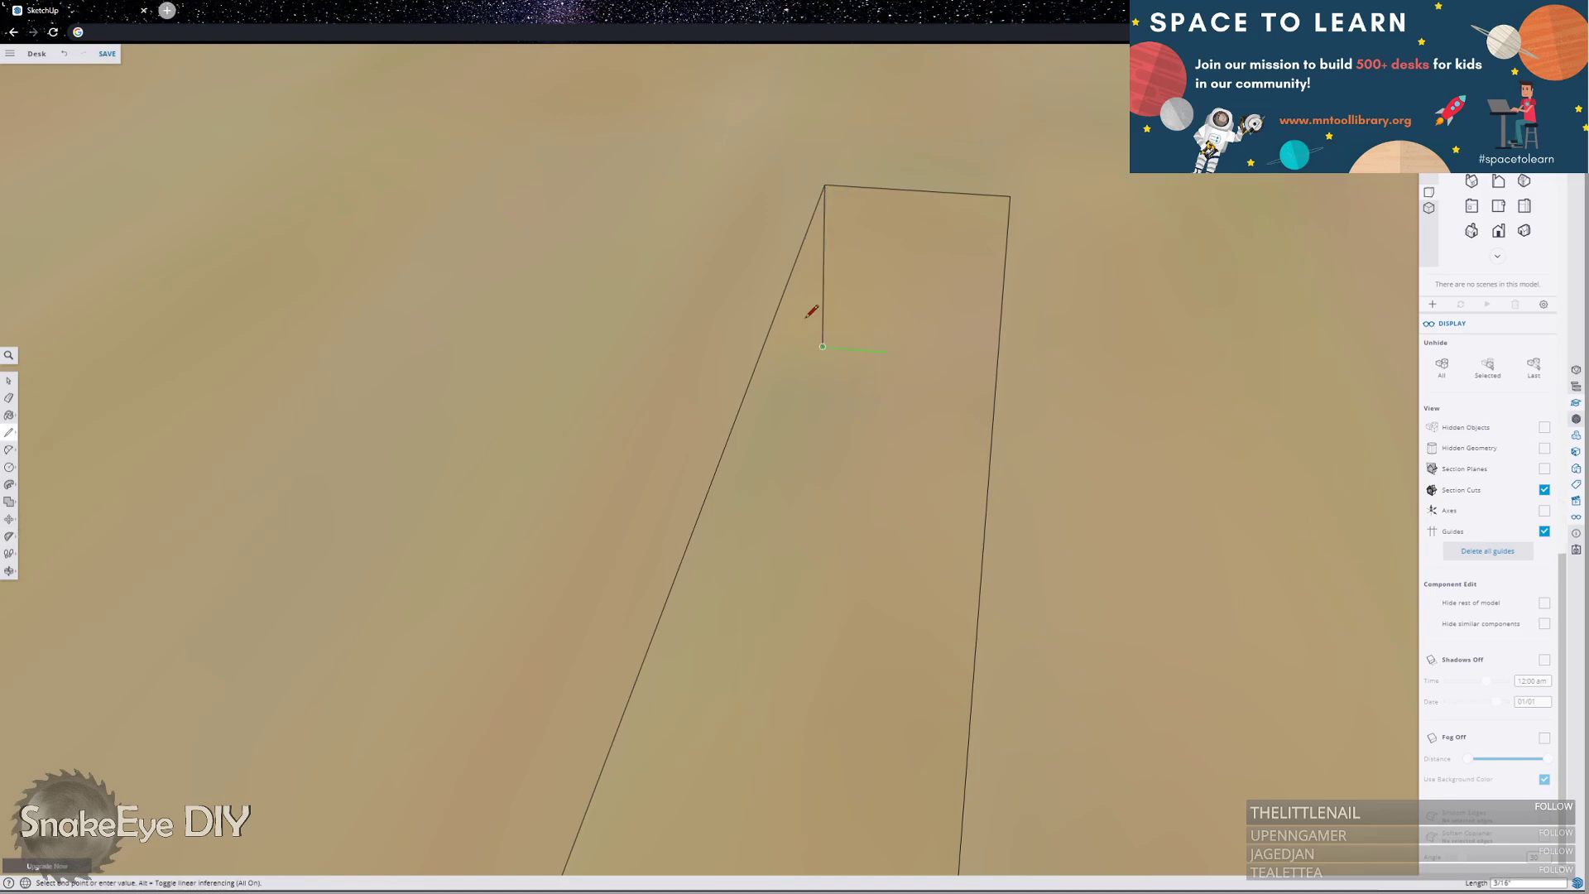
pyautogui.click(822, 346)
pyautogui.click(995, 360)
pyautogui.click(1010, 196)
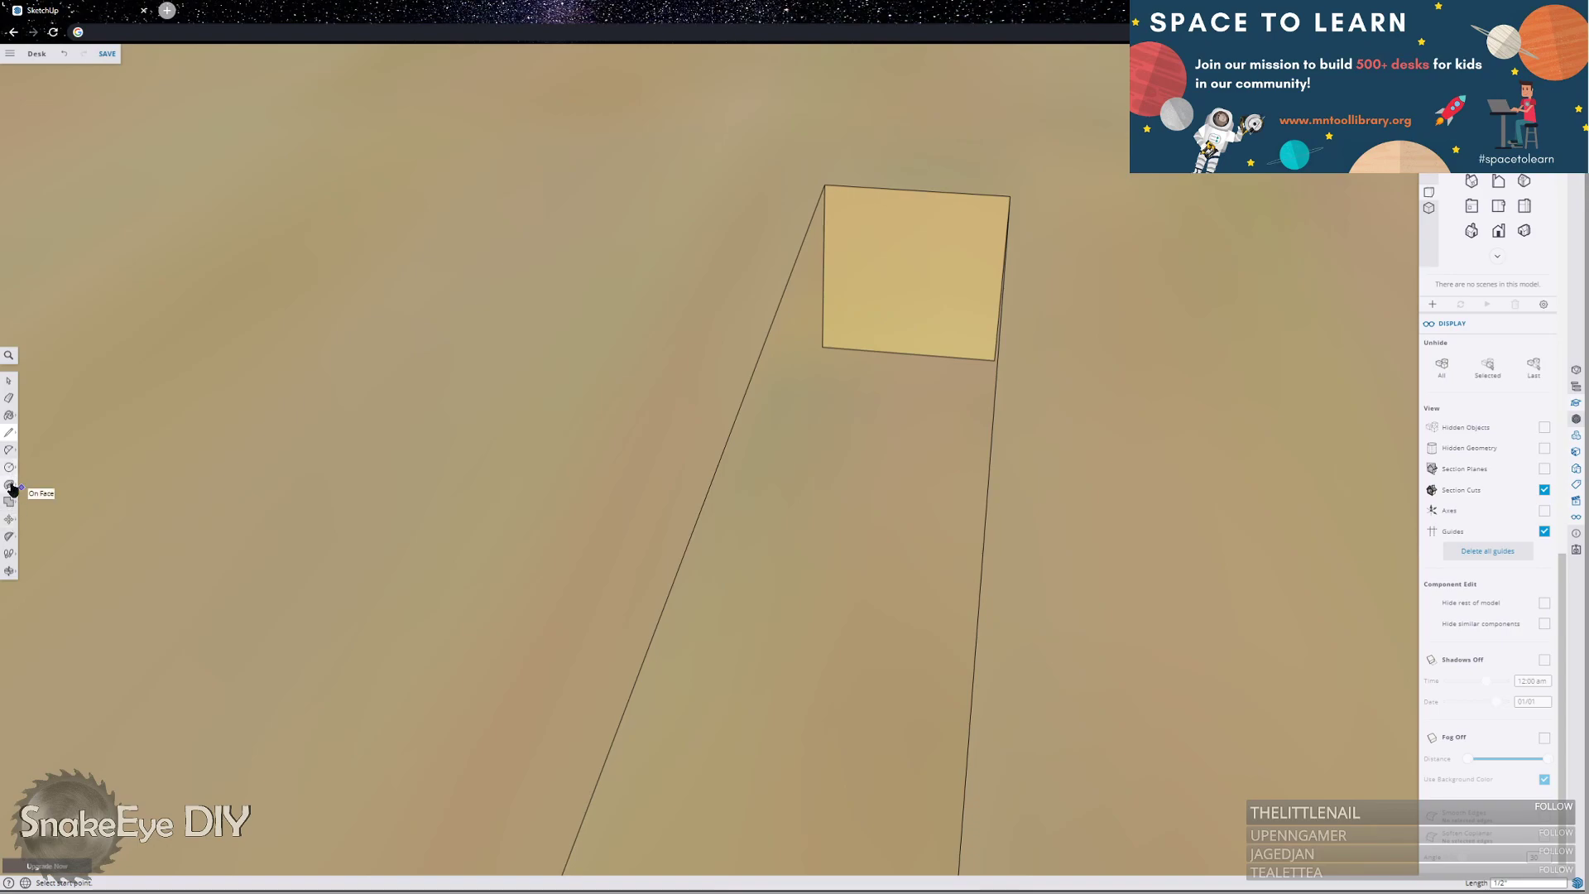
# Place the Protractor on the square's corner with its baseline along the top edge.
pyautogui.click(10, 538)
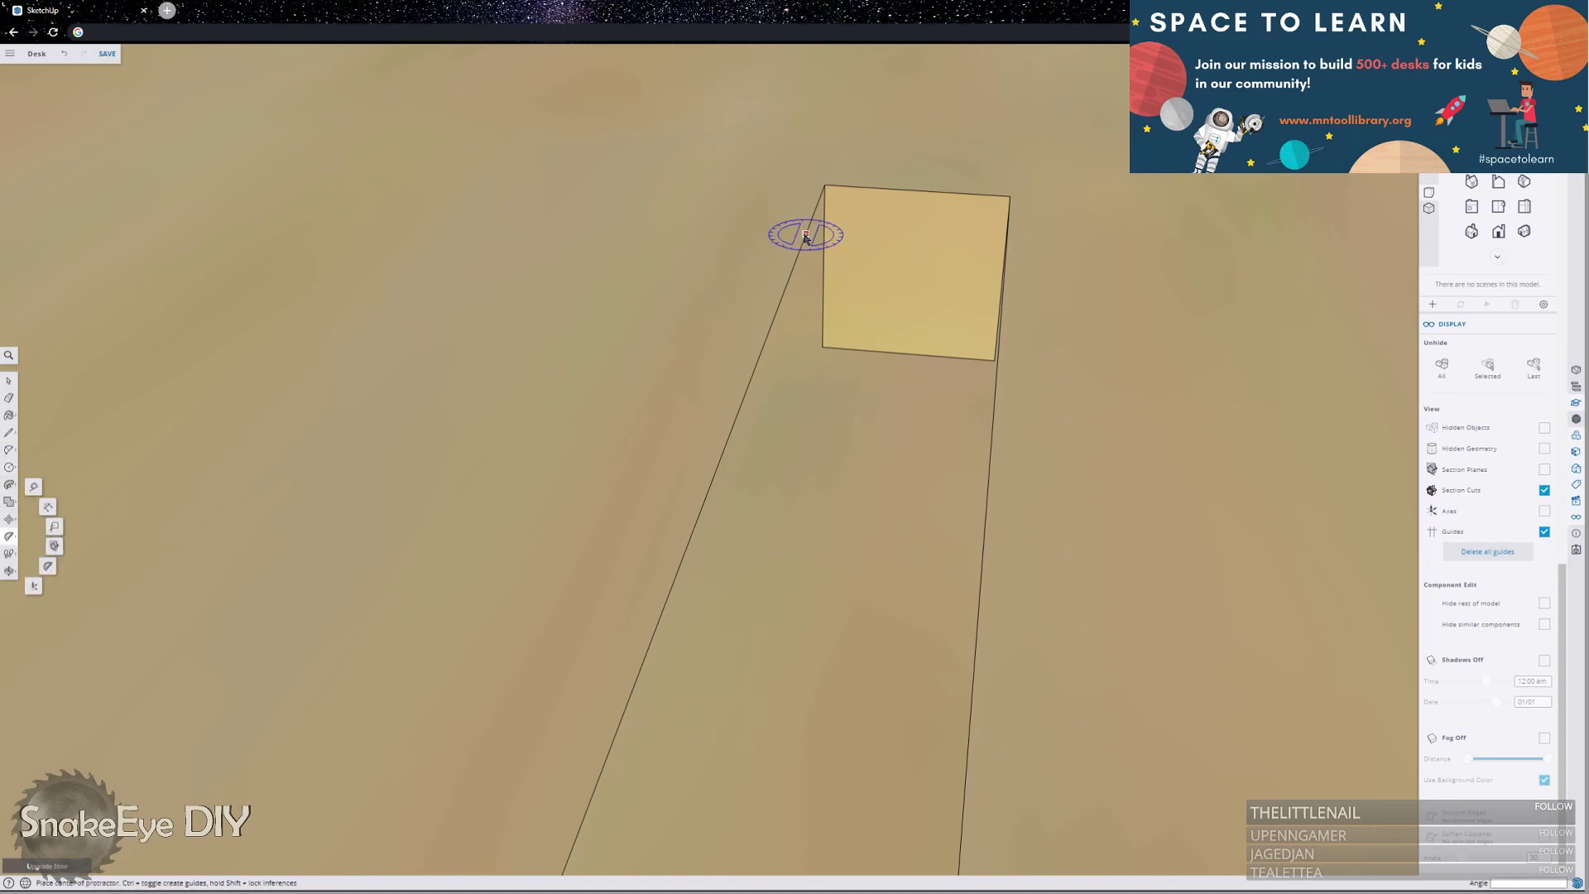
pyautogui.click(828, 189)
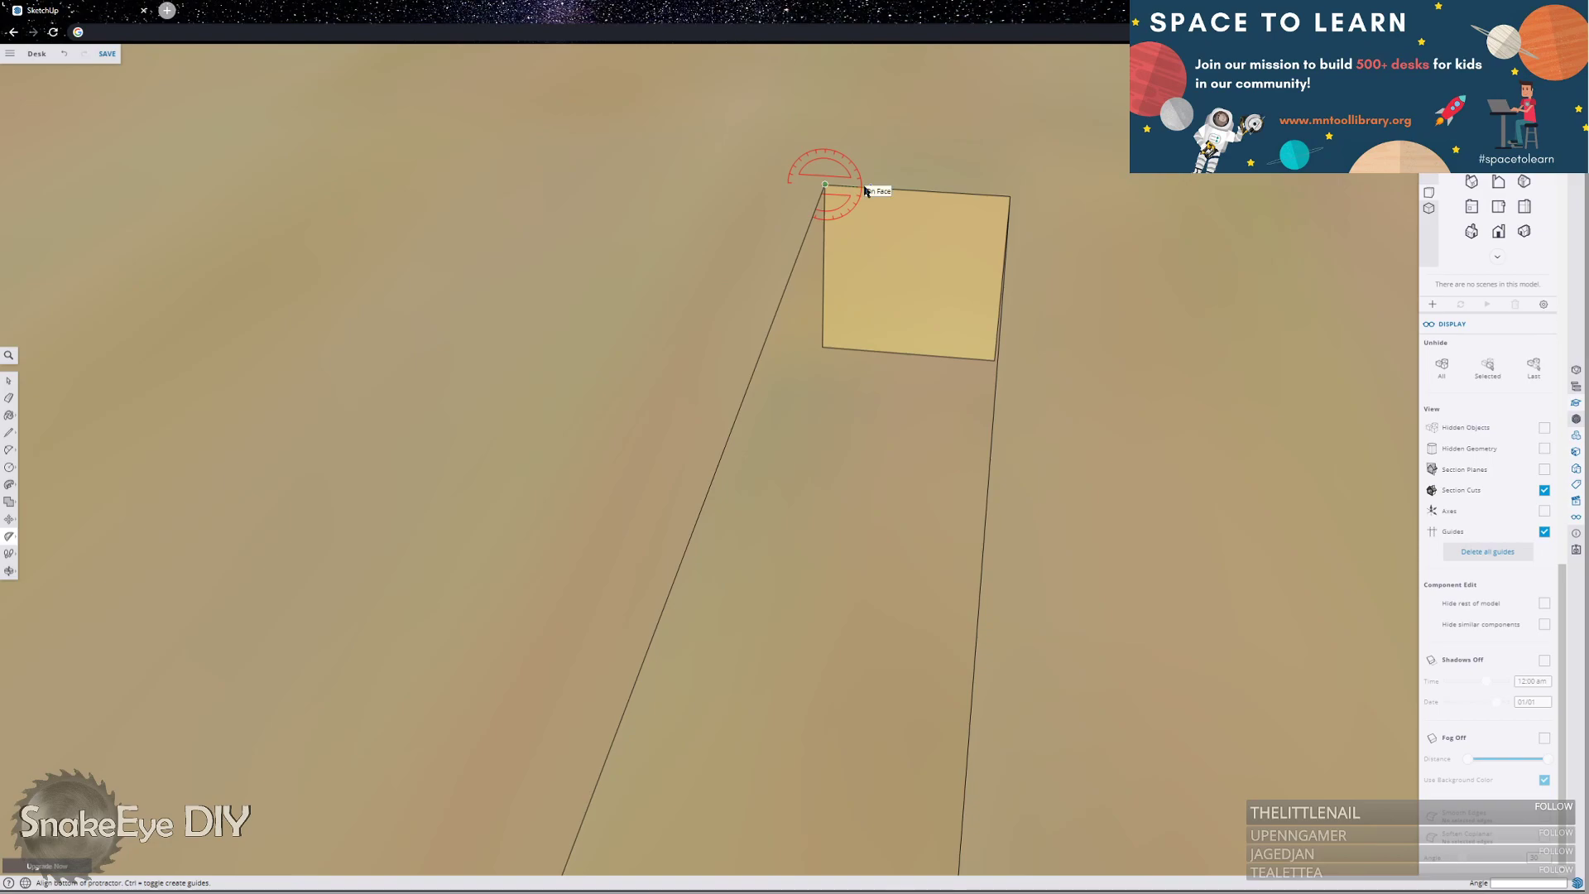
pyautogui.click(871, 187)
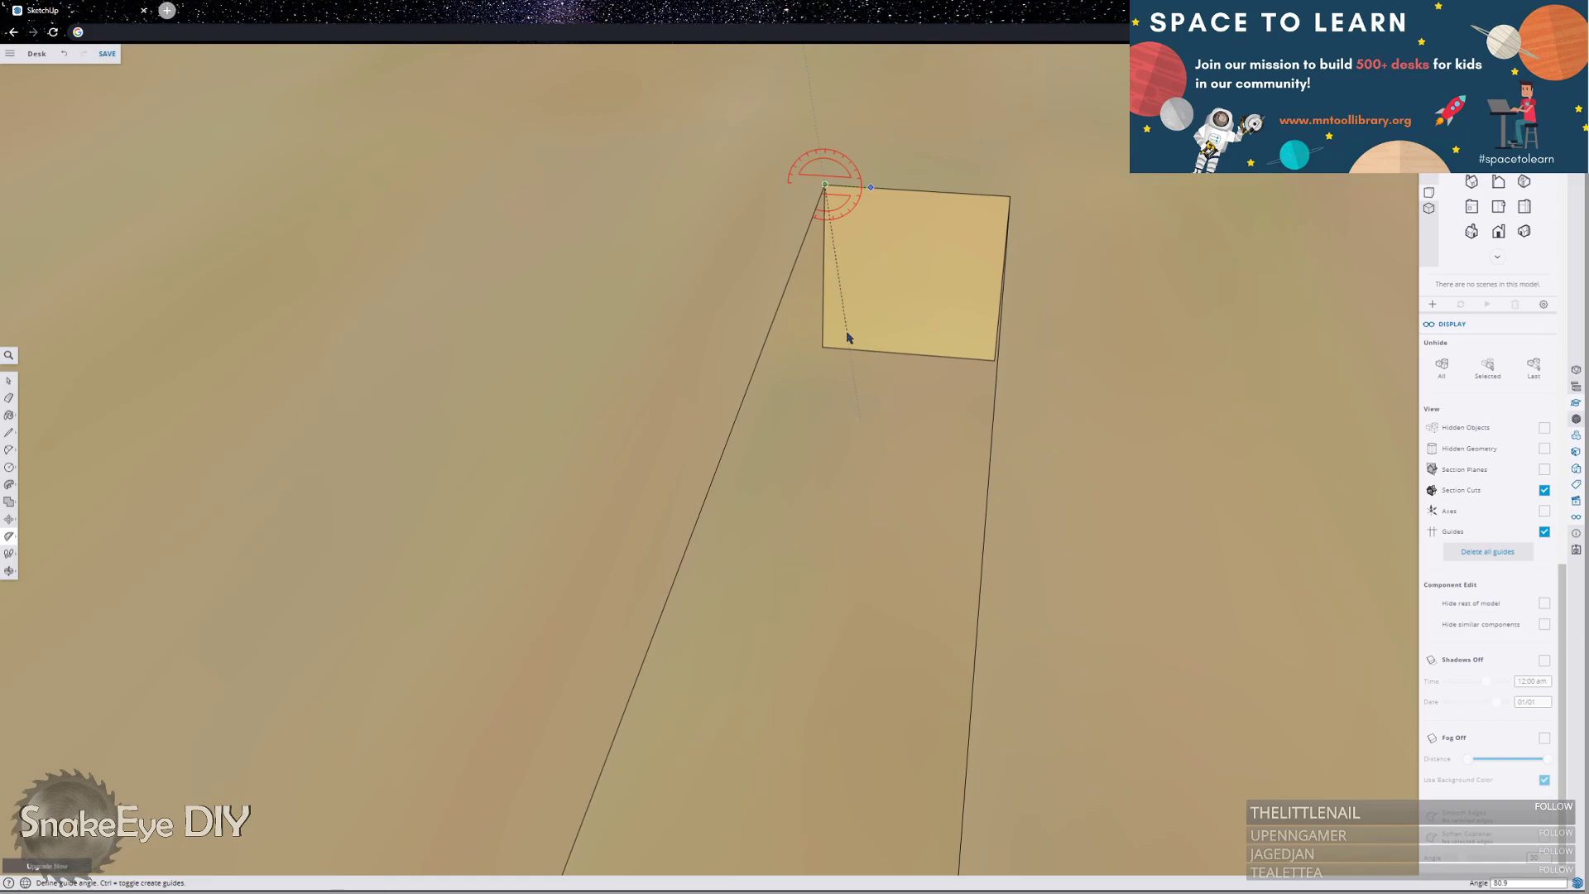
# Fix a protractor guide at 80° and draw the panel's angled edge along it.
pyautogui.click(847, 337)
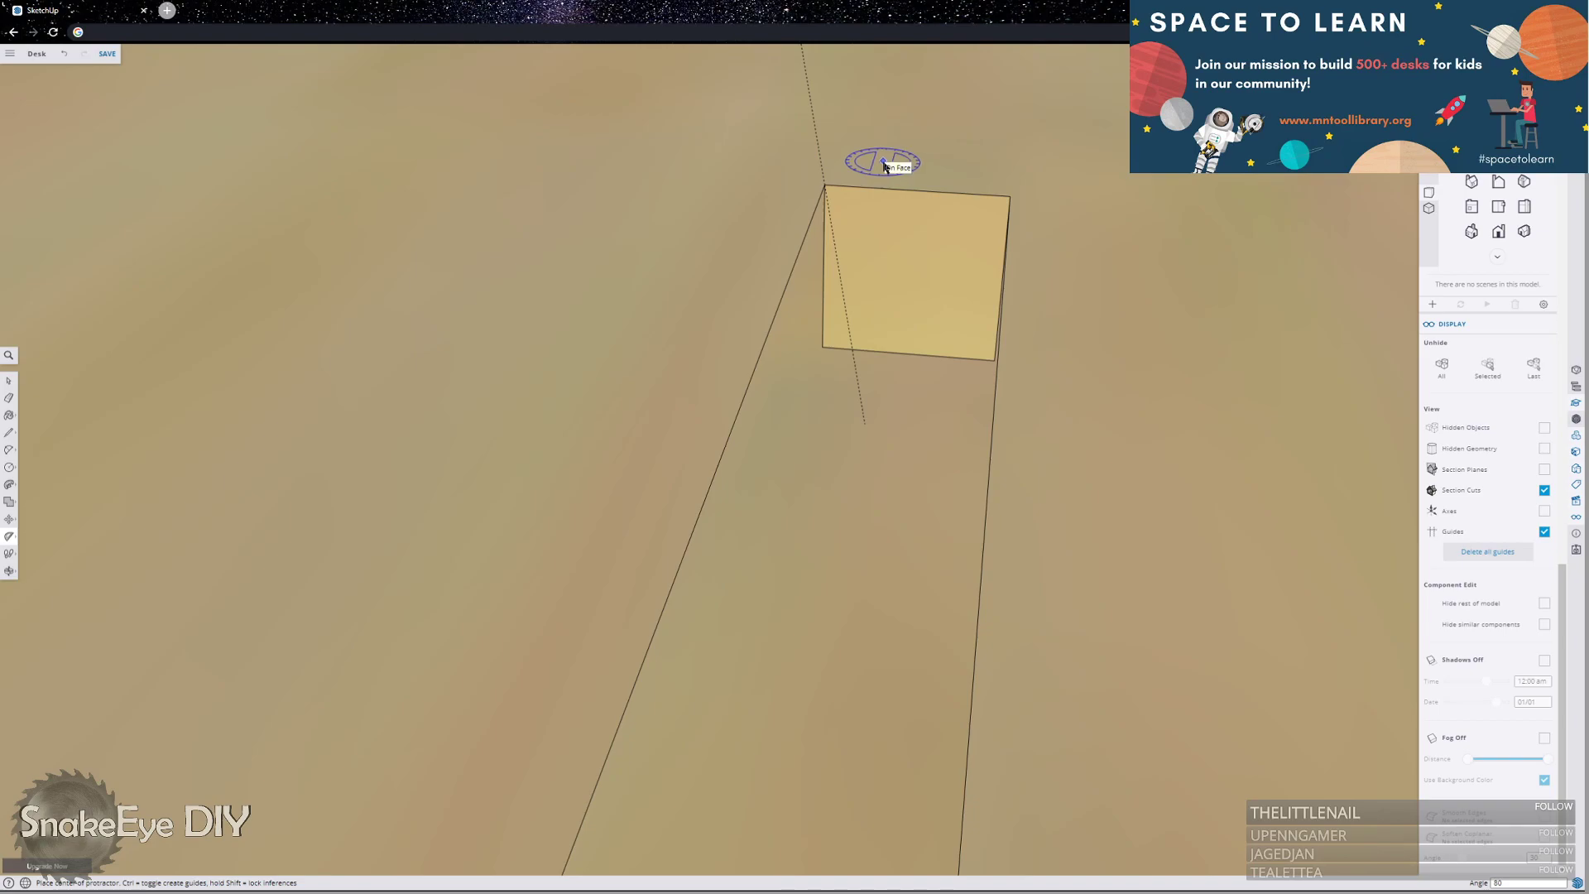
pyautogui.press('l')
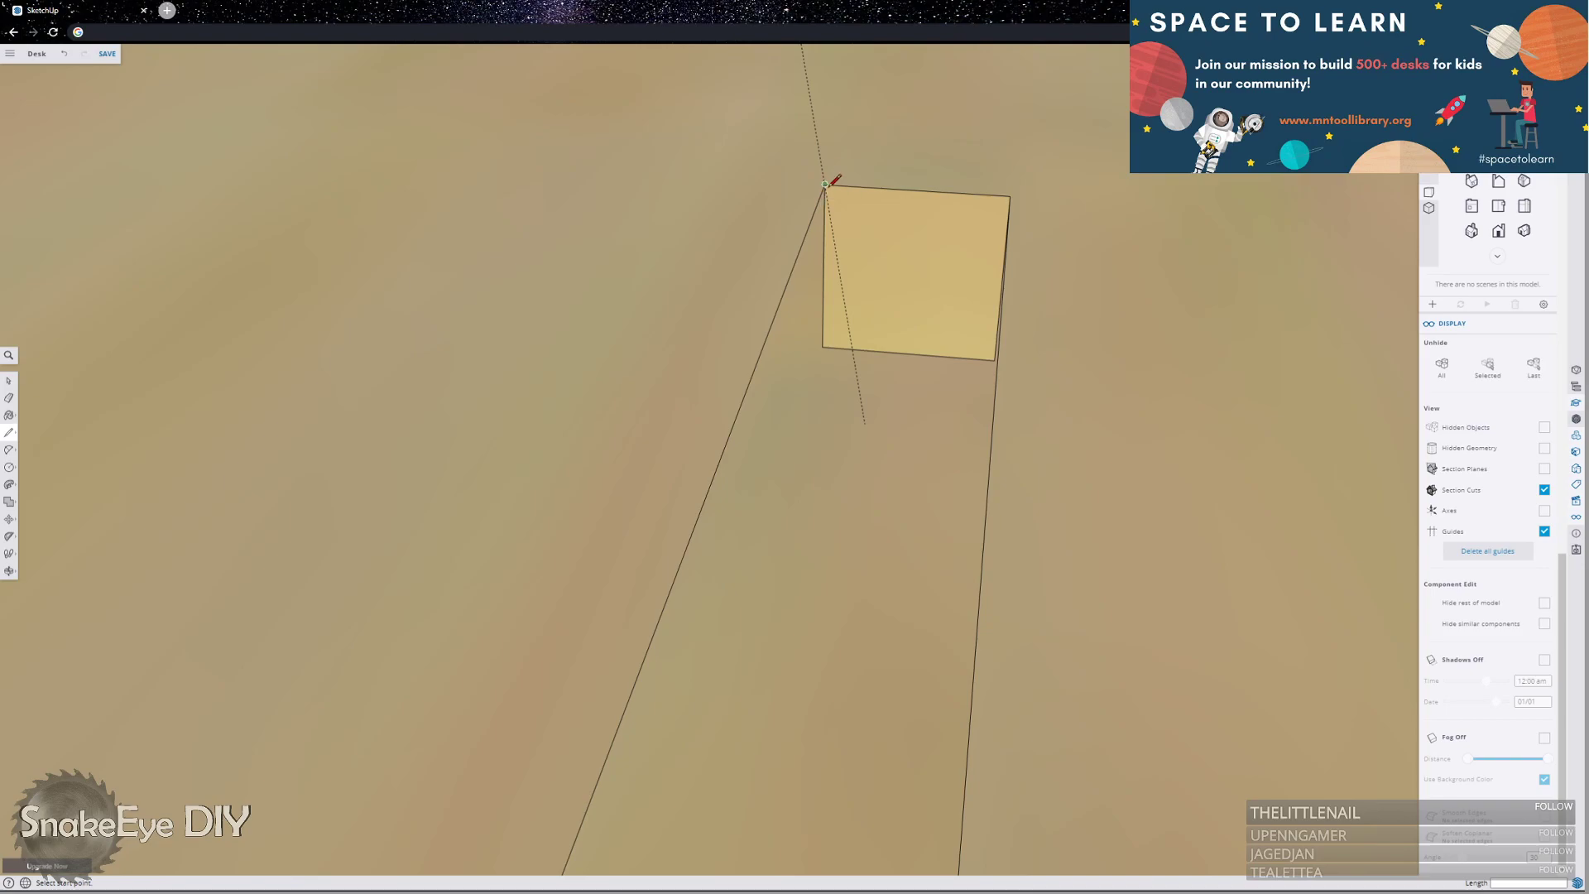
pyautogui.click(825, 183)
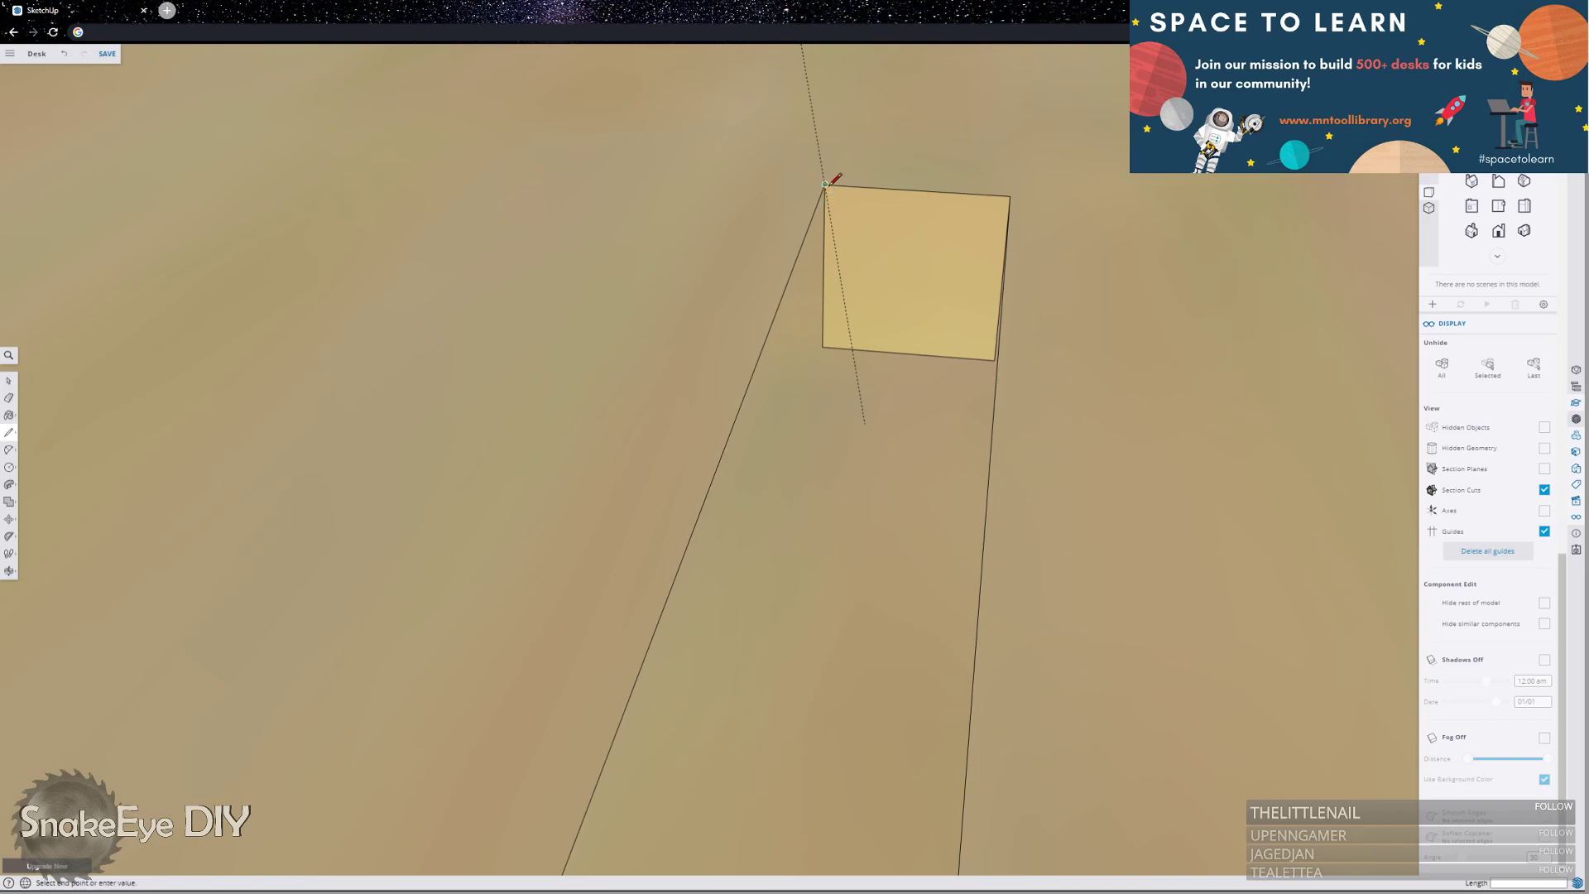
pyautogui.click(855, 352)
pyautogui.press('Escape')
# Draw a line from the edge intersection to the top corner, then delete the splitting edge.
pyautogui.scroll(5, 844, 347)
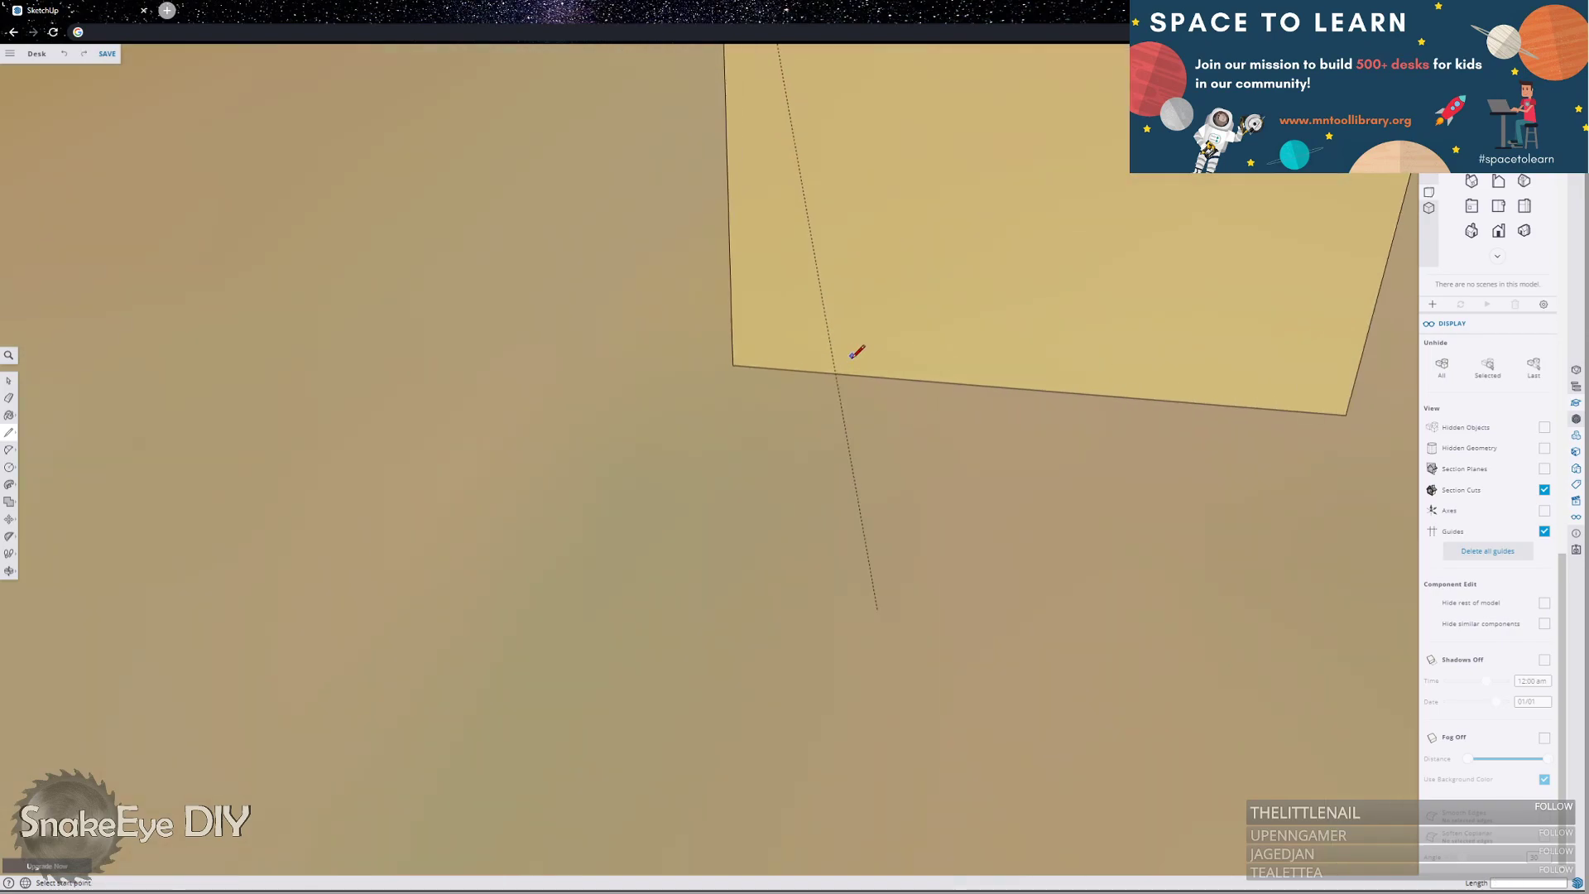
pyautogui.click(835, 373)
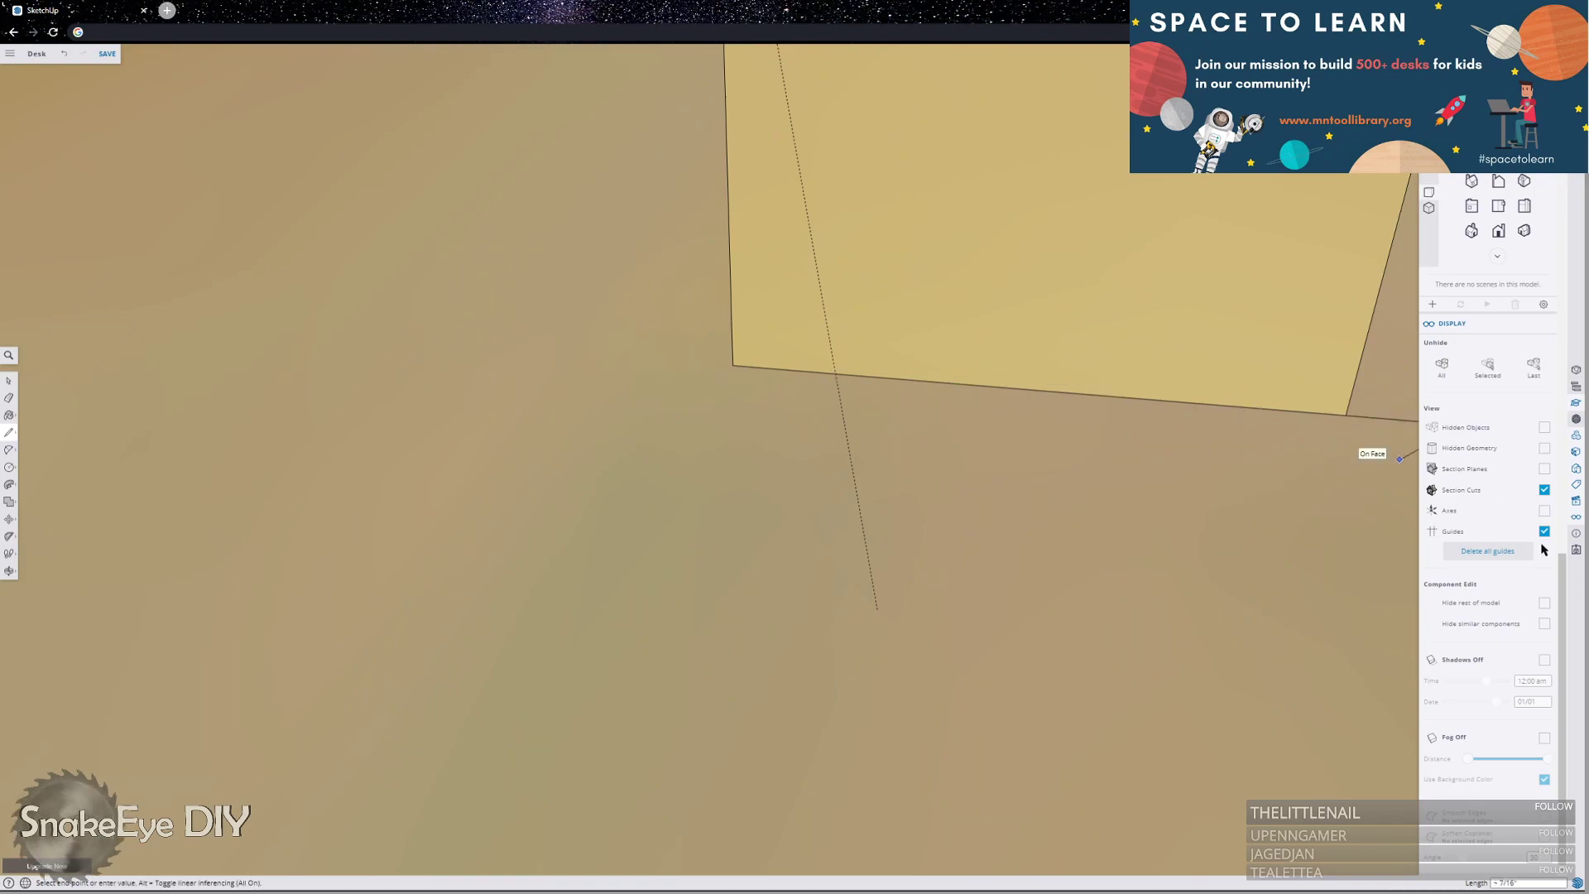
pyautogui.scroll(-3, 940, 568)
pyautogui.click(1175, 254)
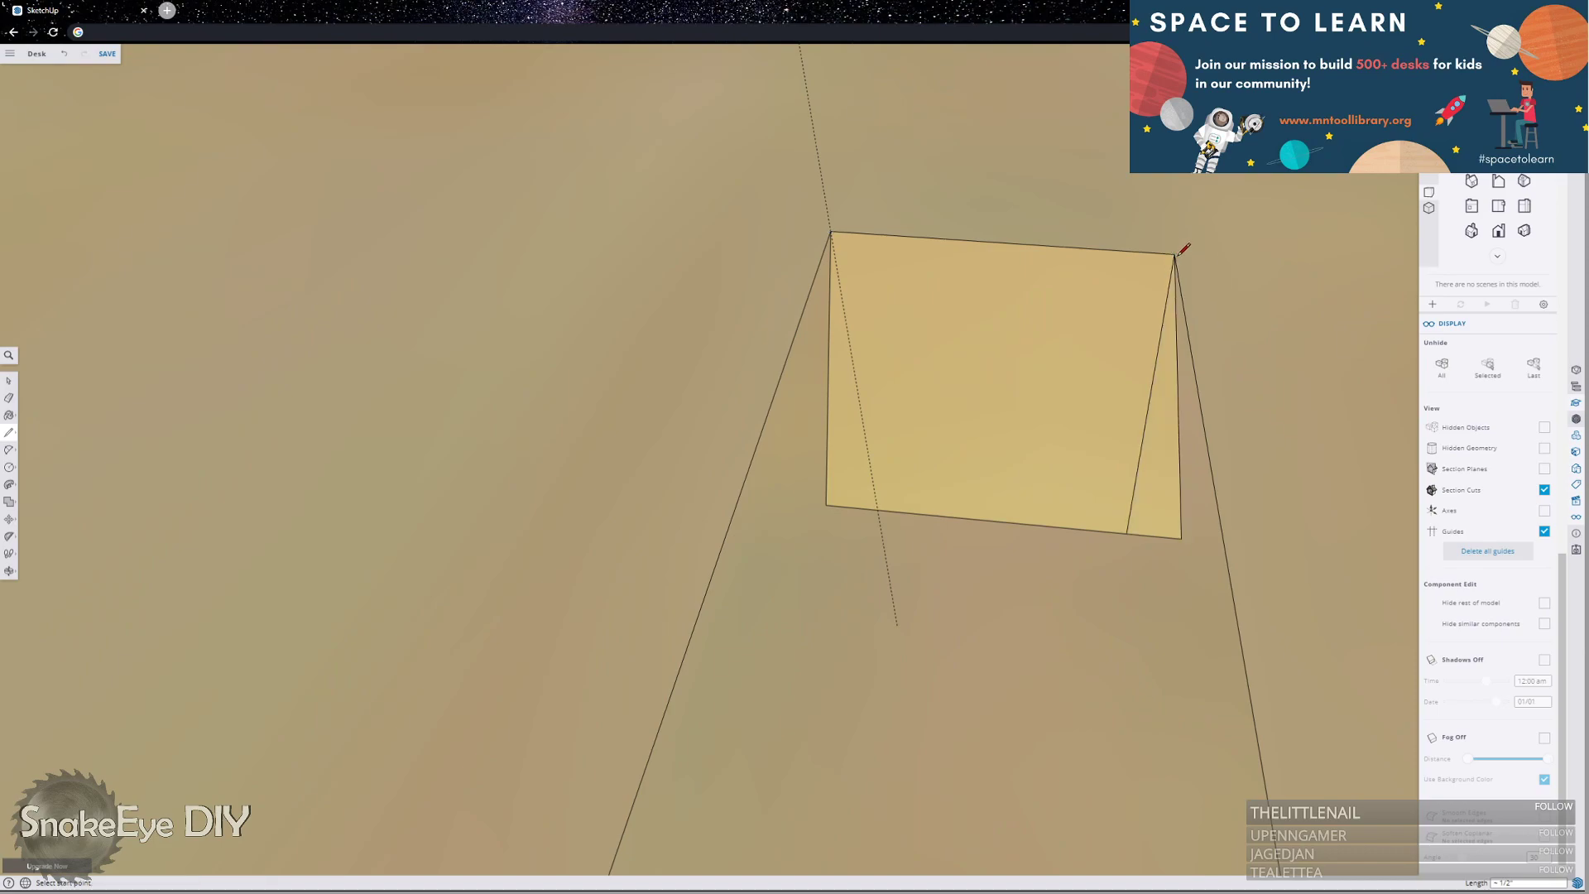
pyautogui.press('space')
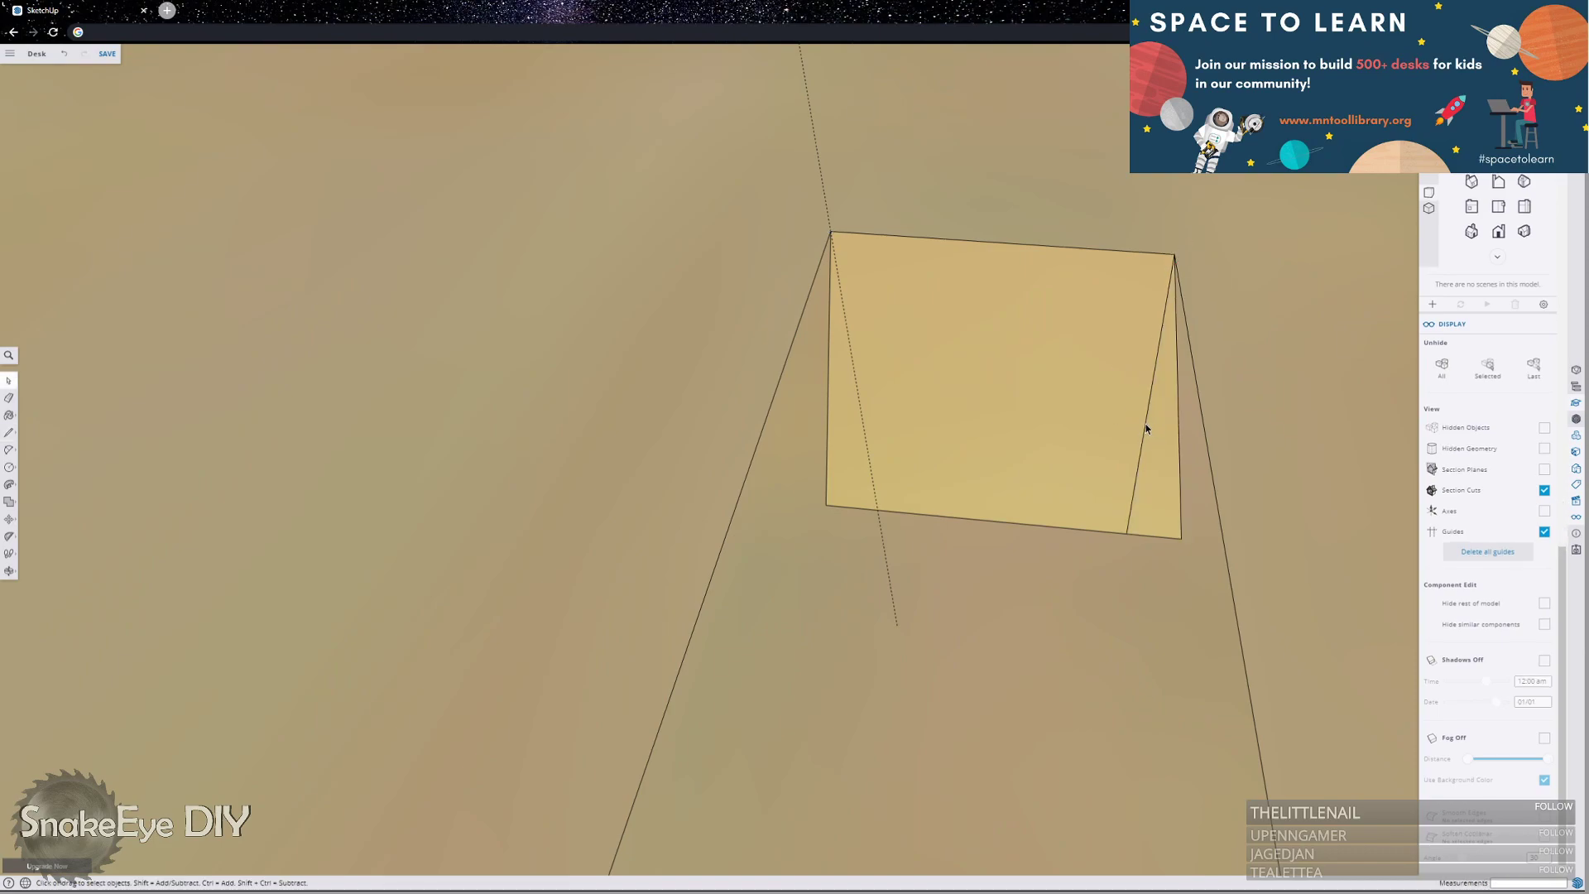
pyautogui.press('Delete')
pyautogui.press('Delete')
# Redraw the panel's missing edge, delete the leftover edge stub, and clear all guides.
pyautogui.press('l')
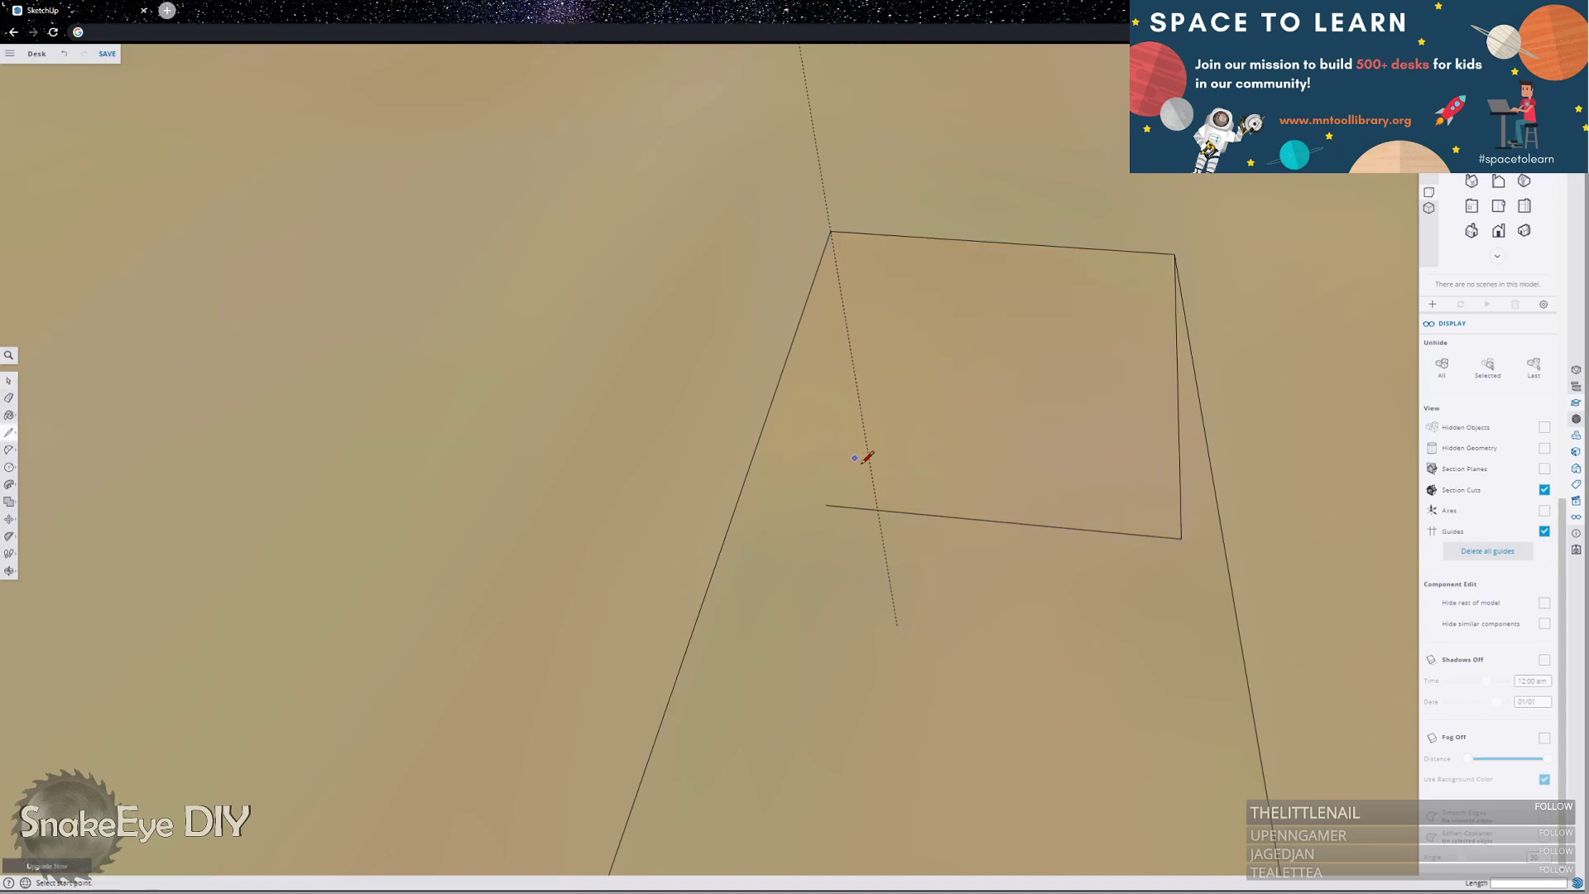
pyautogui.click(877, 509)
pyautogui.click(830, 234)
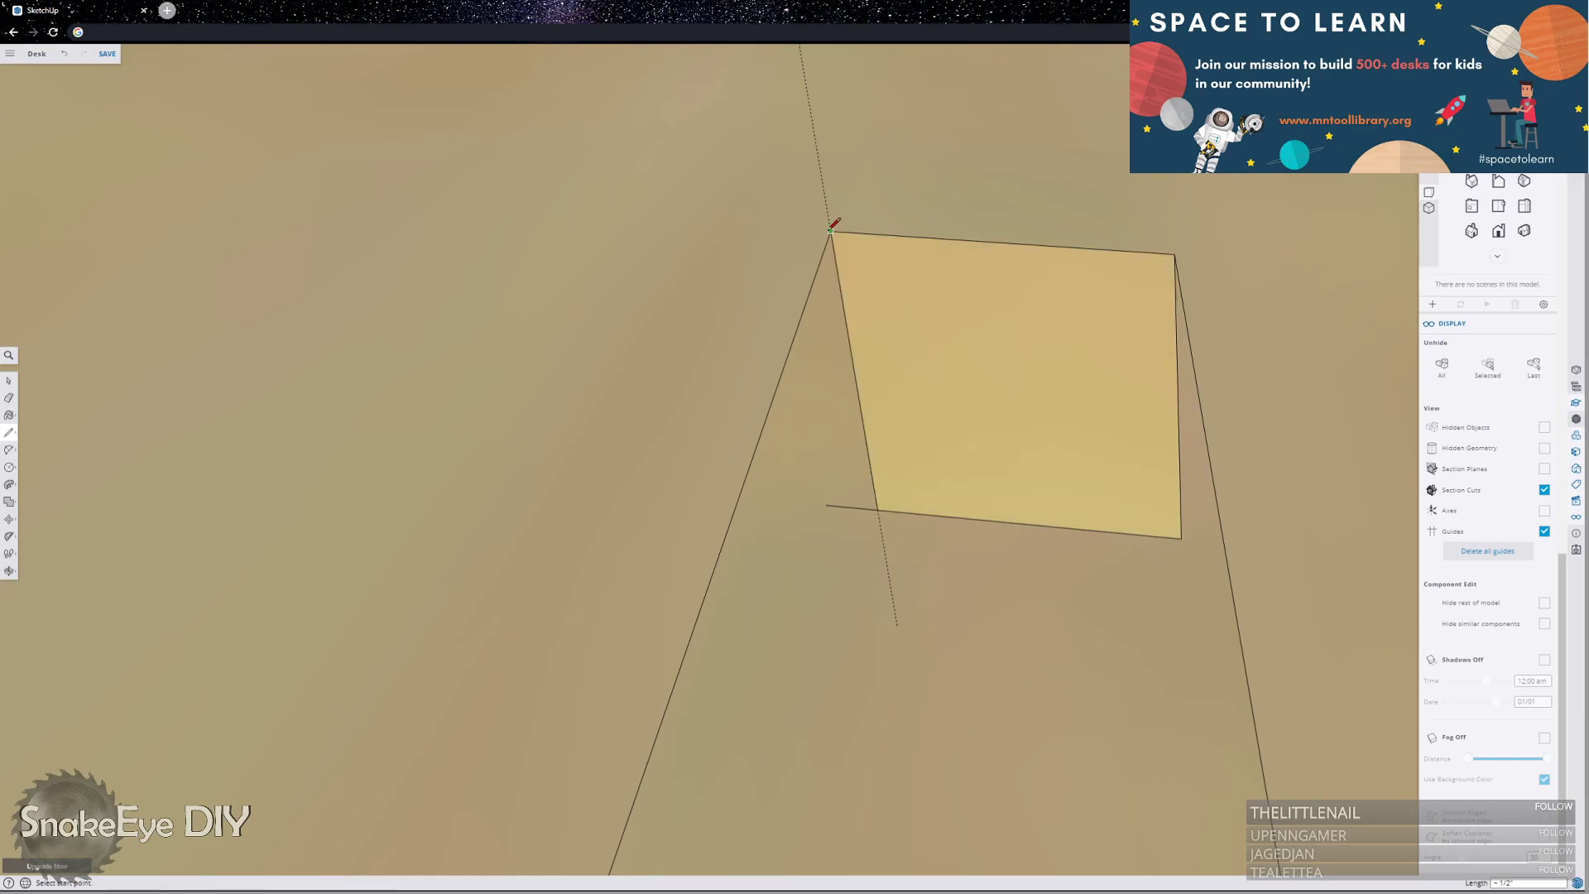
pyautogui.press('space')
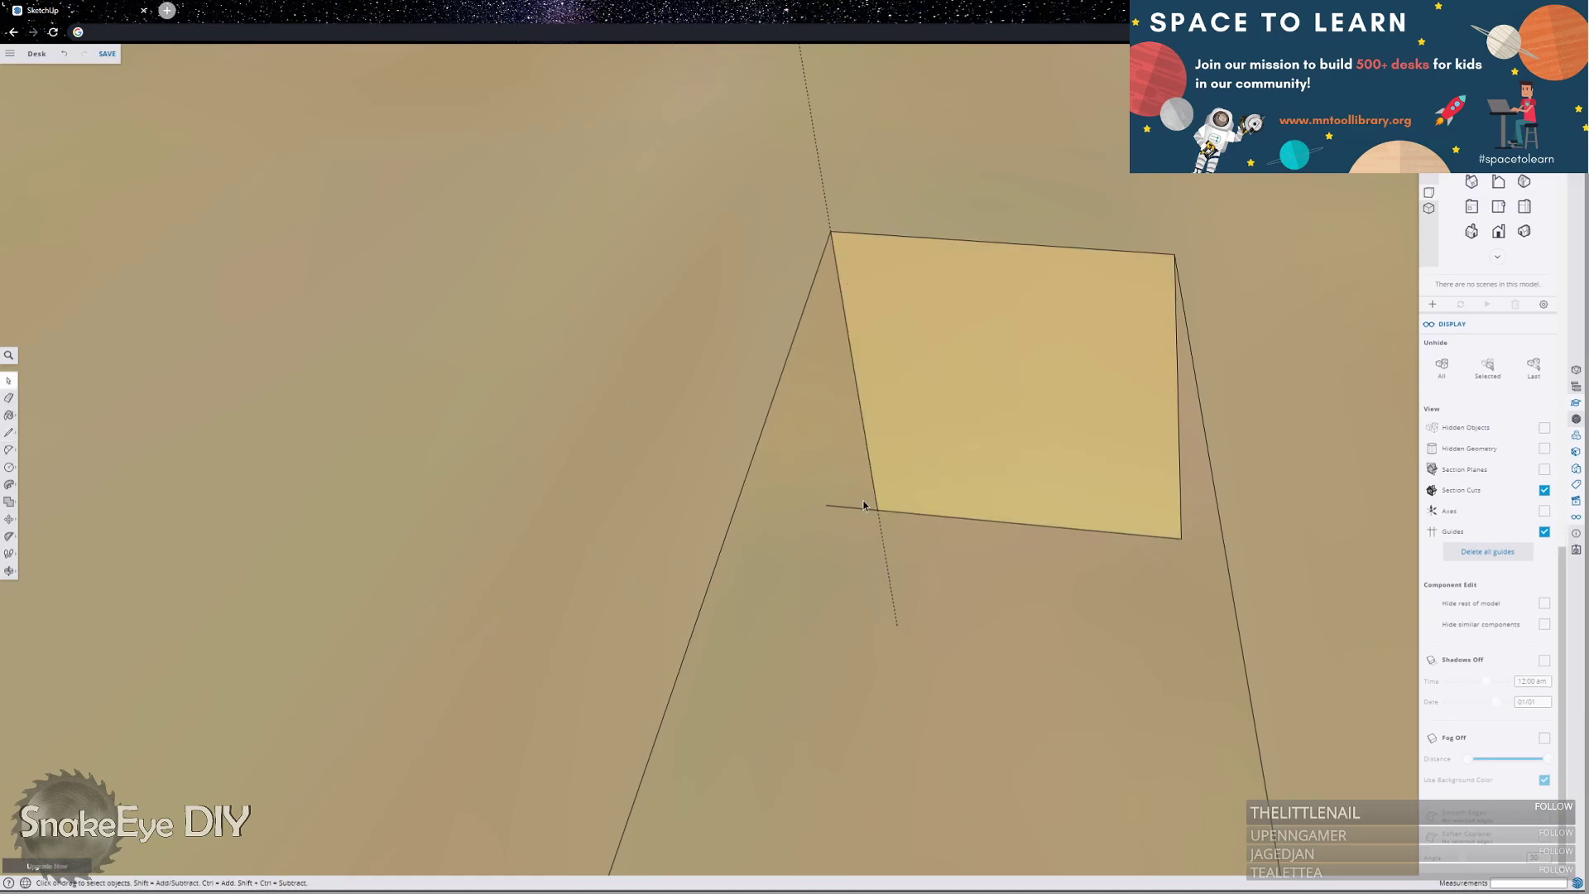
pyautogui.click(850, 515)
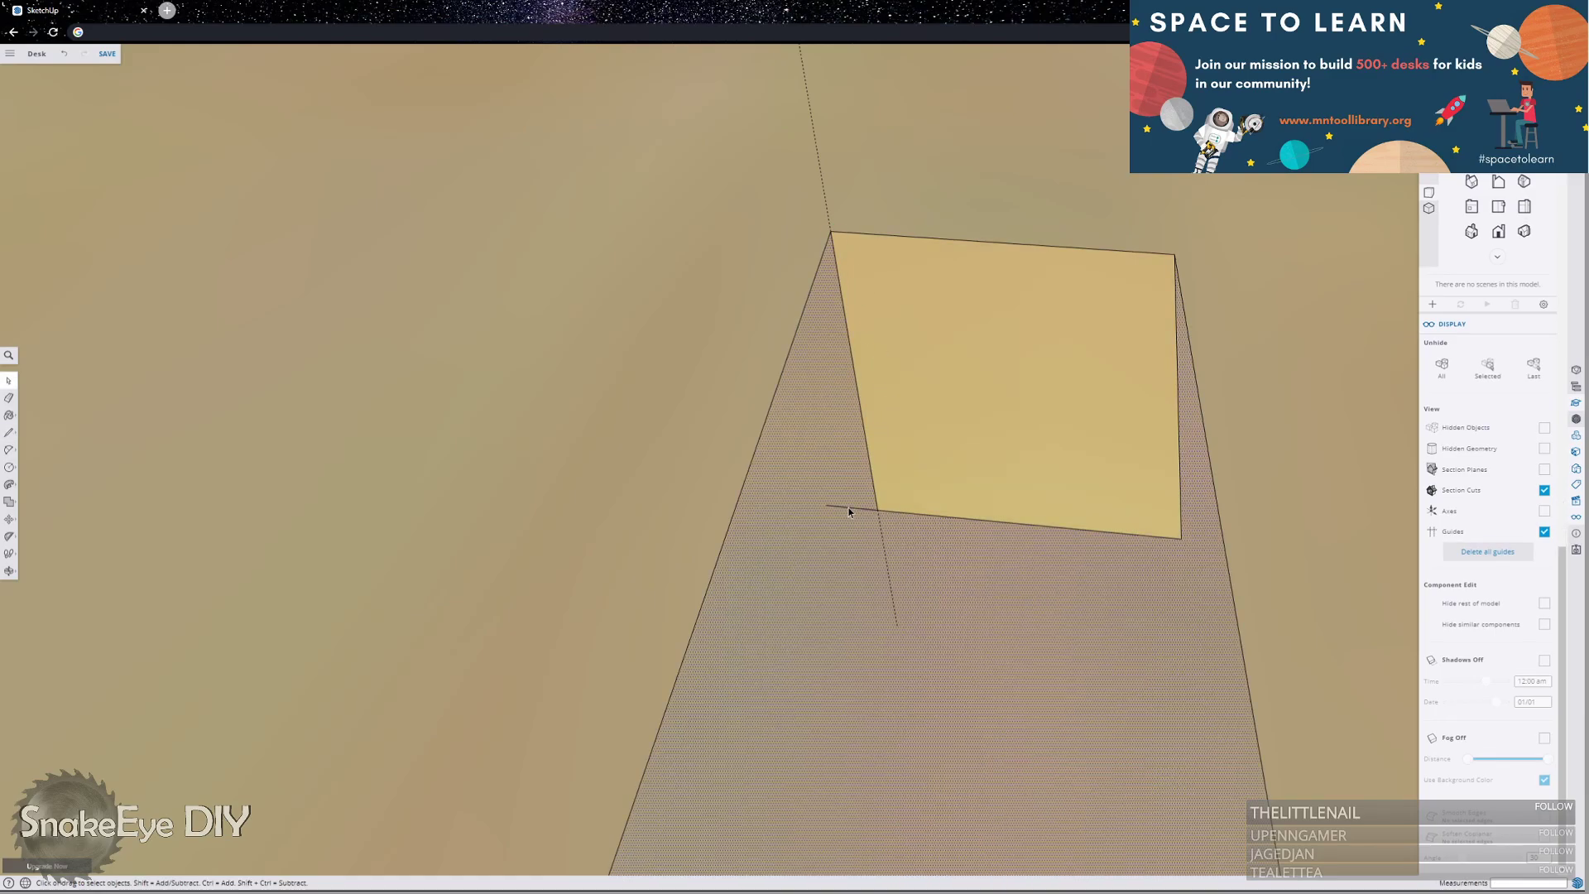
pyautogui.click(864, 506)
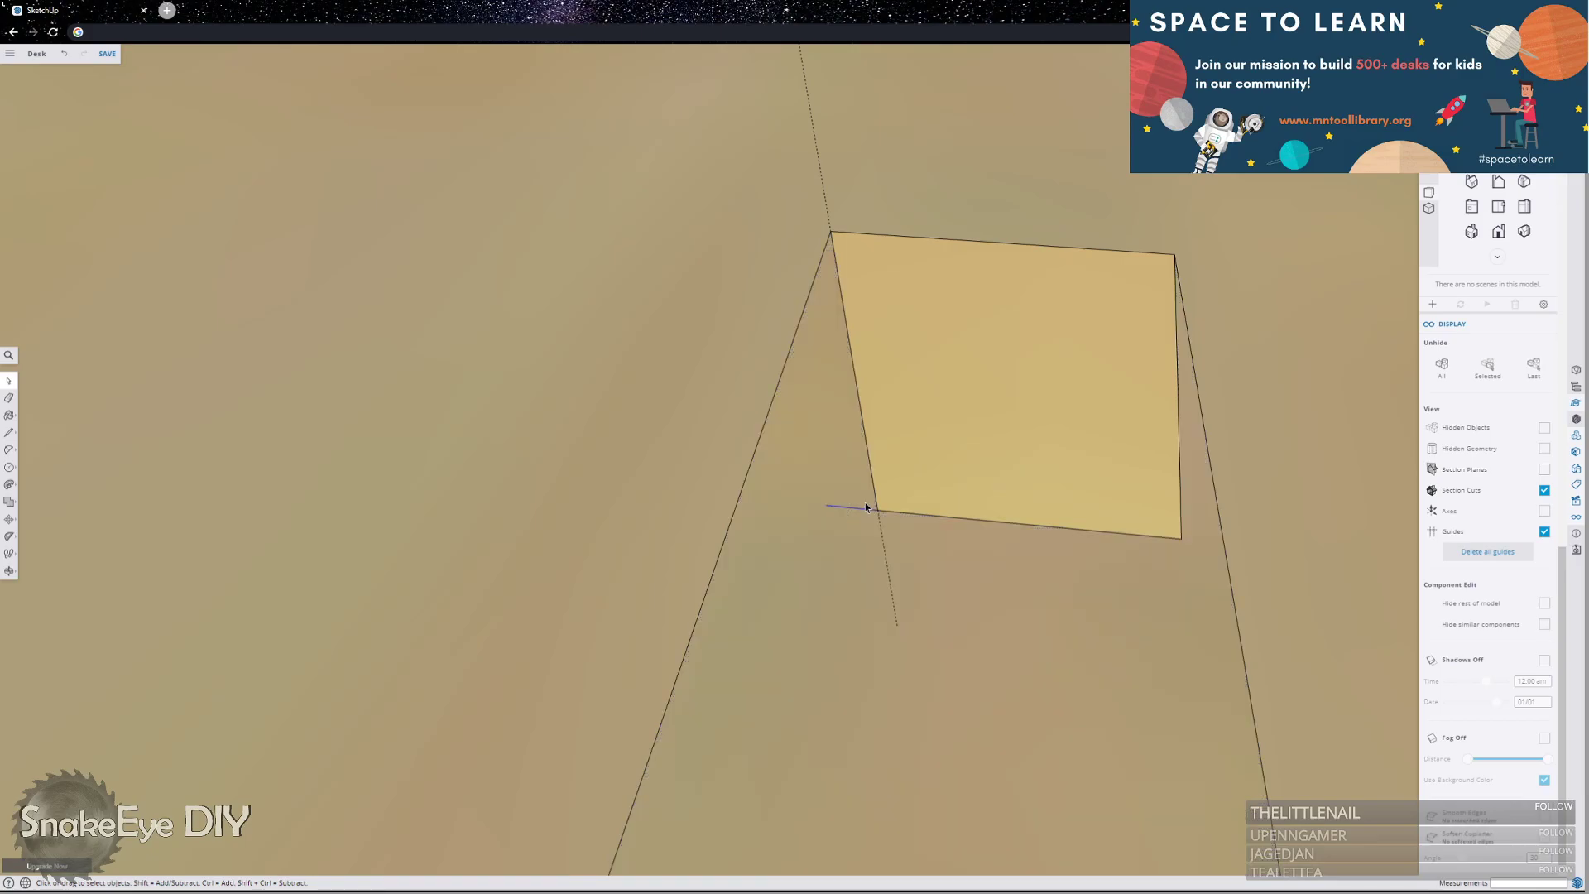
pyautogui.press('Delete')
pyautogui.click(1487, 551)
# Pull the end panel face out 5/8 inch with Push/Pull.
pyautogui.press('p')
pyautogui.moveTo(1053, 394); pyautogui.dragTo(885, 636)
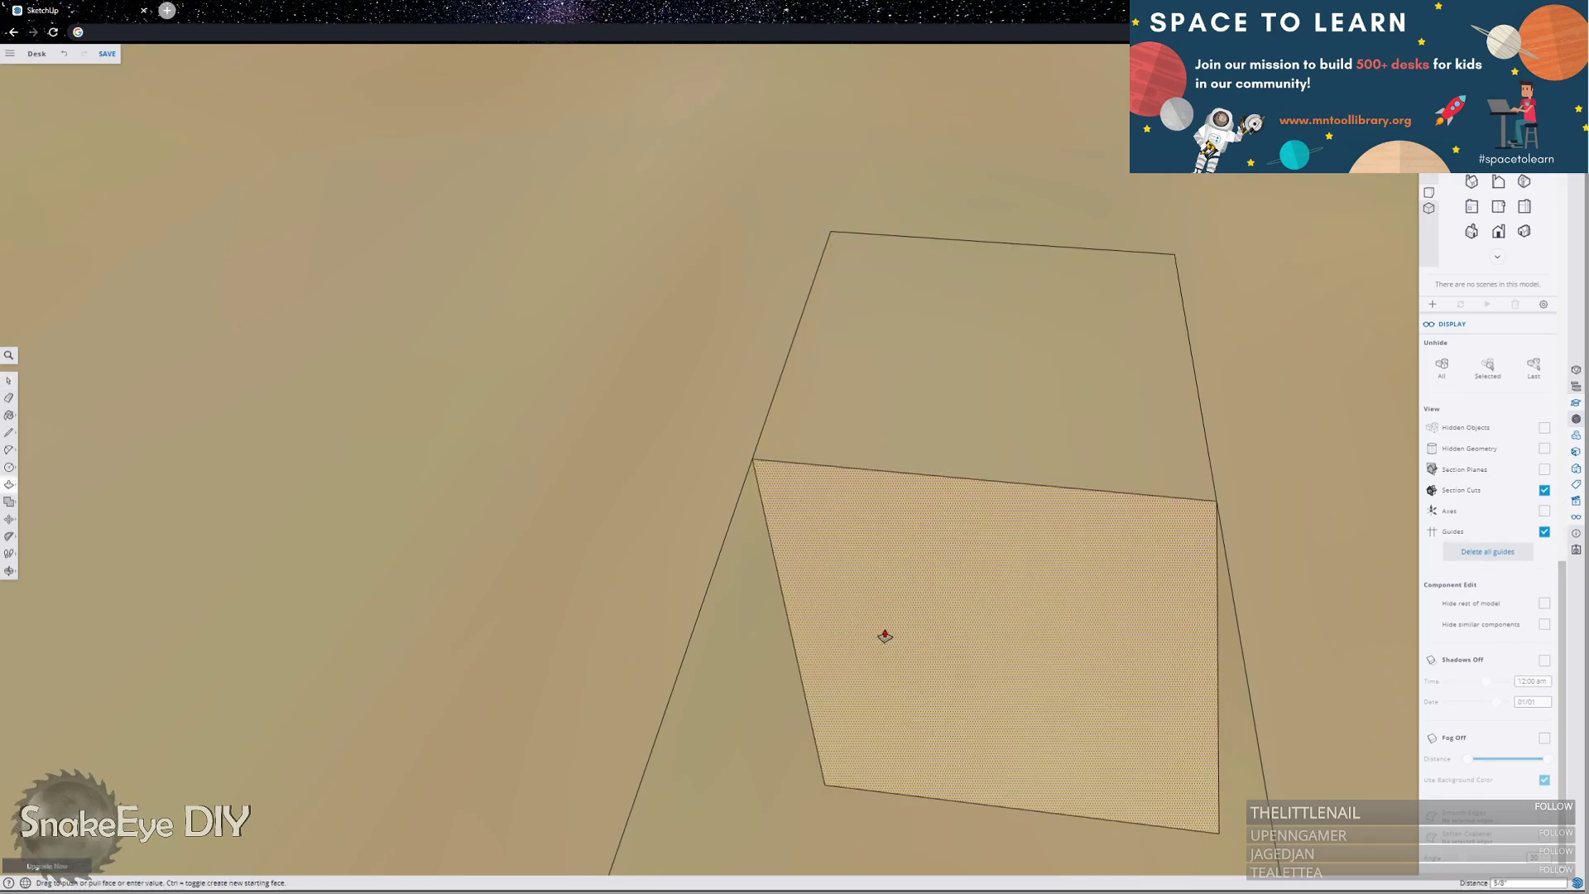
pyautogui.scroll(-10, 836, 578)
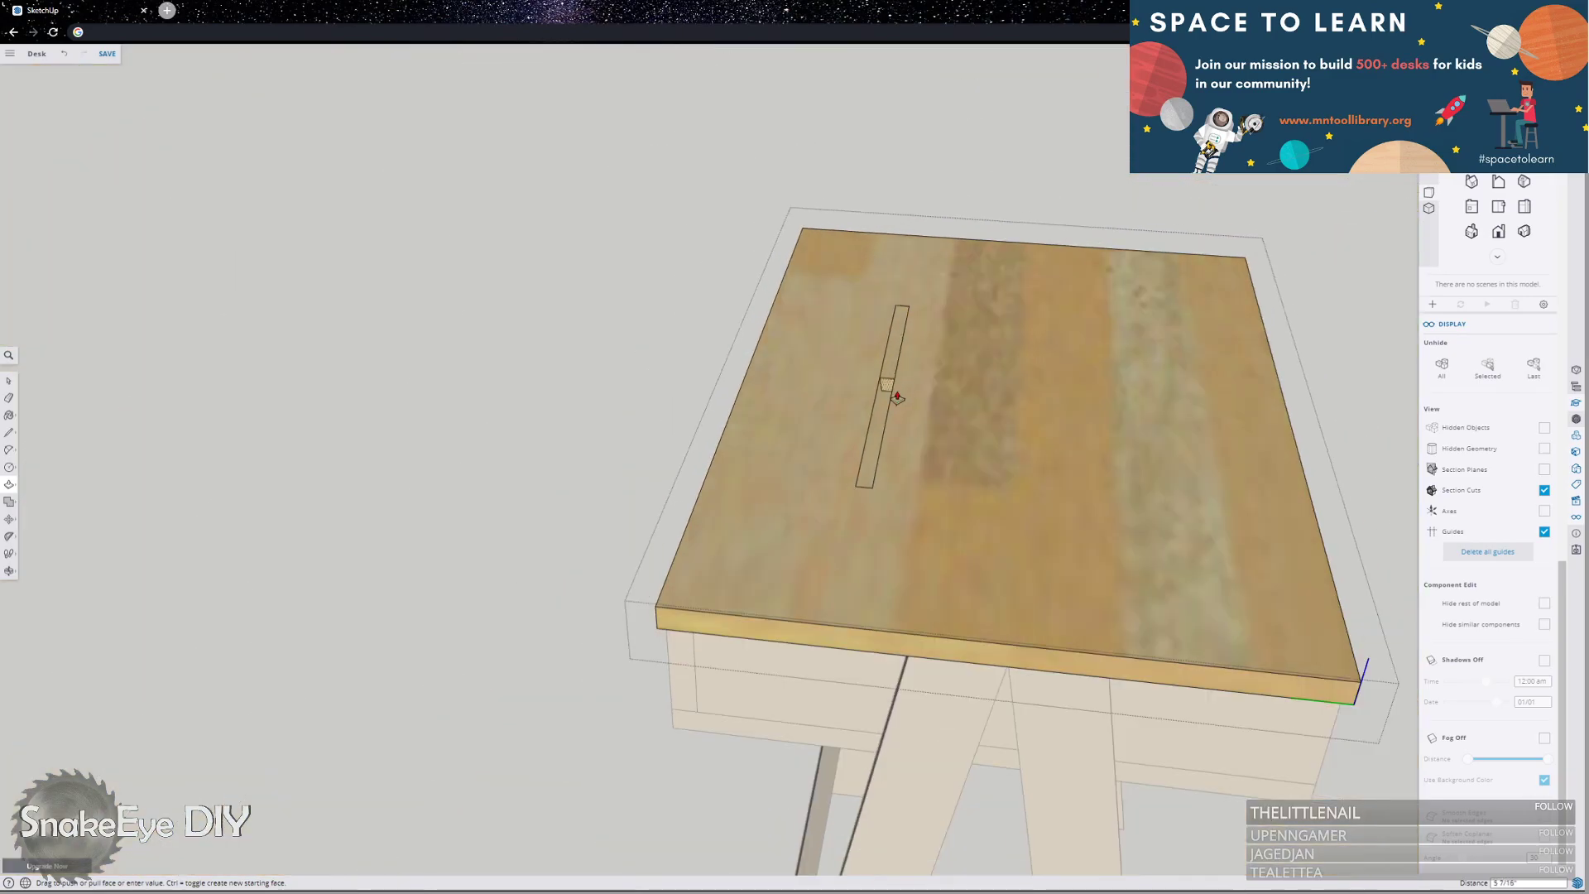
pyautogui.scroll(10, 897, 397)
# Push the slot 1 inch into the desk top and orbit down to inspect it.
pyautogui.moveTo(781, 708); pyautogui.dragTo(787, 718)
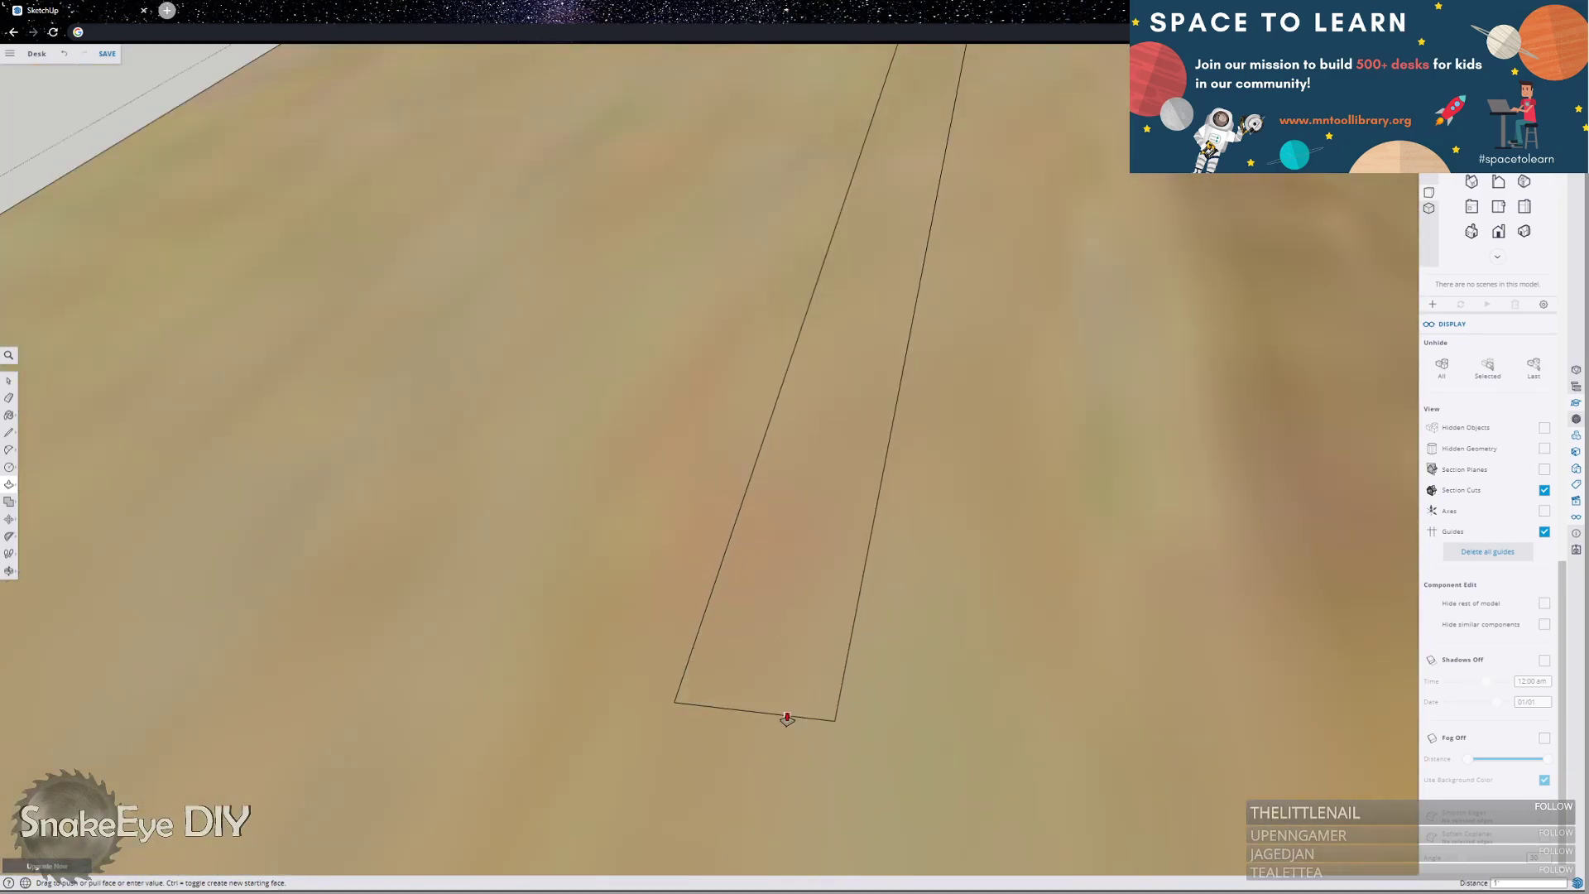
pyautogui.press('space')
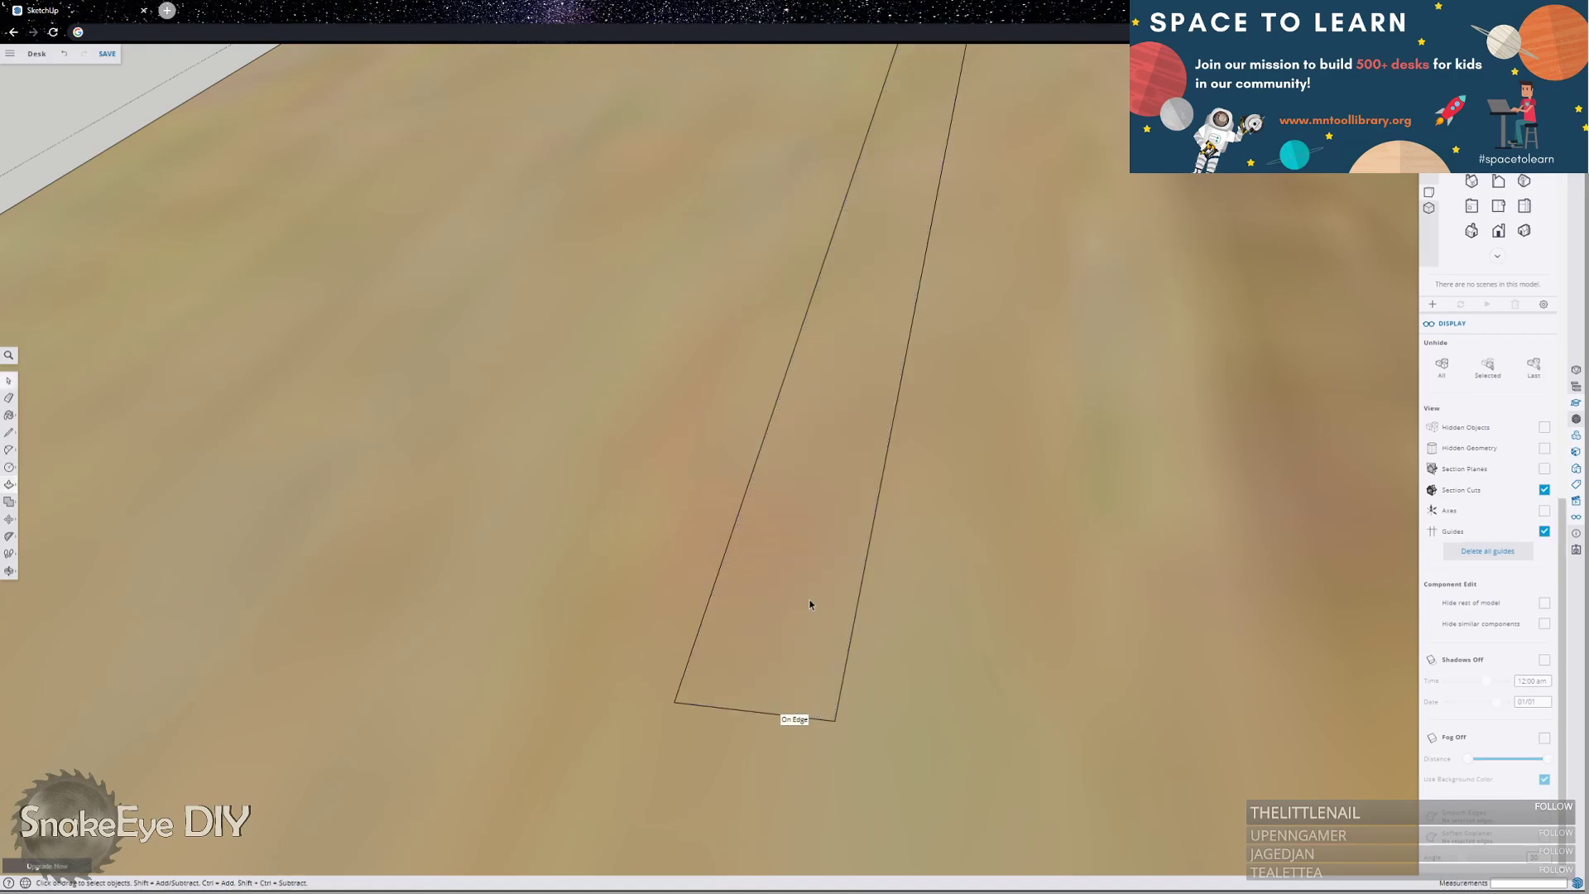
pyautogui.scroll(-2, 813, 580)
pyautogui.scroll(-4, 825, 568)
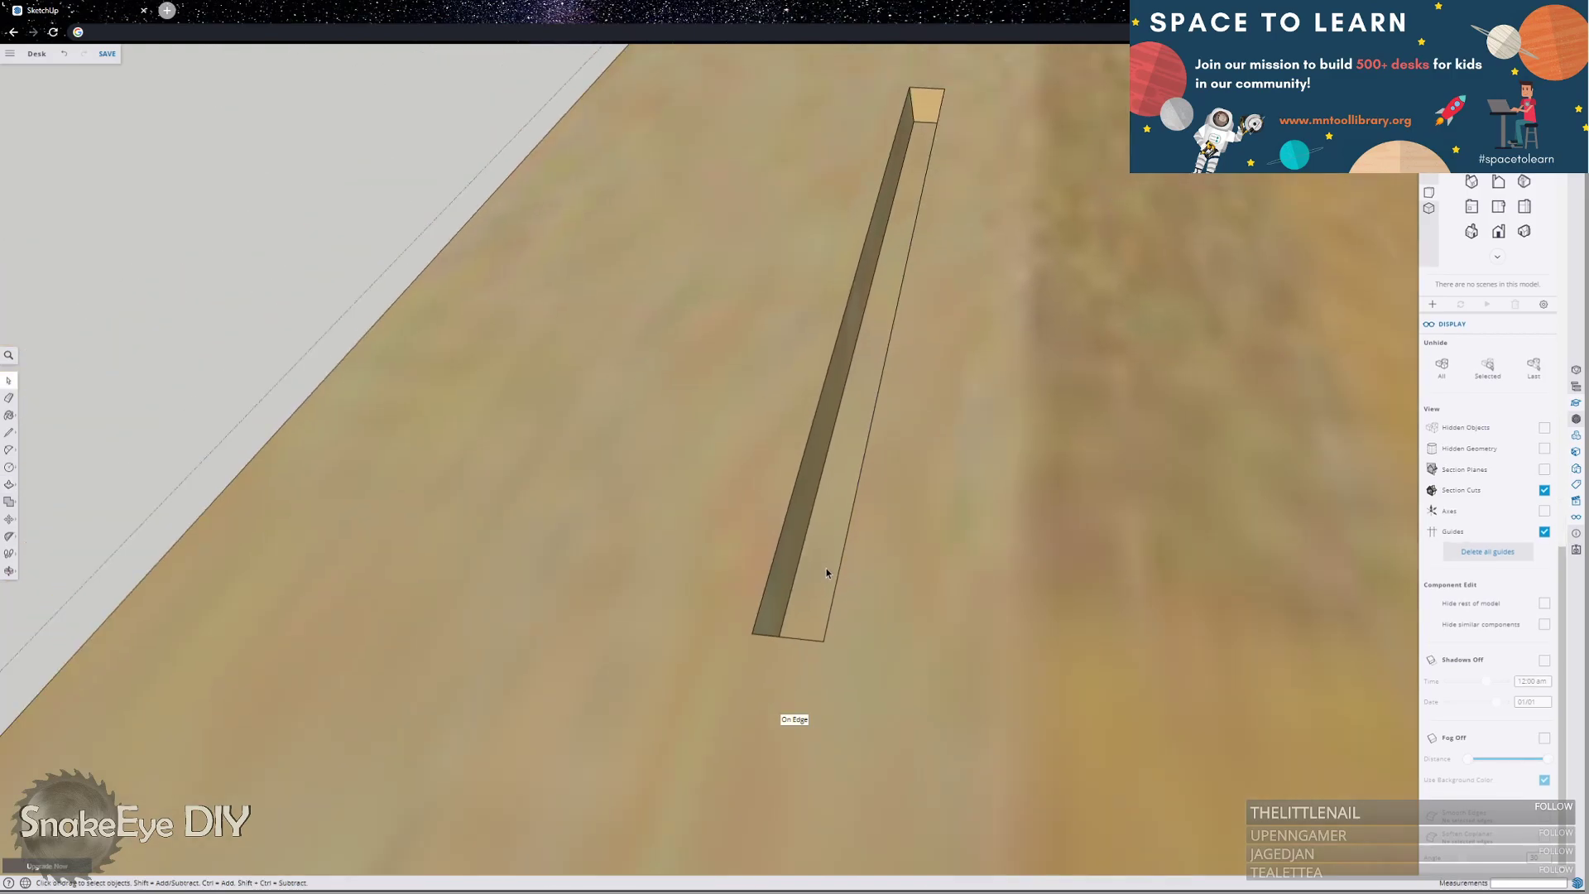
pyautogui.scroll(-2, 830, 566)
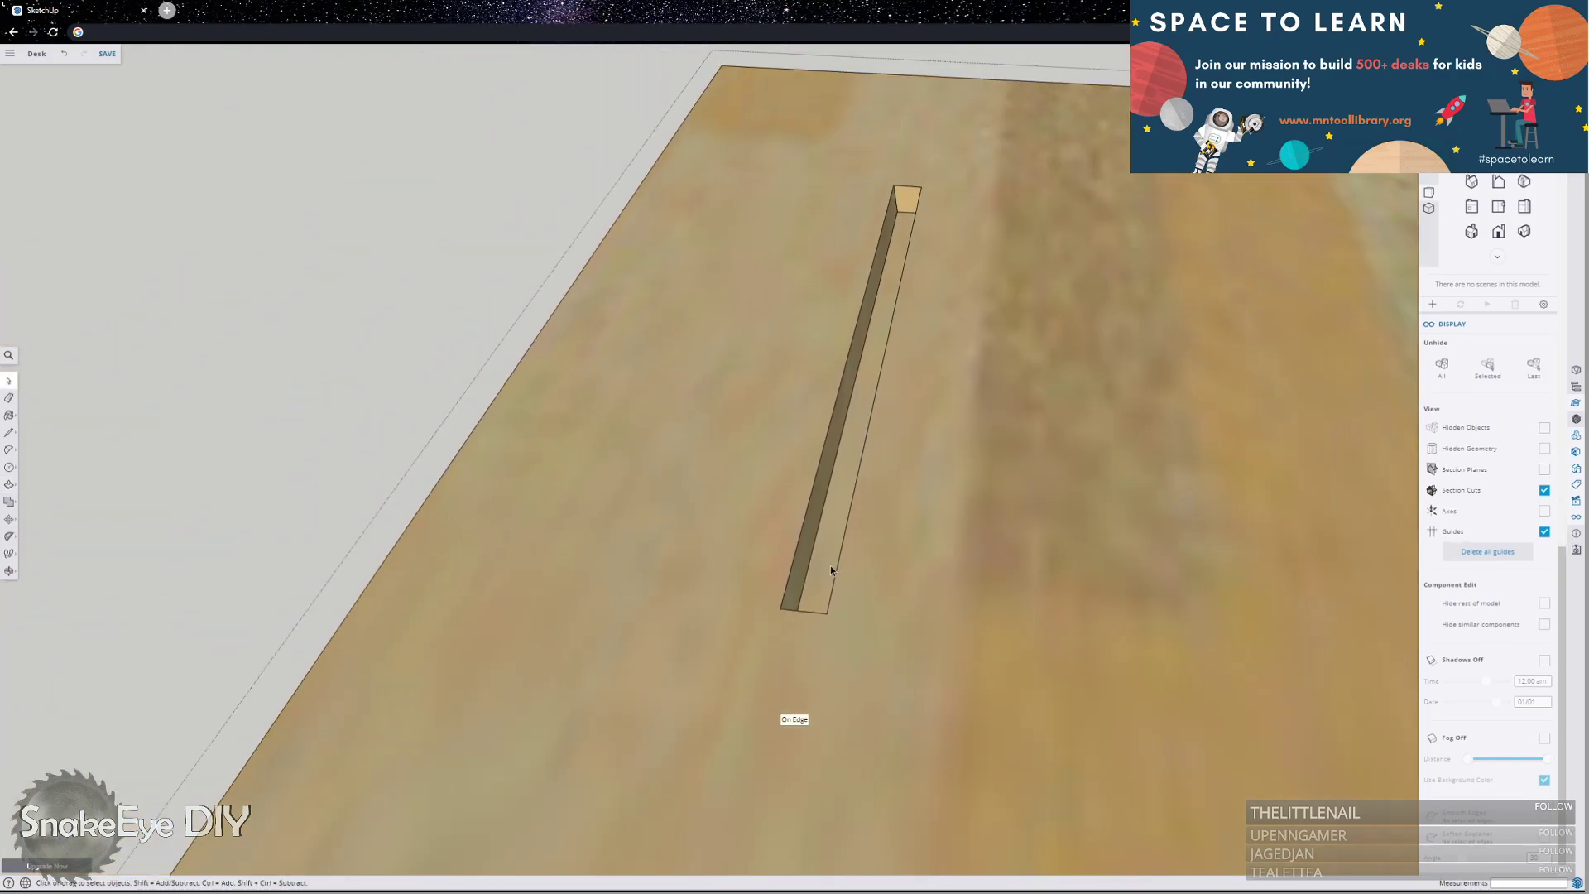
pyautogui.moveTo(734, 430); pyautogui.dragTo(900, 401, button='middle')
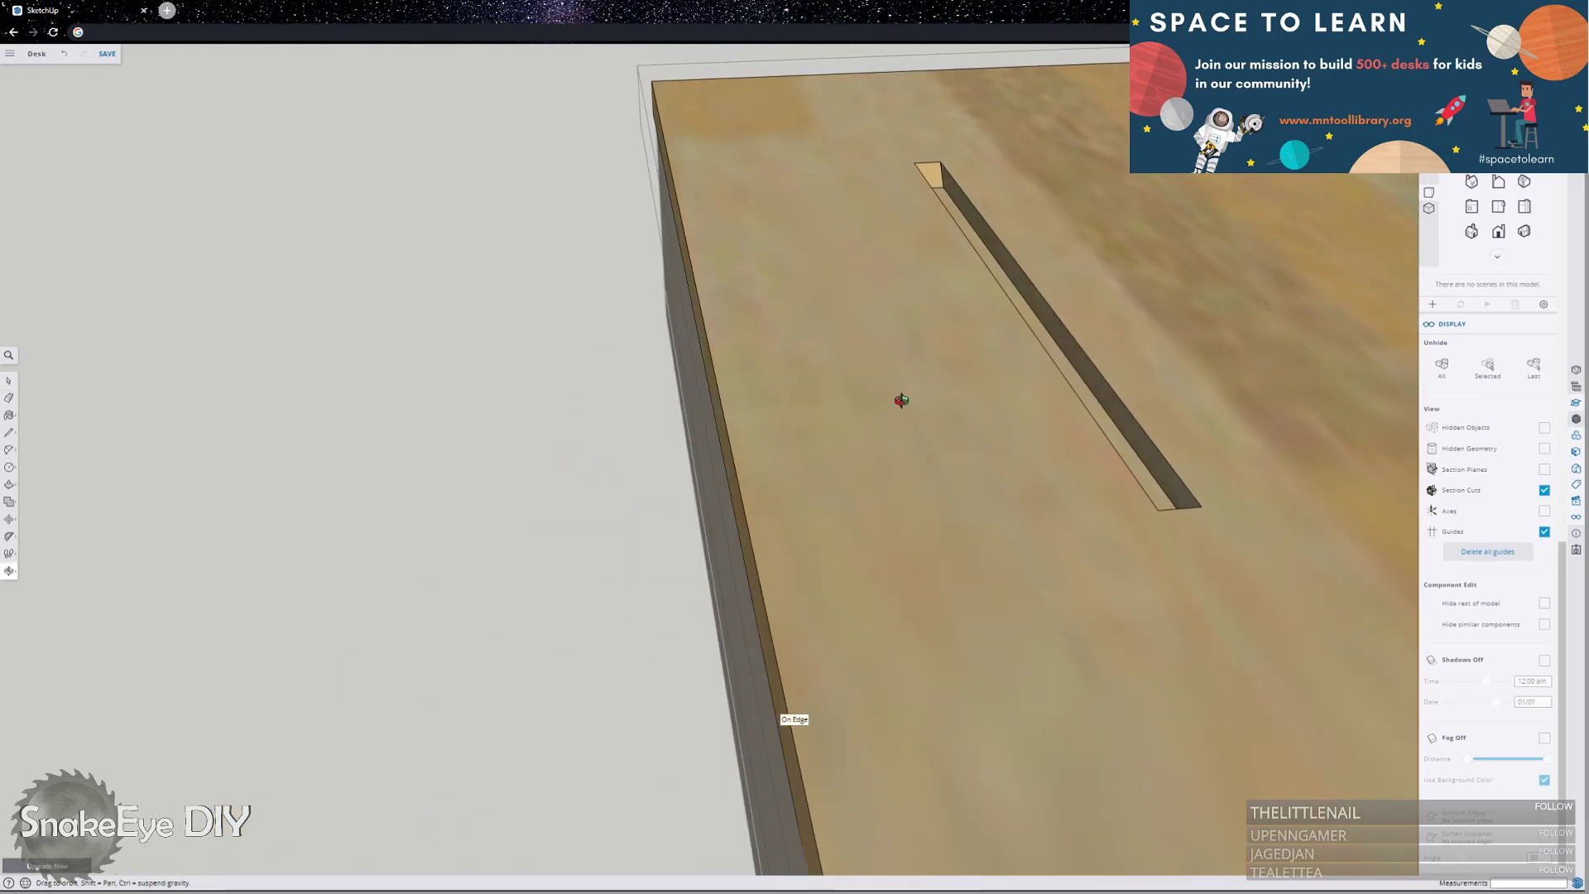
pyautogui.moveTo(631, 355); pyautogui.dragTo(610, 464, button='middle')
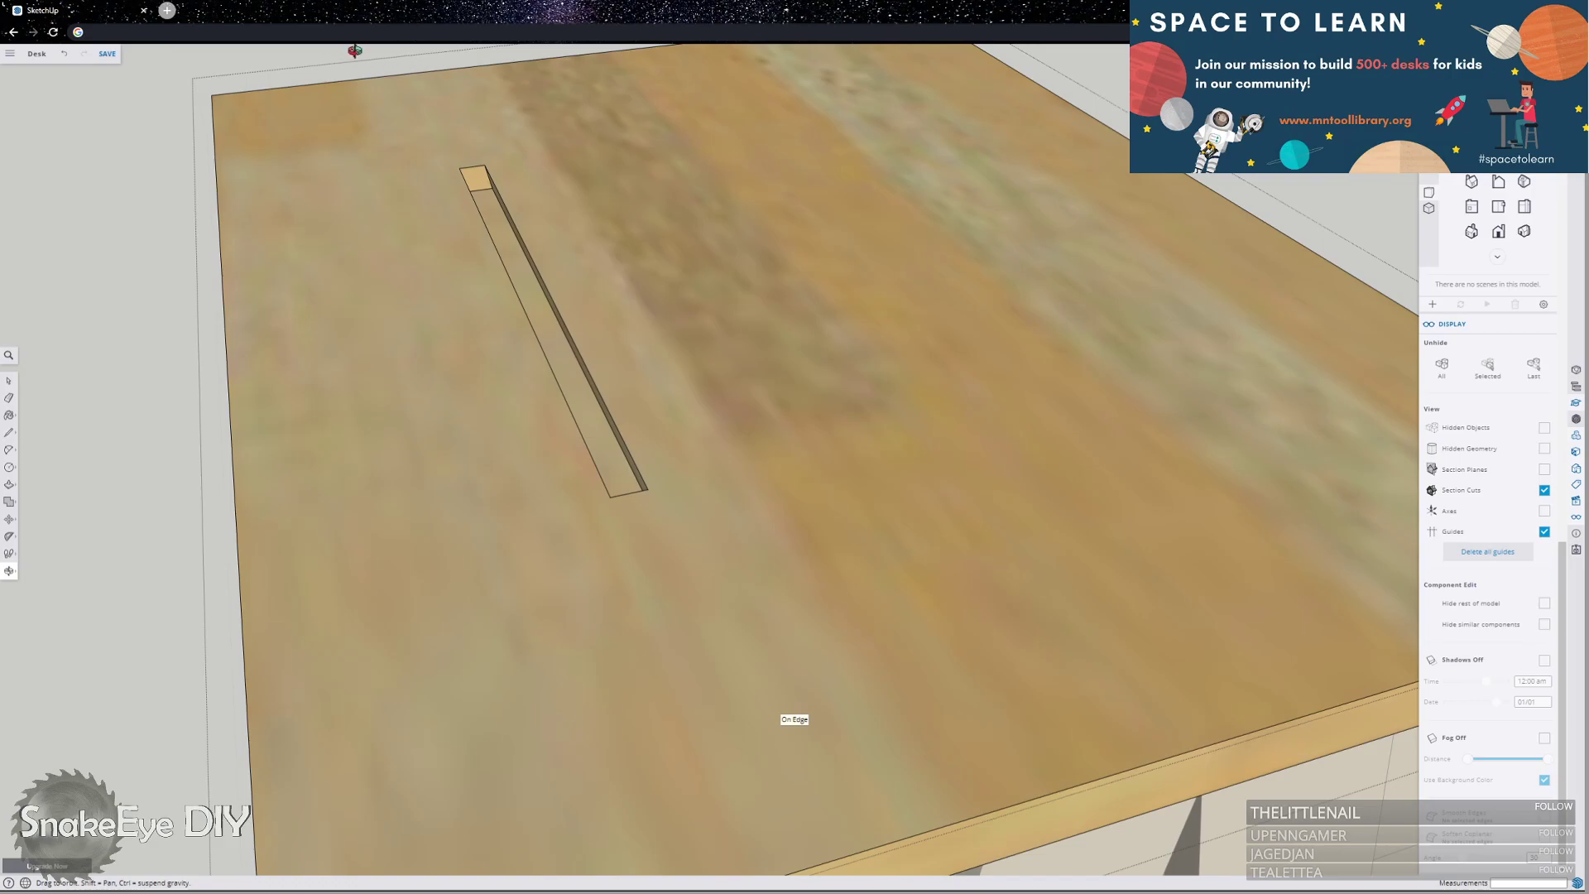
pyautogui.scroll(5, 471, 160)
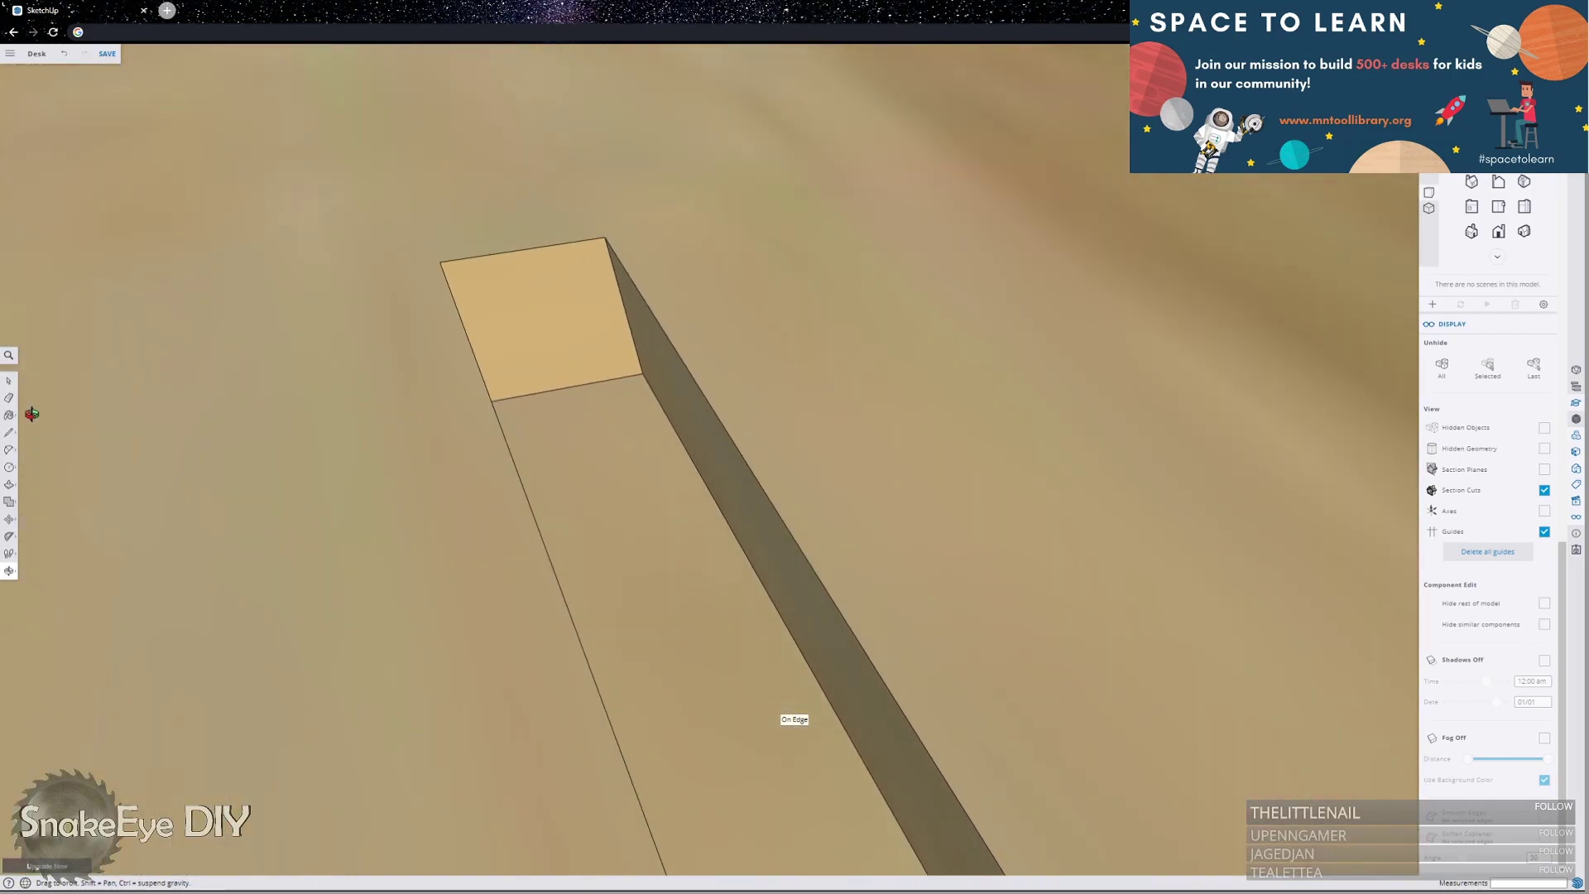
# Undo the slot extrusion so it returns to a flat outline.
pyautogui.click(10, 453)
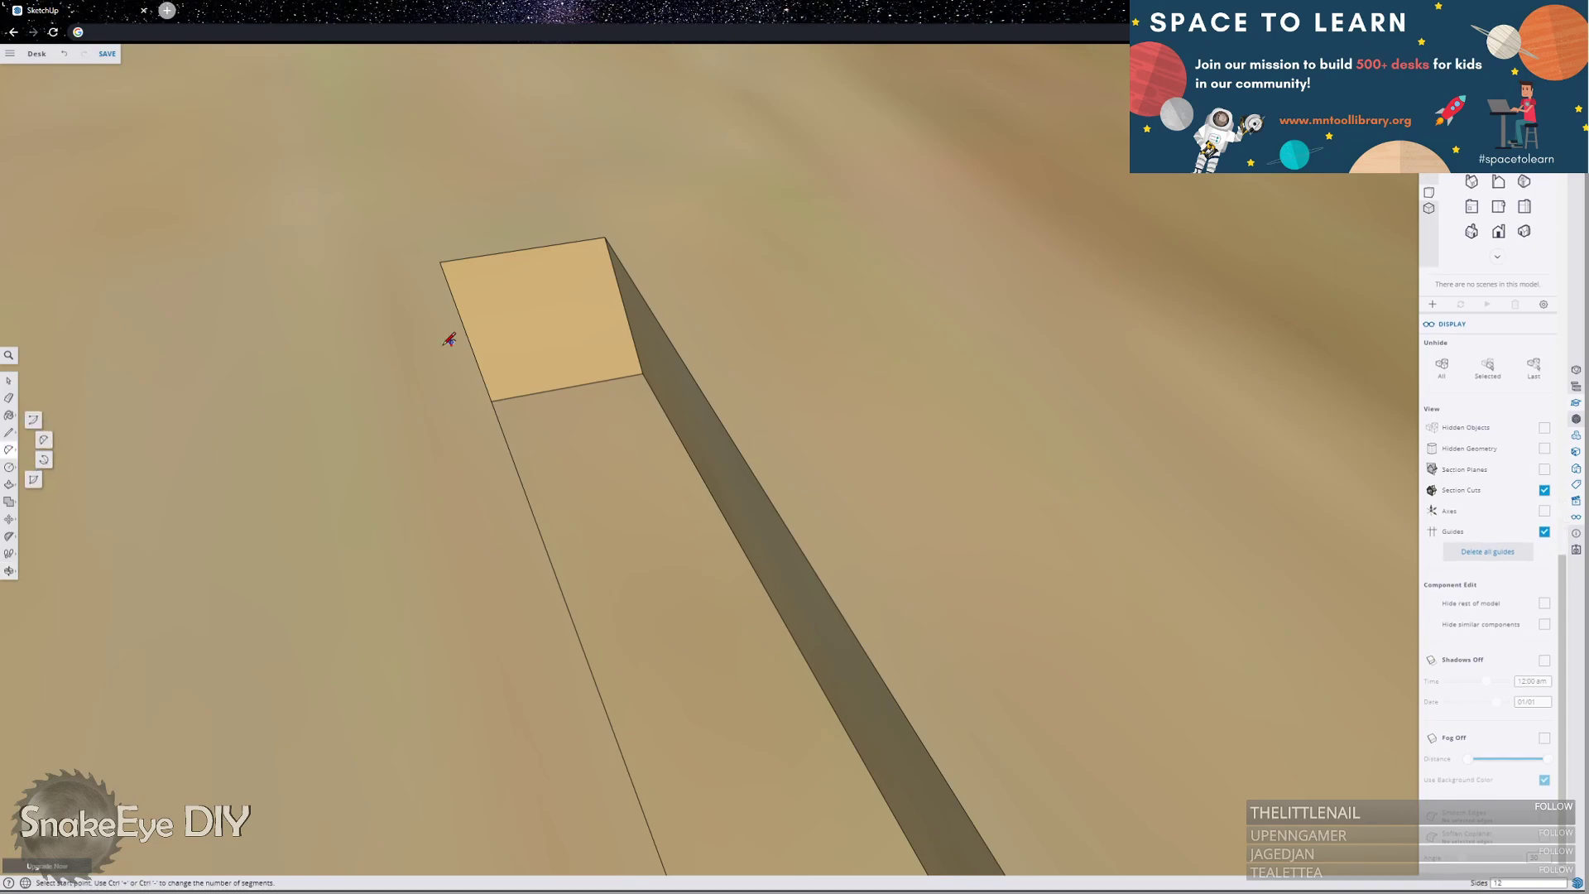
pyautogui.click(440, 261)
pyautogui.press('l')
pyautogui.click(439, 262)
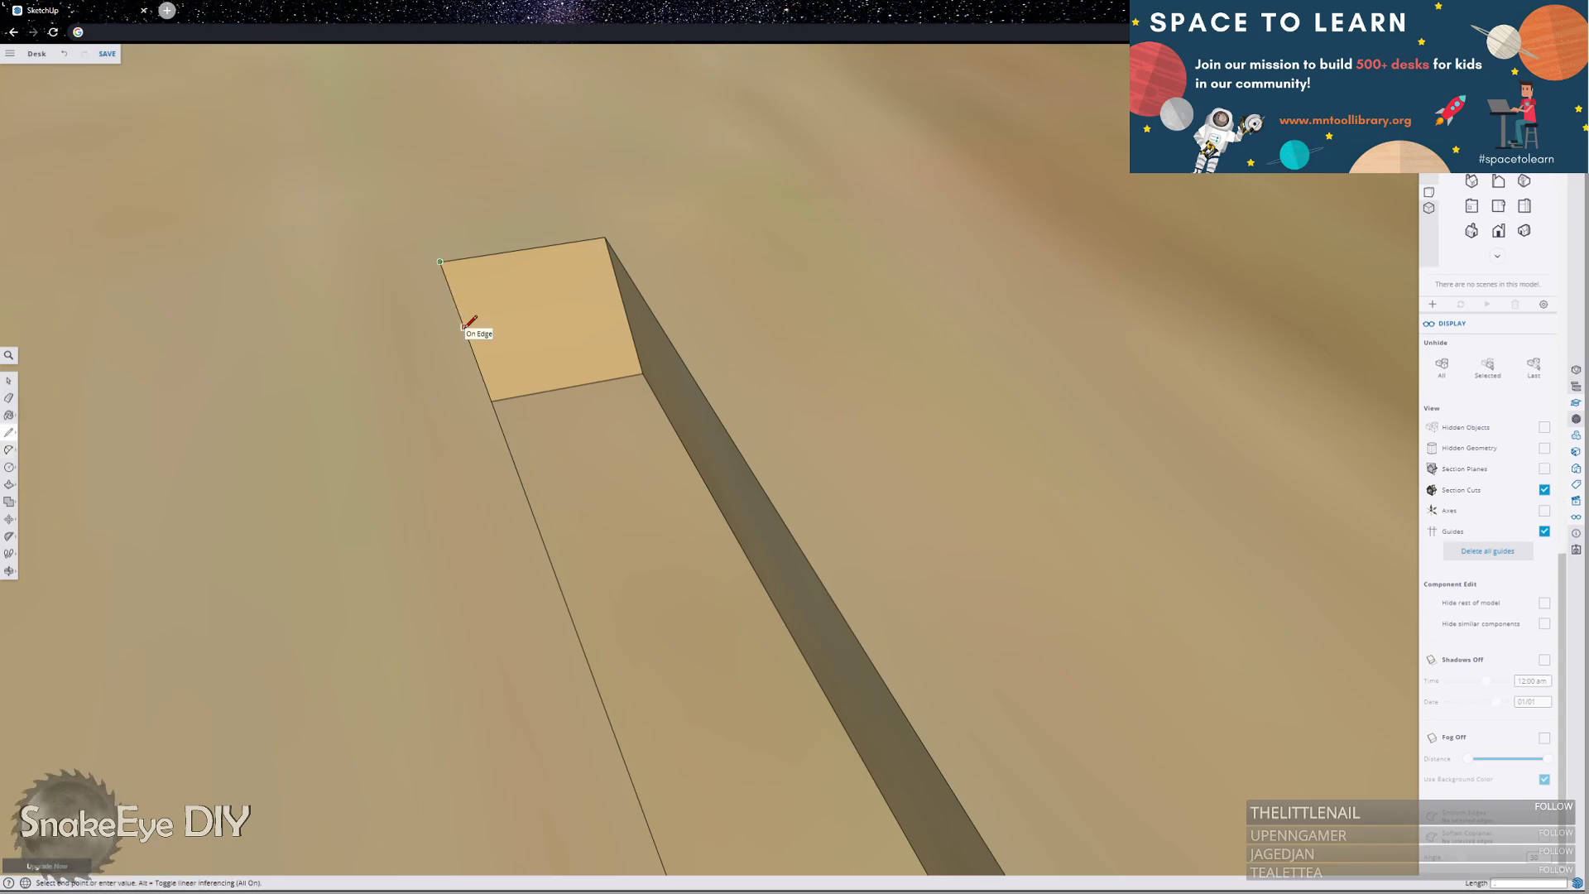
pyautogui.hotkey('ctrl', 'z')
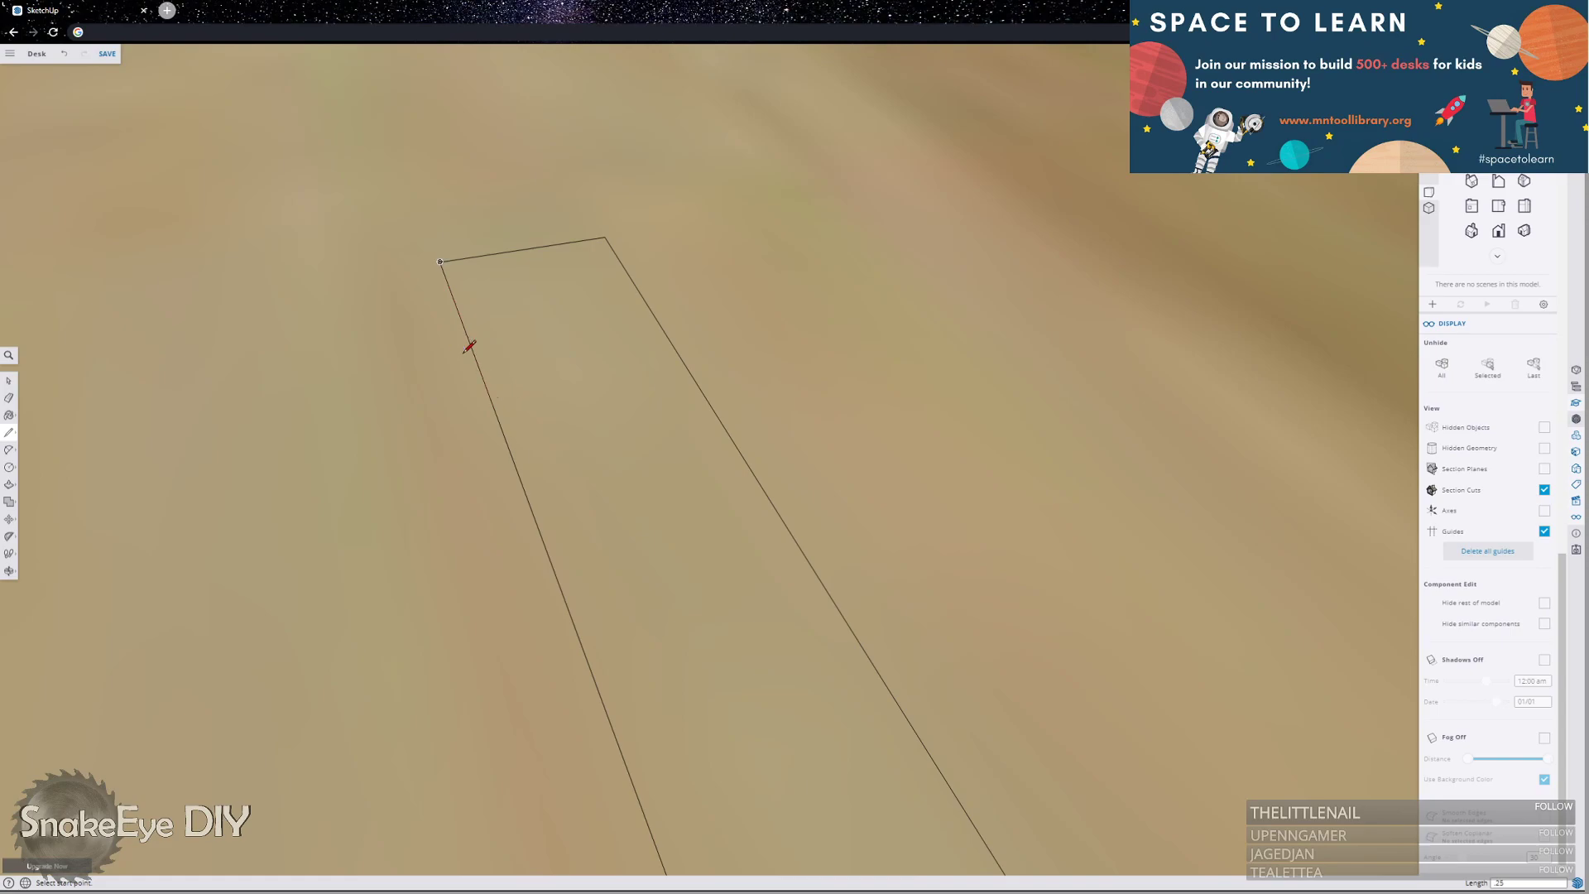
# Draw a chord across the rectangle's end and an arc over it for a rounded slot end.
pyautogui.click(454, 297)
pyautogui.click(626, 270)
pyautogui.click(10, 451)
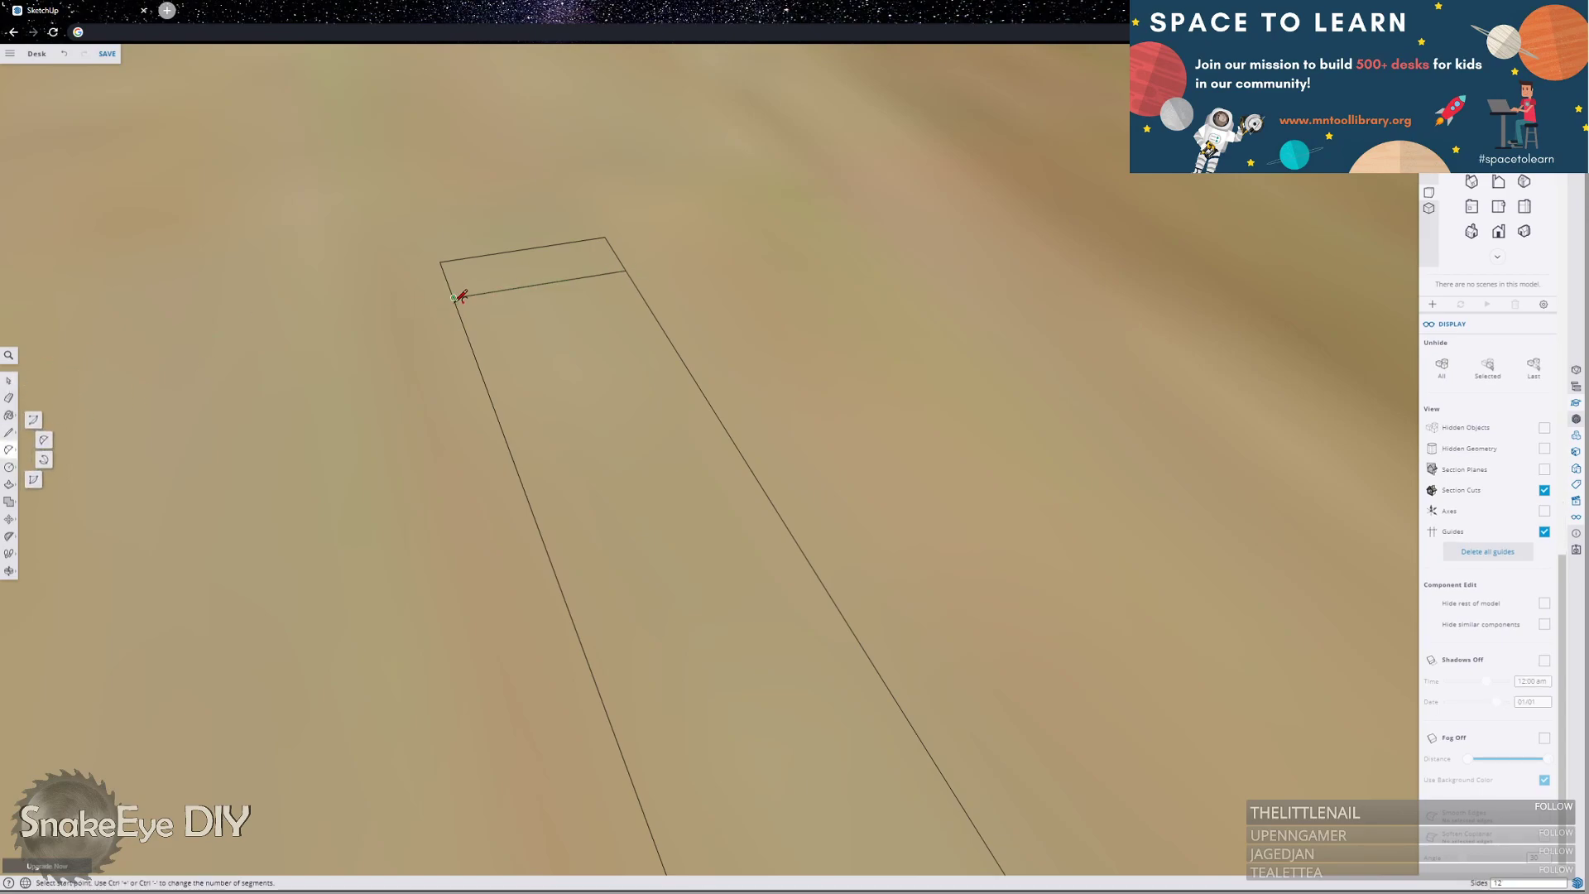
pyautogui.click(454, 297)
pyautogui.click(626, 270)
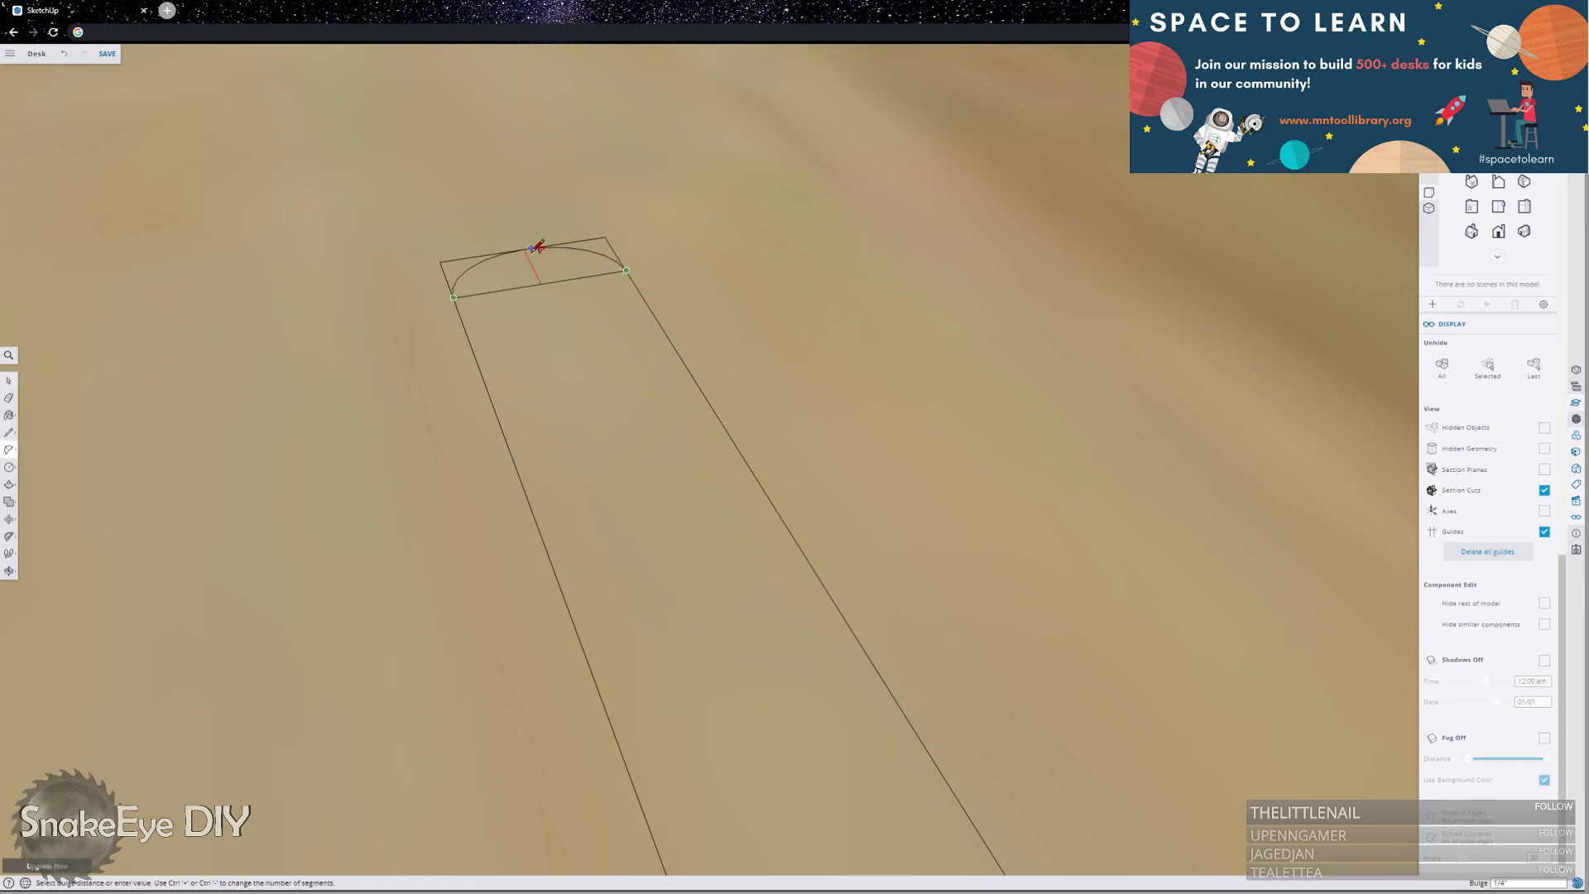
pyautogui.click(524, 247)
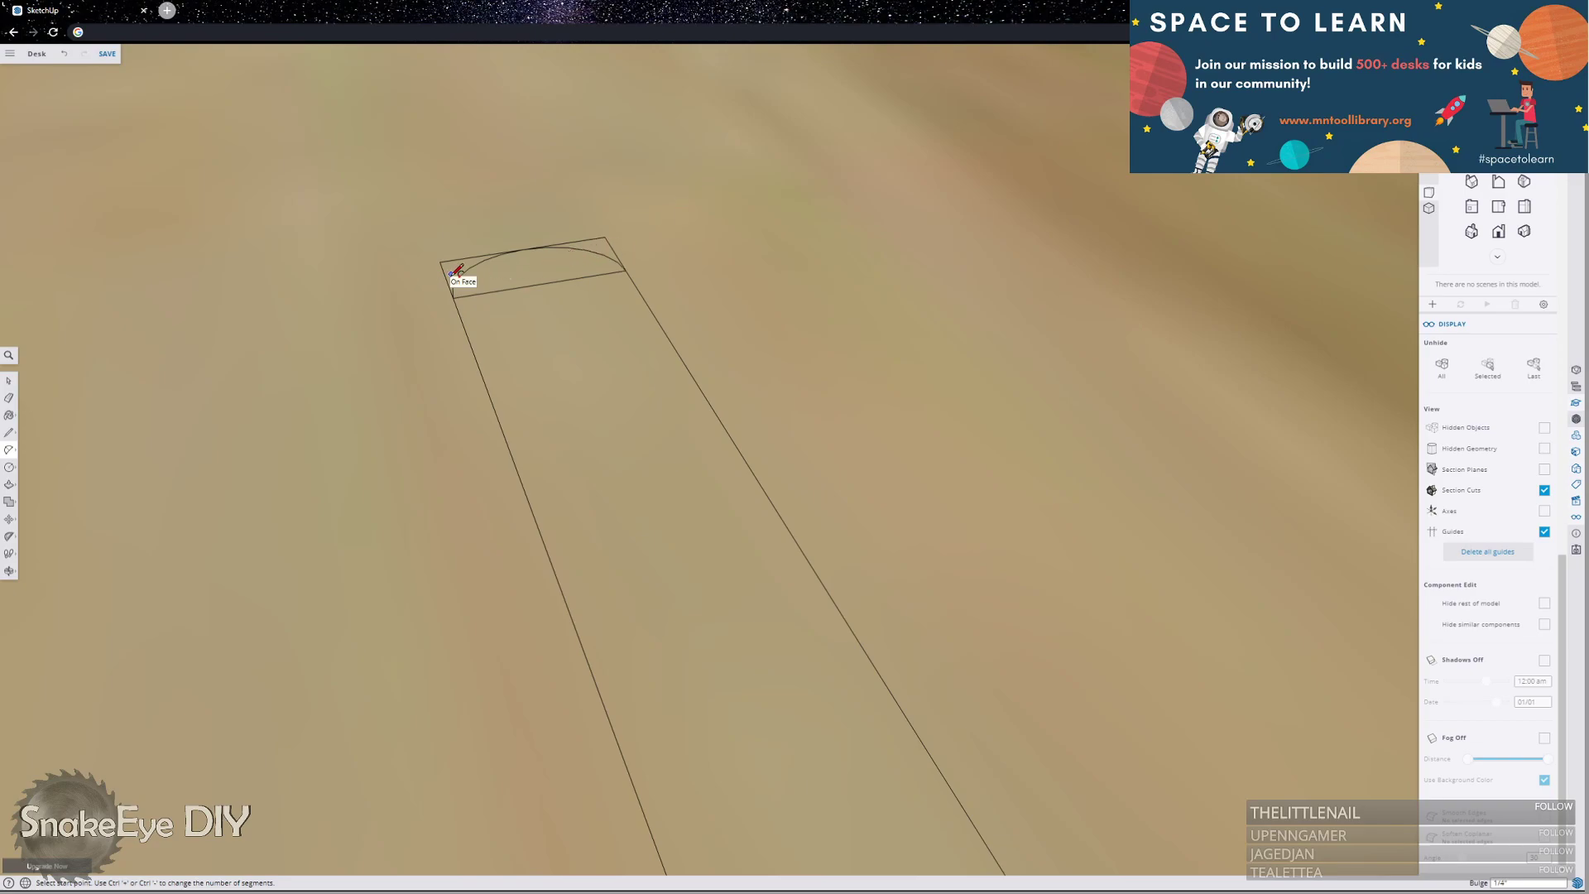
pyautogui.press('space')
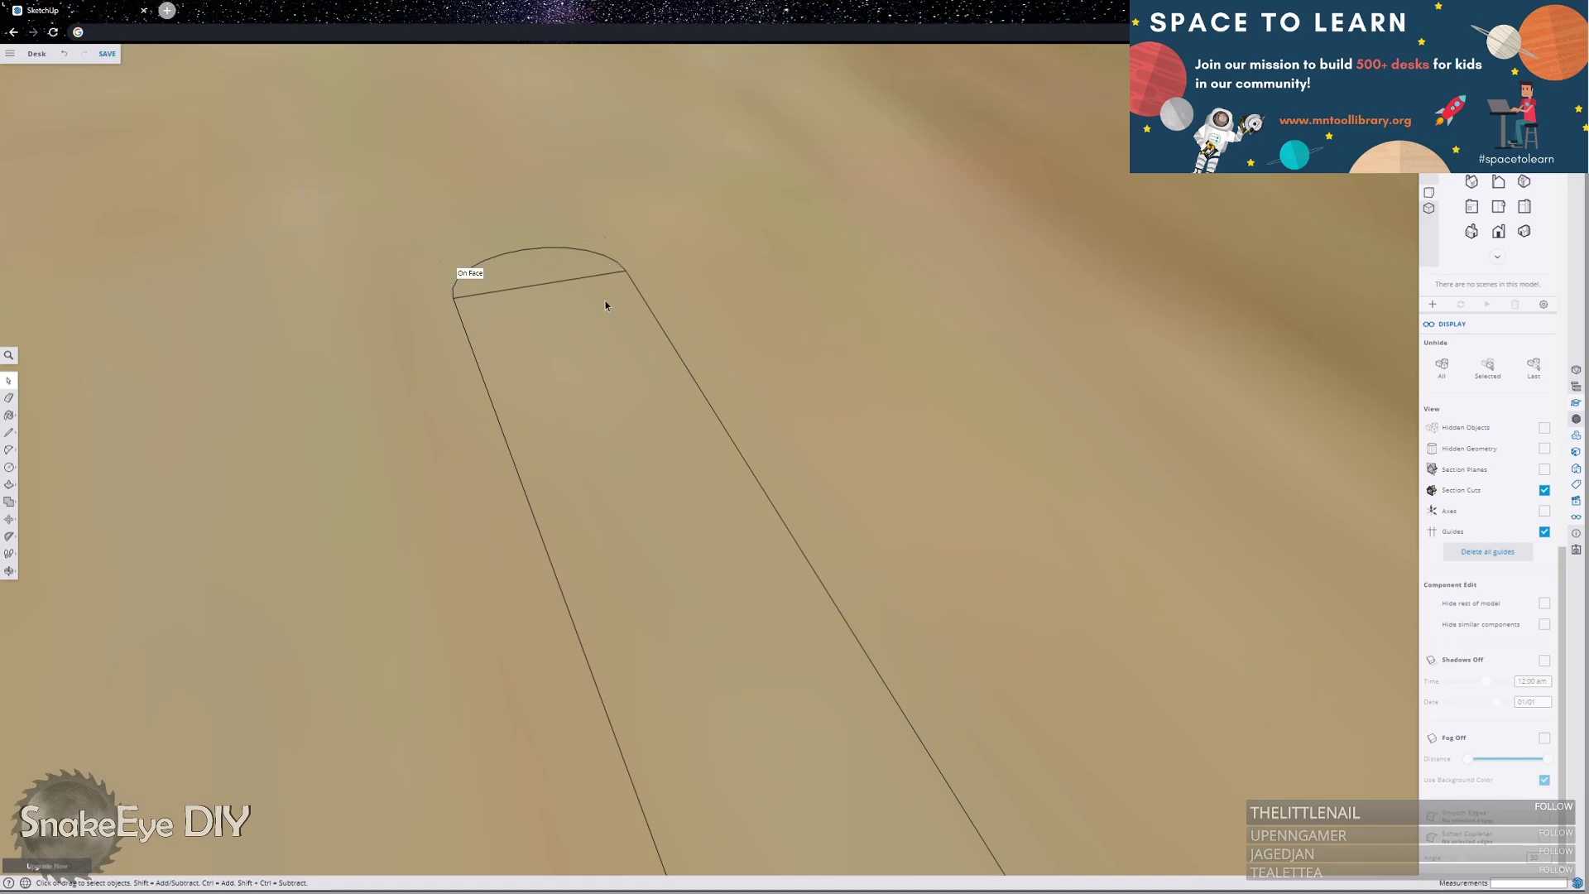
# Try pulling the rounded end face out 1/4 inch, then undo the push.
pyautogui.hotkey('ctrl', 'z')
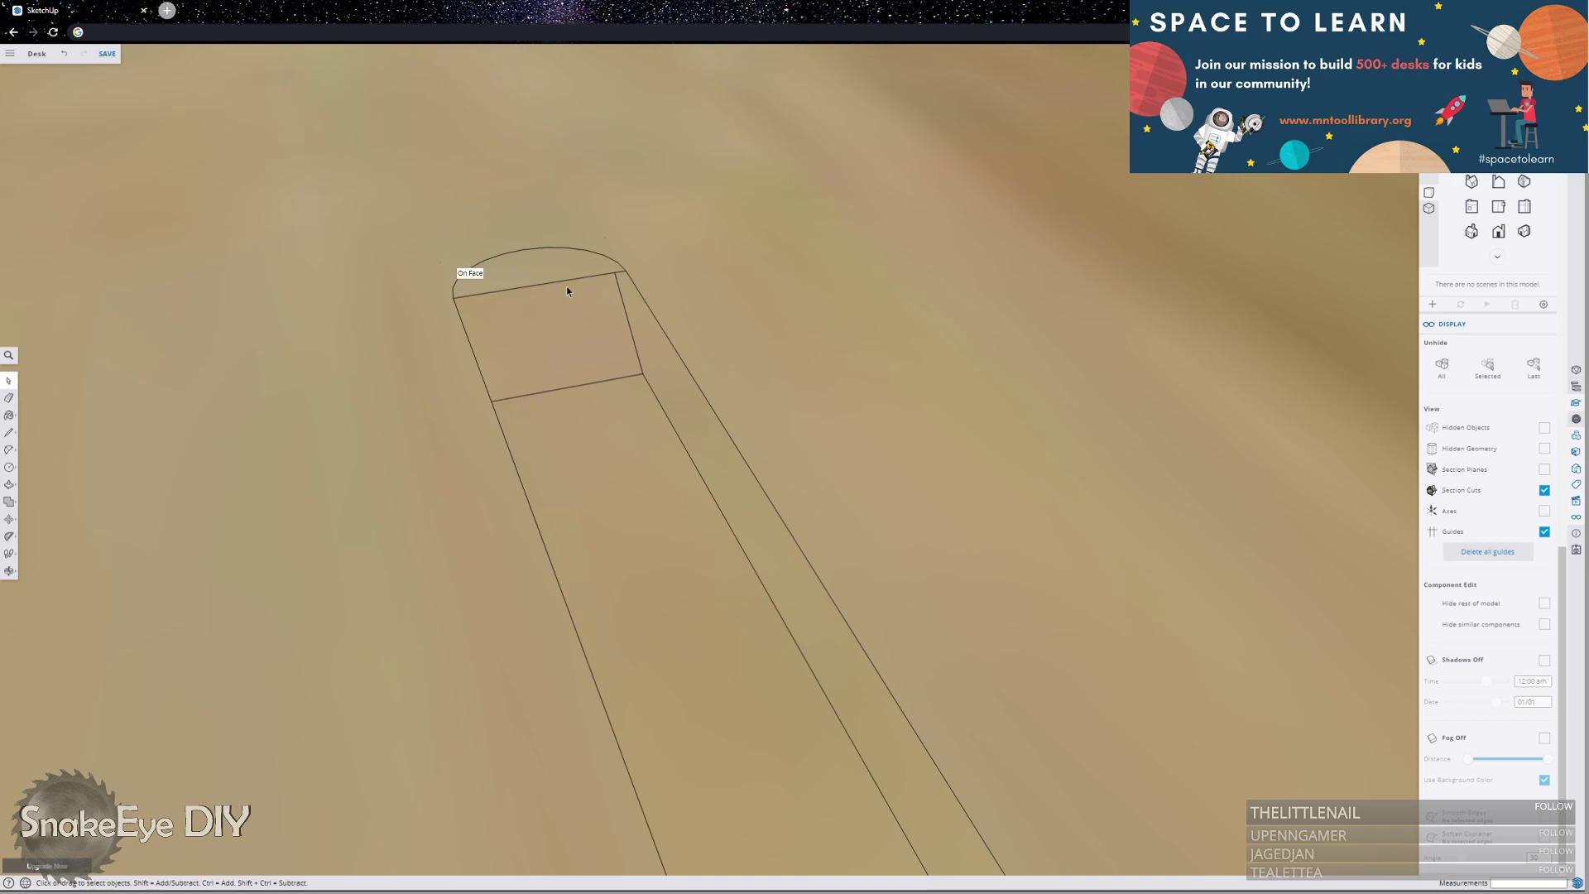
pyautogui.press('p')
pyautogui.moveTo(568, 290); pyautogui.dragTo(615, 374)
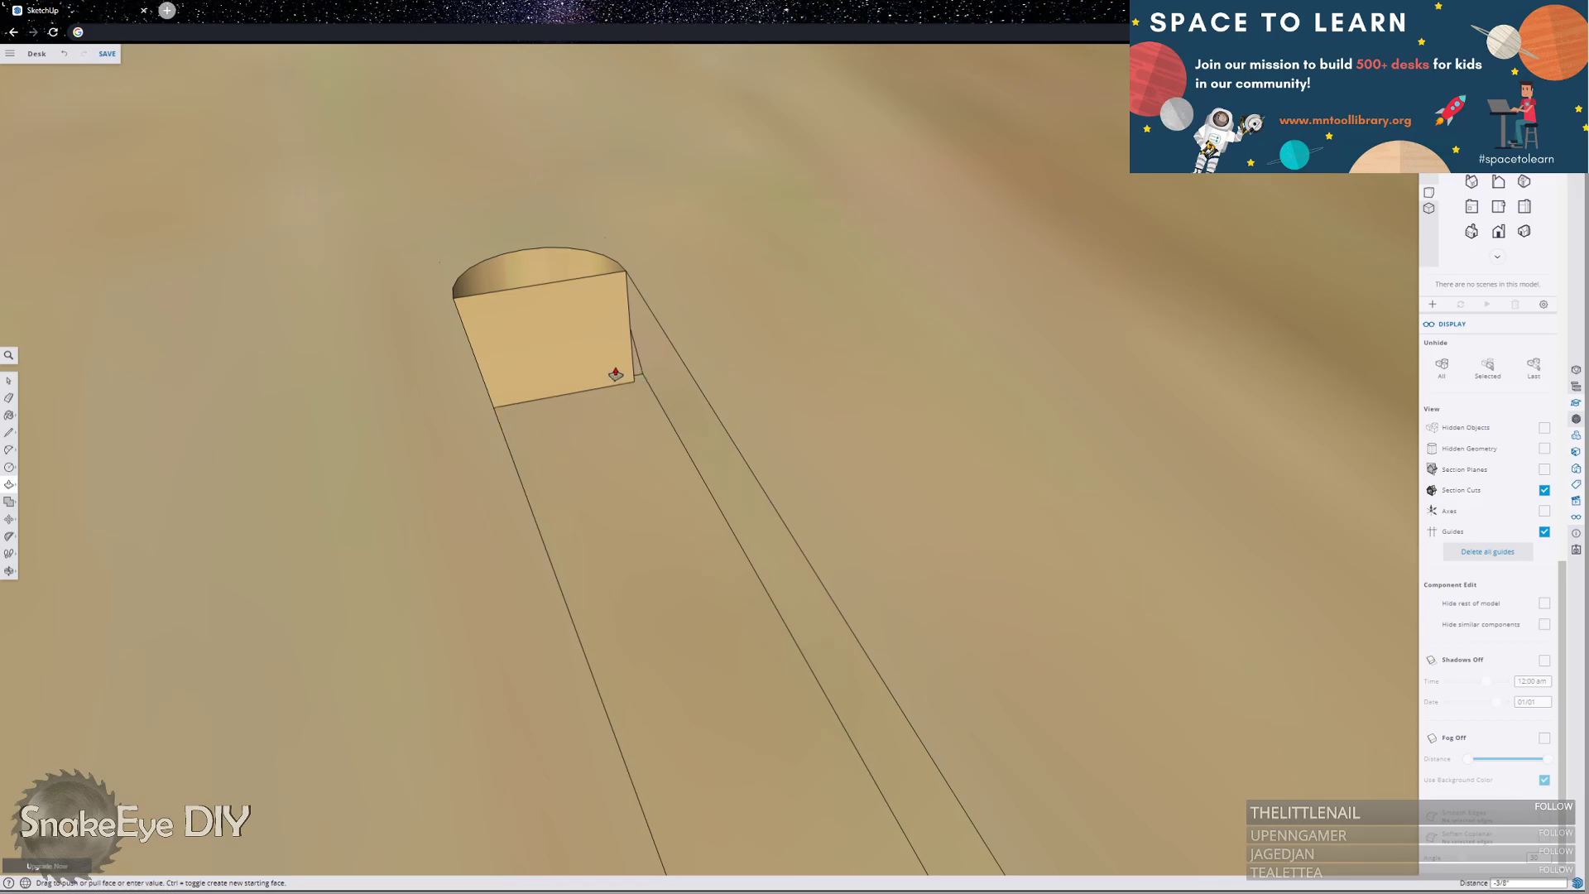
pyautogui.press('Escape')
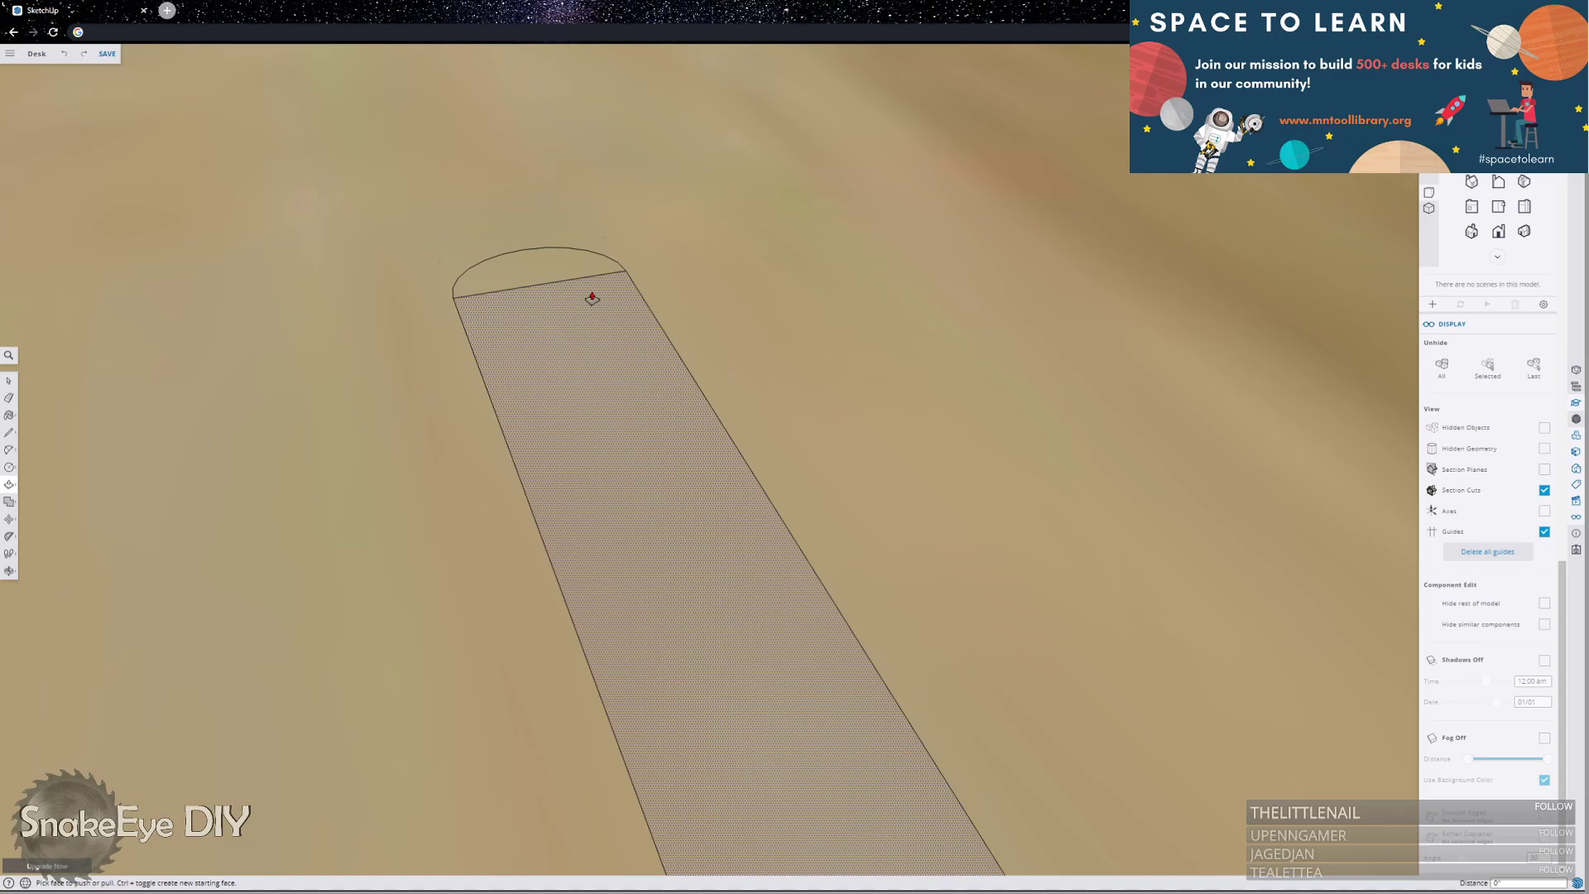
pyautogui.hotkey('ctrl', 'z')
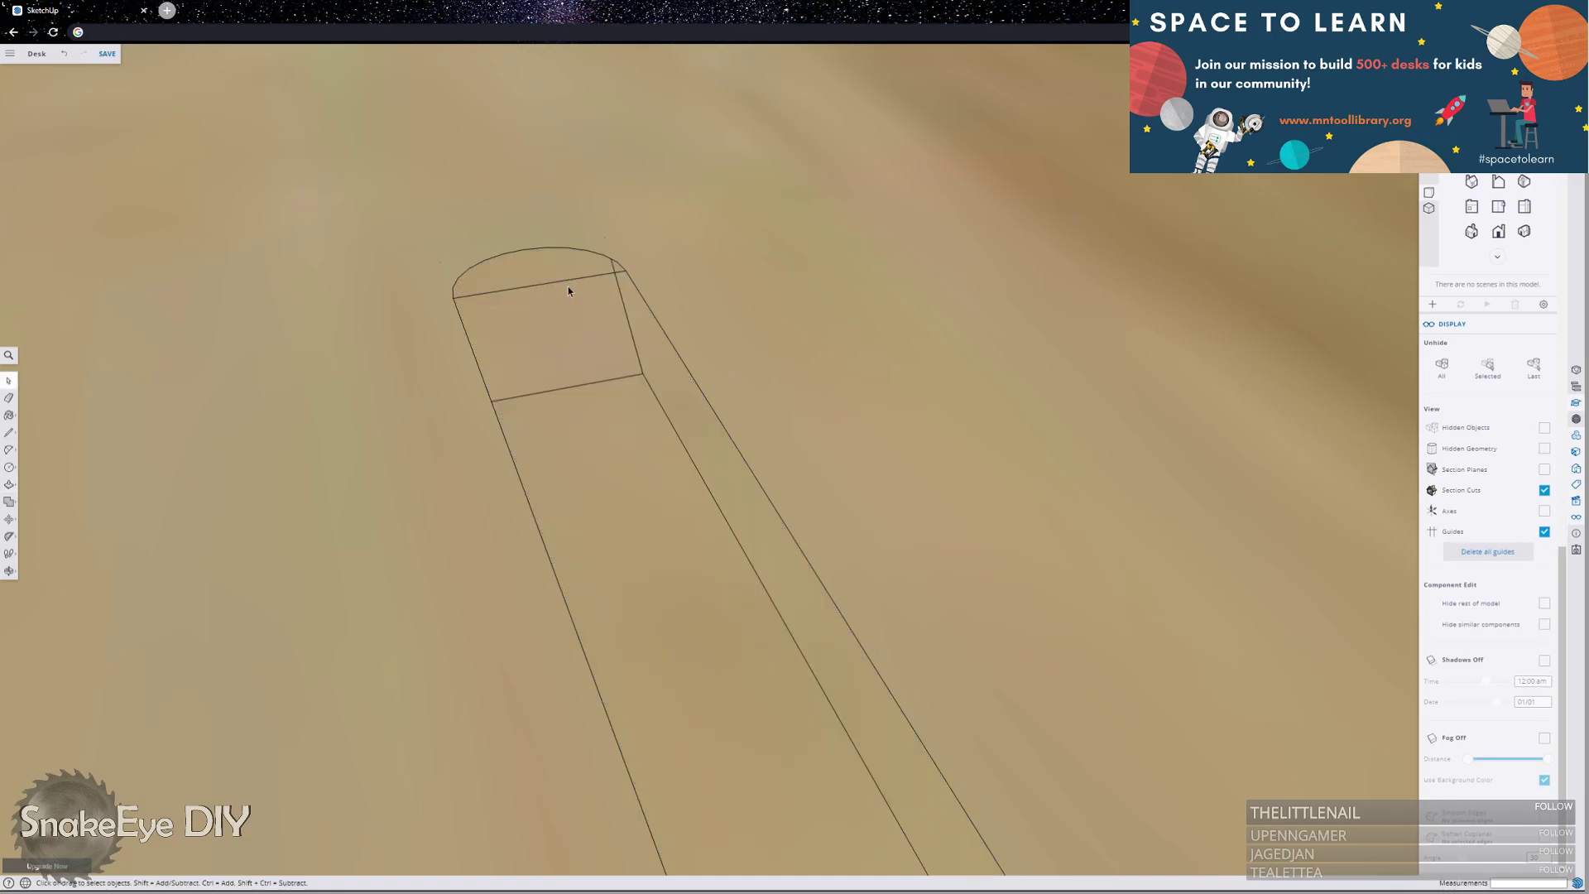
# Erase the chord and draw a line from the arc's right end to the slot's right edge.
pyautogui.hotkey('ctrl', 'z')
pyautogui.press('l')
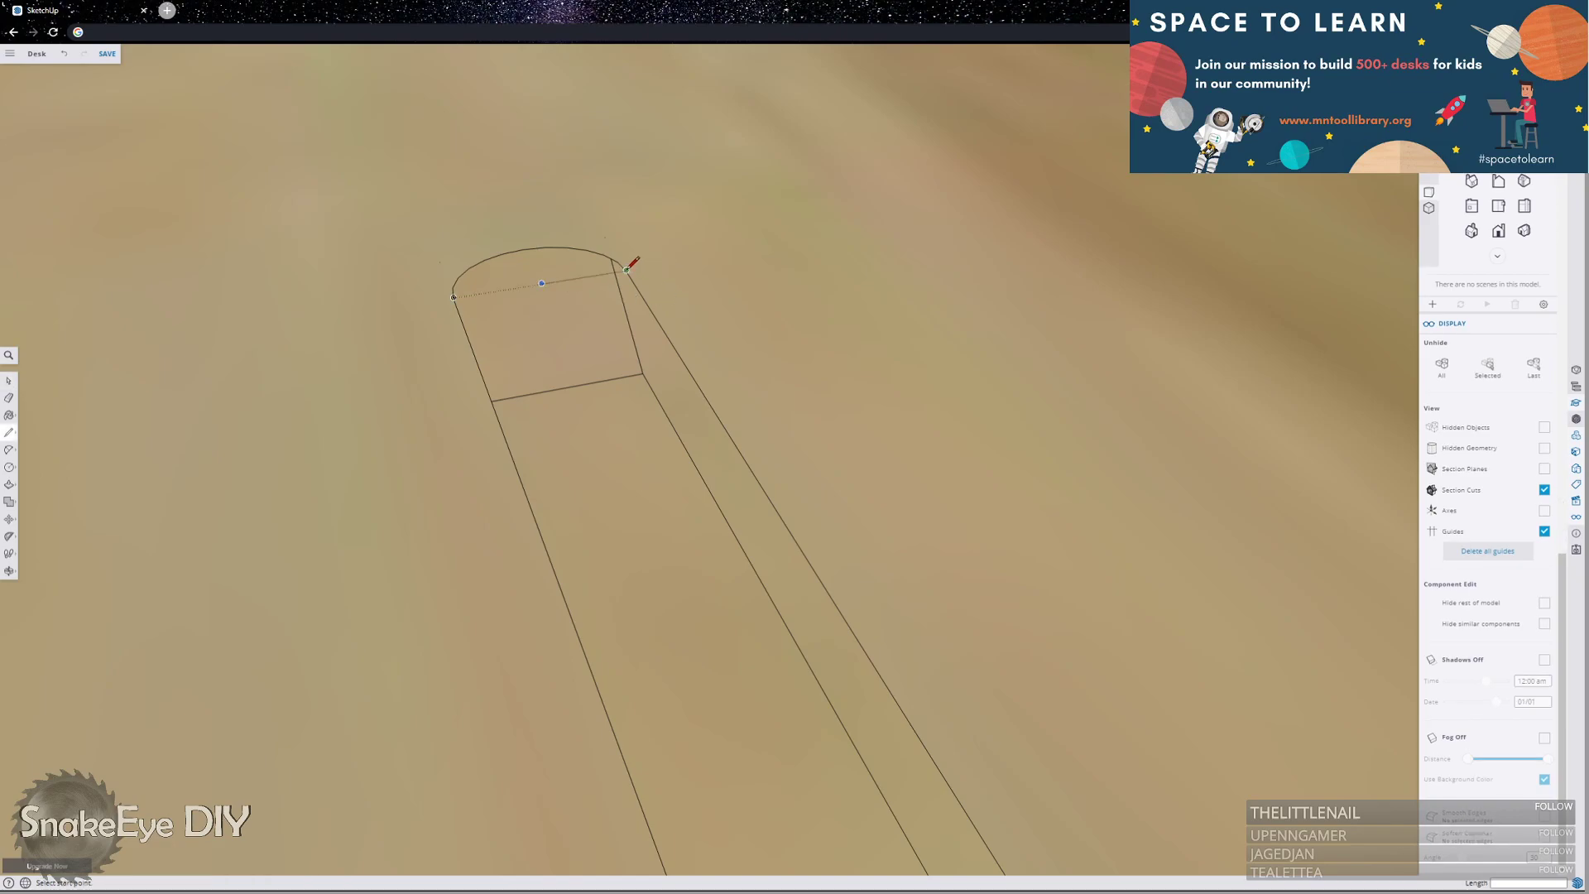
pyautogui.click(626, 270)
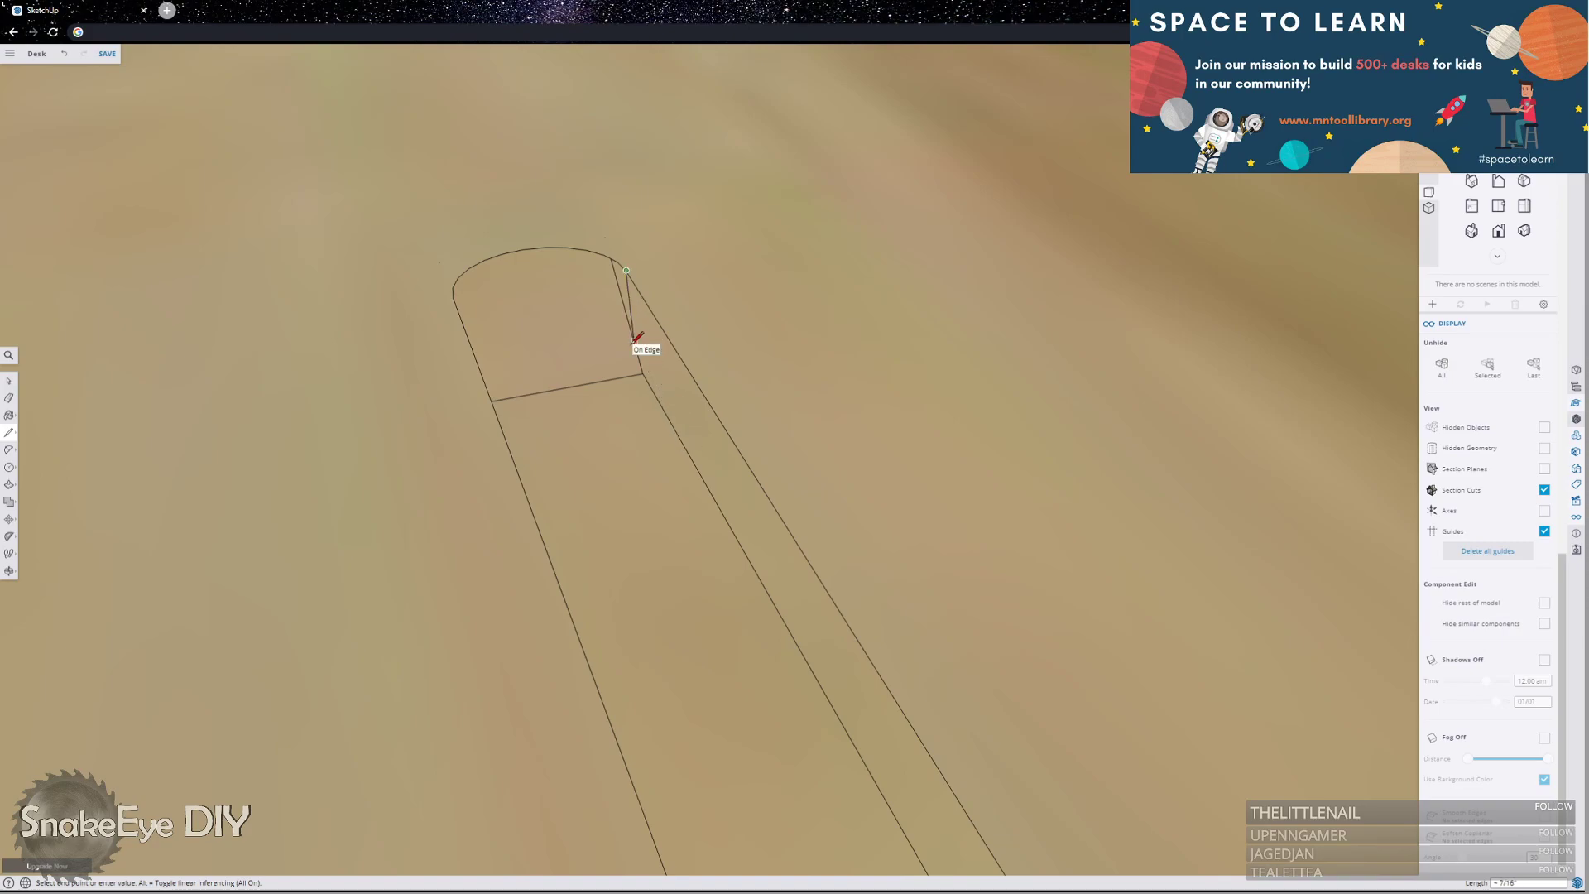
pyautogui.click(663, 409)
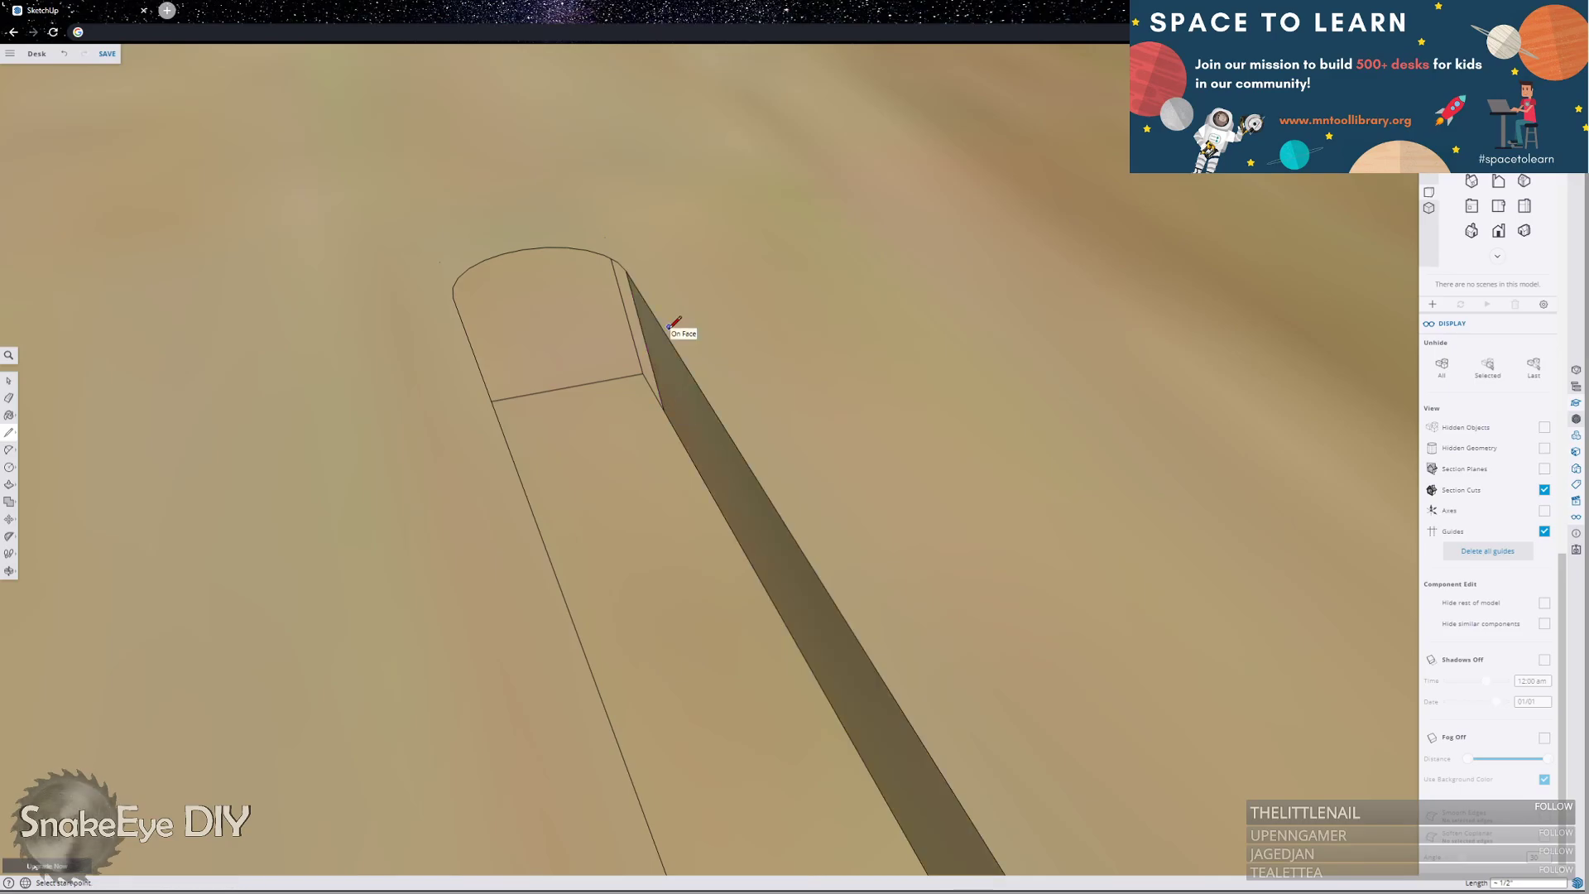
# Draw a line from the arc's left end down the slot, splitting off the left side face.
pyautogui.press('p')
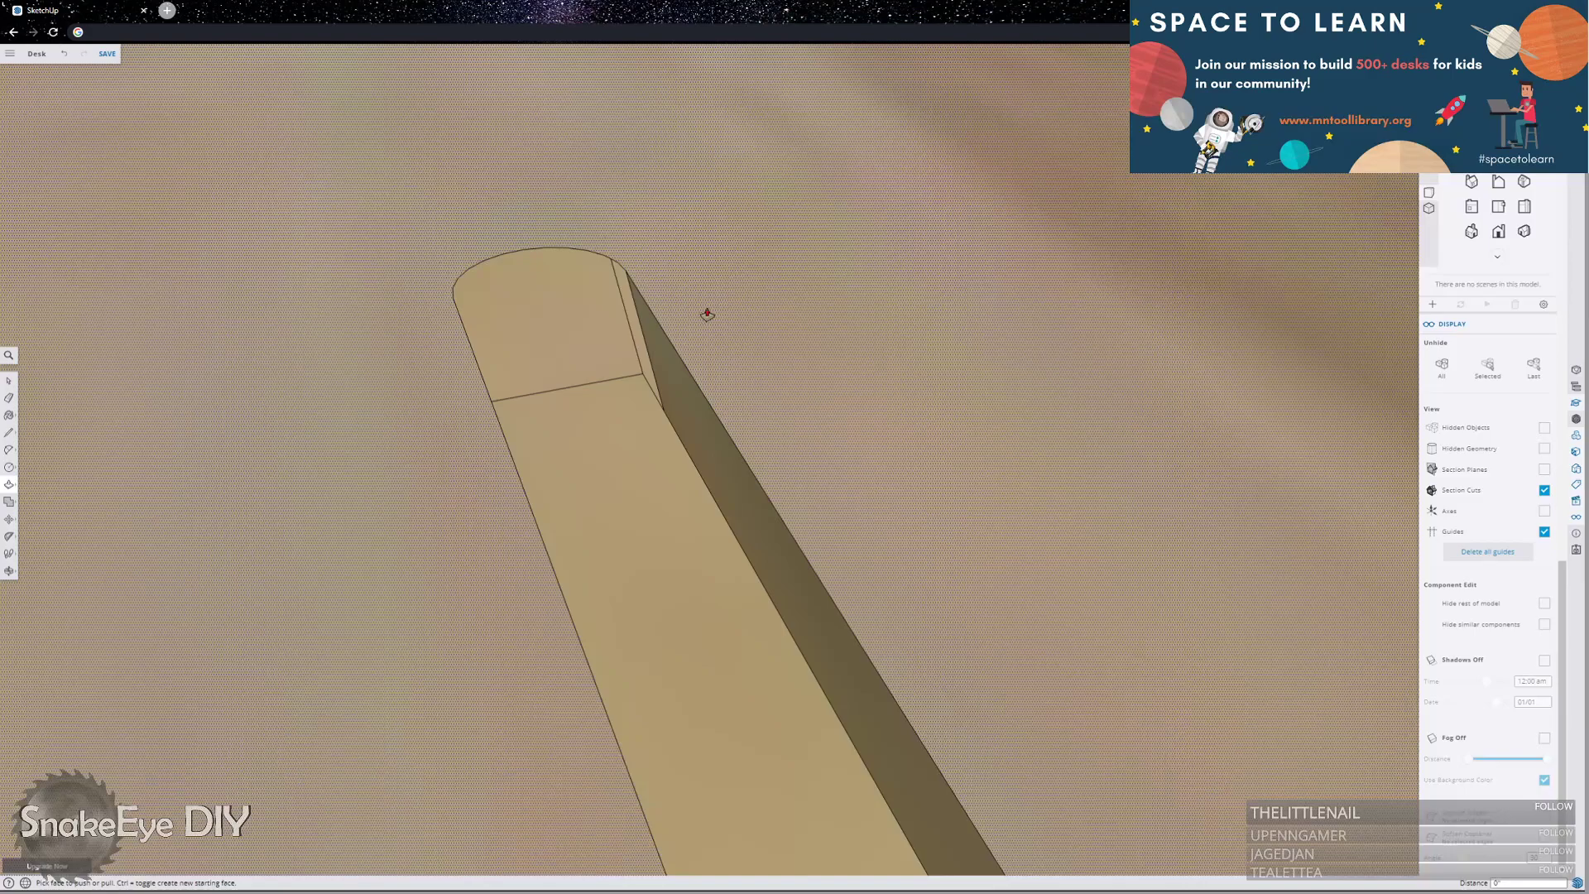
pyautogui.moveTo(707, 313); pyautogui.dragTo(703, 273, button='middle')
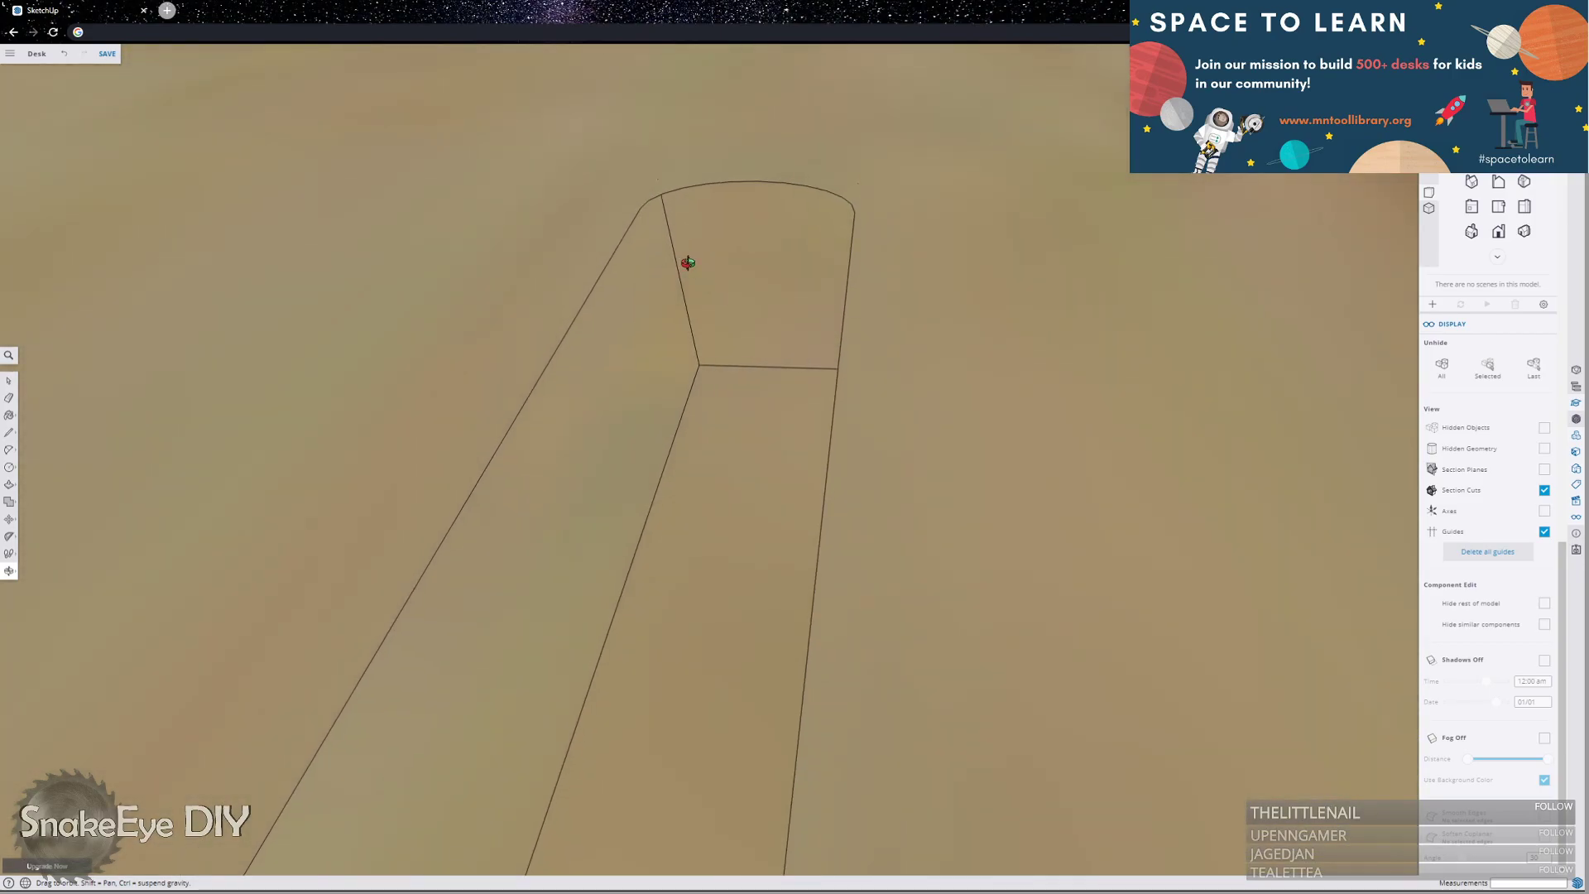
pyautogui.moveTo(610, 196); pyautogui.dragTo(646, 202, button='middle')
pyautogui.press('l')
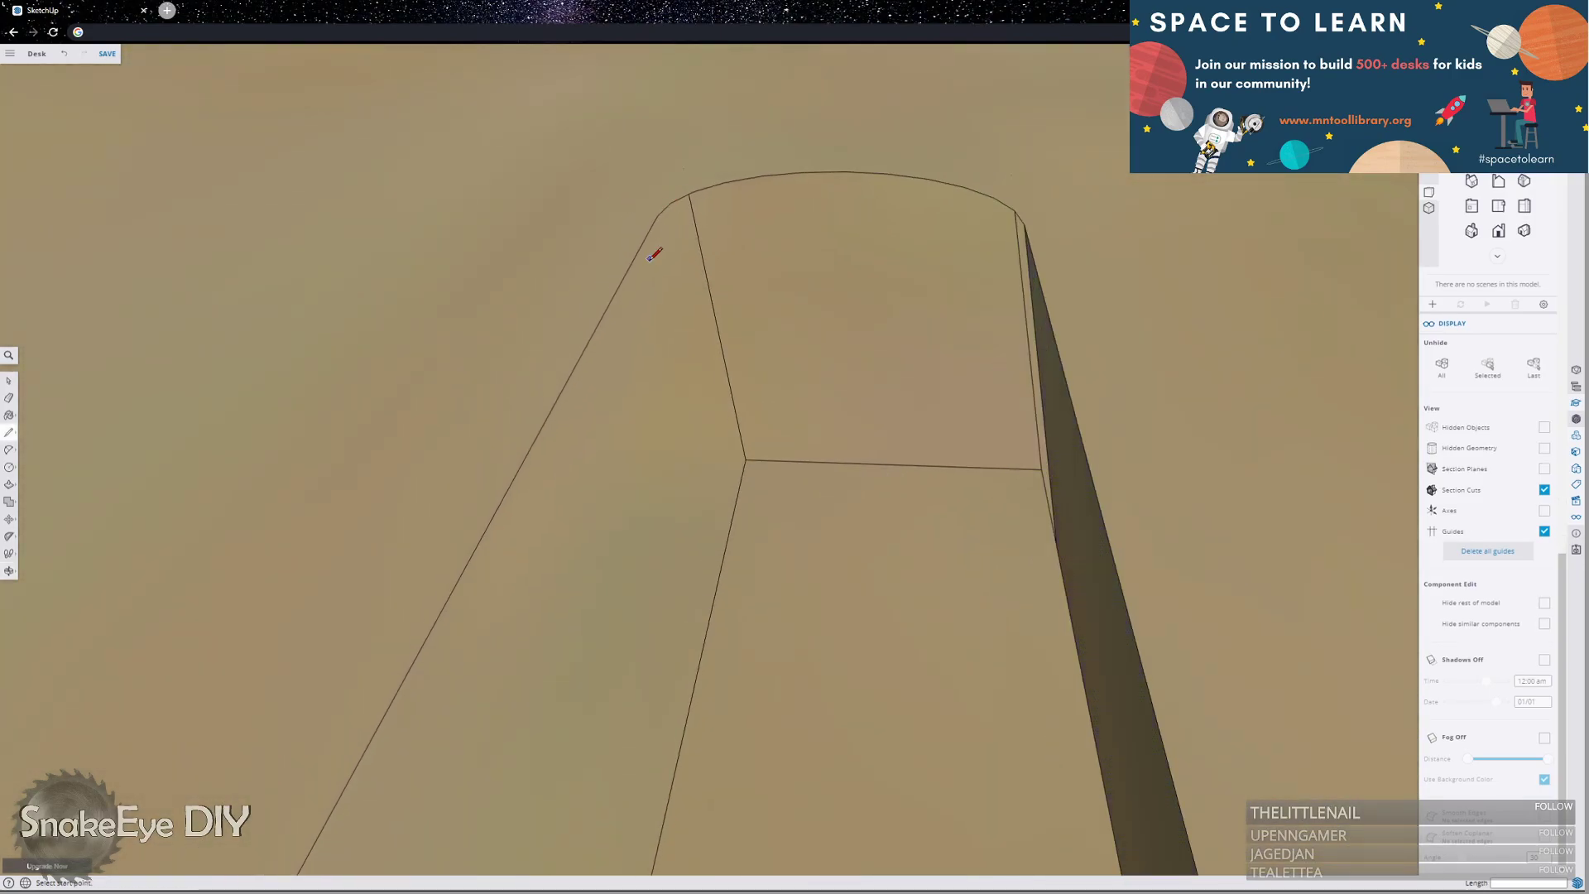
pyautogui.click(657, 216)
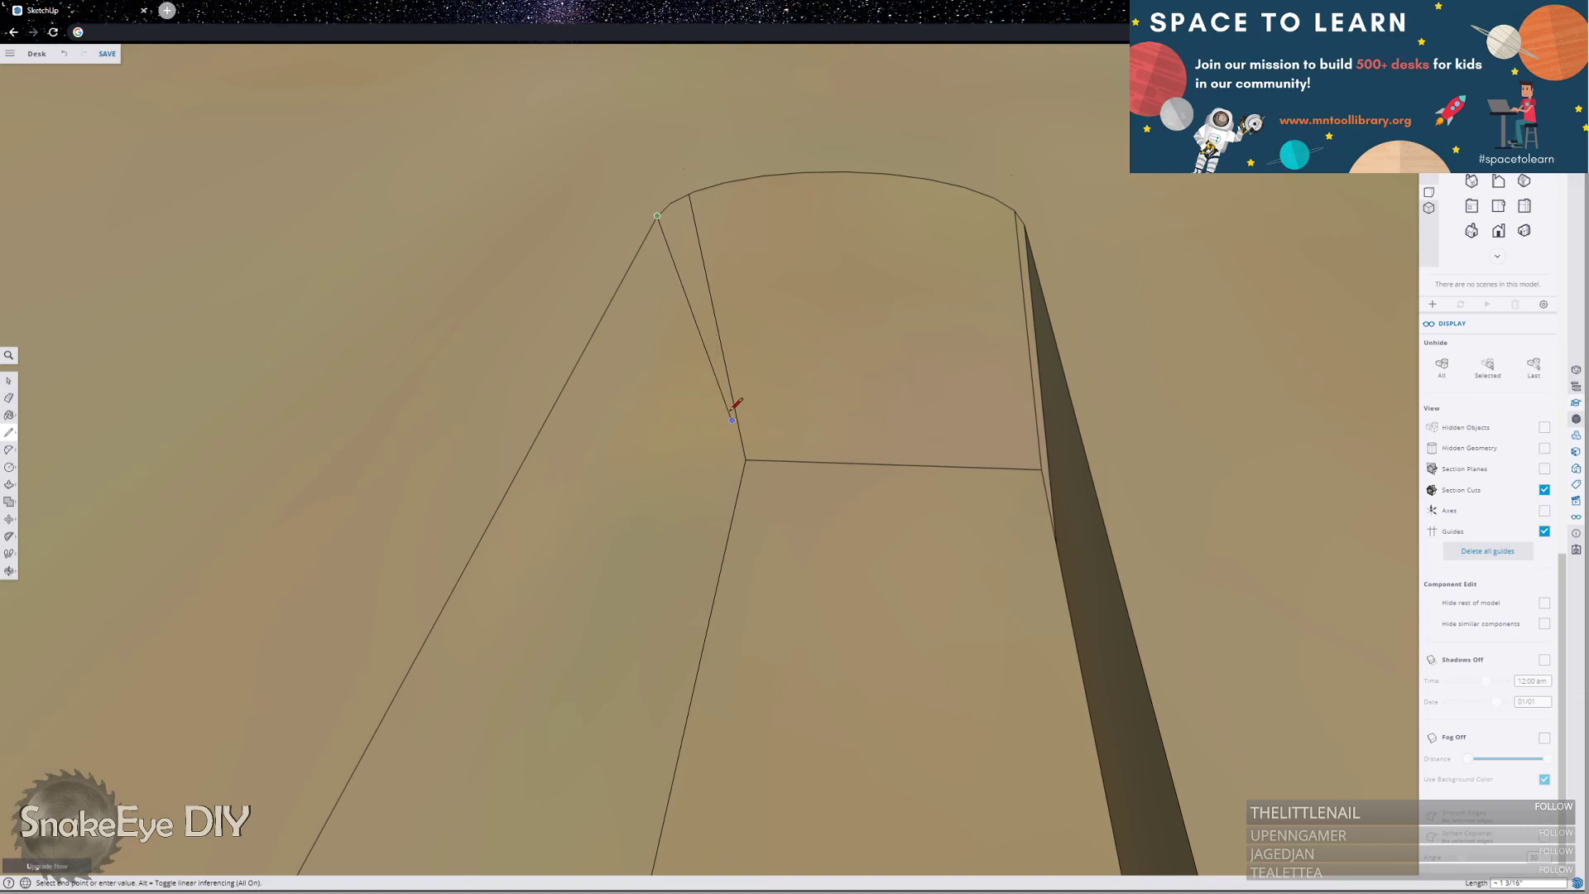
pyautogui.click(728, 530)
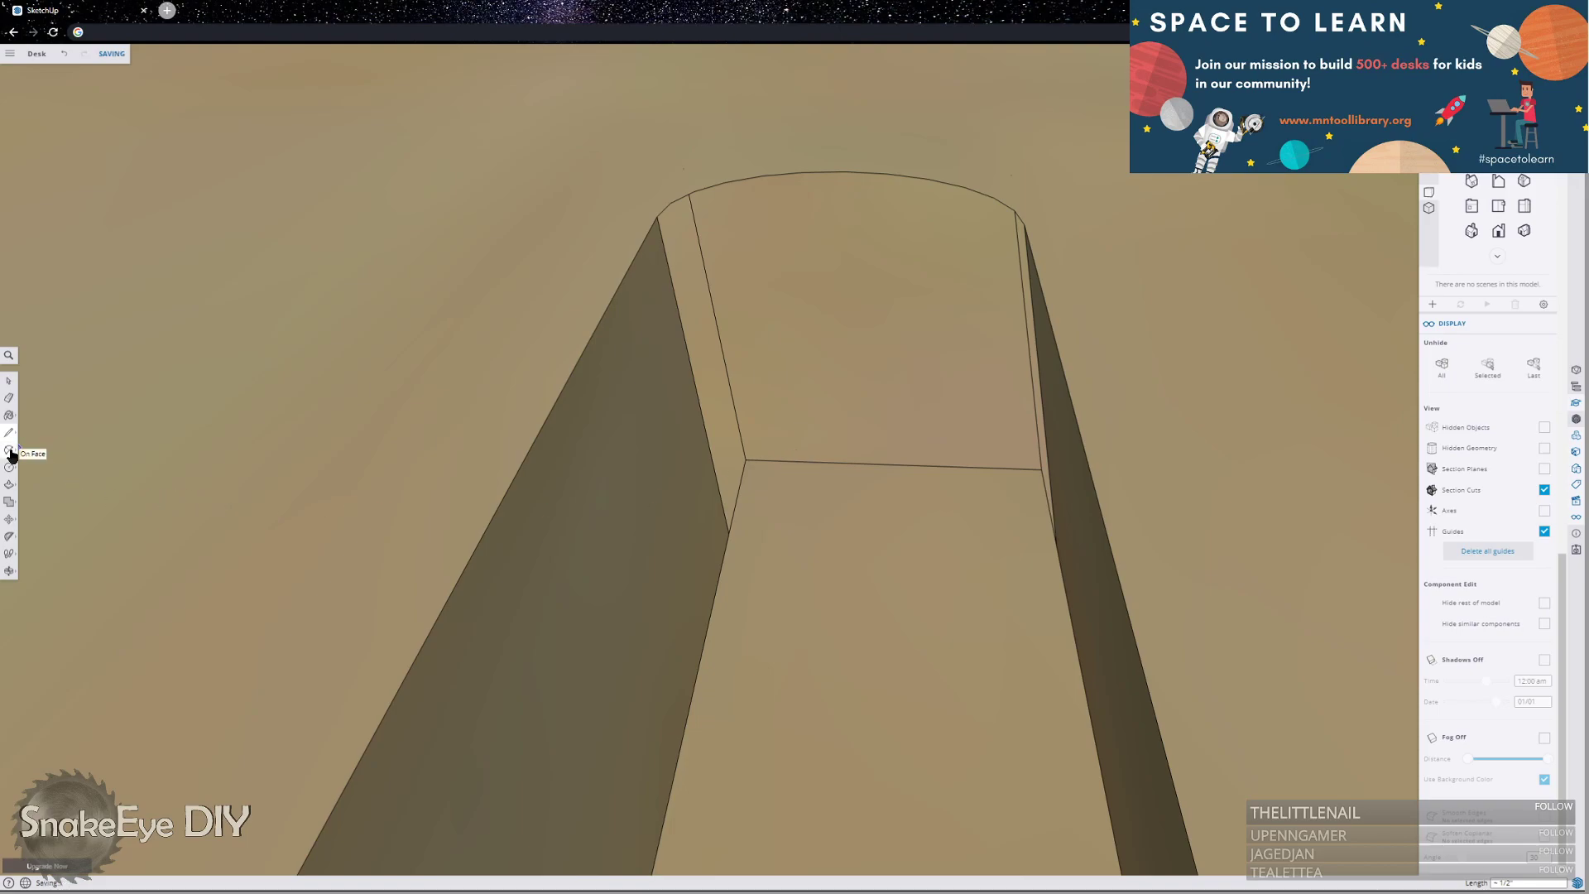
# Draw a 2-point arc across the slot between the ends of the two side lines.
pyautogui.click(9, 449)
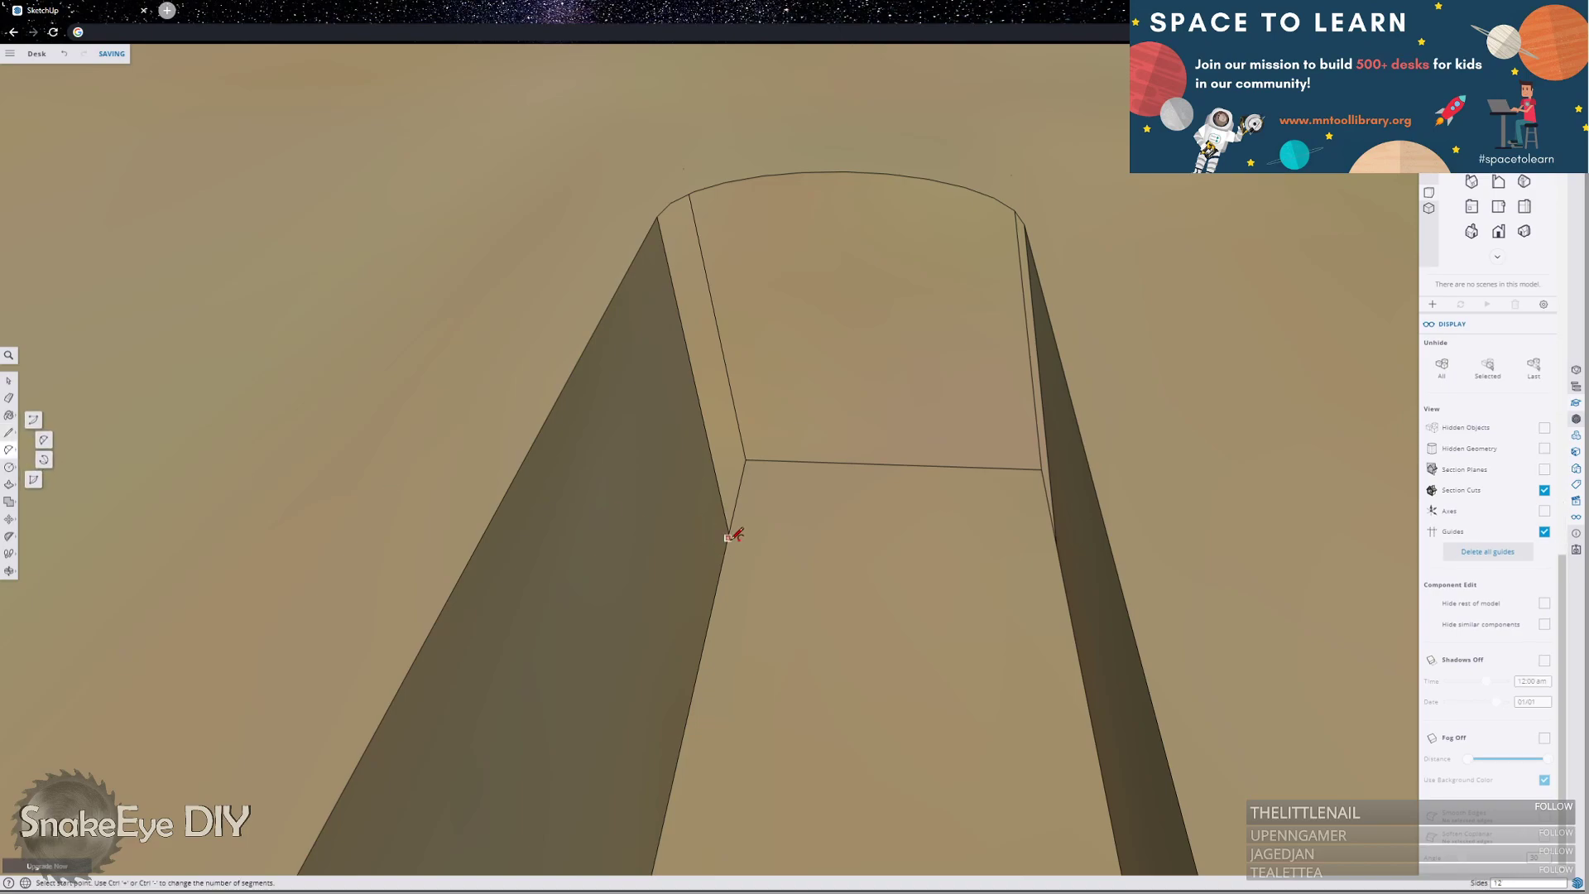
pyautogui.click(728, 533)
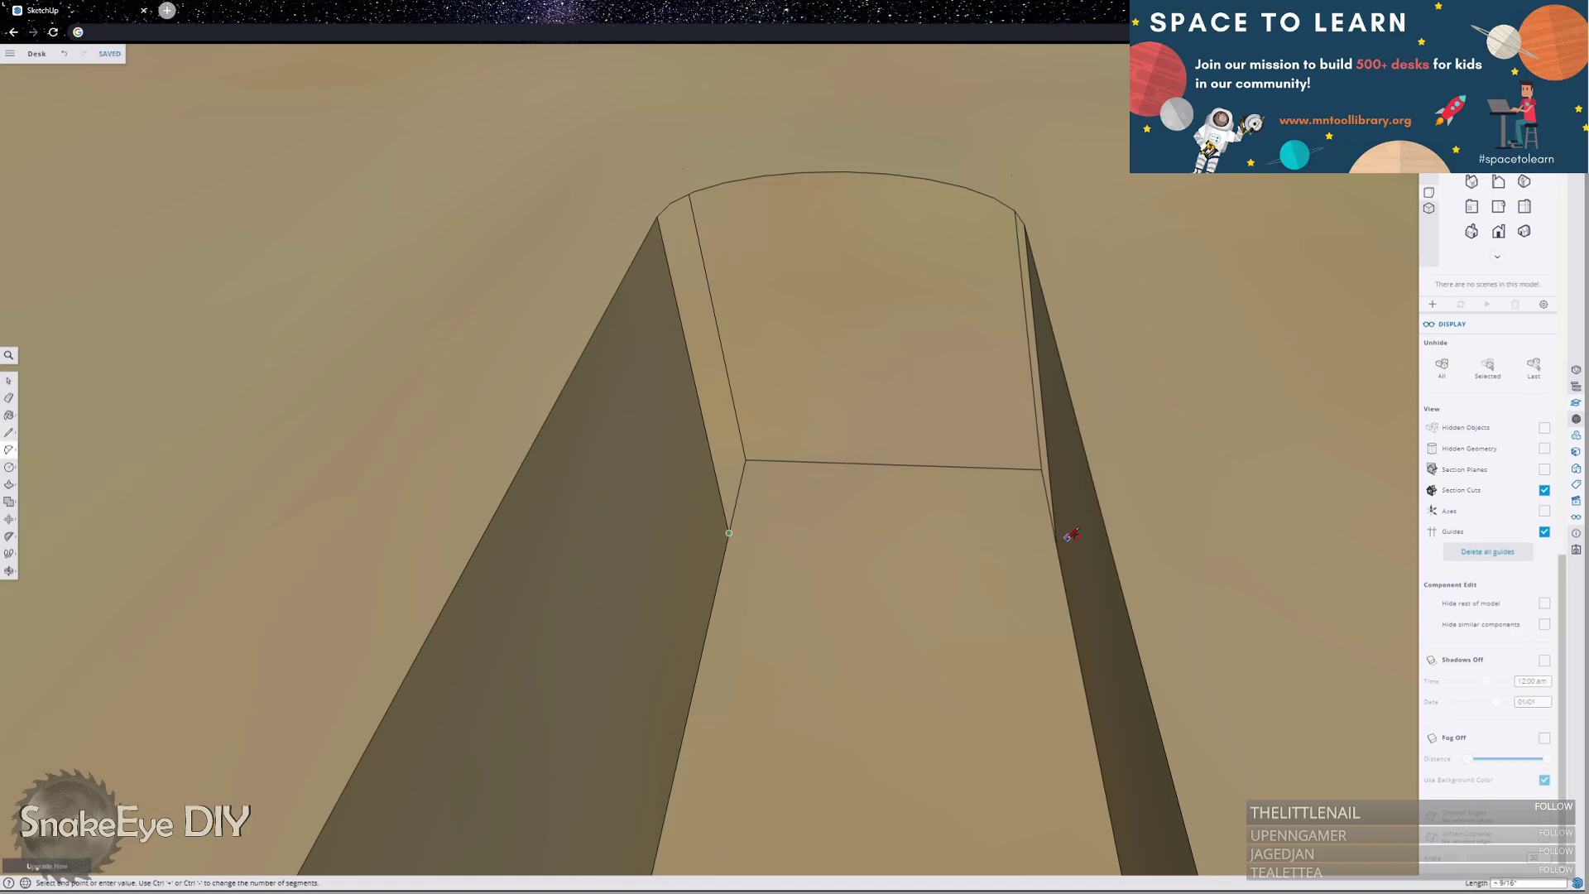
pyautogui.click(1055, 546)
pyautogui.click(894, 465)
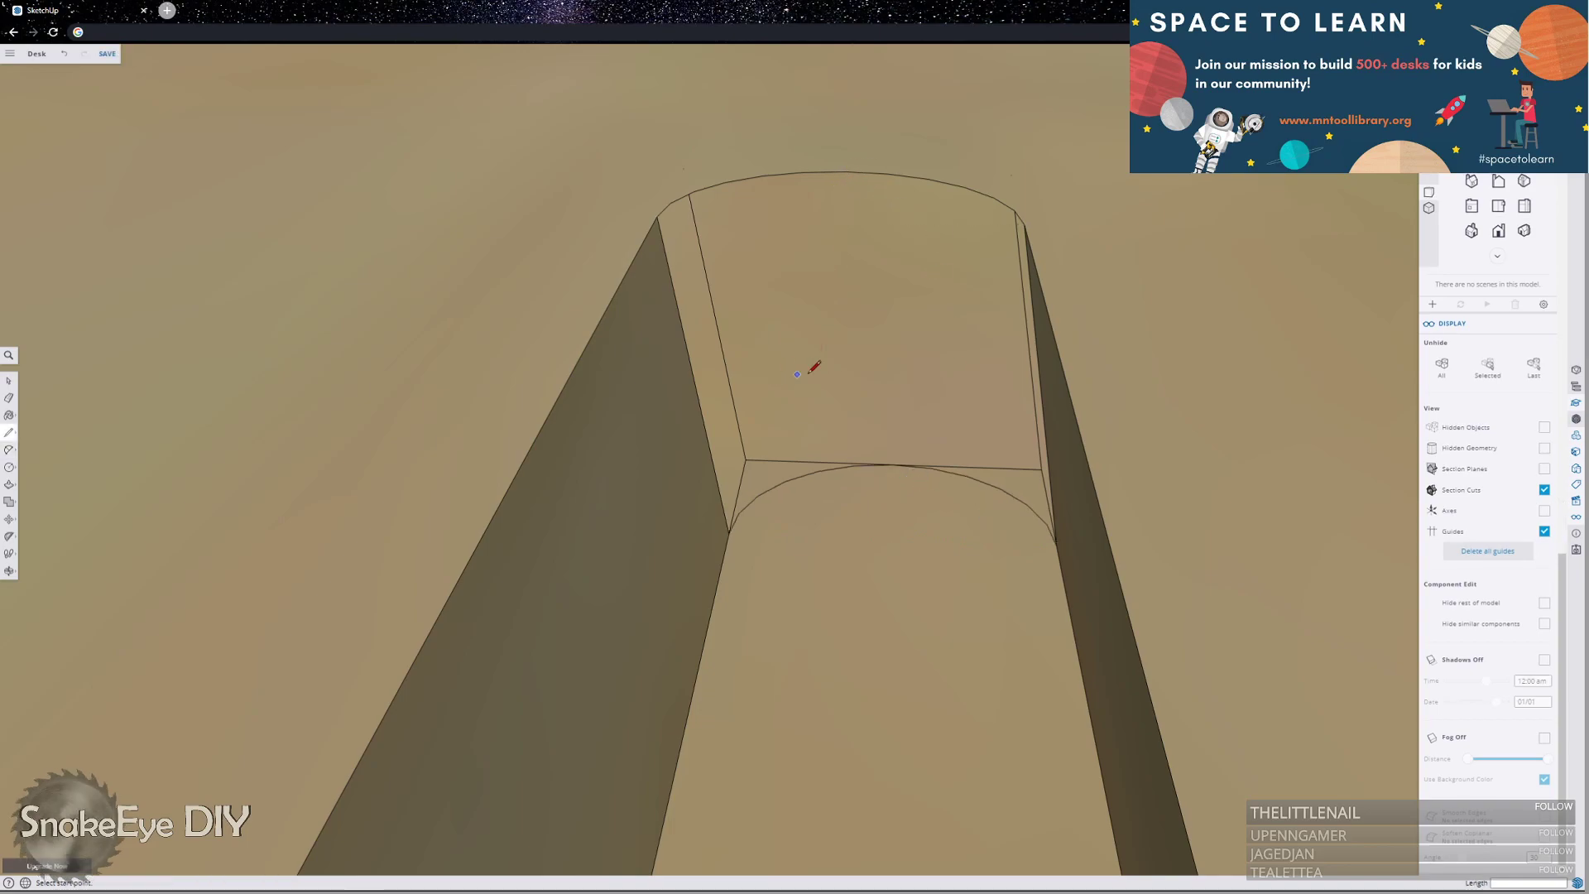
# Draw a line from the top arc's midpoint down to the lower arc.
pyautogui.click(845, 171)
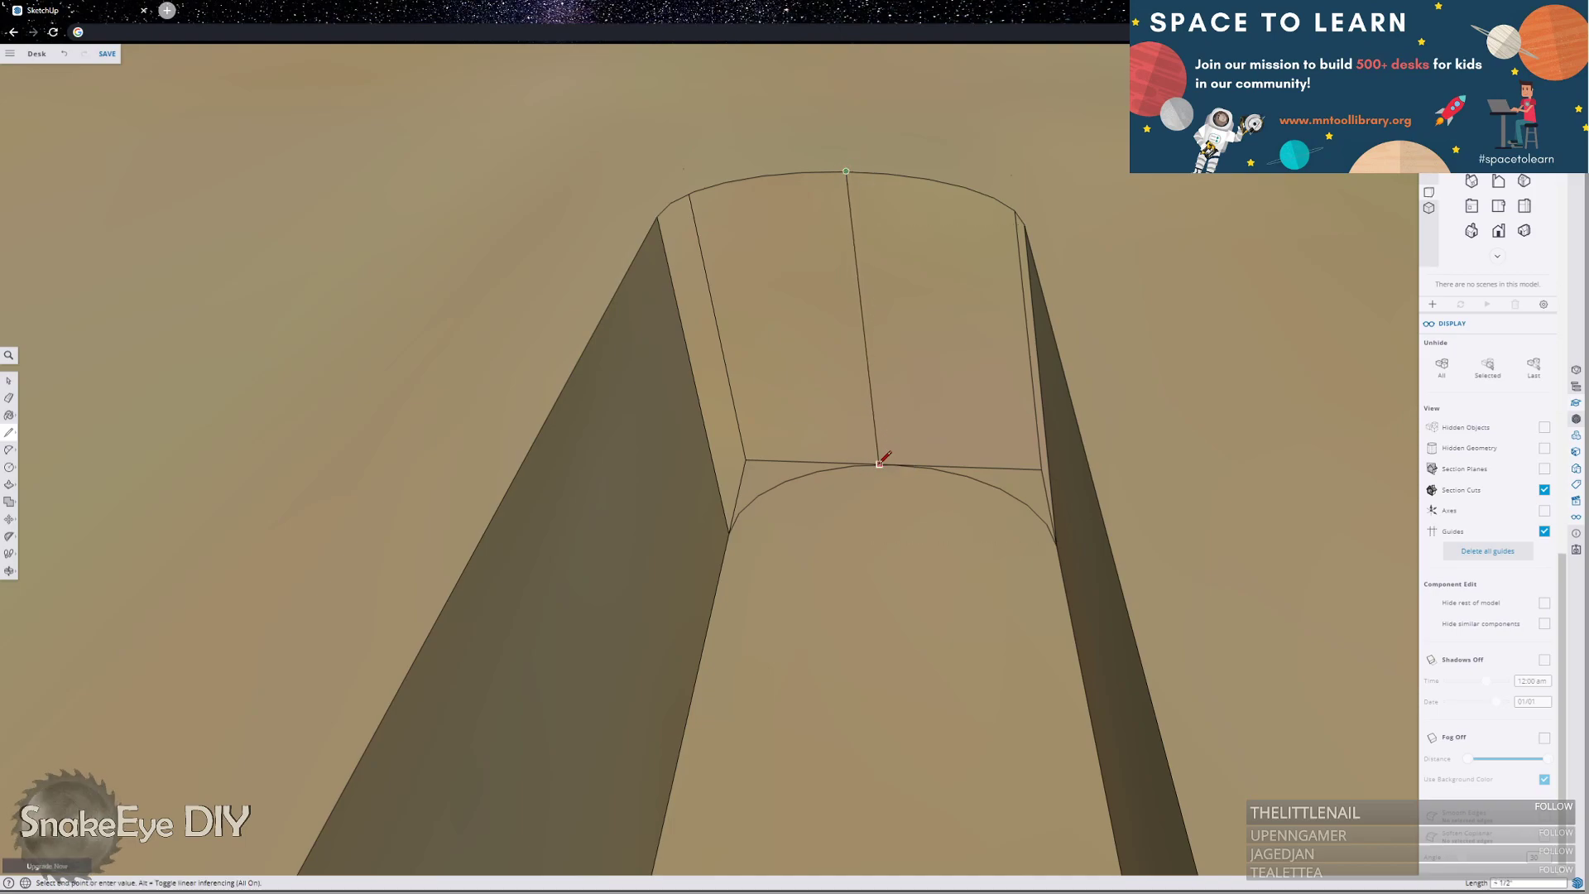
pyautogui.click(892, 464)
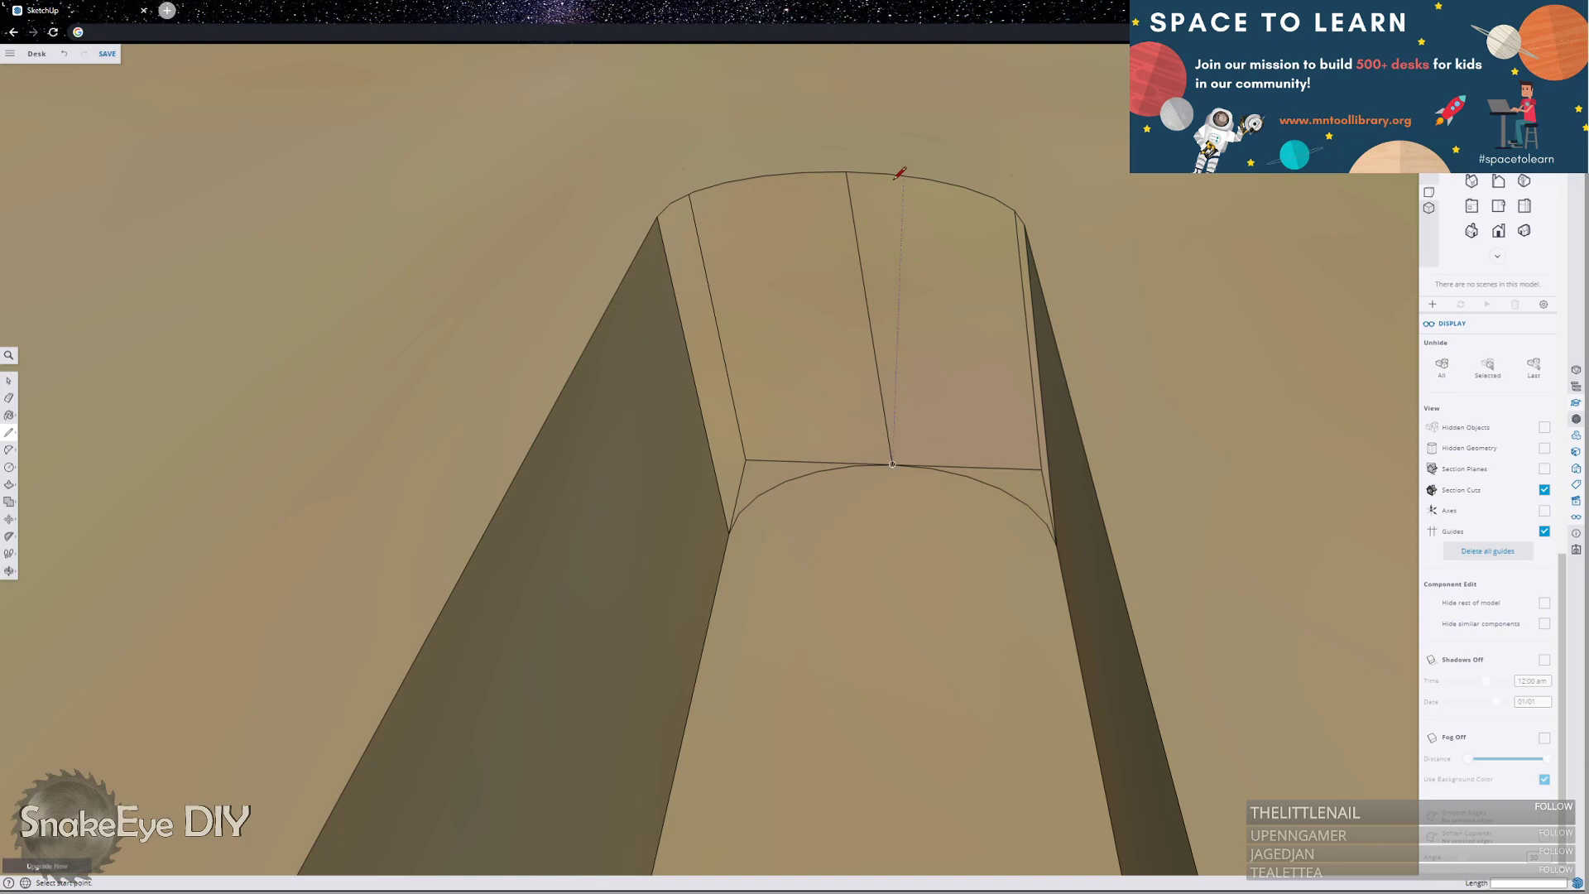
pyautogui.scroll(-3, 902, 175)
pyautogui.scroll(-2, 896, 201)
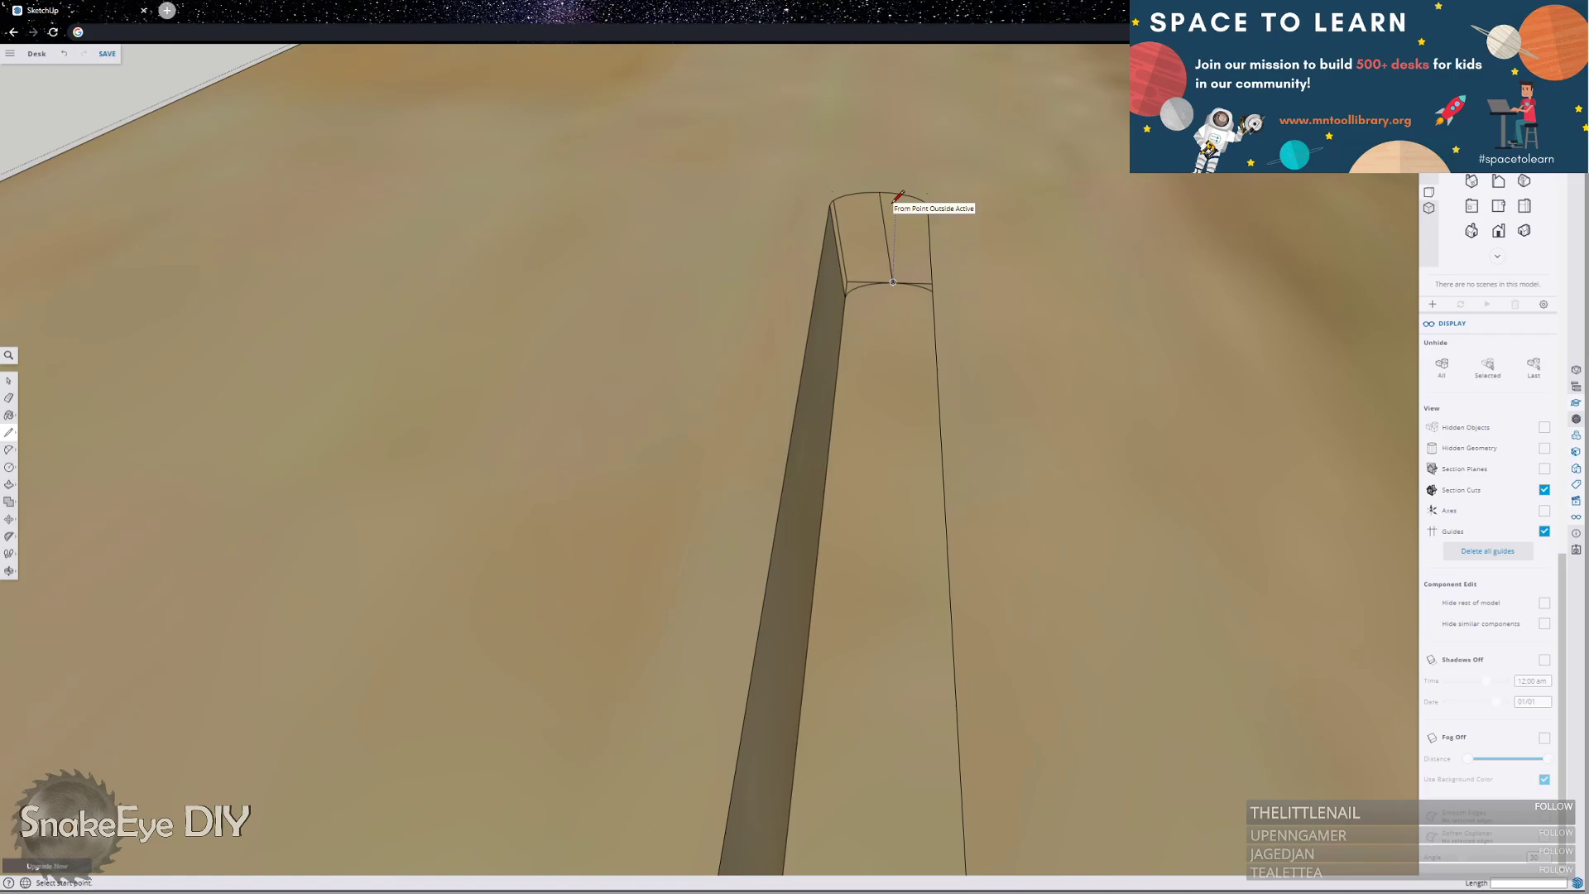
pyautogui.scroll(4, 896, 198)
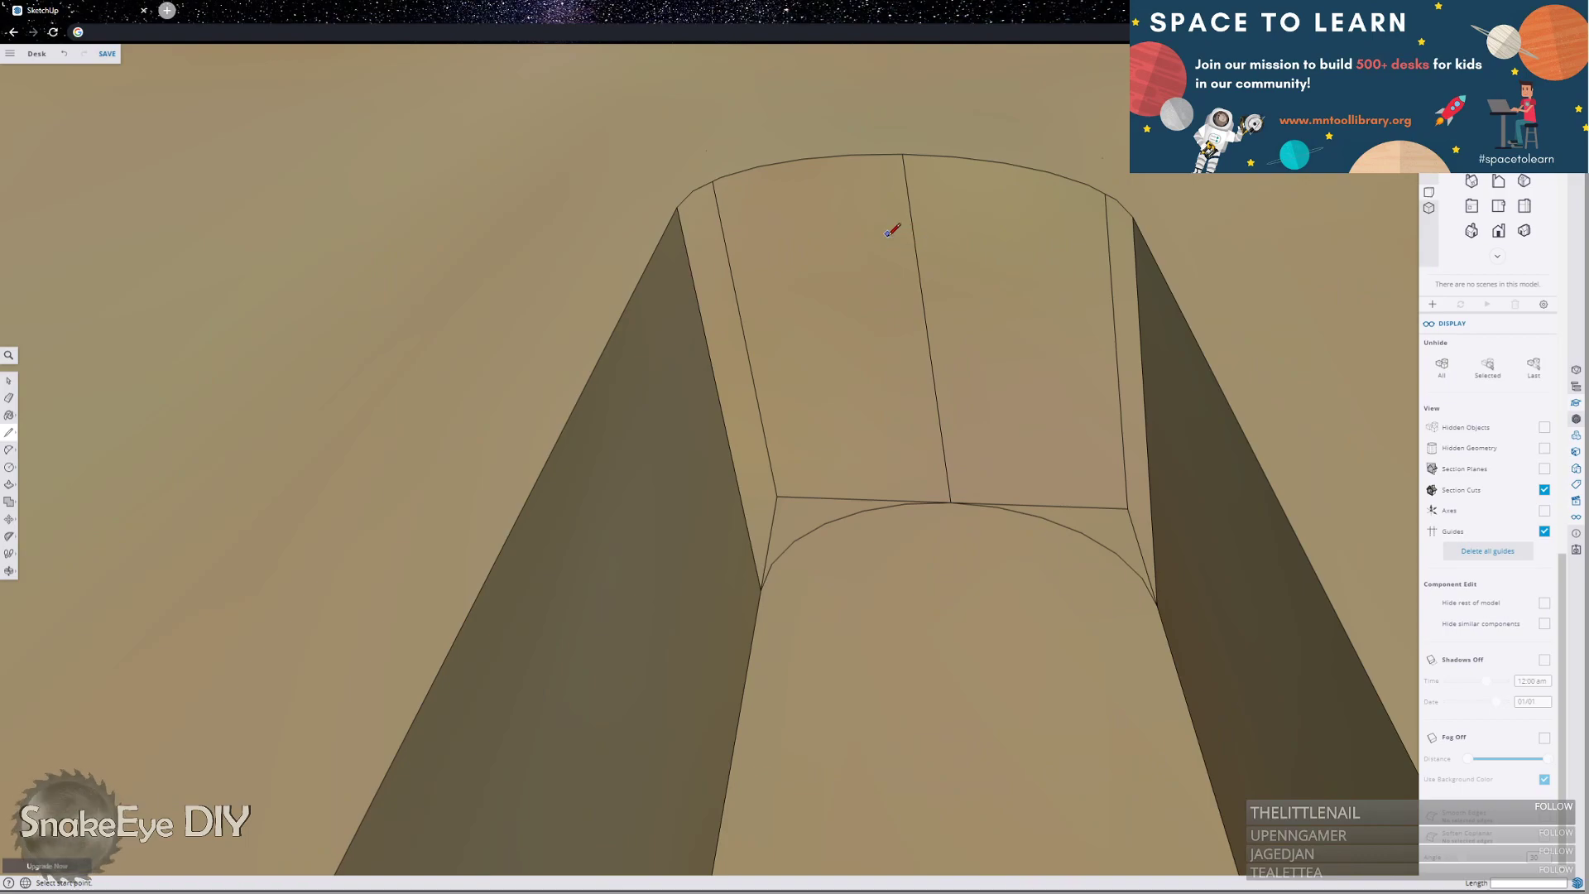
# Select the top and lower arcs of the slot's rounded end.
pyautogui.press('space')
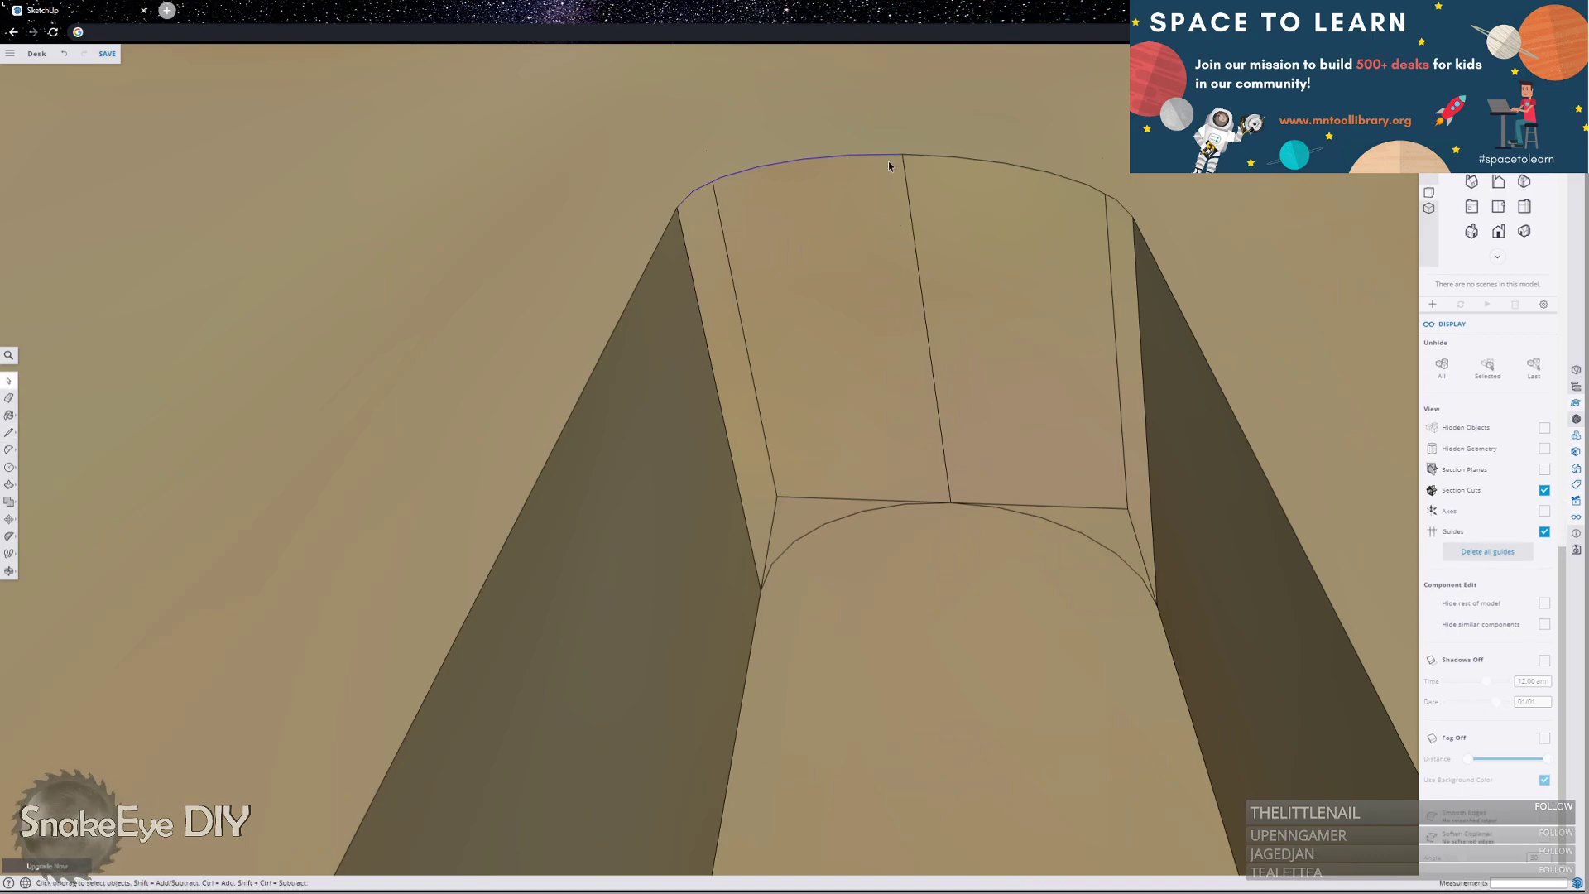
pyautogui.click(937, 157)
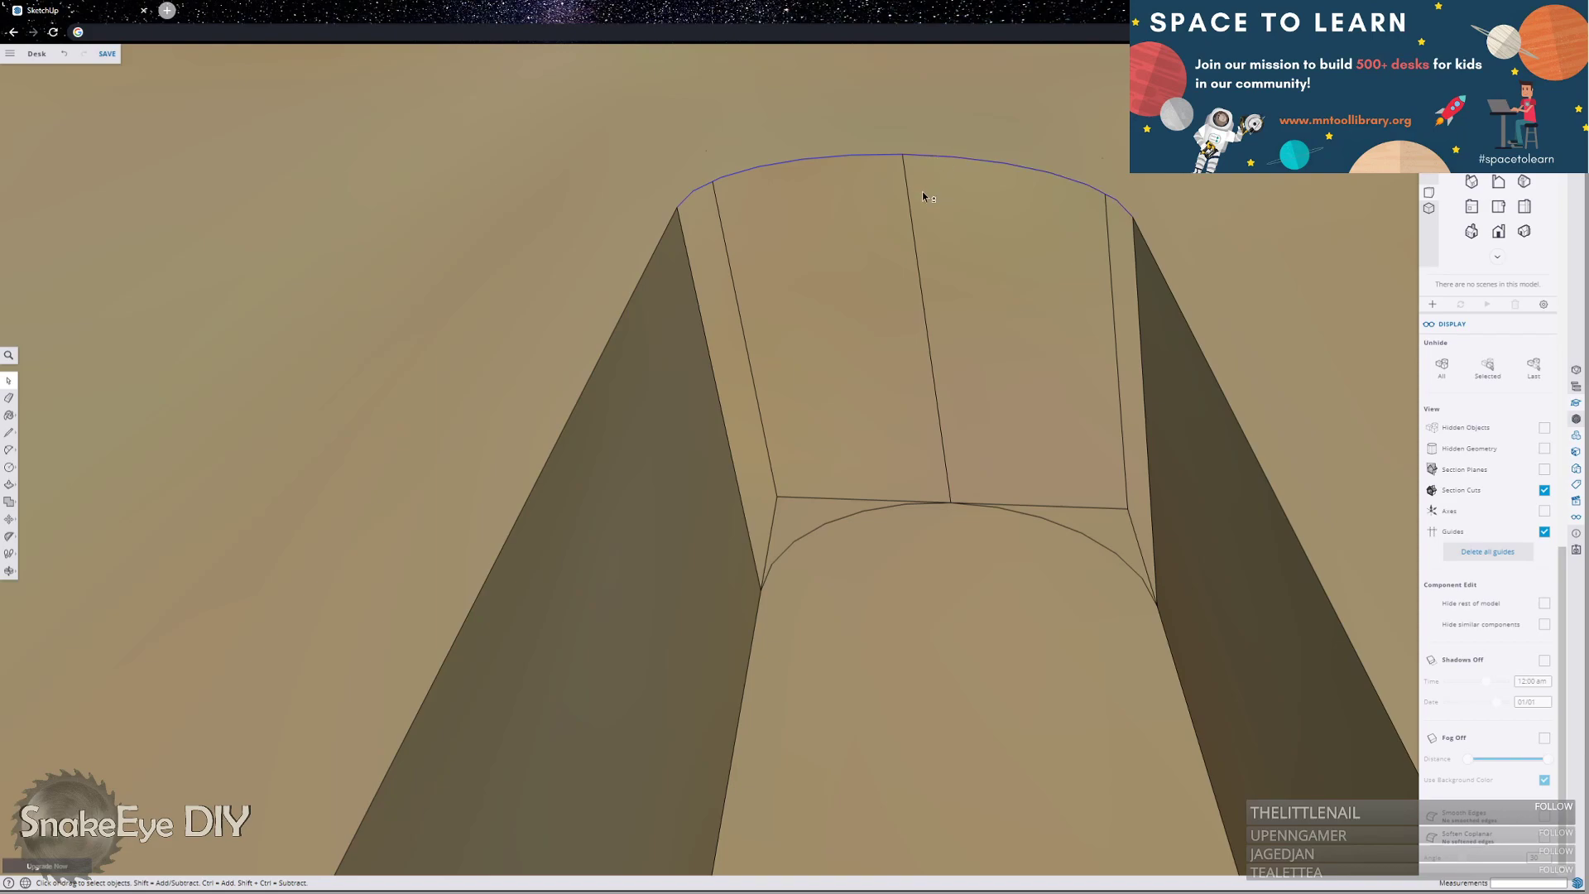
pyautogui.keyDown('shift'); pyautogui.click(1035, 520); pyautogui.keyUp('shift')
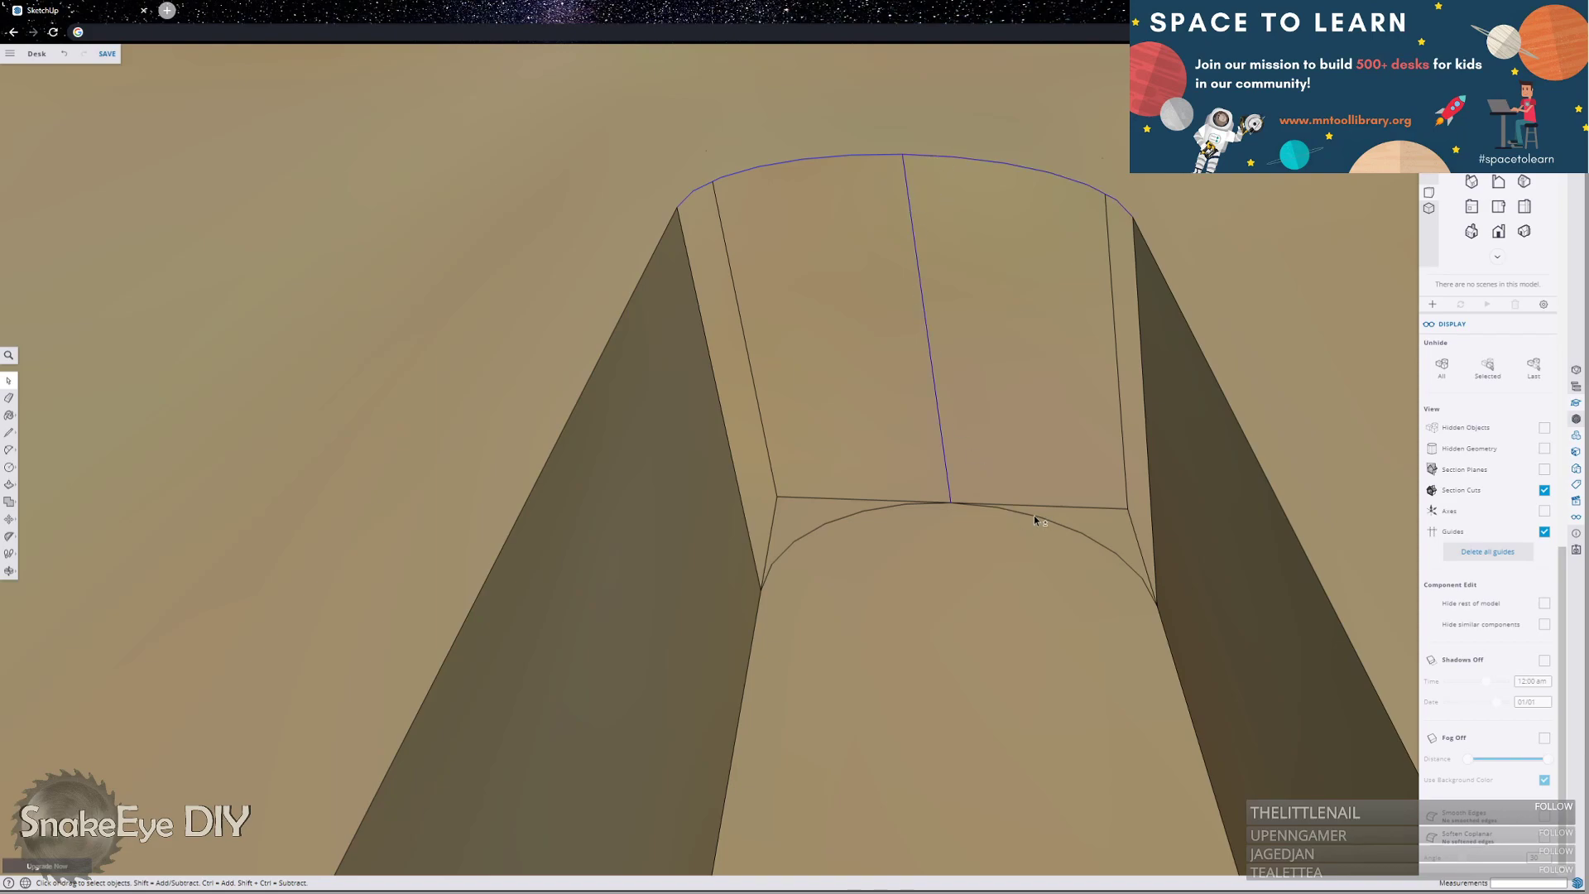
pyautogui.keyDown('shift'); pyautogui.click(860, 513); pyautogui.keyUp('shift')
pyautogui.keyDown('shift'); pyautogui.click(854, 510); pyautogui.keyUp('shift')
# Copy the selected arcs from the corner onto the ground beside the desk legs.
pyautogui.press('m')
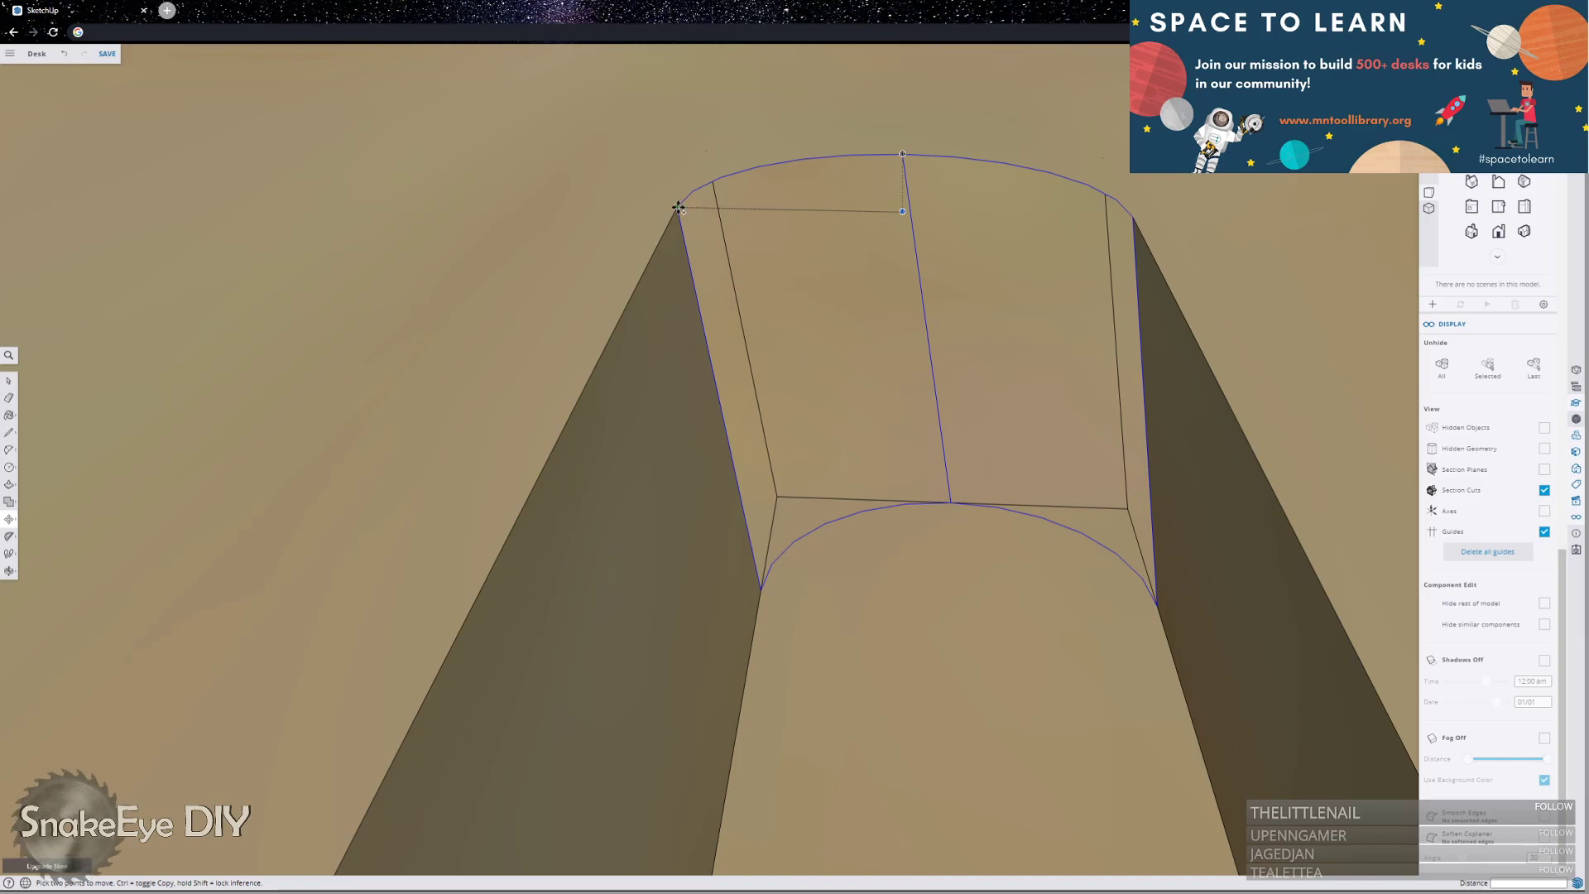
pyautogui.press('ctrl')
pyautogui.click(679, 207)
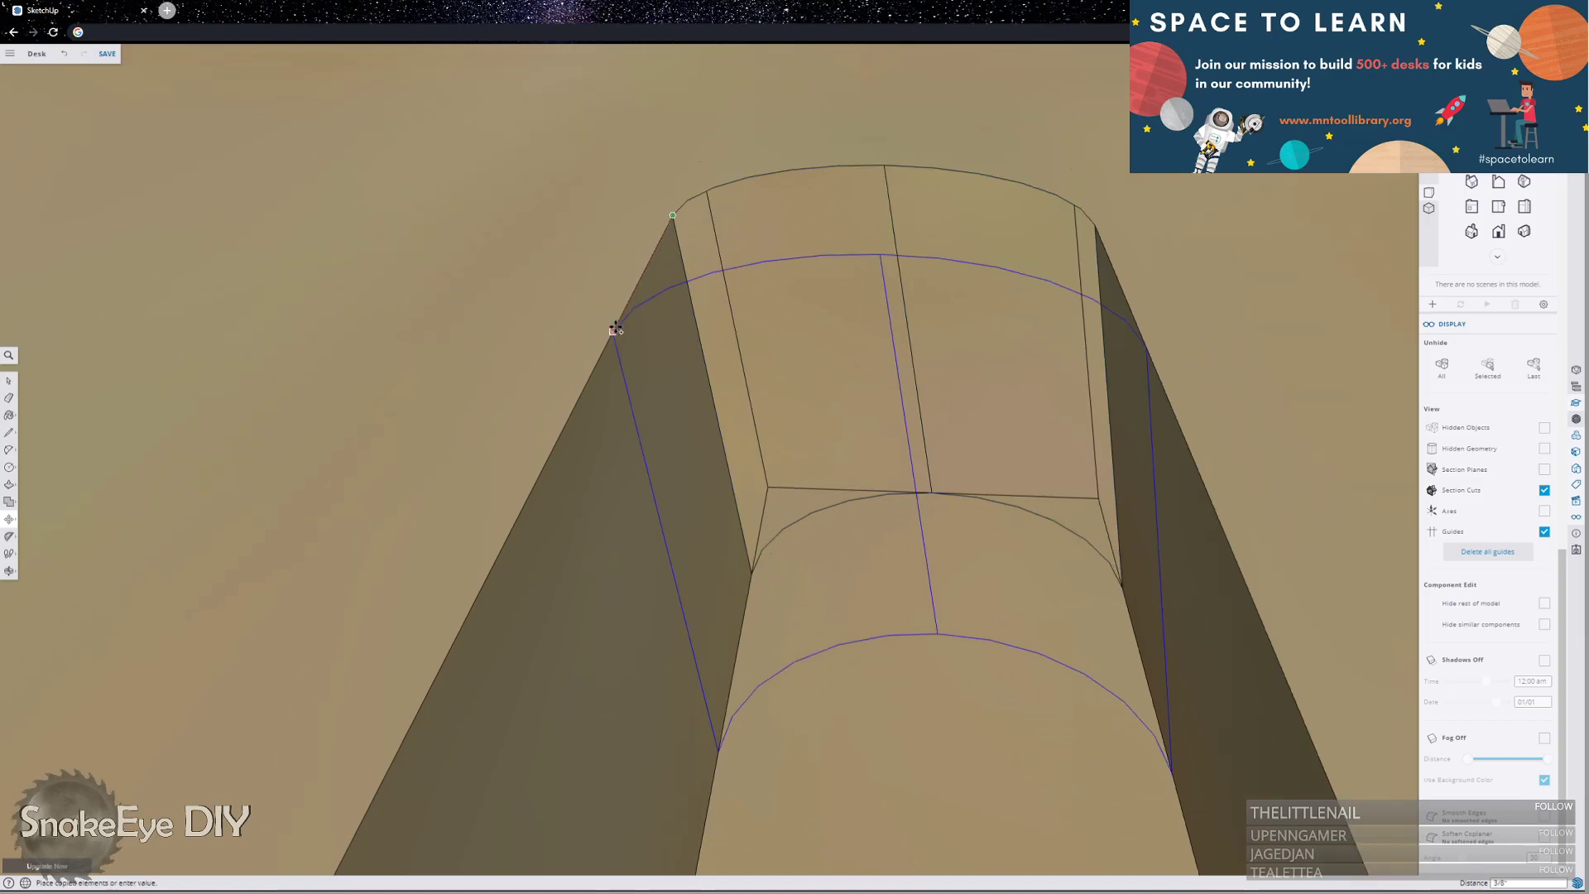
pyautogui.scroll(-10, 614, 328)
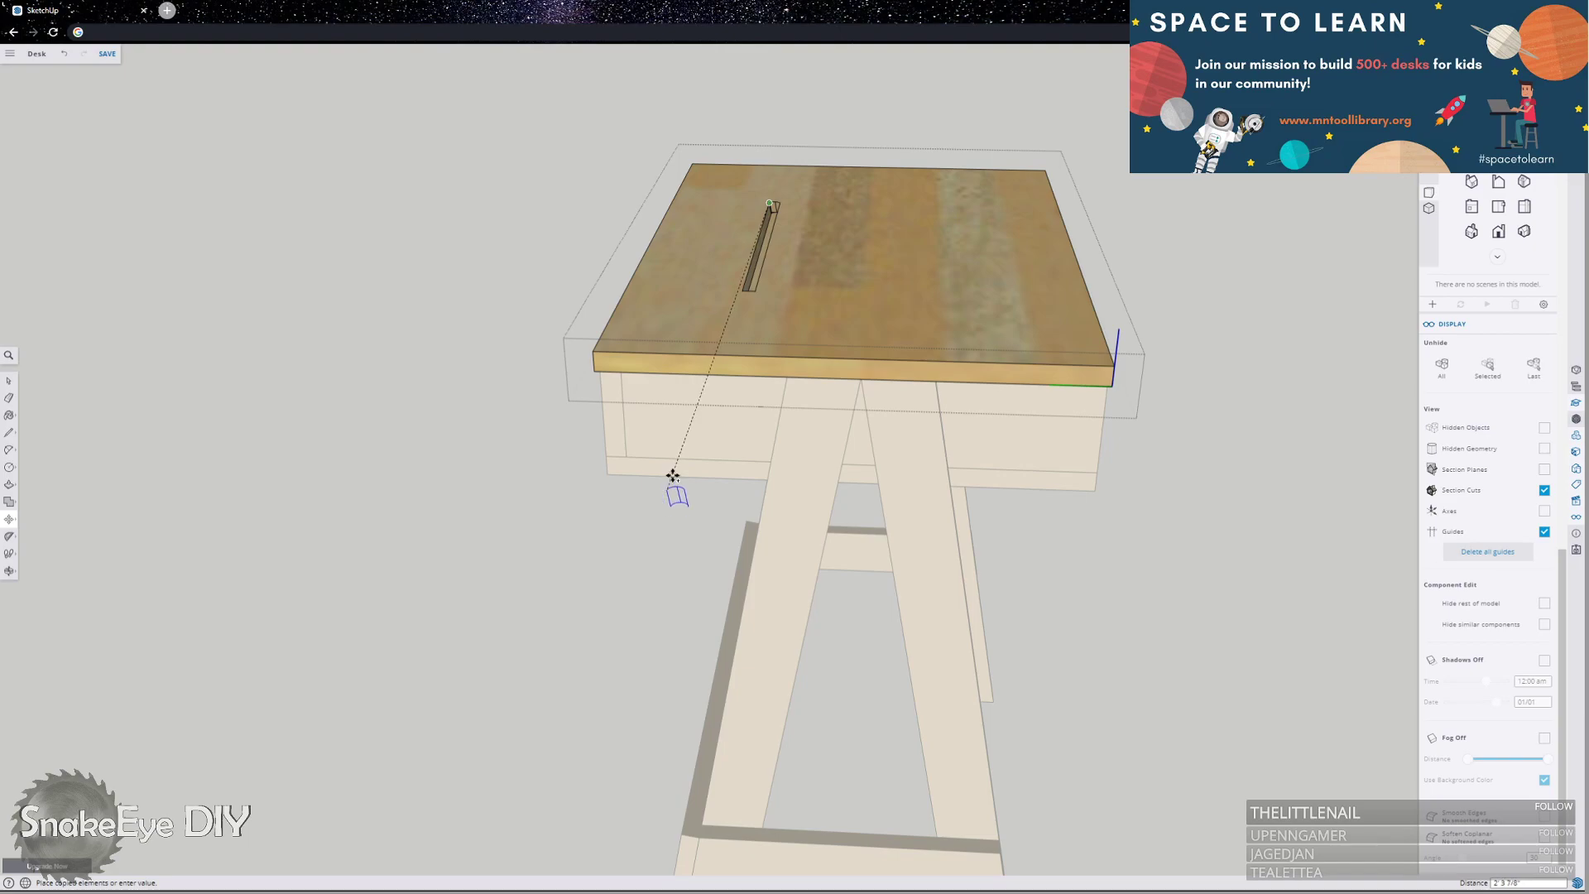
pyautogui.click(557, 585)
pyautogui.scroll(5, 580, 584)
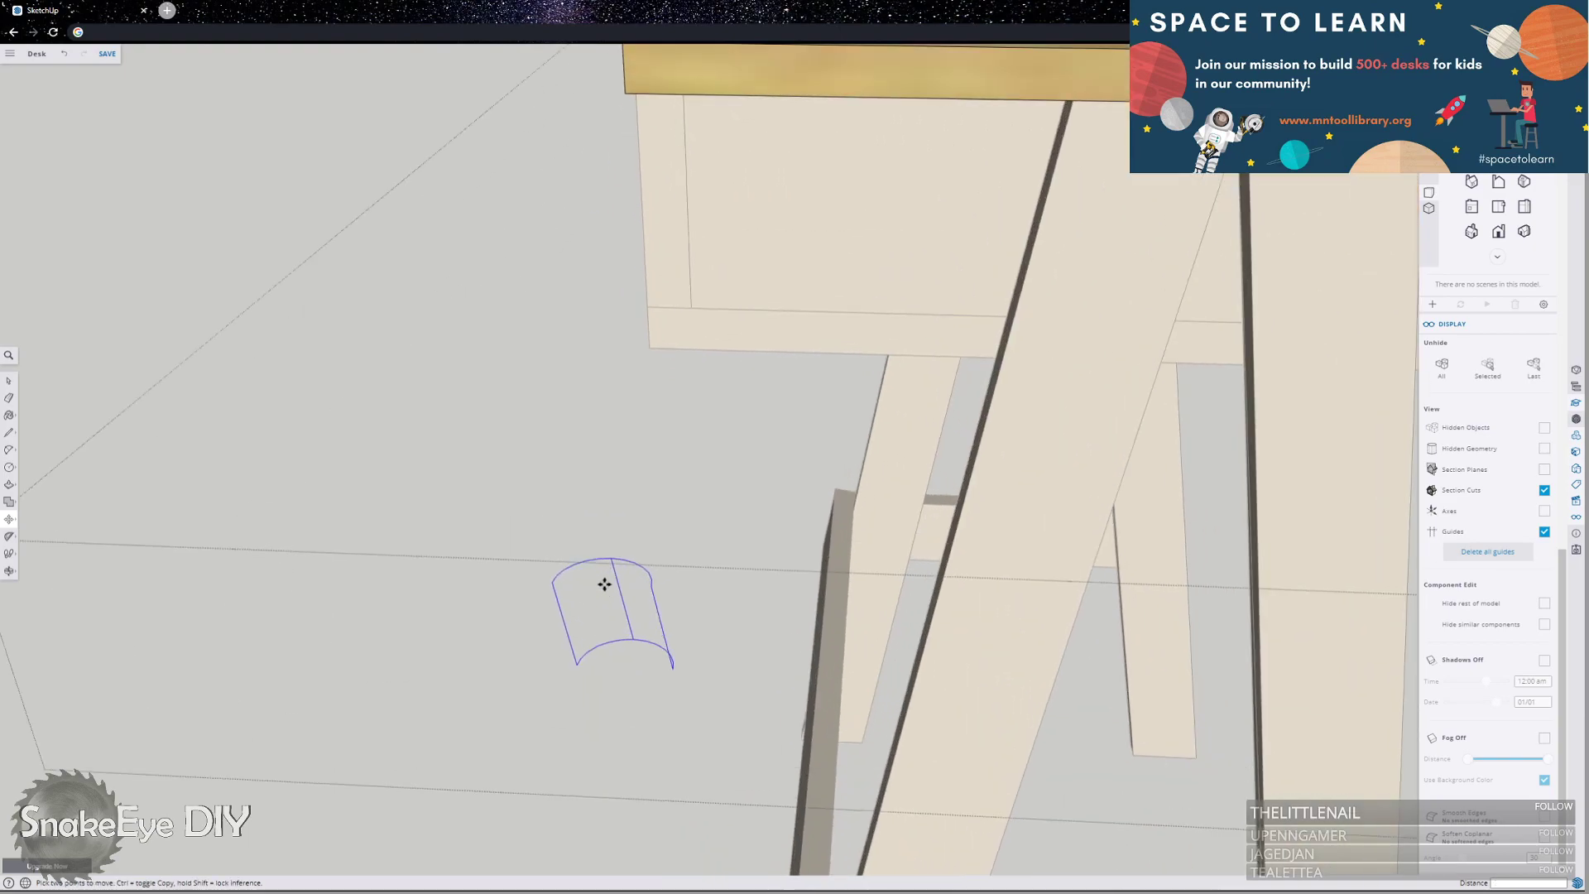
pyautogui.scroll(3, 604, 584)
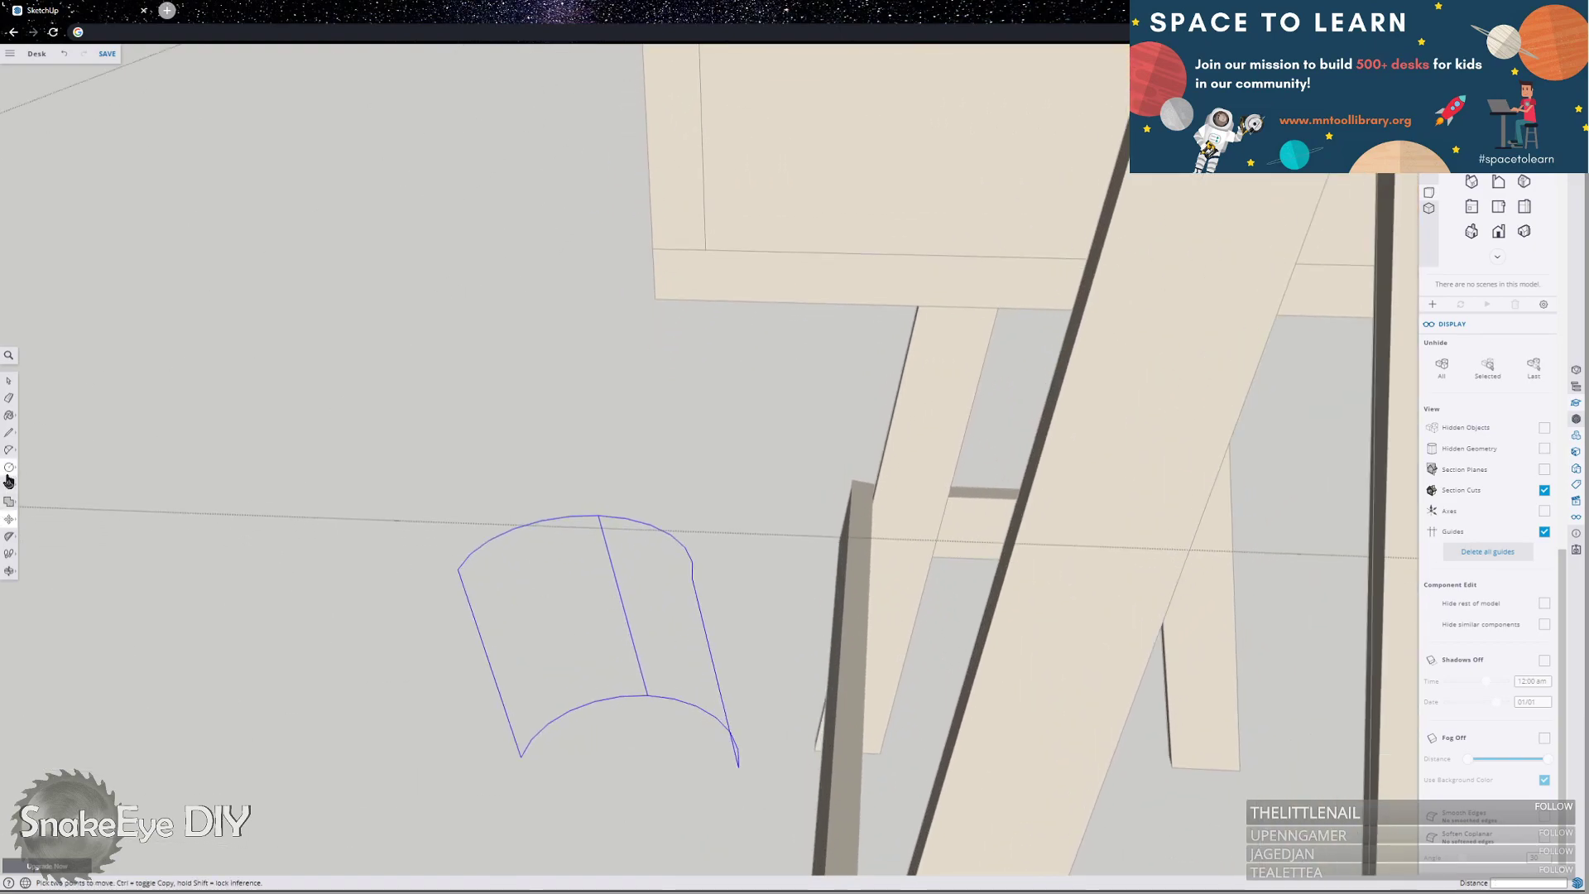
# Rotate the copied arc shape about a point on its arcs.
pyautogui.click(9, 519)
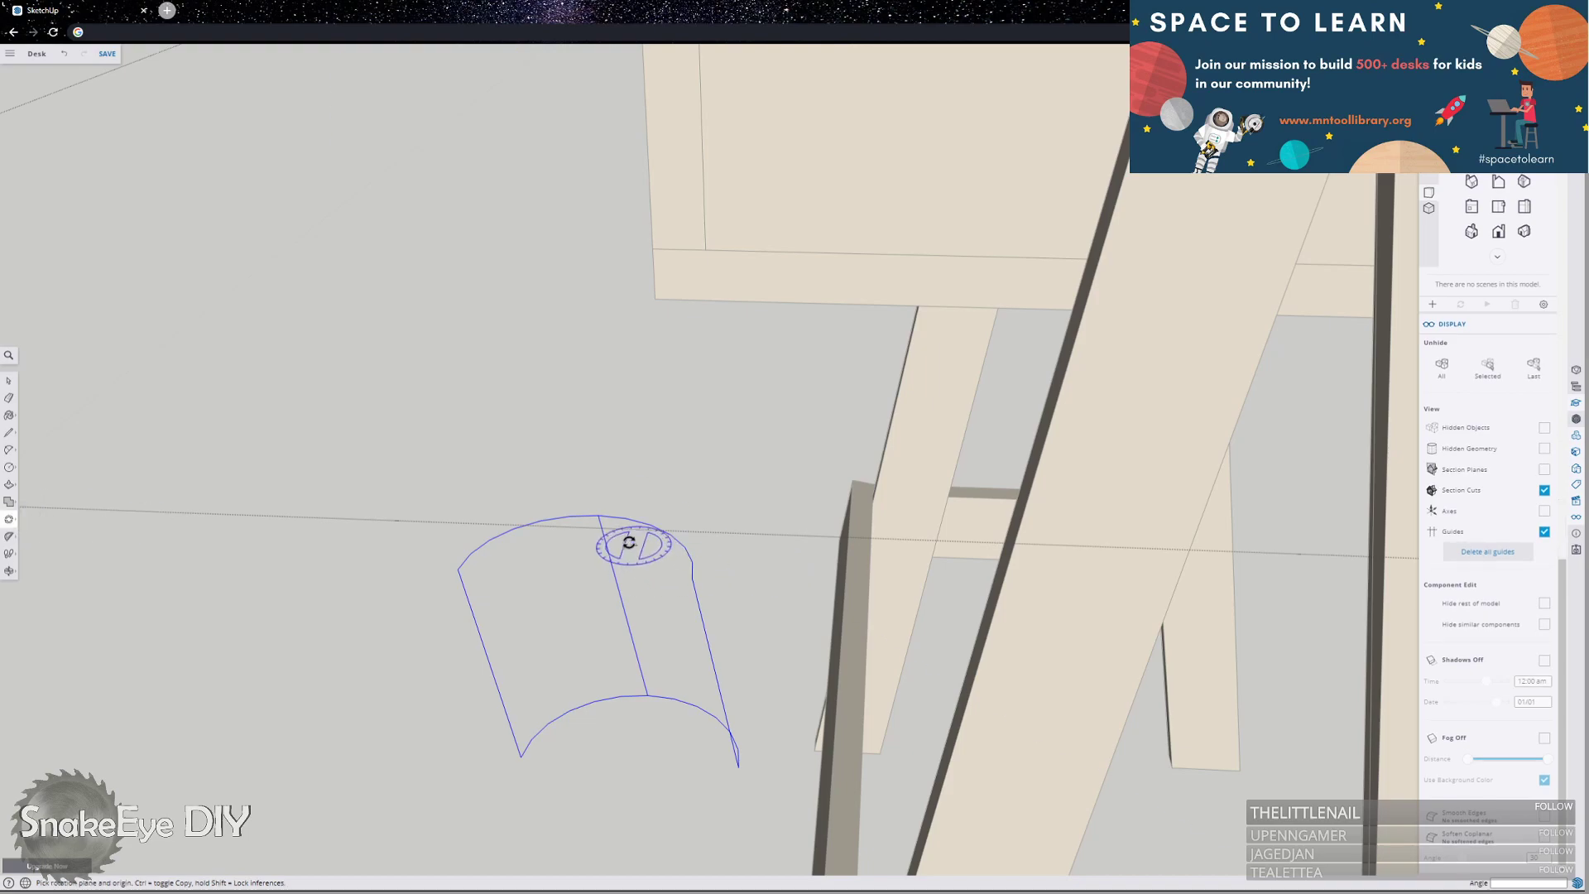
pyautogui.click(597, 515)
pyautogui.click(582, 539)
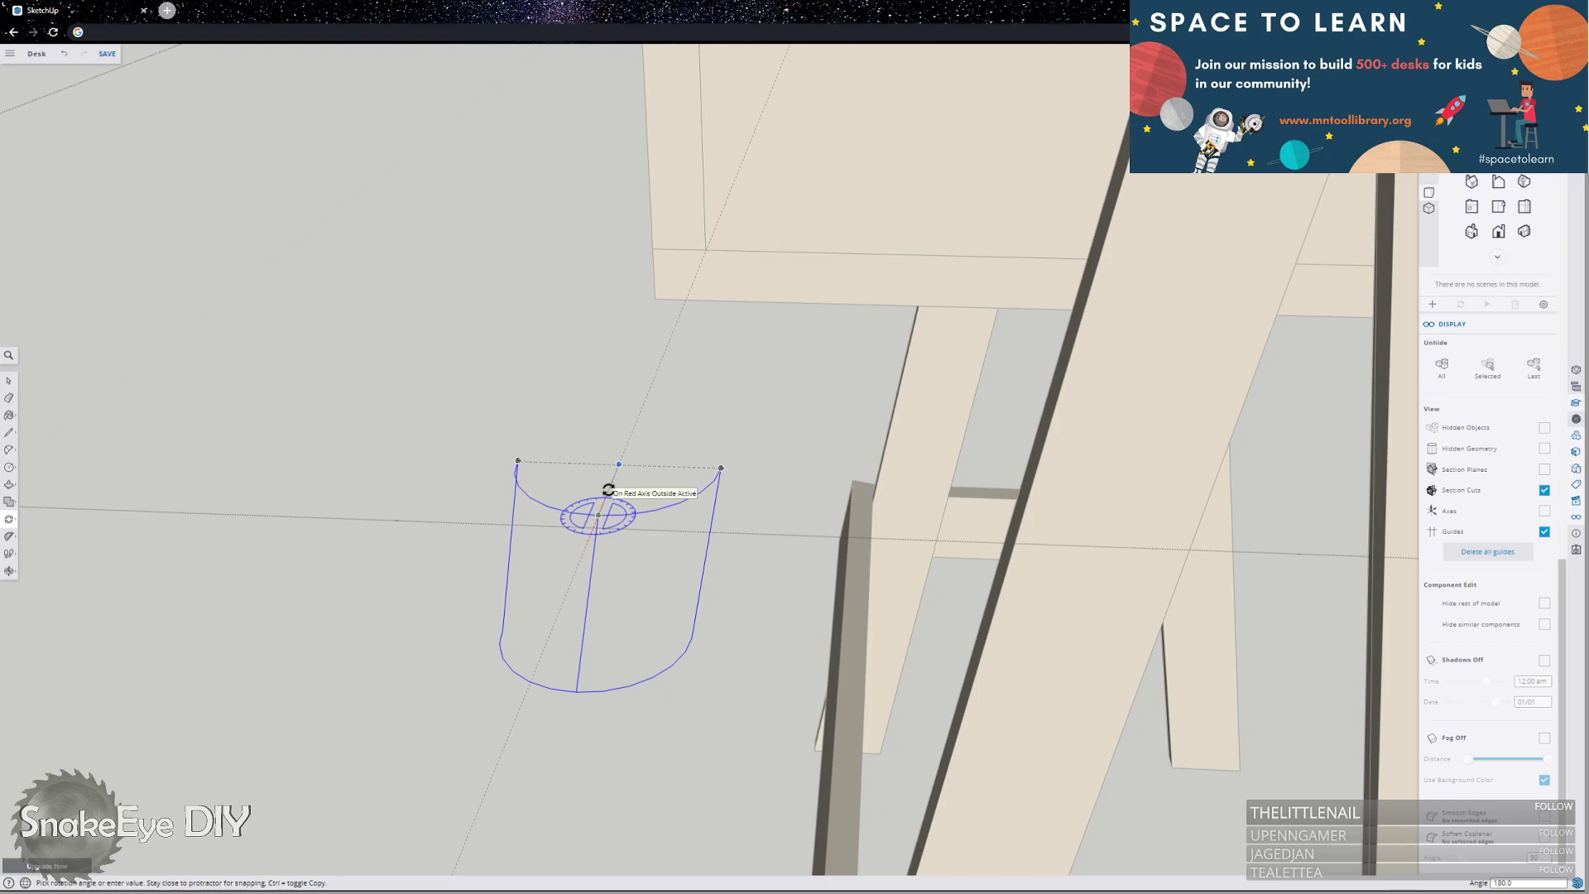
pyautogui.click(546, 630)
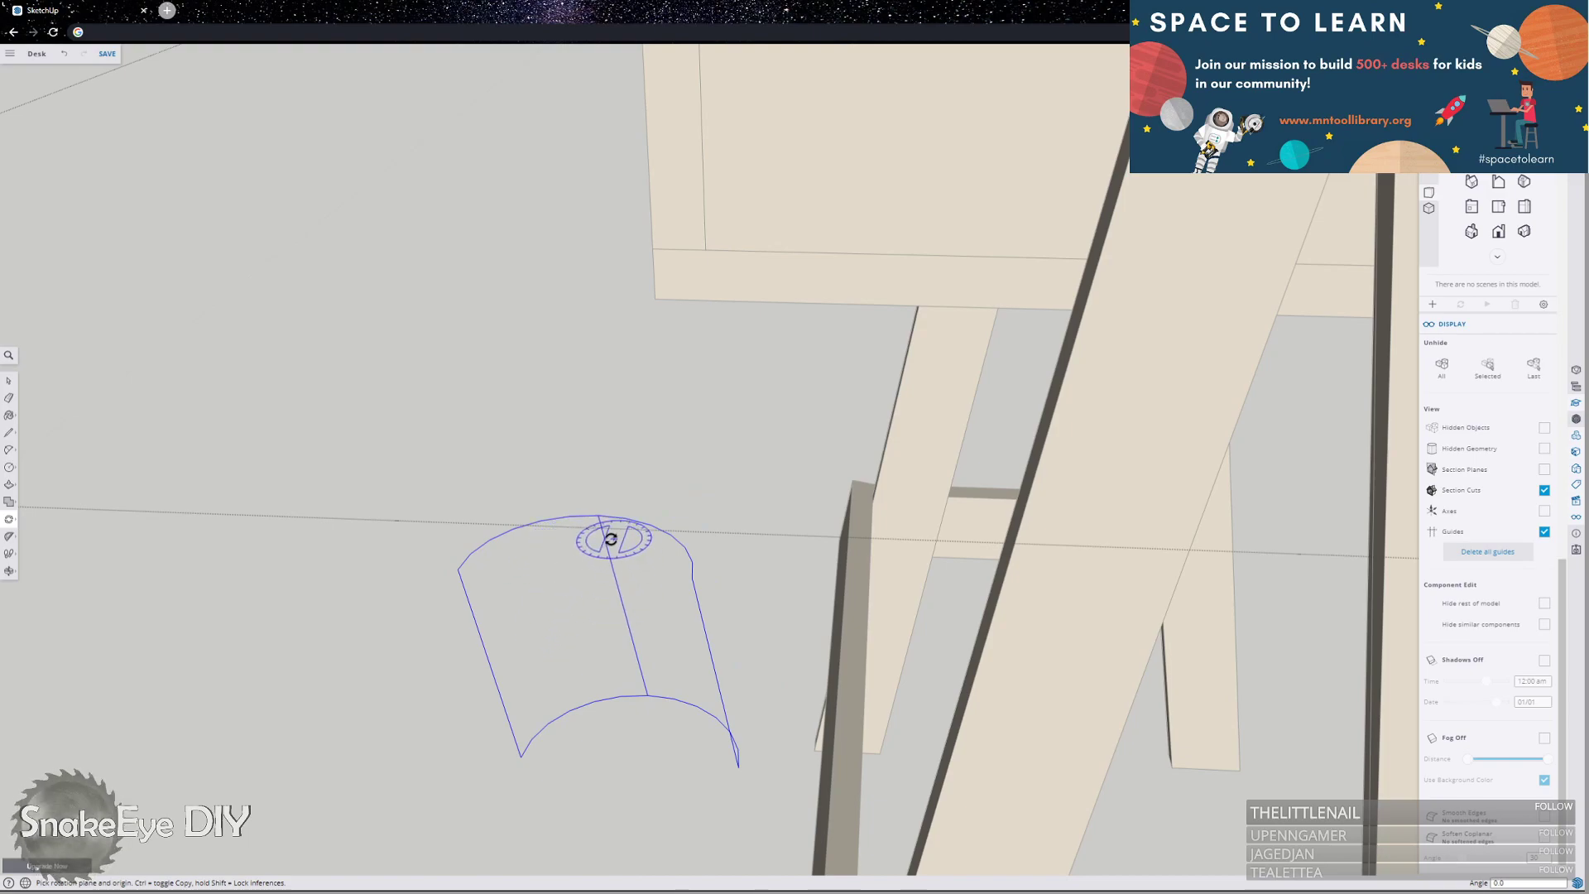
# Rotate the copy 180° about its corner so its arcs face the opposite way.
pyautogui.click(456, 571)
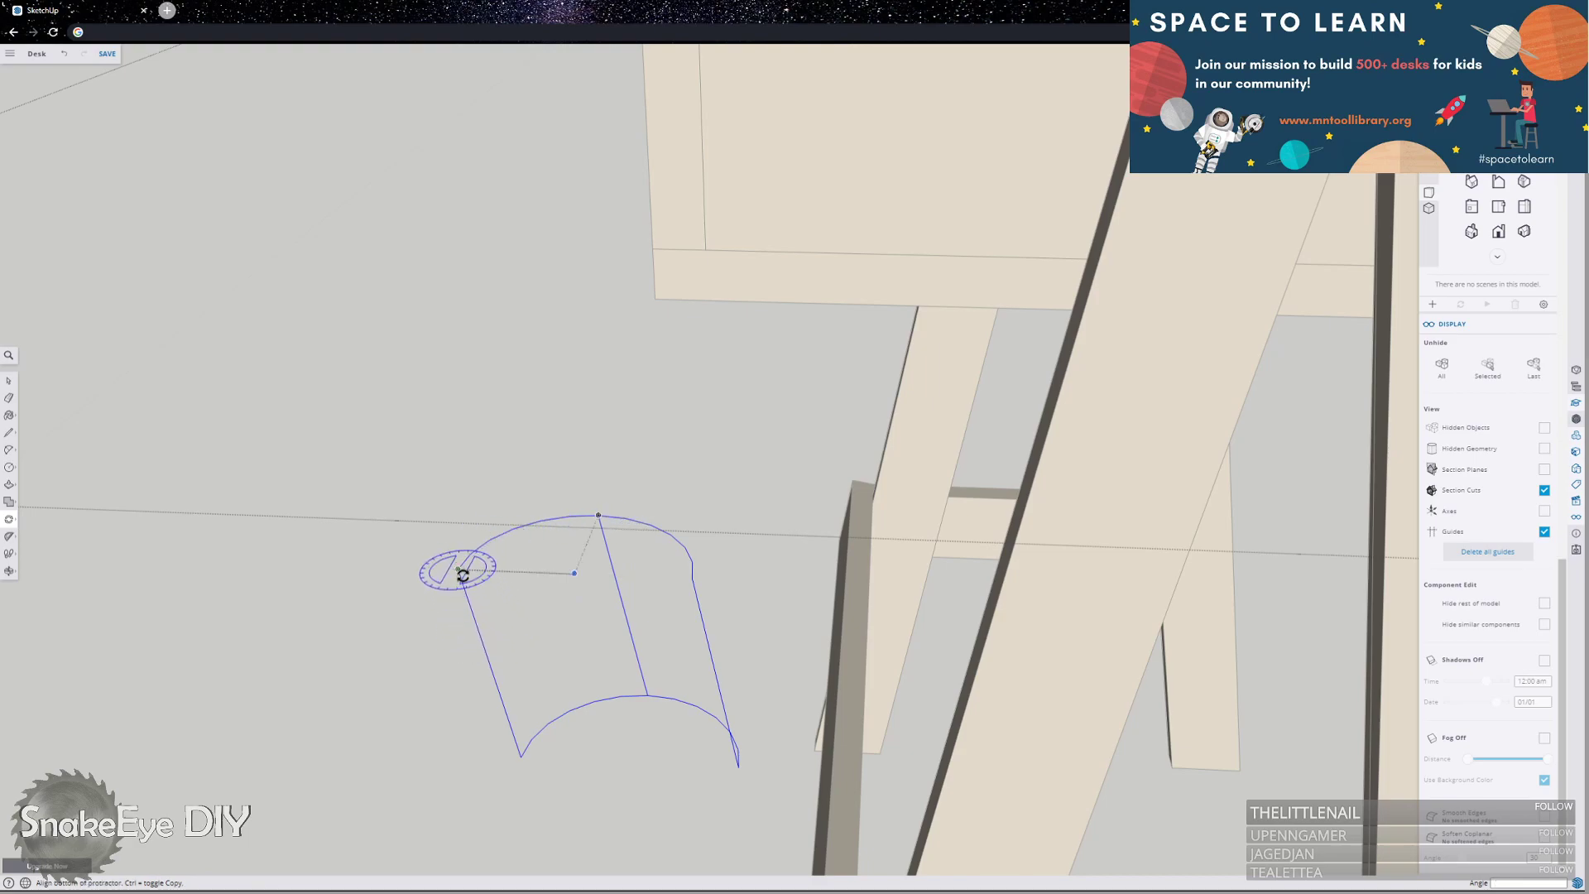
pyautogui.click(513, 572)
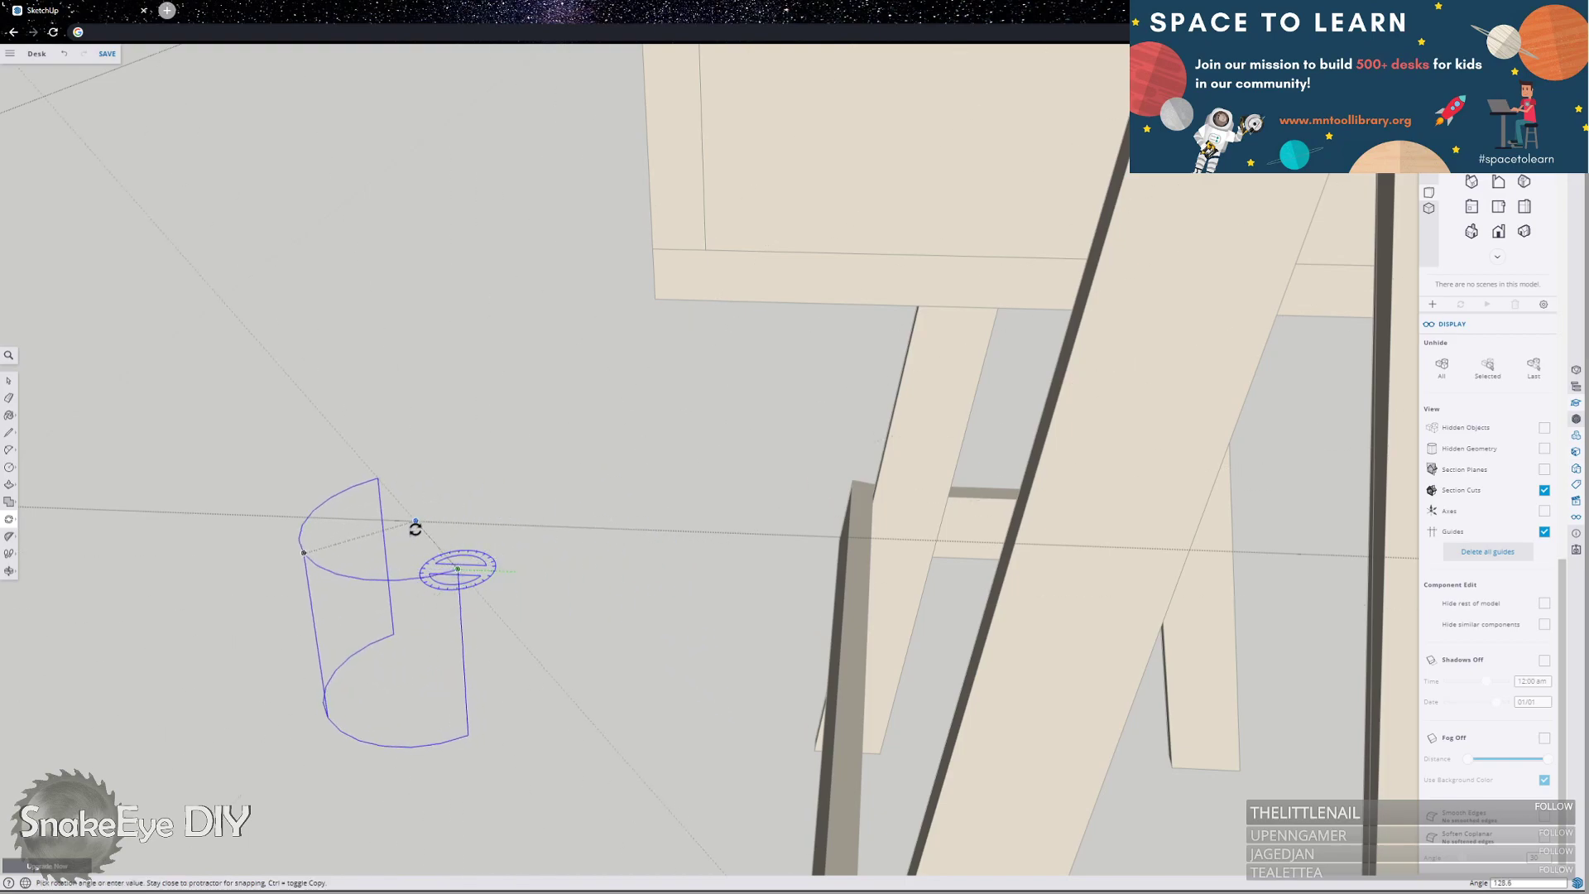
pyautogui.click(397, 574)
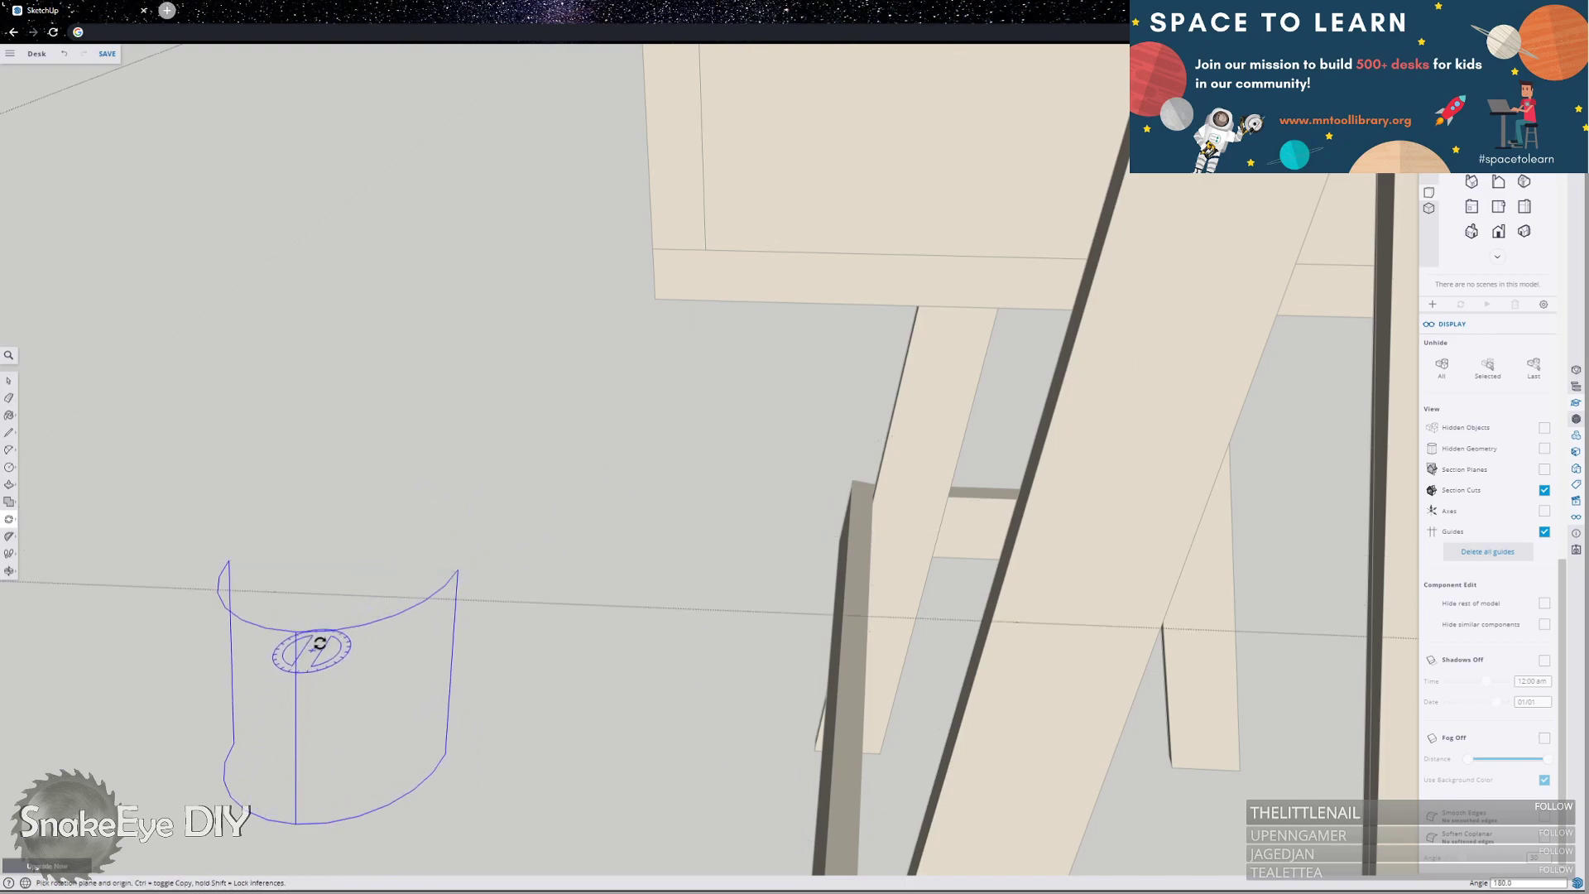
pyautogui.scroll(-3, 389, 537)
pyautogui.scroll(3, 287, 679)
pyautogui.scroll(2, 287, 679)
pyautogui.press('m')
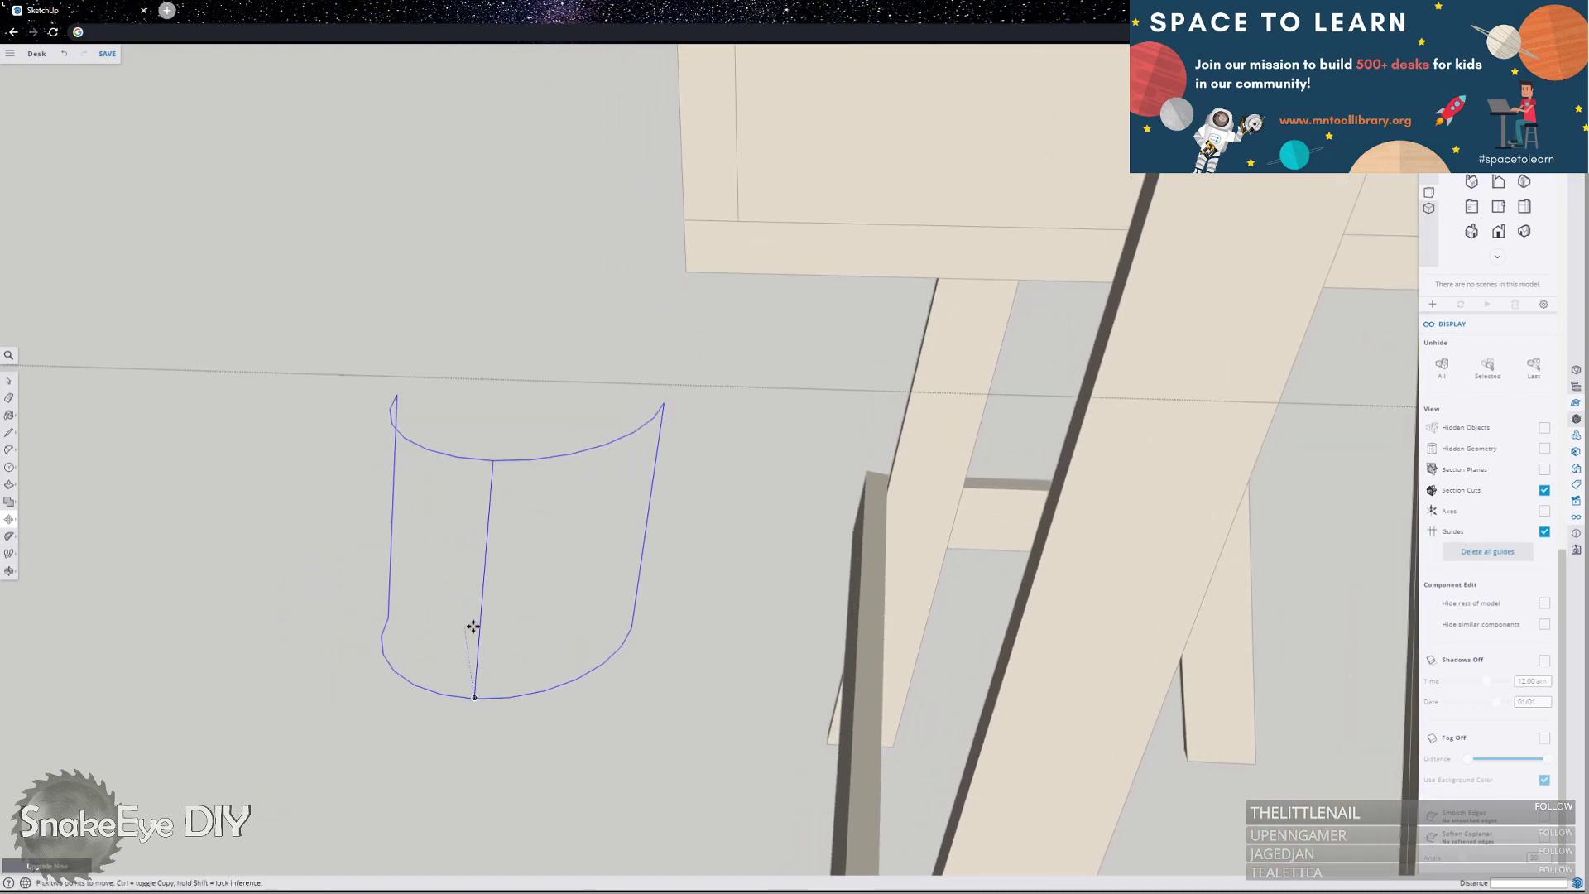
# Browse the Push/Pull, shape, Paint Bucket, camera, Protractor and Move flyouts, settling on Scale.
pyautogui.click(9, 519)
pyautogui.click(13, 490)
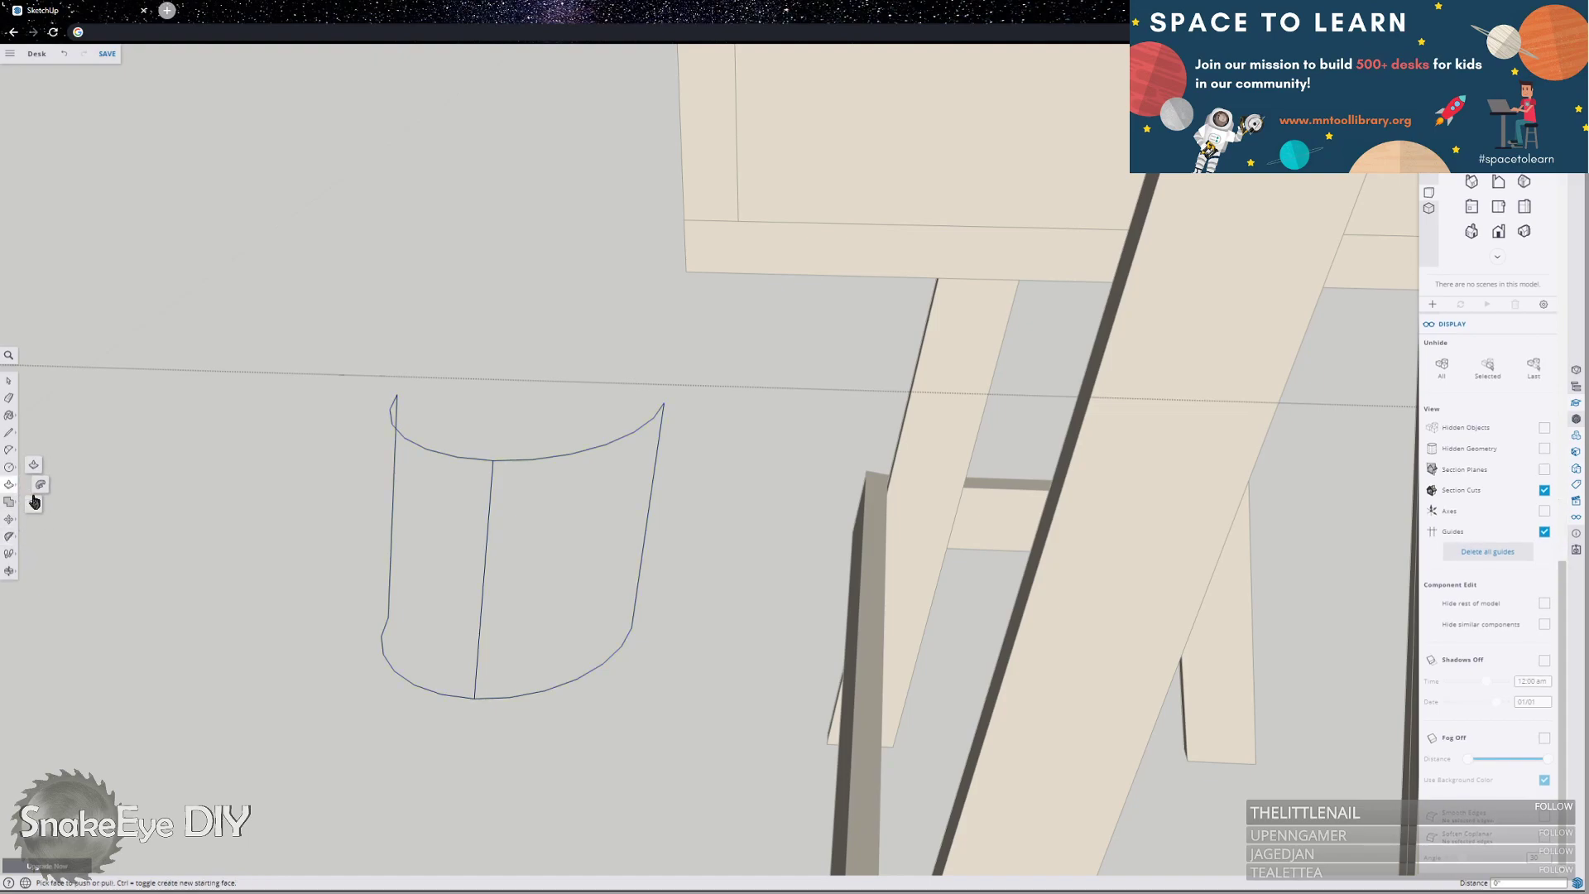
pyautogui.click(8, 451)
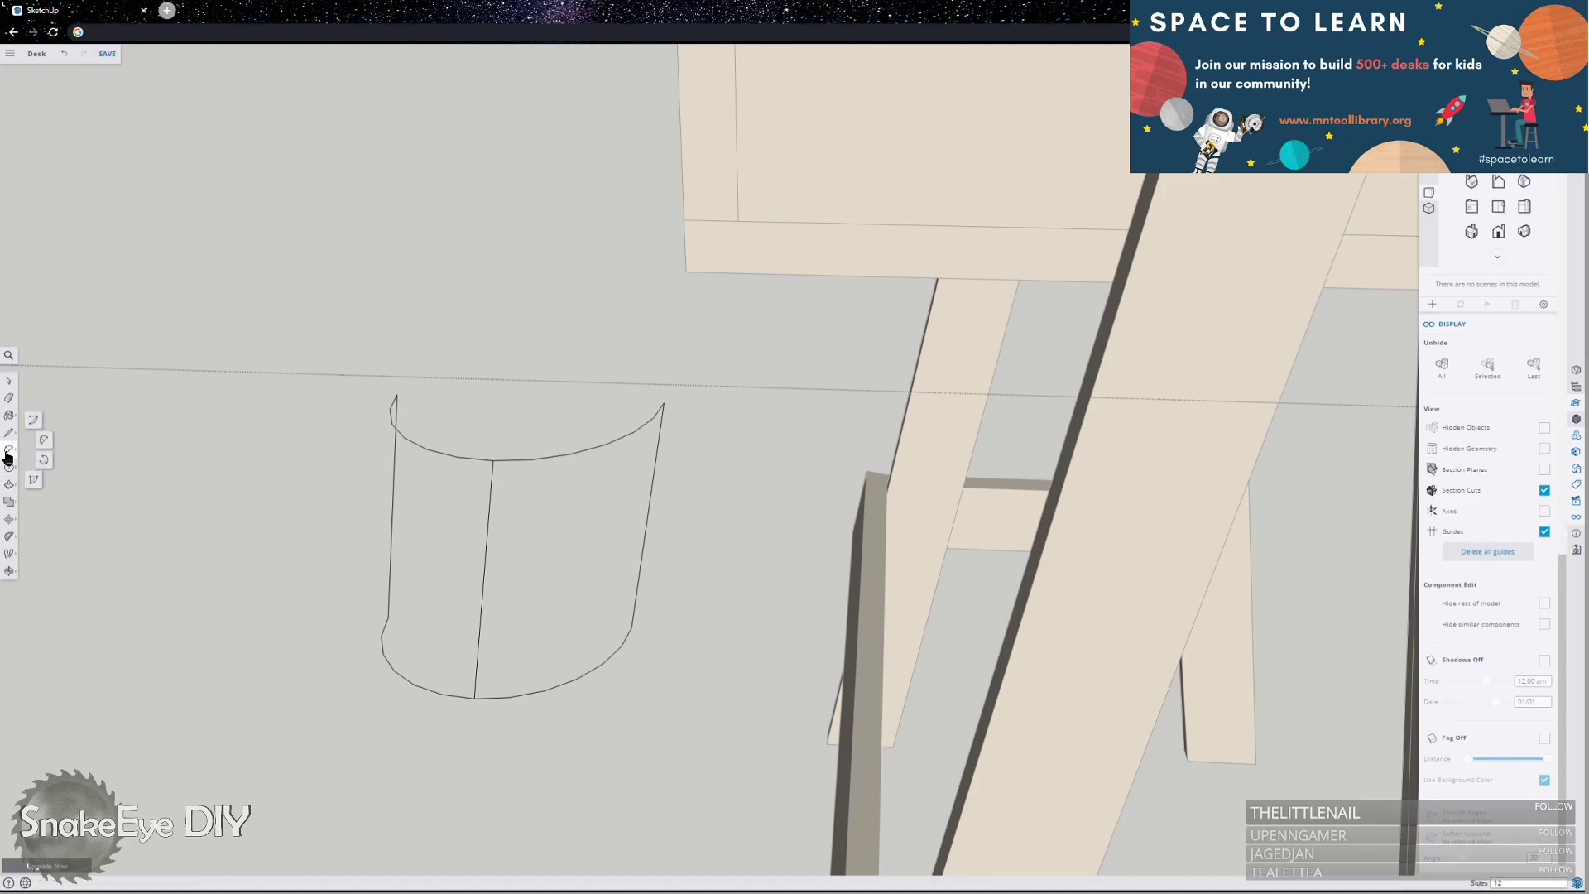
pyautogui.click(10, 427)
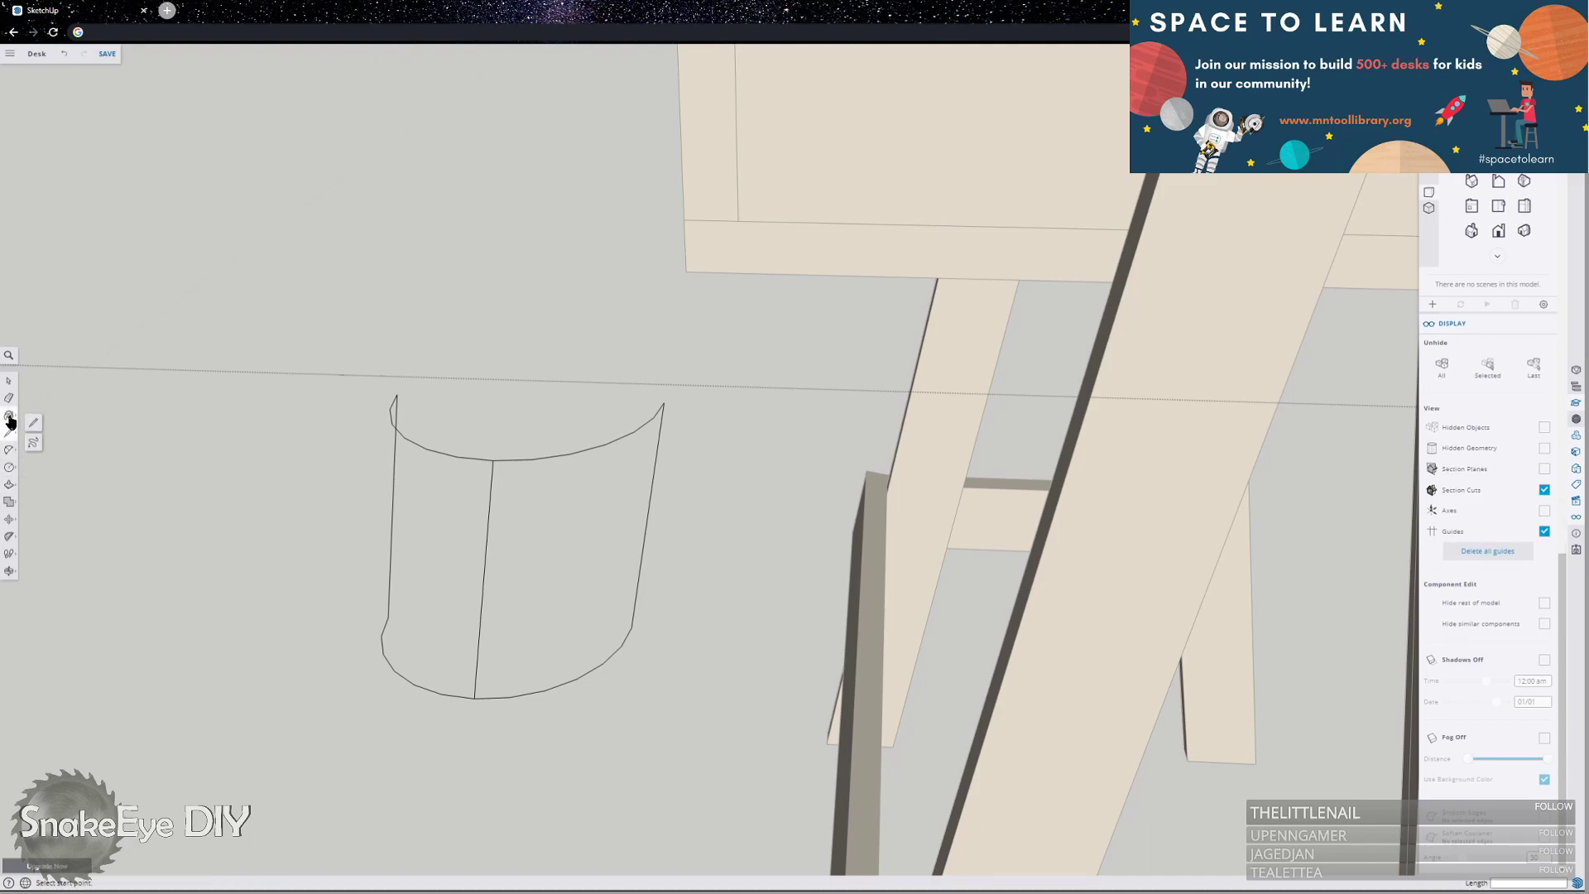
pyautogui.click(9, 415)
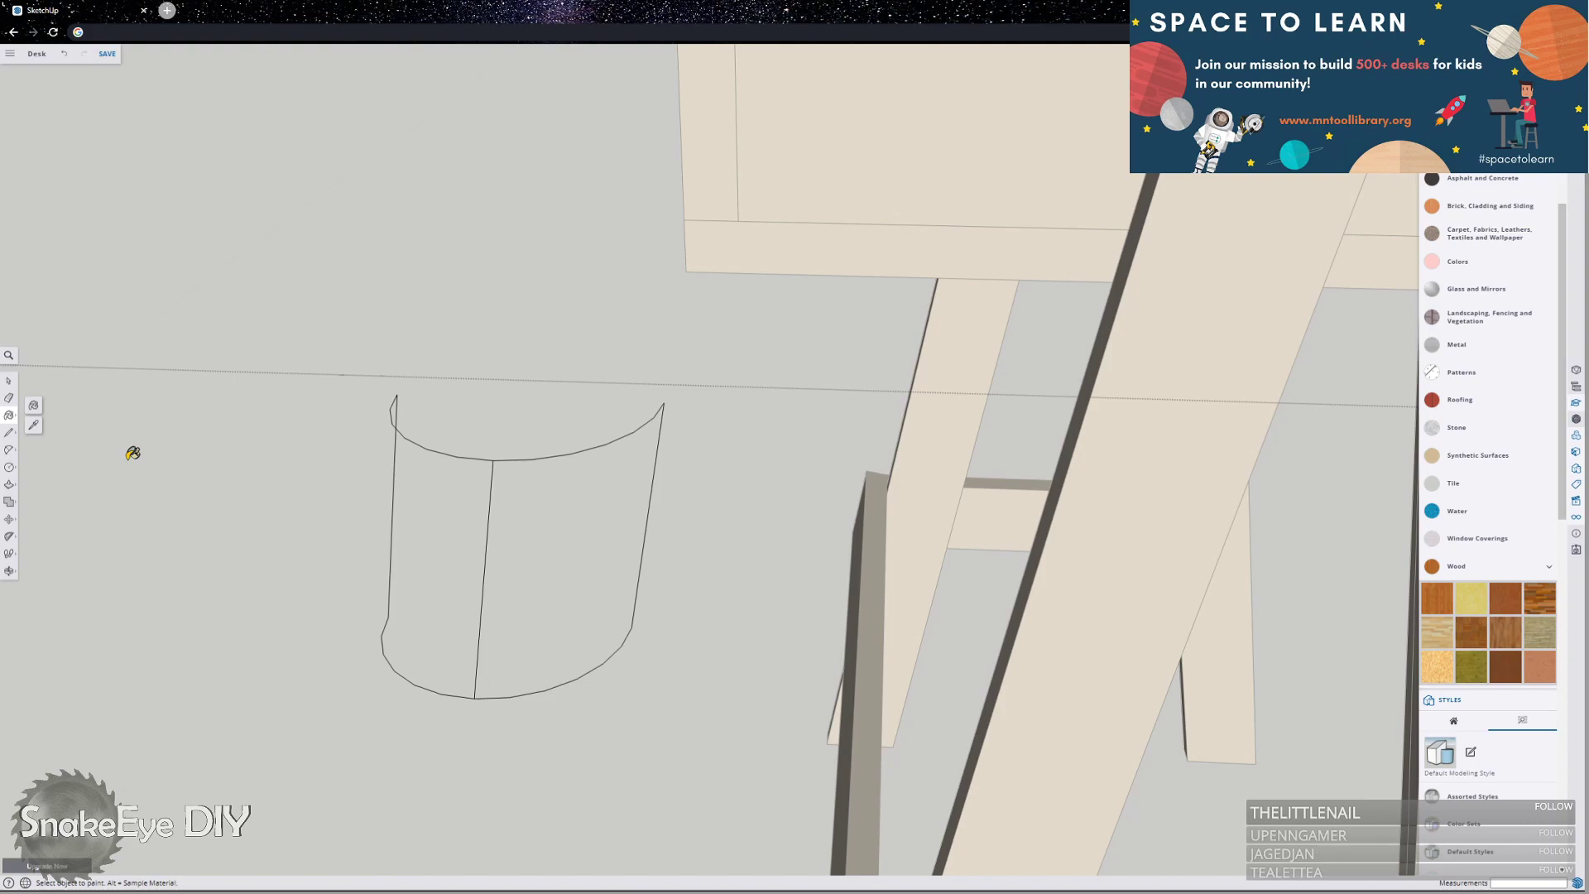
pyautogui.click(9, 554)
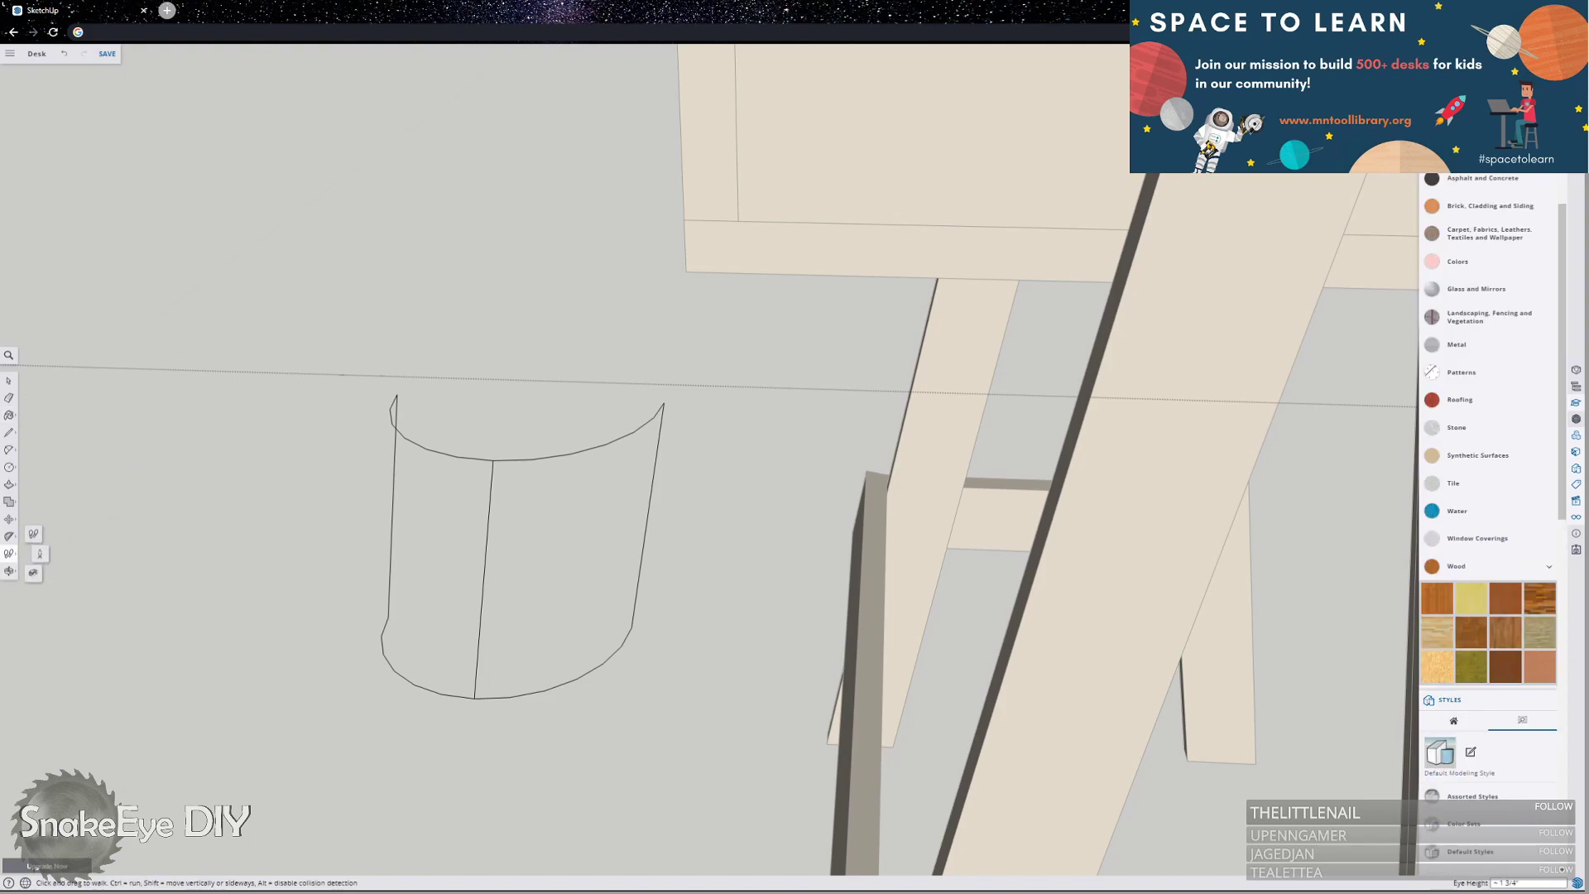
pyautogui.click(11, 538)
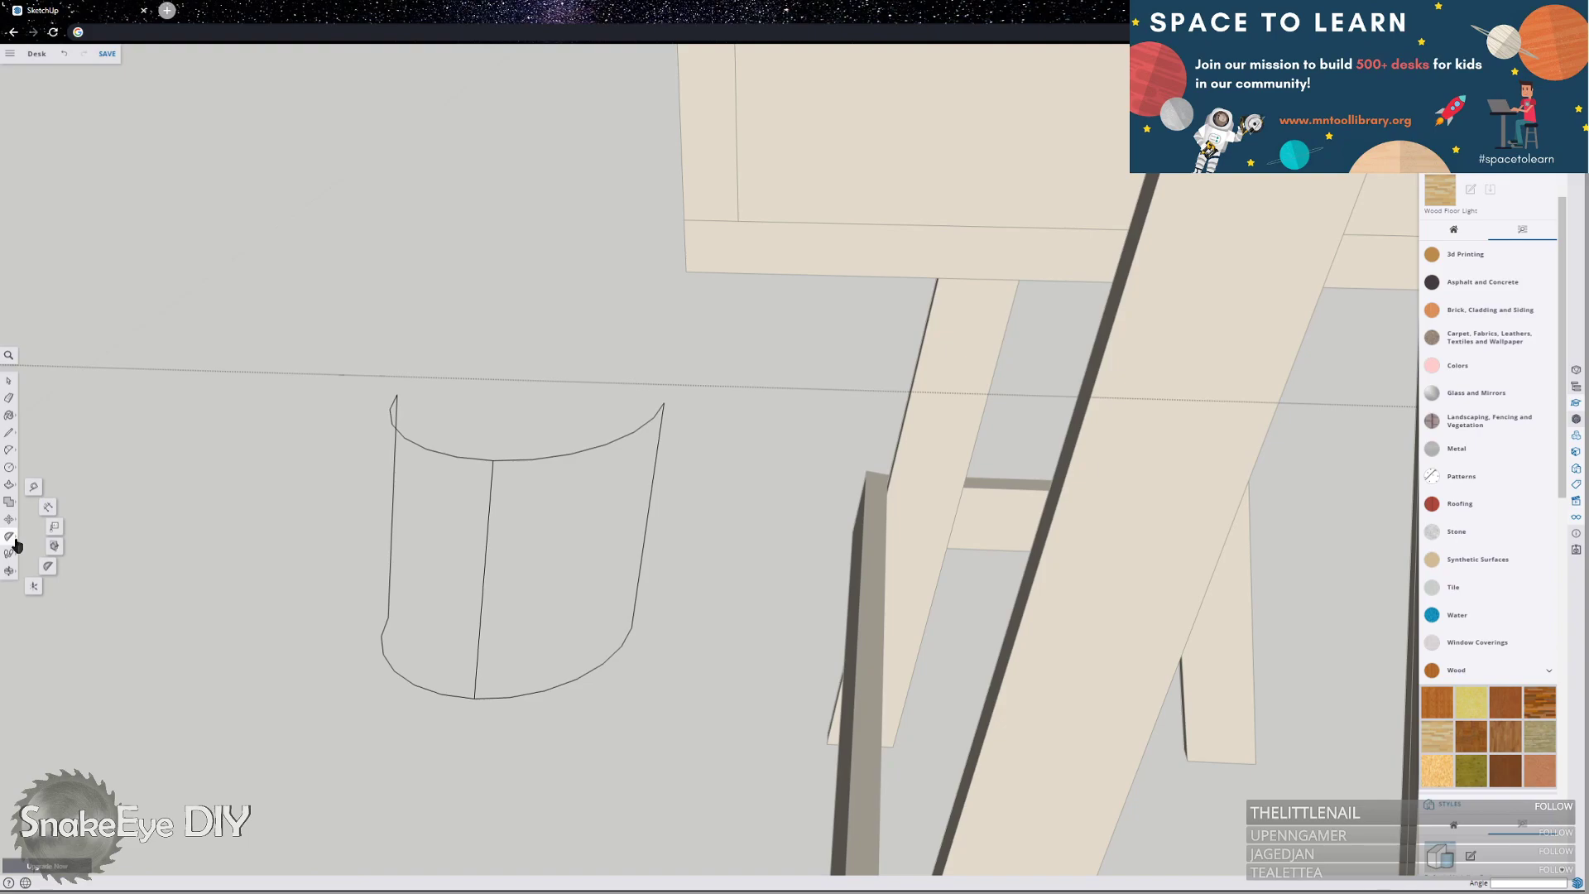
pyautogui.click(17, 474)
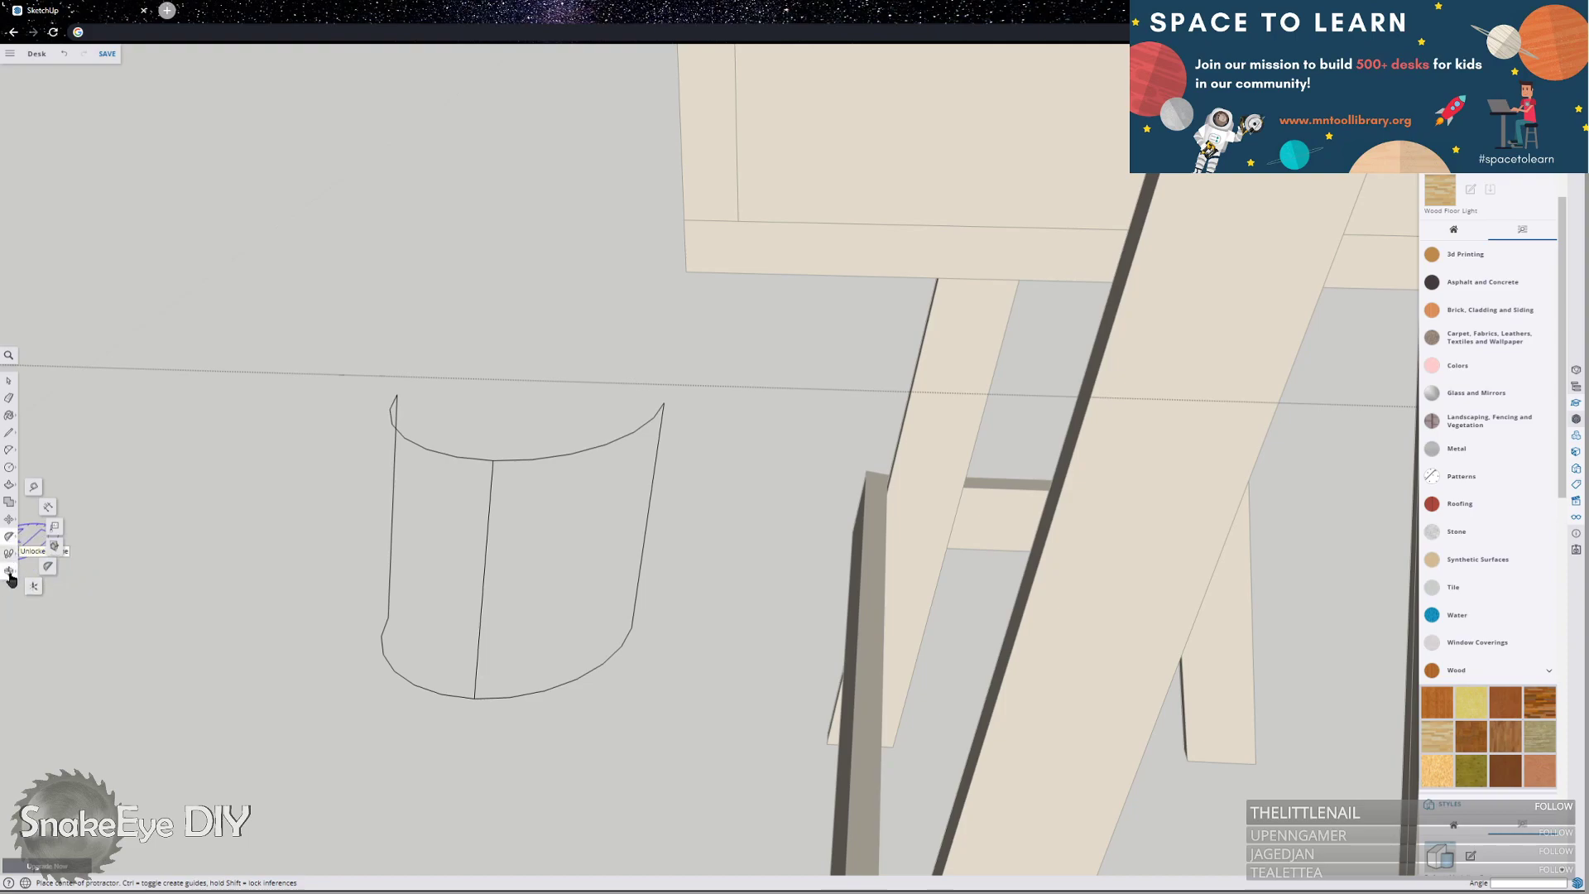
pyautogui.click(10, 574)
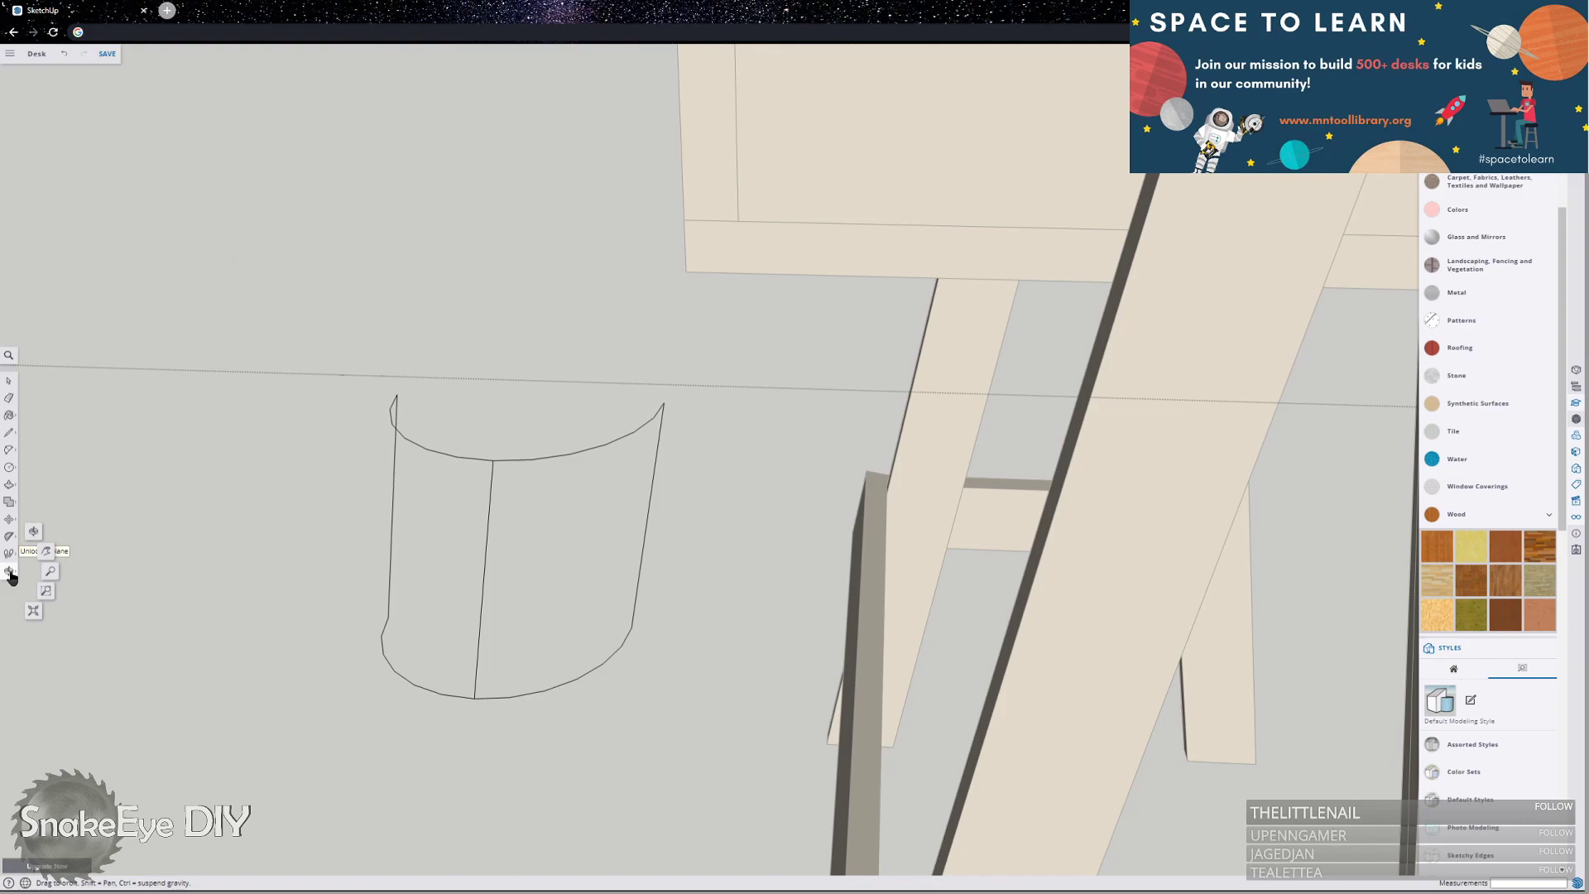
pyautogui.click(10, 554)
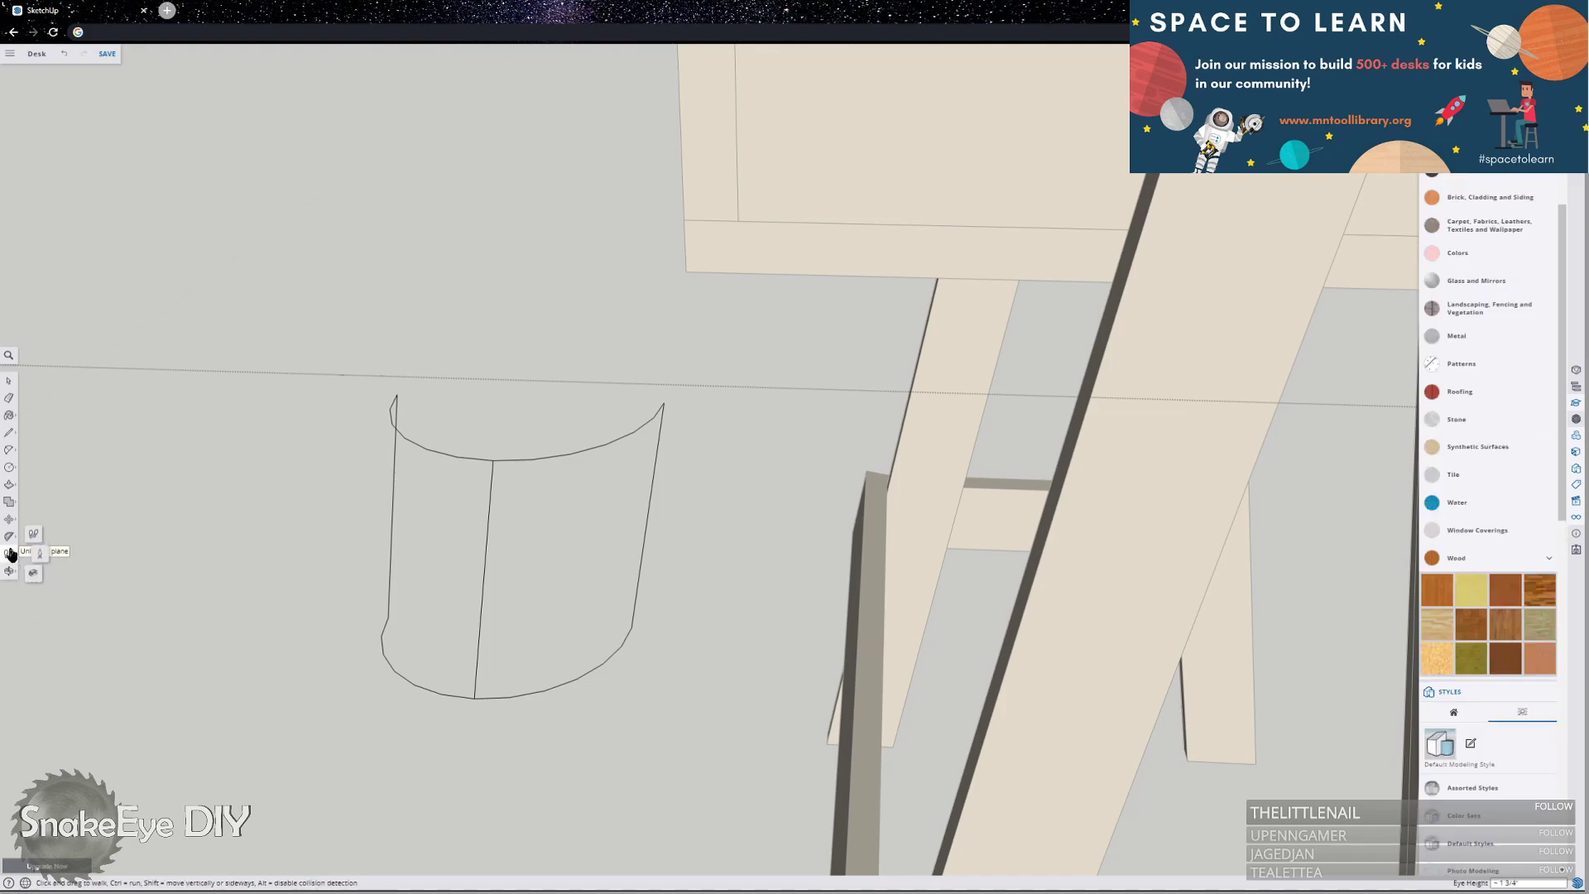
pyautogui.click(11, 528)
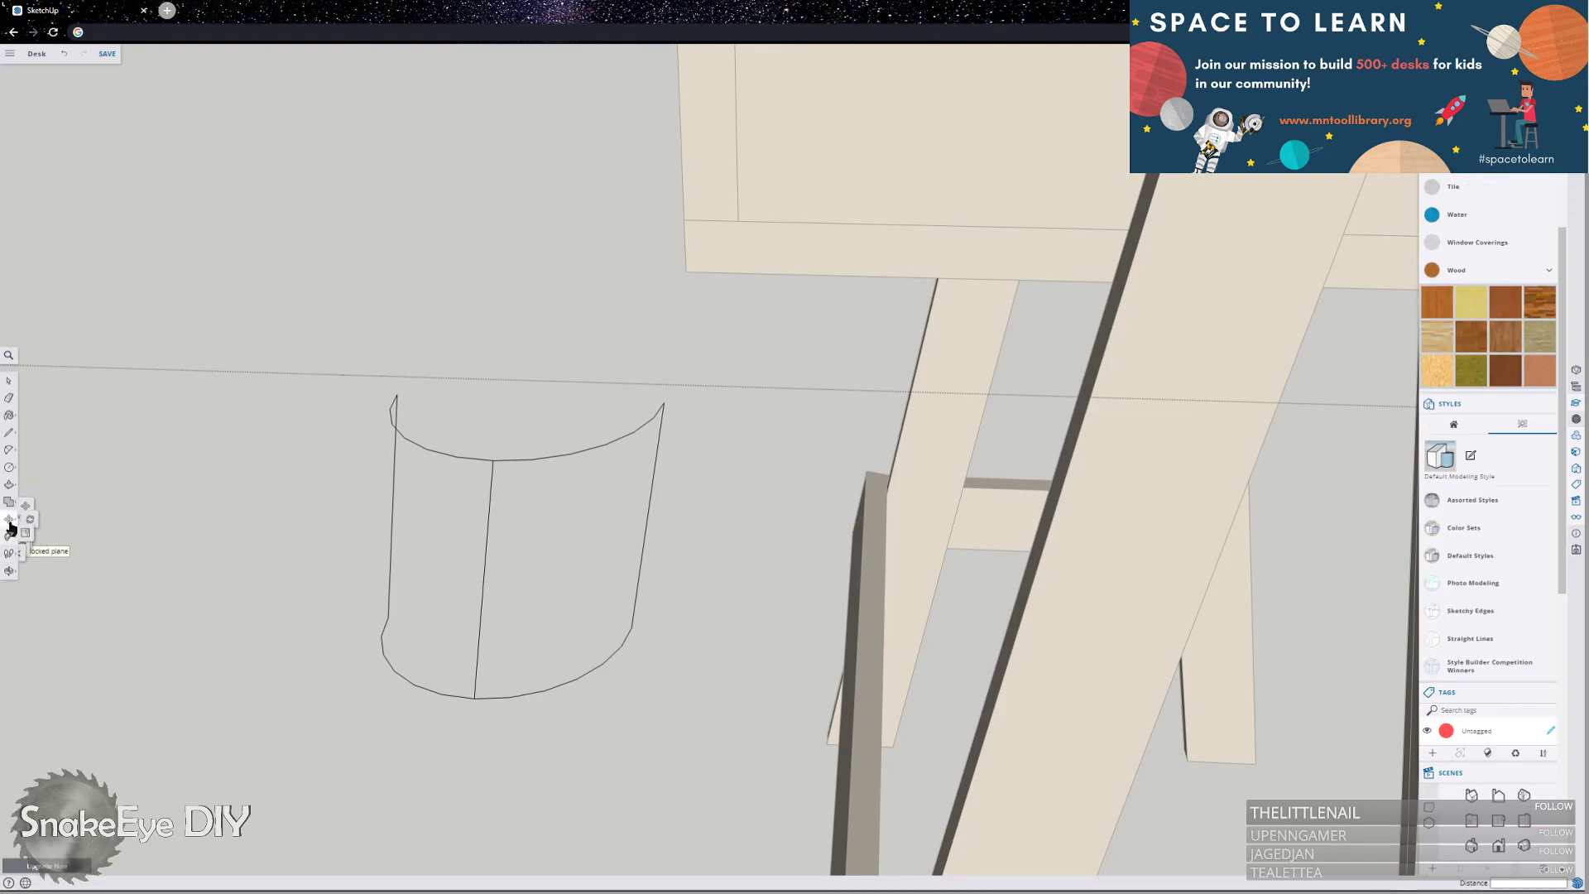
pyautogui.click(28, 542)
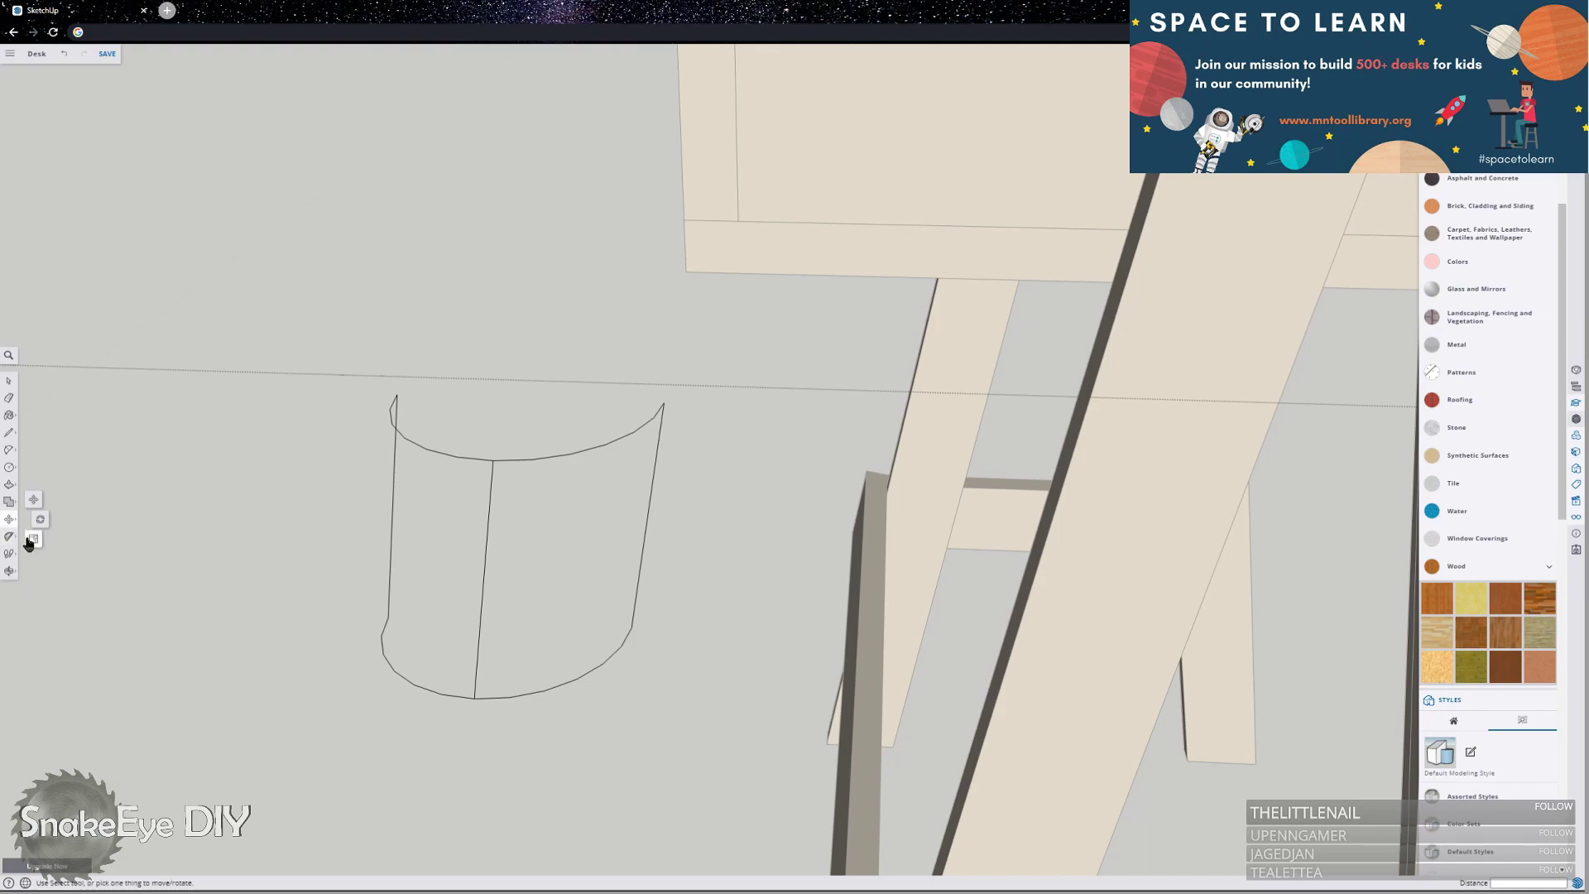
pyautogui.click(33, 541)
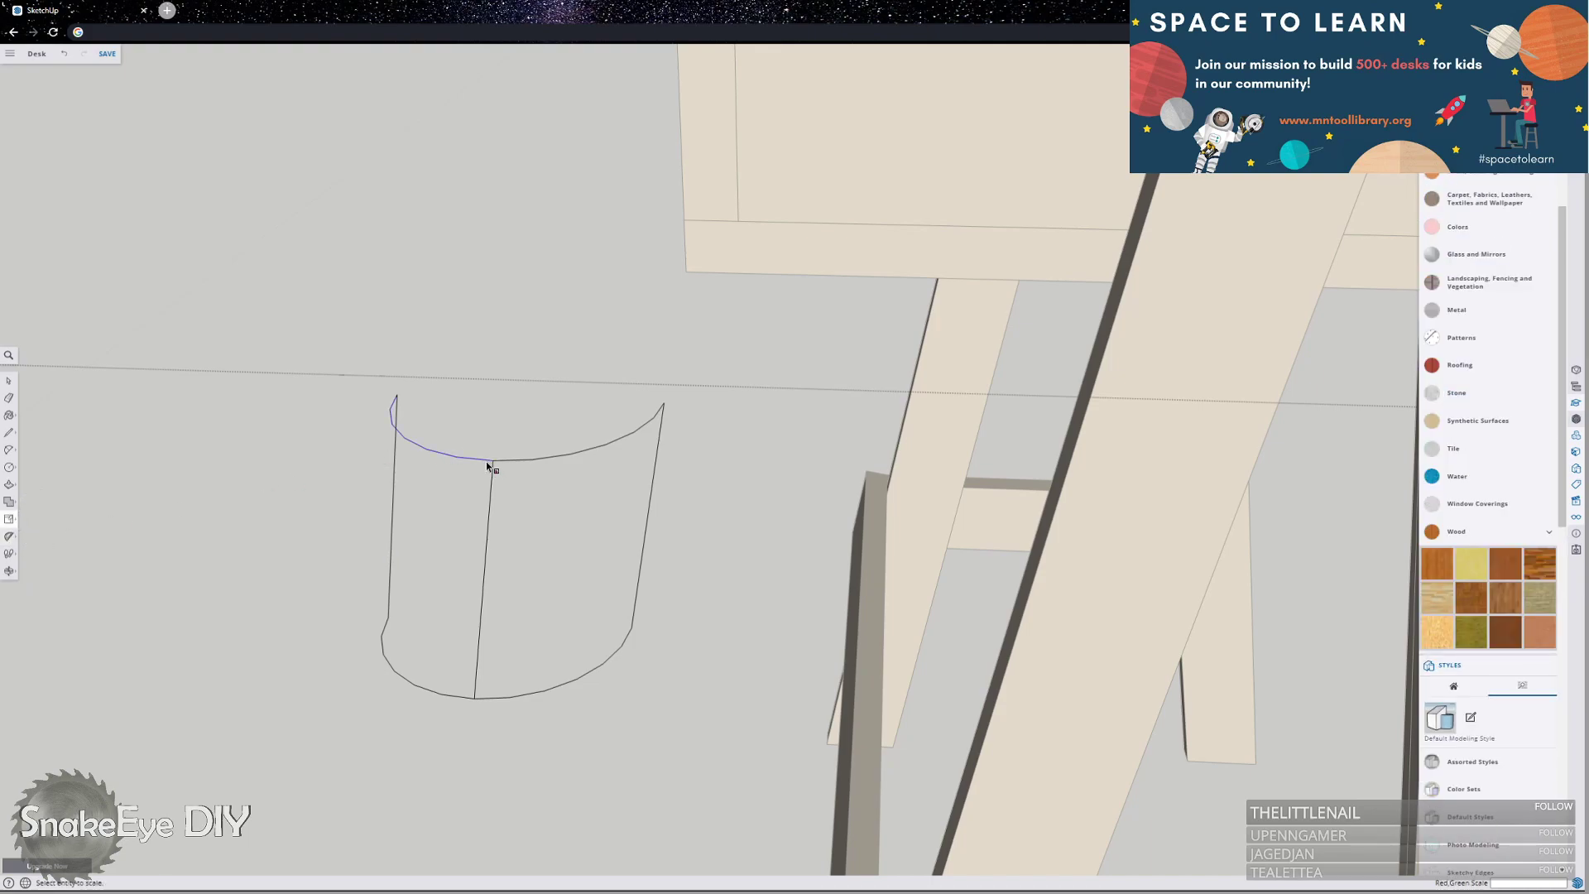
# Mirror the curved outline along the red axis with a scale of -1.
pyautogui.press('space')
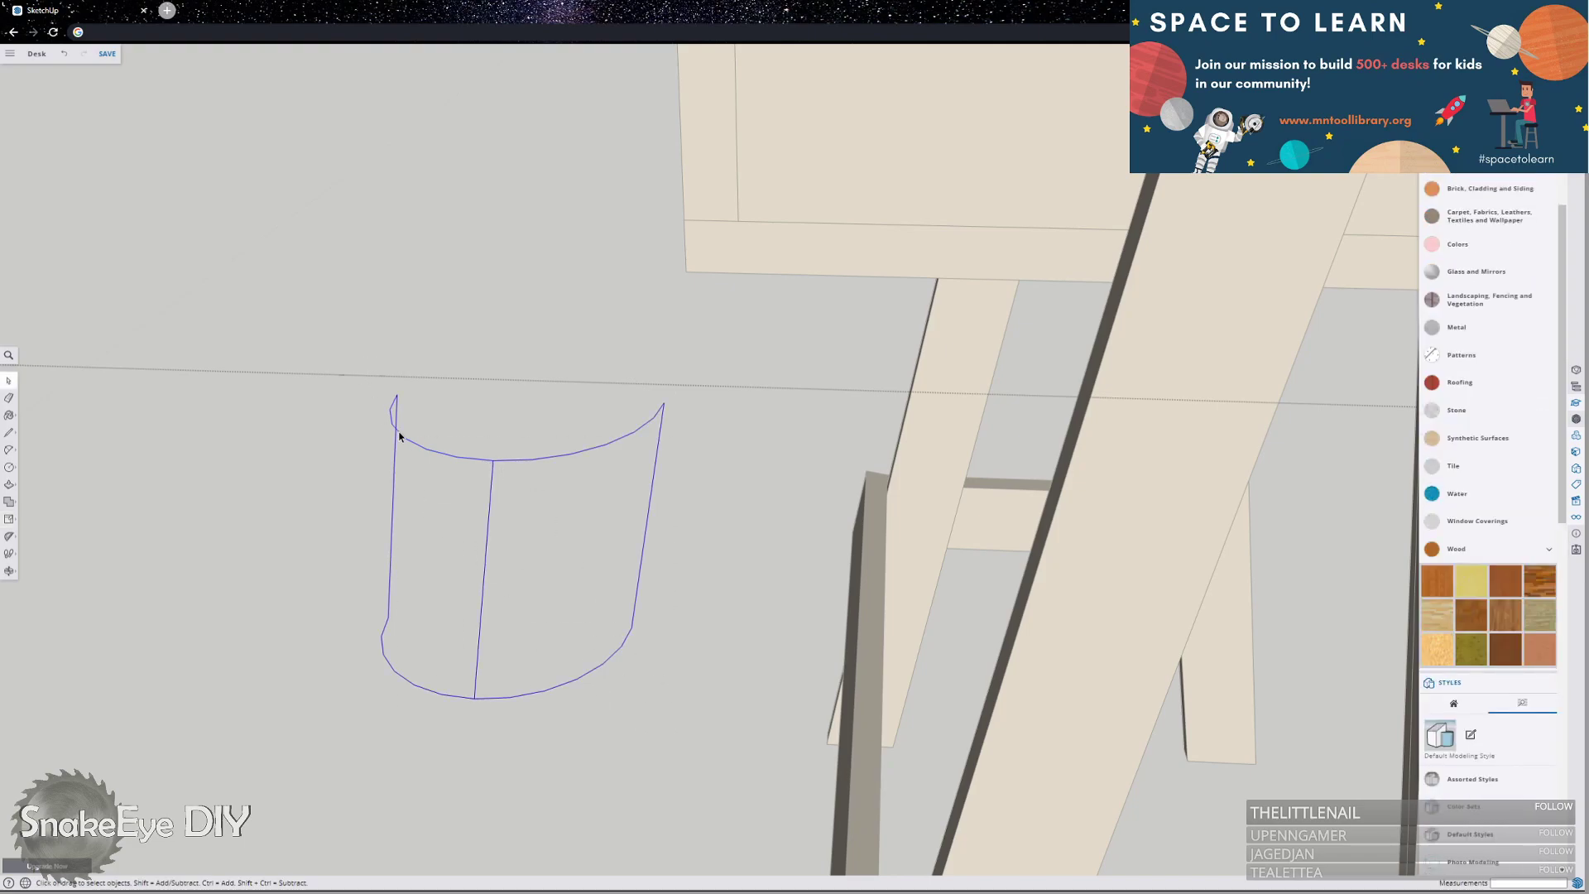
pyautogui.click(15, 527)
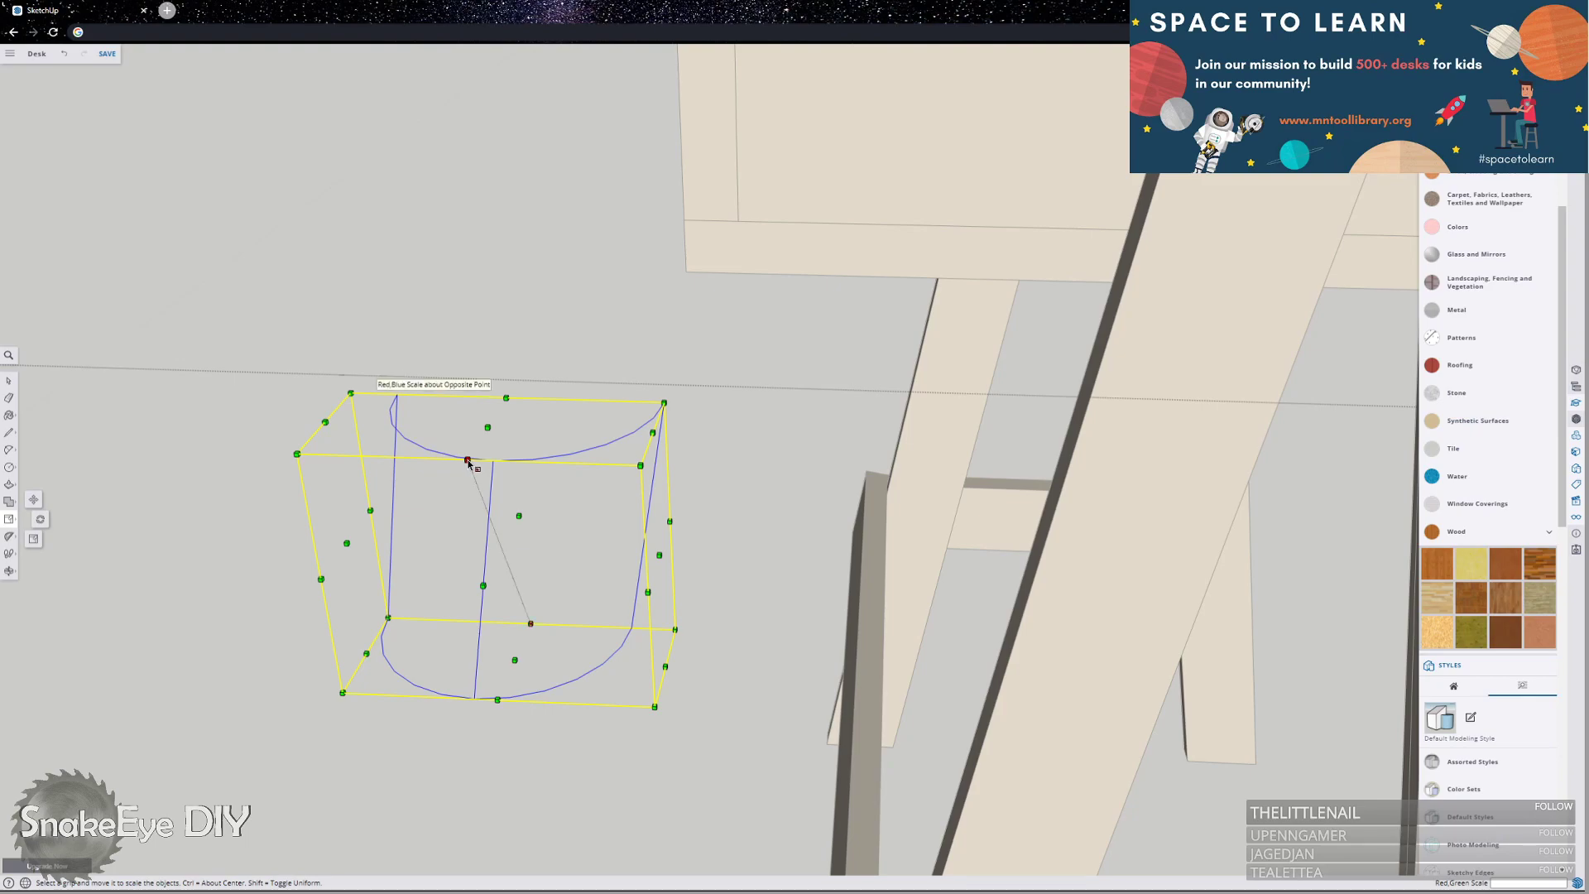
pyautogui.moveTo(468, 461); pyautogui.dragTo(541, 224)
pyautogui.hotkey('ctrl', 'z')
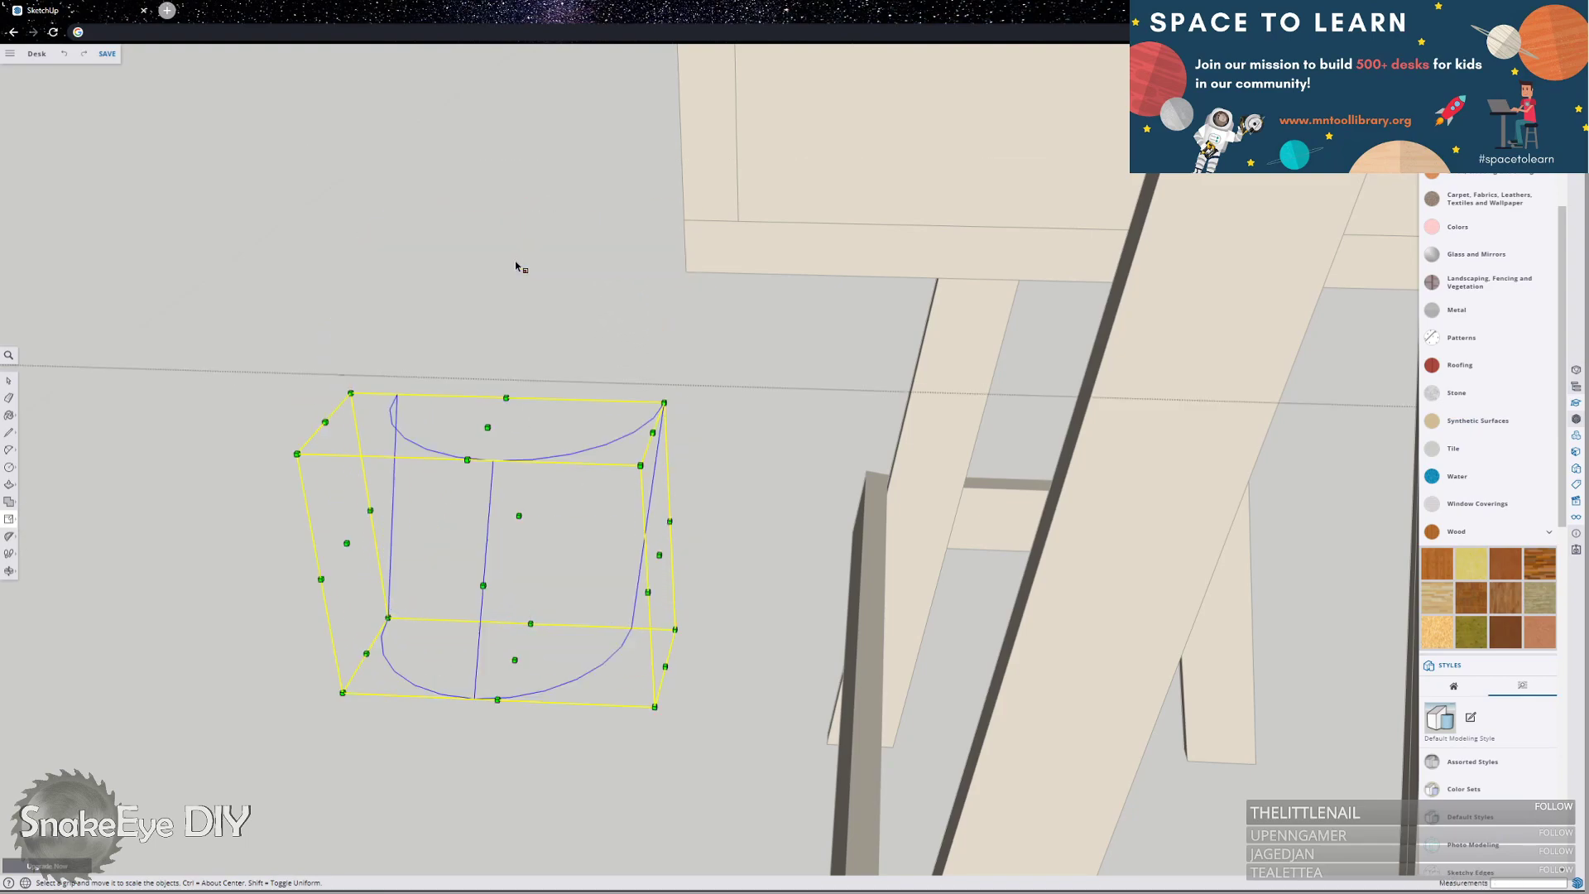
pyautogui.moveTo(482, 582); pyautogui.dragTo(537, 436)
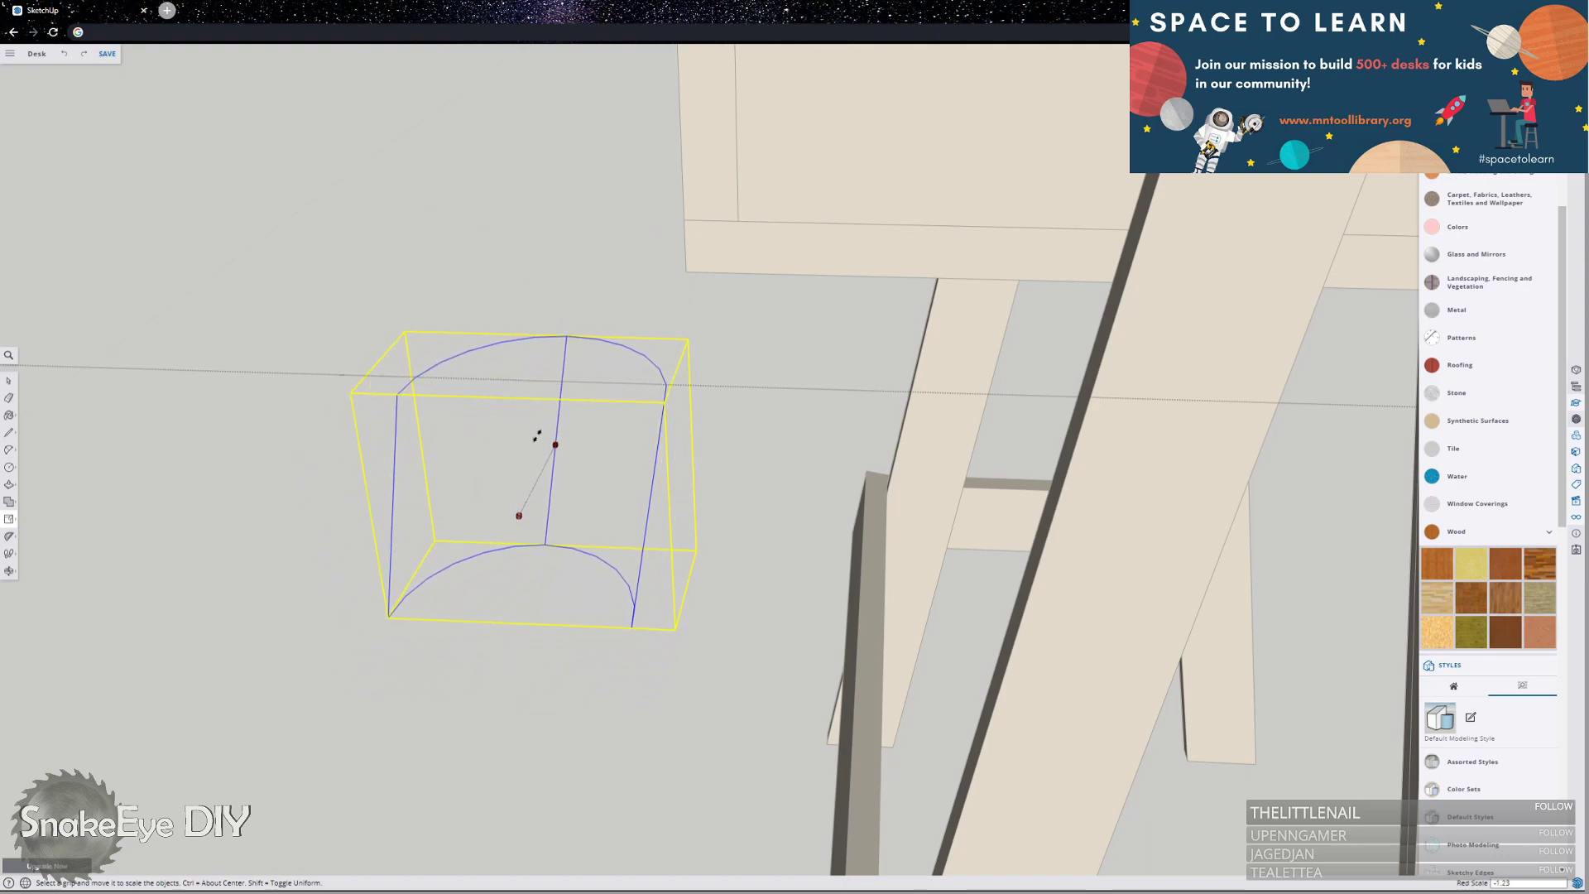
pyautogui.write('-1')
pyautogui.press('Return')
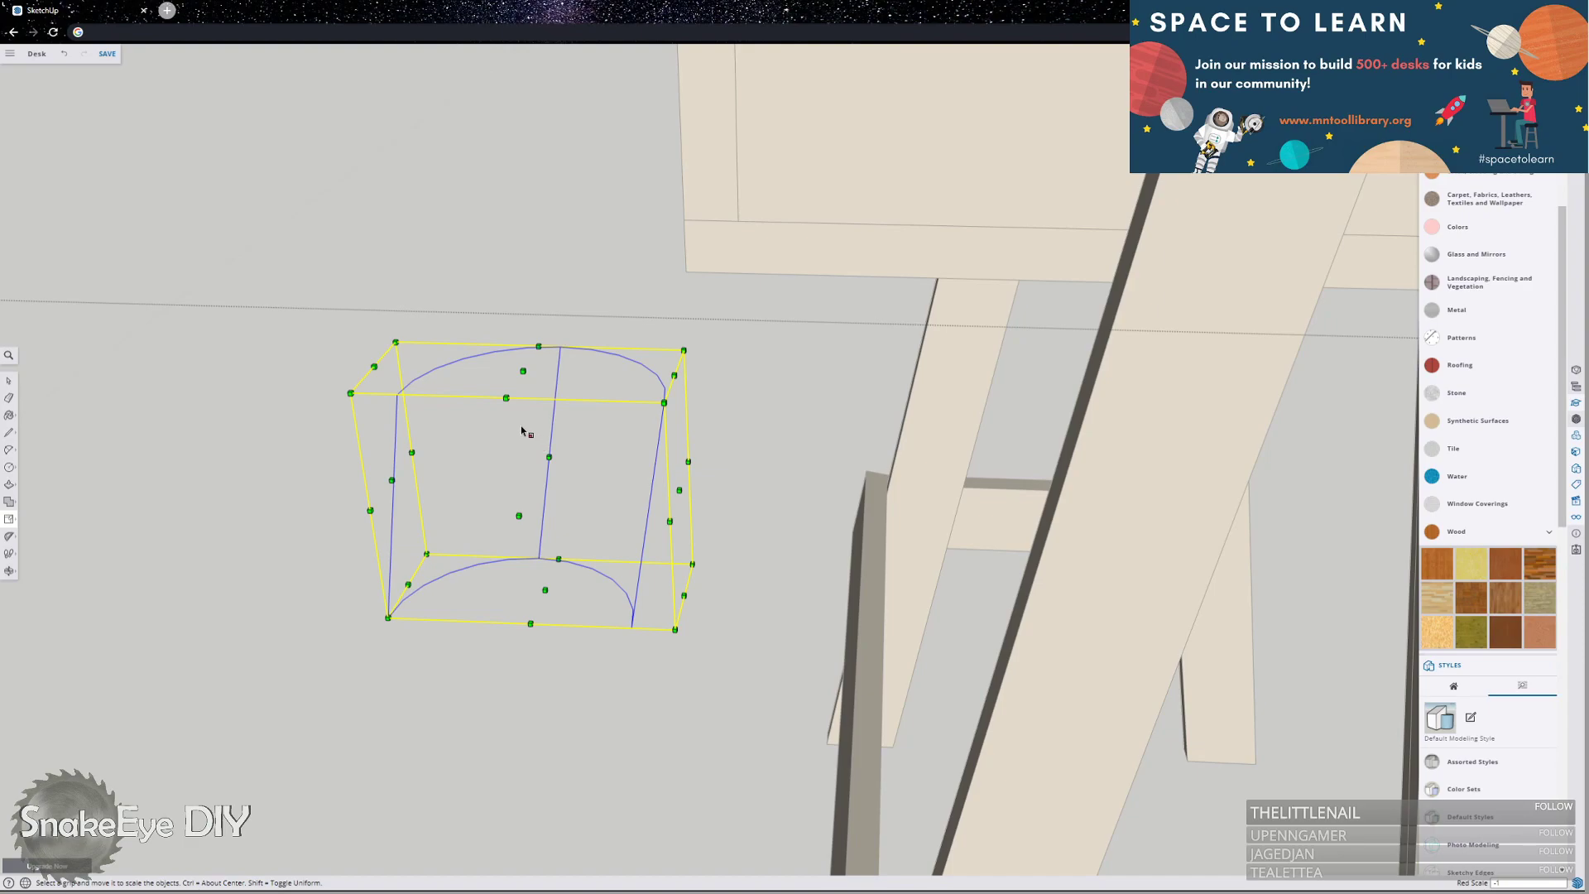
# Undo the last scaling, shrink the outline's depth, and orbit to the desk top corner.
pyautogui.hotkey('ctrl', 'z')
pyautogui.hotkey('ctrl', 'z')
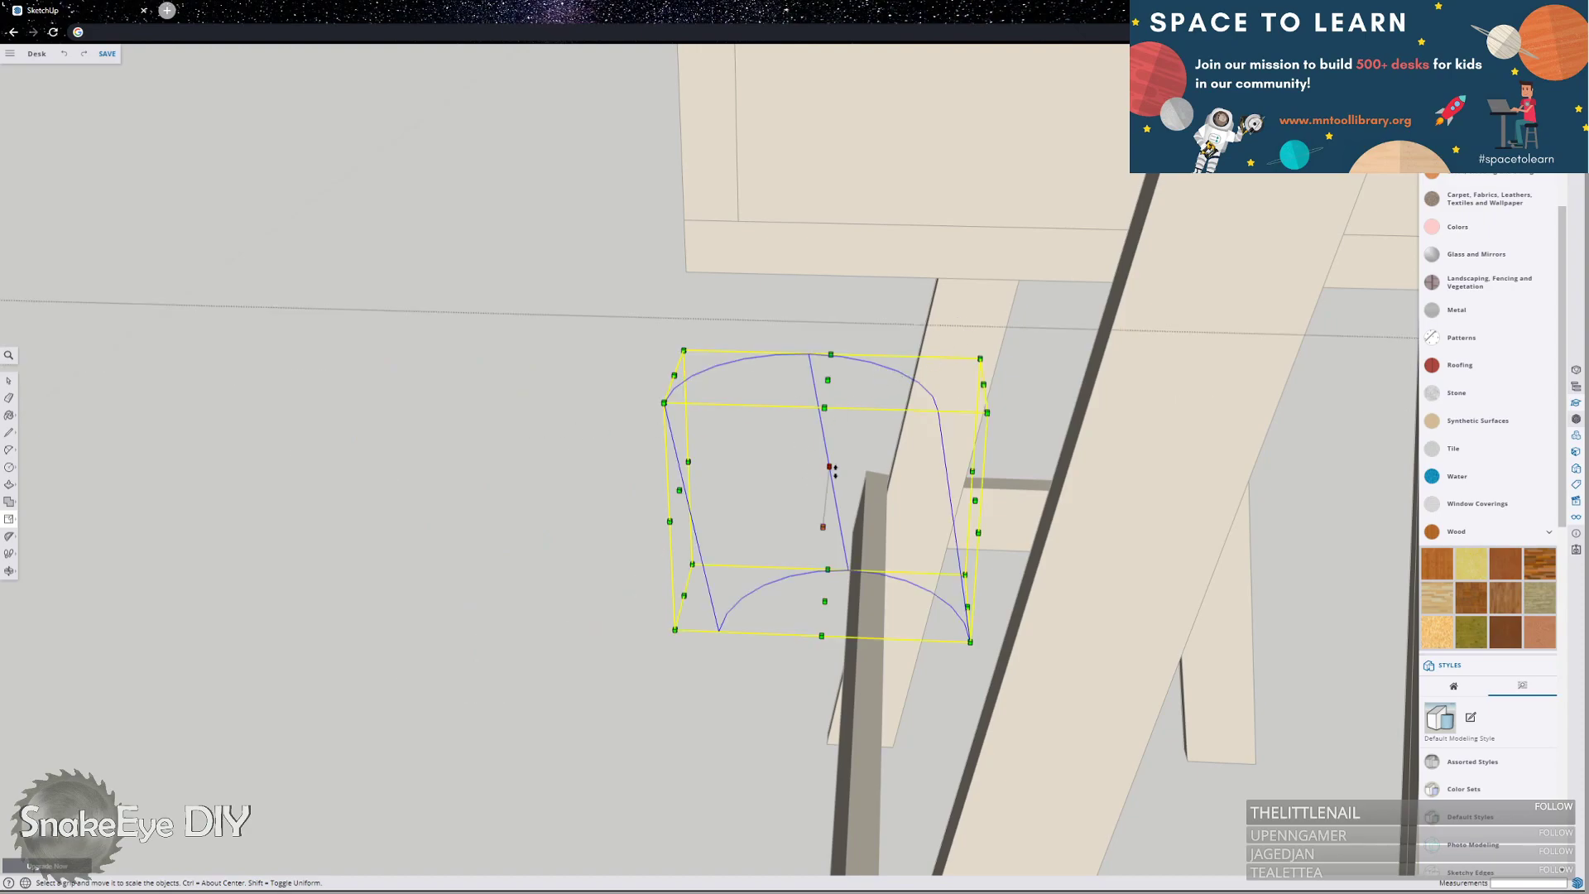
pyautogui.moveTo(829, 467); pyautogui.dragTo(838, 599)
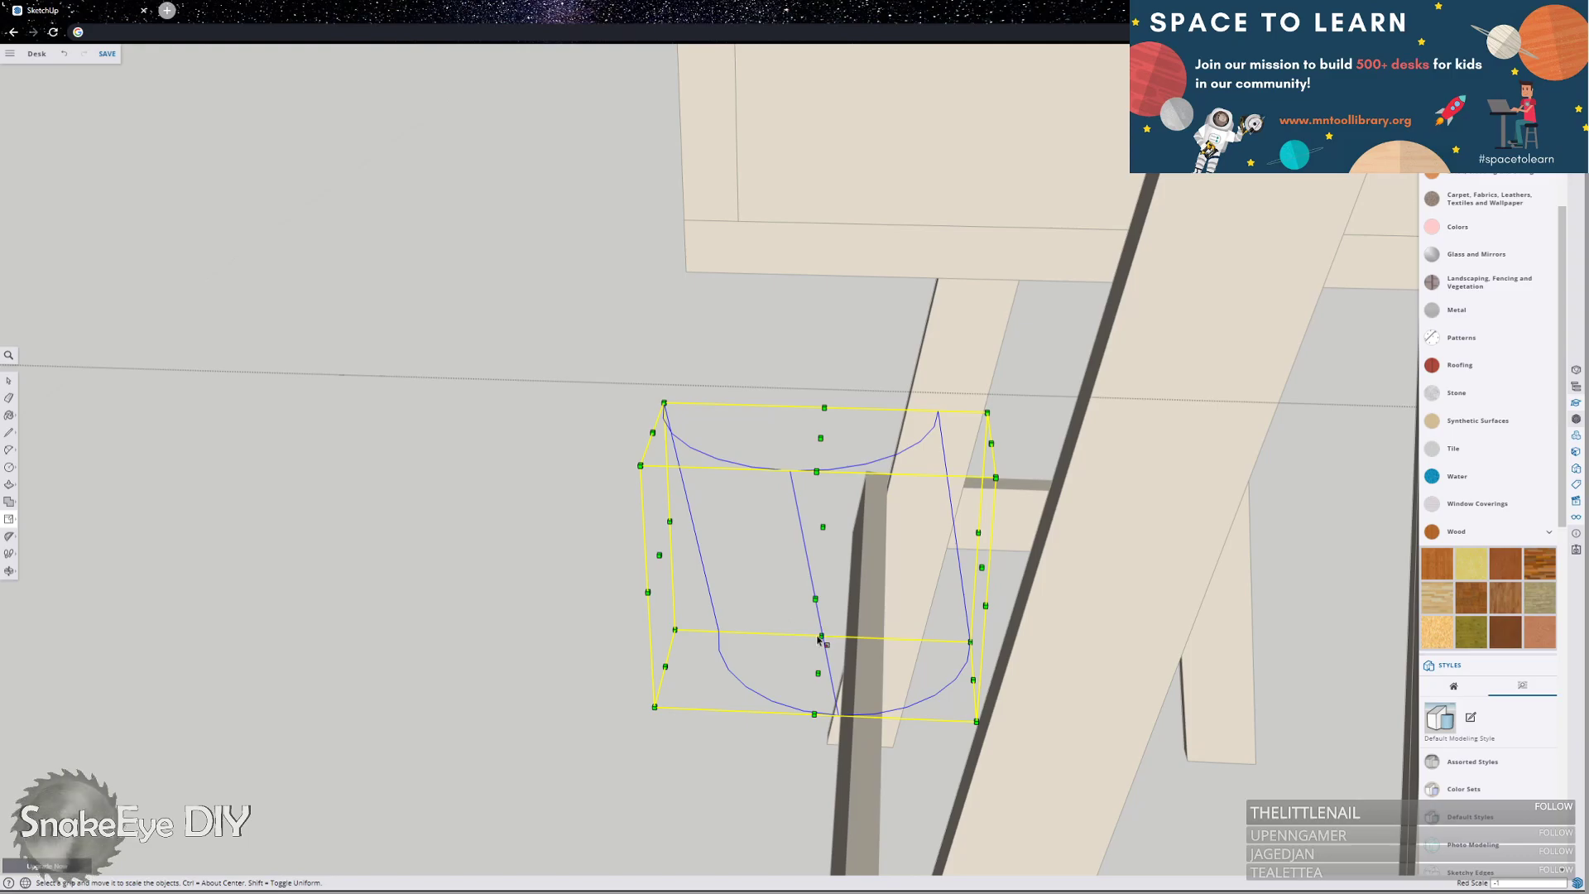
pyautogui.press('space')
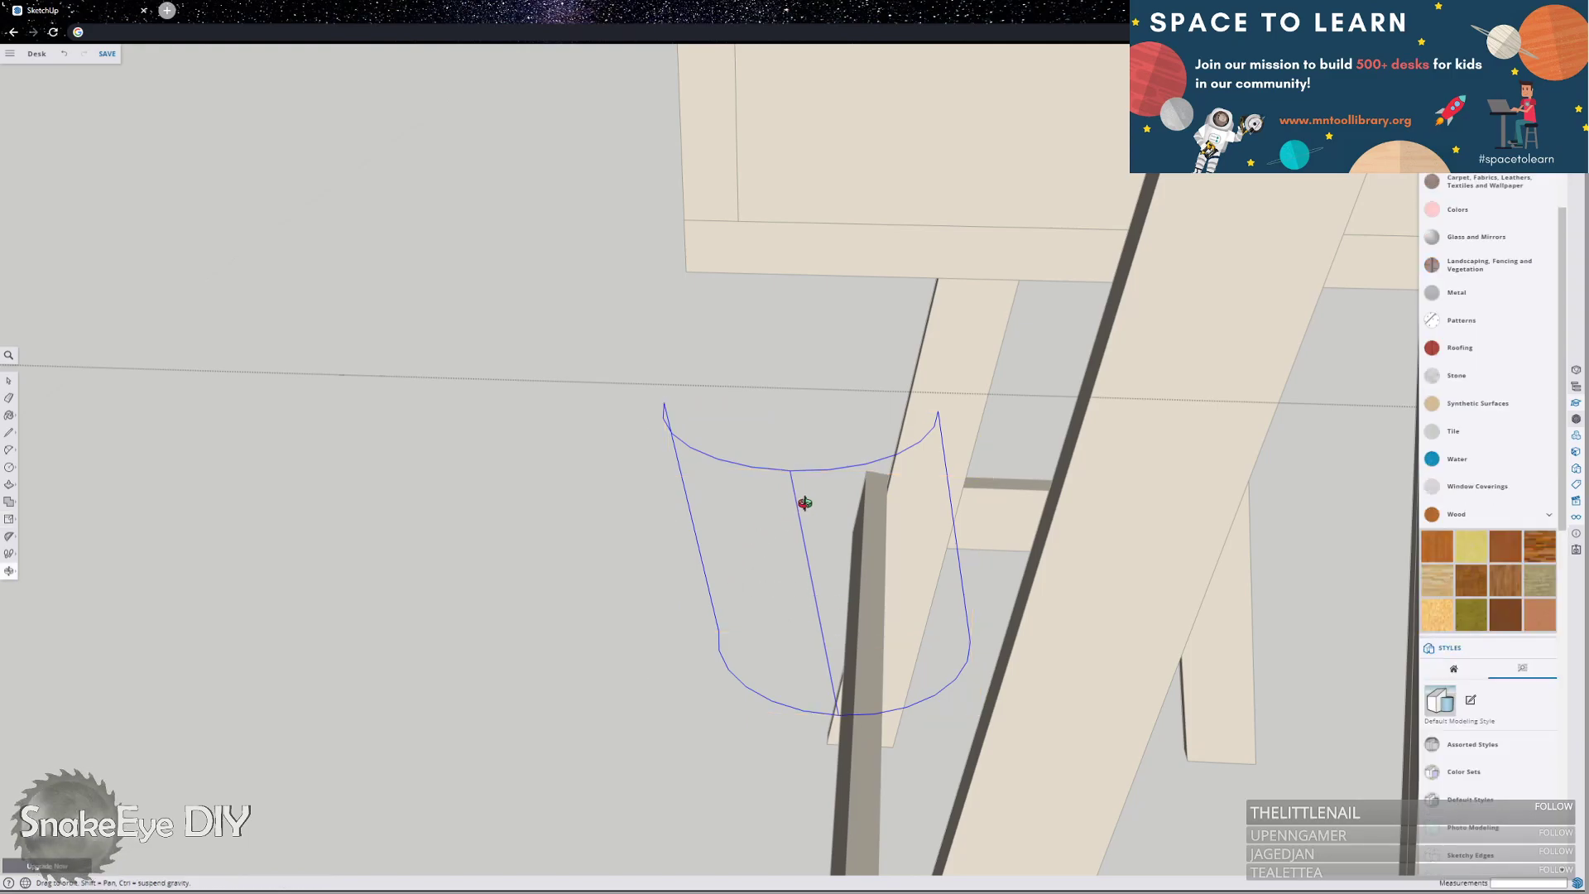
pyautogui.moveTo(1039, 380); pyautogui.dragTo(756, 394, button='middle')
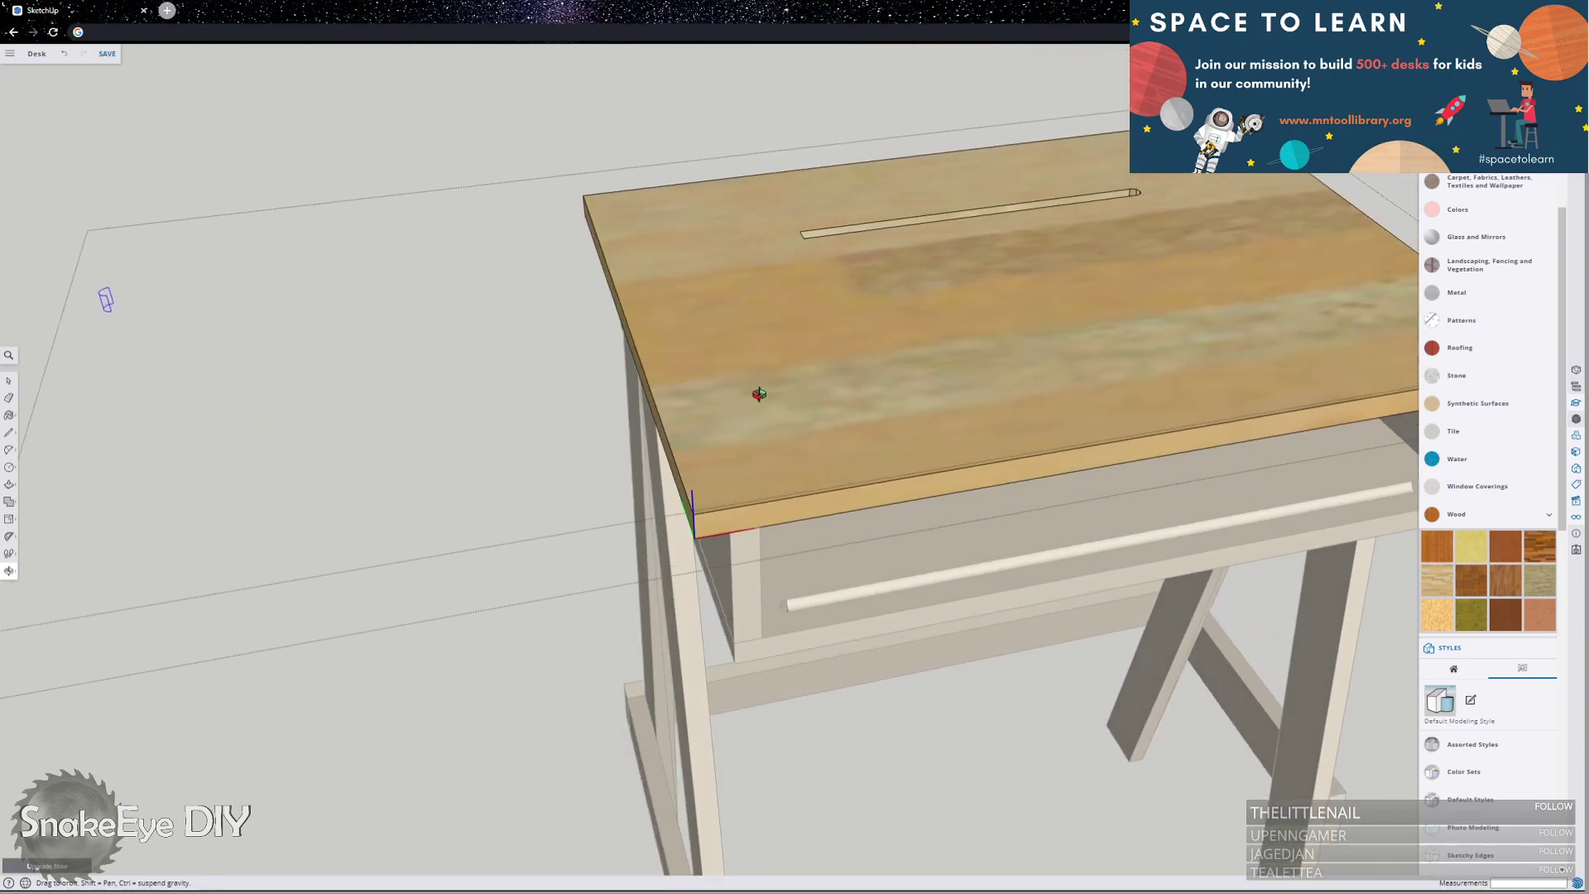
pyautogui.moveTo(33, 229); pyautogui.dragTo(45, 280, button='middle')
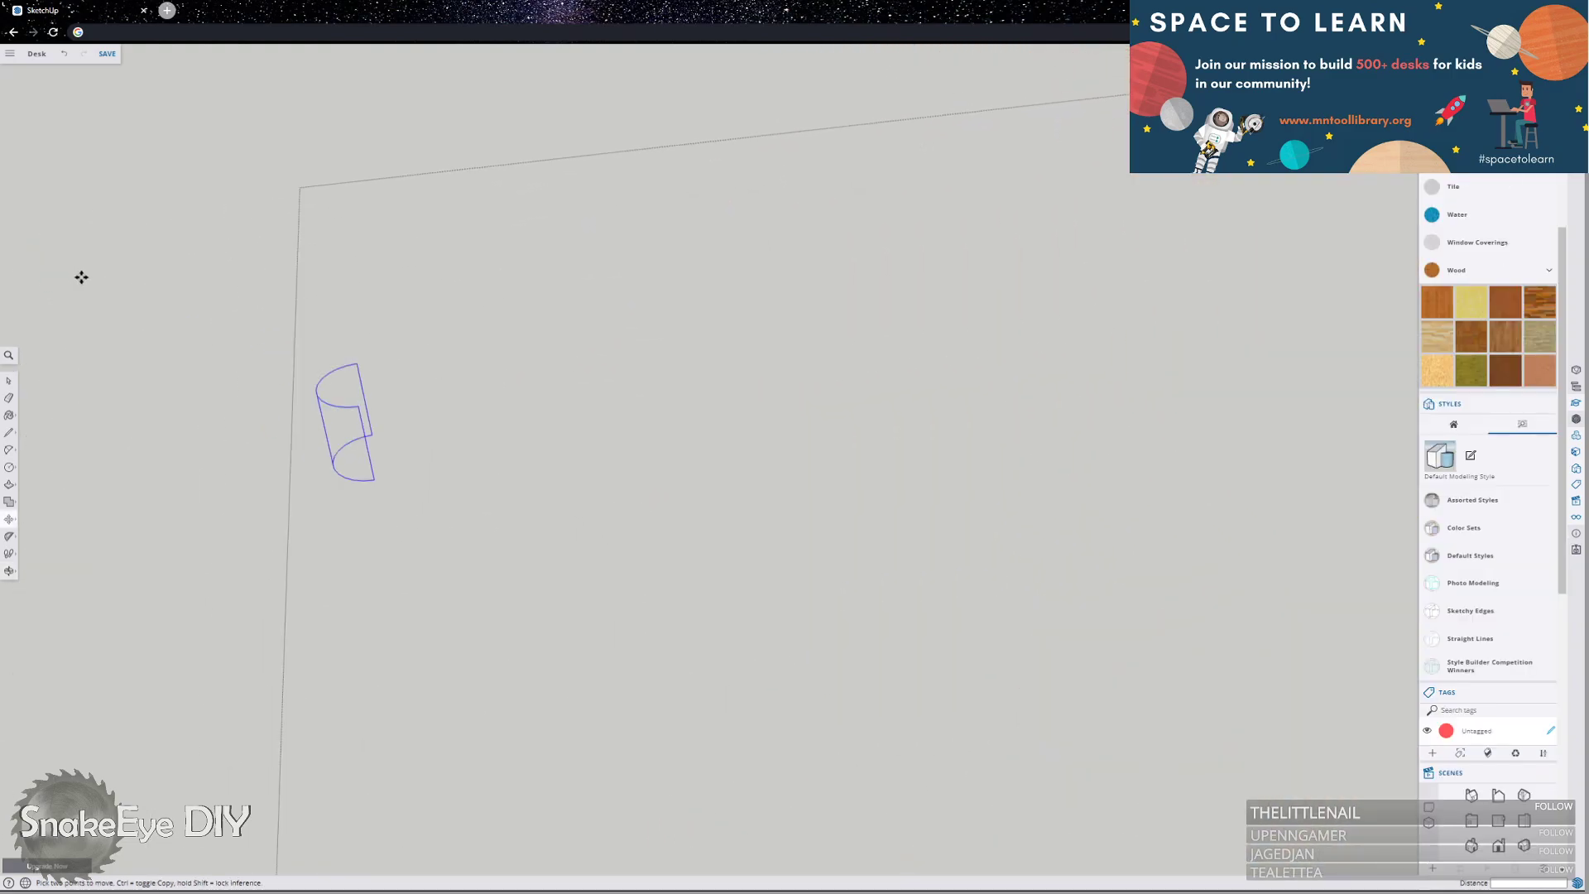
# Move the flipped curved outline onto the desk top at the slot end's edge midpoint.
pyautogui.press('m')
pyautogui.click(359, 406)
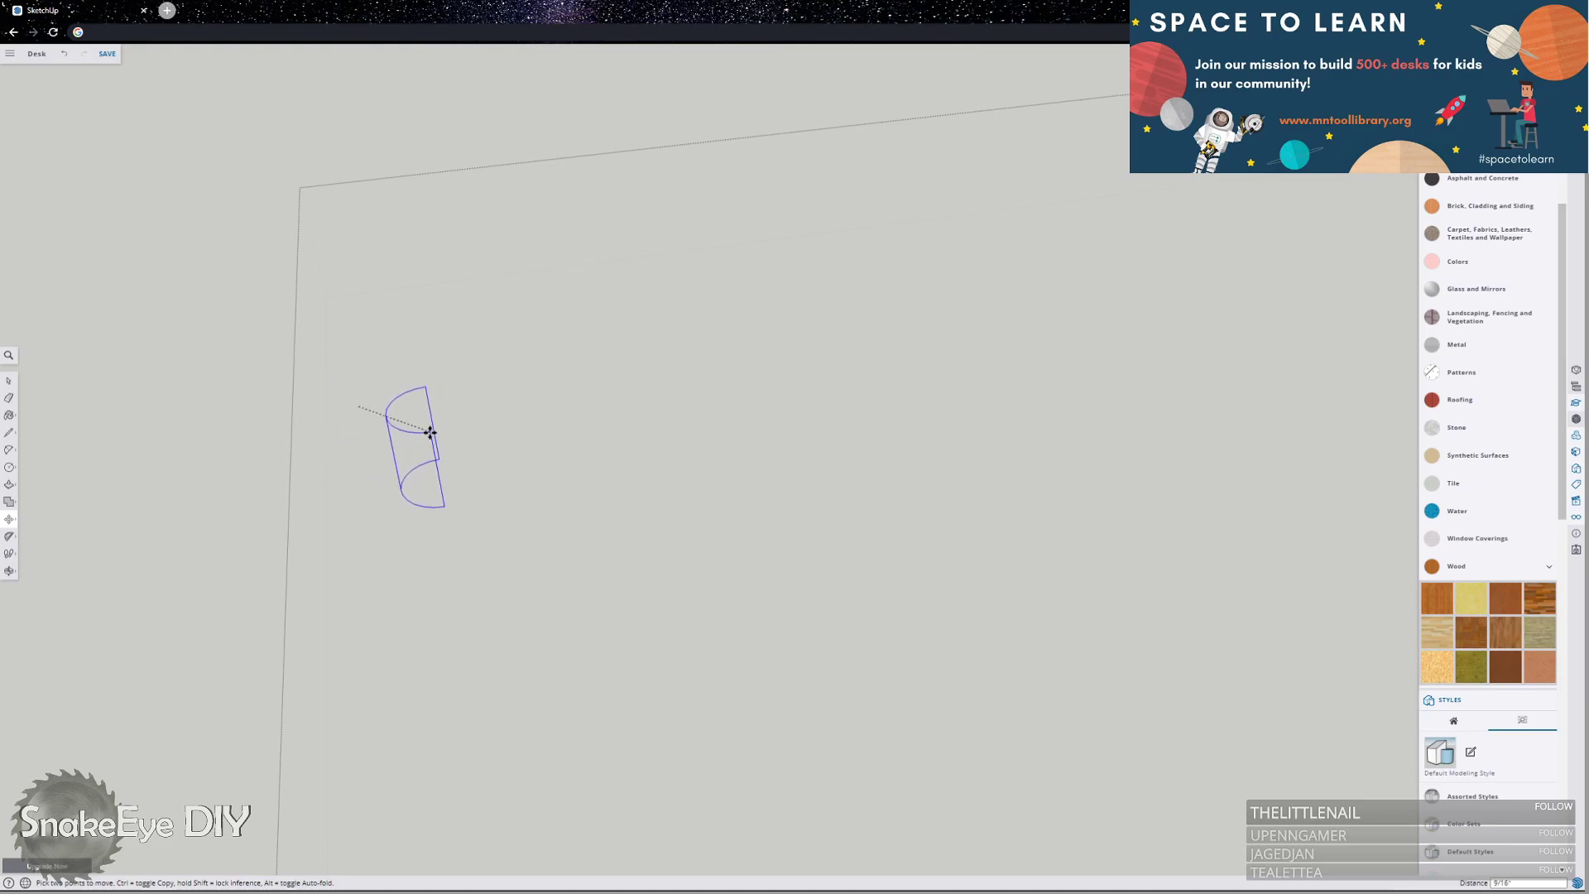
pyautogui.scroll(6, 809, 267)
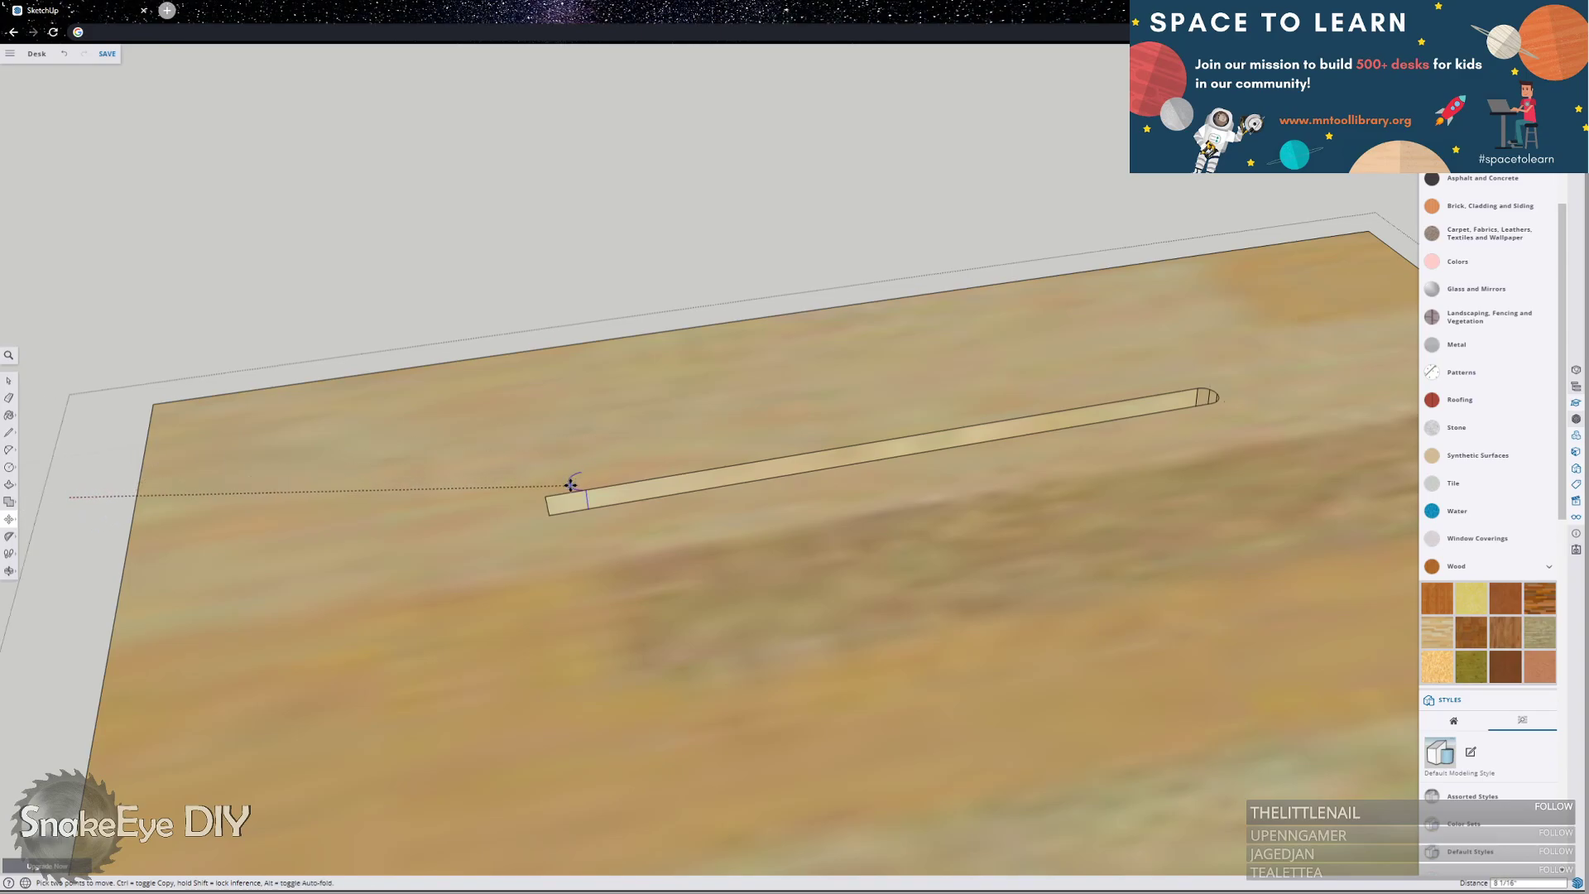
pyautogui.scroll(3, 550, 495)
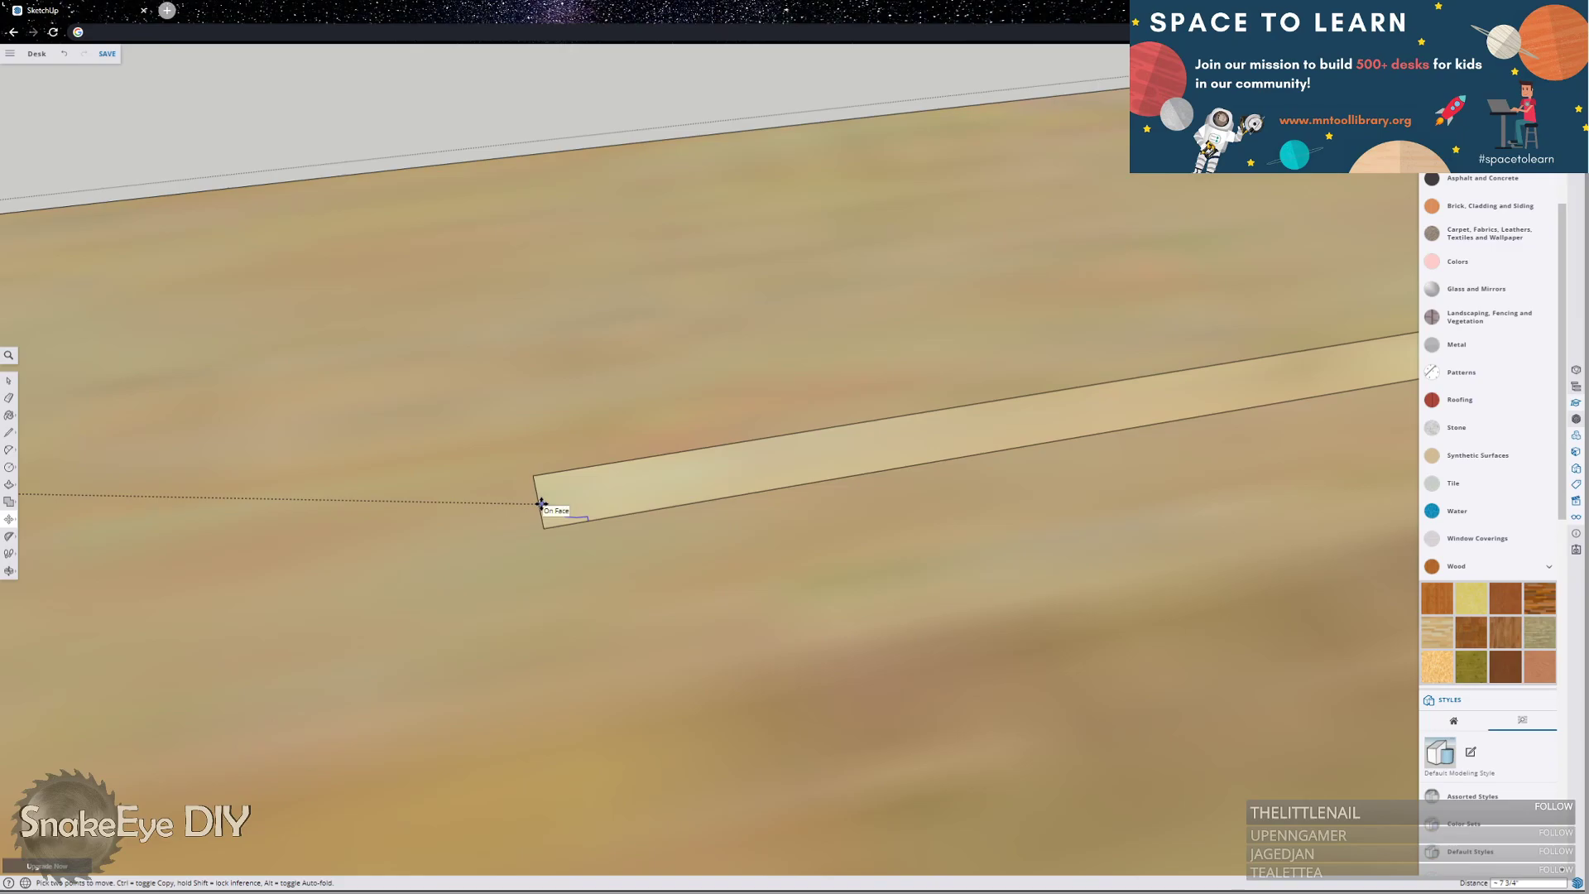
pyautogui.scroll(-5, 638, 345)
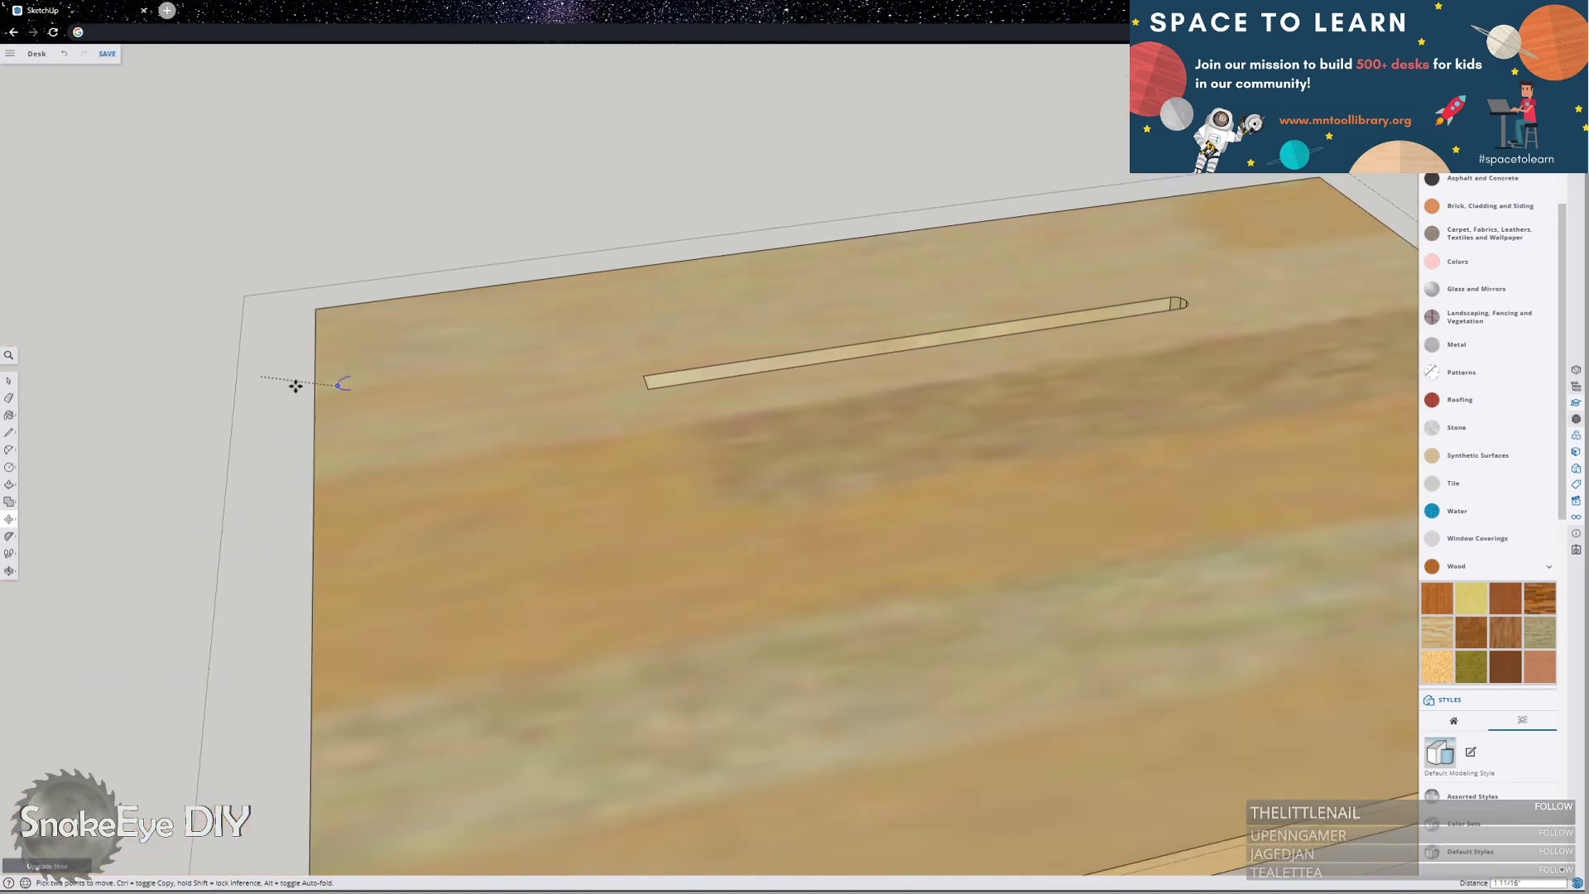
pyautogui.scroll(4, 220, 450)
pyautogui.scroll(2, 223, 446)
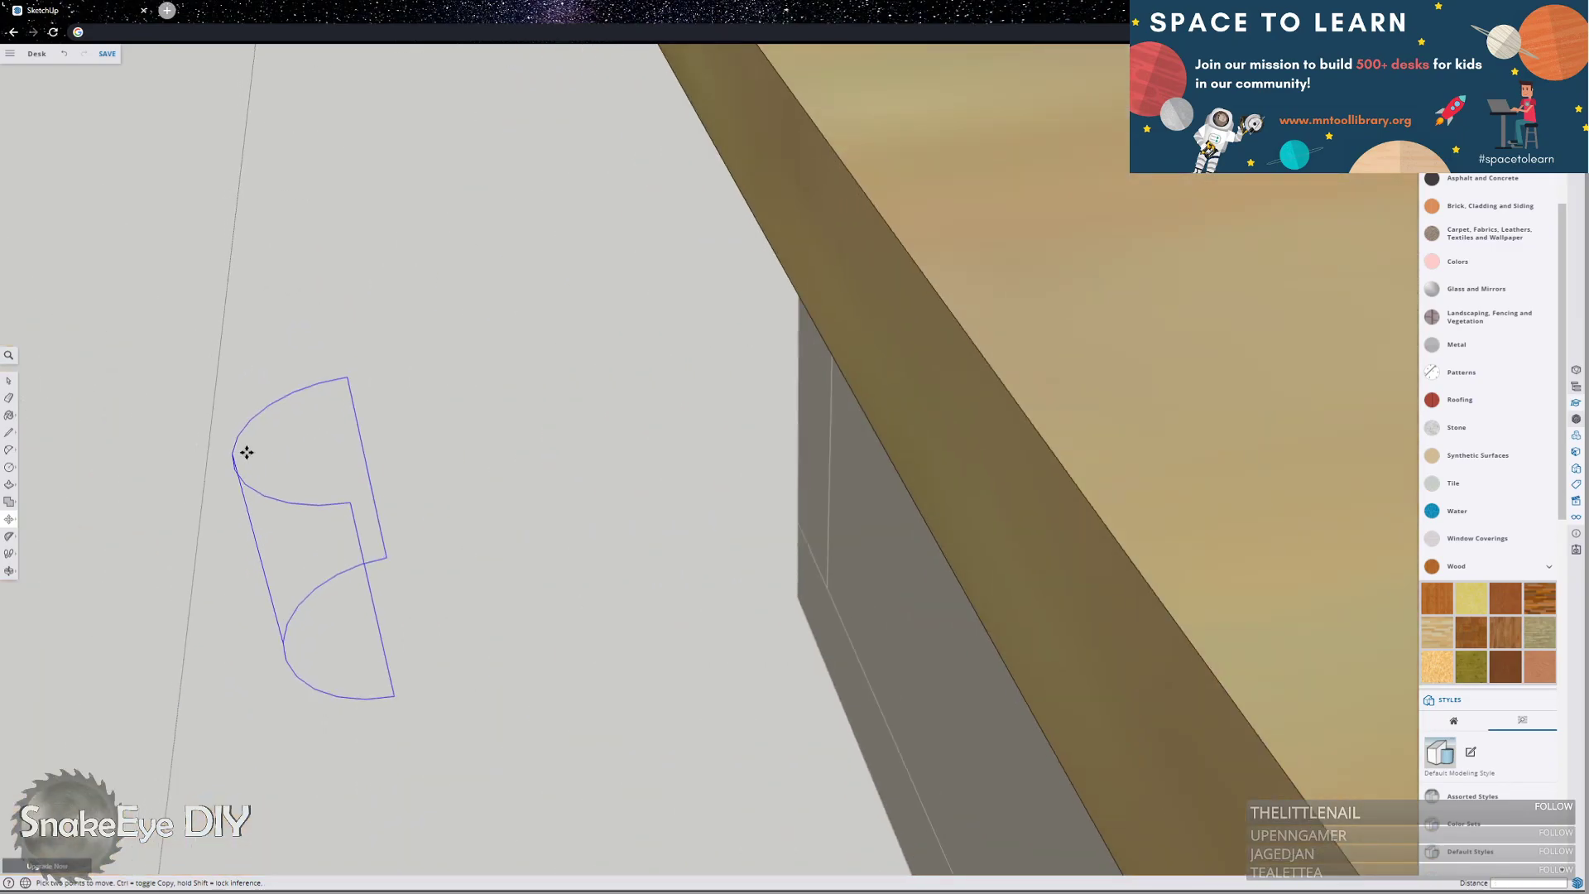
pyautogui.scroll(-1, 234, 453)
pyautogui.scroll(-3, 236, 453)
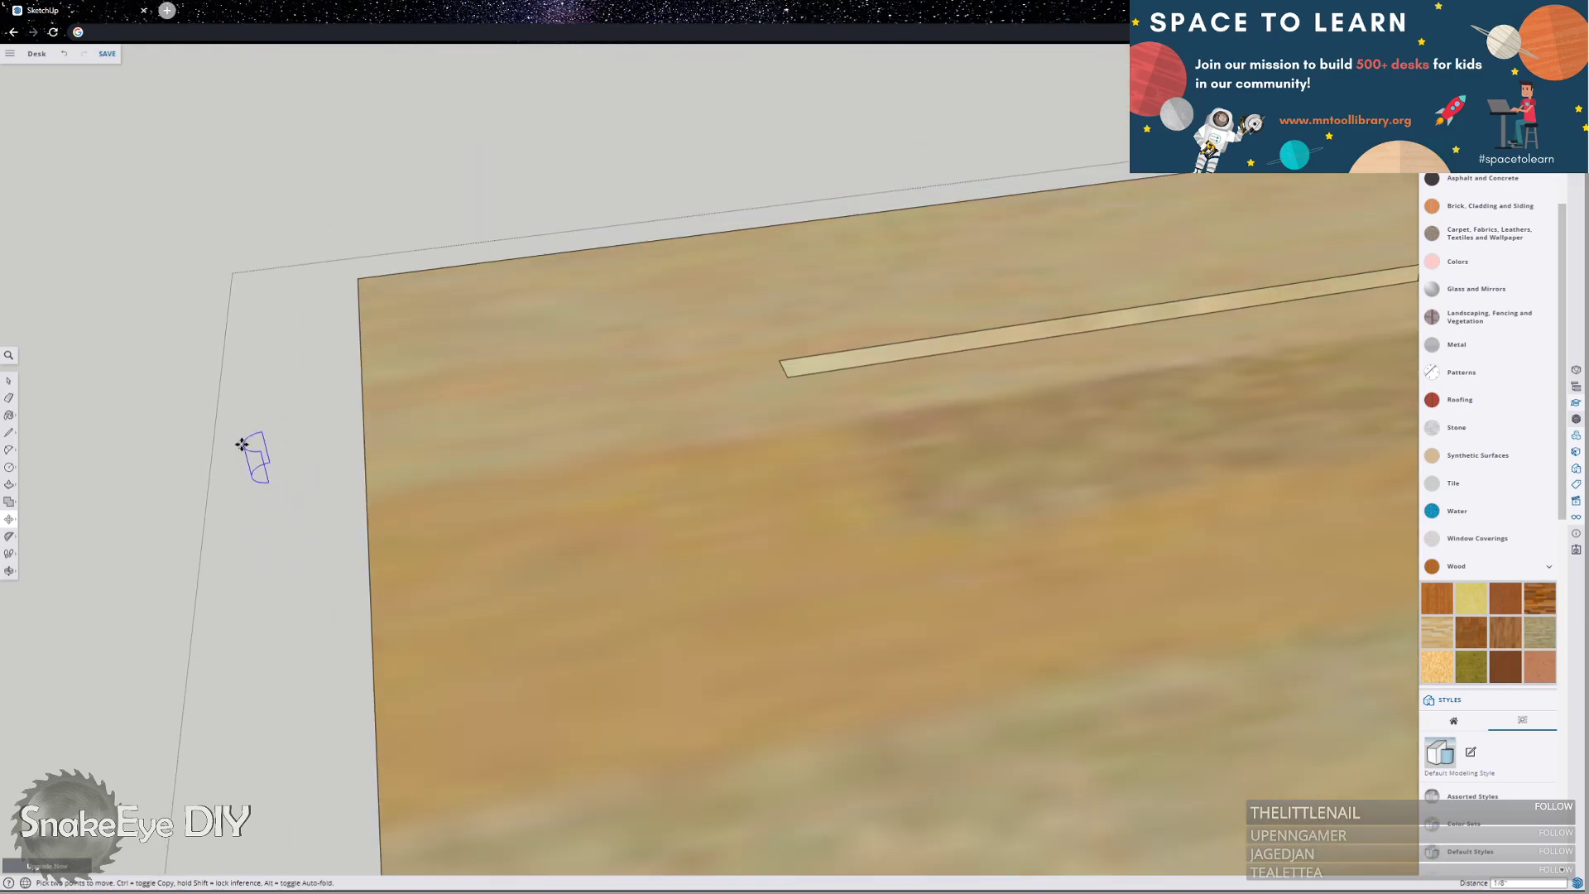
pyautogui.scroll(6, 840, 383)
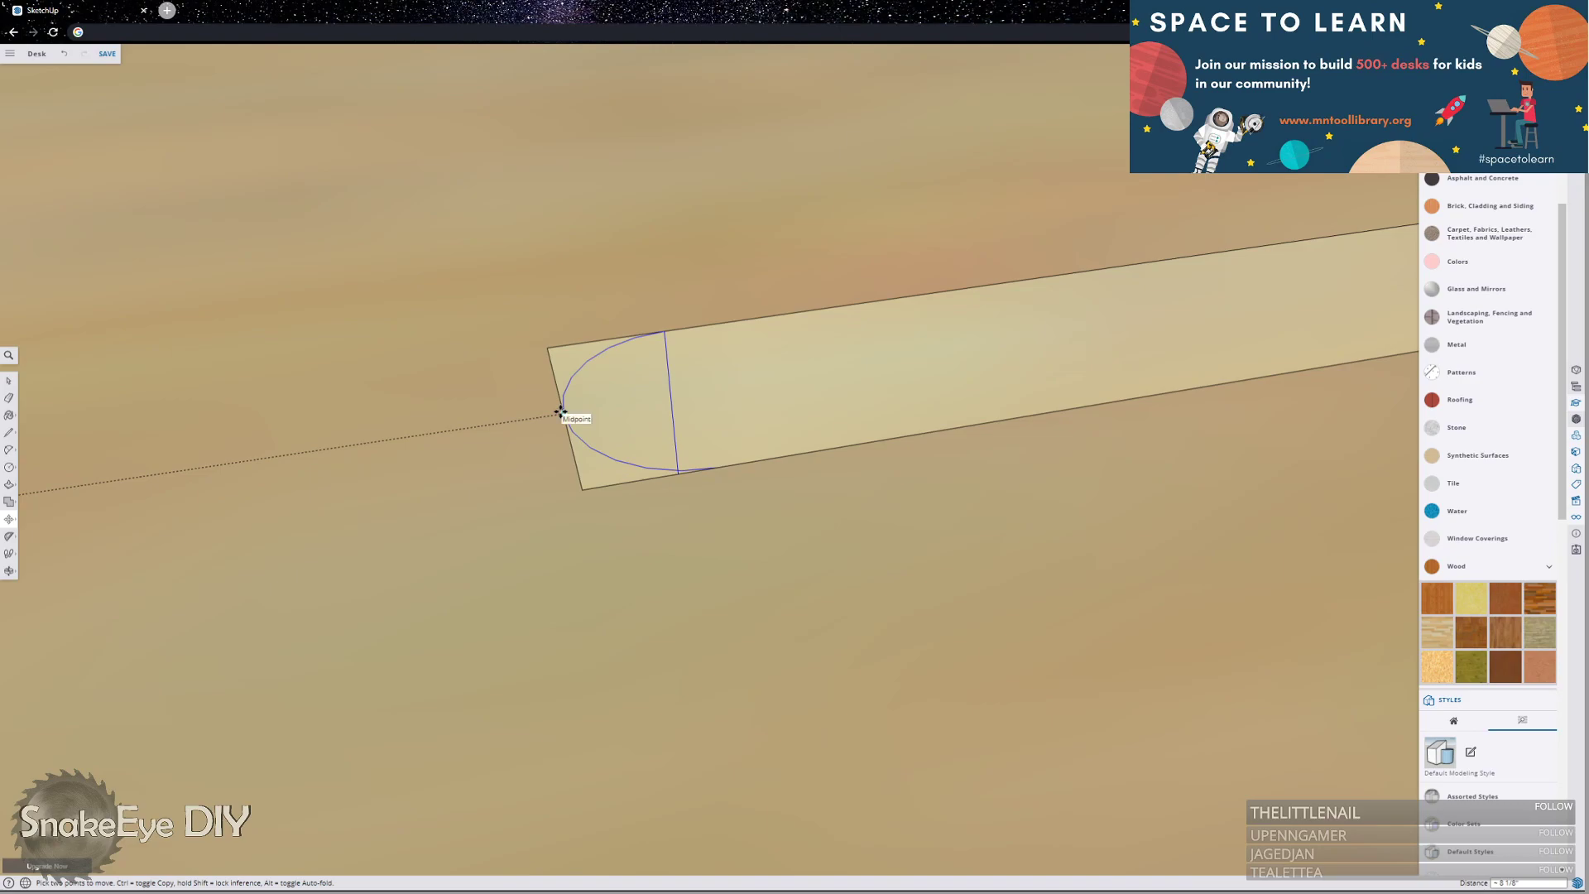
pyautogui.click(560, 411)
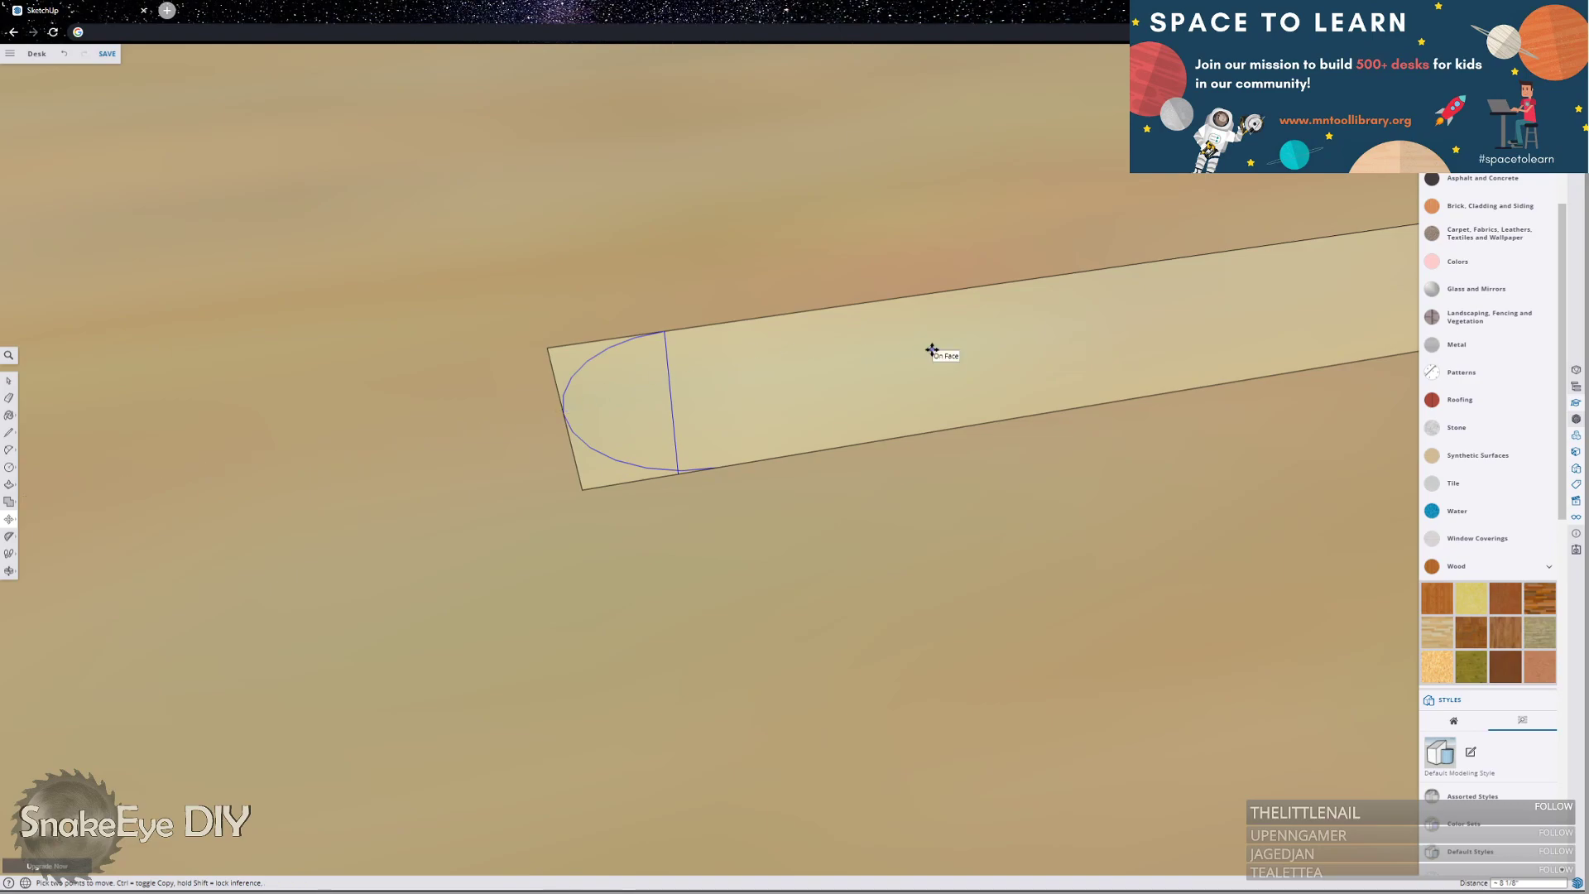
# Draw two lines from the arc's top and lower ends to the slot corners, splitting the face.
pyautogui.scroll(-2, 695, 364)
pyautogui.scroll(2, 684, 320)
pyautogui.press('l')
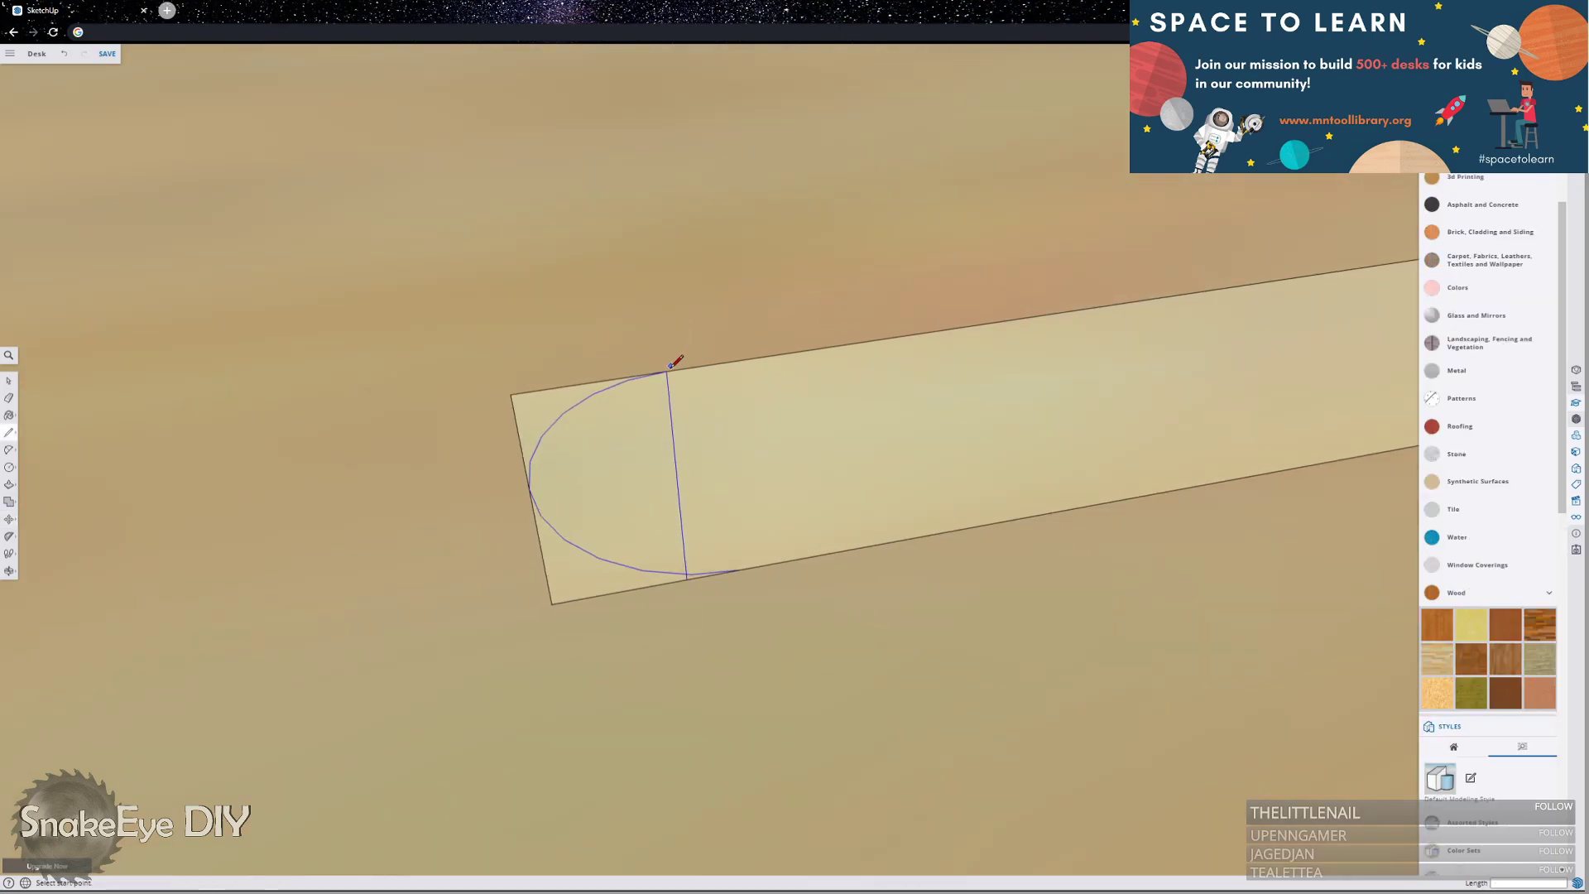
pyautogui.click(667, 371)
pyautogui.click(511, 394)
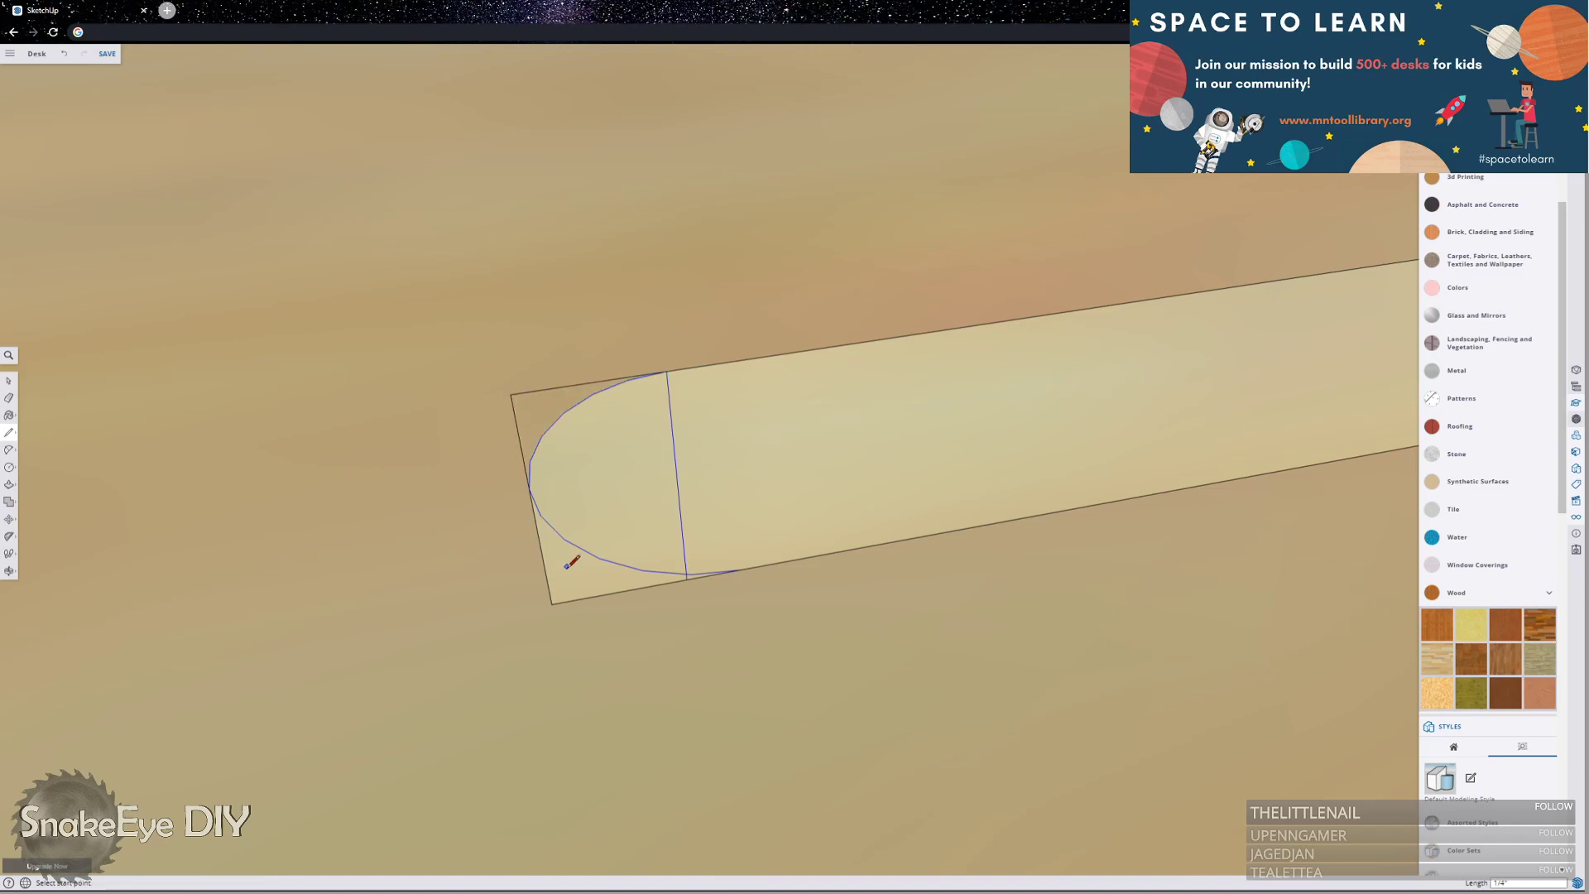
pyautogui.click(740, 569)
pyautogui.click(553, 602)
# Delete the leftover lower-left face piece and the edge below the arc.
pyautogui.press('space')
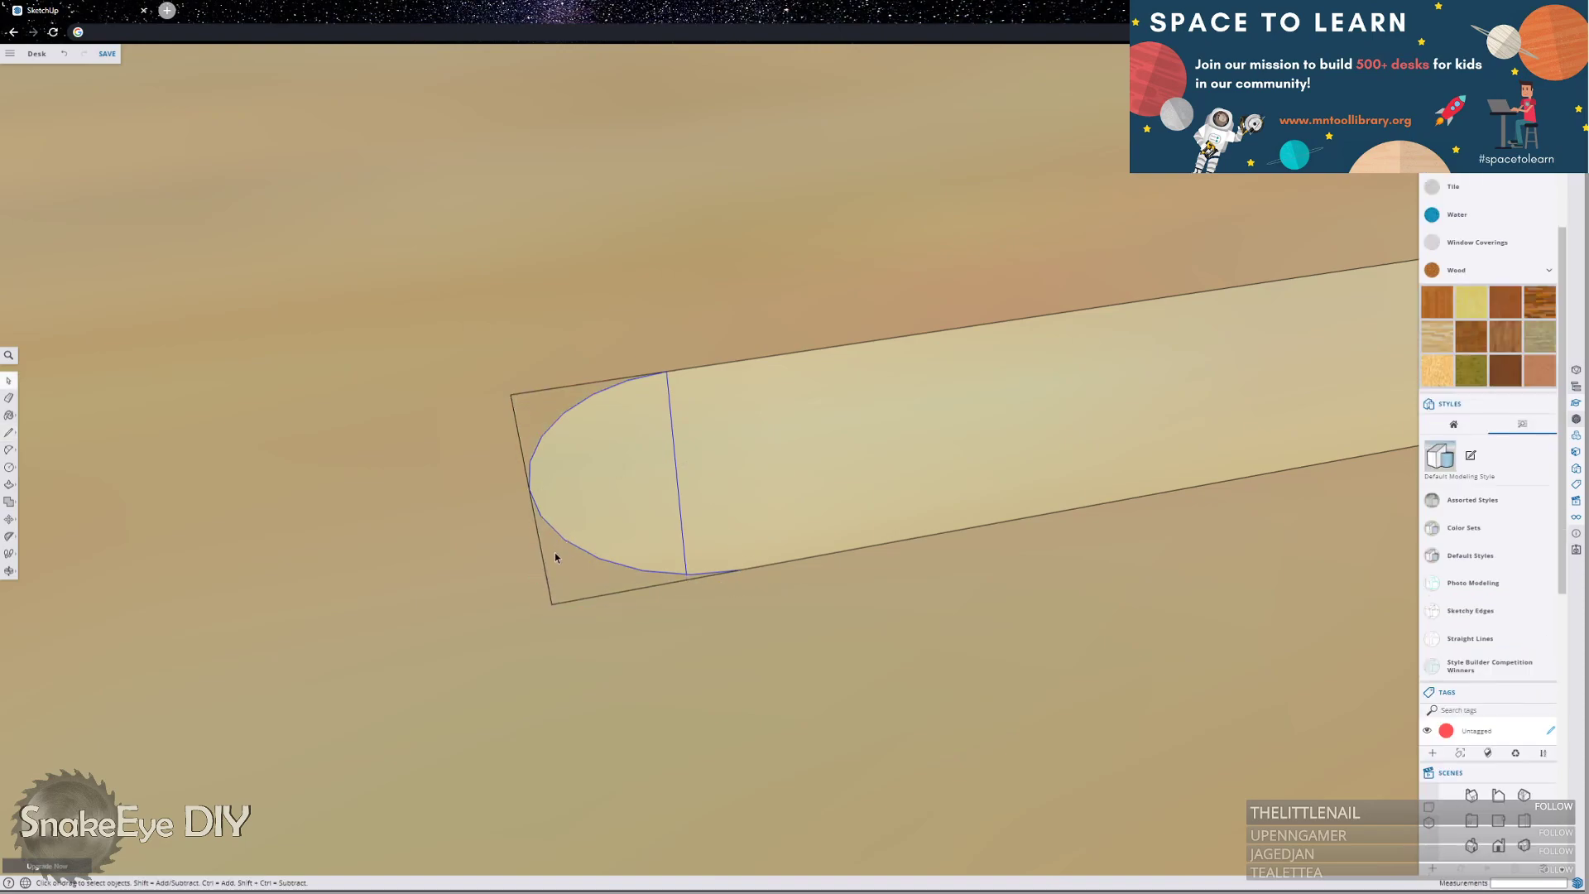
pyautogui.click(546, 571)
pyautogui.press('Delete')
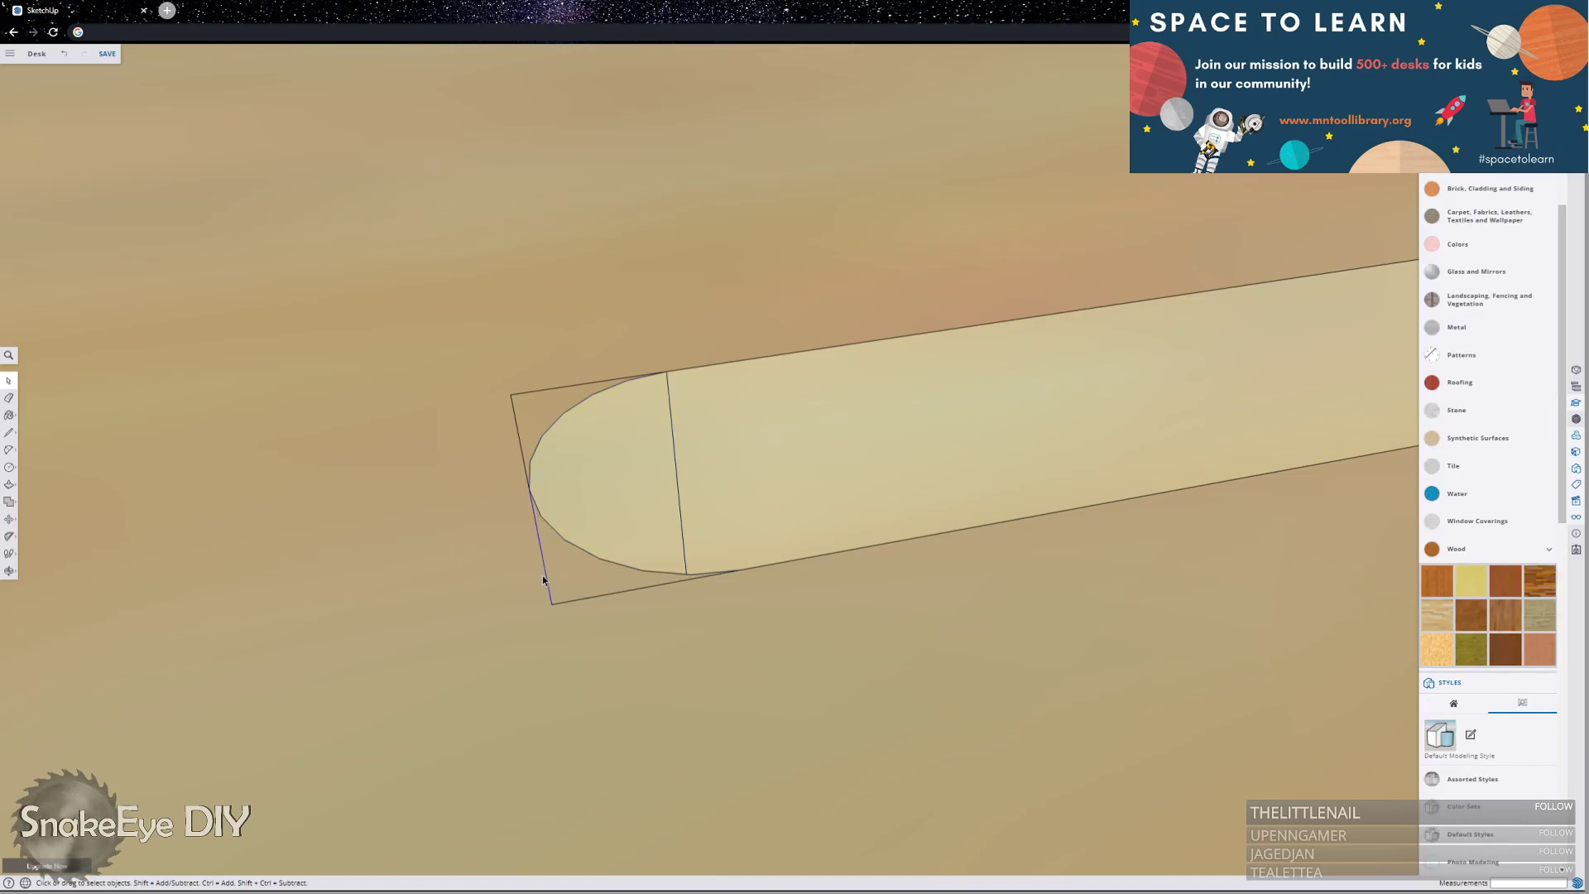
pyautogui.click(547, 577)
pyautogui.press('Delete')
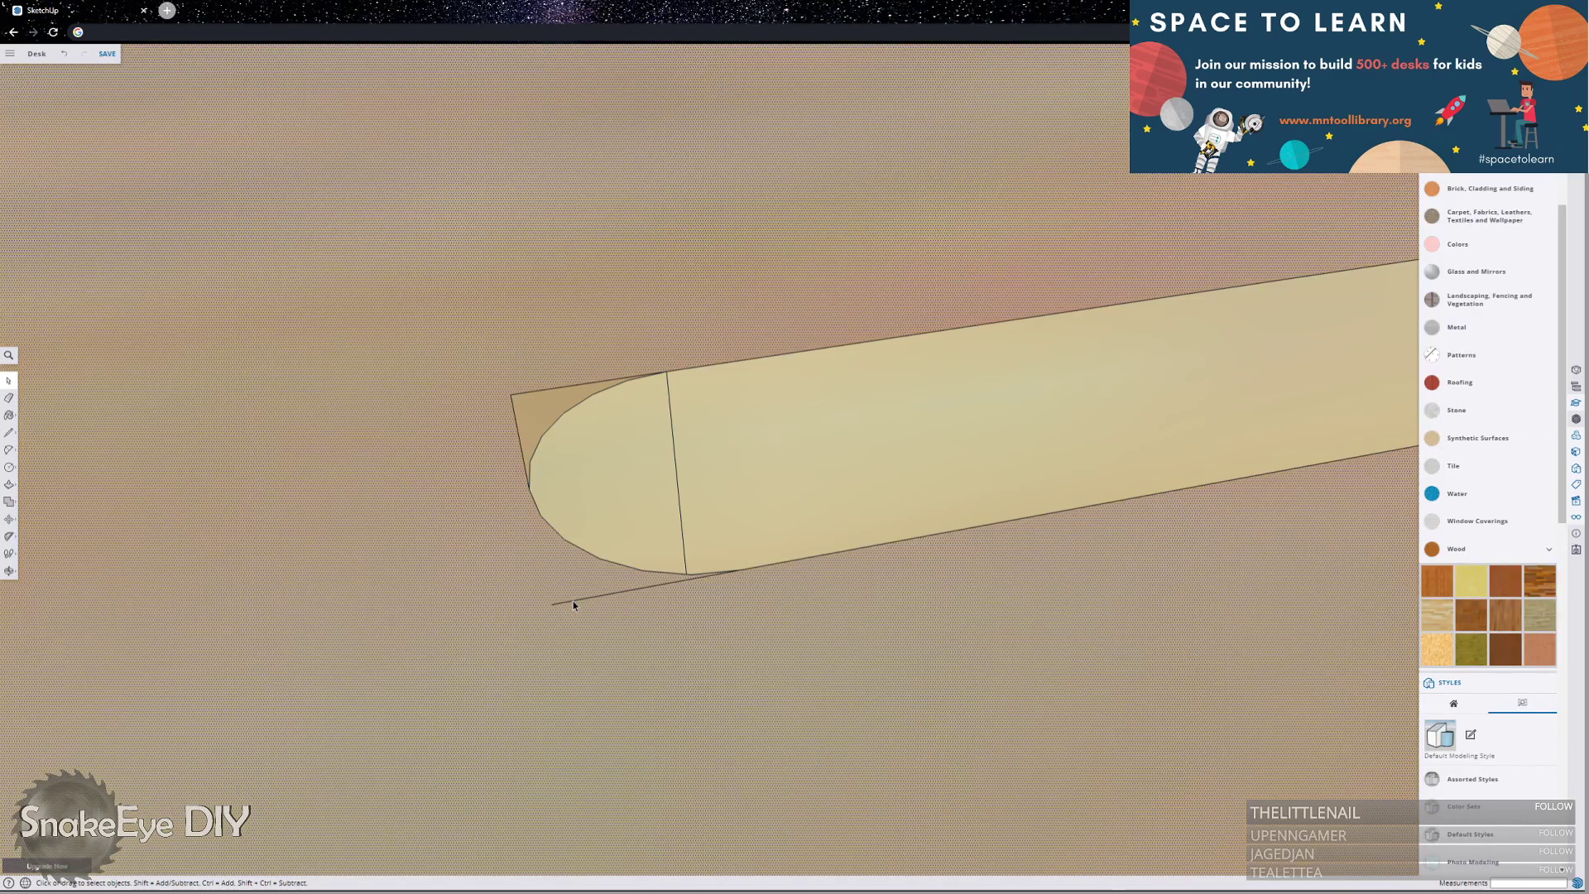
pyautogui.click(705, 563)
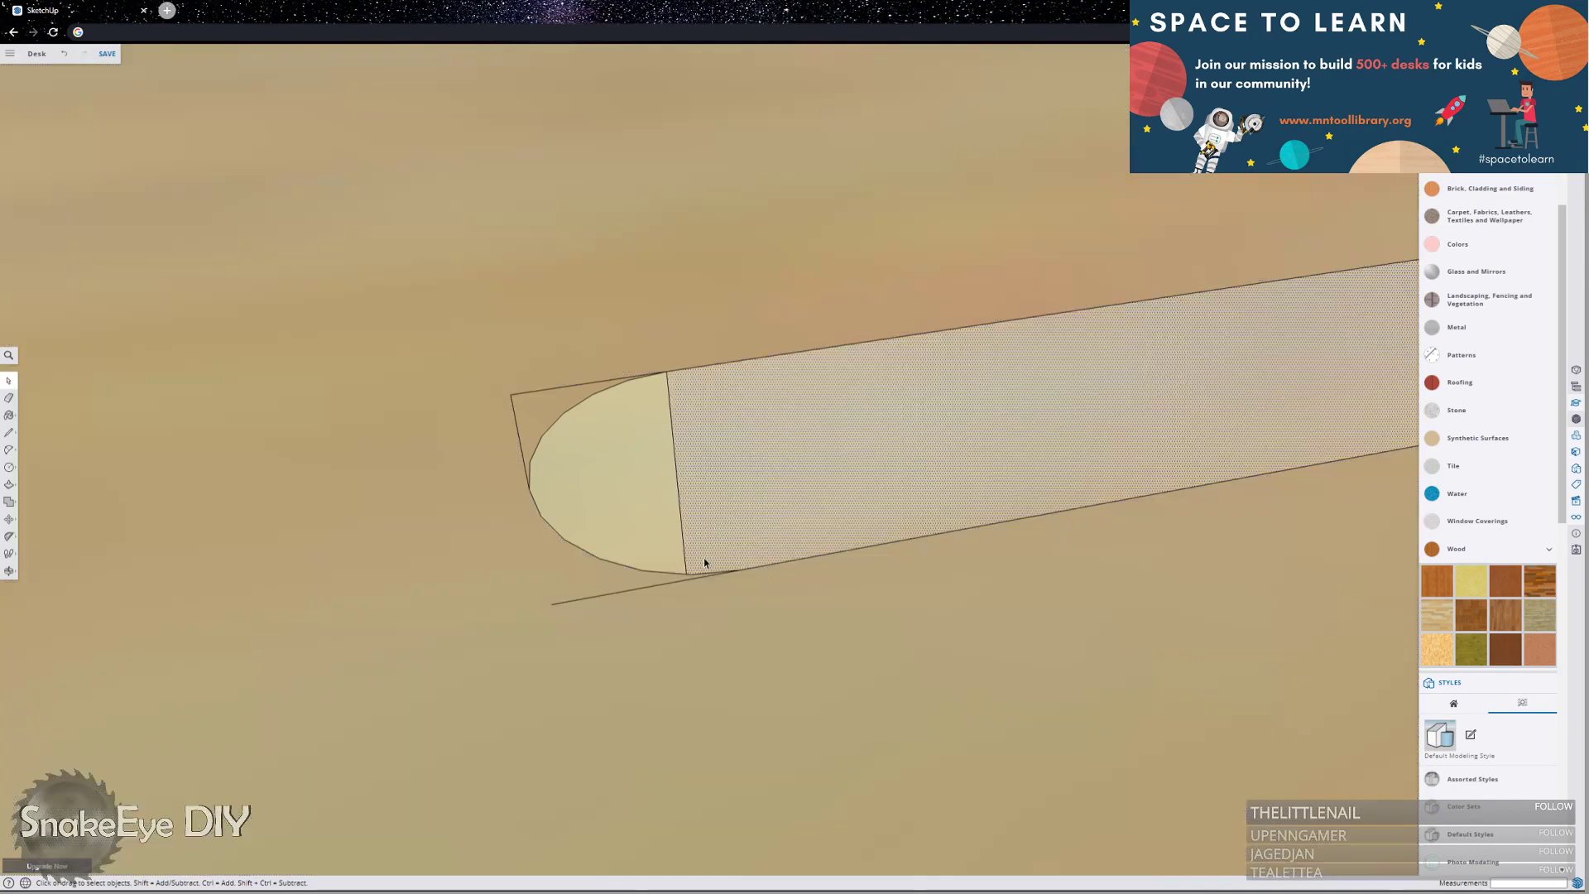
pyautogui.click(626, 591)
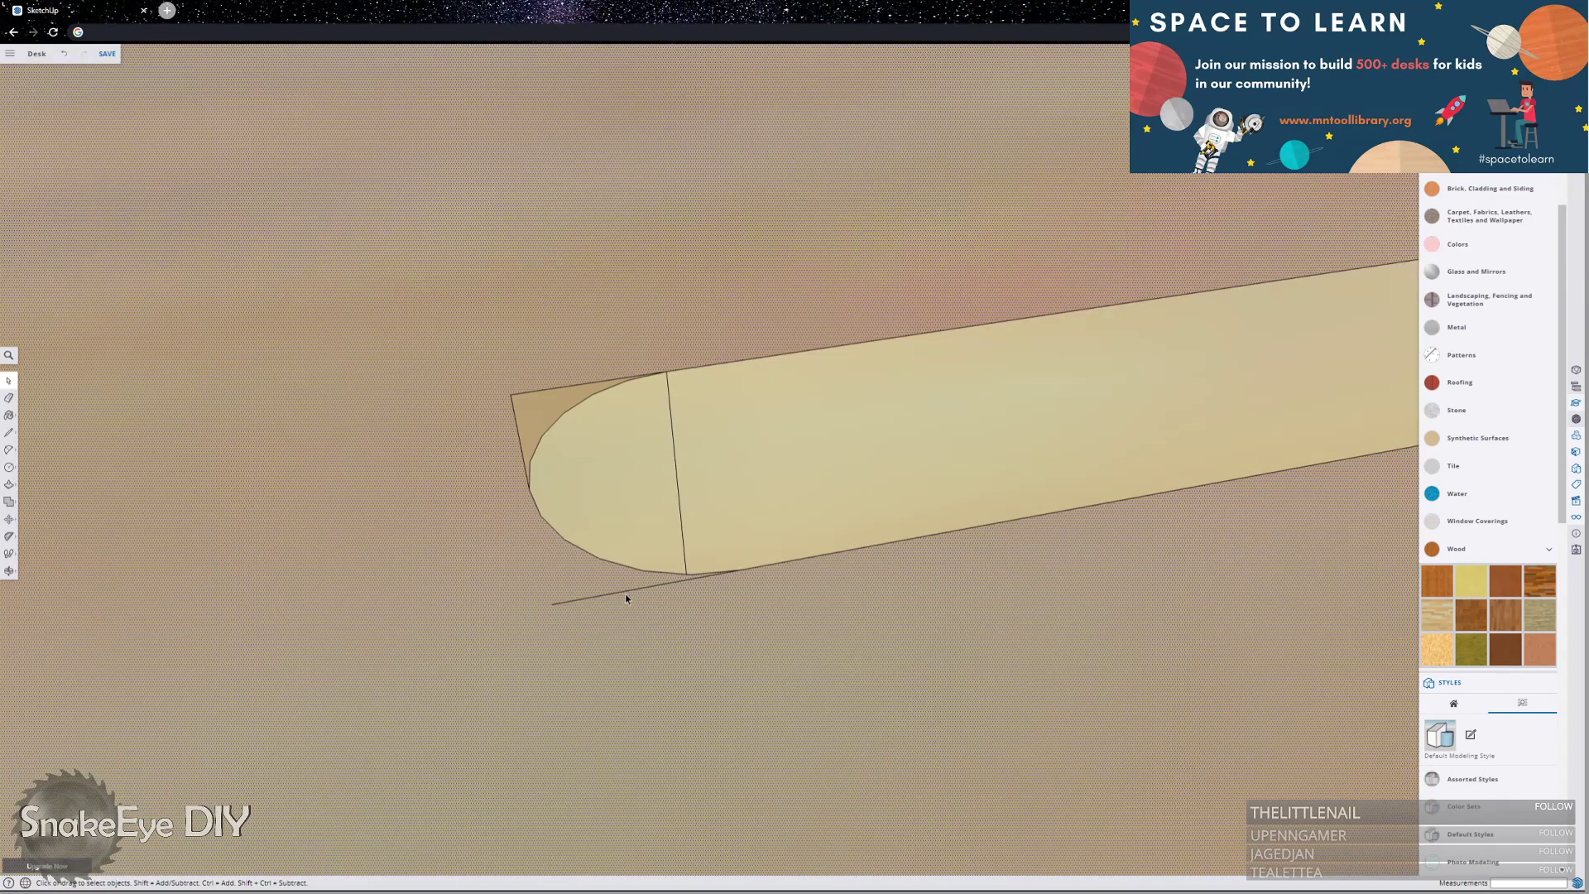
pyautogui.scroll(-10, 668, 384)
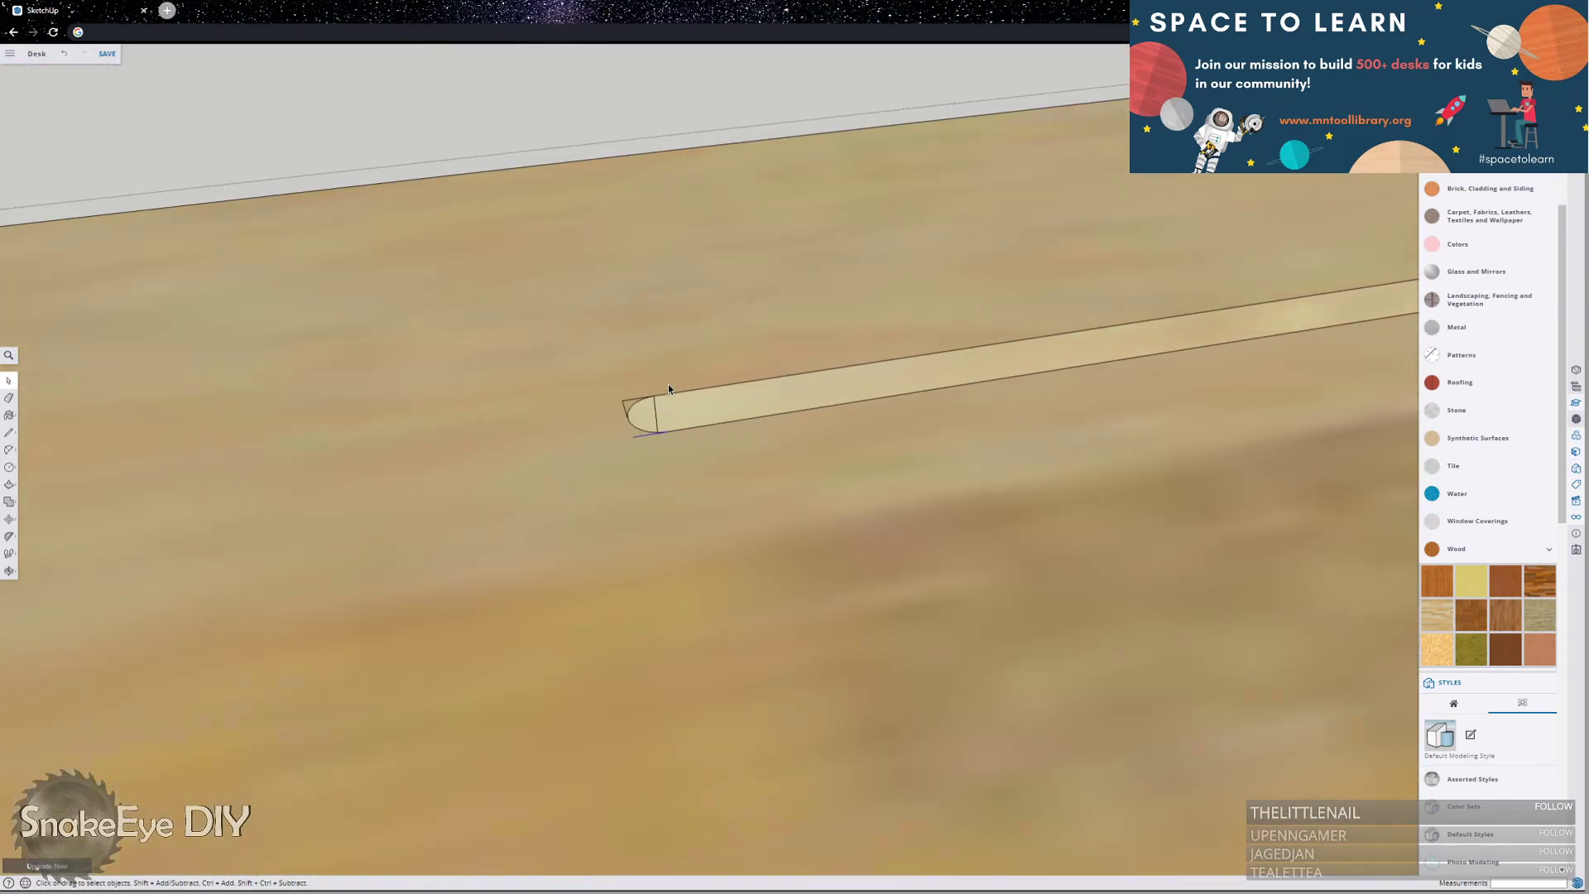
# Delete the slanted edge and the leftover face at the slot's rounded end.
pyautogui.scroll(10, 722, 376)
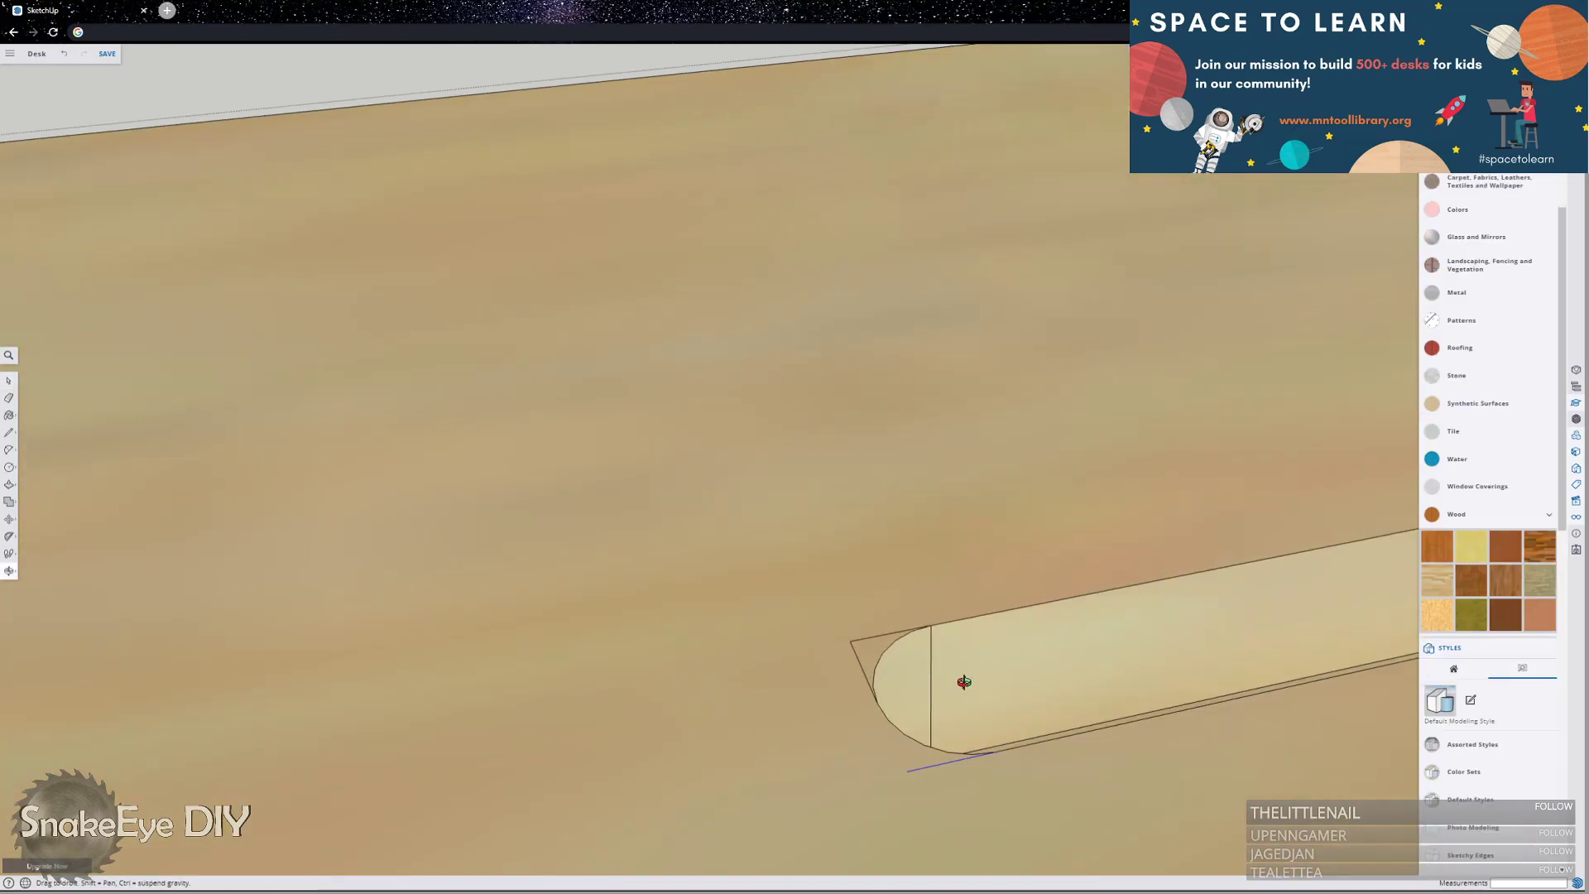
pyautogui.moveTo(965, 681); pyautogui.dragTo(650, 580, button='middle')
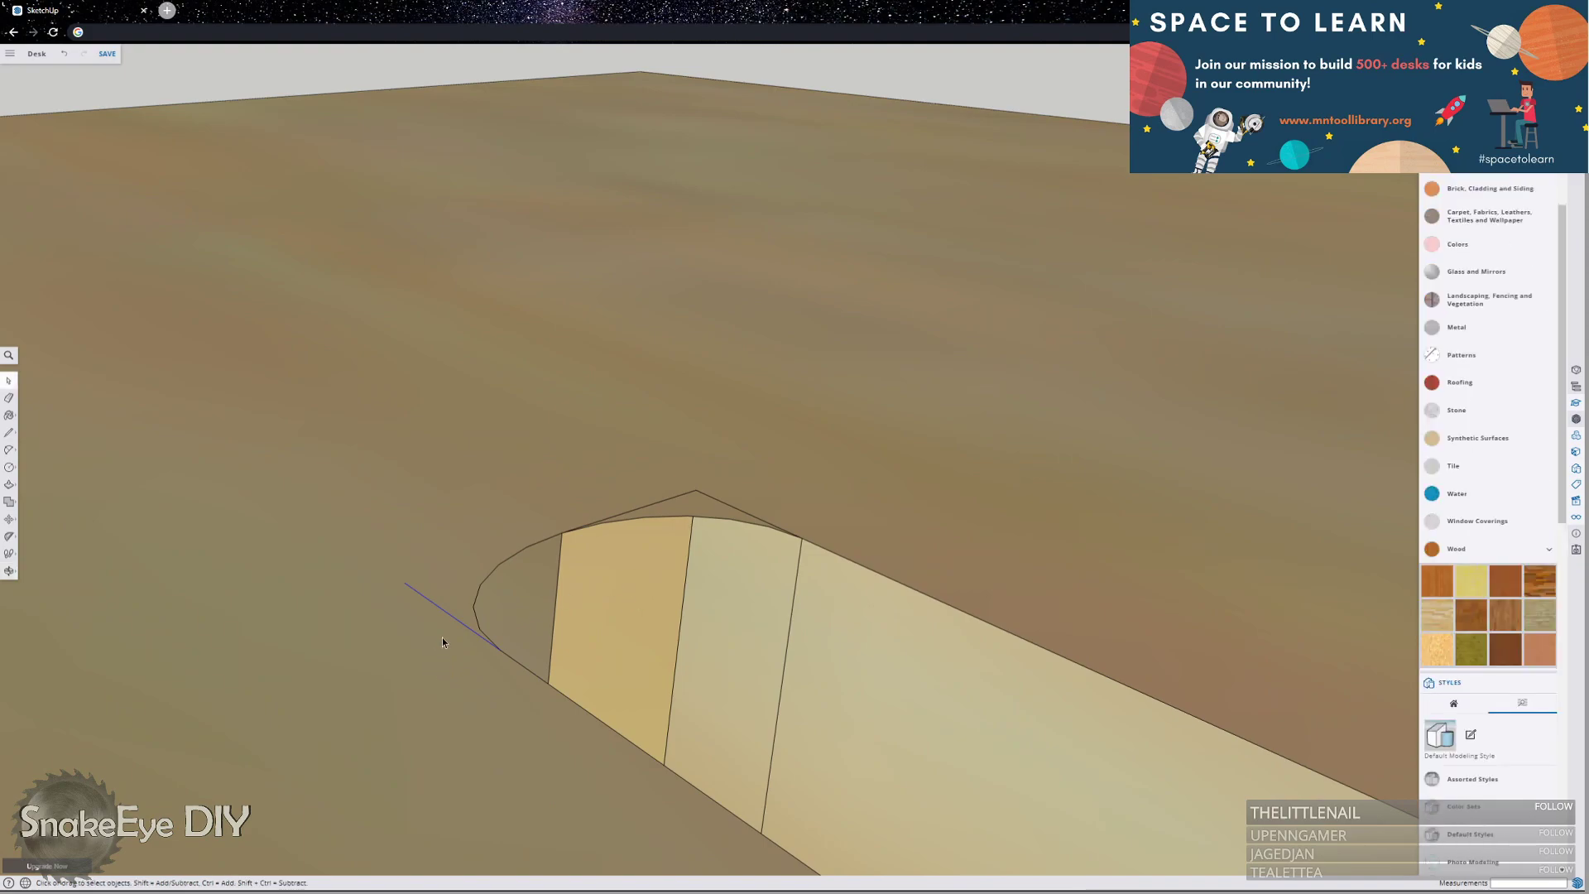
pyautogui.click(674, 500)
pyautogui.press('Delete')
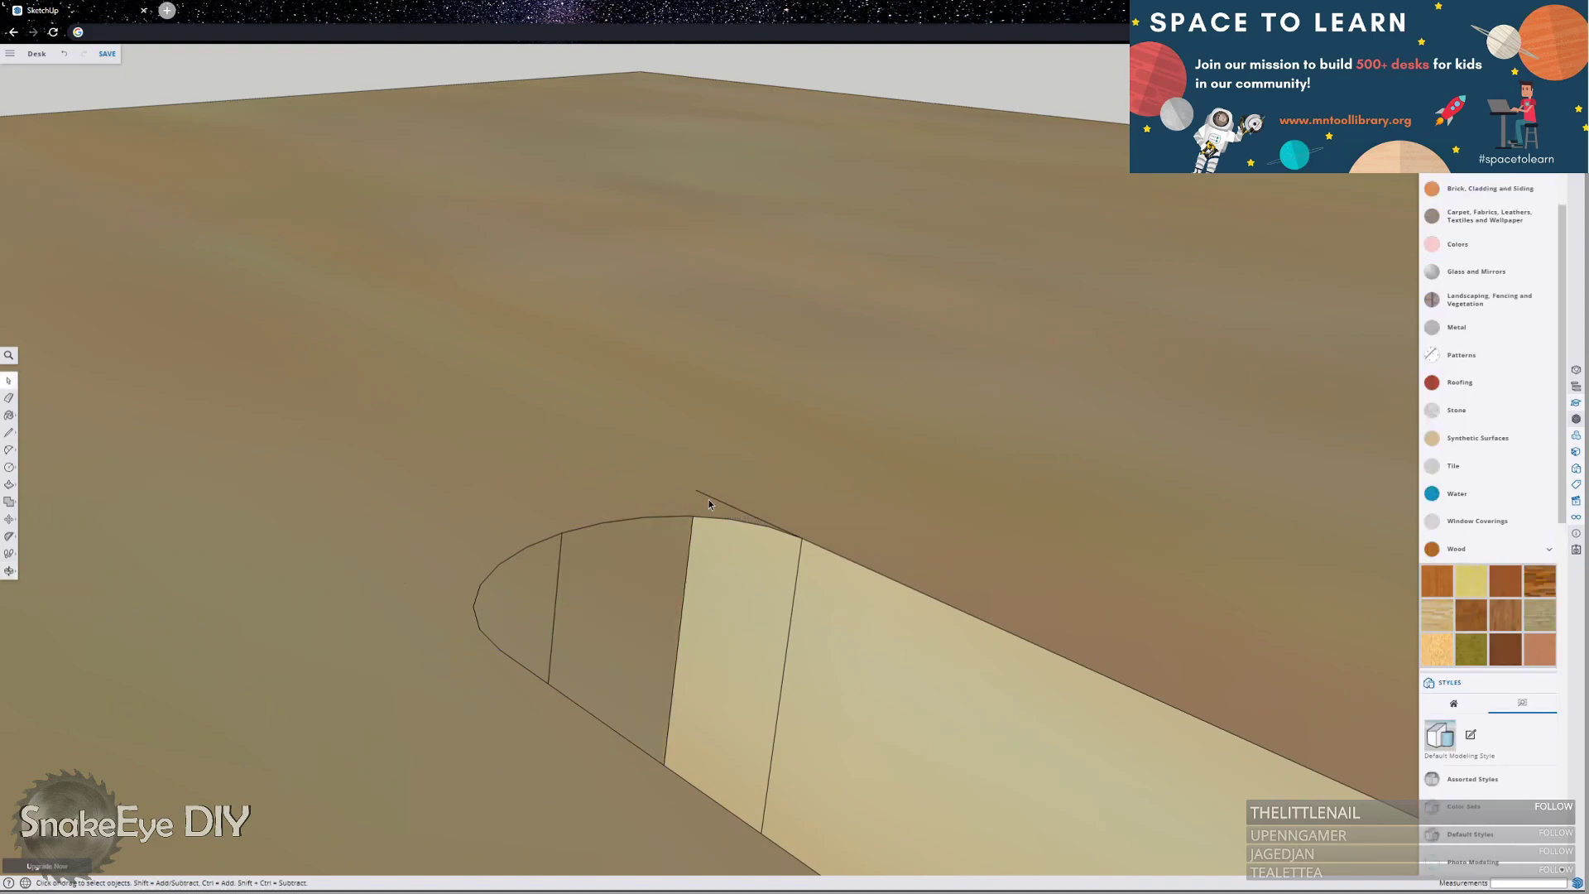
pyautogui.click(716, 522)
pyautogui.press('Delete')
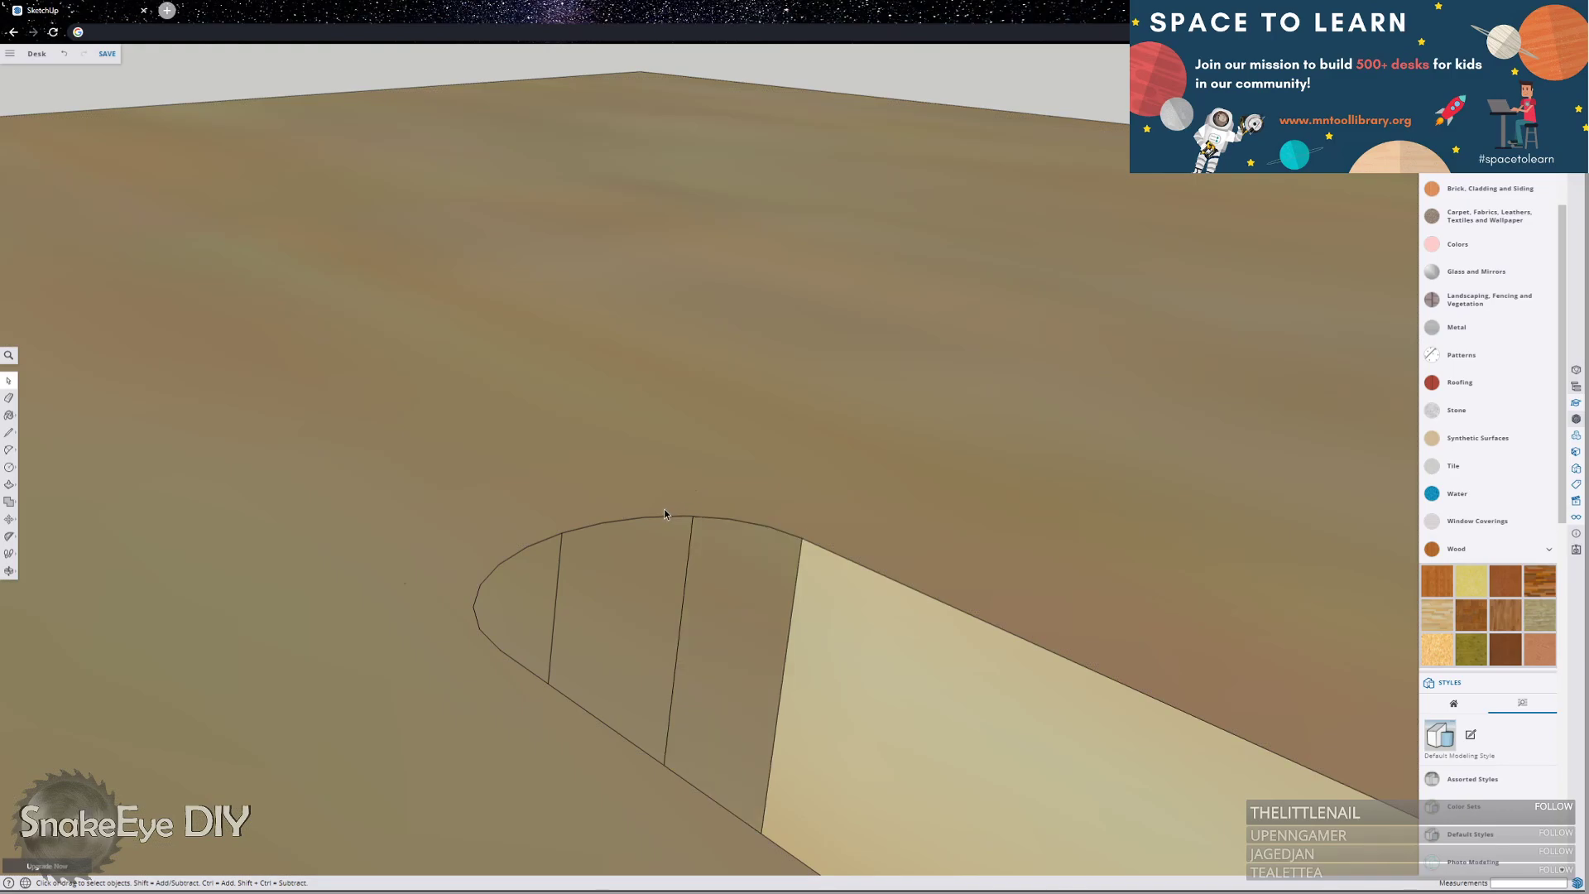
# Orbit and zoom until the desktop slot looks nearly level for inspection.
pyautogui.scroll(-3, 672, 500)
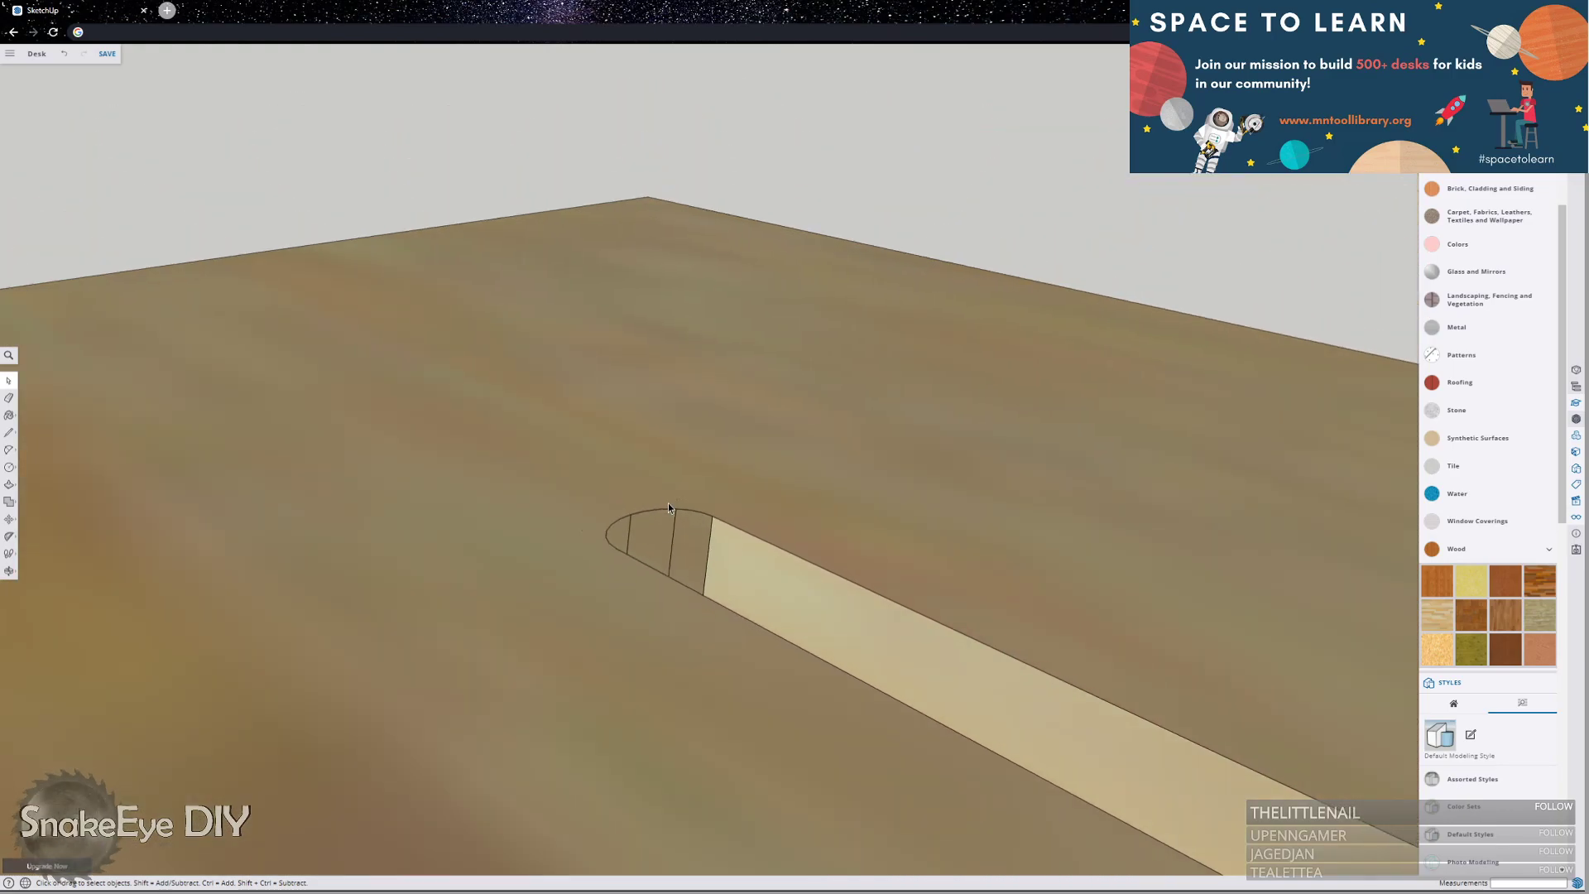
pyautogui.moveTo(668, 503)
pyautogui.mouseDown(button='middle')
pyautogui.moveTo(758, 596)
pyautogui.moveTo(727, 522)
pyautogui.moveTo(794, 525)
pyautogui.moveTo(805, 606)
pyautogui.moveTo(808, 542)
pyautogui.moveTo(858, 613)
pyautogui.moveTo(865, 584)
pyautogui.moveTo(968, 610)
pyautogui.moveTo(795, 606)
pyautogui.moveTo(769, 518)
pyautogui.moveTo(431, 478)
pyautogui.moveTo(947, 433)
pyautogui.moveTo(610, 500)
pyautogui.moveTo(749, 567)
pyautogui.moveTo(676, 487)
pyautogui.mouseUp(button='middle')
pyautogui.scroll(2, 675, 487)
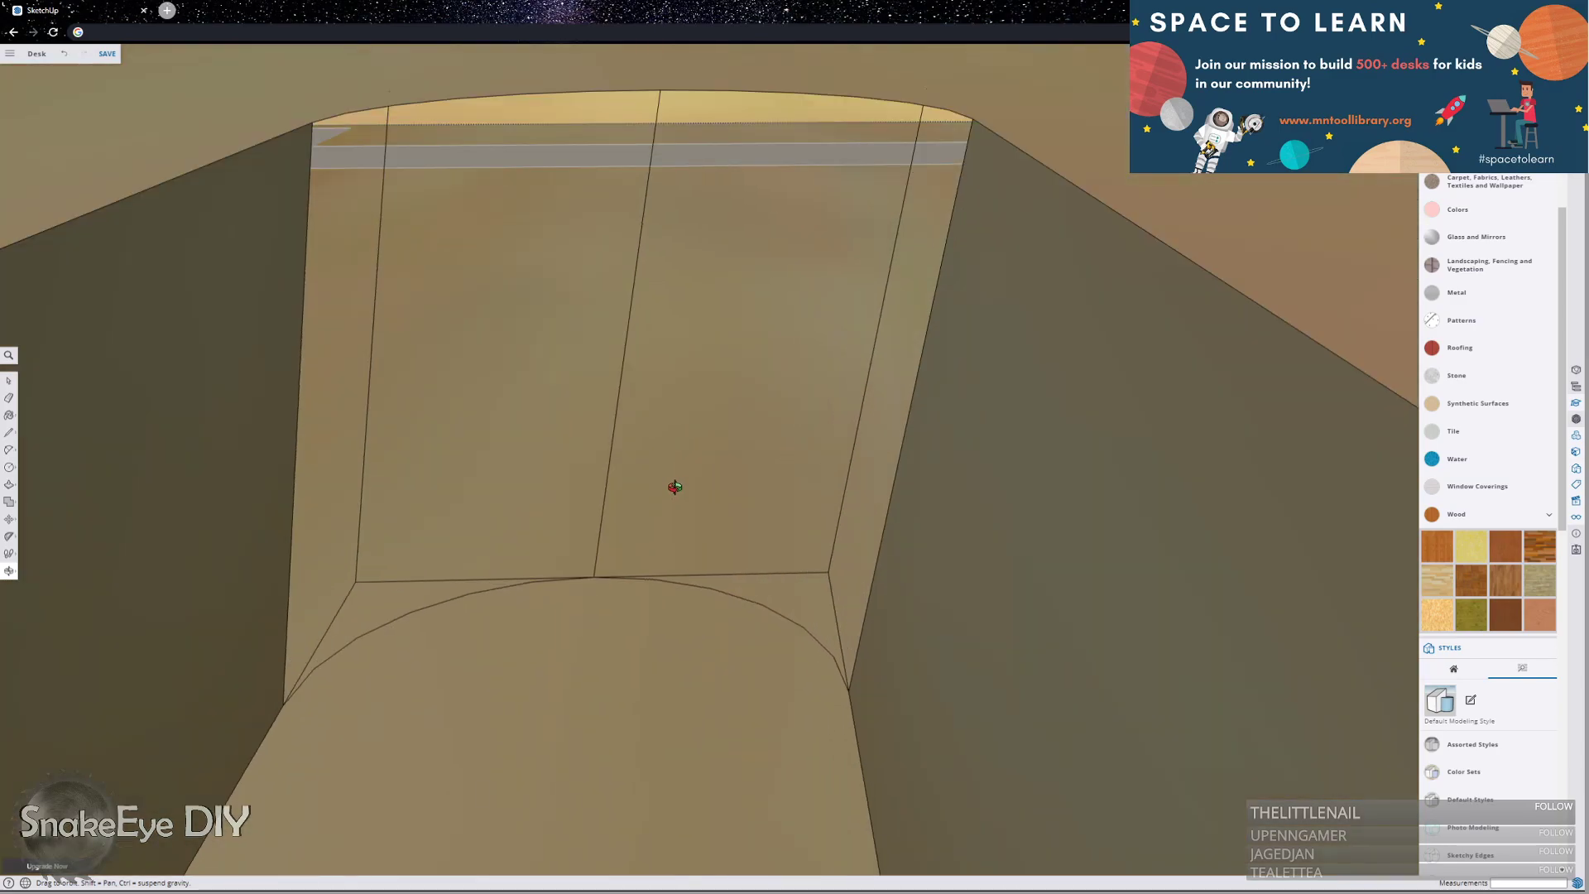
pyautogui.scroll(4, 676, 486)
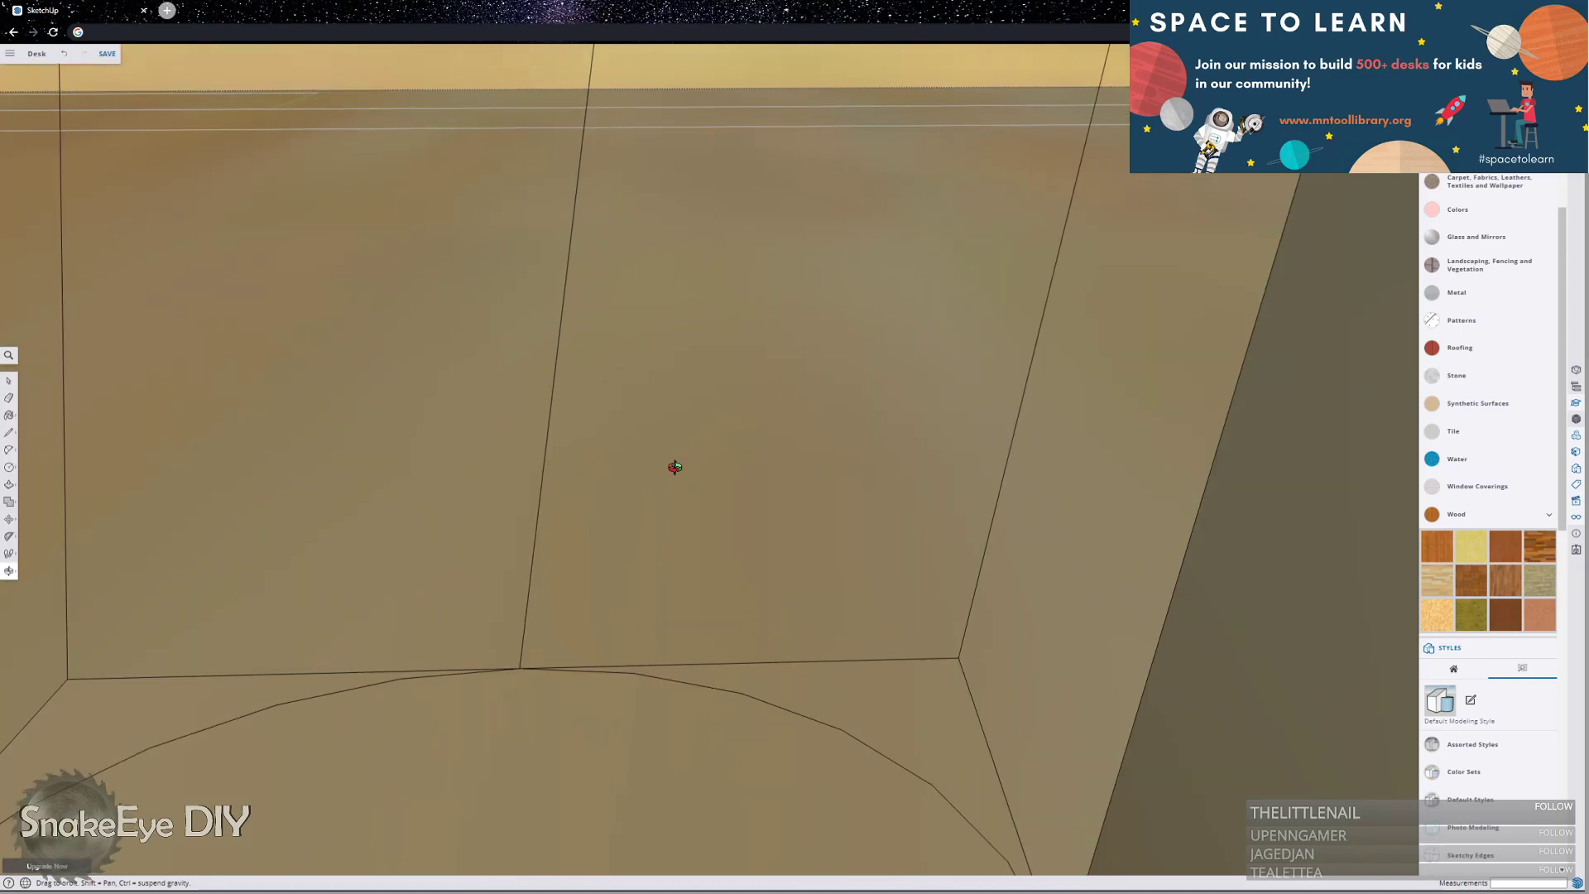
pyautogui.scroll(-8, 675, 467)
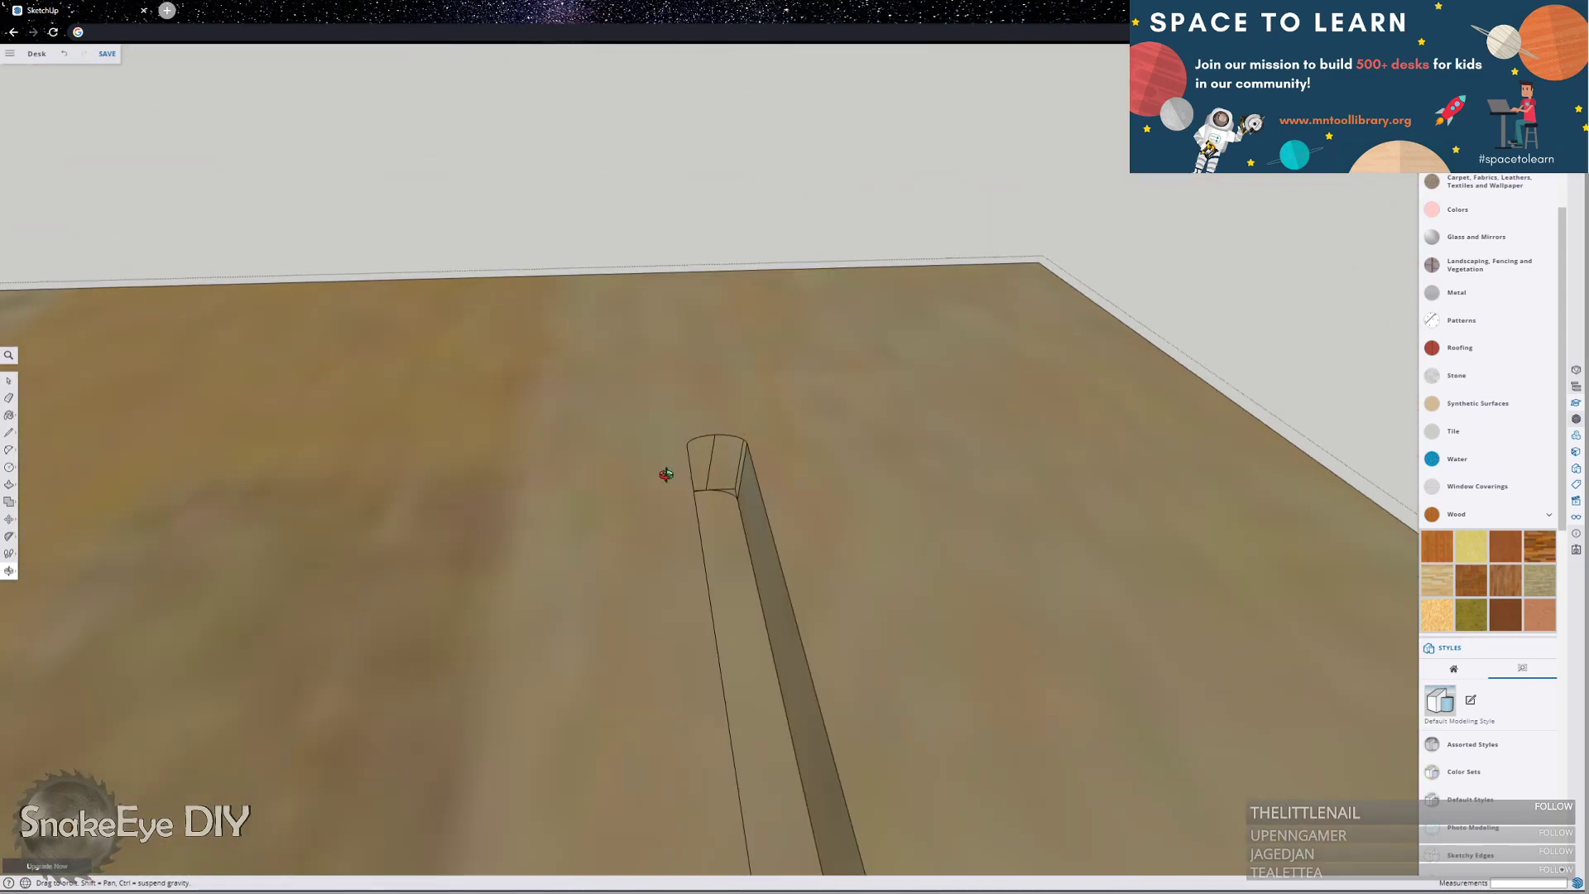
pyautogui.scroll(-10, 666, 475)
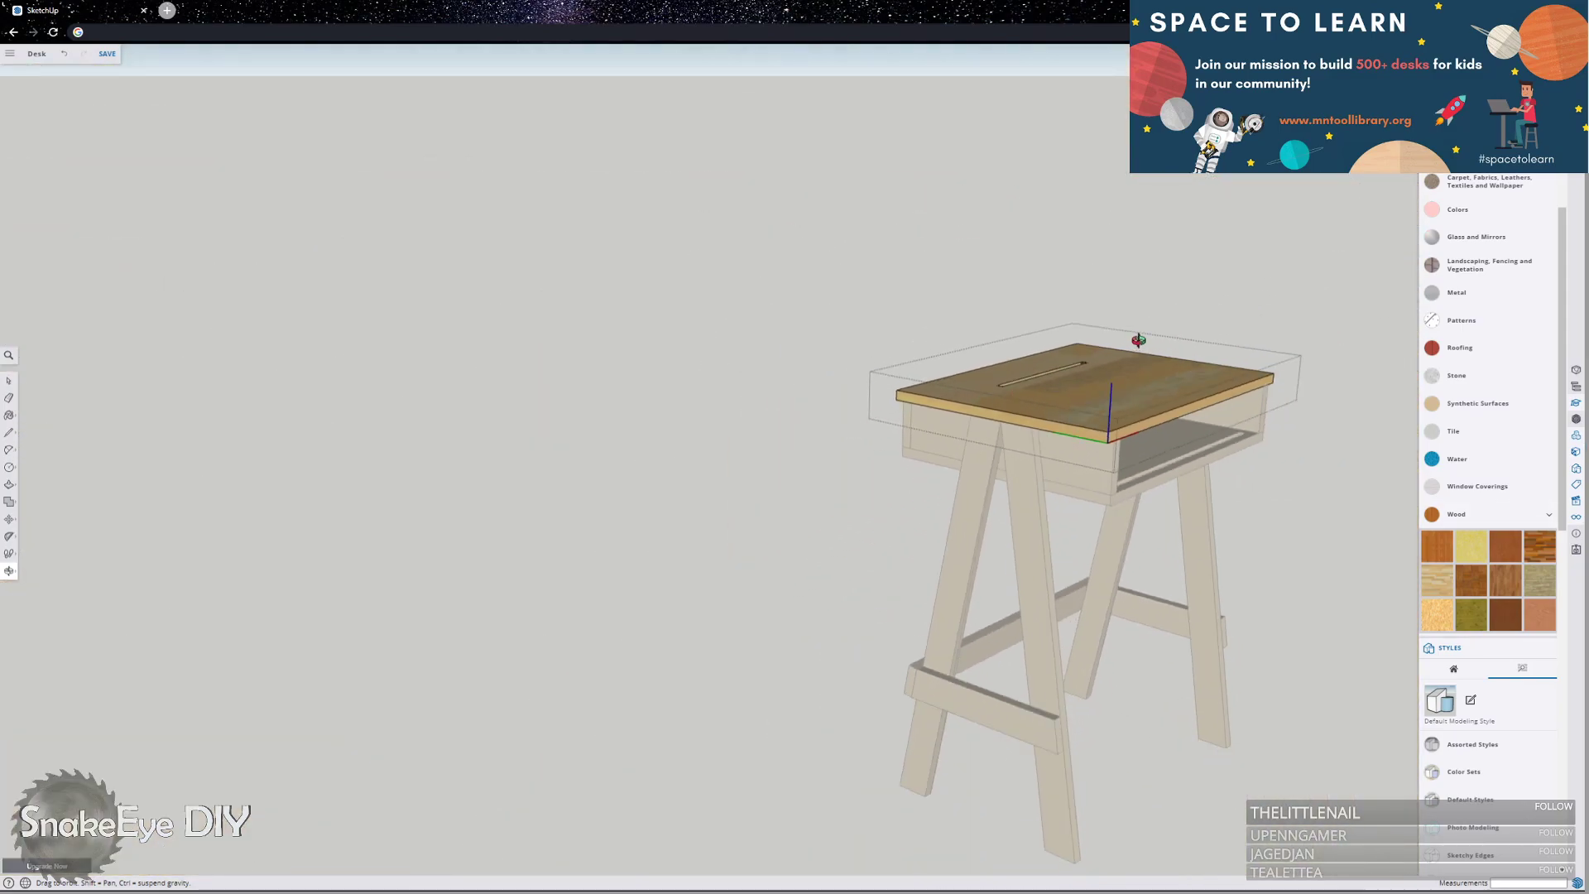
pyautogui.scroll(10, 1138, 340)
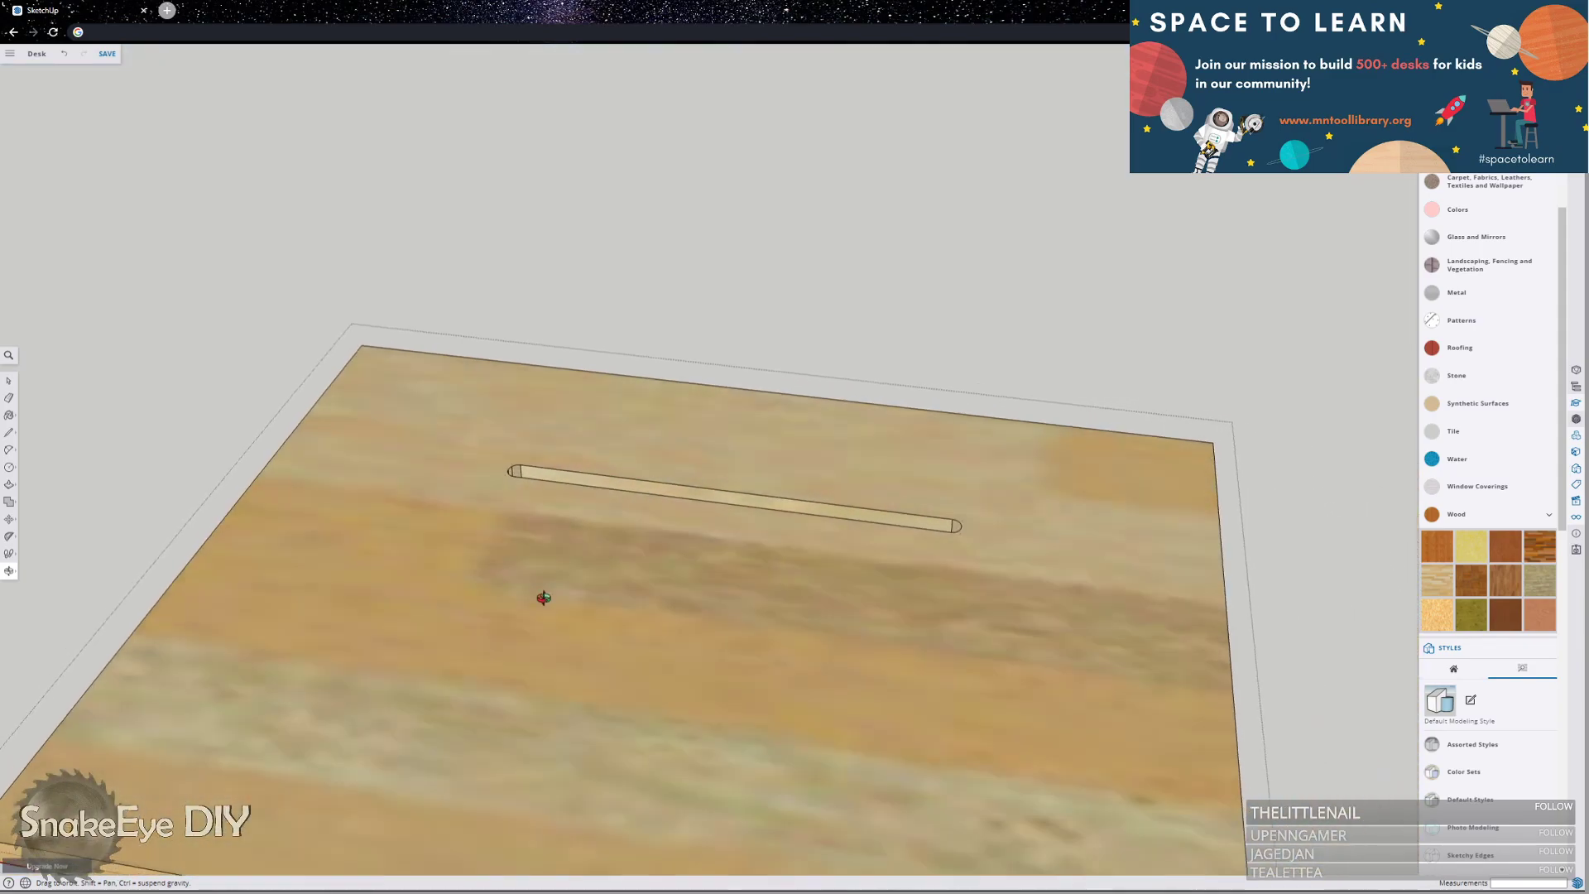
pyautogui.moveTo(543, 597); pyautogui.dragTo(1330, 400)
# Delete the vertical dividing edge on the slot's curved end wall.
pyautogui.scroll(5, 1177, 444)
pyautogui.press('space')
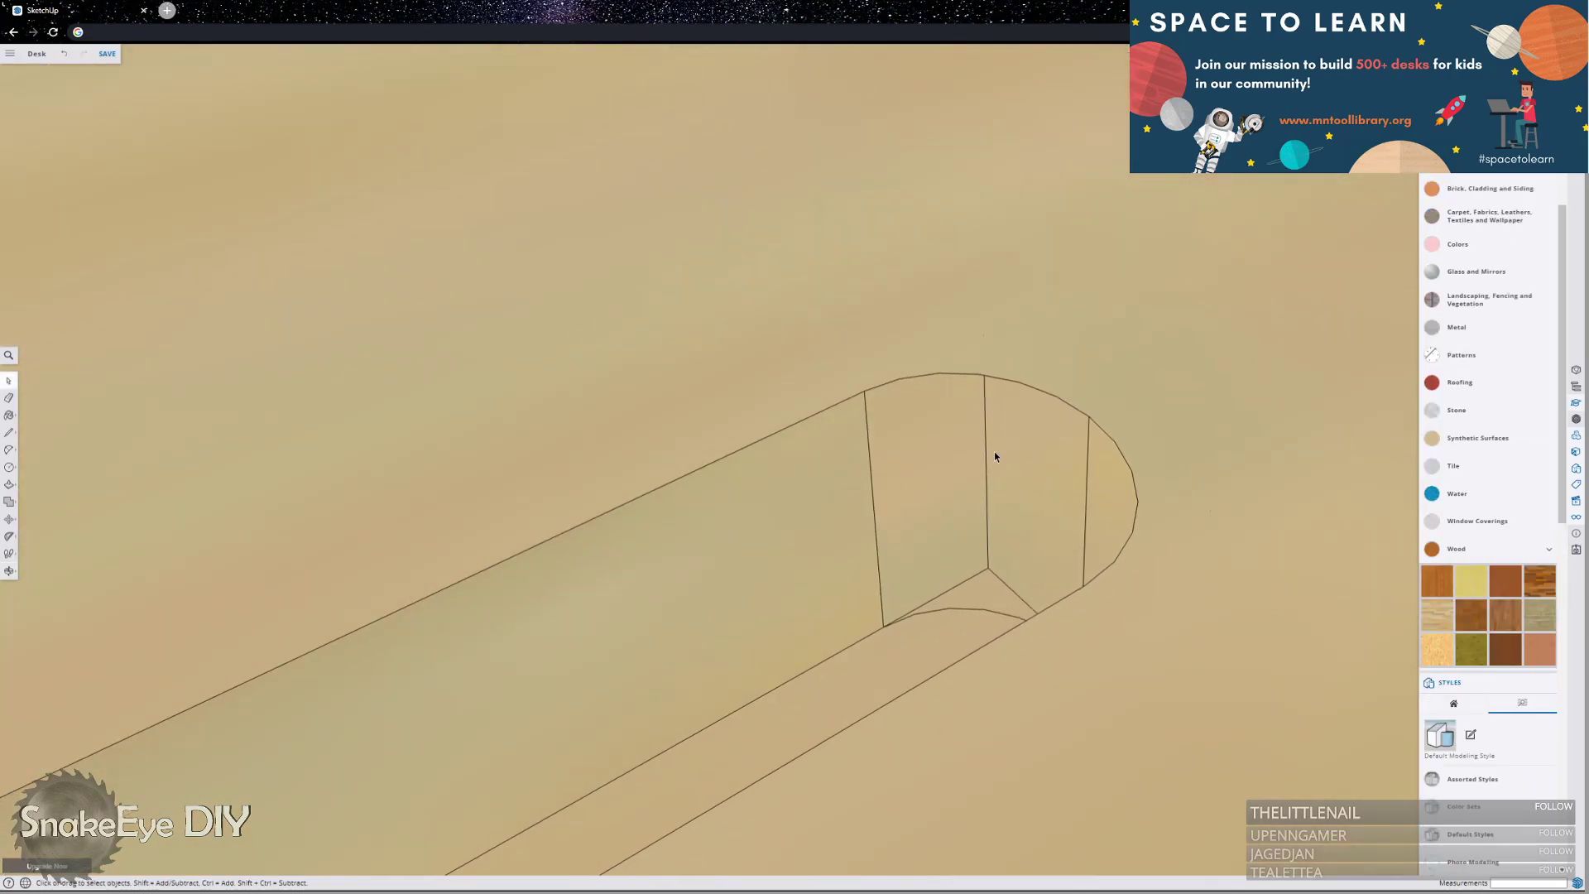
pyautogui.doubleClick(983, 460)
pyautogui.click(987, 466)
pyautogui.moveTo(985, 464); pyautogui.dragTo(1180, 464, button='middle')
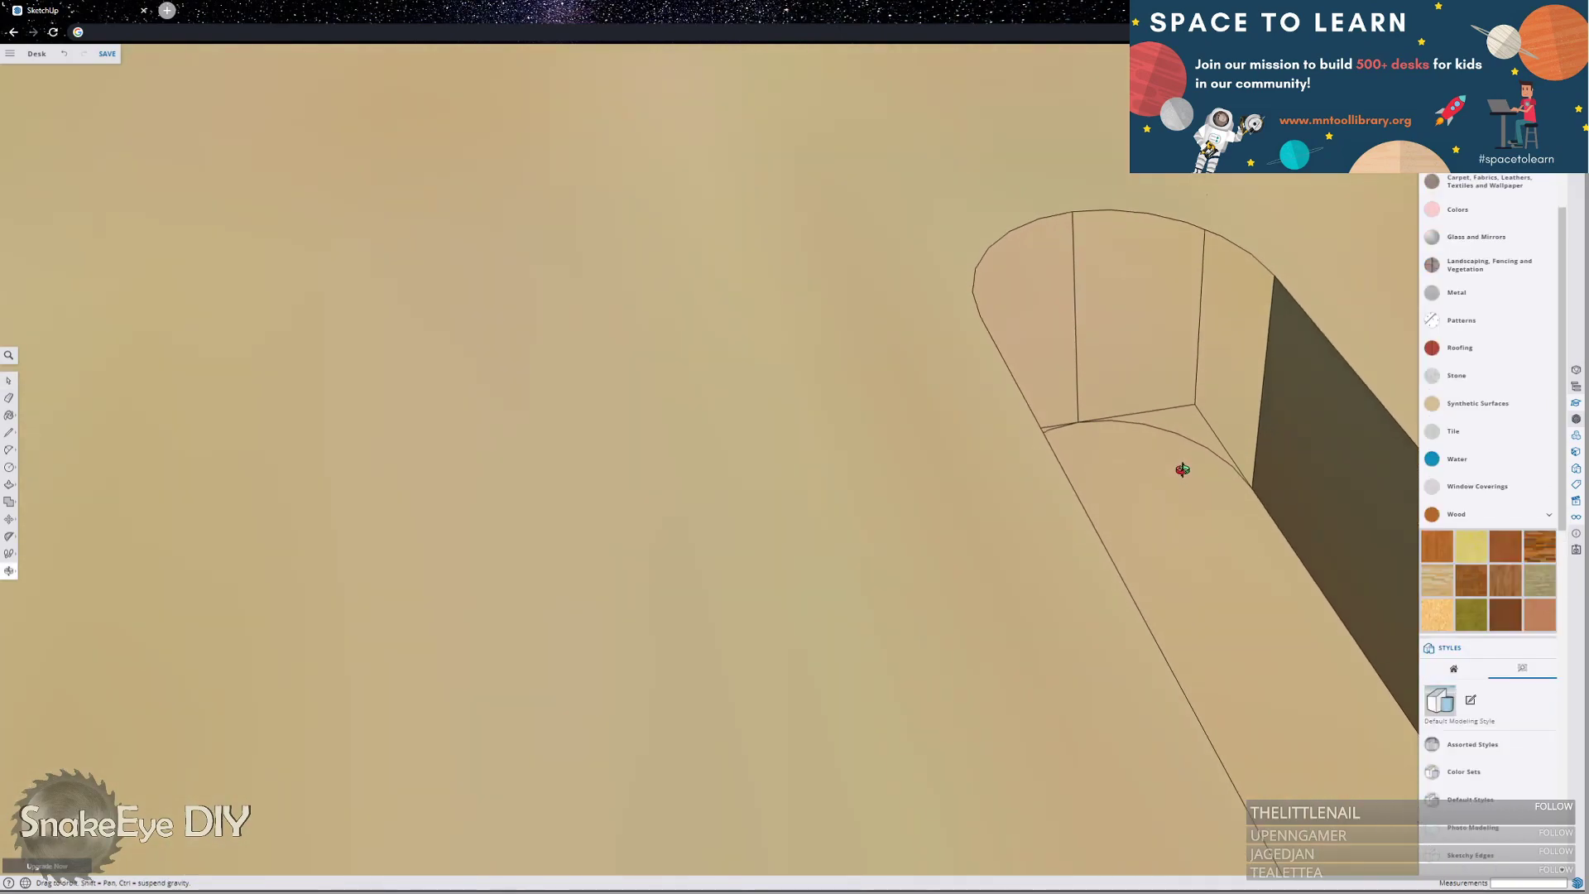
pyautogui.doubleClick(1197, 329)
pyautogui.click(1201, 333)
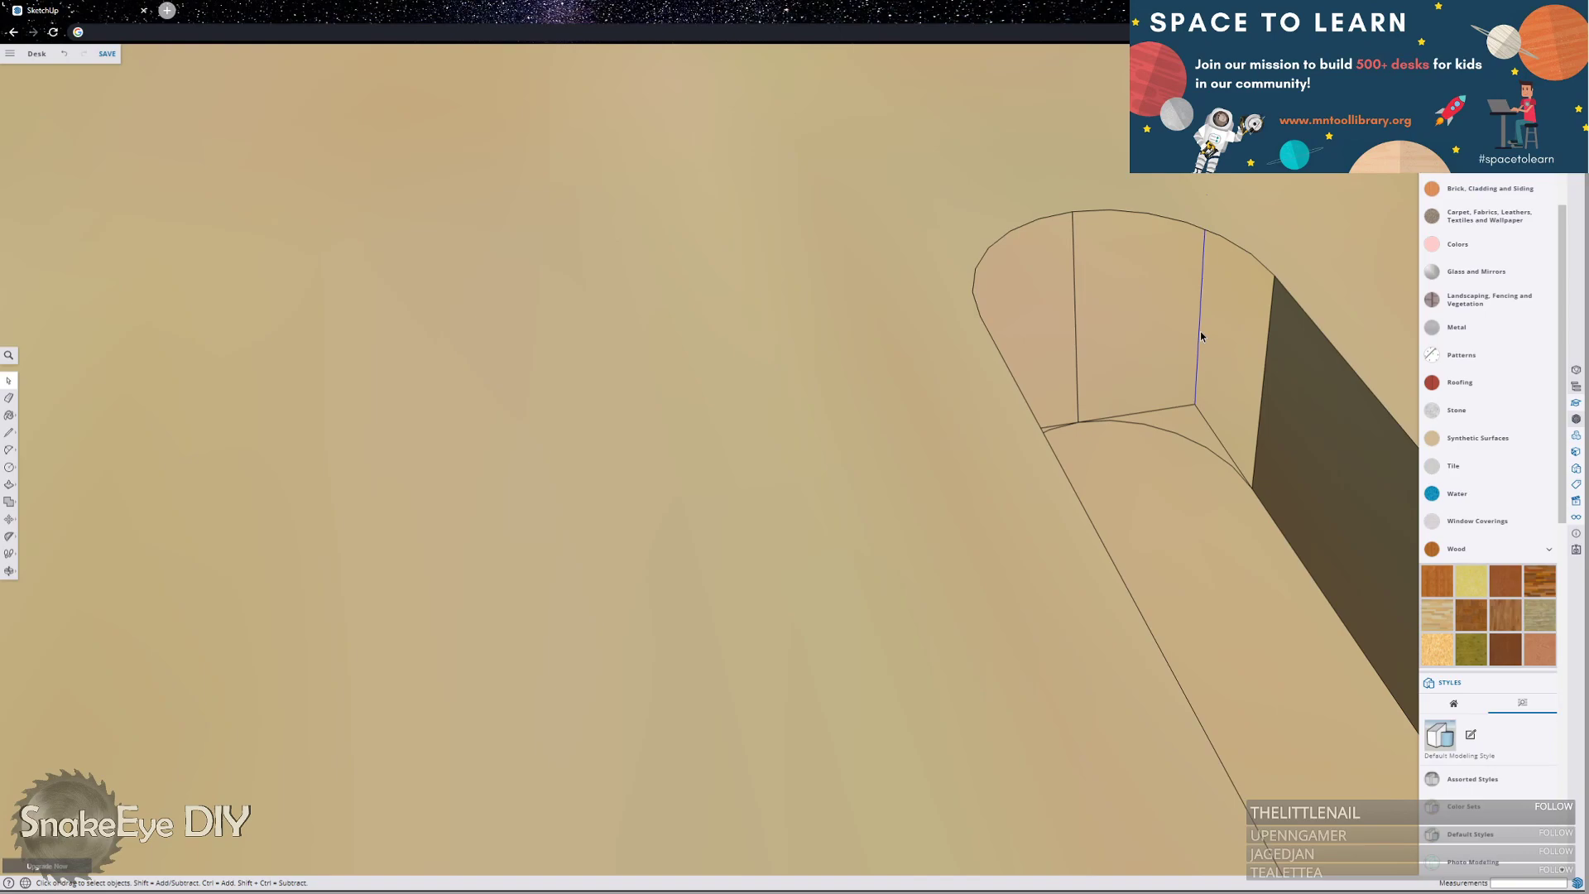
pyautogui.press('Delete')
# Delete the diagonal edge and the short leftover edge at the slot end.
pyautogui.click(1210, 426)
pyautogui.press('Delete')
pyautogui.doubleClick(1179, 407)
pyautogui.click(1178, 407)
pyautogui.press('Delete')
pyautogui.moveTo(1188, 401); pyautogui.dragTo(695, 408, button='middle')
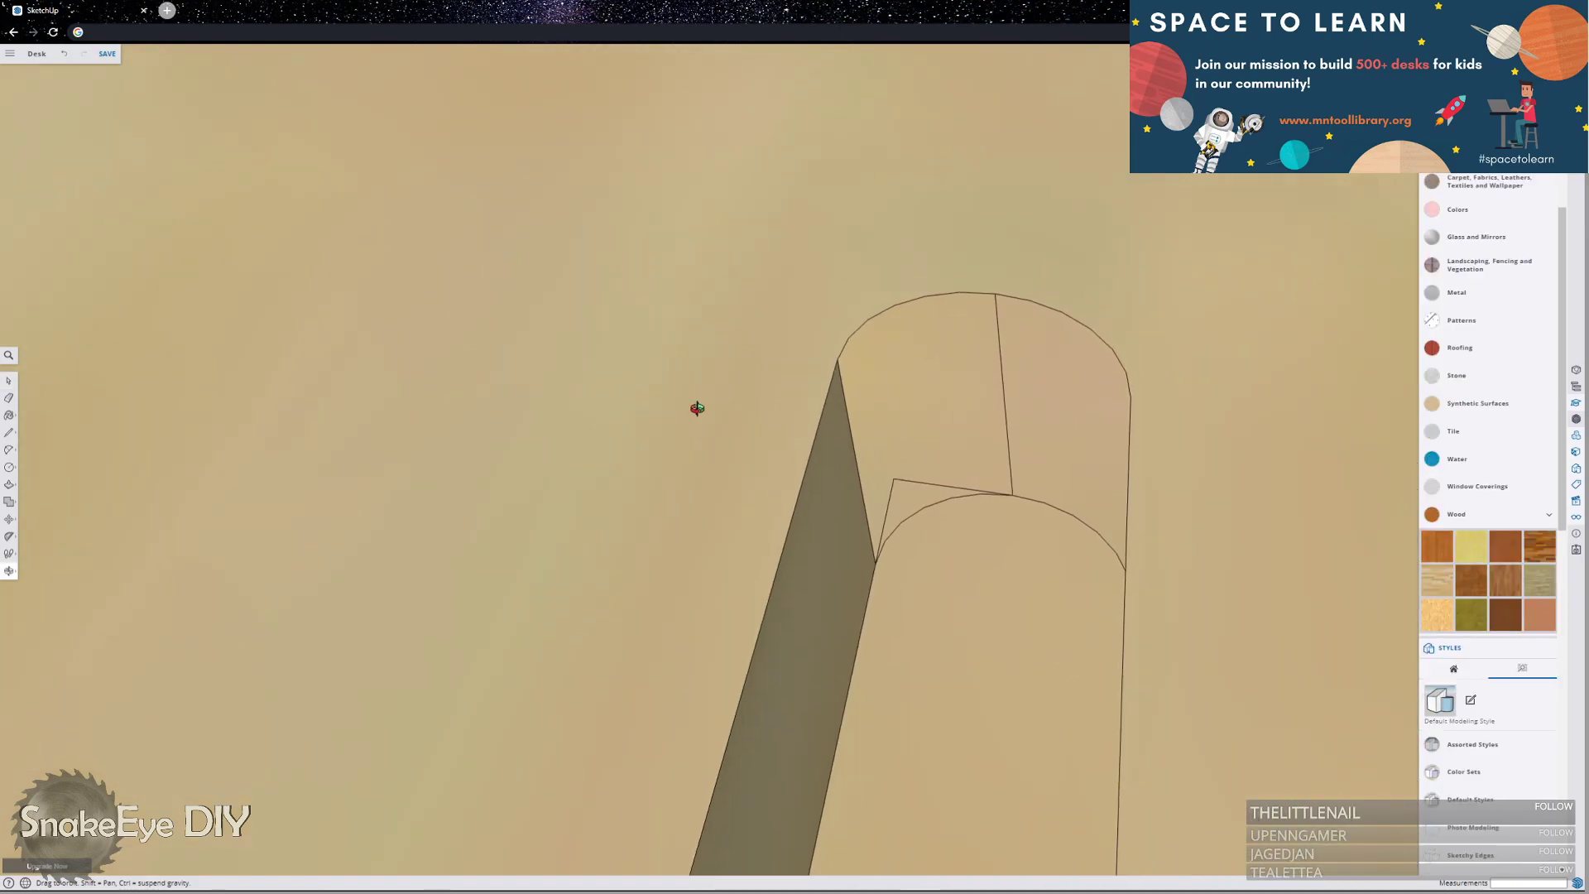
# Erase the remaining stray left, bottom and slanted right edges of the slot end with the Eraser.
pyautogui.click(10, 436)
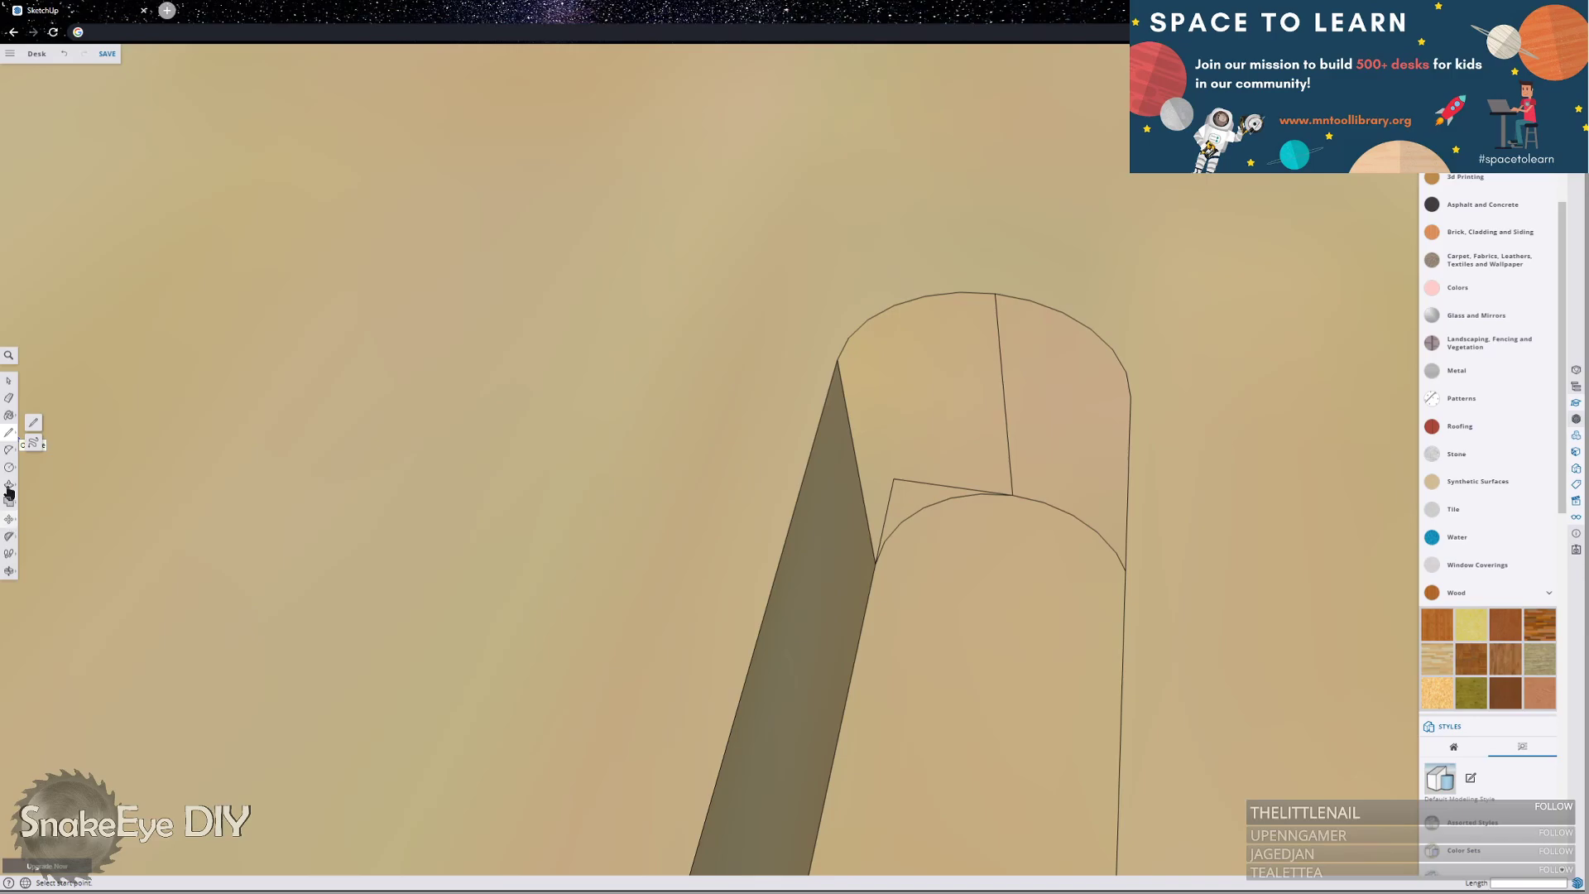
pyautogui.click(14, 399)
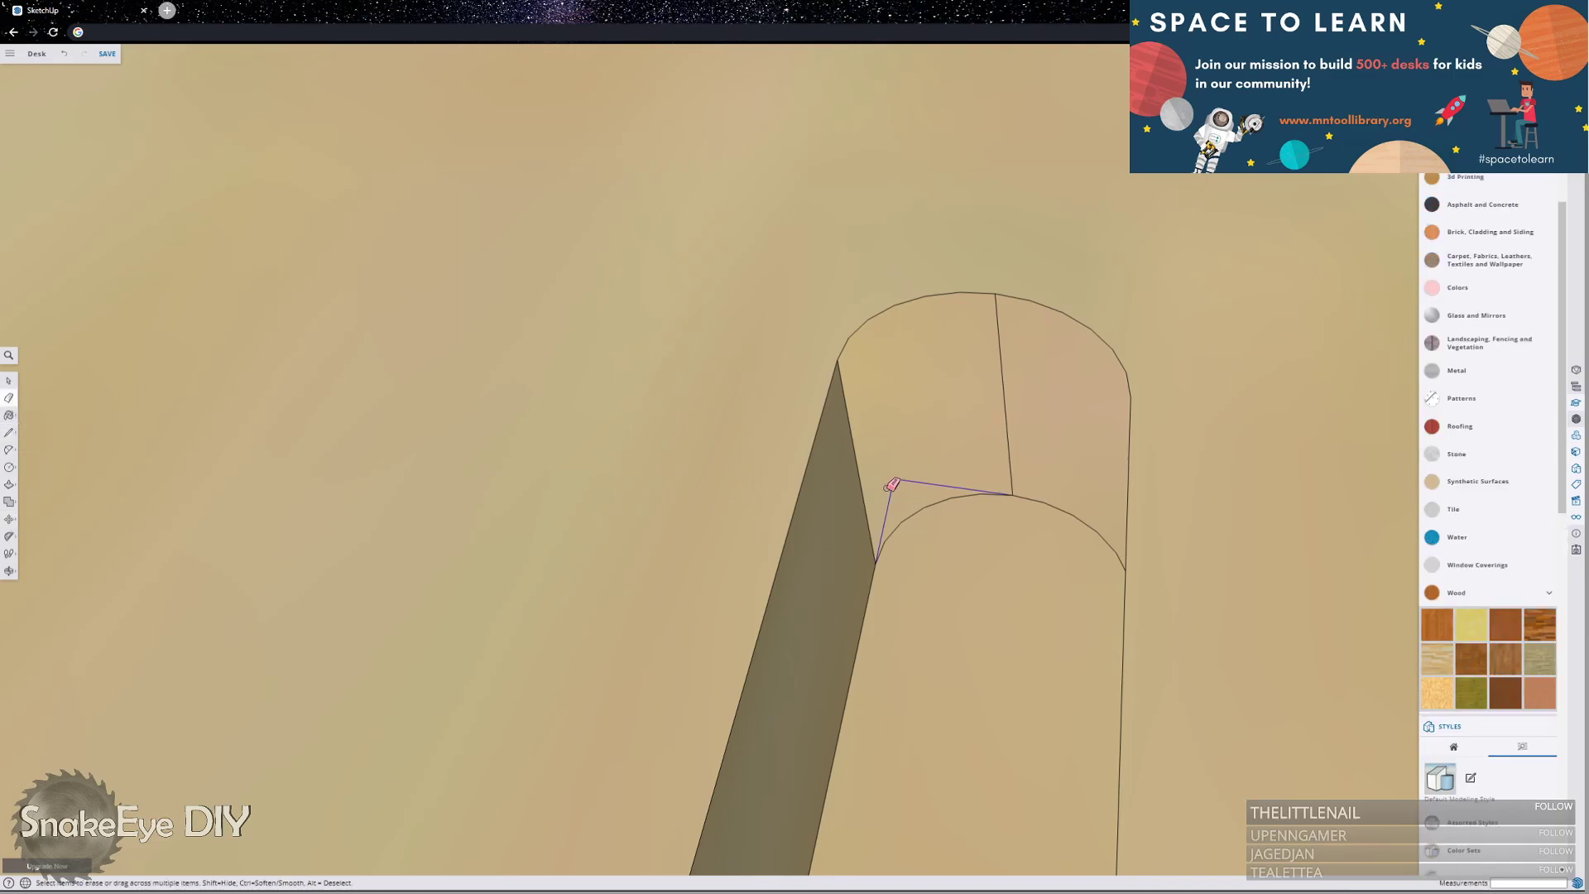
pyautogui.scroll(-6, 1103, 221)
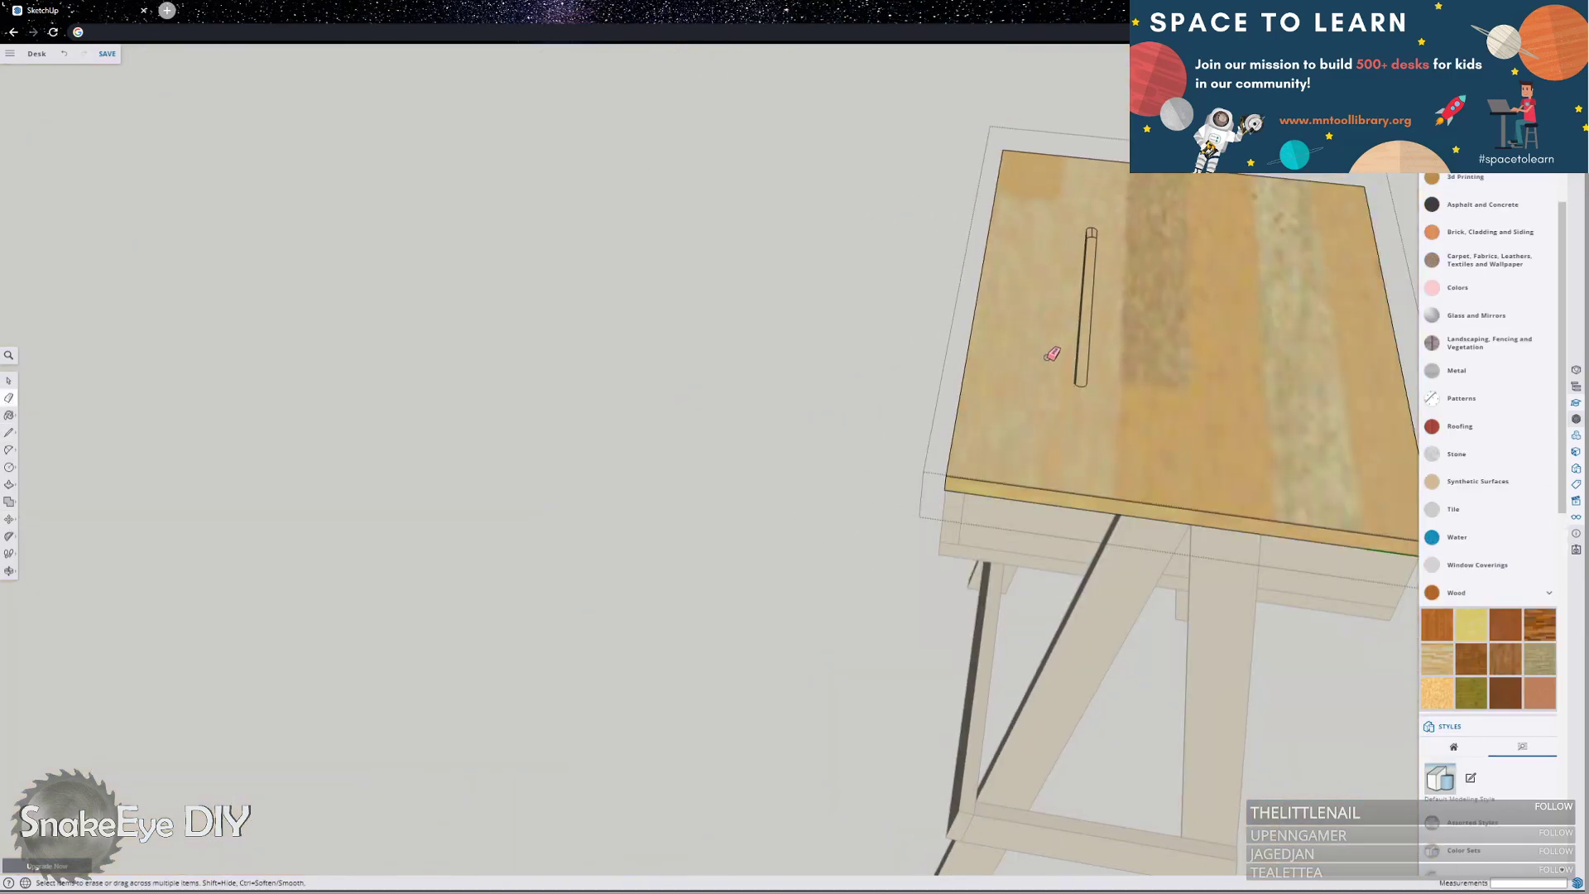
pyautogui.scroll(5, 1125, 367)
pyautogui.scroll(2, 1117, 363)
pyautogui.moveTo(1114, 358); pyautogui.dragTo(589, 430, button='middle')
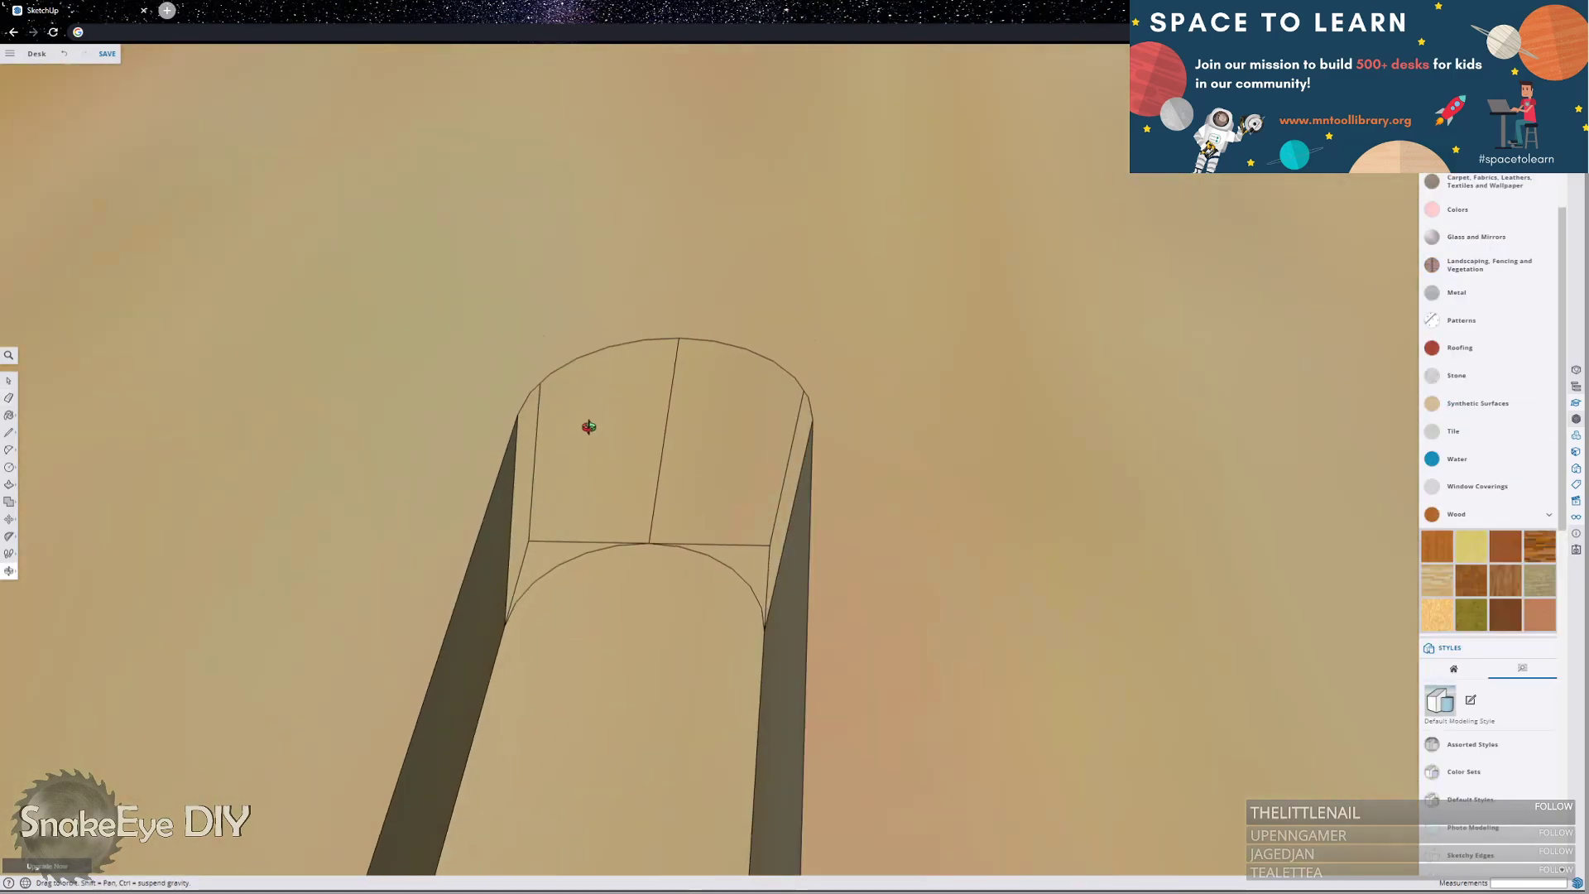
pyautogui.scroll(3, 585, 427)
pyautogui.press('e')
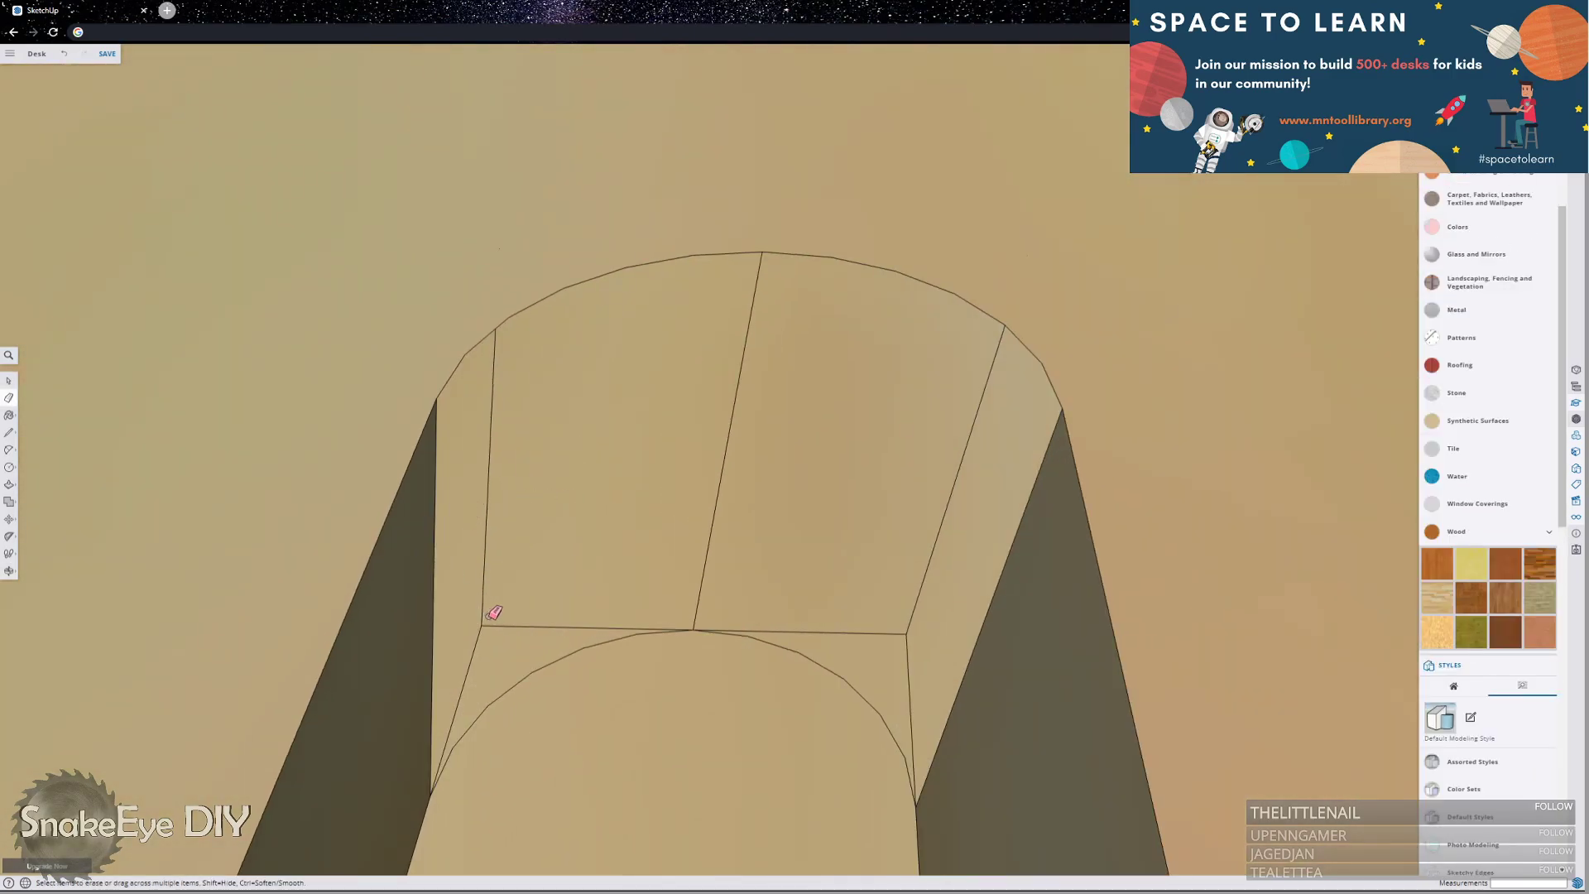
pyautogui.moveTo(508, 617); pyautogui.dragTo(509, 619)
pyautogui.click(521, 627)
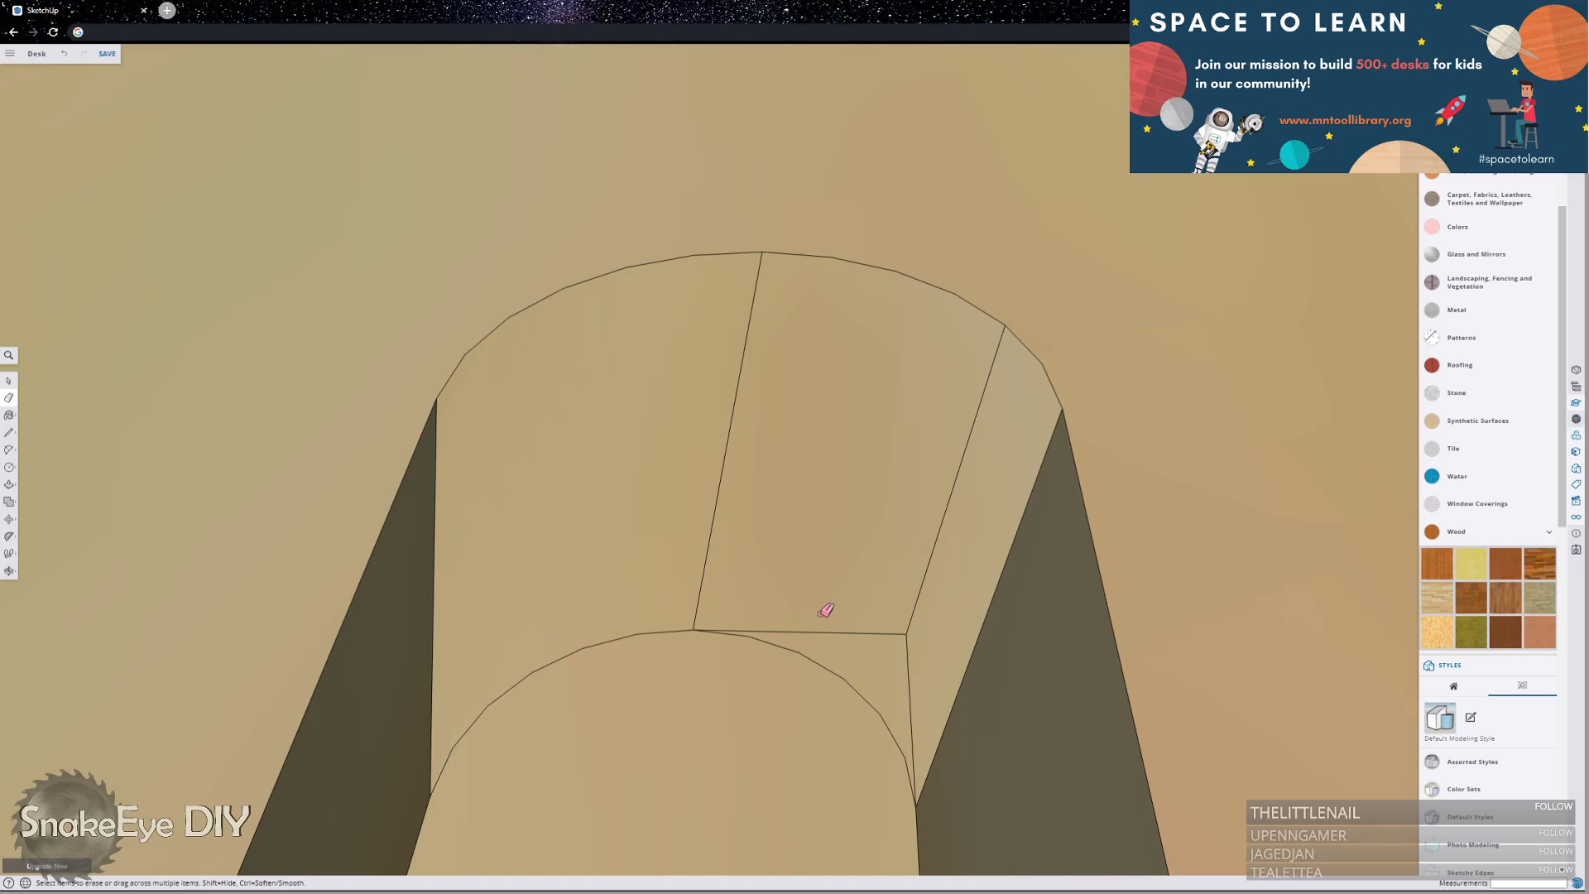
pyautogui.moveTo(909, 636); pyautogui.dragTo(921, 644)
pyautogui.click(929, 584)
pyautogui.scroll(-5, 943, 329)
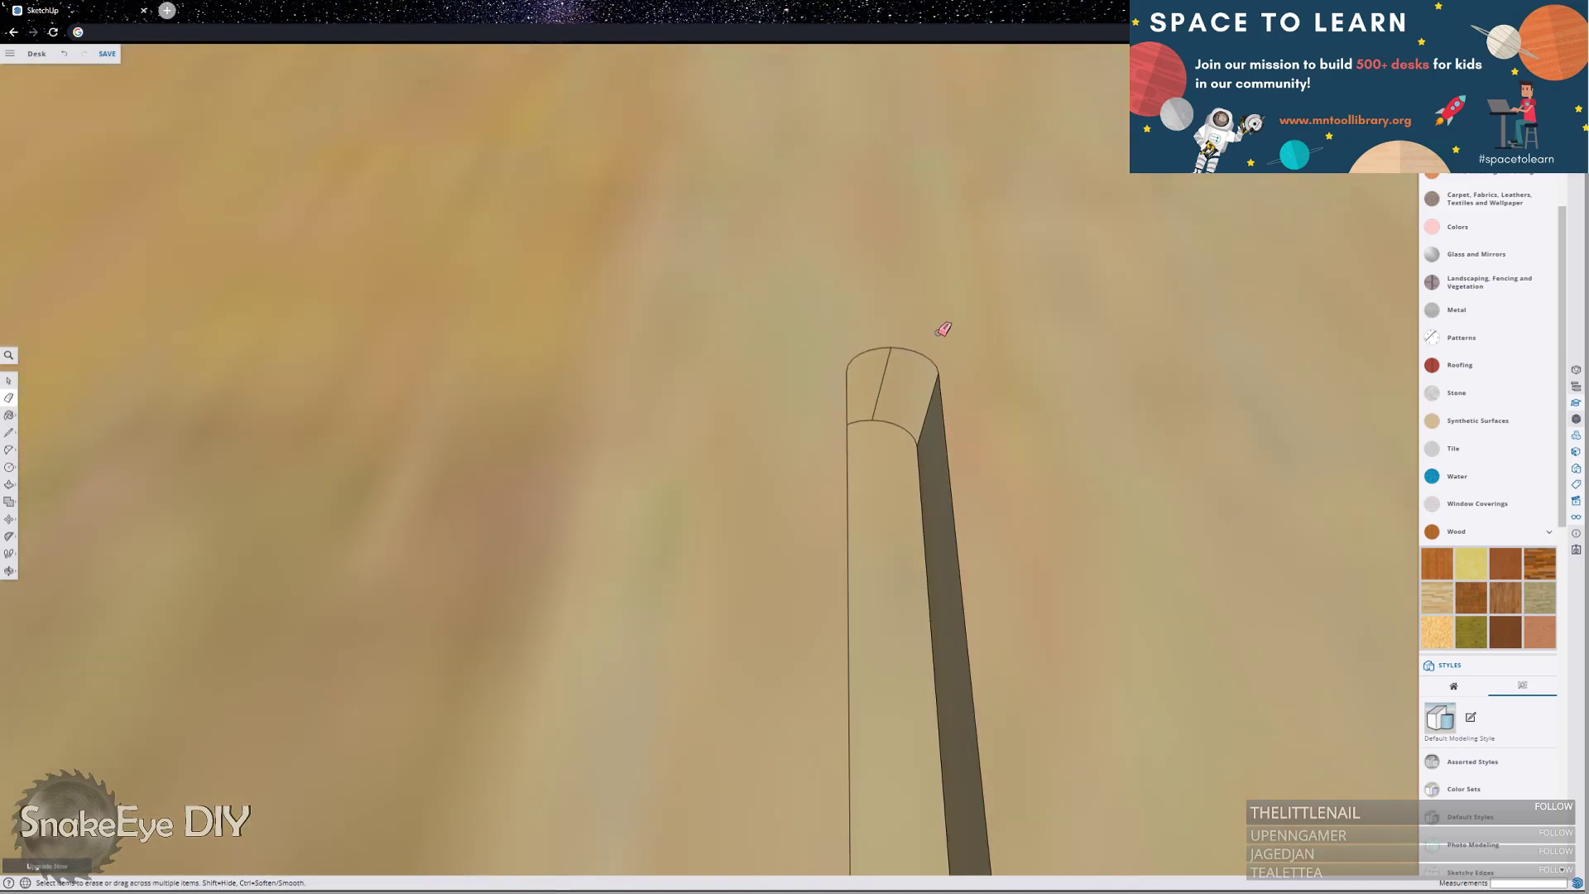
pyautogui.scroll(-15, 649, 401)
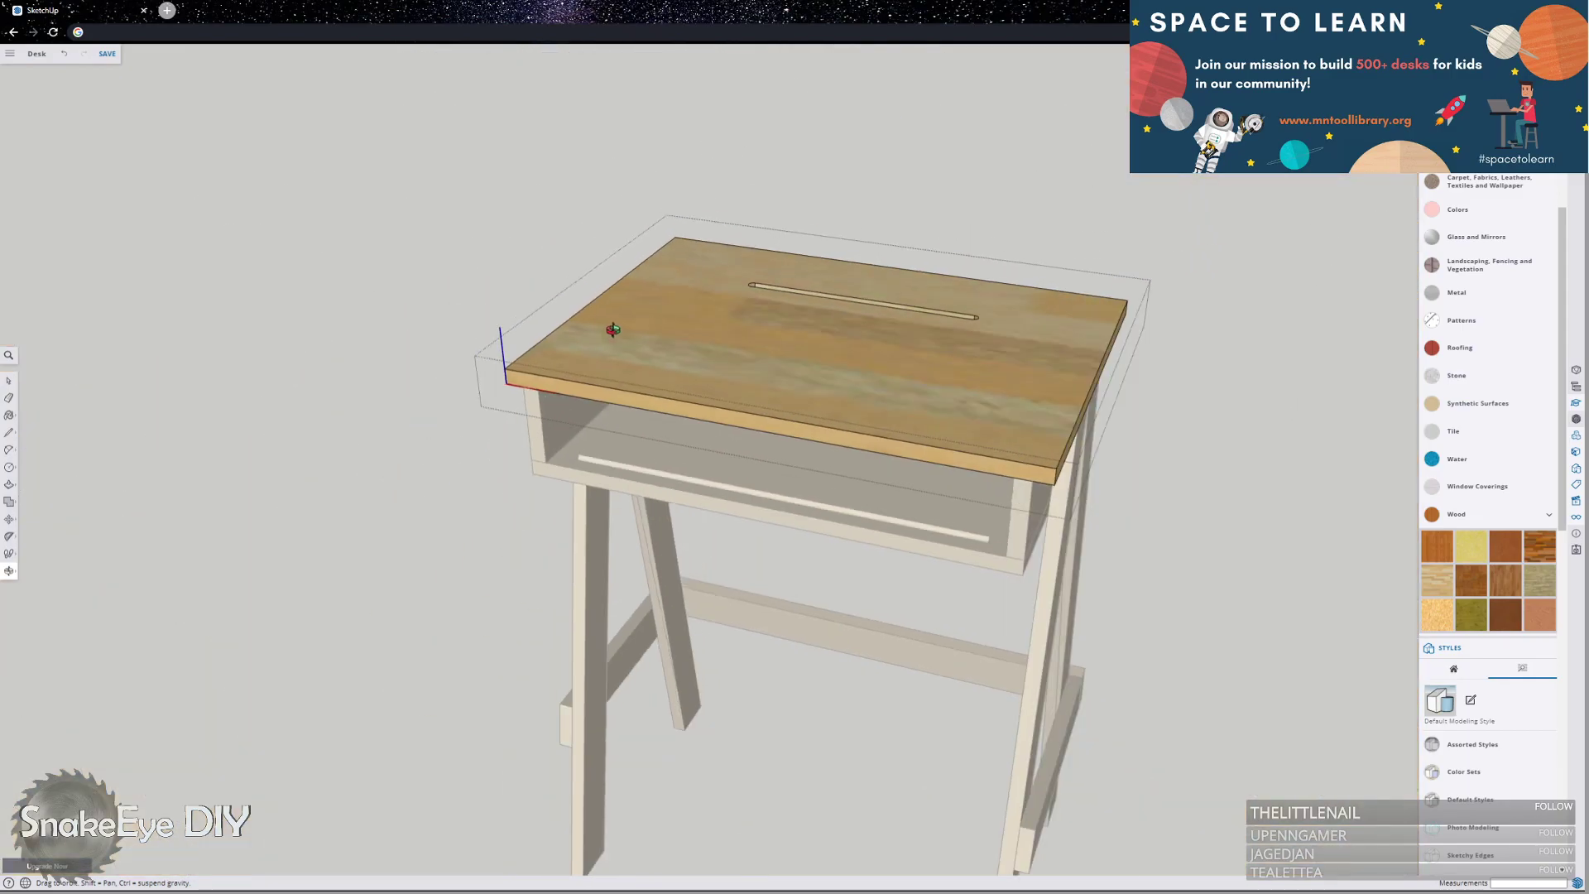
# Exit the desk group, frame the whole desk frontally, and close the materials and styles panel.
pyautogui.moveTo(604, 326); pyautogui.dragTo(1092, 549, button='middle')
pyautogui.press('space')
pyautogui.click(1294, 401)
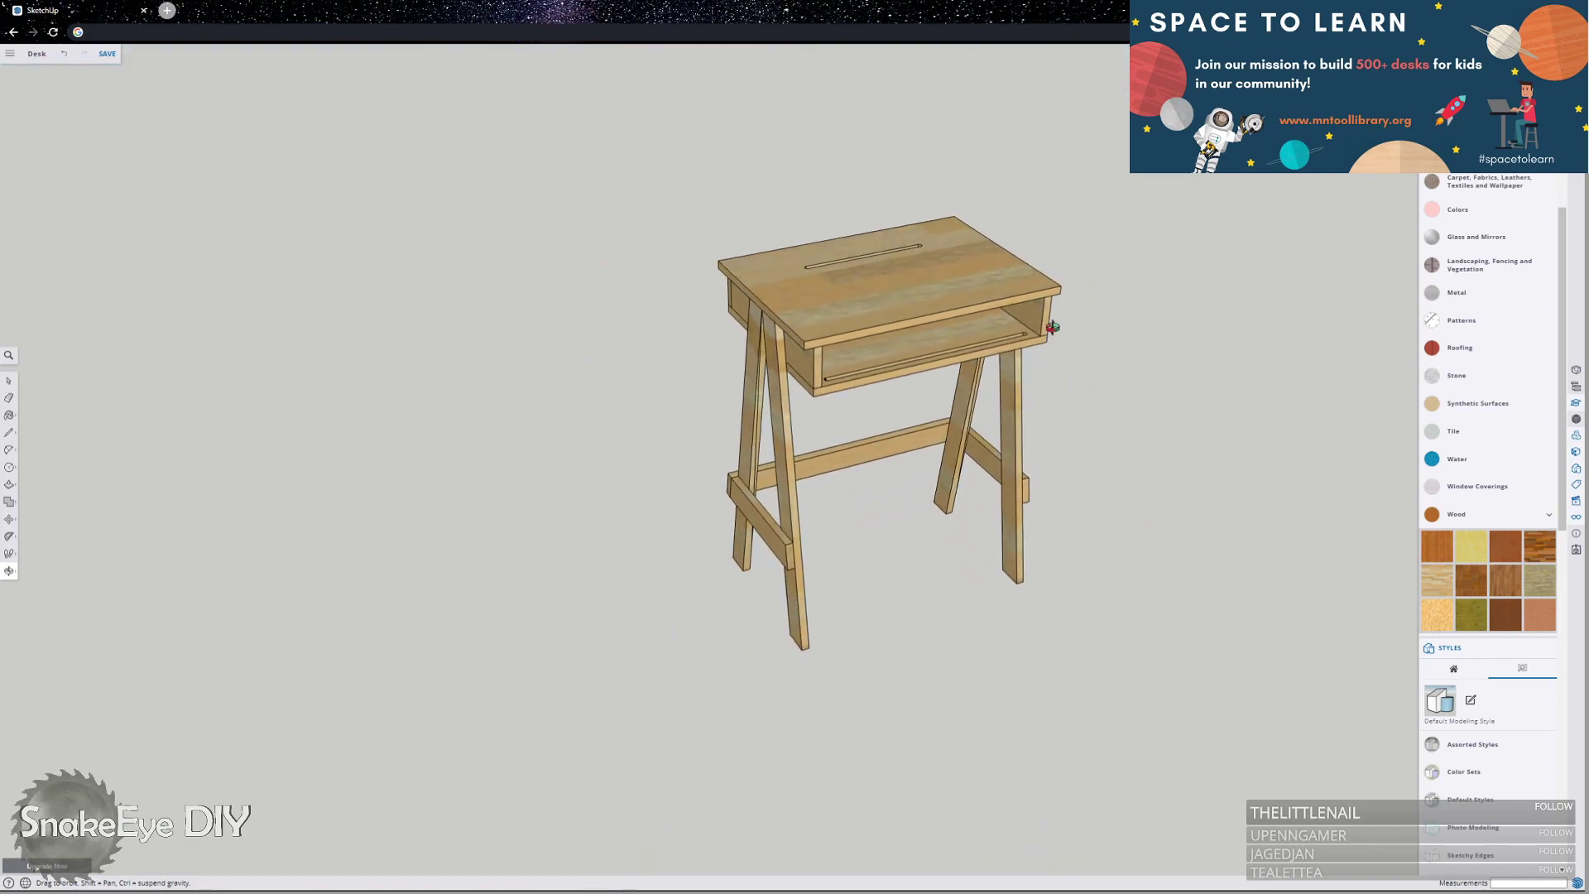
pyautogui.scroll(2, 1021, 323)
pyautogui.scroll(2, 1021, 323)
pyautogui.moveTo(1021, 323); pyautogui.dragTo(970, 352, button='middle')
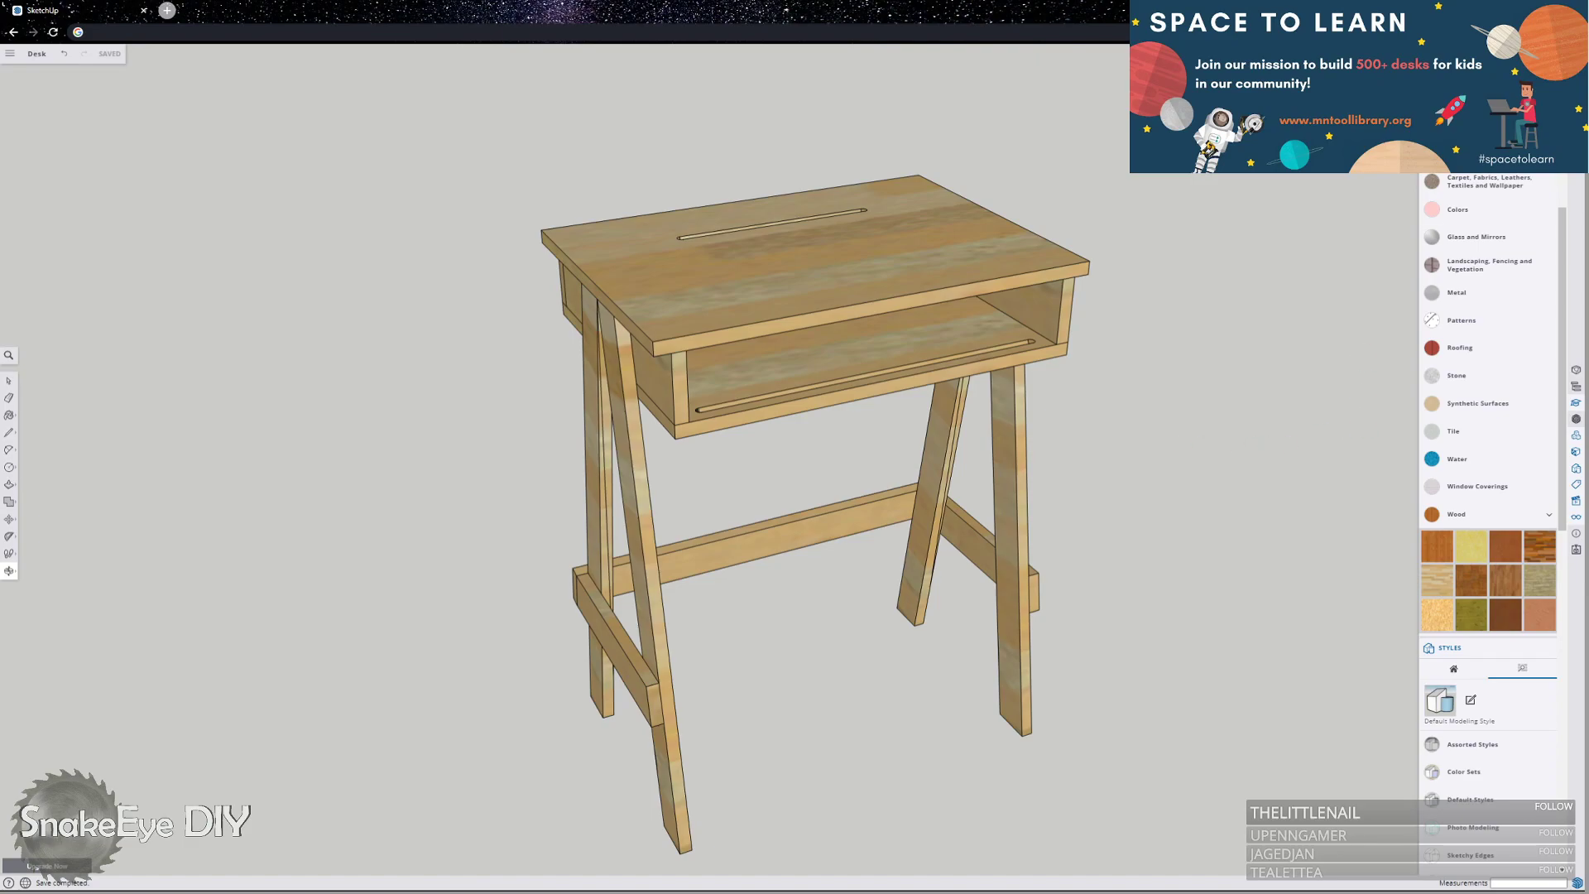
pyautogui.click(1411, 247)
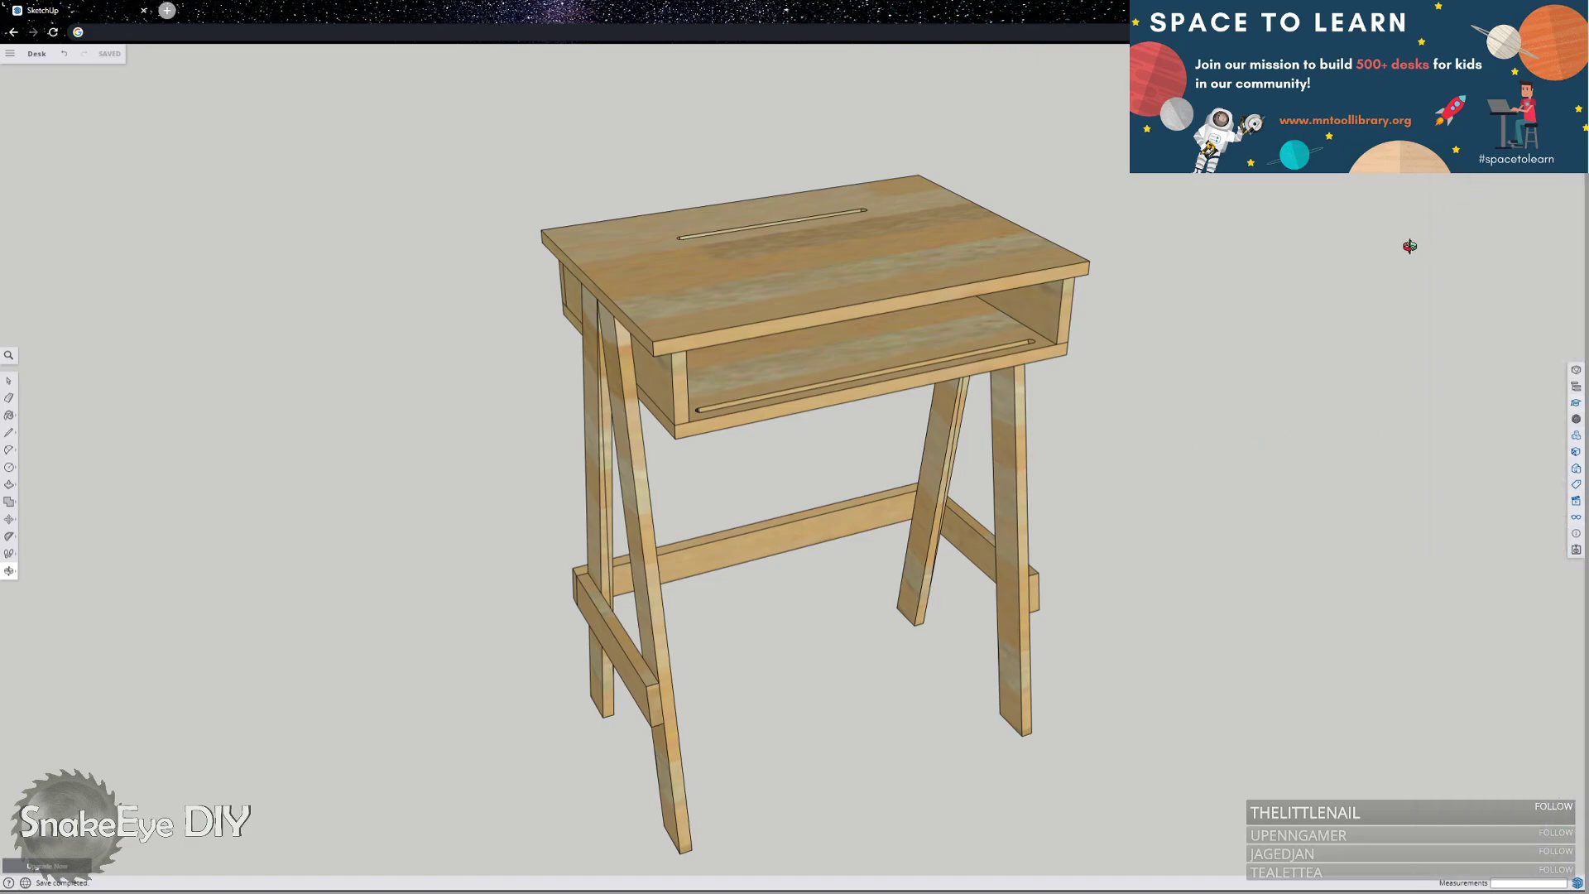